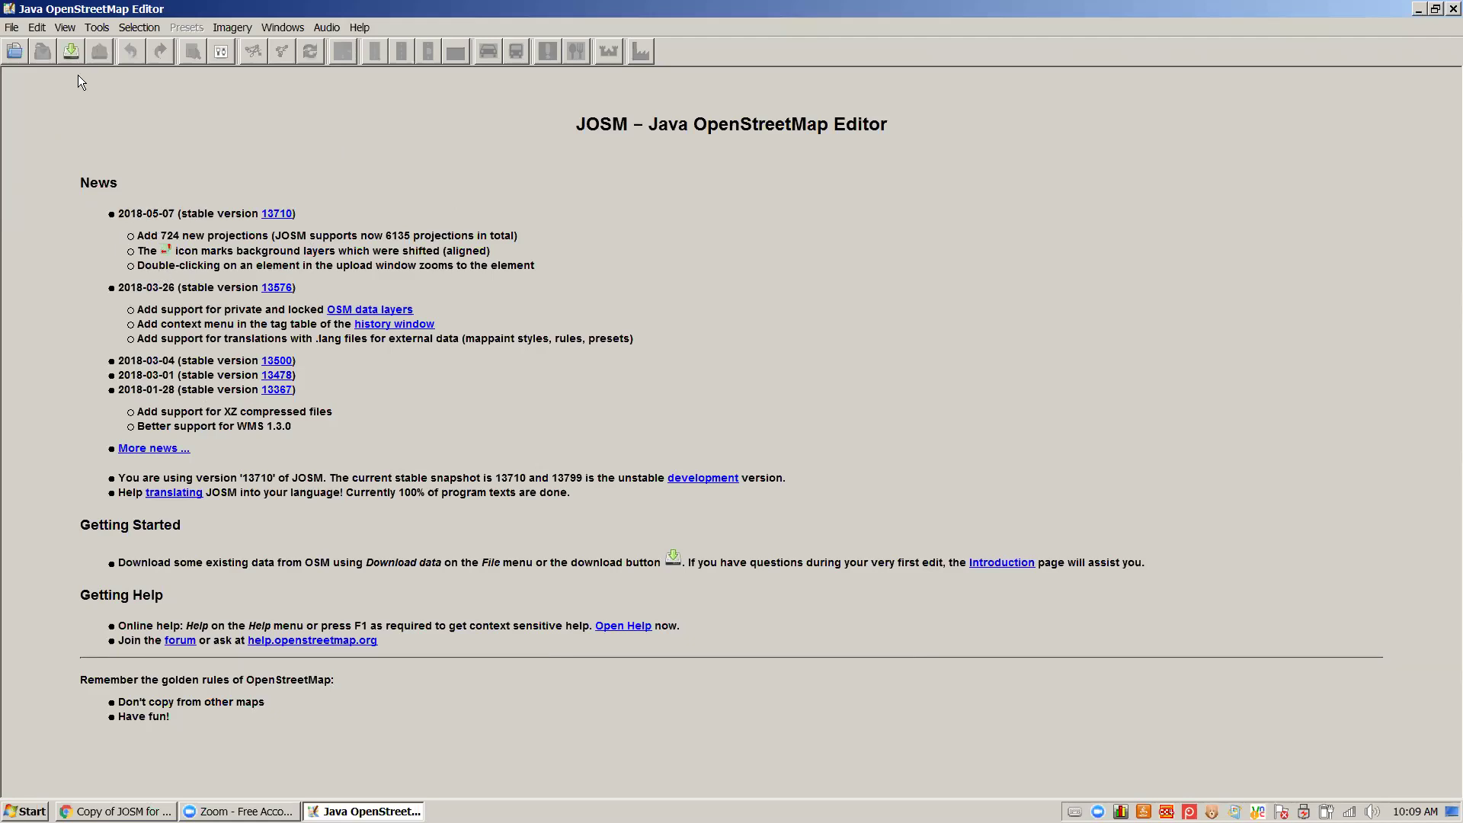
Open the preferences and enable Expert mode
{"action": "left_click", "coordinate": [42, 27]}
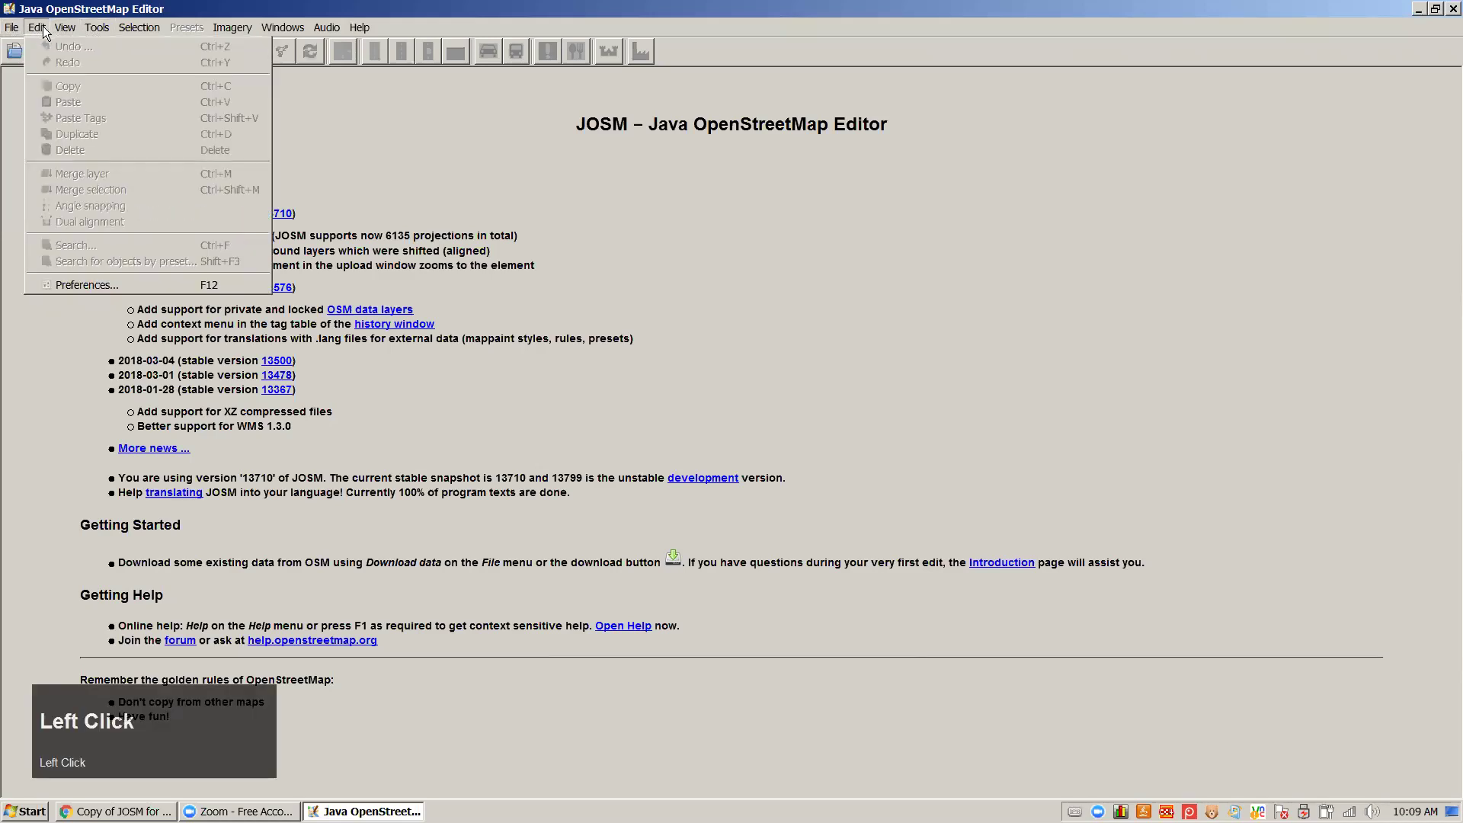
{"action": "left_click", "coordinate": [165, 282]}
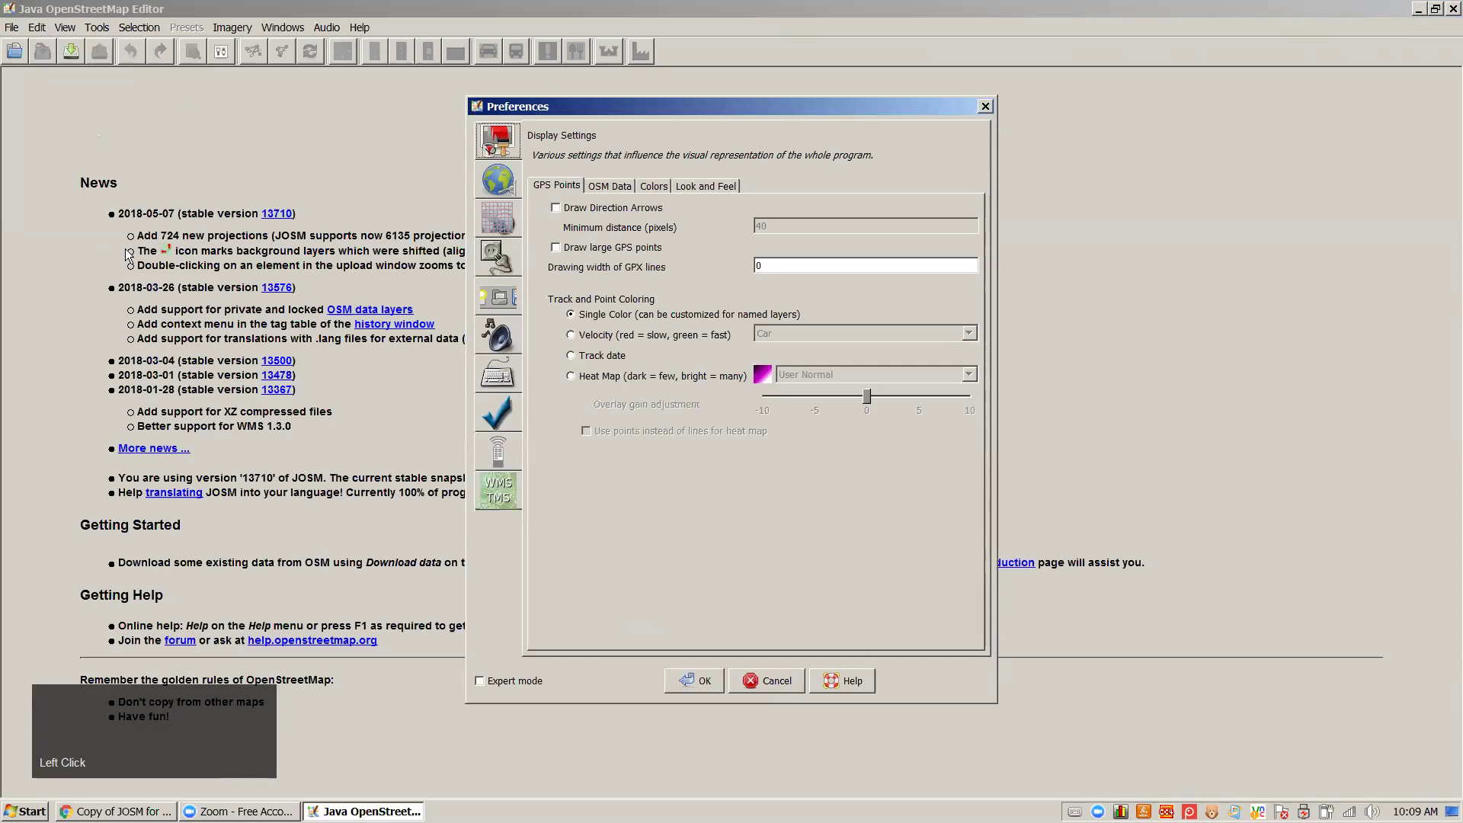
{"action": "left_click", "coordinate": [480, 682]}
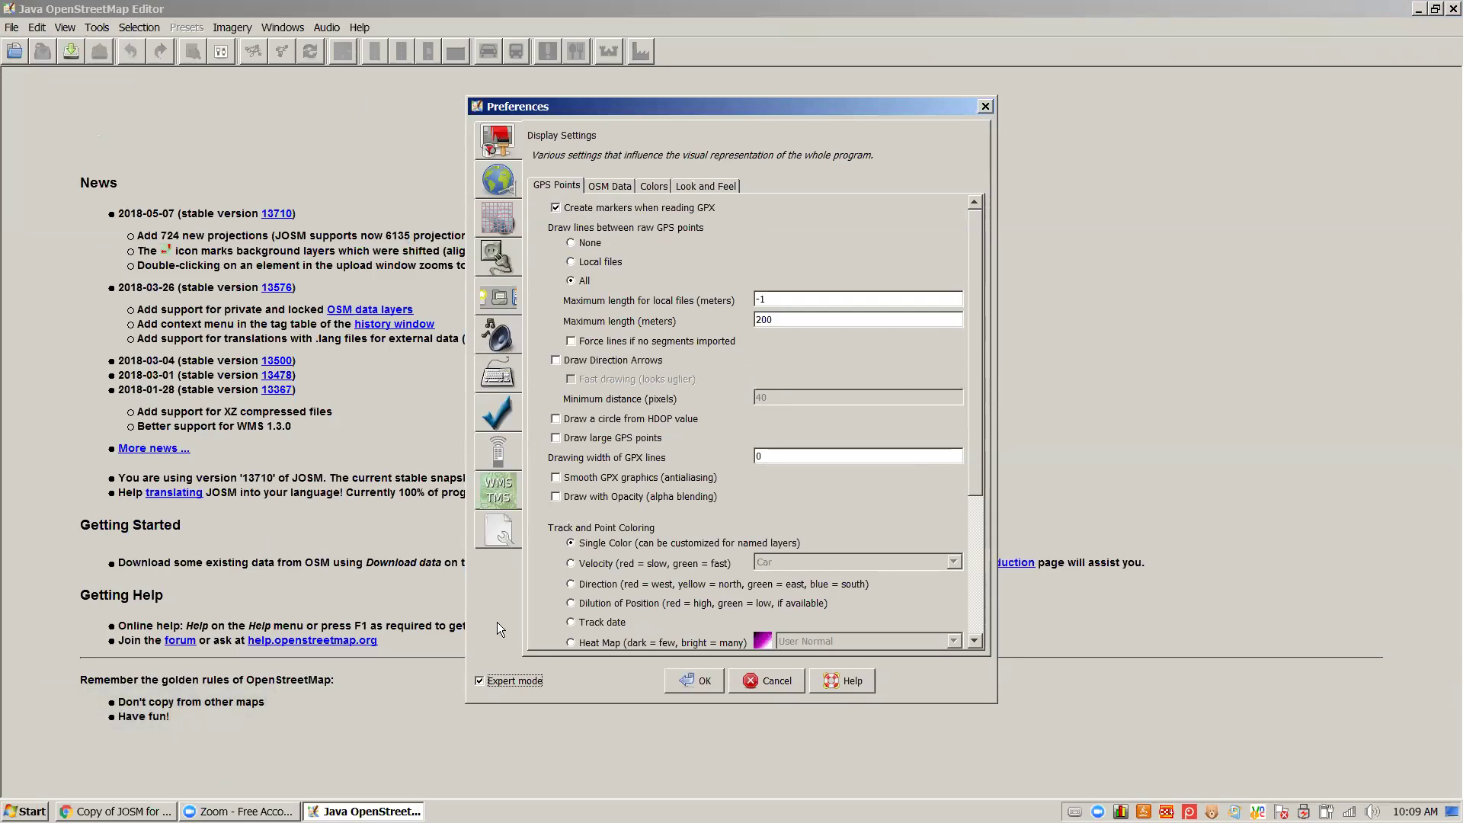
{"action": "left_click", "coordinate": [478, 680]}
Start OAuth authorization for the default OSM server in the connection settings and enter the account's OSM username
{"action": "left_click", "coordinate": [496, 188]}
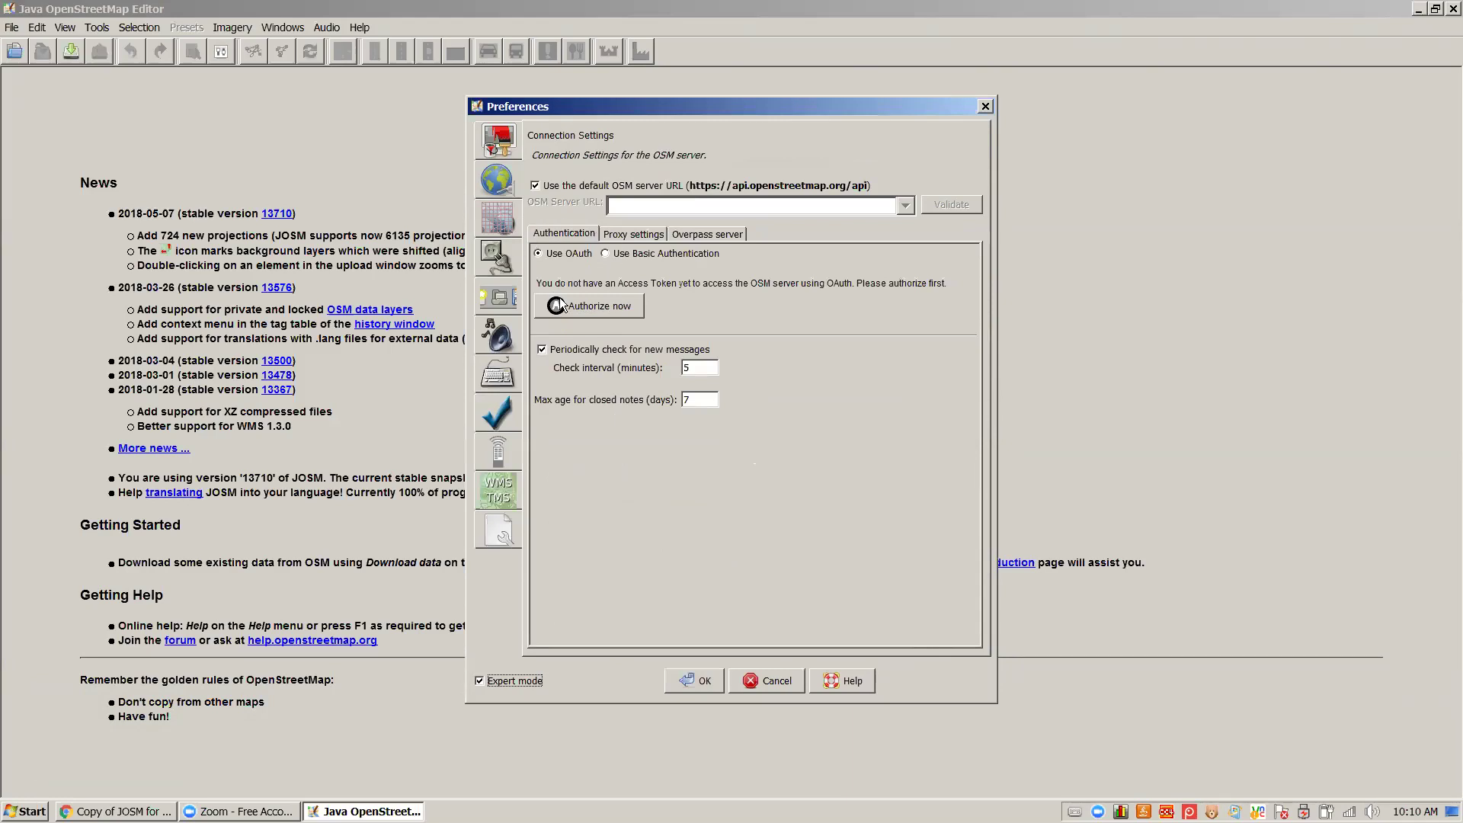
{"action": "left_click", "coordinate": [597, 312]}
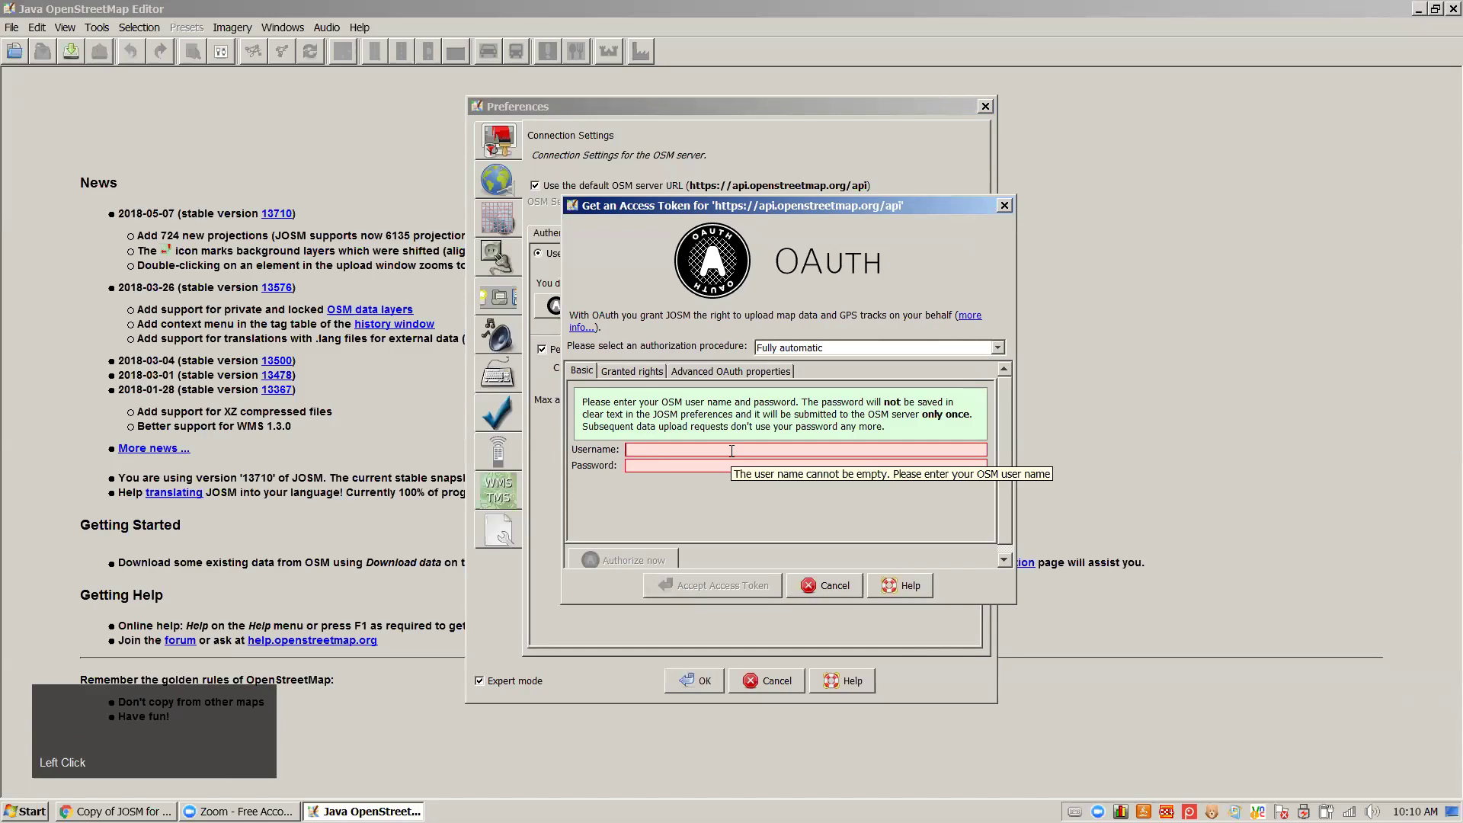
{"action": "type", "text": "bgirardot"}
{"action": "key", "text": "Tab"}
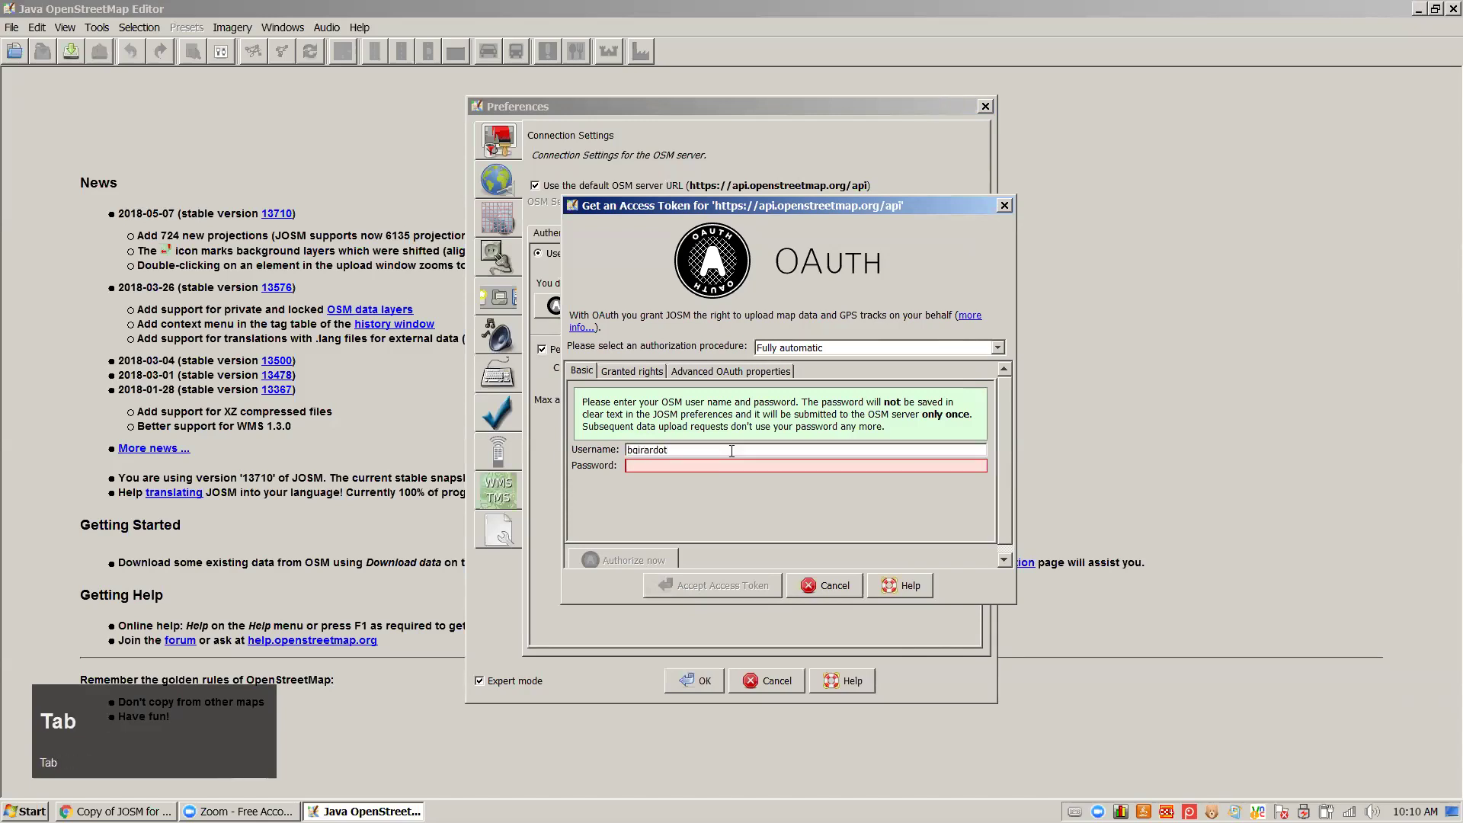
With QiPress Lite disabled, enter the OSM account password and authorize fully automatically to retrieve an access token
{"action": "right_click", "coordinate": [1091, 804]}
{"action": "left_click", "coordinate": [1111, 739]}
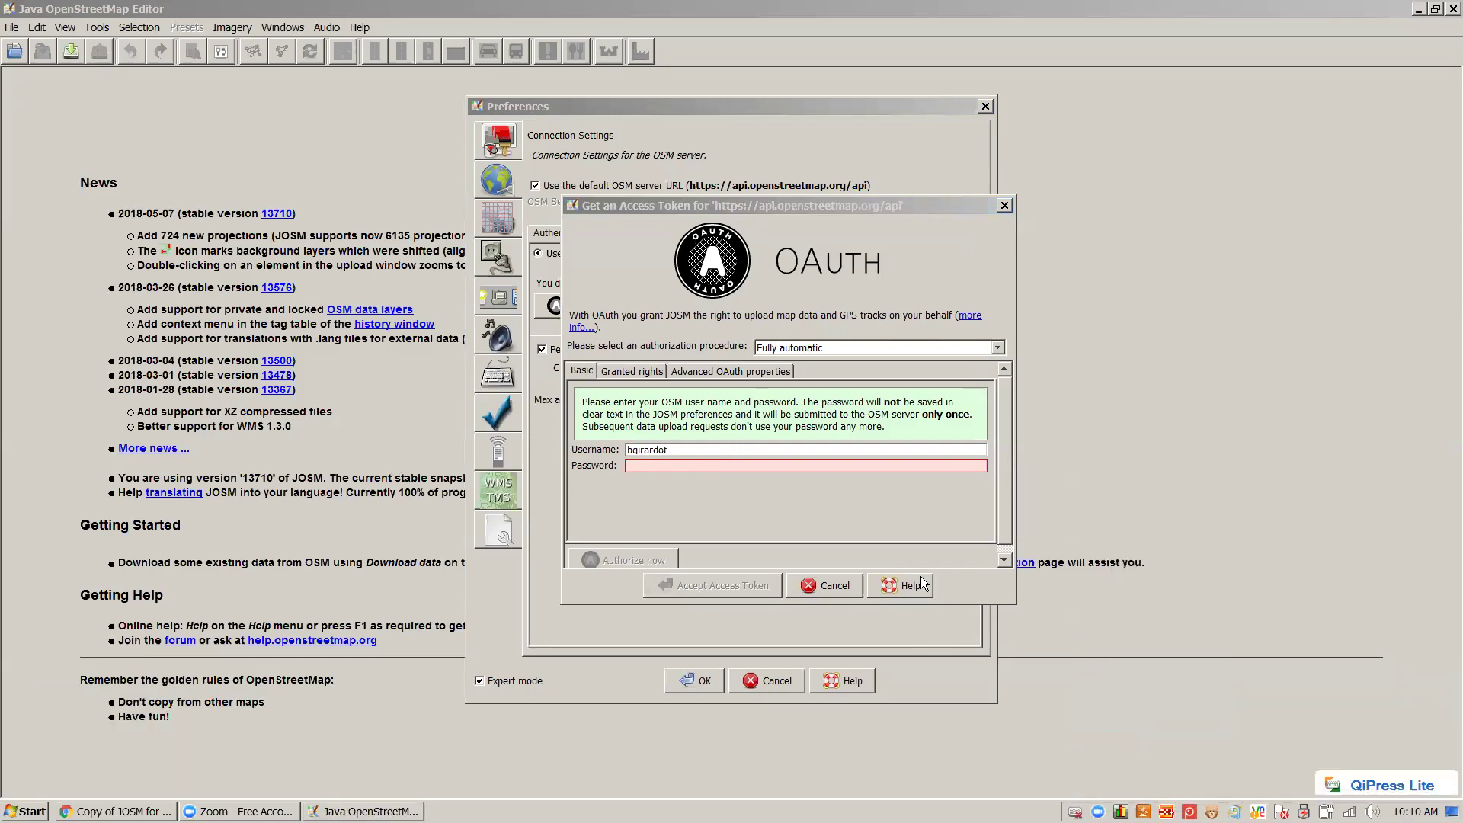
{"action": "left_click", "coordinate": [762, 466]}
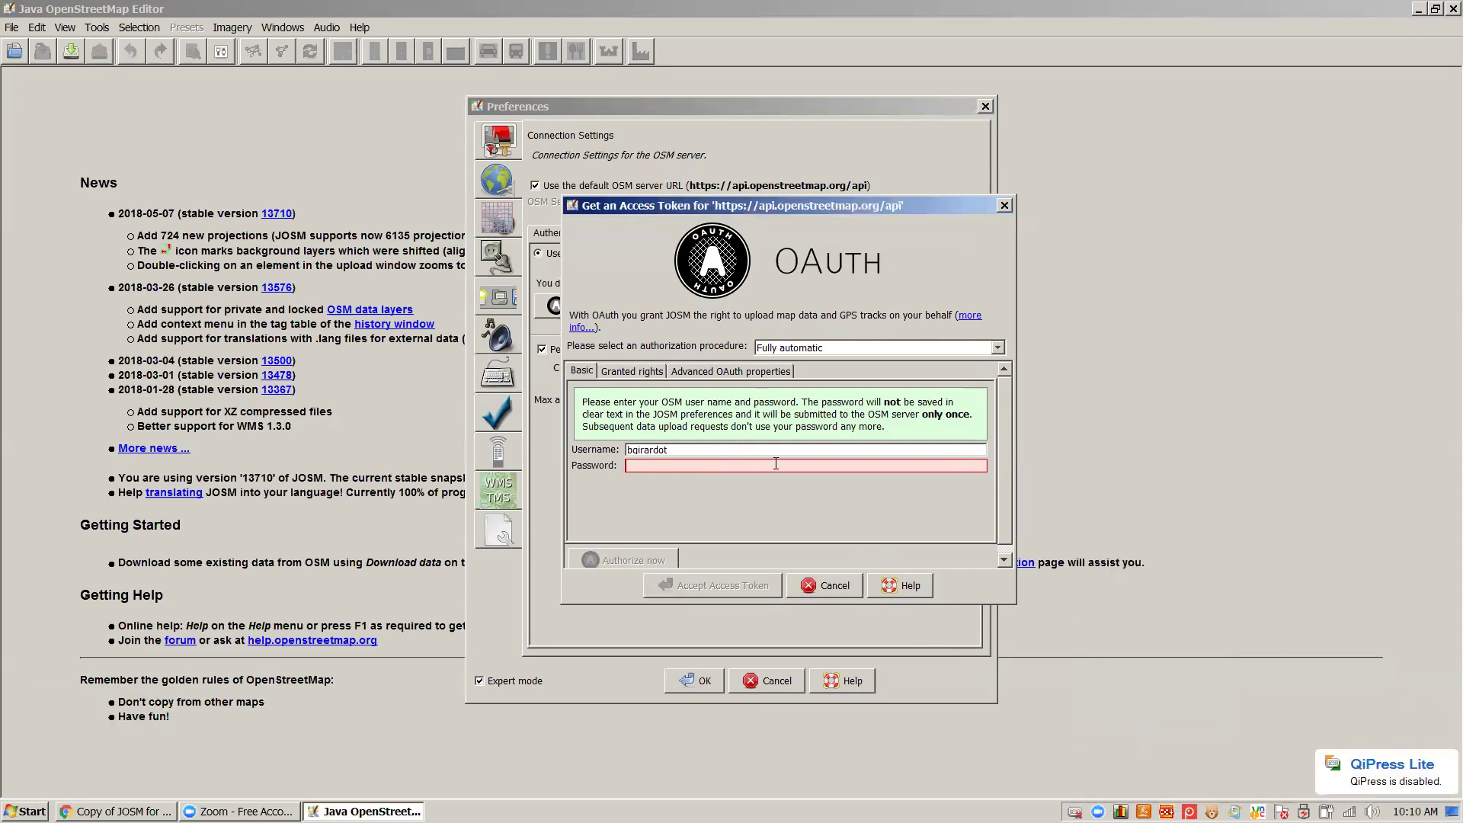
{"action": "type", "text": "**********"}
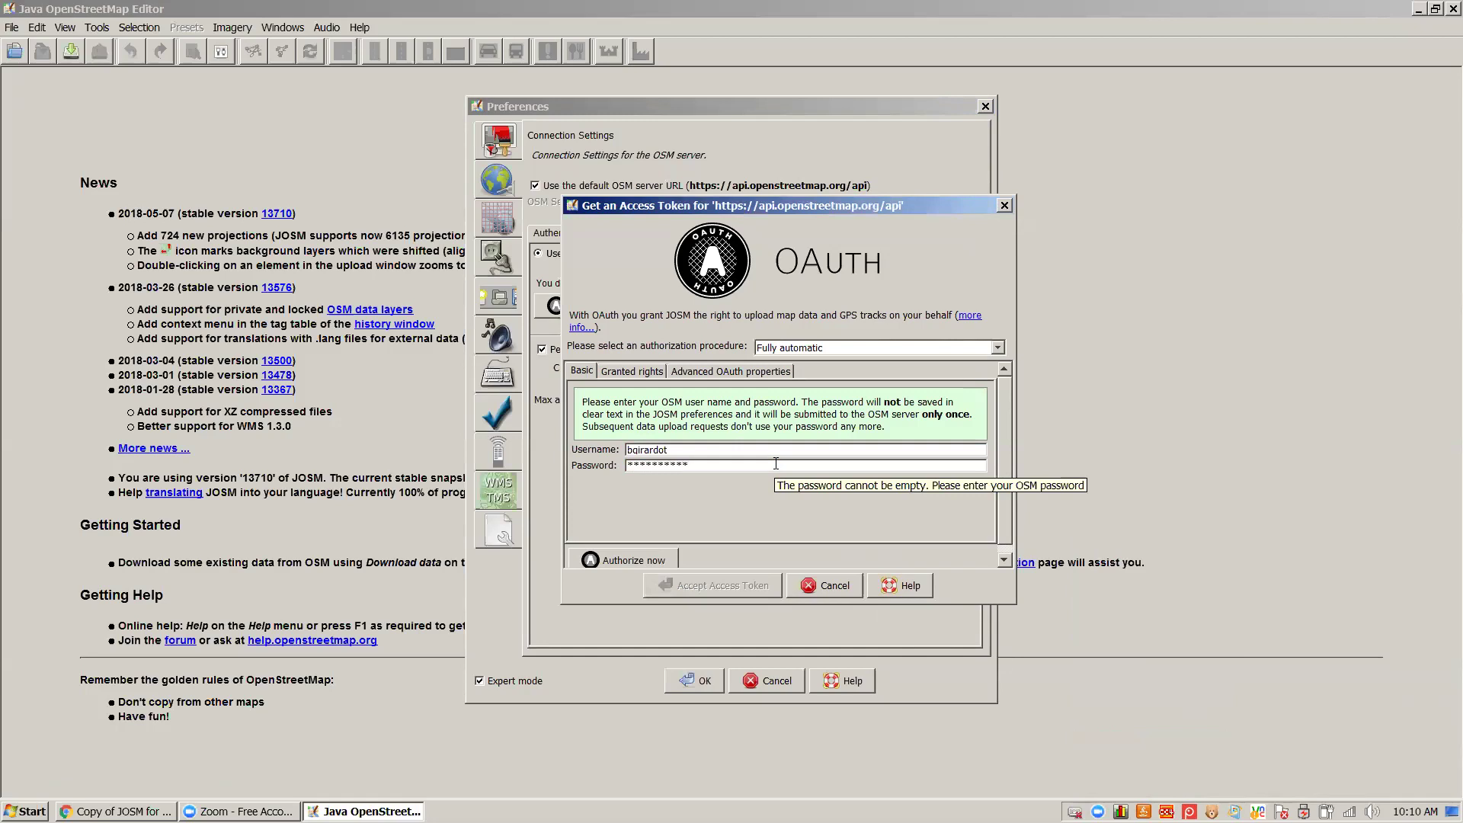
{"action": "left_click", "coordinate": [608, 556]}
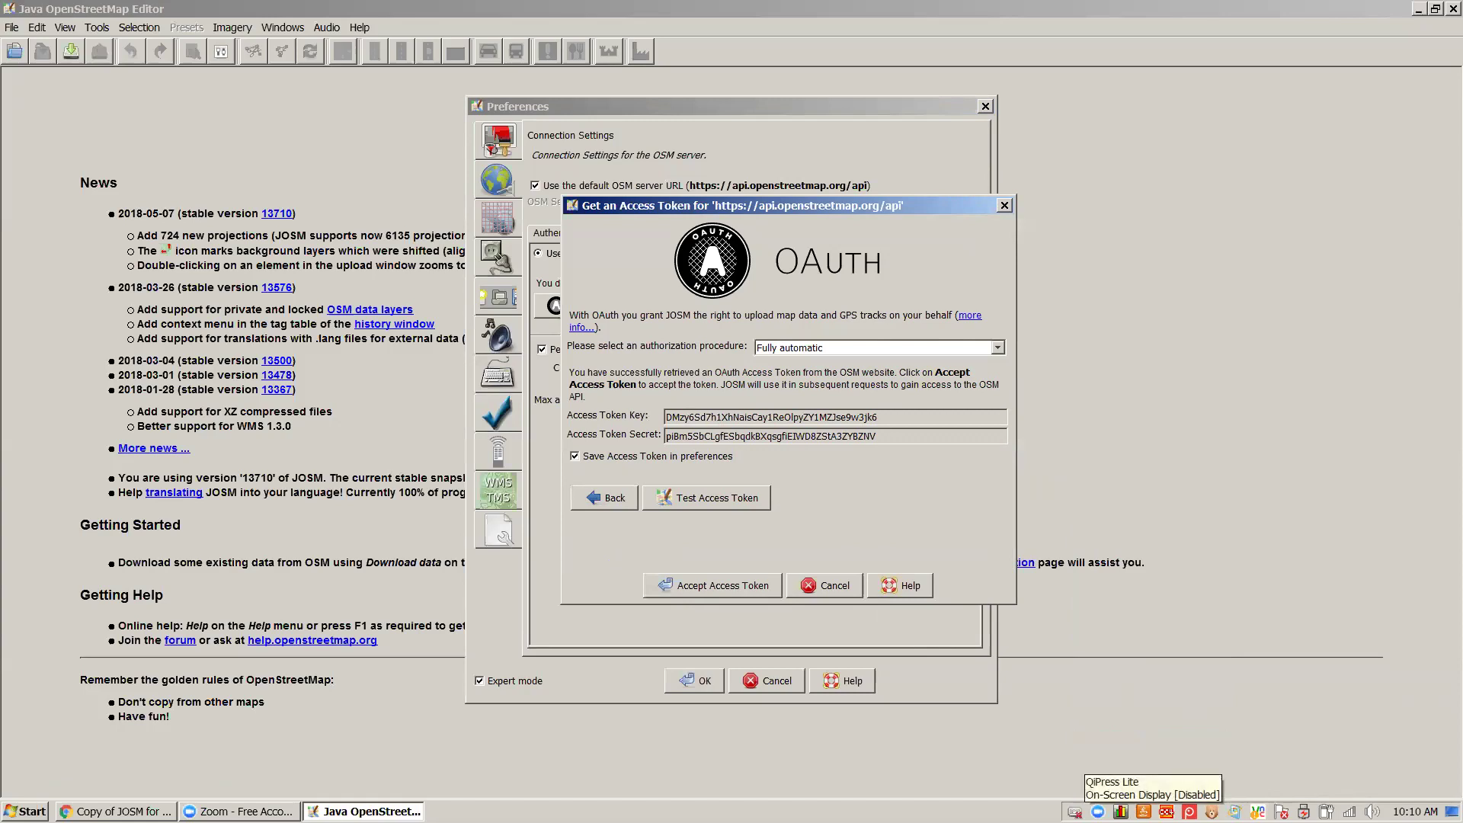
With QiPress Lite enabled again, test the retrieved OAuth access token and accept it
{"action": "right_click", "coordinate": [1075, 812]}
{"action": "left_click", "coordinate": [1111, 743]}
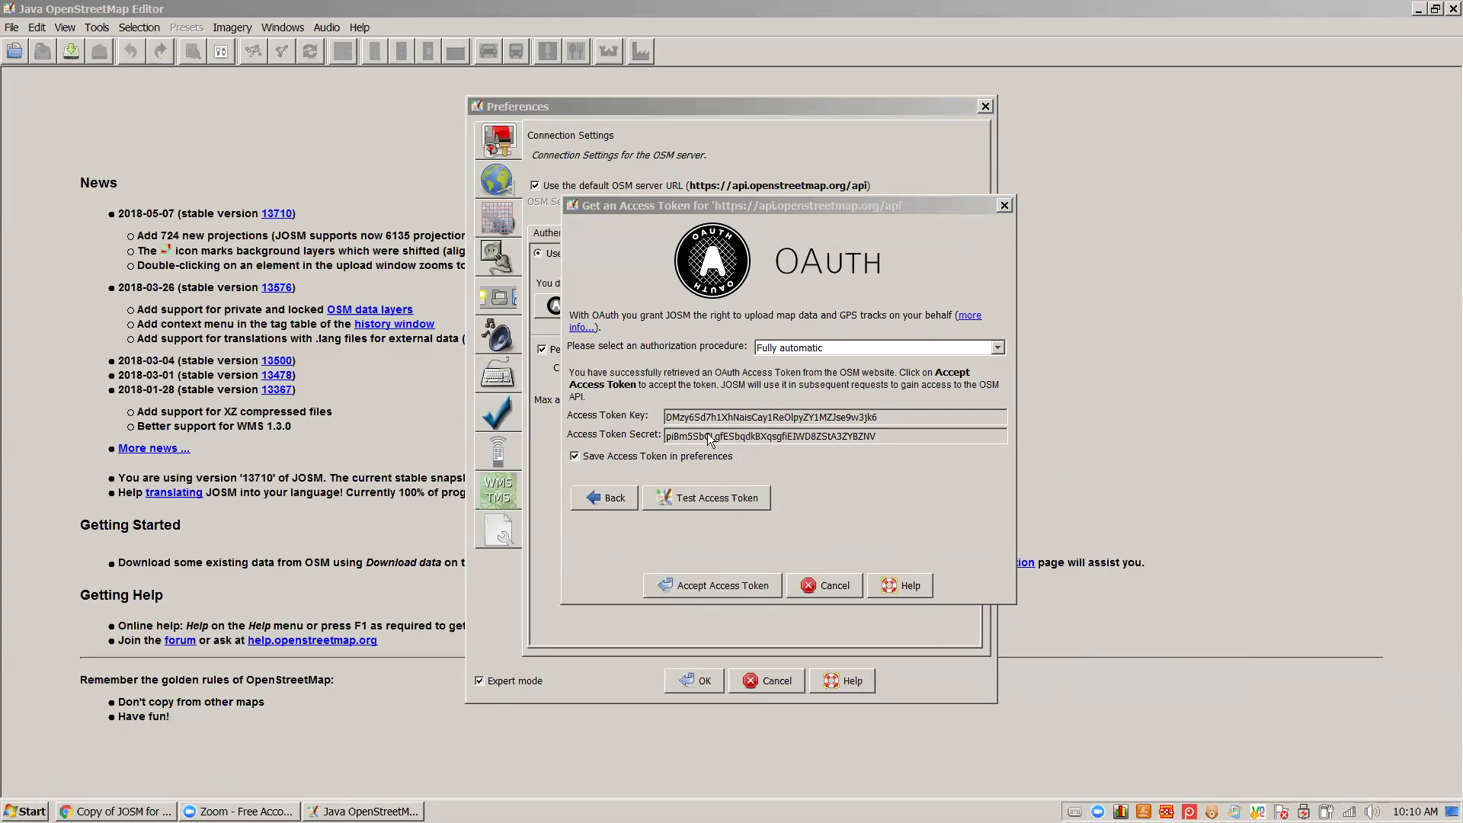
{"action": "left_click", "coordinate": [722, 499]}
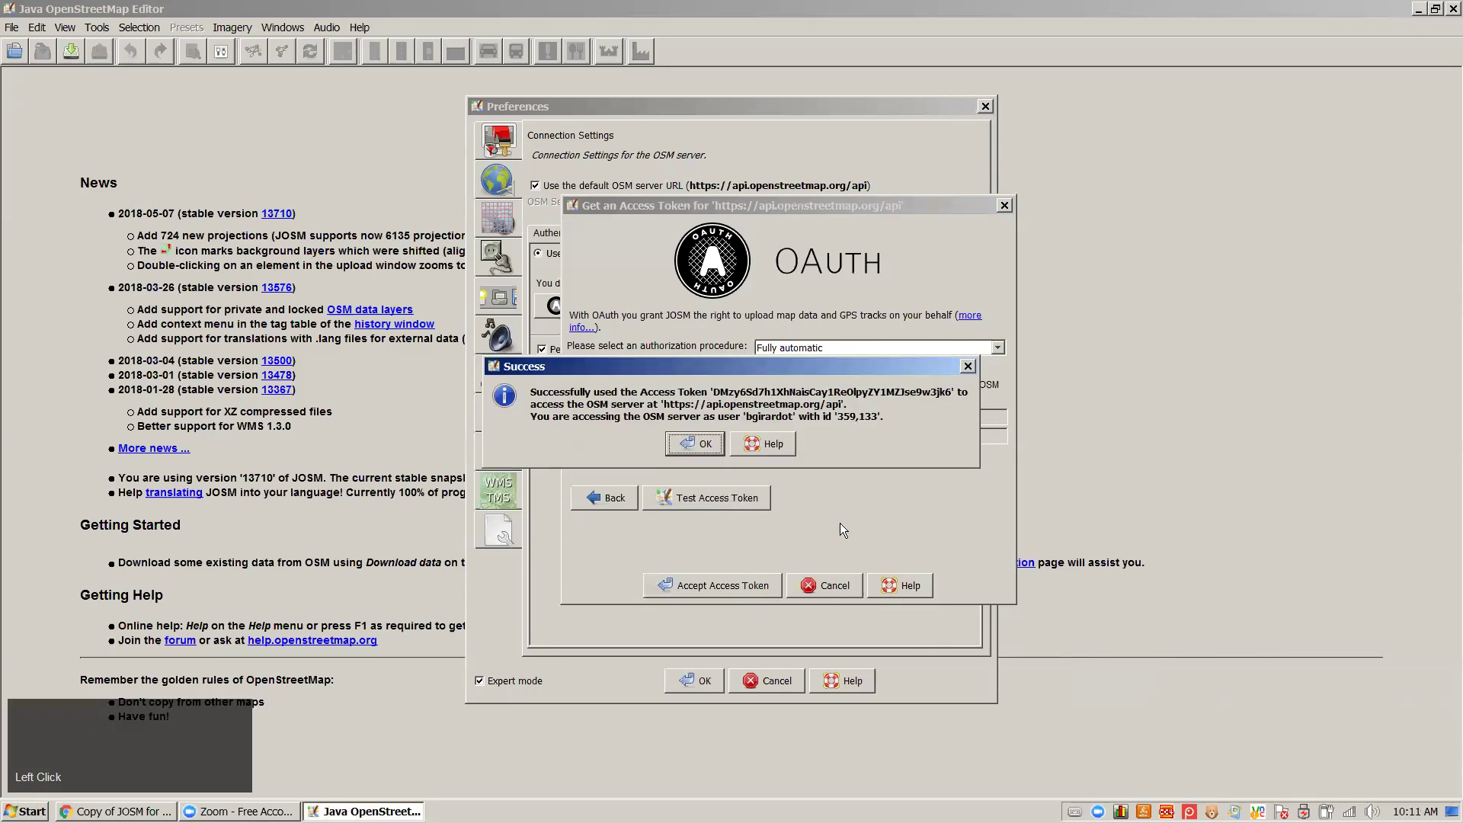
{"action": "left_click", "coordinate": [701, 443]}
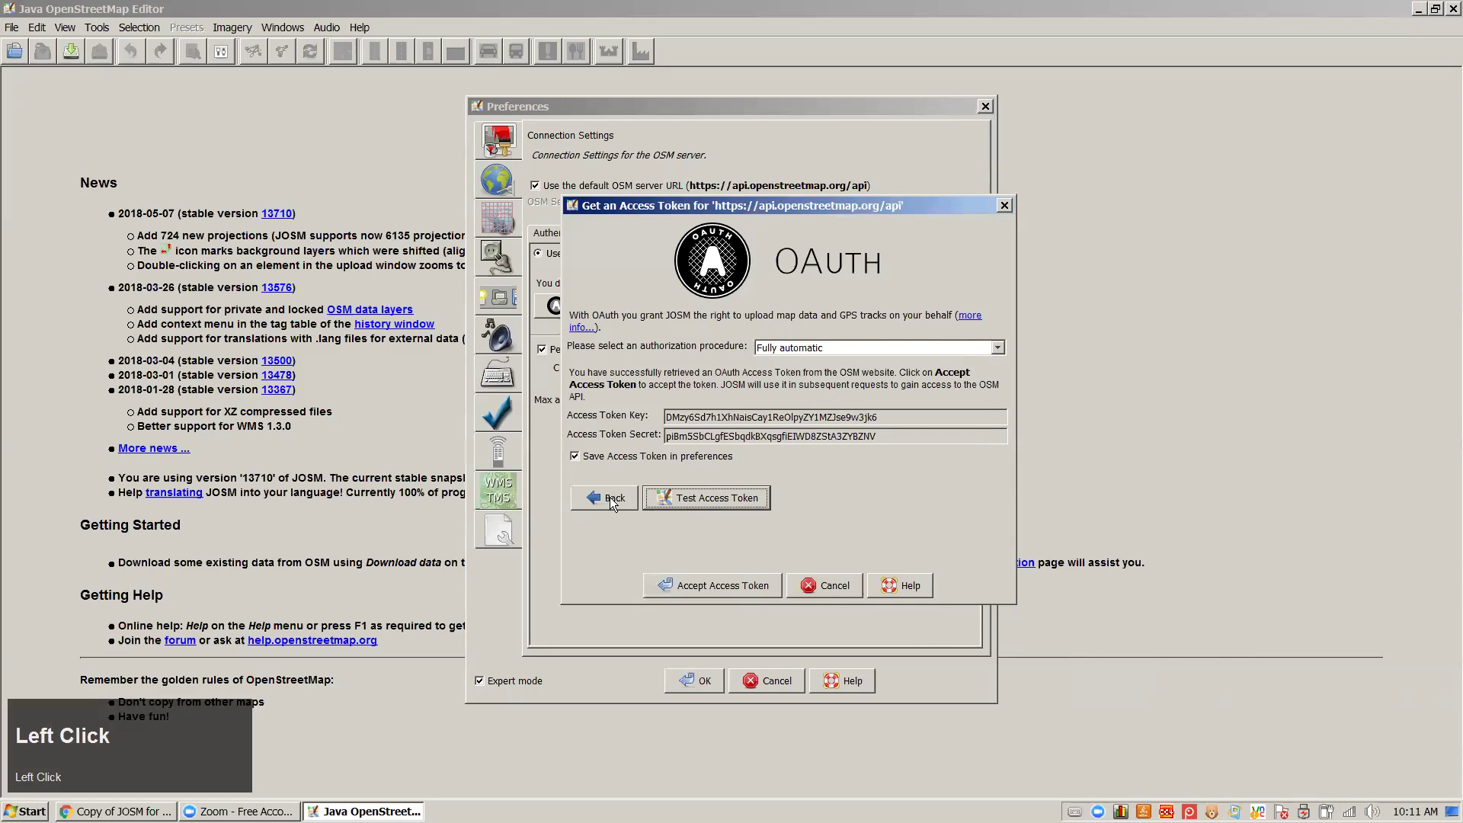
{"action": "left_click", "coordinate": [719, 583]}
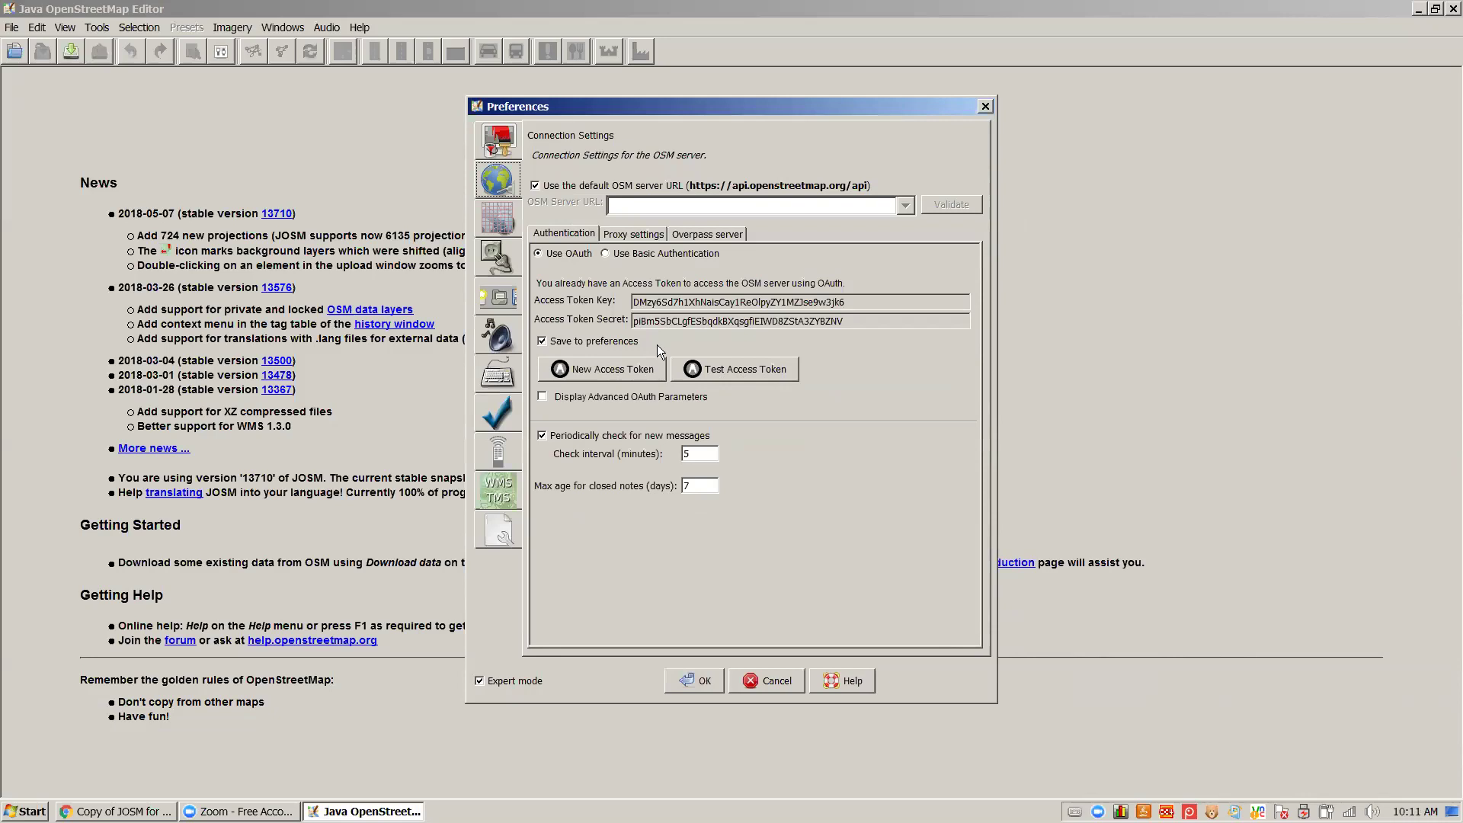
Enable remote control together with its HTTPS support in the Remote Control preferences
{"action": "left_click", "coordinate": [488, 182]}
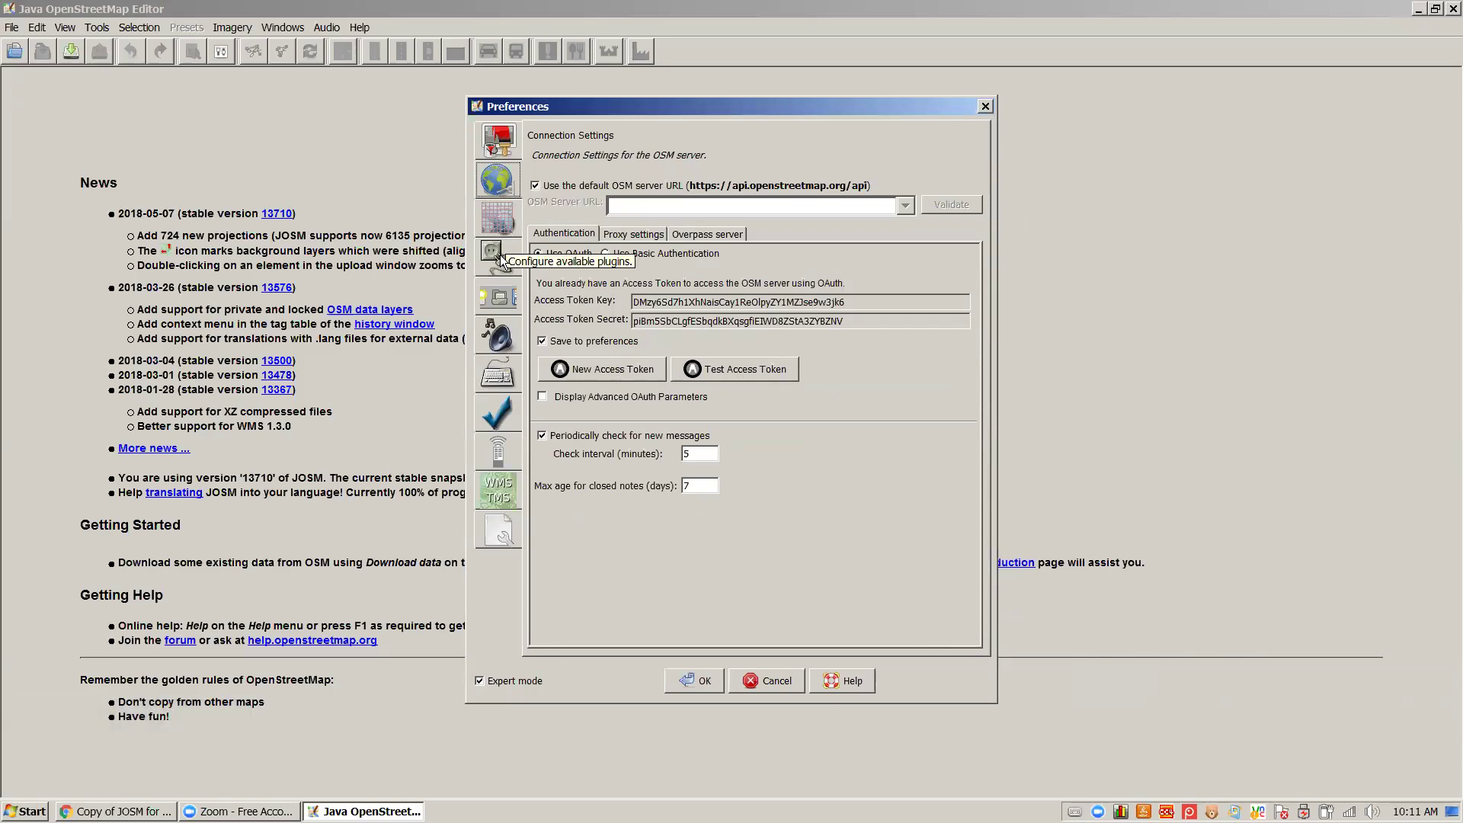
{"action": "left_click", "coordinate": [501, 455]}
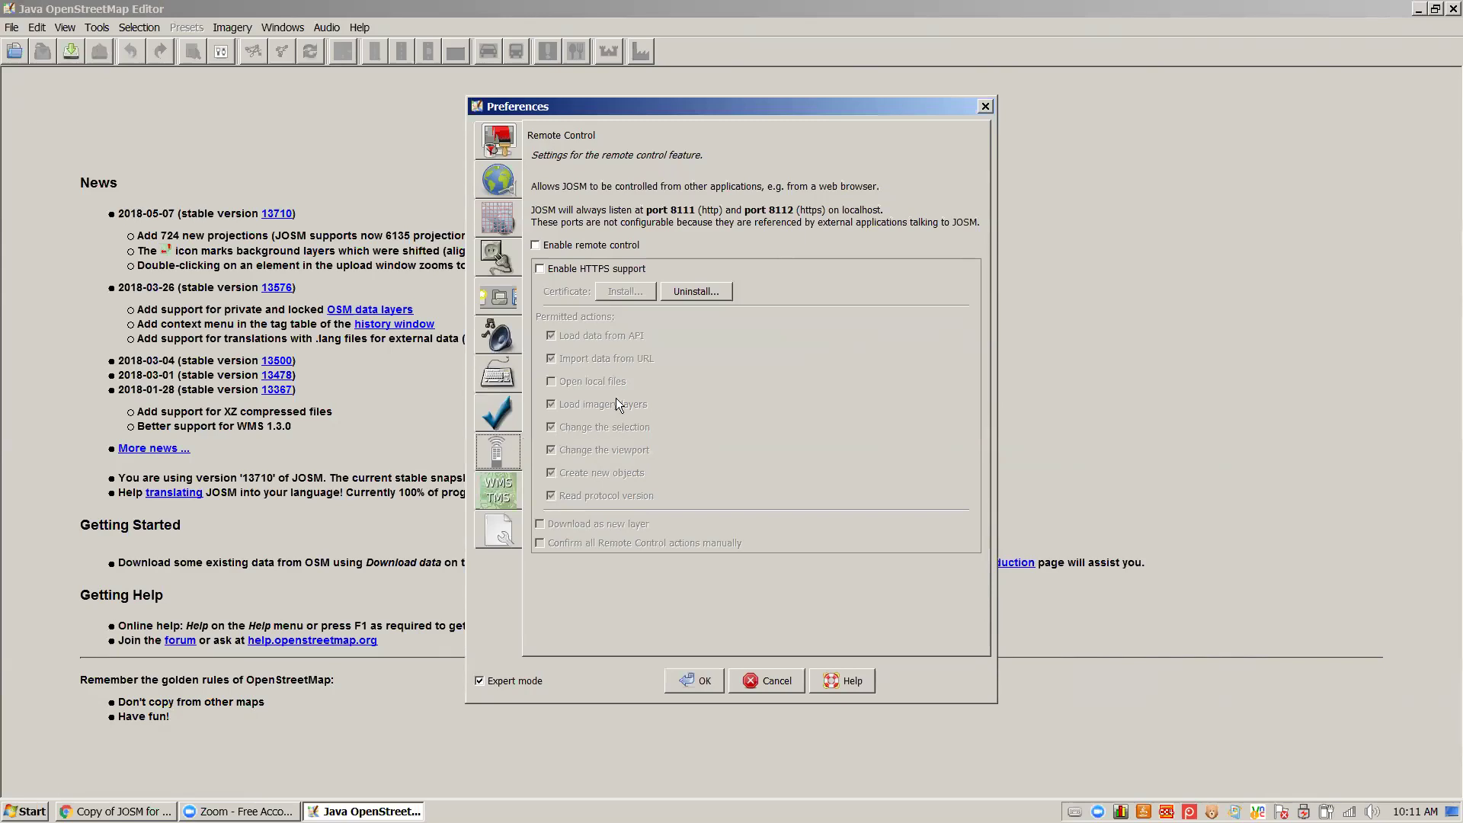
{"action": "left_click", "coordinate": [553, 247]}
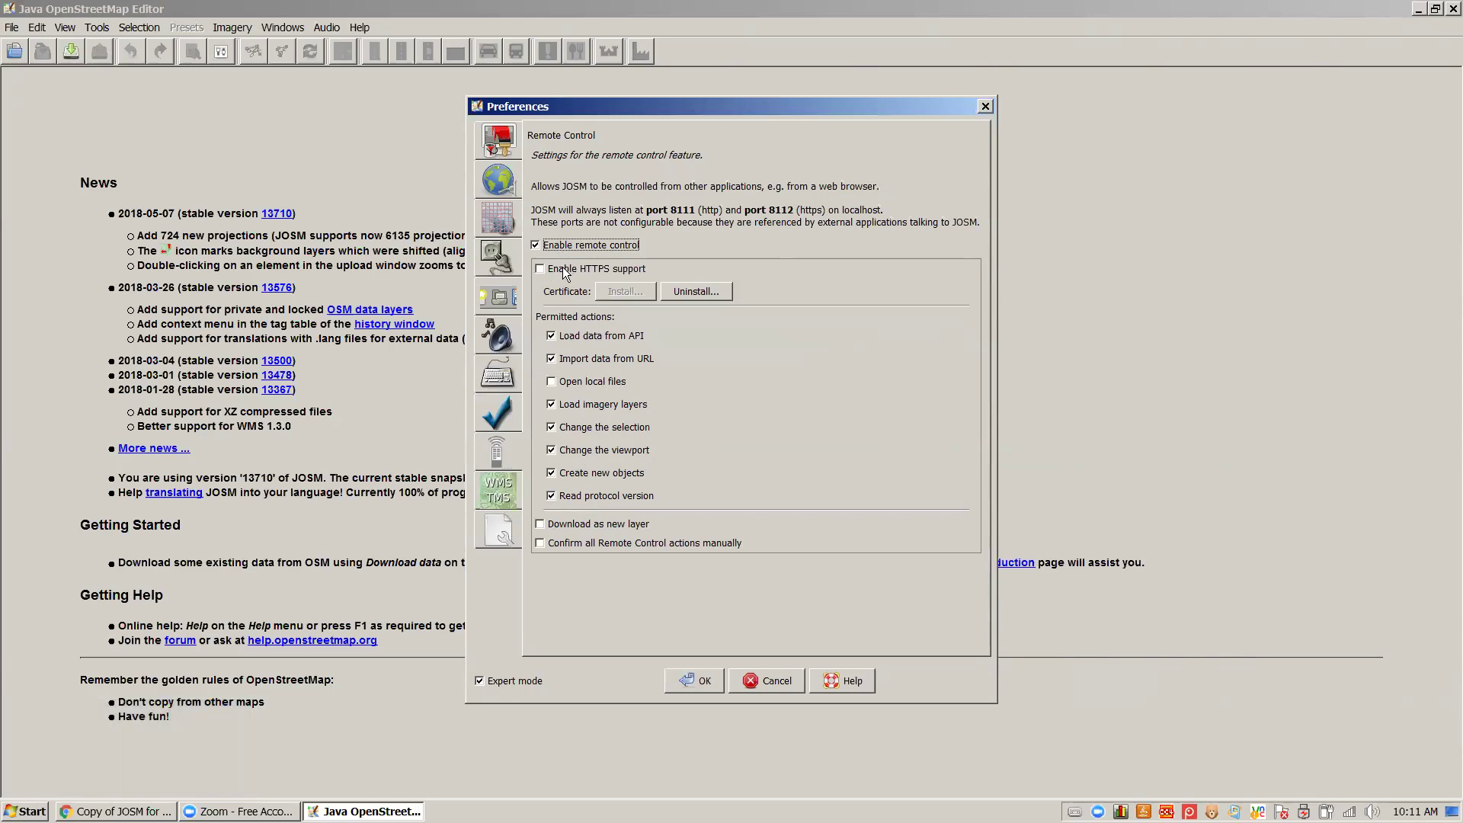
{"action": "left_click", "coordinate": [540, 268]}
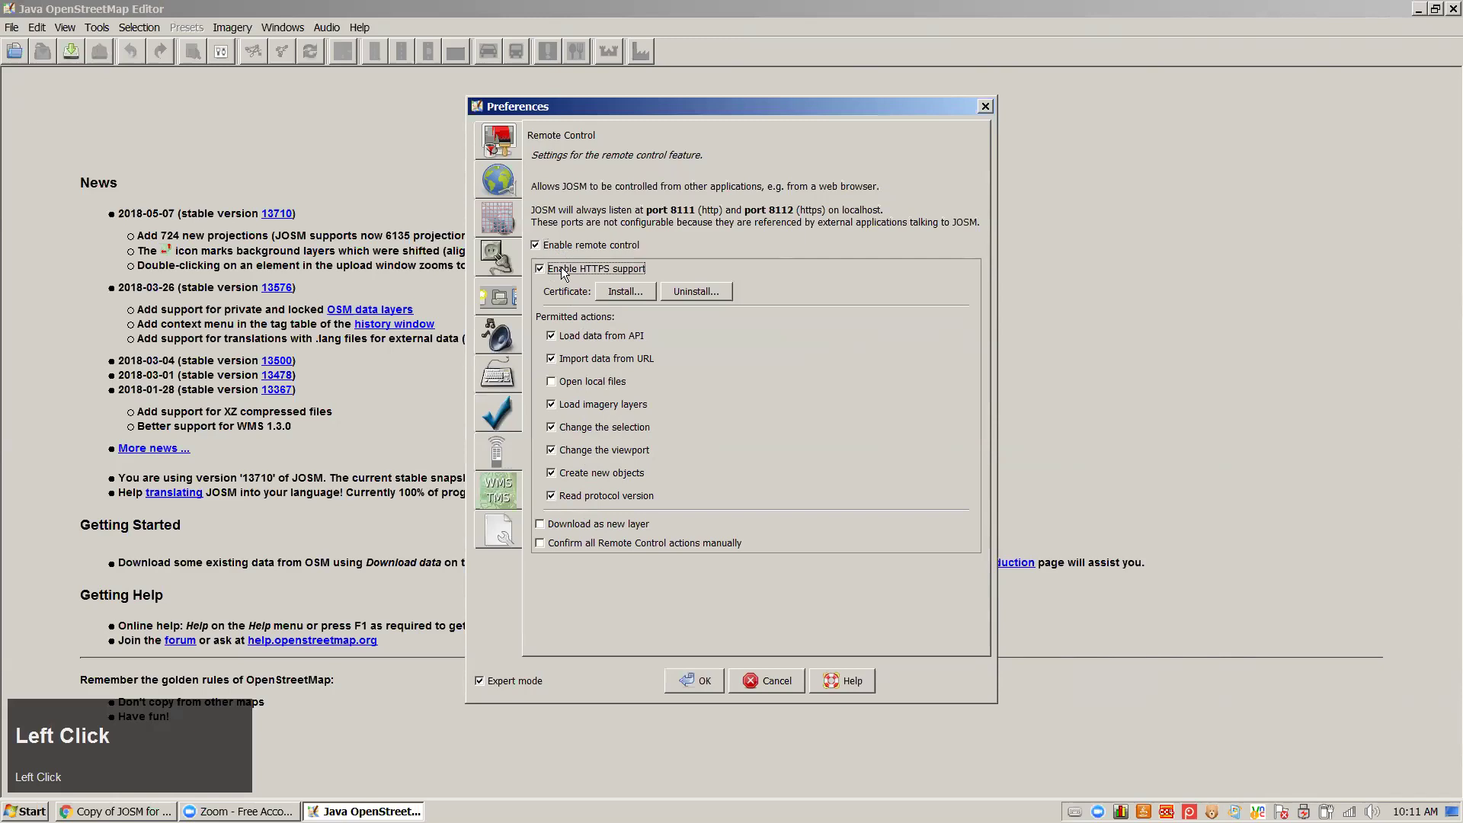
{"action": "left_click", "coordinate": [568, 269]}
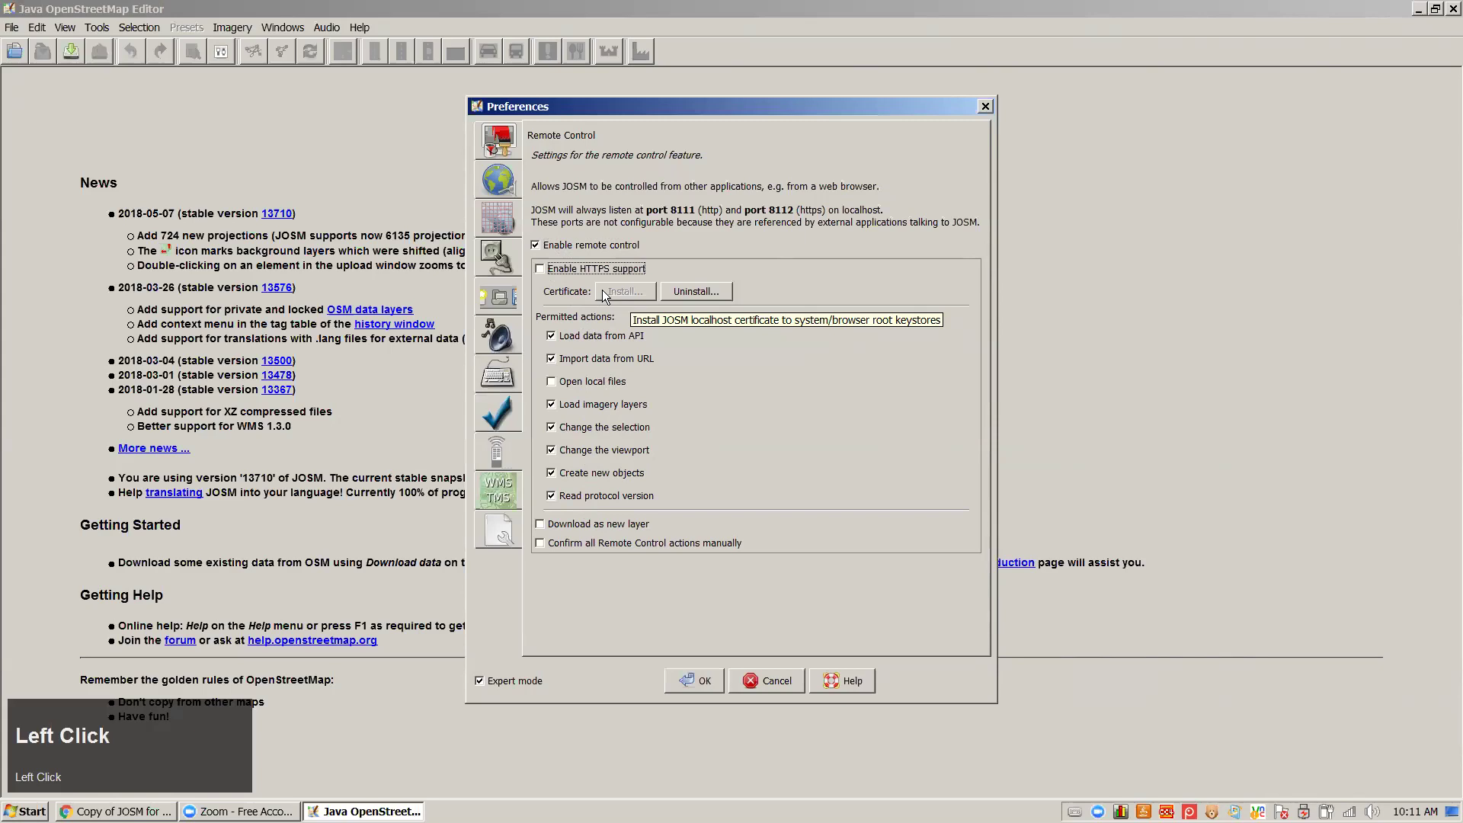
{"action": "key", "text": "space"}
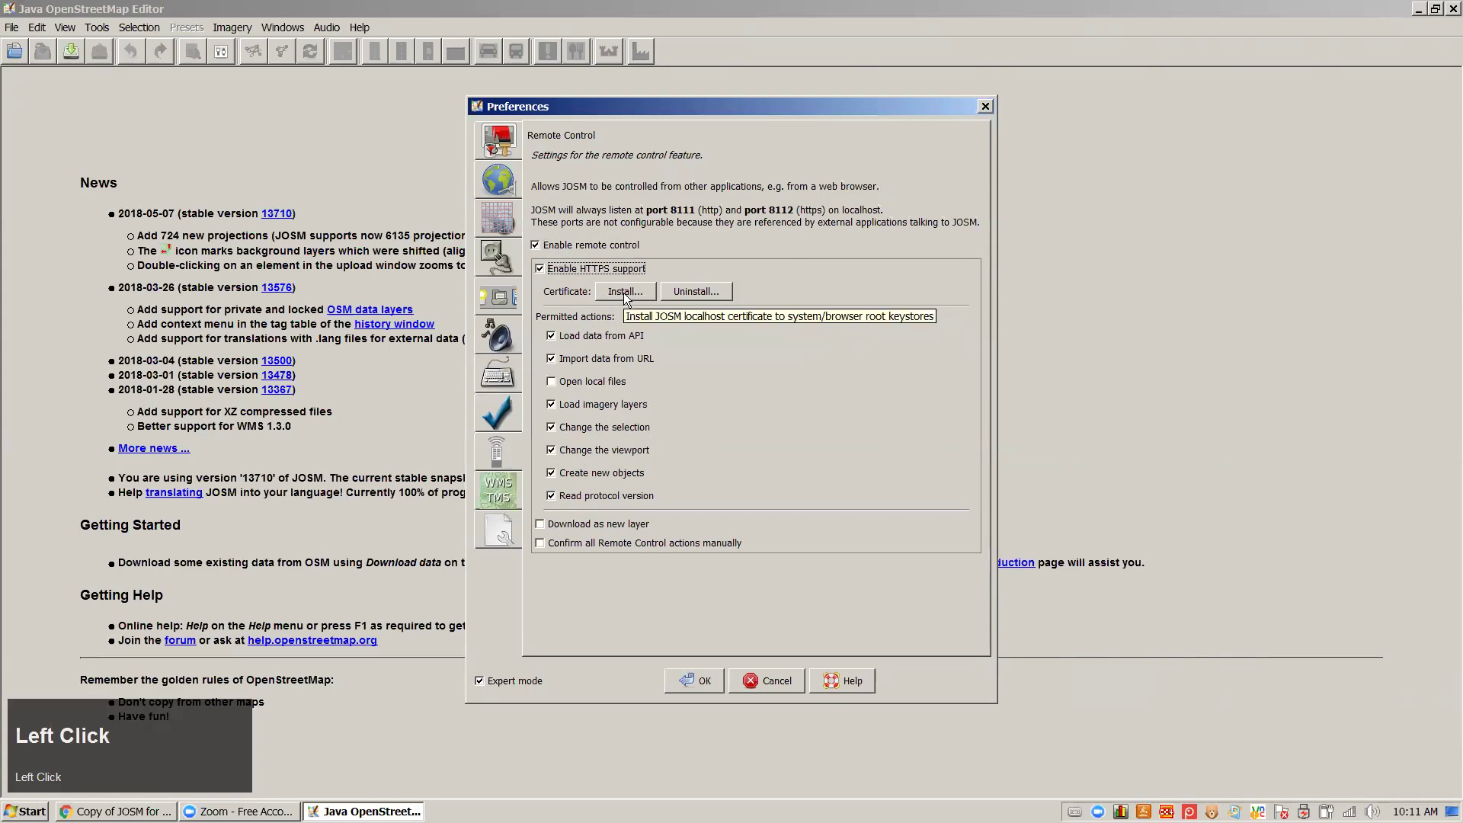
Install the JOSM localhost certificate for HTTPS remote control and accept the Windows security warning
{"action": "left_click", "coordinate": [624, 293]}
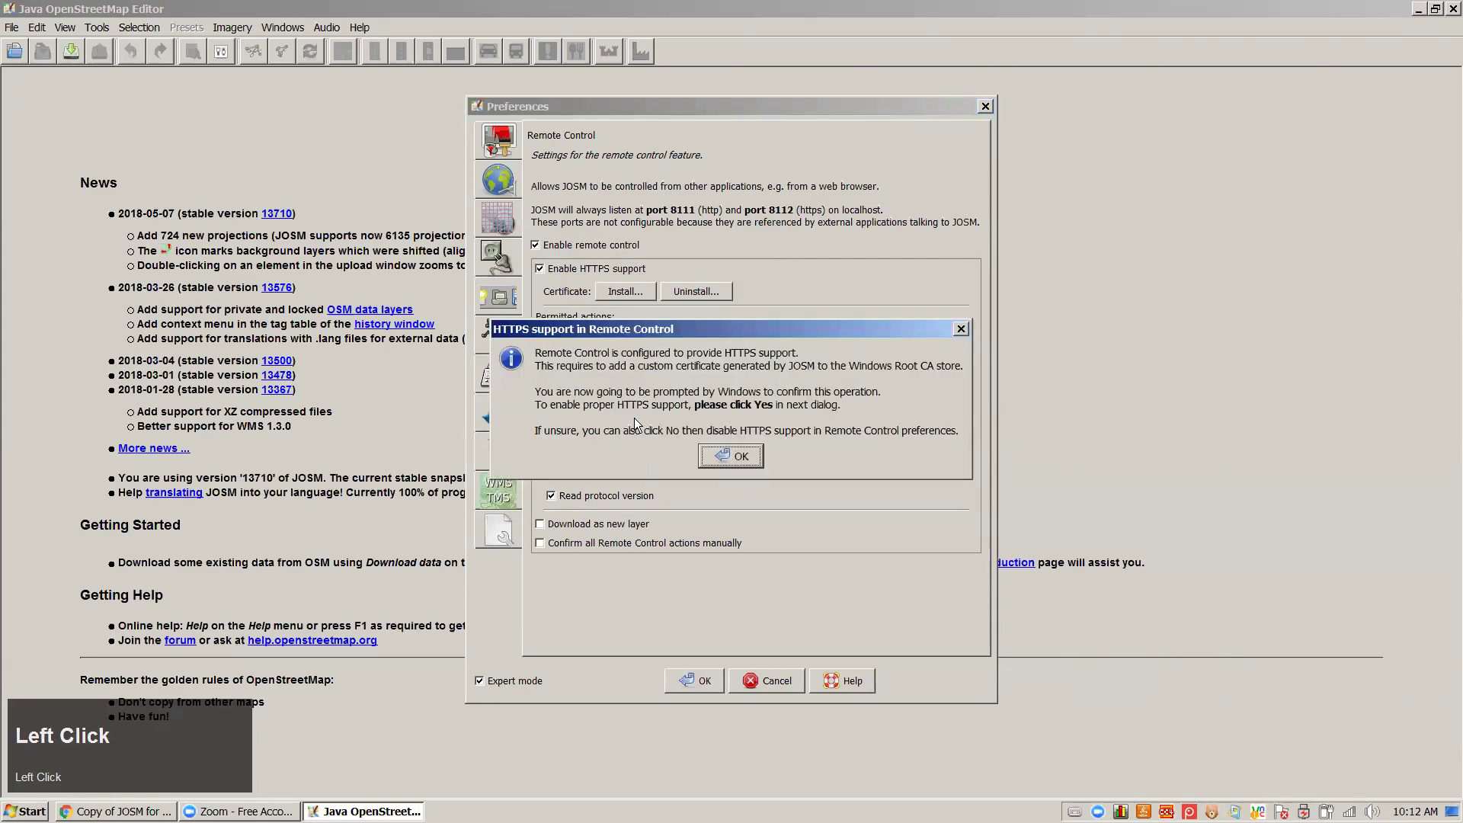
{"action": "left_click", "coordinate": [733, 456]}
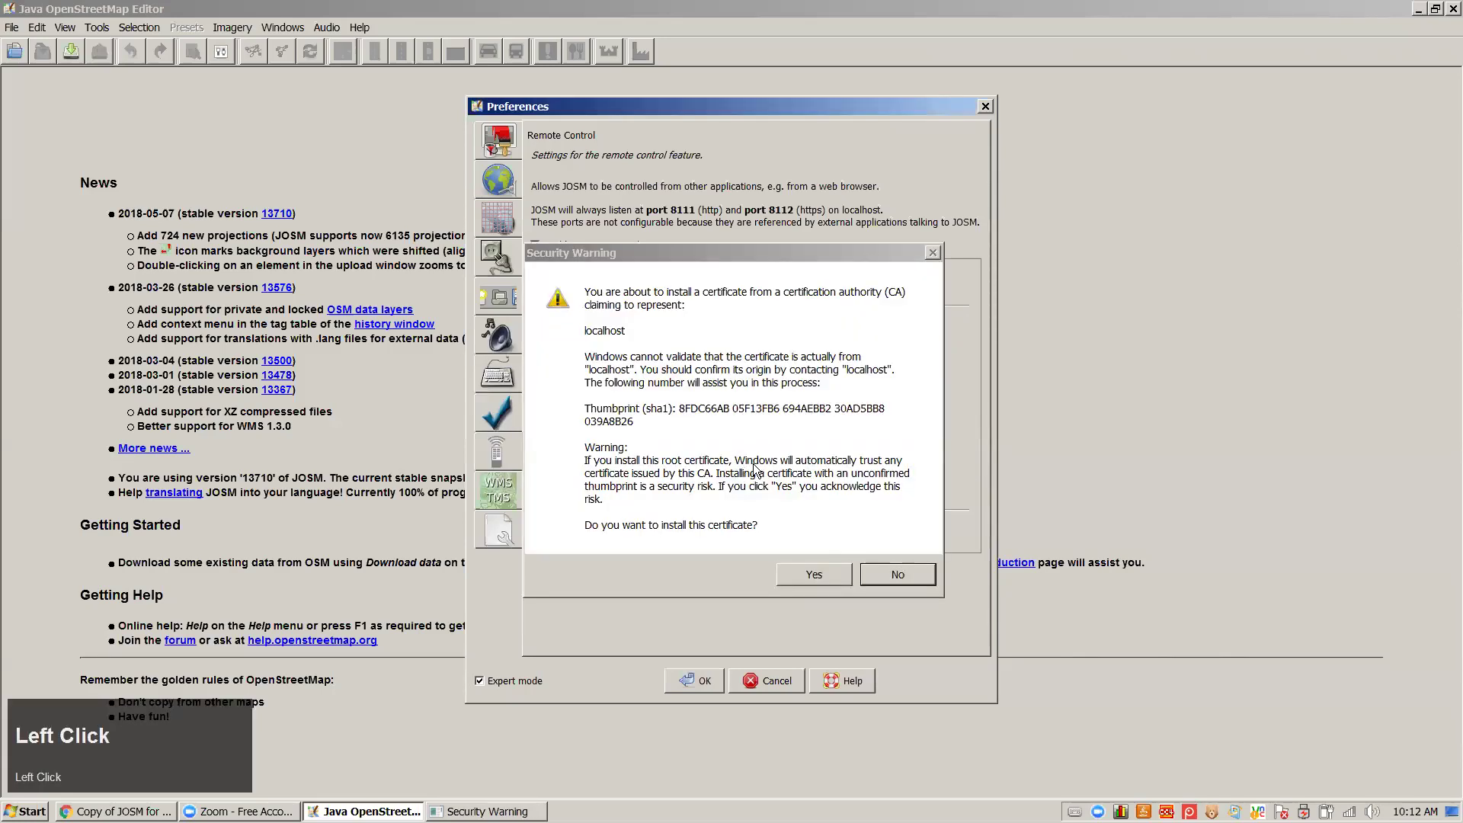
{"action": "left_click", "coordinate": [814, 576]}
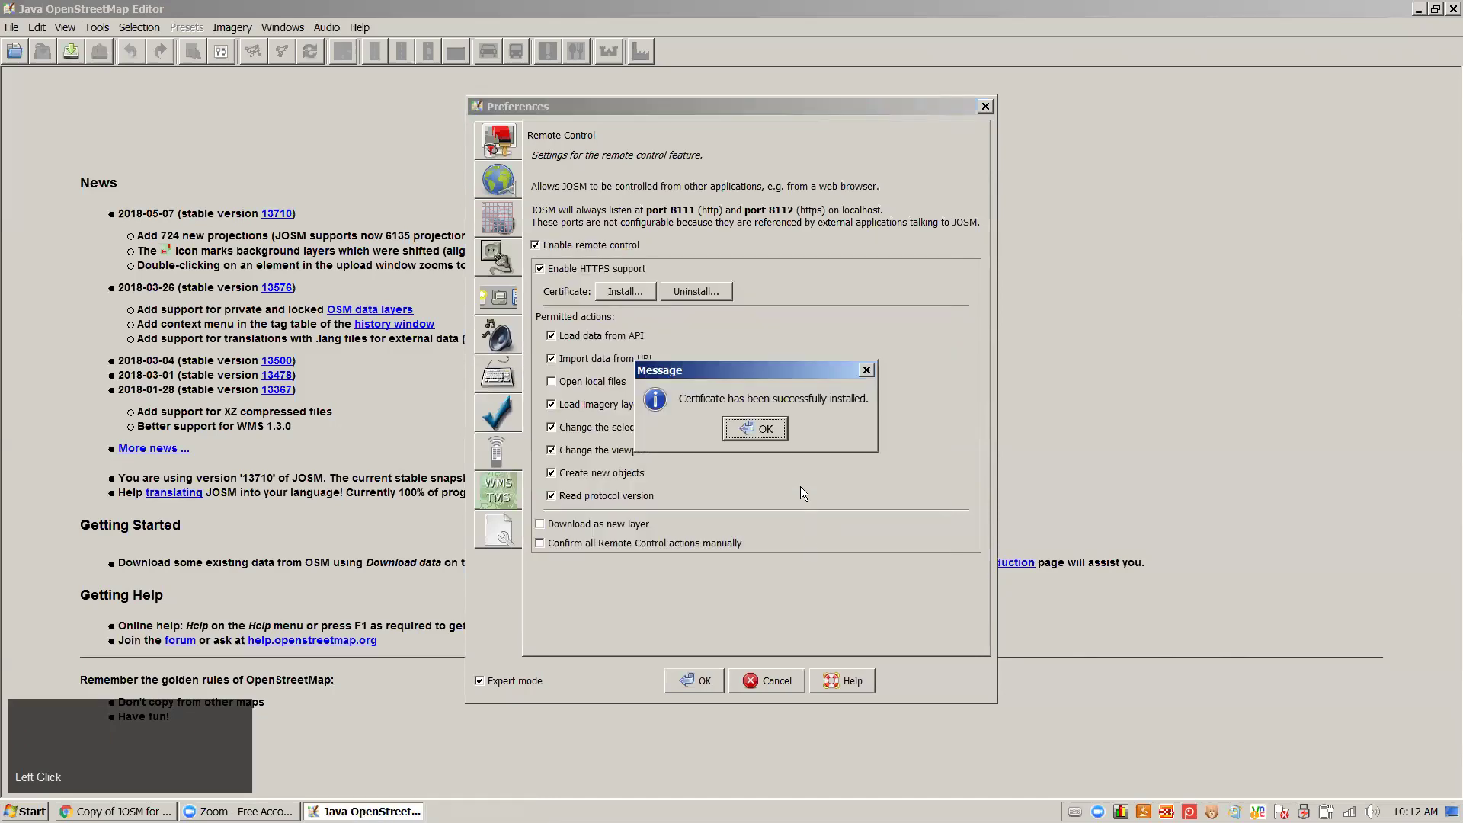
{"action": "left_click", "coordinate": [764, 431]}
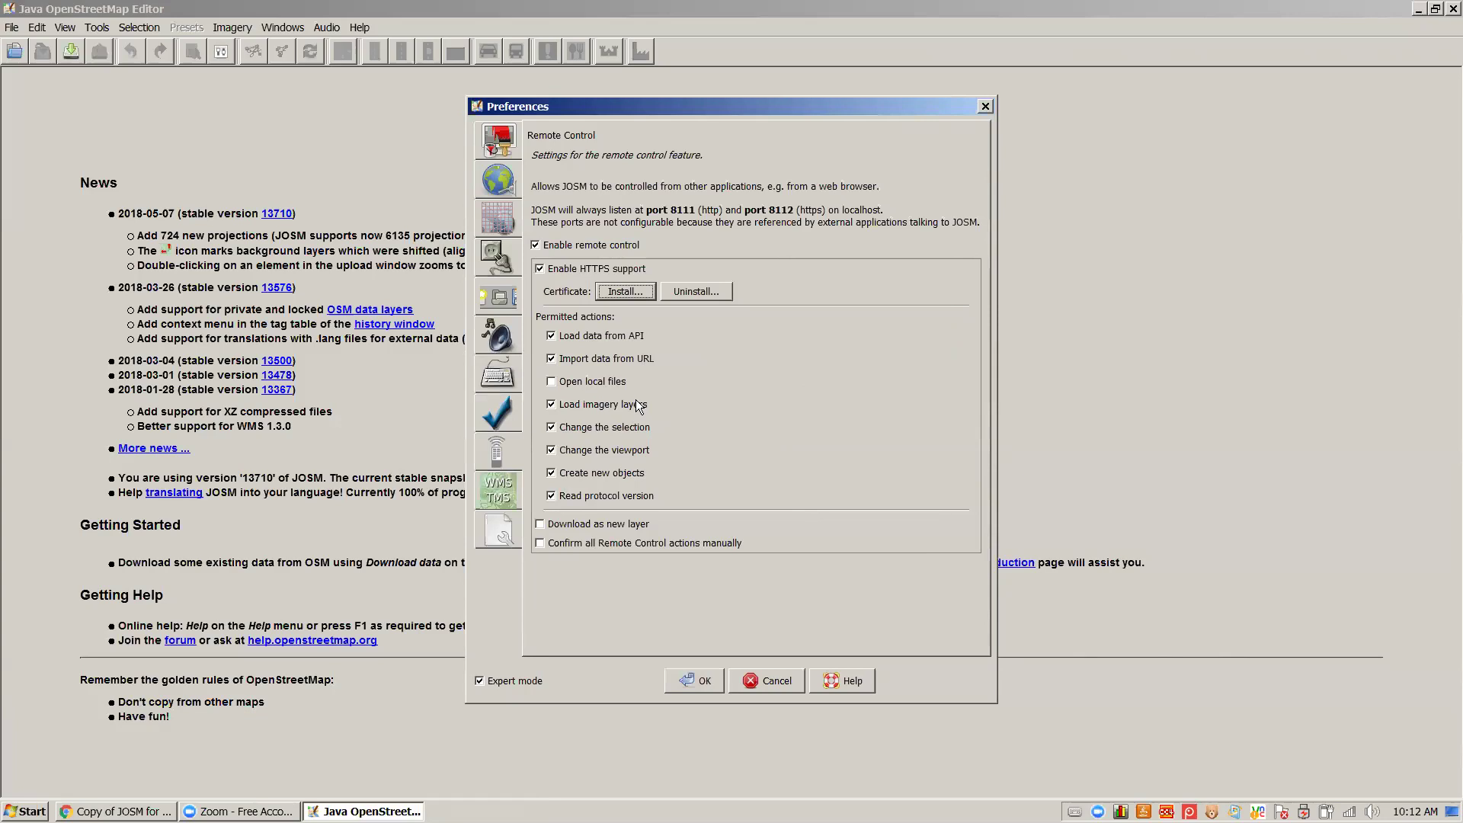
Download the list of available plugins, search it for "bui" and select the buildings_tools plugin
{"action": "left_click", "coordinate": [497, 256]}
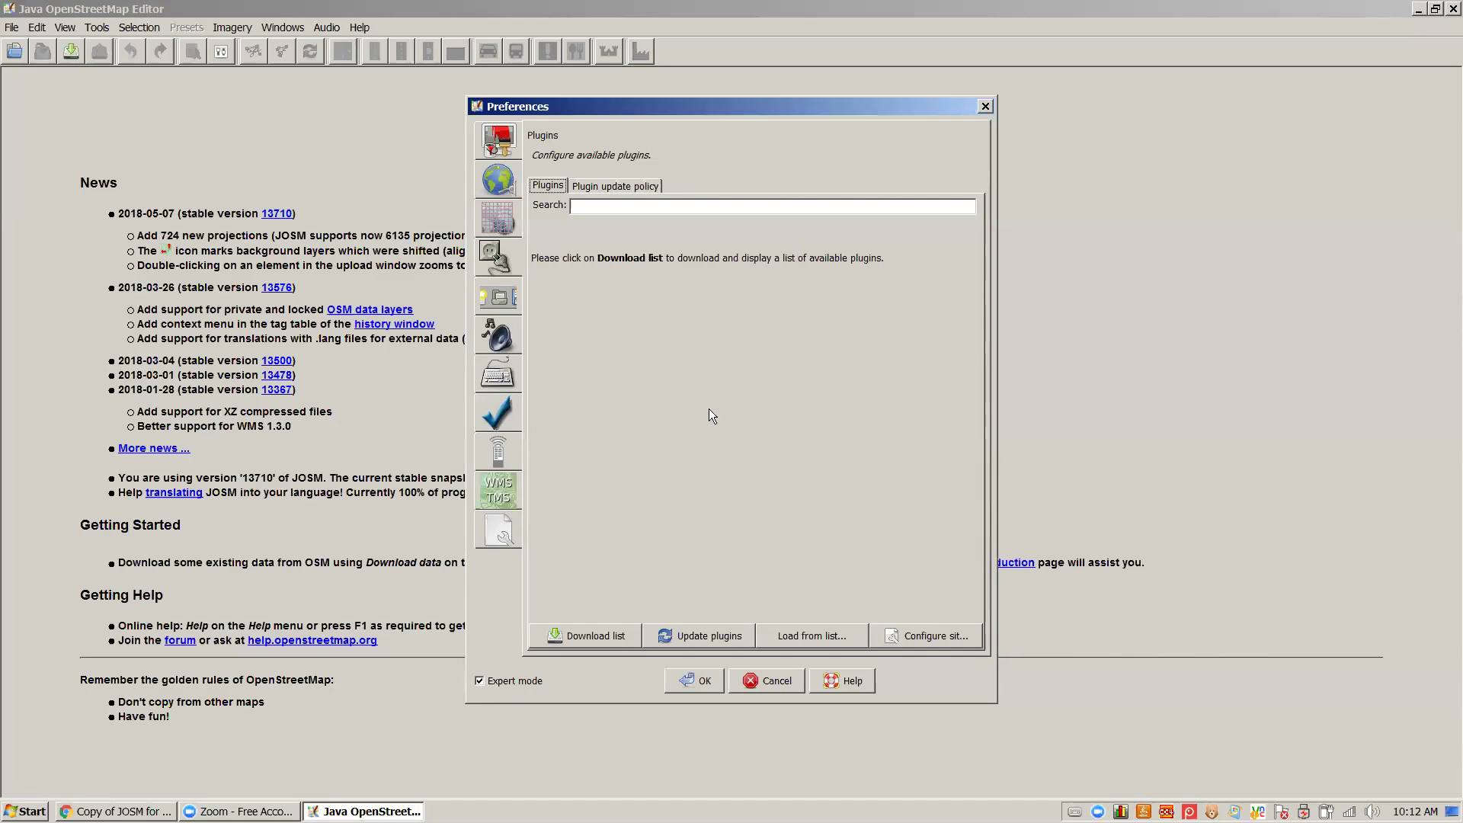
{"action": "left_click", "coordinate": [597, 637]}
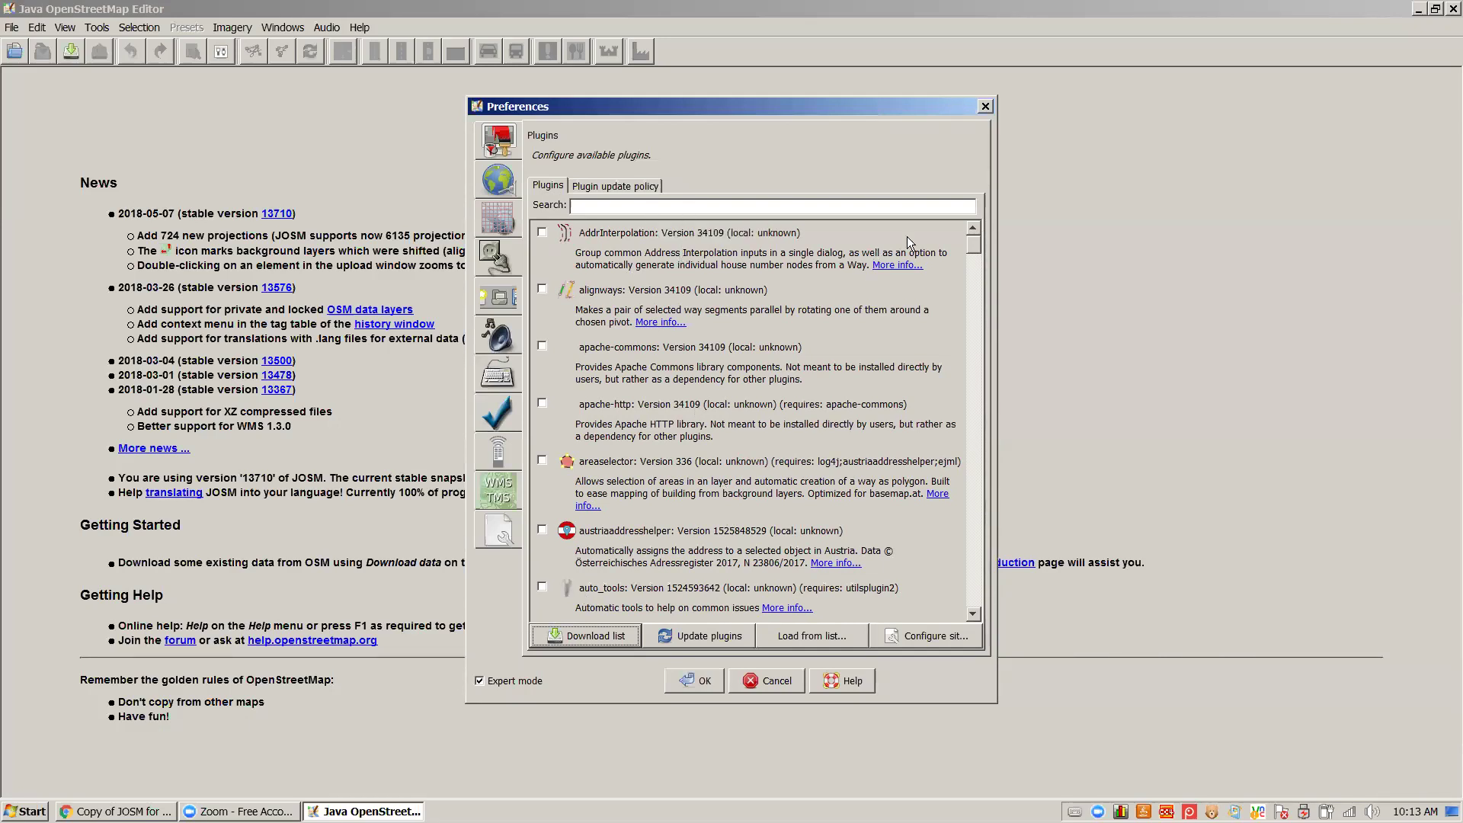
{"action": "mouse_move", "coordinate": [970, 244]}
{"action": "left_mouse_down"}
{"action": "mouse_move", "coordinate": [975, 266]}
{"action": "mouse_move", "coordinate": [972, 246]}
{"action": "left_mouse_up"}
{"action": "left_click", "coordinate": [778, 206]}
{"action": "type", "text": "bui"}
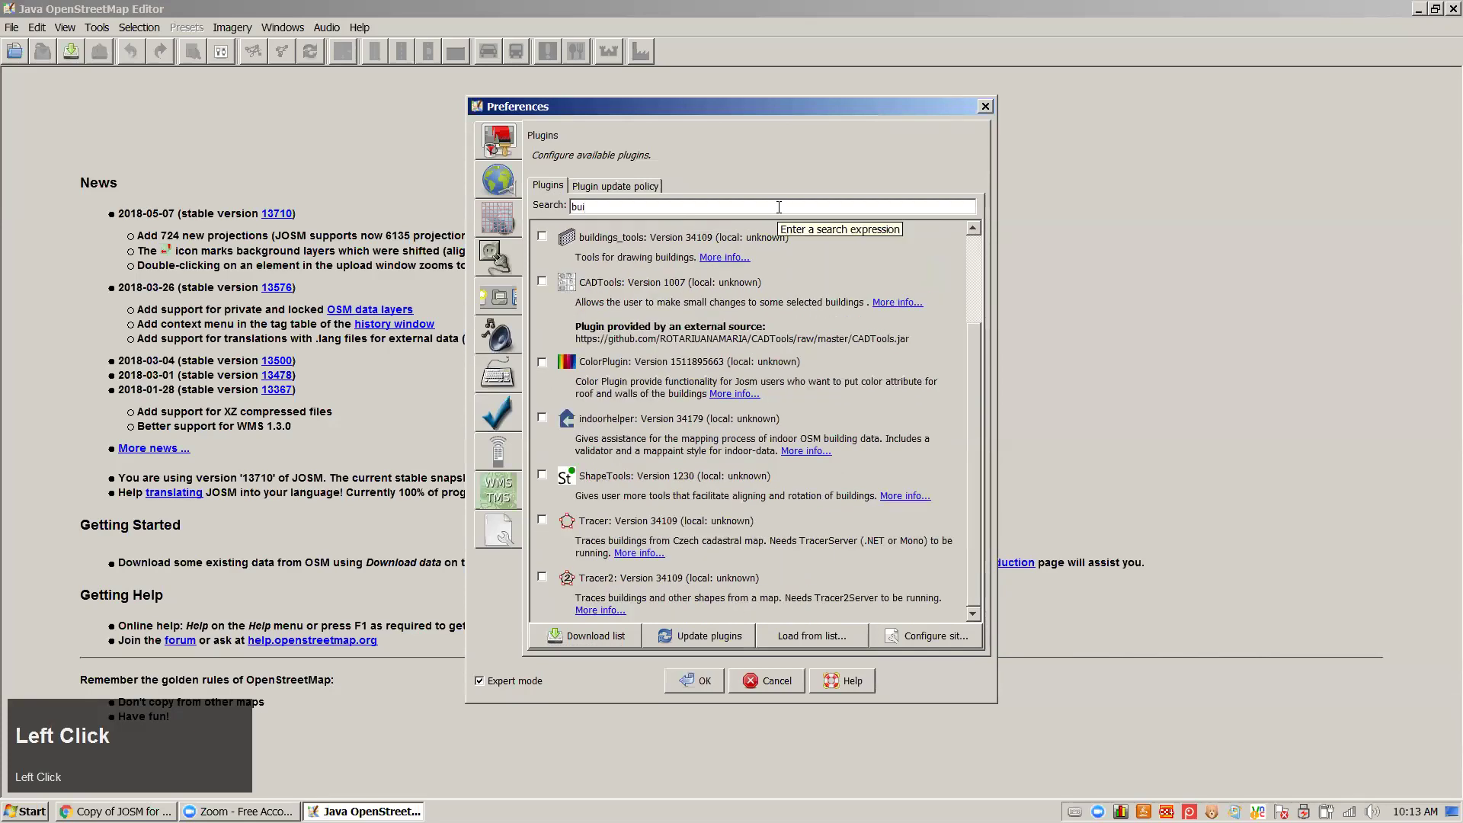
{"action": "left_click", "coordinate": [542, 237]}
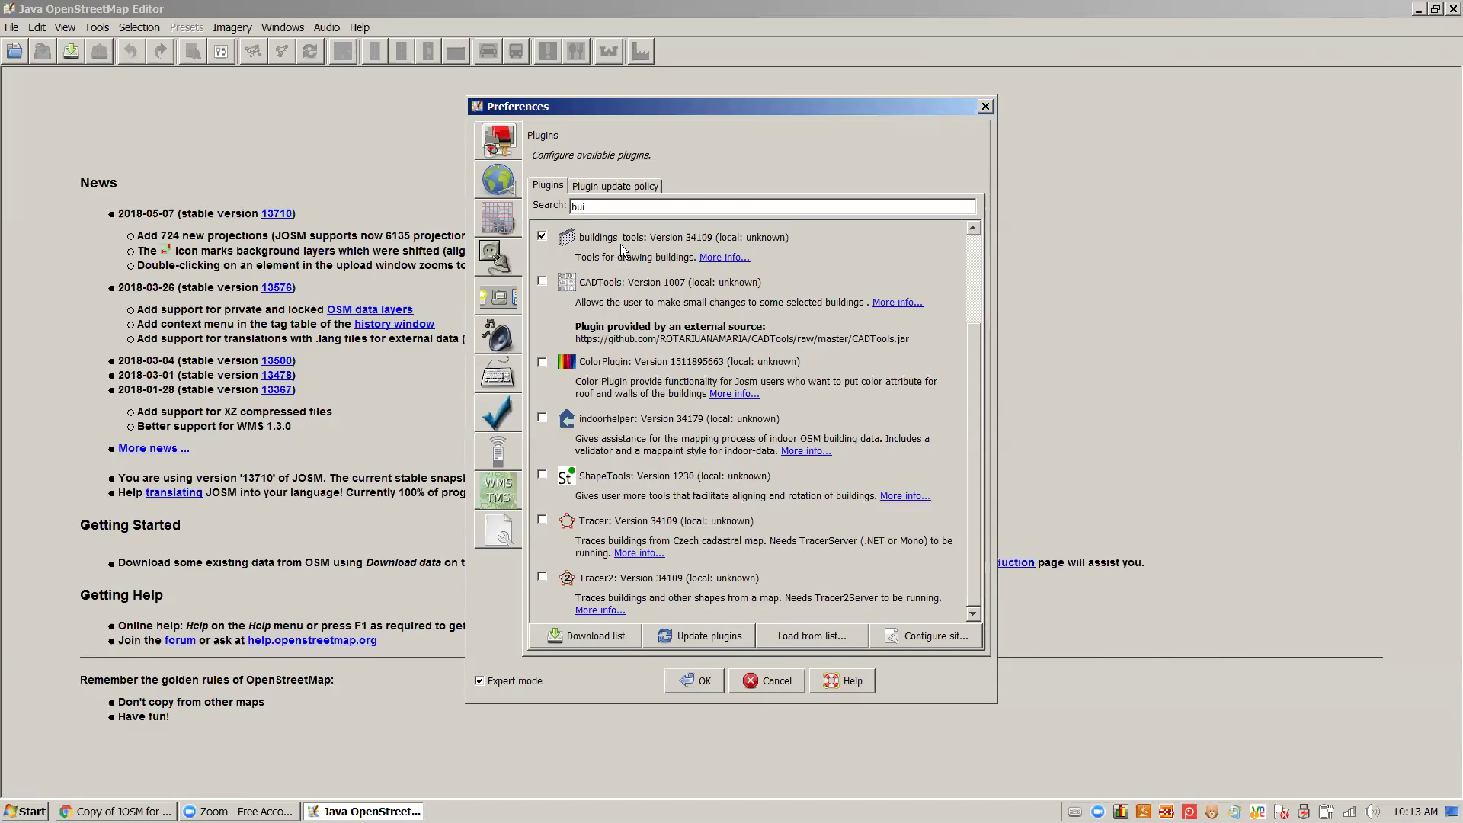
Search the plugin list for "util", select the utilsplugin2 plugin and clear the search text
{"action": "left_click", "coordinate": [567, 207]}
{"action": "left_click_drag", "start_coordinate": [571, 207], "coordinate": [744, 210]}
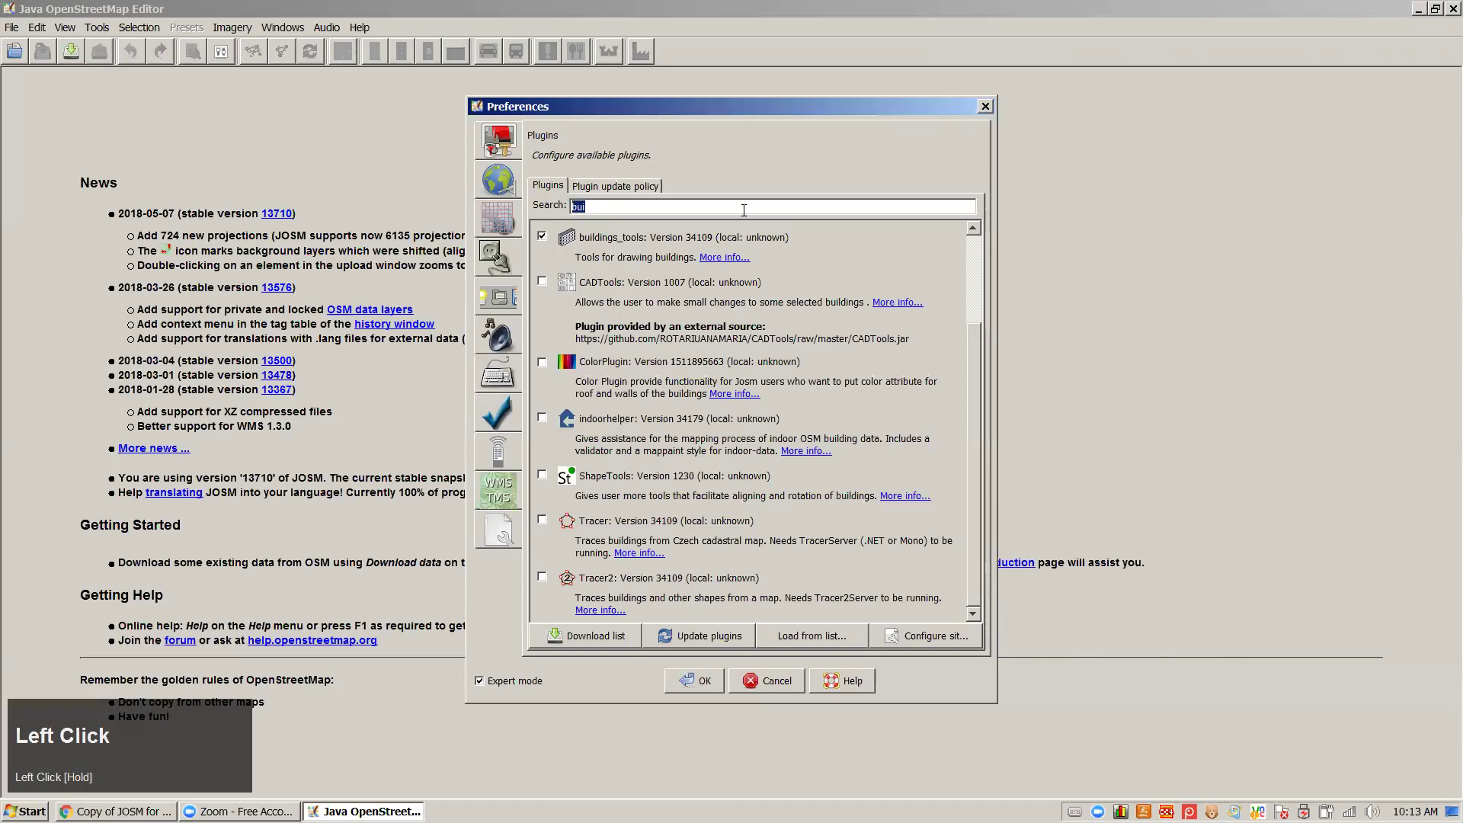
{"action": "type", "text": "util"}
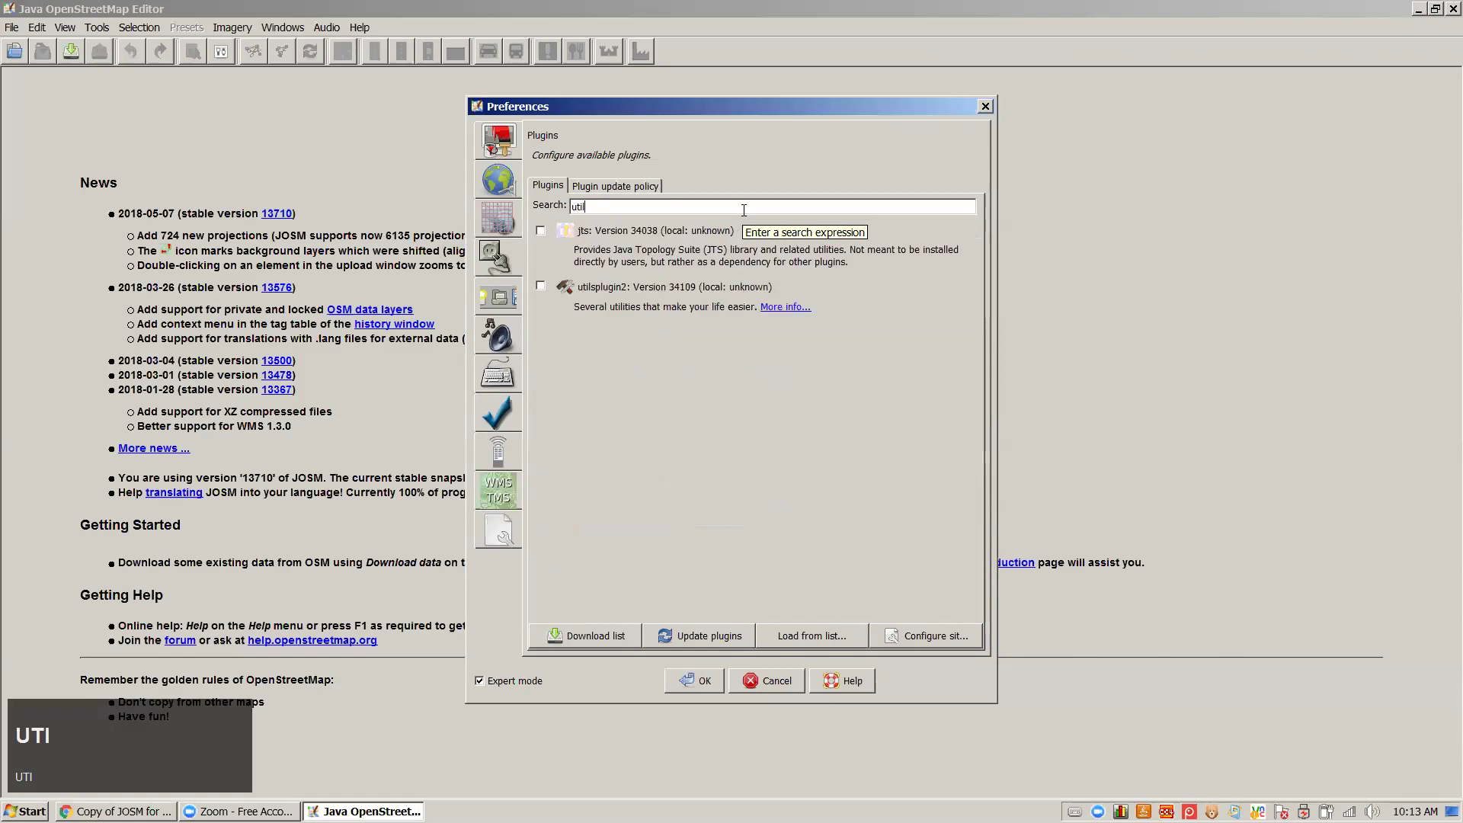
{"action": "left_click", "coordinate": [541, 287]}
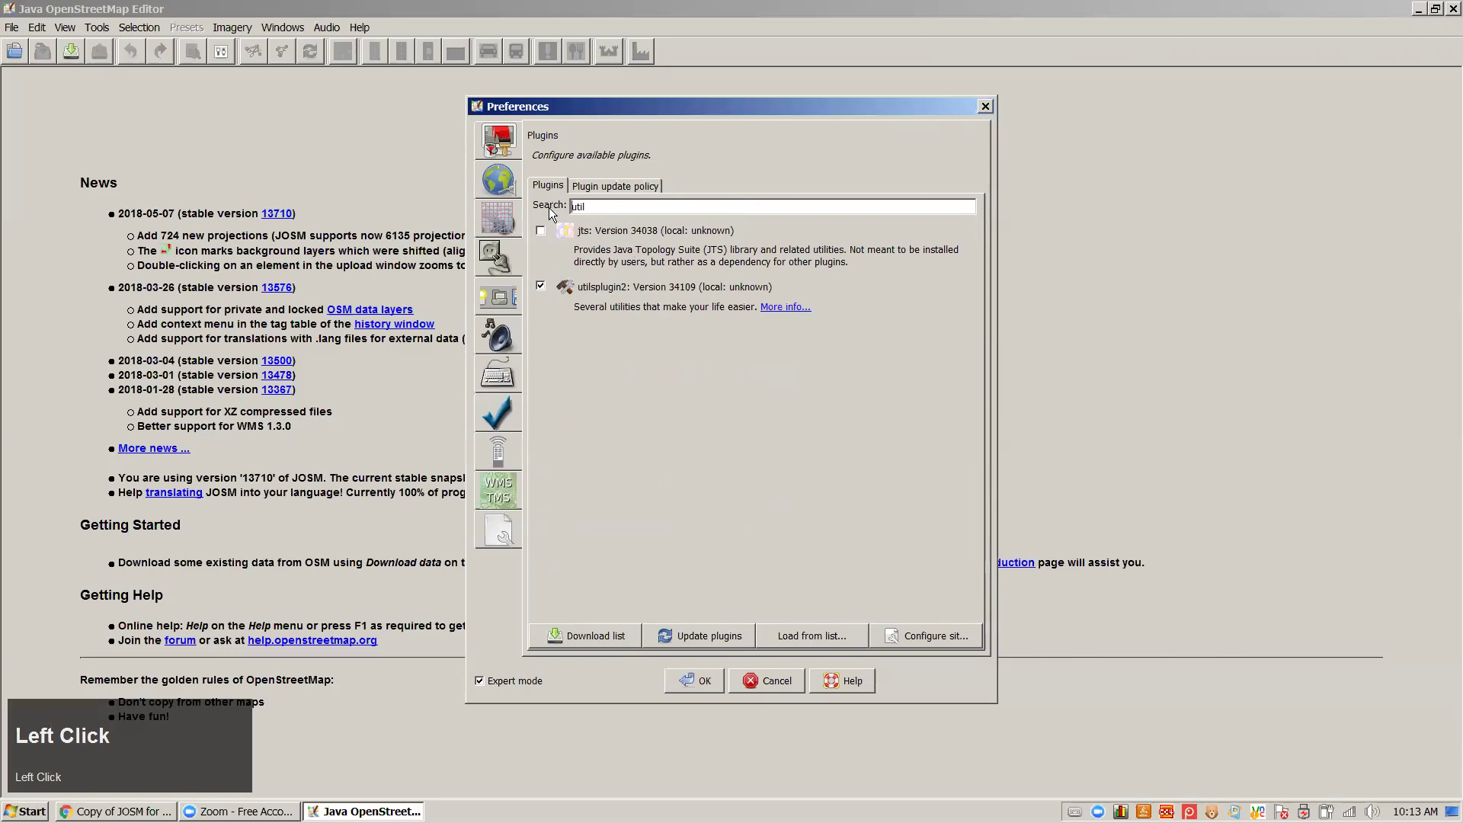
{"action": "left_click", "coordinate": [588, 209]}
{"action": "key", "text": "BackSpace"}
{"action": "key", "text": "BackSpace"}
{"action": "key", "text": "BackSpace"}
{"action": "key", "text": "BackSpace"}
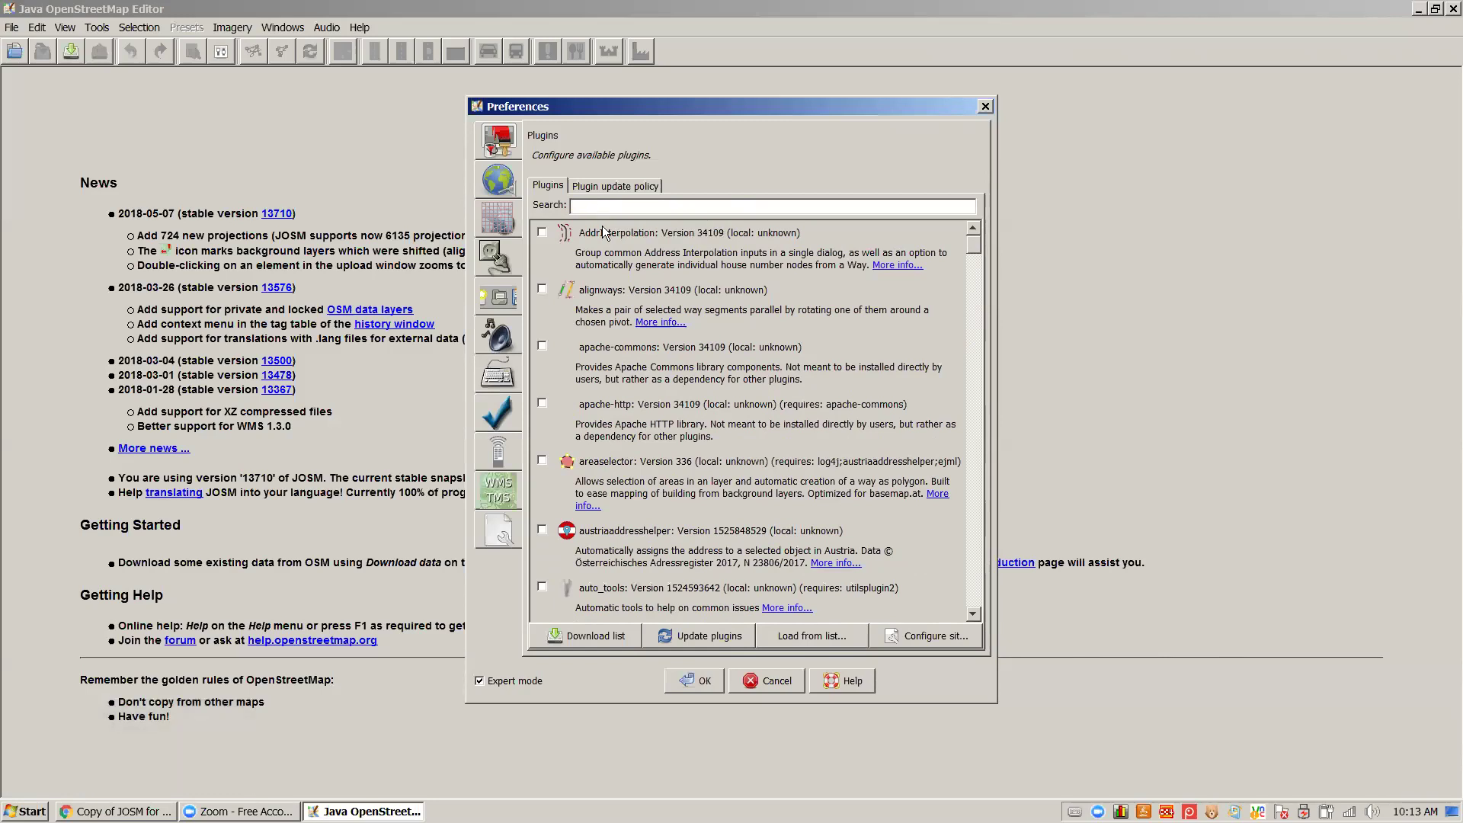
Update plugins to download buildings_tools and utilsplugin2, and apply the preferences
{"action": "left_click", "coordinate": [707, 639]}
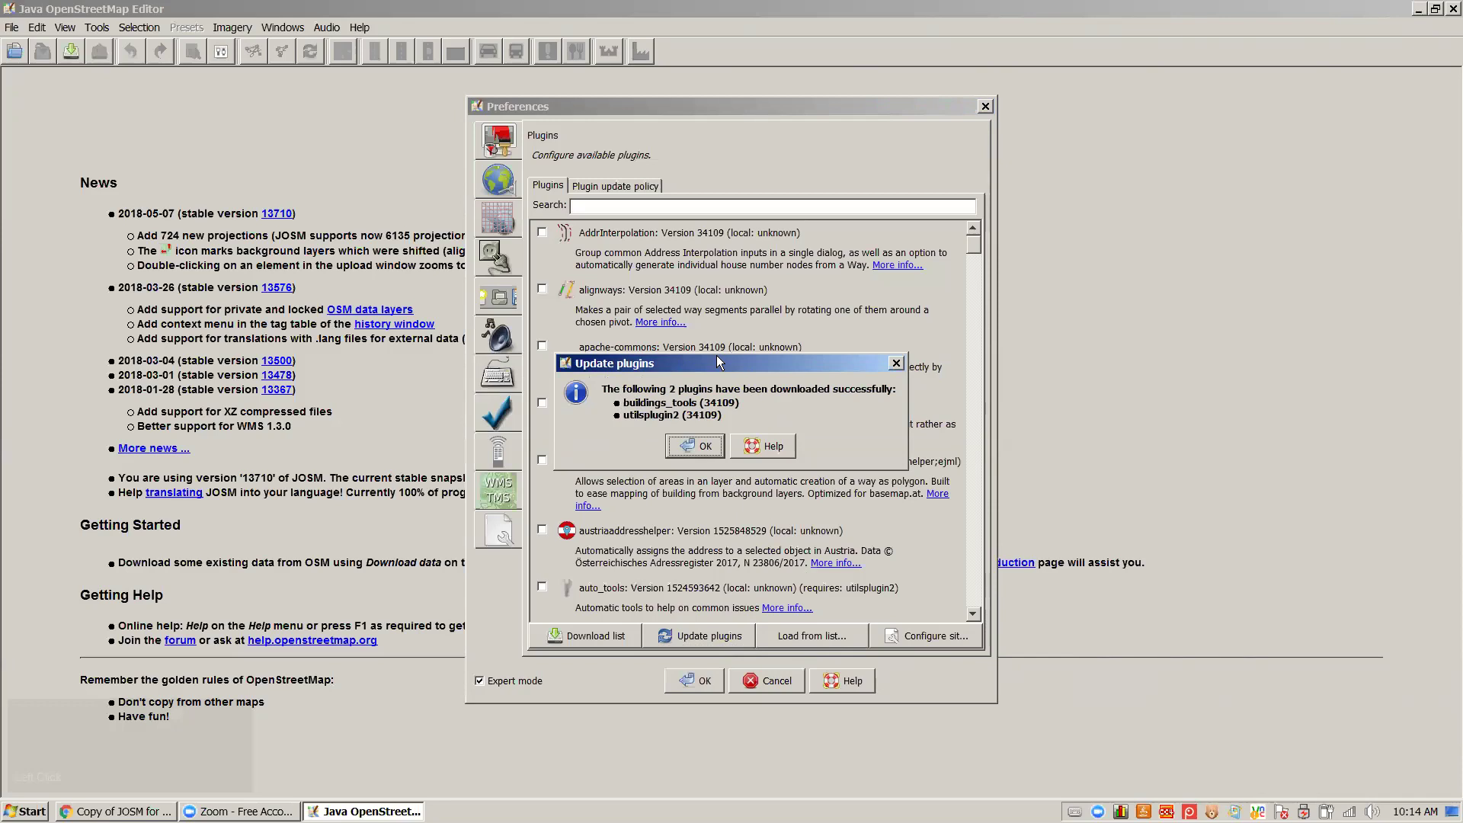
{"action": "left_click", "coordinate": [696, 446]}
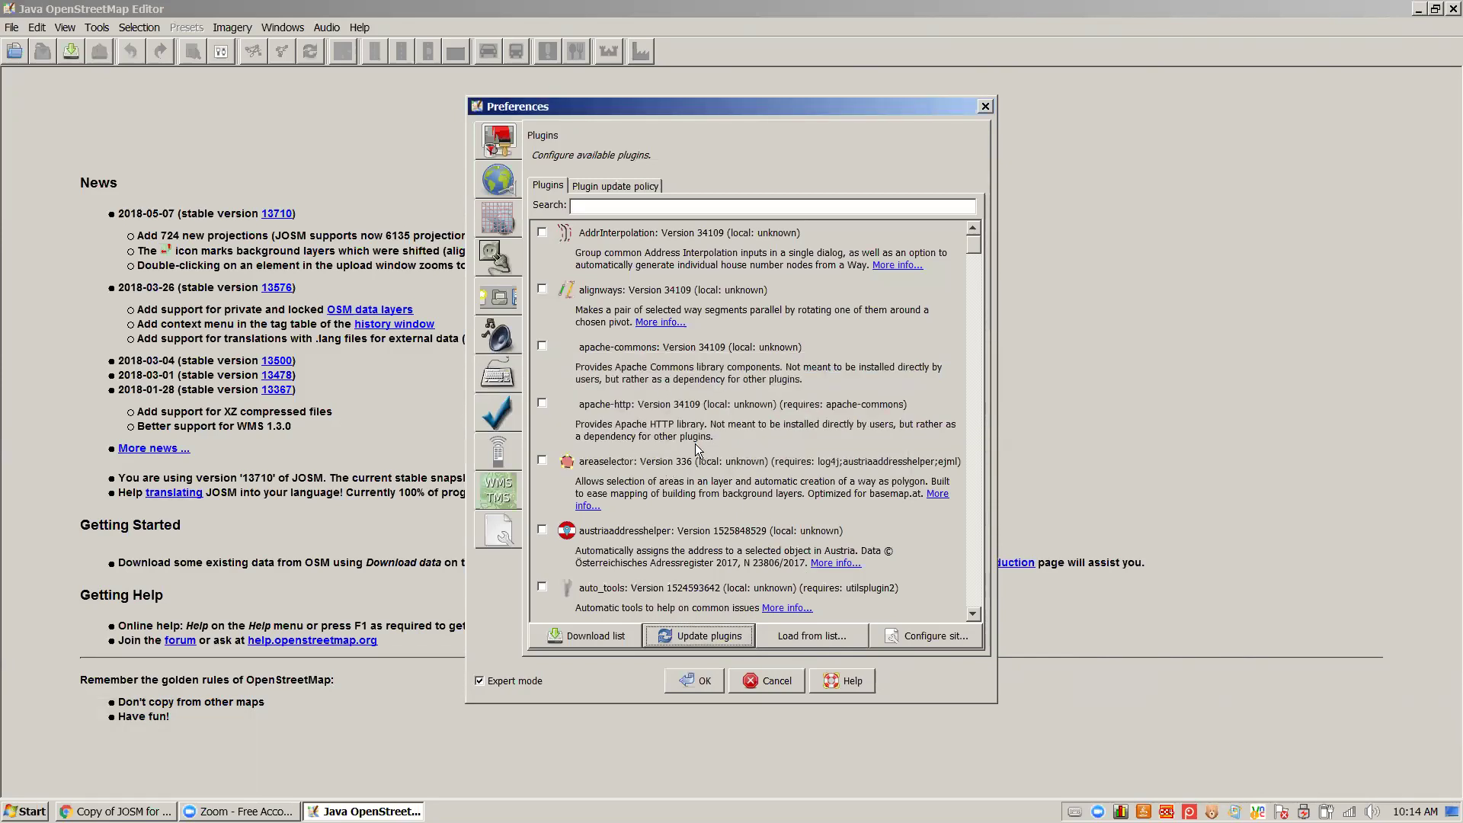
{"action": "left_click", "coordinate": [692, 682]}
{"action": "left_click", "coordinate": [692, 682]}
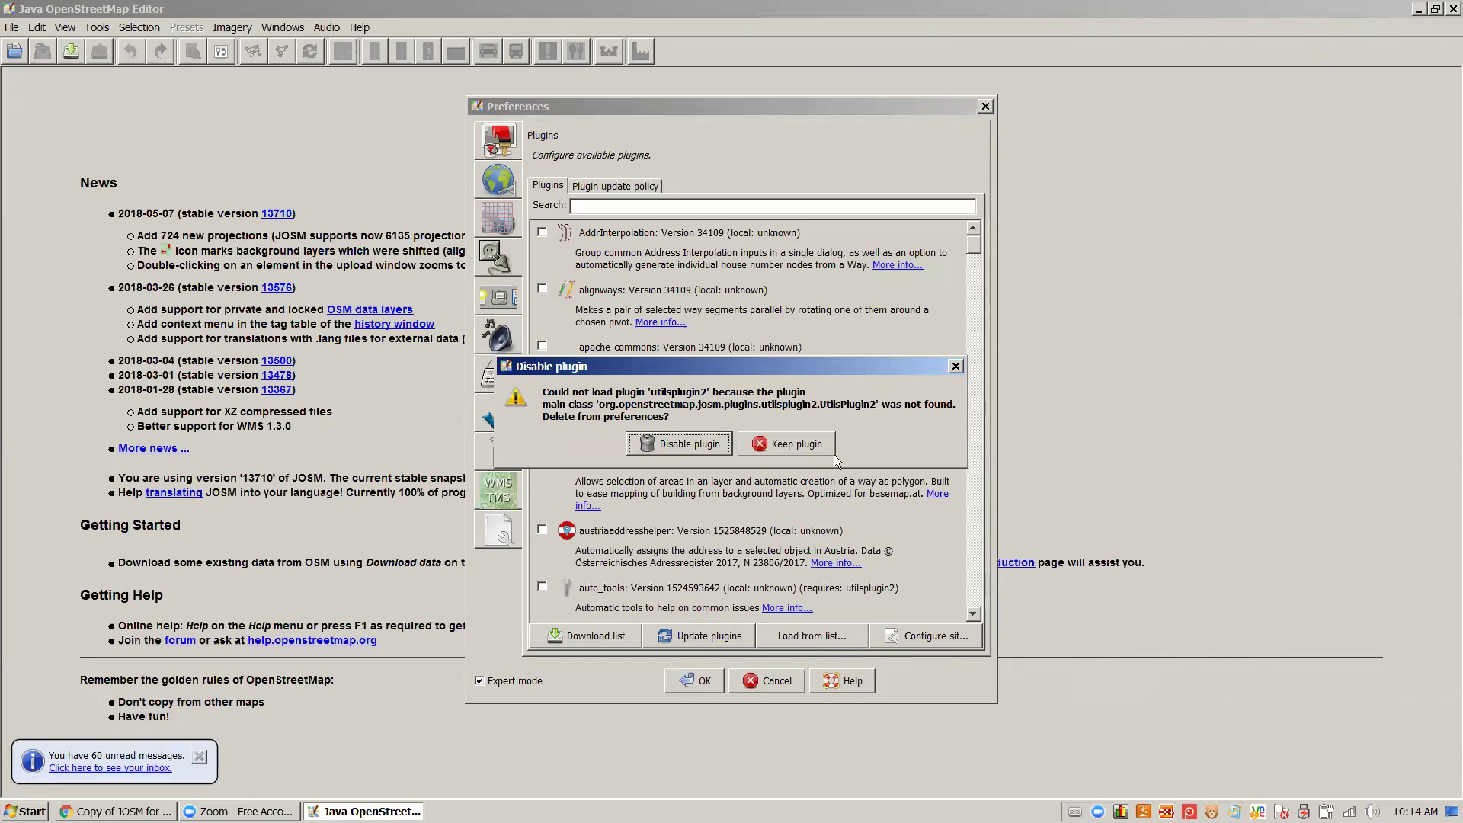
Keep both the utilsplugin2 and buildings_tools plugins instead of disabling them, and restart the editor
{"action": "left_click", "coordinate": [789, 445]}
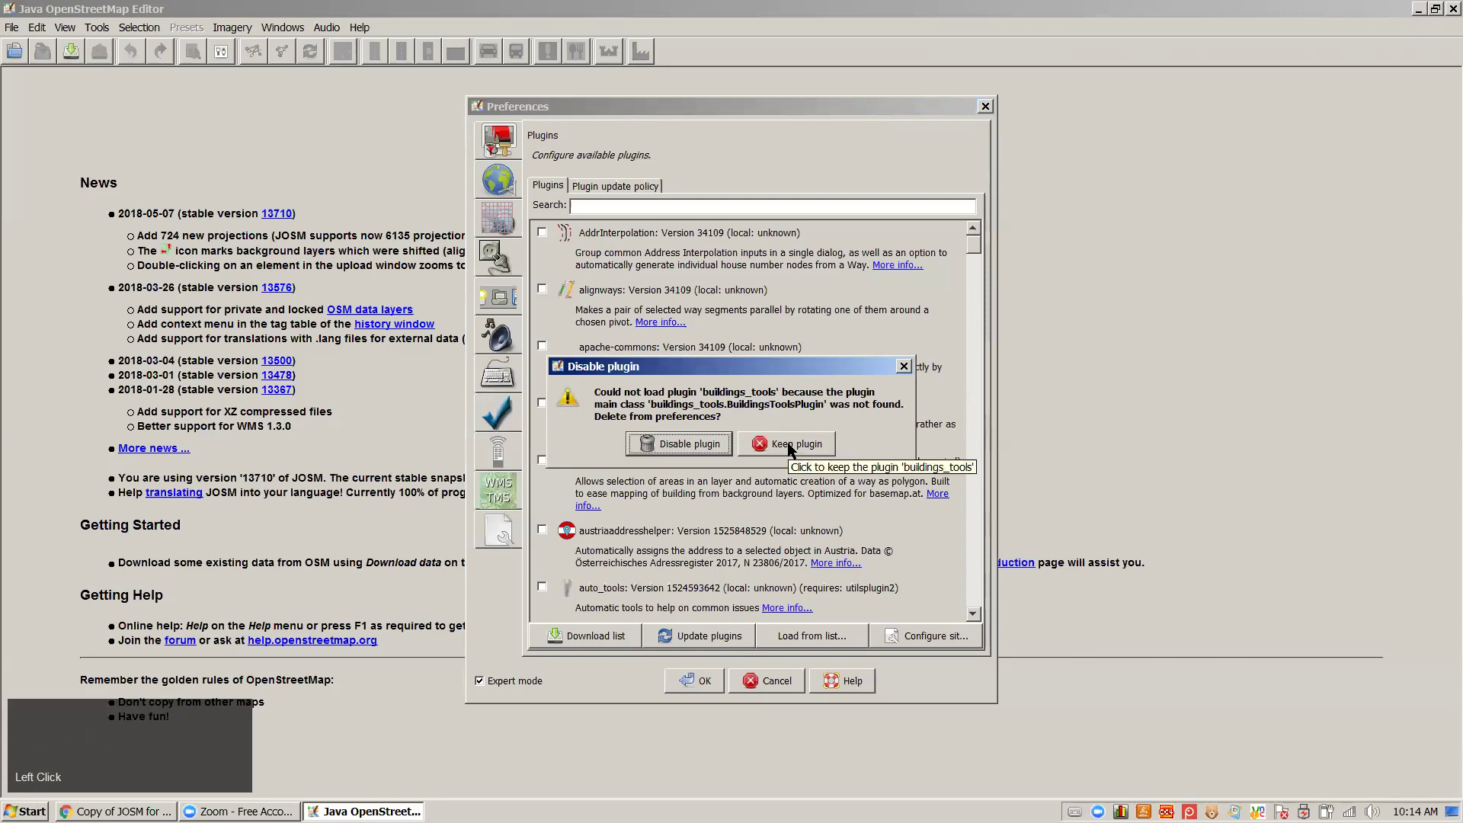
{"action": "left_click", "coordinate": [788, 446]}
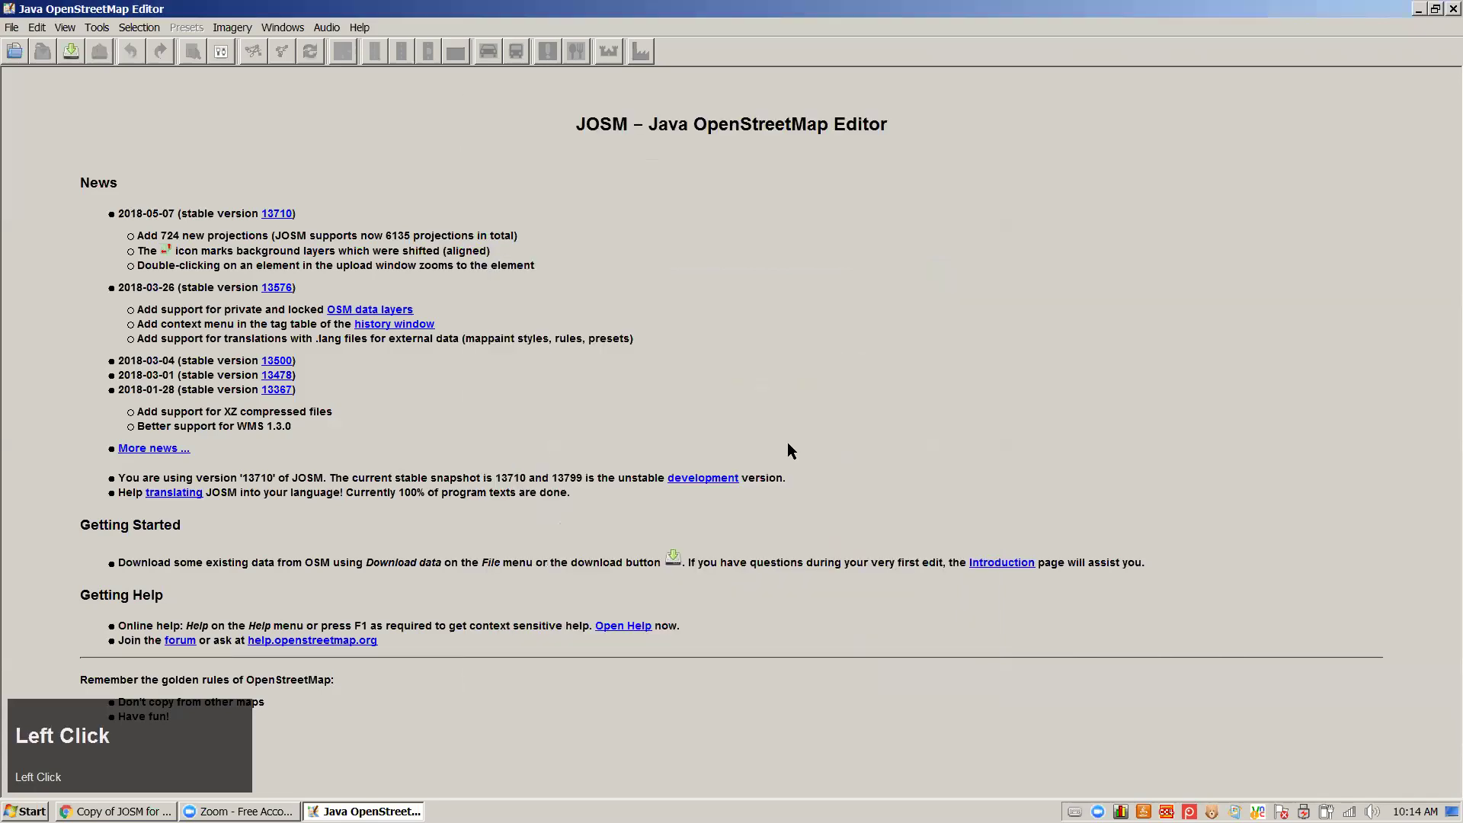
{"action": "left_click", "coordinate": [11, 26]}
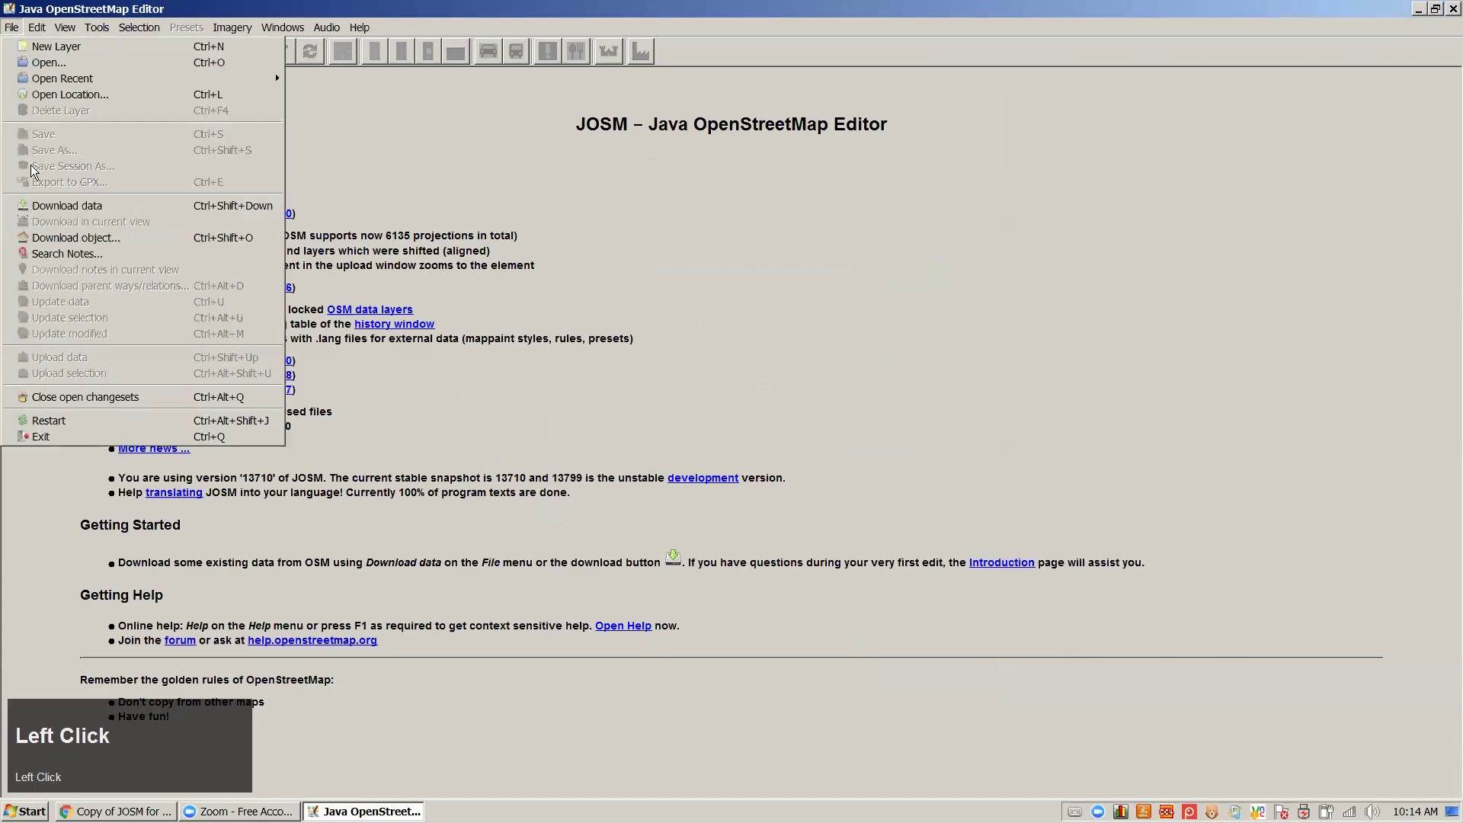
{"action": "left_click", "coordinate": [183, 421]}
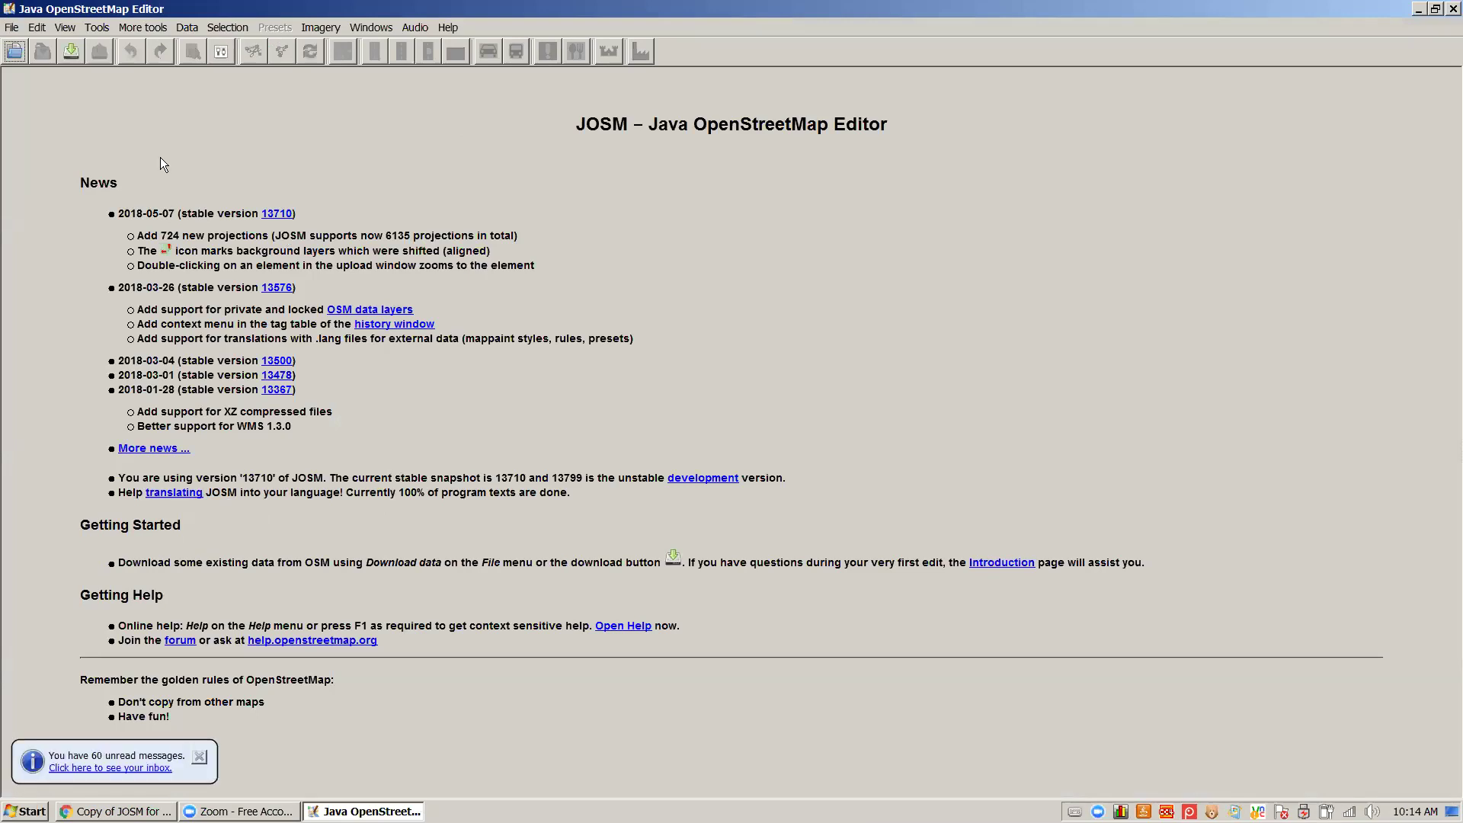
Review the connection, plugin and remote control settings in the preferences and accept them
{"action": "left_click", "coordinate": [36, 27]}
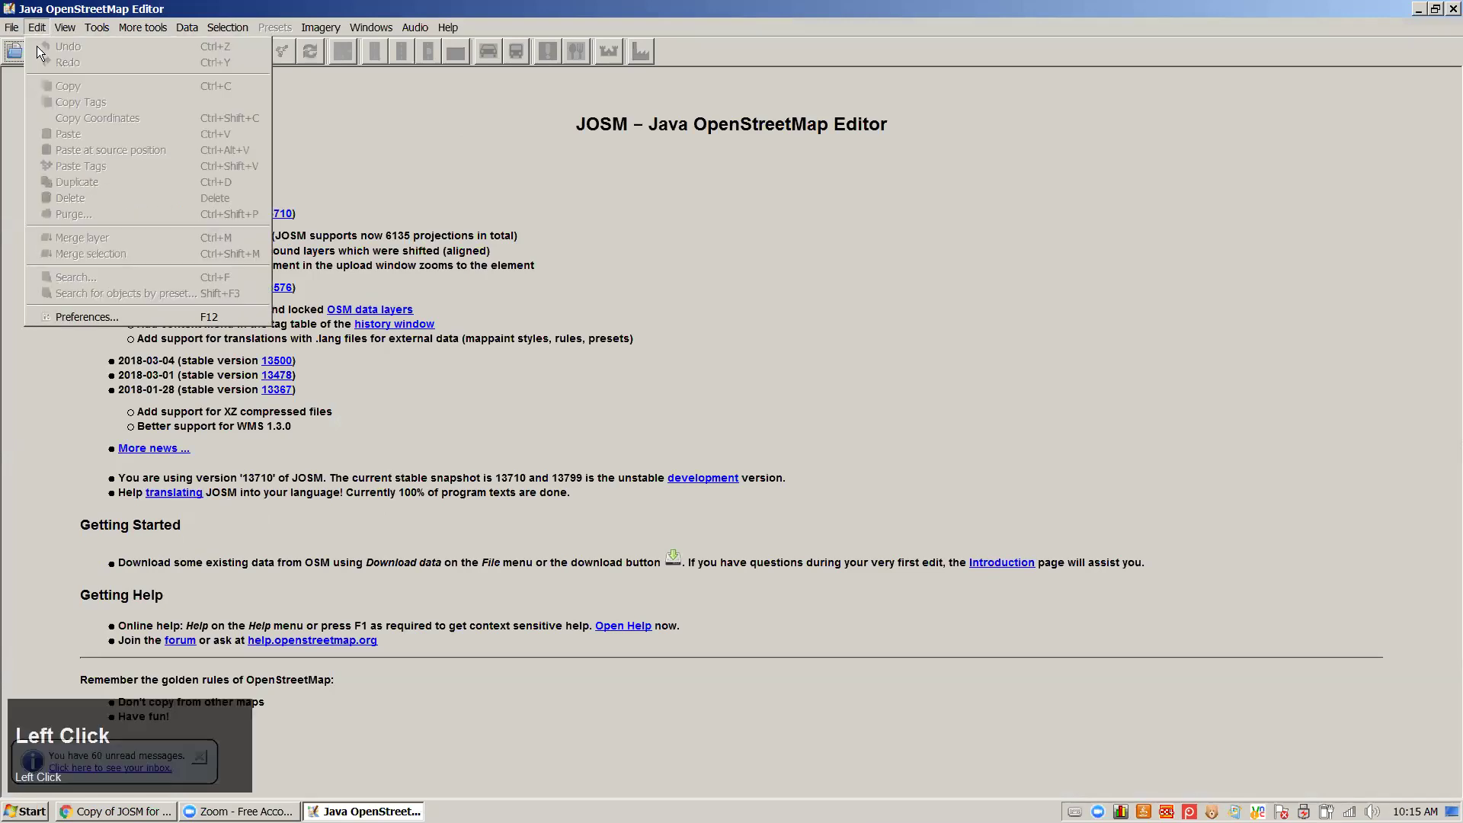
{"action": "left_click", "coordinate": [136, 315]}
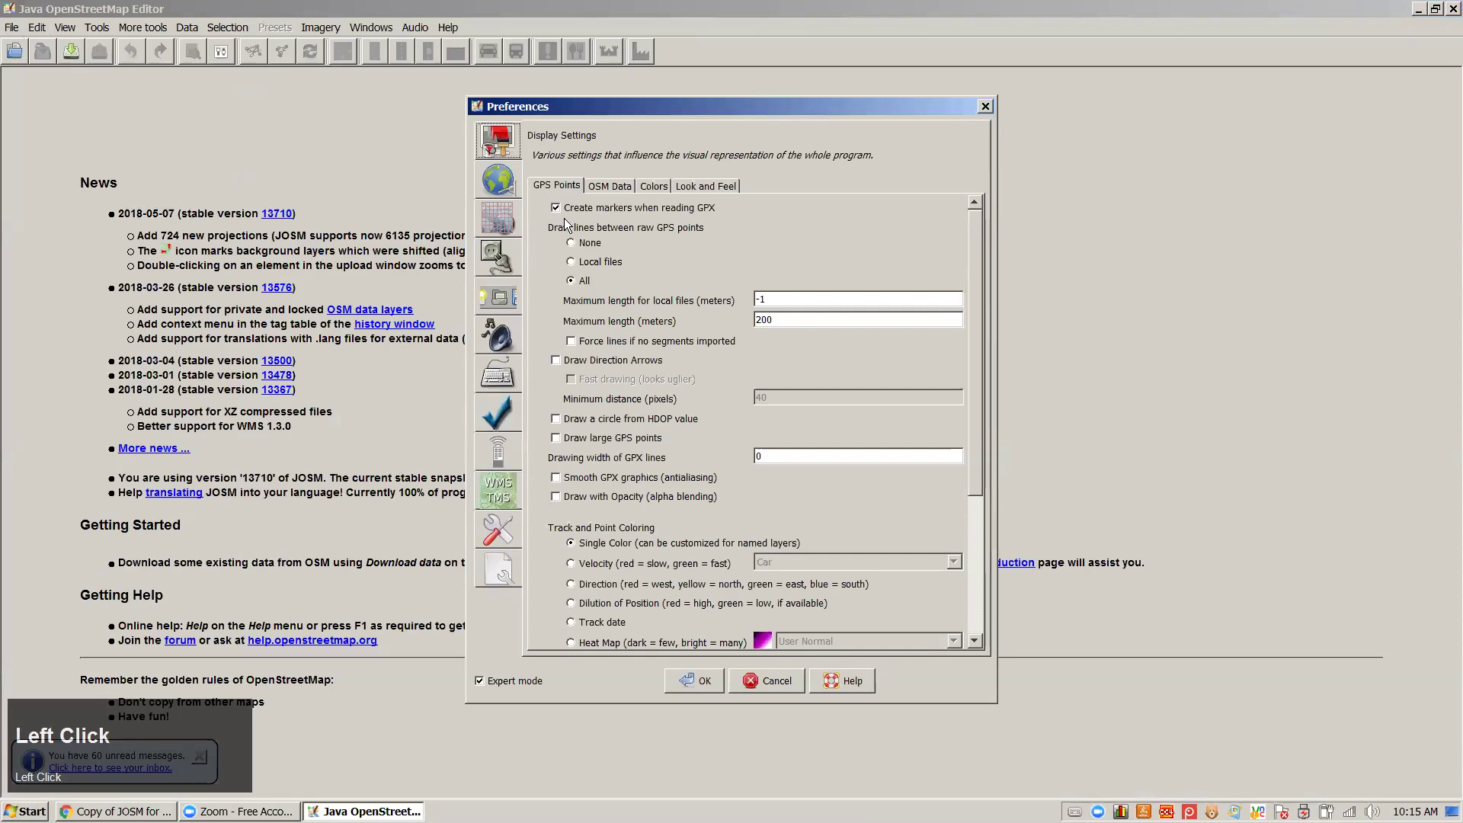
{"action": "left_click", "coordinate": [499, 180]}
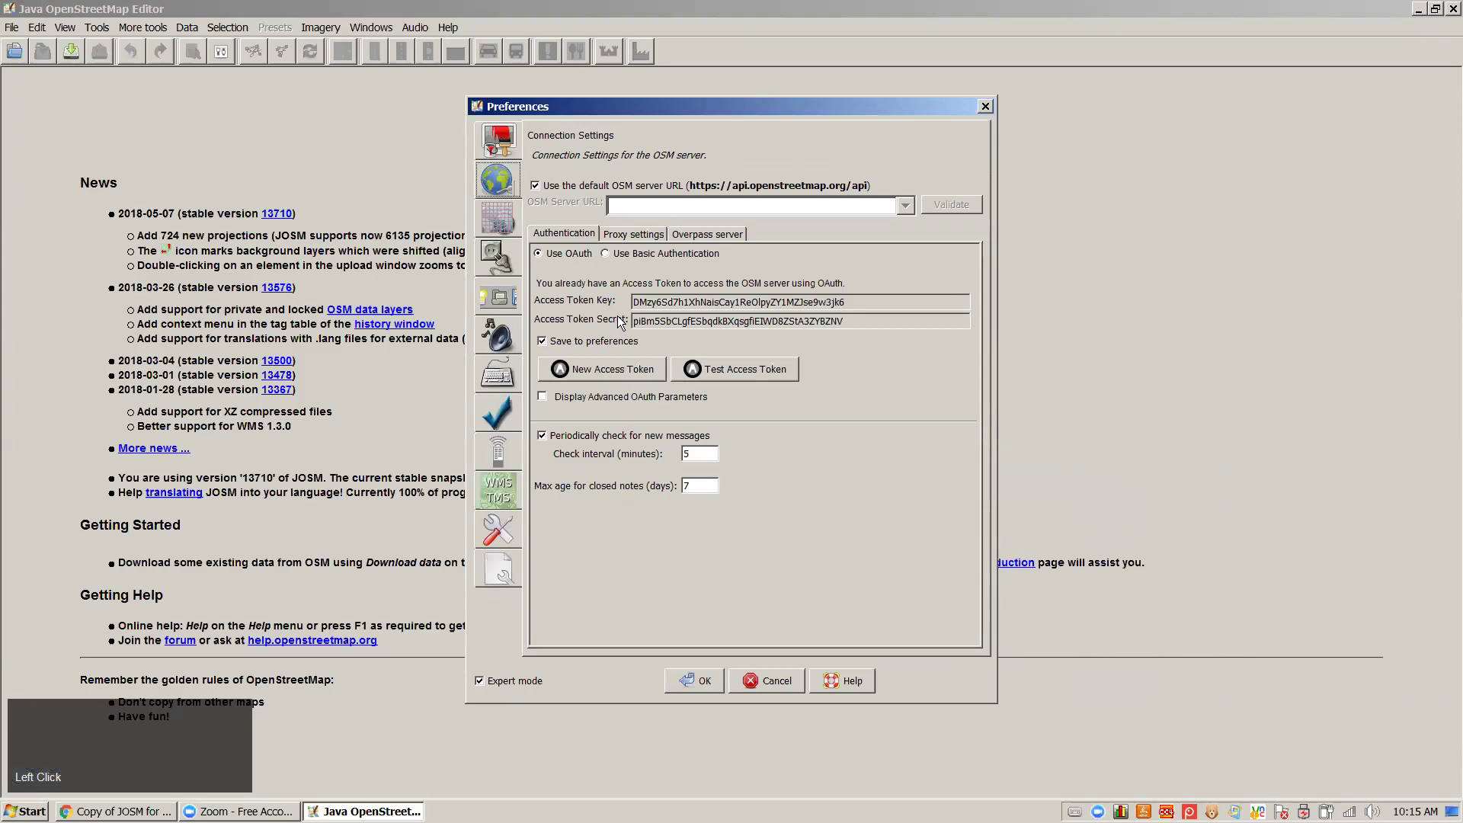
{"action": "left_click", "coordinate": [498, 257]}
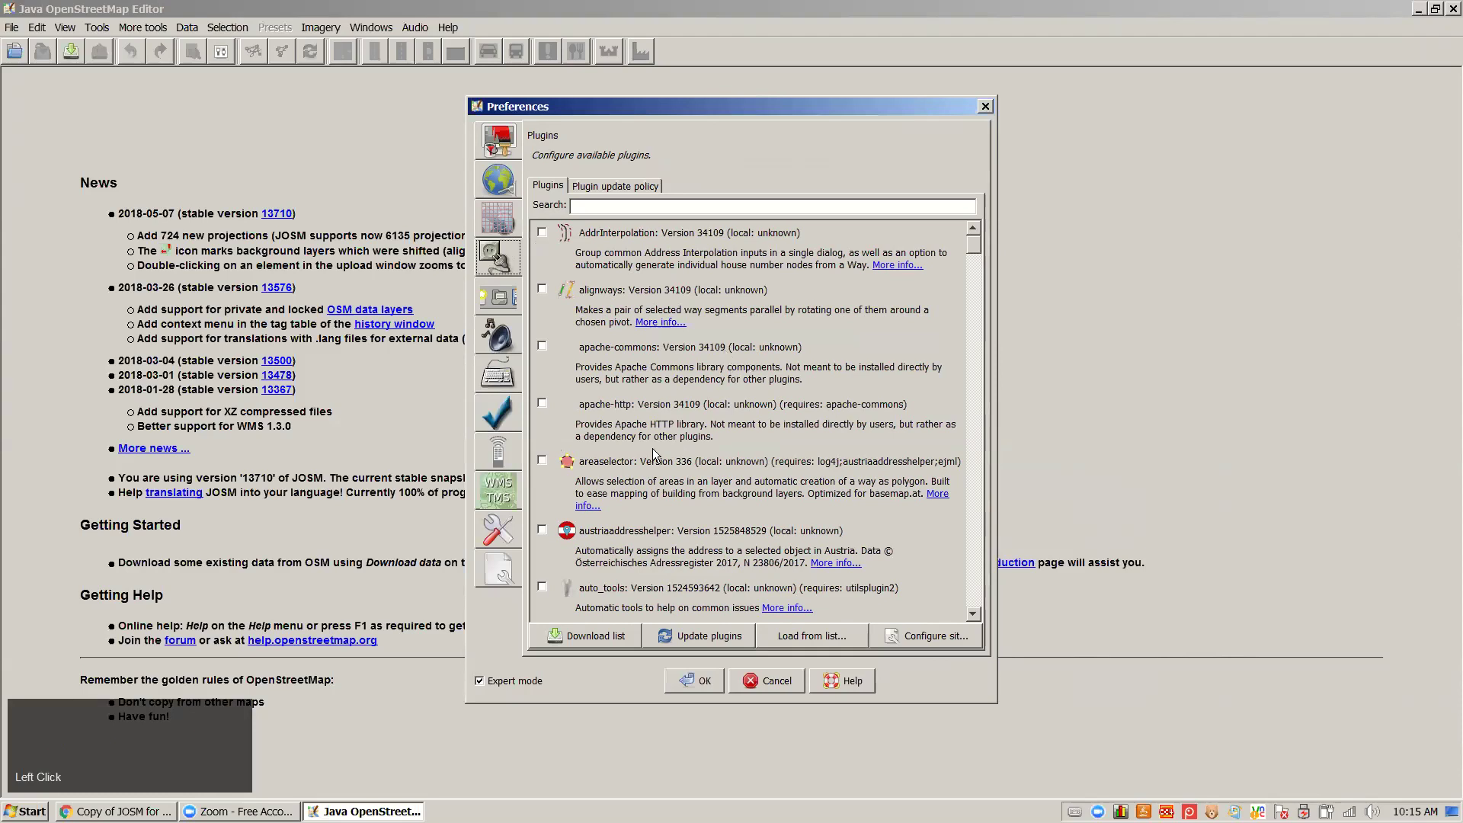
{"action": "left_click", "coordinate": [495, 461]}
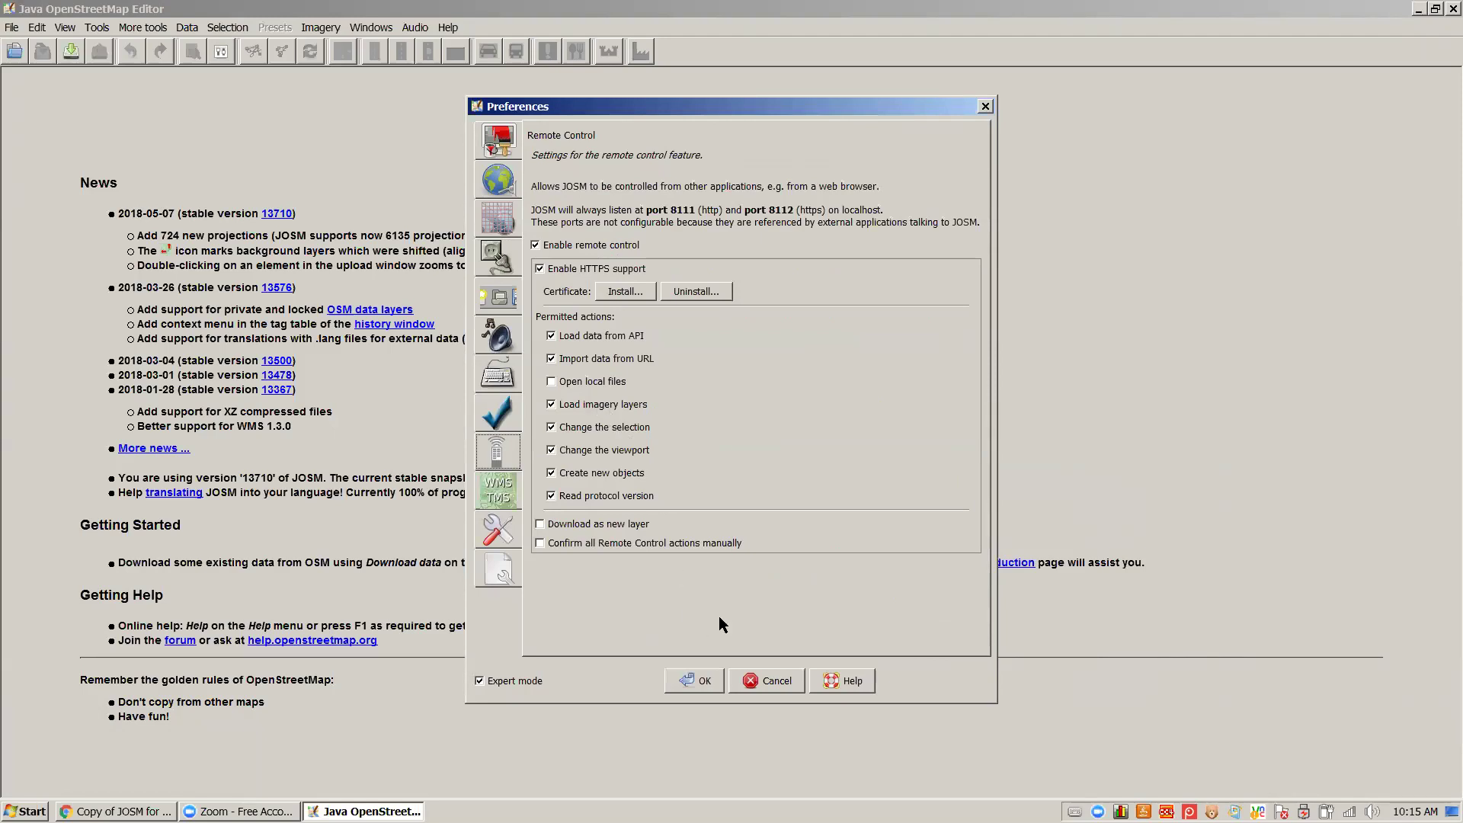
{"action": "left_click", "coordinate": [689, 685]}
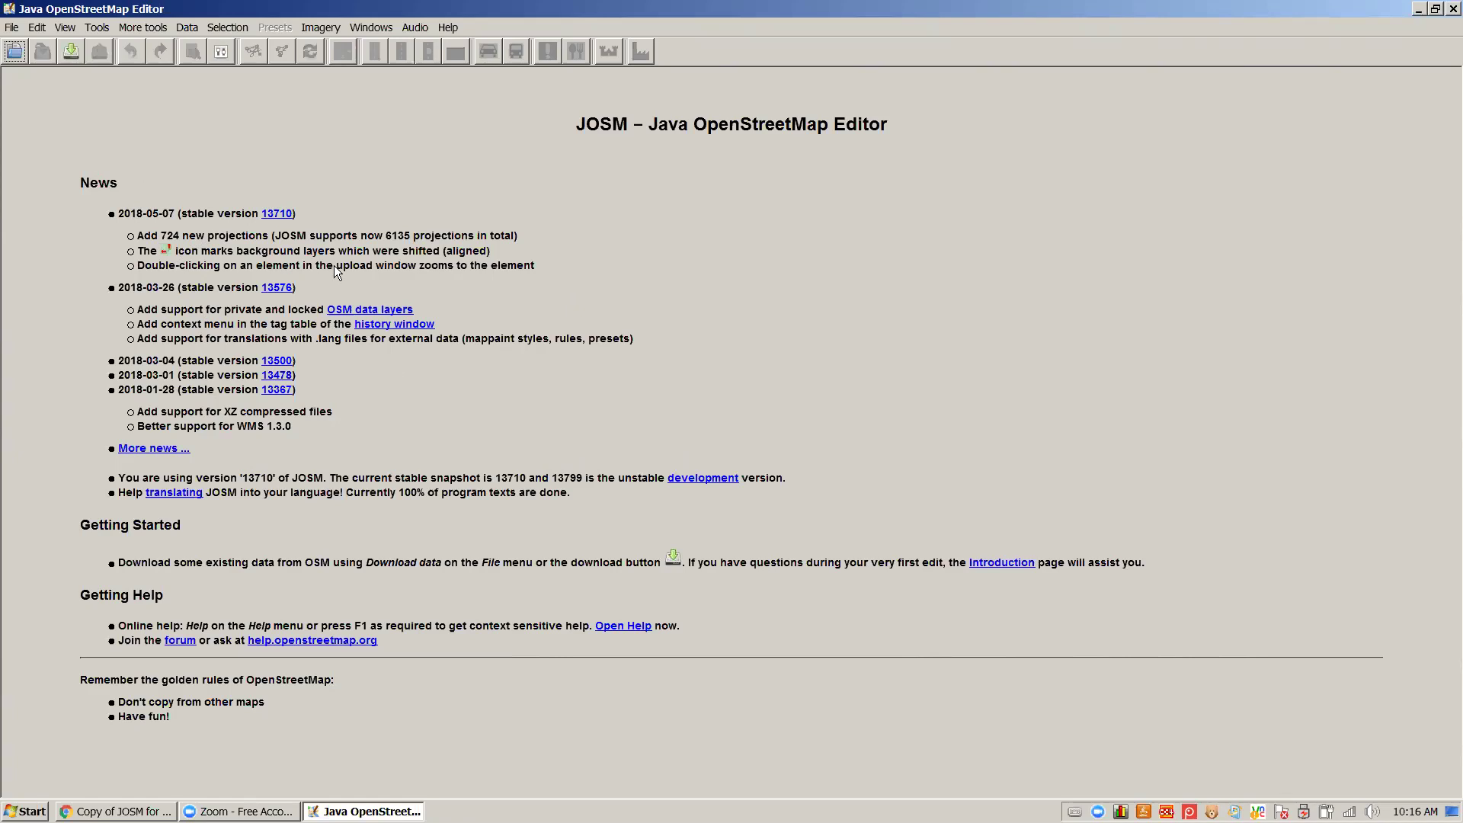
Create a new empty map data layer
{"action": "left_click", "coordinate": [11, 29]}
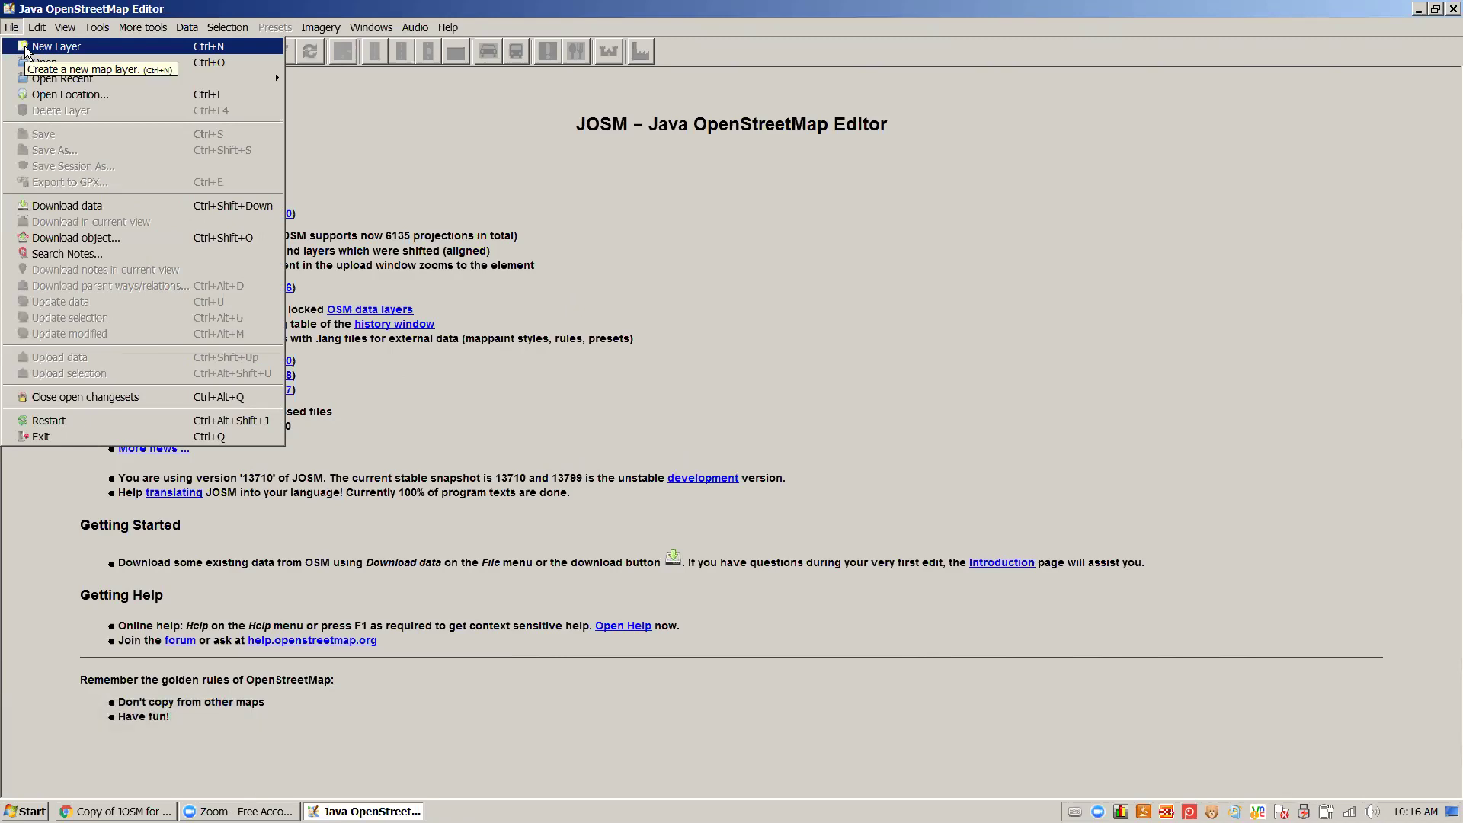
{"action": "left_click", "coordinate": [25, 47]}
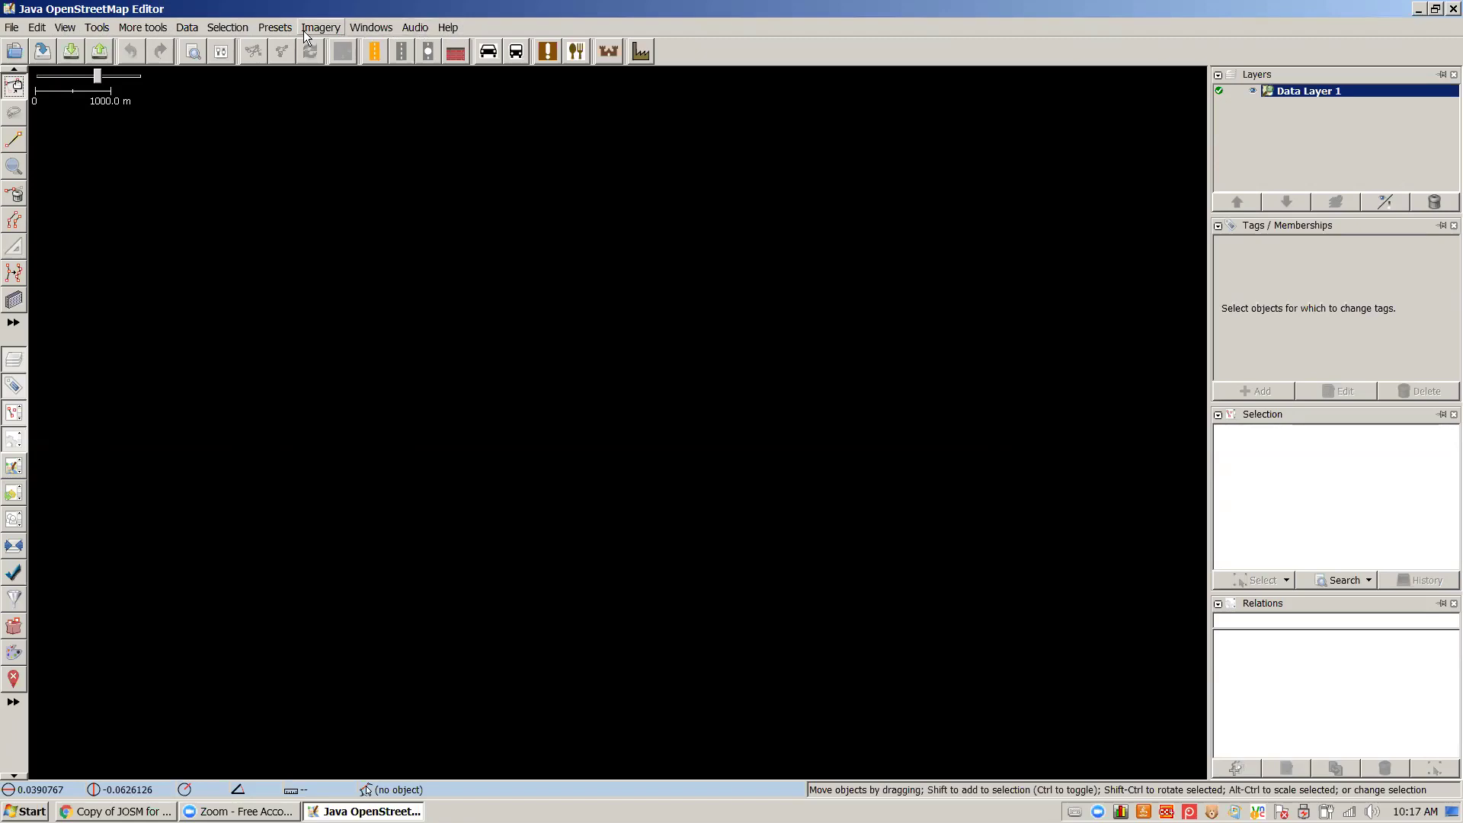
Examine the commands available for tools, More tools, selection and tagging presets
{"action": "left_click", "coordinate": [64, 27]}
{"action": "left_click", "coordinate": [98, 28]}
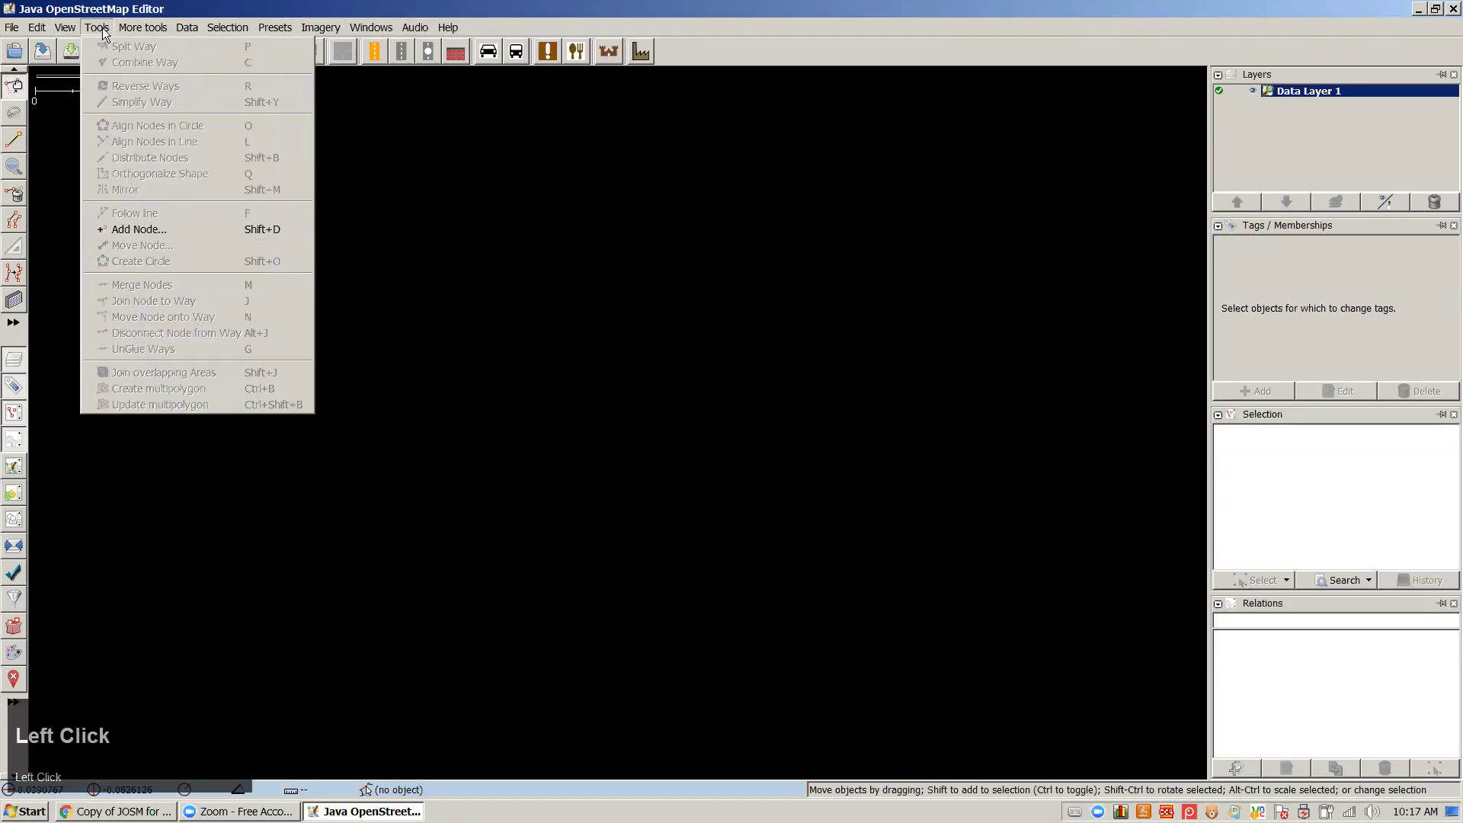
{"action": "mouse_move", "coordinate": [135, 26]}
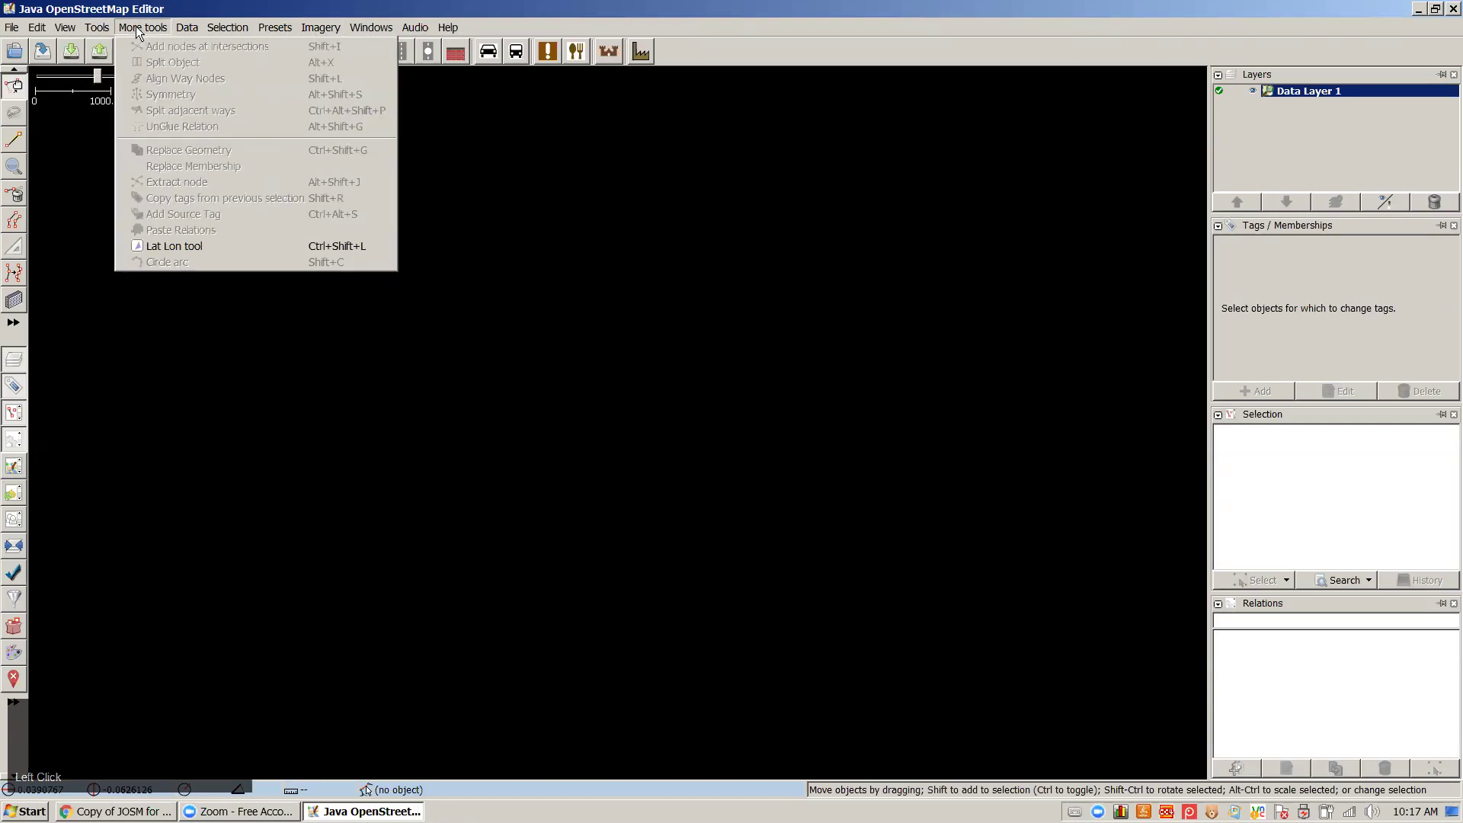
{"action": "mouse_move", "coordinate": [191, 29]}
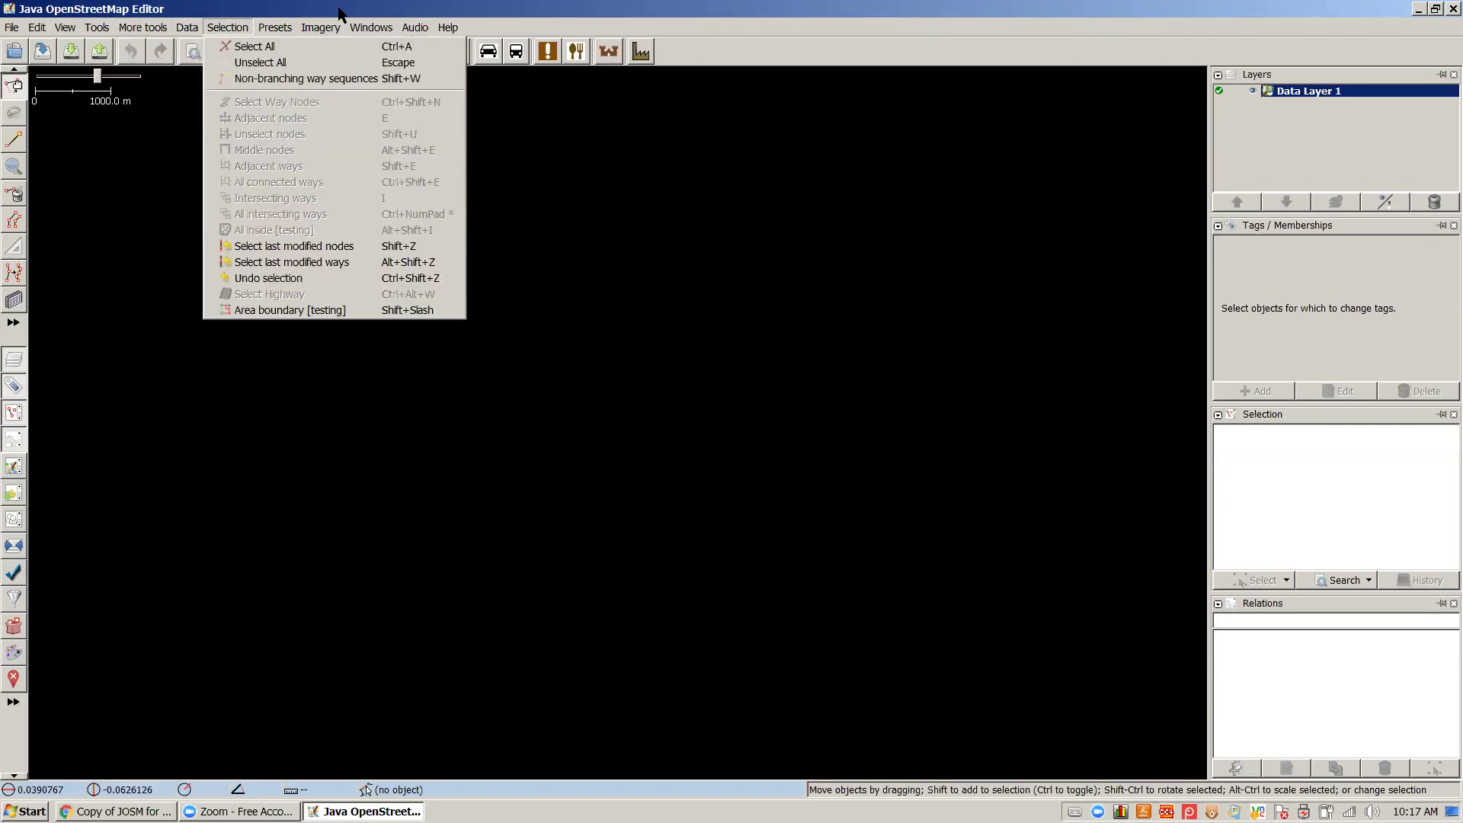
{"action": "mouse_move", "coordinate": [454, 28]}
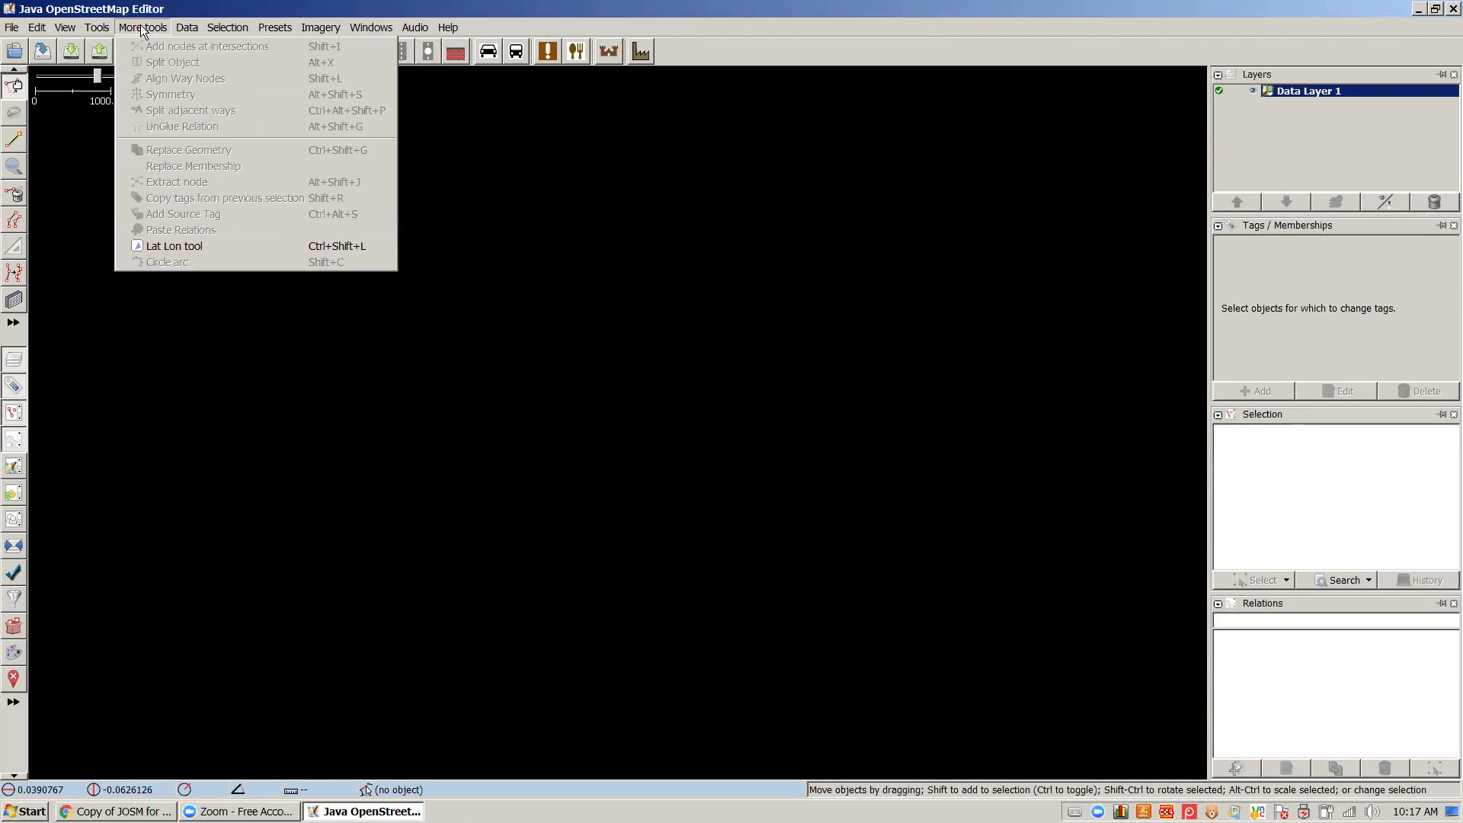
{"action": "mouse_move", "coordinate": [275, 29]}
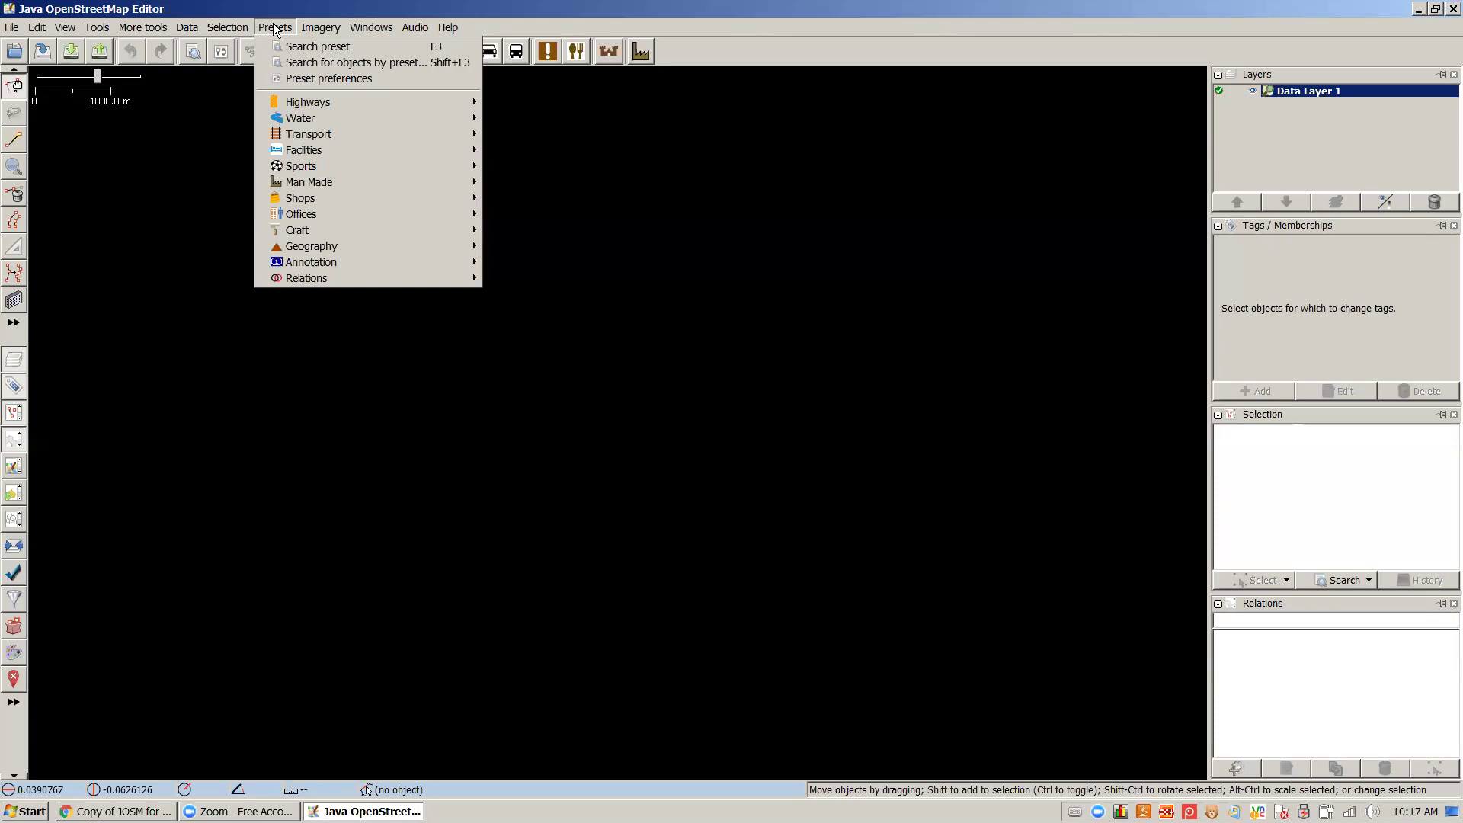
{"action": "mouse_move", "coordinate": [322, 136]}
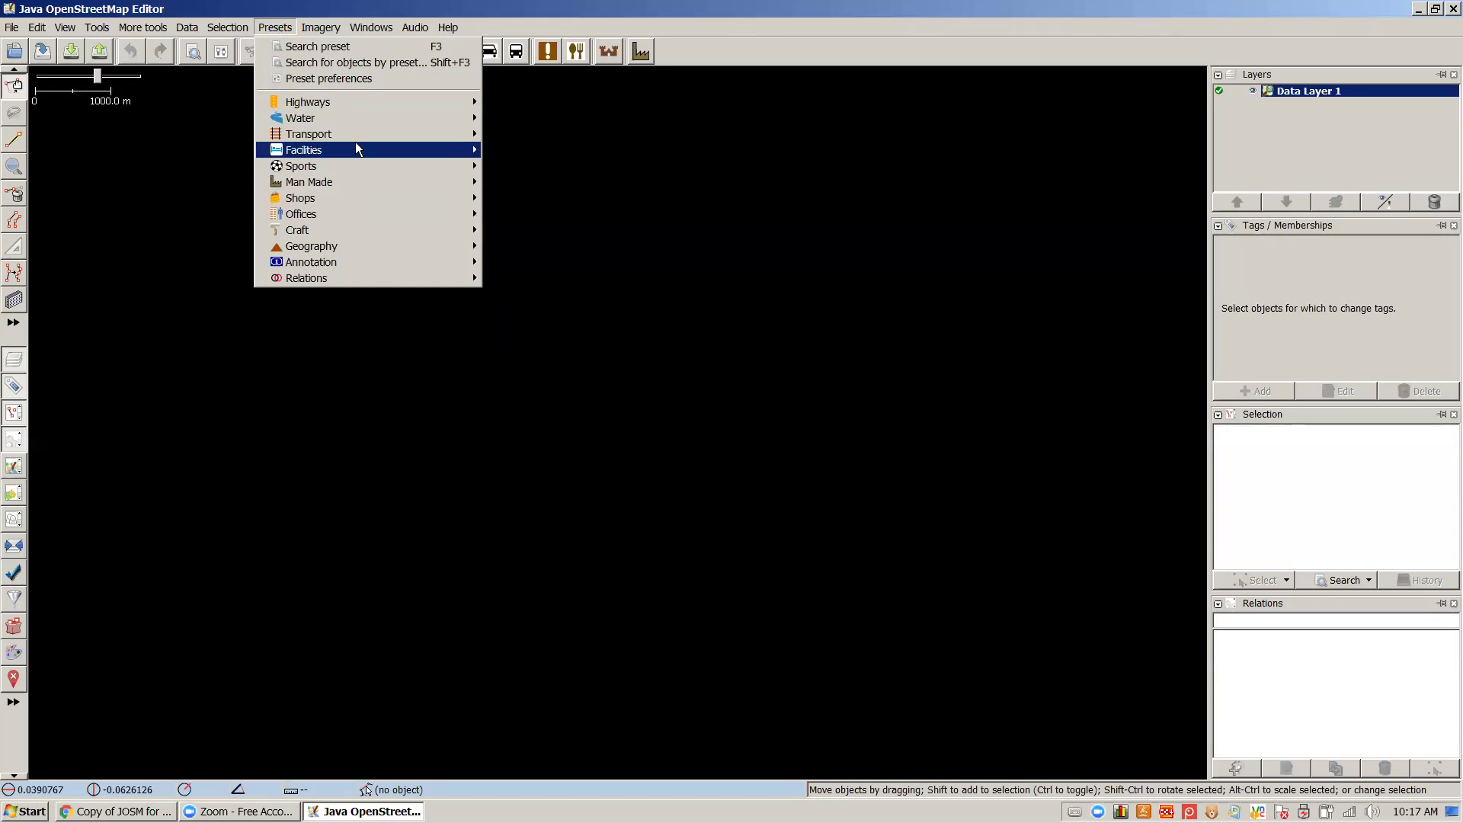
{"action": "left_click", "coordinate": [275, 28]}
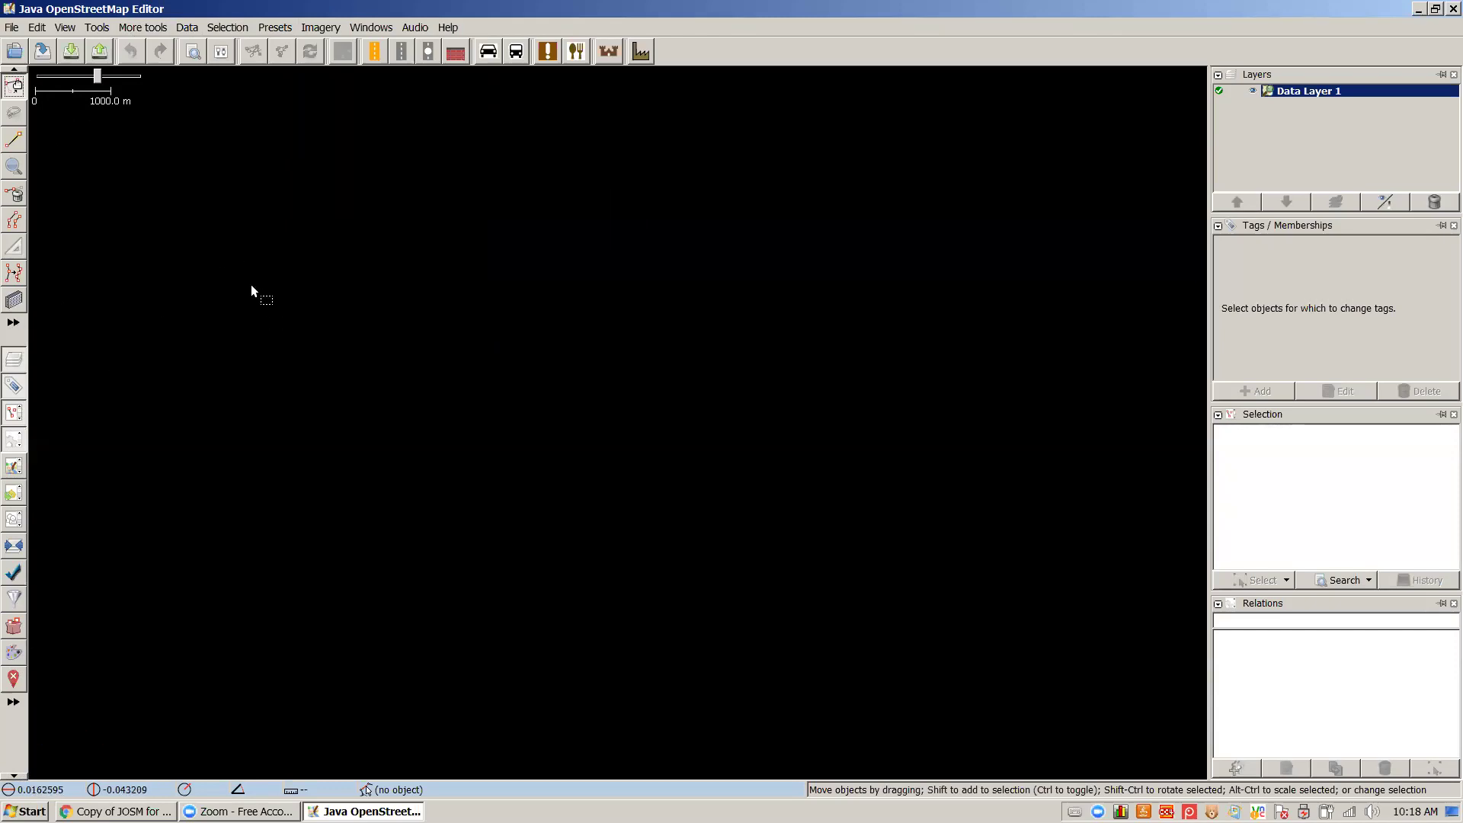
Activate Select mode and switch back and forth between it and Lasso mode, ending in Lasso mode
{"action": "left_click", "coordinate": [18, 91]}
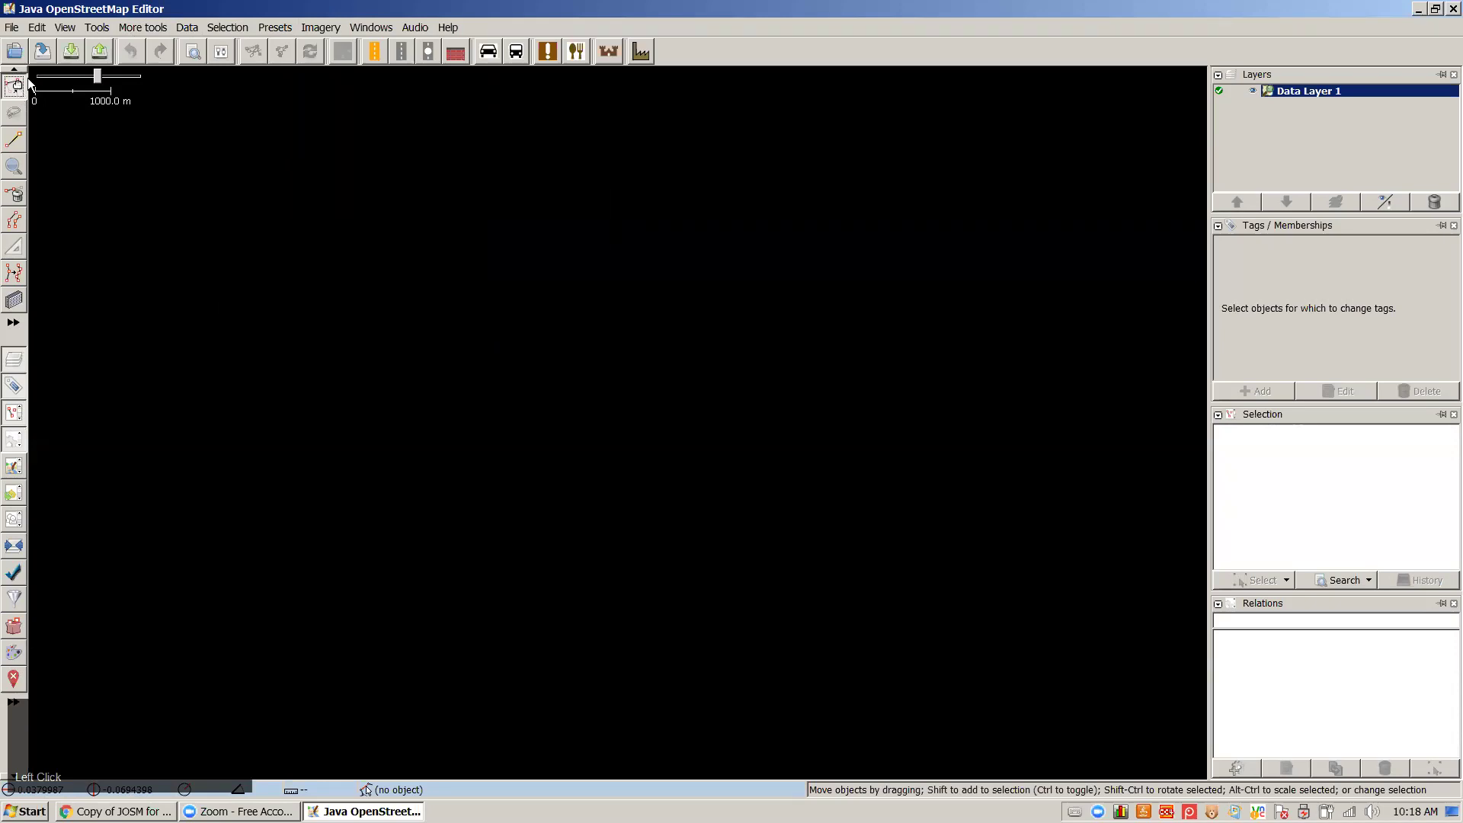
{"action": "key", "text": "s"}
{"action": "key", "text": "s"}
{"action": "key", "text": "s"}
{"action": "key", "text": "s"}
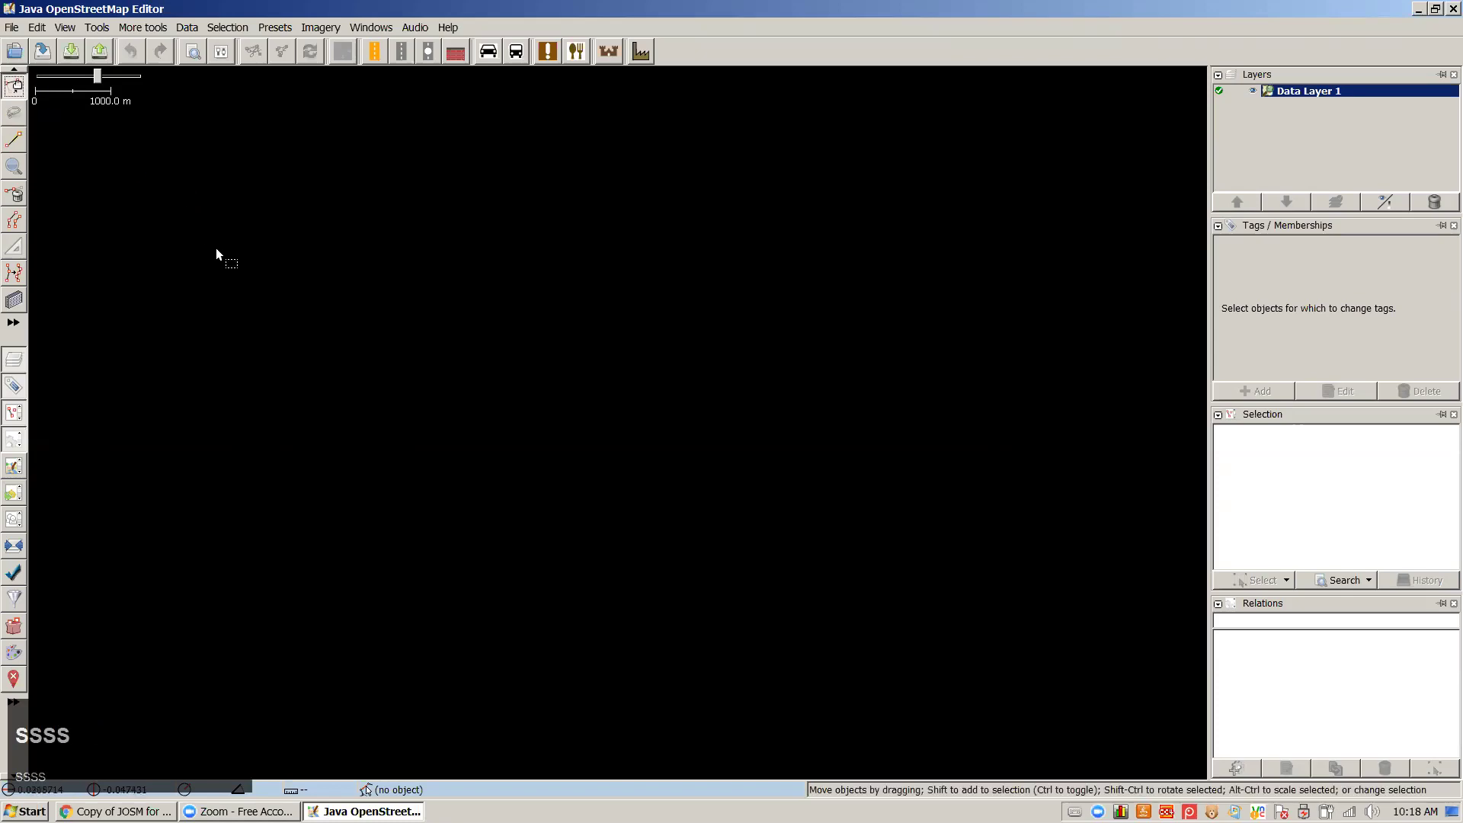
{"action": "key", "text": "s"}
{"action": "key", "text": "s"}
{"action": "key", "text": "s"}
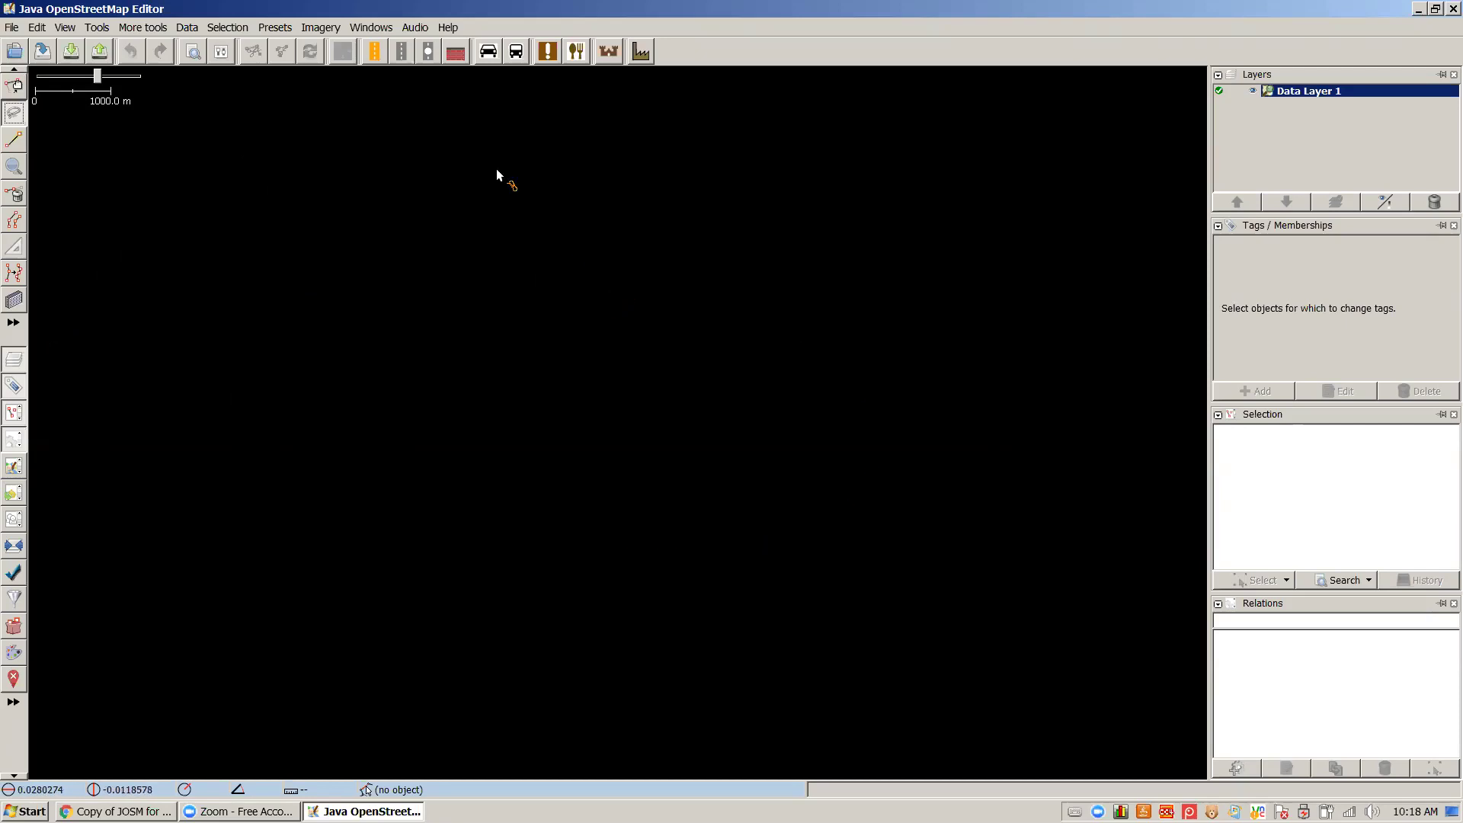
Add the Bing aerial imagery as a background layer and show it at continental scale
{"action": "left_click", "coordinate": [309, 28]}
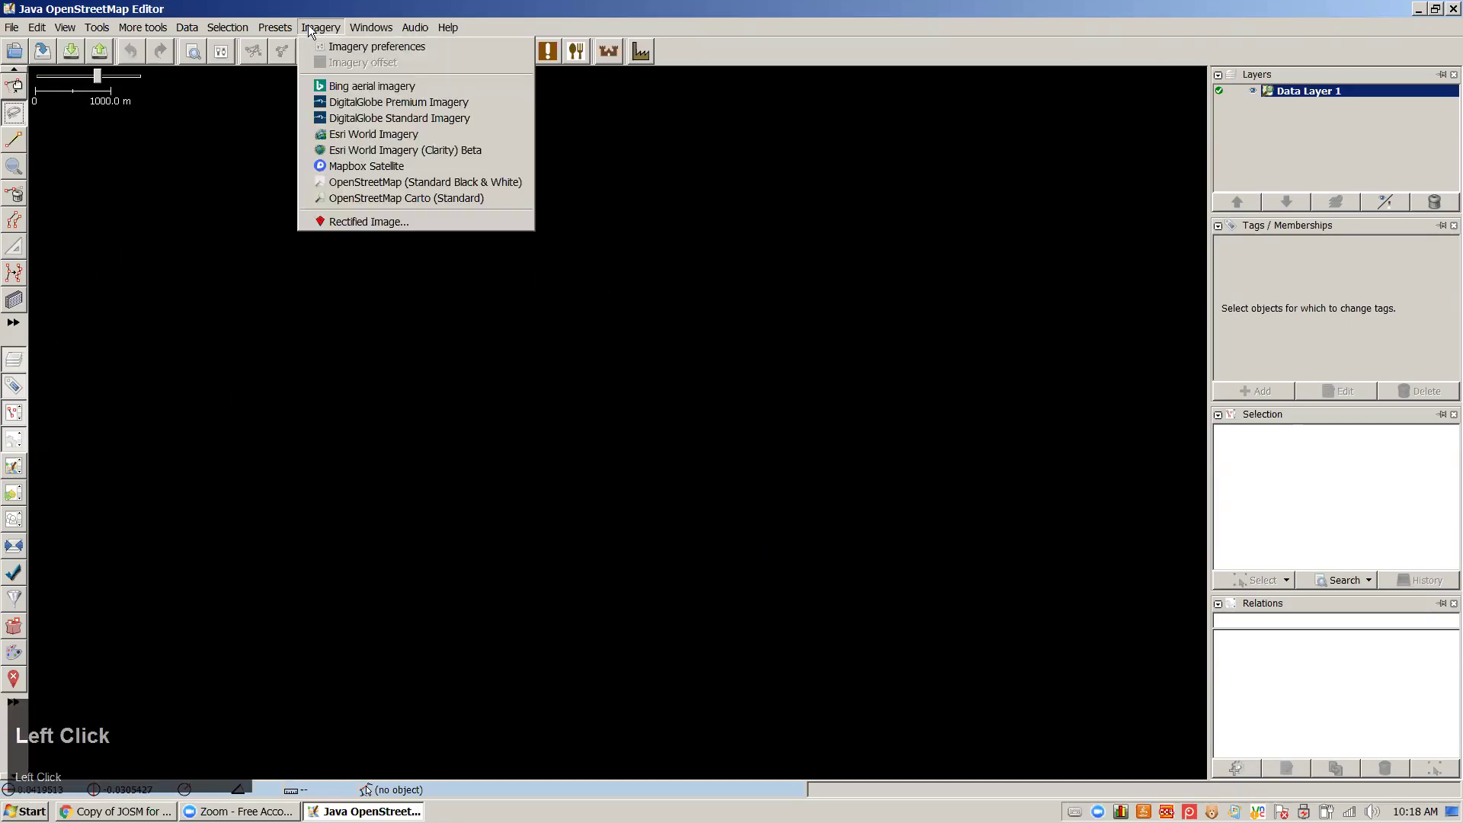
{"action": "left_click", "coordinate": [331, 88]}
{"action": "scroll", "coordinate": [629, 400], "scroll_direction": "down", "scroll_amount": 8}
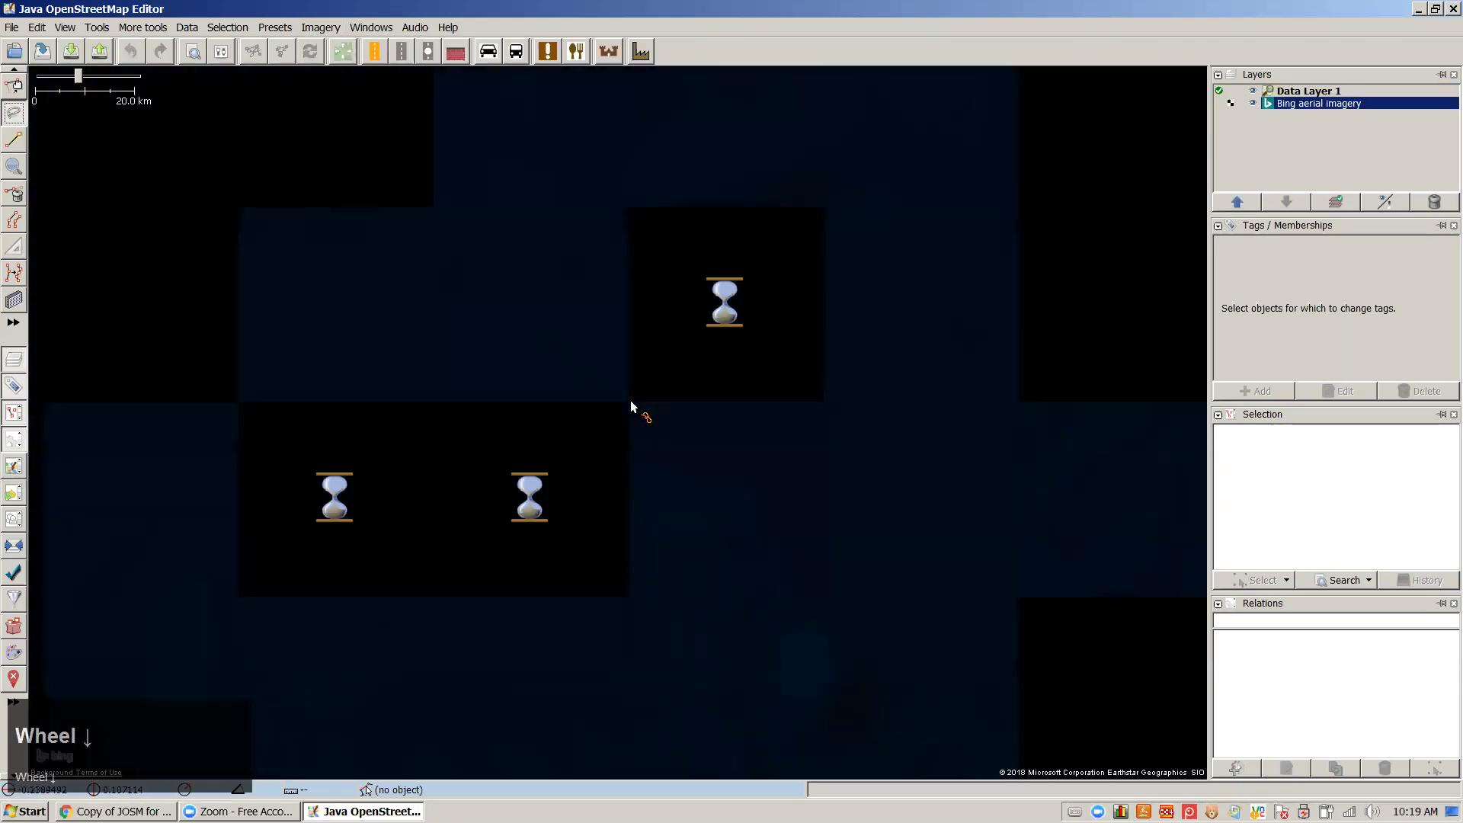
{"action": "scroll", "coordinate": [632, 396], "scroll_direction": "down", "scroll_amount": 1}
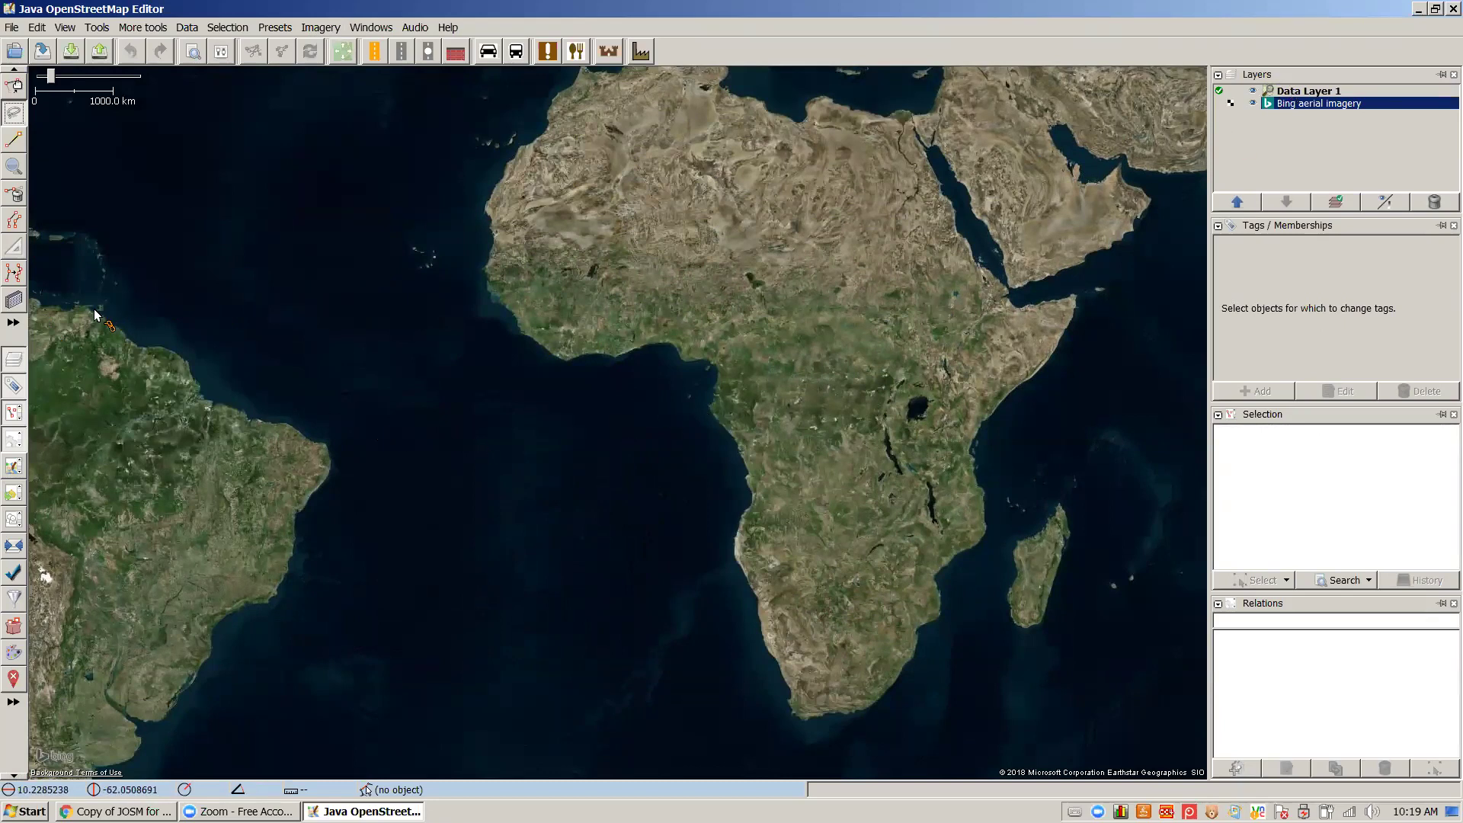
Switch in turn through the drawing, zoom, delete and building-drawing modes
{"action": "left_click", "coordinate": [15, 145]}
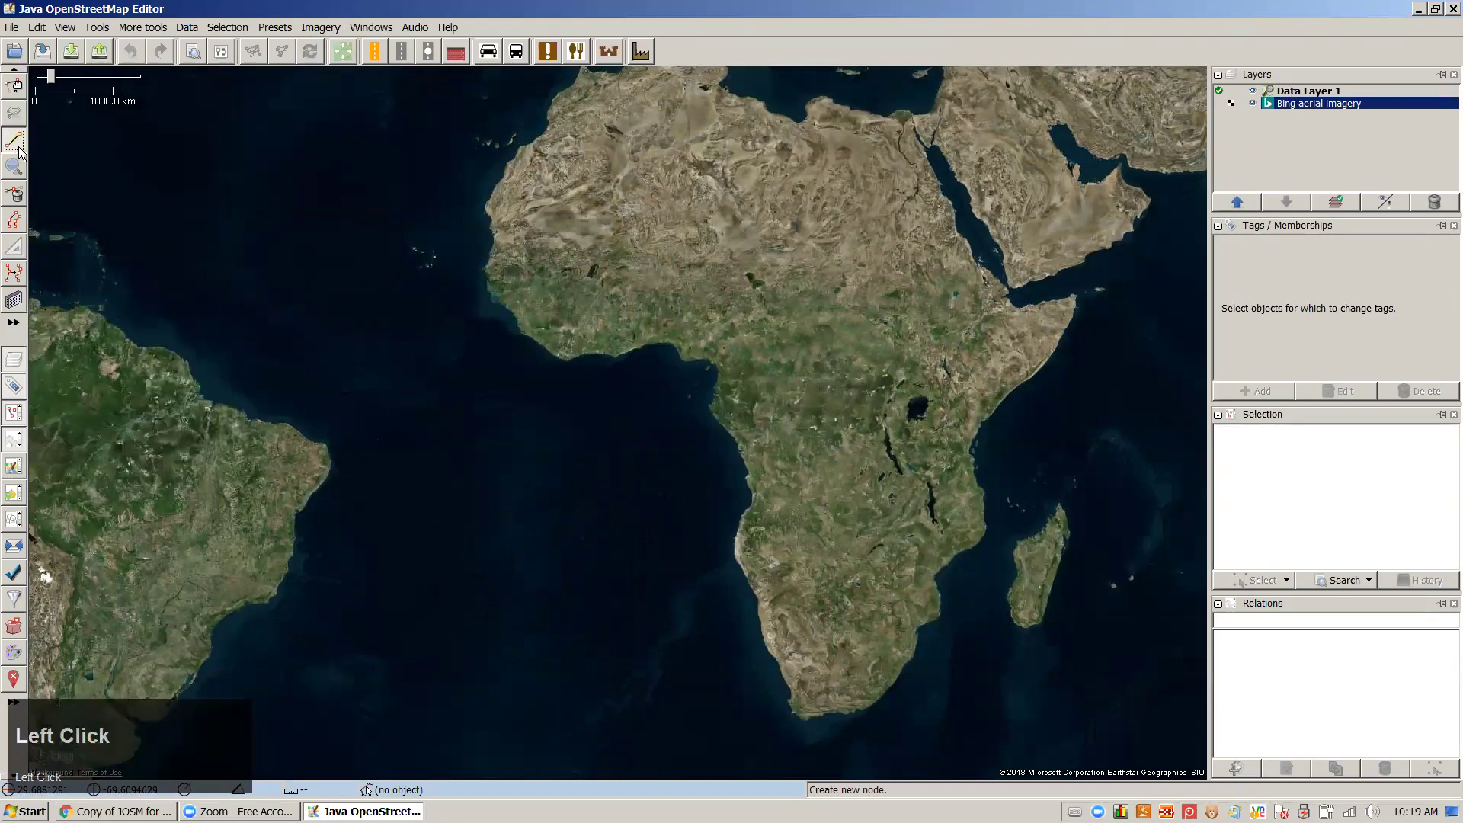
{"action": "left_click", "coordinate": [15, 168]}
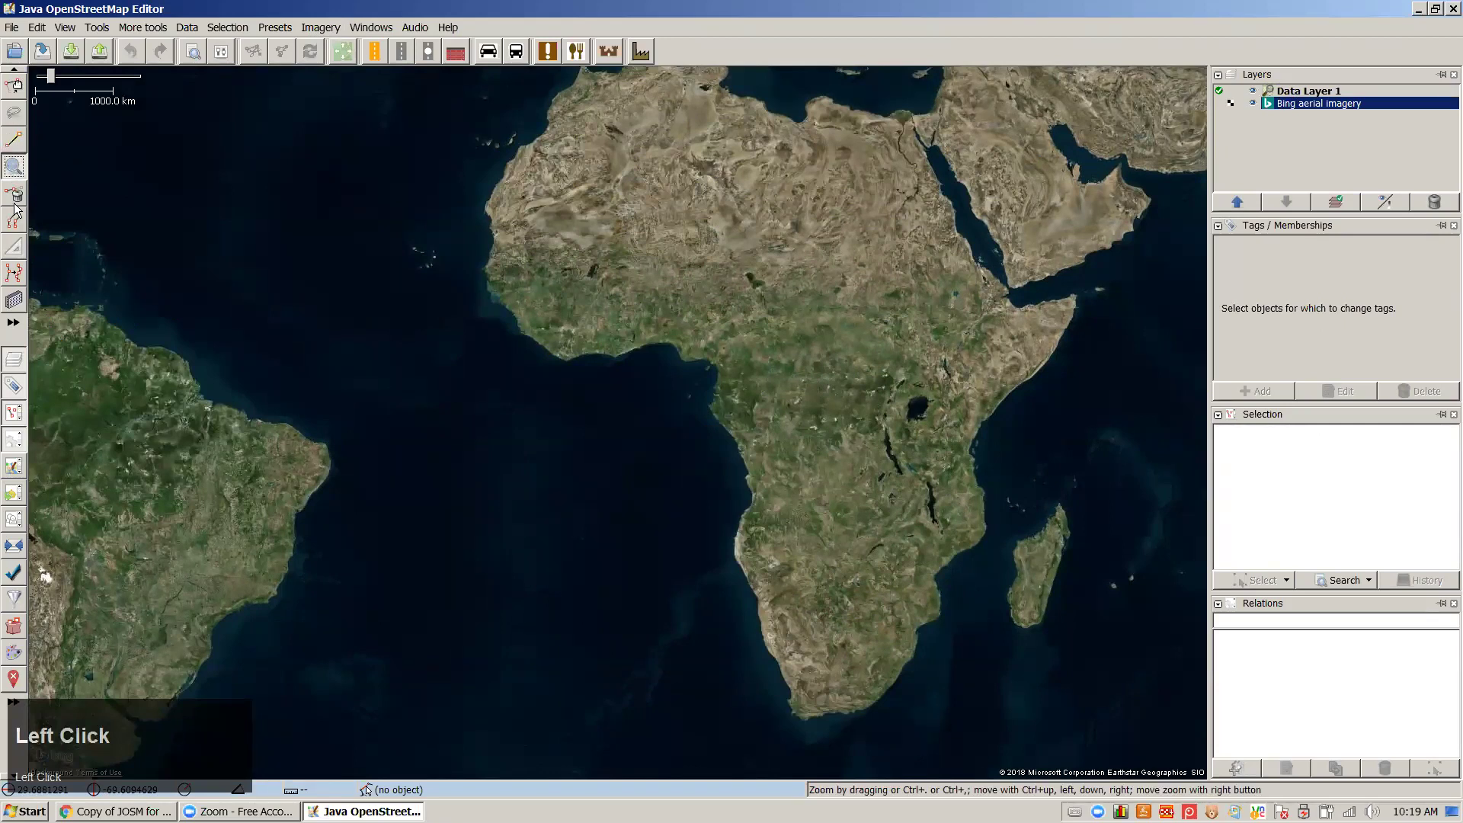
{"action": "left_click", "coordinate": [16, 195]}
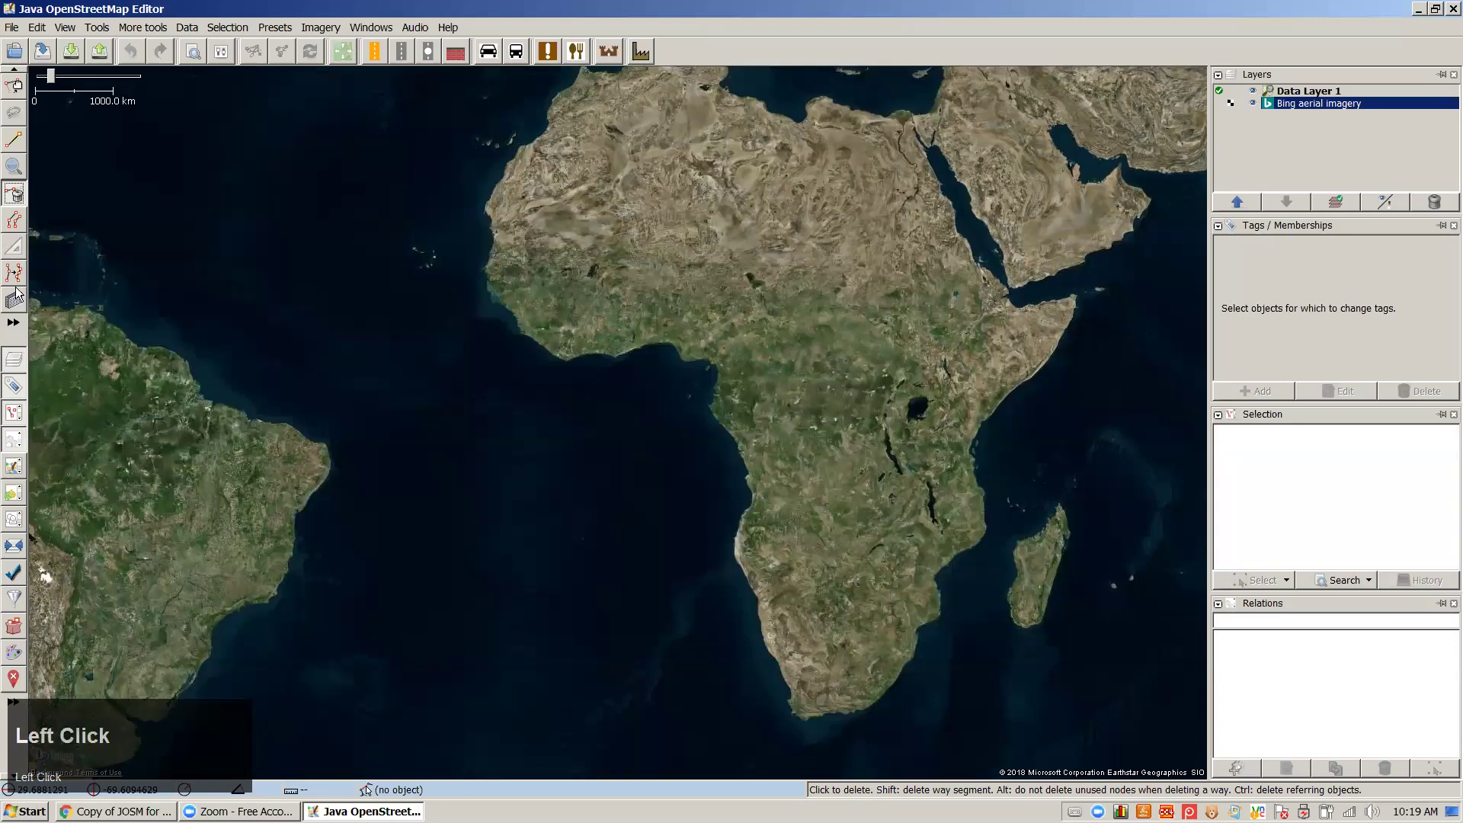
{"action": "left_click", "coordinate": [12, 307]}
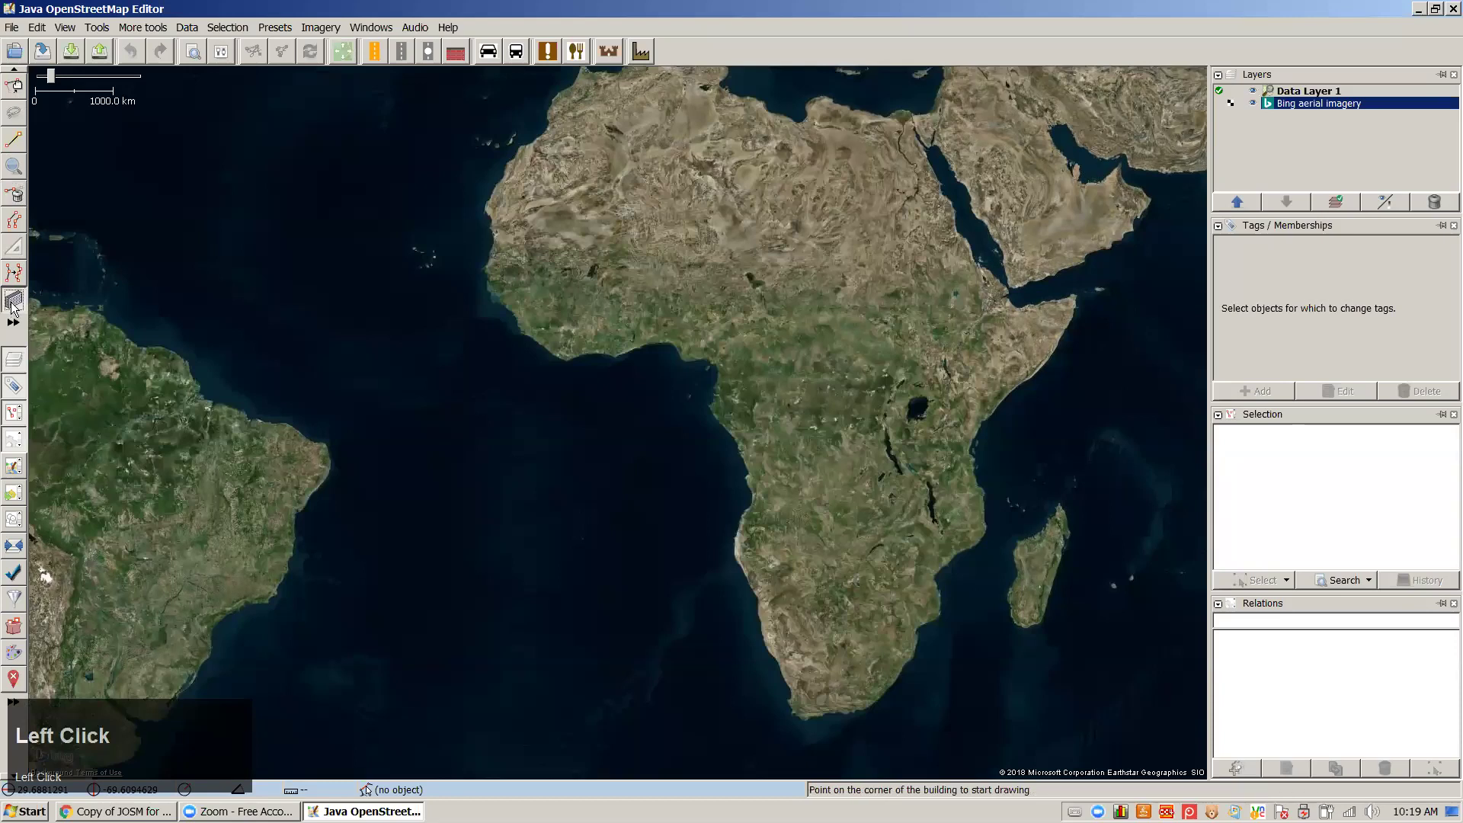
Zoom in on a settlement area in West Africa, activate building-drawing mode again and return to Select mode
{"action": "scroll", "coordinate": [532, 303], "scroll_direction": "up", "scroll_amount": 5}
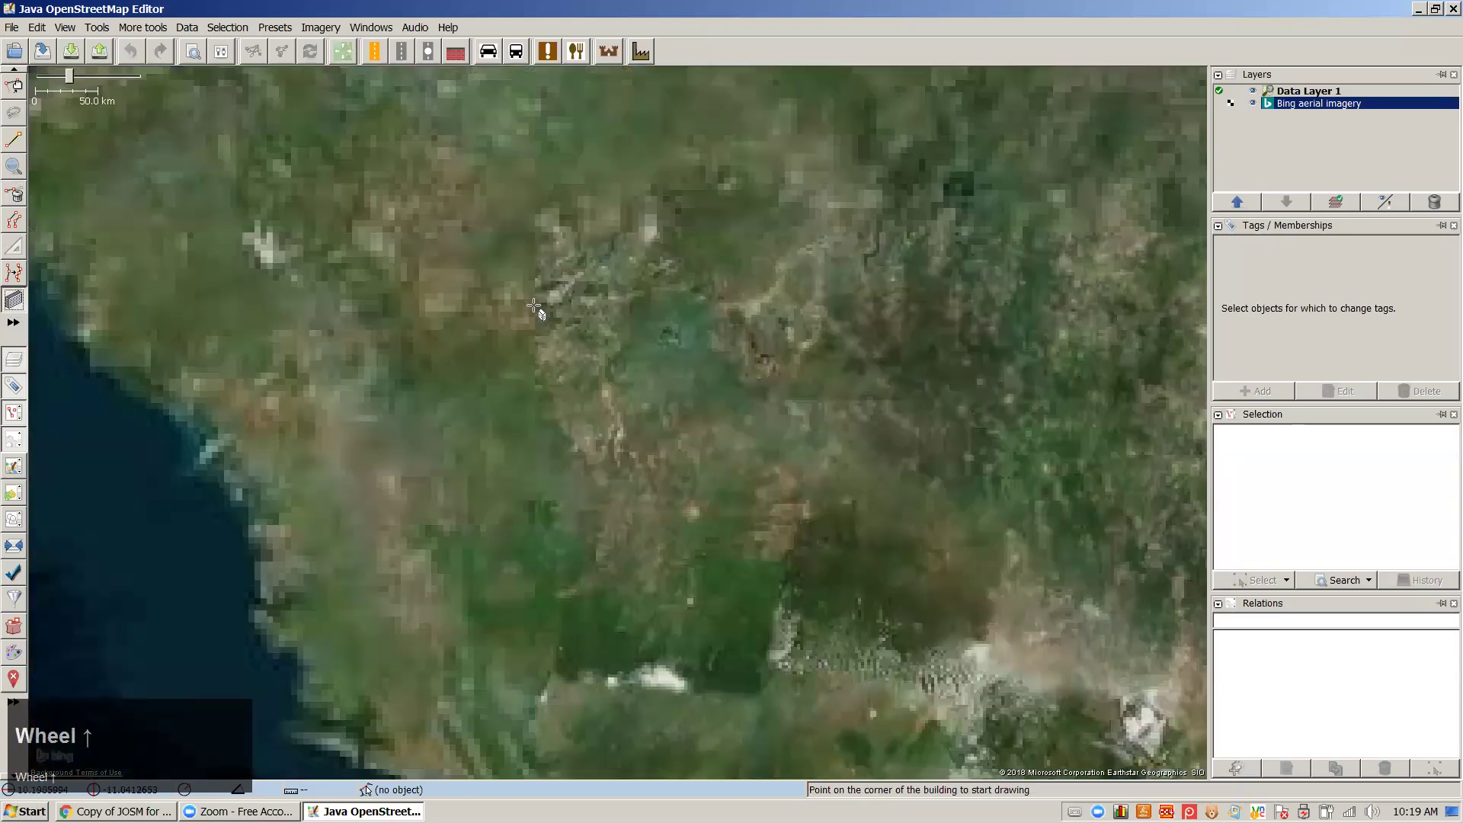
{"action": "scroll", "coordinate": [532, 303], "scroll_direction": "up", "scroll_amount": 8}
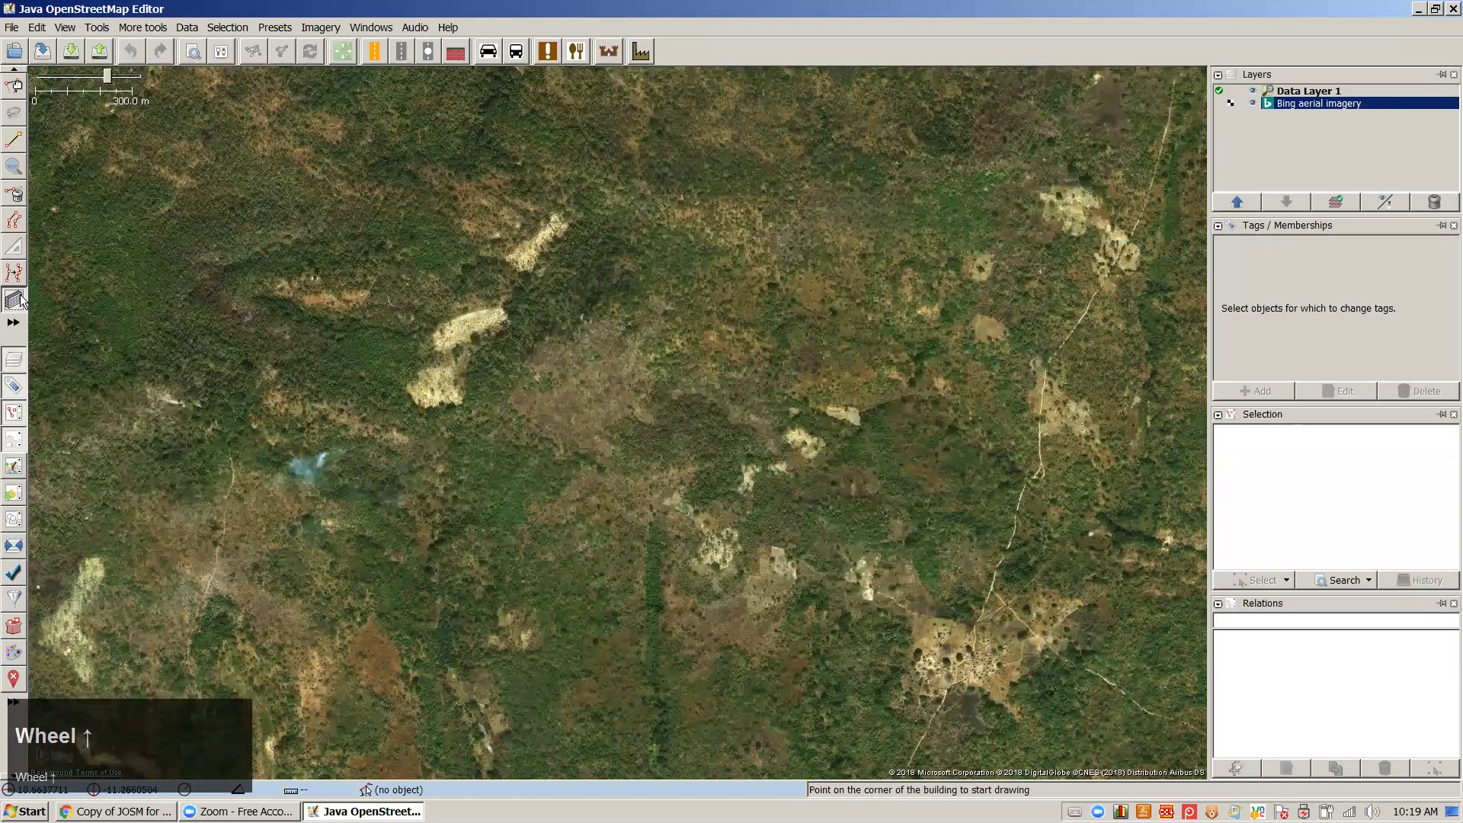
{"action": "key", "text": "b"}
{"action": "key", "text": "b"}
{"action": "key", "text": "b"}
{"action": "key", "text": "b"}
{"action": "key", "text": "b"}
{"action": "key", "text": "b"}
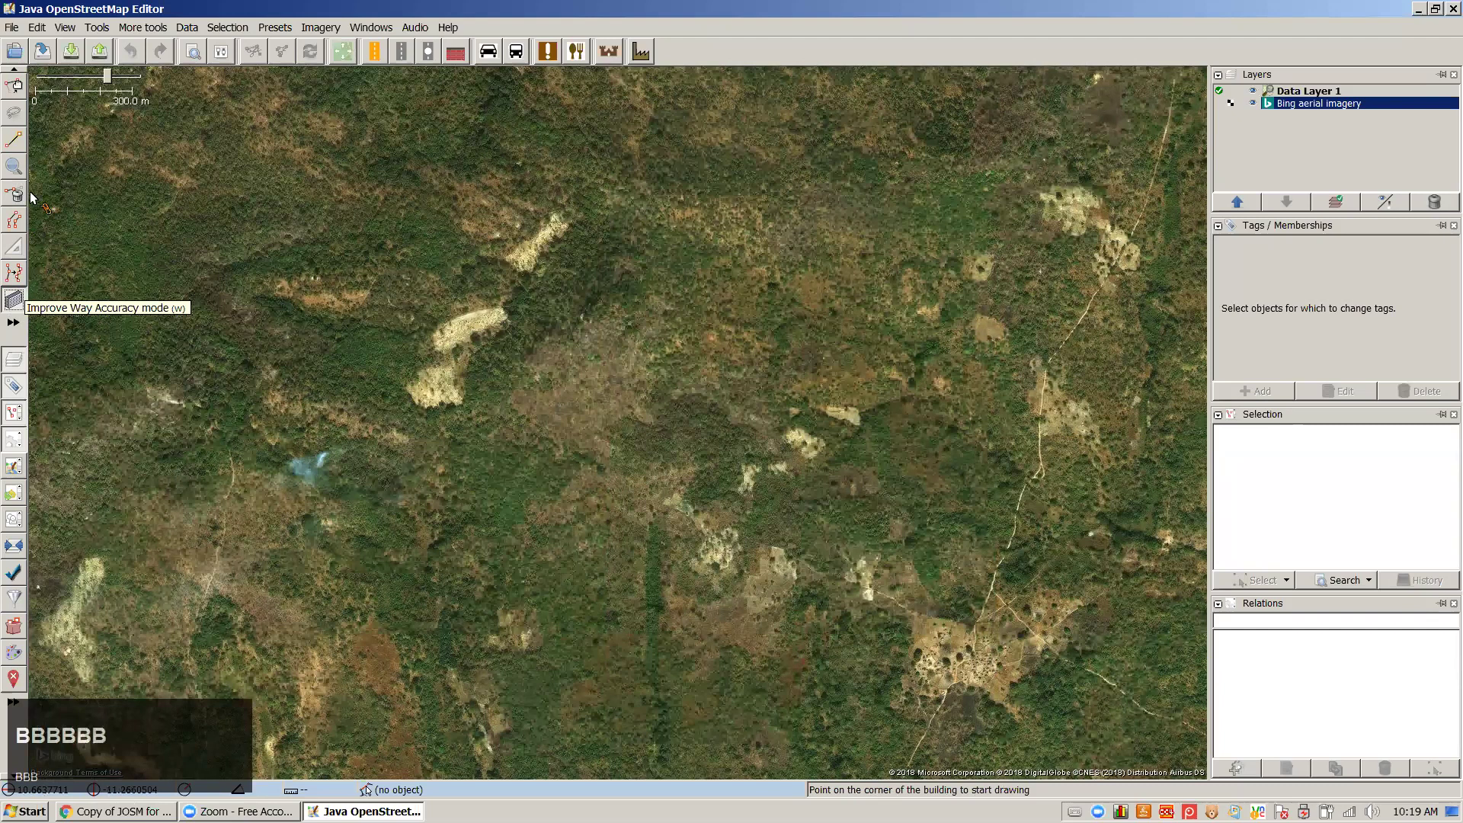
{"action": "key", "text": "s"}
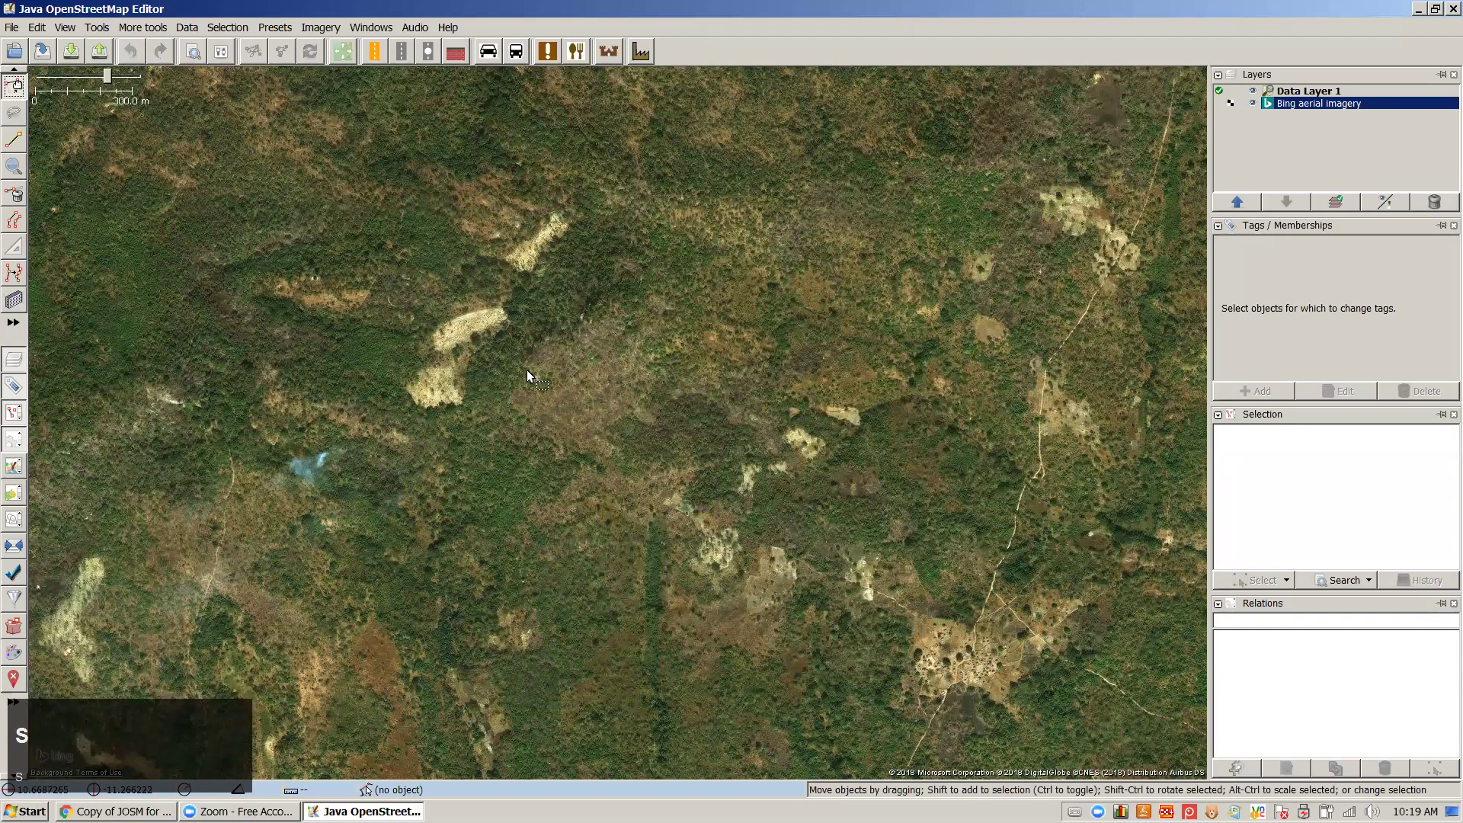
{"action": "scroll", "coordinate": [554, 391], "scroll_direction": "down", "scroll_amount": 1}
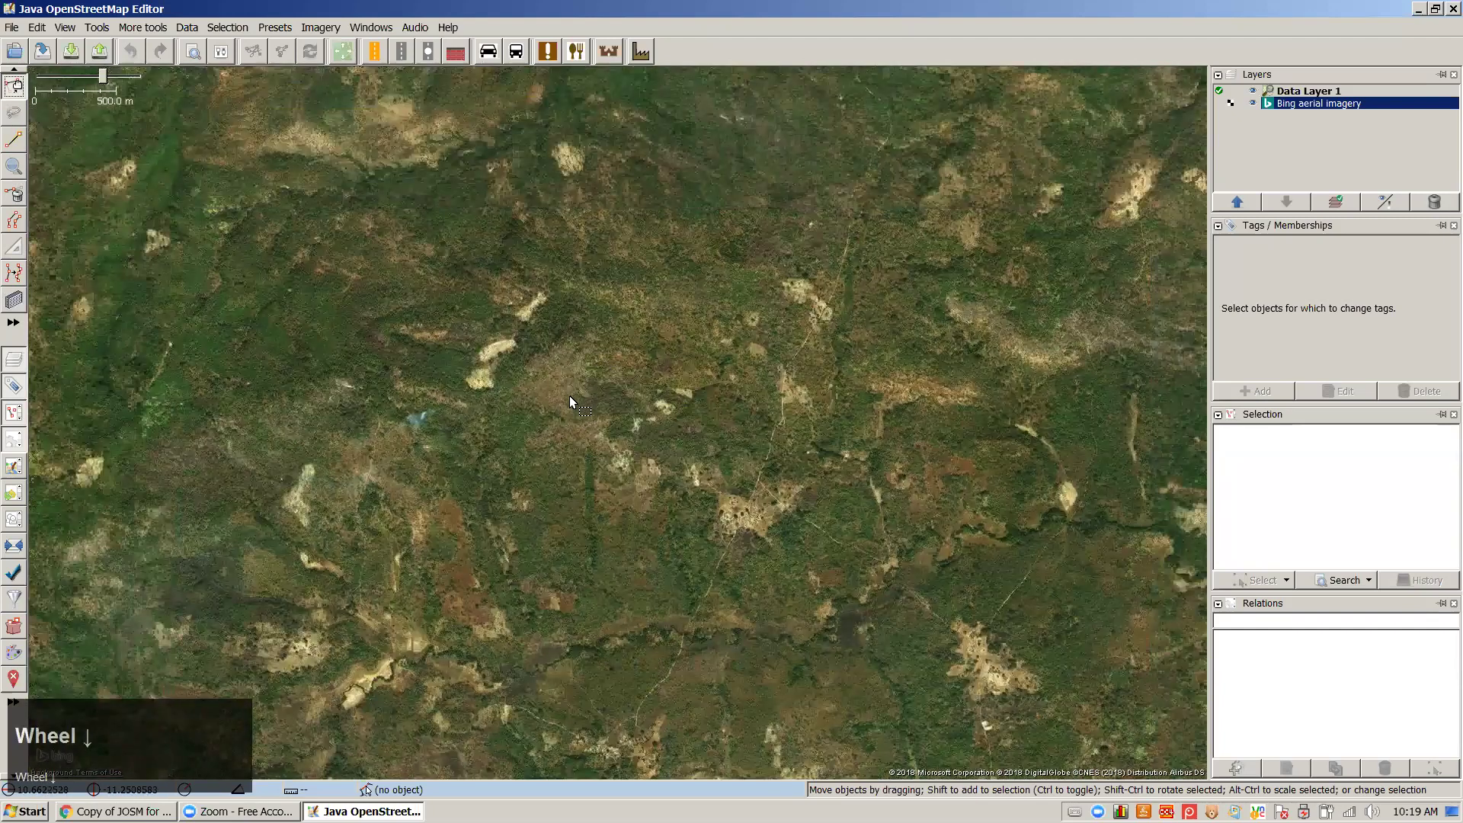
{"action": "right_click", "coordinate": [442, 372]}
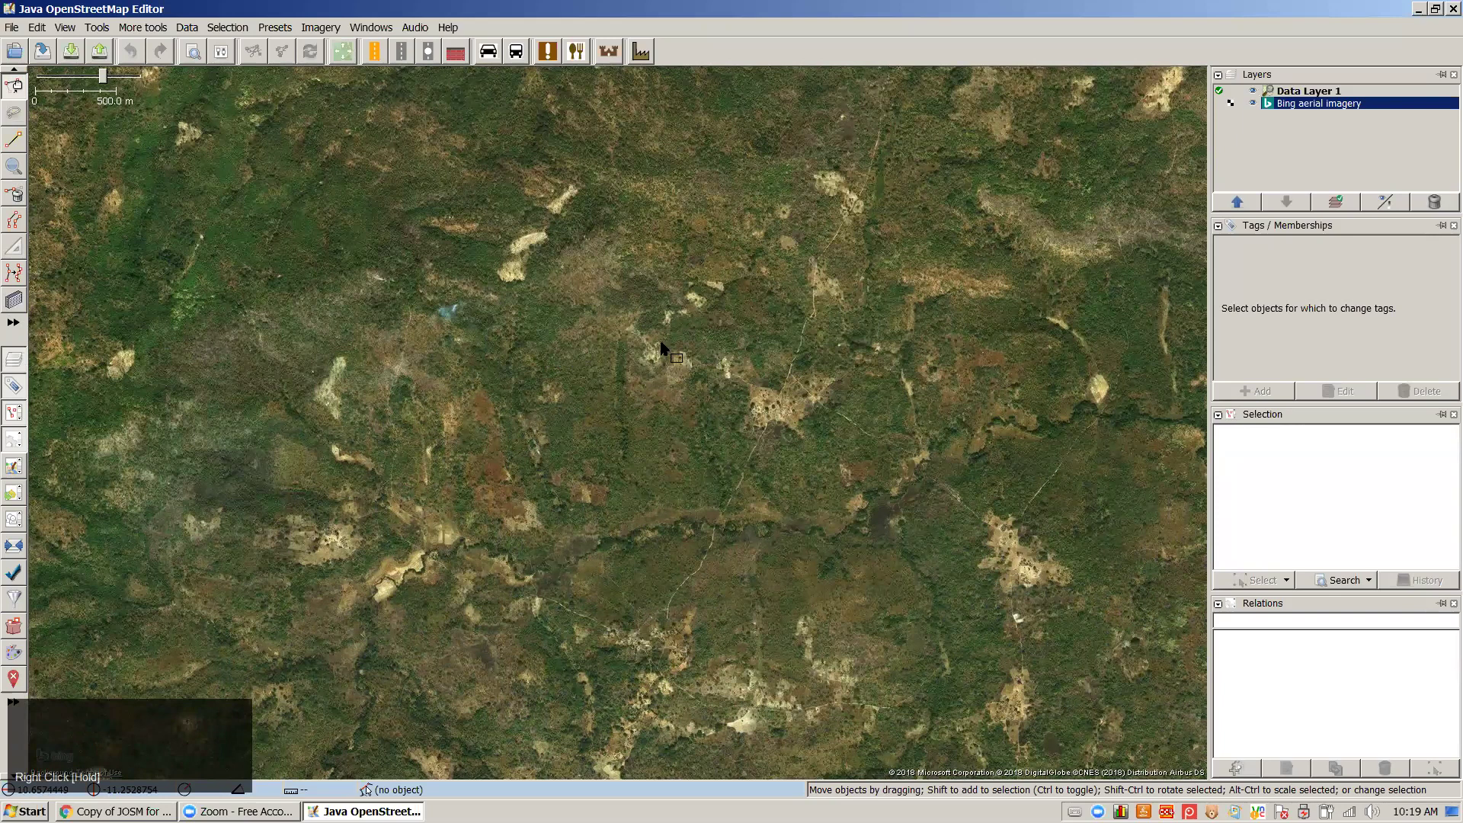
Toggle between Select and Lasso mode, ending in Select mode, and inspect the forested area west of the settlement at close range
{"action": "key", "text": "s"}
{"action": "key", "text": "s"}
{"action": "key", "text": "s"}
{"action": "key", "text": "s"}
{"action": "left_click_drag", "start_coordinate": [648, 294], "coordinate": [647, 292]}
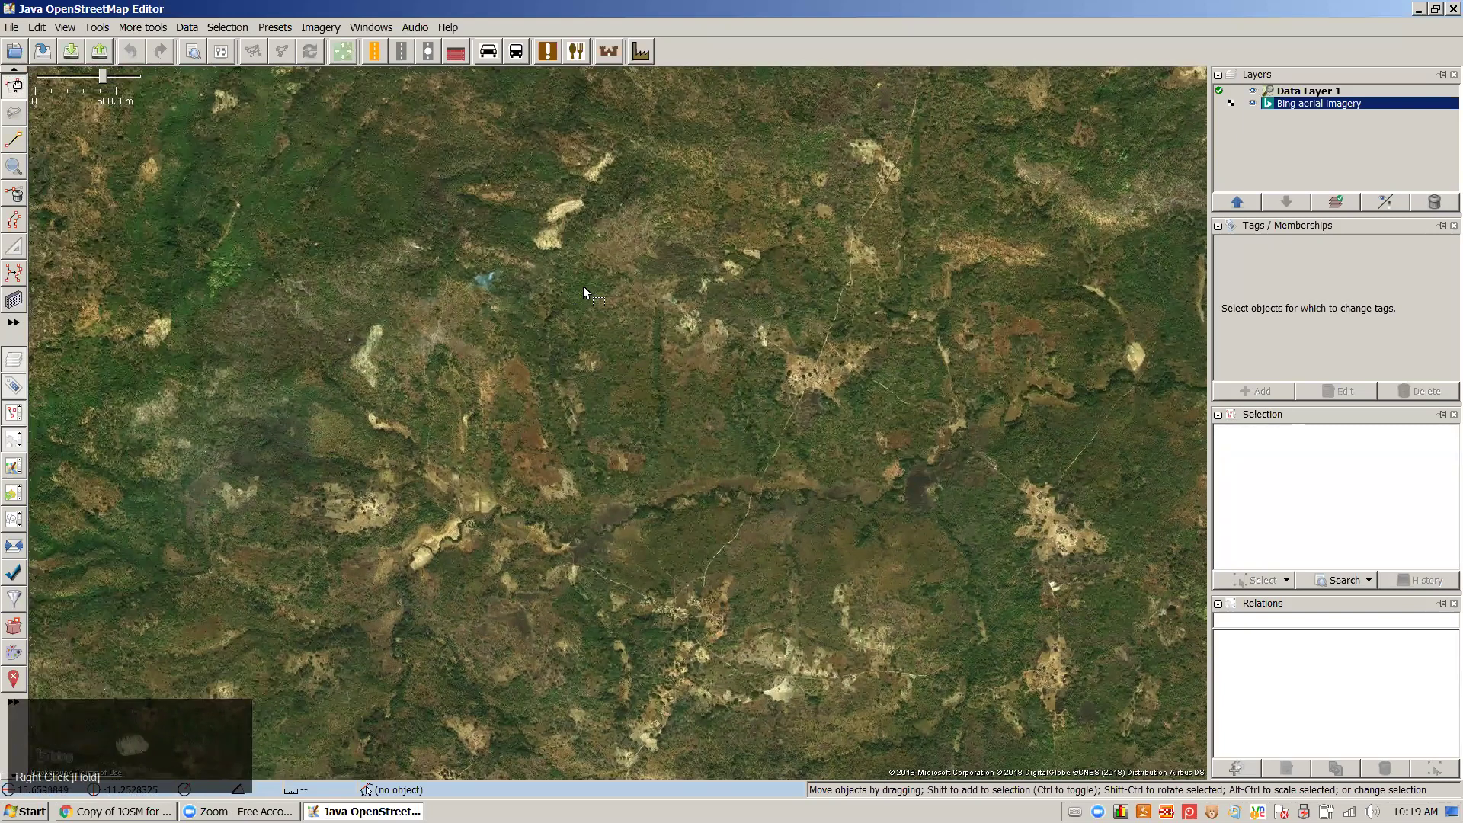
{"action": "left_click_drag", "start_coordinate": [520, 306], "coordinate": [608, 303]}
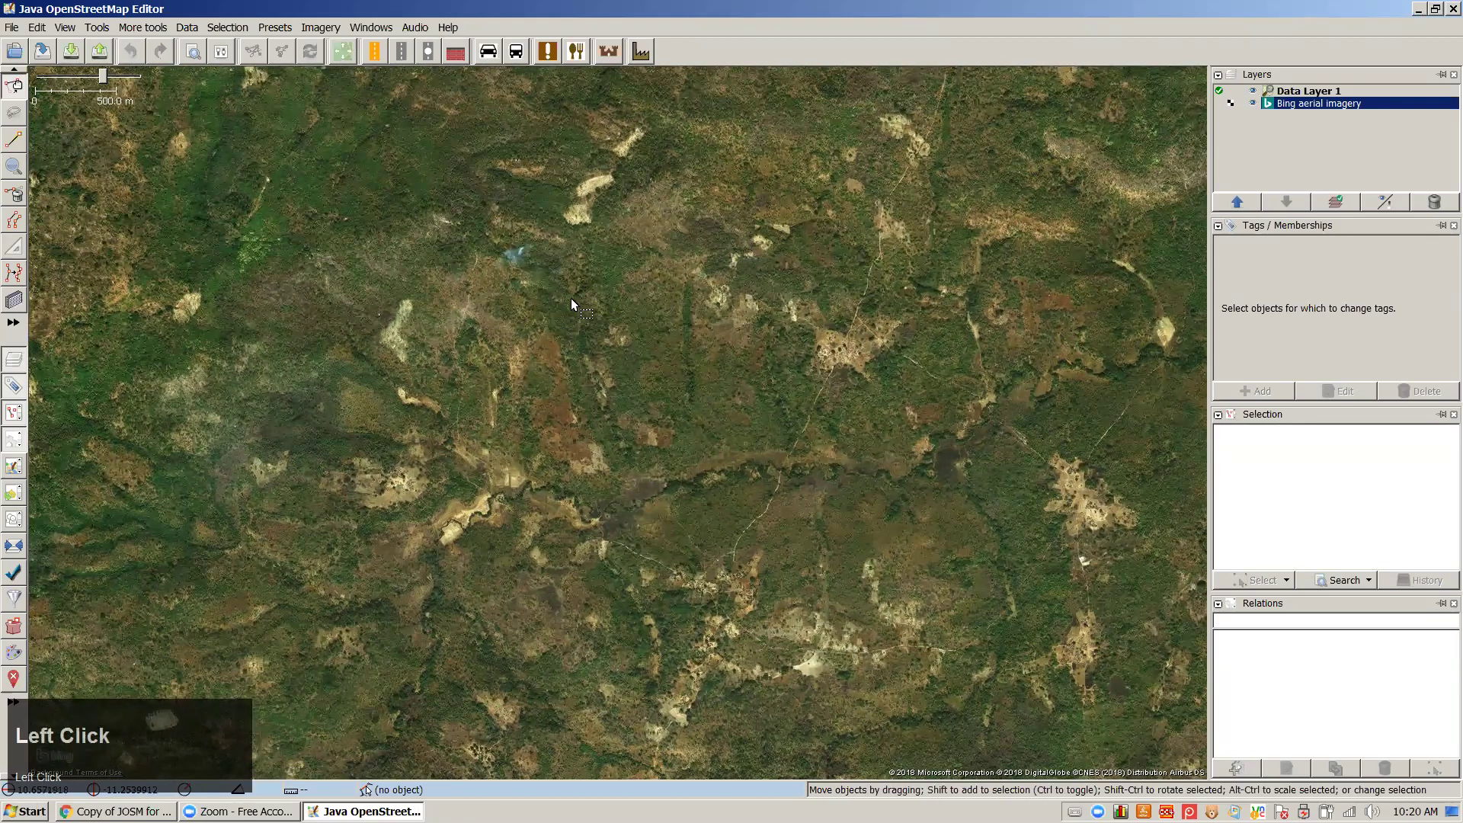
{"action": "scroll", "coordinate": [487, 324], "scroll_direction": "up", "scroll_amount": 5}
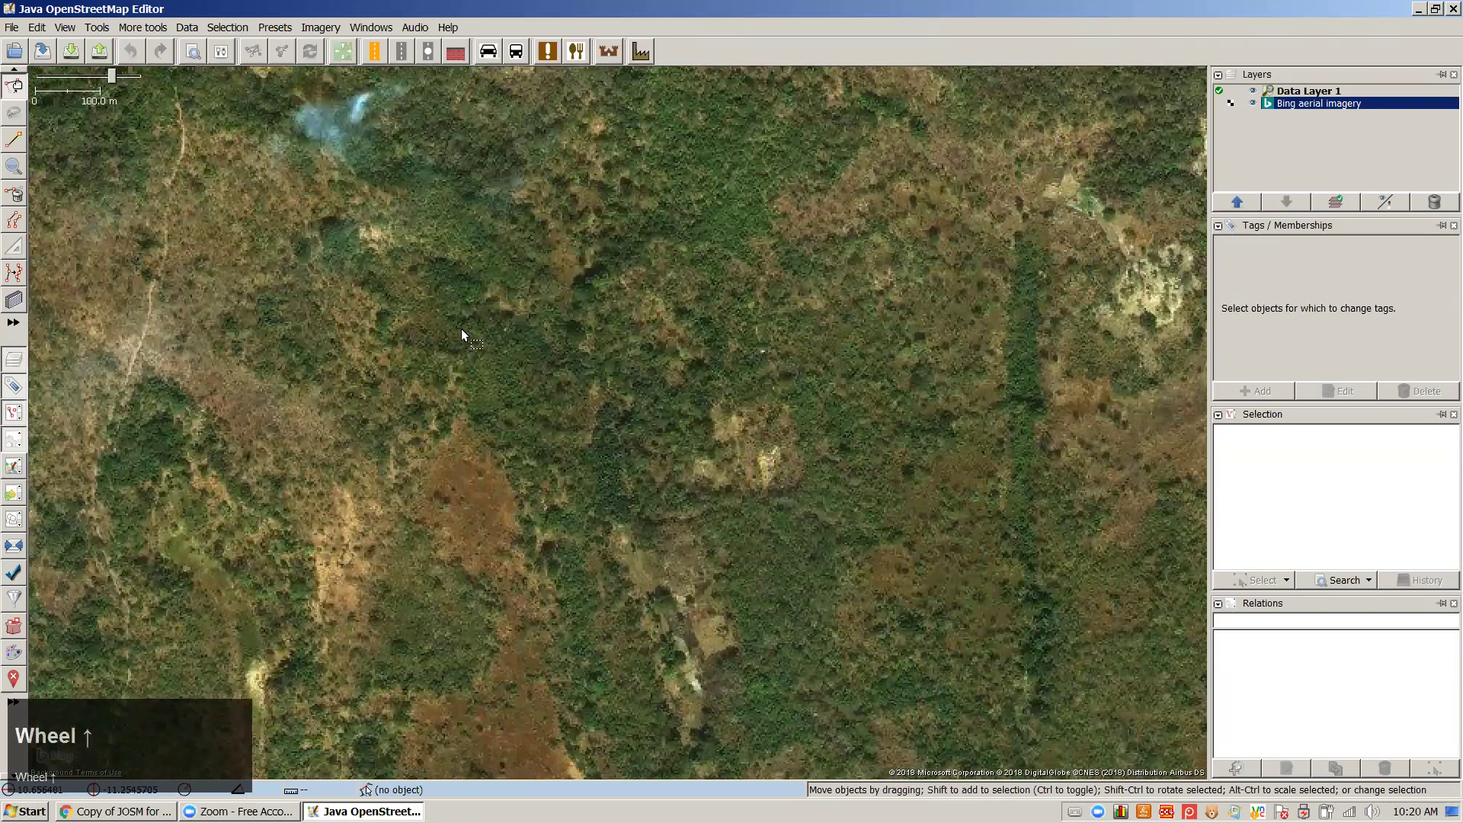
{"action": "left_click", "coordinate": [482, 336]}
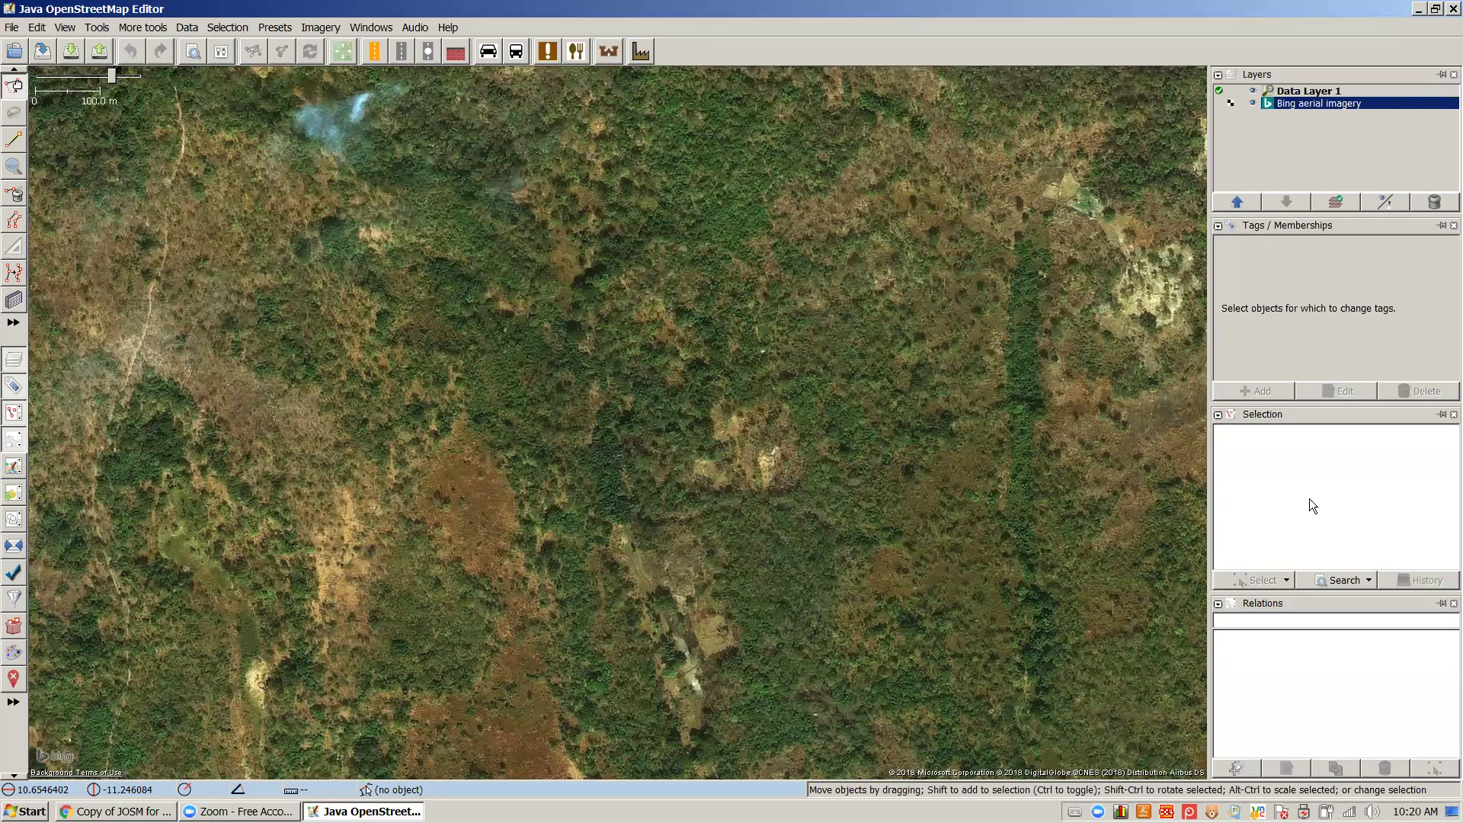
Close the Tags / Memberships, Selection and Relations windows so that only Layers remains
{"action": "left_click", "coordinate": [1453, 226]}
{"action": "left_click", "coordinate": [1452, 290]}
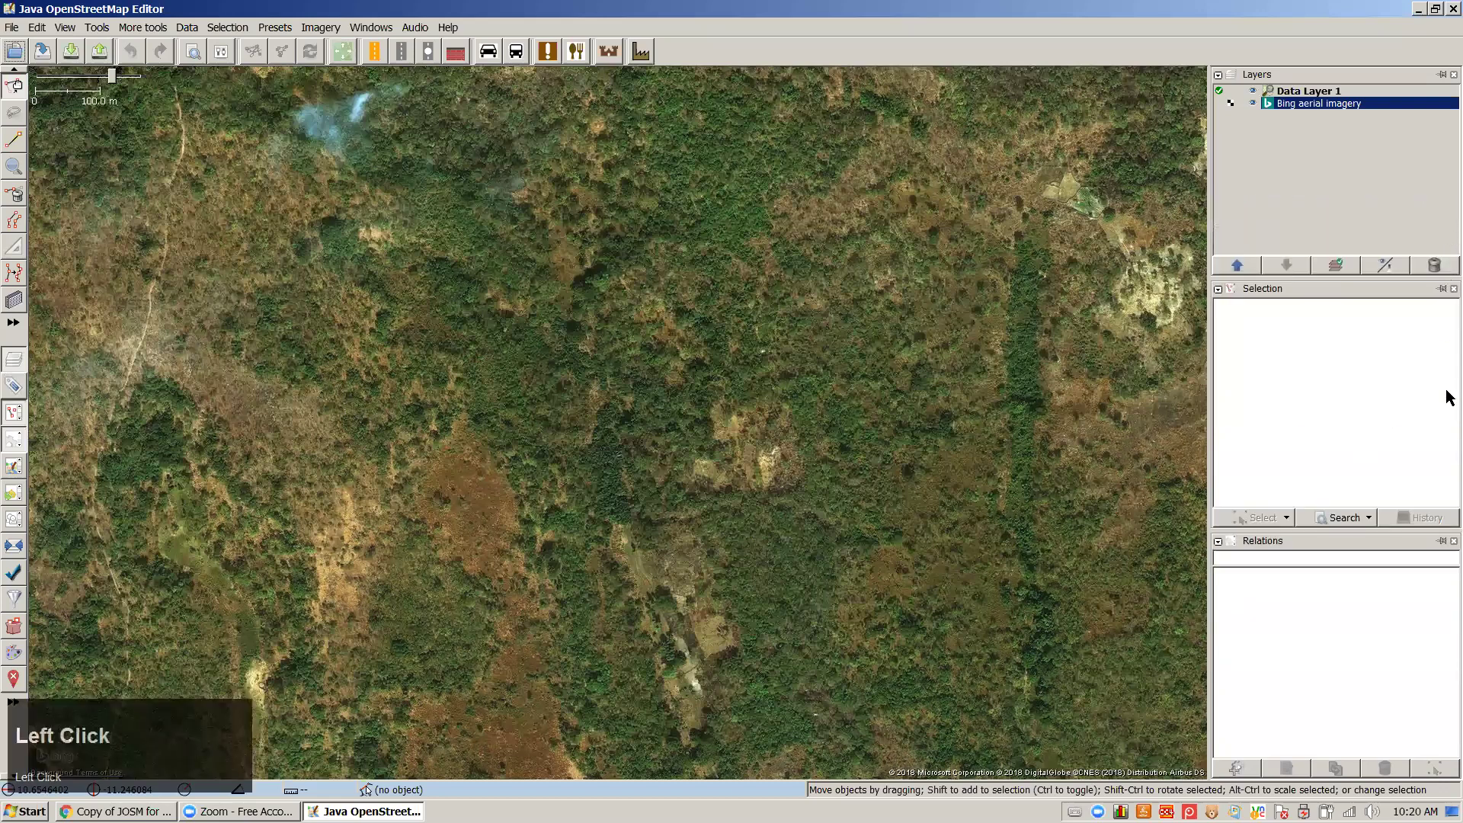
{"action": "left_click", "coordinate": [1452, 417]}
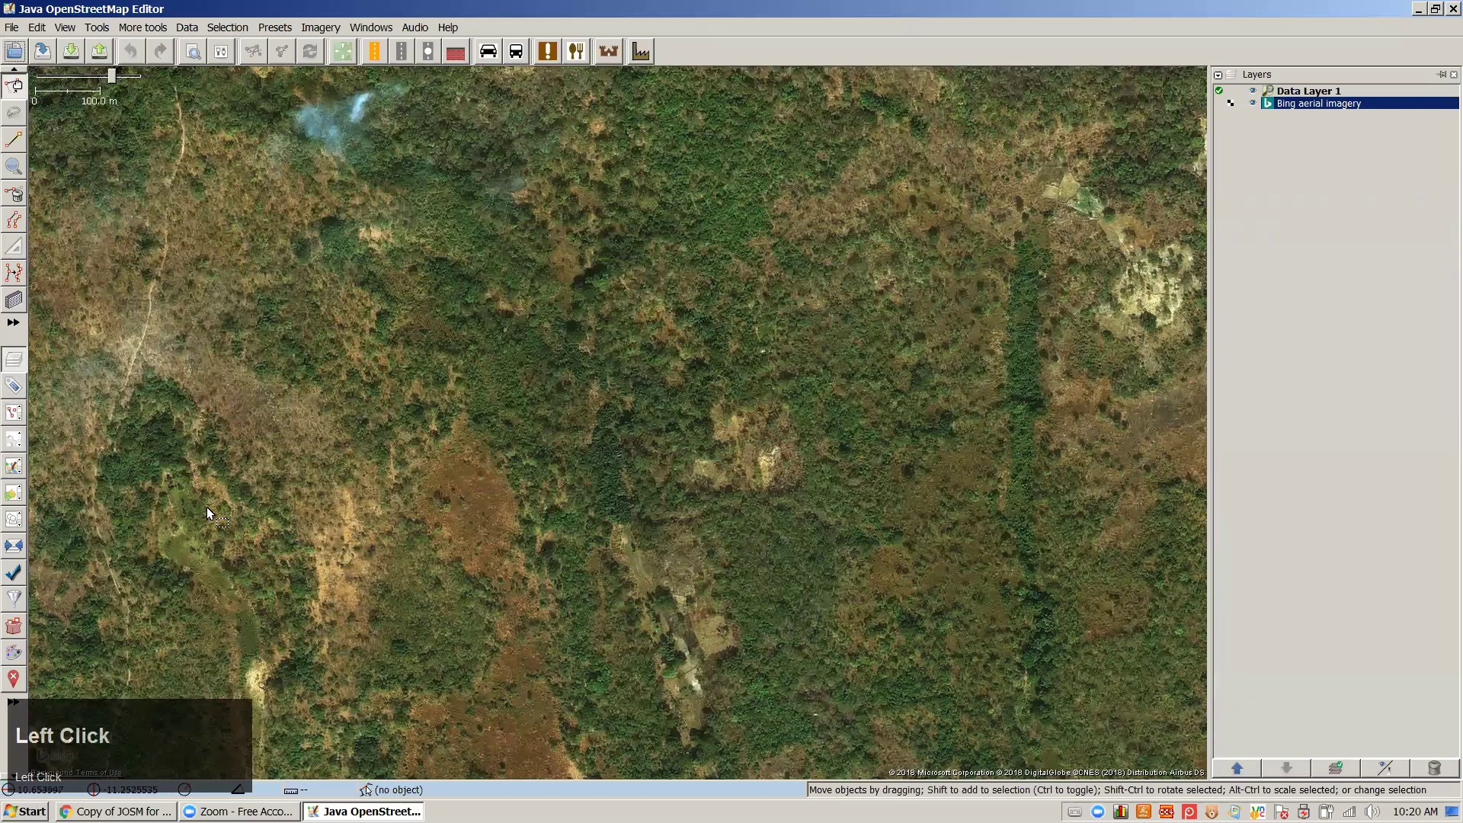
Show the Tags / Memberships window again, toggle it off, and bring it back under Layers
{"action": "left_click", "coordinate": [13, 388]}
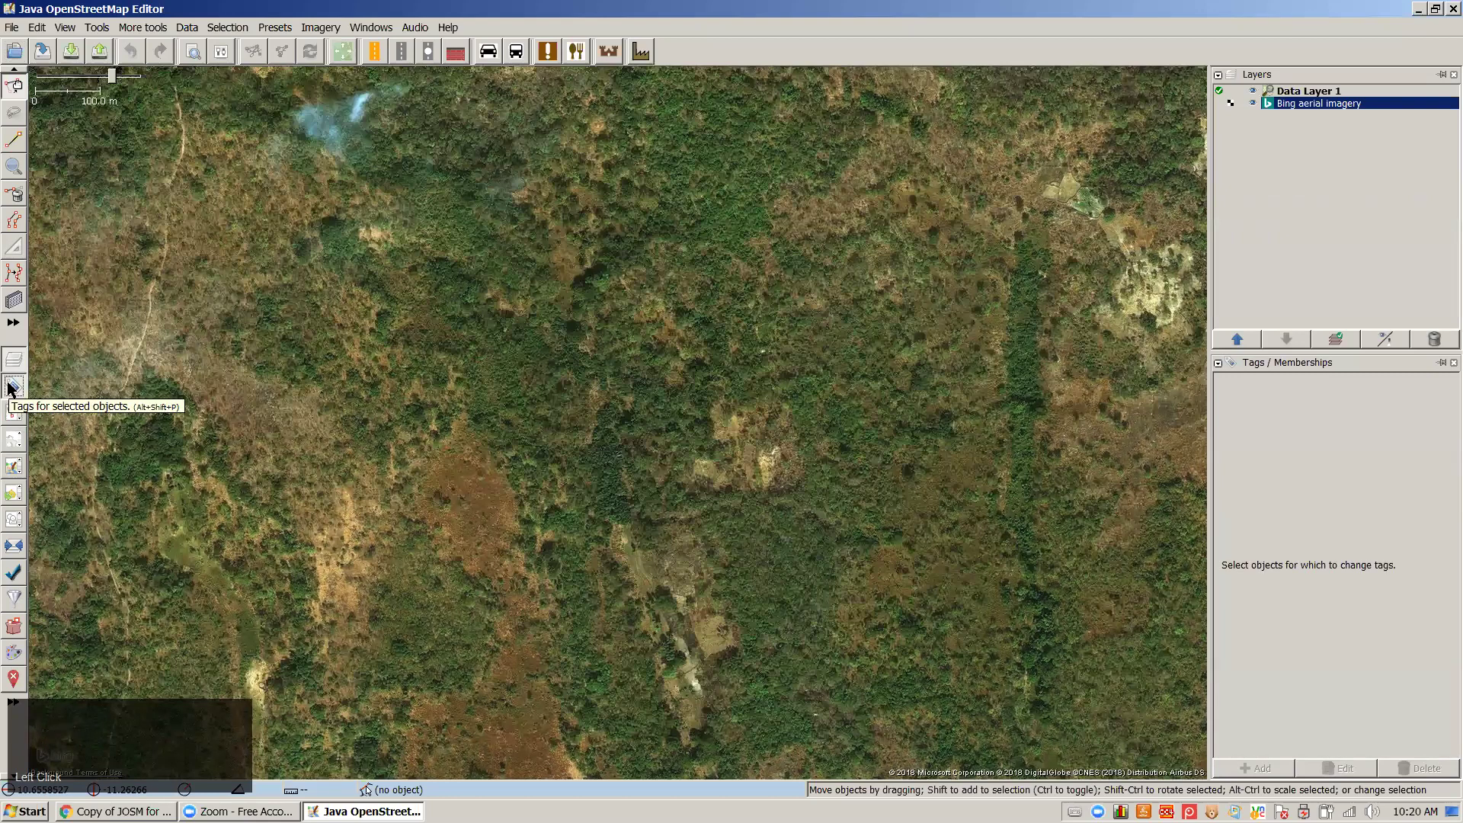
{"action": "left_click", "coordinate": [13, 388]}
{"action": "left_click", "coordinate": [13, 387]}
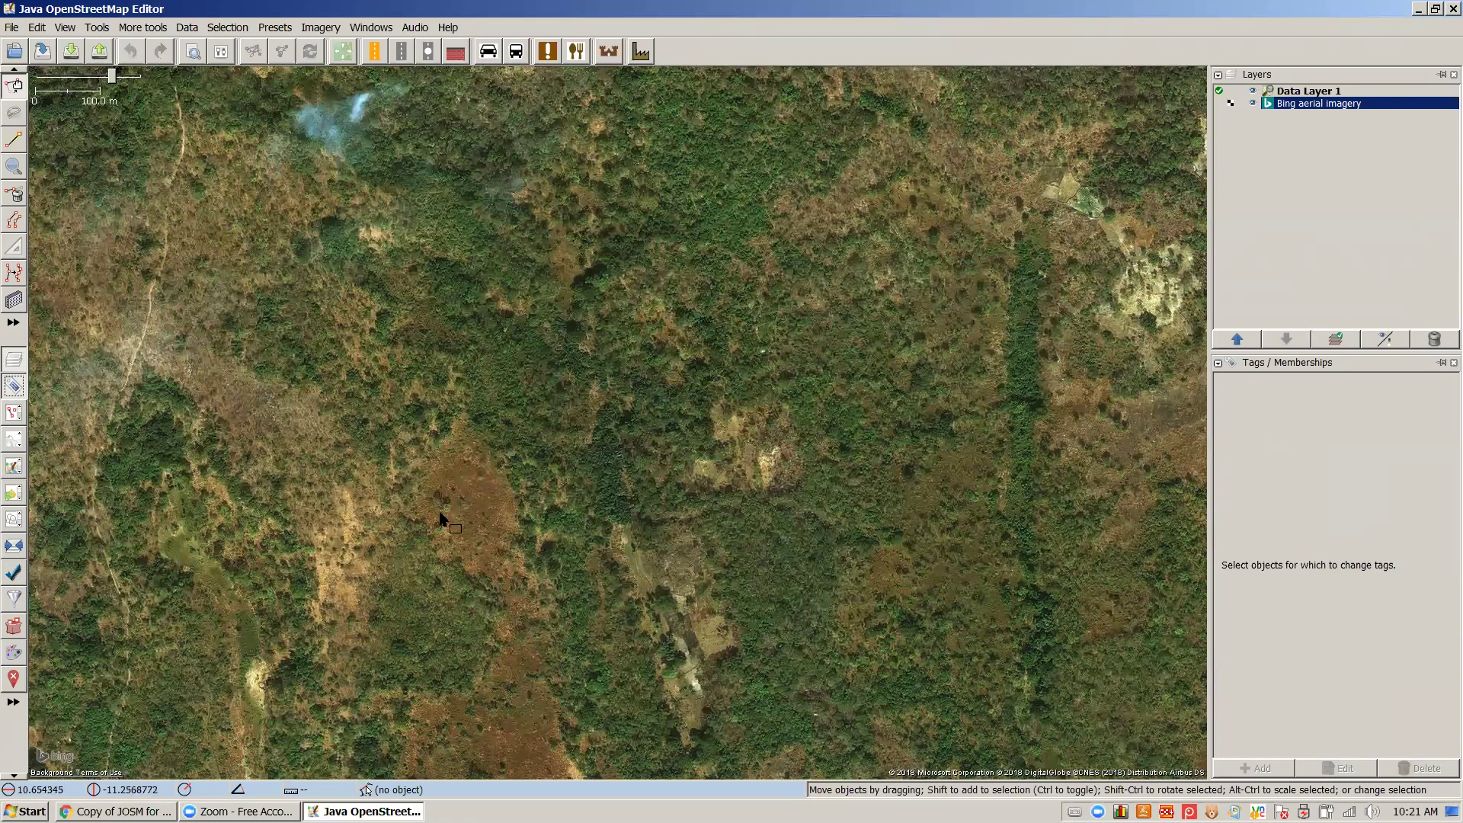
Draw a closed four-sided way about 810 m around over the forested area
{"action": "scroll", "coordinate": [494, 394], "scroll_direction": "up", "scroll_amount": 2}
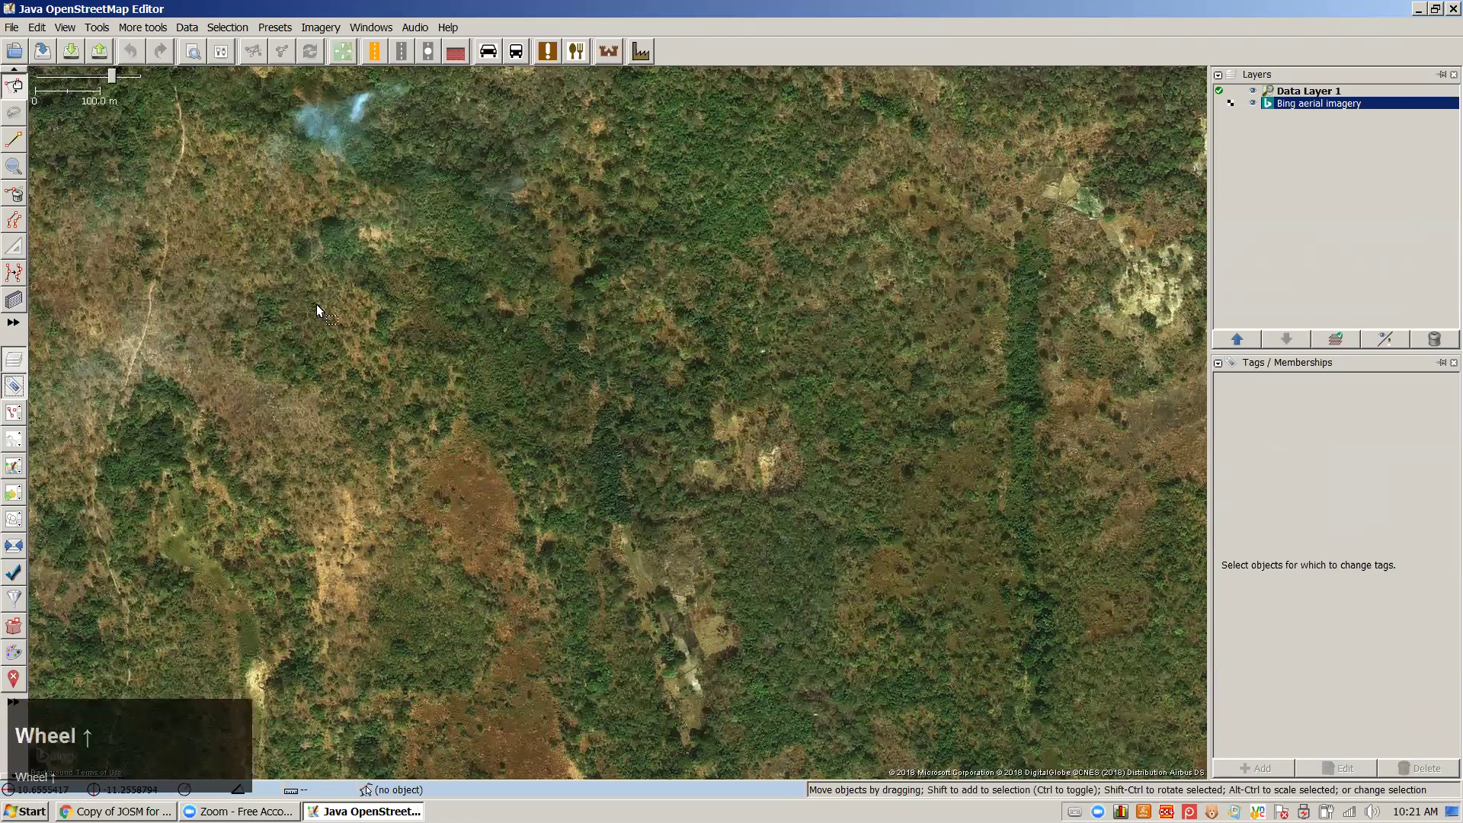
{"action": "key", "text": "a"}
{"action": "left_click", "coordinate": [405, 227]}
{"action": "left_click", "coordinate": [681, 218]}
{"action": "left_click", "coordinate": [672, 458]}
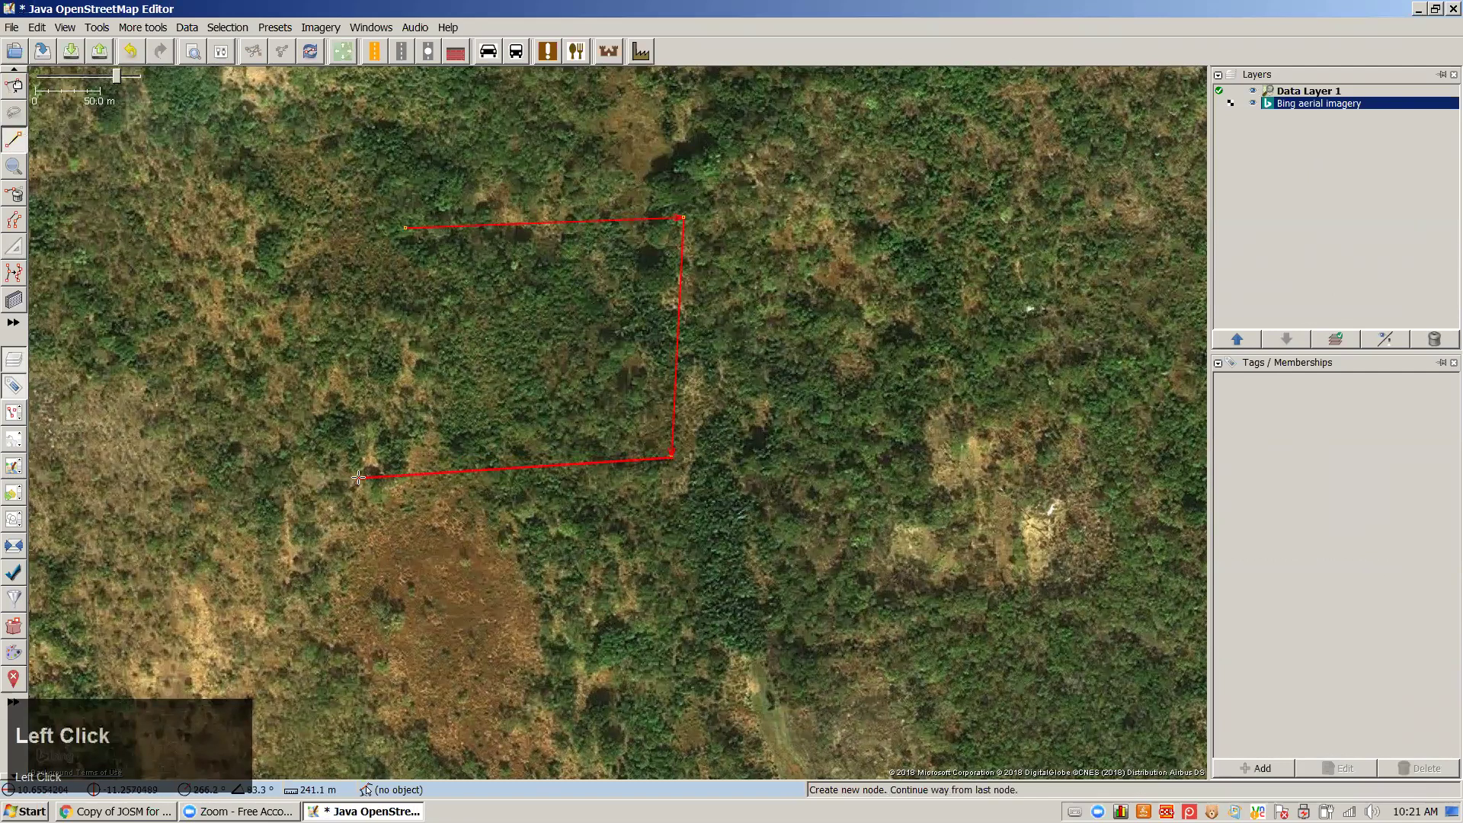
{"action": "left_click", "coordinate": [406, 227]}
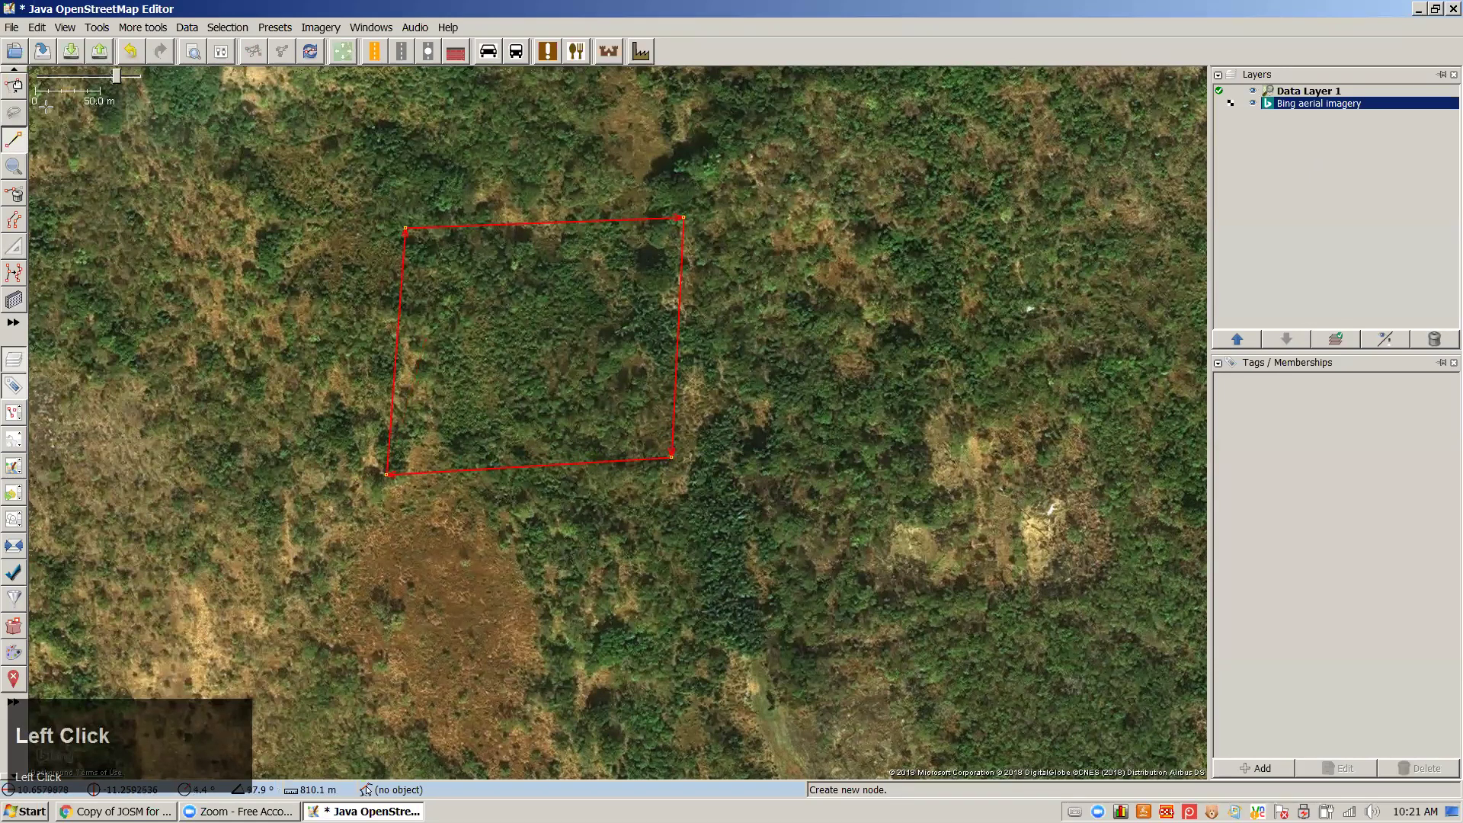
Return to Select mode, select the four-sided way and clear the selection
{"action": "key", "text": "s"}
{"action": "left_click", "coordinate": [674, 363]}
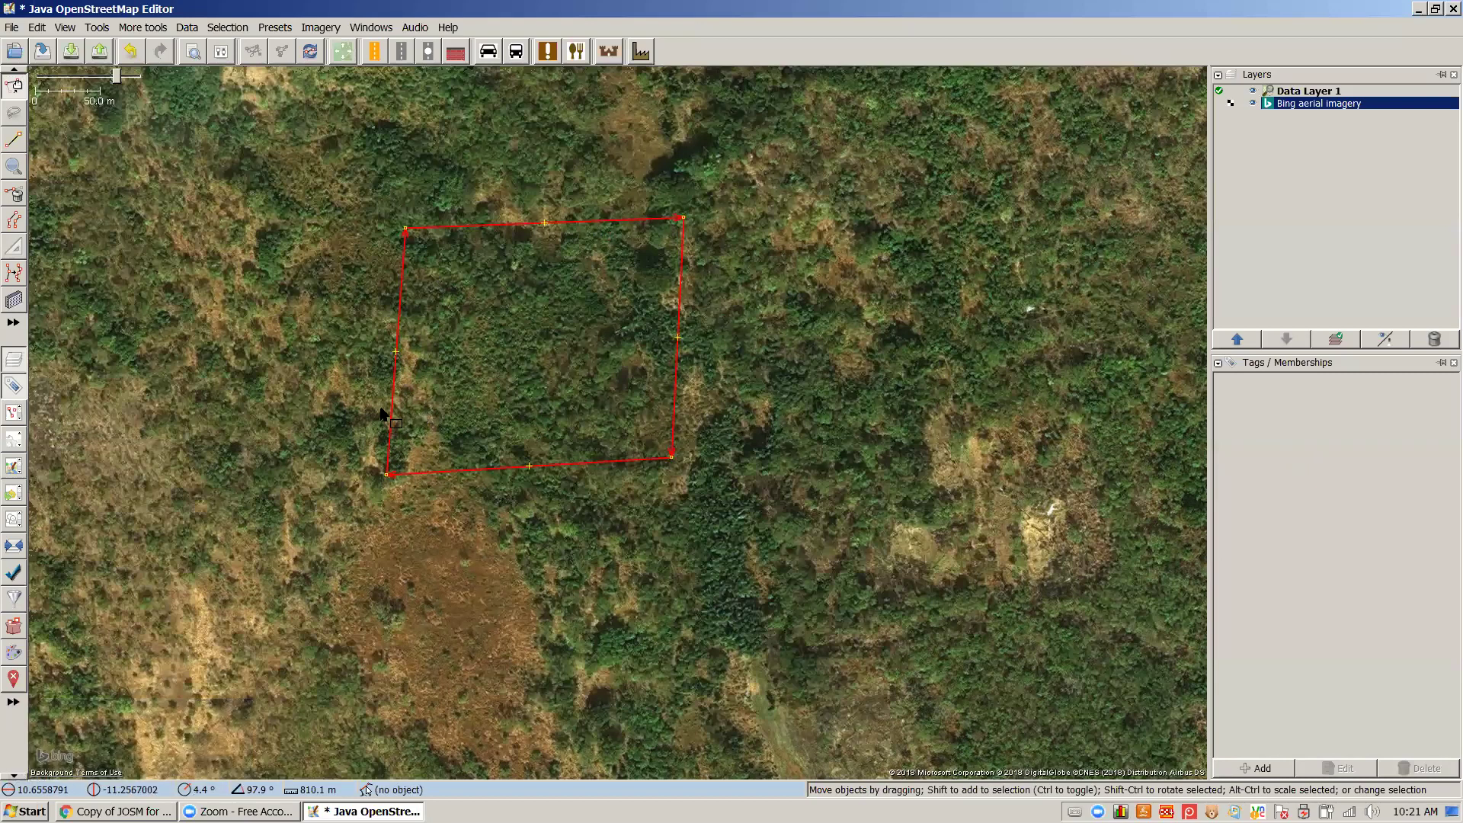
{"action": "left_click", "coordinate": [255, 367]}
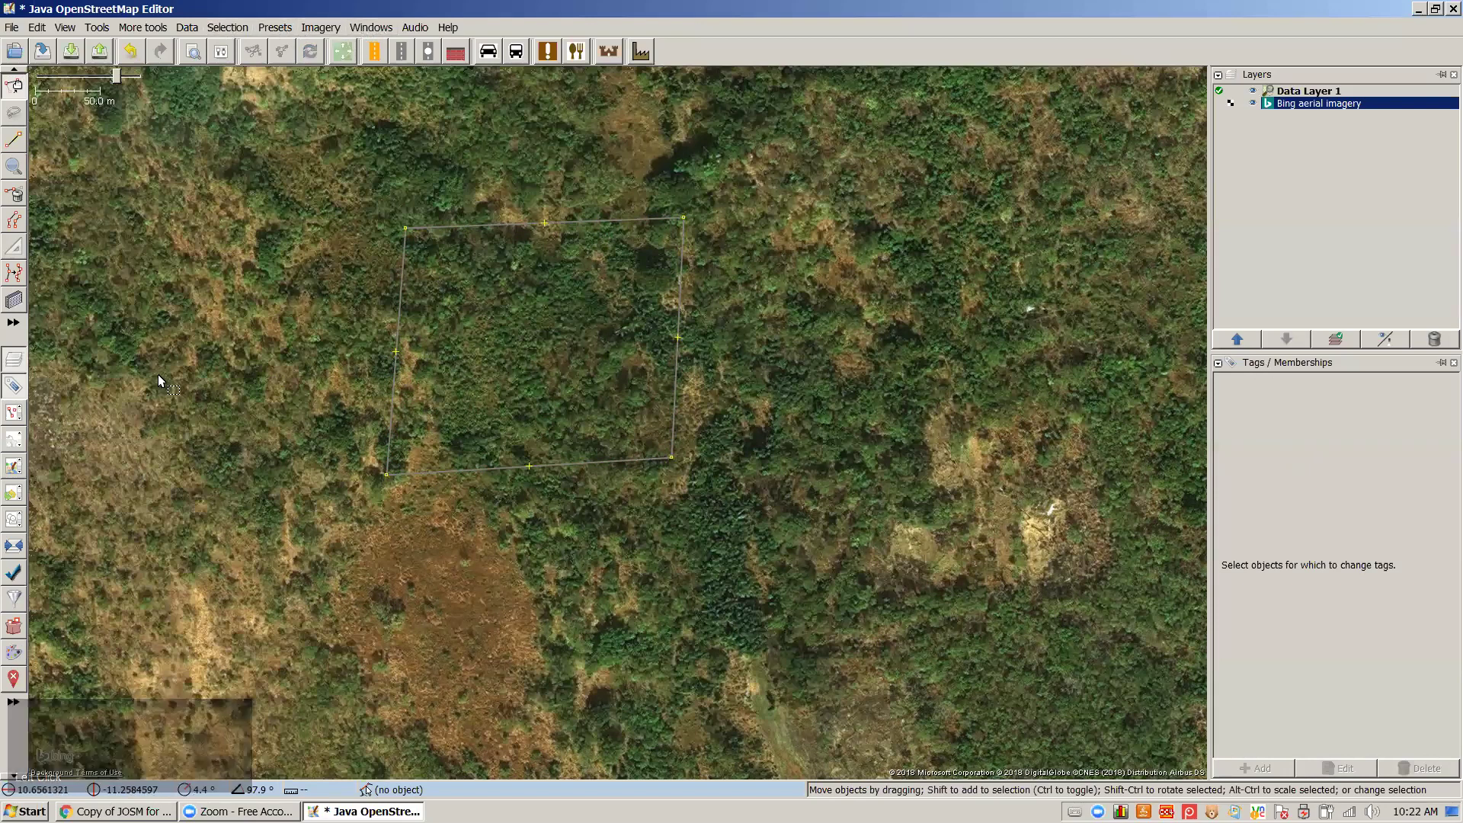
Show the Selection window with the four-sided way selected, and enlarge the Layers window slightly
{"action": "left_click", "coordinate": [13, 413]}
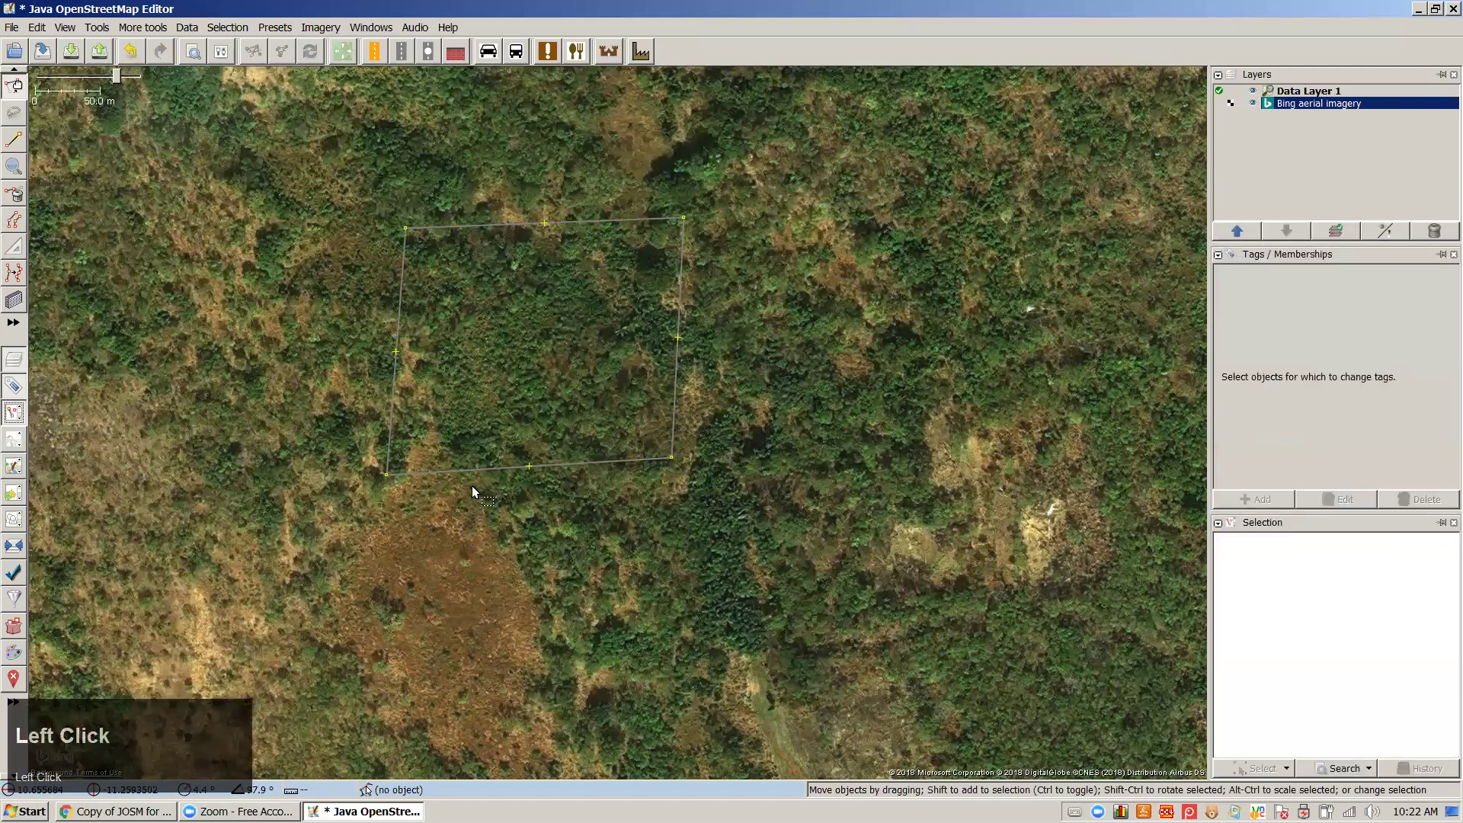
{"action": "left_click", "coordinate": [679, 401]}
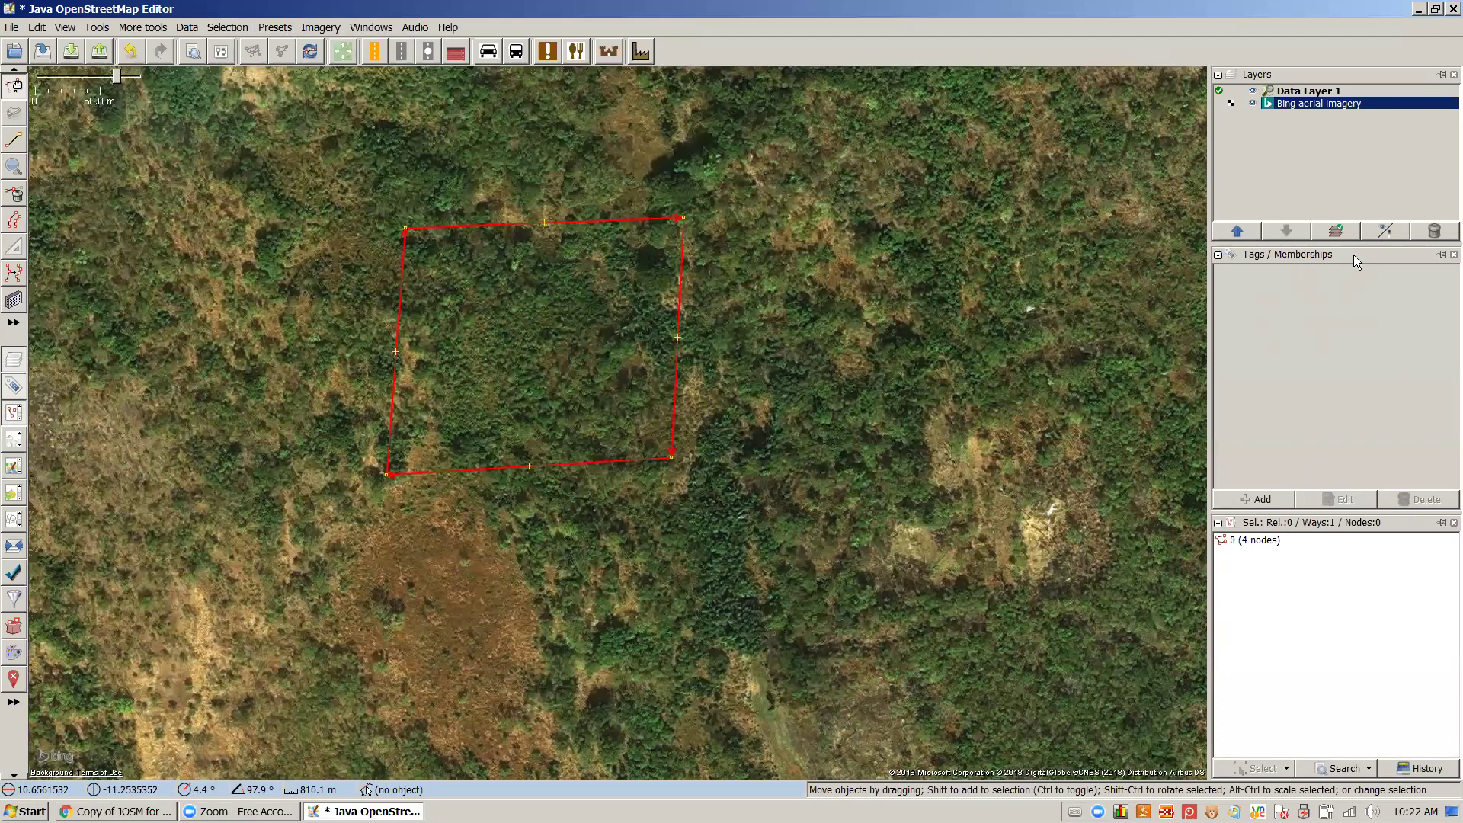
{"action": "left_click_drag", "start_coordinate": [1353, 254], "coordinate": [1348, 500]}
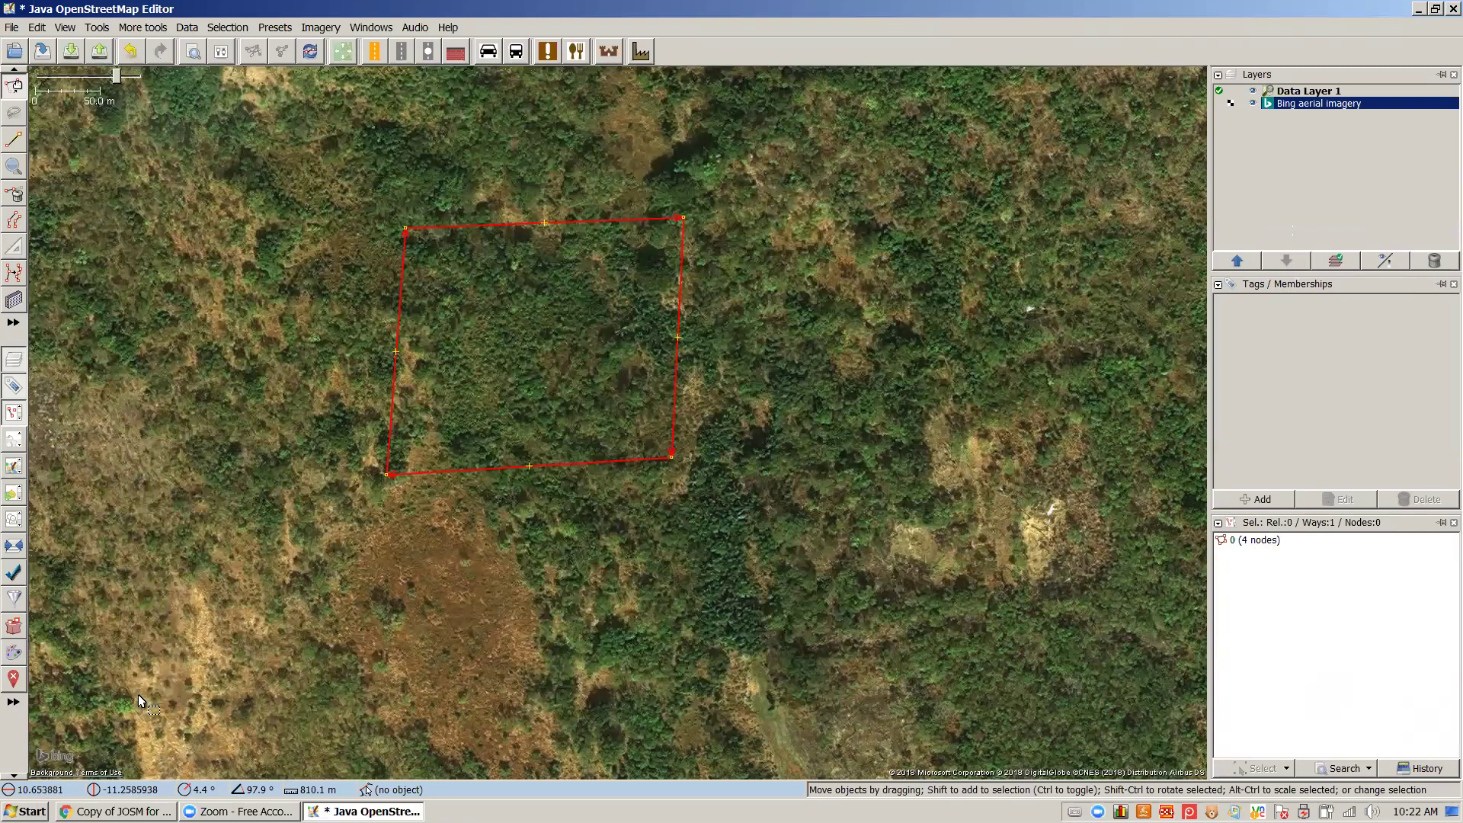
Open the Jump to Position dialog, copy its full OpenStreetMap URL and close the dialog
{"action": "left_click", "coordinate": [100, 795]}
{"action": "left_click", "coordinate": [80, 785]}
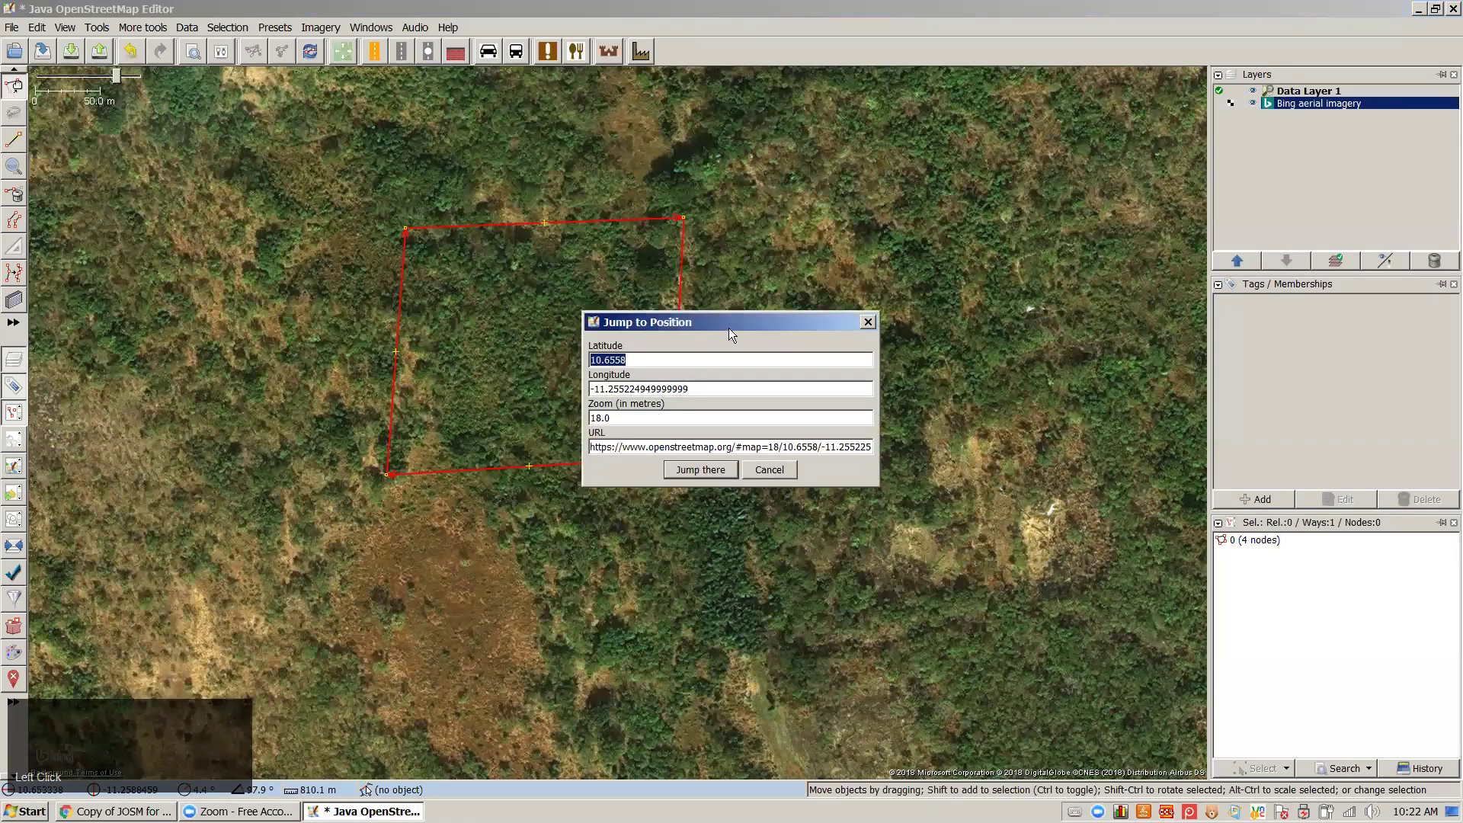
{"action": "left_click", "coordinate": [739, 444]}
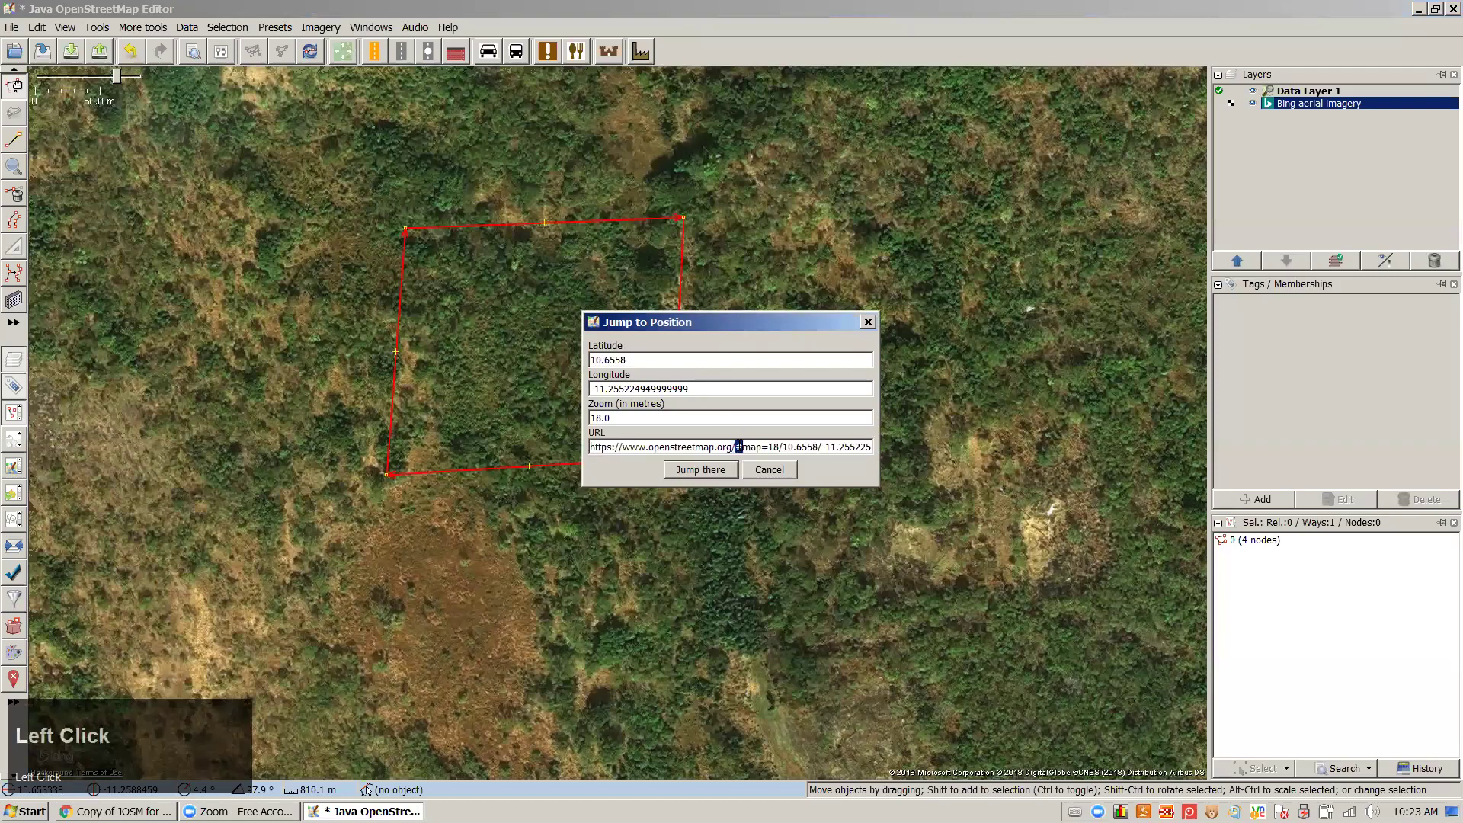
{"action": "double_click", "coordinate": [741, 442]}
{"action": "double_click", "coordinate": [679, 450]}
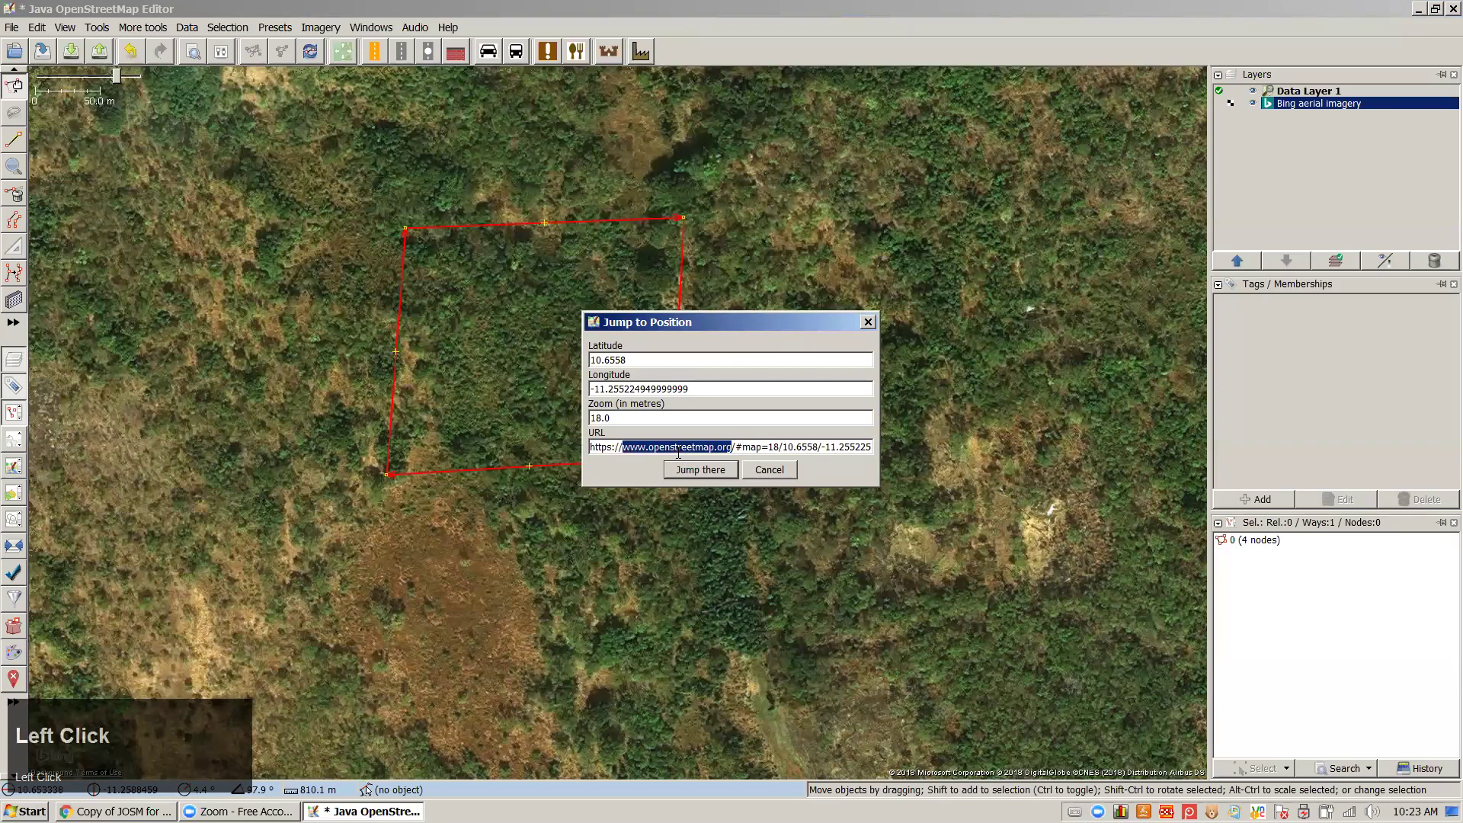
{"action": "key", "text": "ctrl+a"}
{"action": "key", "text": "ctrl+c"}
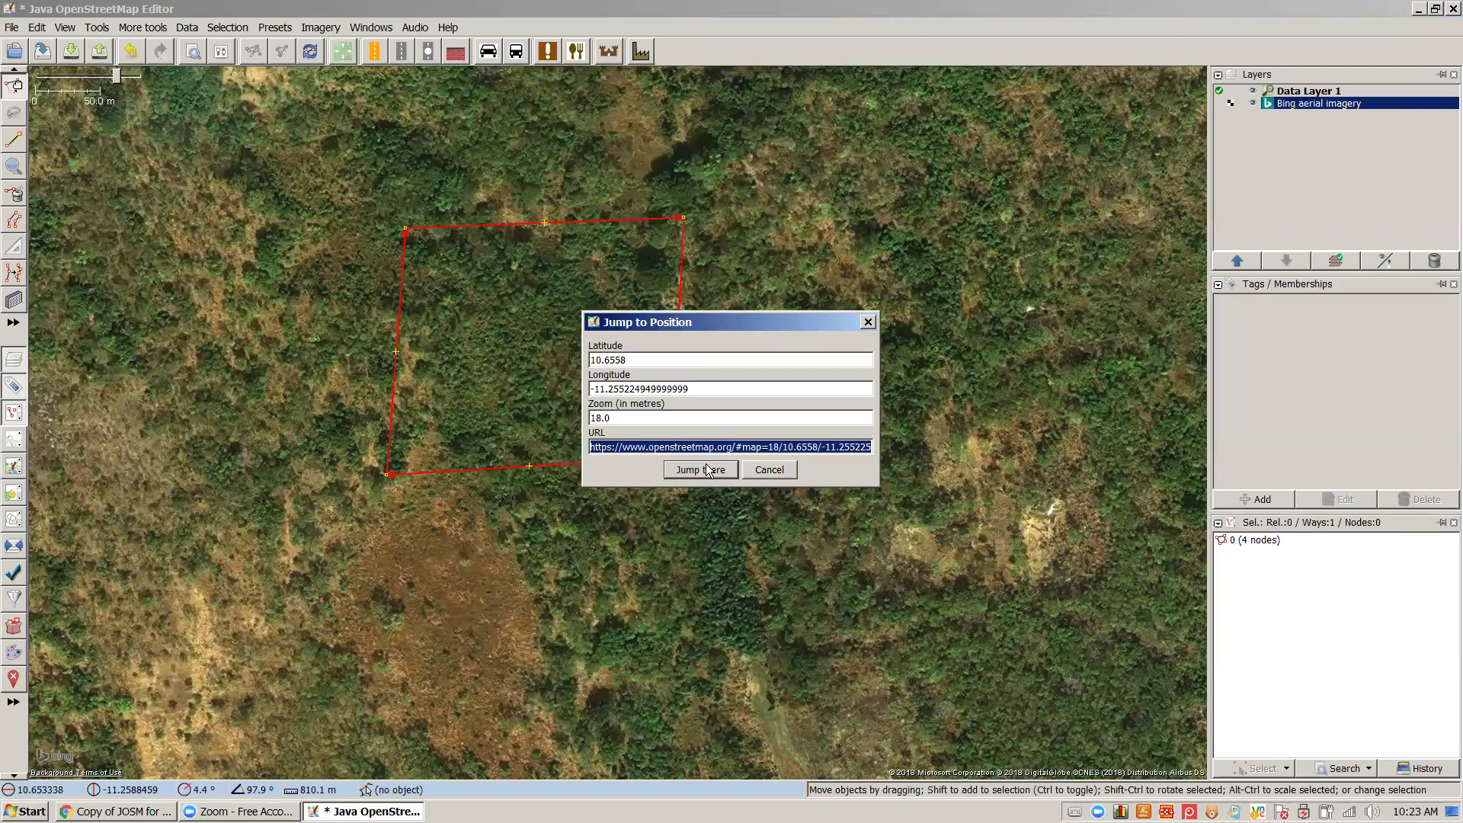
{"action": "left_click", "coordinate": [167, 684]}
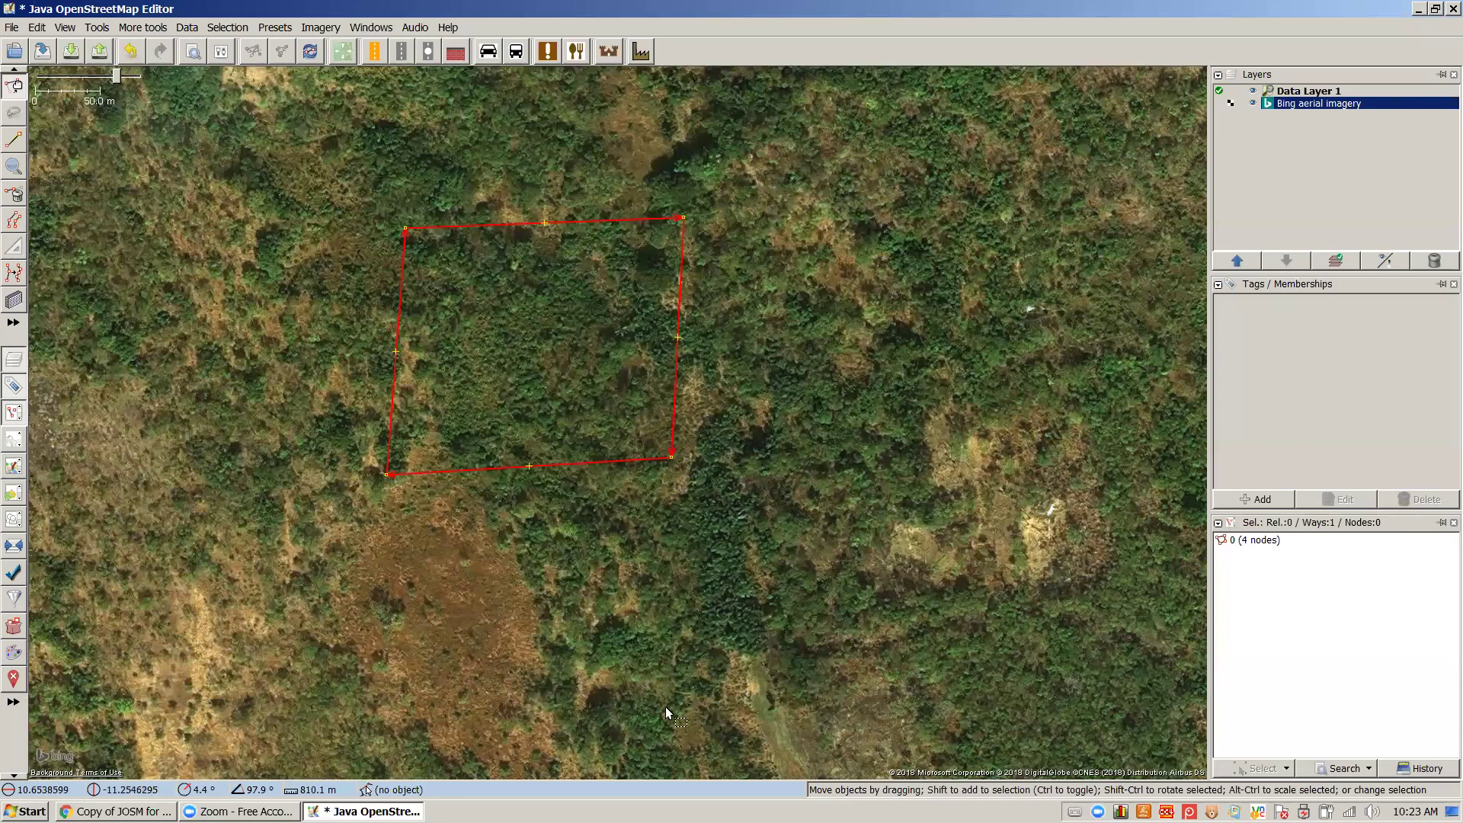
Deselect and reselect the four-sided way on the map twice, ending with it selected
{"action": "left_click", "coordinate": [236, 811]}
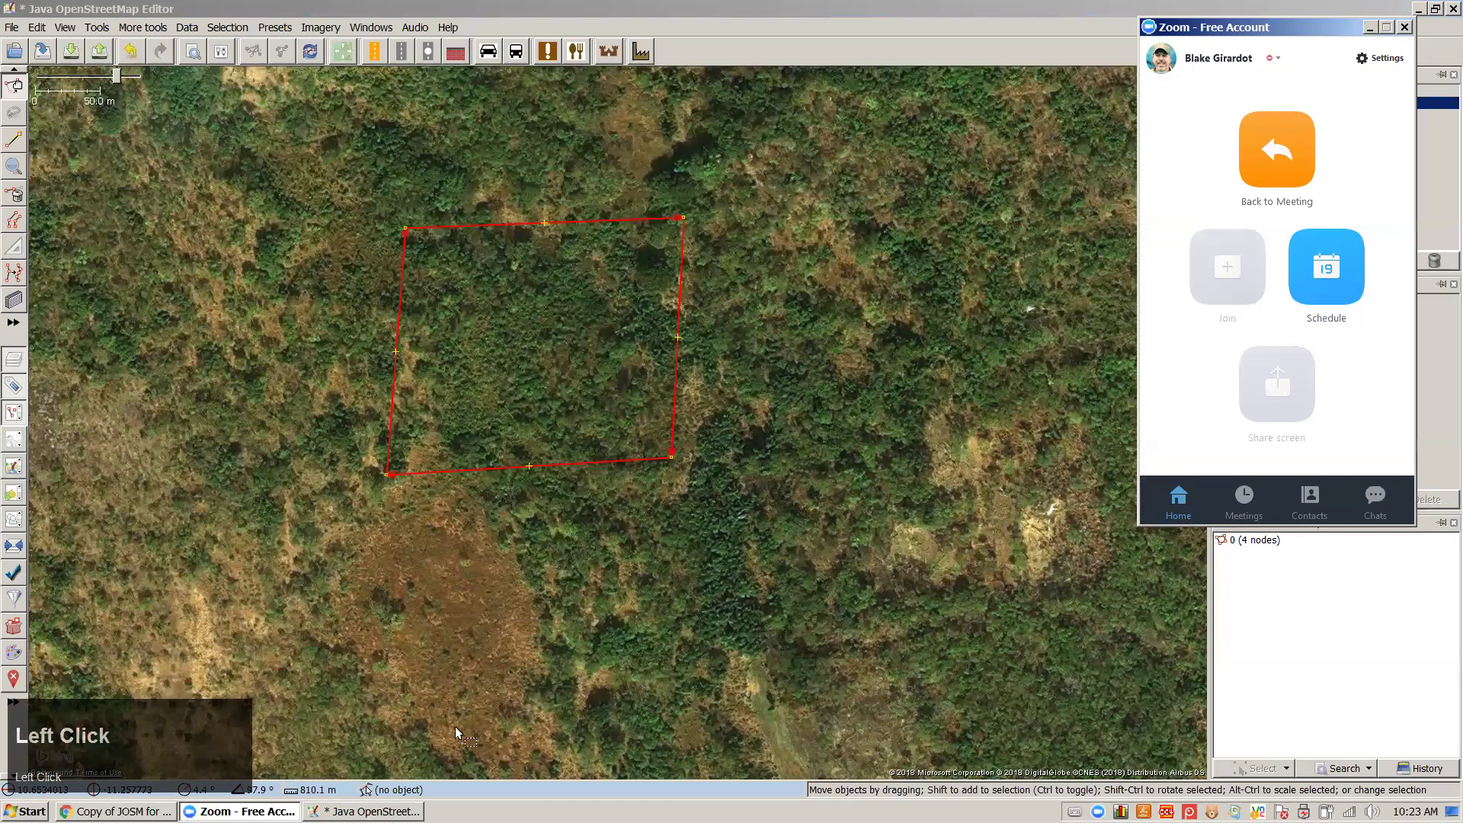
{"action": "left_click", "coordinate": [464, 638]}
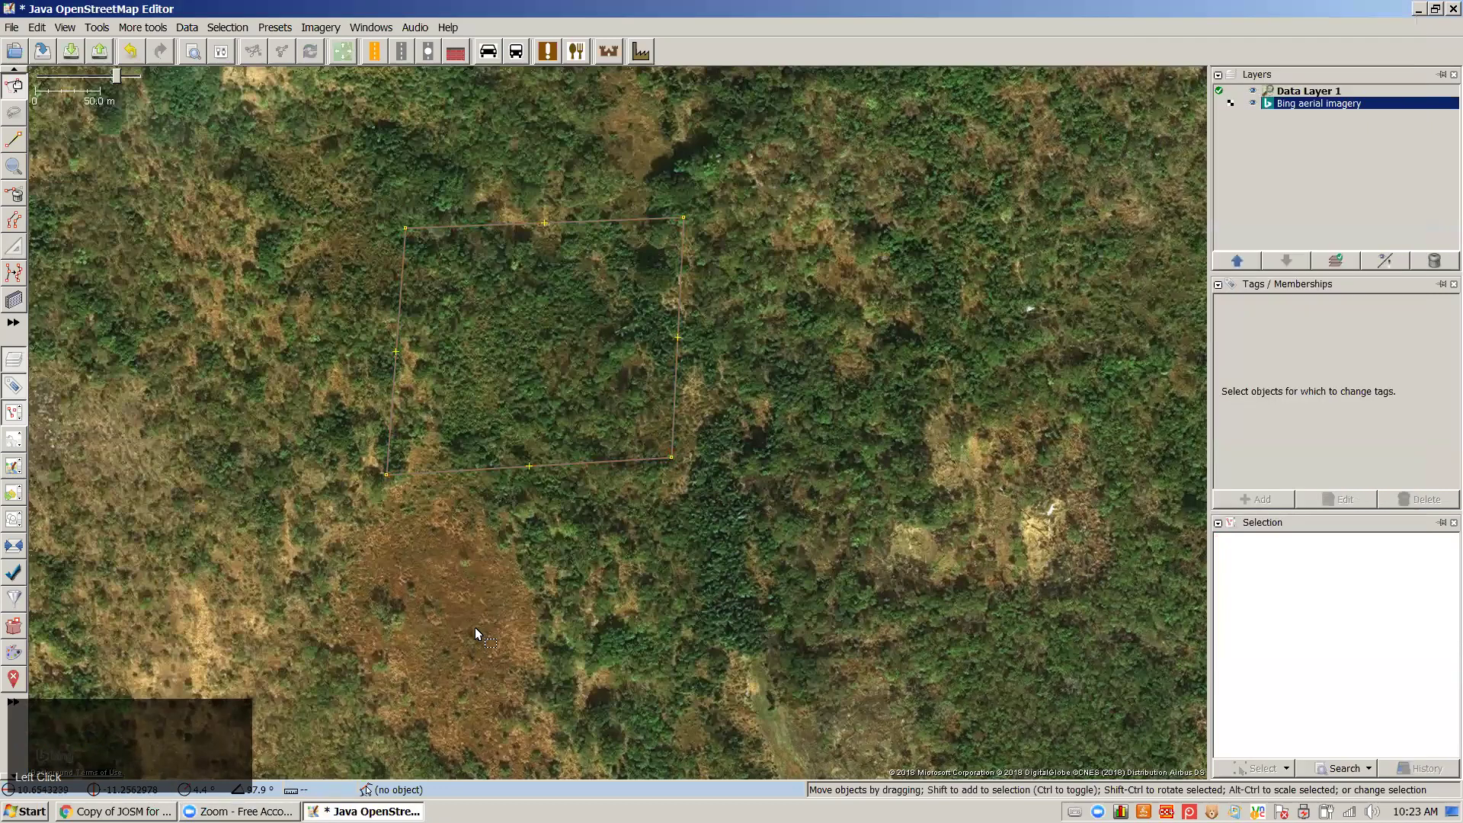
{"action": "left_click", "coordinate": [573, 462]}
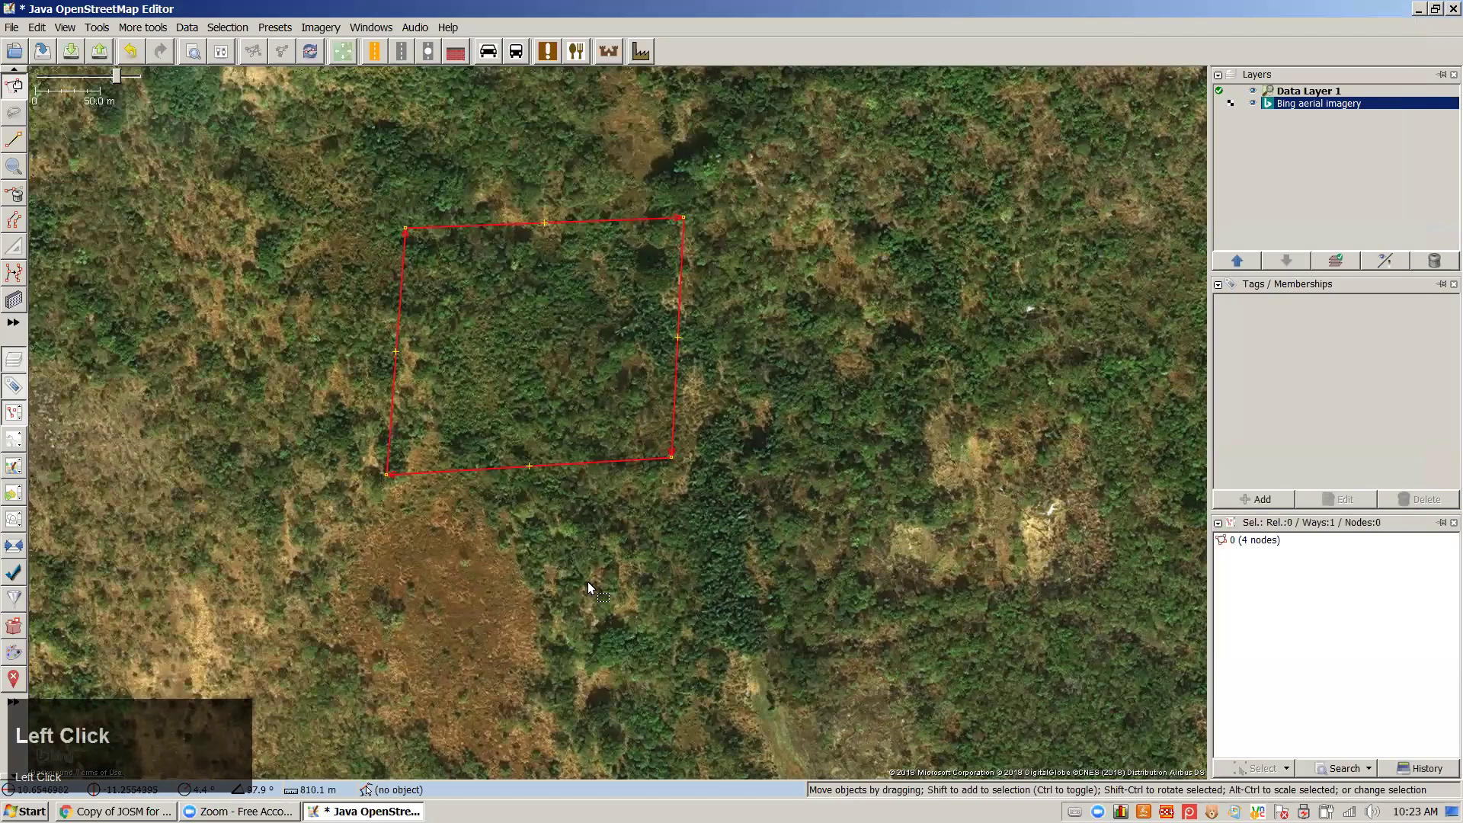
{"action": "left_click", "coordinate": [589, 585]}
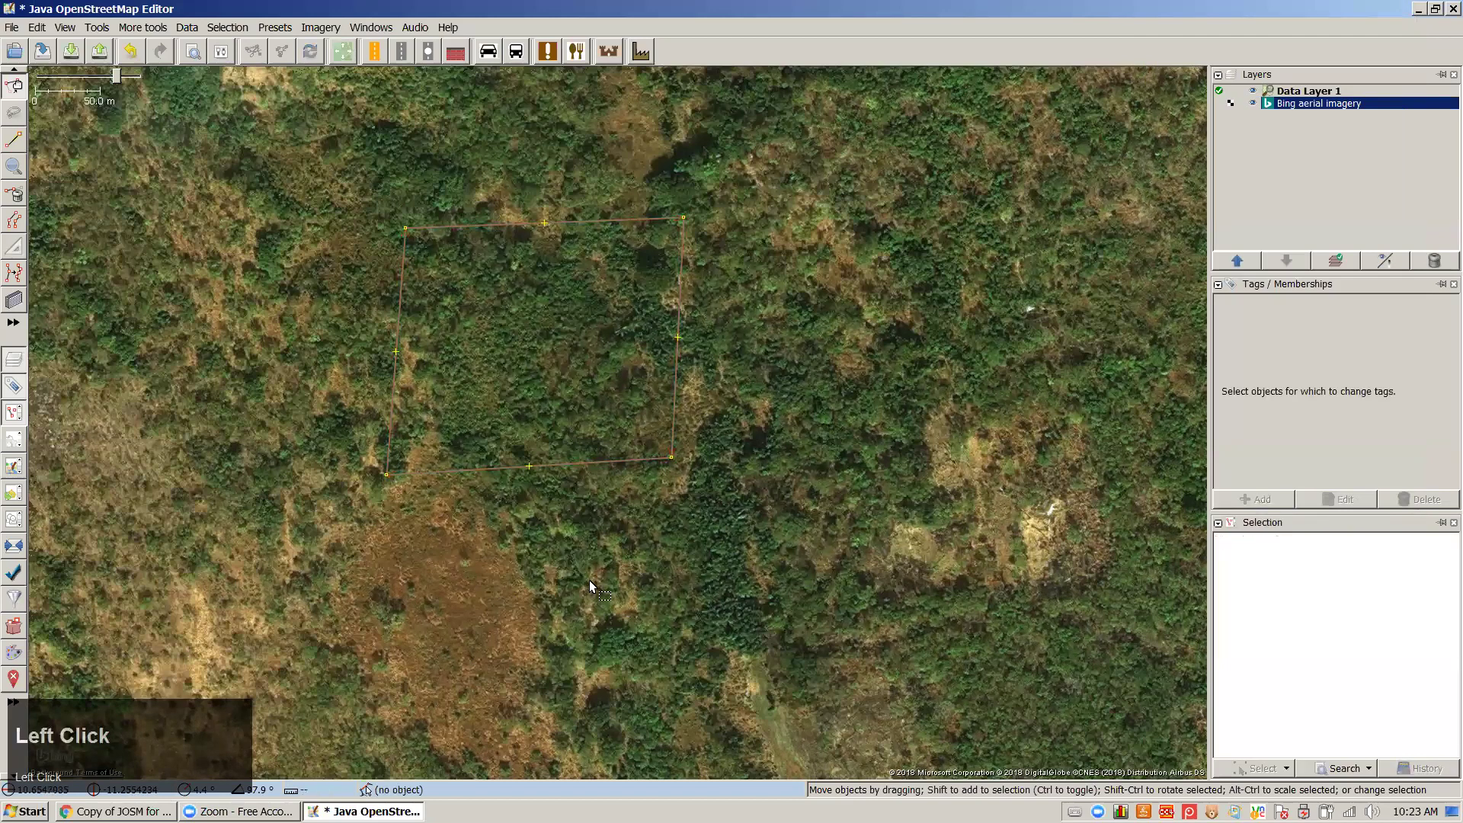
{"action": "left_click", "coordinate": [584, 459]}
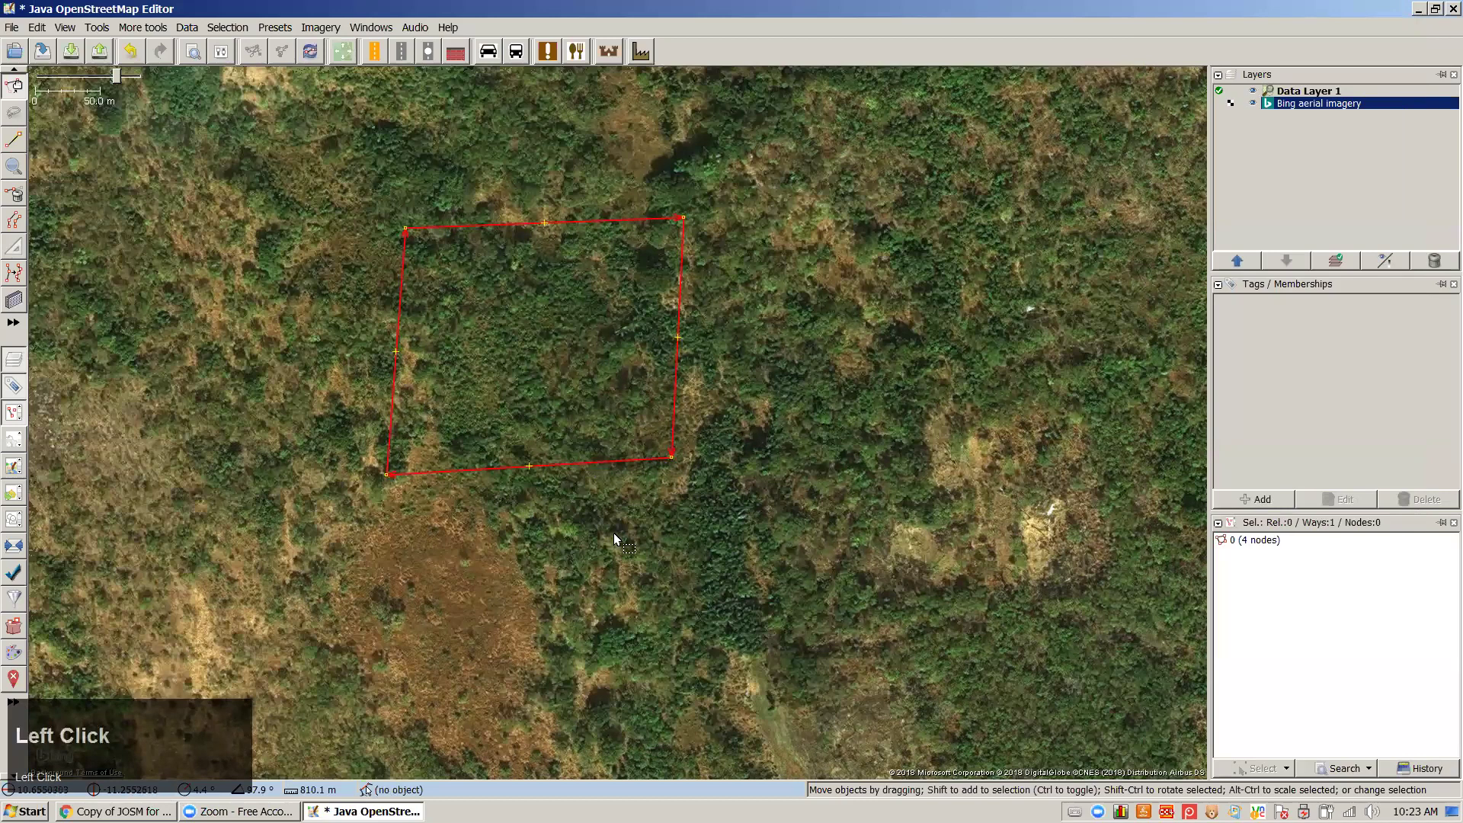
View the selected way at a 5 km scale, return close to it and clear the selection
{"action": "scroll", "coordinate": [745, 514], "scroll_direction": "down", "scroll_amount": 2}
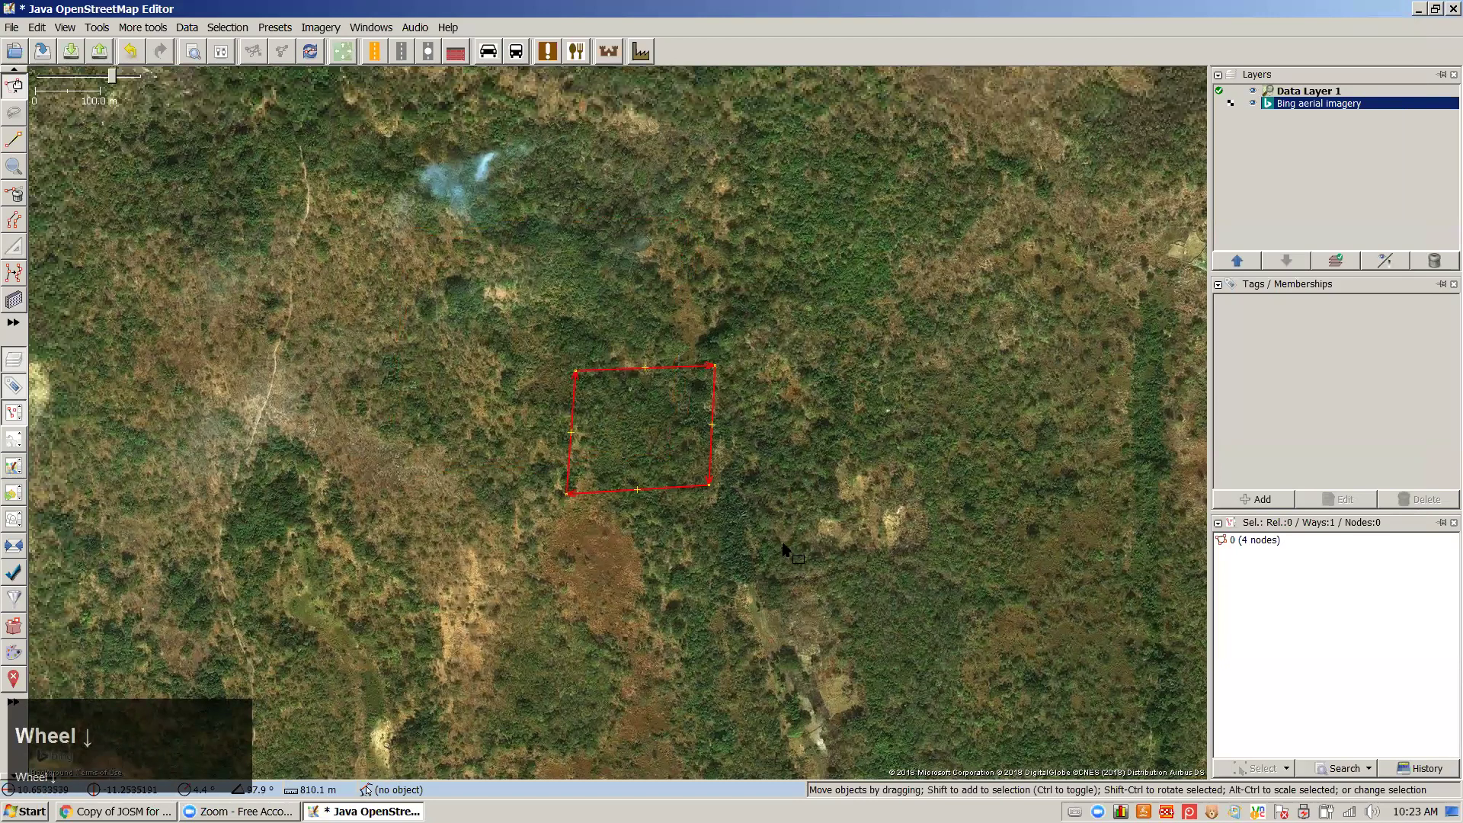
{"action": "scroll", "coordinate": [785, 545], "scroll_direction": "down", "scroll_amount": 10}
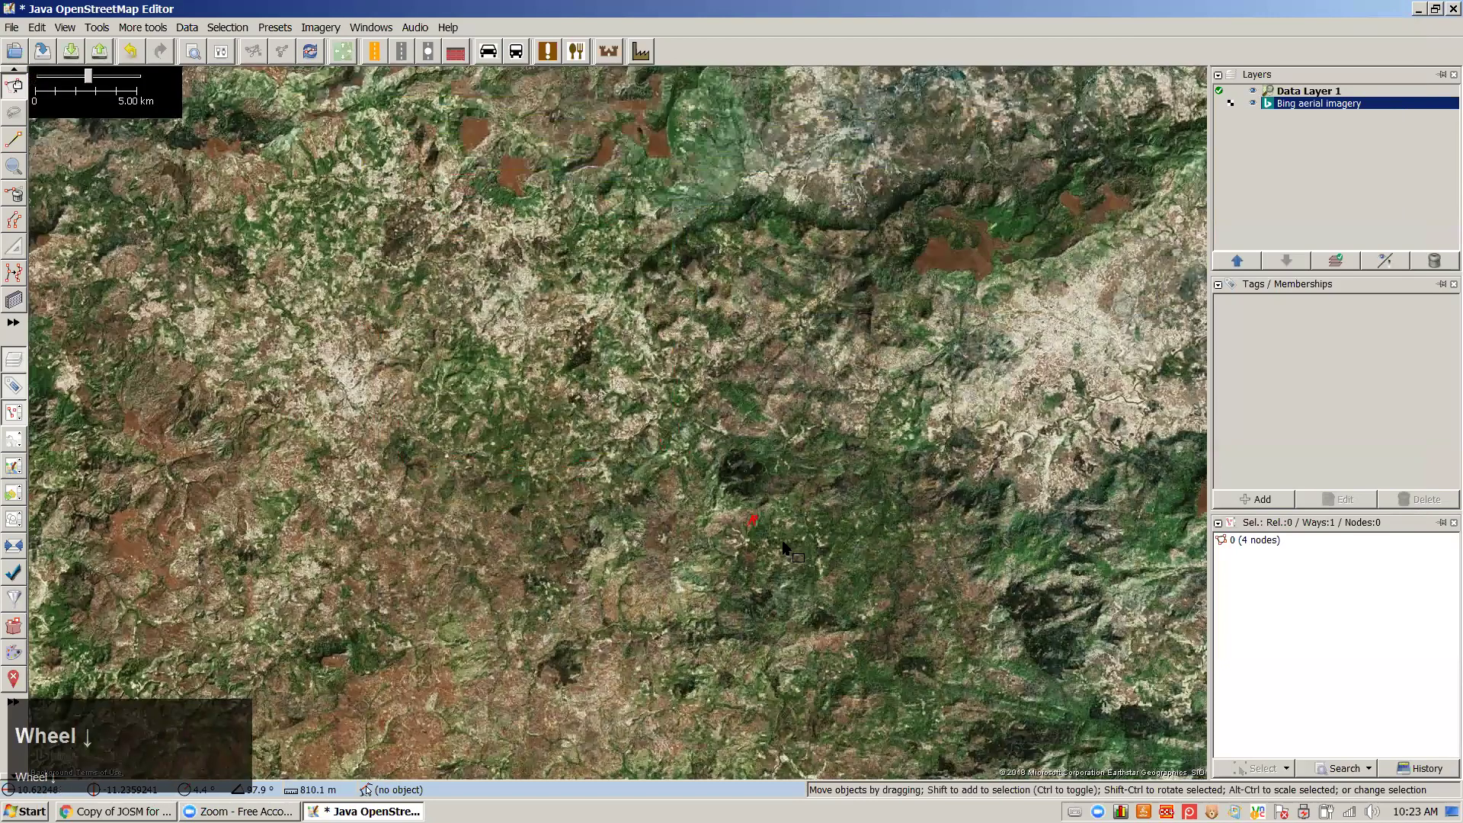
{"action": "scroll", "coordinate": [762, 524], "scroll_direction": "up", "scroll_amount": 6}
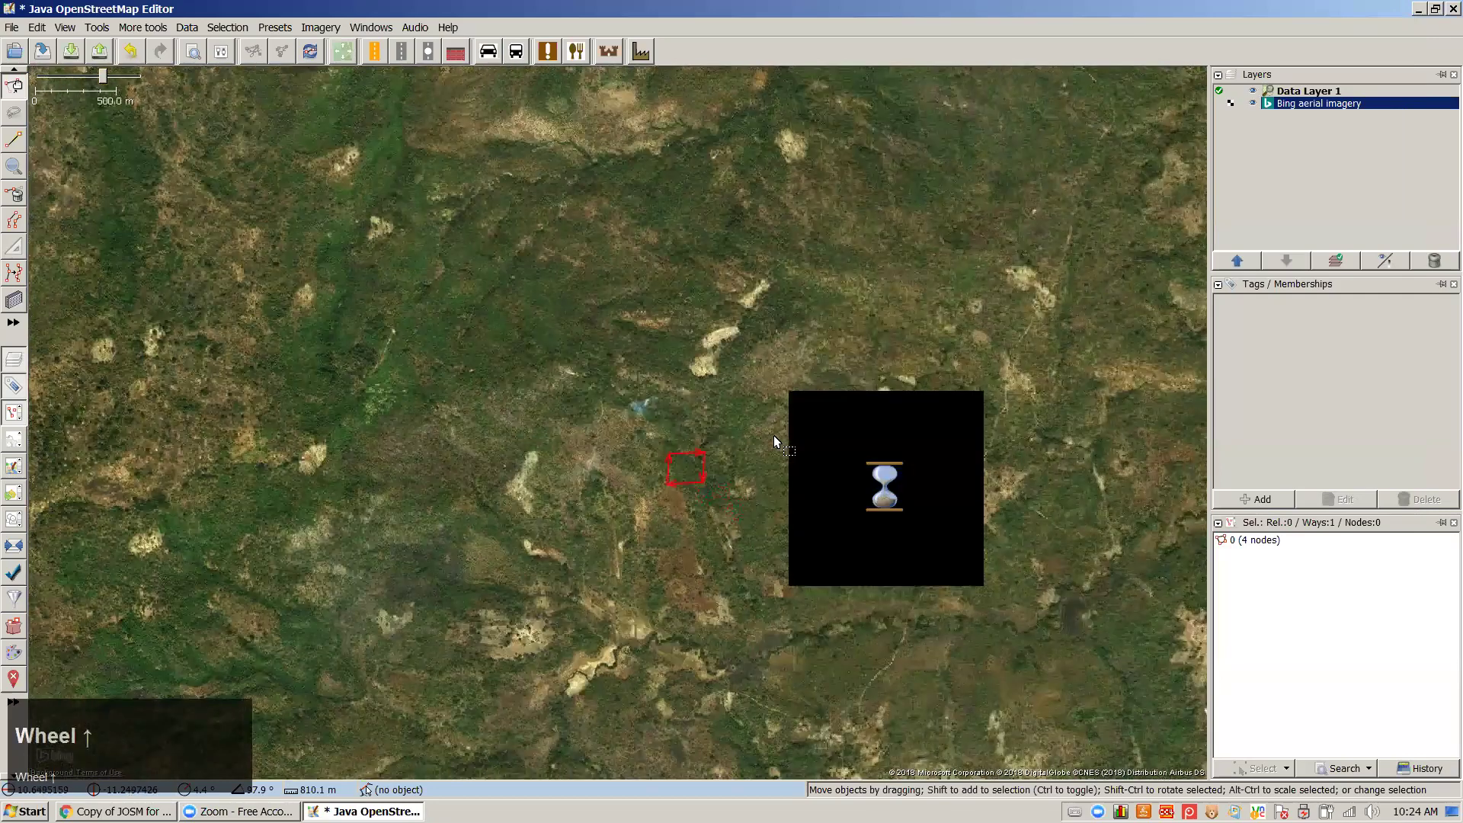
{"action": "left_click", "coordinate": [774, 442]}
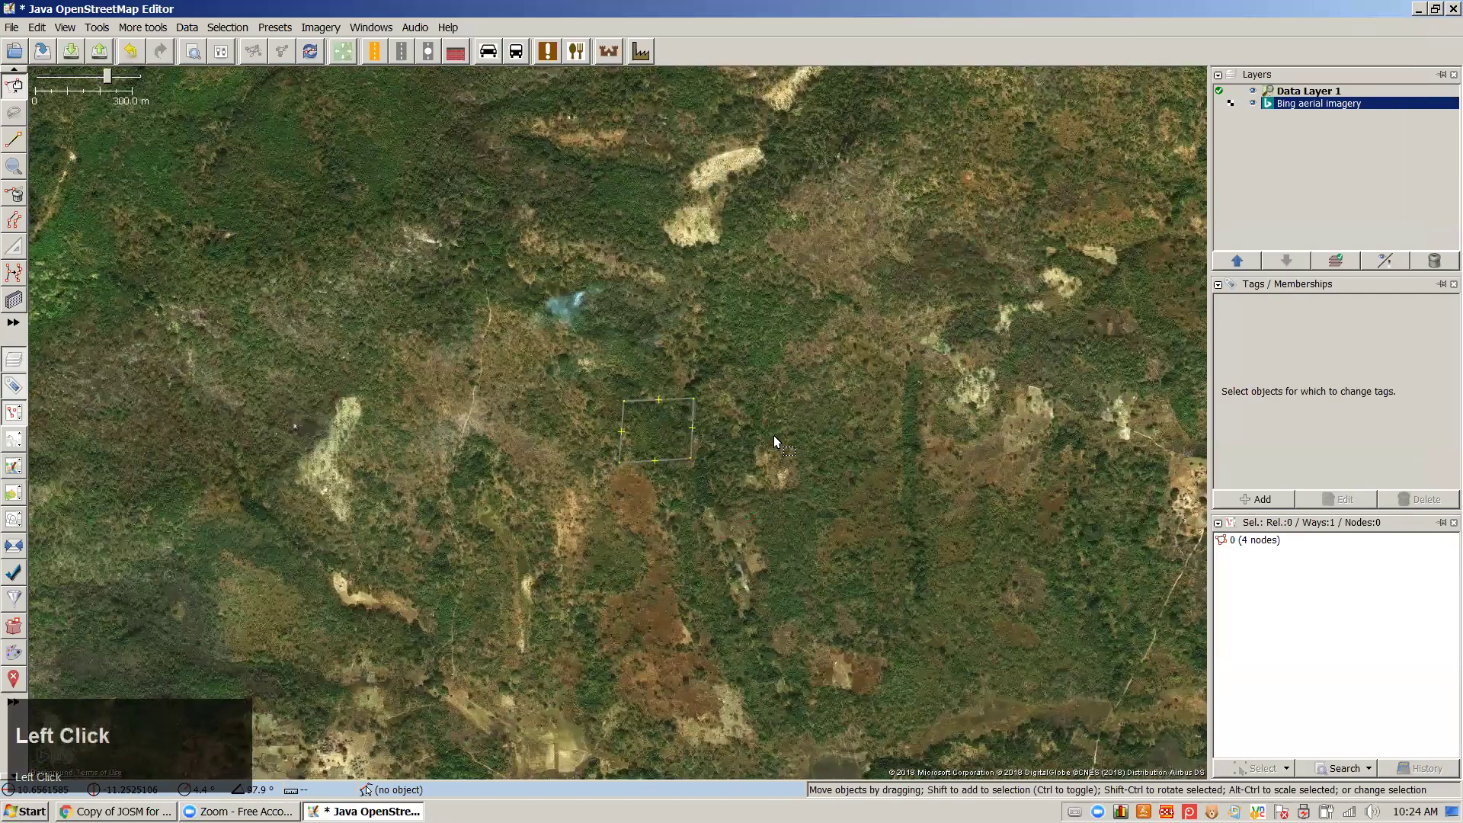
Select everything in the data layer and locate it on the imagery at a 10 km scale before returning close to it
{"action": "key", "text": "ctrl+a"}
{"action": "scroll", "coordinate": [739, 441], "scroll_direction": "down", "scroll_amount": 1}
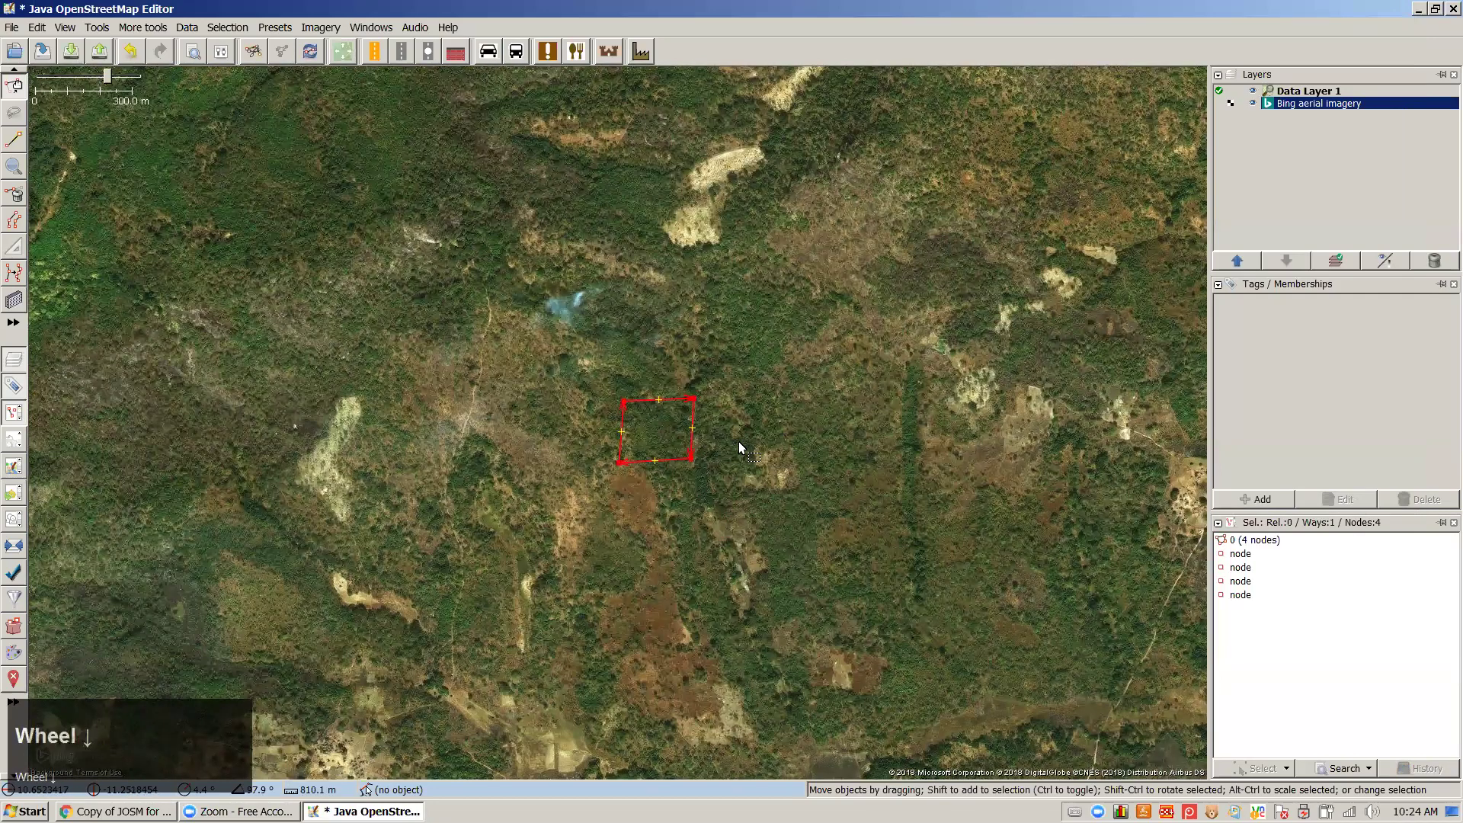
{"action": "scroll", "coordinate": [738, 442], "scroll_direction": "down", "scroll_amount": 5}
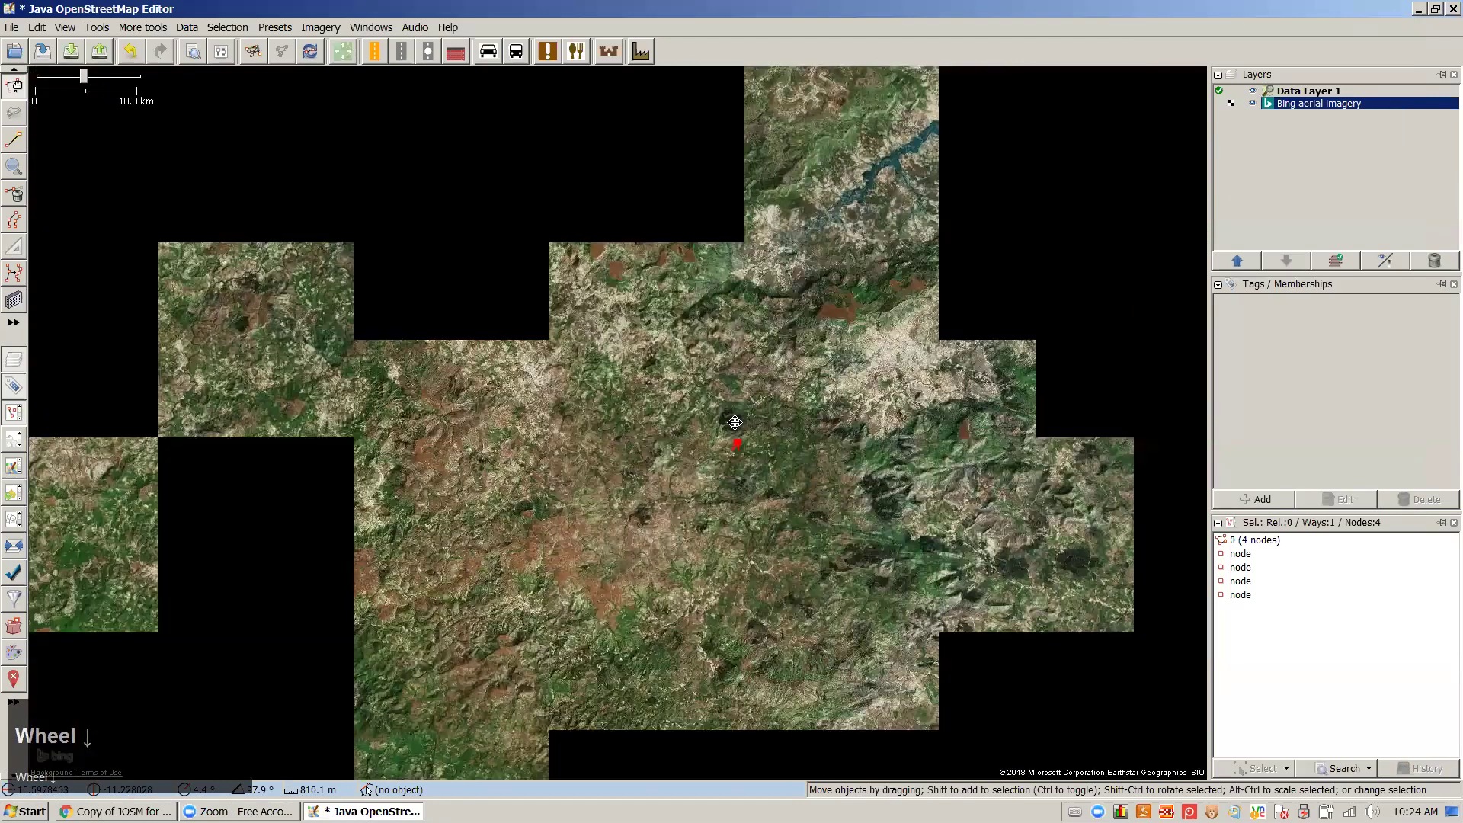
{"action": "scroll", "coordinate": [737, 424], "scroll_direction": "up", "scroll_amount": 7}
{"action": "right_click", "coordinate": [698, 419]}
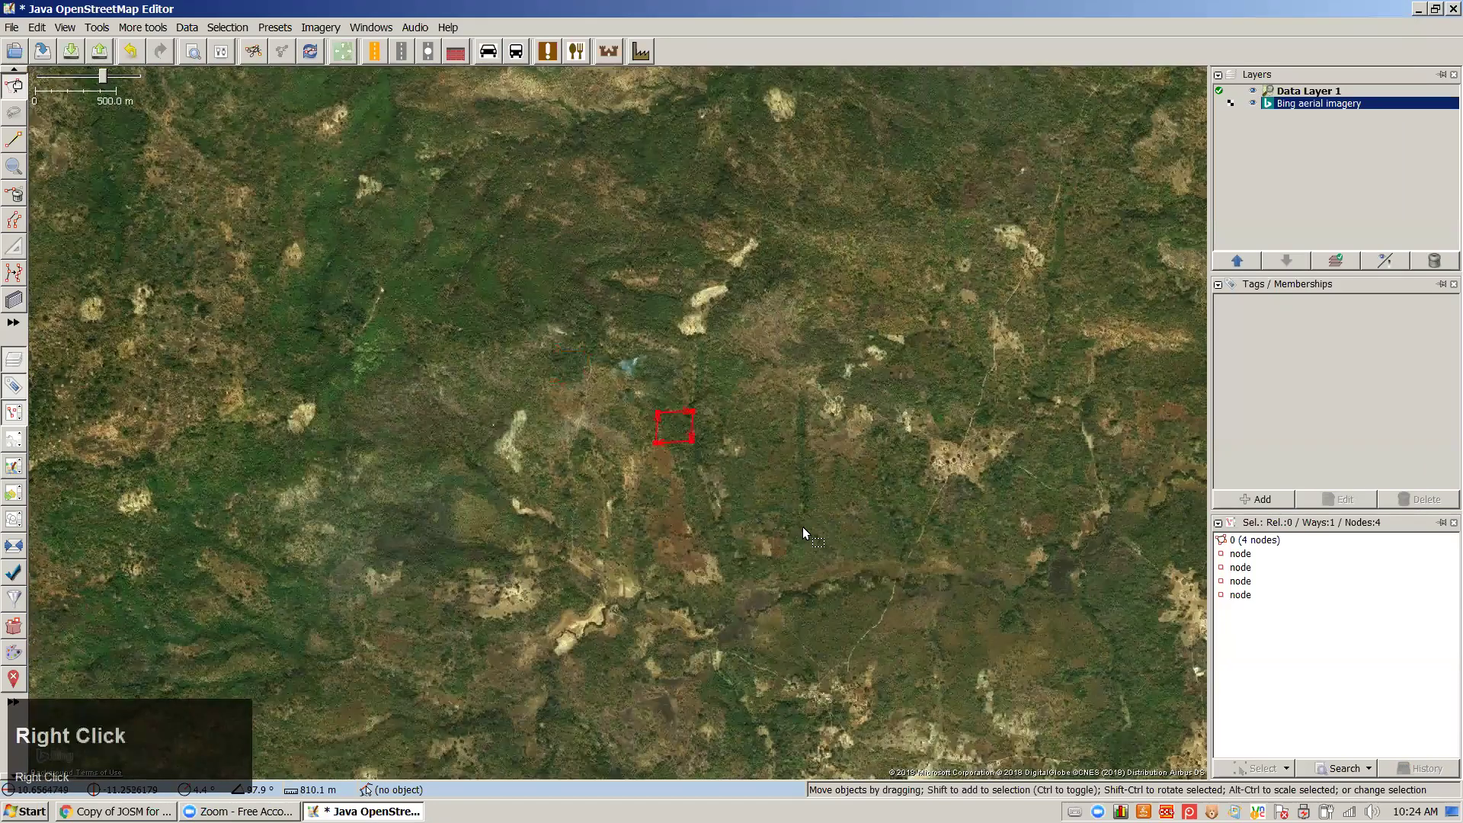
Clear the selection of all objects and select only the four-sided way
{"action": "left_click", "coordinate": [804, 534]}
{"action": "left_click_drag", "start_coordinate": [802, 528], "coordinate": [803, 527]}
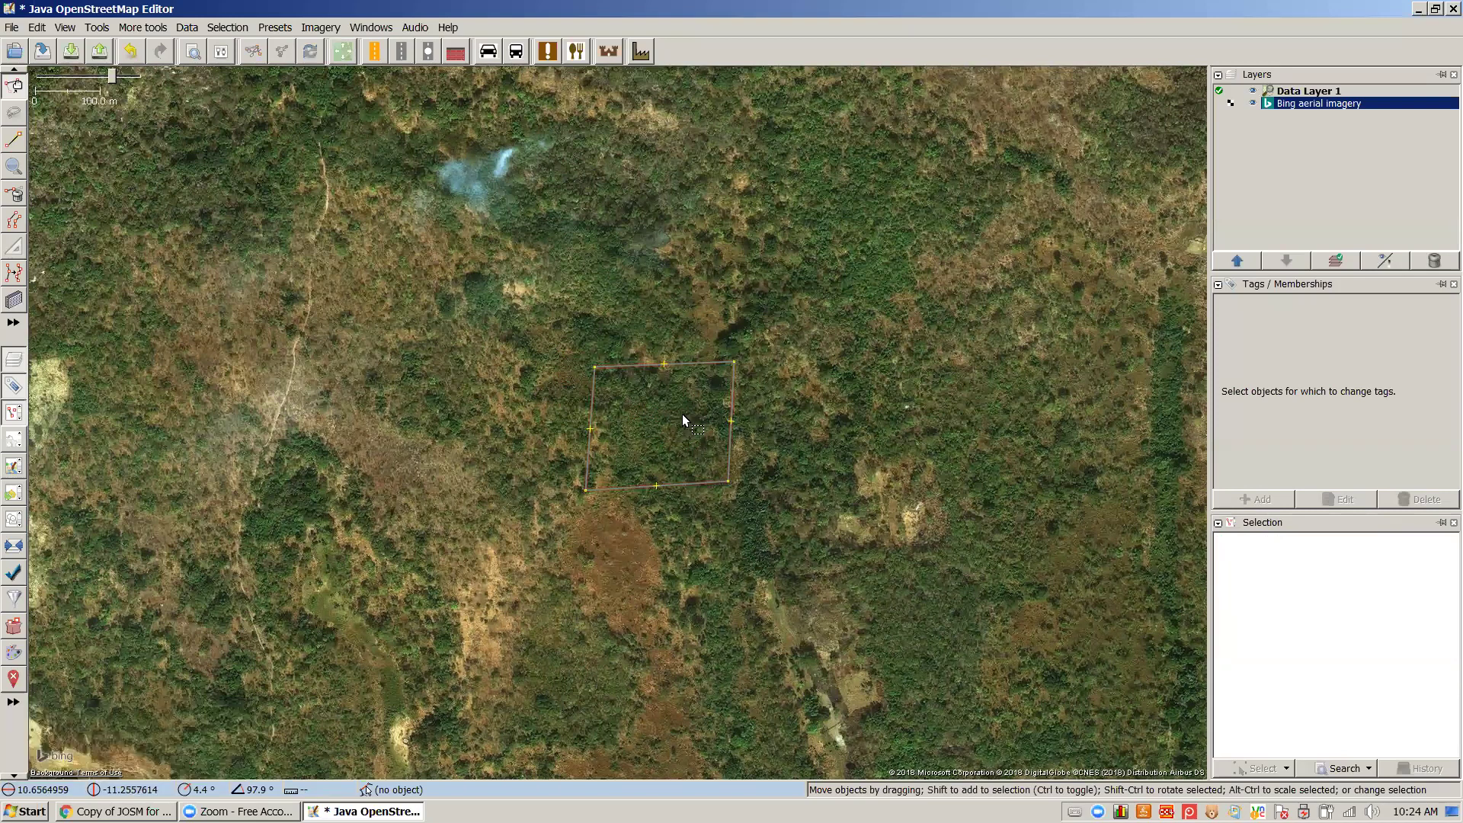
{"action": "left_click", "coordinate": [730, 459]}
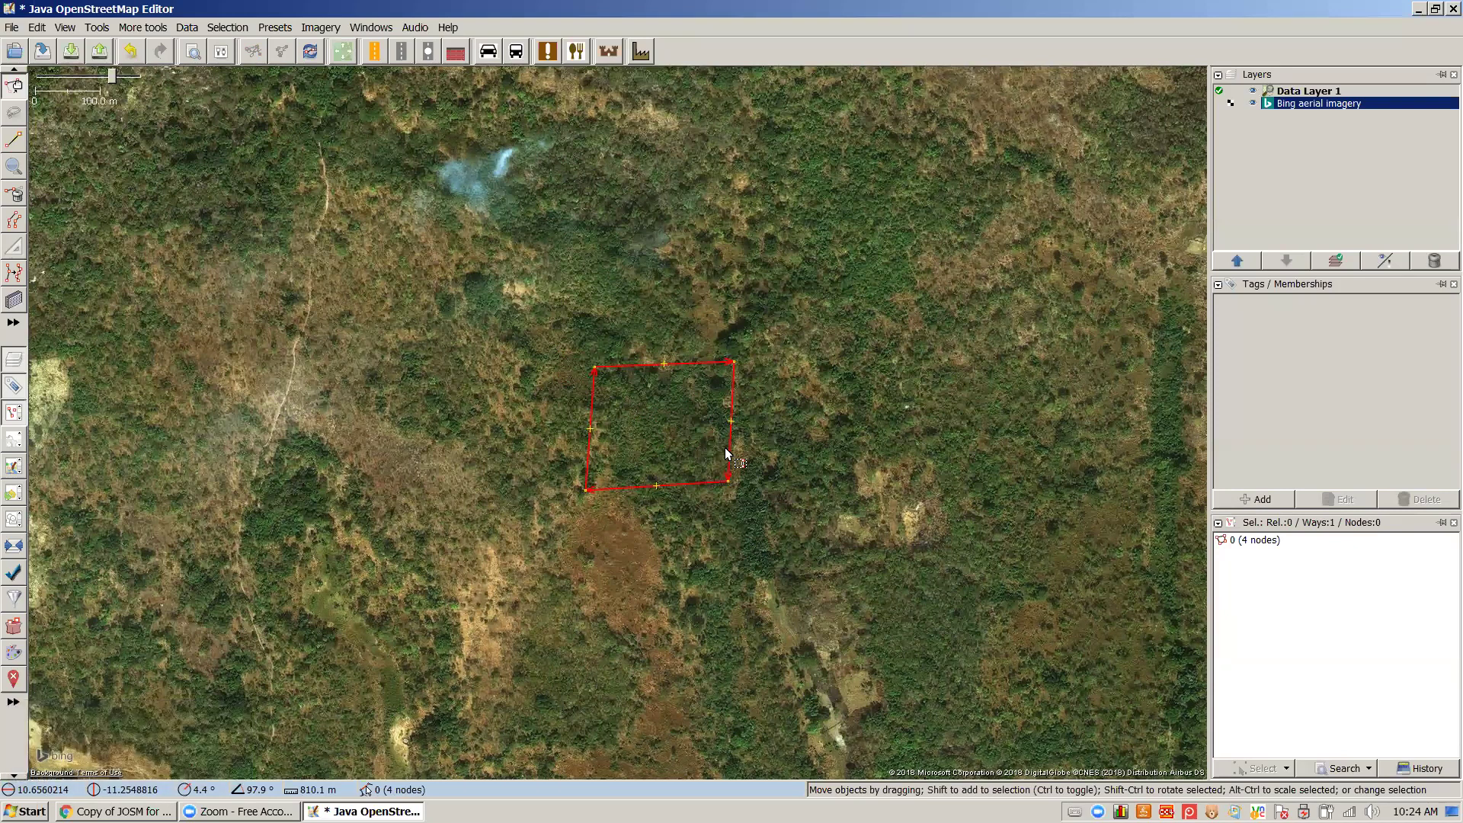
Undo the drawing of the four-sided way
{"action": "key", "text": "ctrl+z"}
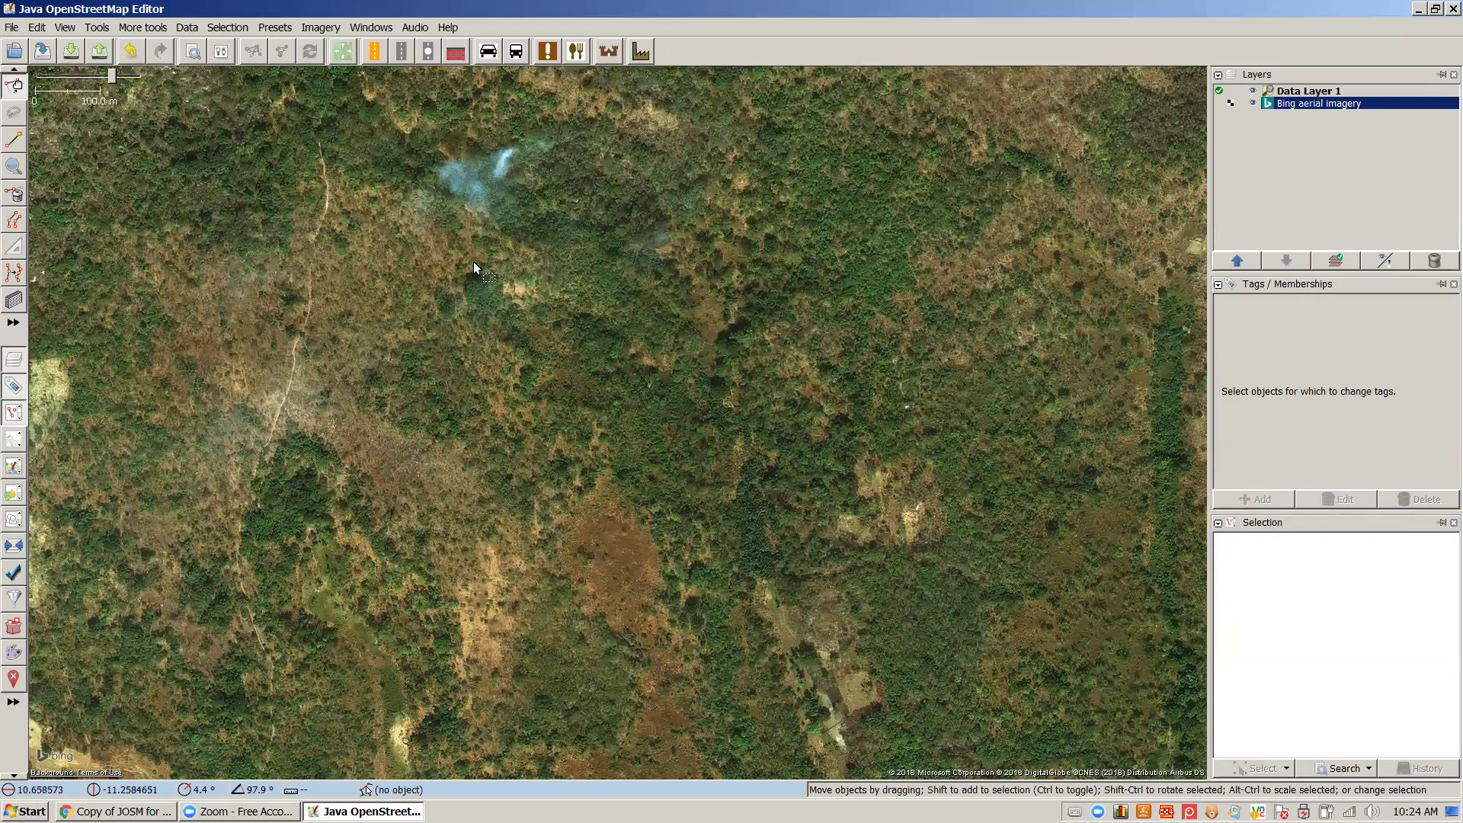
Search the presets for "ceme" and try to apply the Geography/Land use/Cemetery preset with nothing selected
{"action": "left_click", "coordinate": [267, 27]}
{"action": "left_click", "coordinate": [289, 44]}
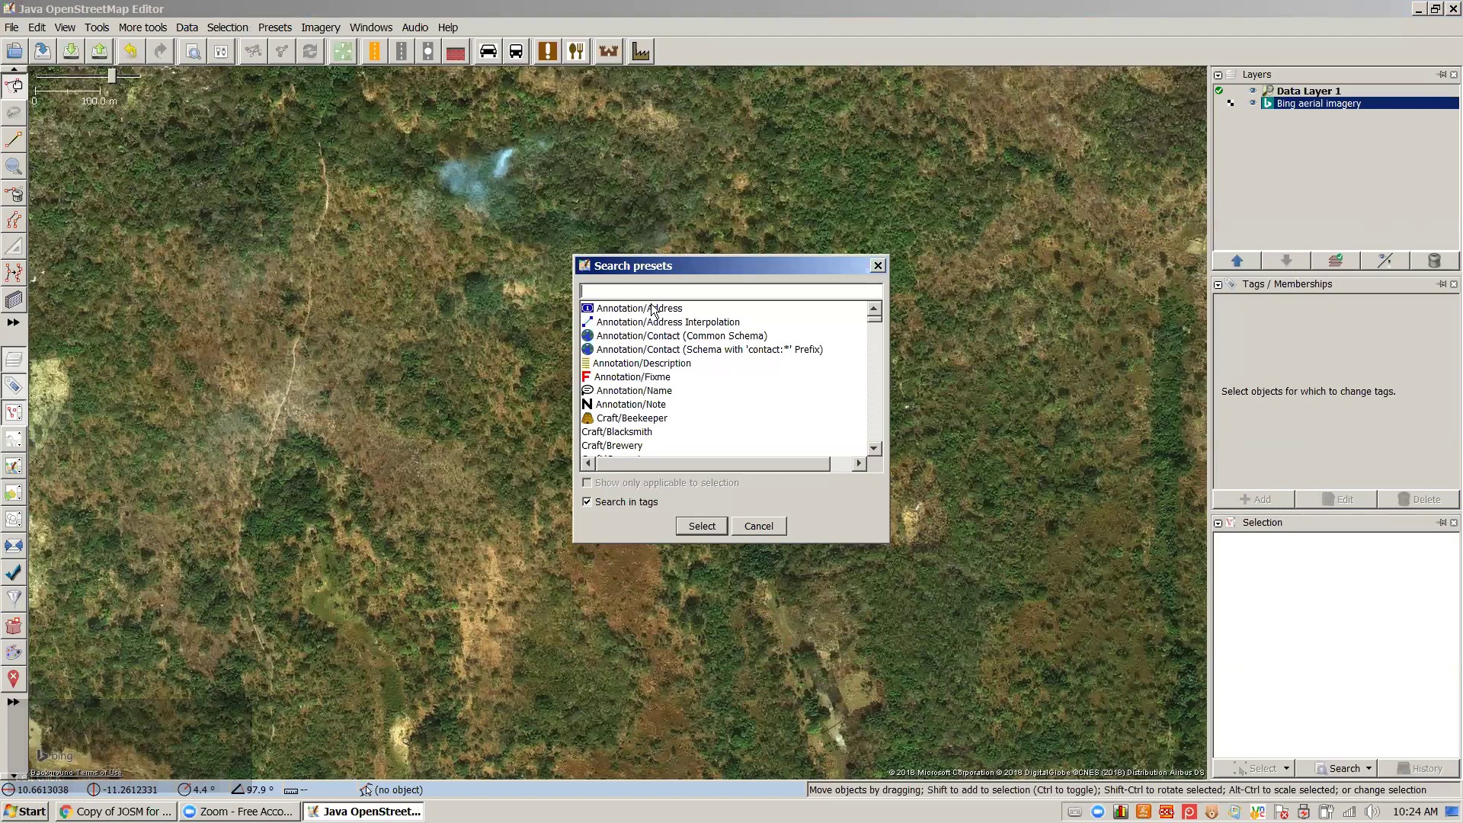
{"action": "type", "text": "cem"}
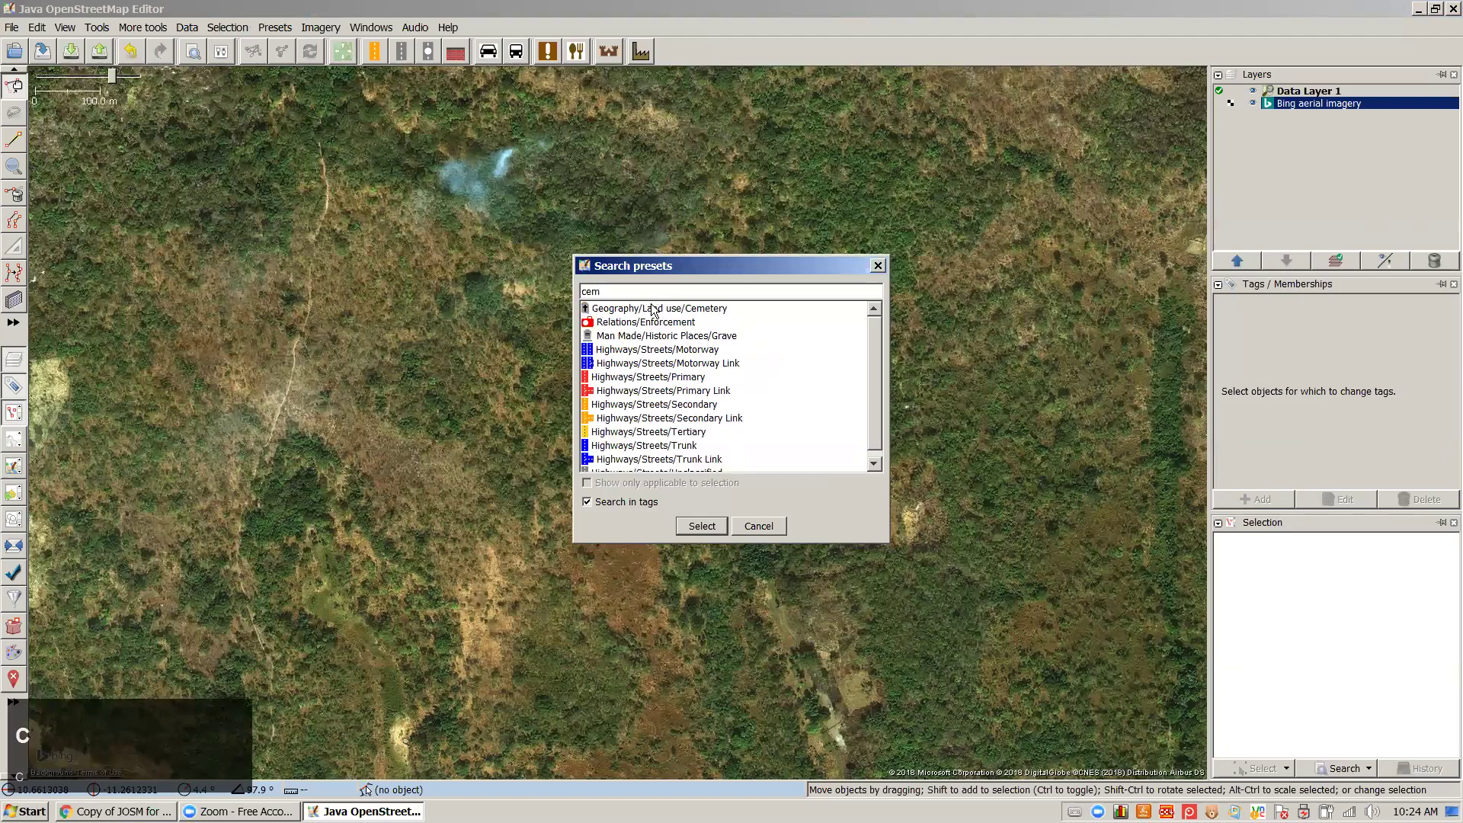
{"action": "type", "text": "e"}
{"action": "left_click", "coordinate": [702, 337]}
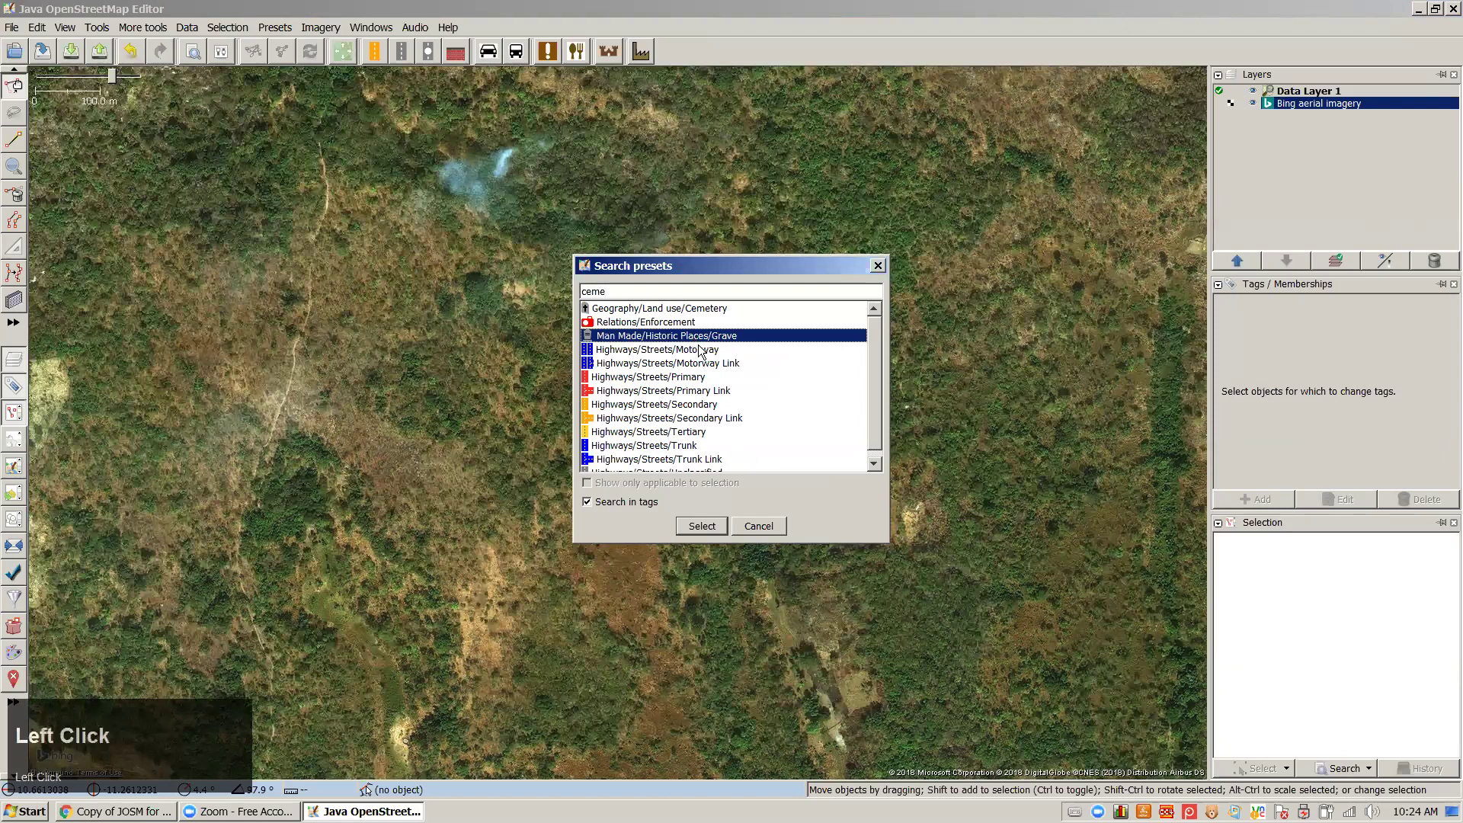
{"action": "left_click", "coordinate": [696, 310]}
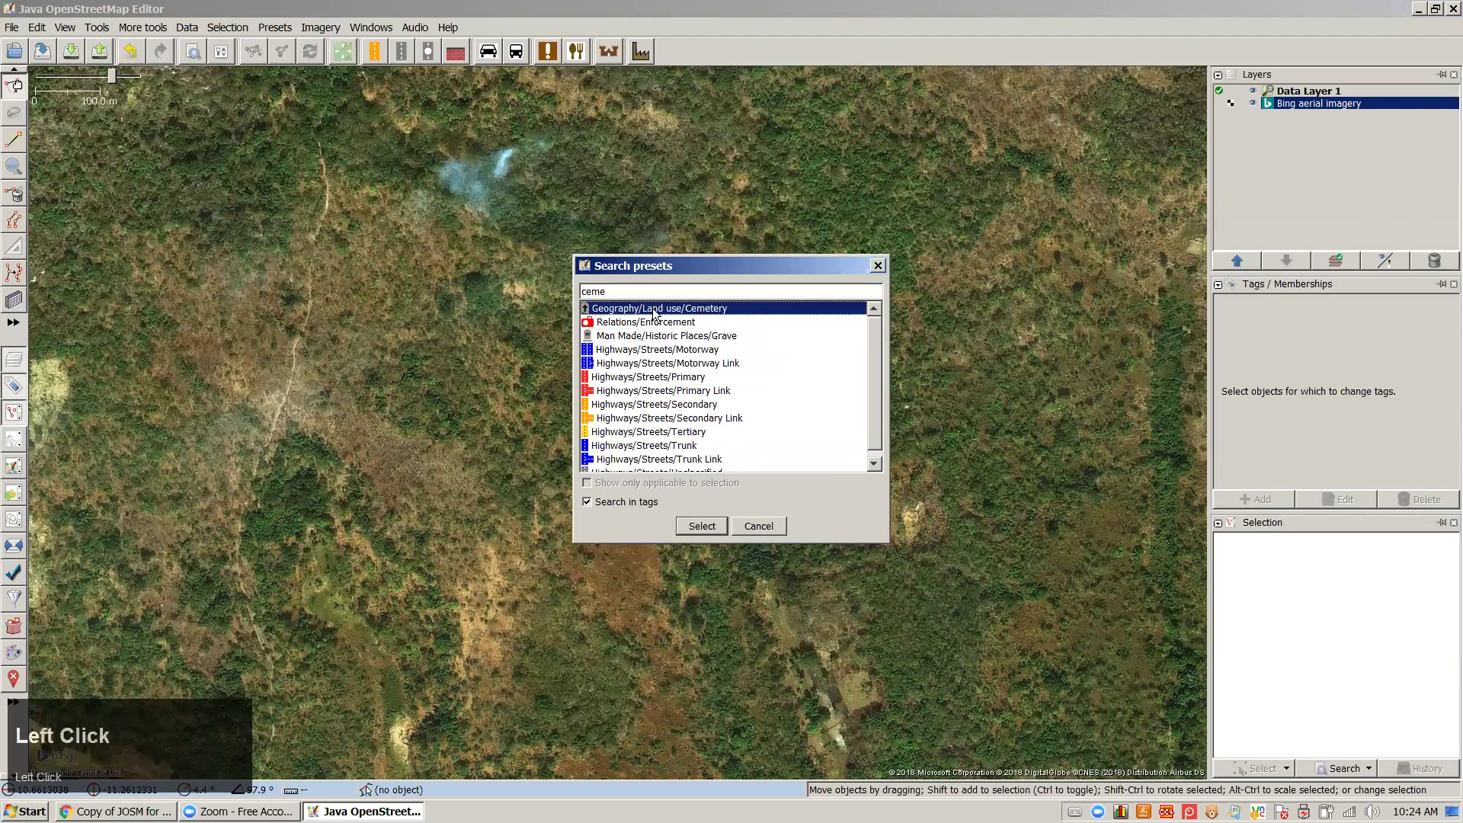
{"action": "double_click", "coordinate": [654, 312]}
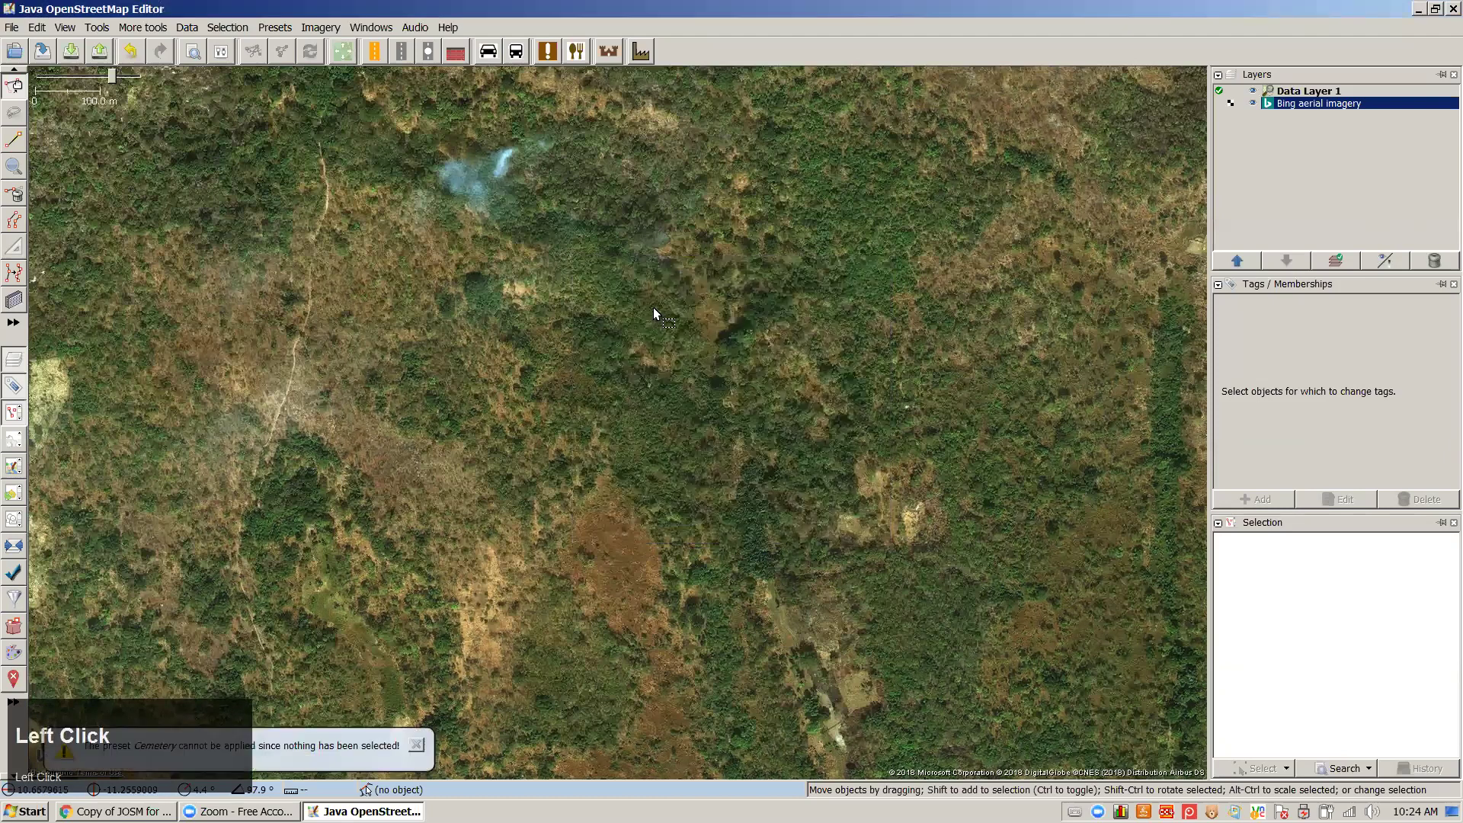
Draw a closed four-sided way about 2.4 km around over the imagery, closing it at its first node
{"action": "left_click", "coordinate": [14, 140]}
{"action": "left_click", "coordinate": [254, 199]}
{"action": "left_click", "coordinate": [792, 195]}
{"action": "left_click", "coordinate": [803, 451]}
{"action": "left_click", "coordinate": [281, 455]}
{"action": "left_click", "coordinate": [255, 198]}
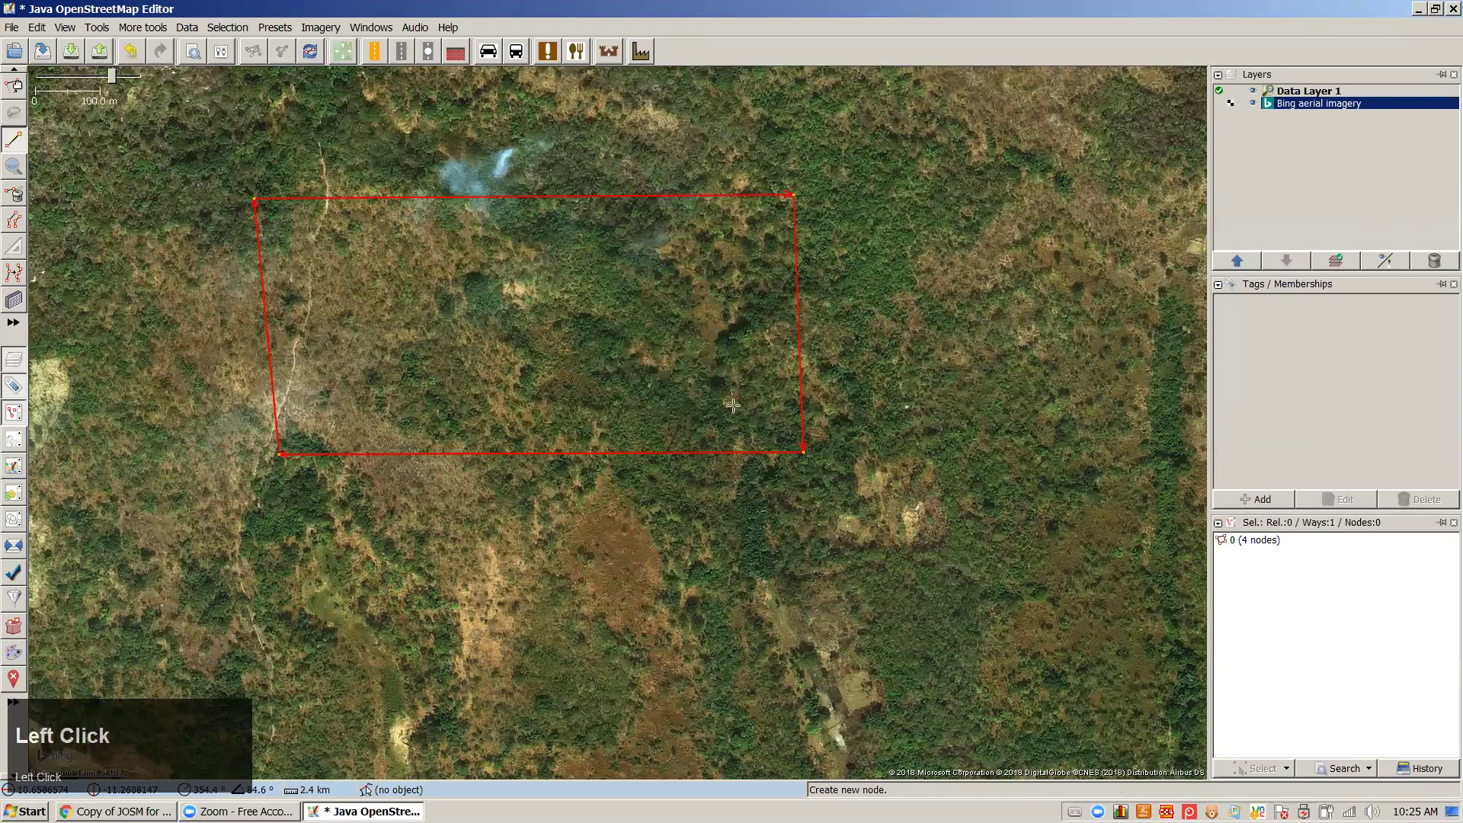
Search the presets for "ceme" and apply Geography/Land use/Cemetery to the selected way, leaving its name, religion and denomination empty
{"action": "left_click", "coordinate": [279, 27]}
{"action": "left_click", "coordinate": [285, 52]}
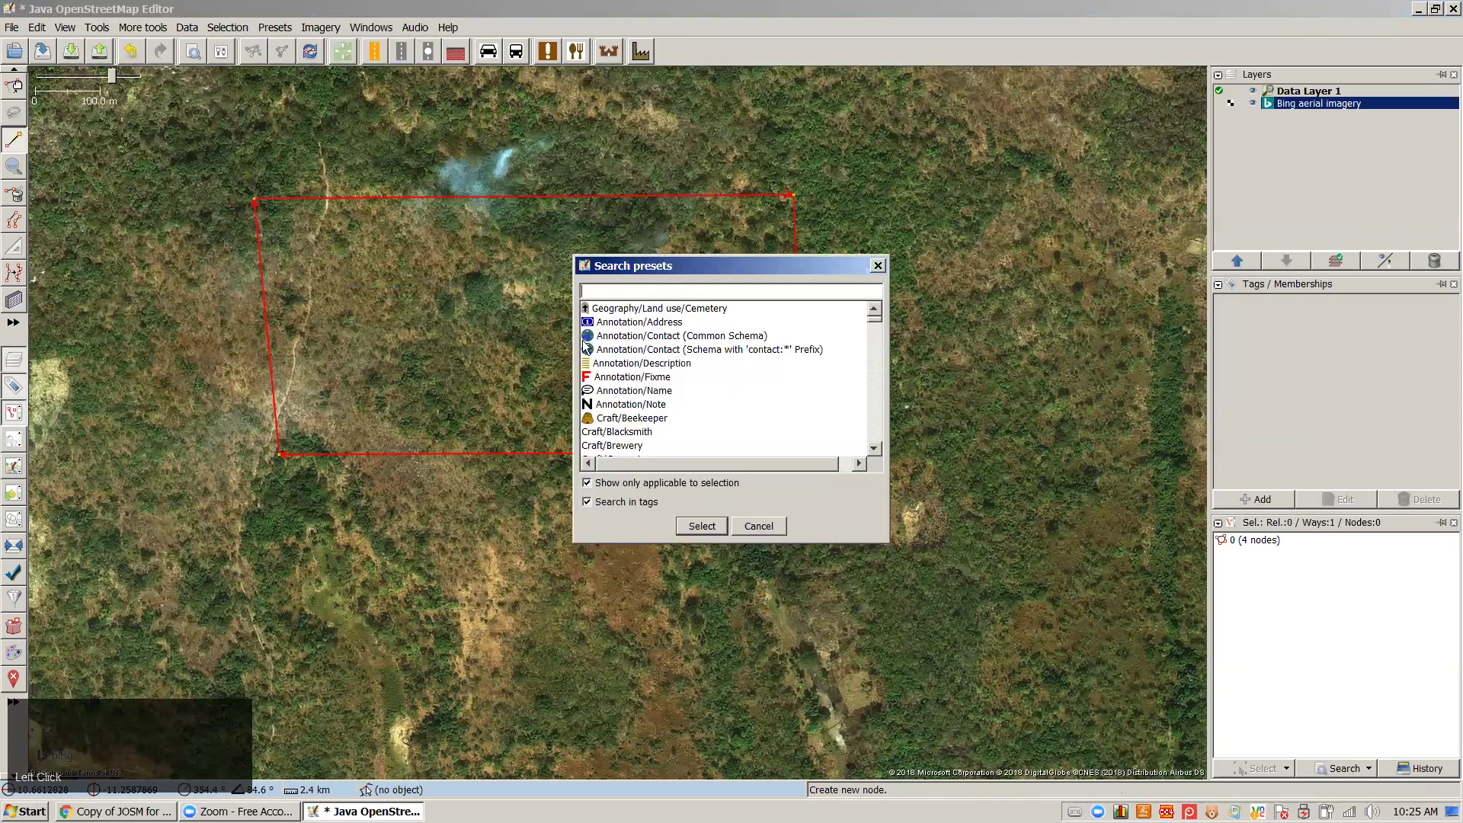
{"action": "type", "text": "ceme"}
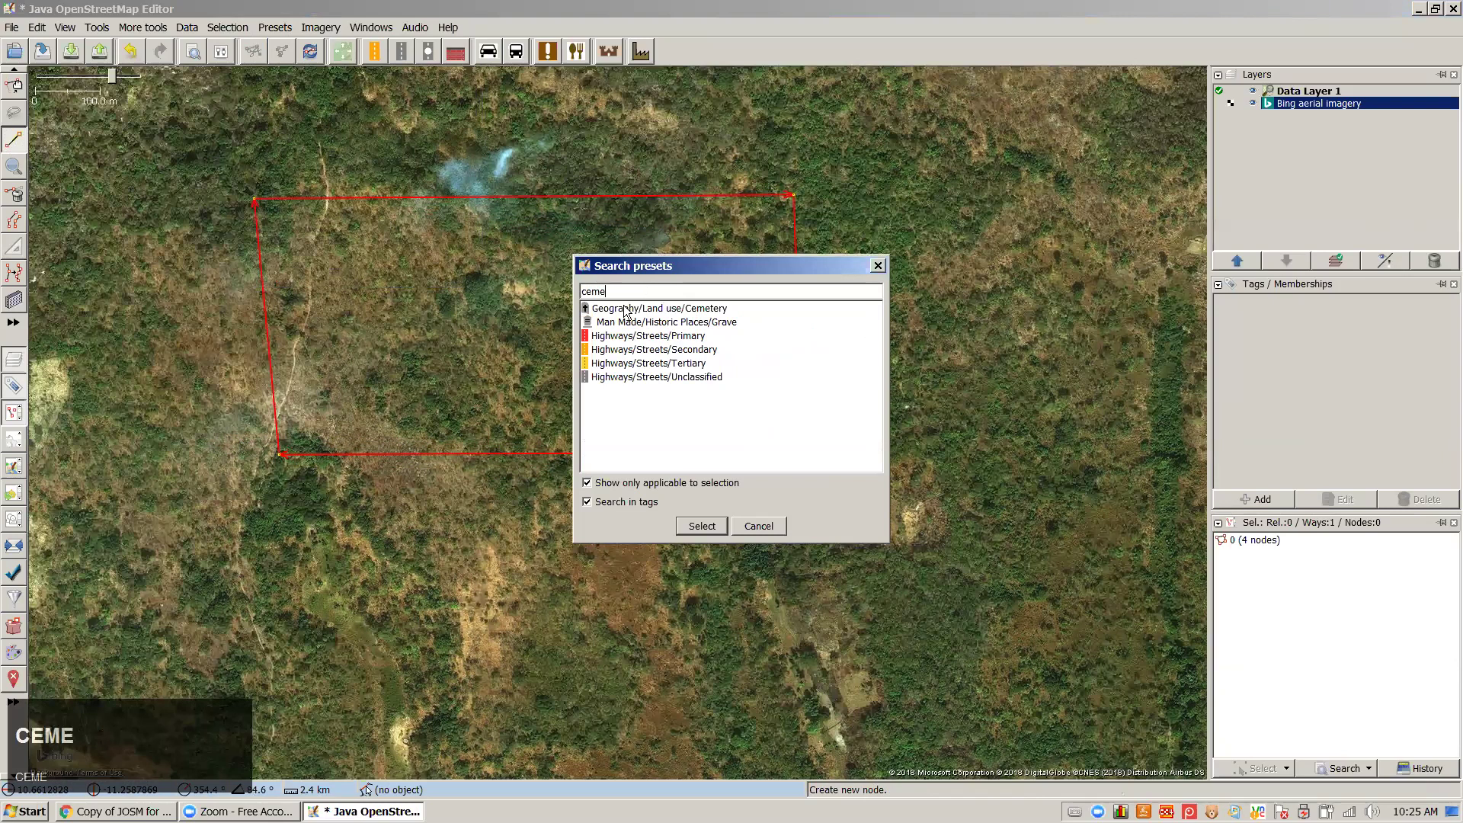
{"action": "left_click", "coordinate": [702, 526]}
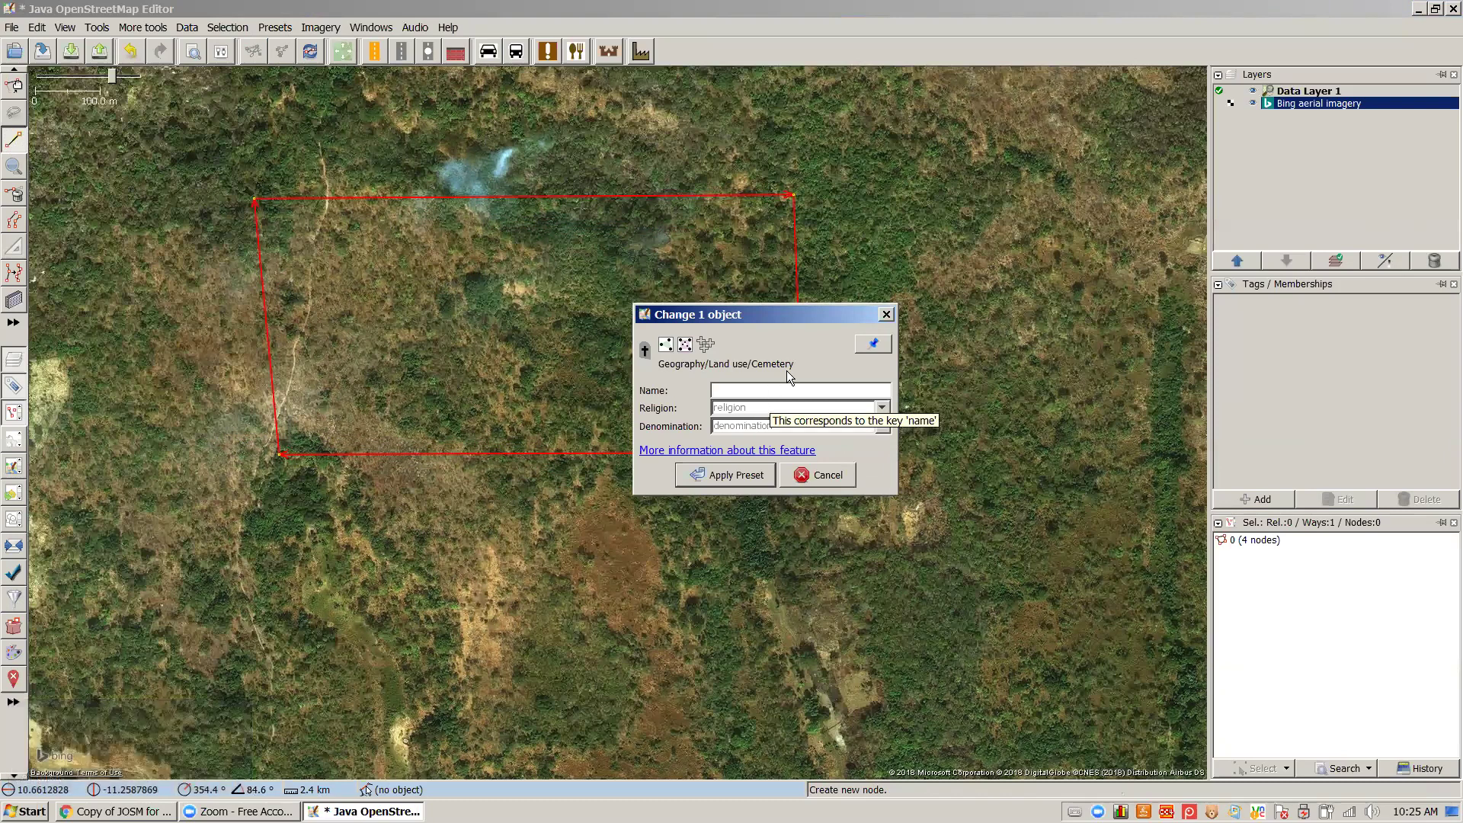
{"action": "left_click", "coordinate": [732, 475]}
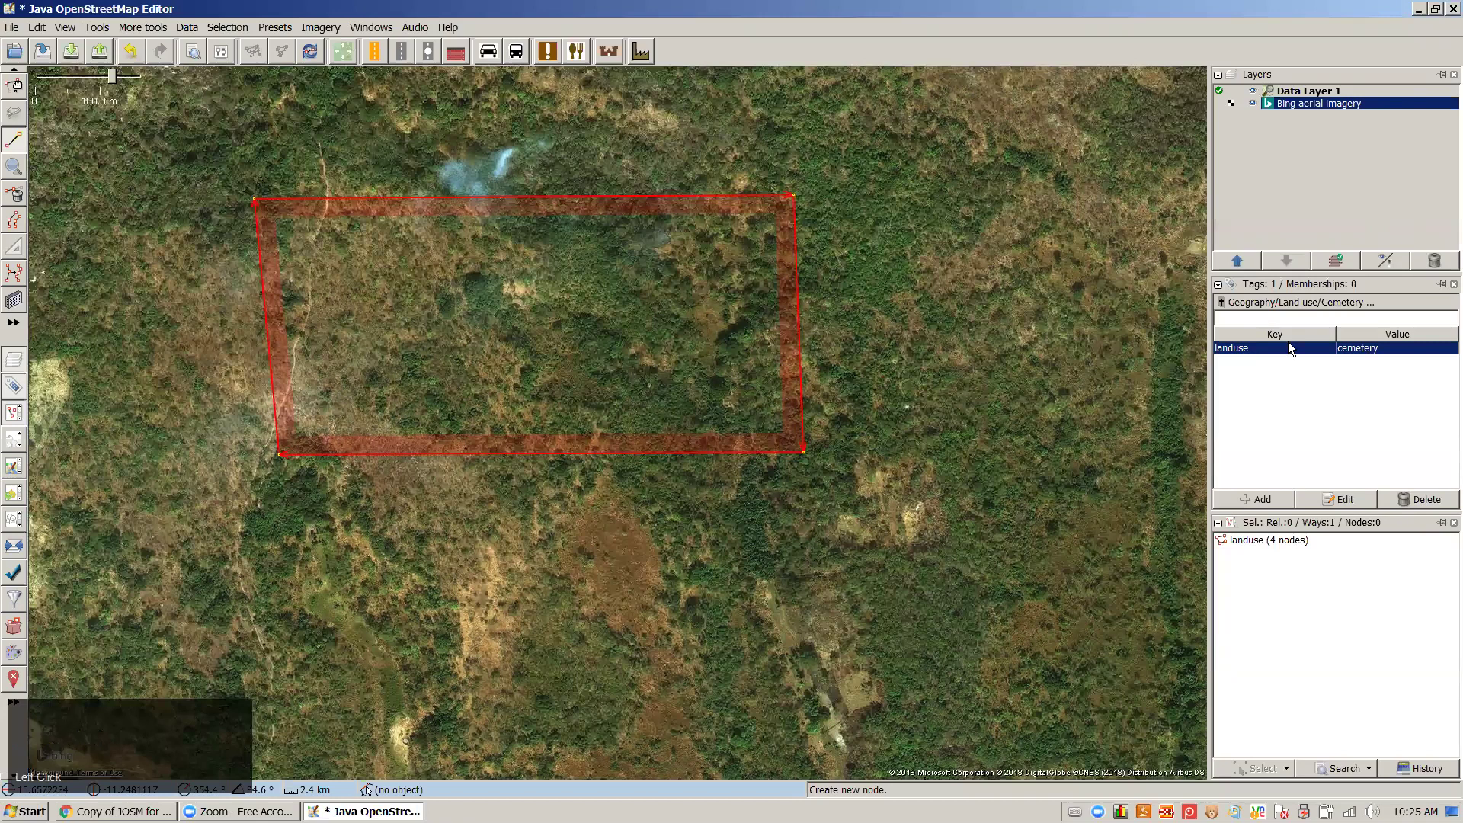
{"action": "left_click", "coordinate": [961, 368]}
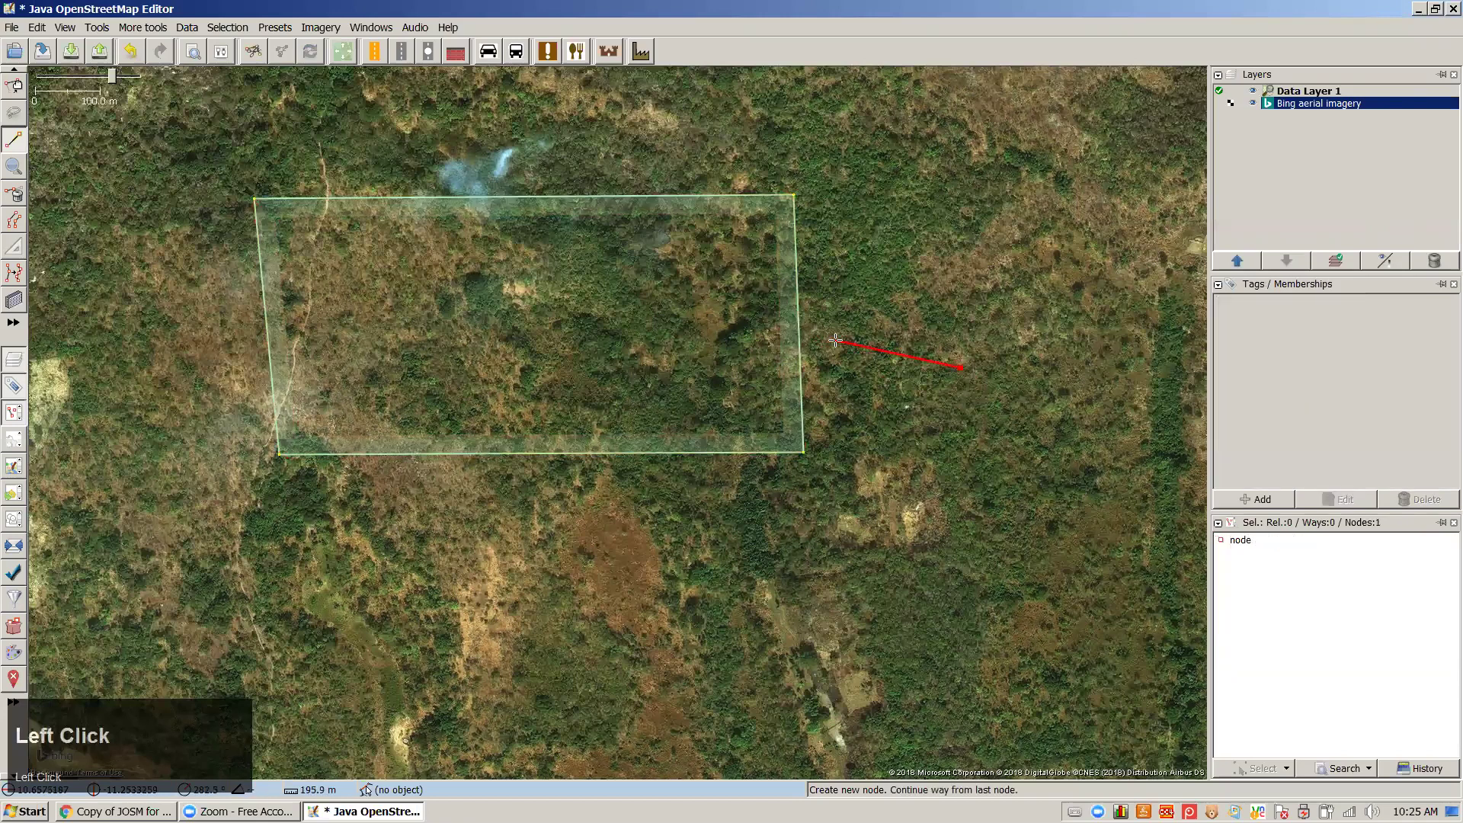
{"action": "key", "text": "Escape"}
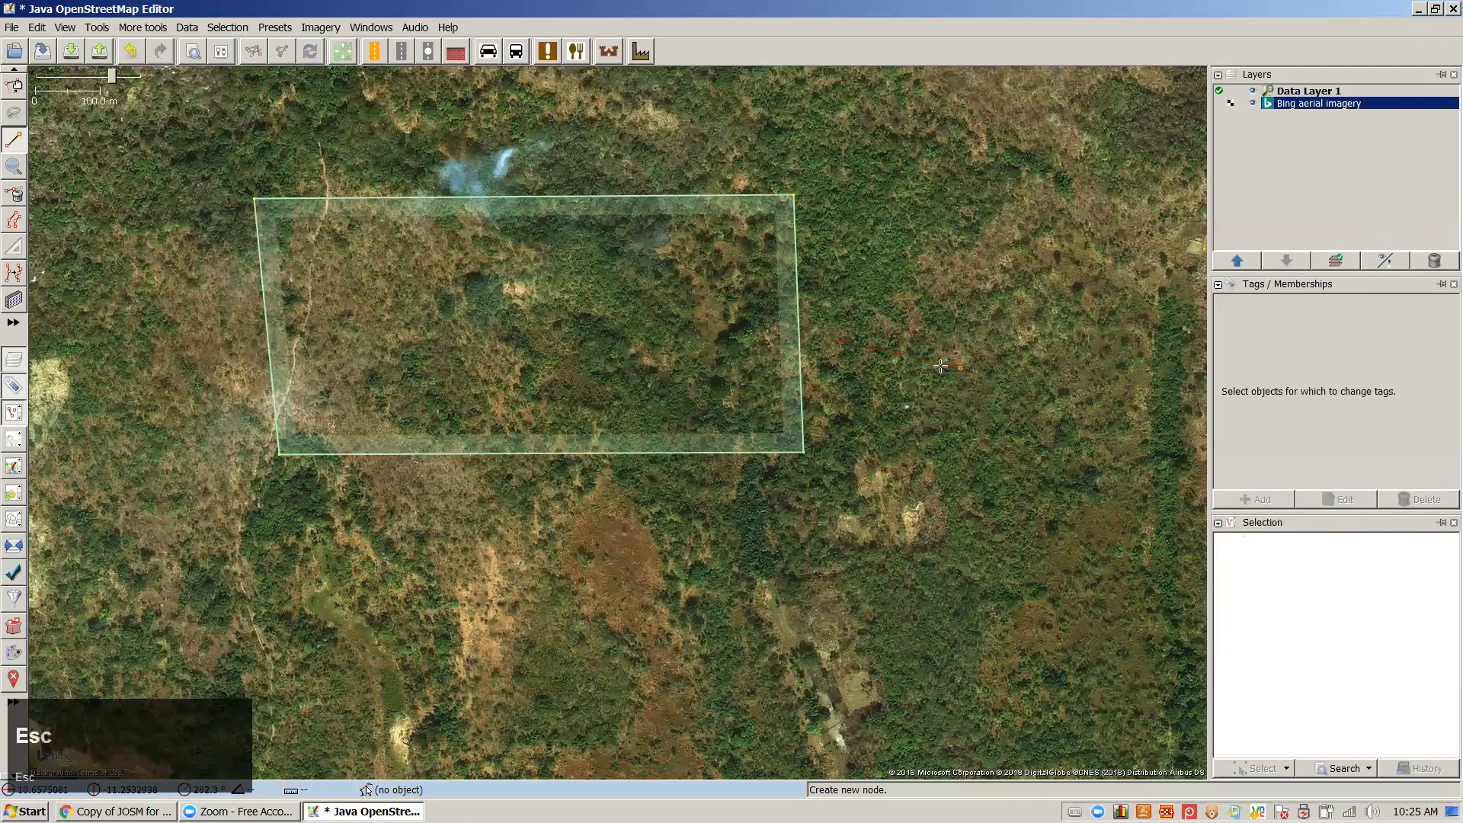
{"action": "key", "text": "ctrl+z"}
Select the cemetery area on the map and delete its landuse=cemetery tag
{"action": "key", "text": "s"}
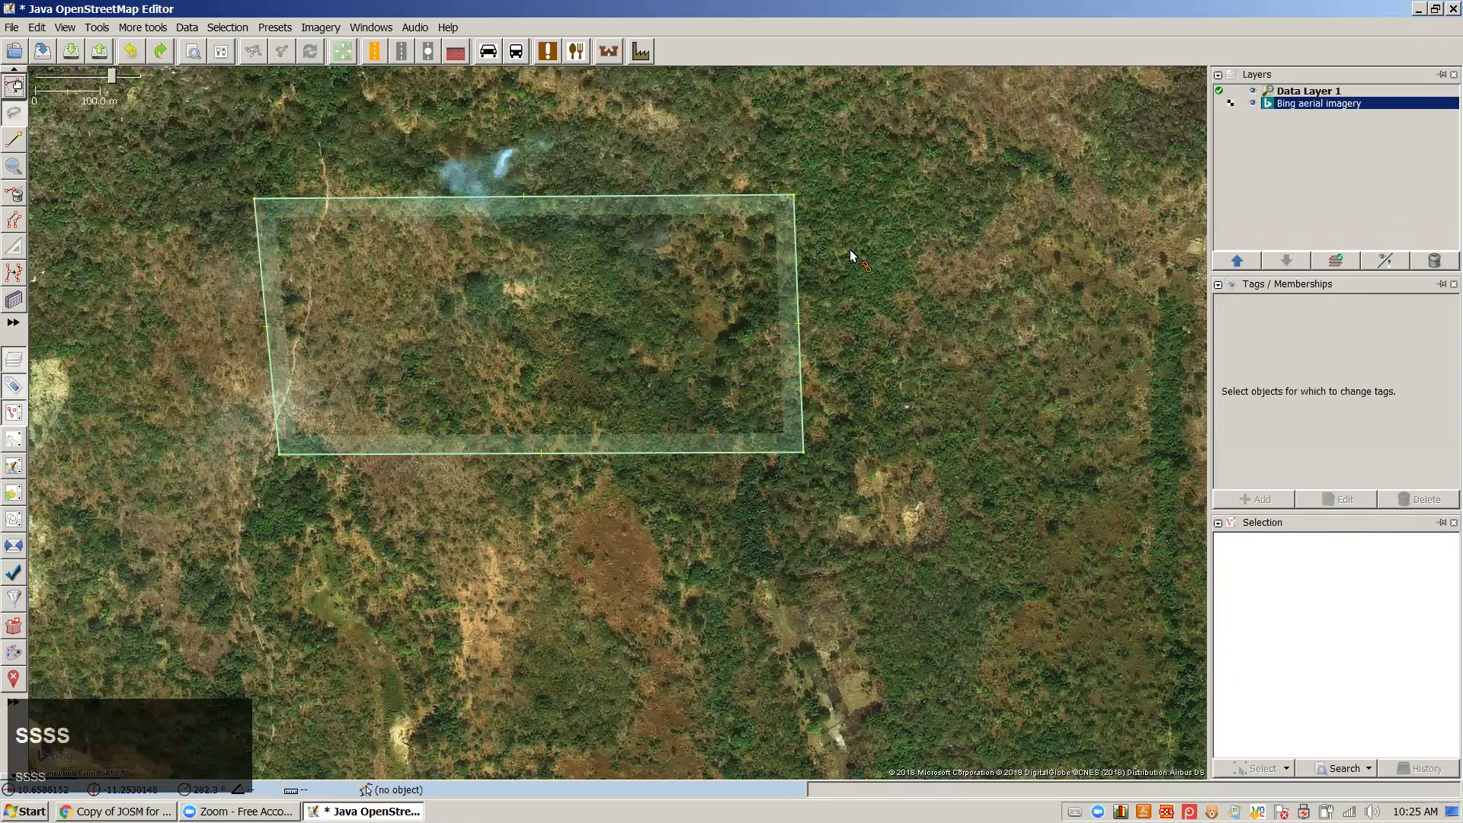
{"action": "left_click", "coordinate": [930, 254]}
{"action": "left_click_drag", "start_coordinate": [904, 241], "coordinate": [1020, 307]}
{"action": "left_click", "coordinate": [909, 313]}
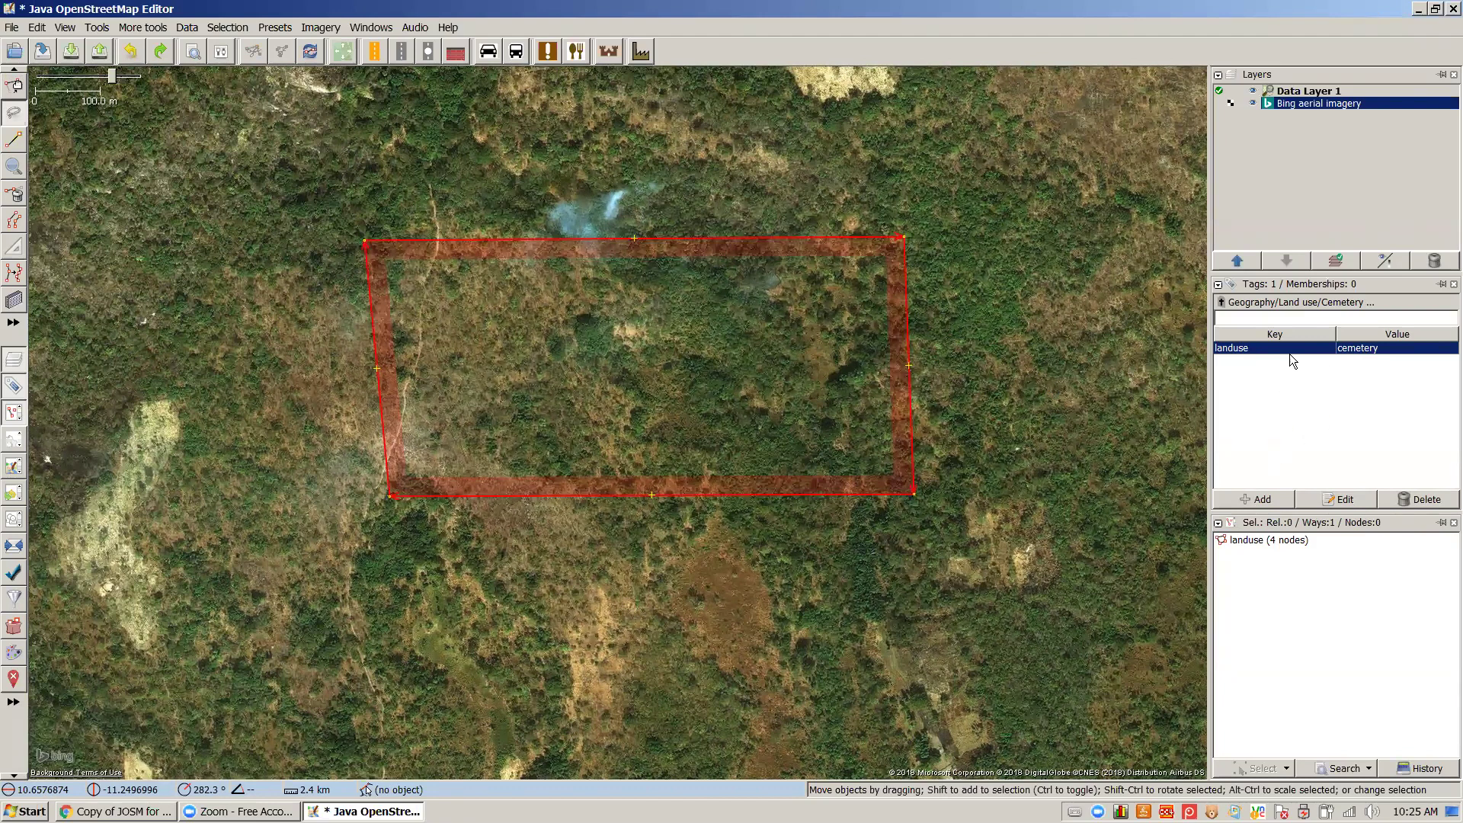
{"action": "left_click", "coordinate": [986, 377]}
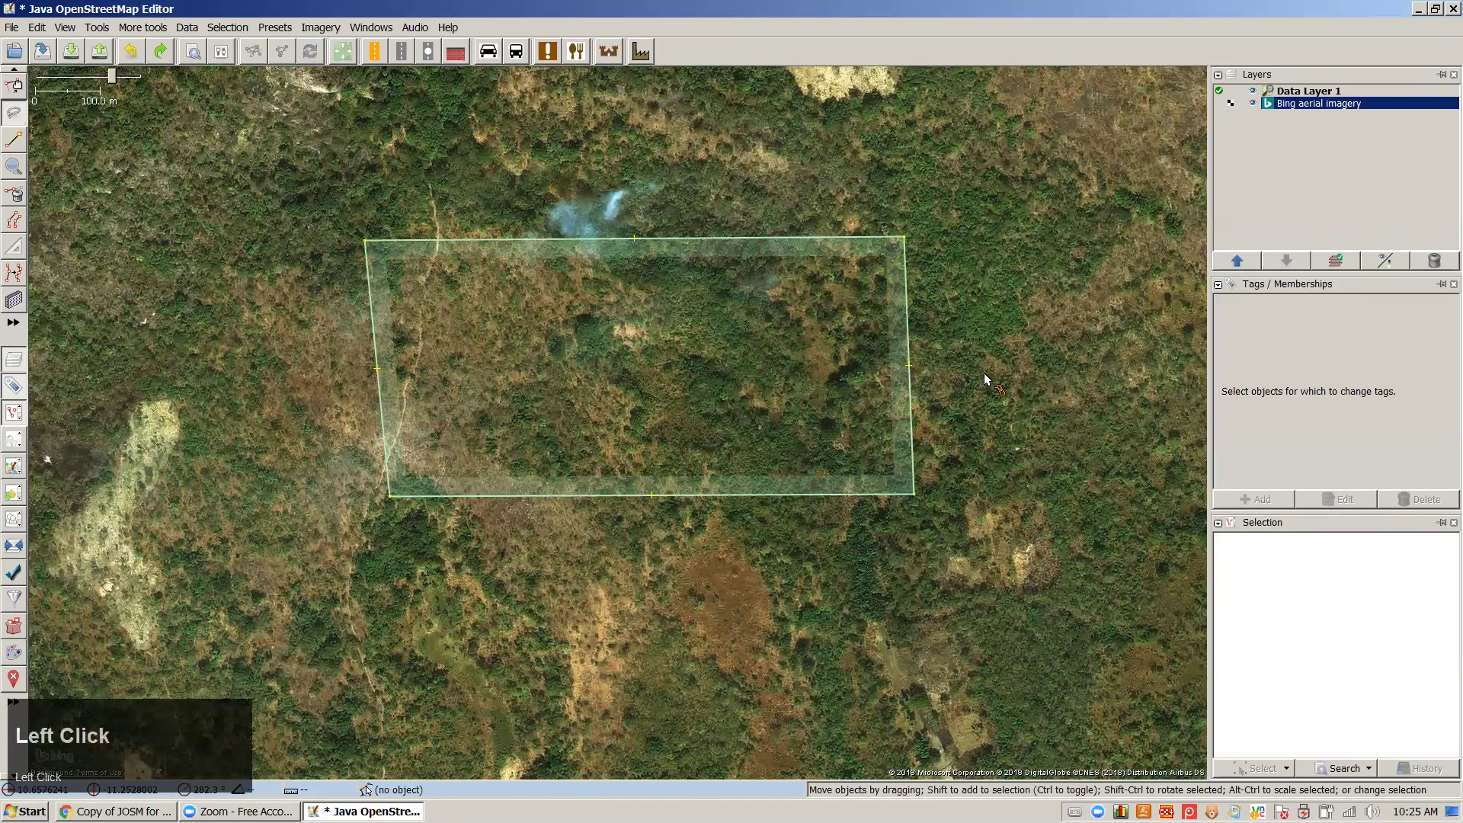
{"action": "left_click", "coordinate": [915, 410]}
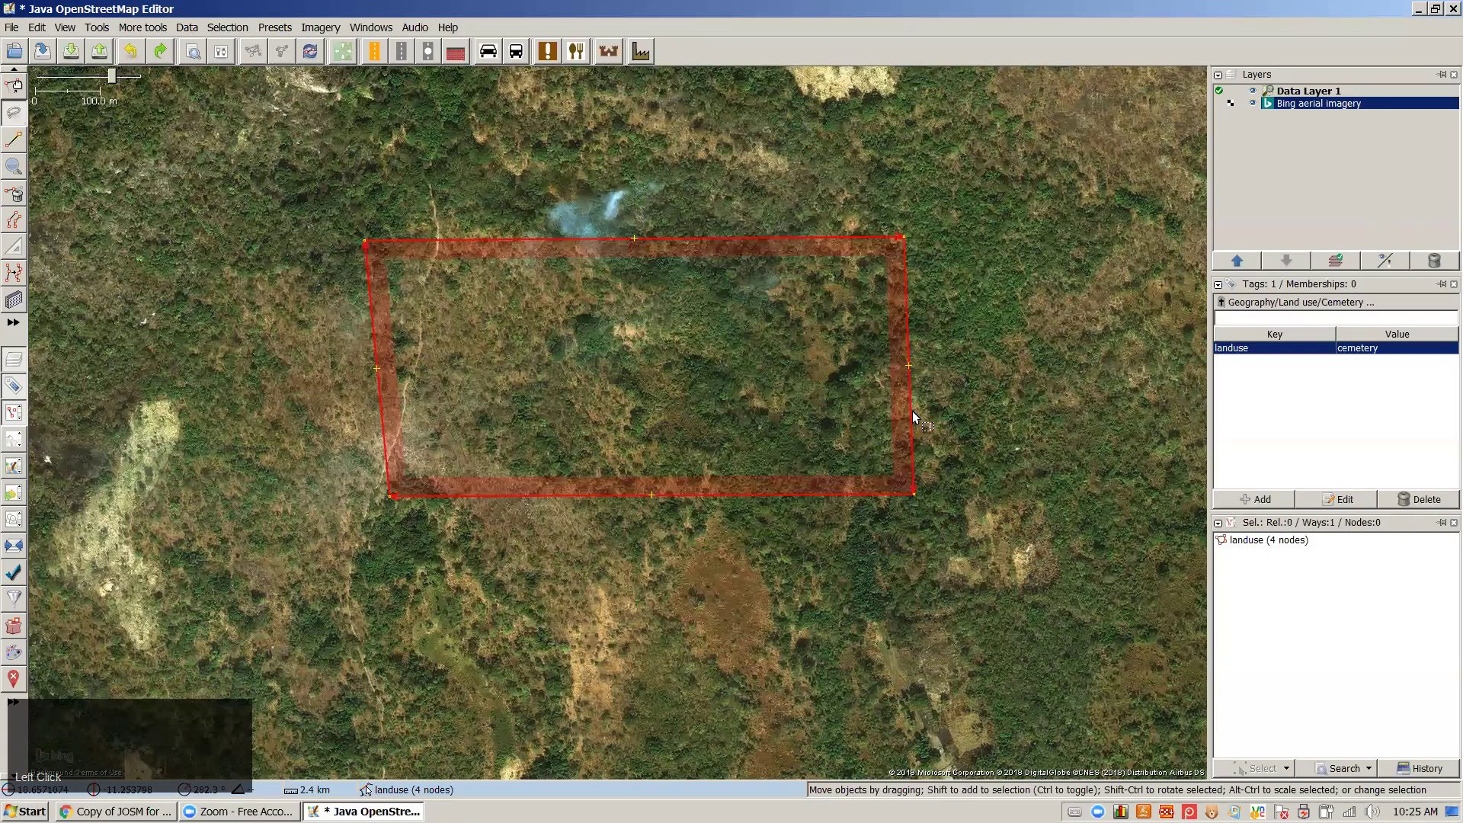
{"action": "left_click", "coordinate": [1419, 502]}
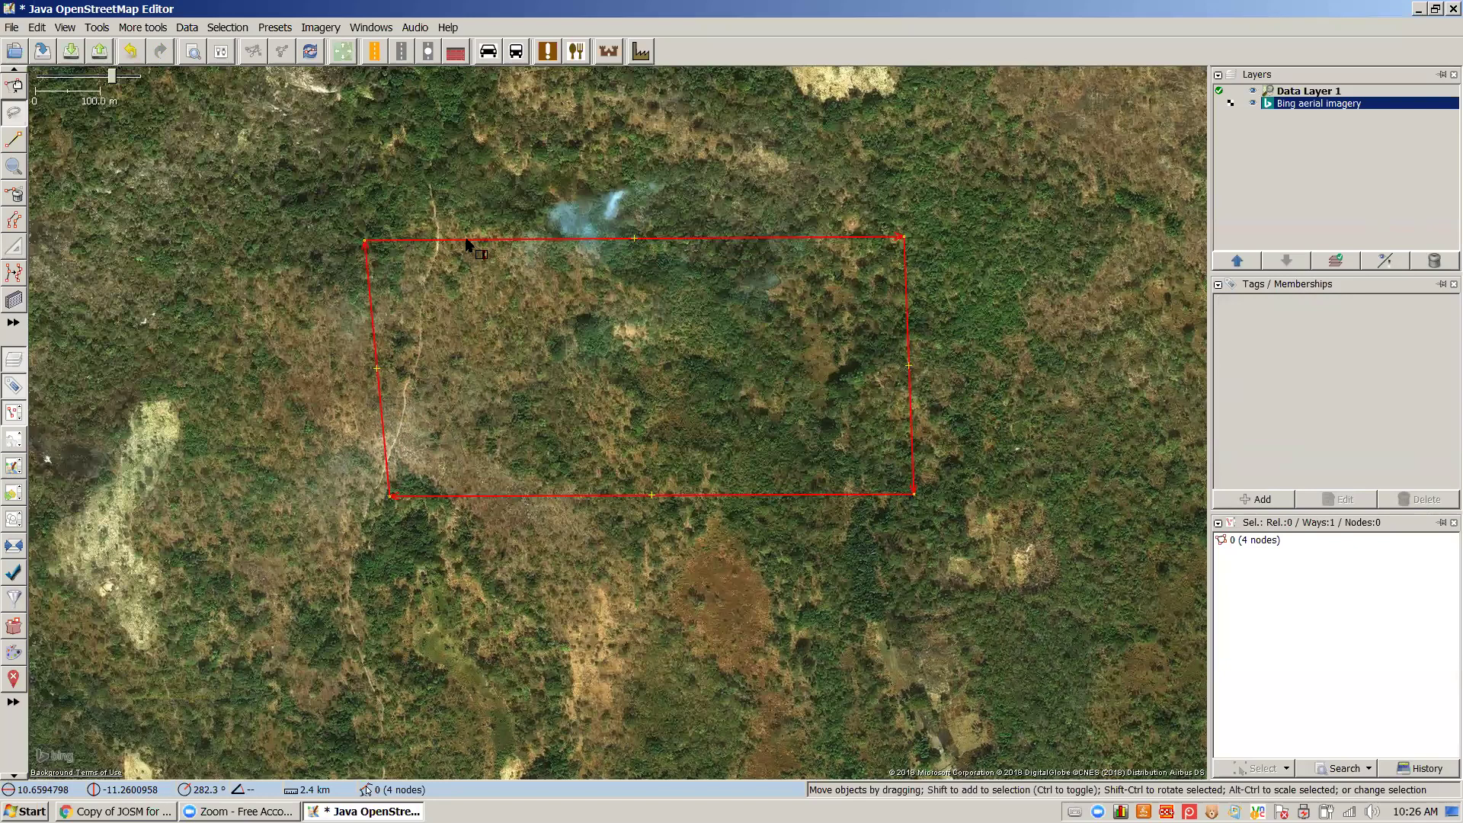
Box-select the untagged way together with its four nodes and clear the selection again
{"action": "key", "text": "s"}
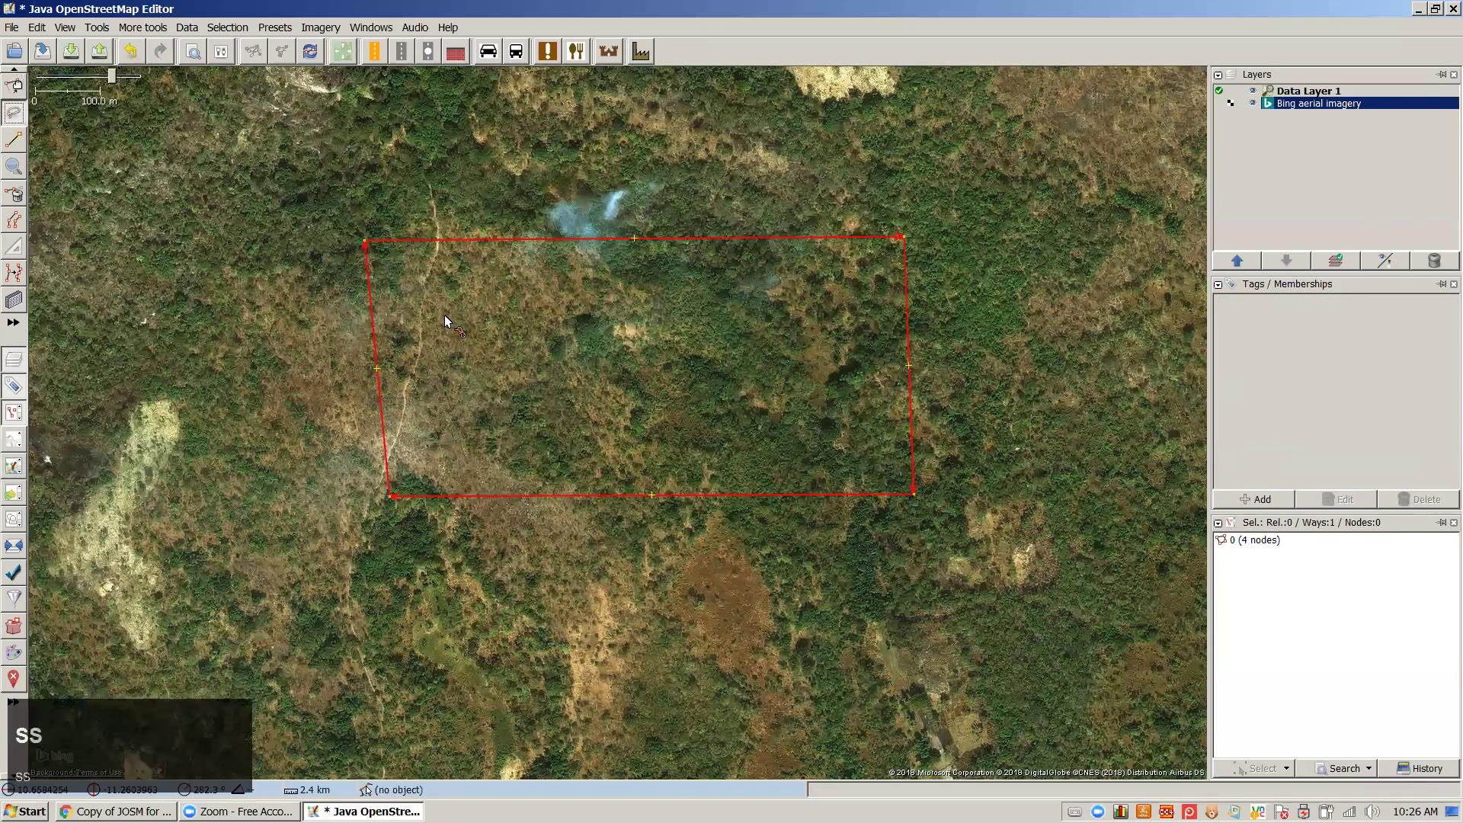
{"action": "left_click", "coordinate": [404, 321]}
{"action": "mouse_move", "coordinate": [283, 189]}
{"action": "left_mouse_down"}
{"action": "mouse_move", "coordinate": [459, 194]}
{"action": "mouse_move", "coordinate": [298, 247]}
{"action": "left_mouse_up"}
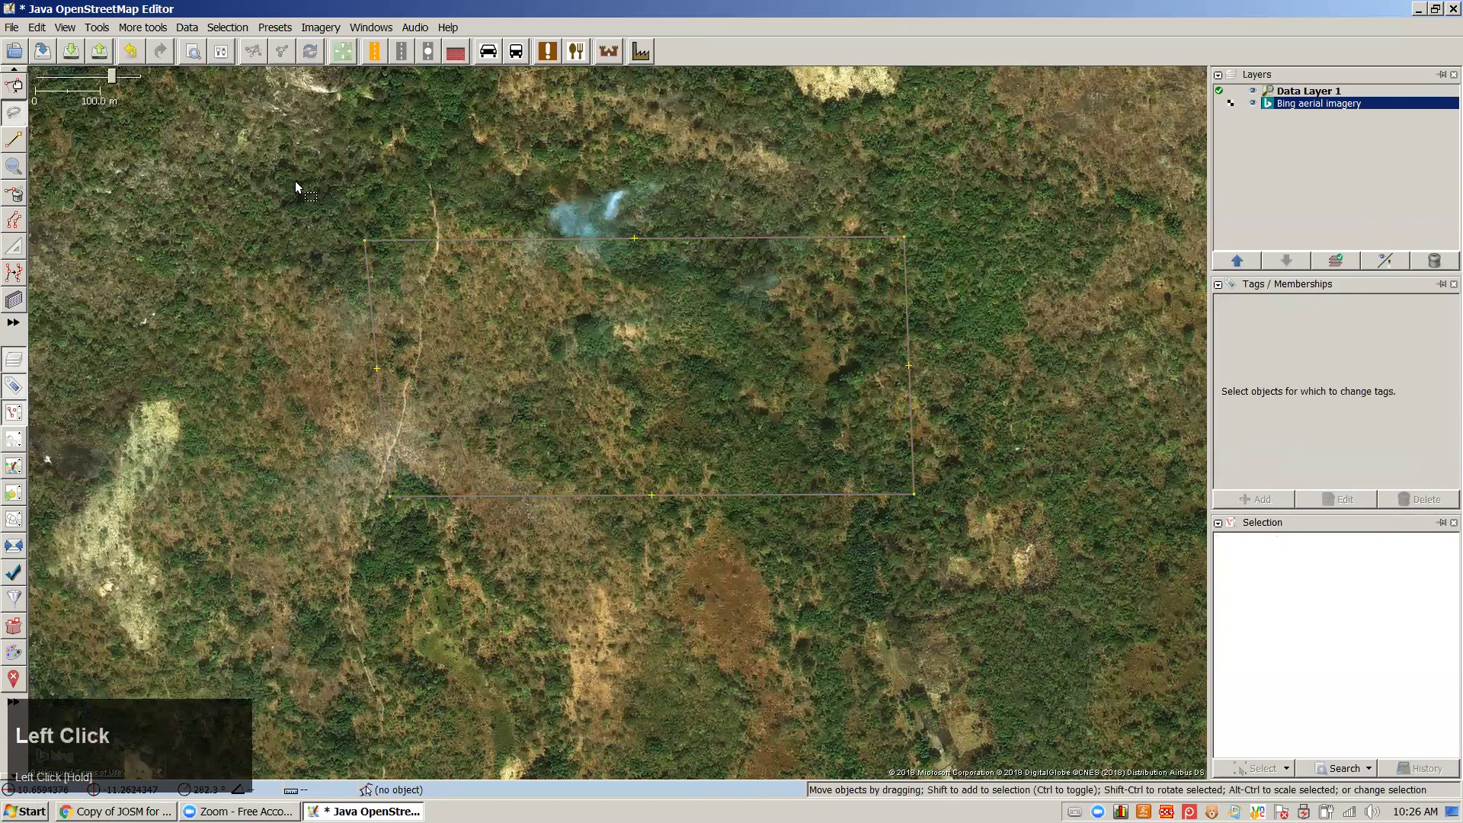
{"action": "mouse_move", "coordinate": [441, 396]}
{"action": "left_mouse_down"}
{"action": "mouse_move", "coordinate": [640, 519]}
{"action": "mouse_move", "coordinate": [986, 556]}
{"action": "left_mouse_up"}
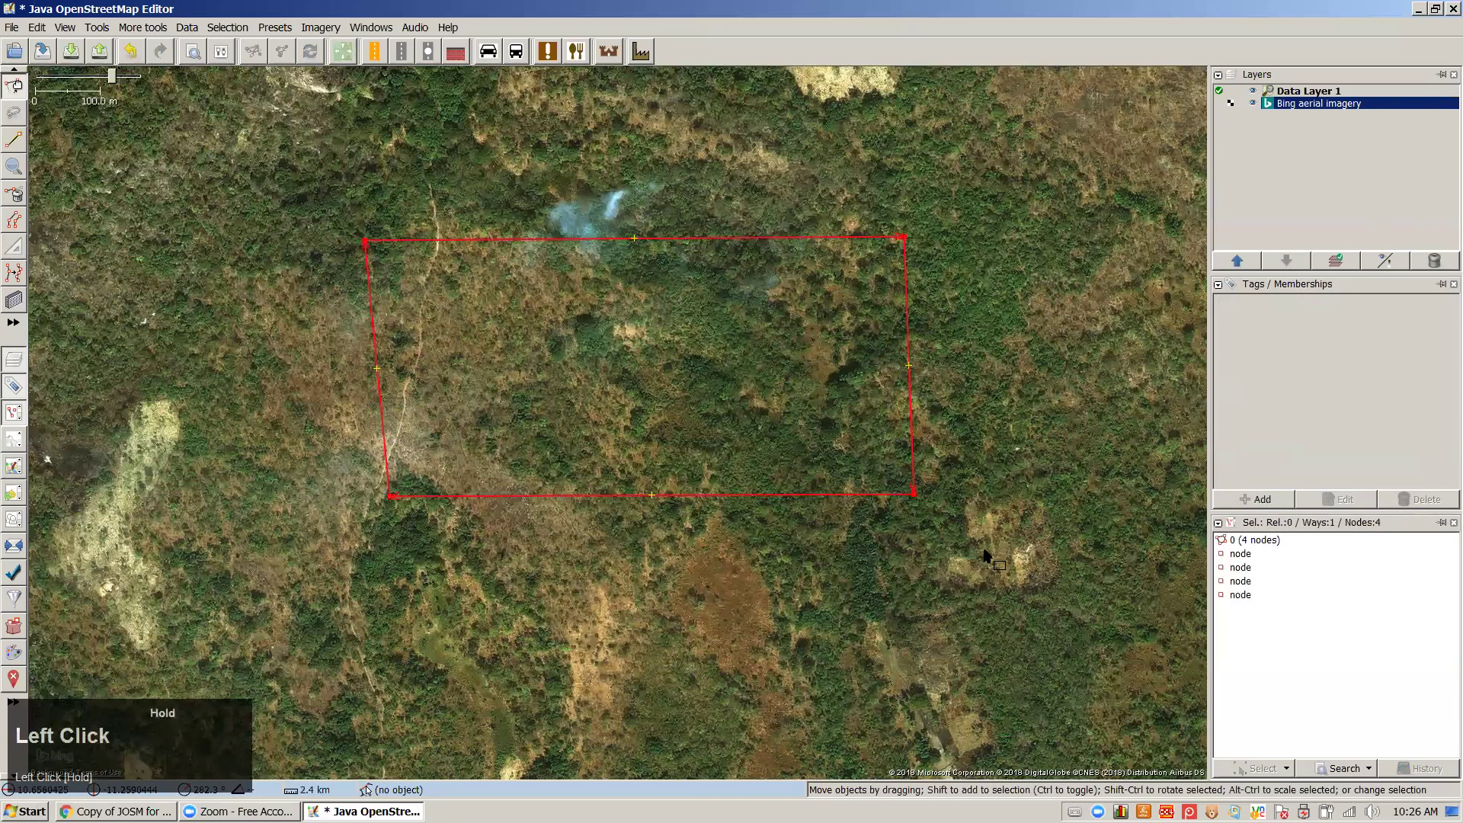
{"action": "left_click", "coordinate": [333, 351]}
Lasso three corner nodes of the way, leaving out the northwest one
{"action": "key", "text": "s"}
{"action": "key", "text": "s"}
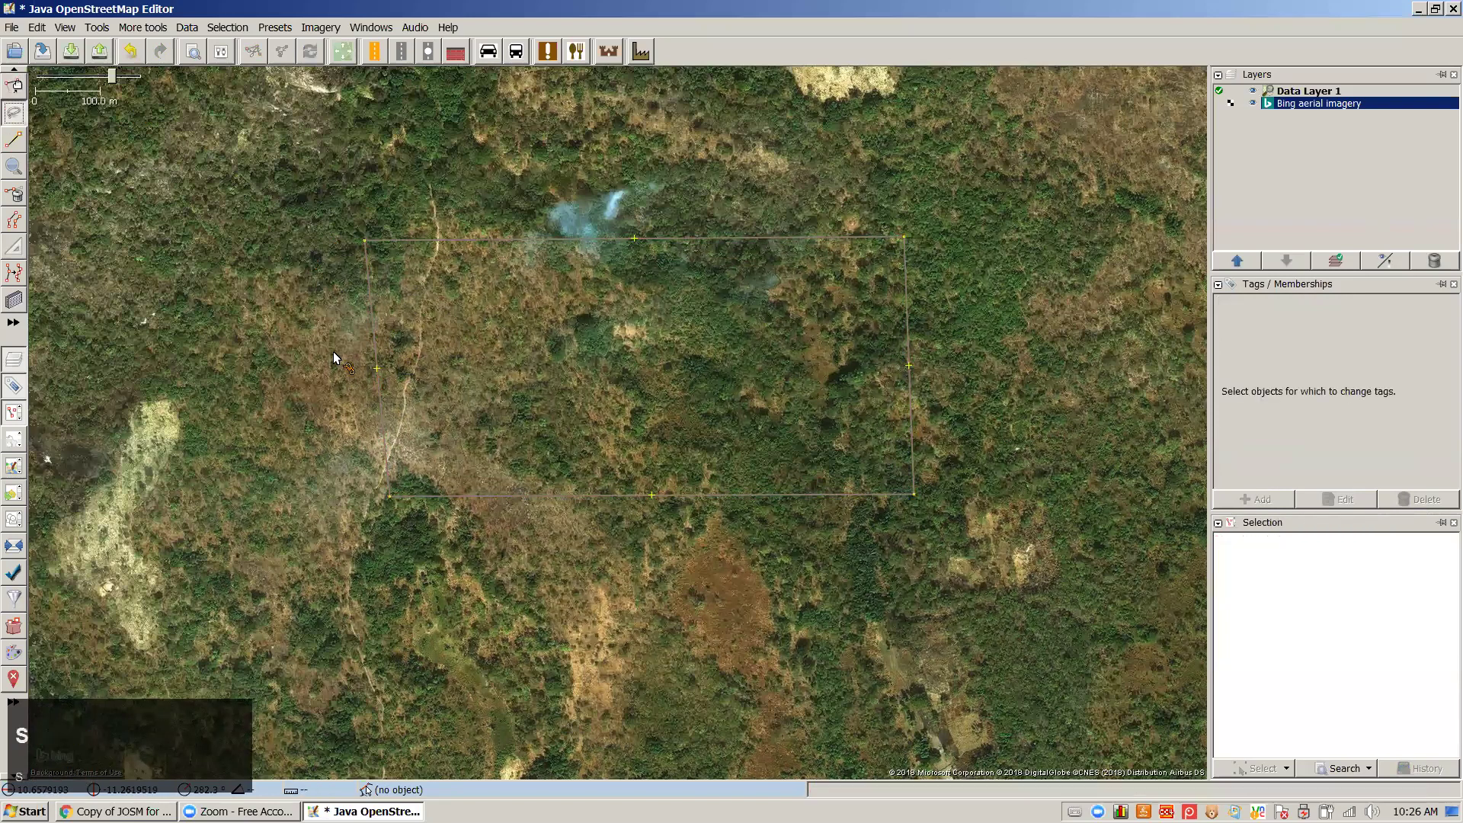
{"action": "key", "text": "s"}
{"action": "mouse_move", "coordinate": [305, 207]}
{"action": "left_mouse_down"}
{"action": "mouse_move", "coordinate": [483, 177]}
{"action": "mouse_move", "coordinate": [304, 346]}
{"action": "mouse_move", "coordinate": [424, 509]}
{"action": "left_mouse_up"}
{"action": "mouse_move", "coordinate": [824, 559]}
{"action": "left_mouse_down"}
{"action": "mouse_move", "coordinate": [839, 184]}
{"action": "mouse_move", "coordinate": [681, 350]}
{"action": "left_mouse_up"}
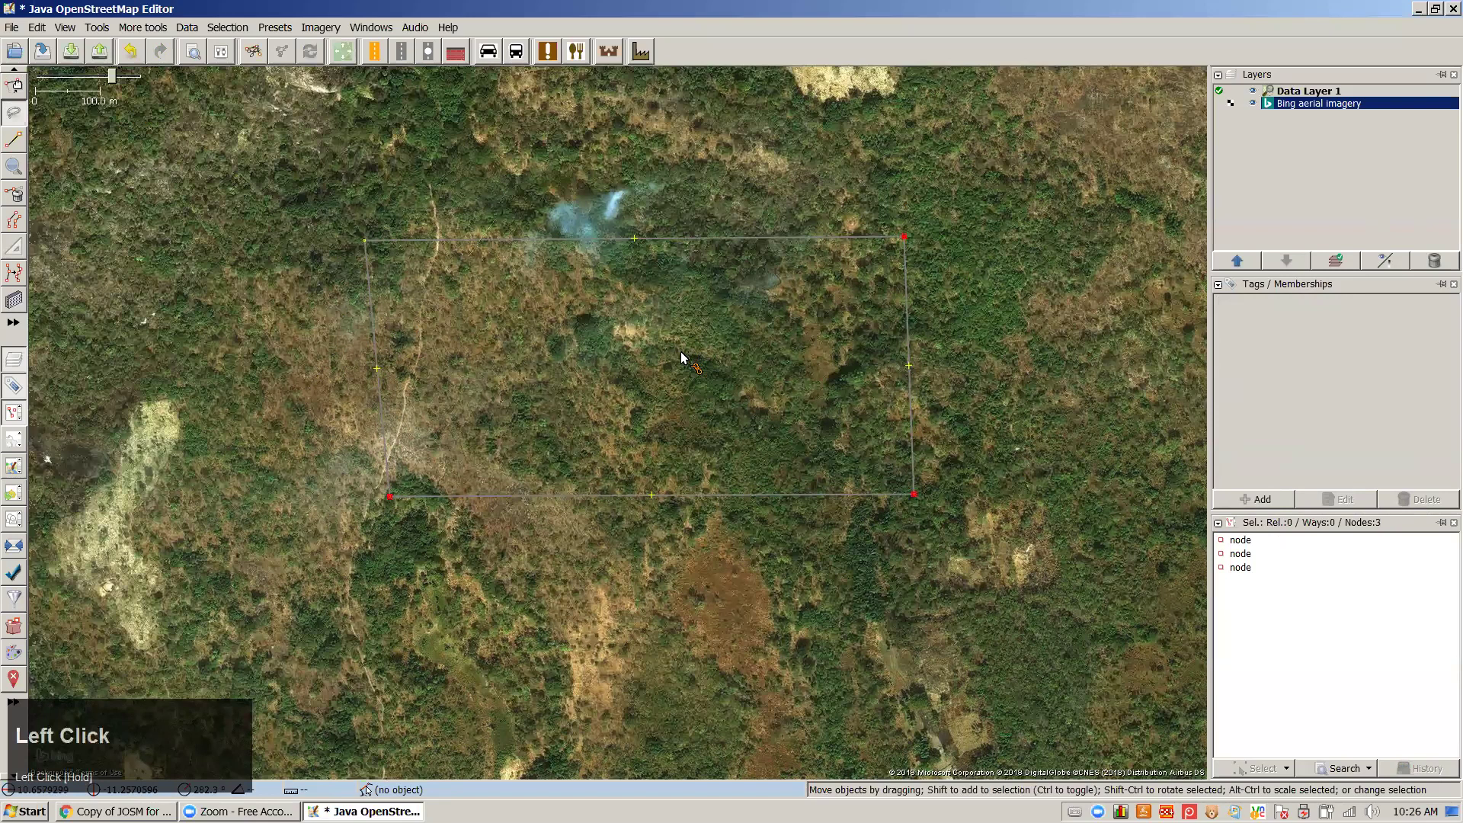
Select the way alone, alternate between box and lasso selection modes, and clear the selection
{"action": "left_click", "coordinate": [570, 240]}
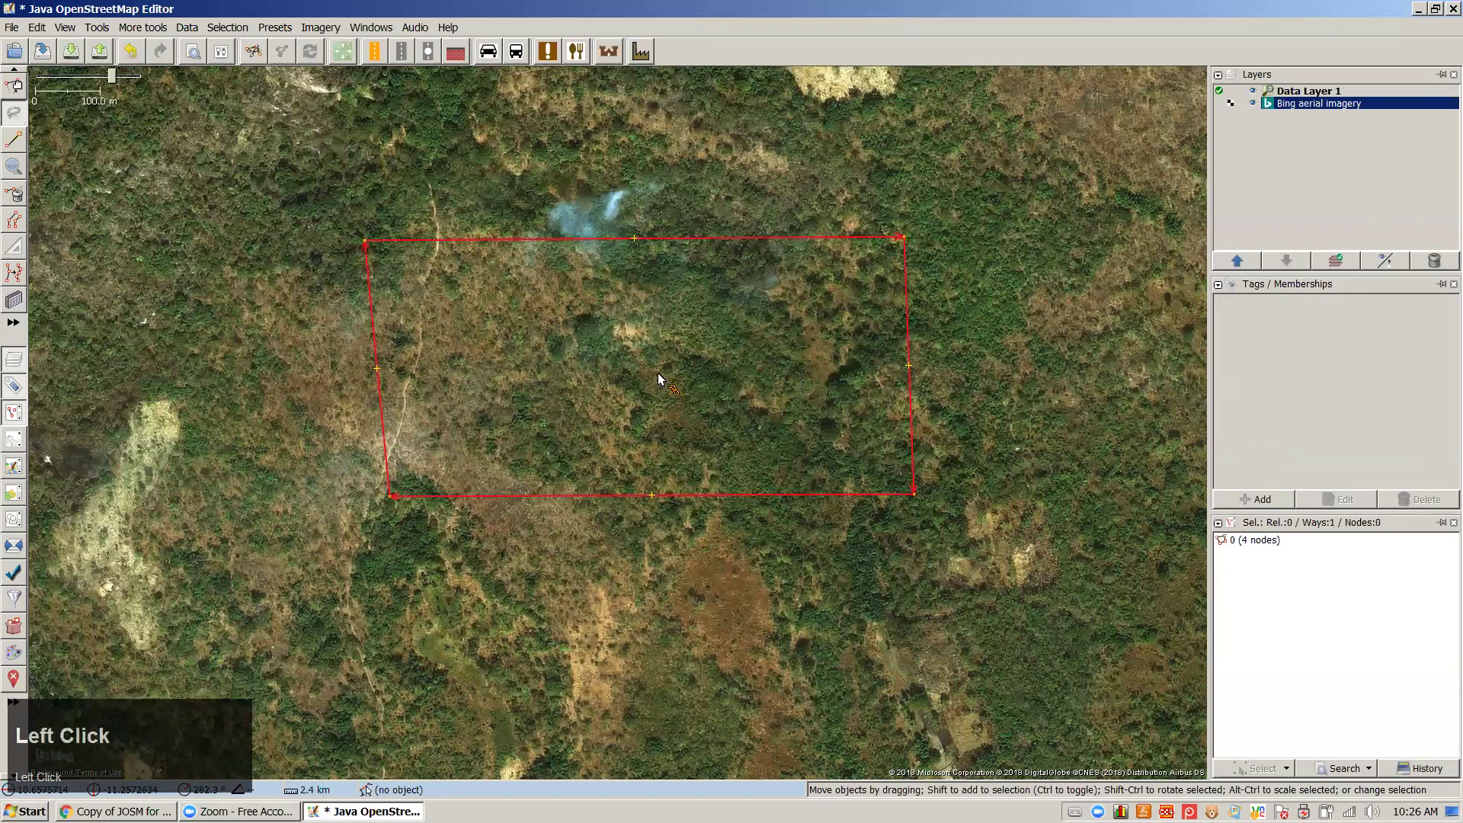
{"action": "key", "text": "s"}
{"action": "key", "text": "s"}
{"action": "key", "text": "s"}
{"action": "key", "text": "s"}
{"action": "key", "text": "s"}
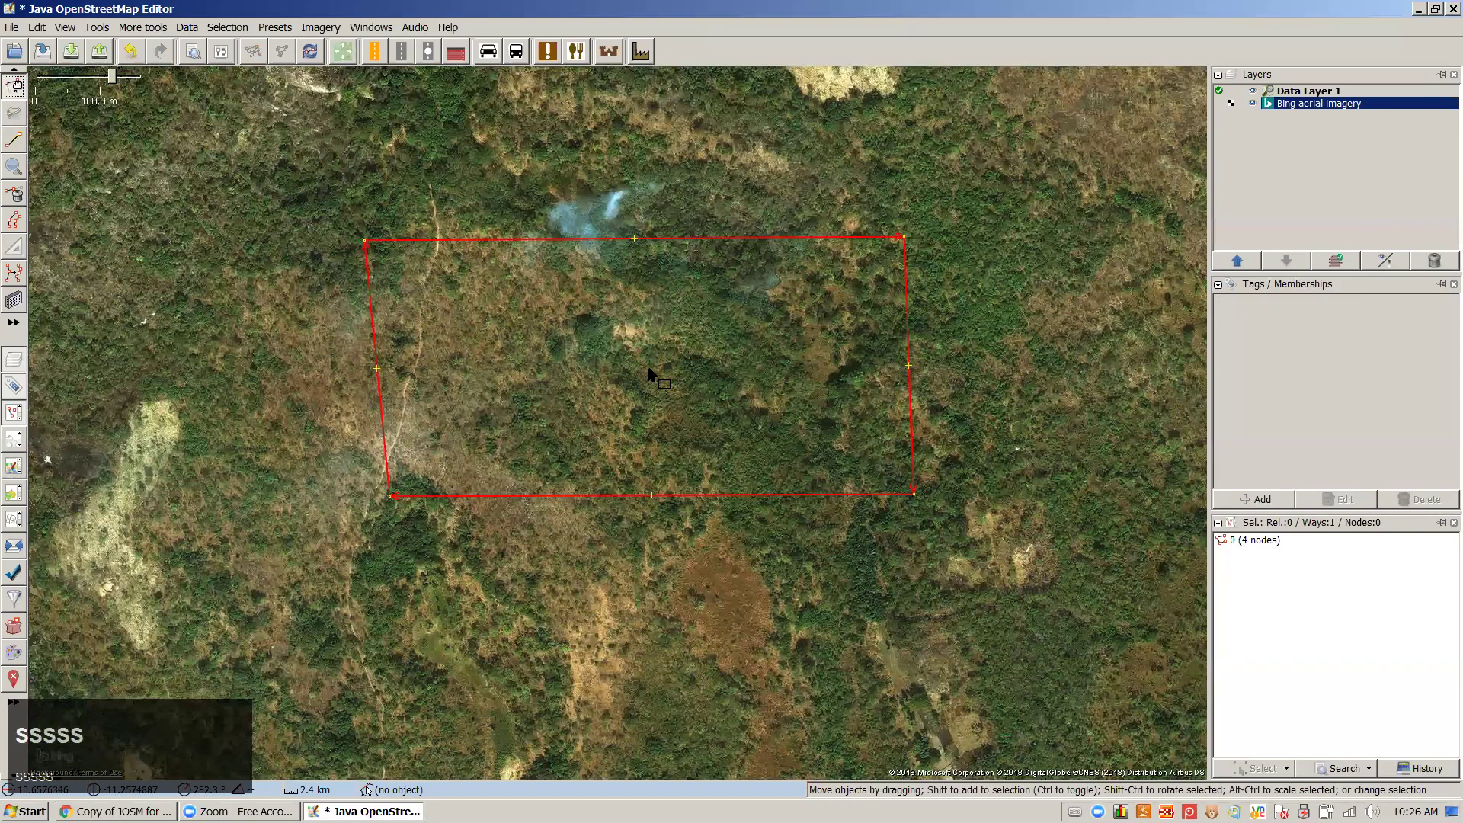
{"action": "key", "text": "Escape"}
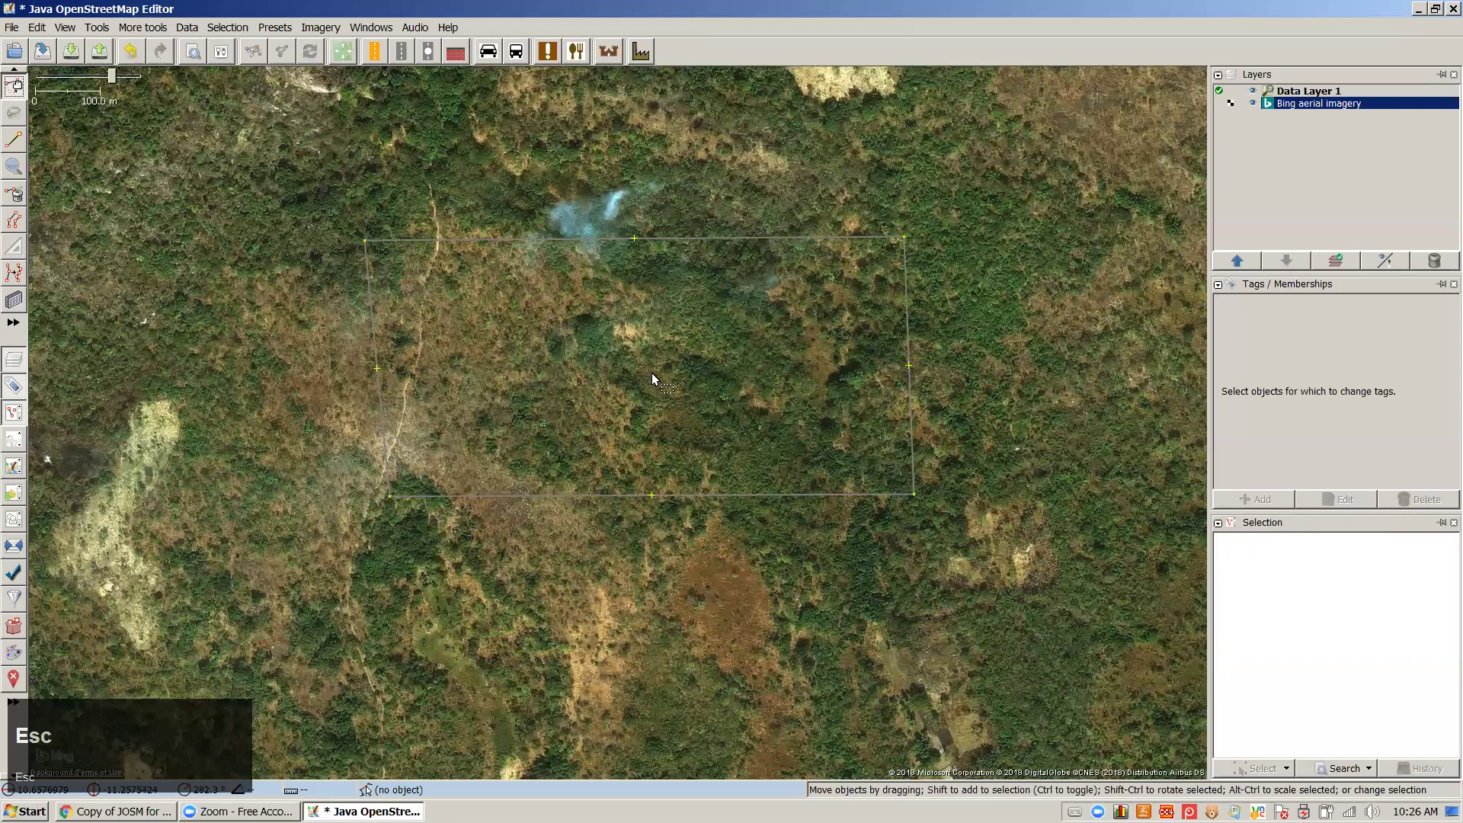
{"action": "left_click", "coordinate": [496, 239]}
{"action": "key", "text": "Escape"}
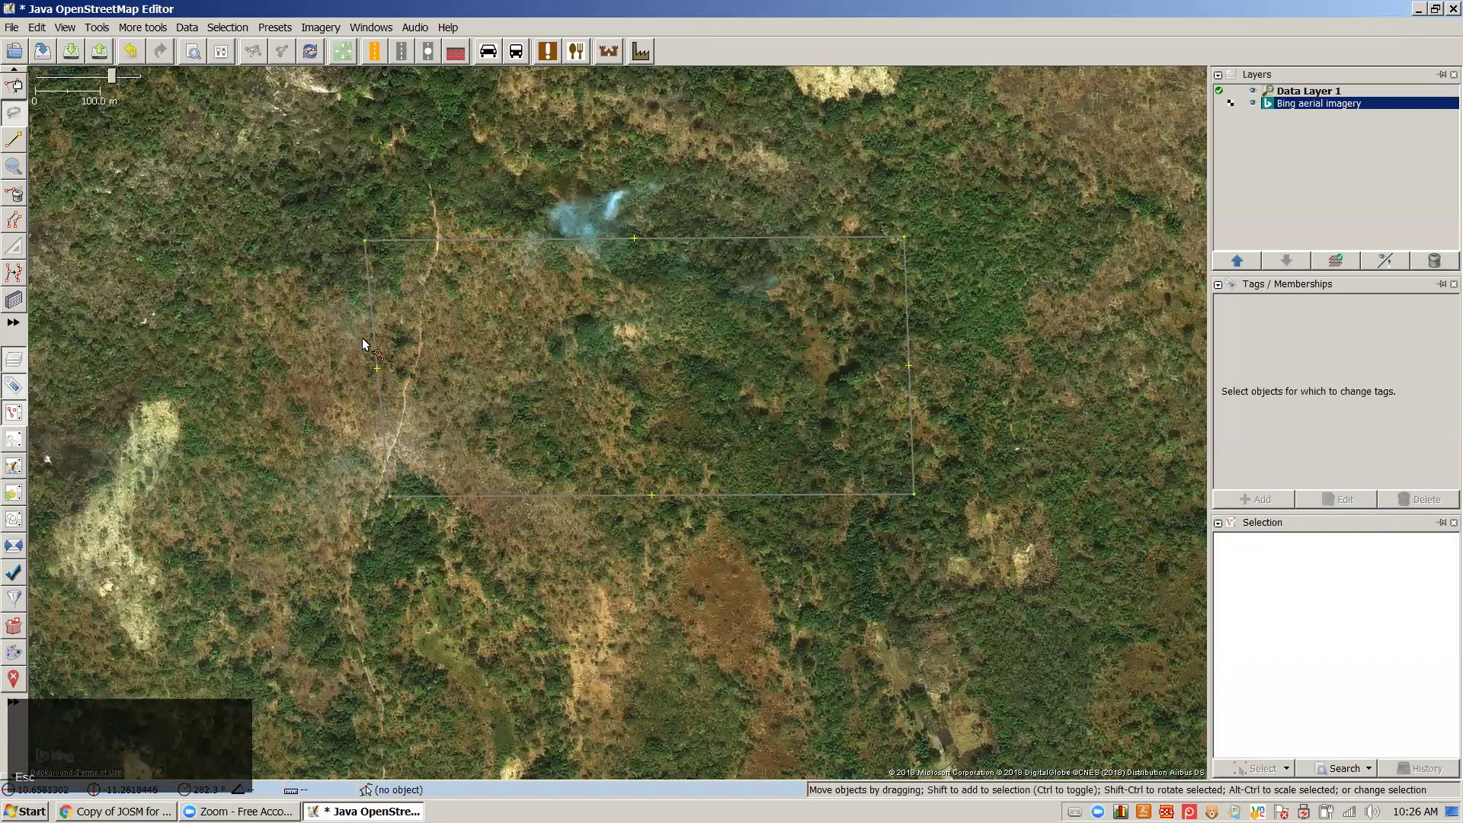
Move the whole way slightly southwest and rotate it a few degrees counterclockwise, keeping it selected
{"action": "left_click_drag", "start_coordinate": [468, 245], "coordinate": [427, 282]}
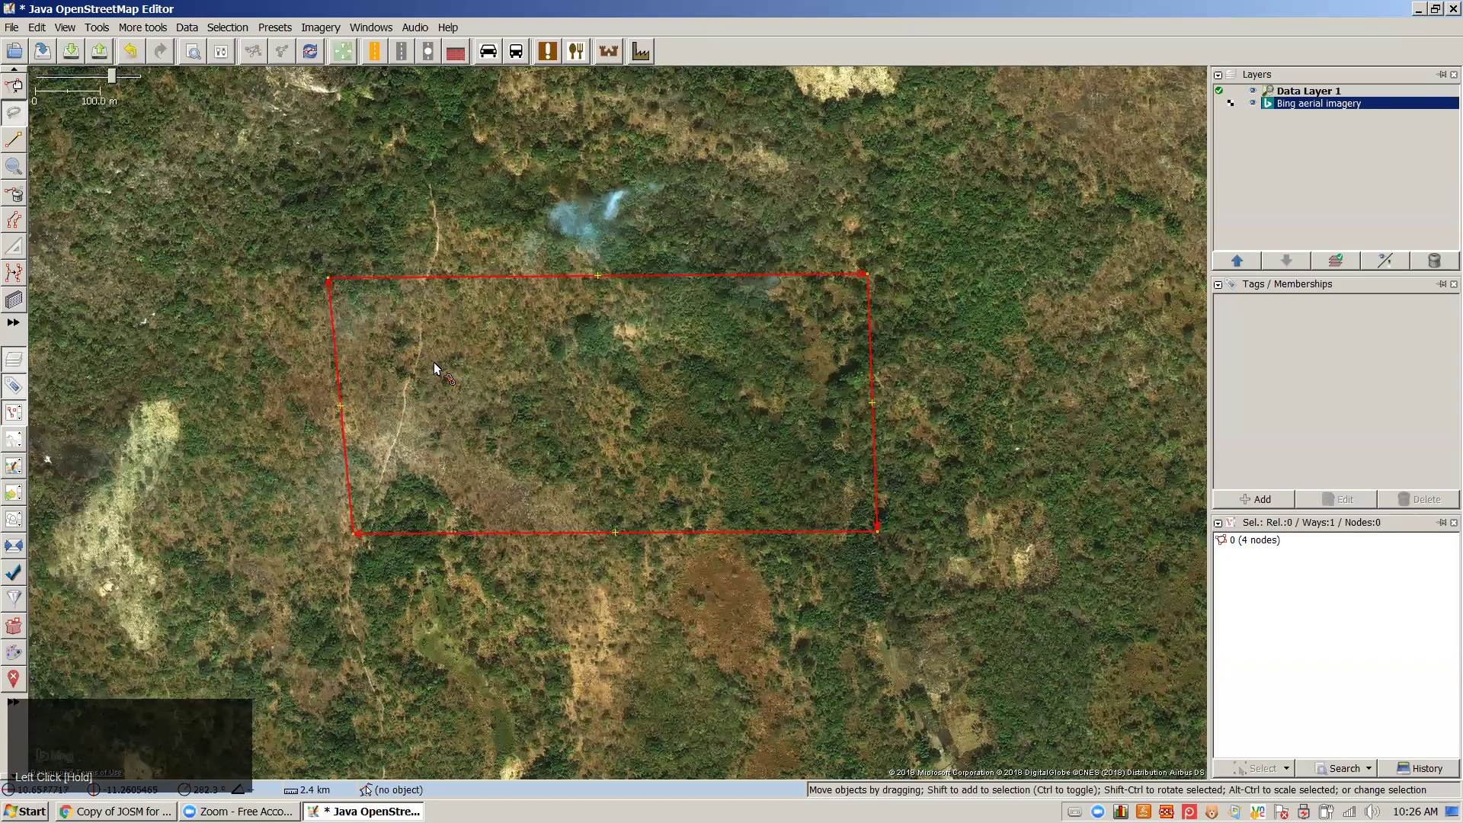
{"action": "left_click_drag", "start_coordinate": [433, 363], "coordinate": [422, 350]}
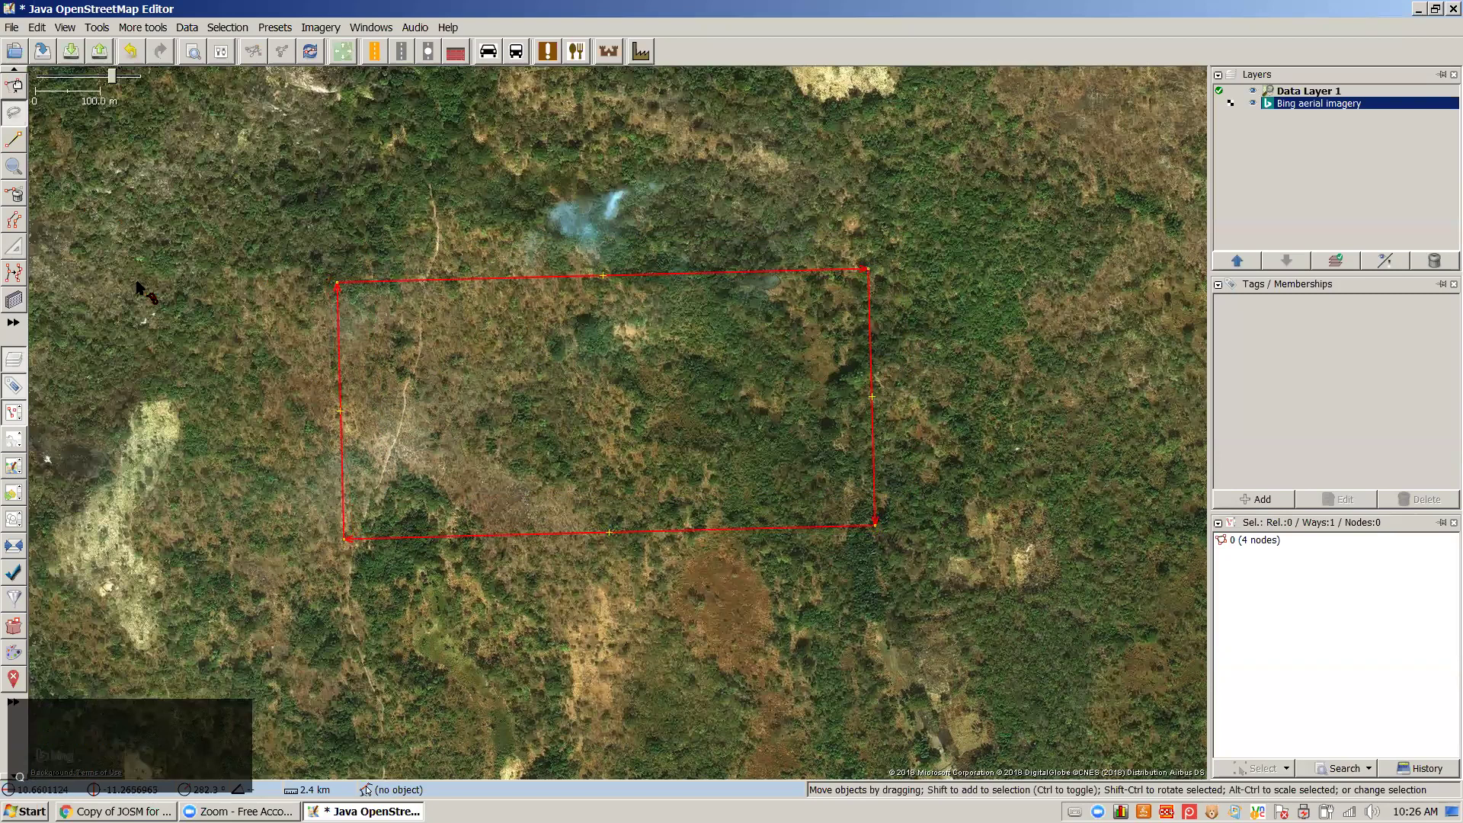
{"action": "left_click", "coordinate": [207, 326]}
{"action": "left_click", "coordinate": [373, 279]}
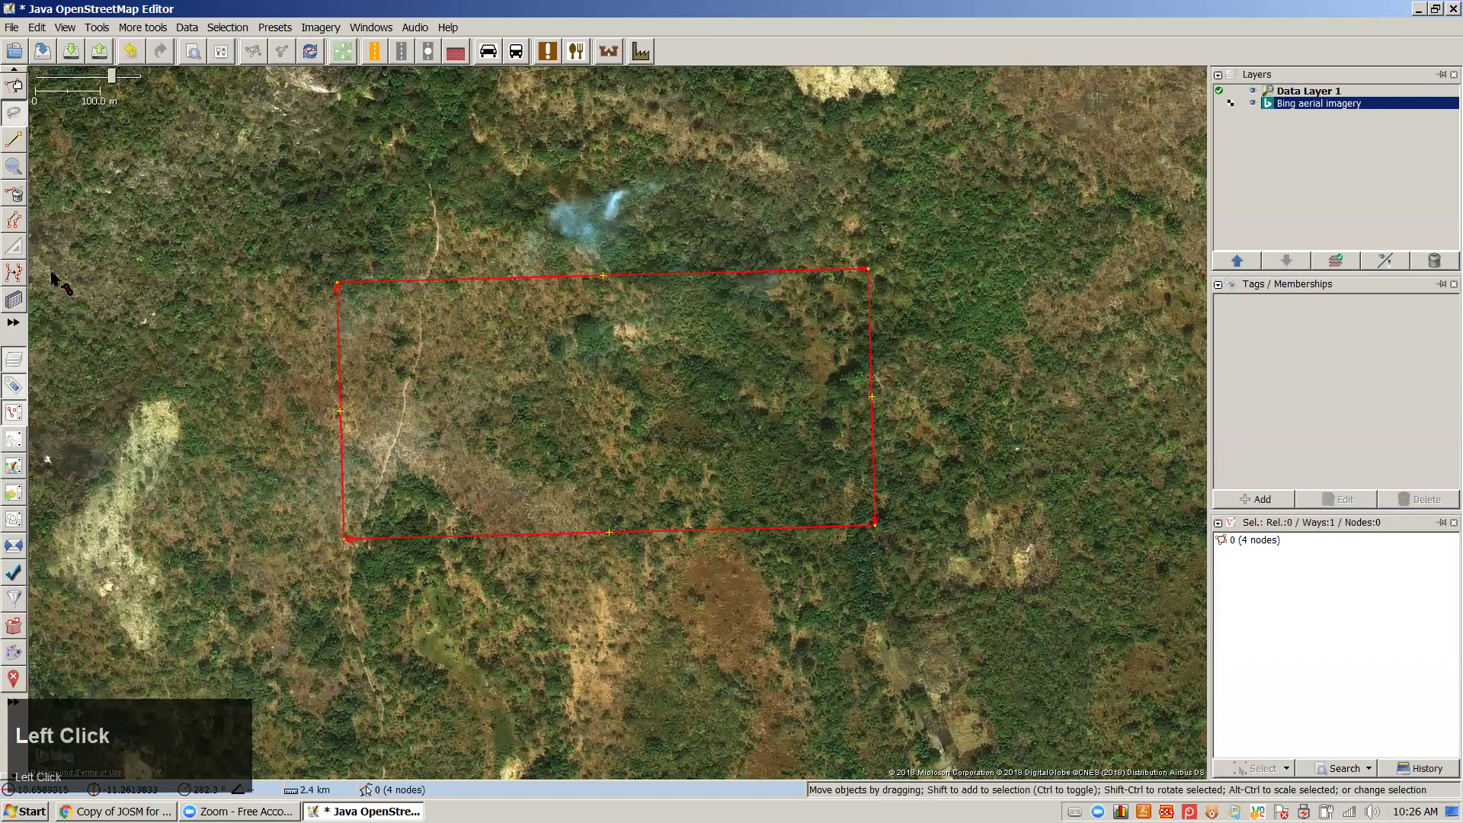
Using Extrude, add nodes to the north and east edges, extending the northwest segment outward about 159 m and pushing the southeast segment inward
{"action": "left_click", "coordinate": [16, 249]}
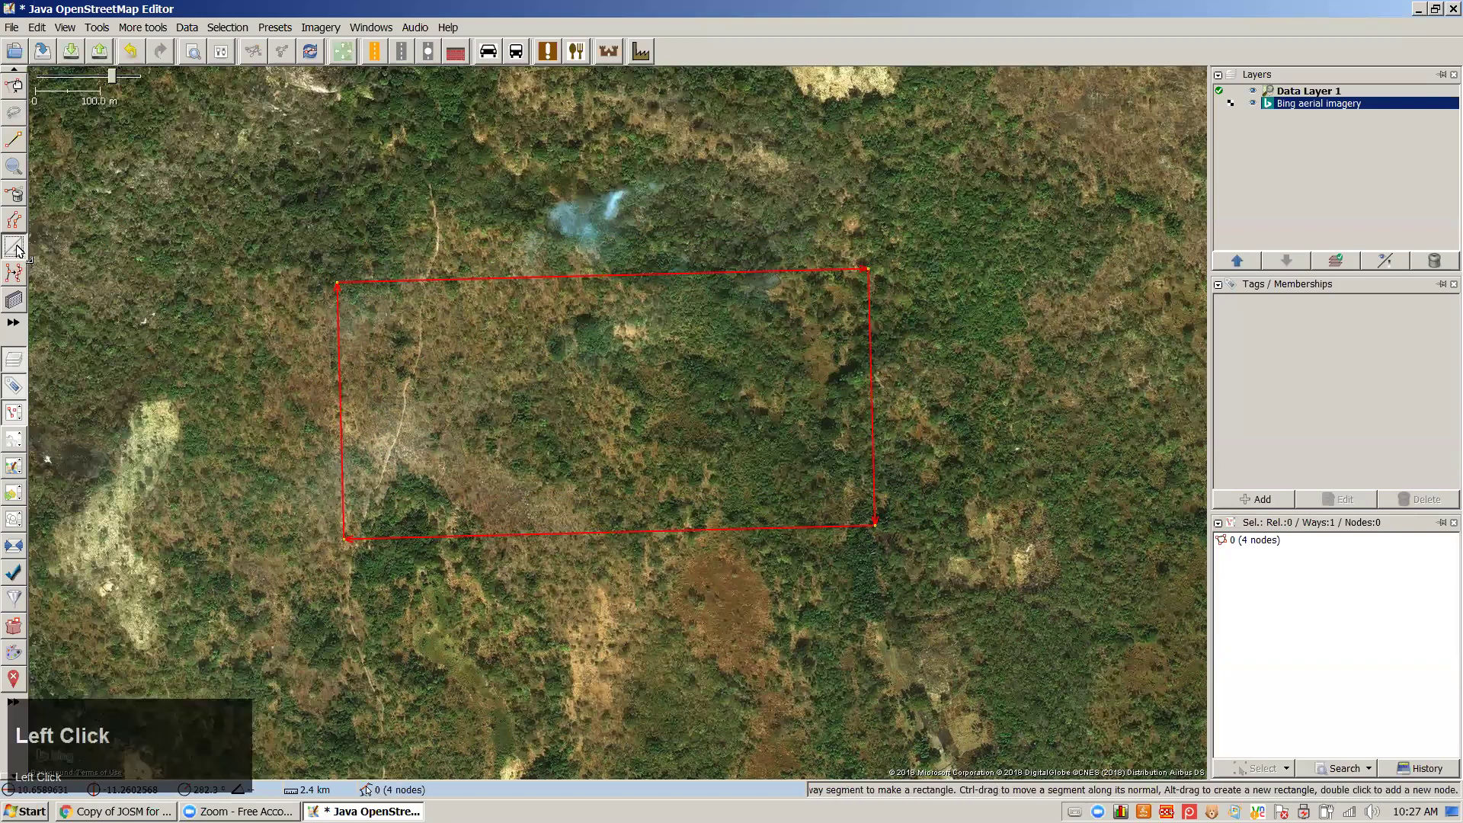
{"action": "mouse_move", "coordinate": [461, 283]}
{"action": "left_mouse_down"}
{"action": "mouse_move", "coordinate": [392, 287]}
{"action": "mouse_move", "coordinate": [384, 176]}
{"action": "left_mouse_up"}
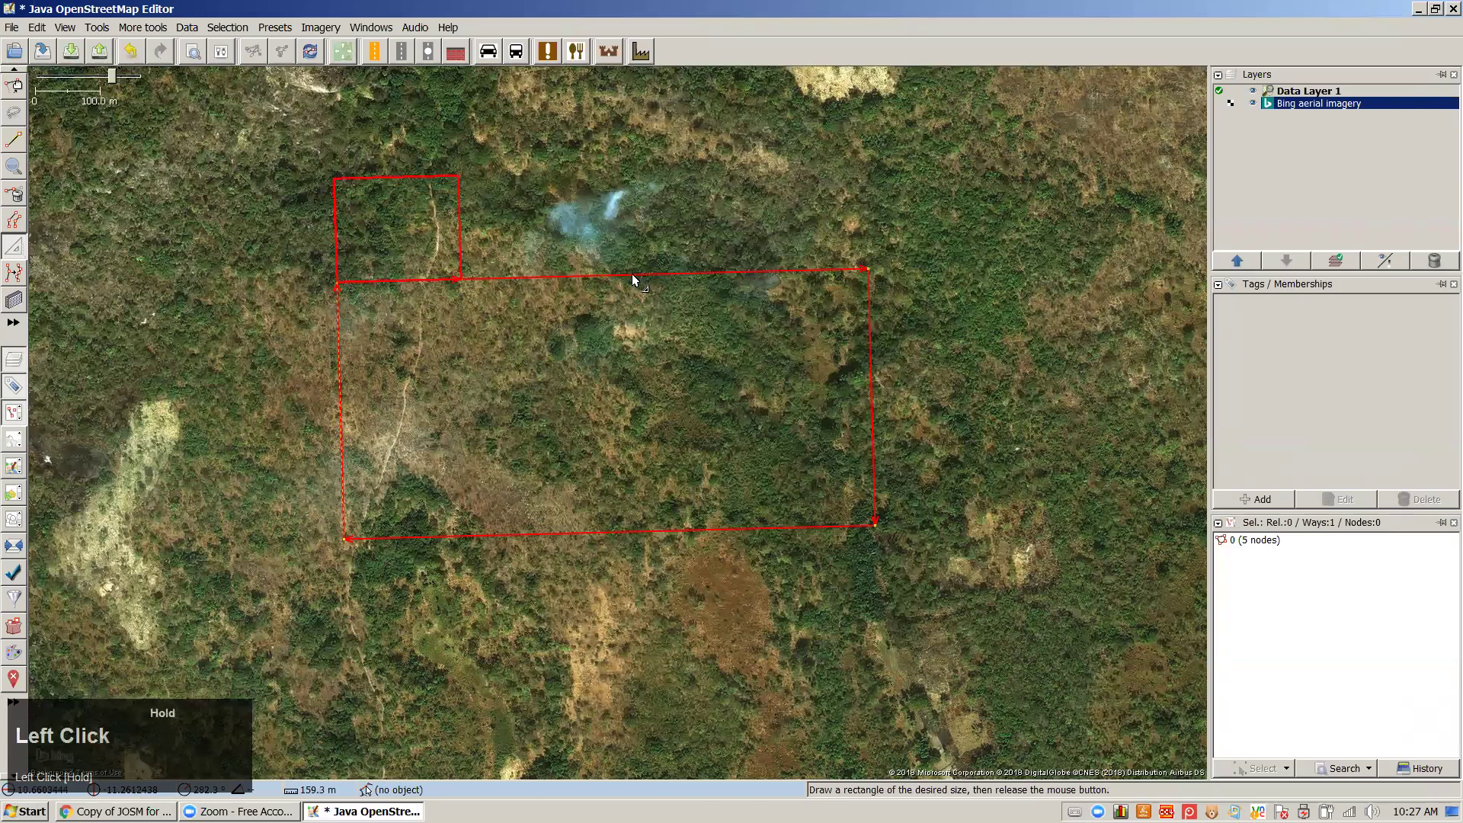
{"action": "left_click_drag", "start_coordinate": [633, 275], "coordinate": [633, 275]}
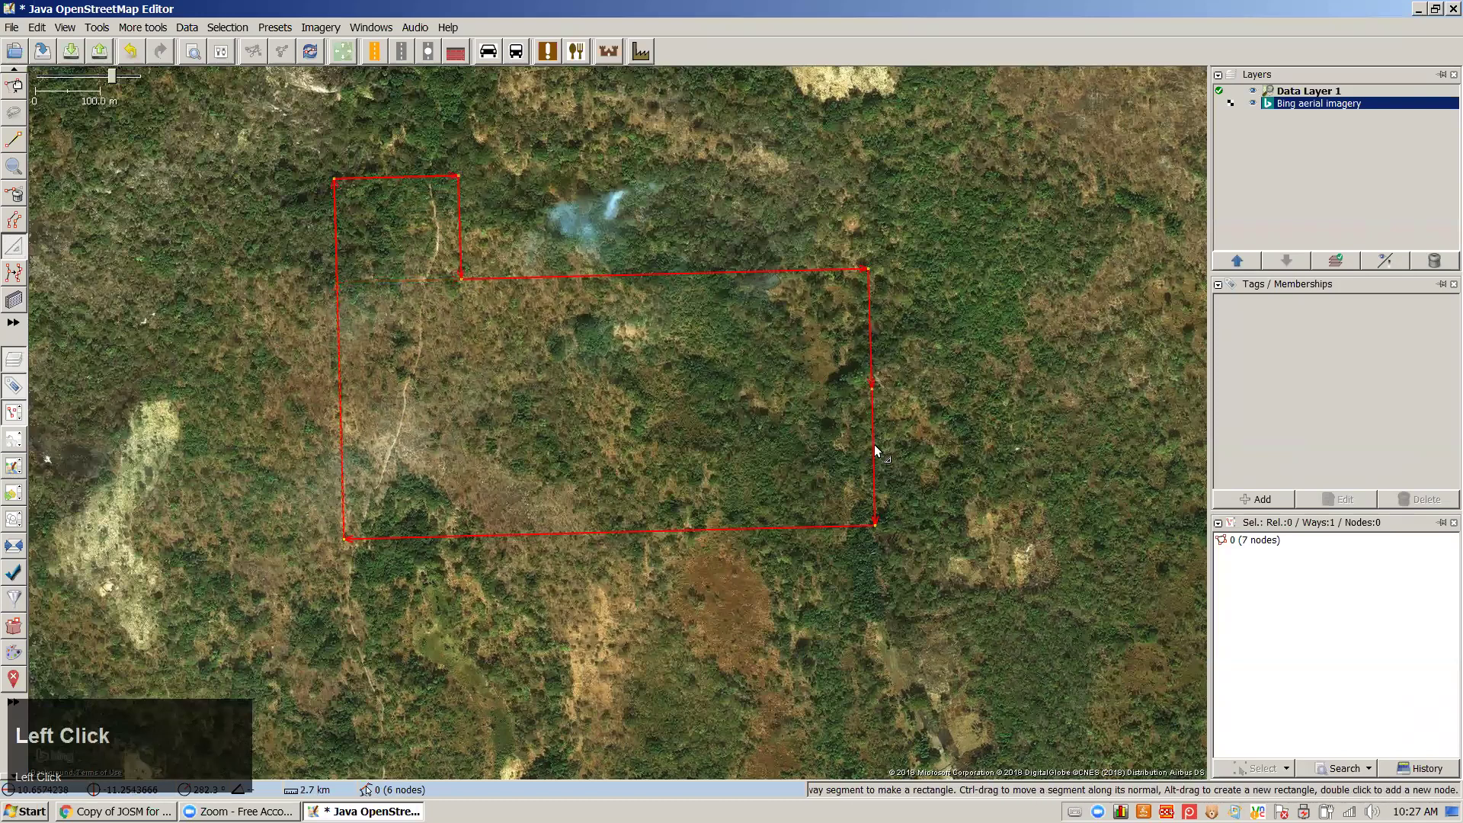
{"action": "left_click_drag", "start_coordinate": [871, 451], "coordinate": [713, 451]}
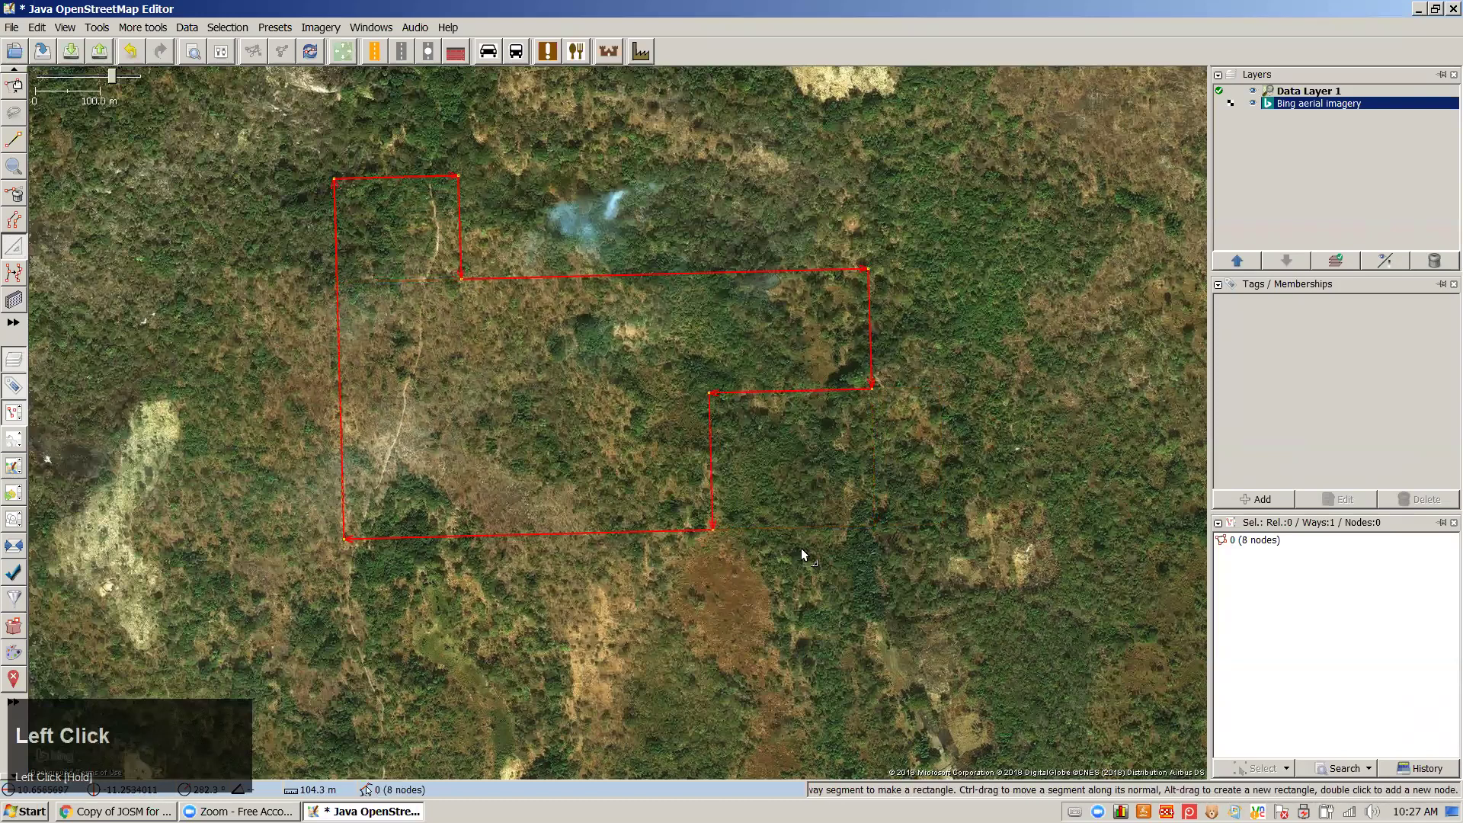
Add three nodes along the way's south edge and extrude one segment between them outward and the adjacent one inward
{"action": "double_click", "coordinate": [601, 532]}
{"action": "double_click", "coordinate": [501, 535]}
{"action": "double_click", "coordinate": [549, 534]}
{"action": "left_click_drag", "start_coordinate": [529, 534], "coordinate": [531, 636]}
{"action": "left_click_drag", "start_coordinate": [584, 541], "coordinate": [573, 432]}
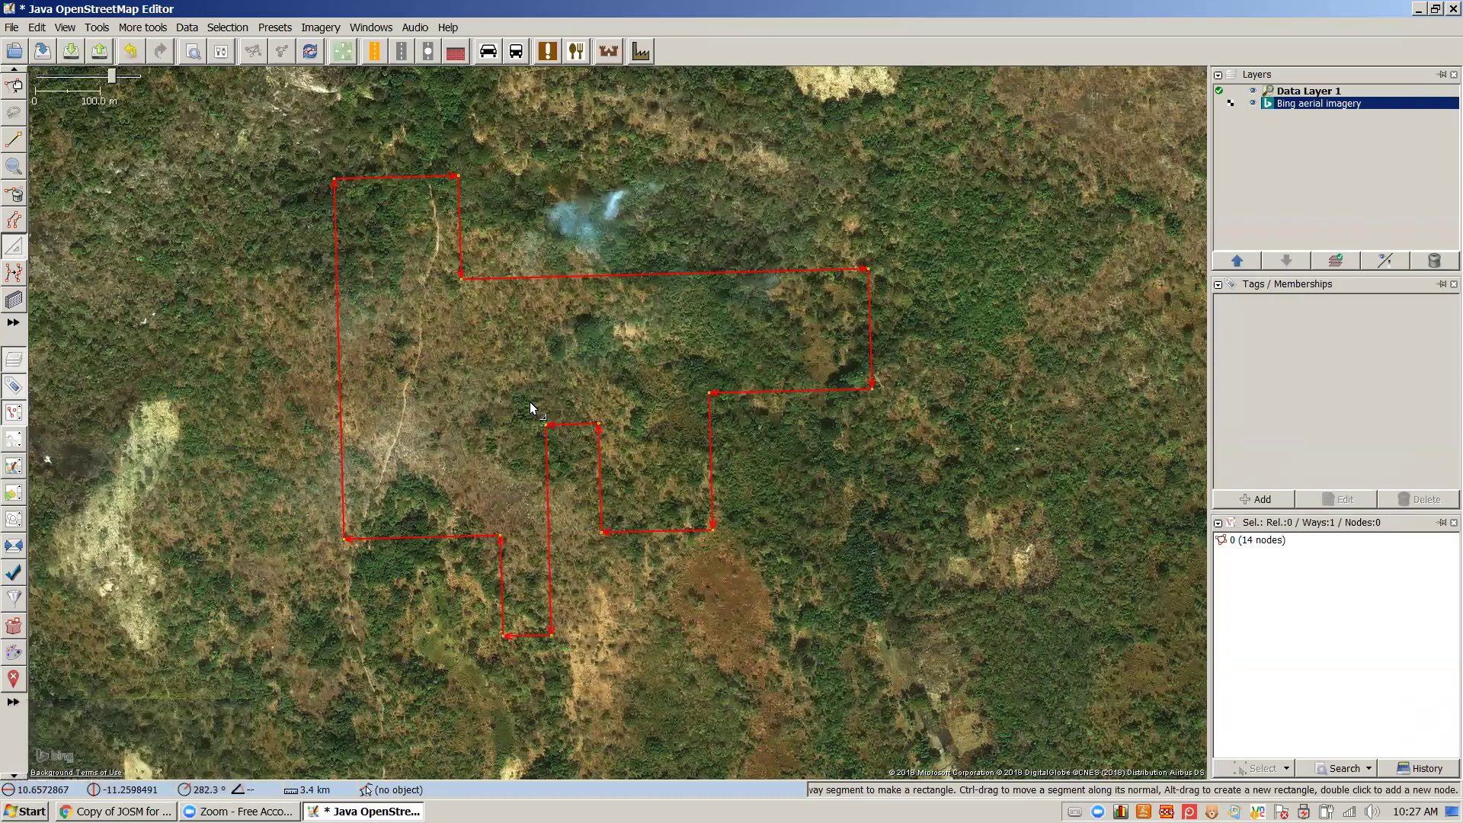
Alternate between the Select, Extrude and building drawing modes, ending in building drawing mode
{"action": "scroll", "coordinate": [116, 263], "scroll_direction": "down", "scroll_amount": 2}
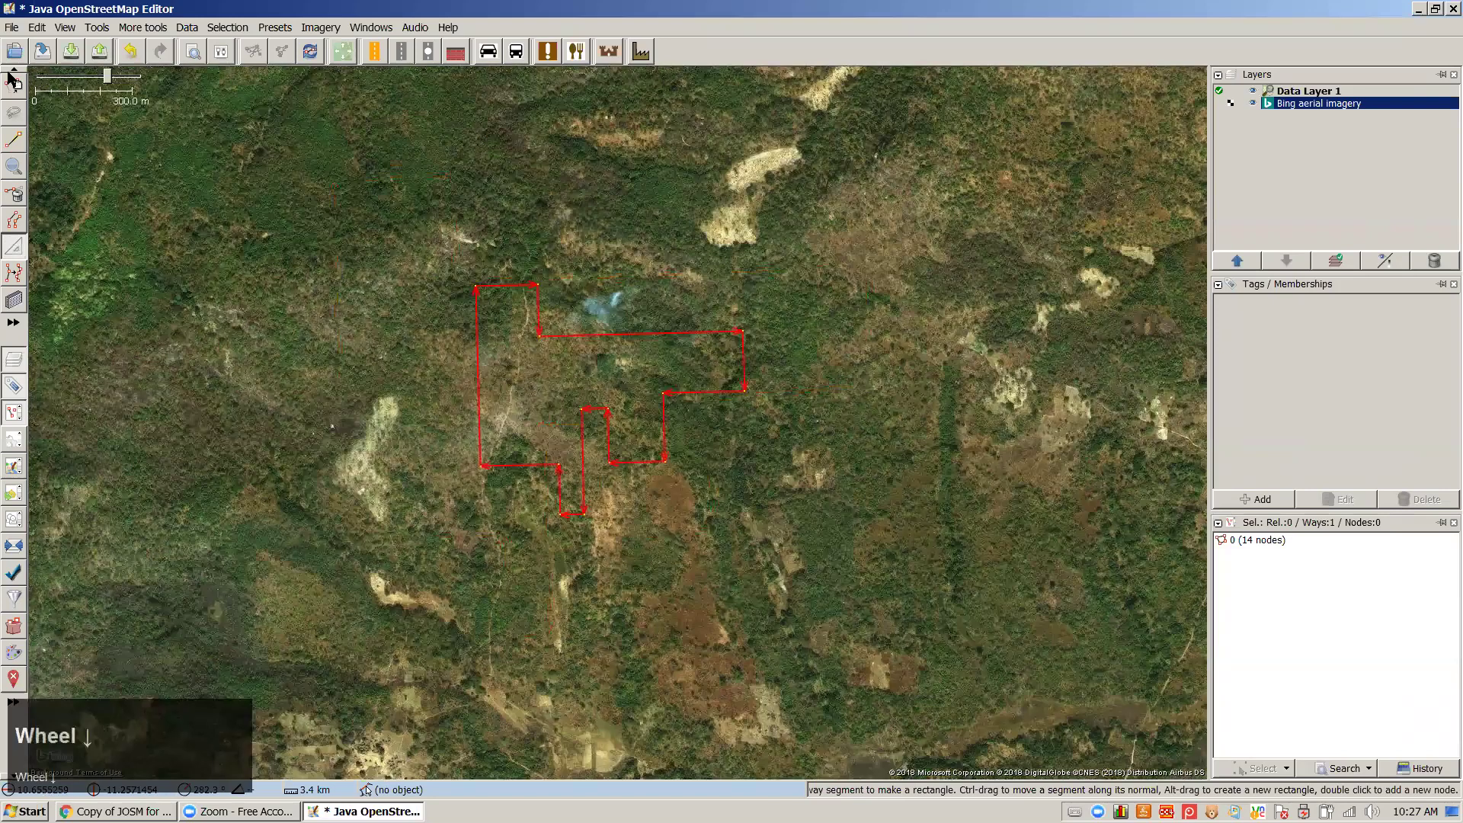
{"action": "scroll", "coordinate": [70, 327], "scroll_direction": "down", "scroll_amount": 1}
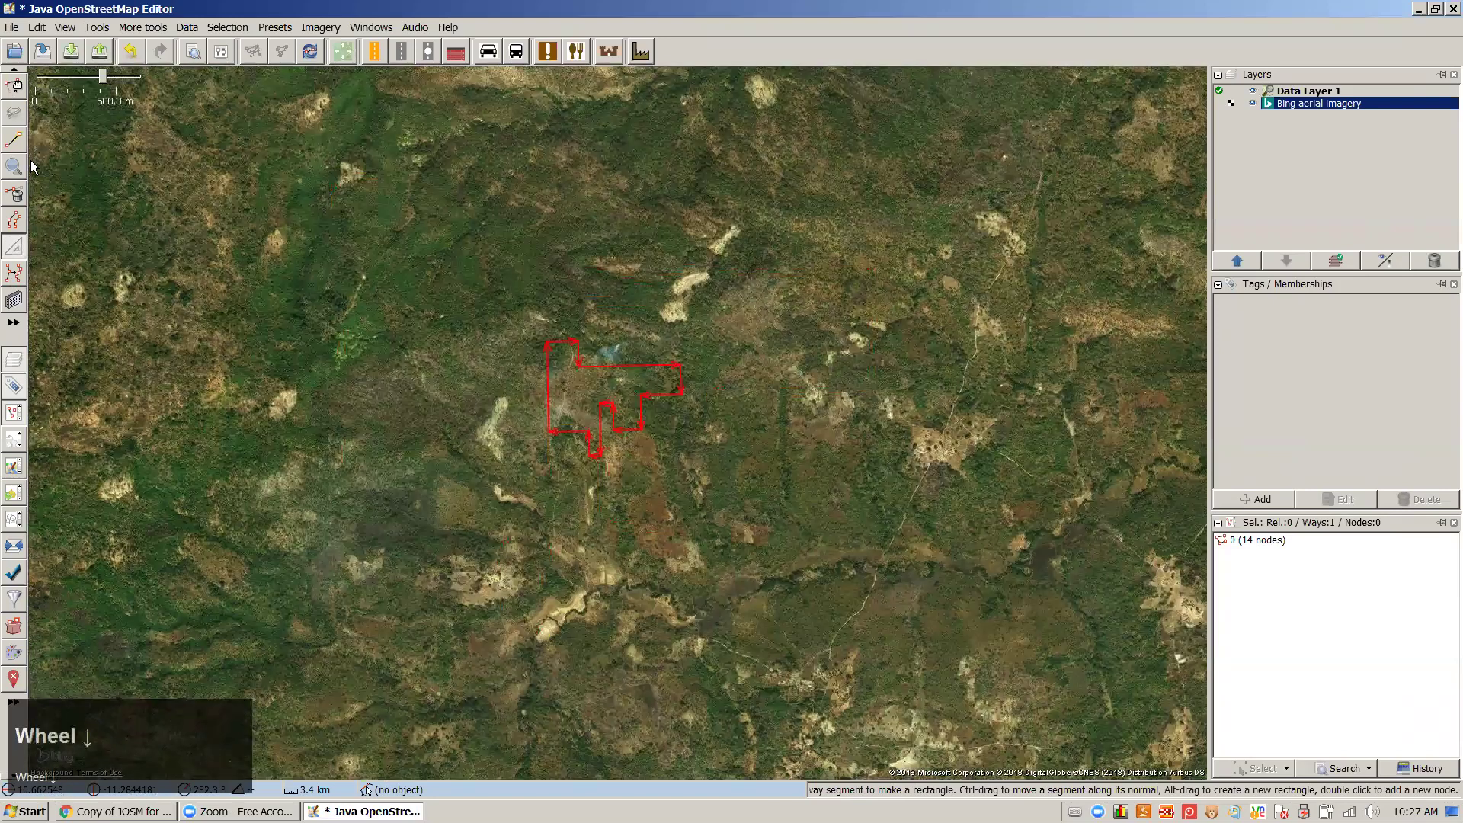
{"action": "left_click", "coordinate": [15, 88]}
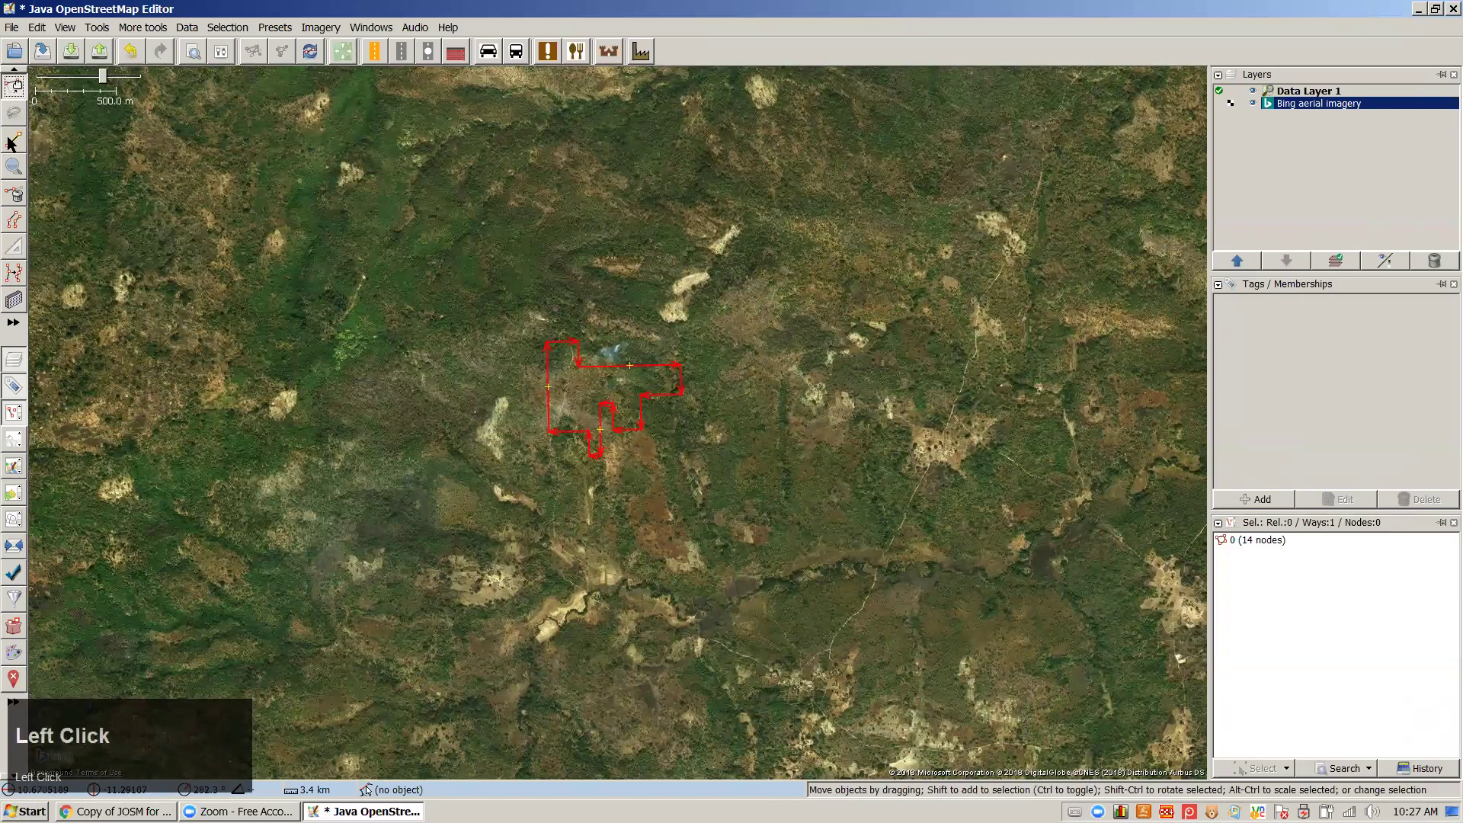
{"action": "left_click", "coordinate": [15, 250]}
{"action": "left_click", "coordinate": [14, 301]}
{"action": "key", "text": "b"}
{"action": "key", "text": "b"}
{"action": "key", "text": "b"}
{"action": "key", "text": "b"}
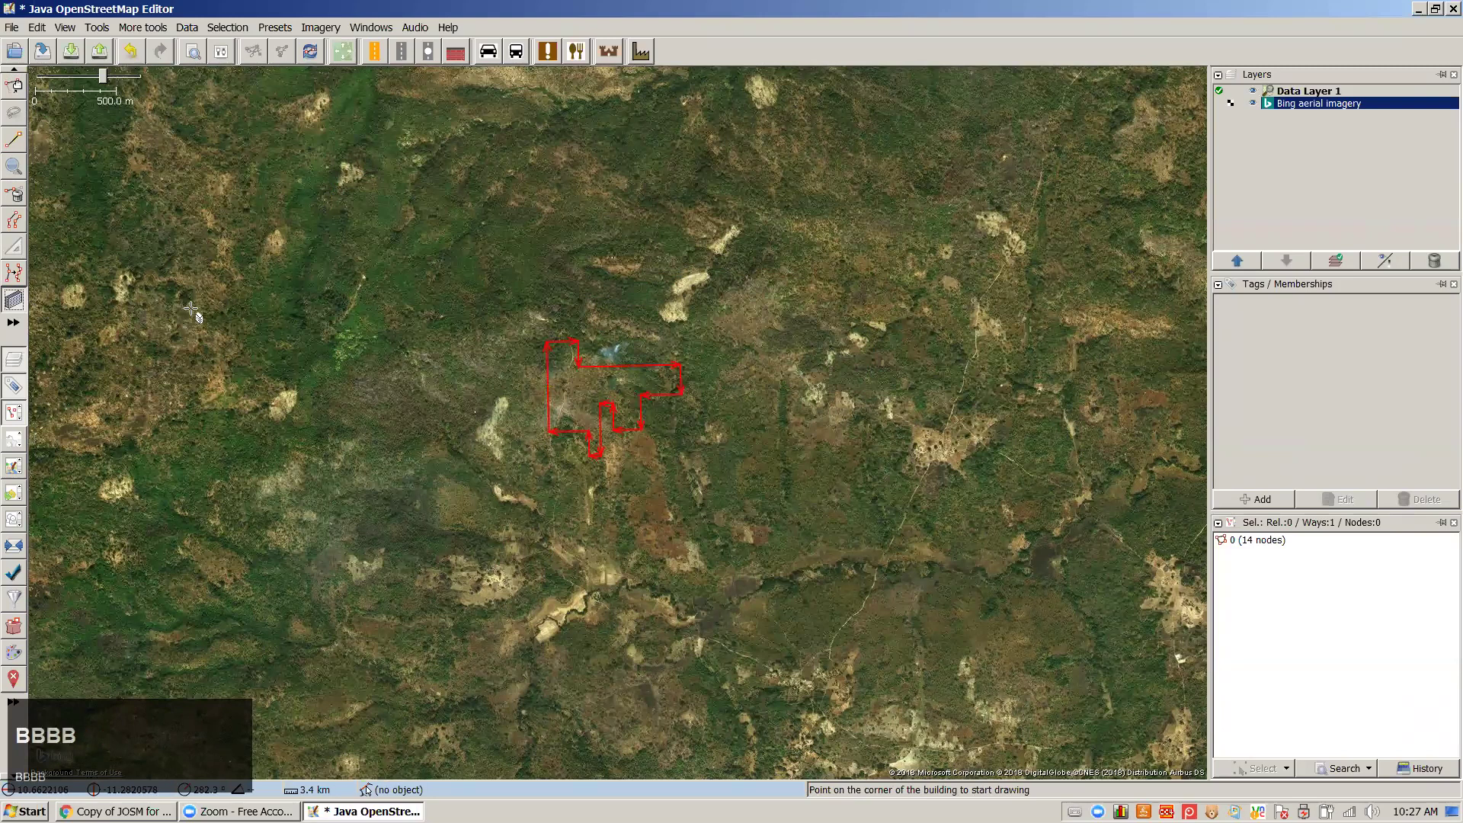
{"action": "key", "text": "s"}
{"action": "key", "text": "b"}
{"action": "scroll", "coordinate": [507, 301], "scroll_direction": "up", "scroll_amount": 2}
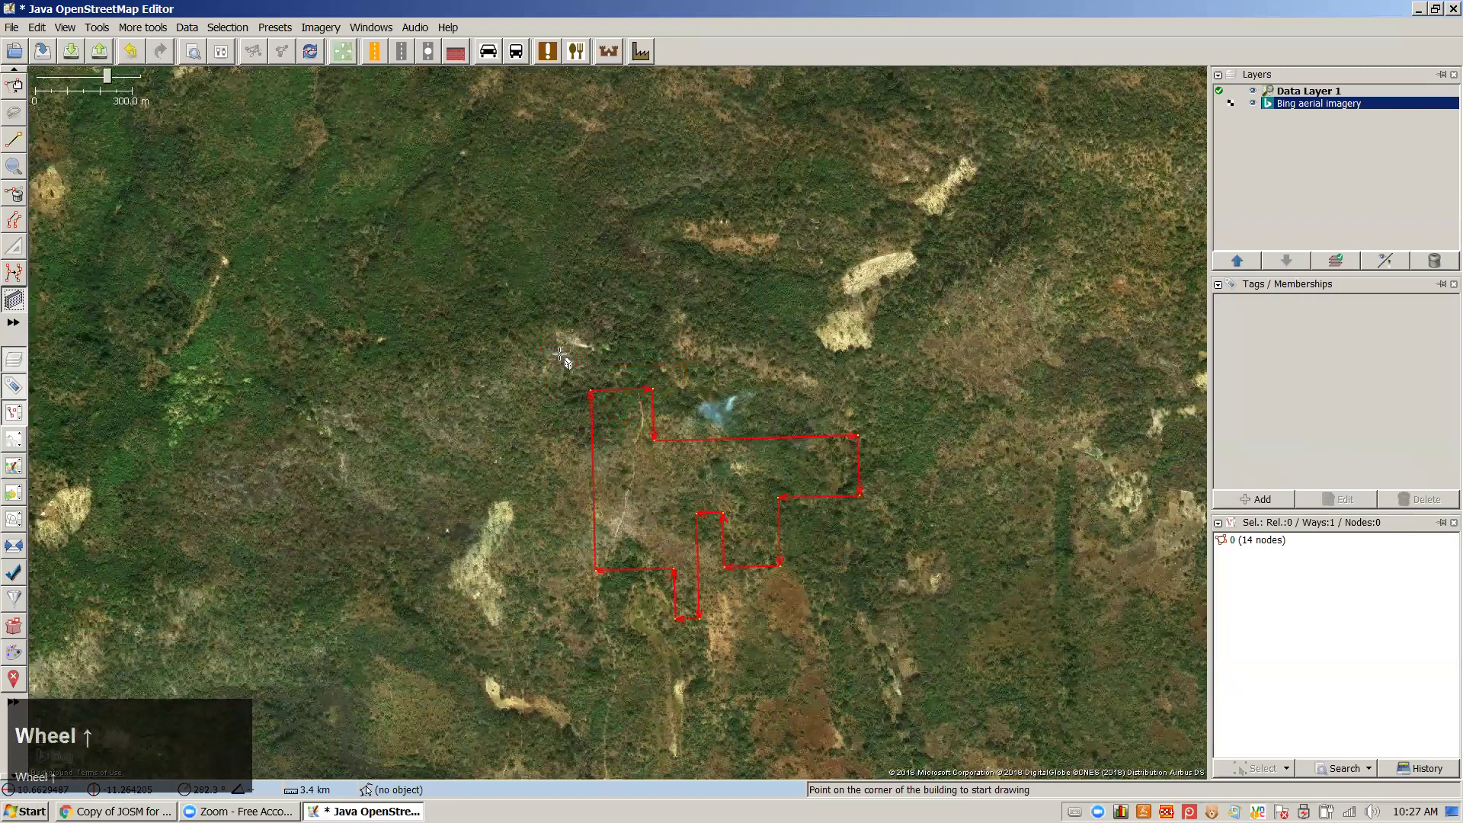
{"action": "scroll", "coordinate": [452, 256], "scroll_direction": "up", "scroll_amount": 4}
{"action": "right_click", "coordinate": [448, 251]}
{"action": "left_click", "coordinate": [382, 232]}
{"action": "left_click", "coordinate": [422, 228]}
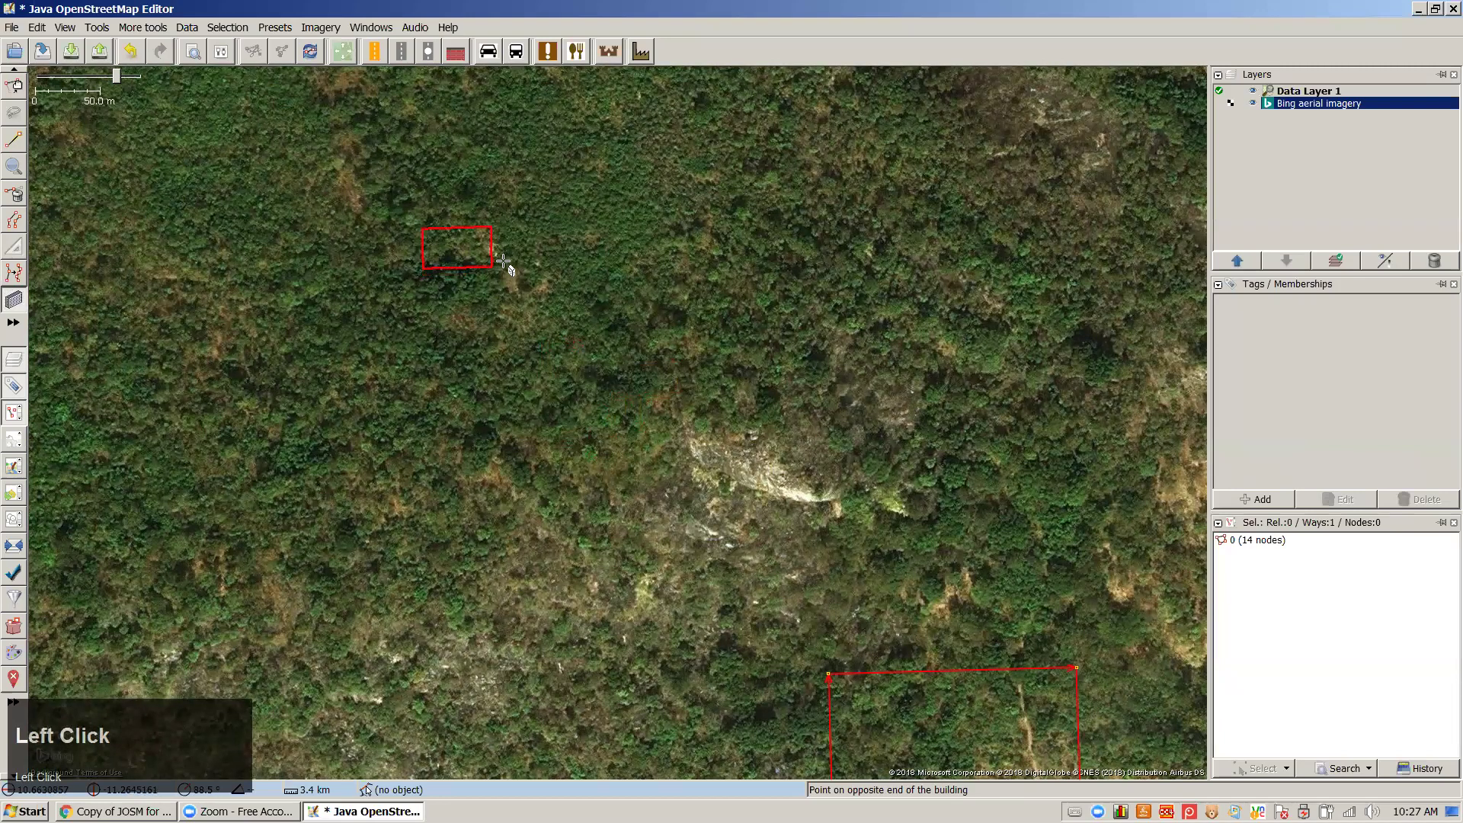
{"action": "key", "text": "Escape"}
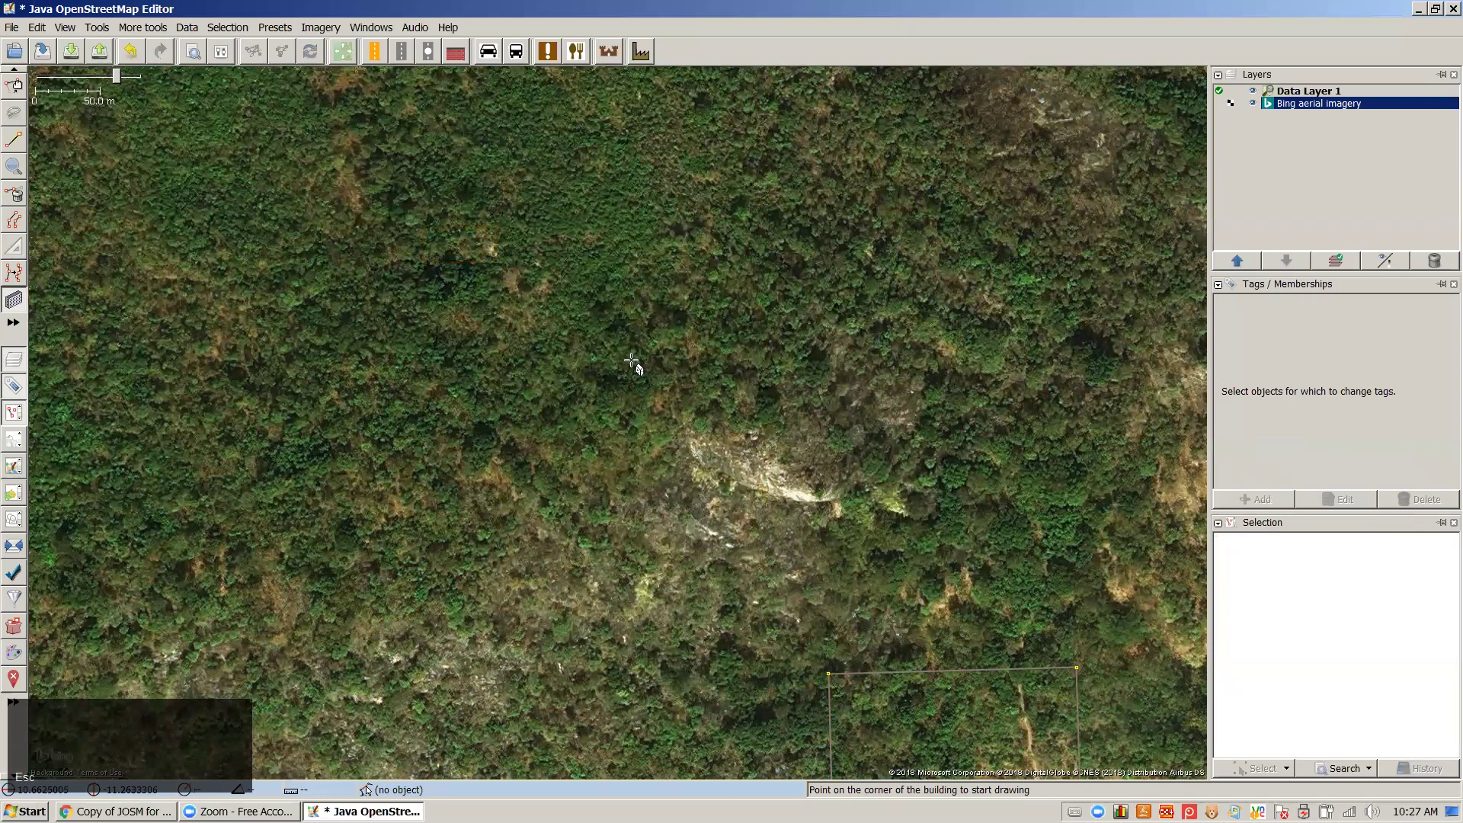
Draw a rectangular building about 118 m from north to south, northwest of the large way, and select its outline
{"action": "left_click", "coordinate": [583, 313]}
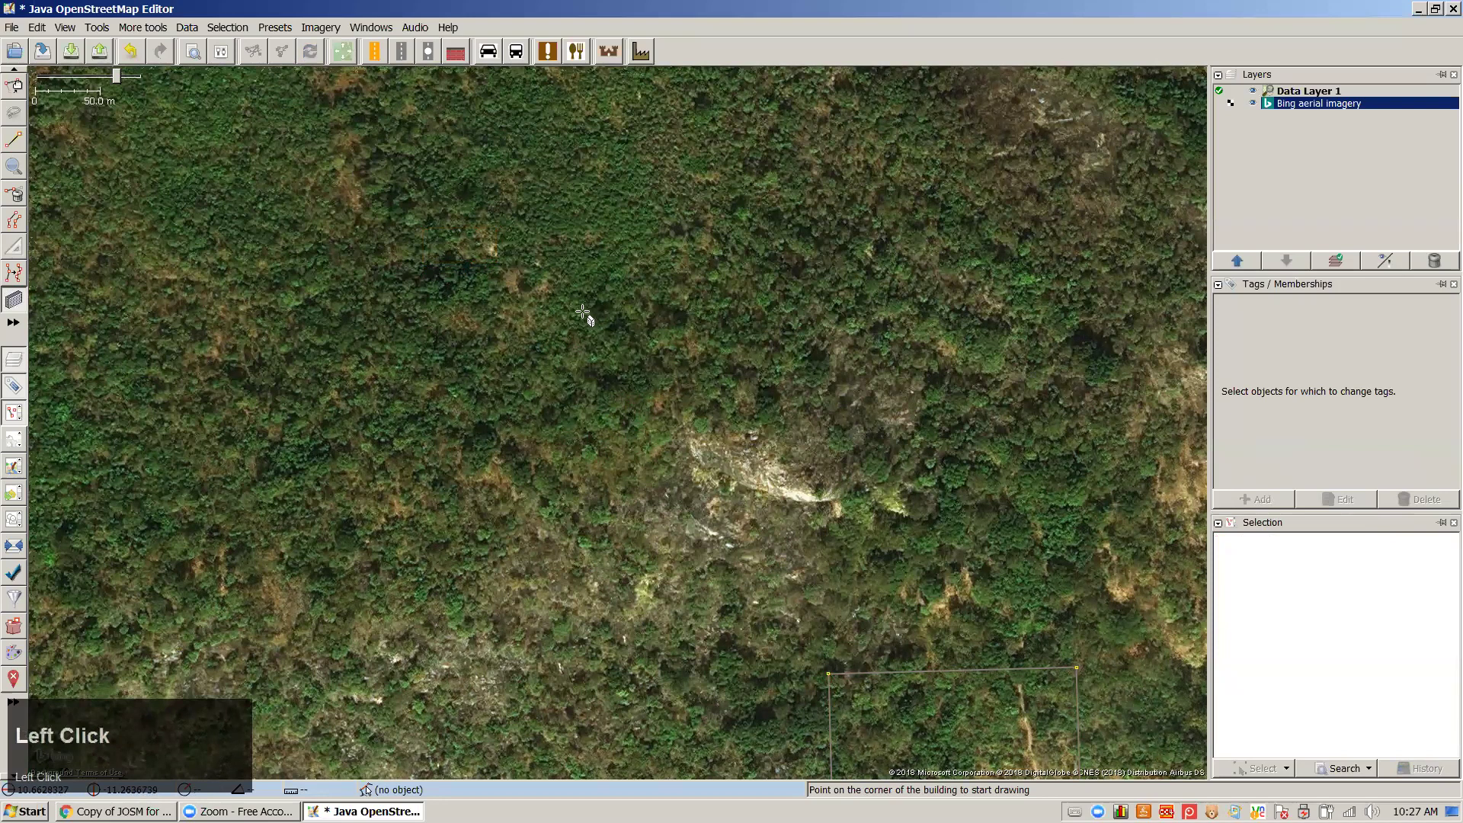
{"action": "left_click", "coordinate": [779, 309]}
{"action": "left_click", "coordinate": [781, 462]}
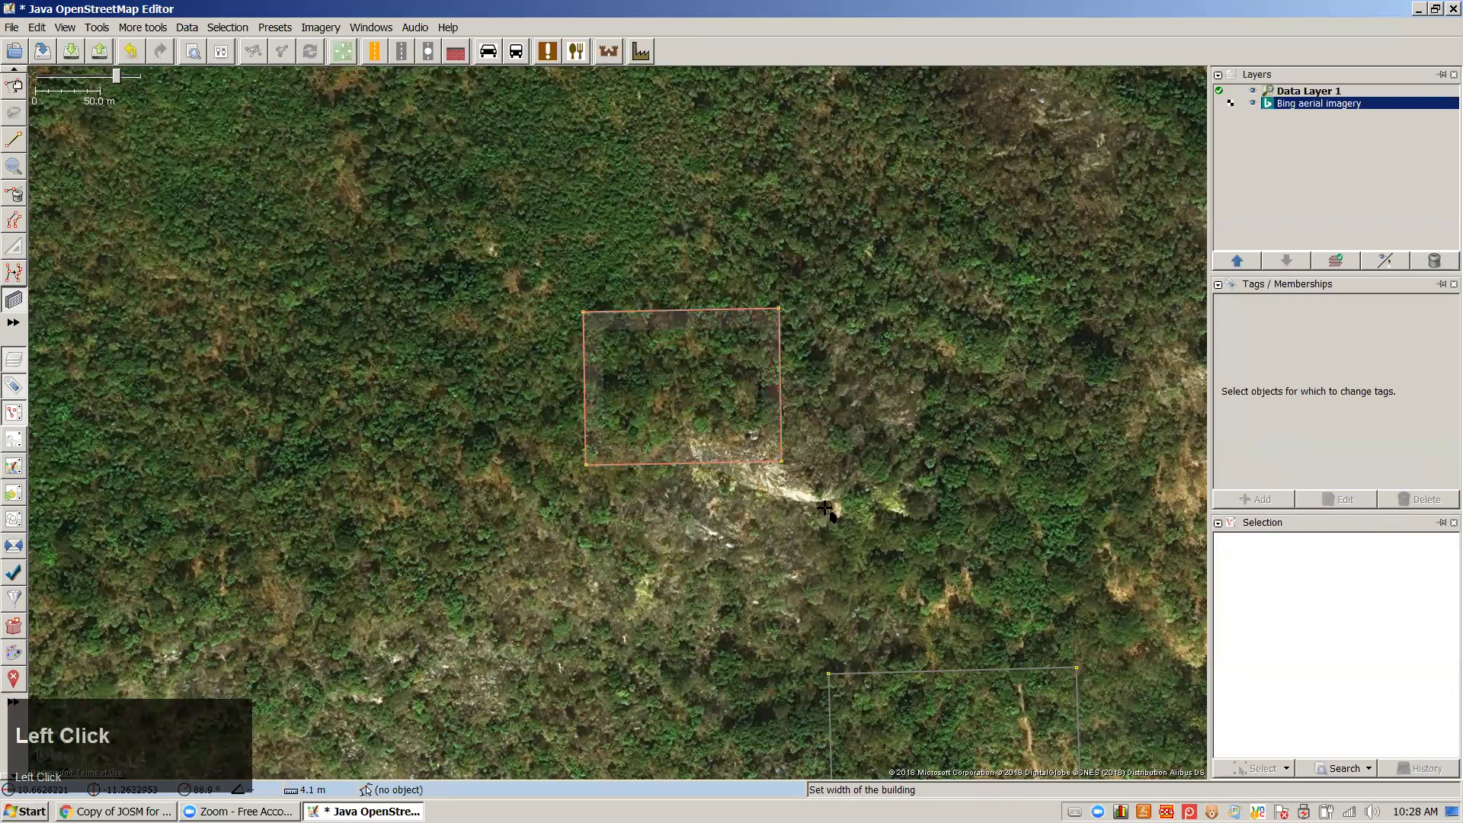
{"action": "key", "text": "s"}
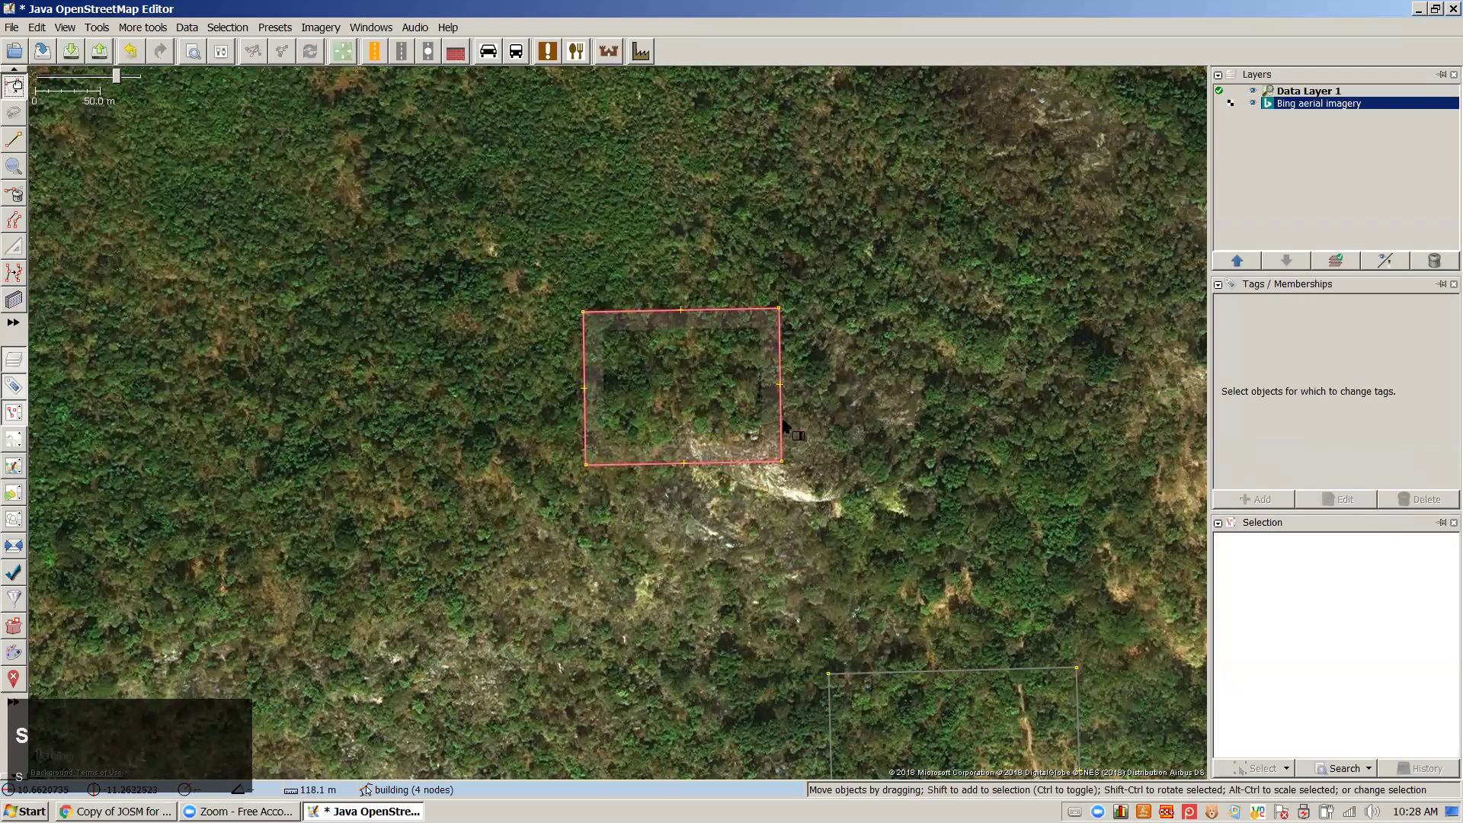
{"action": "left_click", "coordinate": [779, 419]}
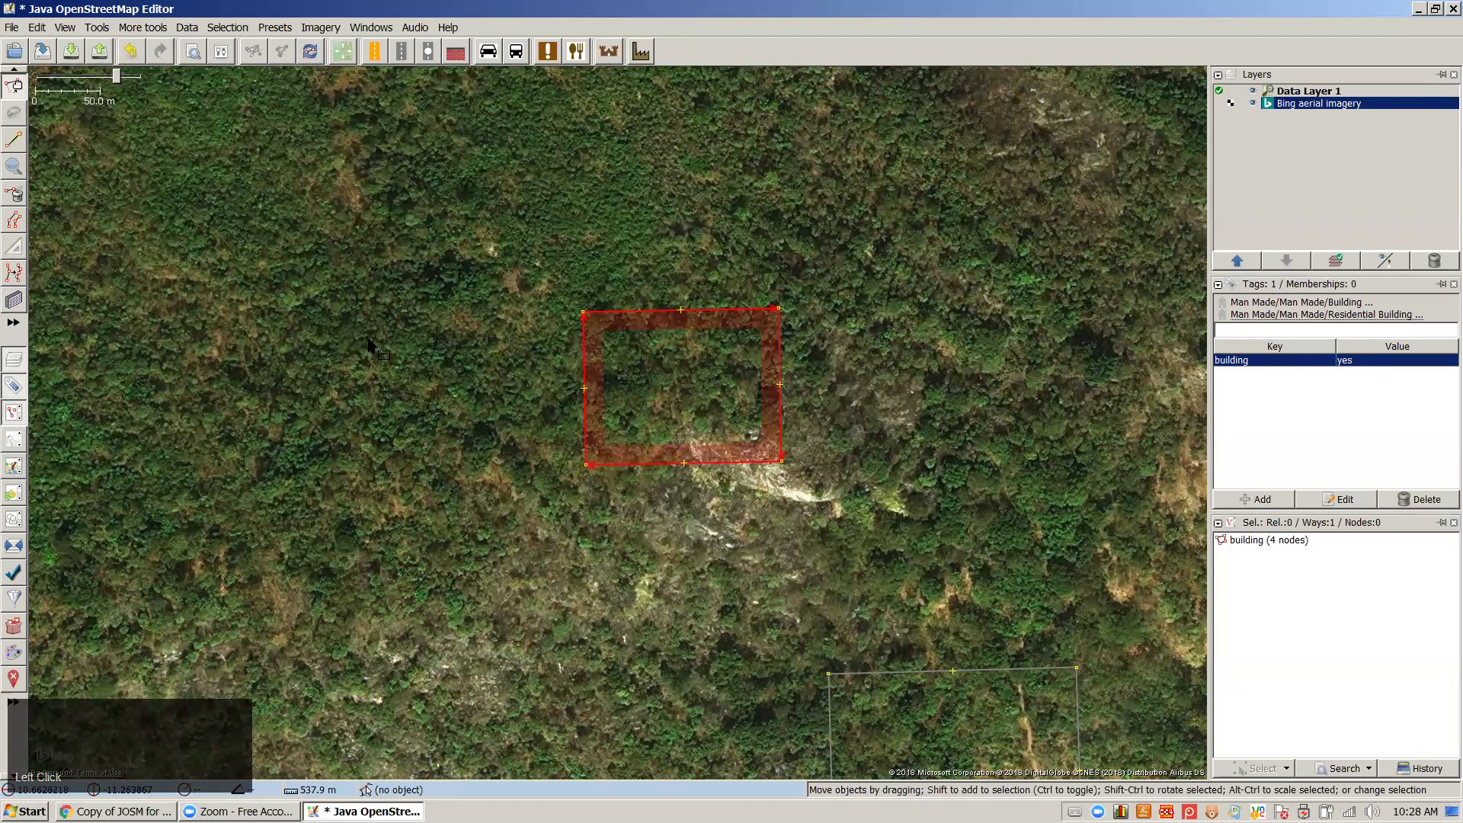
Draw four more buildings aligned with the selected one: one to its west, one overlapping its northwest corner and two to its east
{"action": "left_click", "coordinate": [18, 305]}
{"action": "left_click", "coordinate": [243, 323]}
{"action": "left_click", "coordinate": [469, 479]}
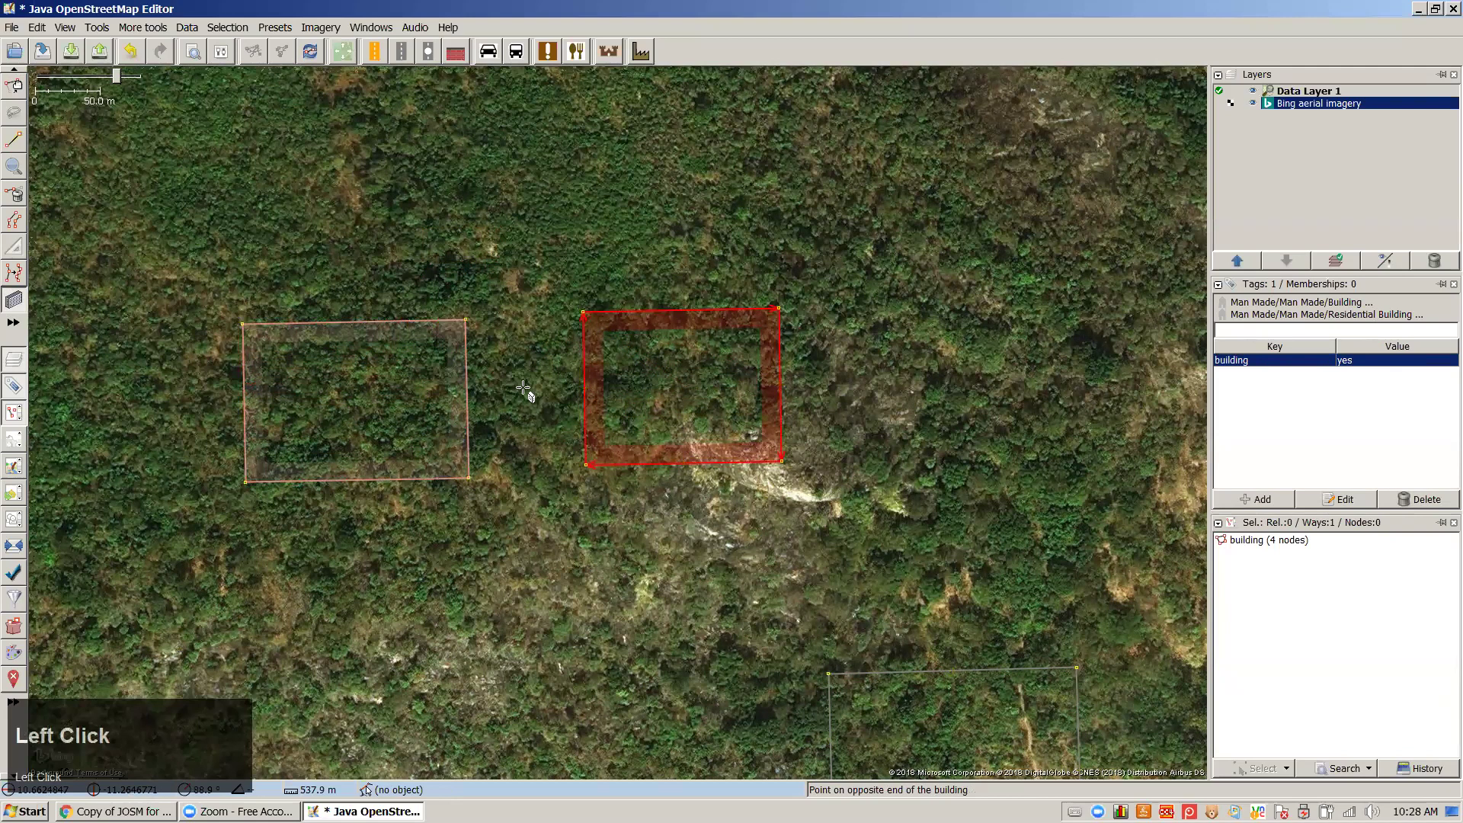
{"action": "left_click", "coordinate": [519, 207]}
{"action": "left_click", "coordinate": [645, 342]}
{"action": "left_click", "coordinate": [800, 309]}
{"action": "left_click", "coordinate": [928, 462]}
{"action": "left_click", "coordinate": [964, 309]}
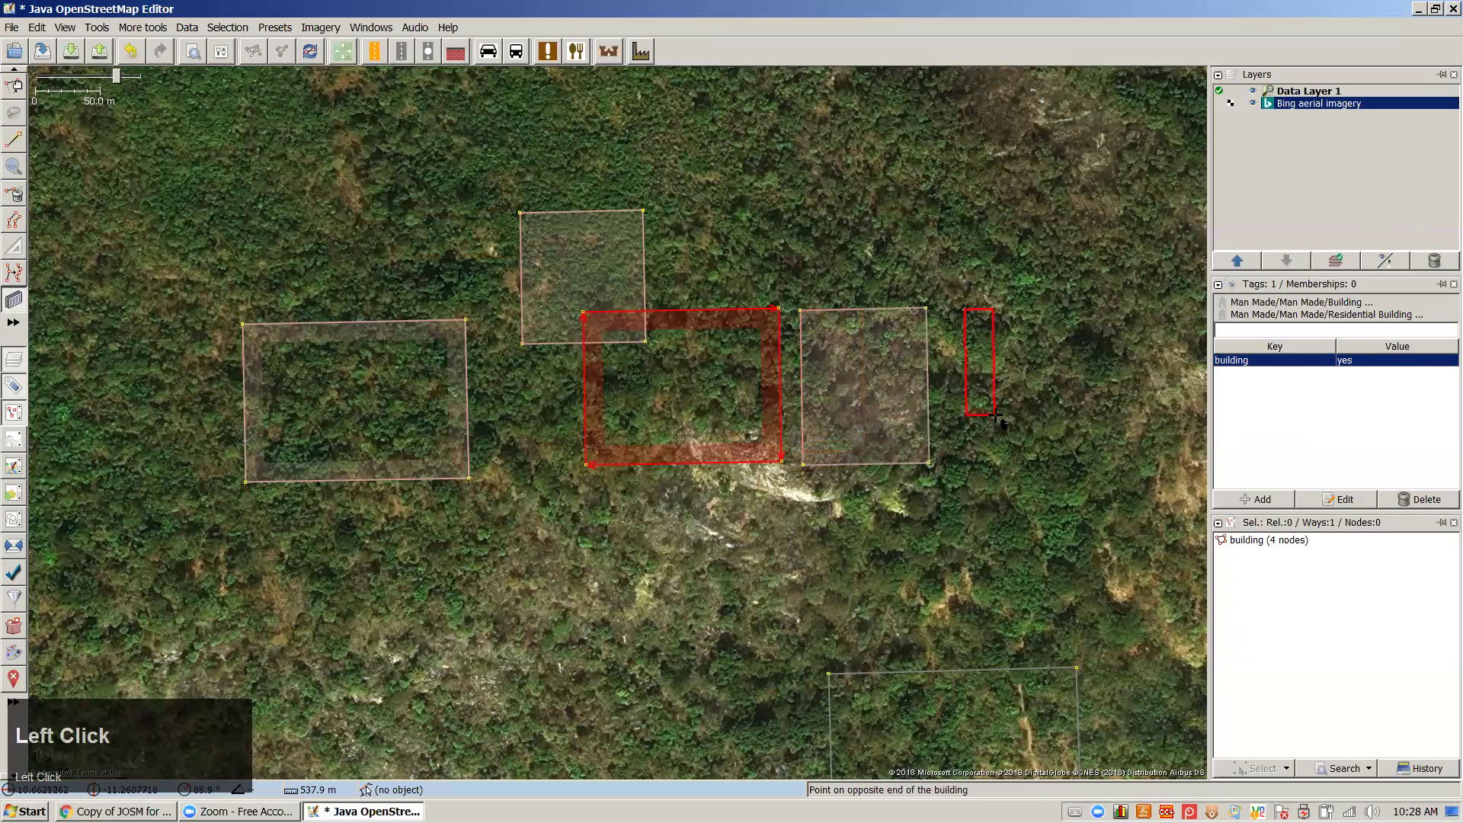
{"action": "left_click", "coordinate": [1082, 467]}
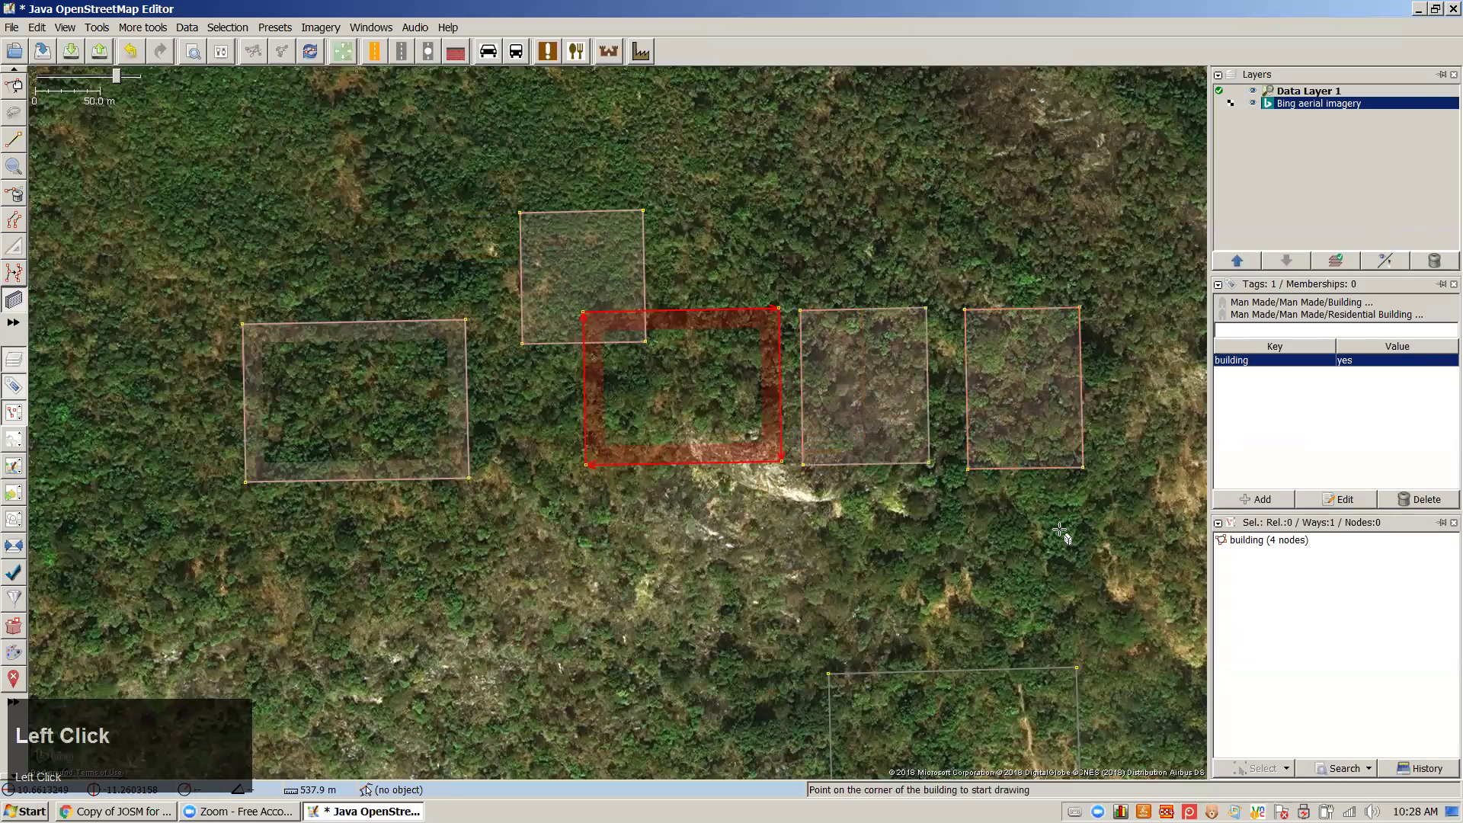
Select only the selected building's nodes, draw a tilted building about 163 m long overlapping two buildings from the northeast, and clear the selection
{"action": "key", "text": "e"}
{"action": "left_click", "coordinate": [833, 142]}
{"action": "left_click", "coordinate": [929, 210]}
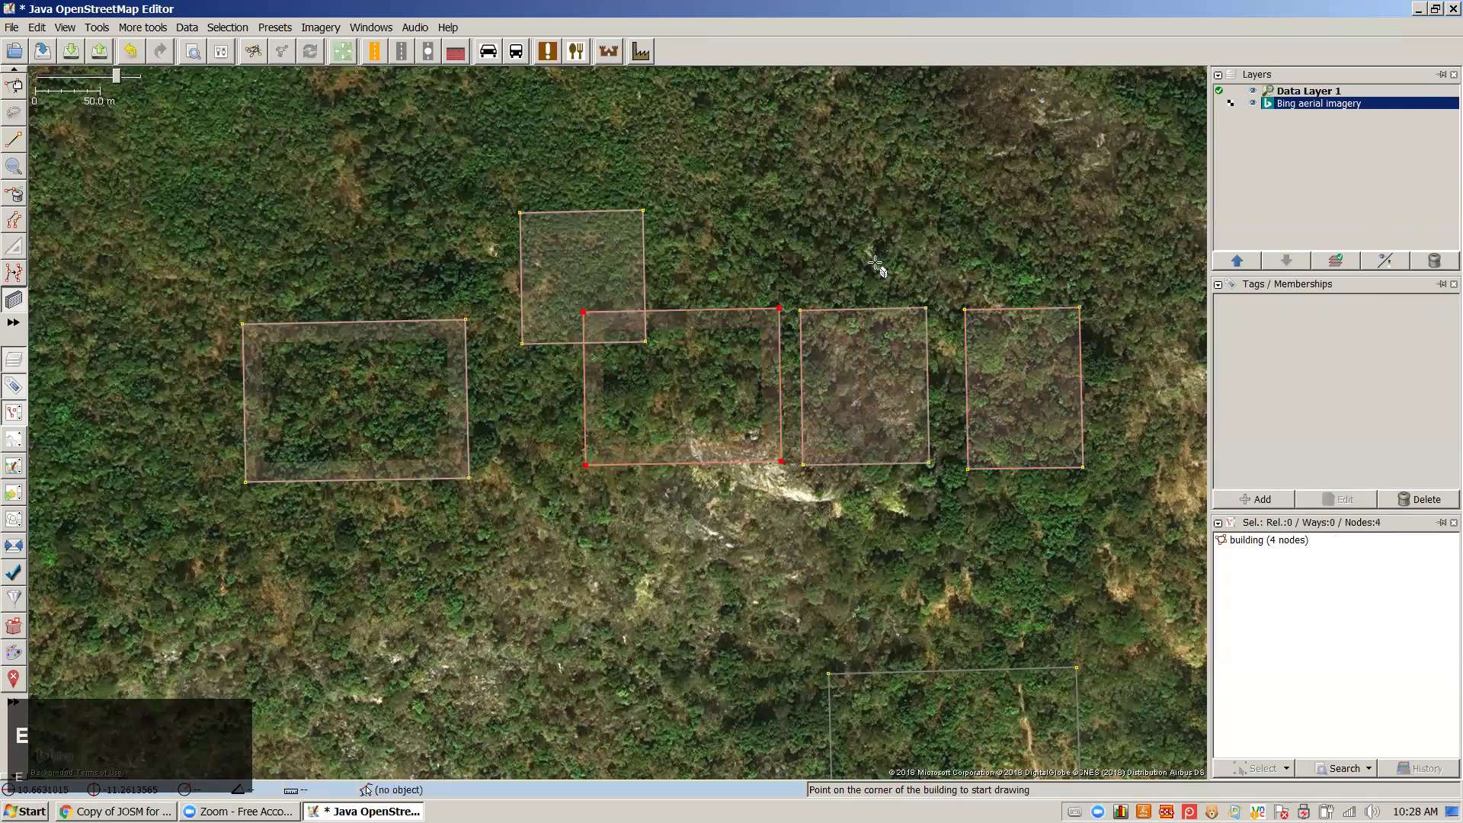
{"action": "left_click", "coordinate": [807, 382]}
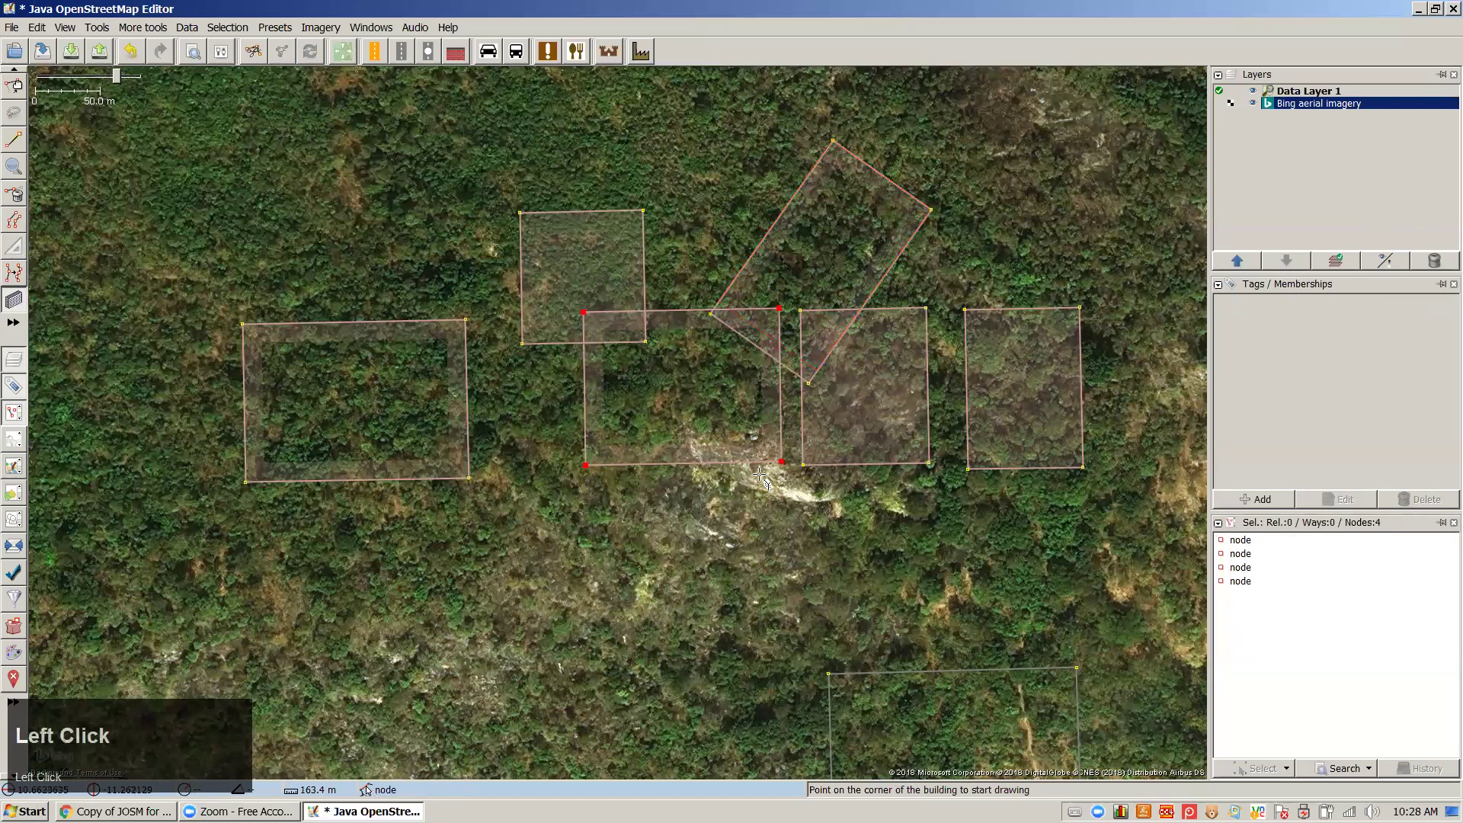
{"action": "key", "text": "Escape"}
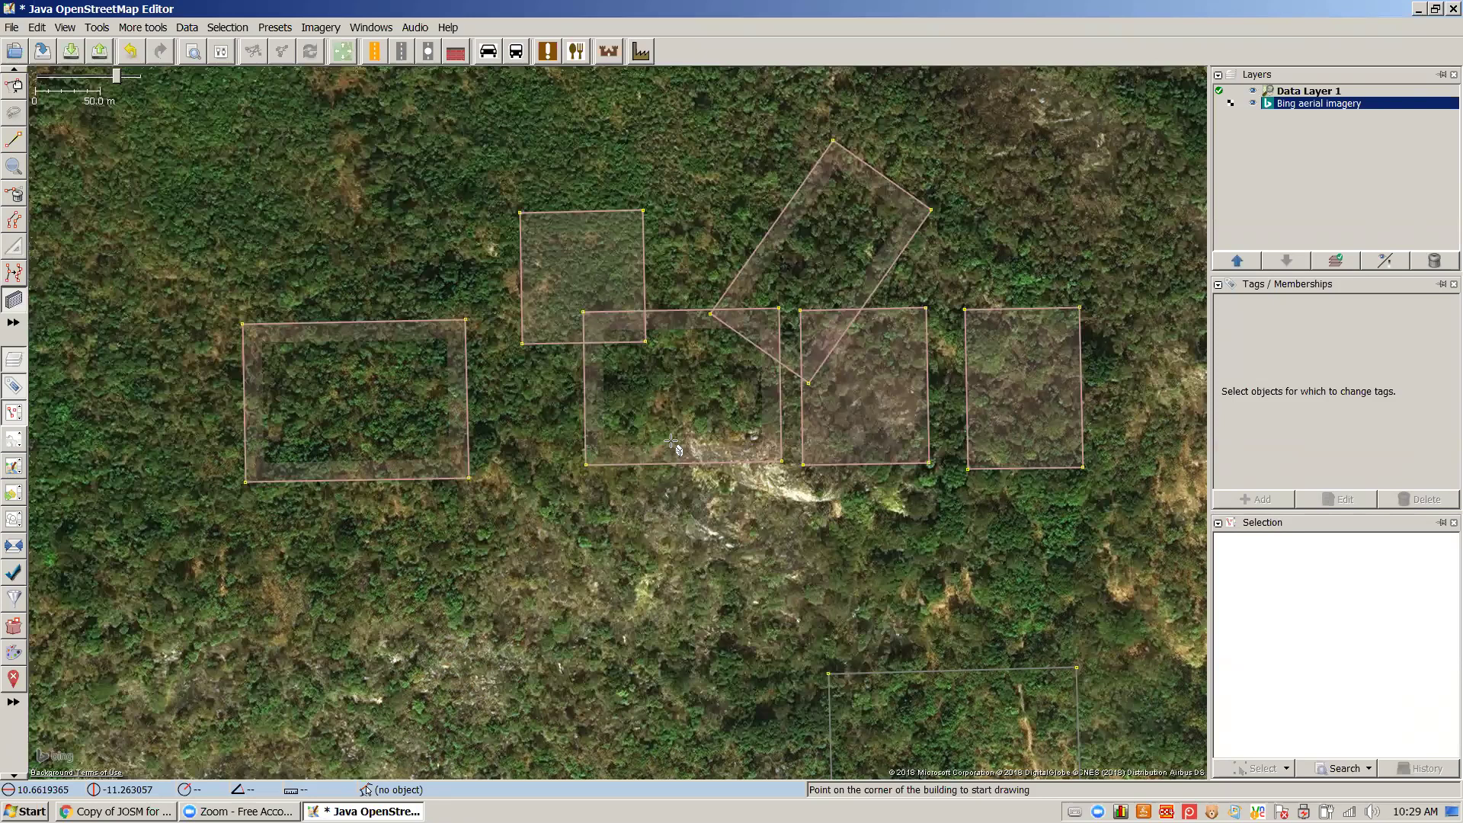
Select the westernmost building, switch to the square northern one, and add the central and tilted buildings to that selection
{"action": "key", "text": "s"}
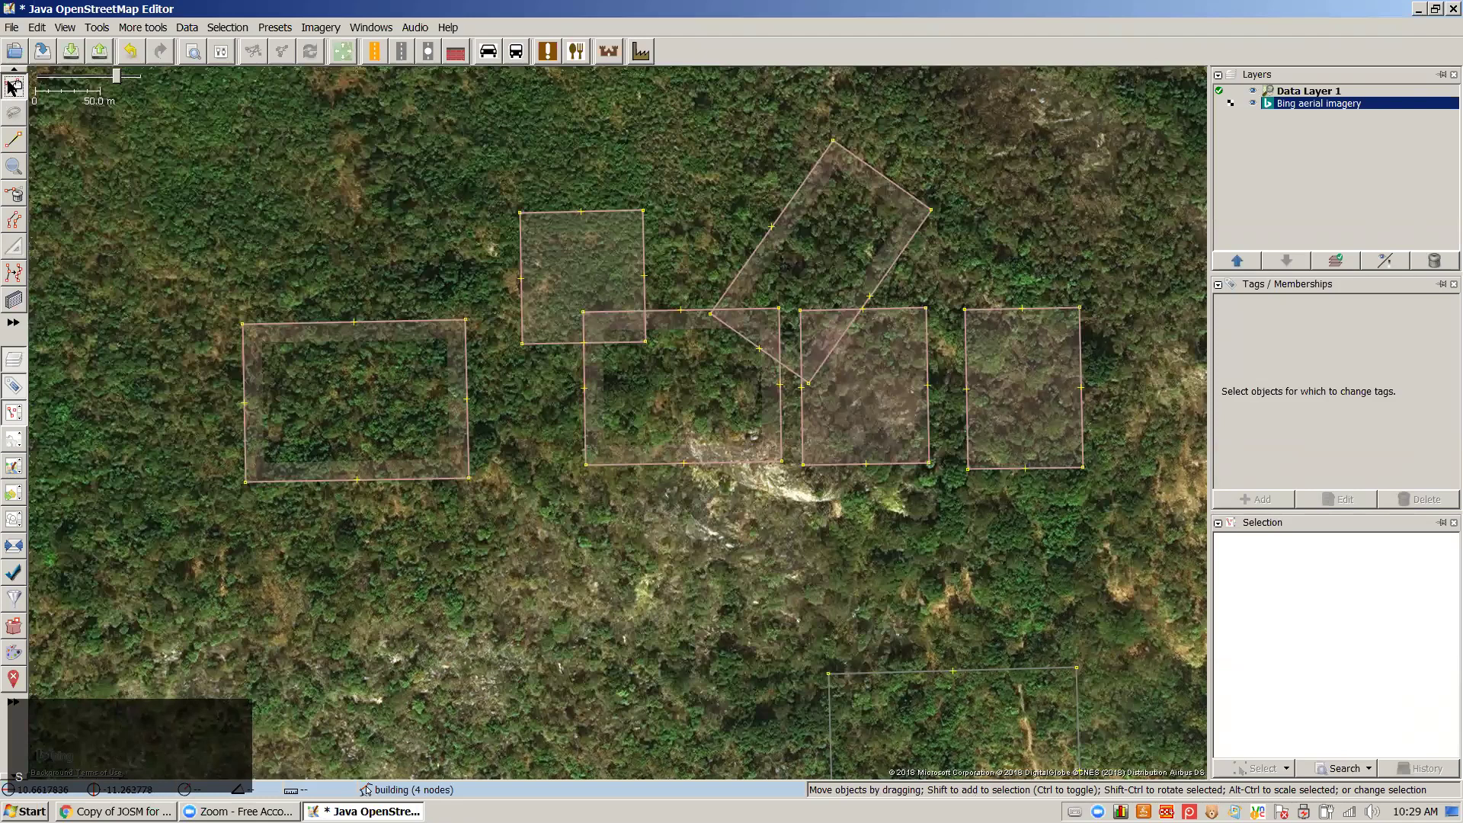
{"action": "left_click", "coordinate": [391, 323]}
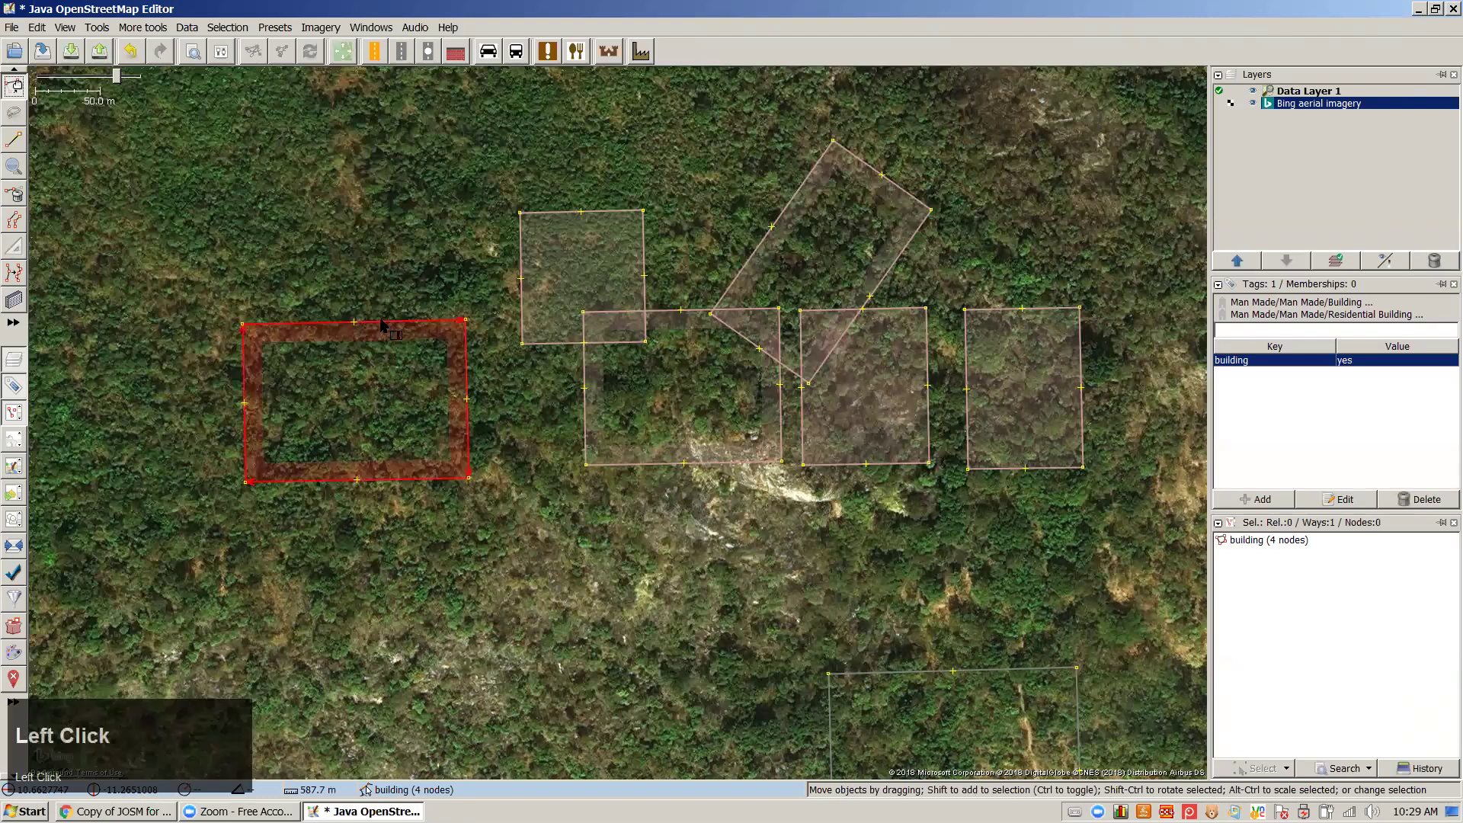
{"action": "left_click", "coordinate": [525, 252]}
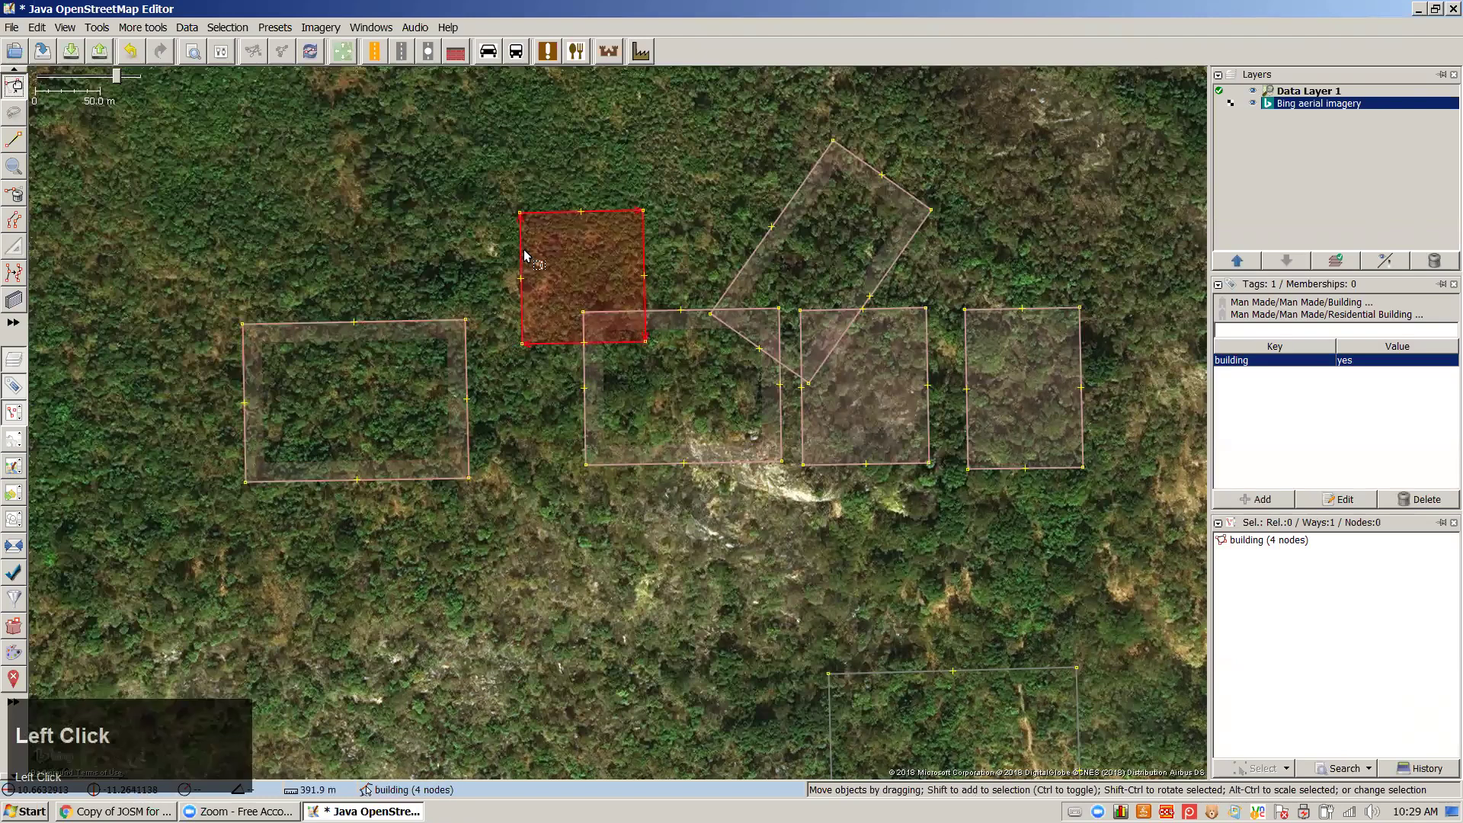
{"action": "left_click", "coordinate": [583, 431], "text": "ctrl"}
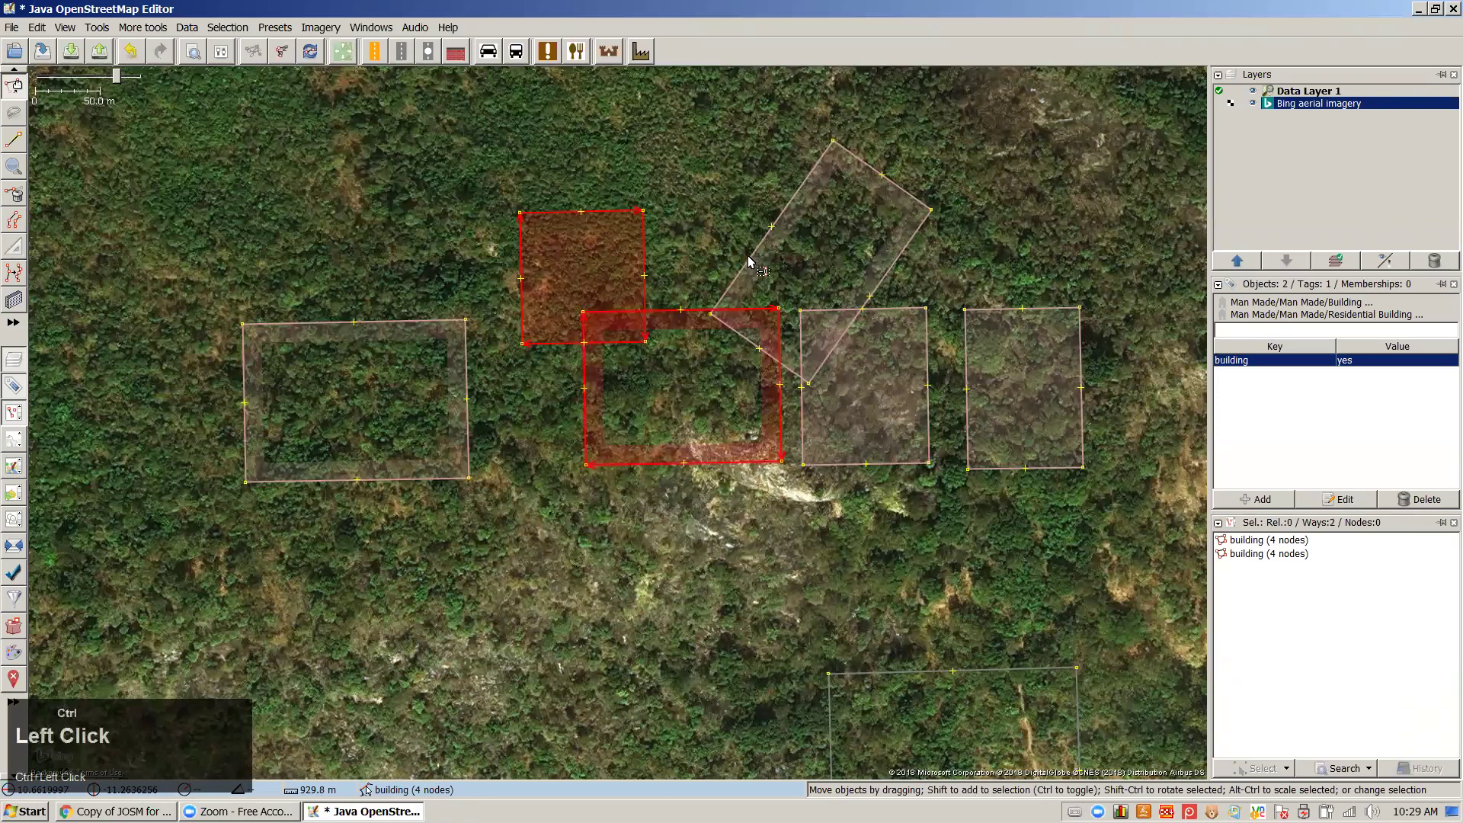
{"action": "left_click", "coordinate": [868, 452], "text": "ctrl"}
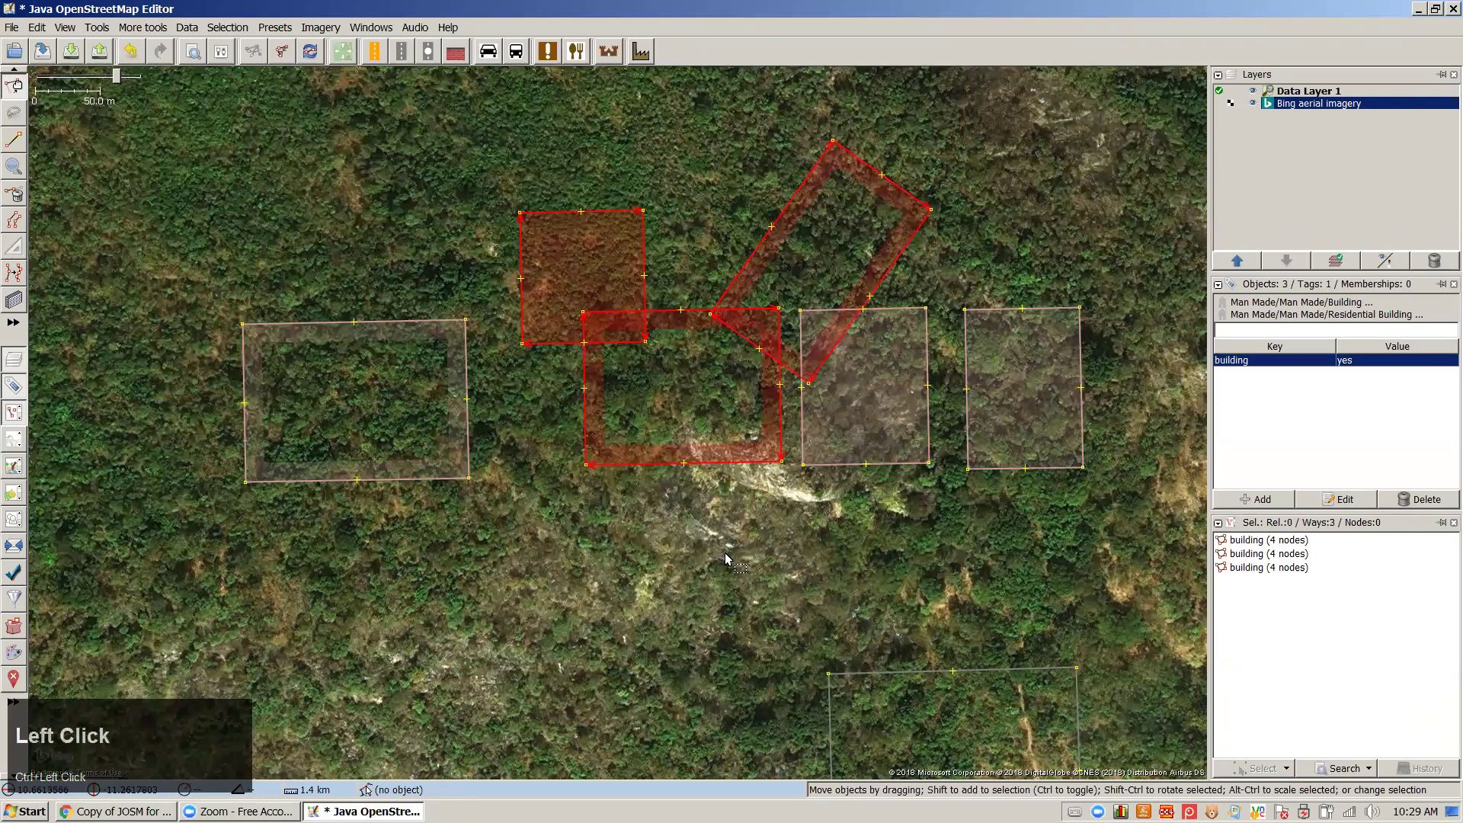
Box-select the four buildings between the westernmost and easternmost ones, and clear the selection
{"action": "left_click", "coordinate": [636, 444]}
{"action": "left_click_drag", "start_coordinate": [448, 112], "coordinate": [950, 529]}
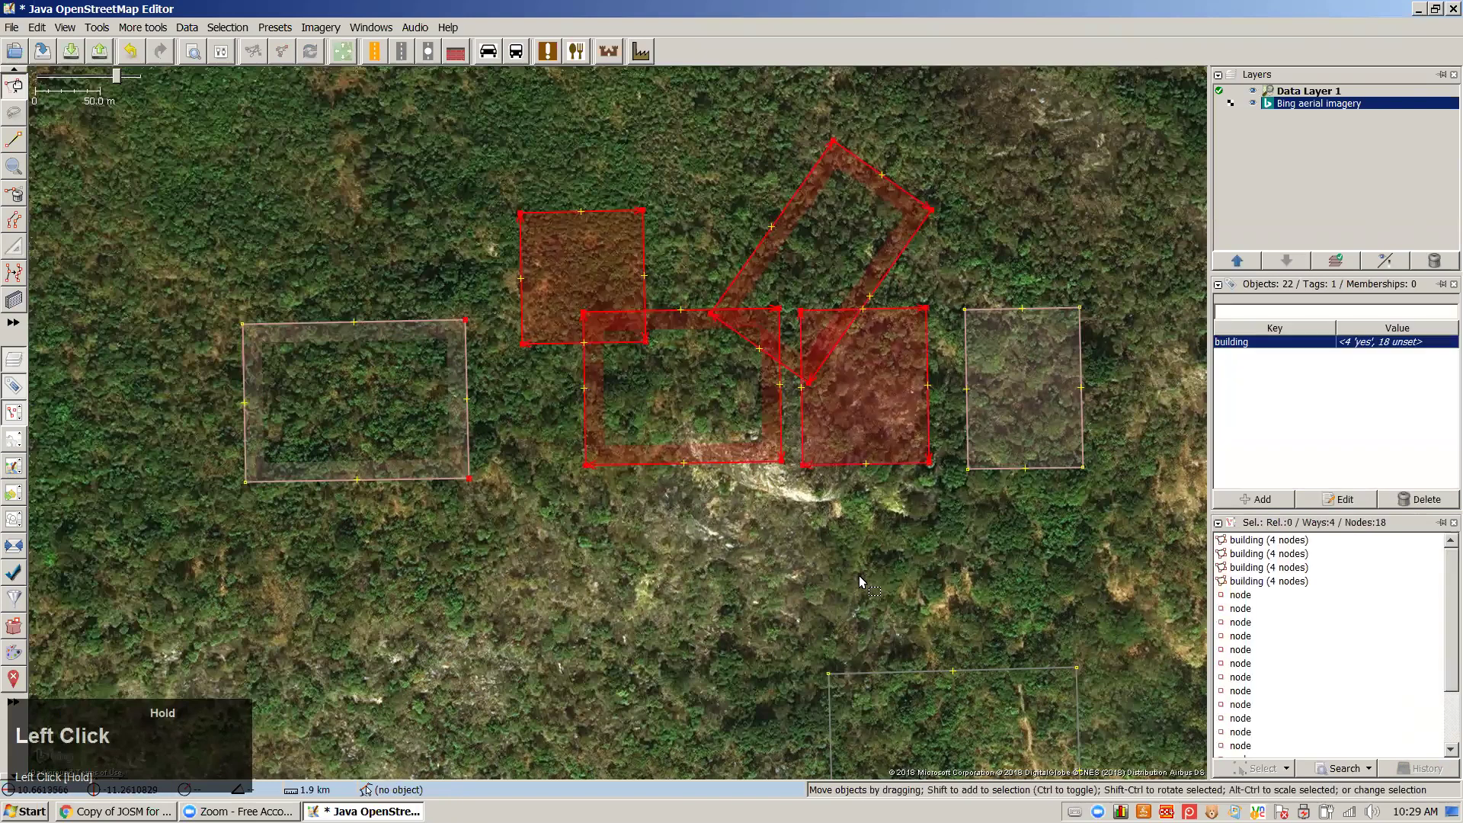
{"action": "key", "text": "Escape"}
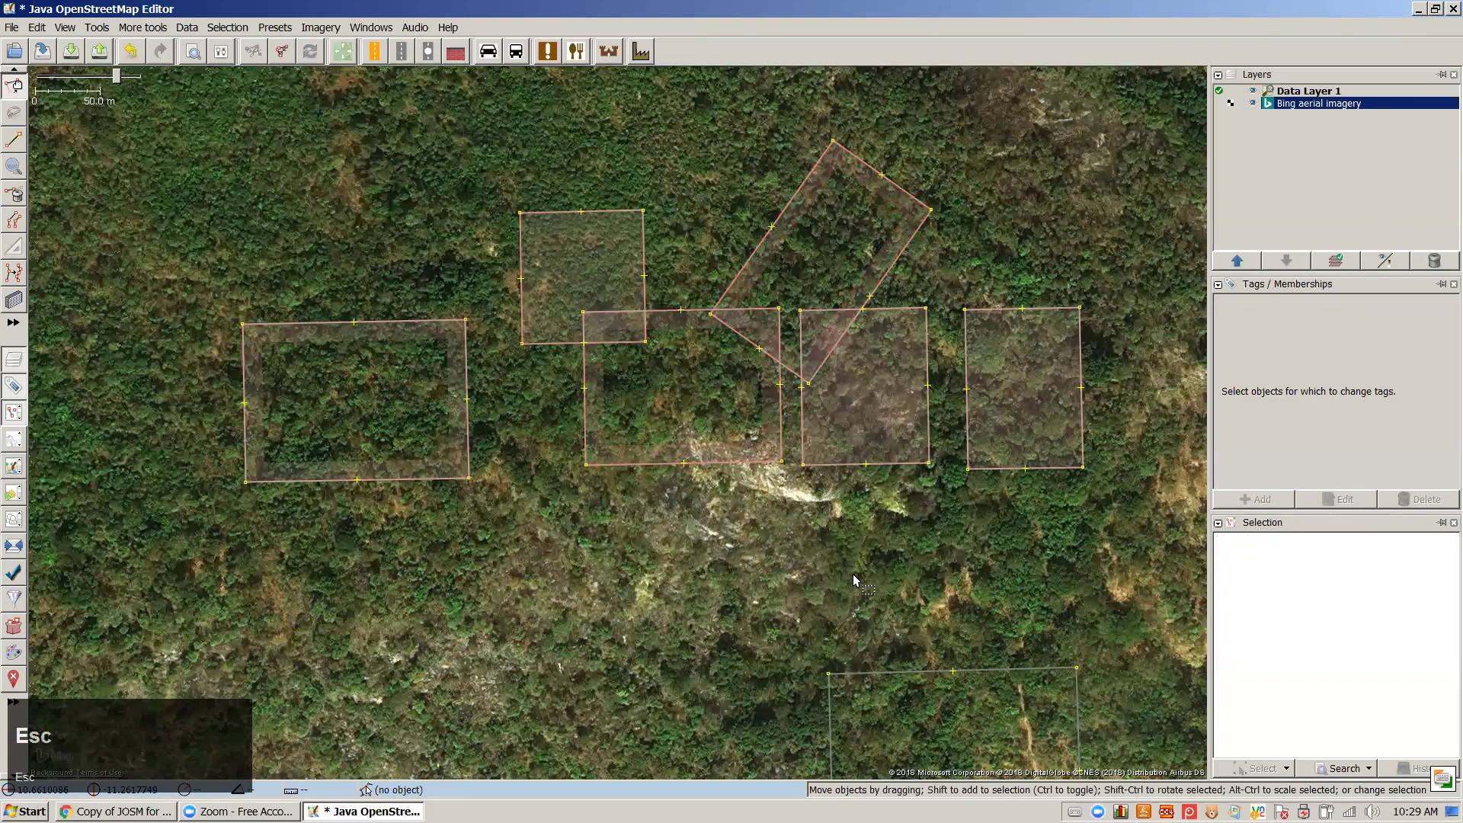
Examine the drawn buildings, the large way and the surrounding imagery at several zoom levels
{"action": "scroll", "coordinate": [782, 547], "scroll_direction": "down", "scroll_amount": 1}
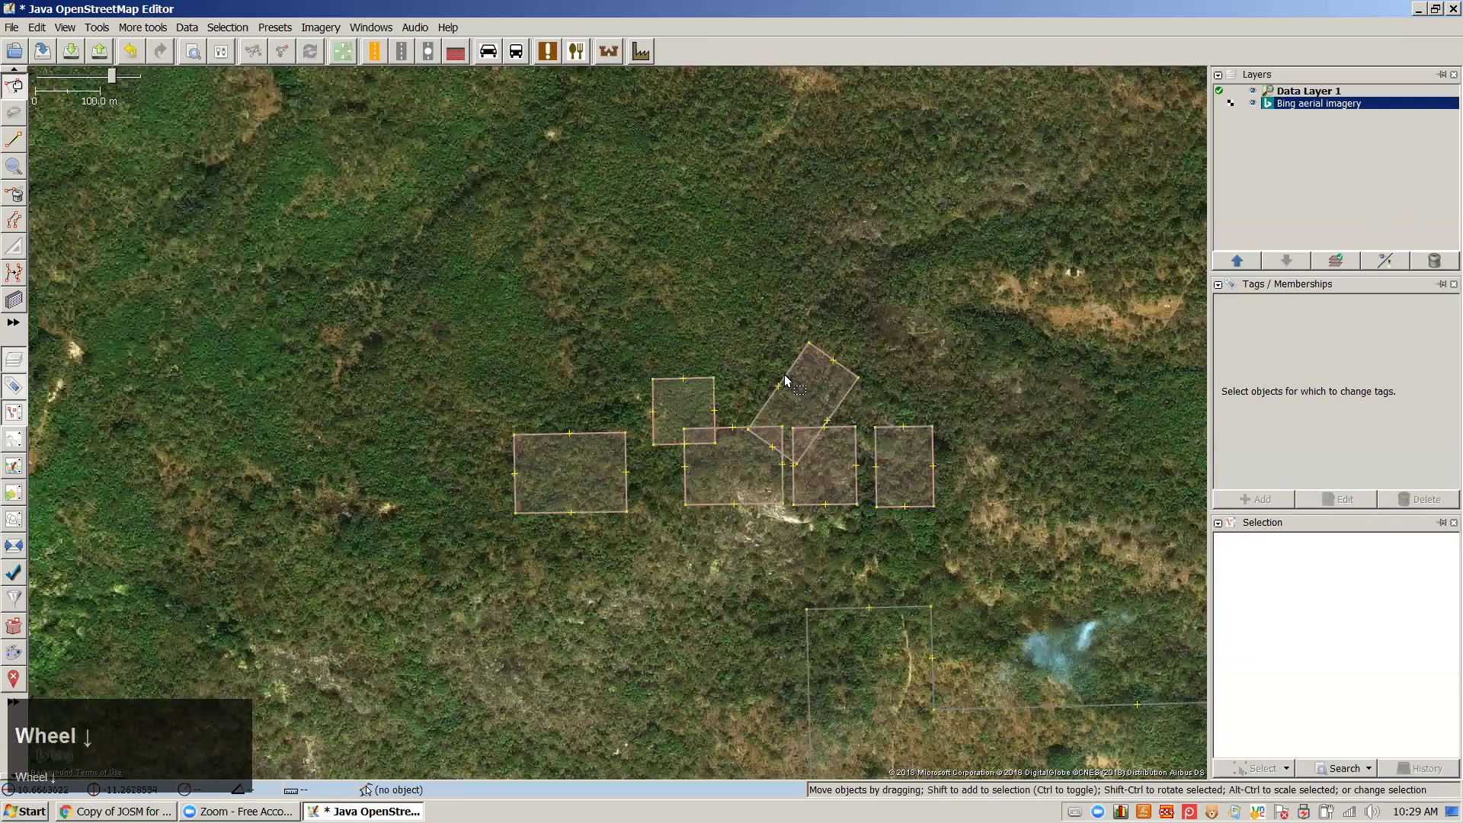
{"action": "scroll", "coordinate": [786, 378], "scroll_direction": "down", "scroll_amount": 2}
{"action": "right_click", "coordinate": [592, 396]}
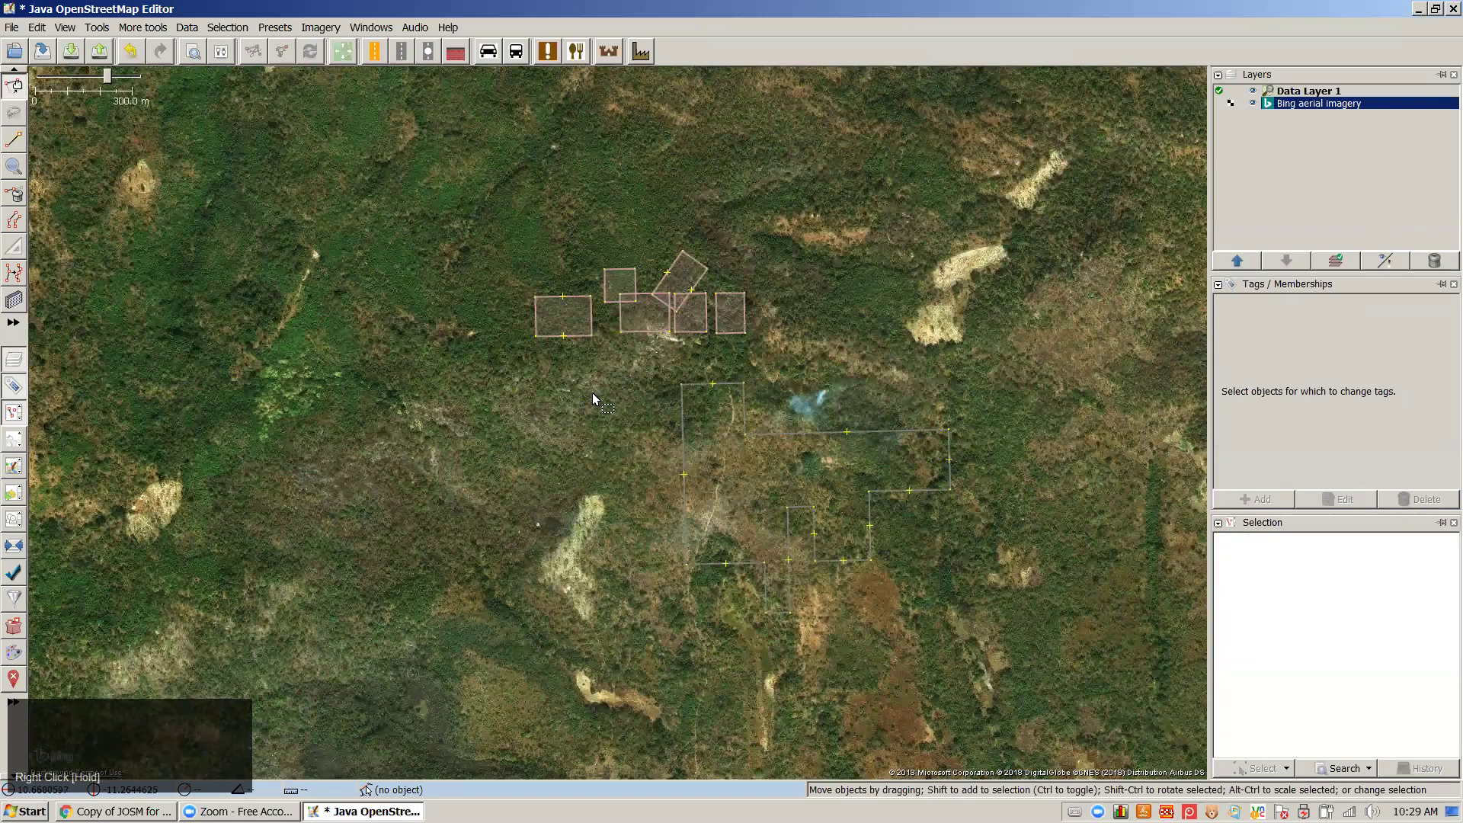
{"action": "scroll", "coordinate": [601, 383], "scroll_direction": "down", "scroll_amount": 1}
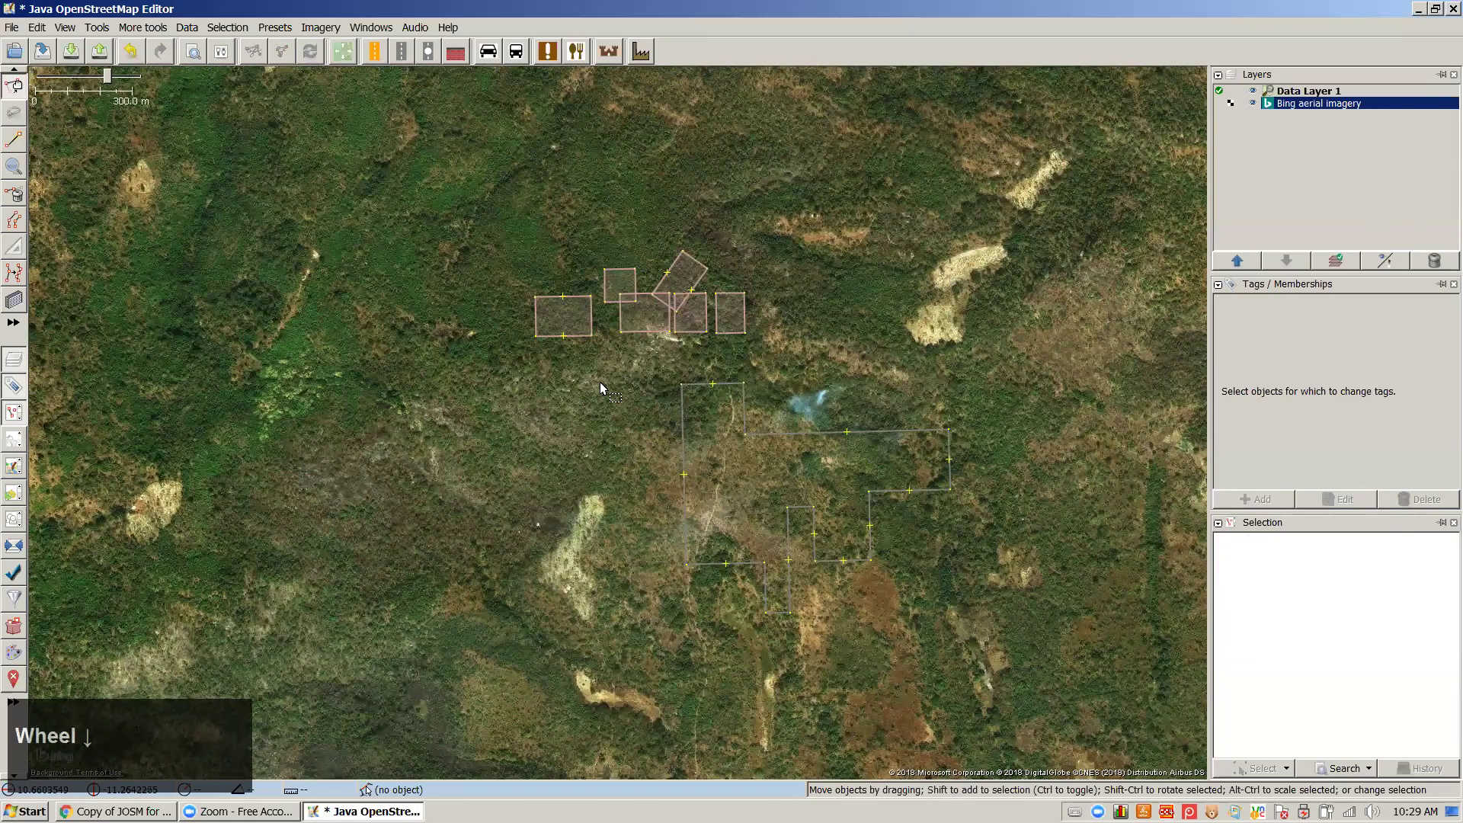
{"action": "scroll", "coordinate": [600, 382], "scroll_direction": "down", "scroll_amount": 3}
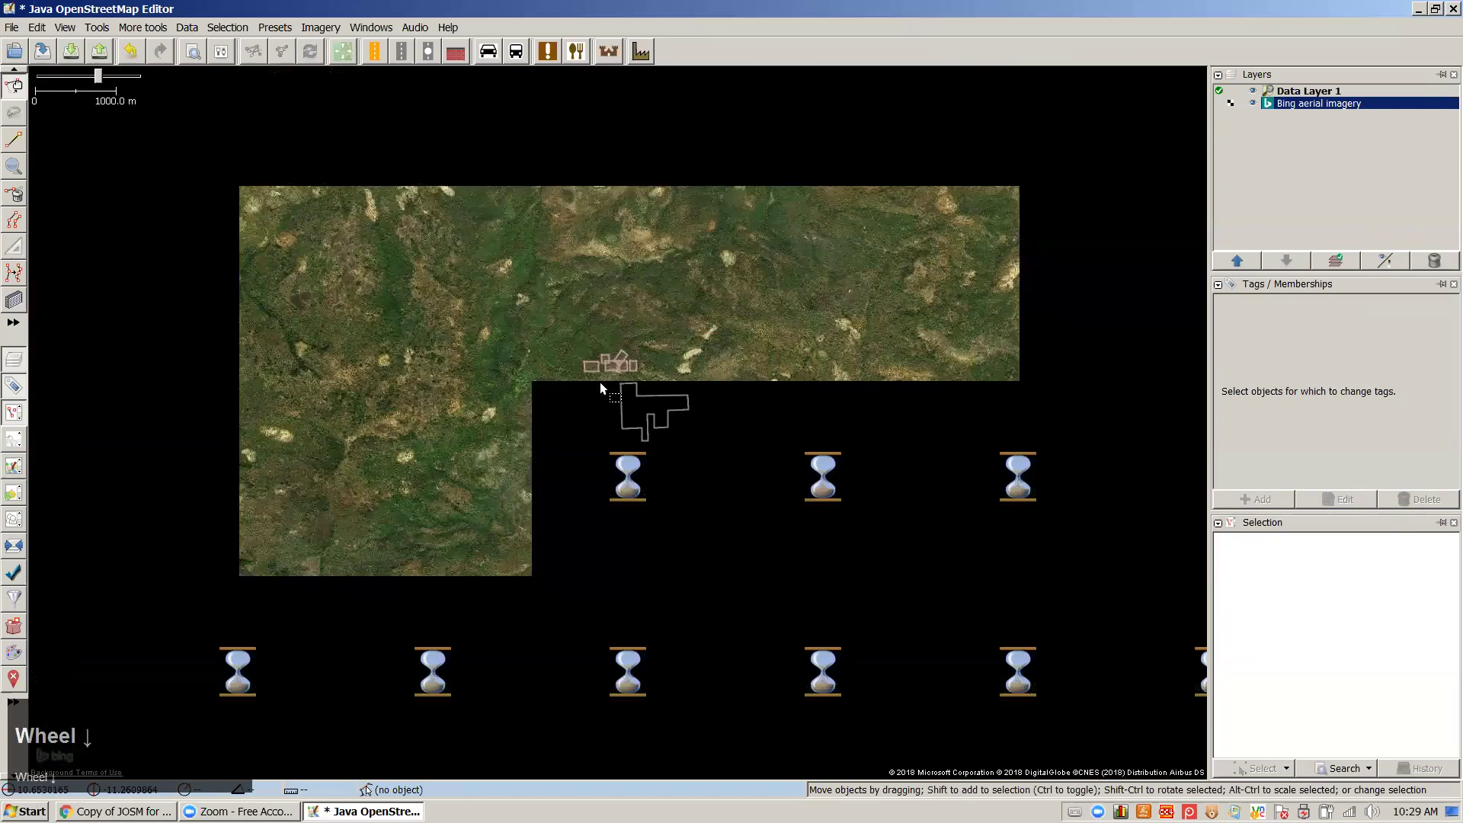
{"action": "scroll", "coordinate": [614, 386], "scroll_direction": "up", "scroll_amount": 3}
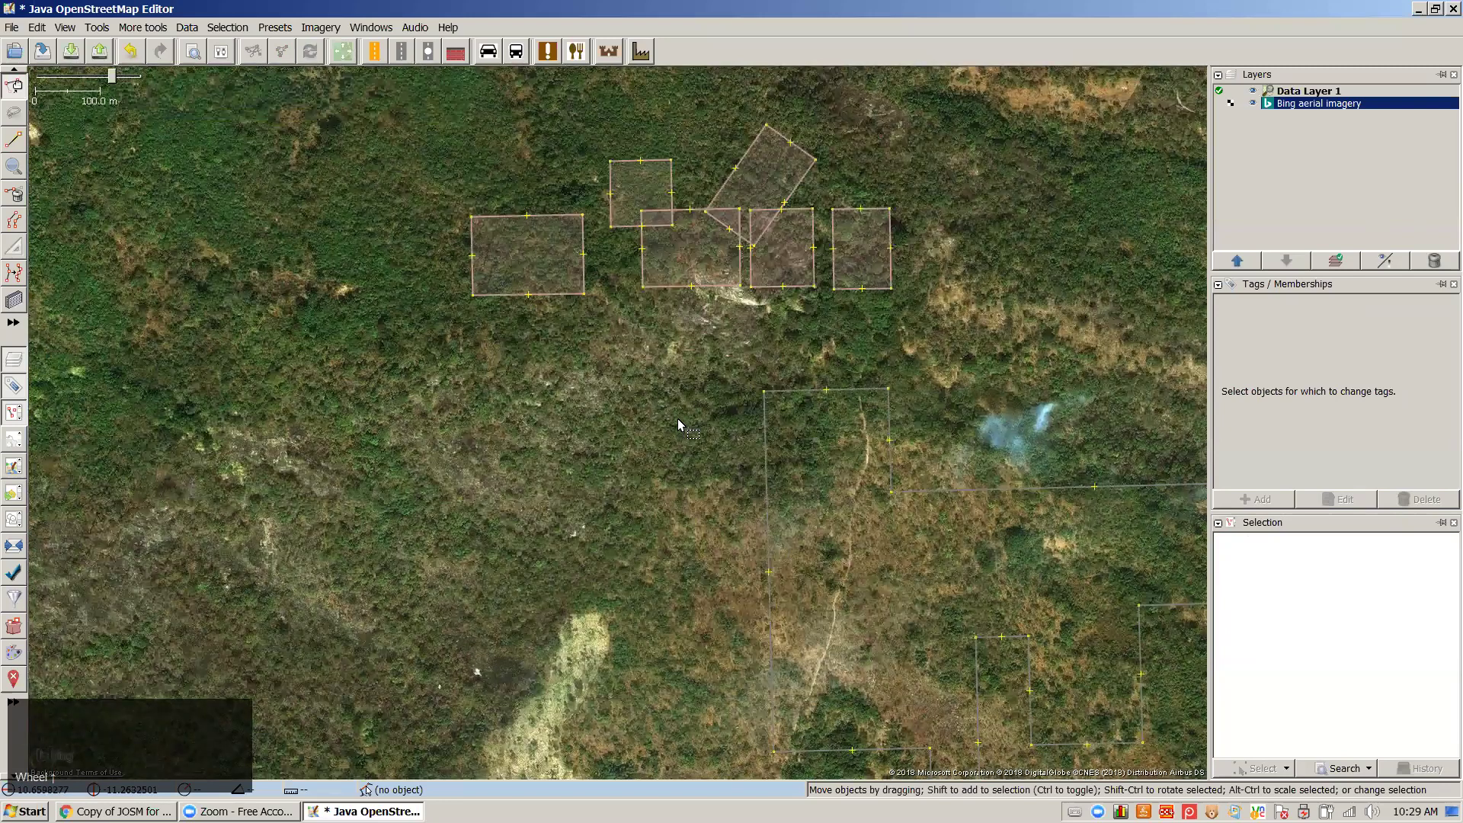
{"action": "scroll", "coordinate": [663, 455], "scroll_direction": "down", "scroll_amount": 3}
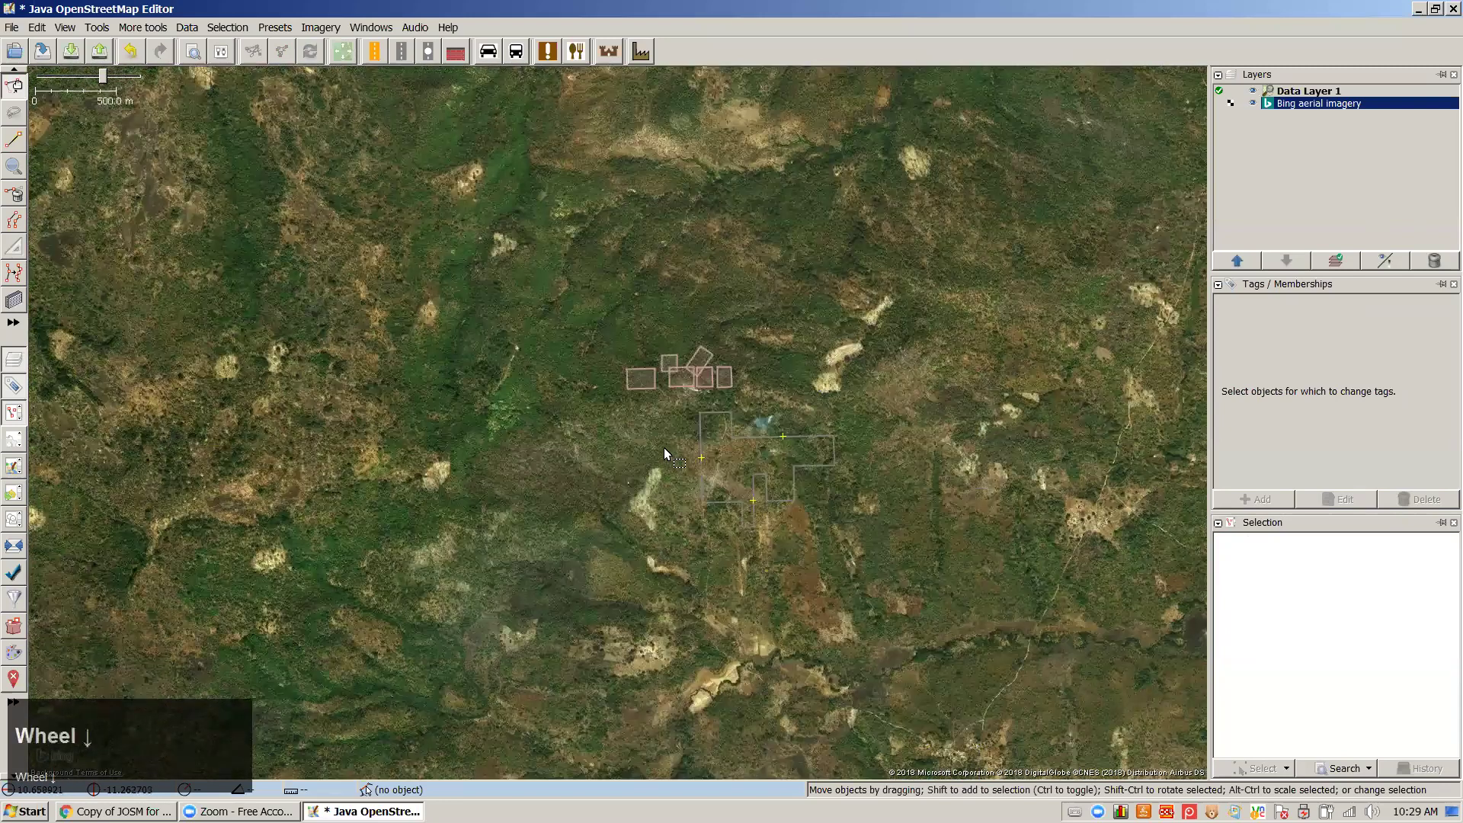
{"action": "scroll", "coordinate": [603, 436], "scroll_direction": "up", "scroll_amount": 1}
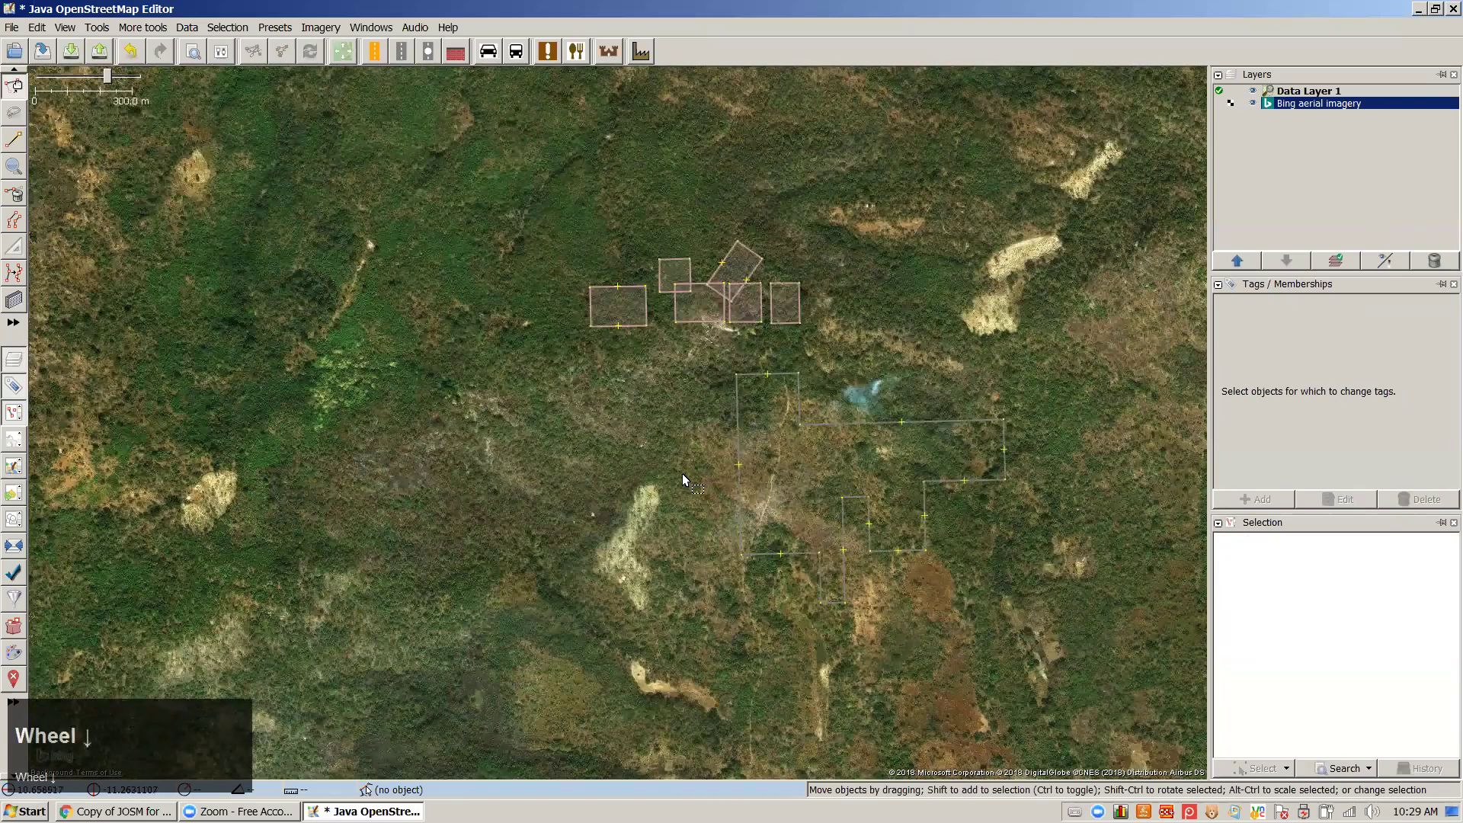
{"action": "left_click_drag", "start_coordinate": [683, 473], "coordinate": [570, 483]}
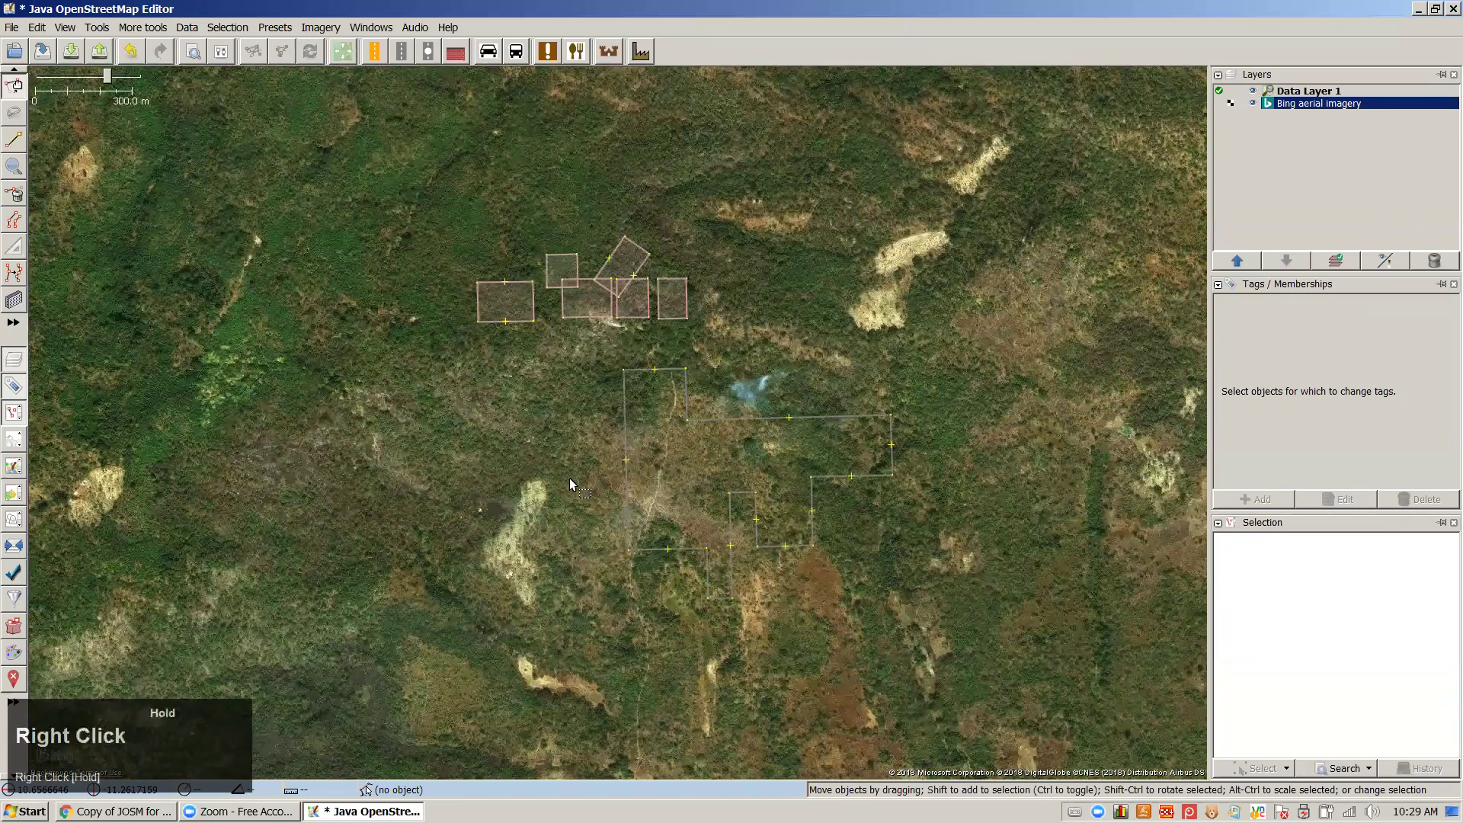
{"action": "scroll", "coordinate": [569, 485], "scroll_direction": "down", "scroll_amount": 1}
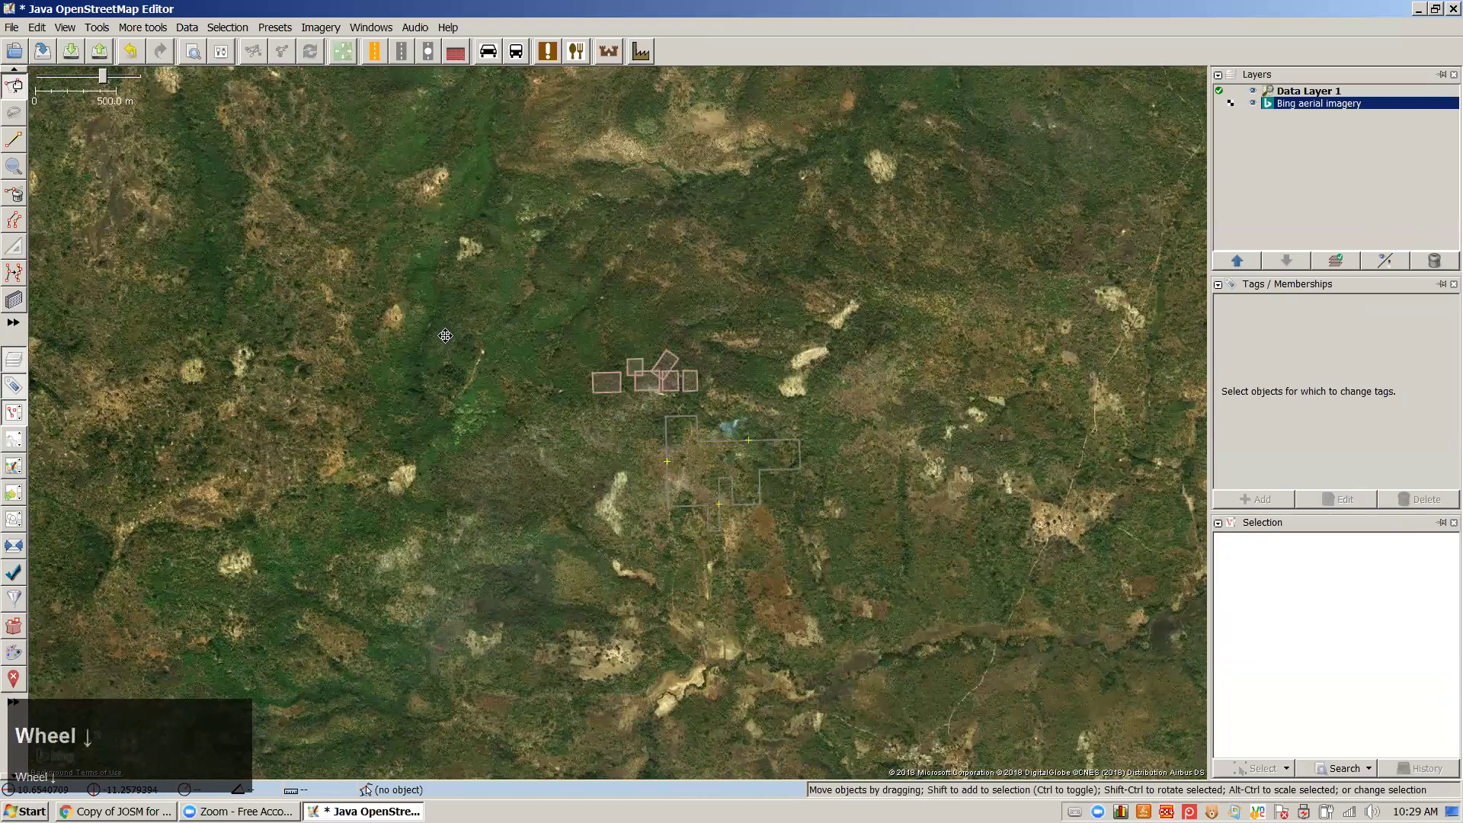
{"action": "right_click", "coordinate": [466, 314]}
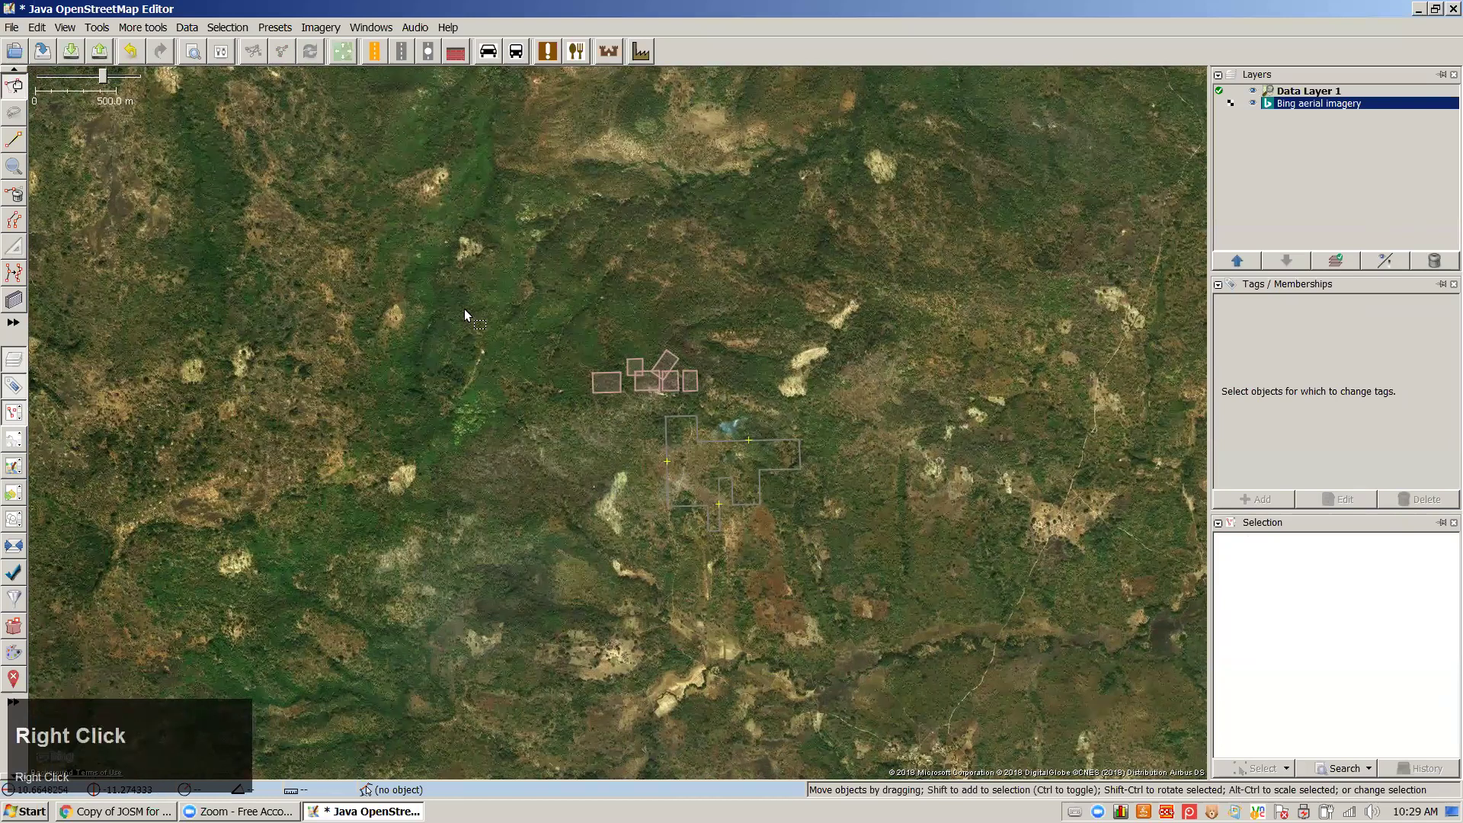
{"action": "left_click_drag", "start_coordinate": [688, 396], "coordinate": [751, 420]}
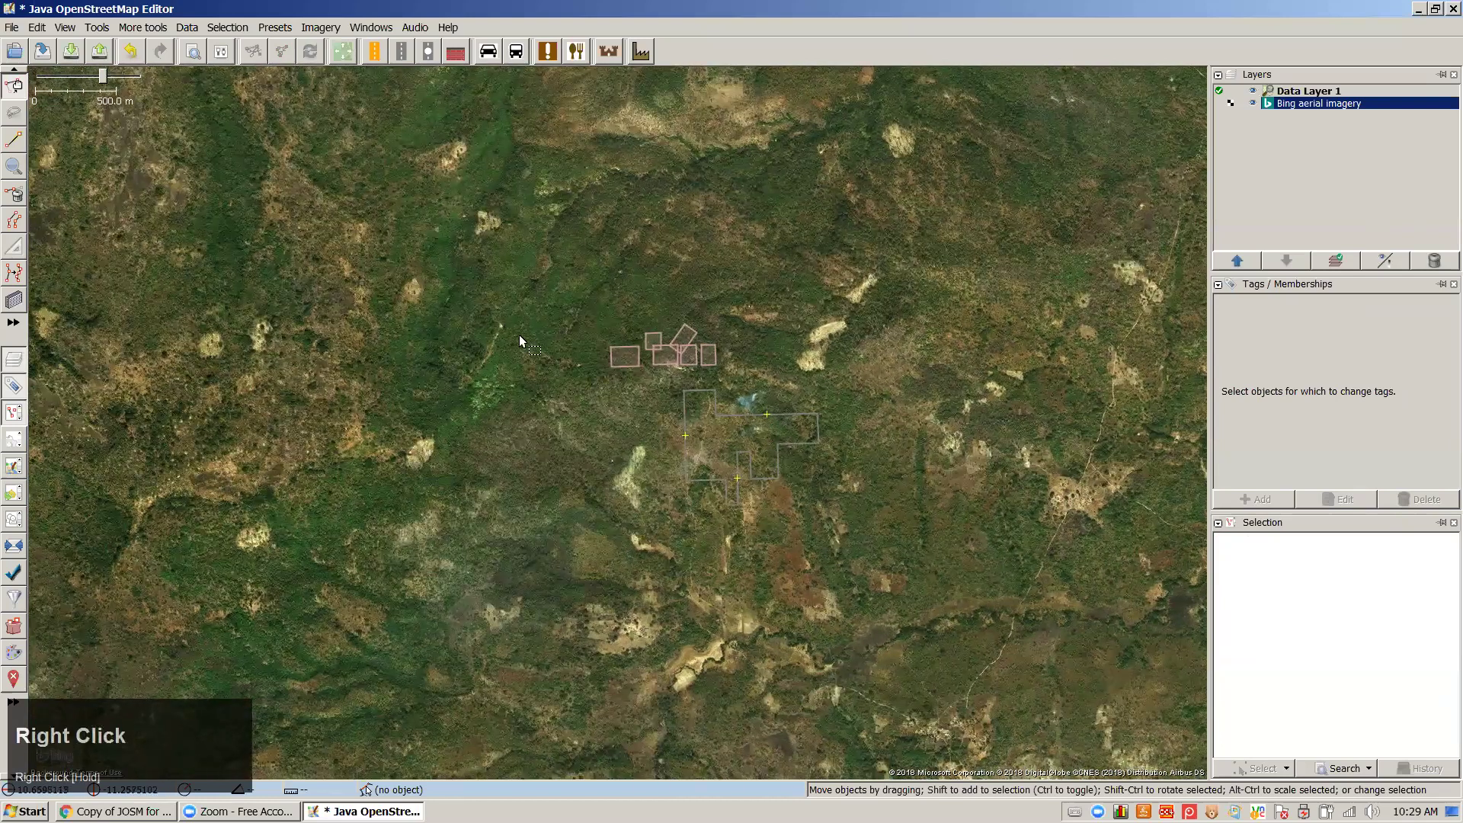
Select every object in the data layer from a regional overview of the imagery
{"action": "left_click_drag", "start_coordinate": [590, 312], "coordinate": [447, 273]}
{"action": "scroll", "coordinate": [674, 387], "scroll_direction": "down", "scroll_amount": 2}
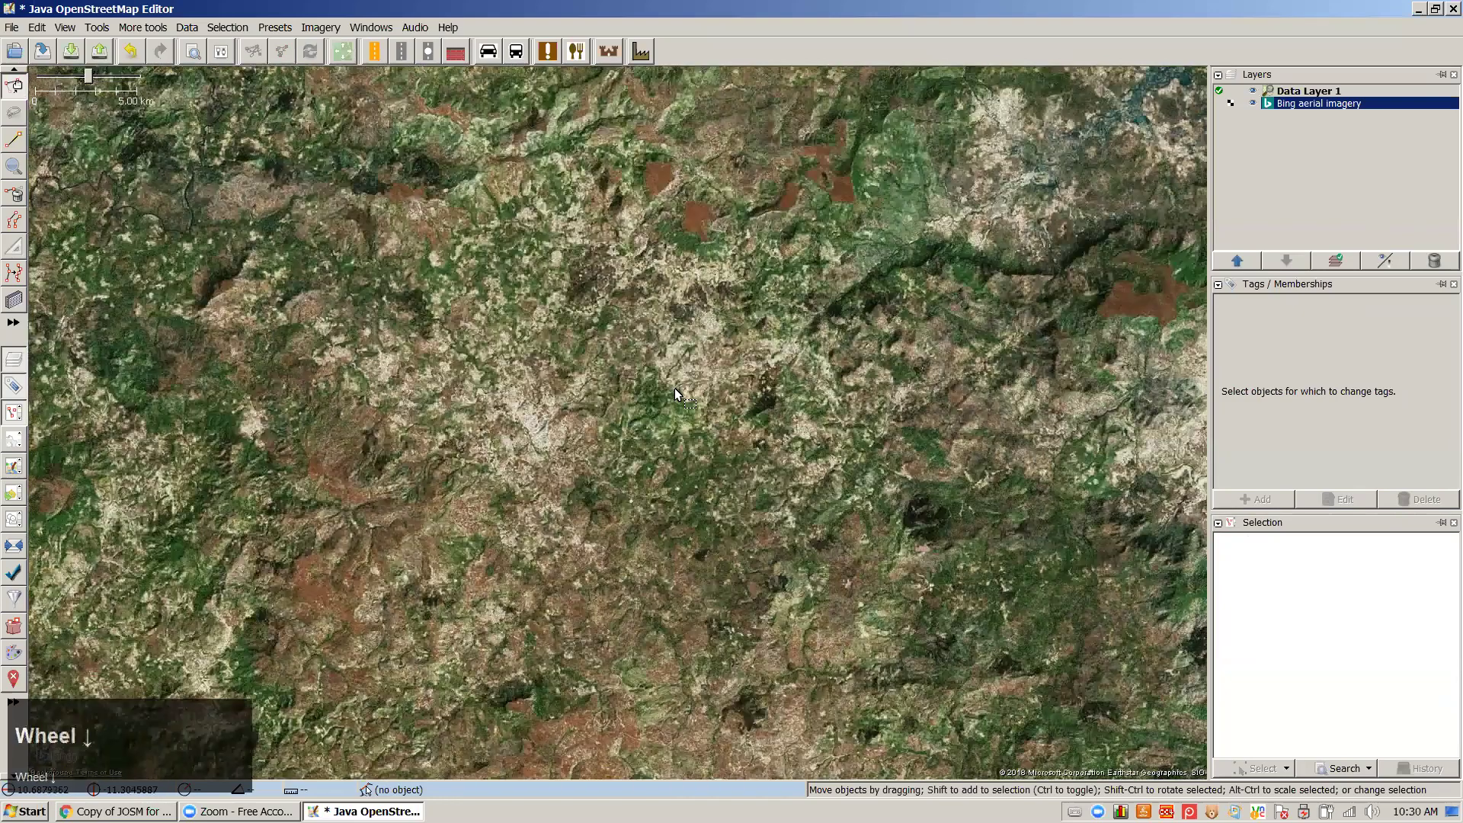
{"action": "scroll", "coordinate": [701, 395], "scroll_direction": "up", "scroll_amount": 2}
{"action": "left_click", "coordinate": [703, 432]}
{"action": "scroll", "coordinate": [702, 432], "scroll_direction": "down", "scroll_amount": 4}
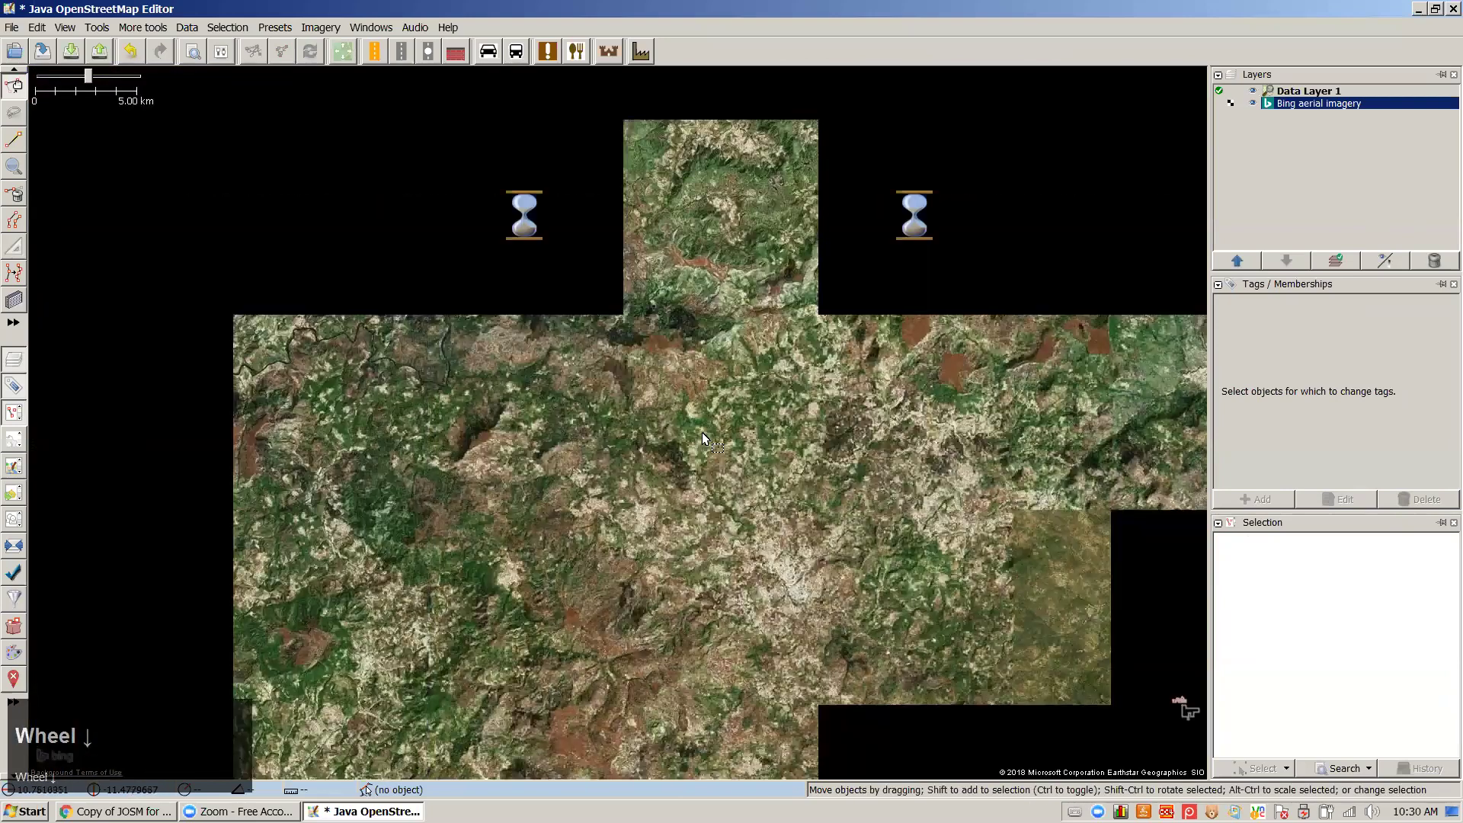
{"action": "scroll", "coordinate": [701, 427], "scroll_direction": "down", "scroll_amount": 2}
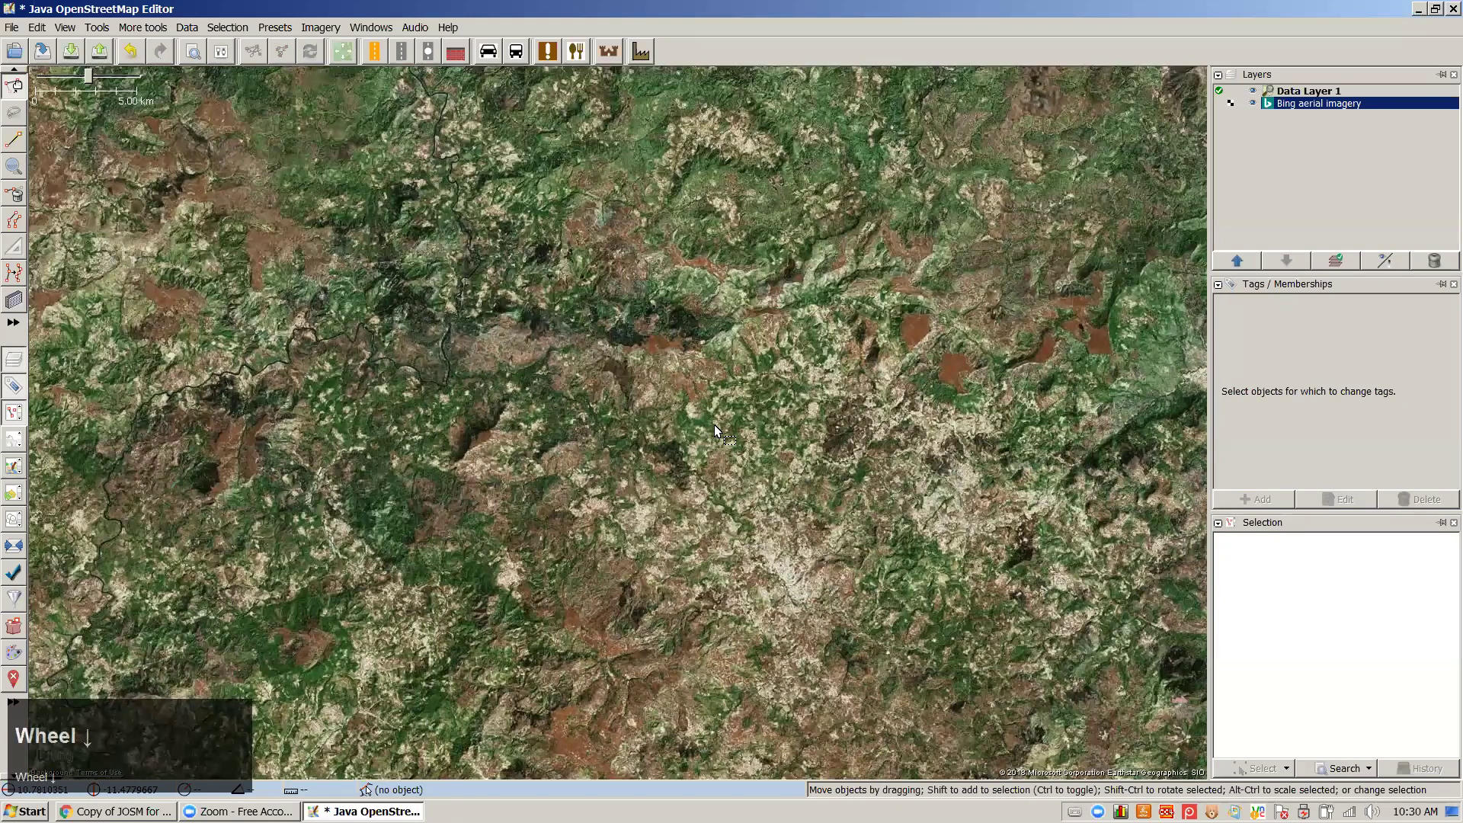
{"action": "right_click", "coordinate": [715, 429]}
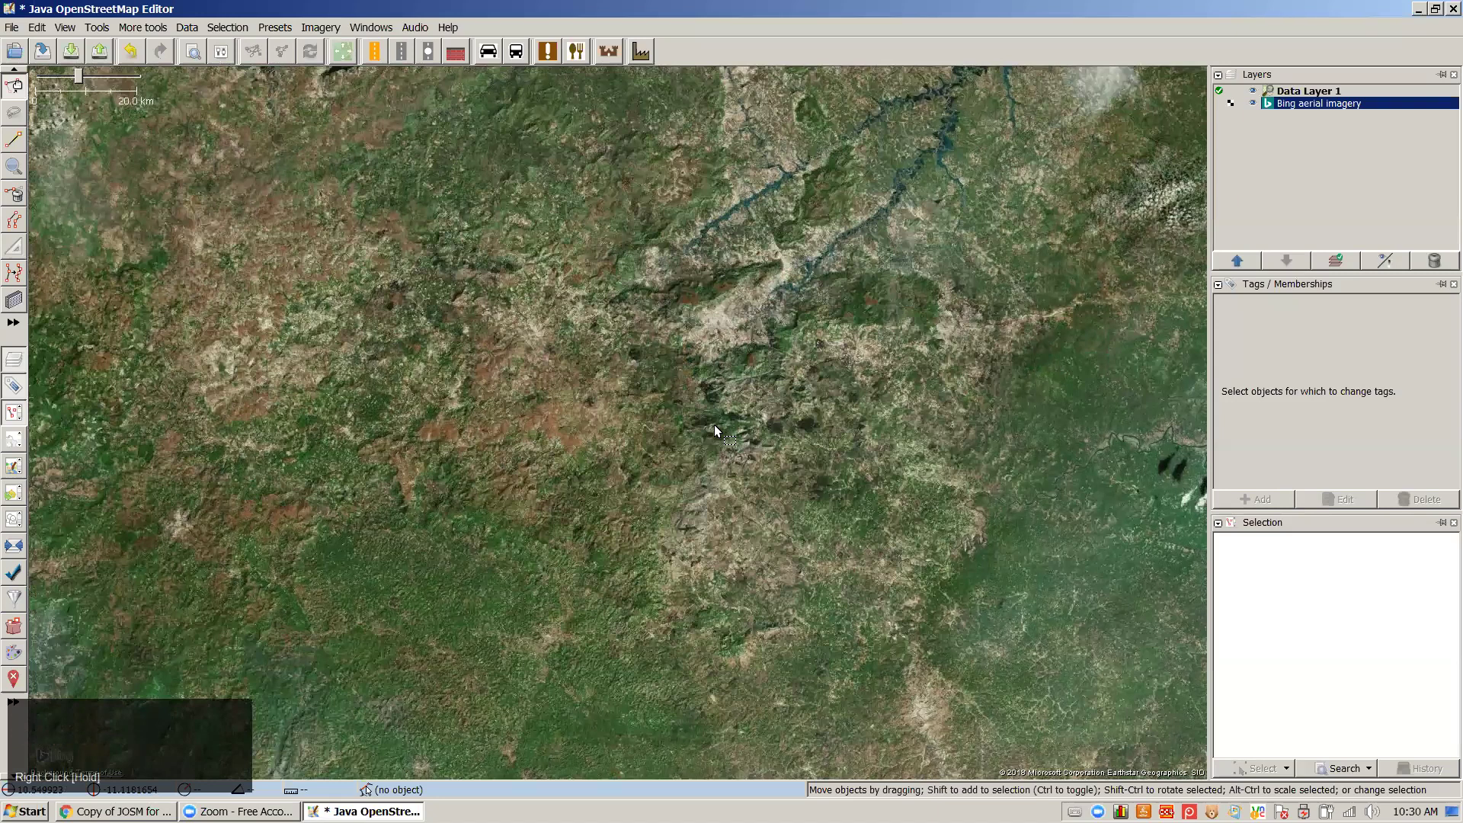
{"action": "key", "text": "ctrl"}
{"action": "key", "text": "ctrl+a"}
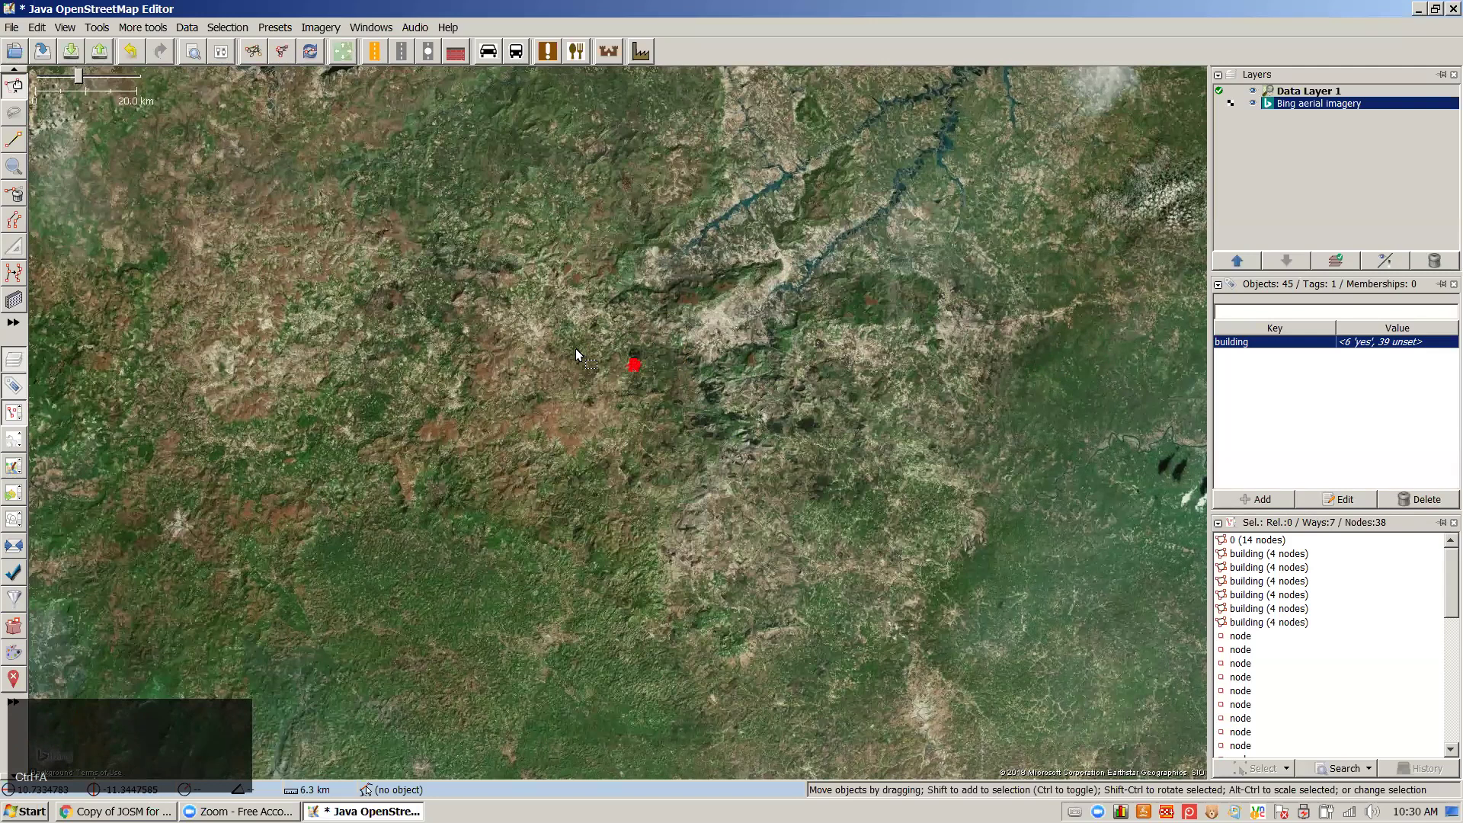
Bring the map back from the far east to the drawn objects with Zoom to selection, and clear the selection
{"action": "left_click_drag", "start_coordinate": [948, 432], "coordinate": [700, 432]}
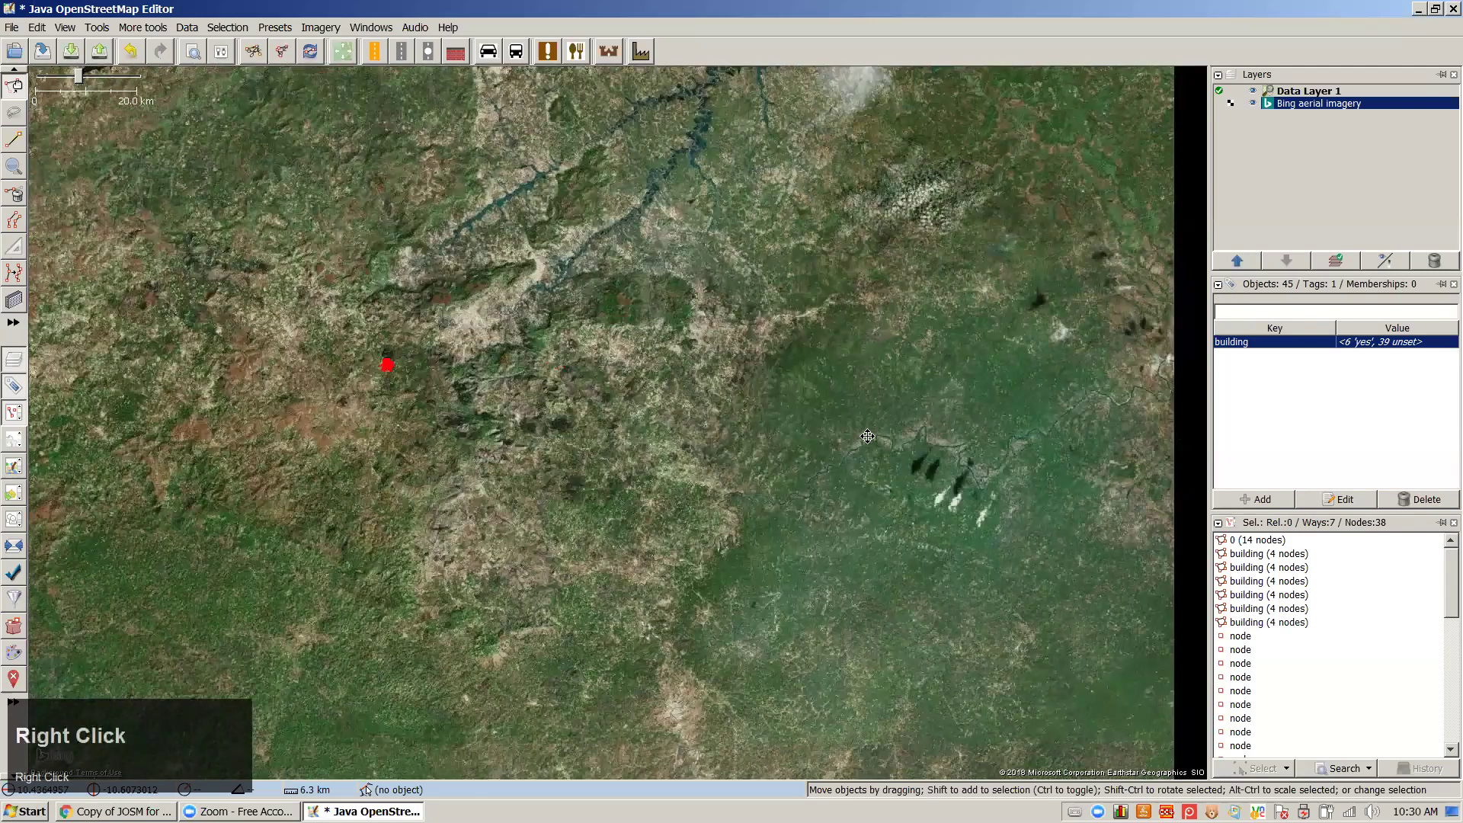
{"action": "left_click_drag", "start_coordinate": [1105, 429], "coordinate": [599, 416]}
{"action": "left_click_drag", "start_coordinate": [747, 450], "coordinate": [613, 451]}
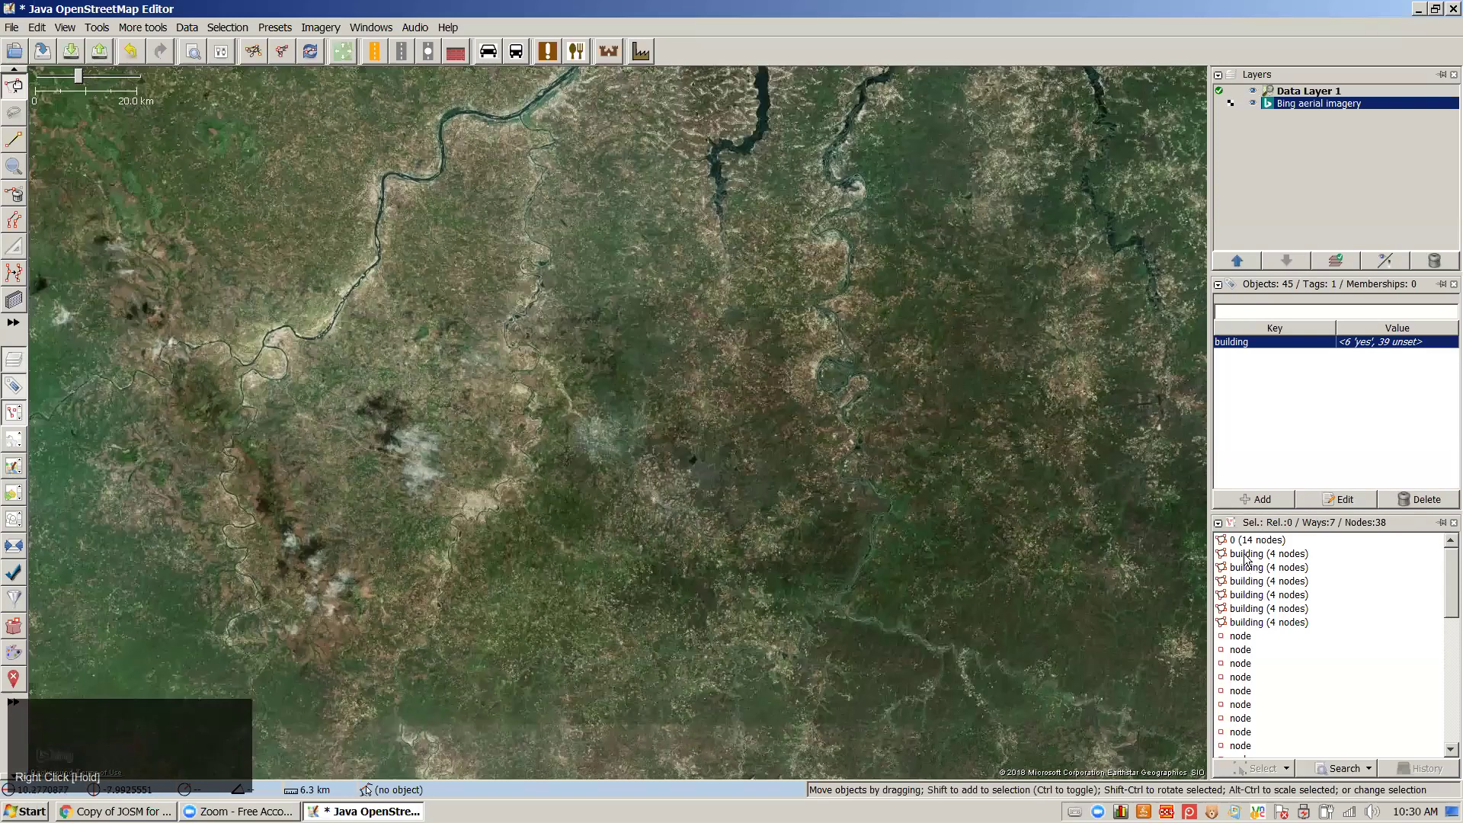
{"action": "right_click", "coordinate": [1246, 558]}
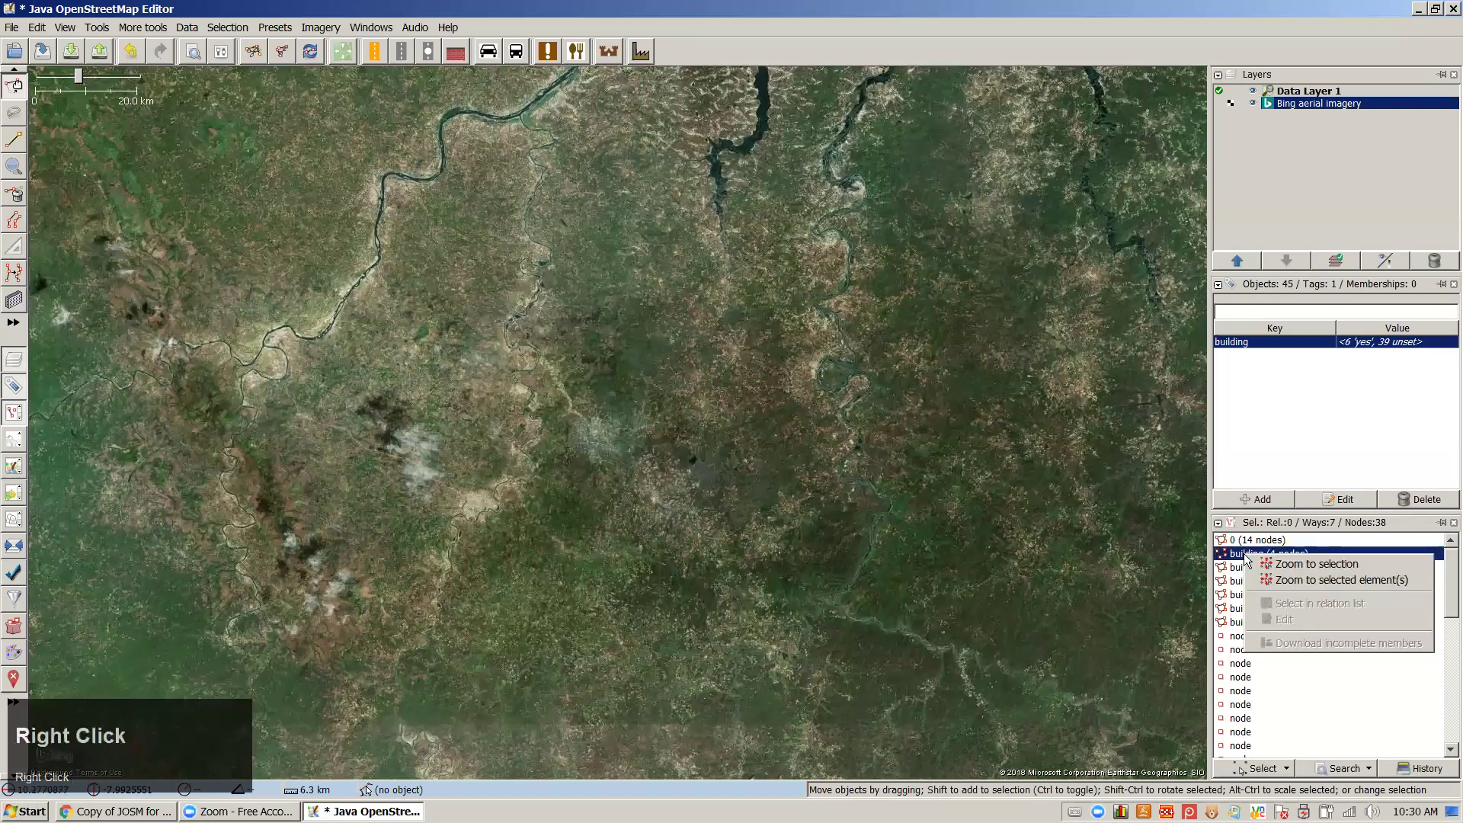
{"action": "left_click", "coordinate": [1288, 568]}
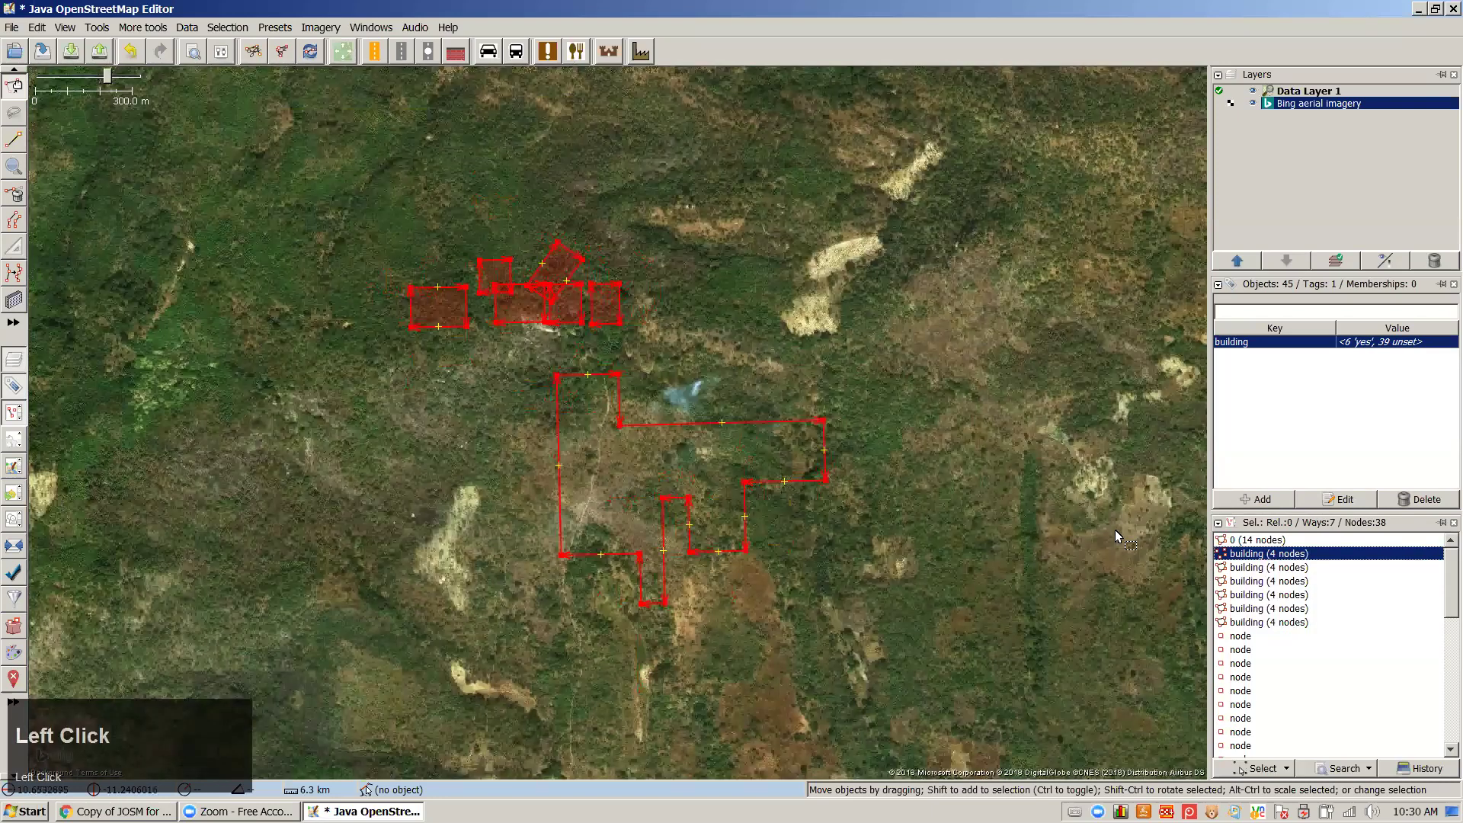
{"action": "left_click", "coordinate": [715, 346]}
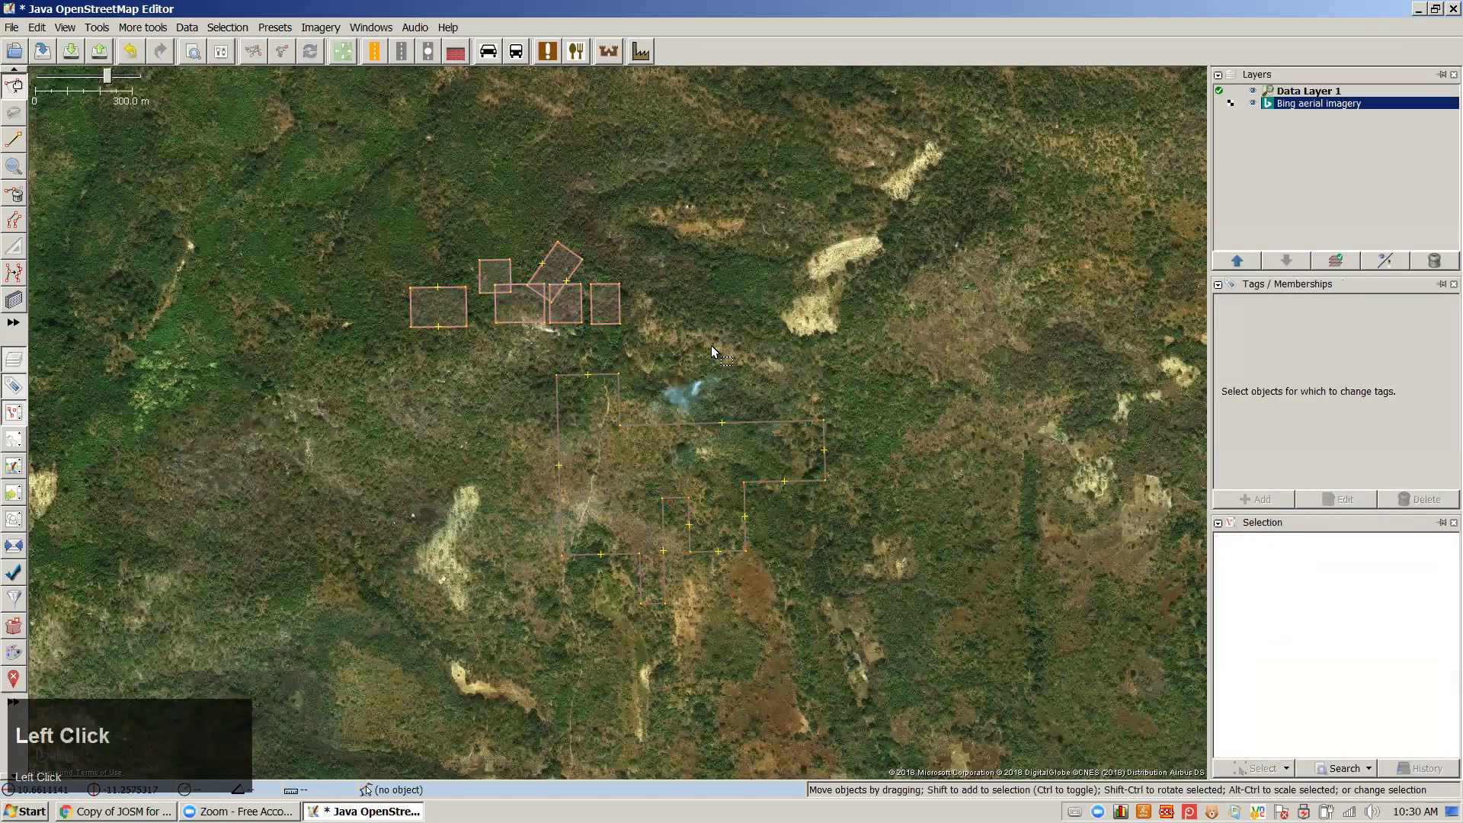
{"action": "scroll", "coordinate": [712, 370], "scroll_direction": "down", "scroll_amount": 3}
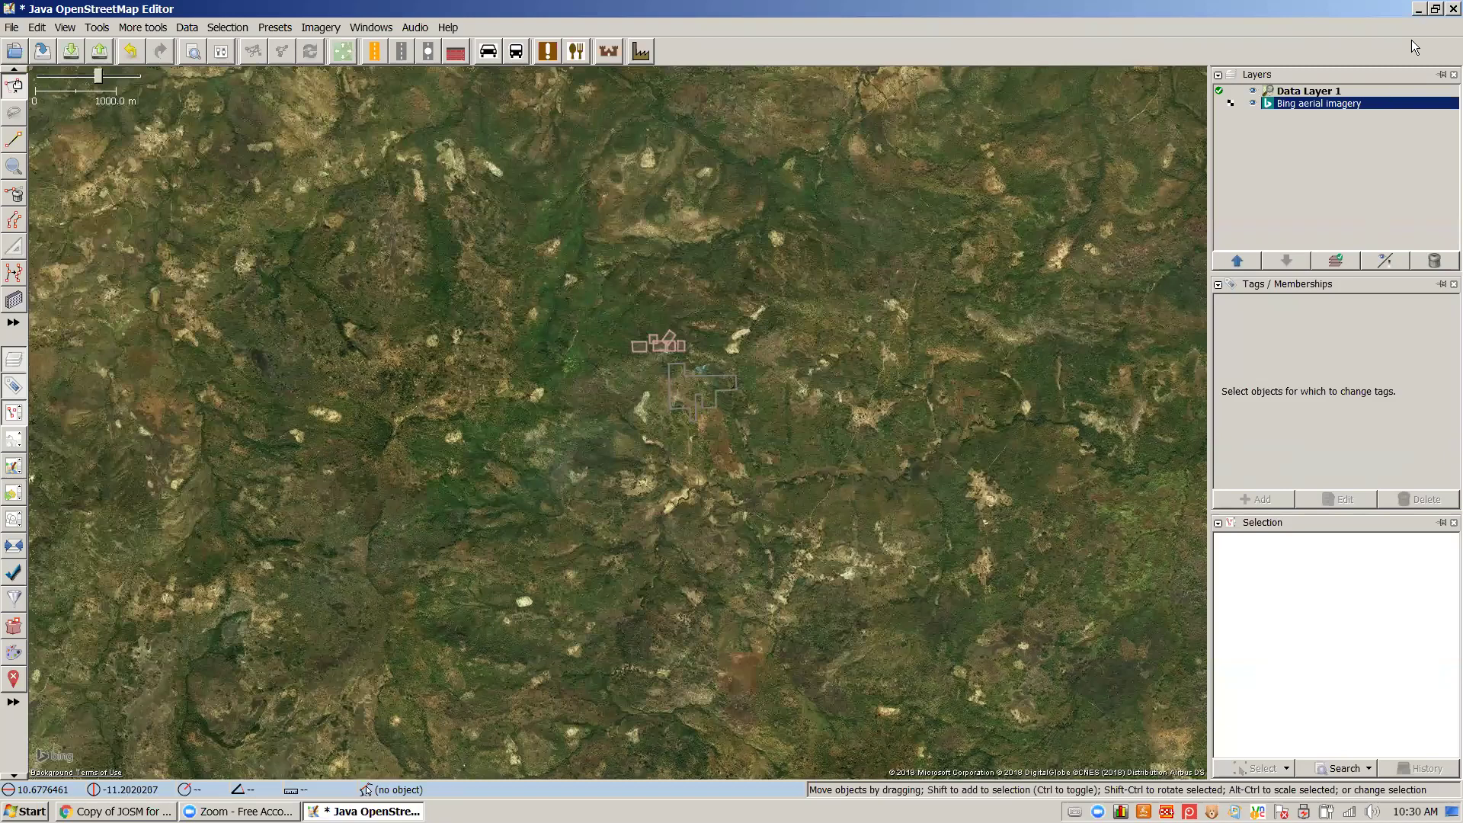
{"action": "left_click", "coordinate": [1390, 234]}
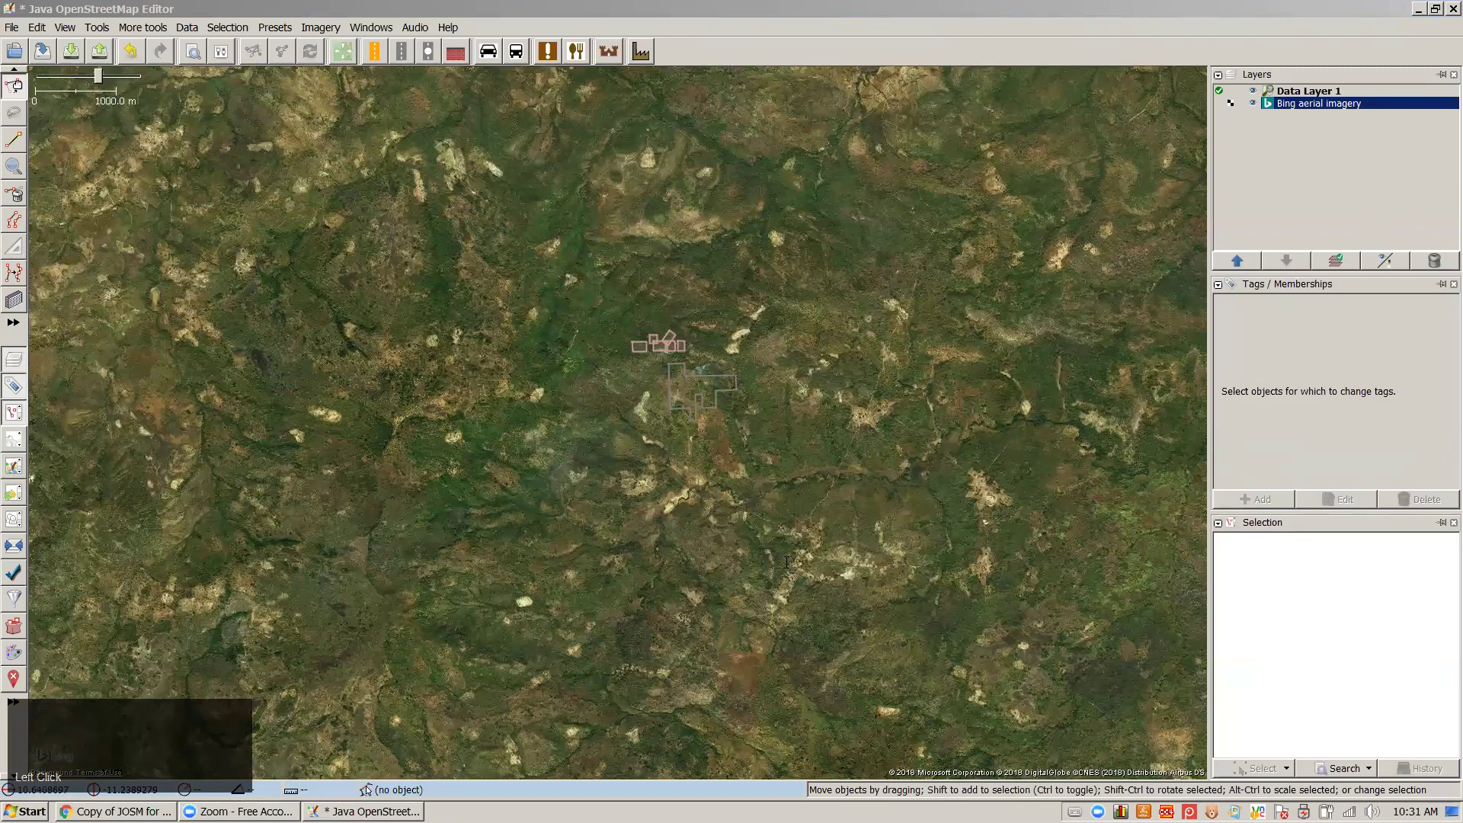
{"action": "left_click_drag", "start_coordinate": [789, 556], "coordinate": [794, 553]}
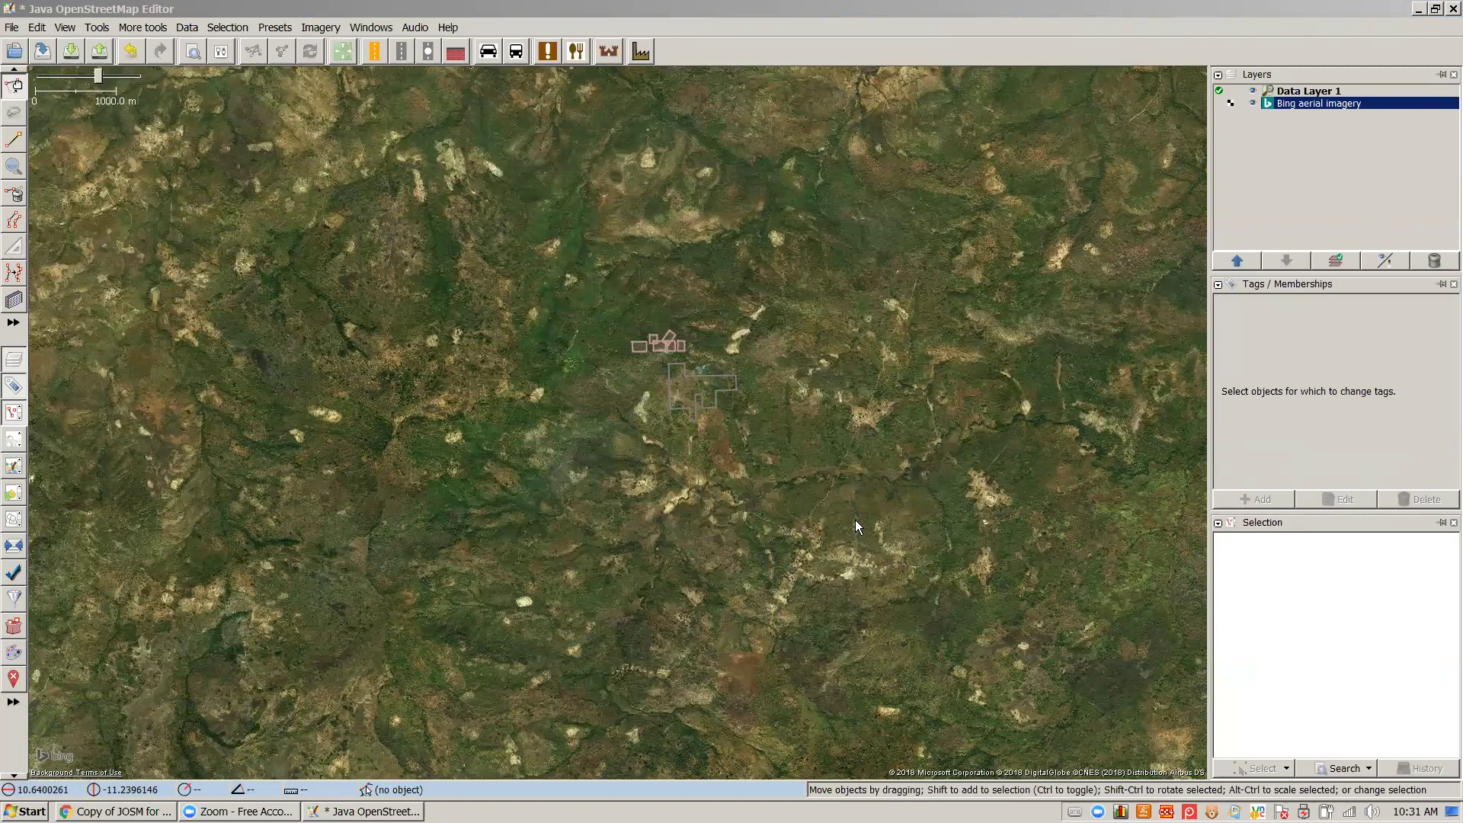
{"action": "left_click", "coordinate": [1027, 249]}
{"action": "left_click", "coordinate": [1412, 15]}
Examine the drawn buildings and the terrain southwest of them, alternating between a wide overview and a close-up
{"action": "left_click_drag", "start_coordinate": [526, 477], "coordinate": [496, 398]}
{"action": "scroll", "coordinate": [605, 395], "scroll_direction": "up", "scroll_amount": 1}
{"action": "left_click", "coordinate": [611, 396]}
{"action": "scroll", "coordinate": [628, 397], "scroll_direction": "up", "scroll_amount": 3}
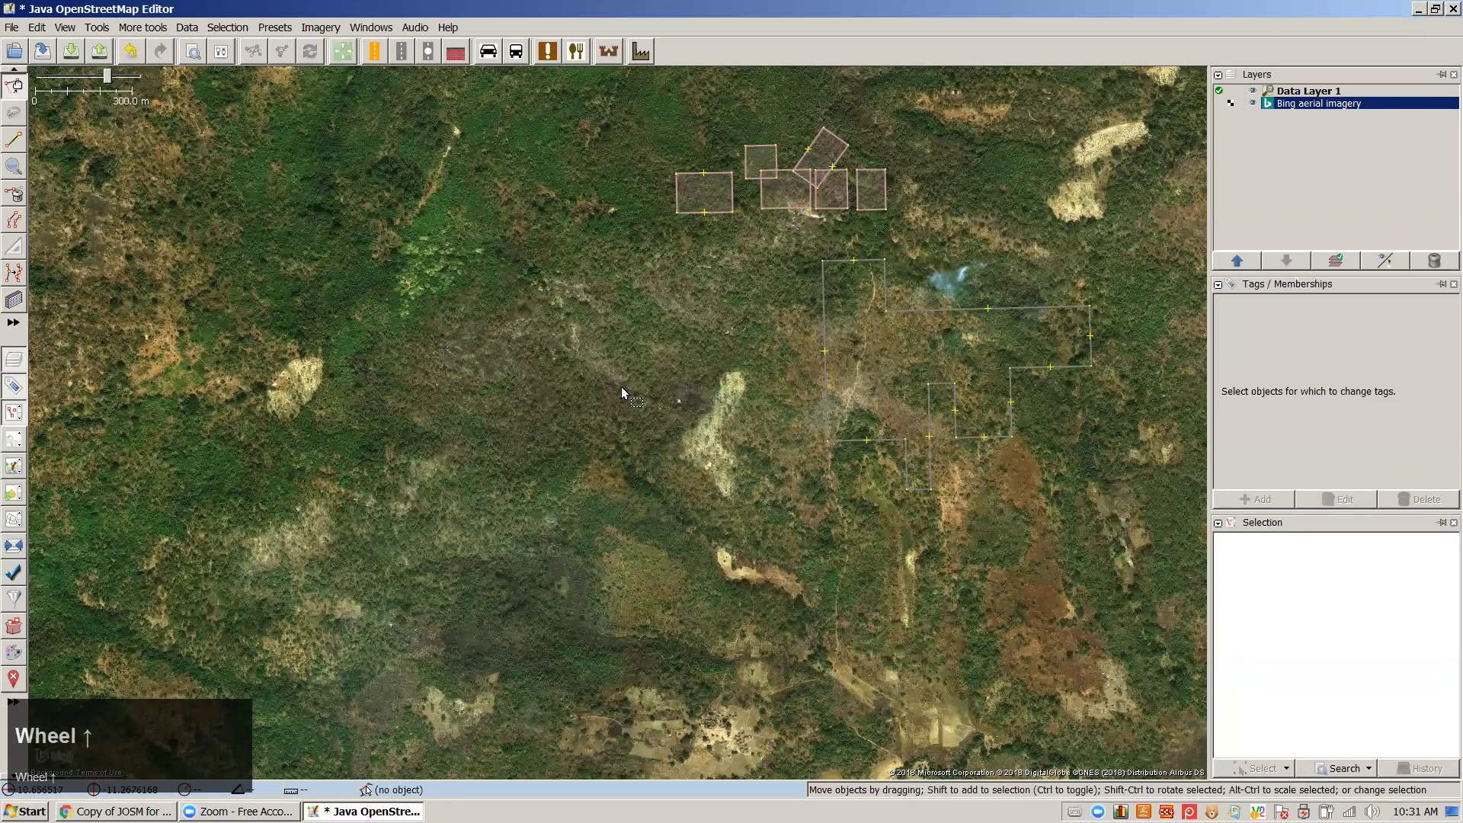
{"action": "scroll", "coordinate": [621, 386], "scroll_direction": "down", "scroll_amount": 4}
{"action": "scroll", "coordinate": [620, 386], "scroll_direction": "up", "scroll_amount": 2}
{"action": "scroll", "coordinate": [632, 383], "scroll_direction": "up", "scroll_amount": 2}
{"action": "scroll", "coordinate": [632, 382], "scroll_direction": "down", "scroll_amount": 2}
{"action": "scroll", "coordinate": [632, 382], "scroll_direction": "down", "scroll_amount": 1}
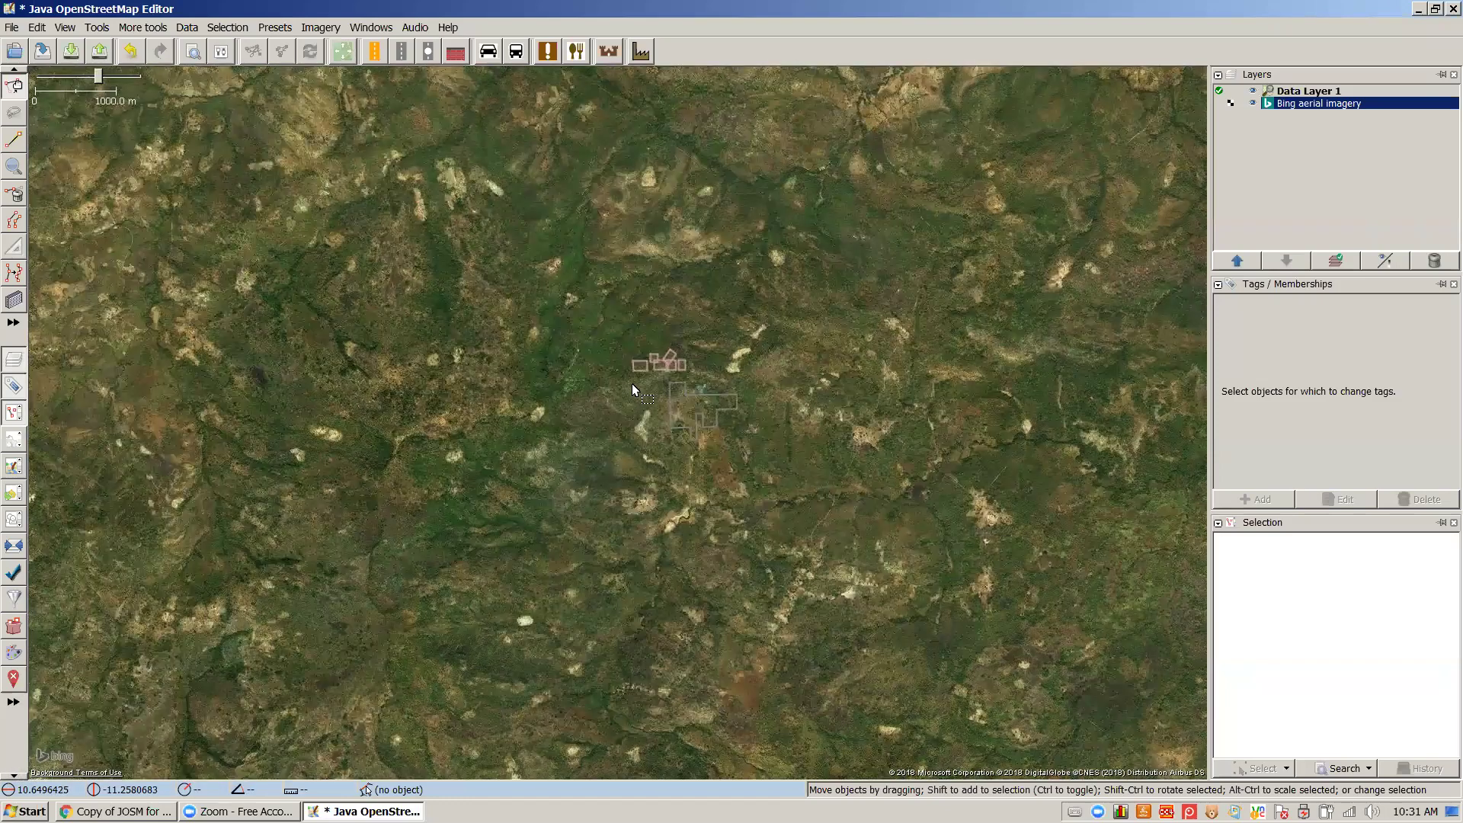
{"action": "scroll", "coordinate": [632, 383], "scroll_direction": "down", "scroll_amount": 3}
{"action": "scroll", "coordinate": [633, 382], "scroll_direction": "up", "scroll_amount": 2}
{"action": "scroll", "coordinate": [632, 382], "scroll_direction": "up", "scroll_amount": 1}
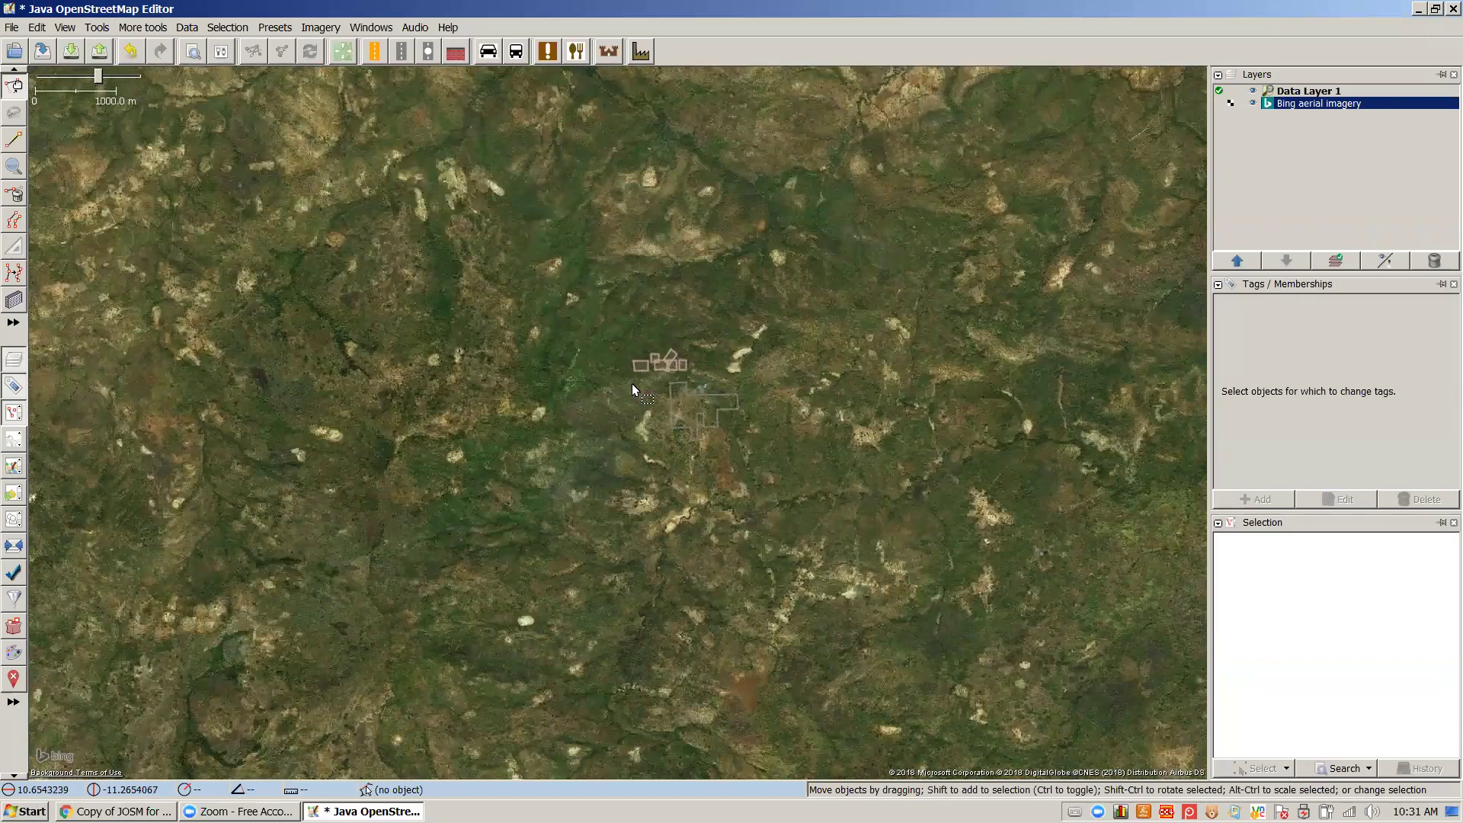
{"action": "scroll", "coordinate": [633, 382], "scroll_direction": "up", "scroll_amount": 1}
{"action": "scroll", "coordinate": [633, 383], "scroll_direction": "up", "scroll_amount": 2}
{"action": "scroll", "coordinate": [633, 382], "scroll_direction": "up", "scroll_amount": 4}
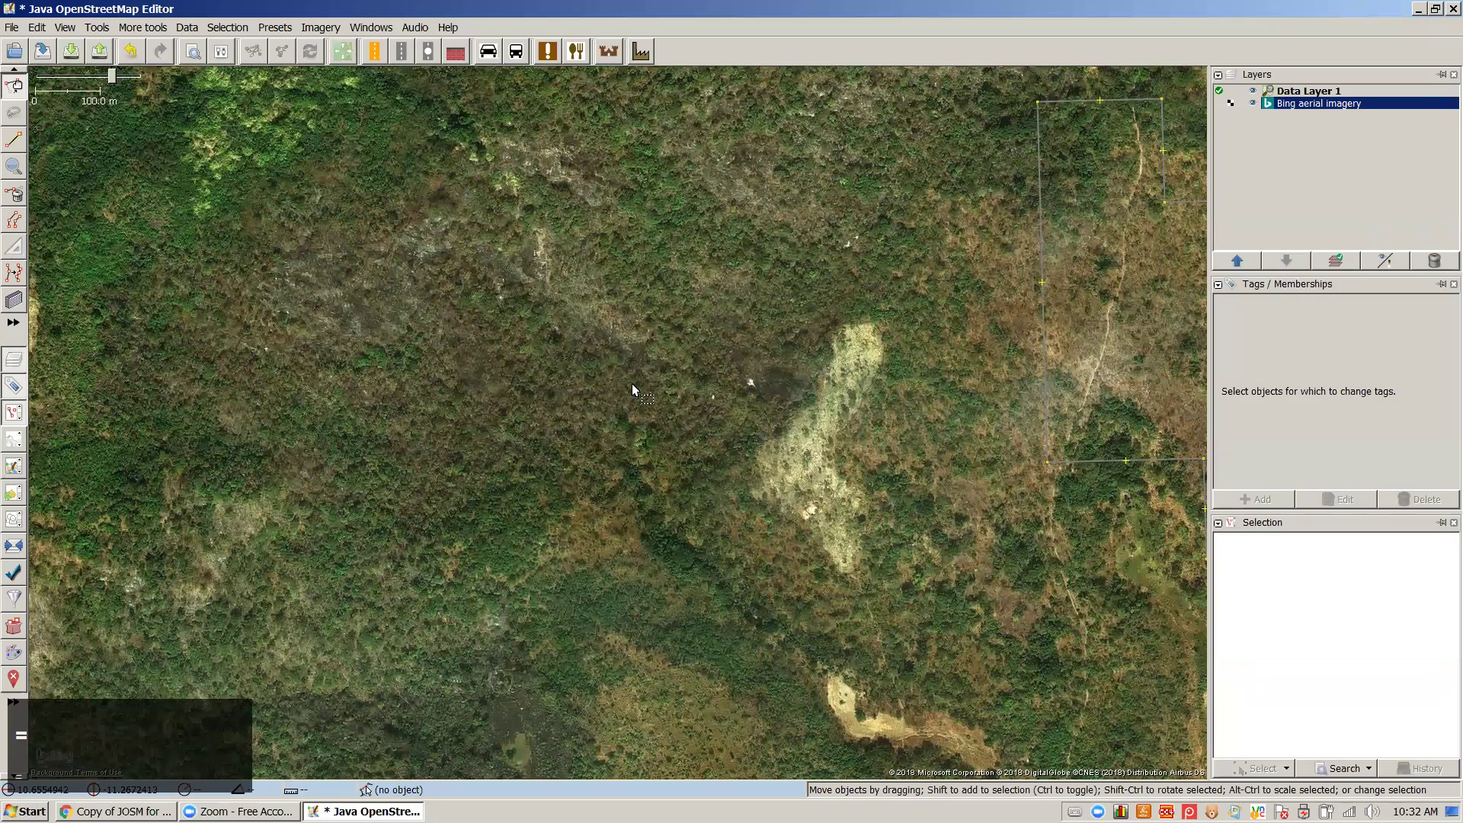
{"action": "scroll", "coordinate": [633, 383], "scroll_direction": "up", "scroll_amount": 2}
{"action": "scroll", "coordinate": [633, 390], "scroll_direction": "down", "scroll_amount": 1}
{"action": "scroll", "coordinate": [633, 390], "scroll_direction": "down", "scroll_amount": 4}
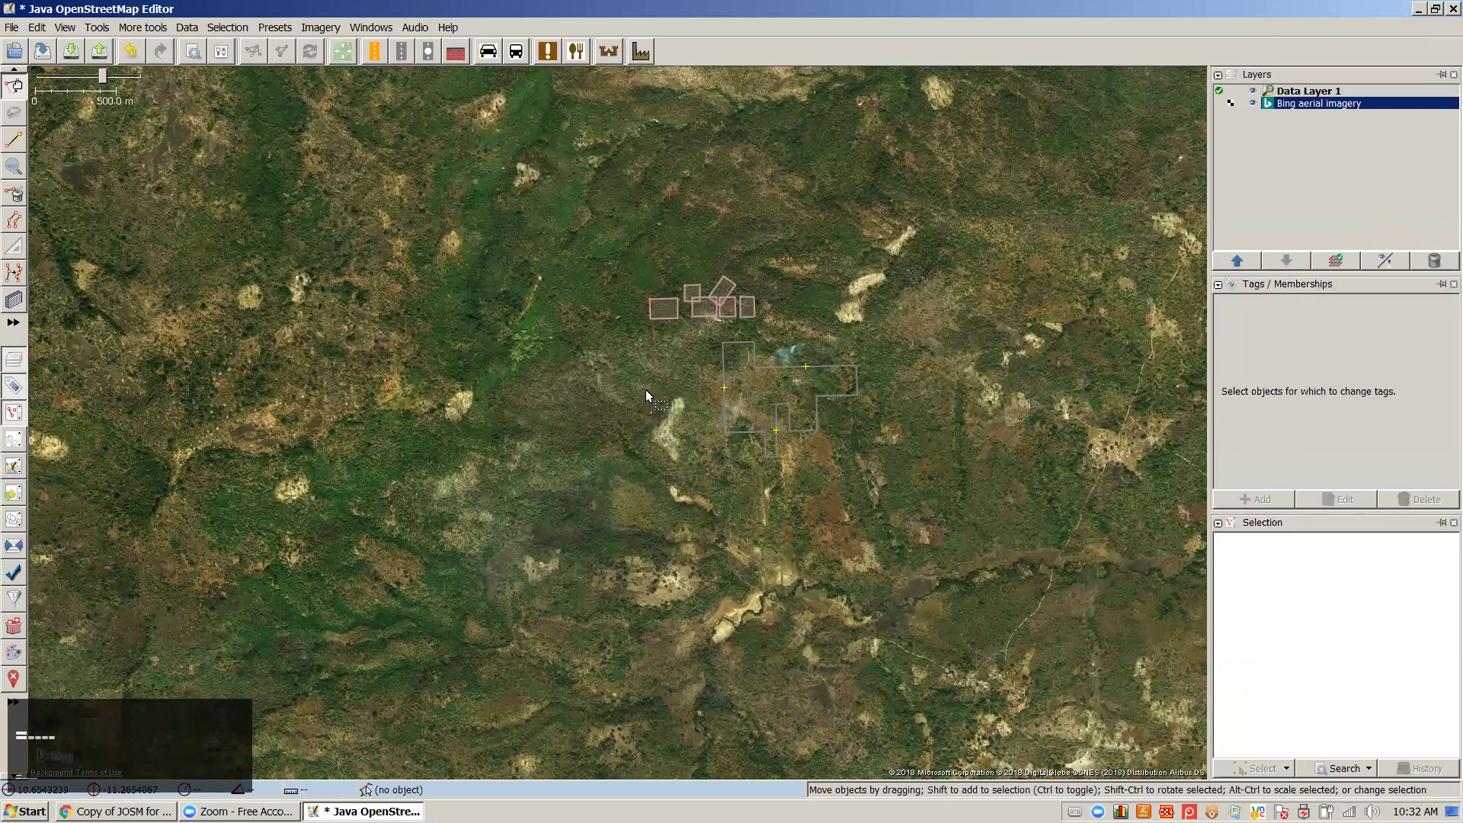
{"action": "scroll", "coordinate": [648, 392], "scroll_direction": "up", "scroll_amount": 5}
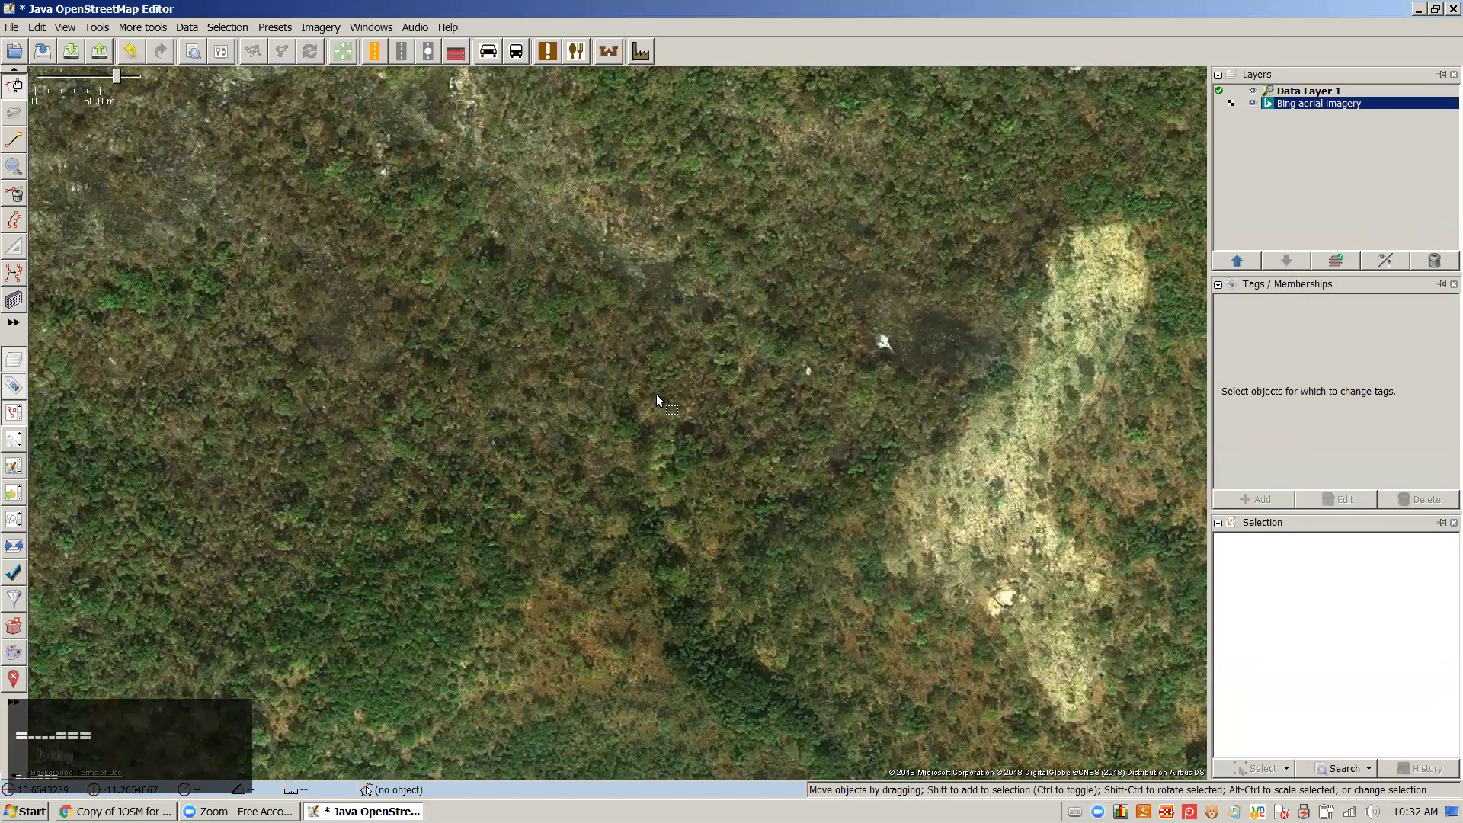
{"action": "scroll", "coordinate": [657, 400], "scroll_direction": "down", "scroll_amount": 4}
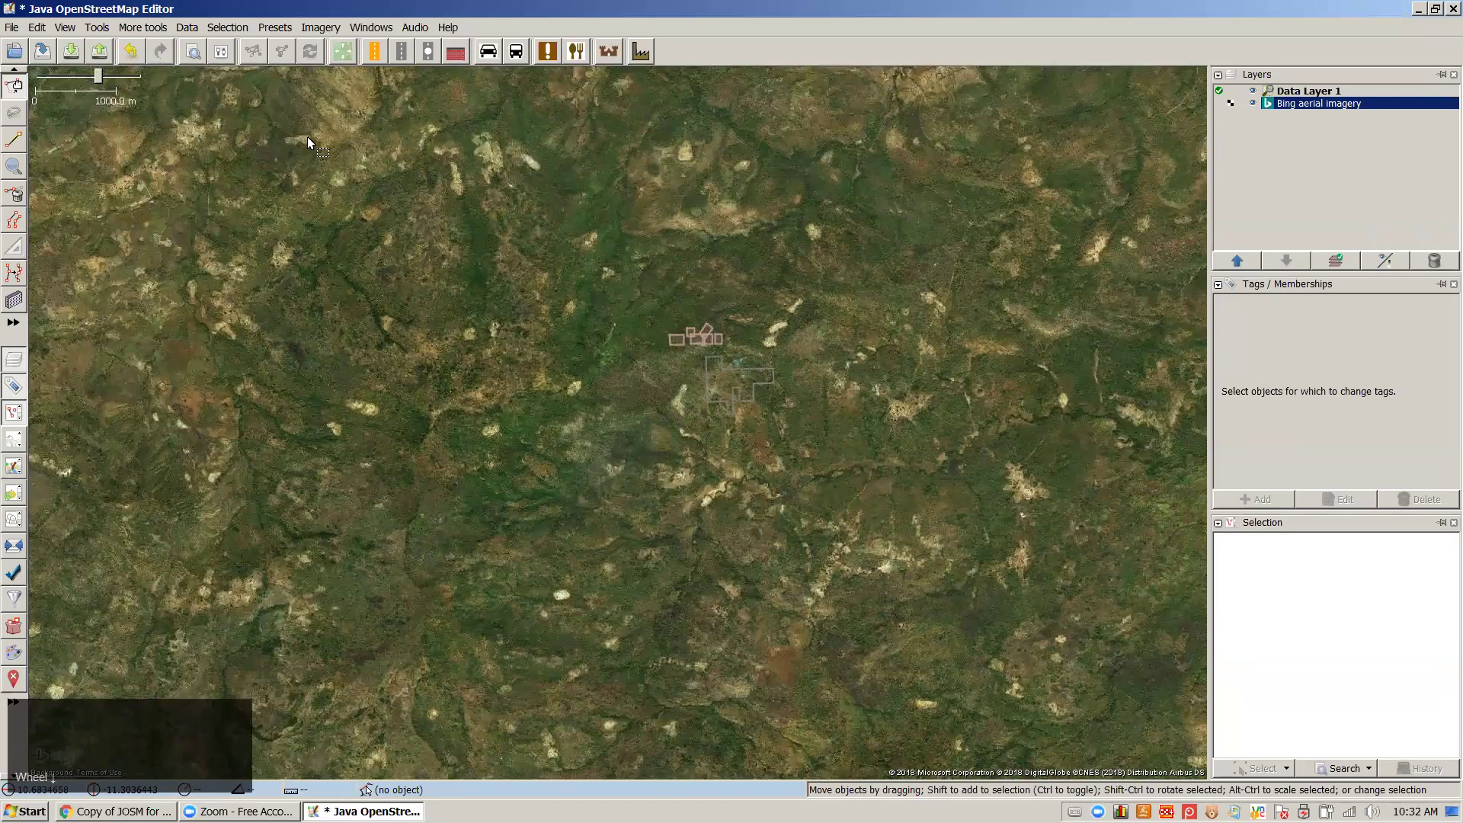
Enlarge the map to the 500 m scale with the zoom slider, keeping the drawn objects in view
{"action": "left_click", "coordinate": [99, 78]}
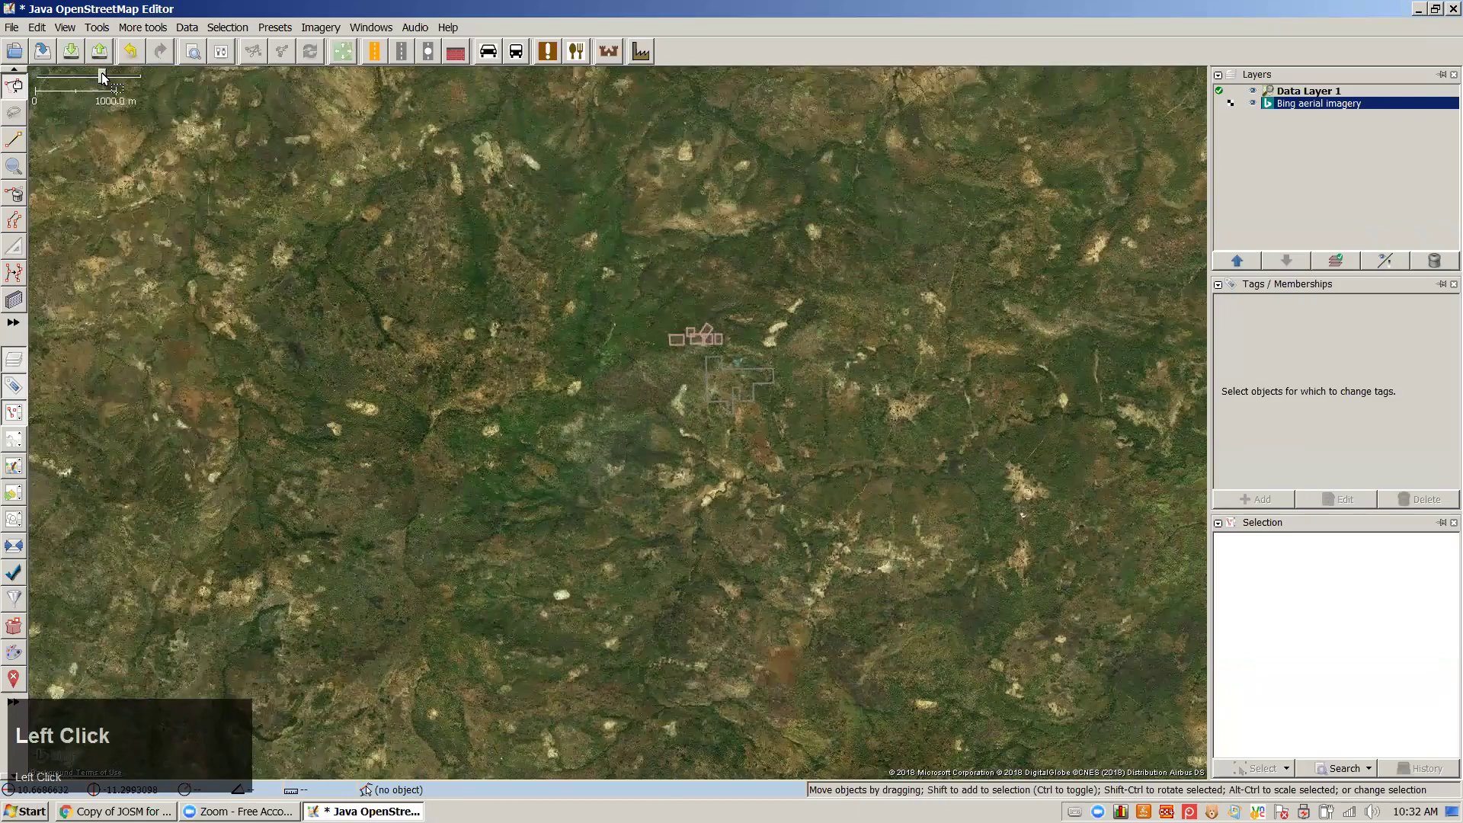
{"action": "left_click_drag", "start_coordinate": [99, 78], "coordinate": [101, 78]}
{"action": "left_click_drag", "start_coordinate": [743, 186], "coordinate": [784, 182]}
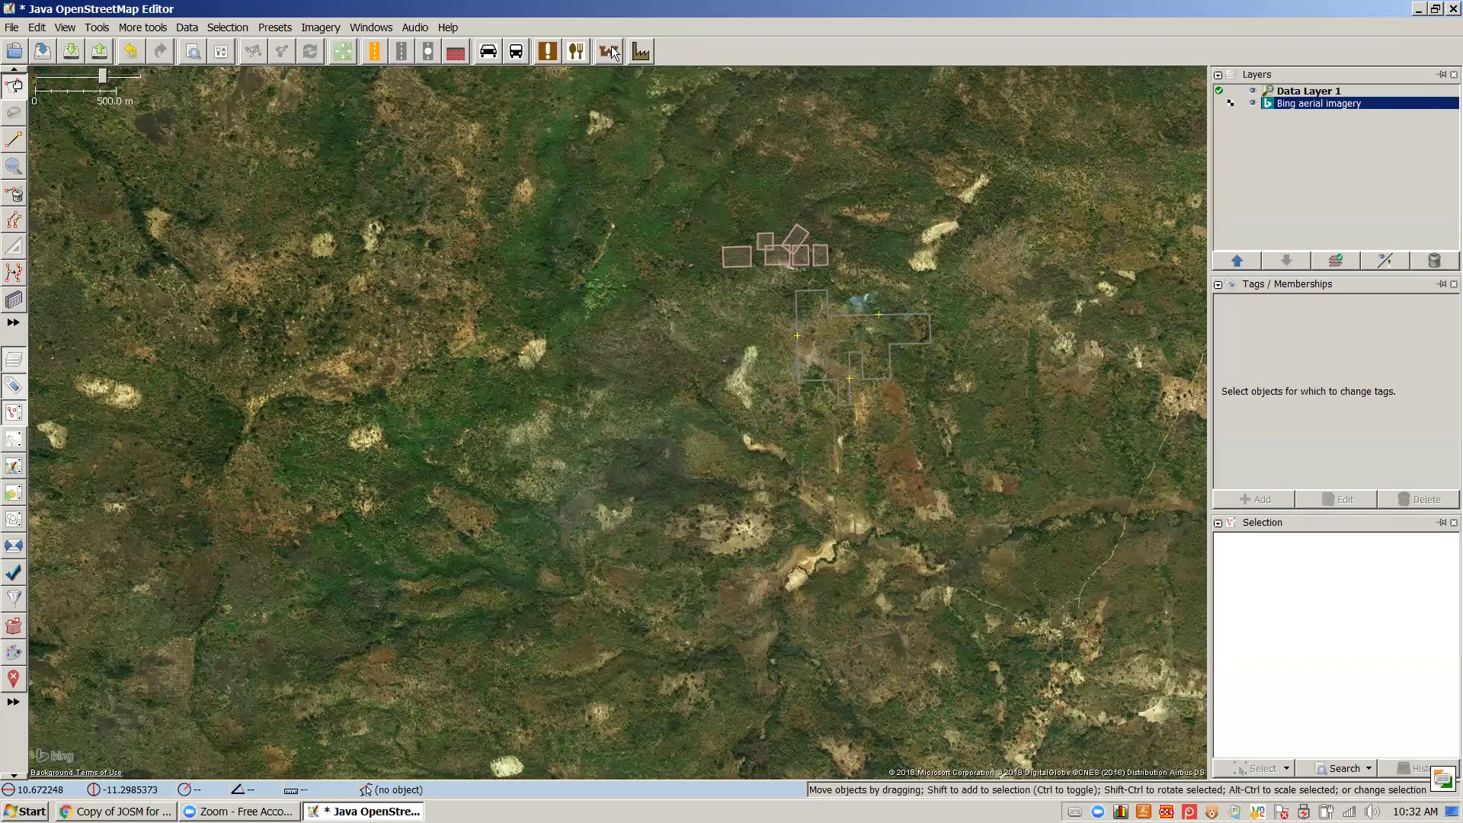
Look through the street and way presets and the preset search, and close it without choosing a preset
{"action": "left_click", "coordinate": [373, 53]}
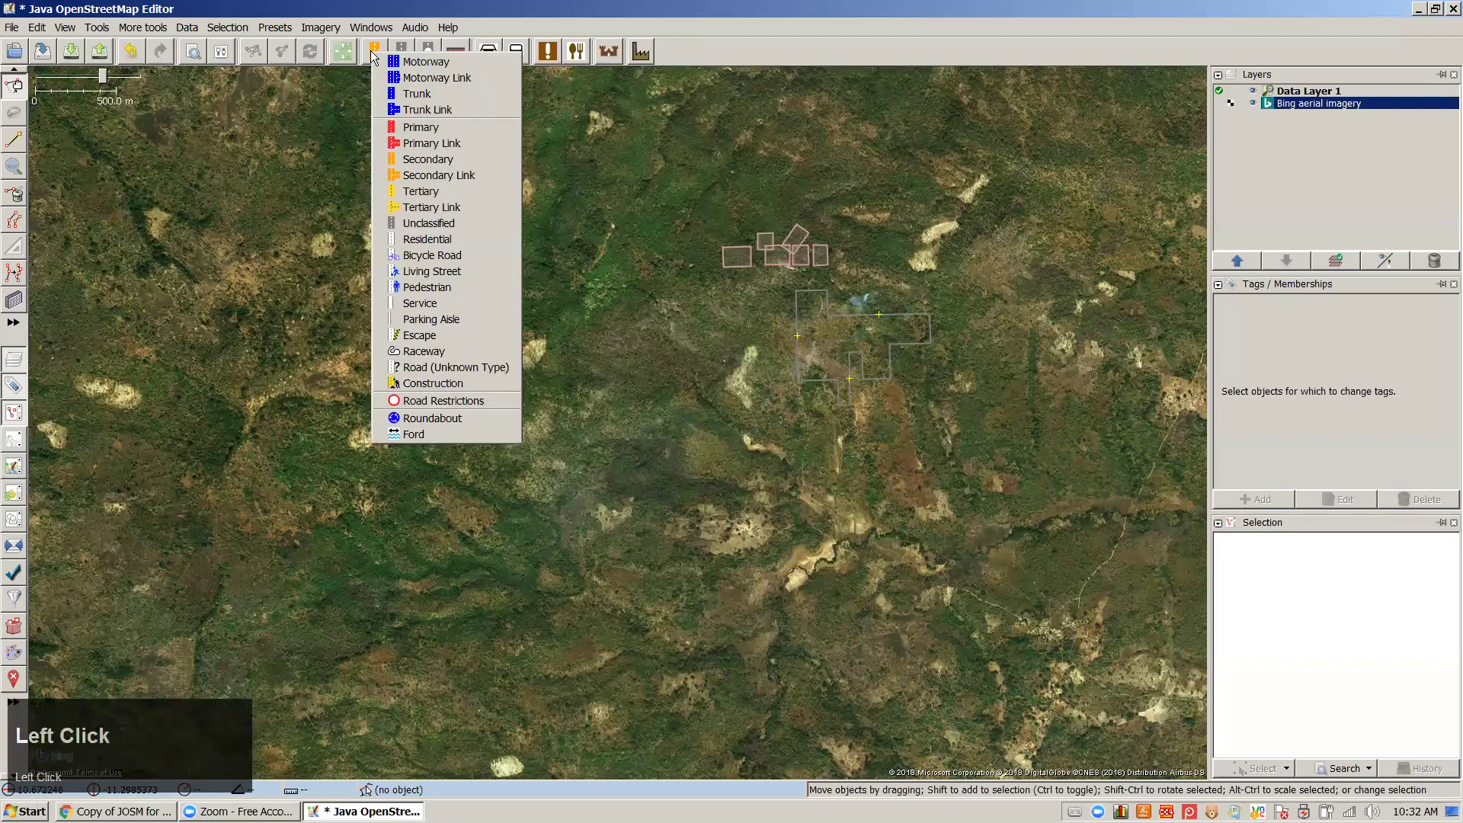
{"action": "left_click", "coordinate": [276, 29]}
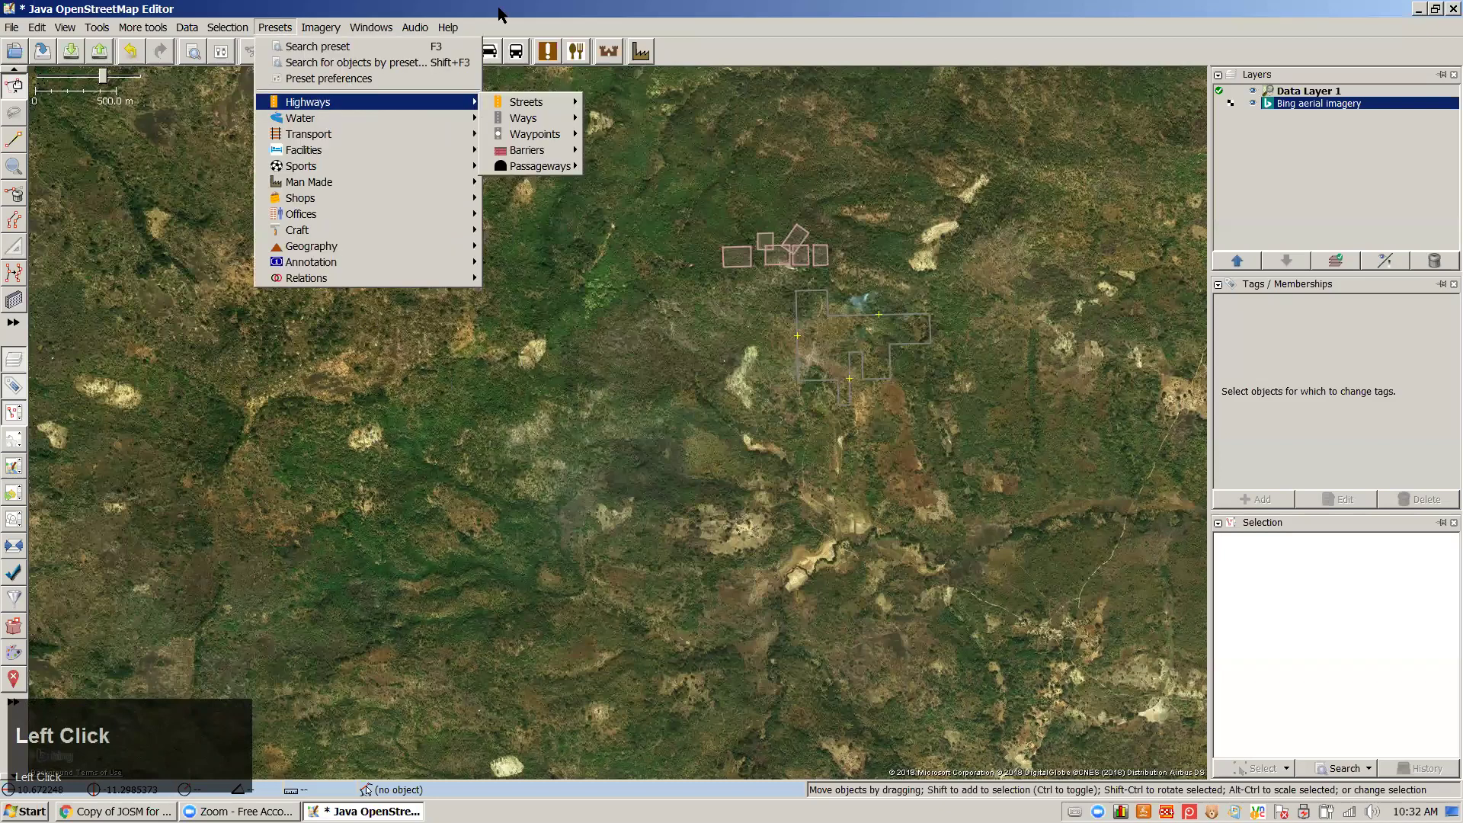
{"action": "left_click", "coordinate": [402, 52]}
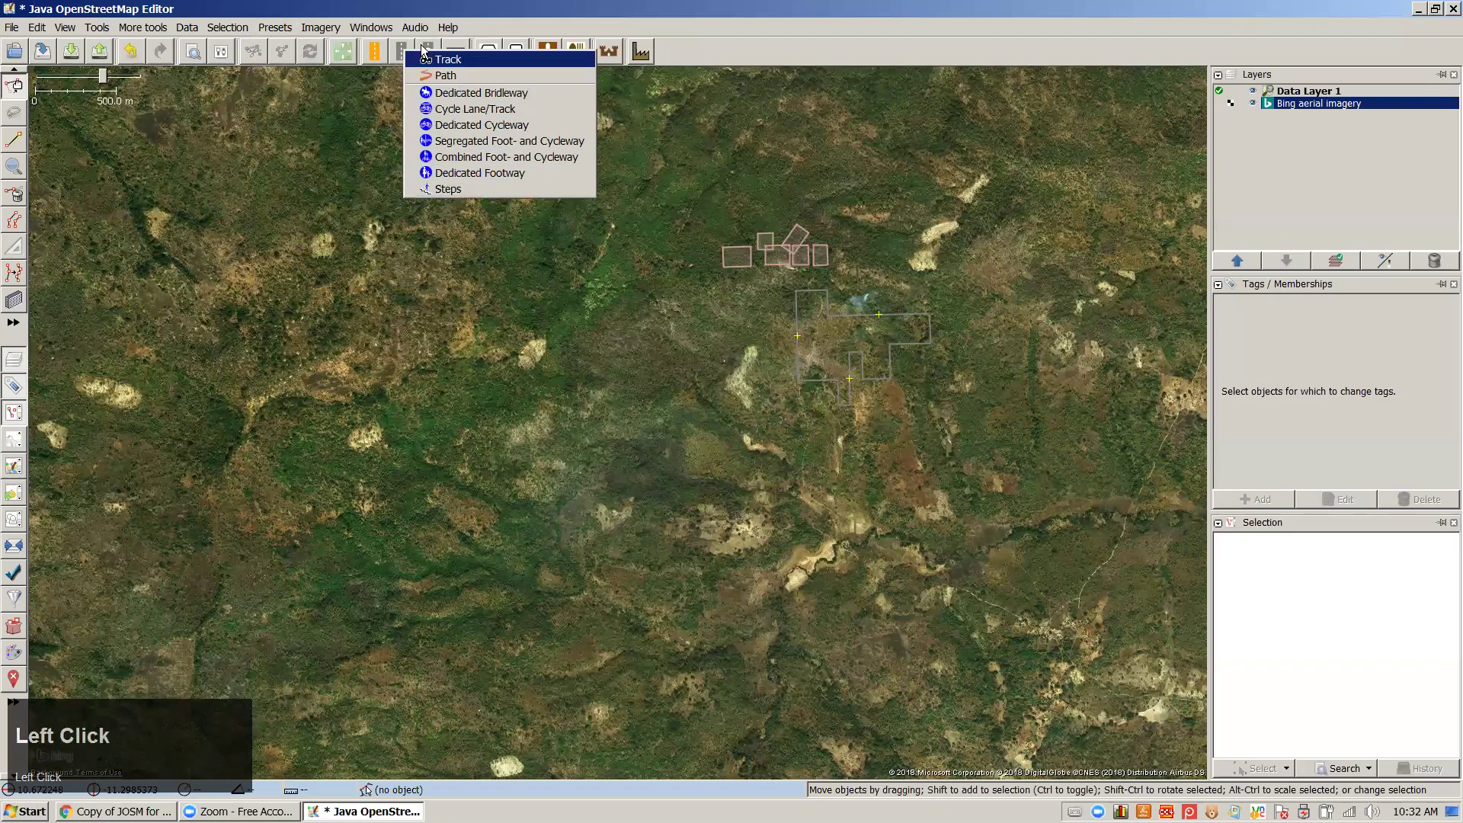
{"action": "left_click", "coordinate": [279, 29]}
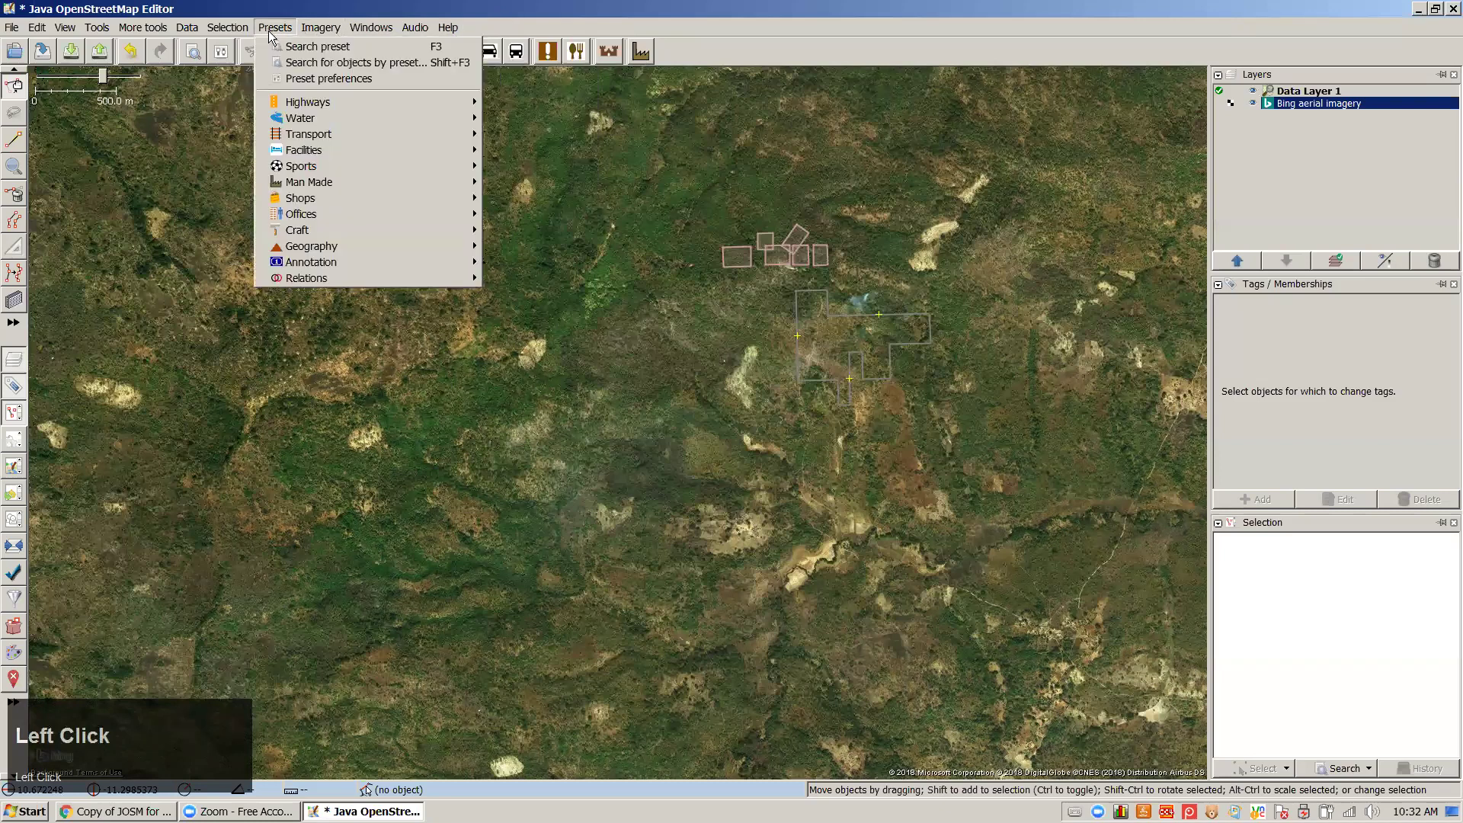
{"action": "left_click", "coordinate": [313, 46]}
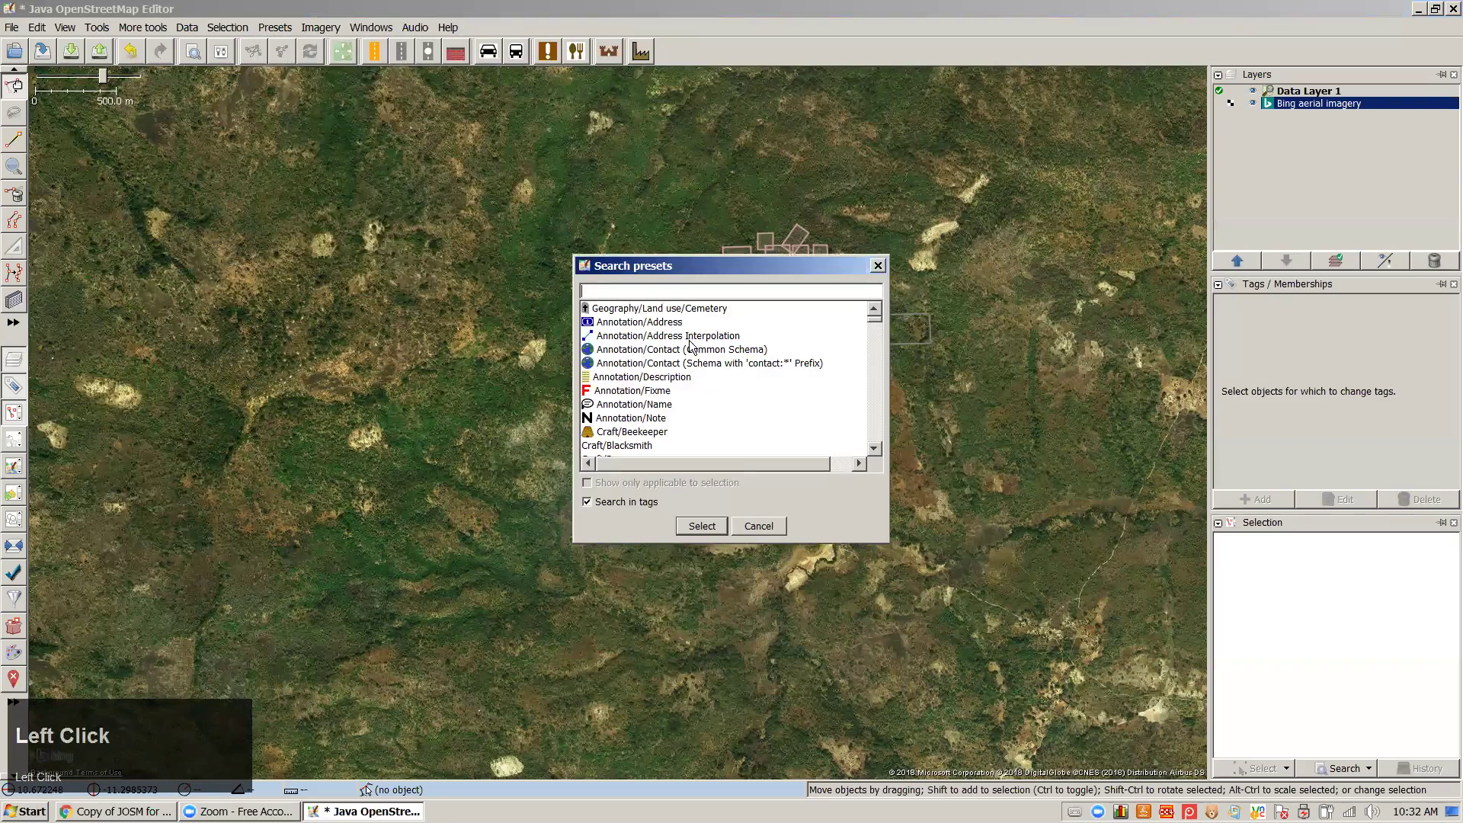
{"action": "left_click", "coordinate": [762, 528]}
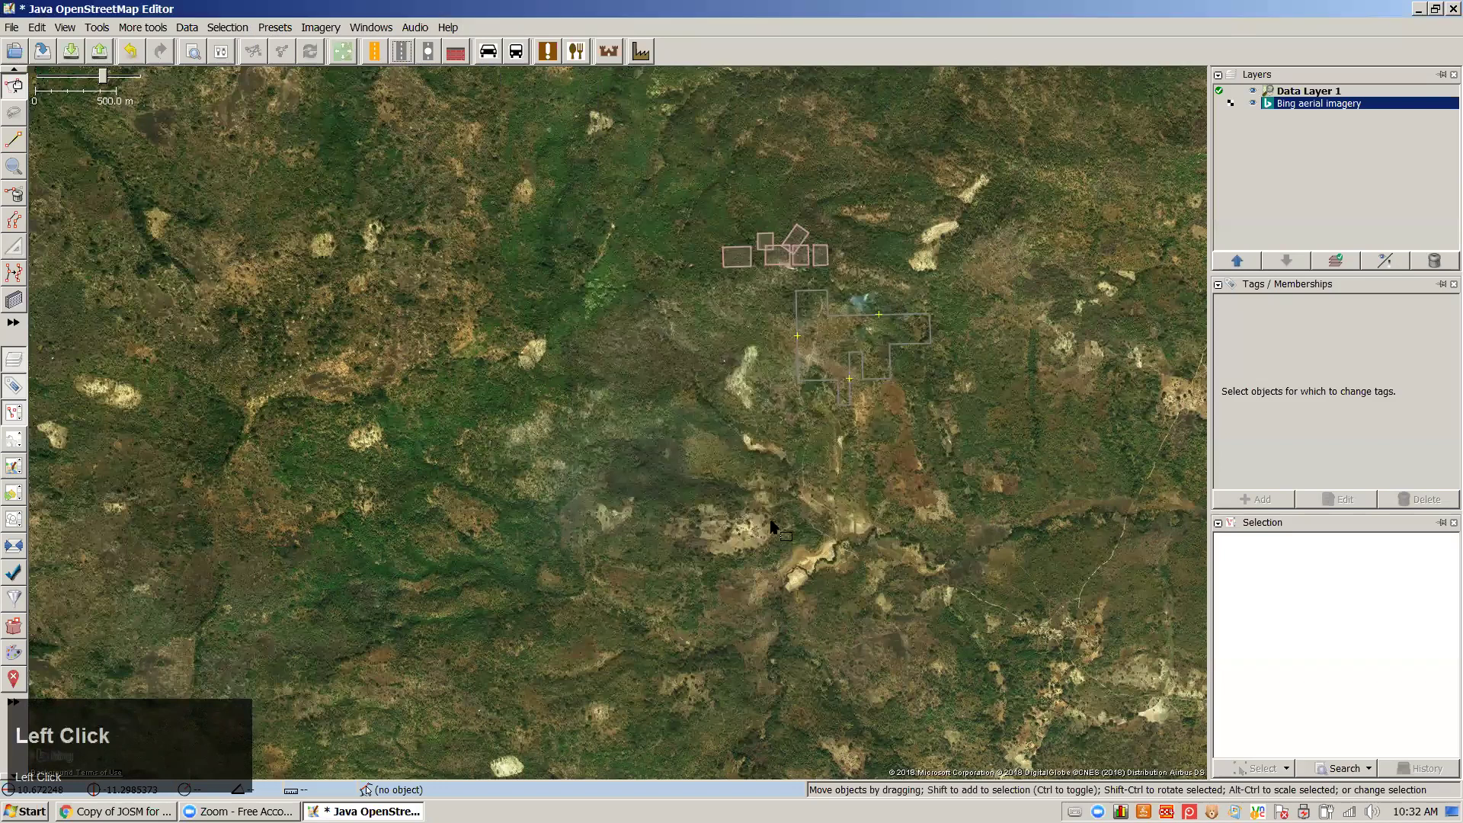
Tag the large 14-node way south of the small buildings with building=yes
{"action": "left_click", "coordinate": [797, 355]}
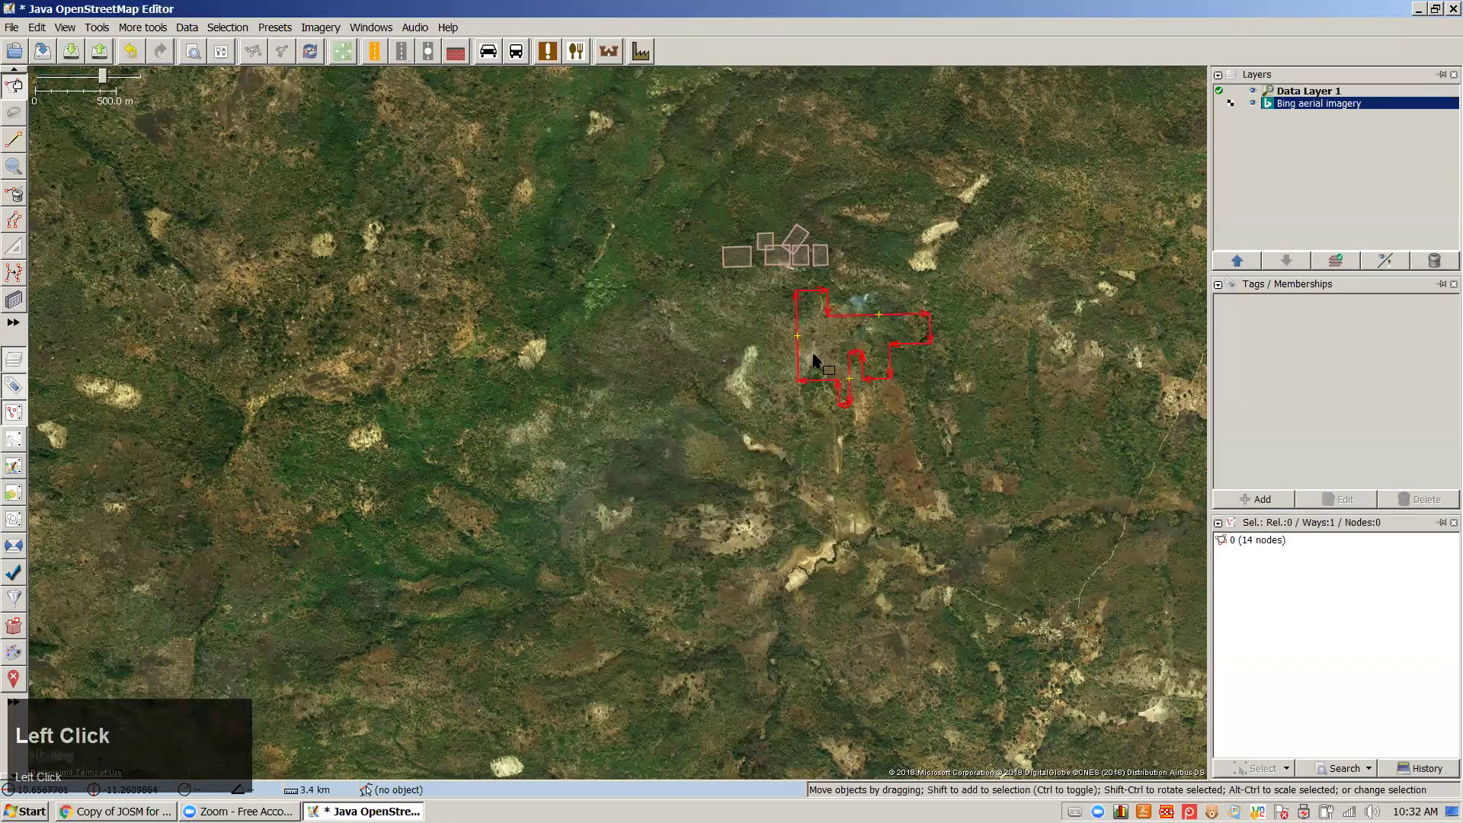
{"action": "double_click", "coordinate": [1263, 467]}
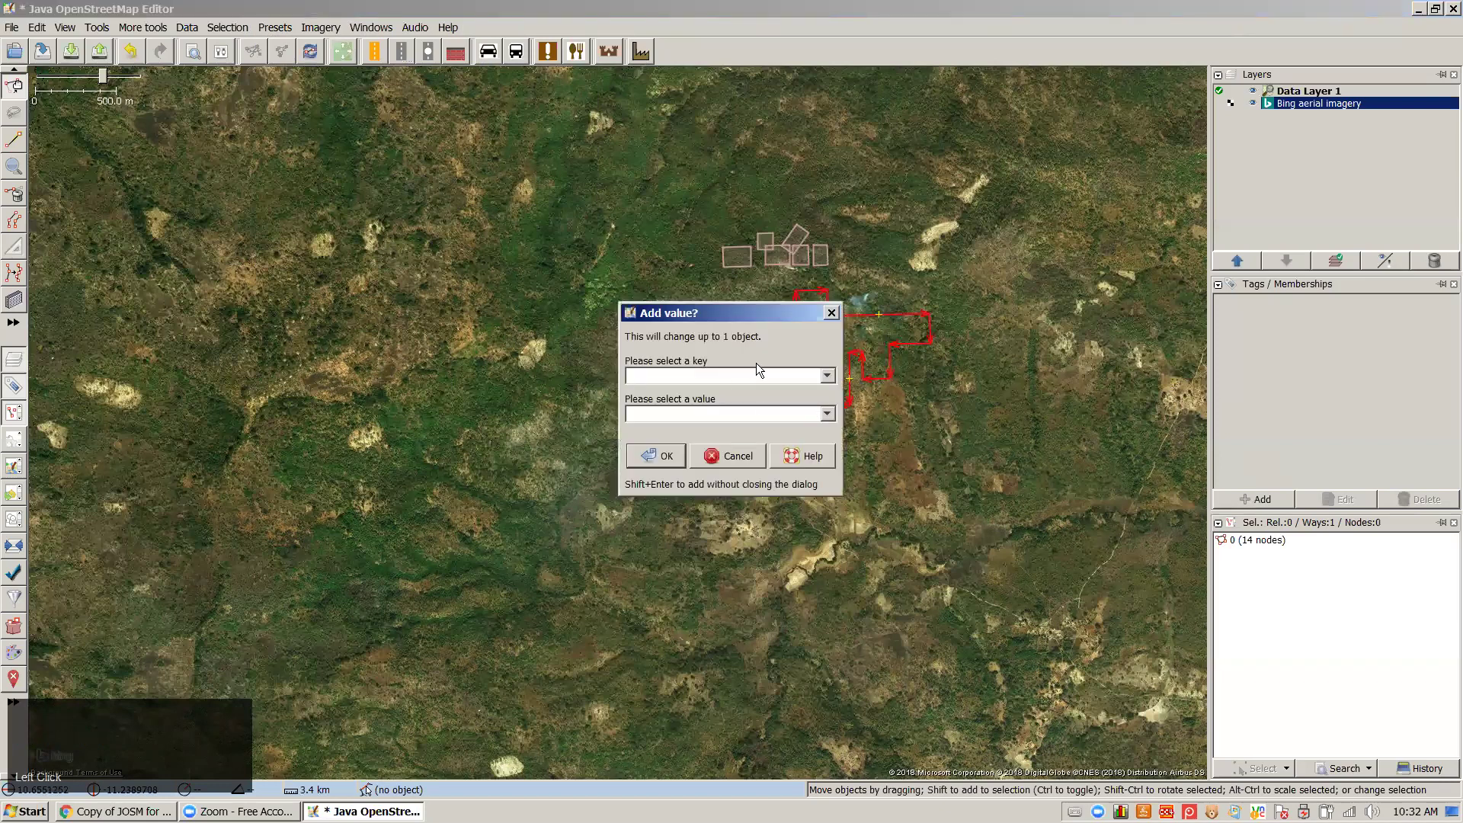
{"action": "type", "text": "bu"}
{"action": "key", "text": "Tab"}
{"action": "left_click", "coordinate": [658, 456]}
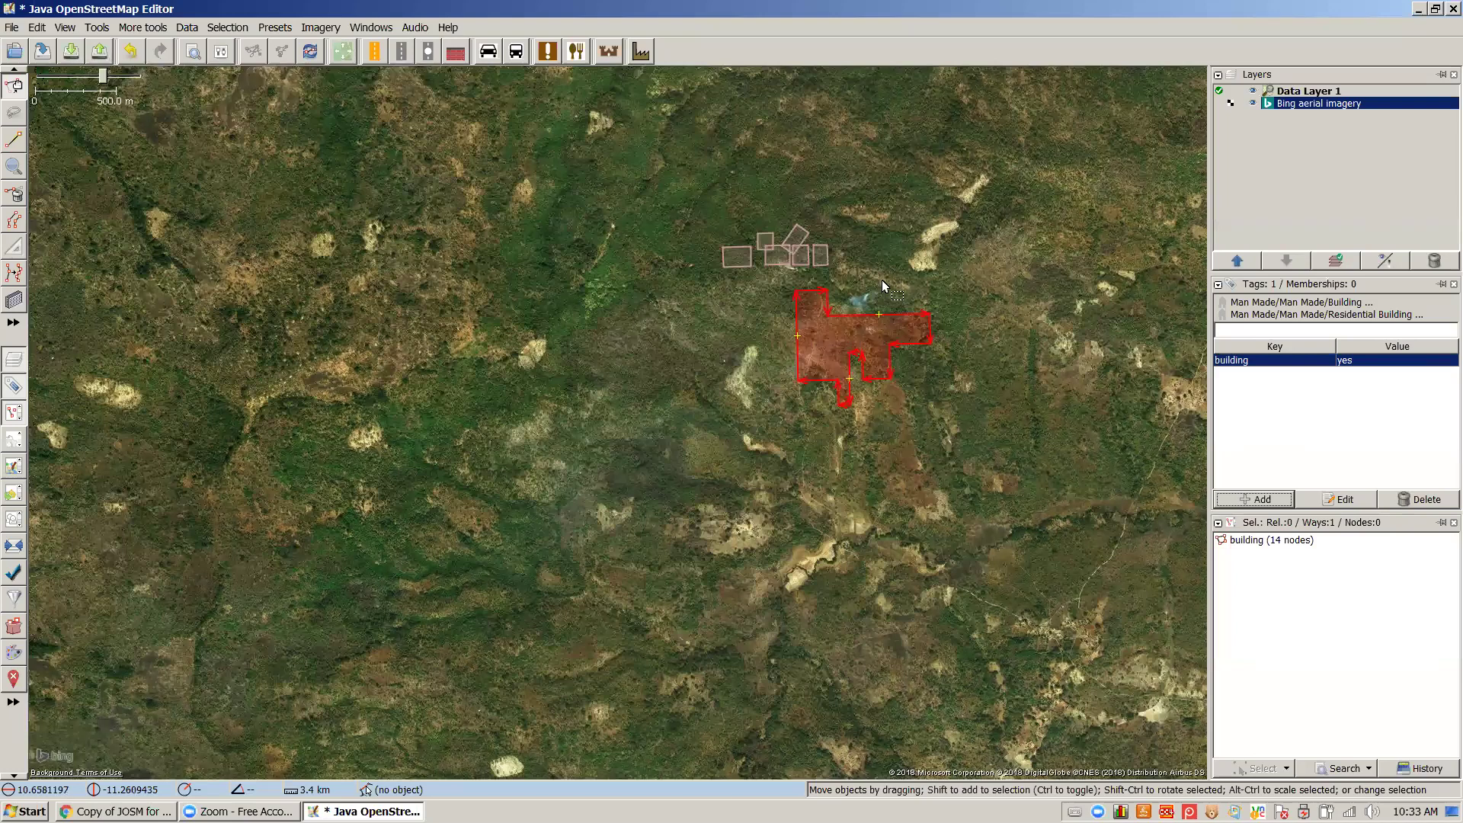
{"action": "right_click", "coordinate": [811, 329]}
{"action": "left_click_drag", "start_coordinate": [822, 364], "coordinate": [751, 404]}
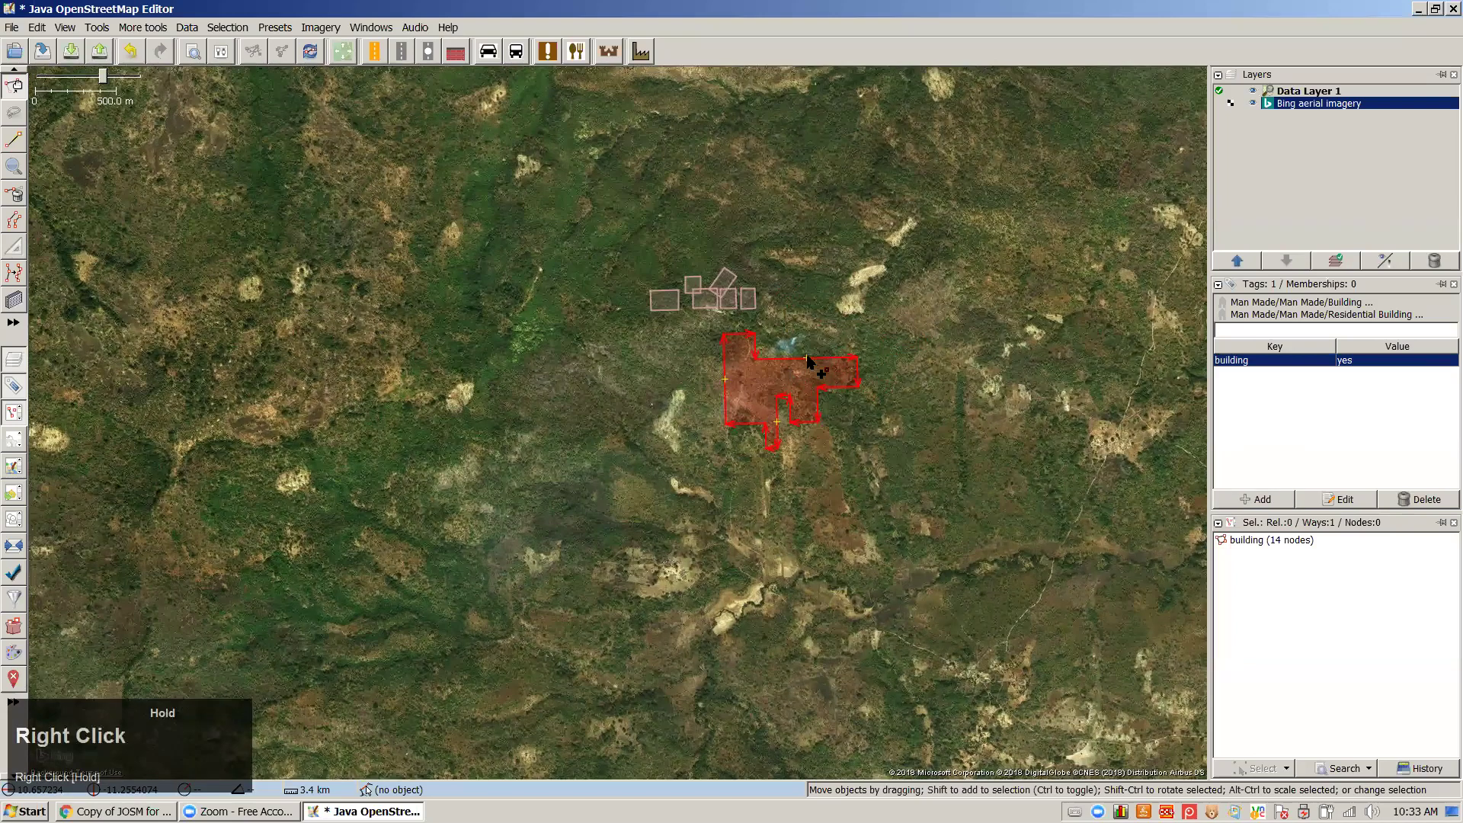
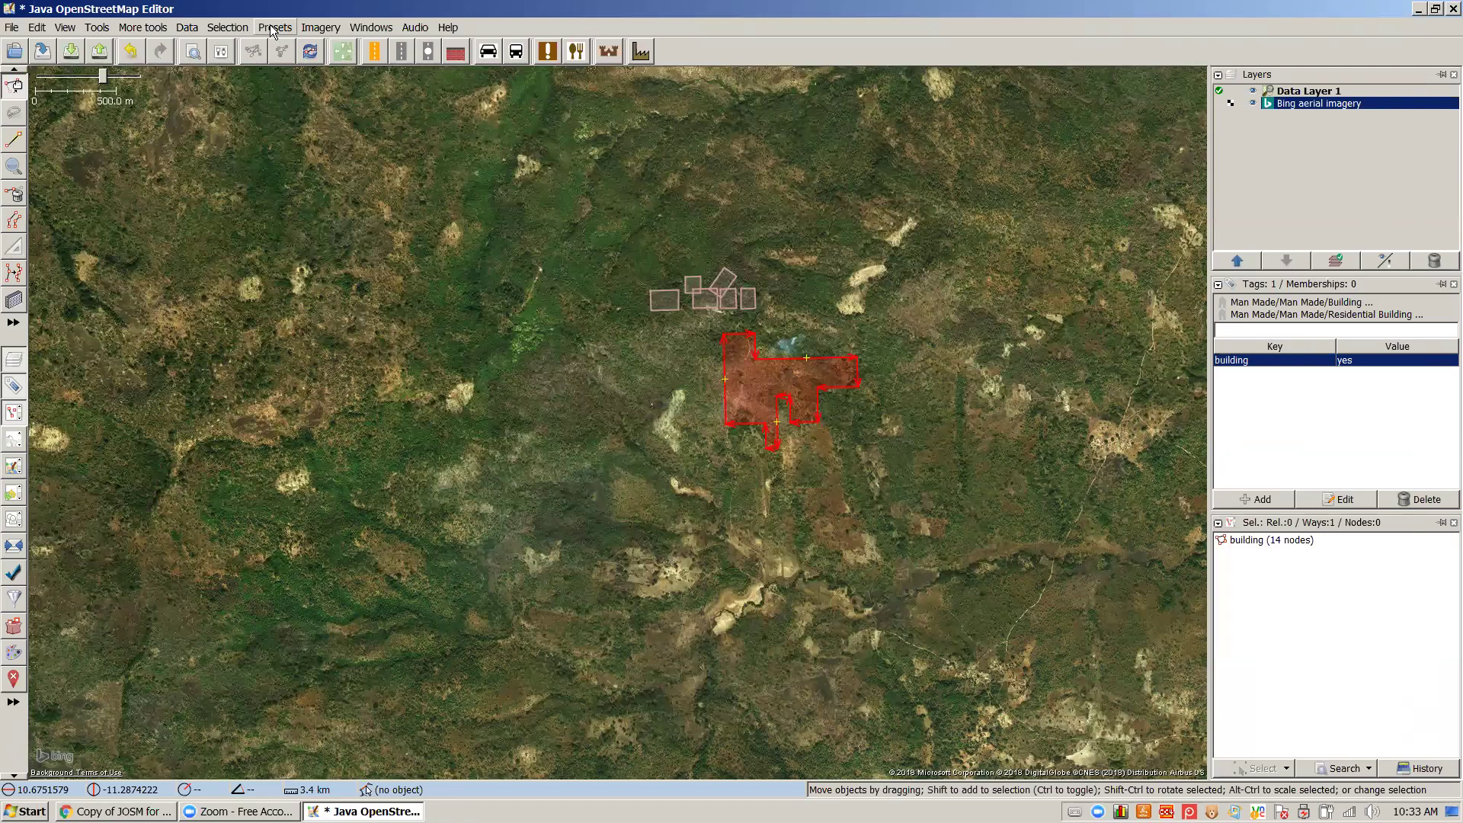
Widen the Layers, Tags and Selection area beside the map
{"action": "left_click", "coordinate": [1347, 31]}
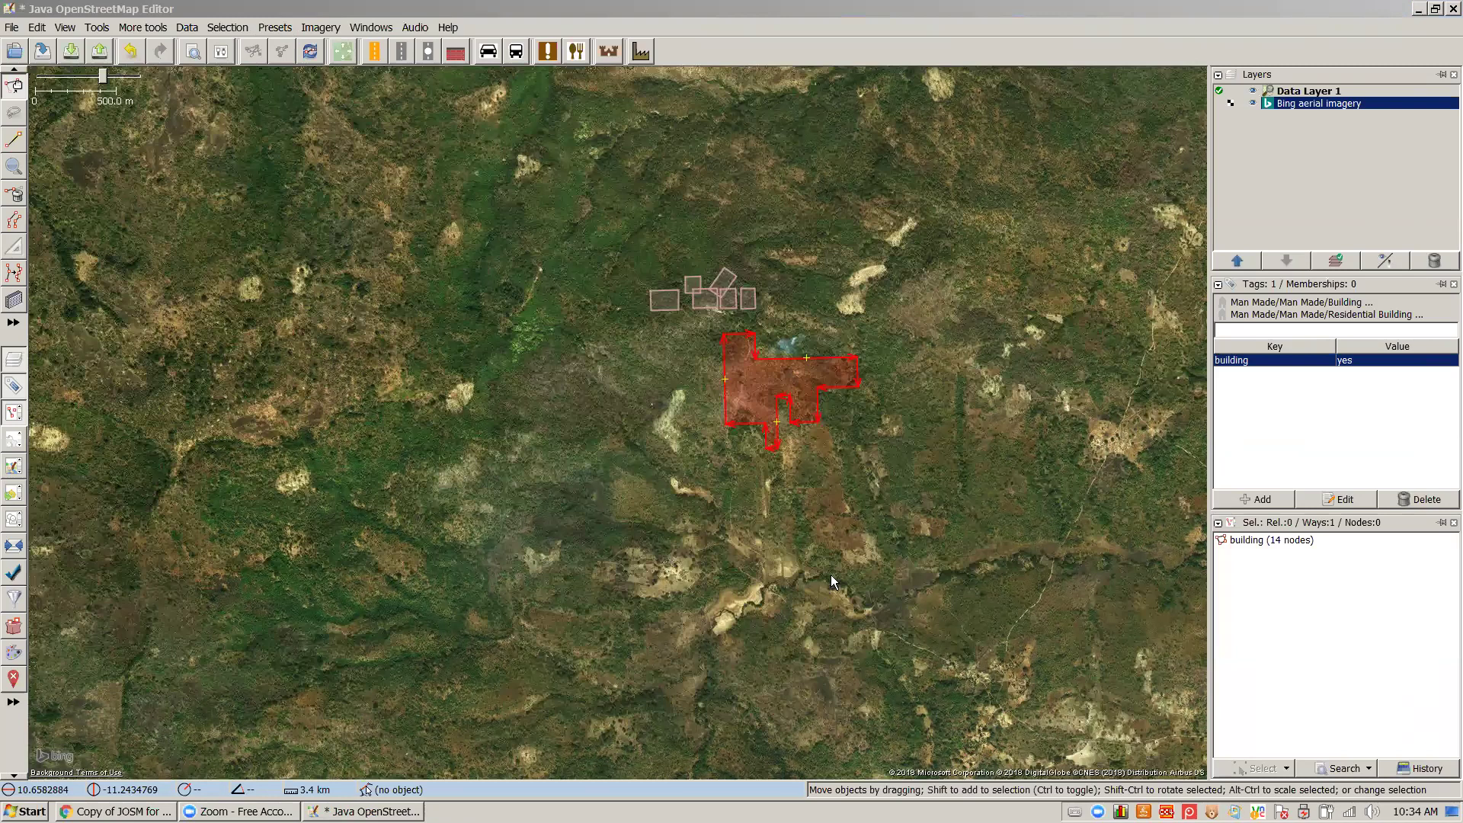
{"action": "left_click", "coordinate": [983, 273]}
{"action": "left_click_drag", "start_coordinate": [1210, 212], "coordinate": [1117, 114]}
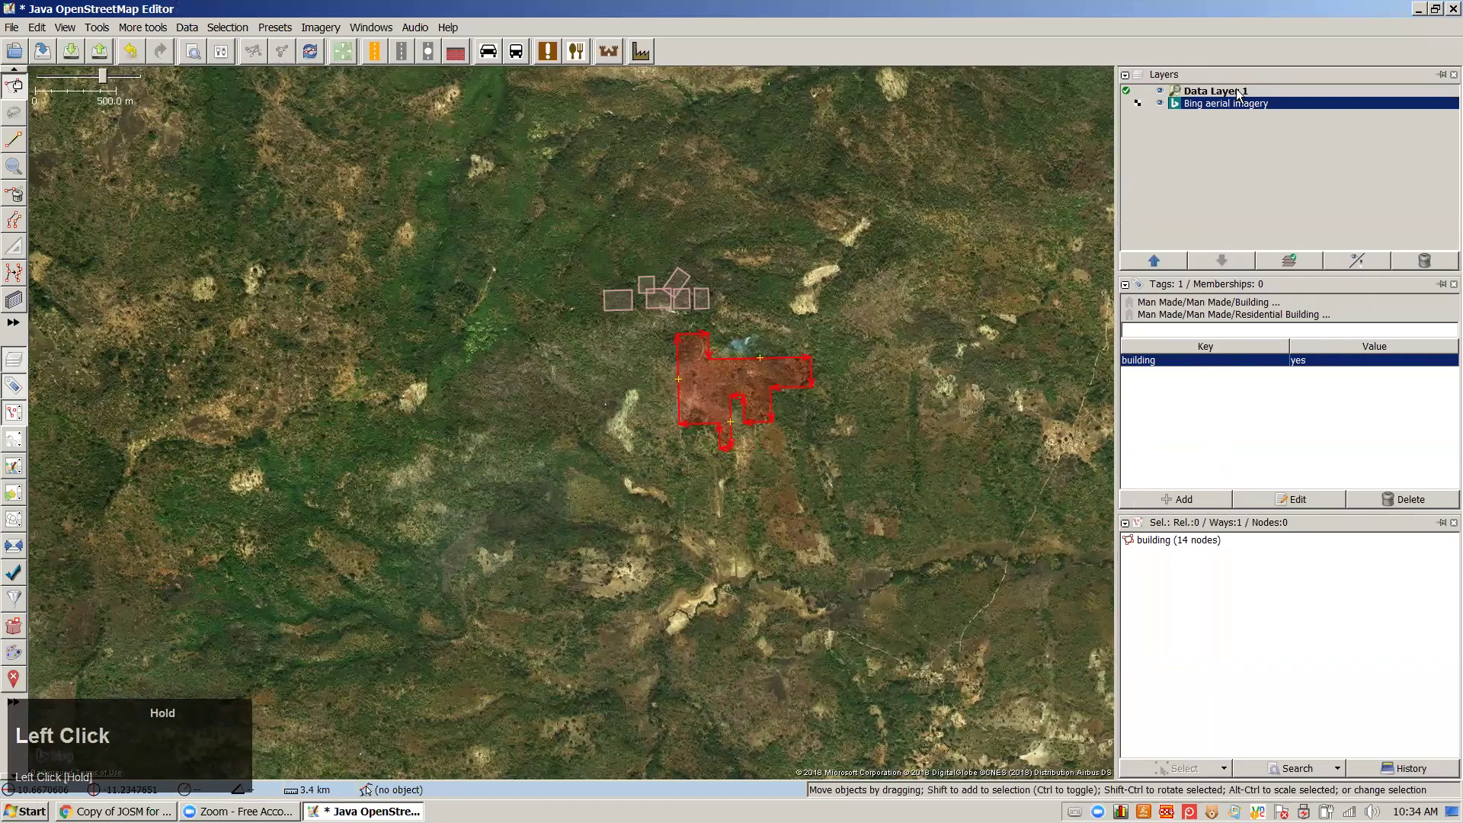
Examine Data Layer 1 and the Bing aerial imagery in the layer list, including the data layer's object counts and active marker
{"action": "left_click", "coordinate": [1227, 146]}
{"action": "left_click", "coordinate": [1211, 97]}
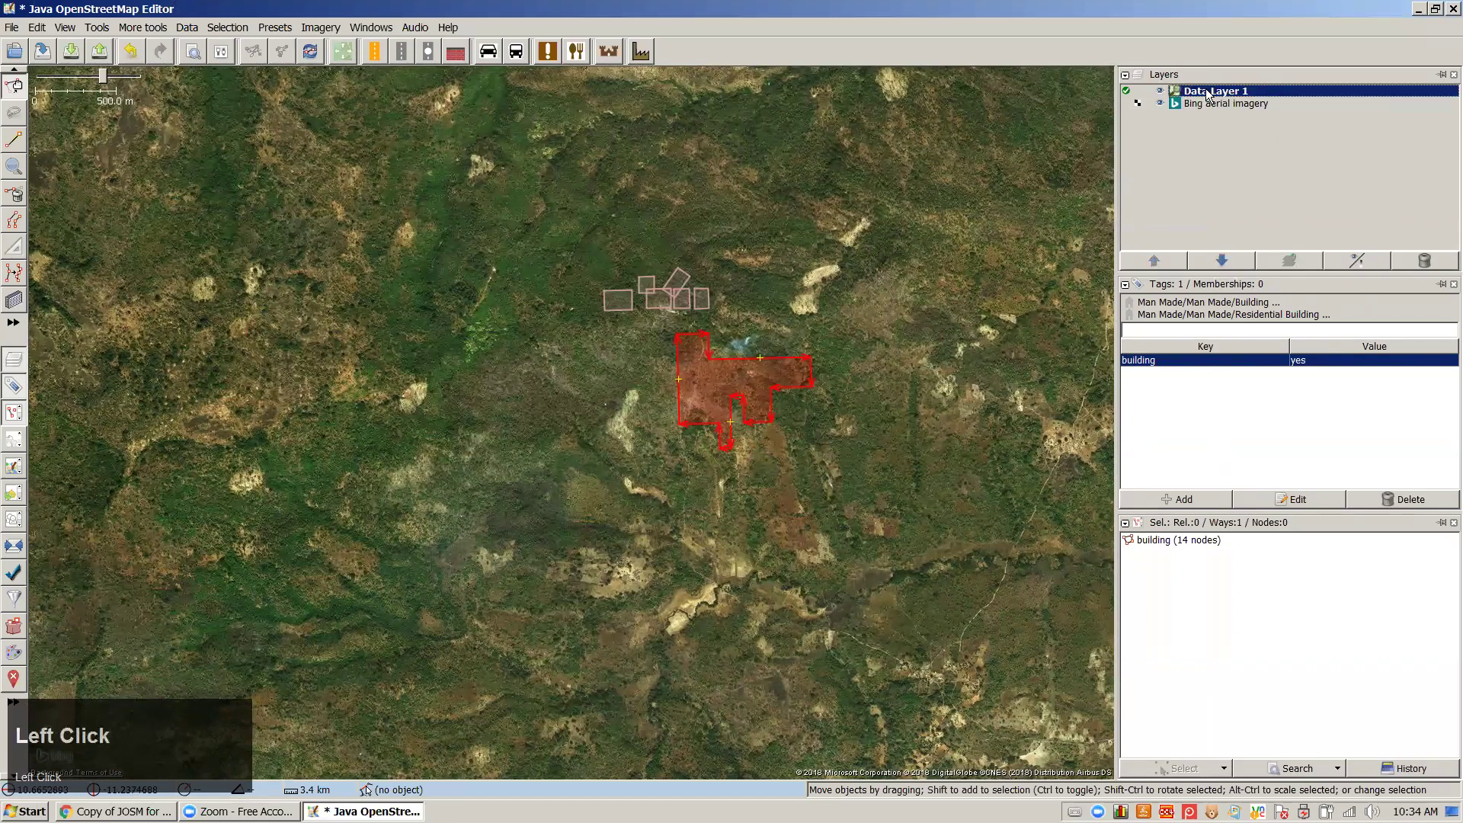
{"action": "left_click", "coordinate": [1213, 104]}
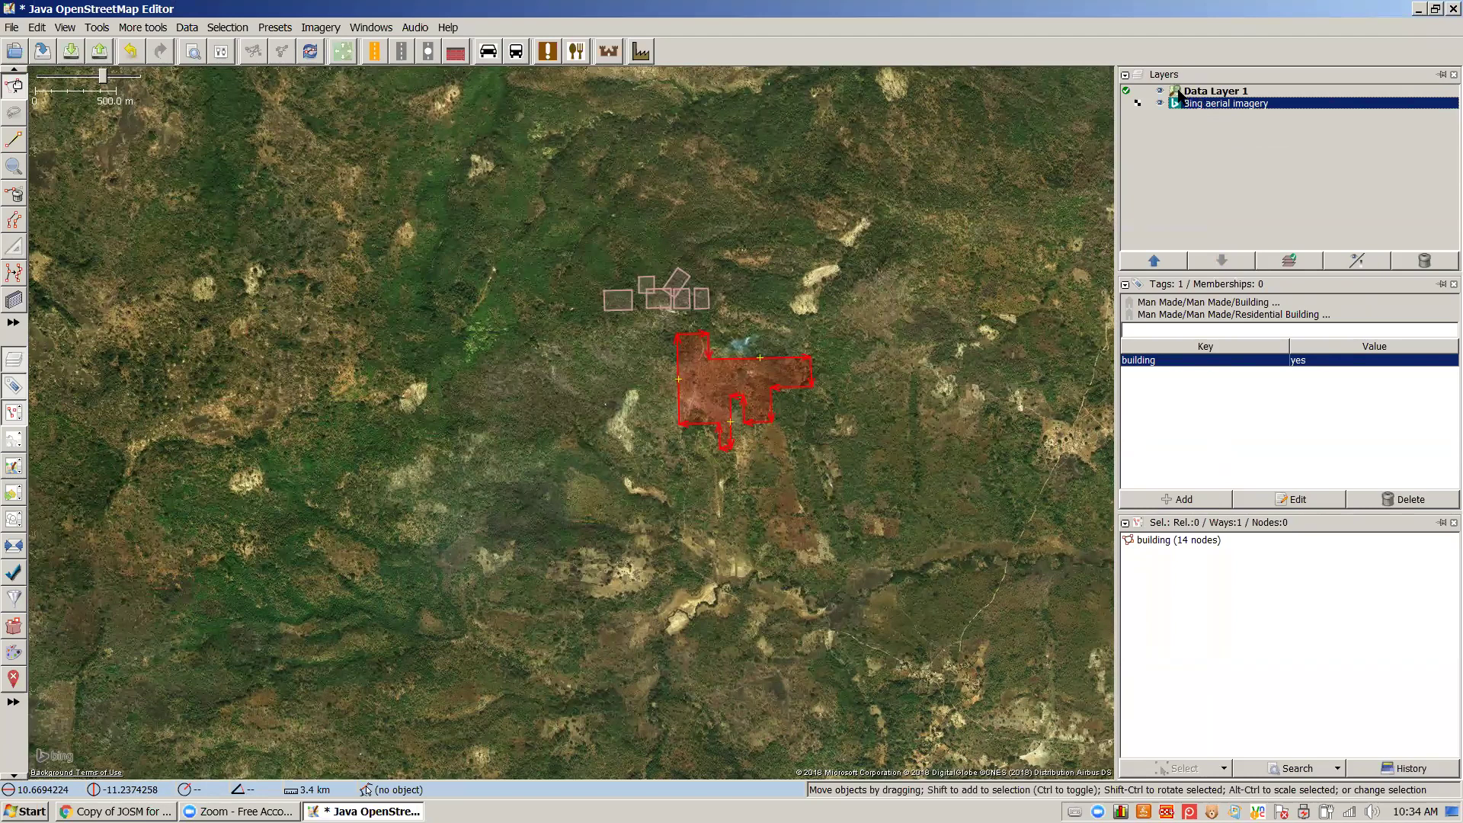
{"action": "mouse_move", "coordinate": [1179, 96]}
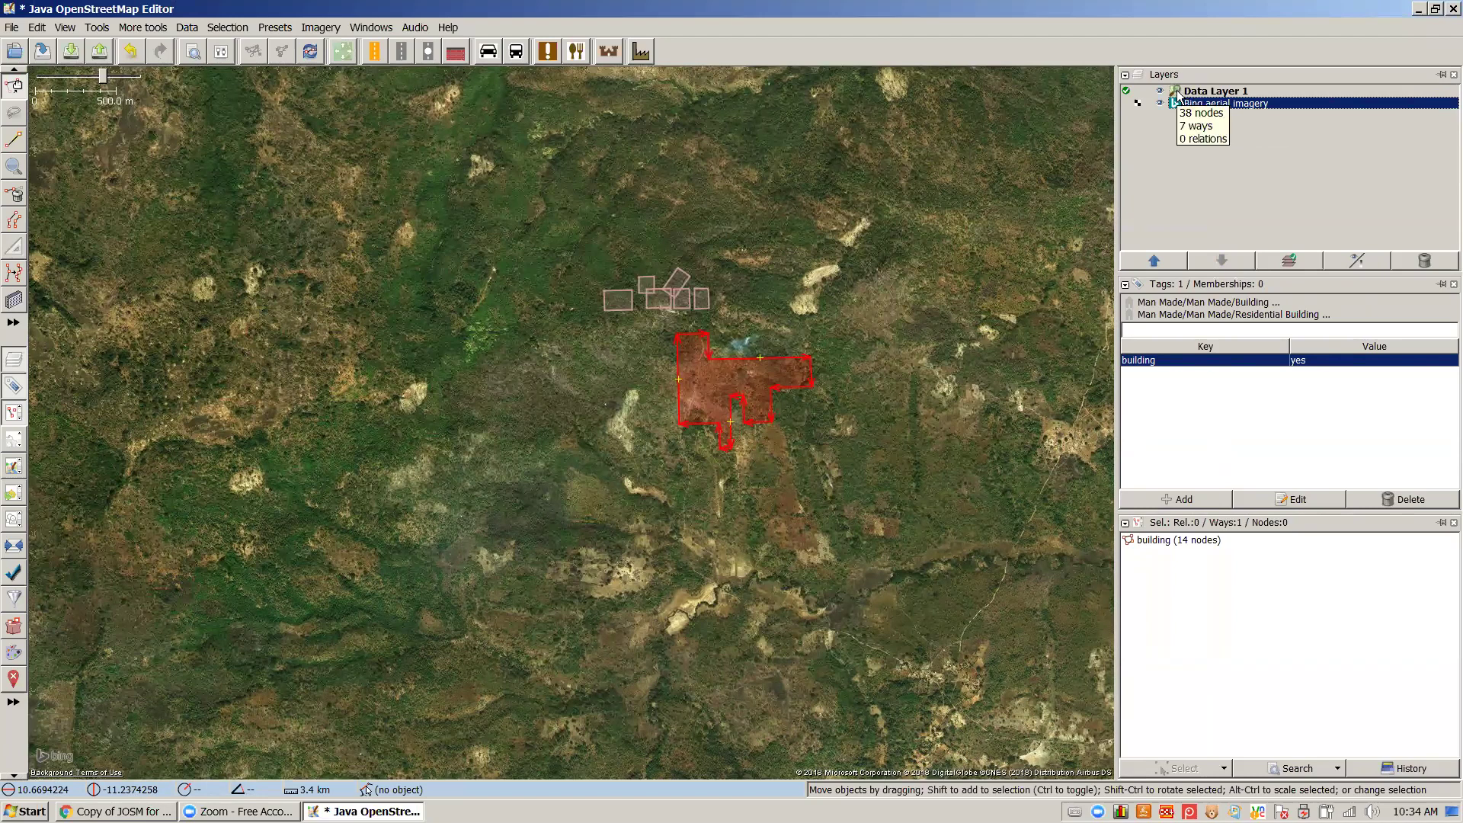
{"action": "left_click", "coordinate": [1197, 93]}
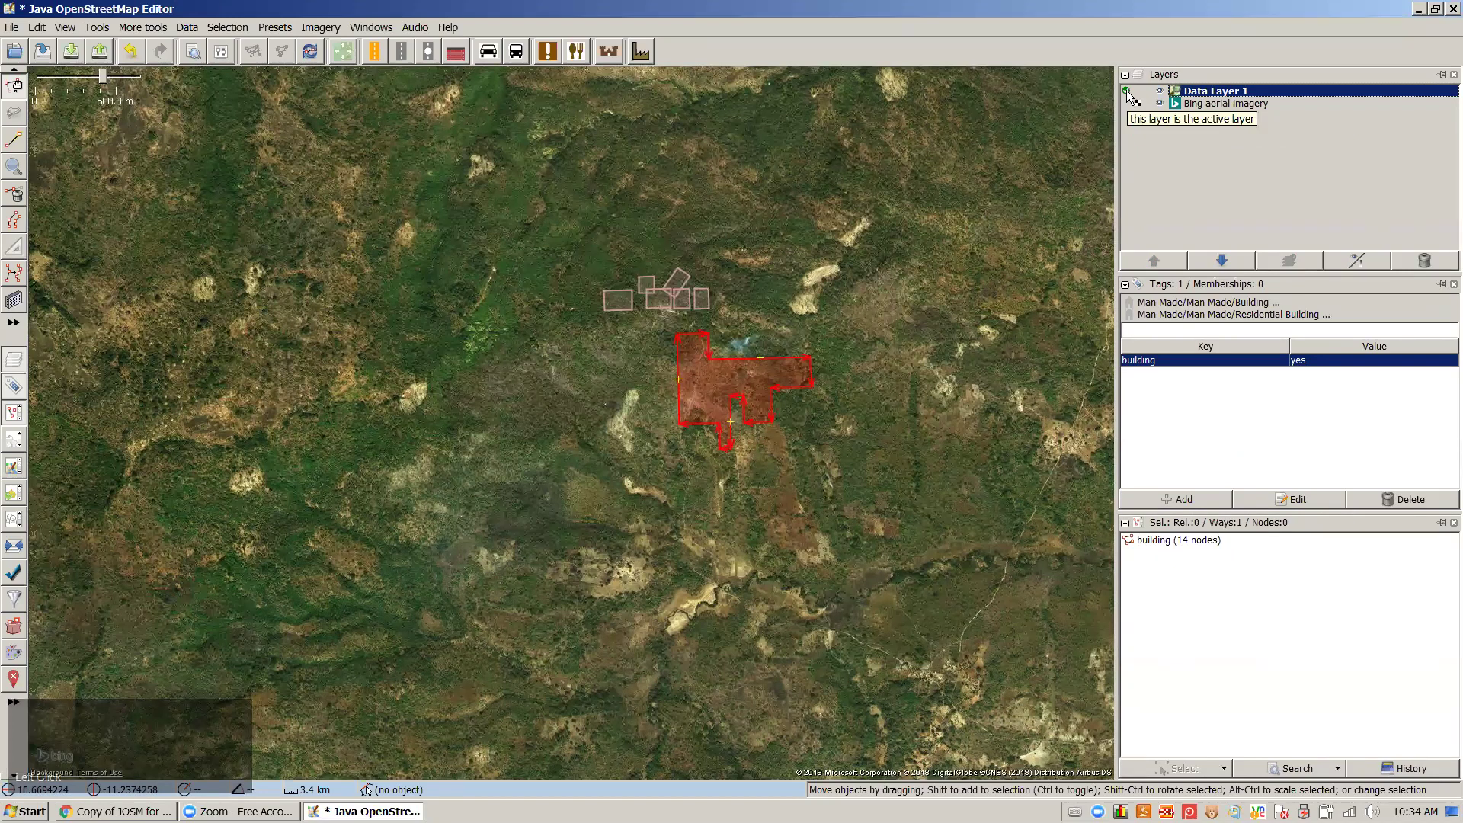
{"action": "left_click", "coordinate": [1223, 107]}
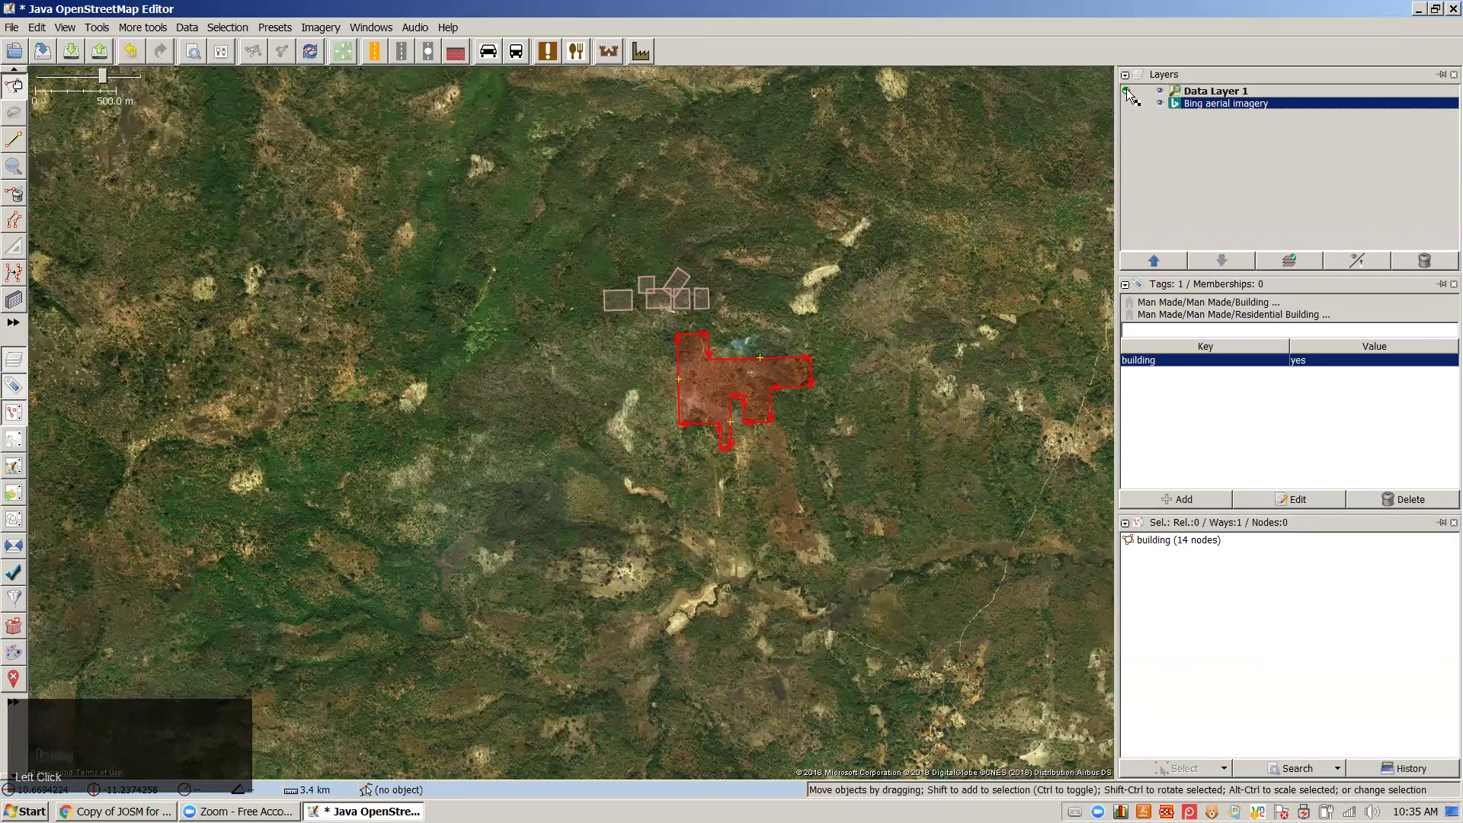
Delete the easternmost small building and check Data Layer 1's object counts
{"action": "scroll", "coordinate": [733, 327], "scroll_direction": "up", "scroll_amount": 1}
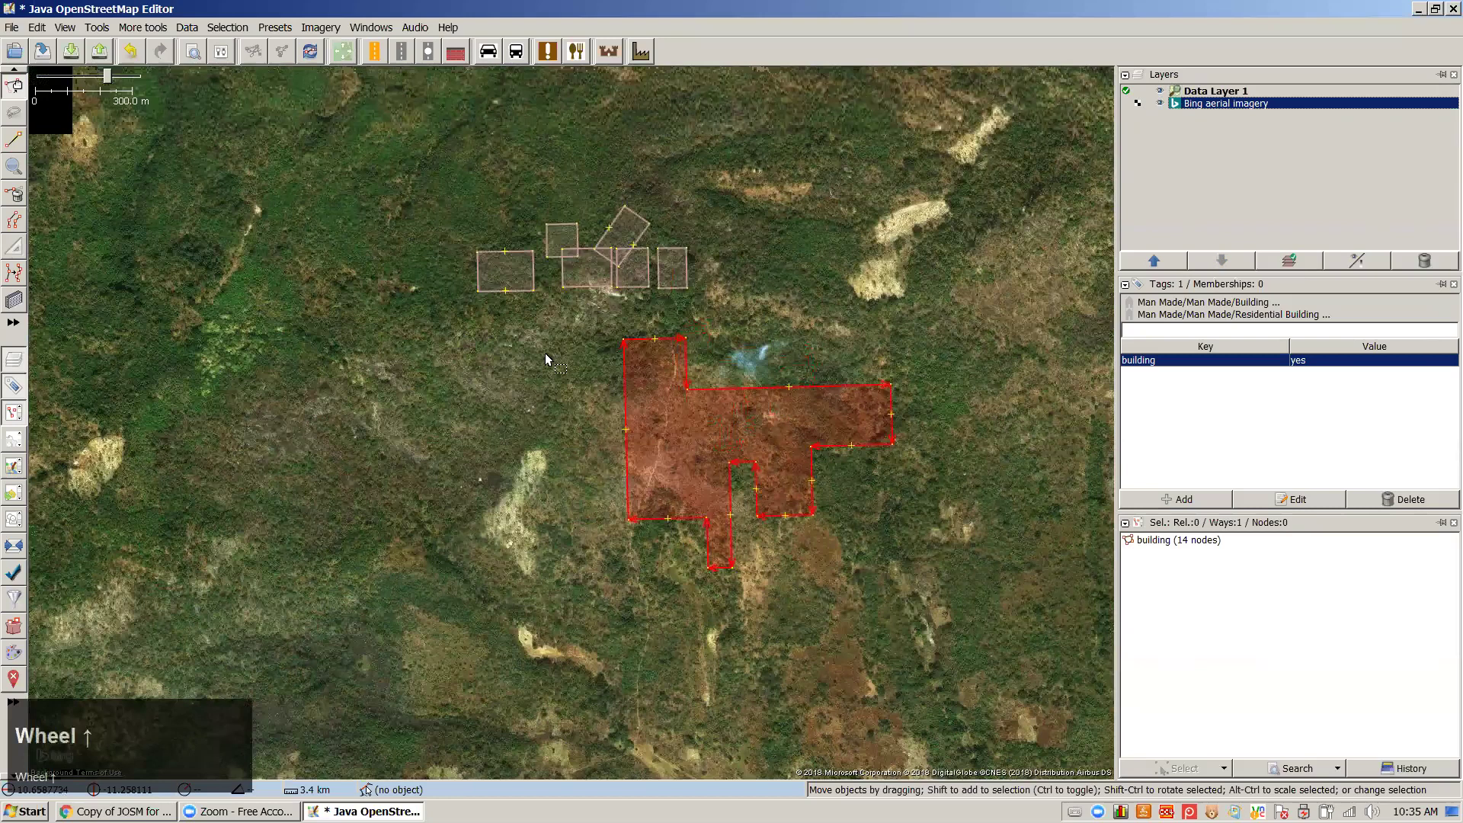
{"action": "left_click", "coordinate": [545, 355]}
{"action": "left_click_drag", "start_coordinate": [684, 284], "coordinate": [787, 295]}
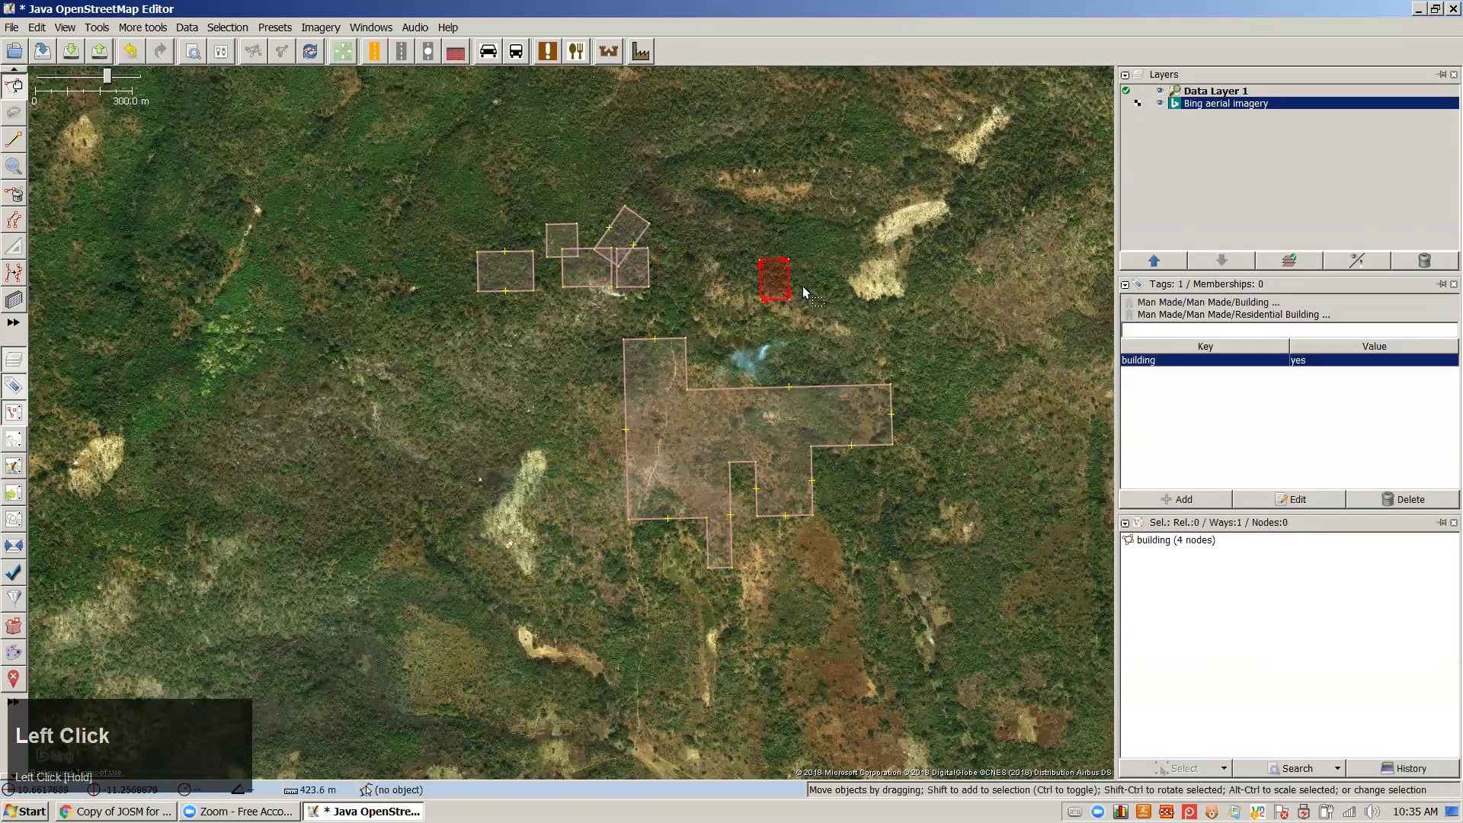
{"action": "key", "text": "Delete"}
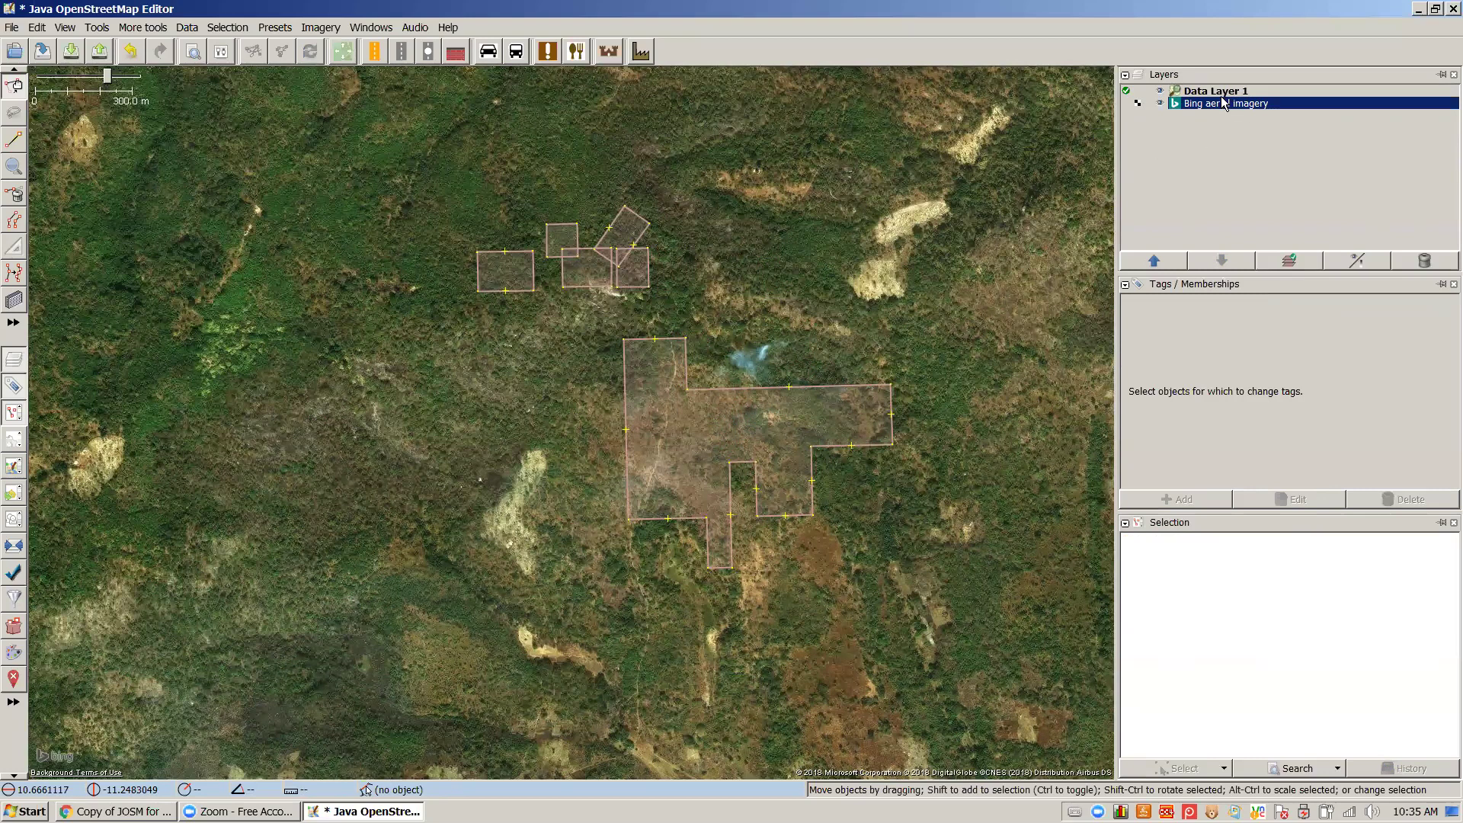
{"action": "mouse_move", "coordinate": [1218, 96]}
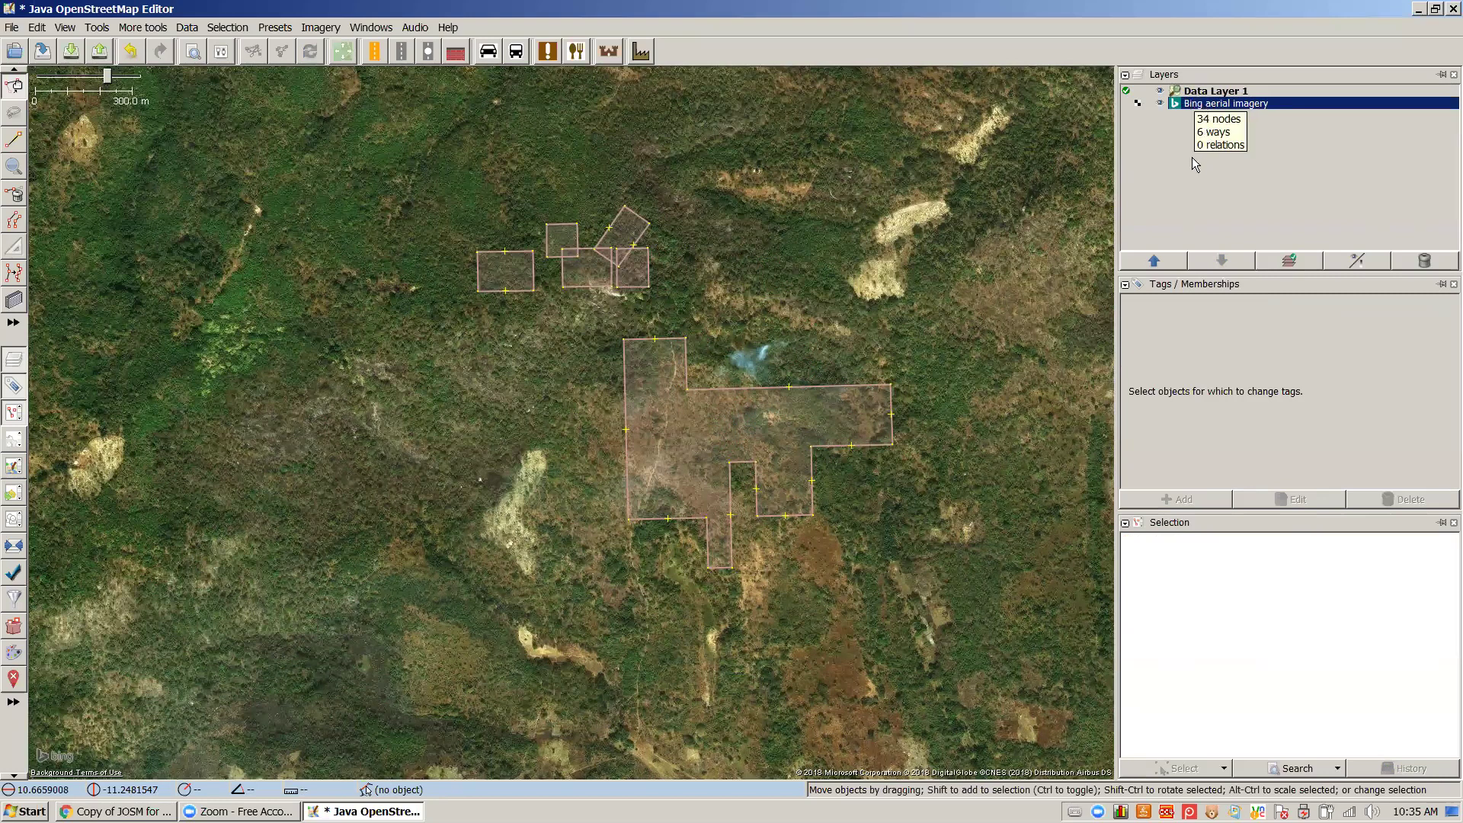
Move the large building slightly west and clear the selection
{"action": "left_click", "coordinate": [749, 387]}
{"action": "left_click_drag", "start_coordinate": [779, 388], "coordinate": [751, 389]}
{"action": "left_click", "coordinate": [707, 310]}
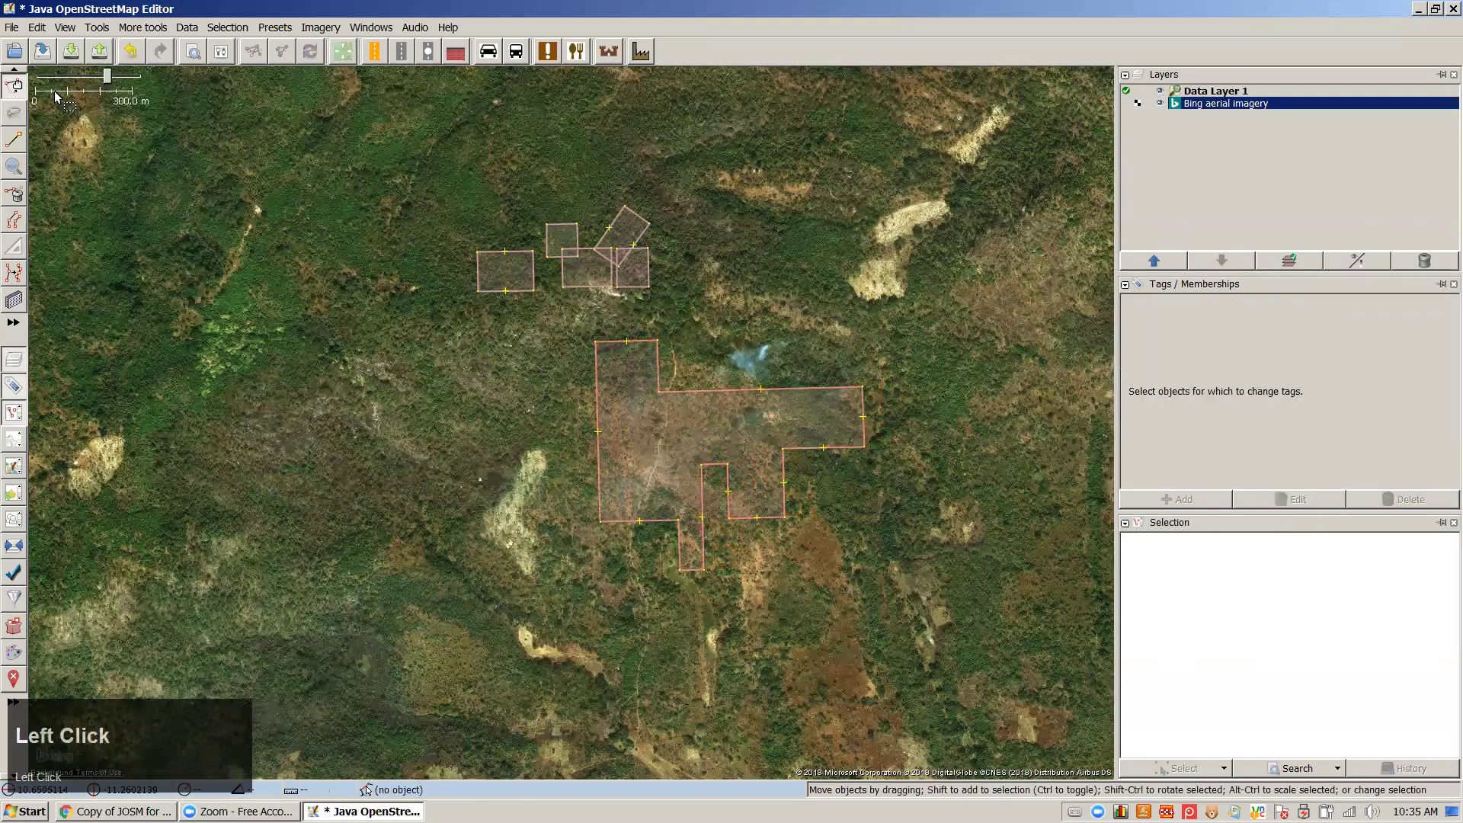
Create a new empty data layer and view the available imagery sources without adding one
{"action": "left_click", "coordinate": [12, 27]}
{"action": "left_click", "coordinate": [16, 52]}
{"action": "left_click", "coordinate": [12, 27]}
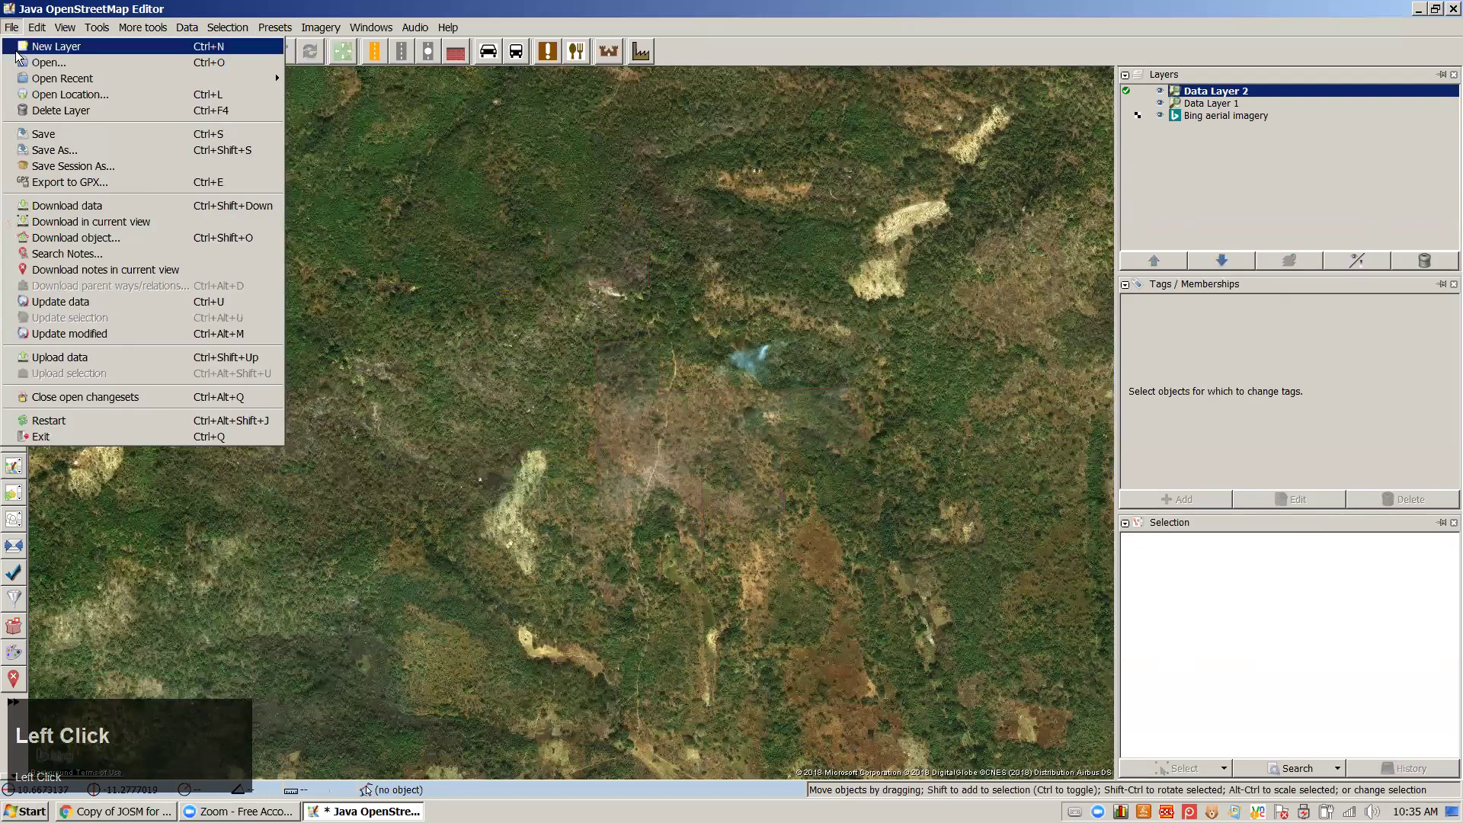
{"action": "left_click", "coordinate": [286, 9]}
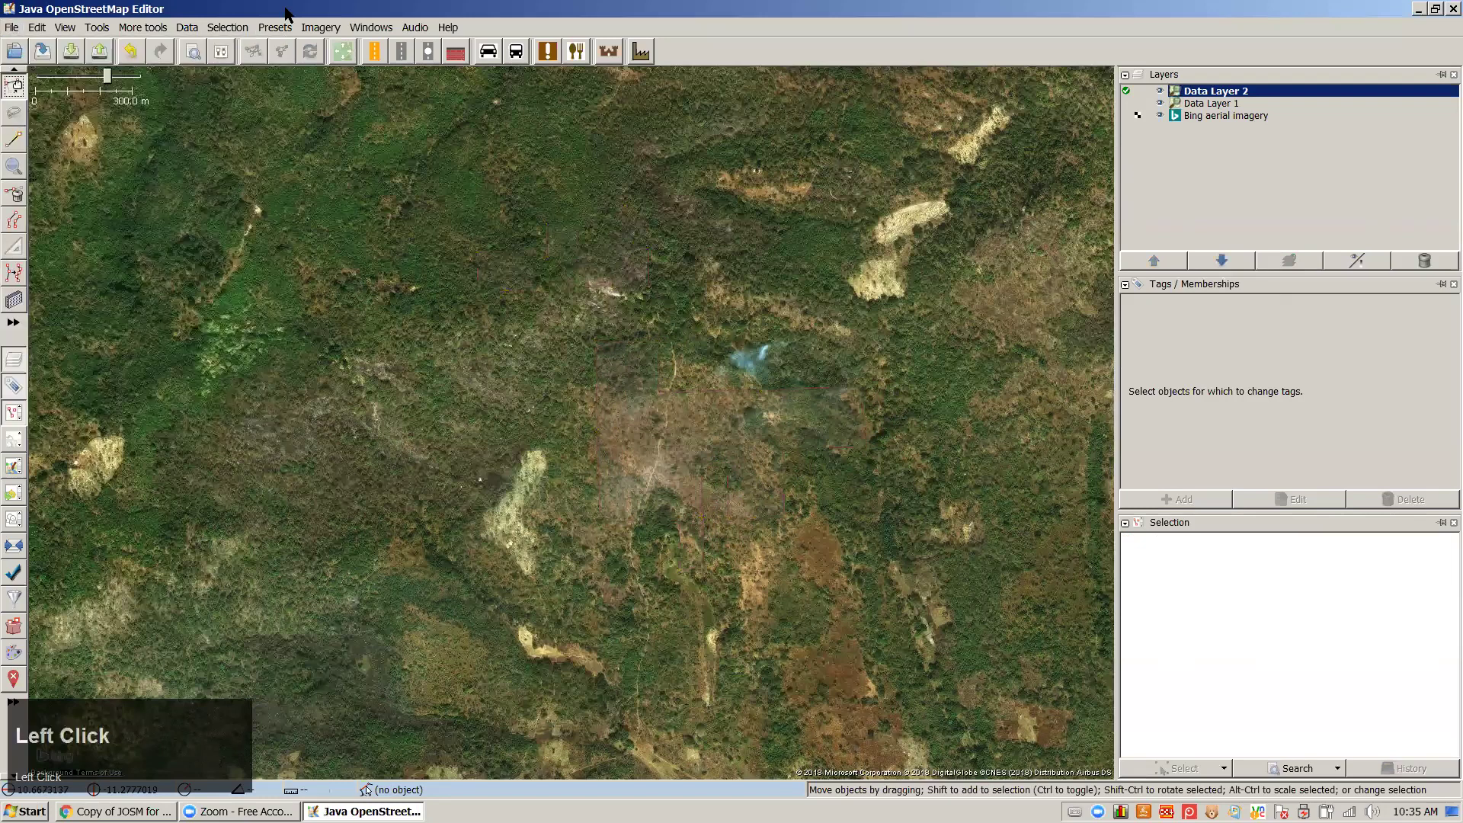
{"action": "left_click", "coordinate": [318, 27]}
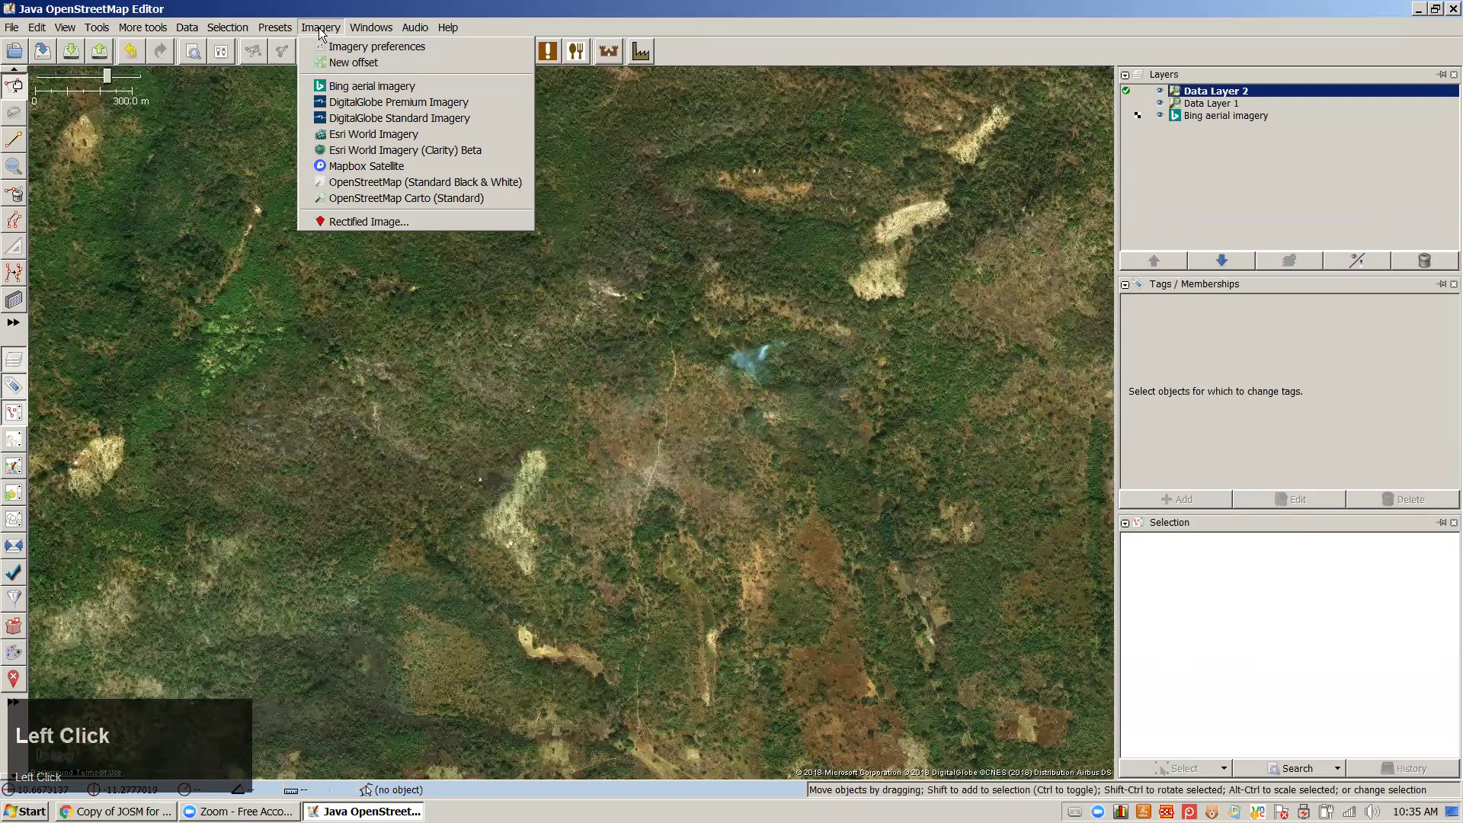
{"action": "left_click", "coordinate": [839, 111]}
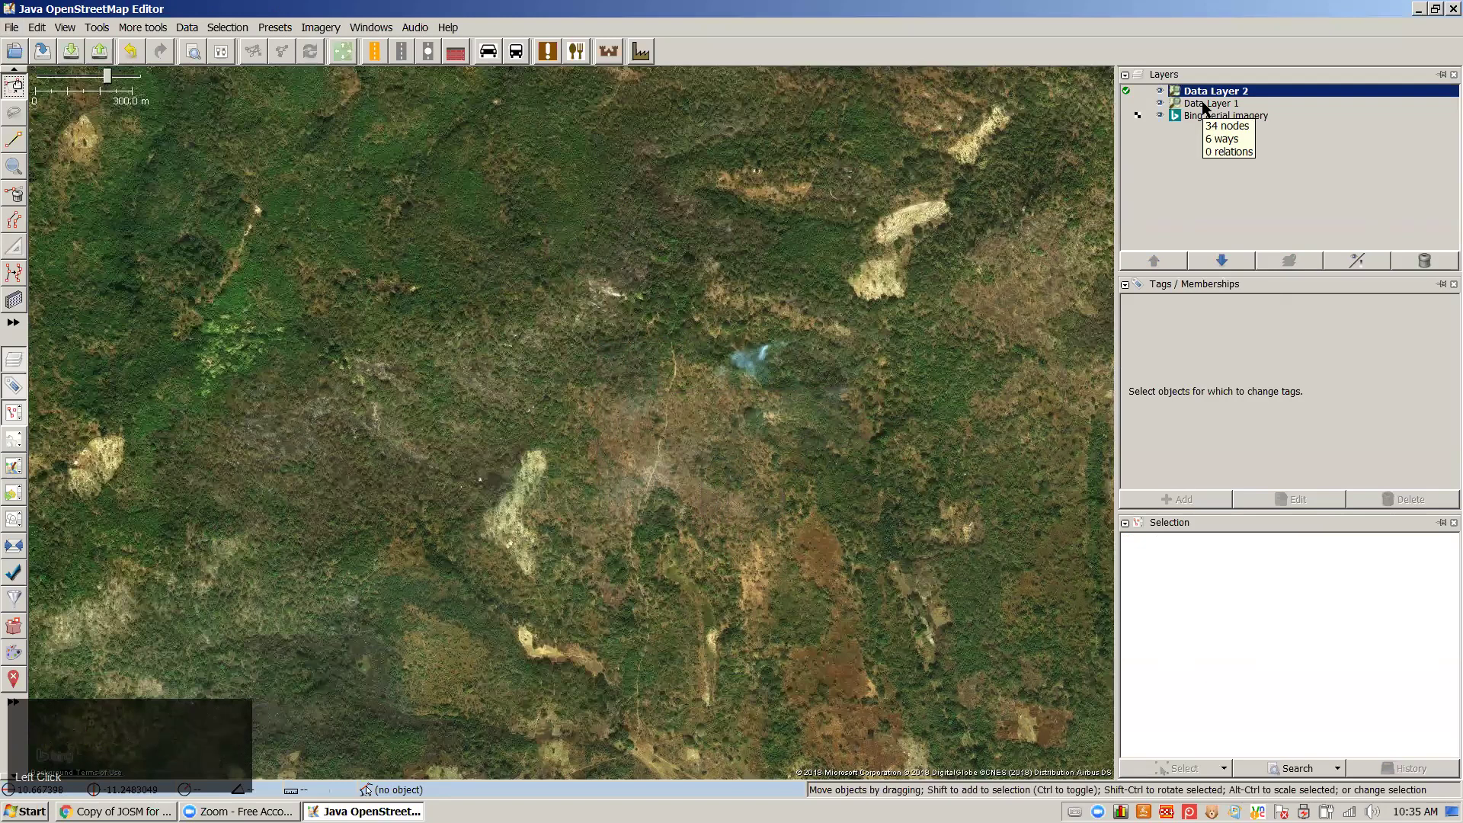
Make Data Layer 1 active to select its large building, and return the active state to Data Layer 2
{"action": "scroll", "coordinate": [583, 427], "scroll_direction": "up", "scroll_amount": 2}
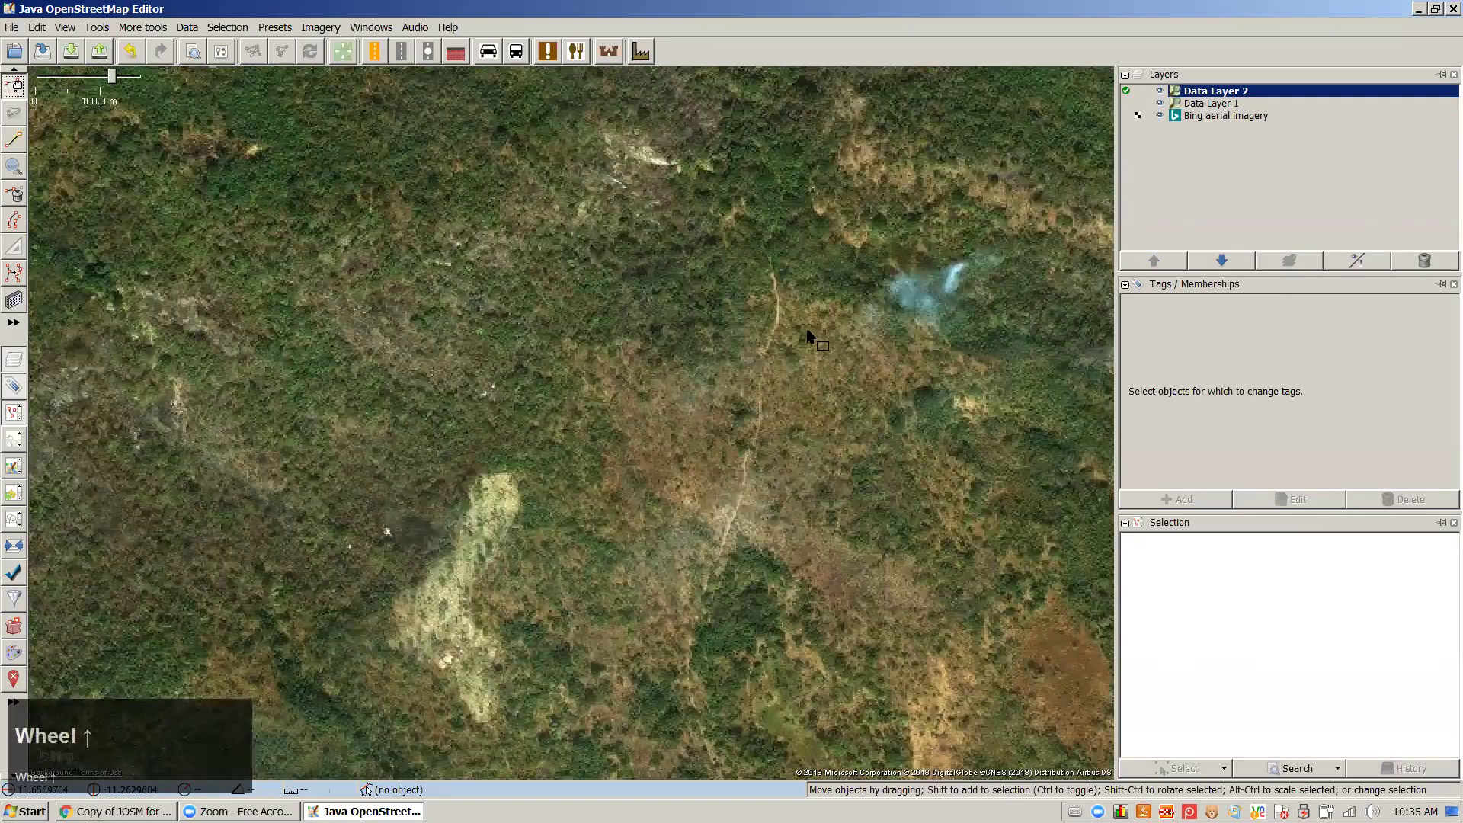
{"action": "scroll", "coordinate": [1108, 95], "scroll_direction": "down", "scroll_amount": 3}
{"action": "left_click", "coordinate": [1128, 103]}
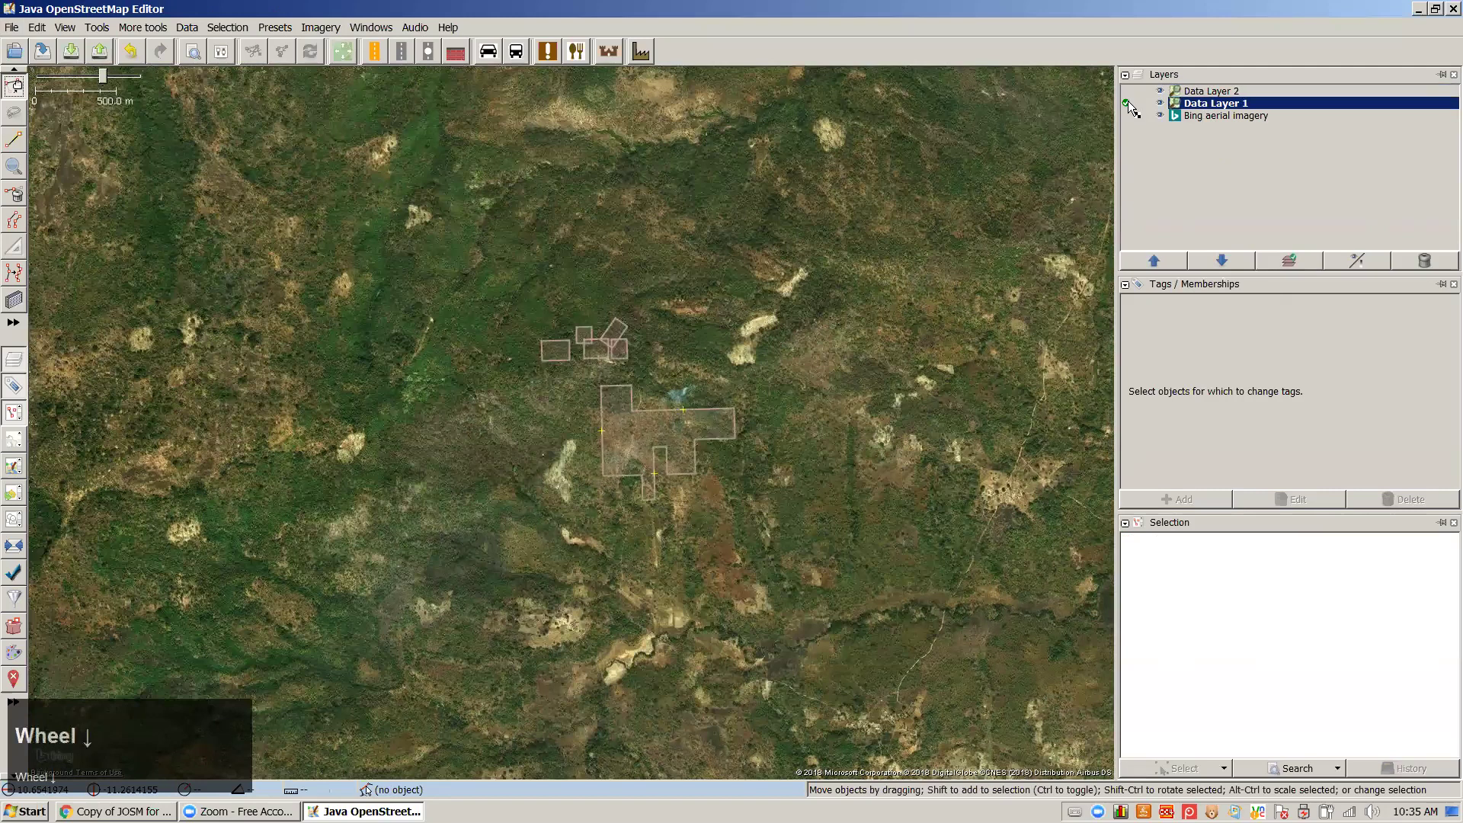
{"action": "left_click", "coordinate": [1128, 103]}
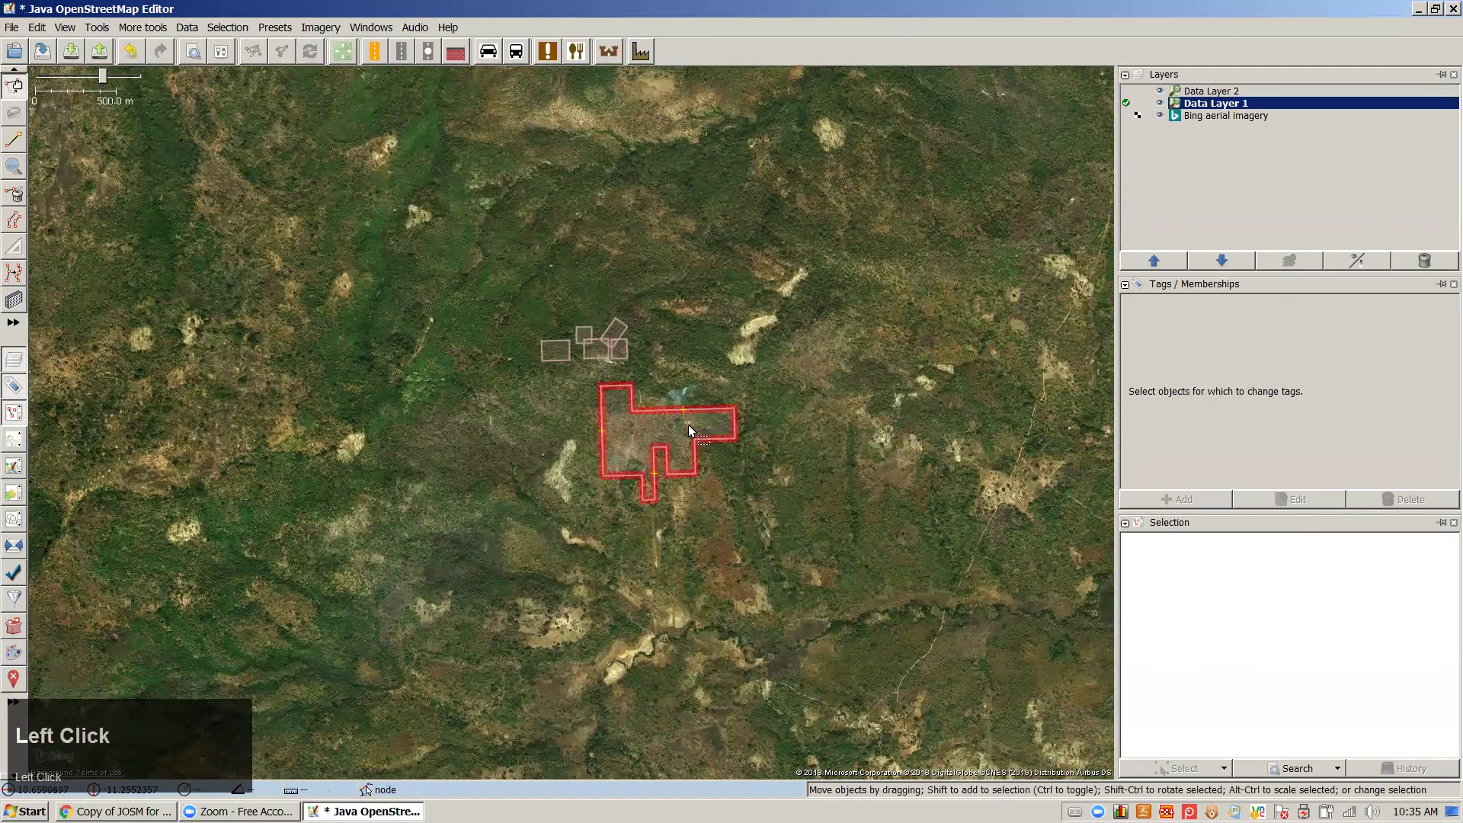
{"action": "scroll", "coordinate": [690, 427], "scroll_direction": "up", "scroll_amount": 1}
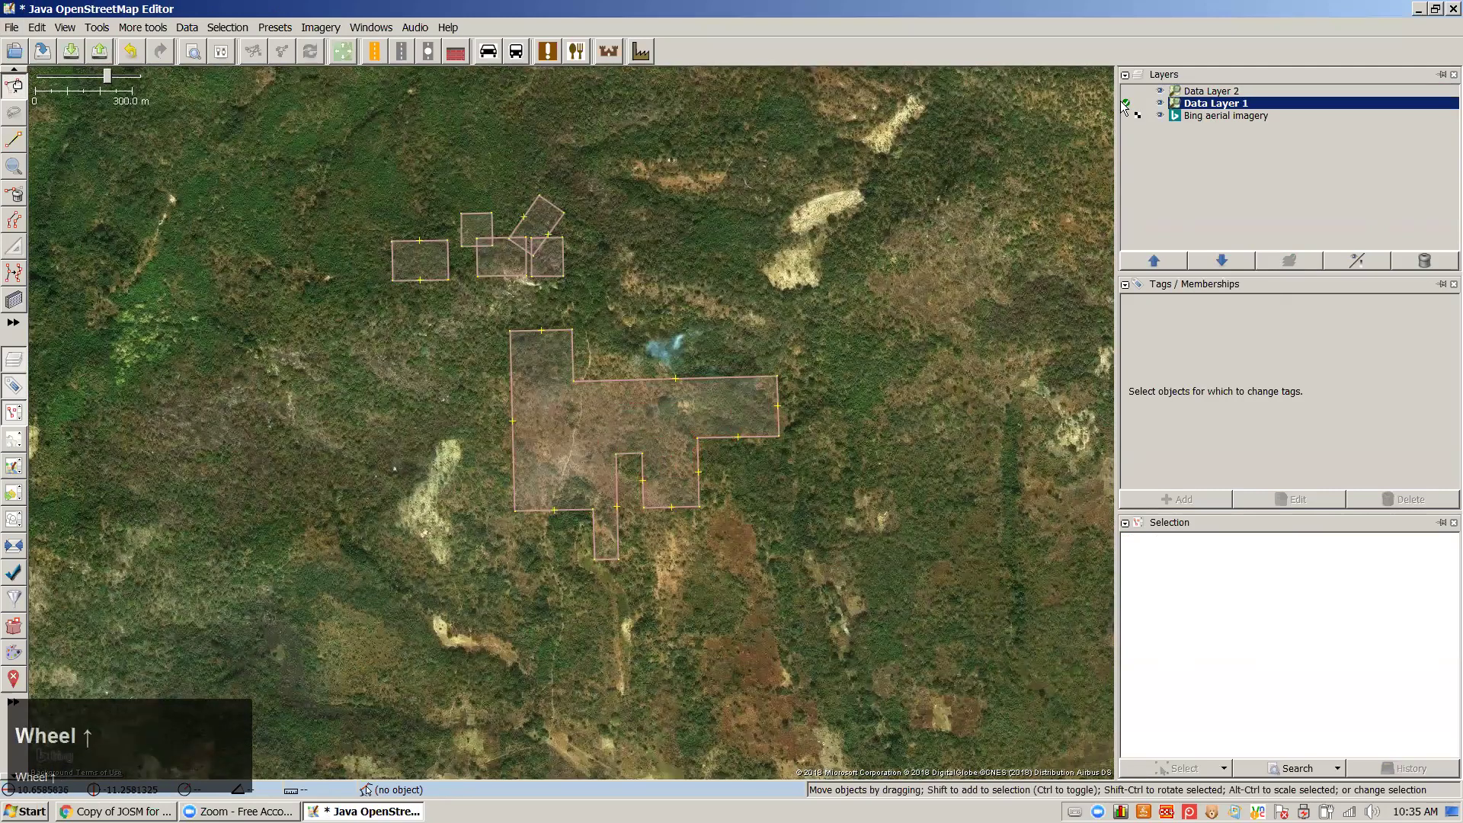
{"action": "left_click", "coordinate": [533, 473]}
{"action": "left_click", "coordinate": [1128, 91]}
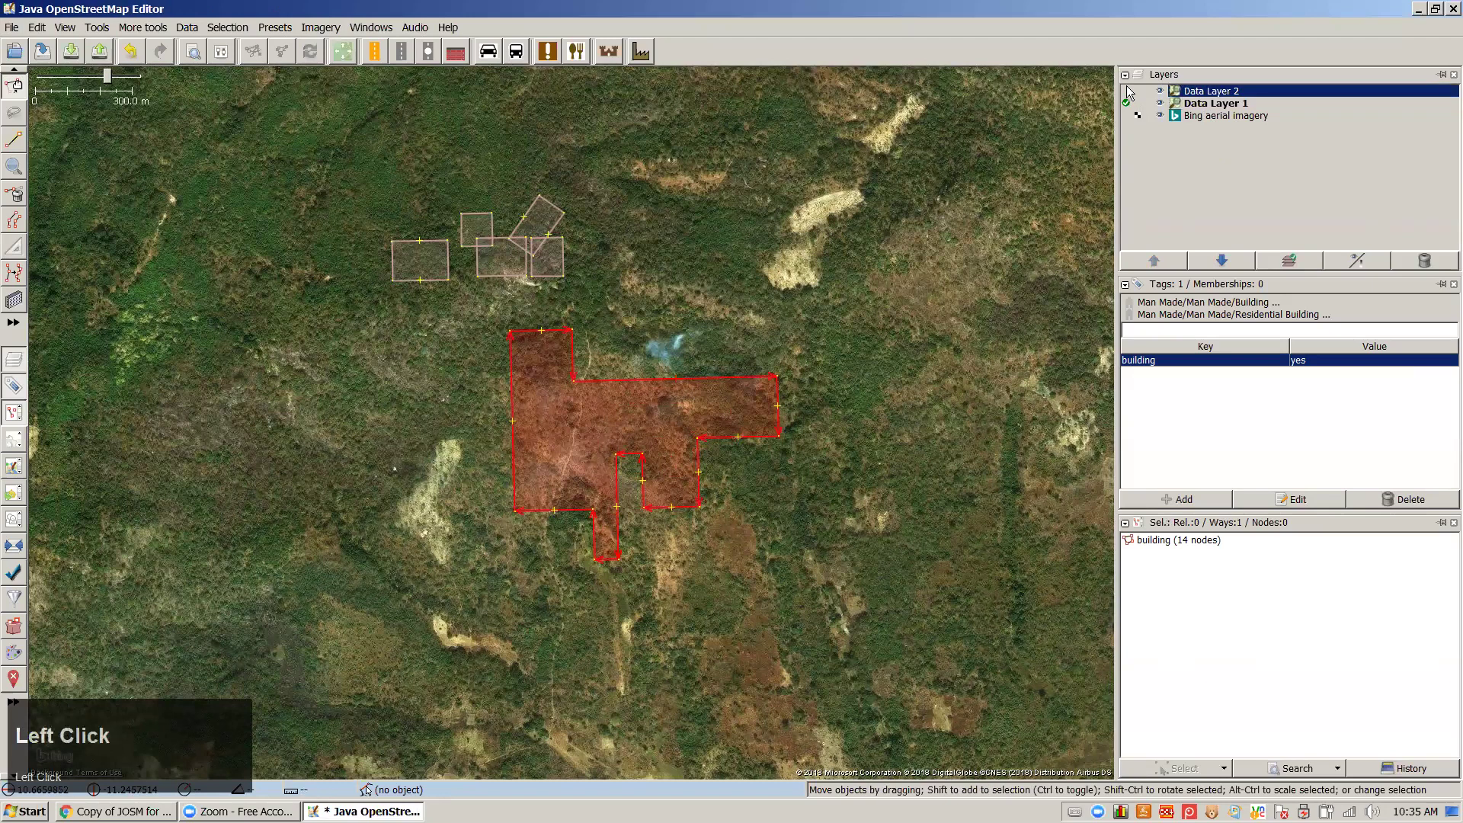
{"action": "left_click", "coordinate": [1129, 92]}
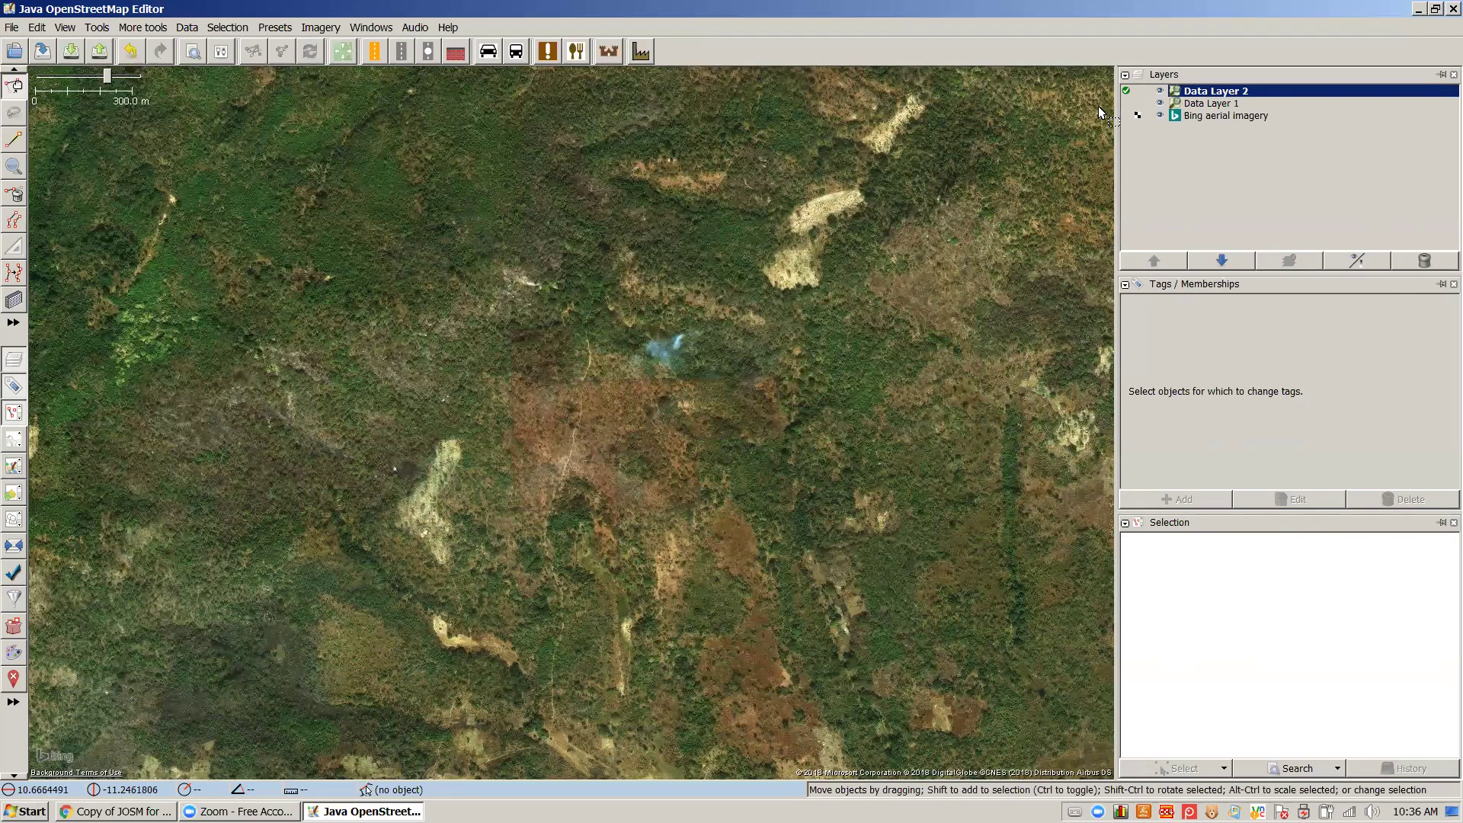
Hide the Bing aerial imagery and compare the data layers by toggling Data Layer 1's visibility and active state, ending on Data Layer 2
{"action": "left_click", "coordinate": [1160, 117]}
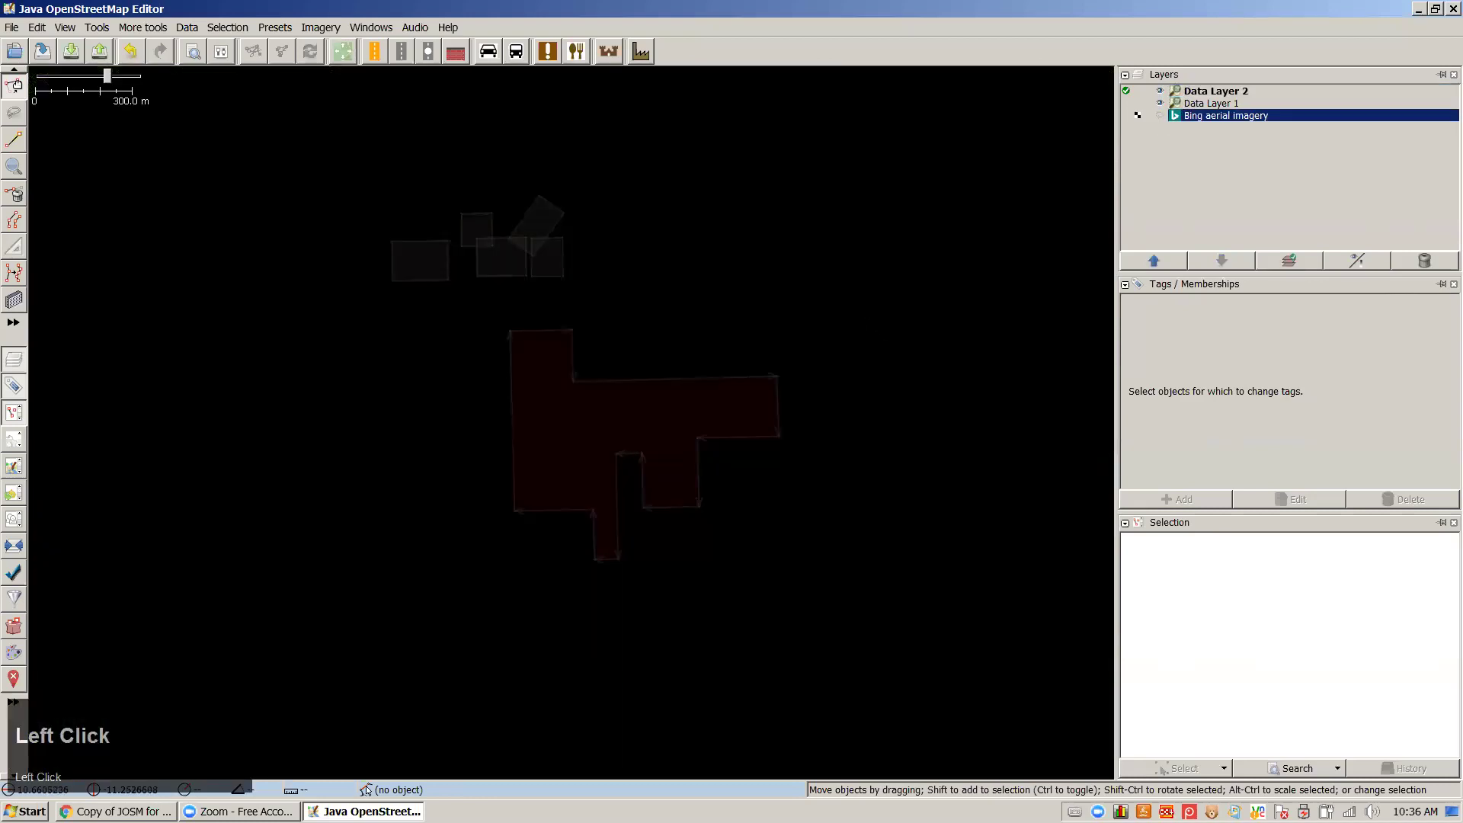
{"action": "left_click", "coordinate": [1160, 103]}
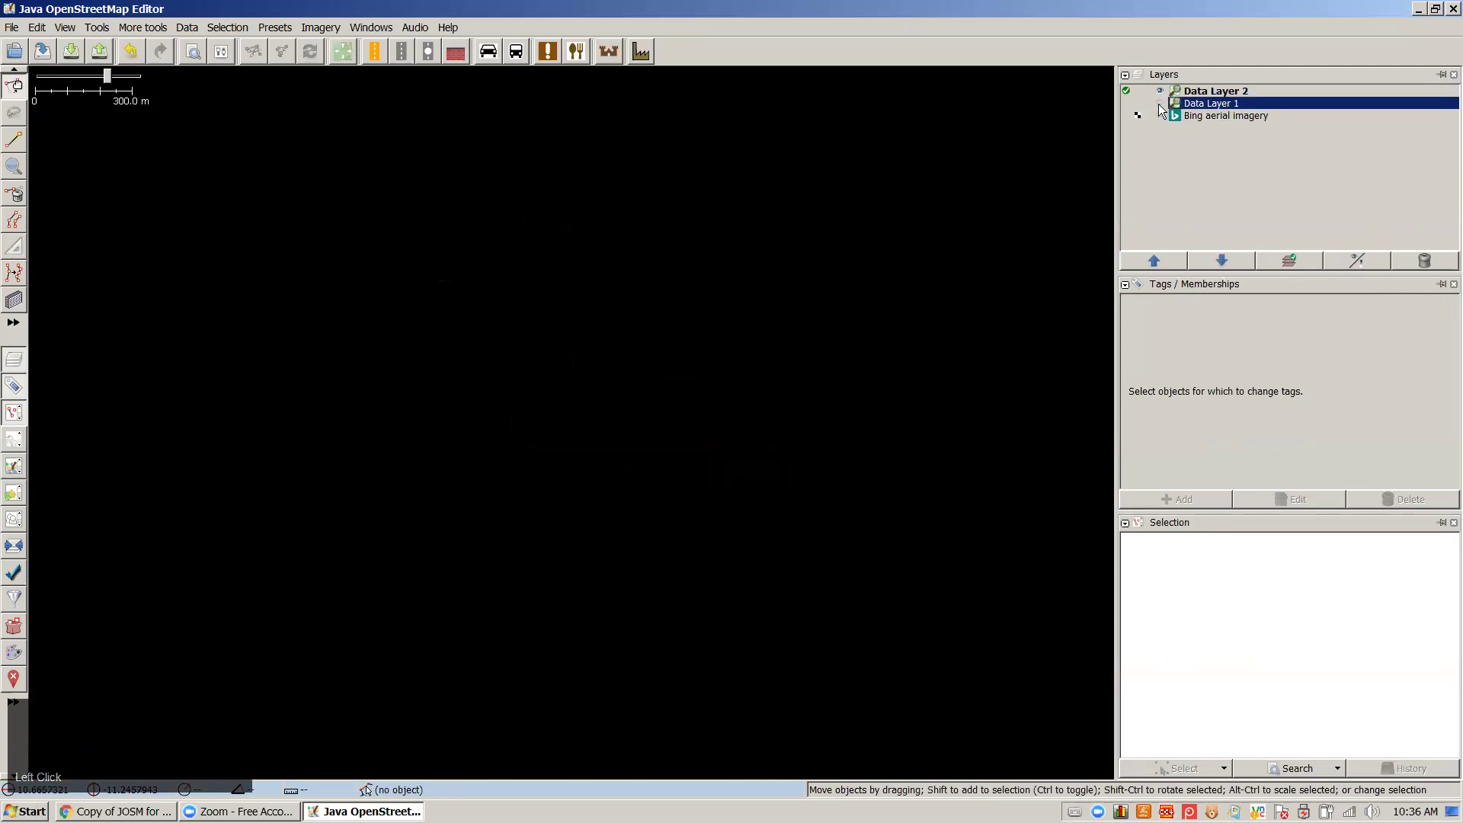
{"action": "left_click", "coordinate": [1160, 104]}
{"action": "left_click", "coordinate": [1126, 103]}
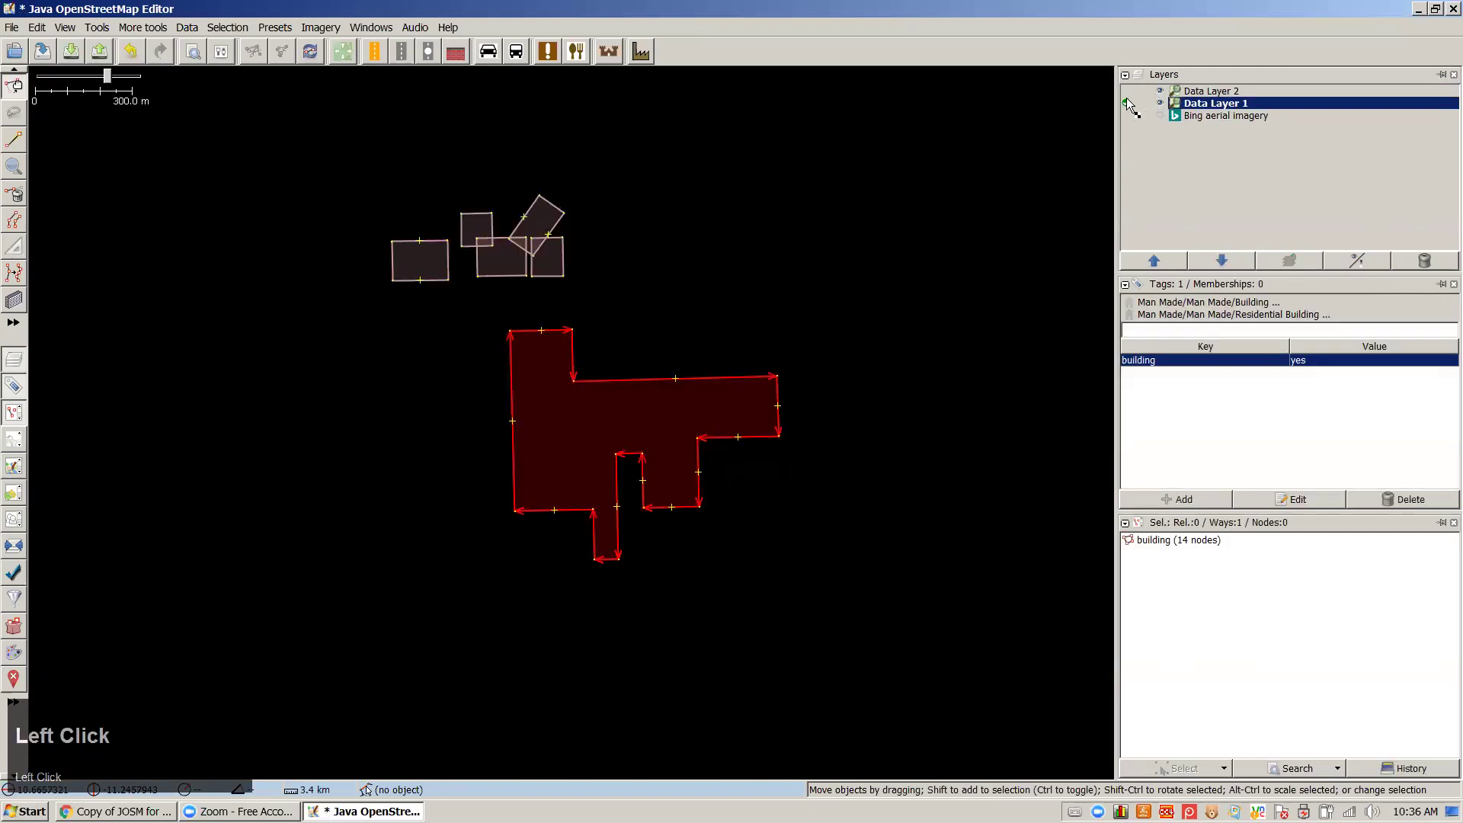
{"action": "left_click", "coordinate": [1127, 91]}
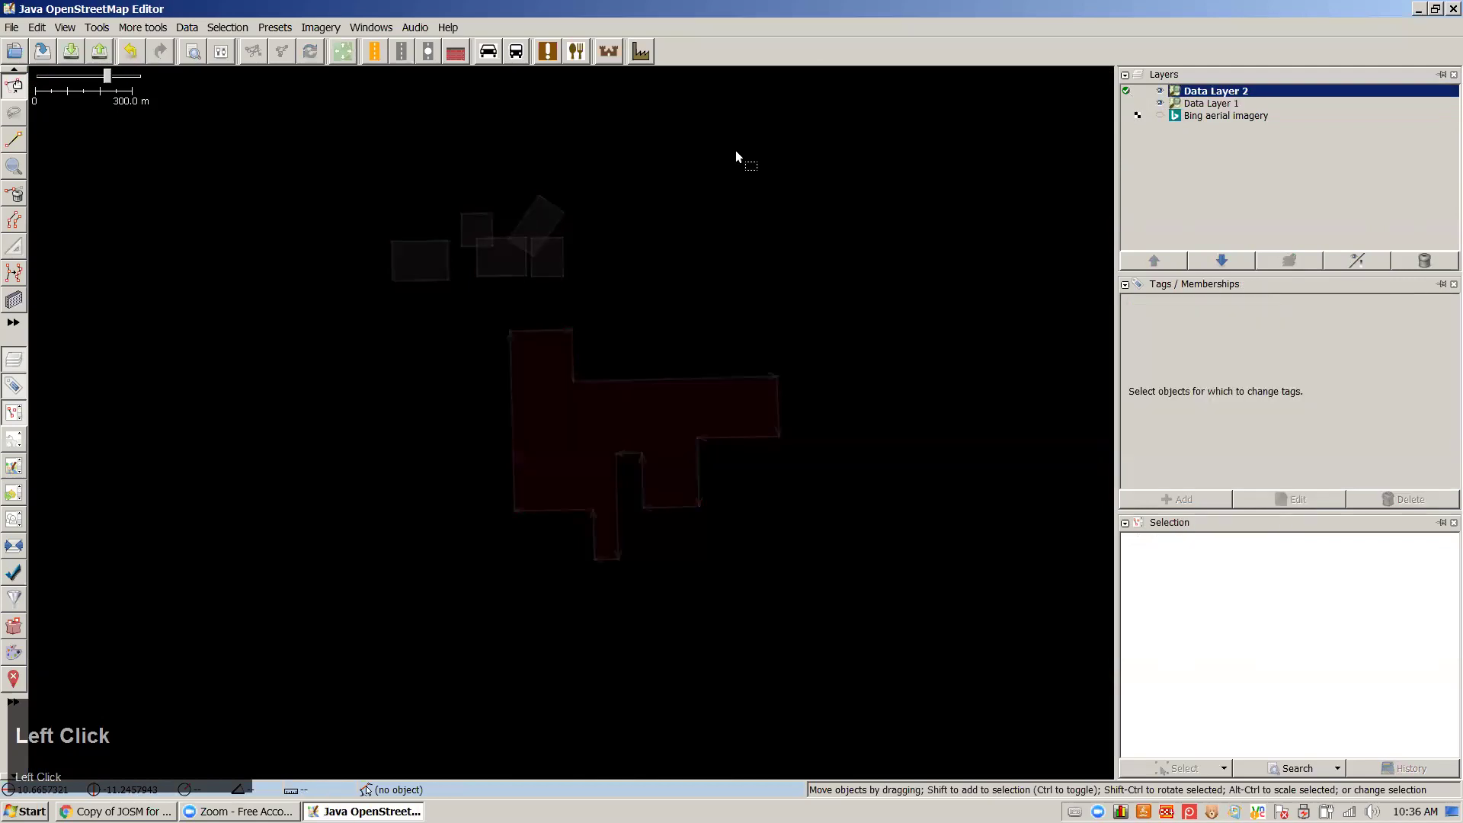
Draw a rectangular building about 238 m wide in Data Layer 2, northeast of the large building
{"action": "left_click", "coordinate": [14, 300]}
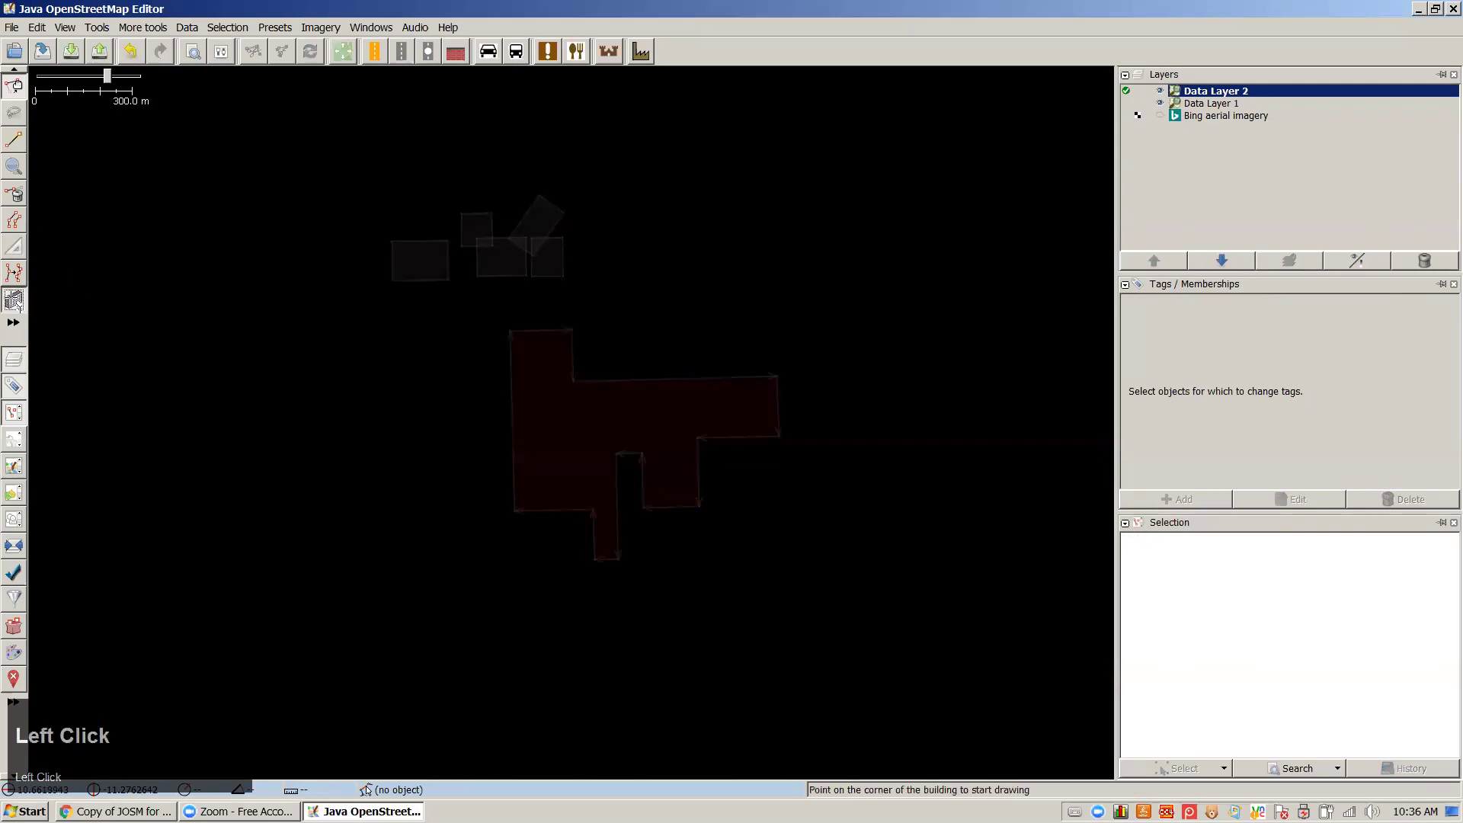
{"action": "left_click", "coordinate": [733, 169]}
{"action": "left_click", "coordinate": [893, 174]}
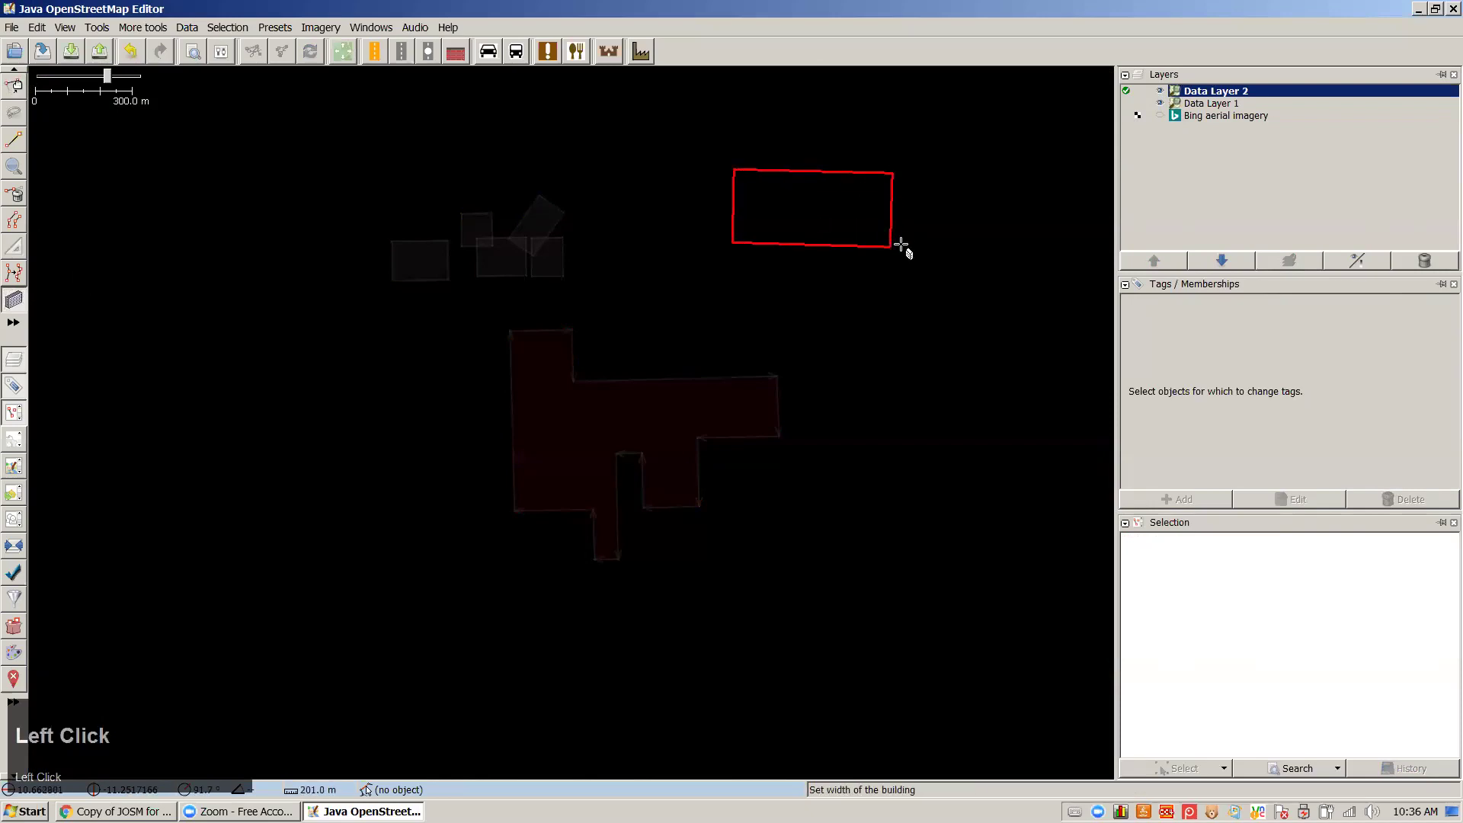
{"action": "left_click", "coordinate": [895, 252]}
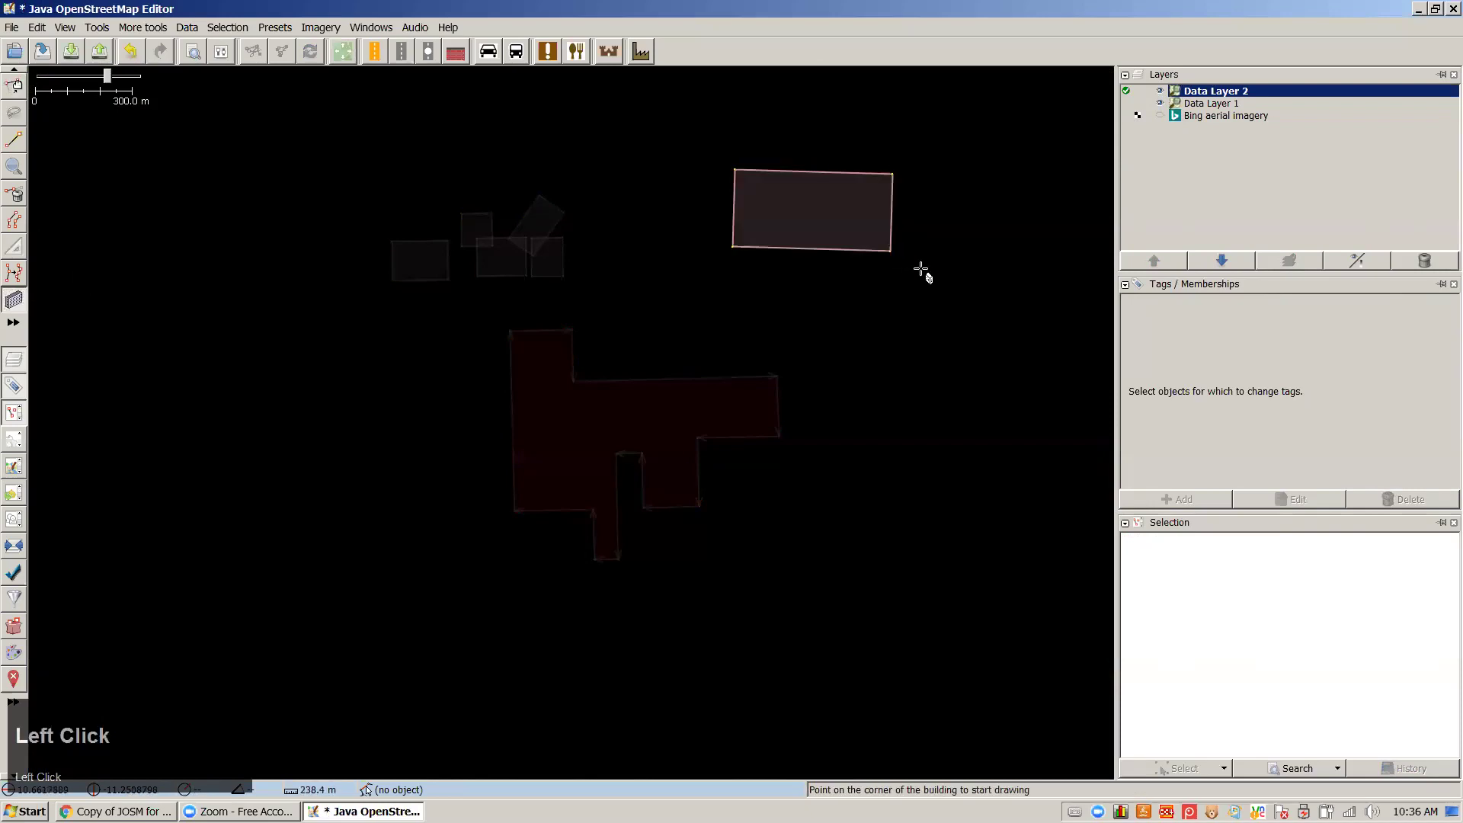
Make Data Layer 1 active and try to select the rectangular building that belongs to Data Layer 2
{"action": "left_click", "coordinate": [1127, 102]}
{"action": "left_click", "coordinate": [1127, 92]}
{"action": "left_click", "coordinate": [1126, 102]}
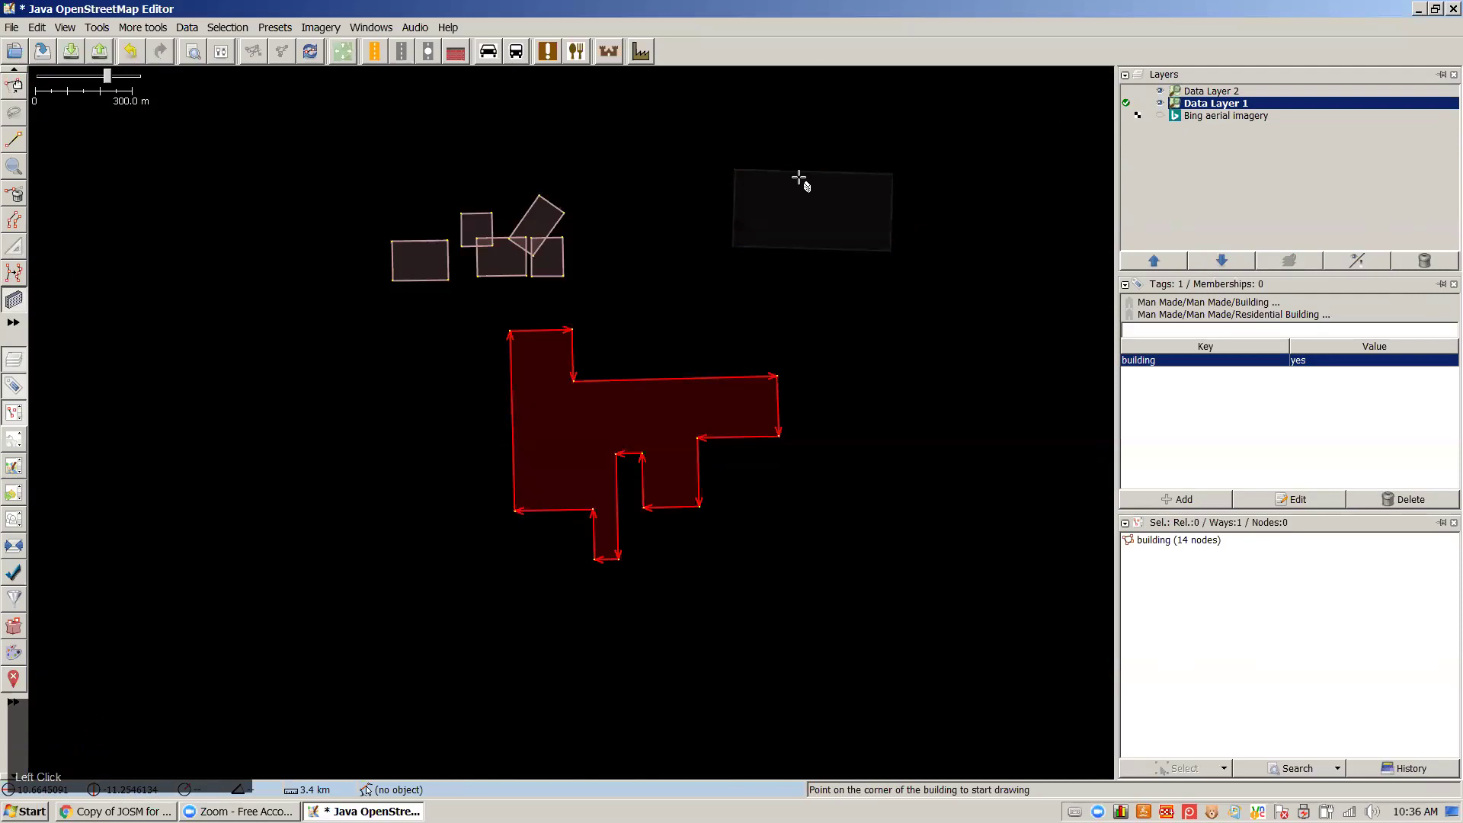
{"action": "key", "text": "s"}
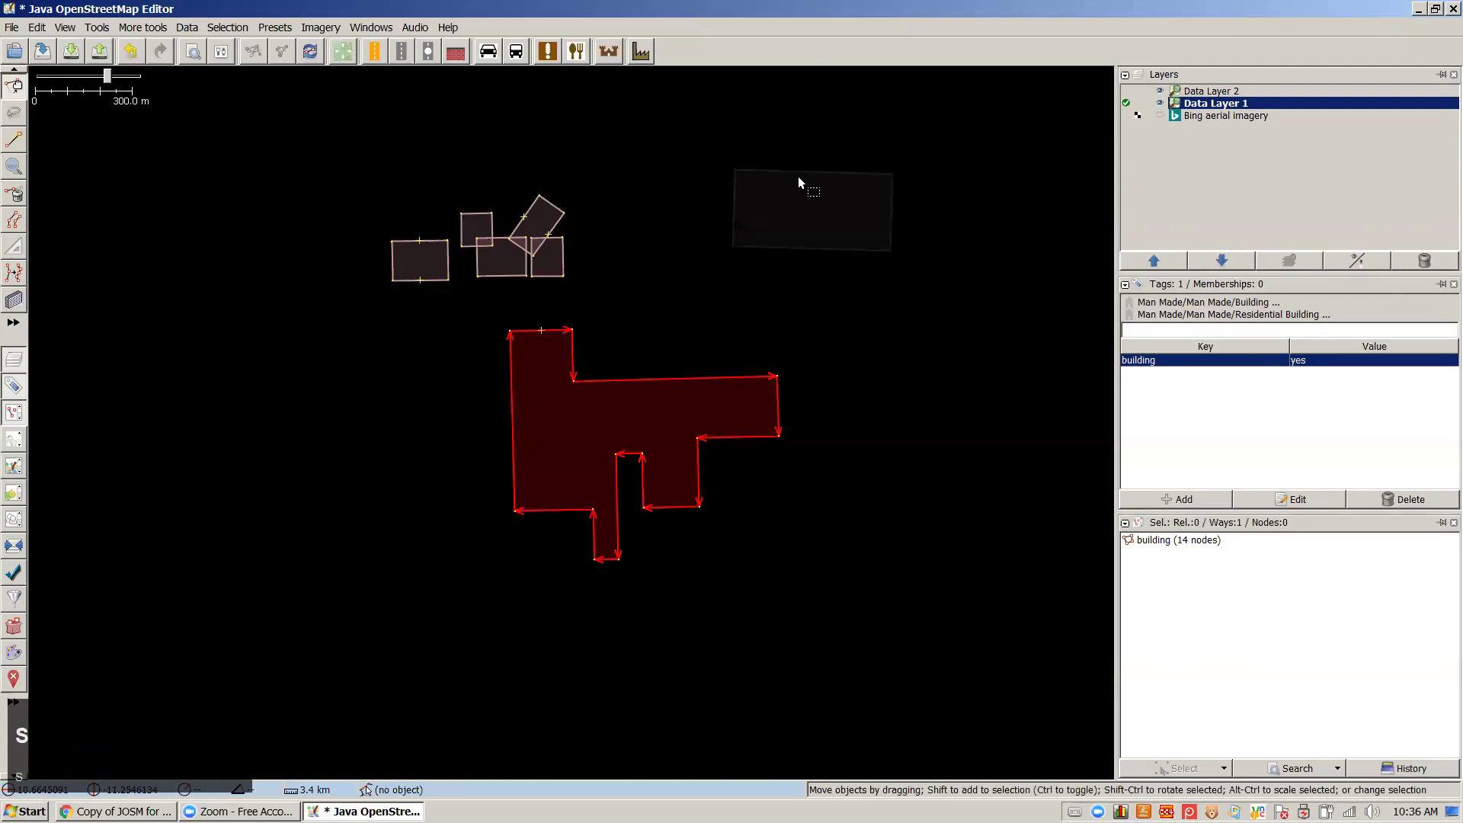
{"action": "left_click", "coordinate": [736, 198]}
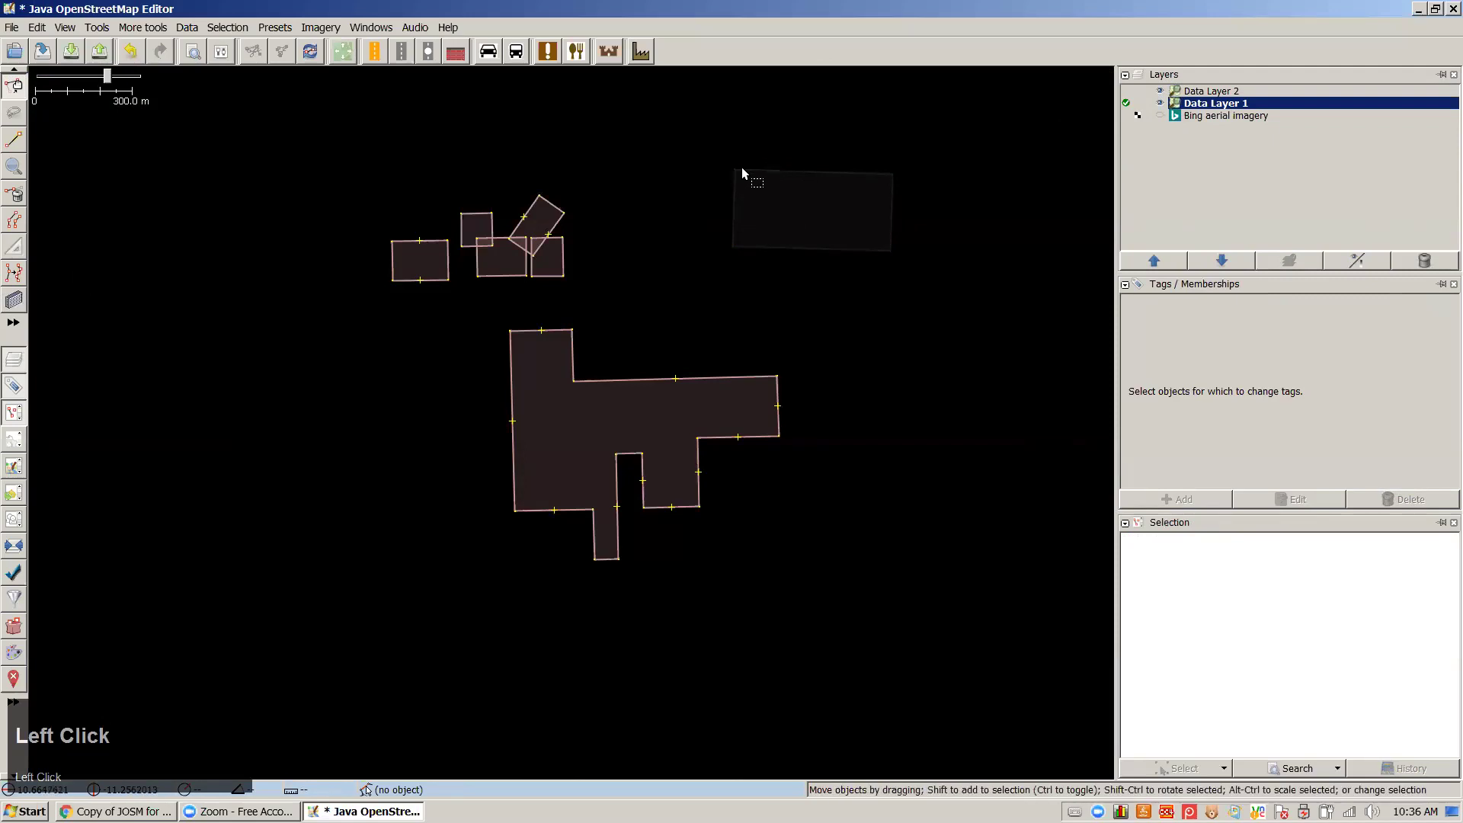
Make Data Layer 2 active and move its rectangular building southwest, closer to the large building
{"action": "left_click", "coordinate": [1126, 91]}
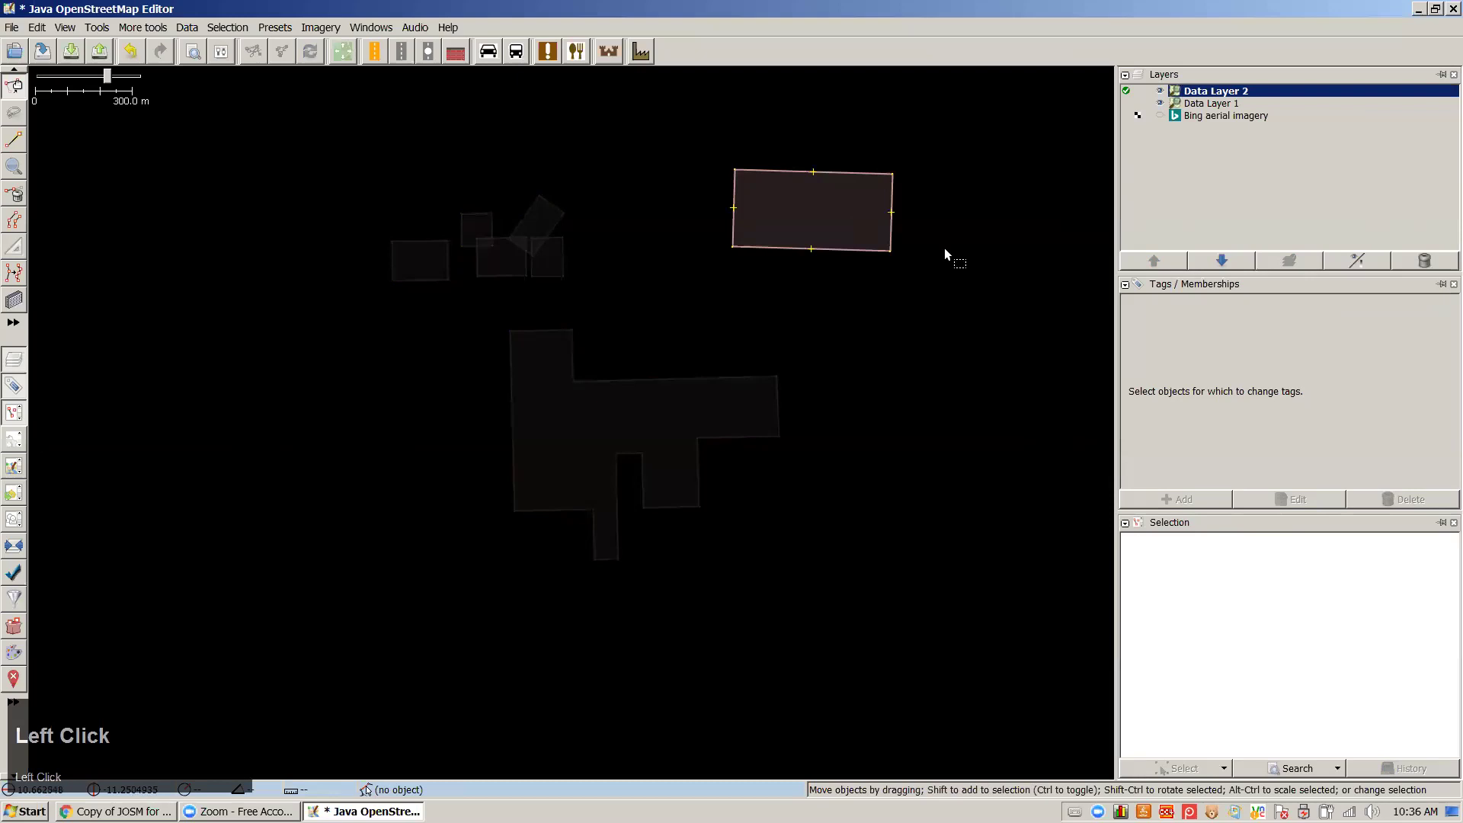
{"action": "left_click_drag", "start_coordinate": [889, 236], "coordinate": [834, 288]}
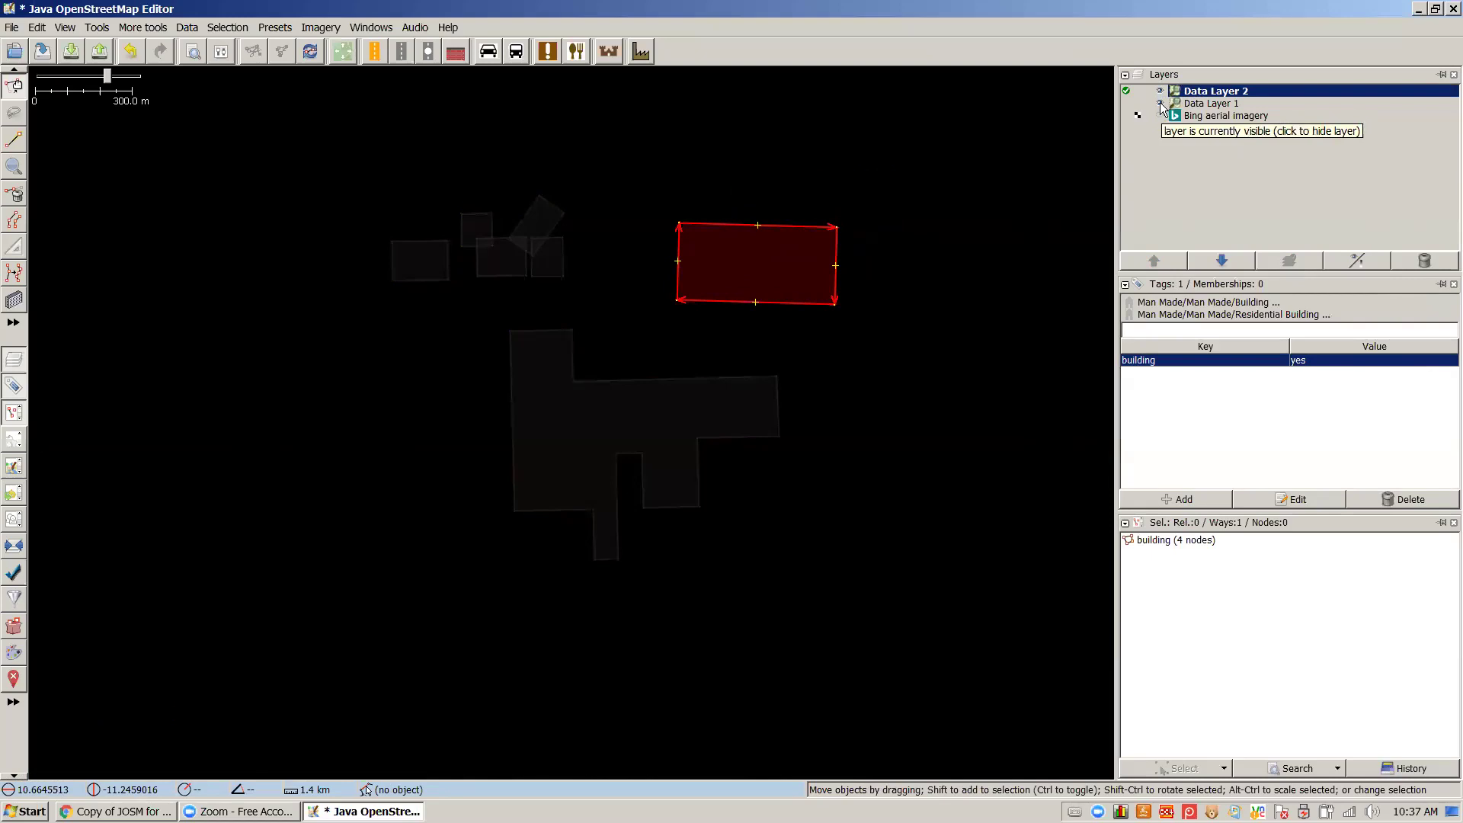
Toggle Data Layer 1's visibility off and on, and hide Data Layer 2
{"action": "left_click", "coordinate": [1161, 104]}
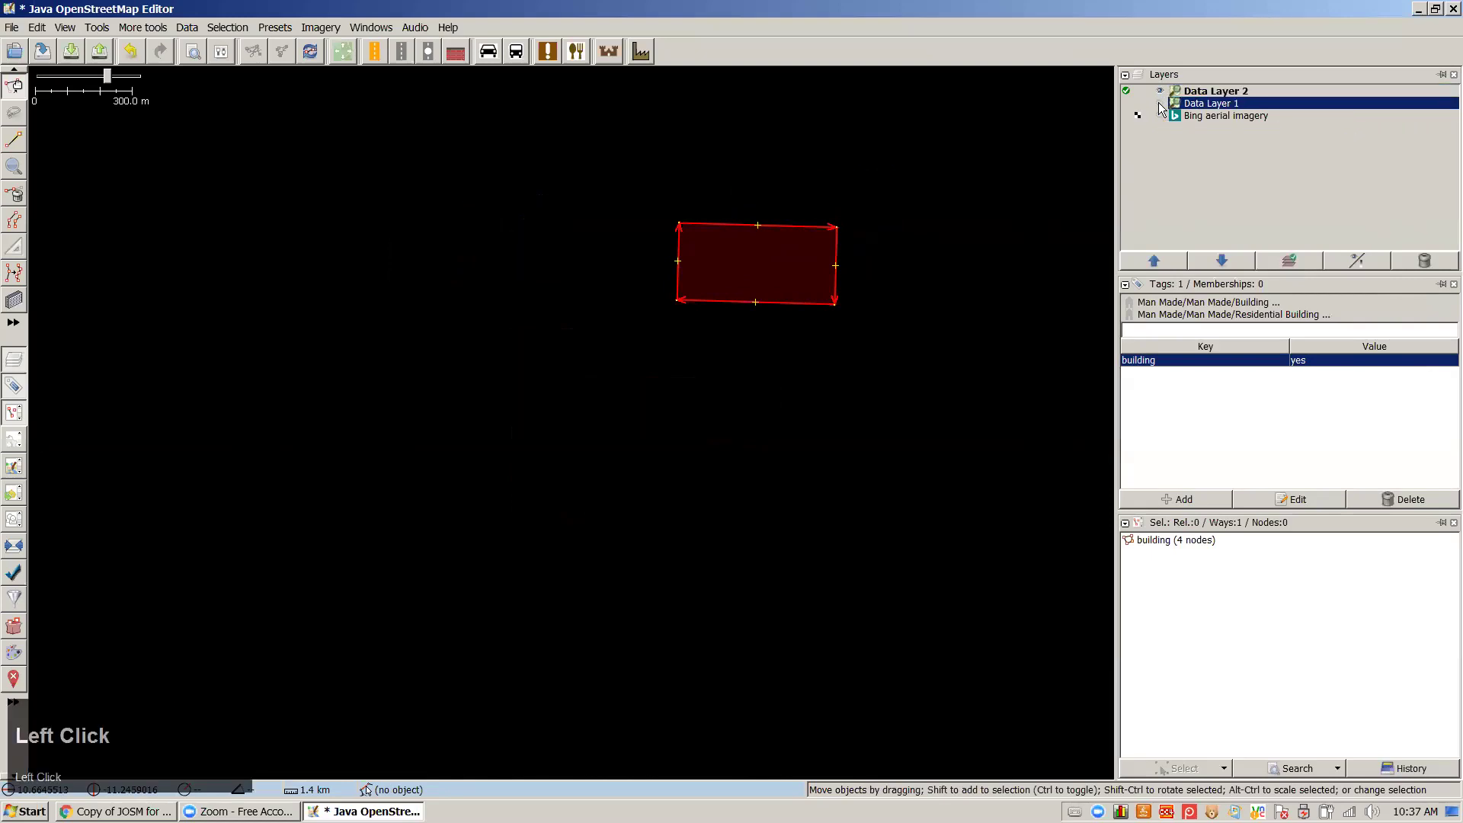
{"action": "left_click", "coordinate": [1160, 103]}
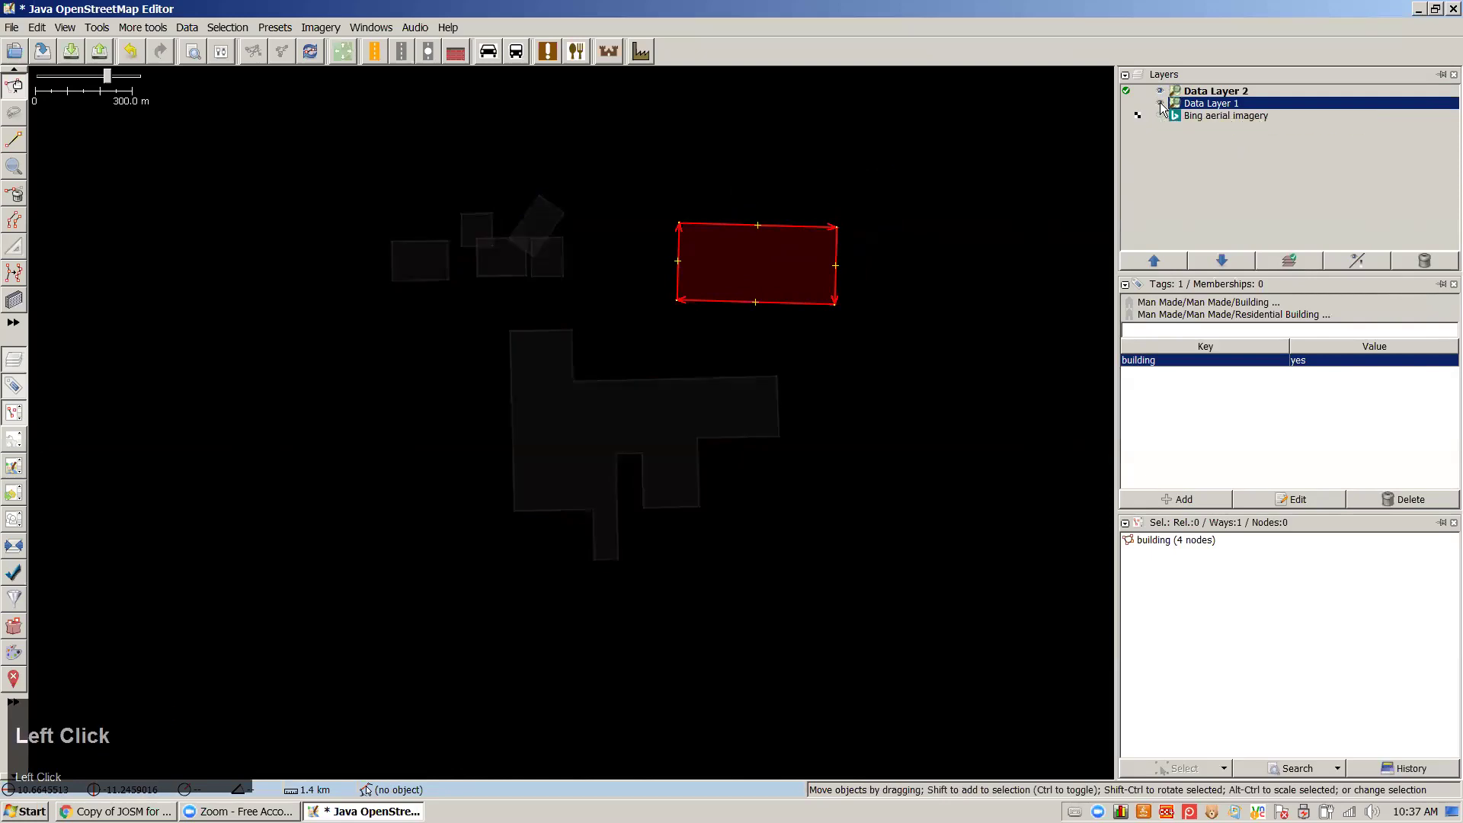
{"action": "left_click", "coordinate": [1160, 92]}
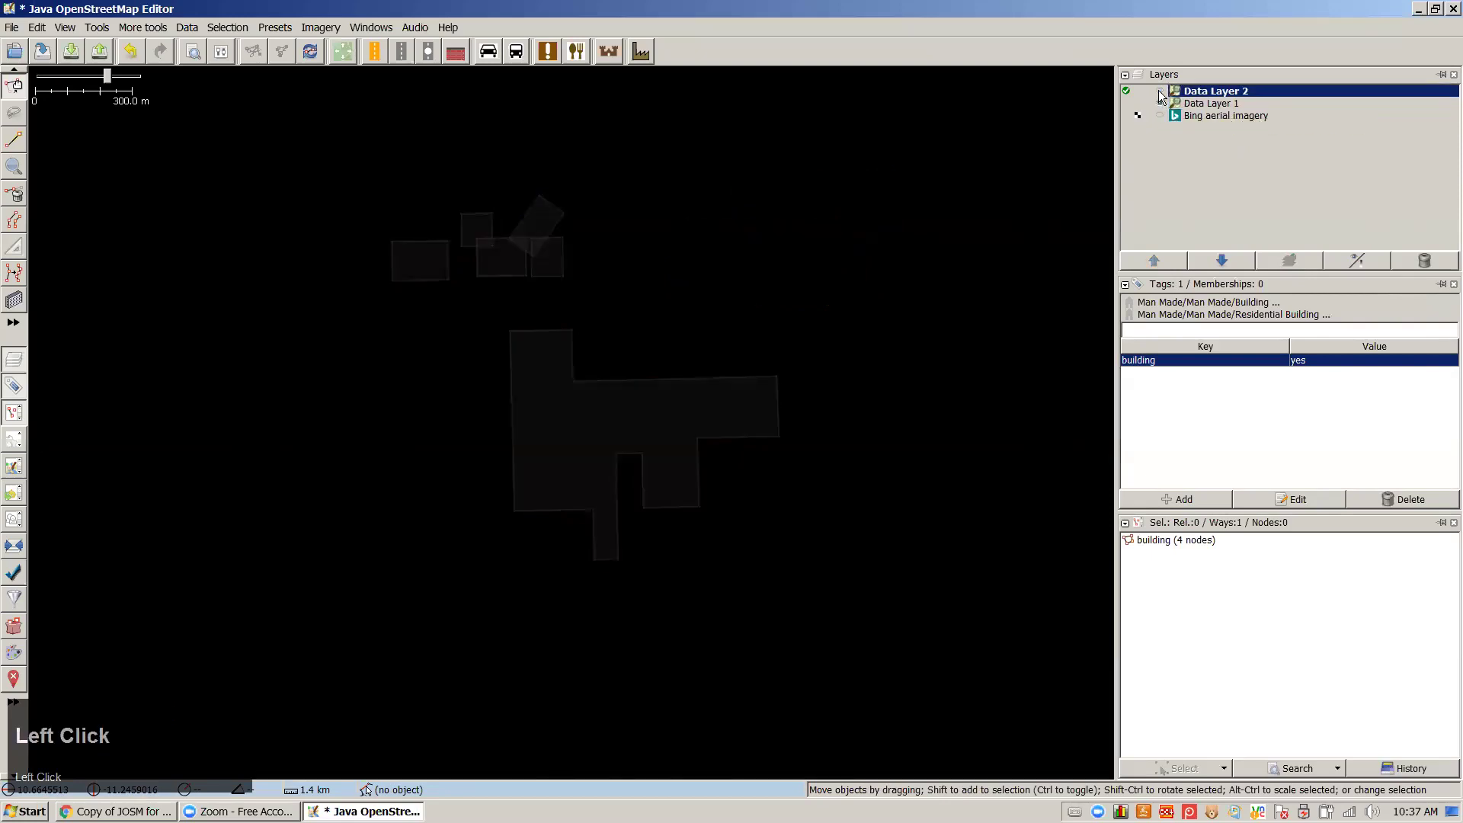
Show Data Layer 2 and the Bing aerial imagery again, and delete Data Layer 2 without uploading or saving it
{"action": "left_click", "coordinate": [1161, 91]}
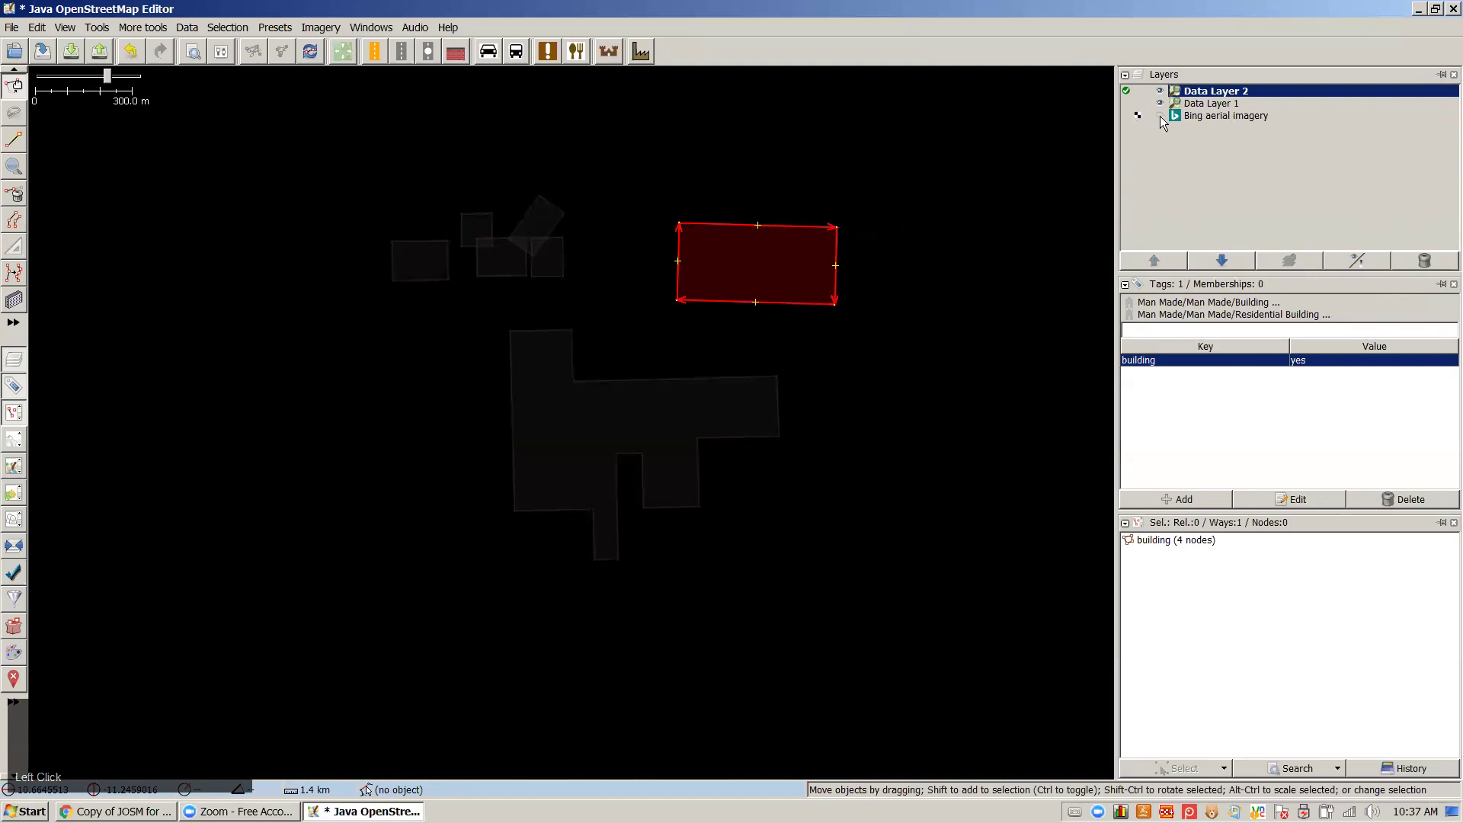
{"action": "left_click", "coordinate": [1161, 116]}
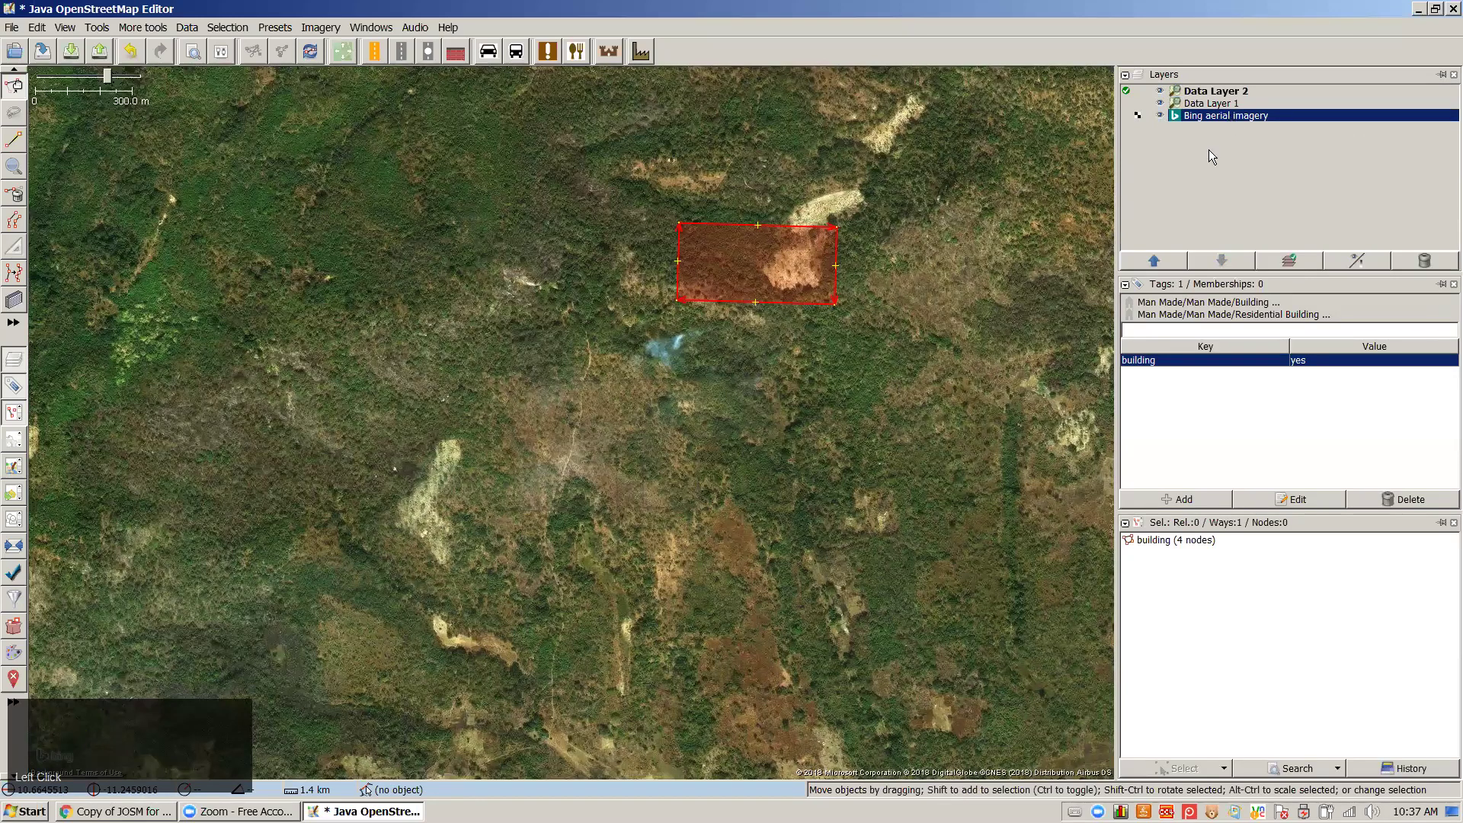
{"action": "left_click", "coordinate": [1206, 91]}
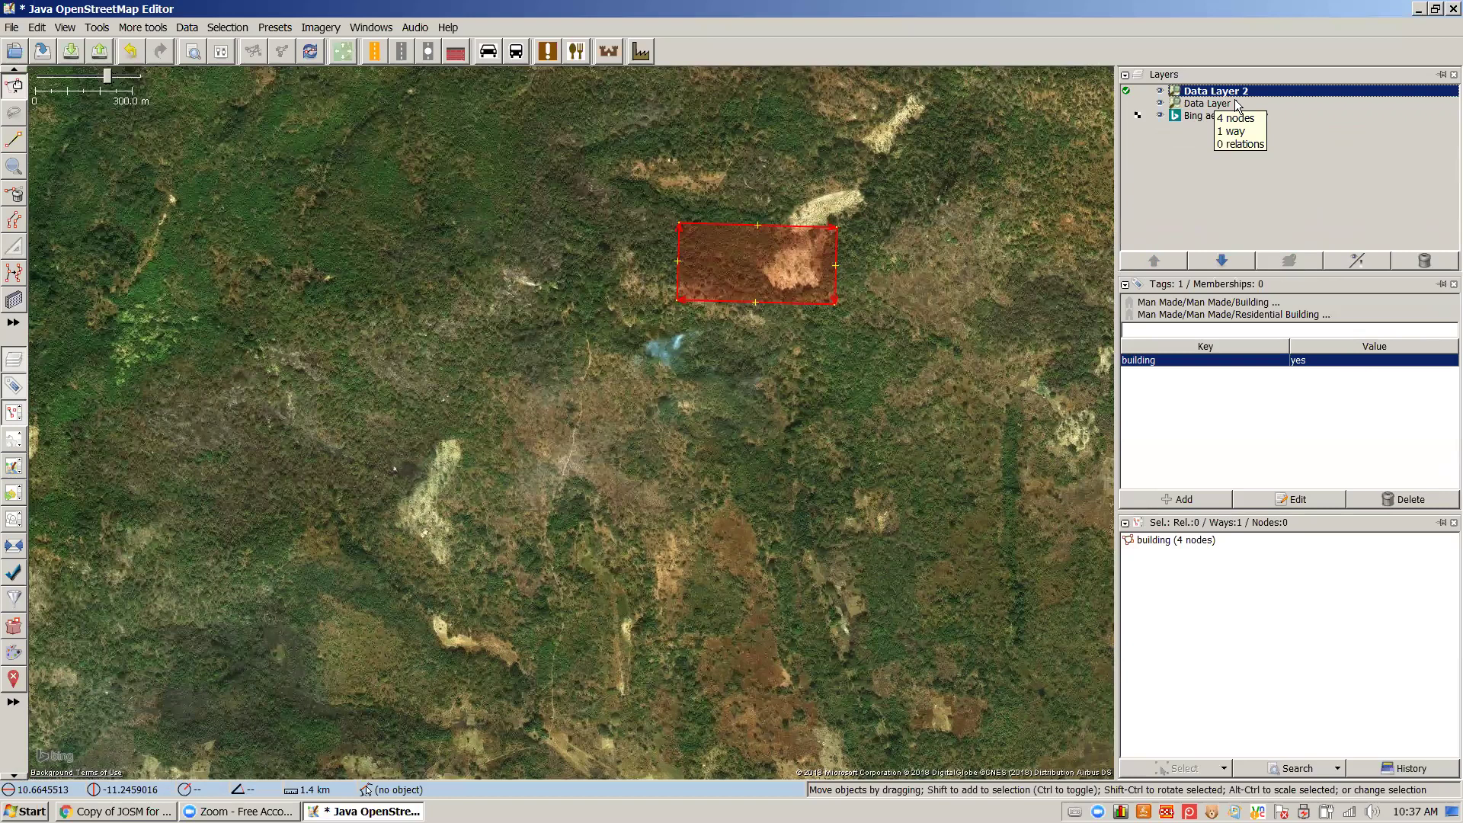
{"action": "left_click", "coordinate": [1422, 262]}
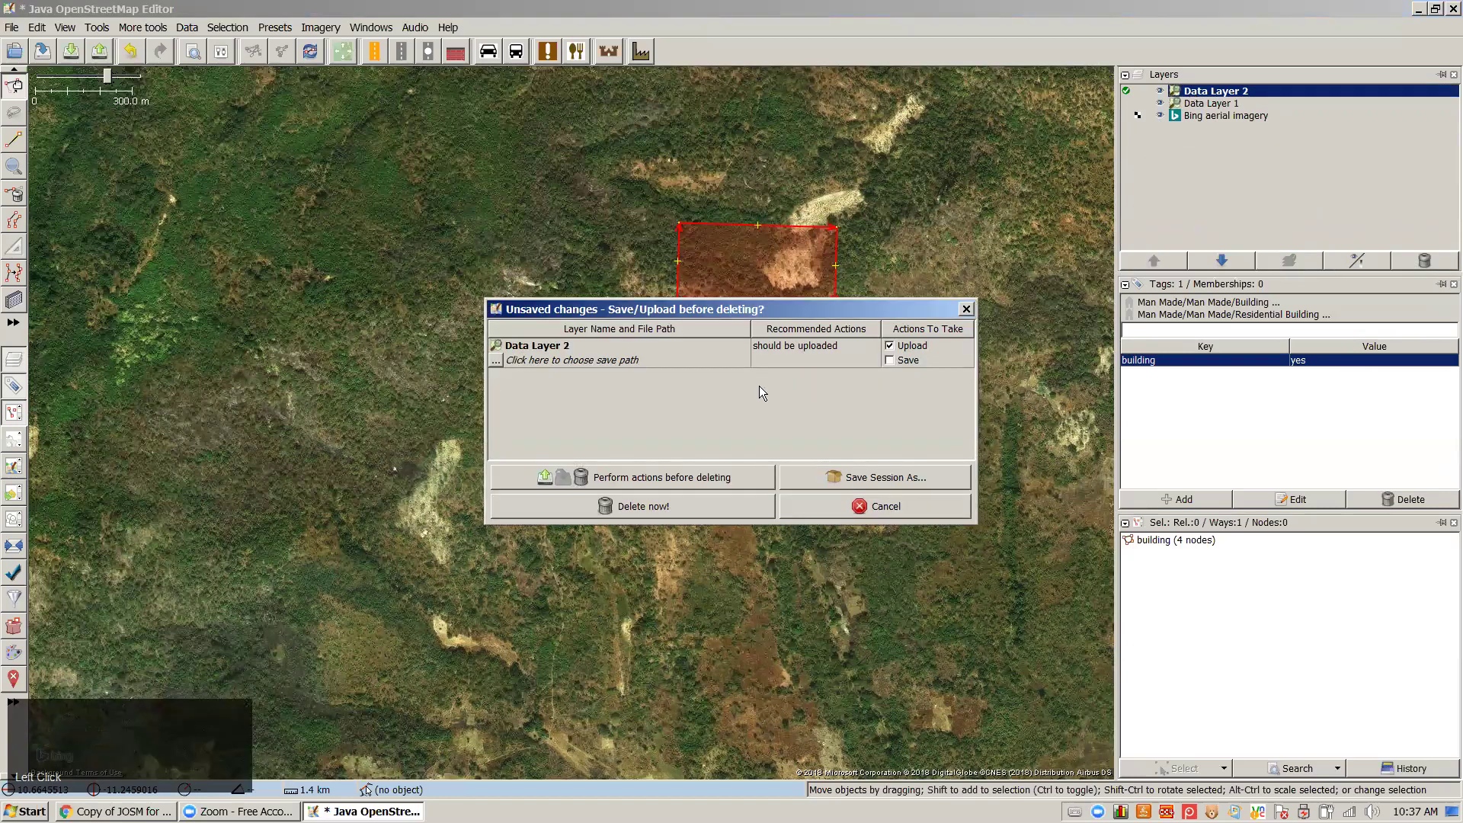
{"action": "left_click", "coordinate": [701, 508]}
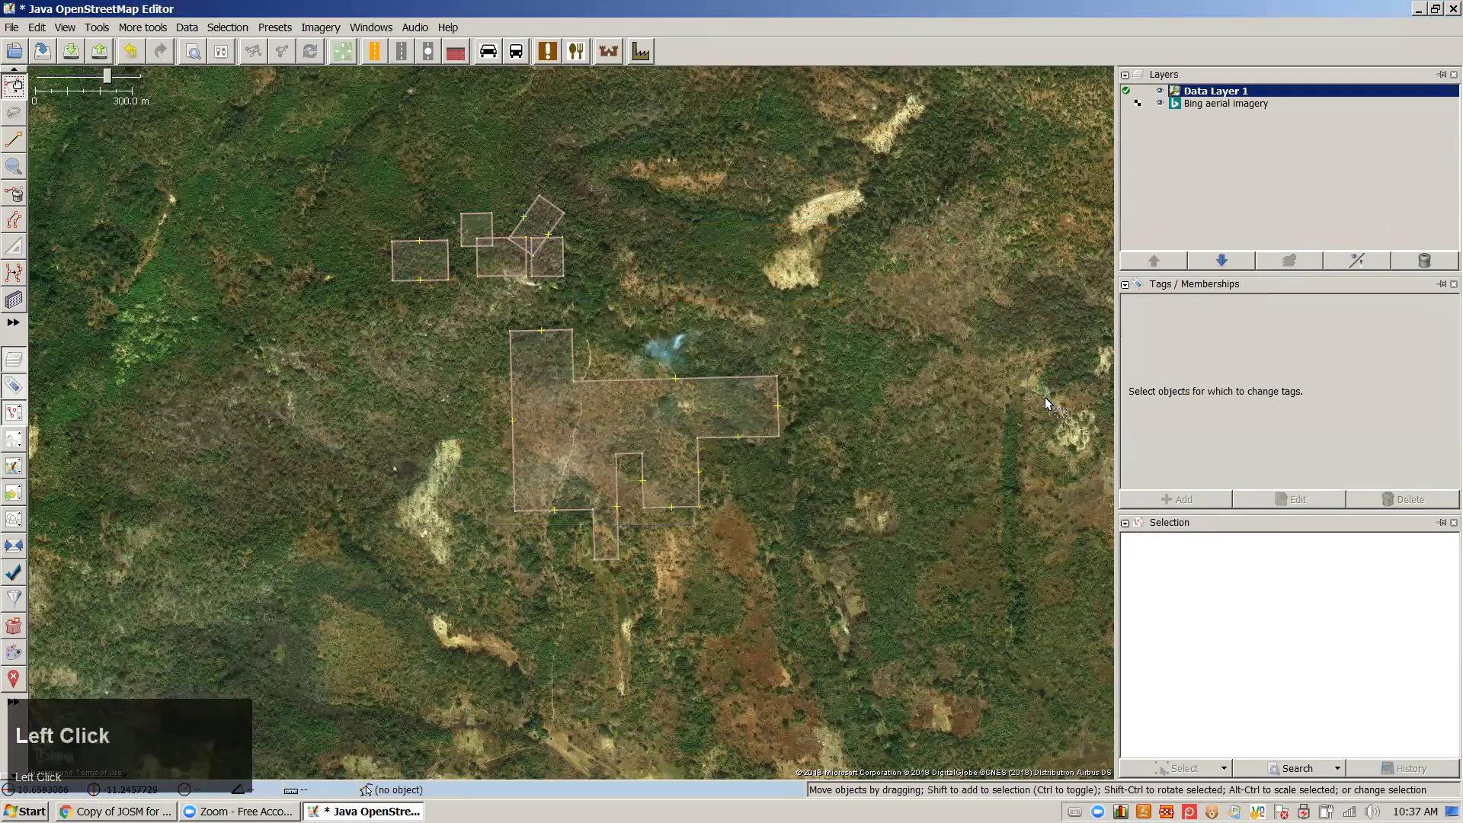
Remove the building tag from the large irregular building in Data Layer 1, and reselect its untagged outline
{"action": "left_click", "coordinate": [716, 383]}
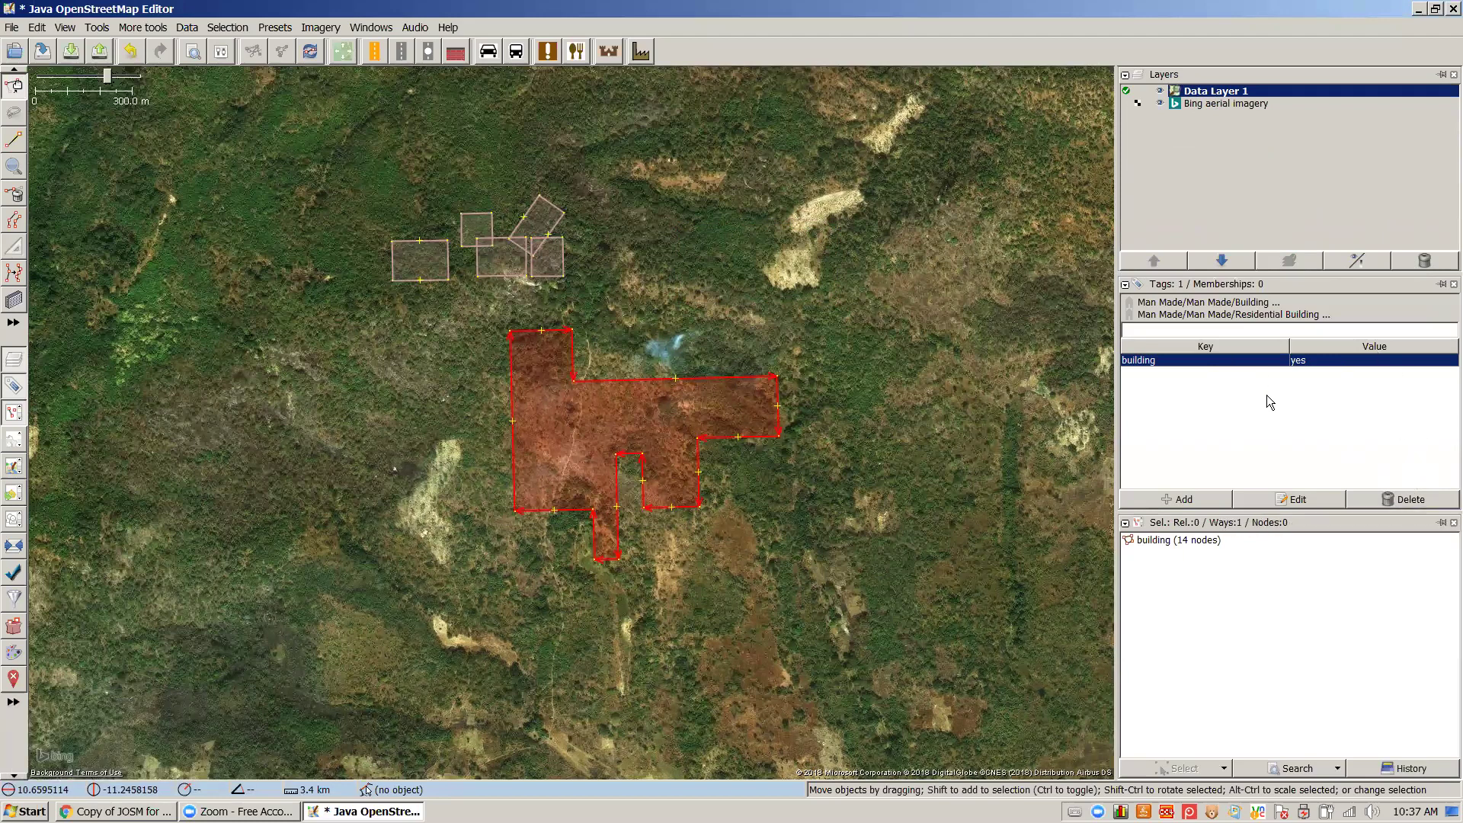
{"action": "left_click", "coordinate": [1386, 499]}
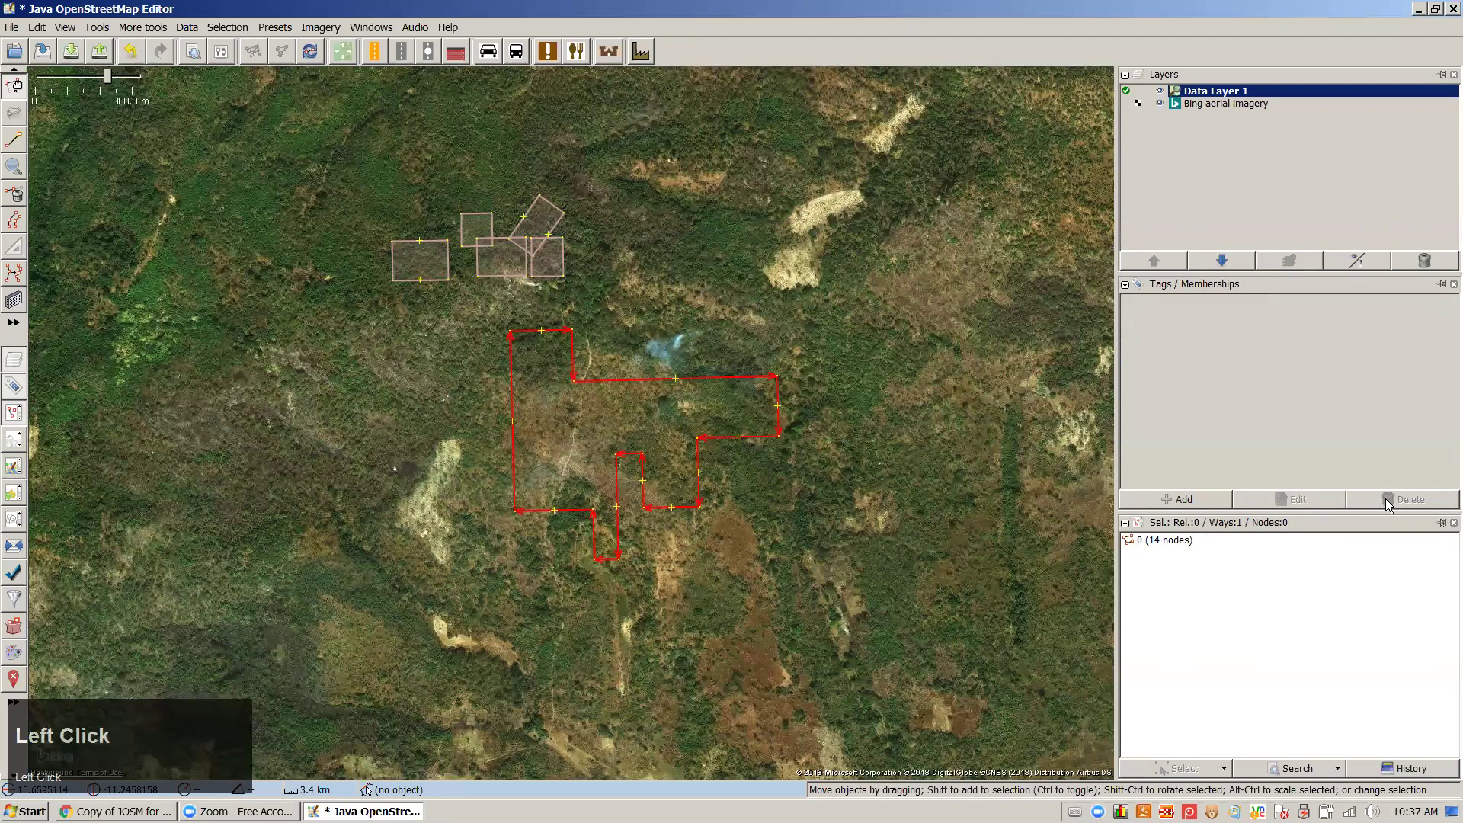
{"action": "left_click", "coordinate": [912, 469]}
{"action": "left_click", "coordinate": [750, 436]}
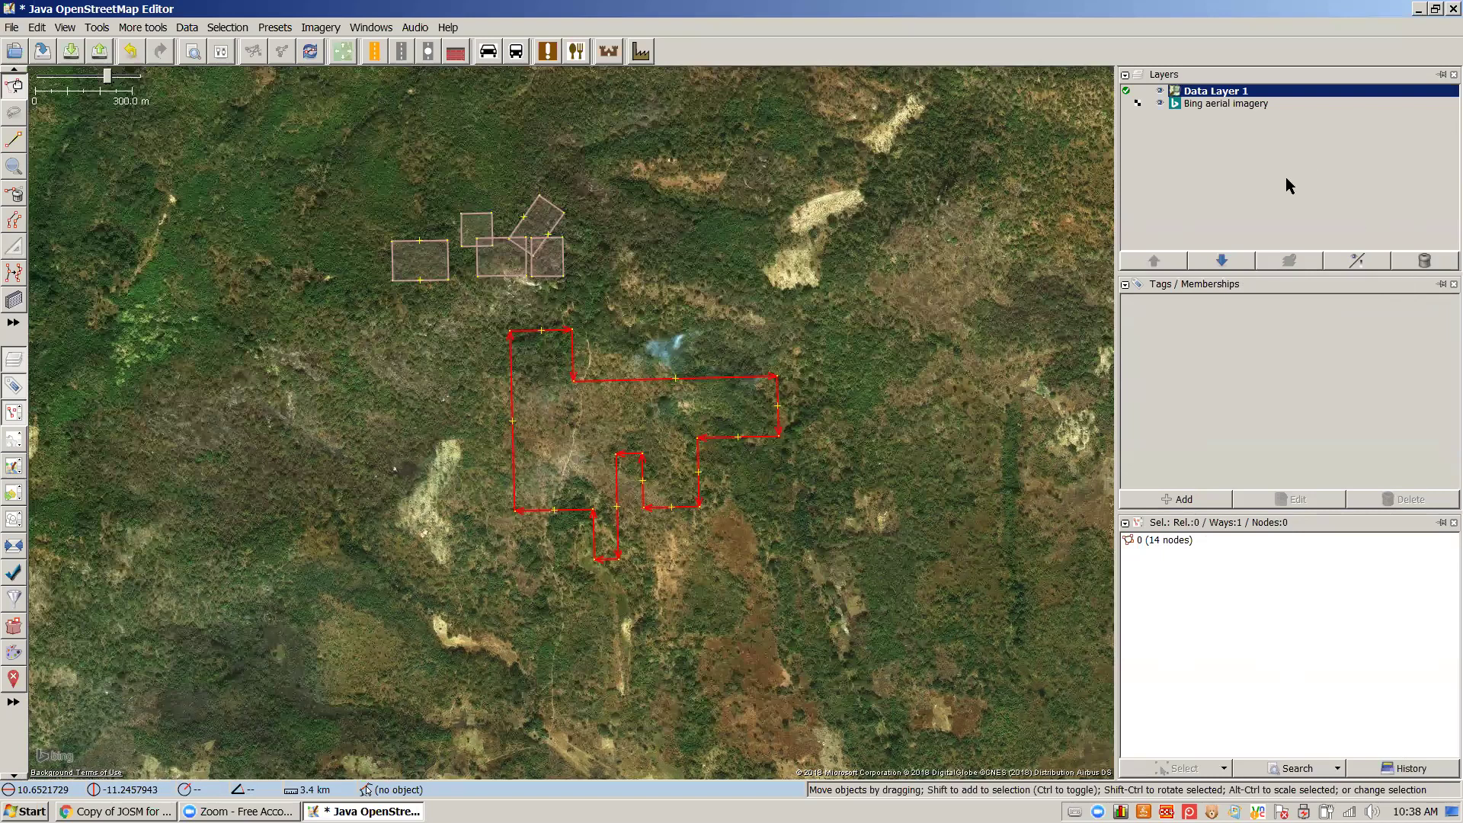
Add a second Bing aerial imagery layer and delete the duplicate
{"action": "left_click", "coordinate": [320, 27]}
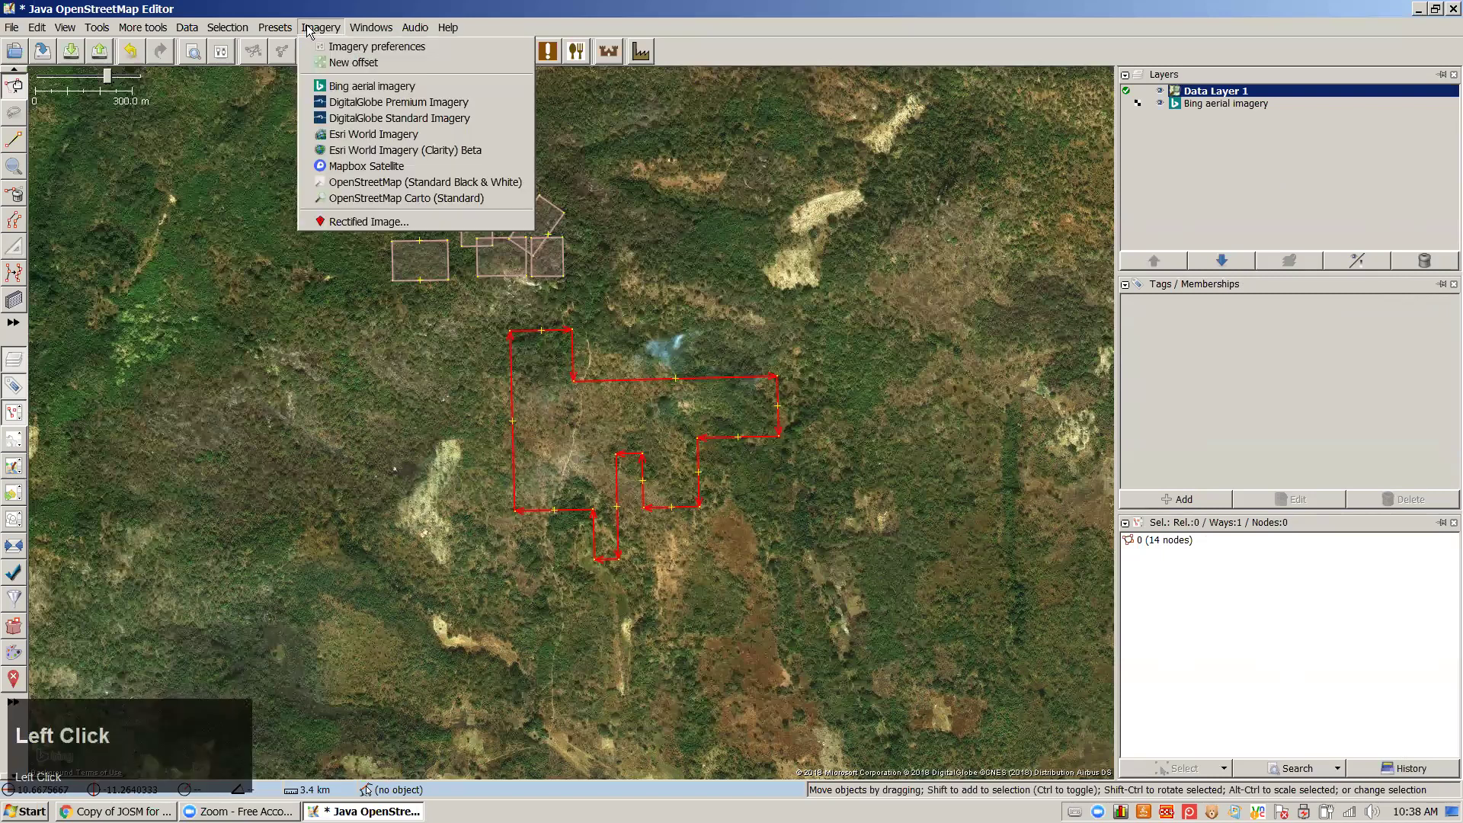
{"action": "left_click", "coordinate": [394, 85]}
{"action": "left_click", "coordinate": [1419, 260]}
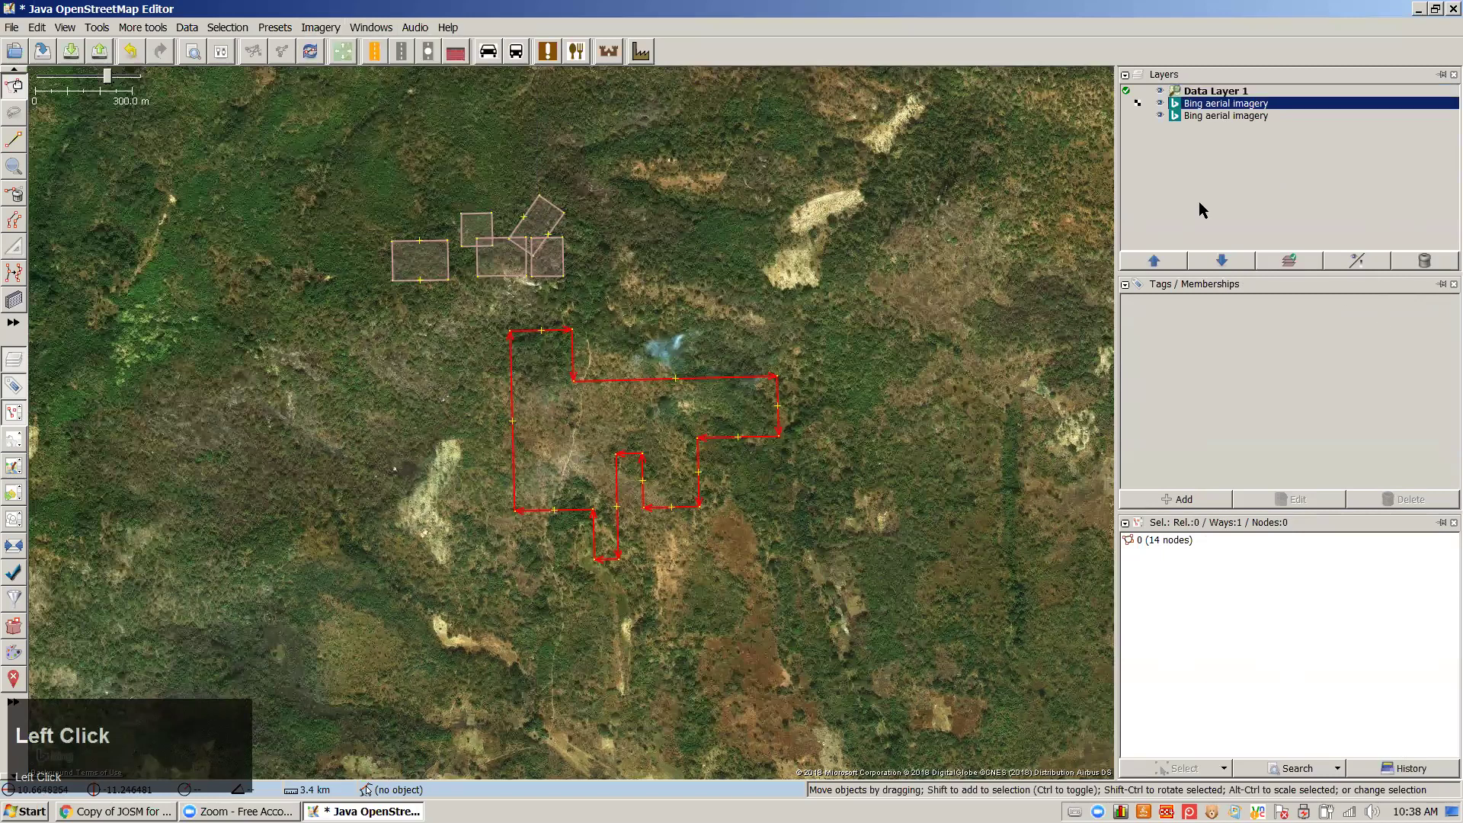
Add the DigitalGlobe Premium Imagery layer and permanently dismiss its misalignment notice
{"action": "left_click", "coordinate": [320, 29]}
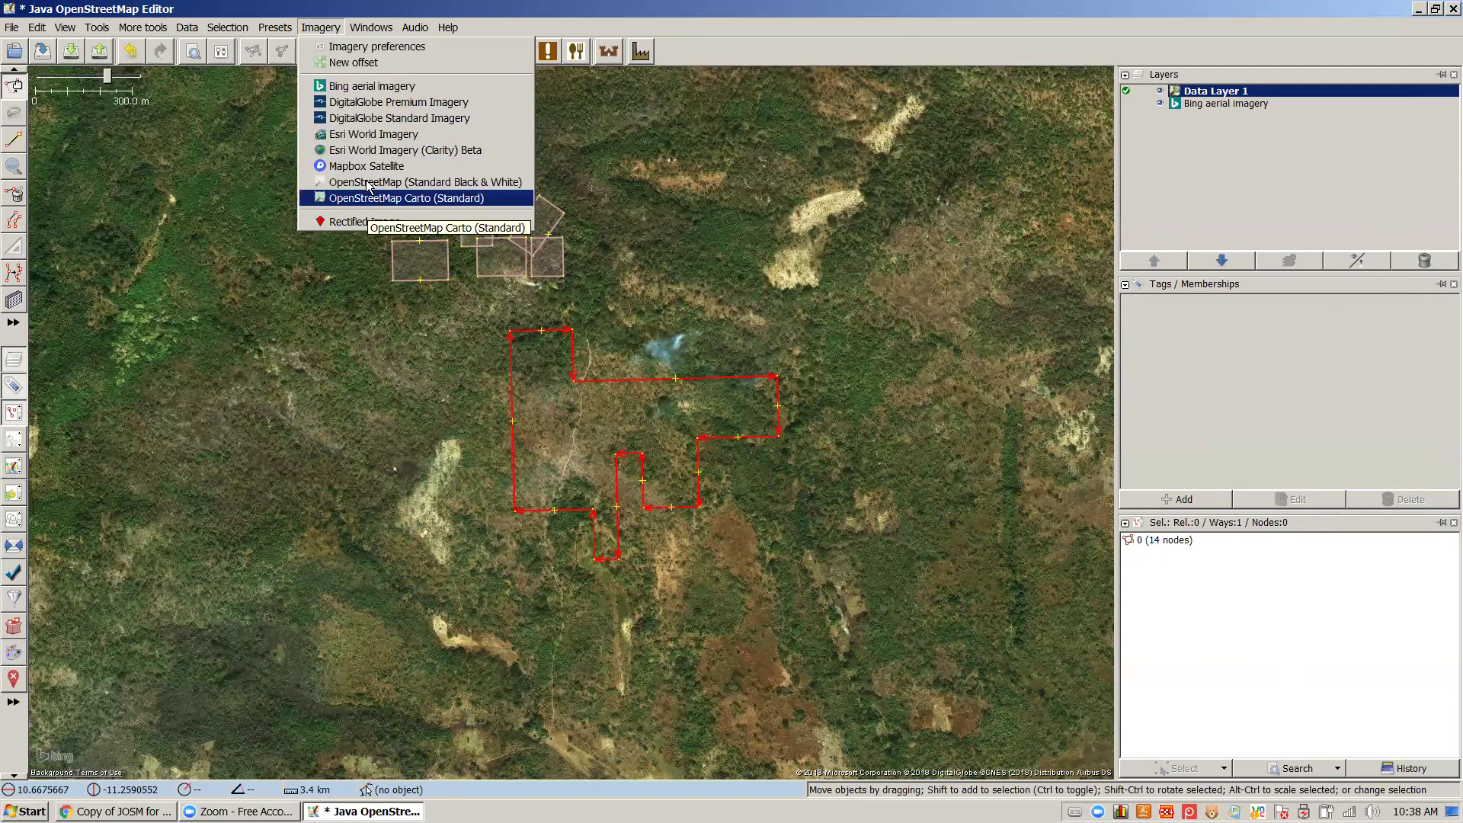
{"action": "left_click", "coordinate": [355, 102]}
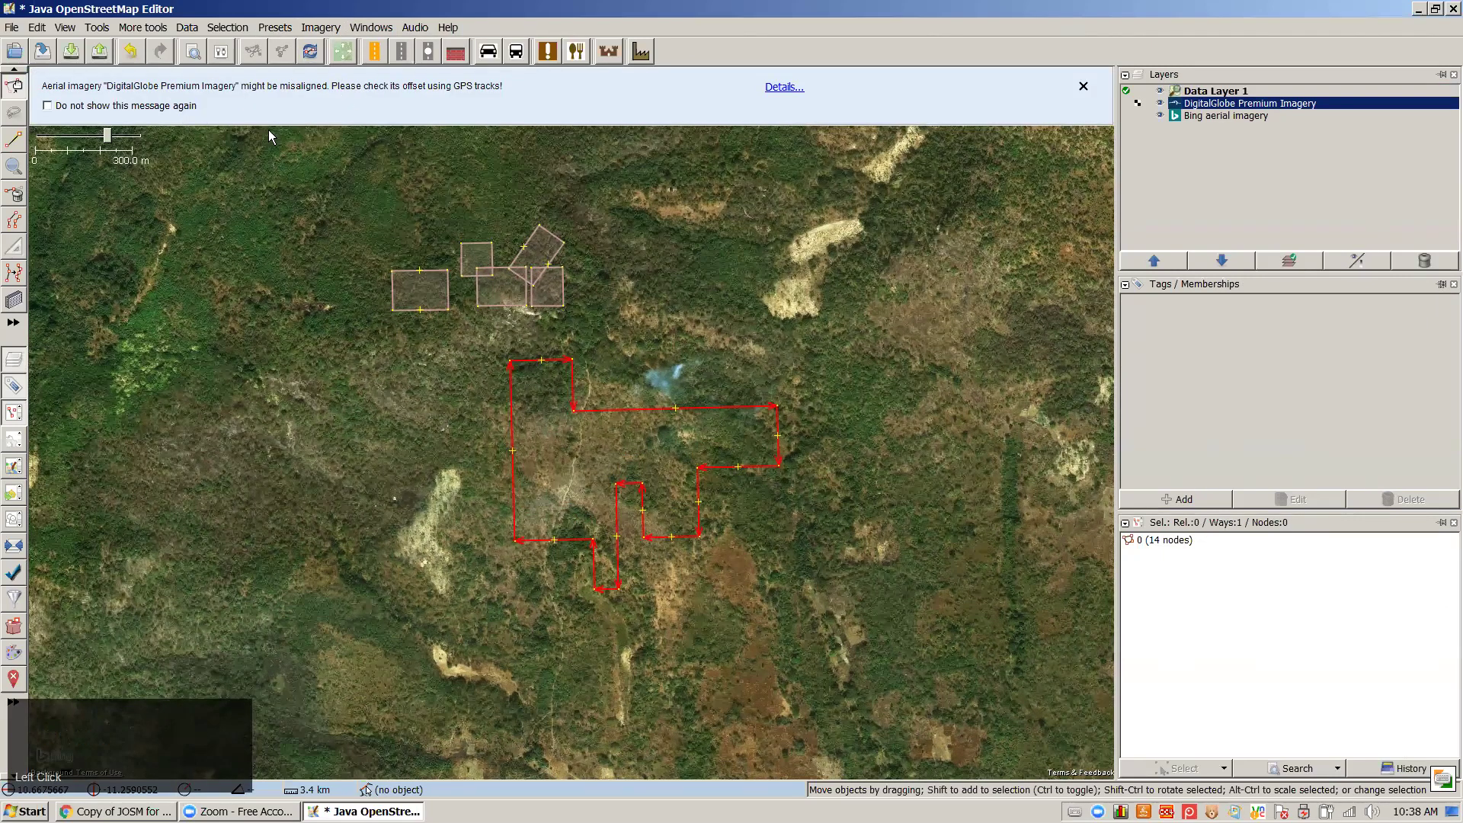
{"action": "left_click", "coordinate": [72, 107]}
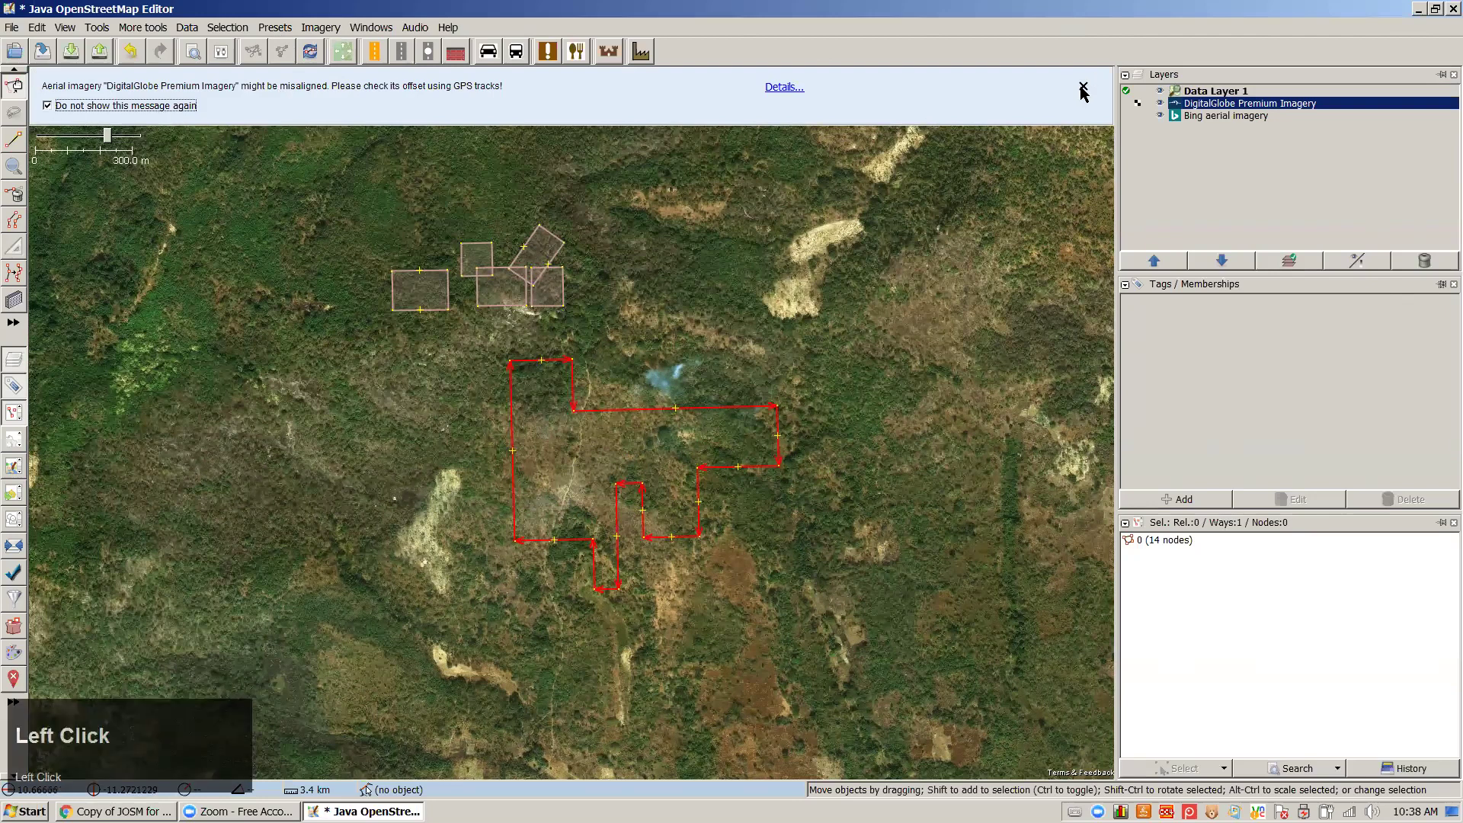
{"action": "left_click", "coordinate": [1083, 87]}
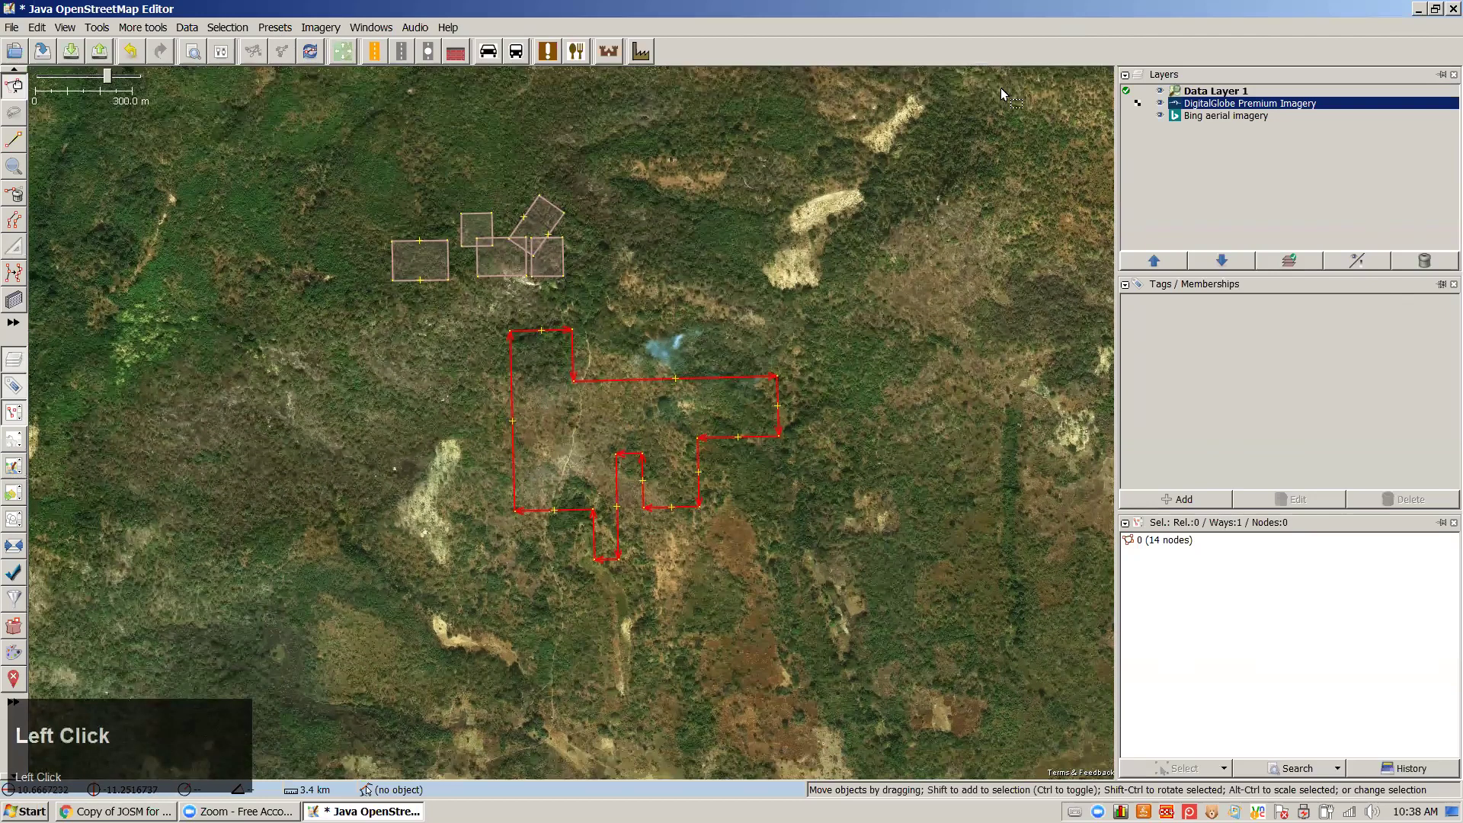
Add DigitalGlobe Standard Imagery and Esri World Imagery as further background layers
{"action": "left_click", "coordinate": [315, 29]}
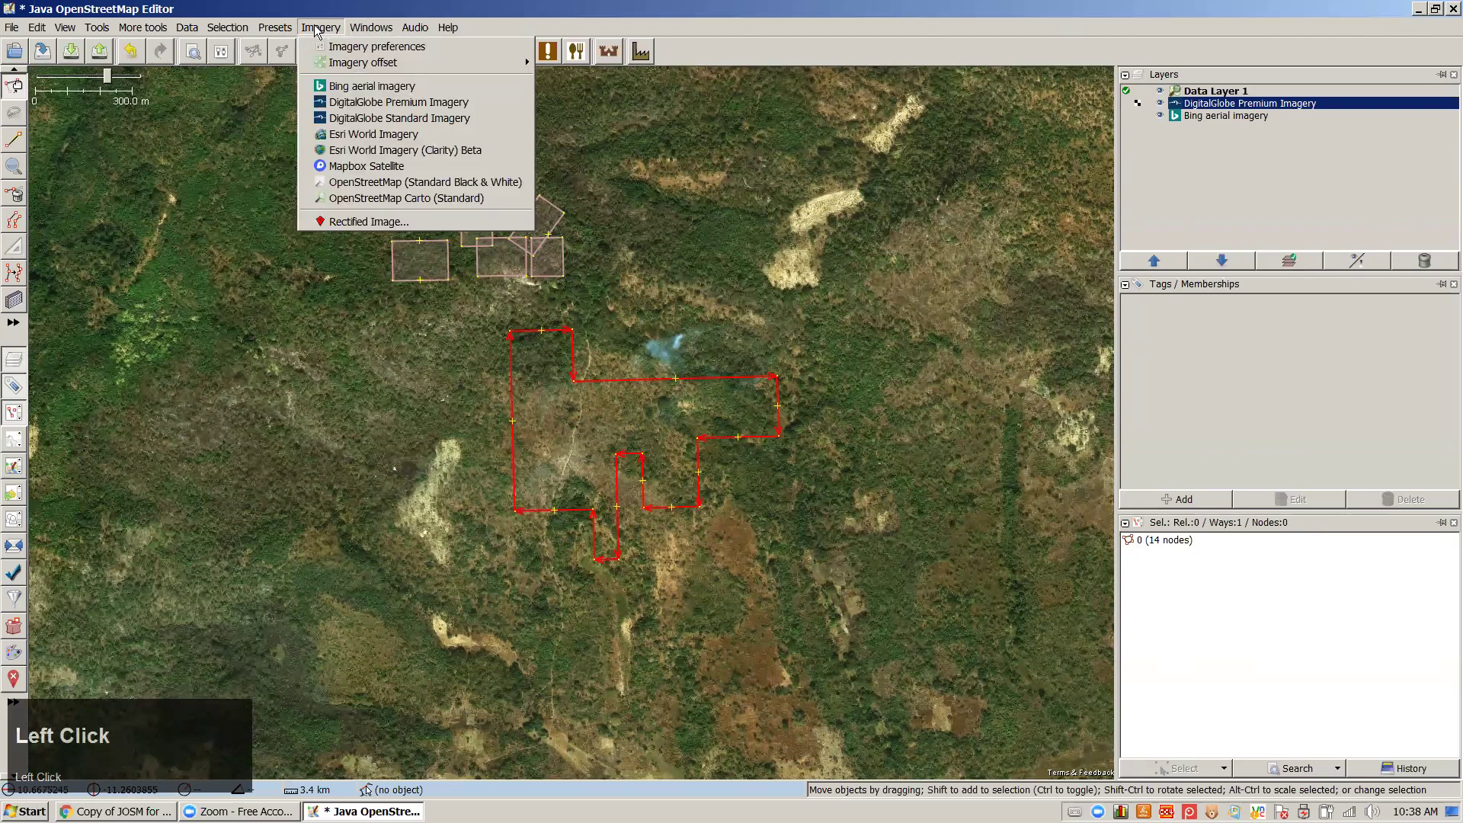
{"action": "left_click", "coordinate": [400, 117]}
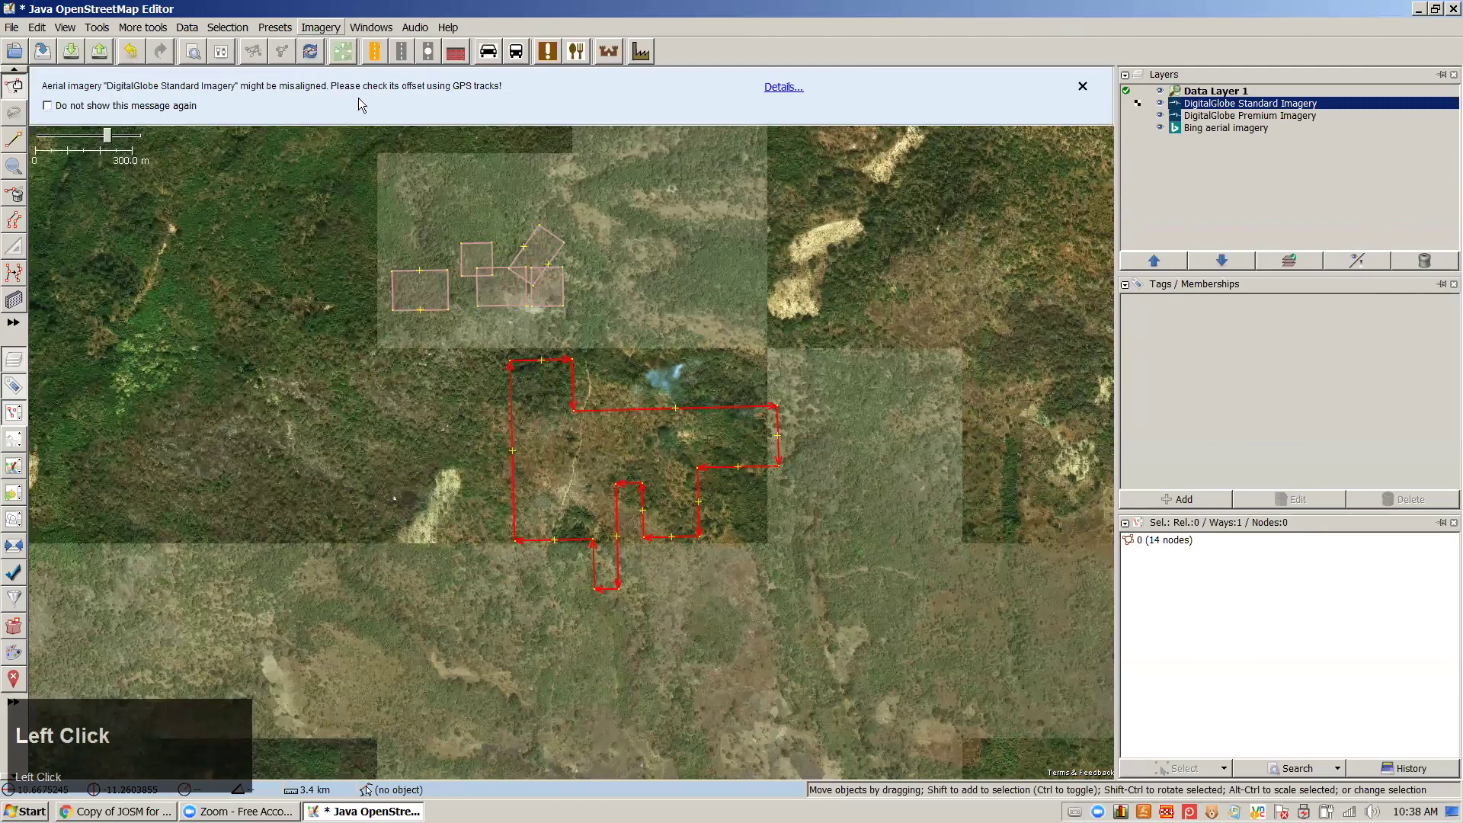
{"action": "left_click", "coordinate": [313, 29]}
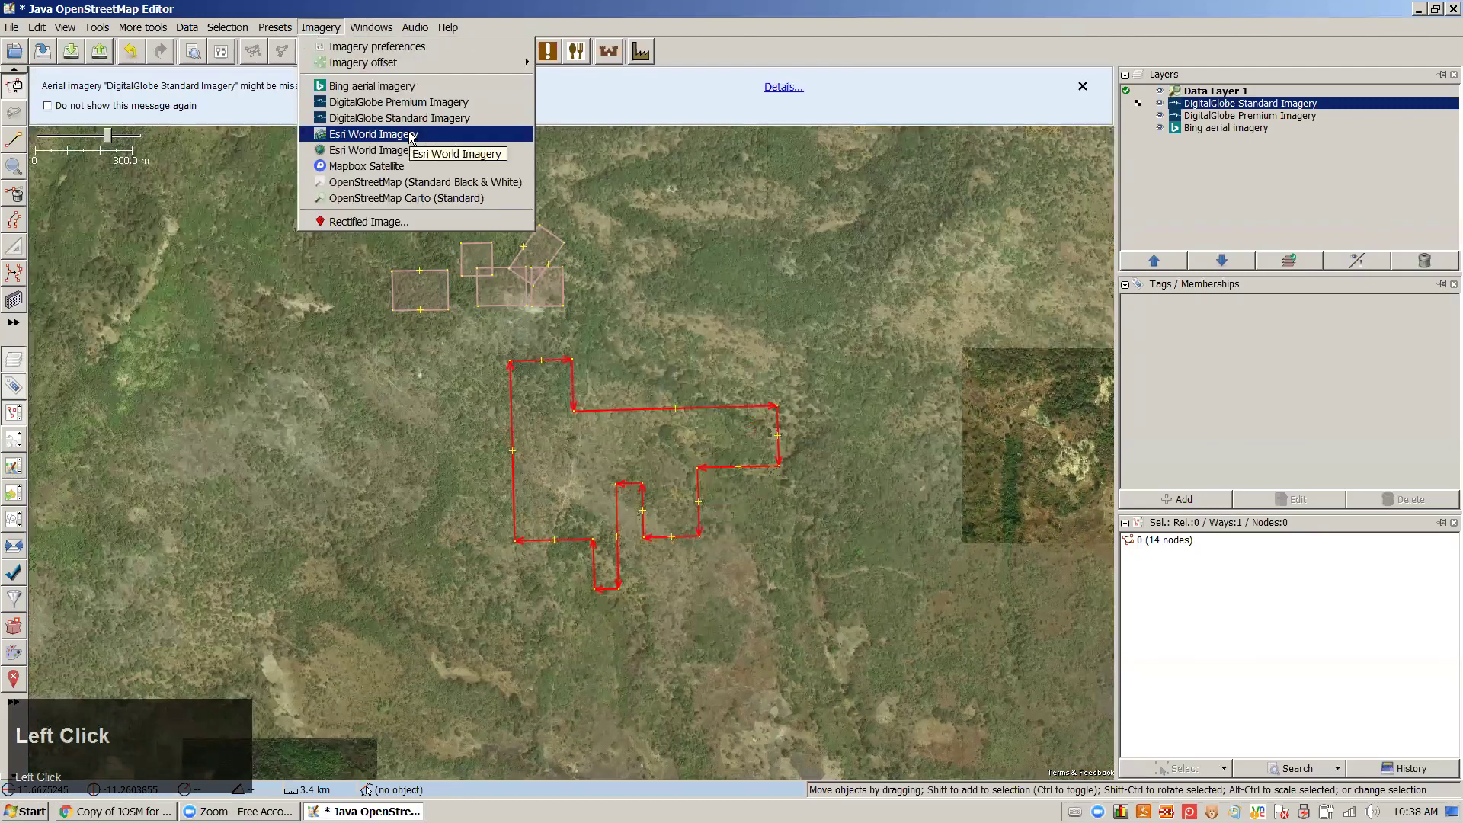
{"action": "left_click", "coordinate": [415, 136]}
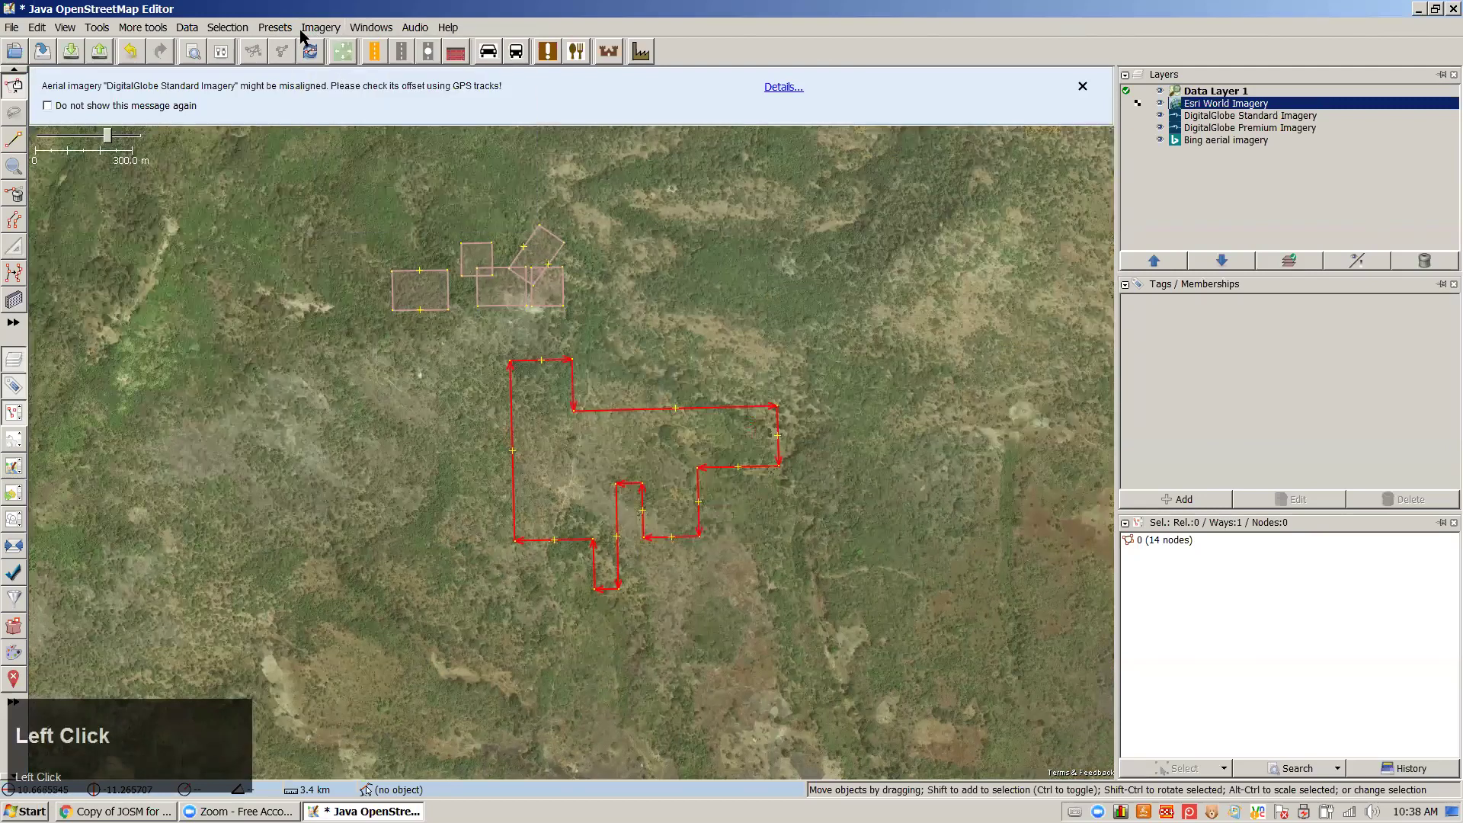
Add the Mapbox Satellite layer and permanently dismiss the DigitalGlobe Standard misalignment notice
{"action": "left_click", "coordinate": [320, 27]}
{"action": "left_click", "coordinate": [381, 166]}
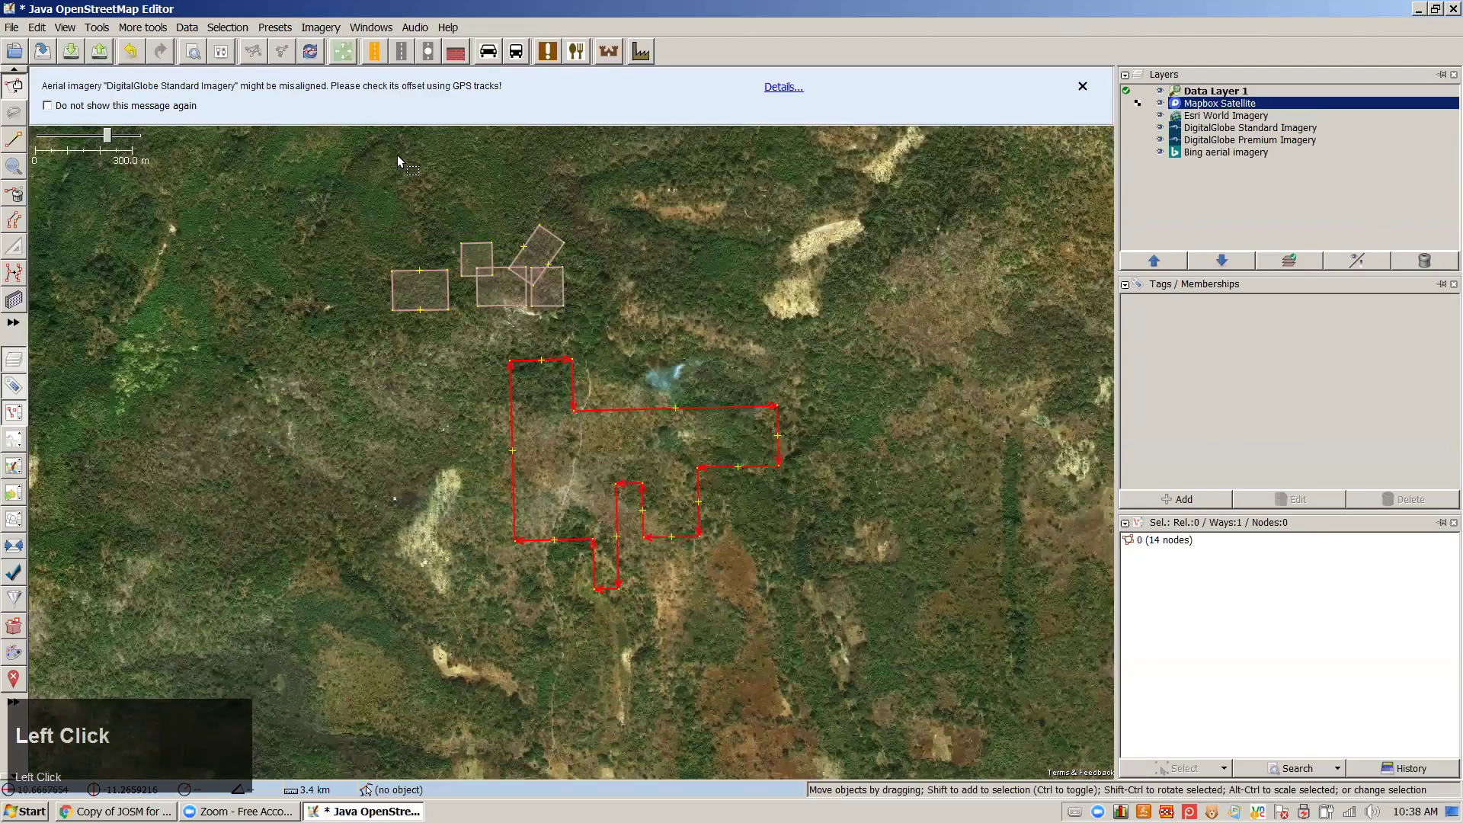
{"action": "left_click", "coordinate": [47, 106]}
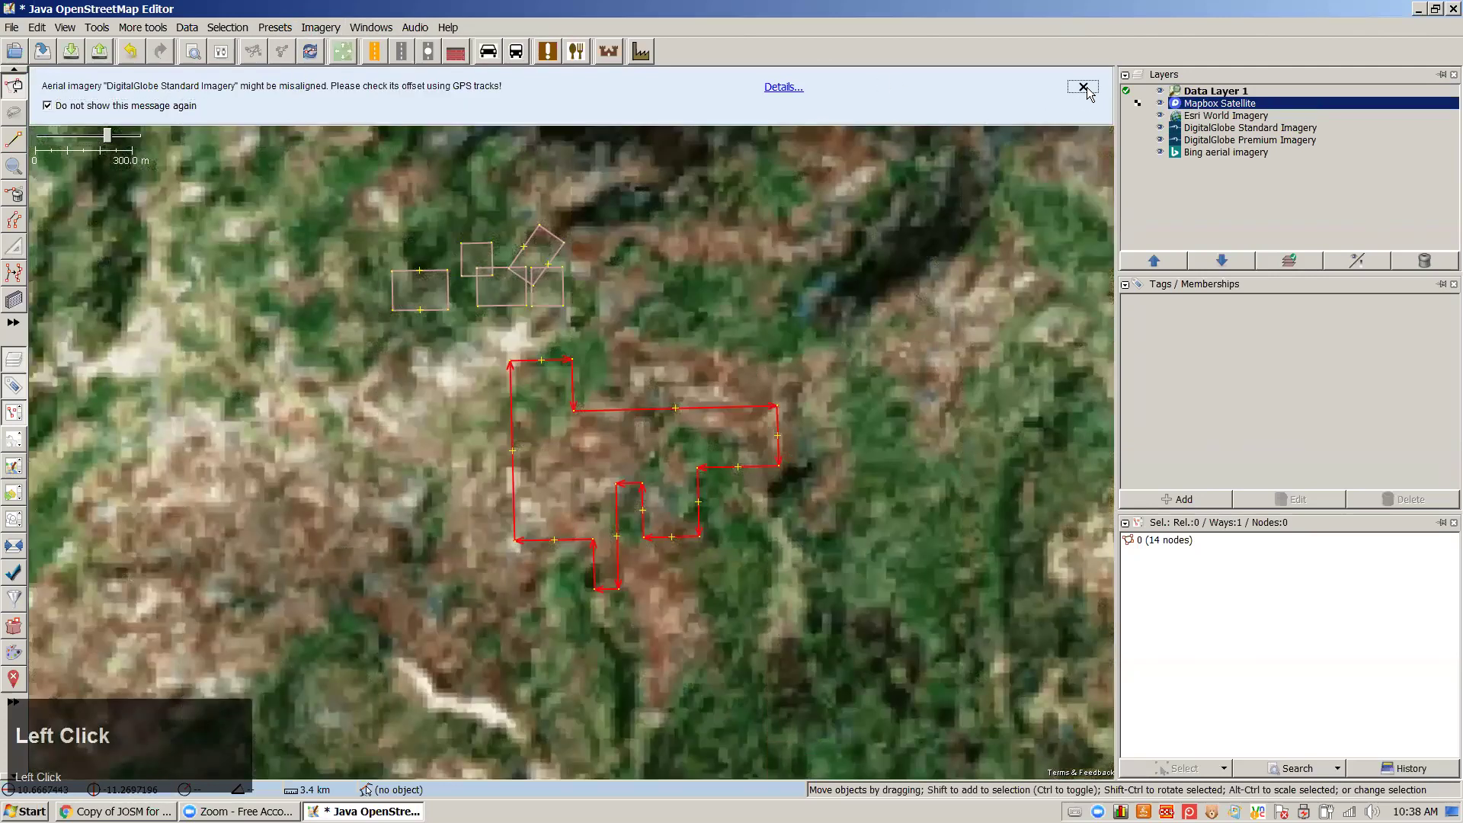
{"action": "left_click", "coordinate": [1086, 89]}
Compare Mapbox Satellite with the imagery beneath it by toggling its visibility, and delete the Mapbox Satellite layer
{"action": "scroll", "coordinate": [839, 444], "scroll_direction": "down", "scroll_amount": 1}
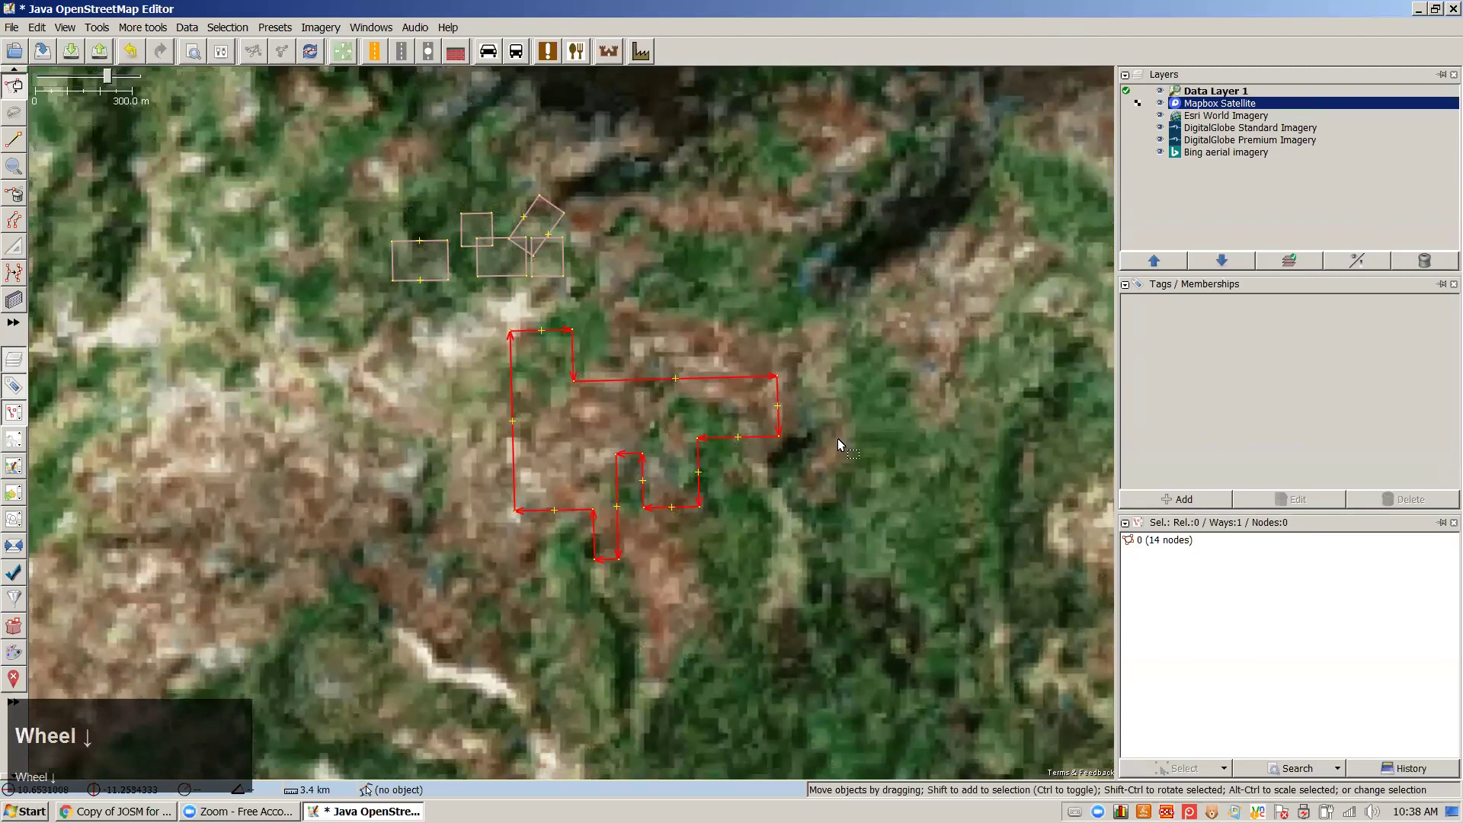
{"action": "scroll", "coordinate": [838, 444], "scroll_direction": "down", "scroll_amount": 3}
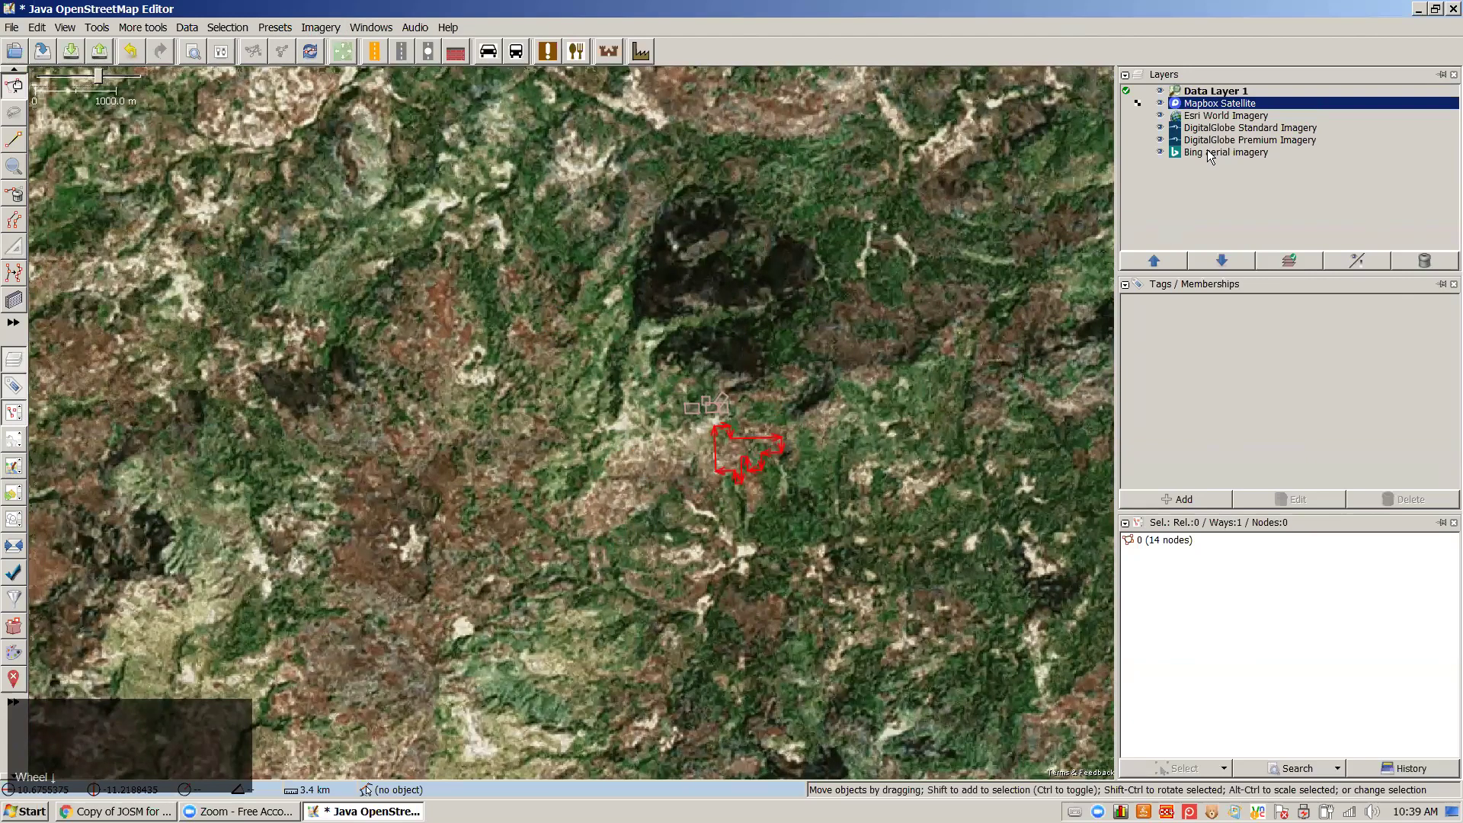
{"action": "scroll", "coordinate": [691, 398], "scroll_direction": "up", "scroll_amount": 5}
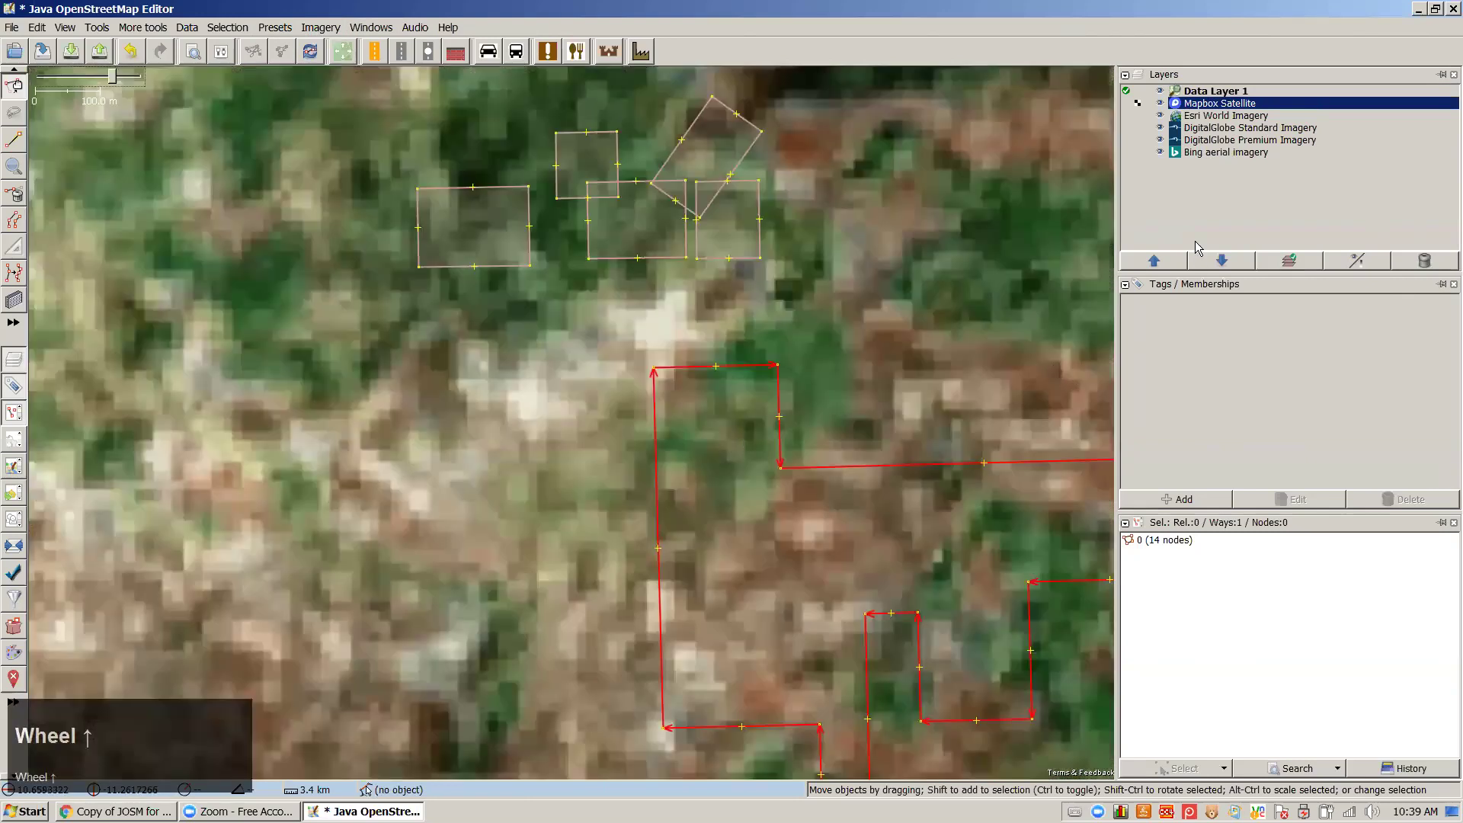
{"action": "left_click", "coordinate": [1159, 105]}
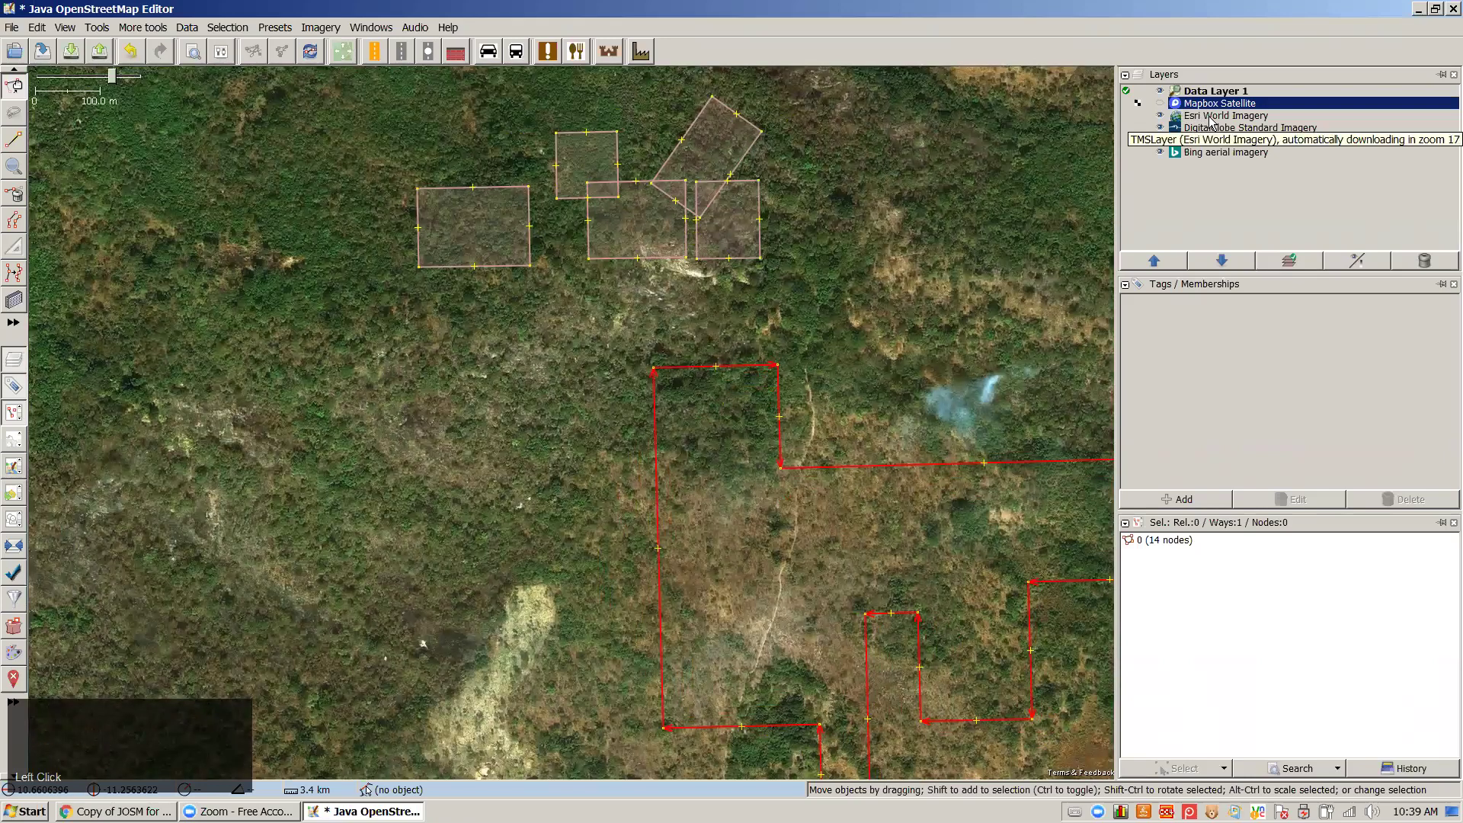
{"action": "left_click", "coordinate": [1160, 103]}
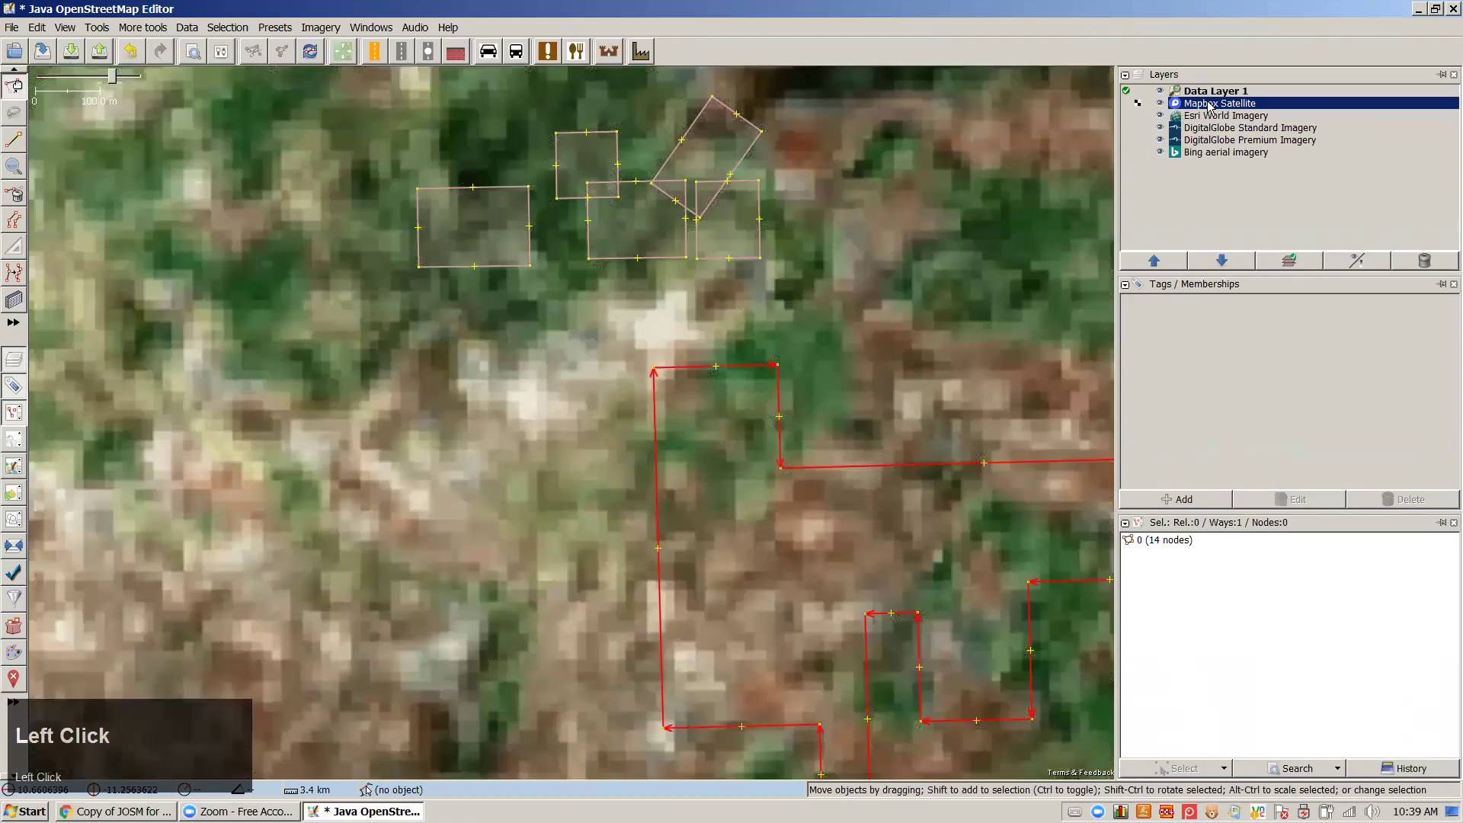
{"action": "left_click", "coordinate": [1423, 261]}
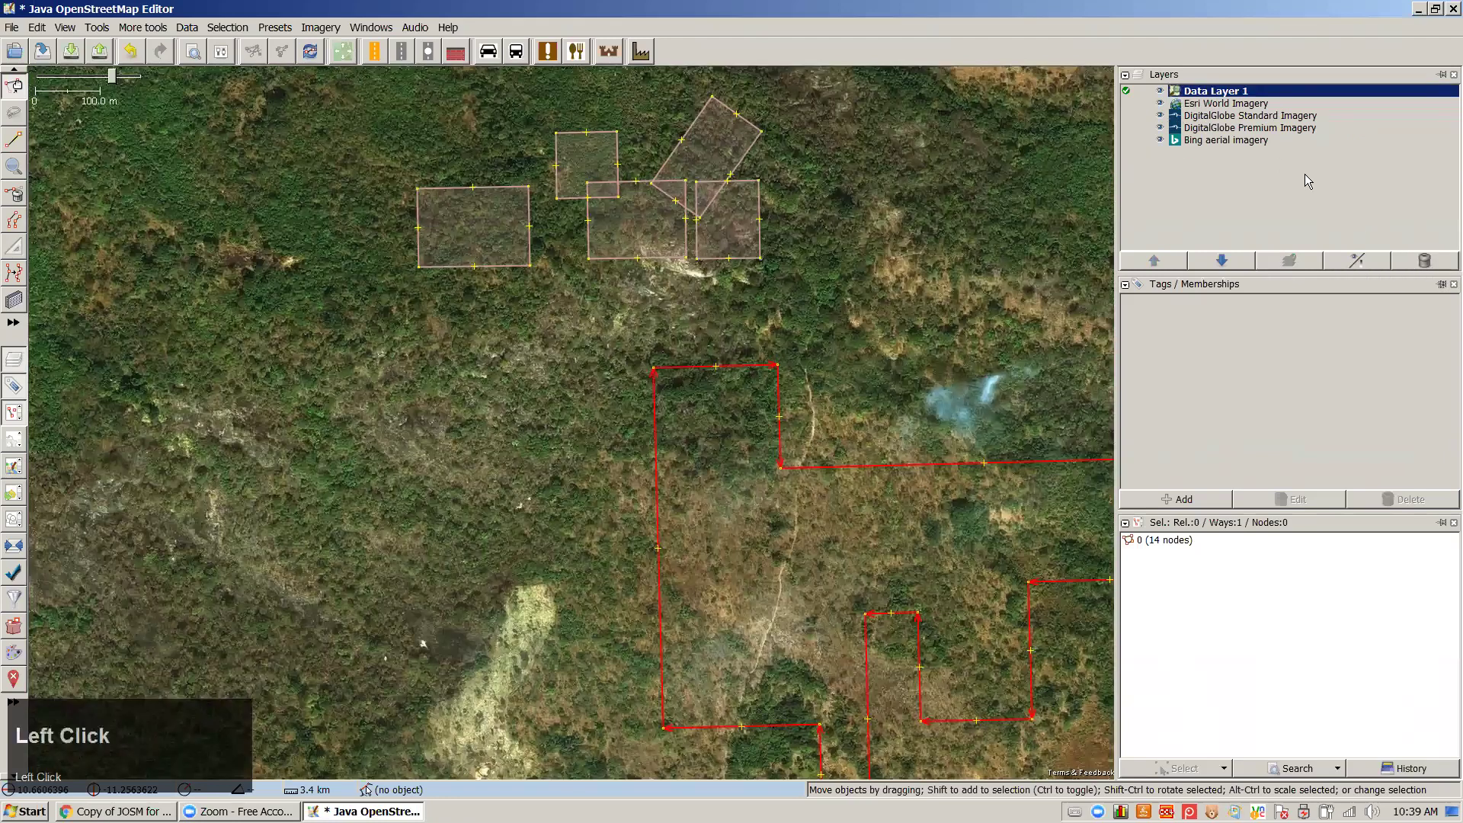
Toggle Esri World Imagery and hide DigitalGlobe Standard Imagery to compare the sources, and delete the Esri World Imagery layer
{"action": "left_click", "coordinate": [1159, 104]}
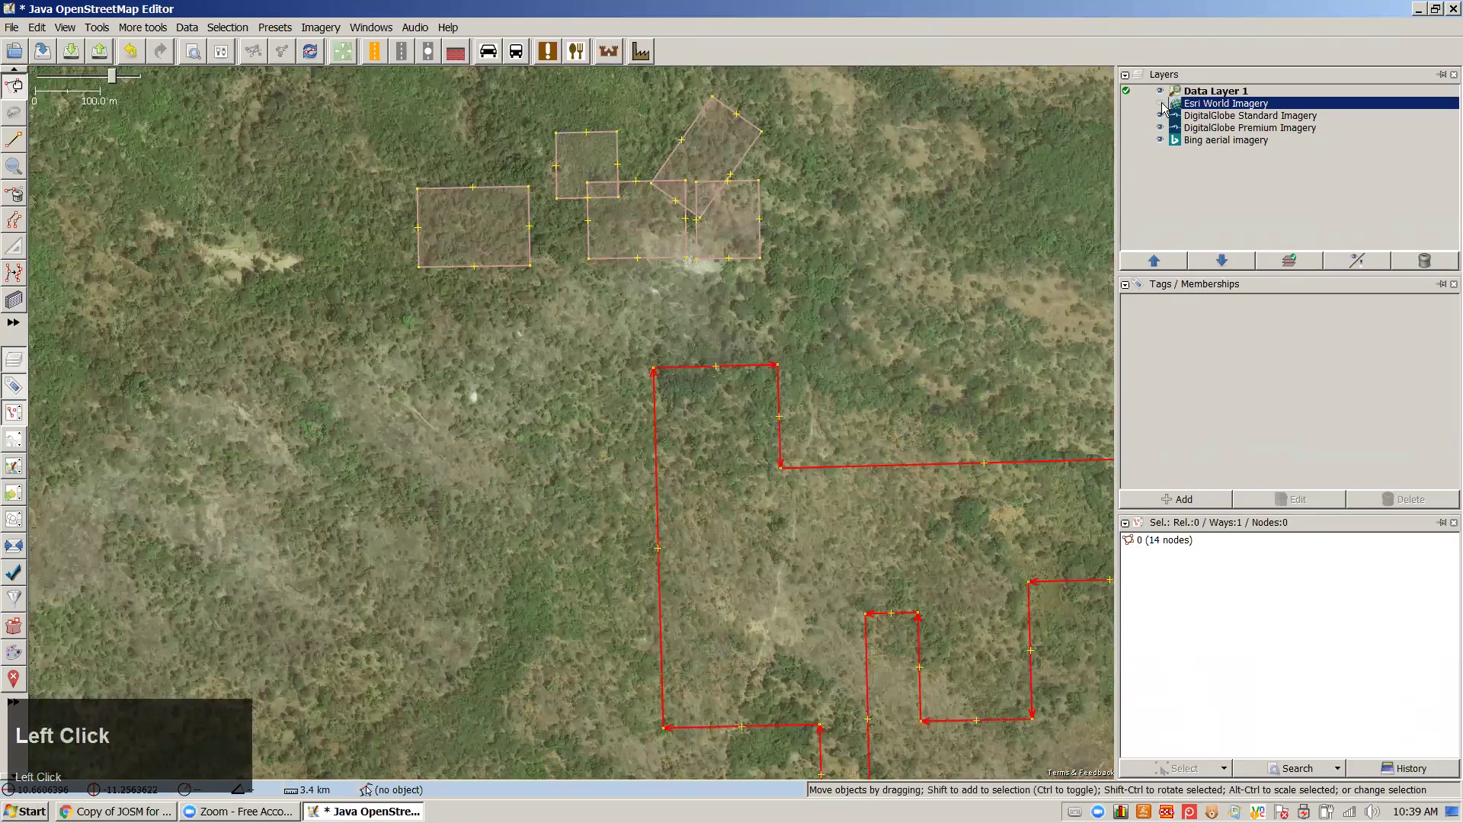
{"action": "left_click", "coordinate": [1159, 124]}
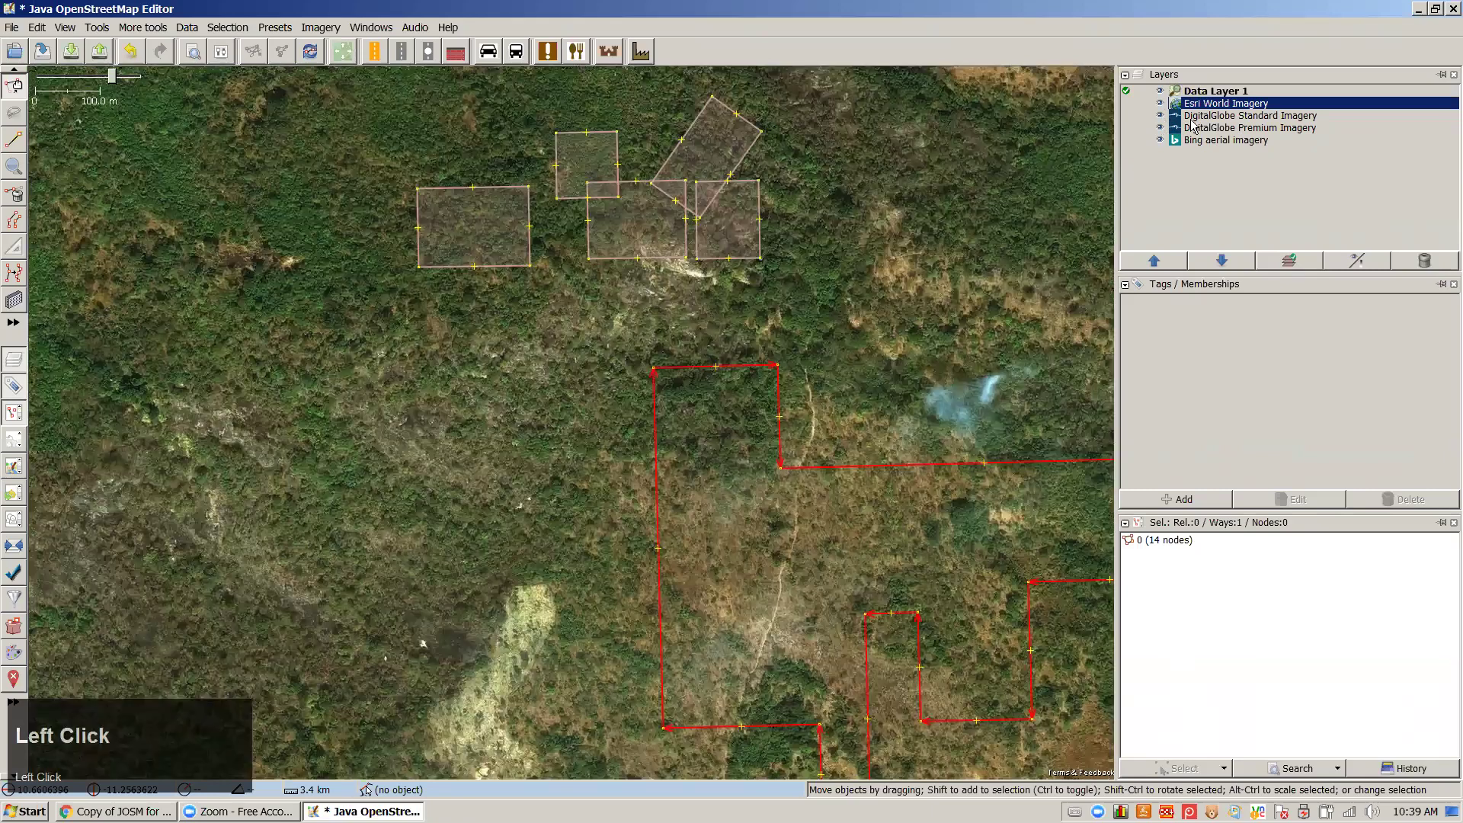
{"action": "left_click", "coordinate": [1160, 124]}
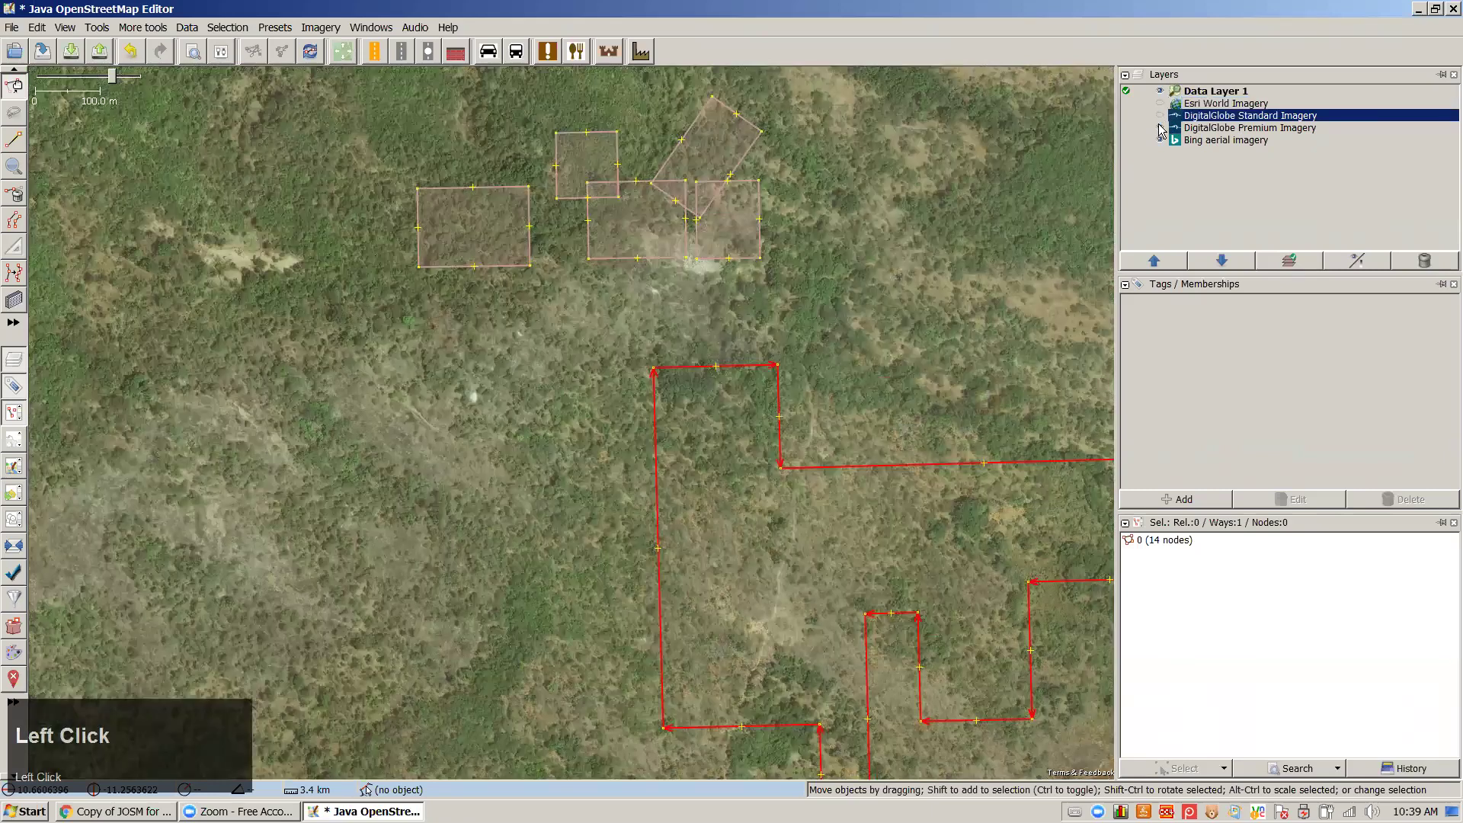
{"action": "left_click", "coordinate": [1160, 127]}
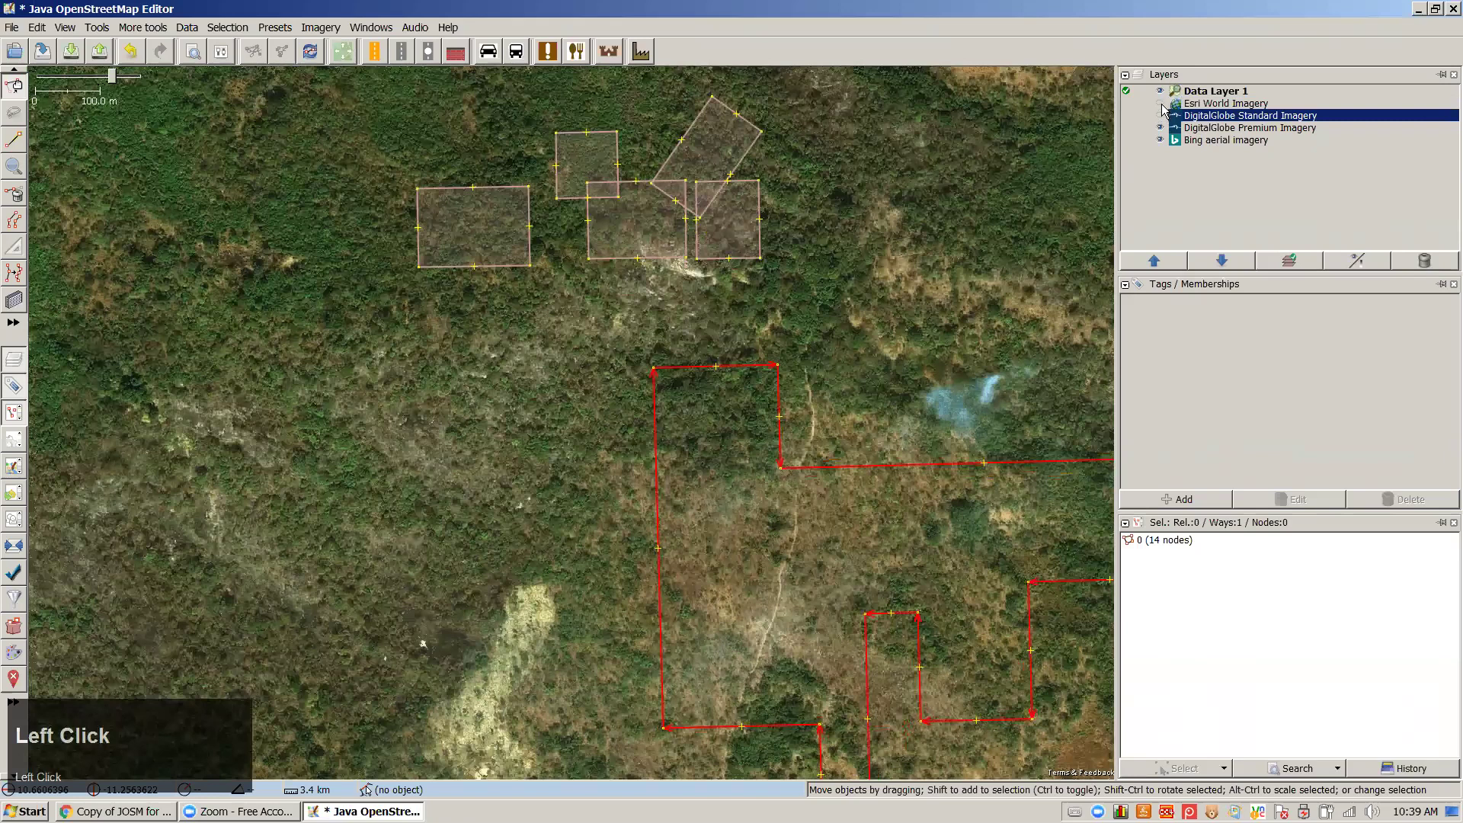
{"action": "left_click", "coordinate": [1162, 105]}
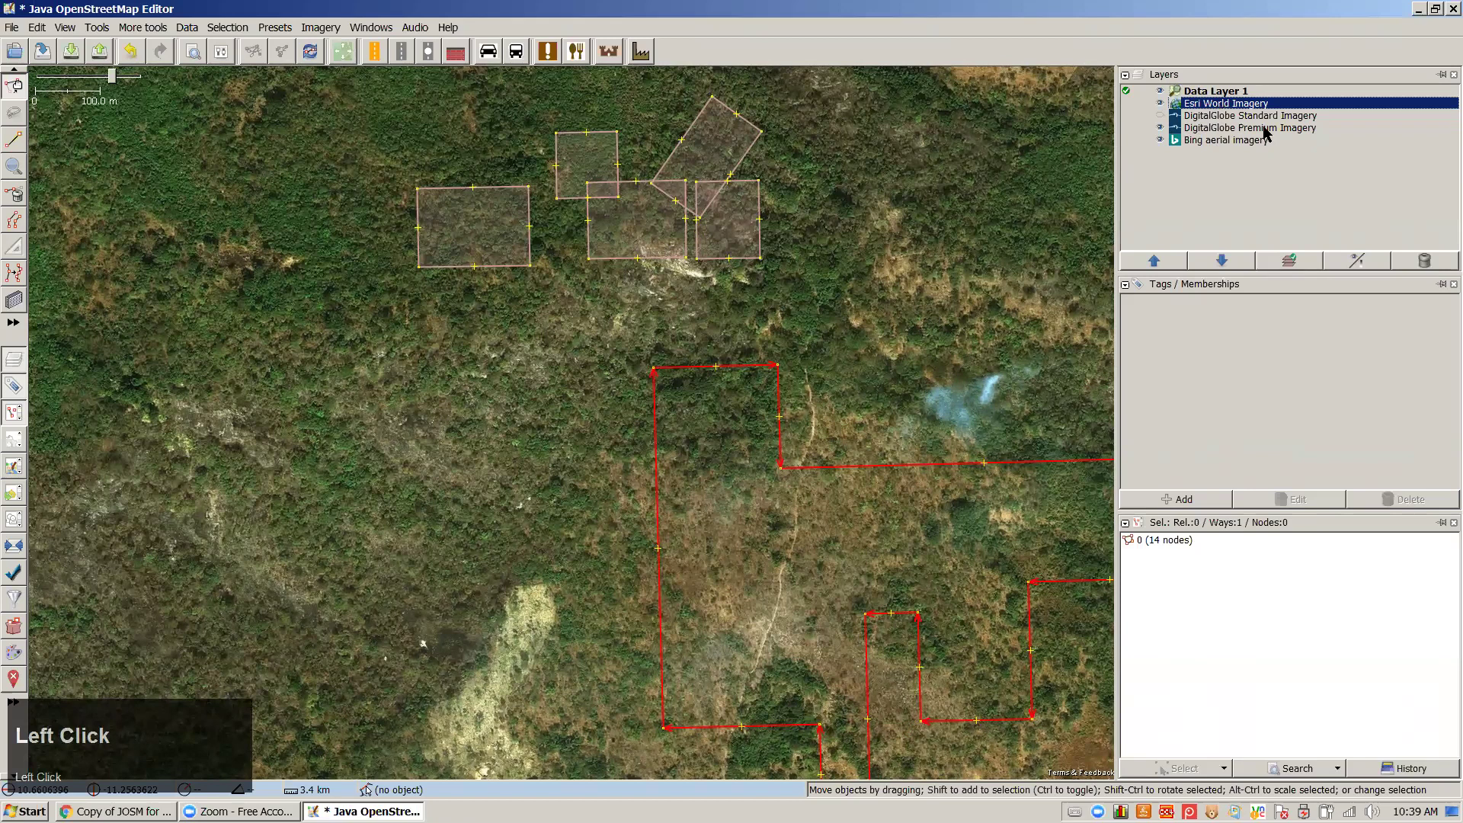
{"action": "left_click", "coordinate": [1423, 263]}
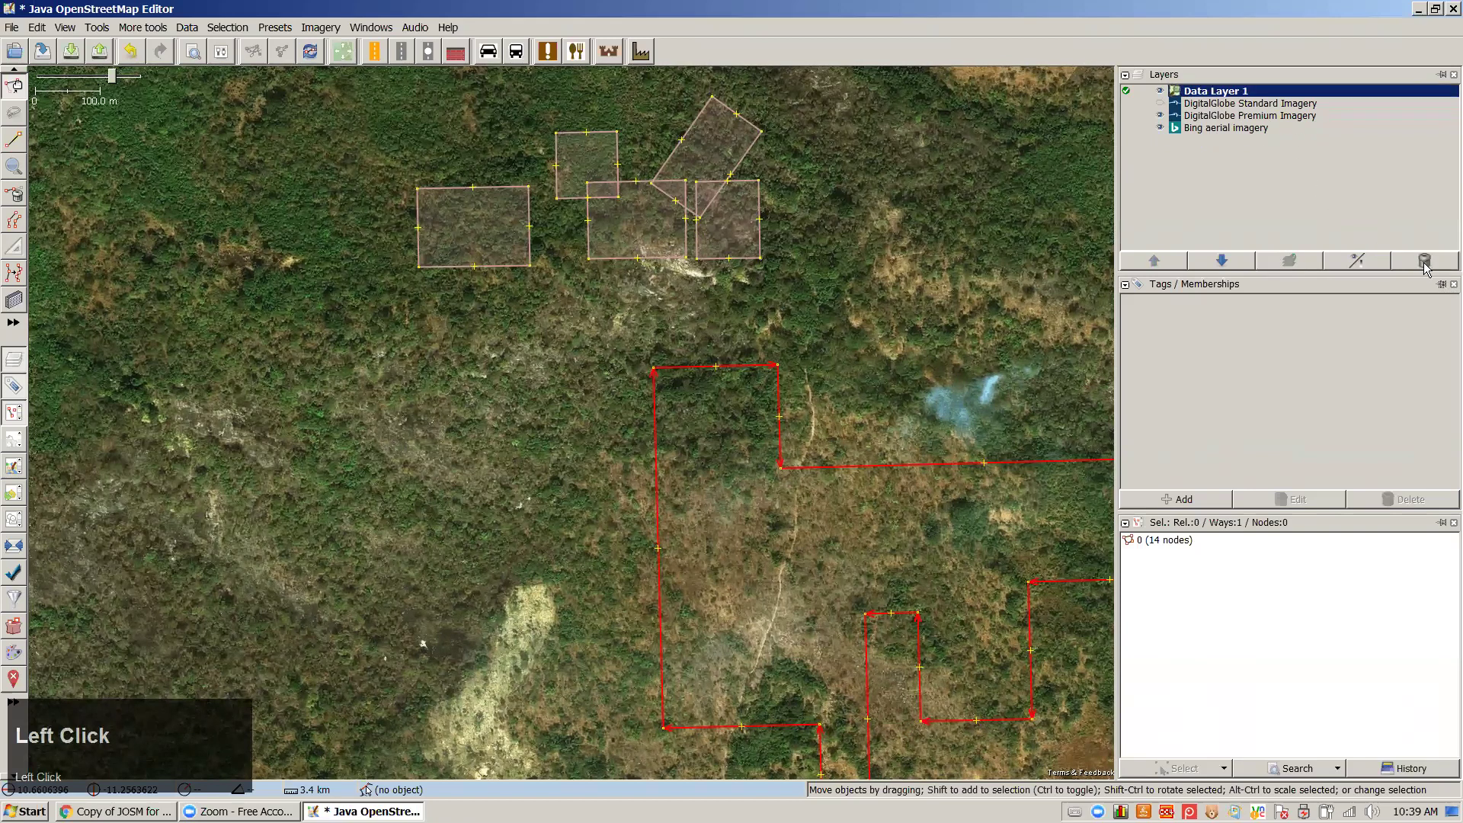
Hide and delete the DigitalGlobe Premium Imagery layer, and make DigitalGlobe Standard Imagery visible over Bing
{"action": "left_click", "coordinate": [1159, 116]}
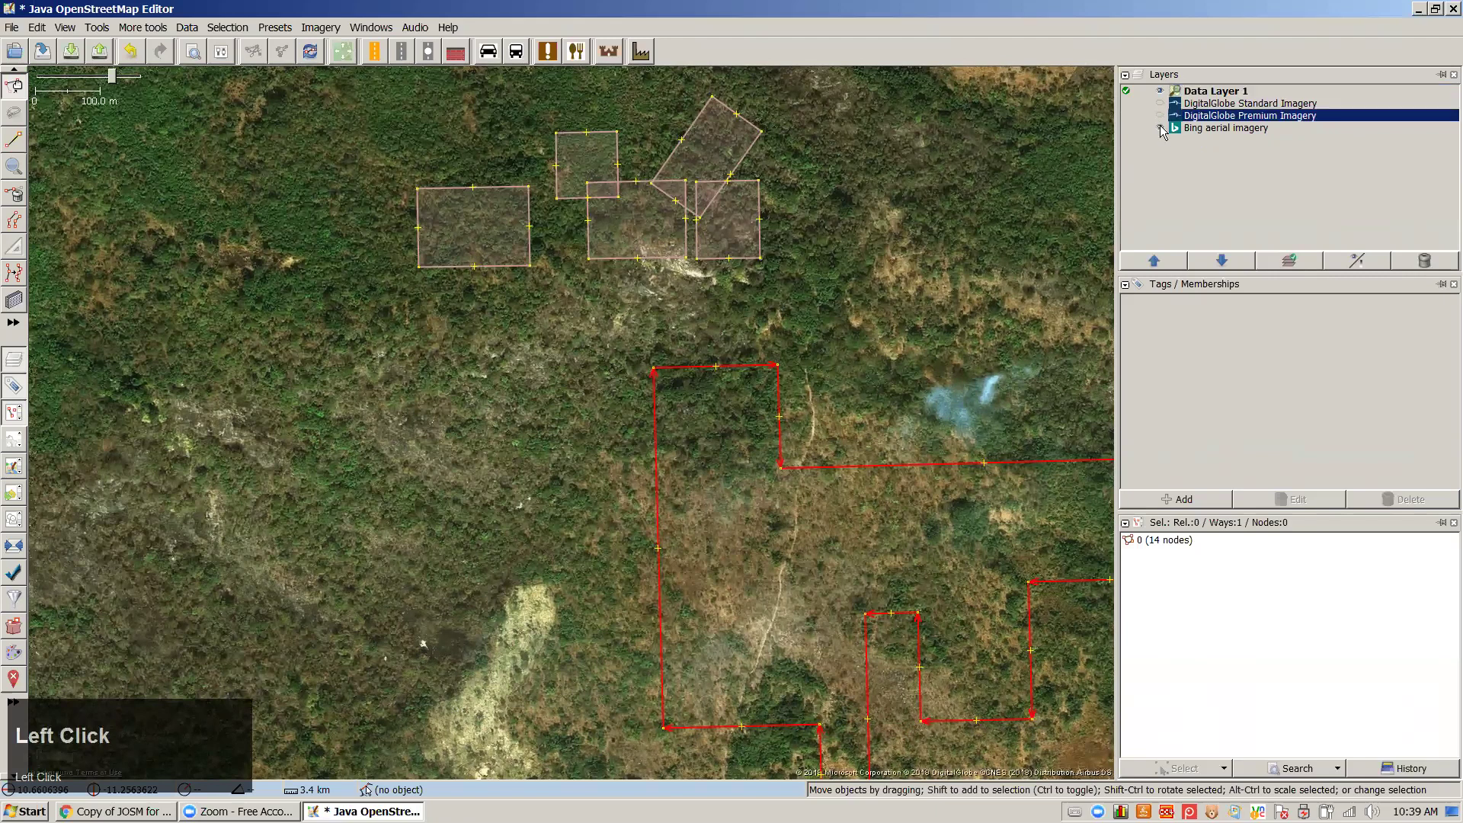
{"action": "left_click", "coordinate": [1160, 116]}
{"action": "left_click", "coordinate": [1160, 107]}
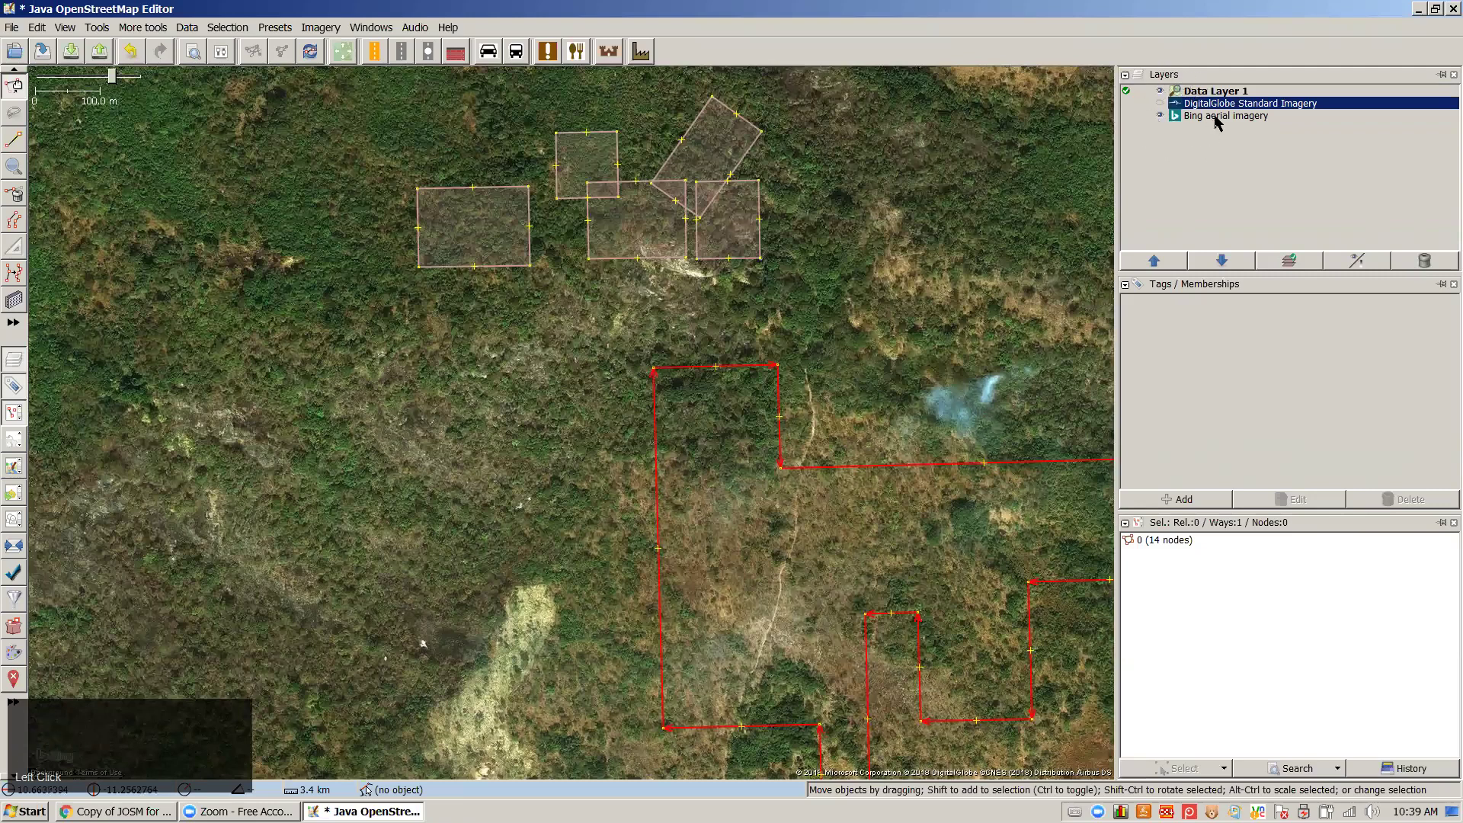
{"action": "left_click", "coordinate": [1160, 103]}
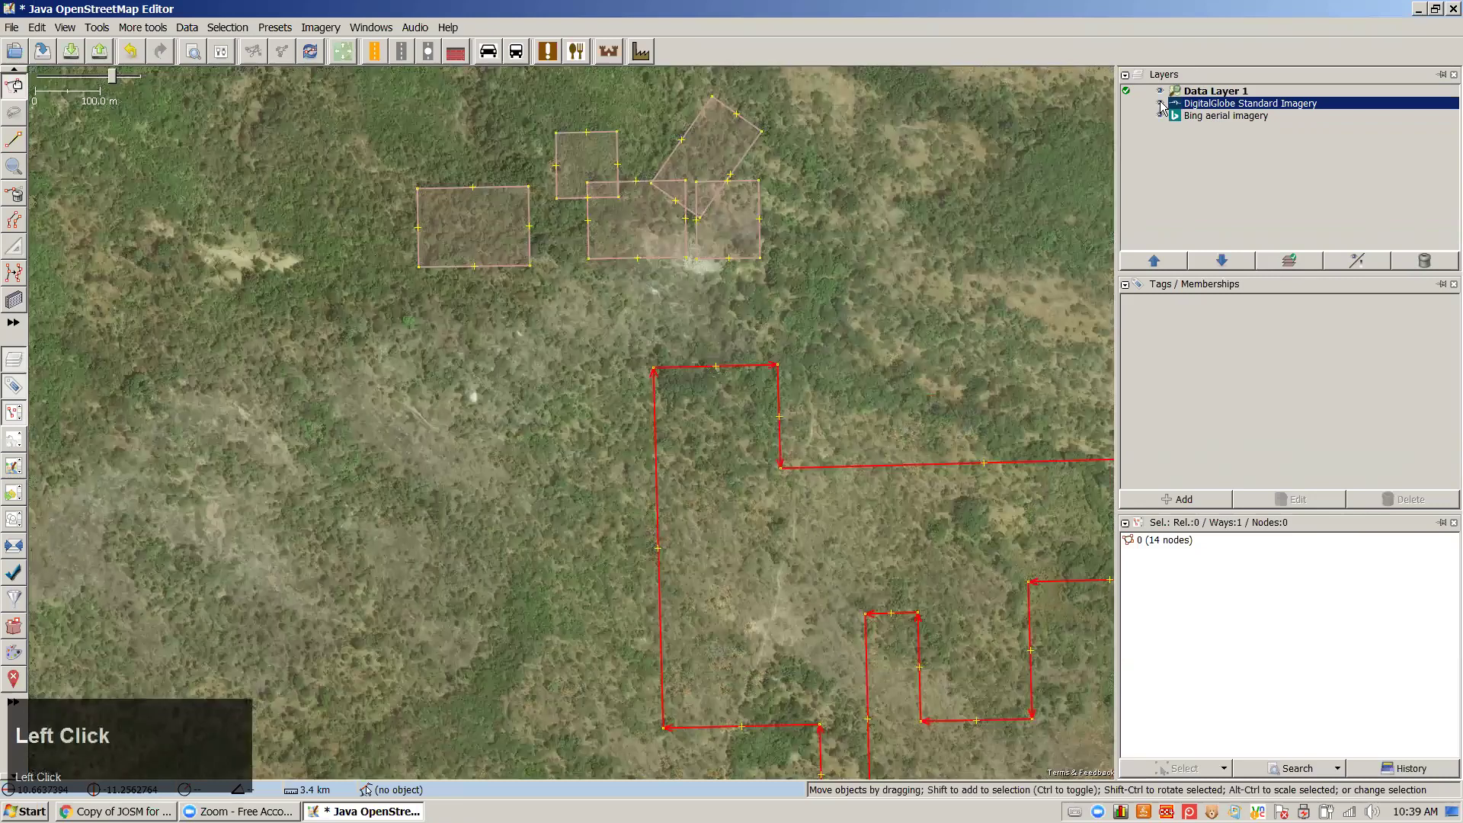
Check the Bing and DigitalGlobe Standard layers by toggling visibility, and add the OpenStreetMap Carto (Standard) layer
{"action": "left_click", "coordinate": [1160, 115]}
{"action": "left_click", "coordinate": [1160, 102]}
{"action": "left_click", "coordinate": [316, 29]}
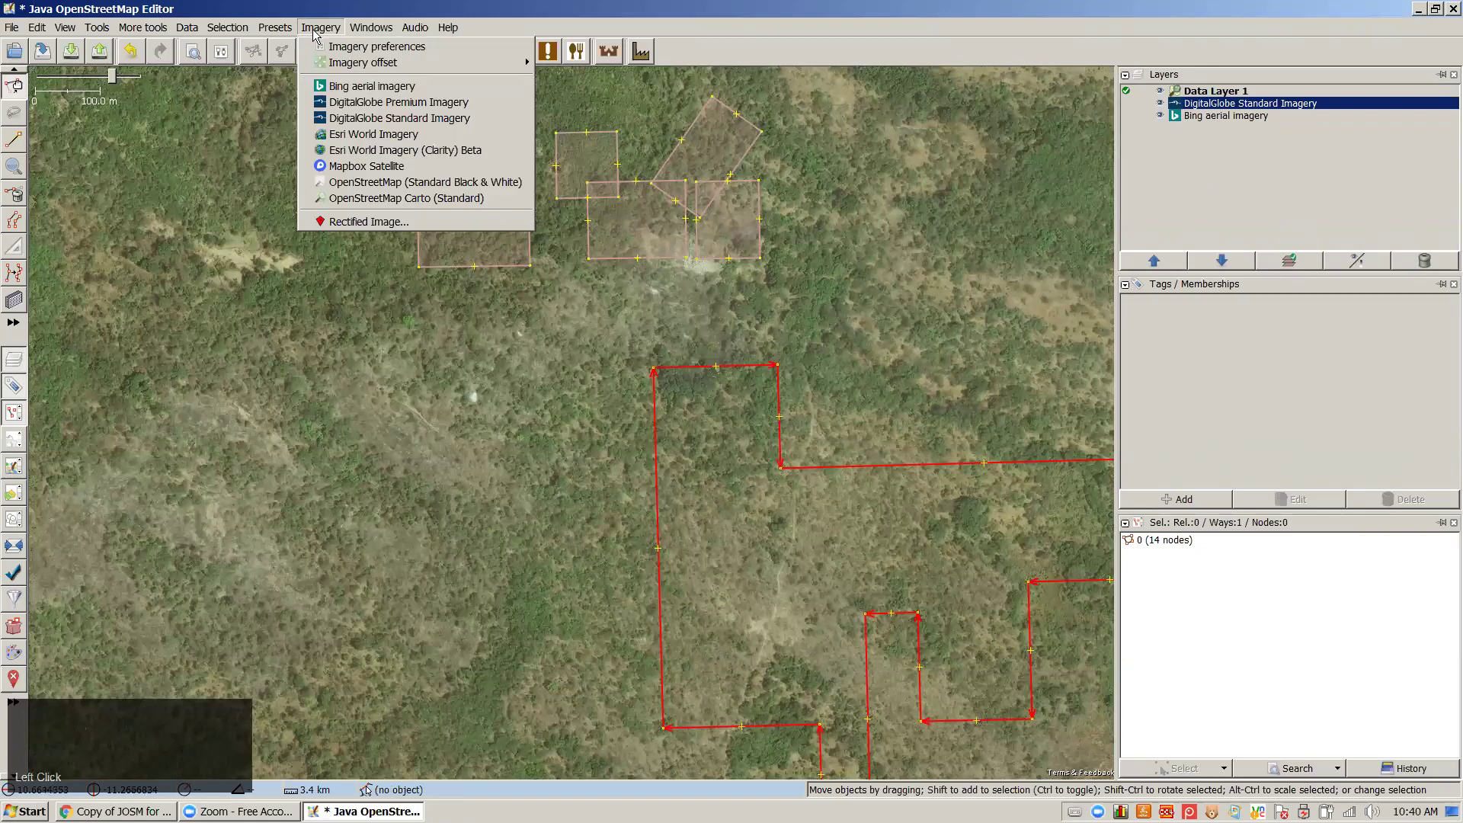
{"action": "left_click", "coordinate": [375, 199]}
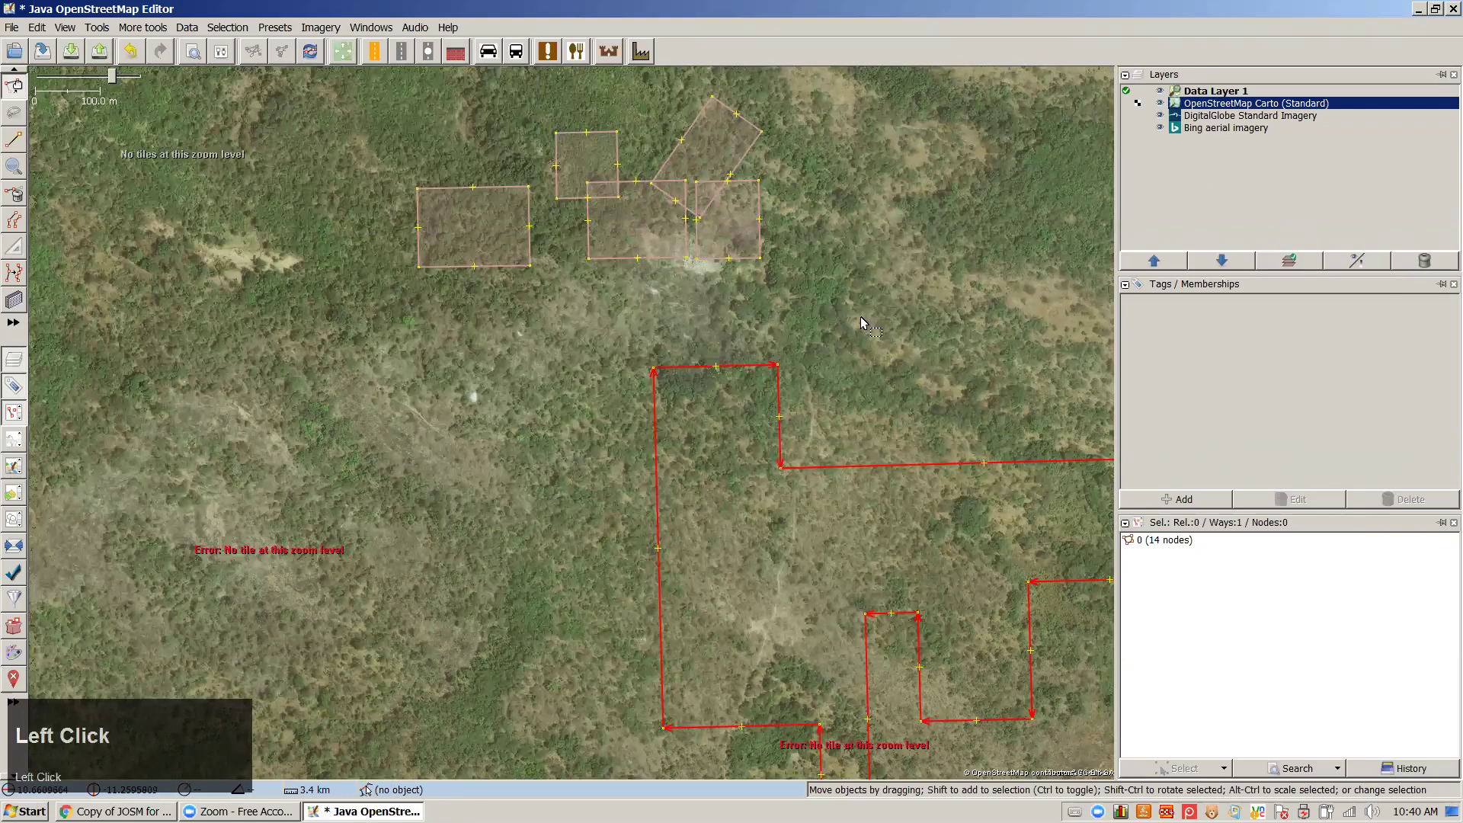
Examine the OpenStreetMap Carto map north of the drawn shapes, around the settlement where the minor road meets the N1
{"action": "scroll", "coordinate": [584, 449], "scroll_direction": "down", "scroll_amount": 4}
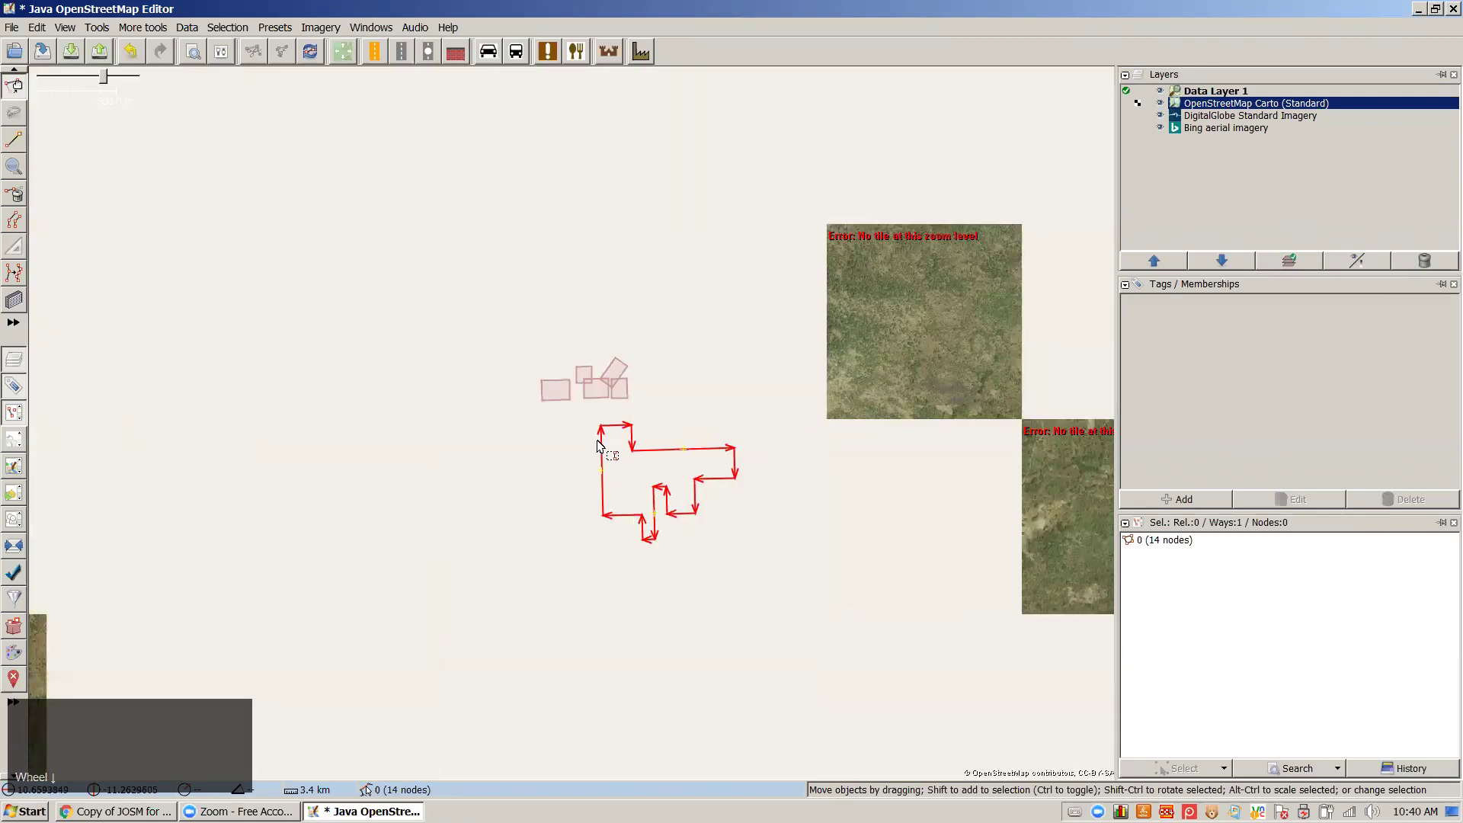
{"action": "scroll", "coordinate": [600, 443], "scroll_direction": "down", "scroll_amount": 2}
{"action": "scroll", "coordinate": [561, 425], "scroll_direction": "down", "scroll_amount": 1}
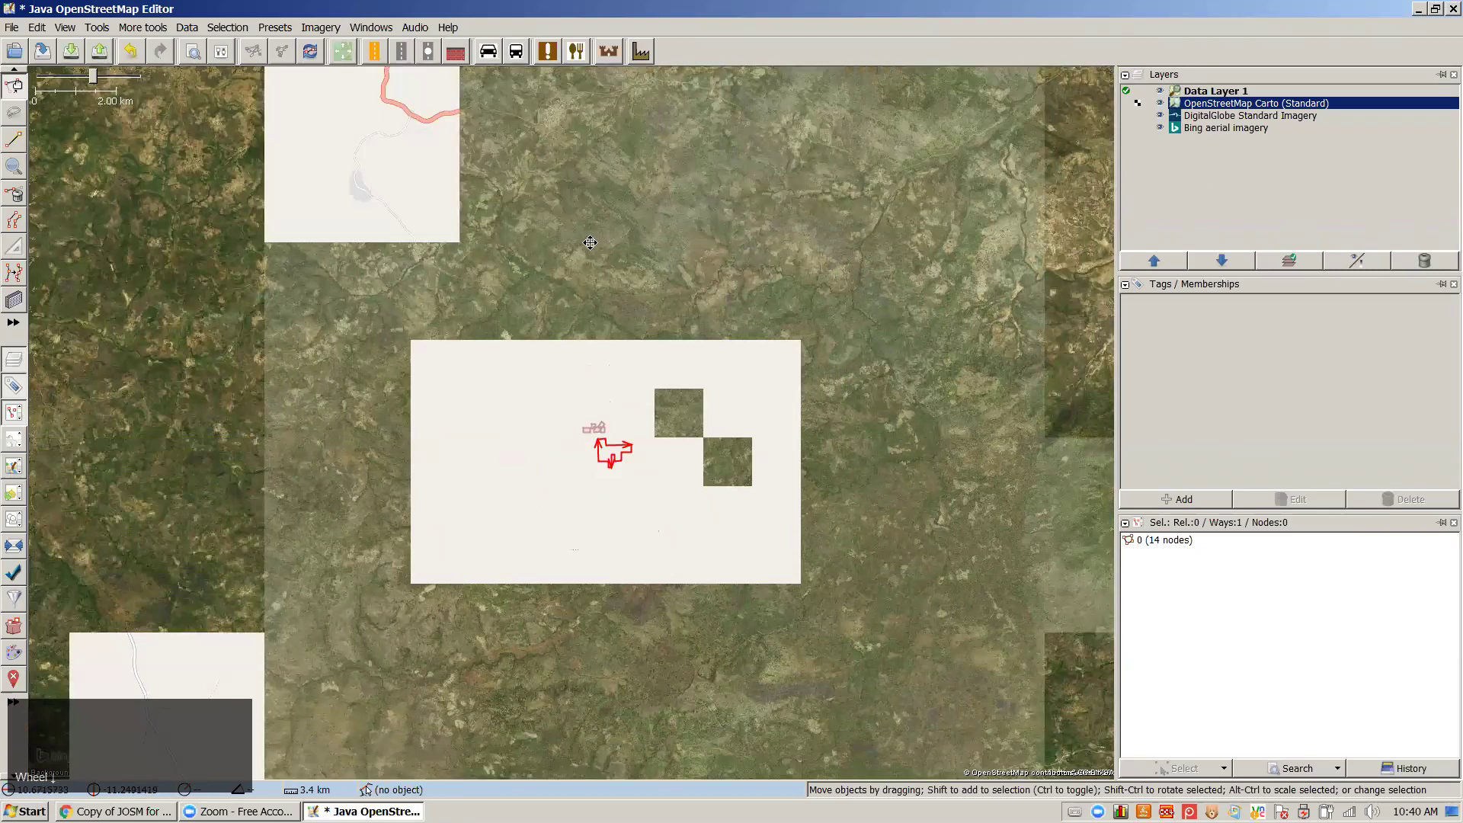
{"action": "right_click", "coordinate": [696, 390]}
{"action": "scroll", "coordinate": [588, 359], "scroll_direction": "up", "scroll_amount": 5}
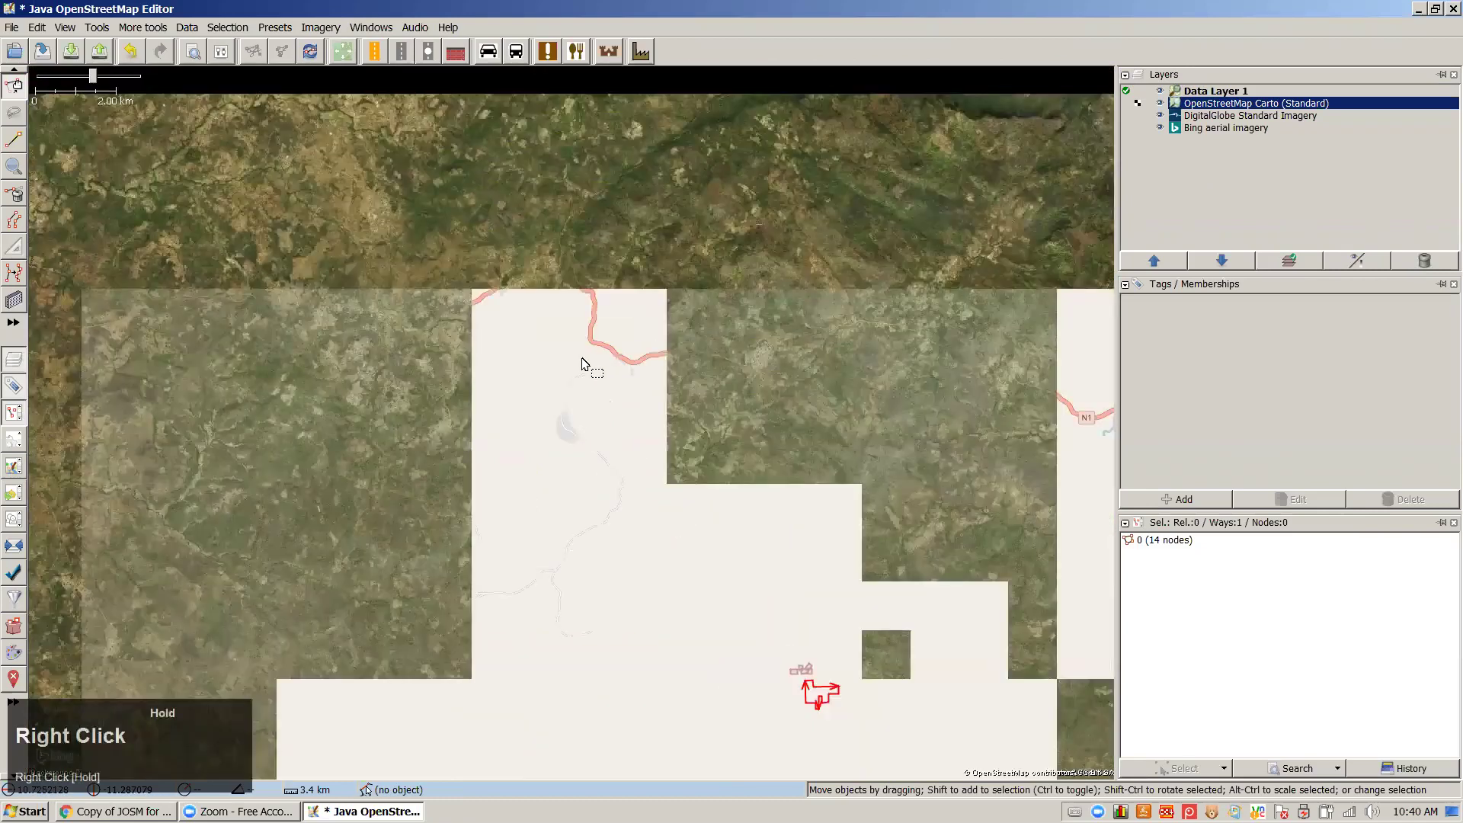
{"action": "right_click", "coordinate": [721, 311]}
{"action": "left_click_drag", "start_coordinate": [721, 311], "coordinate": [807, 316]}
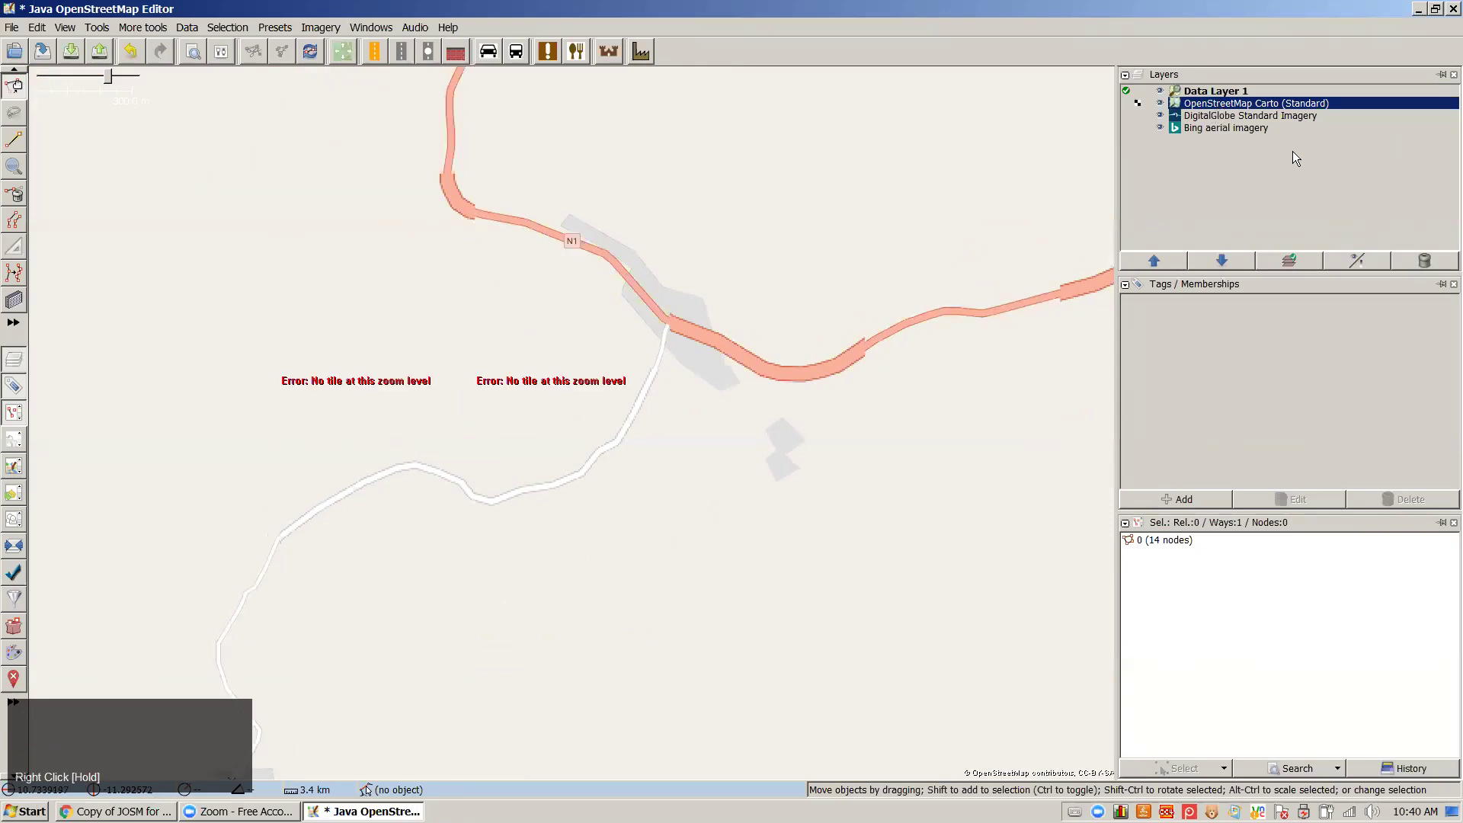
Lower the OpenStreetMap Carto layer's opacity to about half to compare it with the imagery beneath, and restore full opacity
{"action": "left_click", "coordinate": [1365, 263]}
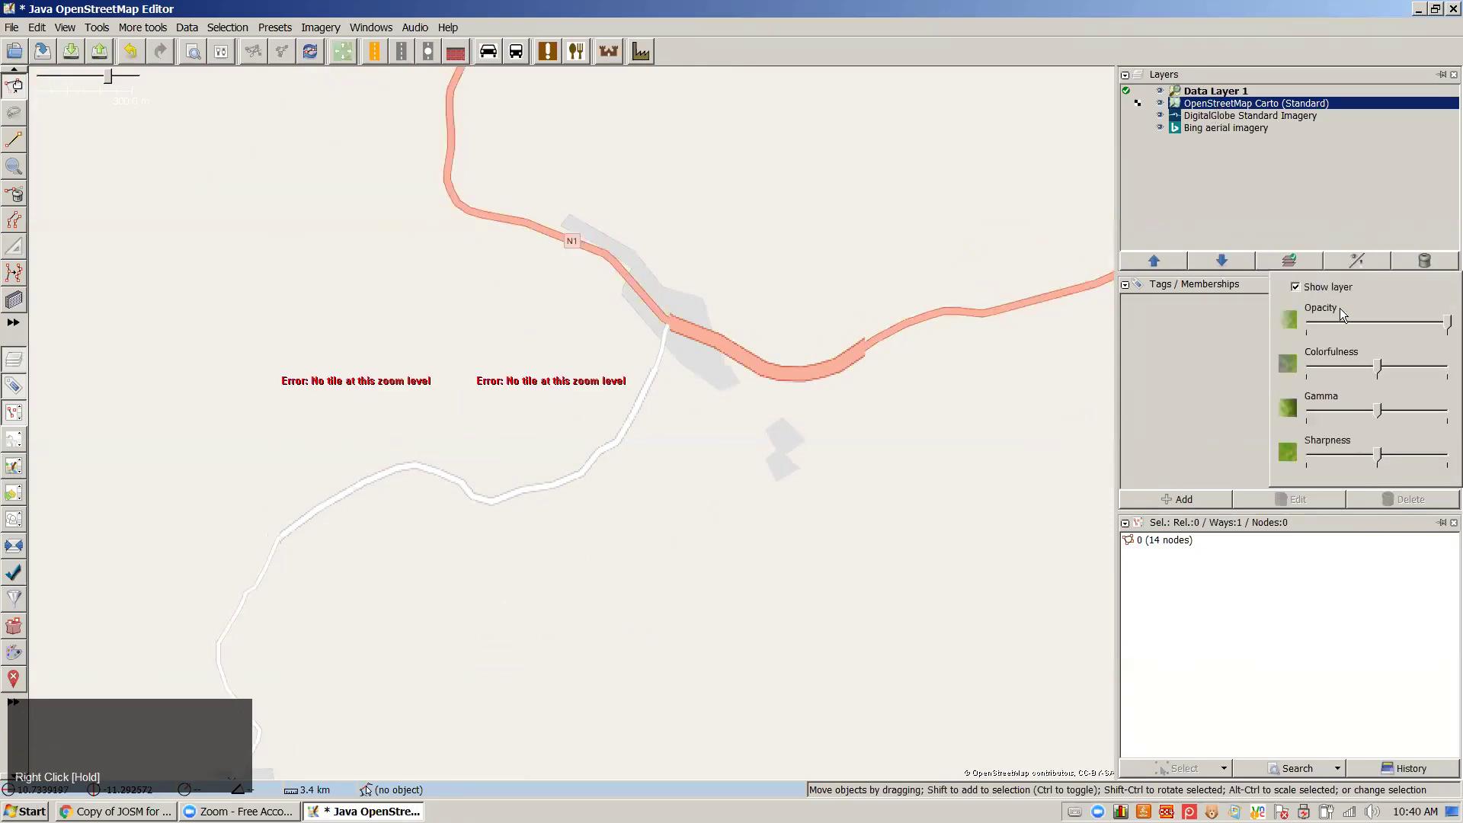
{"action": "left_click_drag", "start_coordinate": [1448, 324], "coordinate": [1386, 332]}
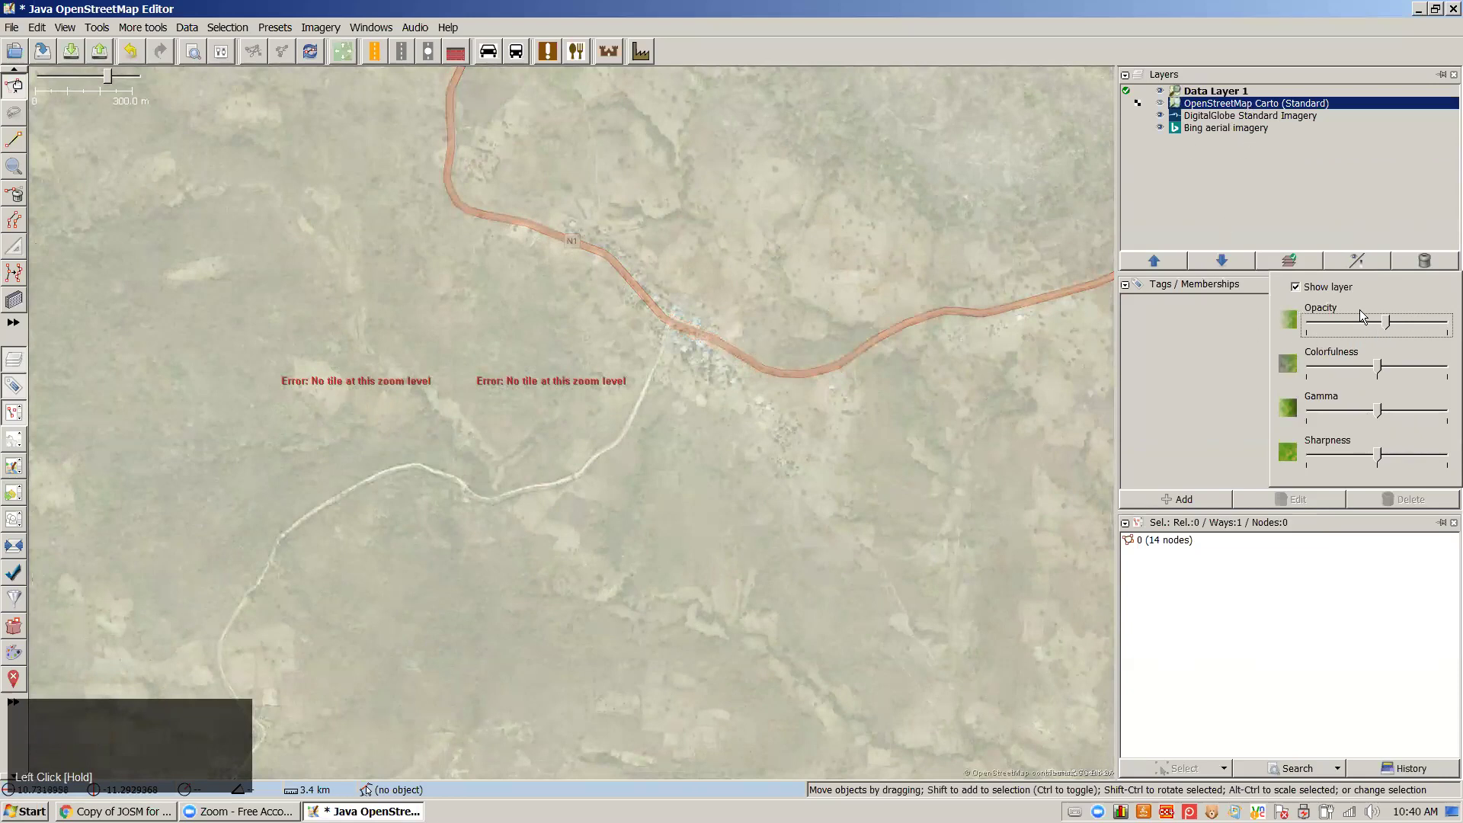
{"action": "left_click_drag", "start_coordinate": [1387, 323], "coordinate": [1448, 326]}
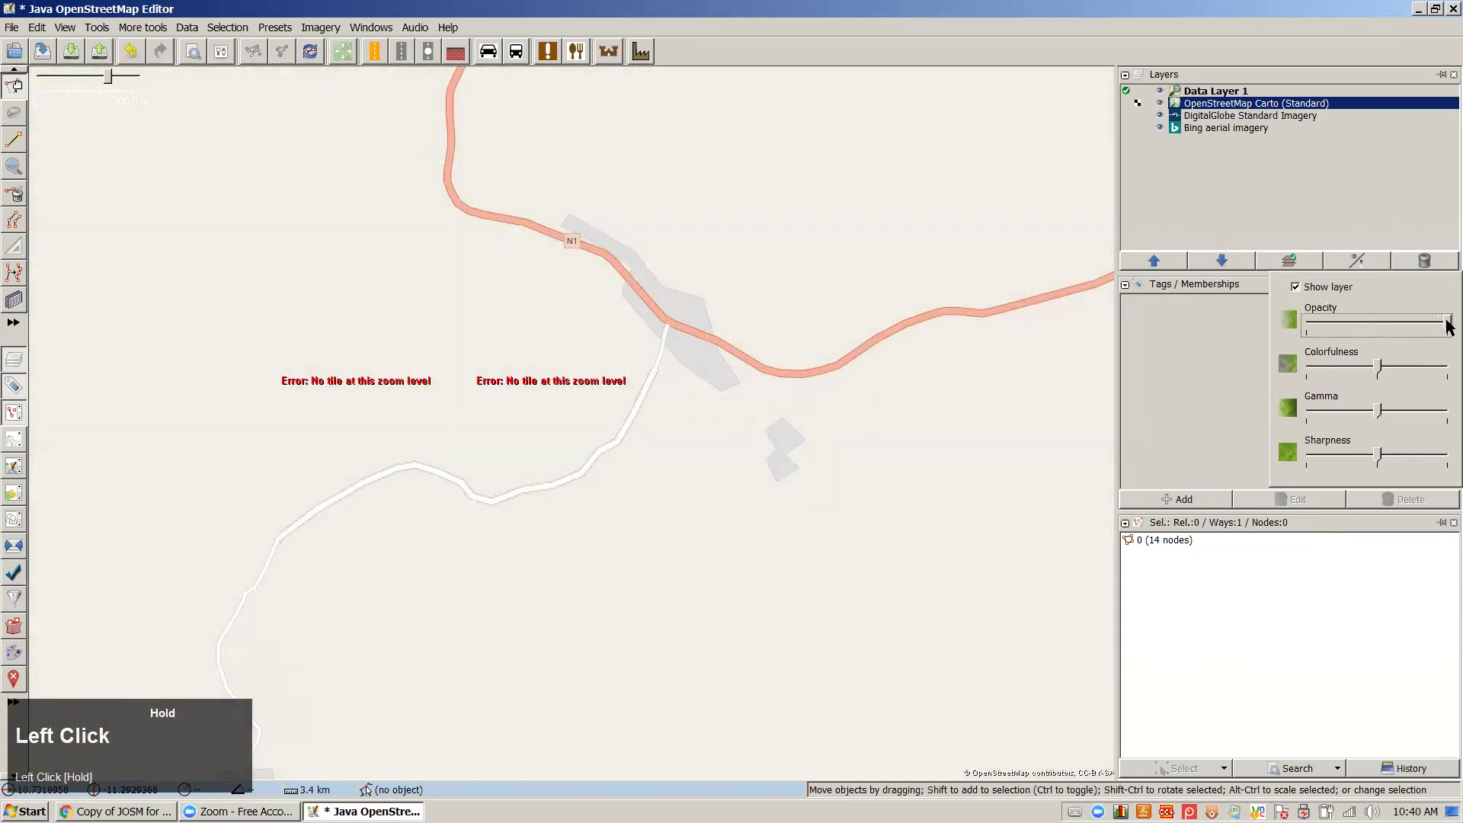
{"action": "left_click", "coordinate": [1335, 204]}
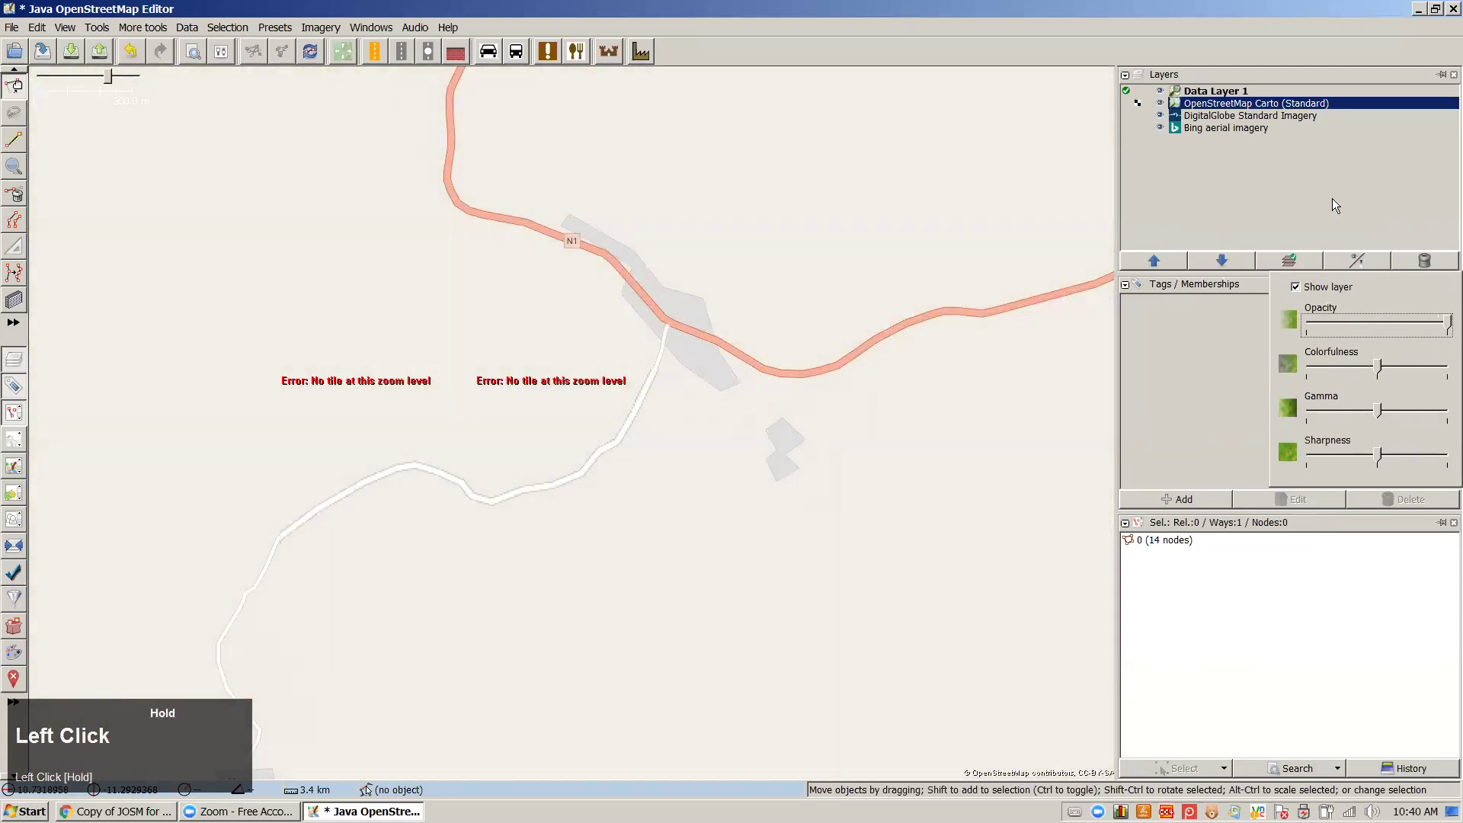
{"action": "left_click", "coordinate": [1349, 260]}
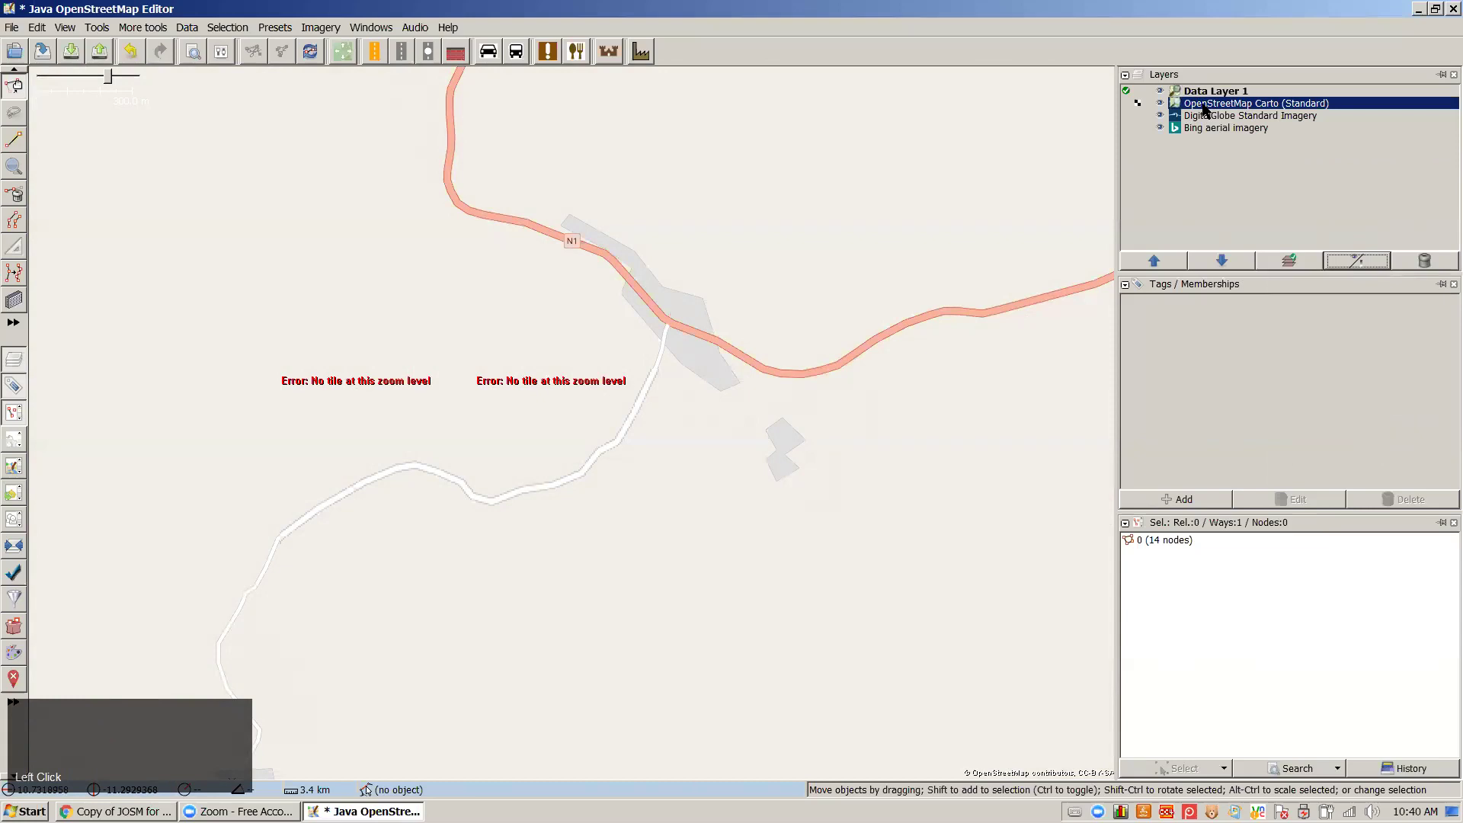
Make Bing aerial imagery active, return the active state to Data Layer 1, and hide OpenStreetMap Carto and DigitalGlobe Standard Imagery
{"action": "left_click", "coordinate": [1125, 127]}
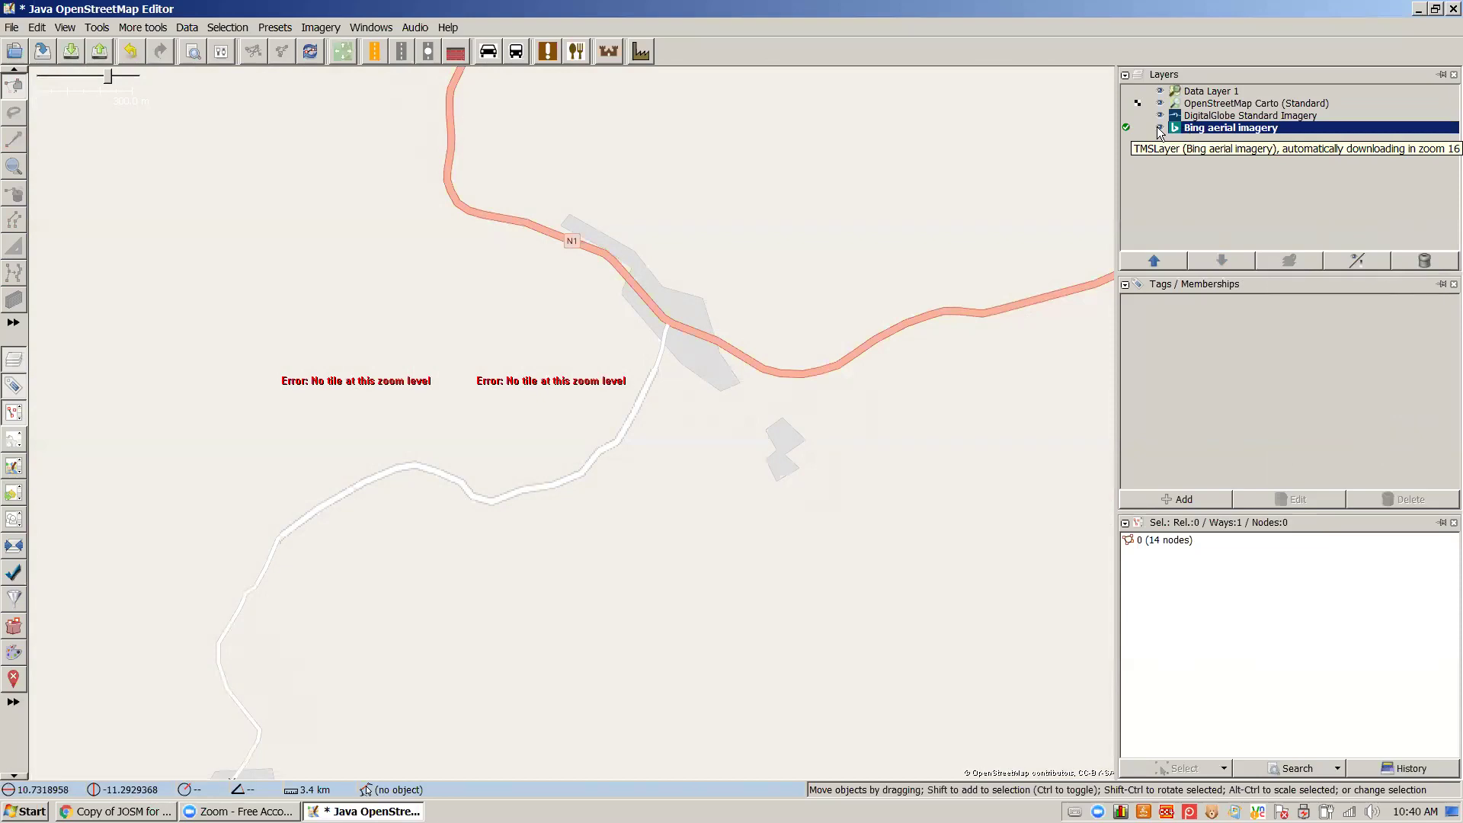
{"action": "left_click", "coordinate": [1126, 91]}
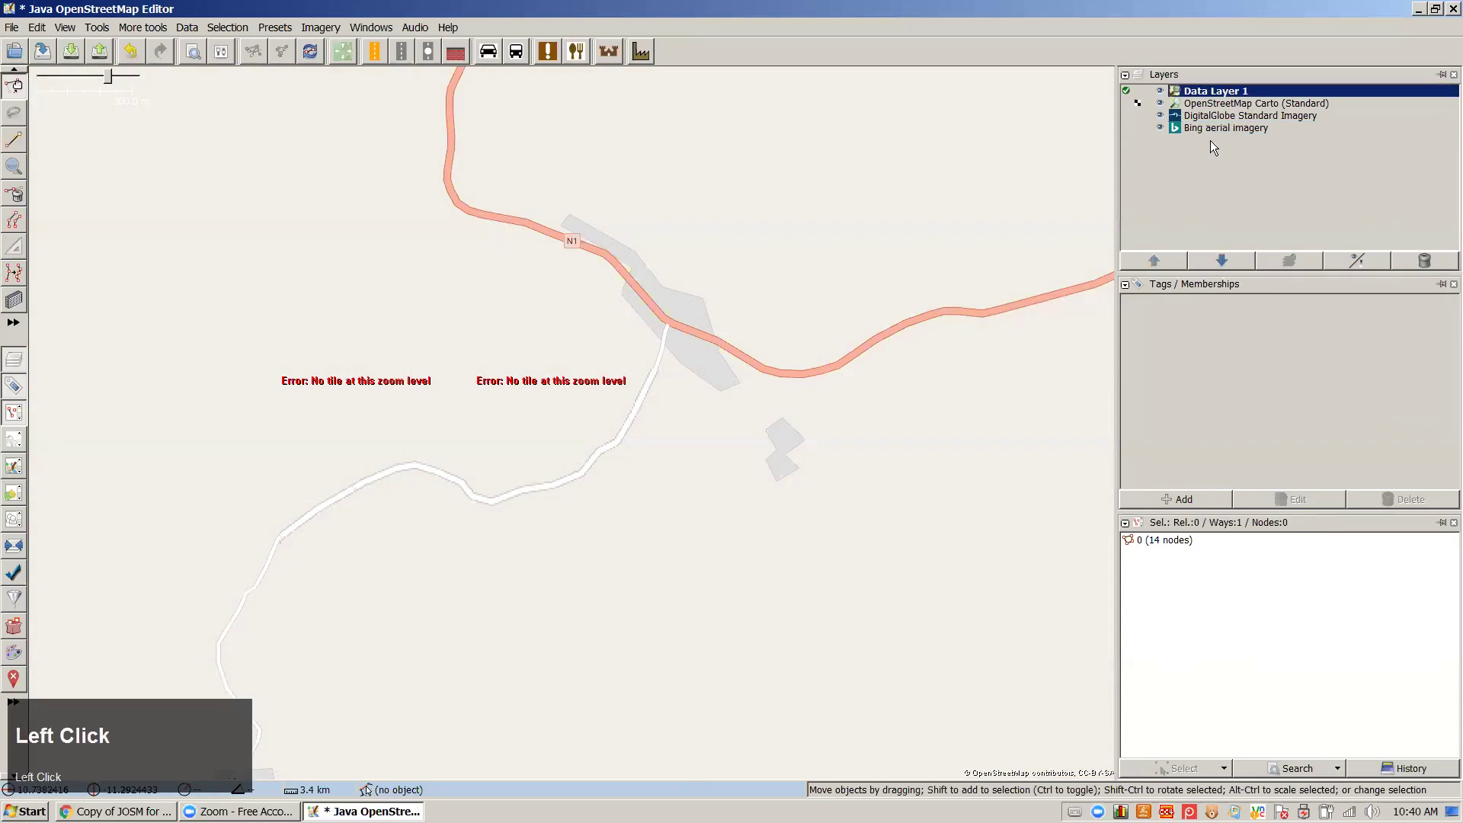
{"action": "left_click", "coordinate": [1160, 103]}
{"action": "left_click", "coordinate": [1160, 117]}
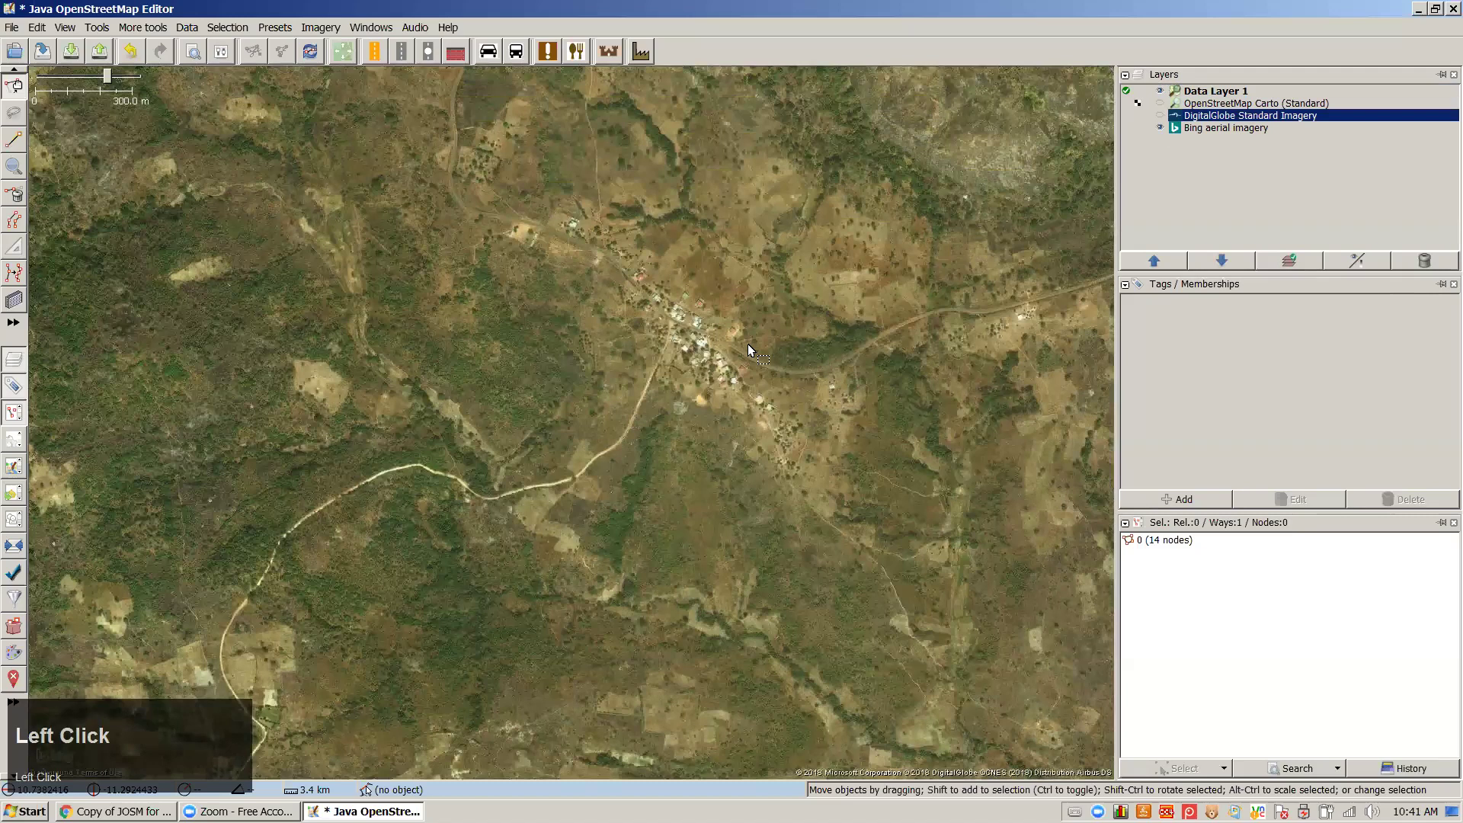
Examine the Bing imagery from the settlement on the main road along the dirt road to the larger village southwest of it
{"action": "scroll", "coordinate": [747, 344], "scroll_direction": "up", "scroll_amount": 5}
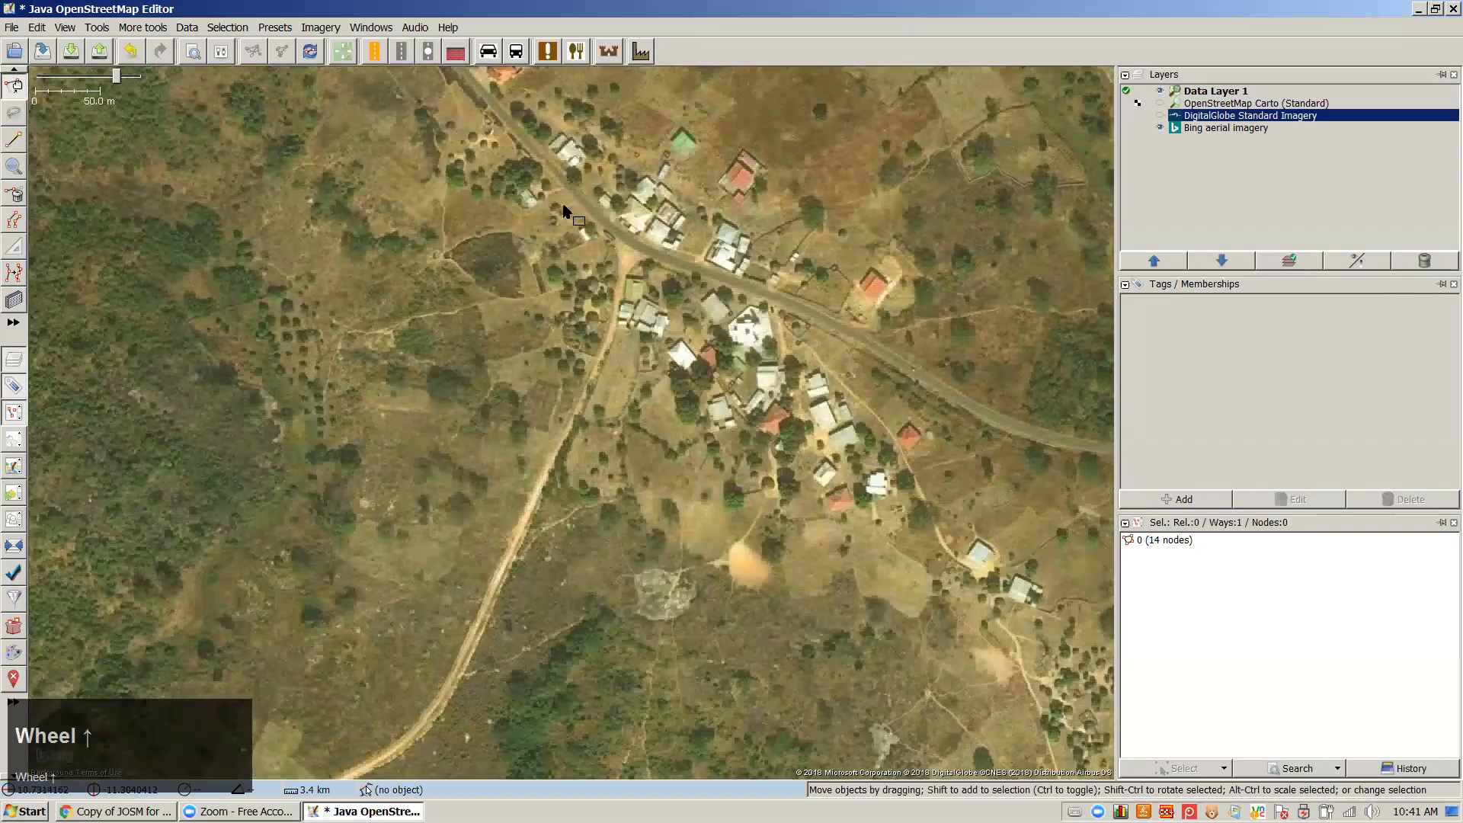
{"action": "scroll", "coordinate": [564, 211], "scroll_direction": "down", "scroll_amount": 5}
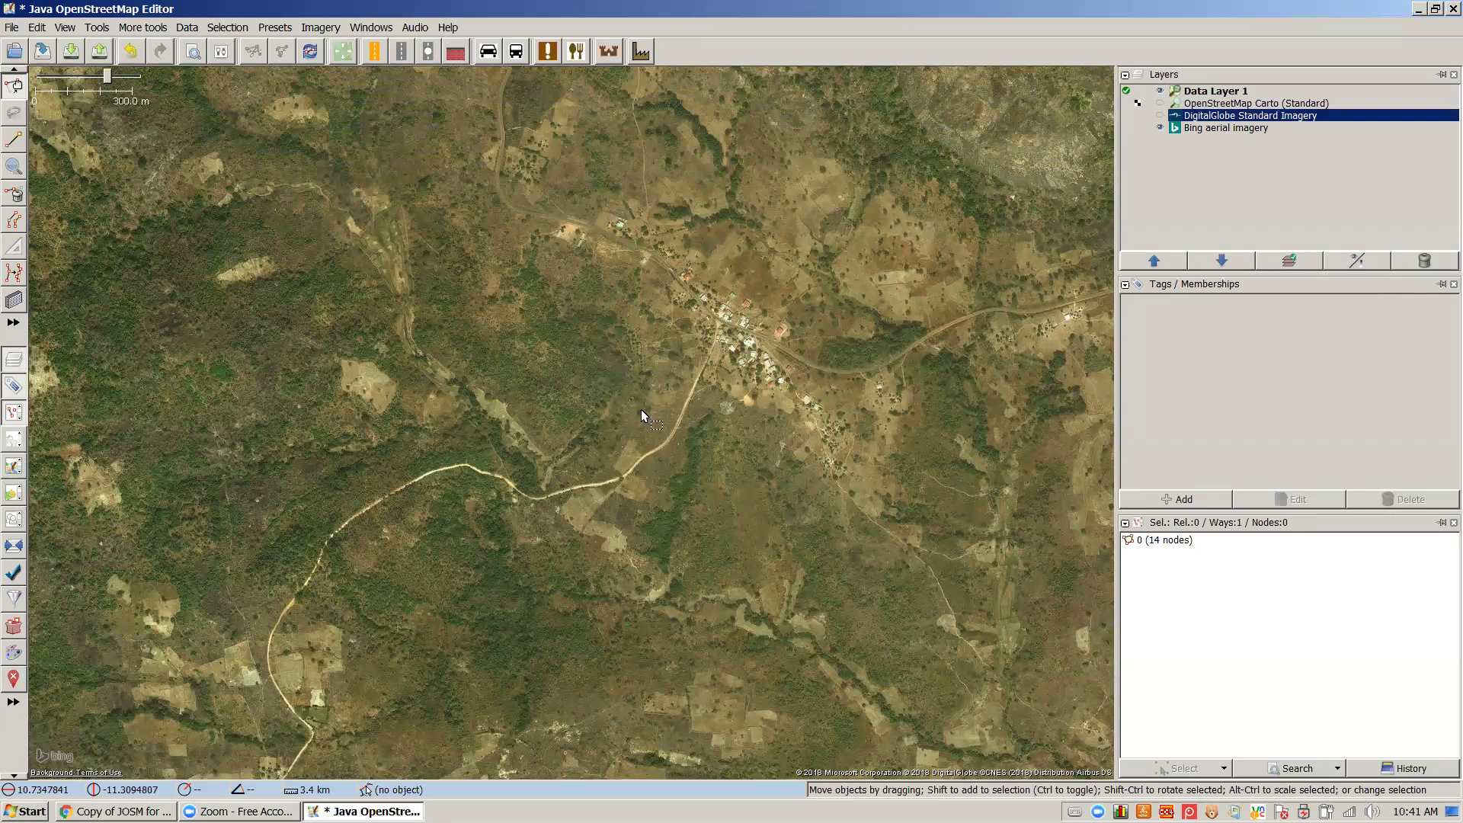
{"action": "scroll", "coordinate": [637, 418], "scroll_direction": "down", "scroll_amount": 3}
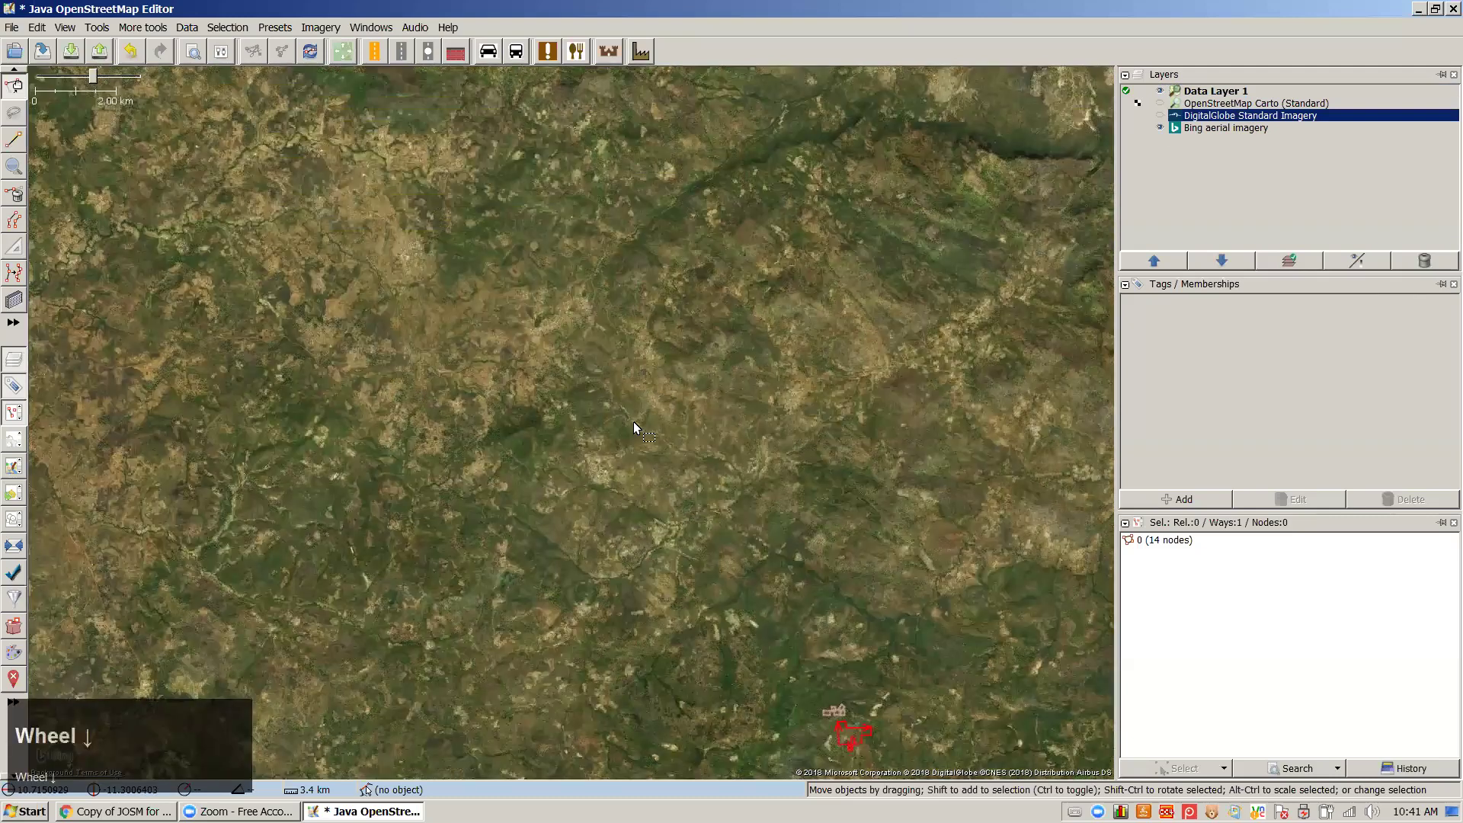
{"action": "scroll", "coordinate": [593, 459], "scroll_direction": "up", "scroll_amount": 2}
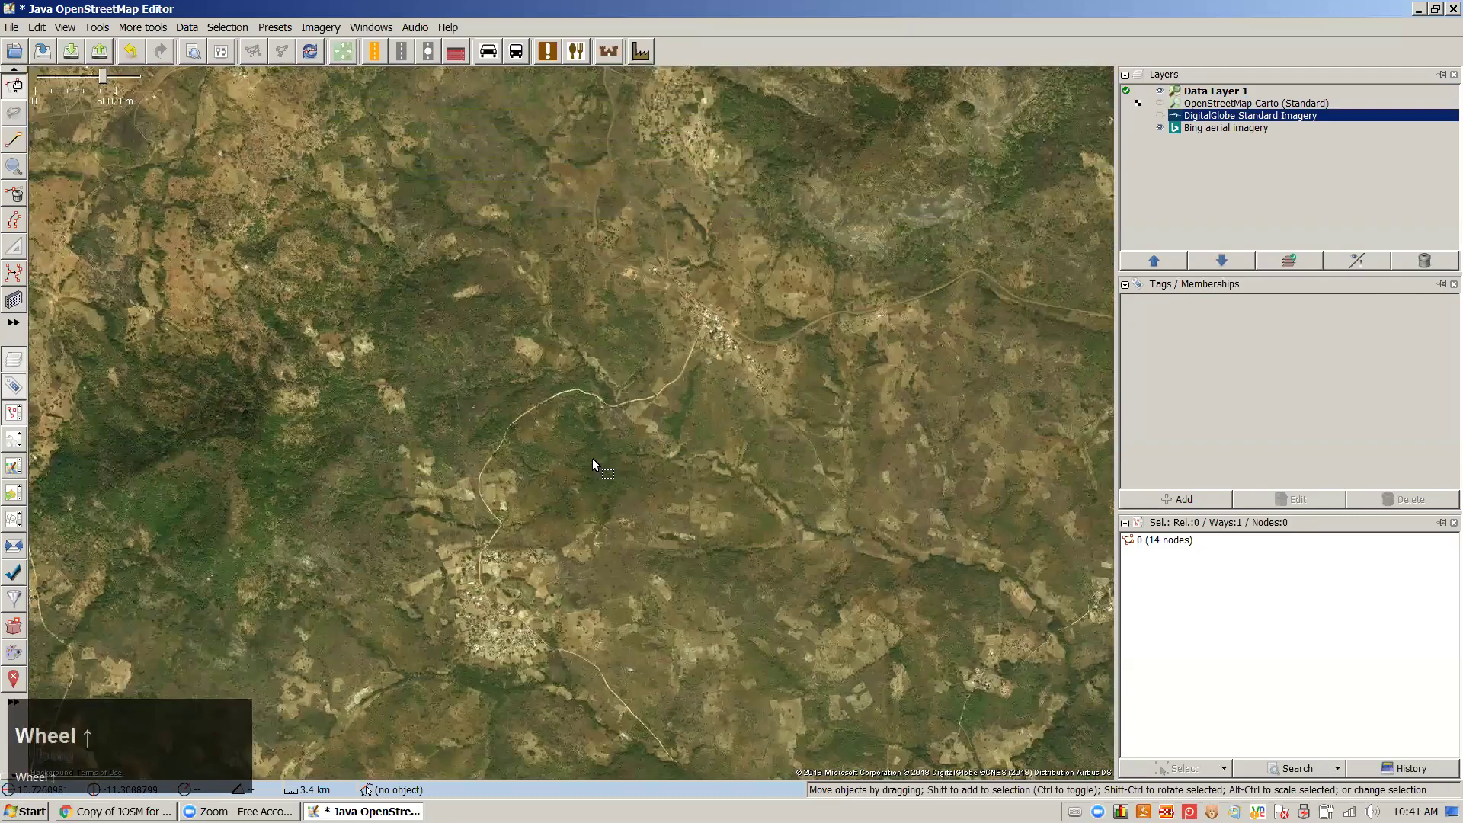
{"action": "right_click", "coordinate": [592, 459]}
{"action": "left_click_drag", "start_coordinate": [703, 547], "coordinate": [395, 465]}
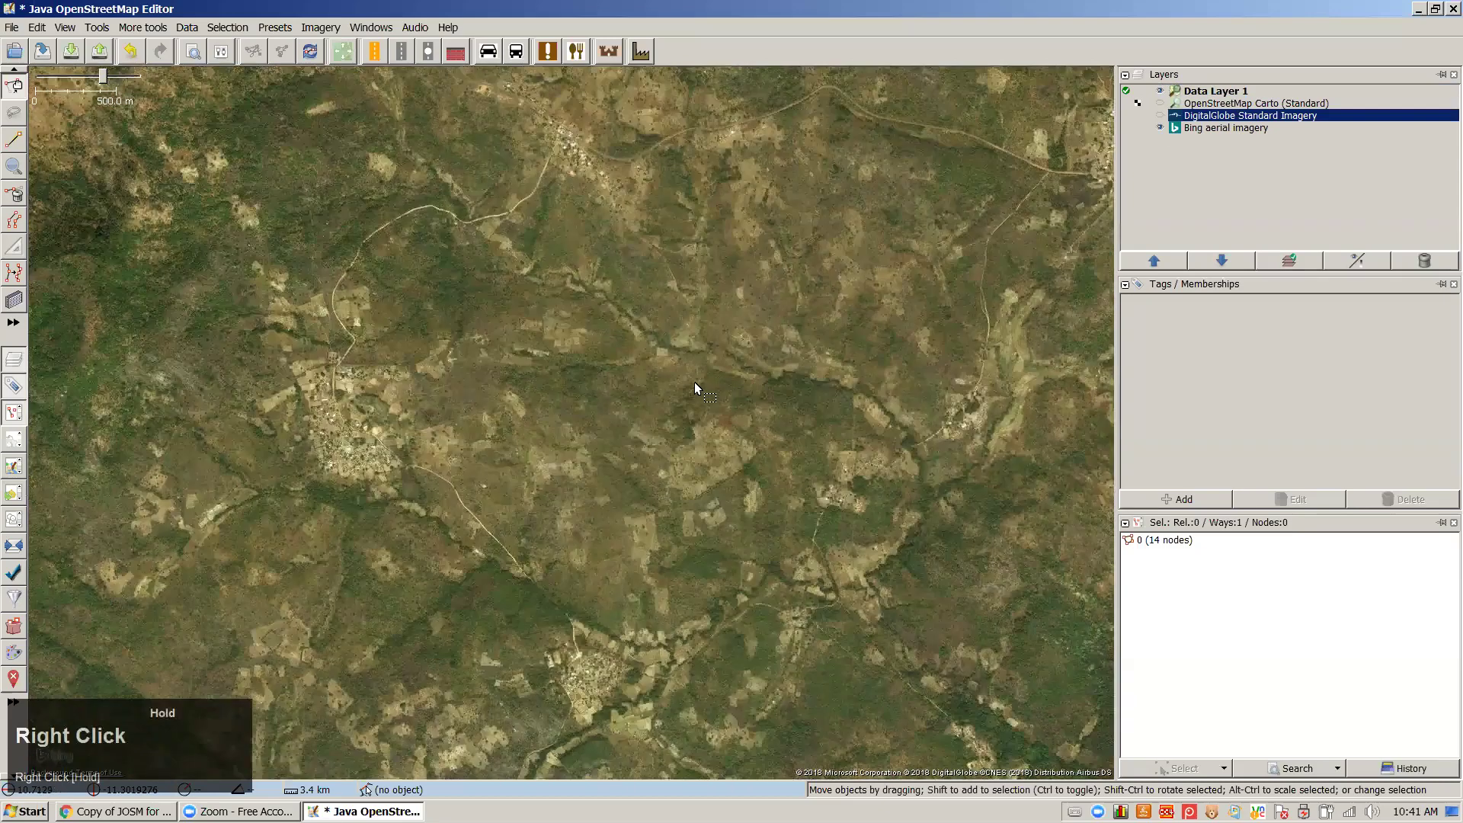
{"action": "left_click_drag", "start_coordinate": [695, 388], "coordinate": [660, 371]}
{"action": "scroll", "coordinate": [652, 374], "scroll_direction": "up", "scroll_amount": 4}
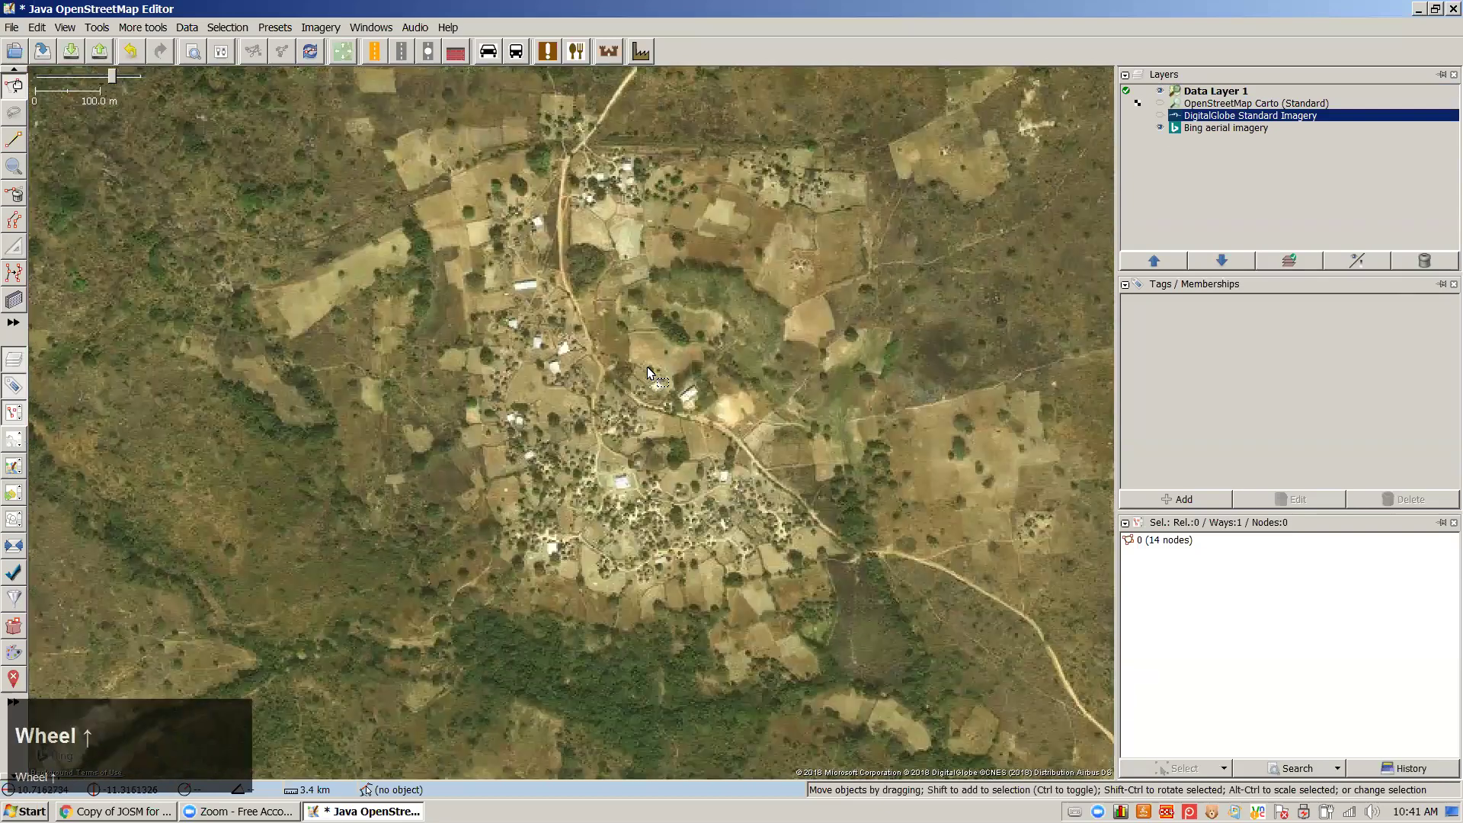
{"action": "scroll", "coordinate": [647, 367], "scroll_direction": "up", "scroll_amount": 2}
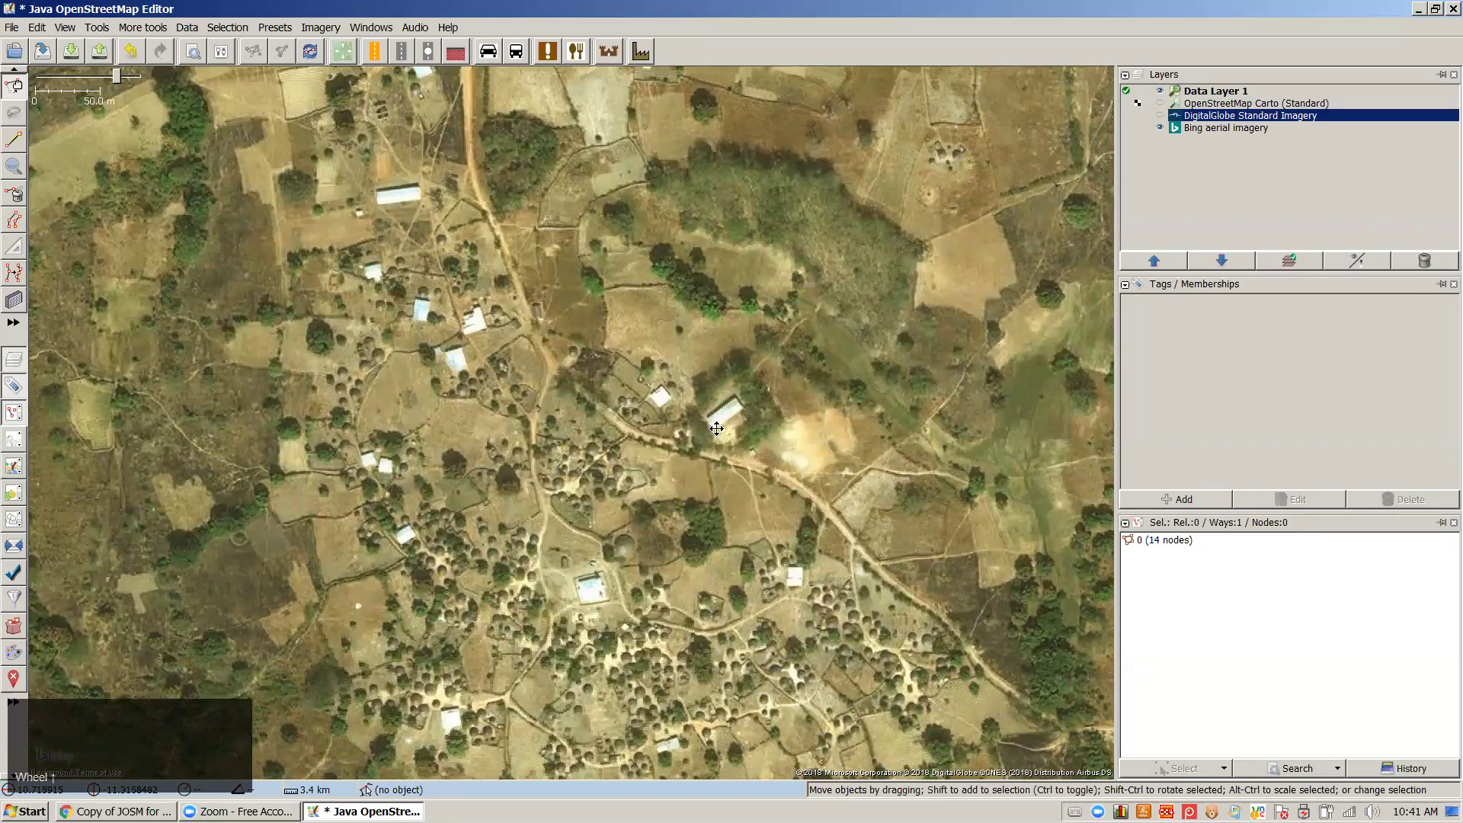
{"action": "left_click_drag", "start_coordinate": [716, 428], "coordinate": [734, 381]}
Delete Data Layer 1 together with its unsaved practice drawings
{"action": "left_click", "coordinate": [1217, 91]}
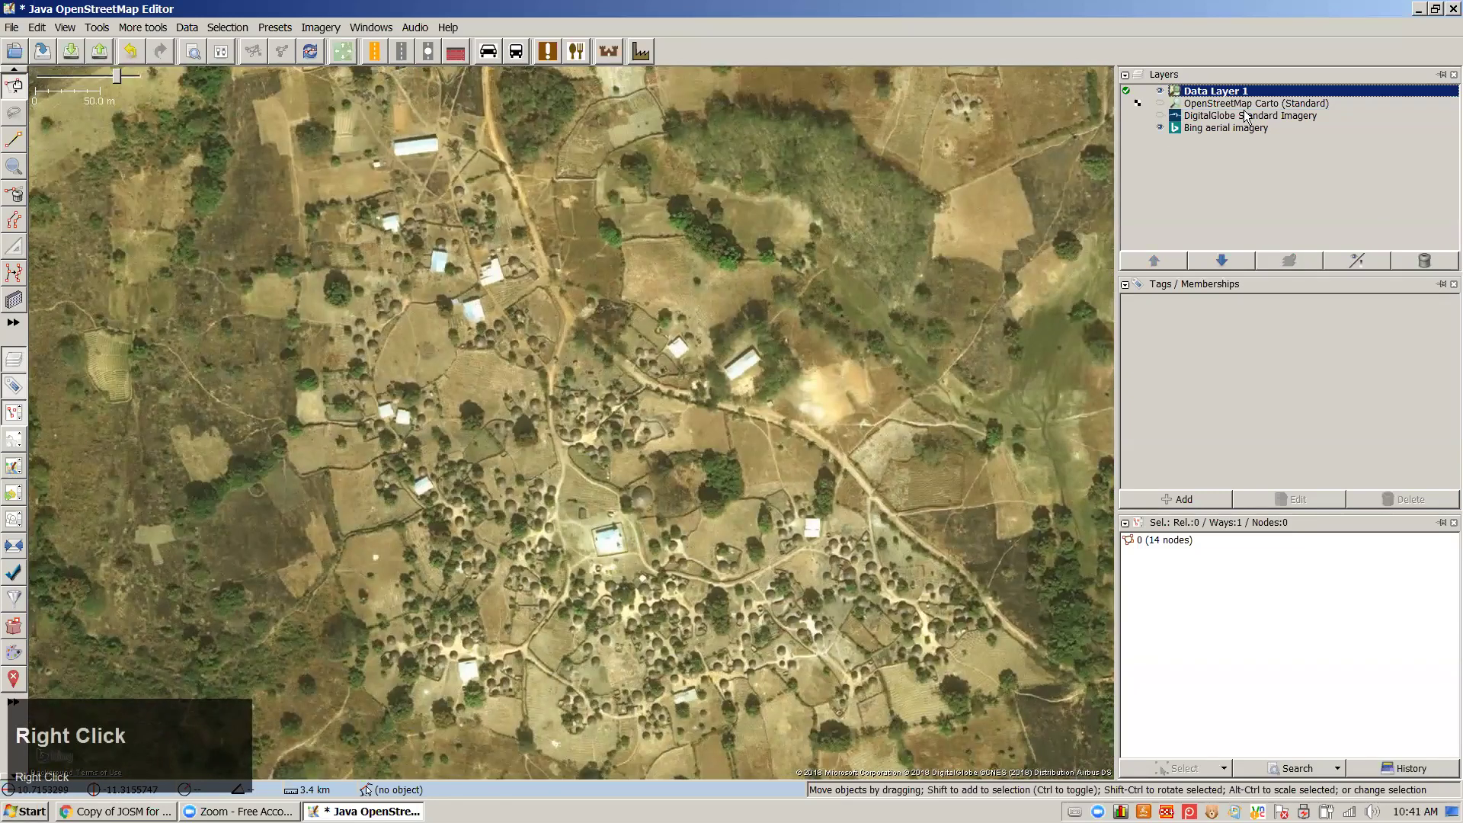
{"action": "left_click", "coordinate": [1423, 259]}
{"action": "left_click", "coordinate": [709, 509]}
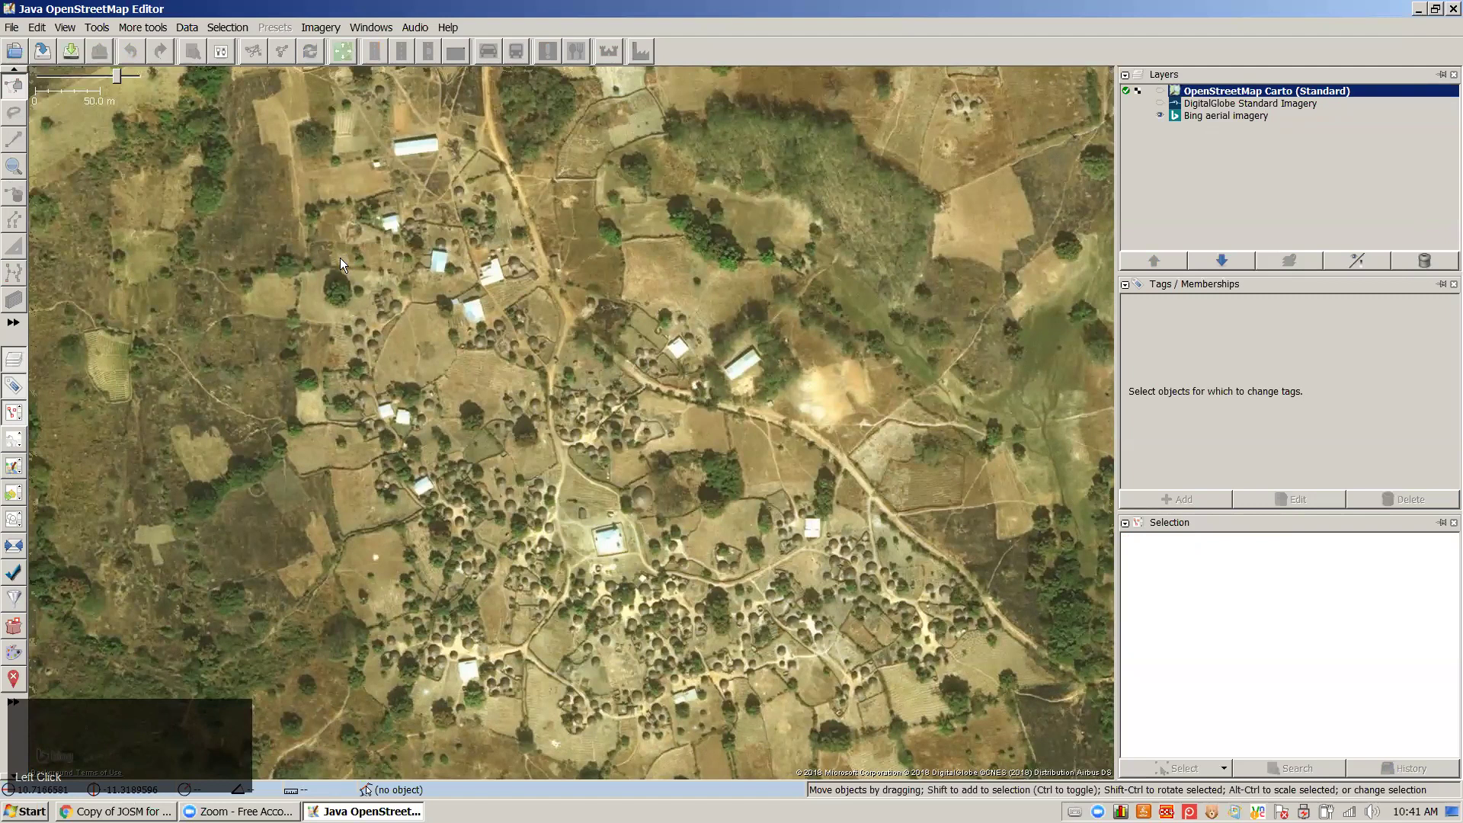
{"action": "left_click", "coordinate": [616, 298]}
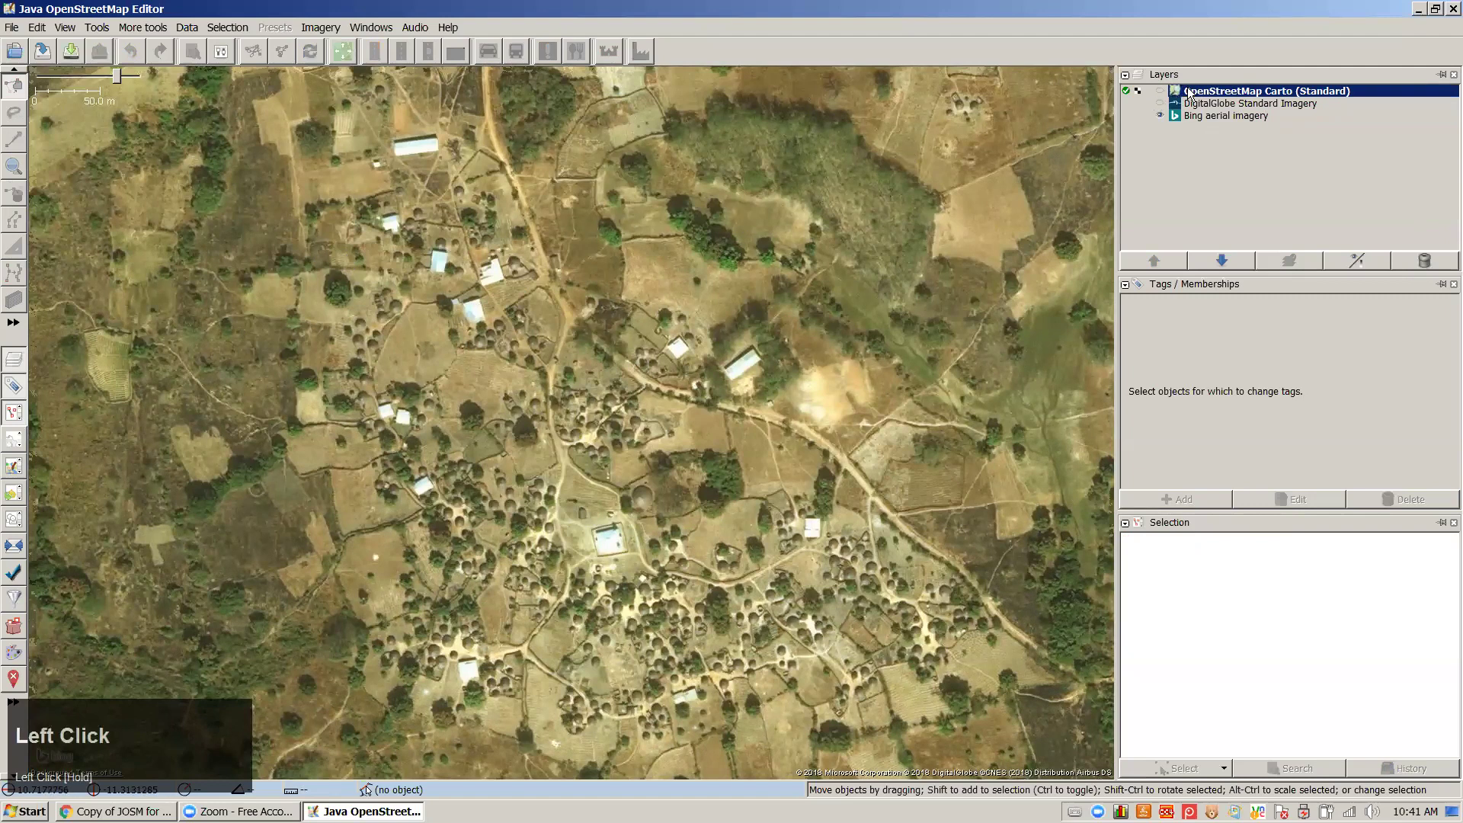
Centre the map on the village's northern buildings and download the OpenStreetMap data for that area
{"action": "right_click", "coordinate": [523, 232]}
{"action": "scroll", "coordinate": [665, 303], "scroll_direction": "up", "scroll_amount": 1}
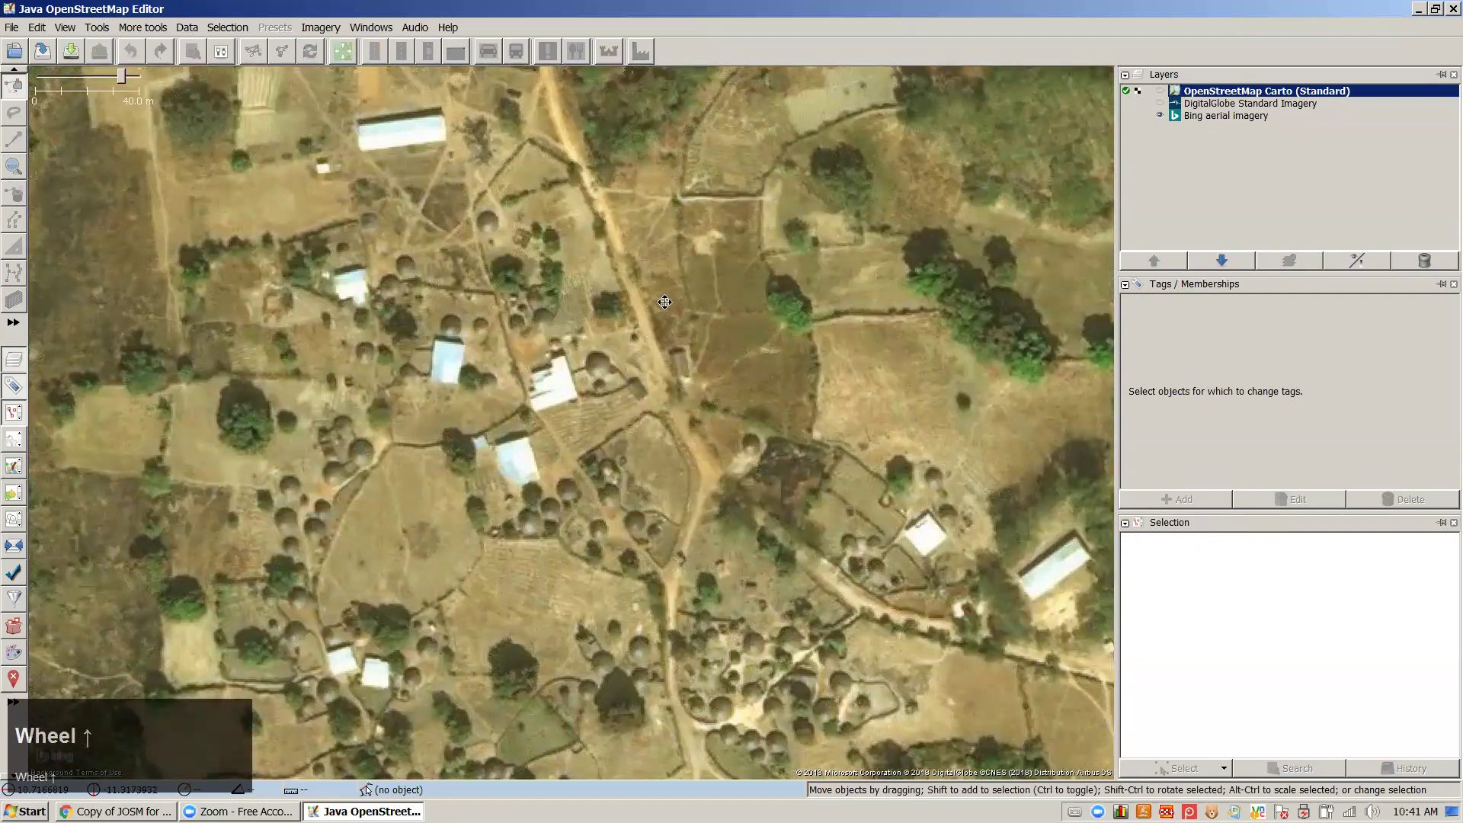
{"action": "right_click", "coordinate": [664, 303]}
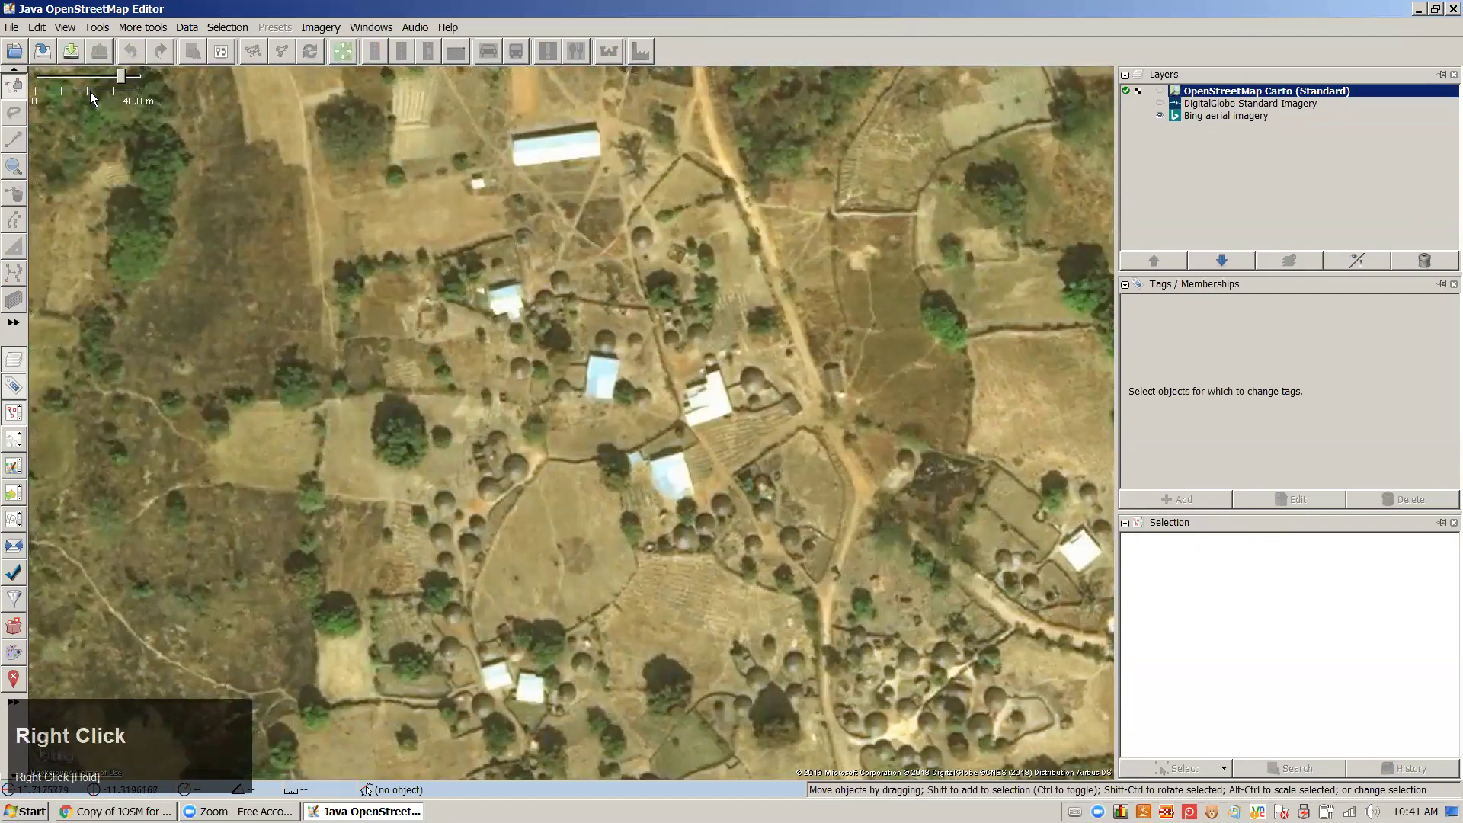
{"action": "left_click", "coordinate": [71, 53]}
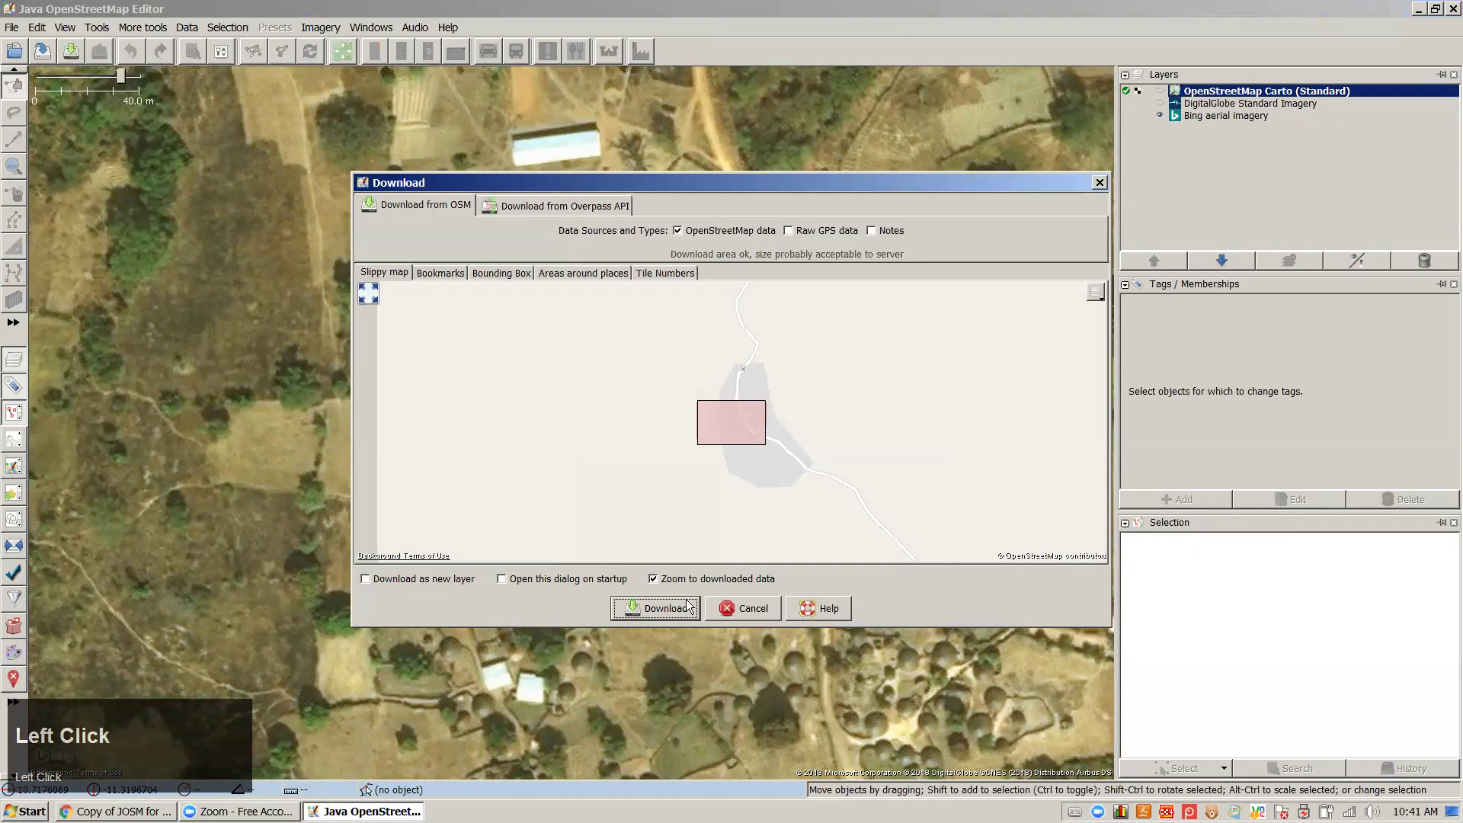
{"action": "left_click", "coordinate": [648, 608]}
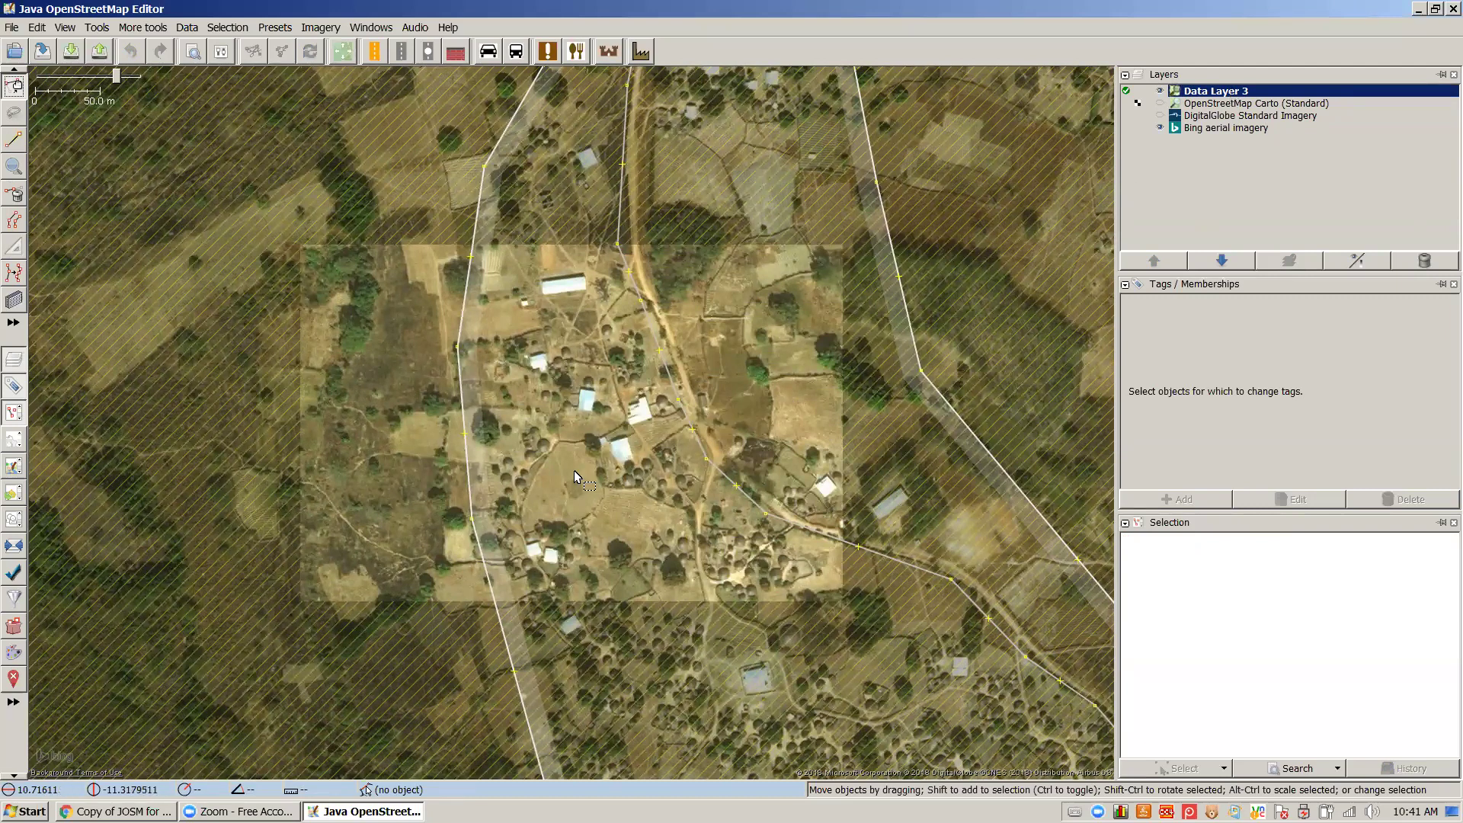
Compare DigitalGlobe Standard Imagery with Bing over the downloaded village by toggling its visibility, leaving only the Bing imagery shown
{"action": "scroll", "coordinate": [573, 471], "scroll_direction": "up", "scroll_amount": 1}
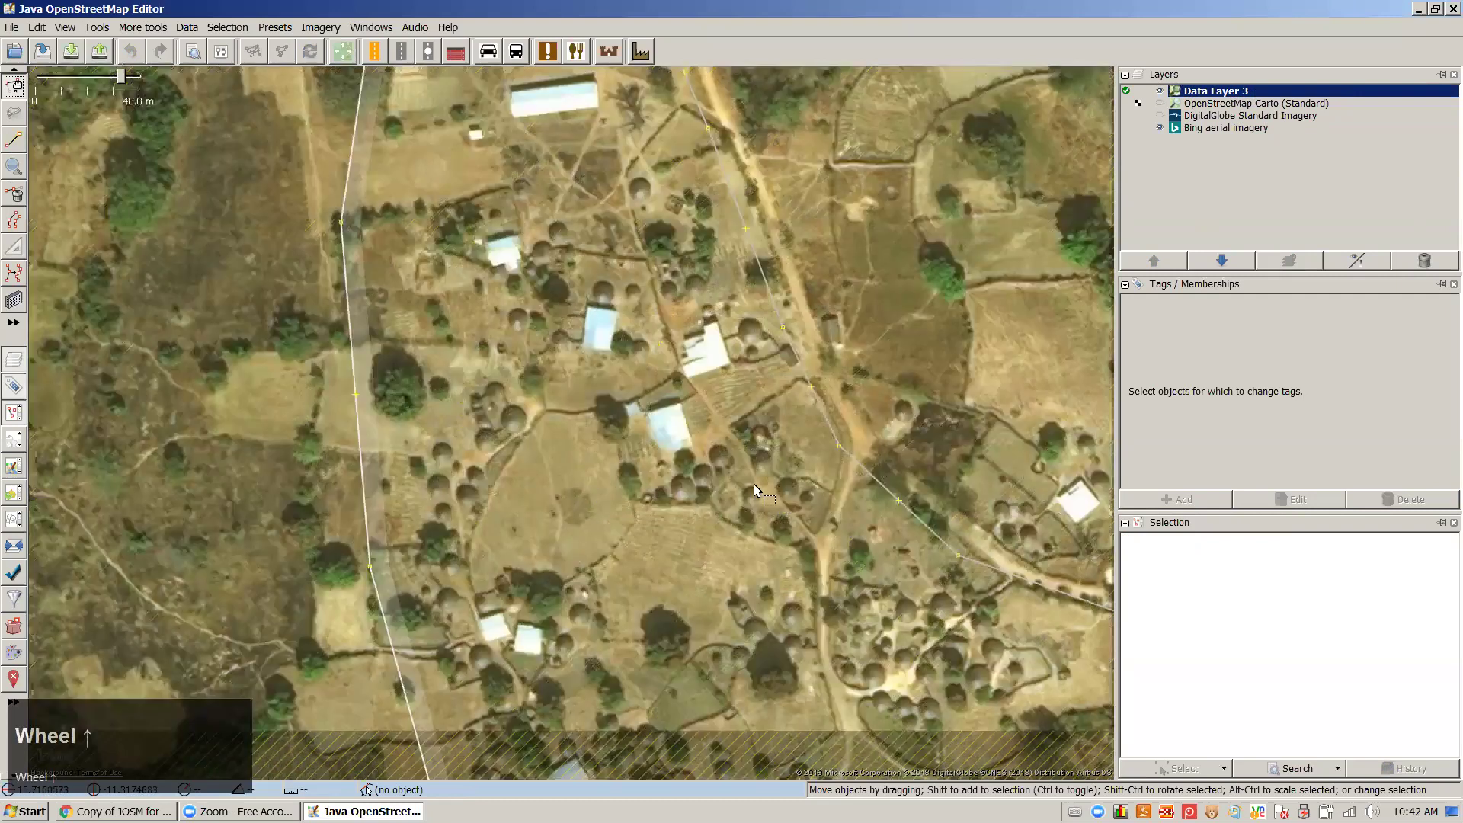
{"action": "left_click_drag", "start_coordinate": [703, 484], "coordinate": [697, 424]}
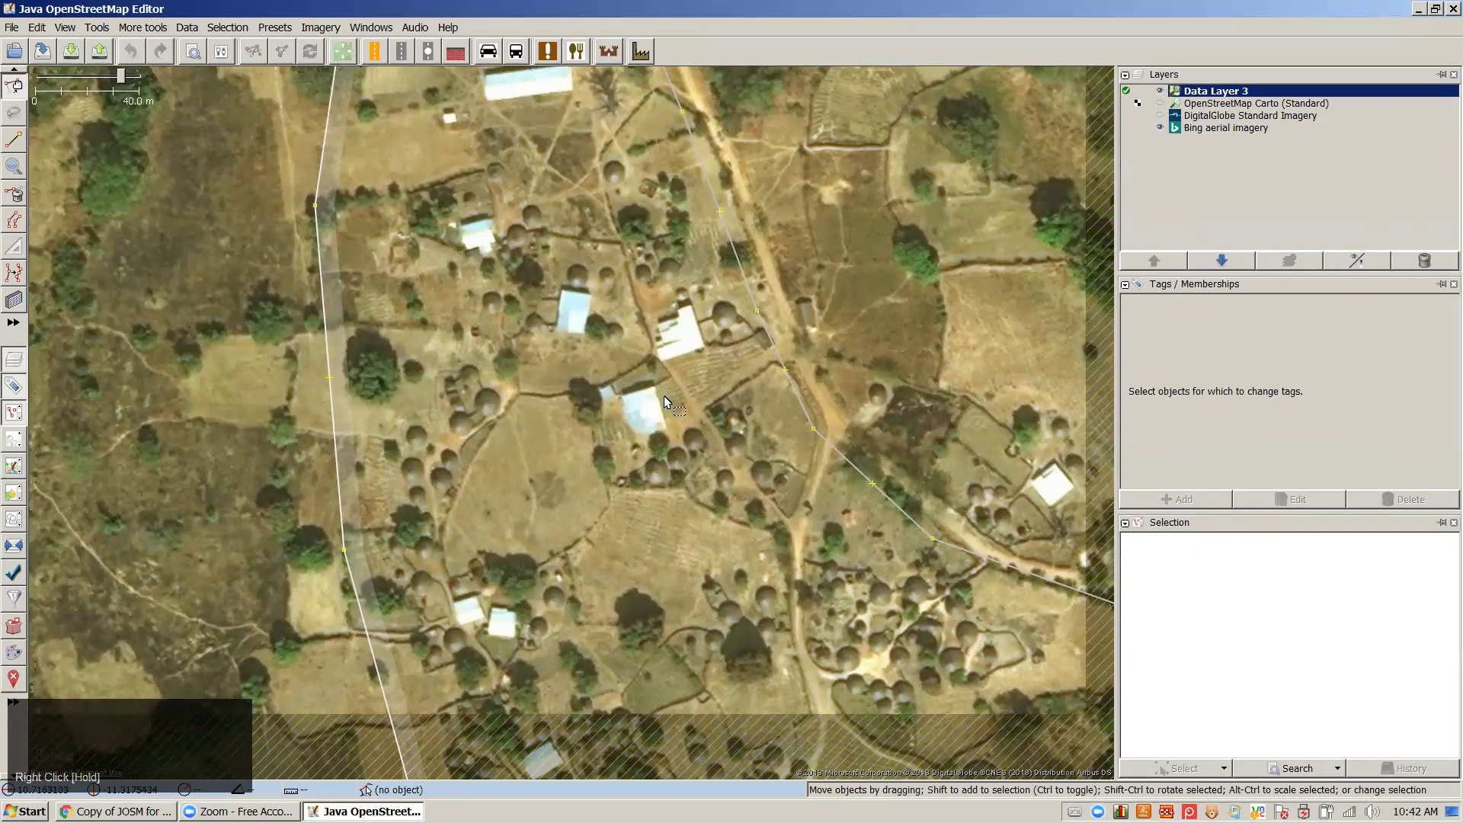
{"action": "left_click", "coordinate": [1162, 115]}
{"action": "left_click", "coordinate": [1163, 115]}
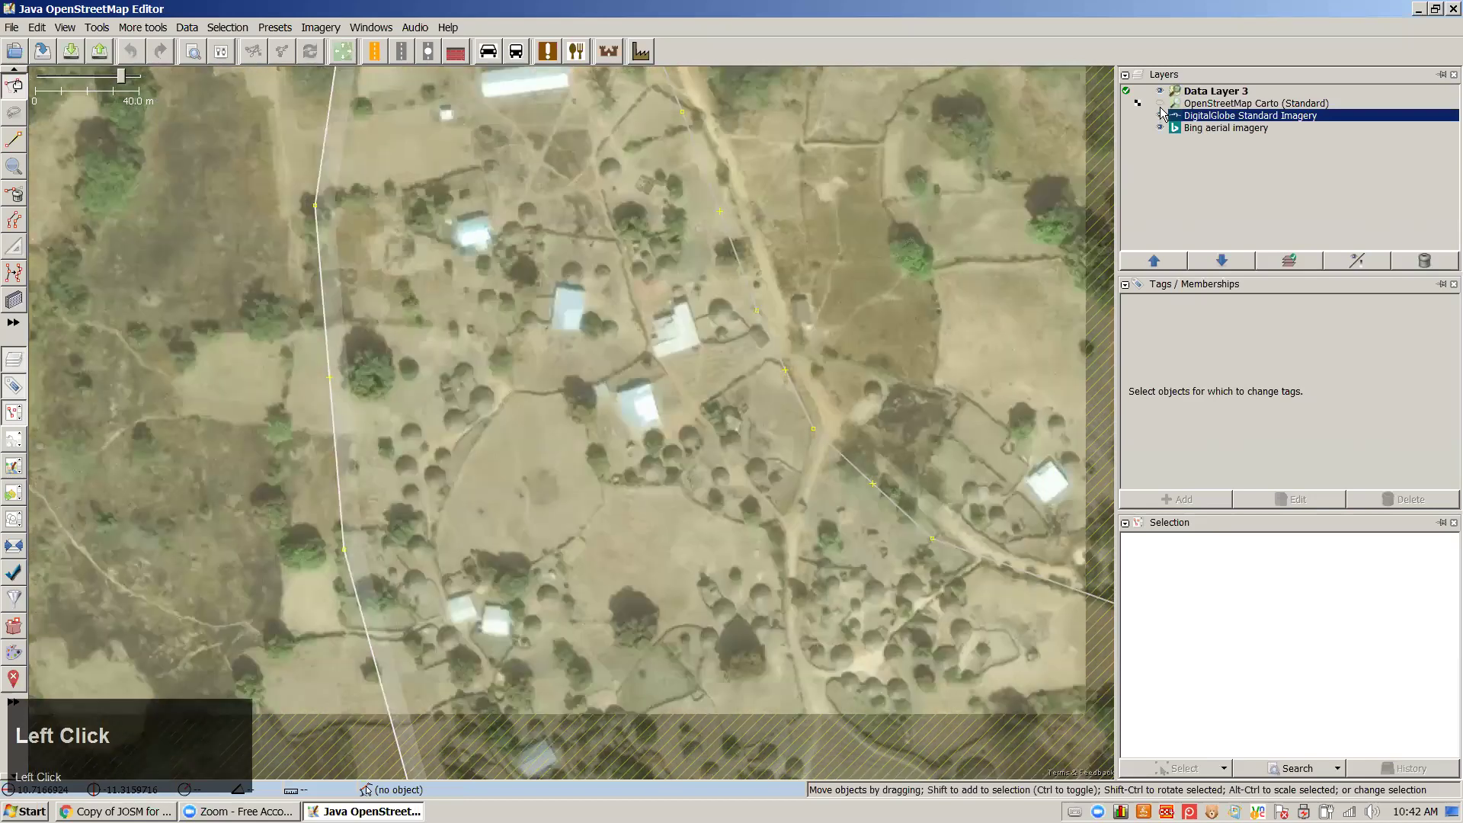
{"action": "scroll", "coordinate": [583, 317], "scroll_direction": "up", "scroll_amount": 2}
{"action": "scroll", "coordinate": [583, 316], "scroll_direction": "down", "scroll_amount": 2}
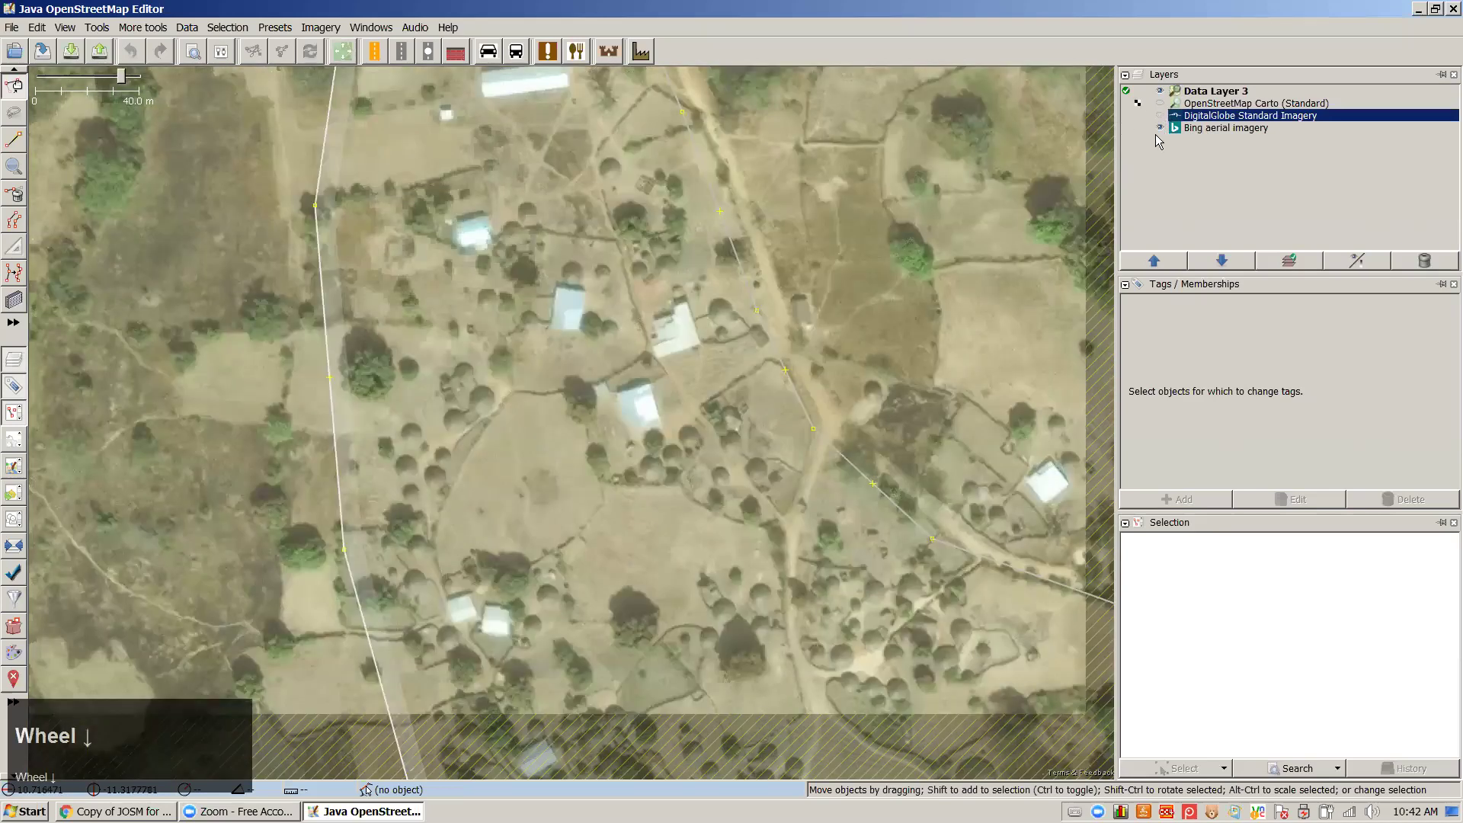
{"action": "left_click", "coordinate": [619, 314]}
Trace the two blue-roofed buildings as rectangular building outlines, the northern about 10 m wide and the southern about 17 by 14 m
{"action": "scroll", "coordinate": [584, 318], "scroll_direction": "up", "scroll_amount": 2}
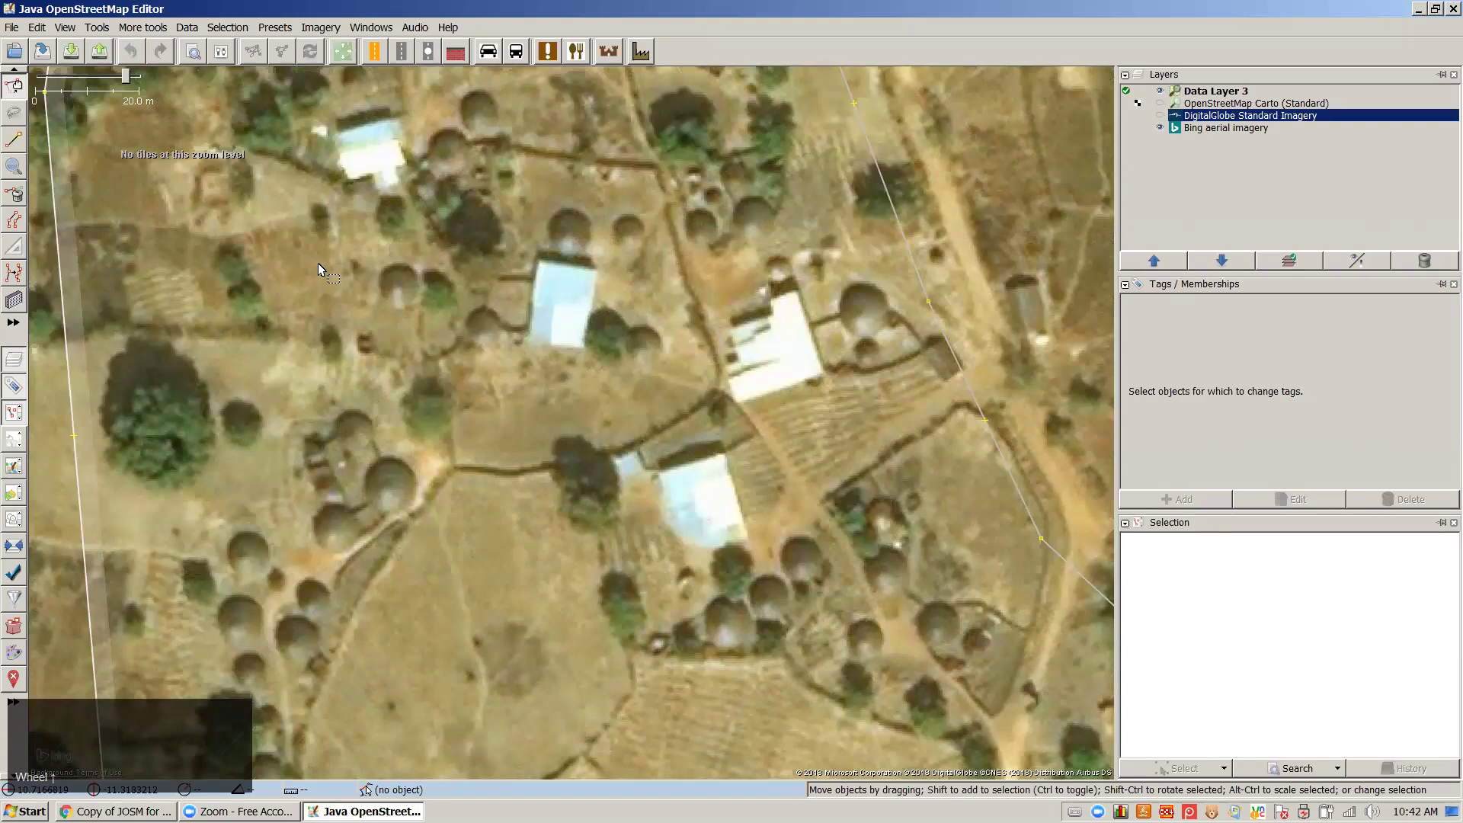
{"action": "key", "text": "b"}
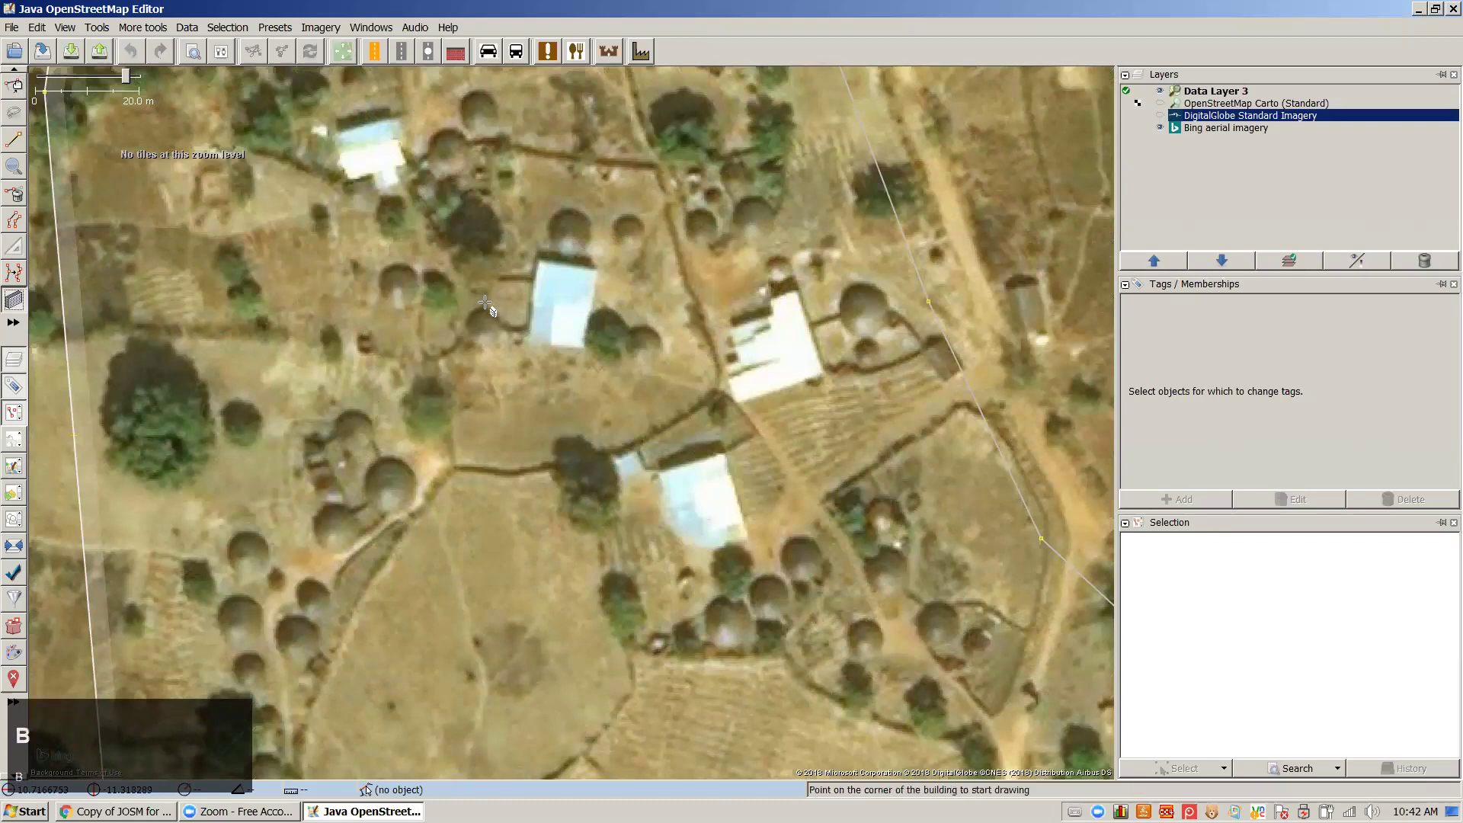
{"action": "left_click", "coordinate": [539, 264]}
{"action": "left_click", "coordinate": [531, 346]}
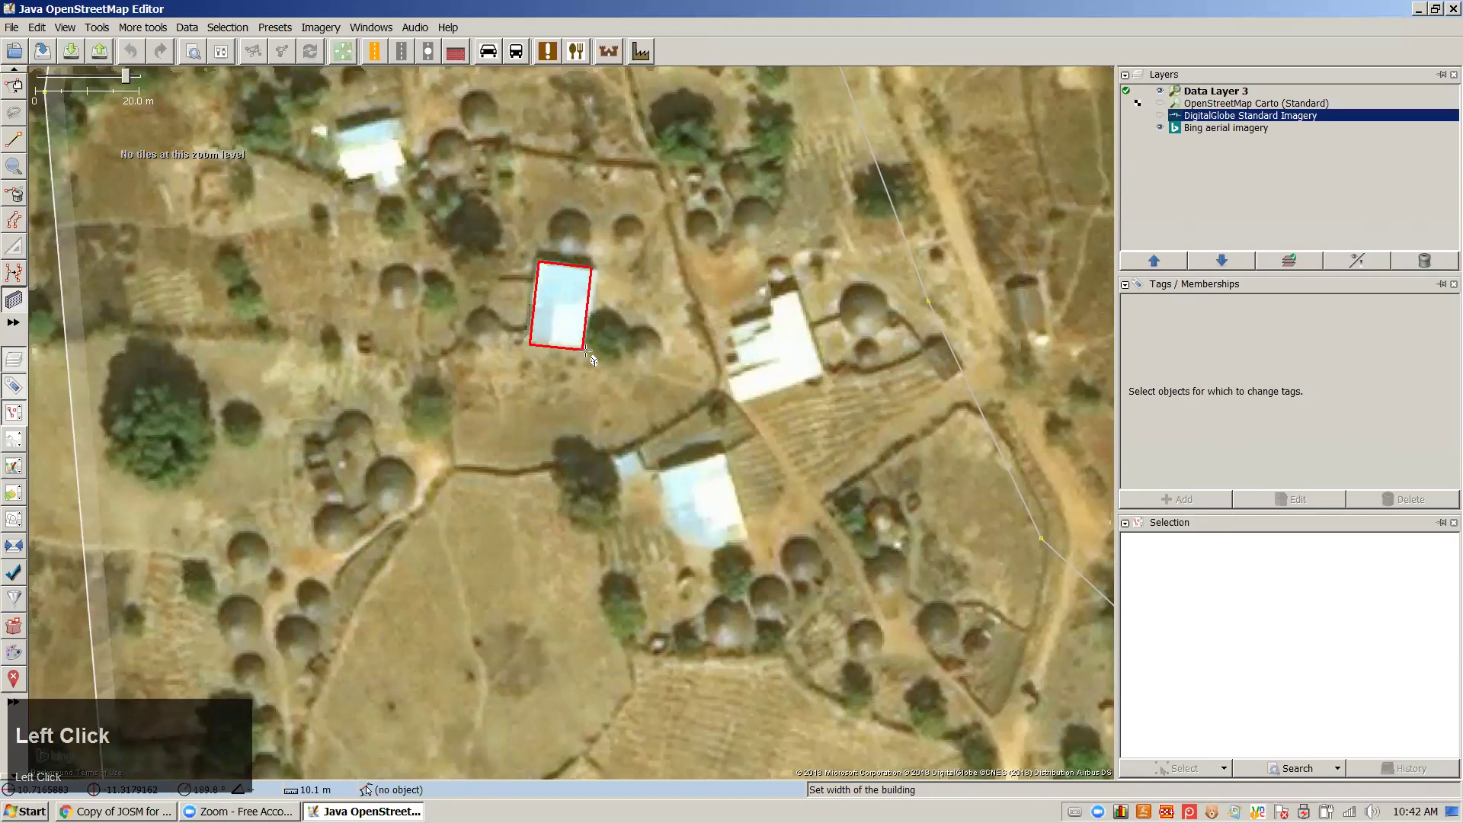
{"action": "left_click", "coordinate": [589, 353]}
{"action": "left_click", "coordinate": [724, 455]}
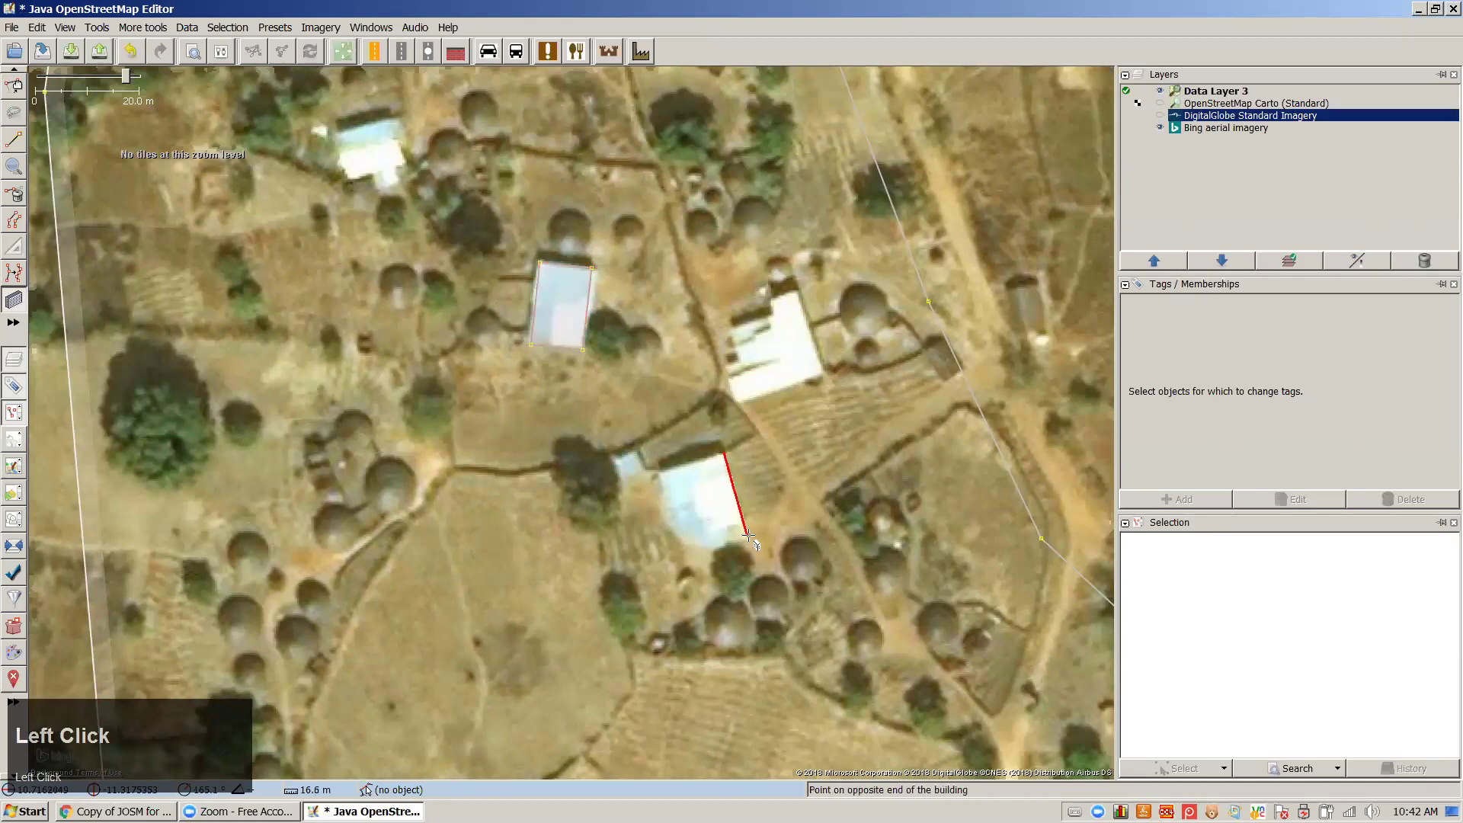
{"action": "left_click", "coordinate": [750, 537]}
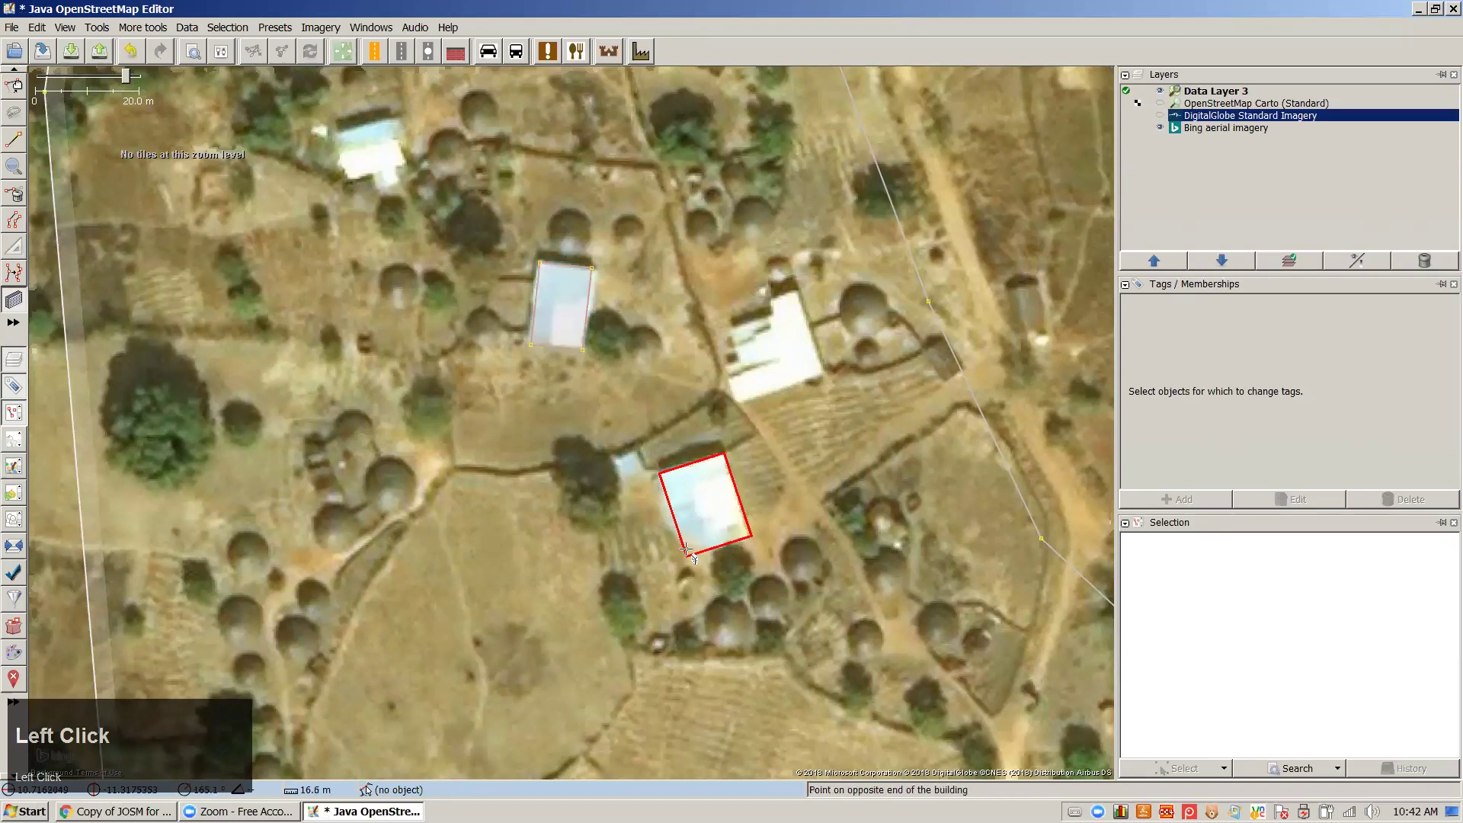
{"action": "left_click", "coordinate": [686, 548]}
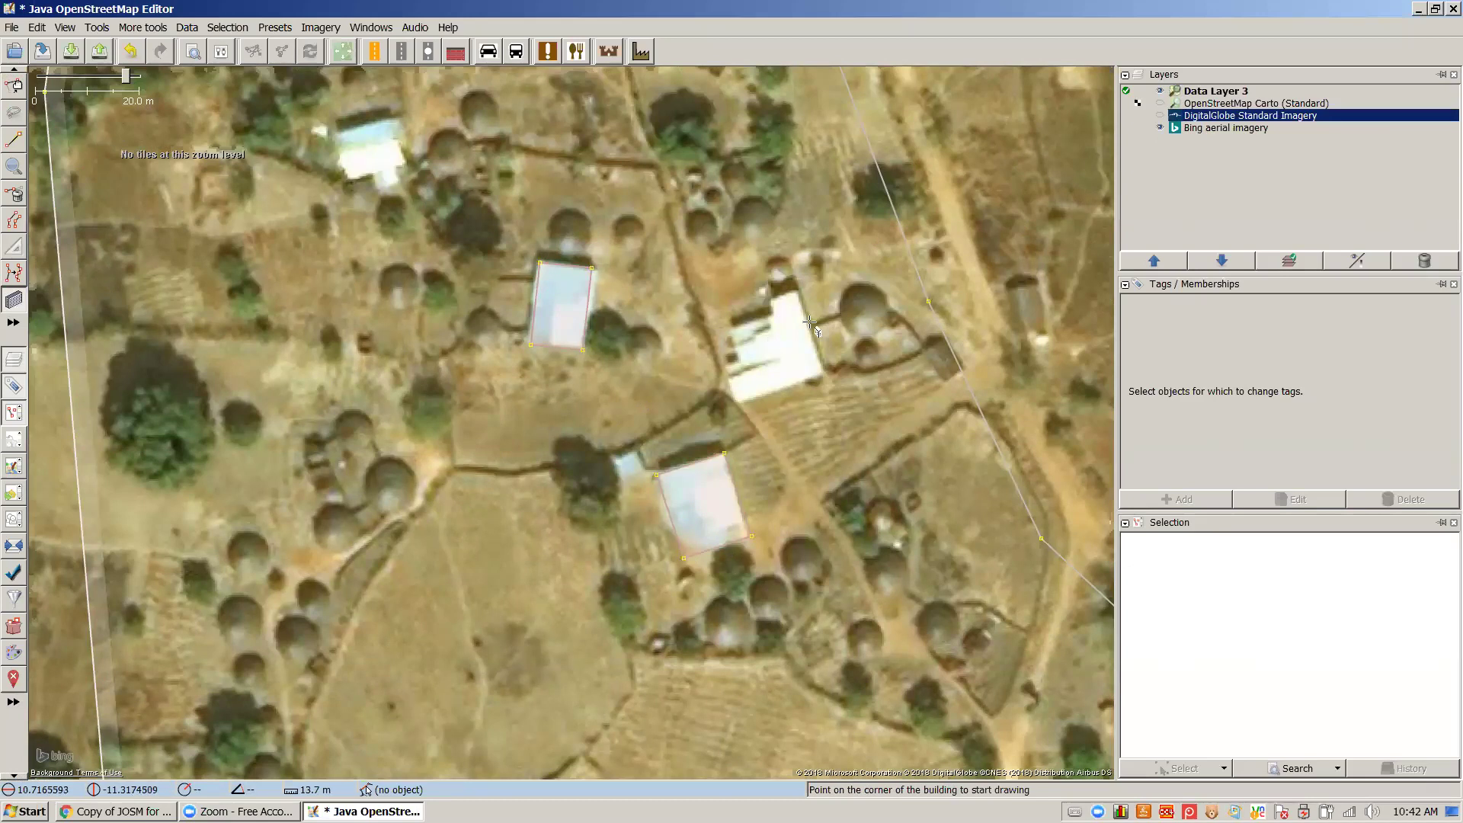
Show the DigitalGlobe Standard Imagery over Bing and select the northern, then the southern traced building to compare their alignment with the roofs
{"action": "left_click", "coordinate": [1160, 115]}
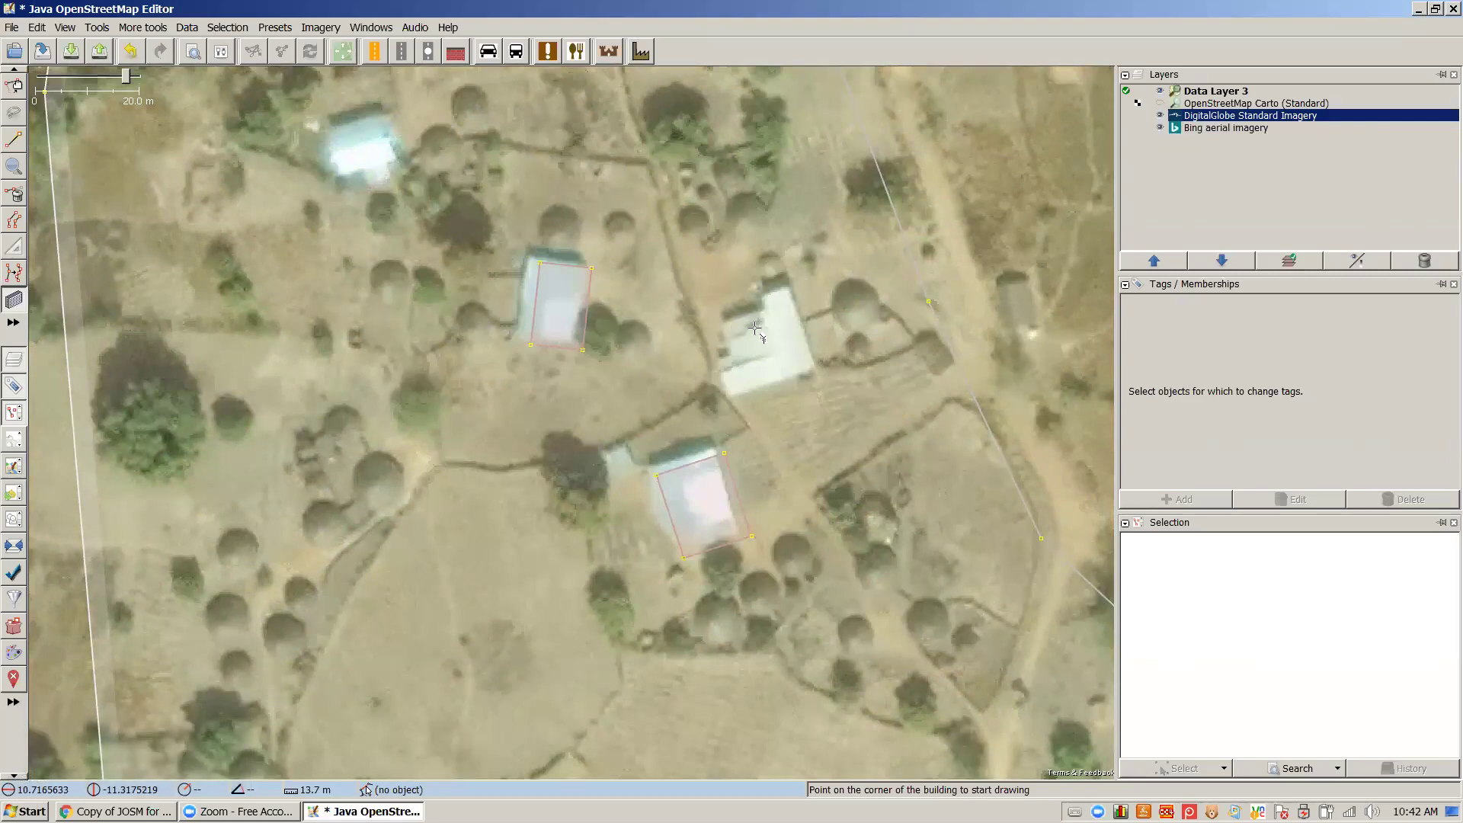
{"action": "key", "text": "s"}
{"action": "left_click", "coordinate": [583, 339]}
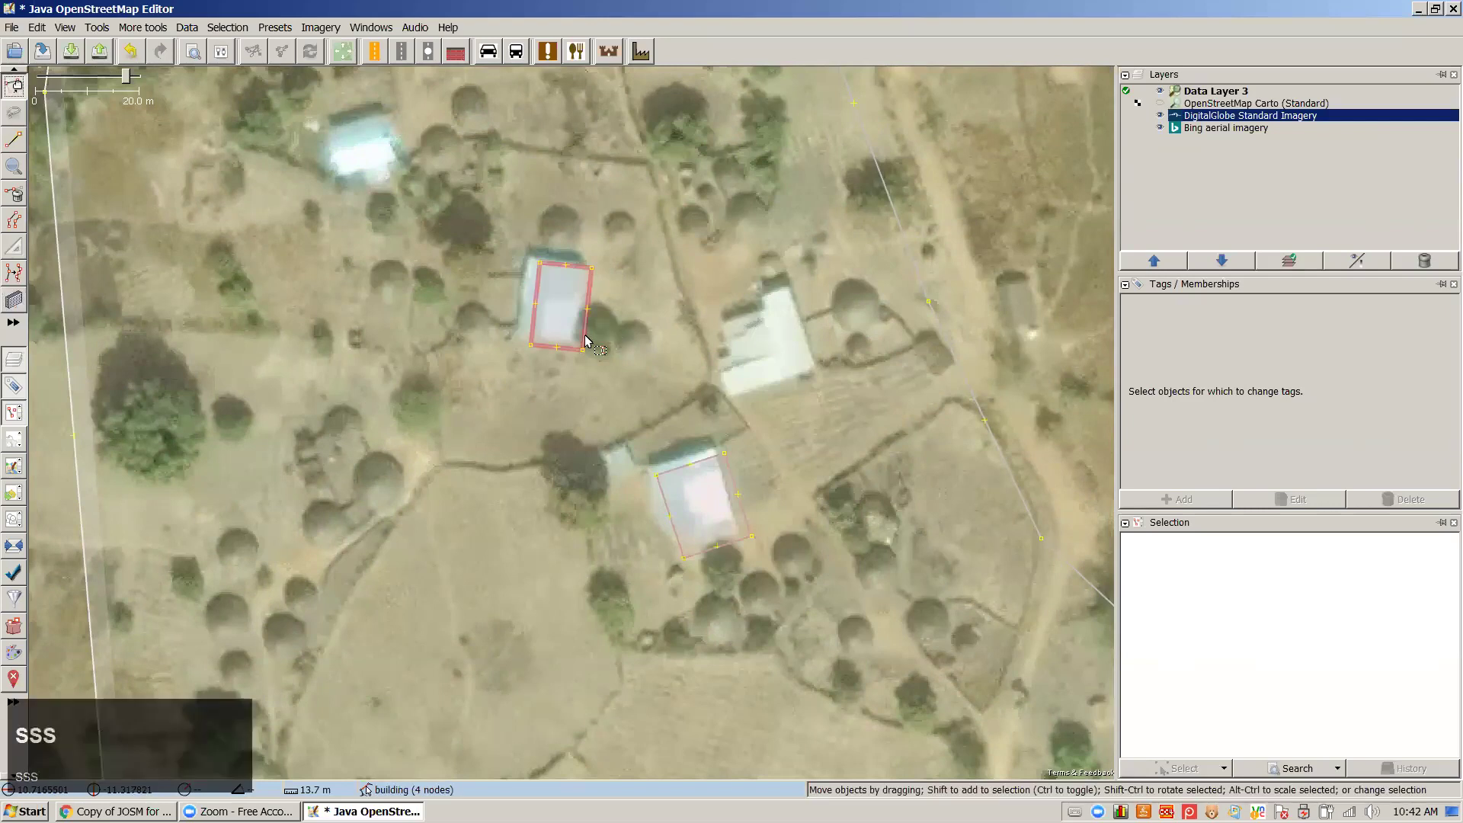
{"action": "left_click", "coordinate": [727, 461]}
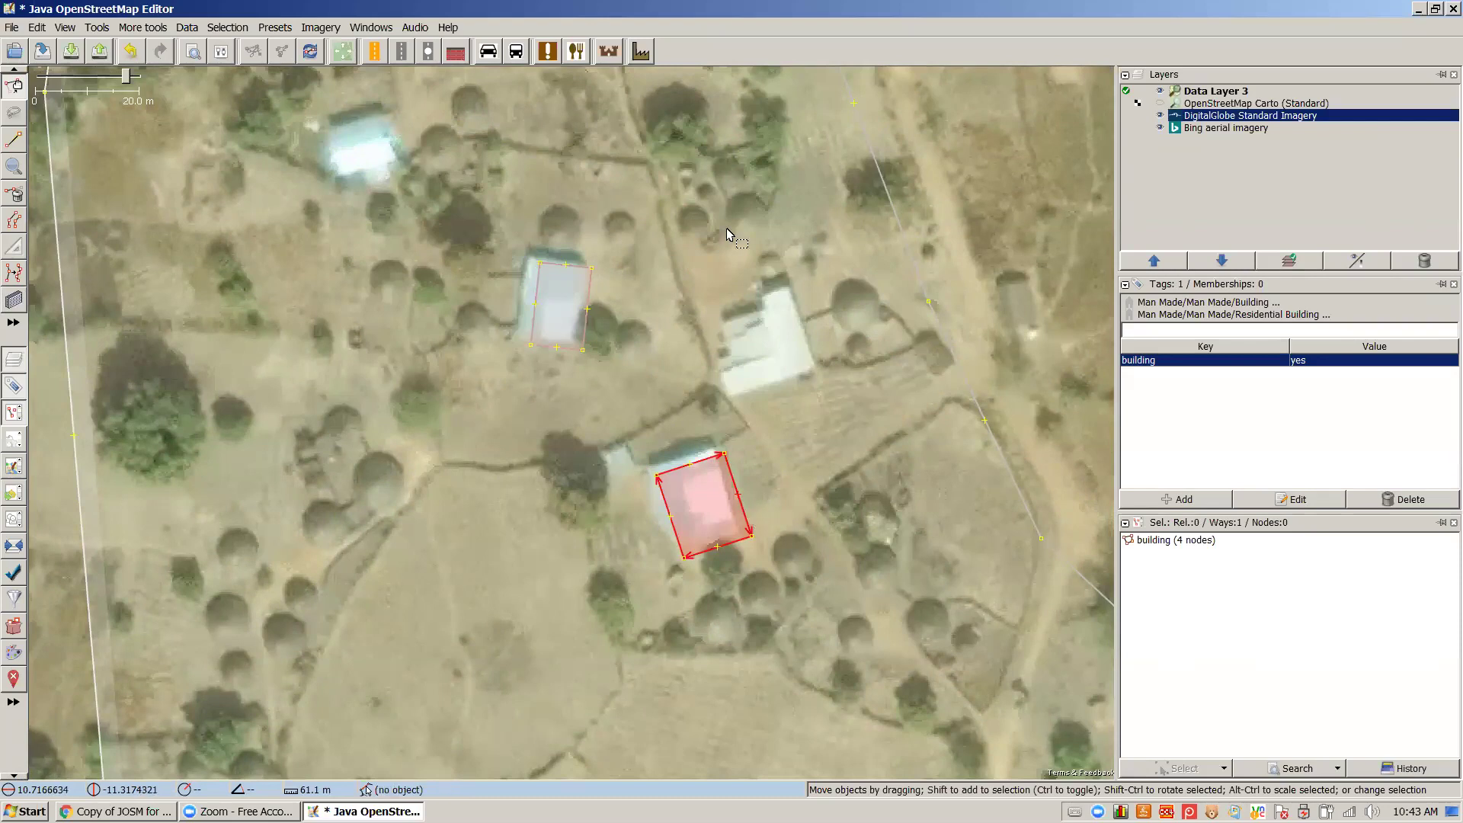
Open the choice of imagery layers for adjusting the imagery offset
{"action": "left_click", "coordinate": [344, 54]}
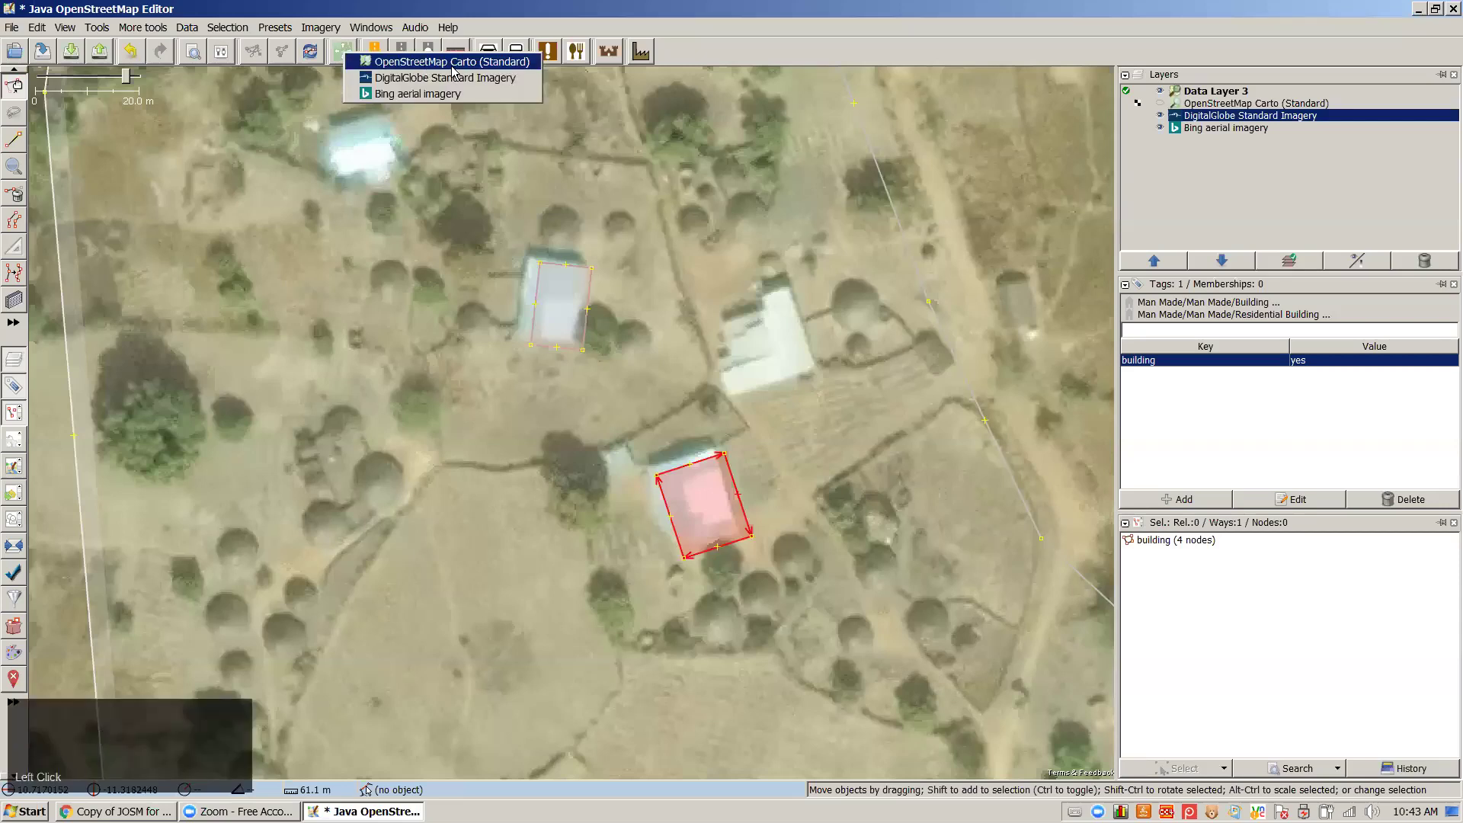
Shift the DigitalGlobe Standard Imagery to an offset of 1.94; -0.90 so it lines up with the mapped buildings
{"action": "left_click", "coordinate": [490, 80]}
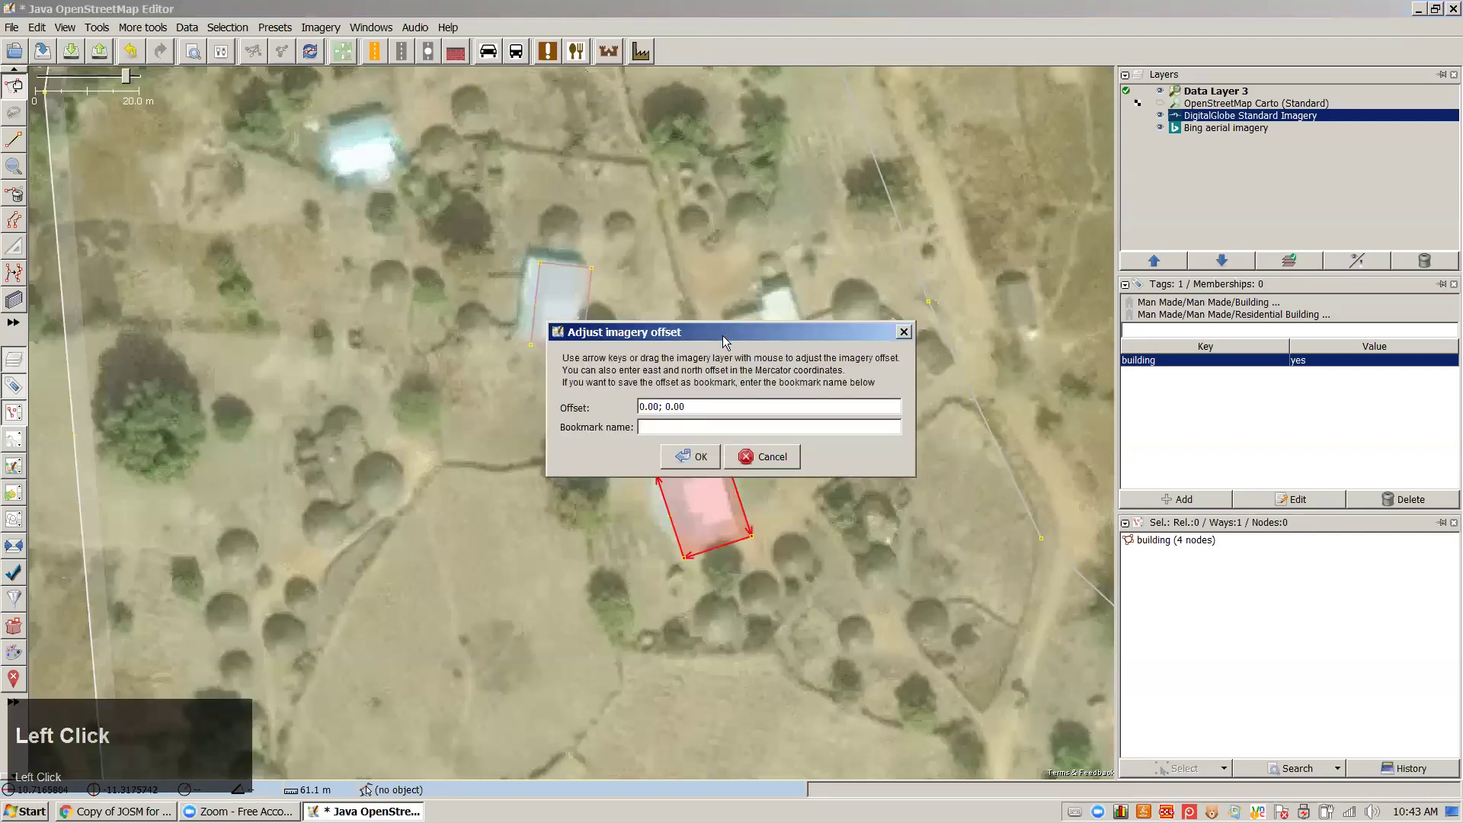
{"action": "left_click_drag", "start_coordinate": [724, 341], "coordinate": [913, 121]}
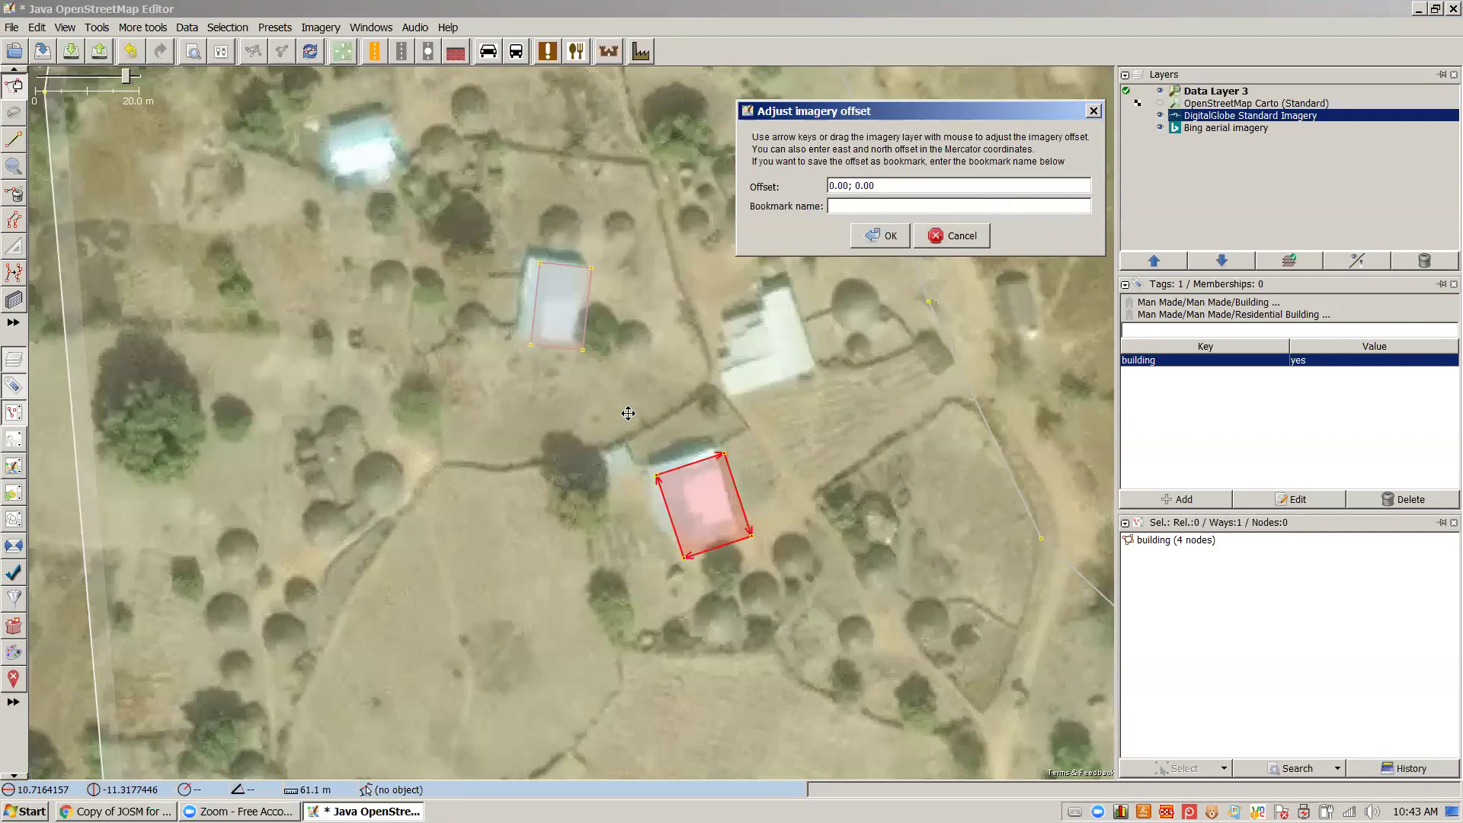
{"action": "left_click_drag", "start_coordinate": [628, 413], "coordinate": [637, 418]}
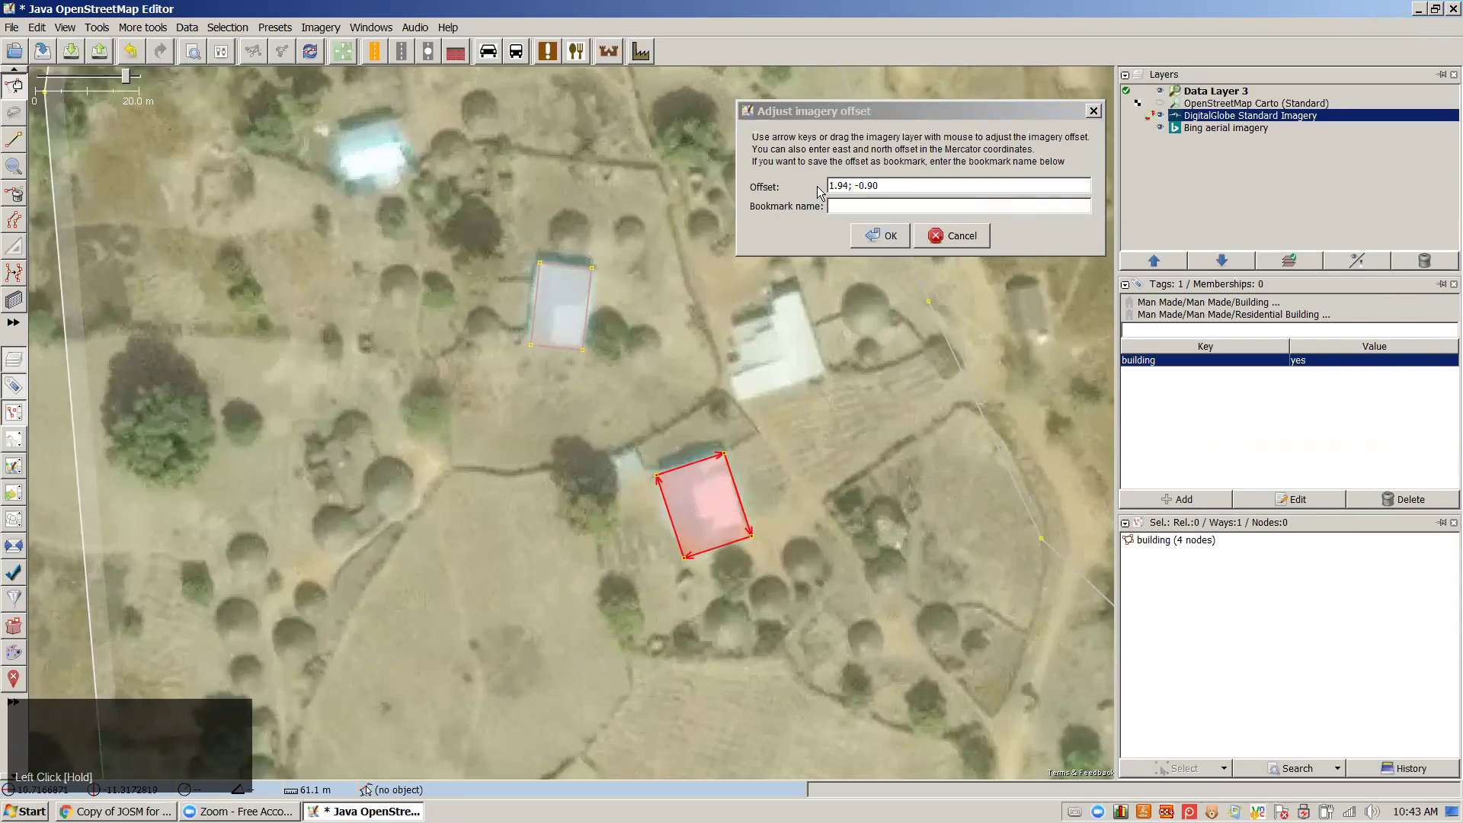
{"action": "left_click_drag", "start_coordinate": [898, 178], "coordinate": [917, 185]}
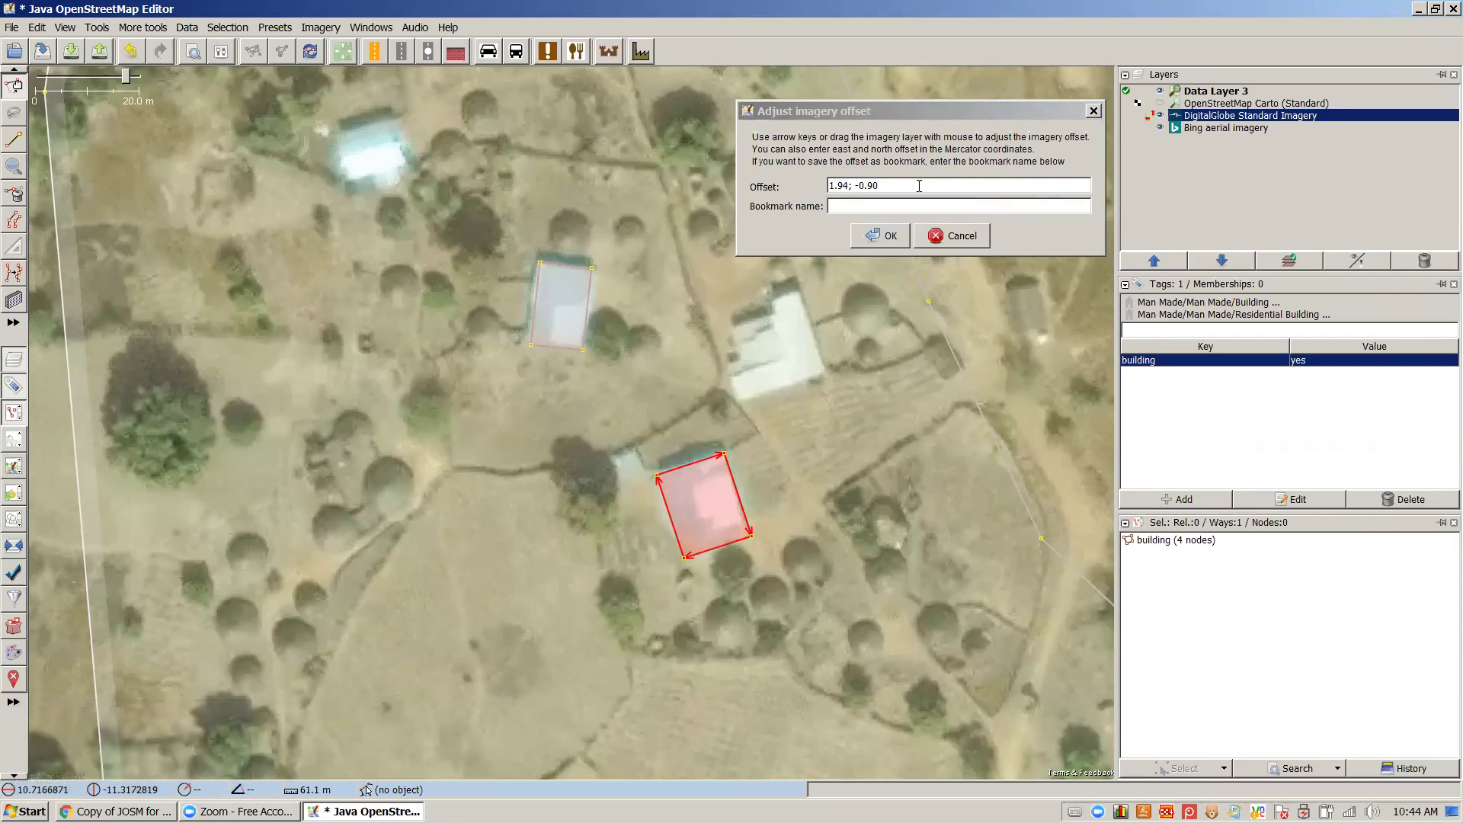
{"action": "left_click", "coordinate": [870, 236]}
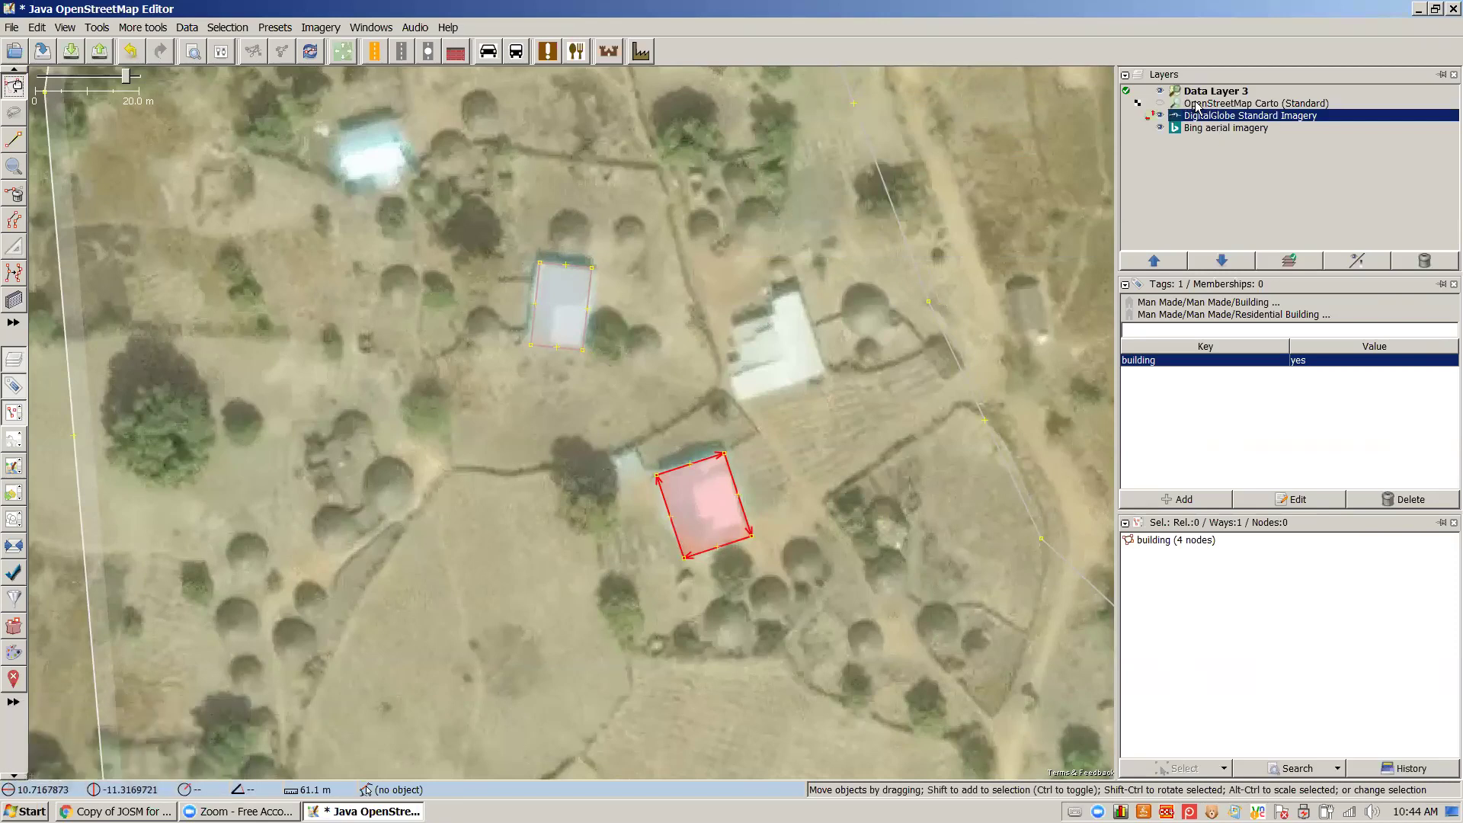
Add the Esri World Imagery background to compare its alignment, and remove that layer again
{"action": "left_click", "coordinate": [320, 31]}
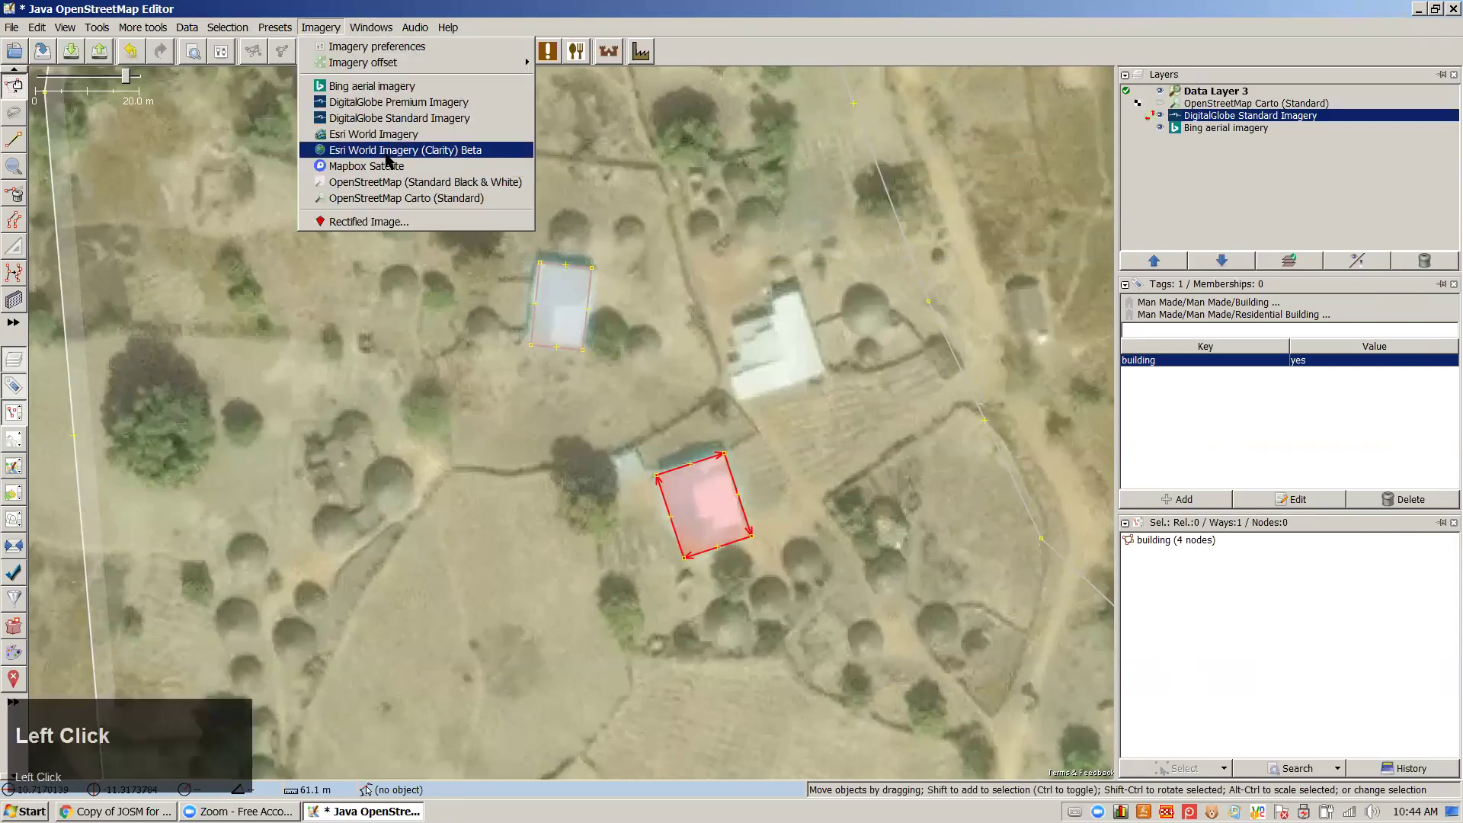
{"action": "left_click", "coordinate": [377, 134]}
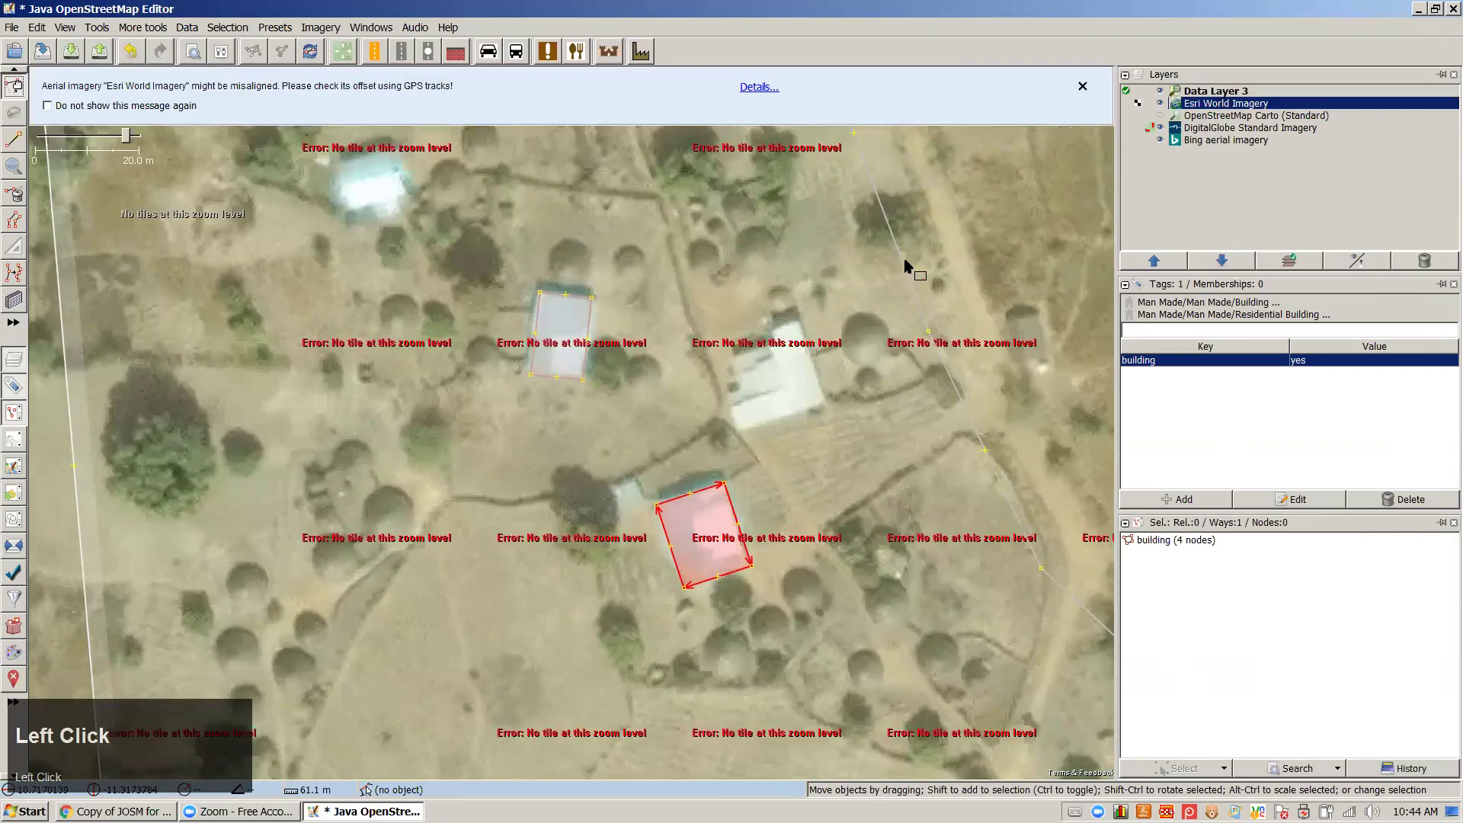
{"action": "left_click", "coordinate": [1081, 85]}
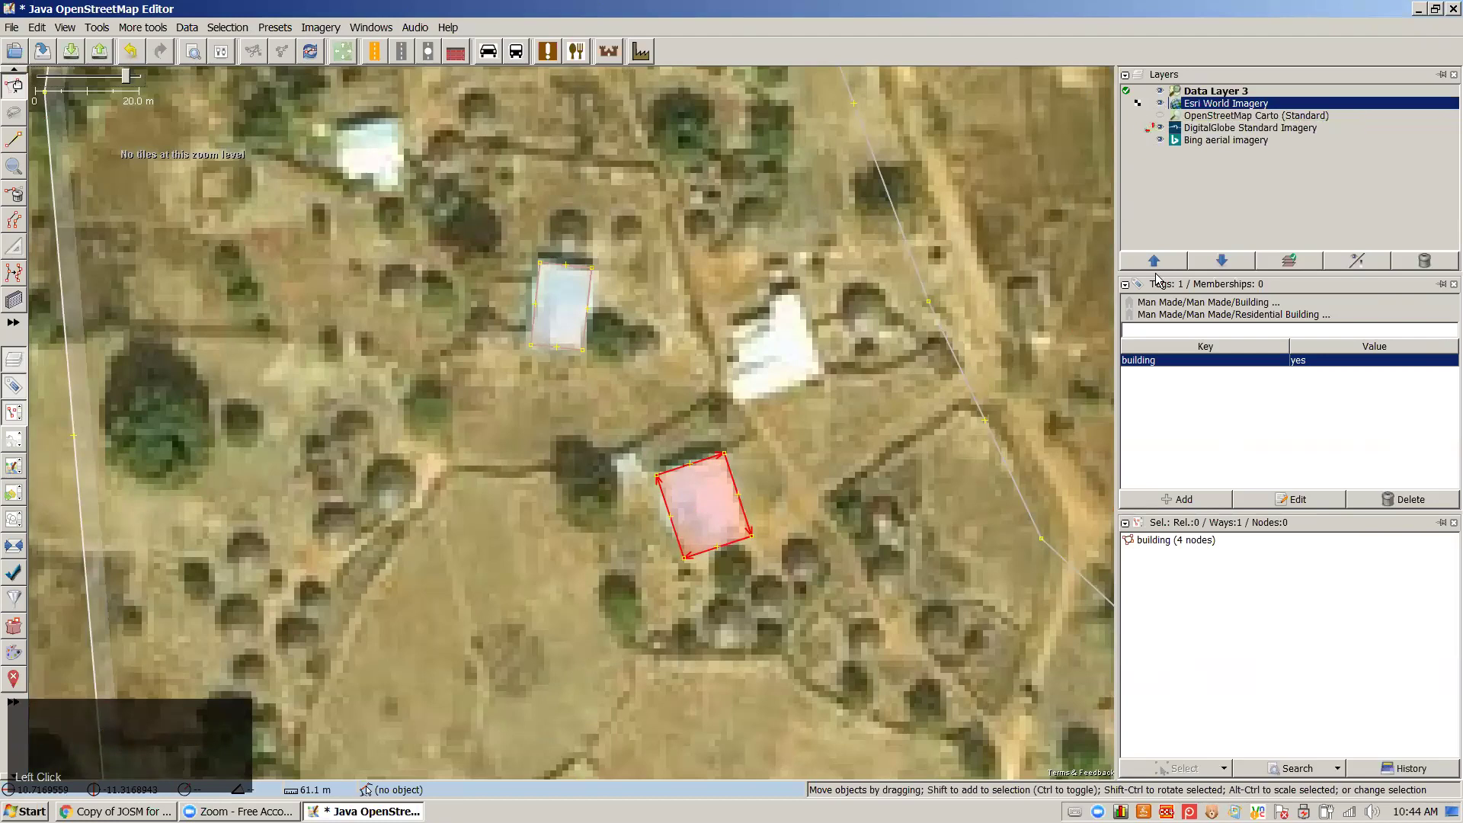
{"action": "left_click", "coordinate": [1403, 262]}
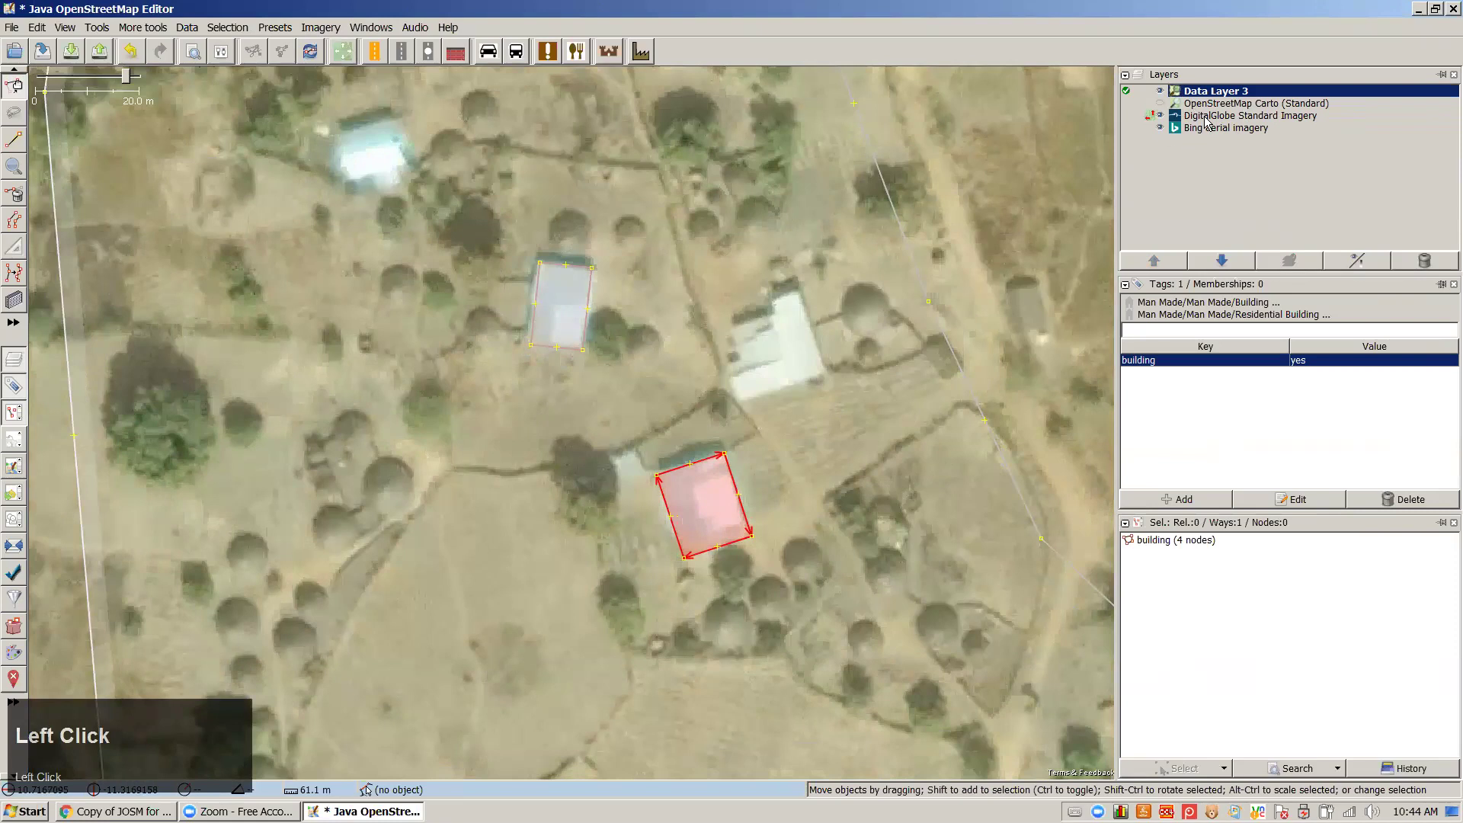
Reset the DigitalGlobe Standard Imagery offset to 0;0
{"action": "left_click", "coordinate": [1150, 128]}
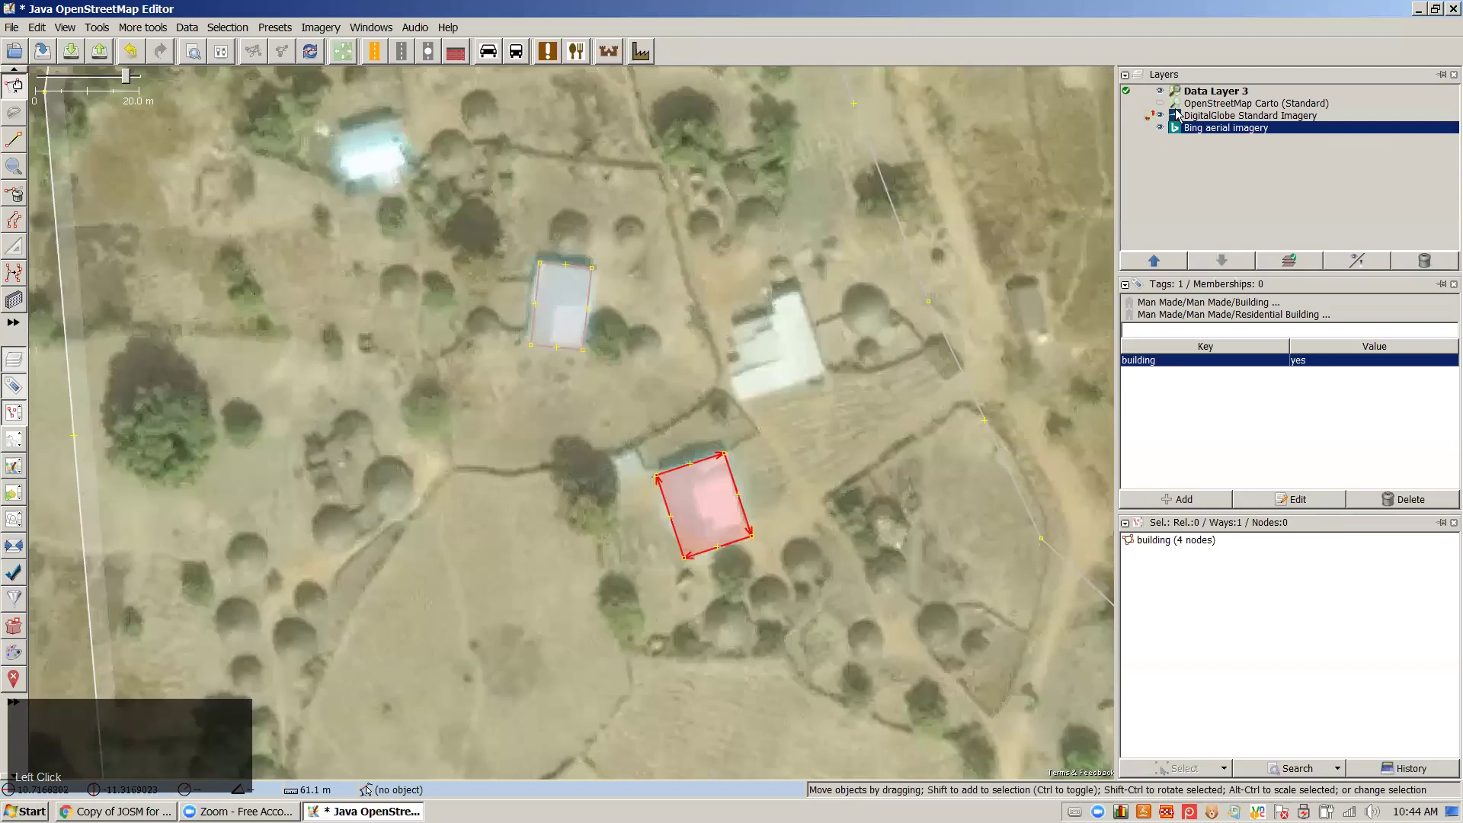
{"action": "left_click", "coordinate": [343, 51]}
{"action": "left_click", "coordinate": [374, 78]}
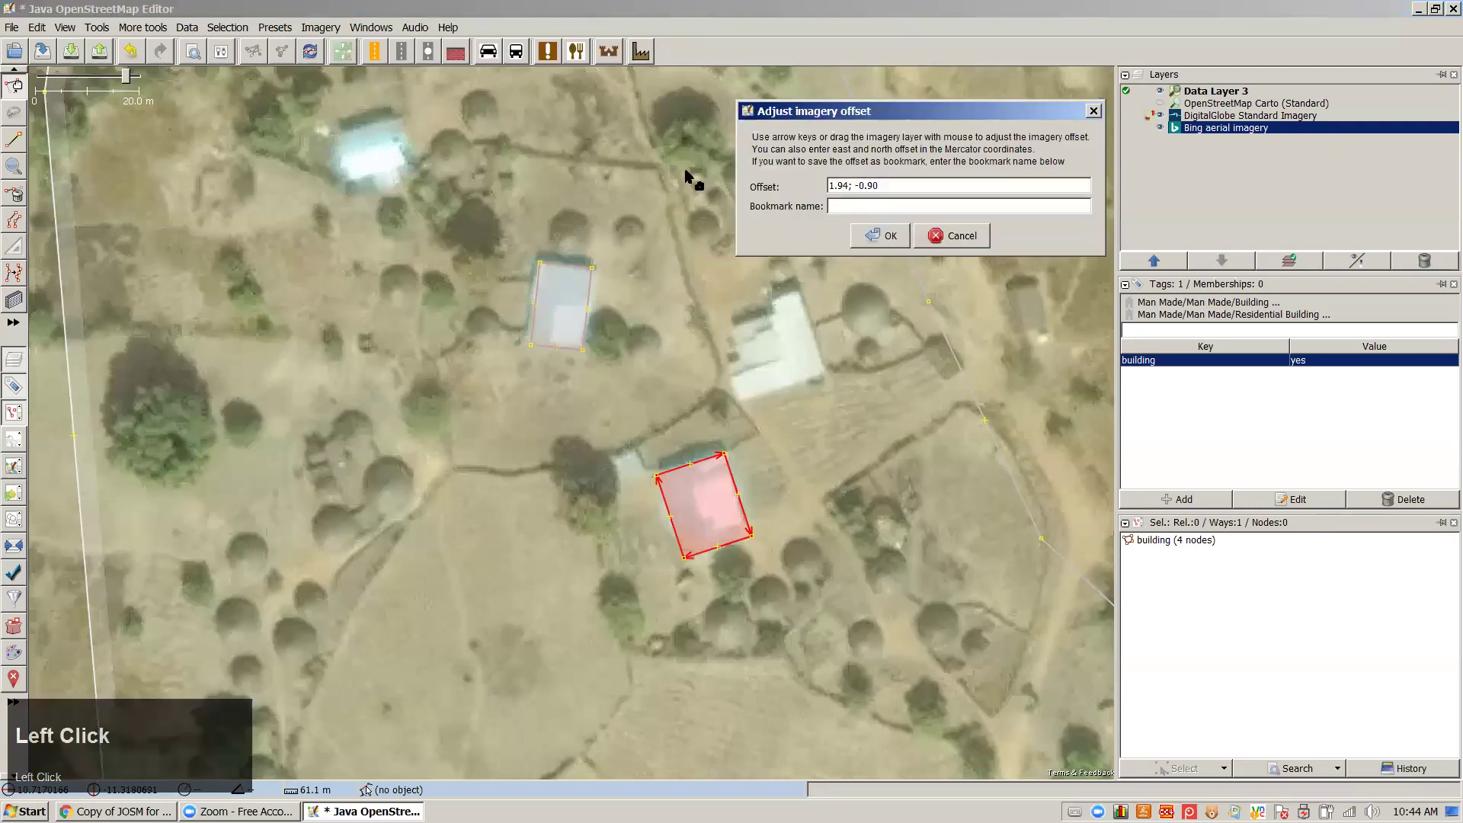
{"action": "left_click_drag", "start_coordinate": [905, 184], "coordinate": [781, 174]}
{"action": "type", "text": "0;0"}
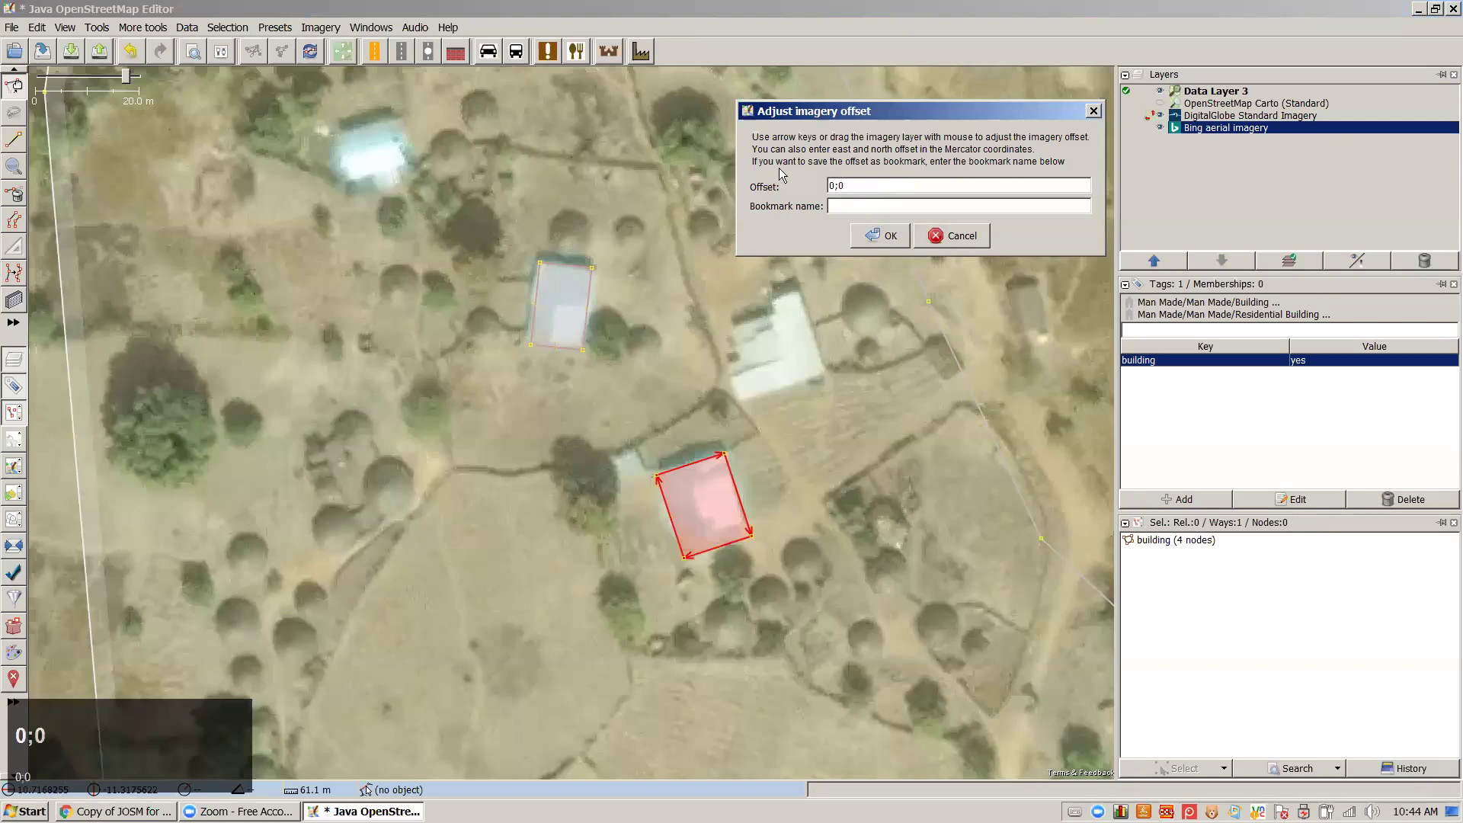
{"action": "left_click", "coordinate": [880, 235]}
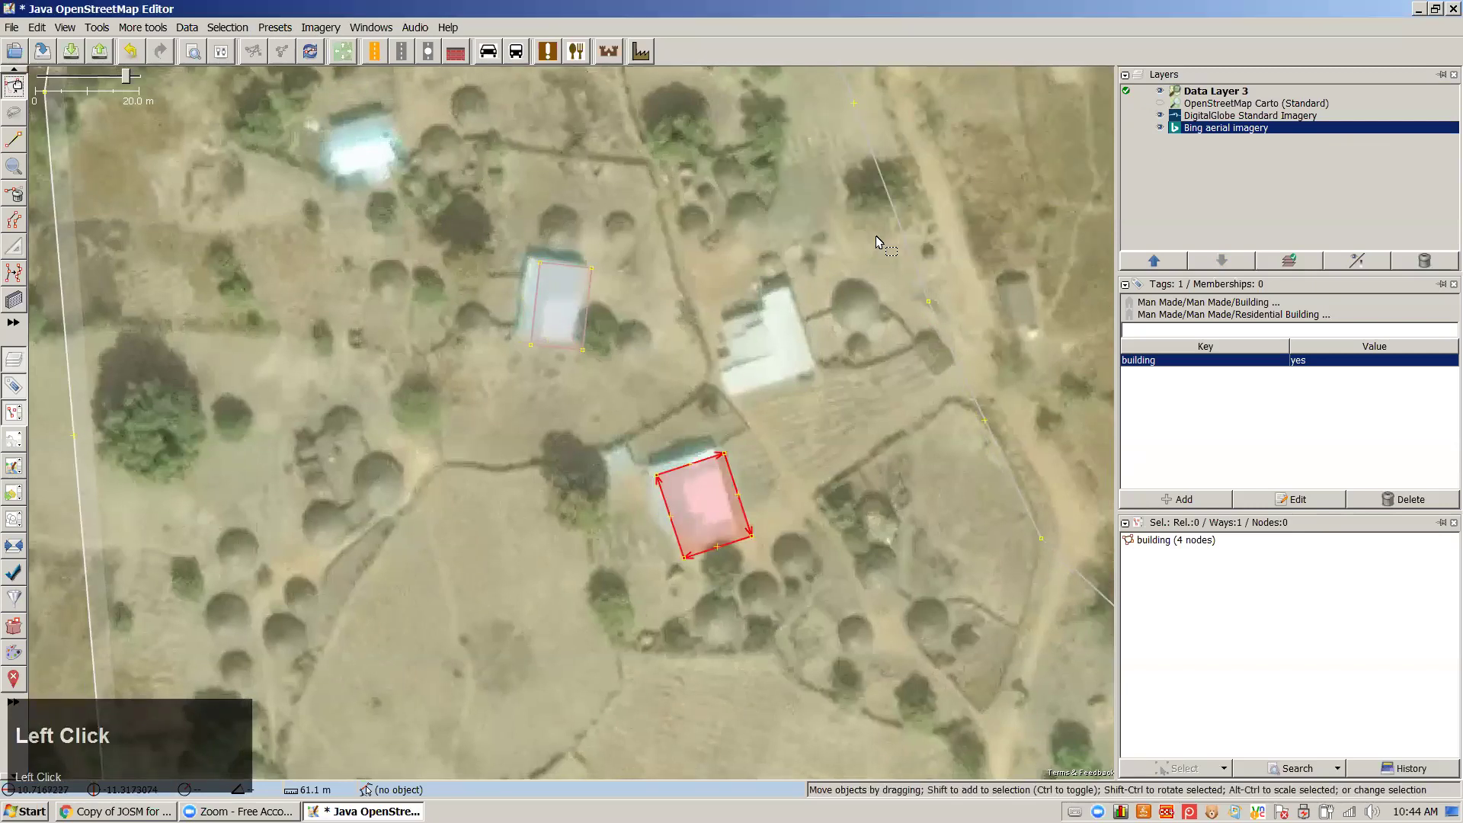
Upload the two new buildings with comment "added bld" and source "dg standard", continuing with the short comment as is
{"action": "left_click", "coordinate": [1206, 118]}
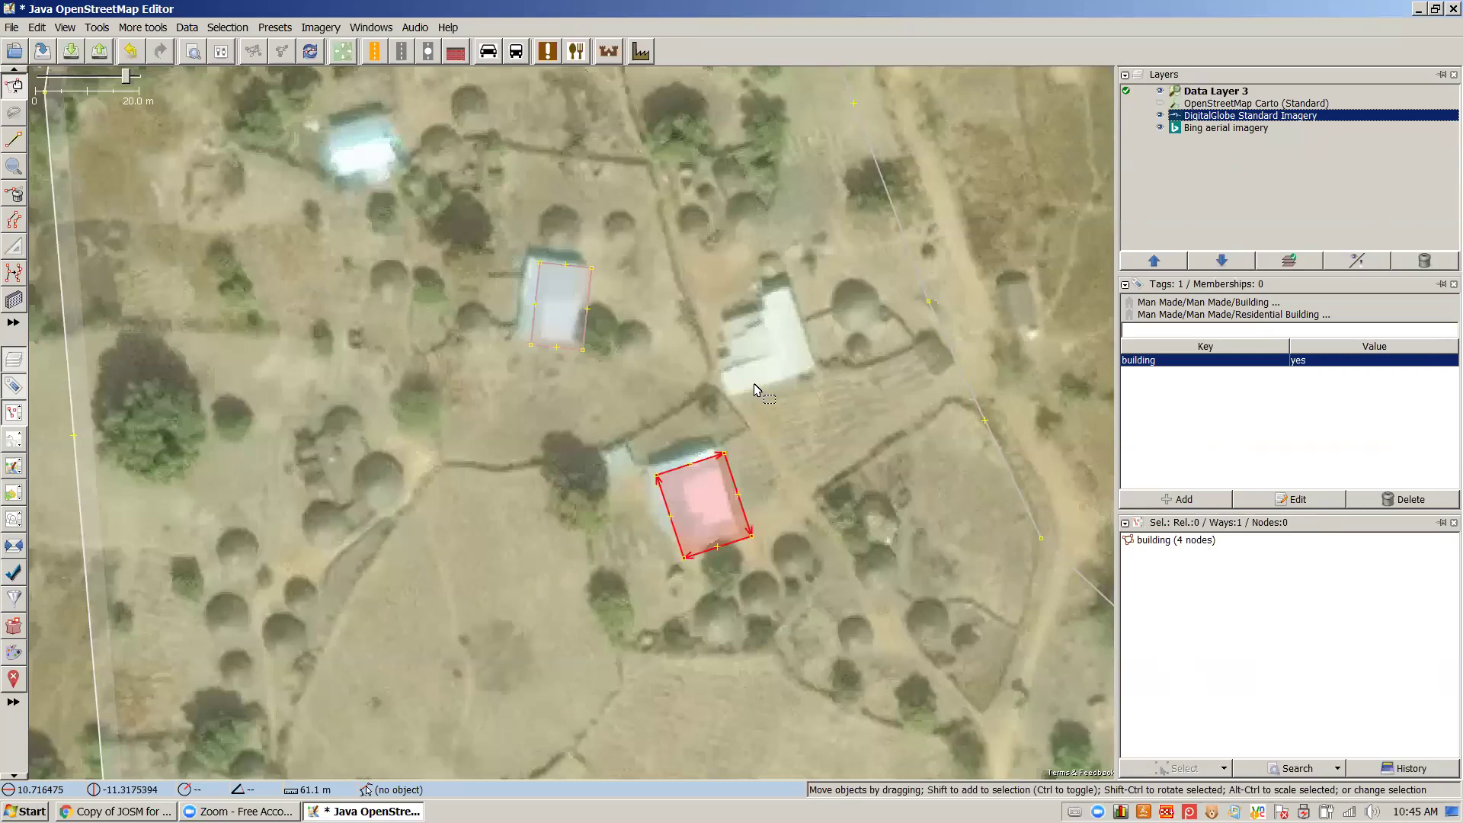
{"action": "left_click", "coordinate": [100, 52]}
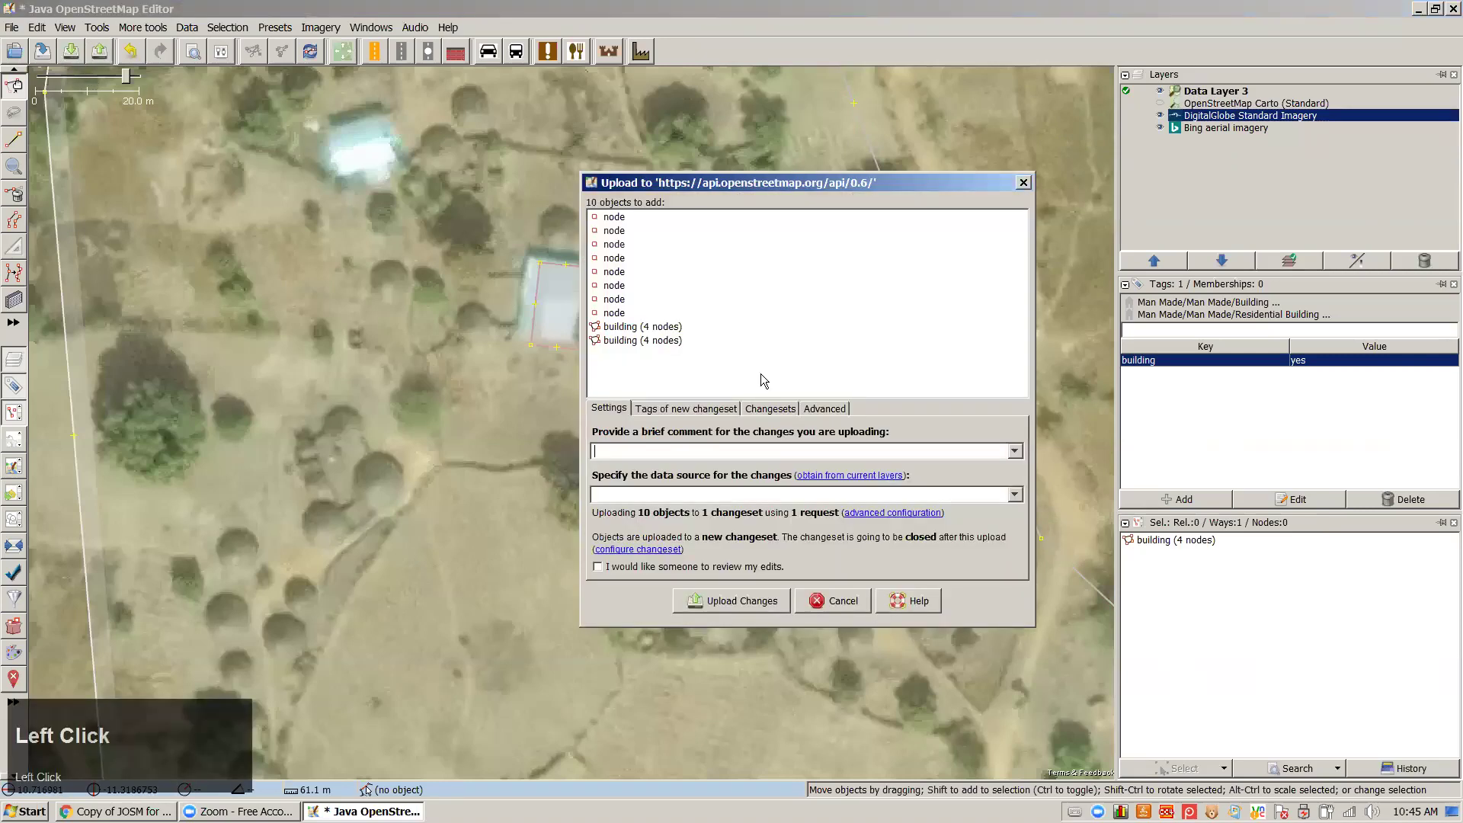
{"action": "type", "text": "added bld"}
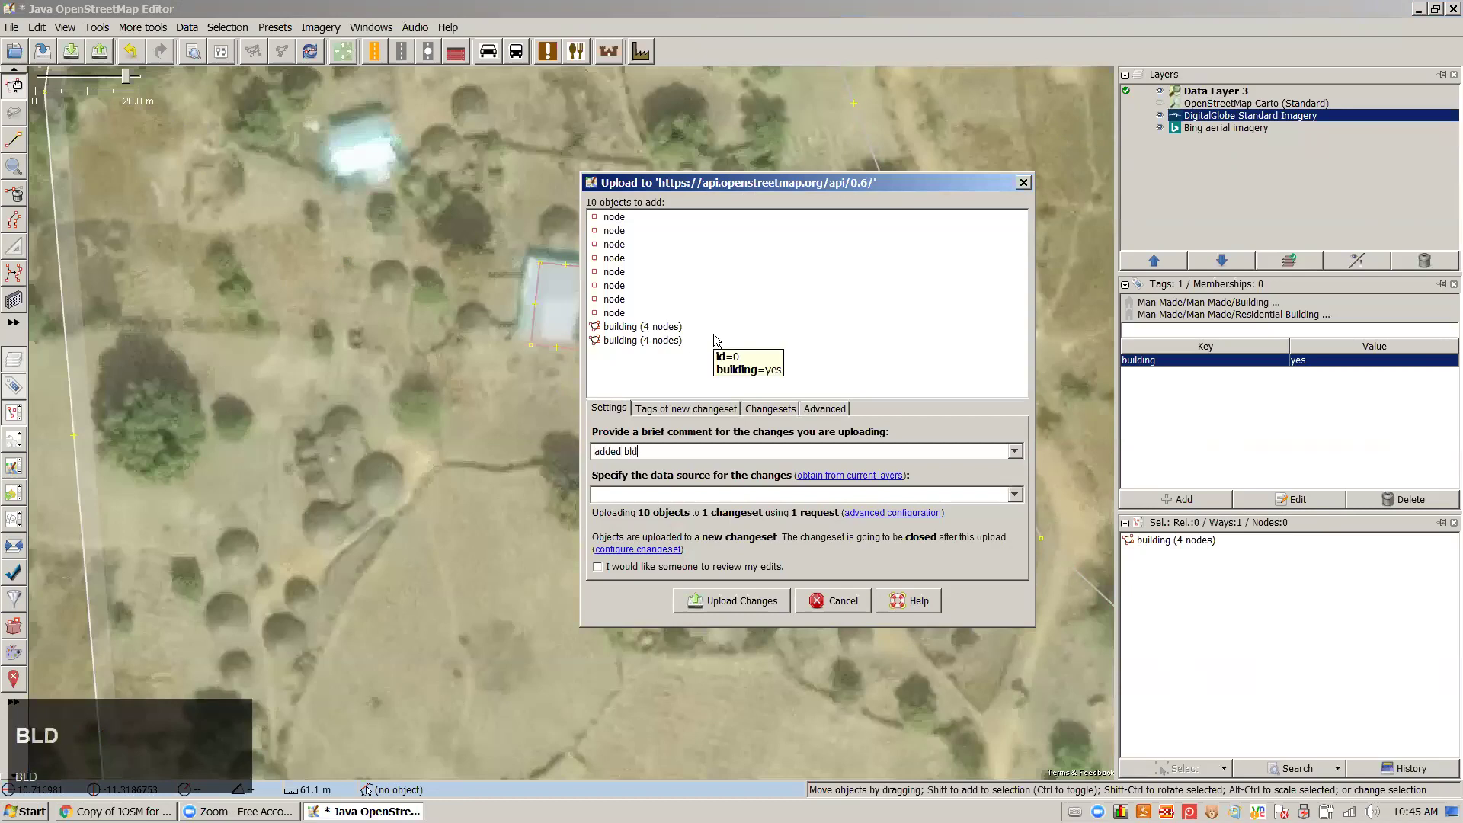
{"action": "left_click", "coordinate": [727, 498]}
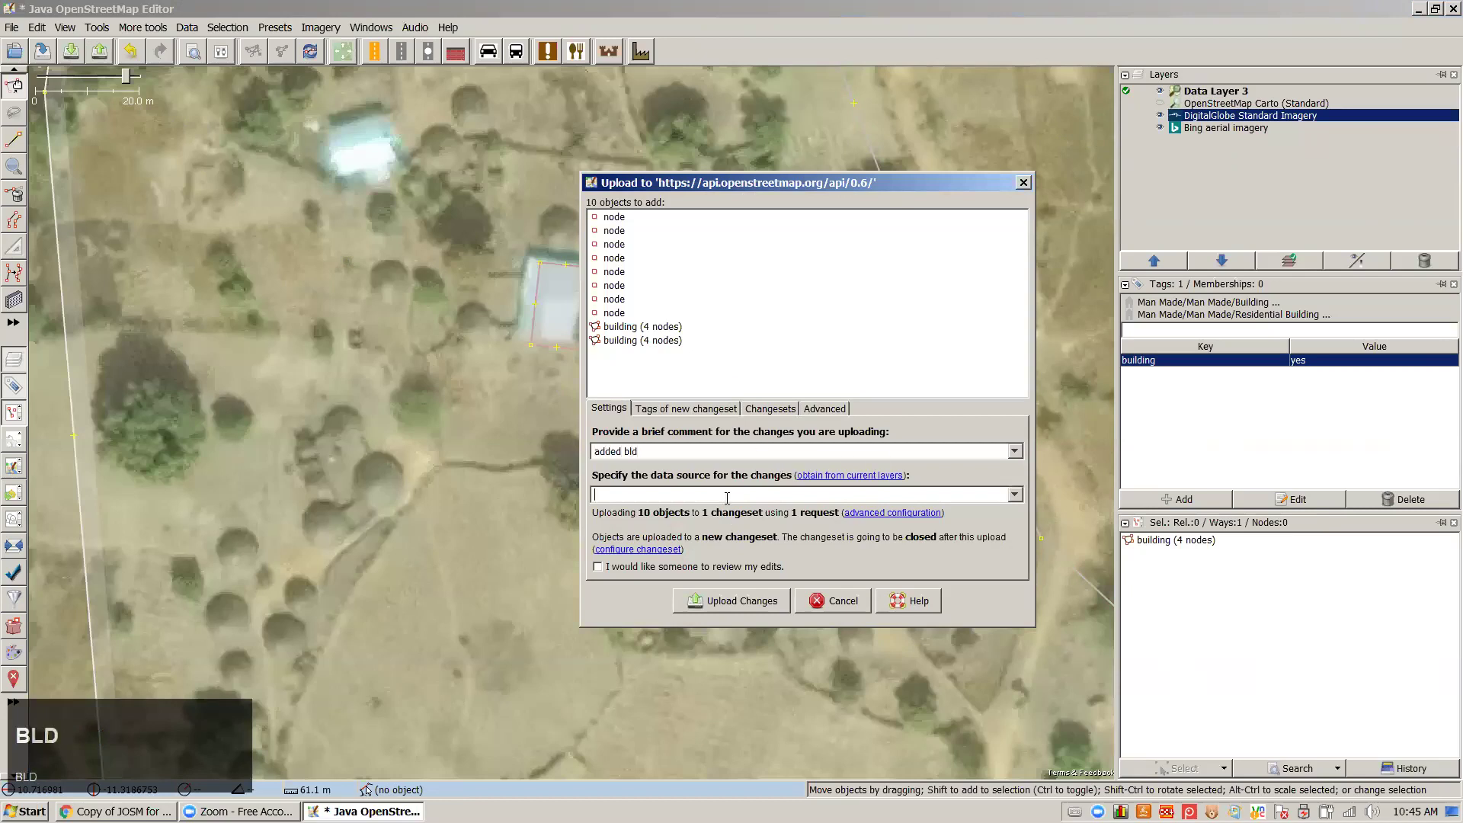
{"action": "type", "text": "dg "}
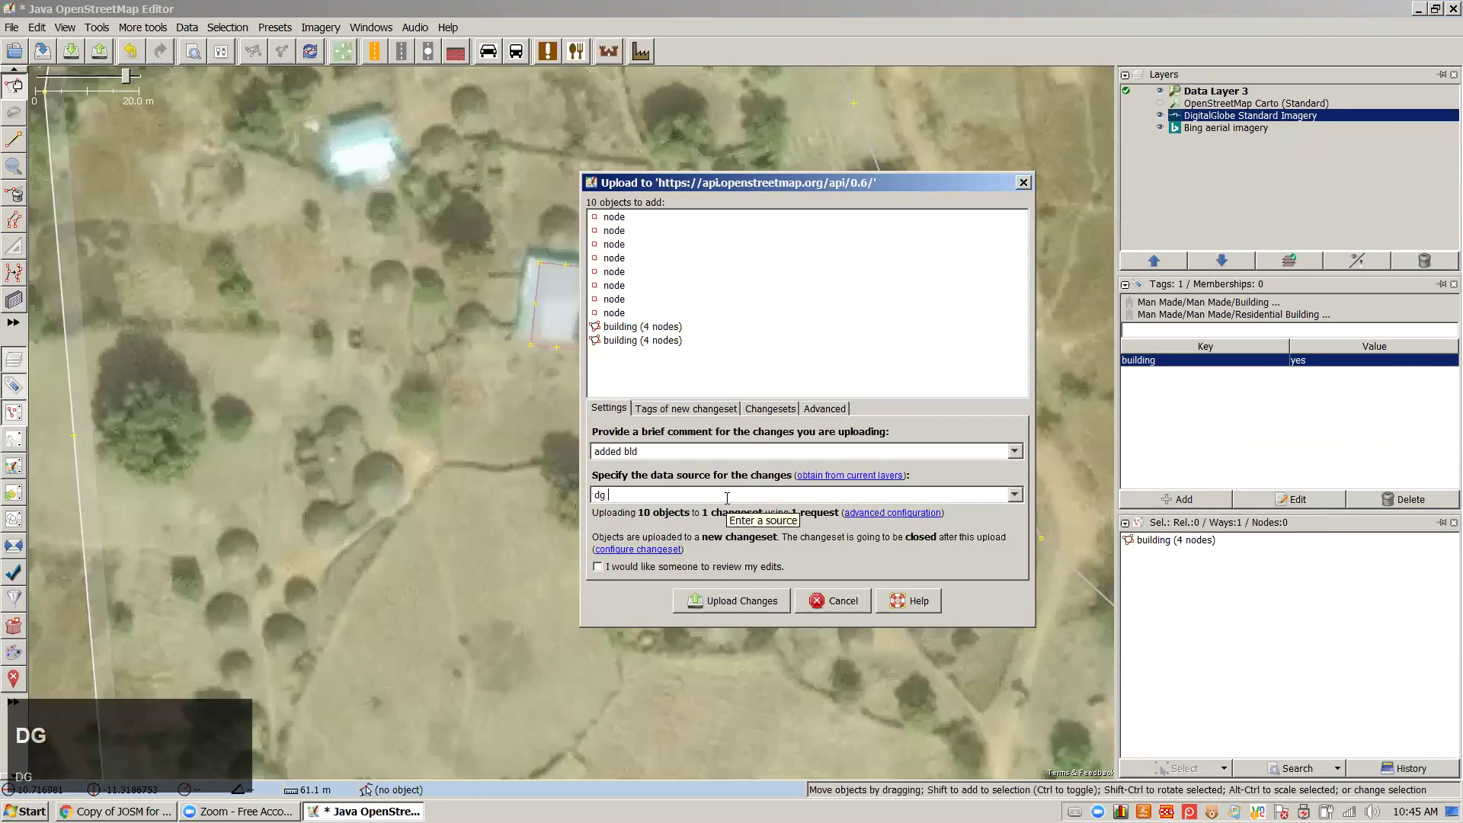
{"action": "type", "text": "standard"}
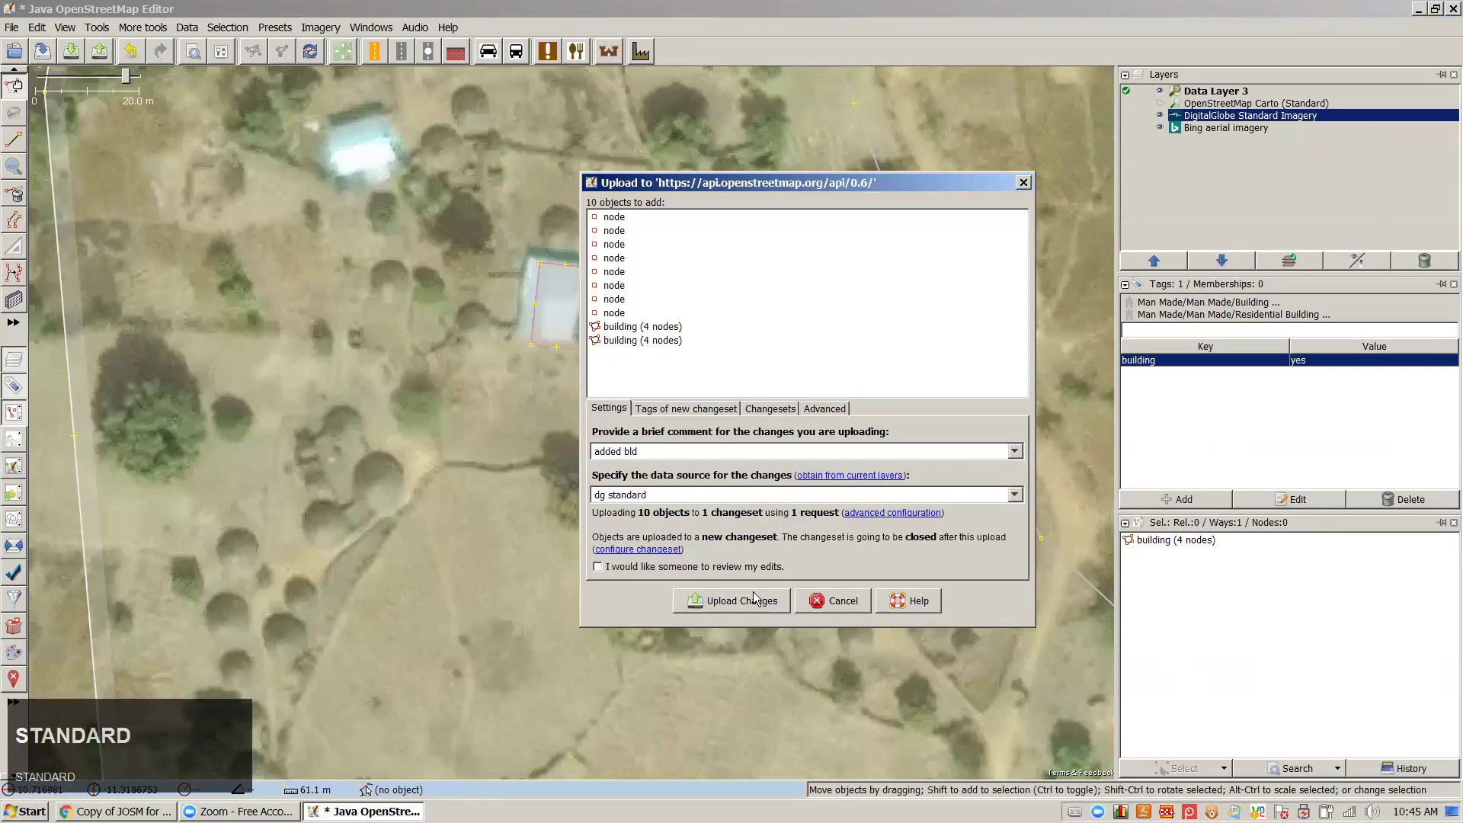
{"action": "left_click", "coordinate": [745, 608]}
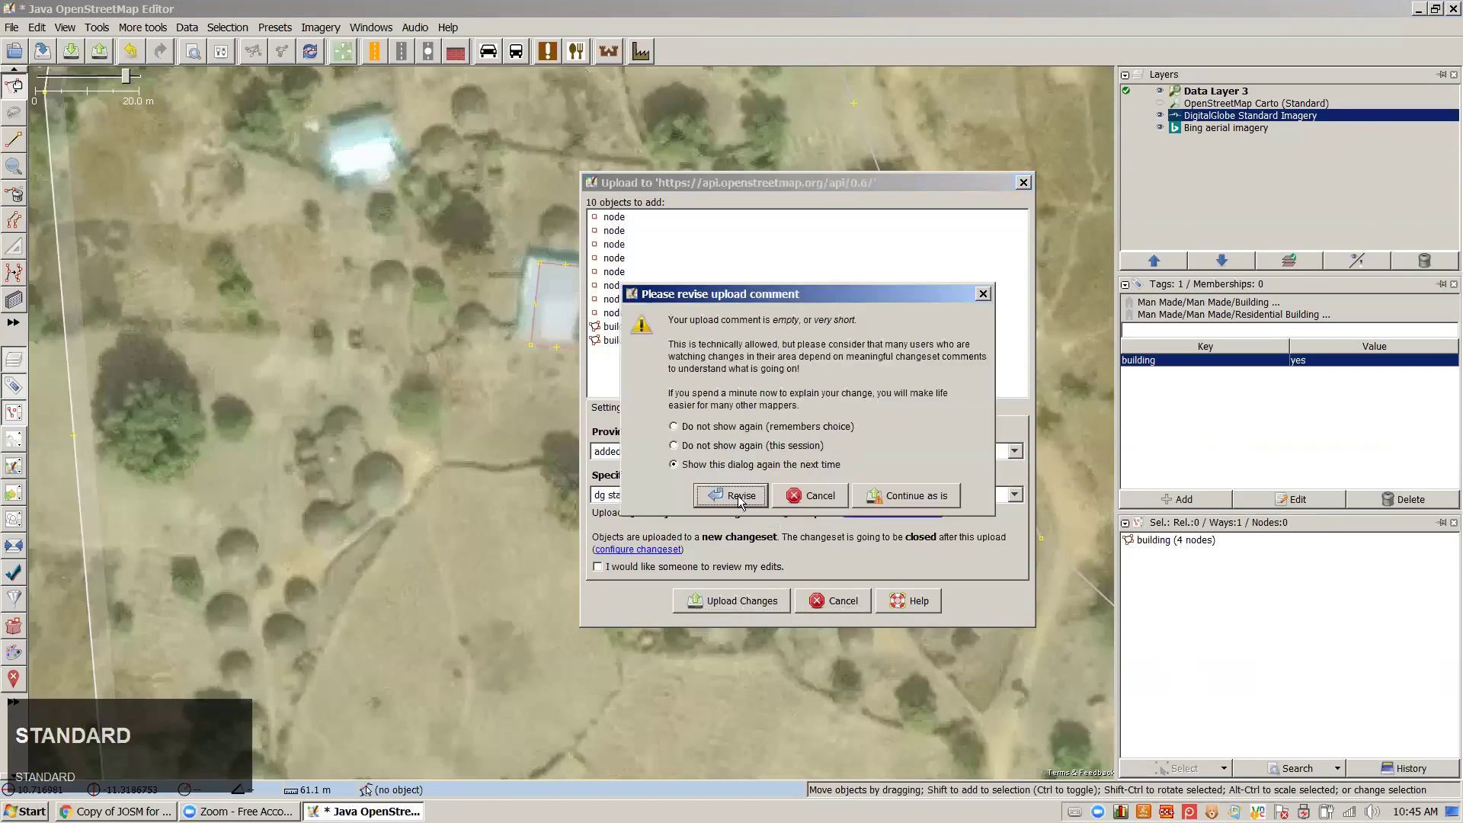
{"action": "left_click", "coordinate": [890, 497]}
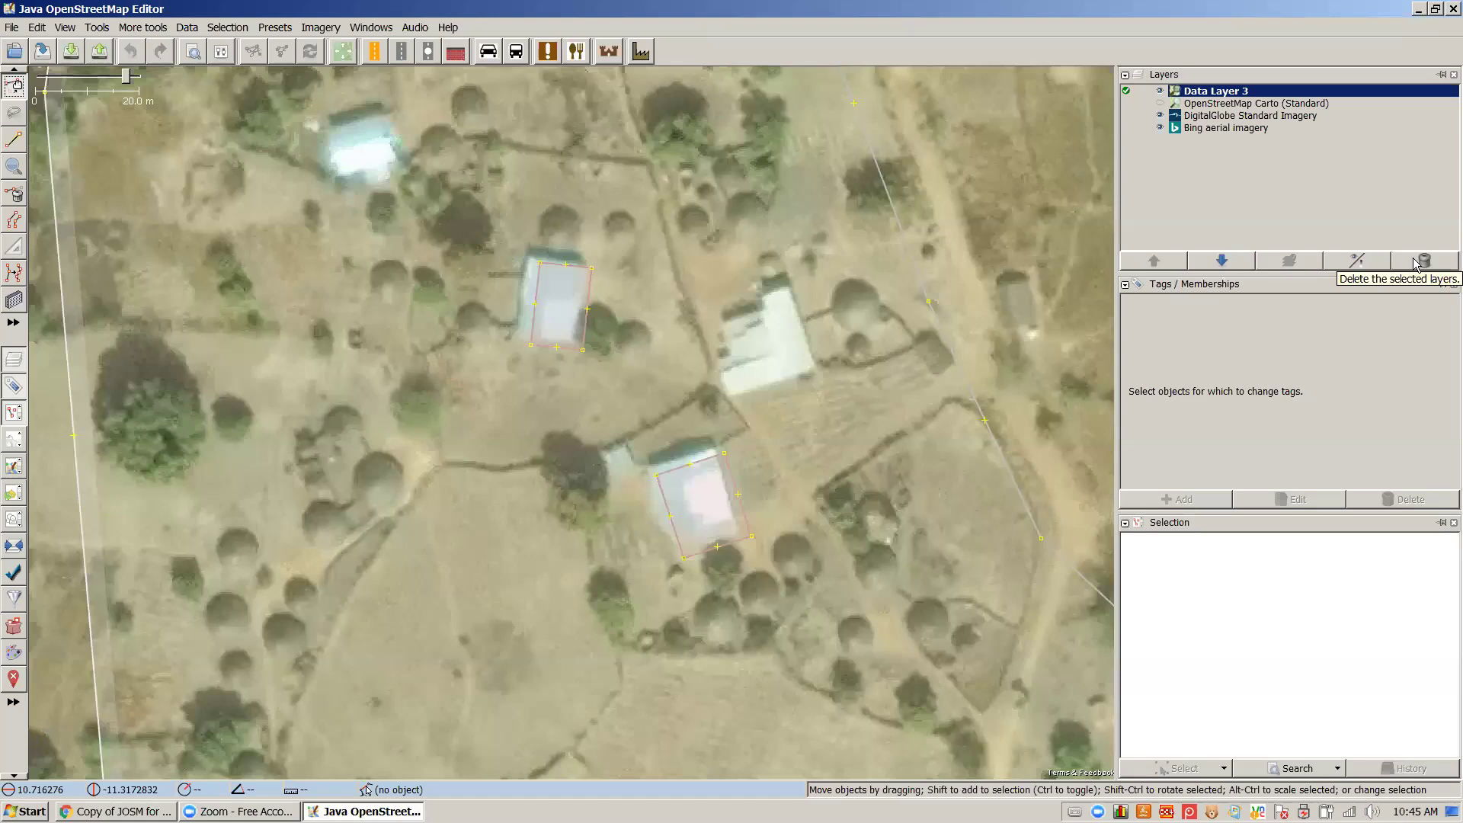
Create a new empty data layer and draw a trial building outline on it in the open ground west of the houses
{"action": "left_click", "coordinate": [12, 29]}
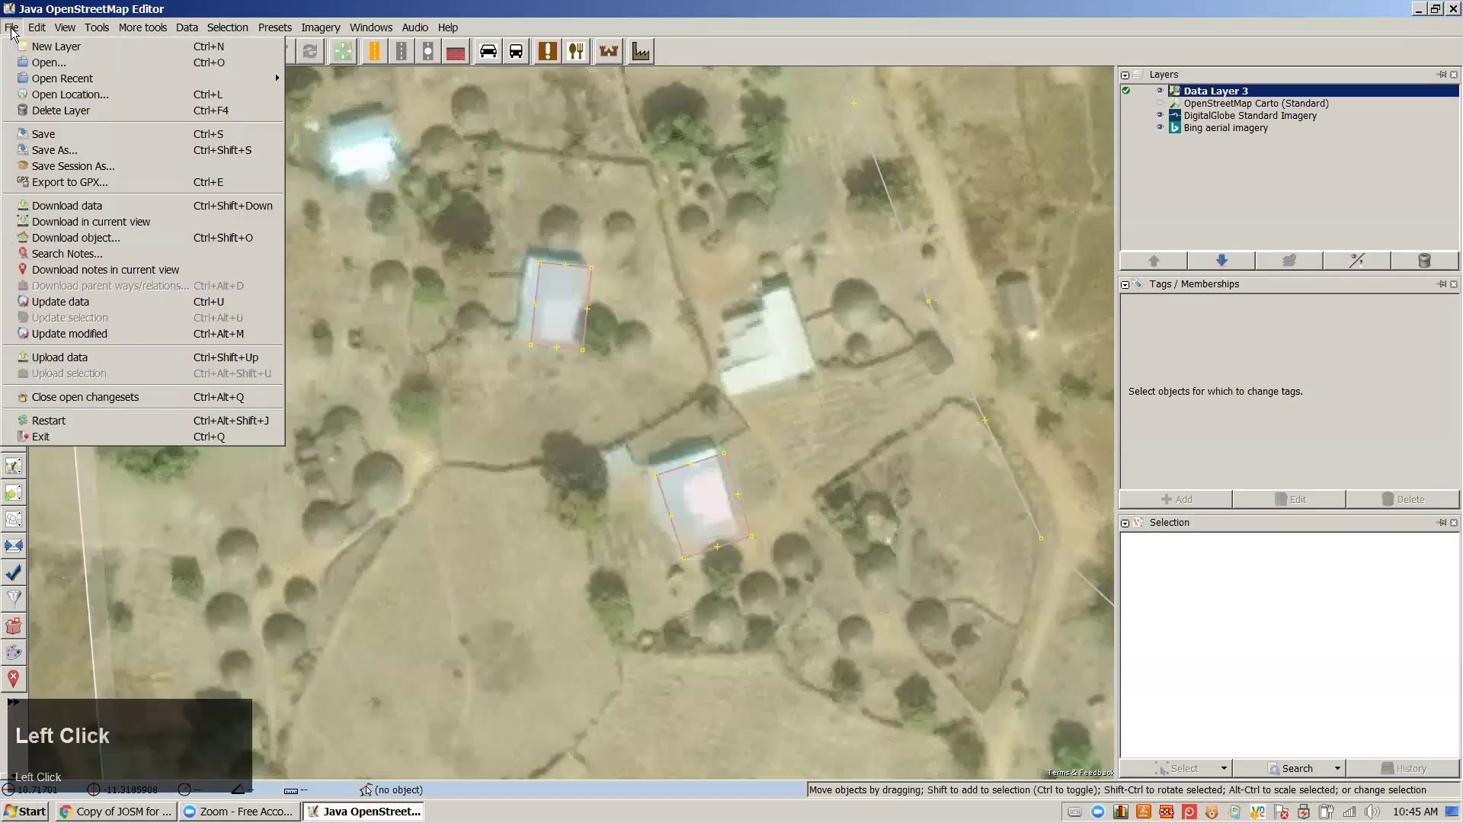
{"action": "left_click", "coordinate": [18, 47]}
{"action": "left_click", "coordinate": [19, 305]}
{"action": "left_click_drag", "start_coordinate": [274, 258], "coordinate": [284, 257]}
{"action": "left_click", "coordinate": [518, 341]}
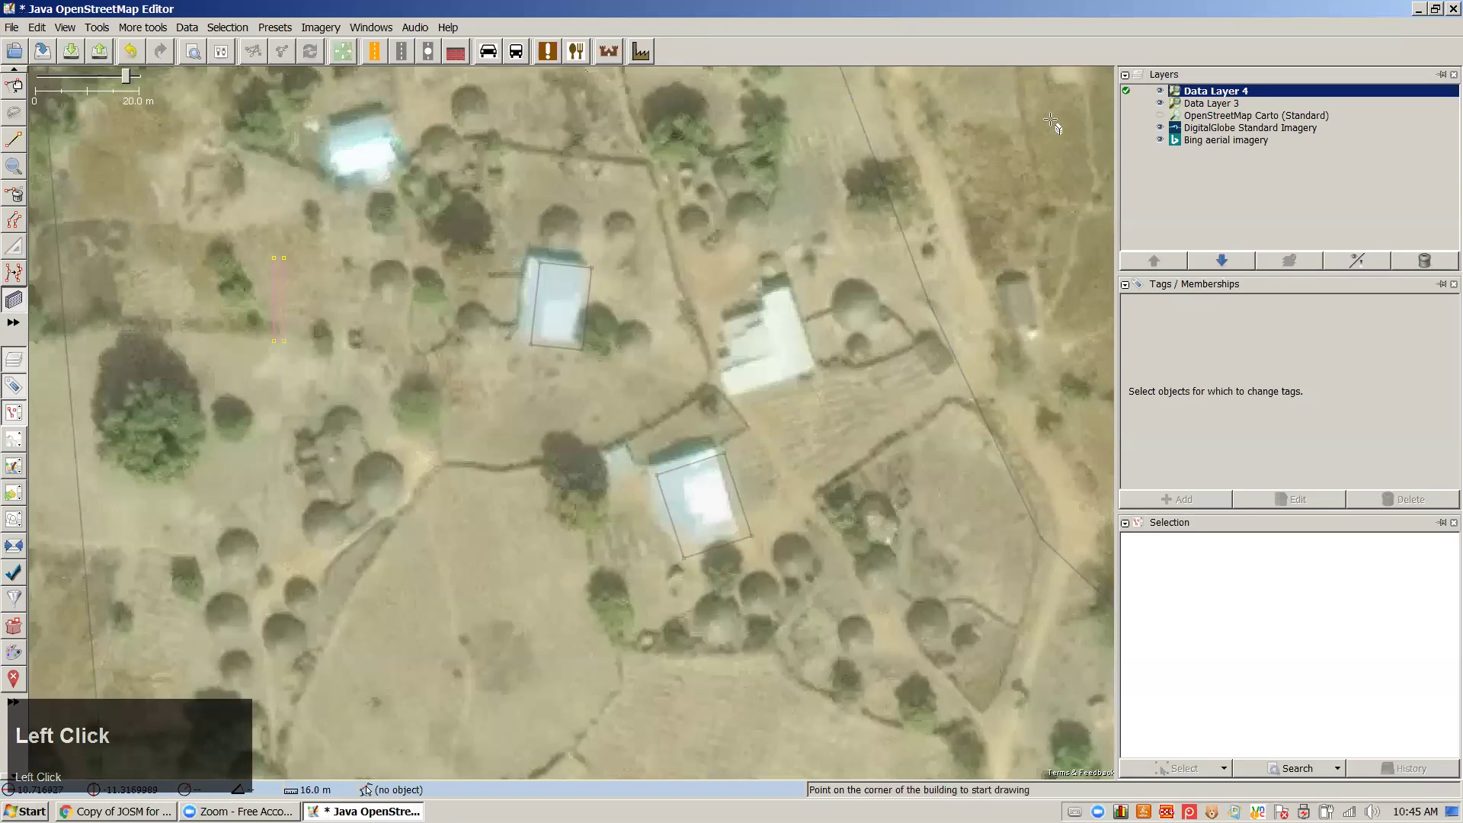
Delete the new data layer without uploading its changes, and delete Data Layer 3 as well
{"action": "left_click", "coordinate": [1434, 267]}
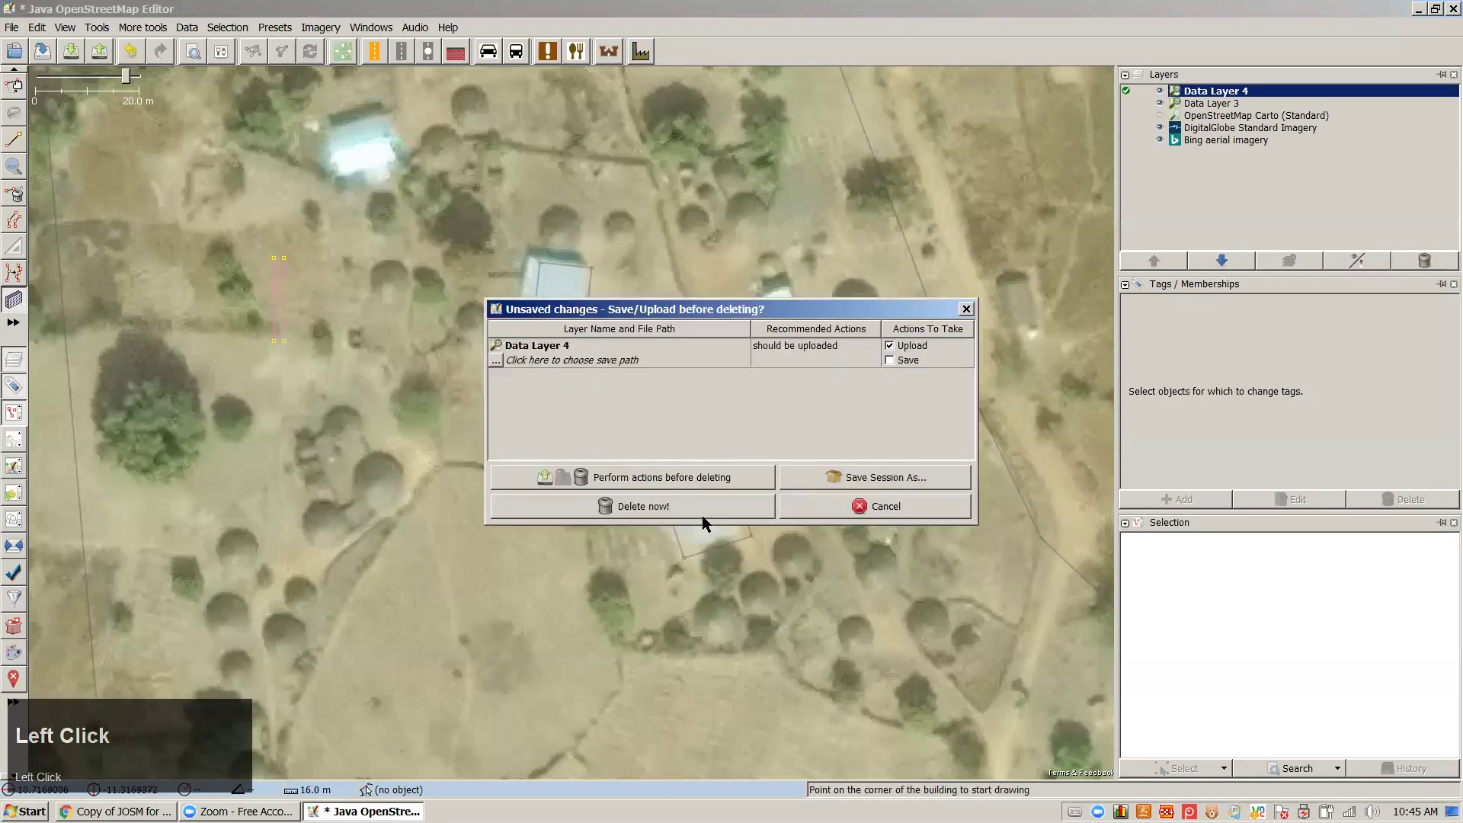
{"action": "left_click", "coordinate": [702, 510]}
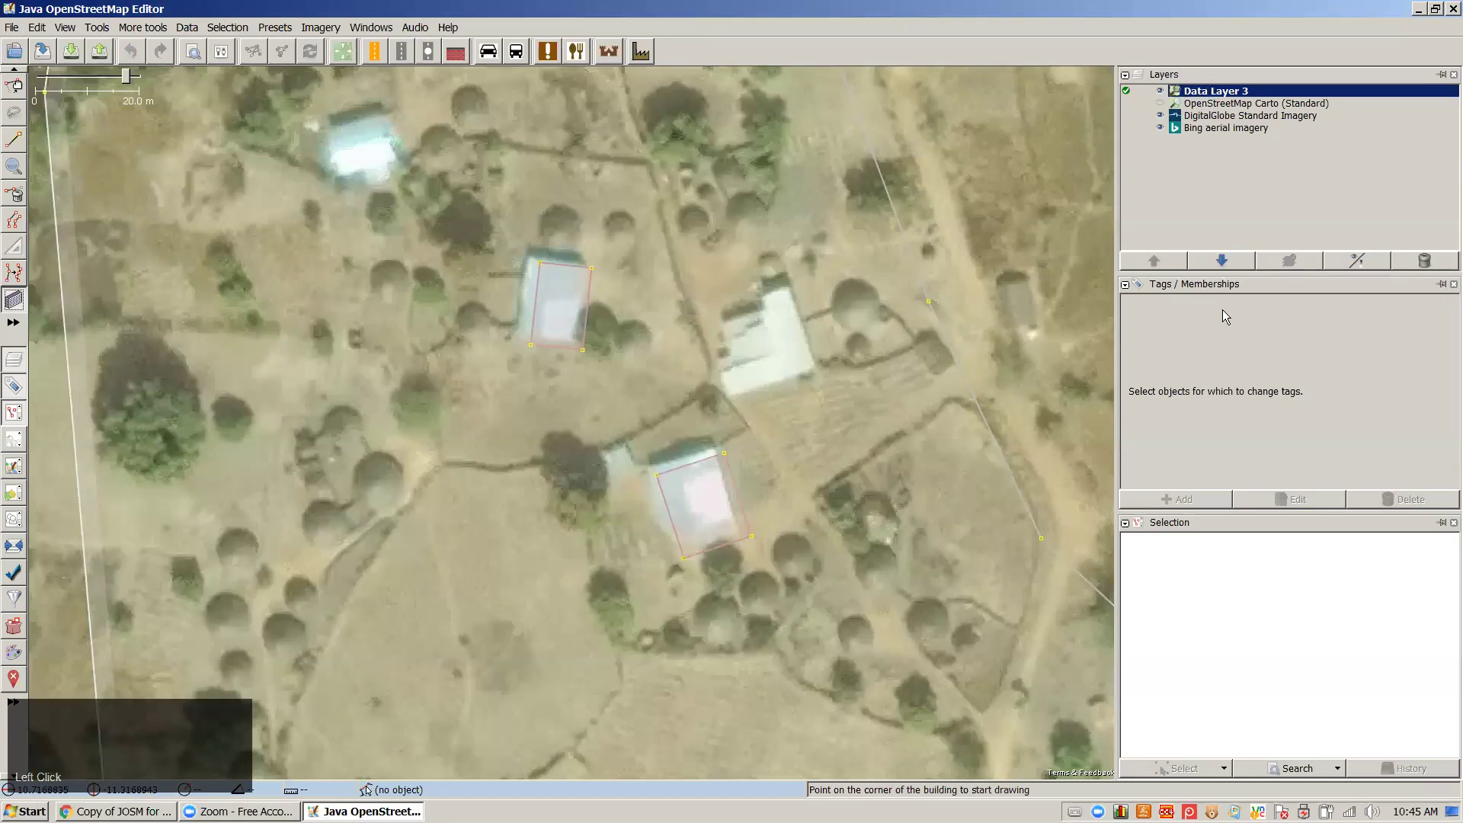
{"action": "left_click", "coordinate": [1425, 261]}
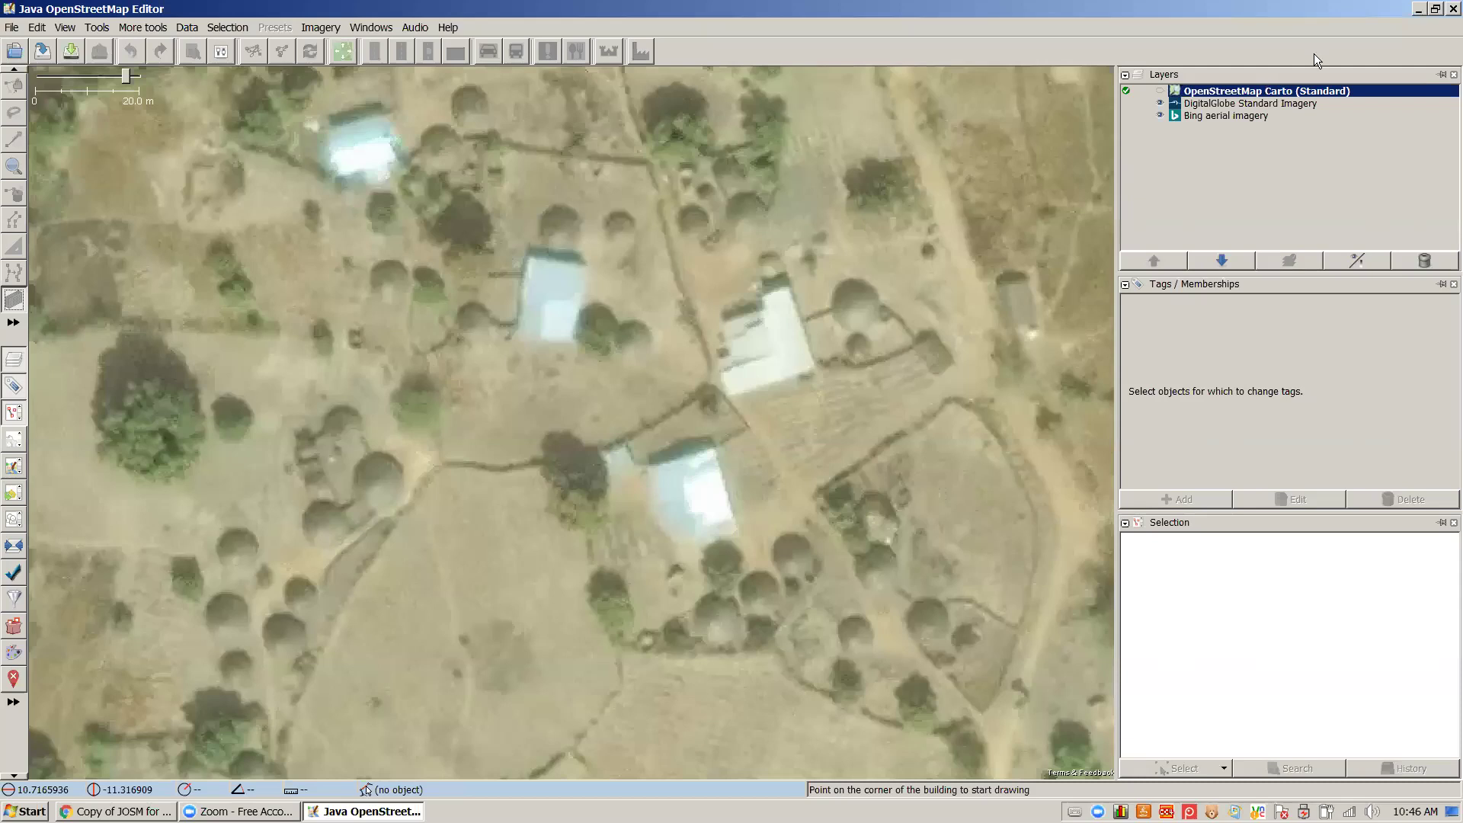
{"action": "left_click", "coordinate": [1419, 9]}
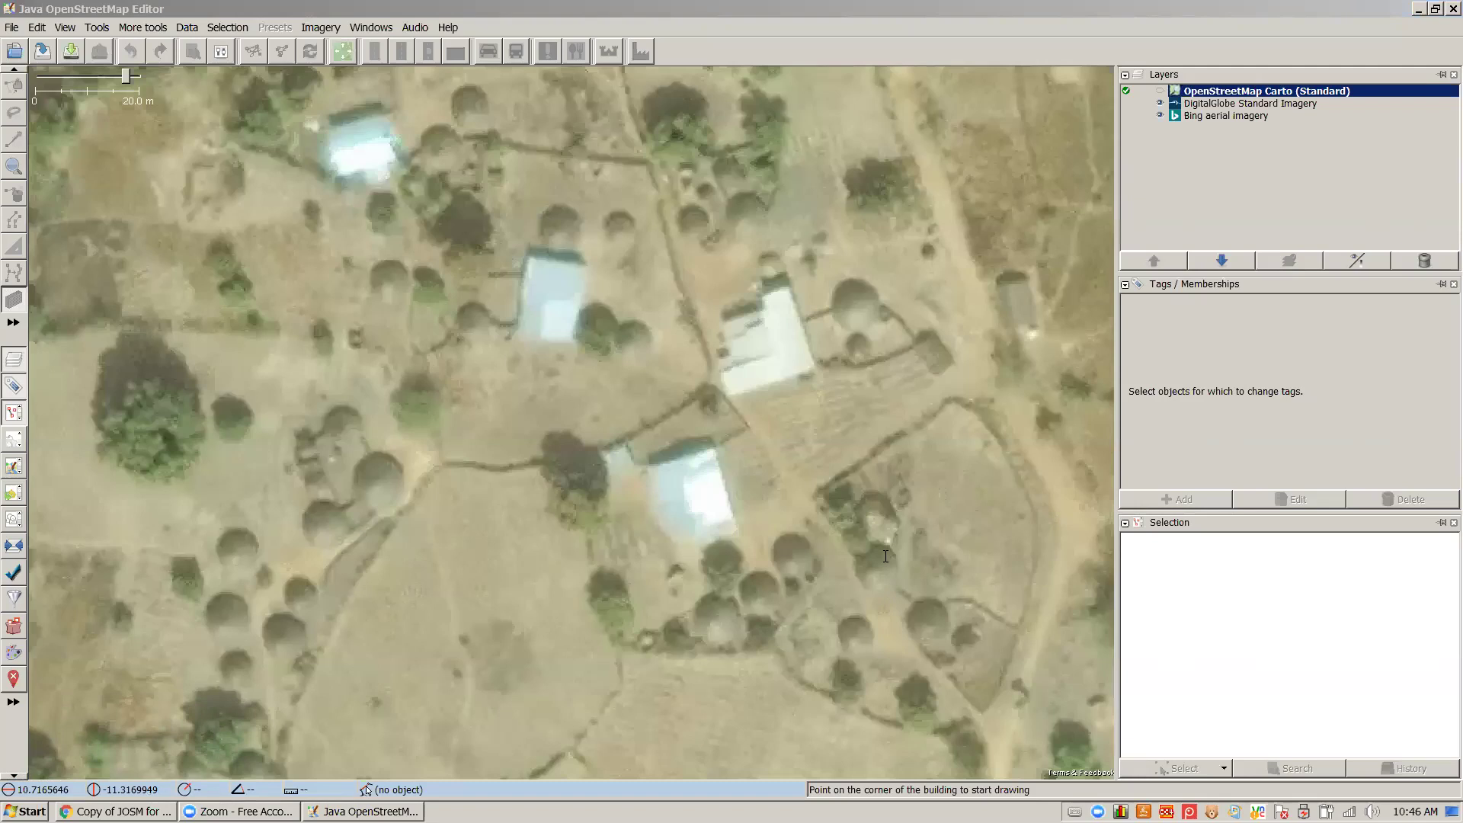
{"action": "left_click", "coordinate": [1038, 263]}
{"action": "left_click", "coordinate": [592, 501]}
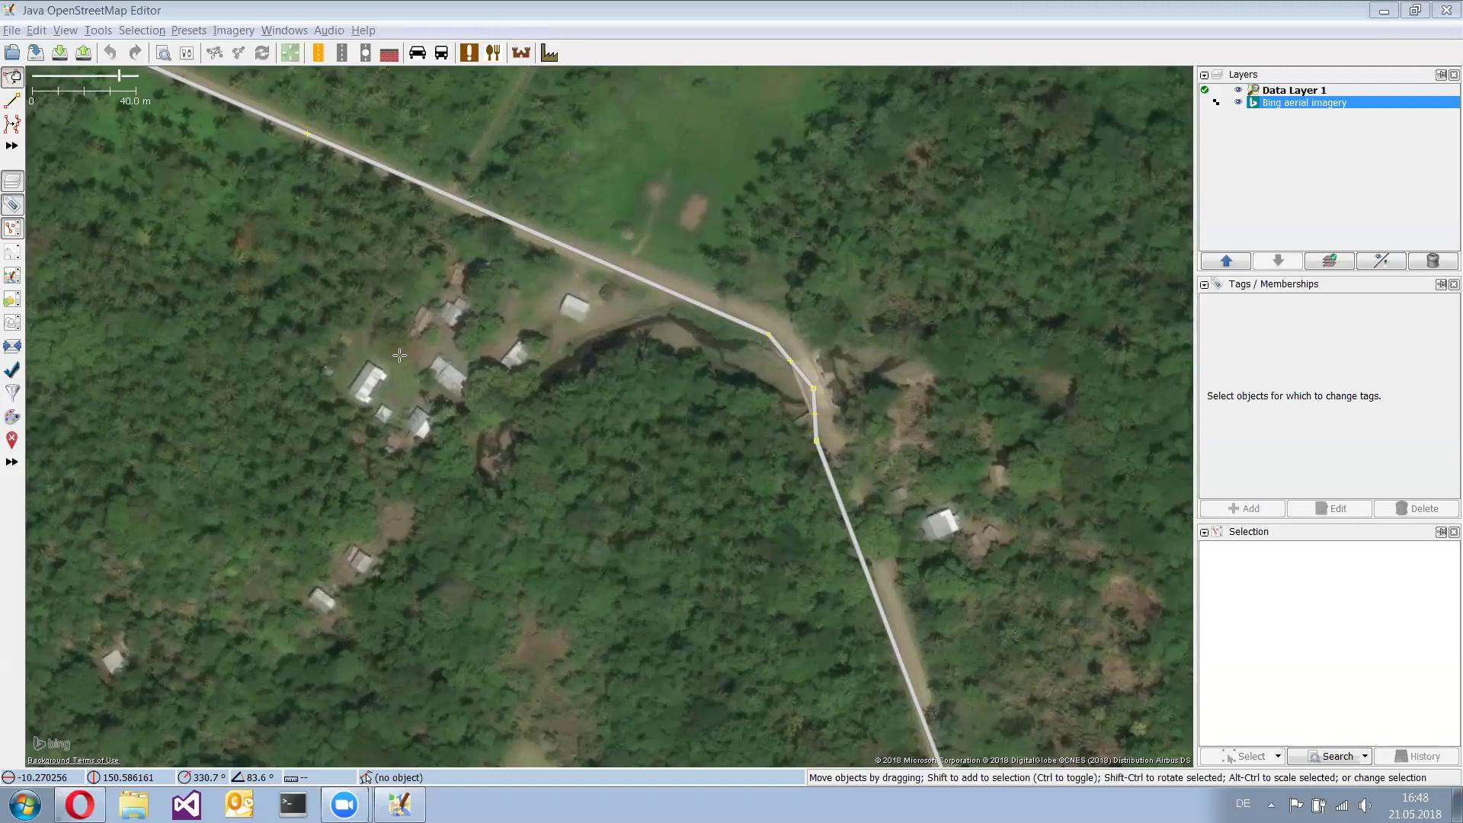
Place a single node in the clearing between the houses southwest of the road
{"action": "key", "text": "a"}
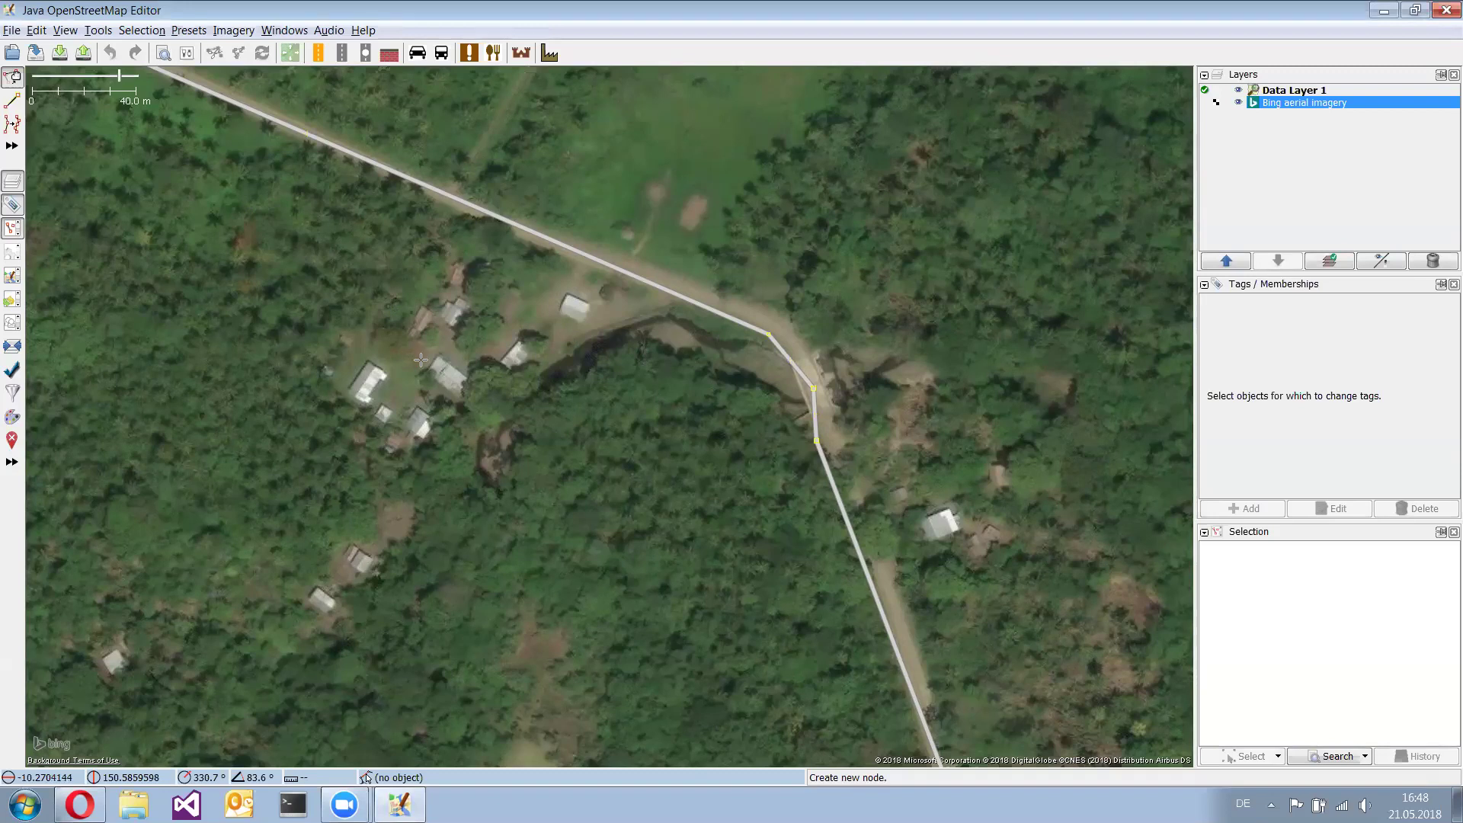
{"action": "left_click", "coordinate": [400, 355]}
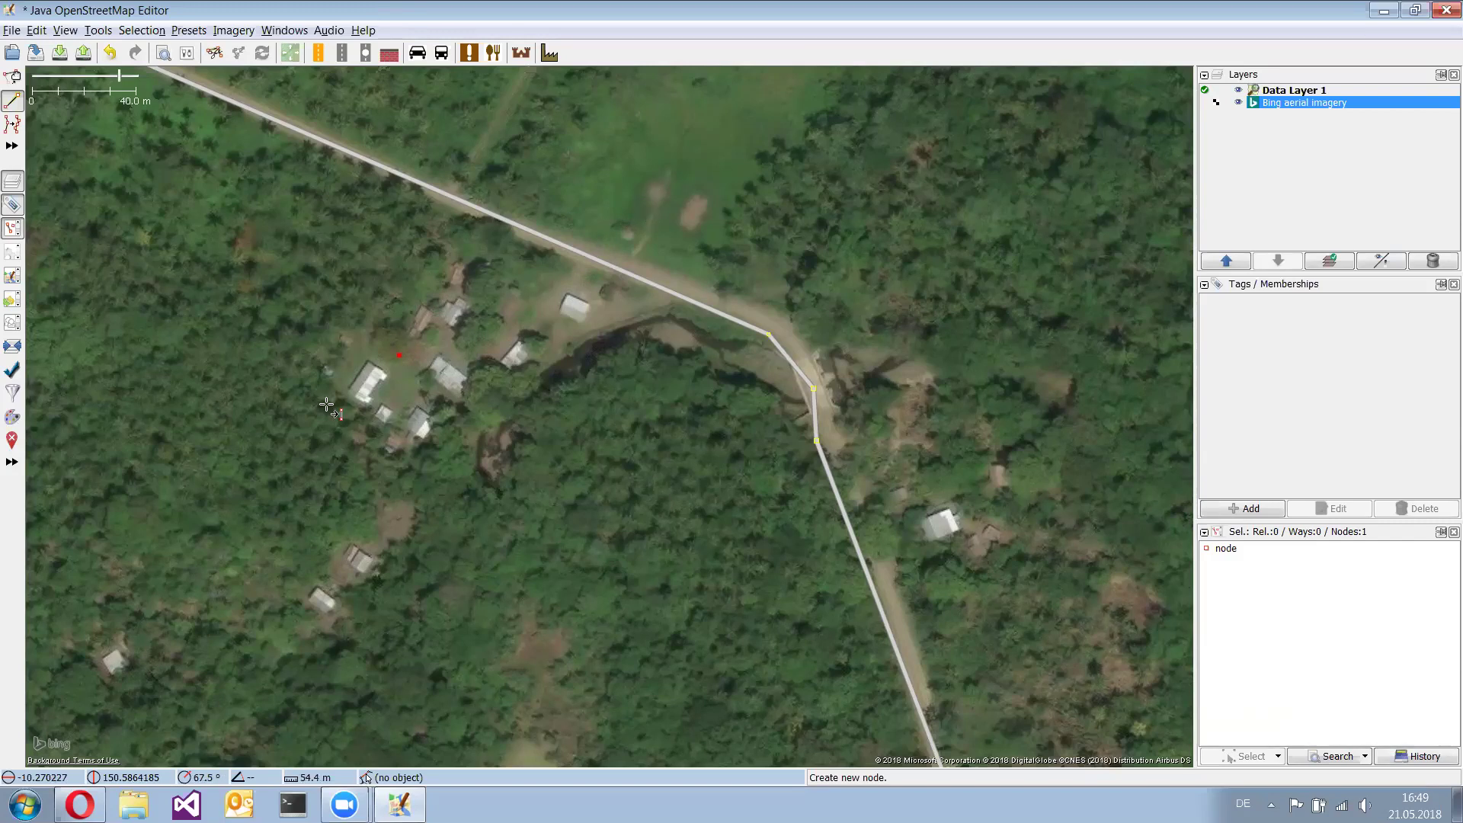
Draw a straight two-node way about 105 m long, from a new node on the main road northeast along the faint dirt trail
{"action": "key", "text": "ctrl+Up"}
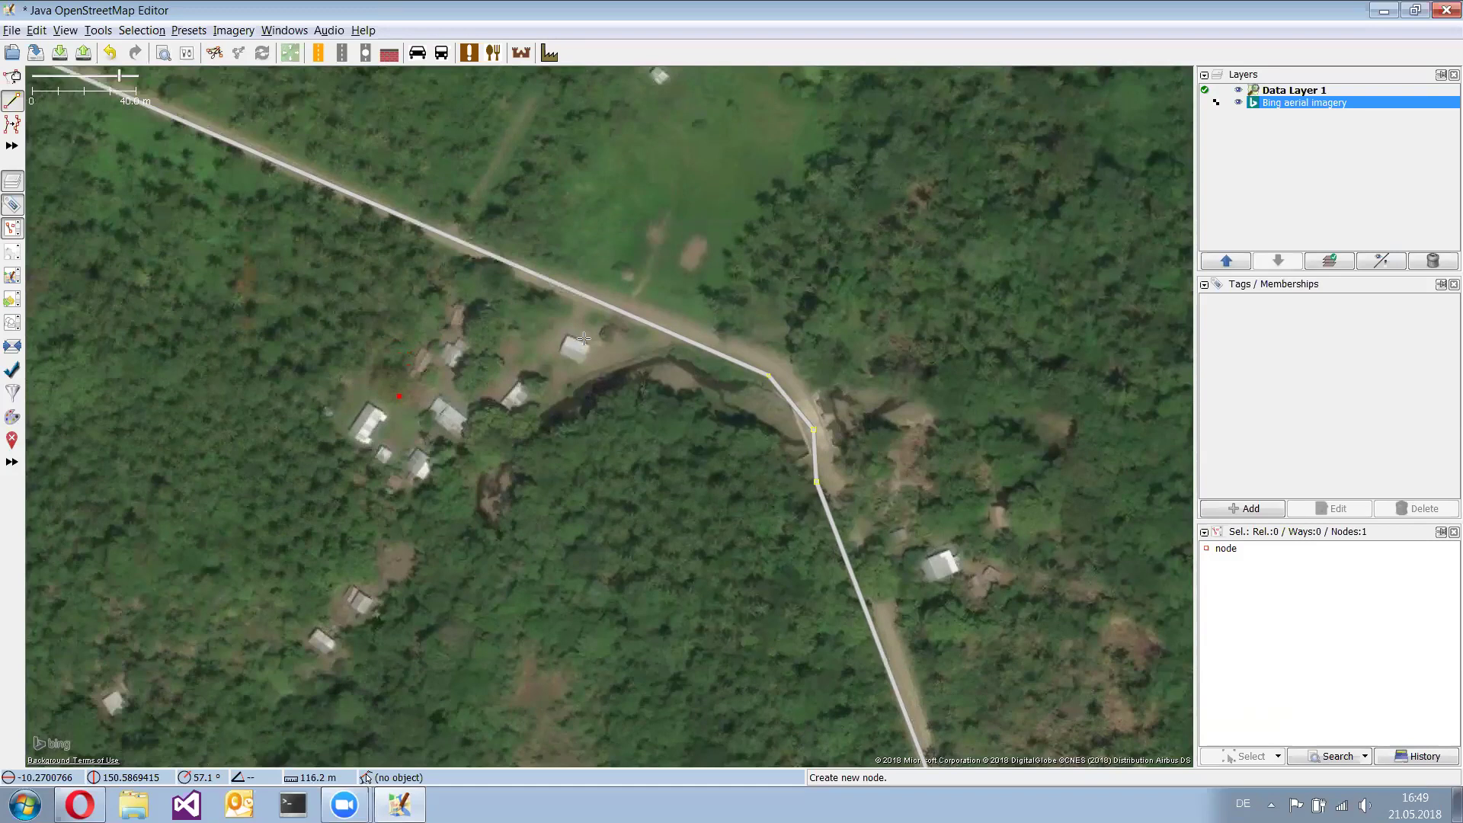
{"action": "left_click_drag", "start_coordinate": [584, 338], "coordinate": [538, 540]}
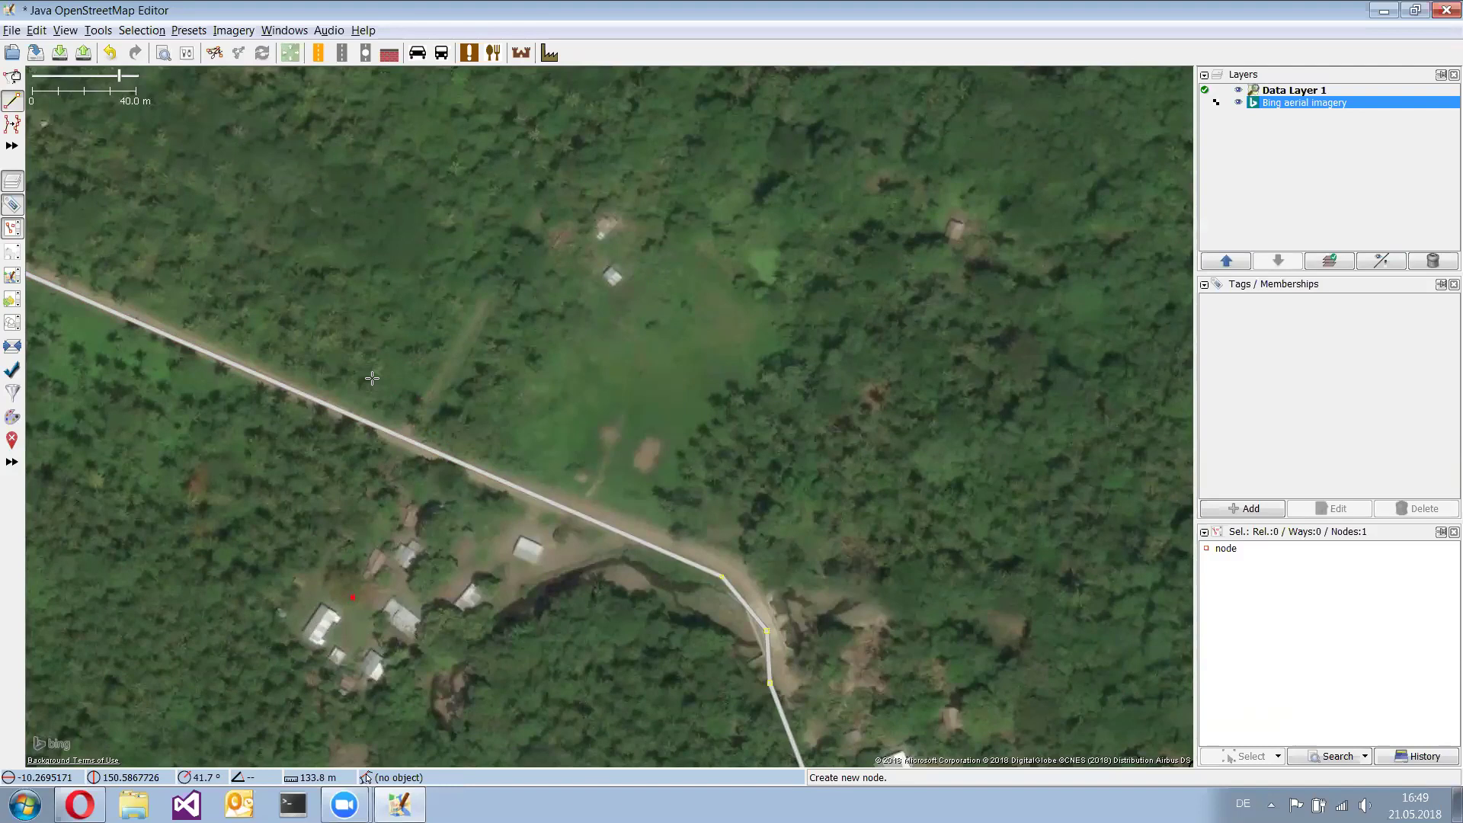
{"action": "scroll", "coordinate": [299, 503], "scroll_direction": "up", "scroll_amount": 2}
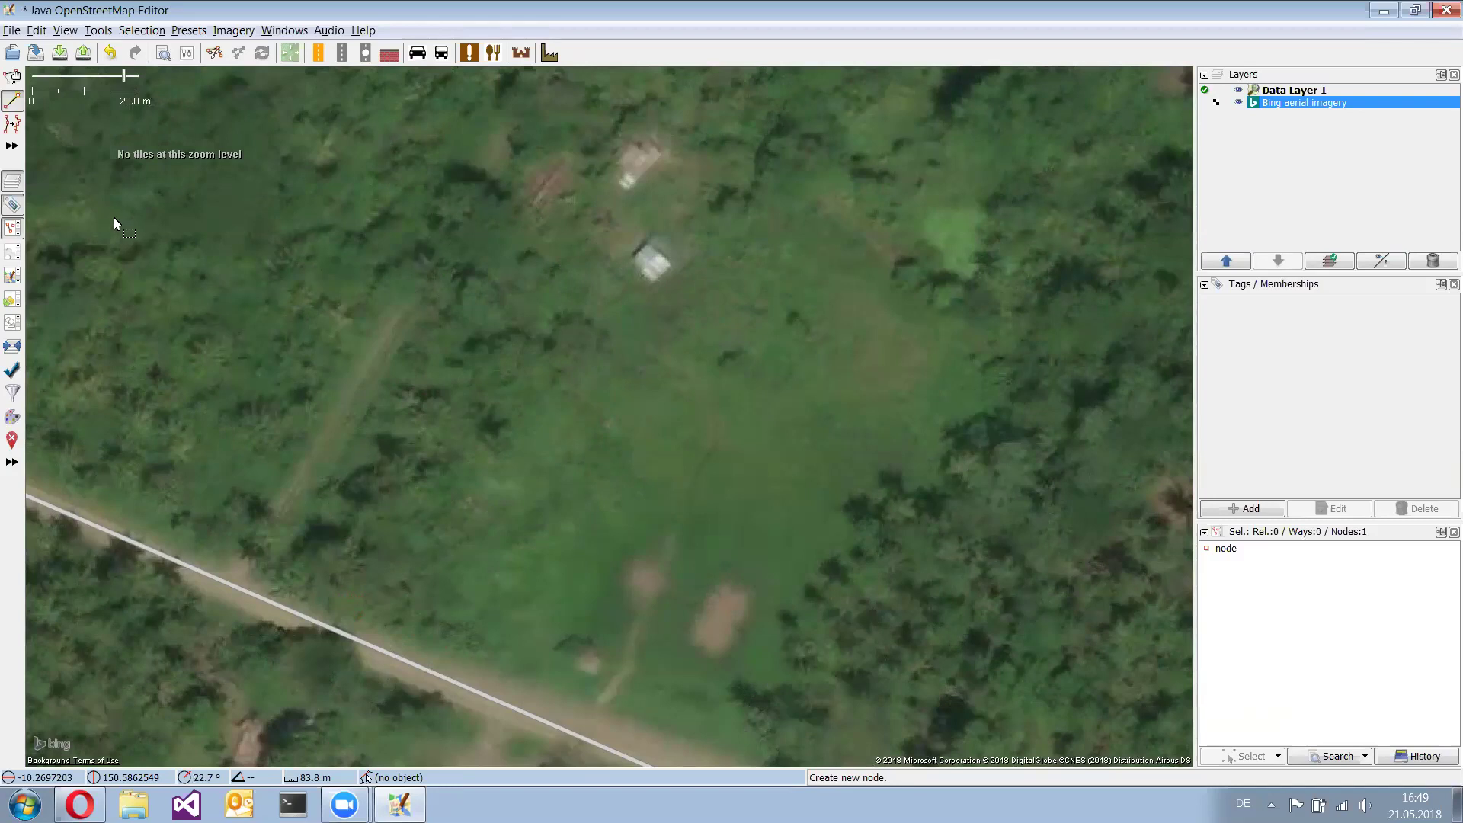
{"action": "key", "text": "a"}
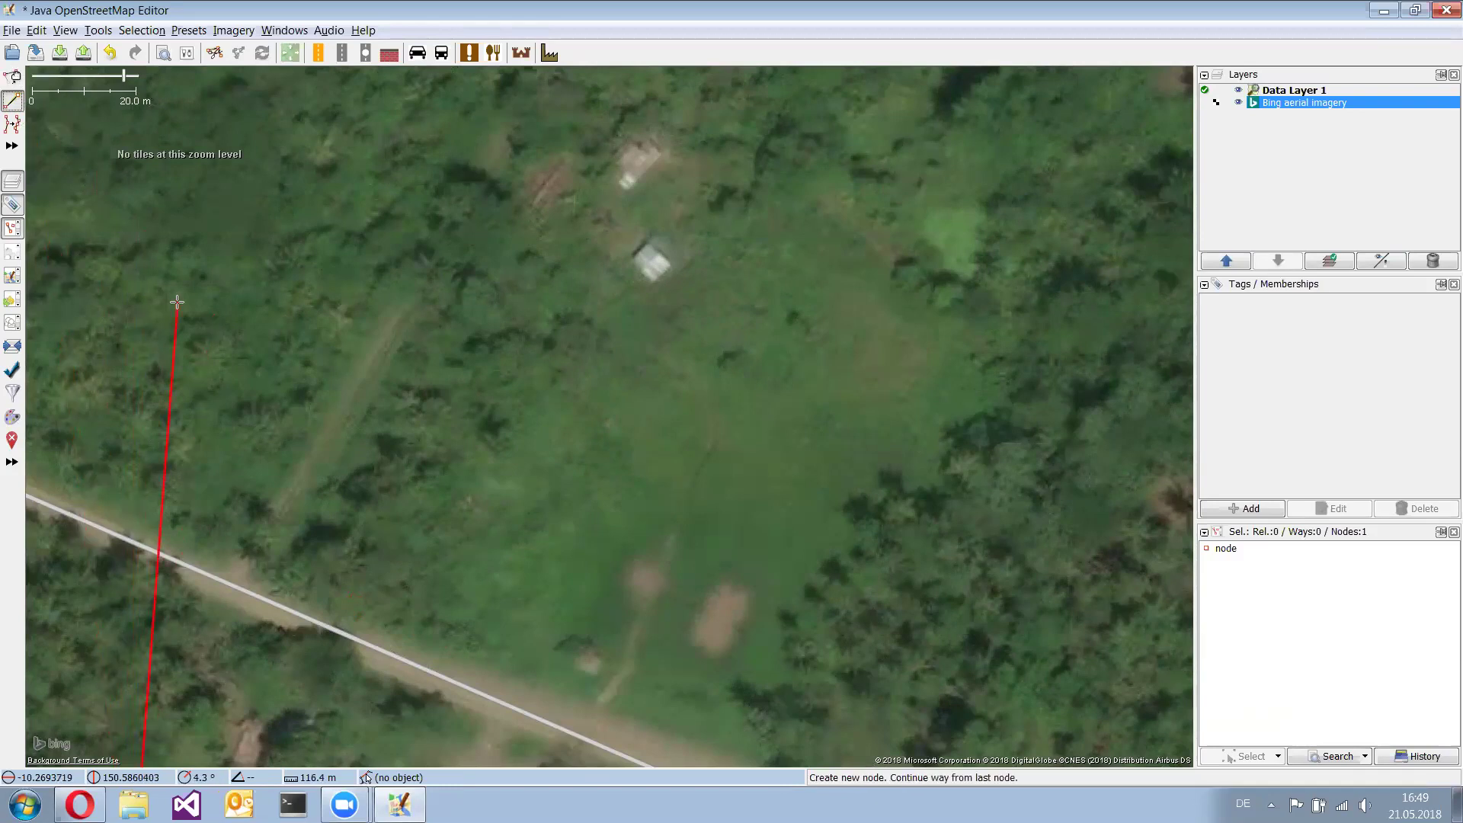
{"action": "key", "text": "Escape"}
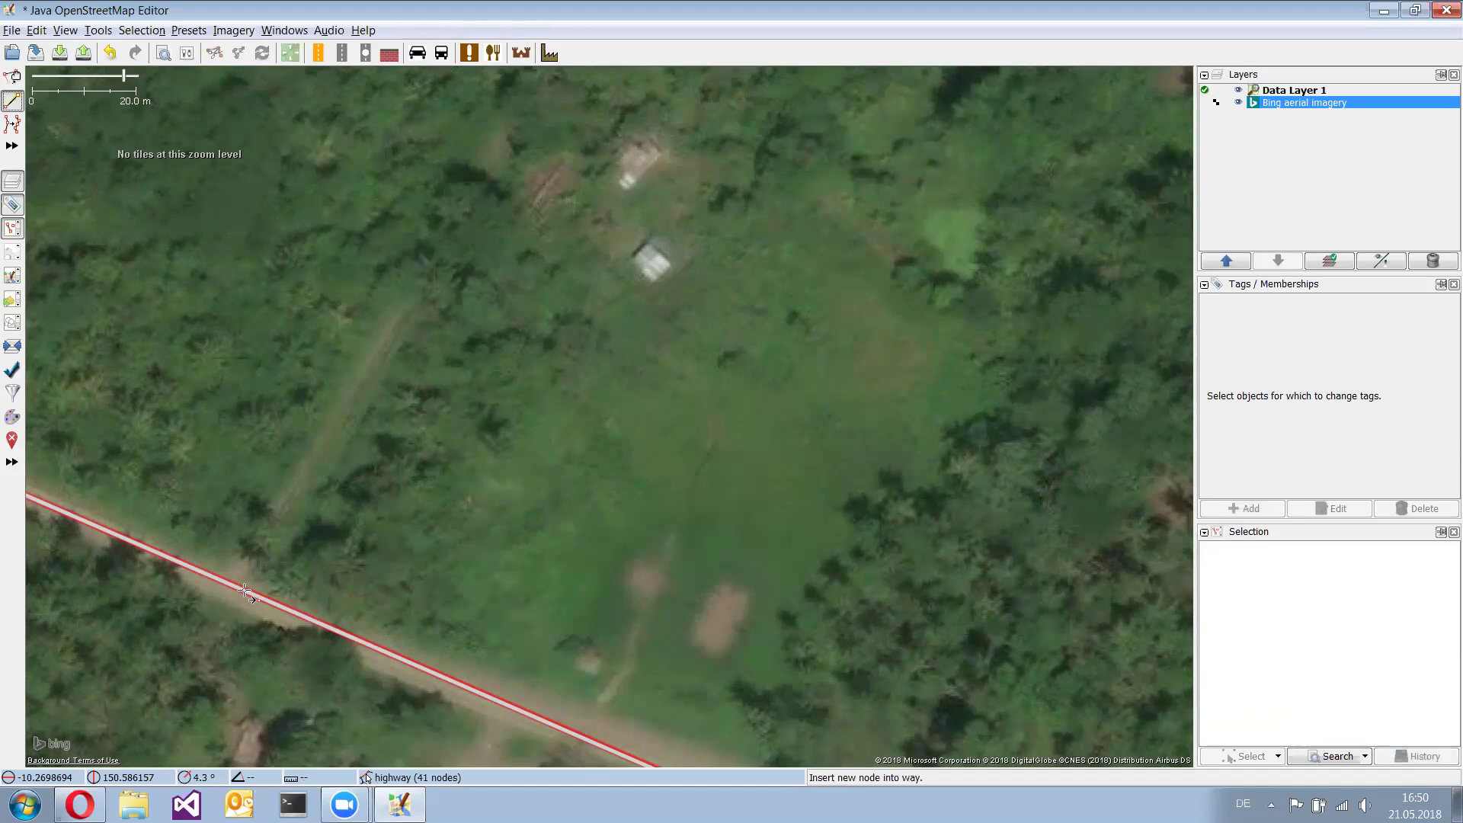
{"action": "left_click", "coordinate": [245, 592]}
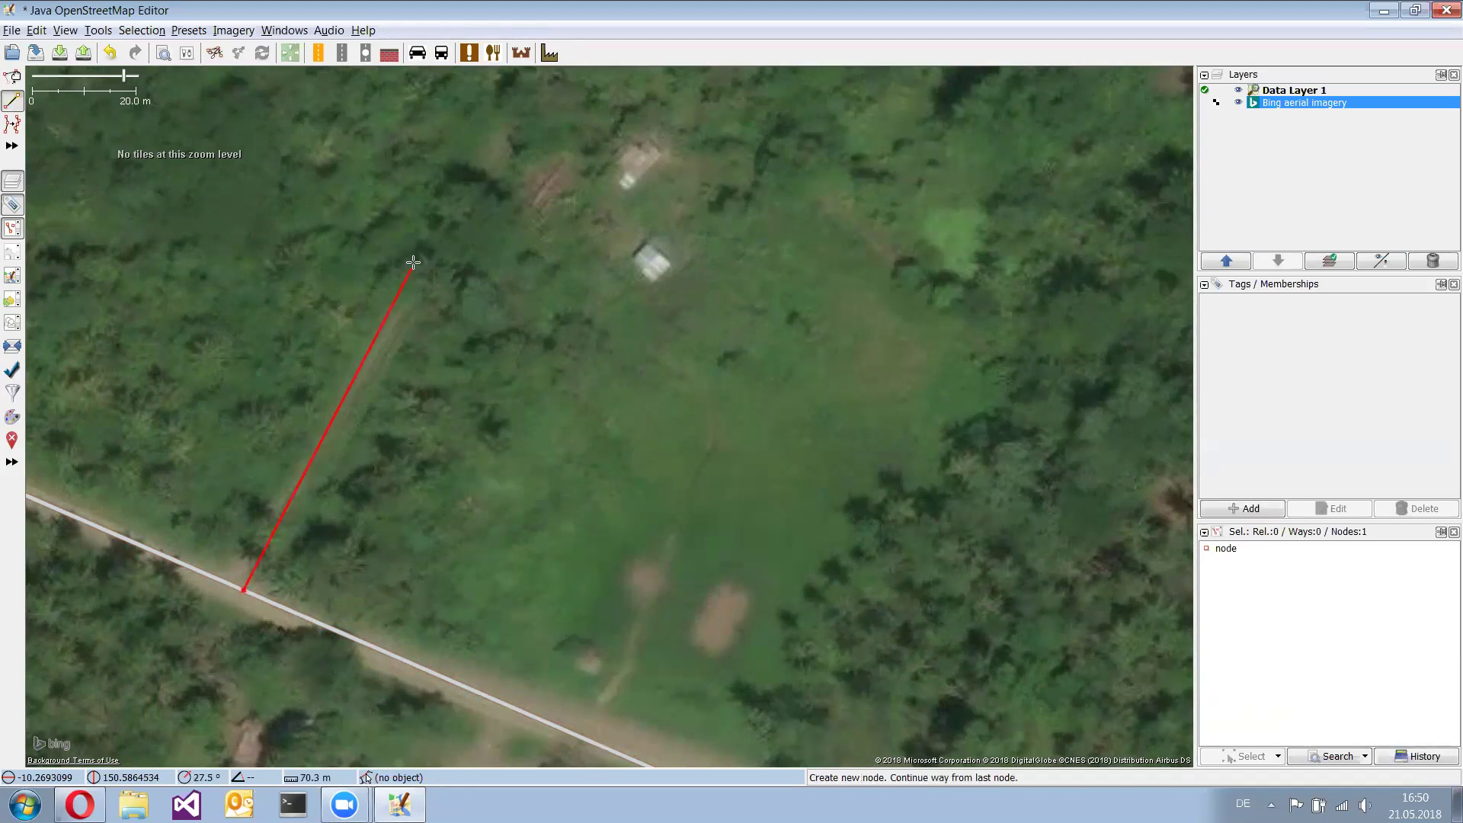
{"action": "left_click_drag", "start_coordinate": [413, 262], "coordinate": [308, 406]}
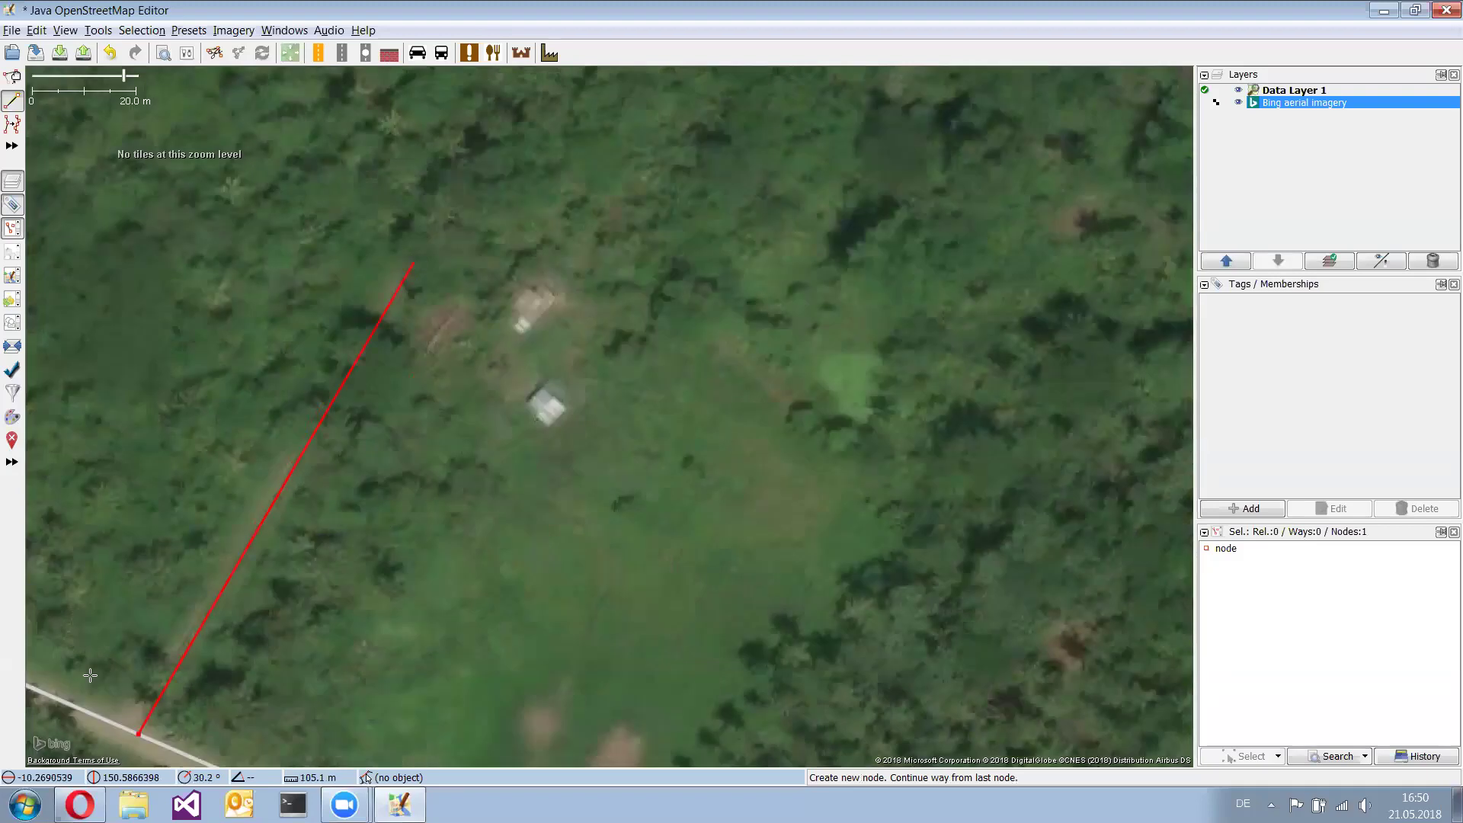
{"action": "double_click", "coordinate": [413, 263]}
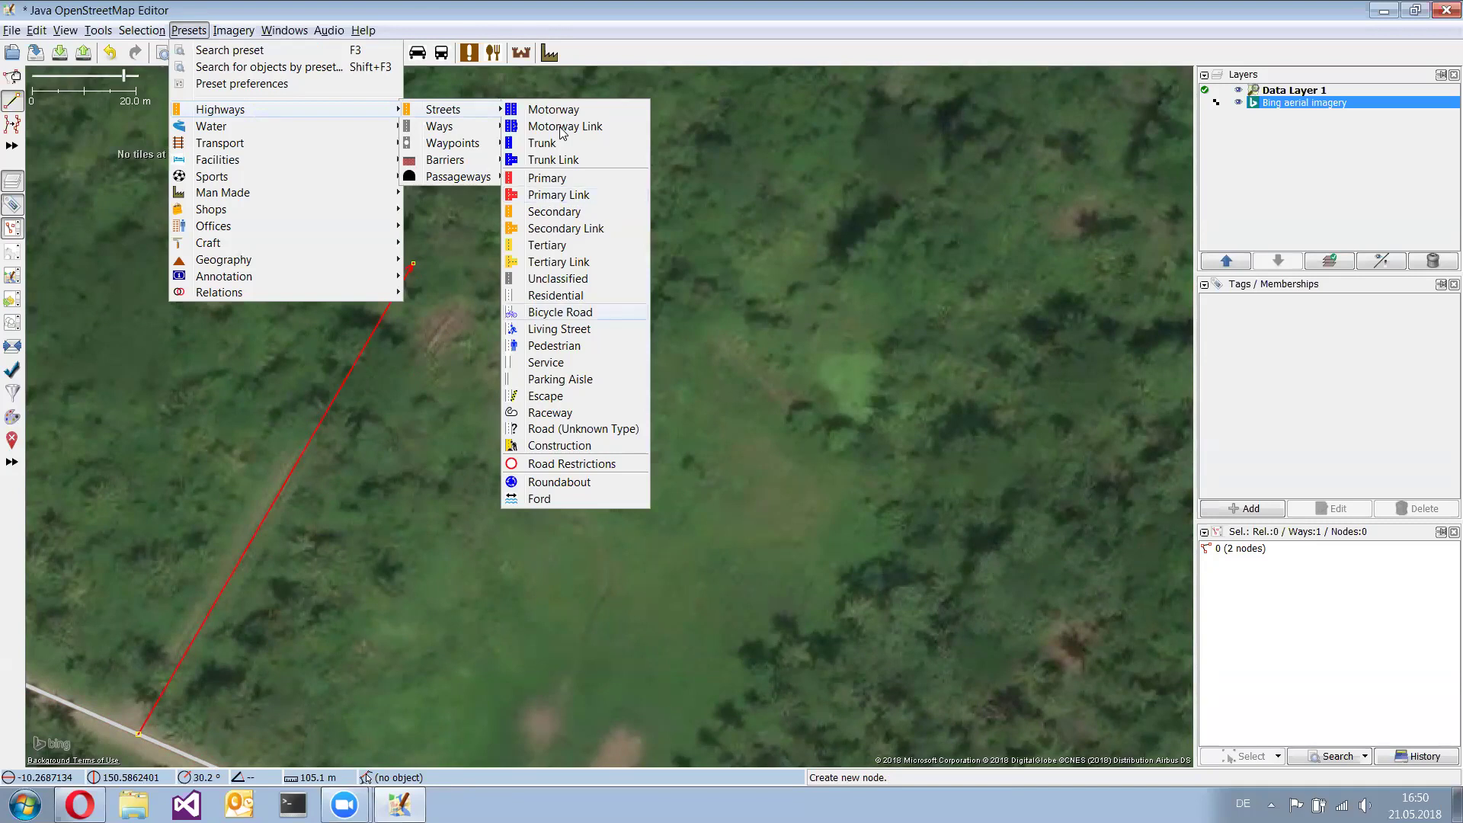
Tag the new way with the Highways/Ways/Track preset, leaving the track type and optional attributes empty
{"action": "key", "text": "Left"}
{"action": "key", "text": "Down"}
{"action": "key", "text": "Right"}
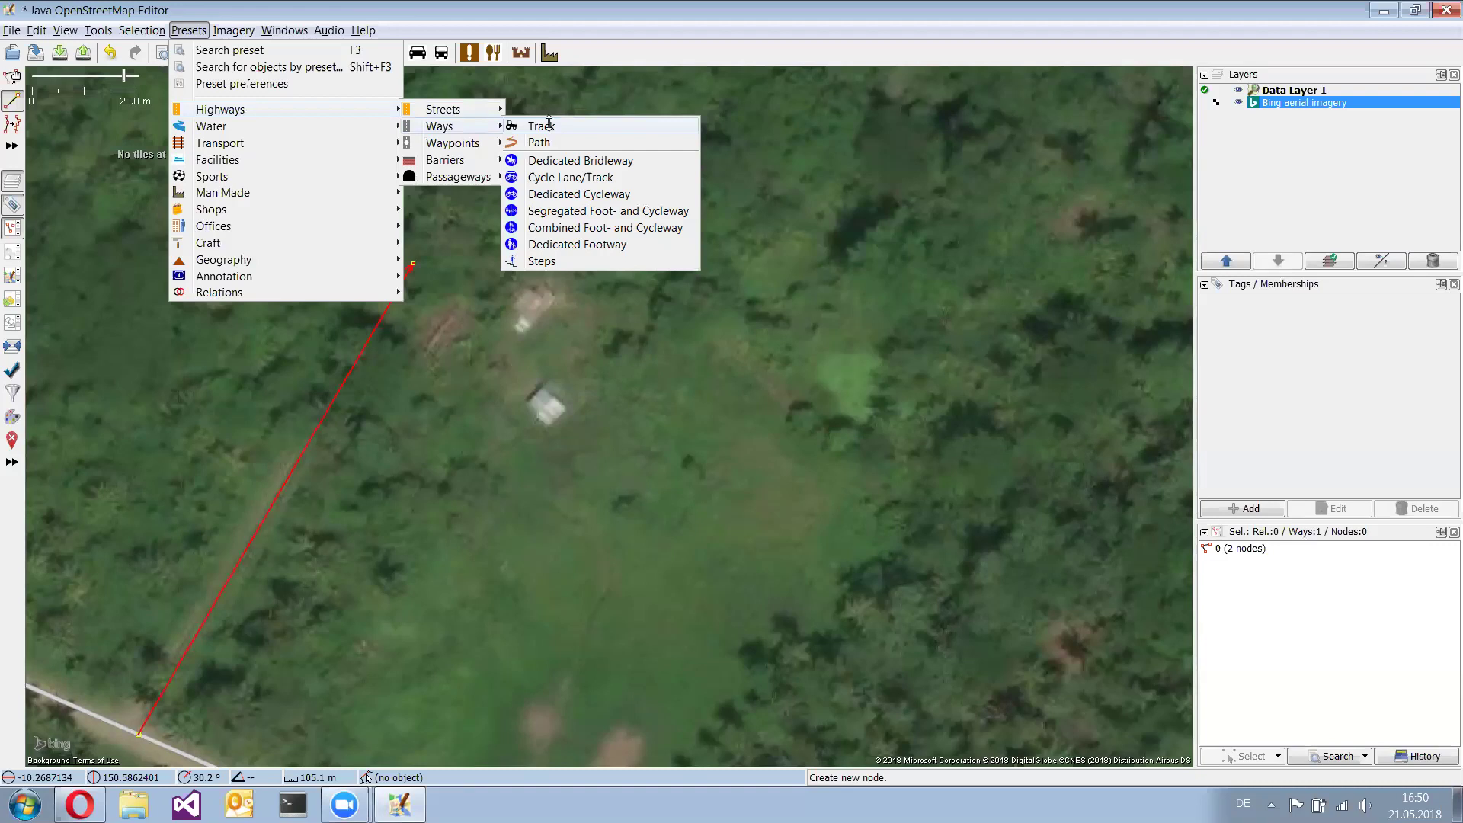
{"action": "left_click", "coordinate": [549, 121]}
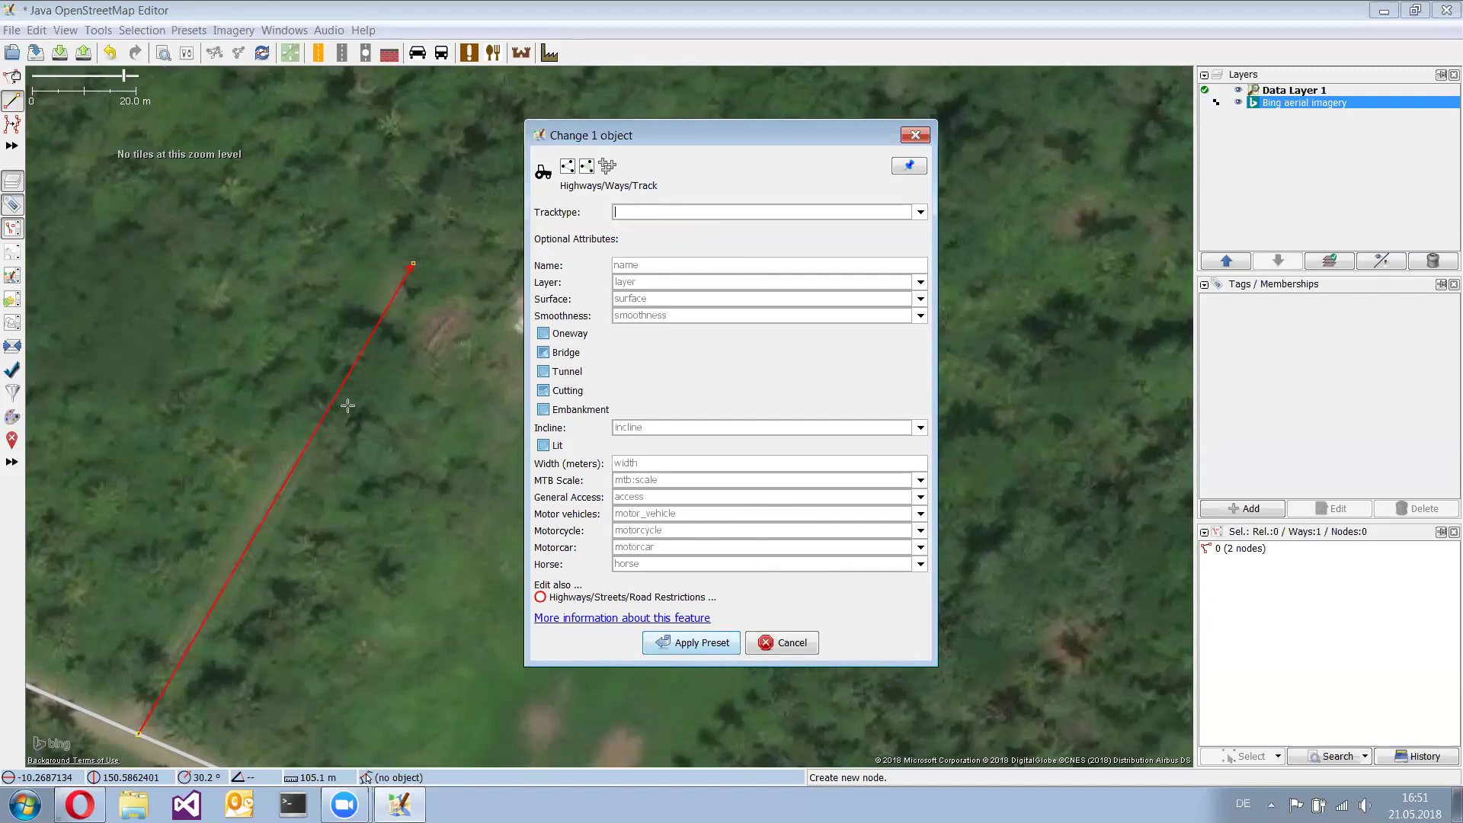
{"action": "key", "text": "Return"}
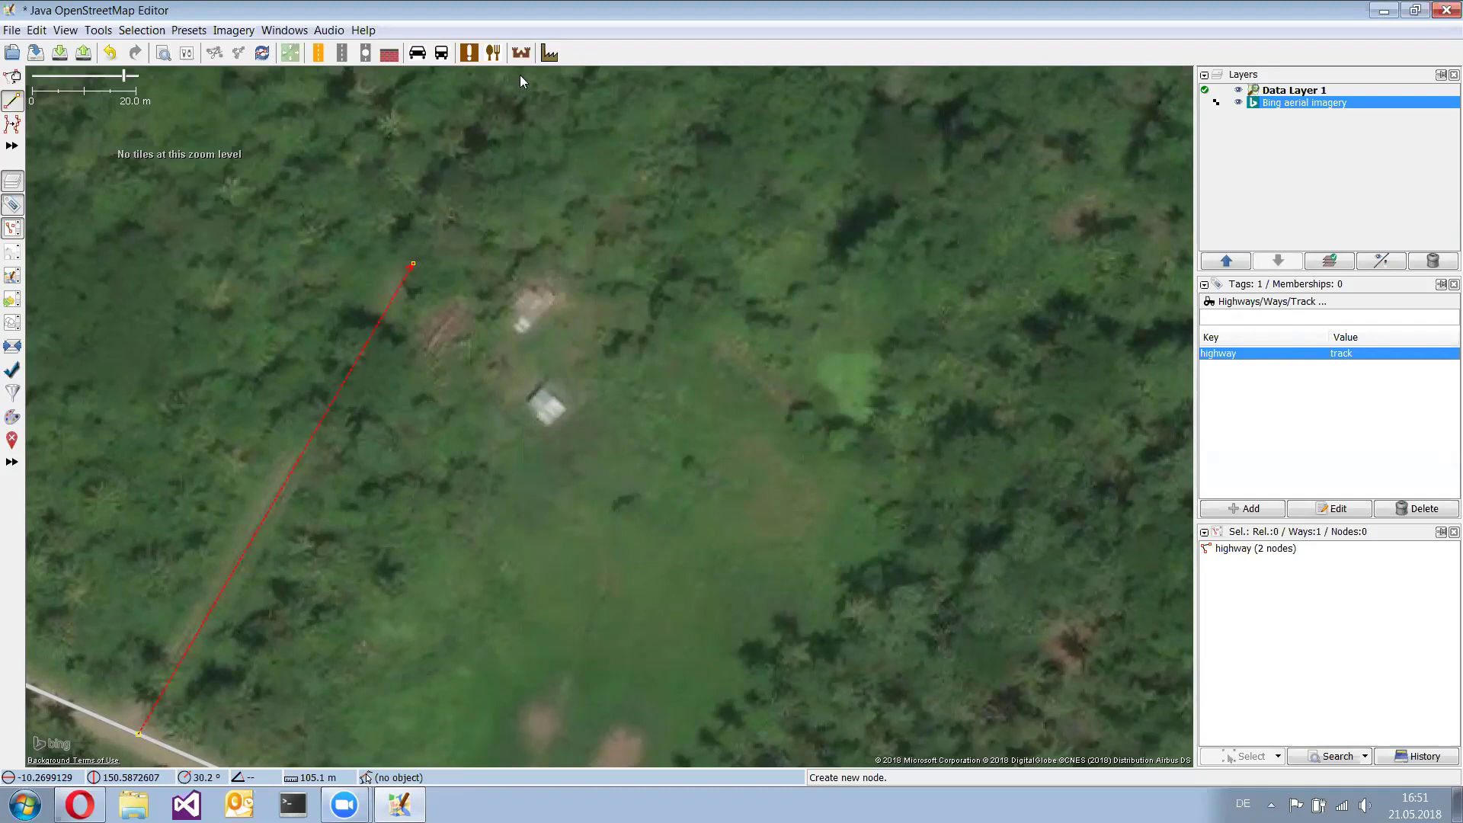
Switch to the Opera browser and look through the amenity and man_made tag tables on the OpenStreetMap wiki's Map Features page
{"action": "key", "text": "alt+Tab"}
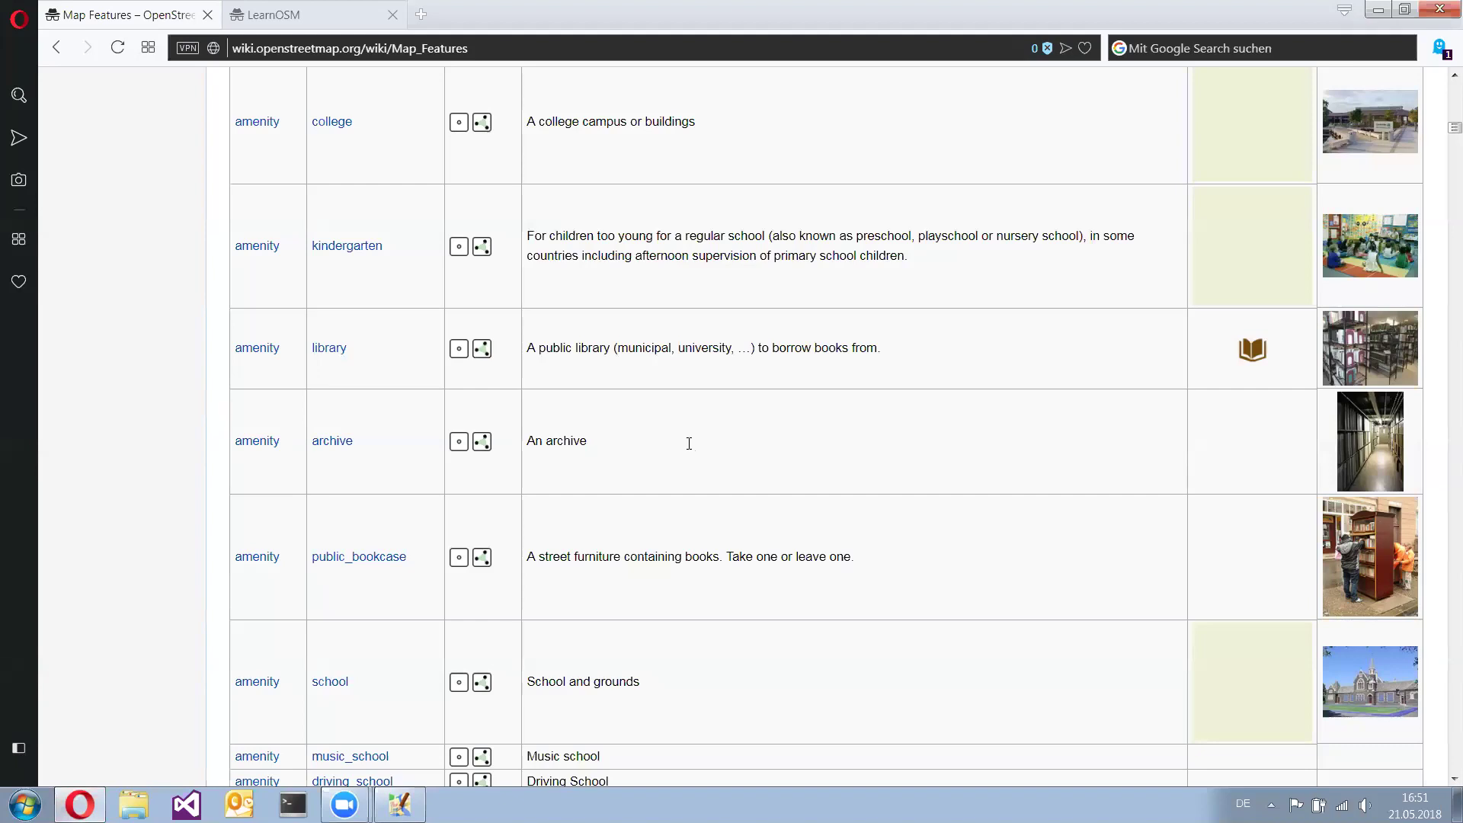
{"action": "scroll", "coordinate": [689, 444], "scroll_direction": "up", "scroll_amount": 1}
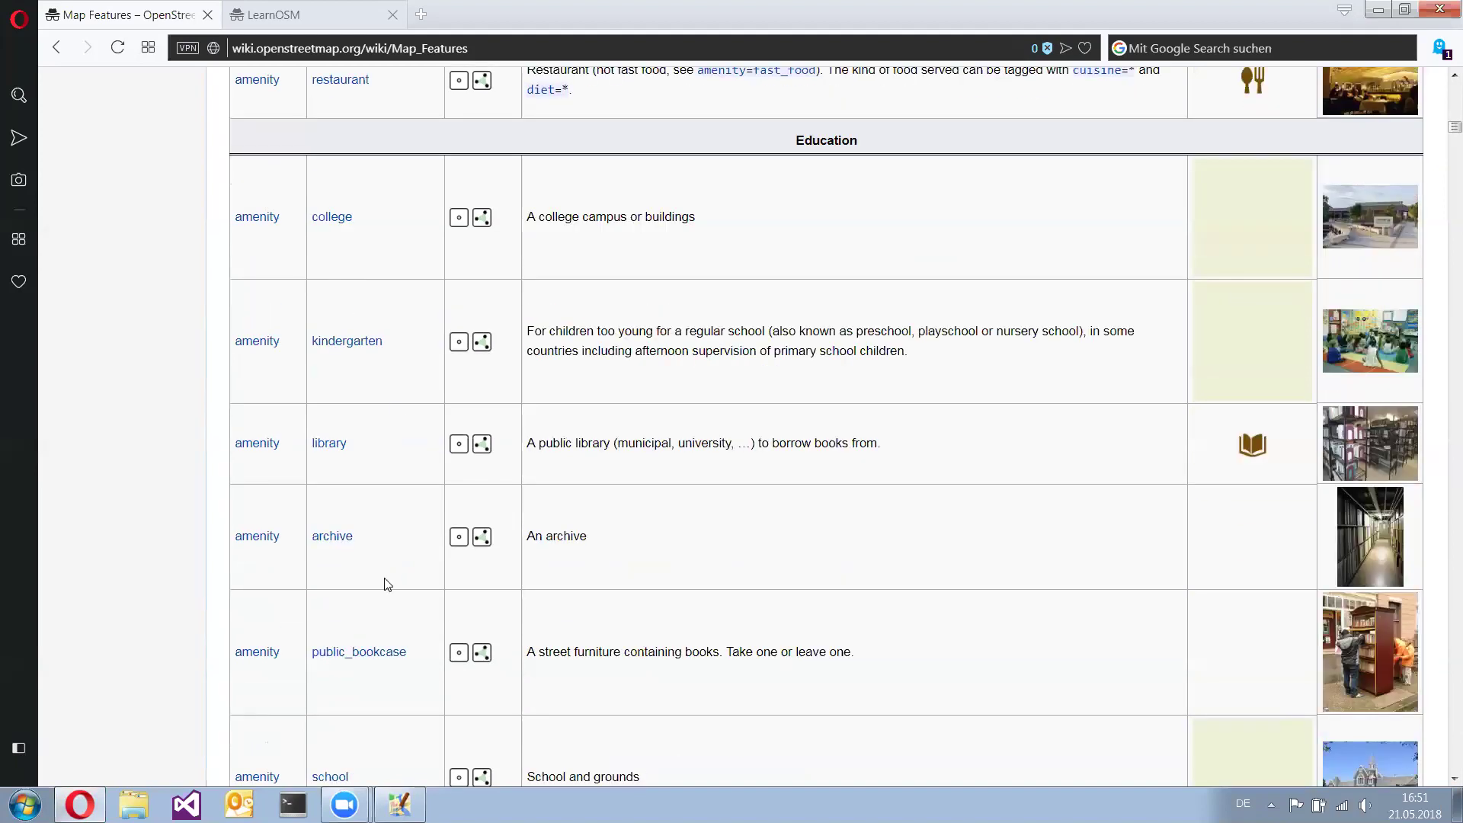
{"action": "scroll", "coordinate": [386, 583], "scroll_direction": "down", "scroll_amount": 1}
{"action": "scroll", "coordinate": [384, 620], "scroll_direction": "down", "scroll_amount": 2}
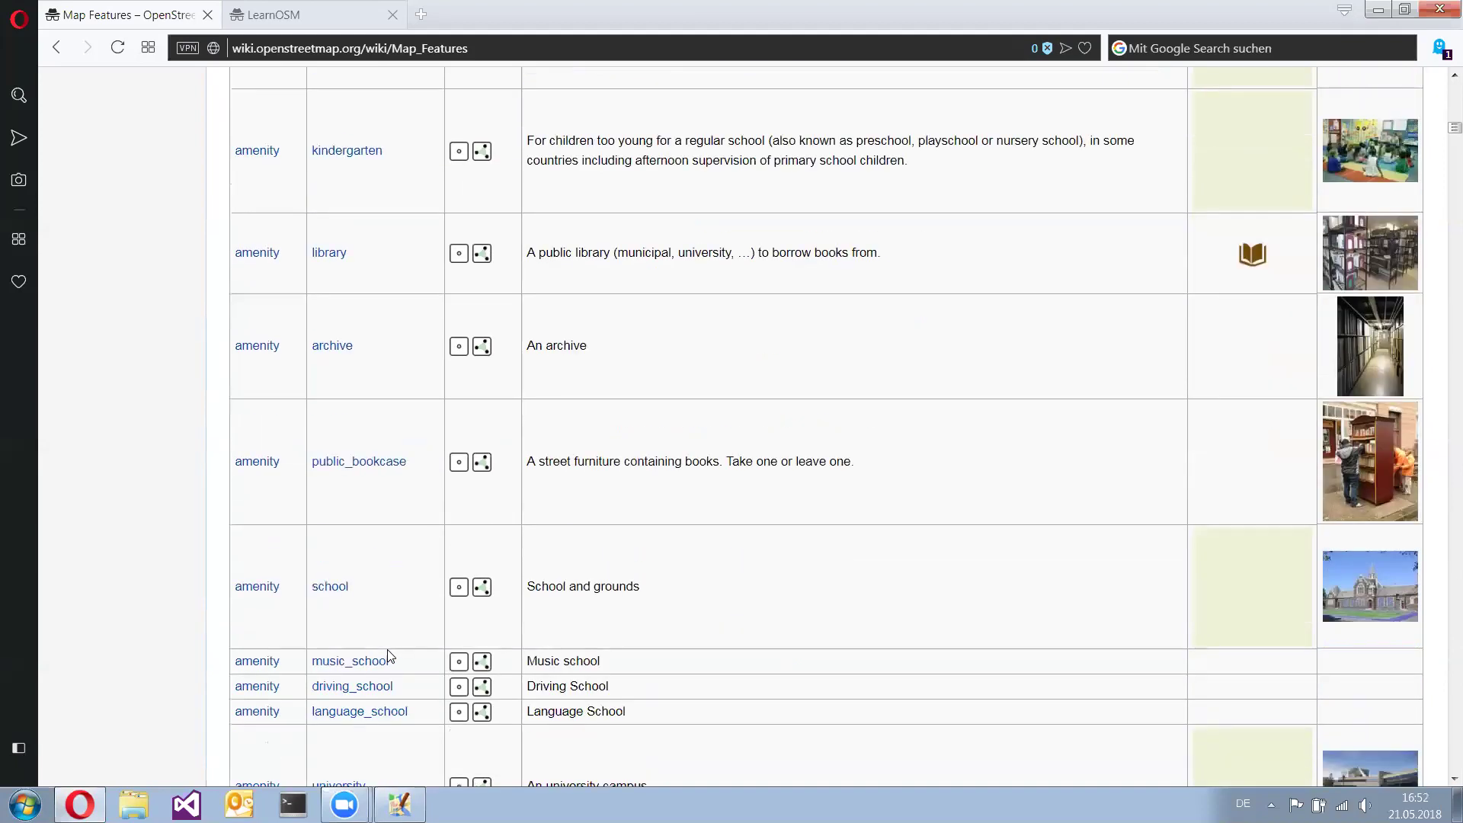
{"action": "scroll", "coordinate": [598, 654], "scroll_direction": "down", "scroll_amount": 1}
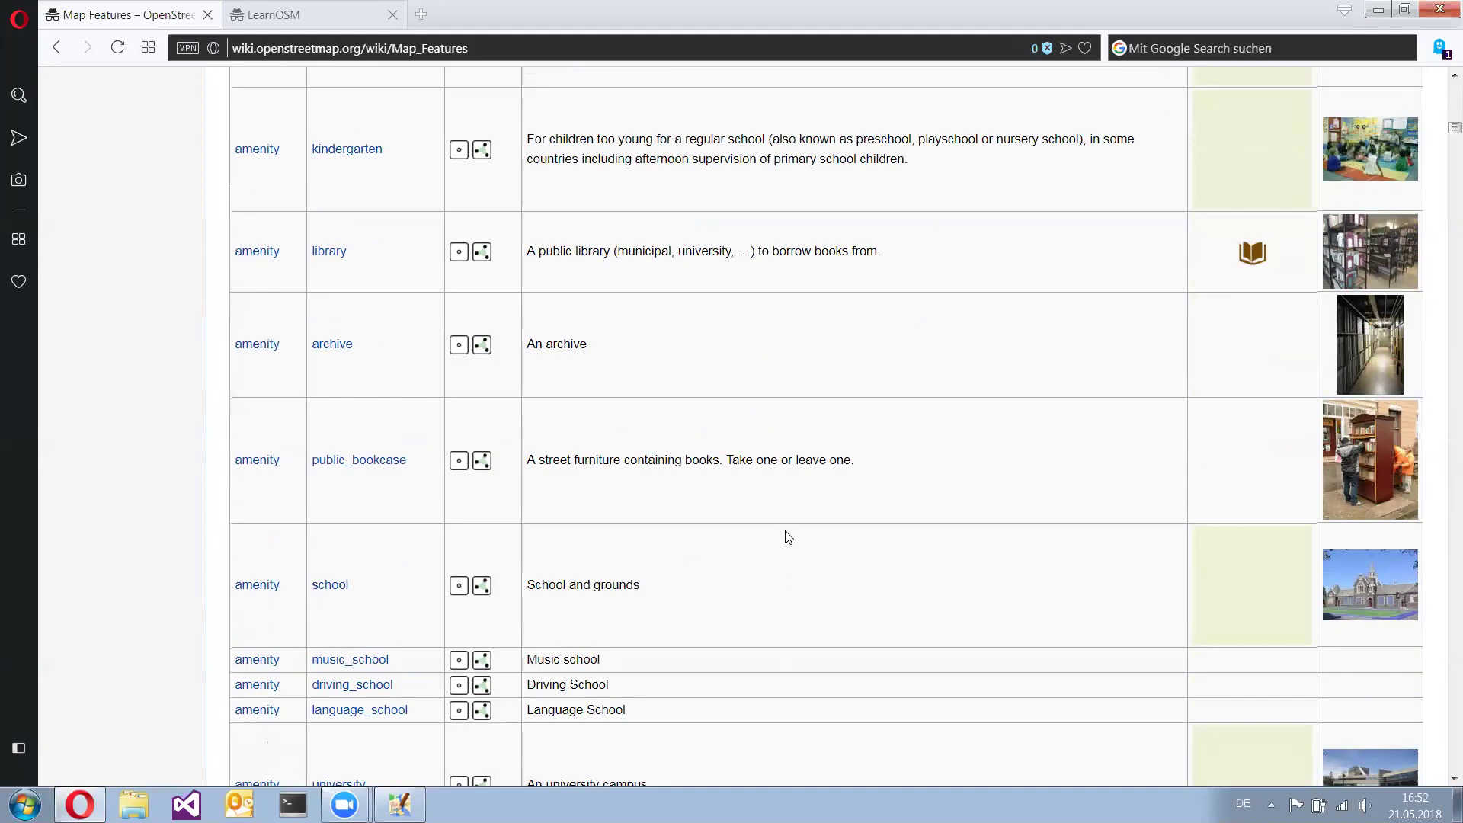
{"action": "scroll", "coordinate": [424, 483], "scroll_direction": "down", "scroll_amount": 2}
{"action": "scroll", "coordinate": [557, 472], "scroll_direction": "down", "scroll_amount": 1}
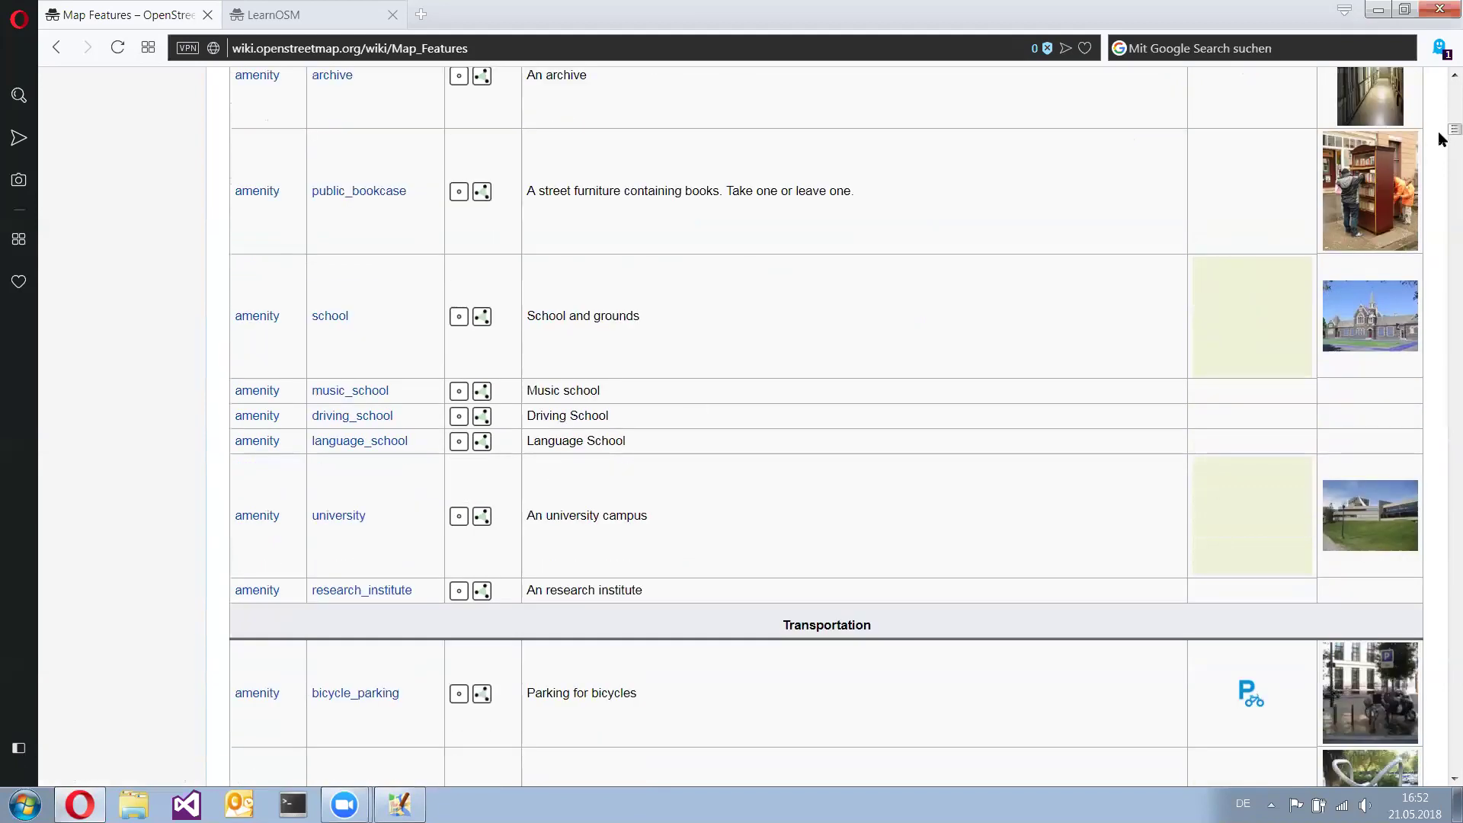
{"action": "scroll", "coordinate": [1443, 221], "scroll_direction": "down", "scroll_amount": 3}
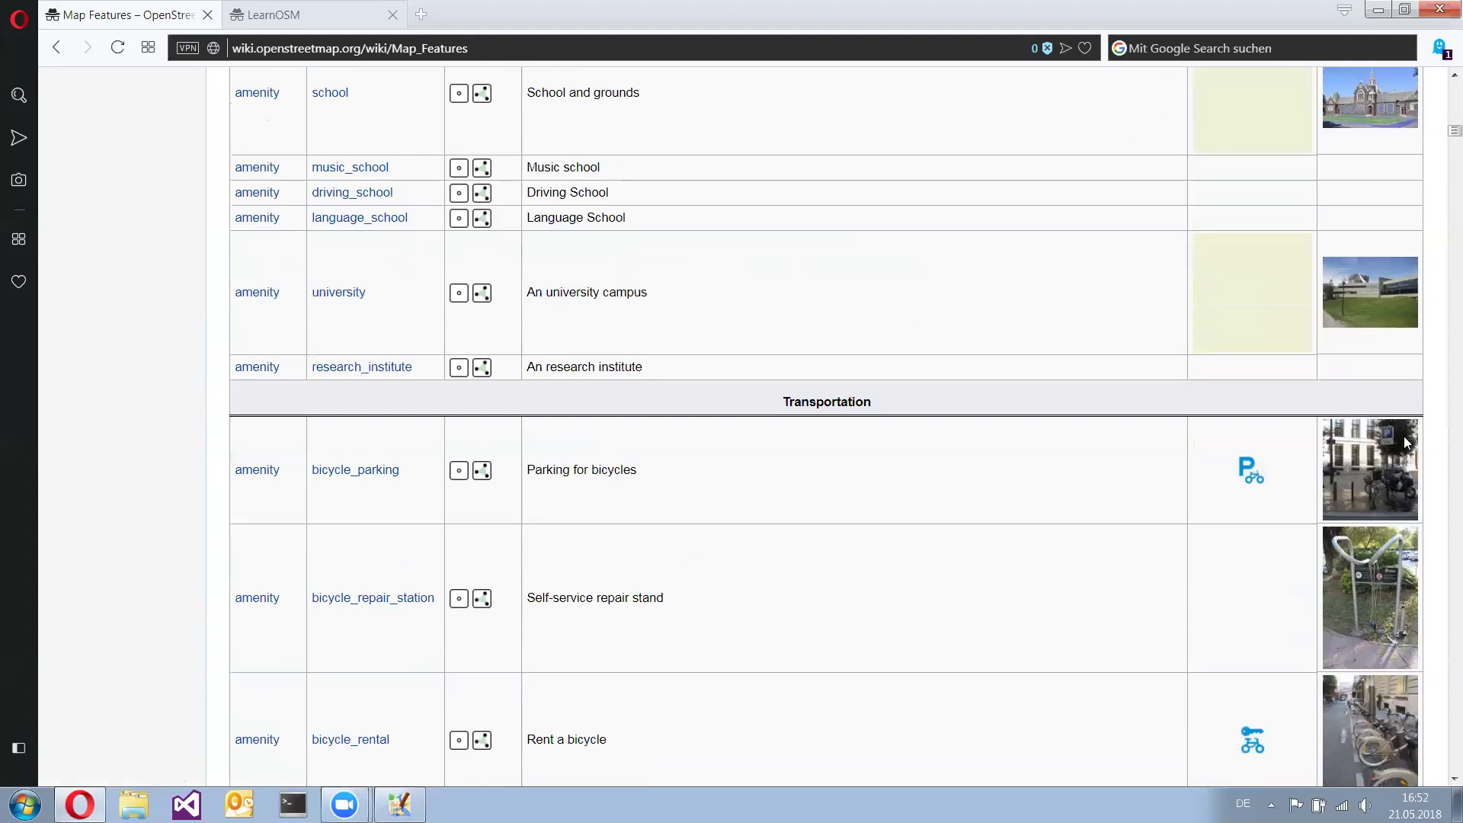
{"action": "scroll", "coordinate": [1404, 548], "scroll_direction": "down", "scroll_amount": 7}
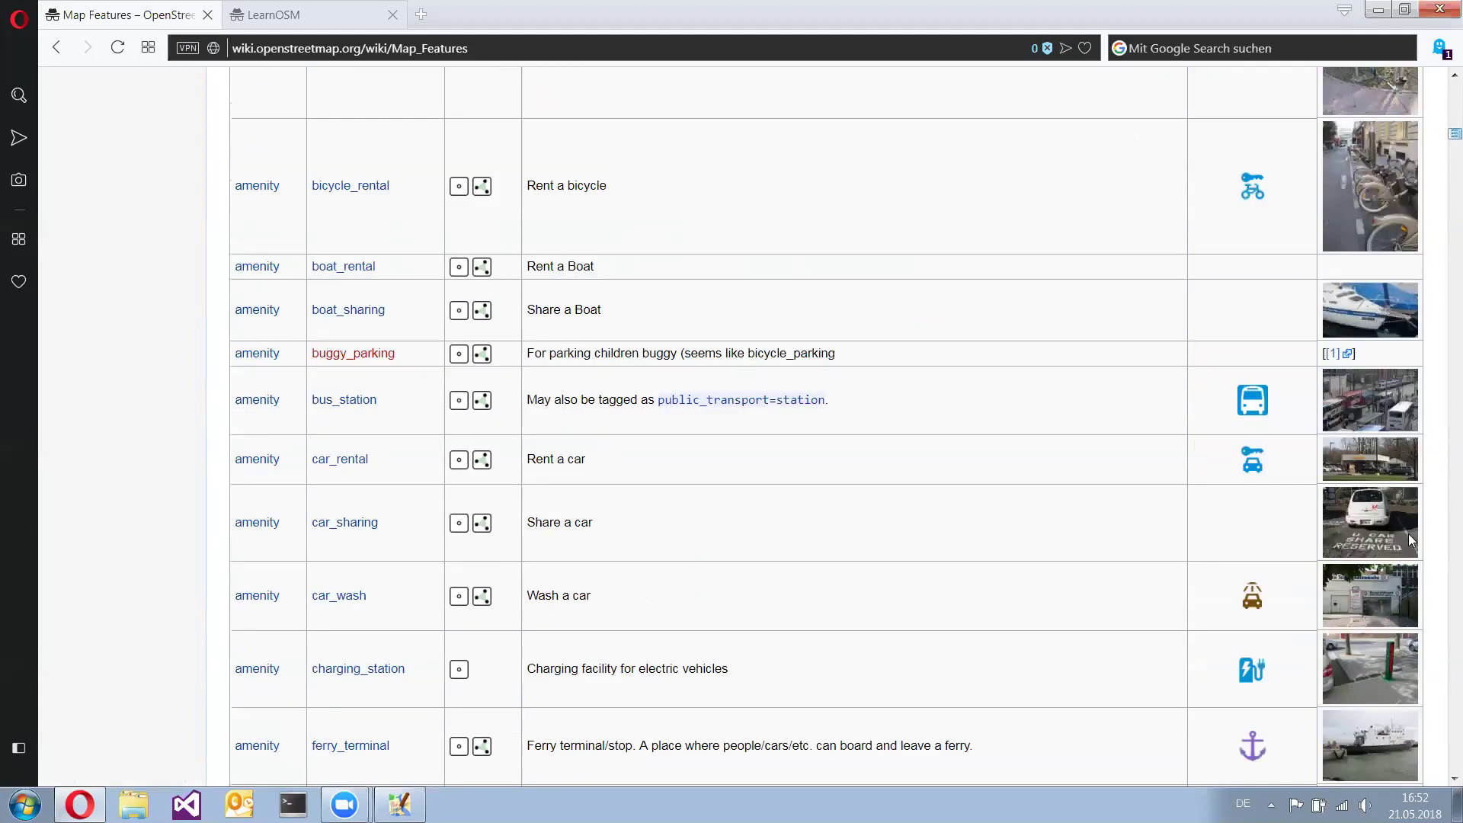
{"action": "scroll", "coordinate": [924, 412], "scroll_direction": "down", "scroll_amount": 20}
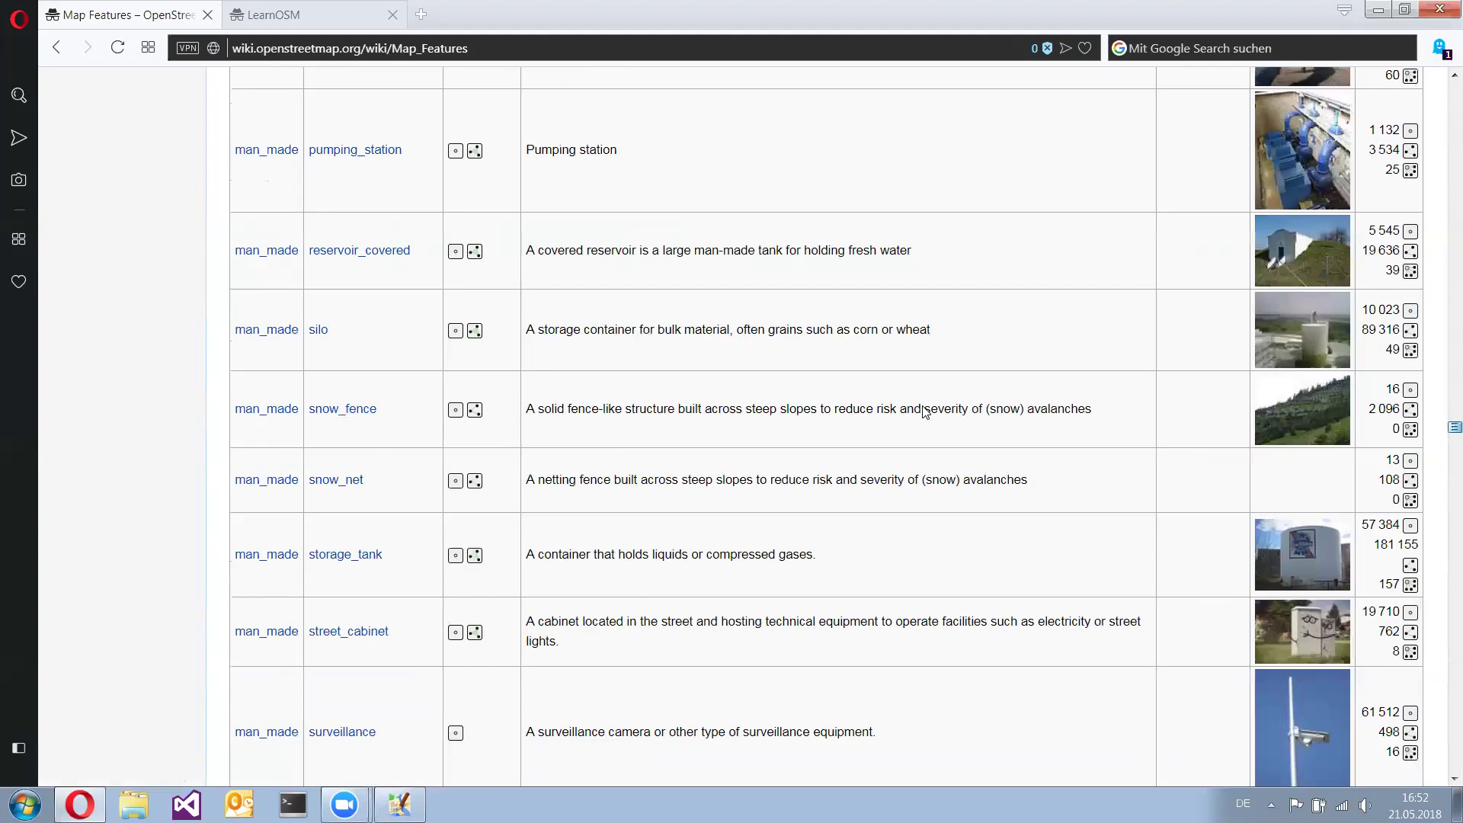
{"action": "scroll", "coordinate": [925, 411], "scroll_direction": "down", "scroll_amount": 15}
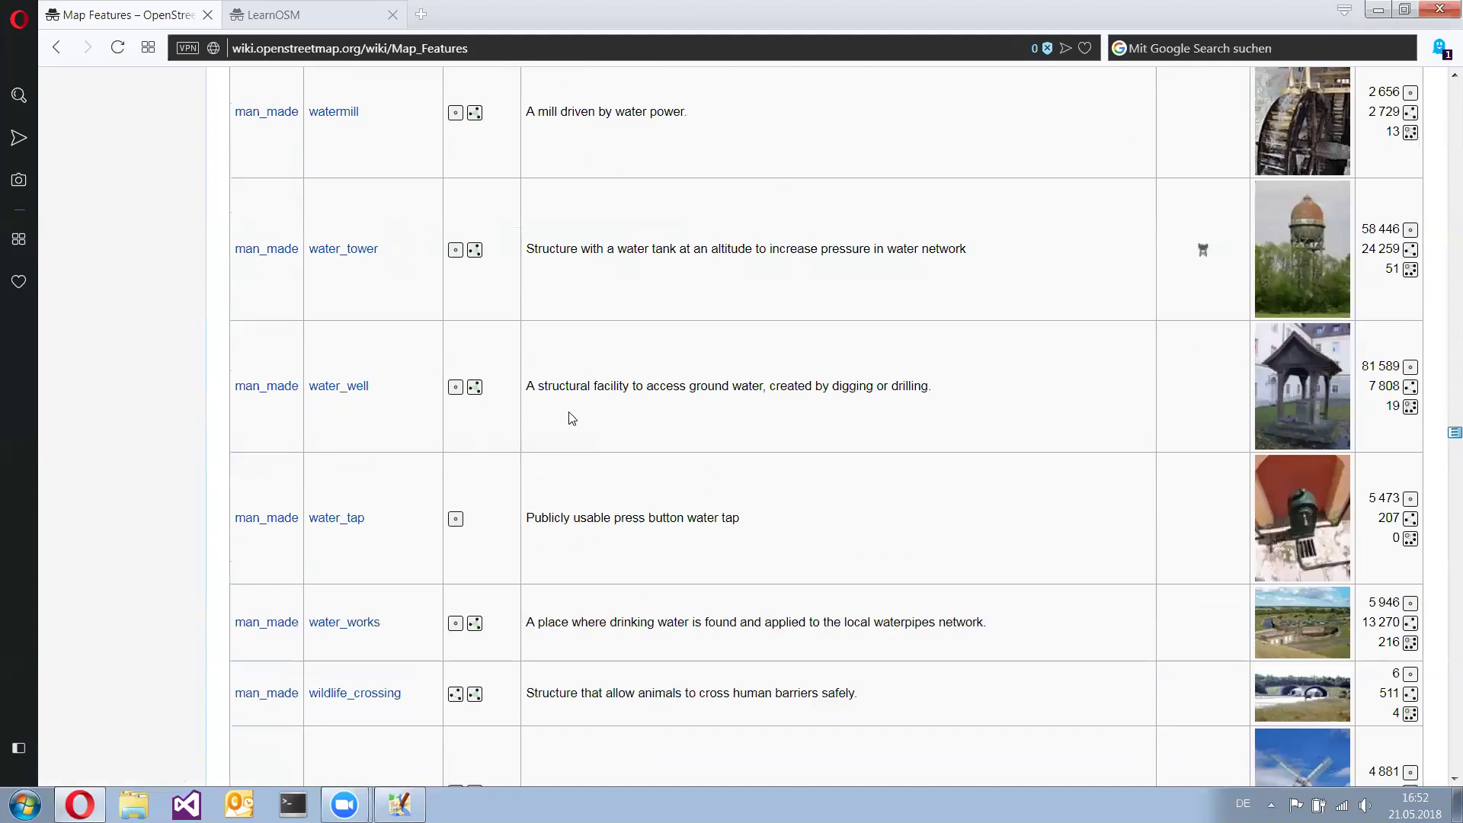
Jump to the Roads section of the Map Features page and examine the highway values through link roads to special road types
{"action": "key", "text": "ctrl+f"}
{"action": "type", "text": "roa"}
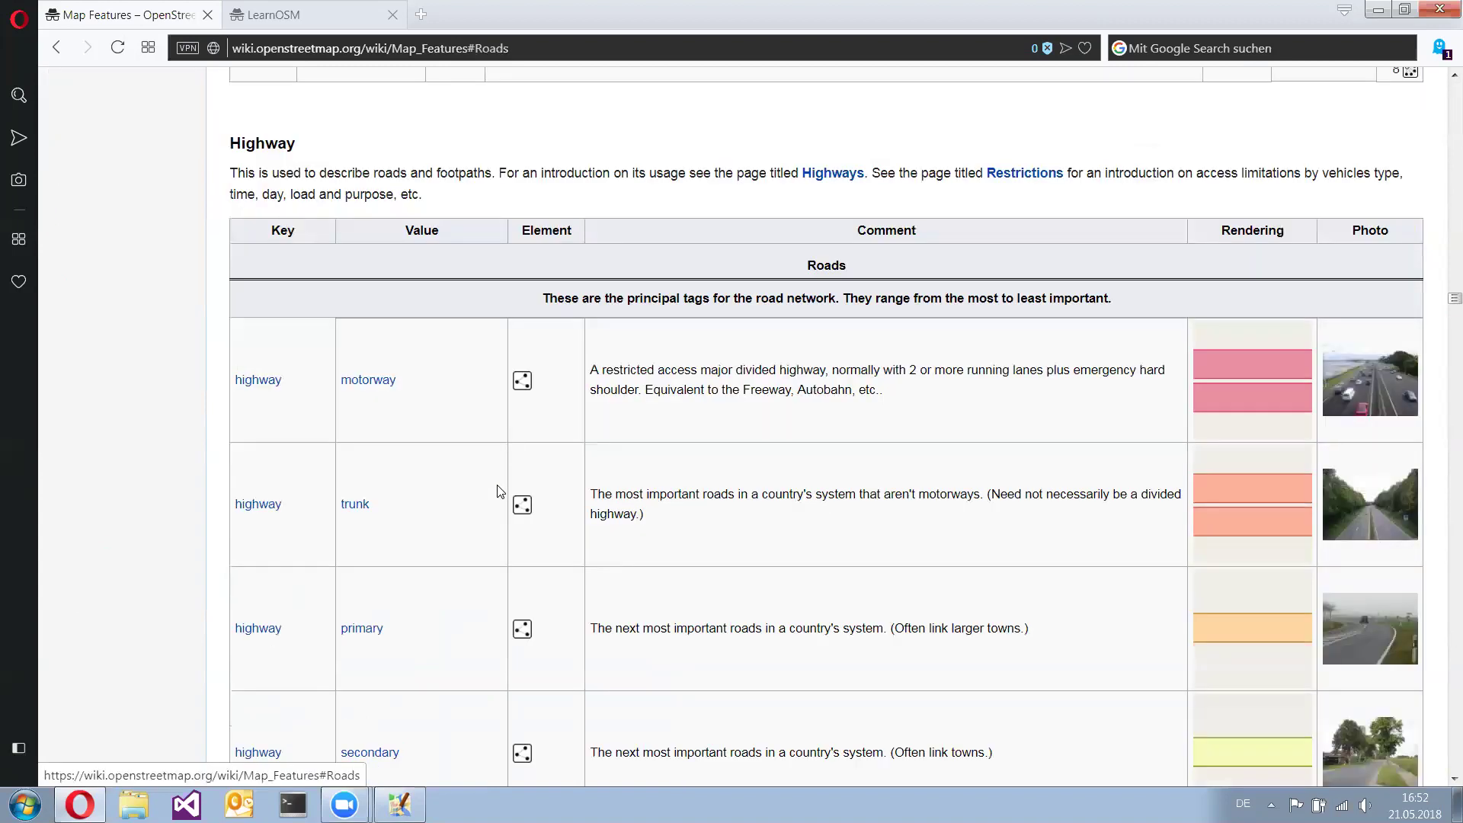
{"action": "scroll", "coordinate": [497, 491], "scroll_direction": "down", "scroll_amount": 1}
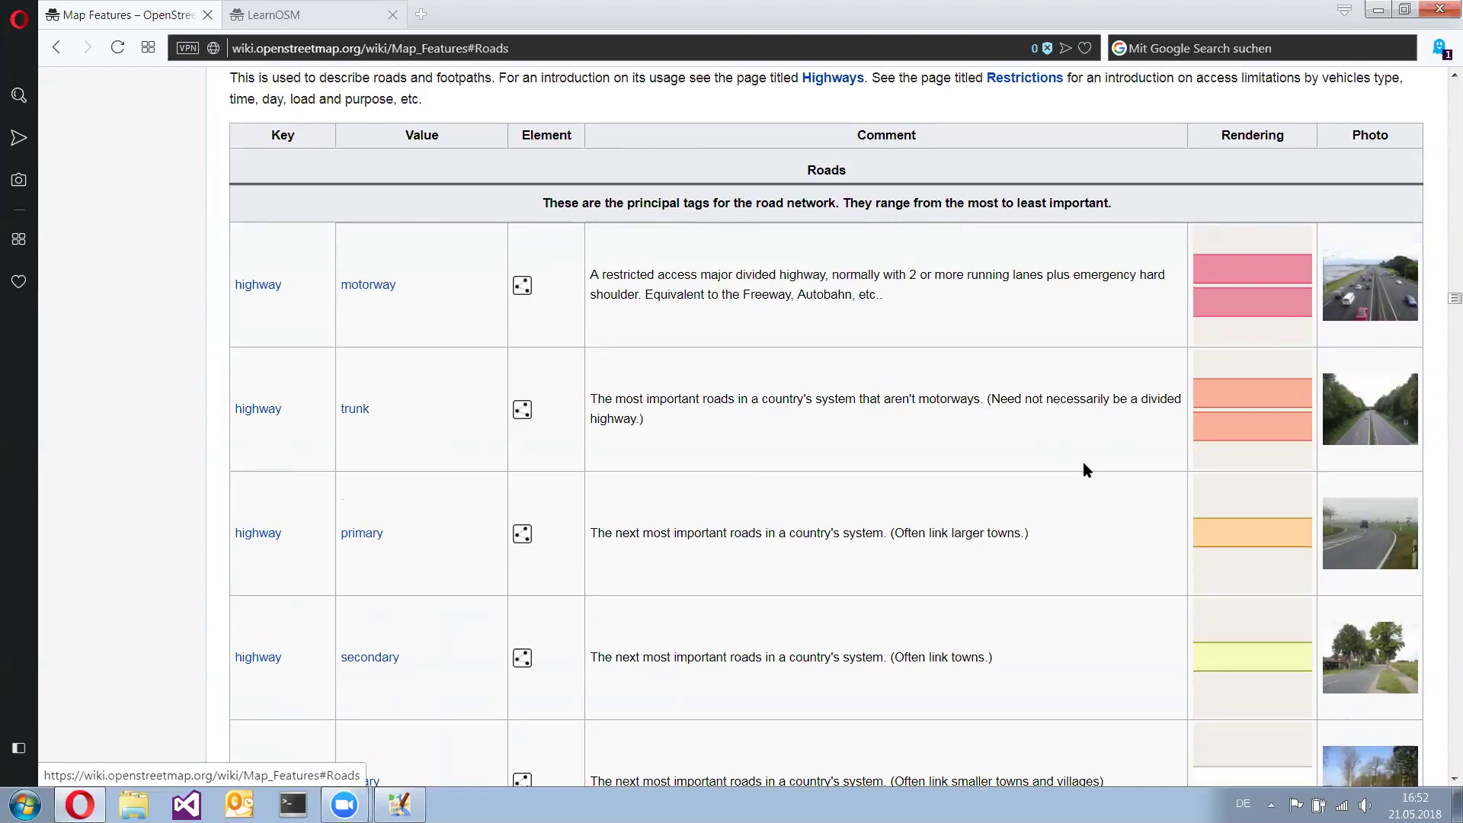
{"action": "scroll", "coordinate": [941, 323], "scroll_direction": "down", "scroll_amount": 10}
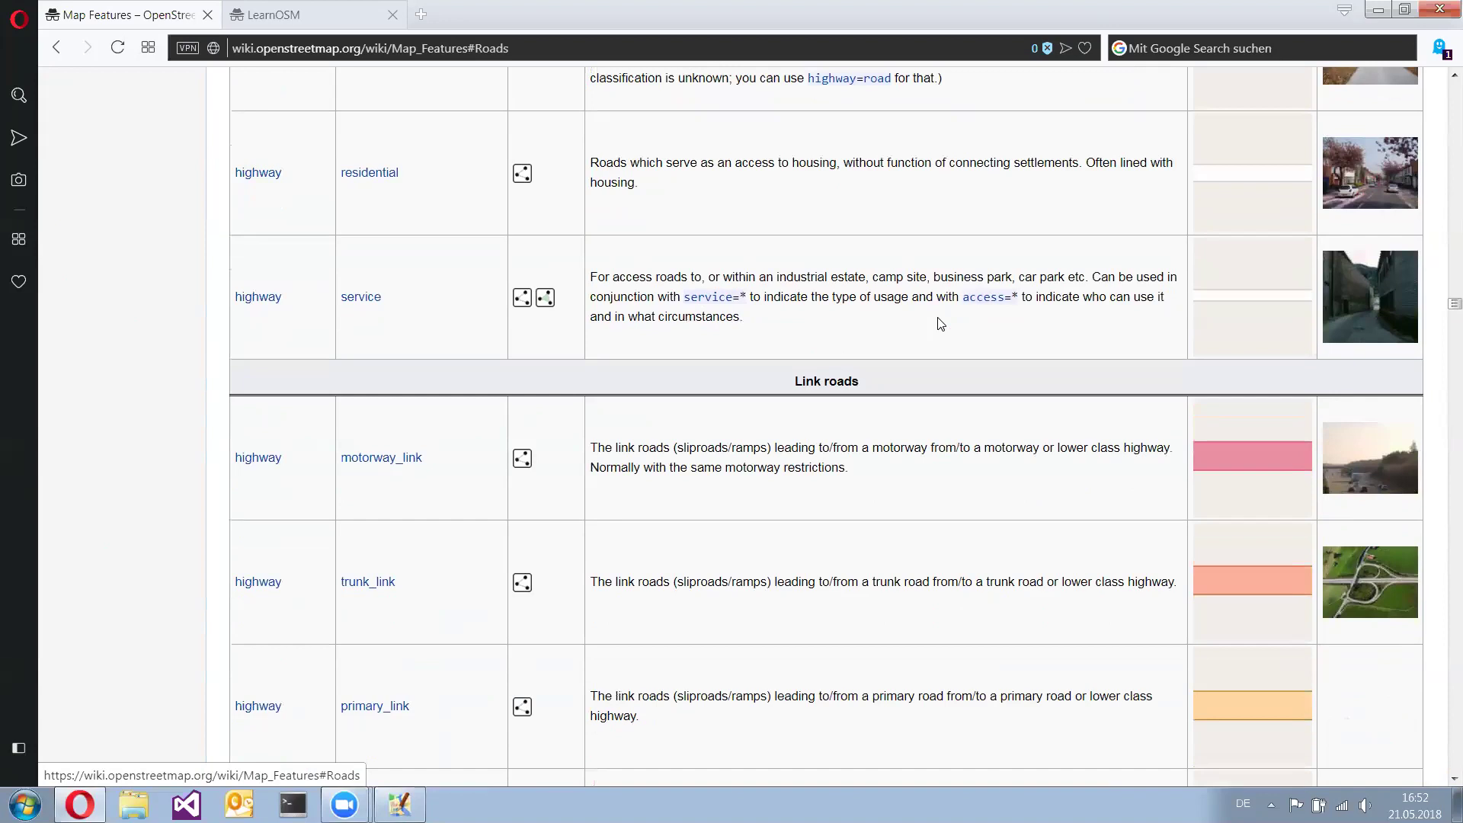
{"action": "scroll", "coordinate": [941, 324], "scroll_direction": "down", "scroll_amount": 6}
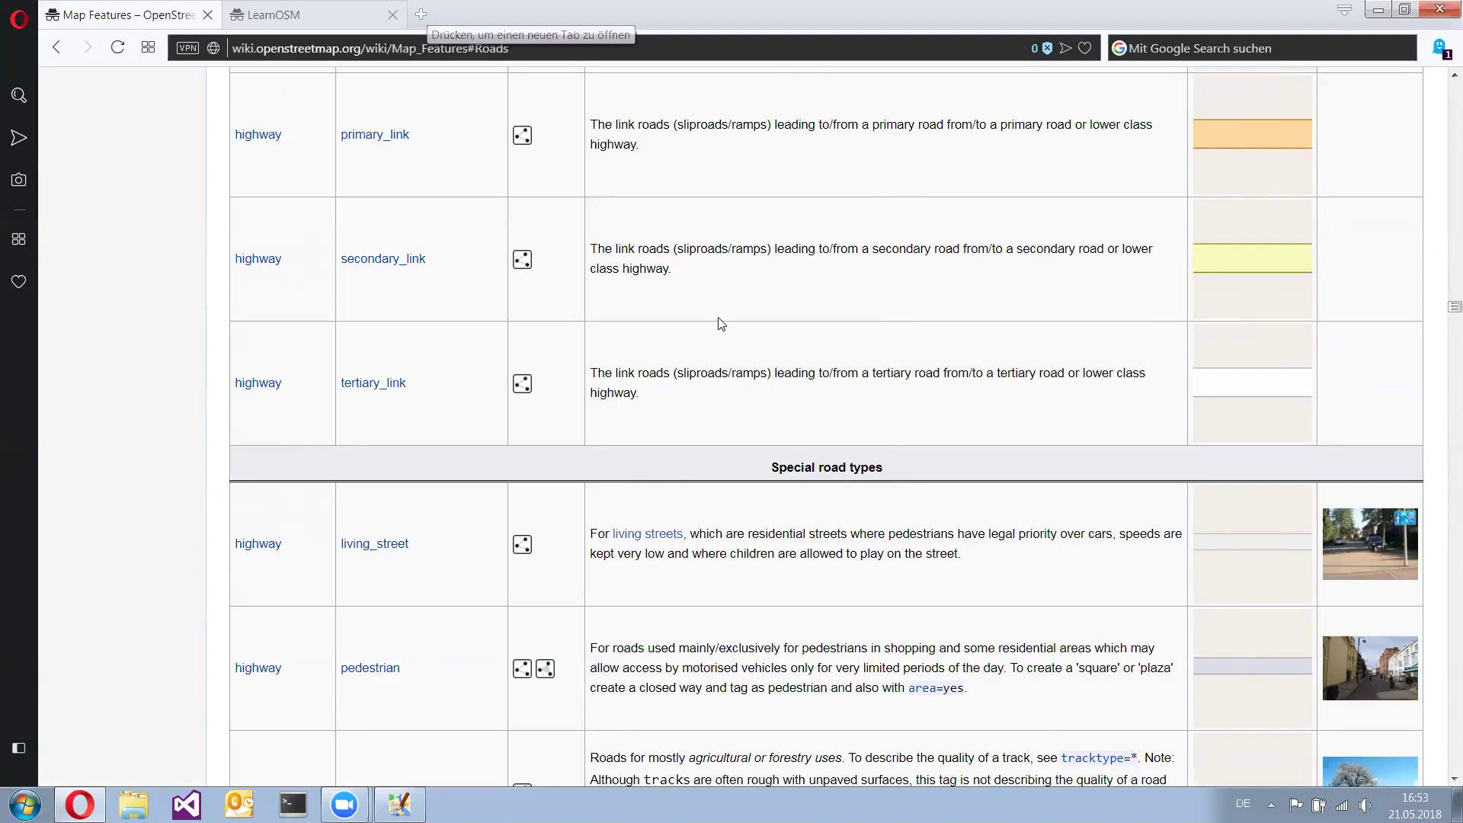
Open the page wiki.openstreetmap.org/wiki/Highway_Tag_Africa in a new browser tab
{"action": "key", "text": "ctrl+t"}
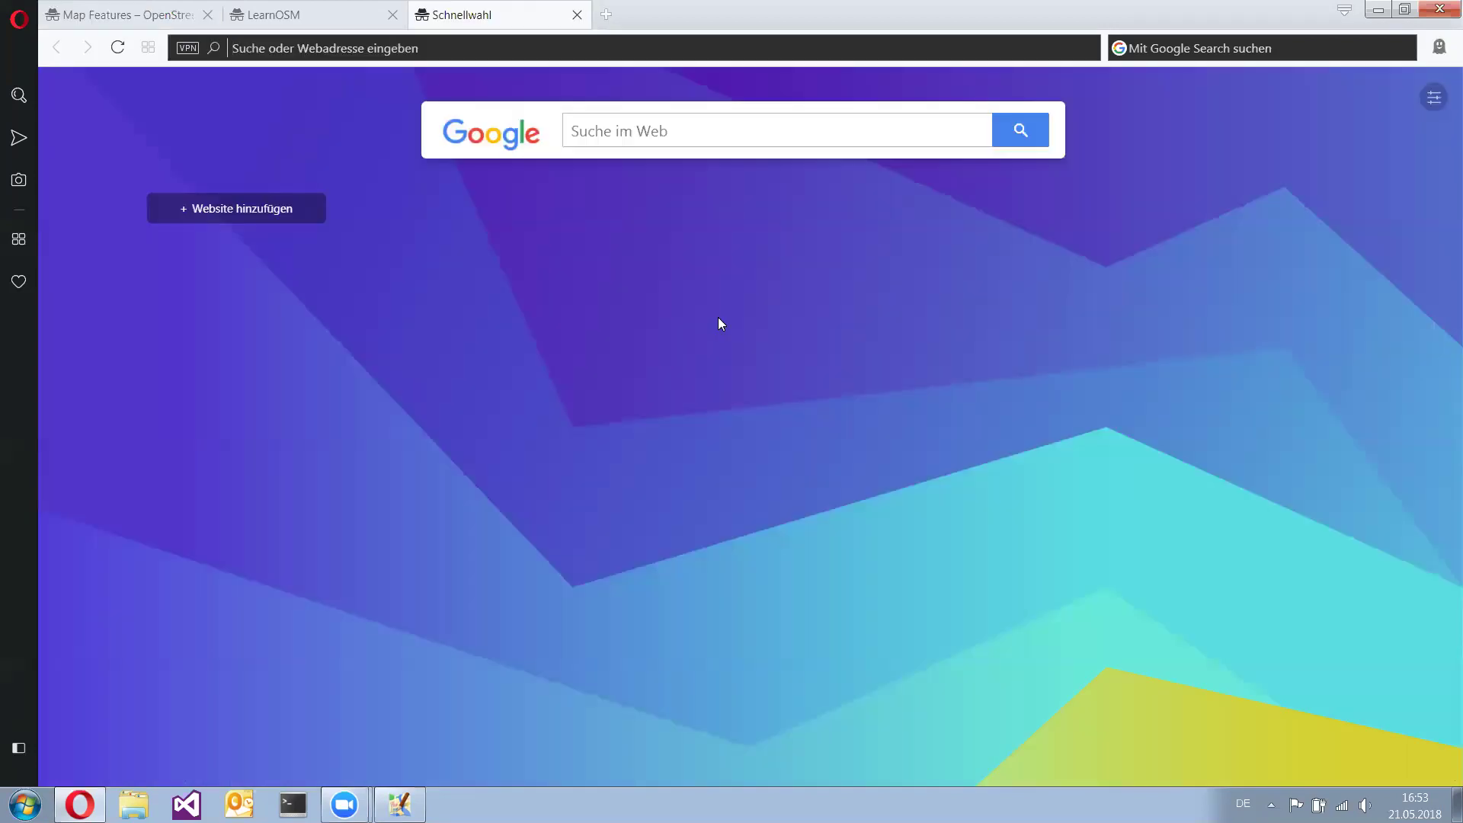
{"action": "key", "text": "ctrl+l"}
{"action": "type", "text": "wiki.openstreetmap.org/wiki/"}
{"action": "key", "text": "BackSpace"}
{"action": "key", "text": "BackSpace"}
{"action": "key", "text": "BackSpace"}
{"action": "key", "text": "BackSpace"}
{"action": "type", "text": "iki/Highway_"}
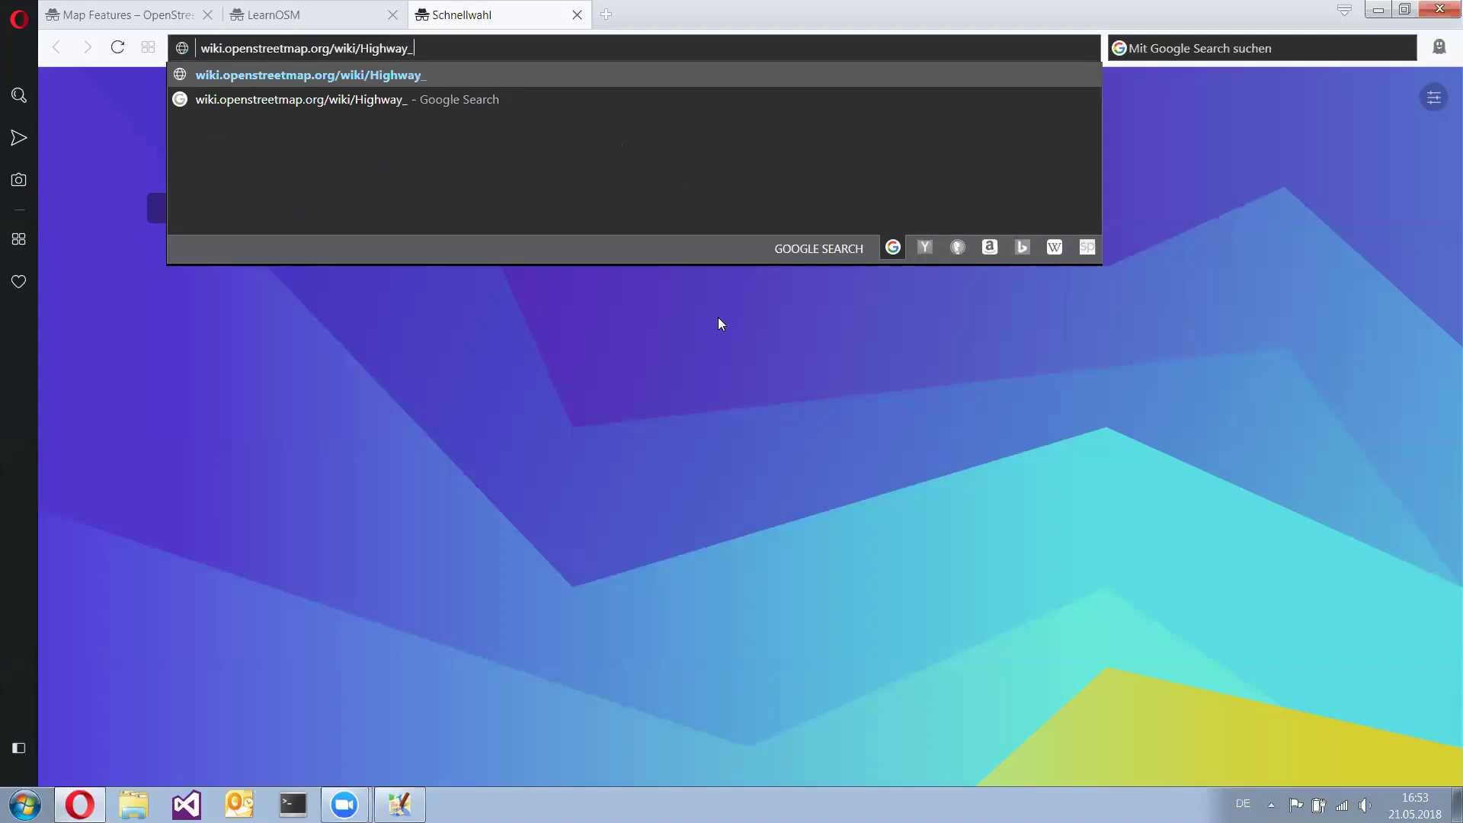
{"action": "type", "text": "Tag_Afri"}
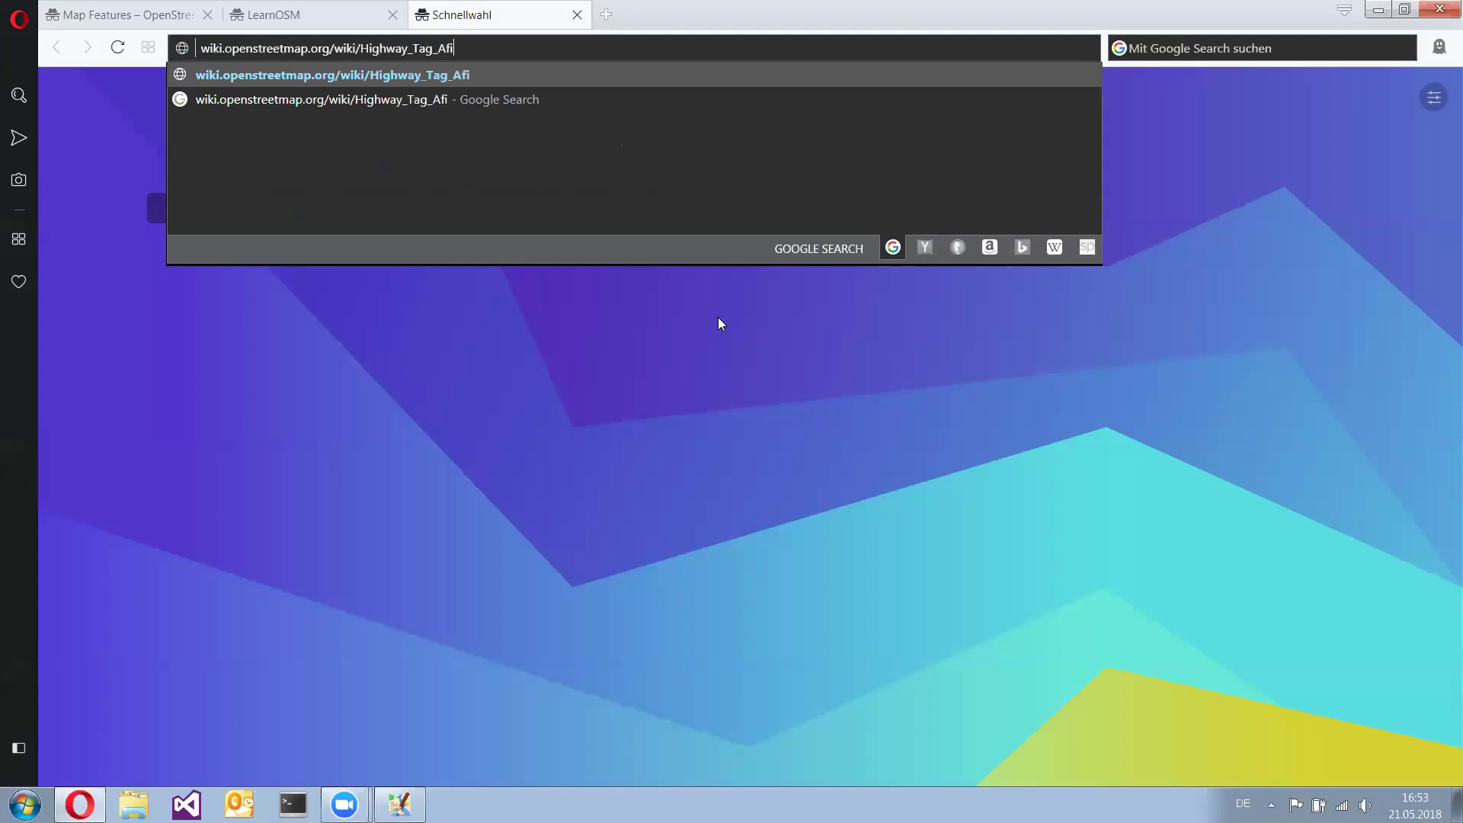
{"action": "type", "text": "ca"}
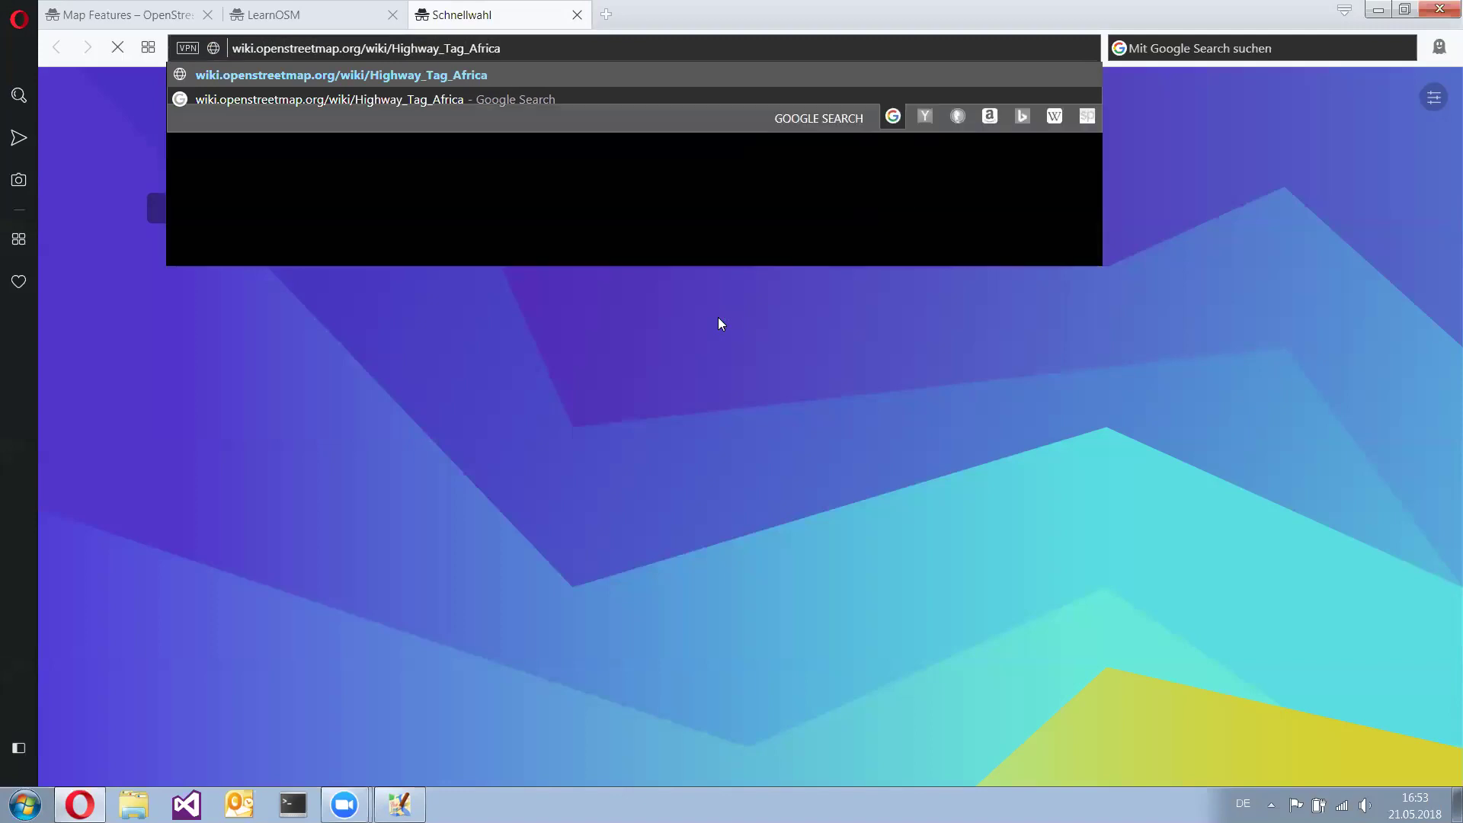
{"action": "key", "text": "Return"}
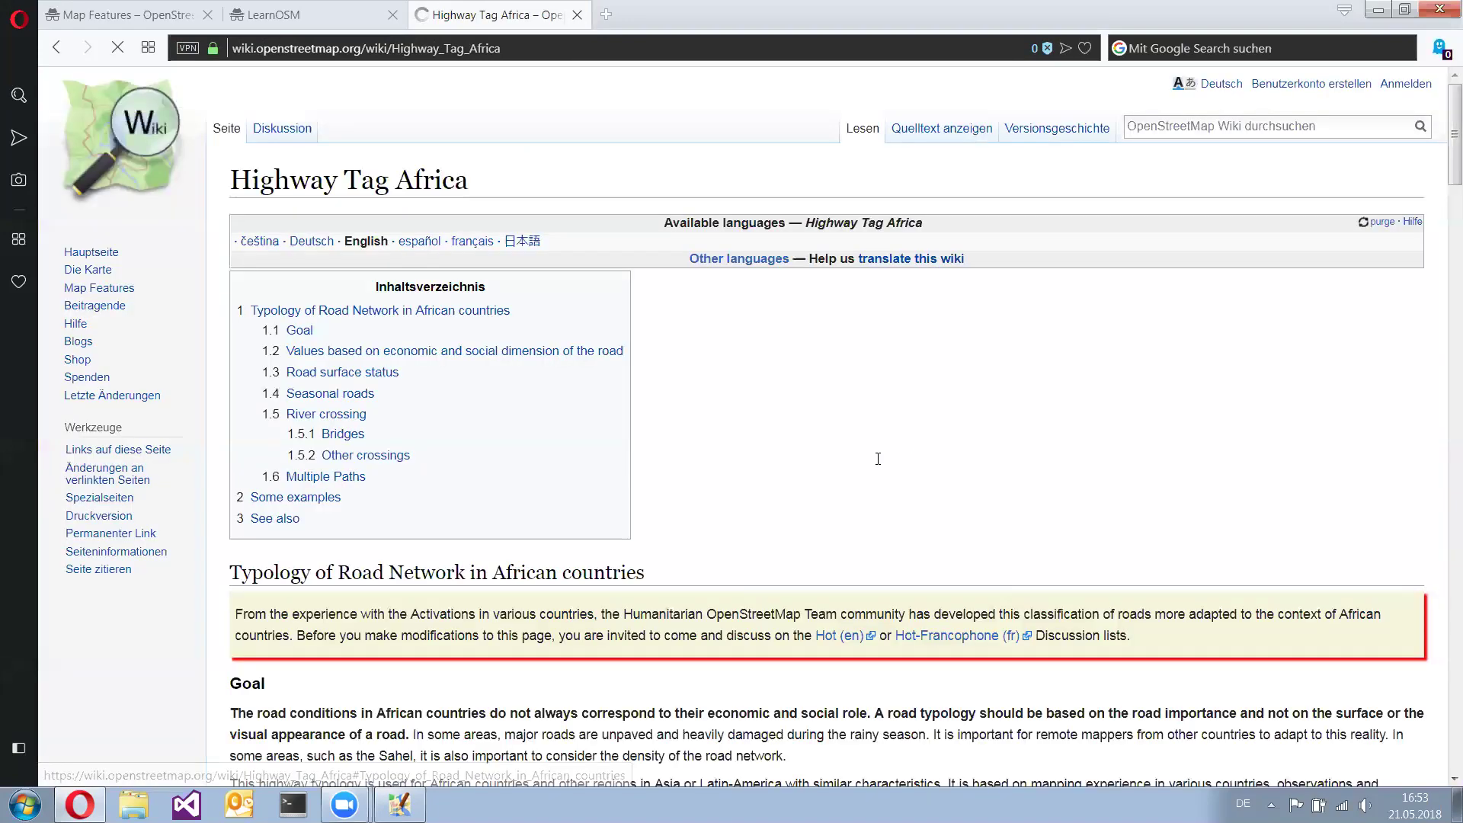
Examine the highway values from motorway to track in the Highway Tag Africa table, and return to JOSM
{"action": "scroll", "coordinate": [878, 459], "scroll_direction": "down", "scroll_amount": 10}
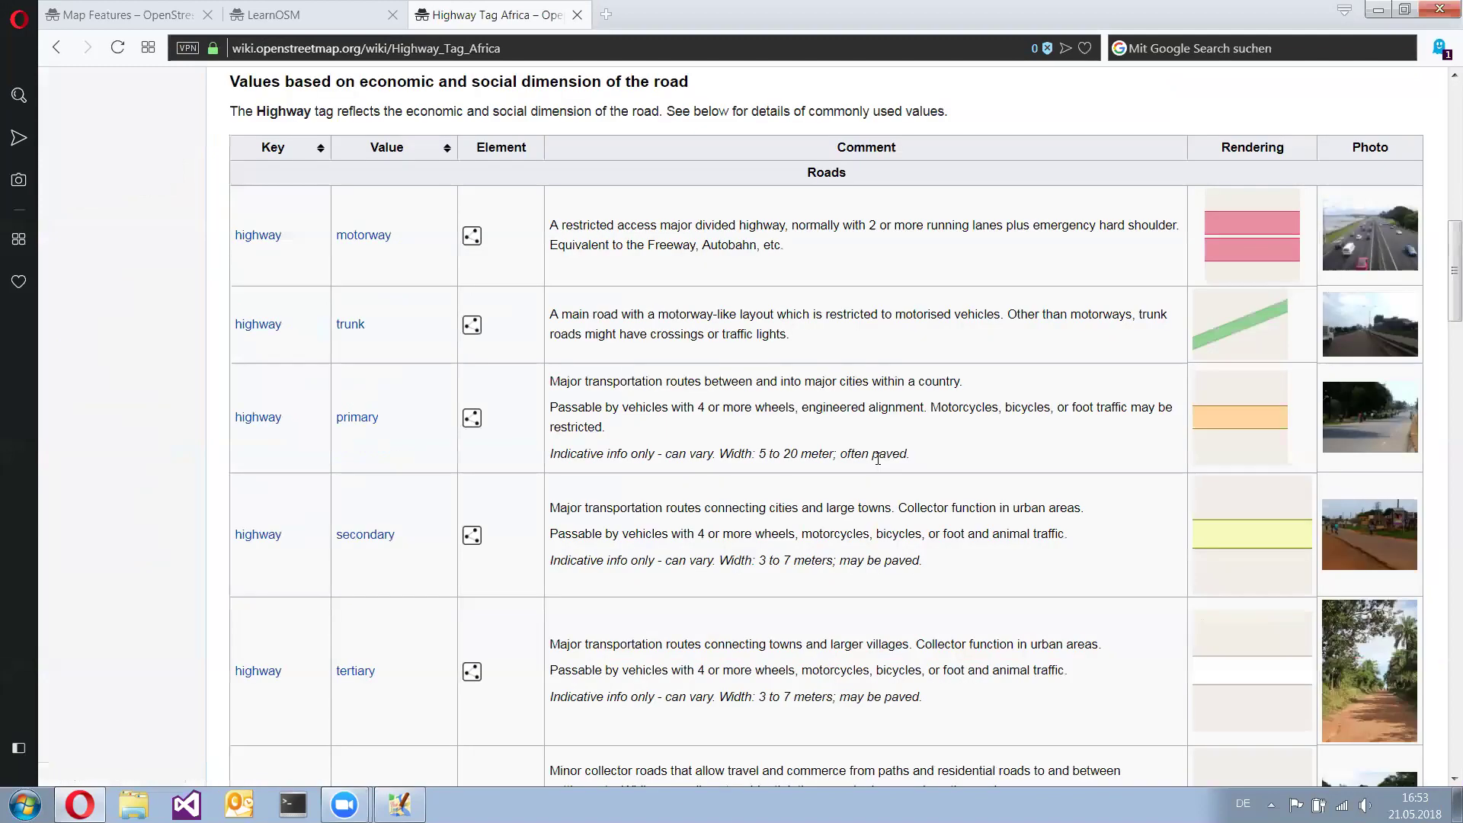
{"action": "scroll", "coordinate": [878, 459], "scroll_direction": "down", "scroll_amount": 3}
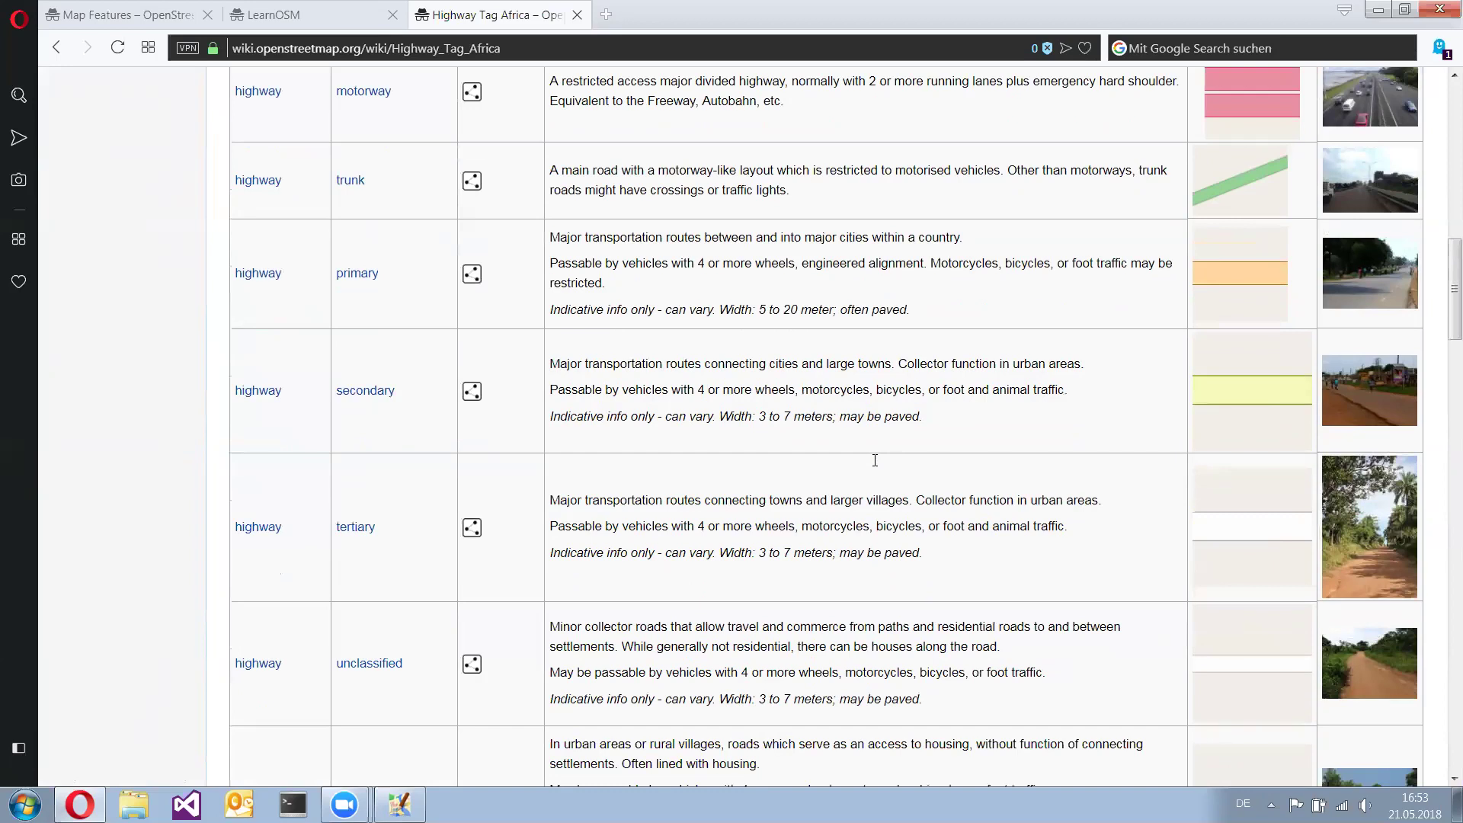
{"action": "scroll", "coordinate": [805, 593], "scroll_direction": "down", "scroll_amount": 3}
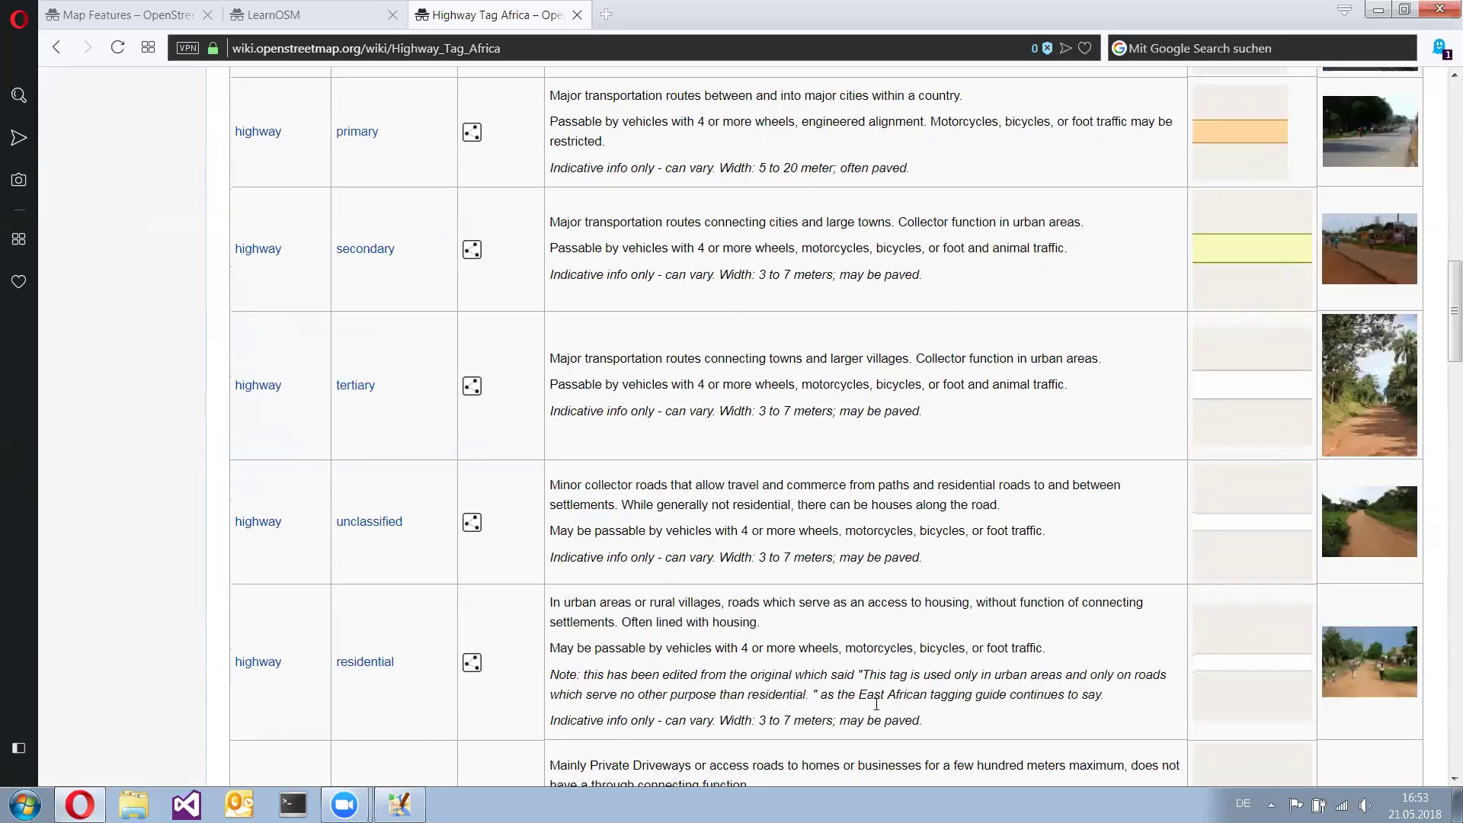
{"action": "scroll", "coordinate": [876, 704], "scroll_direction": "down", "scroll_amount": 4}
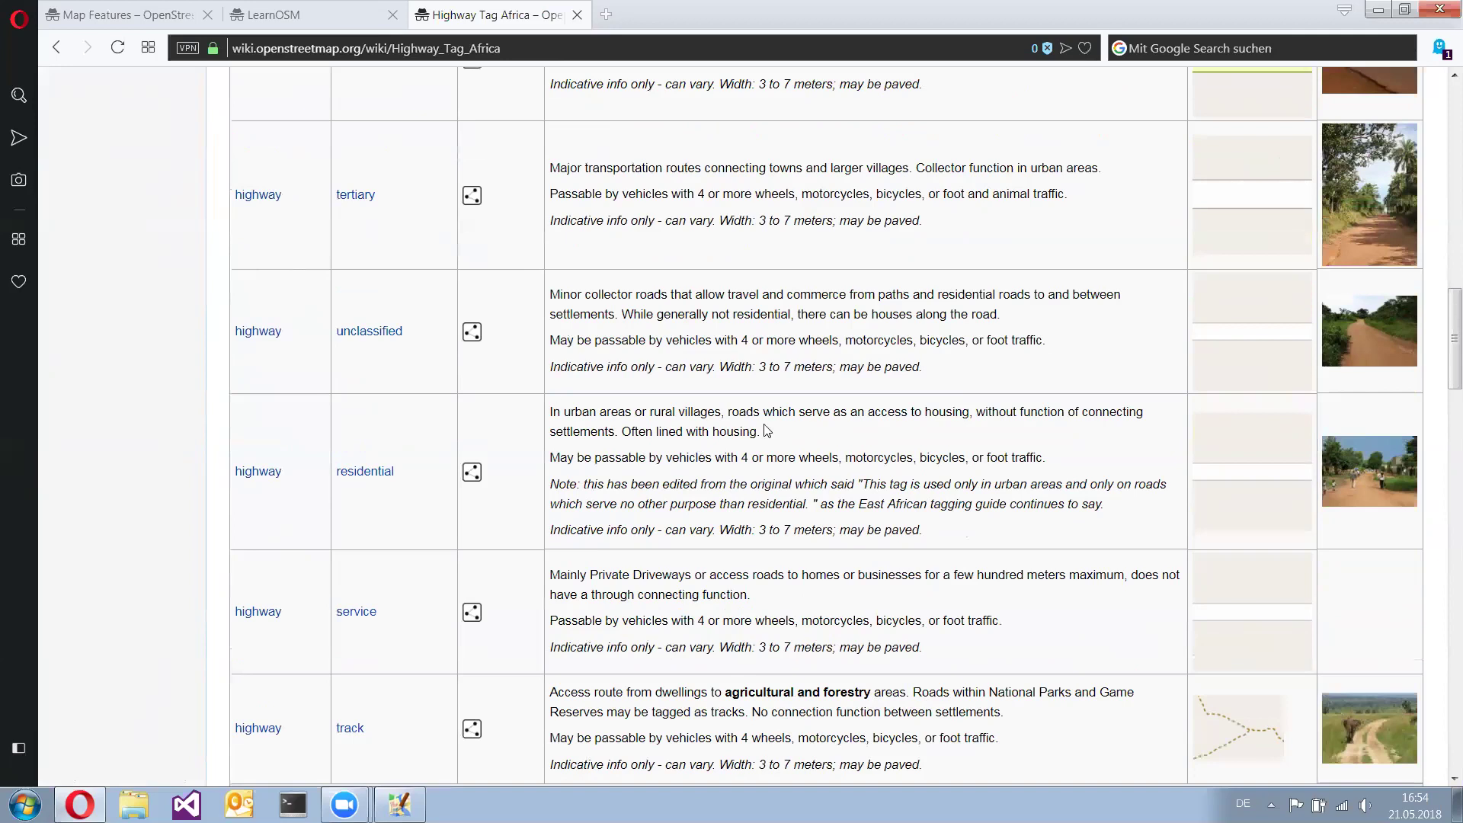
{"action": "scroll", "coordinate": [767, 432], "scroll_direction": "up", "scroll_amount": 1}
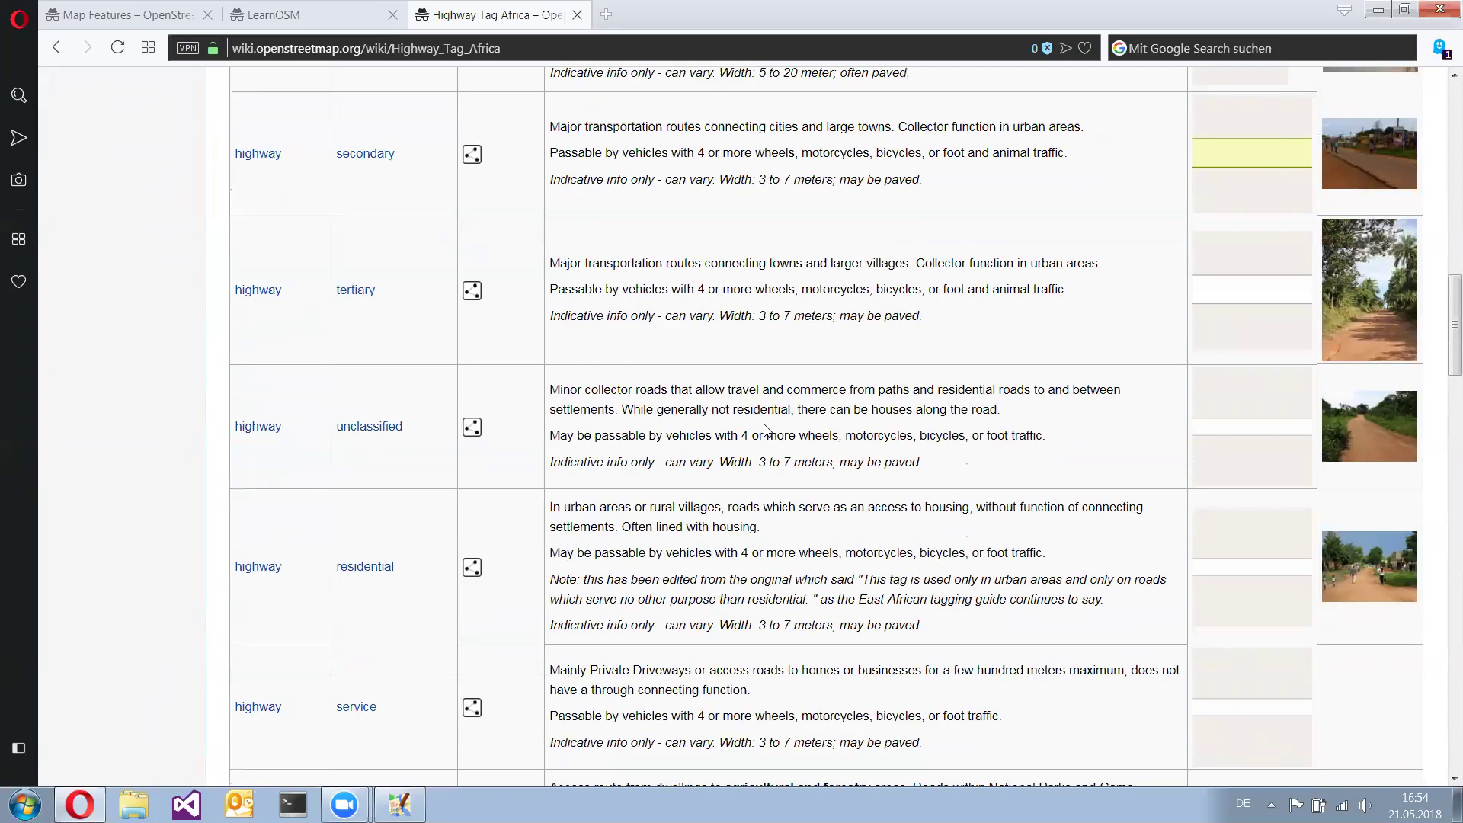
{"action": "left_click", "coordinate": [403, 803]}
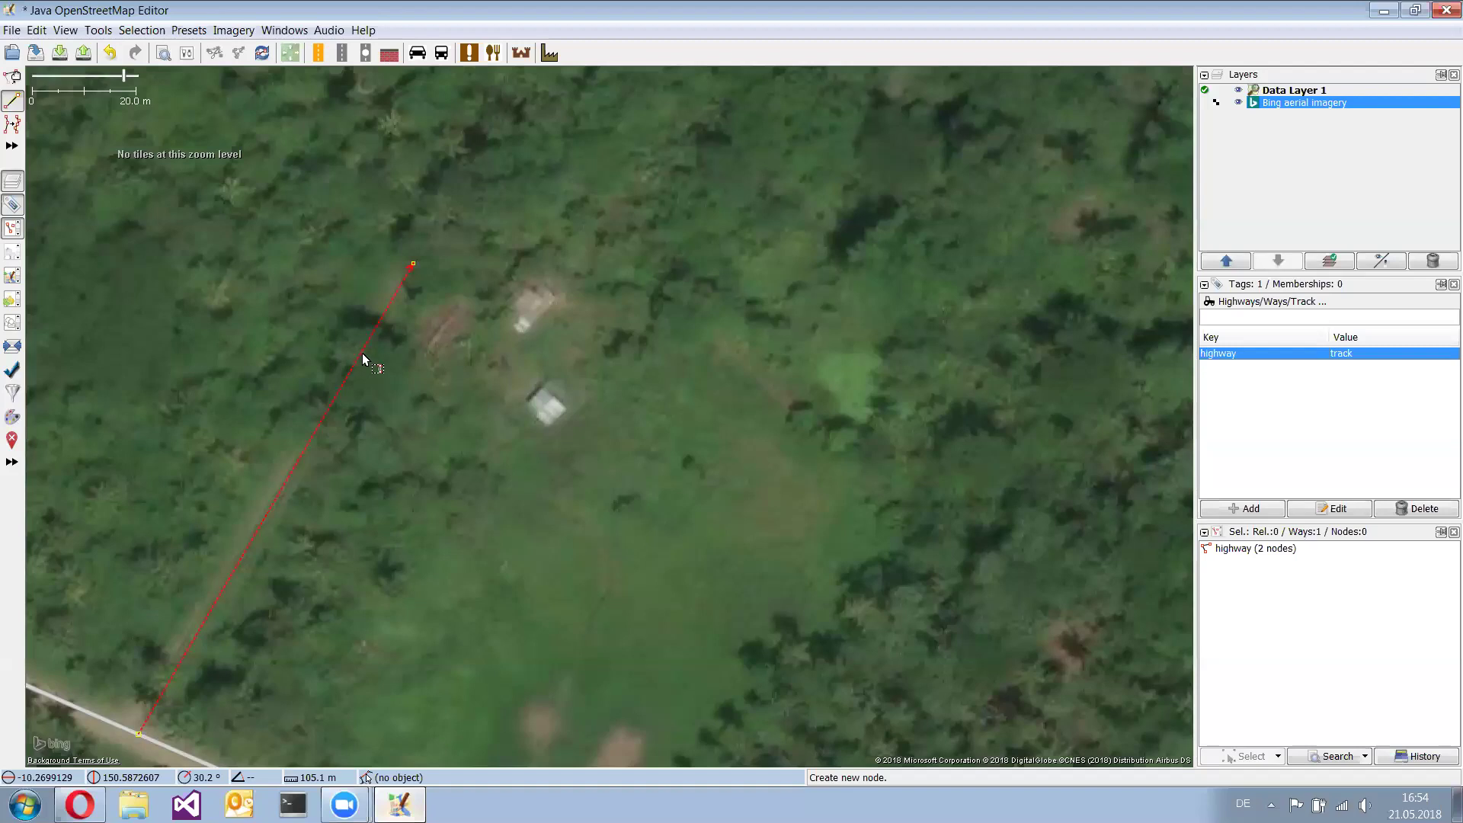
Draw an eight-node way about 206 m long along the watercourse south of the road, crossing beneath the road at its bend
{"action": "key", "text": "s"}
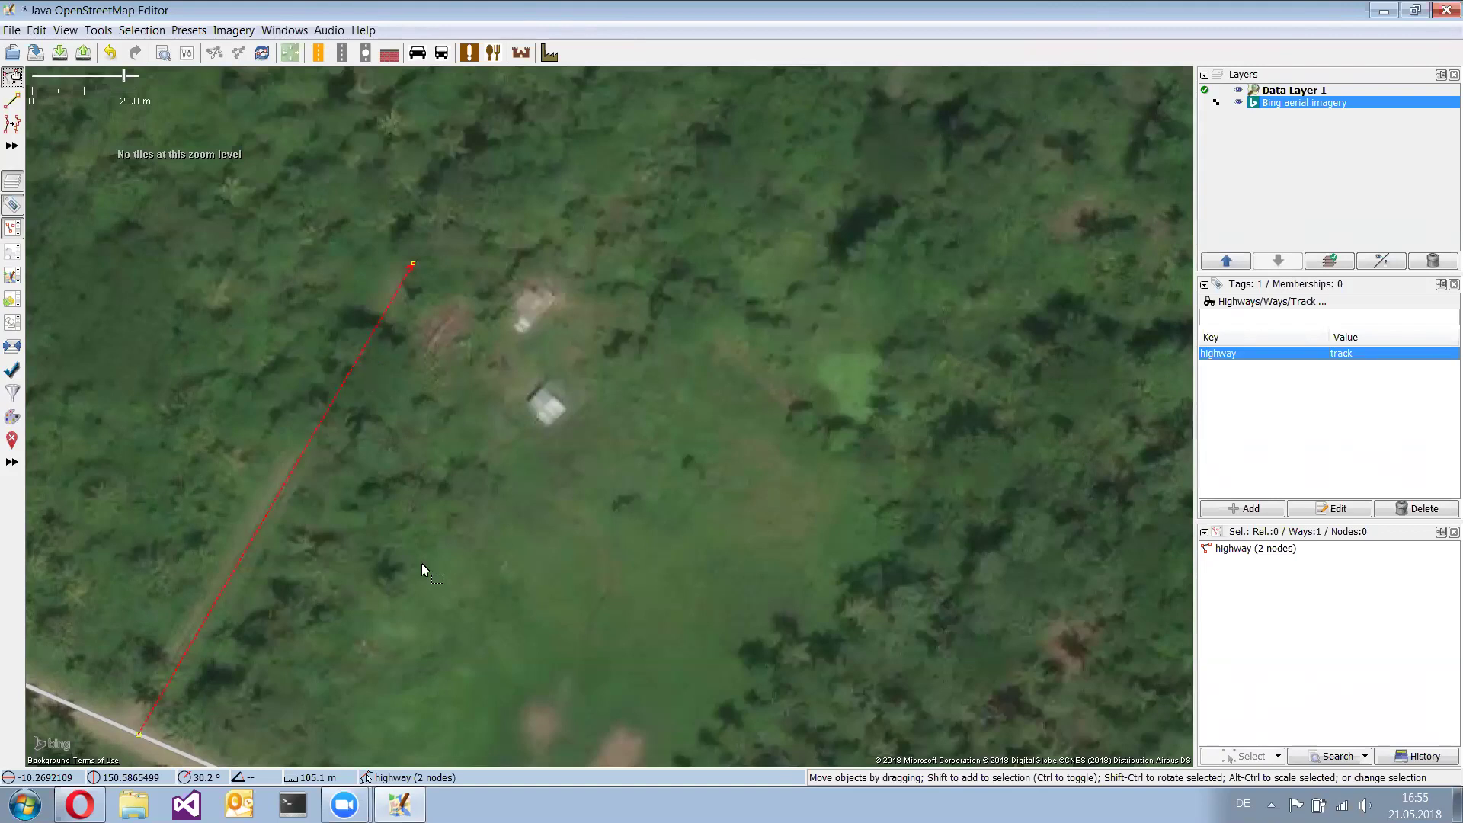
{"action": "left_click_drag", "start_coordinate": [441, 541], "coordinate": [436, 332]}
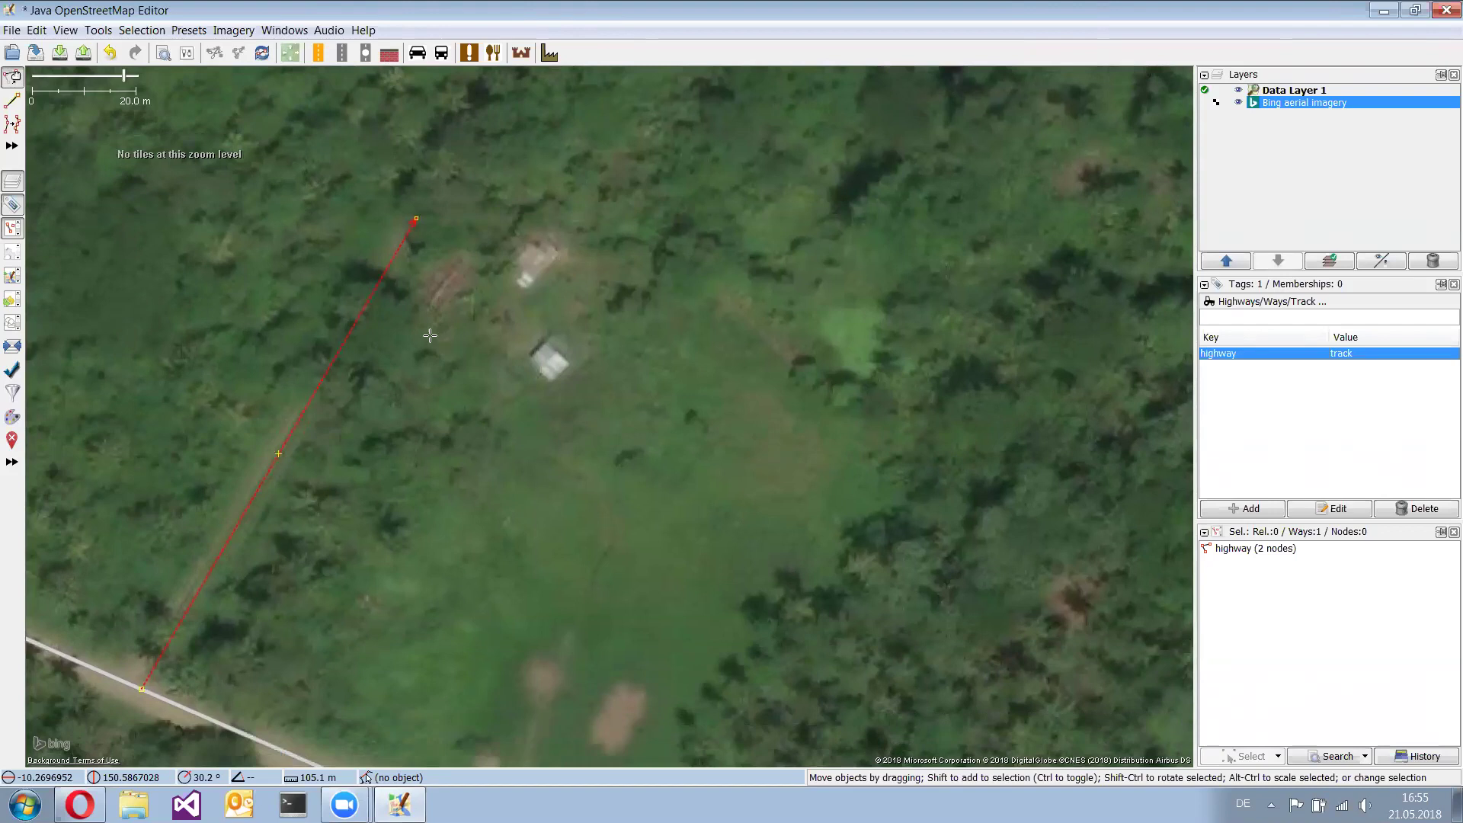
{"action": "left_click_drag", "start_coordinate": [373, 711], "coordinate": [380, 380]}
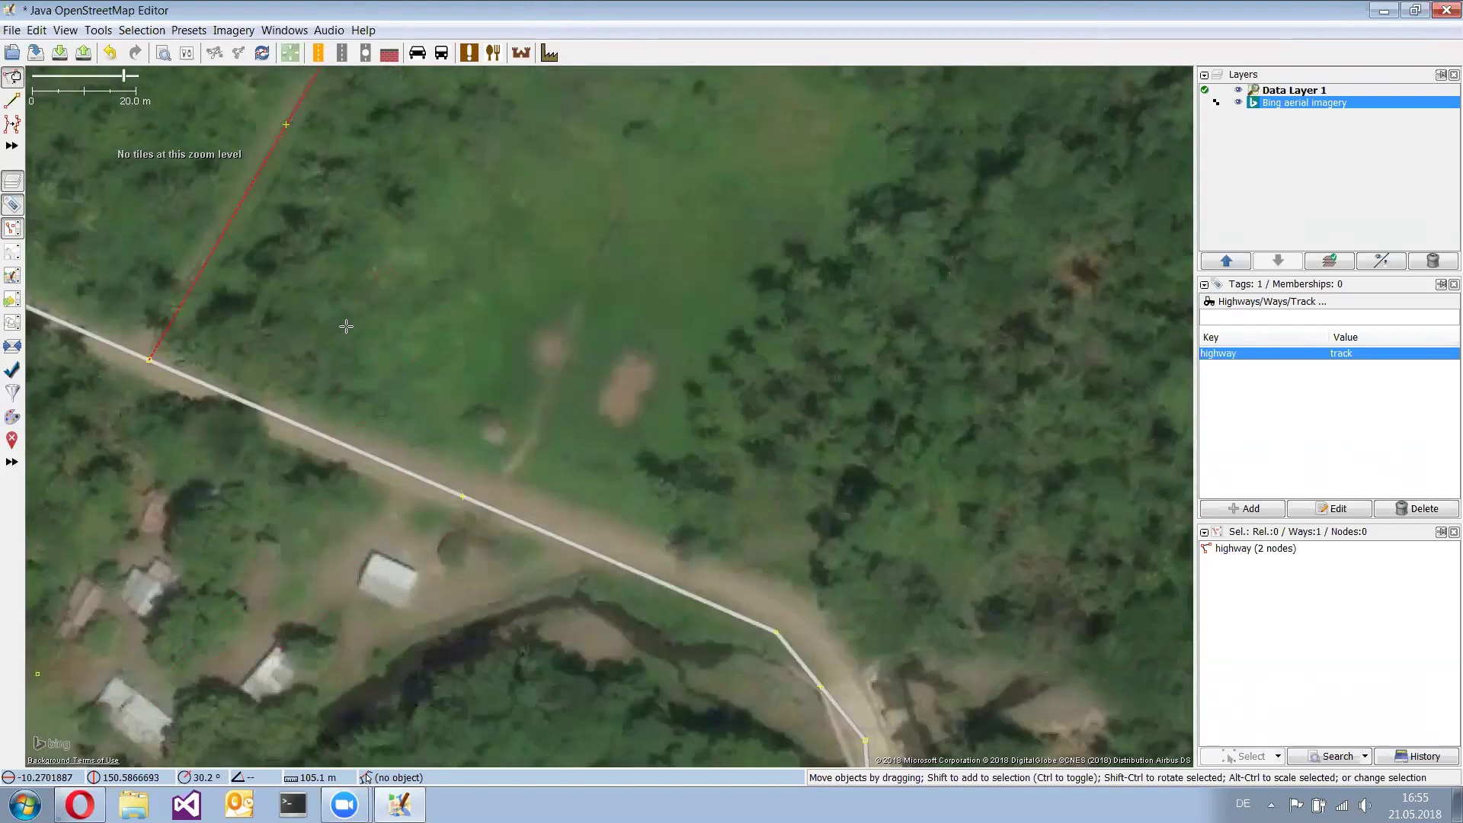
{"action": "left_click_drag", "start_coordinate": [740, 659], "coordinate": [662, 325]}
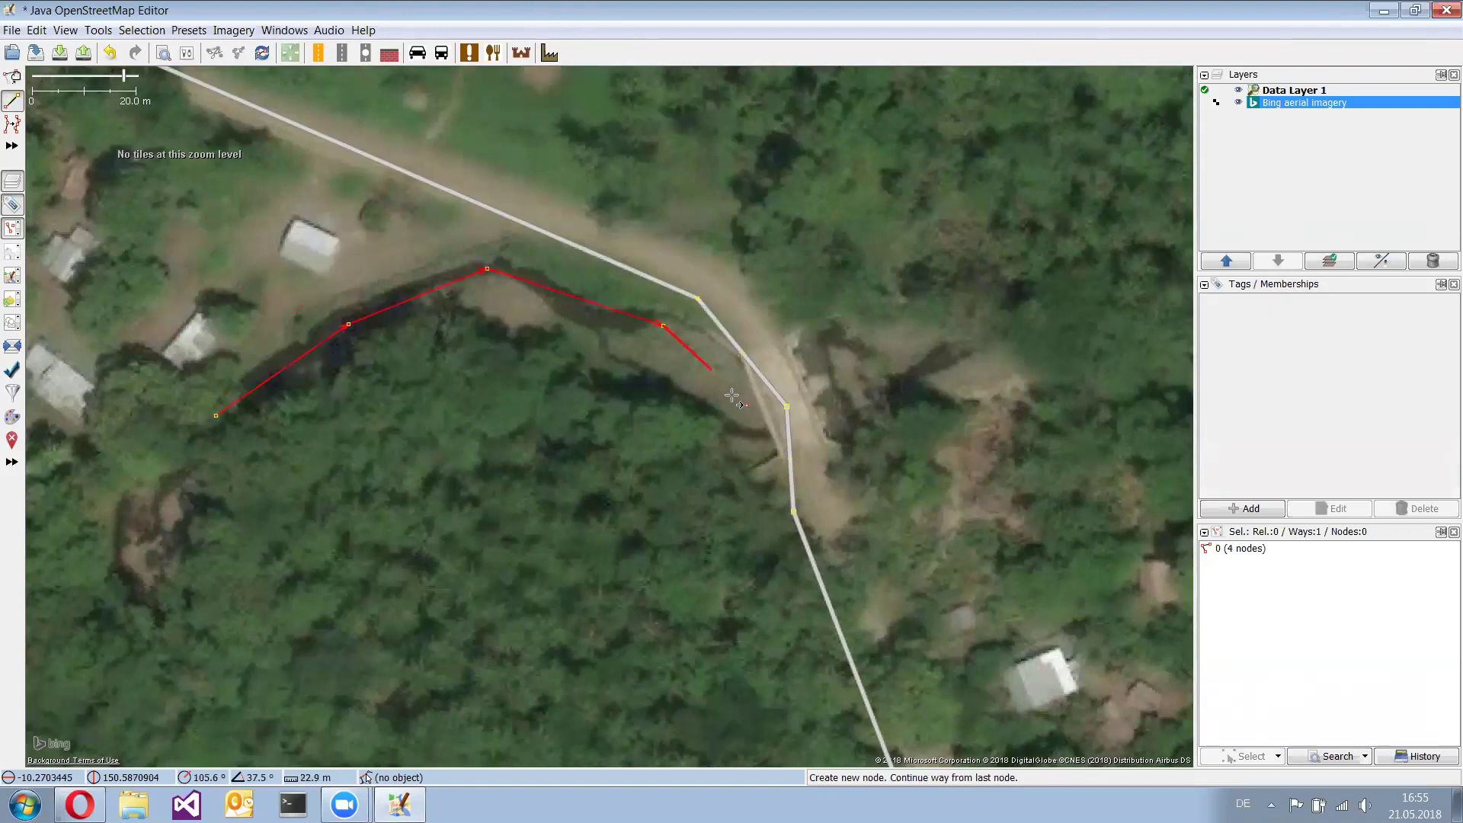
{"action": "left_click", "coordinate": [718, 389]}
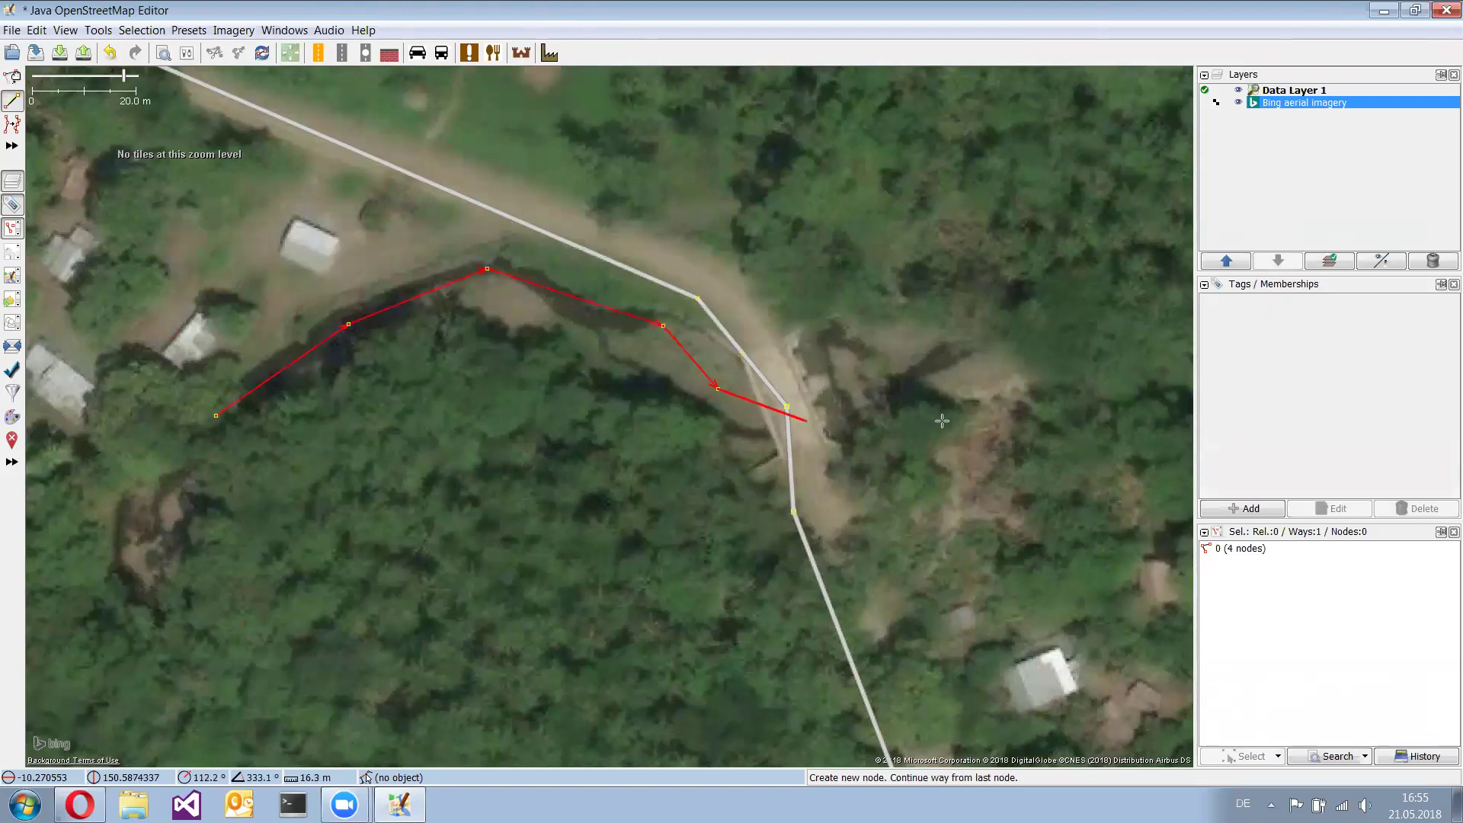
{"action": "left_click", "coordinate": [1100, 375]}
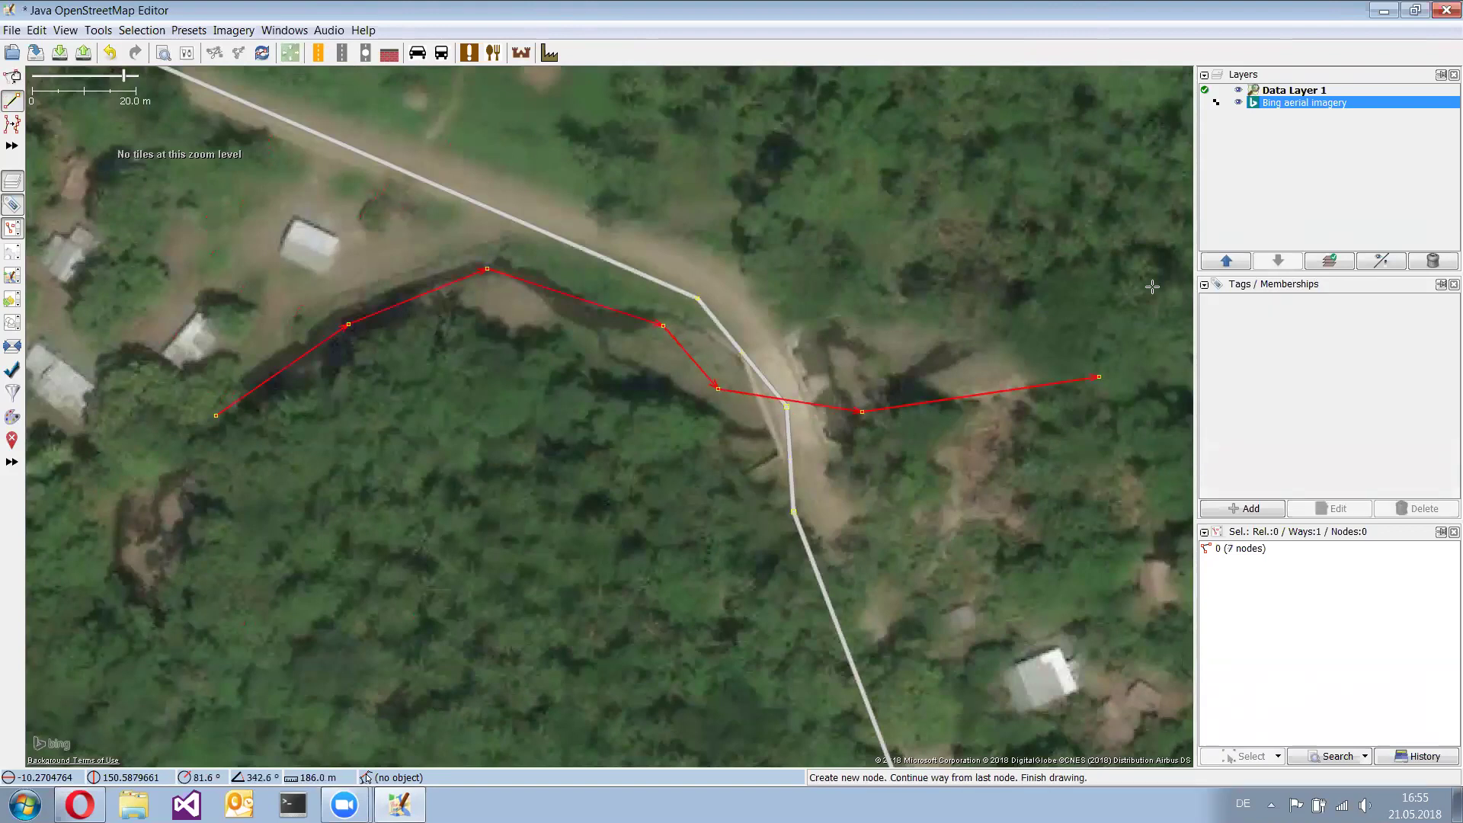
{"action": "left_click", "coordinate": [1153, 287]}
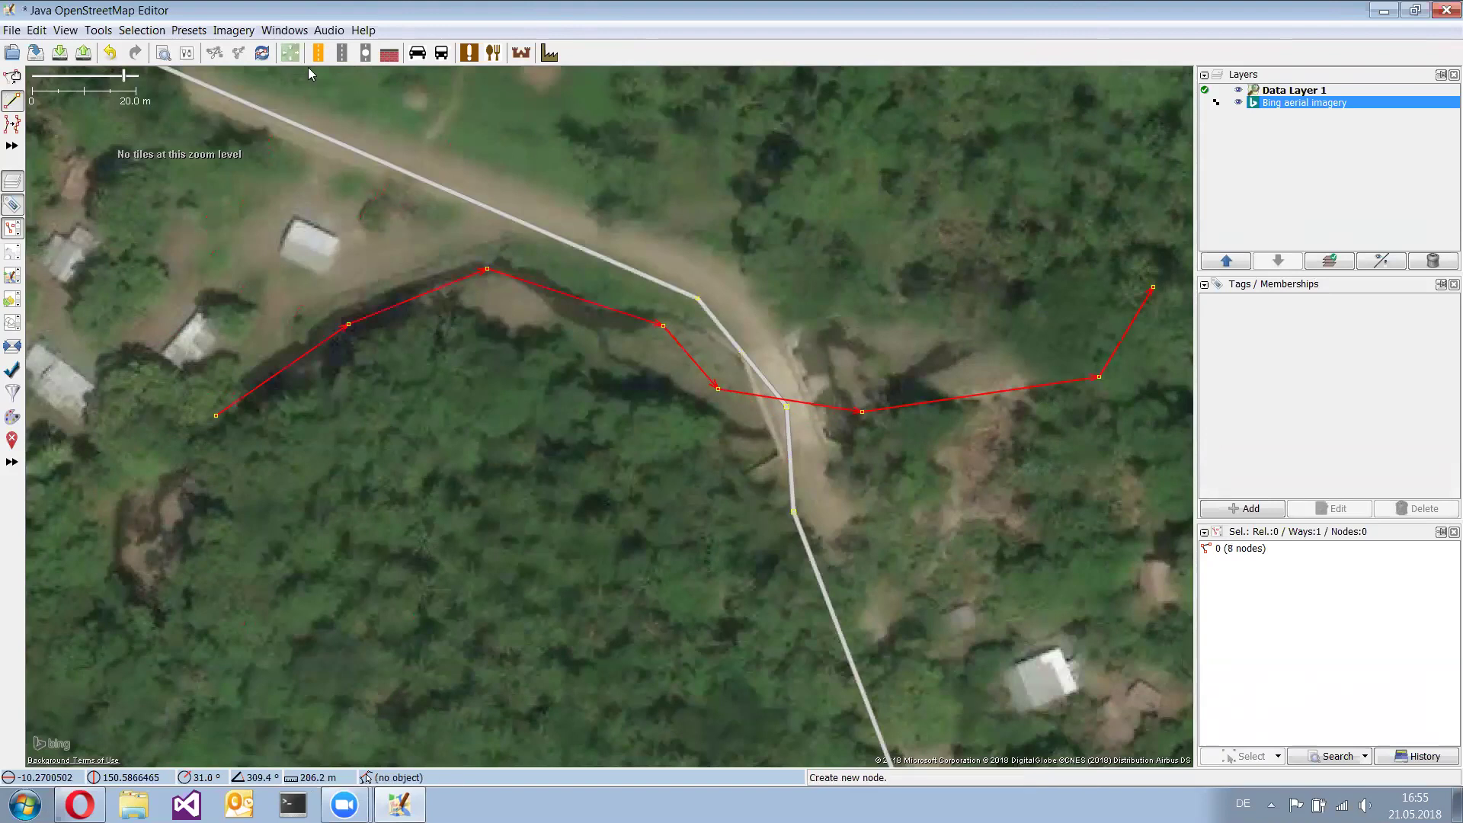
Apply the River preset to the new way without filling in any optional attributes
{"action": "left_click", "coordinate": [188, 29]}
{"action": "mouse_move", "coordinate": [211, 126]}
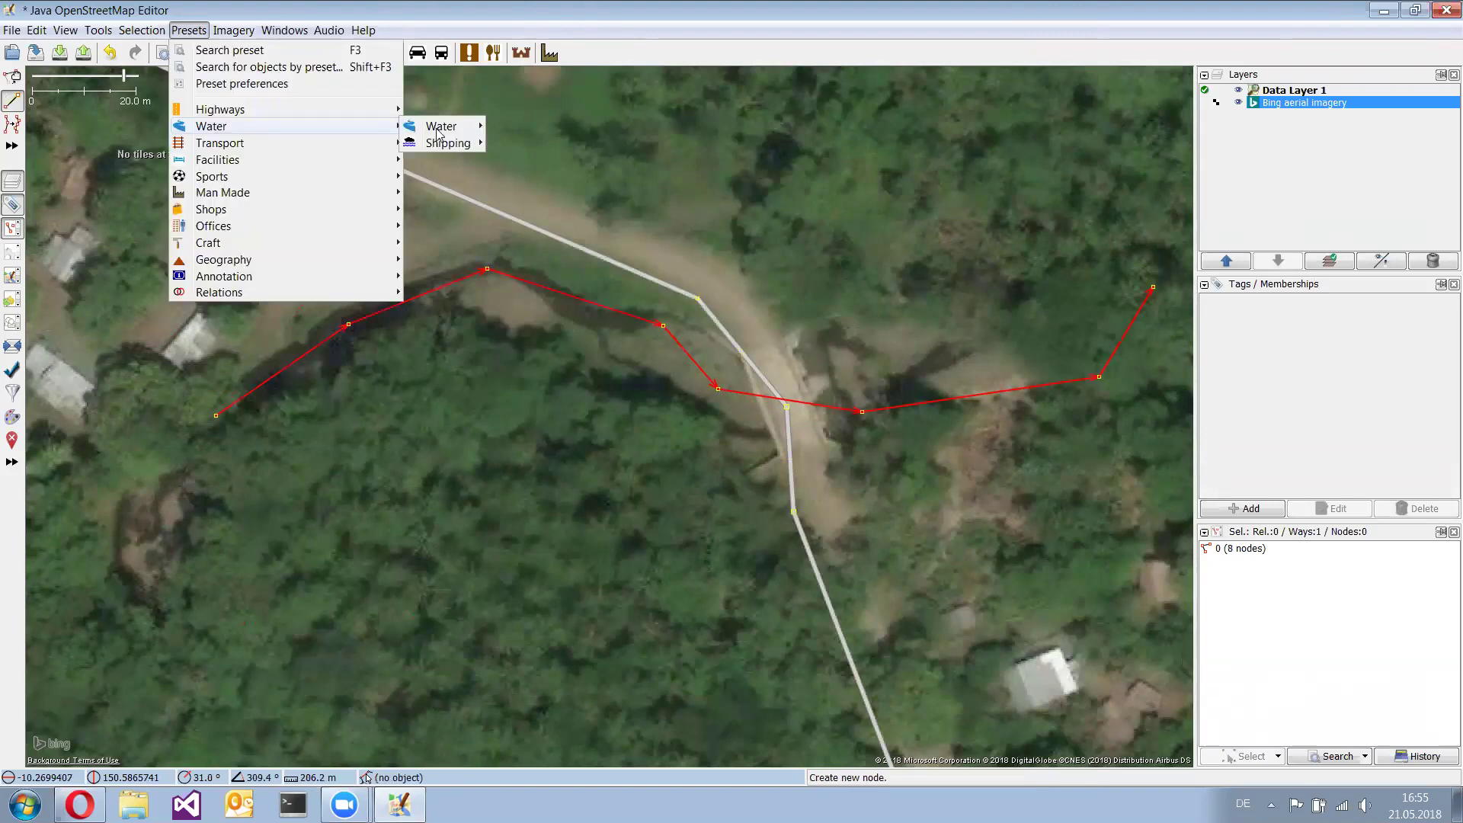
{"action": "mouse_move", "coordinate": [442, 127]}
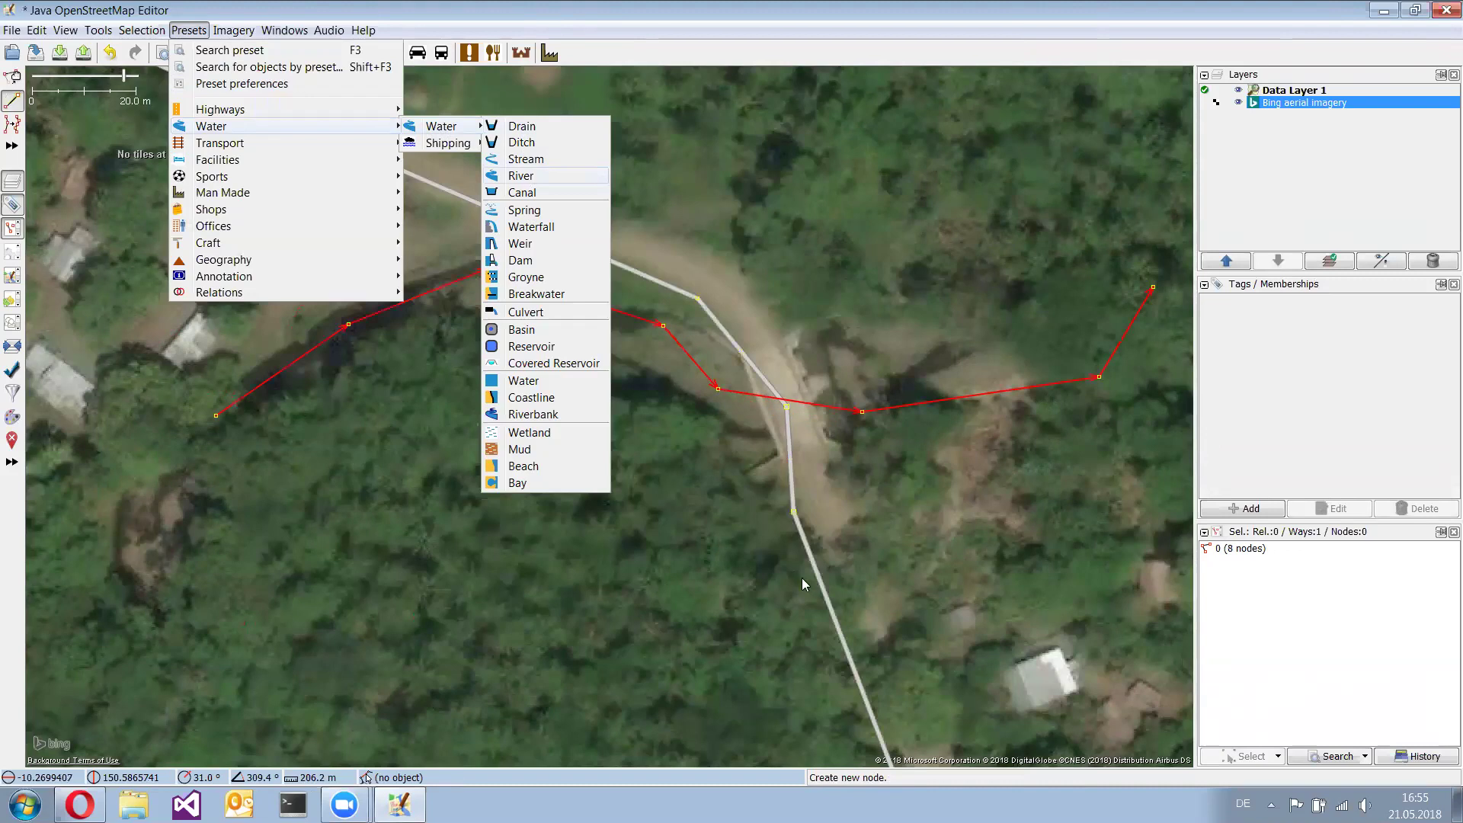
{"action": "key", "text": "Return"}
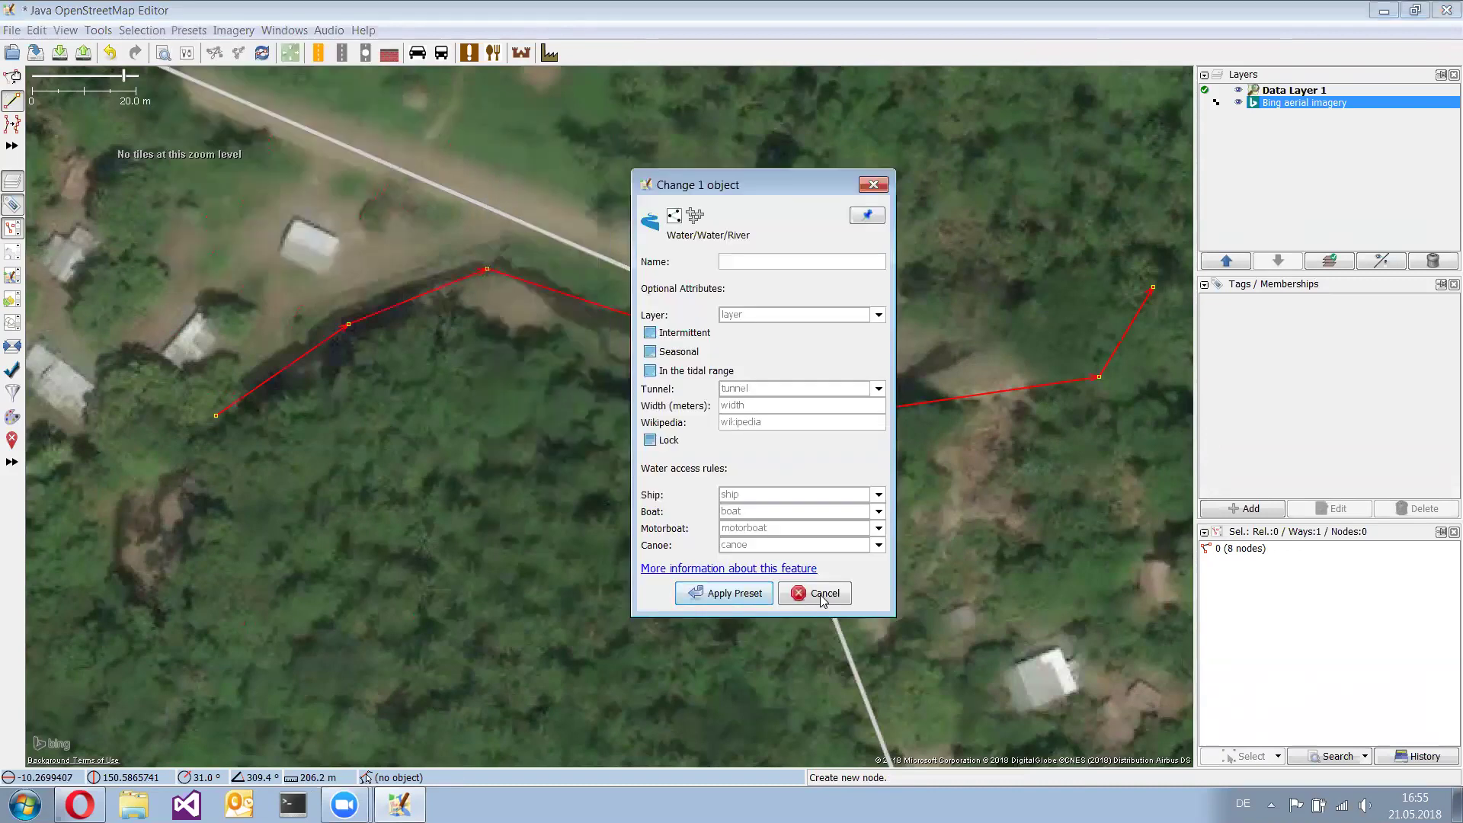
{"action": "left_click", "coordinate": [733, 594]}
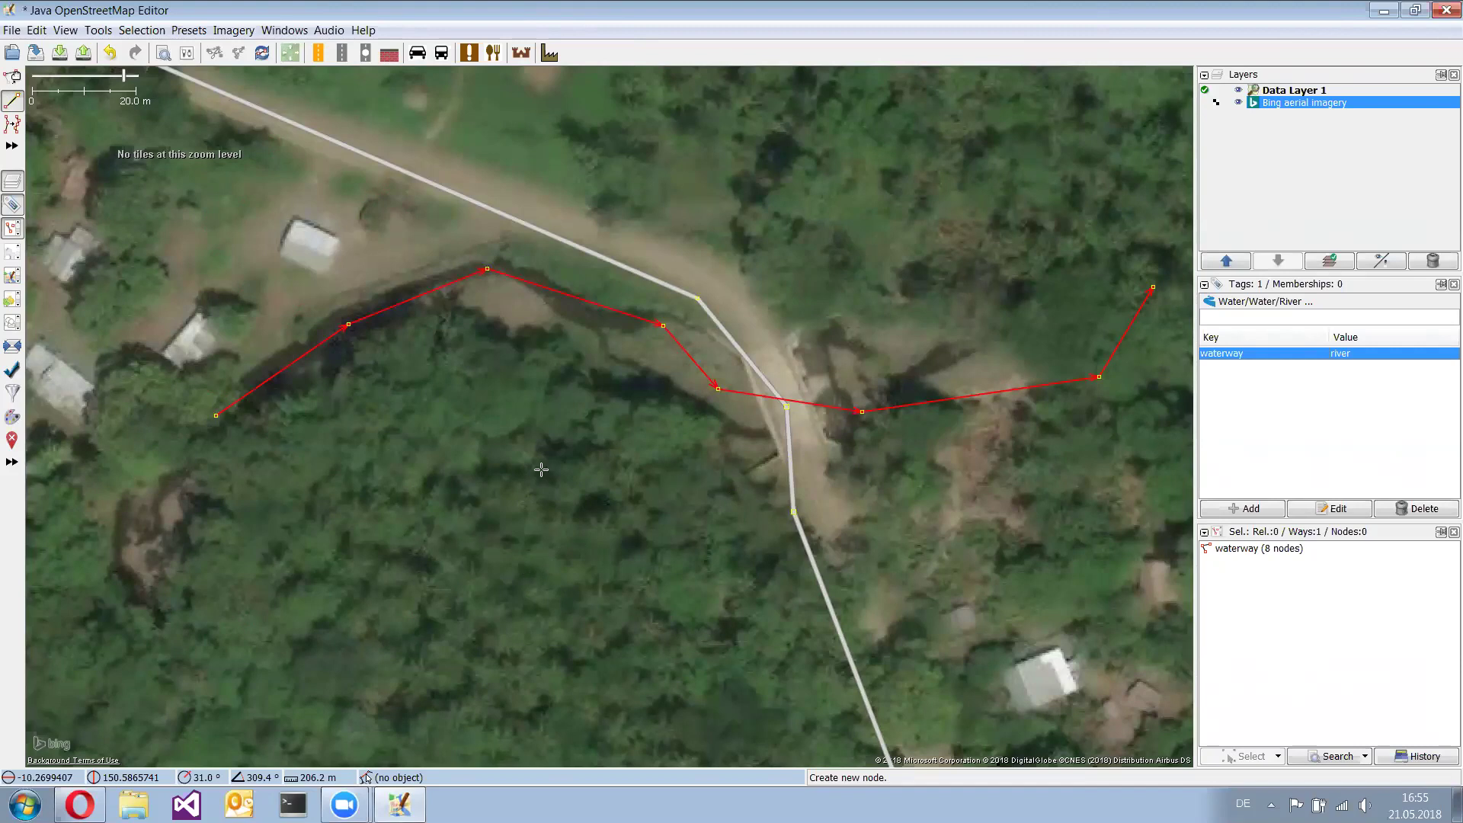
Add a fixme tag with the value "flow direction undetermined" to the river way
{"action": "scroll", "coordinate": [983, 500], "scroll_direction": "down", "scroll_amount": 2}
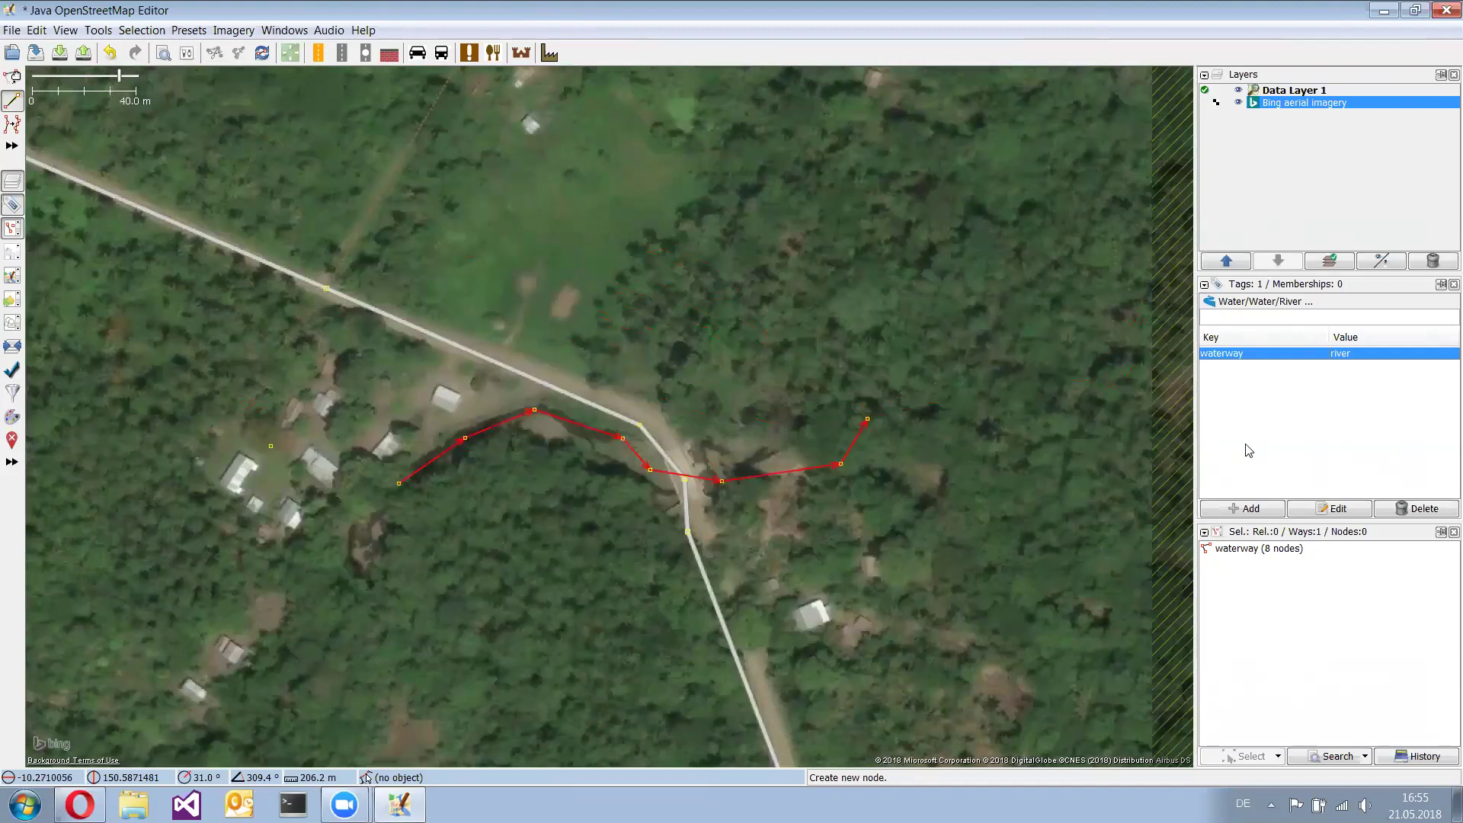
{"action": "key", "text": "plus"}
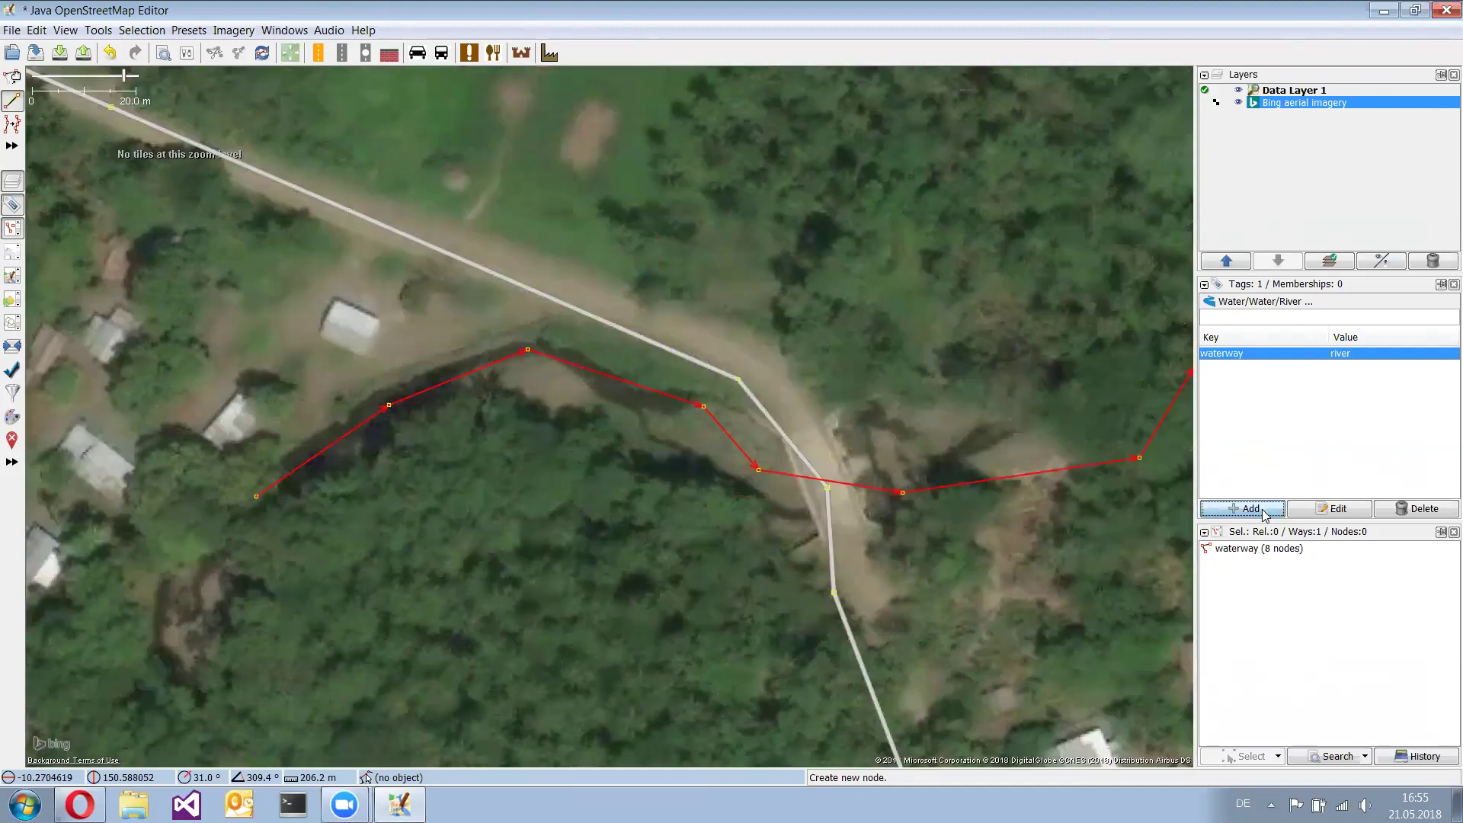
{"action": "left_click", "coordinate": [1265, 512]}
{"action": "type", "text": "fix"}
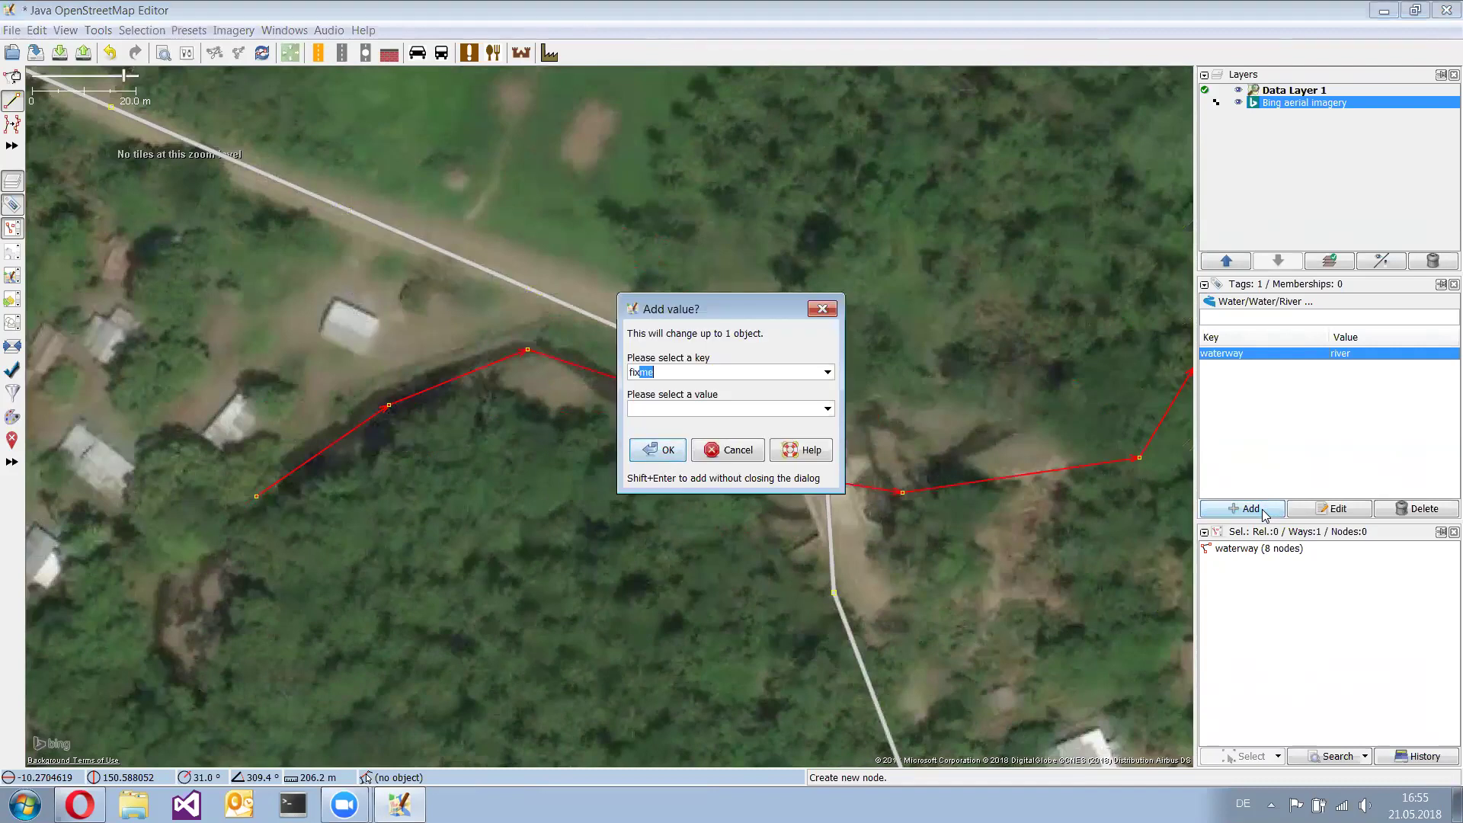
{"action": "type", "text": "me"}
{"action": "type", "text": "flow direction "}
{"action": "type", "text": "undetermined"}
{"action": "key", "text": "Return"}
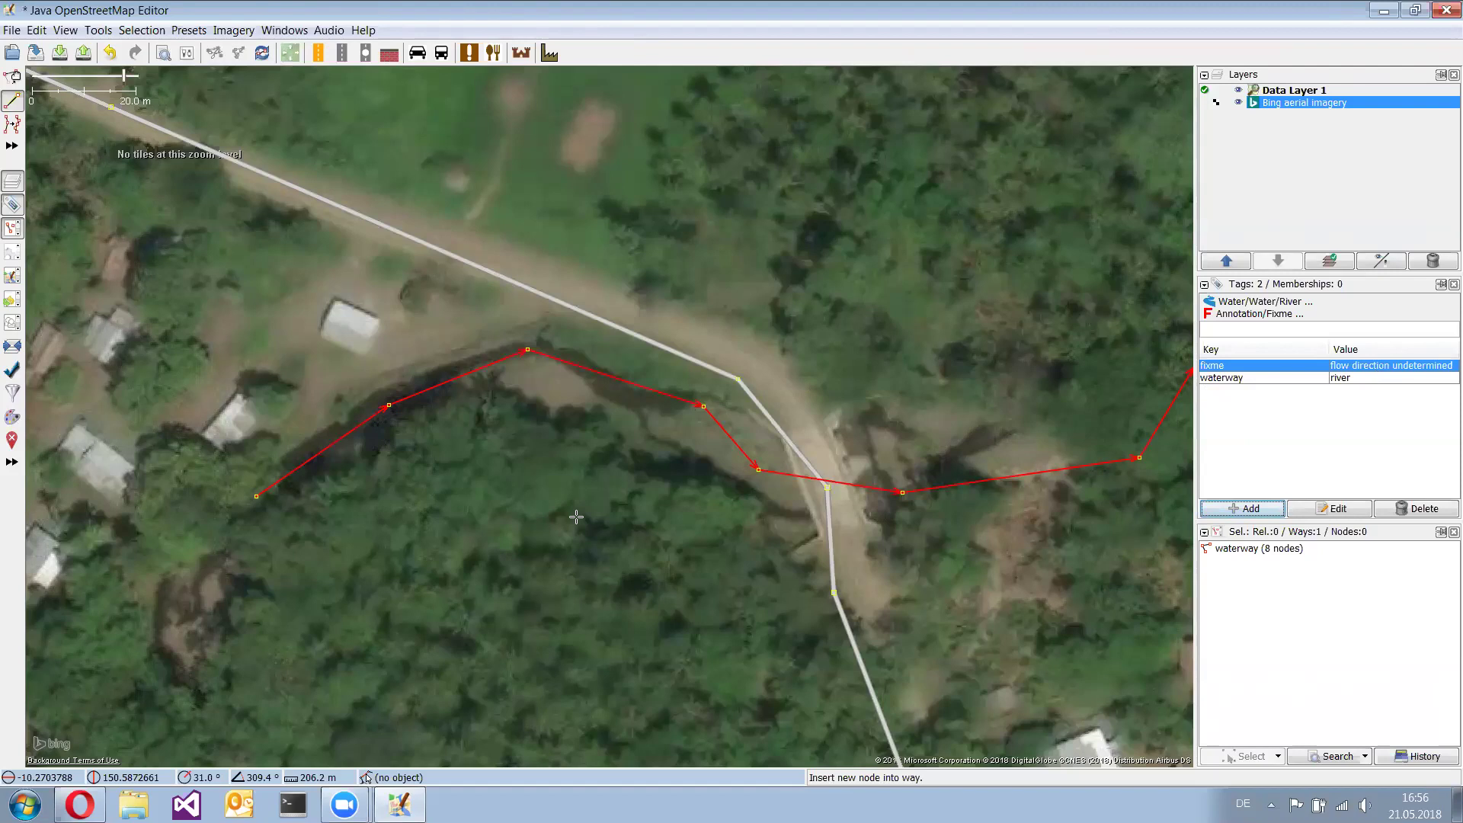
Select the junction node where the track meets the road and examine how the two ways connect
{"action": "scroll", "coordinate": [576, 517], "scroll_direction": "down", "scroll_amount": 2}
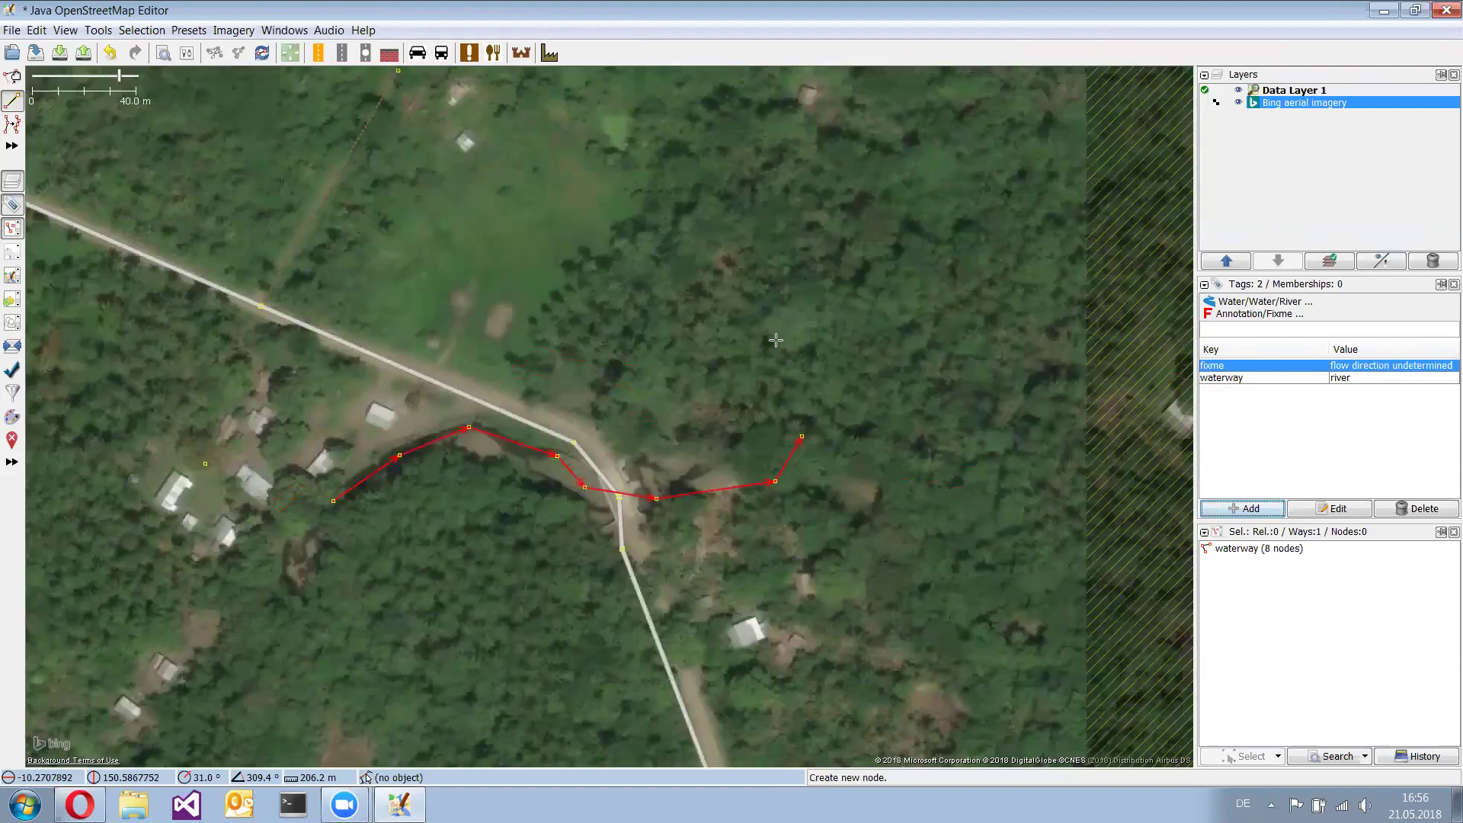
{"action": "scroll", "coordinate": [577, 518], "scroll_direction": "up", "scroll_amount": 2}
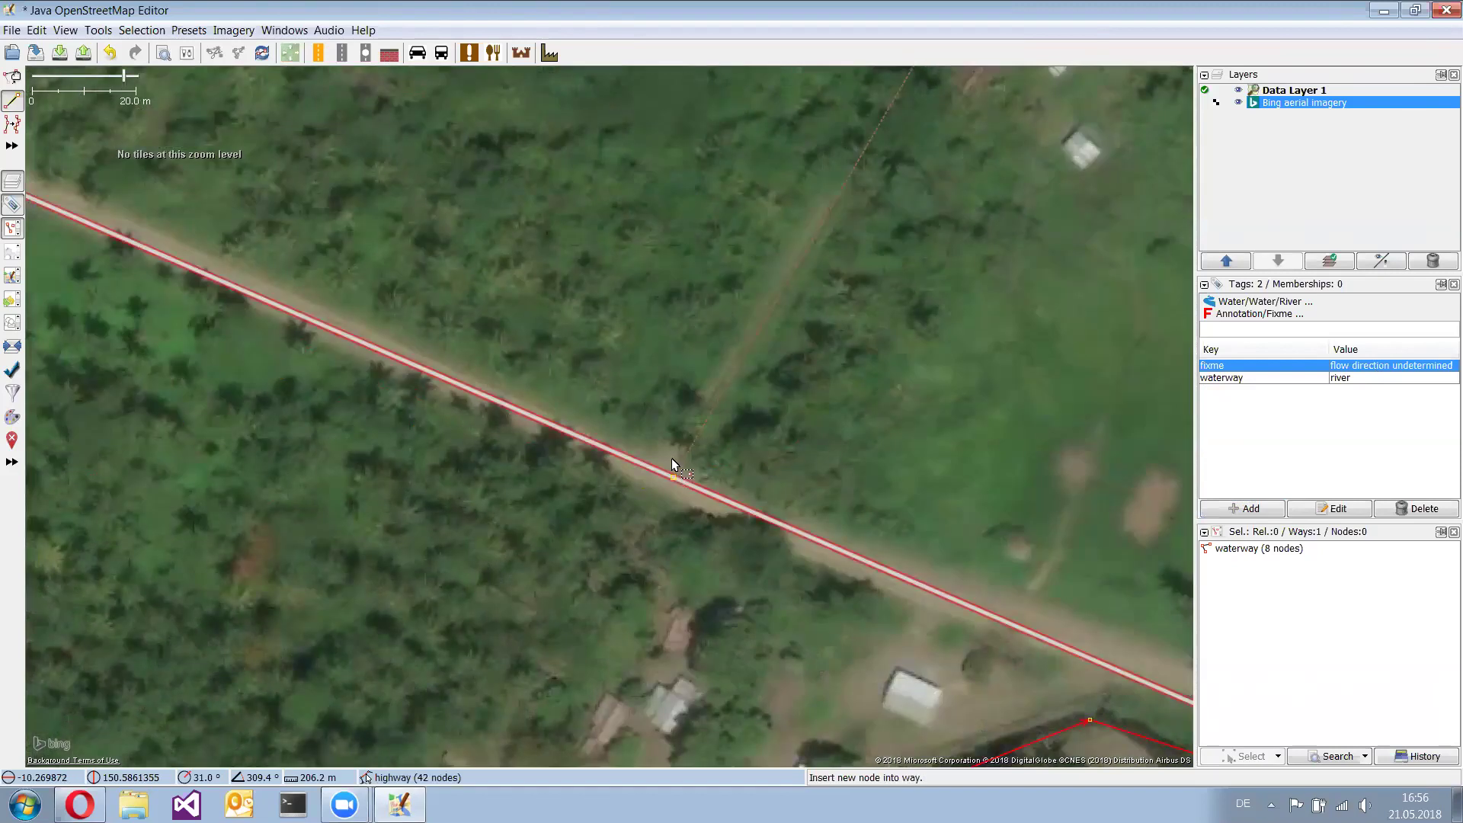
{"action": "left_click", "coordinate": [672, 460]}
{"action": "key", "text": "s"}
{"action": "scroll", "coordinate": [672, 461], "scroll_direction": "up", "scroll_amount": 2}
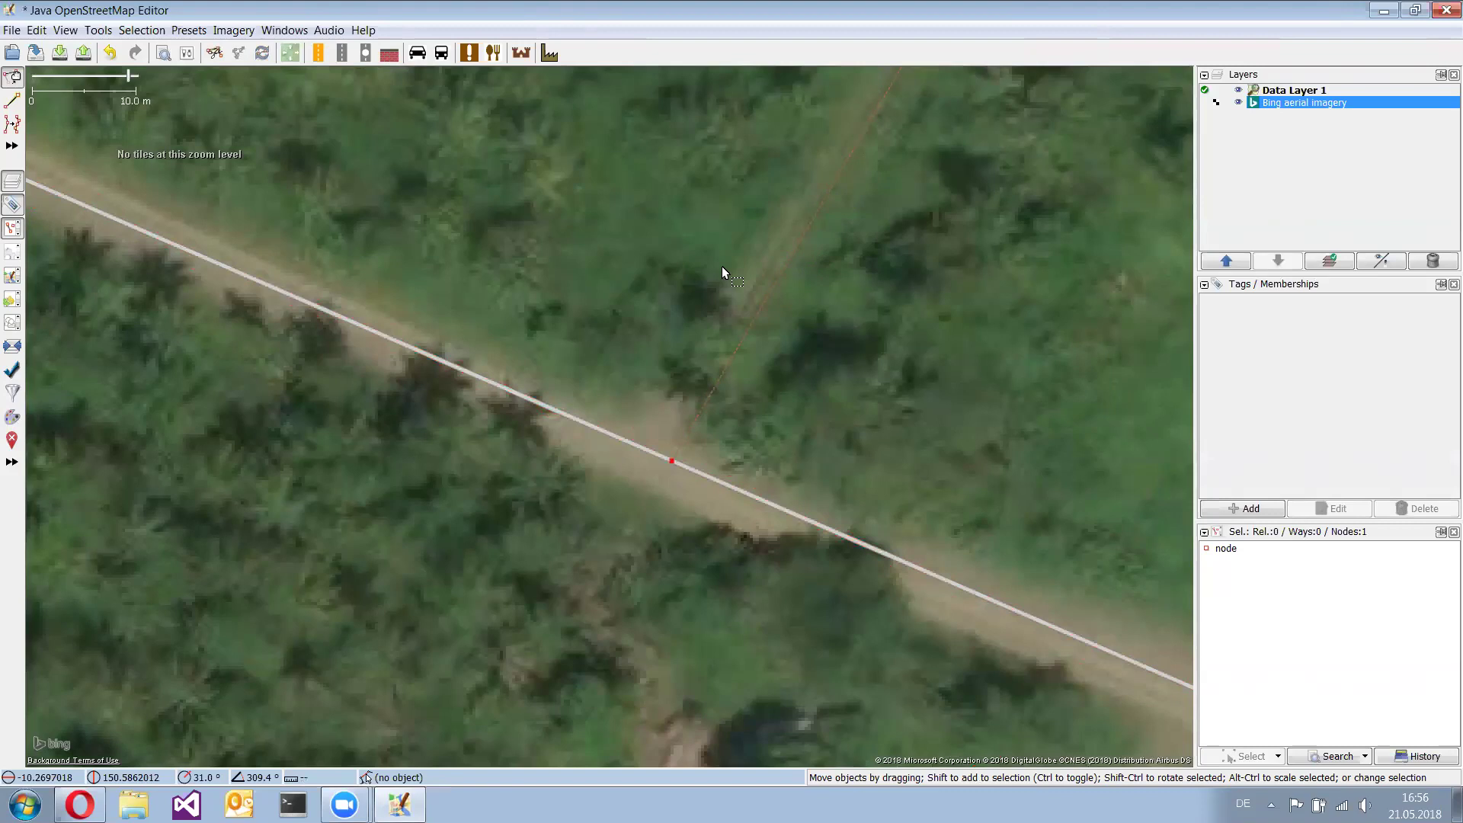
{"action": "scroll", "coordinate": [723, 268], "scroll_direction": "down", "scroll_amount": 2}
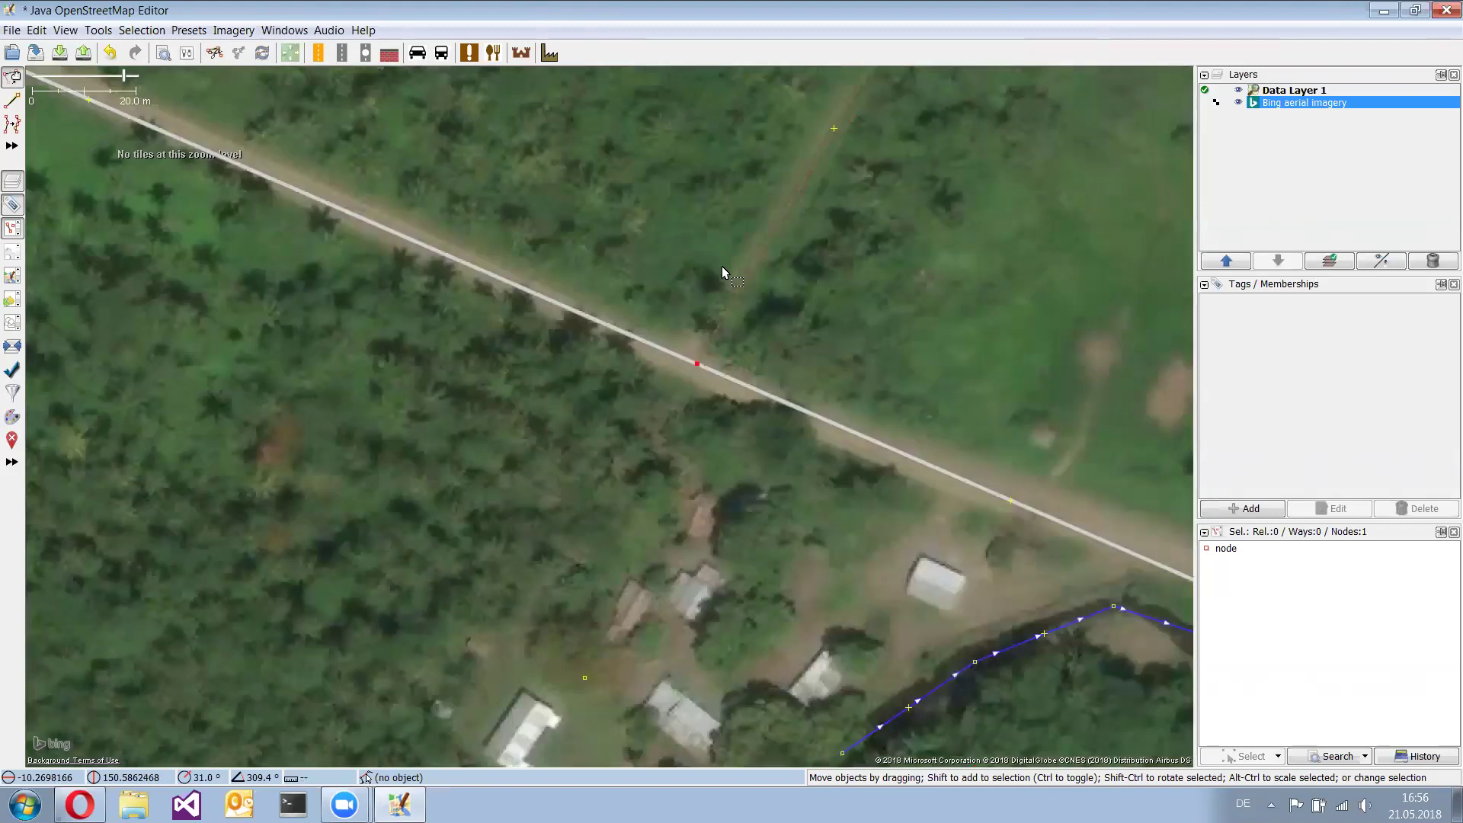
{"action": "scroll", "coordinate": [721, 267], "scroll_direction": "down", "scroll_amount": 2}
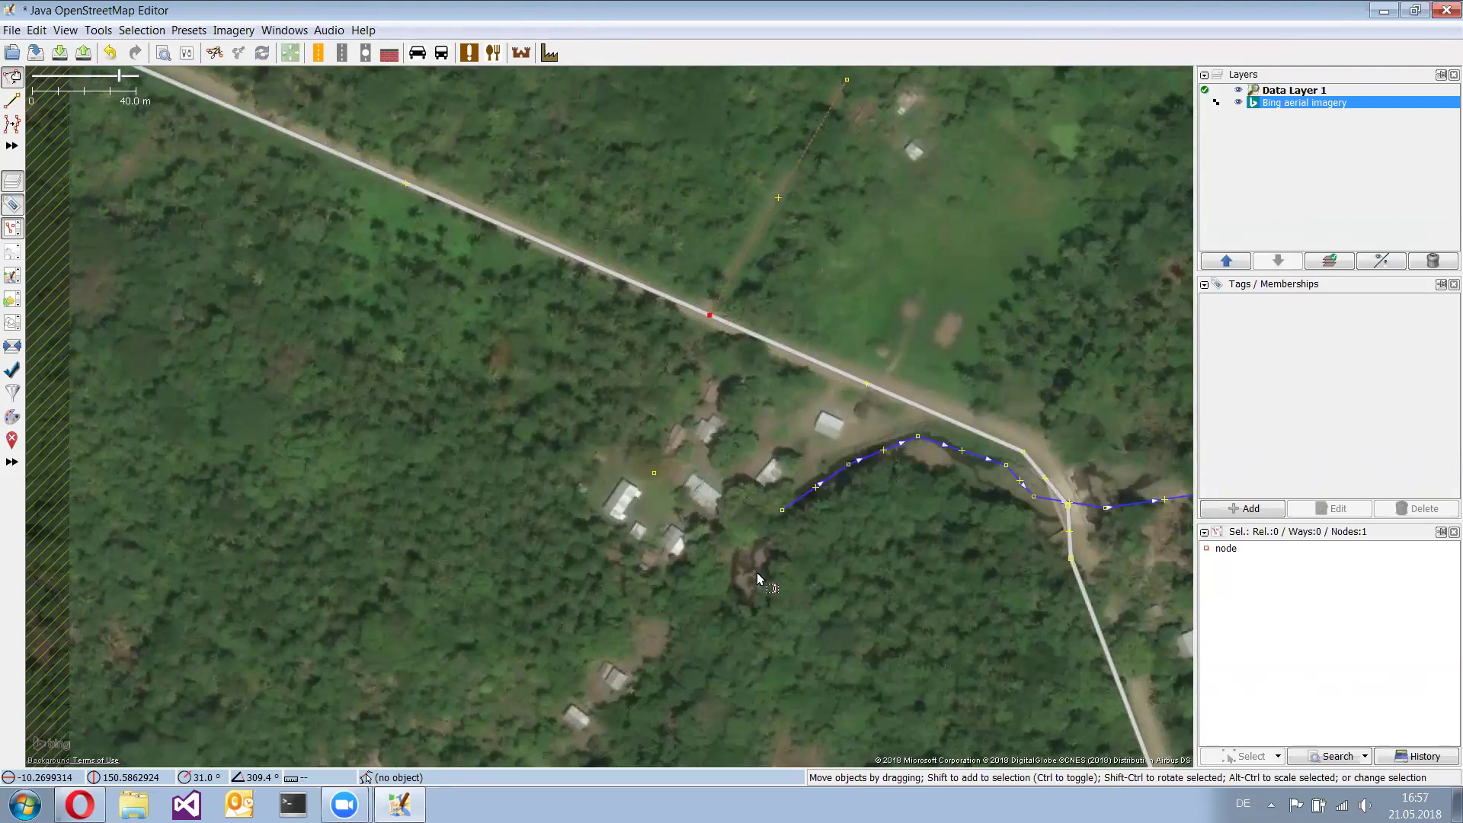
Select the short ford segment and move its end nodes onto the visible road crossing, making it about 31 m long
{"action": "scroll", "coordinate": [743, 497], "scroll_direction": "up", "scroll_amount": 2}
{"action": "left_click", "coordinate": [743, 496]}
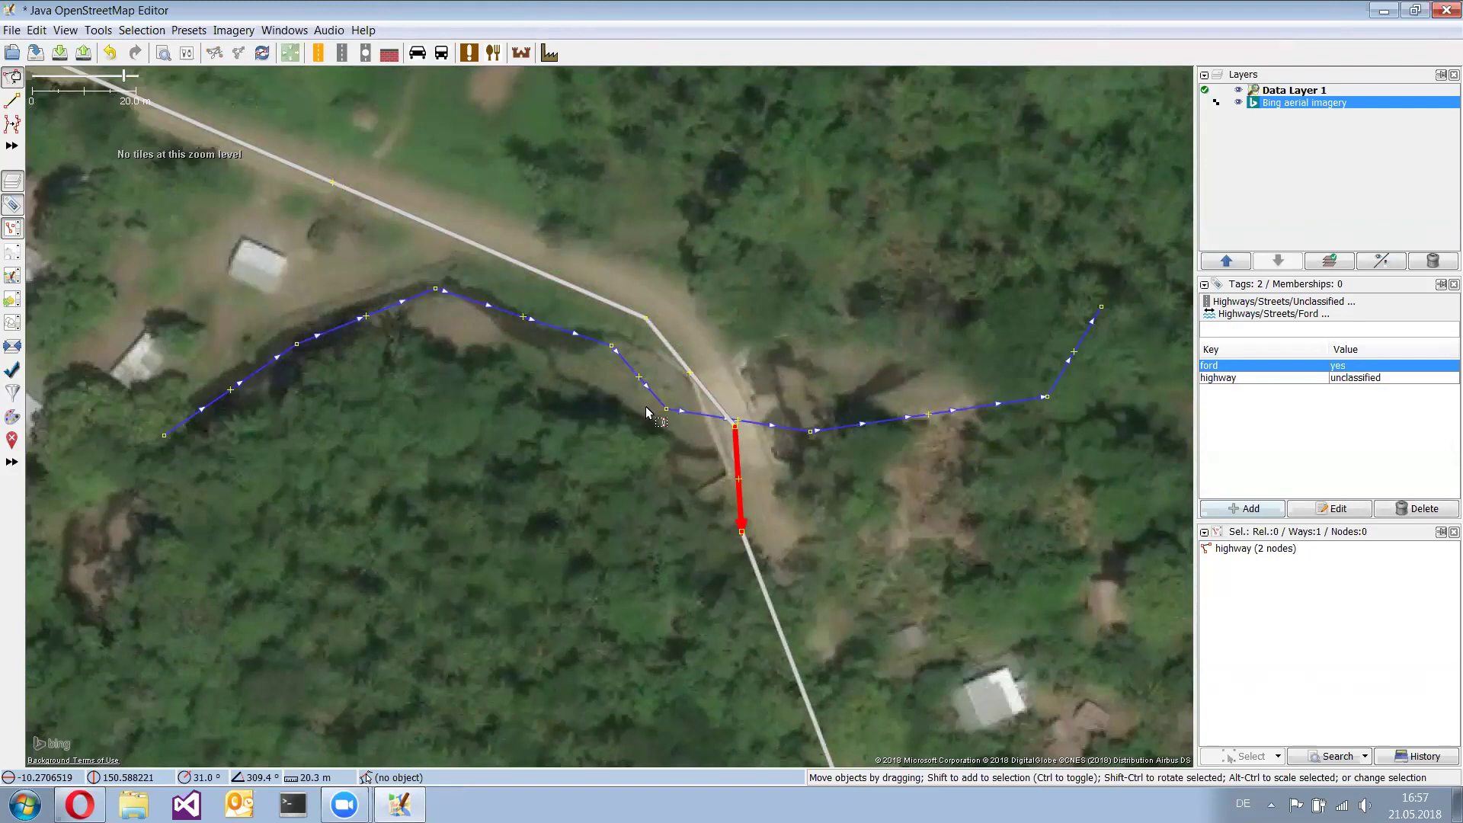
{"action": "left_click_drag", "start_coordinate": [736, 437], "coordinate": [646, 413]}
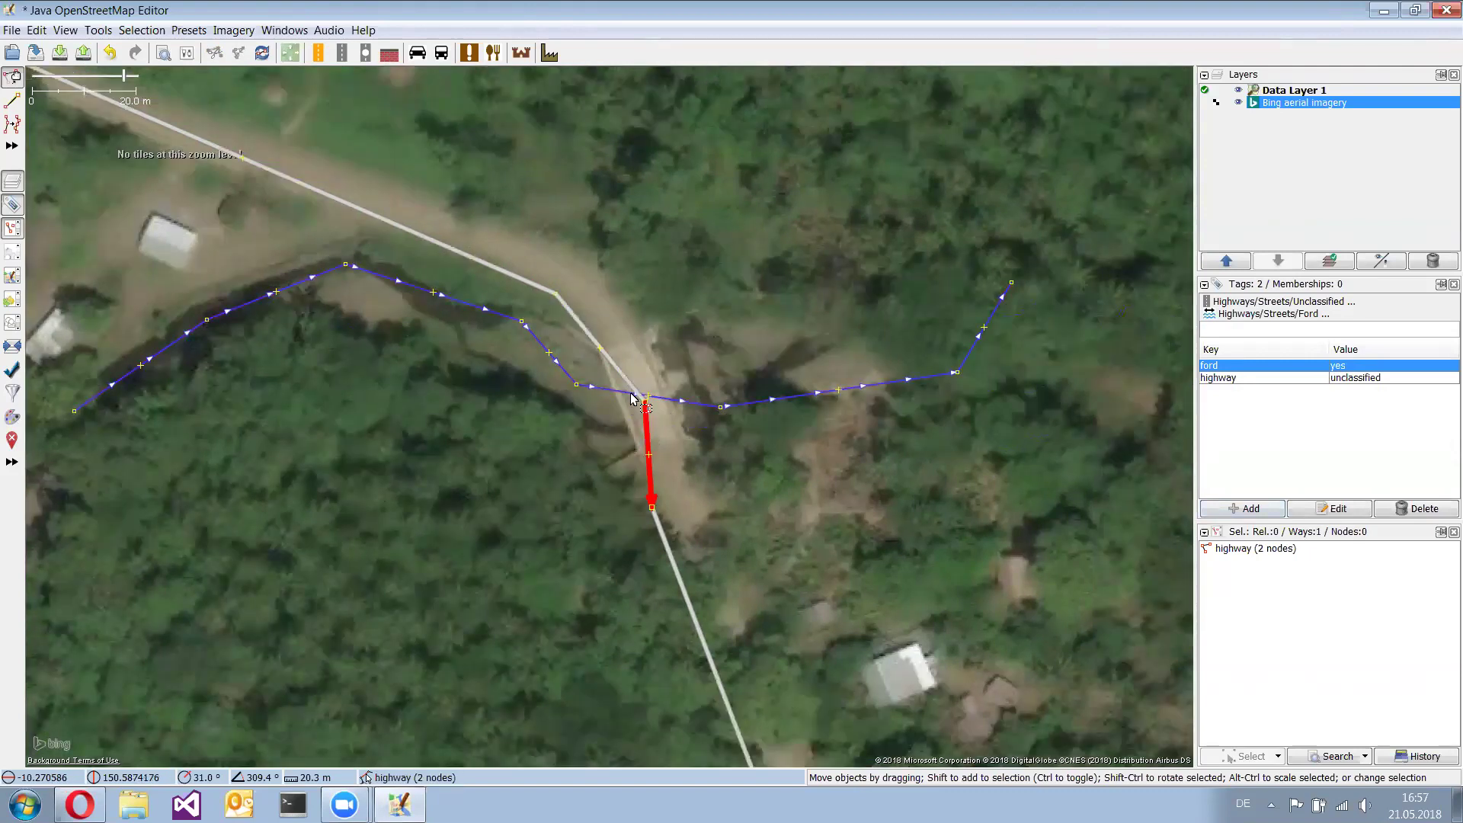
{"action": "left_click_drag", "start_coordinate": [640, 404], "coordinate": [669, 459]}
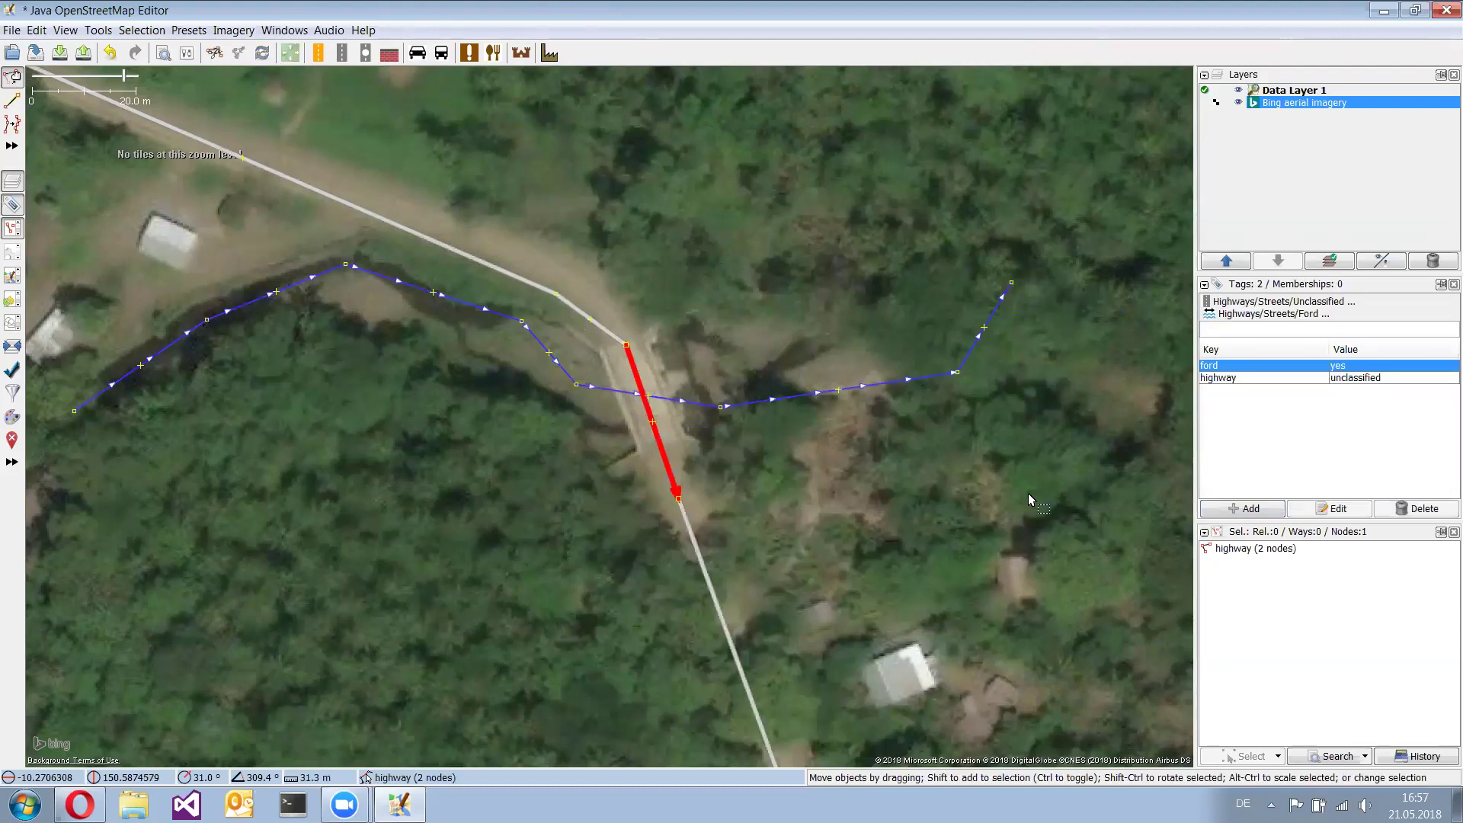
Delete the ford tag from the crossing segment and mark it as a bridge on layer 1 through its Unclassified preset
{"action": "left_click", "coordinate": [1403, 511]}
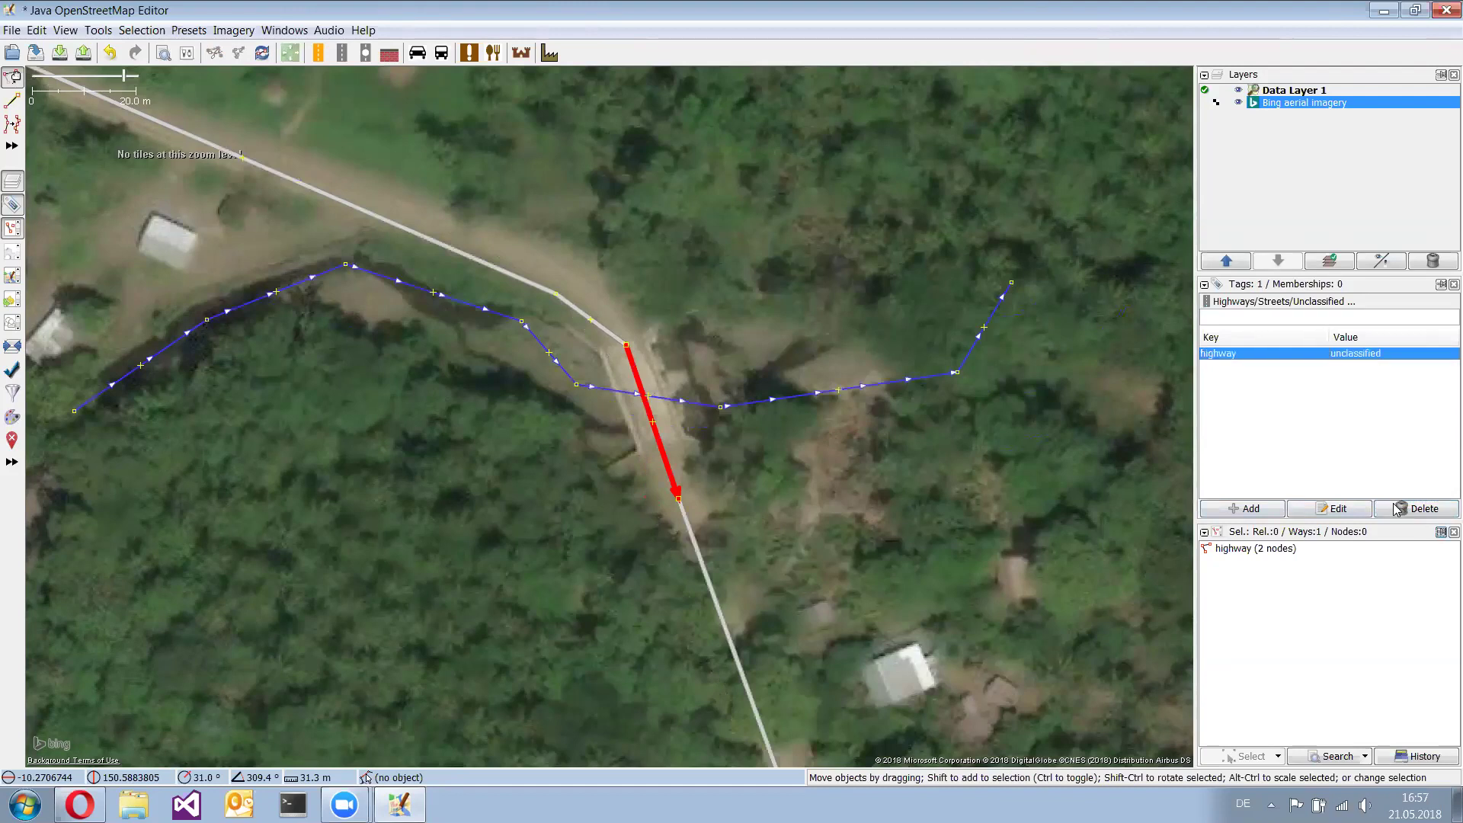
{"action": "left_click", "coordinate": [1284, 303]}
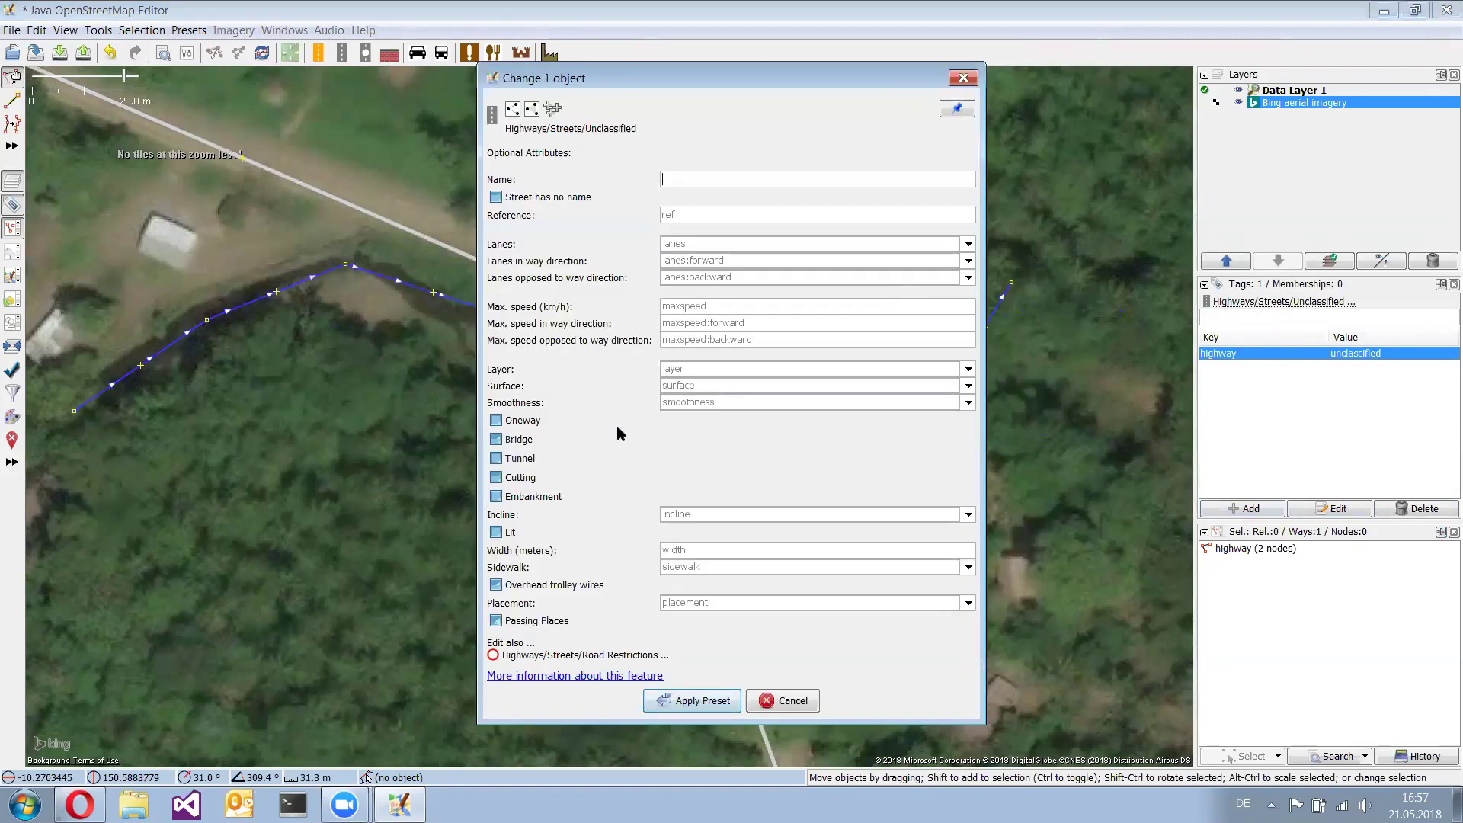
{"action": "left_click", "coordinate": [554, 445]}
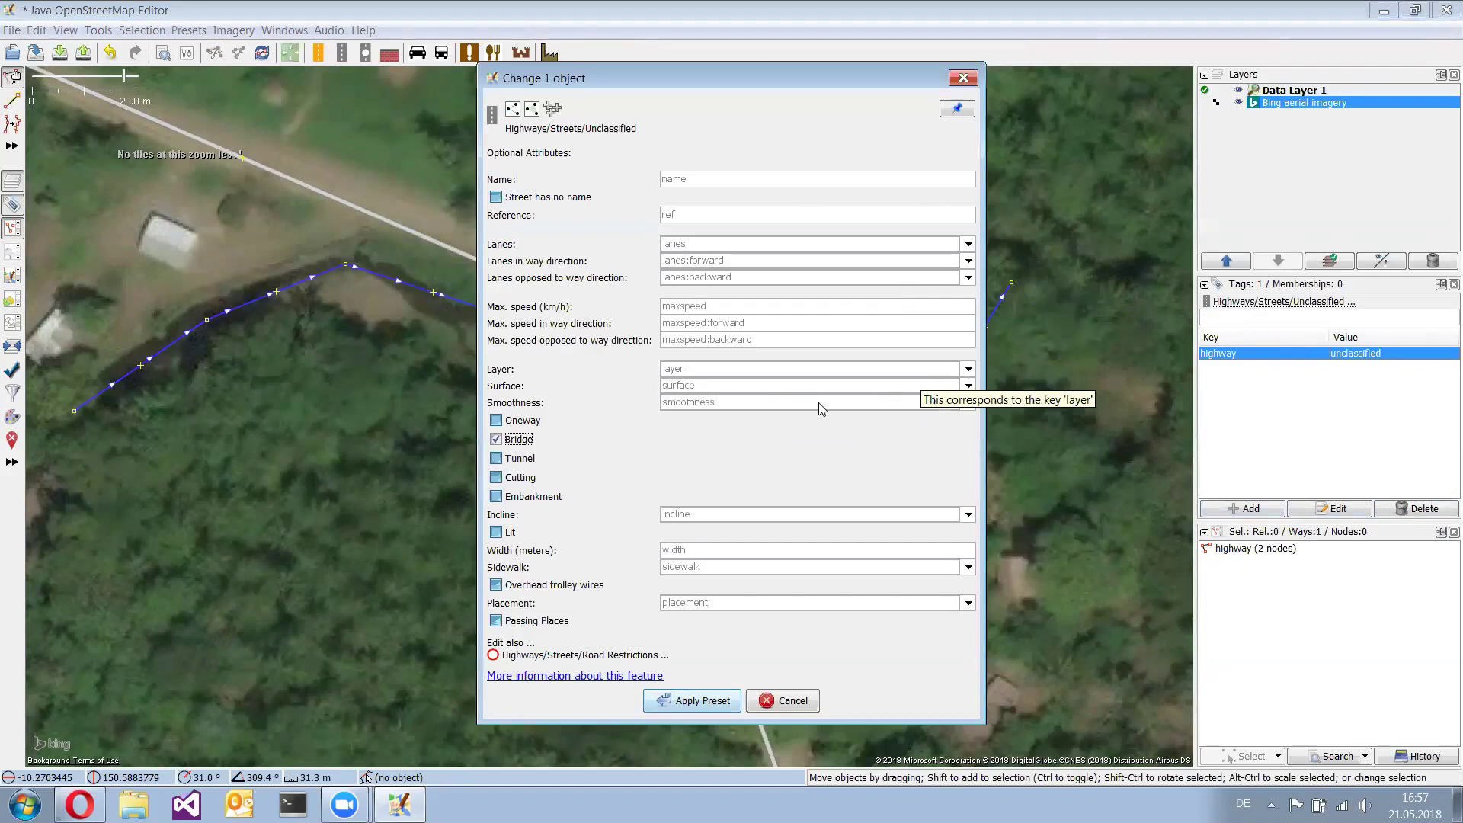
{"action": "left_click", "coordinate": [967, 370]}
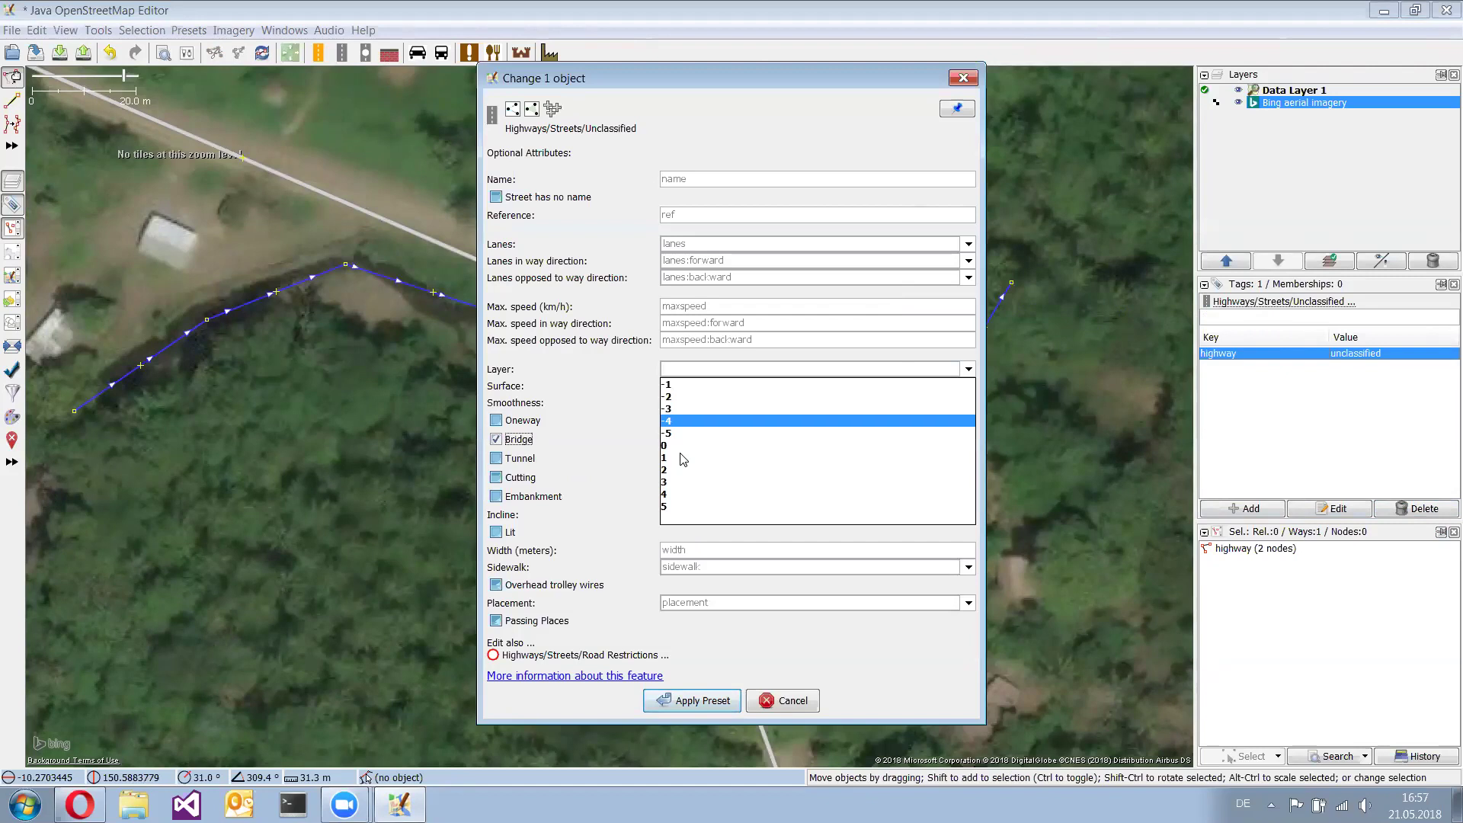
{"action": "left_click", "coordinate": [682, 458]}
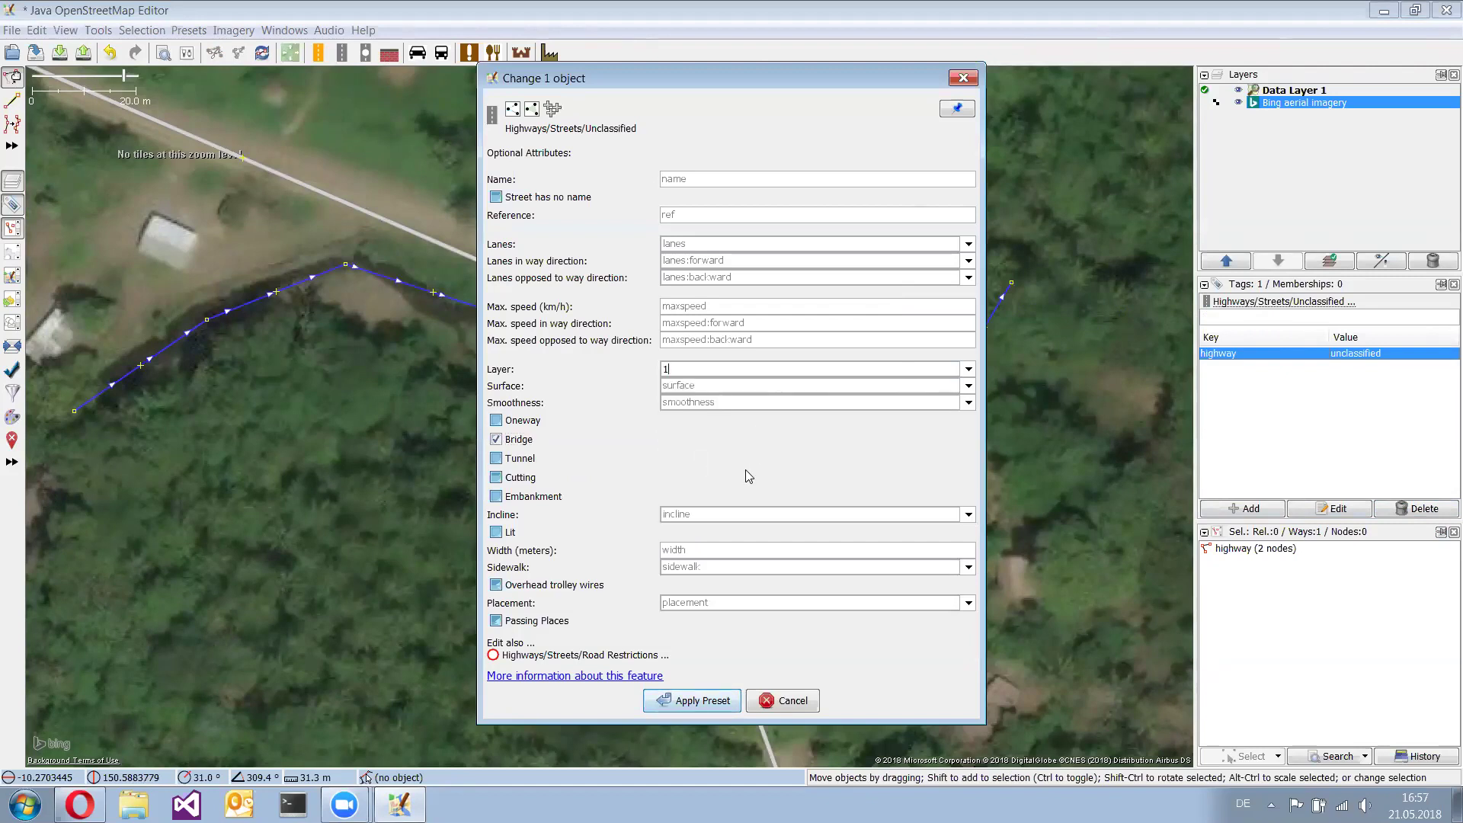
{"action": "left_click", "coordinate": [718, 702]}
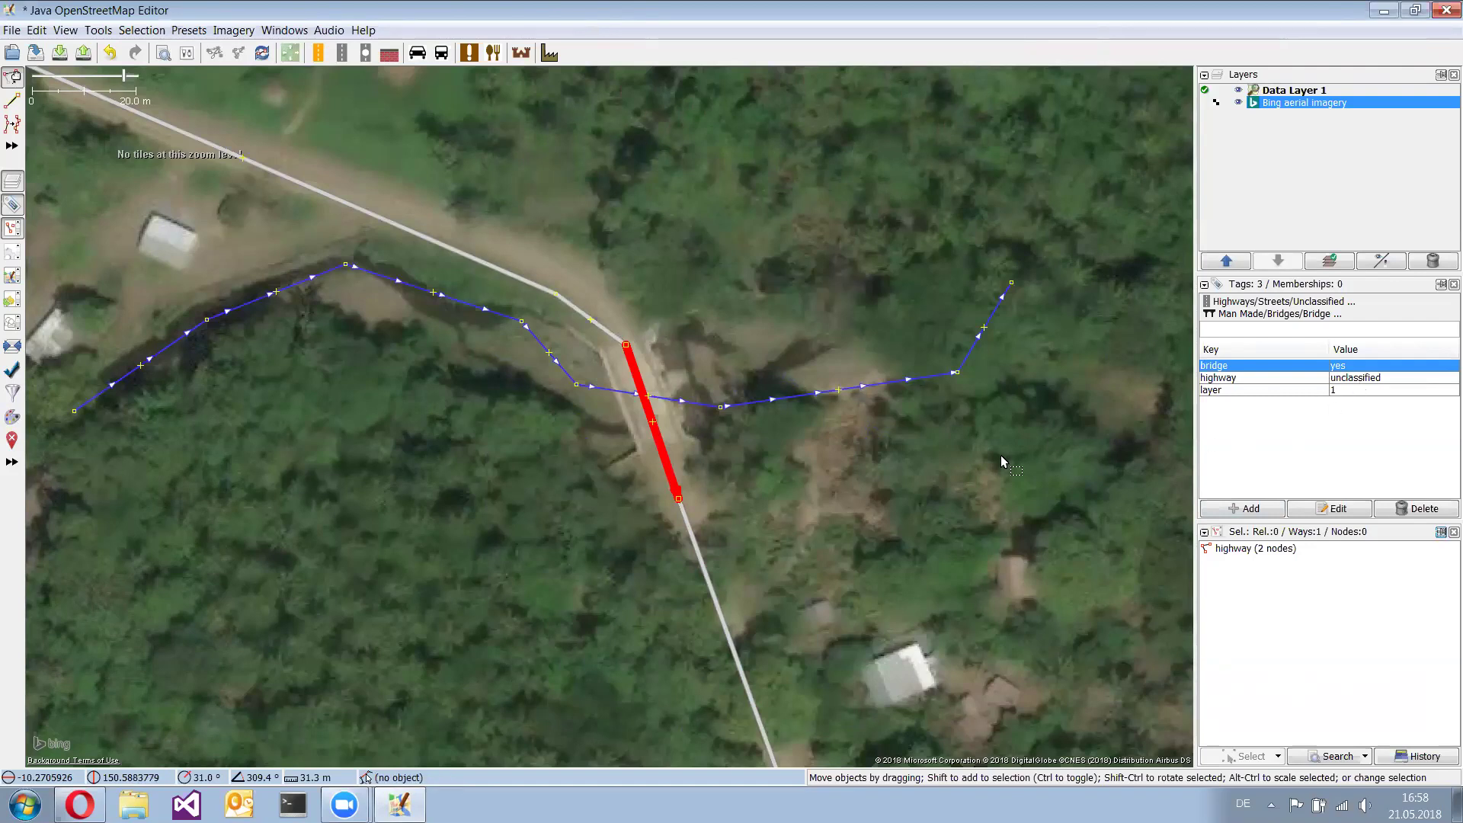
Split the road way at the bend node just northwest of the bridge
{"action": "left_click", "coordinate": [703, 433]}
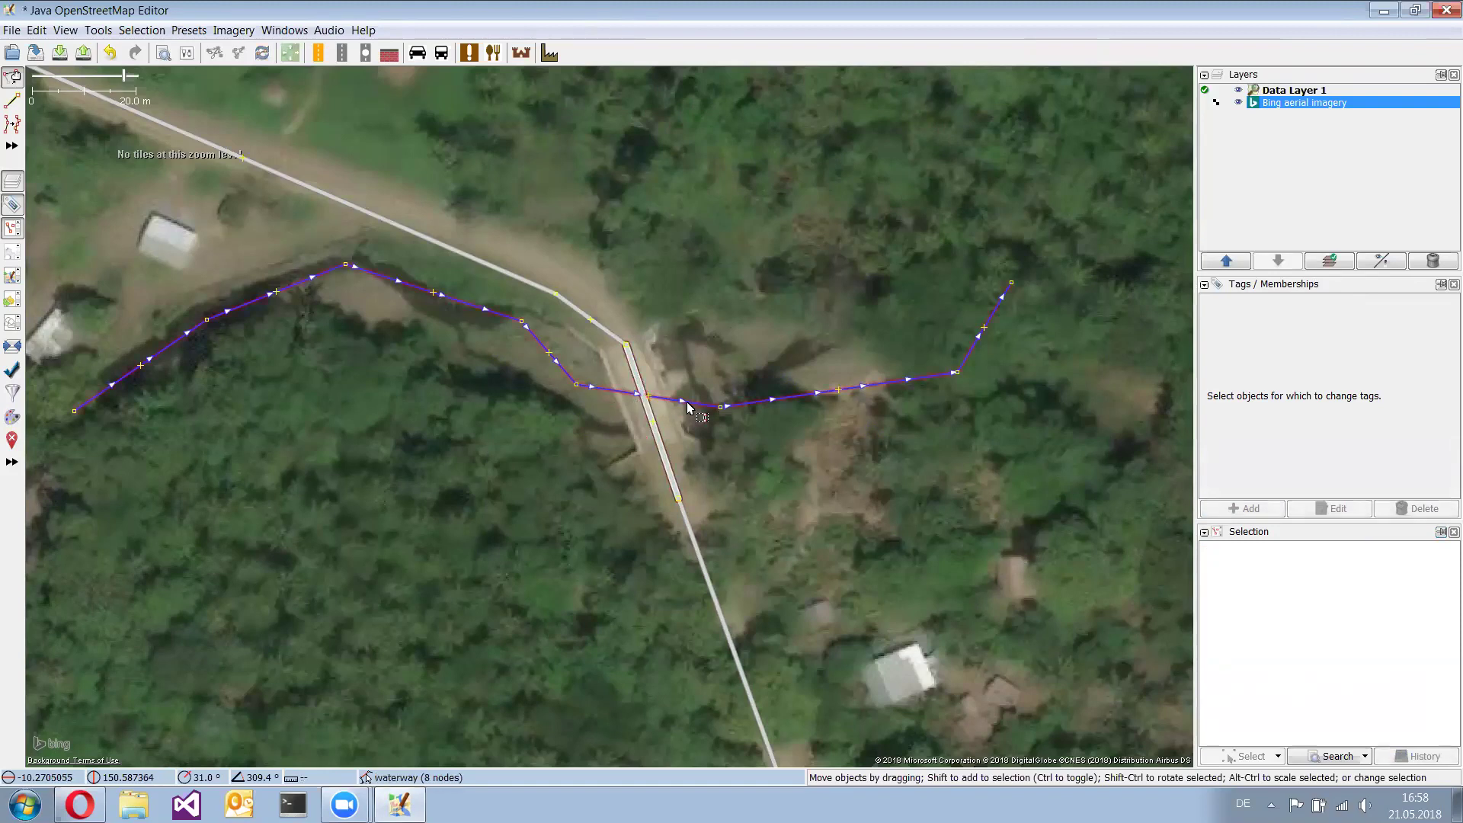
{"action": "left_click", "coordinate": [650, 401]}
{"action": "left_click", "coordinate": [554, 296]}
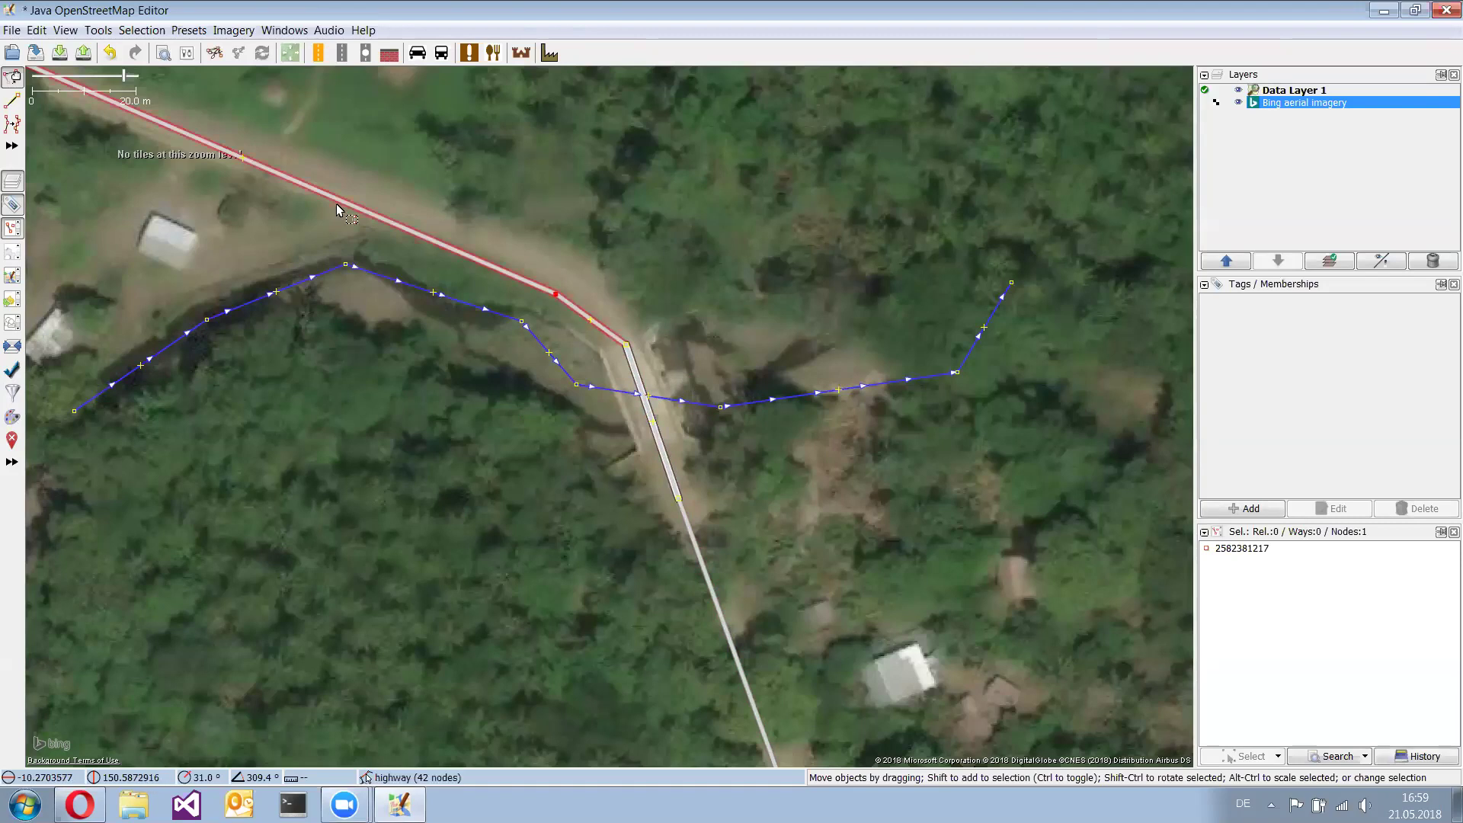
{"action": "left_click", "coordinate": [215, 55]}
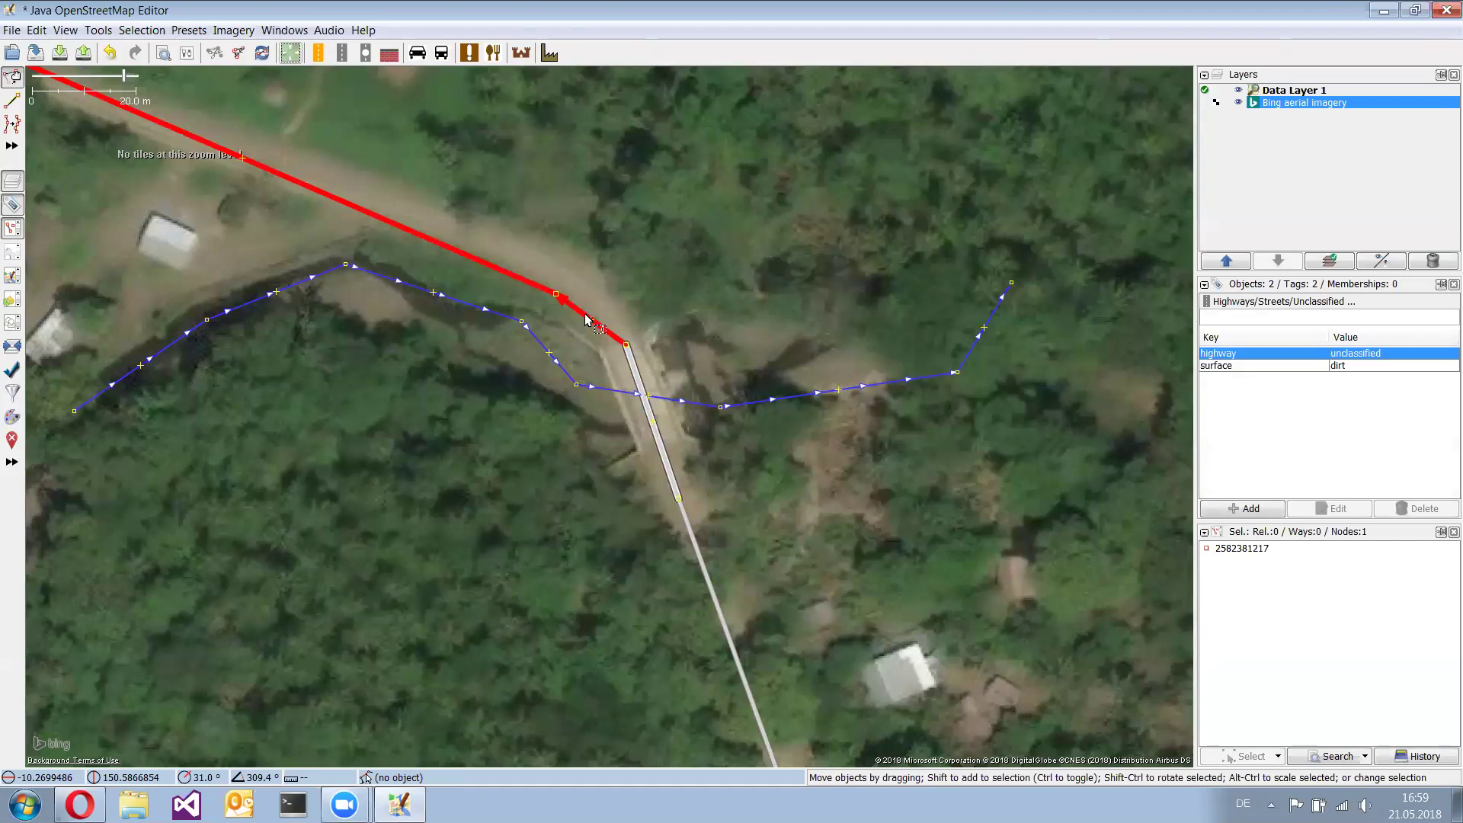
Select both road parts northwest of the bridge, combine them into a single way, and clear the selection
{"action": "left_click", "coordinate": [533, 284], "text": "ctrl"}
{"action": "left_click", "coordinate": [537, 286], "text": "ctrl"}
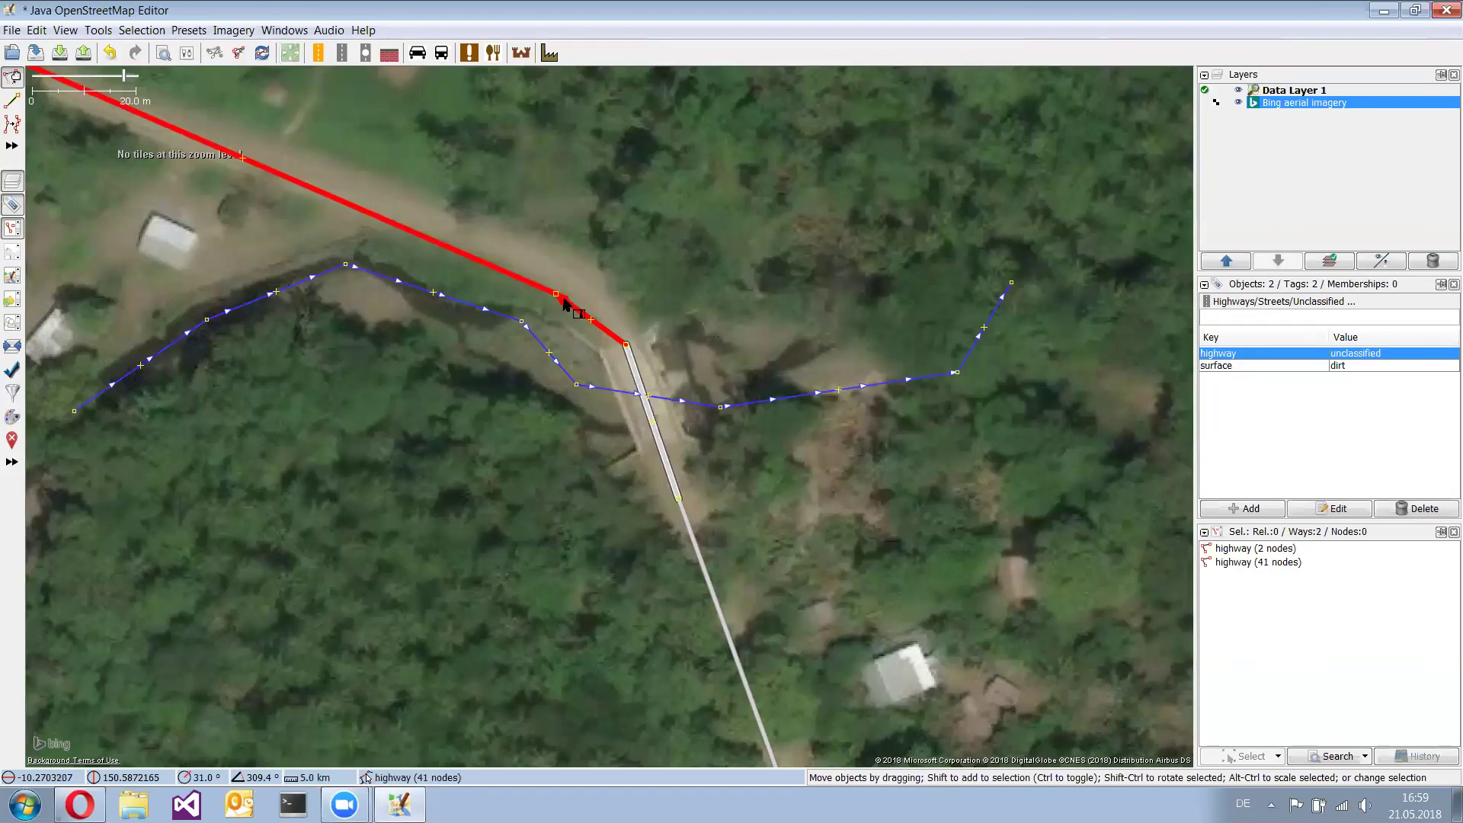
{"action": "left_click", "coordinate": [239, 53]}
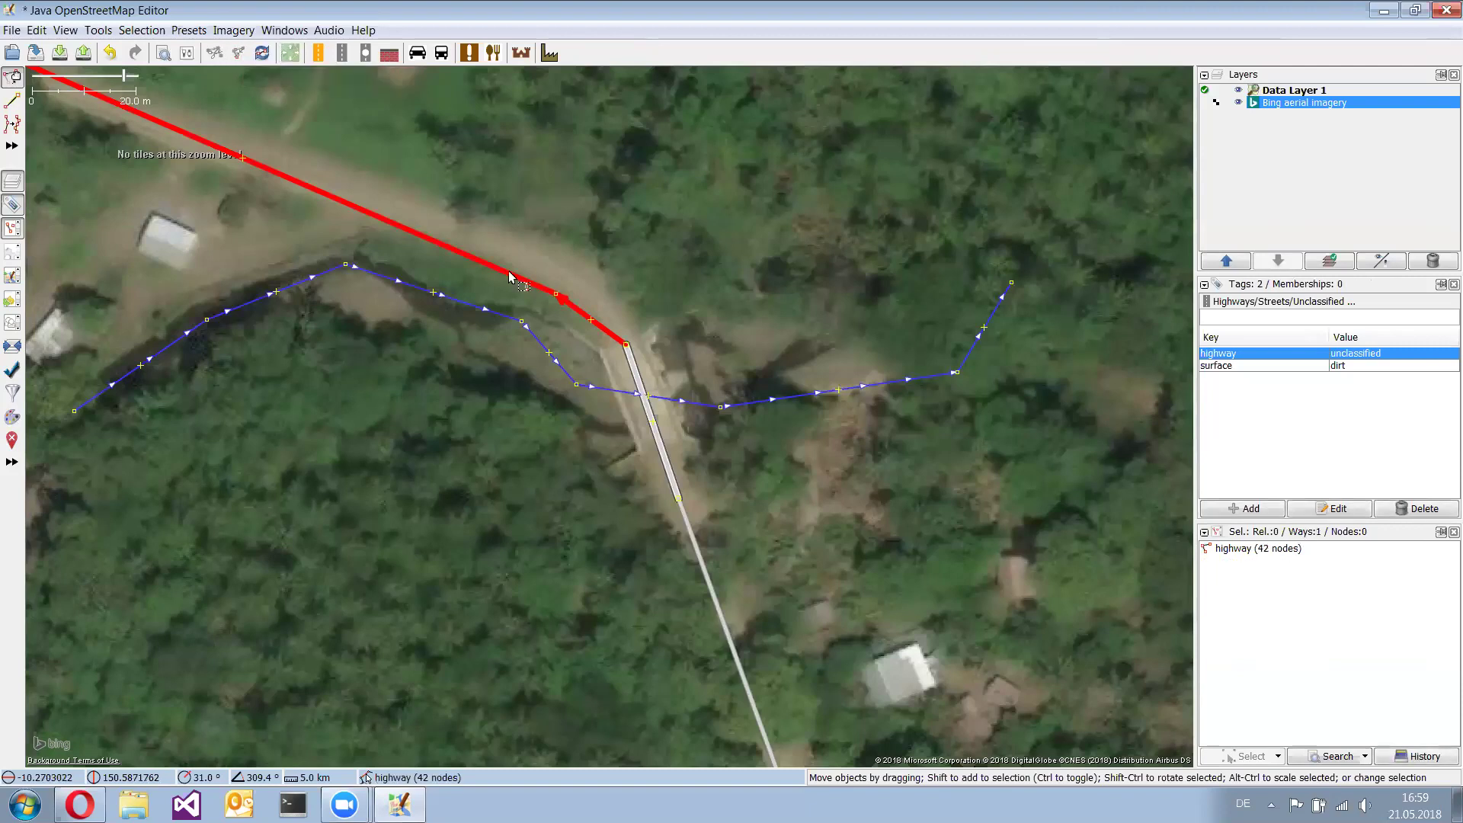
{"action": "left_click", "coordinate": [596, 260]}
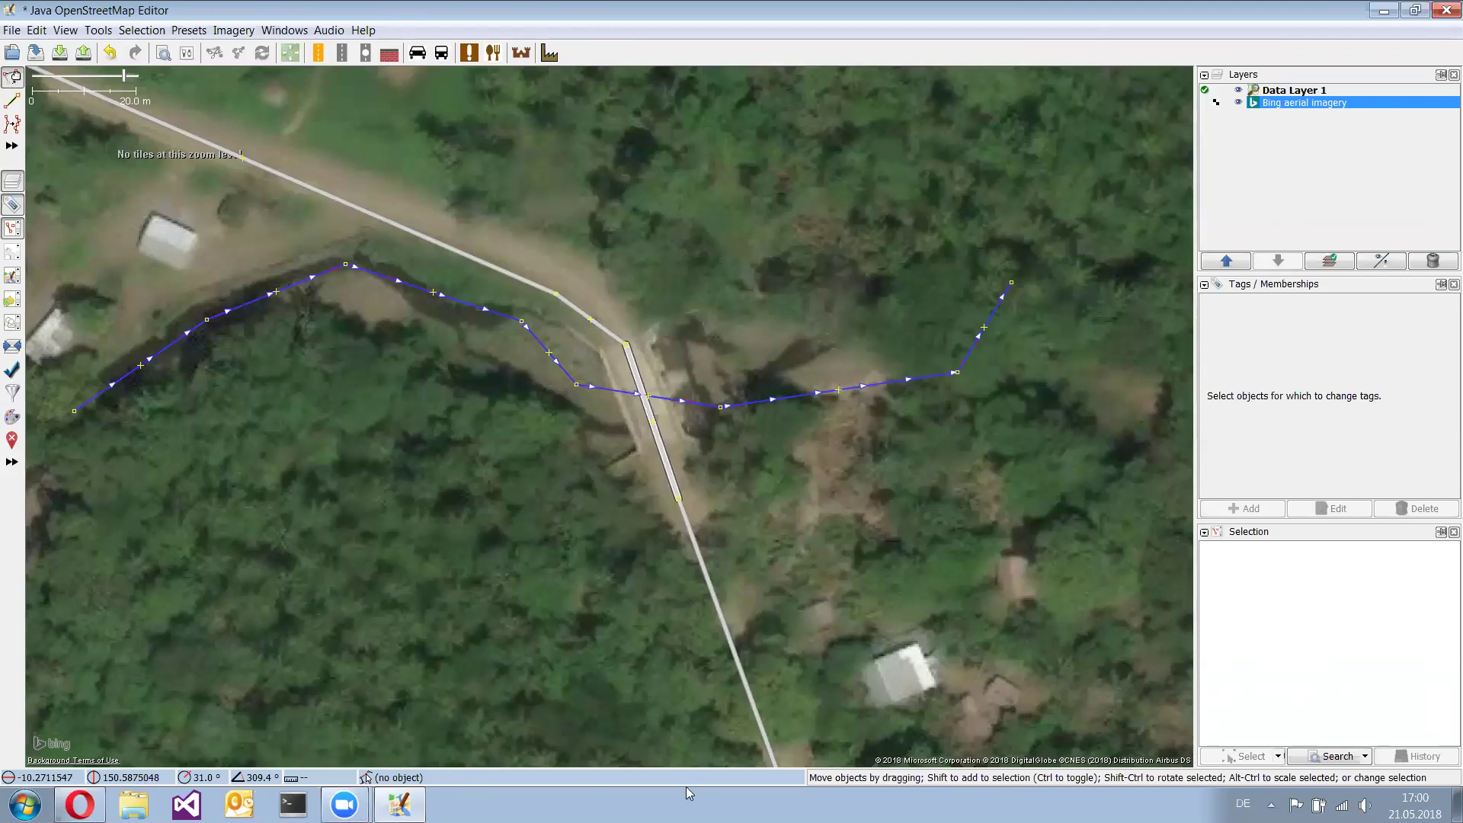
{"action": "key", "text": "alt+Tab"}
{"action": "key", "text": "alt+Tab"}
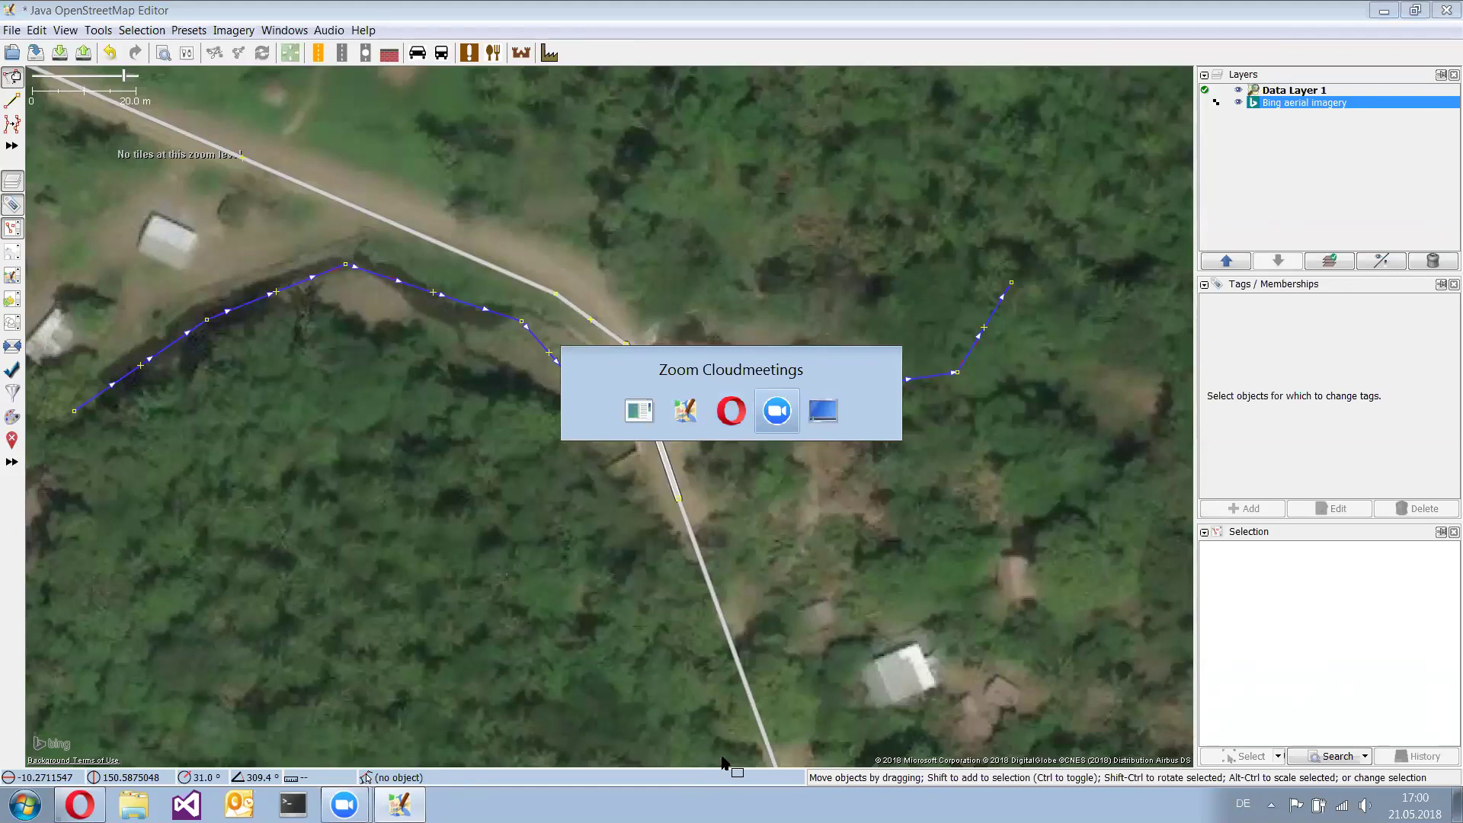
{"action": "key", "text": "alt+Tab"}
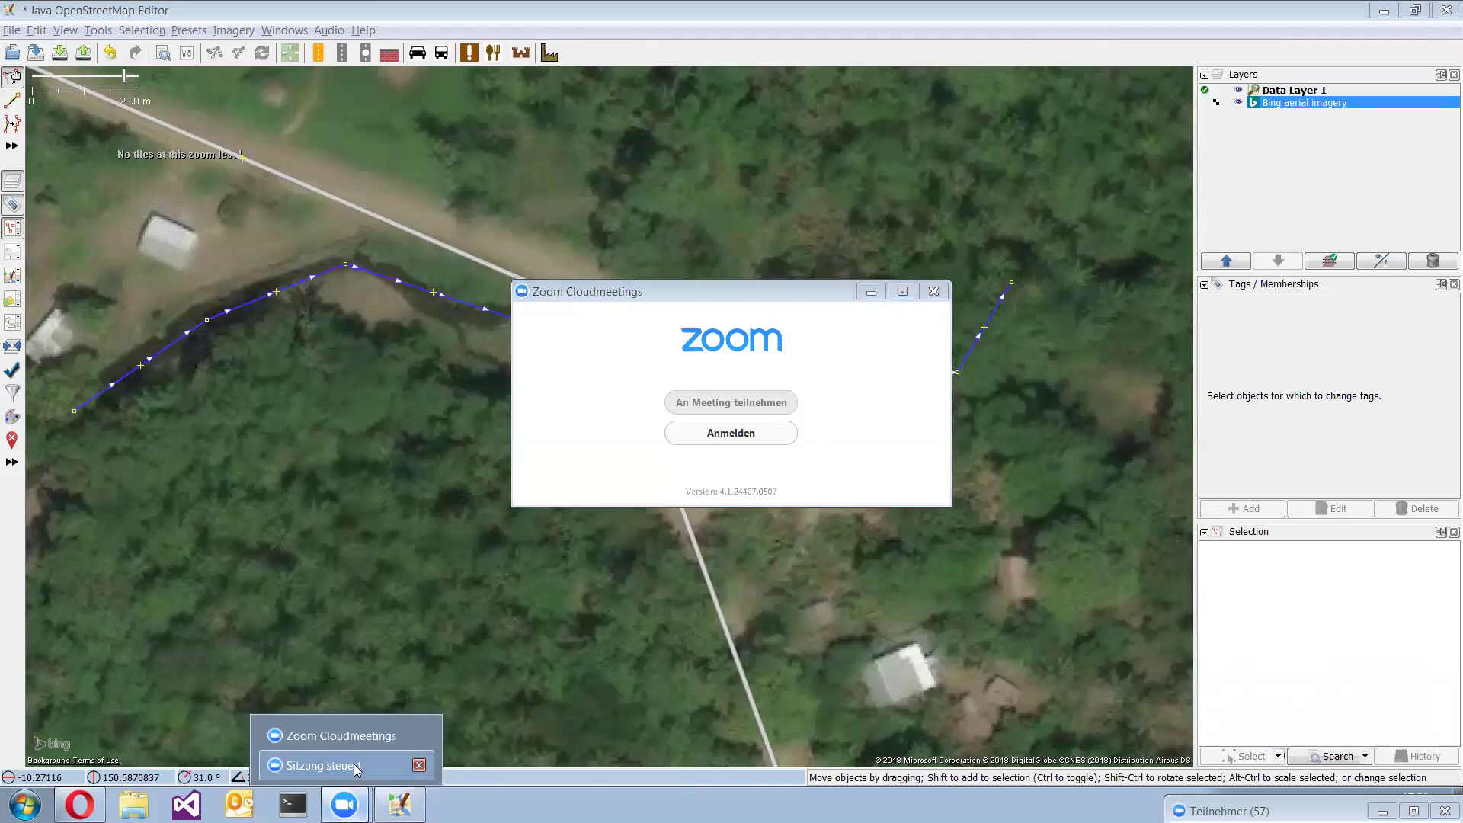
{"action": "left_click", "coordinate": [451, 561]}
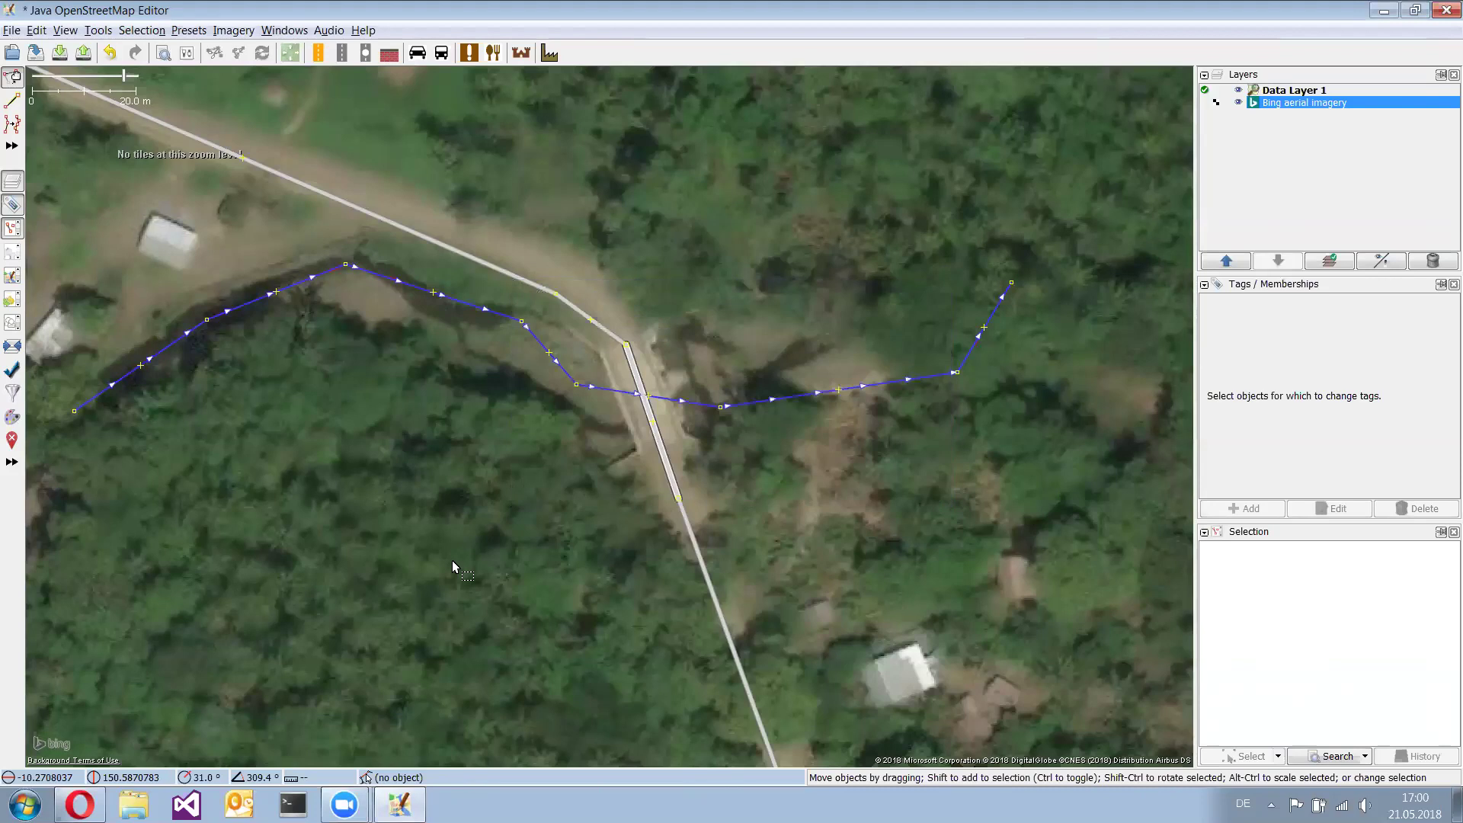
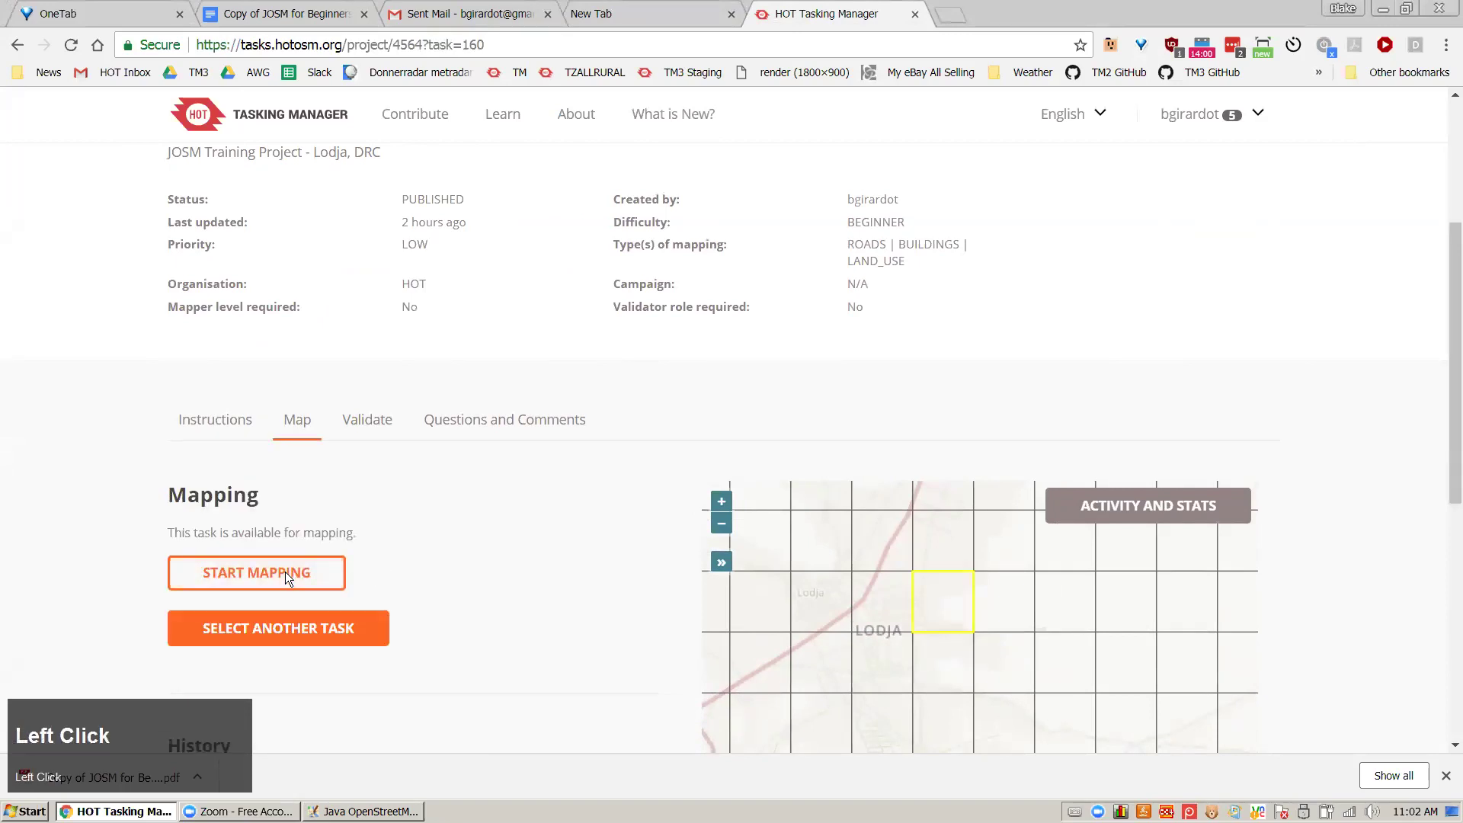
Start mapping the selected task square in the HOT Tasking Manager and choose JOSM as its editor
{"action": "left_click", "coordinate": [257, 573]}
{"action": "scroll", "coordinate": [533, 573], "scroll_direction": "down", "scroll_amount": 1}
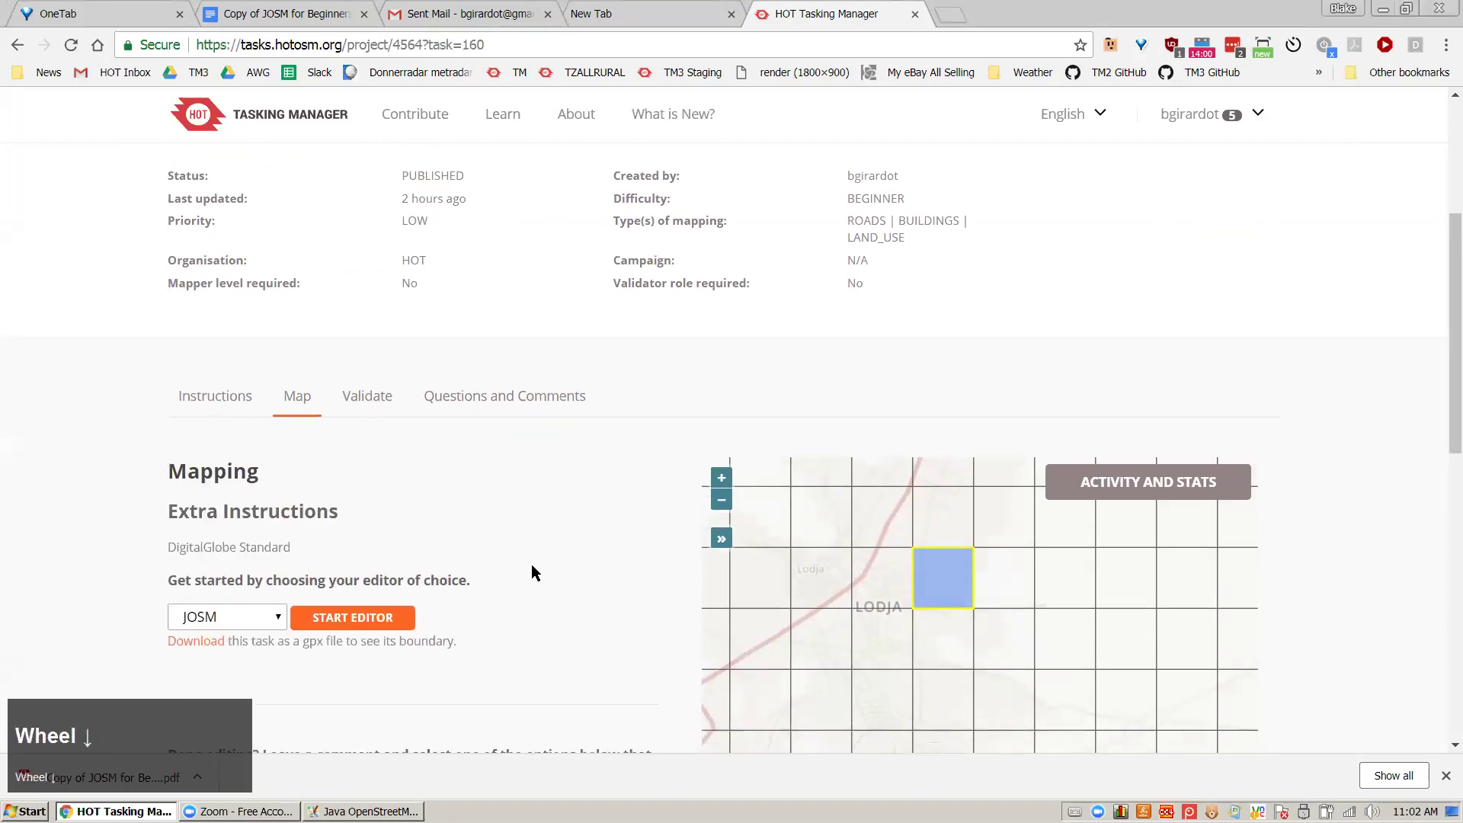
{"action": "scroll", "coordinate": [534, 573], "scroll_direction": "down", "scroll_amount": 2}
{"action": "left_click", "coordinate": [276, 455]}
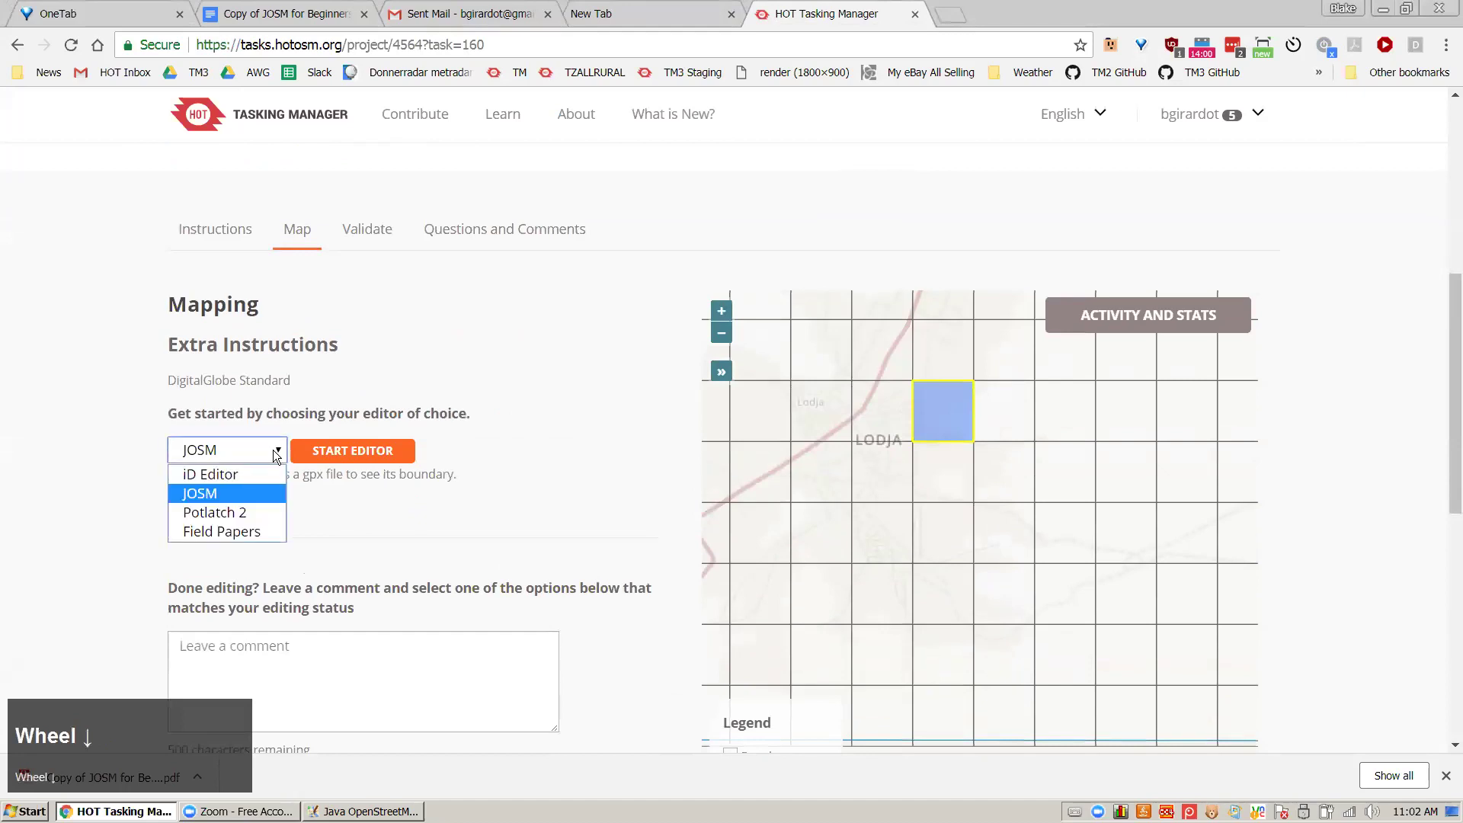
{"action": "left_click", "coordinate": [256, 495]}
Remove all three imagery layers in JOSM, and start the editor from the Tasking Manager to load the task's data
{"action": "left_click", "coordinate": [364, 810]}
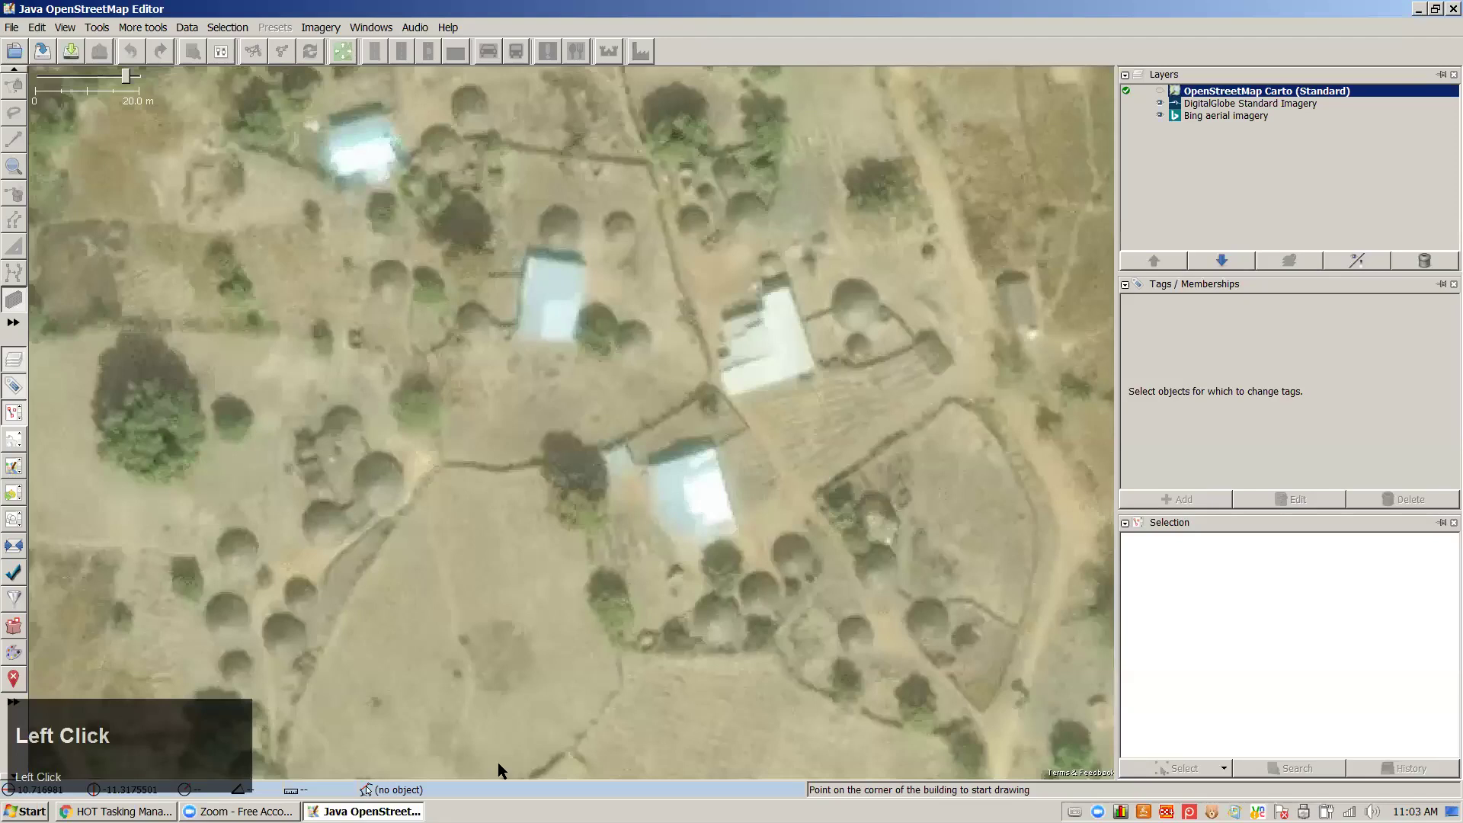
{"action": "left_click", "coordinate": [1414, 260]}
{"action": "left_click", "coordinate": [1415, 260]}
{"action": "left_click", "coordinate": [1414, 260]}
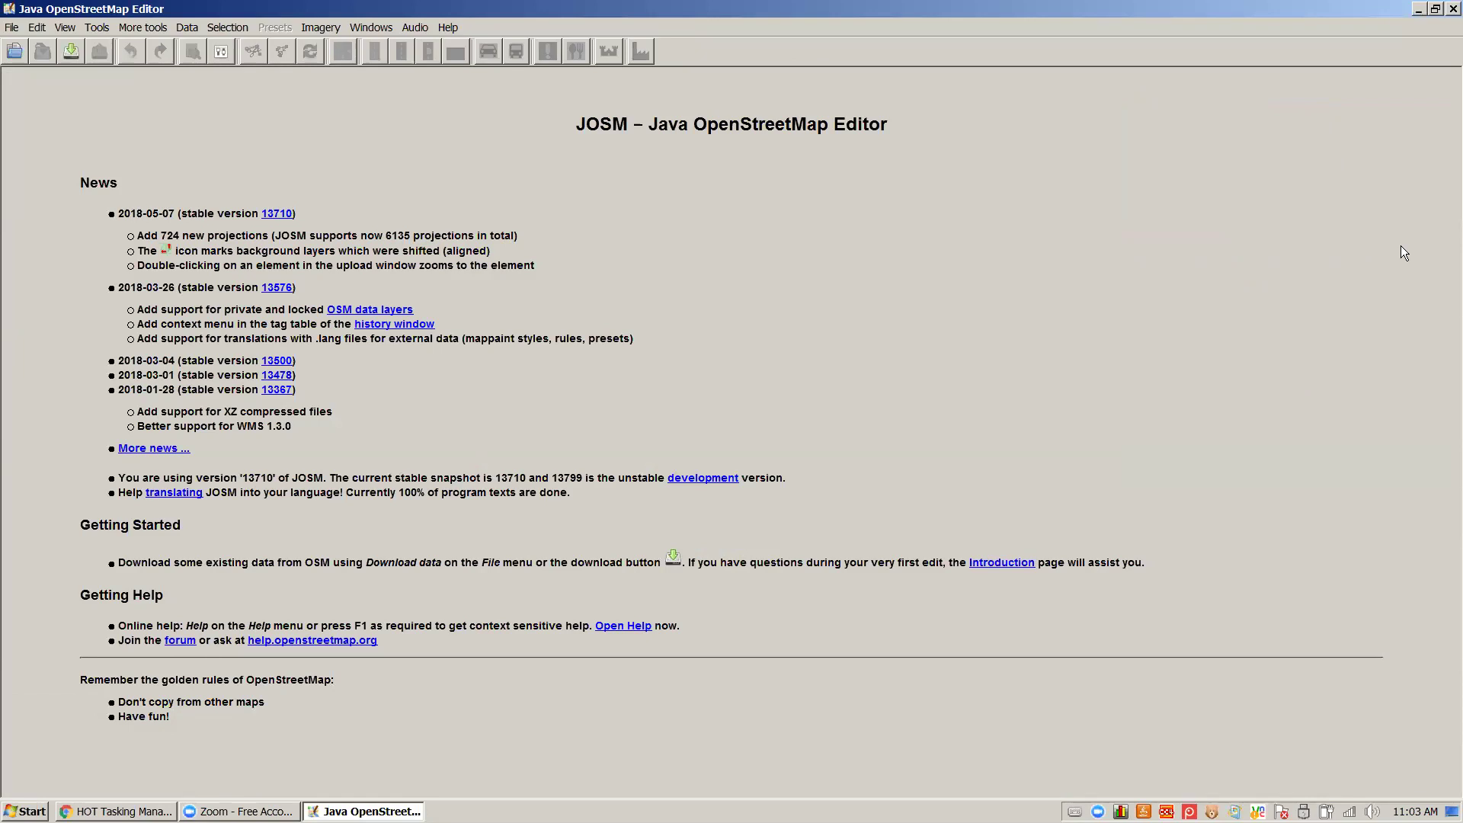
{"action": "left_click", "coordinate": [143, 808]}
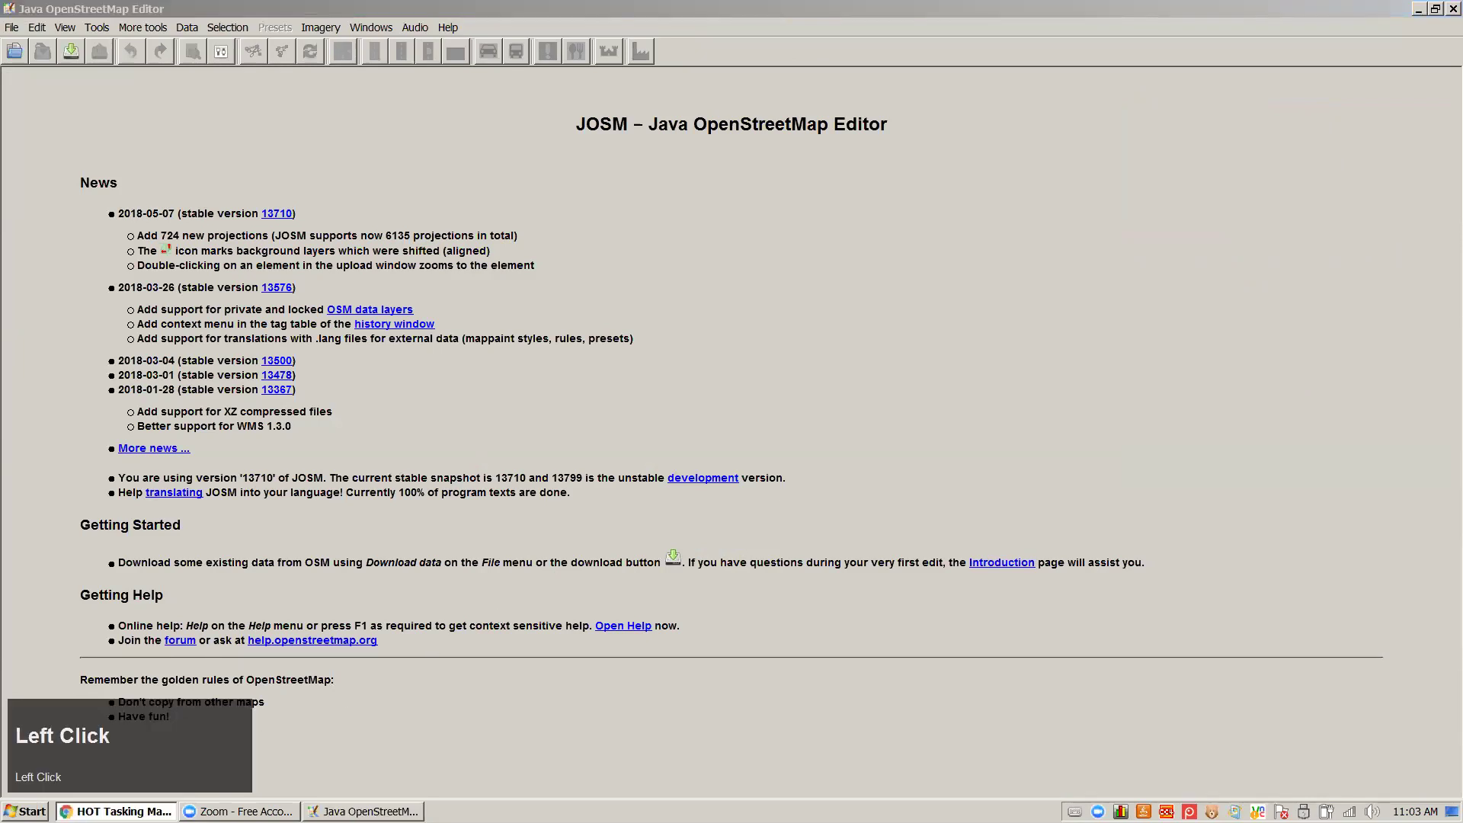
{"action": "left_click", "coordinate": [352, 451]}
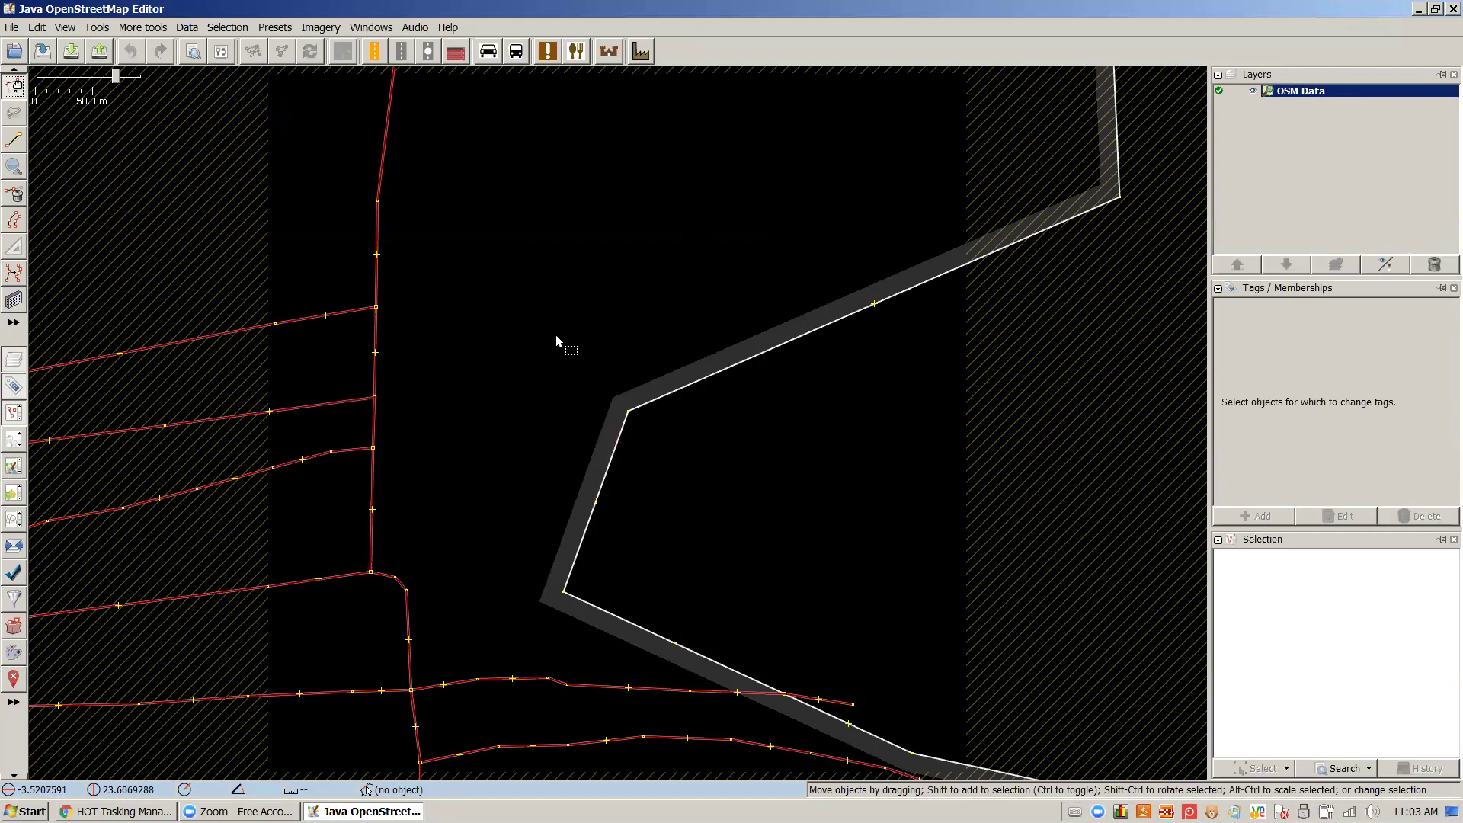
Check the project's mapping instructions in the Tasking Manager and add the DigitalGlobe Standard Imagery layer in JOSM
{"action": "left_click", "coordinate": [152, 811]}
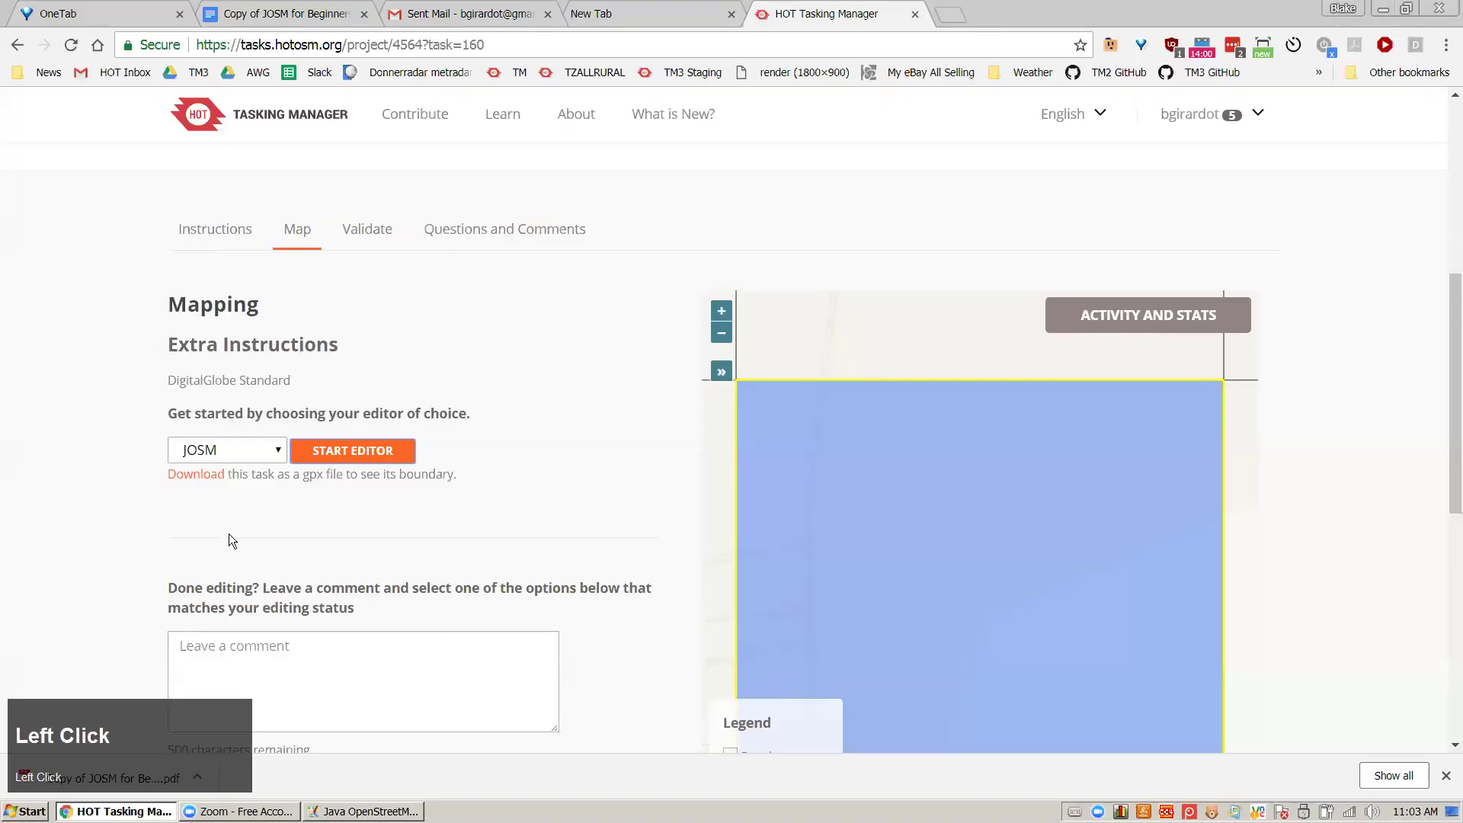
{"action": "left_click", "coordinate": [212, 228]}
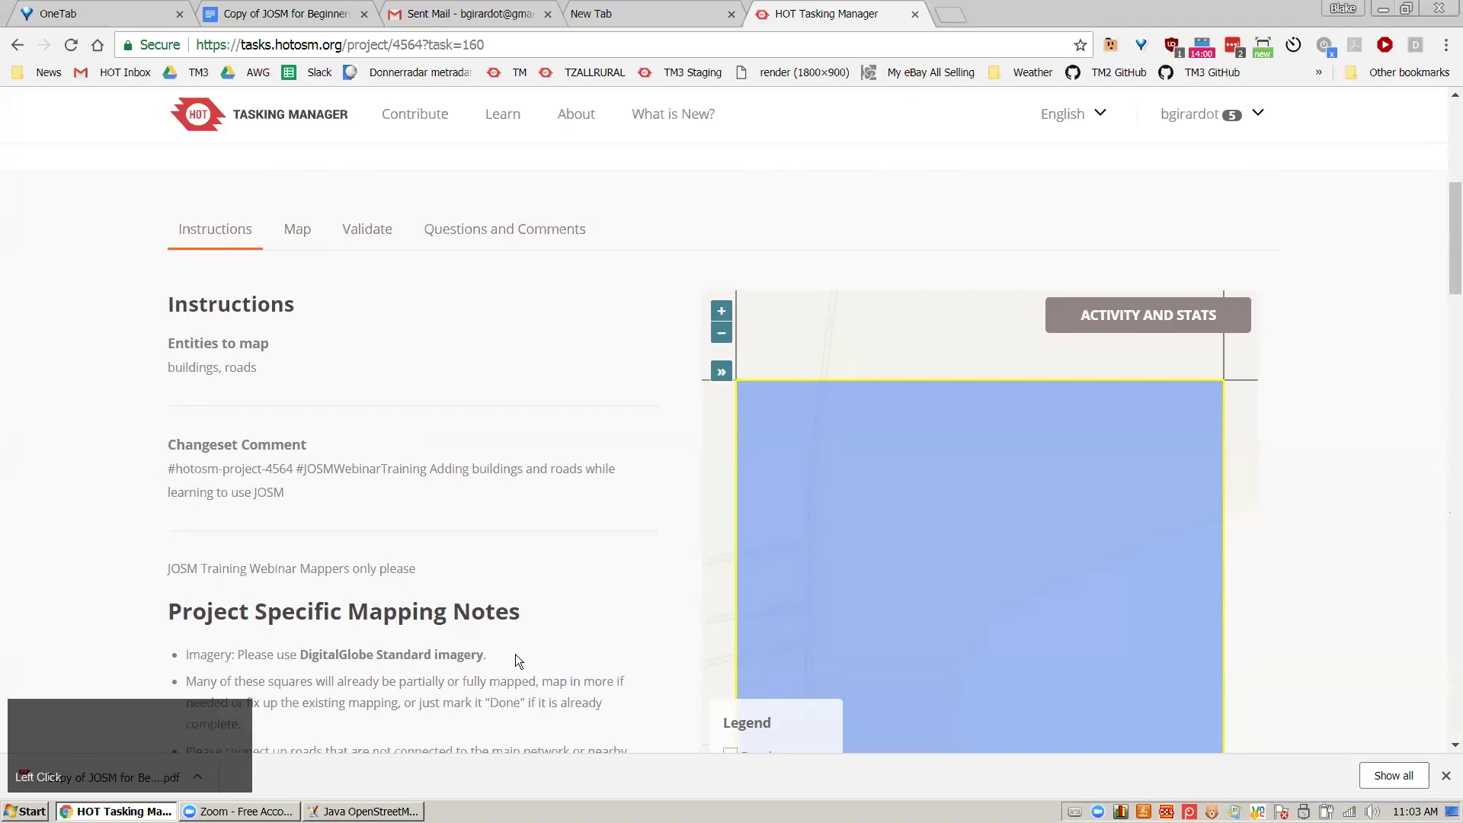
{"action": "left_click", "coordinate": [364, 811]}
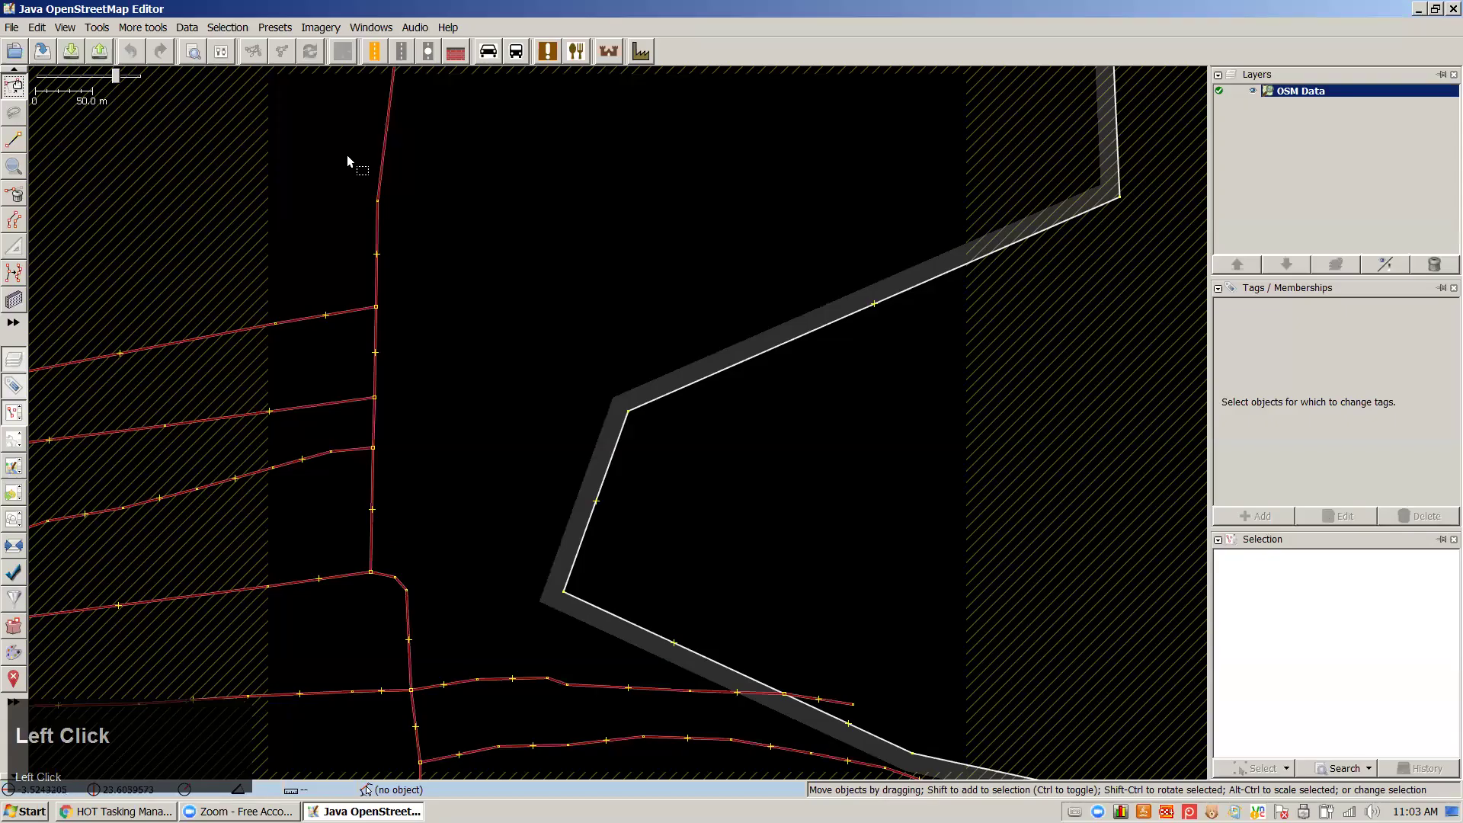
{"action": "left_click", "coordinate": [321, 29]}
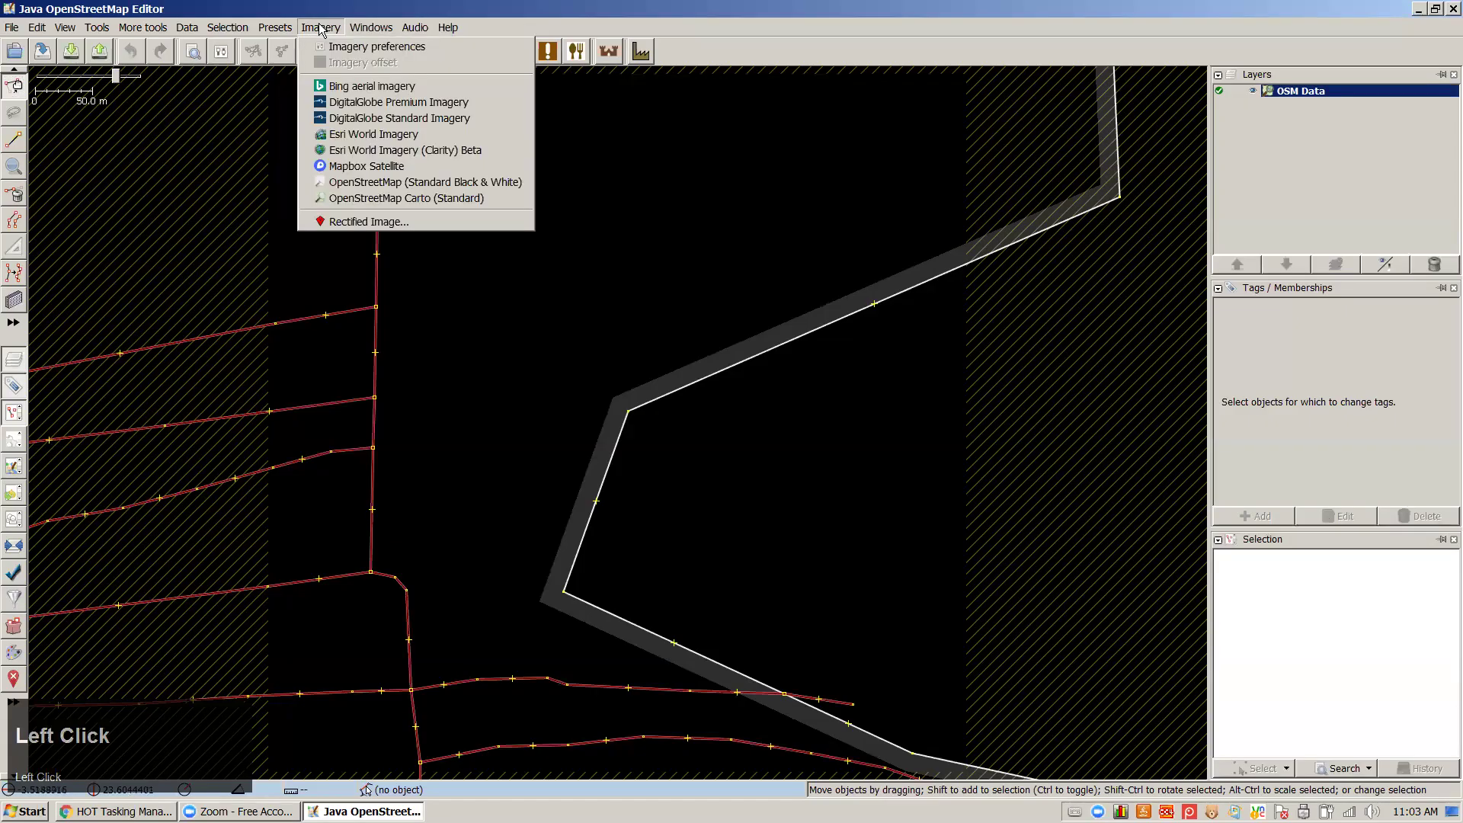
{"action": "left_click", "coordinate": [485, 119]}
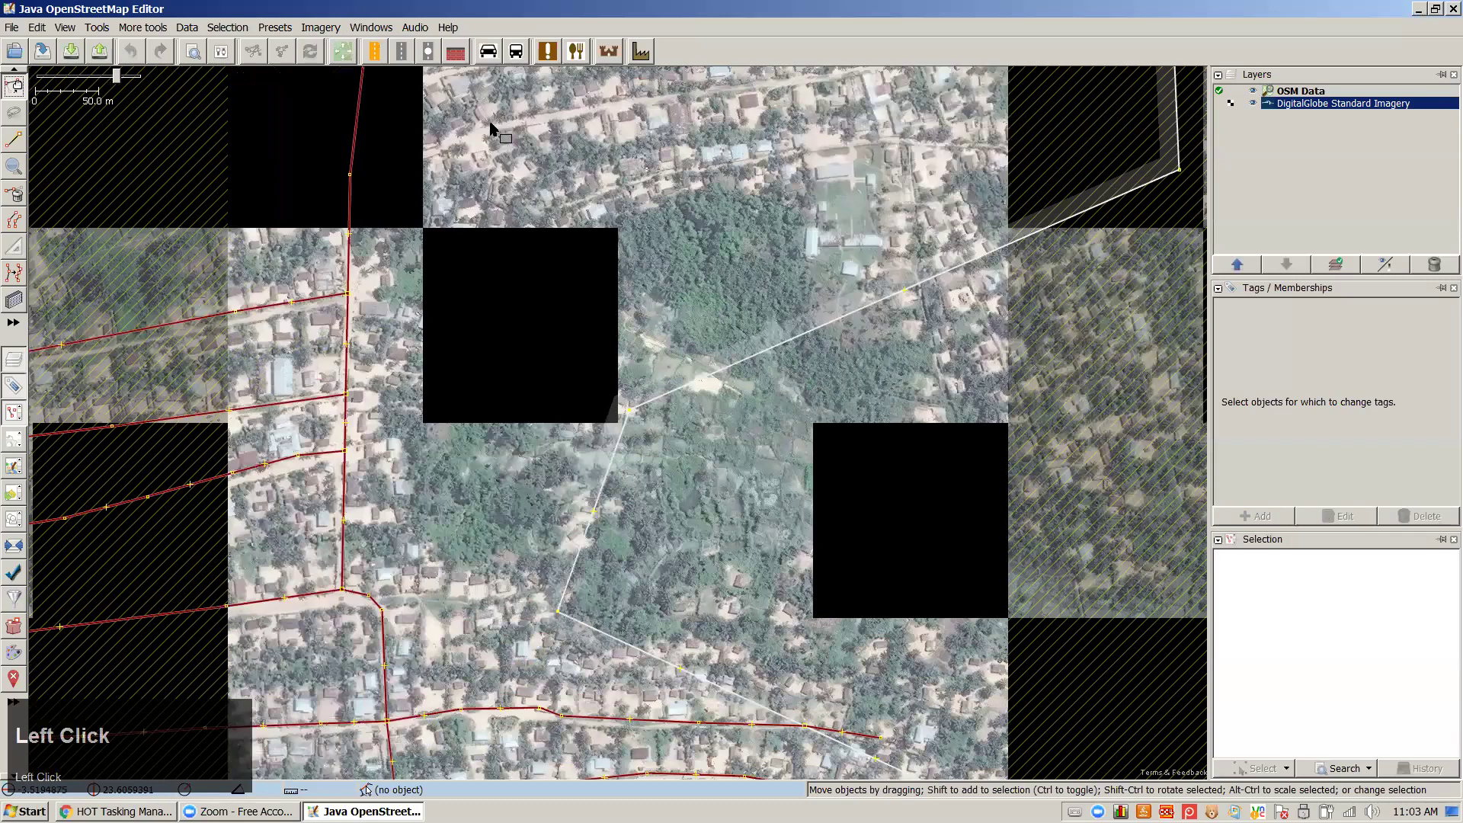
Examine how the mapped roads align with the DigitalGlobe imagery around the north-south road and its side streets
{"action": "right_click", "coordinate": [690, 396]}
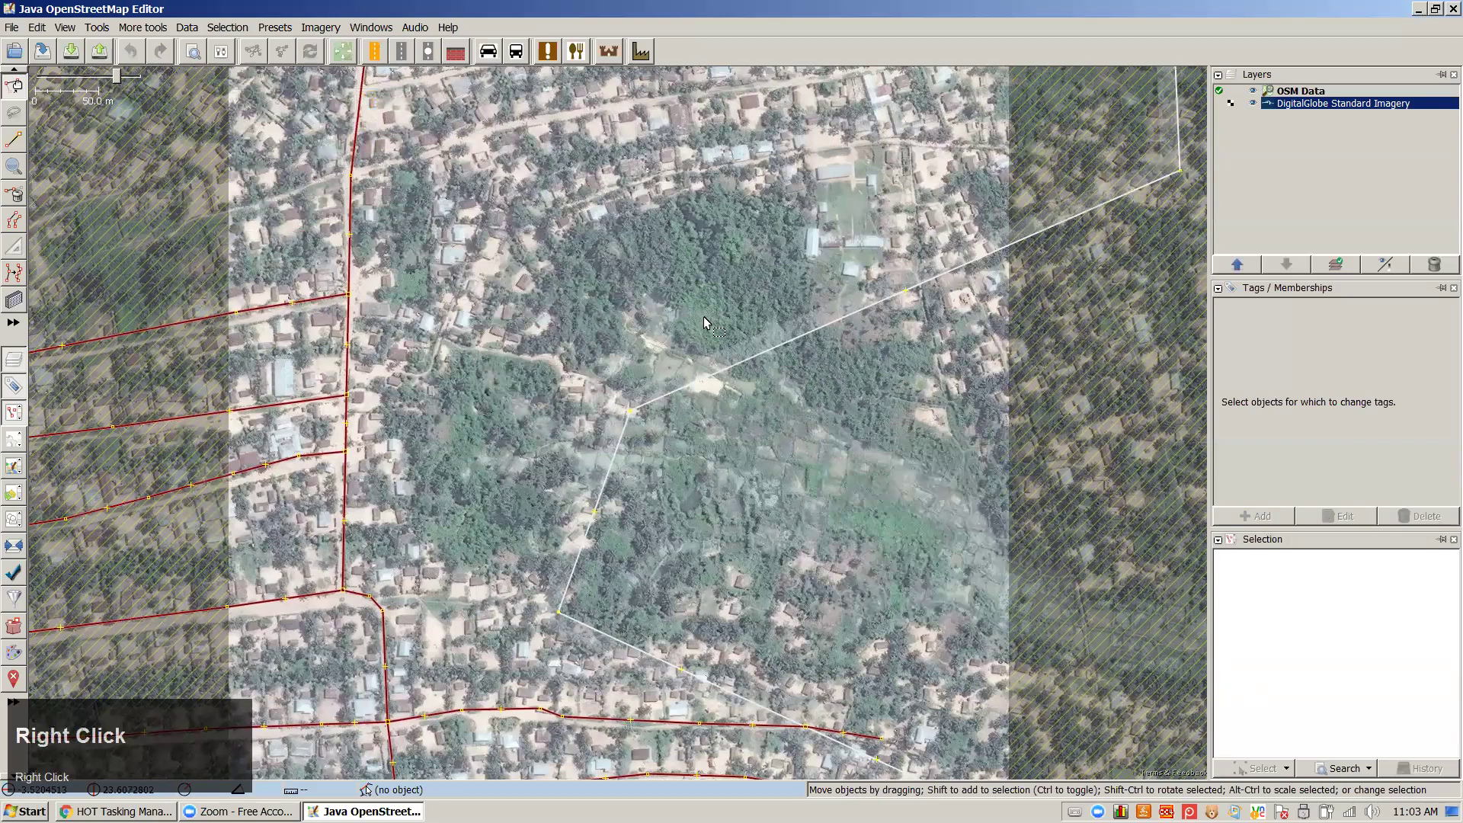
{"action": "left_click_drag", "start_coordinate": [440, 338], "coordinate": [487, 494]}
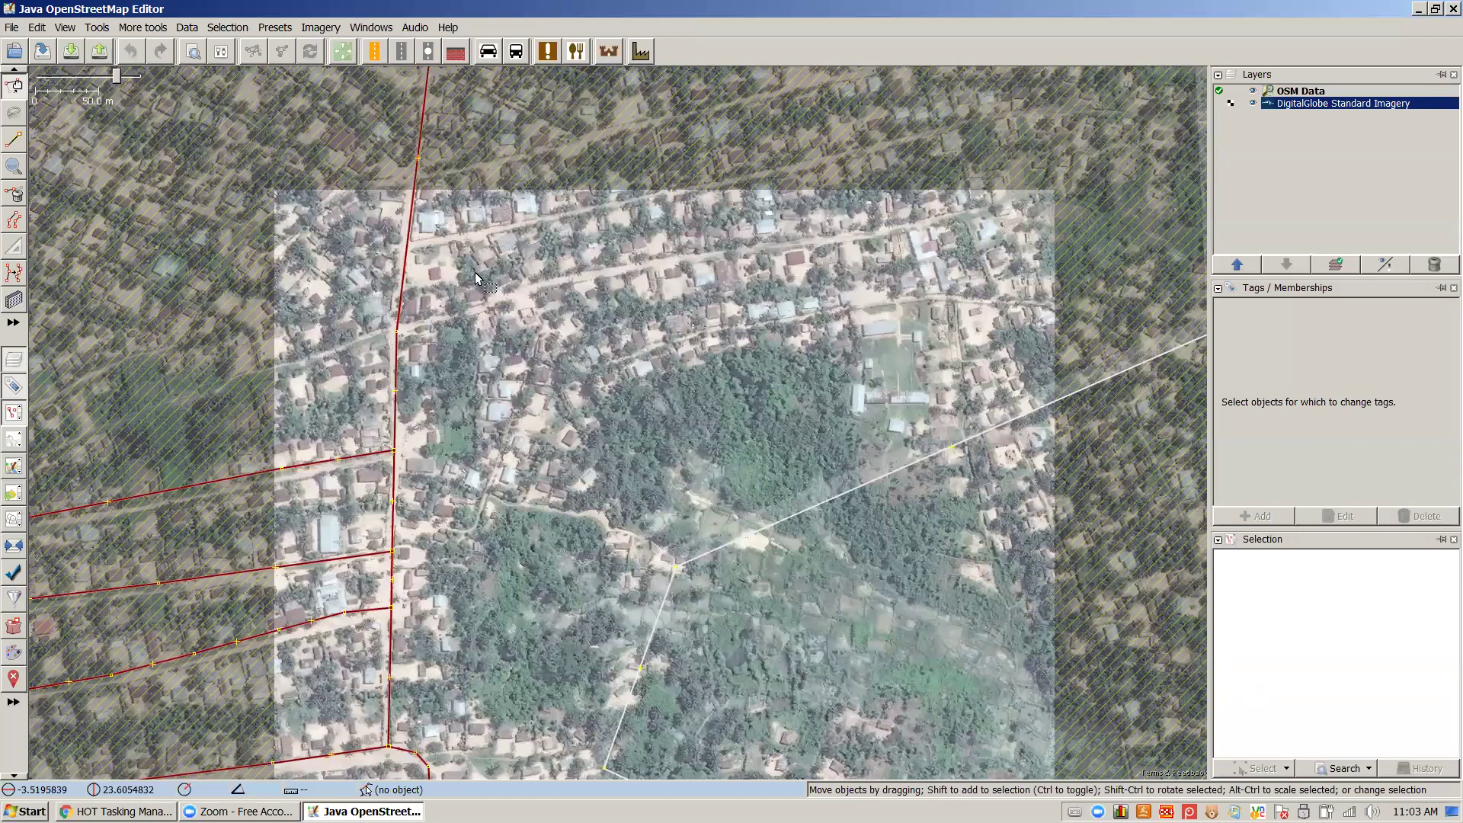
{"action": "scroll", "coordinate": [437, 387], "scroll_direction": "up", "scroll_amount": 3}
{"action": "left_click_drag", "start_coordinate": [437, 387], "coordinate": [597, 377]}
{"action": "left_click_drag", "start_coordinate": [473, 427], "coordinate": [515, 460]}
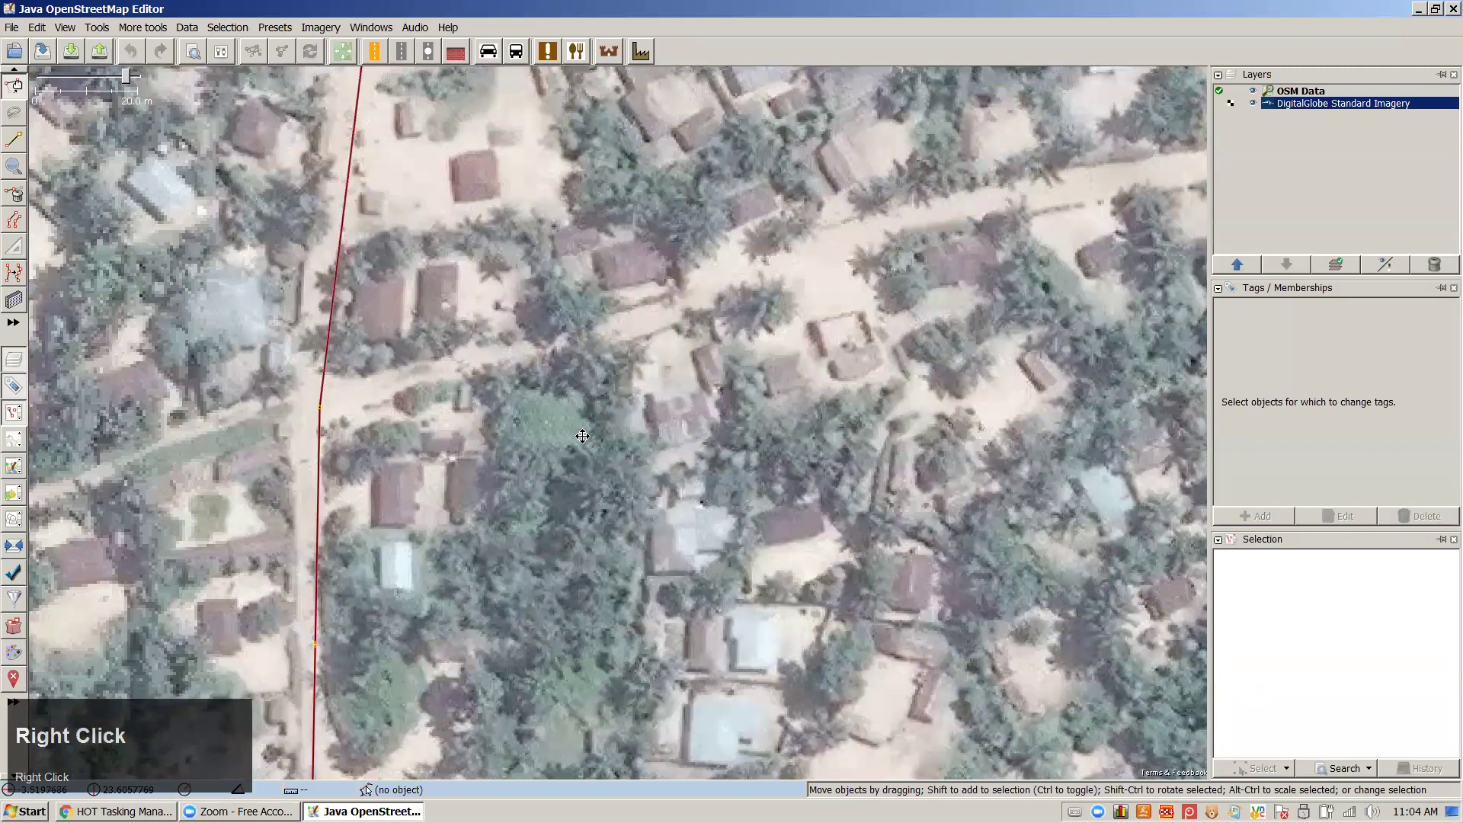
{"action": "scroll", "coordinate": [620, 373], "scroll_direction": "down", "scroll_amount": 2}
{"action": "left_click_drag", "start_coordinate": [620, 373], "coordinate": [672, 230]}
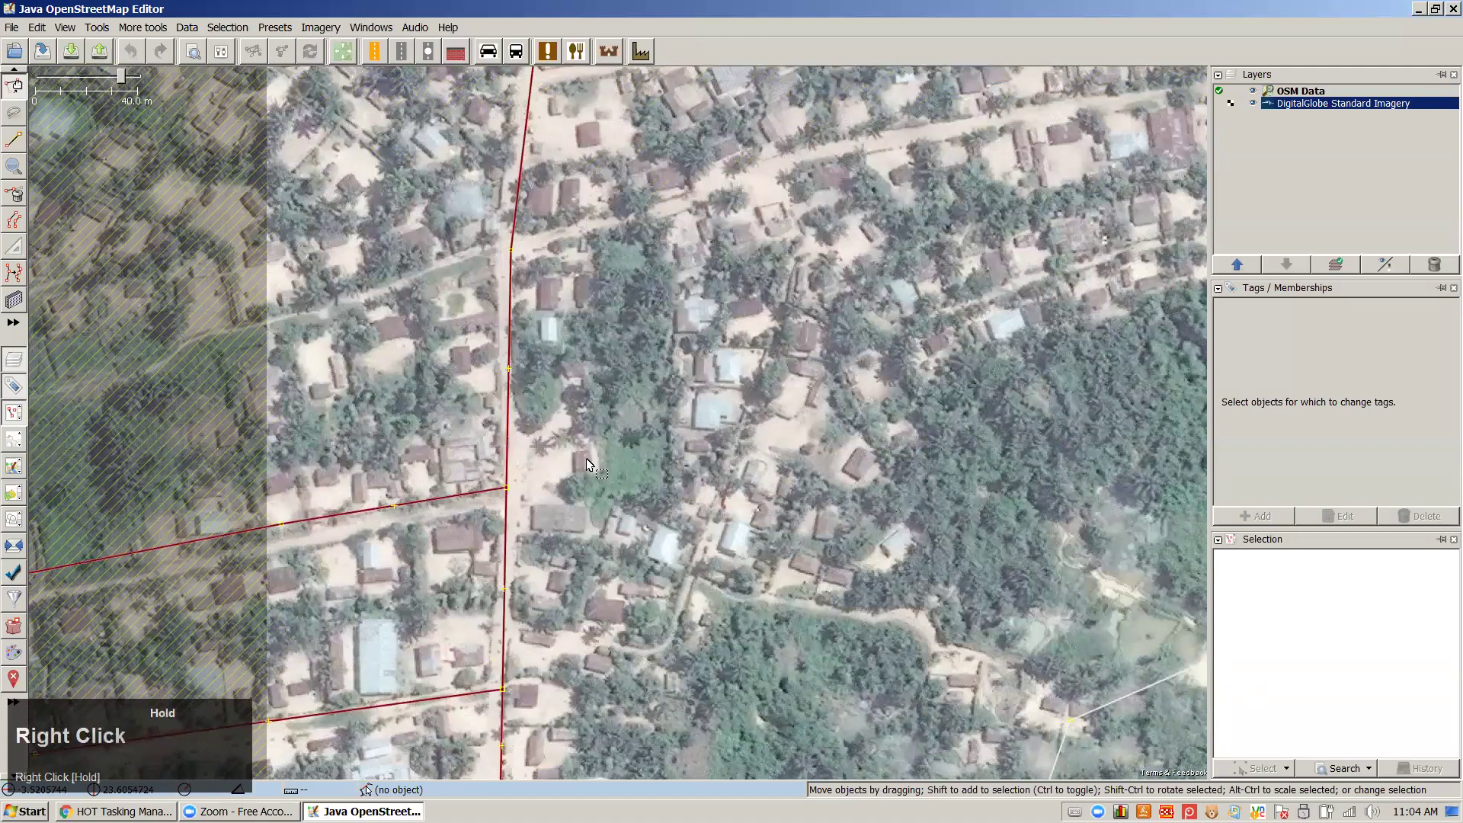
{"action": "left_click_drag", "start_coordinate": [586, 459], "coordinate": [588, 456]}
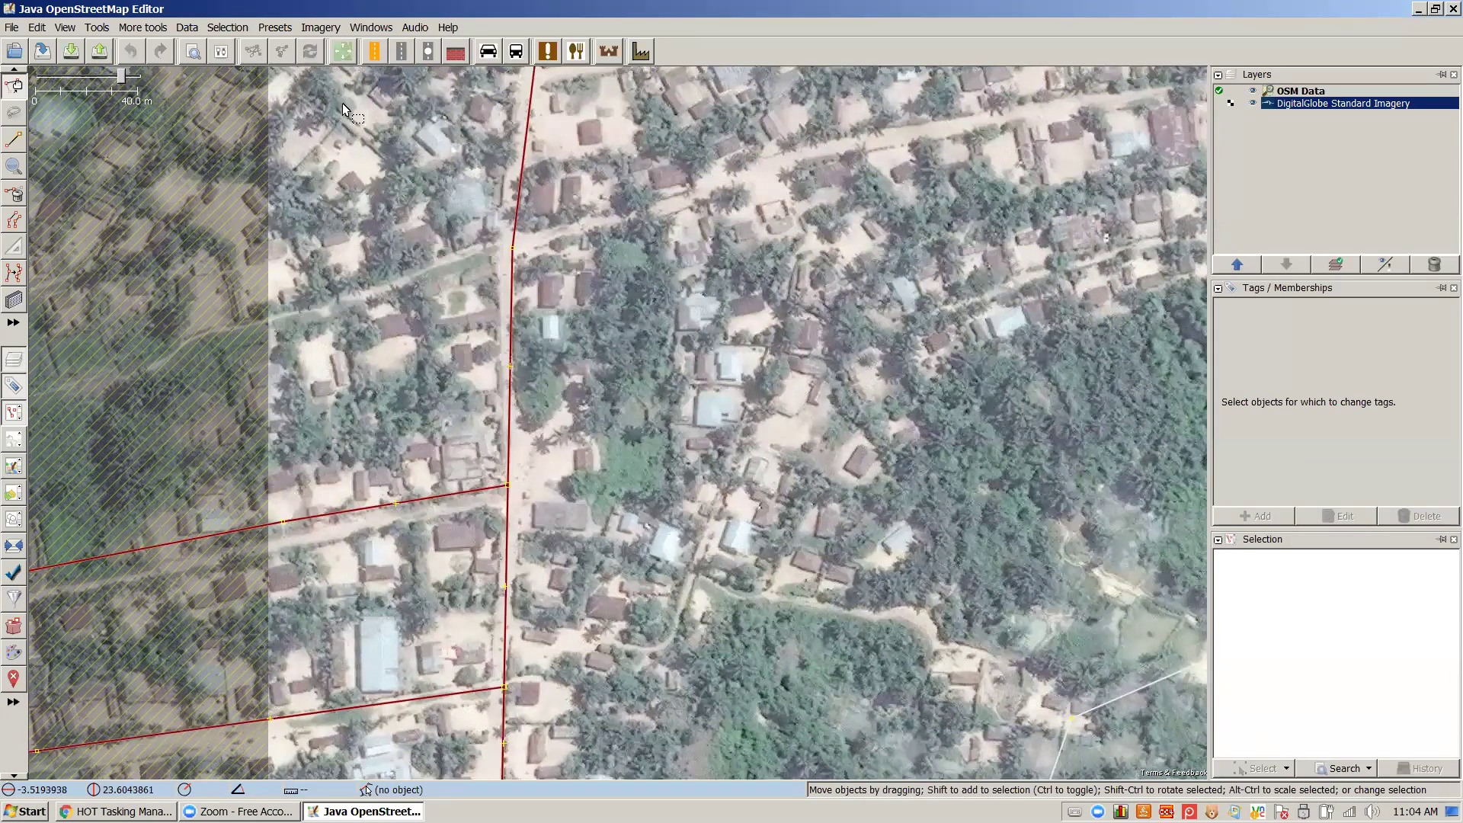
Add Bing aerial imagery as a second imagery layer and hide it
{"action": "left_click", "coordinate": [345, 53]}
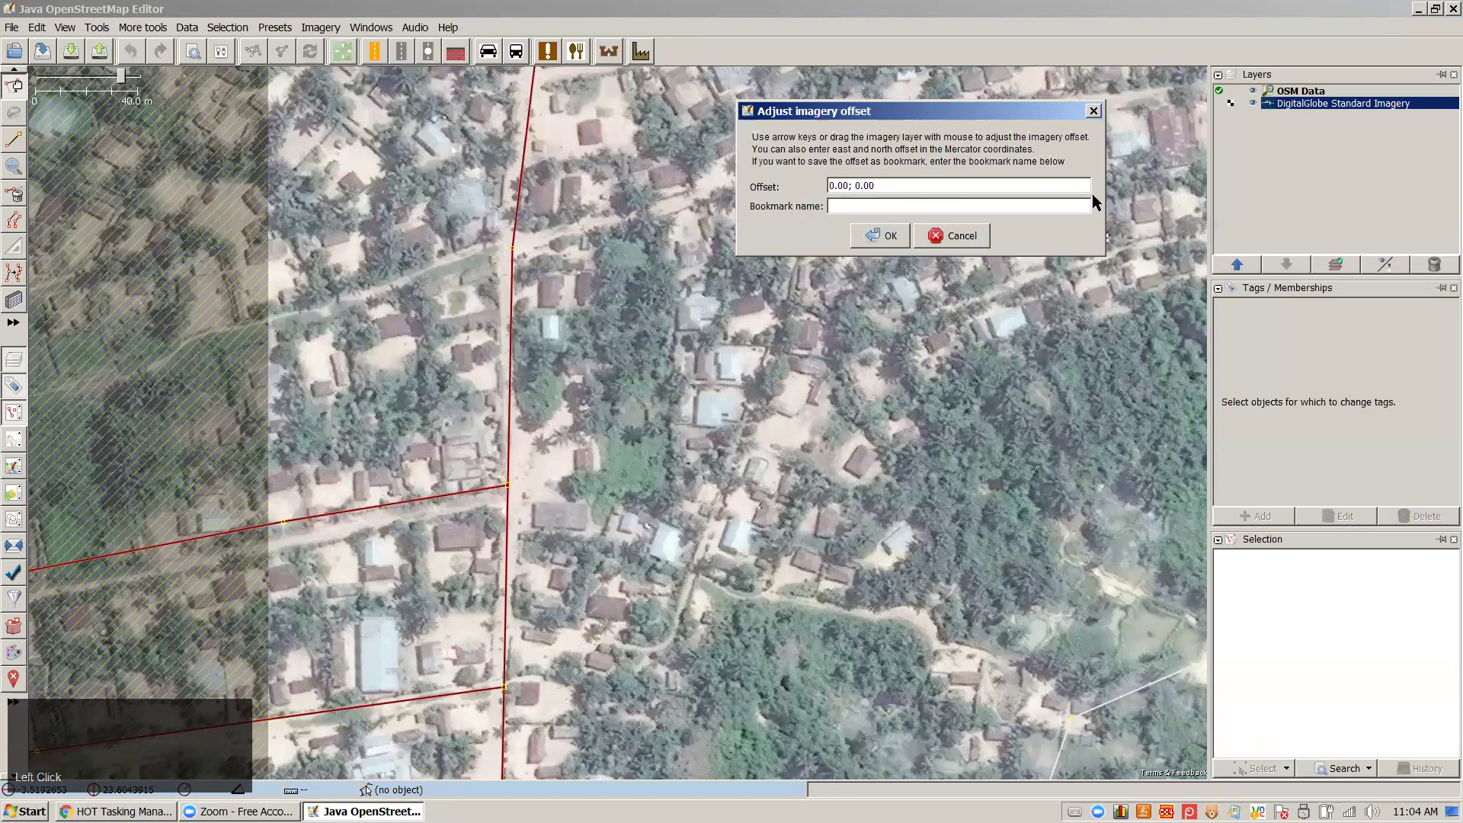
{"action": "left_click", "coordinate": [329, 84]}
{"action": "left_click", "coordinate": [1253, 103]}
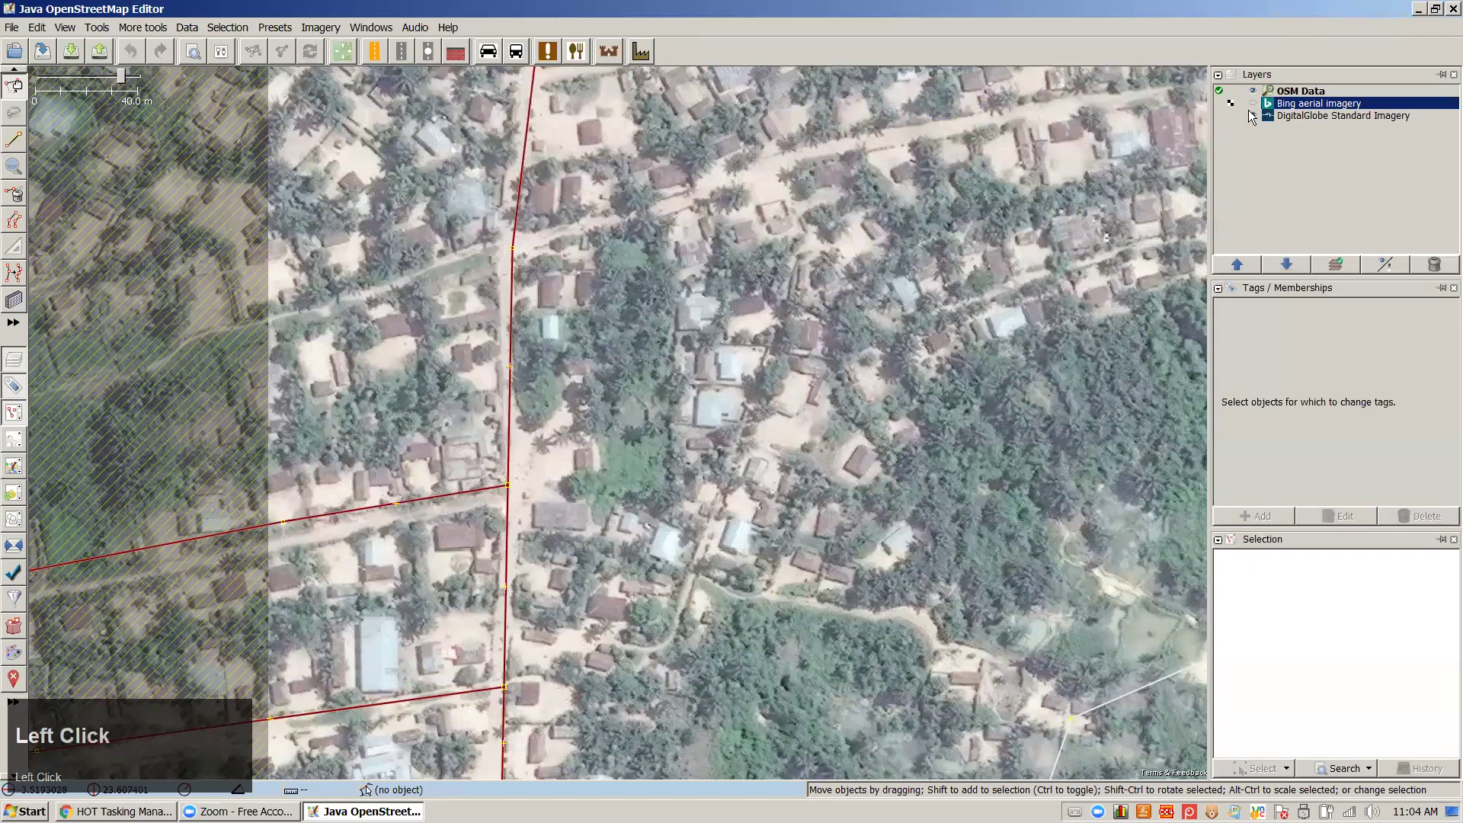
Adjust the offset of the DigitalGlobe Standard Imagery, shifting it slightly northeast to line up with the mapped roads
{"action": "left_click", "coordinate": [345, 55]}
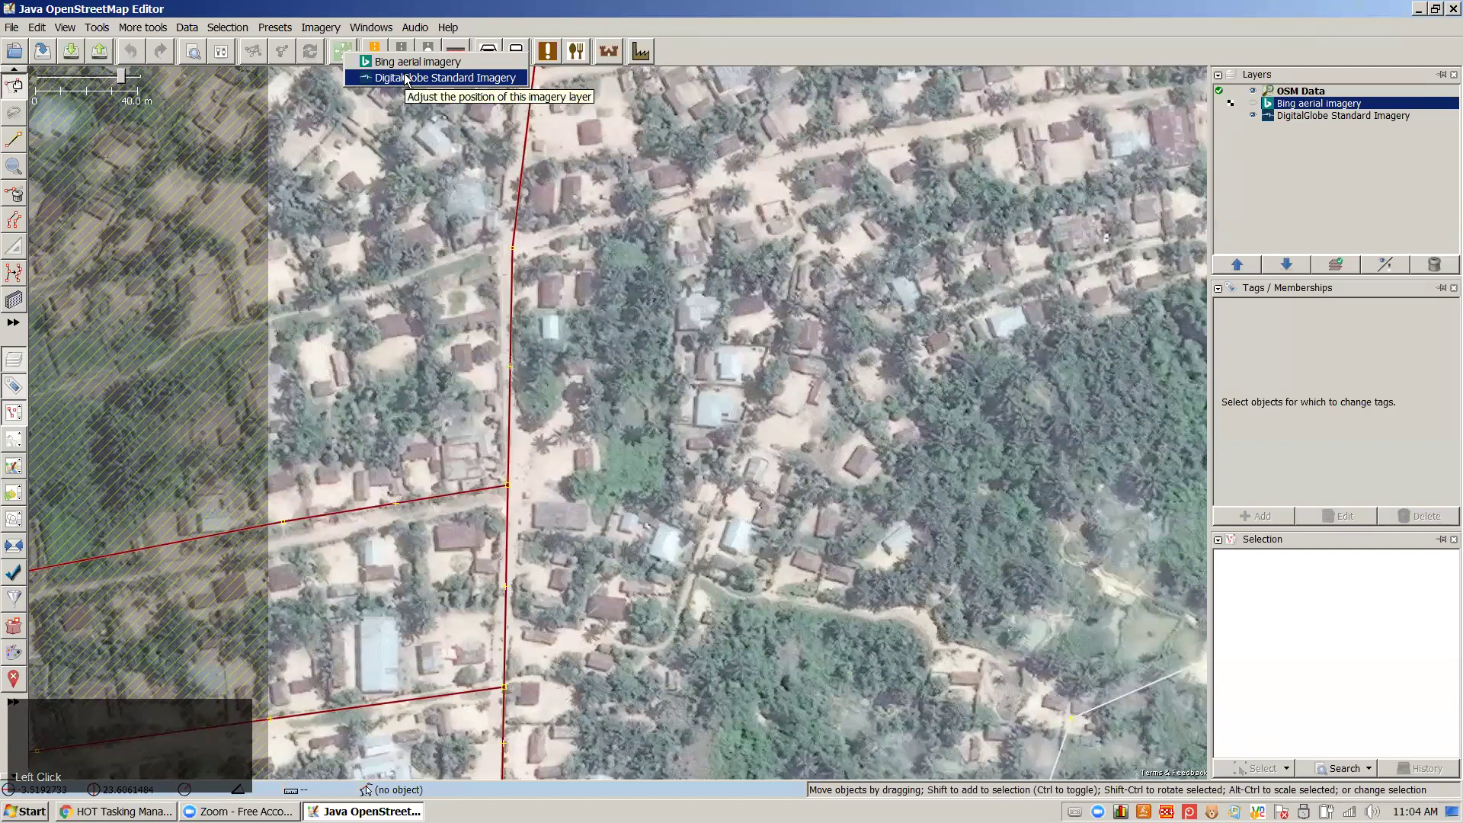
{"action": "left_click", "coordinate": [407, 79]}
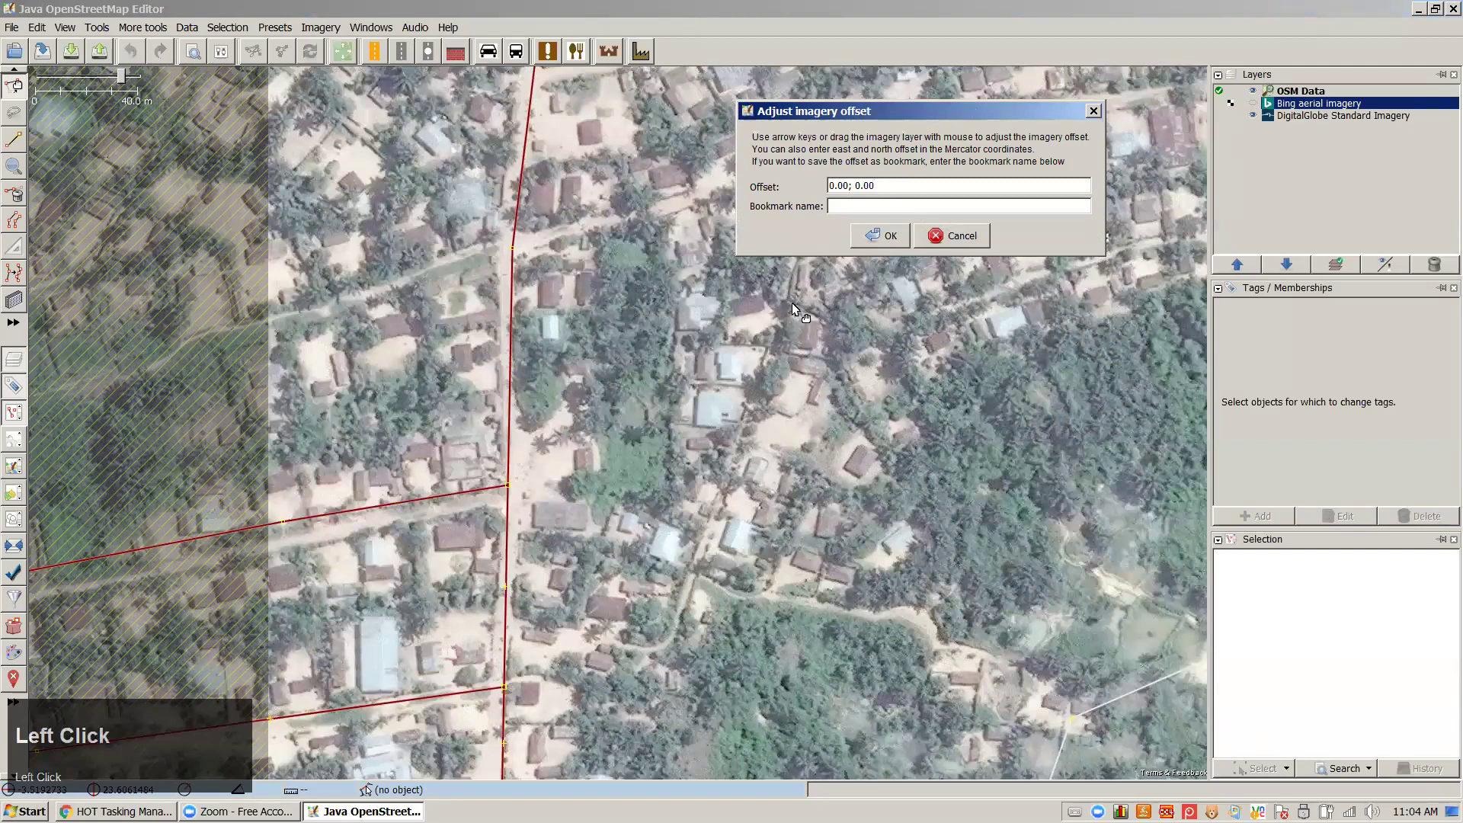
{"action": "left_click_drag", "start_coordinate": [591, 468], "coordinate": [595, 464]}
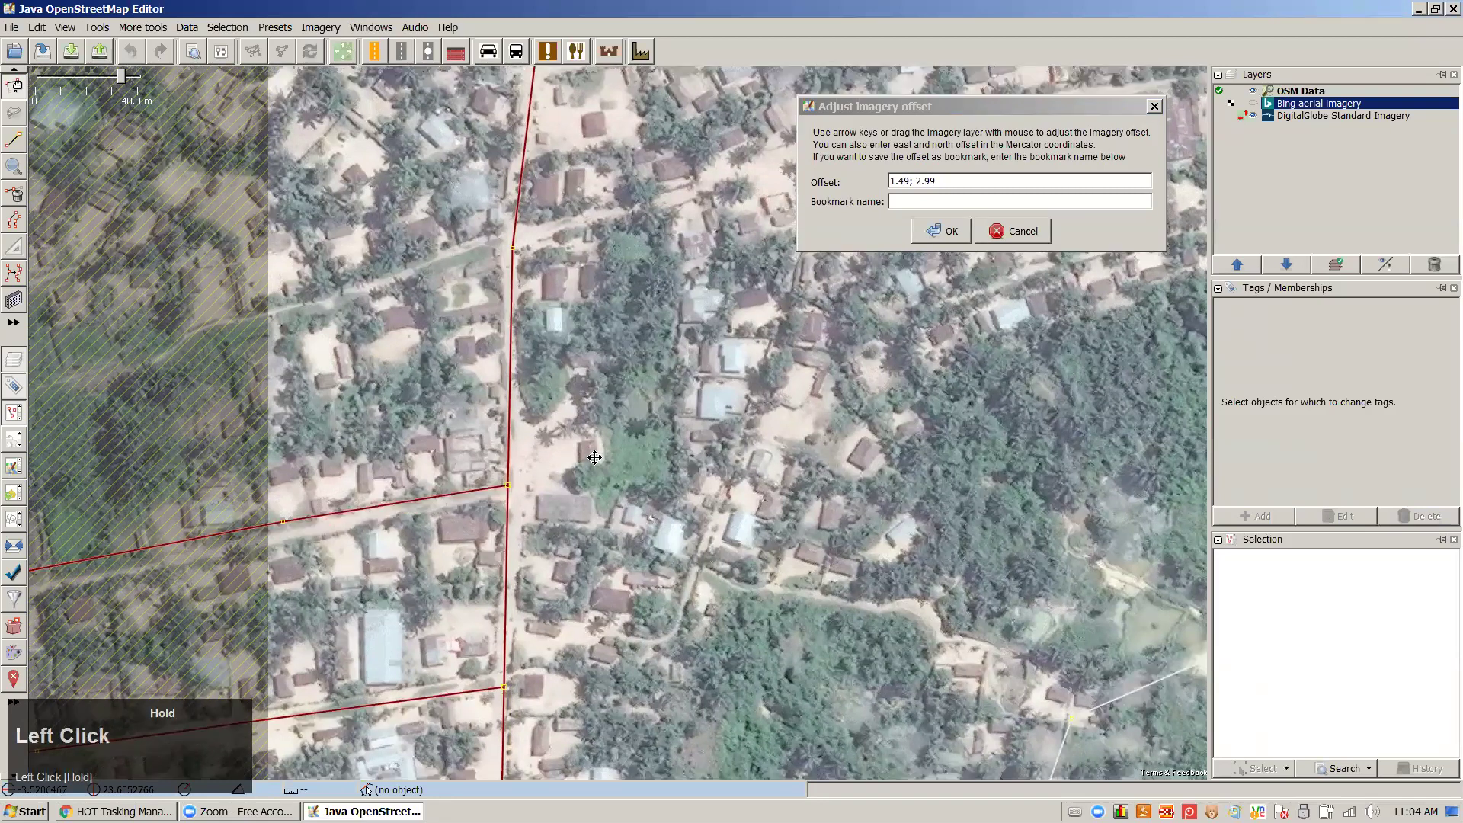
{"action": "key", "text": "Right"}
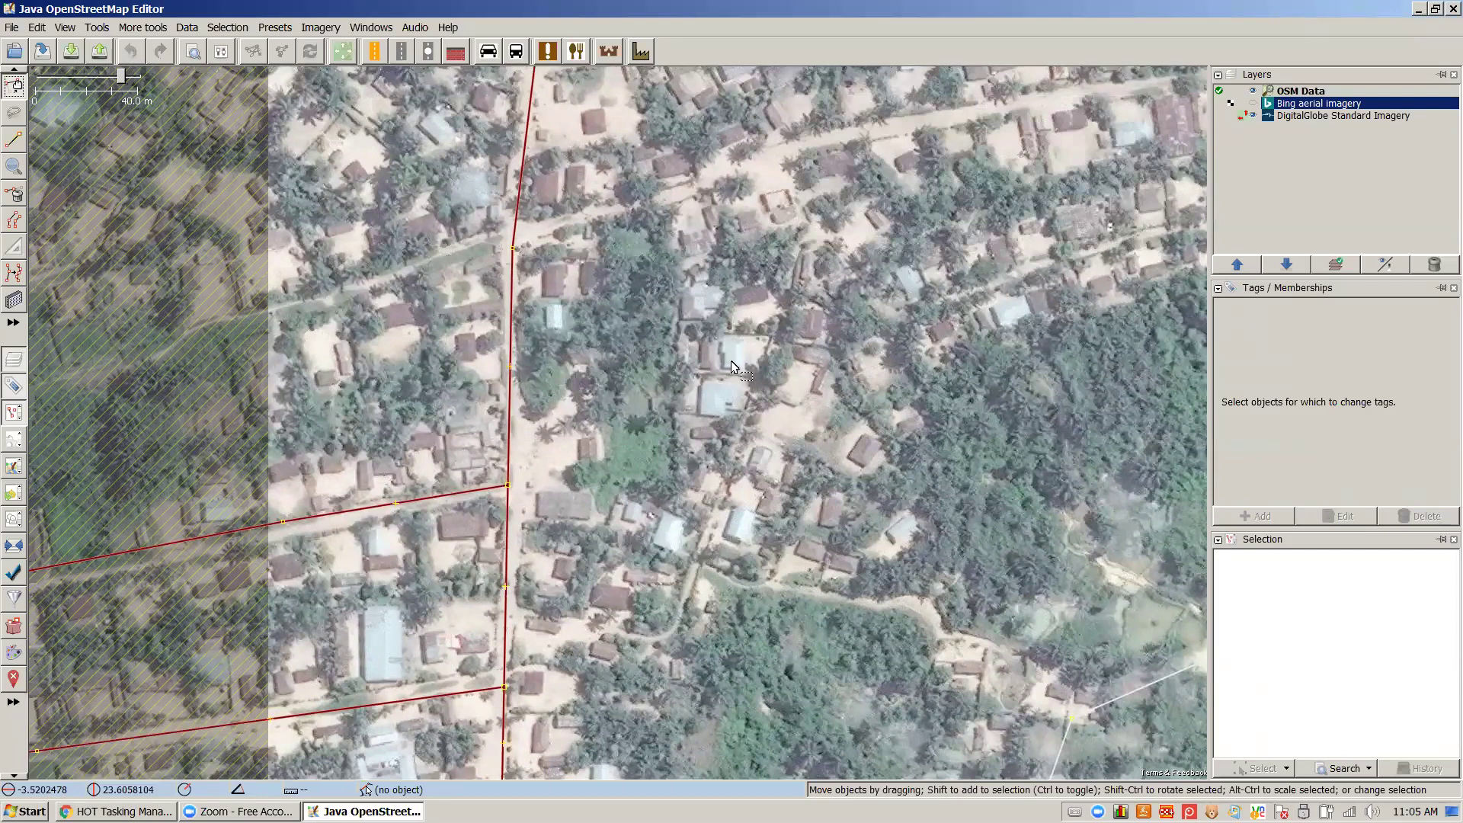
{"action": "scroll", "coordinate": [738, 315], "scroll_direction": "up", "scroll_amount": 4}
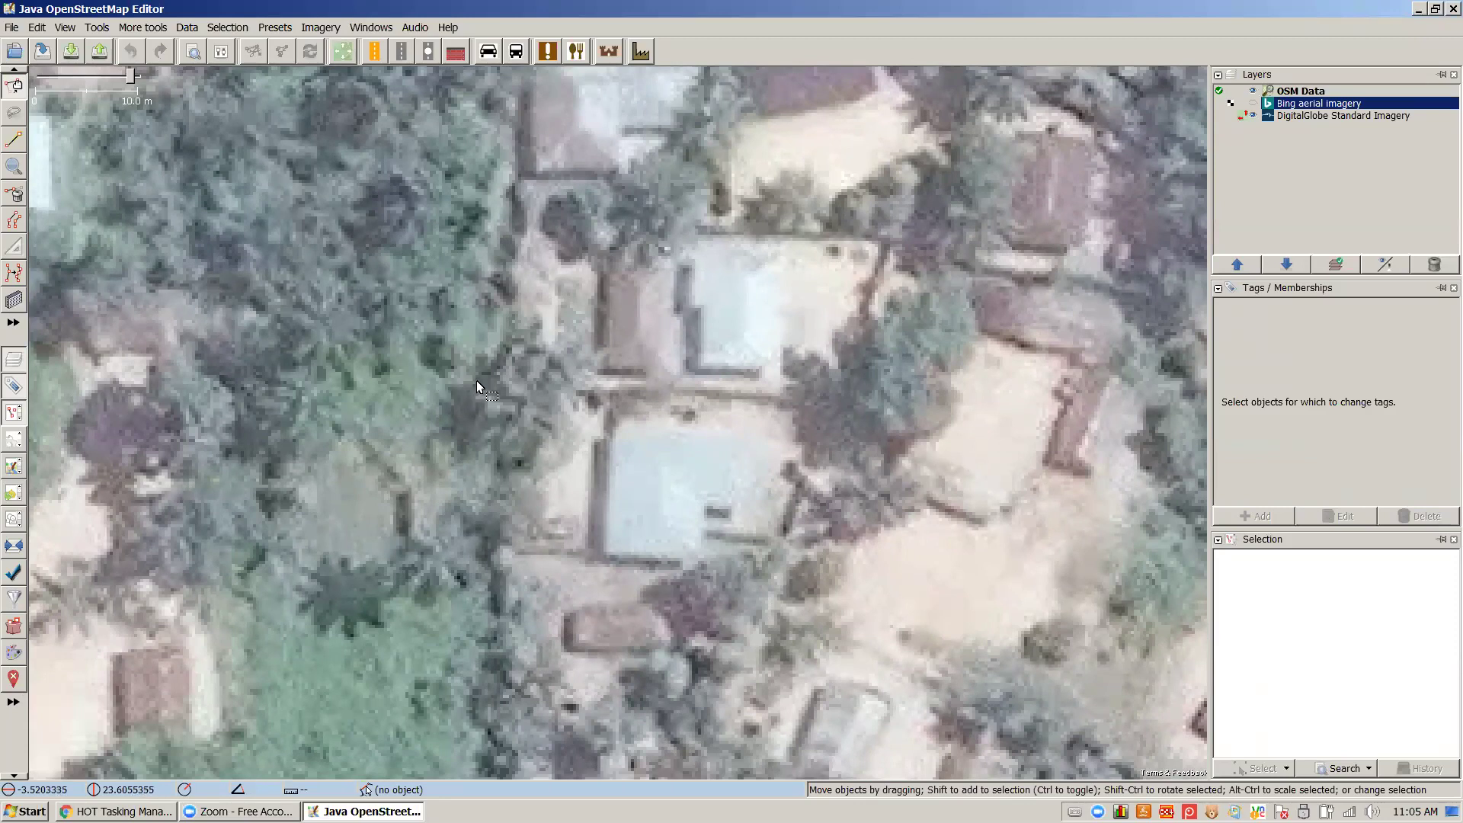
{"action": "key", "text": "b"}
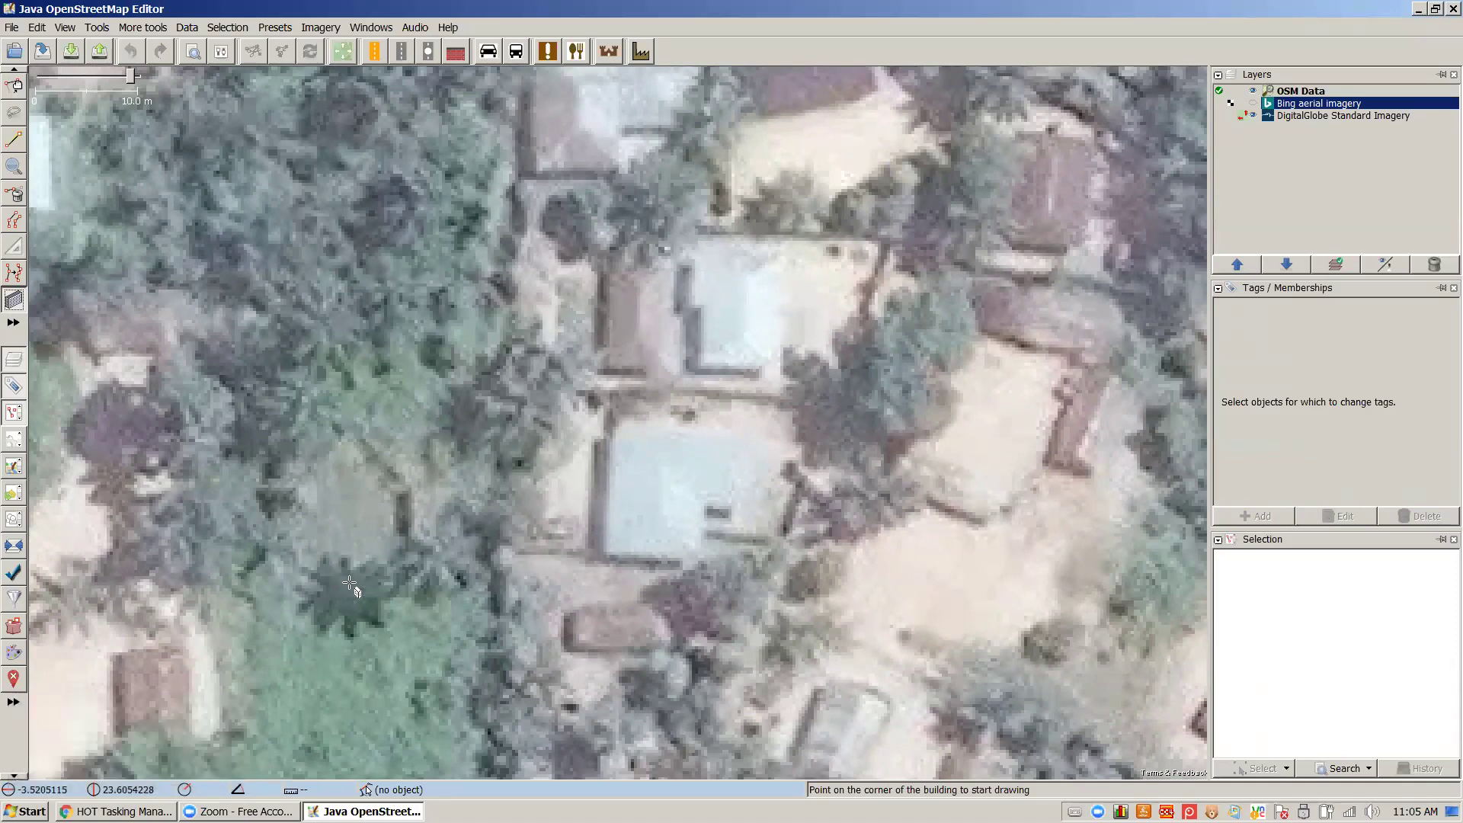
{"action": "key", "text": "s"}
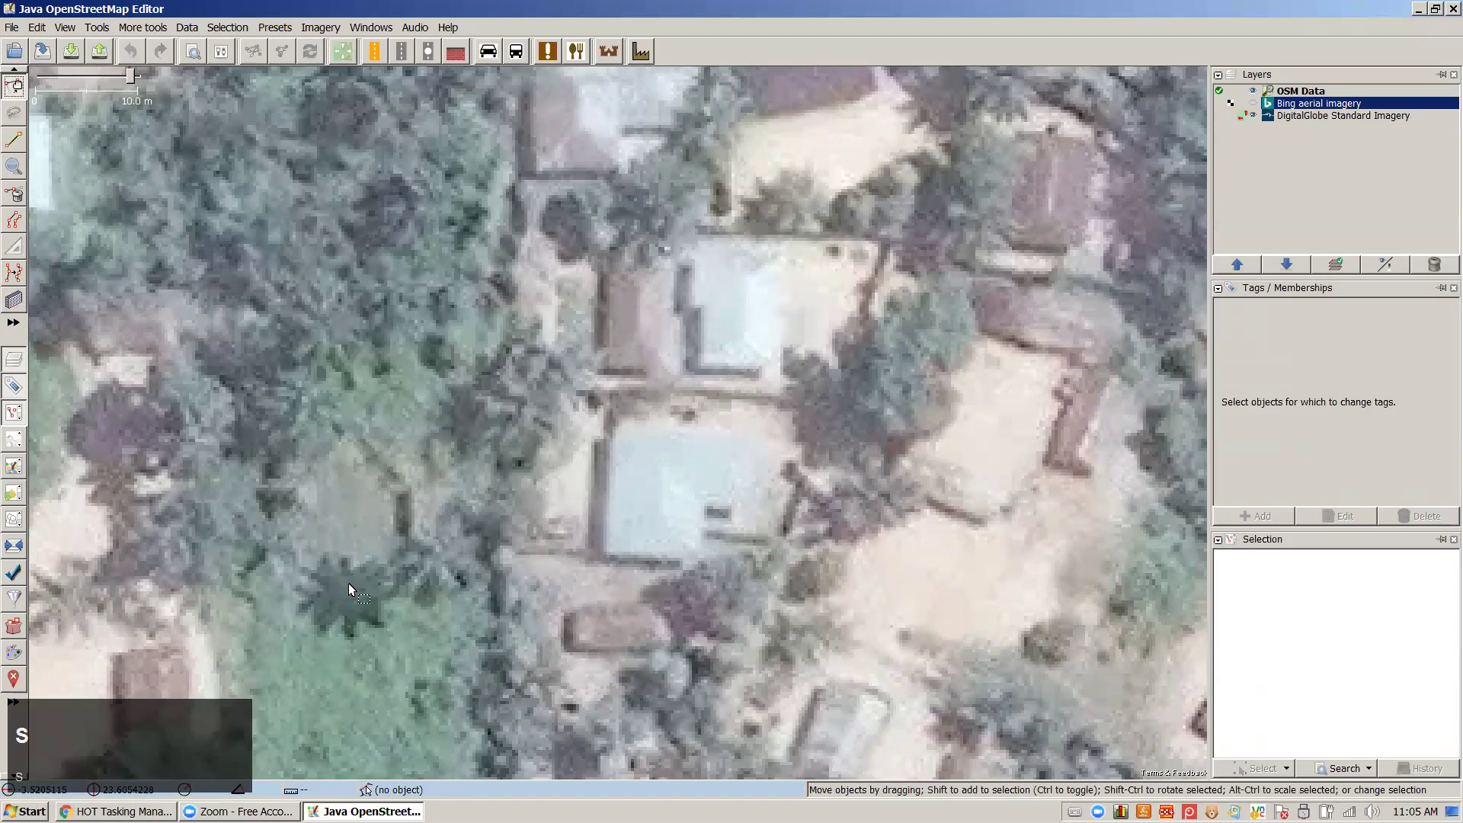
{"action": "left_click_drag", "start_coordinate": [349, 583], "coordinate": [372, 620]}
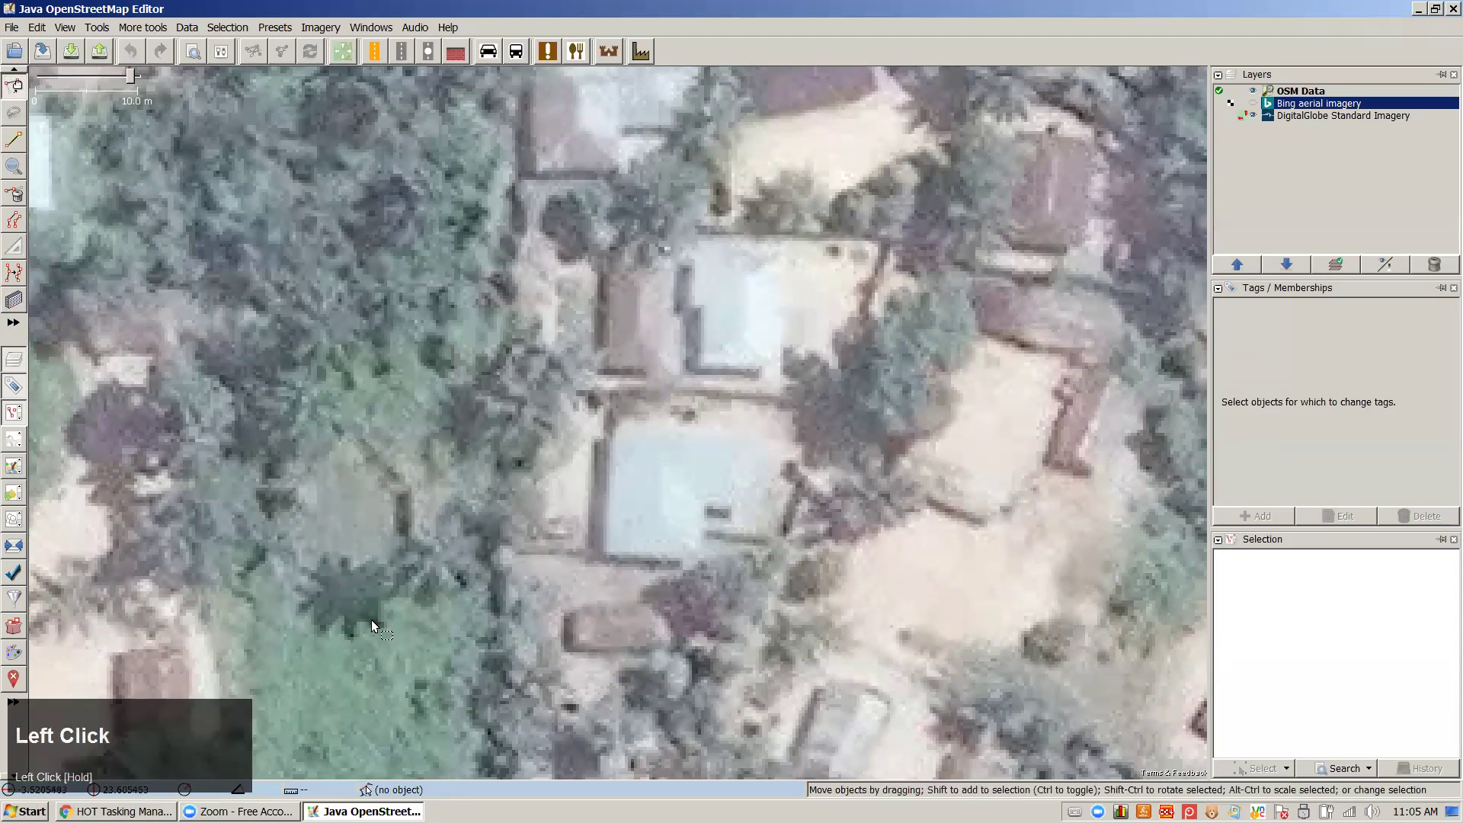
Draw a rectangular building about 9.1 m by 8.6 m over the white-roofed house north of the large pale-blue roof, and select it
{"action": "key", "text": "b"}
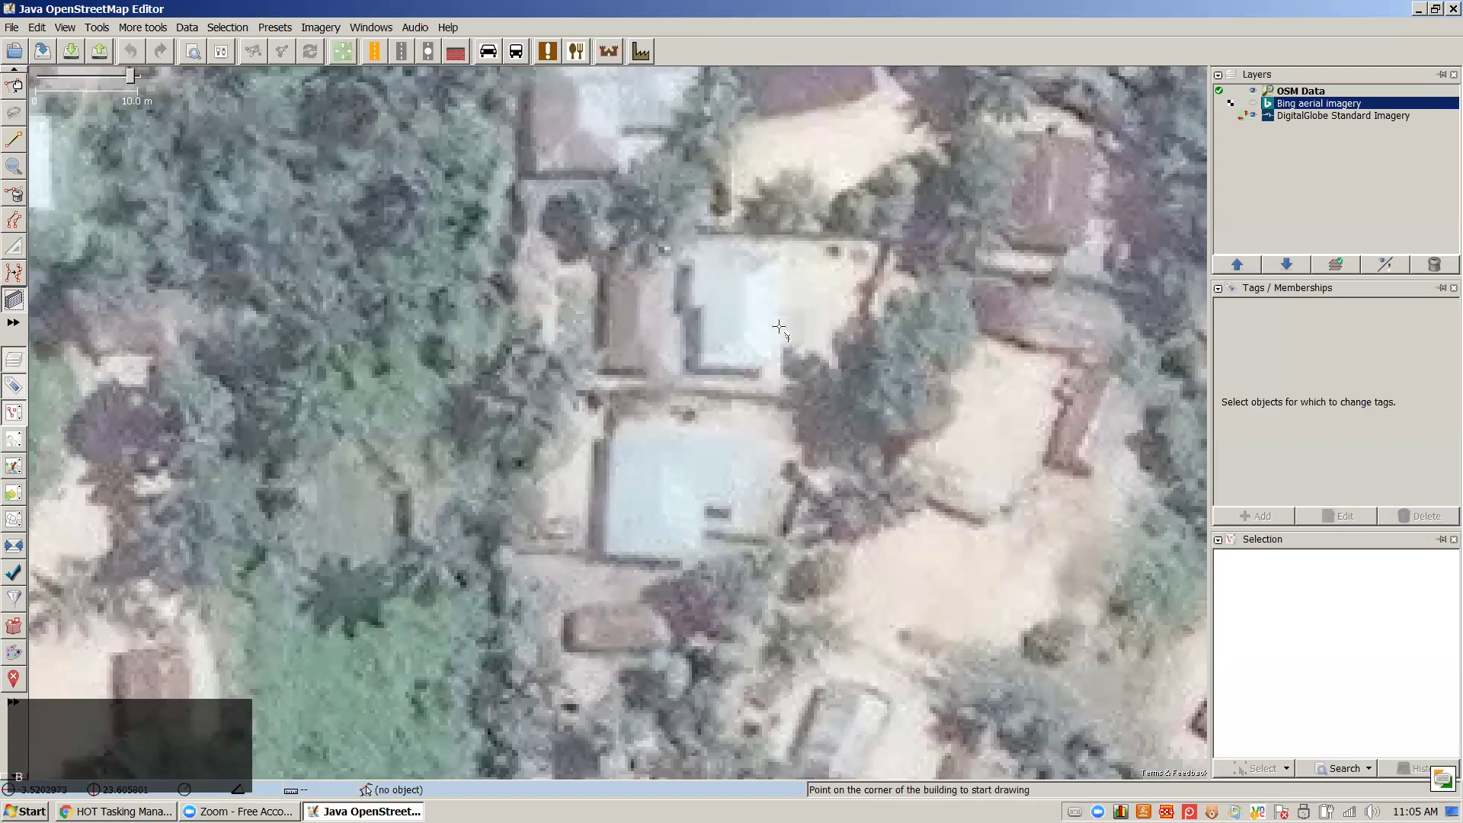
{"action": "left_click", "coordinate": [778, 367]}
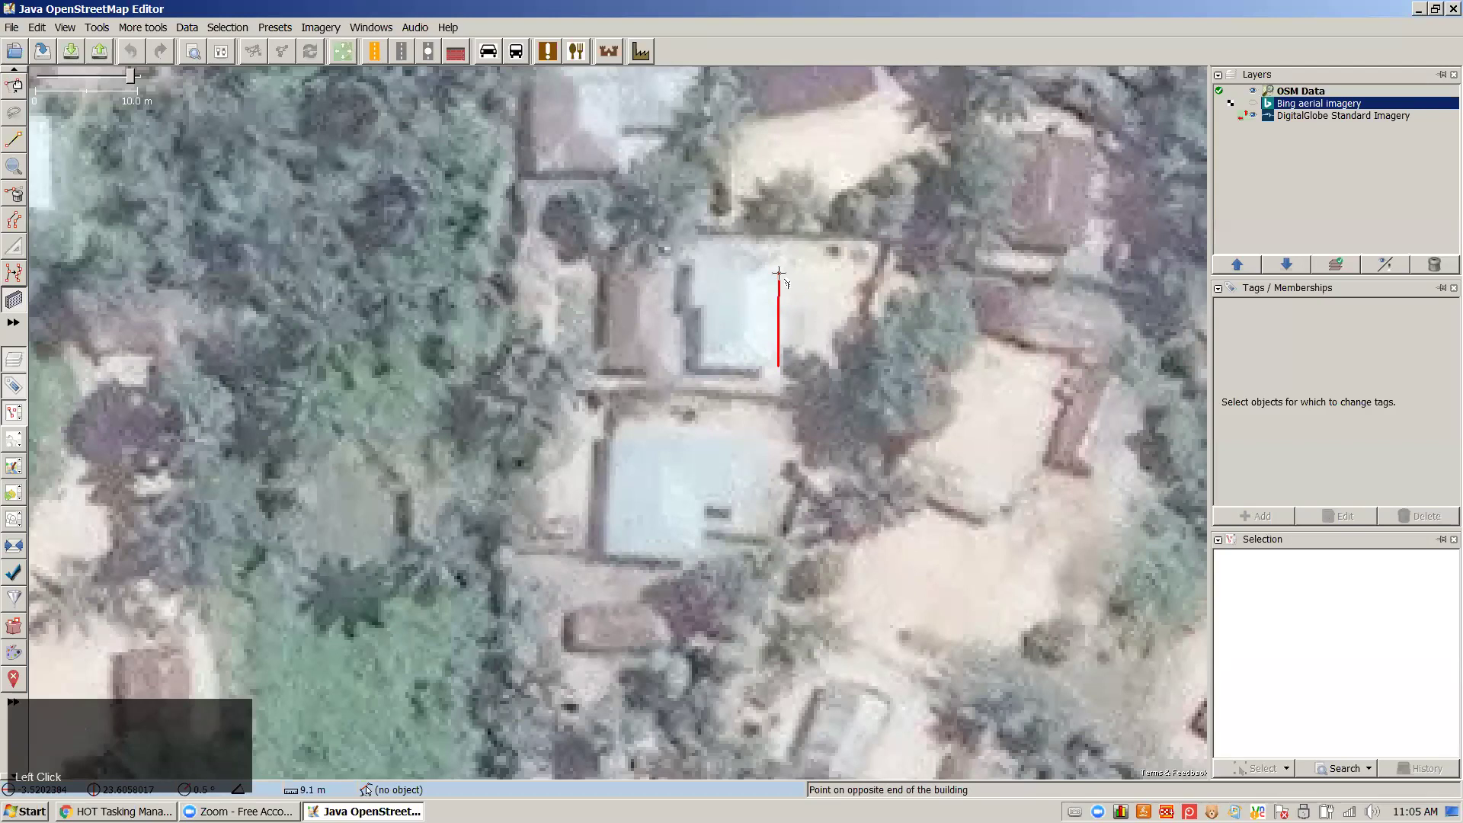
{"action": "left_click", "coordinate": [779, 273]}
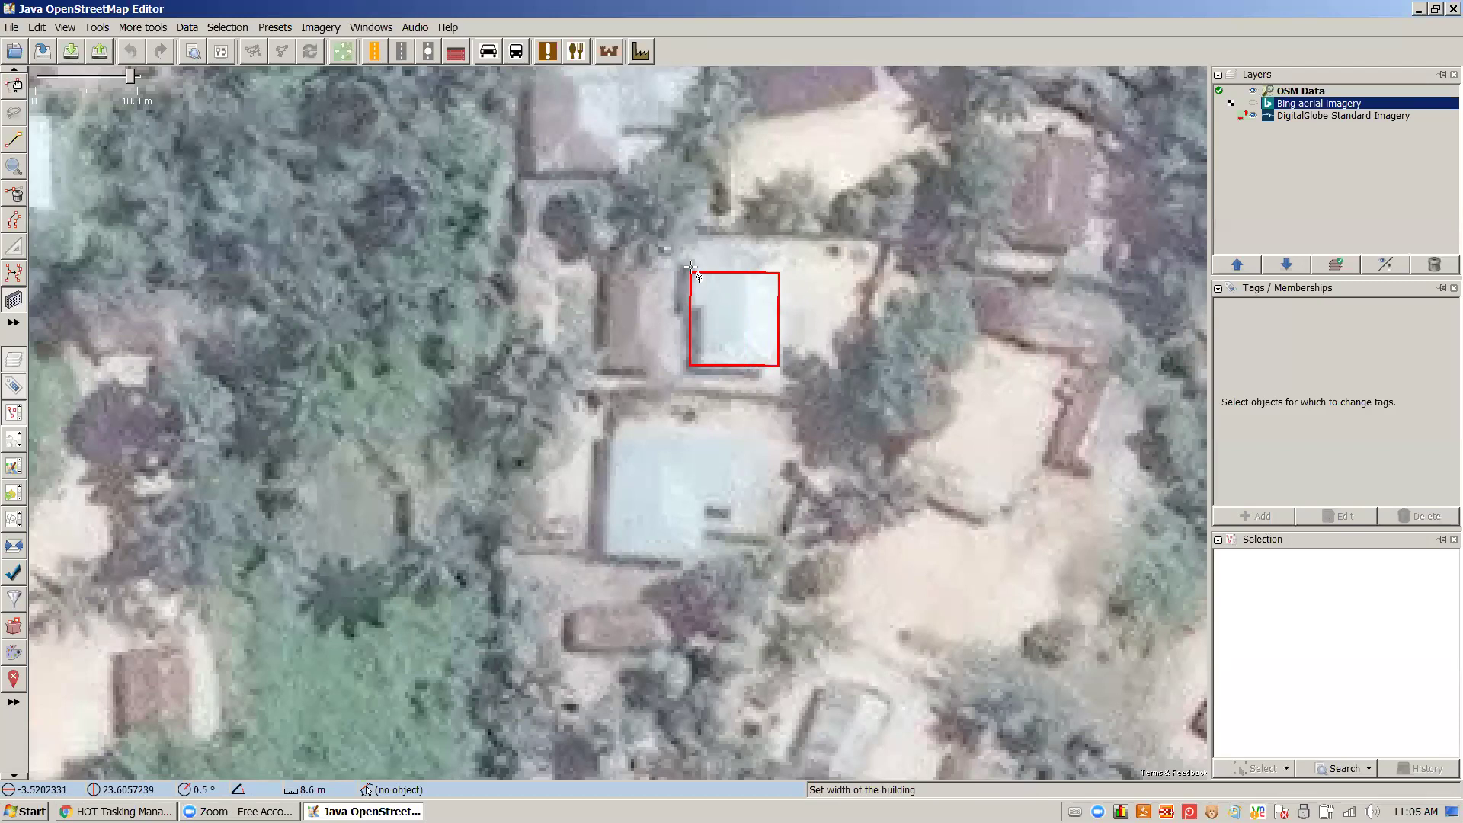
{"action": "left_click", "coordinate": [690, 271]}
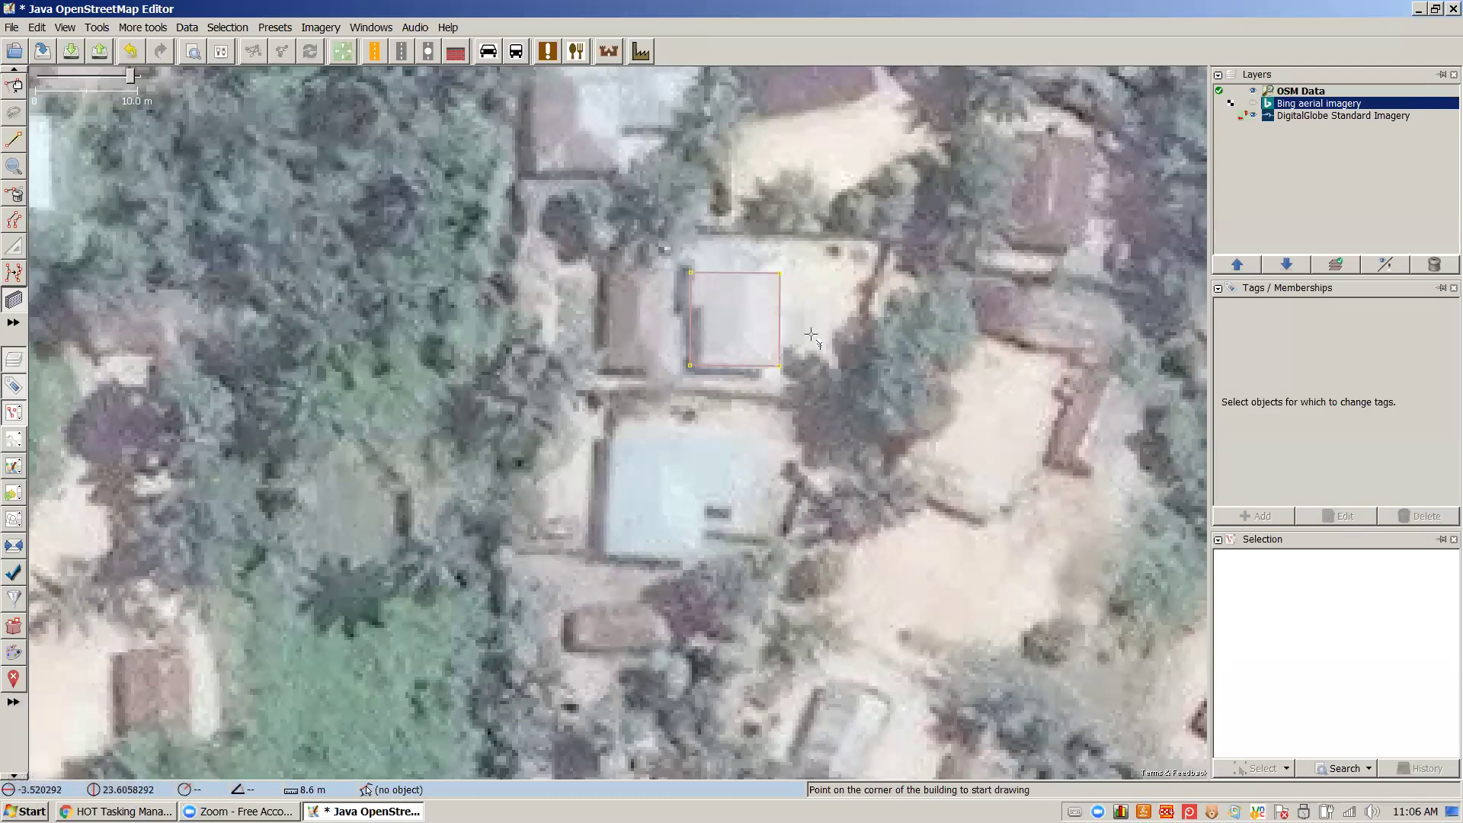
{"action": "left_click", "coordinate": [751, 275]}
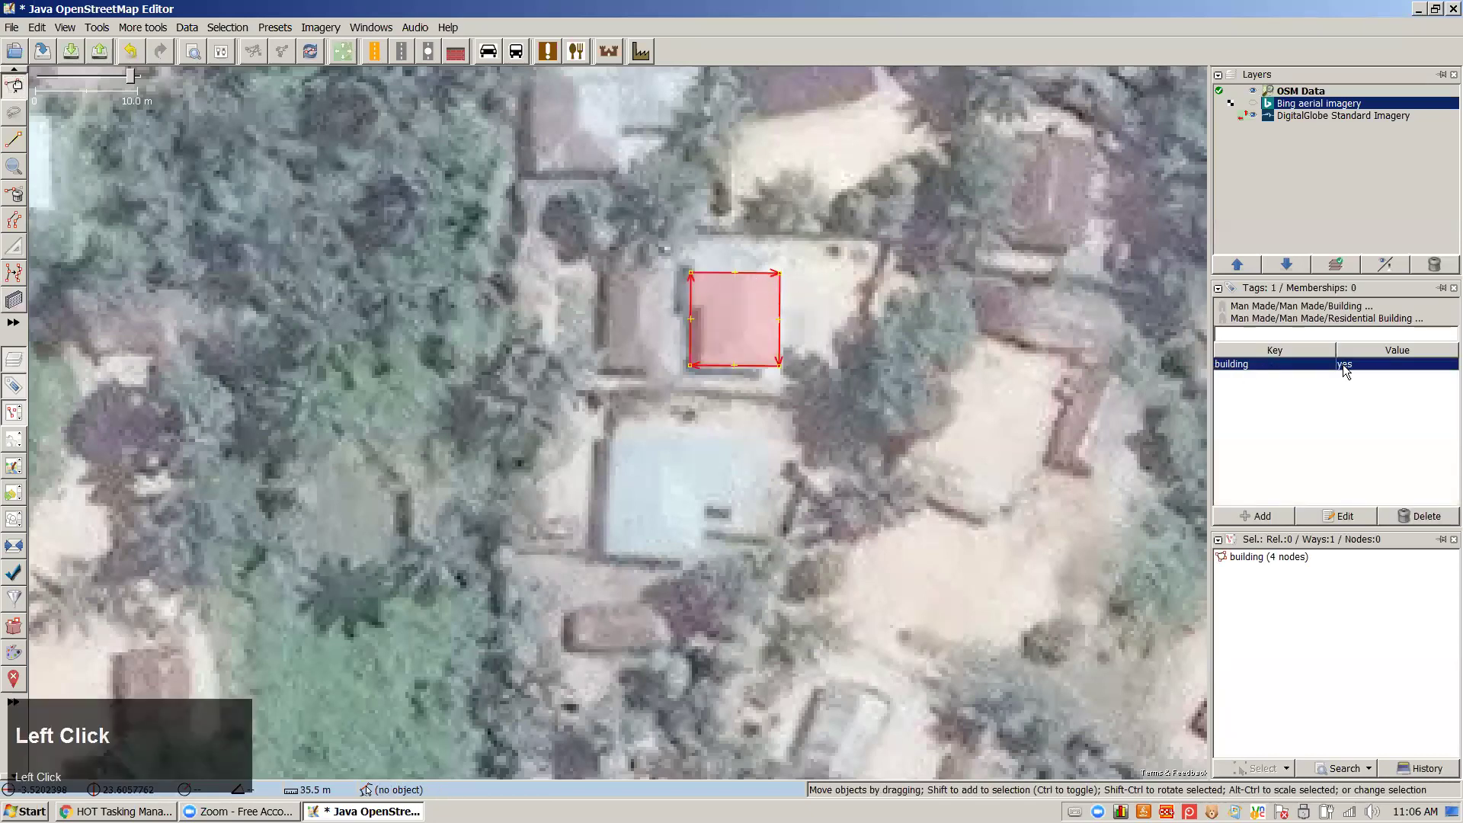
Draw a rectangular building over the large pale-blue roof south of the white-roofed house
{"action": "left_click_drag", "start_coordinate": [809, 326], "coordinate": [809, 326]}
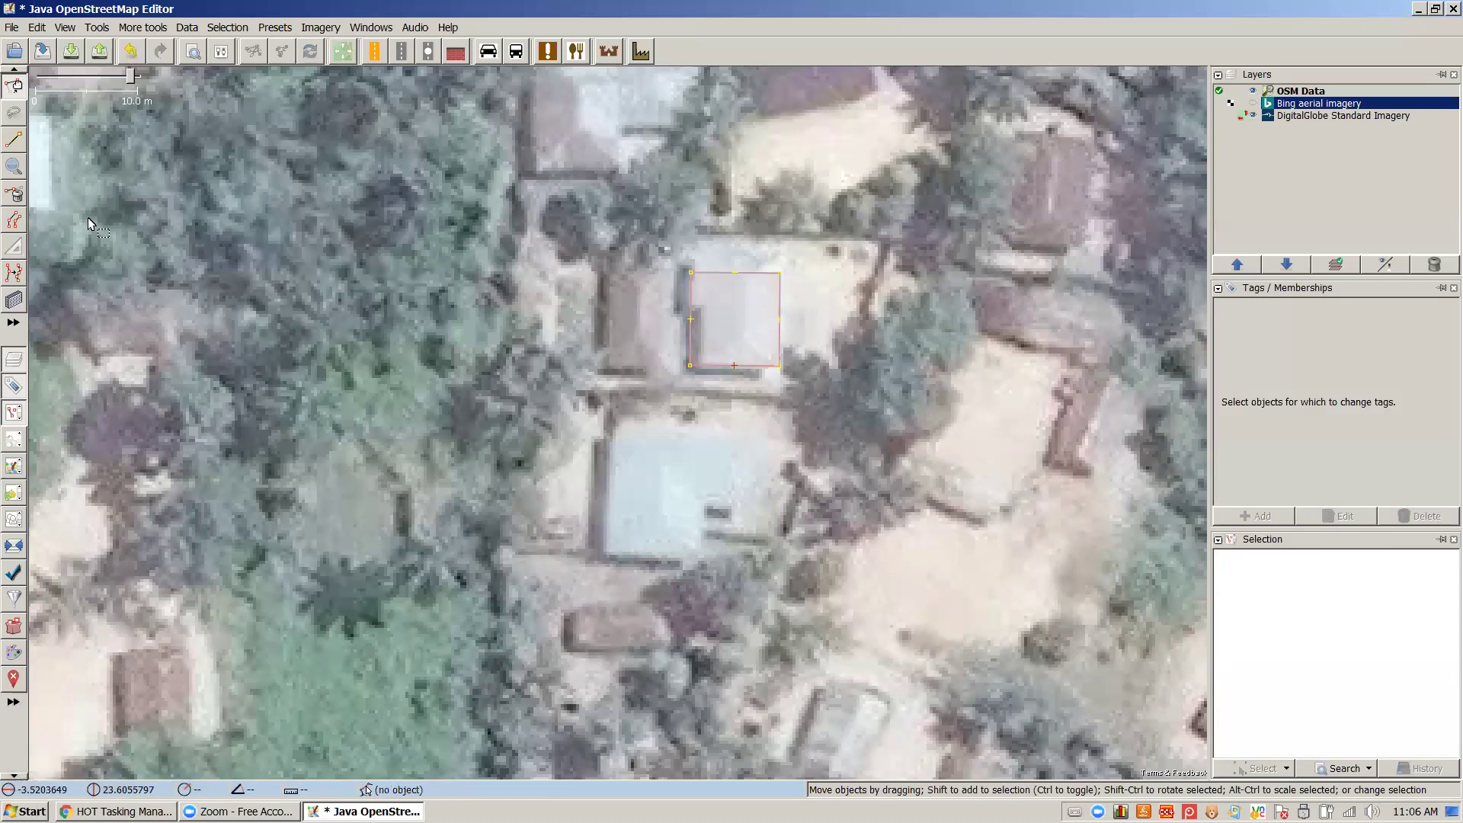
{"action": "left_click", "coordinate": [15, 300]}
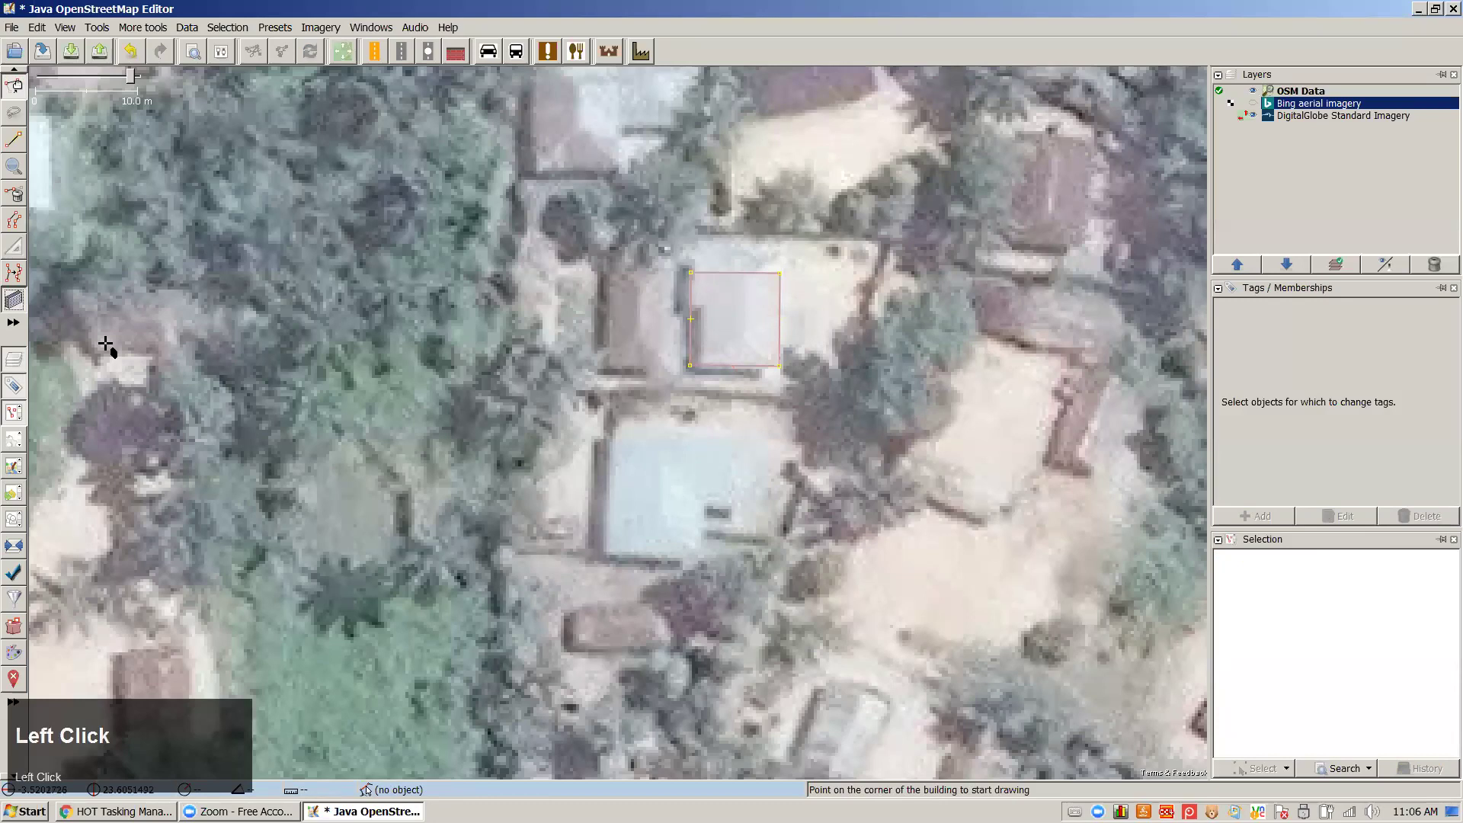
{"action": "left_click", "coordinate": [610, 426]}
{"action": "left_click", "coordinate": [605, 556]}
{"action": "left_click", "coordinate": [699, 559]}
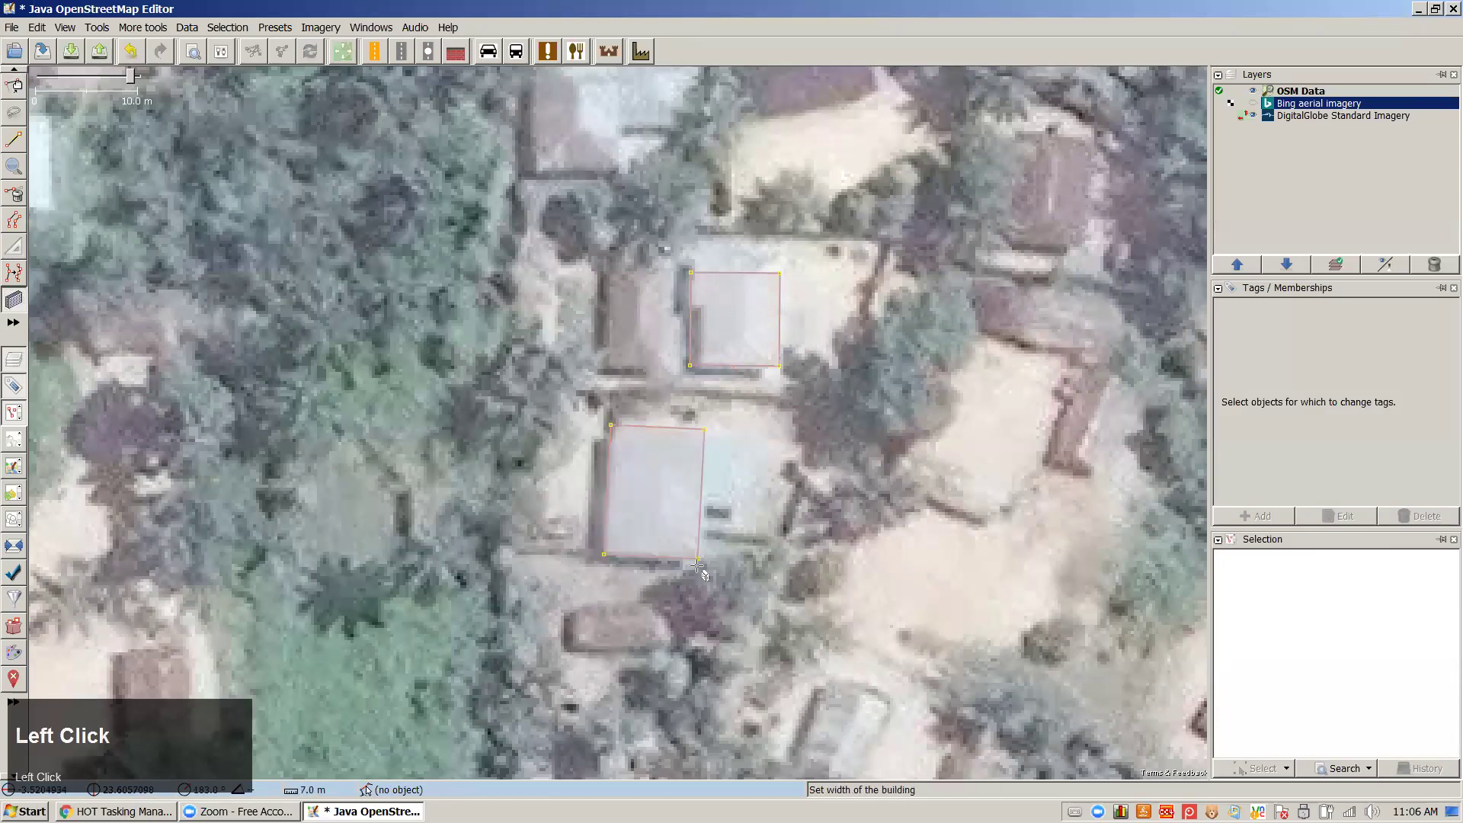
Draw rectangular buildings over the small brown roof to the south and the northeastern brown-roofed house, the latter about 9.8 m by 7.8 m
{"action": "left_click", "coordinate": [573, 610]}
{"action": "left_click", "coordinate": [678, 609]}
{"action": "left_click", "coordinate": [1093, 142]}
{"action": "left_click", "coordinate": [1092, 243]}
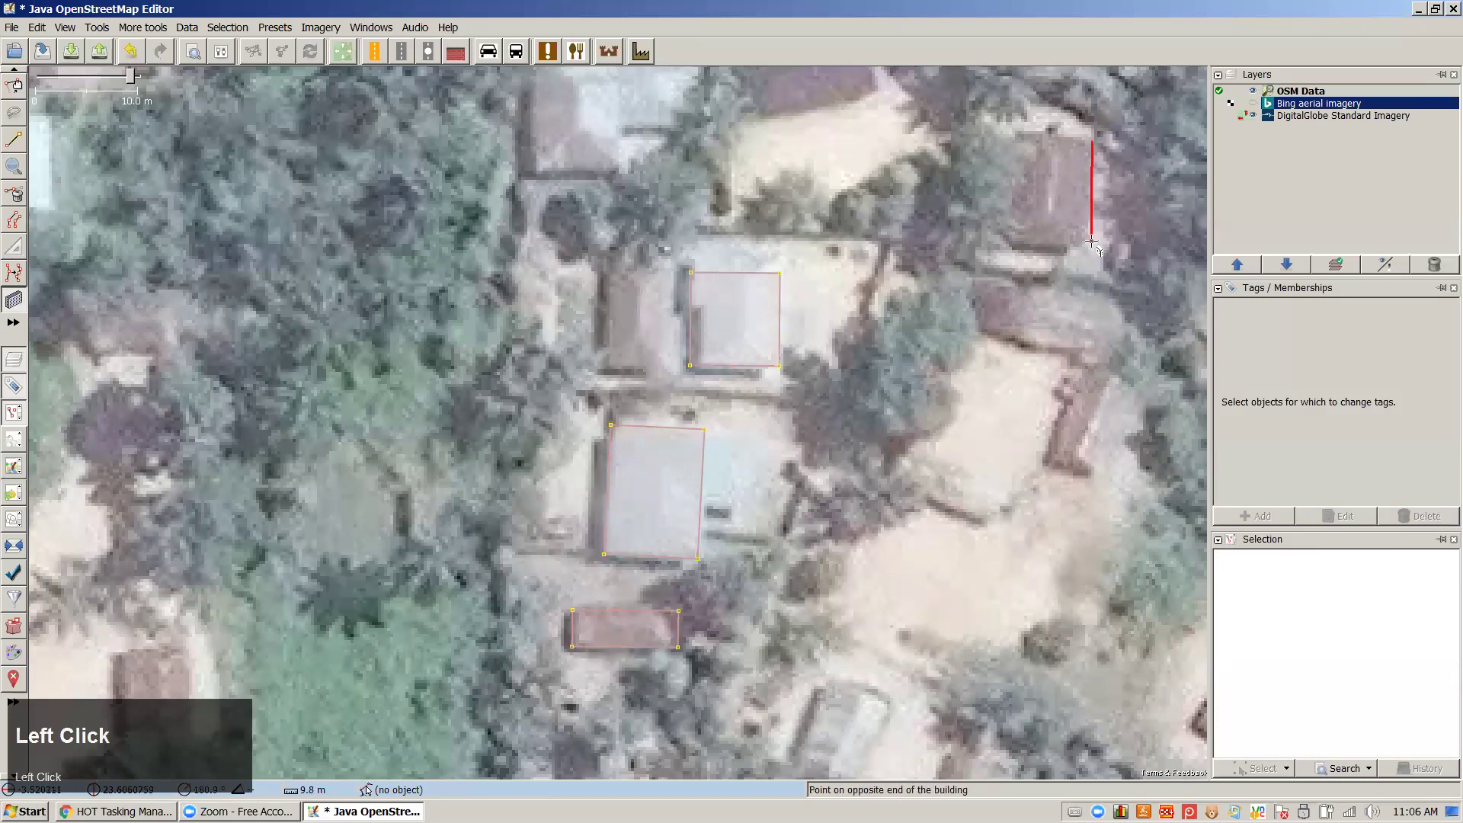
{"action": "left_click", "coordinate": [1014, 239]}
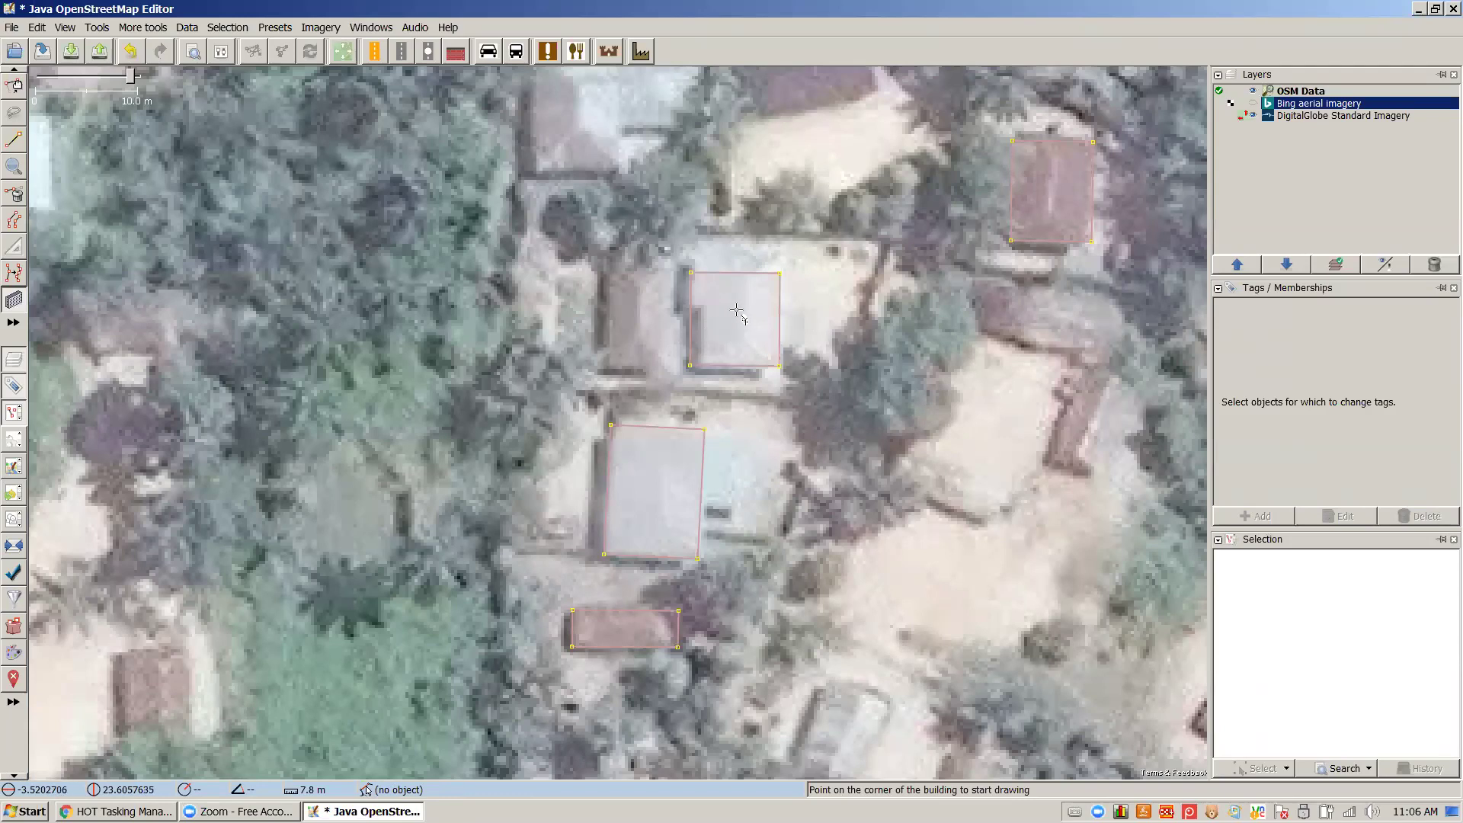
{"action": "key", "text": "s"}
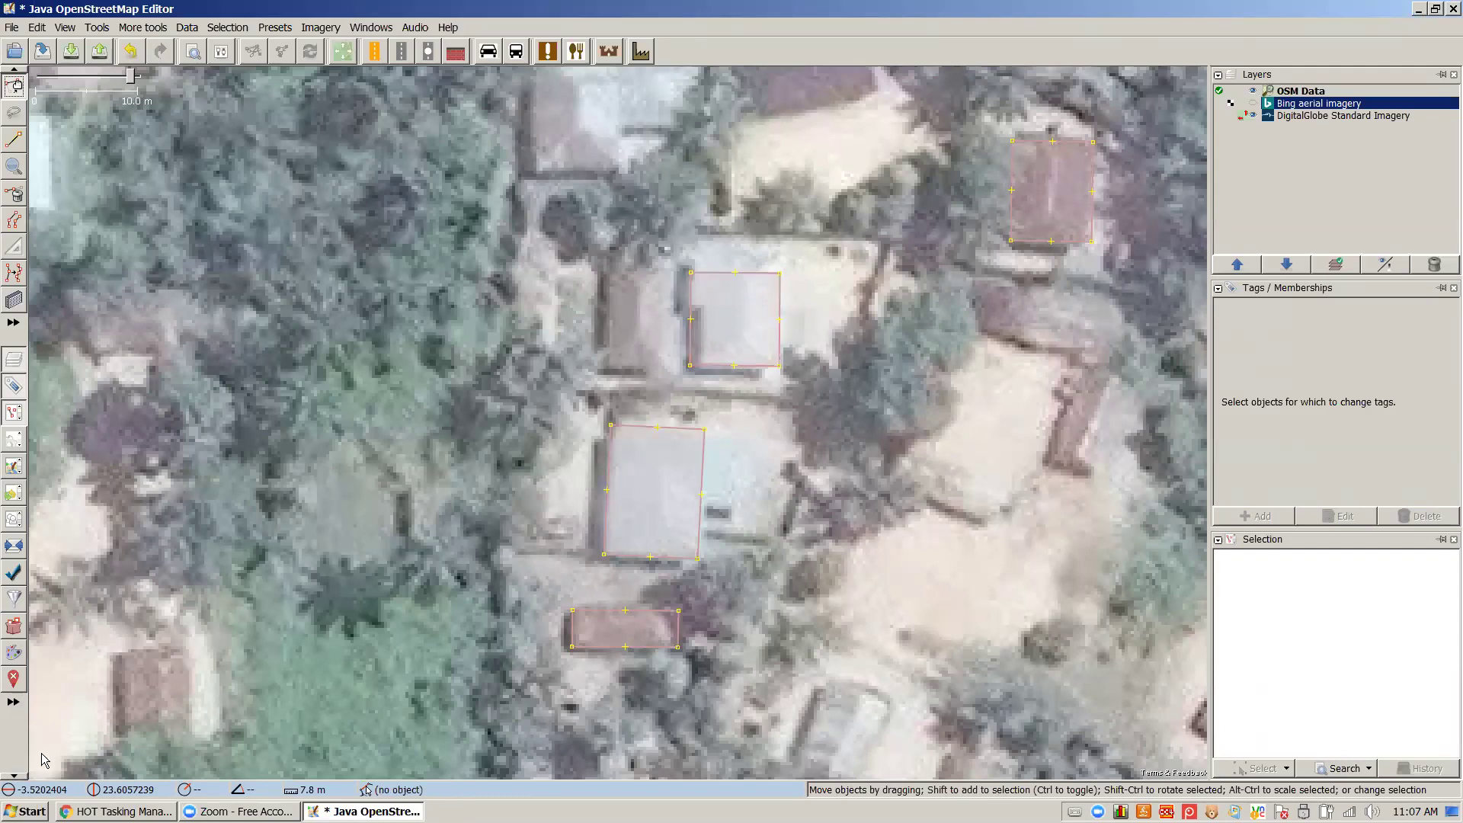
Preview the buildings in the Potlatch 2 map paint style and restore the JOSM default style
{"action": "left_click", "coordinate": [13, 654]}
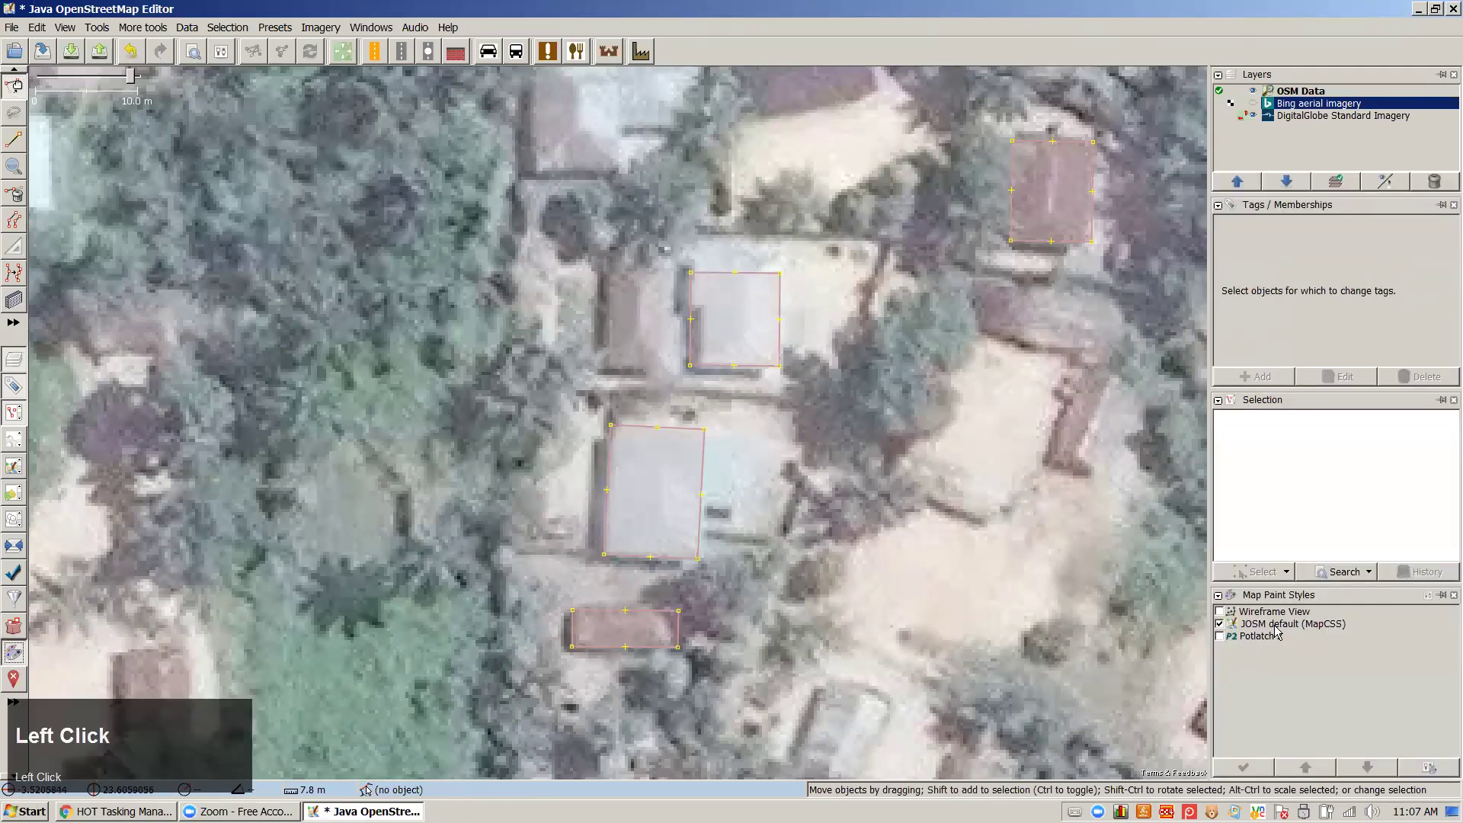
{"action": "left_click", "coordinate": [1220, 624]}
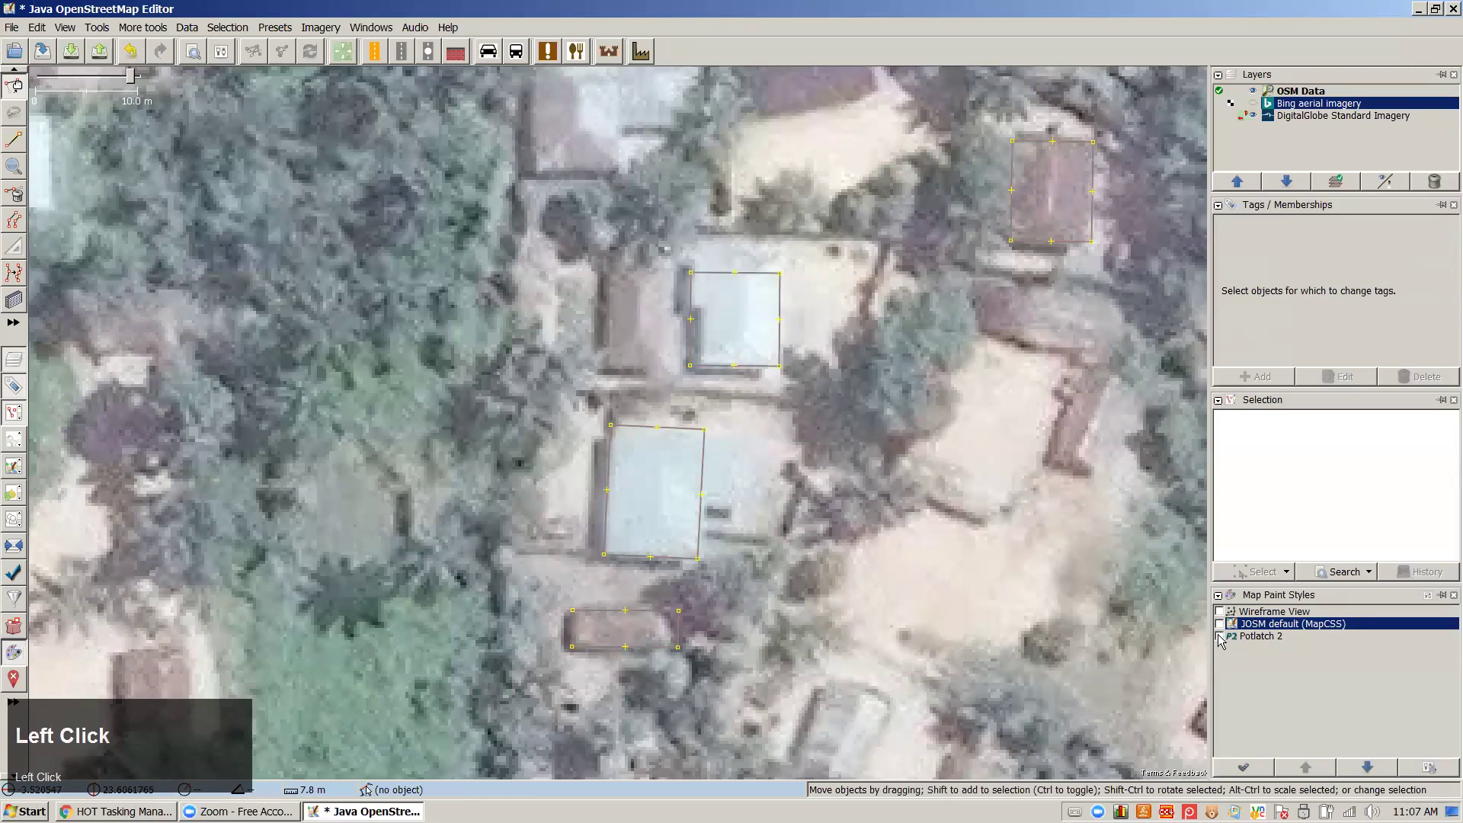
{"action": "left_click", "coordinate": [1219, 637]}
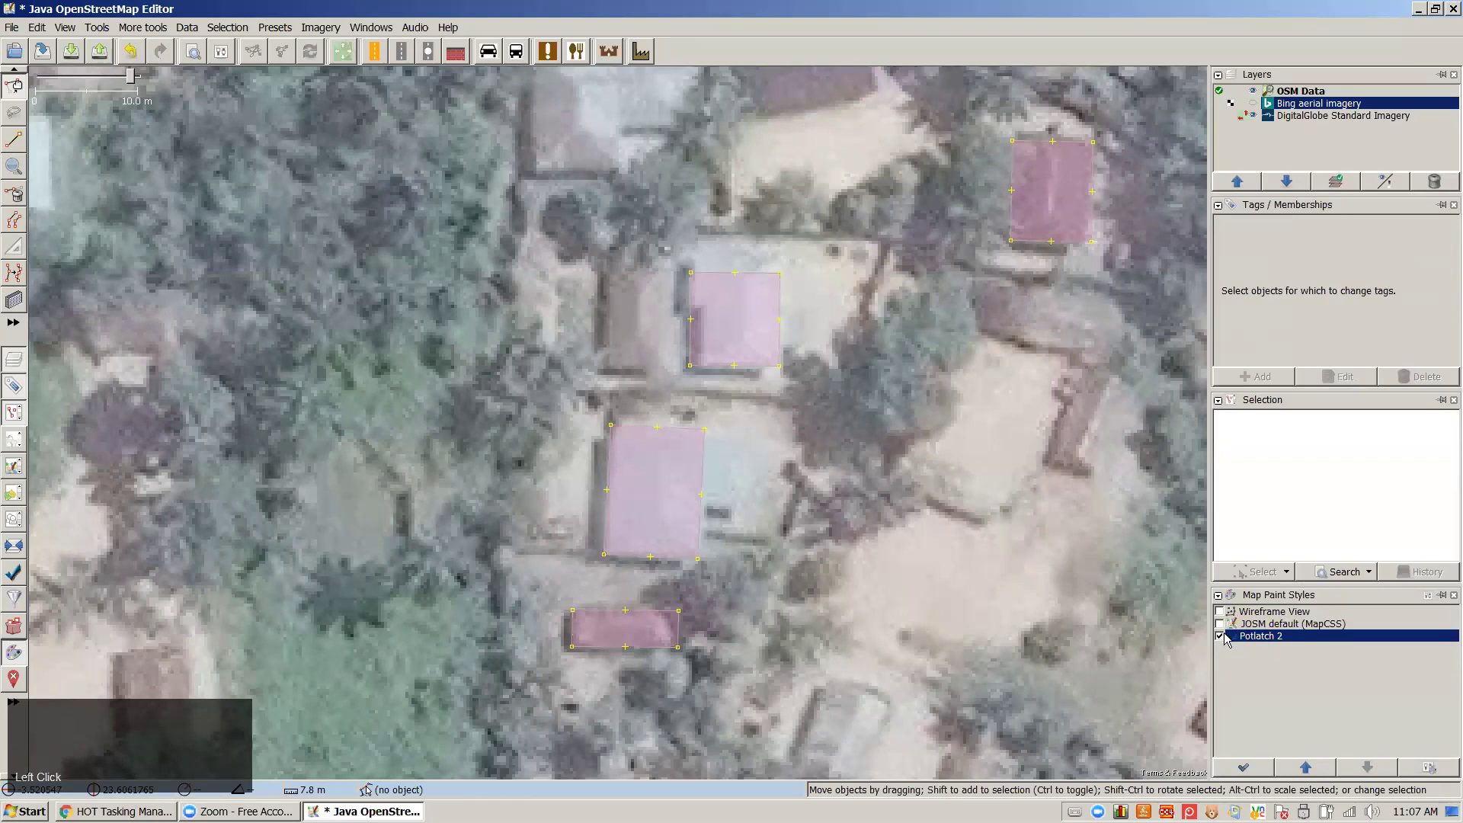
{"action": "left_click", "coordinate": [1220, 635]}
{"action": "left_click", "coordinate": [1220, 624]}
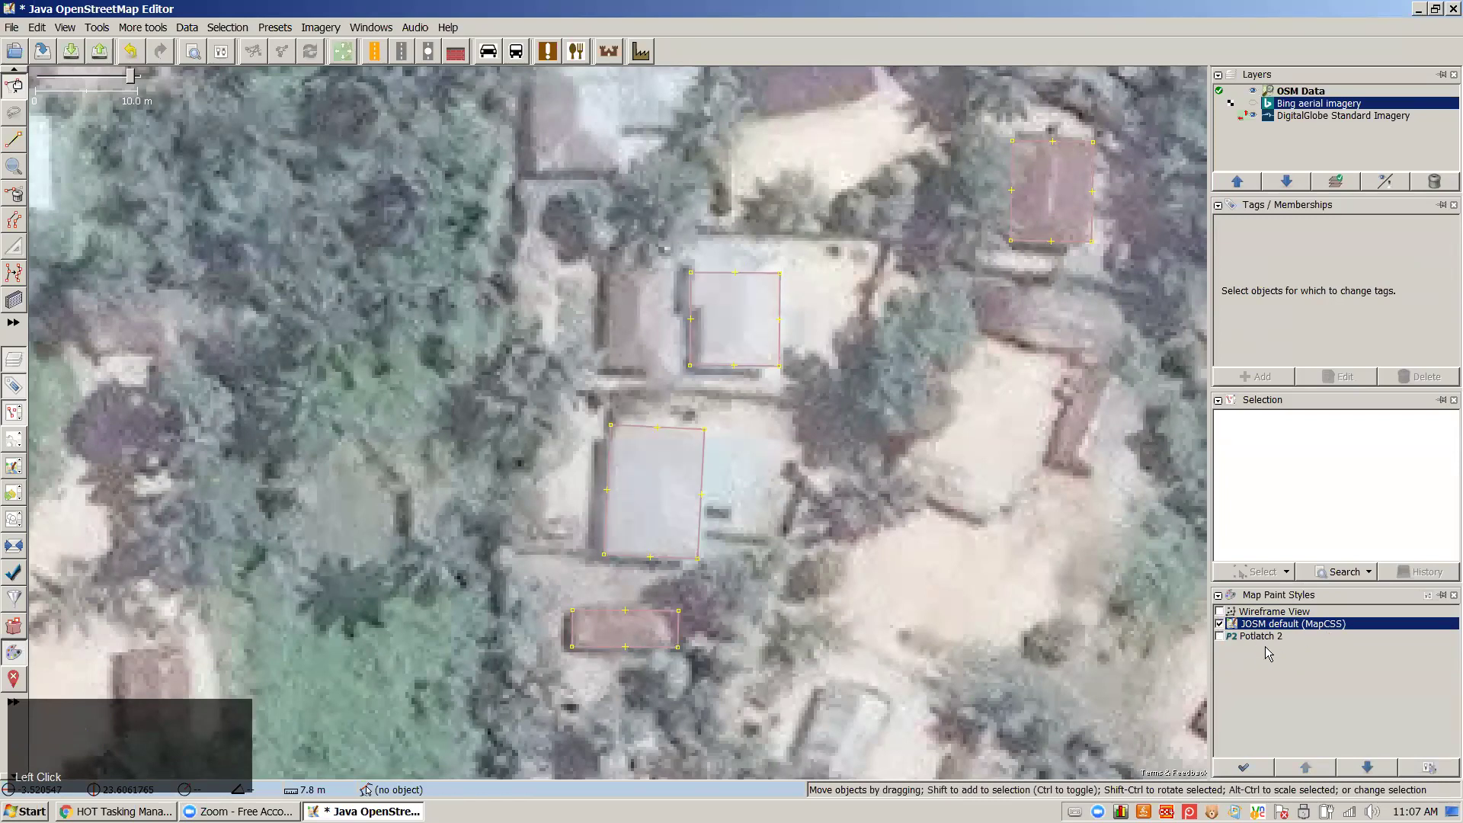
{"action": "left_click", "coordinate": [1230, 640]}
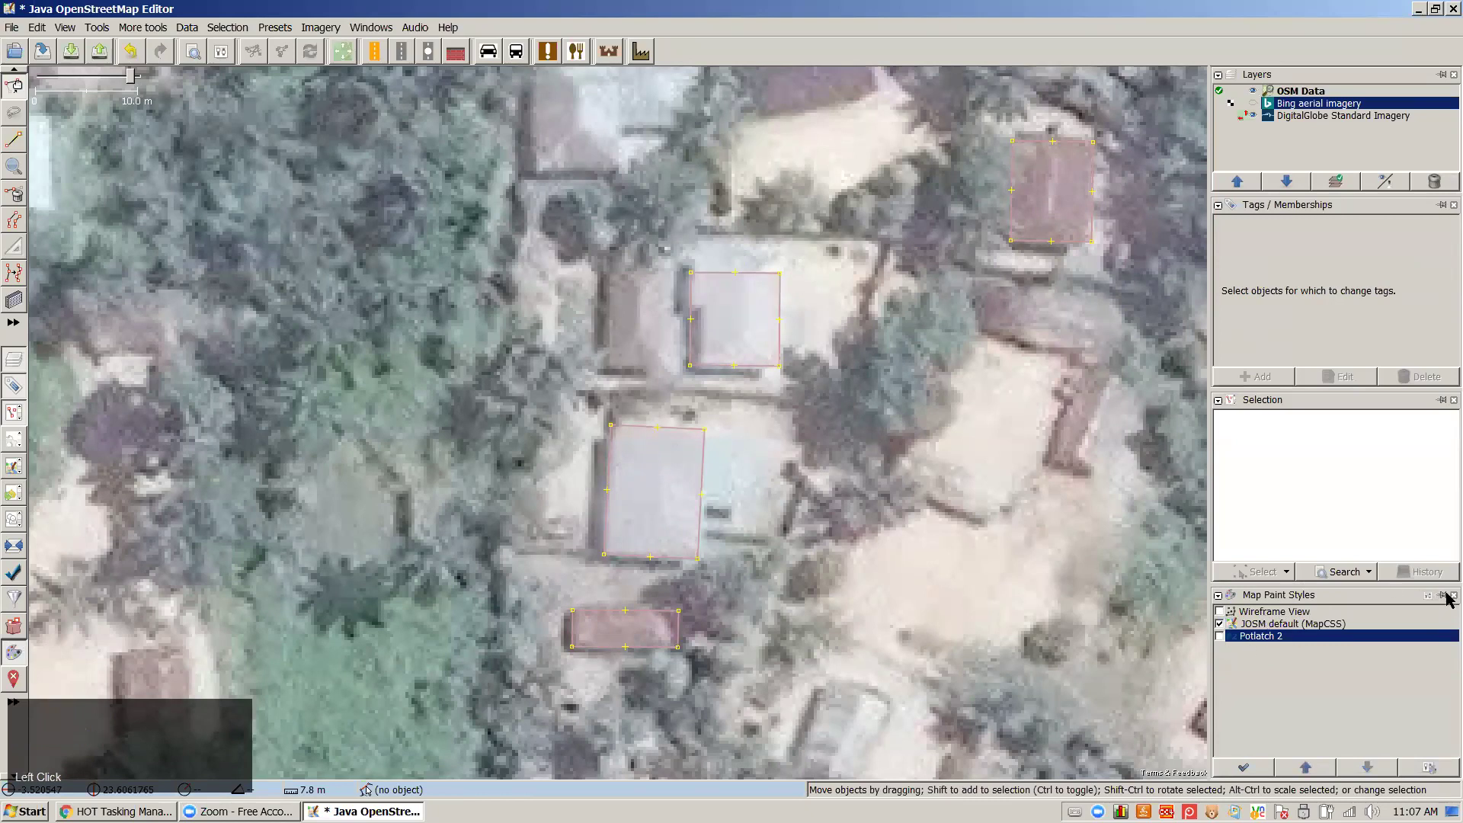
{"action": "left_click", "coordinate": [1452, 595]}
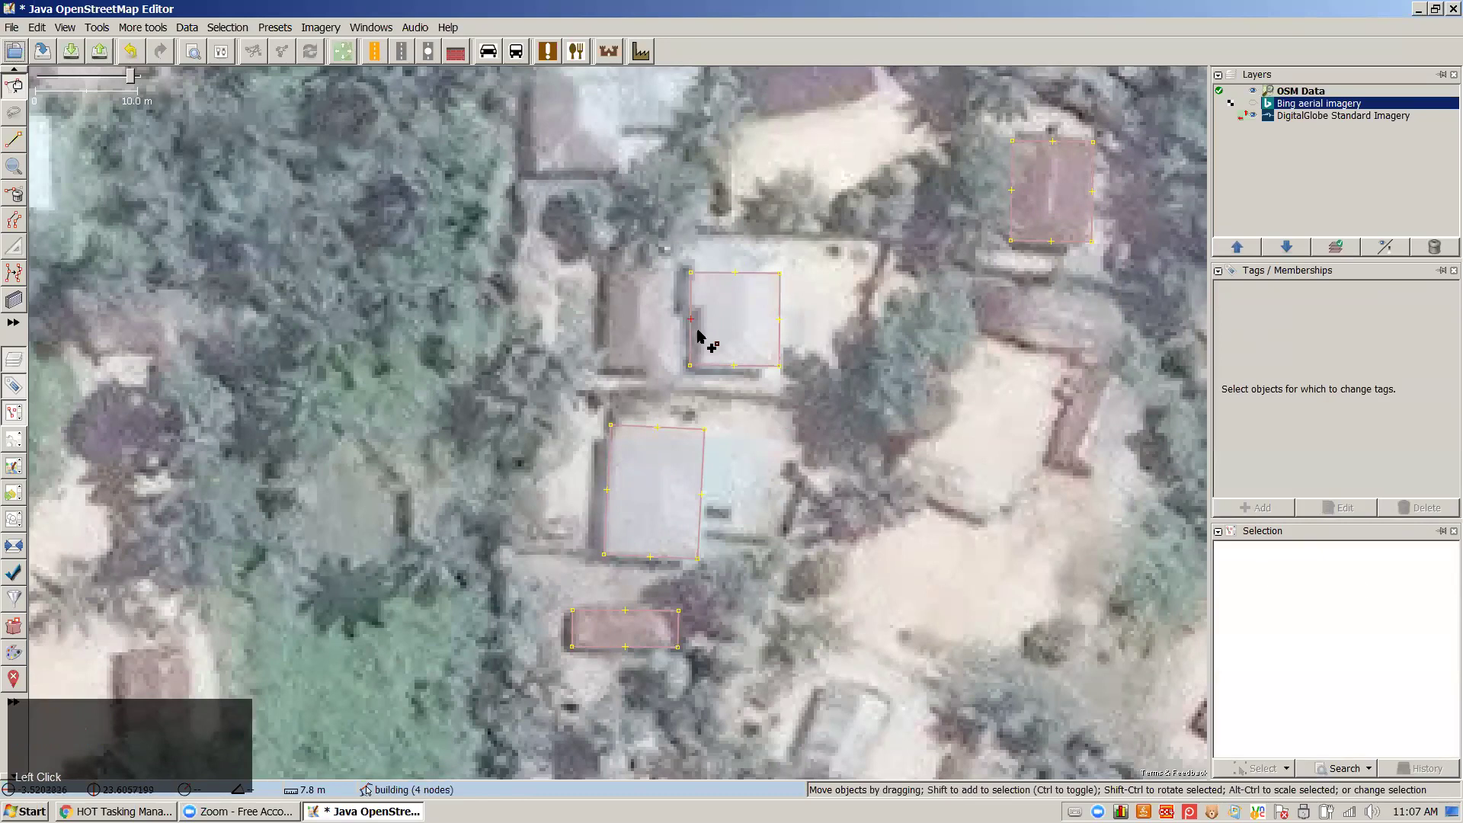
Try to shape a notch in the southwest corner of the white-roofed house by adding and moving outline nodes
{"action": "left_click_drag", "start_coordinate": [696, 328], "coordinate": [660, 338]}
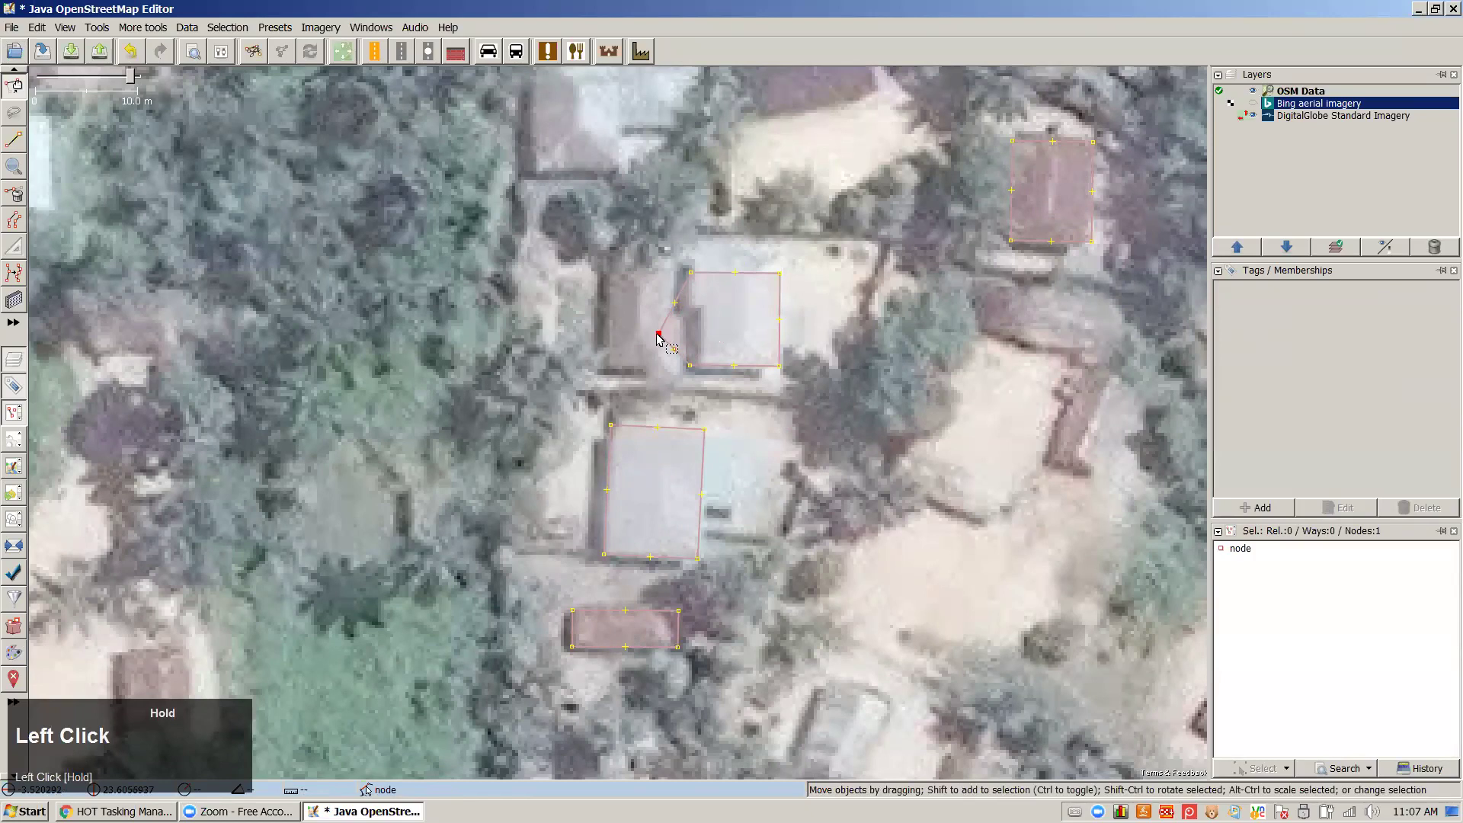
{"action": "left_click", "coordinate": [661, 335]}
{"action": "mouse_move", "coordinate": [688, 330]}
{"action": "left_mouse_down"}
{"action": "mouse_move", "coordinate": [686, 303]}
{"action": "mouse_move", "coordinate": [701, 313]}
{"action": "mouse_move", "coordinate": [699, 352]}
{"action": "left_mouse_up"}
{"action": "key", "text": "Delete"}
{"action": "left_click_drag", "start_coordinate": [689, 365], "coordinate": [699, 366]}
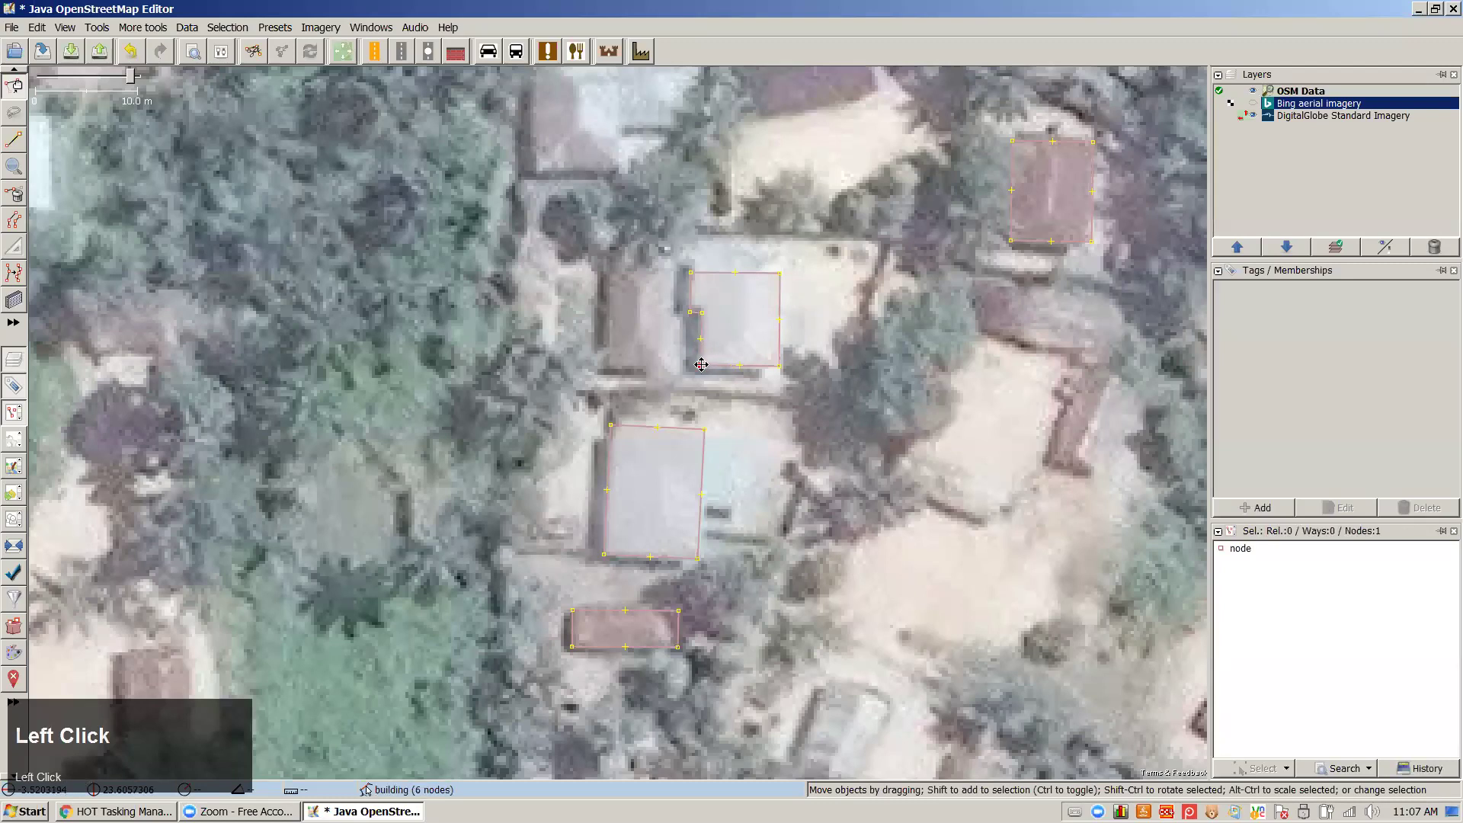
Square the corners of the notched white-roofed building outline
{"action": "left_click", "coordinate": [761, 367]}
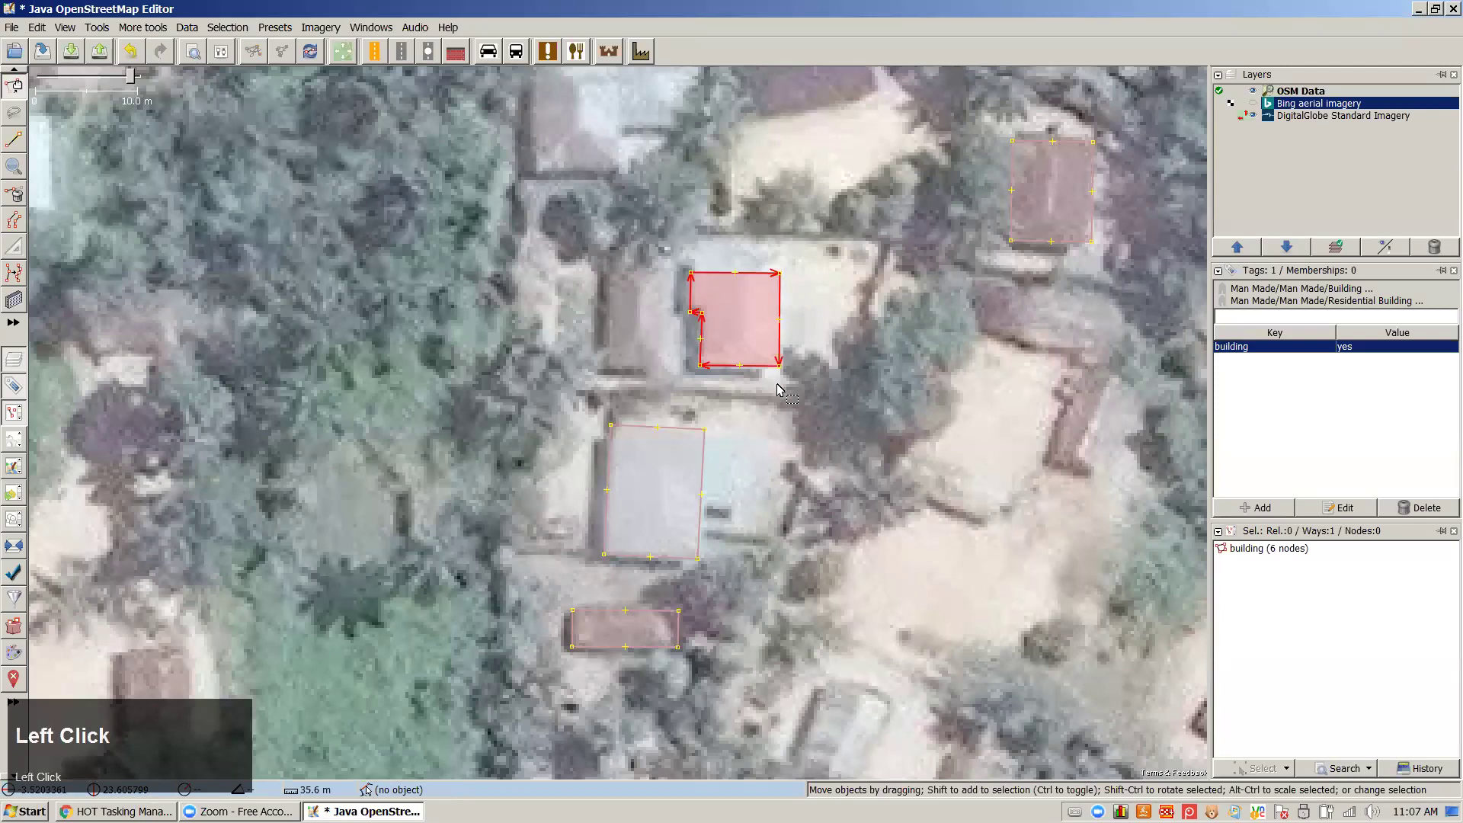
{"action": "key", "text": "q"}
{"action": "key", "text": "q"}
{"action": "key", "text": "q"}
{"action": "key", "text": "q"}
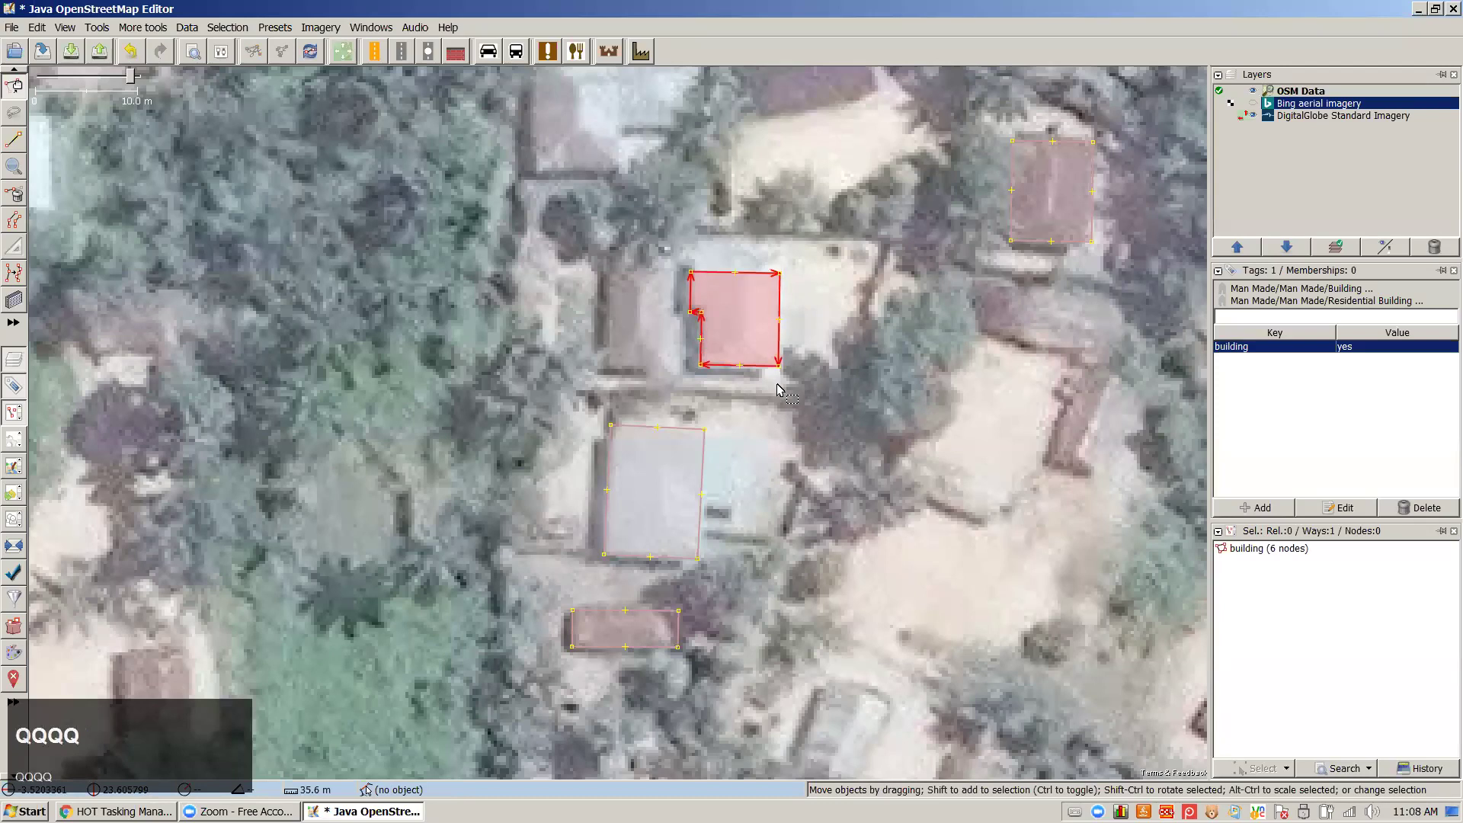
{"action": "key", "text": "q"}
{"action": "key", "text": "q"}
{"action": "key", "text": "q"}
Undo the corner squaring and node edits on the white-roofed building, and deselect it
{"action": "key", "text": "ctrl+z"}
{"action": "key", "text": "ctrl"}
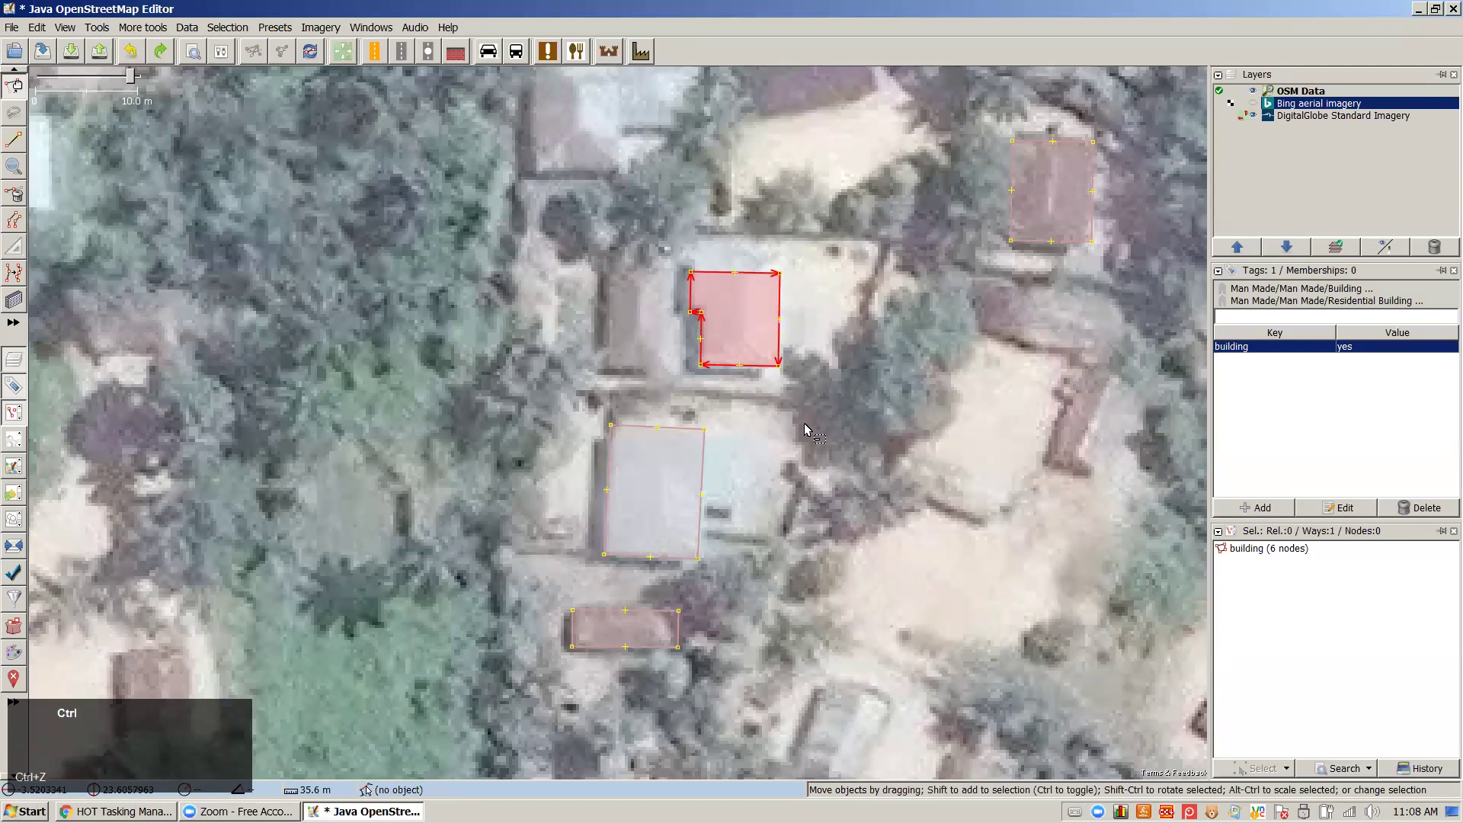
{"action": "key", "text": "ctrl+z"}
{"action": "key", "text": "ctrl+z"}
{"action": "key", "text": "ctrl+z"}
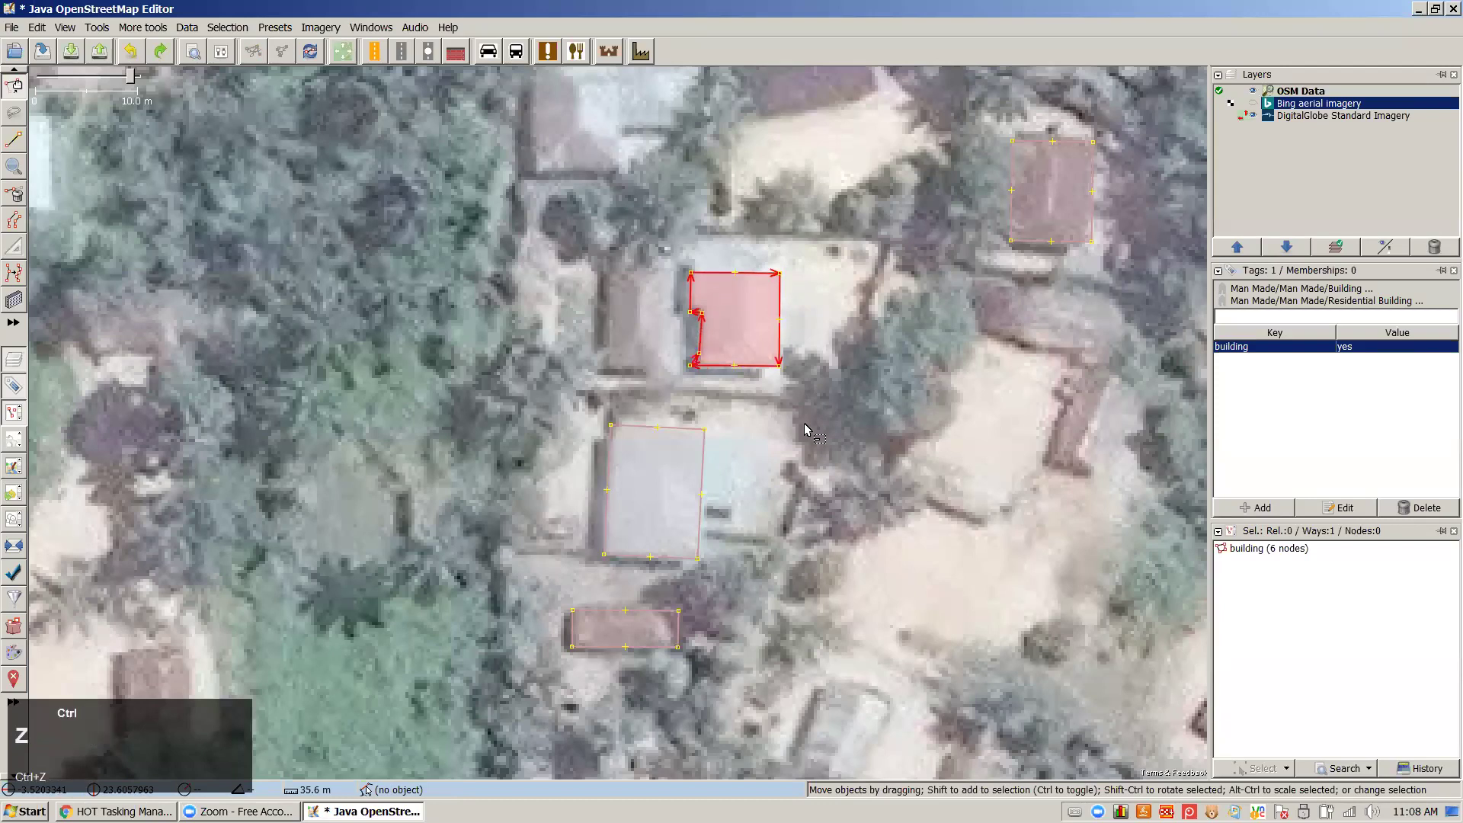
{"action": "key", "text": "ctrl+z"}
{"action": "key", "text": "ctrl+z"}
{"action": "left_click", "coordinate": [863, 359]}
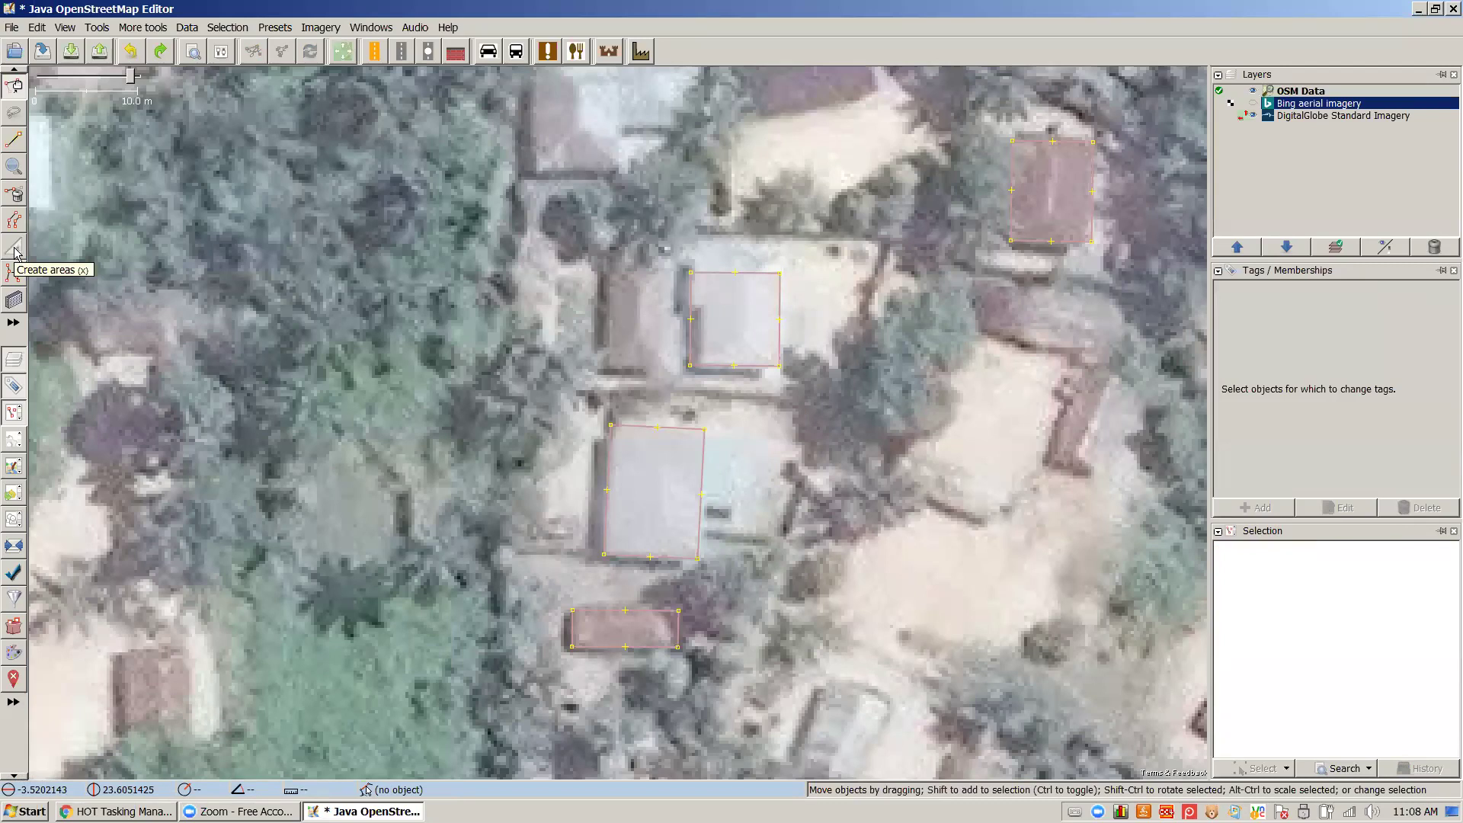
Using the Create areas mode, split the white-roofed building's west wall, push its southern part inward as a notch, and deselect the building
{"action": "key", "text": "x"}
{"action": "key", "text": "x"}
{"action": "key", "text": "x"}
{"action": "key", "text": "x"}
{"action": "key", "text": "x"}
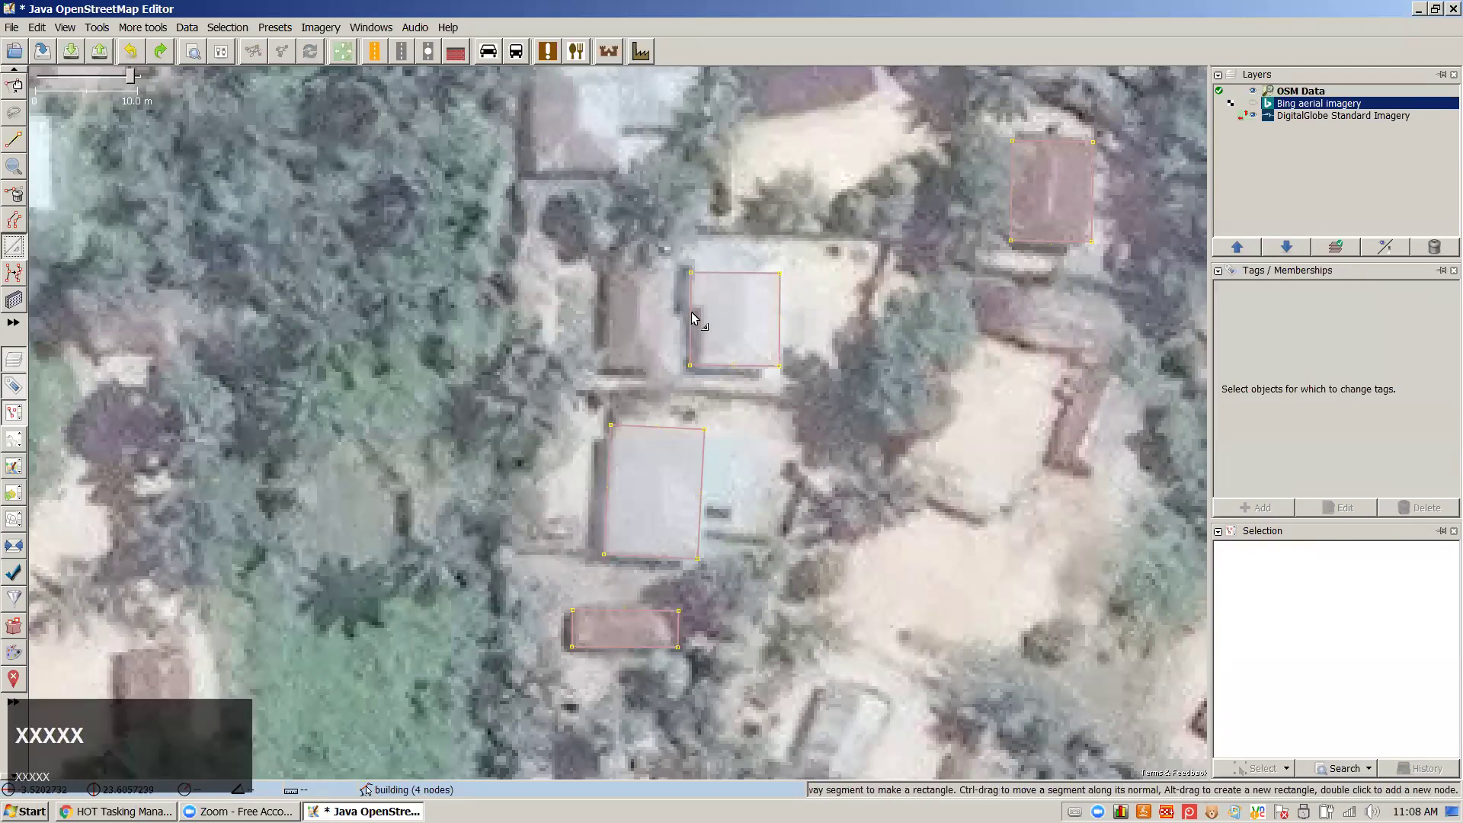
{"action": "scroll", "coordinate": [695, 315], "scroll_direction": "up", "scroll_amount": 2}
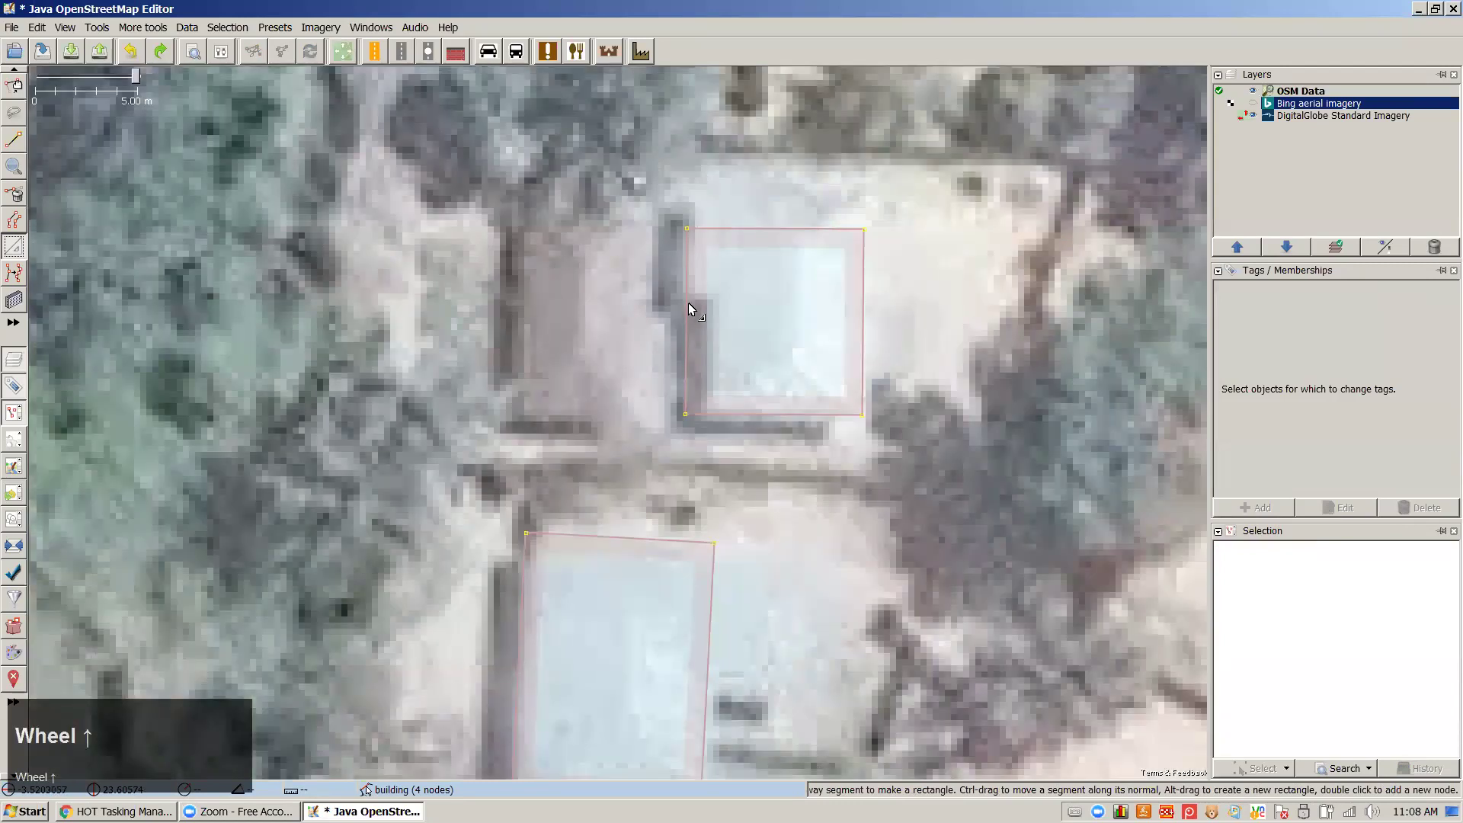
{"action": "left_click", "coordinate": [712, 351]}
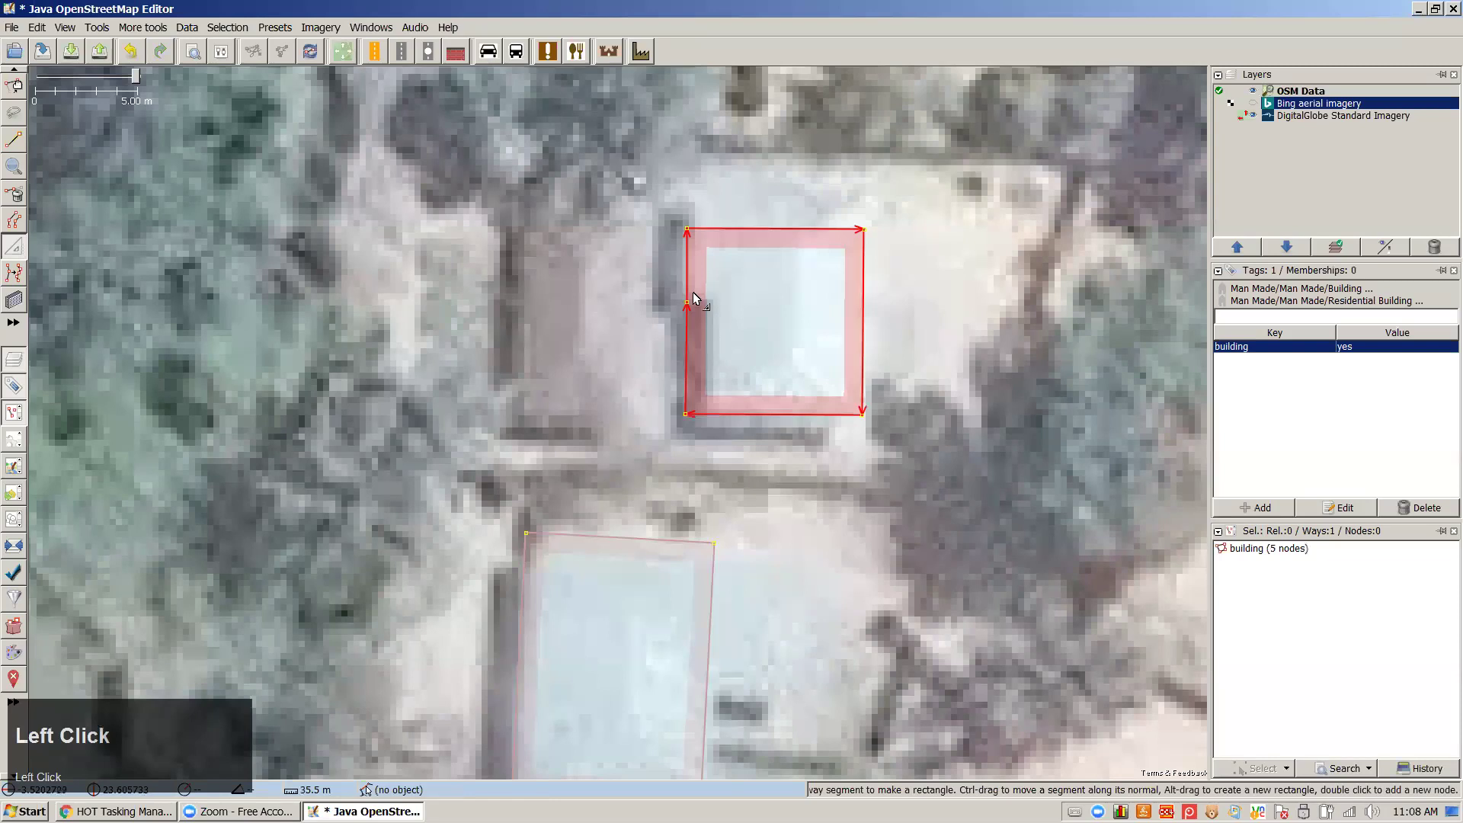
{"action": "left_click_drag", "start_coordinate": [688, 355], "coordinate": [708, 358]}
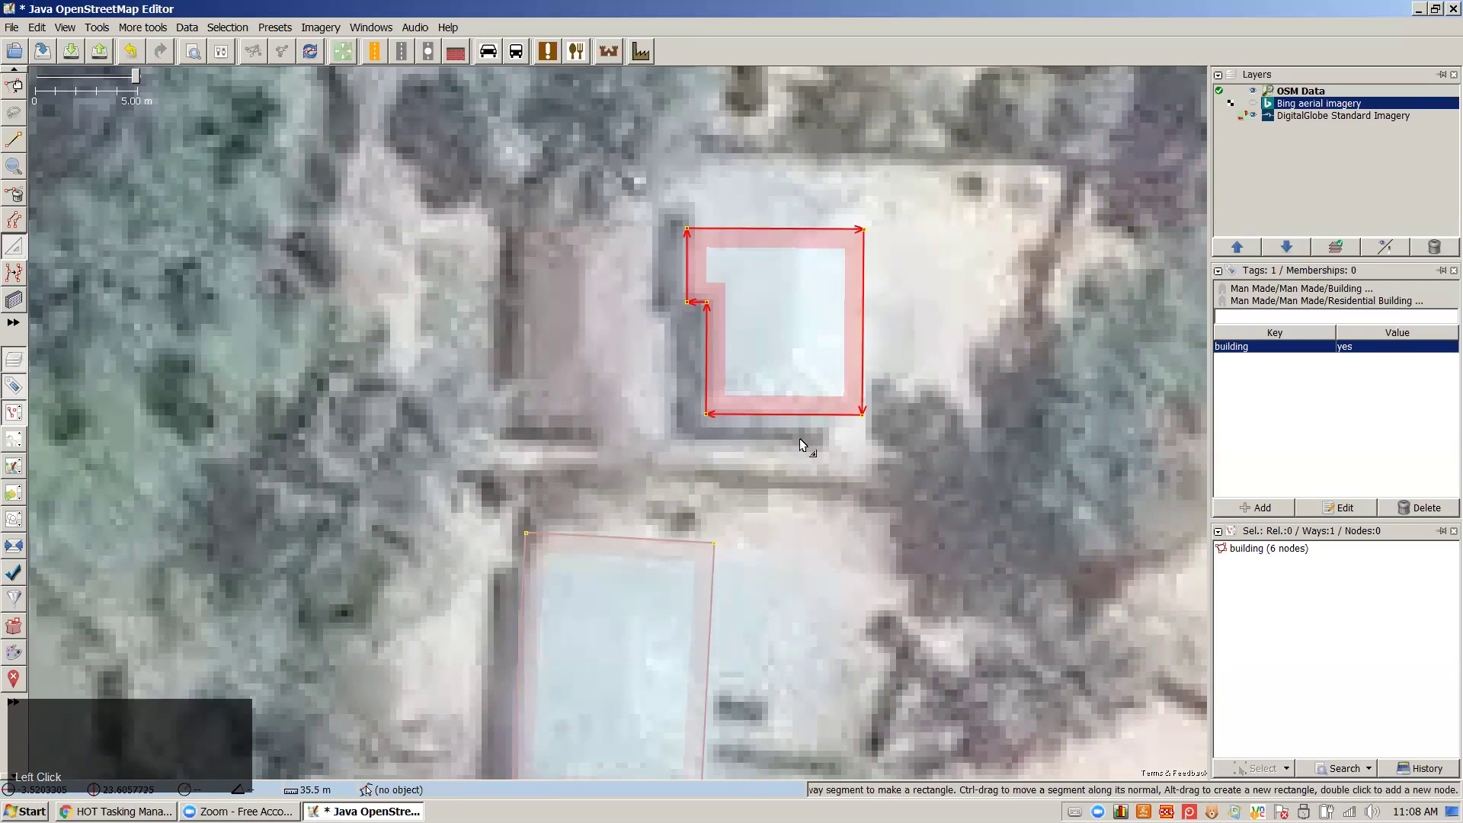
{"action": "left_click", "coordinate": [805, 405]}
{"action": "left_click", "coordinate": [810, 414]}
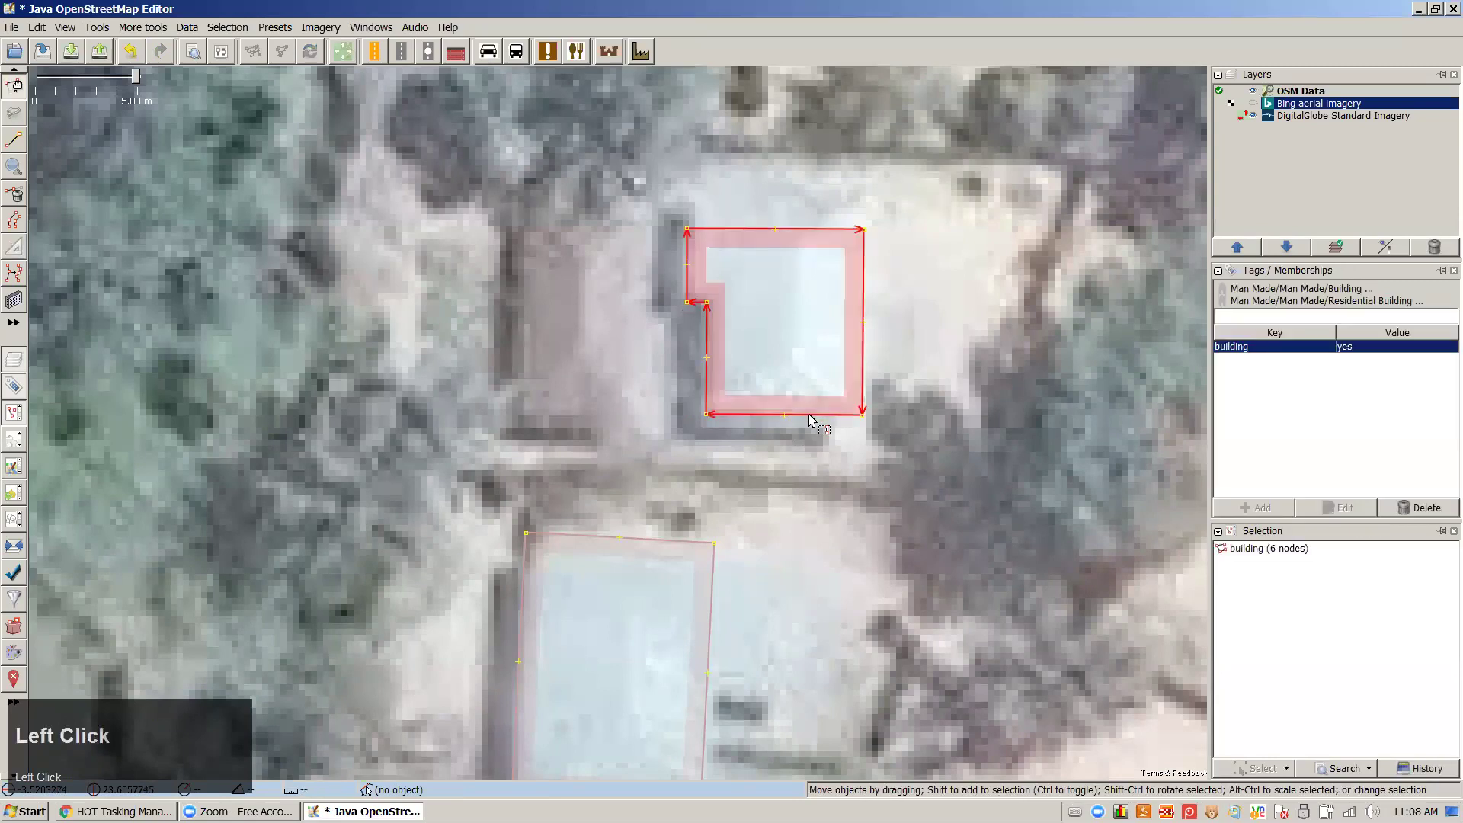
{"action": "left_click", "coordinate": [804, 474]}
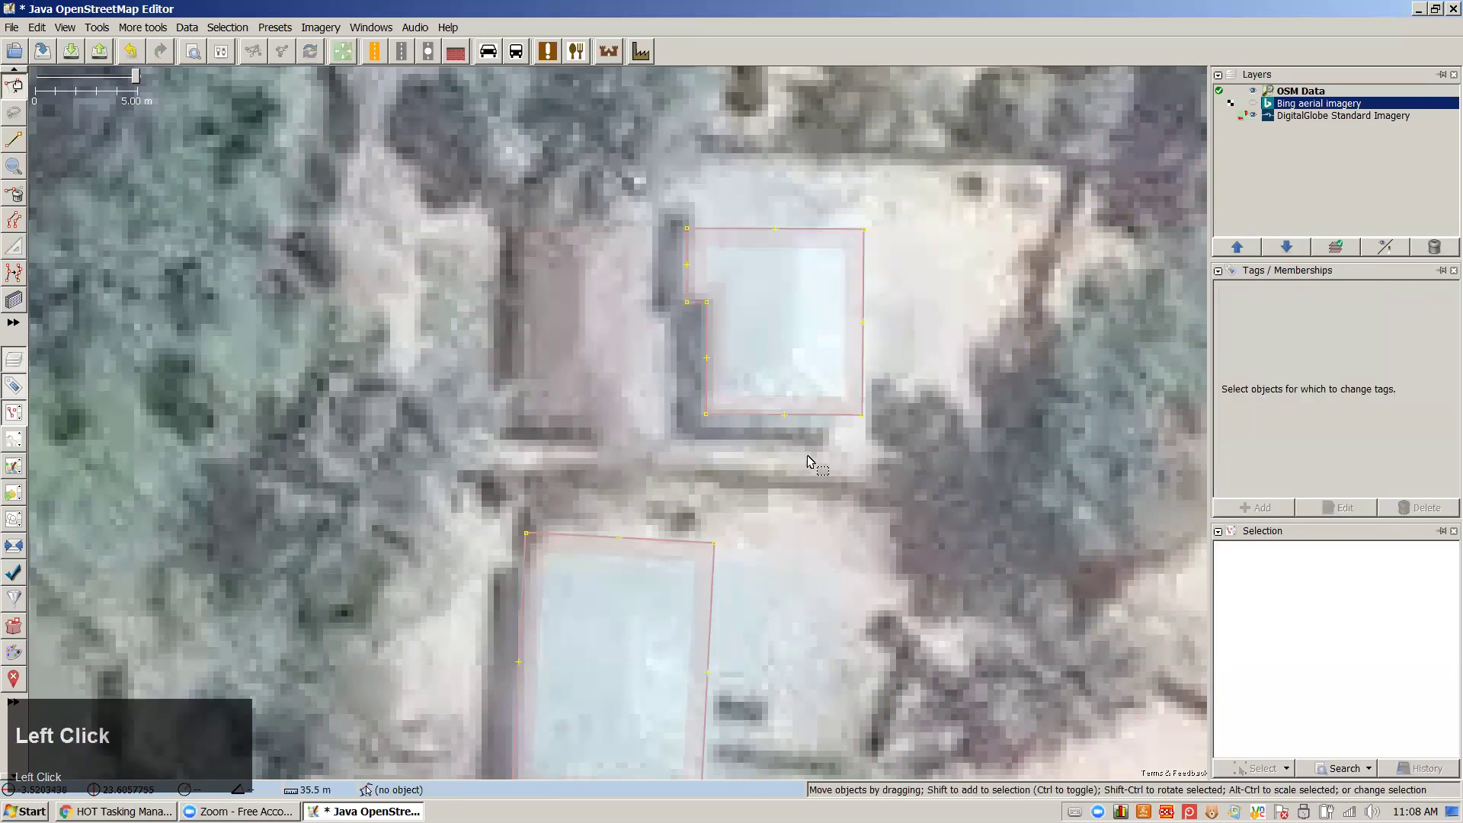
Recess the northern part of the white-roofed building's east wall and extrude a small extension from its south wall
{"action": "left_click_drag", "start_coordinate": [843, 602], "coordinate": [793, 422]}
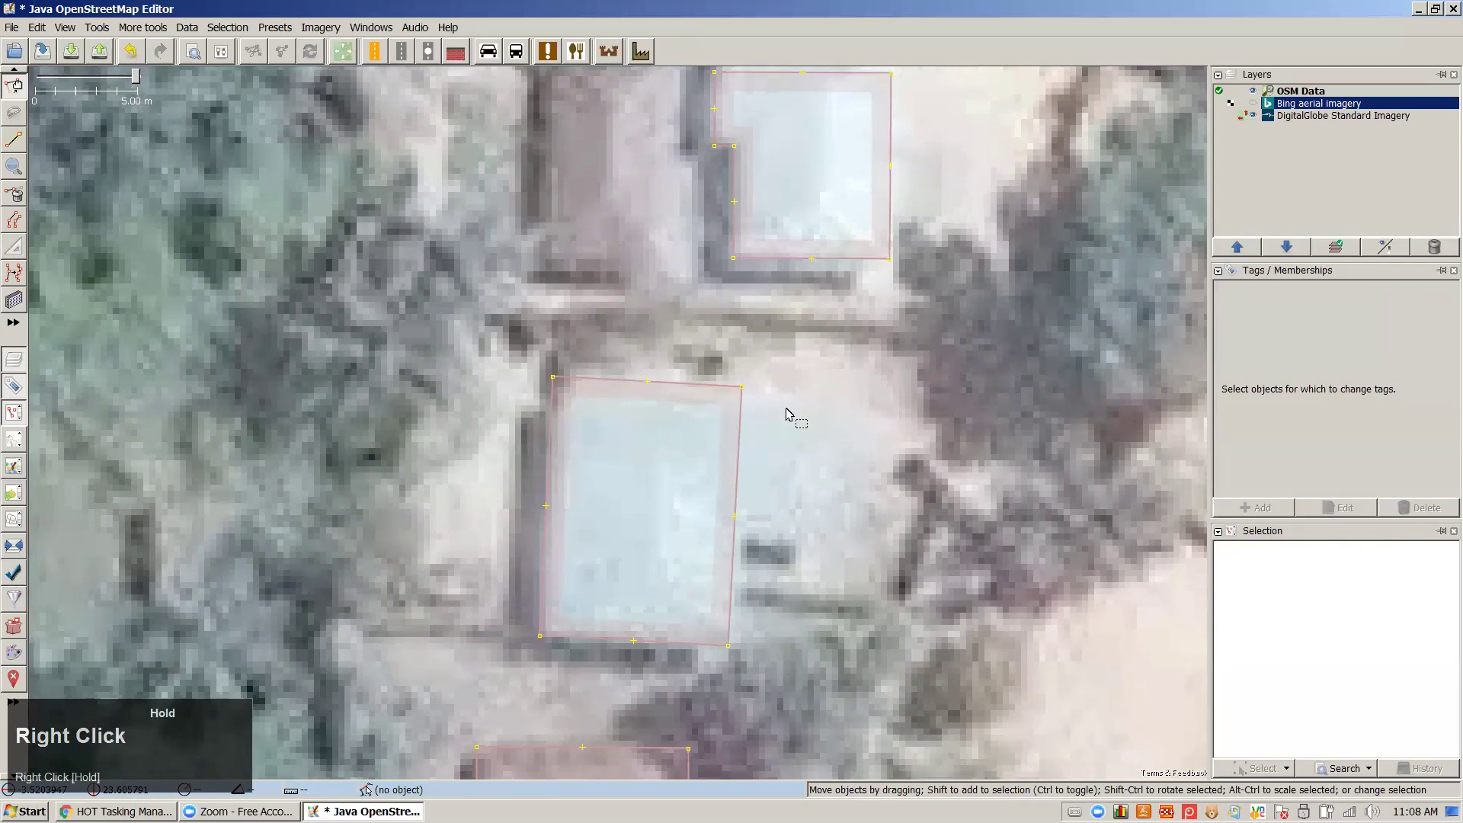
{"action": "scroll", "coordinate": [845, 354], "scroll_direction": "down", "scroll_amount": 6}
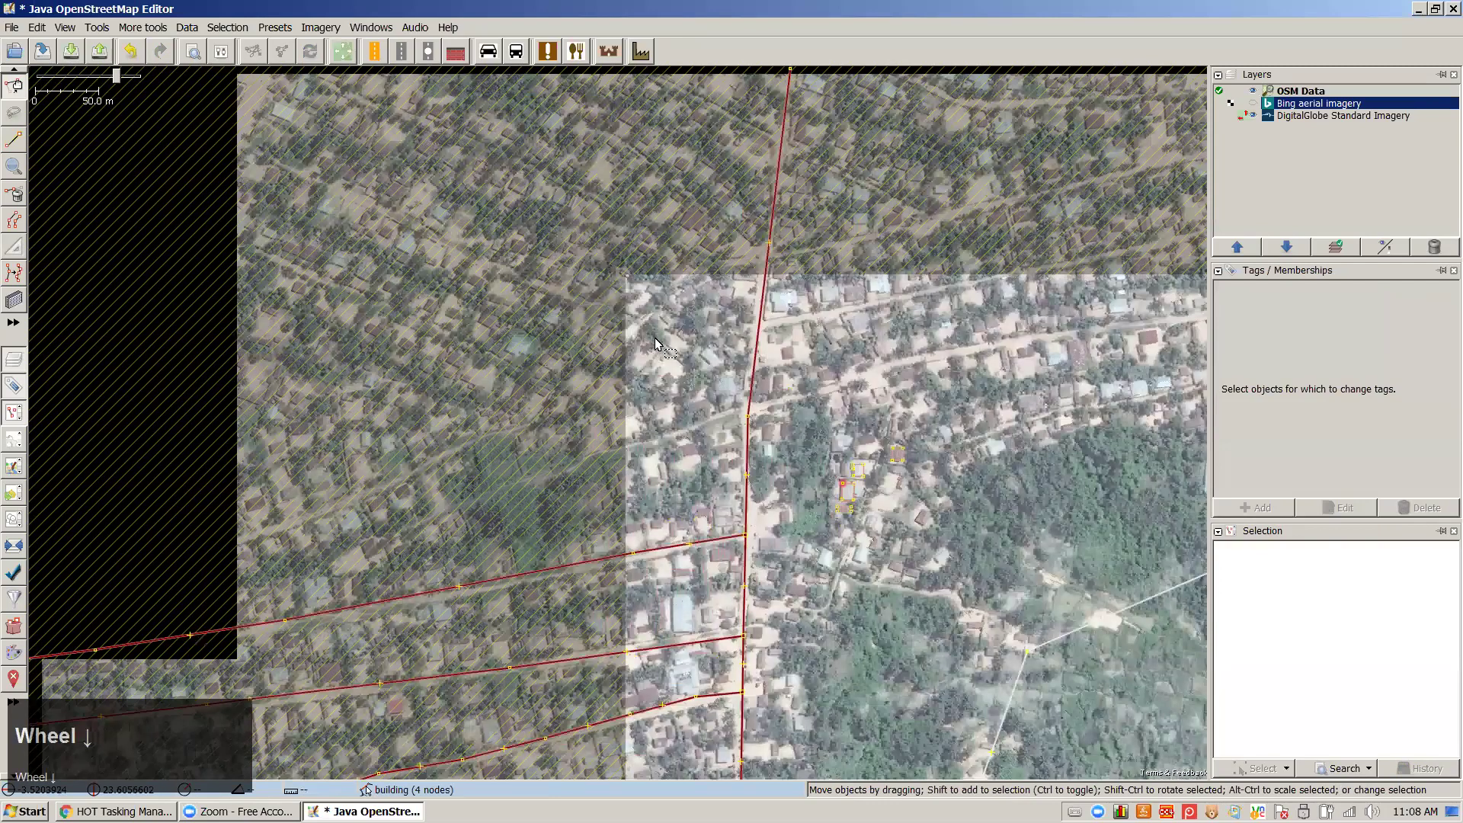
{"action": "right_click", "coordinate": [656, 337]}
{"action": "scroll", "coordinate": [817, 370], "scroll_direction": "up", "scroll_amount": 4}
{"action": "key", "text": "x"}
{"action": "left_click", "coordinate": [816, 368]}
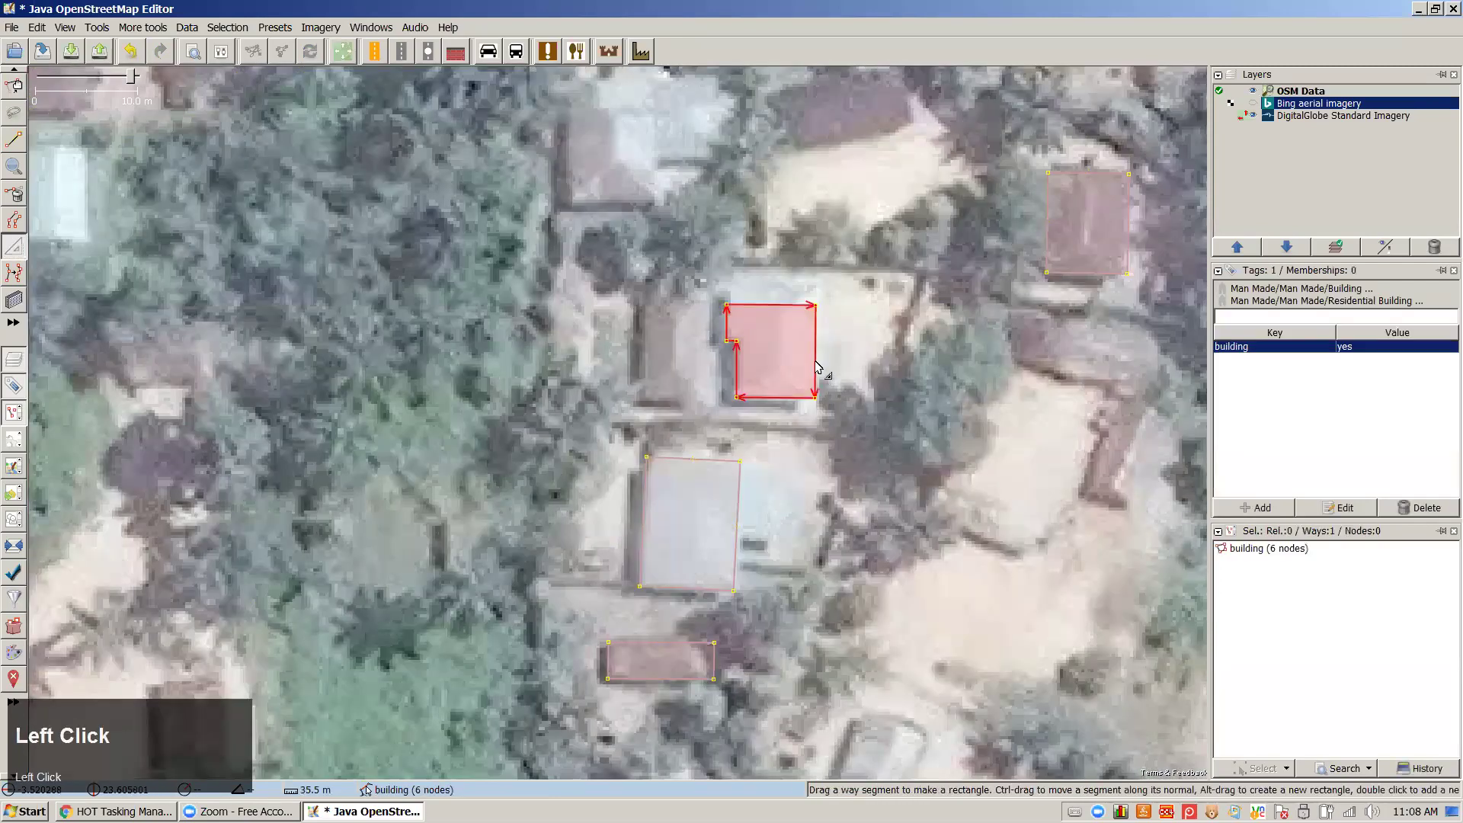
{"action": "left_click_drag", "start_coordinate": [816, 345], "coordinate": [796, 340]}
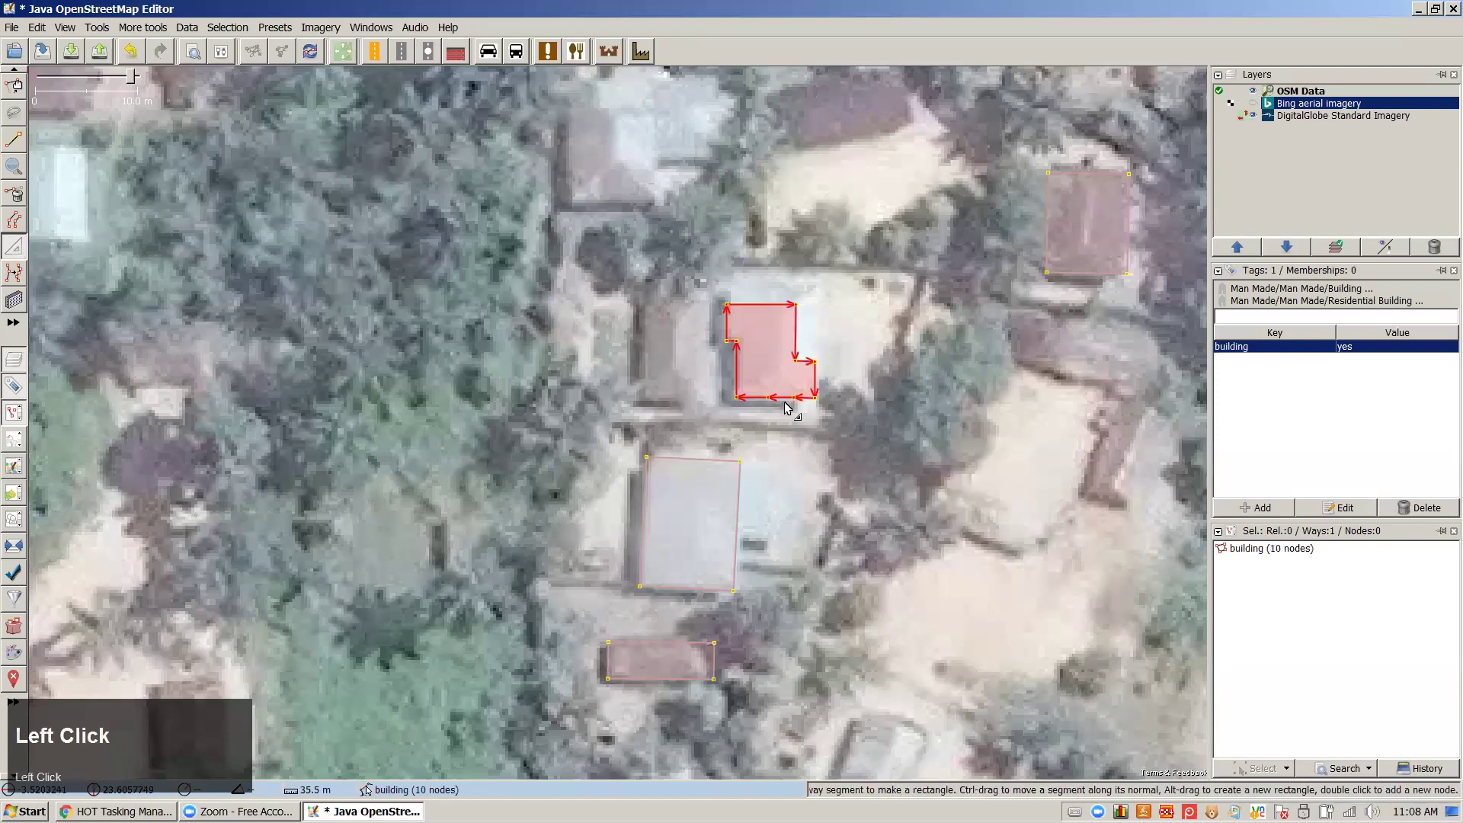
{"action": "left_click_drag", "start_coordinate": [780, 398], "coordinate": [780, 429]}
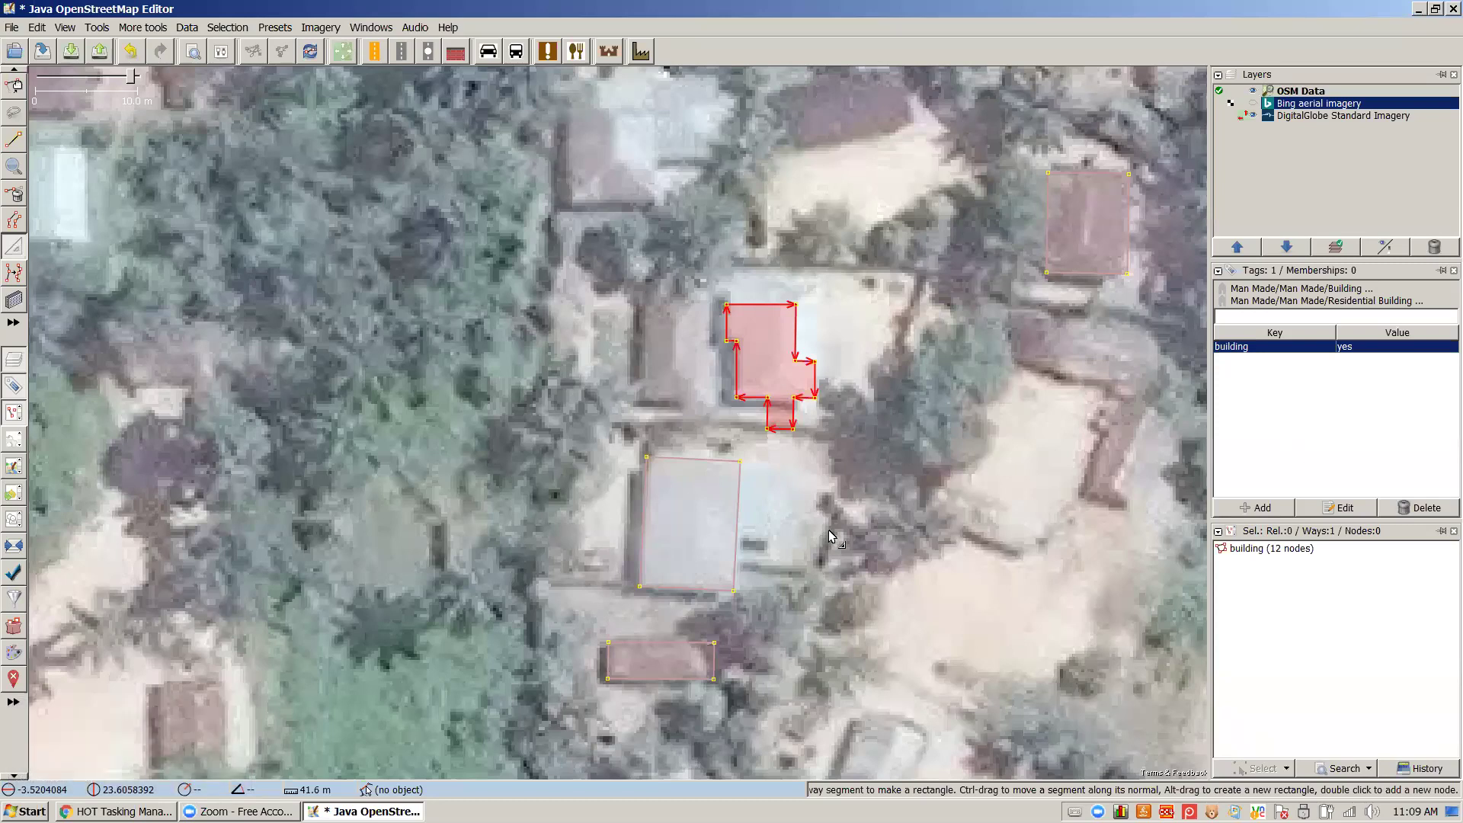
Draw a rectangular building over the western part of the brown-and-white roof northwest of the reshaped building
{"action": "right_click", "coordinate": [796, 335]}
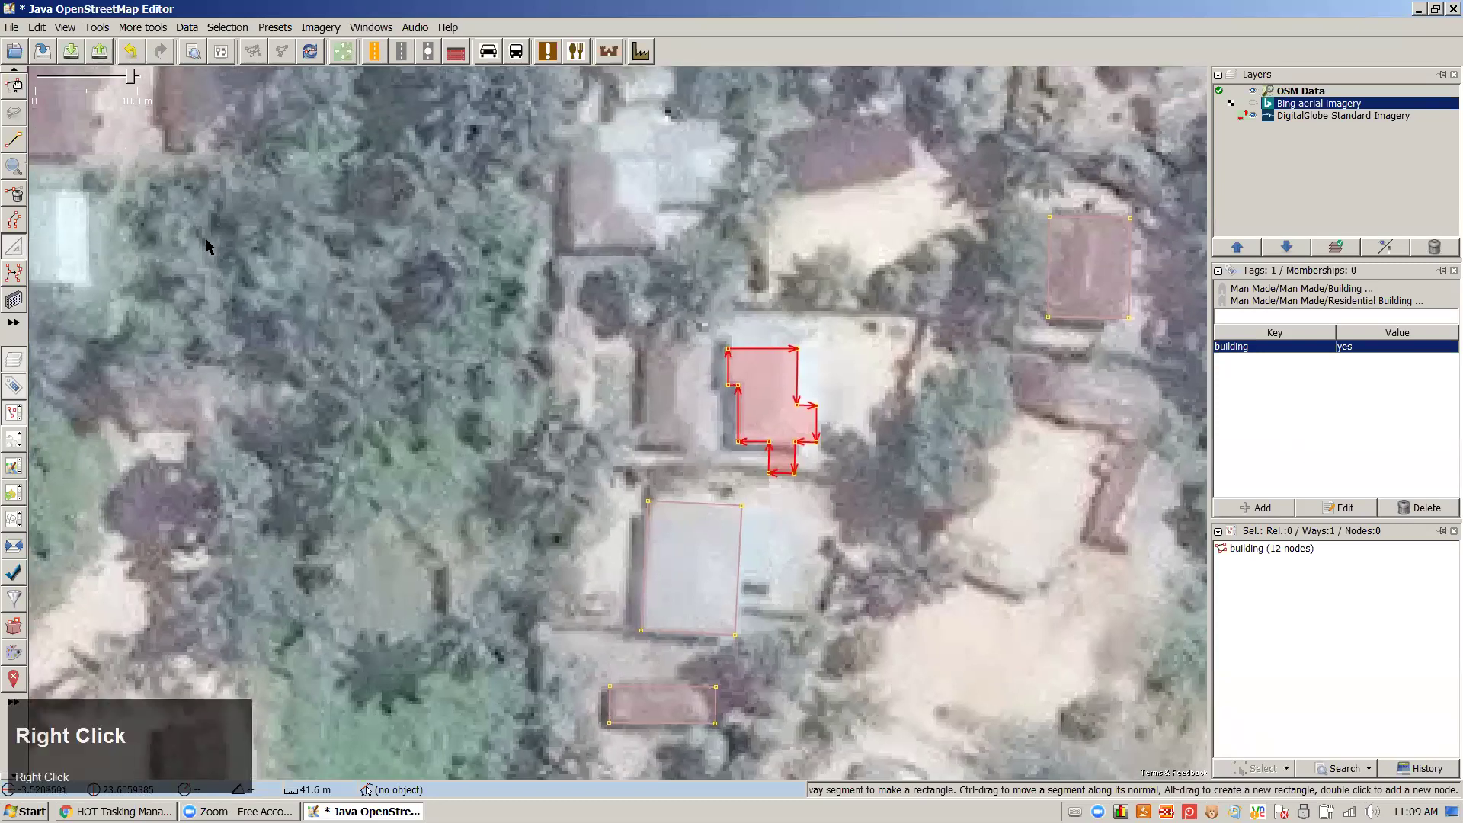
{"action": "left_click_drag", "start_coordinate": [207, 246], "coordinate": [291, 311]}
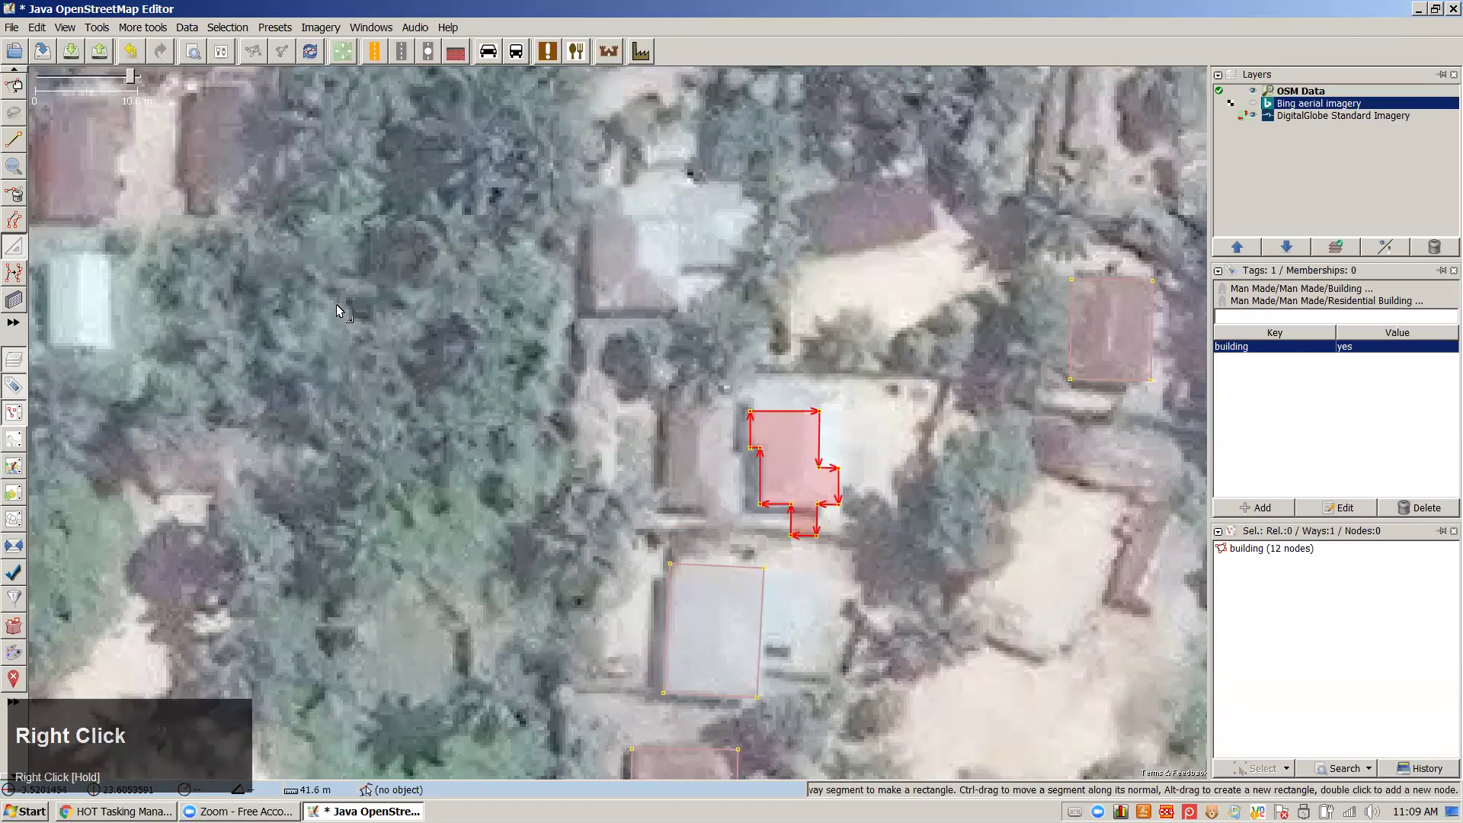
{"action": "key", "text": "b"}
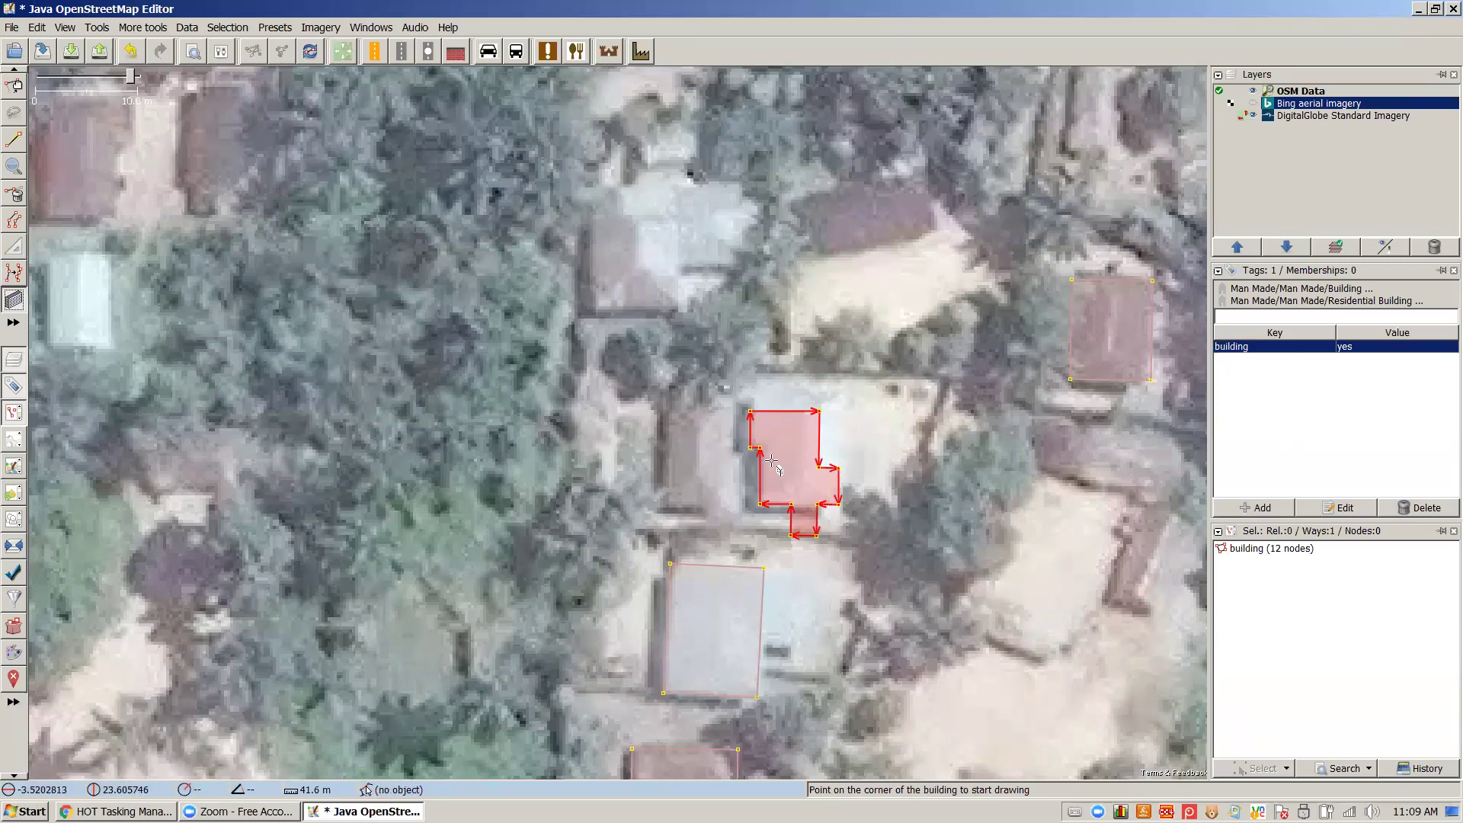
{"action": "left_click", "coordinate": [594, 308]}
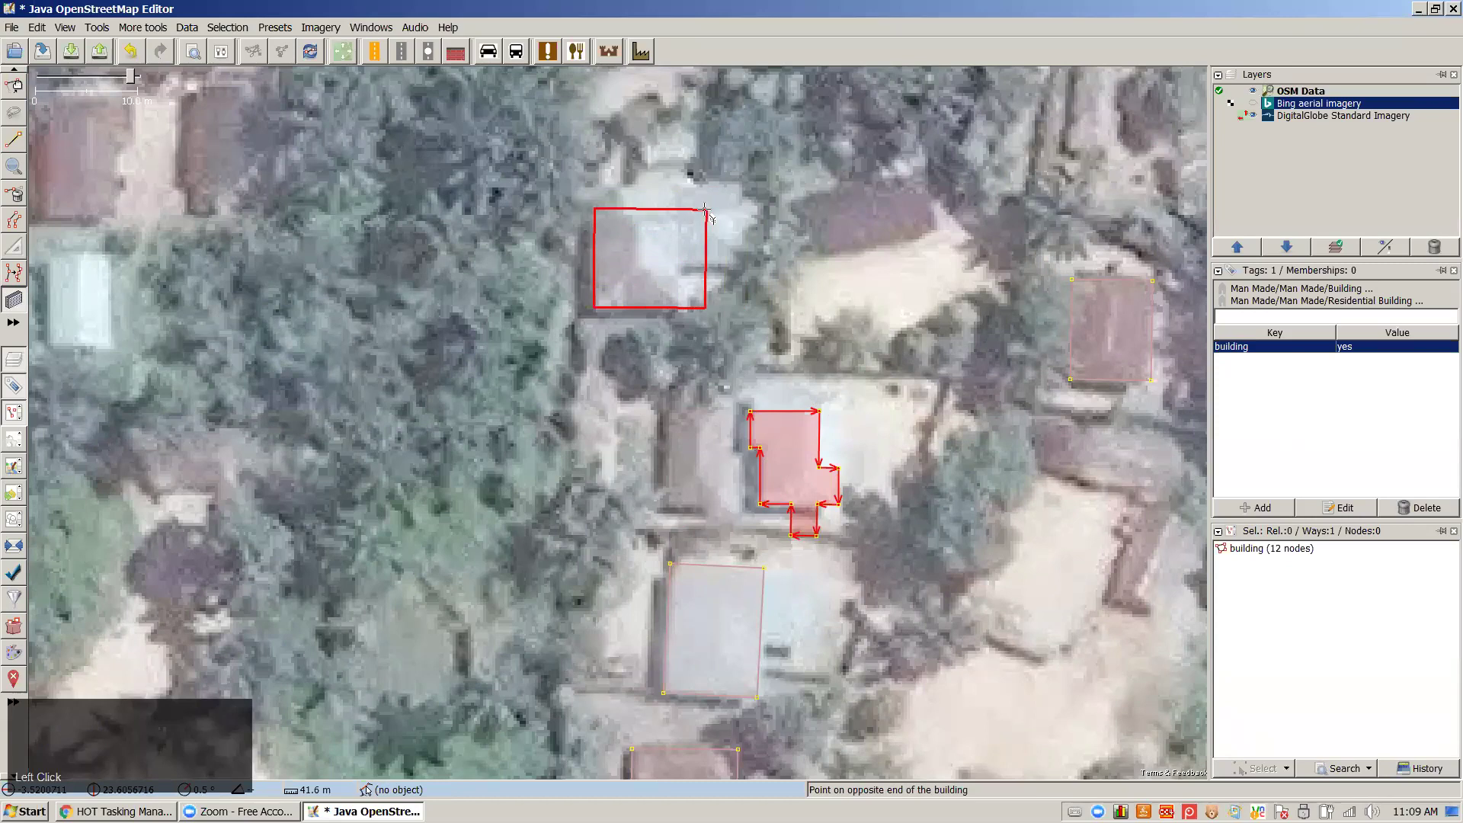
{"action": "left_click", "coordinate": [681, 214]}
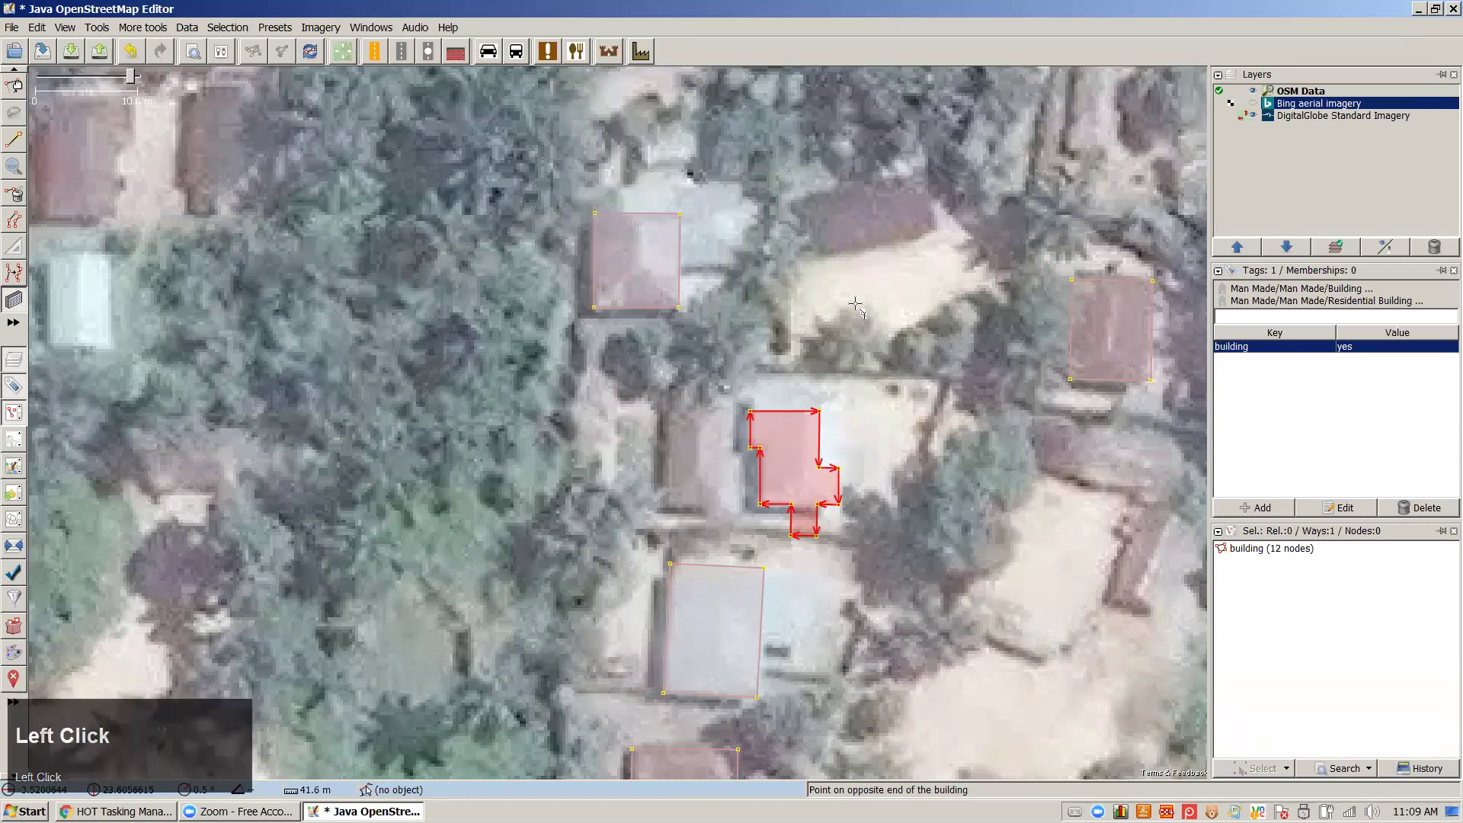
Draw a rectangular building about 9.7 m by 6 m over the small white roof among the trees east of the north-south road
{"action": "key", "text": "Escape"}
{"action": "left_click_drag", "start_coordinate": [953, 554], "coordinate": [444, 308]}
{"action": "left_click", "coordinate": [445, 309]}
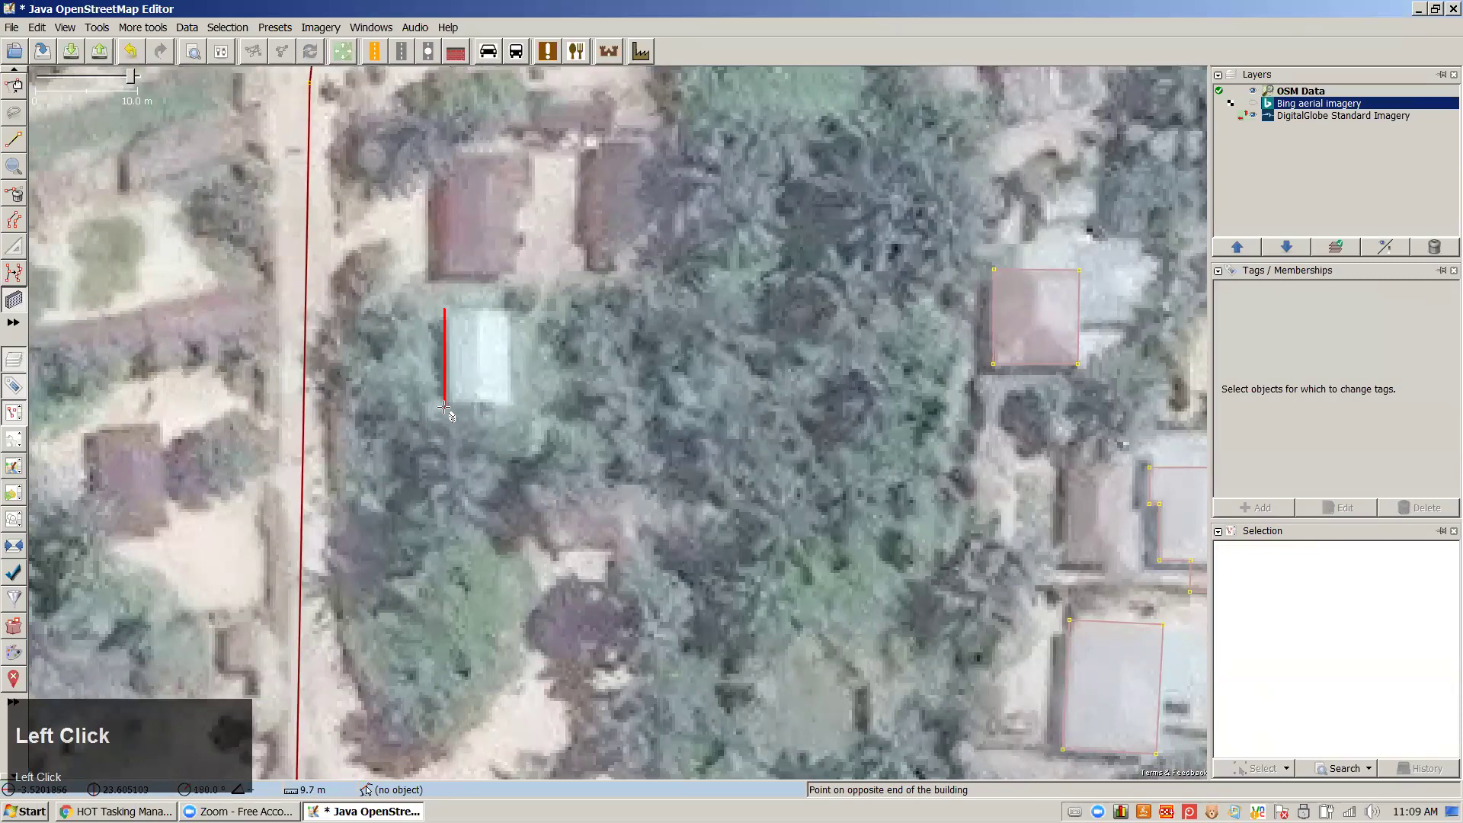
{"action": "left_click", "coordinate": [453, 407]}
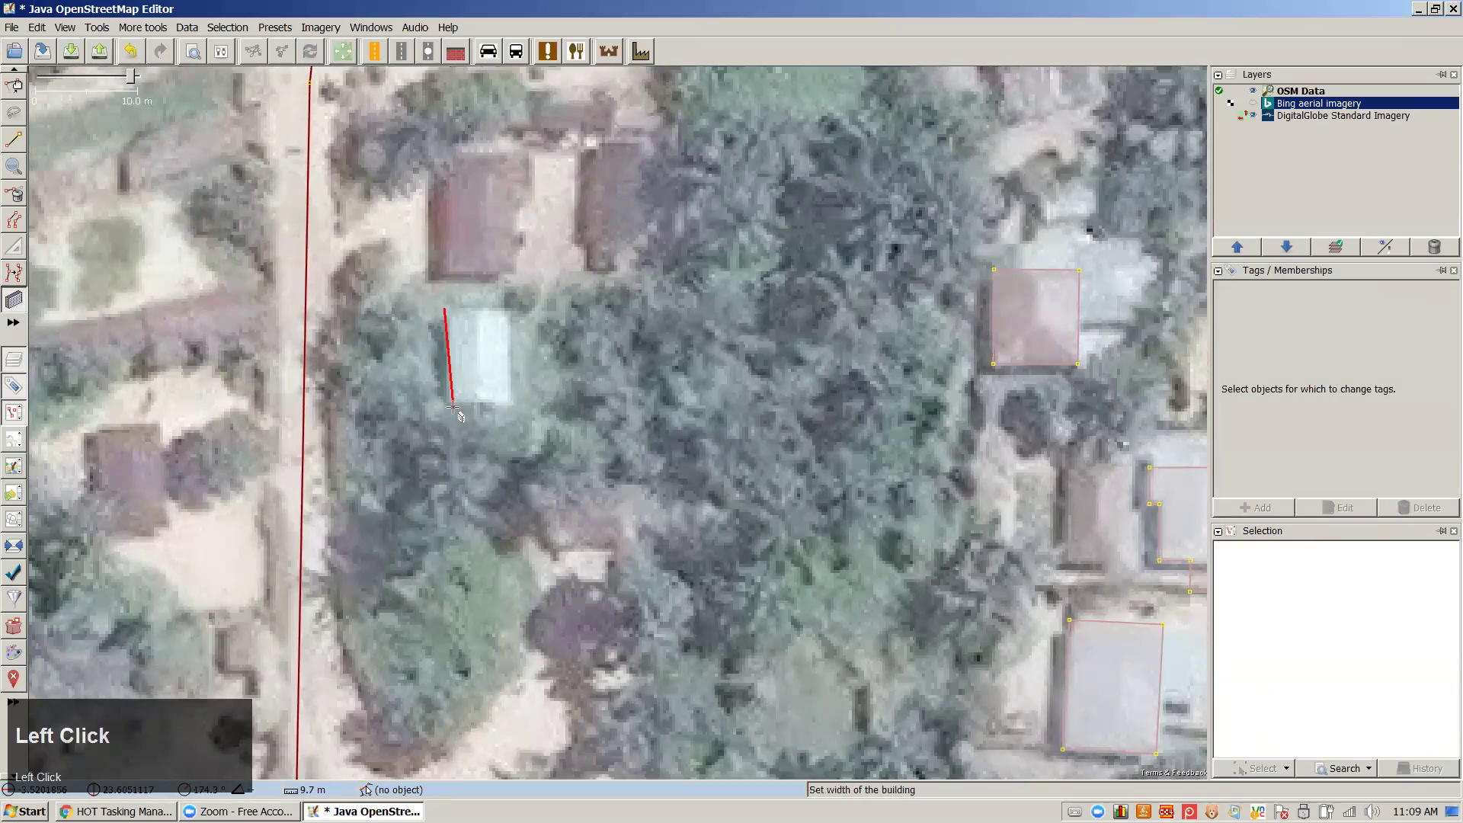
{"action": "left_click", "coordinate": [514, 395]}
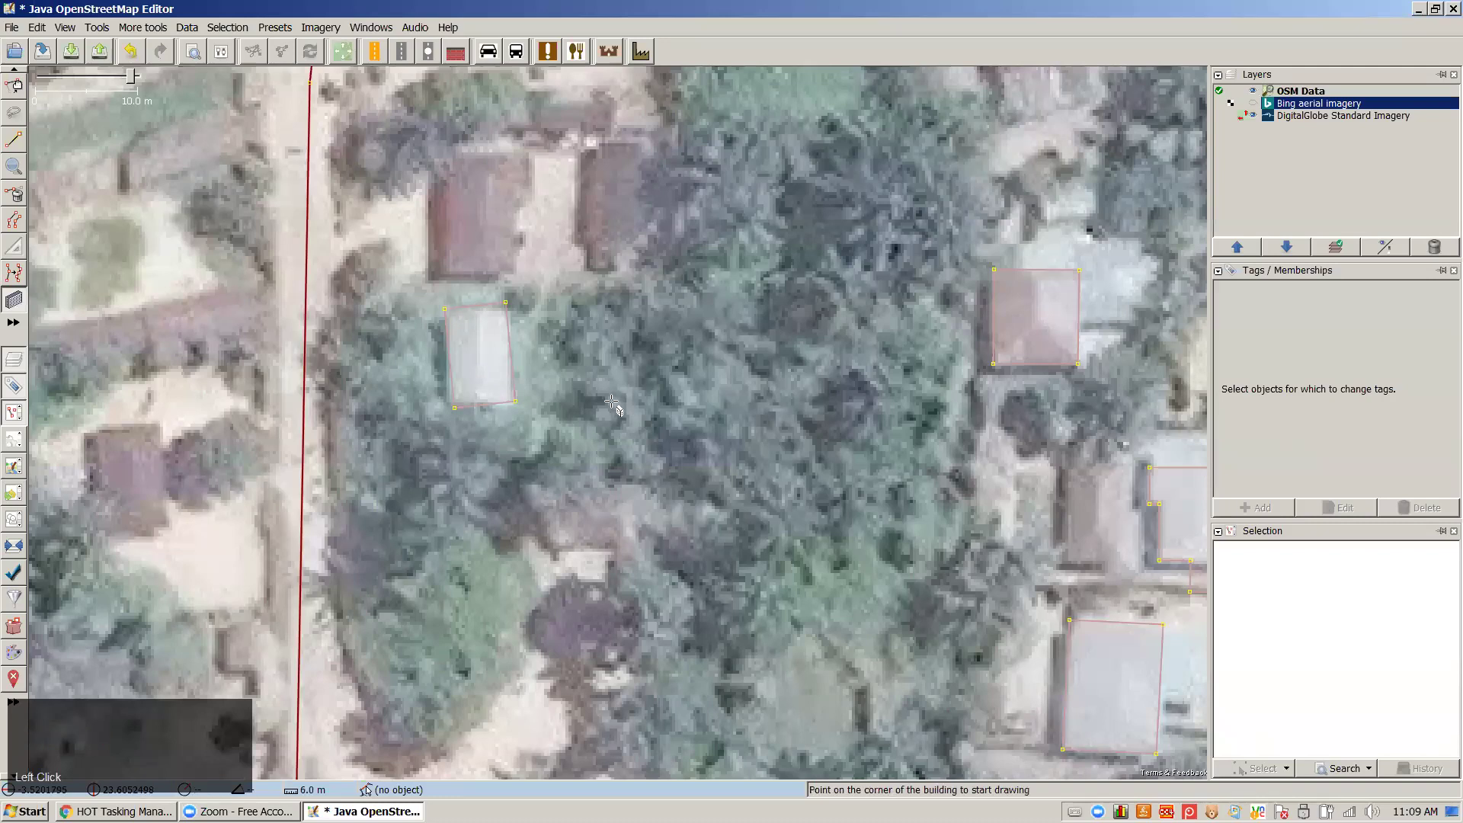
Rotate the new building until it aligns with the small white roof, and scale it down to fit the roof's outline
{"action": "mouse_move", "coordinate": [515, 381]}
{"action": "left_mouse_down"}
{"action": "mouse_move", "coordinate": [634, 390]}
{"action": "mouse_move", "coordinate": [517, 384]}
{"action": "mouse_move", "coordinate": [525, 367]}
{"action": "left_mouse_up"}
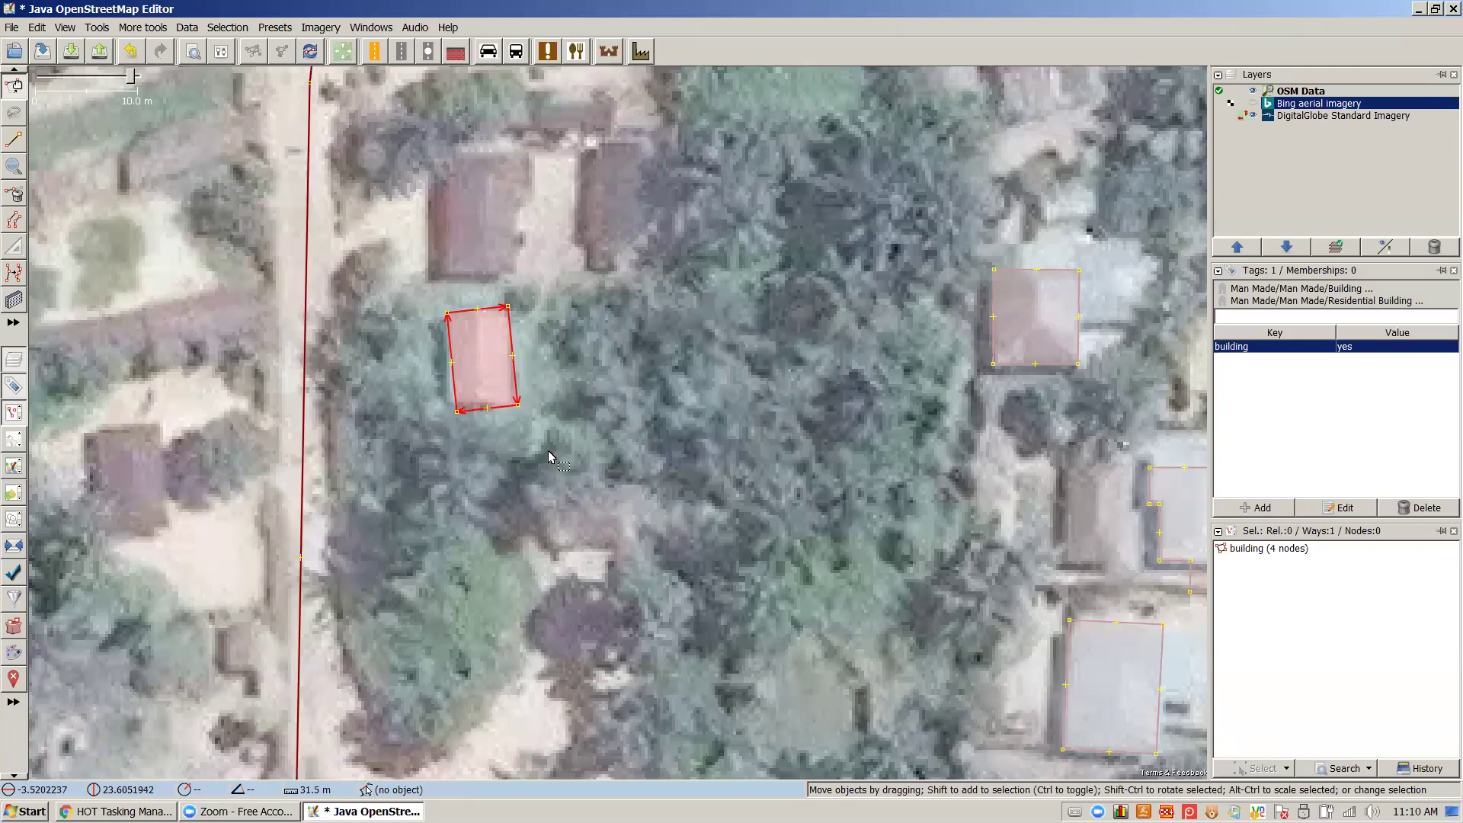
{"action": "left_click_drag", "start_coordinate": [585, 436], "coordinate": [580, 489]}
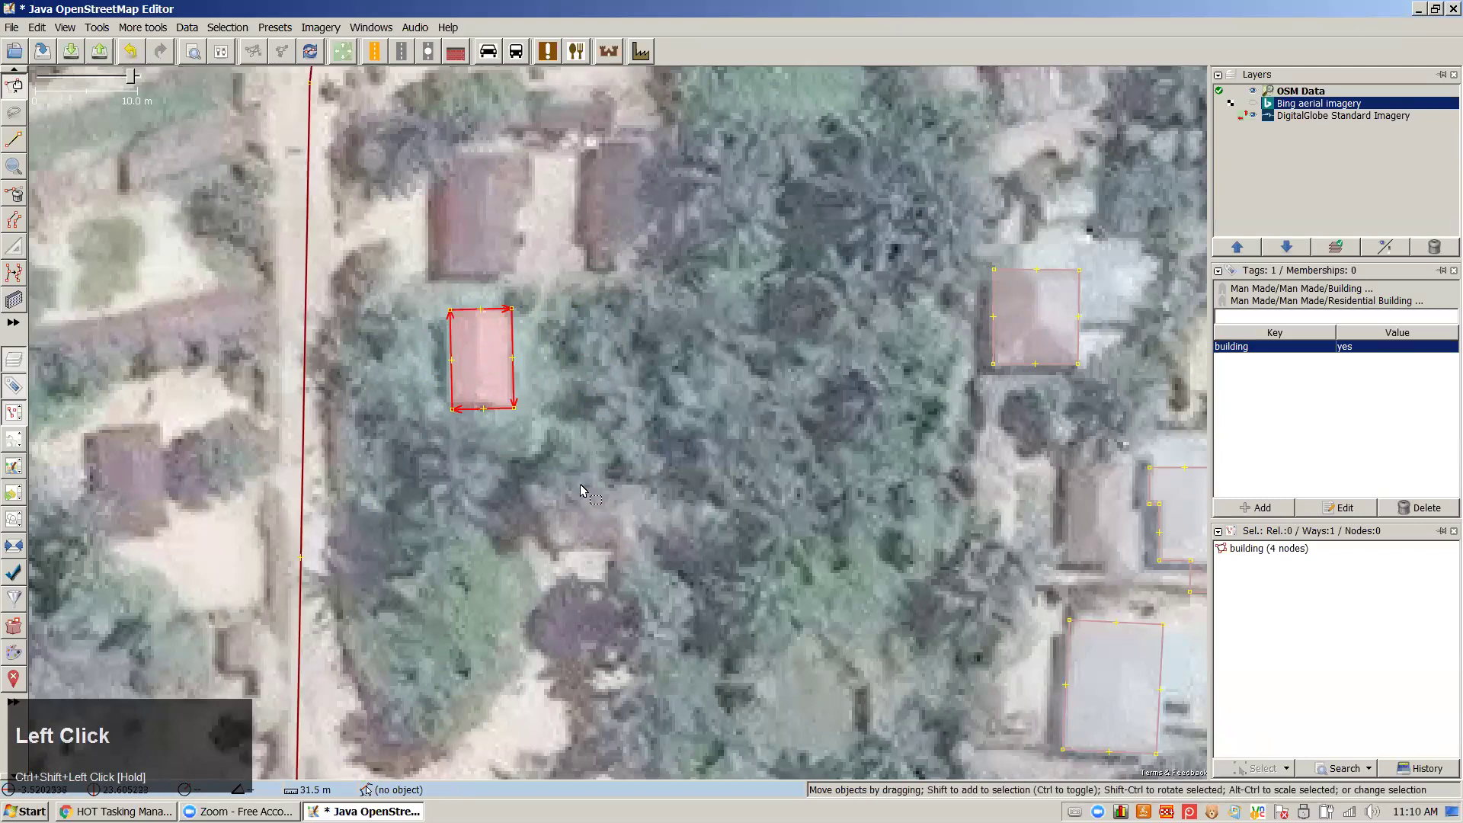
{"action": "key", "text": "ctrl+alt"}
{"action": "left_click_drag", "start_coordinate": [587, 503], "coordinate": [558, 441]}
{"action": "key", "text": "ctrl+shift"}
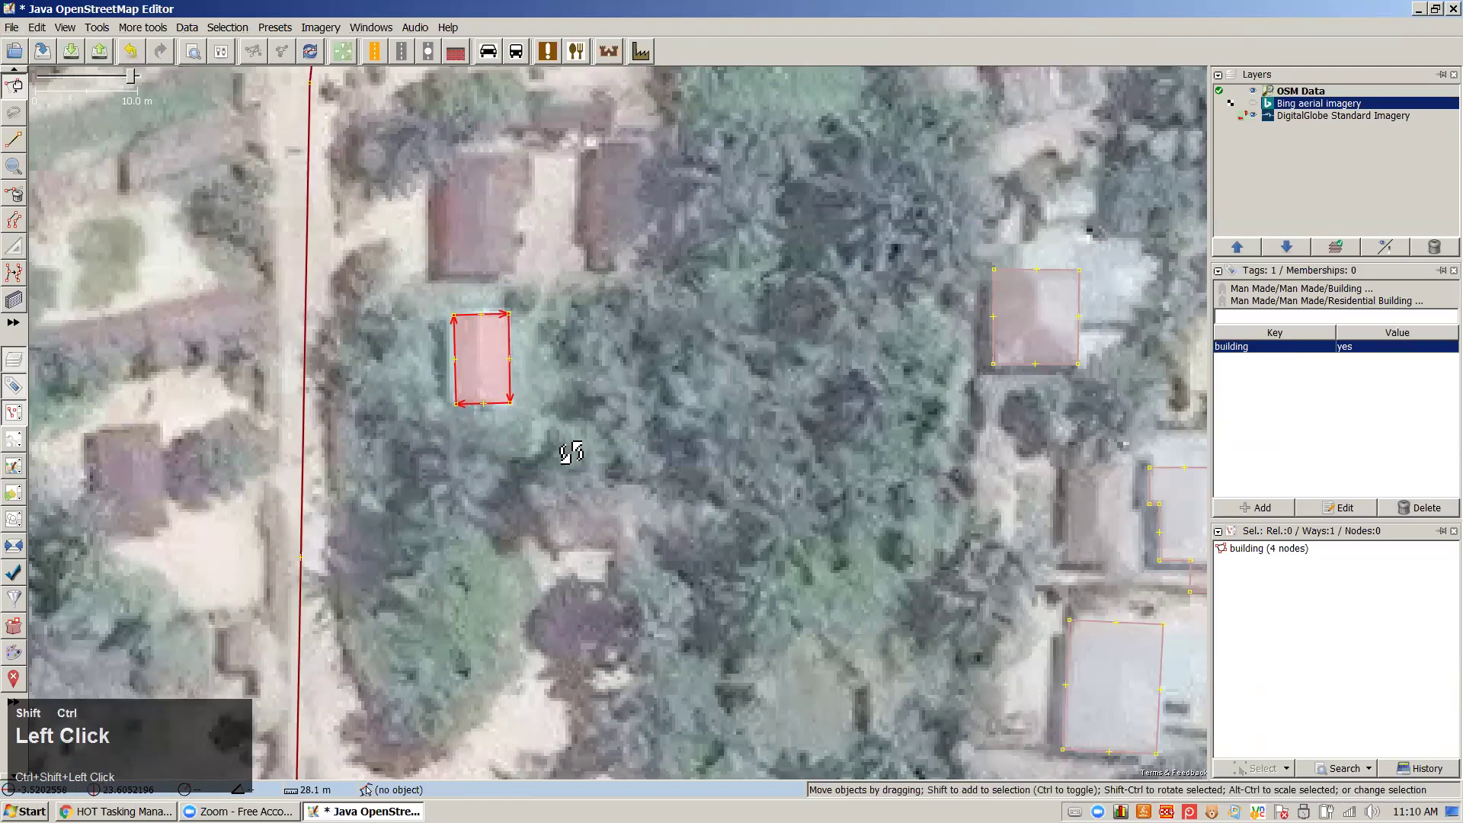
{"action": "left_click", "coordinate": [575, 465], "text": "ctrl+shift"}
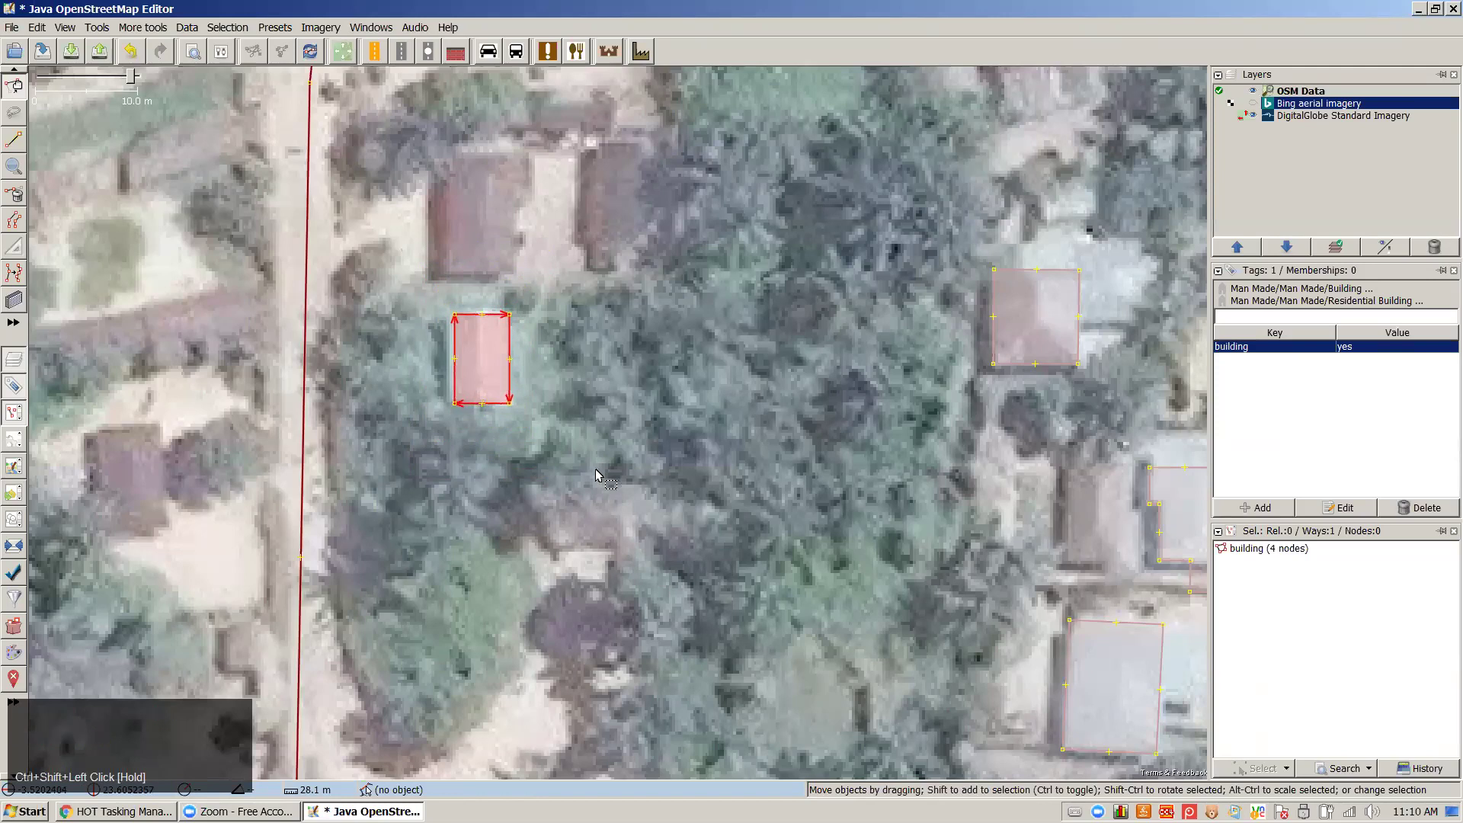
{"action": "key", "text": "ctrl+shift"}
{"action": "key", "text": "alt"}
{"action": "mouse_move", "coordinate": [559, 418]}
{"action": "left_mouse_down"}
{"action": "mouse_move", "coordinate": [559, 445]}
{"action": "mouse_move", "coordinate": [561, 429]}
{"action": "left_mouse_up"}
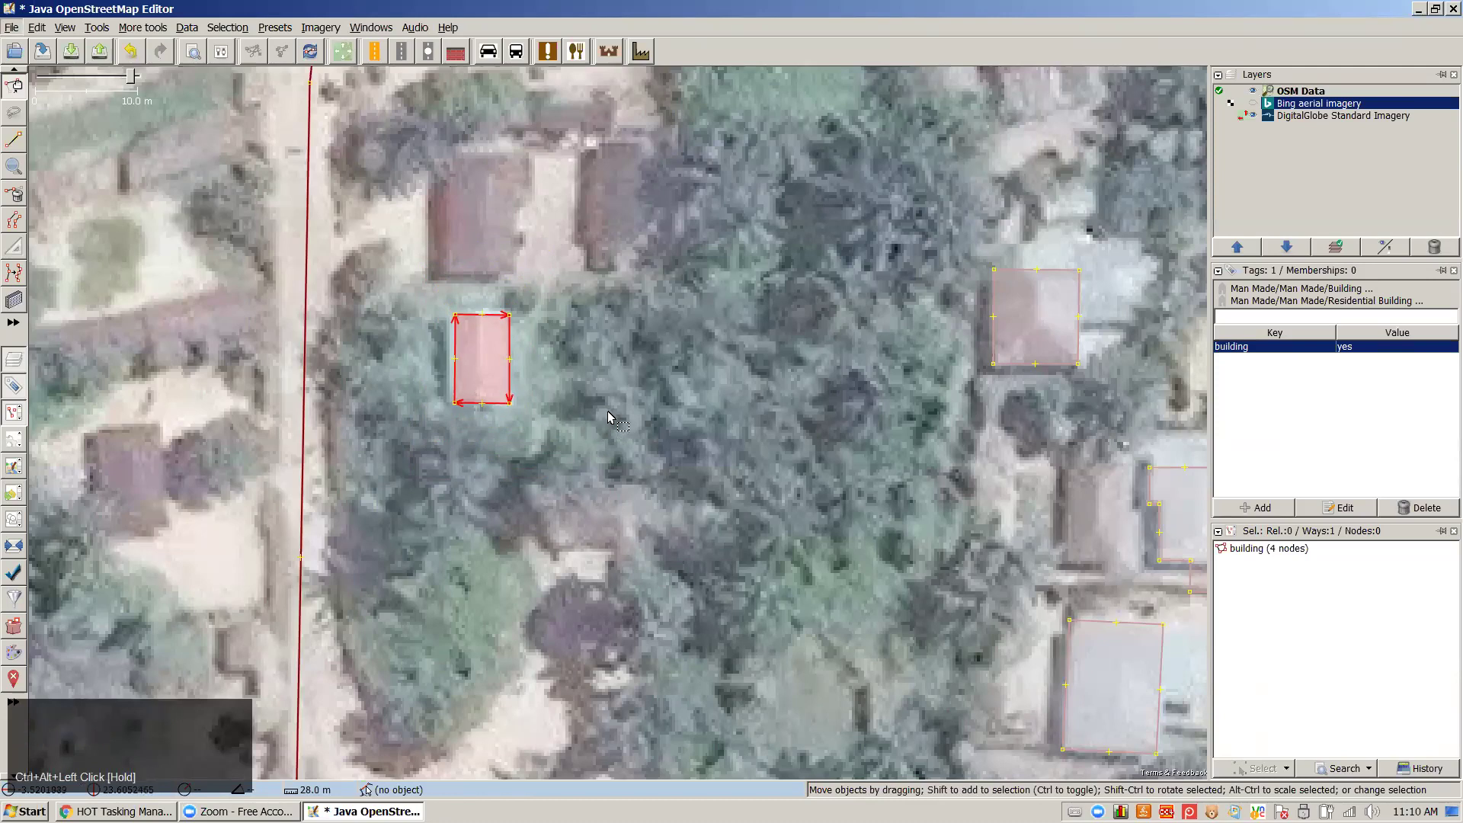
Set the building shape to circle and draw three circular buildings around the sandy clearing west of the road
{"action": "right_click", "coordinate": [625, 537]}
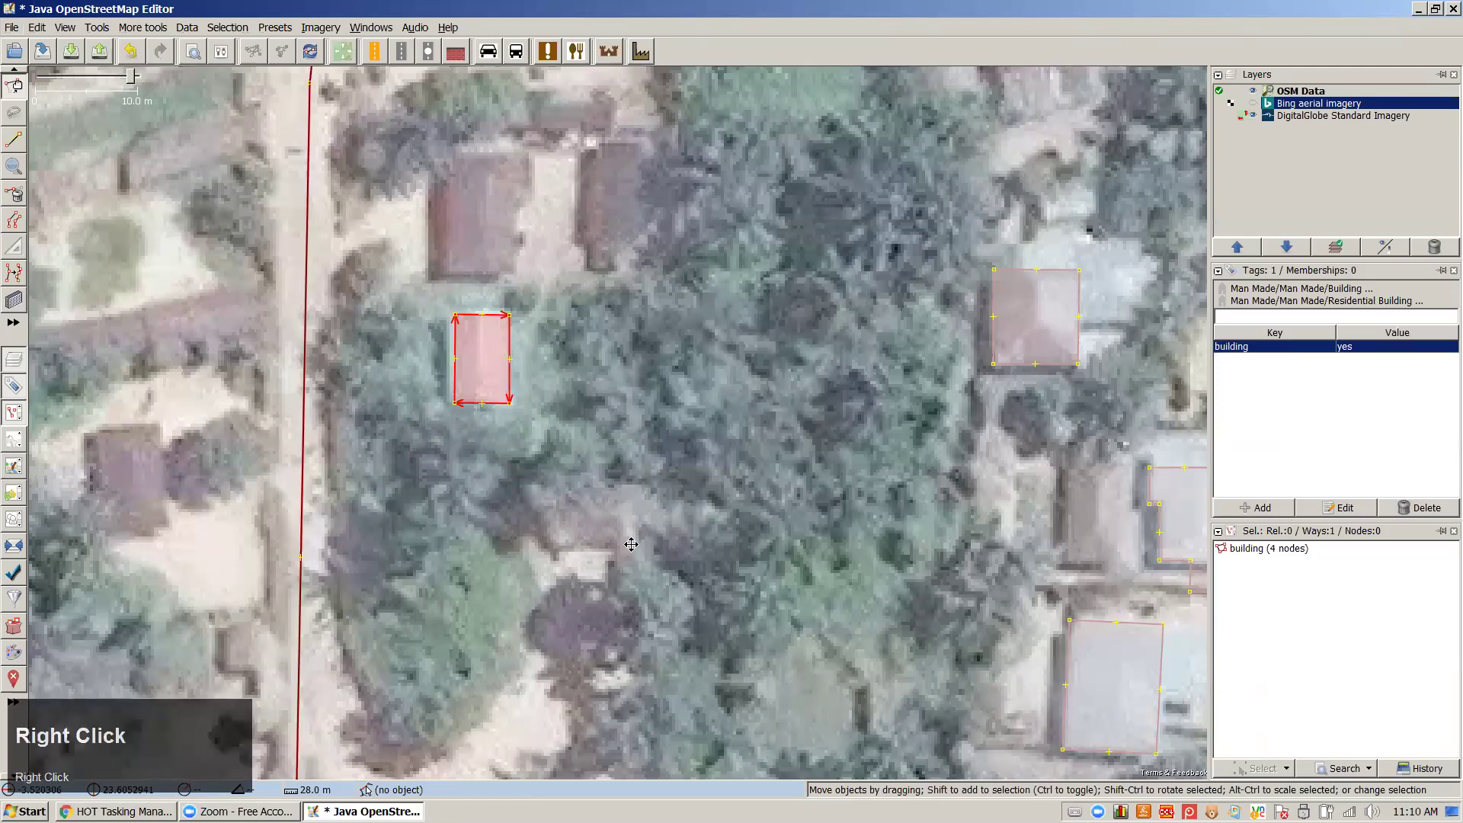
{"action": "left_click_drag", "start_coordinate": [848, 474], "coordinate": [513, 359]}
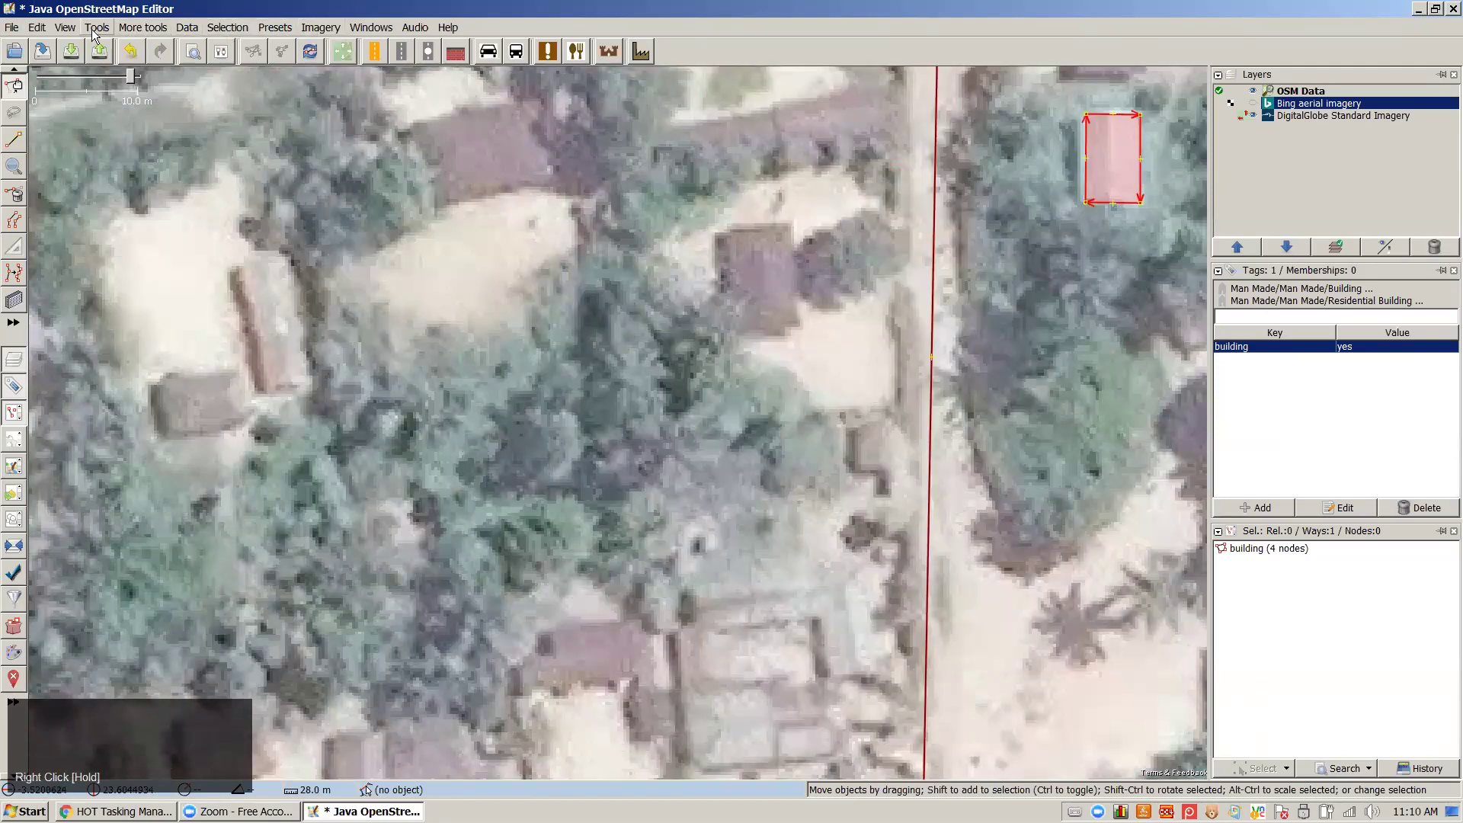
{"action": "left_click", "coordinate": [186, 28]}
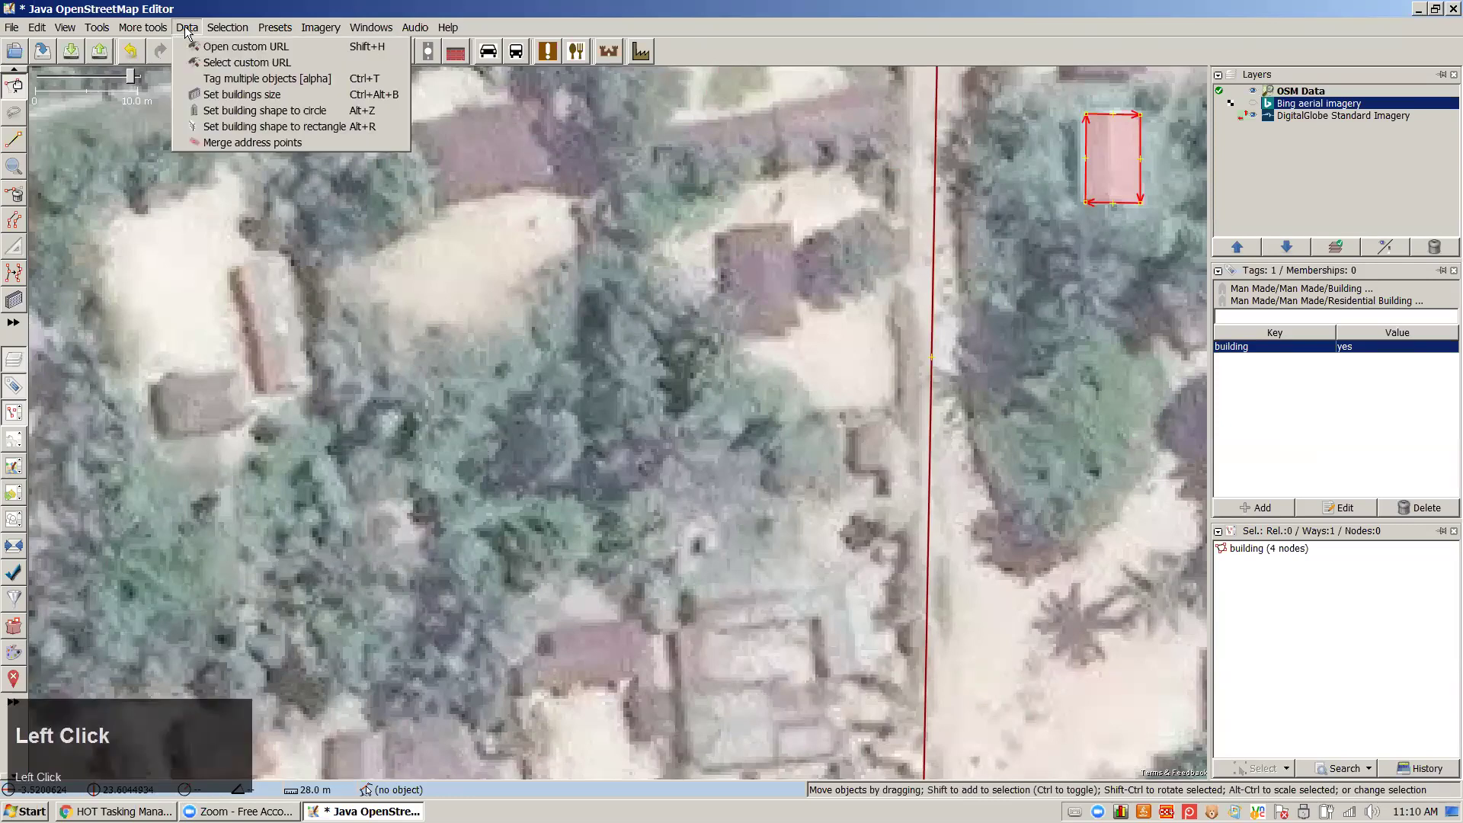
{"action": "left_click", "coordinate": [323, 113]}
{"action": "left_click", "coordinate": [350, 222]}
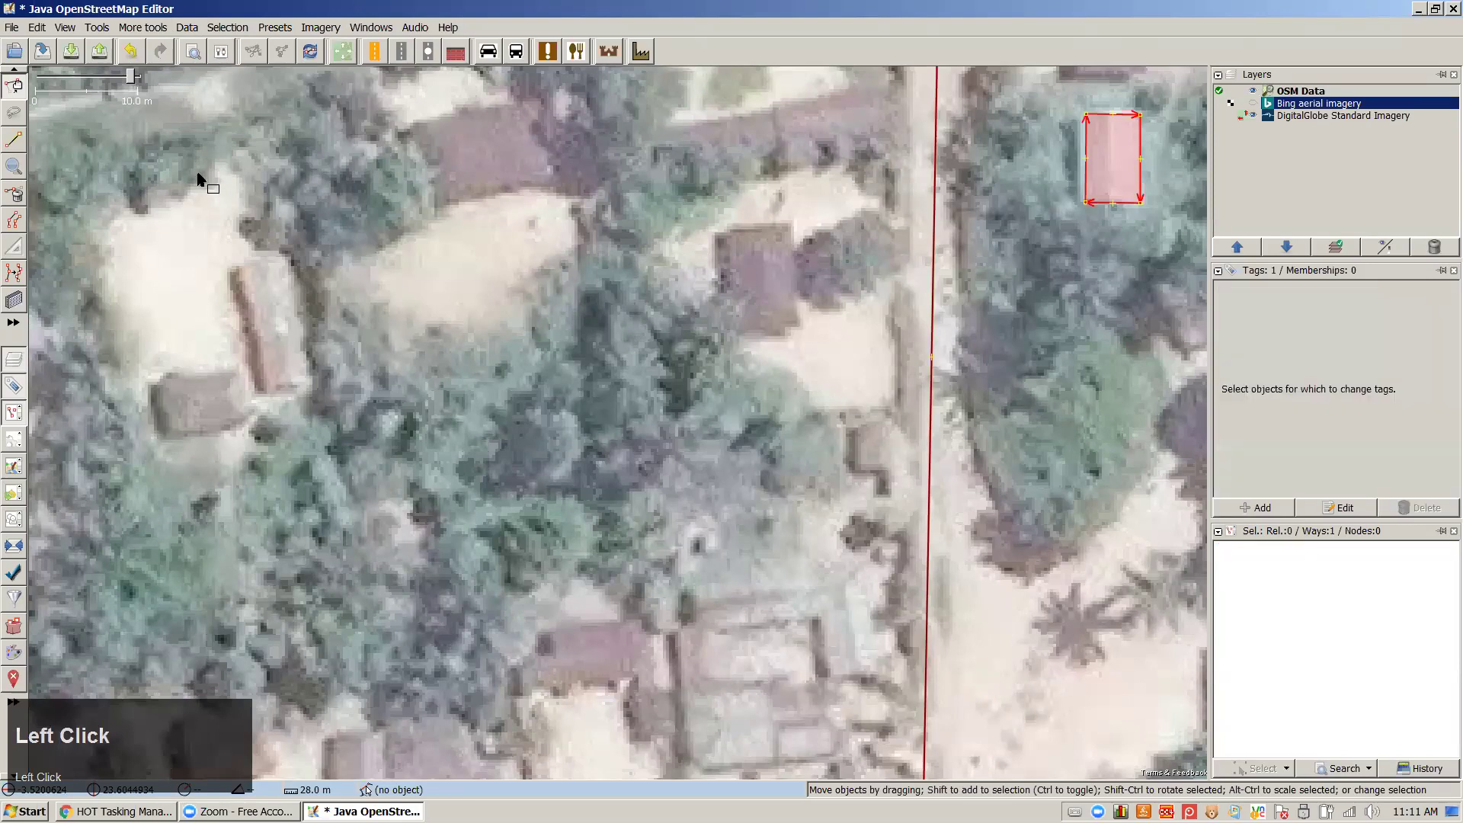
{"action": "key", "text": "b"}
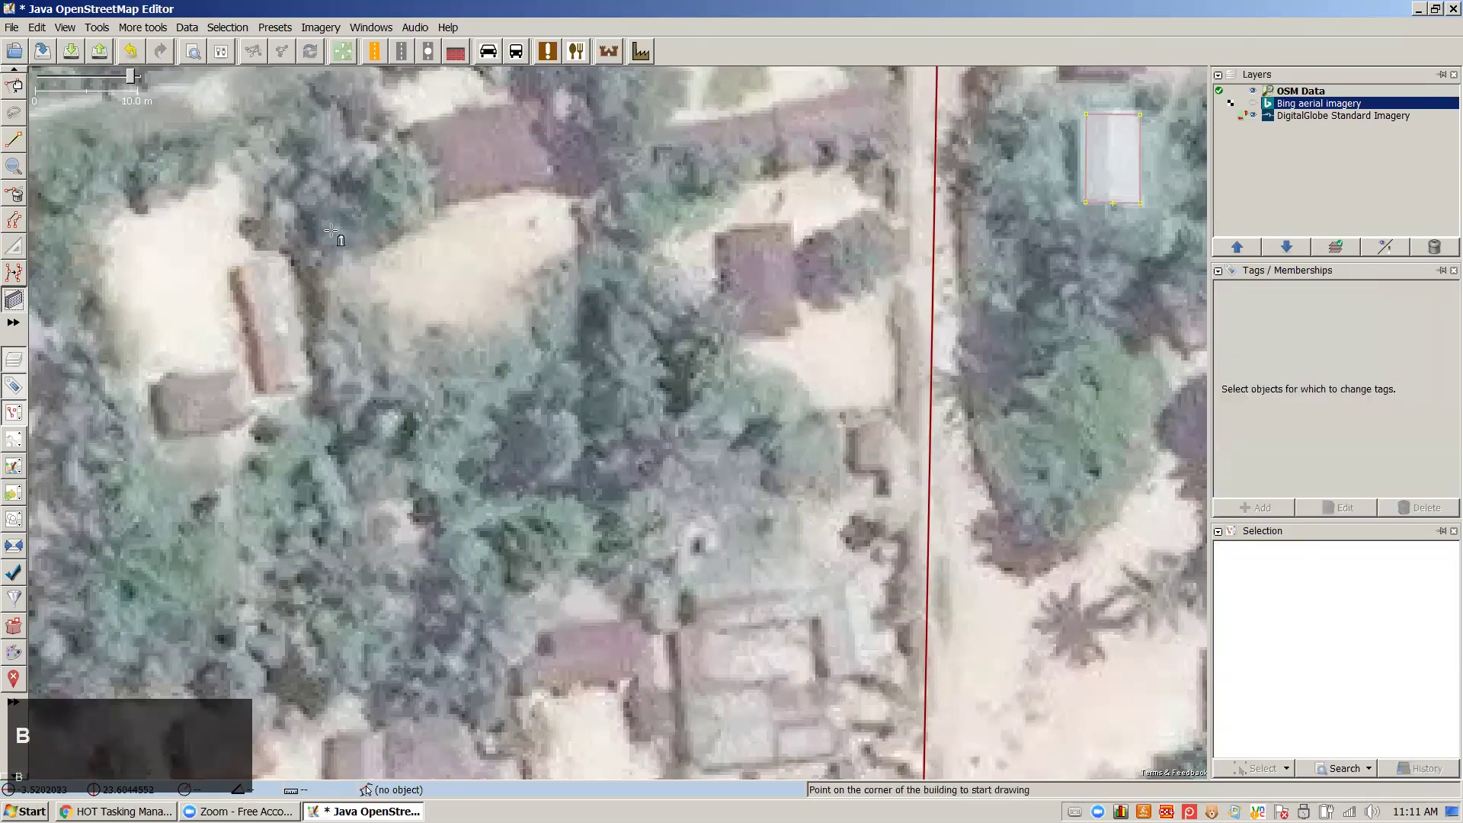
{"action": "left_click", "coordinate": [385, 247]}
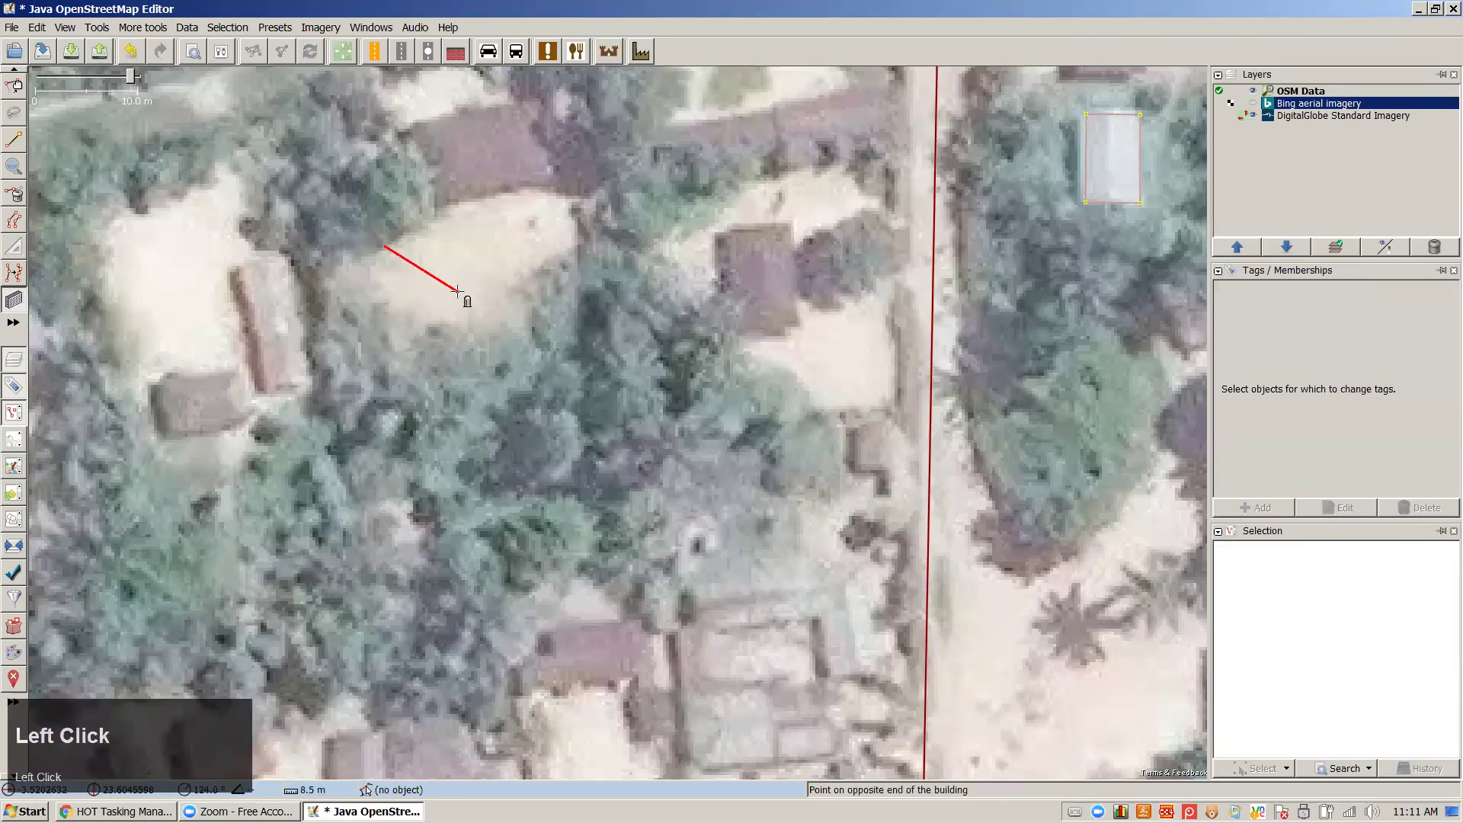
{"action": "left_click", "coordinate": [466, 229]}
{"action": "left_click", "coordinate": [490, 258]}
{"action": "left_click", "coordinate": [548, 321]}
{"action": "left_click", "coordinate": [413, 347]}
{"action": "left_click", "coordinate": [496, 411]}
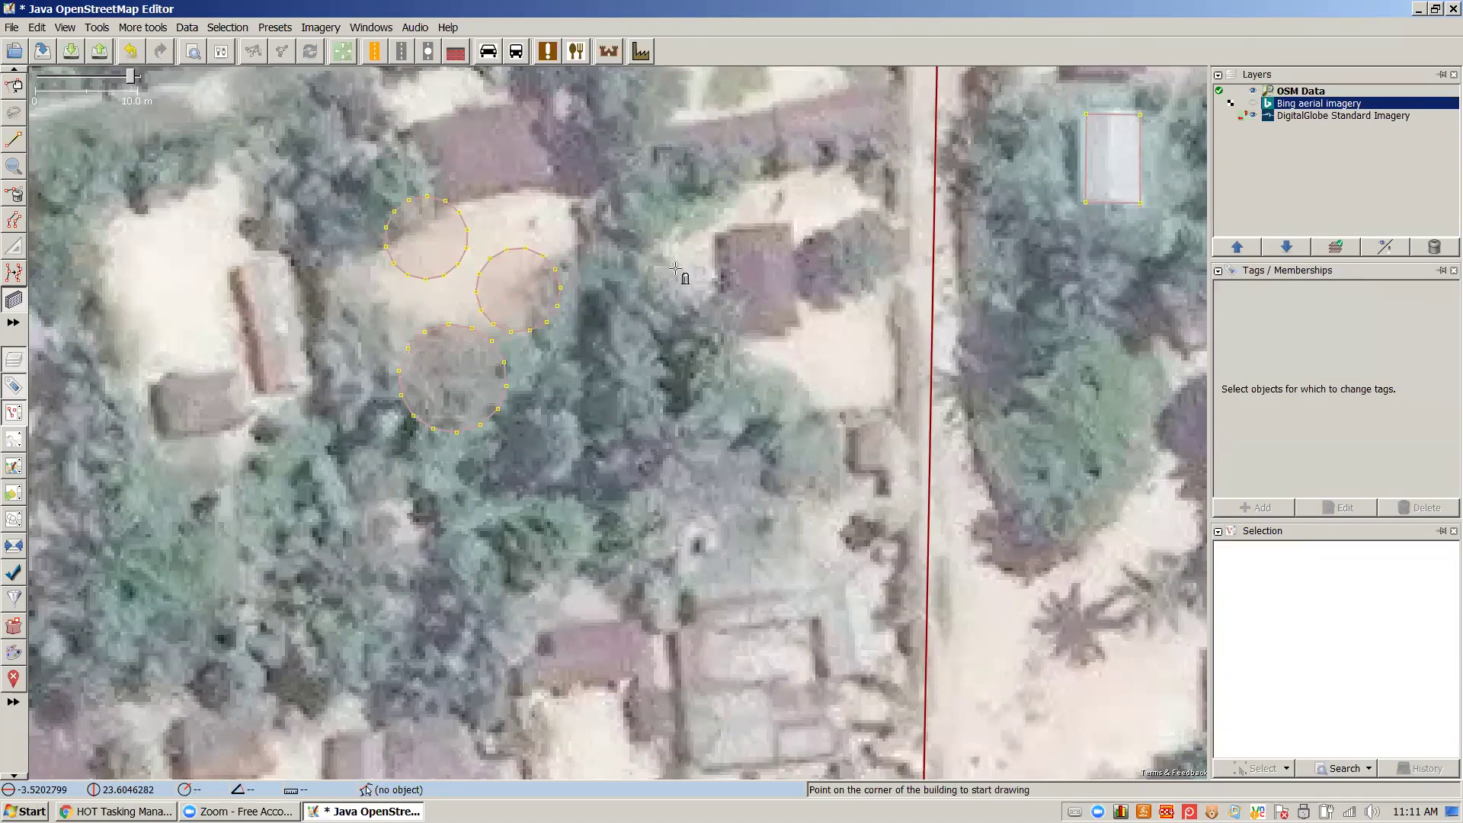
Set the building shape to rectangle and draw a building about 6.4 m wide over the brown roof just west of the road
{"action": "left_click", "coordinate": [187, 28]}
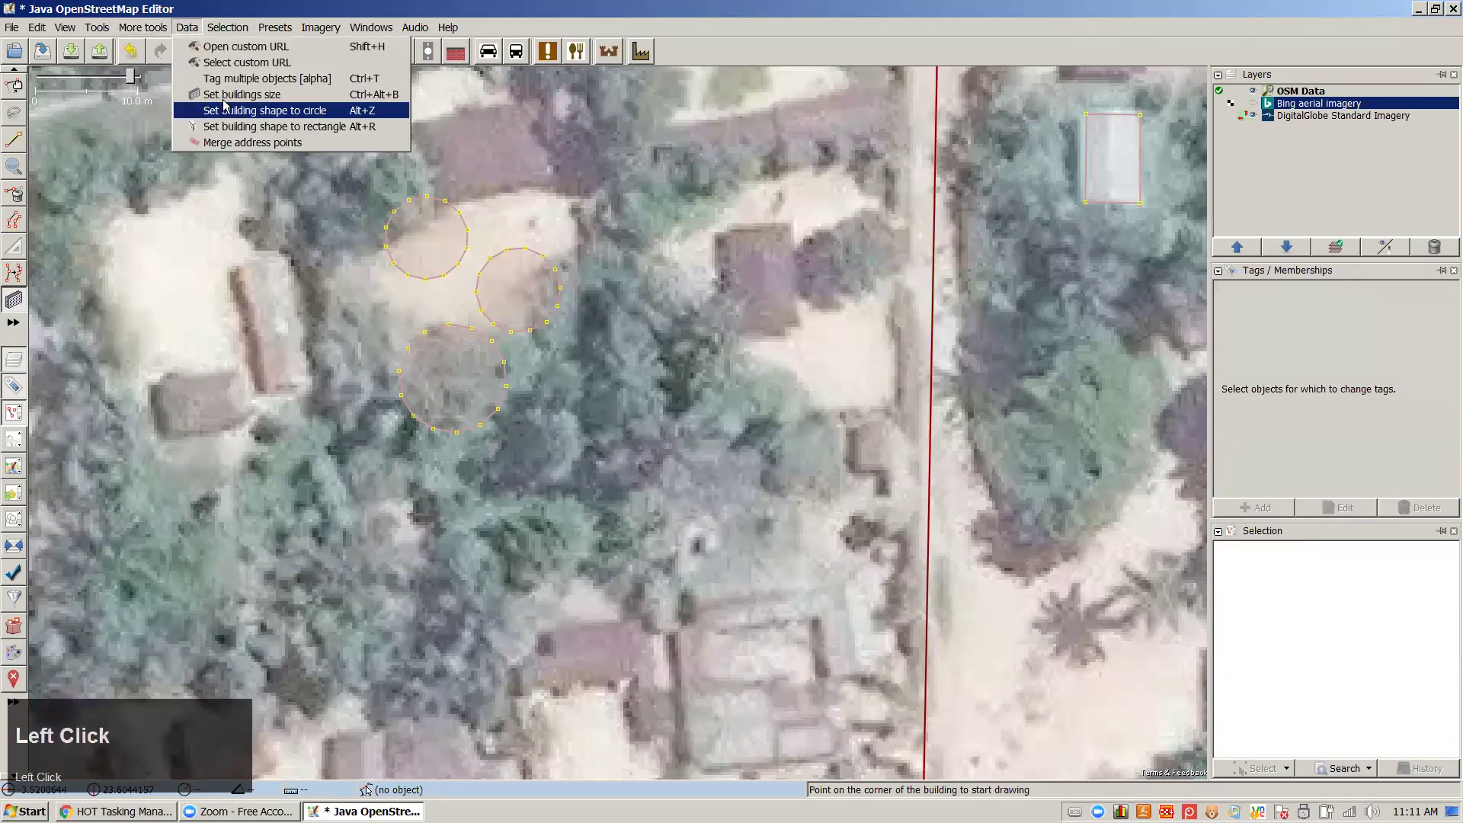
{"action": "left_click", "coordinate": [234, 127]}
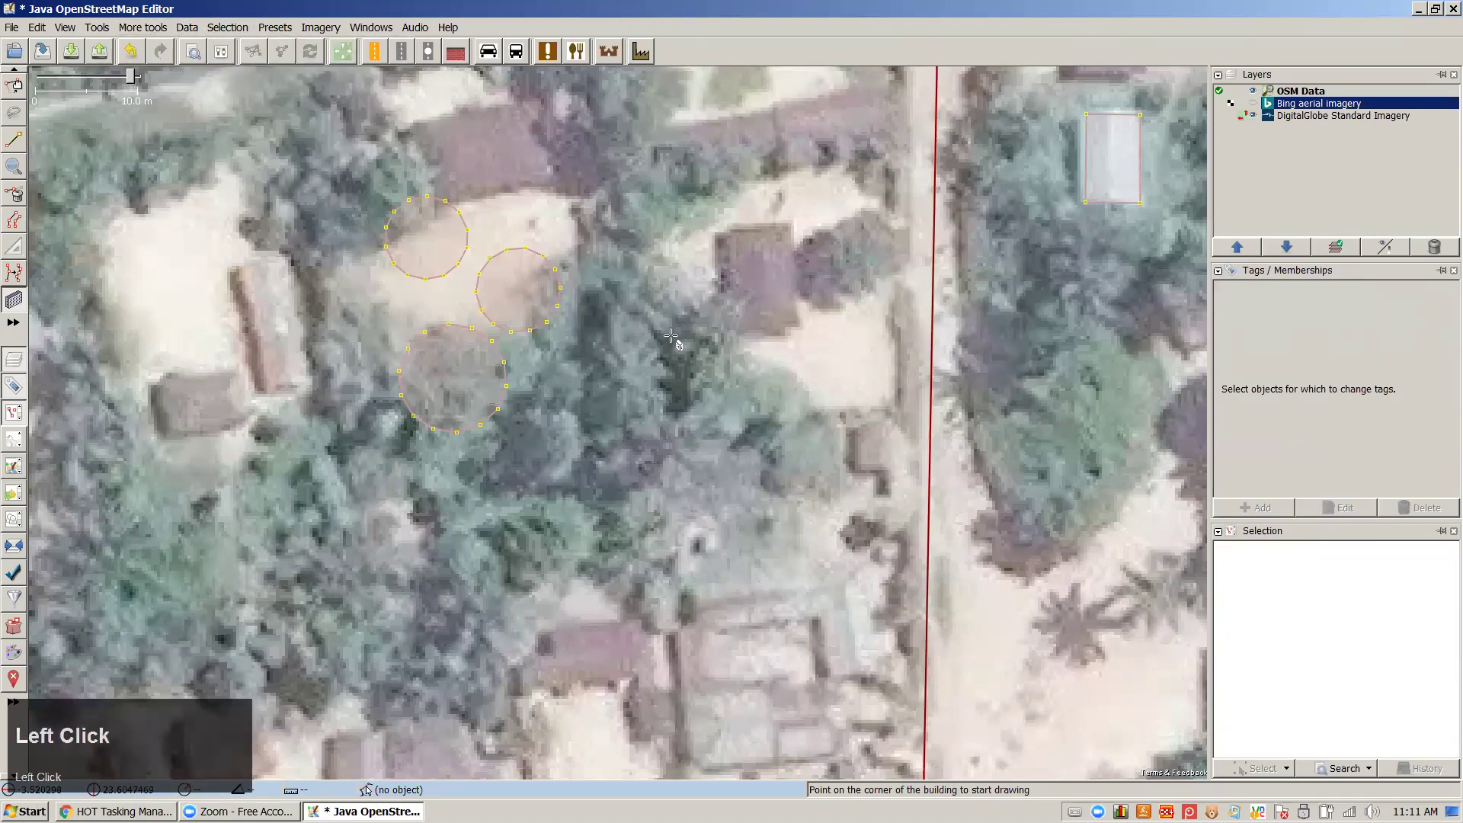
{"action": "left_click", "coordinate": [730, 235]}
{"action": "left_click", "coordinate": [734, 332]}
{"action": "left_click", "coordinate": [800, 328]}
Using Create areas mode, split the brown-roofed building's west wall and extrude its northern part outward; return to building drawing by the roofs farther south
{"action": "left_click", "coordinate": [13, 248]}
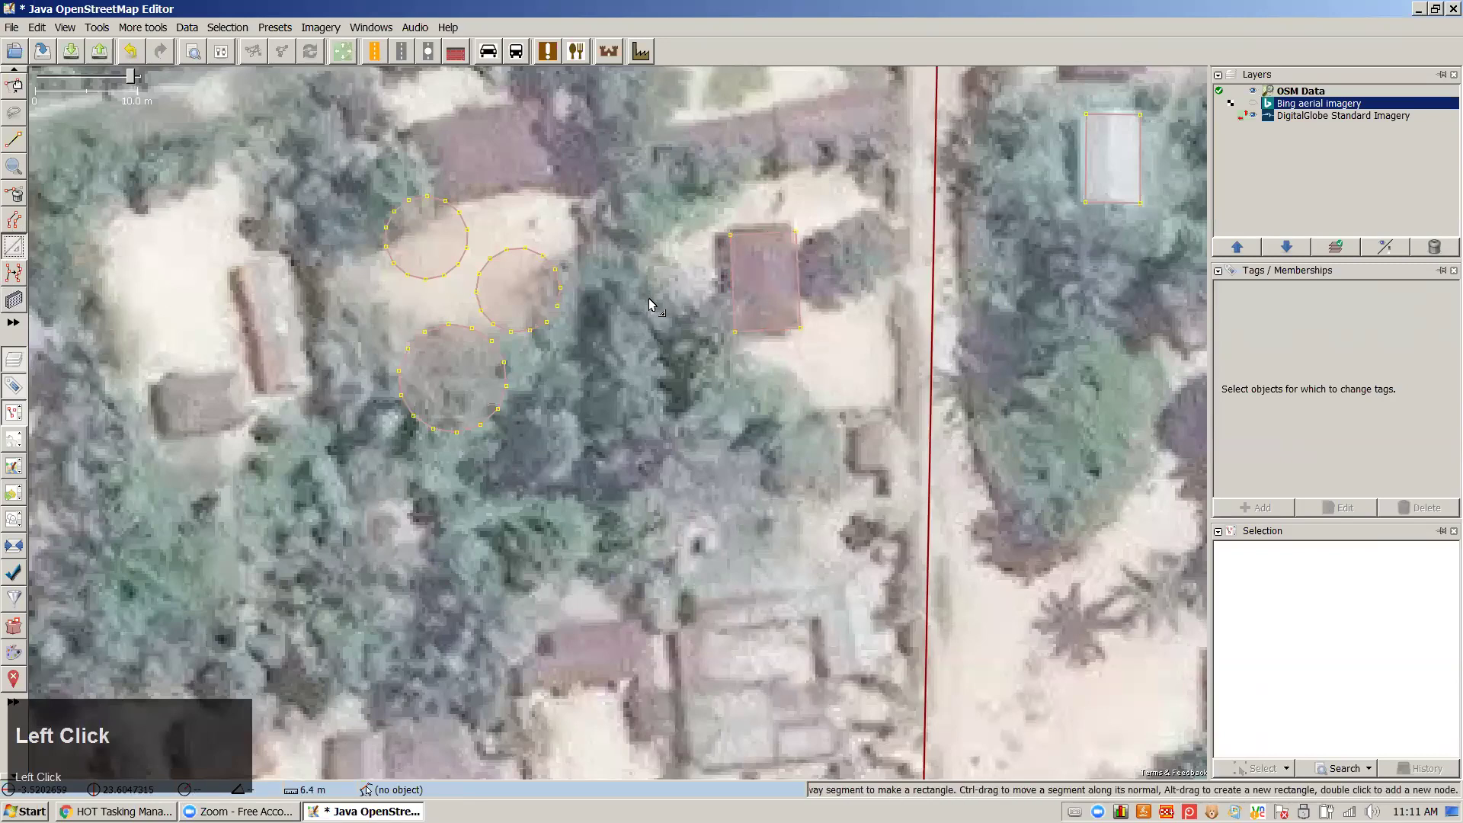
{"action": "left_click", "coordinate": [730, 279]}
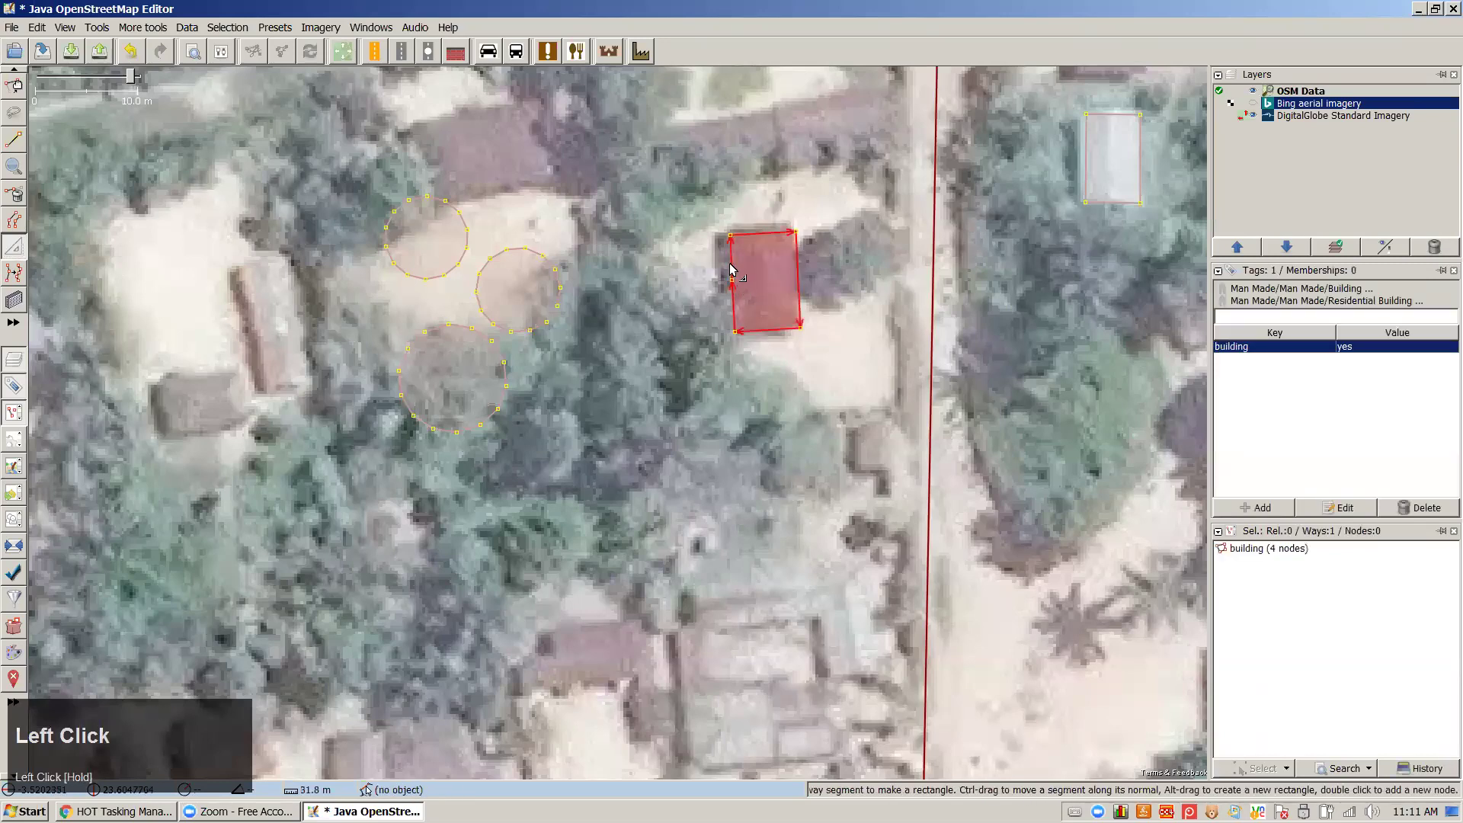
{"action": "left_click_drag", "start_coordinate": [730, 263], "coordinate": [703, 262]}
{"action": "left_click_drag", "start_coordinate": [699, 523], "coordinate": [753, 251]}
{"action": "left_click_drag", "start_coordinate": [758, 575], "coordinate": [735, 417]}
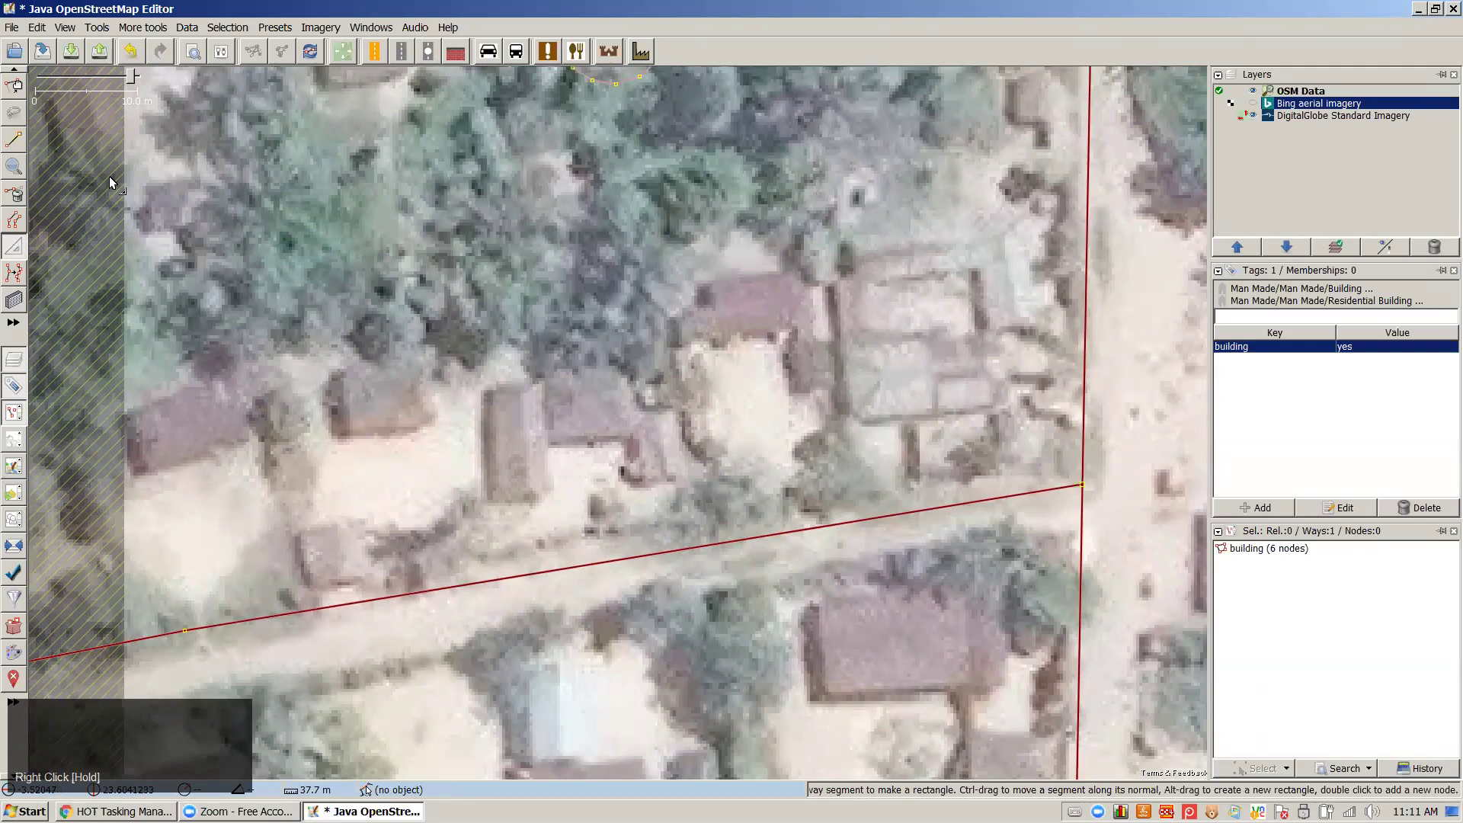
{"action": "left_click", "coordinate": [13, 303]}
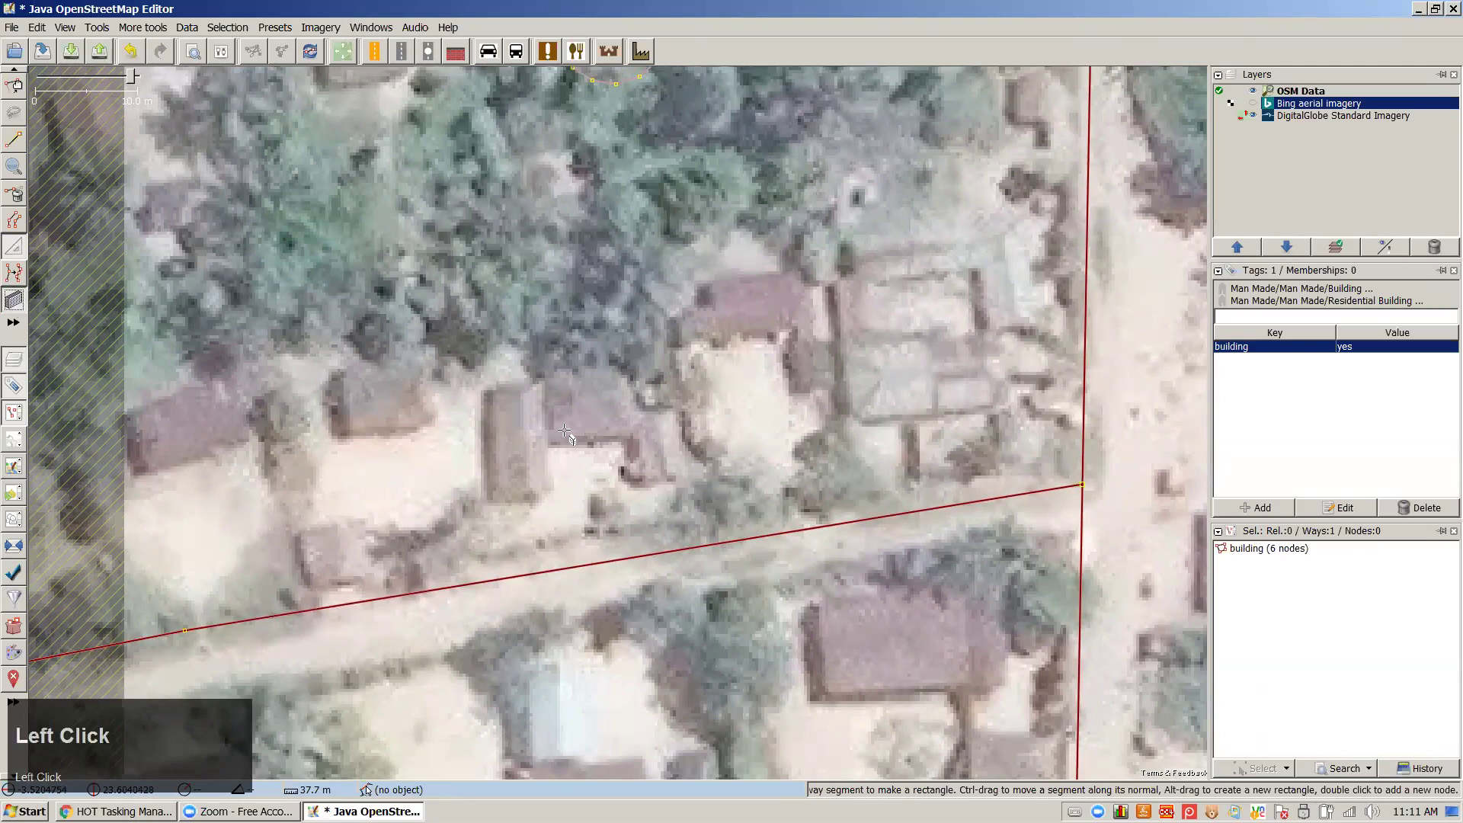
{"action": "left_click", "coordinate": [627, 368]}
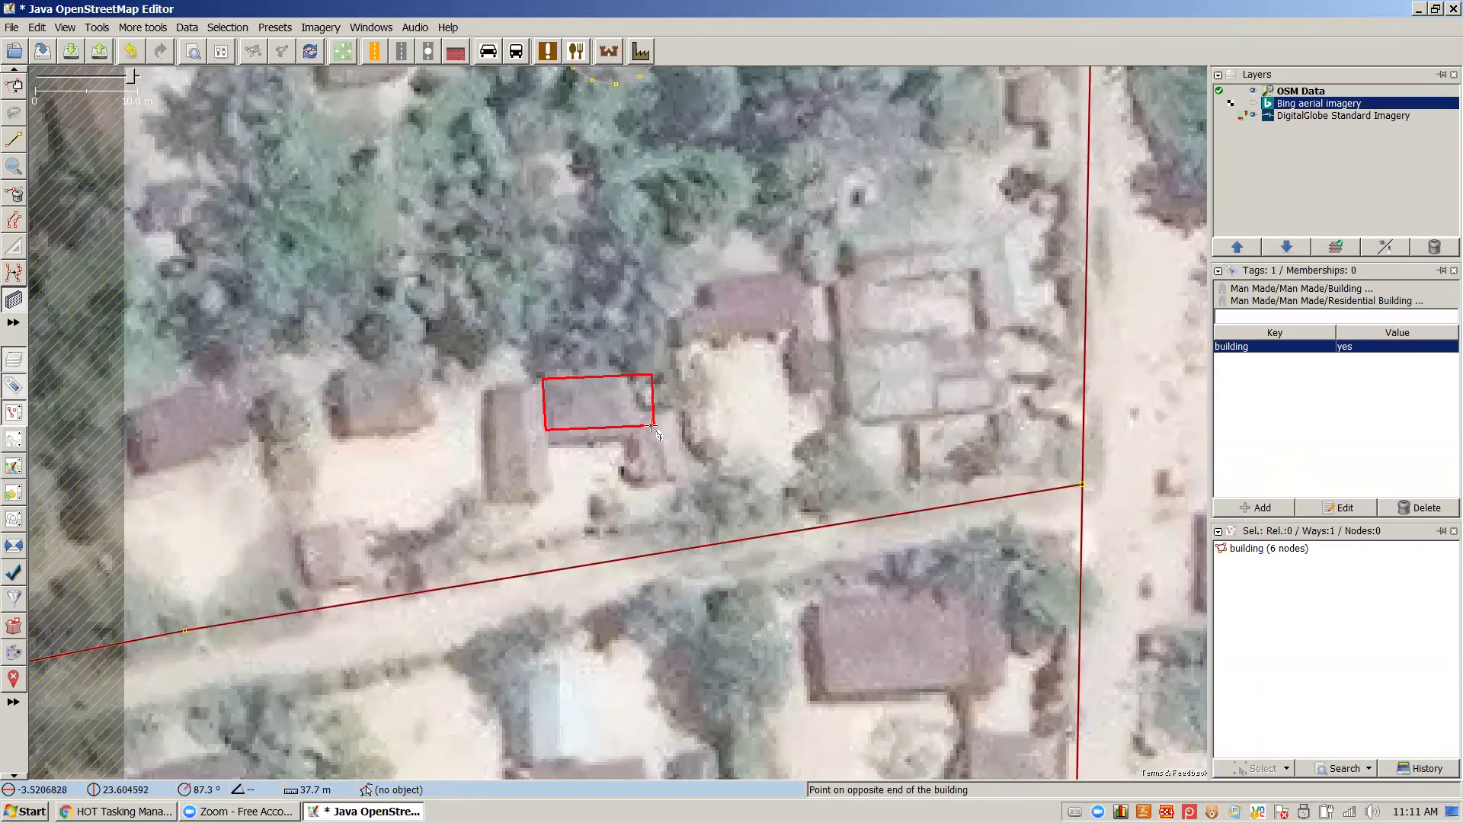
{"action": "key", "text": "Escape"}
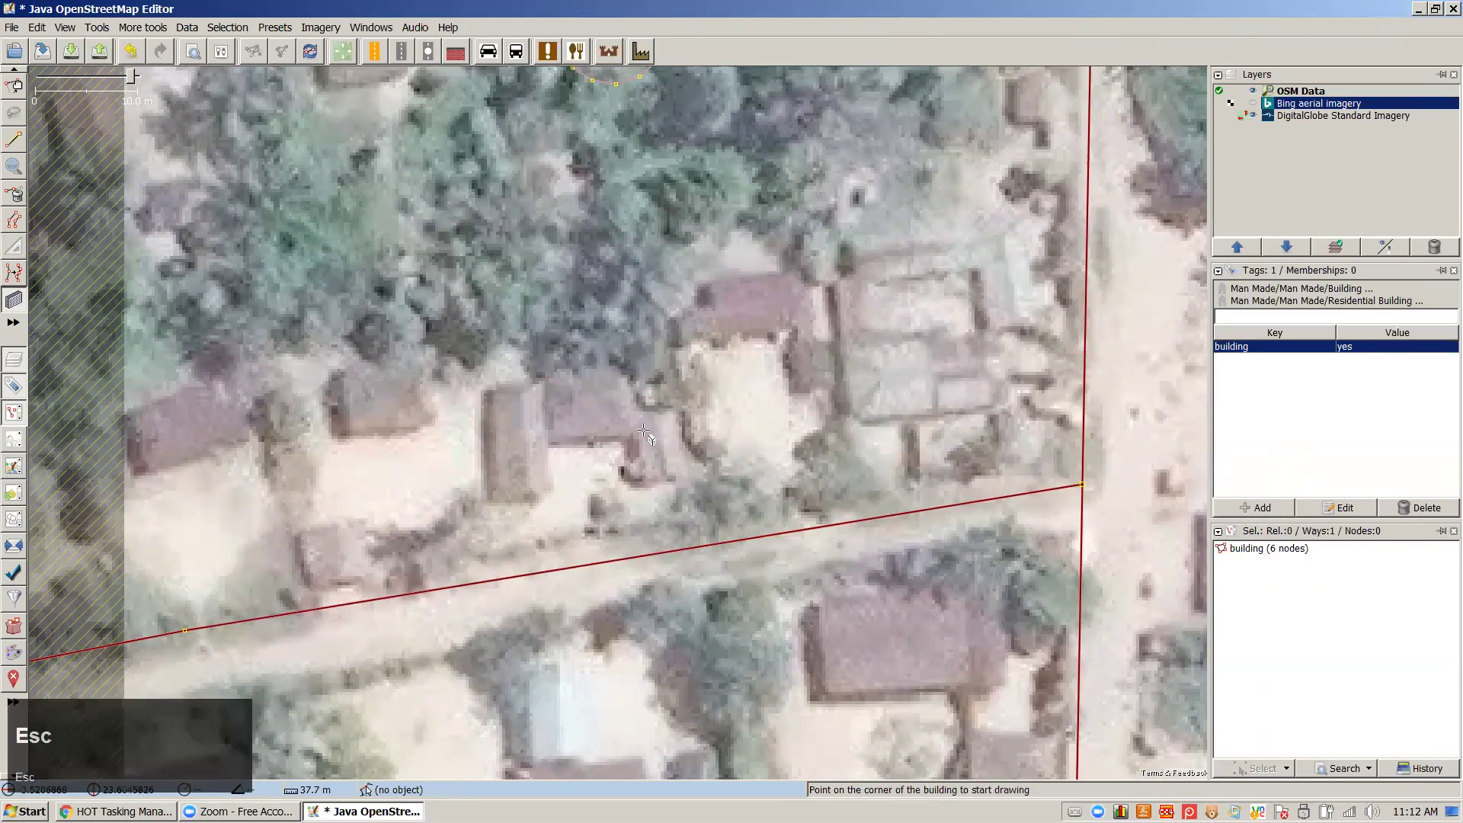
{"action": "key", "text": "Escape"}
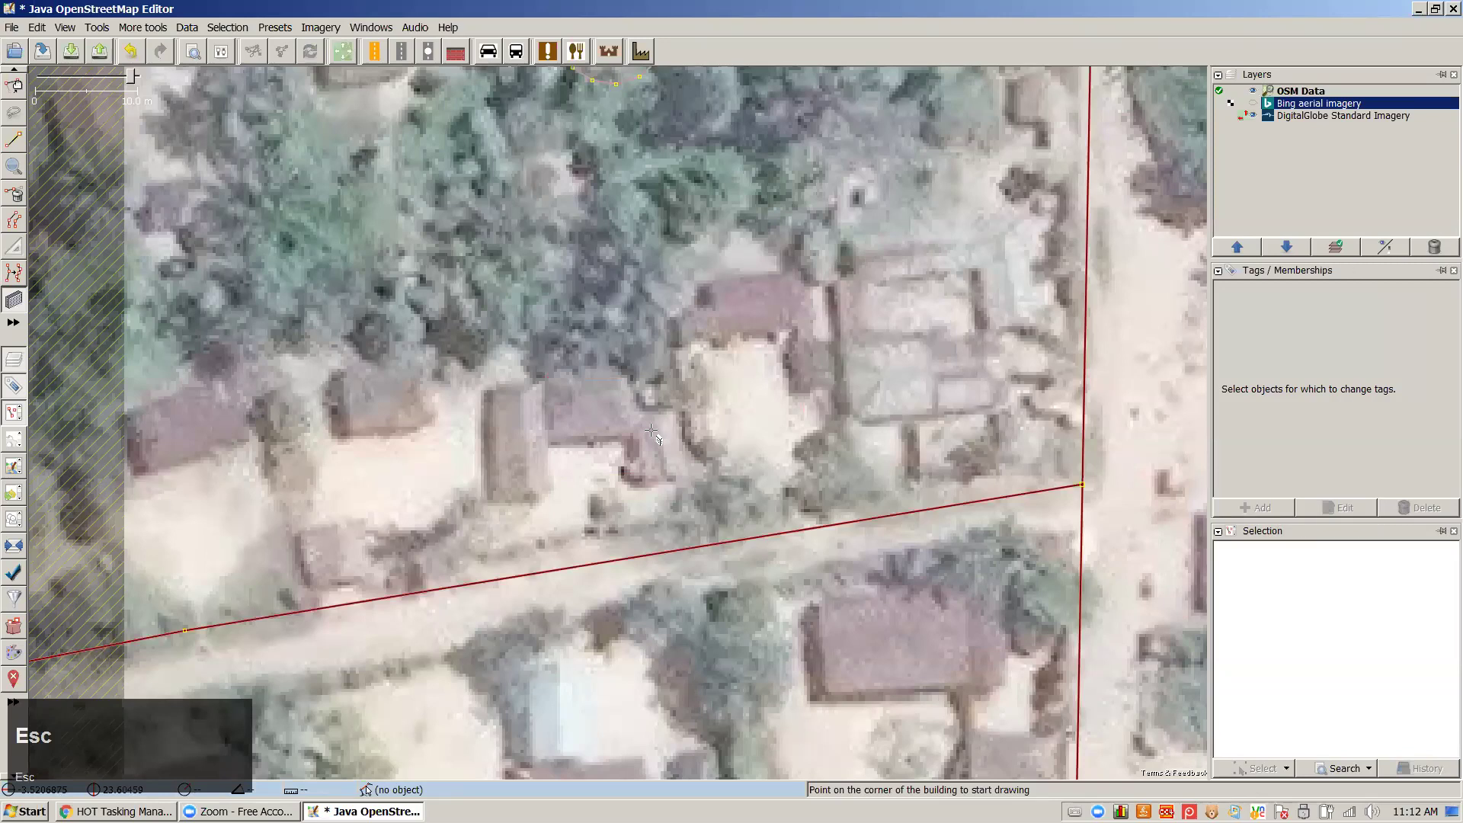
{"action": "left_click", "coordinate": [497, 393]}
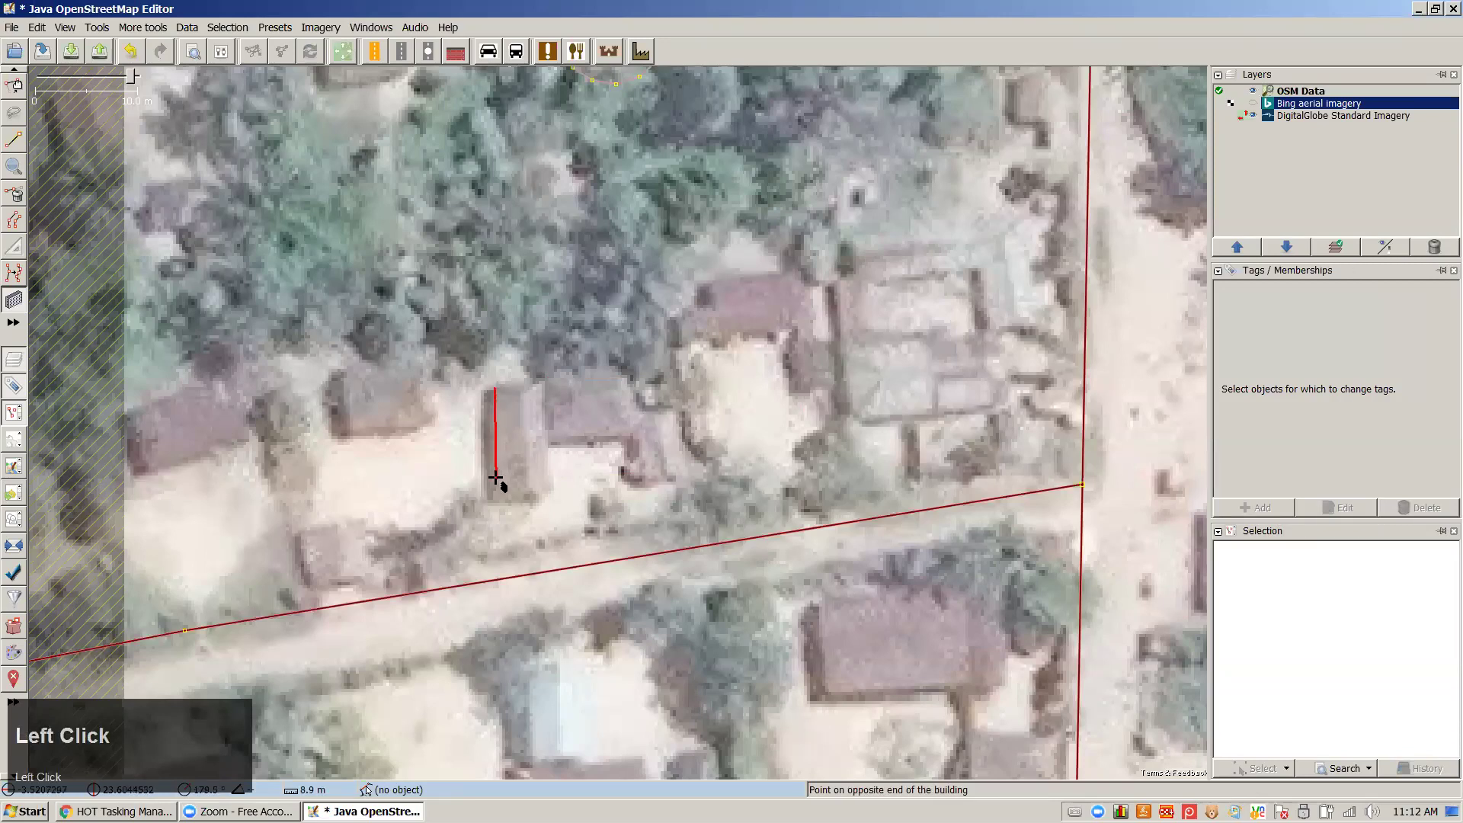
{"action": "key", "text": "Escape"}
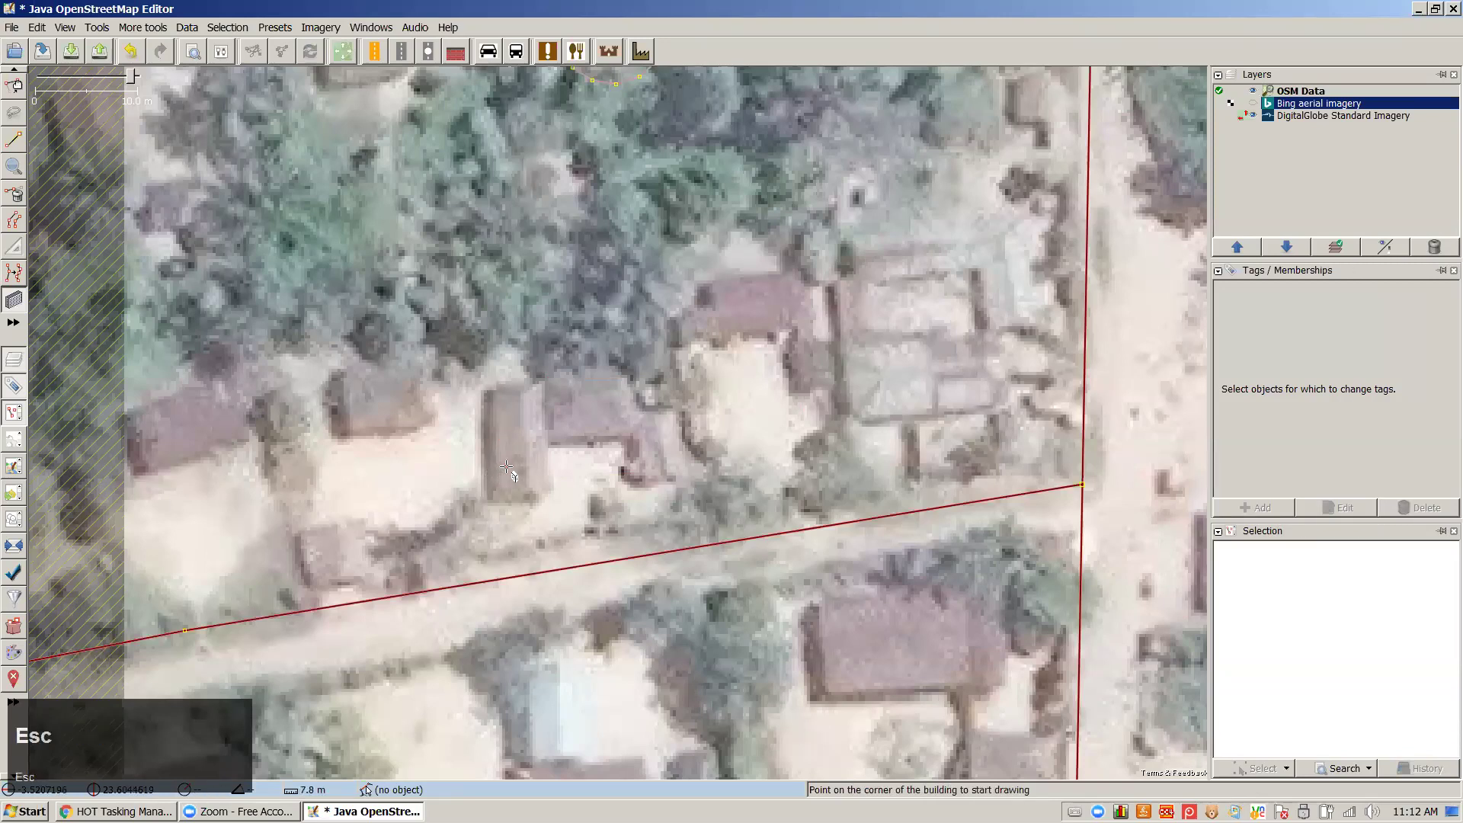
Draw two overlapping rectangular buildings over the L-shaped roof: the main part about 10.3 m by 5.7 m, and its southeastern wing
{"action": "left_click", "coordinate": [546, 379]}
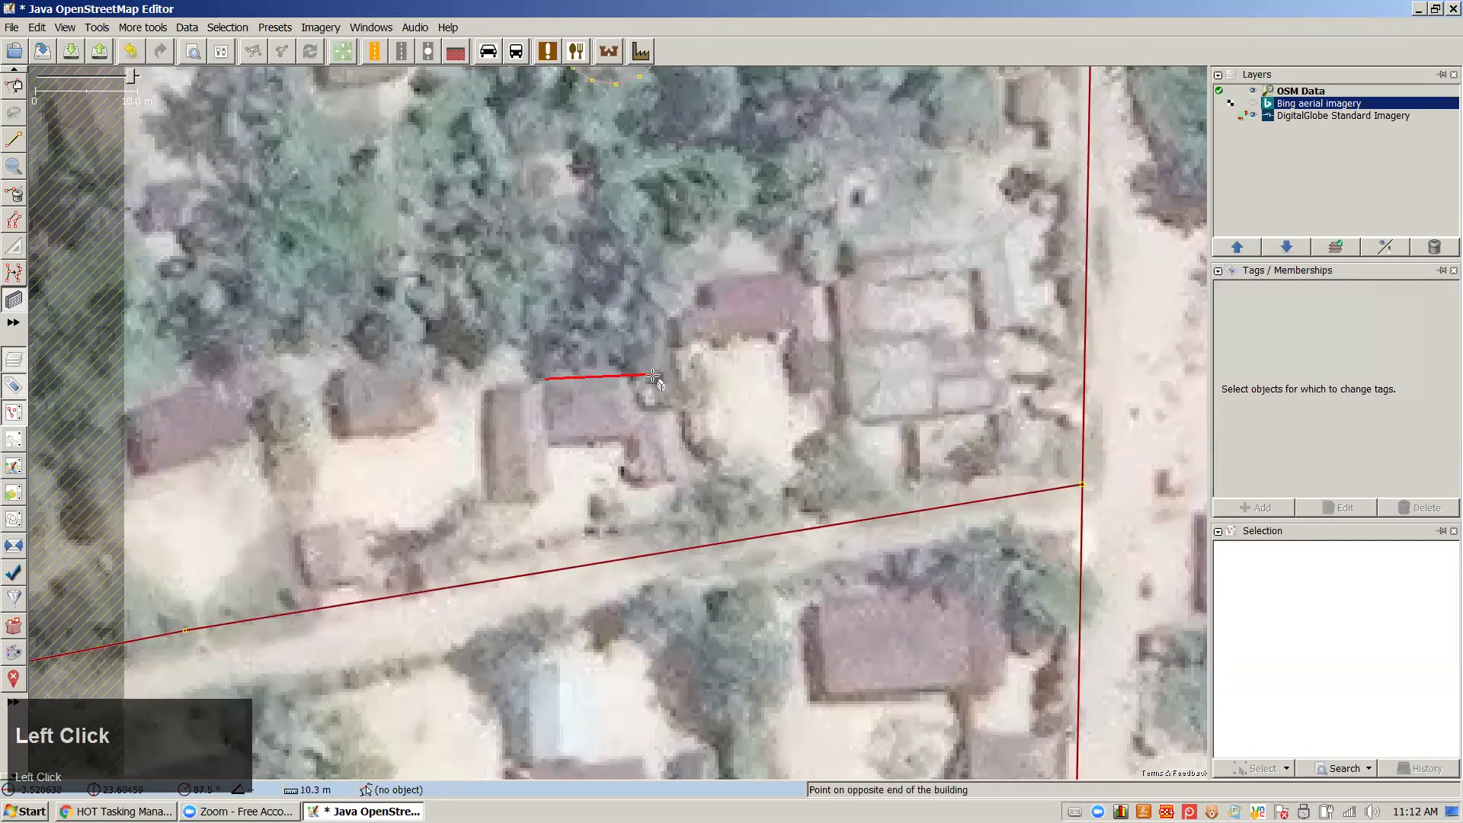
{"action": "left_click", "coordinate": [654, 375]}
{"action": "left_click", "coordinate": [656, 434]}
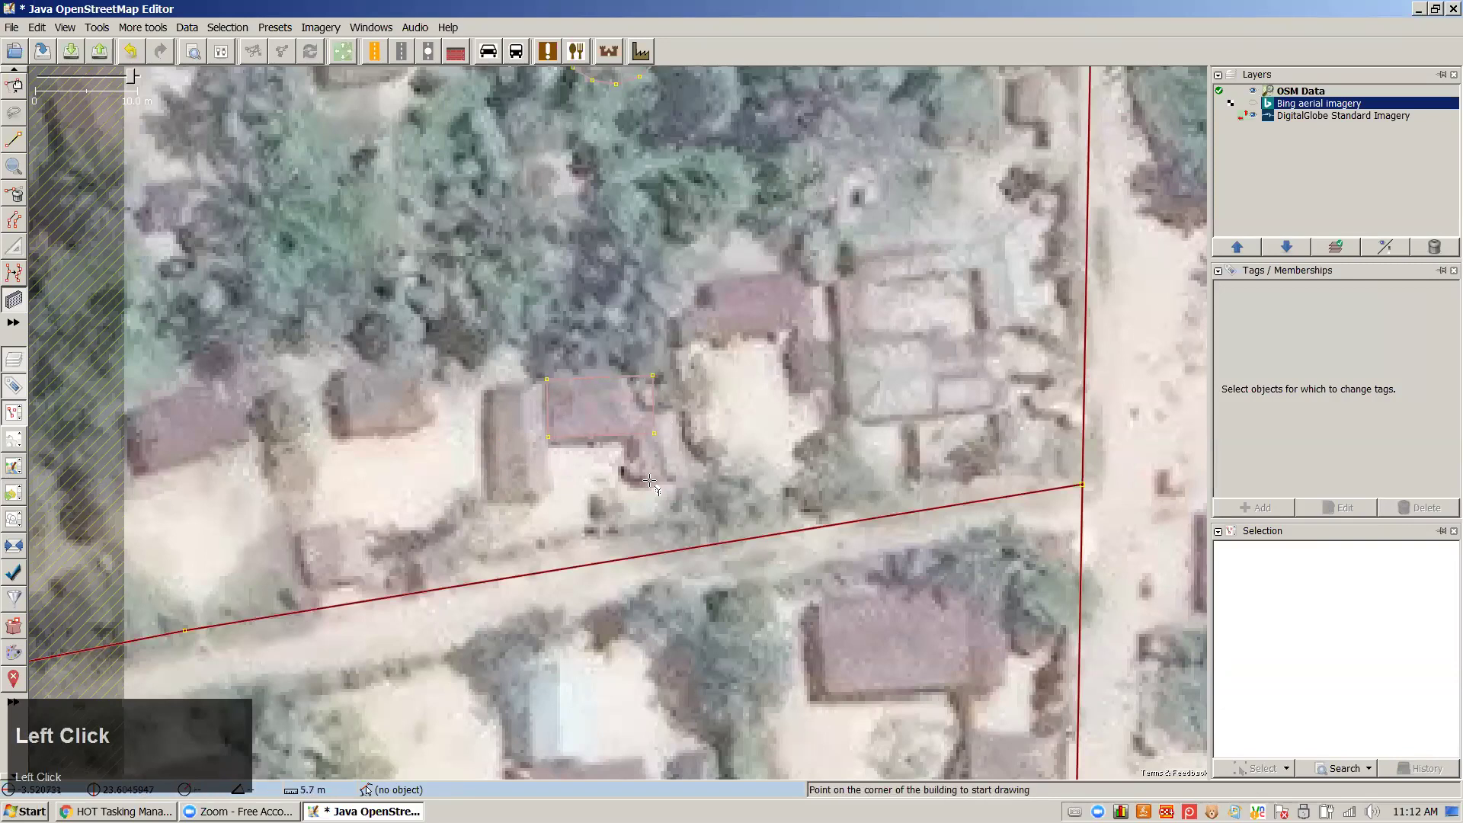
{"action": "left_click", "coordinate": [664, 480]}
{"action": "left_click", "coordinate": [626, 480]}
{"action": "left_click", "coordinate": [623, 424]}
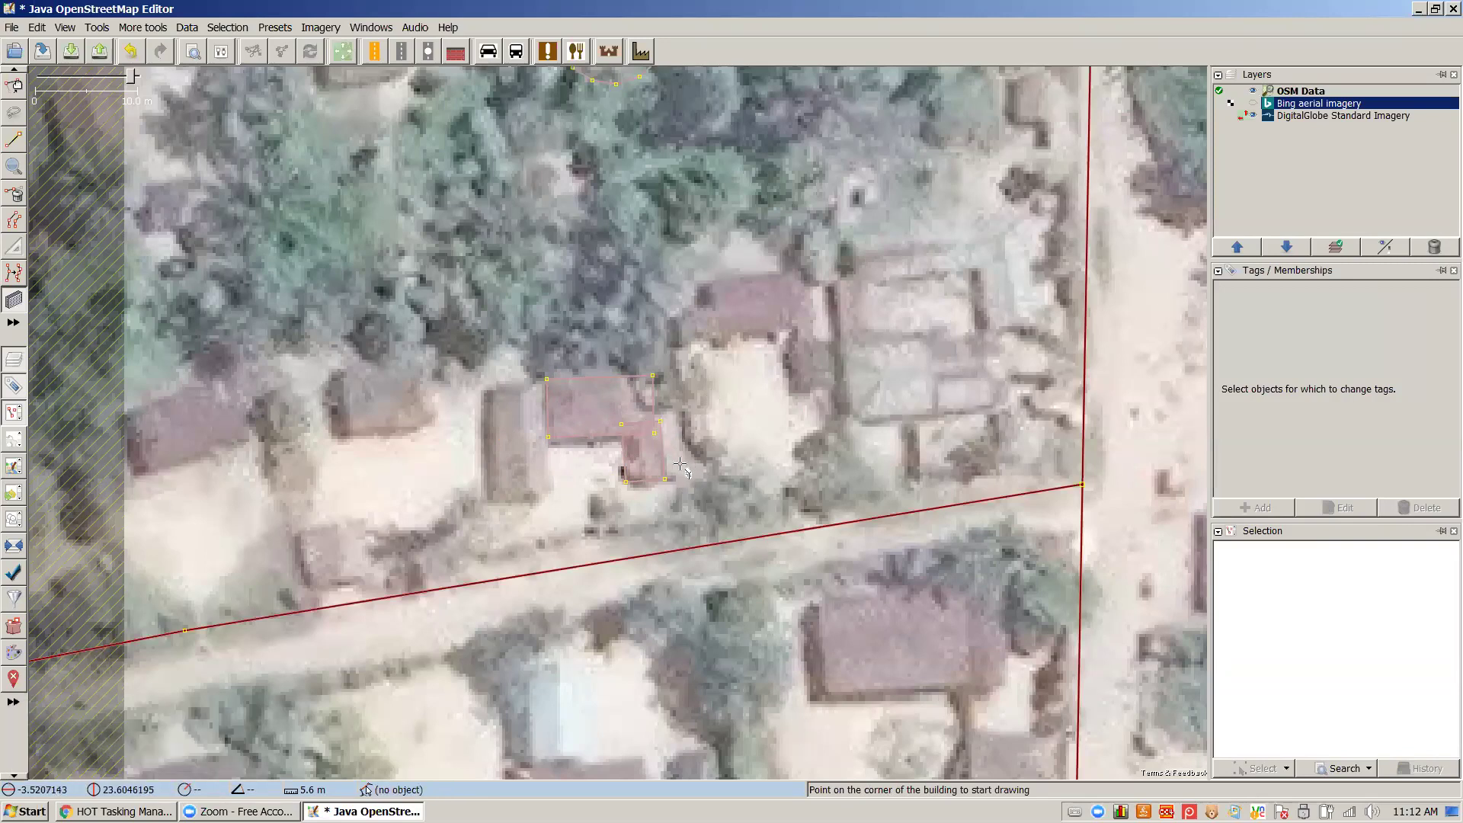
Select the two overlapping rectangles on the L-shaped roof and merge them into one building with Join overlapping Areas
{"action": "scroll", "coordinate": [641, 451], "scroll_direction": "up", "scroll_amount": 2}
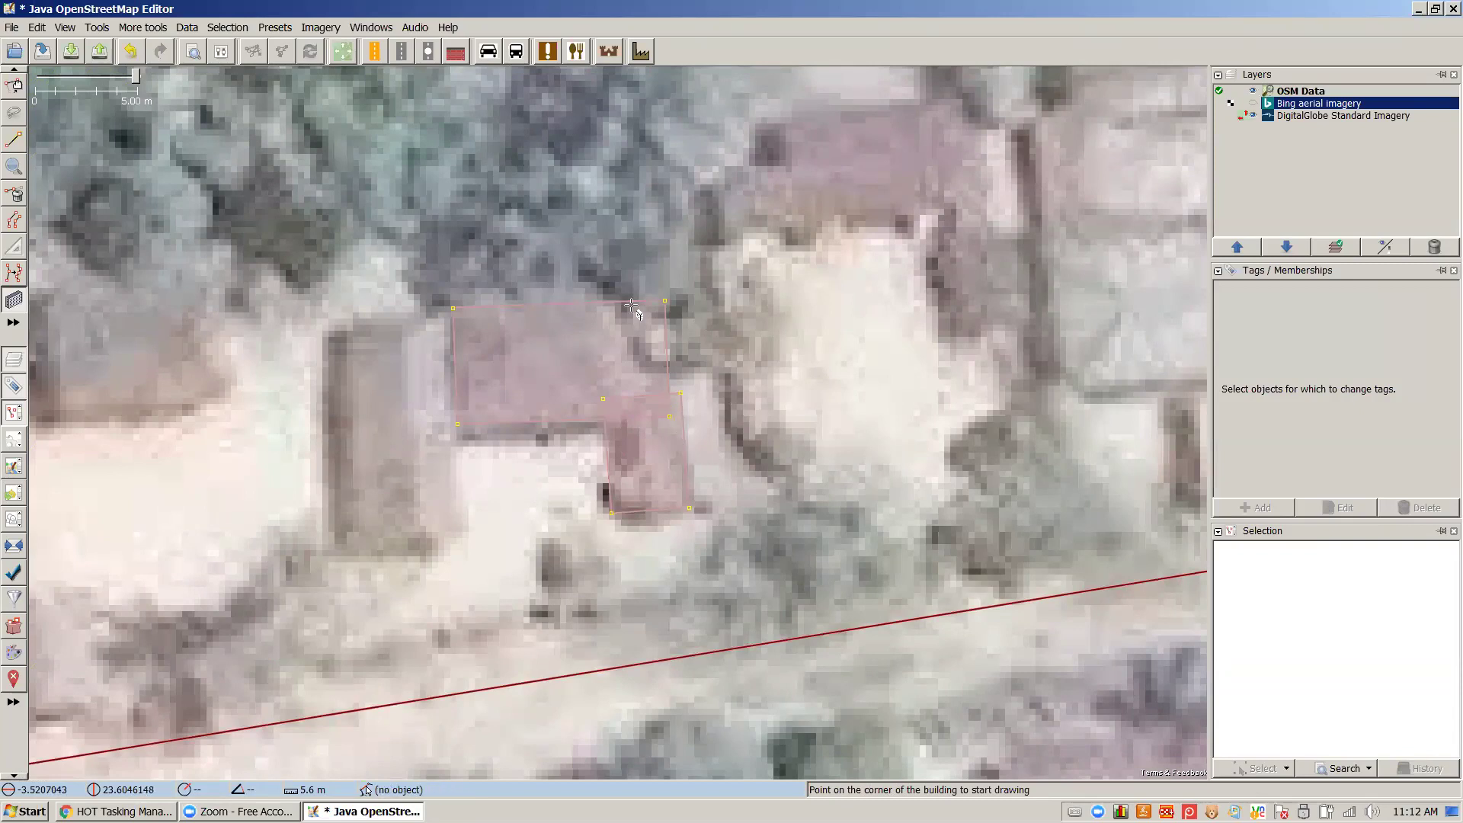
{"action": "key", "text": "s"}
{"action": "key", "text": "s"}
{"action": "key", "text": "s"}
{"action": "key", "text": "s"}
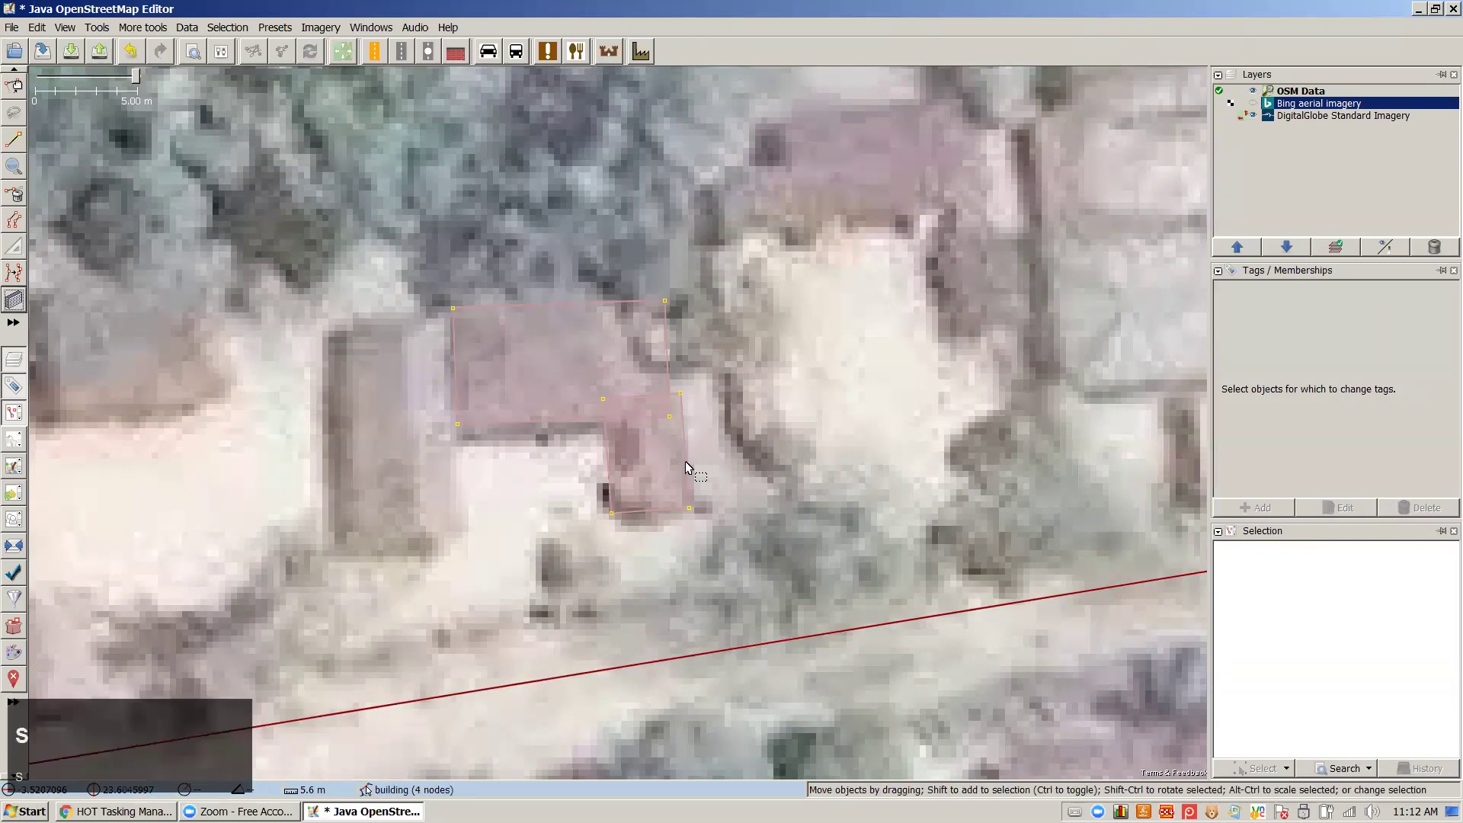
{"action": "left_click_drag", "start_coordinate": [386, 232], "coordinate": [615, 440]}
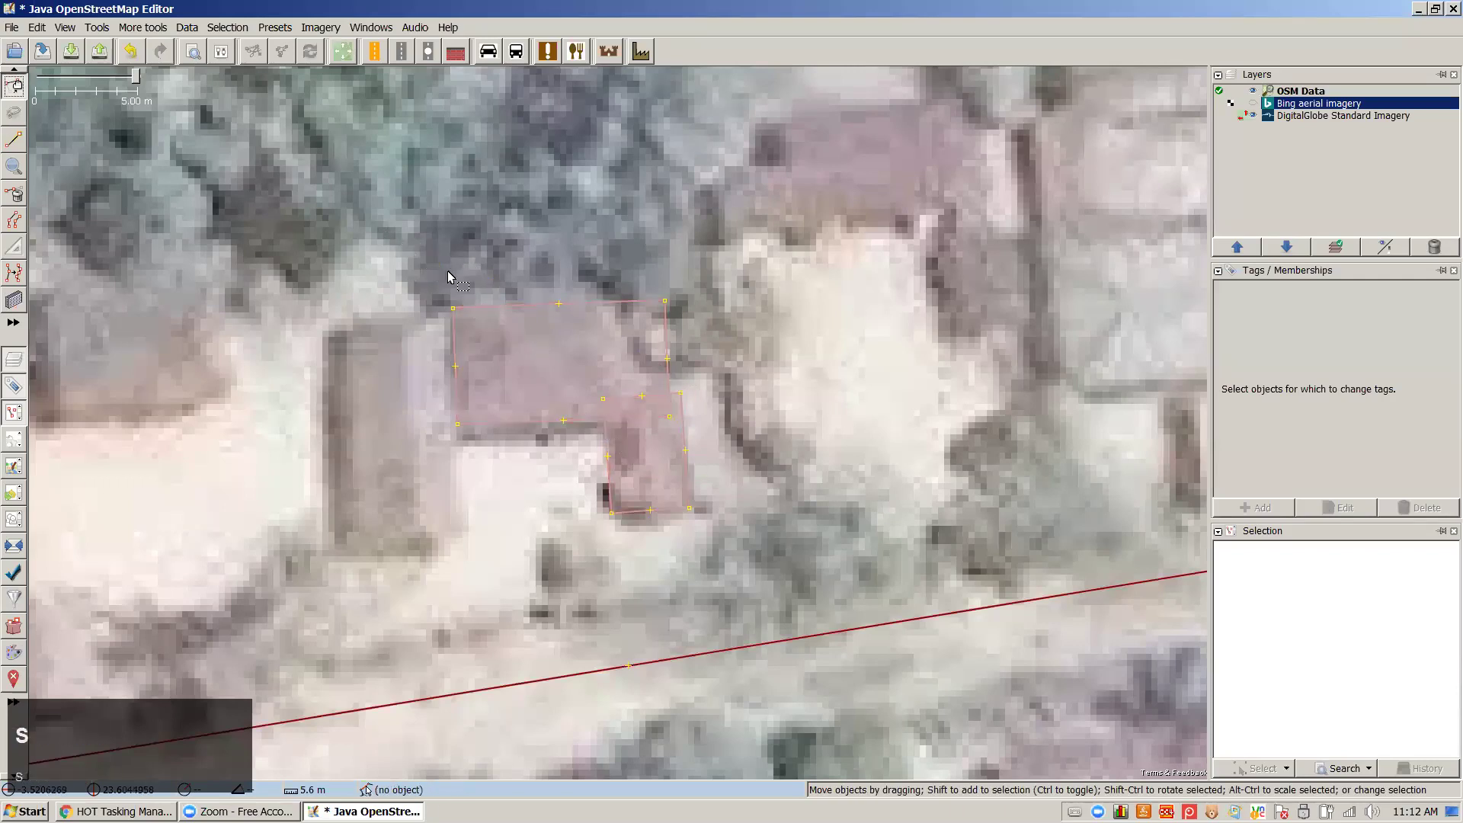
{"action": "left_click_drag", "start_coordinate": [404, 246], "coordinate": [784, 559]}
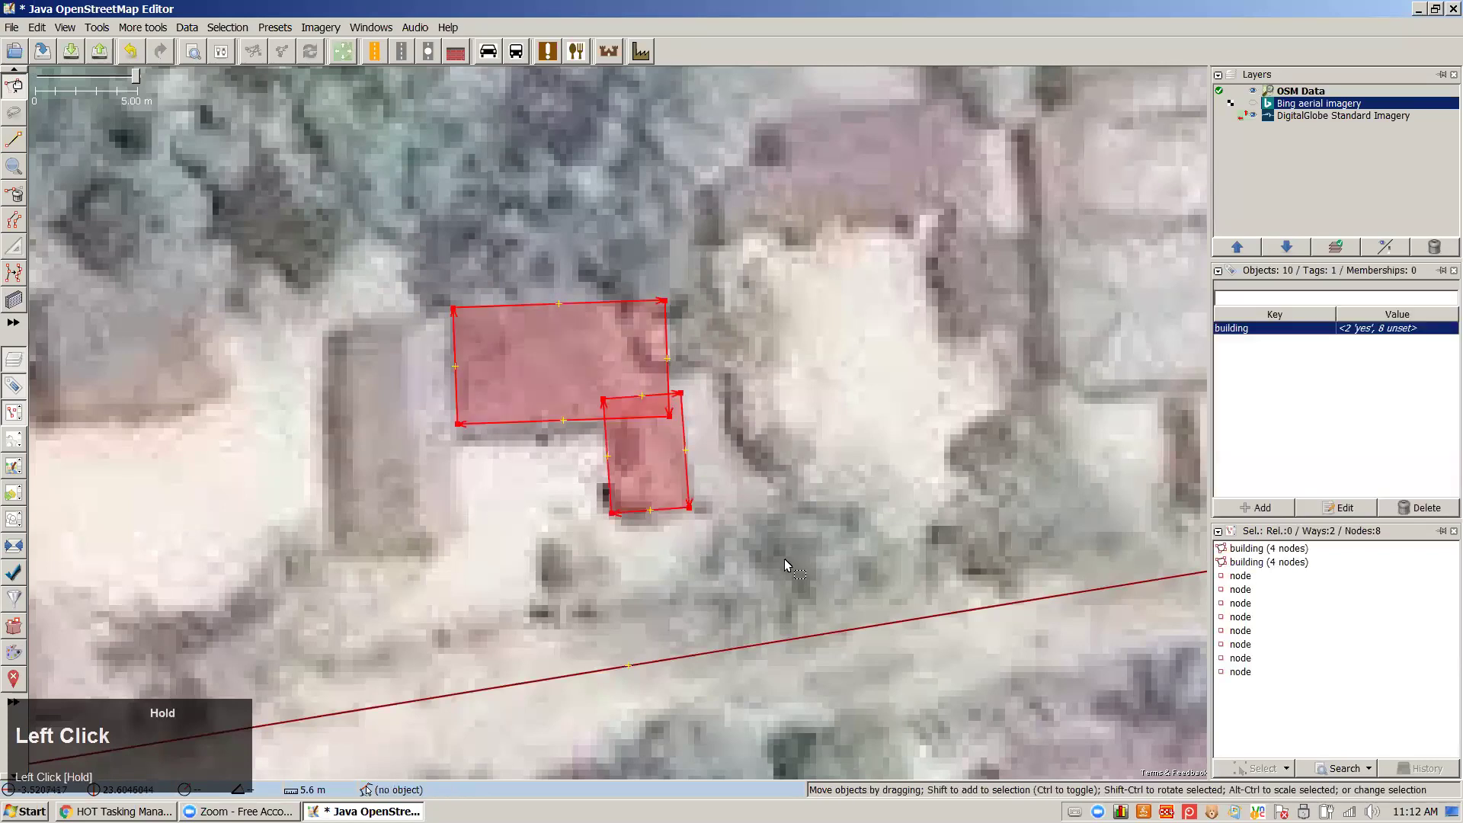
{"action": "left_click", "coordinate": [97, 28]}
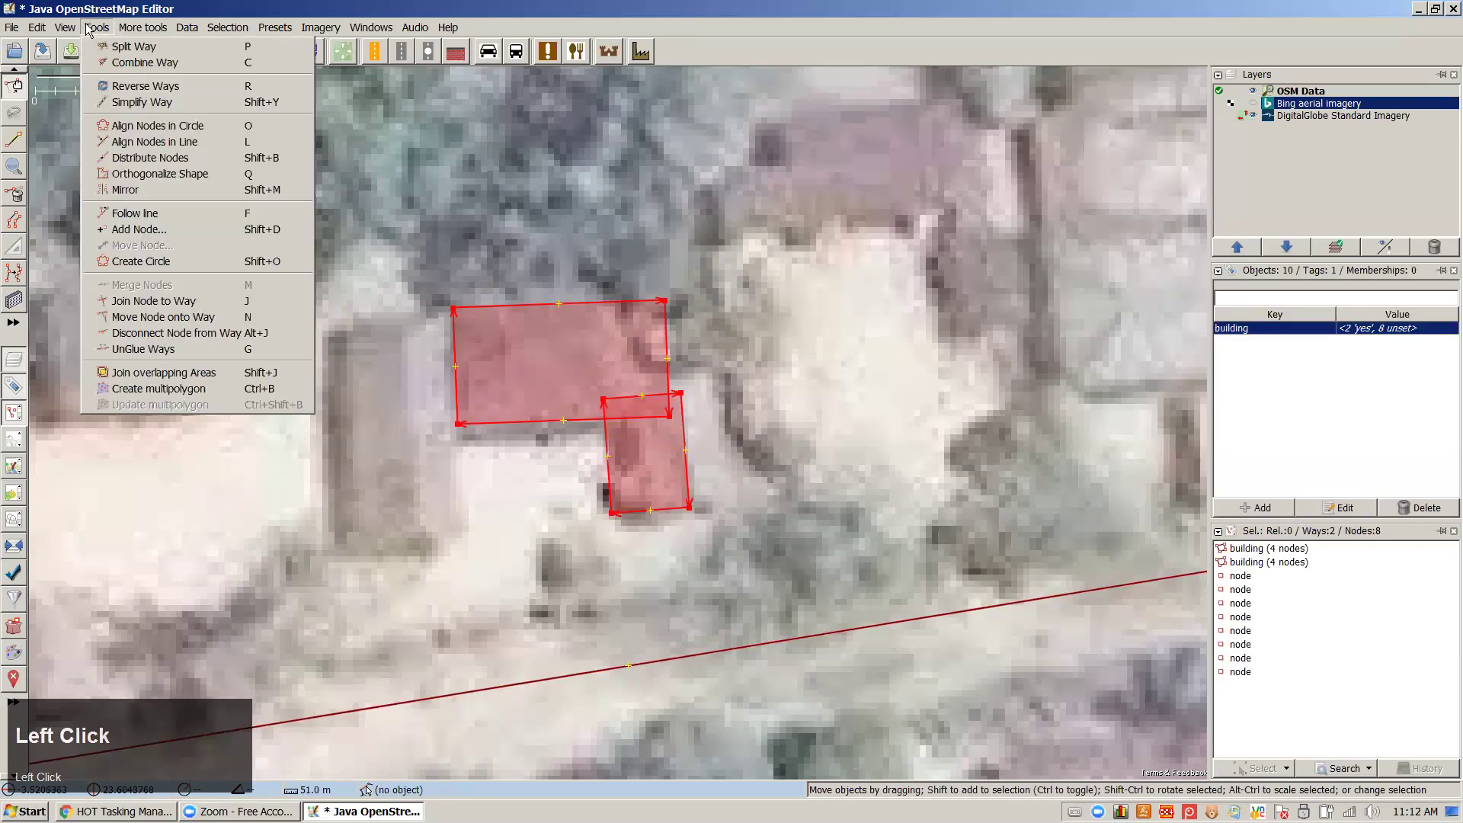
{"action": "left_click", "coordinate": [151, 375]}
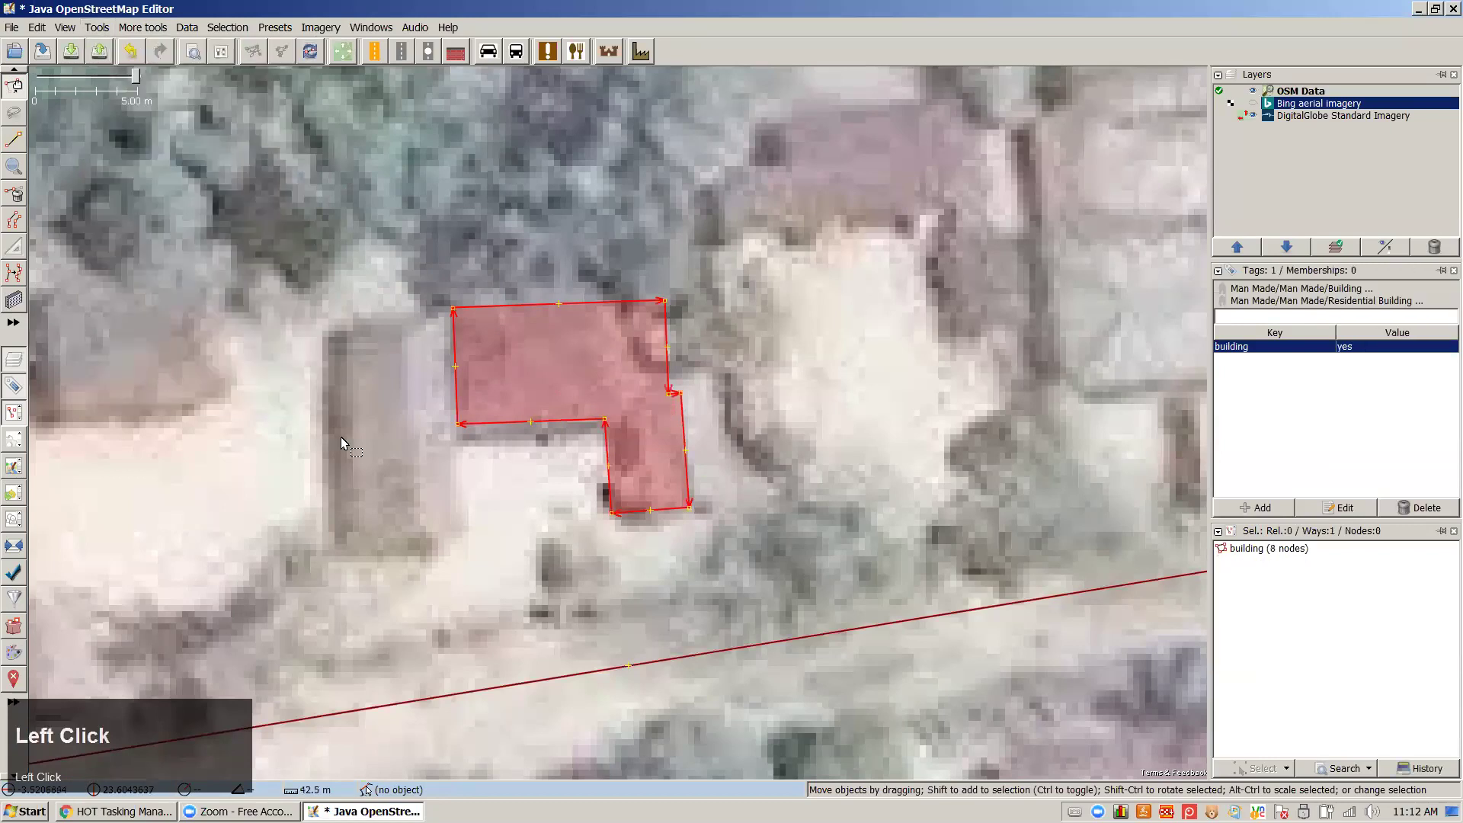
Draw two overlapping rectangular buildings by the grey roofs farther east: a long part about 3.4 m wide and a southeastern wing about 2.4 m wide
{"action": "left_click", "coordinate": [677, 380]}
{"action": "left_click", "coordinate": [670, 377]}
{"action": "right_click", "coordinate": [943, 341]}
{"action": "left_click_drag", "start_coordinate": [774, 372], "coordinate": [913, 290]}
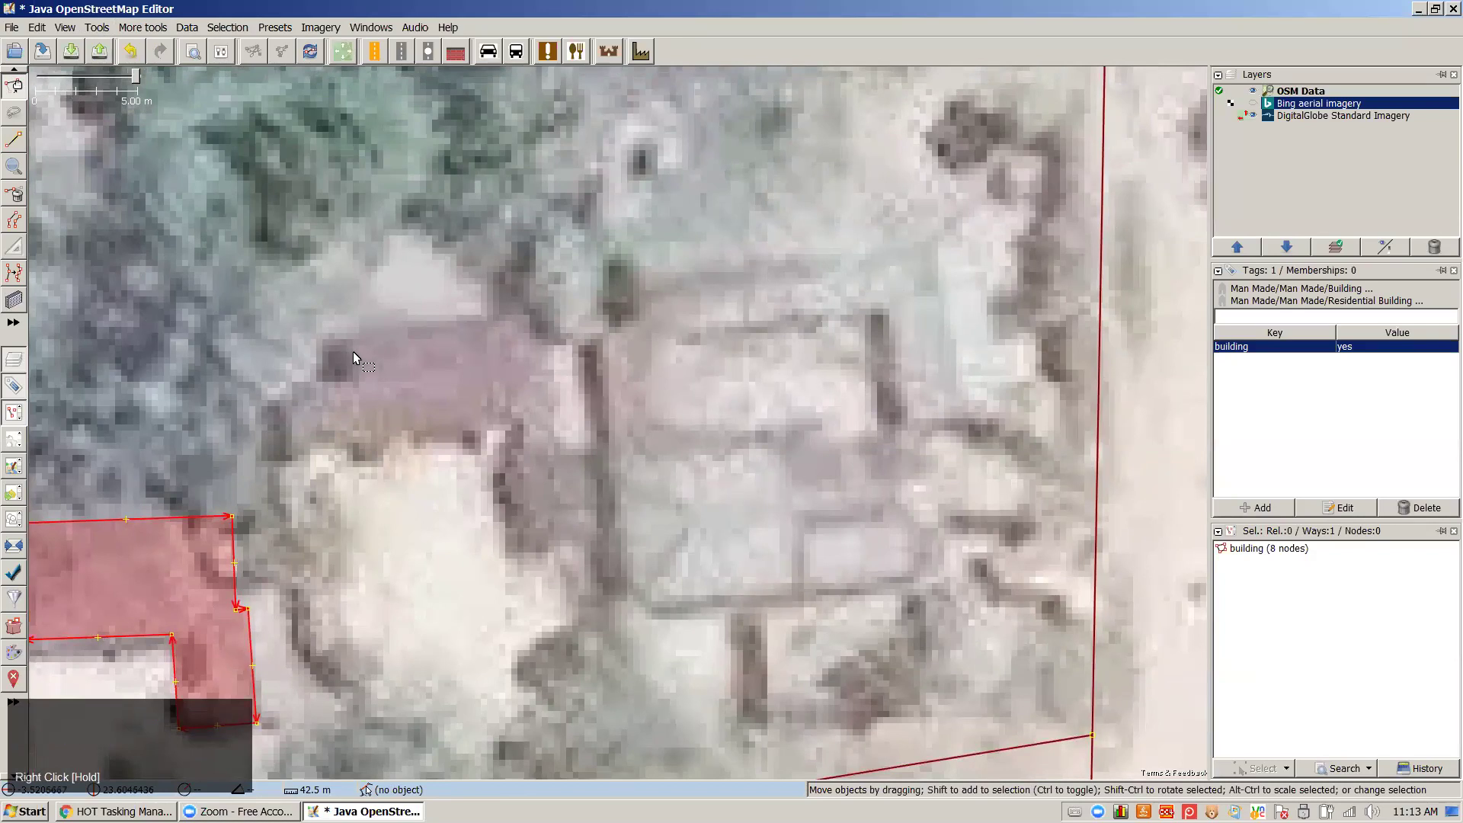
{"action": "key", "text": "Escape"}
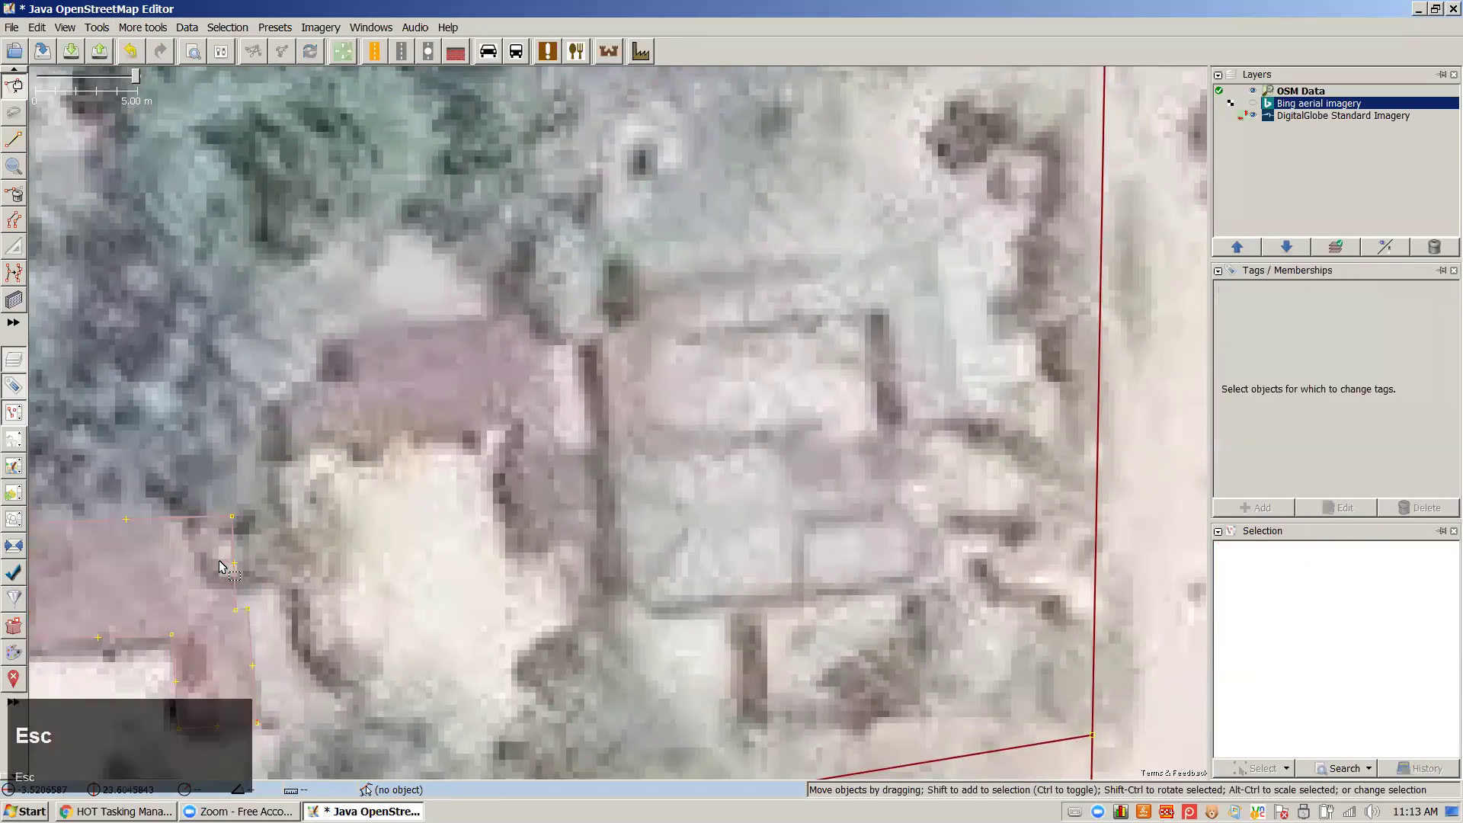
{"action": "key", "text": "b"}
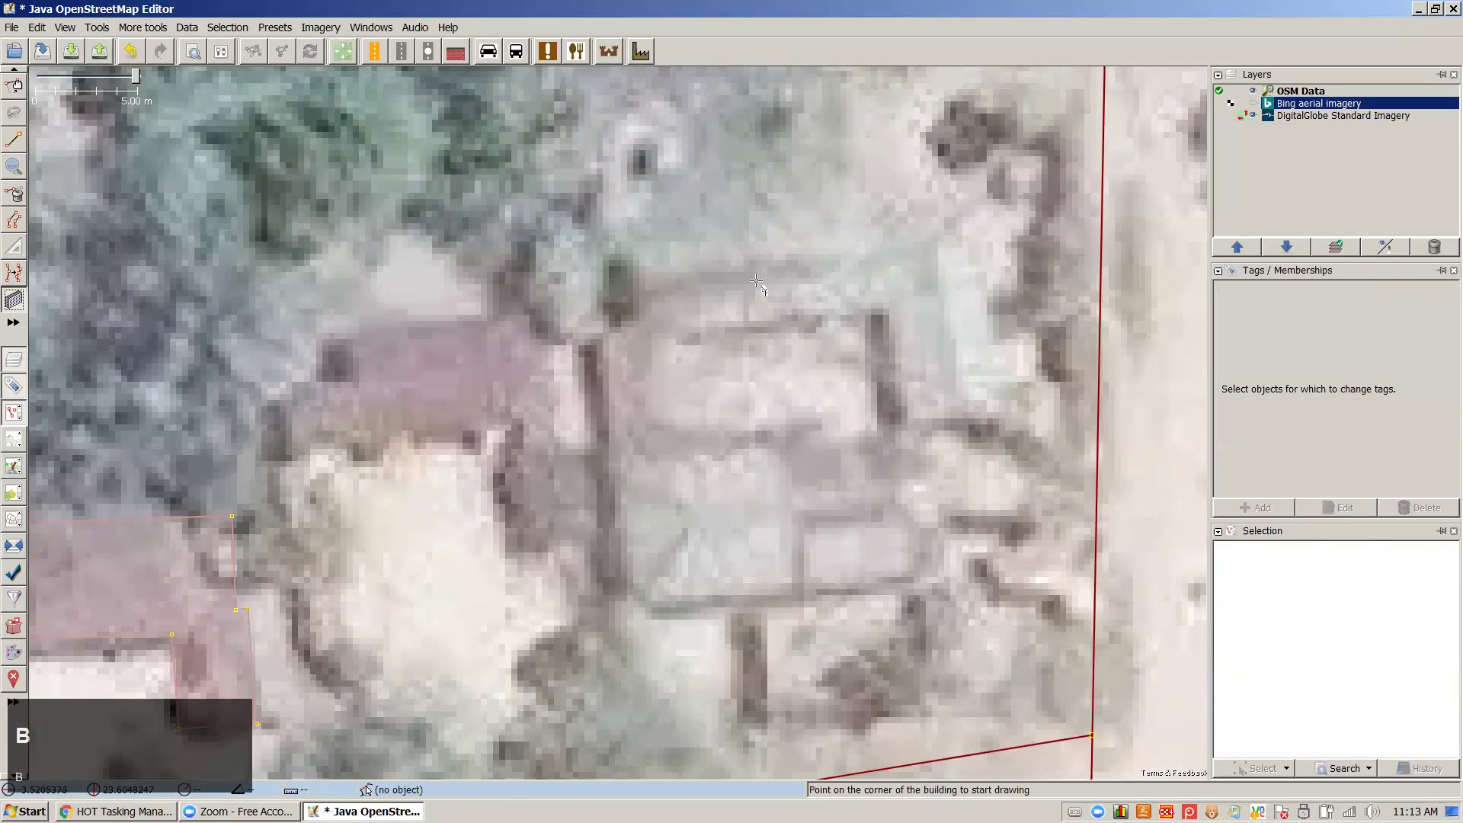
{"action": "left_click", "coordinate": [637, 261]}
{"action": "left_click", "coordinate": [939, 237]}
{"action": "left_click", "coordinate": [939, 306]}
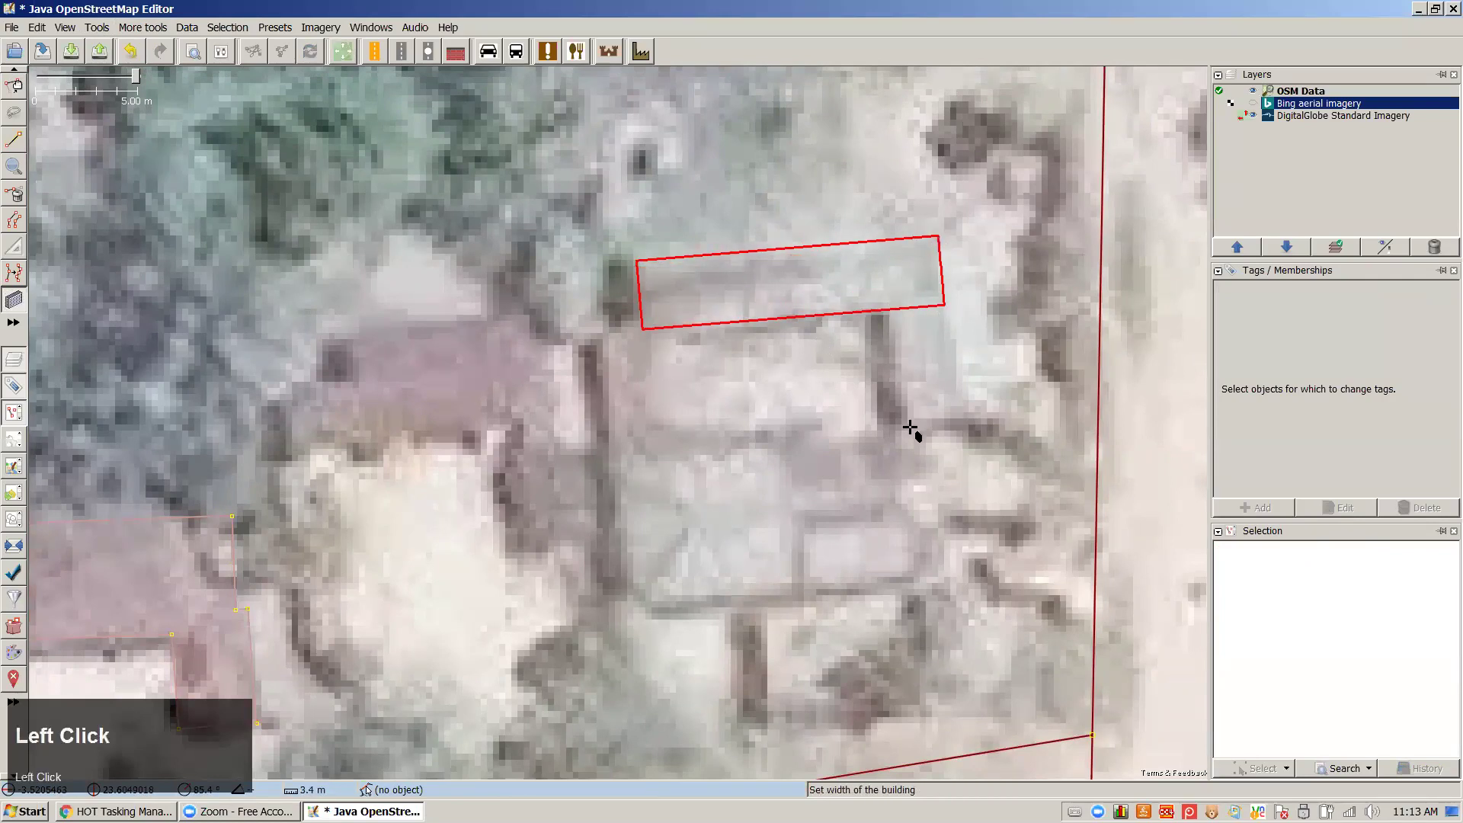
{"action": "left_click", "coordinate": [909, 418]}
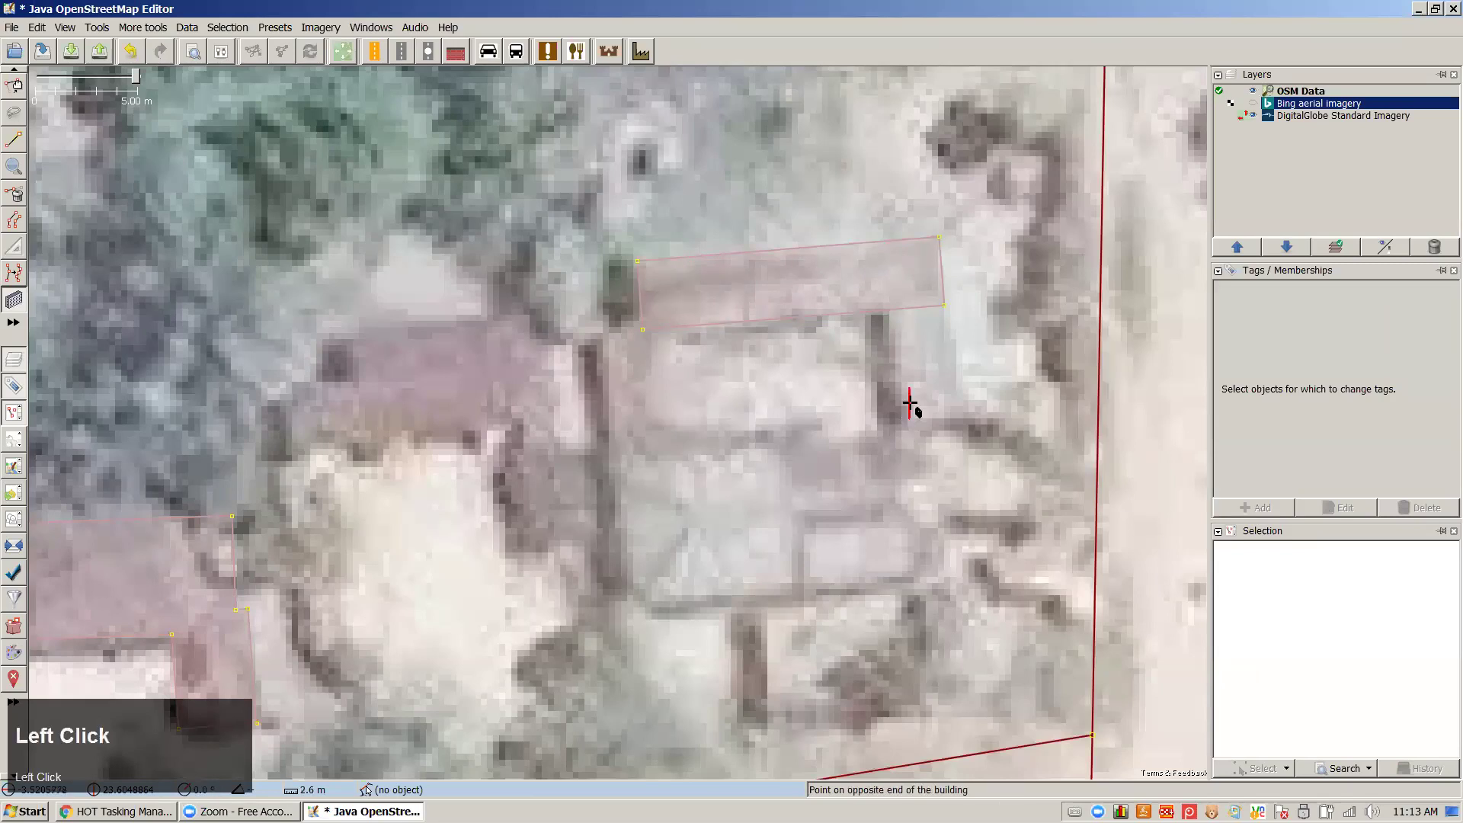
{"action": "left_click", "coordinate": [891, 280]}
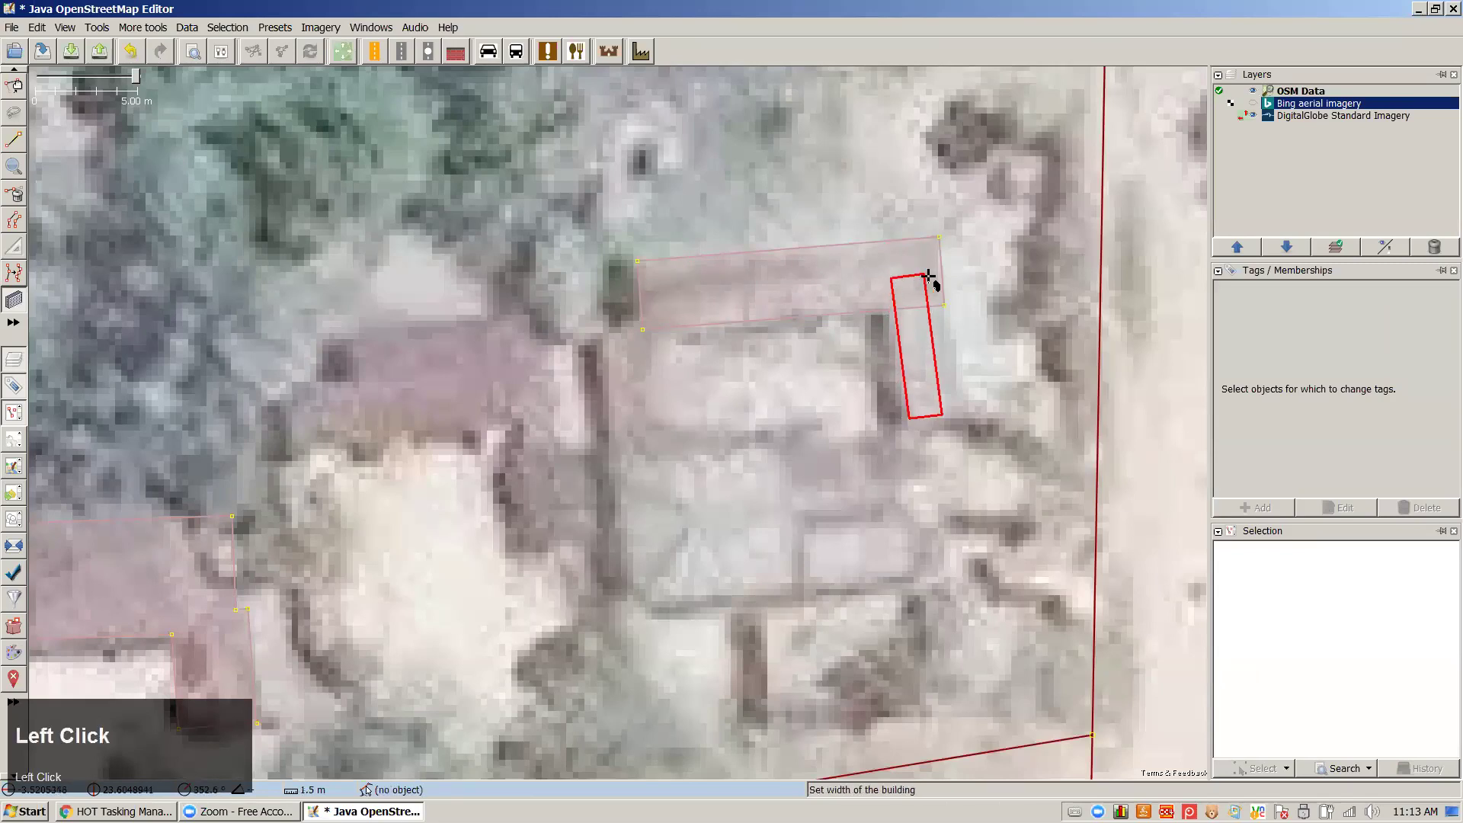
{"action": "left_click", "coordinate": [941, 272]}
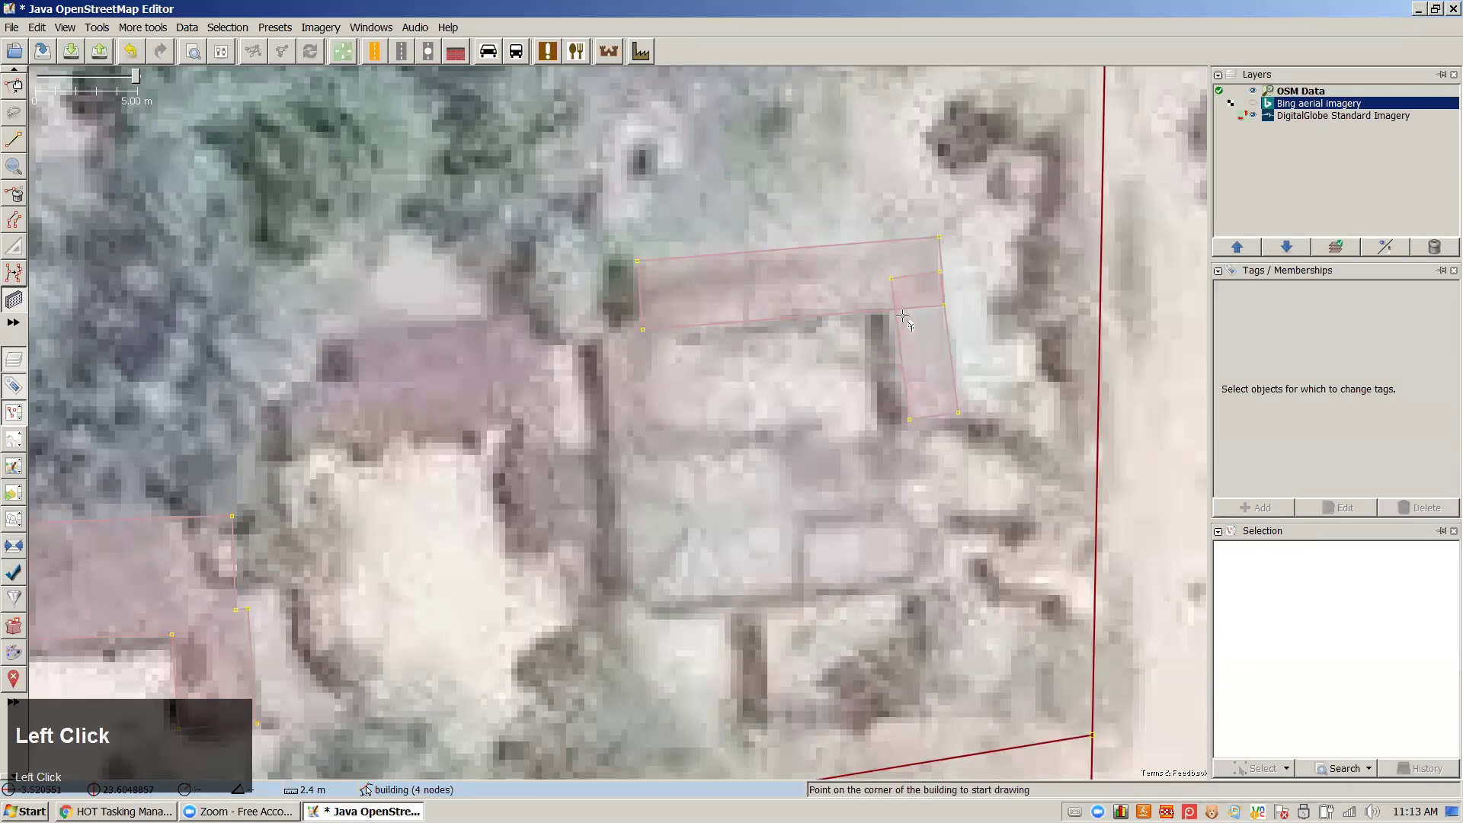
Select the two overlapping rectangles and merge them into one building with Join overlapping Areas
{"action": "key", "text": "s"}
{"action": "left_click", "coordinate": [894, 337]}
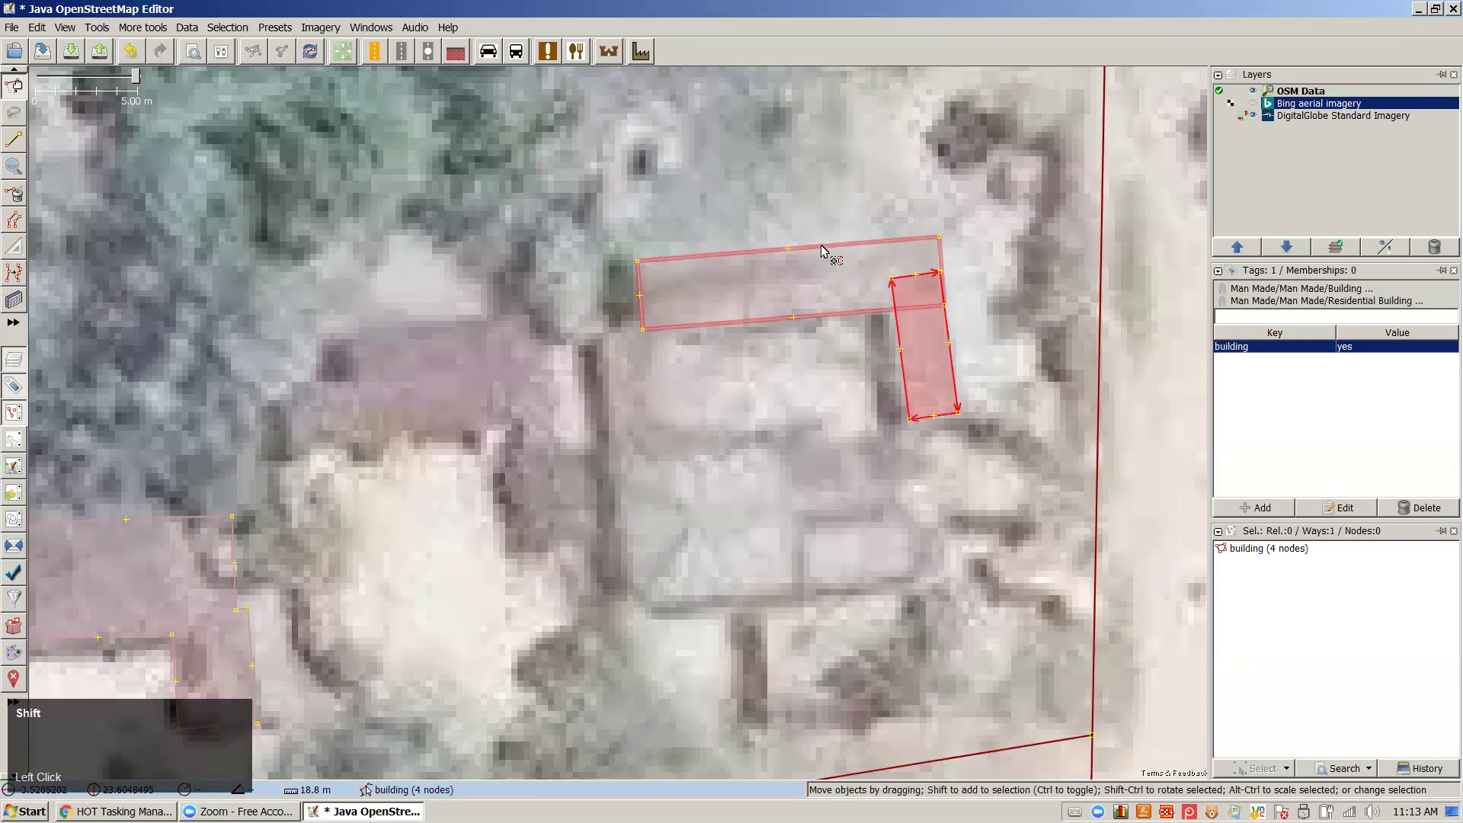
{"action": "left_click", "coordinate": [571, 192]}
{"action": "left_click_drag", "start_coordinate": [571, 192], "coordinate": [1003, 474]}
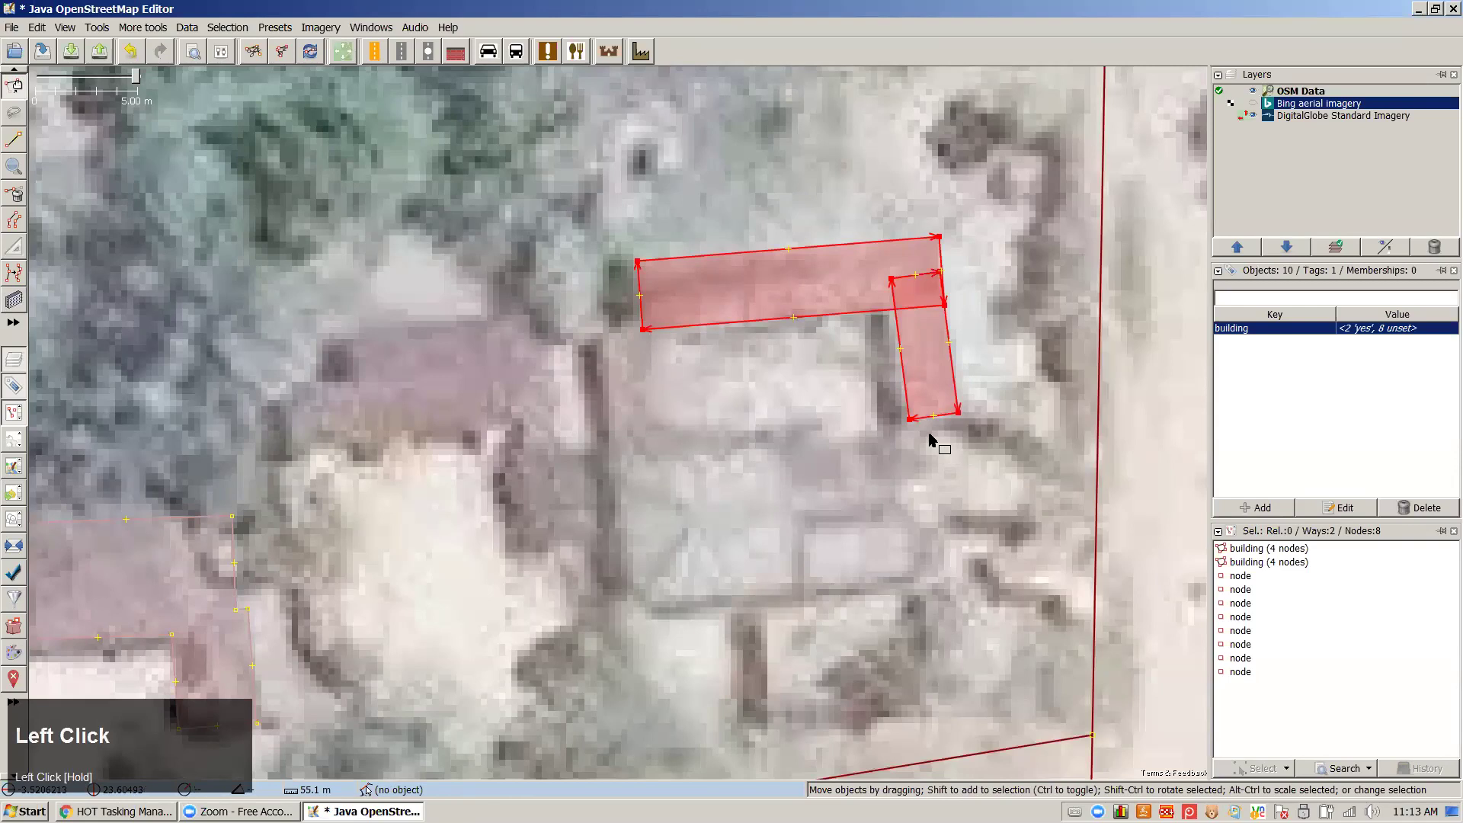
{"action": "left_click", "coordinate": [96, 29]}
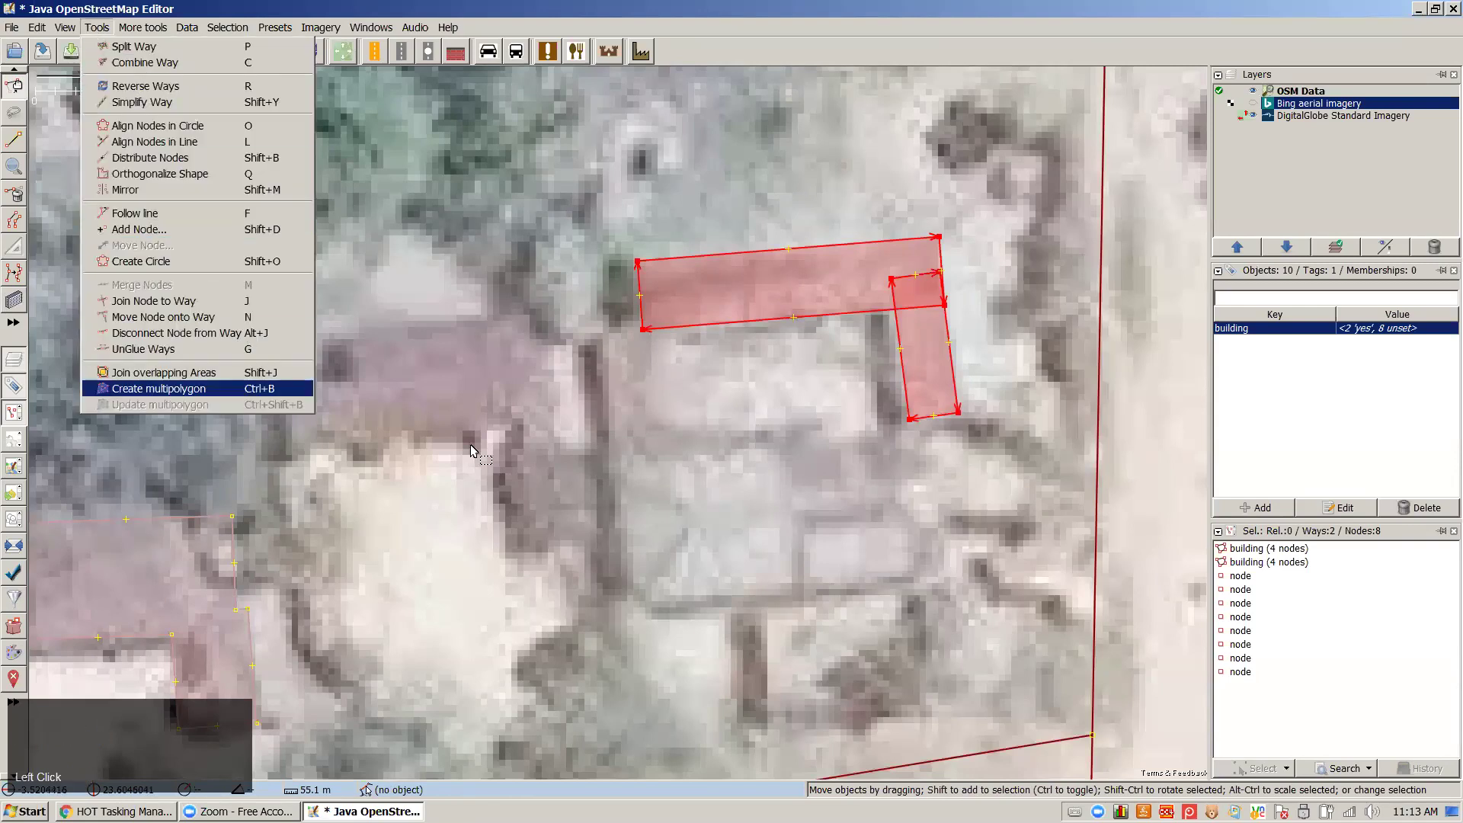
{"action": "key", "text": "shift+j"}
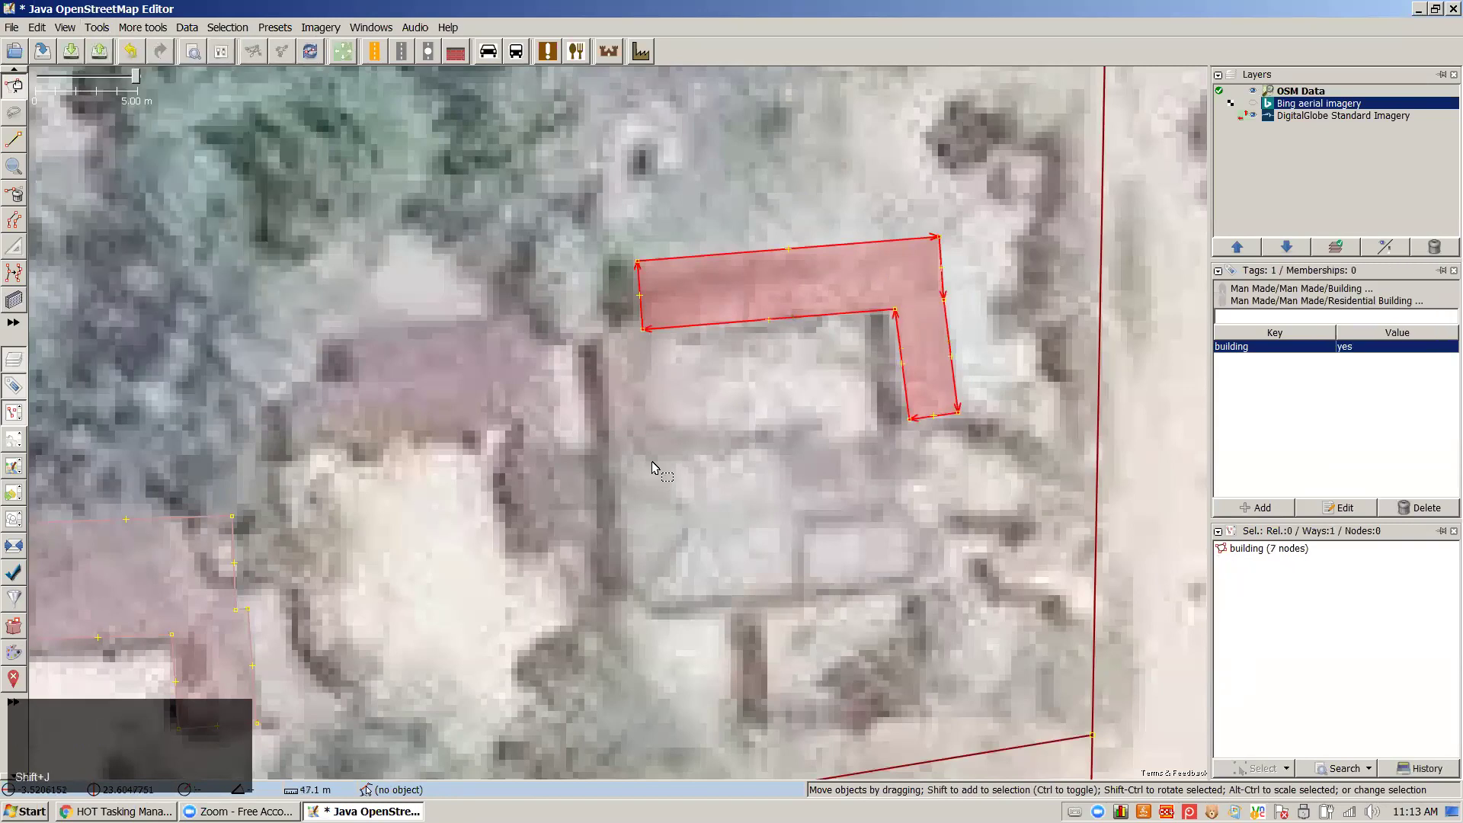
Select the earlier L-shaped building to the west, and its northwest corner node, to compare a closed way with a node
{"action": "scroll", "coordinate": [646, 505], "scroll_direction": "down", "scroll_amount": 3}
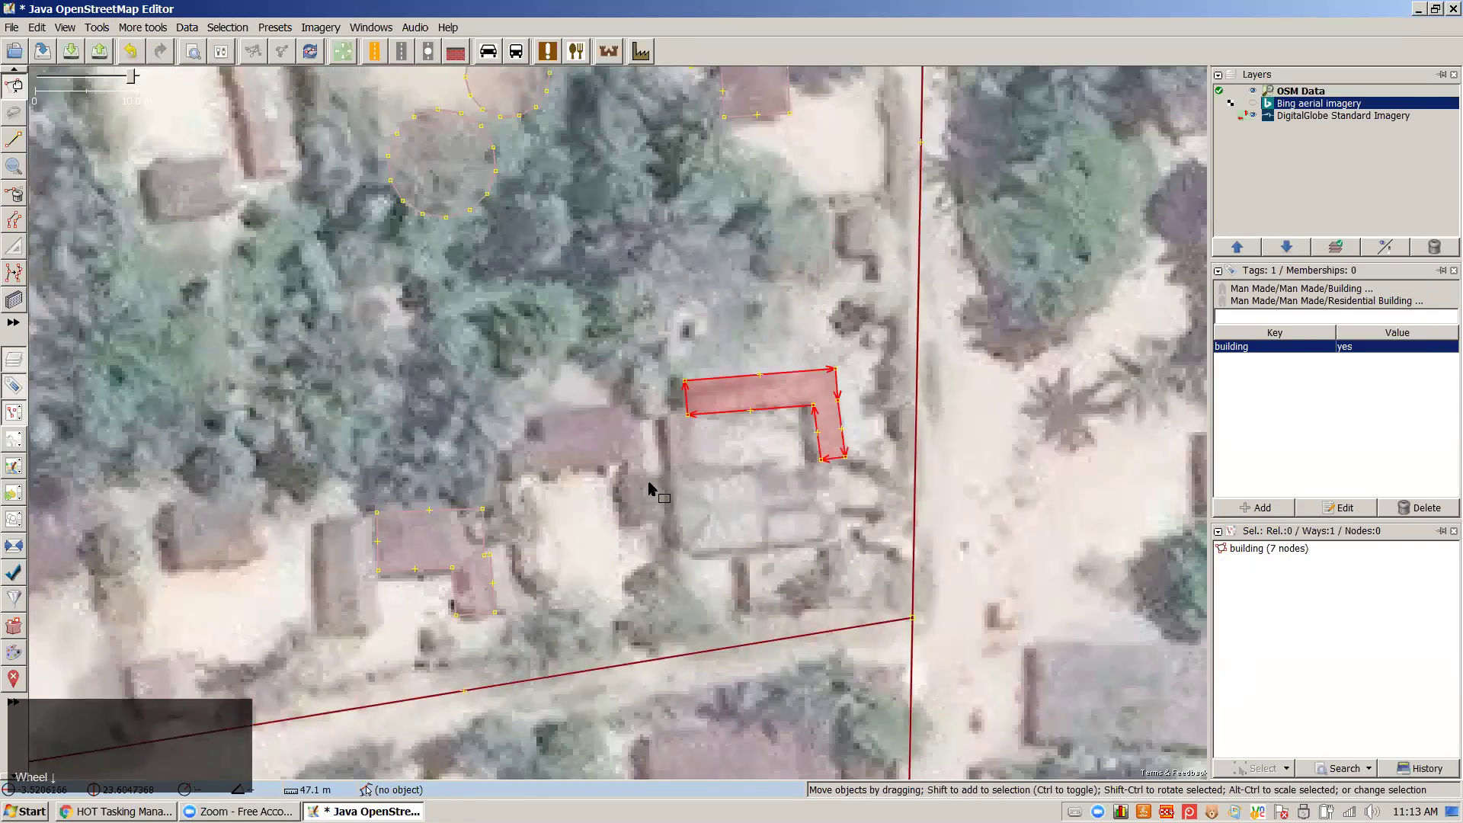
{"action": "key", "text": "s"}
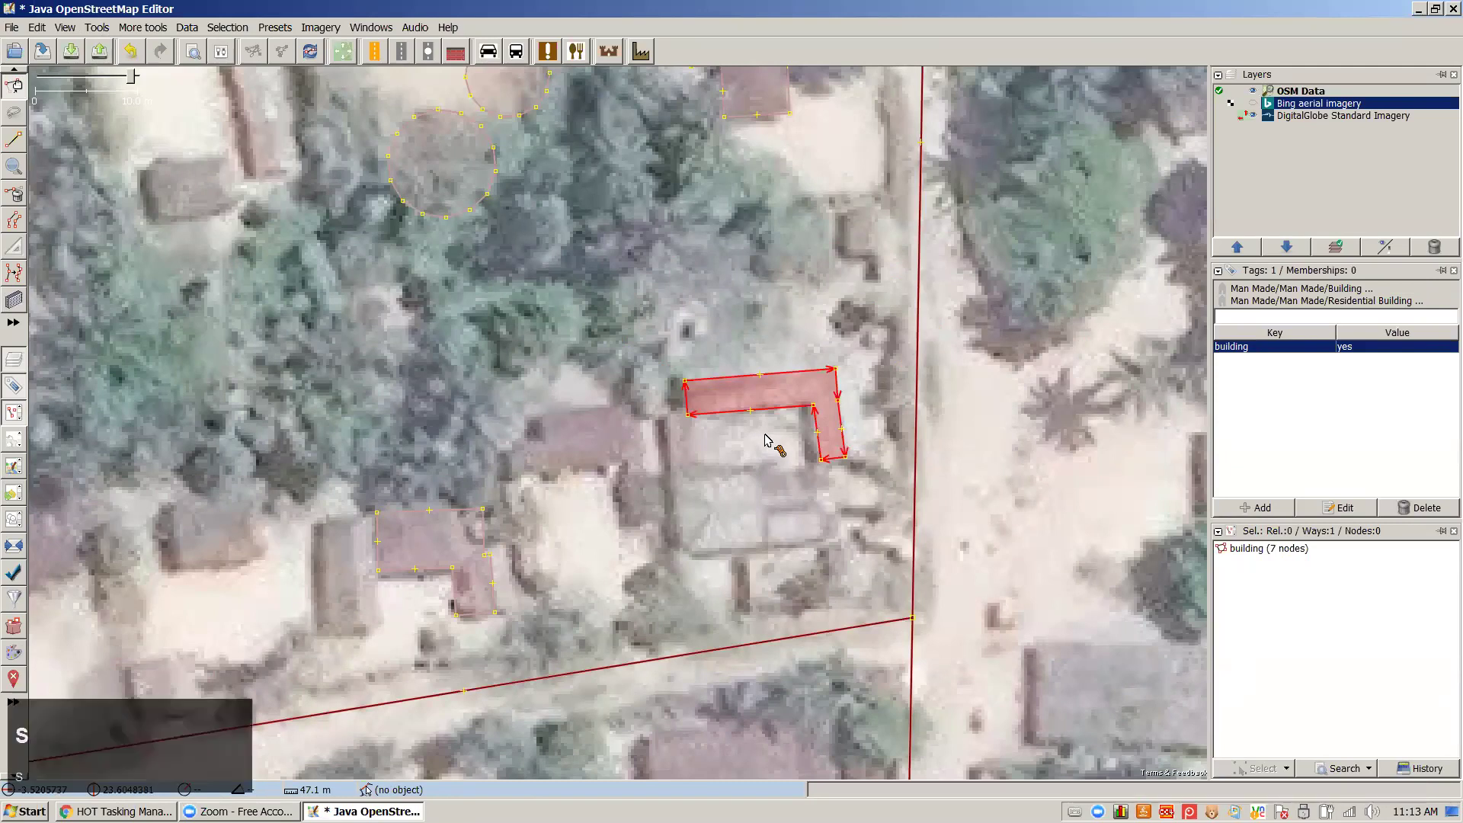
{"action": "left_click_drag", "start_coordinate": [609, 438], "coordinate": [727, 338]}
{"action": "left_click", "coordinate": [543, 448]}
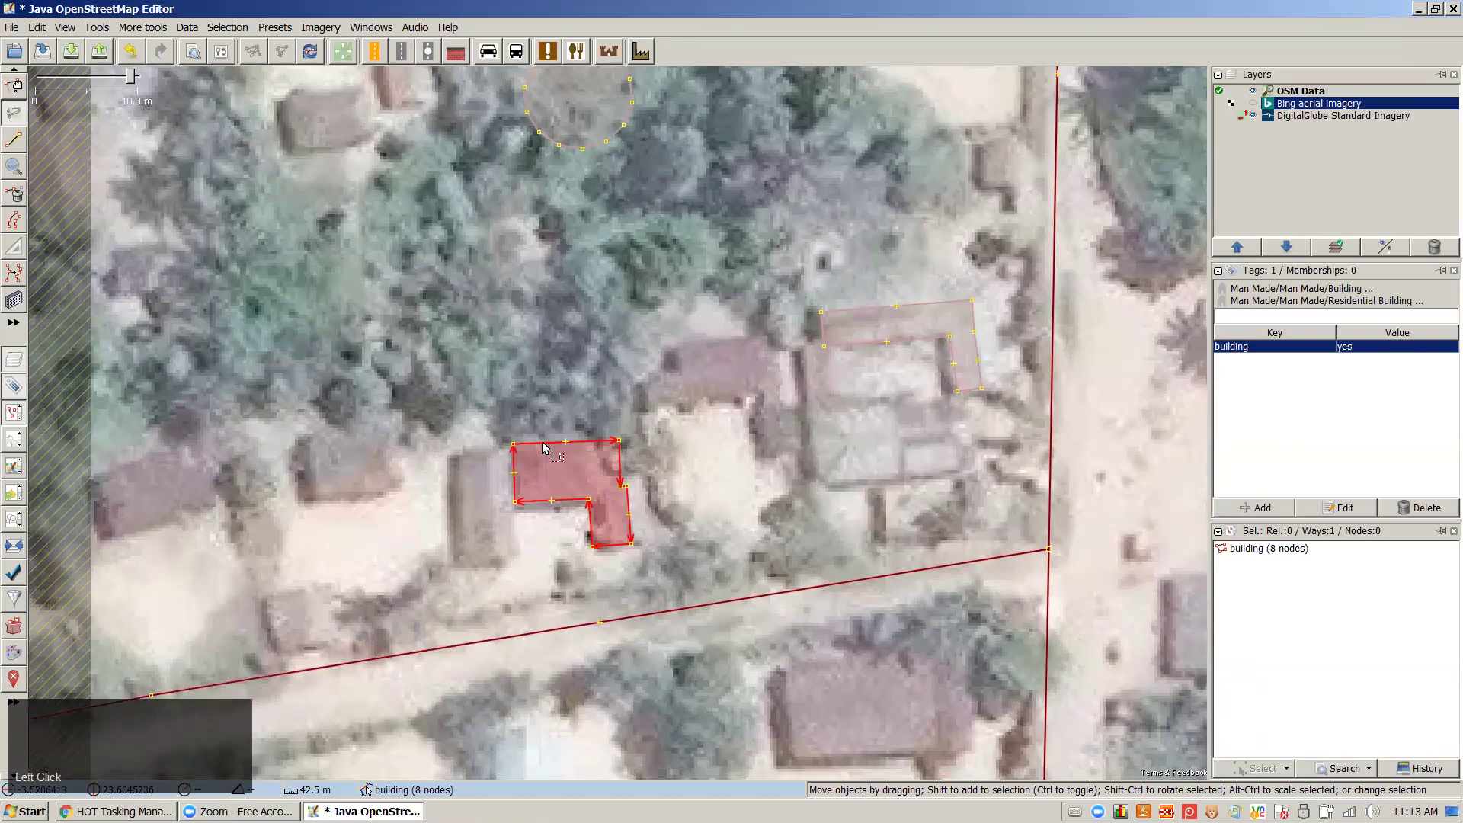
{"action": "left_click", "coordinate": [522, 446]}
{"action": "left_click", "coordinate": [513, 445]}
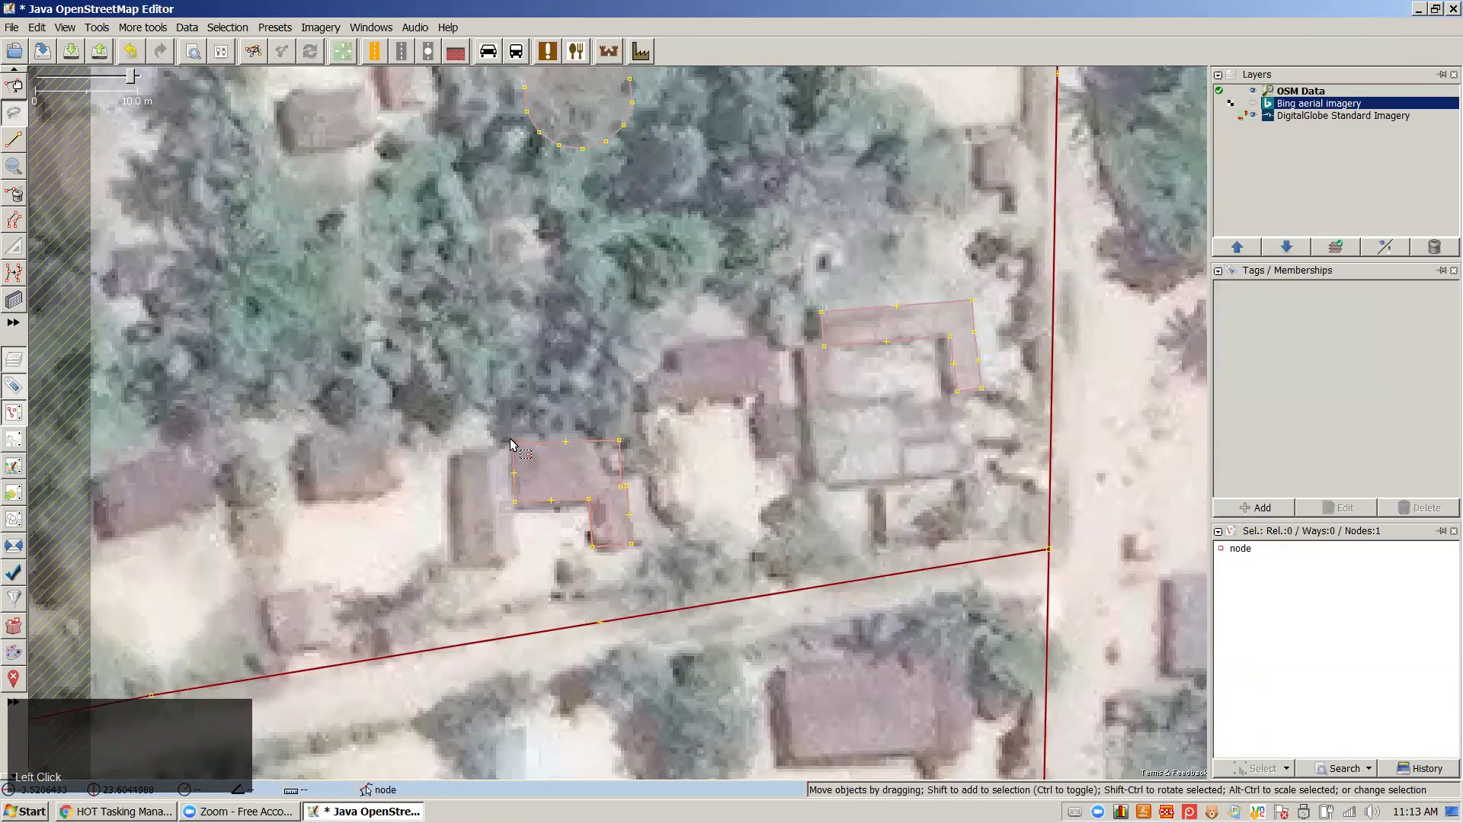
Place a standalone node among the trees north of the L-shaped building and apply the Geography/Nature/Tree preset to it
{"action": "left_click", "coordinate": [14, 139]}
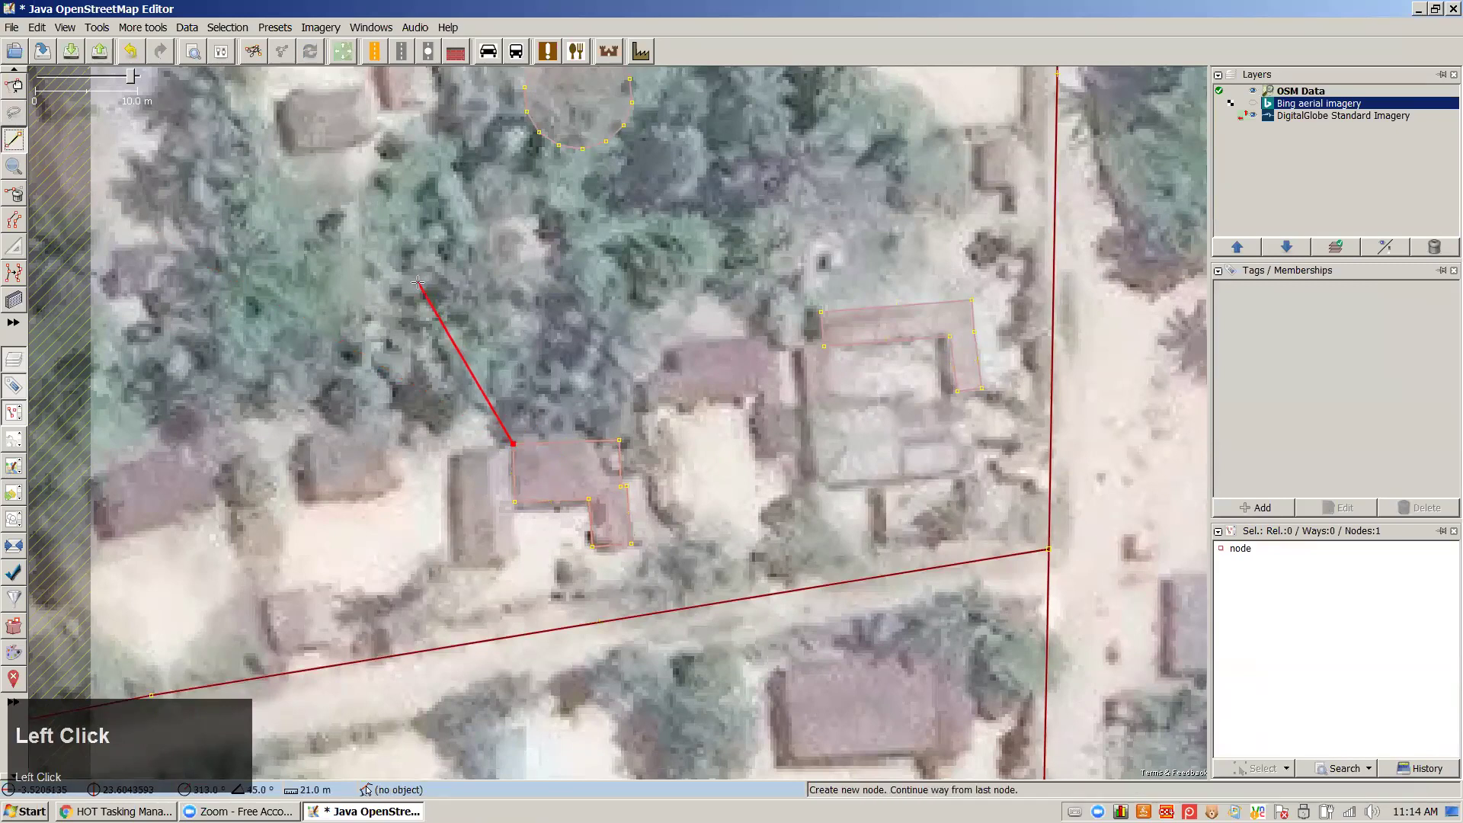
{"action": "key", "text": "Escape"}
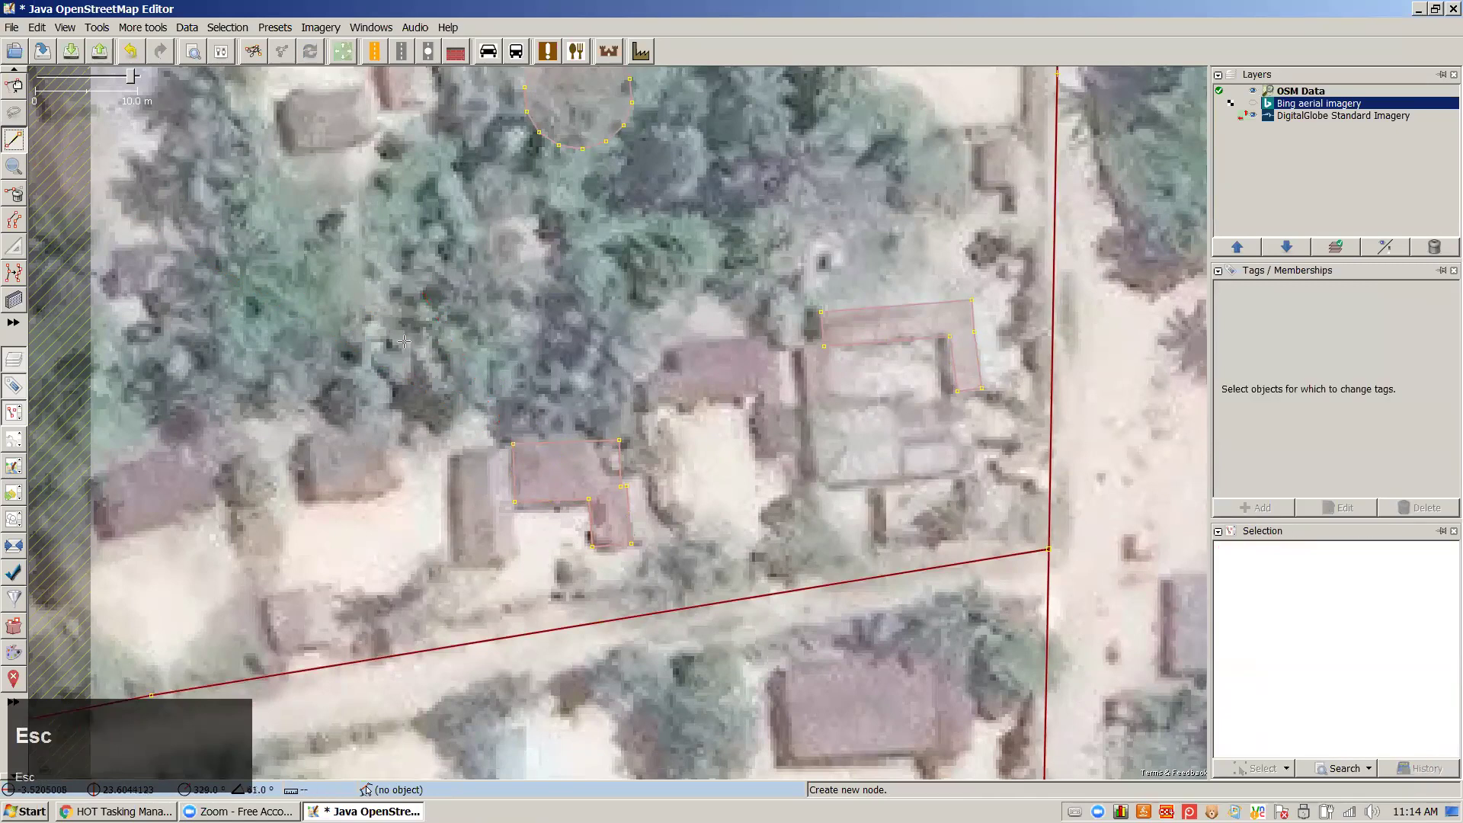
{"action": "left_click", "coordinate": [473, 290]}
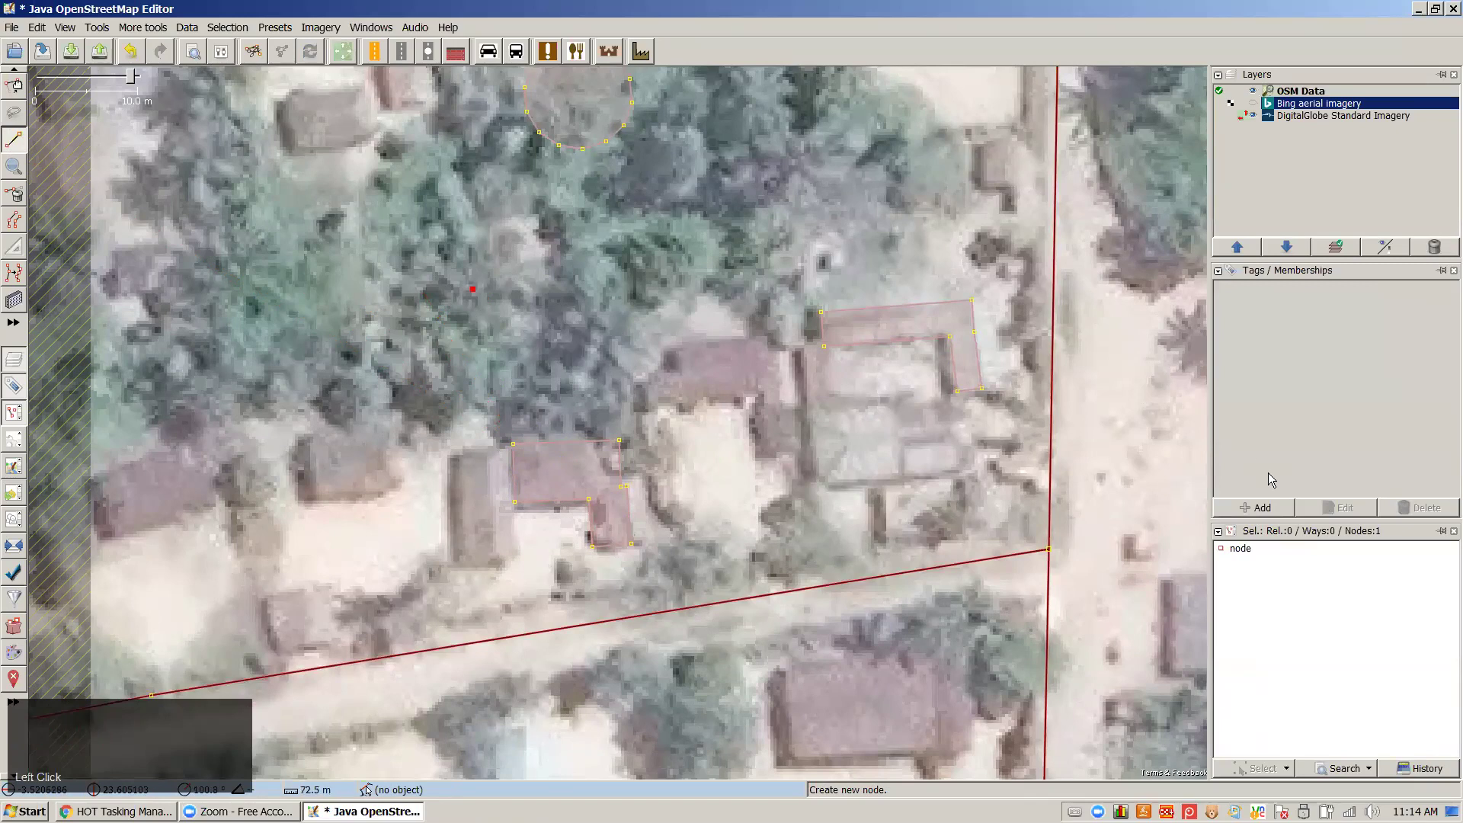
{"action": "left_click", "coordinate": [277, 29]}
{"action": "left_click", "coordinate": [284, 44]}
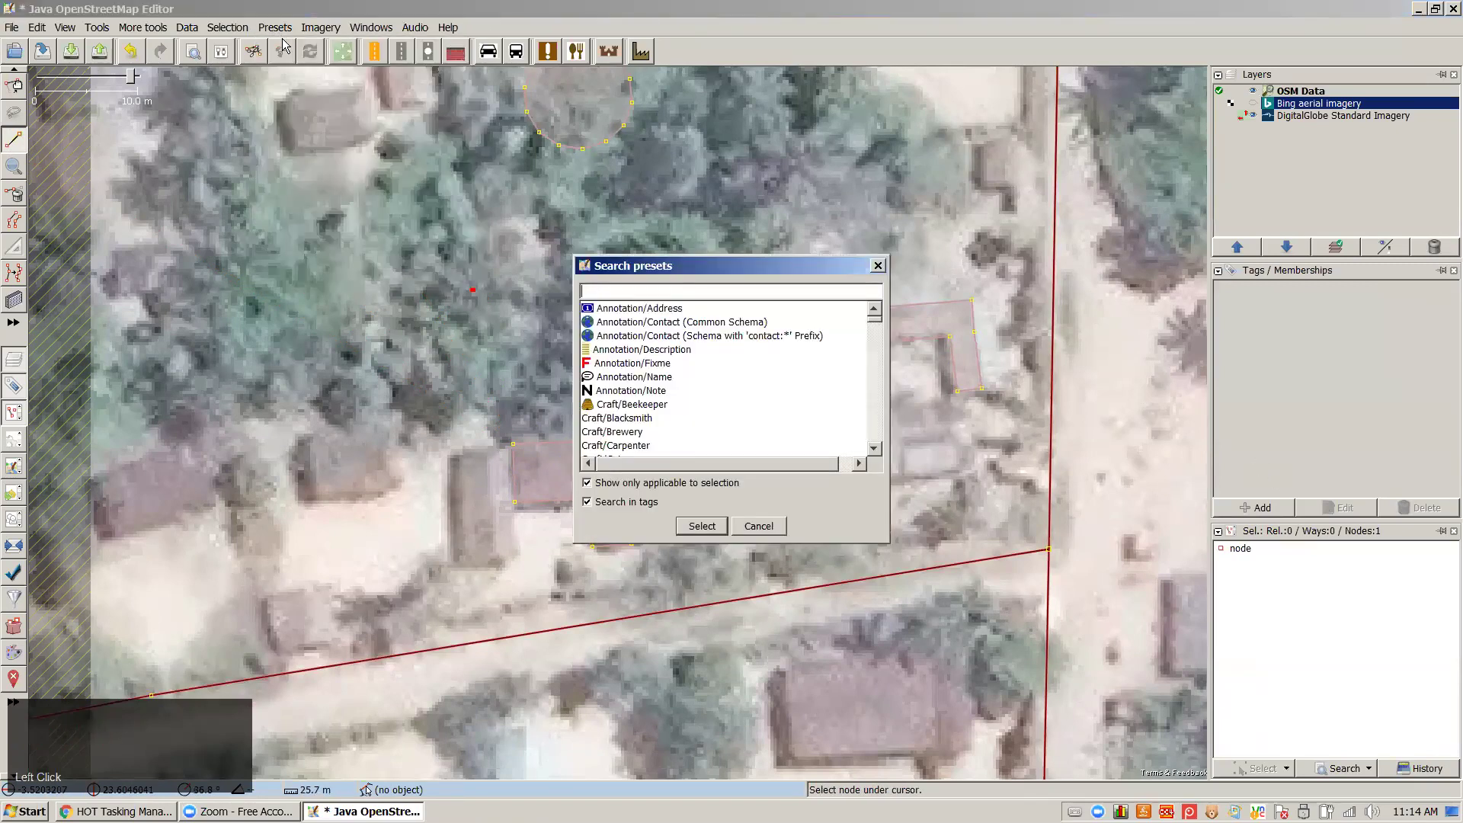
{"action": "type", "text": "tre"}
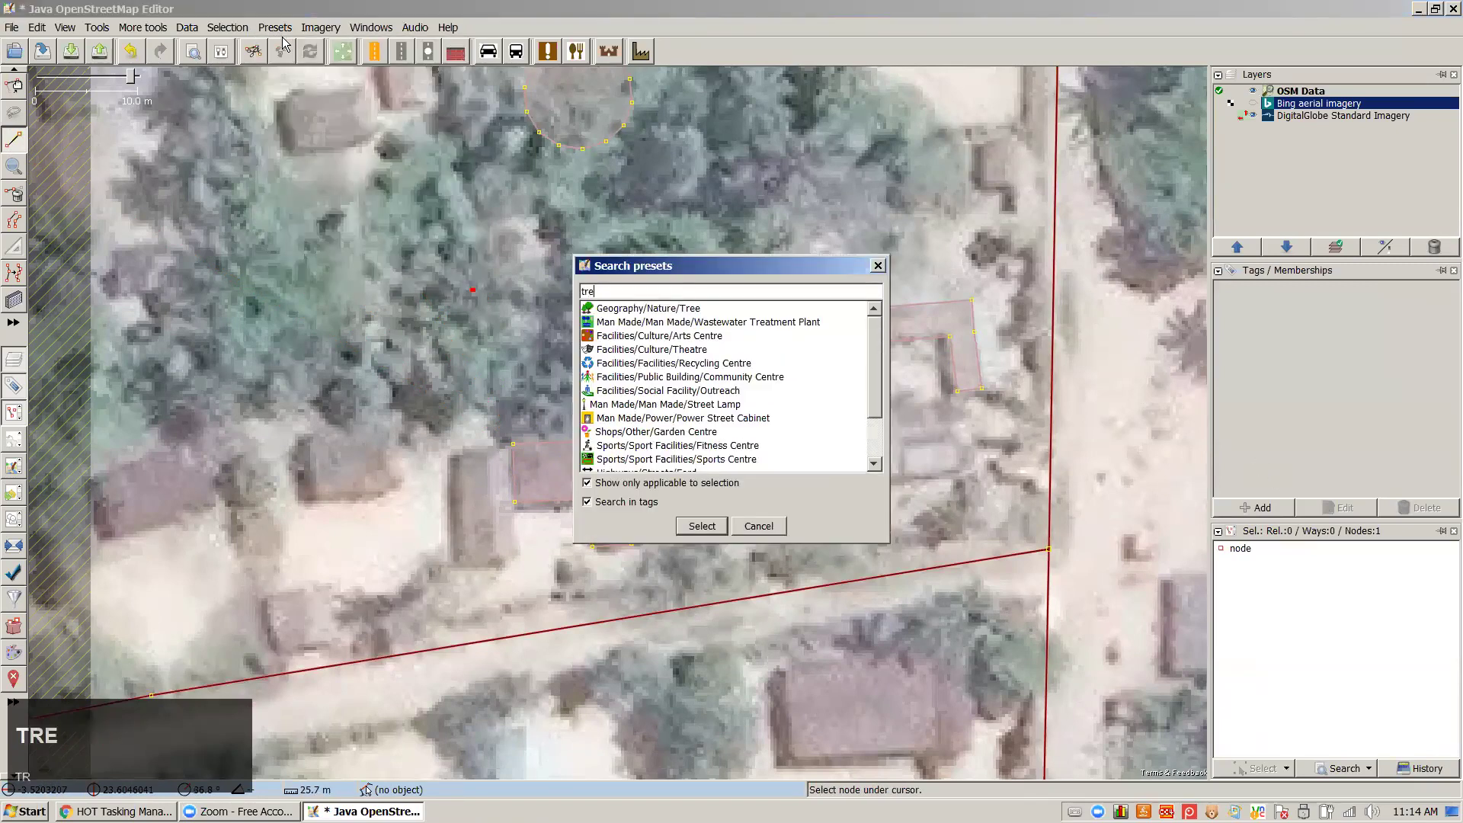
{"action": "left_click", "coordinate": [640, 307]}
{"action": "left_click", "coordinate": [701, 526]}
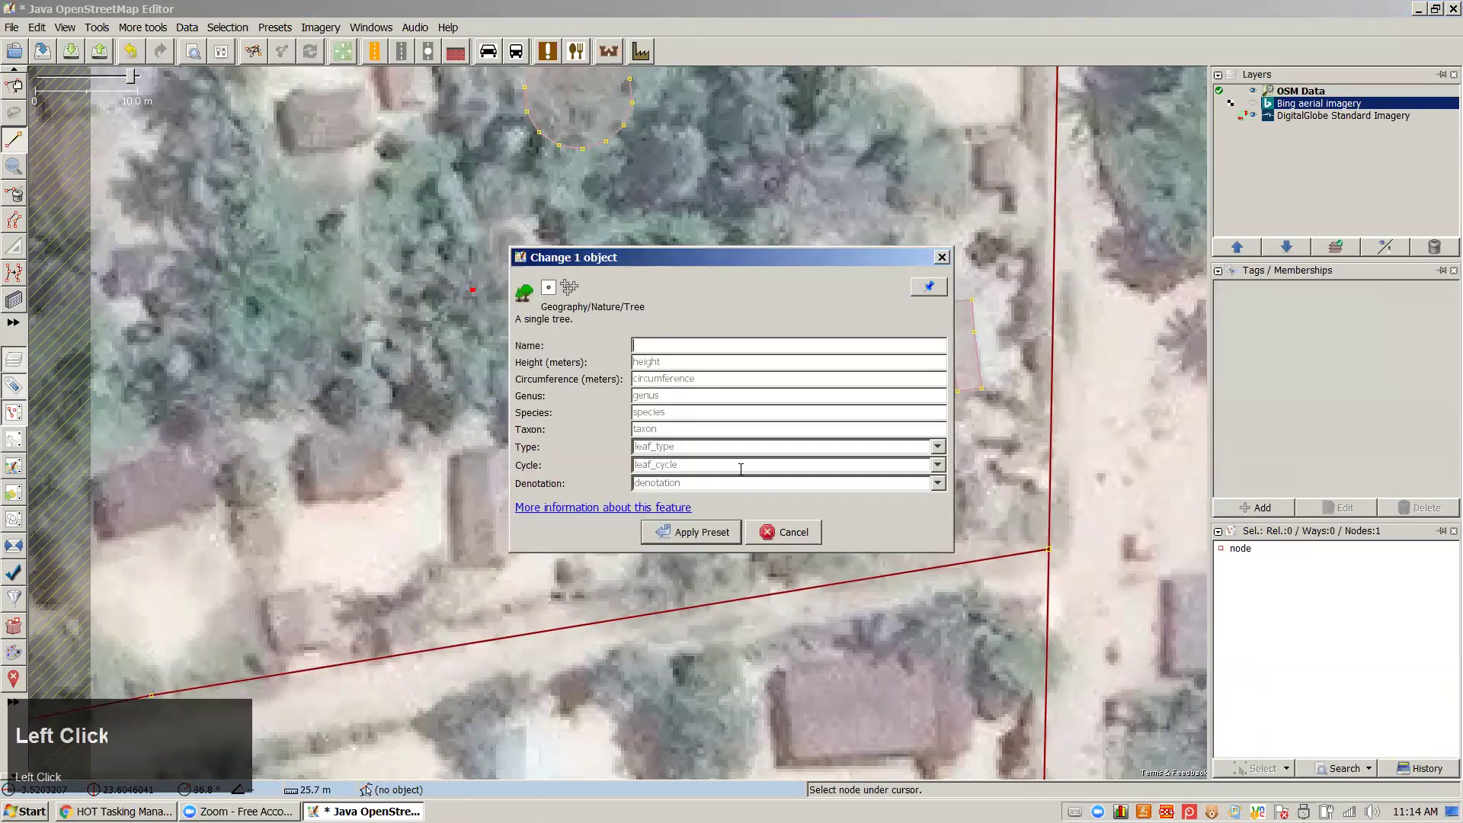
{"action": "left_click", "coordinate": [703, 532]}
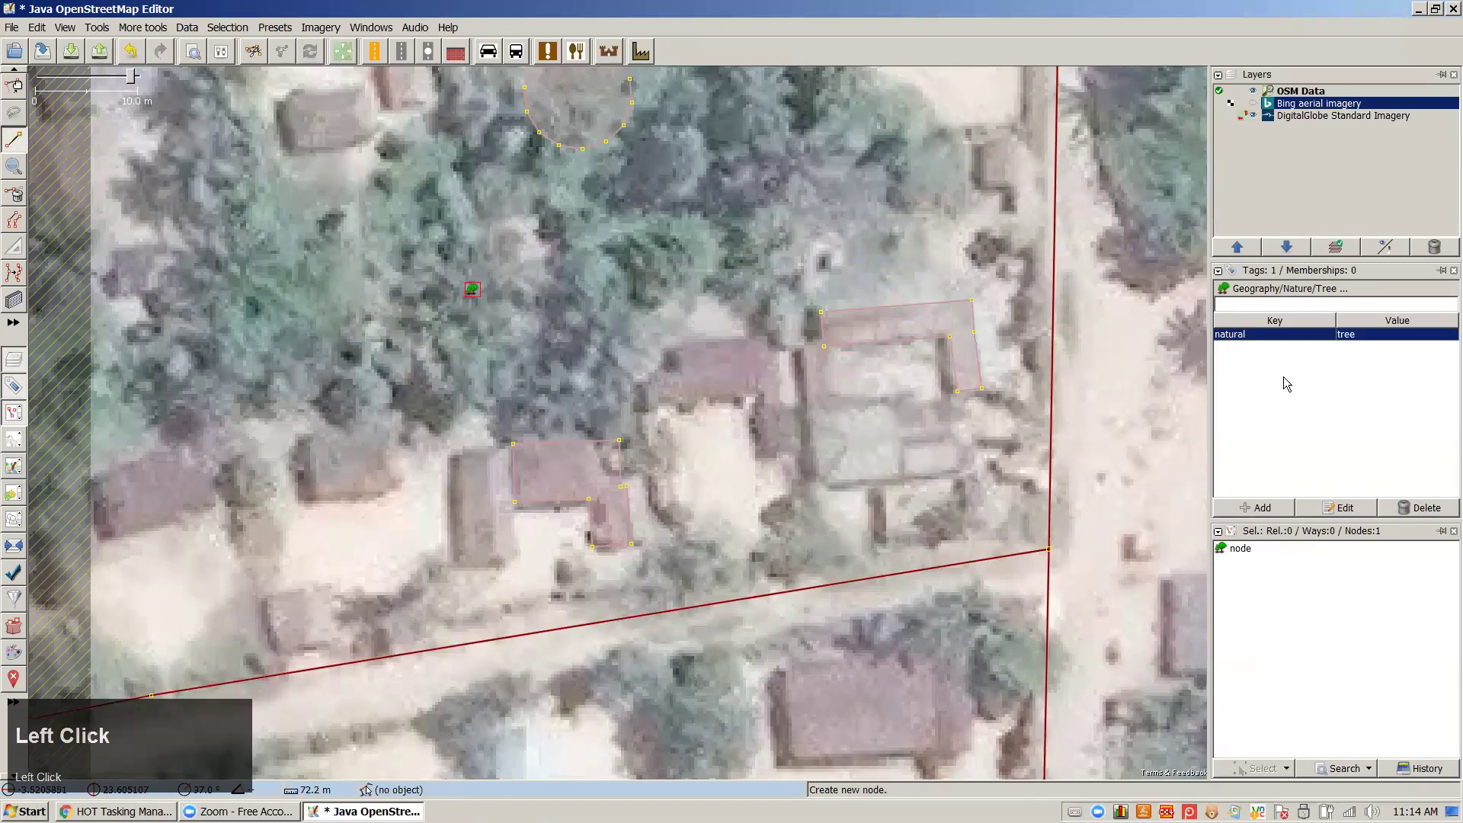
Examine the tags and selection entries of the western L-shaped building outline and of its corner node
{"action": "key", "text": "s"}
{"action": "left_click", "coordinate": [532, 473]}
{"action": "left_click", "coordinate": [560, 450]}
{"action": "left_click", "coordinate": [550, 444]}
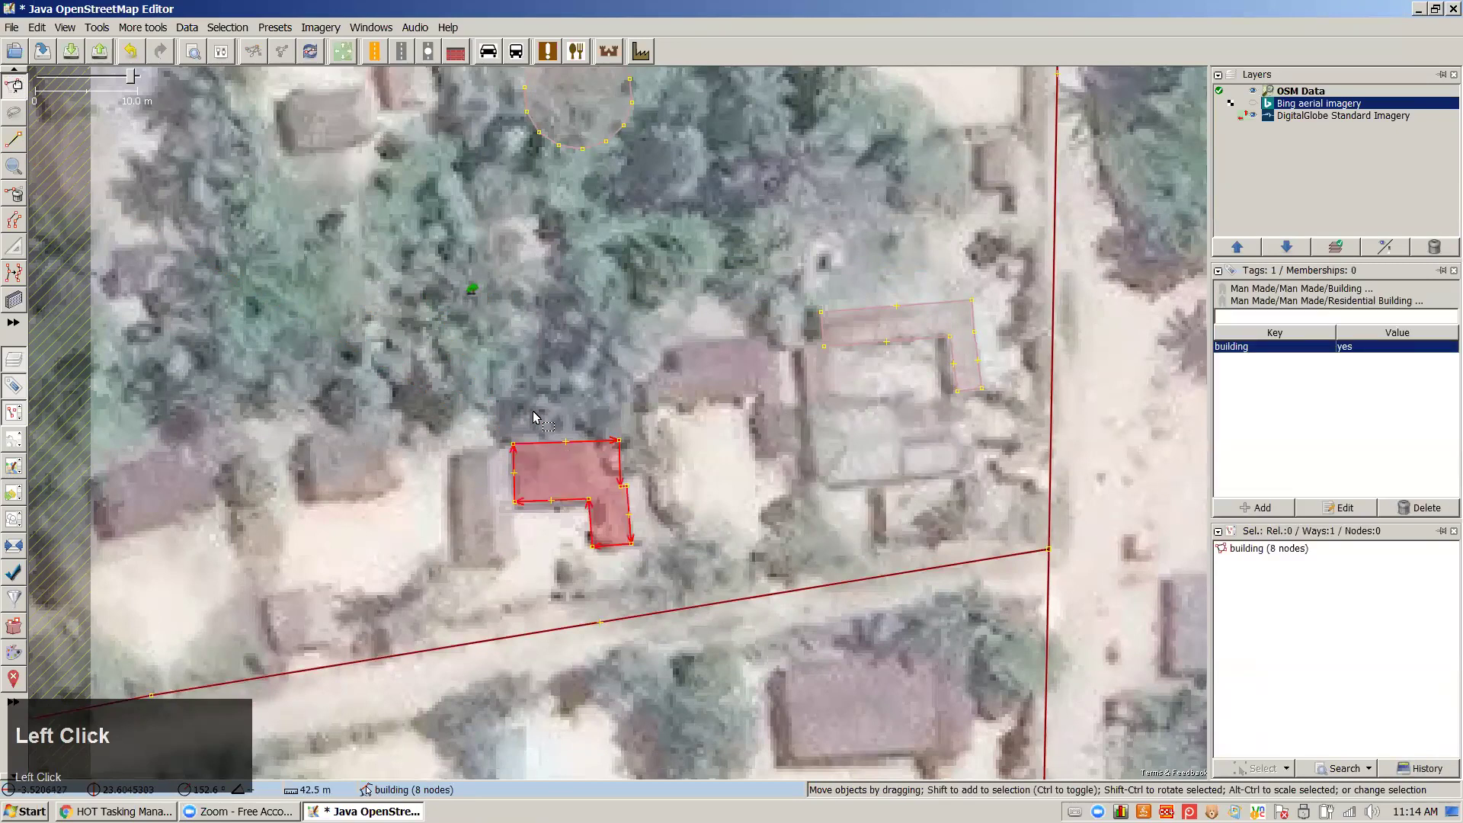
{"action": "left_click", "coordinate": [542, 421]}
{"action": "left_click", "coordinate": [513, 444]}
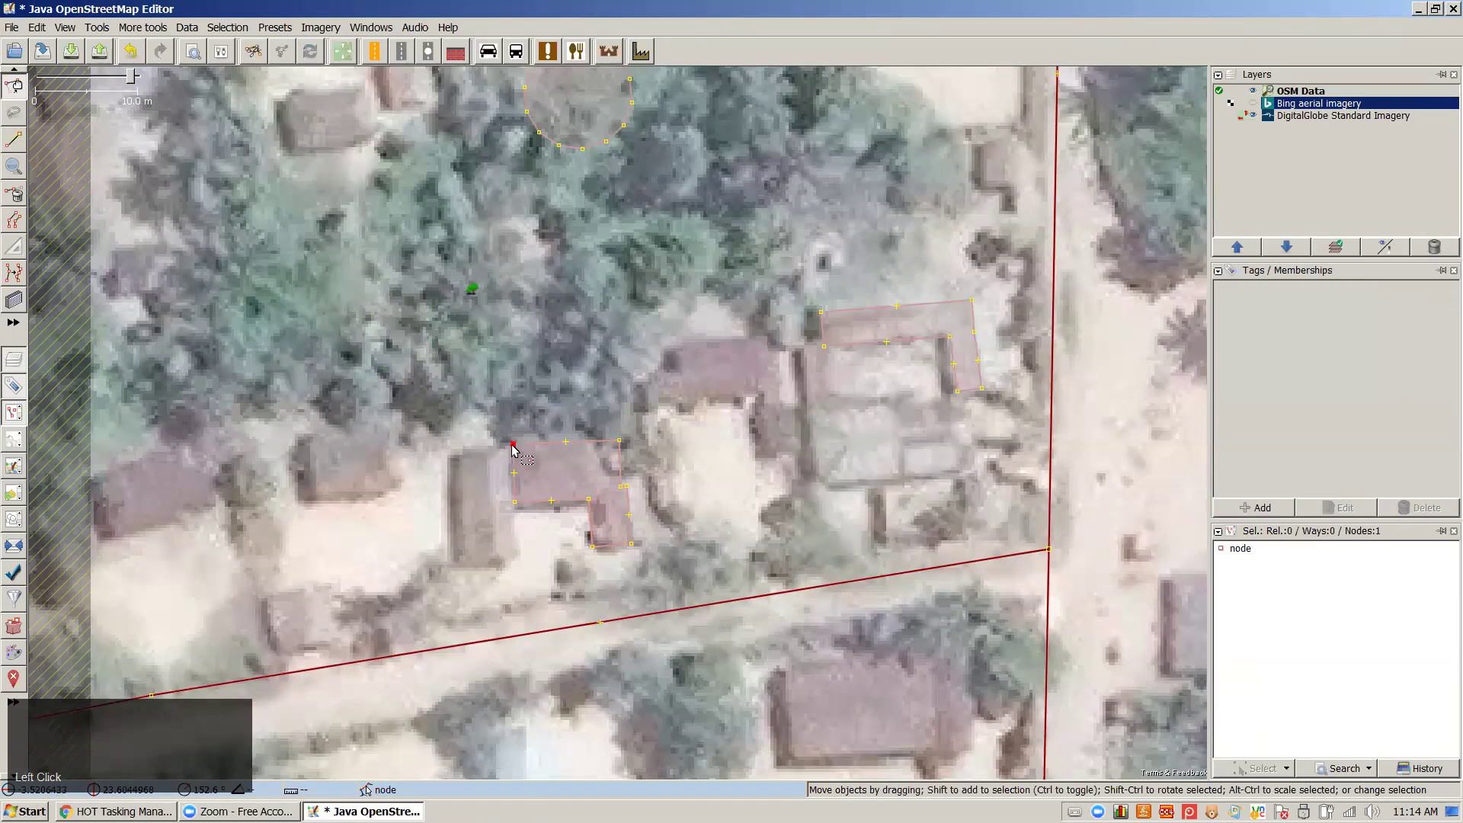
{"action": "left_click", "coordinate": [544, 455]}
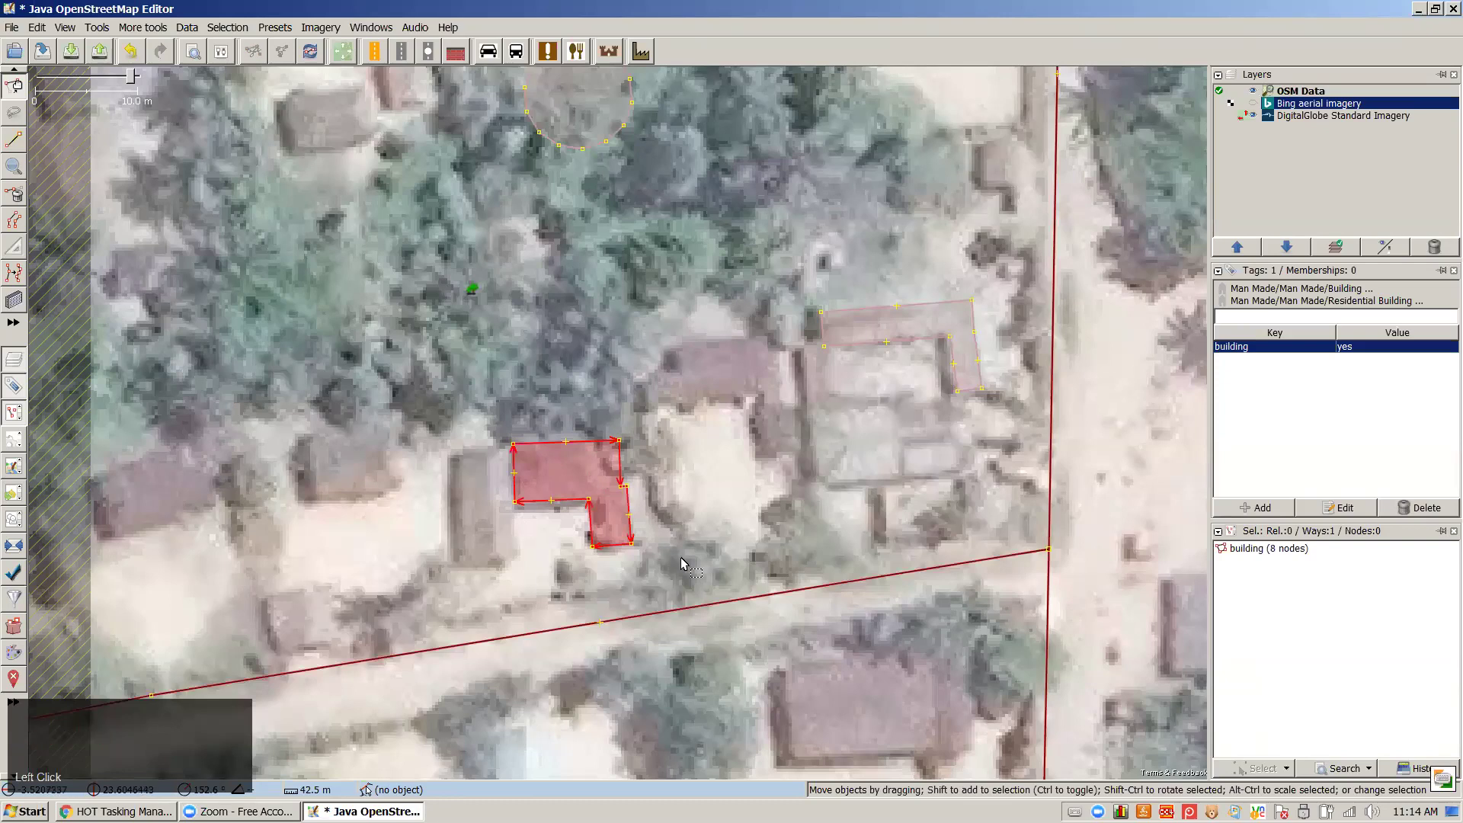
Examine the road south of the buildings, comparing the highway way and its tag with one of its nodes
{"action": "right_click", "coordinate": [679, 610]}
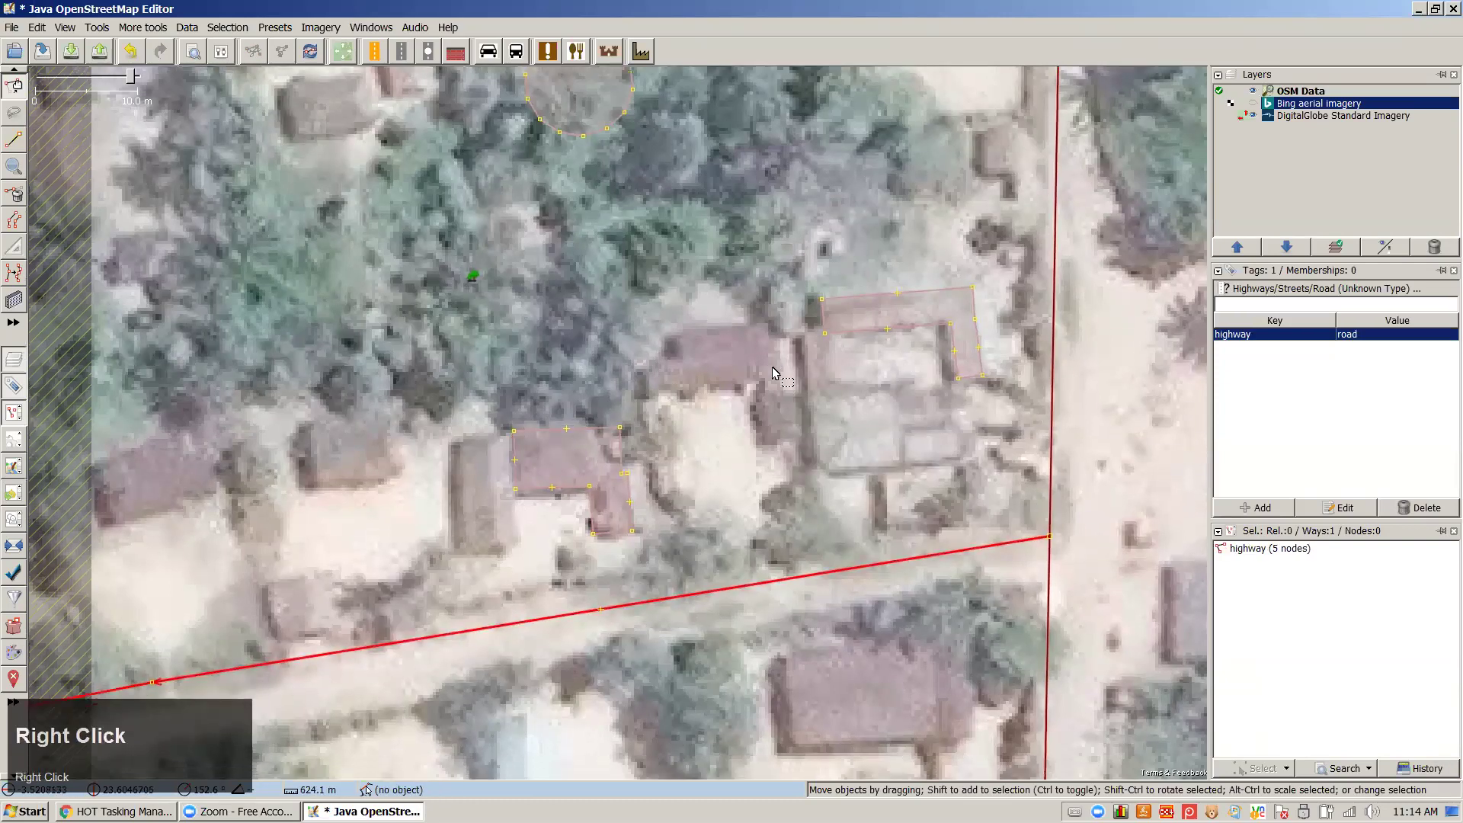
{"action": "left_click_drag", "start_coordinate": [773, 368], "coordinate": [771, 400]}
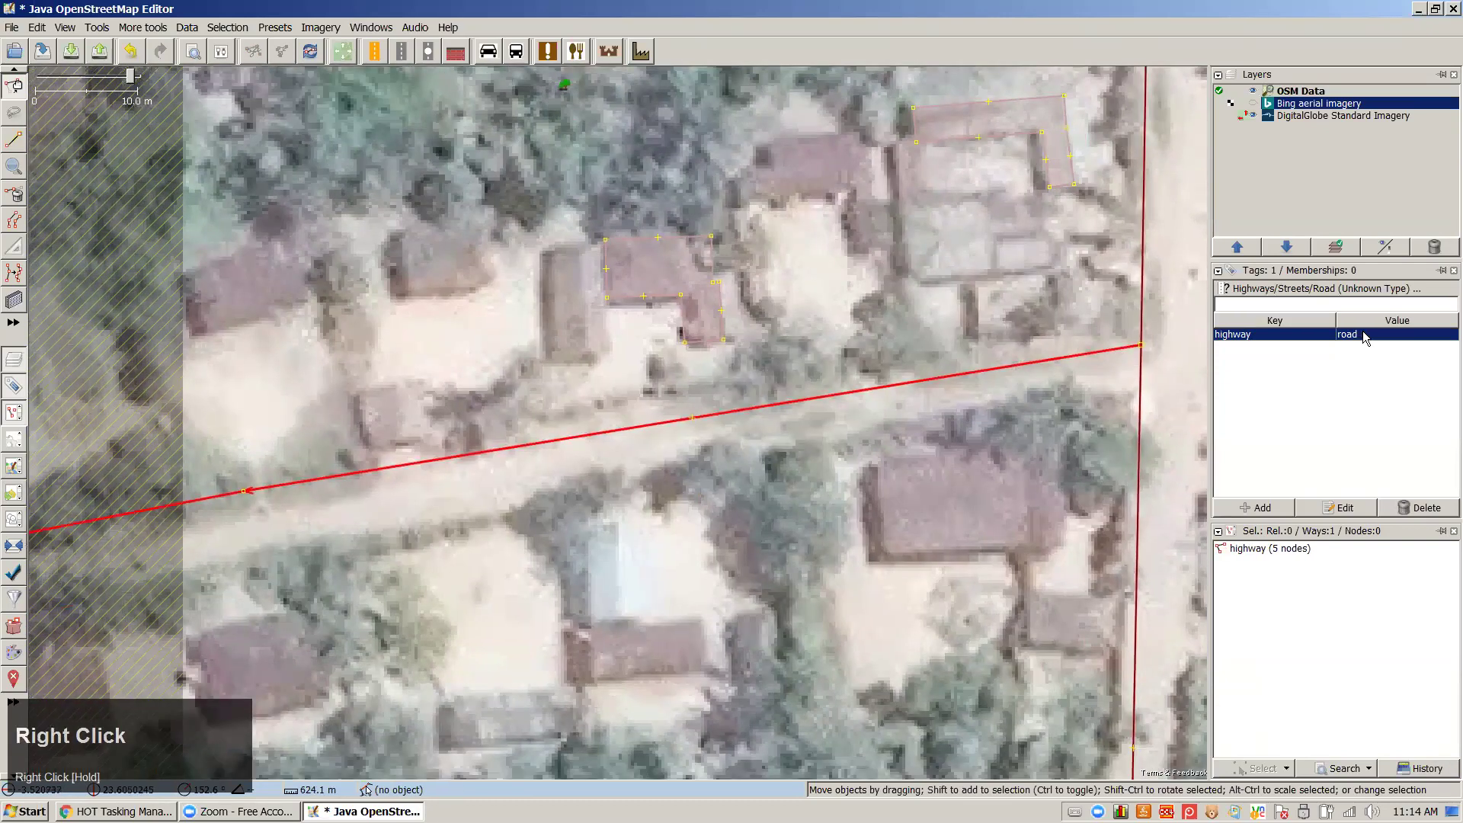
{"action": "left_click", "coordinate": [400, 551]}
{"action": "left_click", "coordinate": [243, 492]}
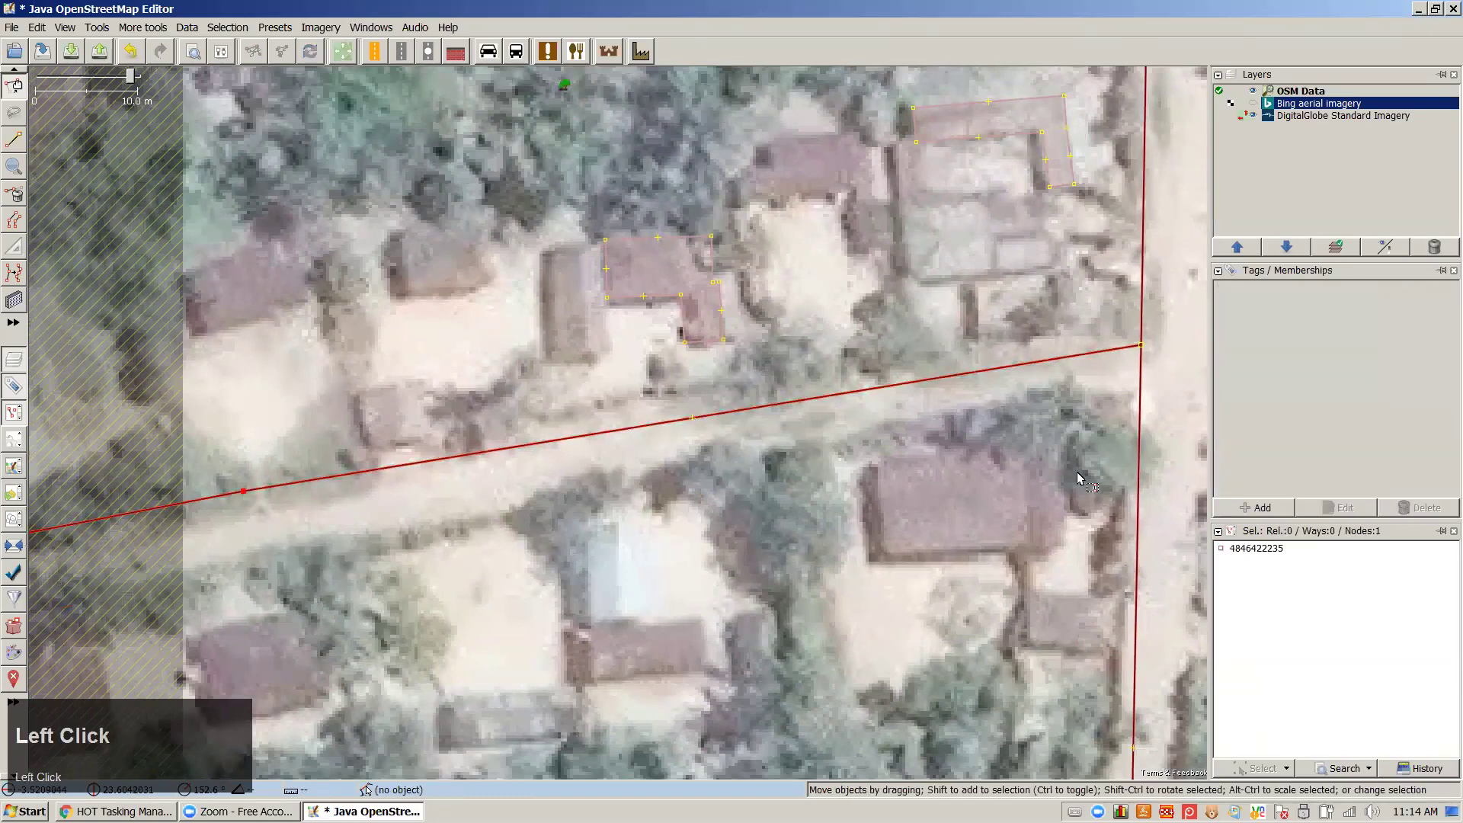
{"action": "left_click", "coordinate": [926, 382]}
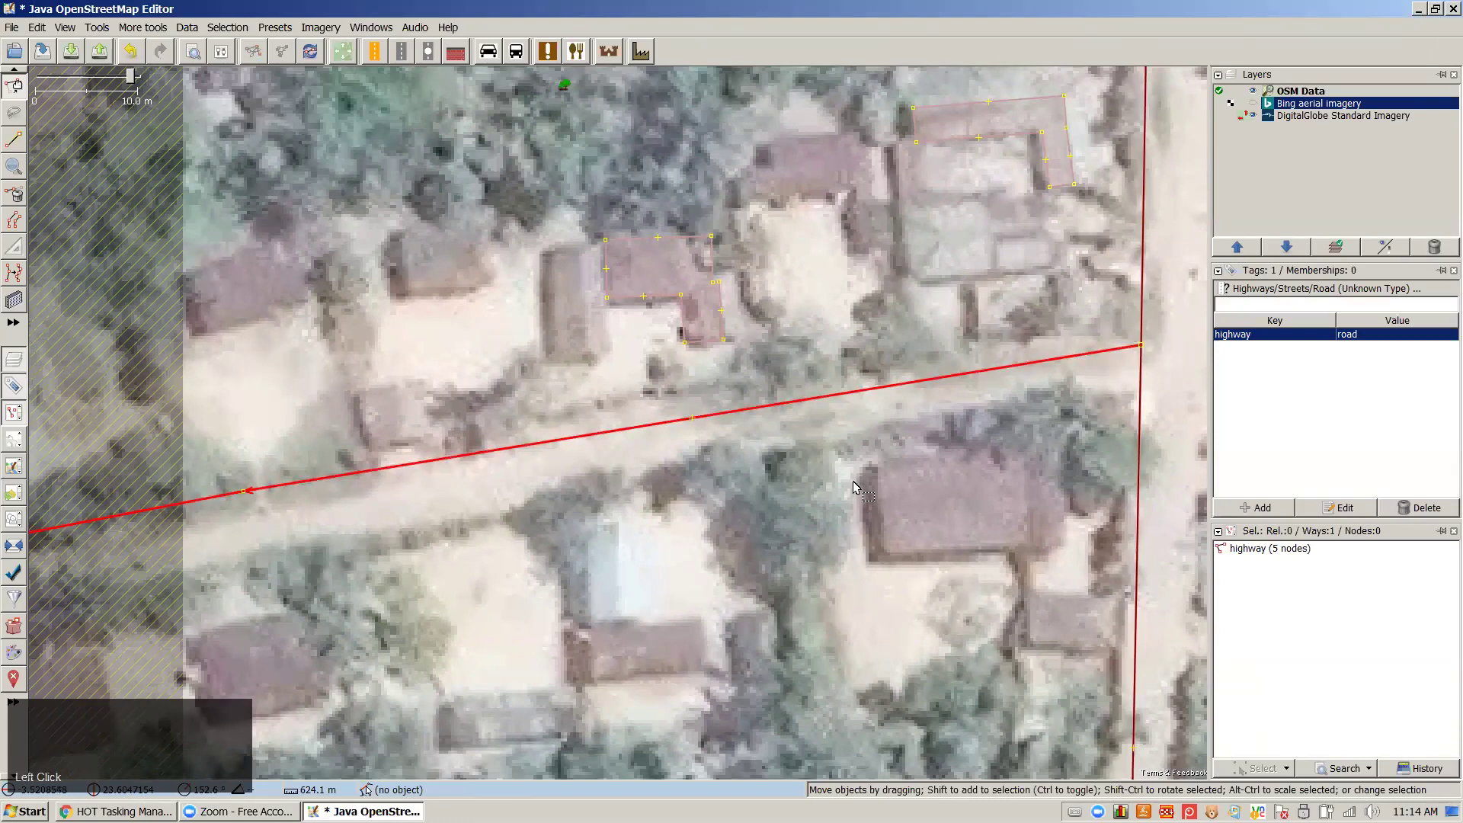
{"action": "left_click", "coordinate": [551, 527]}
{"action": "left_click", "coordinate": [243, 491]}
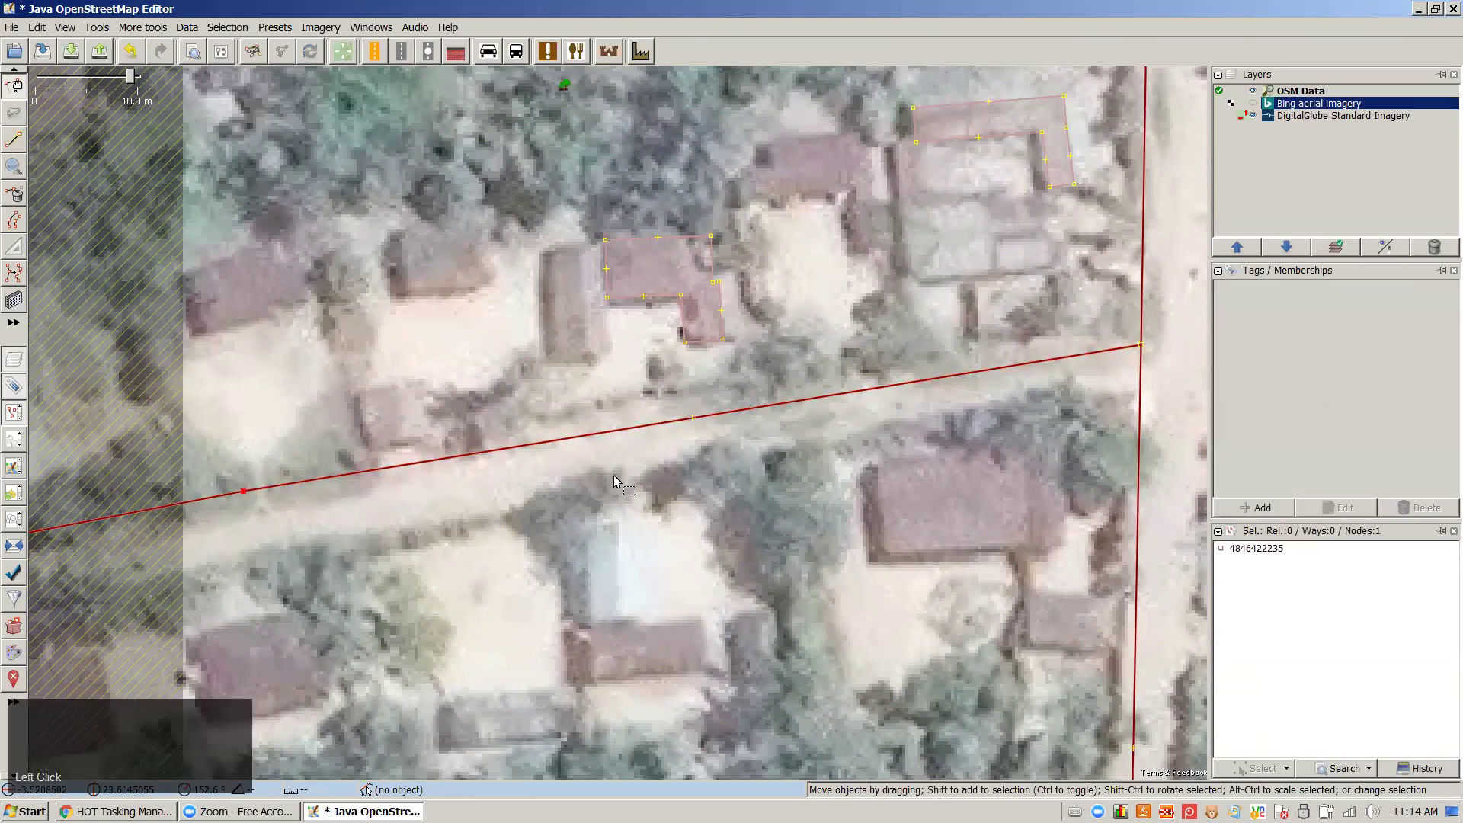
{"action": "left_click", "coordinate": [628, 428]}
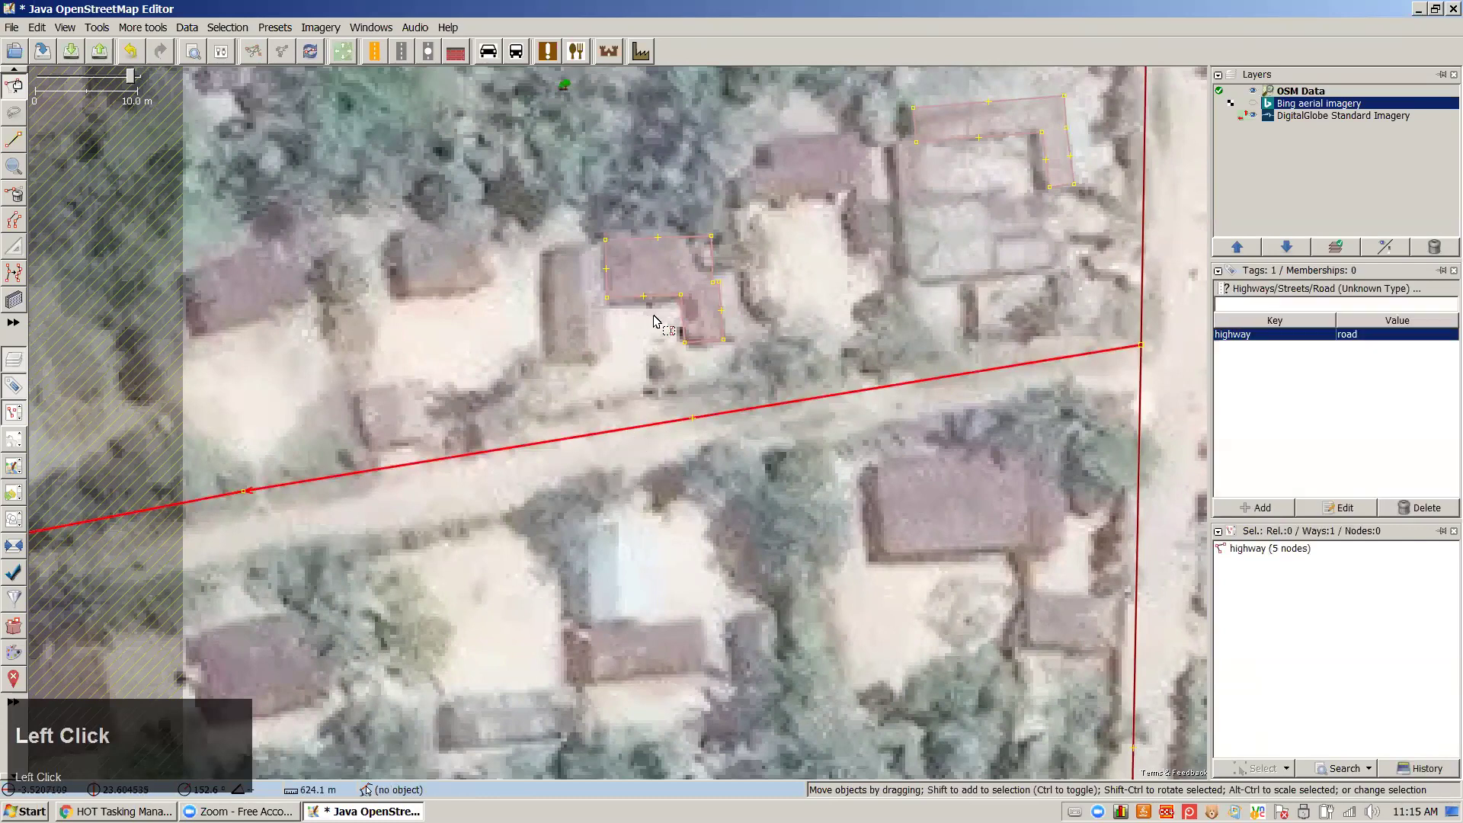
Delete the three overlapping round buildings north of the tree node
{"action": "scroll", "coordinate": [668, 303], "scroll_direction": "down", "scroll_amount": 1}
{"action": "scroll", "coordinate": [668, 304], "scroll_direction": "down", "scroll_amount": 4}
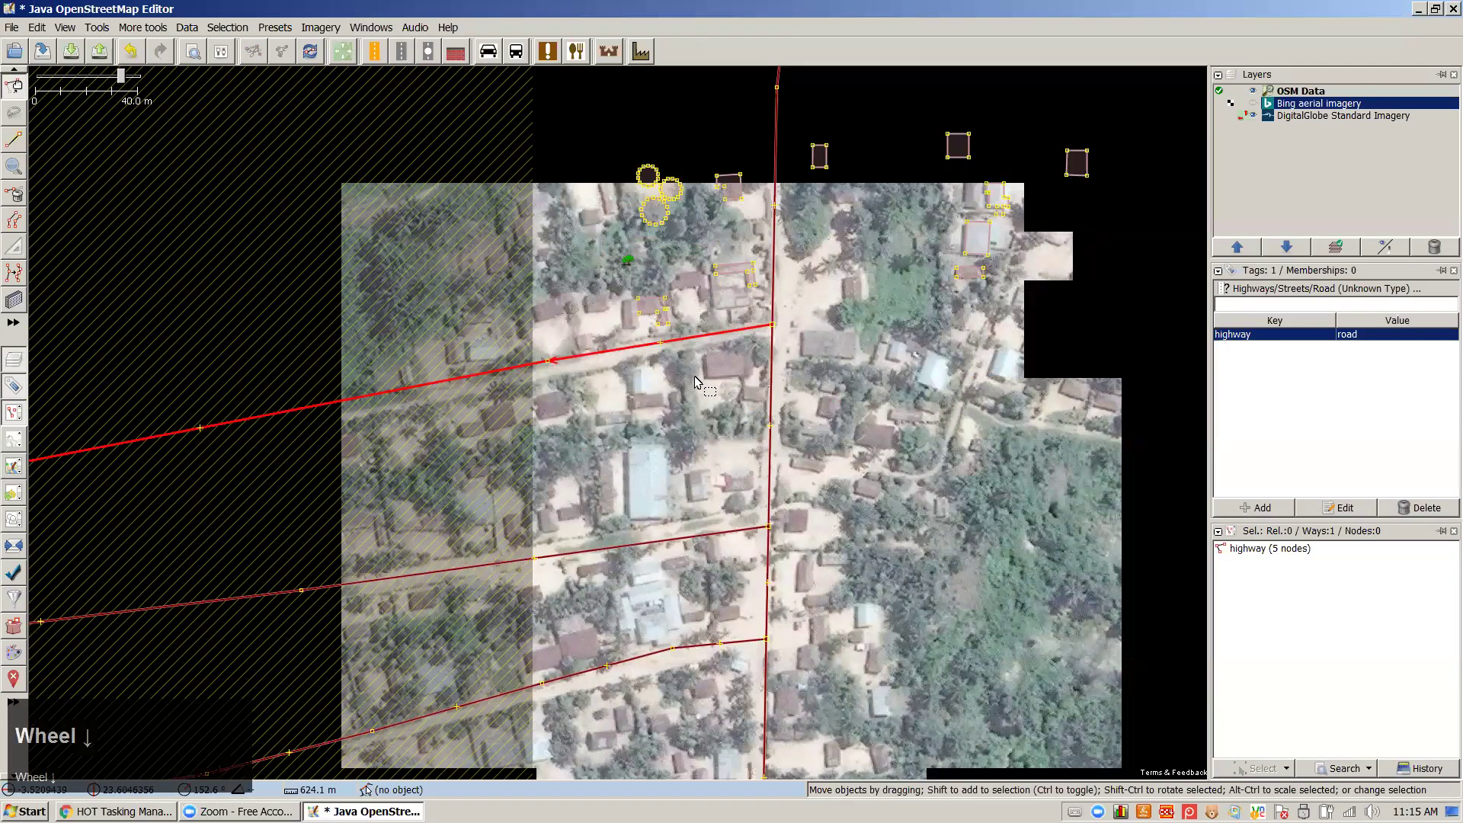
{"action": "left_click", "coordinate": [665, 306]}
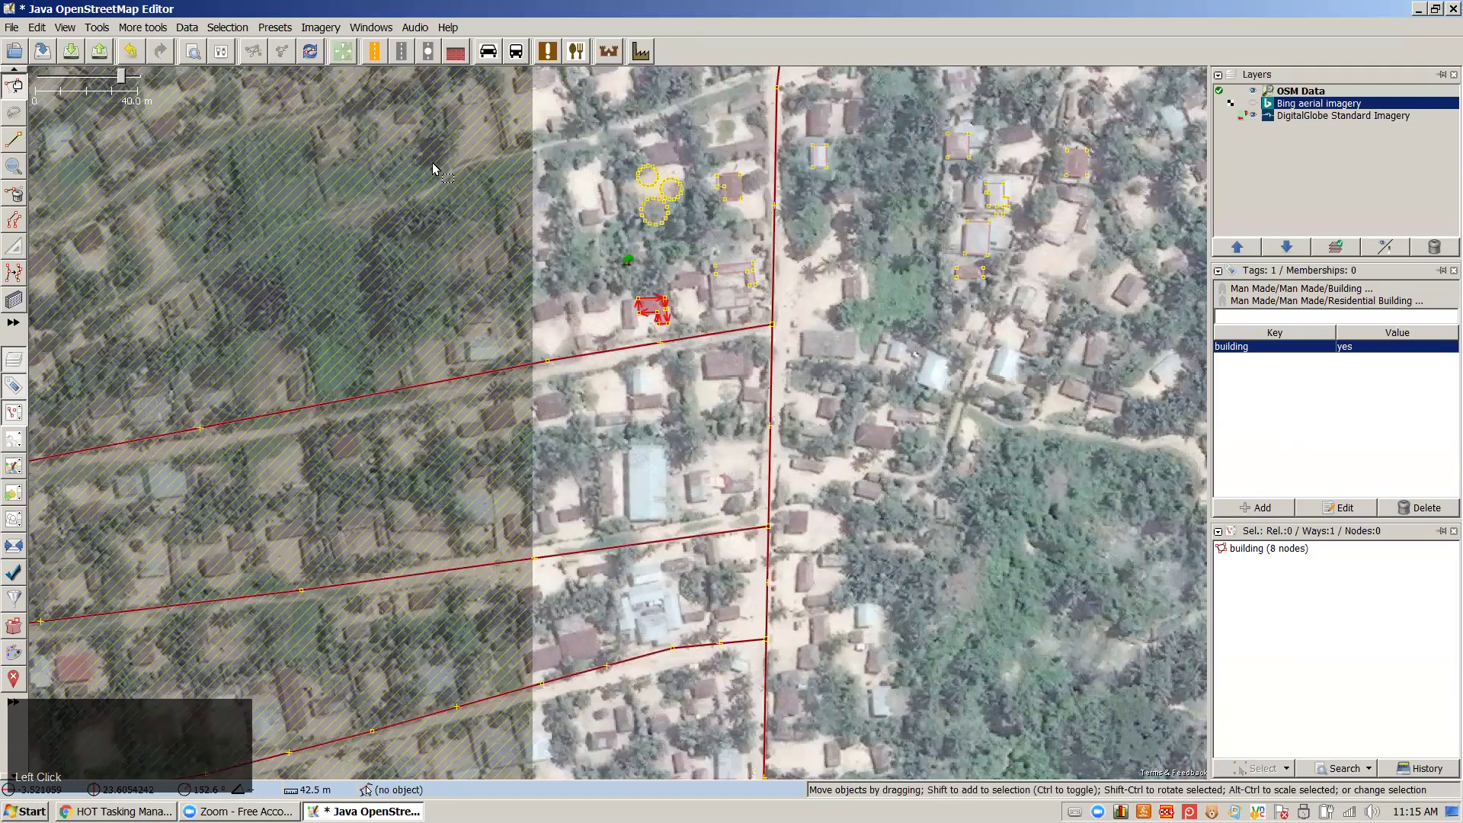
{"action": "left_click_drag", "start_coordinate": [480, 202], "coordinate": [303, 218]}
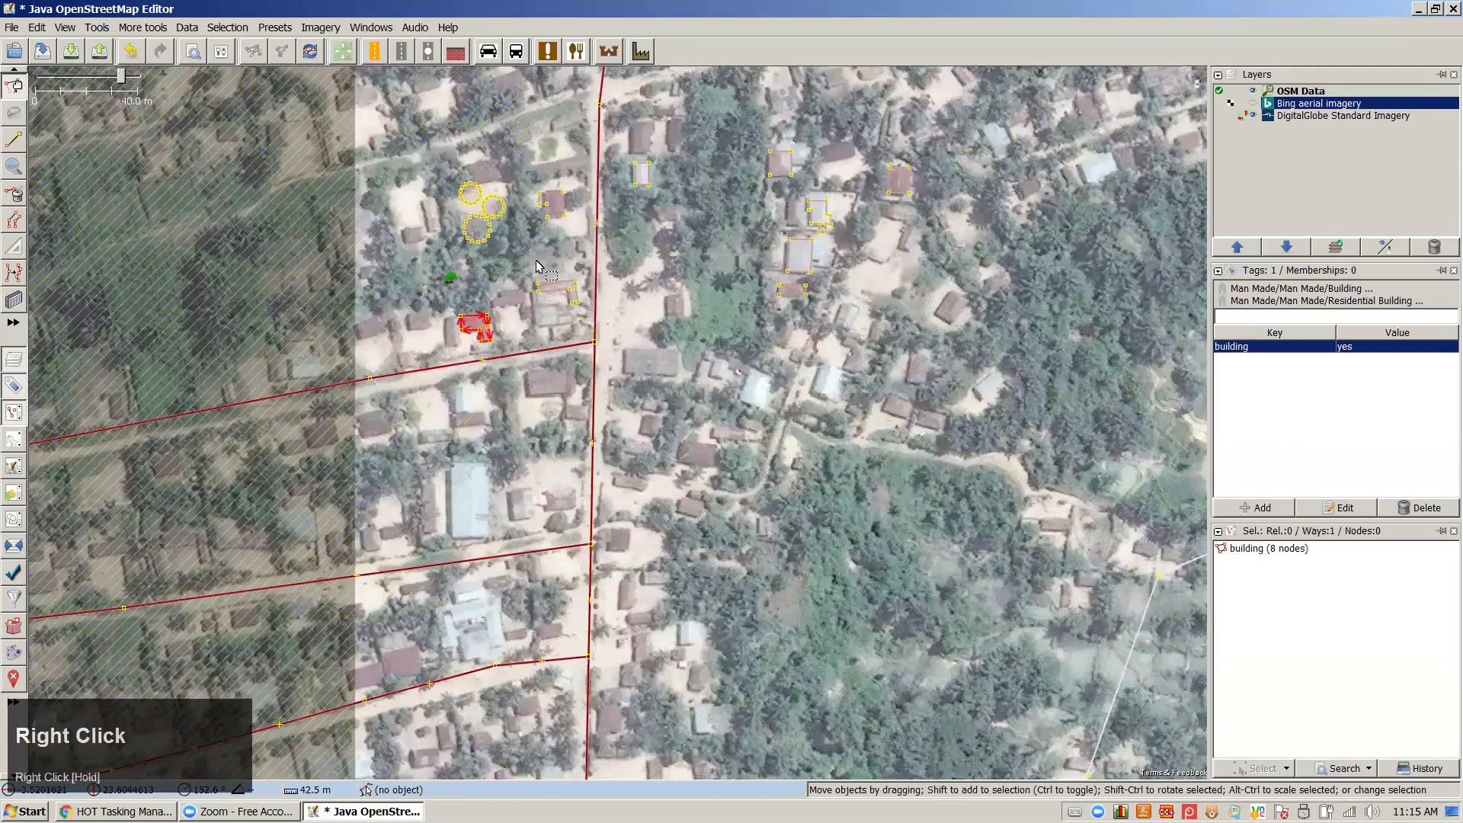
{"action": "left_click", "coordinate": [537, 258]}
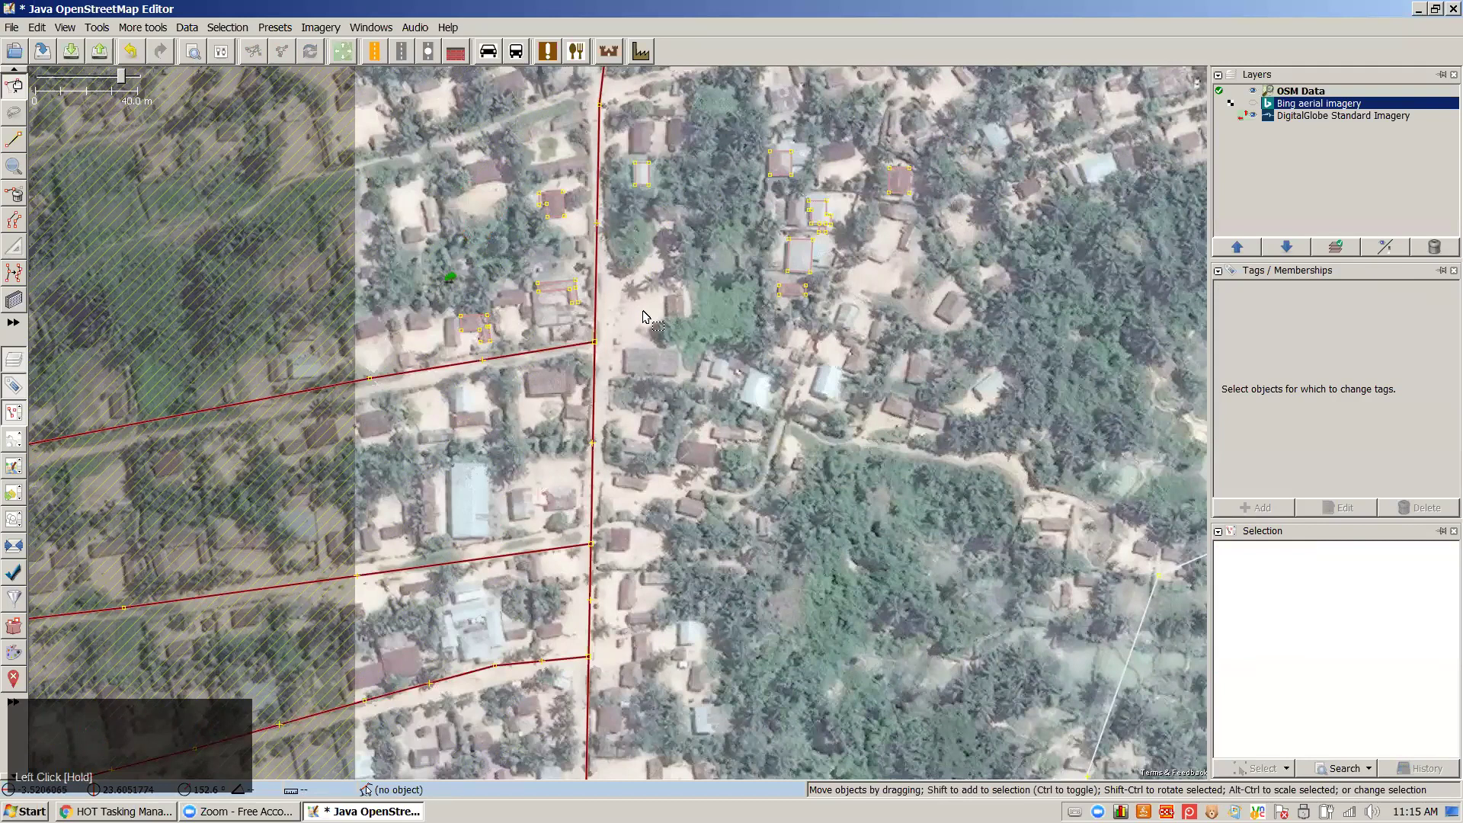
Look over the buildings along the main road for one with an inner courtyard
{"action": "scroll", "coordinate": [567, 220], "scroll_direction": "up", "scroll_amount": 4}
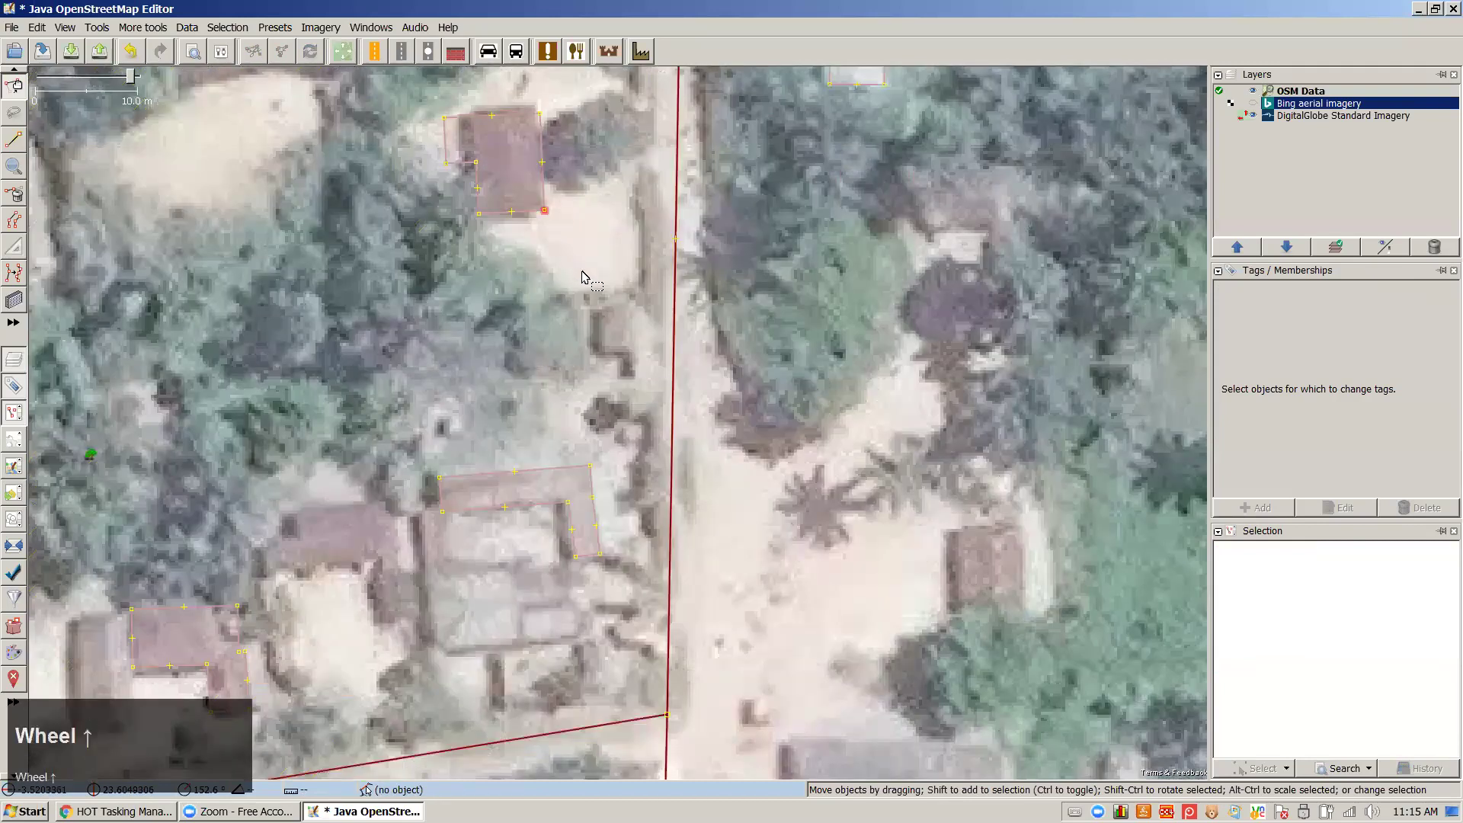
{"action": "scroll", "coordinate": [808, 377], "scroll_direction": "down", "scroll_amount": 2}
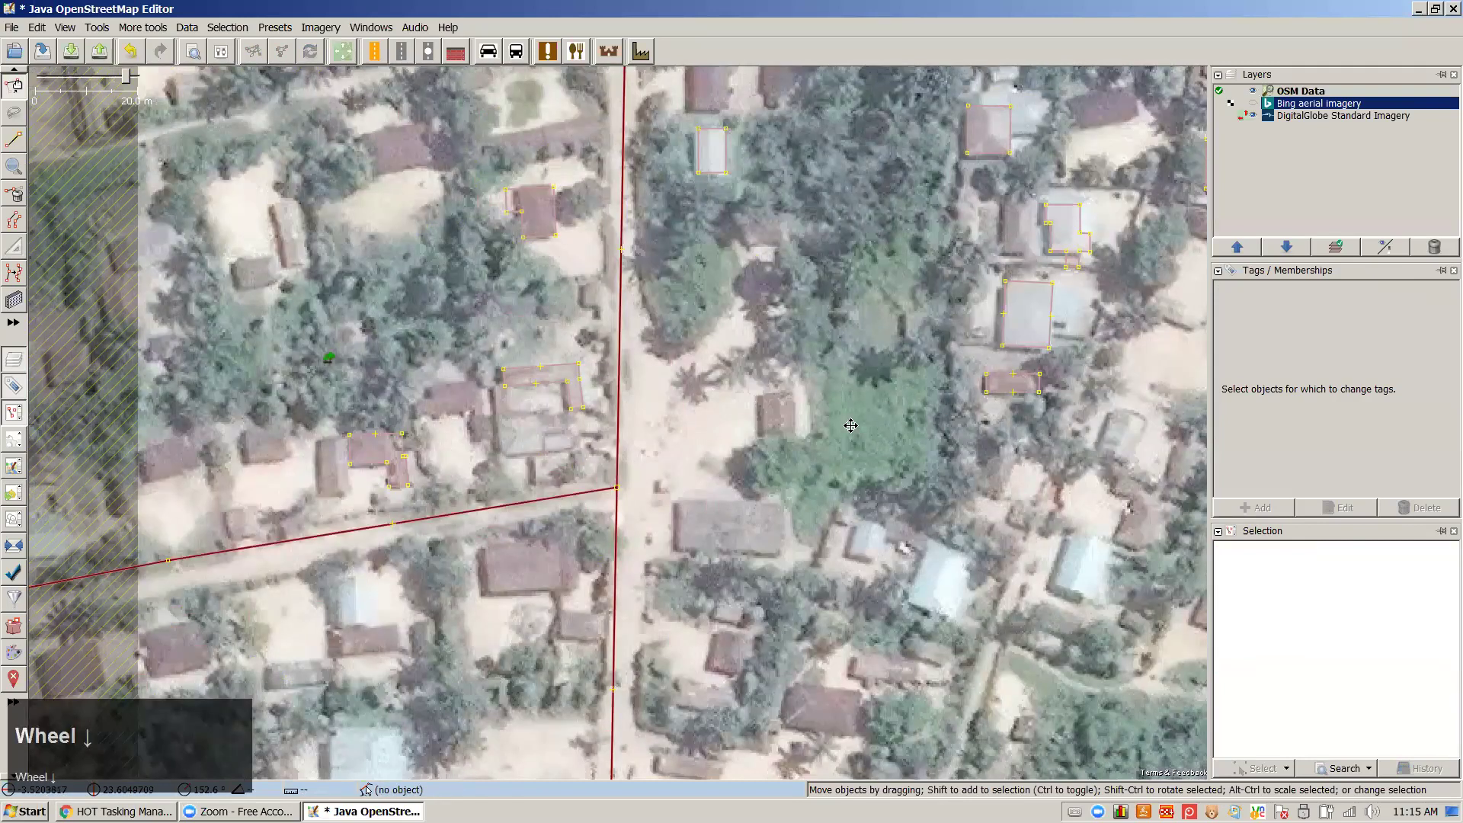
{"action": "scroll", "coordinate": [849, 423], "scroll_direction": "down", "scroll_amount": 2}
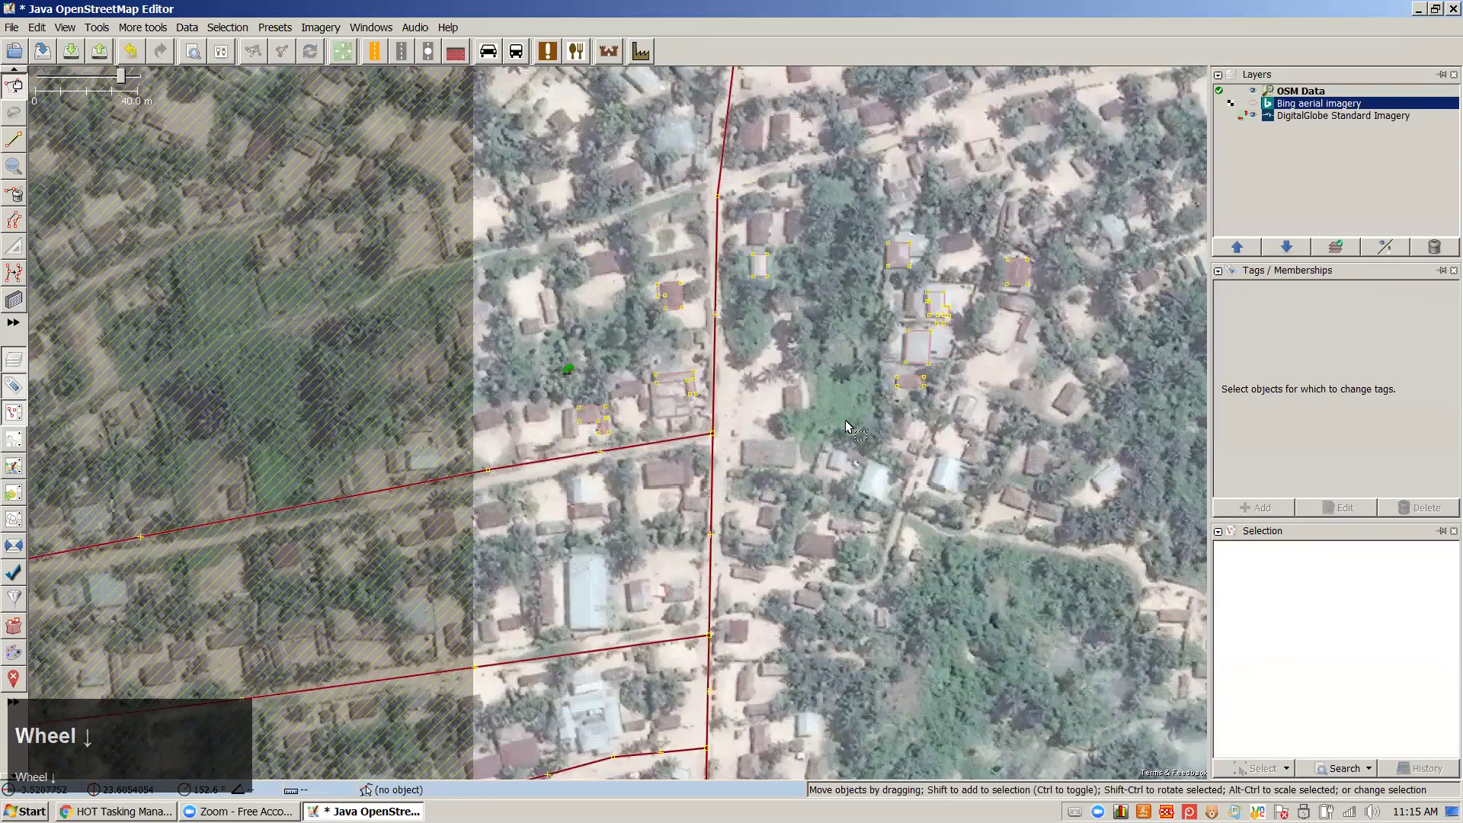
{"action": "left_click_drag", "start_coordinate": [845, 420], "coordinate": [793, 358]}
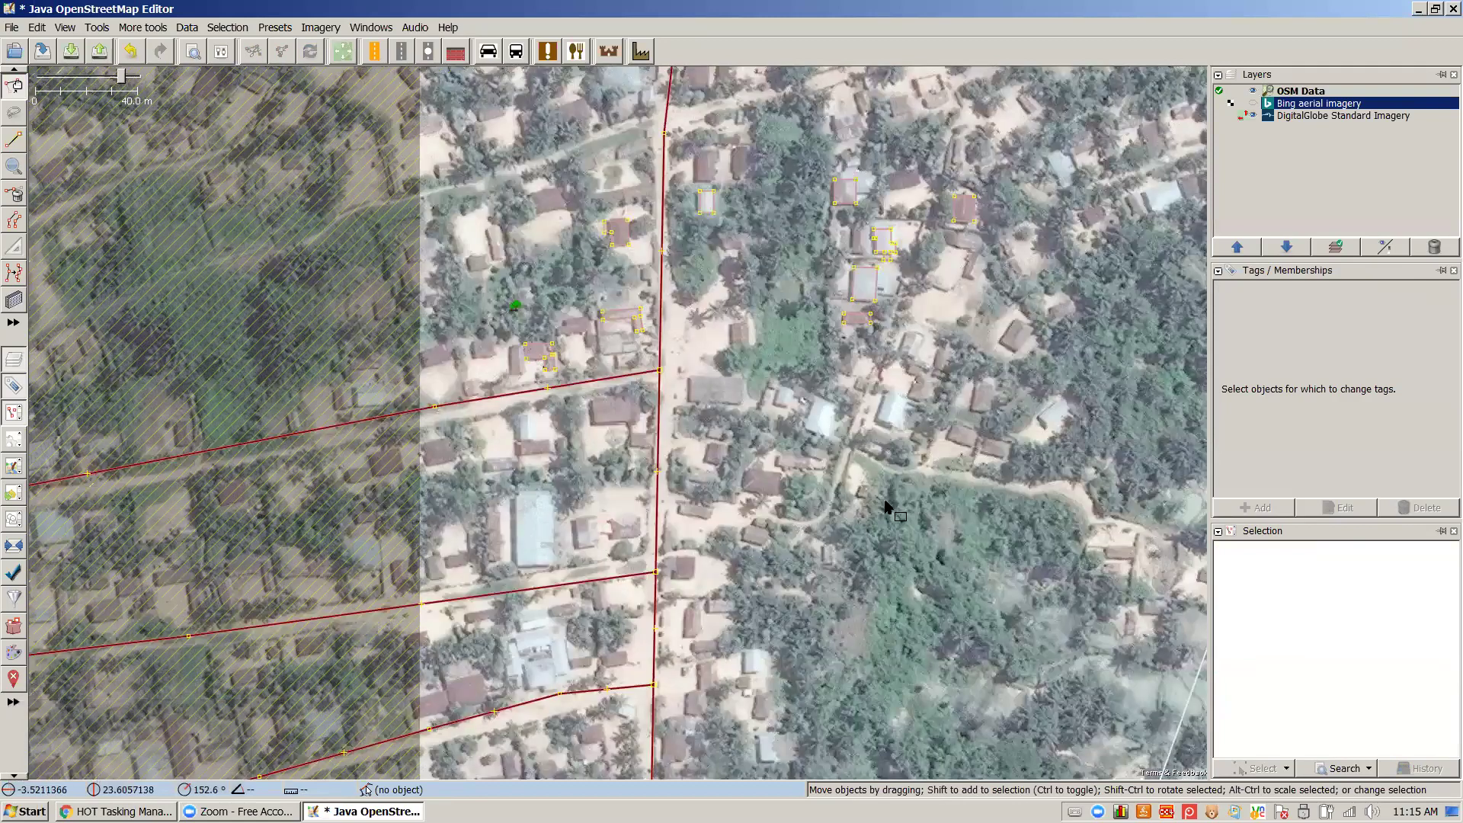
{"action": "left_click_drag", "start_coordinate": [879, 407], "coordinate": [877, 398]}
{"action": "left_click_drag", "start_coordinate": [734, 461], "coordinate": [670, 397]}
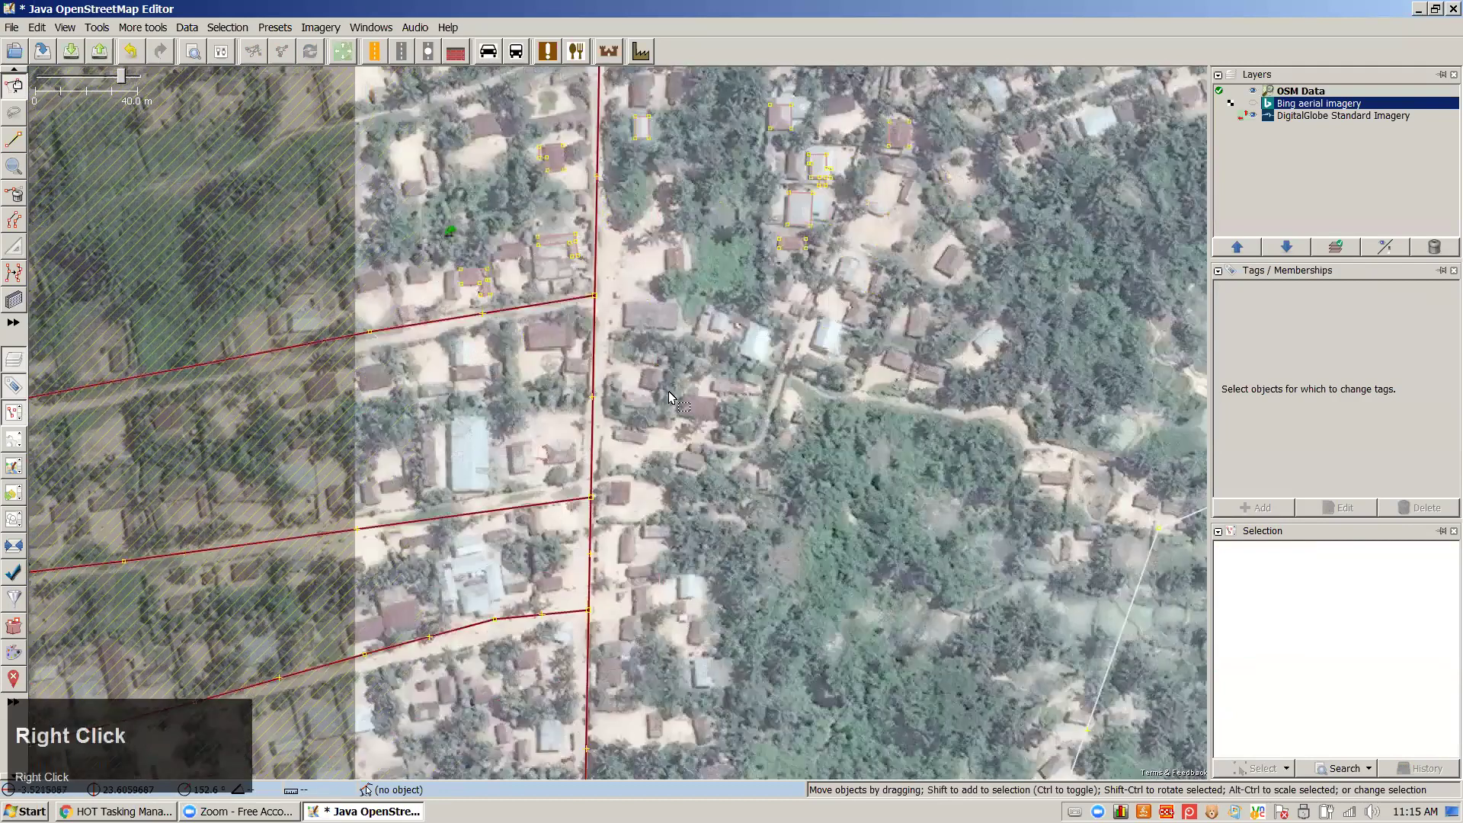
{"action": "left_click_drag", "start_coordinate": [829, 427], "coordinate": [829, 365]}
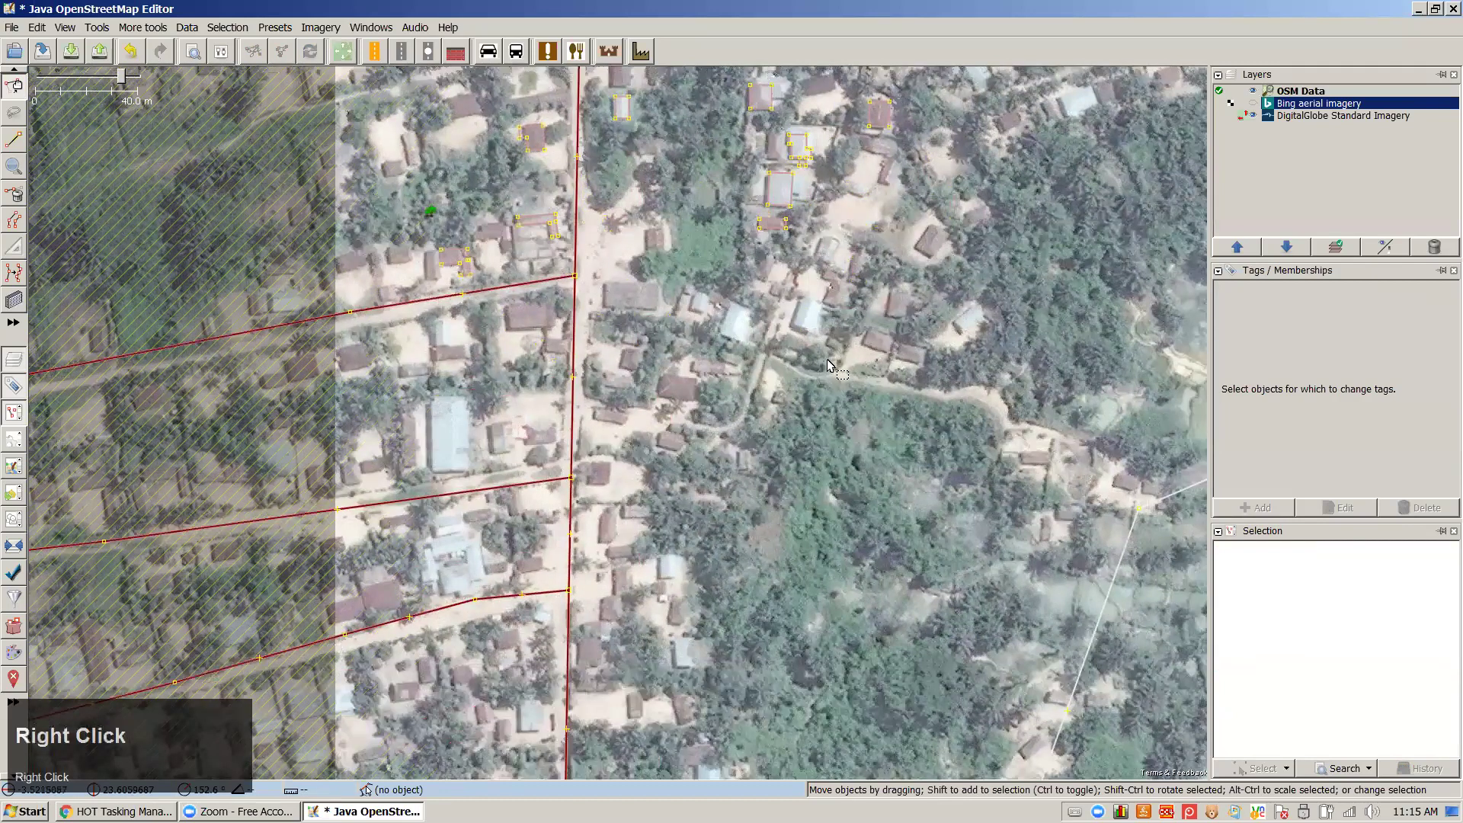
{"action": "scroll", "coordinate": [826, 359], "scroll_direction": "up", "scroll_amount": 5}
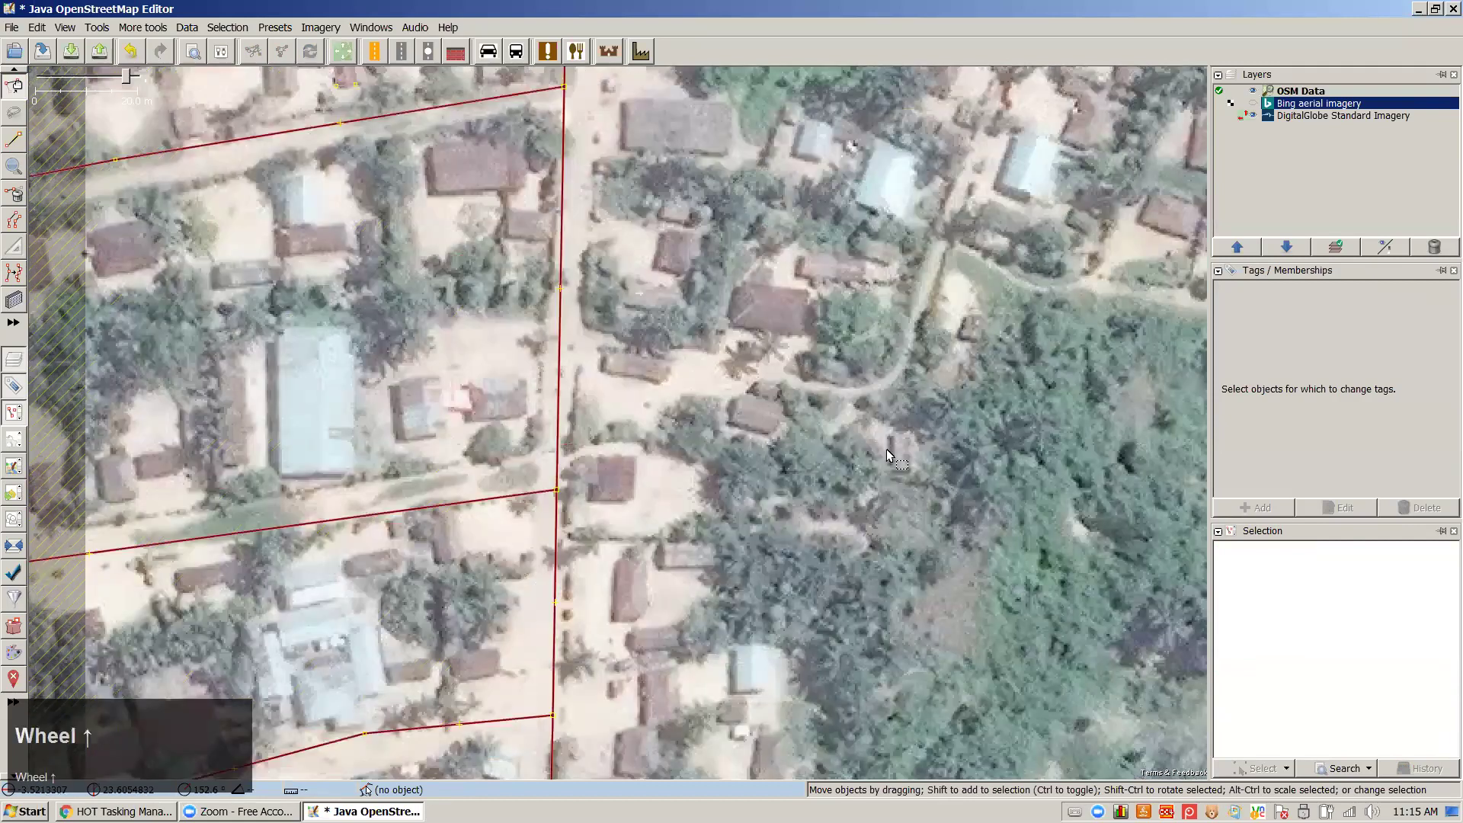
{"action": "left_click_drag", "start_coordinate": [866, 411], "coordinate": [67, 417]}
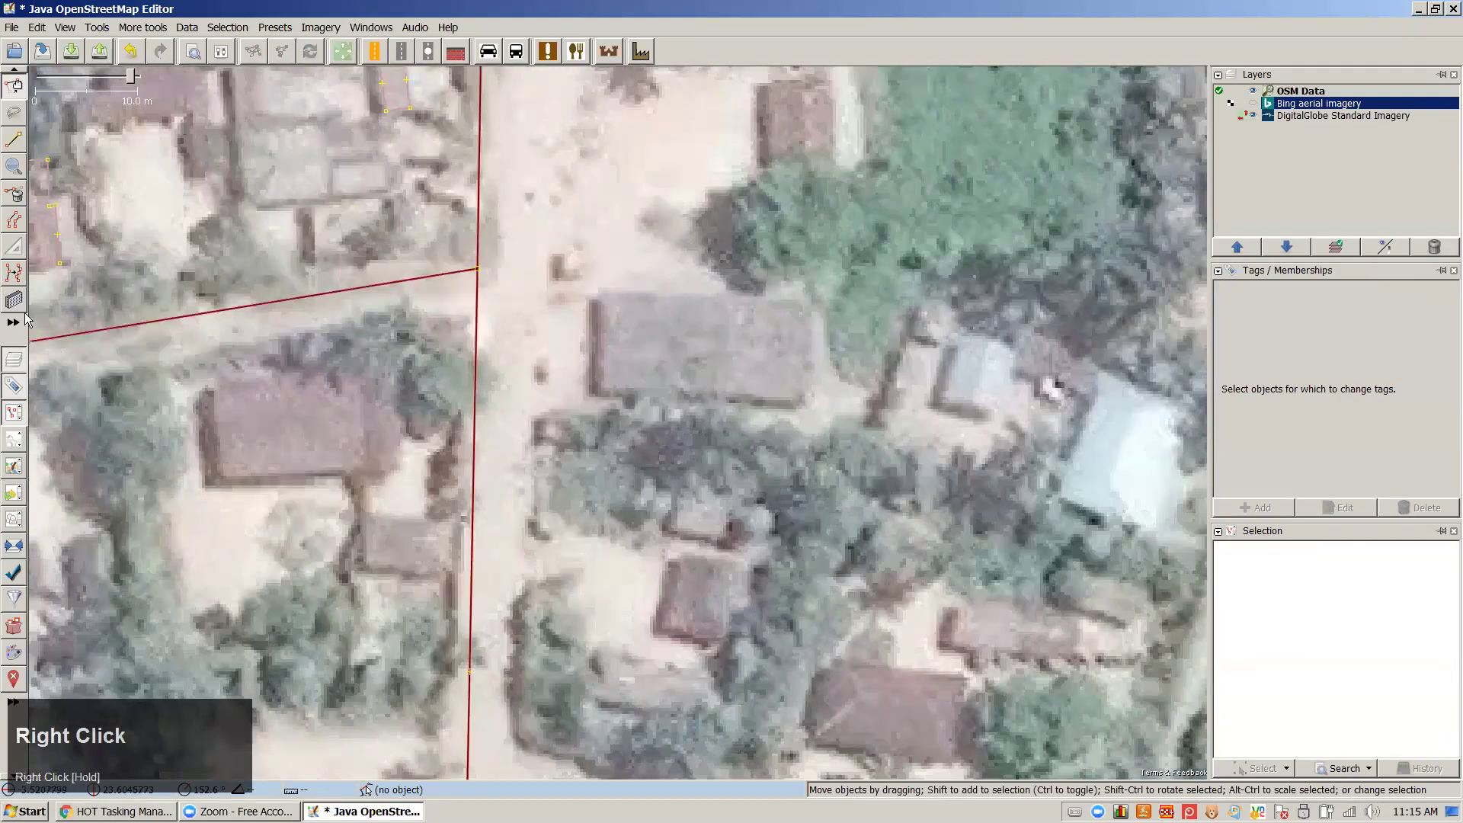
Delete the angled building outline drawn over the courtyard complex northwest of the road junction
{"action": "scroll", "coordinate": [350, 336], "scroll_direction": "down", "scroll_amount": 3}
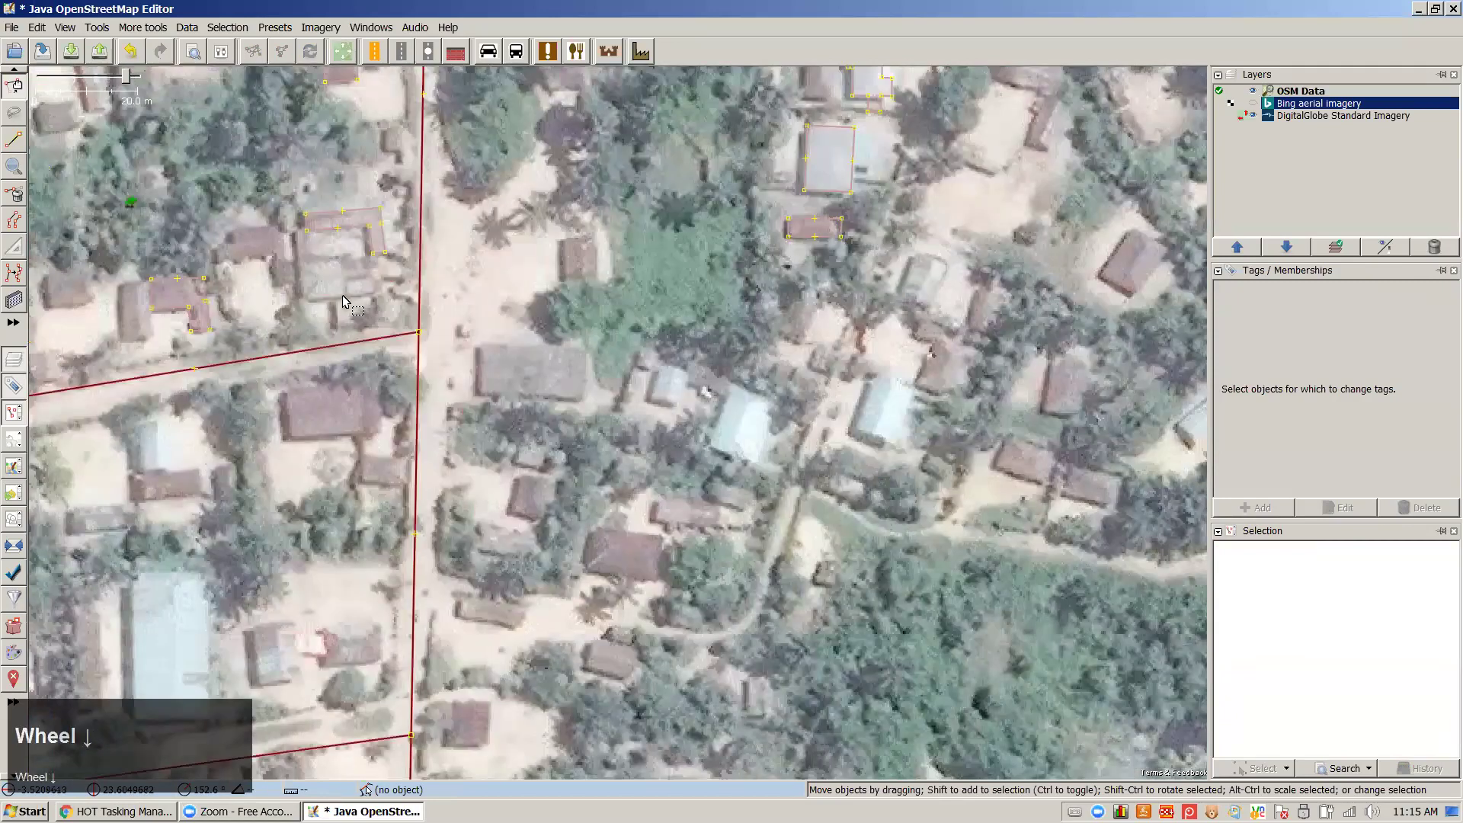
{"action": "scroll", "coordinate": [341, 295], "scroll_direction": "down", "scroll_amount": 2}
{"action": "scroll", "coordinate": [371, 299], "scroll_direction": "up", "scroll_amount": 3}
{"action": "left_click", "coordinate": [371, 299]}
{"action": "key", "text": "Delete"}
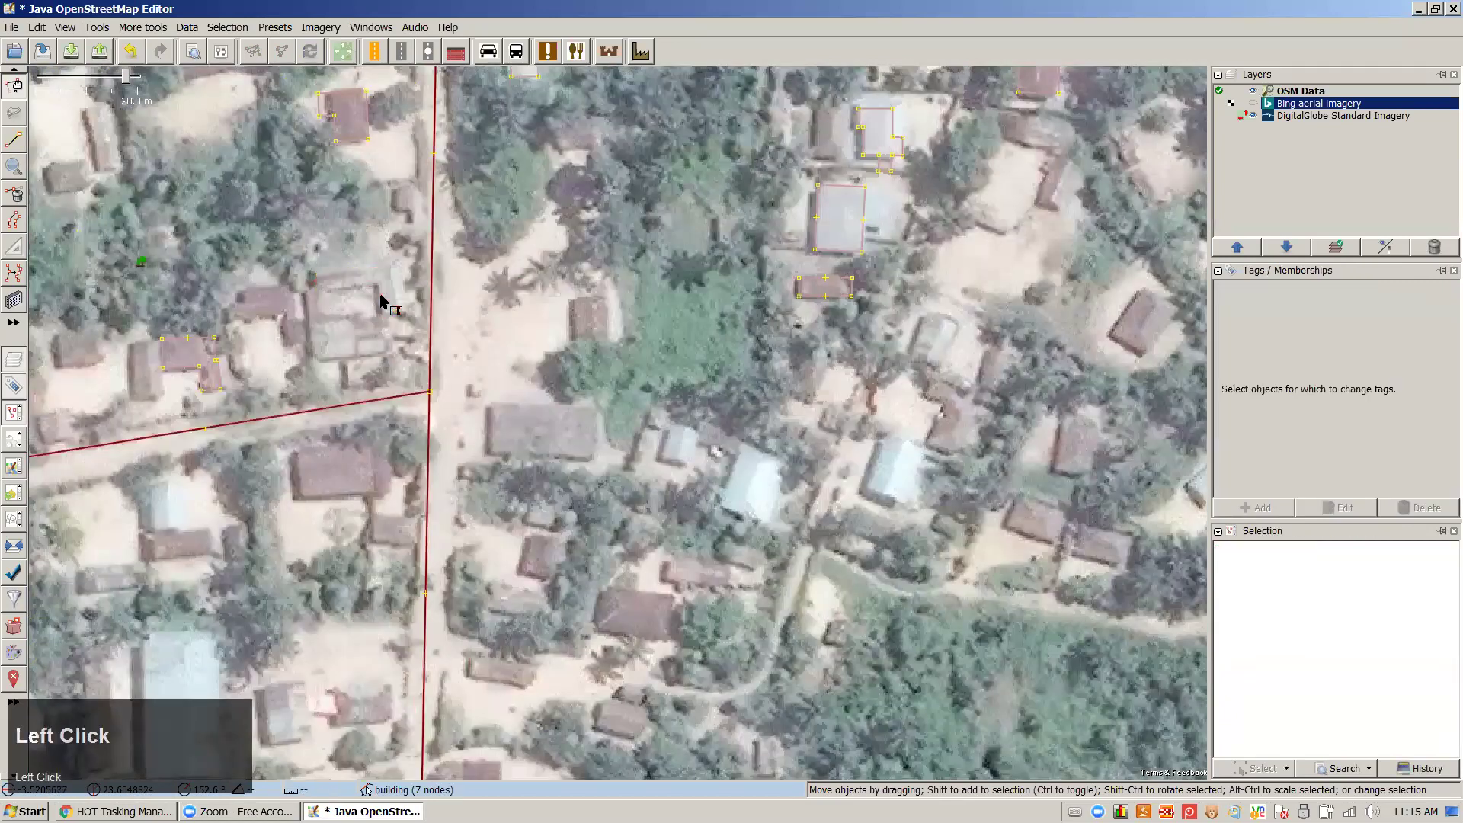
Draw a building outline about 16 m square around the whole courtyard complex northwest of the road junction
{"action": "left_click_drag", "start_coordinate": [350, 300], "coordinate": [436, 339]}
{"action": "scroll", "coordinate": [437, 341], "scroll_direction": "up", "scroll_amount": 2}
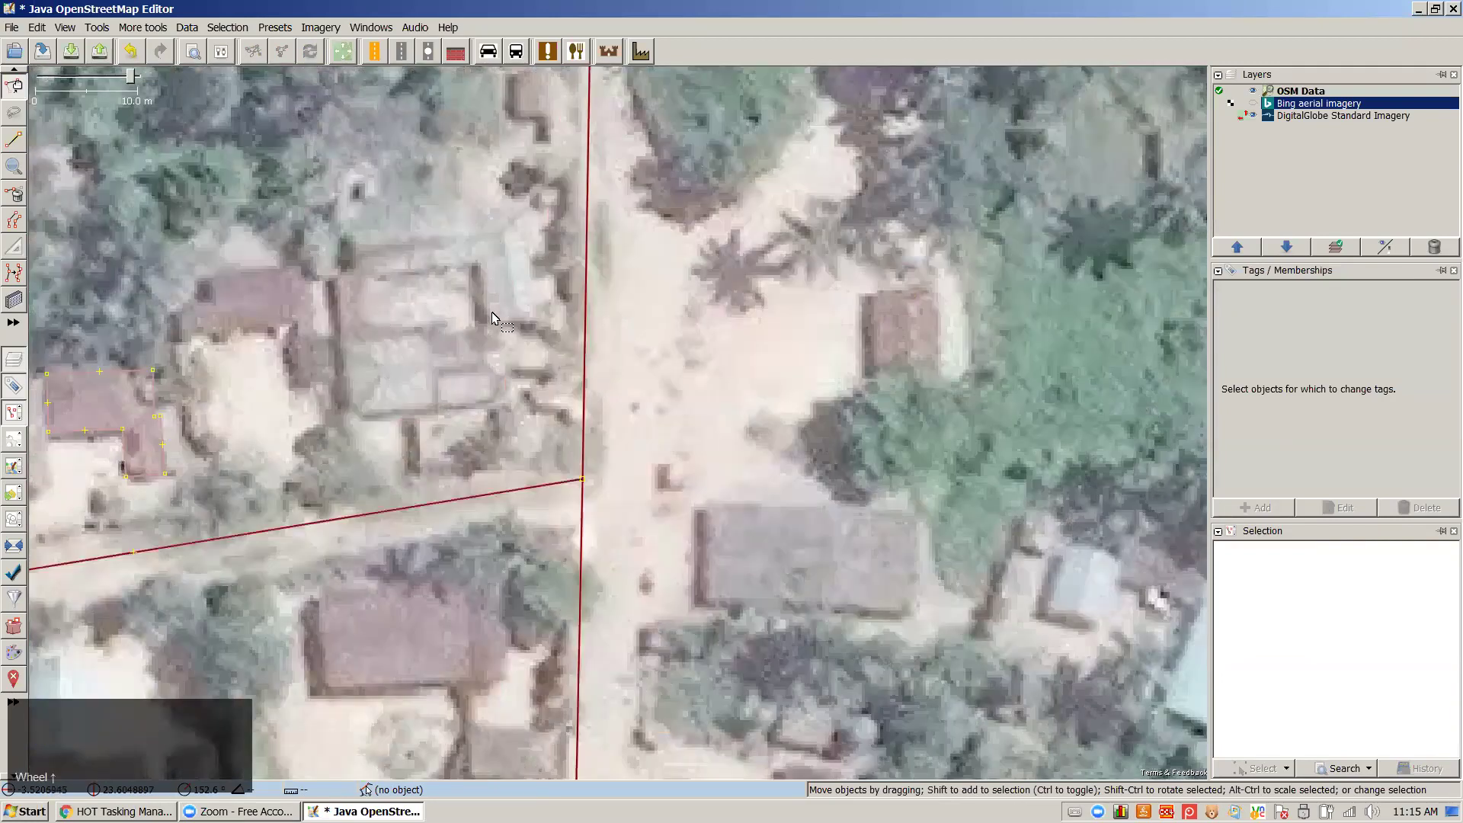
{"action": "key", "text": "b"}
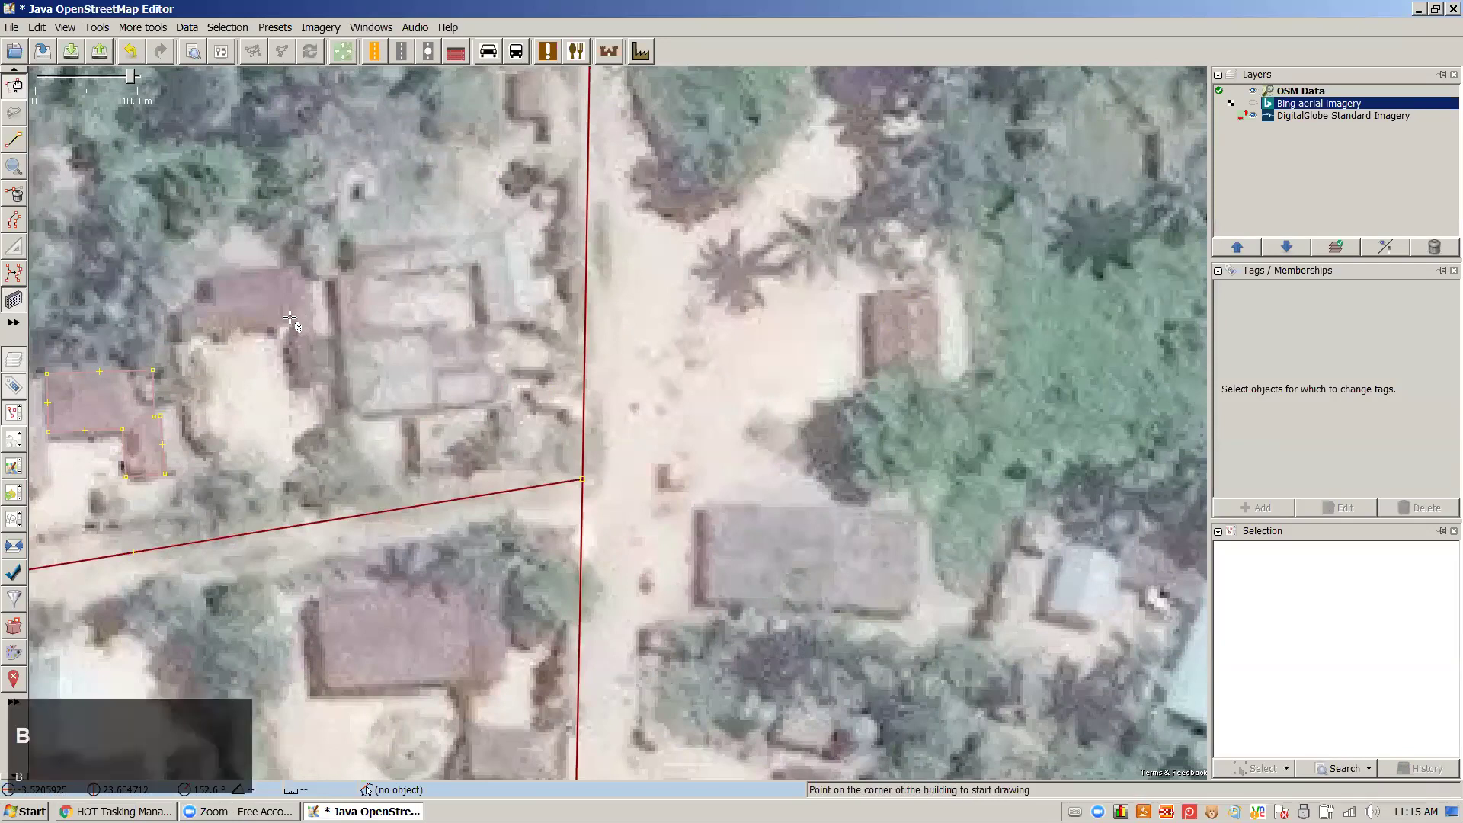
{"action": "left_click", "coordinate": [341, 256]}
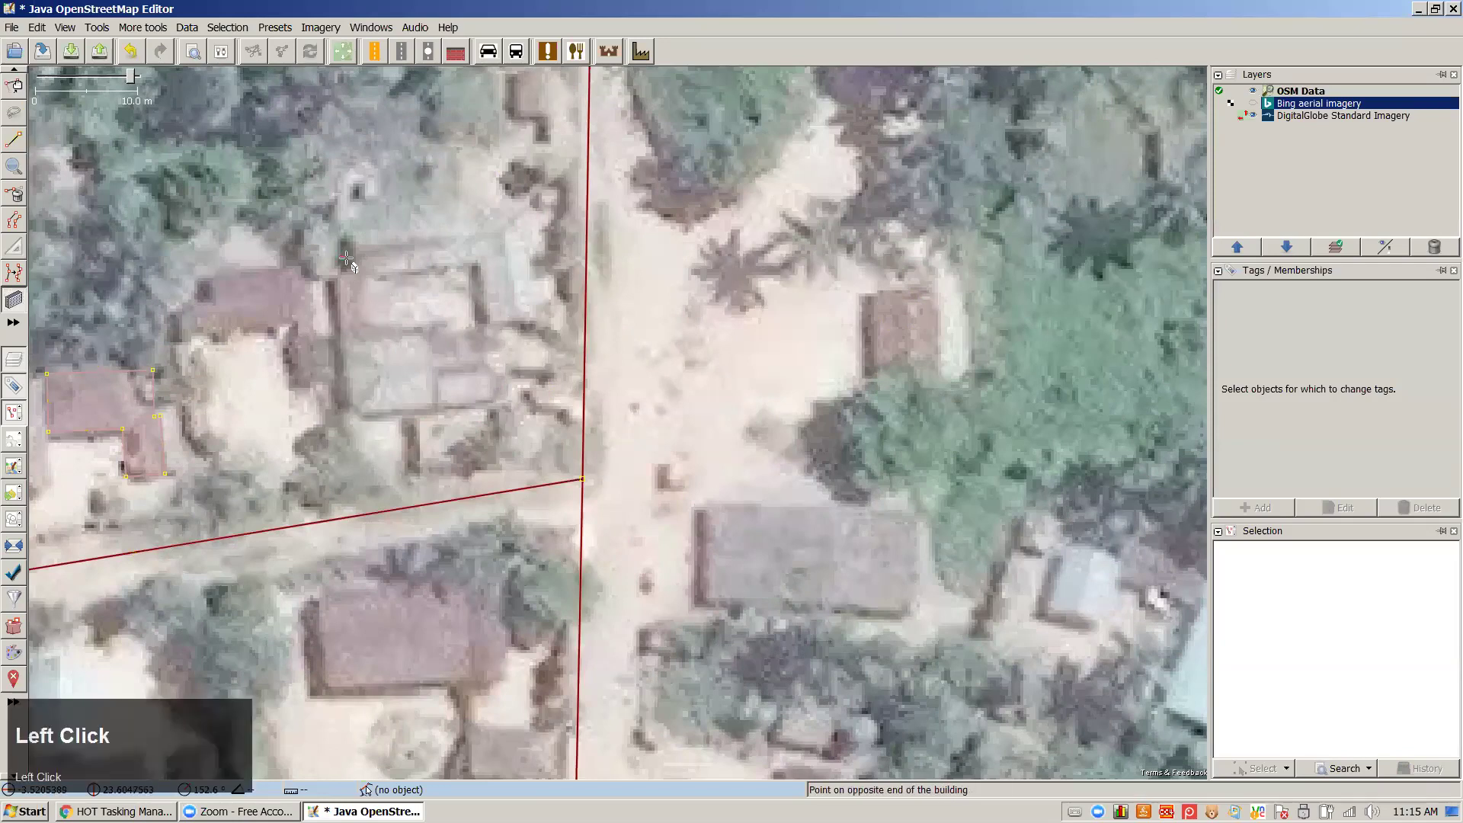
{"action": "left_click", "coordinate": [504, 242]}
{"action": "left_click", "coordinate": [496, 415]}
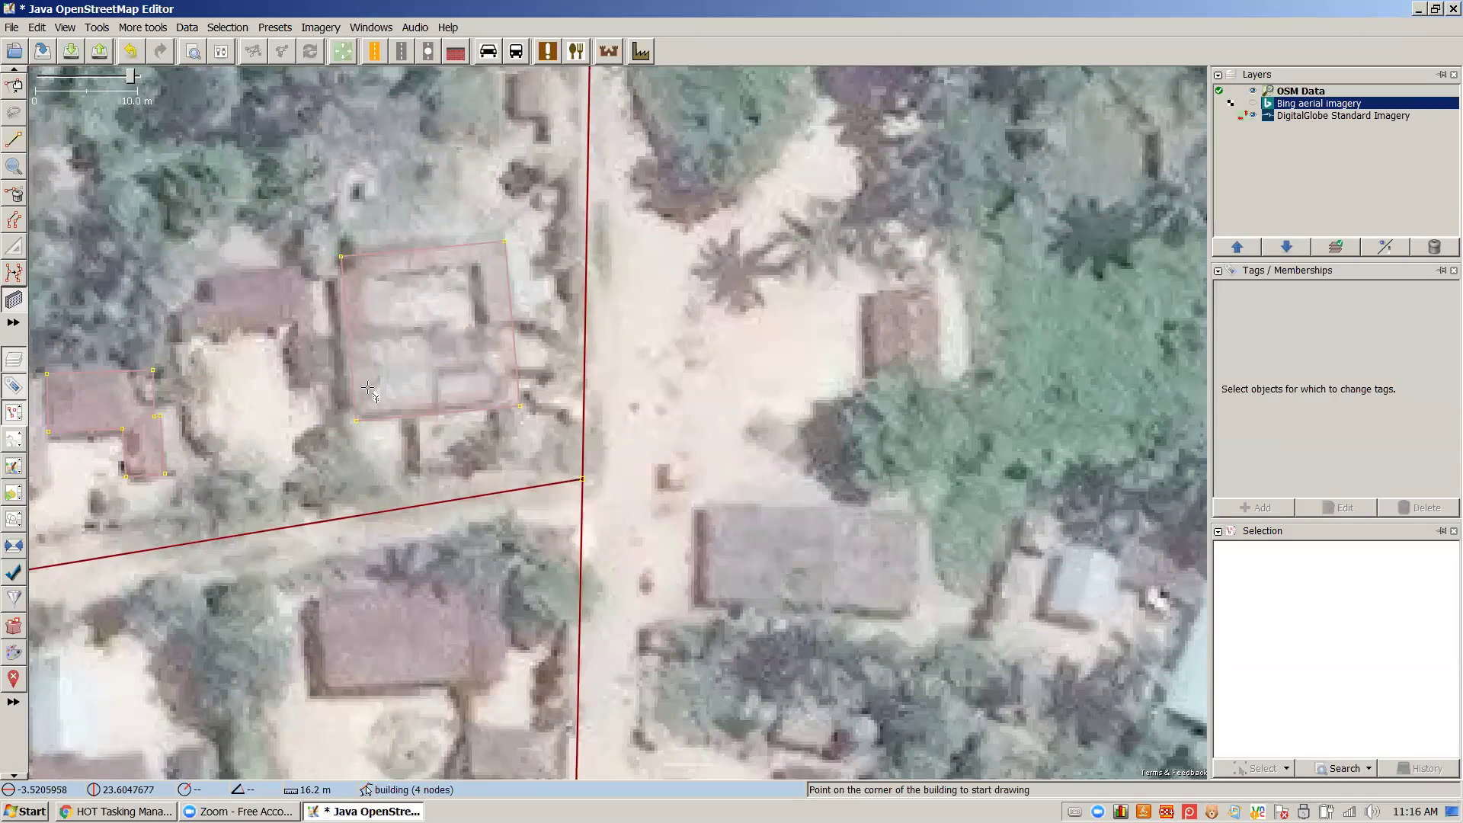
Draw an inner rectangle about 6 m wide around the courtyard opening inside the square building
{"action": "left_click", "coordinate": [366, 276]}
{"action": "left_click", "coordinate": [473, 267]}
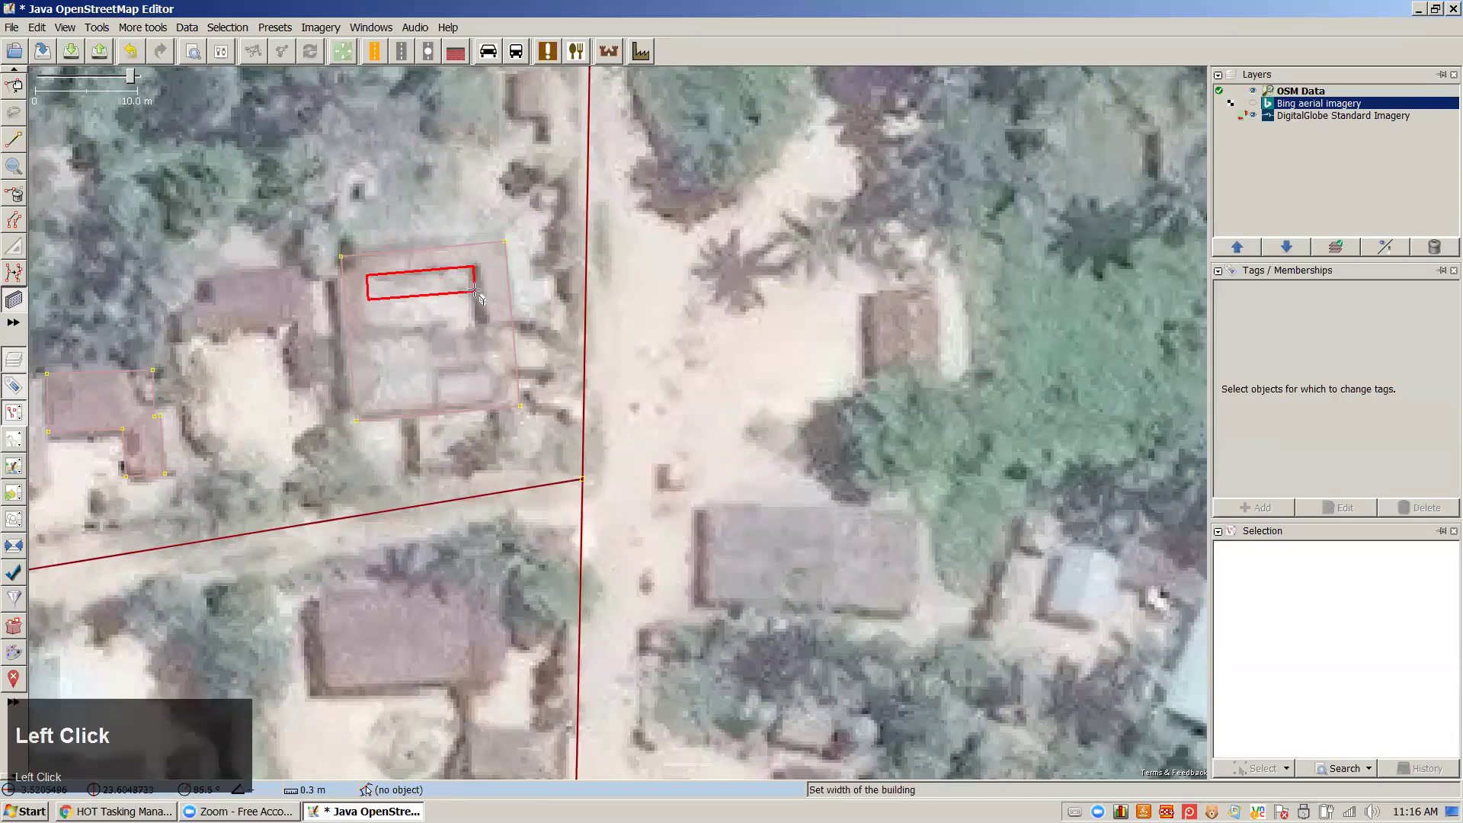
{"action": "left_click", "coordinate": [478, 329]}
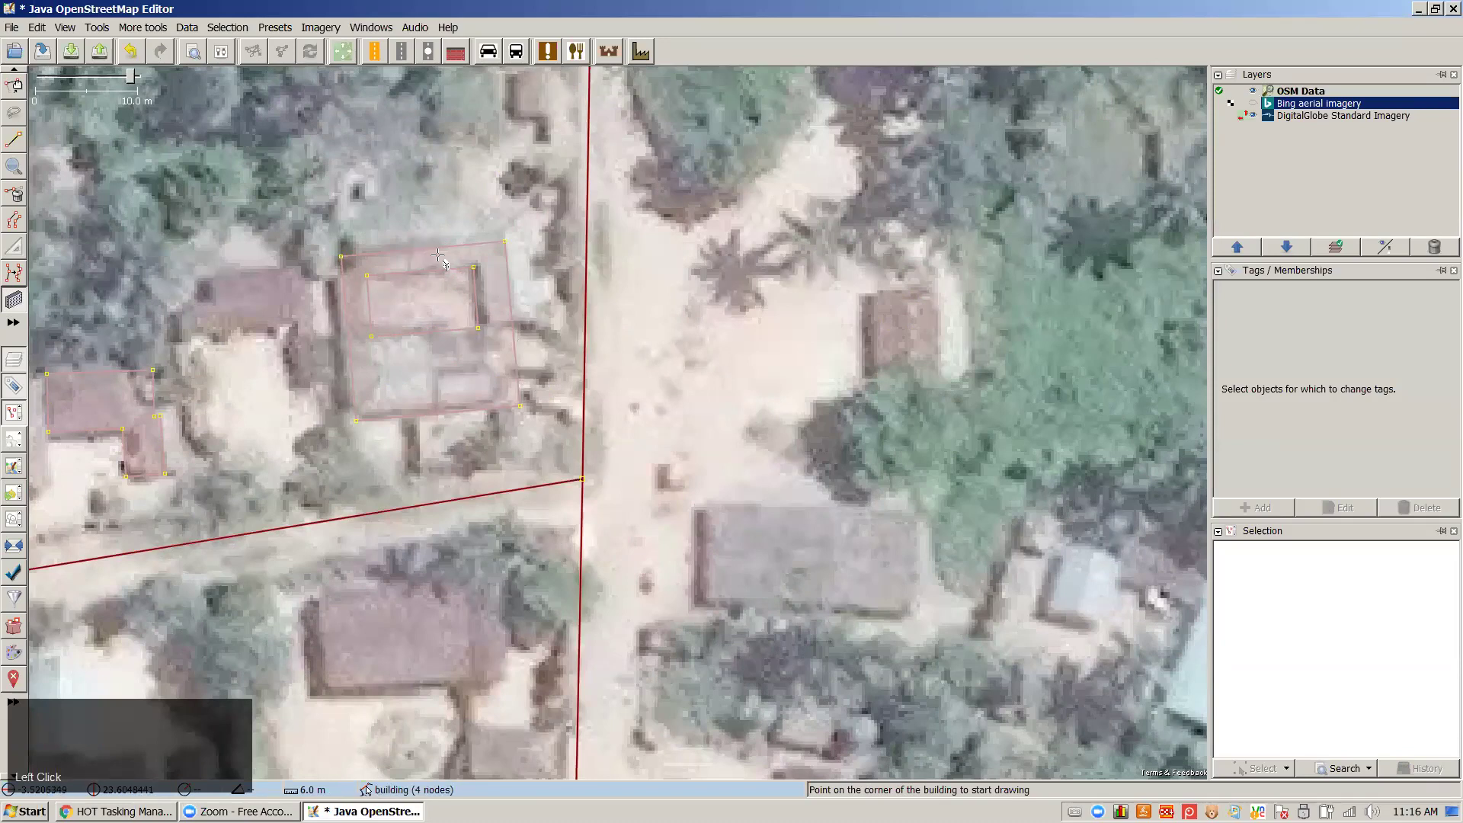
Create a multipolygon from the square building's outer and inner outlines, and nudge the outer outline slightly
{"action": "key", "text": "s"}
{"action": "key", "text": "s"}
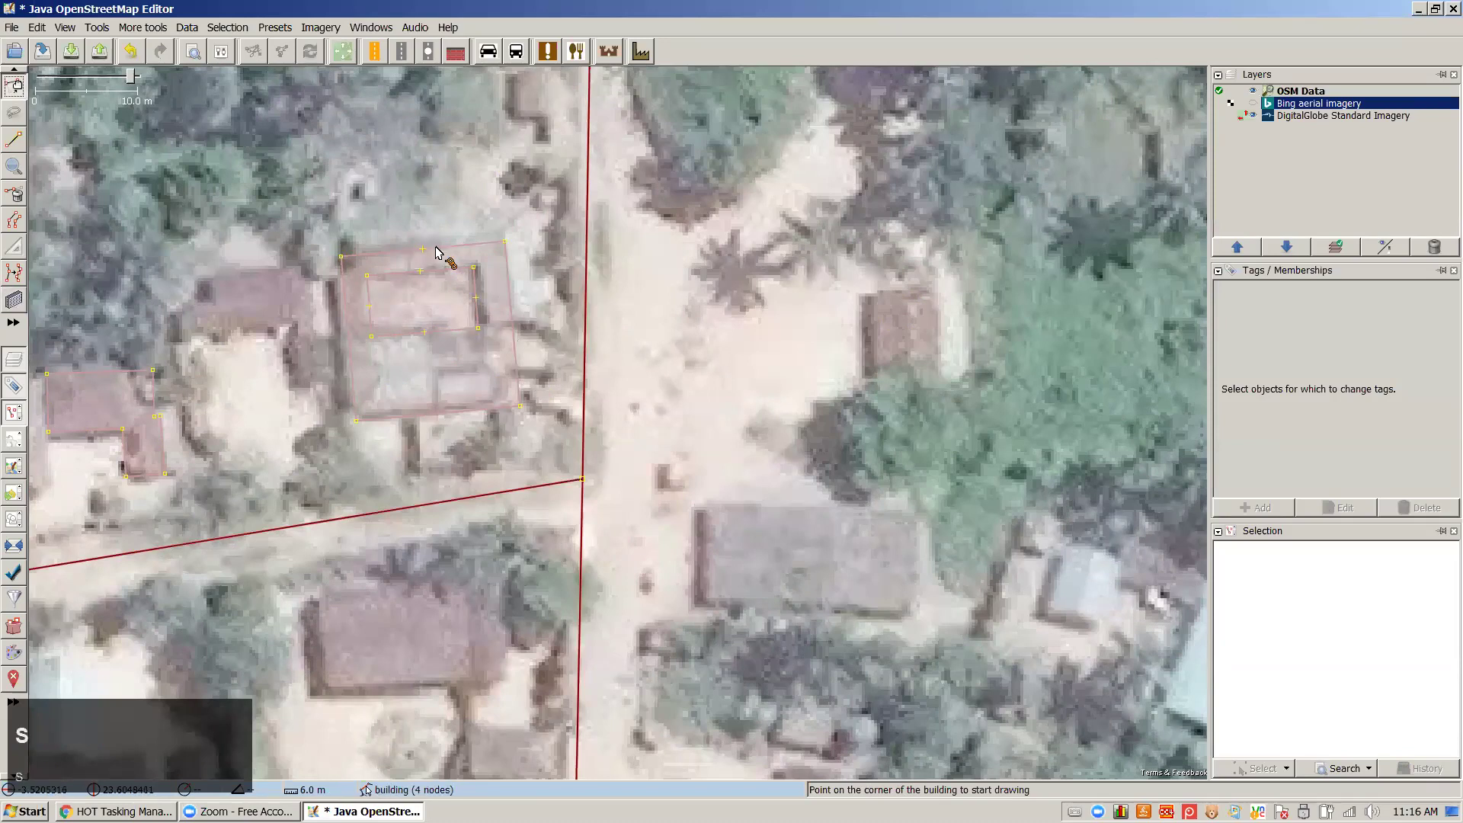
{"action": "left_click", "coordinate": [451, 250]}
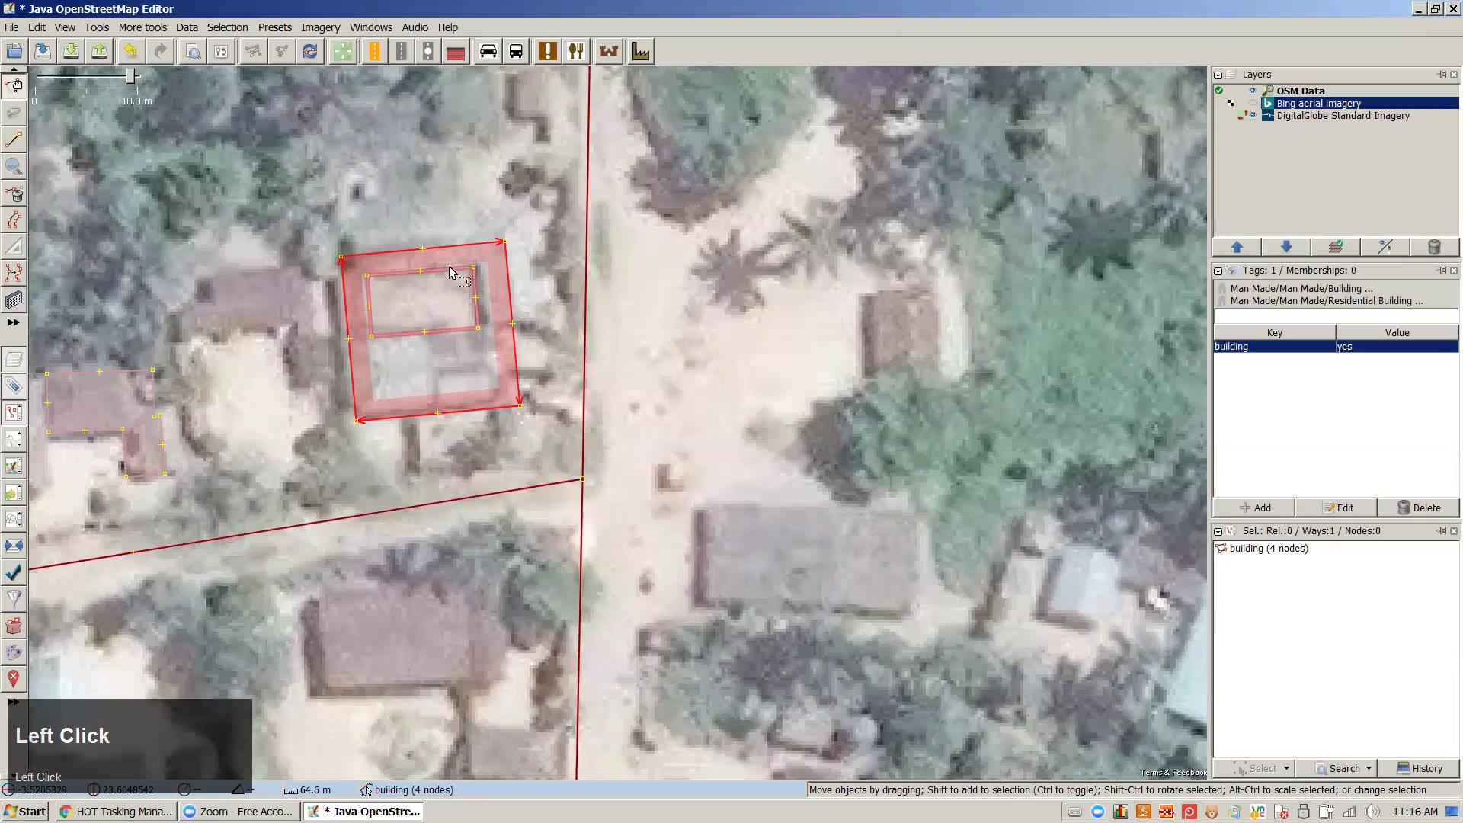
{"action": "left_click", "coordinate": [450, 272], "text": "shift"}
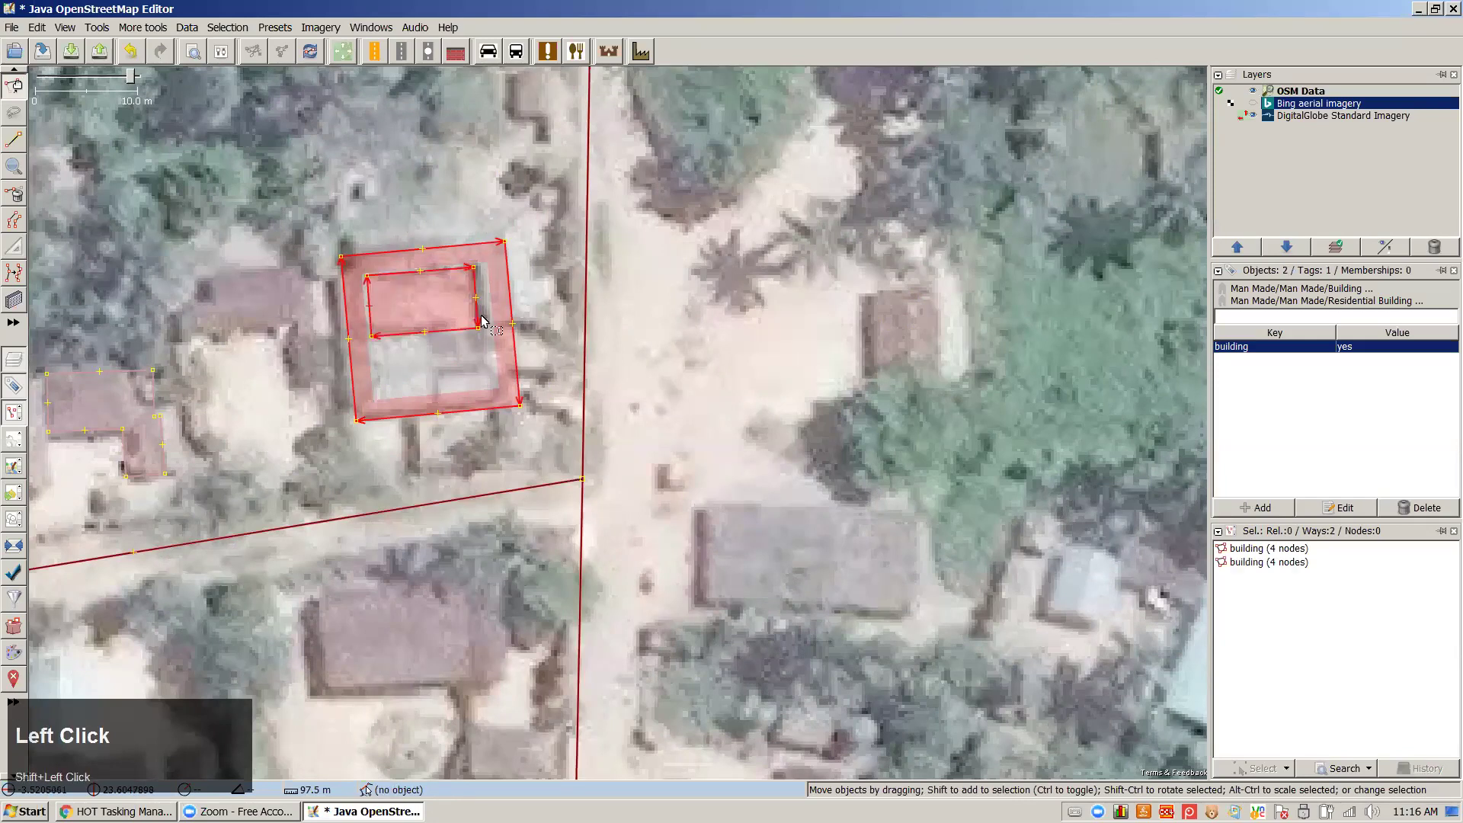
{"action": "left_click", "coordinate": [96, 27]}
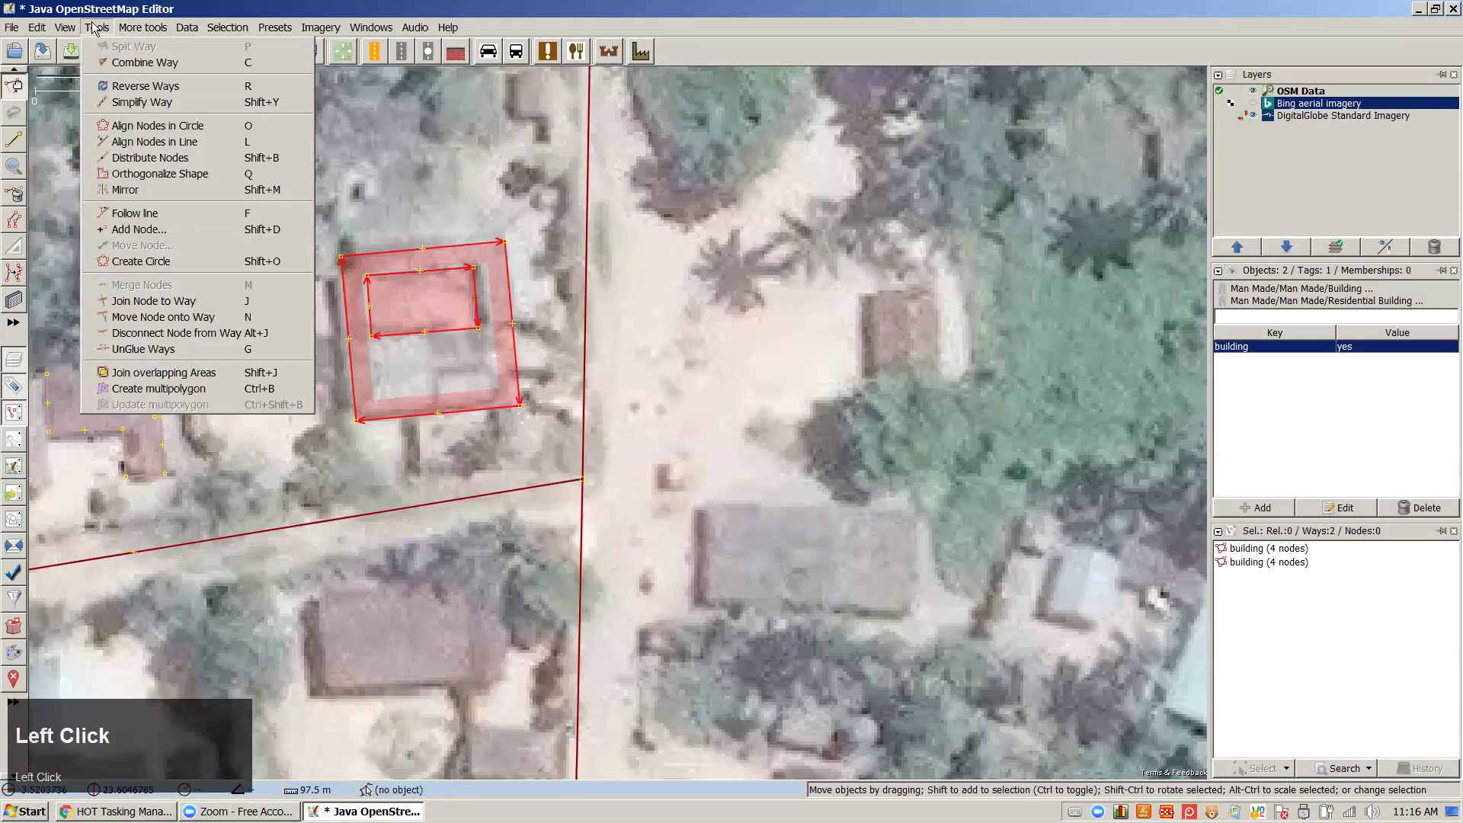
{"action": "mouse_move", "coordinate": [127, 31]}
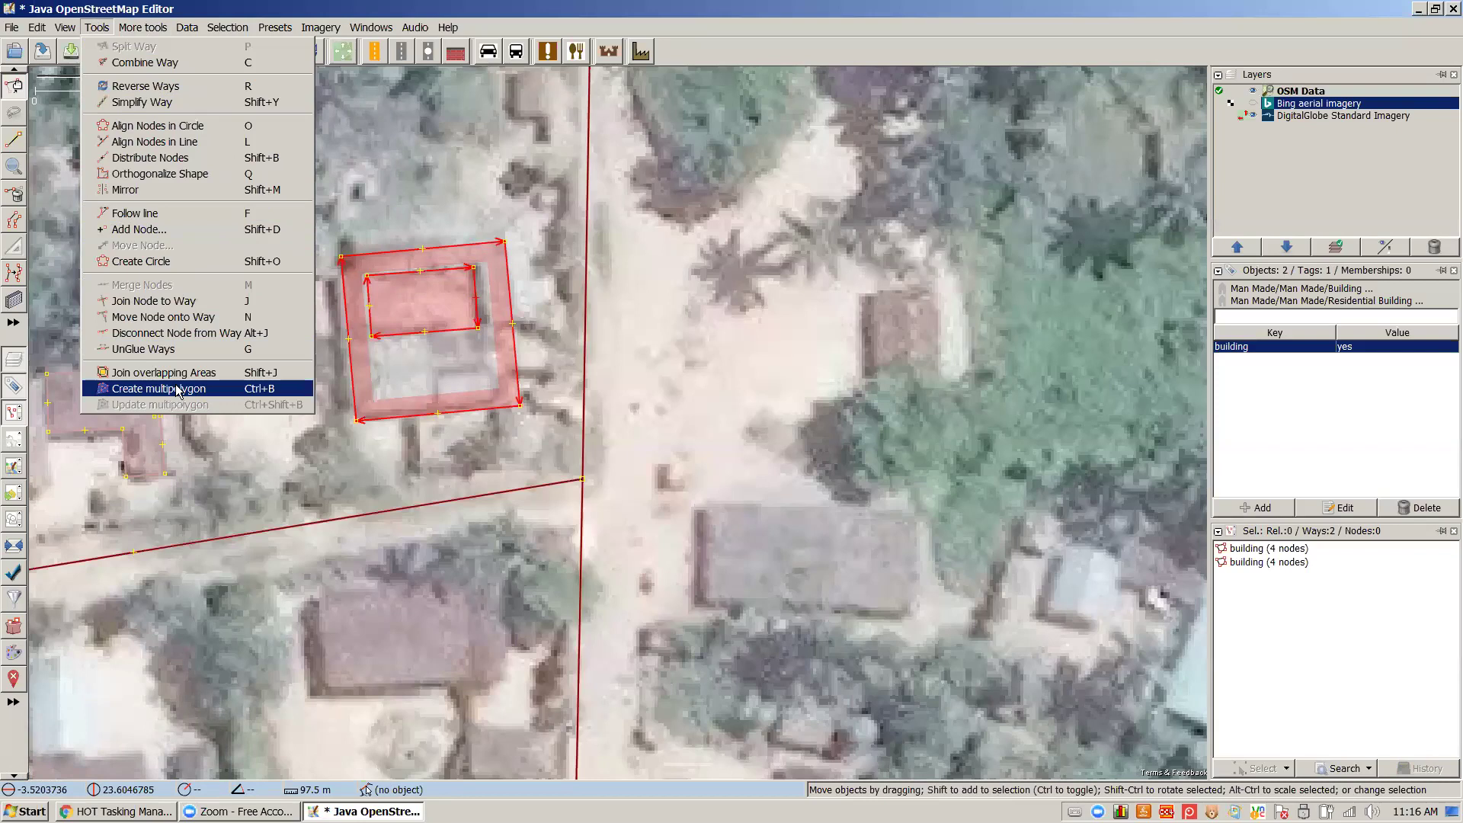
{"action": "left_click", "coordinate": [177, 390]}
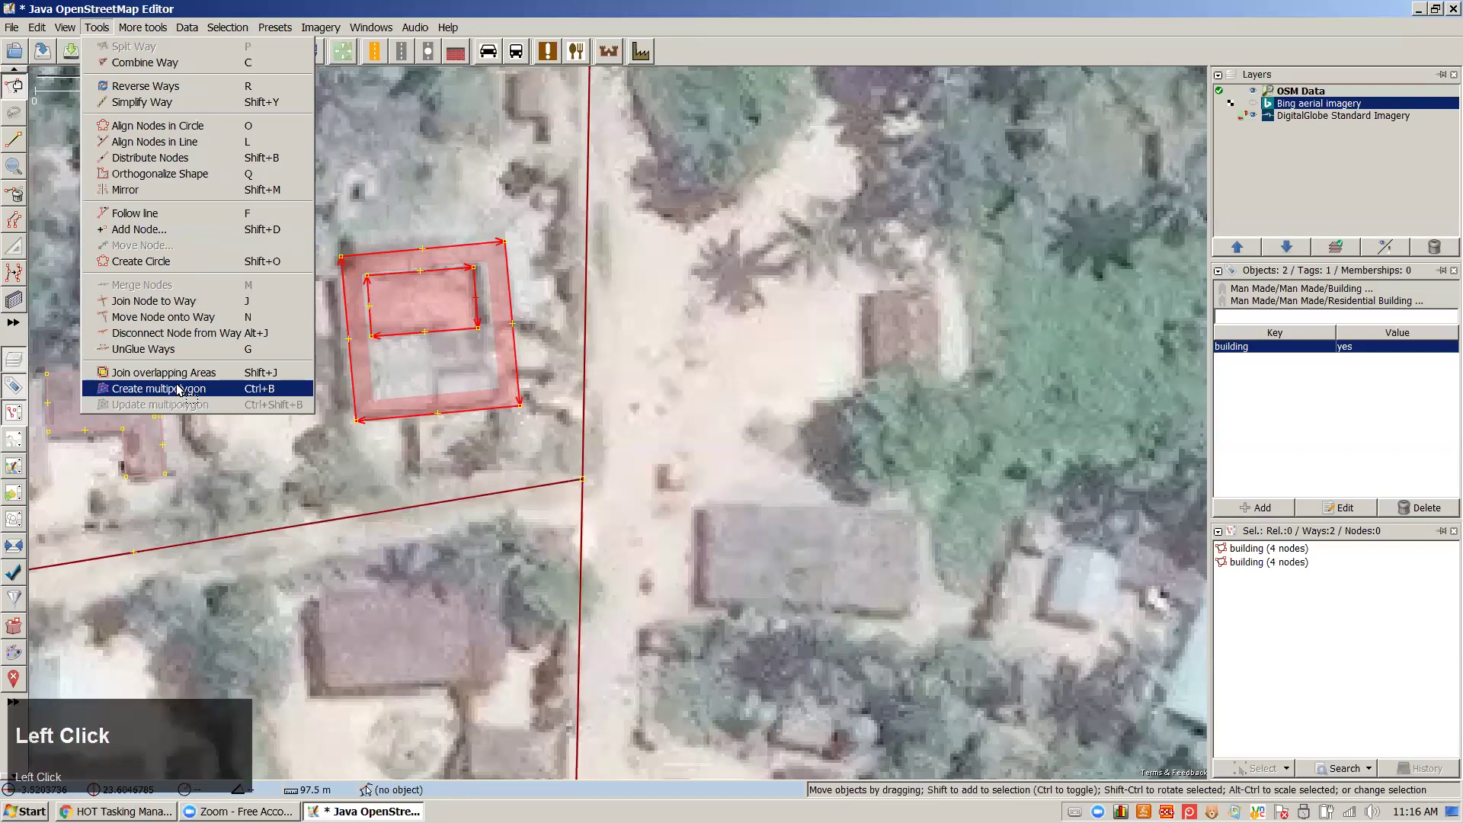
{"action": "left_click", "coordinate": [372, 180]}
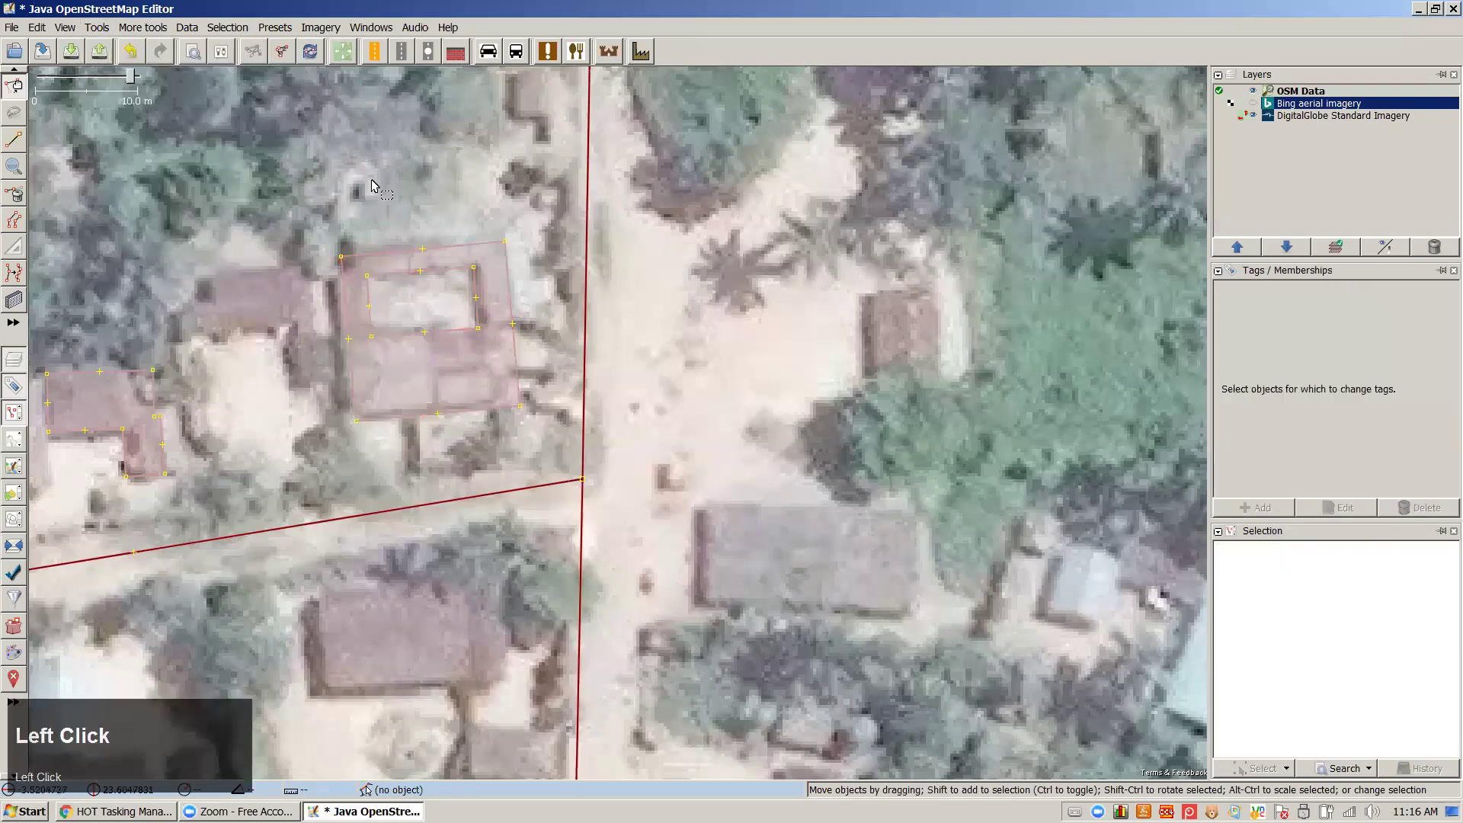
{"action": "left_click", "coordinate": [379, 258]}
{"action": "left_click_drag", "start_coordinate": [379, 257], "coordinate": [388, 247]}
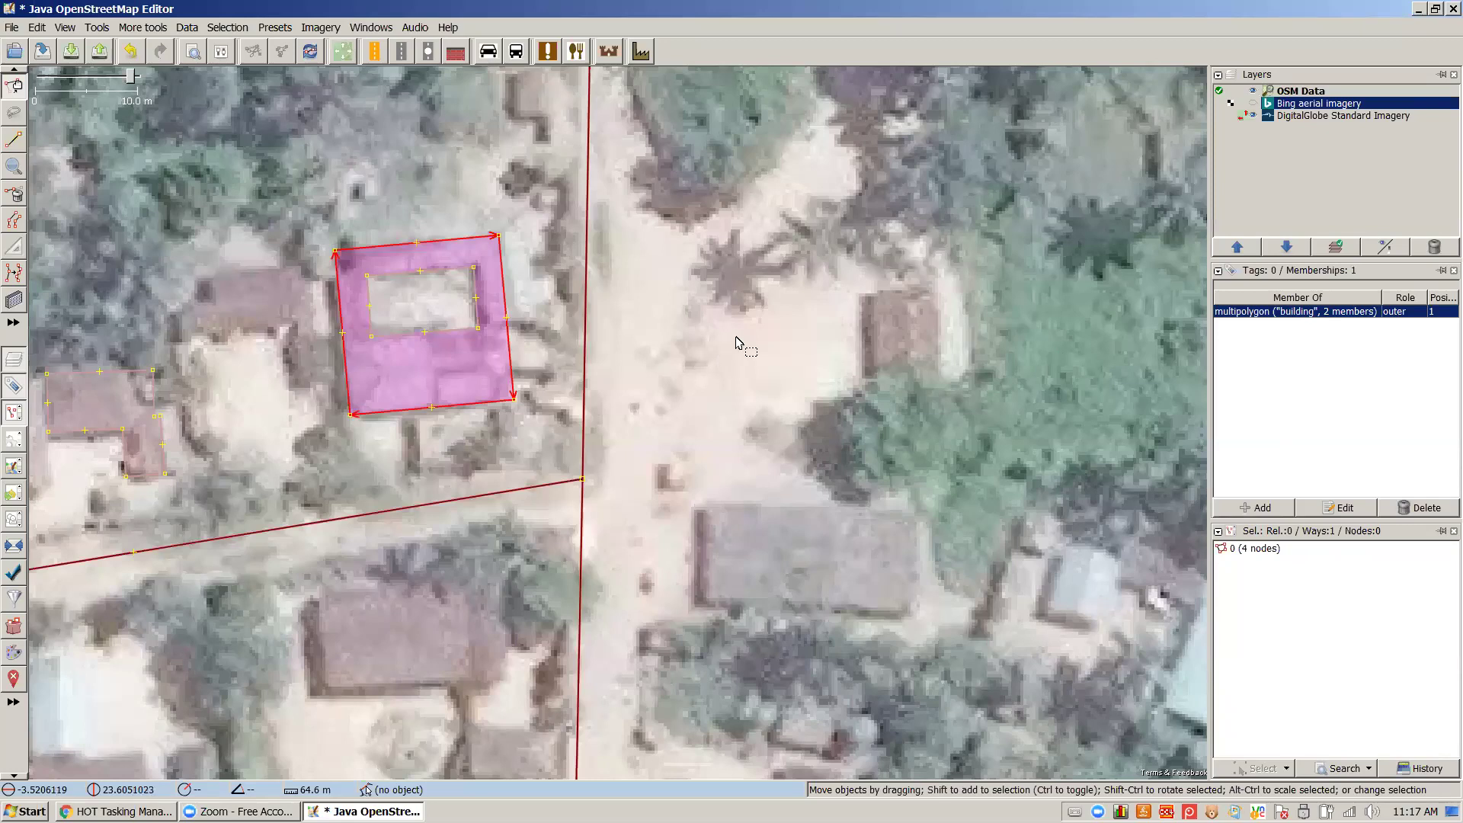
Draw a building about 6.5 m wide over the small western roadside house, with its southern edge on the side road, and nudge it slightly
{"action": "scroll", "coordinate": [736, 342], "scroll_direction": "down", "scroll_amount": 2}
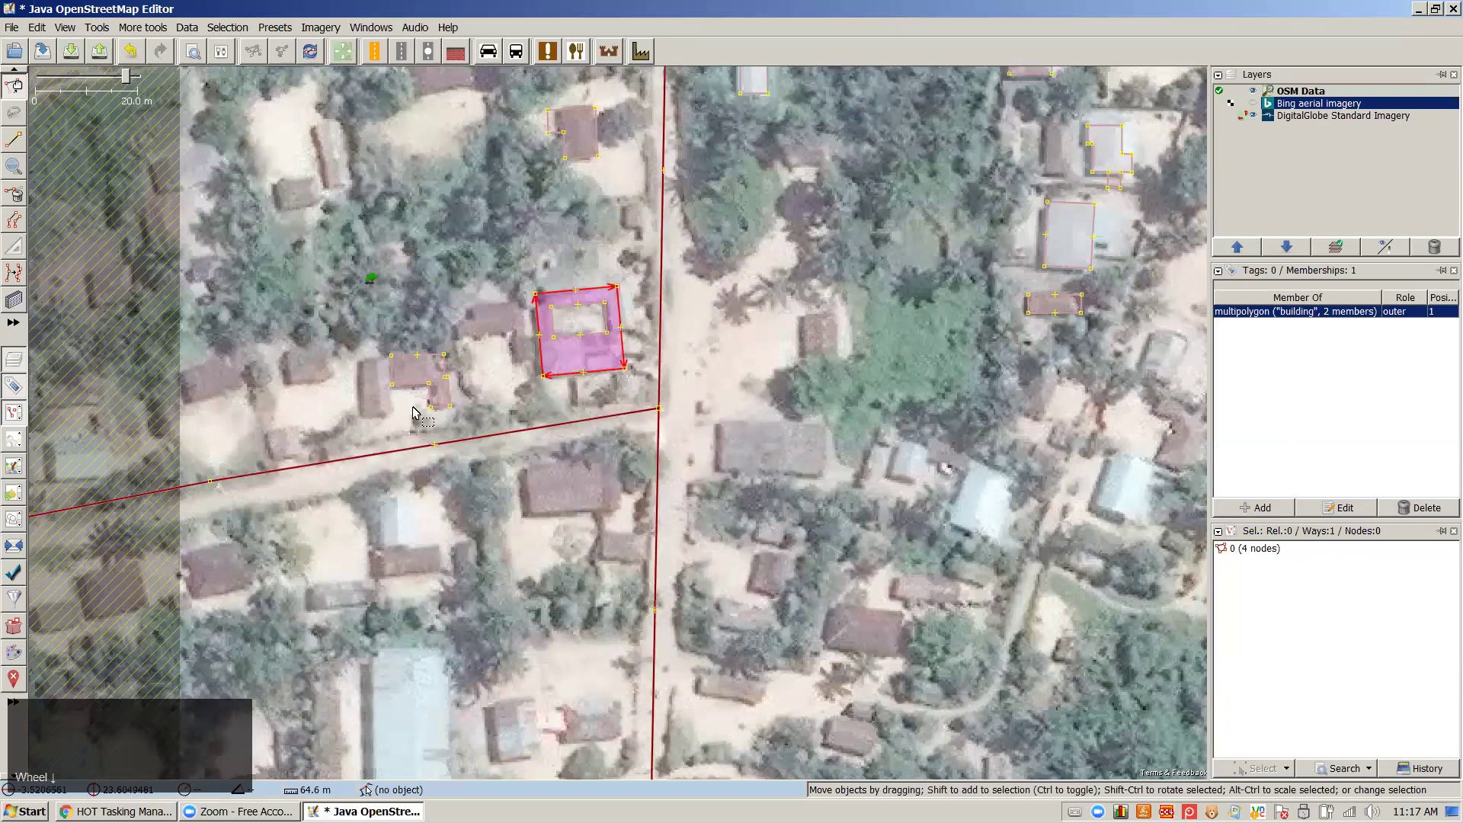
{"action": "scroll", "coordinate": [807, 323], "scroll_direction": "up", "scroll_amount": 2}
{"action": "right_click", "coordinate": [587, 376]}
{"action": "left_click_drag", "start_coordinate": [641, 356], "coordinate": [945, 305]}
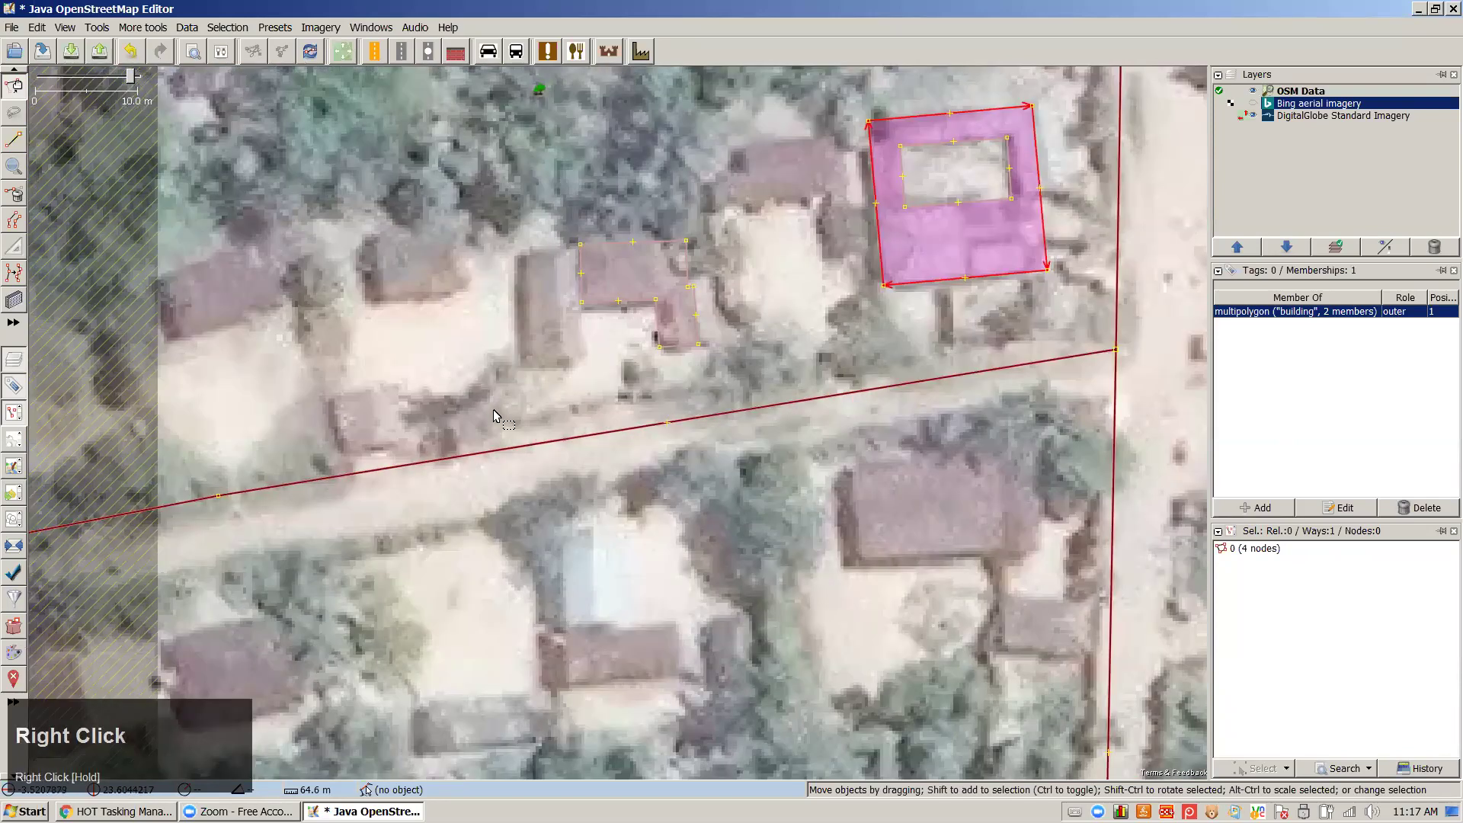
{"action": "left_click_drag", "start_coordinate": [486, 421], "coordinate": [611, 381]}
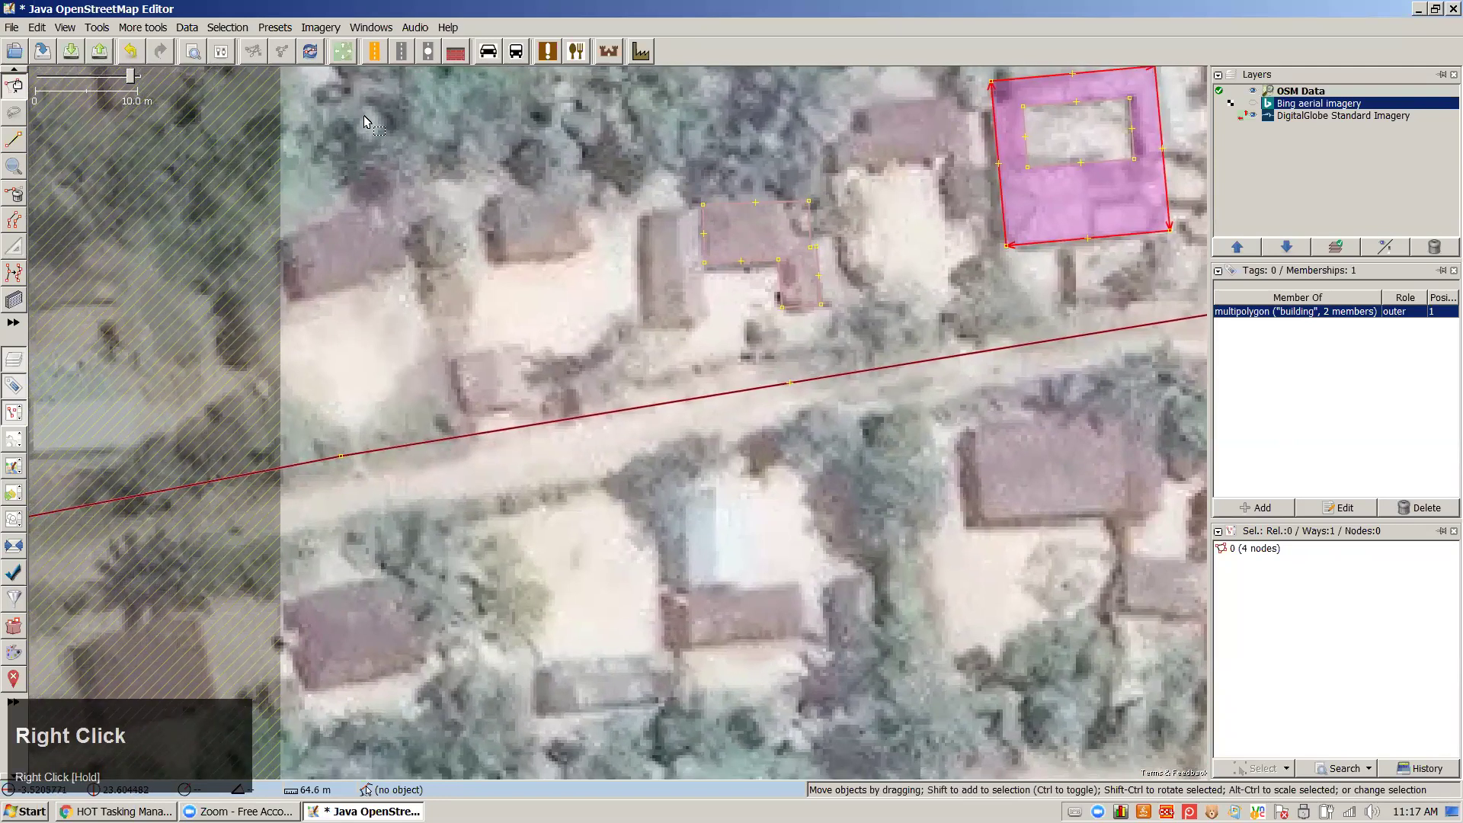
{"action": "key", "text": "Escape"}
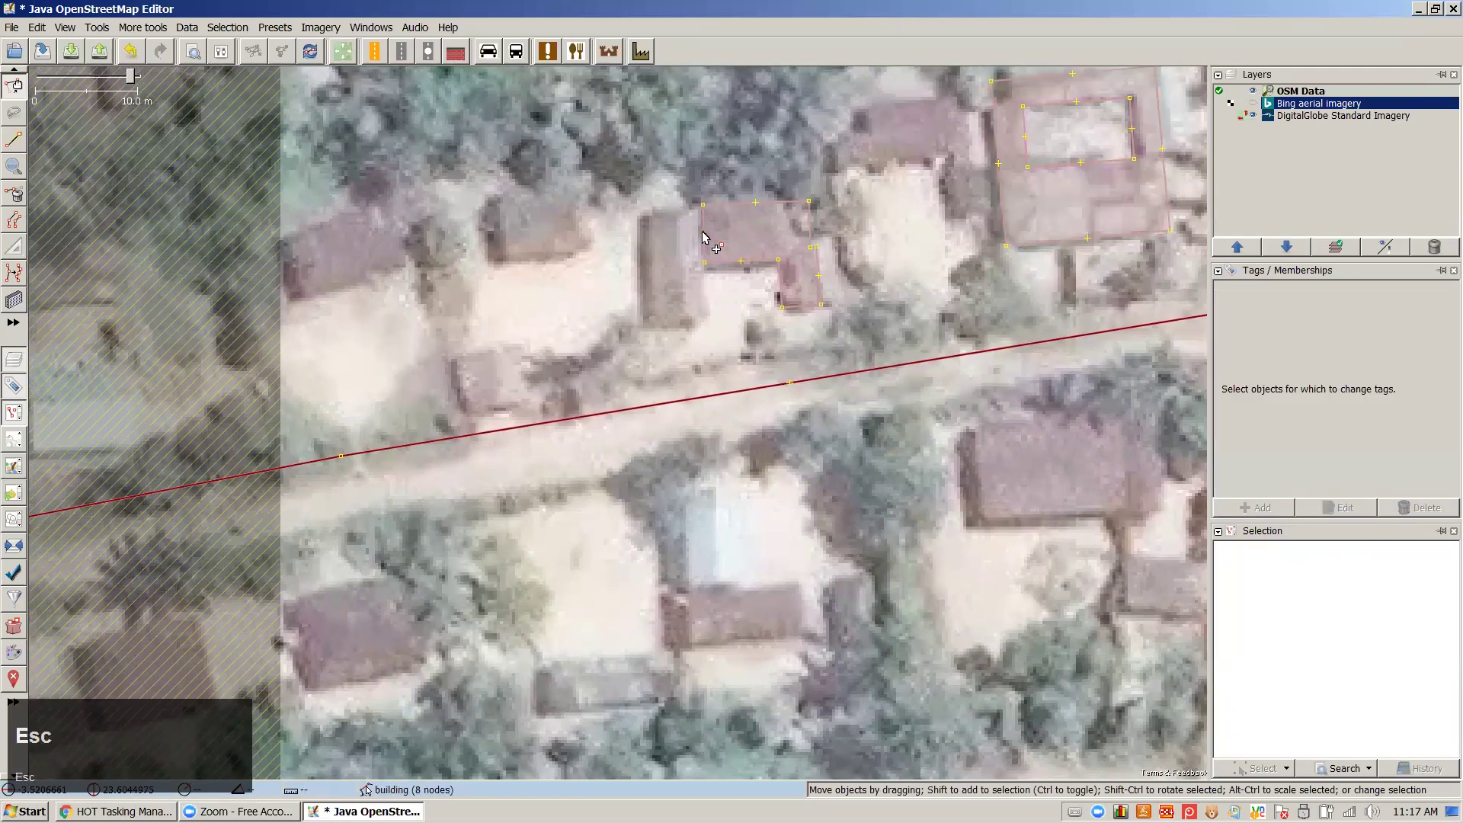
{"action": "key", "text": "b"}
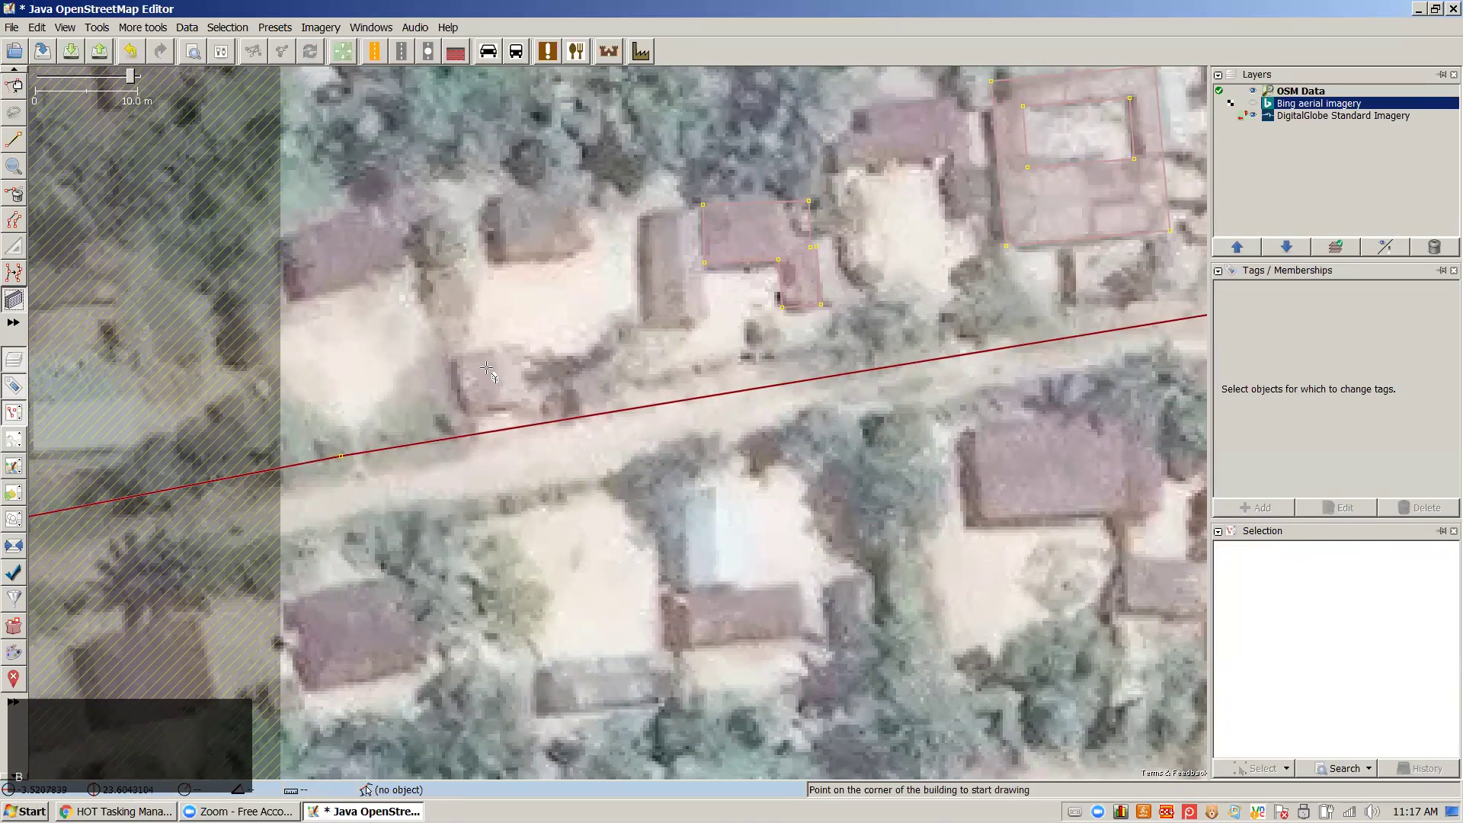
{"action": "left_click", "coordinate": [456, 361]}
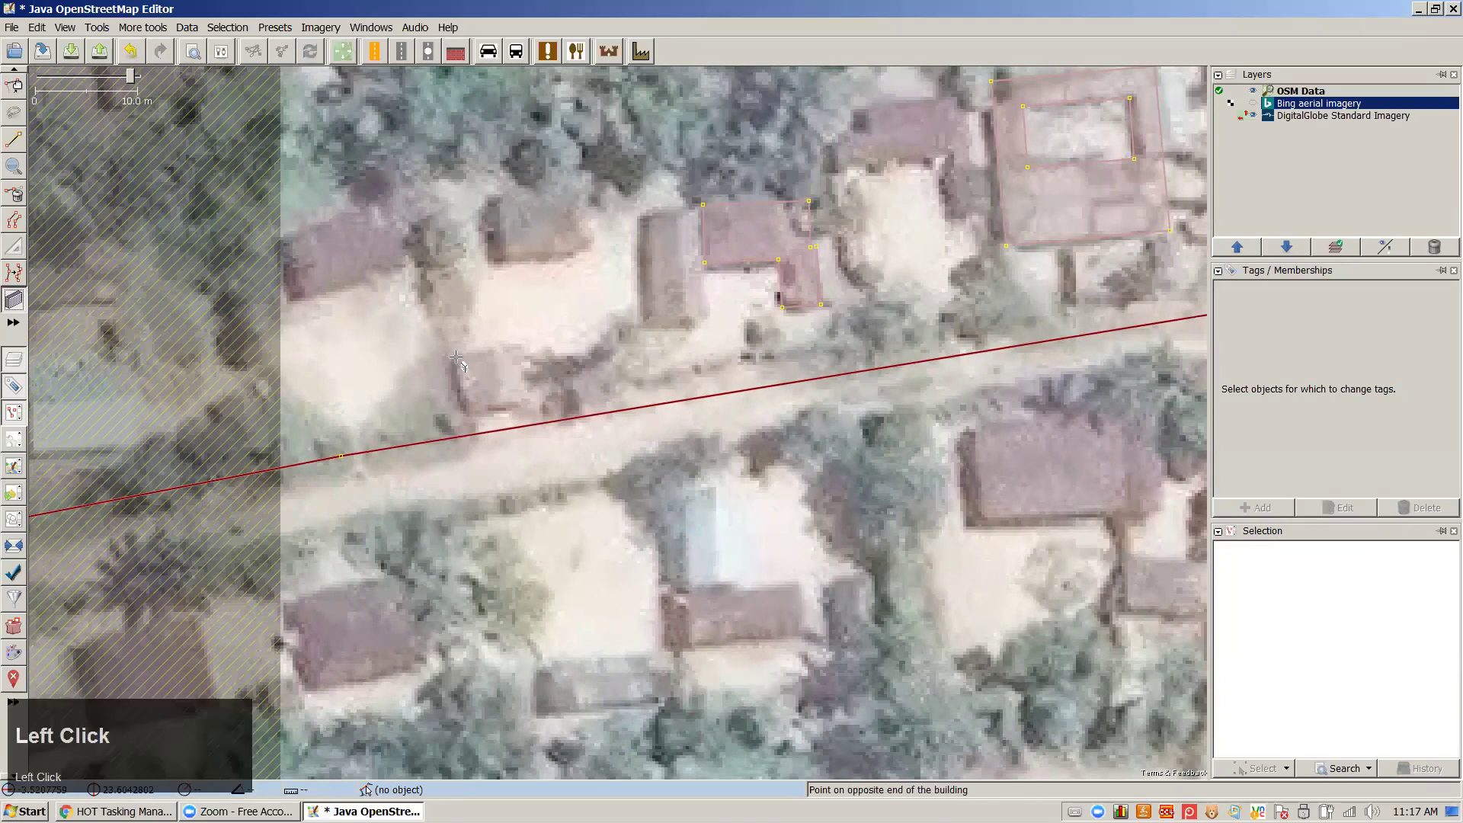
{"action": "left_click", "coordinate": [471, 433]}
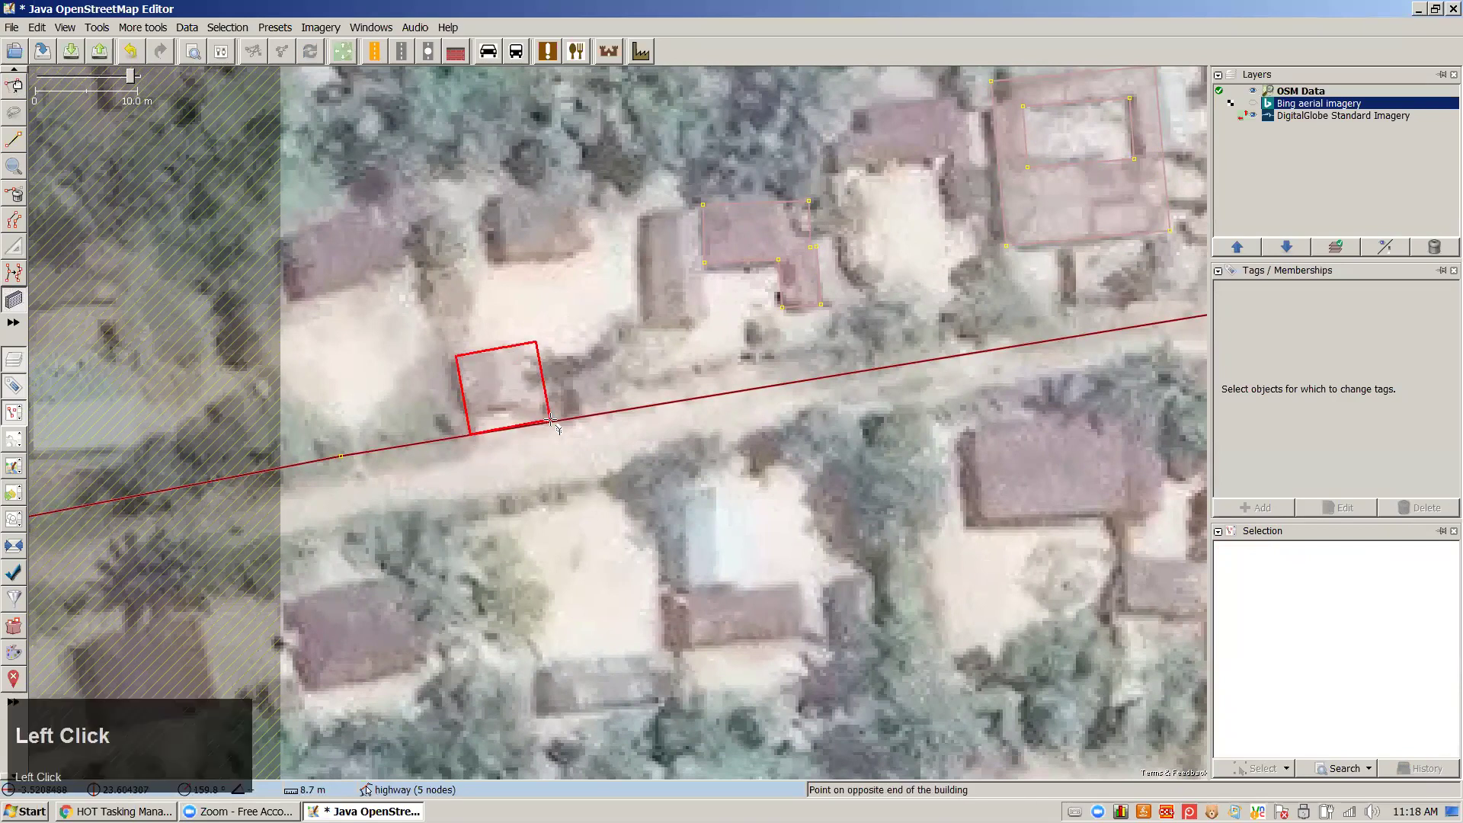
{"action": "left_click", "coordinate": [540, 420]}
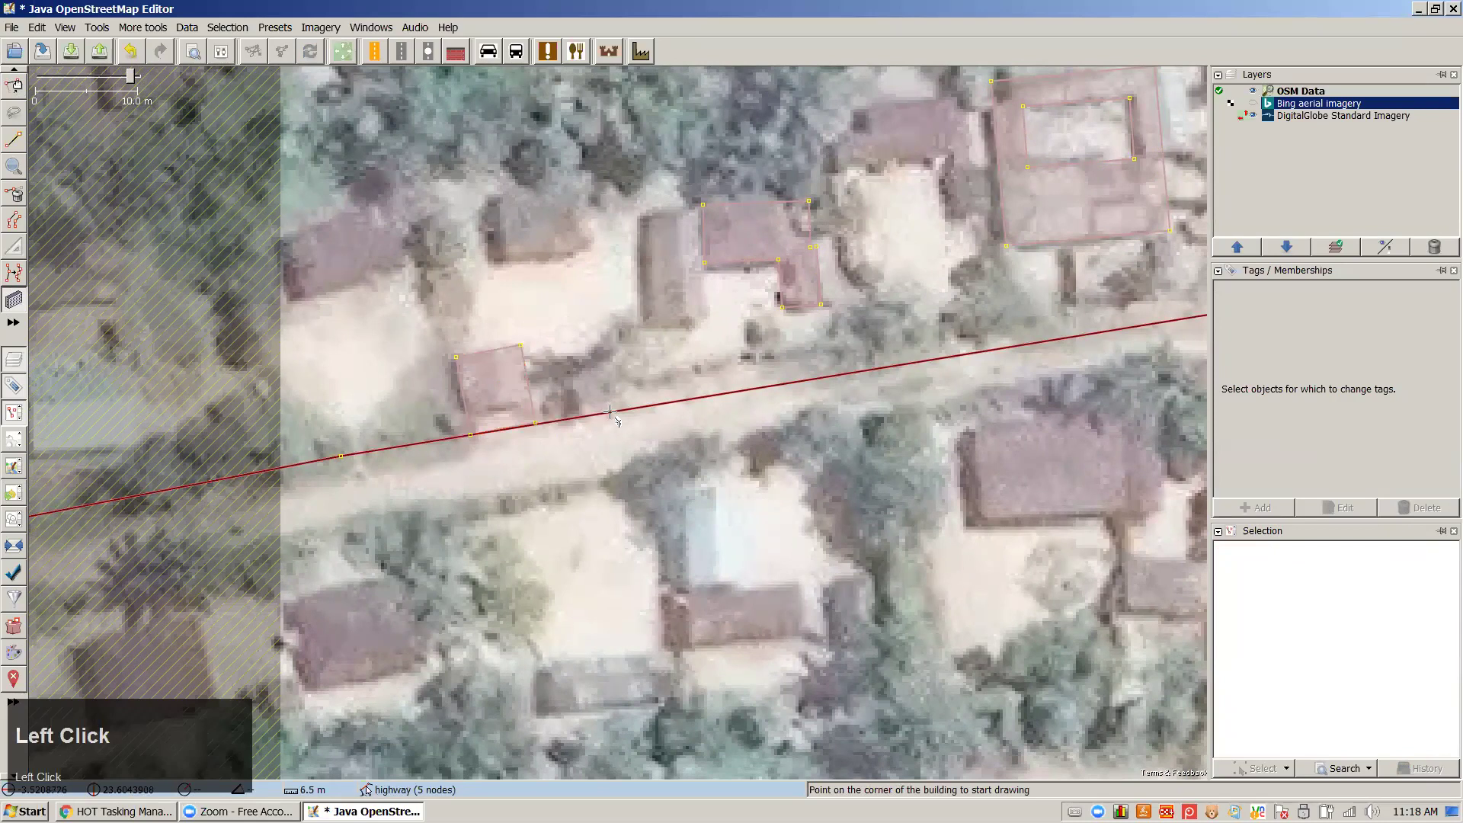
{"action": "key", "text": "s"}
{"action": "mouse_move", "coordinate": [533, 407]}
{"action": "left_mouse_down"}
{"action": "mouse_move", "coordinate": [543, 381]}
{"action": "mouse_move", "coordinate": [528, 400]}
{"action": "left_mouse_up"}
Delete the side road that runs west from the main road past the small roadside building
{"action": "scroll", "coordinate": [484, 509], "scroll_direction": "down", "scroll_amount": 1}
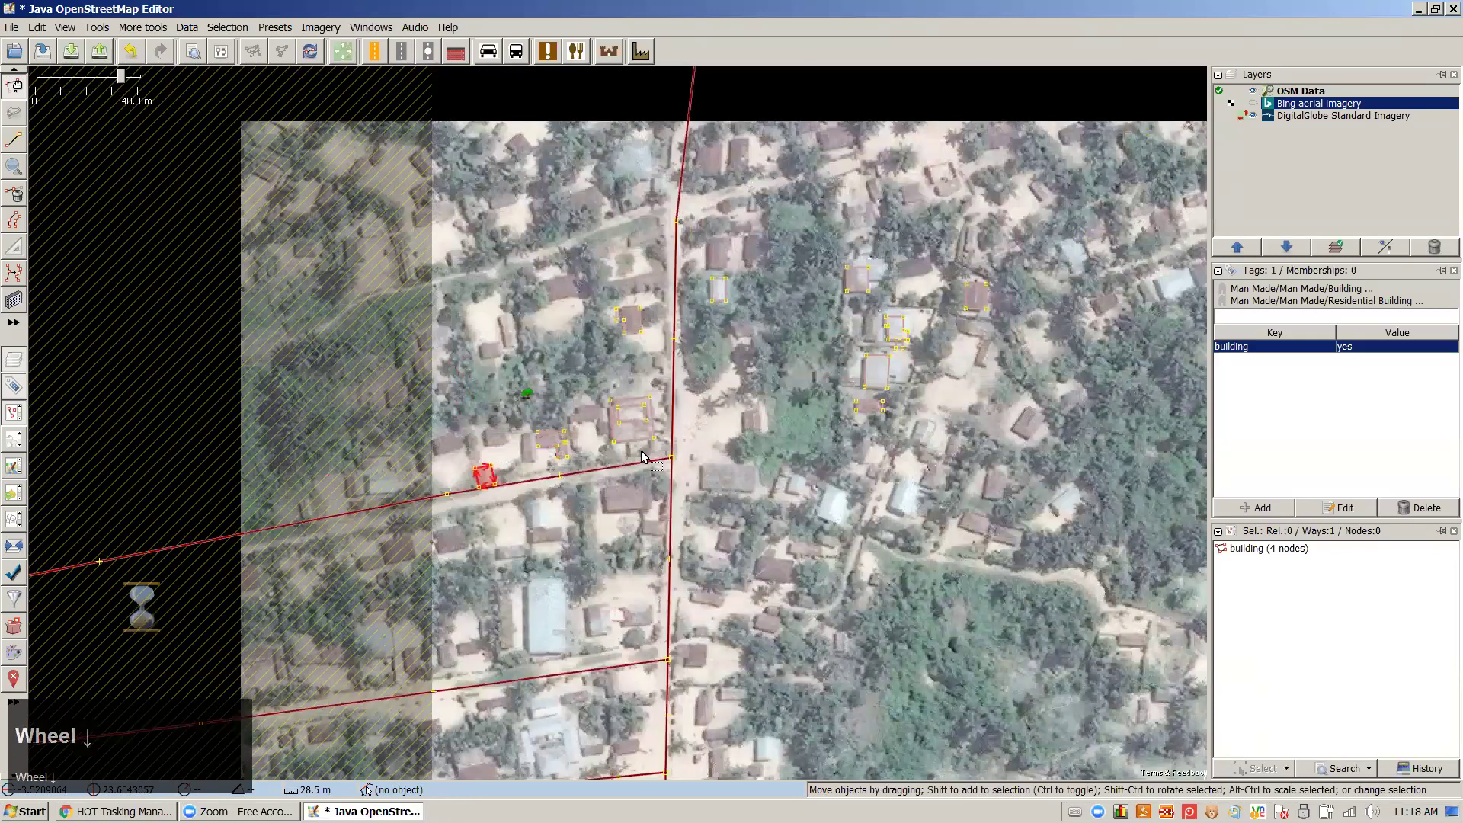
{"action": "left_click", "coordinate": [807, 436]}
{"action": "scroll", "coordinate": [806, 436], "scroll_direction": "up", "scroll_amount": 1}
{"action": "left_click", "coordinate": [701, 459]}
{"action": "left_click_drag", "start_coordinate": [1147, 396], "coordinate": [938, 450]}
Draw a side road about 95 m long from the main road westward, passing through the small roadside house's southeastern corner node
{"action": "left_click", "coordinate": [939, 446]}
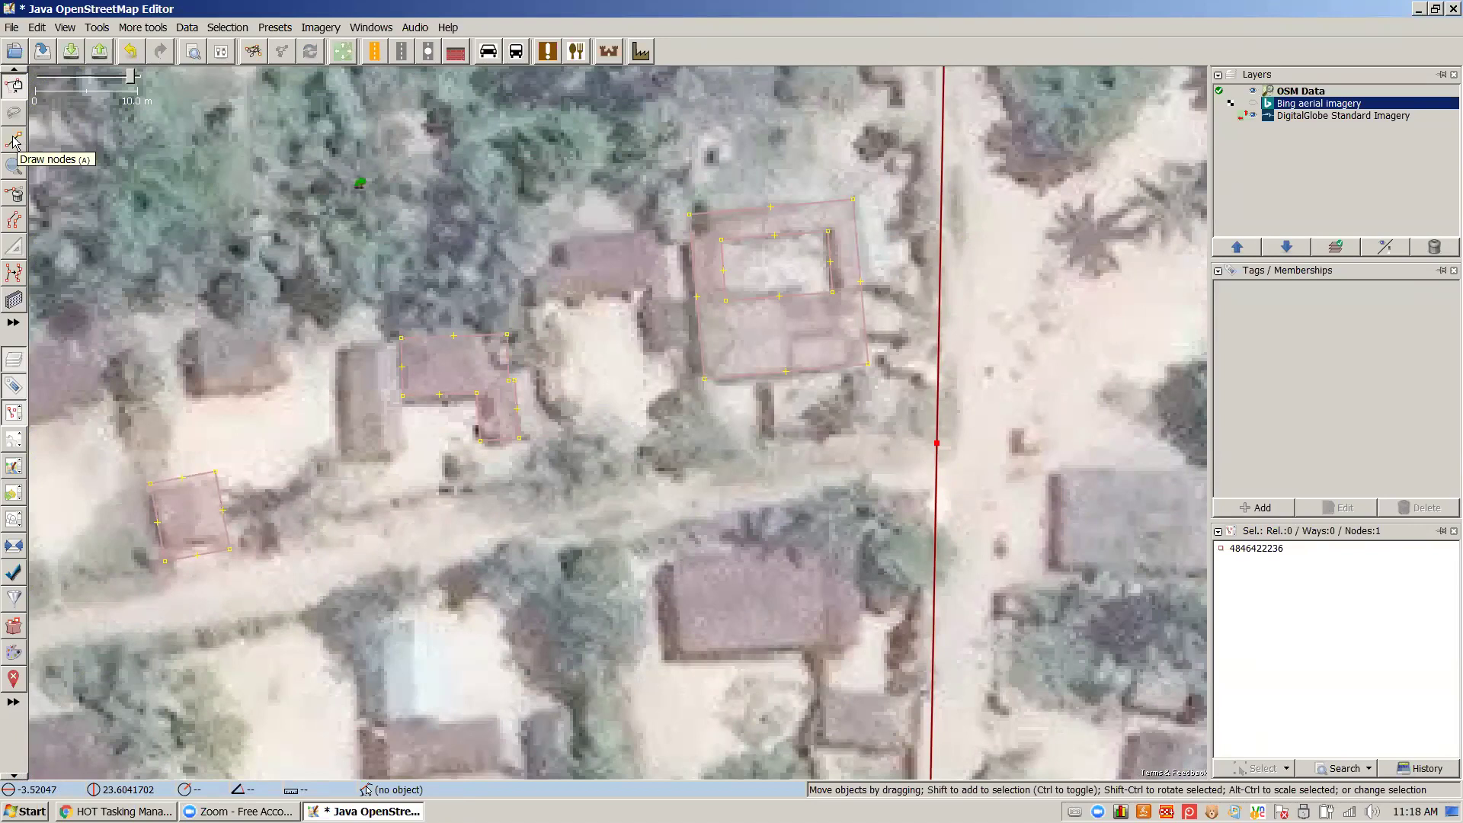
{"action": "key", "text": "a"}
{"action": "left_click", "coordinate": [733, 485]}
{"action": "left_click", "coordinate": [339, 545]}
{"action": "left_click", "coordinate": [230, 549]}
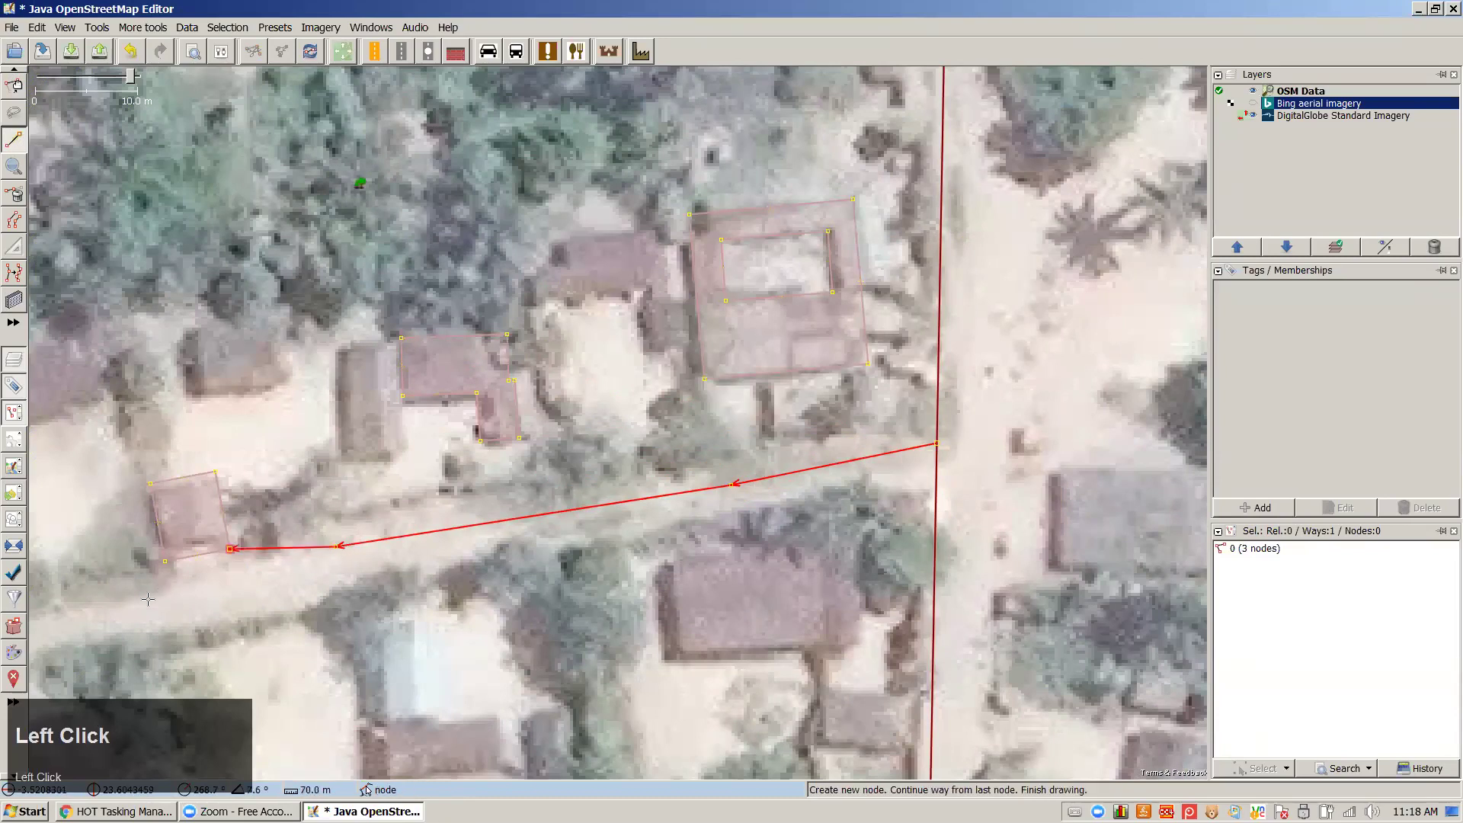
{"action": "left_click", "coordinate": [112, 623]}
{"action": "left_click_drag", "start_coordinate": [106, 616], "coordinate": [359, 512]}
{"action": "left_click", "coordinate": [359, 513]}
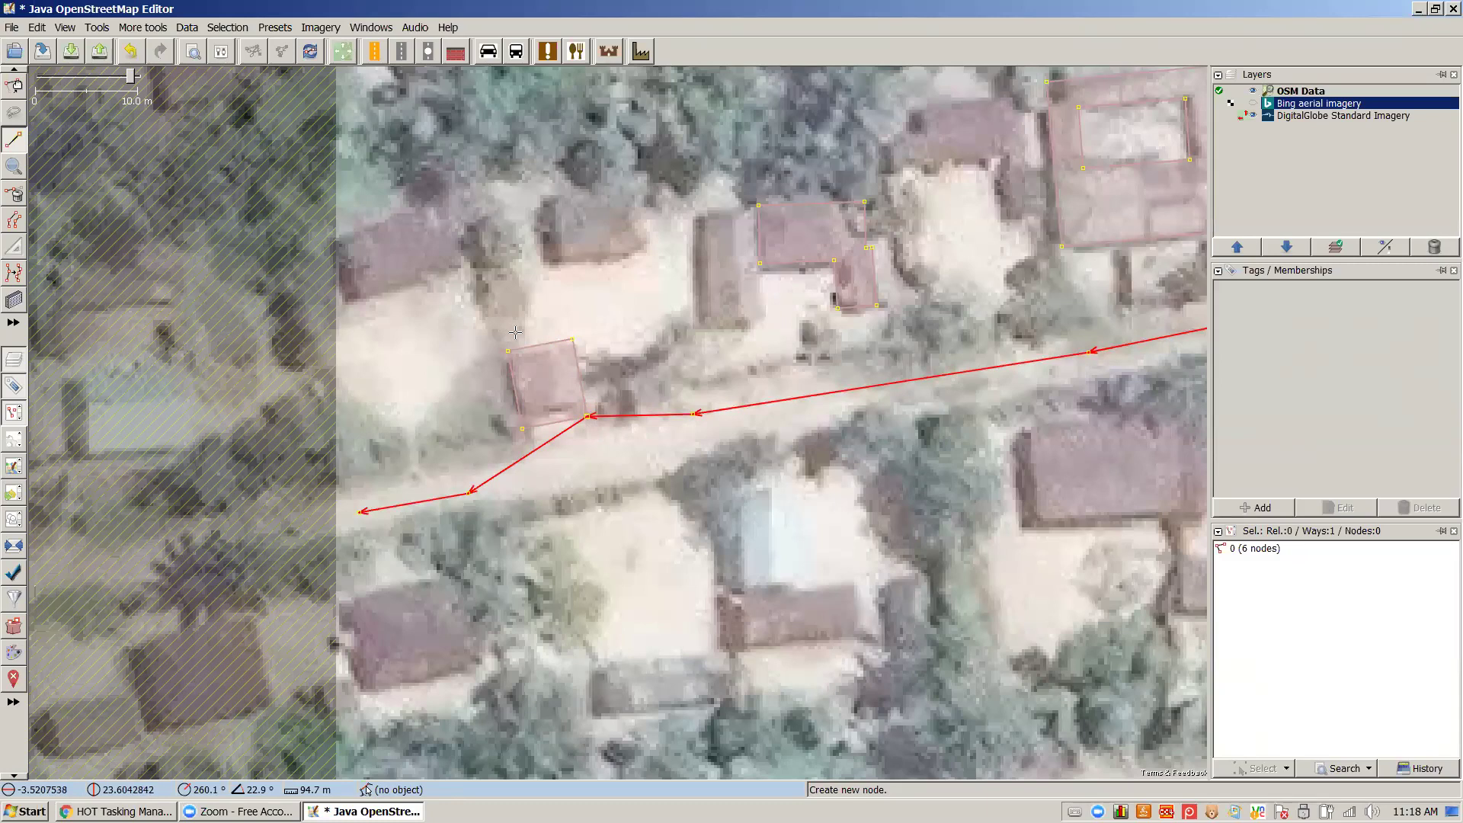
Unglue the new side road from the small roadside house at their shared corner node
{"action": "key", "text": "s"}
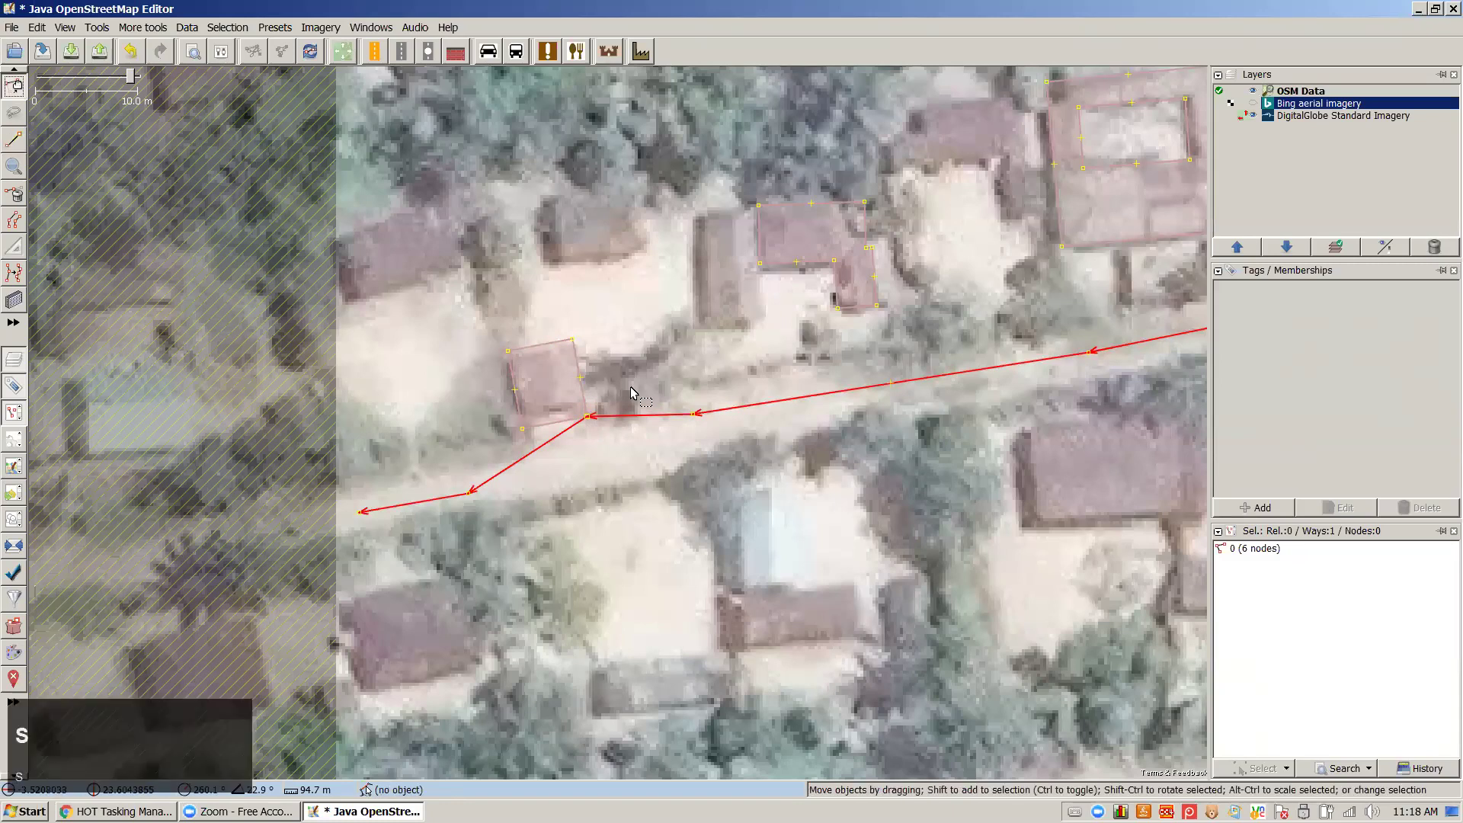
{"action": "left_click", "coordinate": [620, 419]}
{"action": "left_click", "coordinate": [613, 427]}
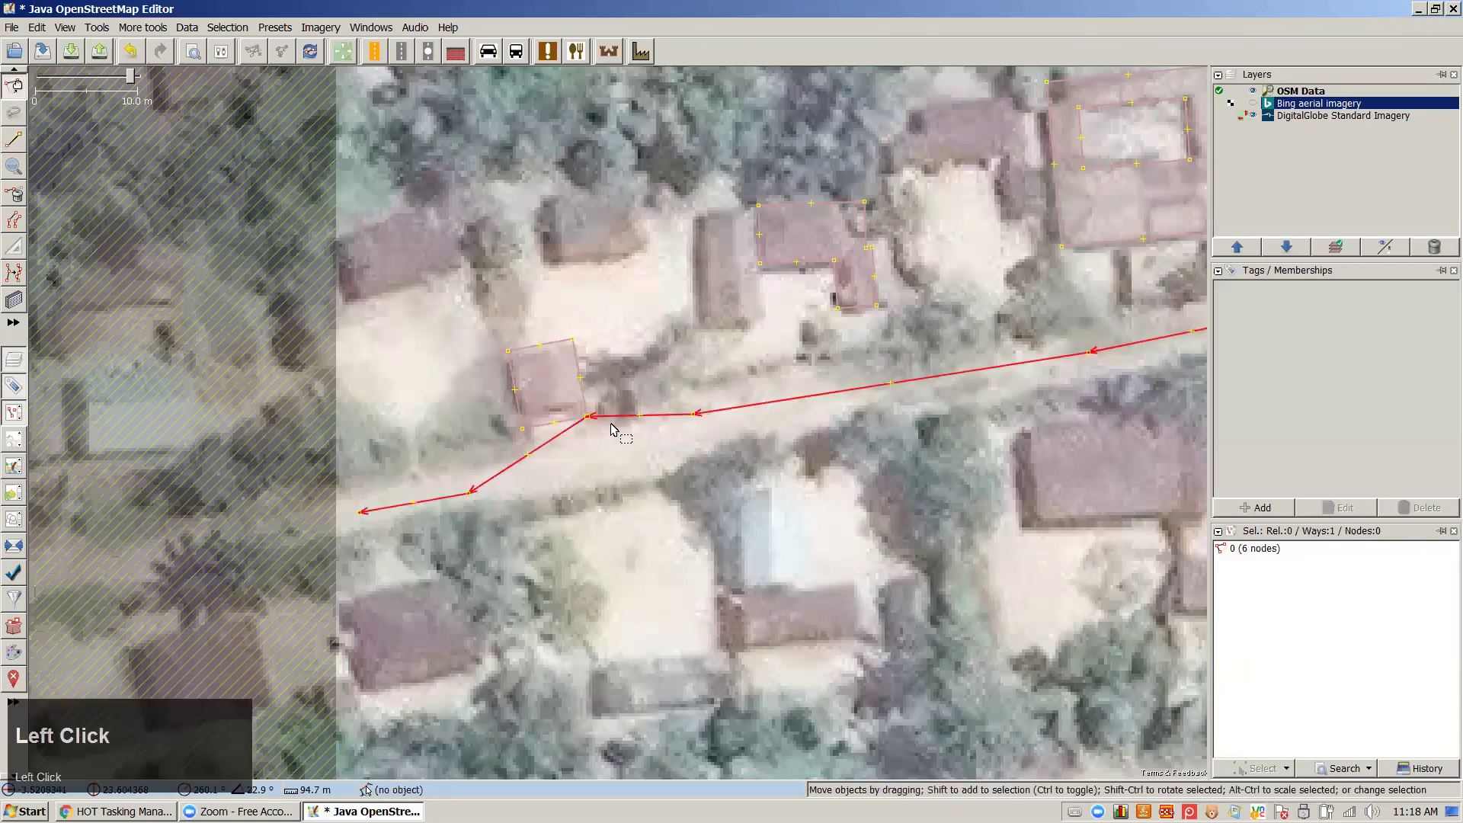
{"action": "left_click", "coordinate": [600, 424]}
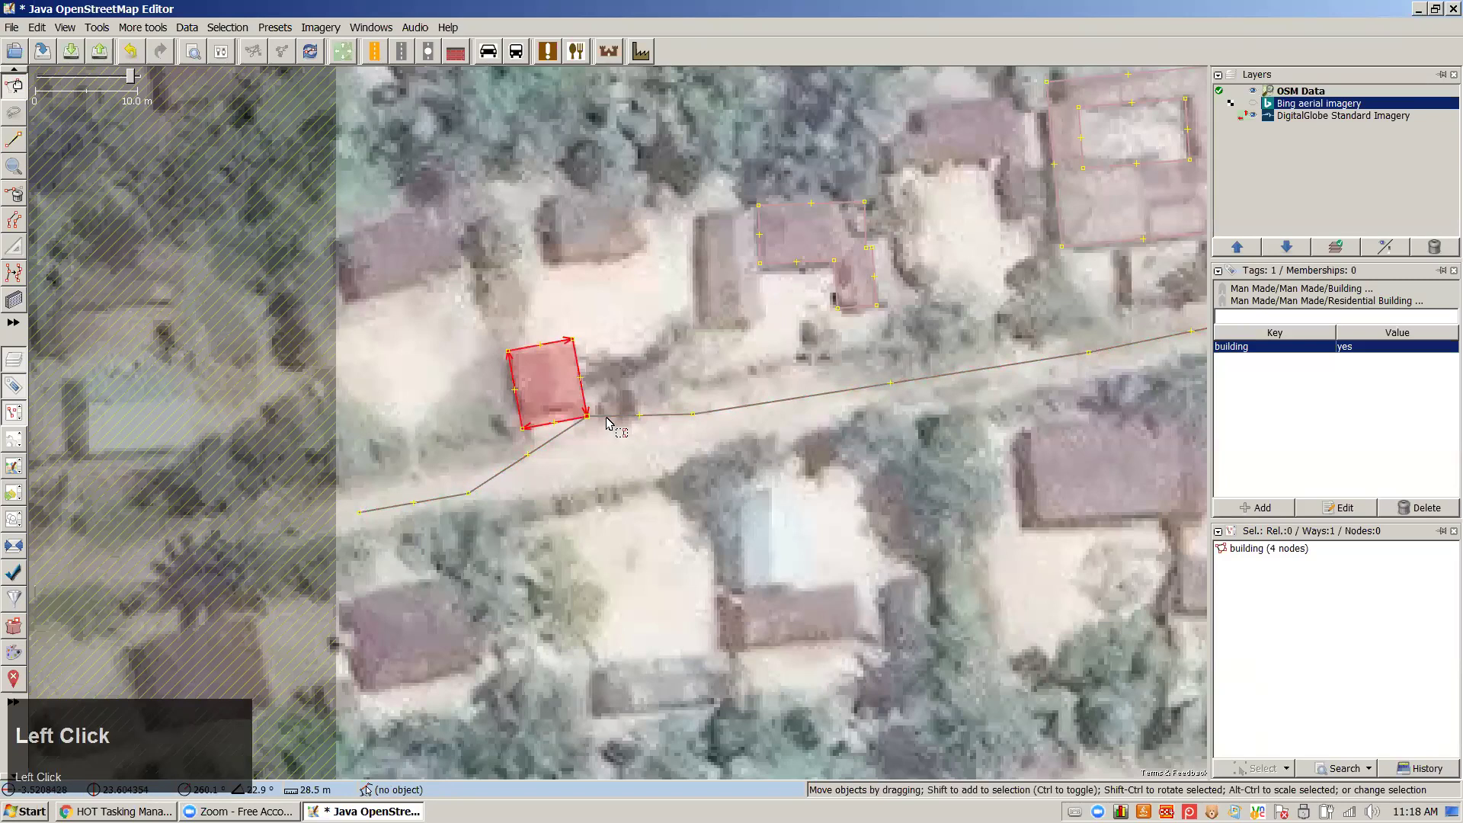
{"action": "left_click", "coordinate": [609, 423]}
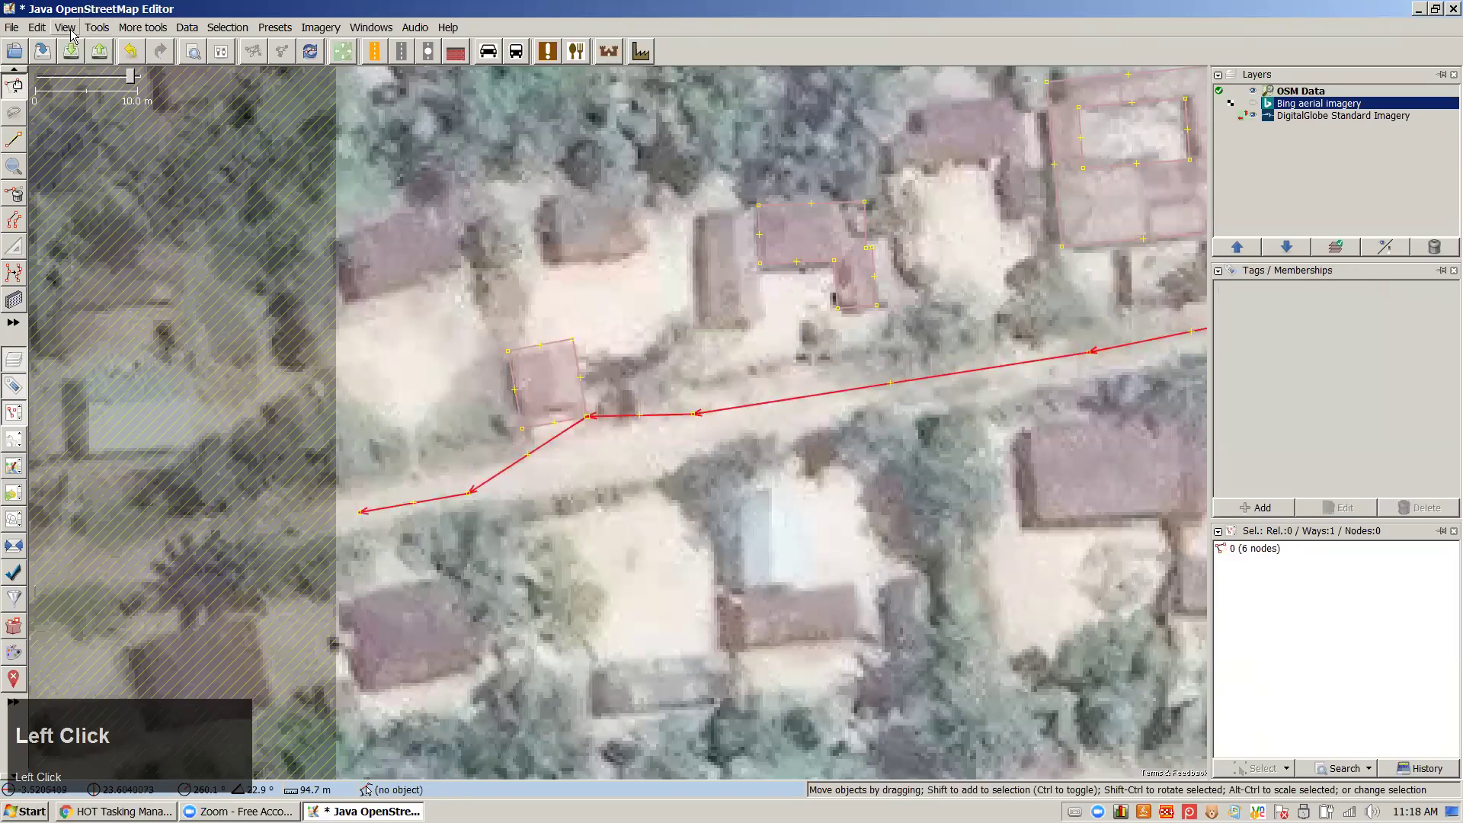
{"action": "left_click", "coordinate": [97, 28]}
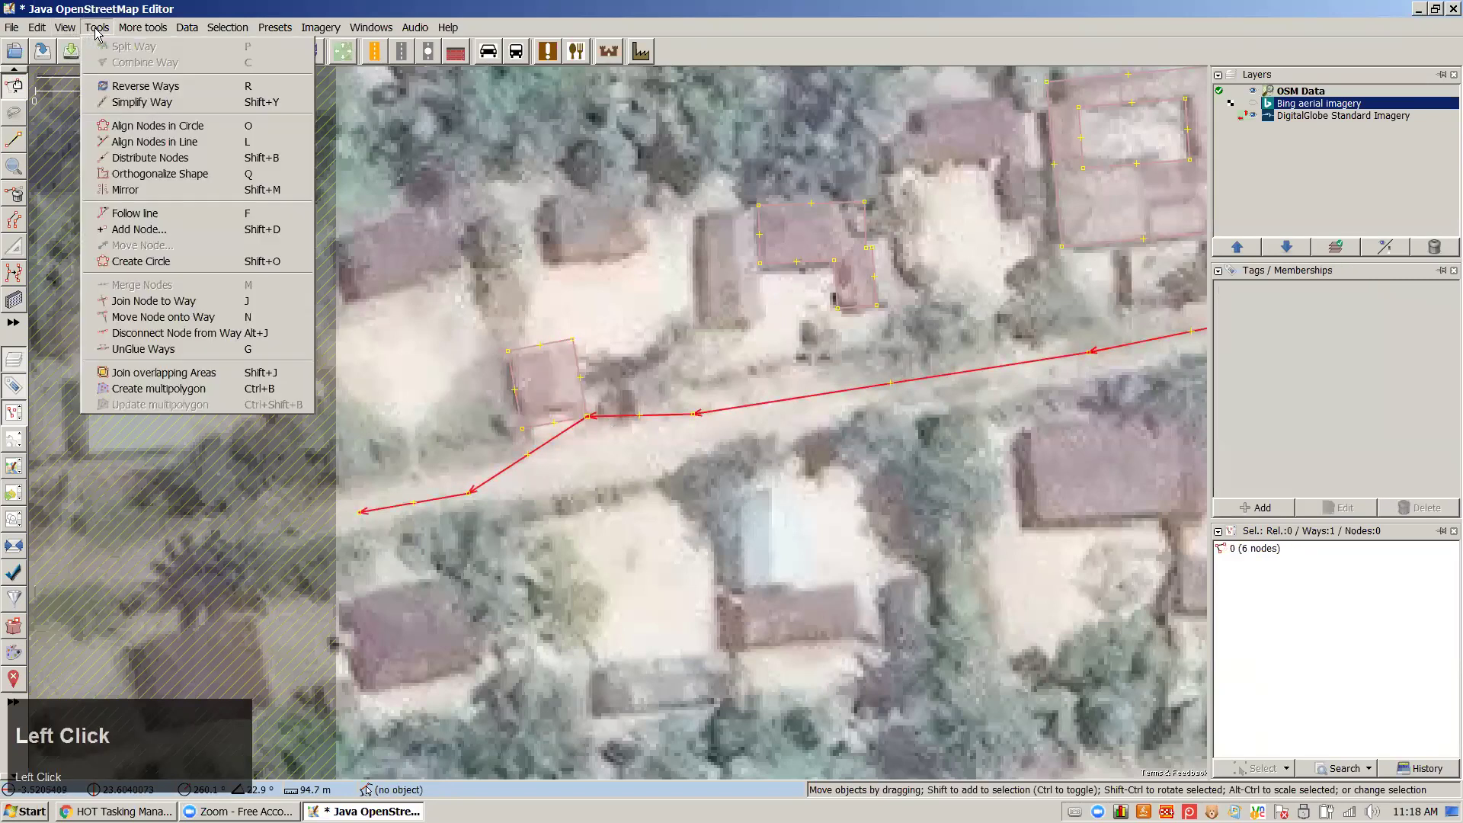
{"action": "left_click", "coordinate": [180, 350]}
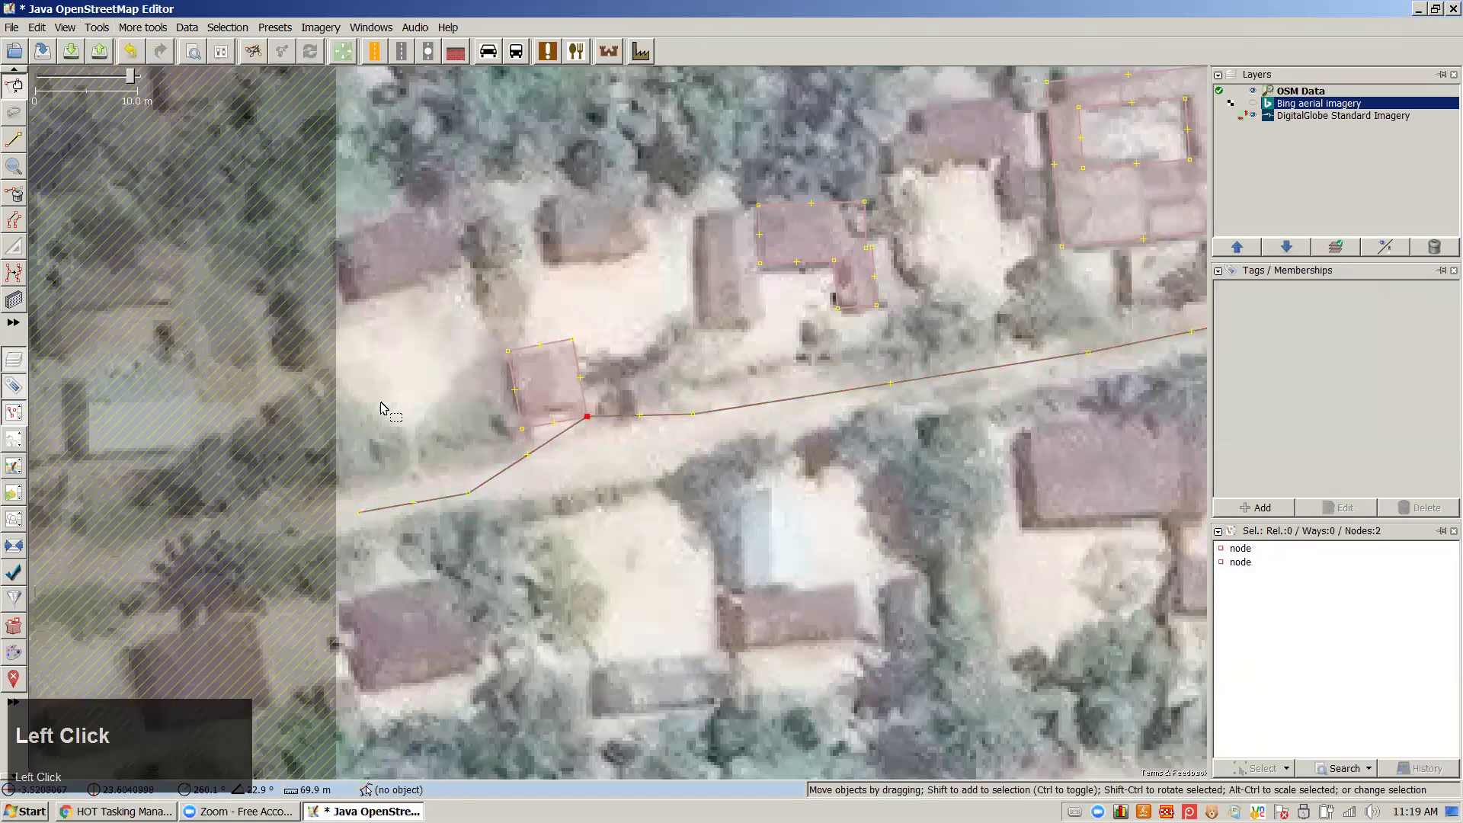
Move the side road's detached node onto the road in the imagery and shift the bend node to its east slightly south
{"action": "left_click", "coordinate": [594, 427]}
{"action": "left_click_drag", "start_coordinate": [594, 427], "coordinate": [609, 455]}
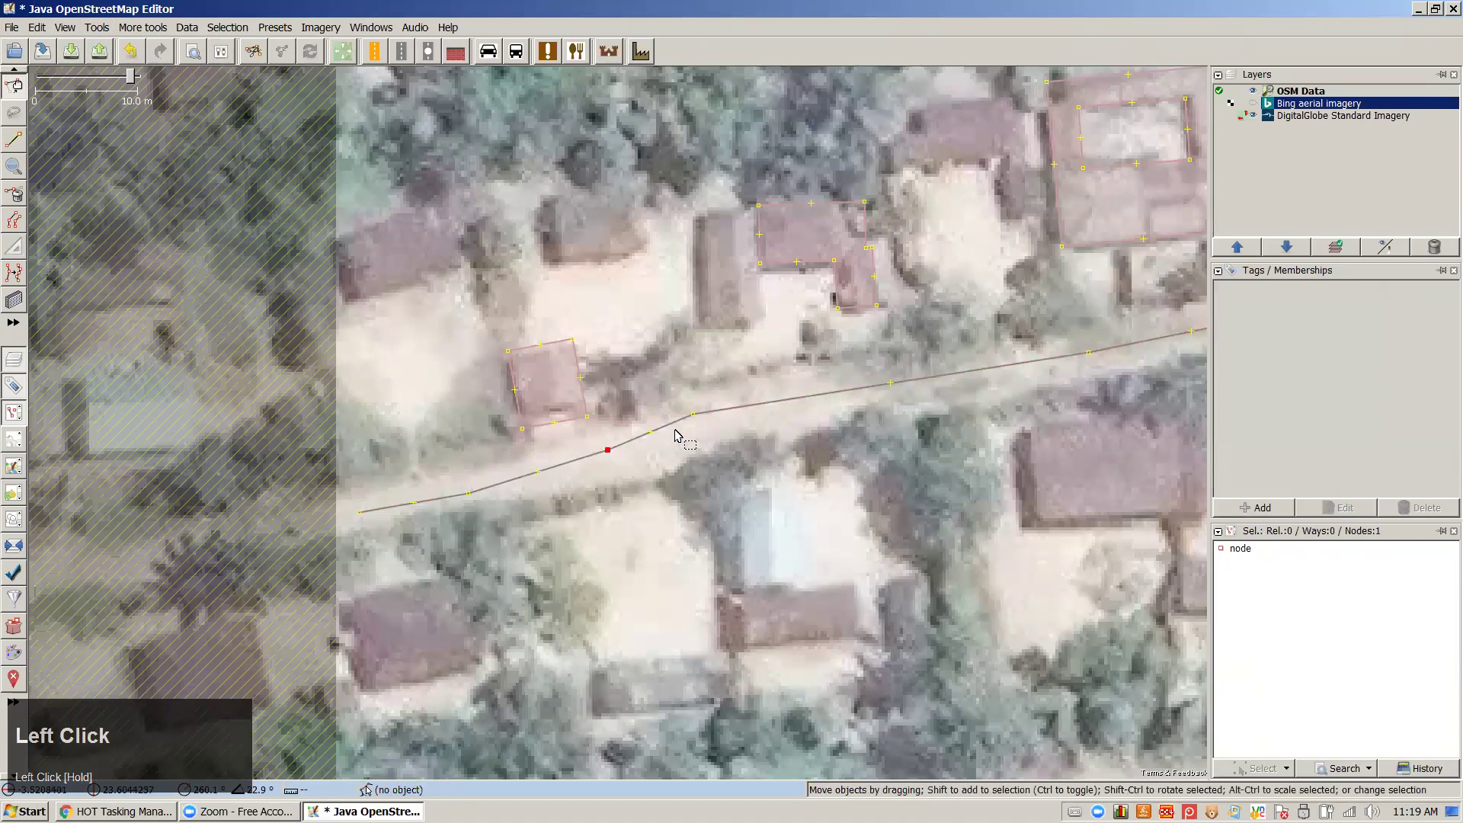
{"action": "left_click_drag", "start_coordinate": [693, 414], "coordinate": [697, 420]}
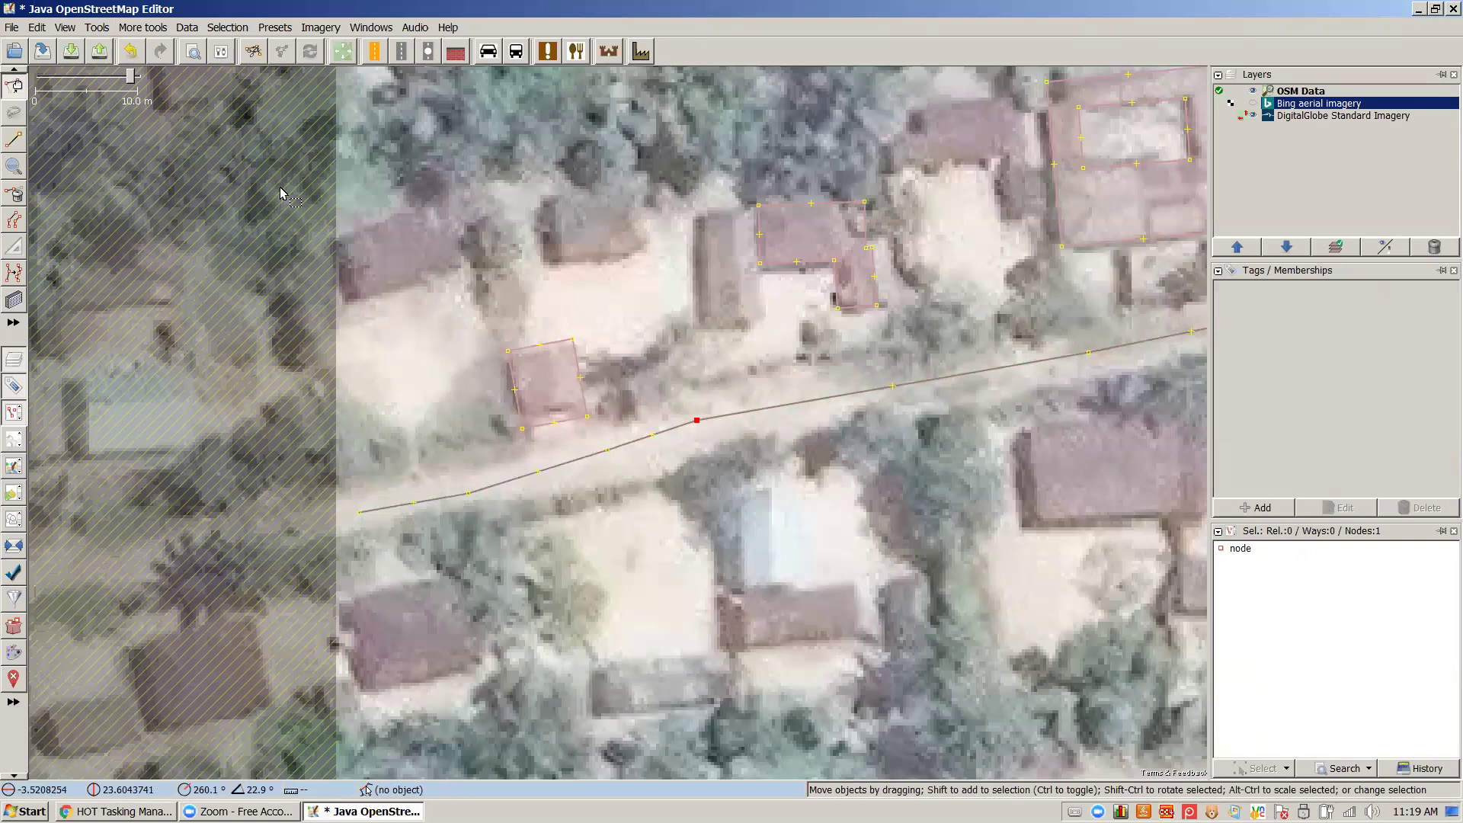
Draw a building about 10.8 by 9 m from the small roadside house's southeastern corner and move it slightly northeast
{"action": "left_click", "coordinate": [14, 301]}
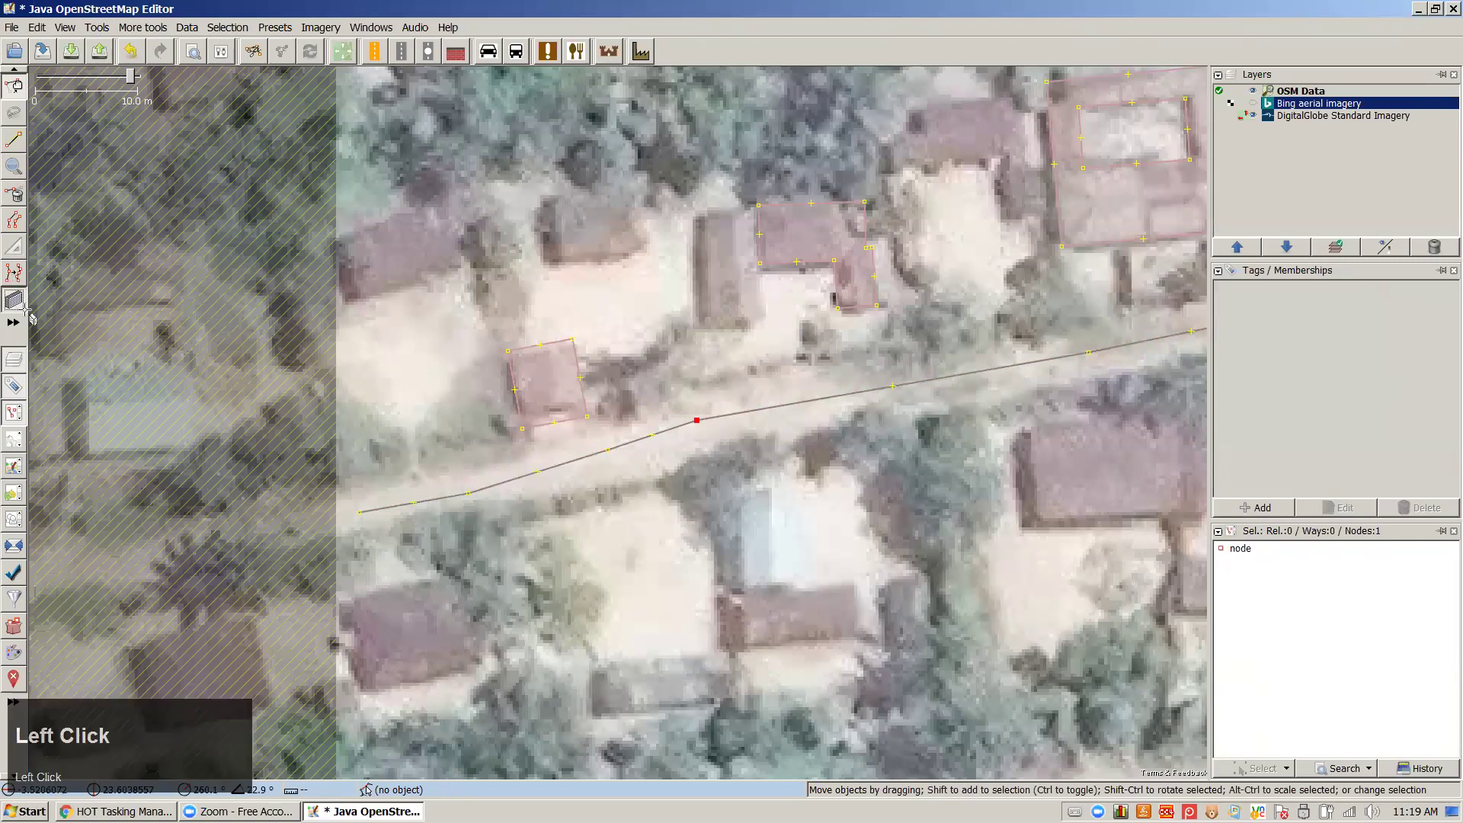
{"action": "left_click", "coordinate": [588, 416]}
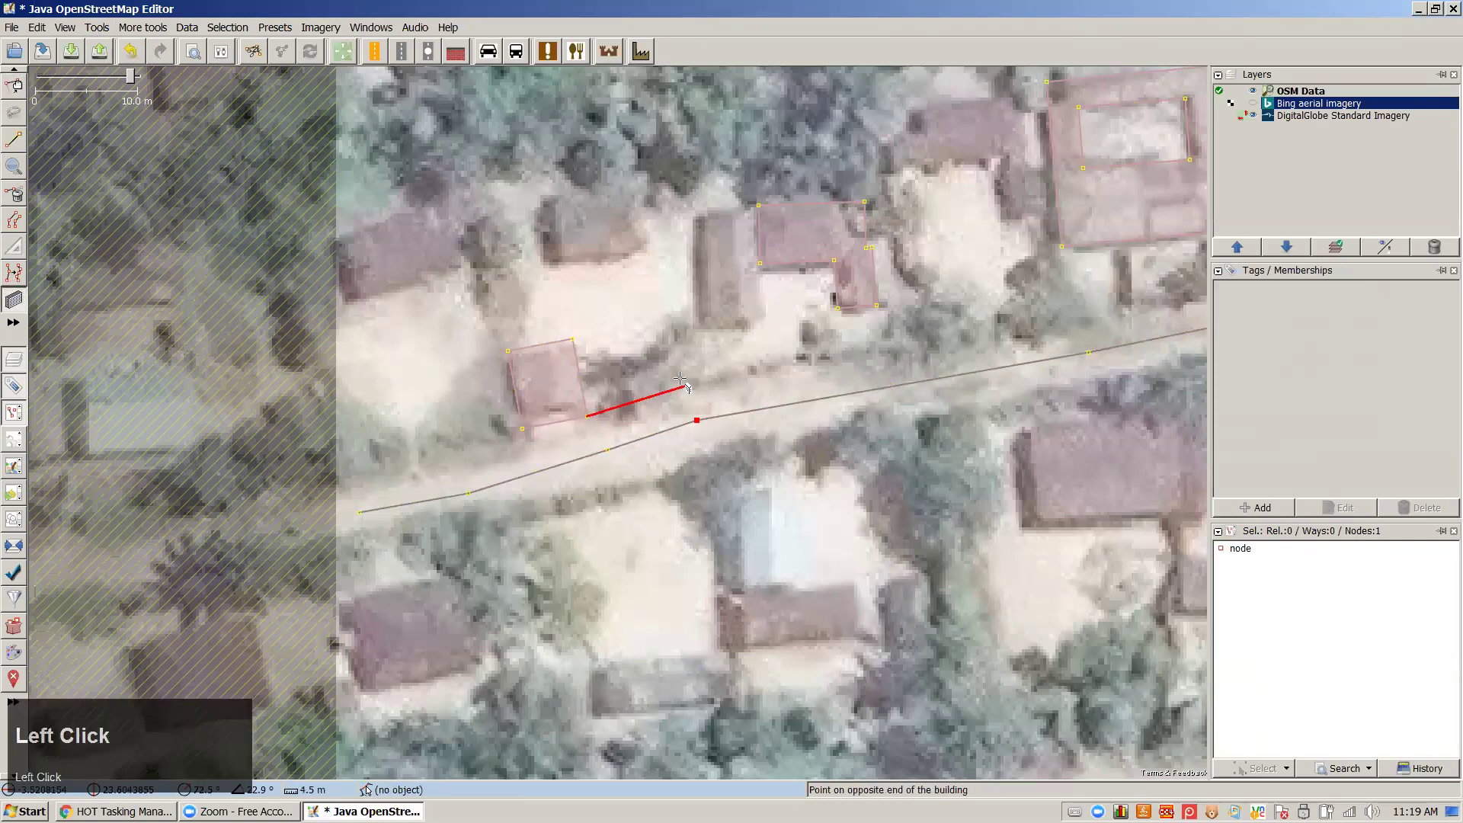
{"action": "left_click", "coordinate": [556, 311]}
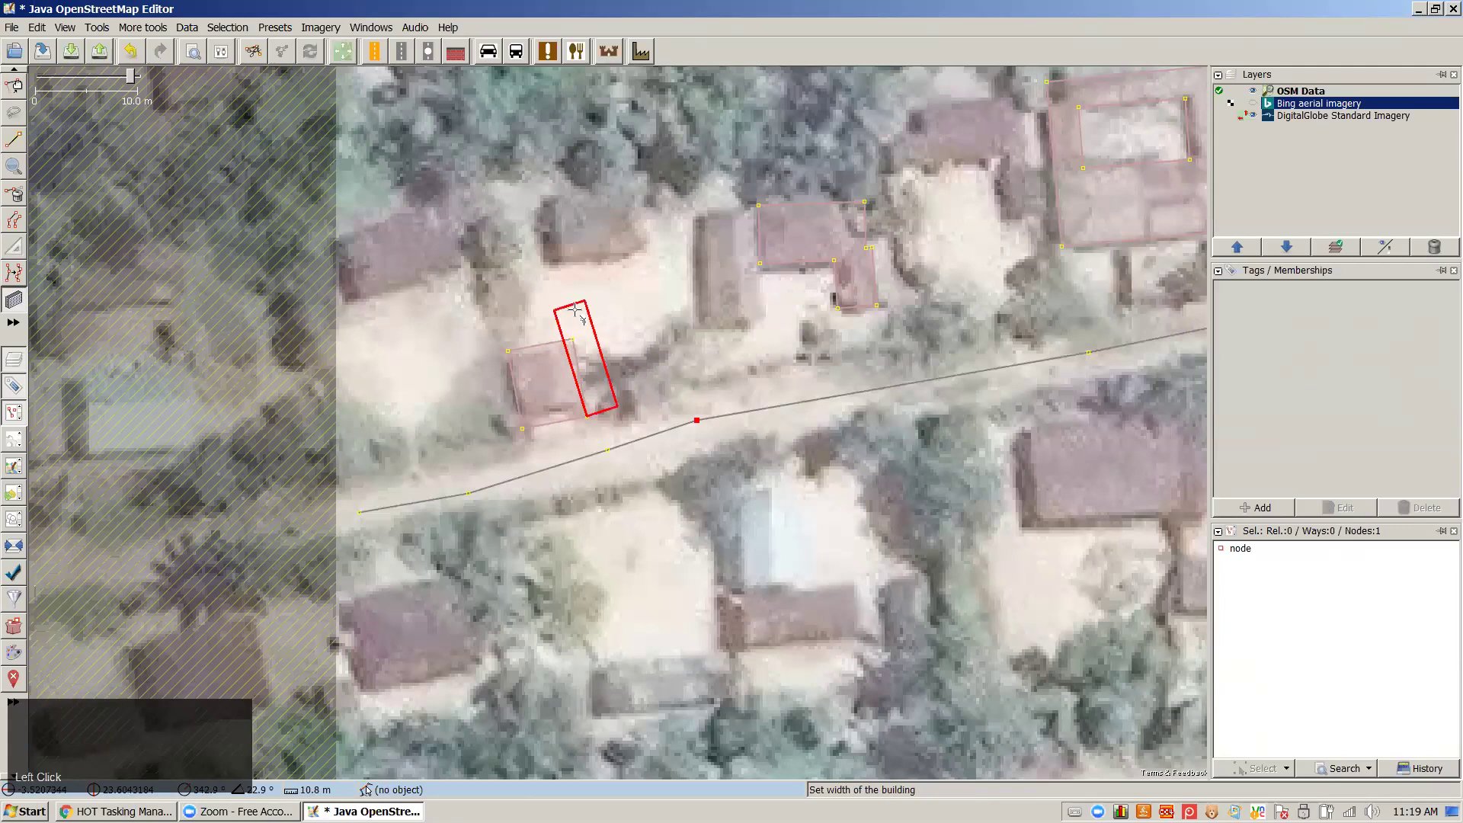
{"action": "left_click", "coordinate": [644, 357]}
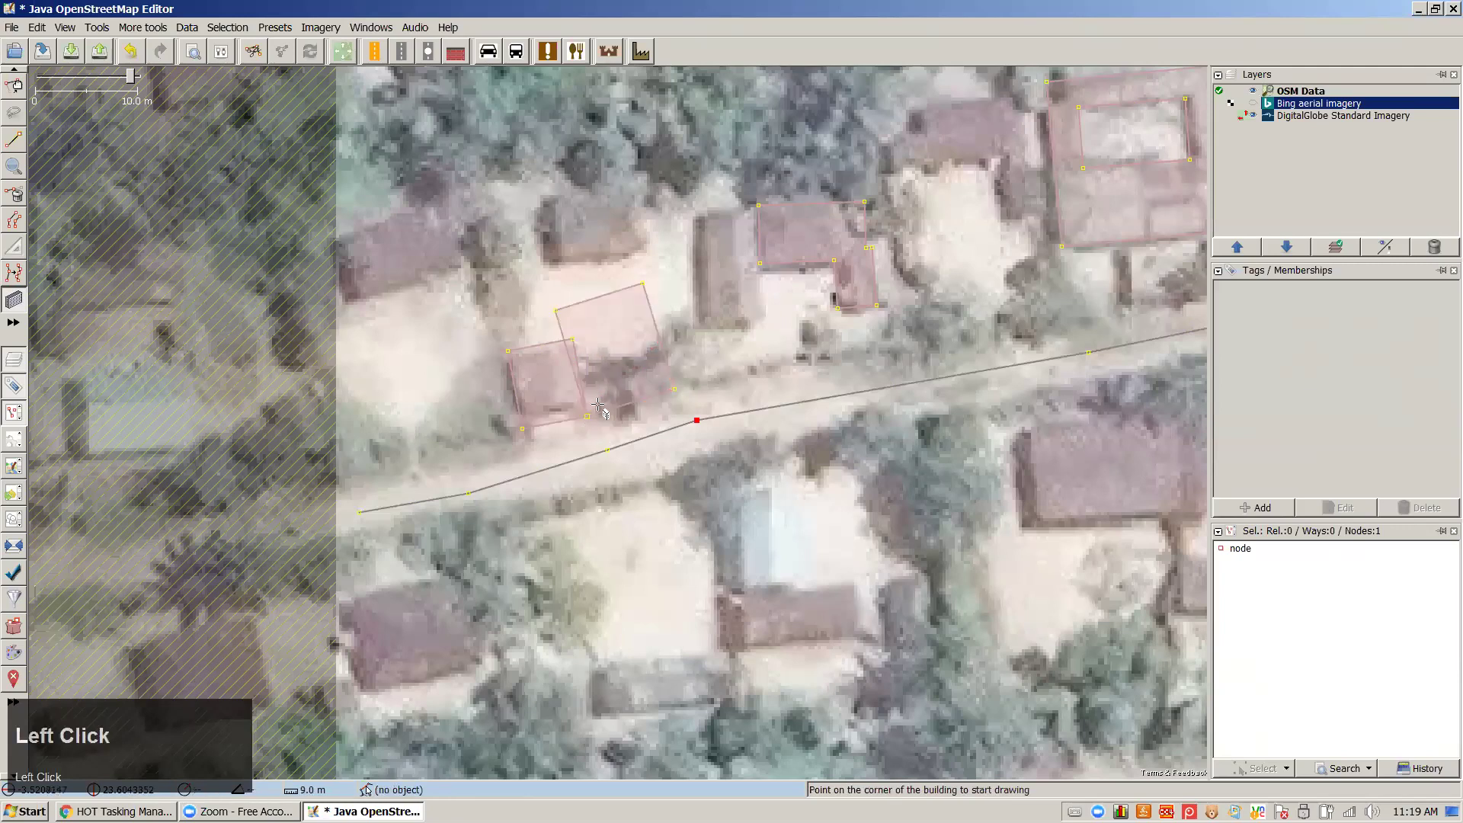
{"action": "key", "text": "s"}
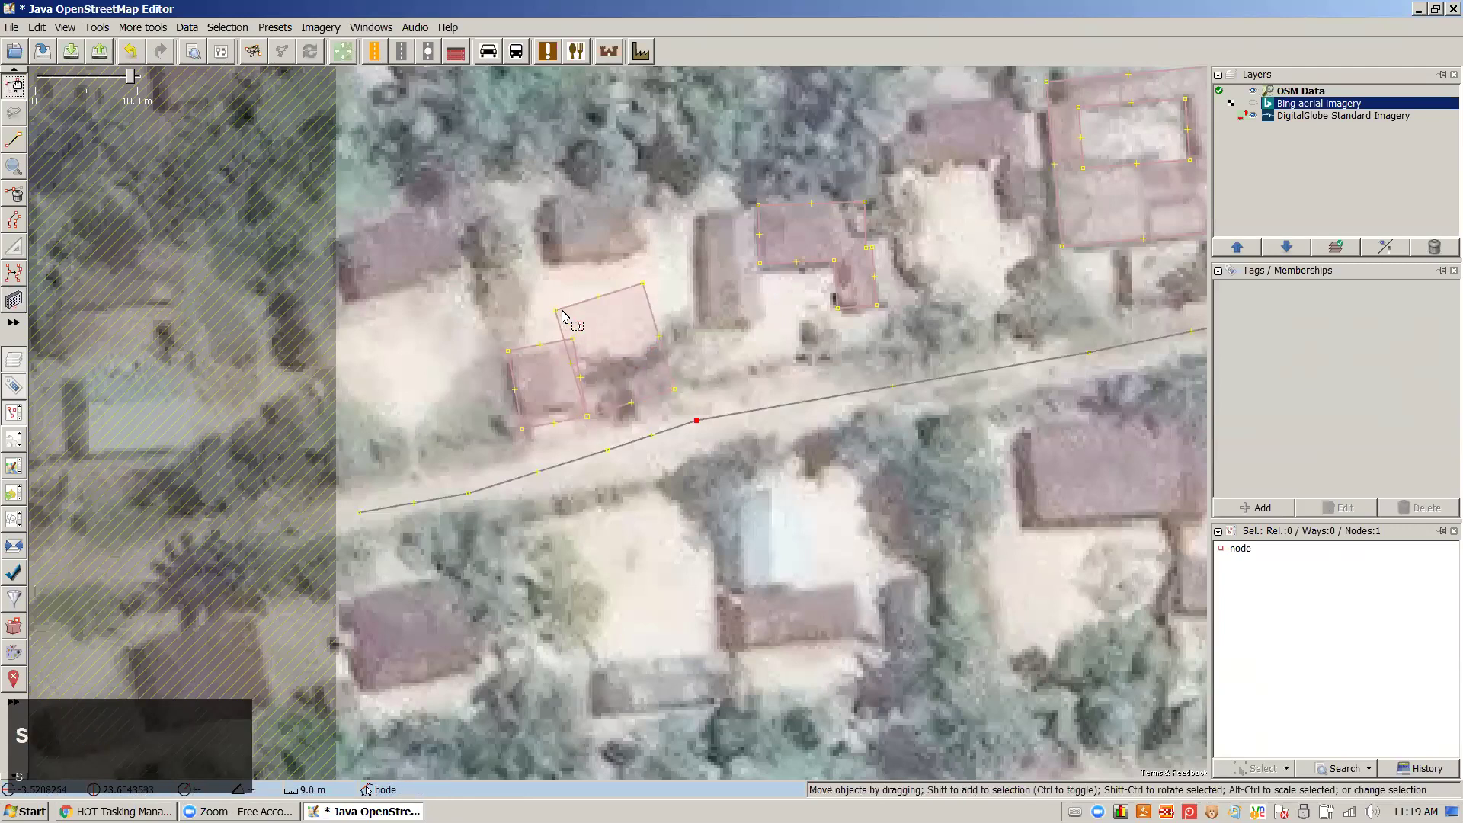
{"action": "left_click", "coordinate": [600, 339]}
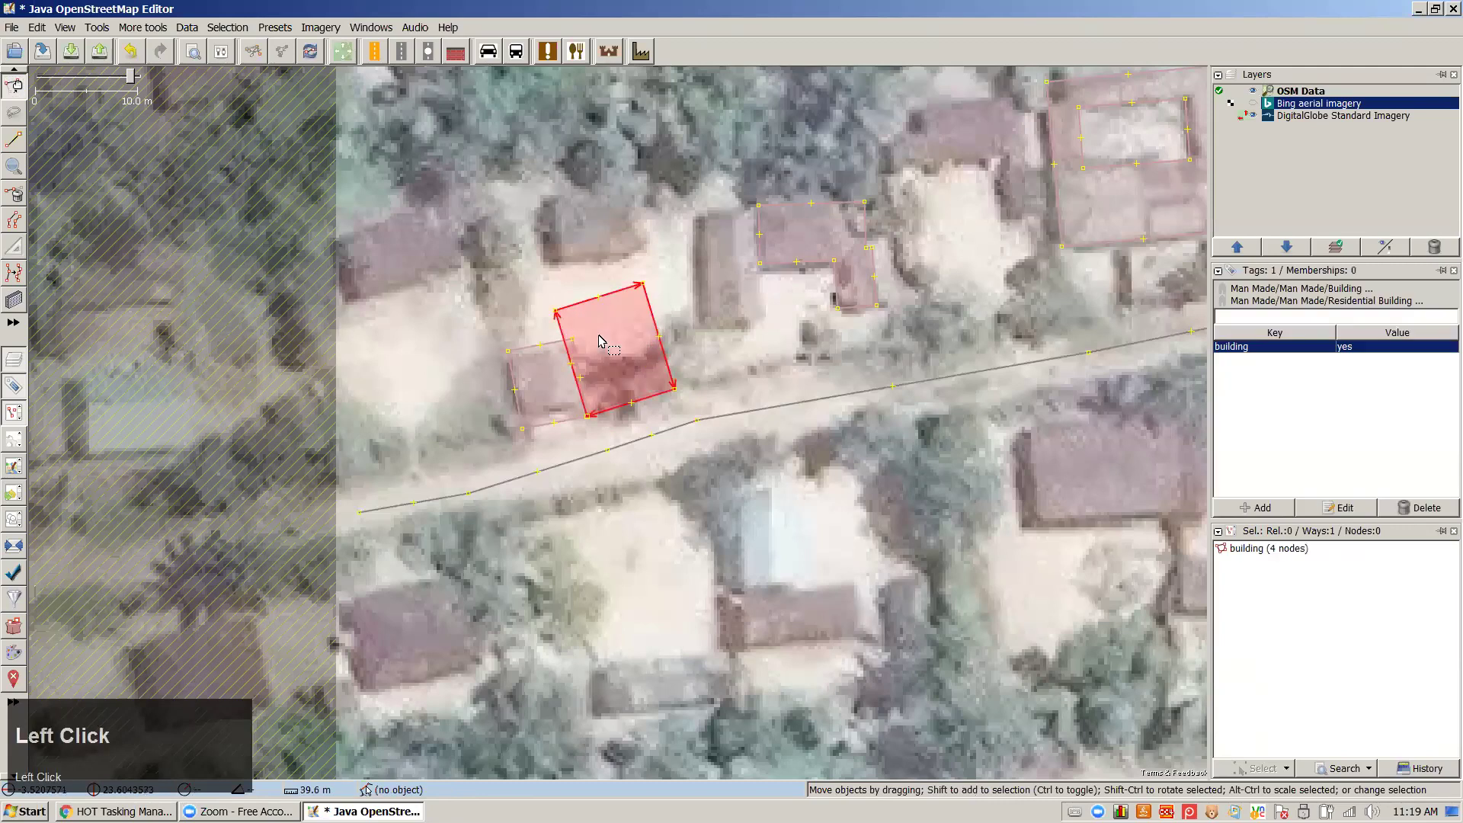
{"action": "left_click_drag", "start_coordinate": [576, 305], "coordinate": [592, 296]}
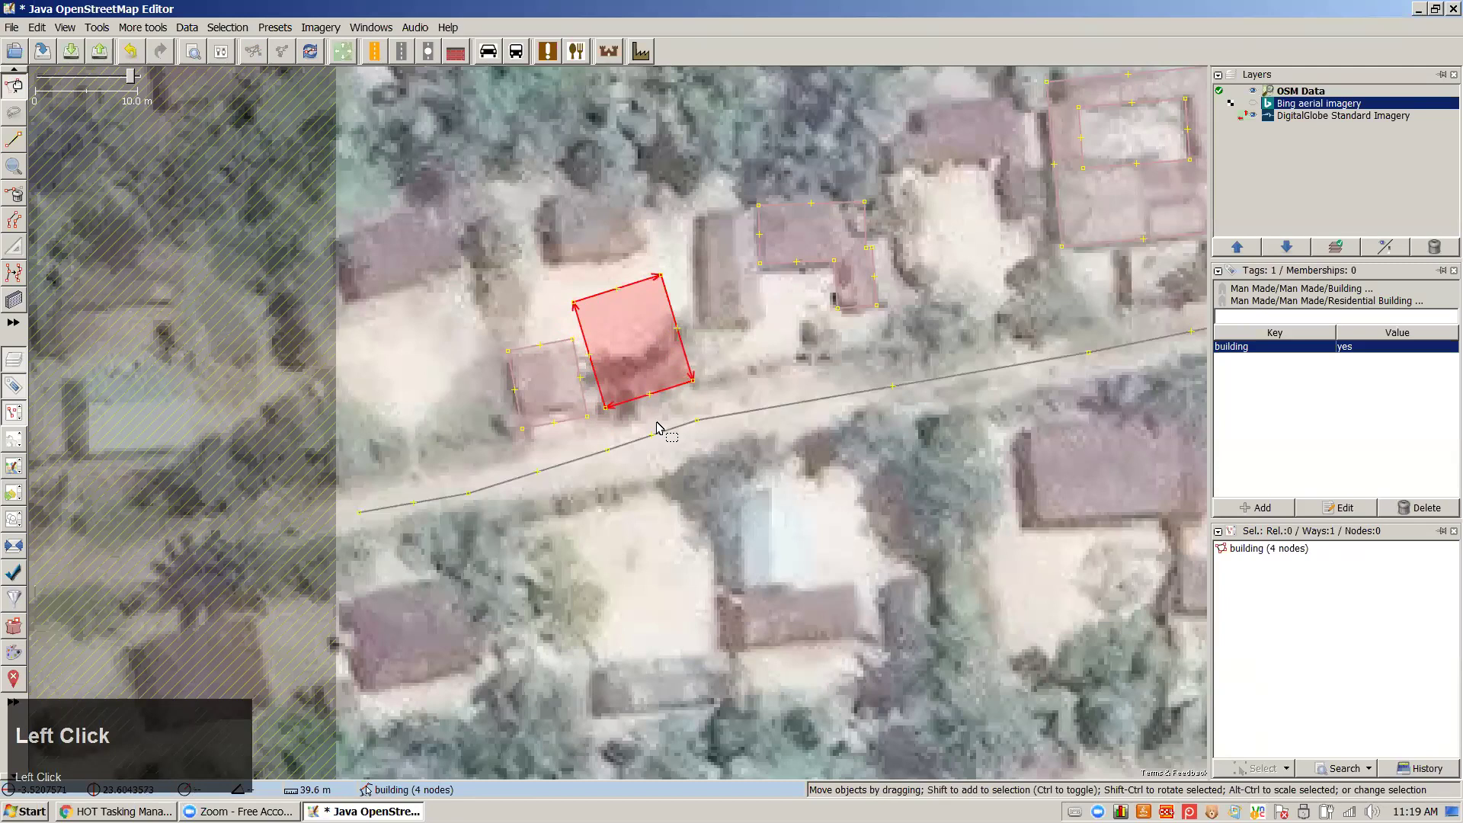
{"action": "left_click_drag", "start_coordinate": [659, 432], "coordinate": [657, 436]}
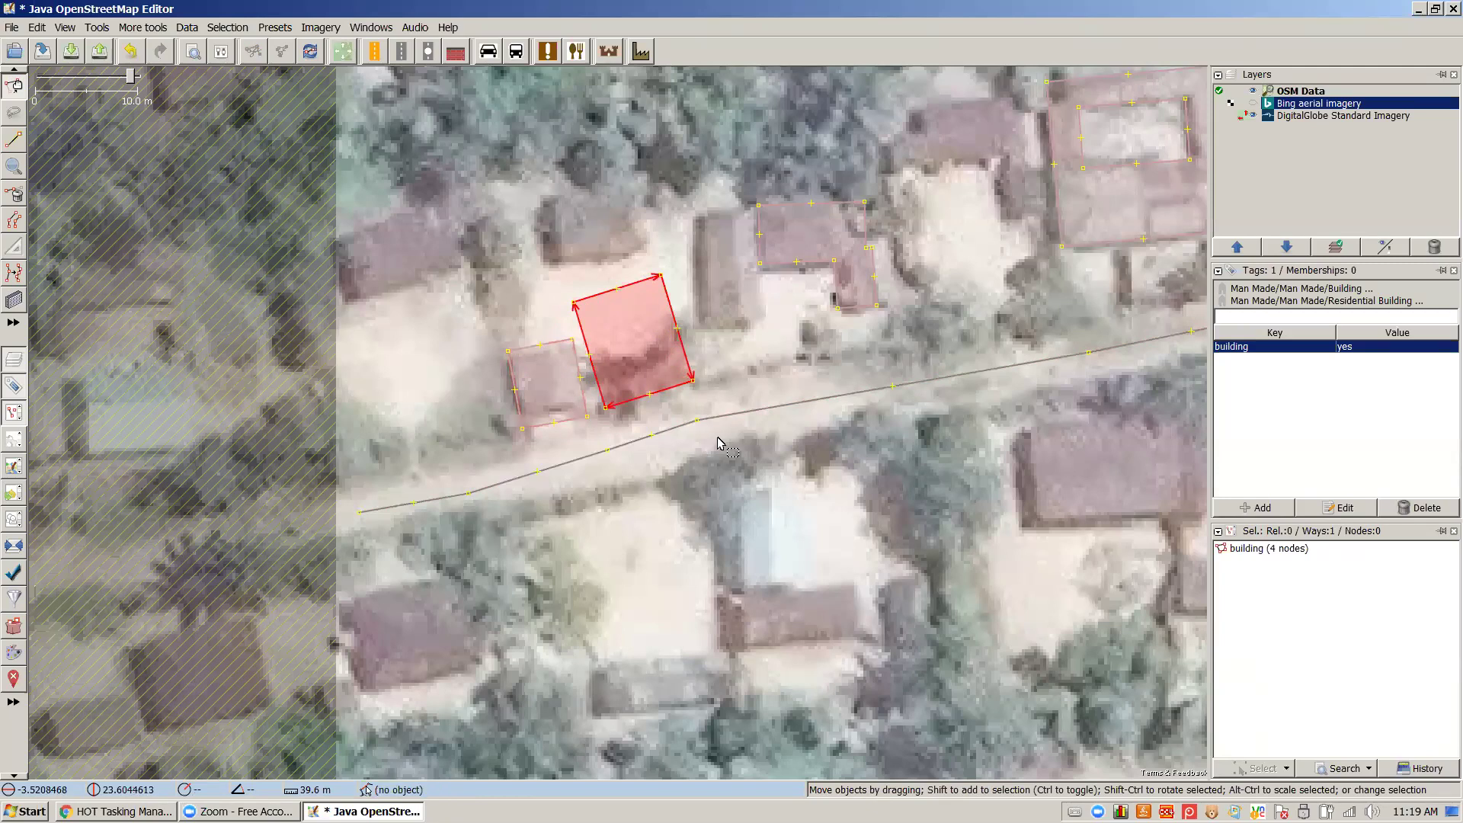
Draw a short way from the side road's bend node to the southeastern corner of the larger new building
{"action": "left_click", "coordinate": [696, 422]}
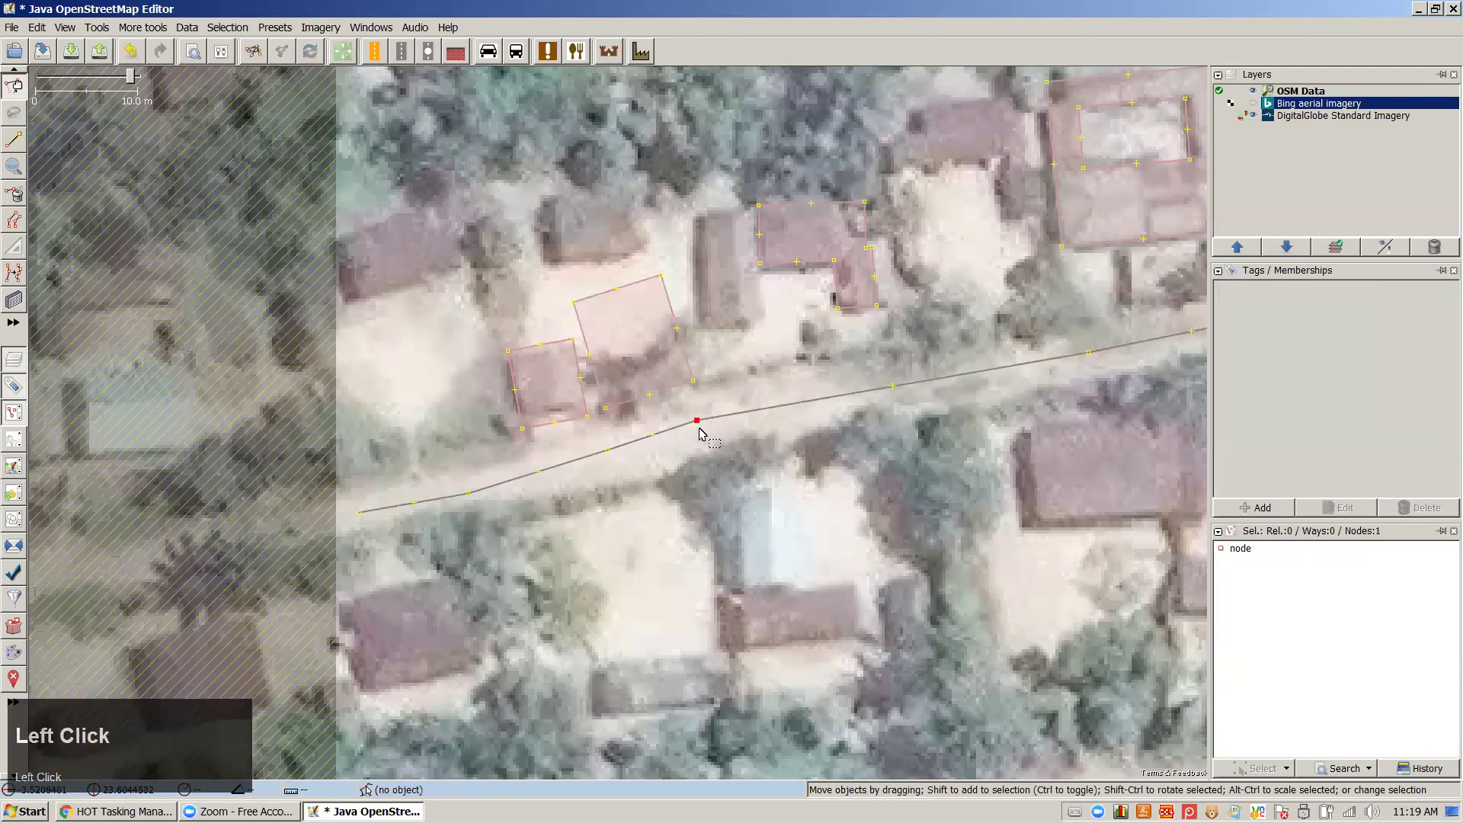
{"action": "key", "text": "a"}
{"action": "left_click", "coordinate": [693, 380]}
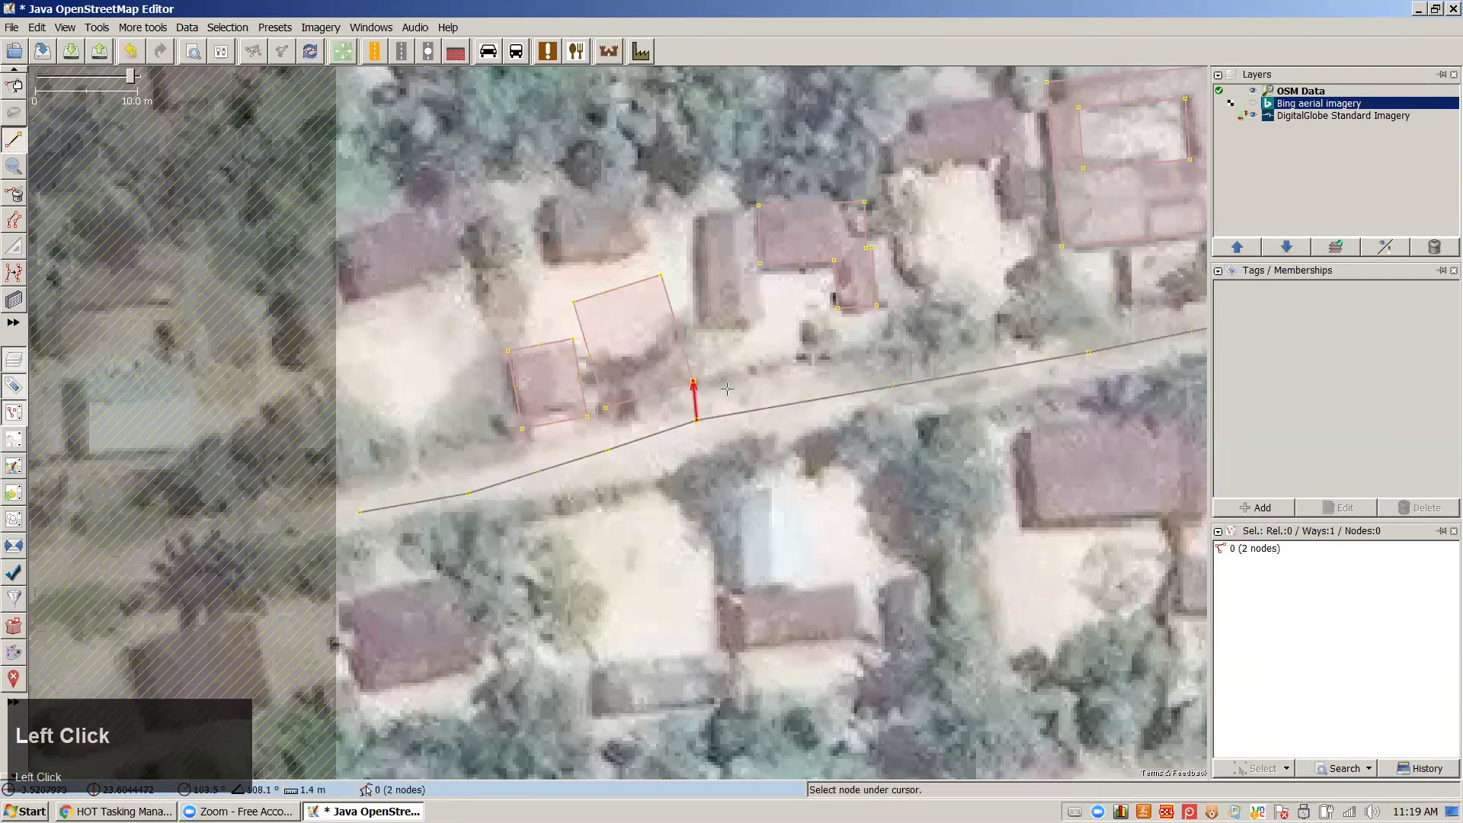
{"action": "scroll", "coordinate": [718, 396], "scroll_direction": "up", "scroll_amount": 4}
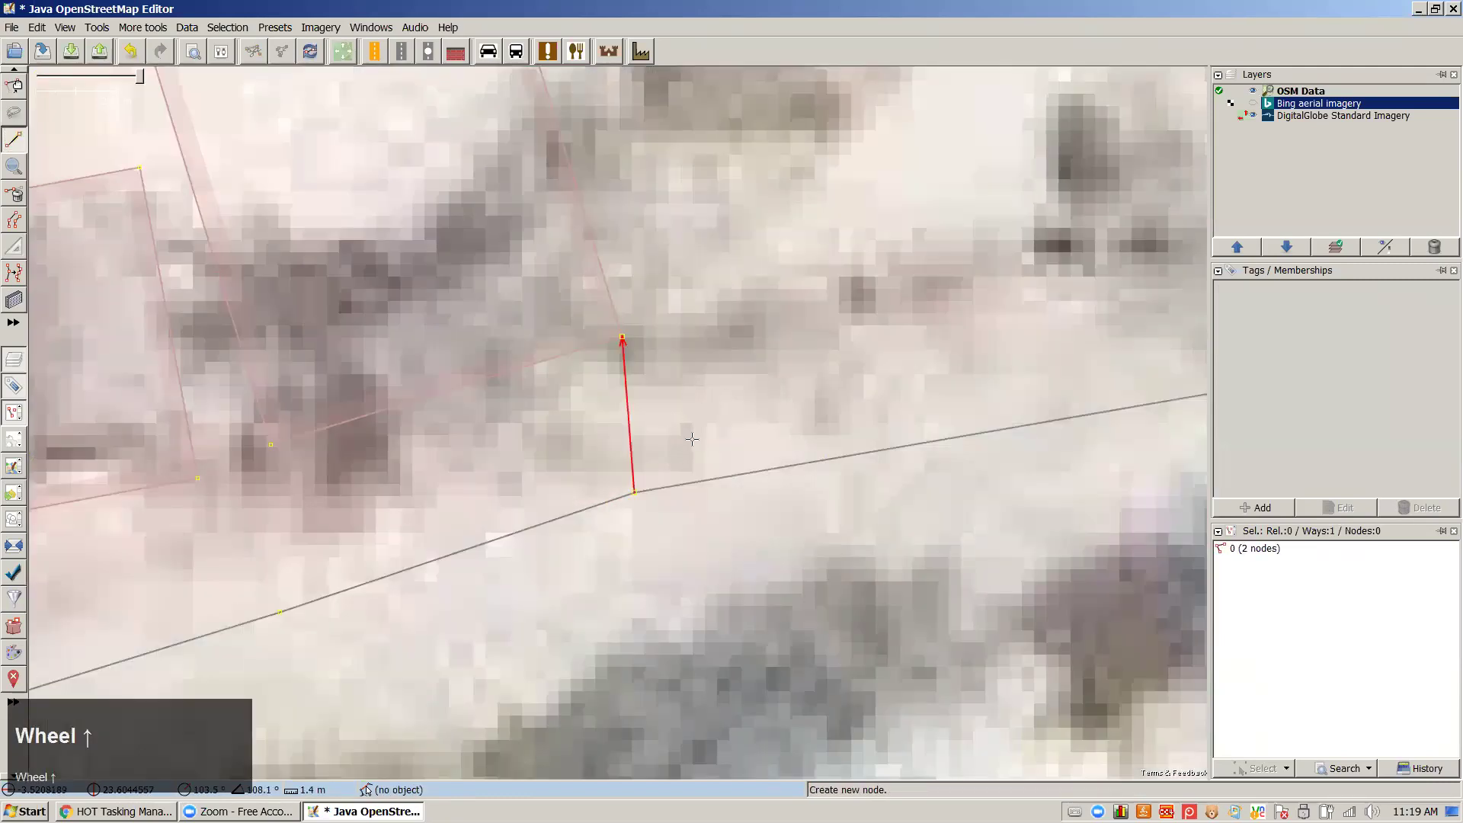
{"action": "key", "text": "Escape"}
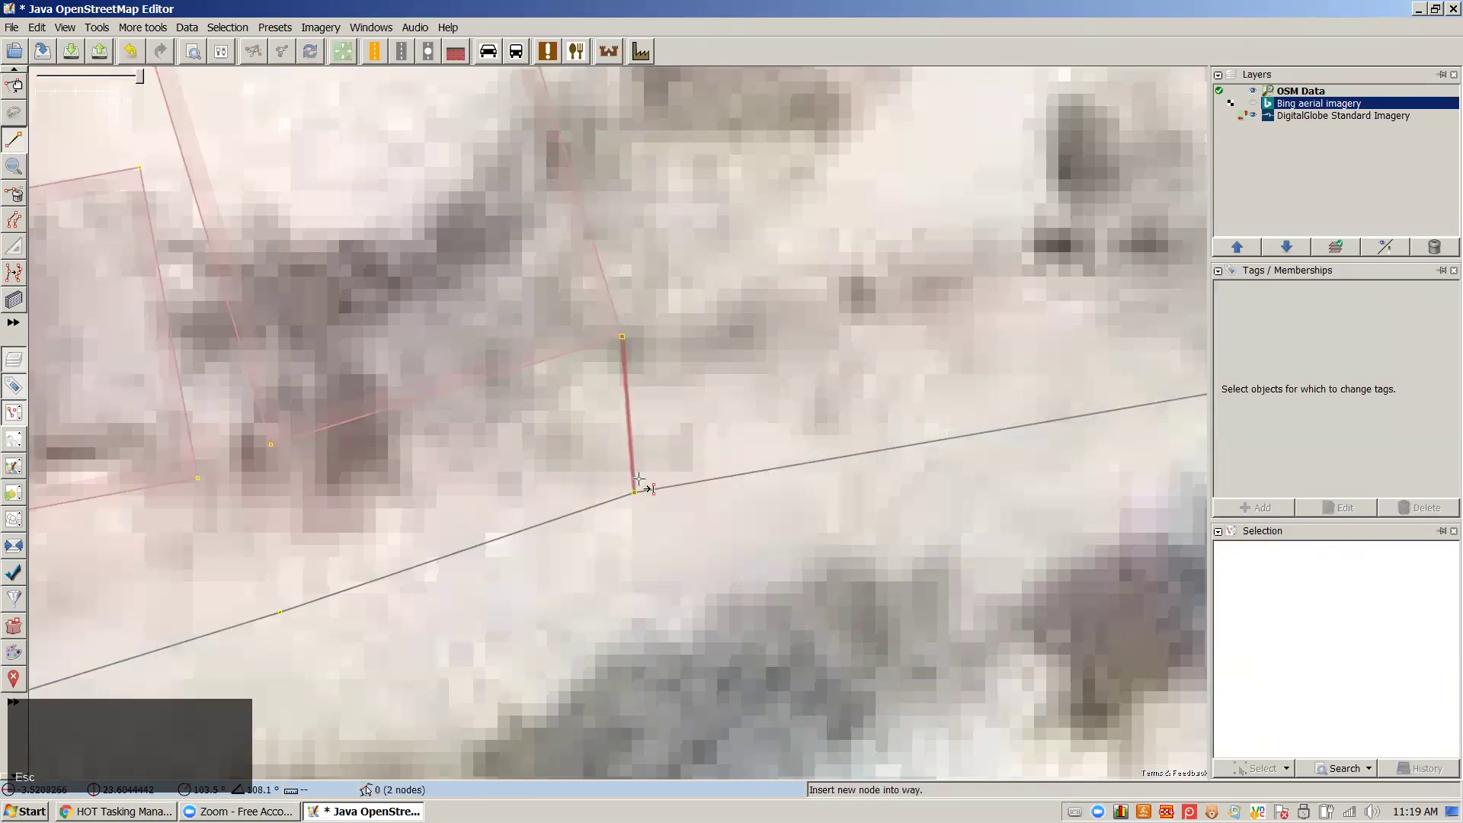
Place a standalone node just beside the larger new building's southwestern corner and undo it
{"action": "left_click", "coordinate": [282, 453]}
{"action": "key", "text": "Escape"}
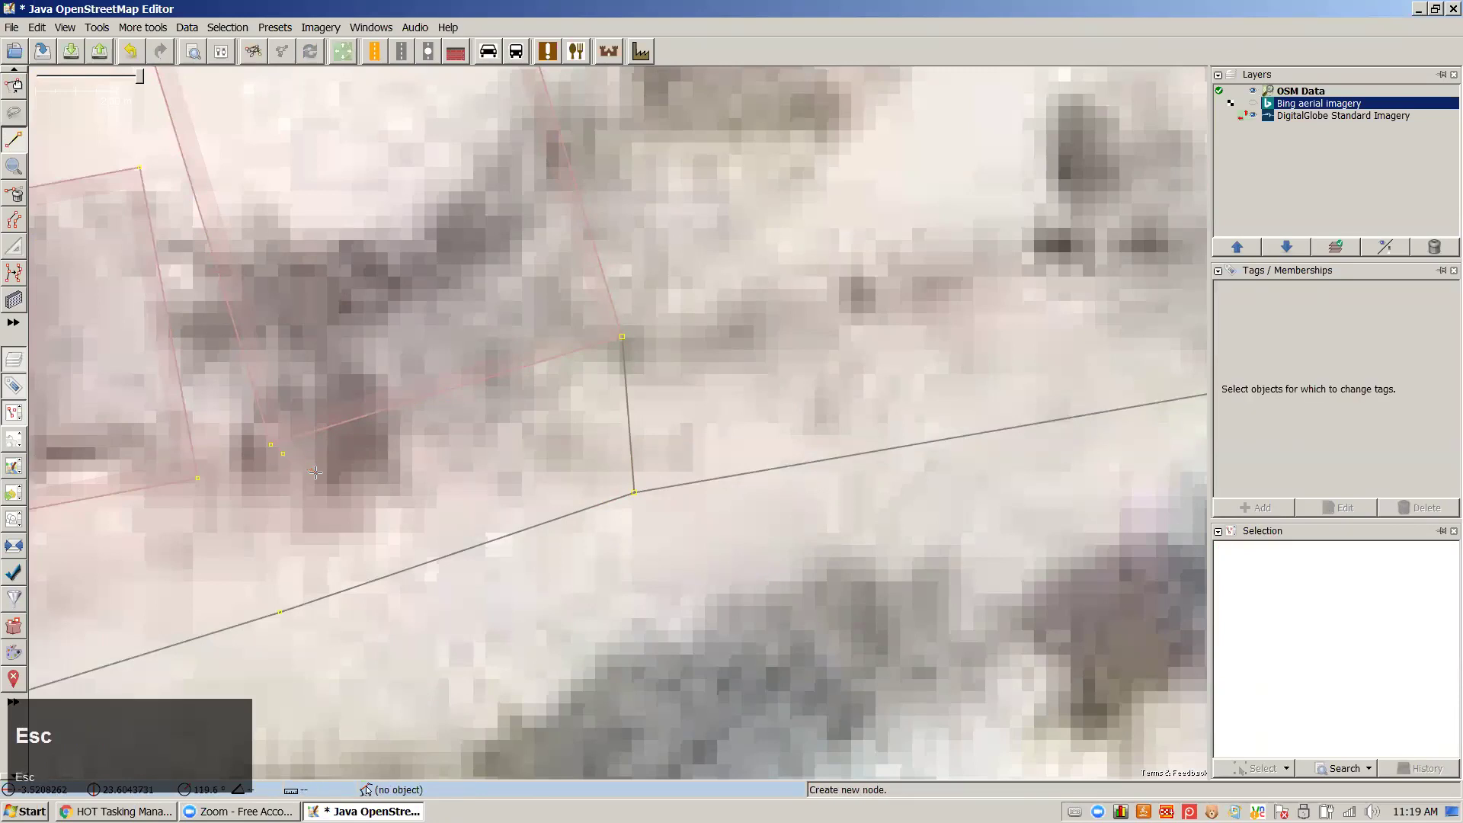
{"action": "key", "text": "ctrl+z"}
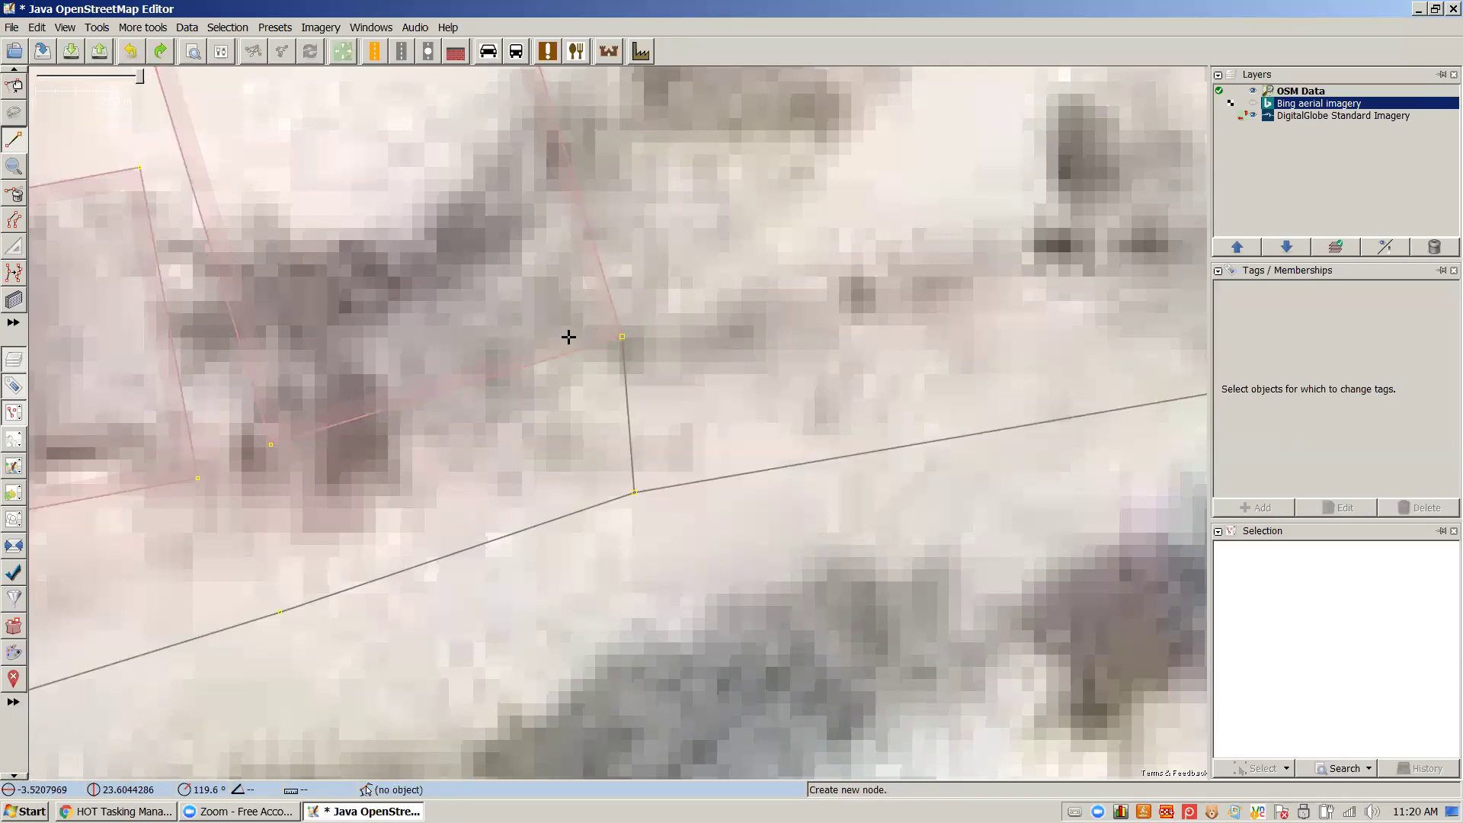
{"action": "scroll", "coordinate": [613, 356], "scroll_direction": "down", "scroll_amount": 1}
{"action": "scroll", "coordinate": [619, 363], "scroll_direction": "down", "scroll_amount": 1}
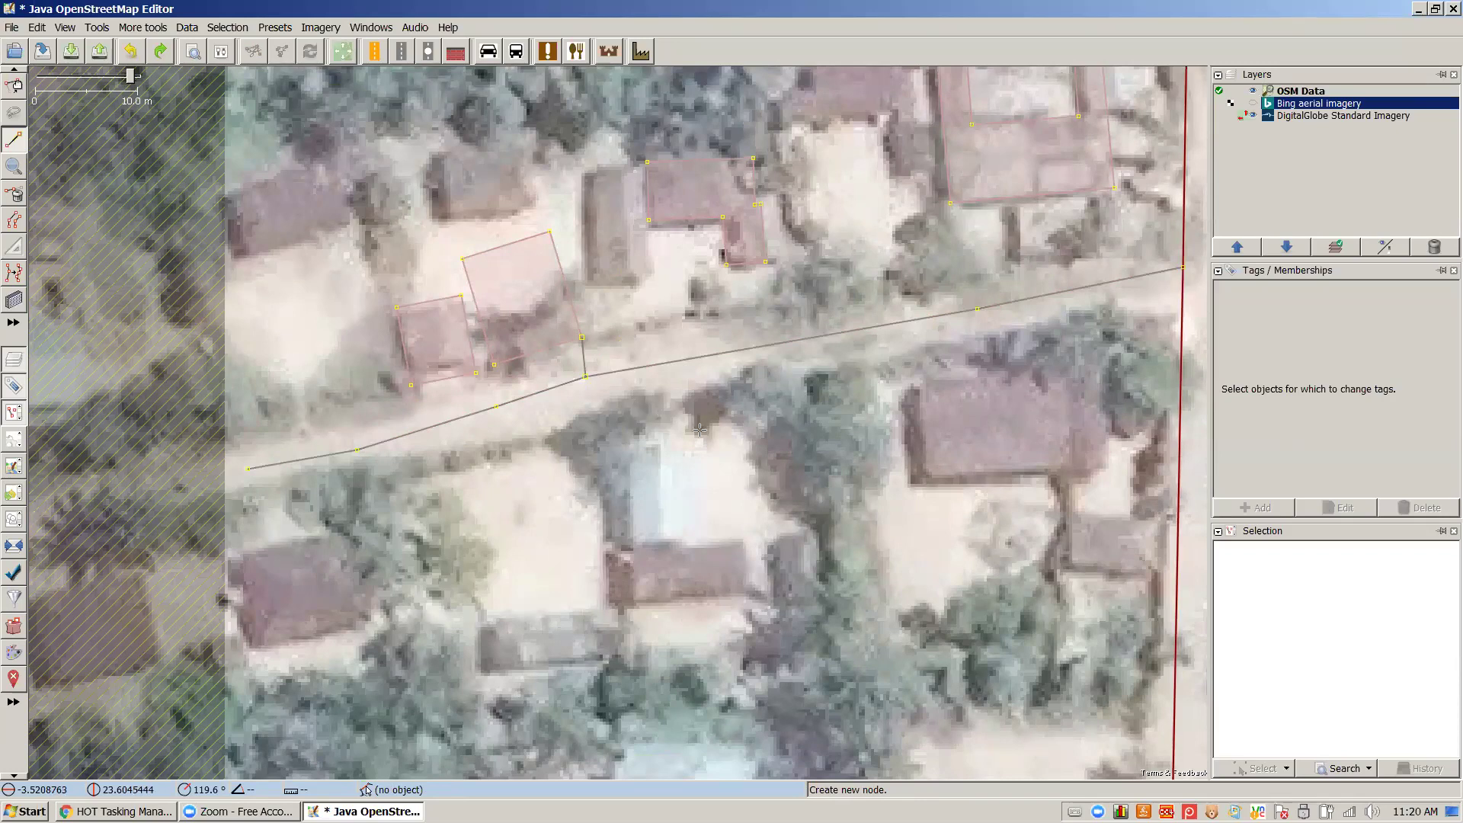
{"action": "key", "text": "s"}
{"action": "scroll", "coordinate": [757, 489], "scroll_direction": "down", "scroll_amount": 1}
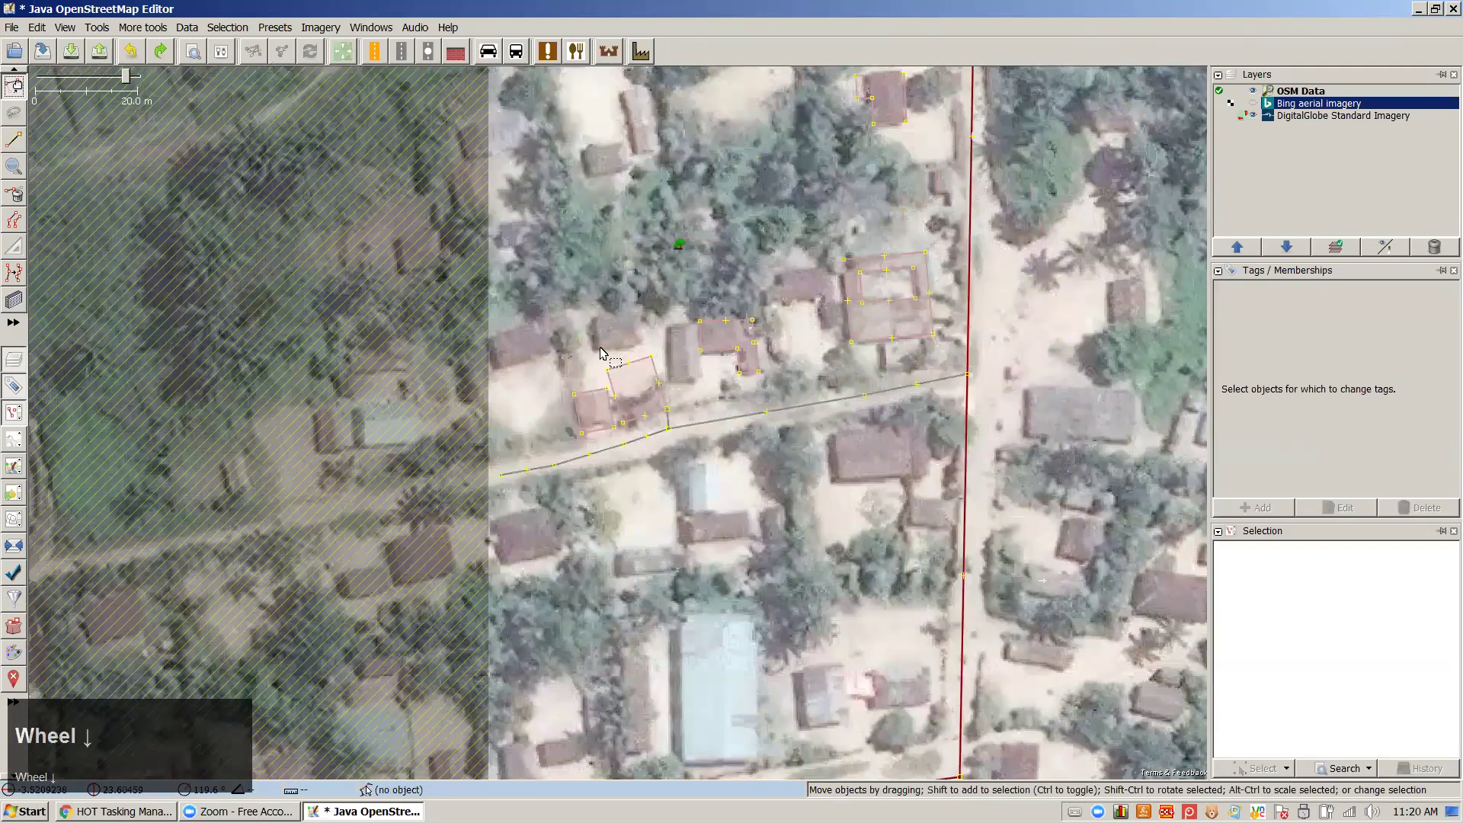
{"action": "scroll", "coordinate": [751, 490], "scroll_direction": "down", "scroll_amount": 2}
{"action": "left_click_drag", "start_coordinate": [751, 492], "coordinate": [601, 429]}
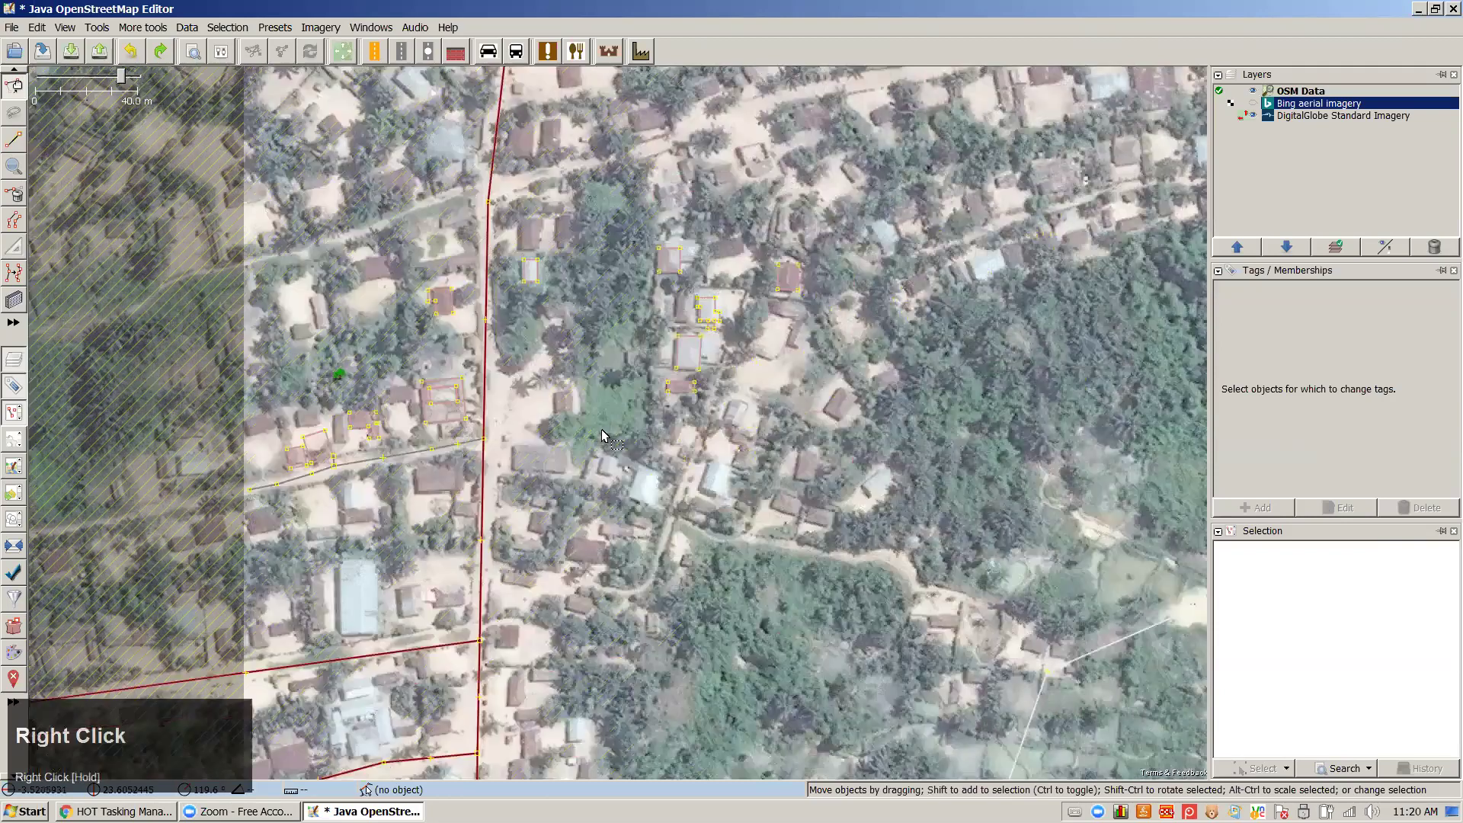
{"action": "left_click_drag", "start_coordinate": [342, 117], "coordinate": [336, 223]}
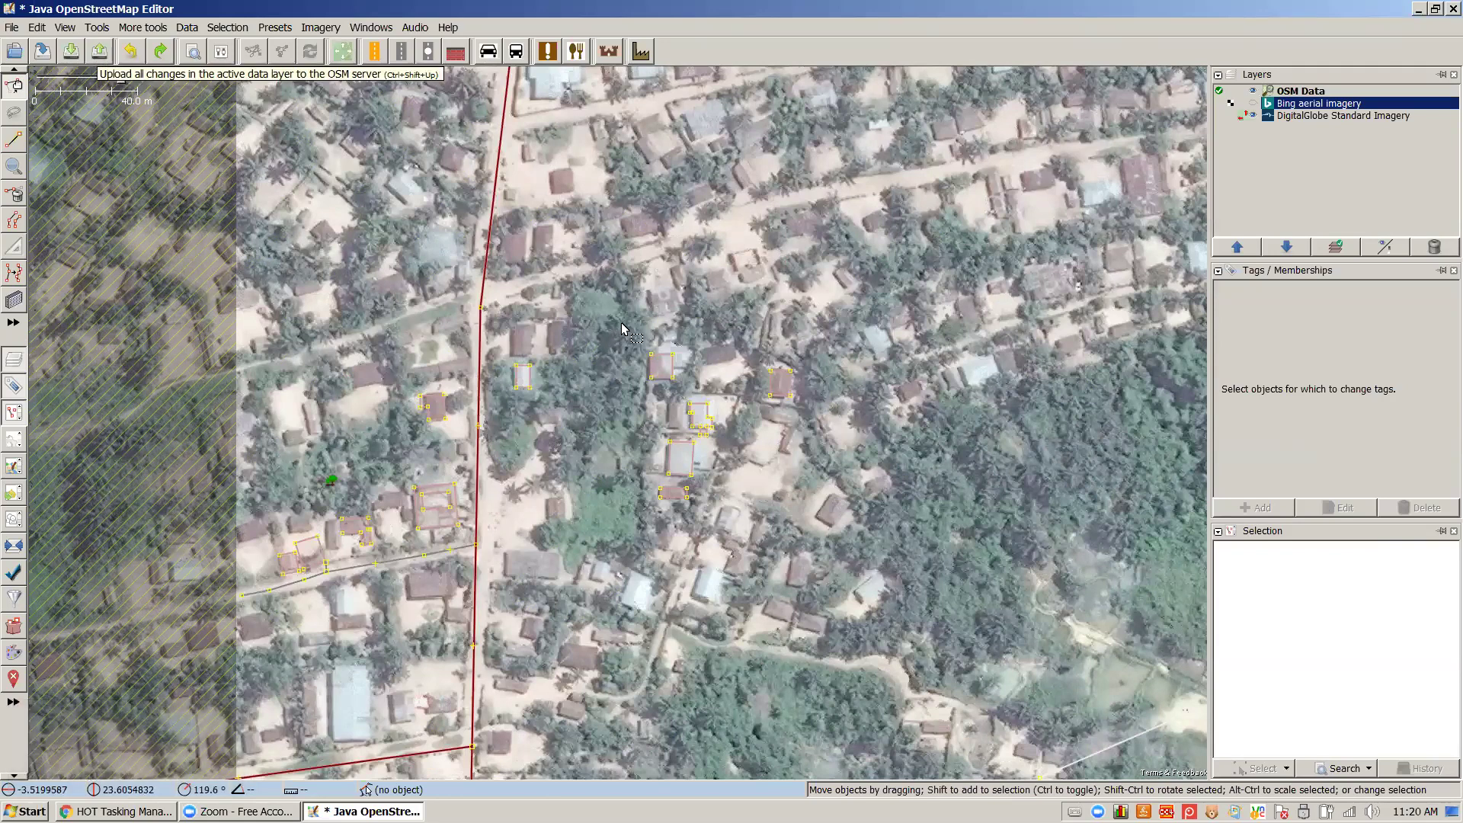
Switch to the HOT Tasking Manager in the browser, view the project's mapping section with its editor choice, and return to JOSM
{"action": "left_click", "coordinate": [126, 789]}
{"action": "scroll", "coordinate": [565, 461], "scroll_direction": "down", "scroll_amount": 3}
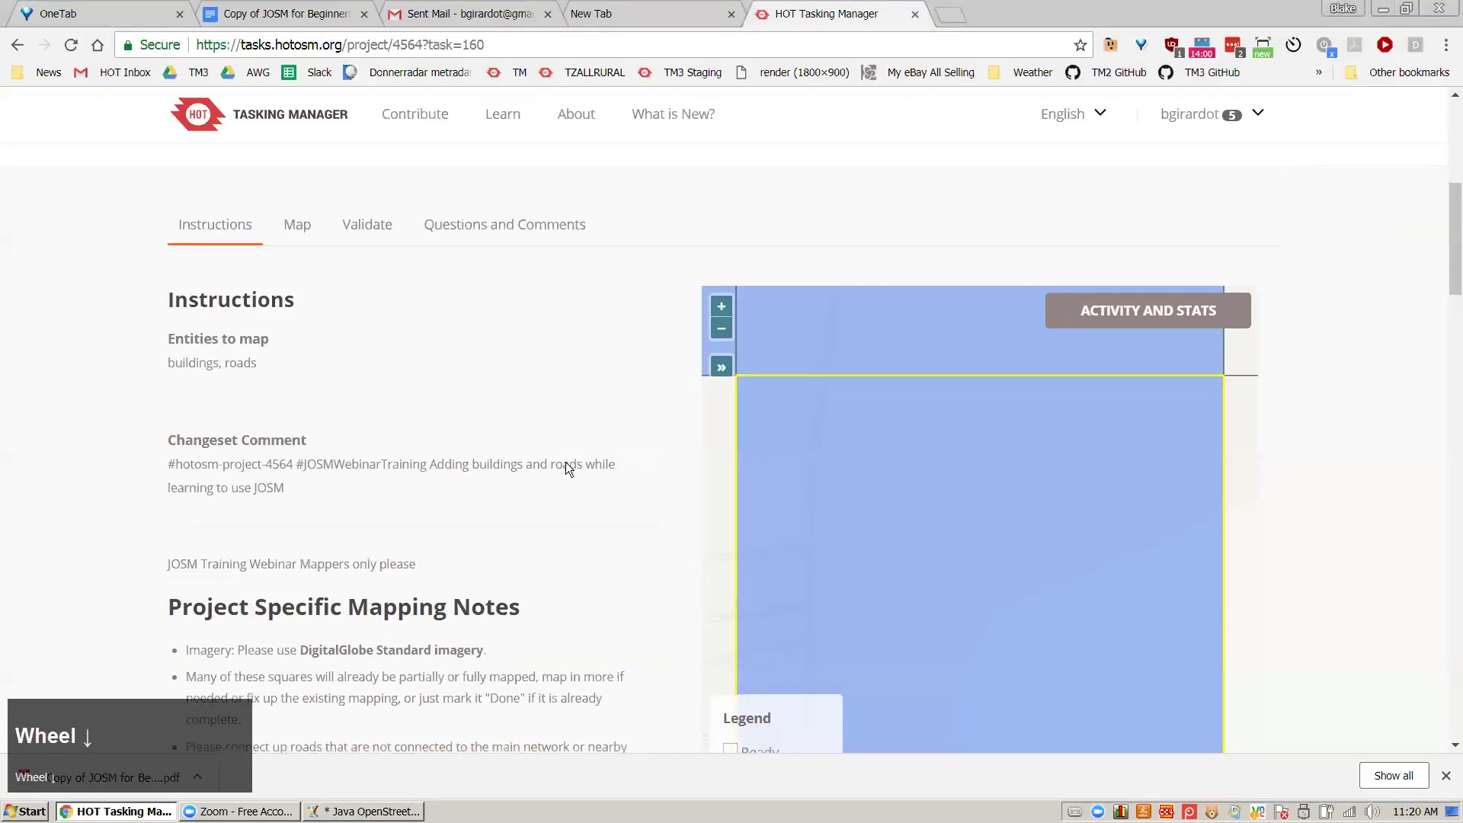
{"action": "scroll", "coordinate": [563, 470], "scroll_direction": "up", "scroll_amount": 3}
{"action": "left_click", "coordinate": [309, 329]}
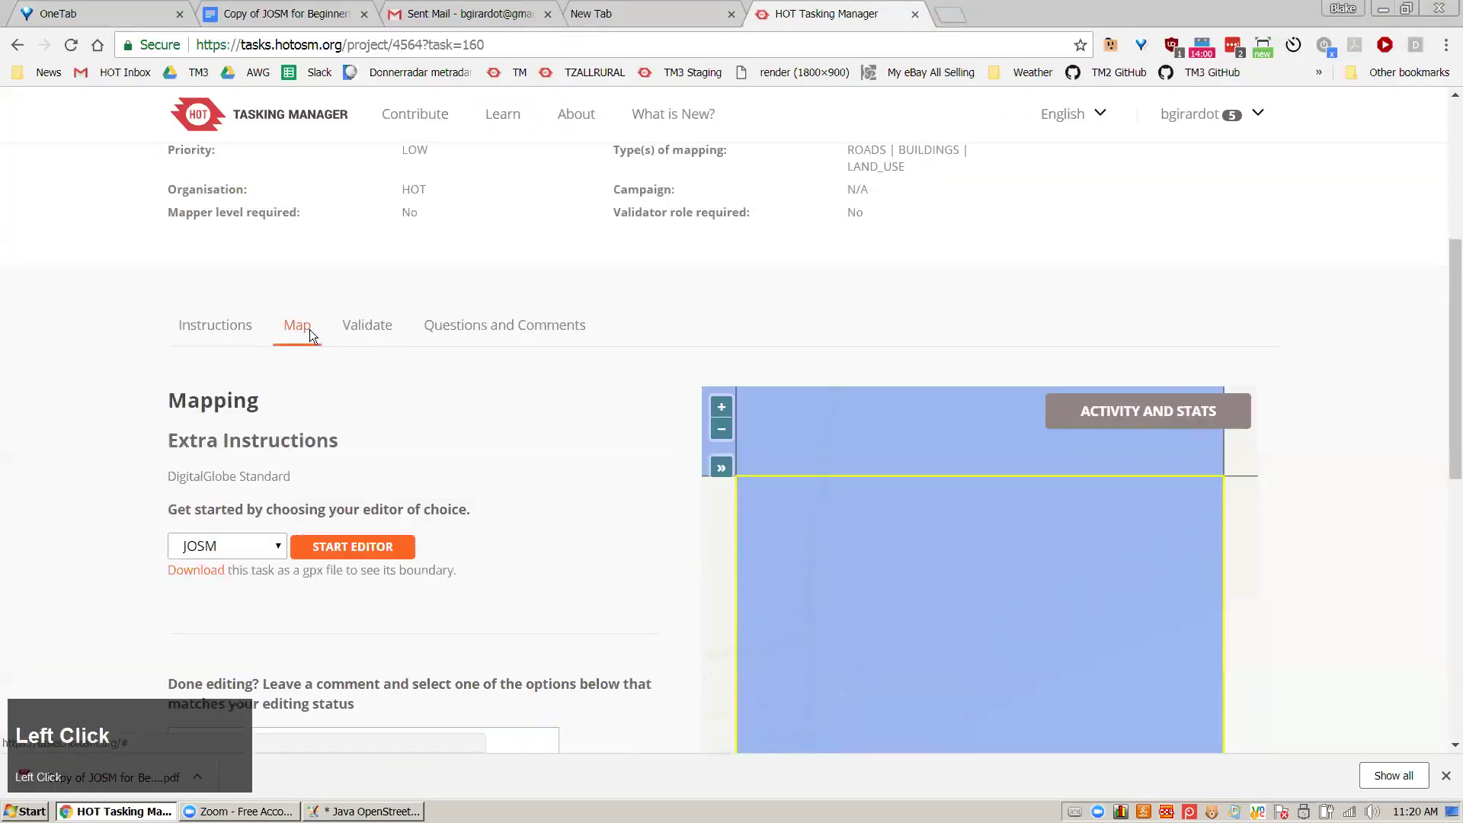
{"action": "left_click", "coordinate": [366, 551]}
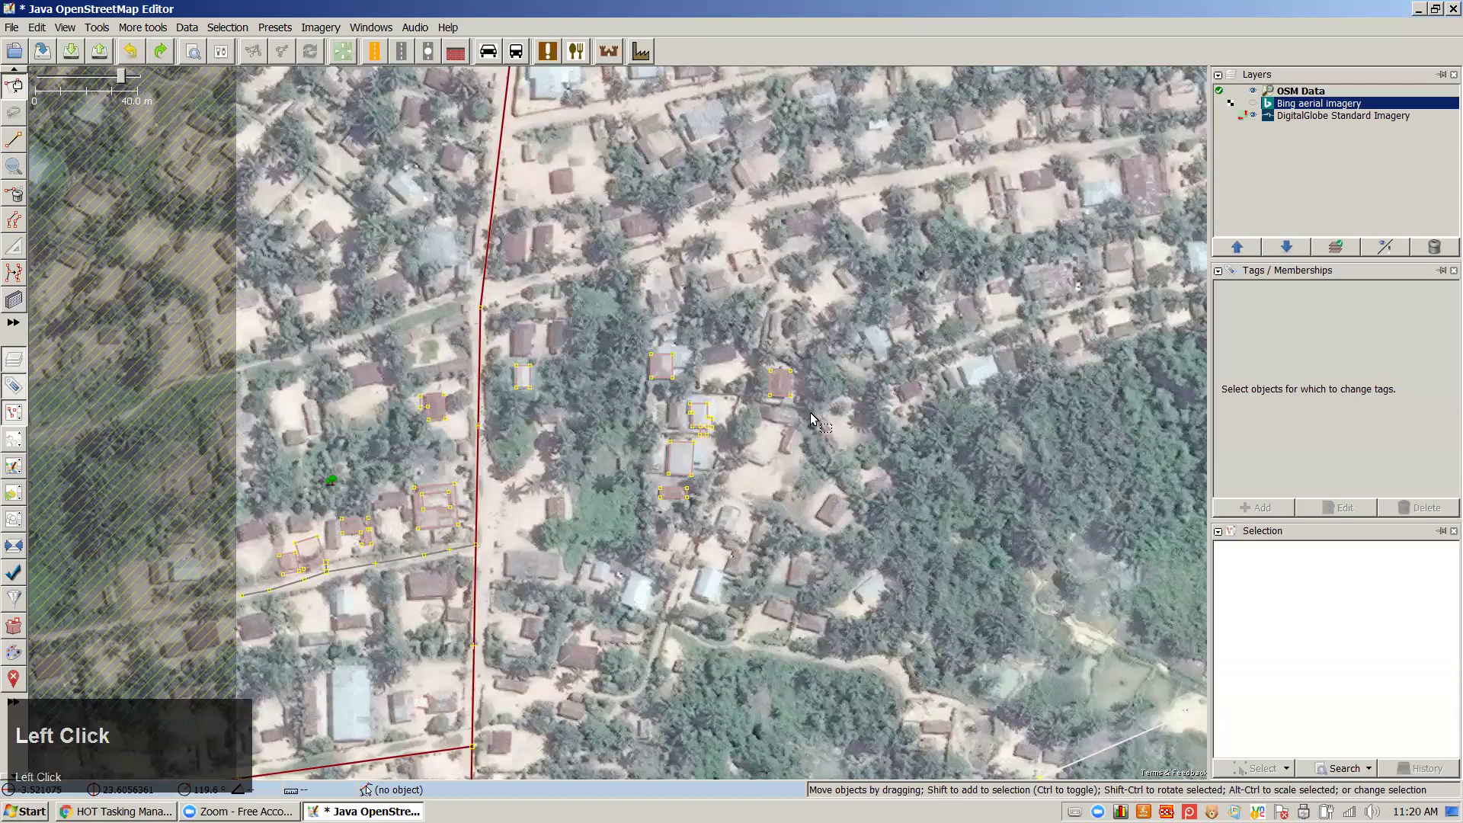
{"action": "scroll", "coordinate": [811, 413], "scroll_direction": "down", "scroll_amount": 4}
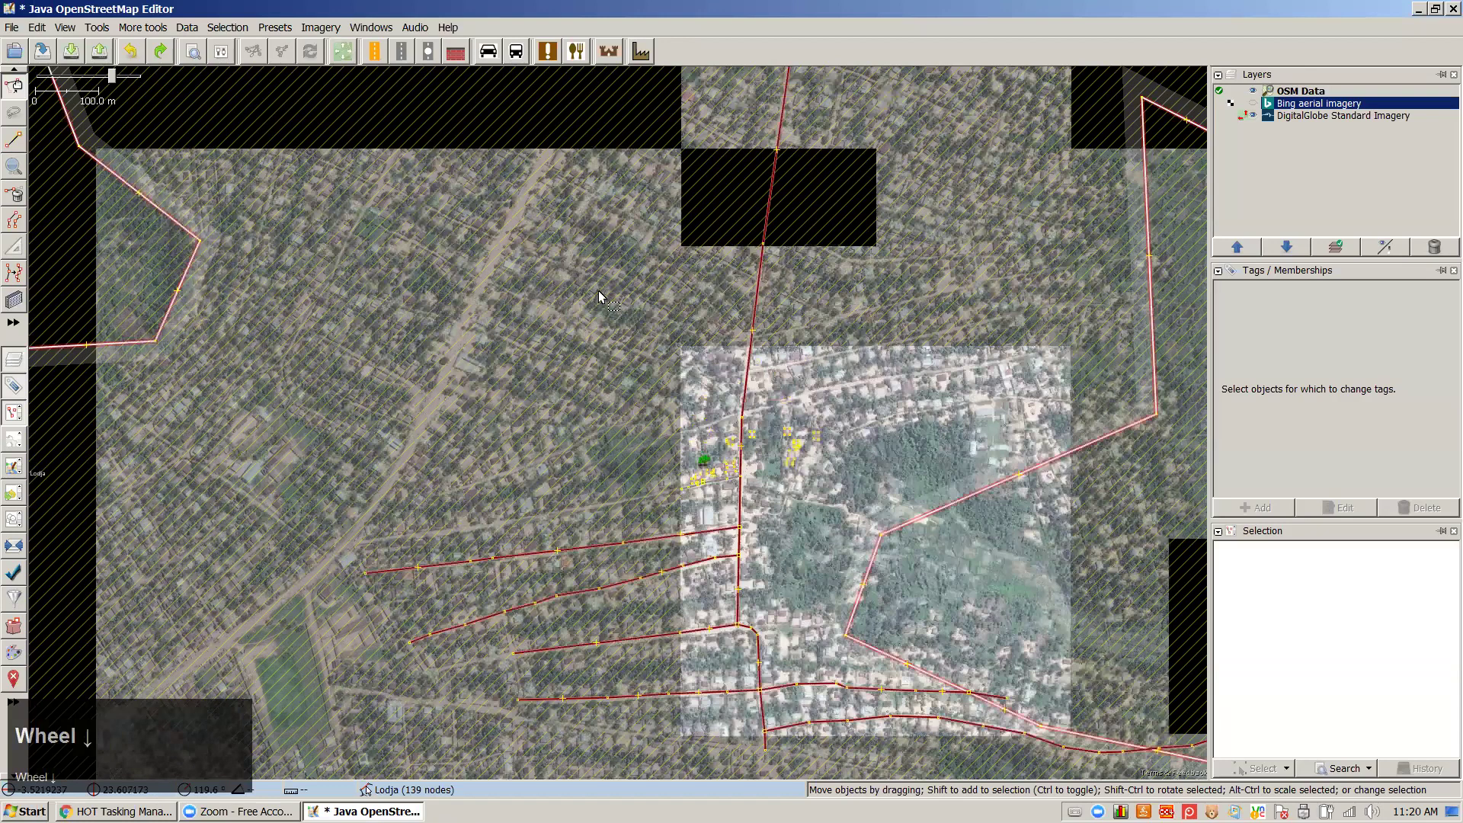
{"action": "left_click_drag", "start_coordinate": [884, 587], "coordinate": [765, 496]}
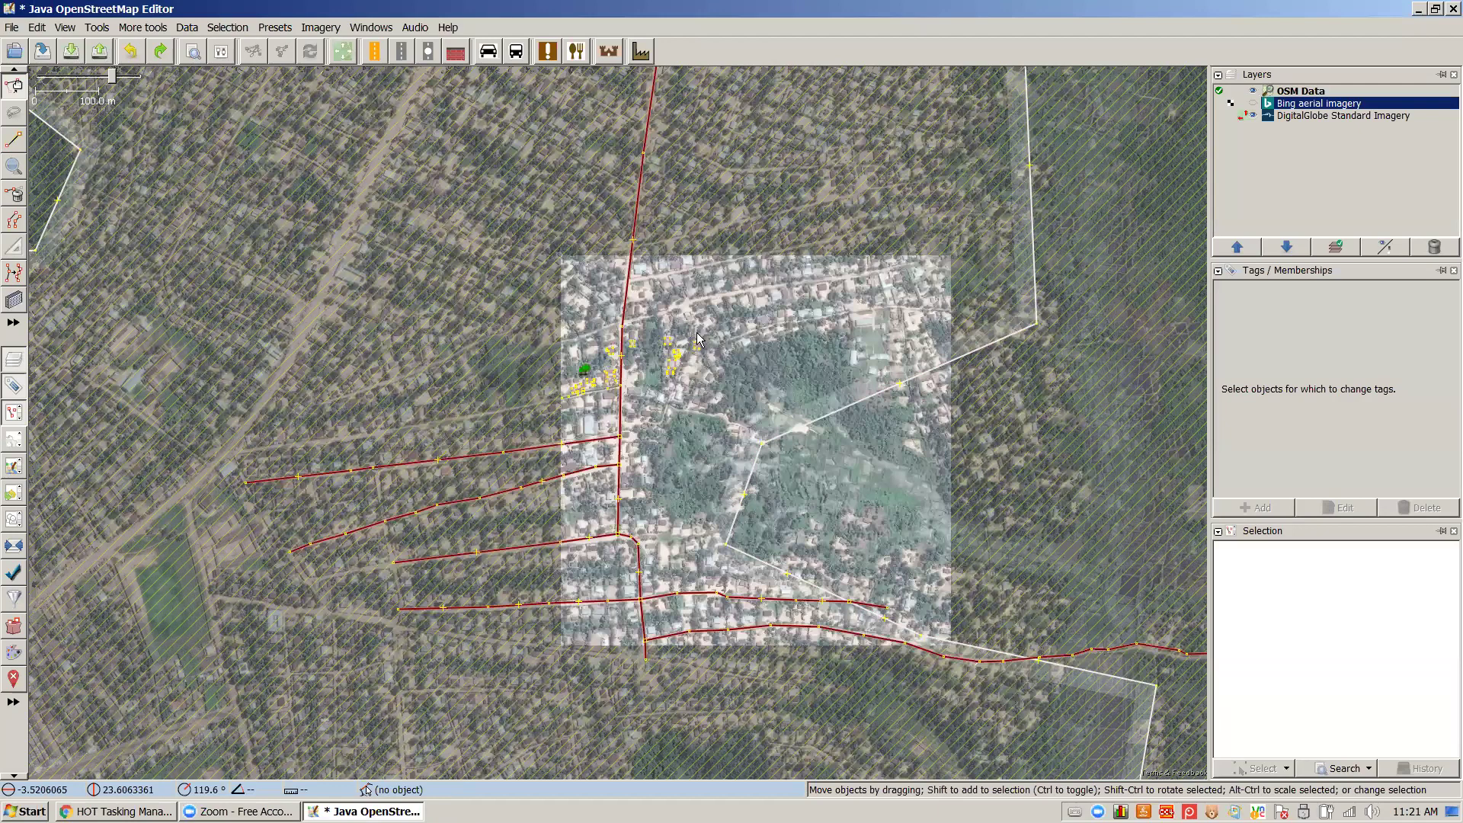
{"action": "scroll", "coordinate": [697, 339], "scroll_direction": "down", "scroll_amount": 2}
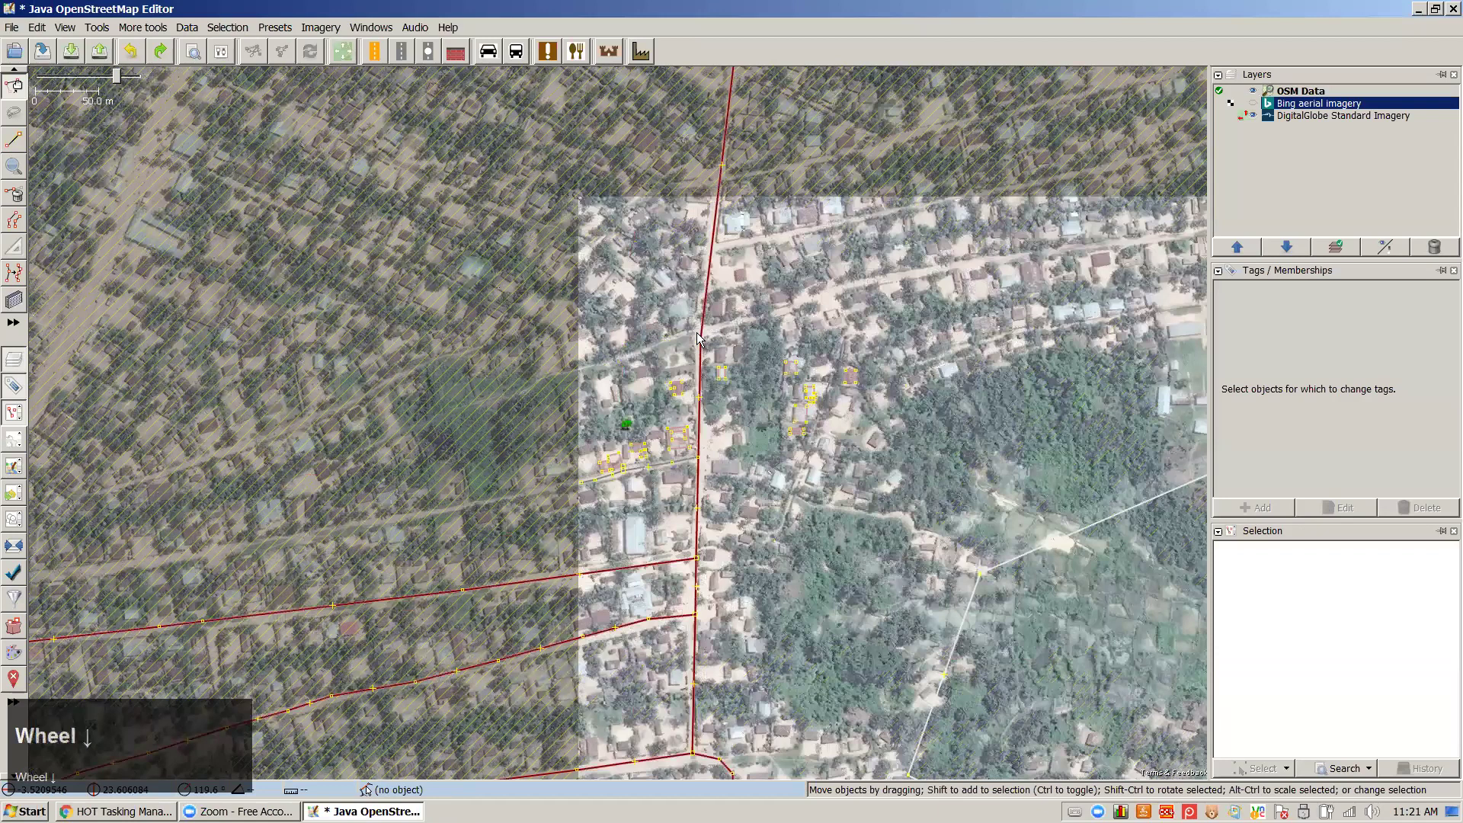
Start uploading the data, select the building listed under the almost-square-angle warning, and cancel the upload
{"action": "key", "text": "ctrl+shift+Up"}
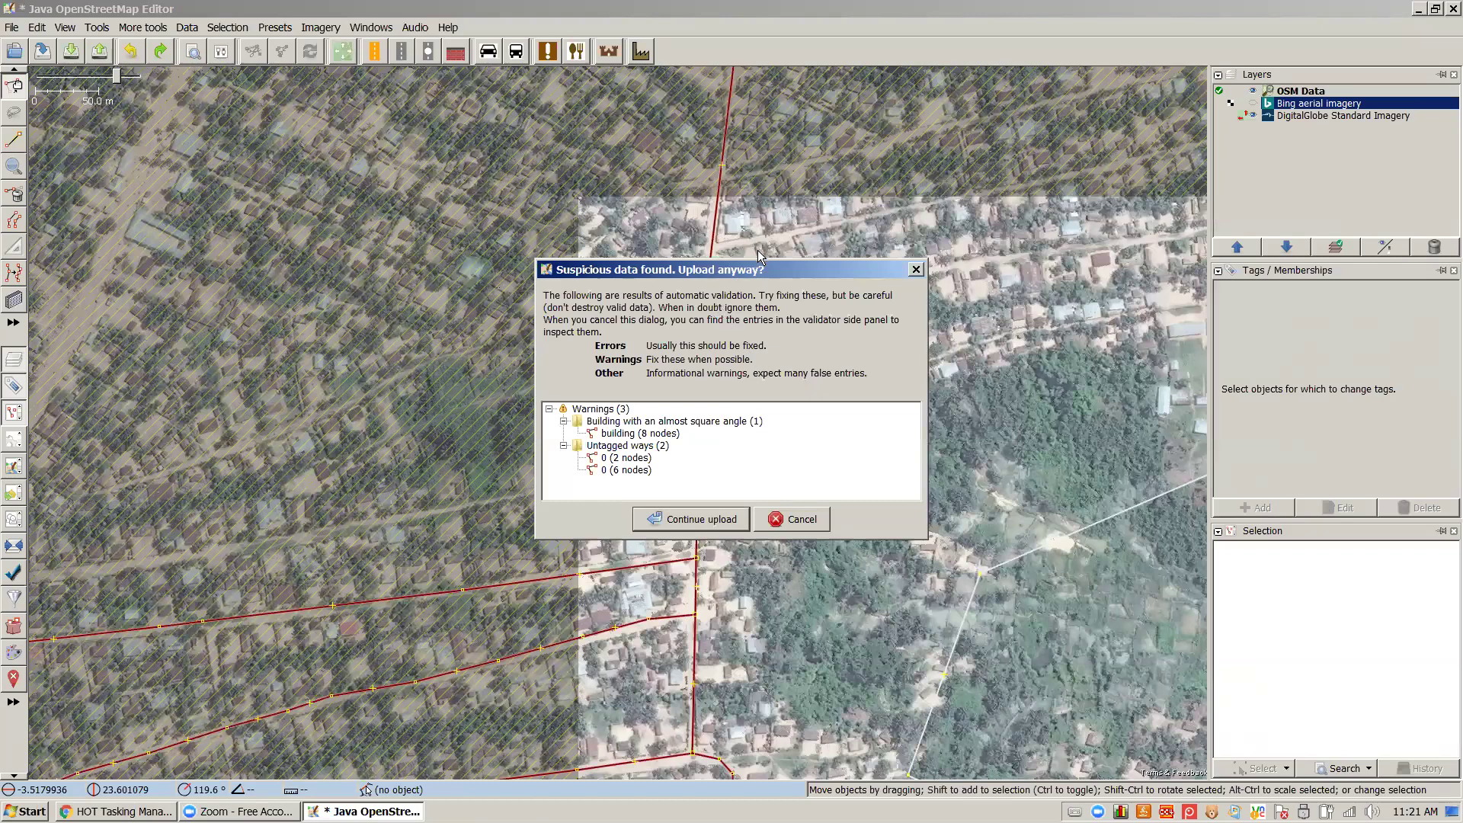
{"action": "left_click", "coordinate": [678, 402]}
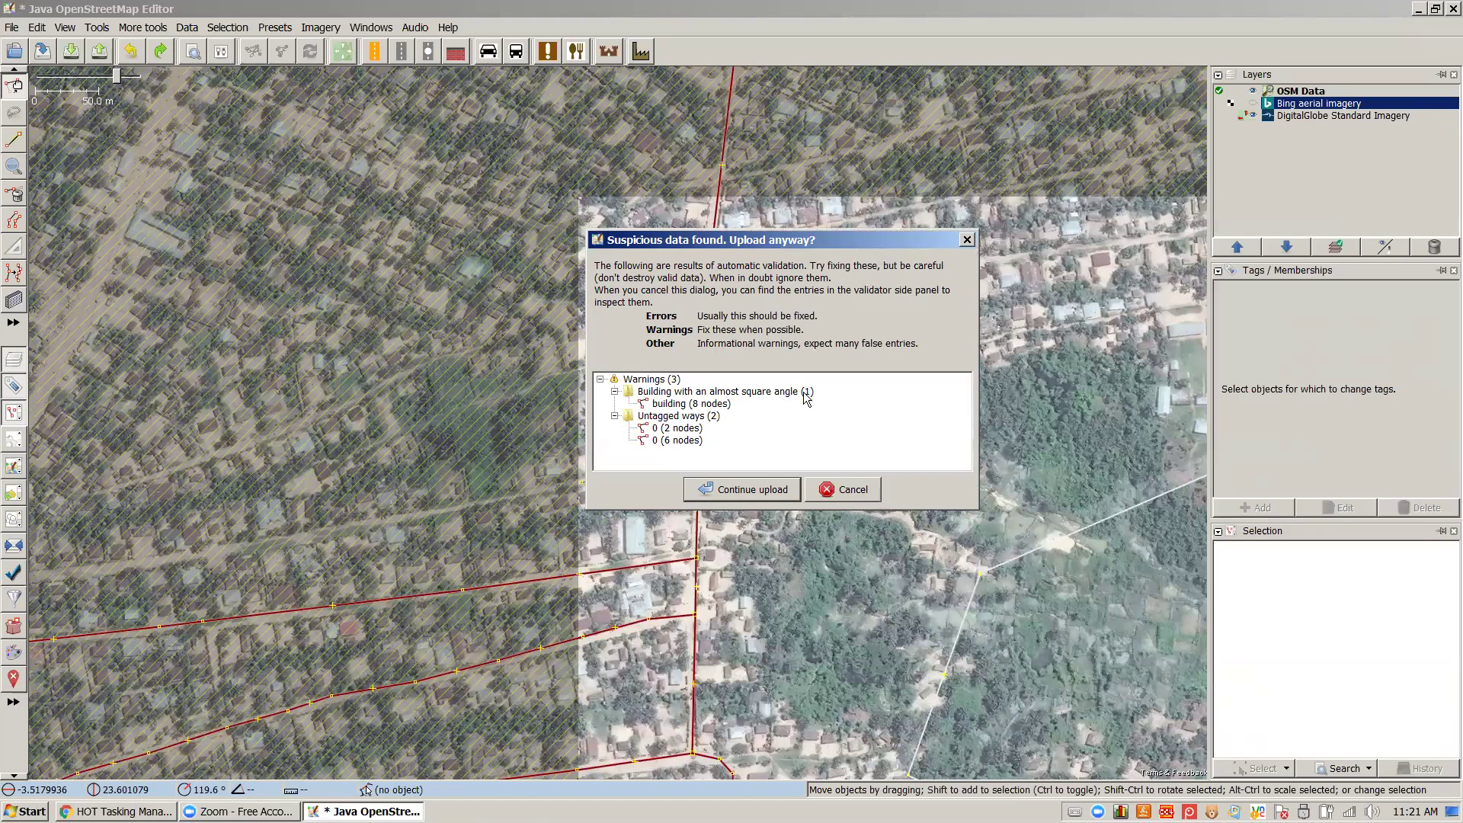
{"action": "left_click", "coordinate": [671, 407]}
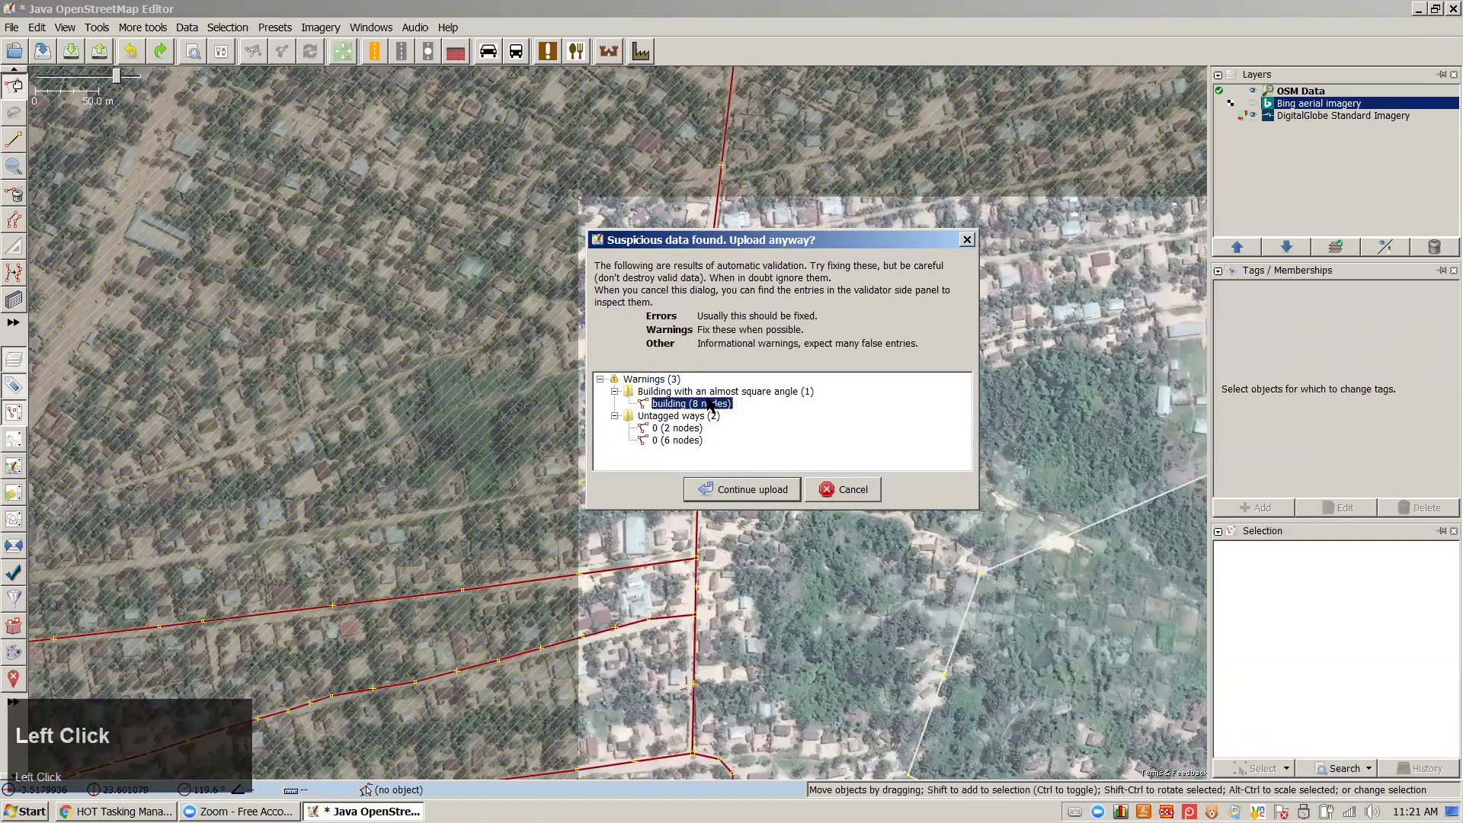
{"action": "left_click", "coordinate": [811, 489]}
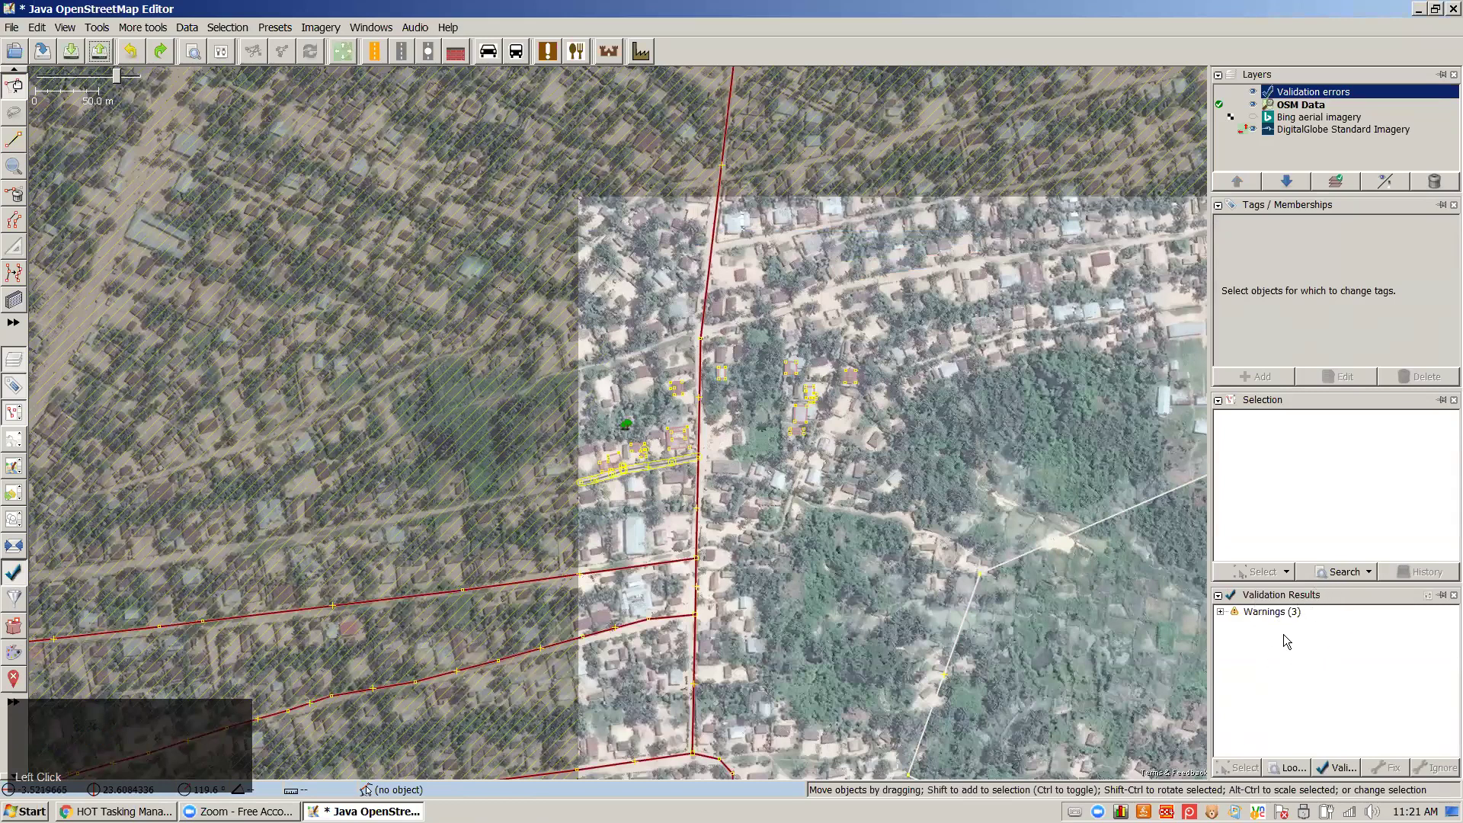
Expand the validation warnings to list the objects under the almost-square-angle building and untagged ways groups
{"action": "left_click", "coordinate": [1287, 632]}
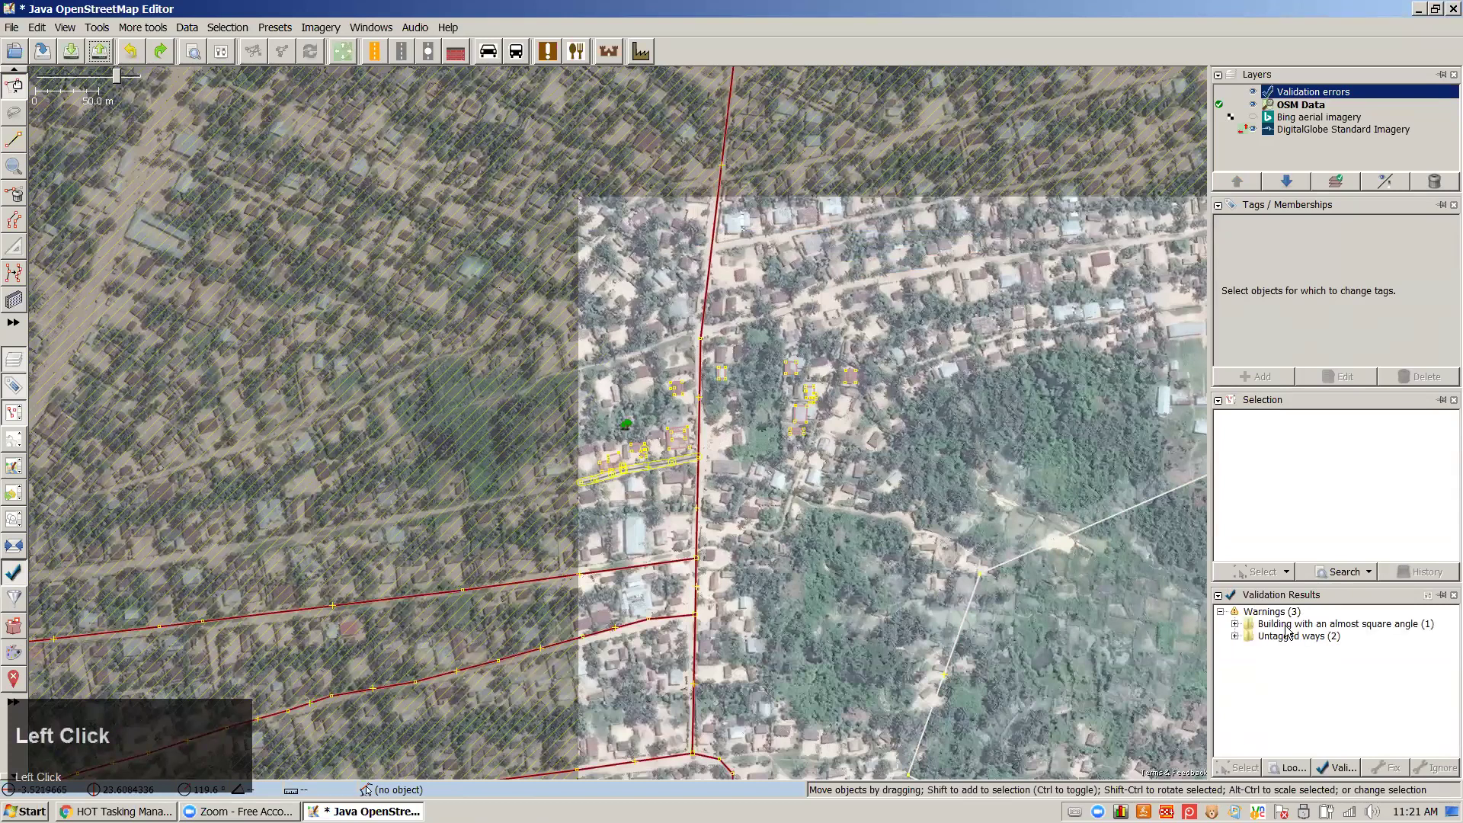
{"action": "left_click", "coordinate": [1236, 624]}
{"action": "left_click", "coordinate": [1235, 647]}
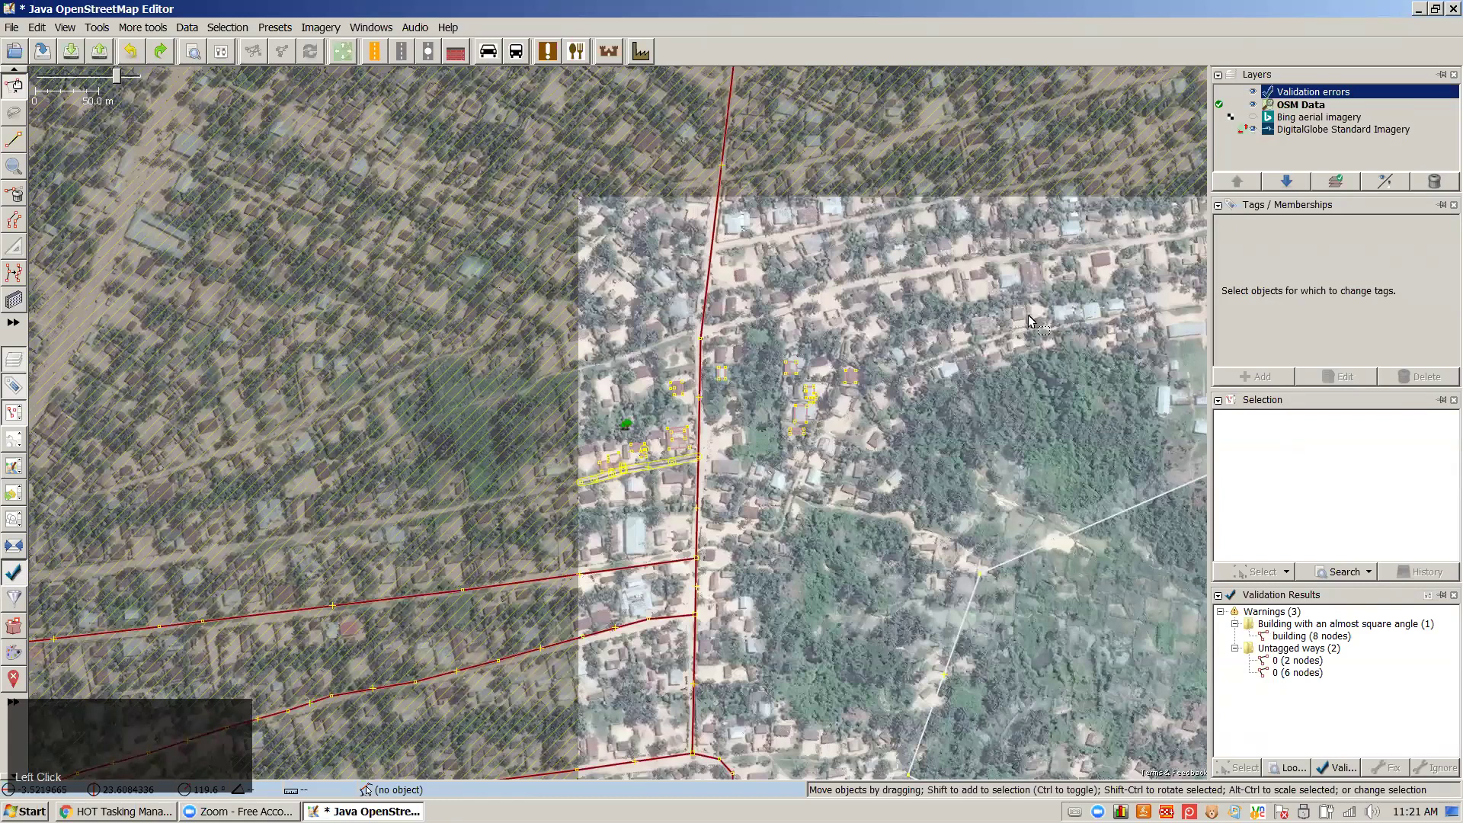
Hide the DigitalGlobe imagery and toggle the Validation errors layer off and on to compare the highlighted side road and building
{"action": "left_click", "coordinate": [671, 459]}
{"action": "scroll", "coordinate": [667, 476], "scroll_direction": "up", "scroll_amount": 2}
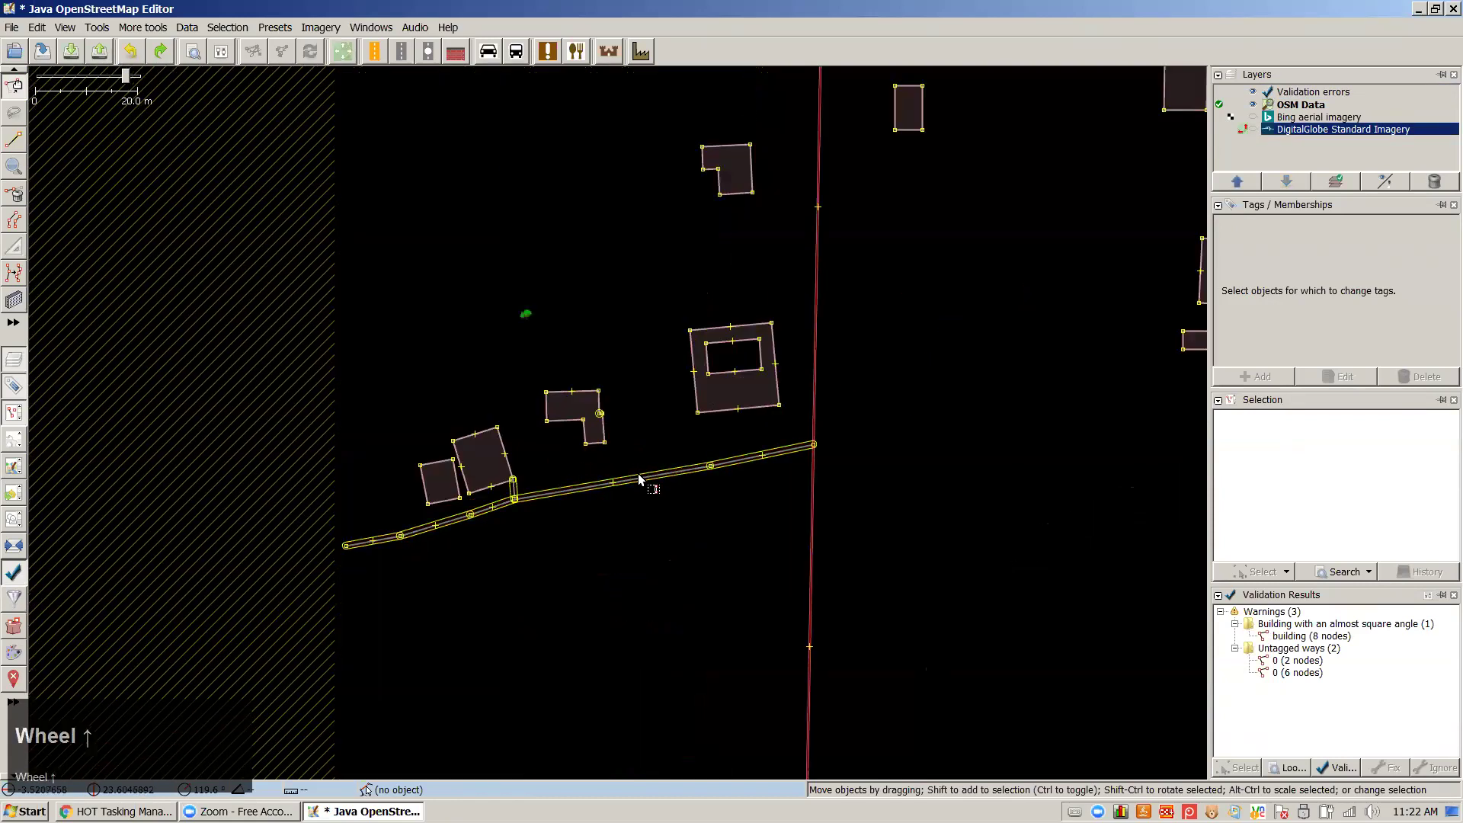
{"action": "left_click", "coordinate": [1254, 93]}
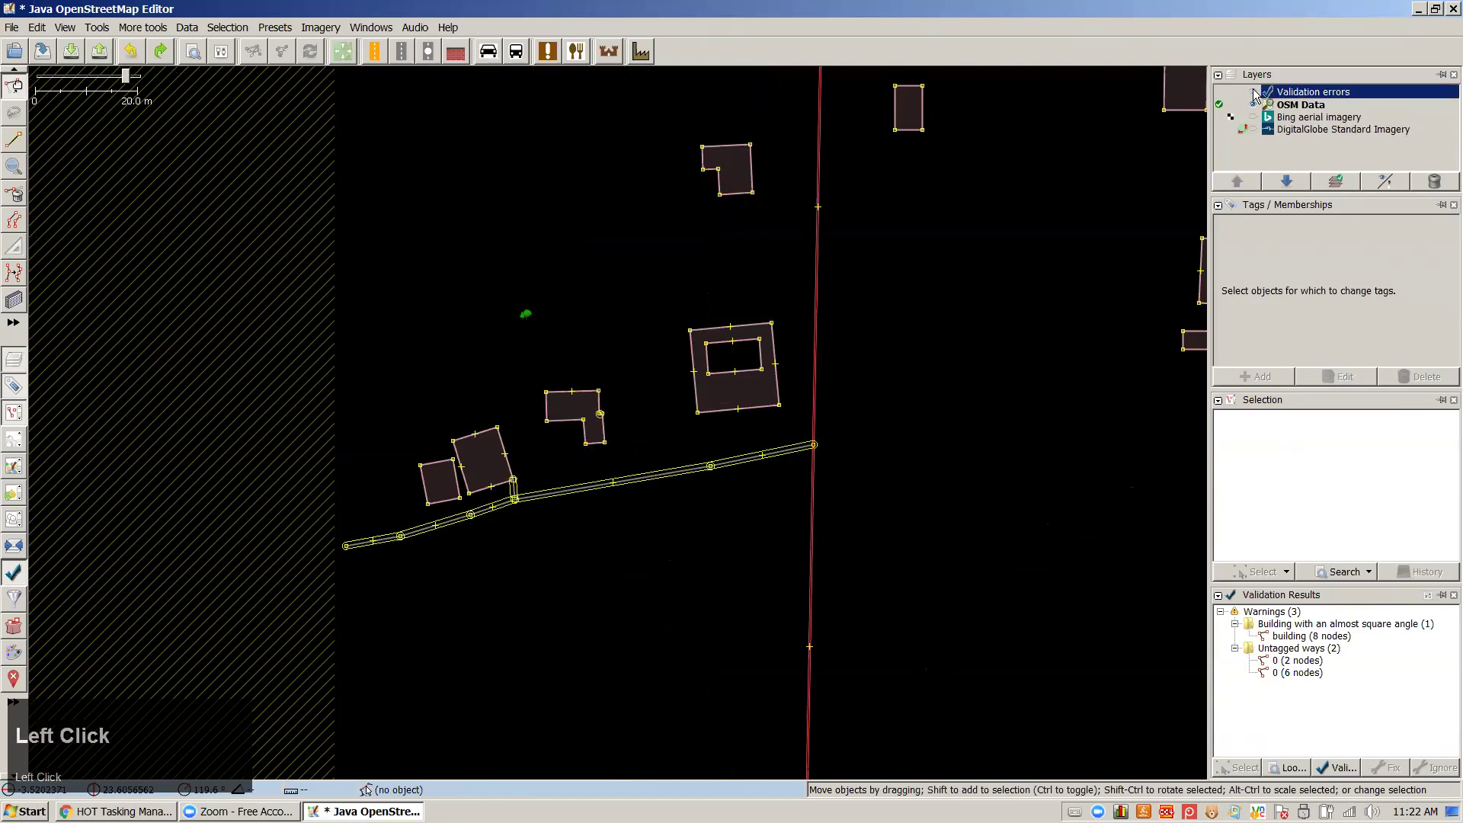
{"action": "left_click", "coordinate": [1255, 93]}
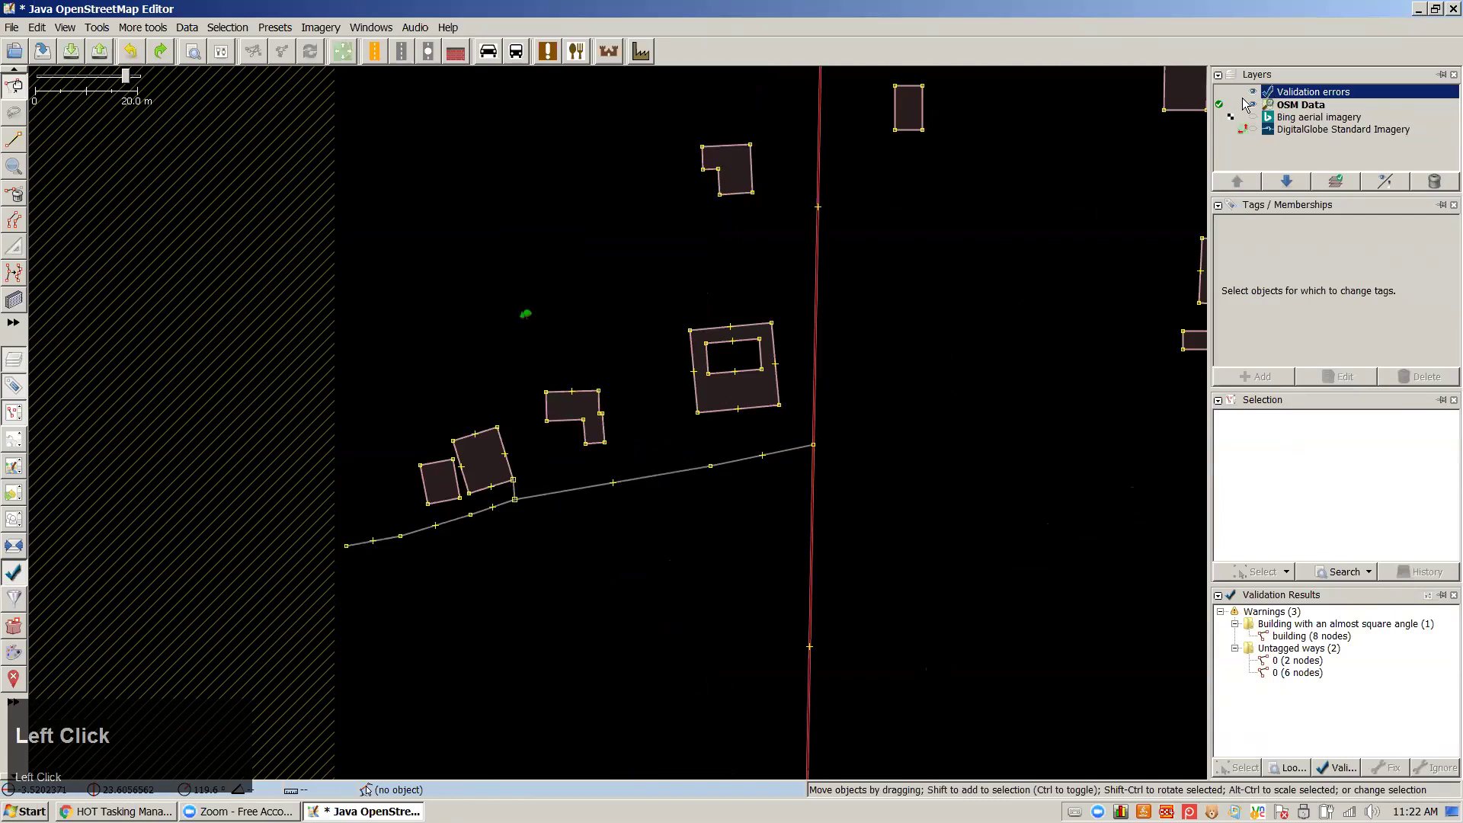
{"action": "left_click", "coordinate": [1256, 94]}
{"action": "left_click", "coordinate": [1256, 93]}
{"action": "left_click", "coordinate": [1256, 94]}
Locate the building flagged for an almost square angle from its validation warning and square its corners
{"action": "right_click", "coordinate": [1296, 641]}
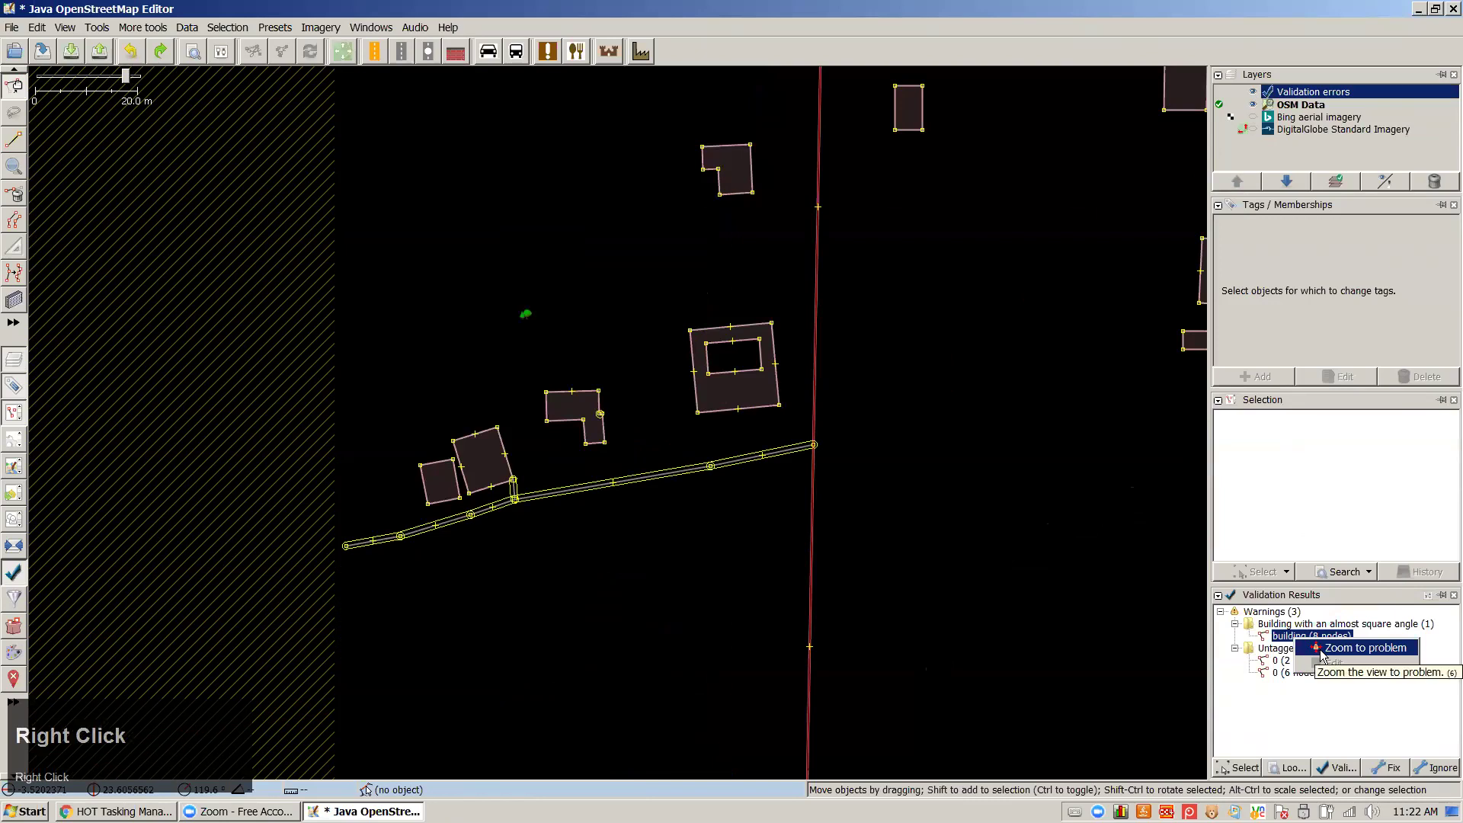
{"action": "left_click", "coordinate": [1320, 652]}
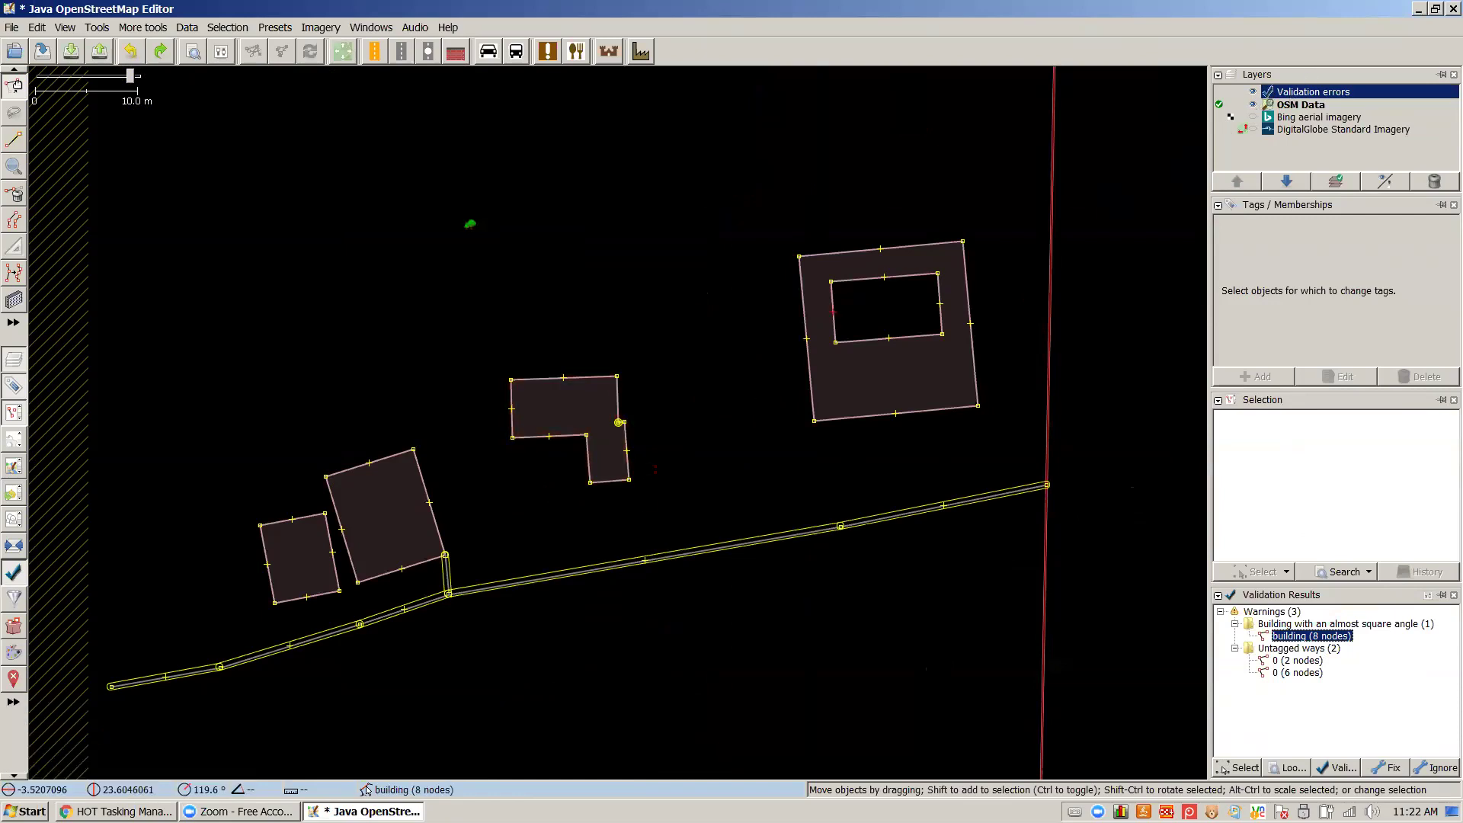
{"action": "scroll", "coordinate": [624, 491], "scroll_direction": "up", "scroll_amount": 3}
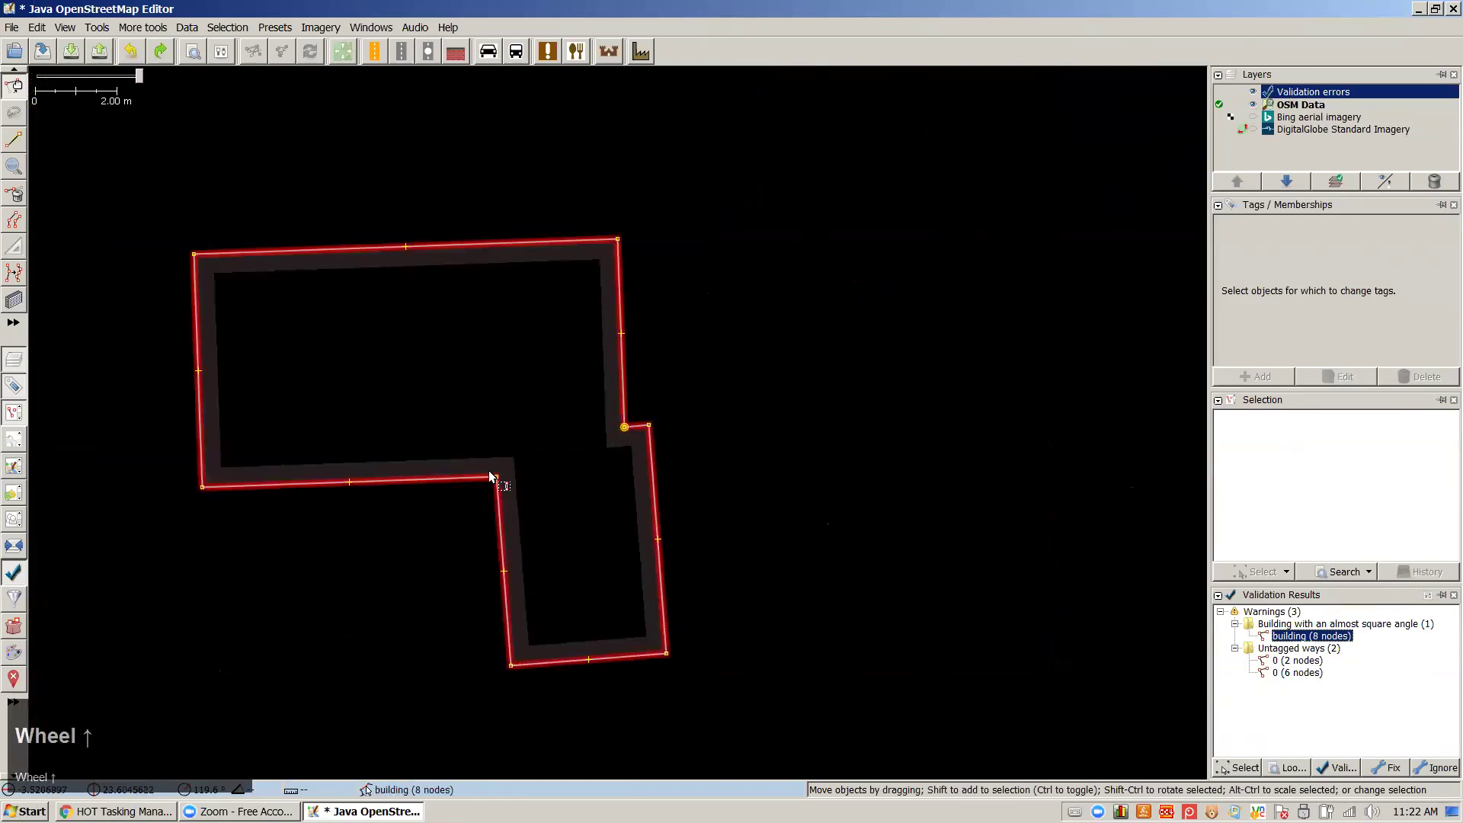
{"action": "left_click", "coordinate": [664, 502]}
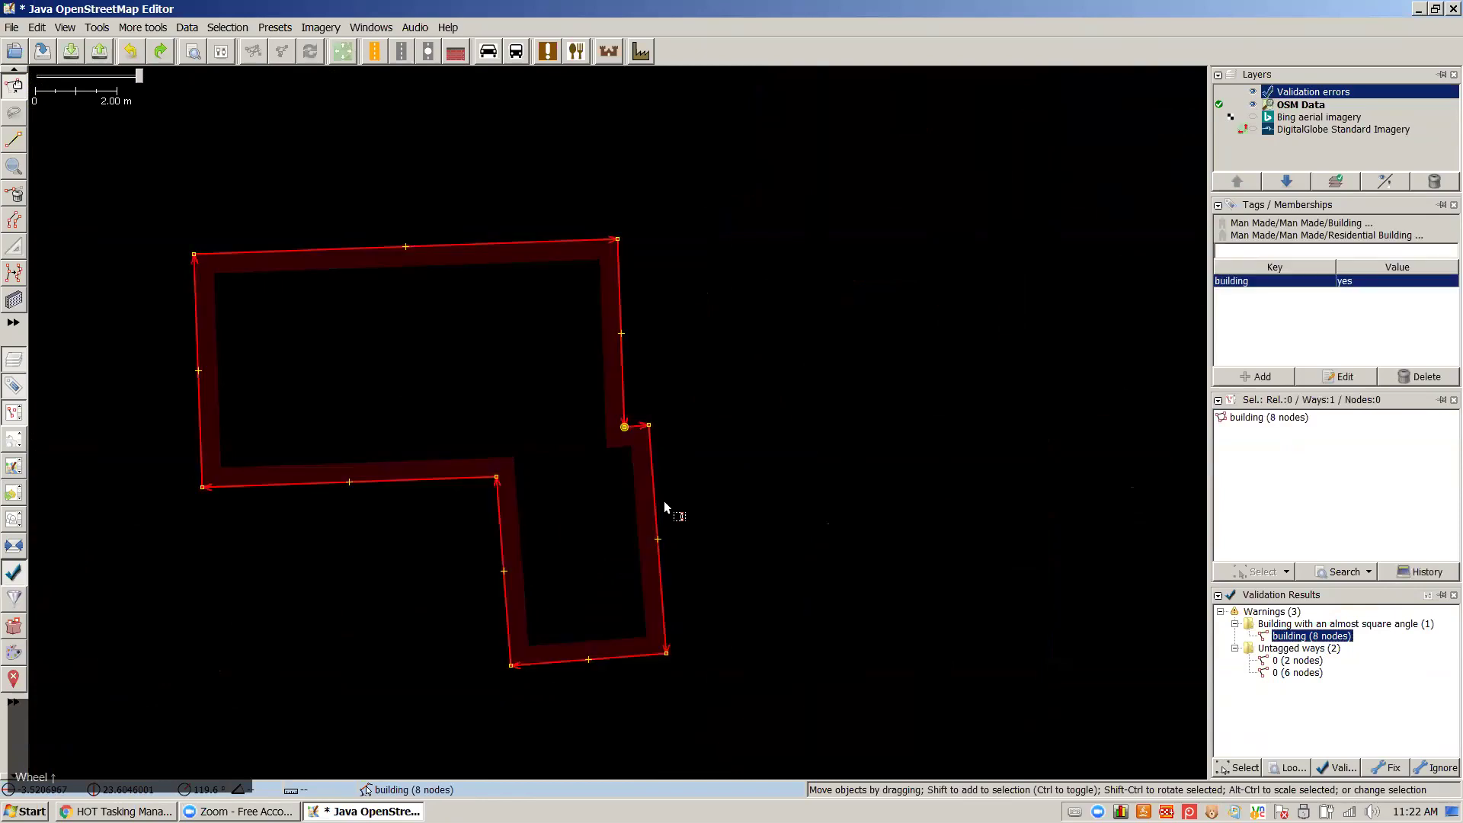
{"action": "key", "text": "q"}
{"action": "key", "text": "q"}
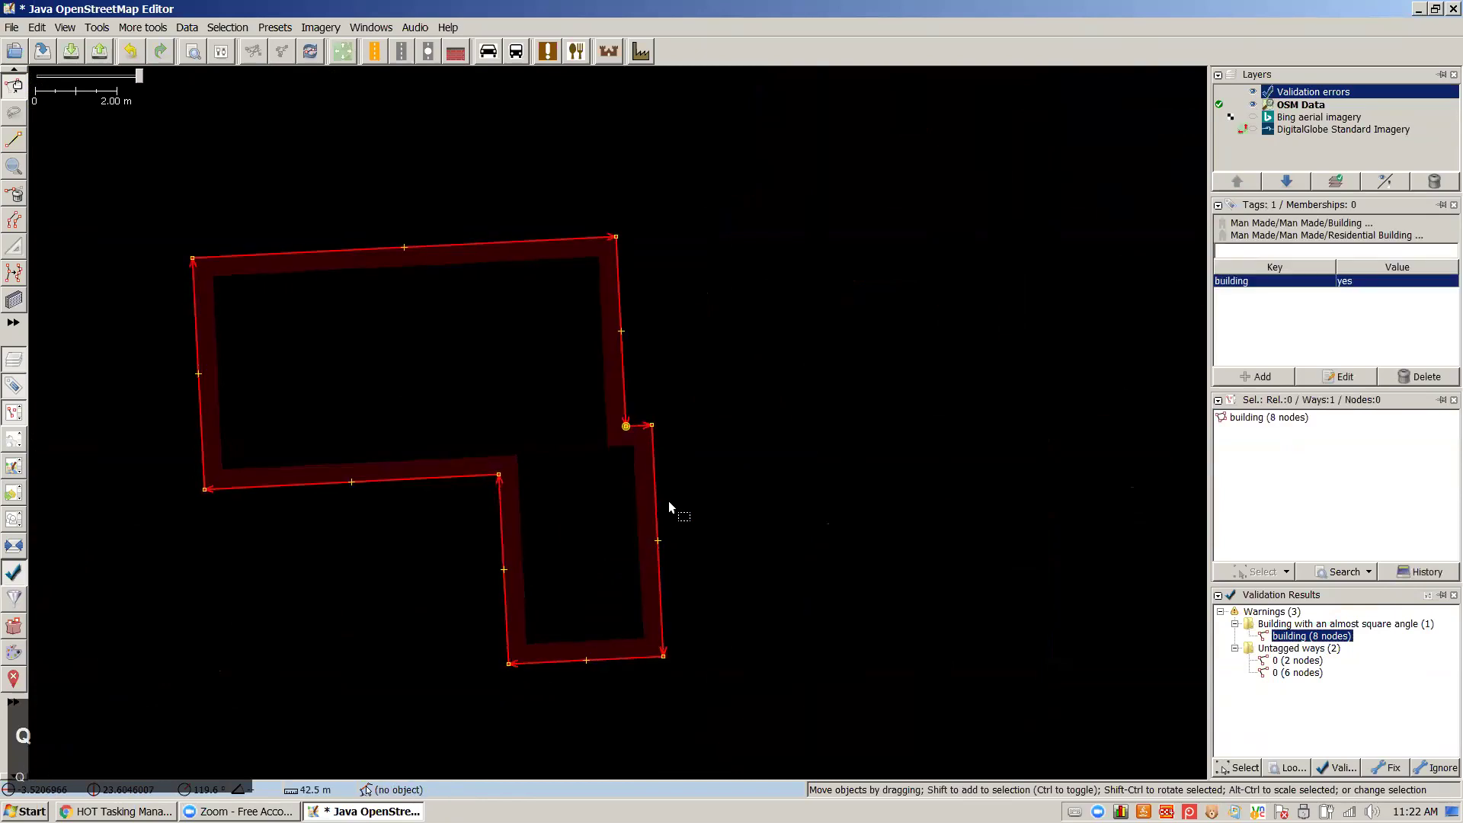
Zoom to the untagged two-node way listed in the validation warnings and select it on the map
{"action": "scroll", "coordinate": [710, 518], "scroll_direction": "down", "scroll_amount": 5}
{"action": "right_click", "coordinate": [722, 523]}
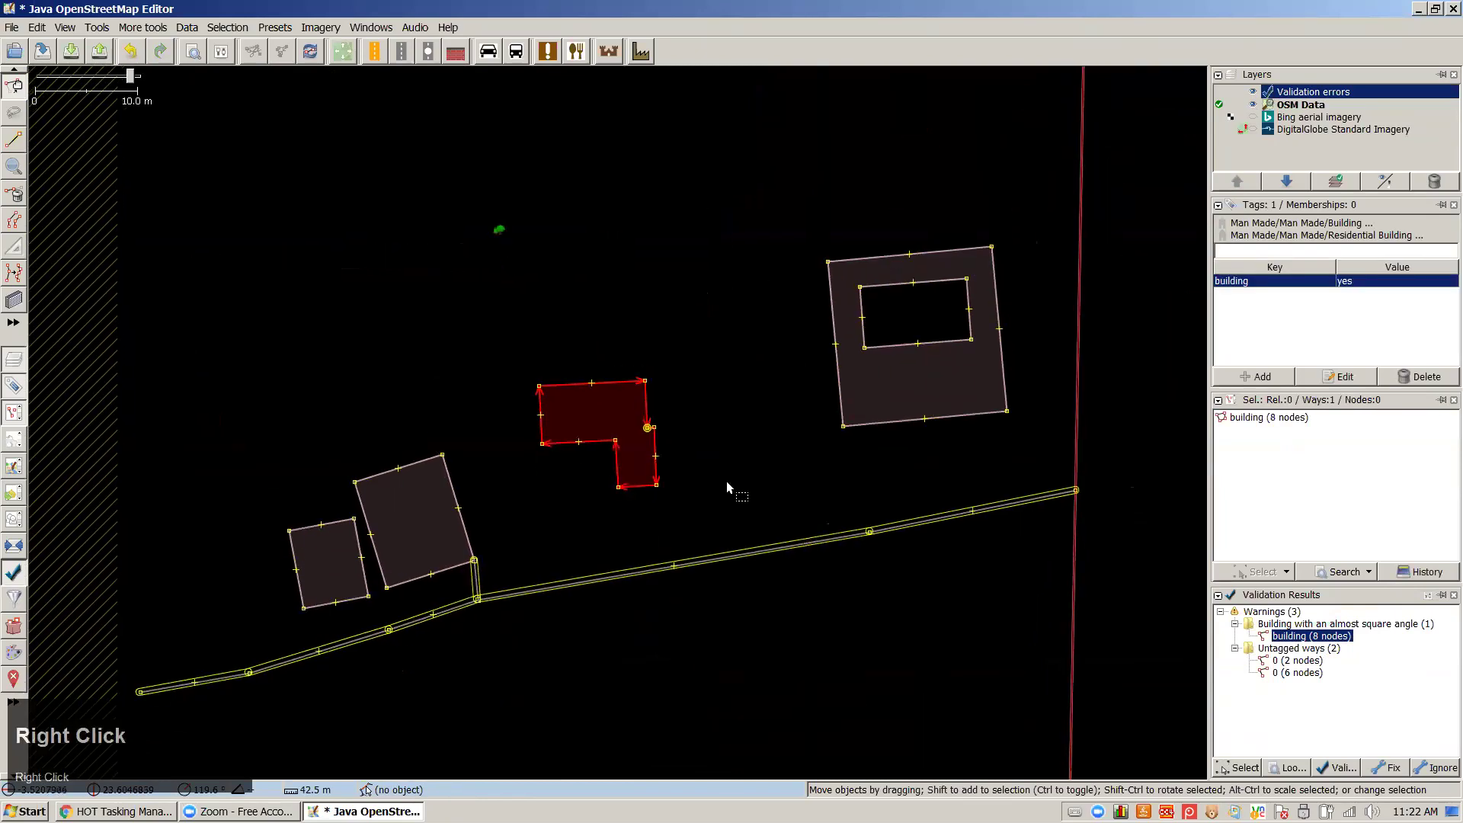
{"action": "left_click", "coordinate": [1292, 660]}
{"action": "right_click", "coordinate": [1288, 663]}
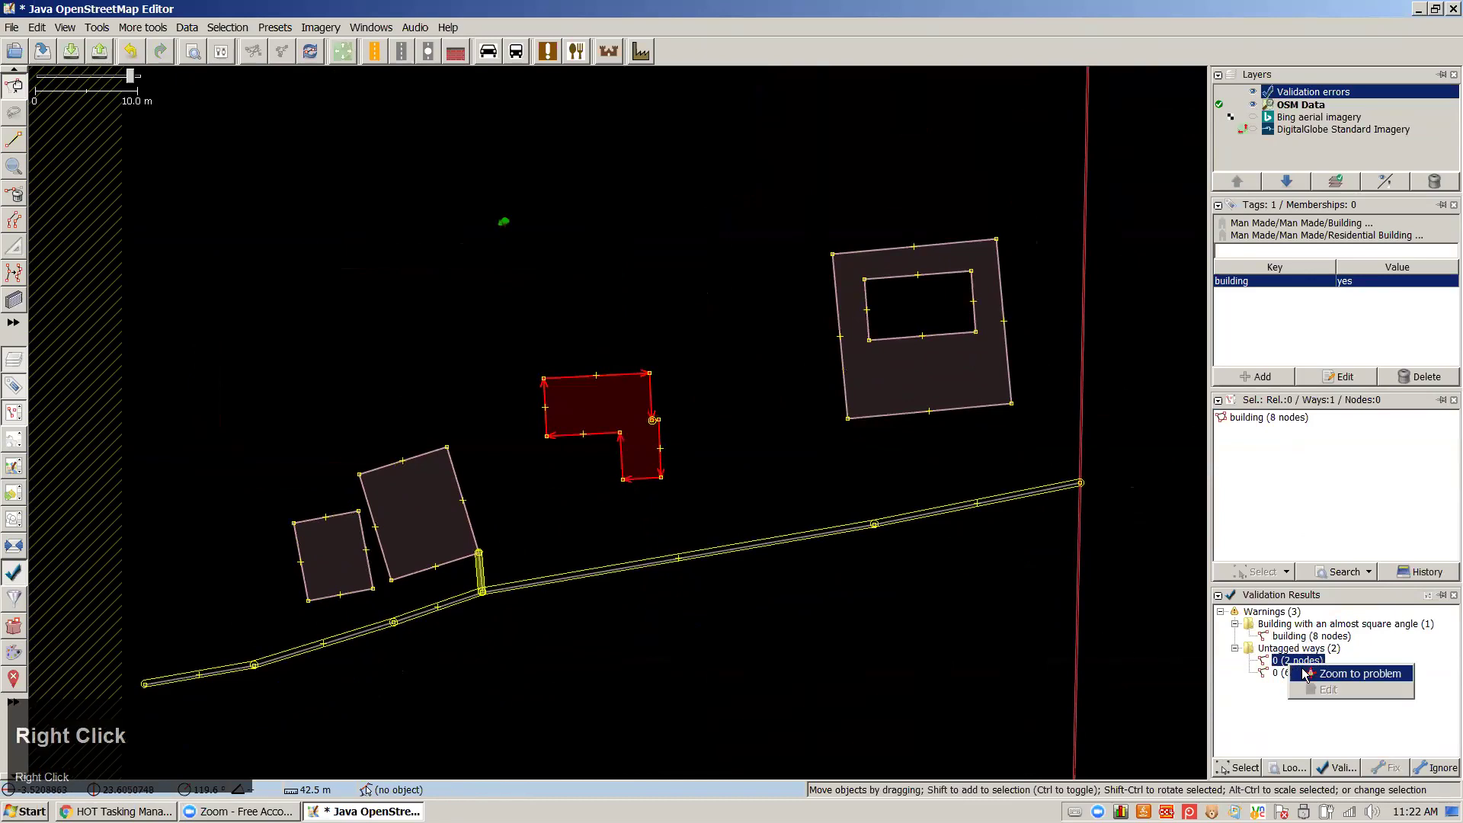
{"action": "left_click", "coordinate": [1307, 675]}
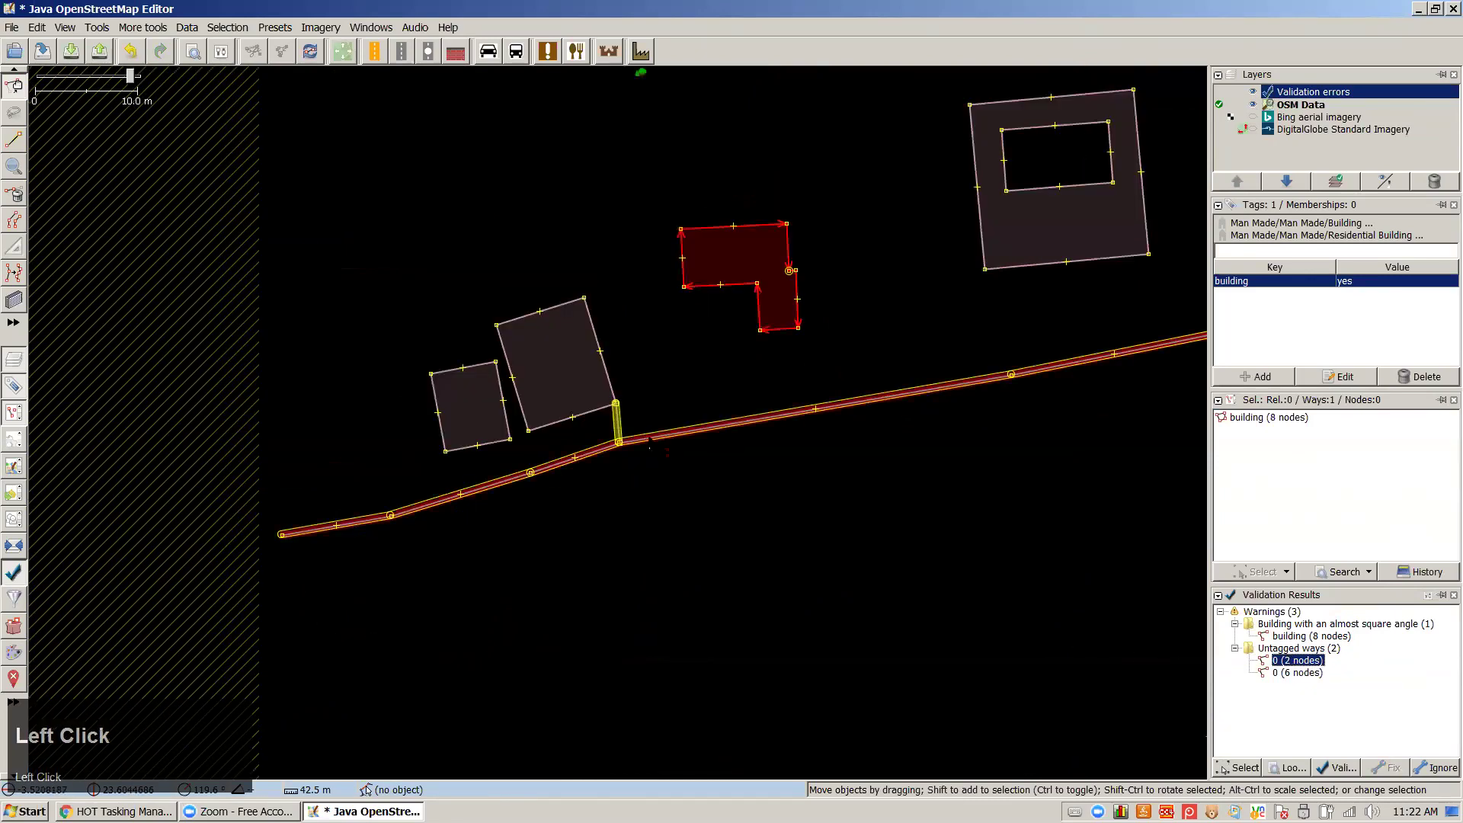
{"action": "left_click", "coordinate": [617, 427]}
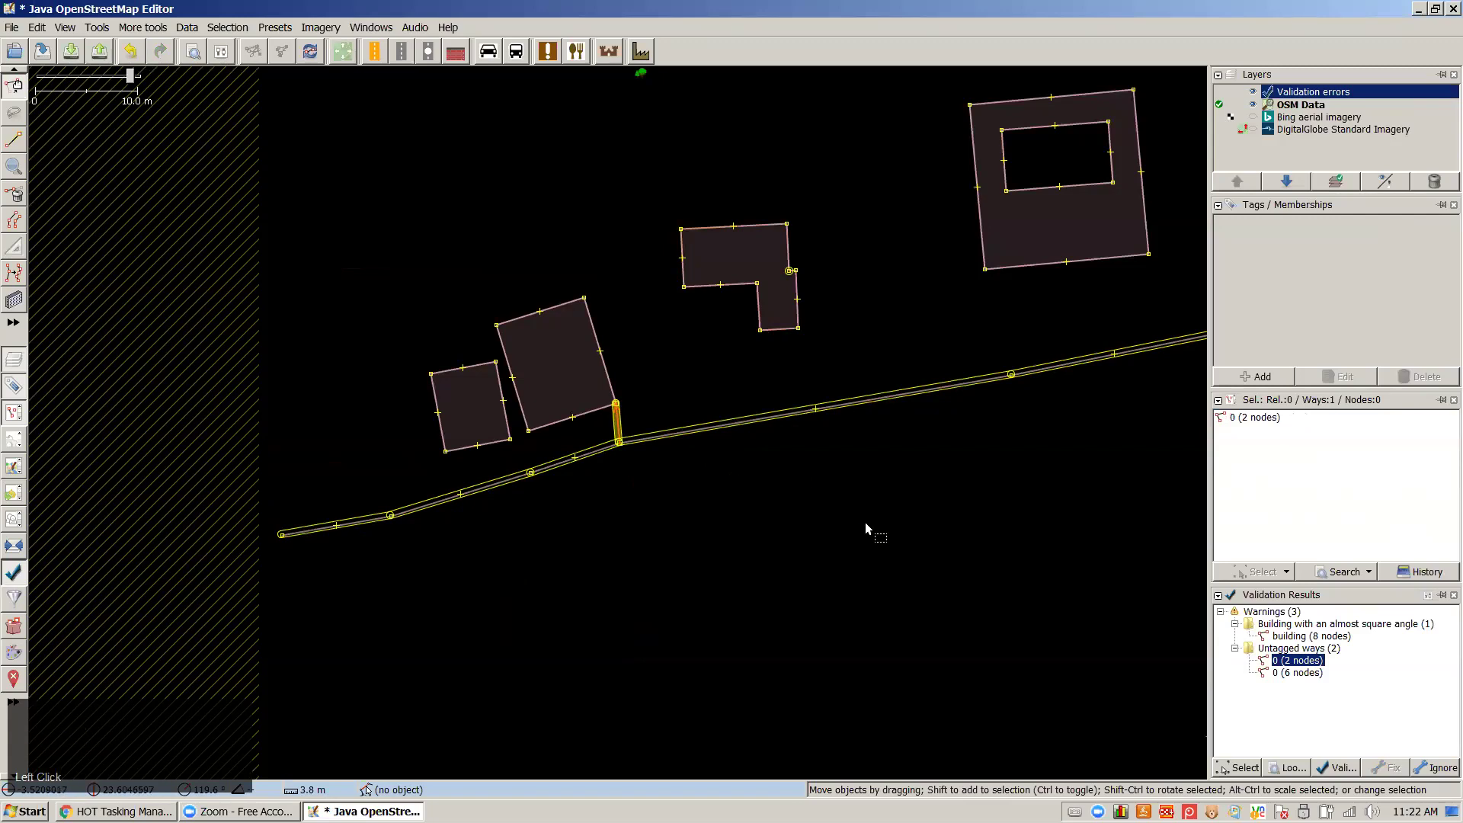
{"action": "left_click", "coordinate": [276, 27]}
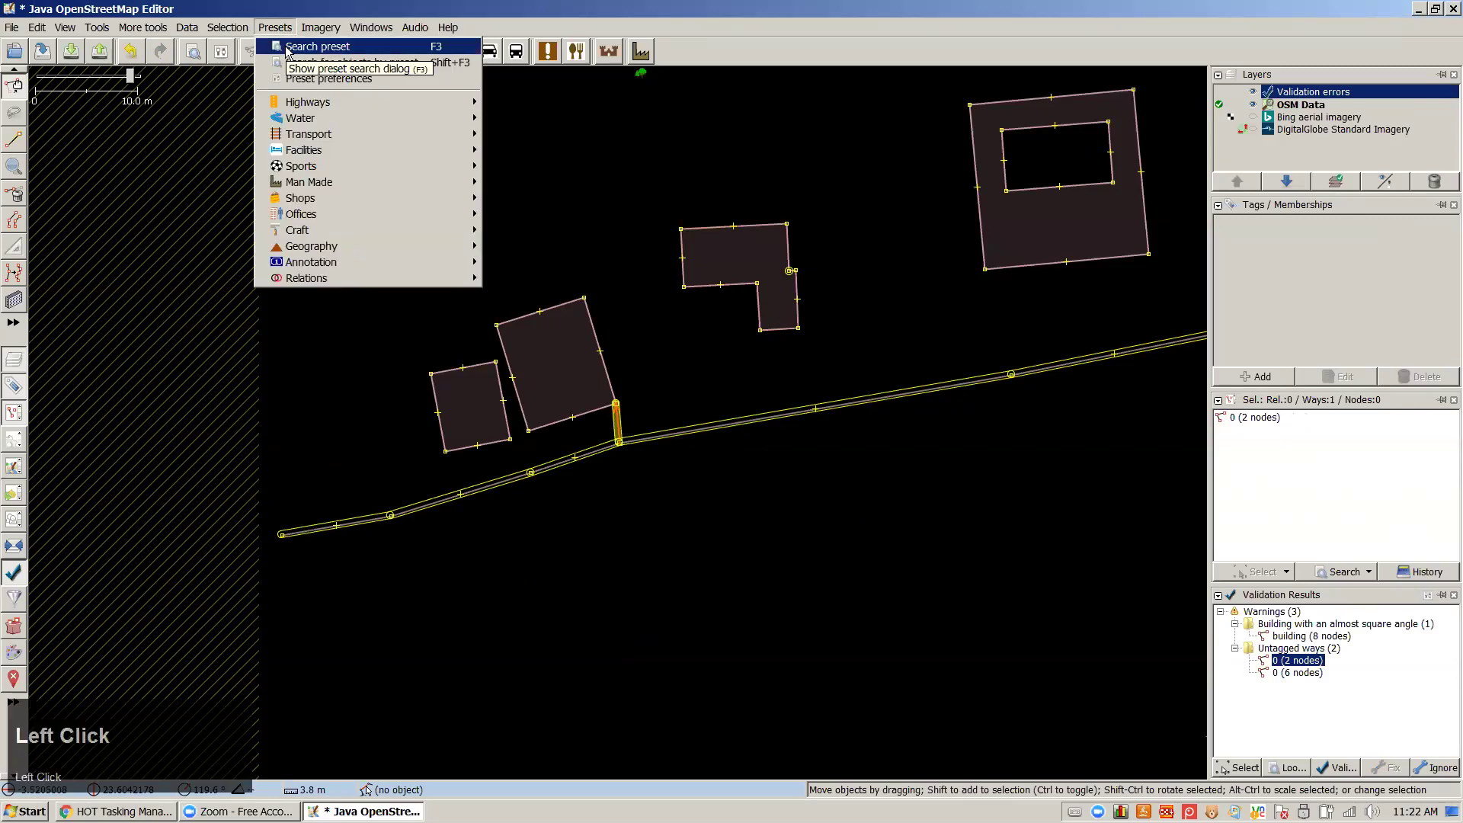
{"action": "left_click", "coordinate": [283, 14]}
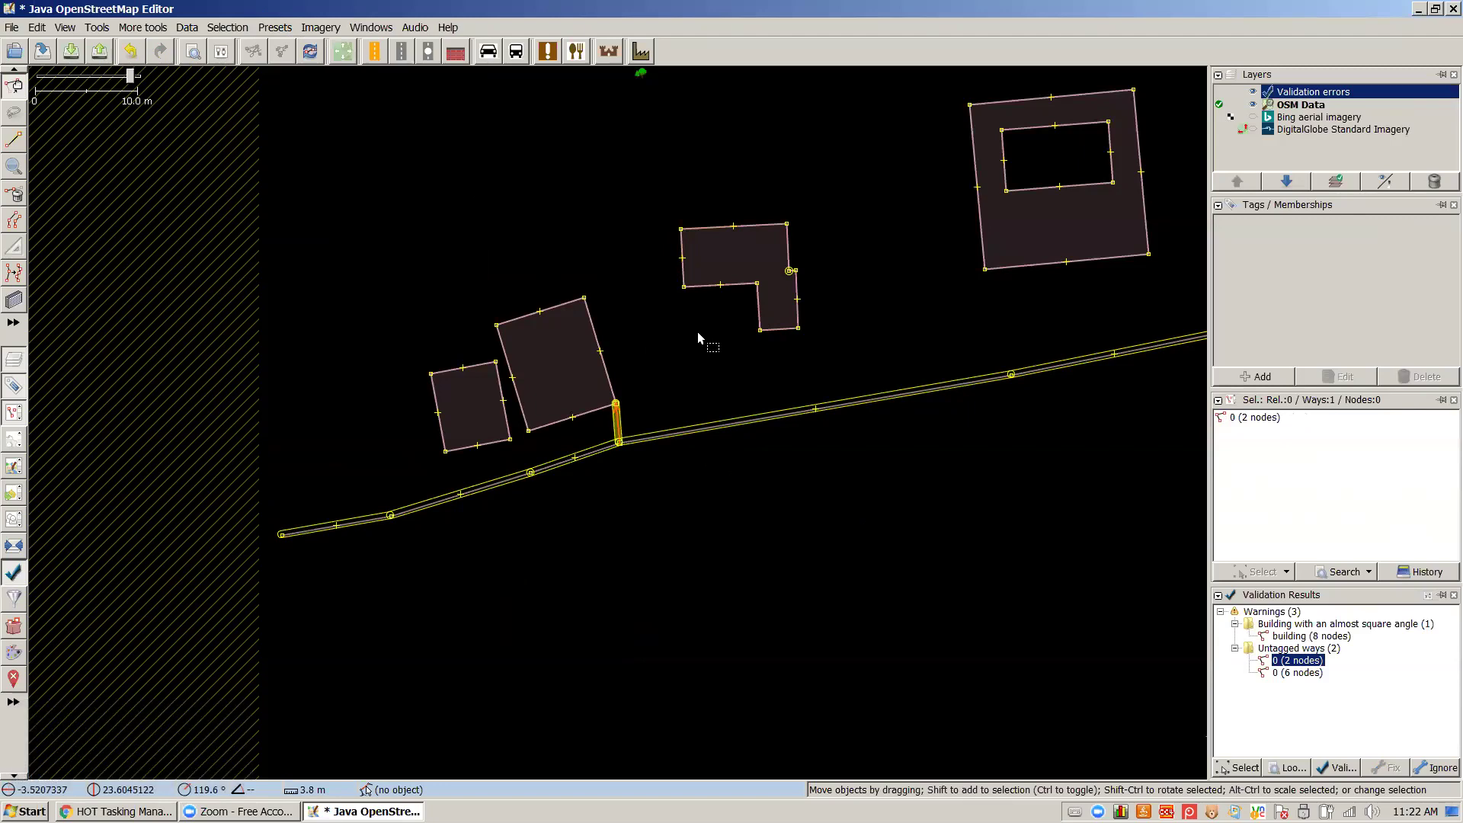
Tag the selected short two-node way as highway=service
{"action": "key", "text": "alt"}
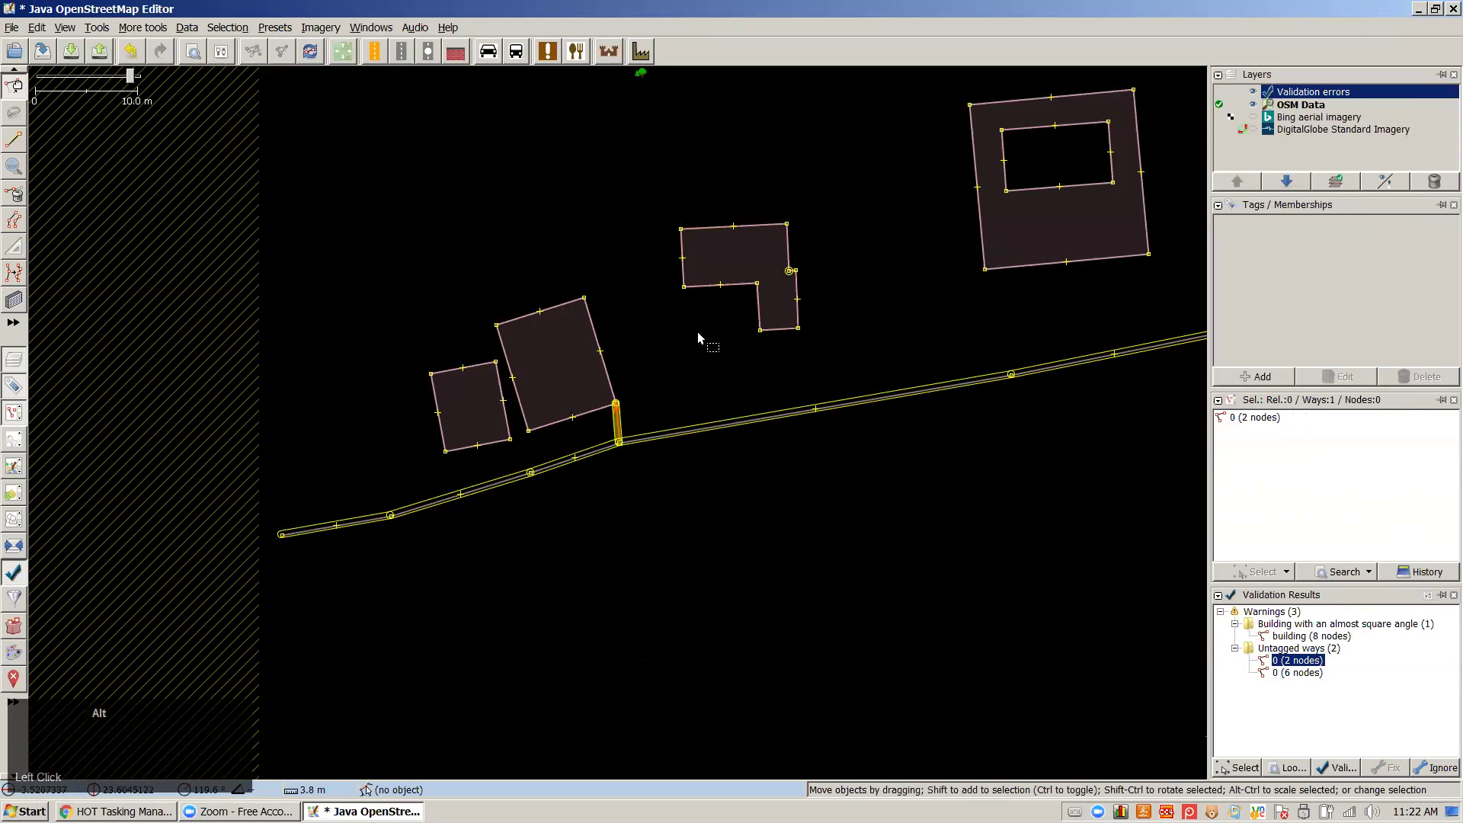
{"action": "key", "text": "alt+a"}
{"action": "left_click_drag", "start_coordinate": [748, 315], "coordinate": [803, 244]}
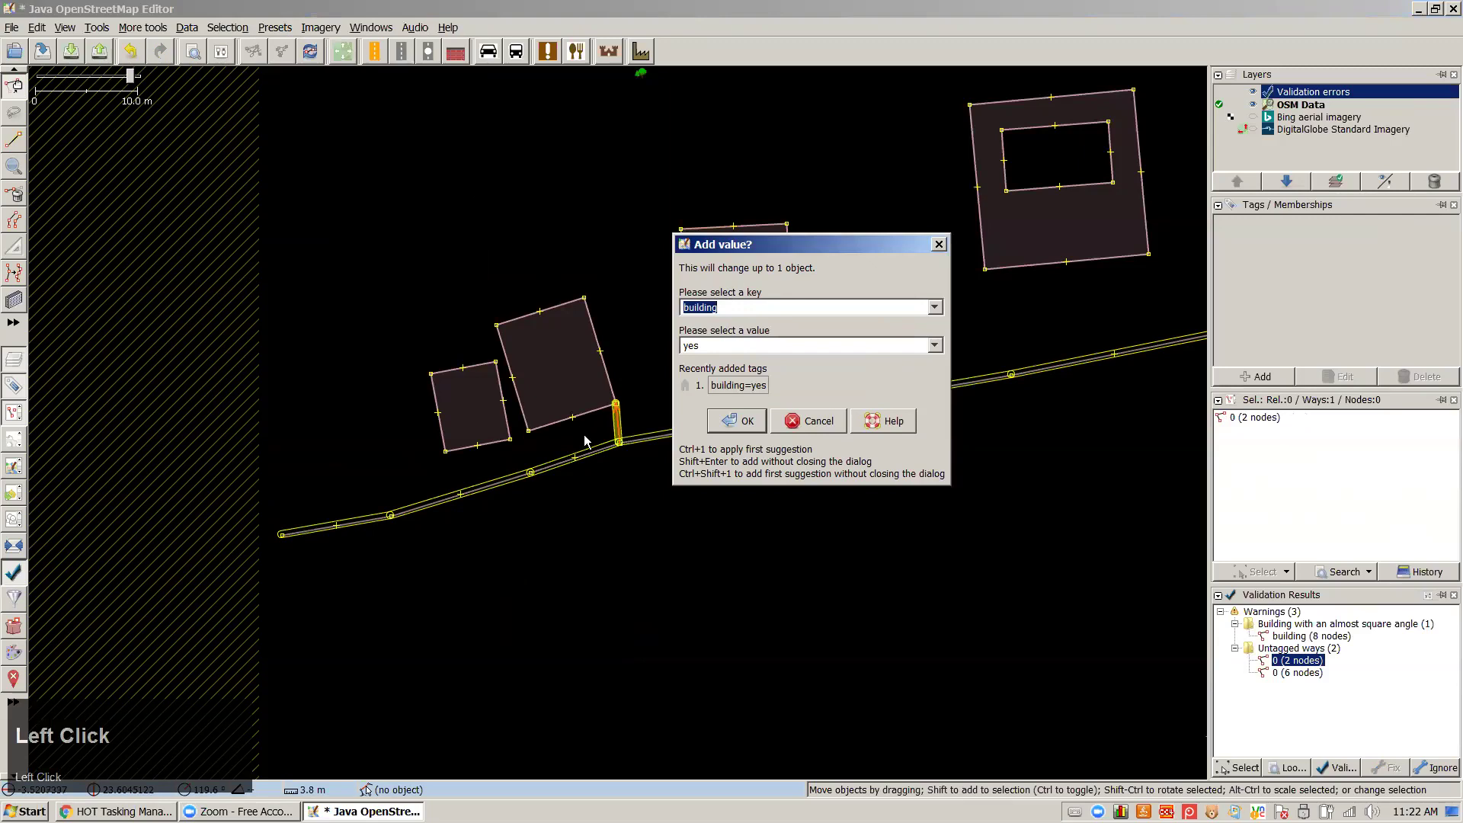
{"action": "left_click_drag", "start_coordinate": [625, 434], "coordinate": [734, 373]}
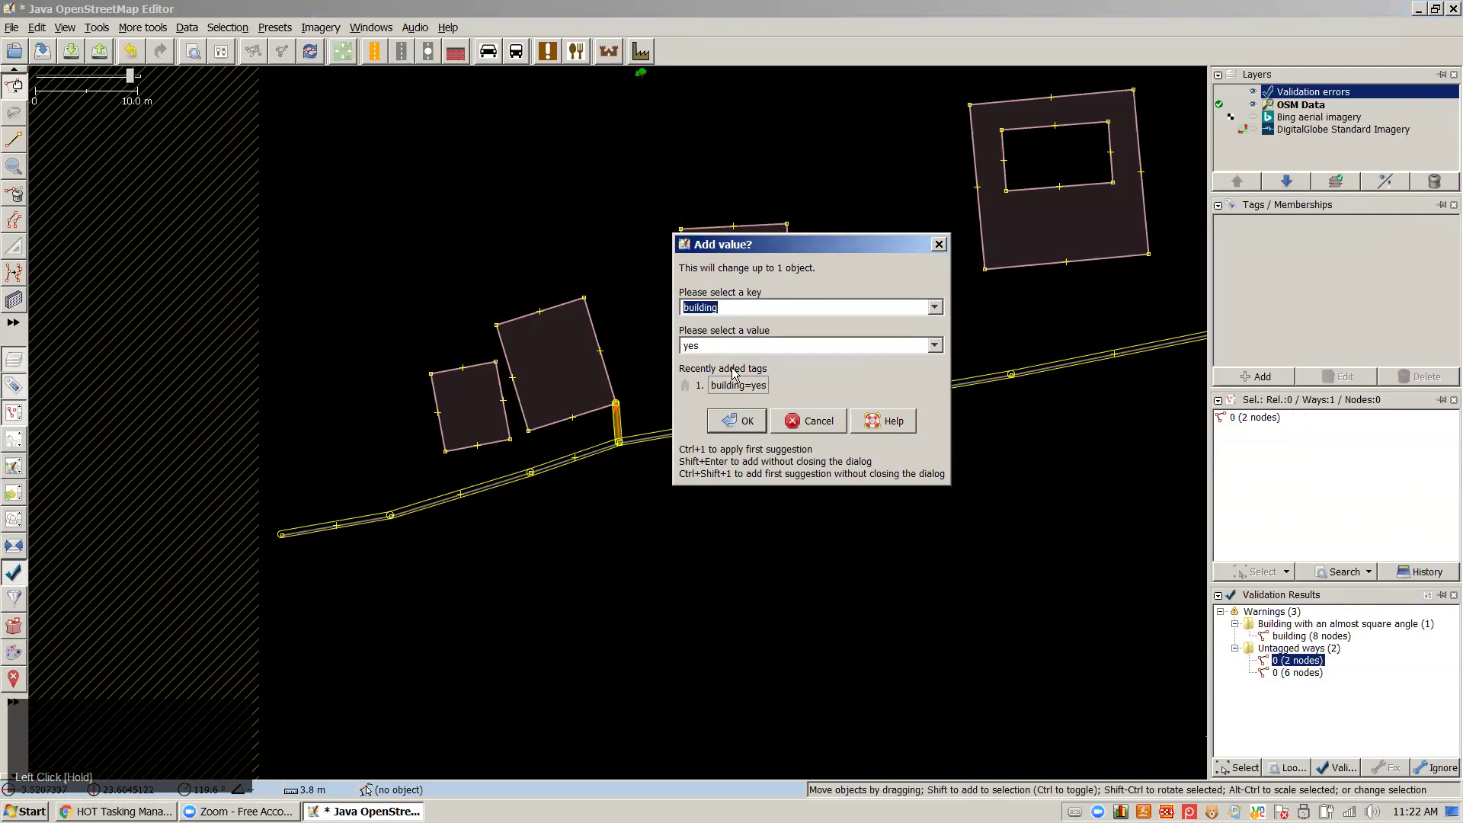
{"action": "type", "text": "highway"}
{"action": "key", "text": "Tab"}
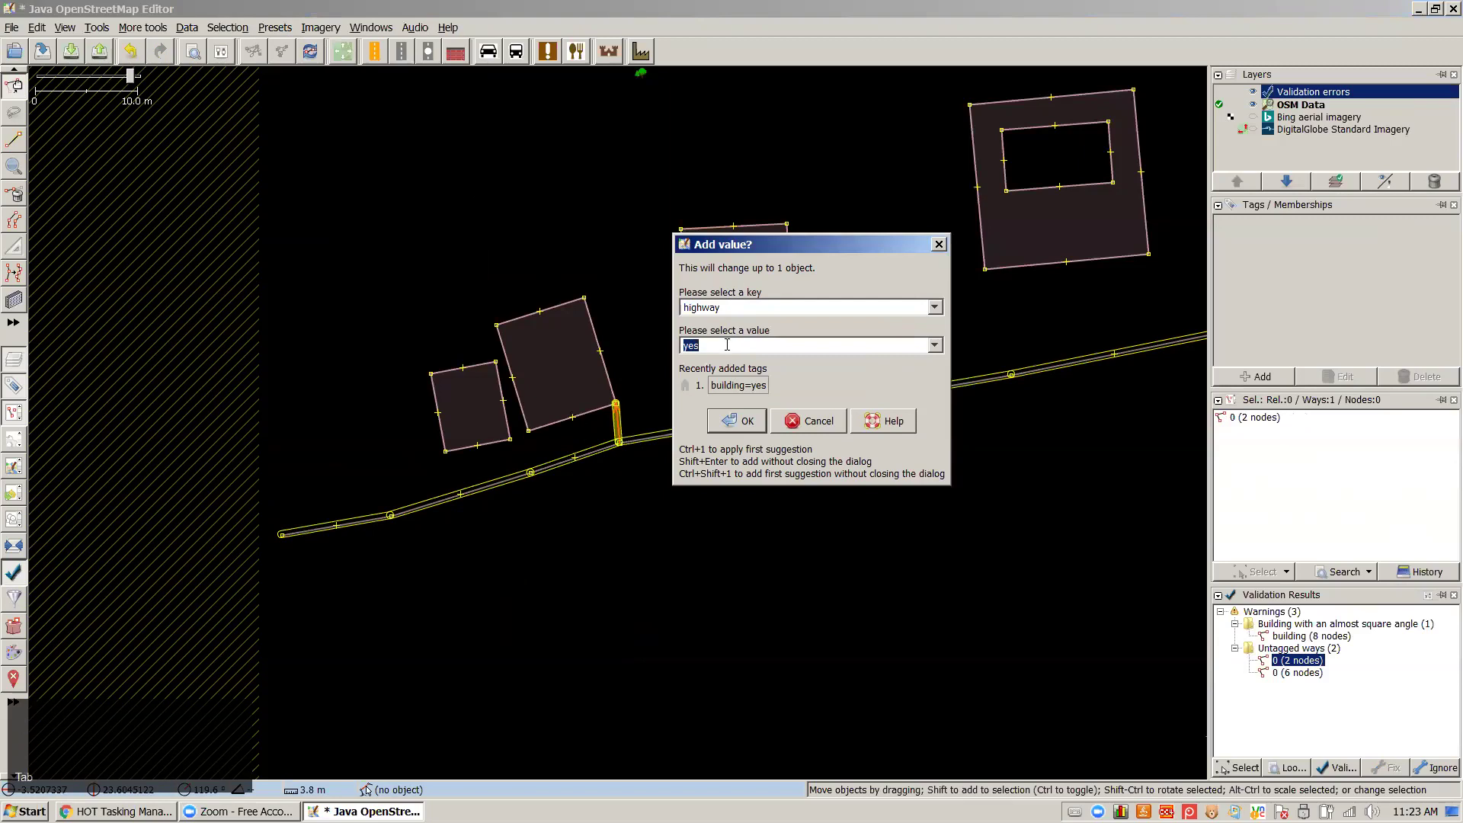
{"action": "type", "text": "service"}
{"action": "left_click", "coordinate": [734, 345]}
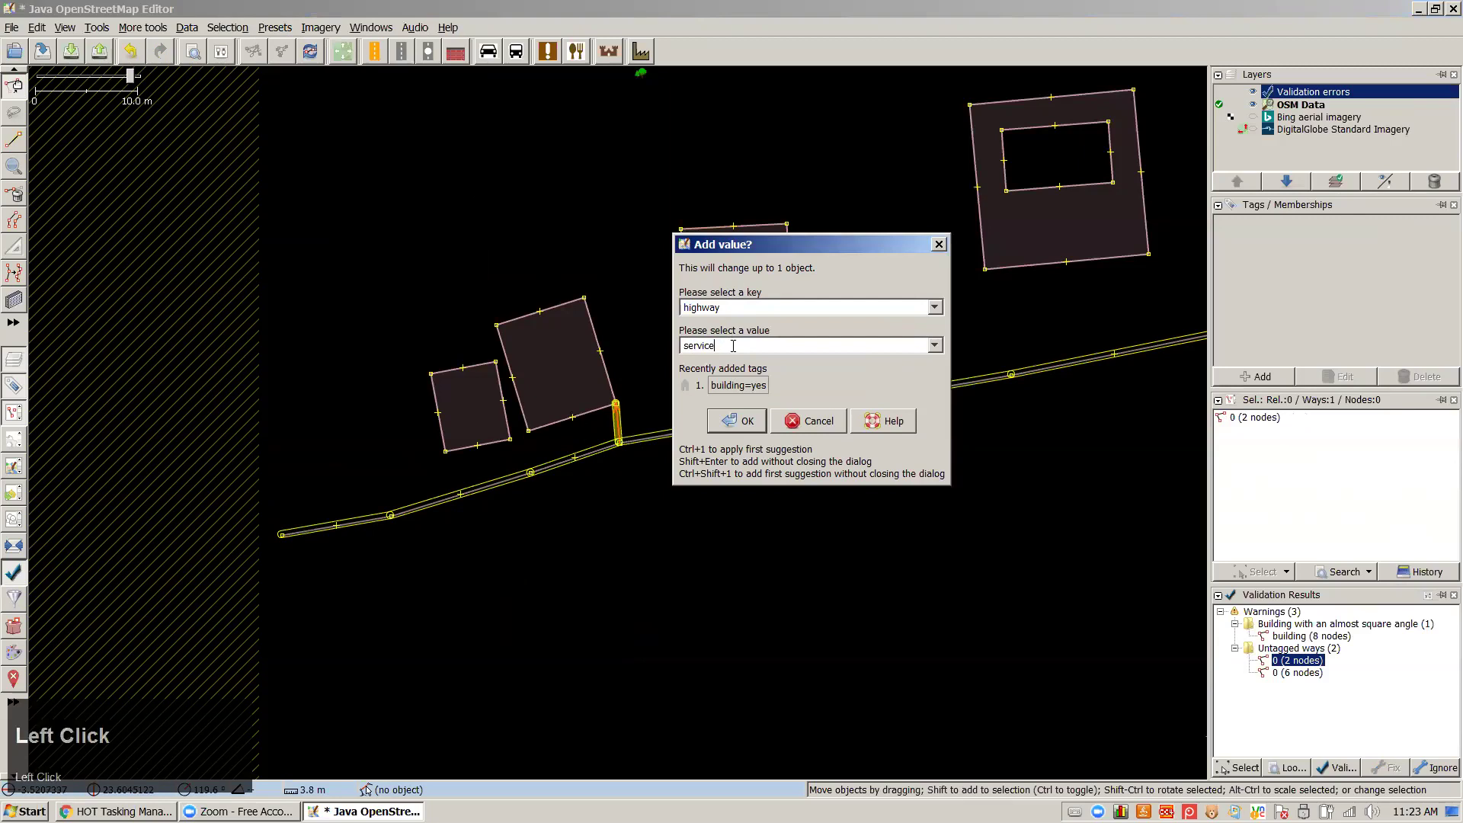
{"action": "left_click", "coordinate": [733, 420]}
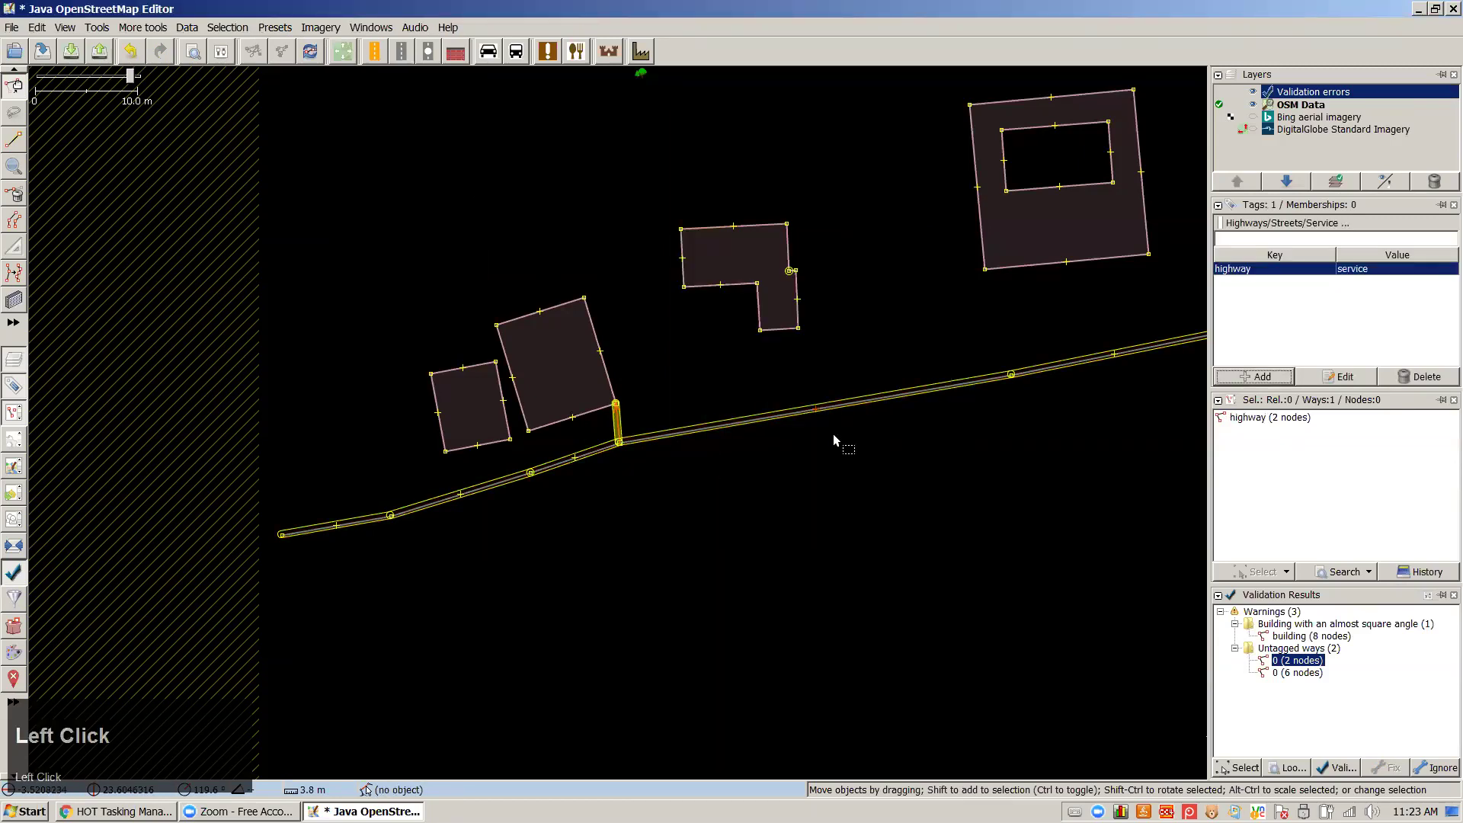
Select the long six-node way running below the buildings and tag it as highway=residential
{"action": "left_click", "coordinate": [697, 432]}
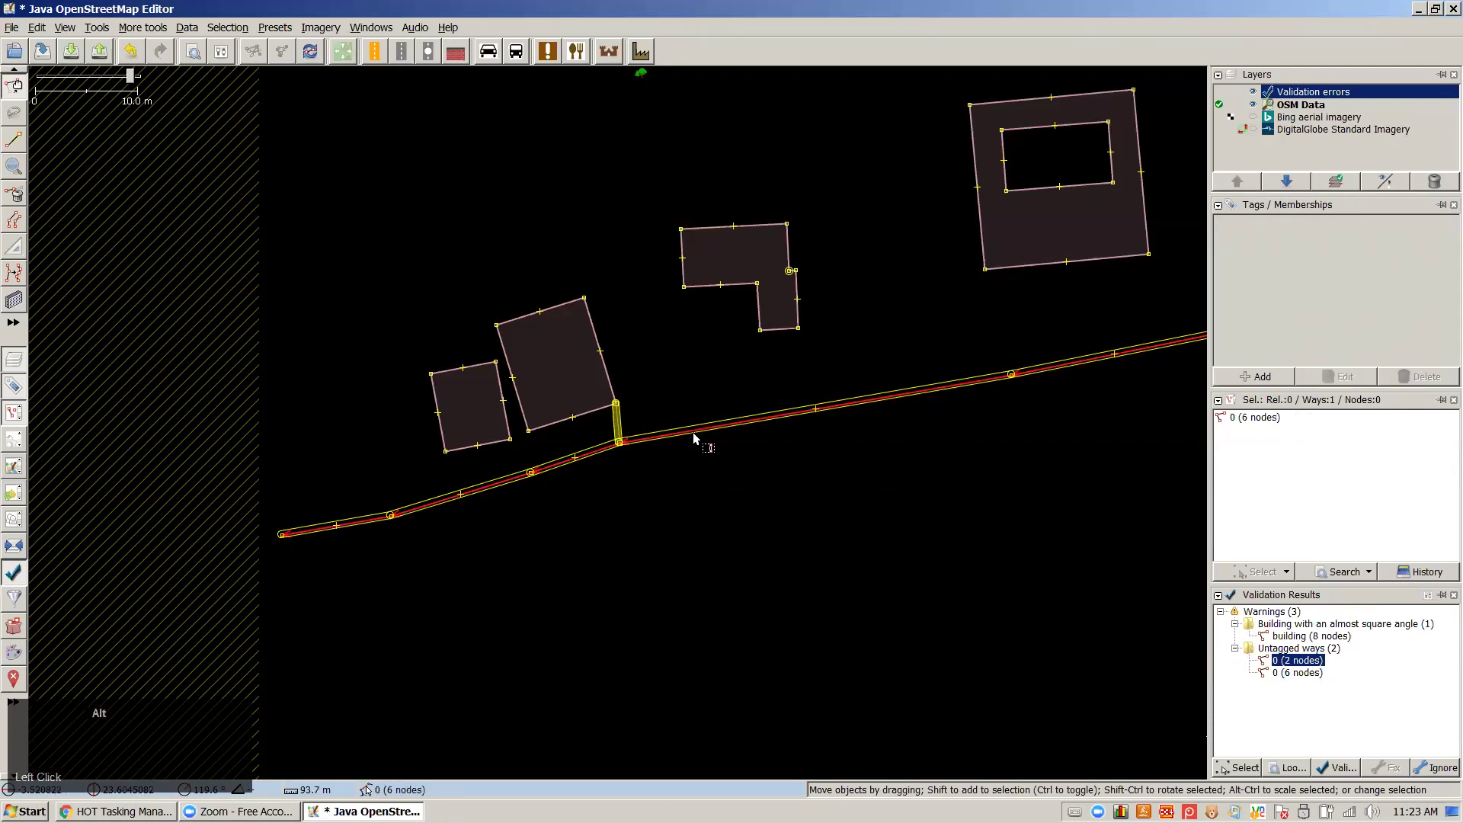
{"action": "left_click", "coordinate": [706, 405]}
{"action": "left_click", "coordinate": [708, 437]}
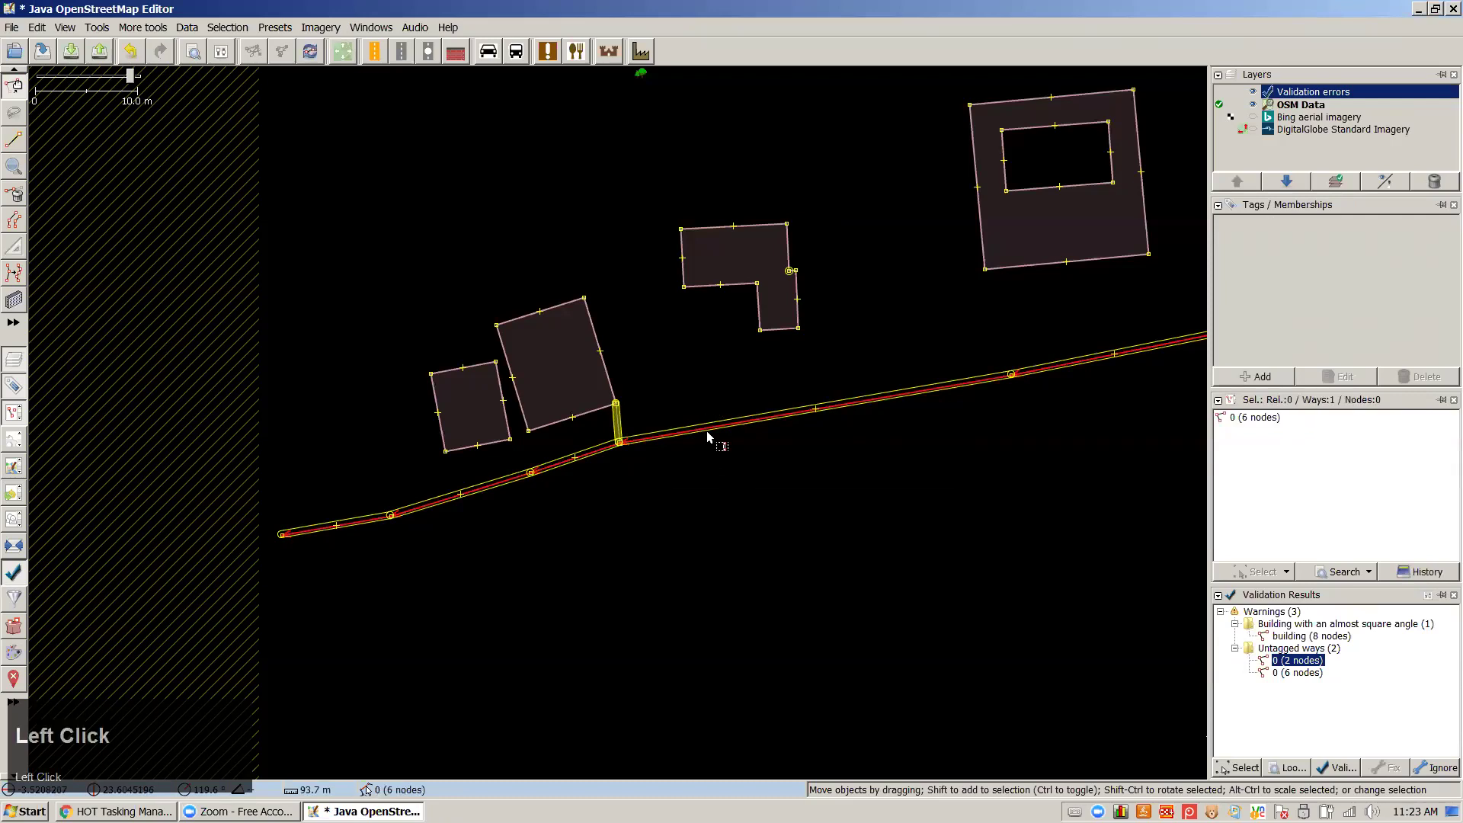
{"action": "key", "text": "alt+a"}
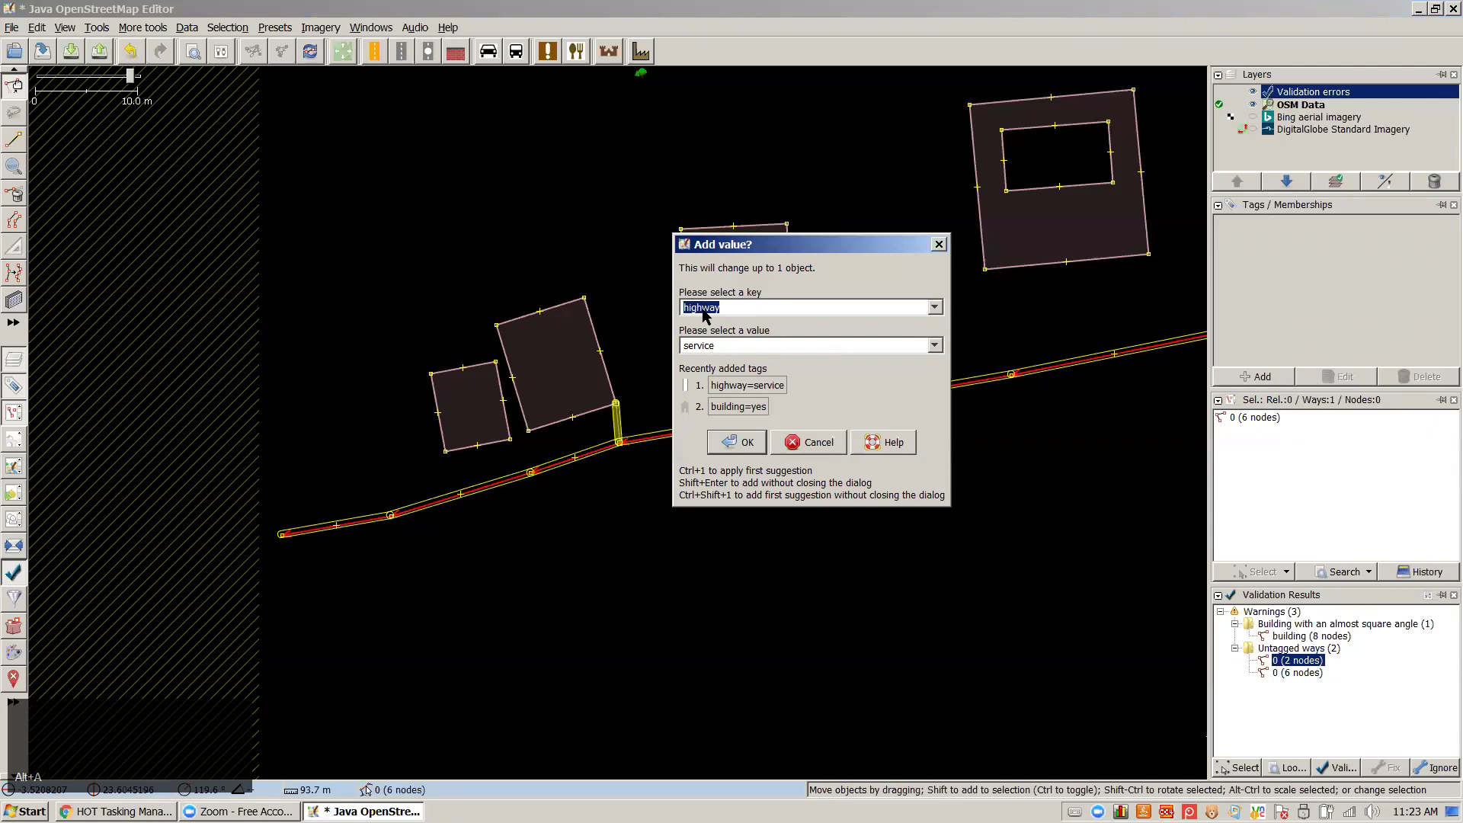
{"action": "left_click", "coordinate": [724, 345]}
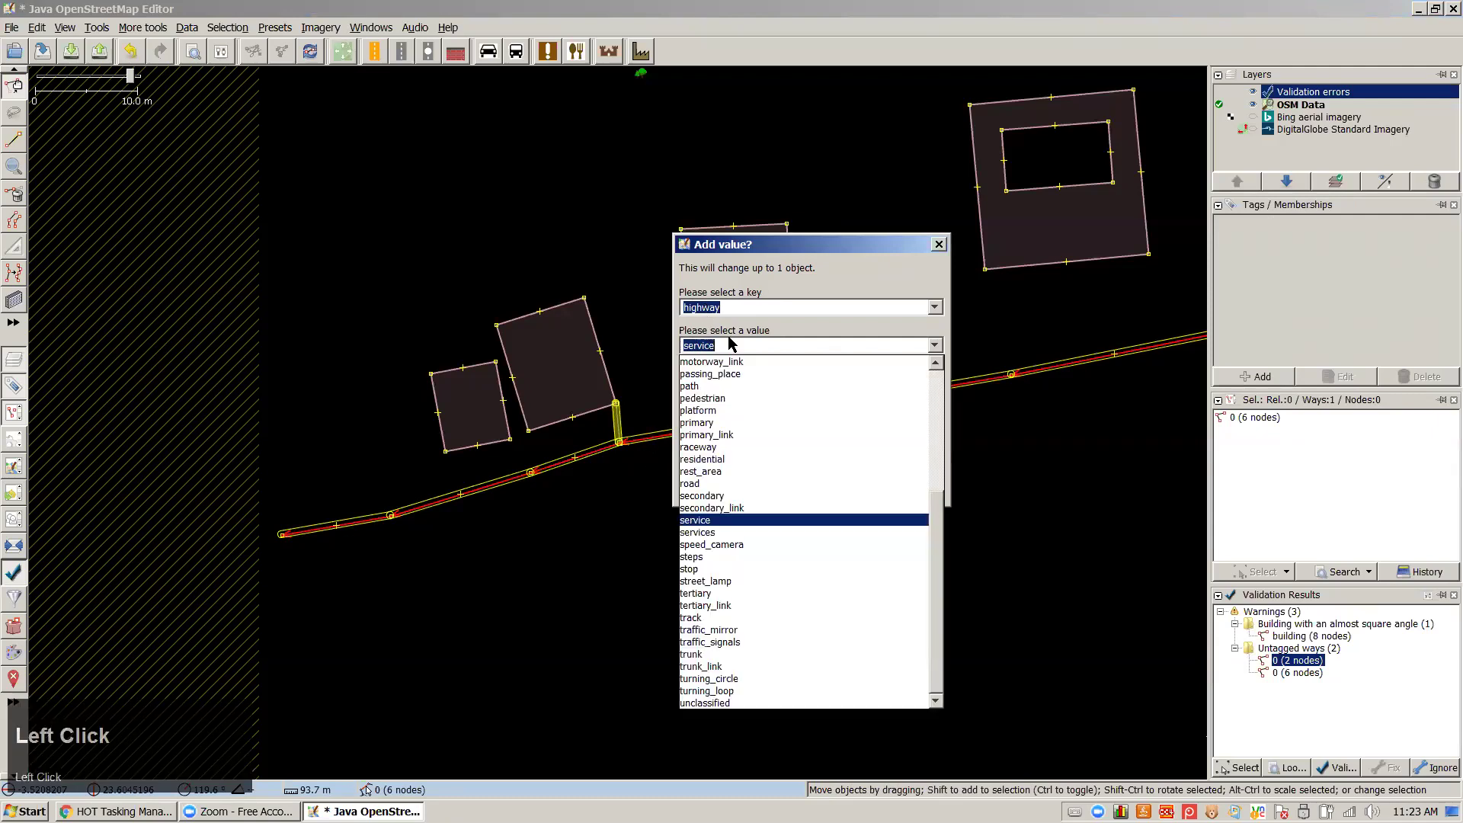
{"action": "type", "text": "residential"}
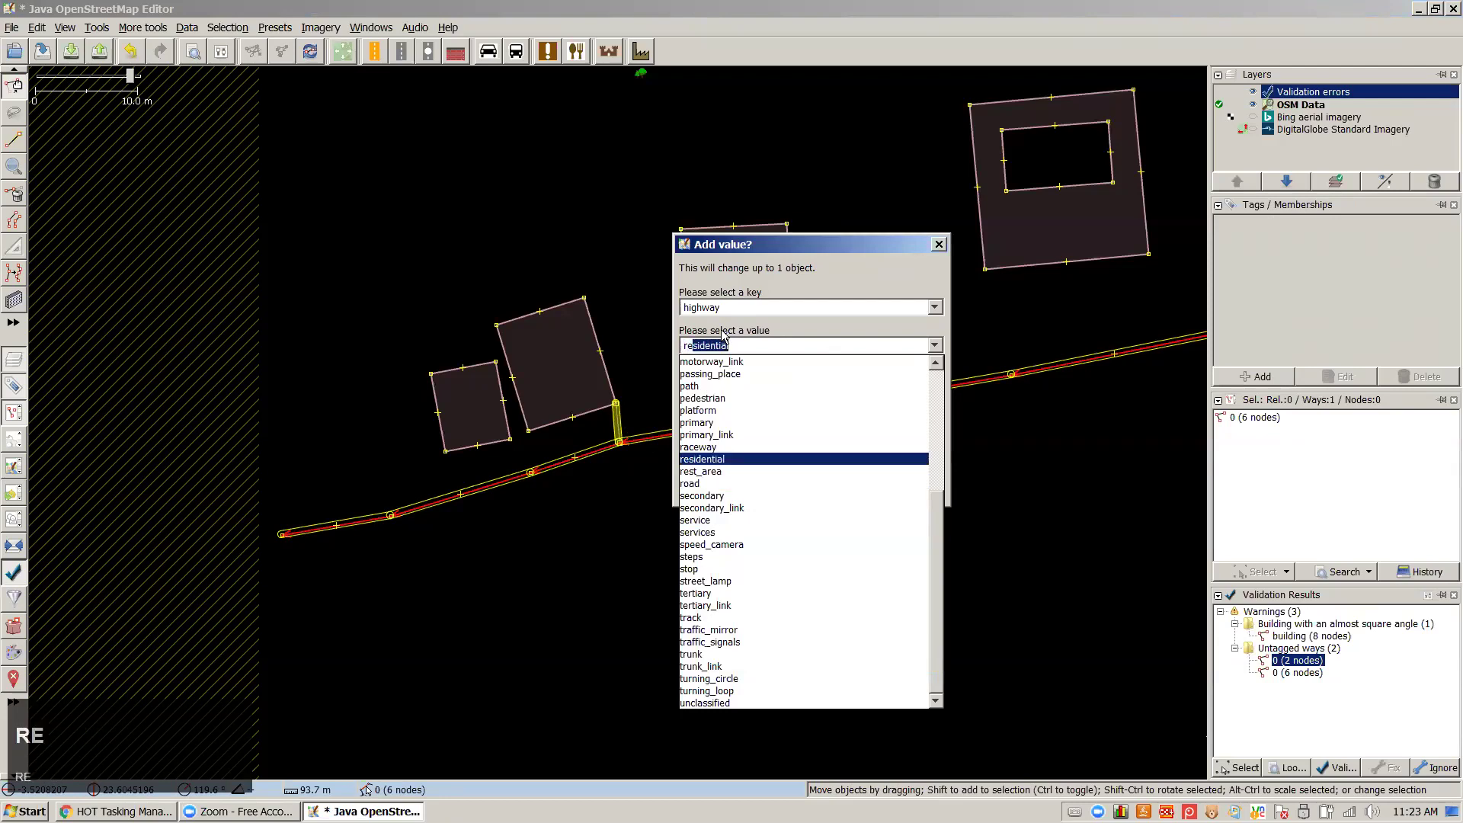
{"action": "left_click", "coordinate": [739, 447]}
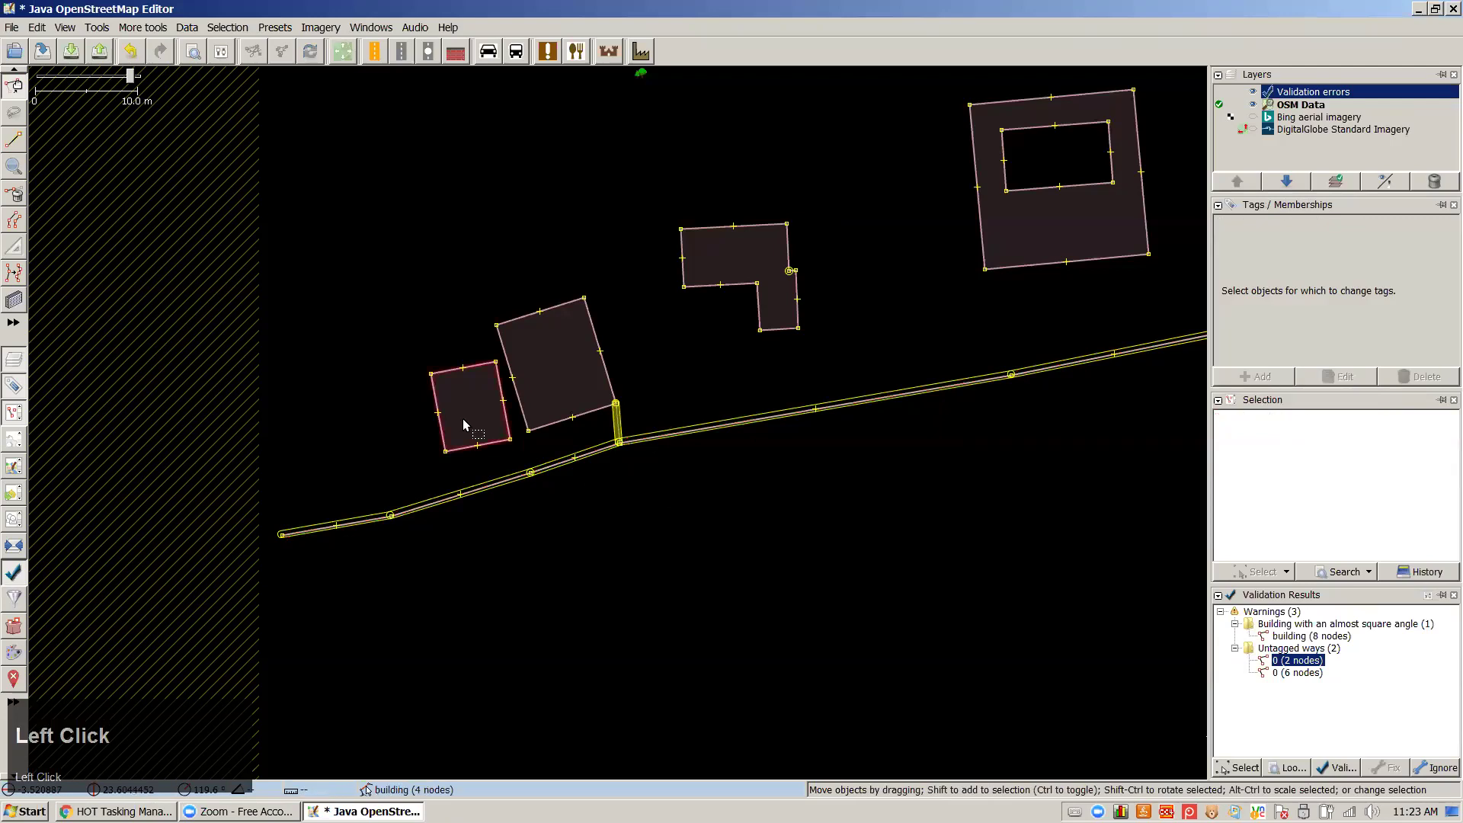
Select the small four-node building beside the short service way and add the recently used tag highway=service to it
{"action": "left_click", "coordinate": [442, 397]}
{"action": "key", "text": "alt+a"}
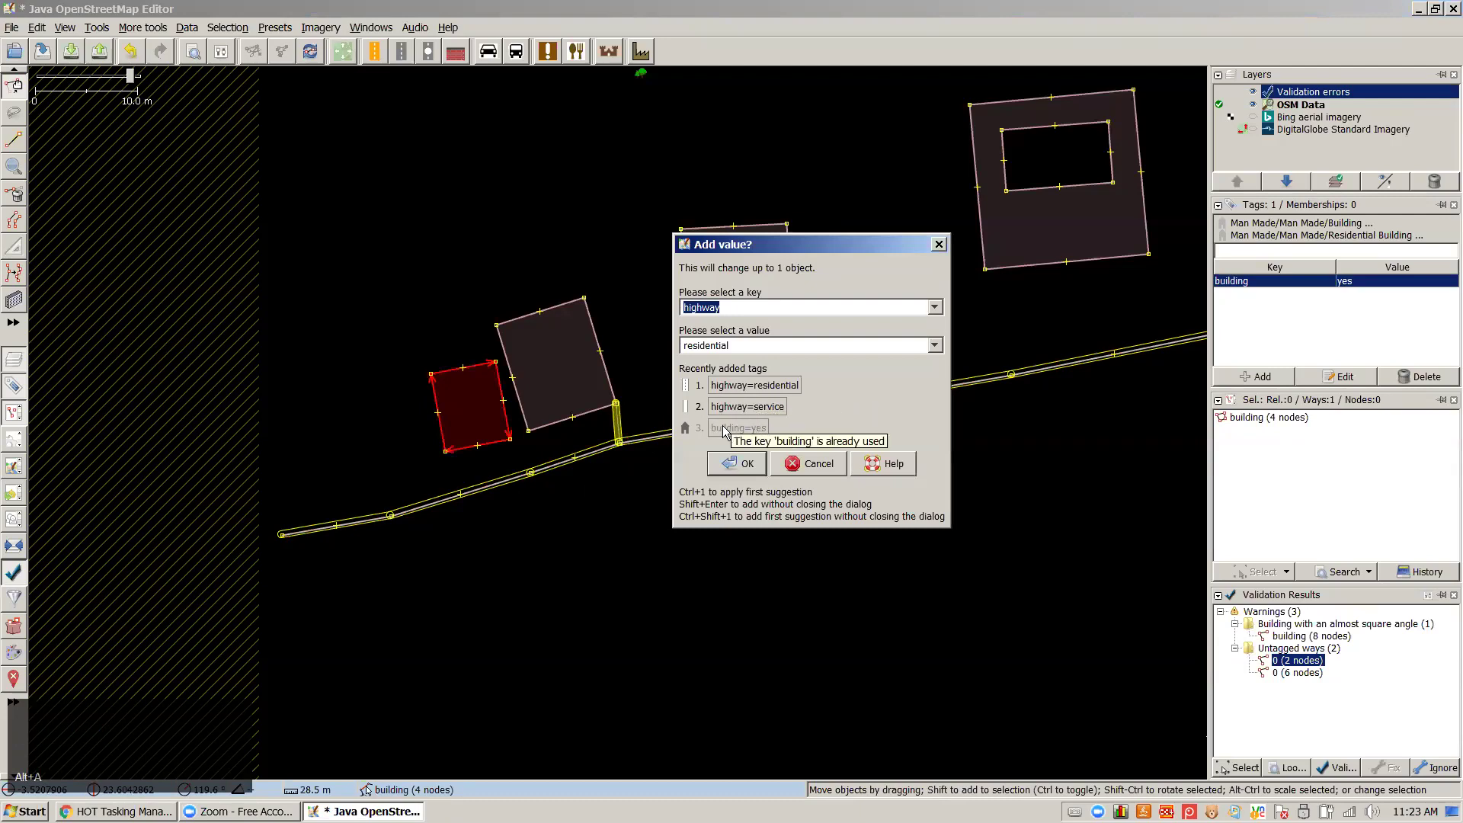
{"action": "left_click", "coordinate": [762, 410]}
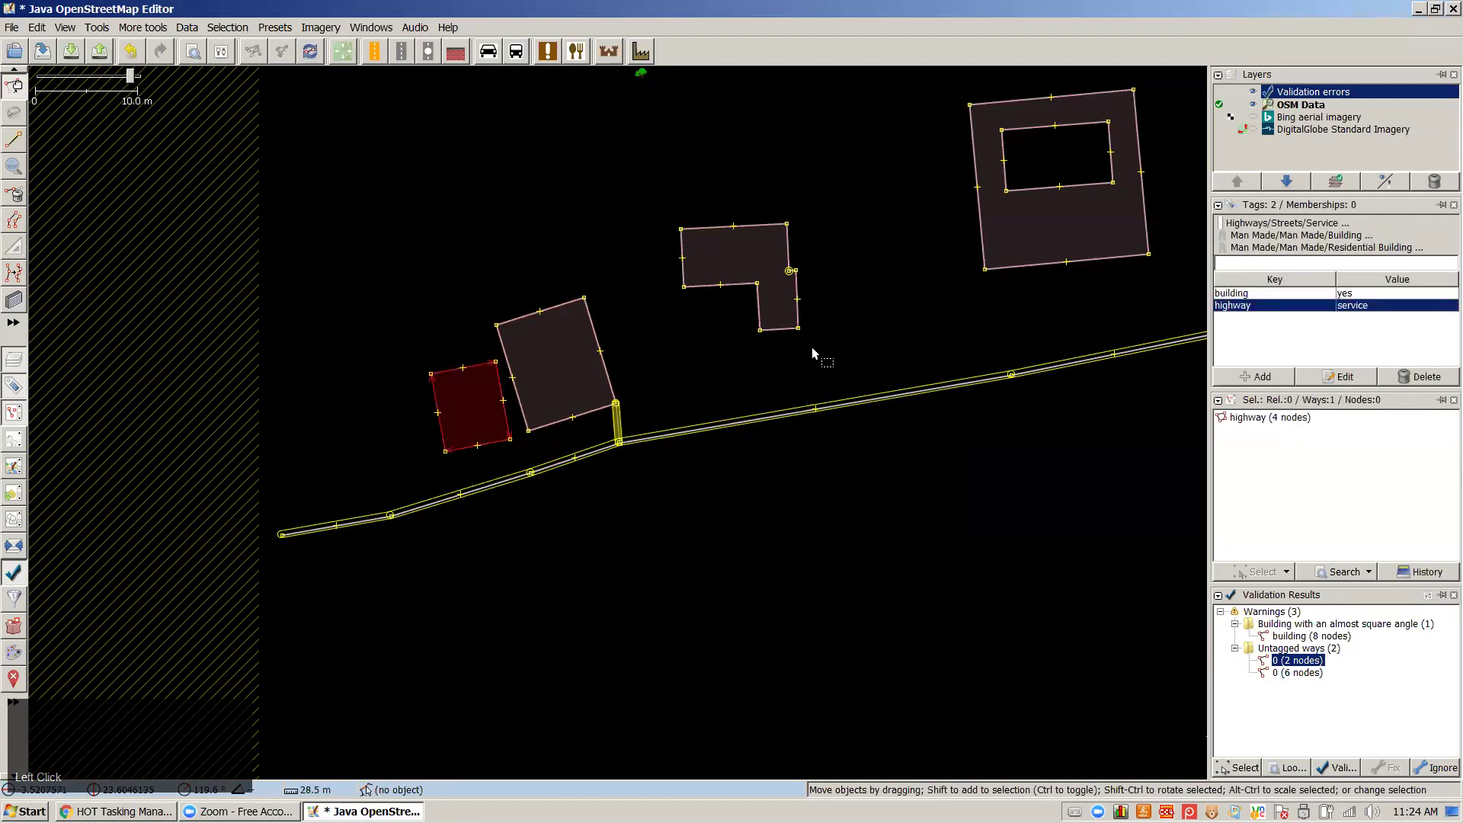
Show the DigitalGlobe Standard Imagery layer and insert a node in the residential road's segment east of the service way junction
{"action": "scroll", "coordinate": [835, 483], "scroll_direction": "down", "scroll_amount": 3}
{"action": "scroll", "coordinate": [785, 474], "scroll_direction": "up", "scroll_amount": 4}
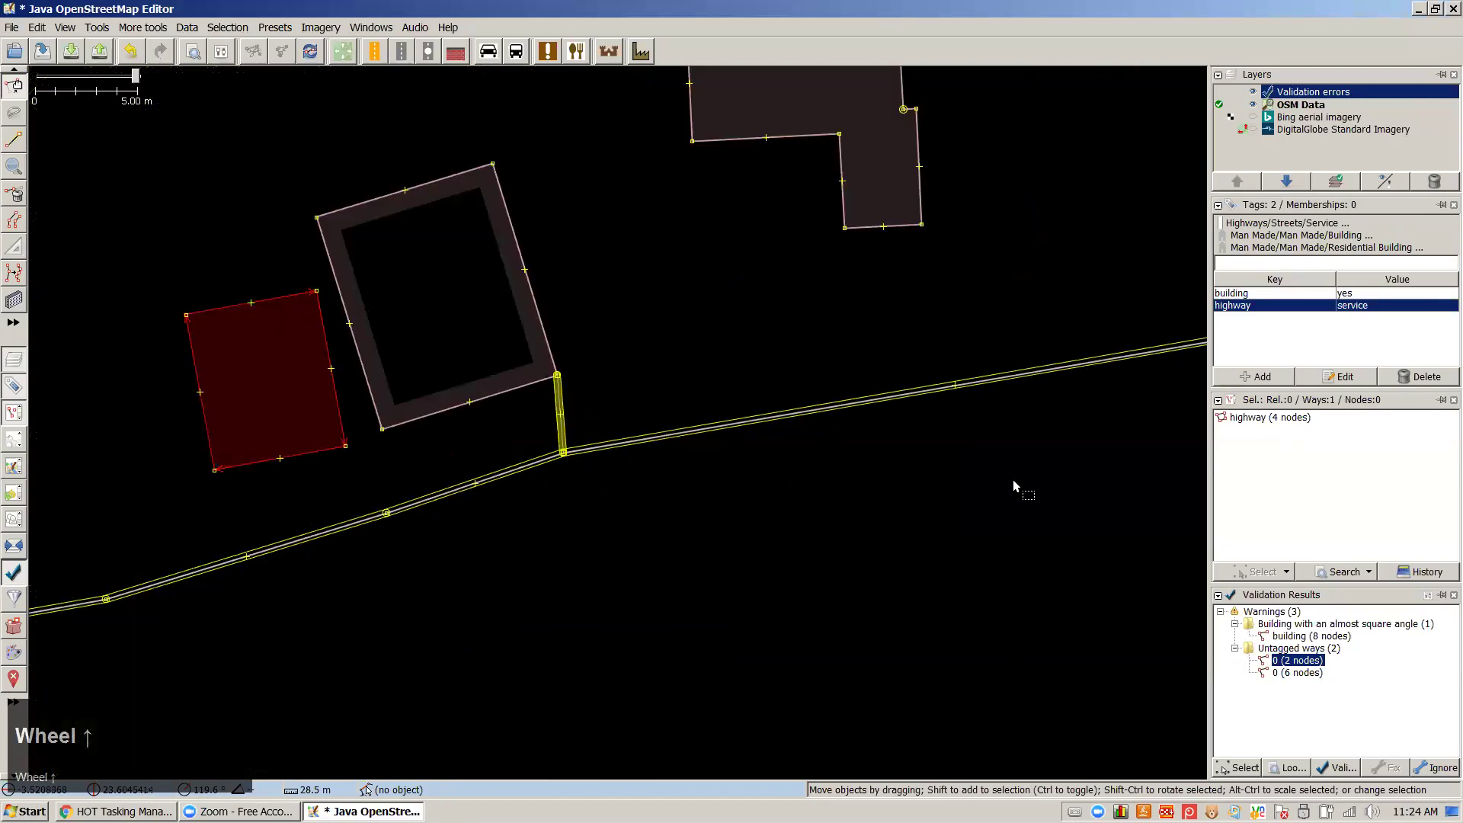
{"action": "scroll", "coordinate": [958, 500], "scroll_direction": "down", "scroll_amount": 1}
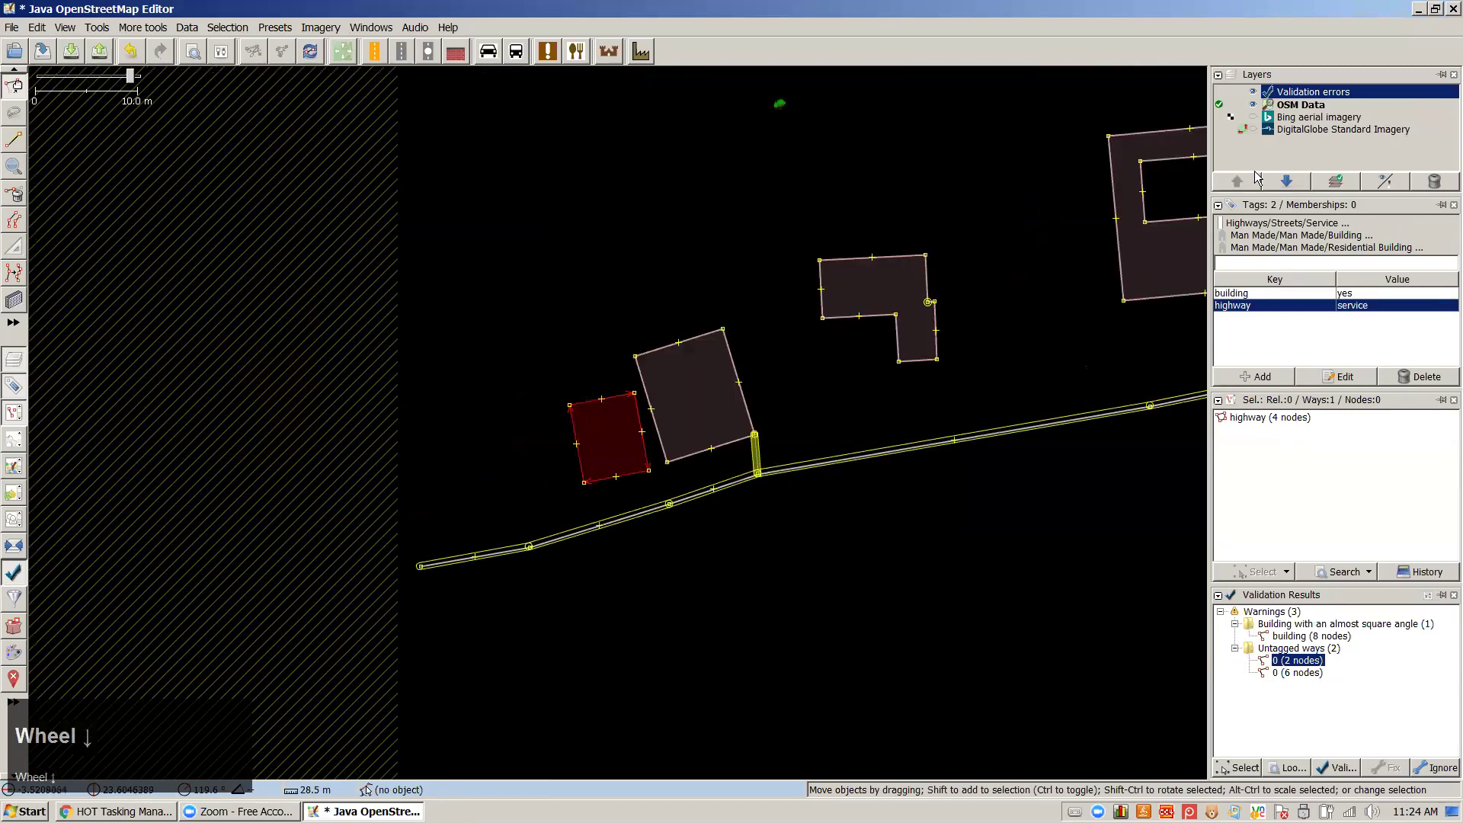
{"action": "left_click", "coordinate": [1254, 129]}
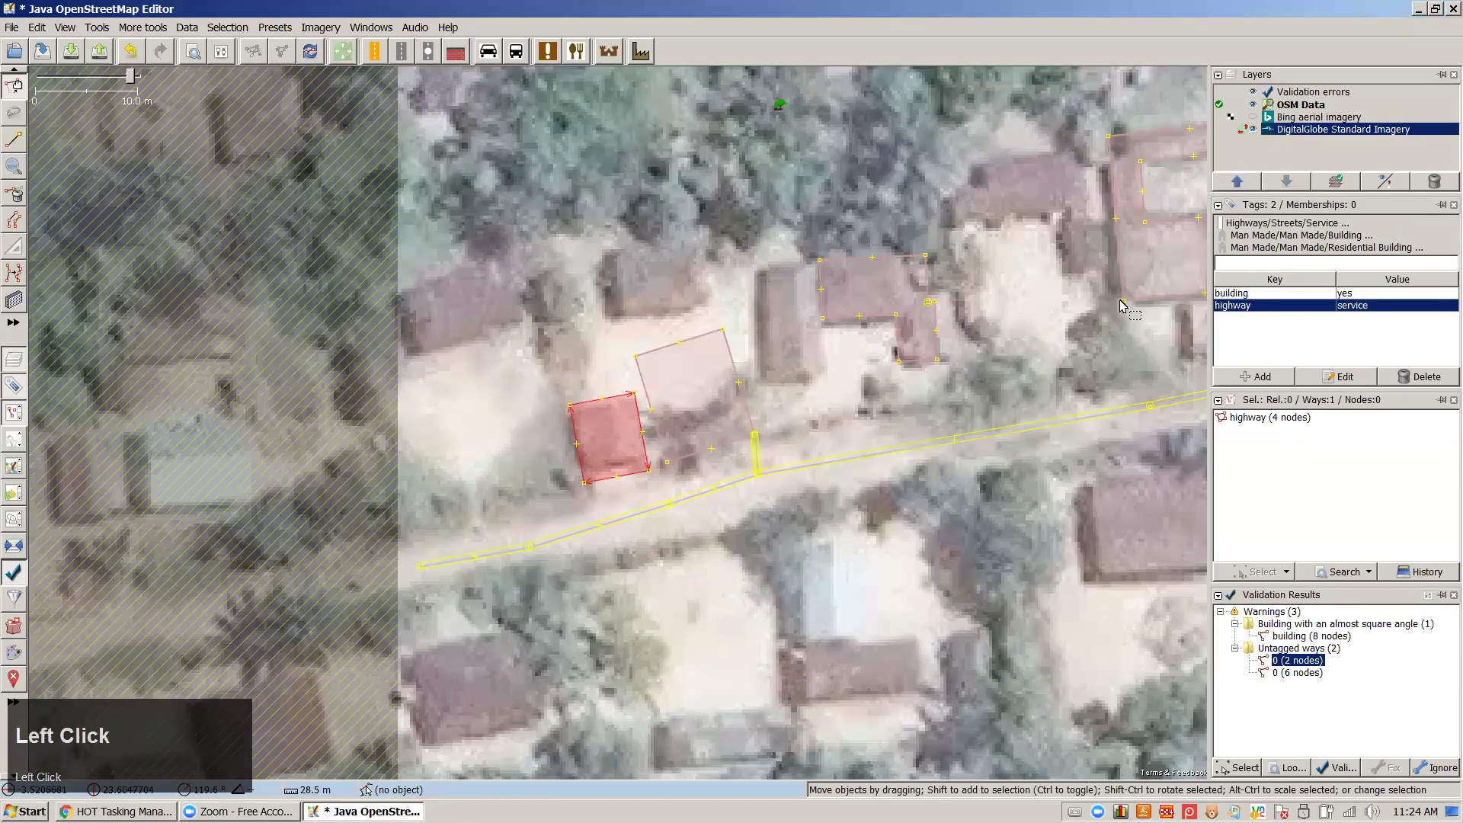
{"action": "right_click", "coordinate": [958, 440]}
{"action": "mouse_move", "coordinate": [933, 441]}
{"action": "left_mouse_down"}
{"action": "mouse_move", "coordinate": [919, 388]}
{"action": "mouse_move", "coordinate": [608, 440]}
{"action": "mouse_move", "coordinate": [636, 433]}
{"action": "left_mouse_up"}
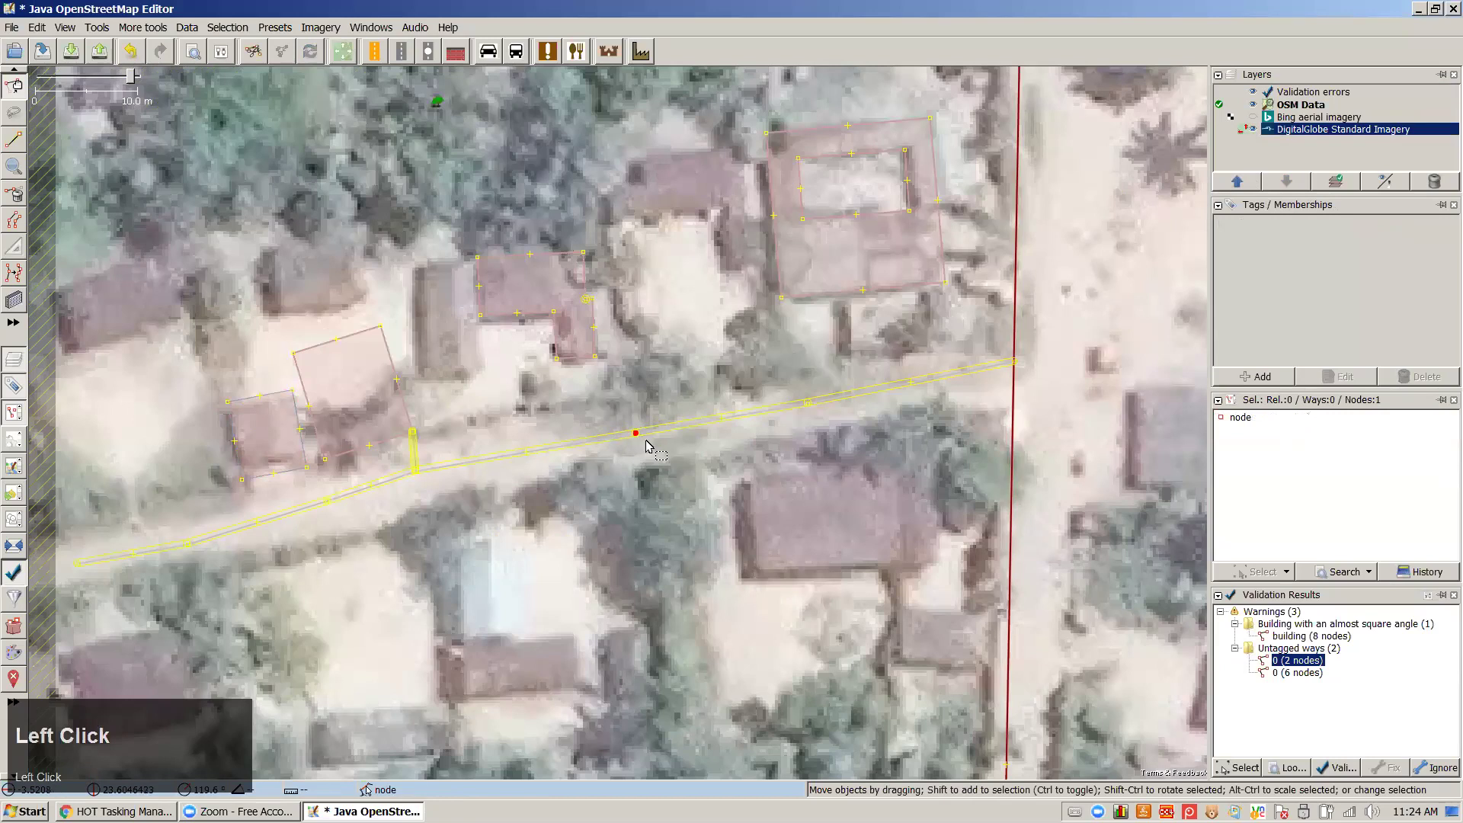
{"action": "key", "text": "alt+a"}
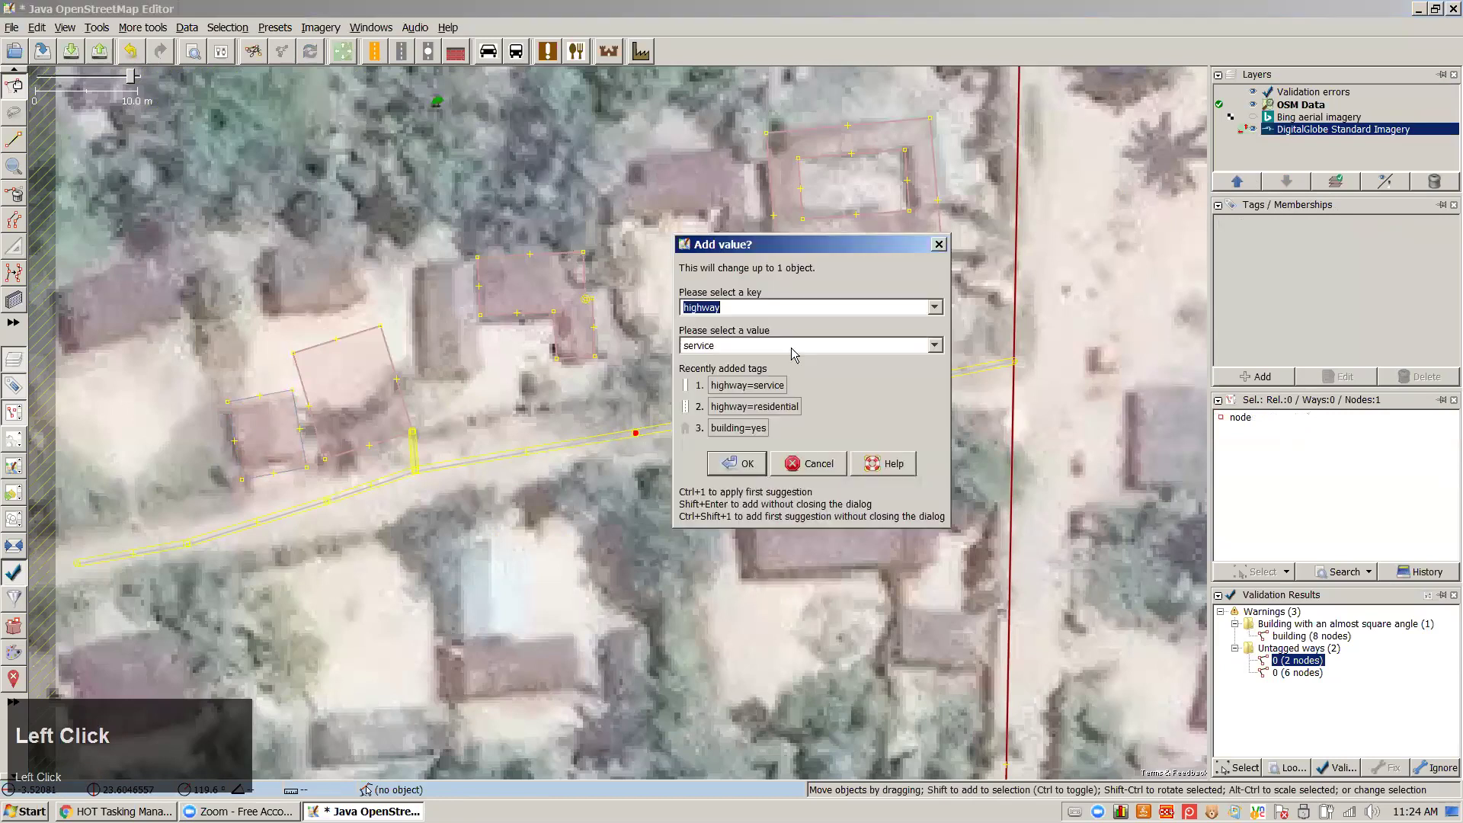
{"action": "left_click", "coordinate": [937, 307]}
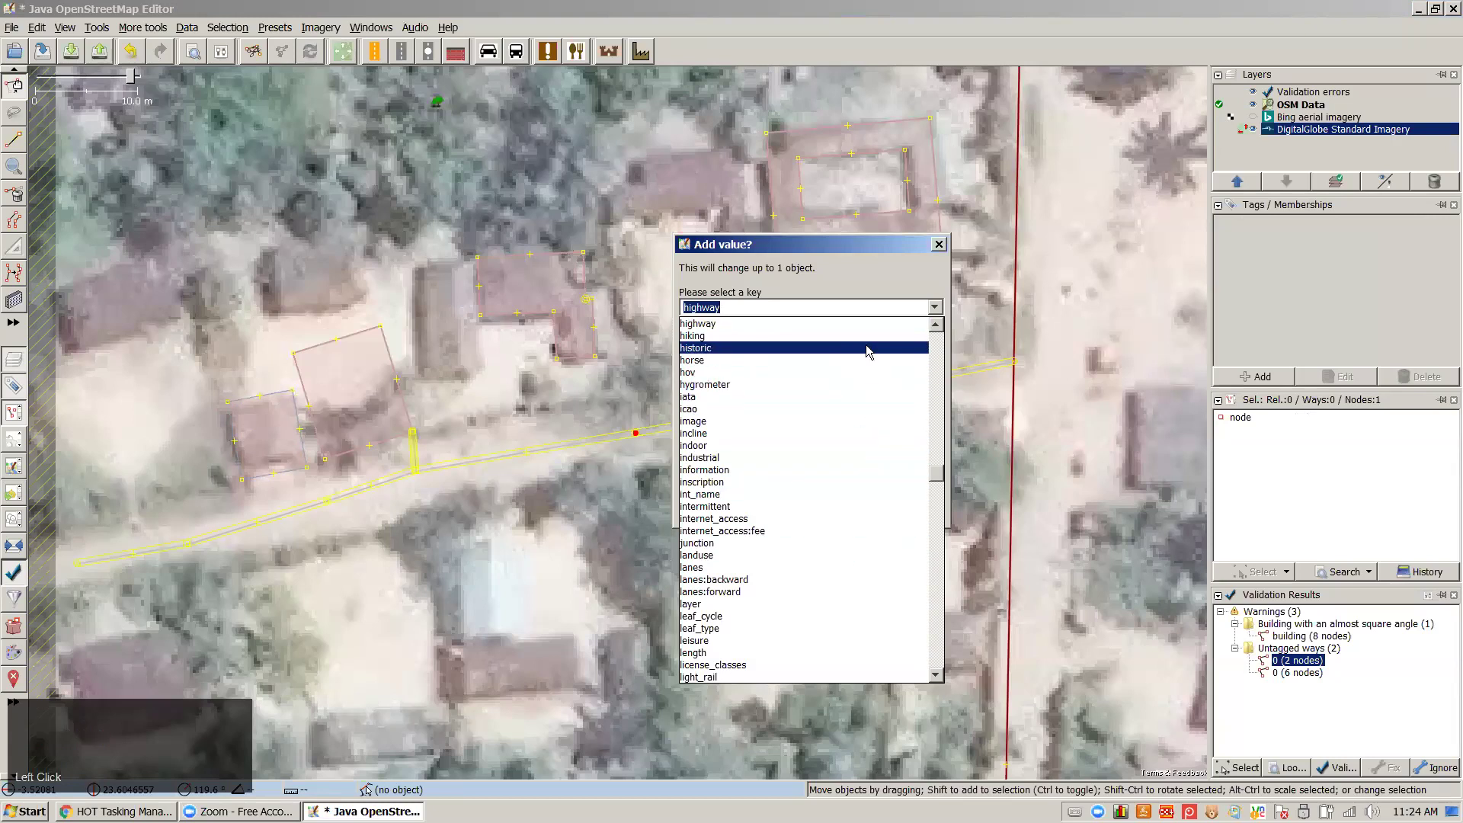
{"action": "scroll", "coordinate": [868, 352], "scroll_direction": "up", "scroll_amount": 15}
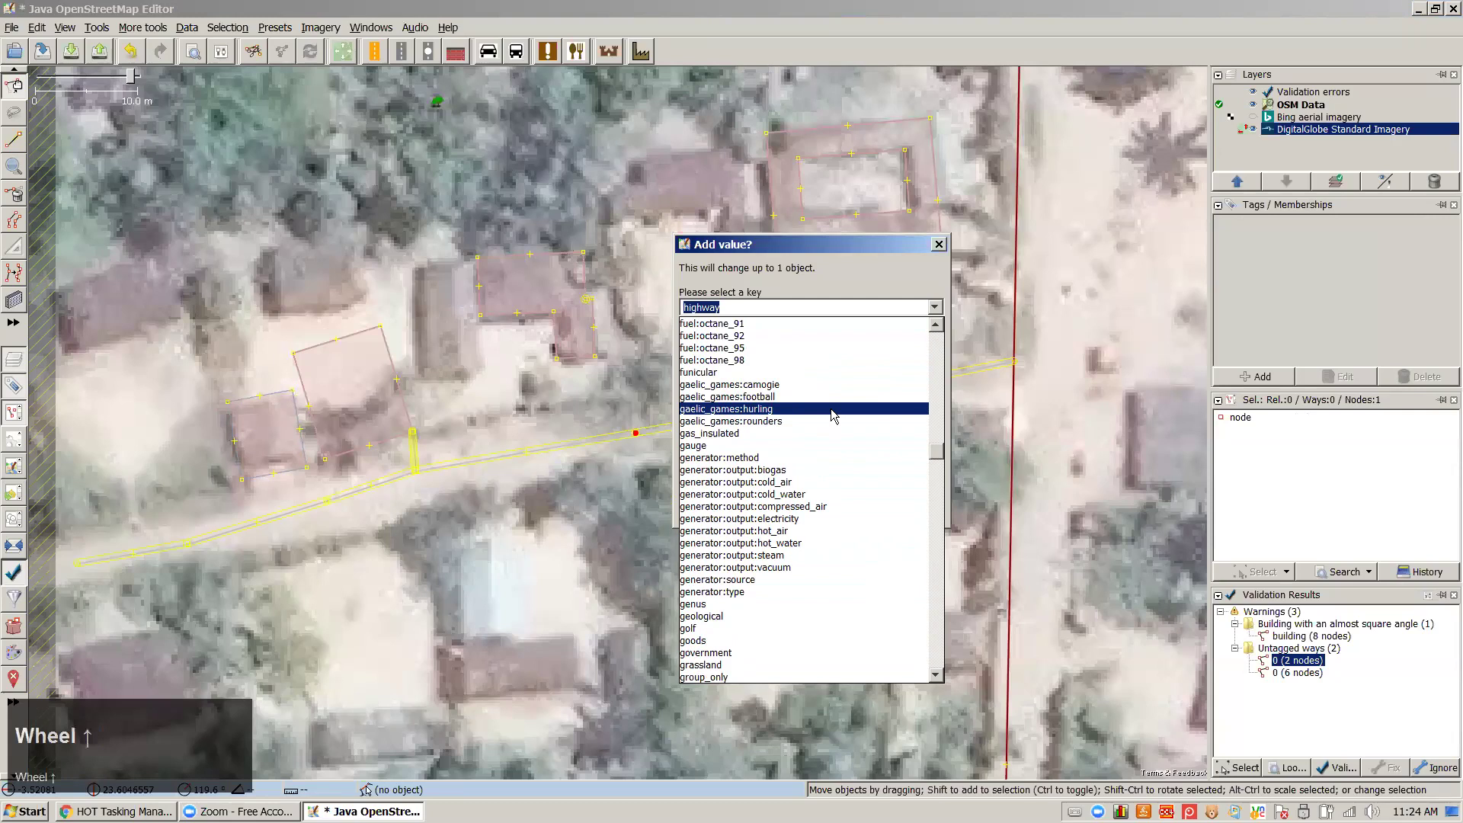
{"action": "left_click", "coordinate": [837, 263]}
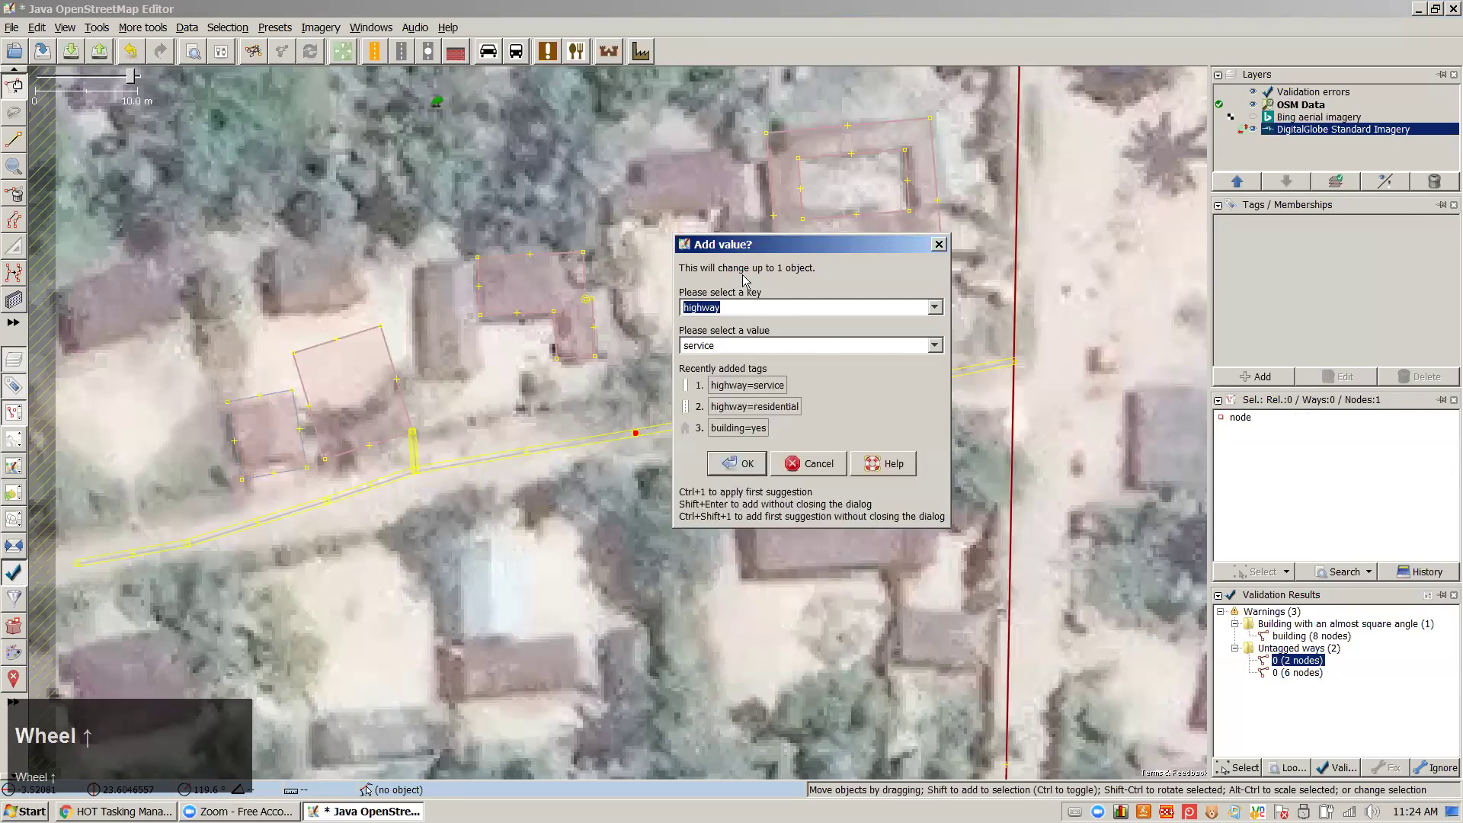
{"action": "type", "text": "landuse"}
{"action": "key", "text": "Tab"}
{"action": "key", "text": "r"}
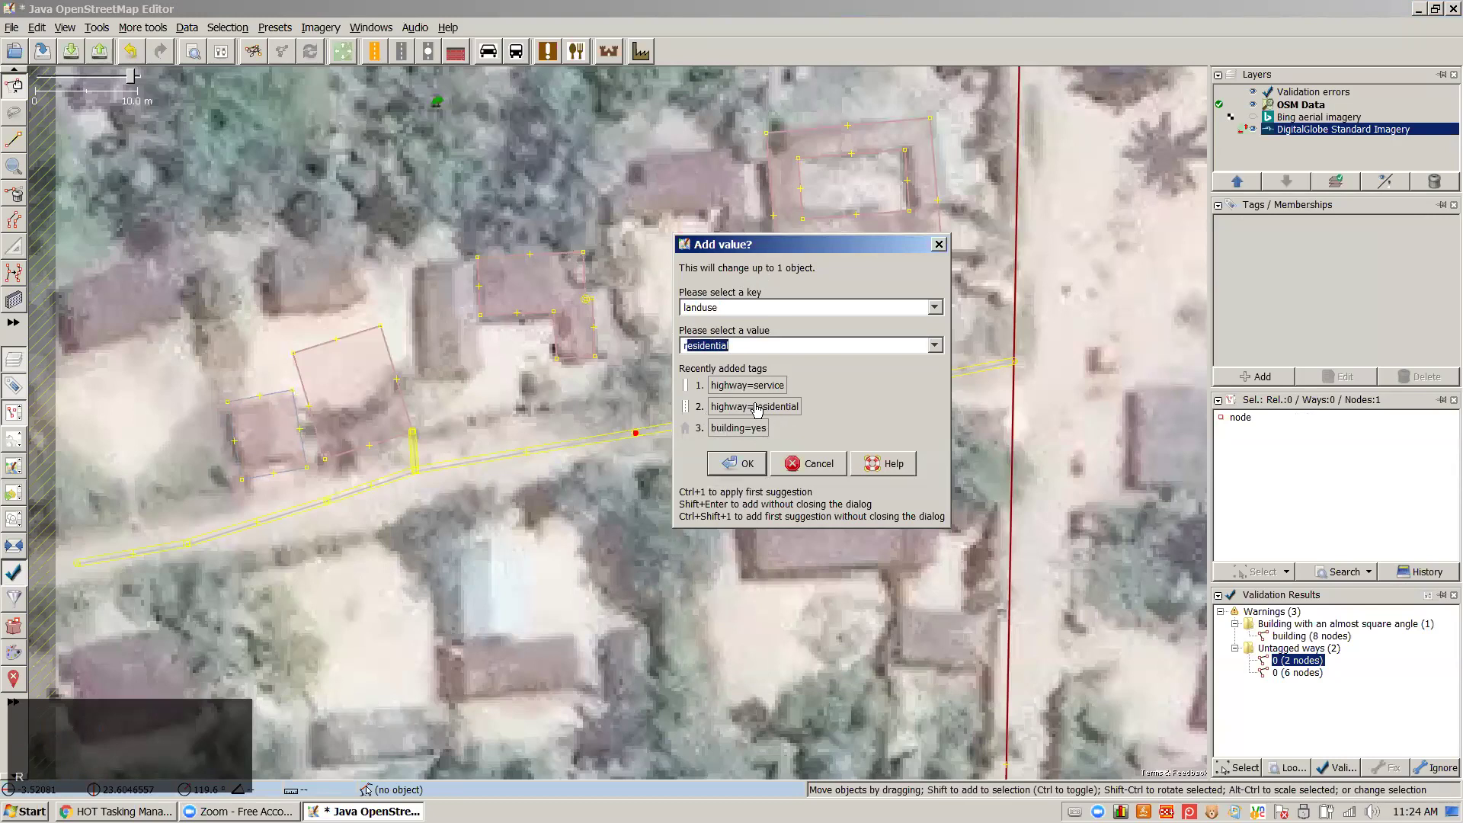
{"action": "left_click", "coordinate": [815, 467]}
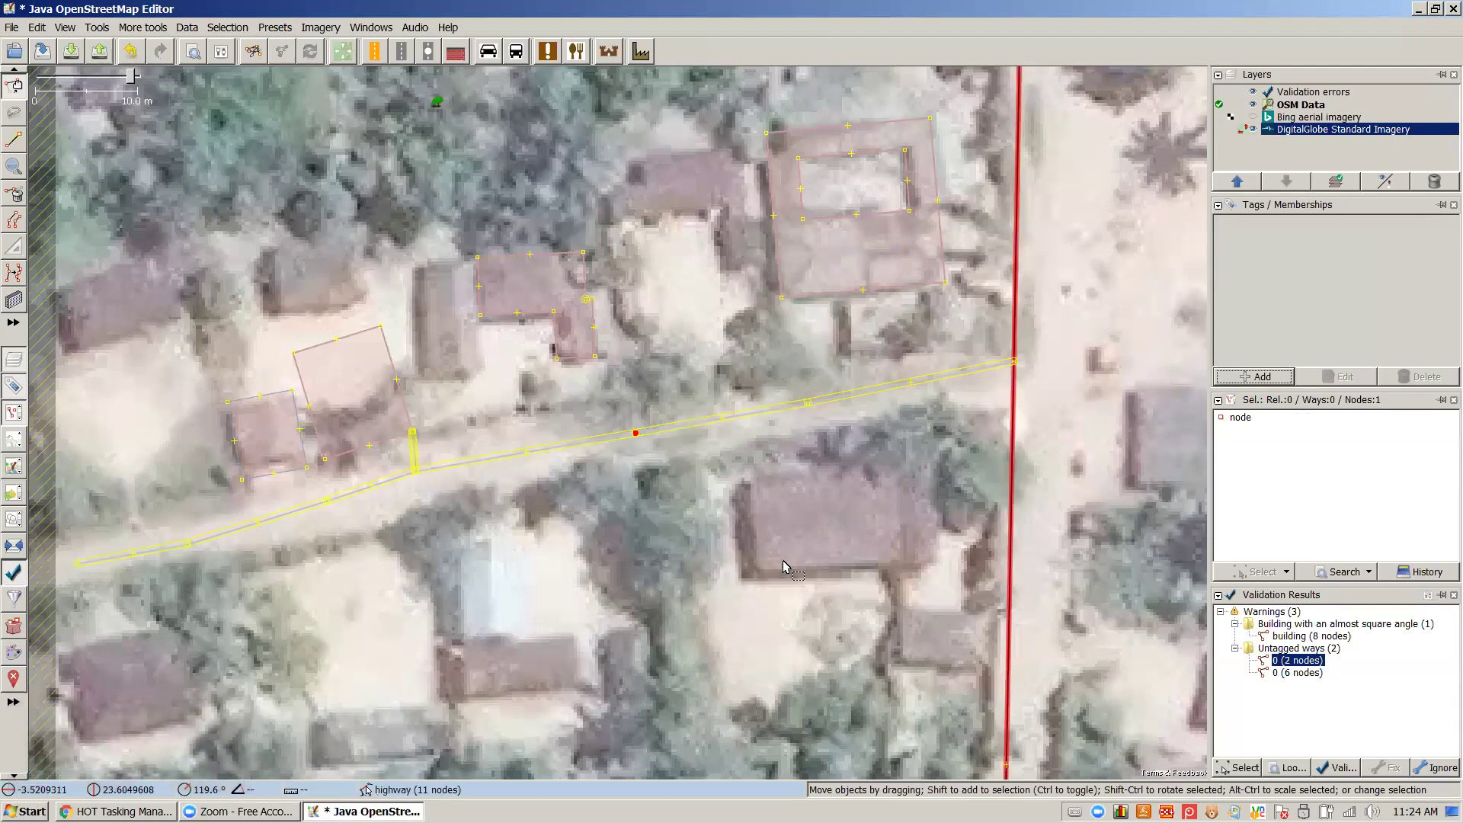
{"action": "key", "text": "alt+a"}
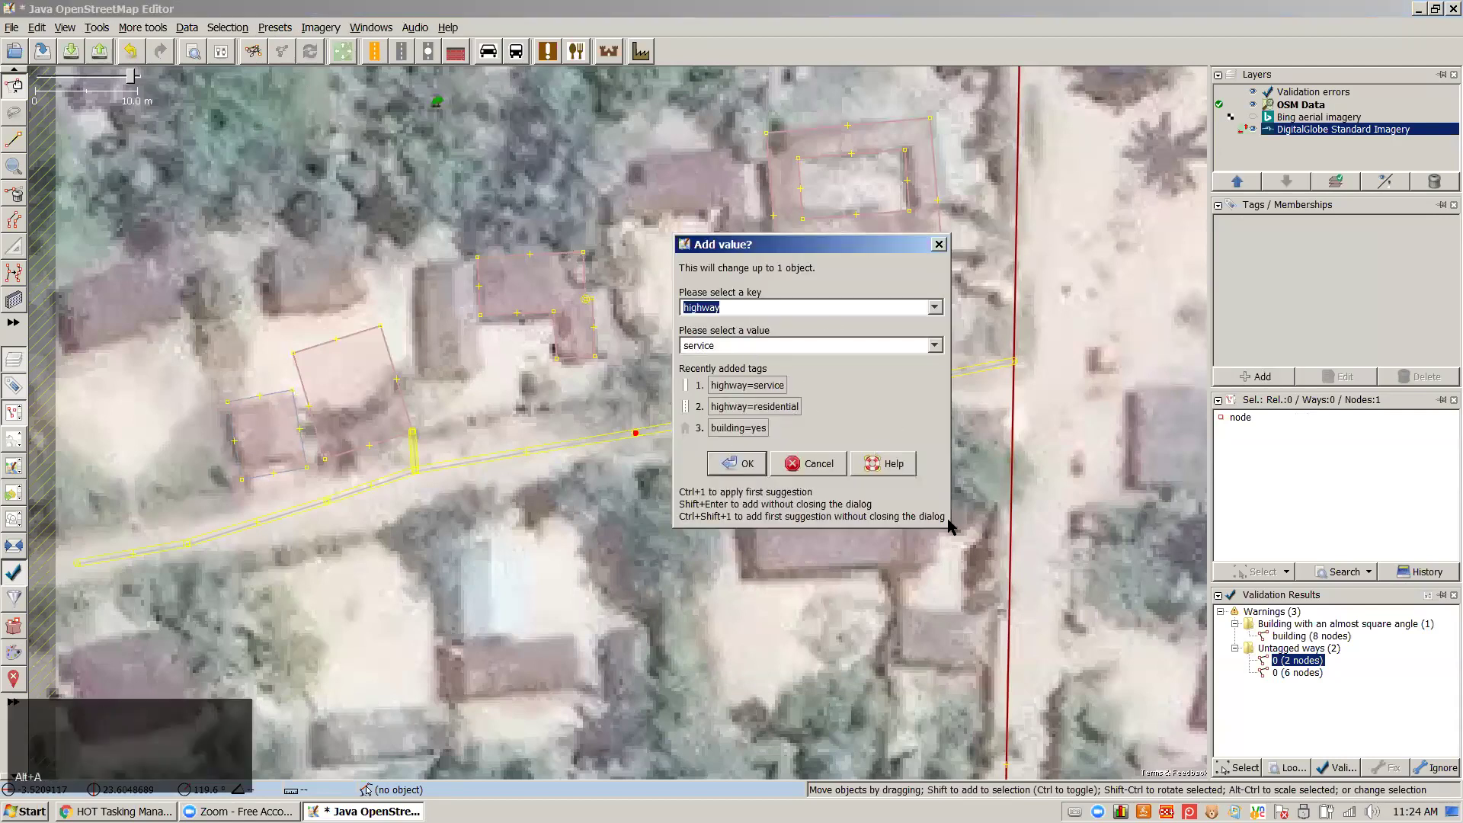
{"action": "left_click", "coordinate": [821, 465]}
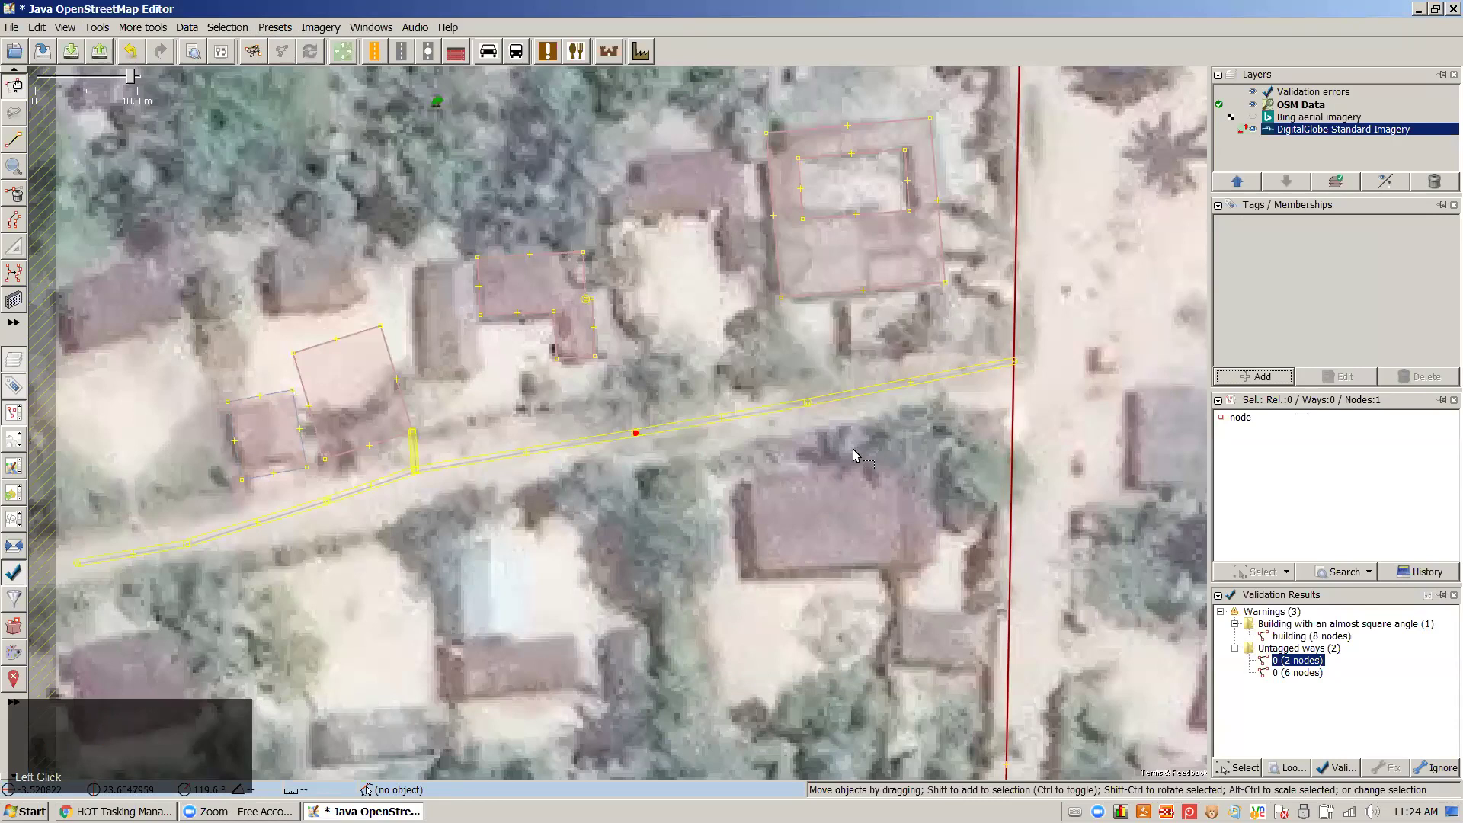
Zoom to the first untagged-way warning and check the tags of the short service way and the long residential road
{"action": "right_click", "coordinate": [1296, 663]}
{"action": "left_click", "coordinate": [1316, 675]}
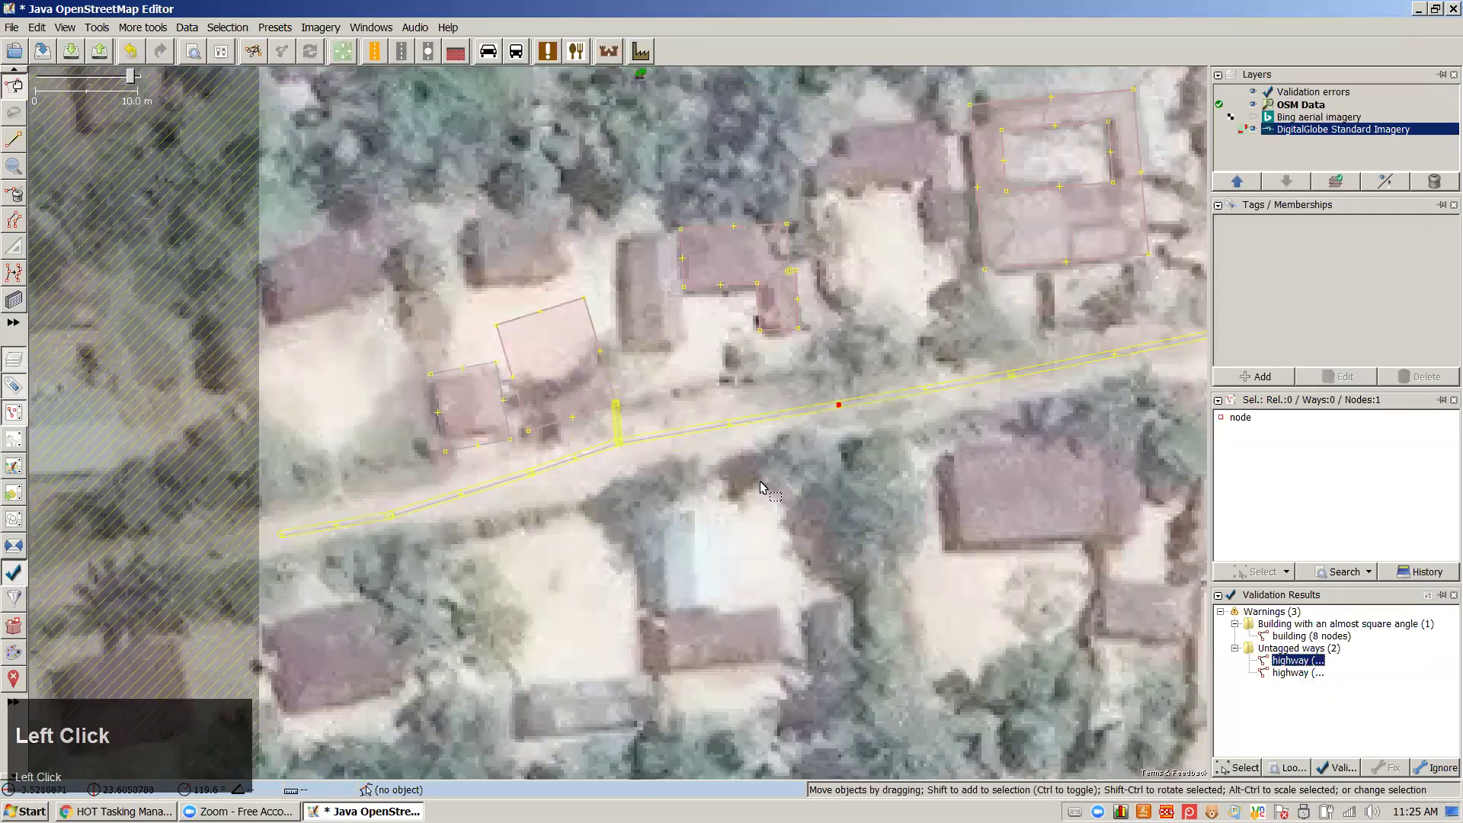
{"action": "left_click", "coordinate": [619, 429]}
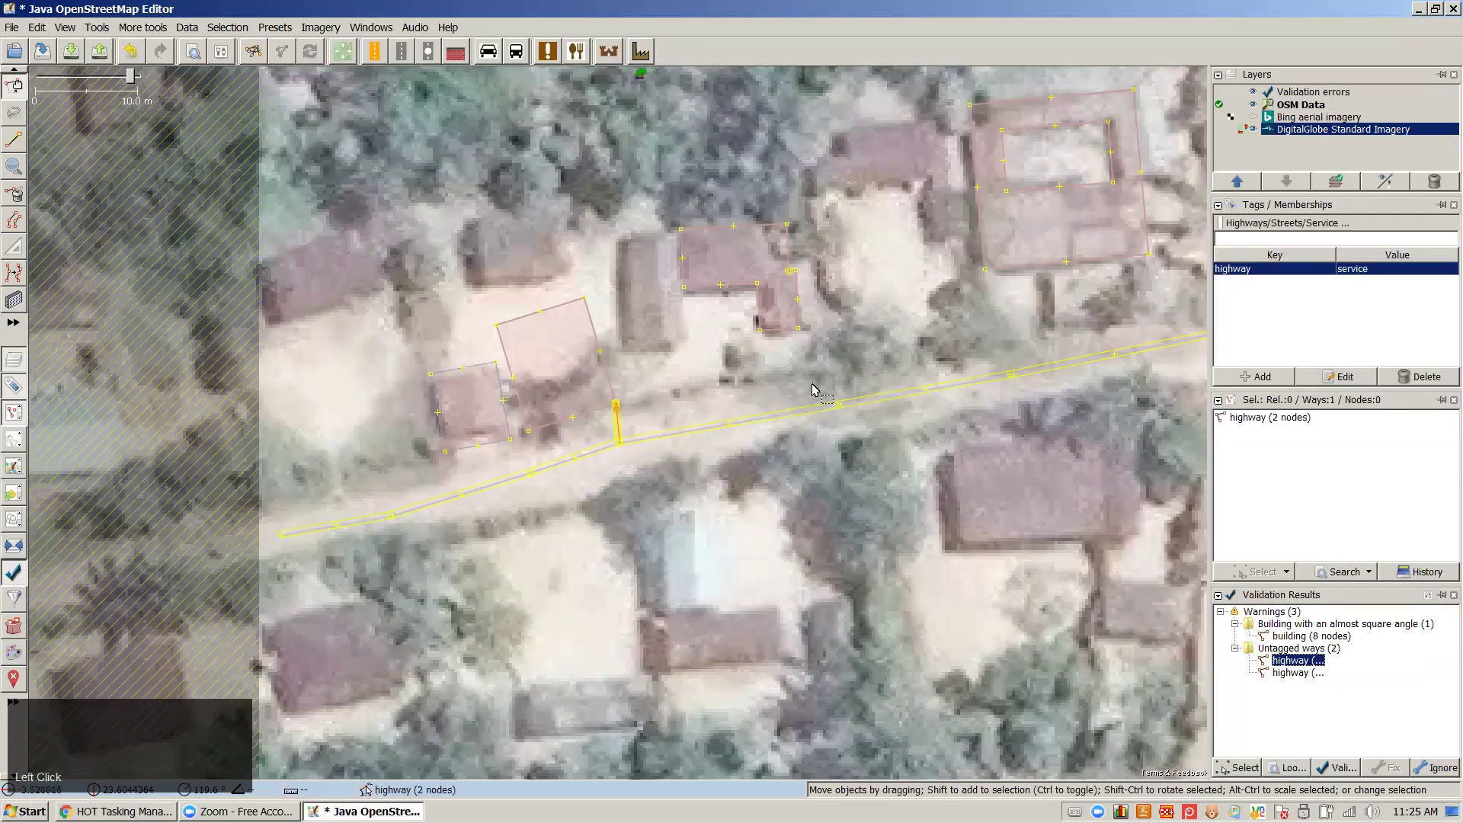
{"action": "left_click", "coordinate": [687, 432]}
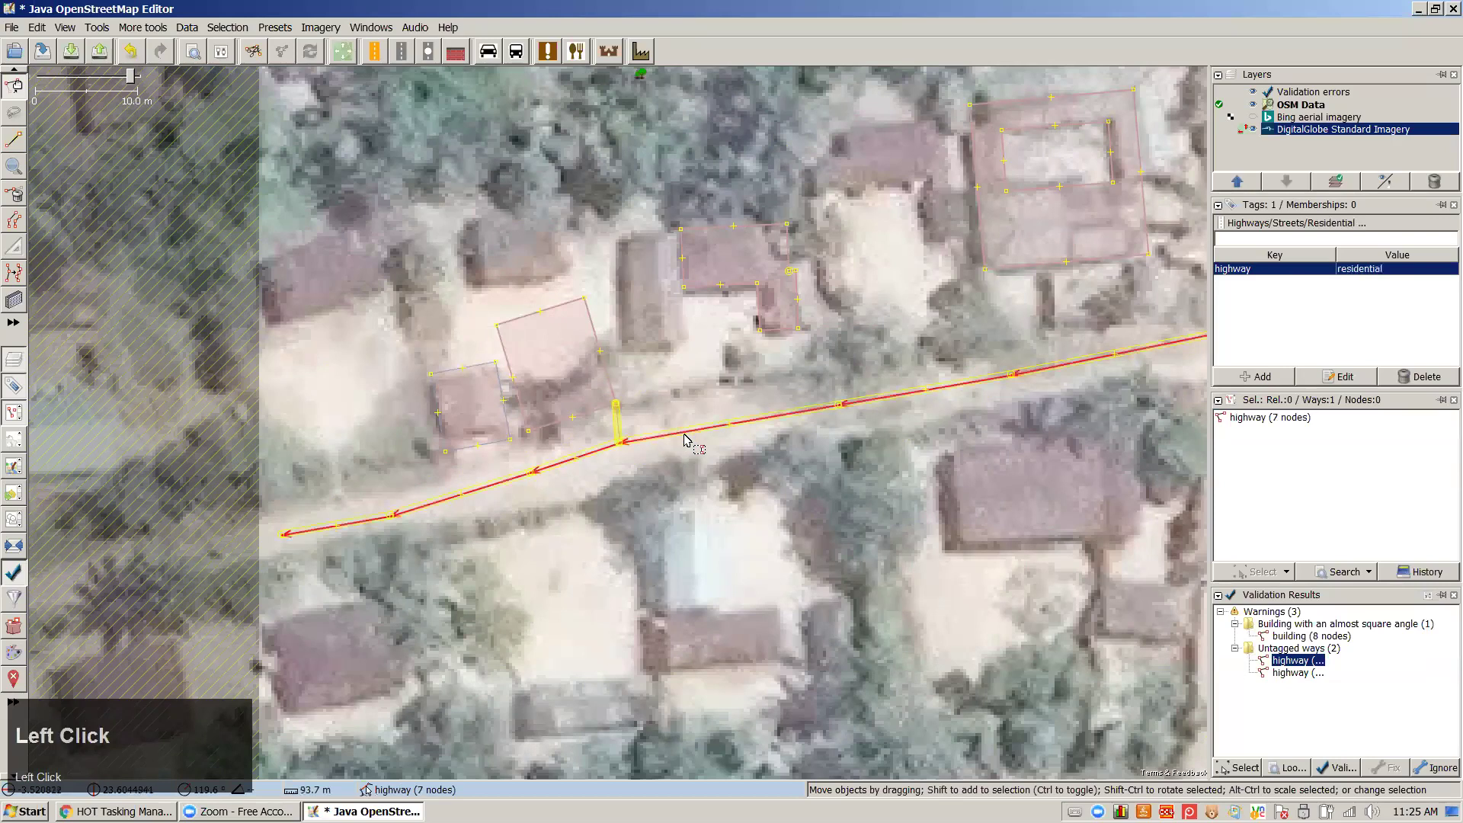
Clear the selection and run the validation again on the entire OSM data
{"action": "left_click", "coordinate": [1288, 636]}
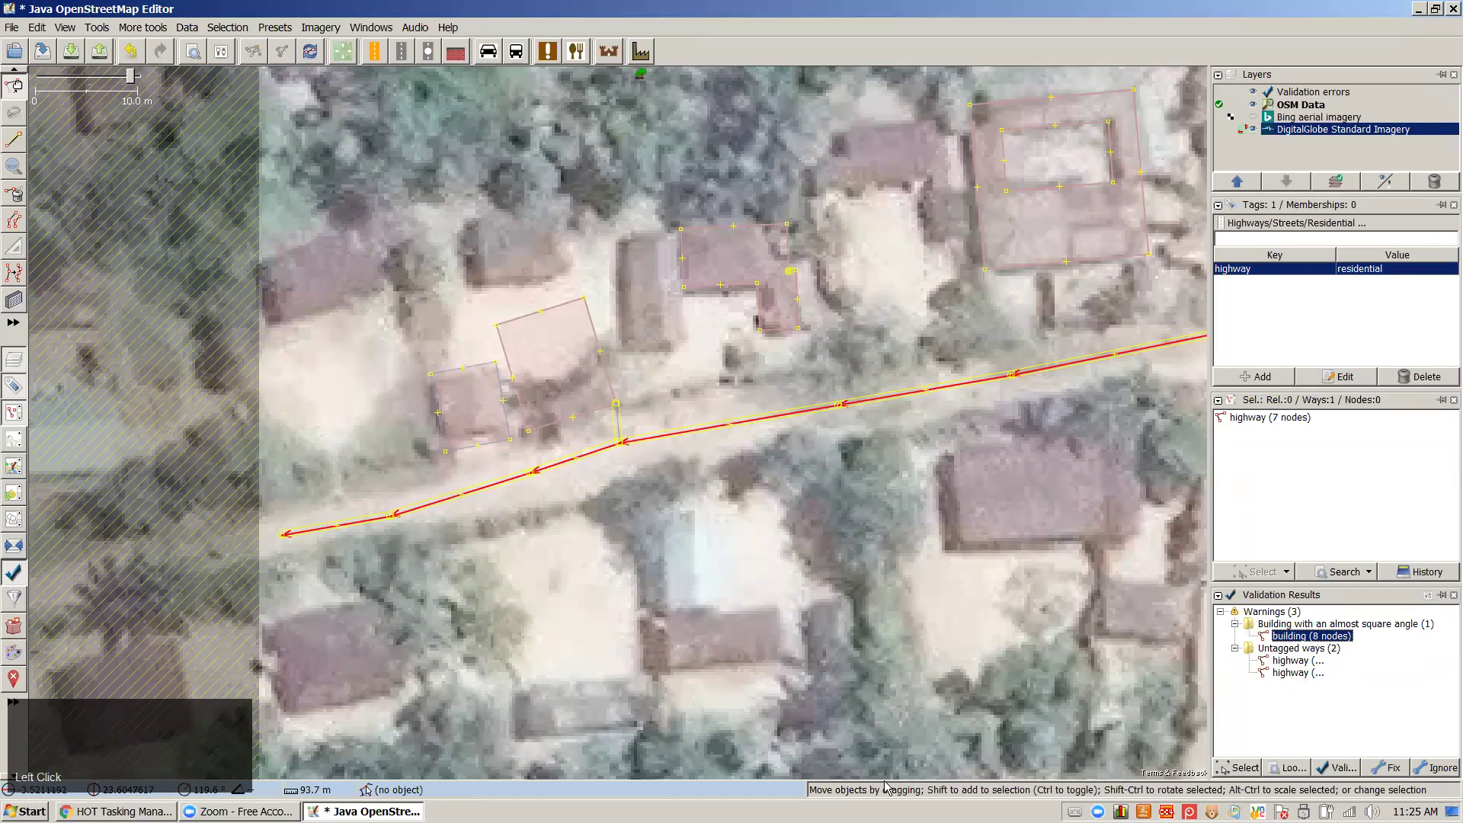
{"action": "left_click_drag", "start_coordinate": [697, 644], "coordinate": [681, 629]}
{"action": "scroll", "coordinate": [827, 628], "scroll_direction": "down", "scroll_amount": 1}
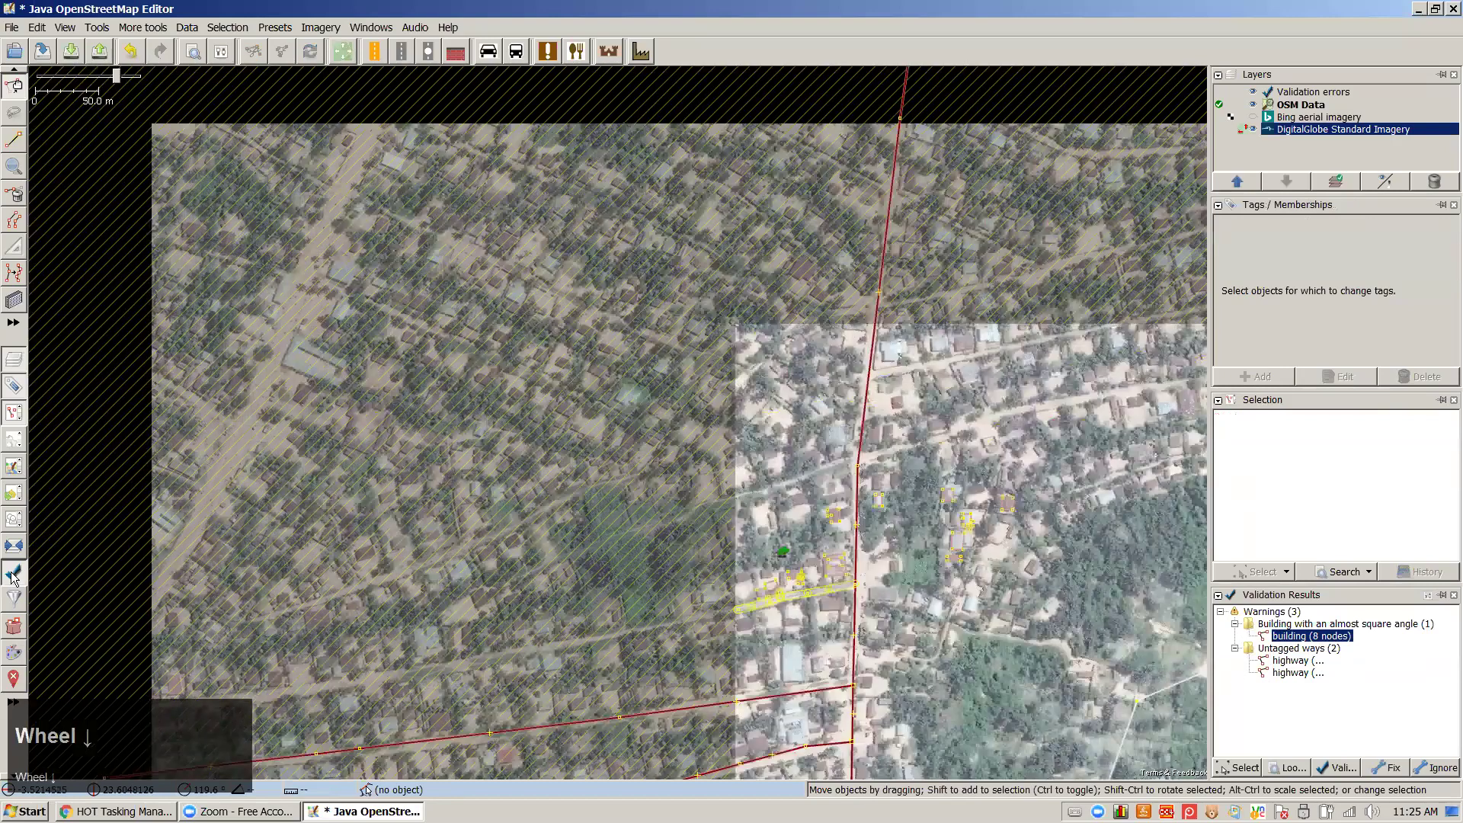
{"action": "right_click", "coordinate": [13, 577]}
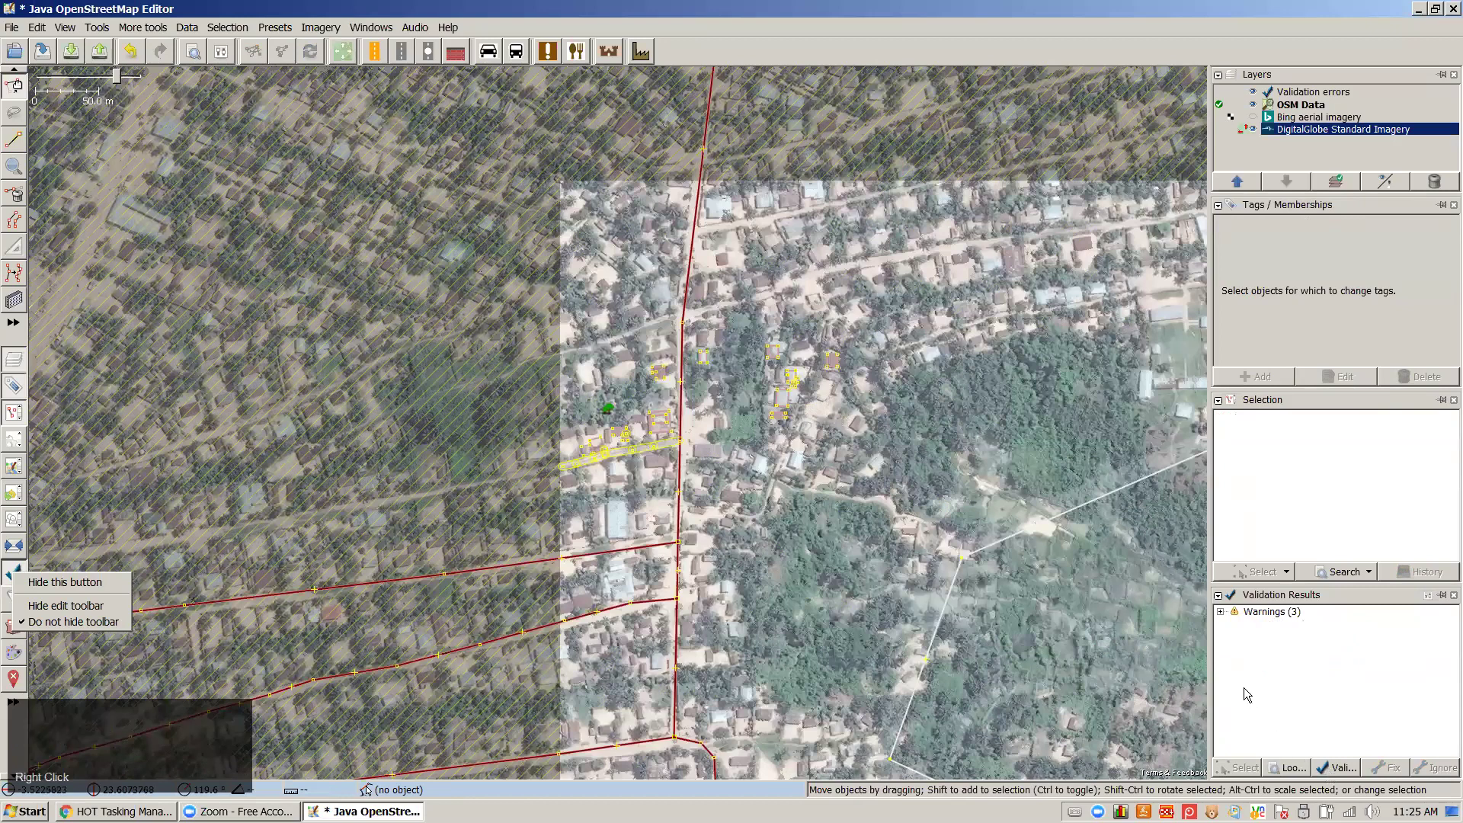
{"action": "left_click", "coordinate": [1183, 637]}
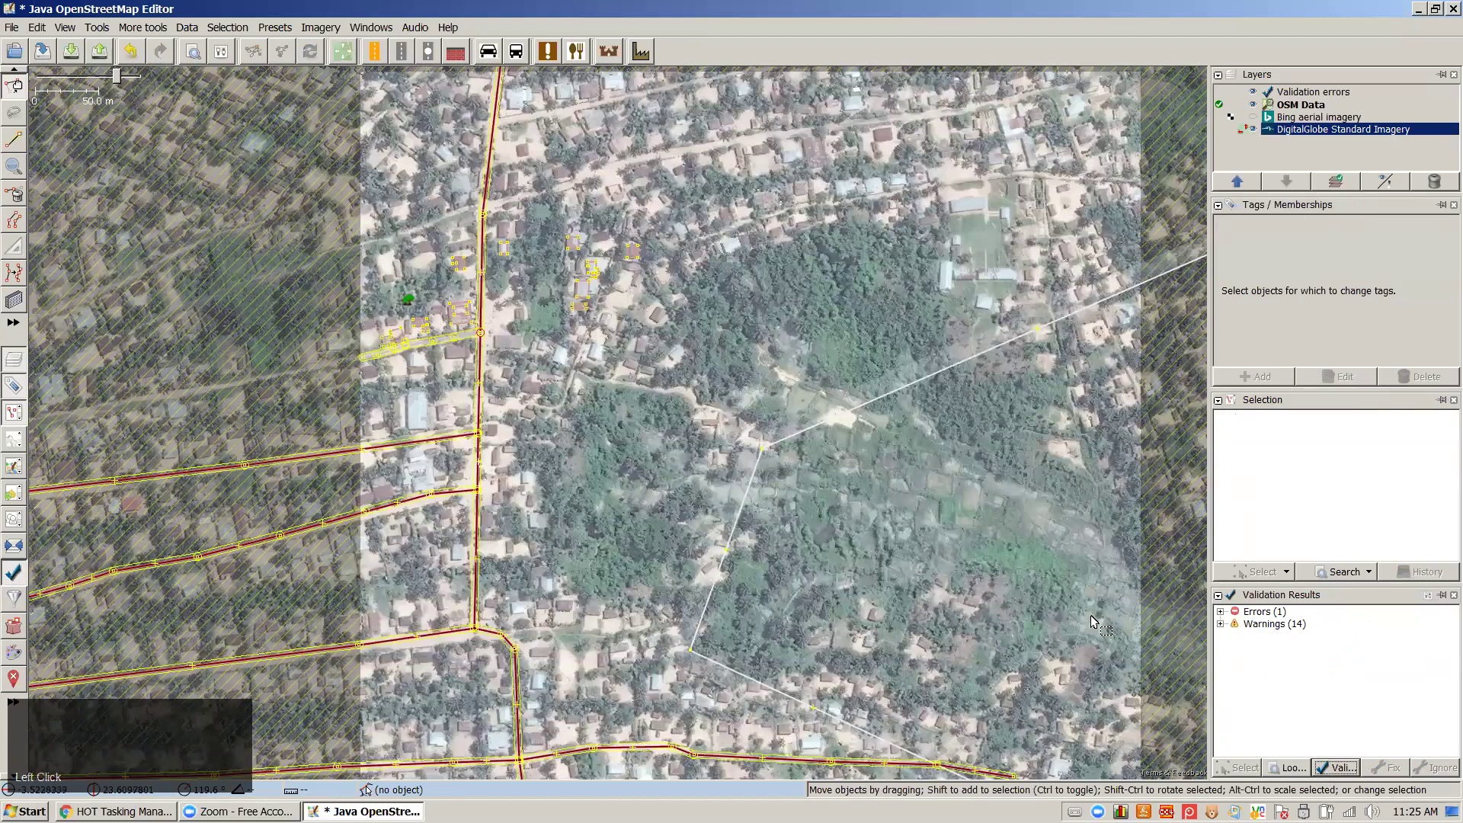
Zoom to the Highway duplicated nodes error and pull one of the two overlapping nodes away from the other
{"action": "left_click", "coordinate": [1221, 612]}
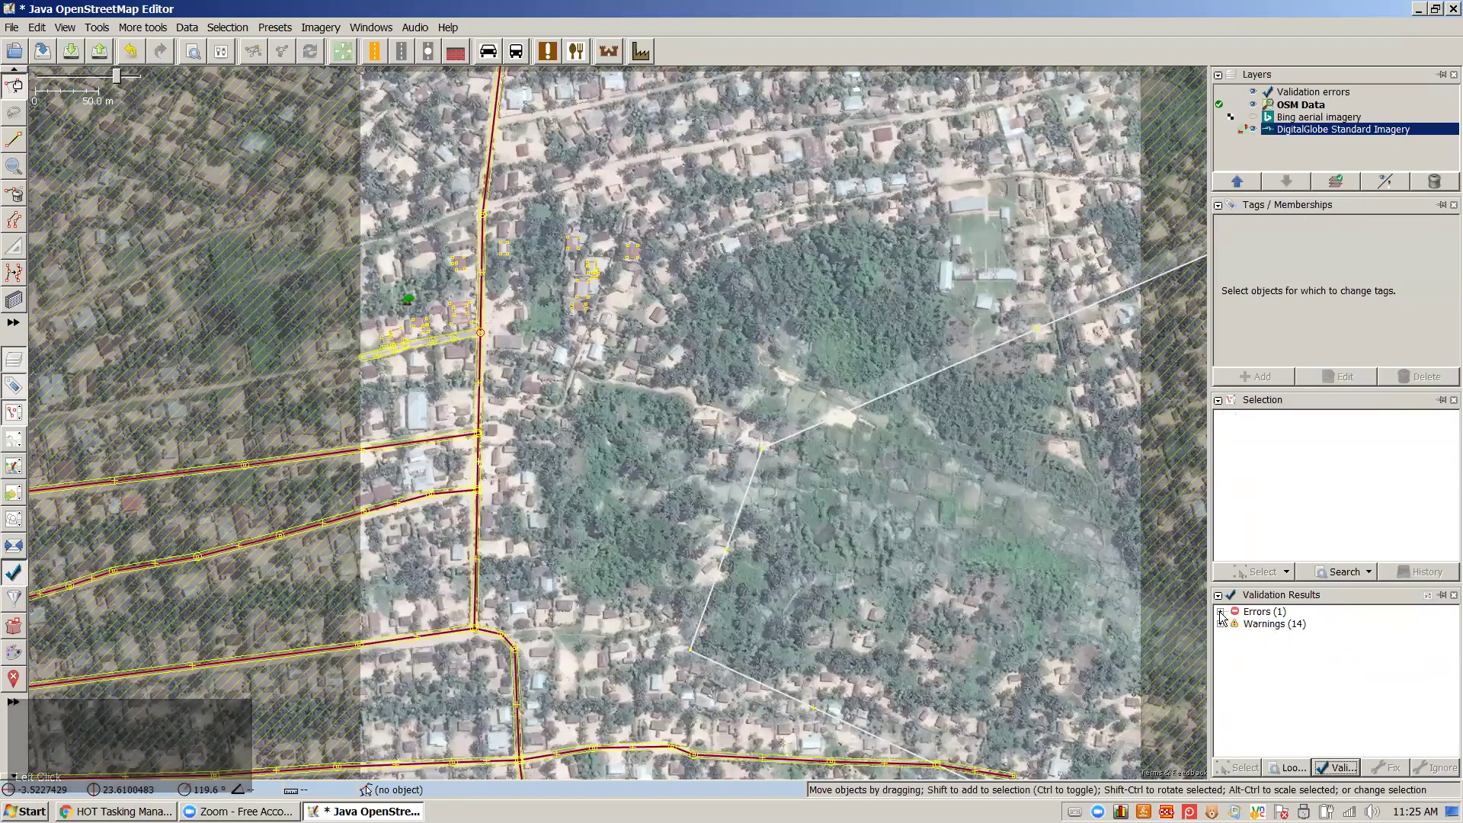
{"action": "left_click", "coordinate": [1235, 623]}
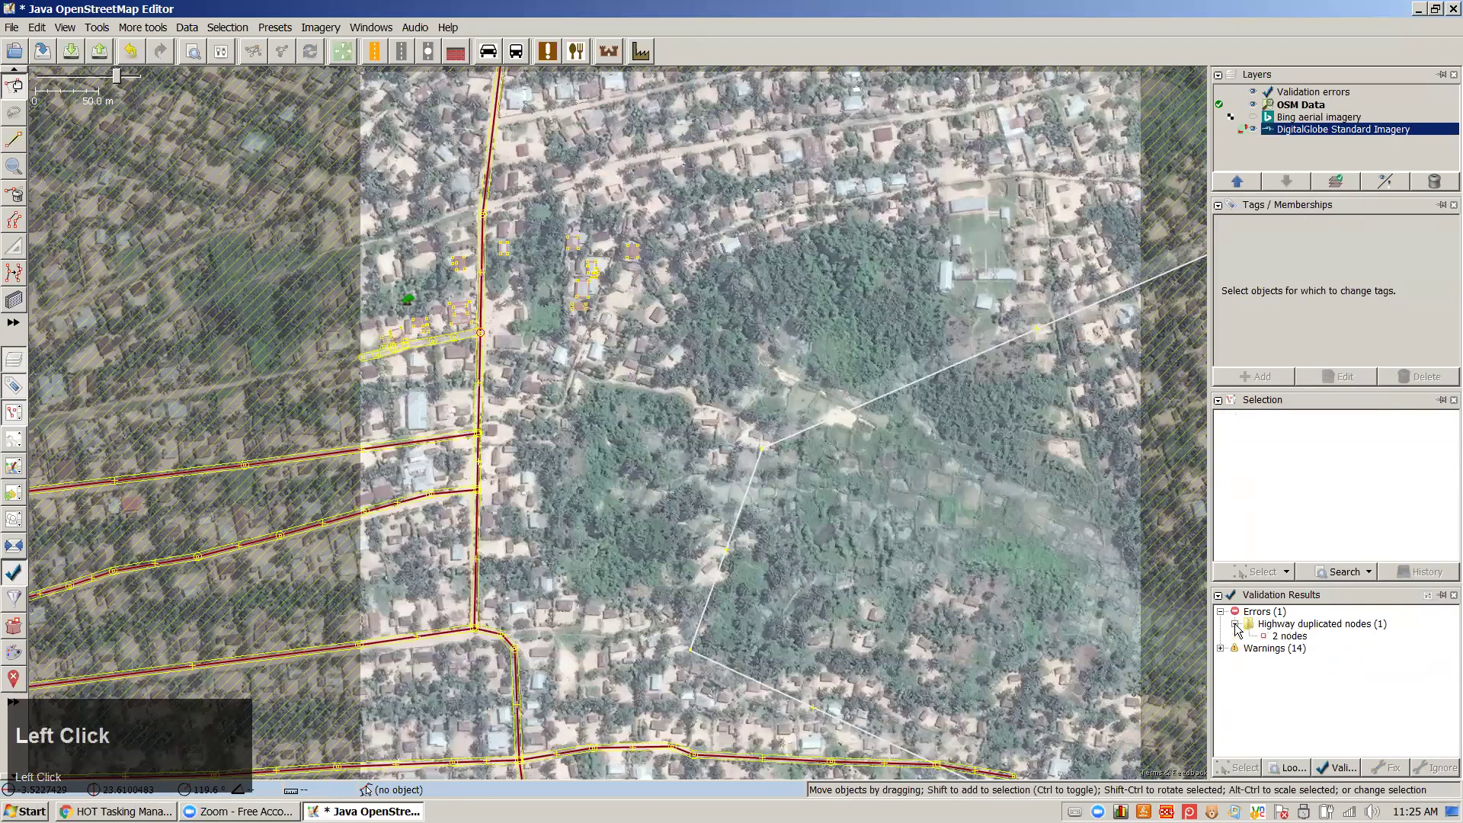
{"action": "left_click", "coordinate": [1284, 636]}
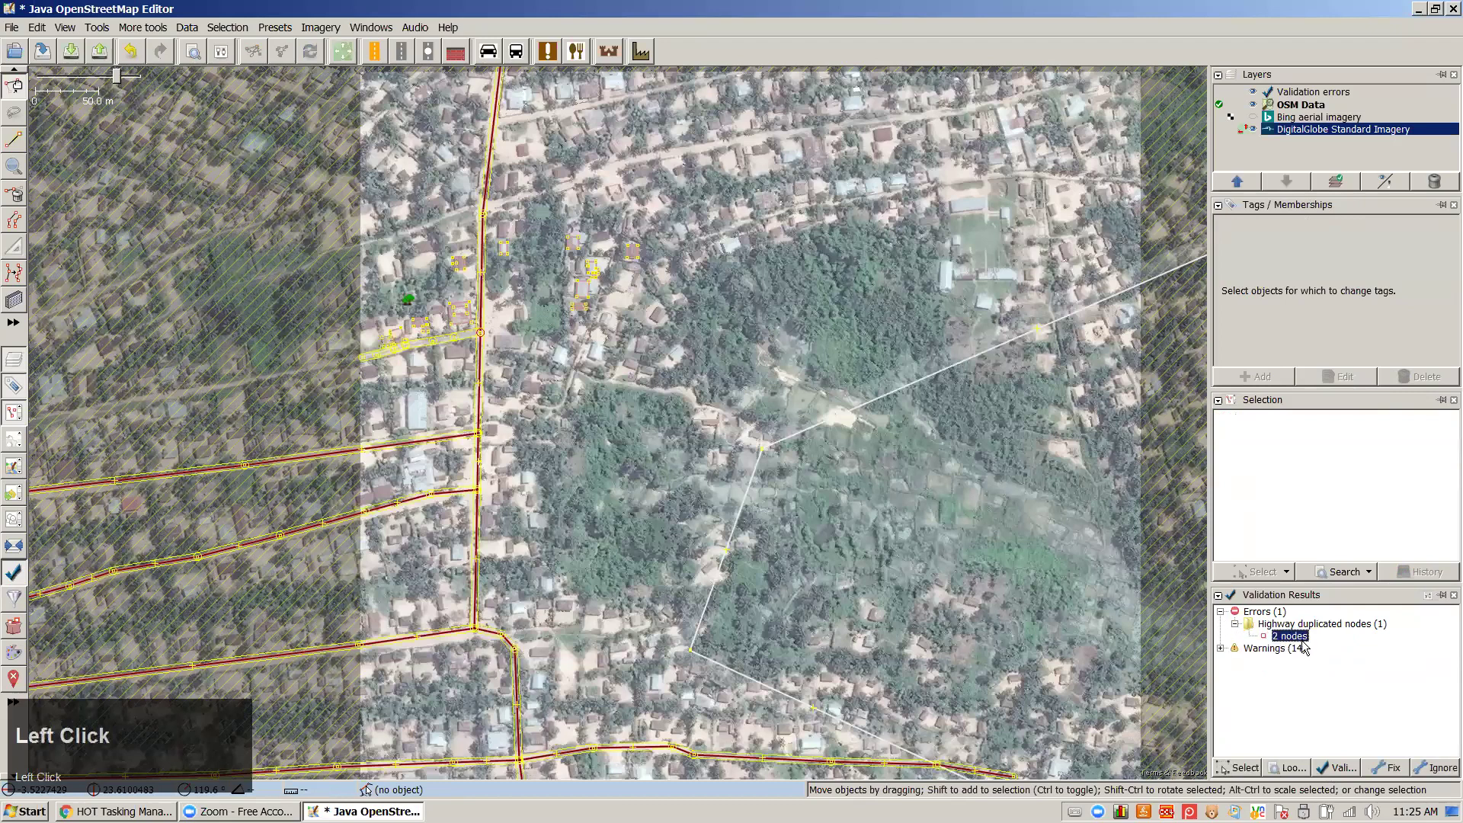
{"action": "key", "text": "6"}
{"action": "left_click_drag", "start_coordinate": [635, 428], "coordinate": [657, 453]}
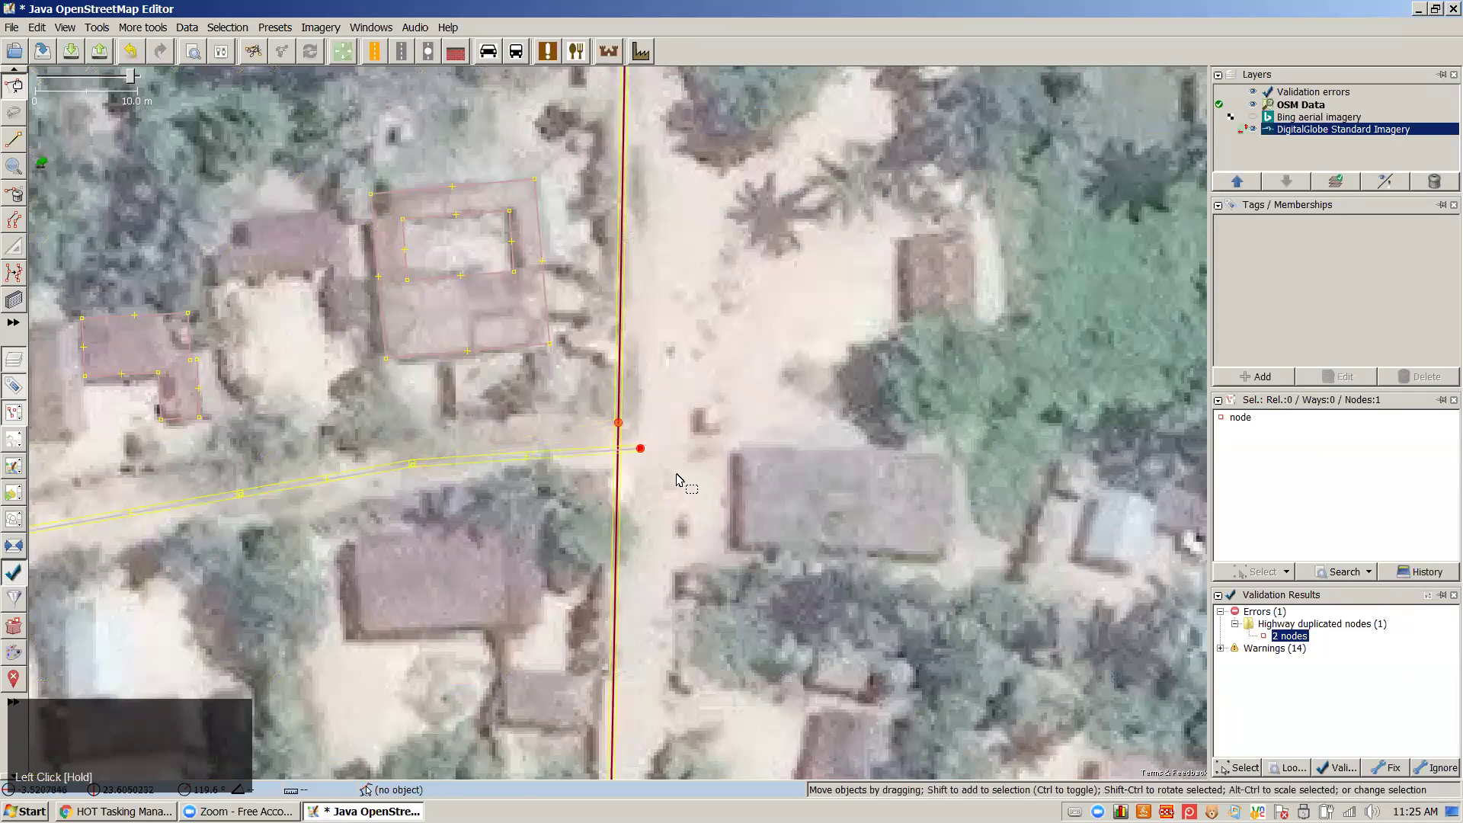
Select the residential road's end node together with the adjacent node on the north-south road, merge them, and clear the selection
{"action": "left_click", "coordinate": [641, 455]}
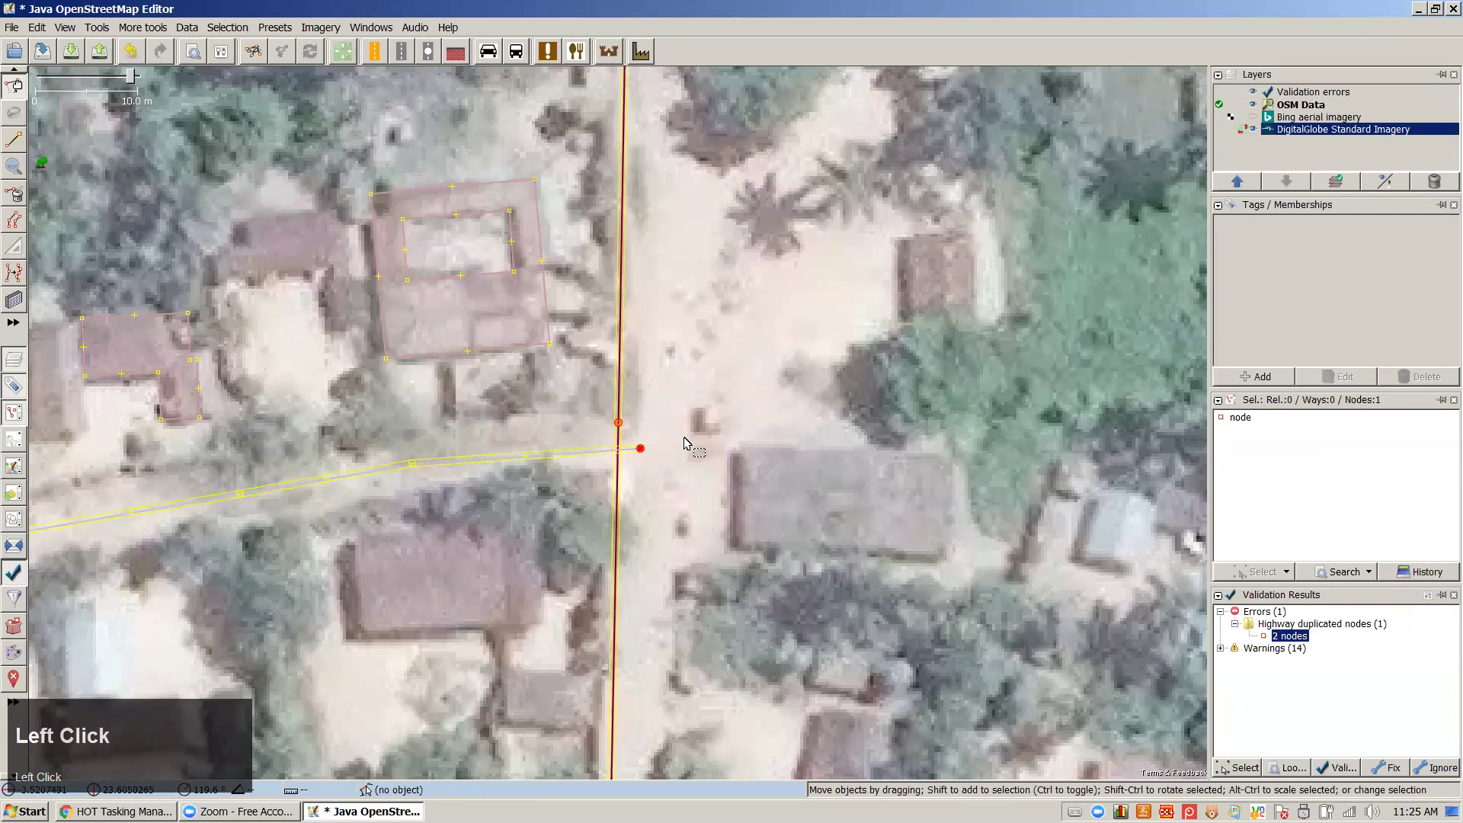
{"action": "left_click", "coordinate": [618, 422], "text": "ctrl"}
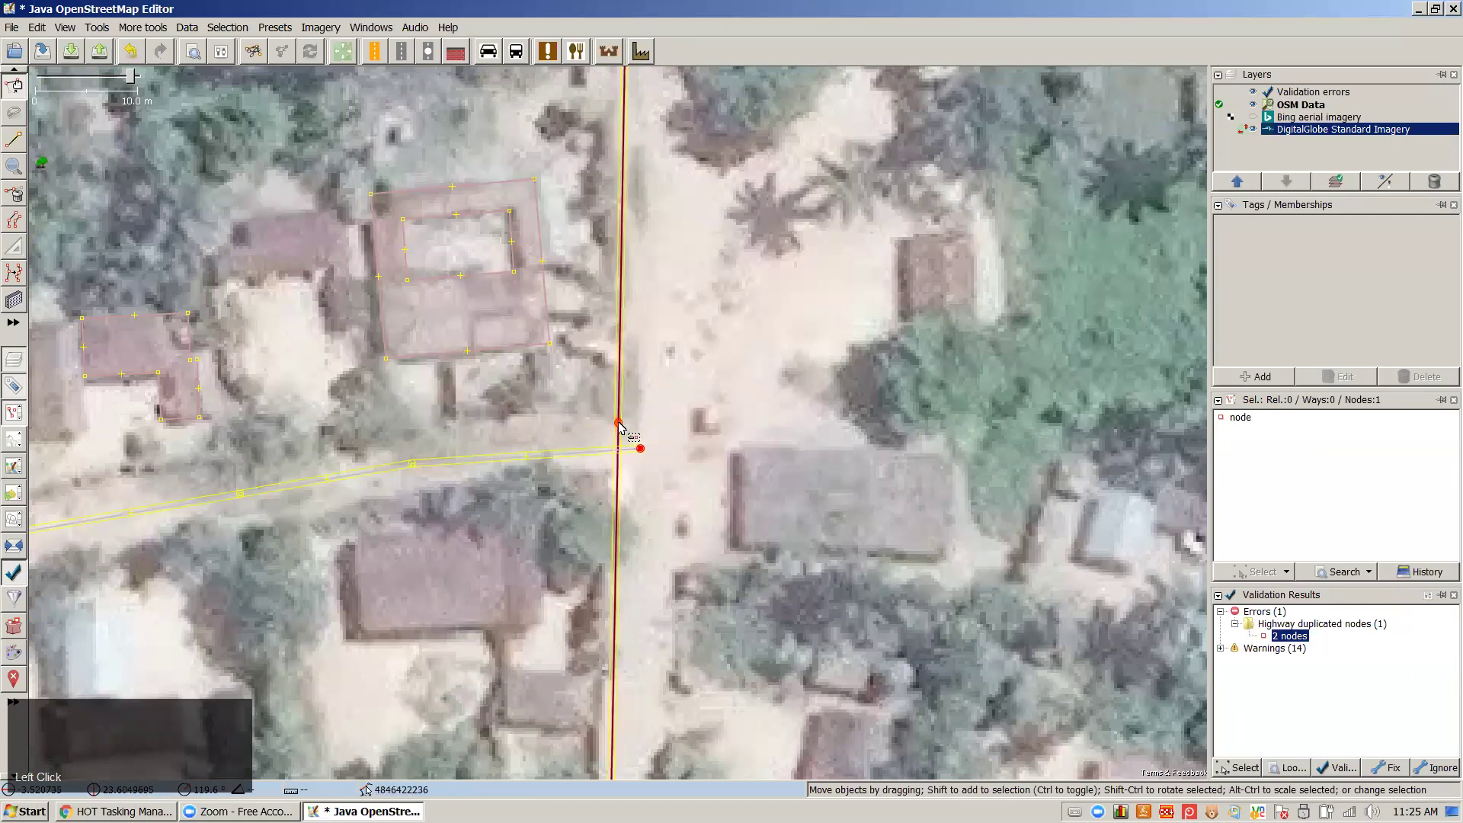
{"action": "left_click", "coordinate": [92, 29]}
{"action": "mouse_move", "coordinate": [72, 28]}
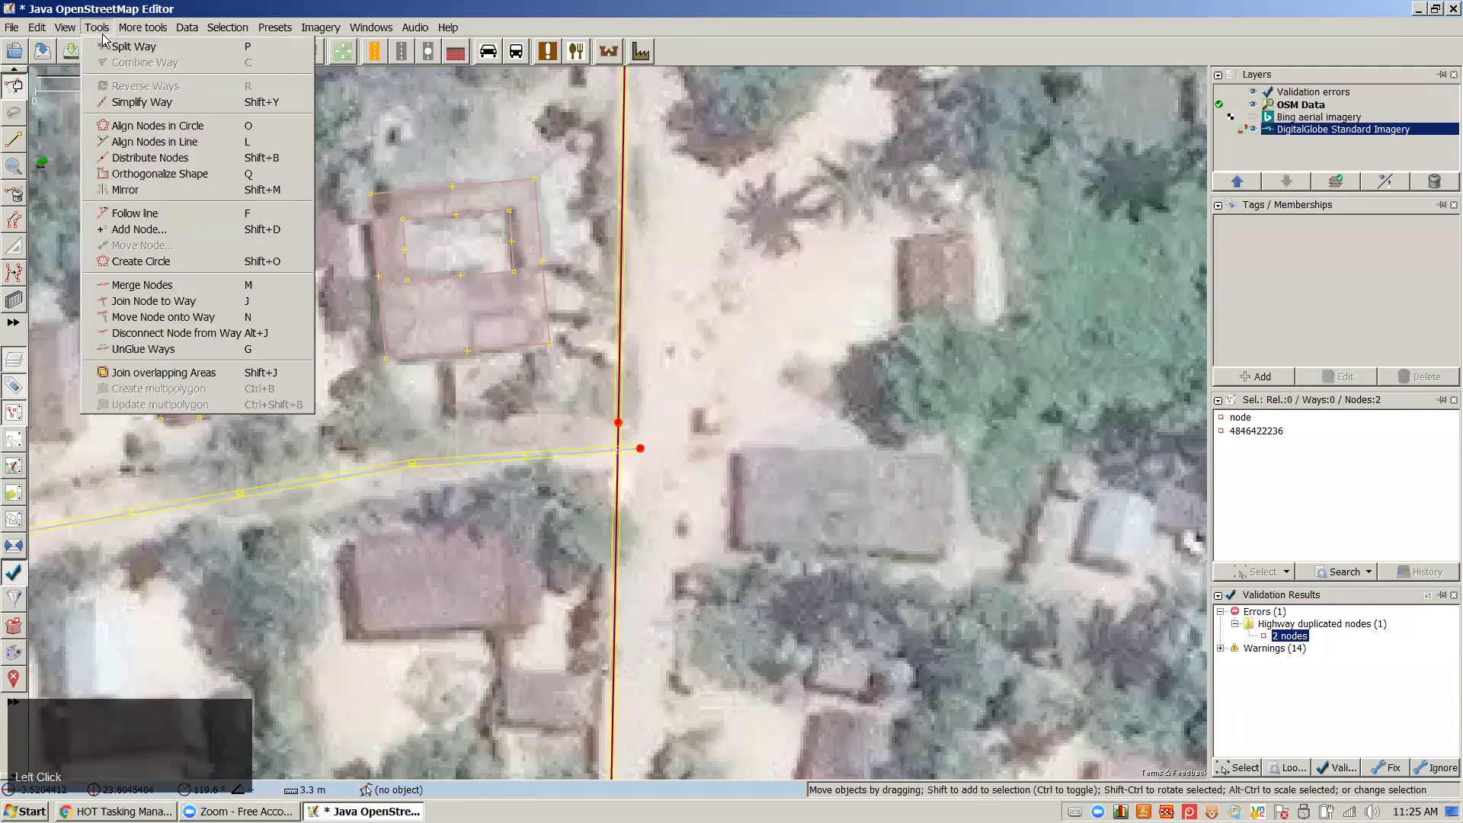
{"action": "left_click", "coordinate": [227, 261]}
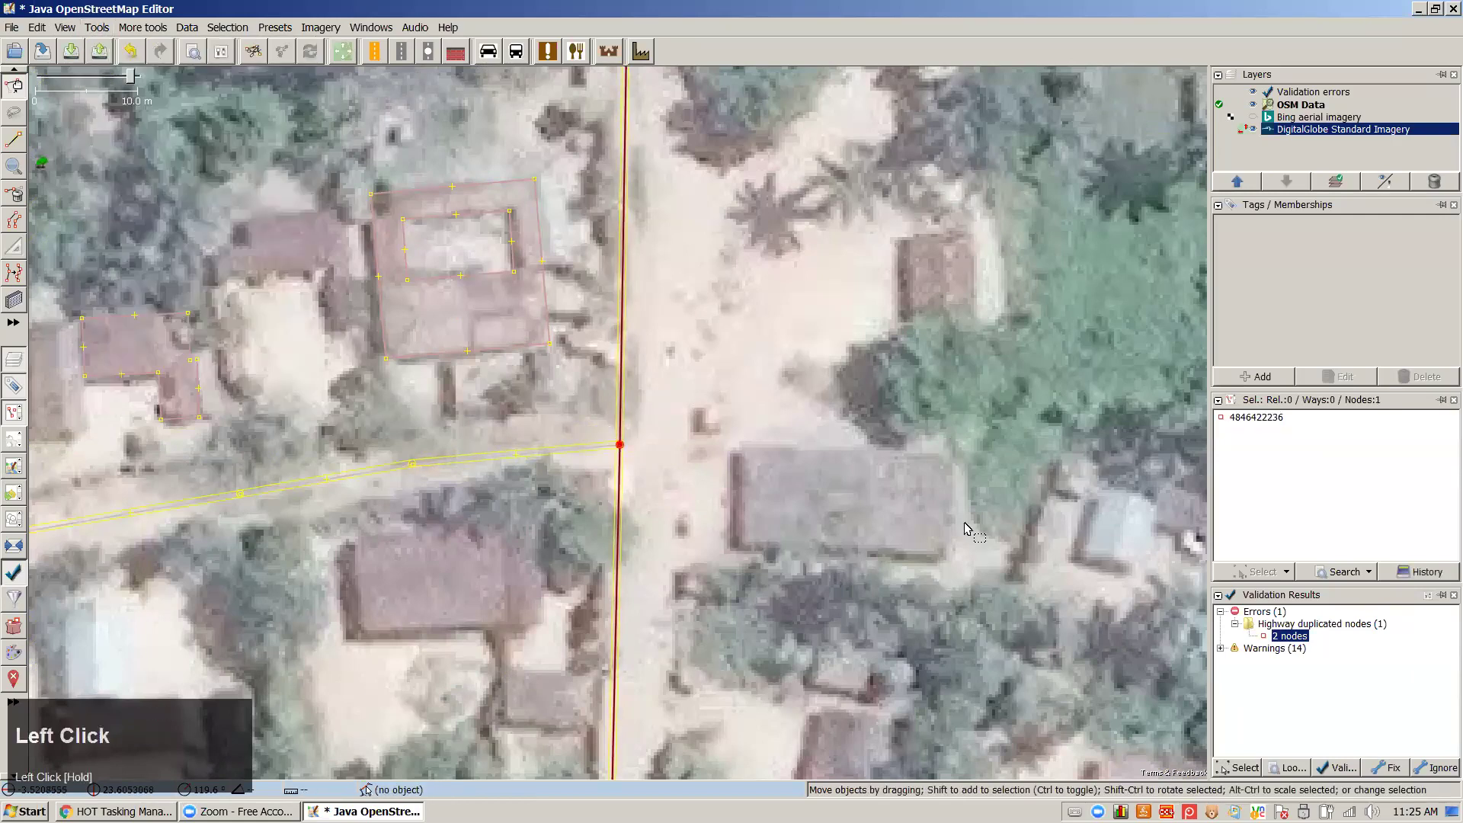
{"action": "left_click", "coordinate": [775, 369]}
Validate the data again and examine the Unspecific highway type warnings, zooming to the second 3-node highway
{"action": "left_click", "coordinate": [1335, 768]}
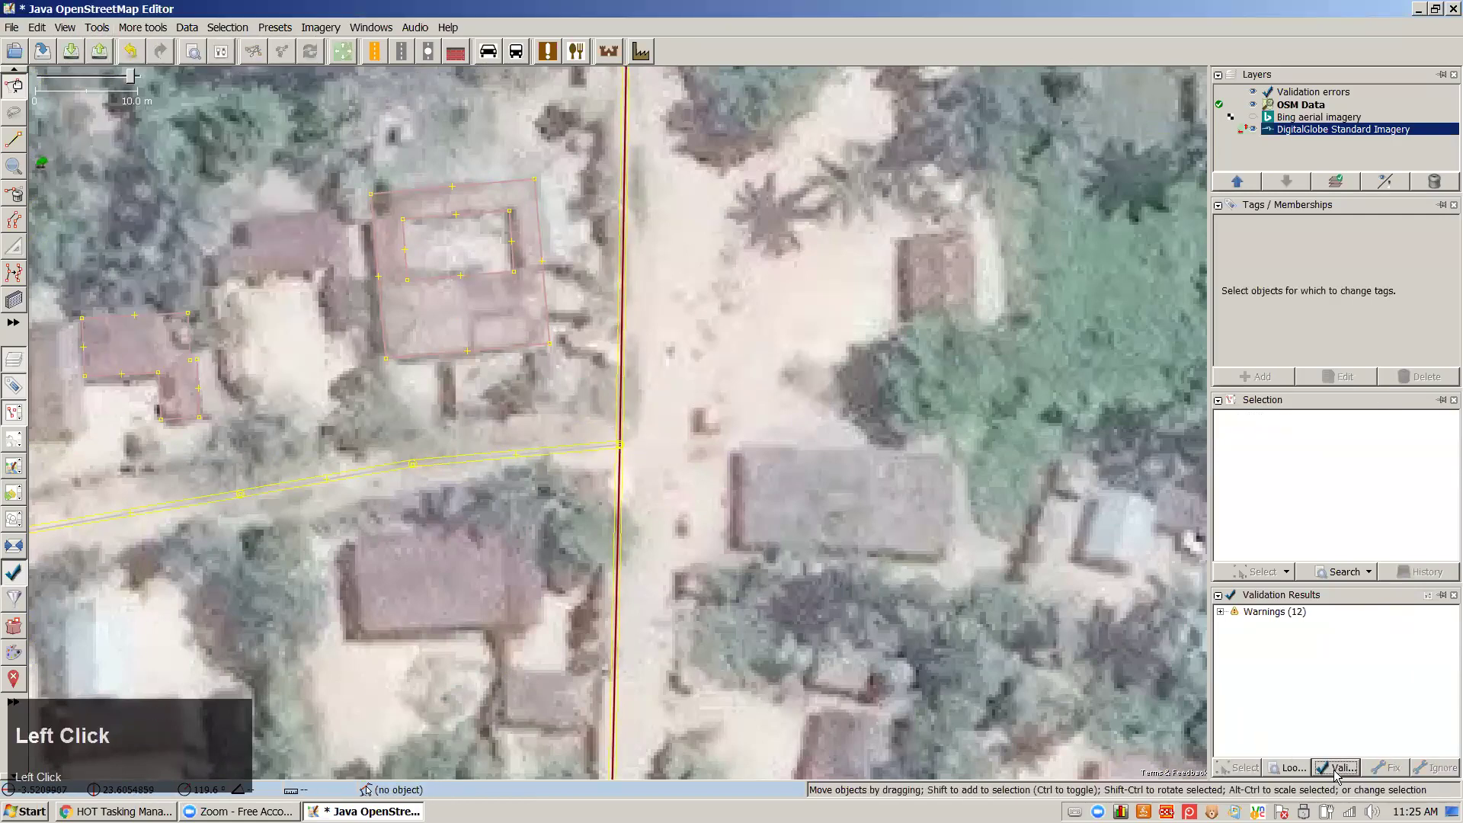
{"action": "left_click", "coordinate": [1221, 613]}
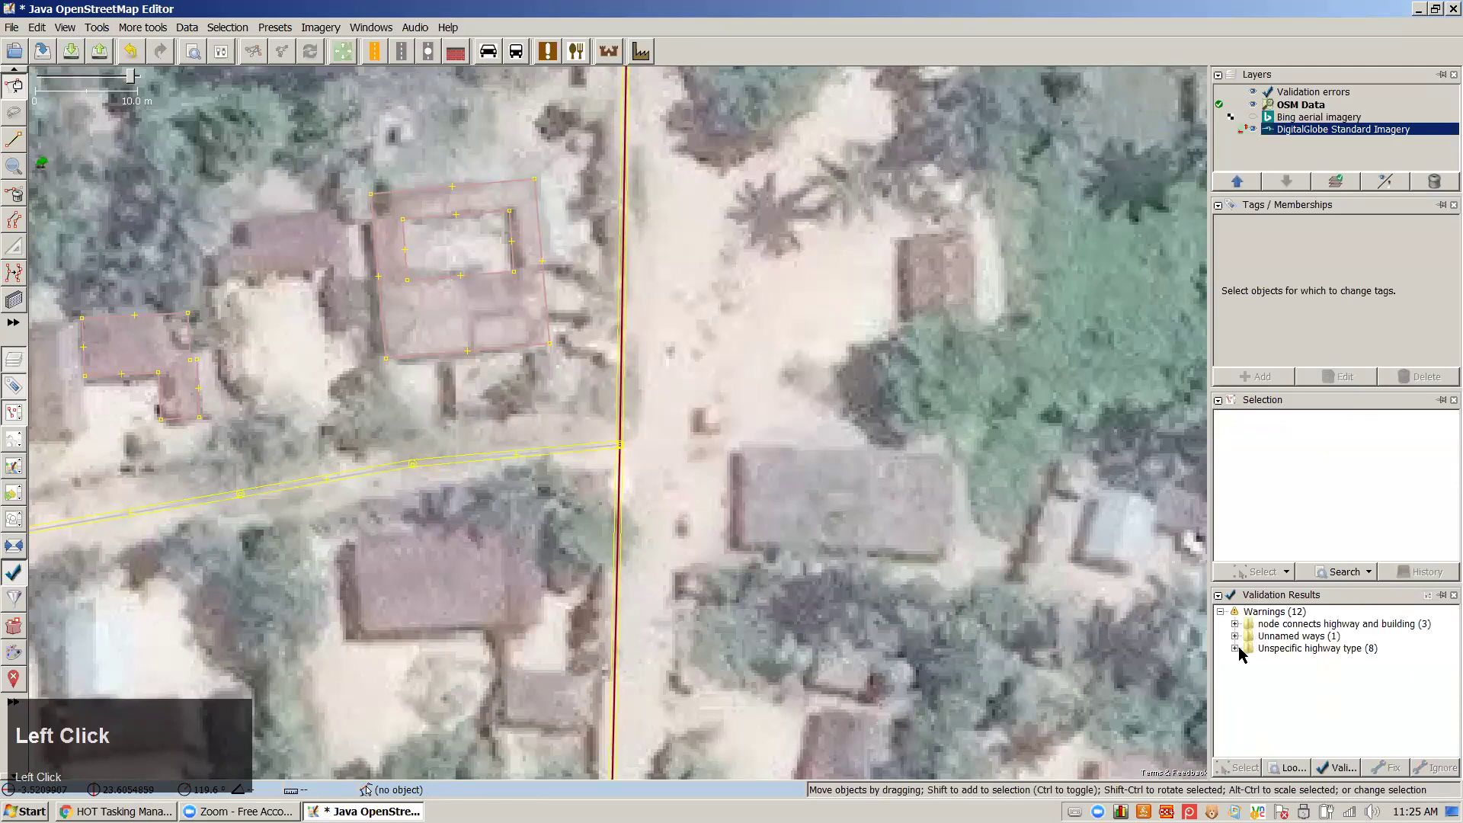
{"action": "left_click", "coordinate": [1237, 649]}
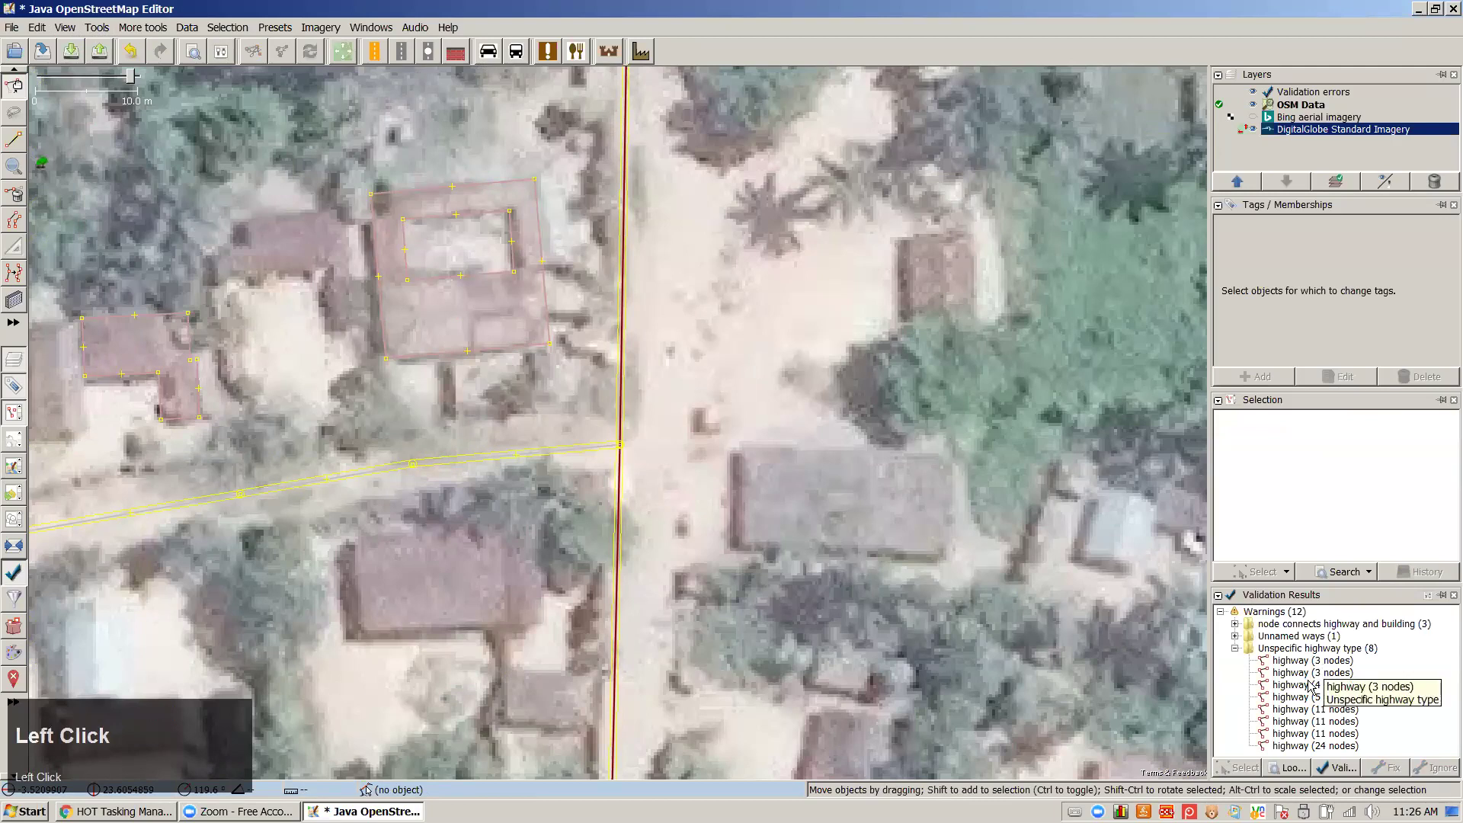
{"action": "right_click", "coordinate": [1308, 676]}
{"action": "left_click", "coordinate": [1341, 686]}
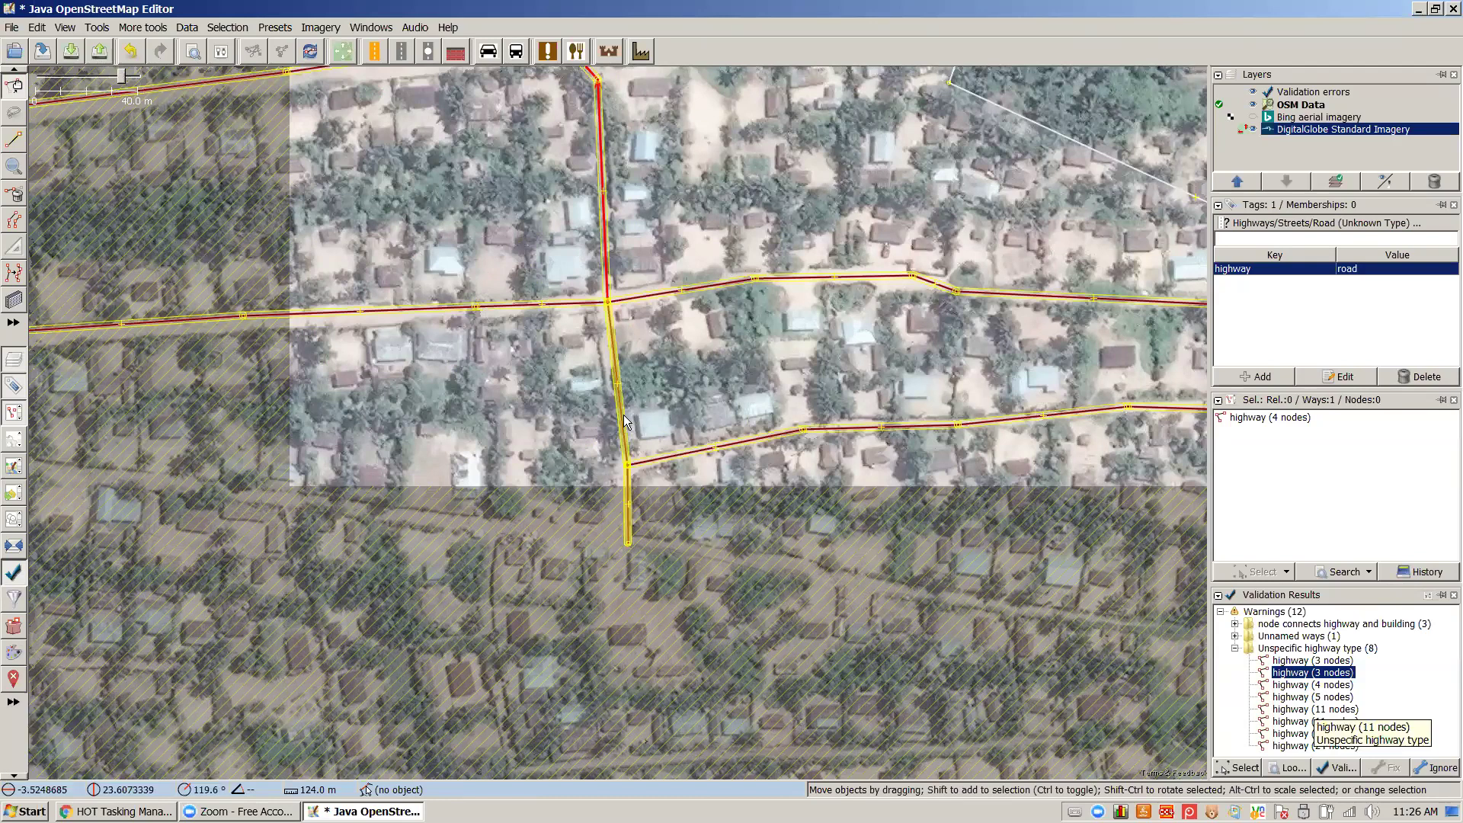
{"action": "left_click_drag", "start_coordinate": [465, 464], "coordinate": [477, 533]}
Start uploading the data, continue past the validation warnings, and review the changeset comment and its previous entries
{"action": "left_click", "coordinate": [99, 51]}
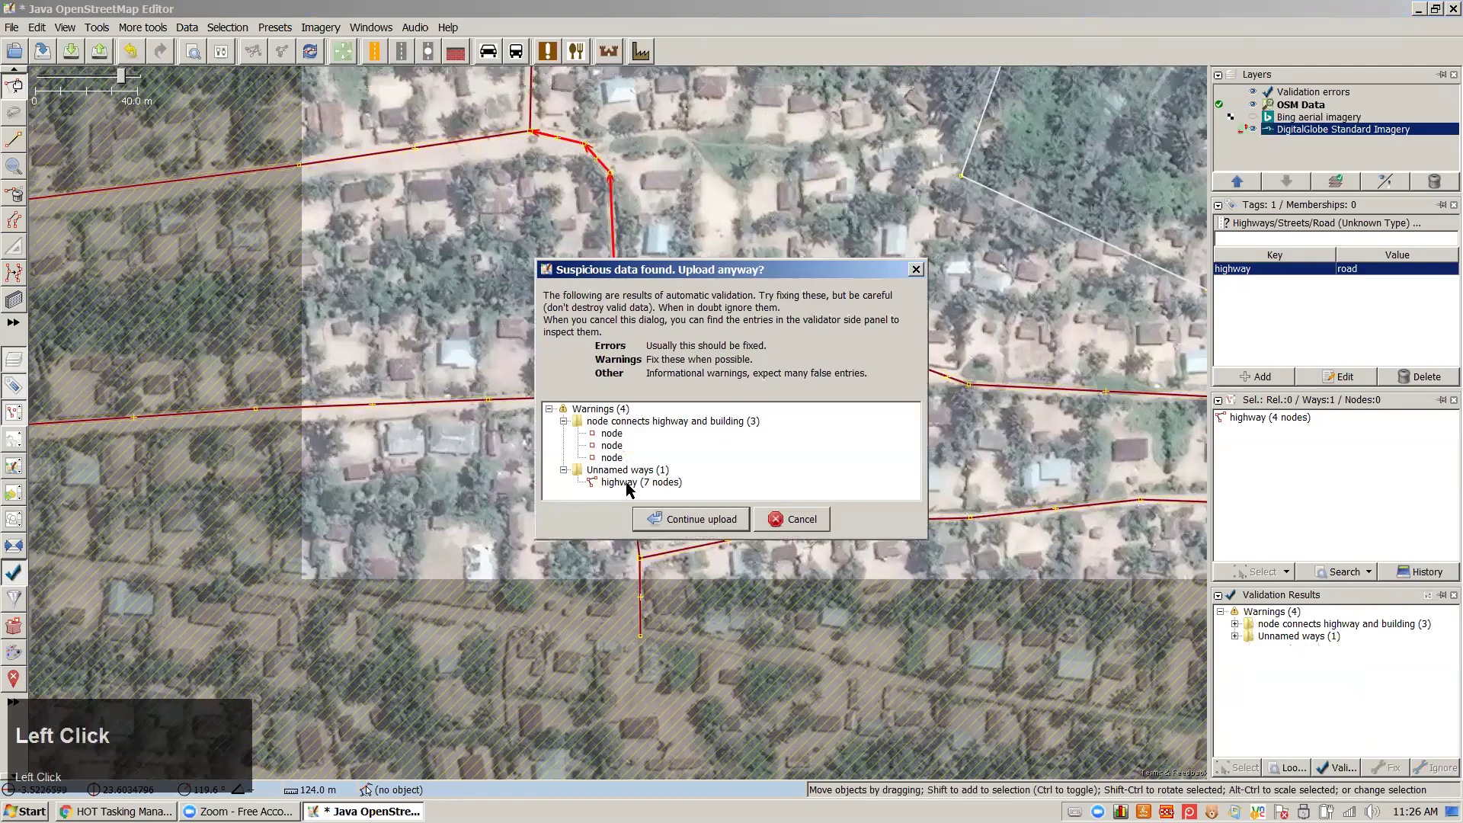
{"action": "left_click", "coordinate": [774, 223]}
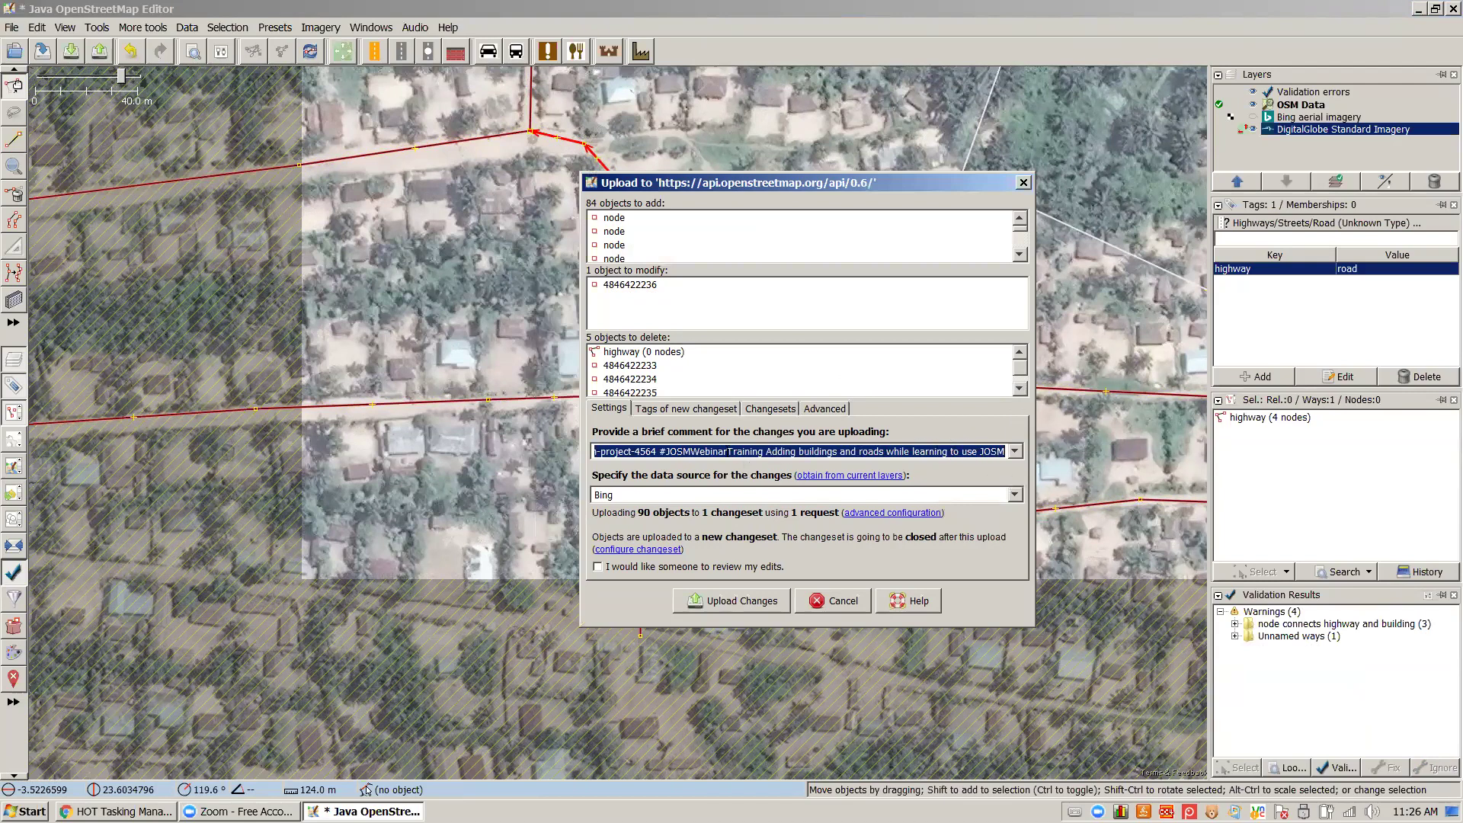
{"action": "left_click", "coordinate": [748, 455]}
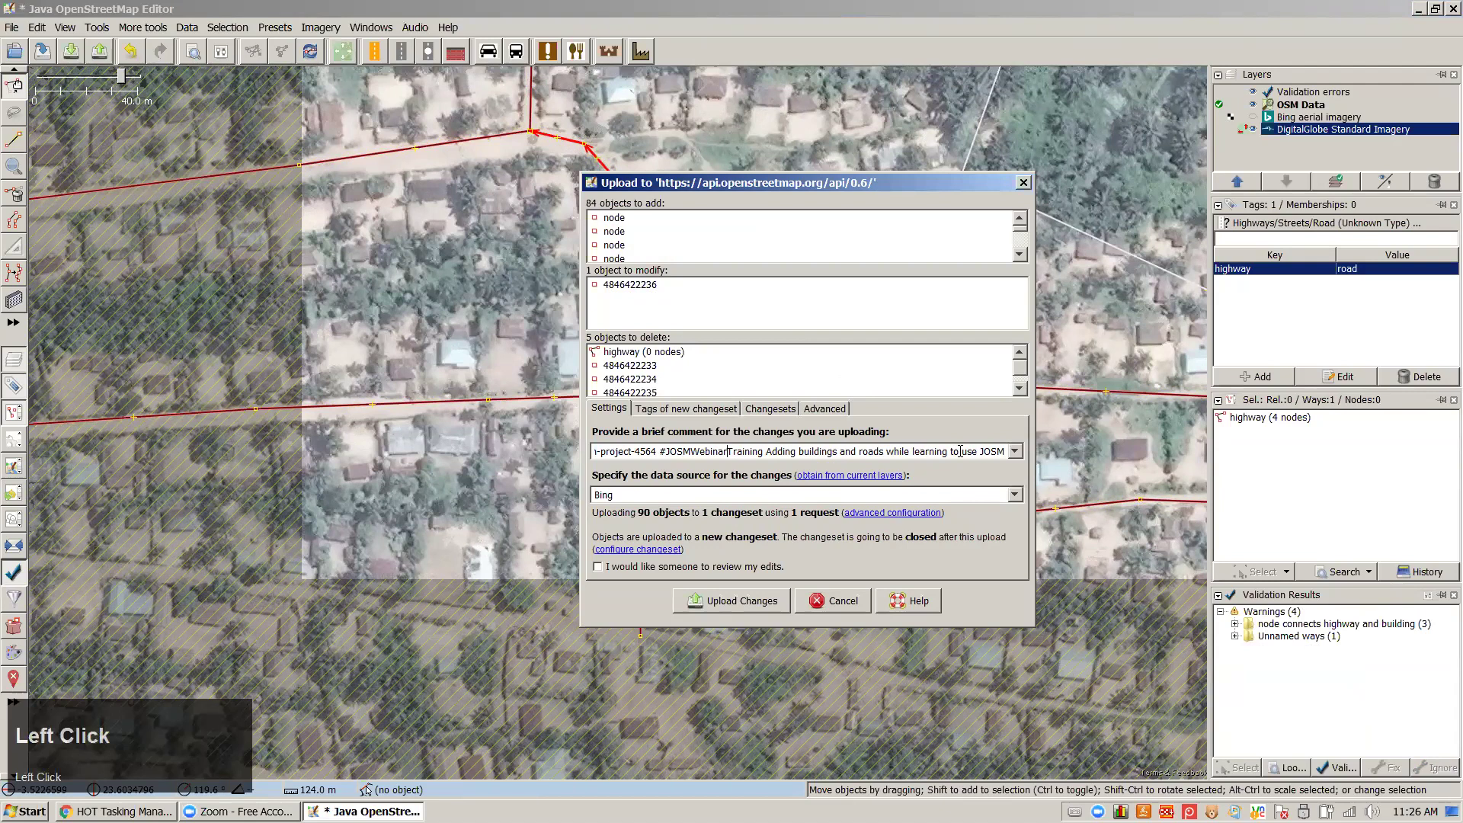
{"action": "left_click", "coordinate": [1015, 451]}
{"action": "left_click", "coordinate": [964, 453]}
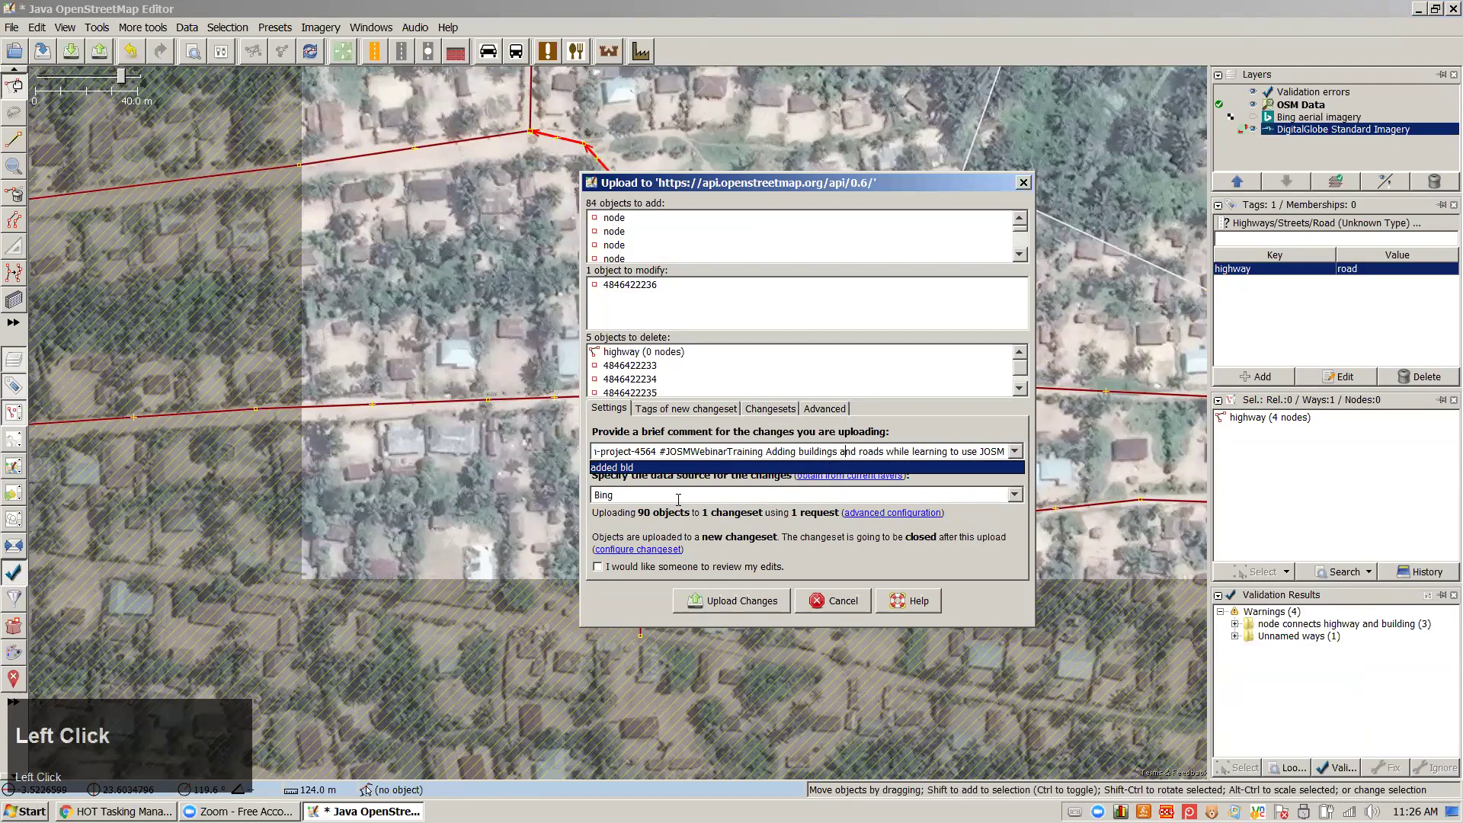
{"action": "key", "text": "Escape"}
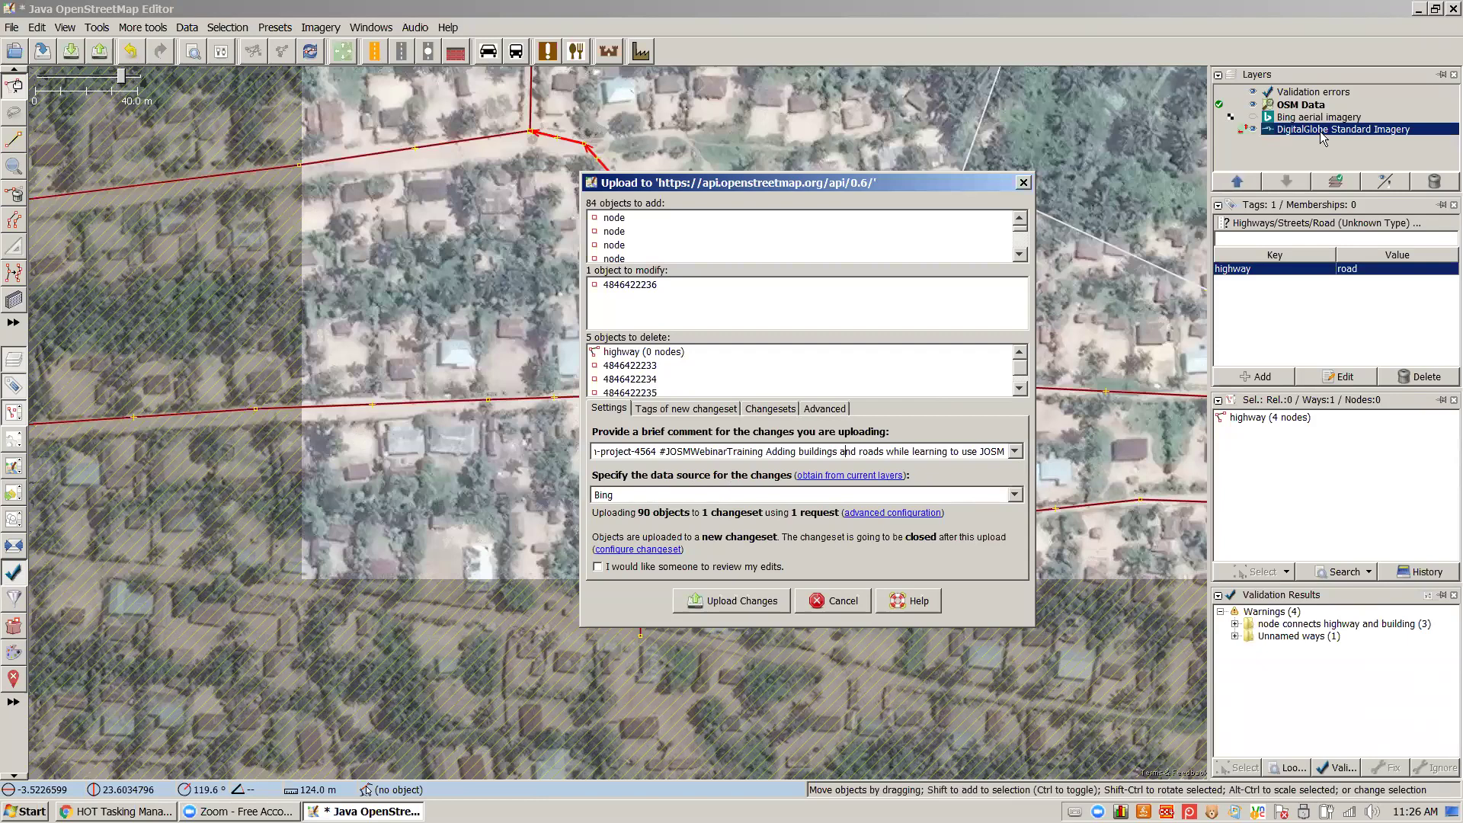
Set the changeset's data source to dg standard
{"action": "left_click", "coordinate": [1022, 495]}
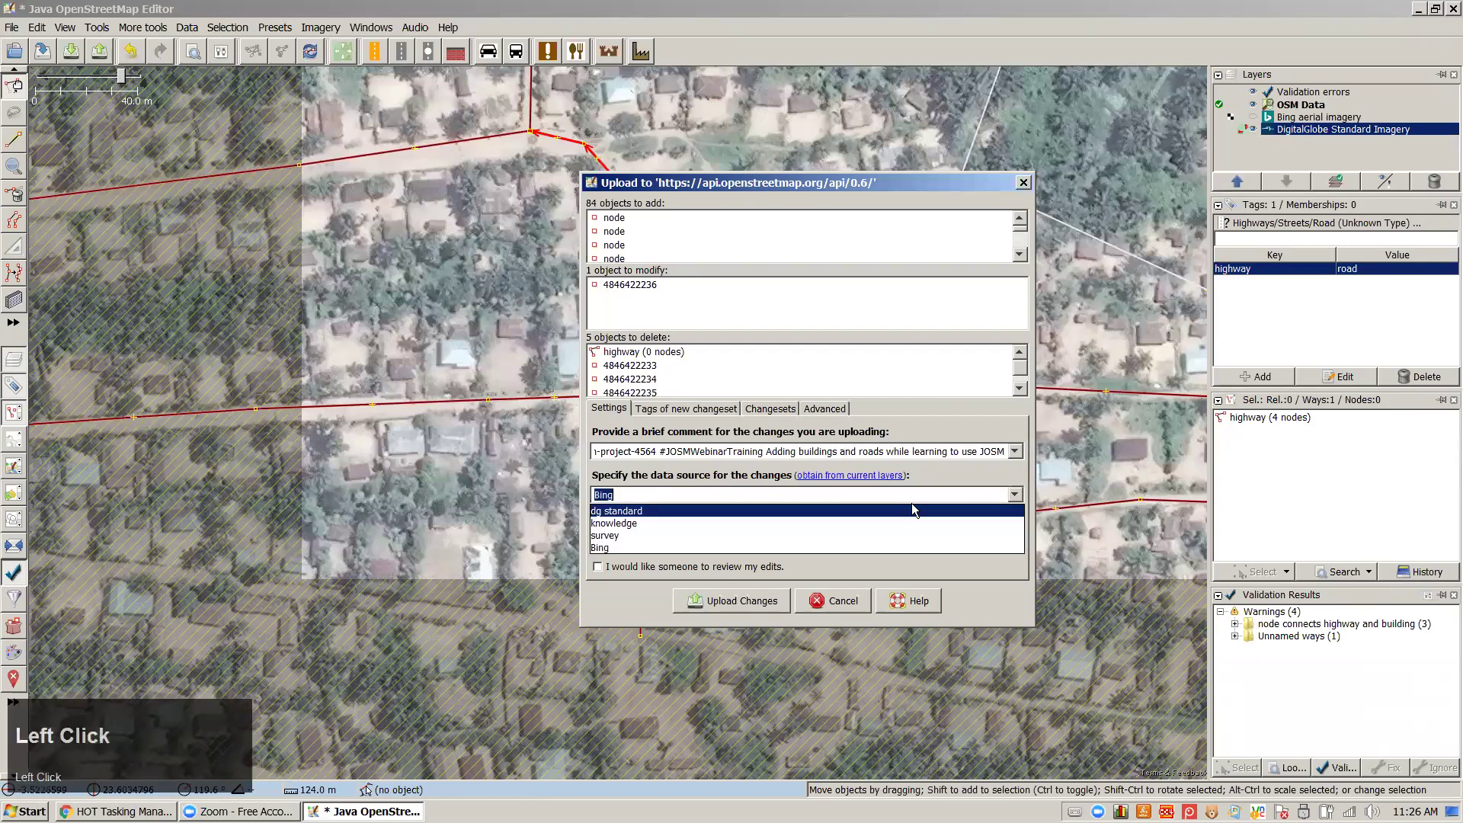
{"action": "type", "text": "Digital Globe "}
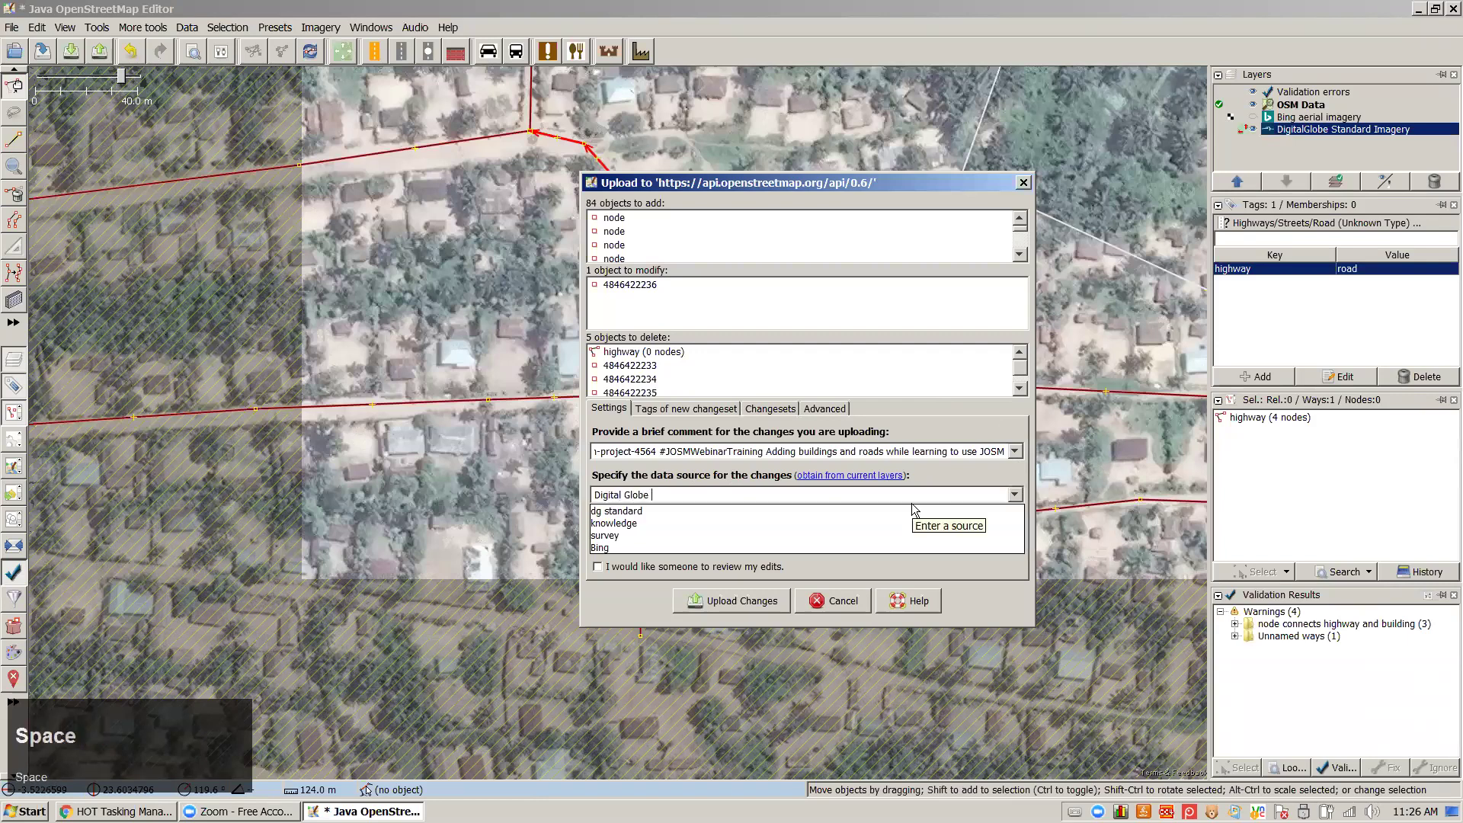
{"action": "type", "text": "Standard"}
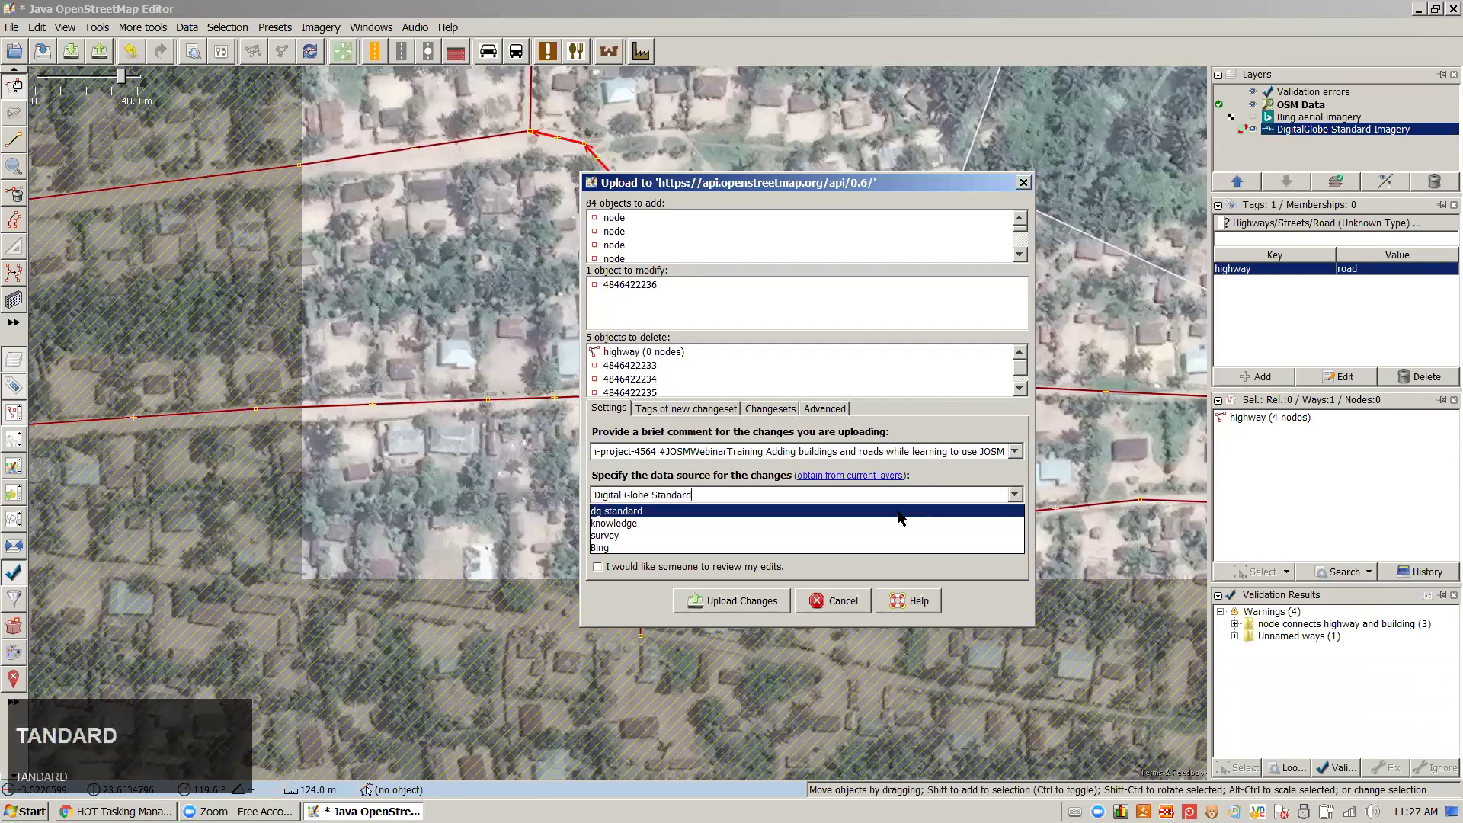
{"action": "left_click", "coordinate": [721, 510]}
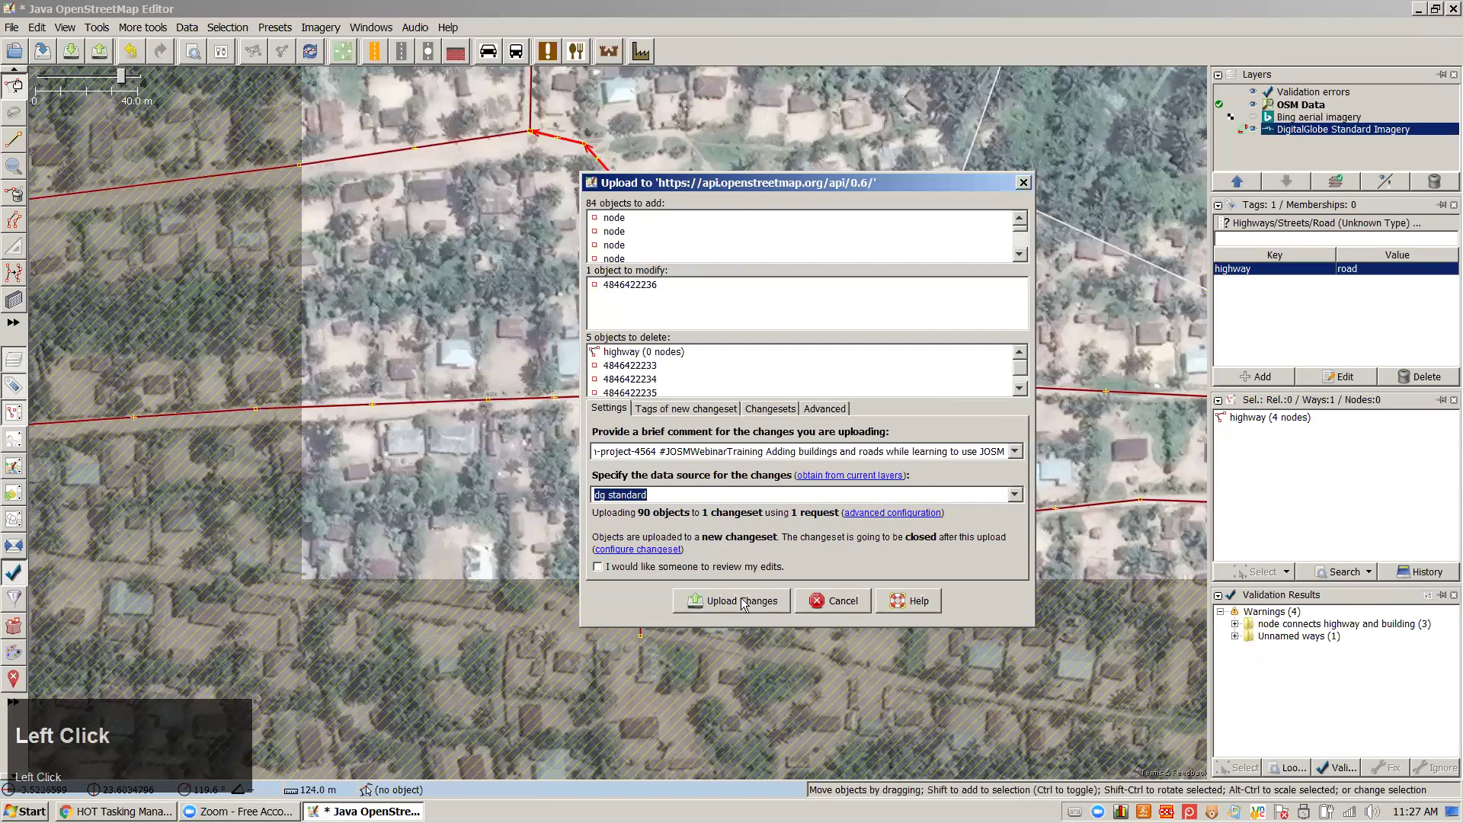
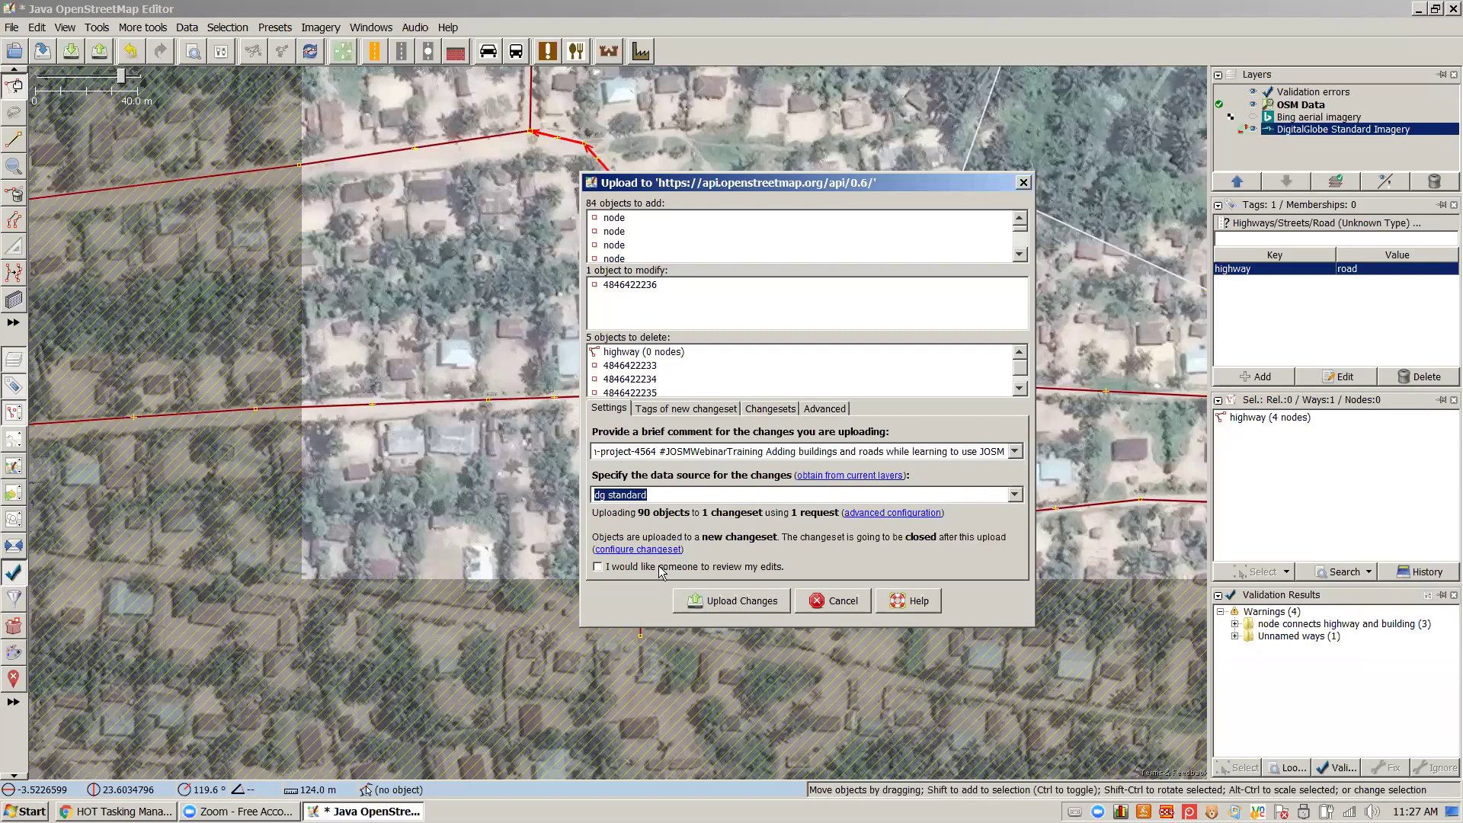
Try to upload the changes without requesting a review of the edits, and cancel the conflict resolution
{"action": "left_click", "coordinate": [639, 569]}
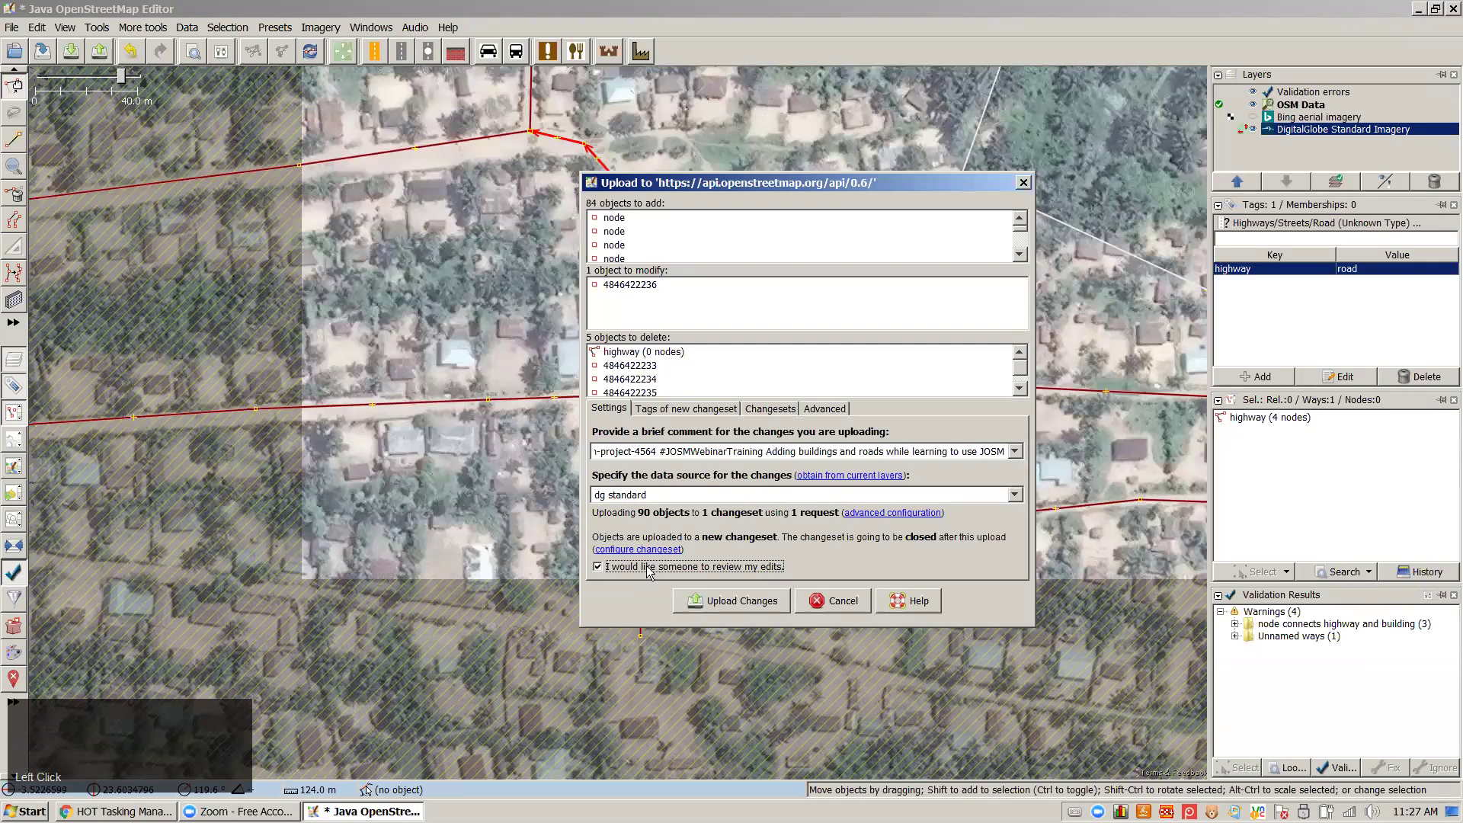
{"action": "left_click", "coordinate": [646, 570]}
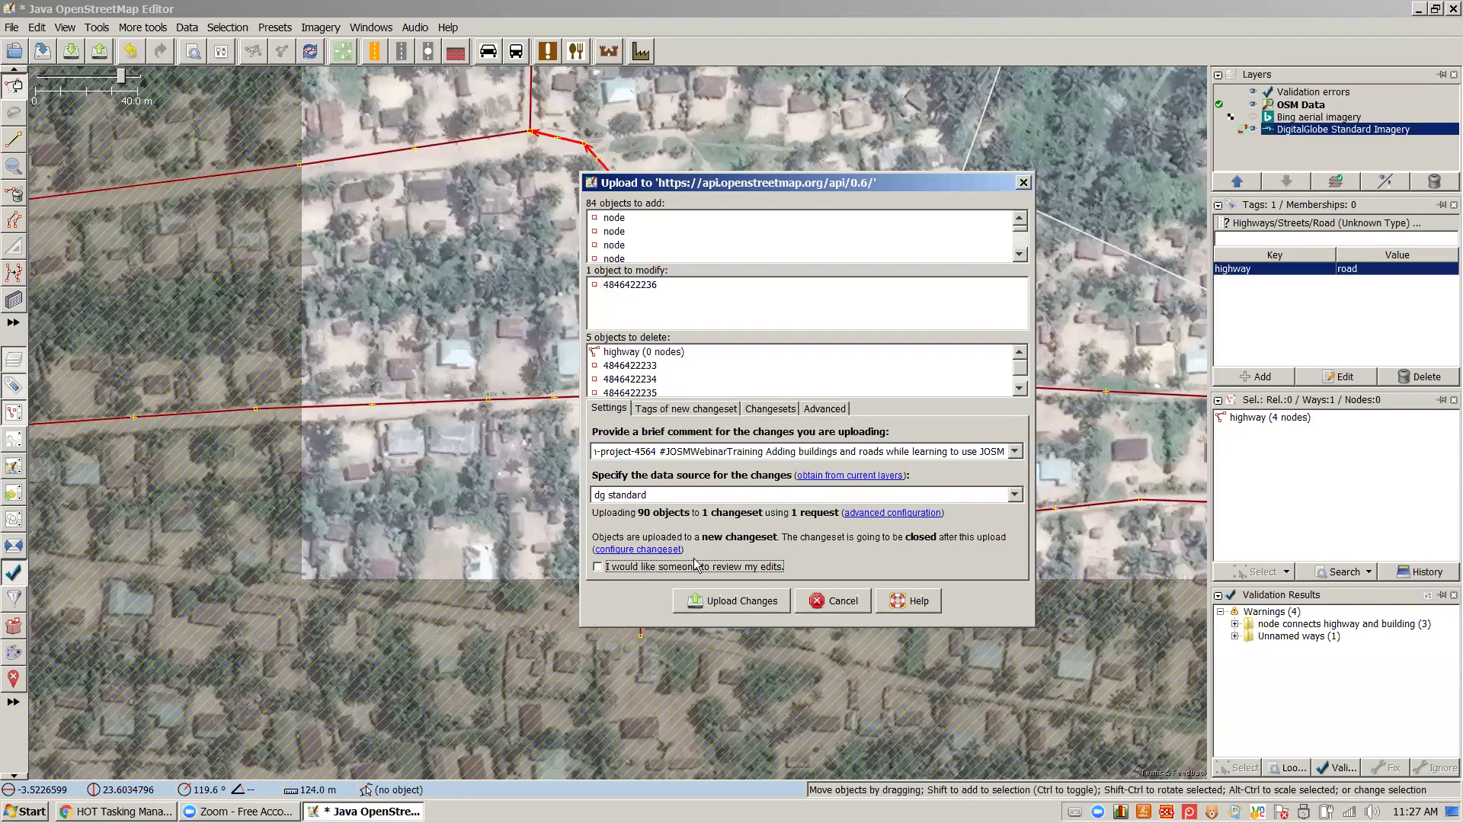
{"action": "left_click", "coordinate": [739, 602]}
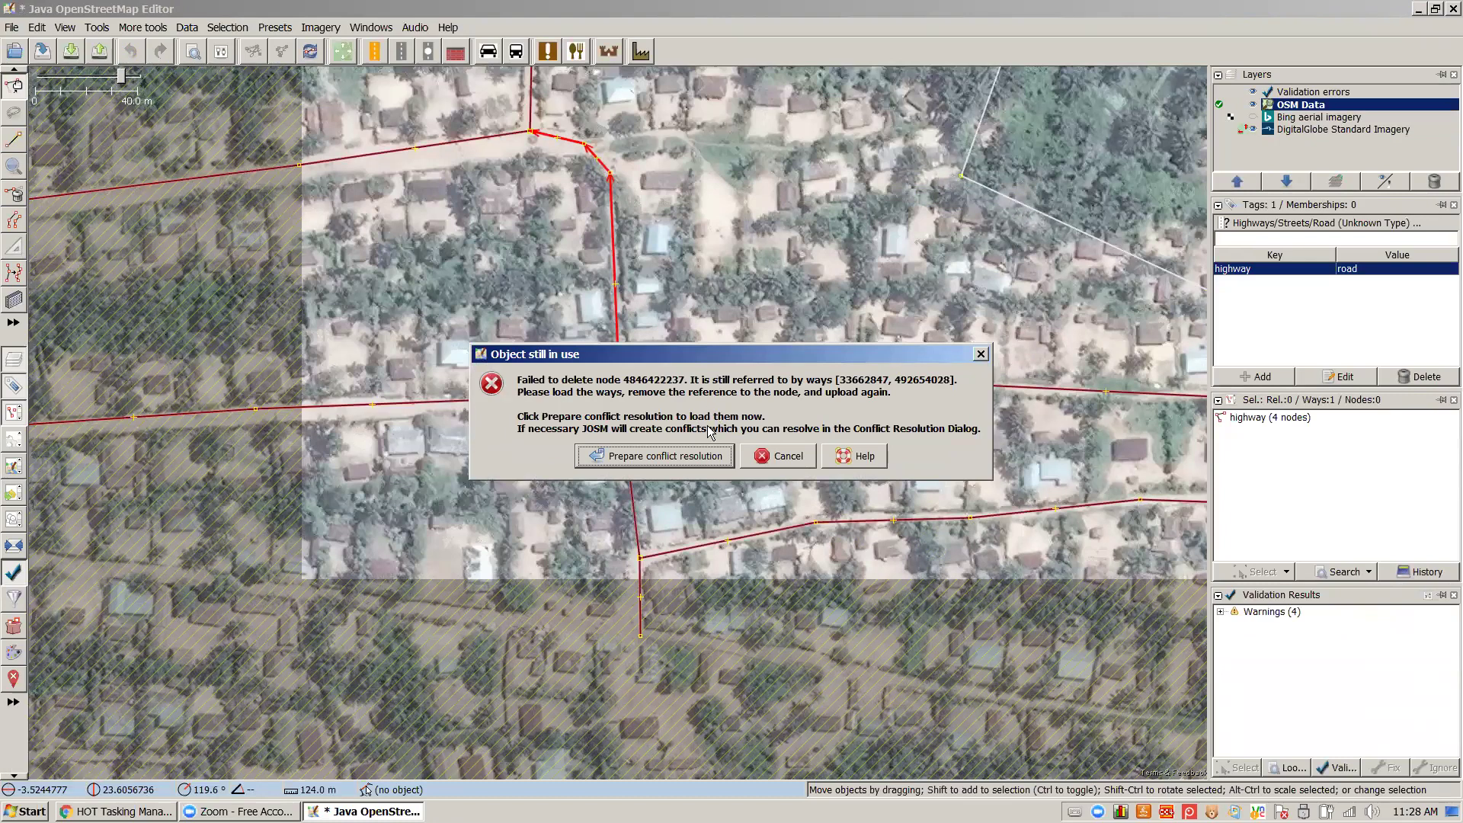
{"action": "left_click", "coordinate": [763, 457]}
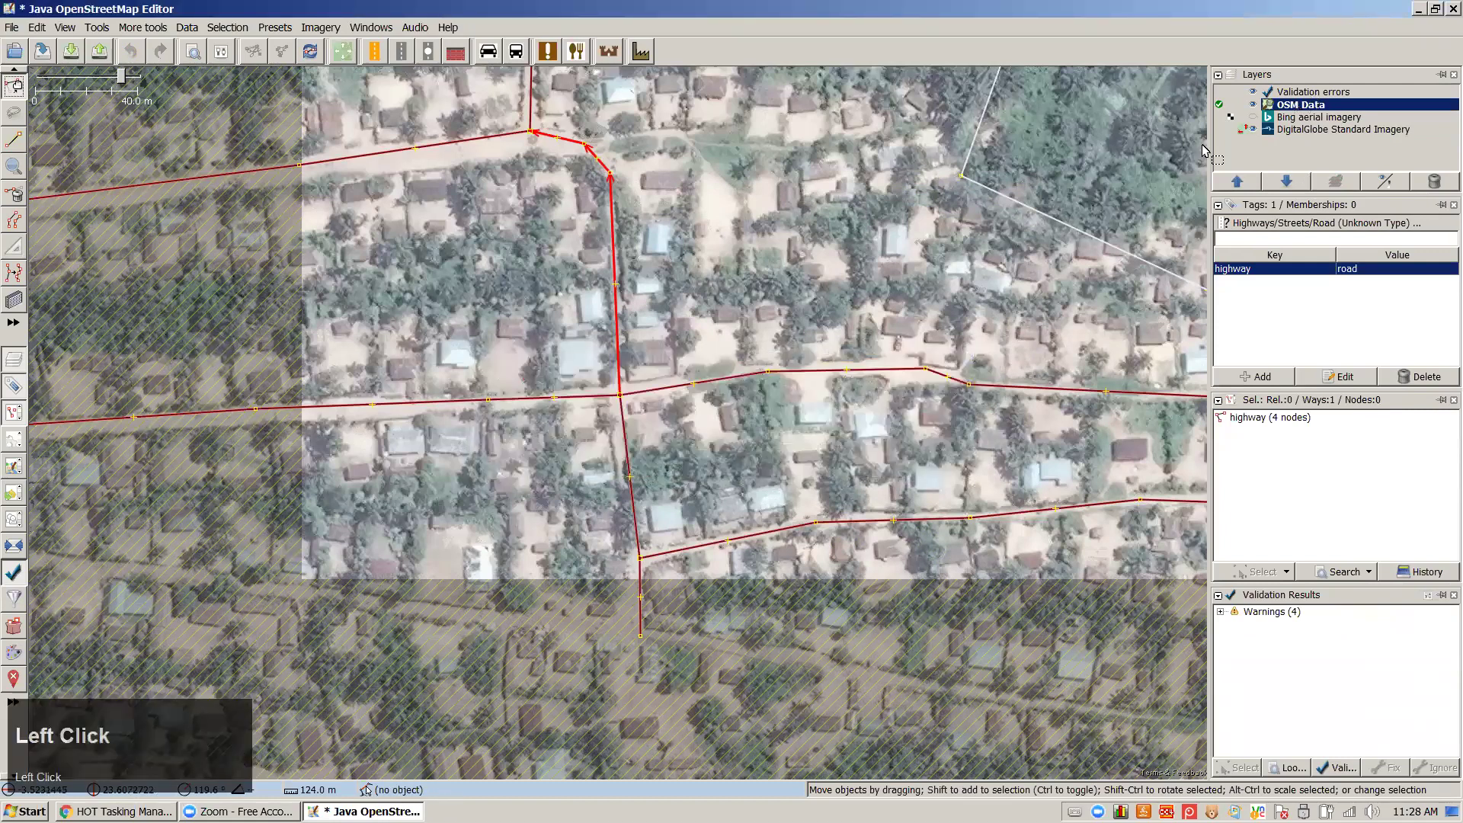
Remove the edited OSM Data layer, load fresh OSM data for the task area, and view the reloaded area
{"action": "right_click", "coordinate": [888, 297]}
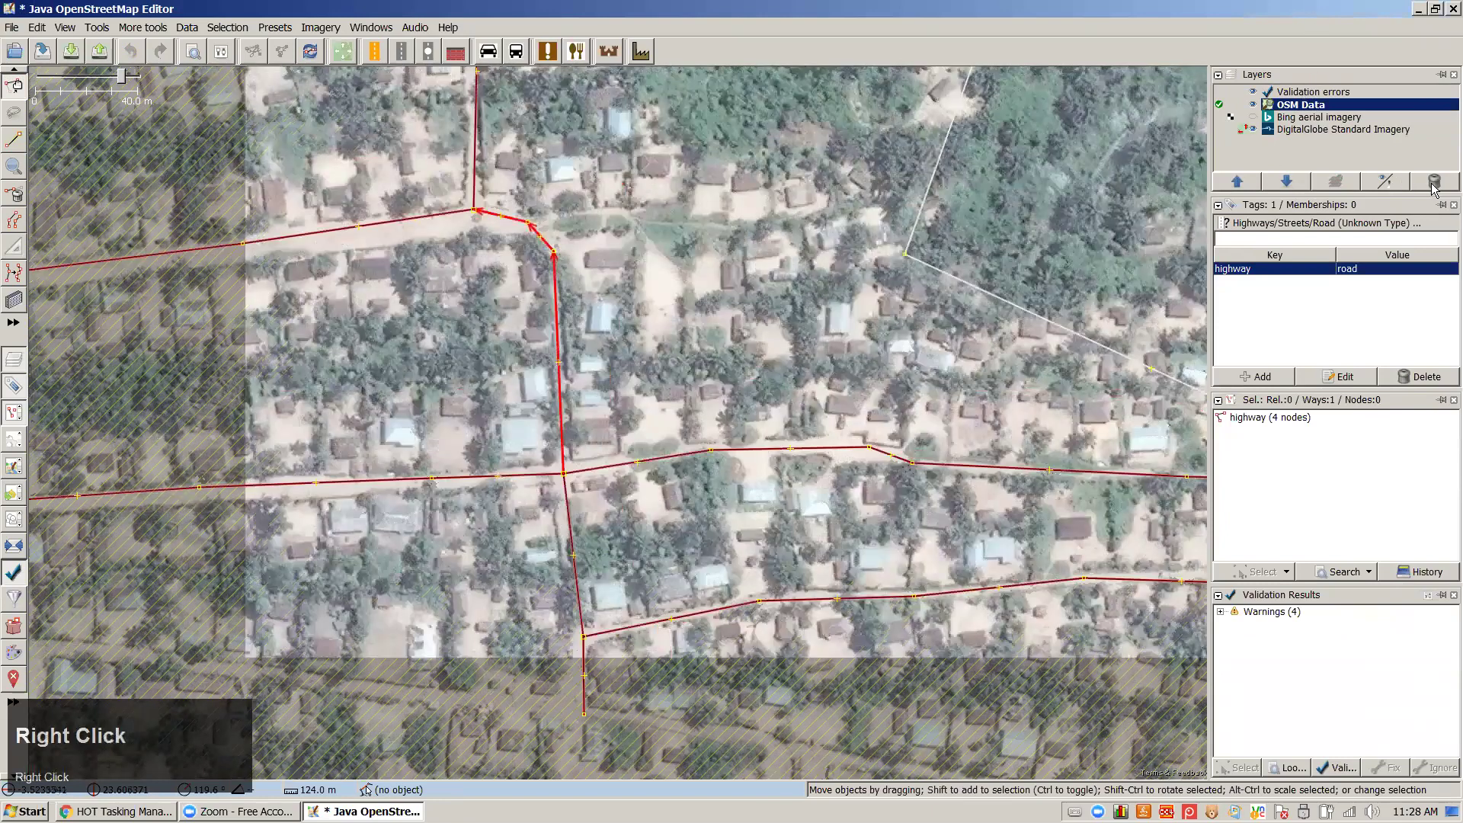
{"action": "right_click", "coordinate": [725, 506]}
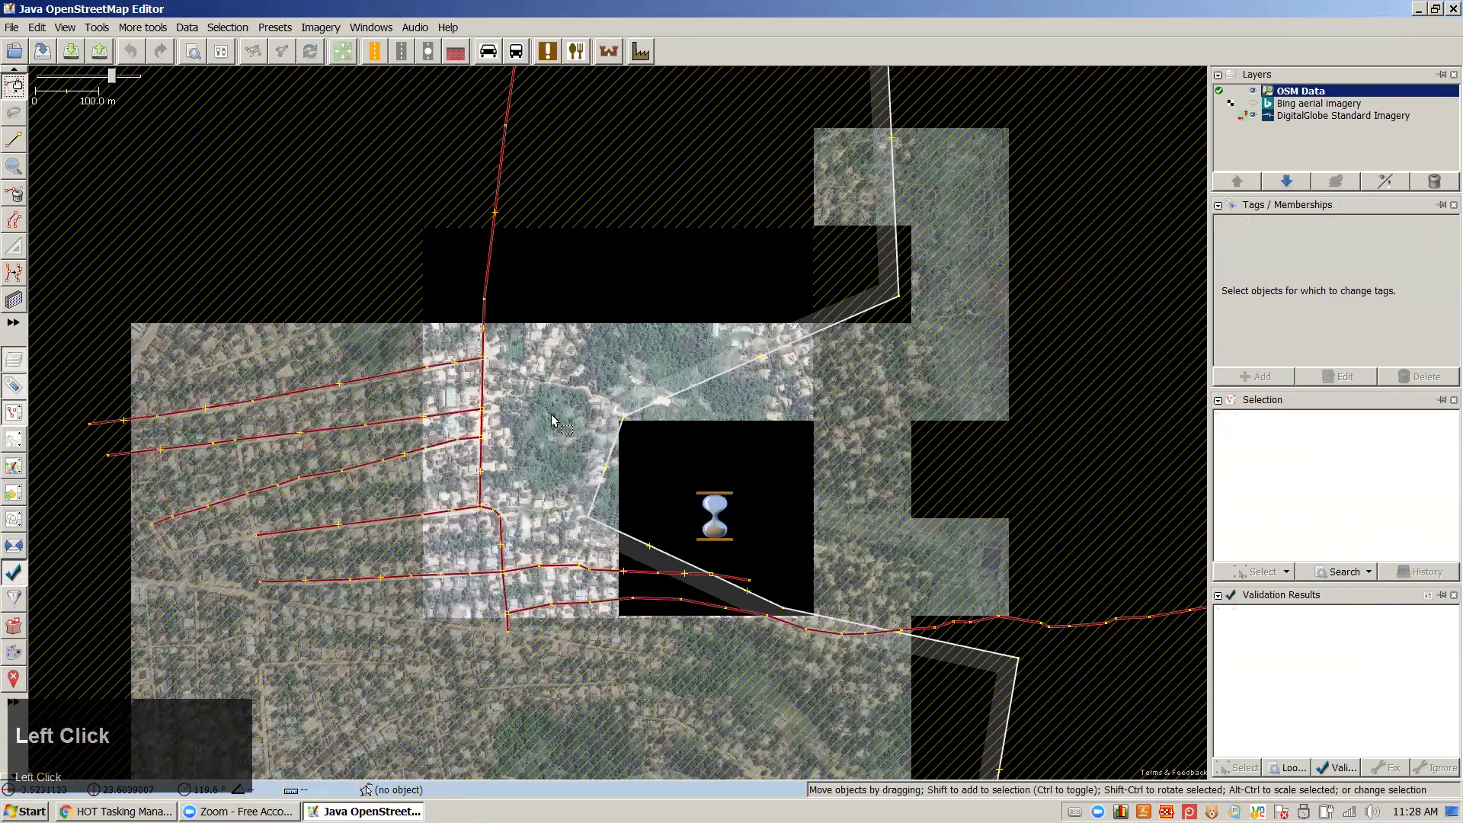
{"action": "scroll", "coordinate": [551, 414], "scroll_direction": "up", "scroll_amount": 2}
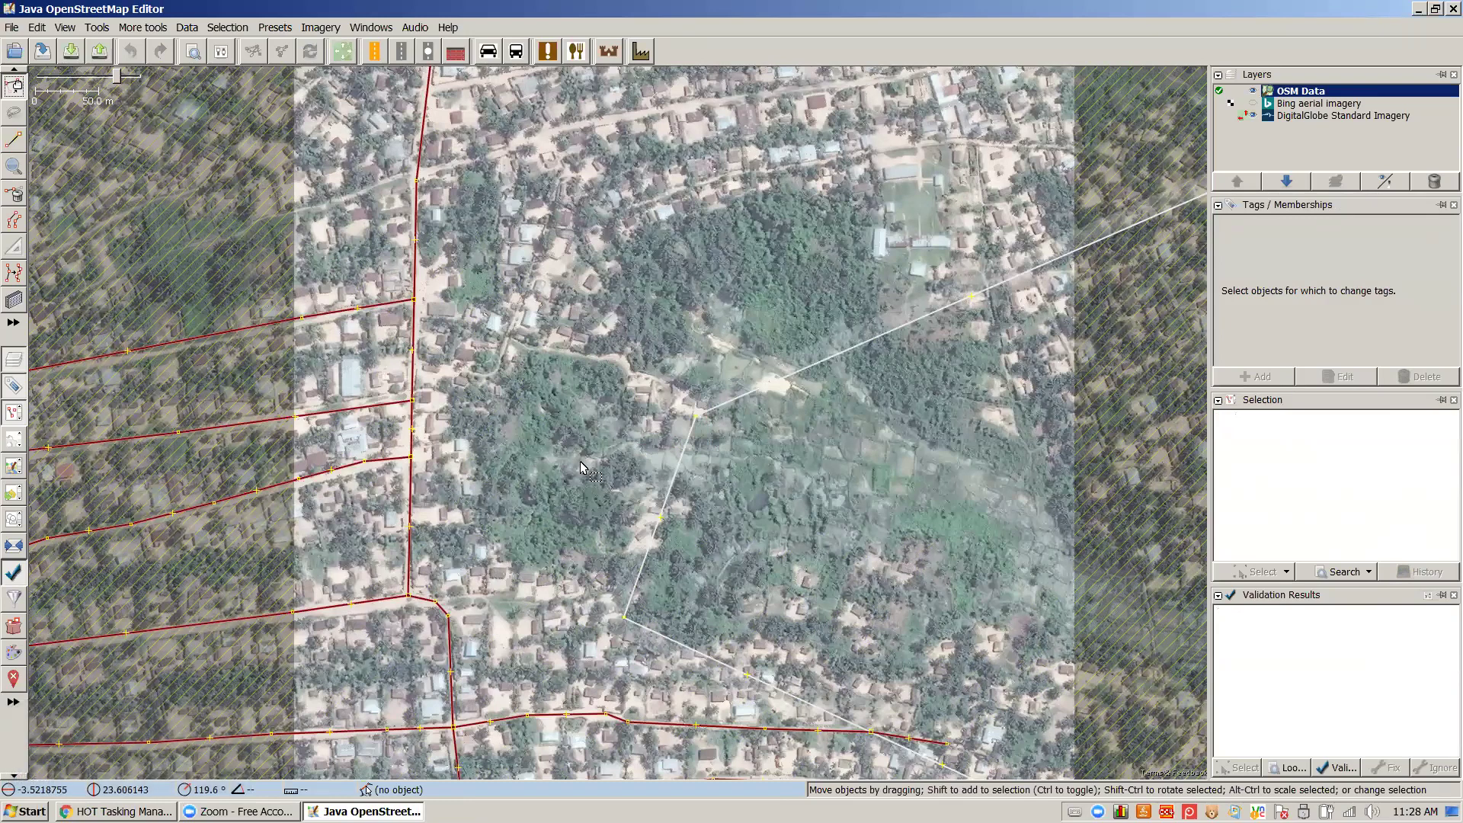
{"action": "scroll", "coordinate": [547, 496], "scroll_direction": "down", "scroll_amount": 1}
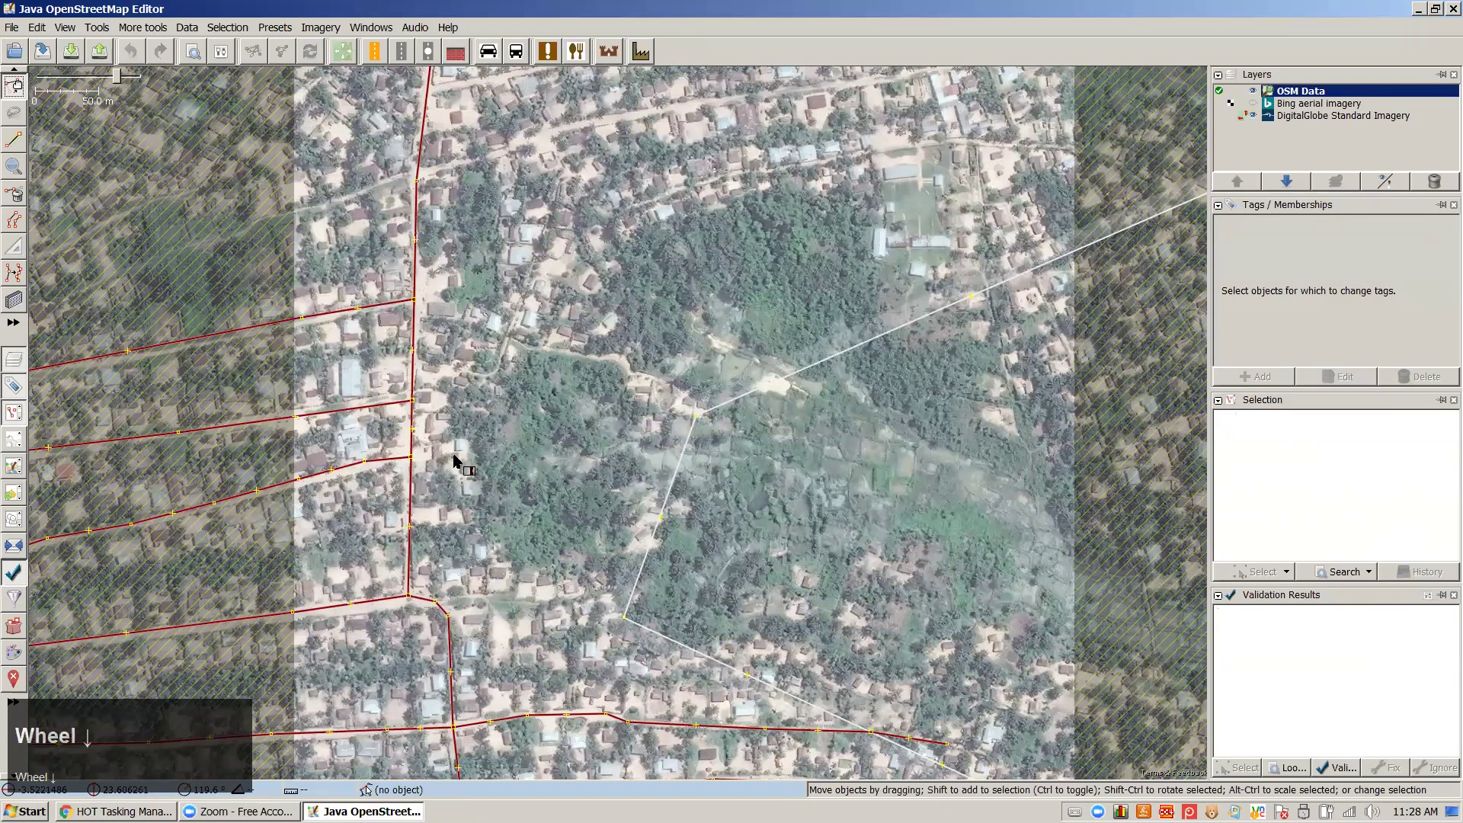
{"action": "scroll", "coordinate": [546, 414], "scroll_direction": "down", "scroll_amount": 1}
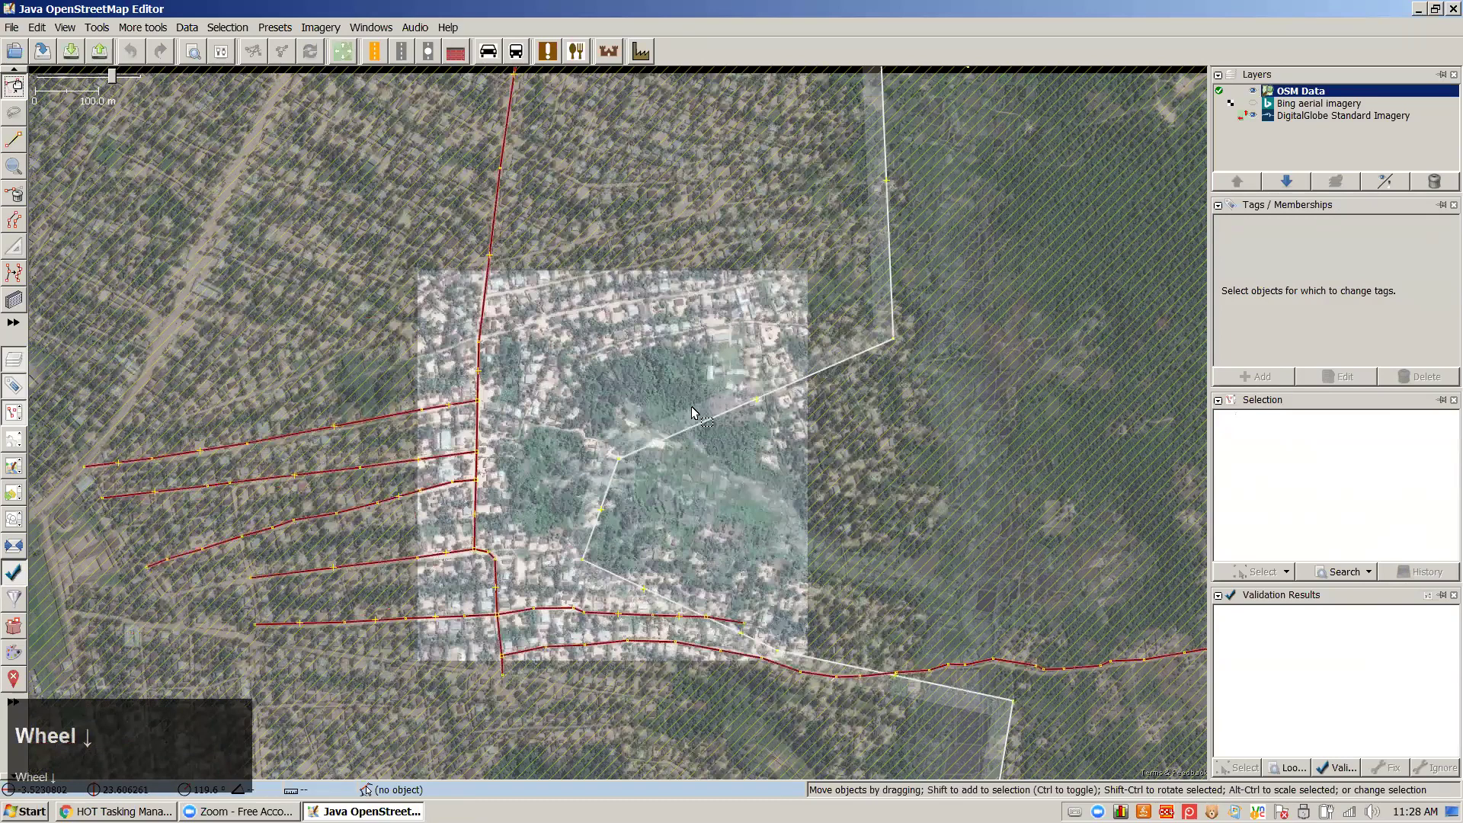
Trace two adjacent buildings just north of the dirt road with the building tool, the eastern one about 11 m long
{"action": "scroll", "coordinate": [657, 265], "scroll_direction": "up", "scroll_amount": 5}
{"action": "left_click", "coordinate": [14, 300]}
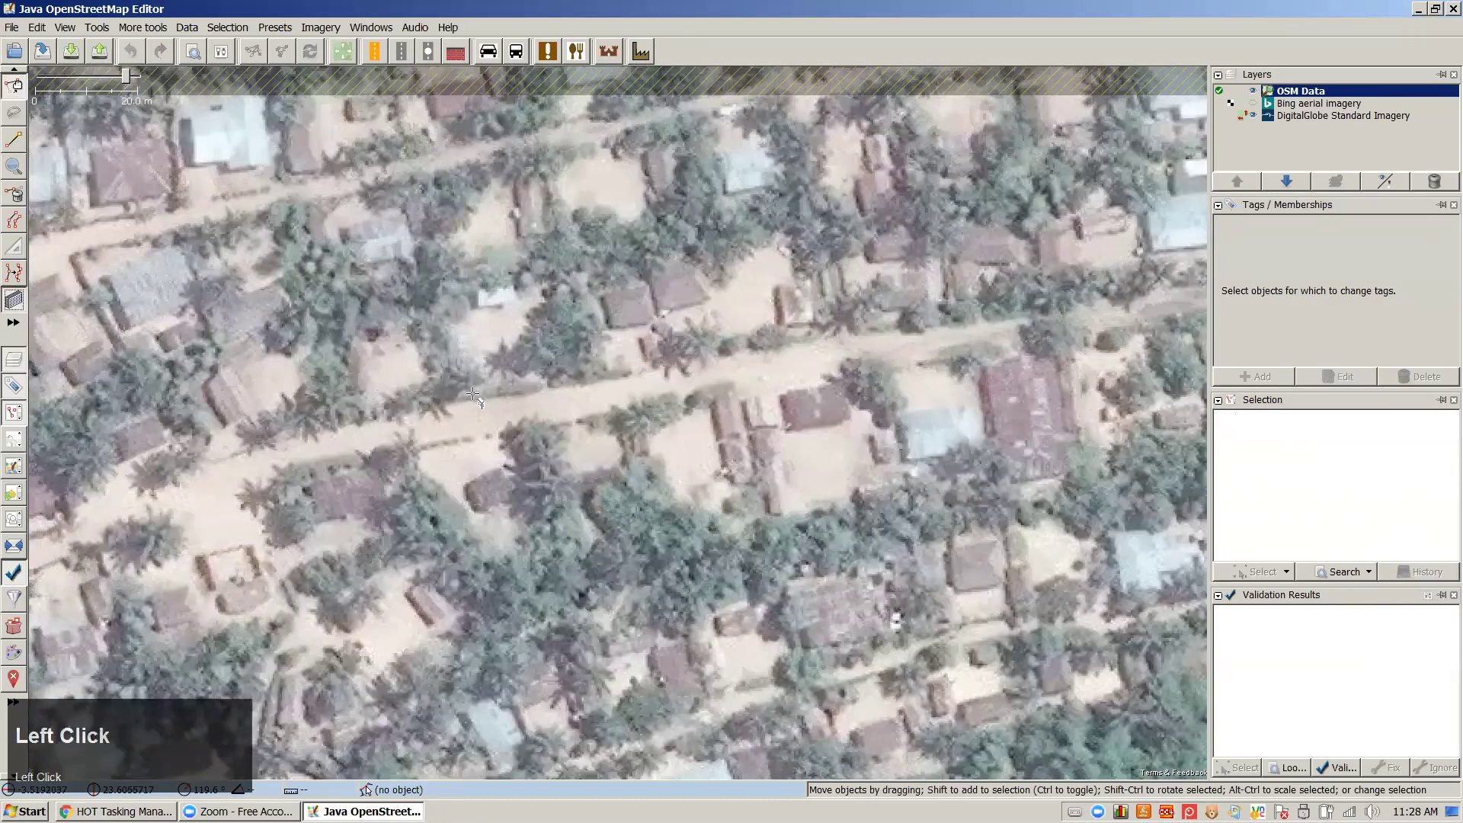
{"action": "left_click", "coordinate": [602, 295]}
{"action": "left_click", "coordinate": [647, 287]}
{"action": "left_click", "coordinate": [654, 326]}
{"action": "left_click", "coordinate": [661, 309]}
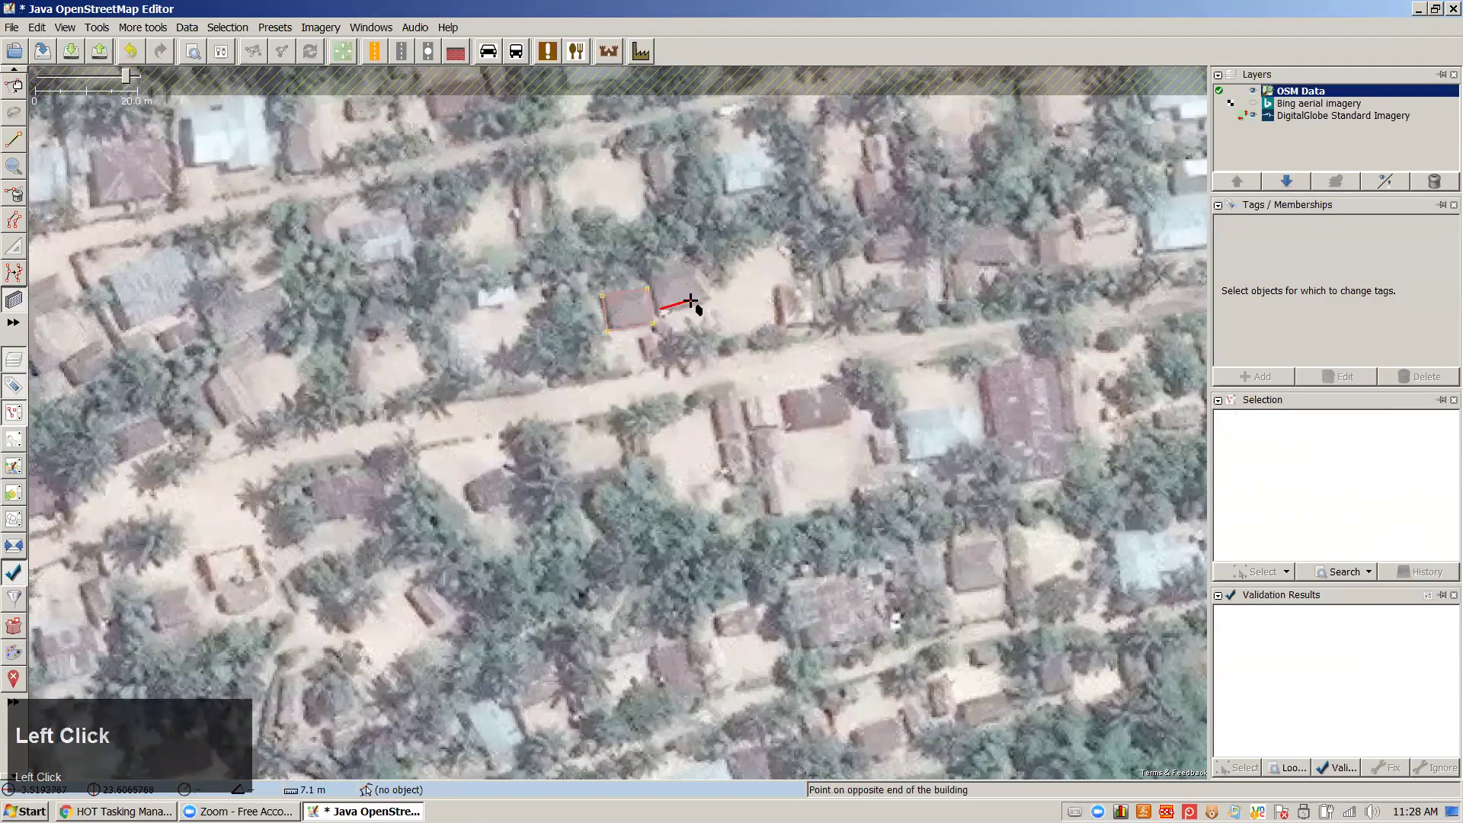
{"action": "left_click", "coordinate": [718, 299]}
{"action": "left_click", "coordinate": [711, 262]}
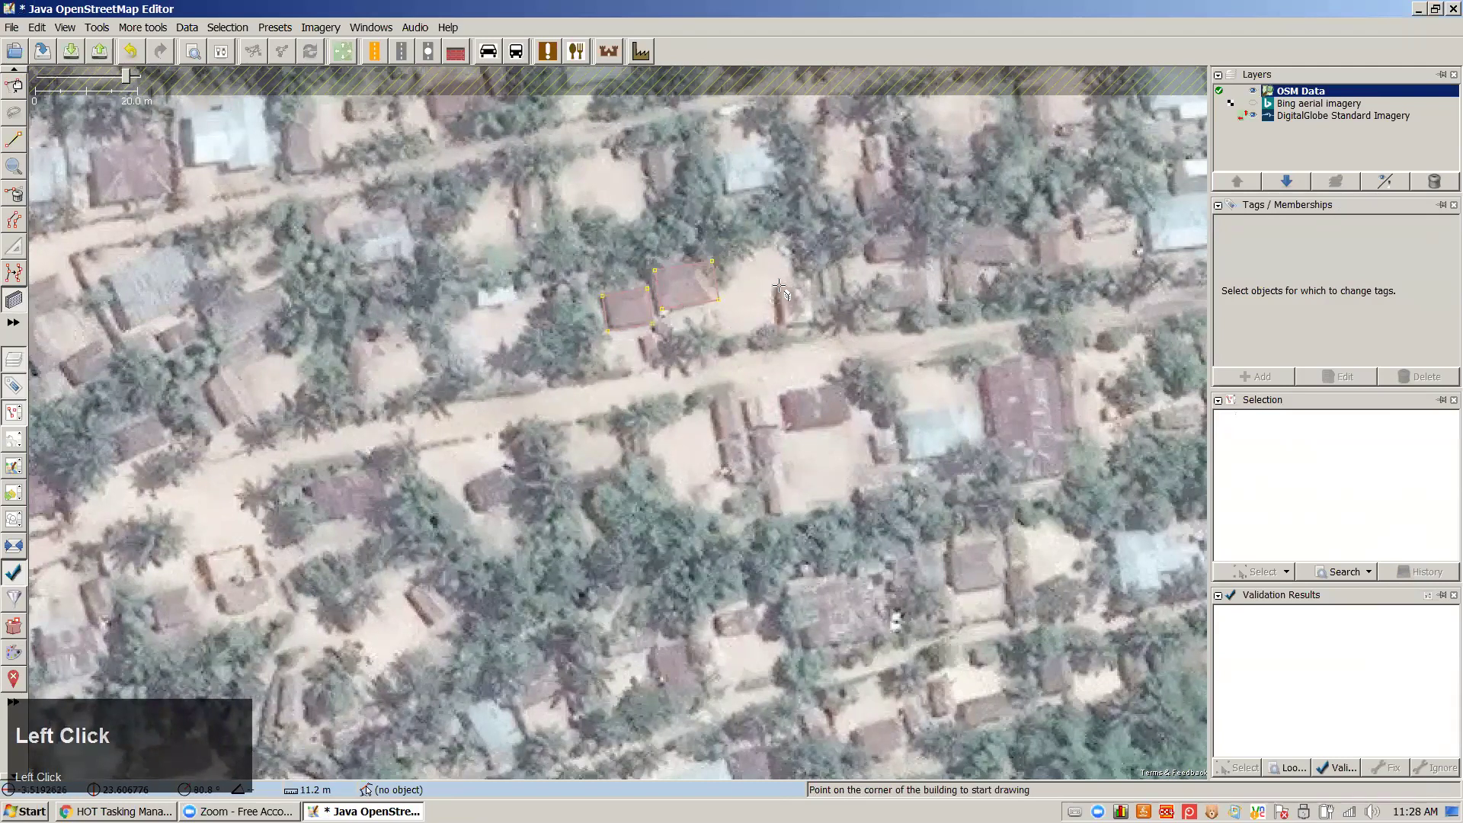
Trace the small building east of the traced pair and another one south of the road, each about 6 m wide
{"action": "left_click", "coordinate": [779, 286]}
{"action": "left_click", "coordinate": [810, 317]}
{"action": "left_click", "coordinate": [467, 483]}
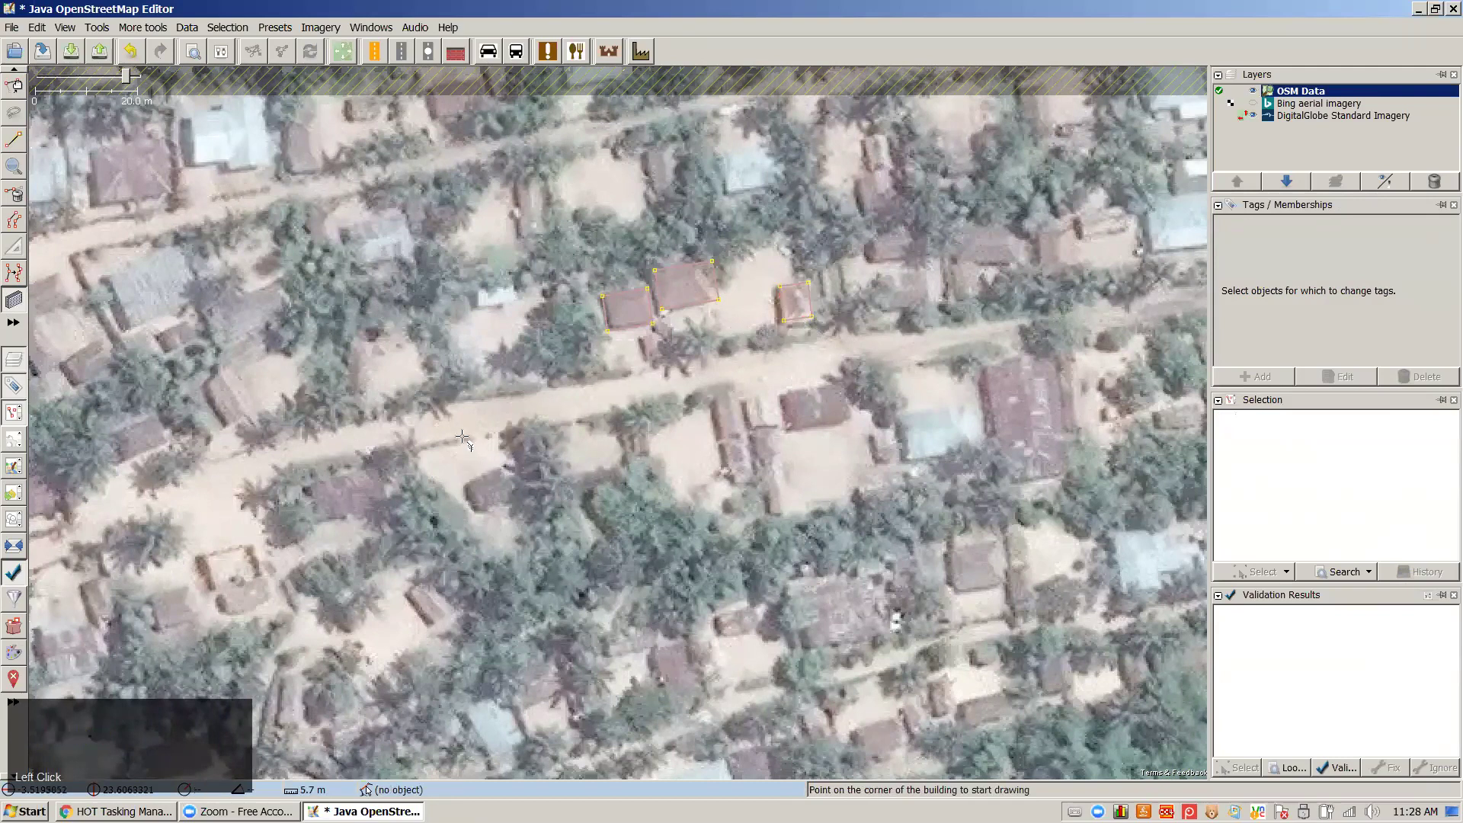
{"action": "left_click", "coordinate": [500, 466]}
{"action": "left_click", "coordinate": [510, 498]}
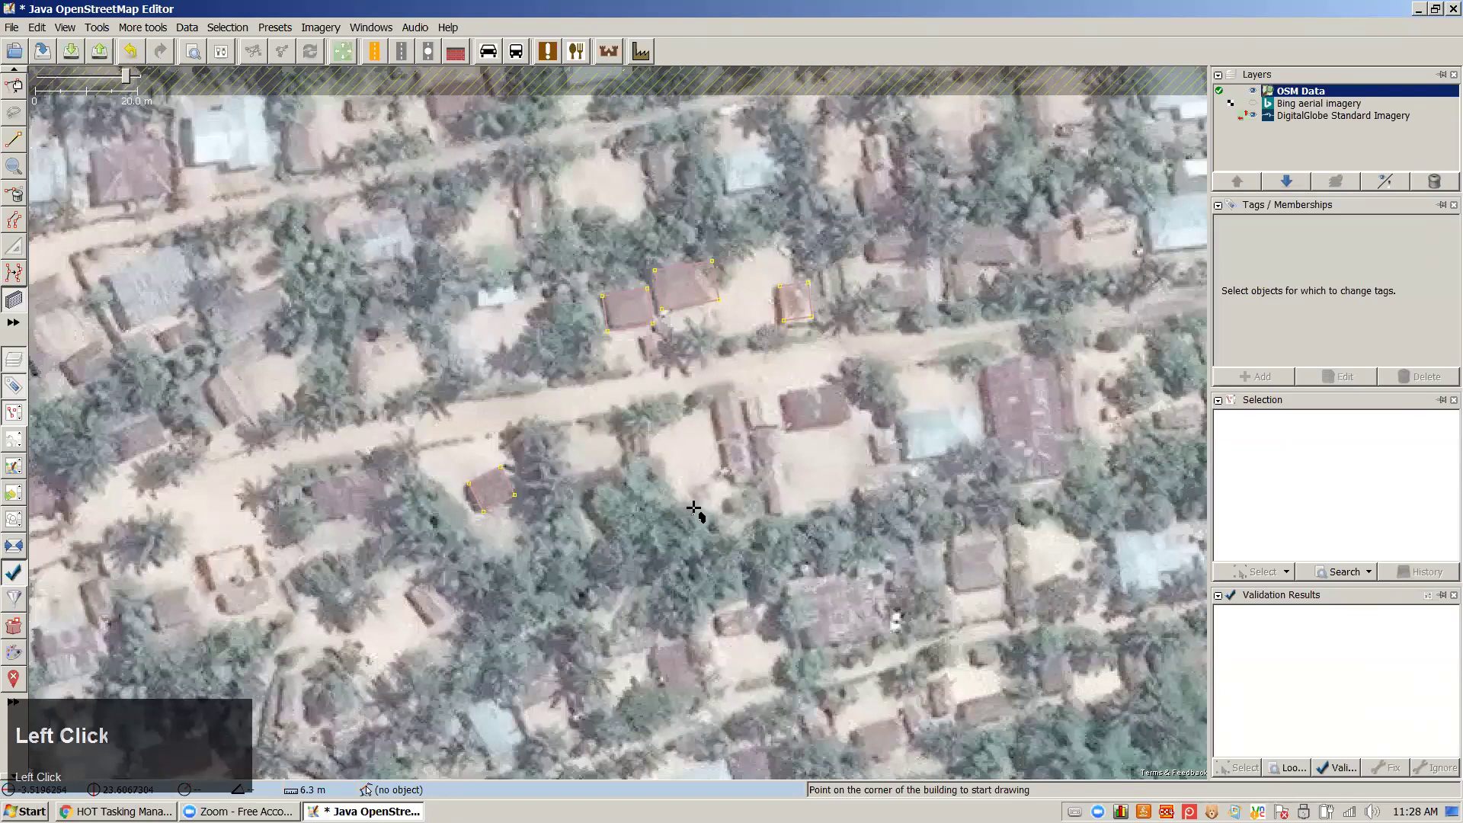
Upload the four new buildings with the existing changeset comment and the dg standard source, without requesting a review
{"action": "left_click", "coordinate": [99, 51]}
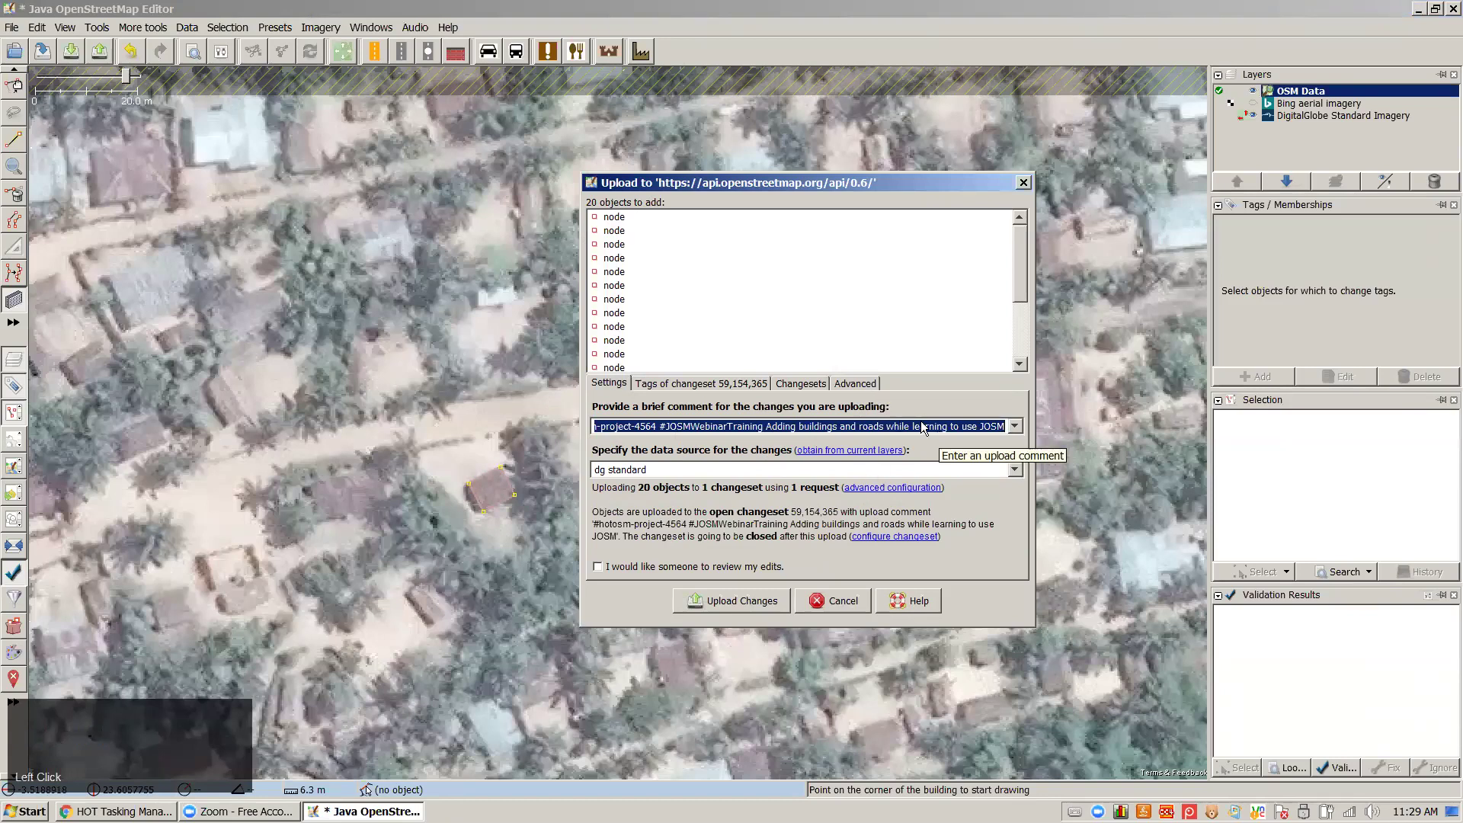
{"action": "left_click", "coordinate": [729, 427]}
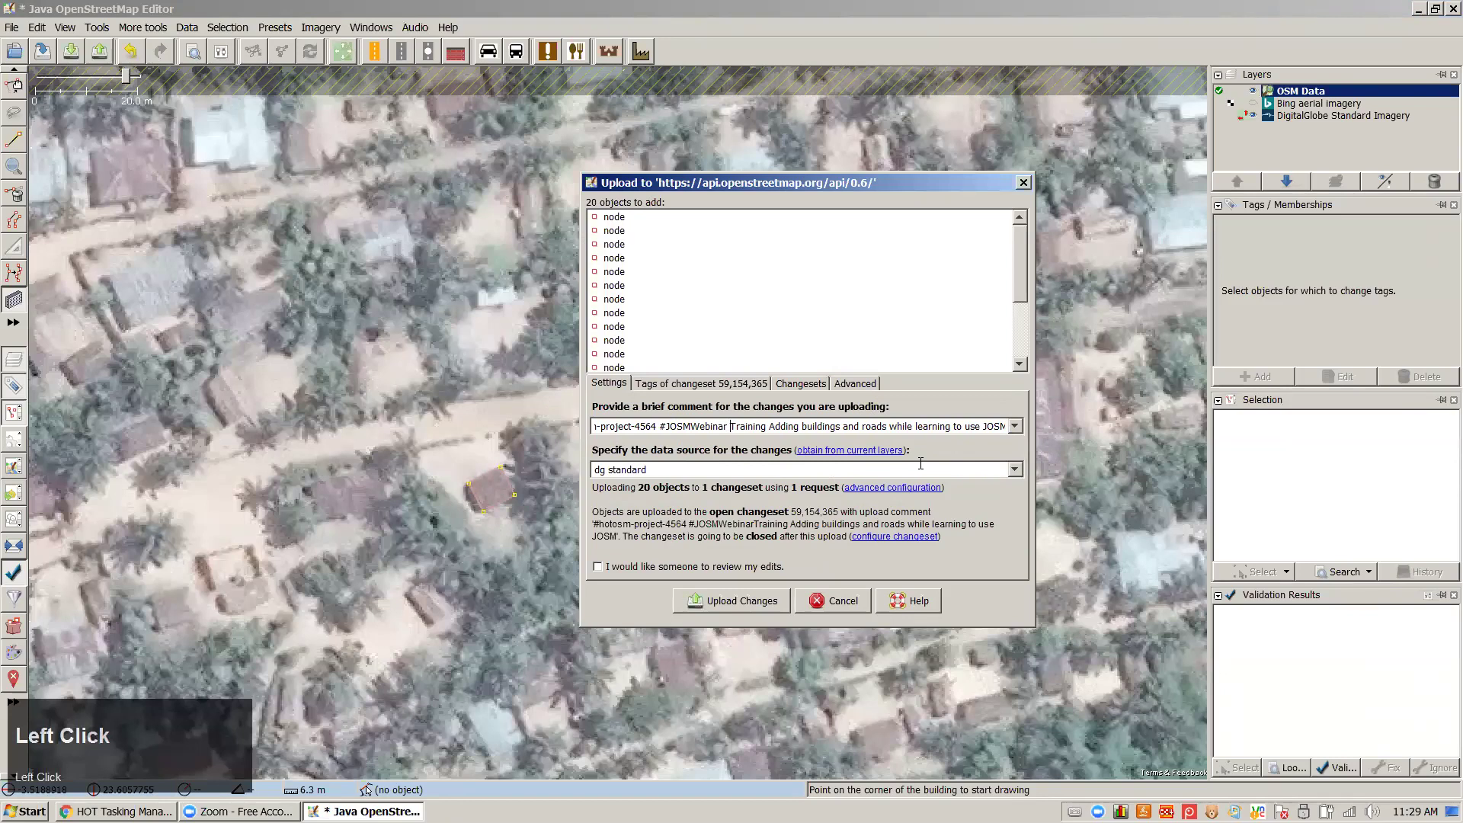
{"action": "left_click", "coordinate": [736, 602]}
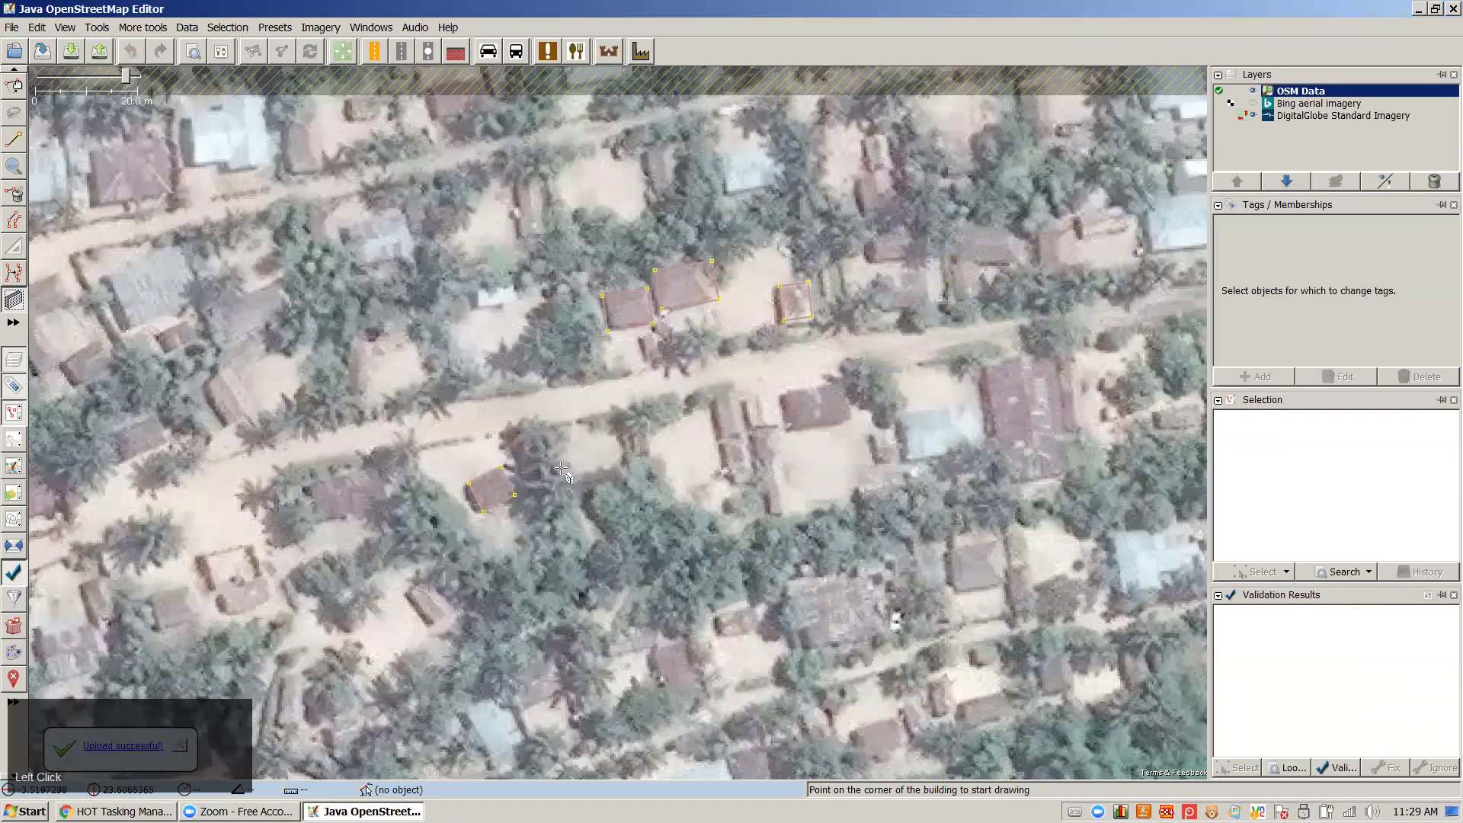
Trace two more buildings farther south, one beside the lower road and one next to the light-roofed building near the forest
{"action": "left_click_drag", "start_coordinate": [625, 616], "coordinate": [680, 515]}
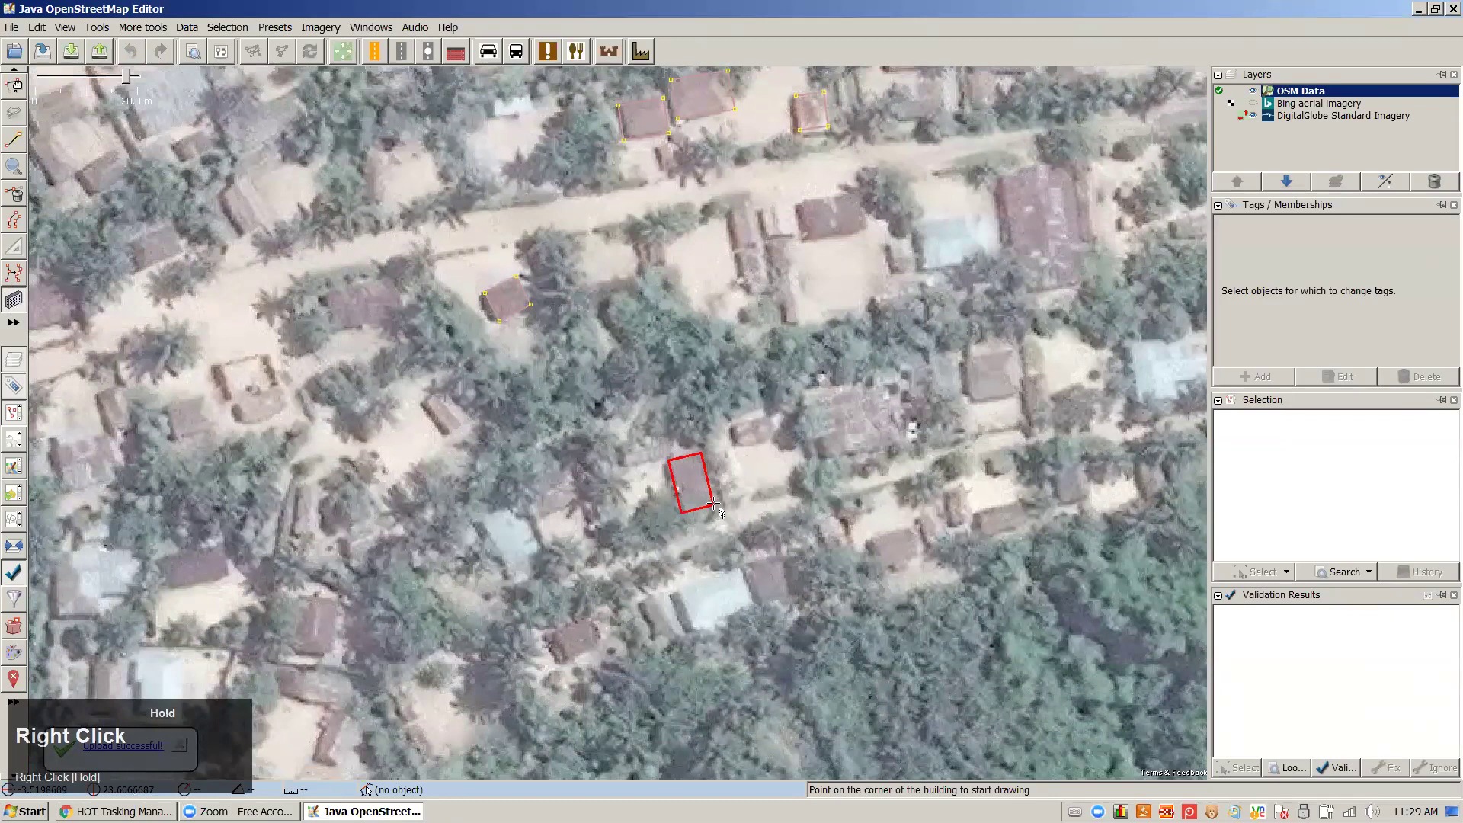
{"action": "left_click", "coordinate": [714, 504]}
{"action": "left_click", "coordinate": [746, 568]}
{"action": "left_click", "coordinate": [762, 603]}
{"action": "left_click", "coordinate": [795, 602]}
Upload the two newly traced buildings with the existing changeset comment and Bing as the source
{"action": "left_click", "coordinate": [99, 51]}
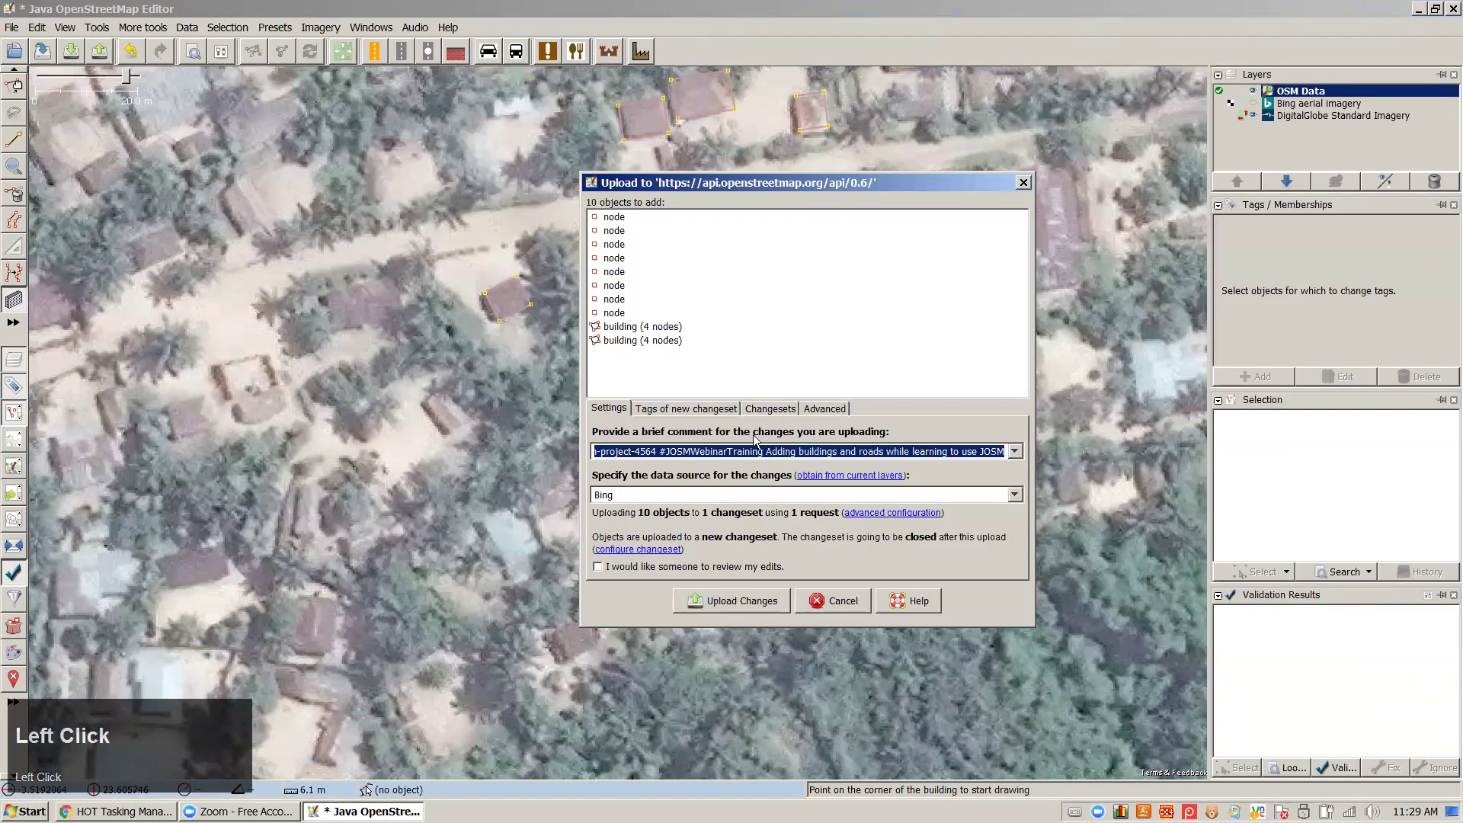
{"action": "left_click", "coordinate": [727, 451]}
{"action": "left_click", "coordinate": [734, 602]}
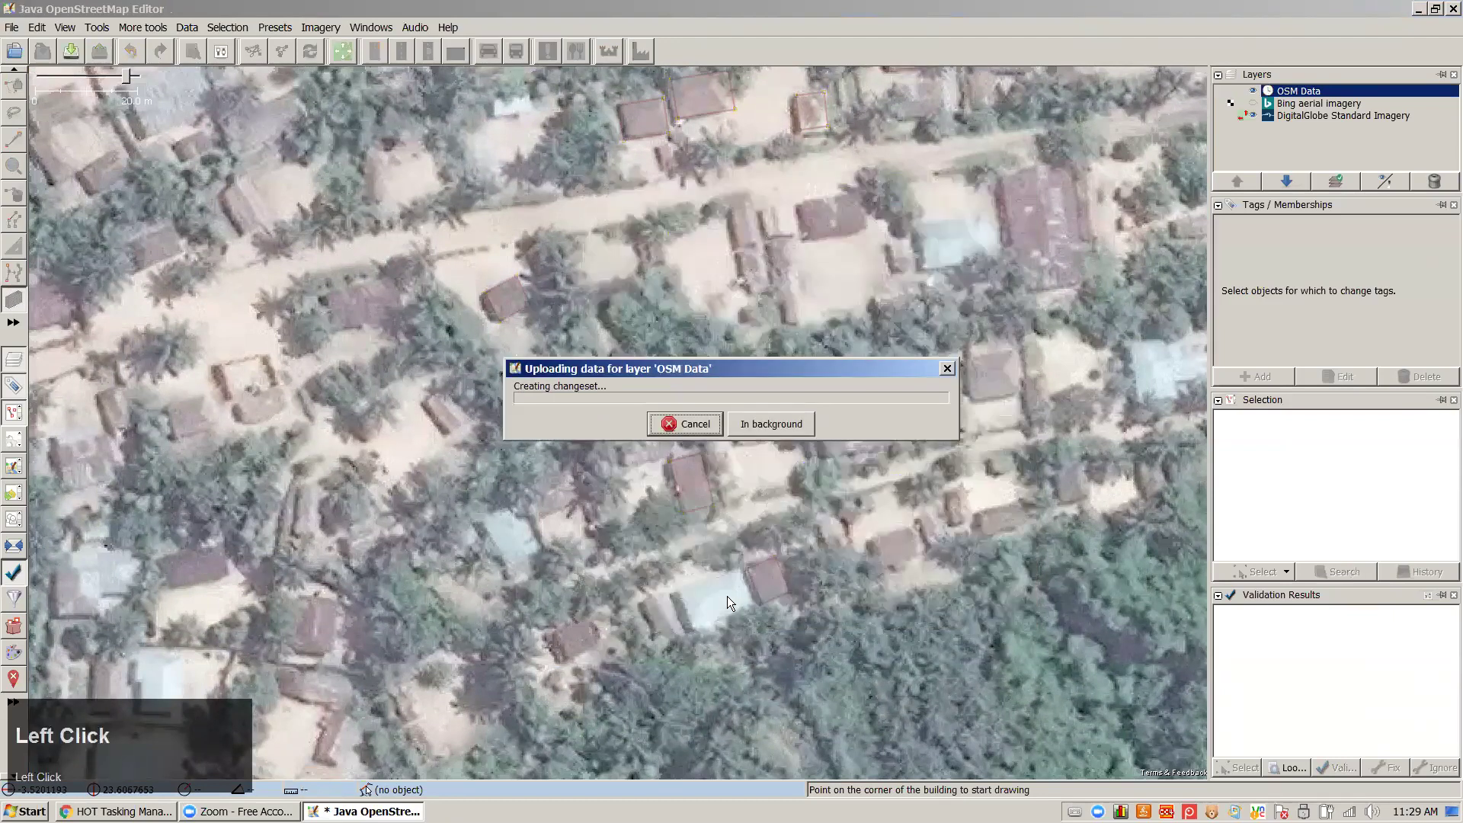
Check the uploaded buildings within the task area and remove the OSM data and imagery layers
{"action": "scroll", "coordinate": [720, 512], "scroll_direction": "down", "scroll_amount": 2}
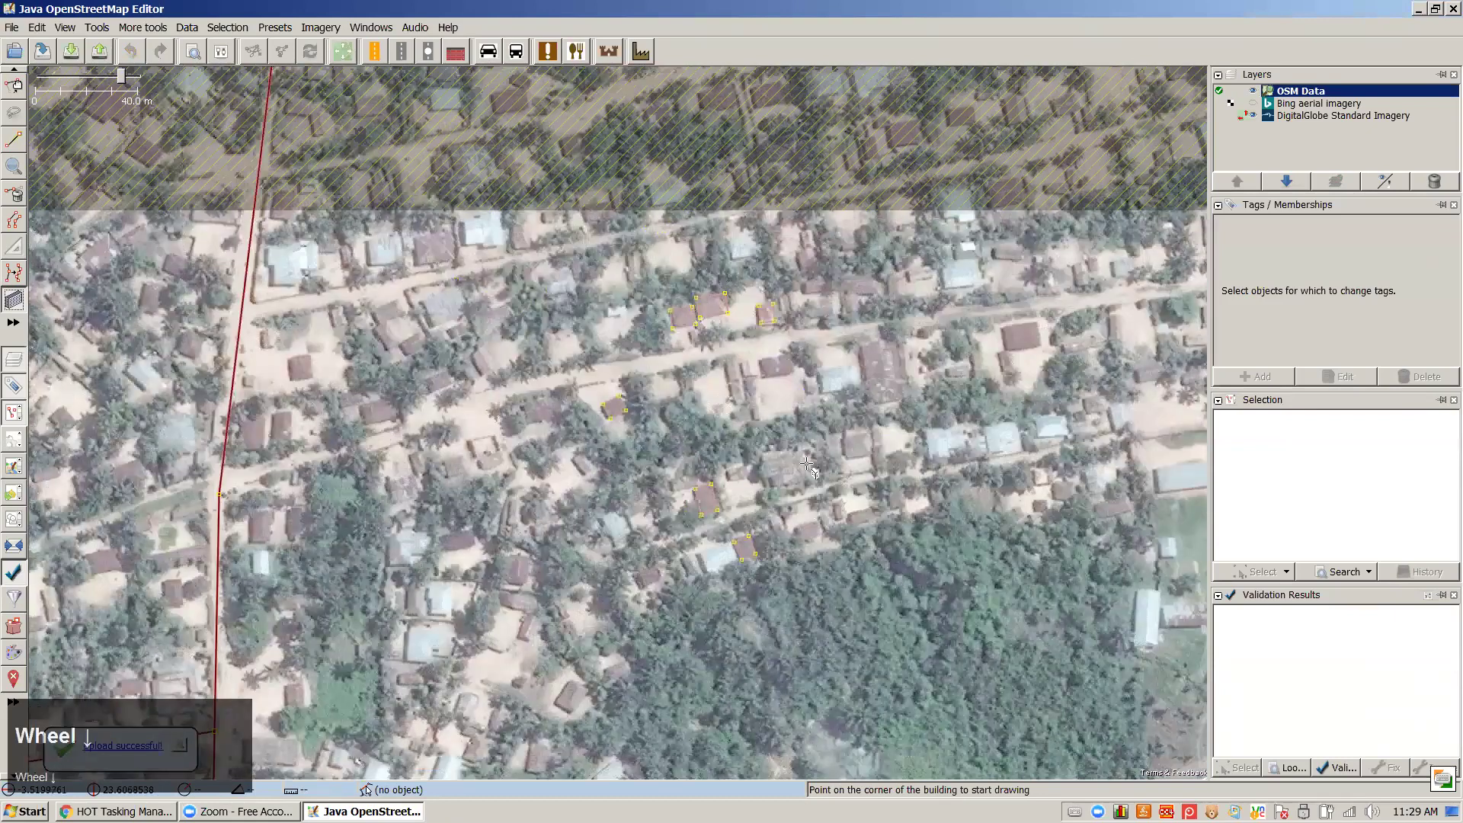
{"action": "scroll", "coordinate": [807, 464], "scroll_direction": "down", "scroll_amount": 1}
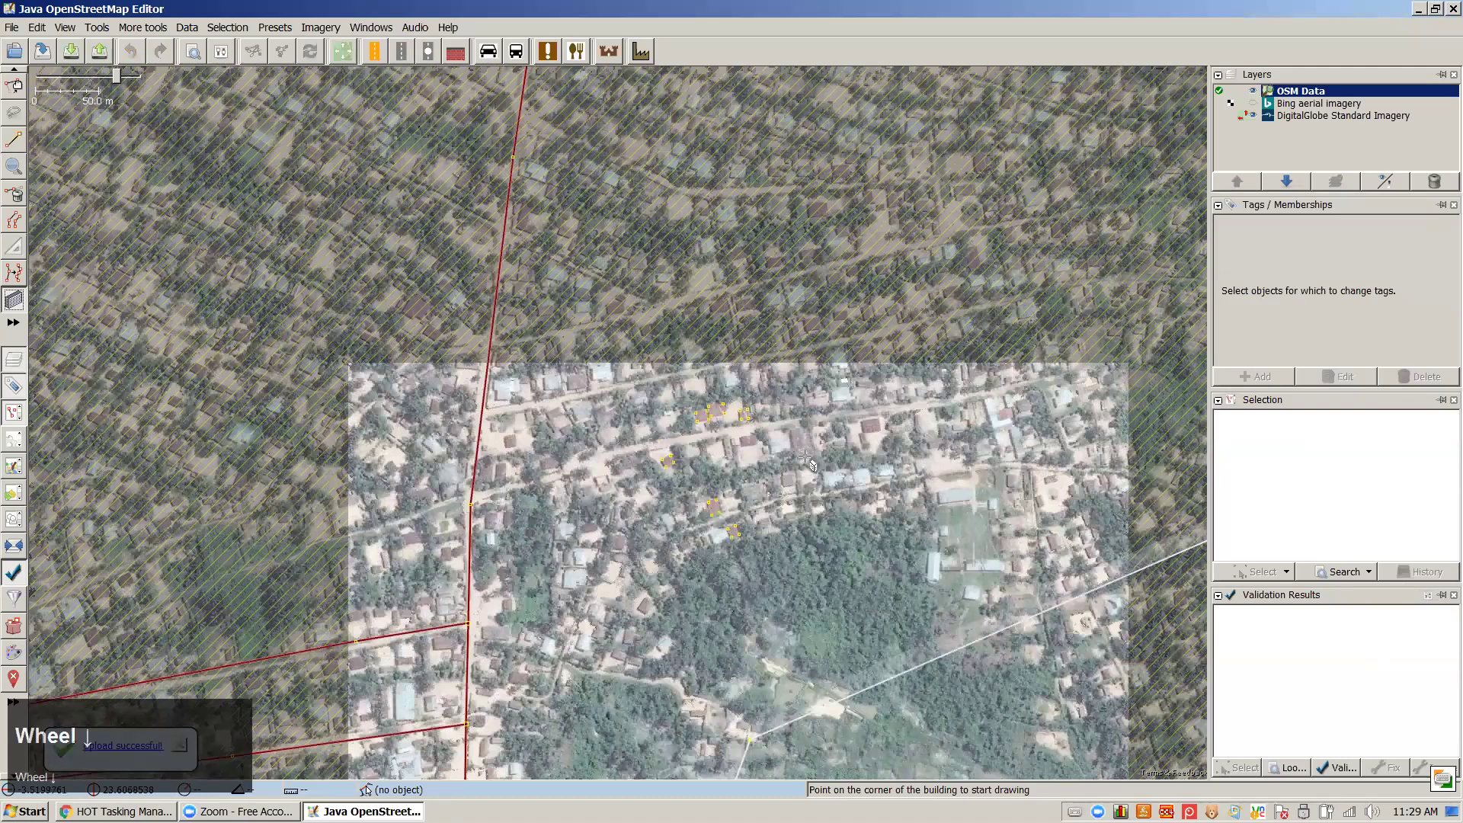
{"action": "key", "text": "ctrl+Down"}
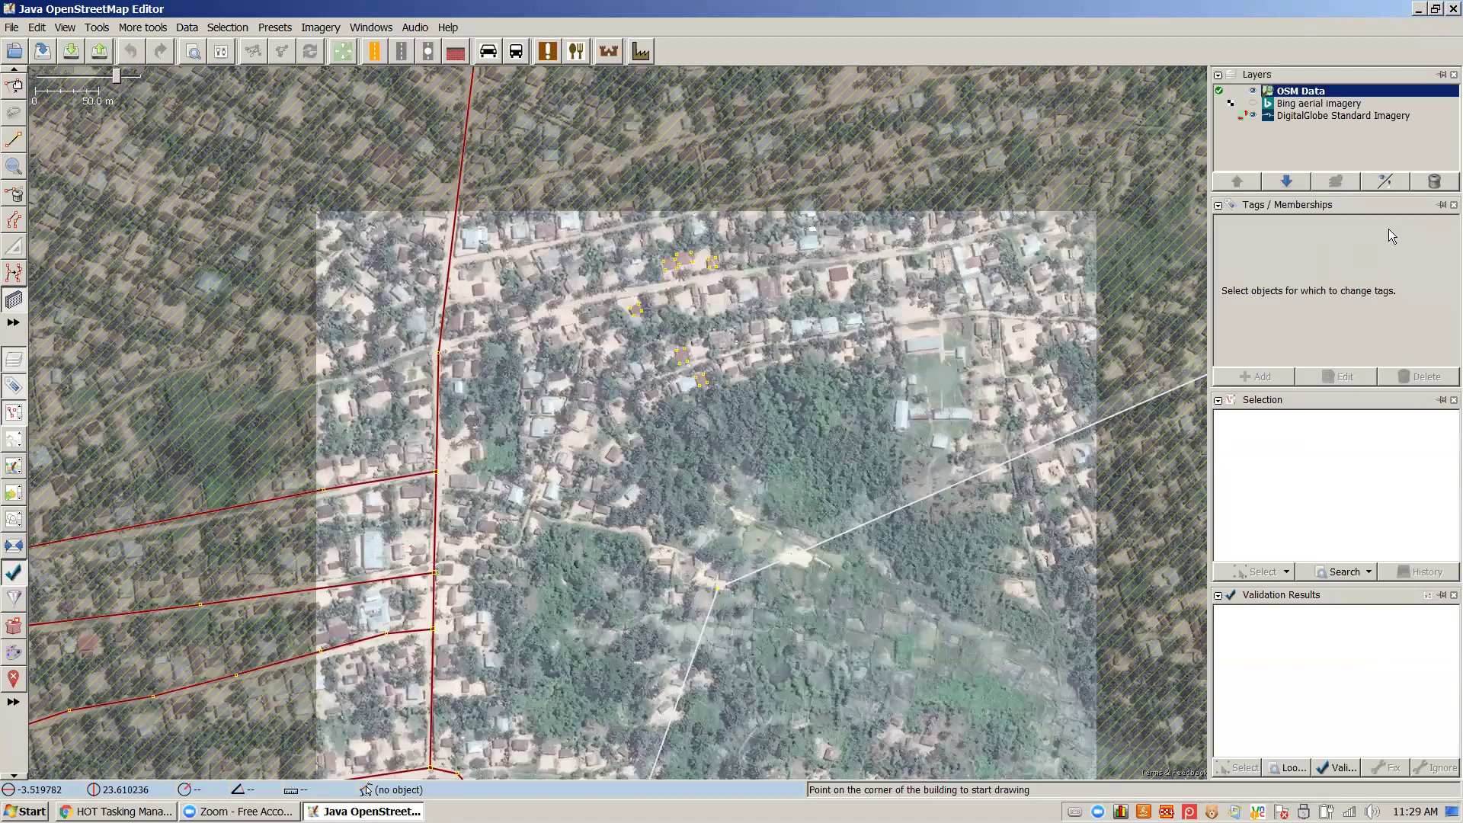
{"action": "left_click", "coordinate": [1424, 181]}
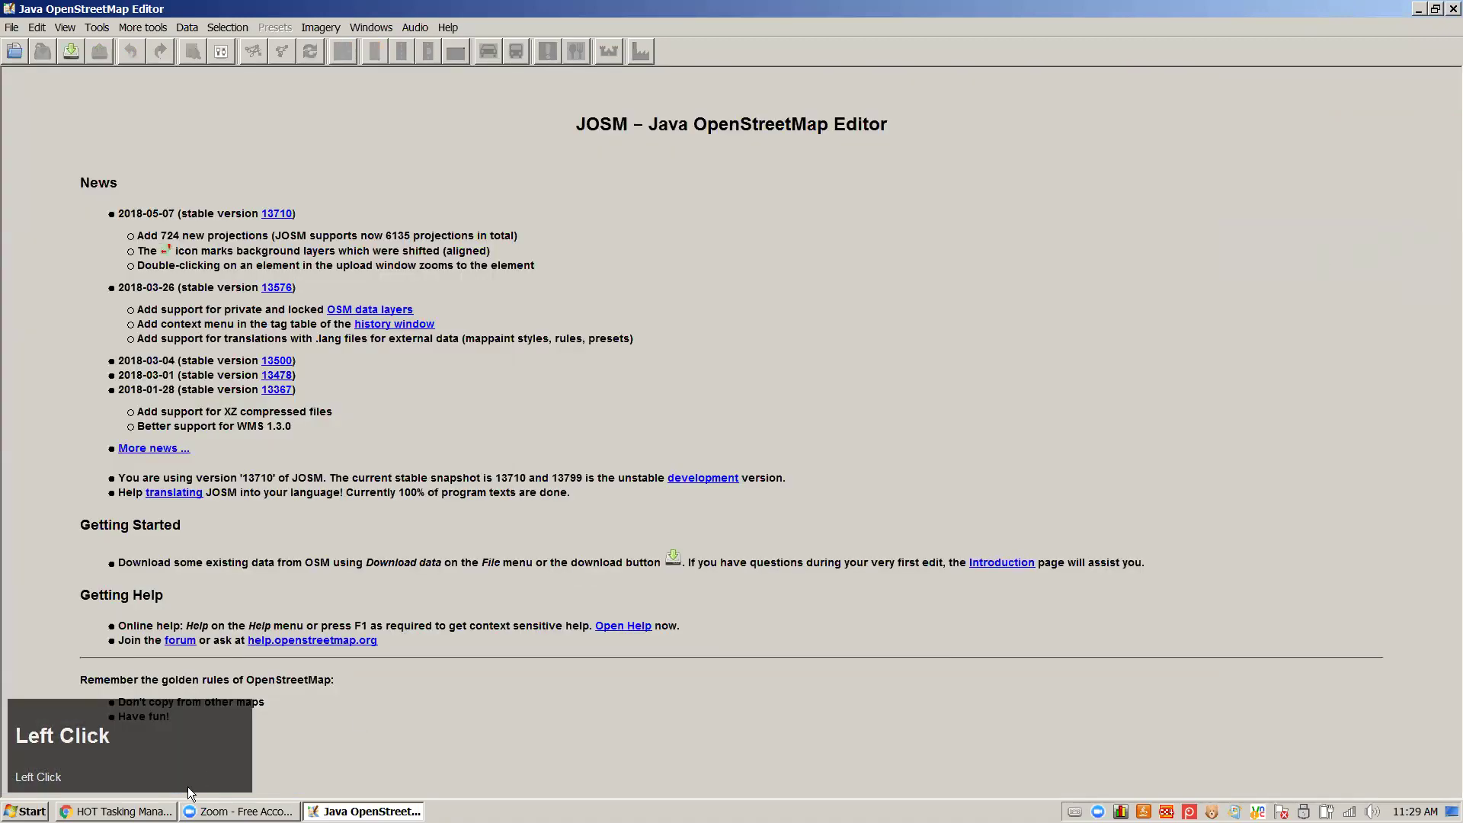
Switch to the HOT Tasking Manager and stop mapping the locked task without leaving a comment
{"action": "left_click", "coordinate": [118, 811]}
{"action": "scroll", "coordinate": [374, 640], "scroll_direction": "down", "scroll_amount": 5}
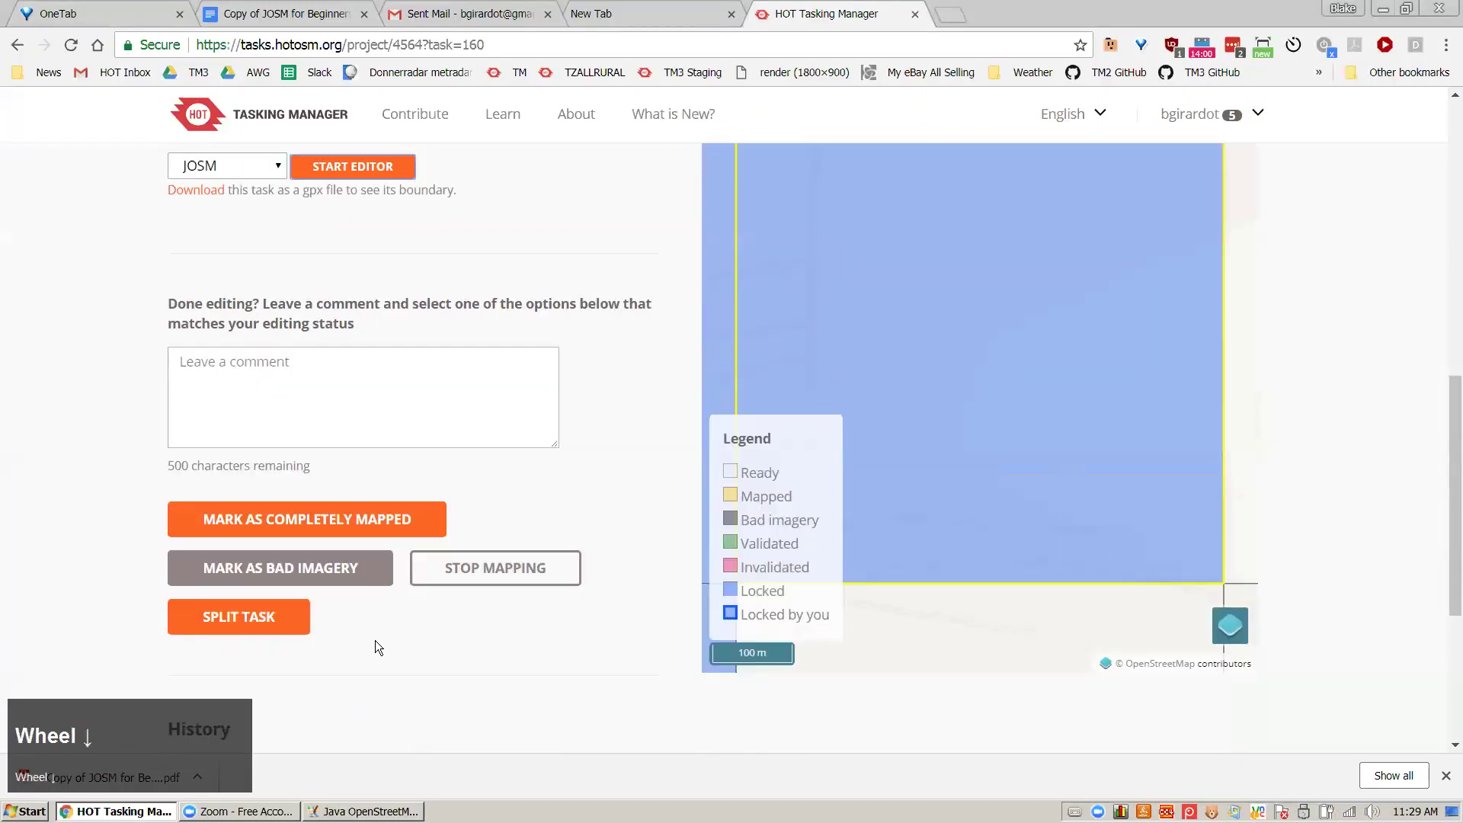
{"action": "left_click", "coordinate": [486, 568]}
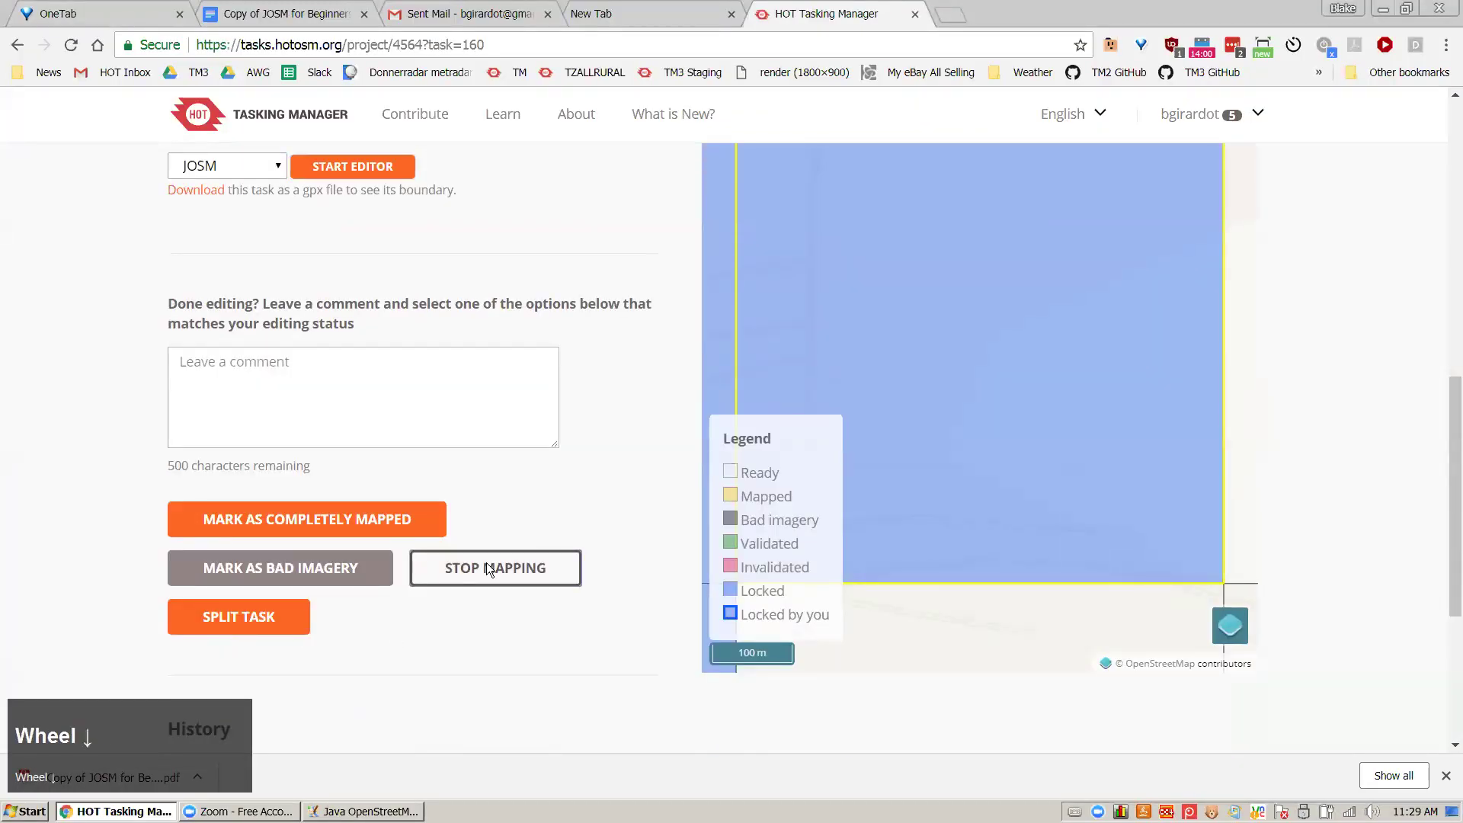
{"action": "left_click", "coordinate": [490, 568]}
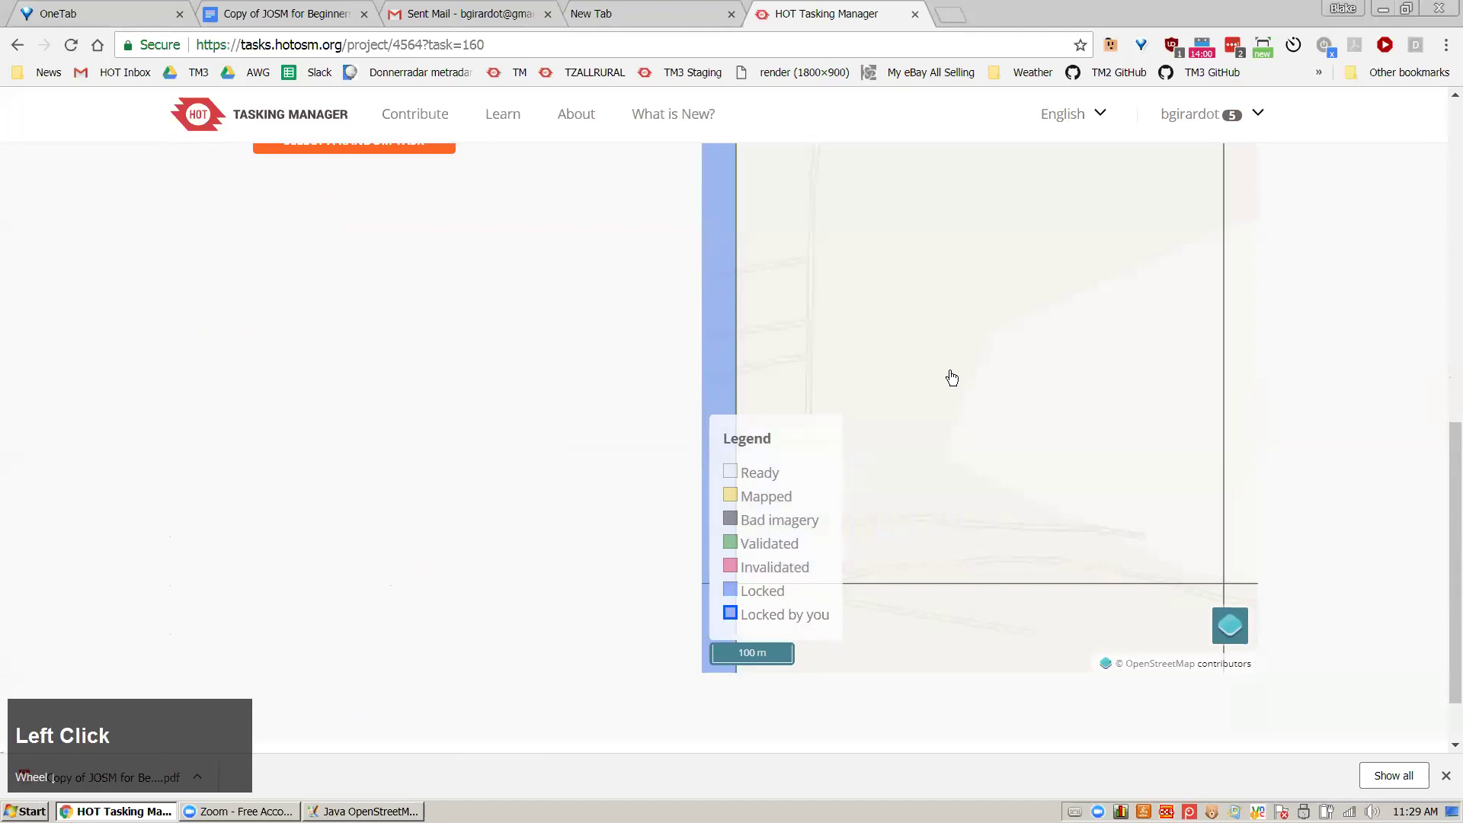
Examine the project's whole task grid and the locked tasks around the released one
{"action": "left_click", "coordinate": [240, 812]}
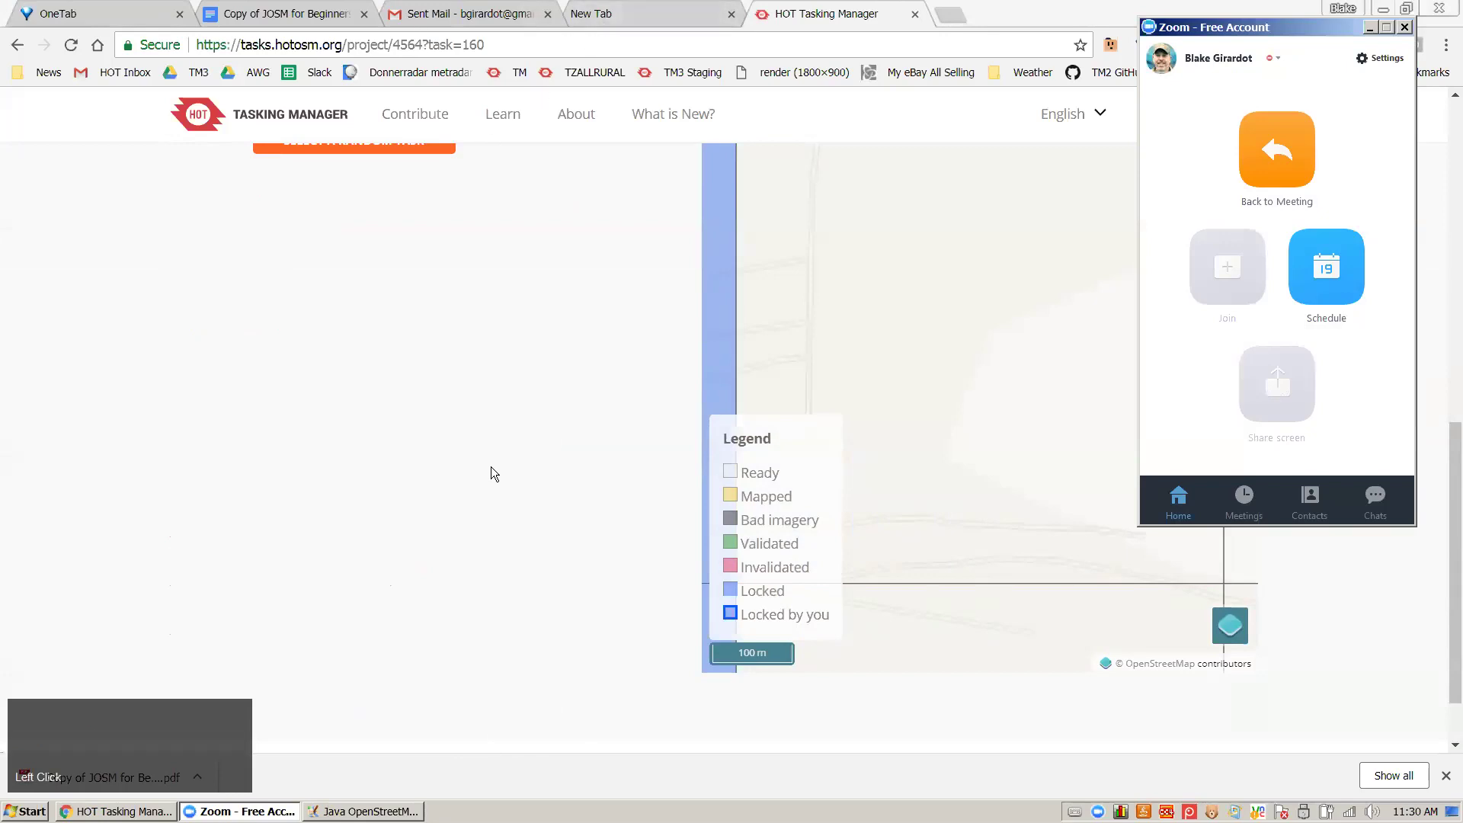
{"action": "scroll", "coordinate": [997, 472], "scroll_direction": "up", "scroll_amount": 1}
{"action": "left_click", "coordinate": [998, 473]}
{"action": "scroll", "coordinate": [999, 469], "scroll_direction": "down", "scroll_amount": 5}
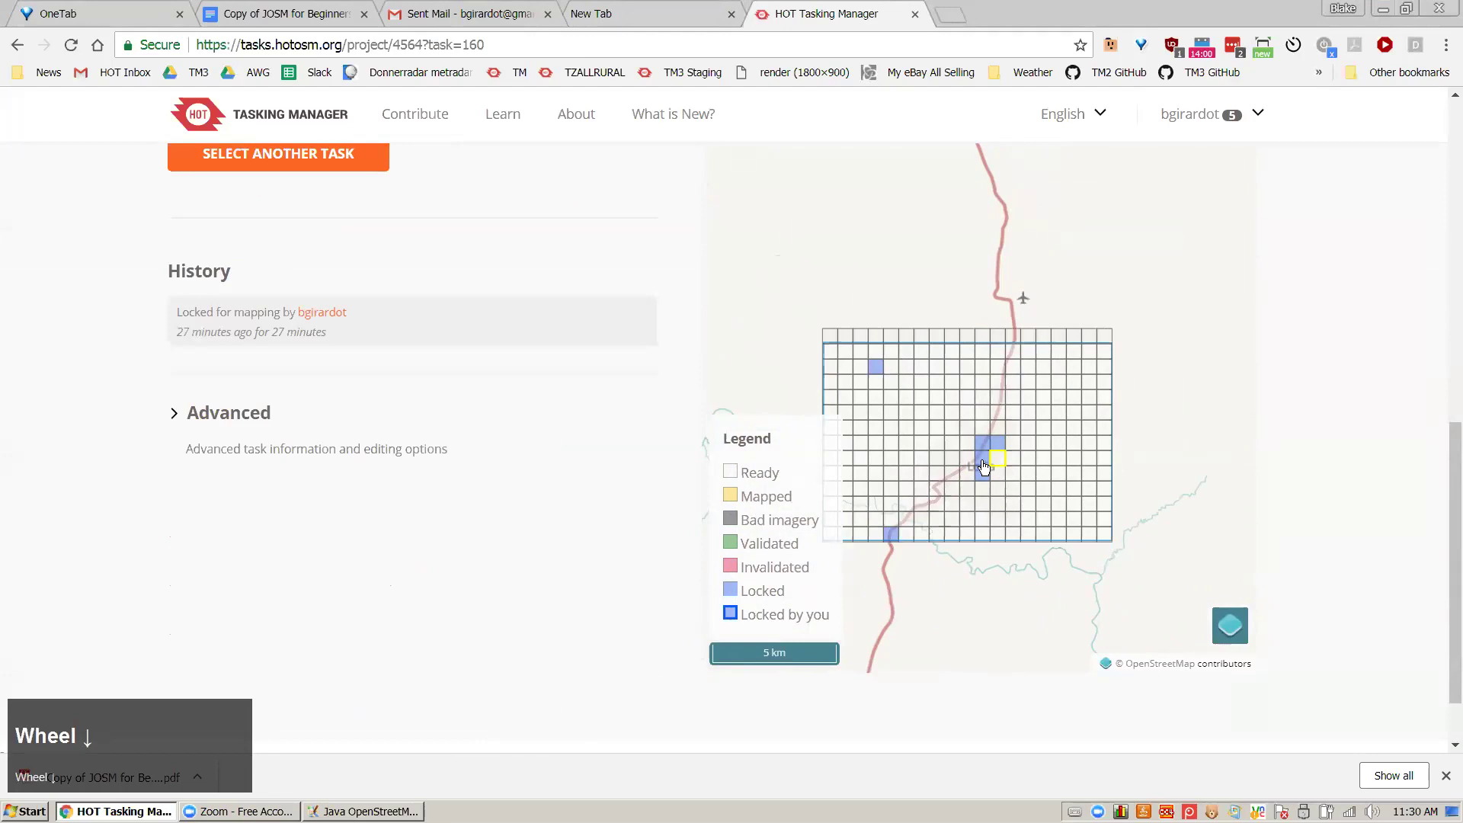
{"action": "left_click", "coordinate": [997, 474]}
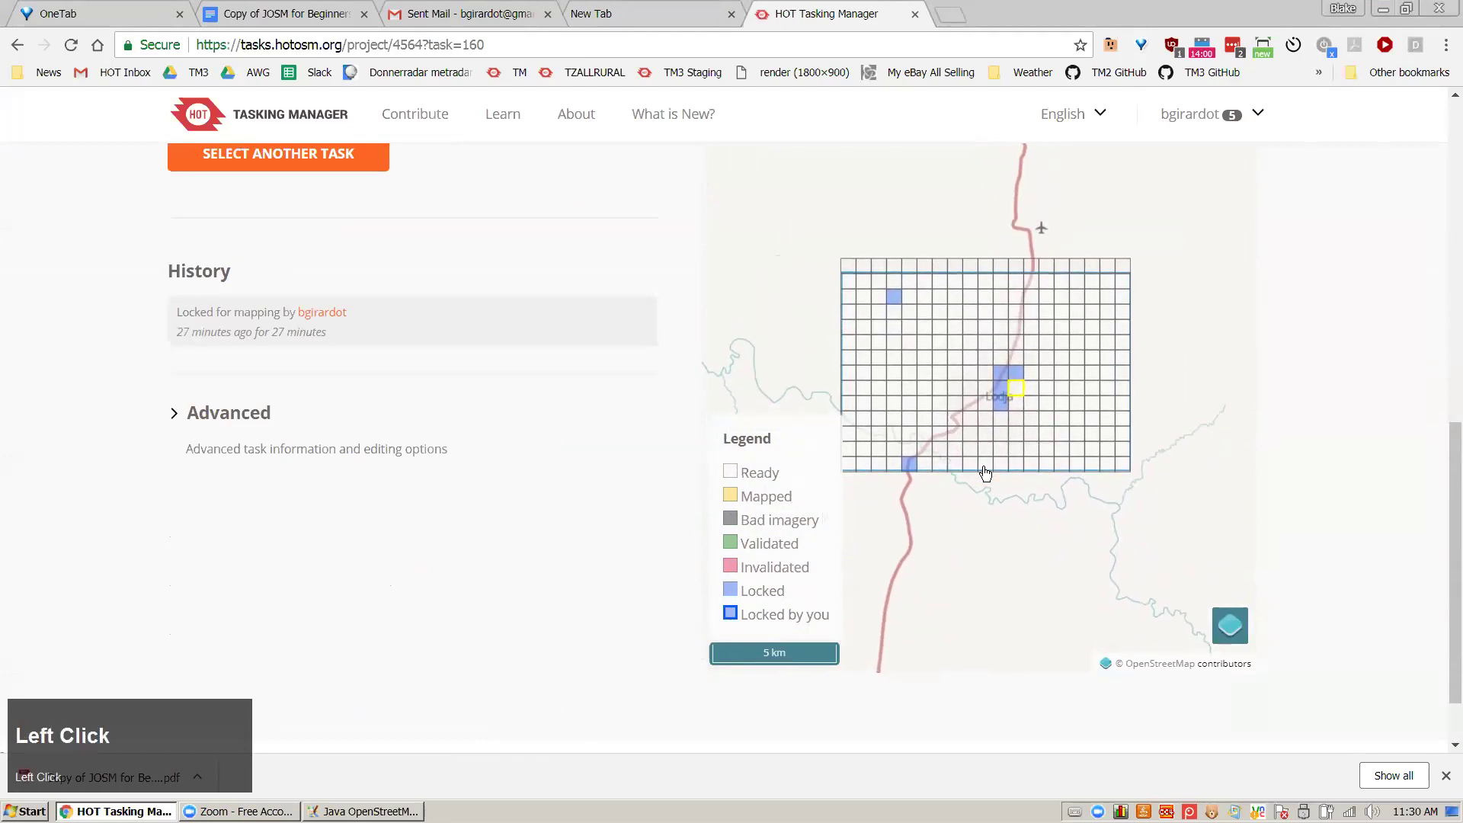
{"action": "left_click_drag", "start_coordinate": [985, 472], "coordinate": [908, 496]}
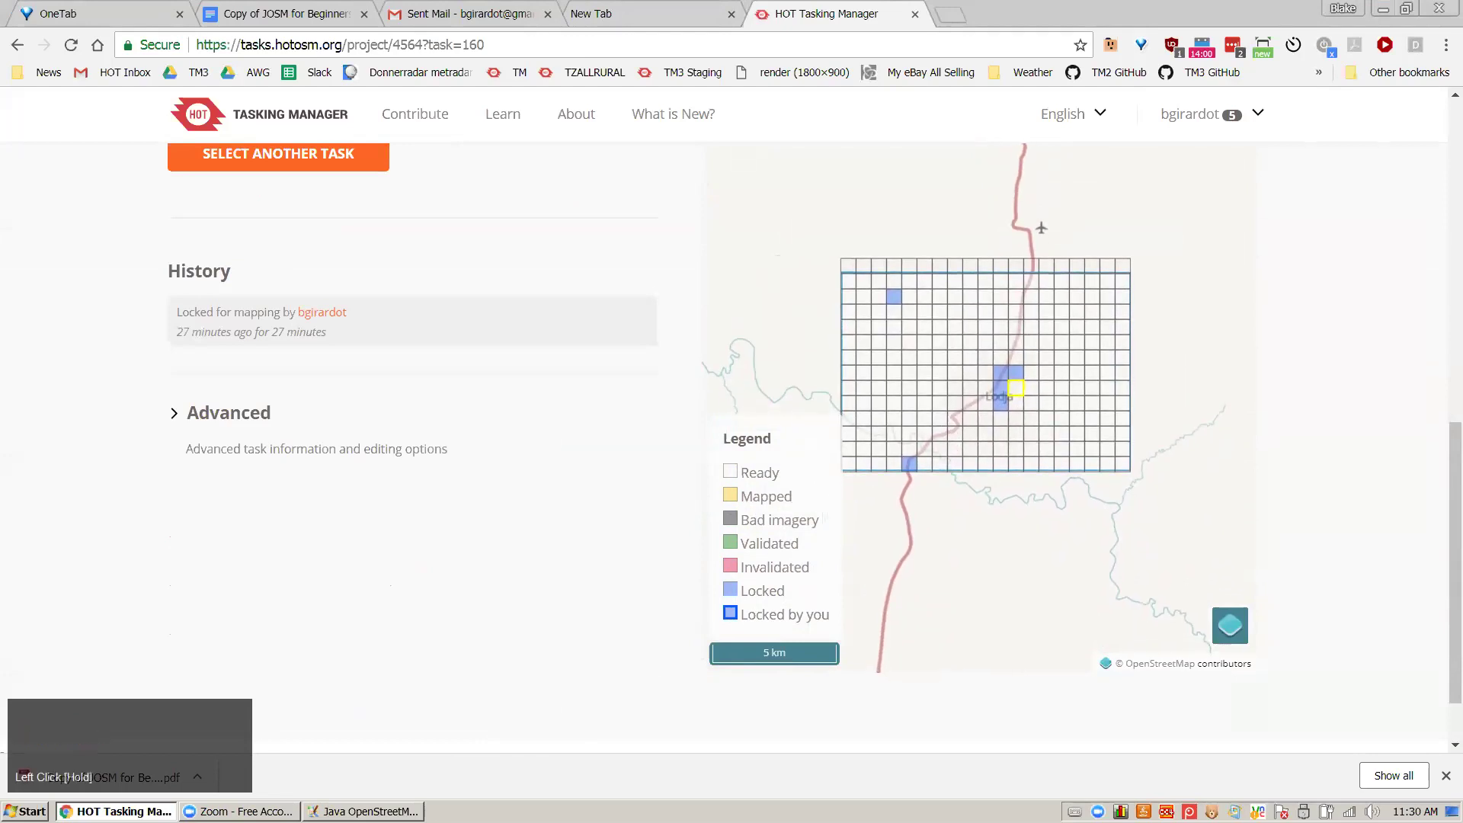
{"action": "mouse_move", "coordinate": [364, 812]}
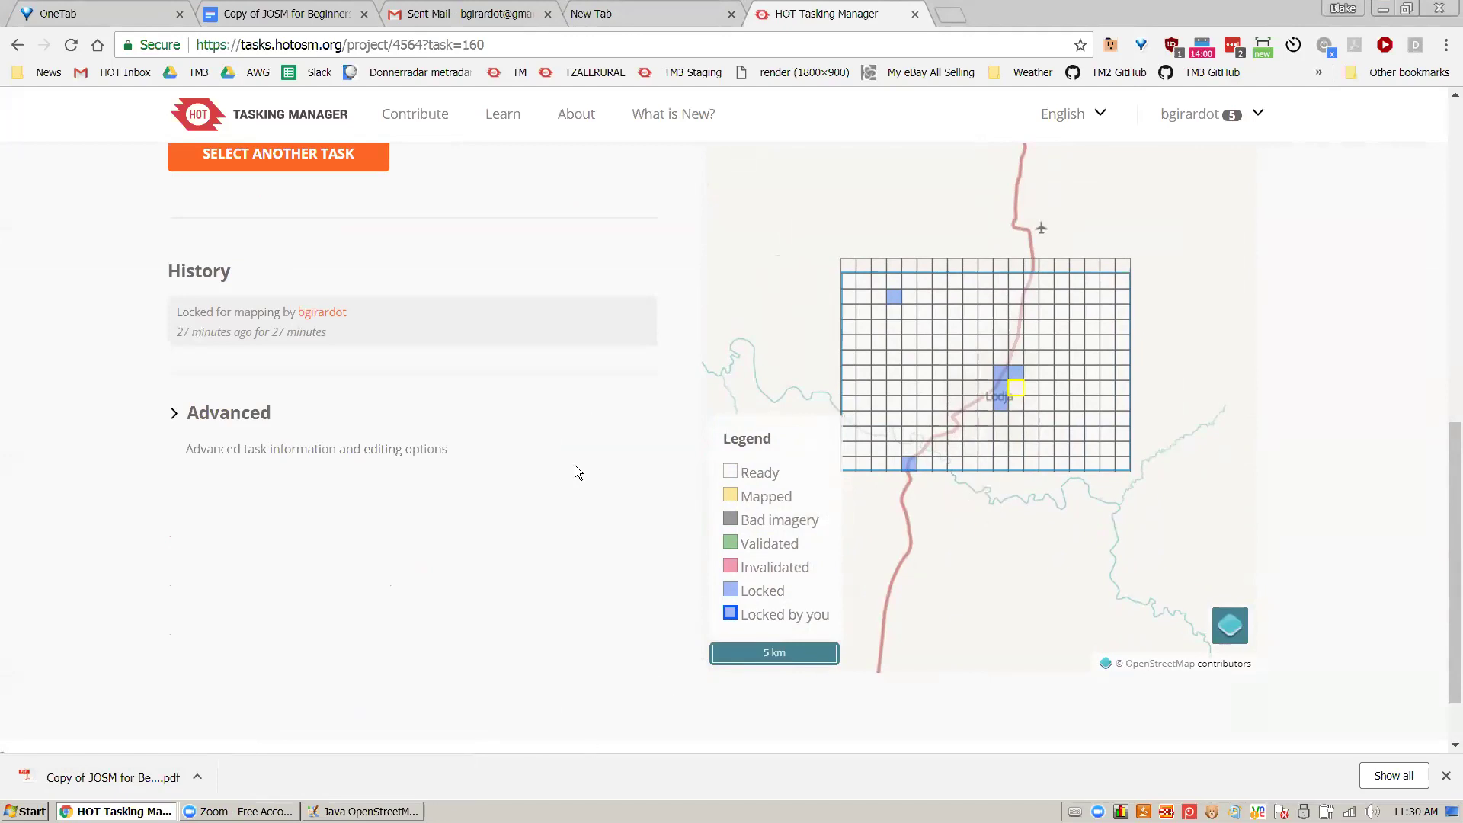
Select available task 93 northwest of the released task, start mapping it, and open it in JOSM
{"action": "scroll", "coordinate": [586, 477], "scroll_direction": "up", "scroll_amount": 2}
{"action": "scroll", "coordinate": [602, 487], "scroll_direction": "up", "scroll_amount": 1}
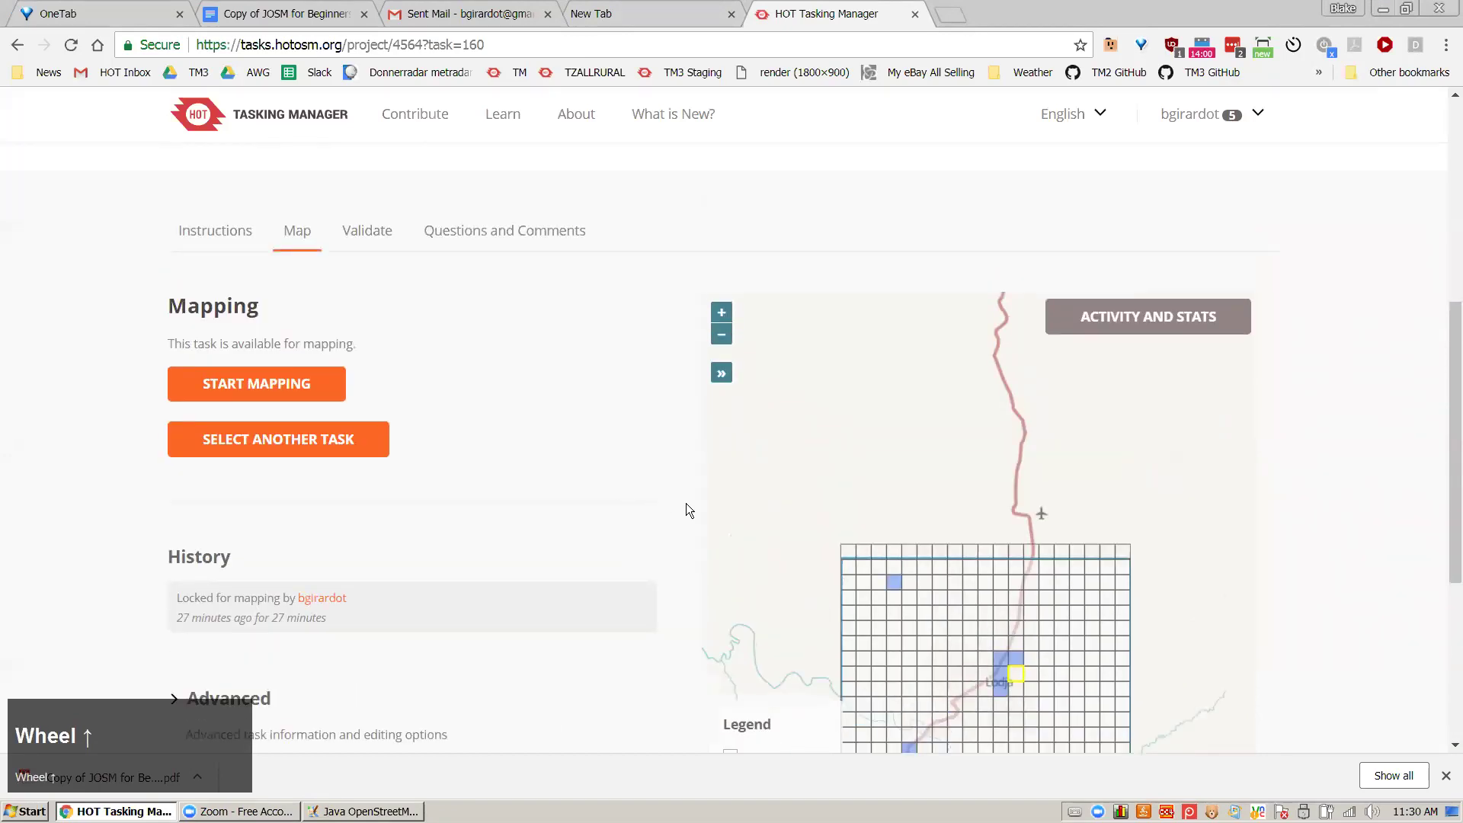
{"action": "left_click", "coordinate": [938, 637]}
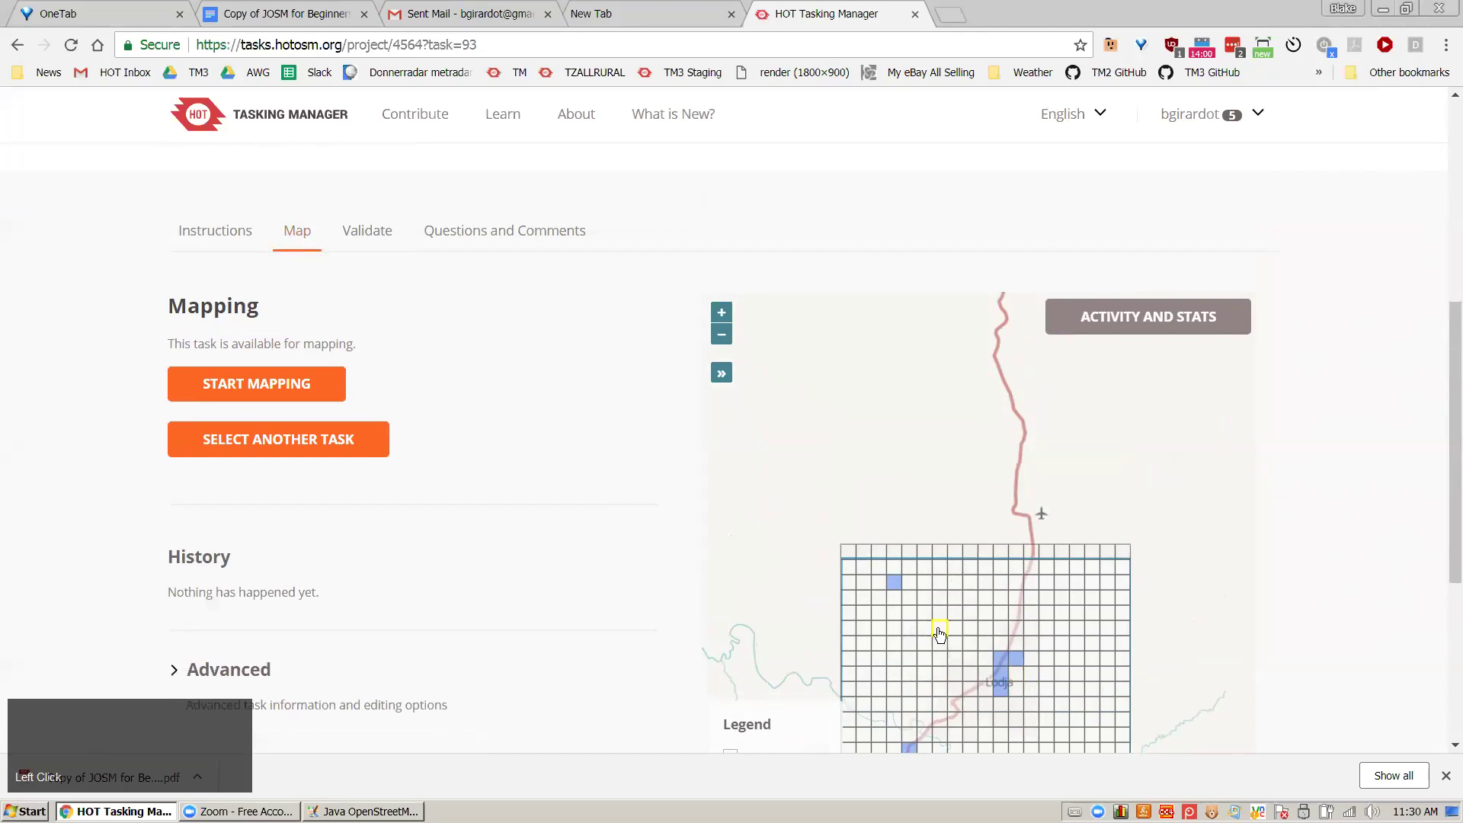
{"action": "left_click", "coordinate": [288, 391]}
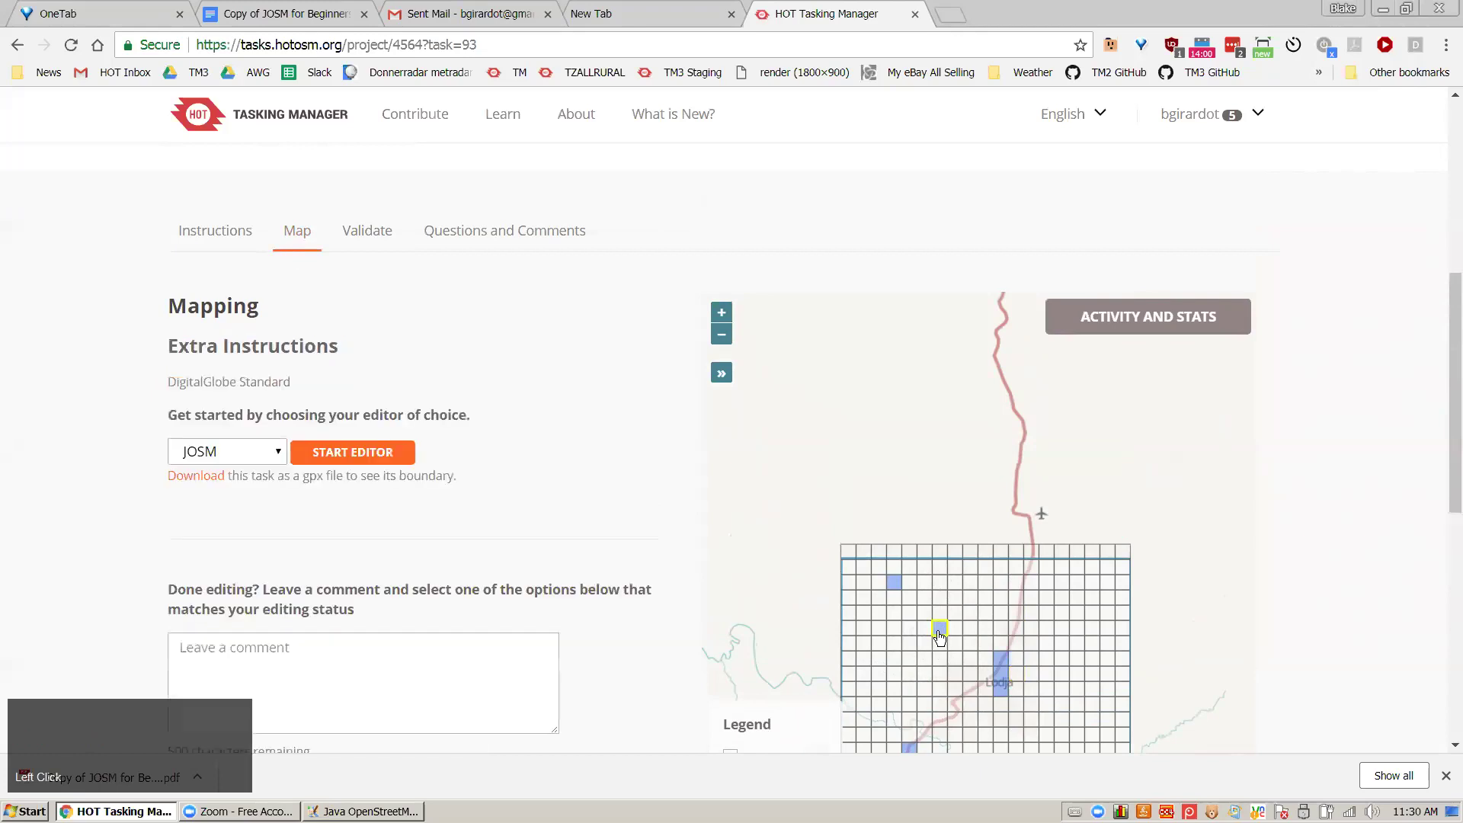
{"action": "left_click", "coordinate": [351, 451]}
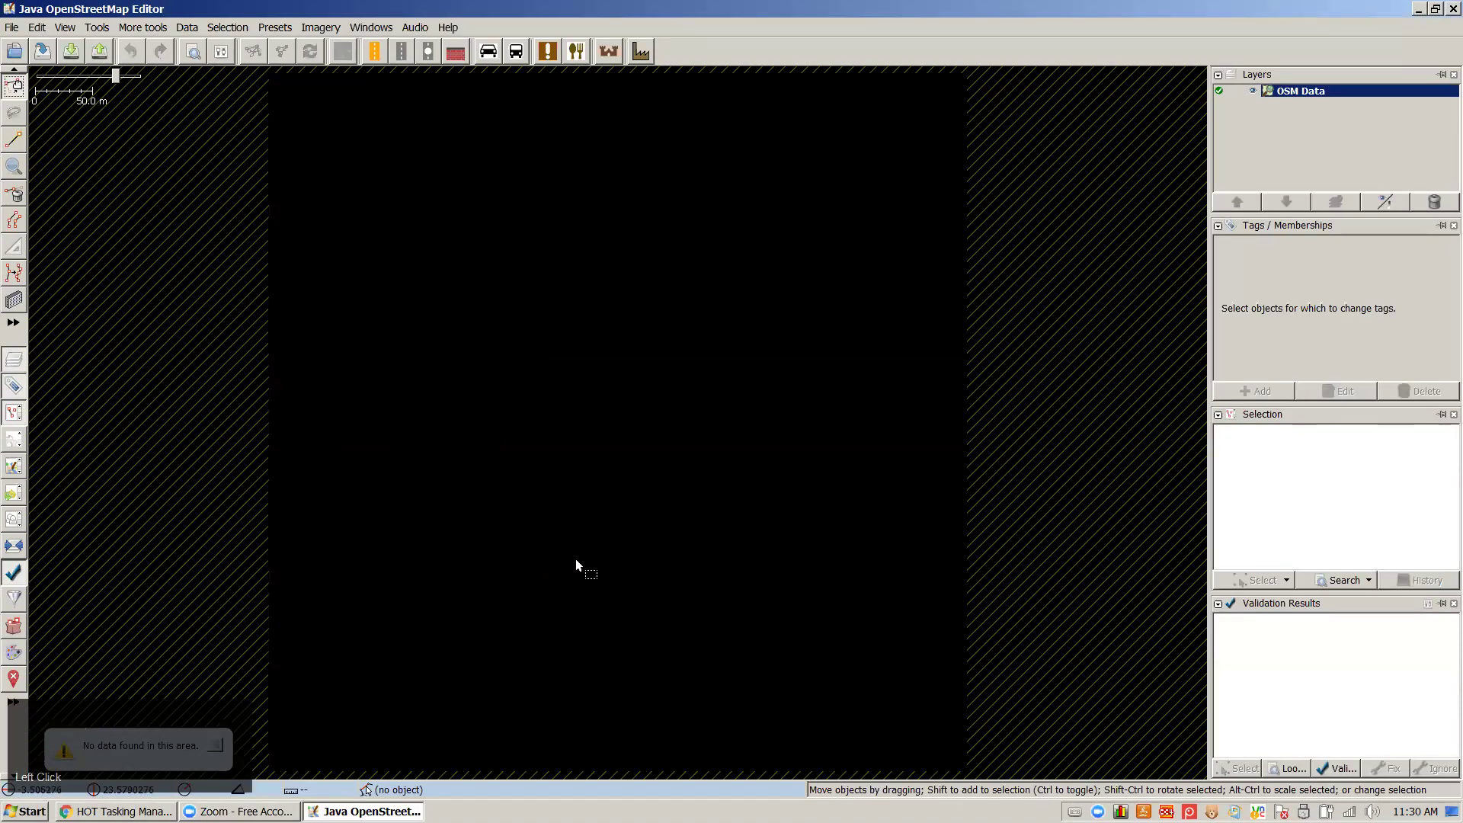
Add DigitalGlobe Standard Imagery to inspect the task area, and remove the OSM Data layer
{"action": "left_click", "coordinate": [306, 25]}
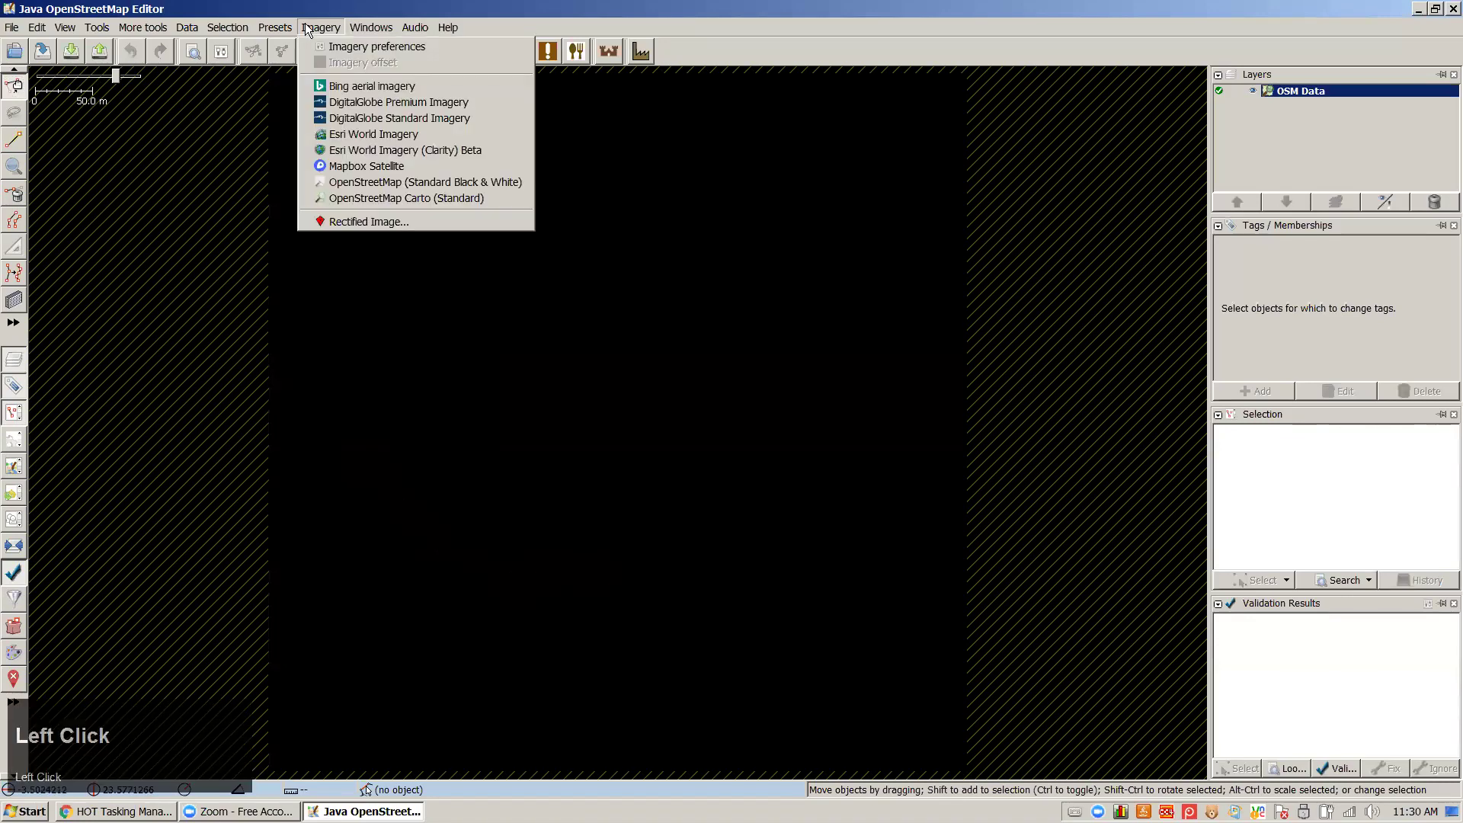
{"action": "left_click", "coordinate": [329, 116]}
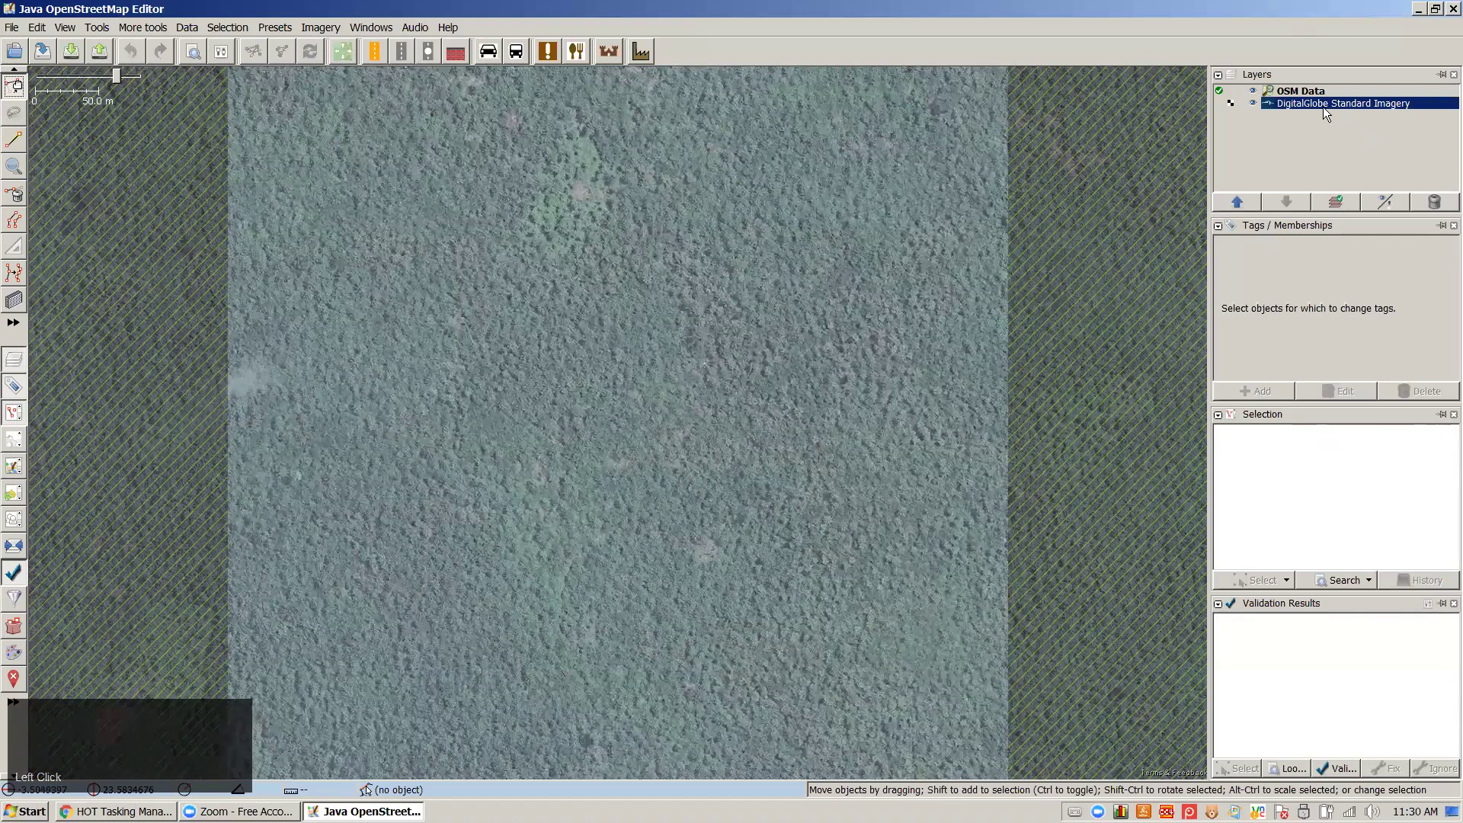
{"action": "left_click", "coordinate": [1434, 201]}
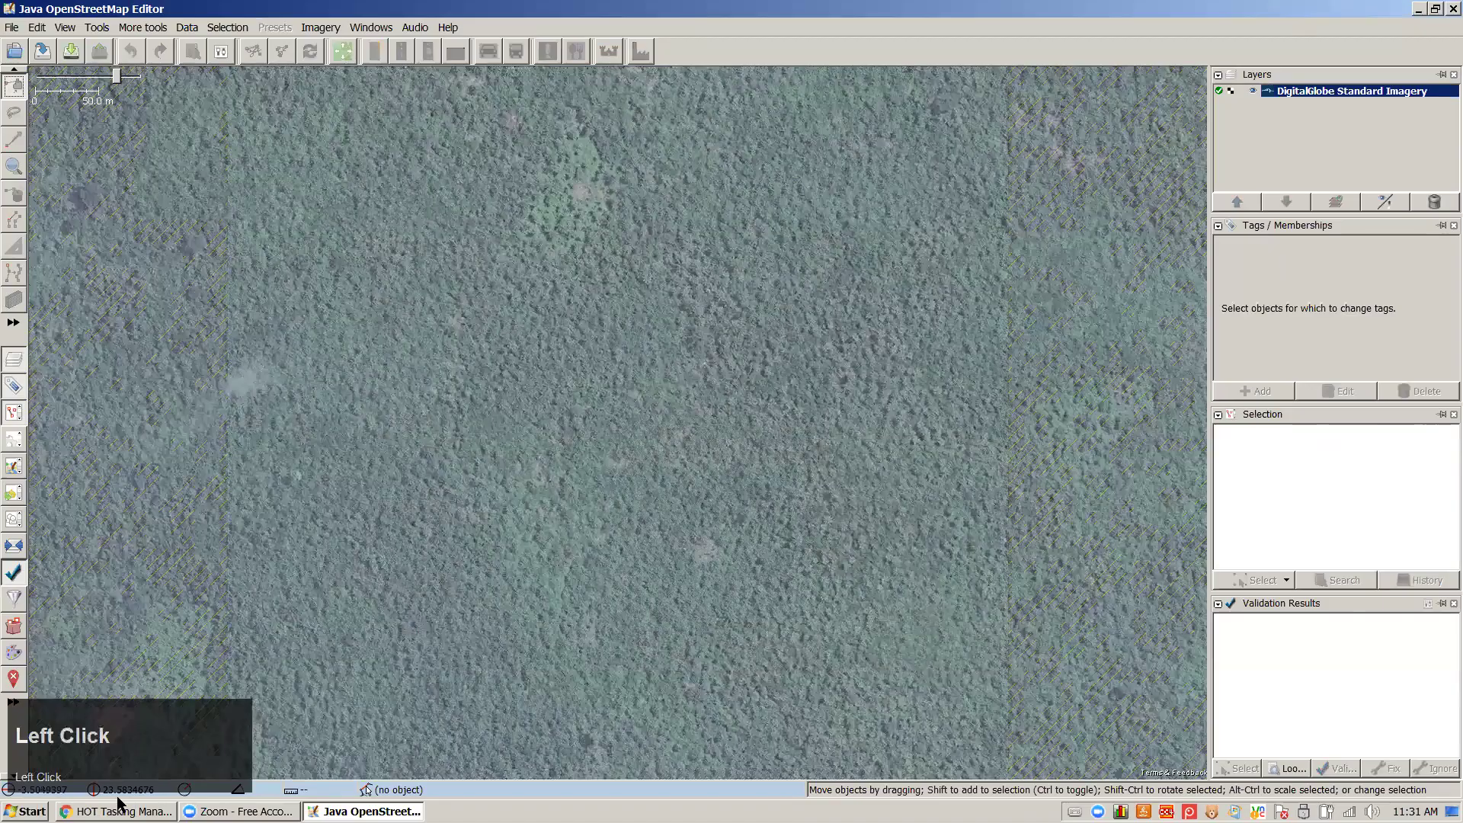
Switch back to the HOT Tasking Manager and mark task 93 as completely mapped
{"action": "left_click", "coordinate": [114, 811]}
{"action": "scroll", "coordinate": [409, 631], "scroll_direction": "down", "scroll_amount": 2}
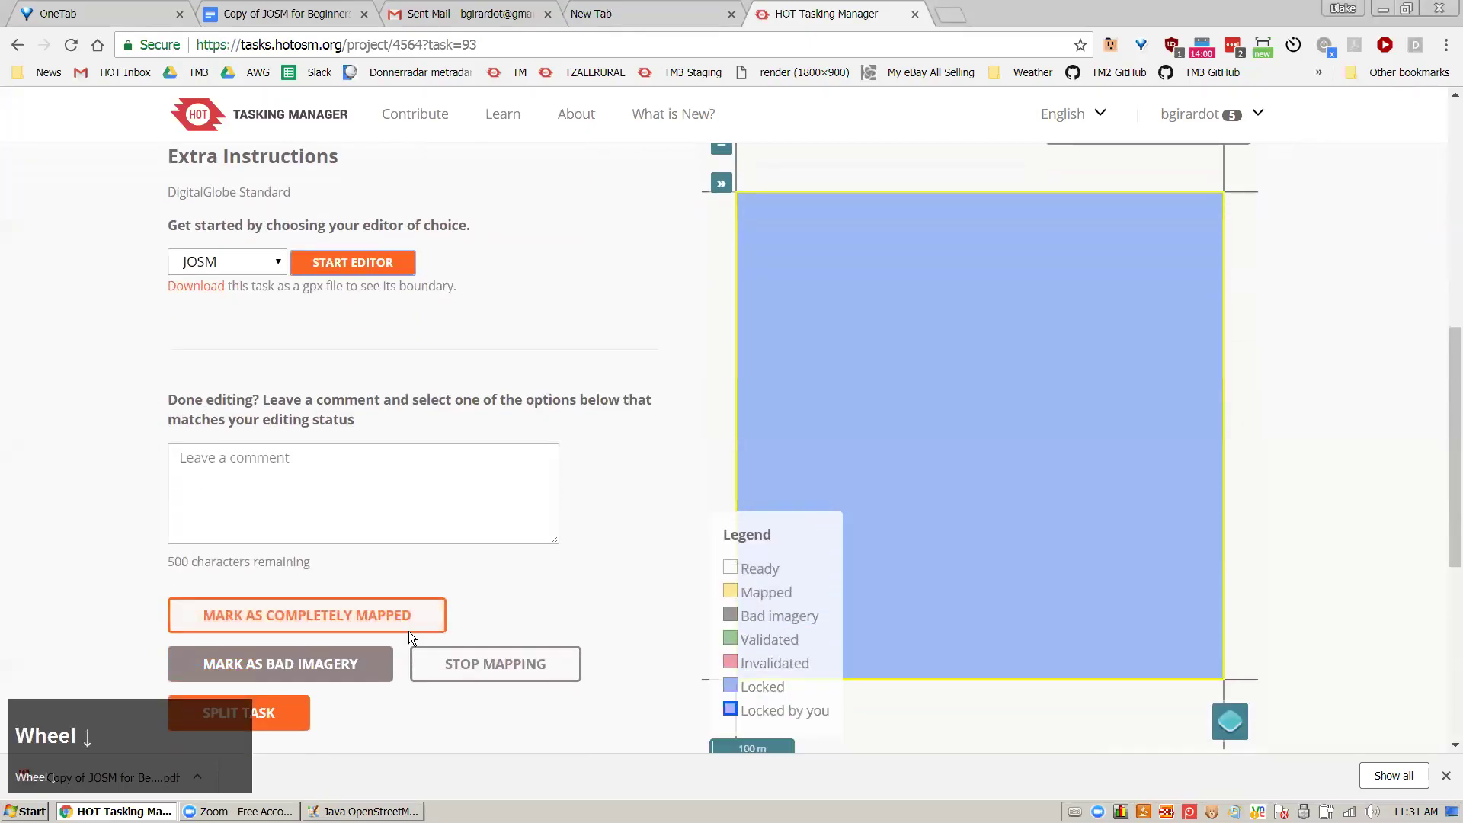
{"action": "left_click", "coordinate": [353, 614]}
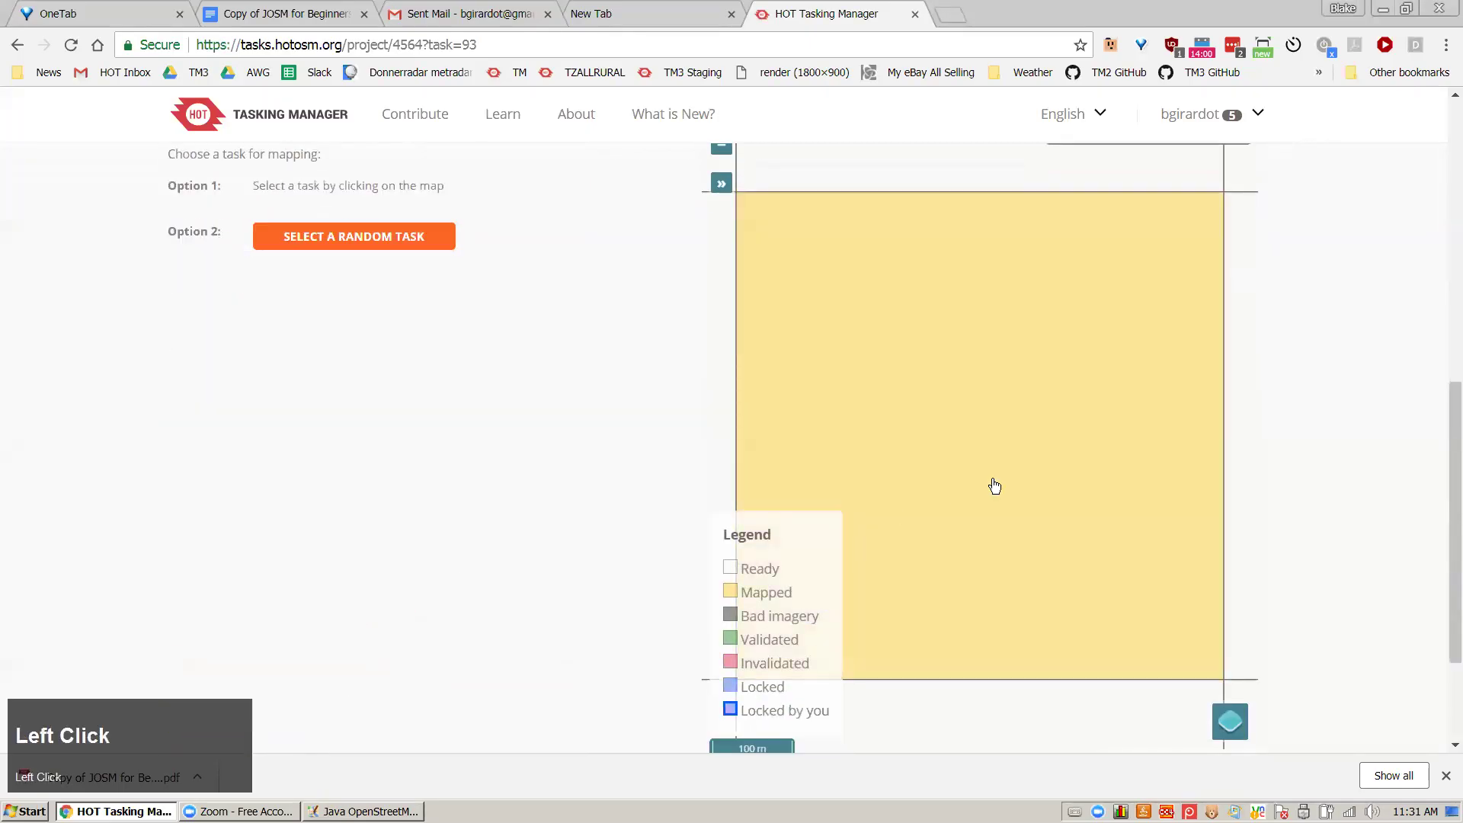
Change the task map's background to Bing Imagery and examine the settled area southeast of the mapped task
{"action": "scroll", "coordinate": [1050, 503], "scroll_direction": "down", "scroll_amount": 1}
{"action": "scroll", "coordinate": [1049, 503], "scroll_direction": "down", "scroll_amount": 2}
{"action": "mouse_move", "coordinate": [1228, 725]}
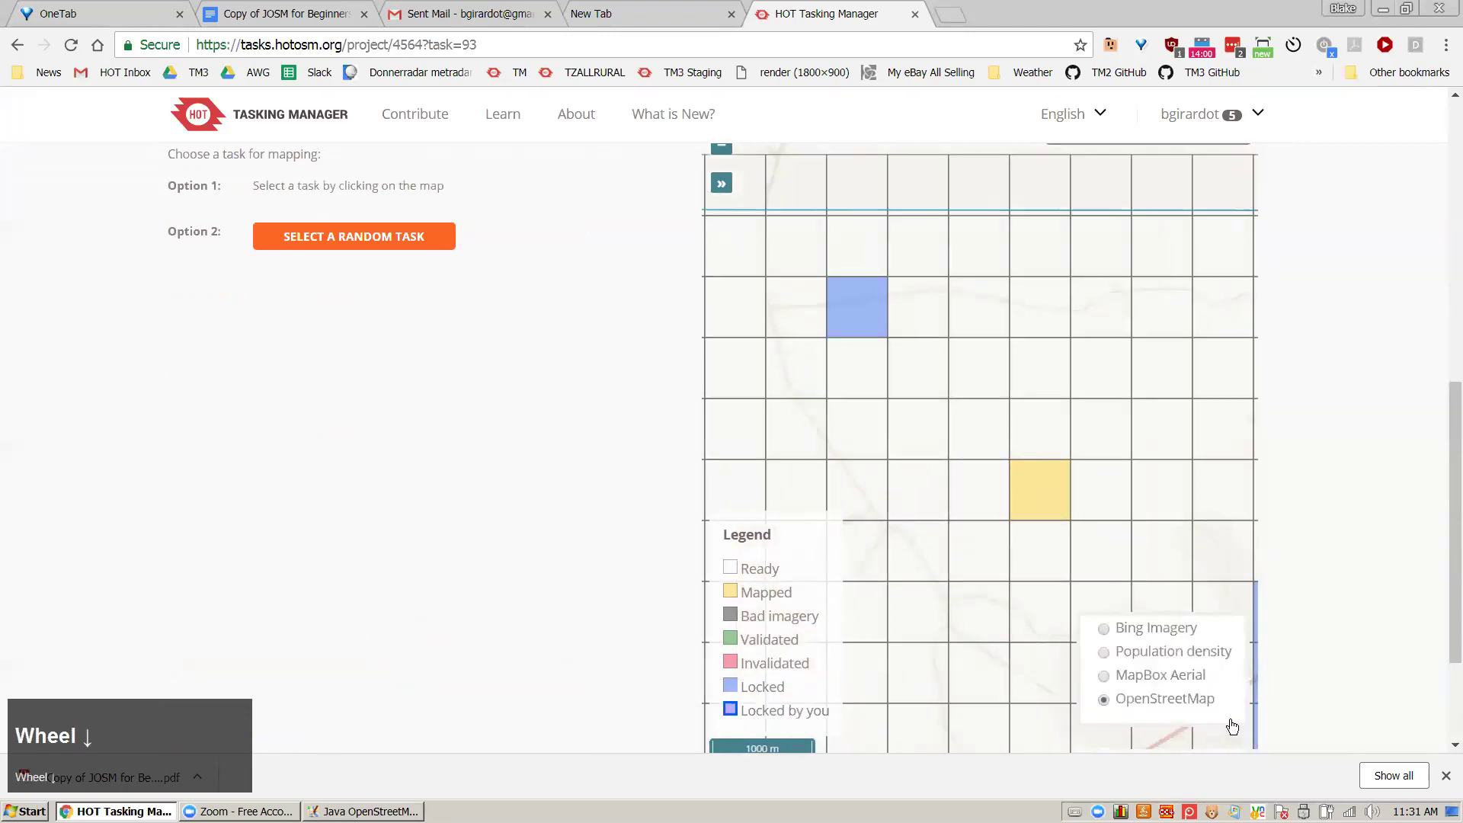
{"action": "left_click", "coordinate": [1104, 628]}
{"action": "scroll", "coordinate": [1095, 497], "scroll_direction": "up", "scroll_amount": 1}
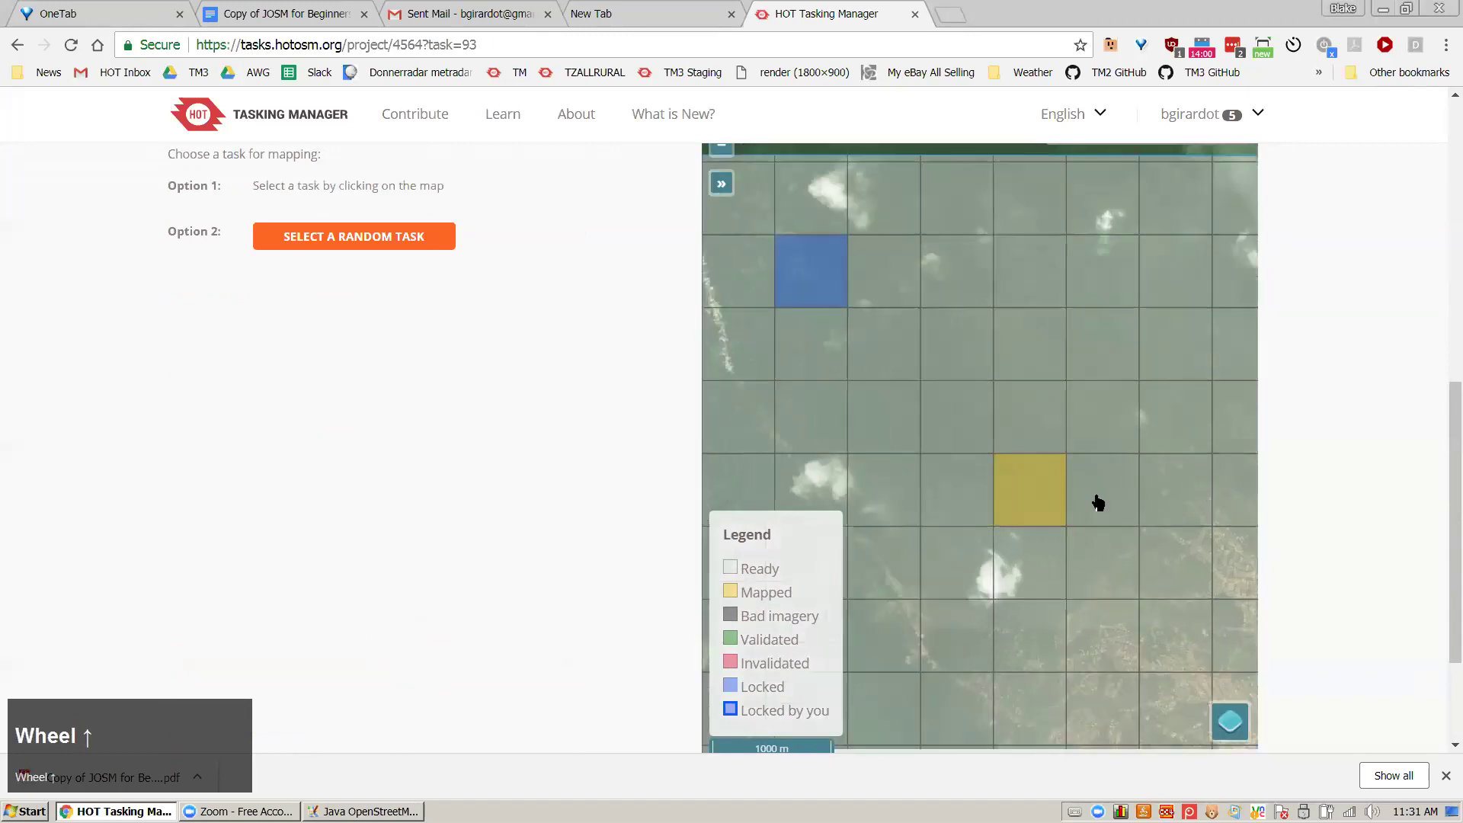
{"action": "left_click_drag", "start_coordinate": [1150, 621], "coordinate": [976, 443]}
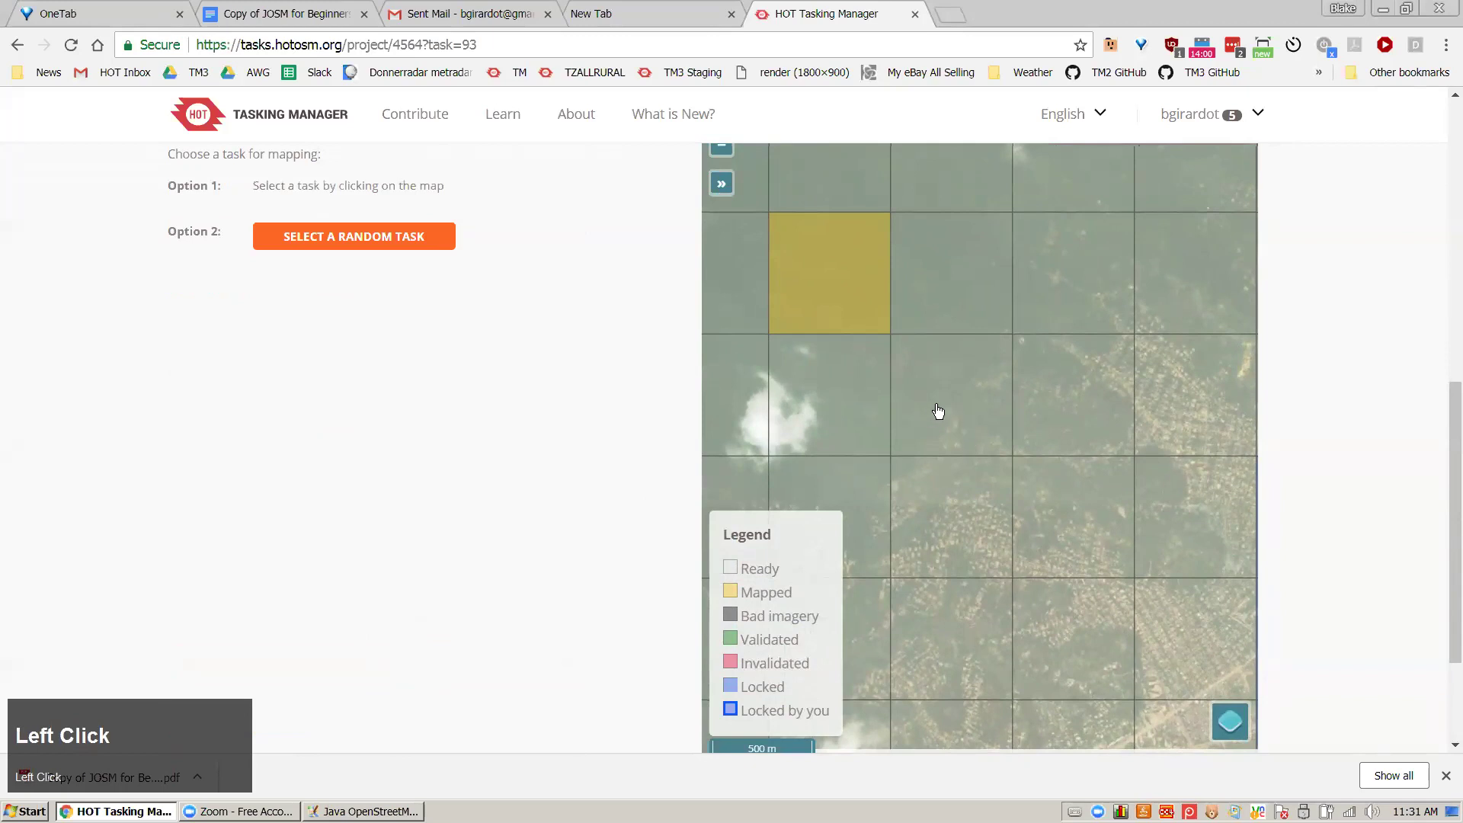
Find and select available task 227 at the road junction, start mapping it, and open it in JOSM
{"action": "scroll", "coordinate": [937, 411], "scroll_direction": "up", "scroll_amount": 1}
{"action": "scroll", "coordinate": [937, 412], "scroll_direction": "up", "scroll_amount": 1}
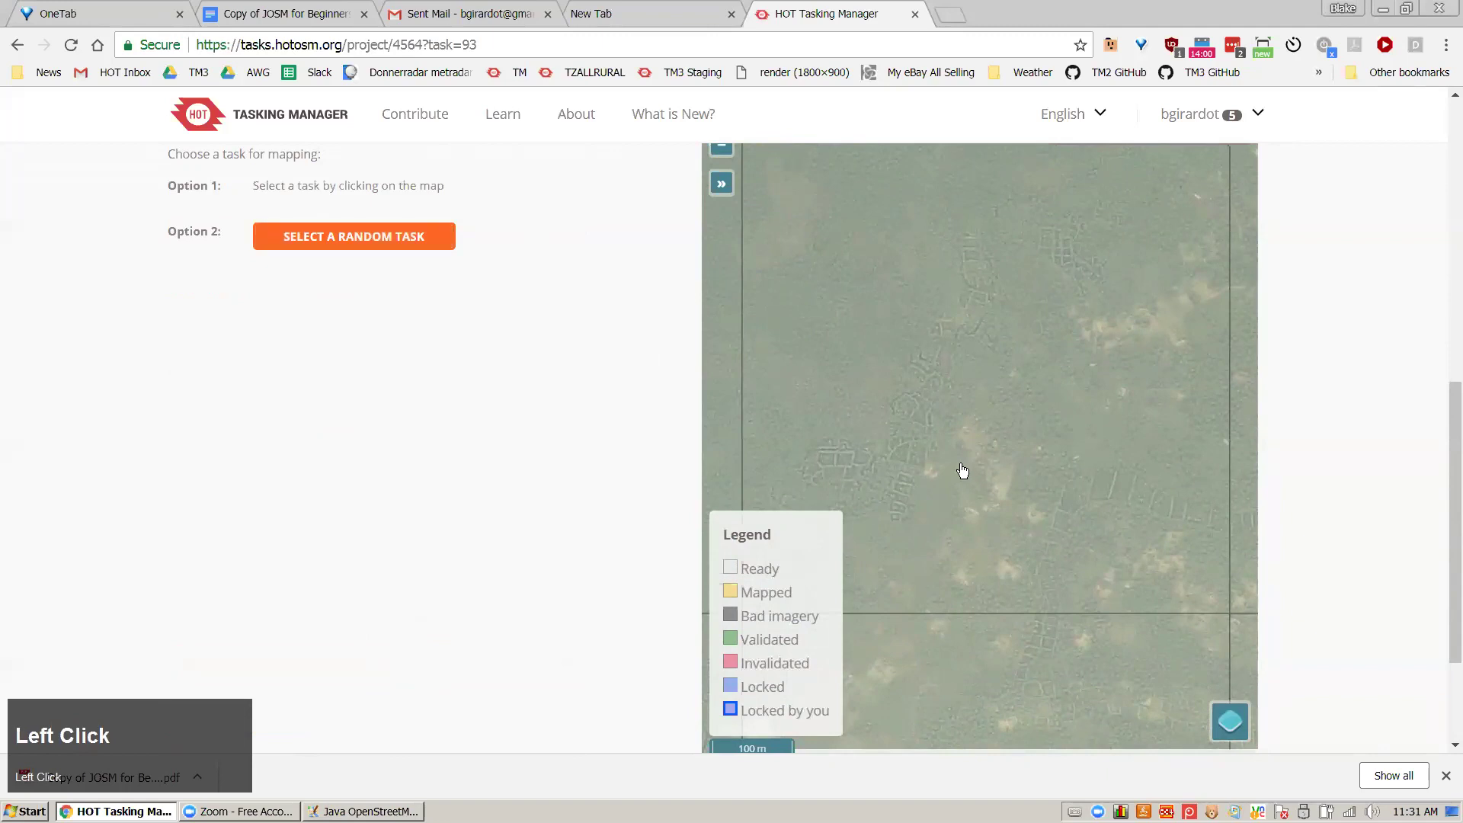
{"action": "scroll", "coordinate": [968, 476], "scroll_direction": "down", "scroll_amount": 2}
{"action": "scroll", "coordinate": [975, 480], "scroll_direction": "down", "scroll_amount": 1}
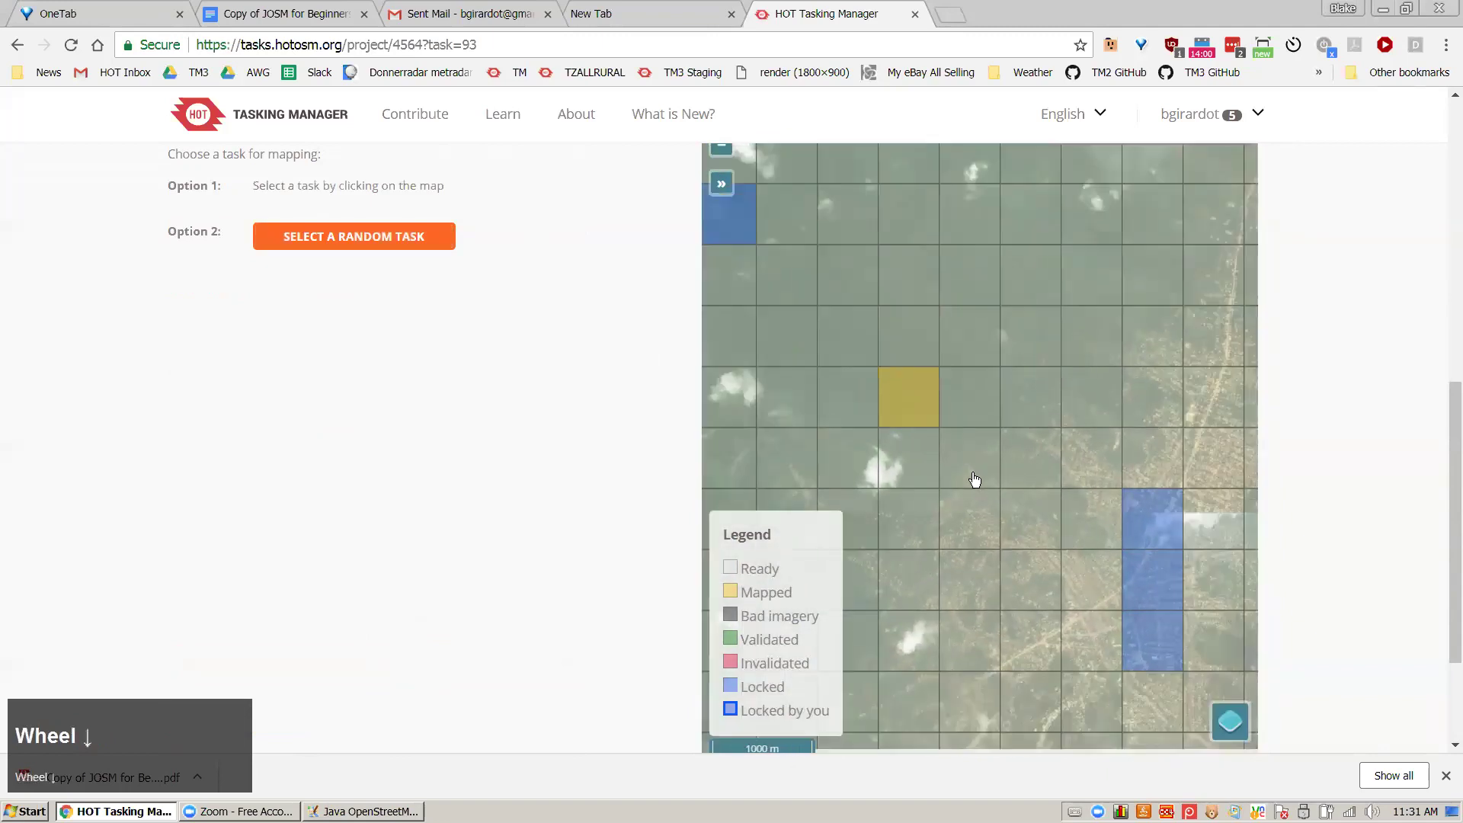
{"action": "left_click", "coordinate": [973, 480]}
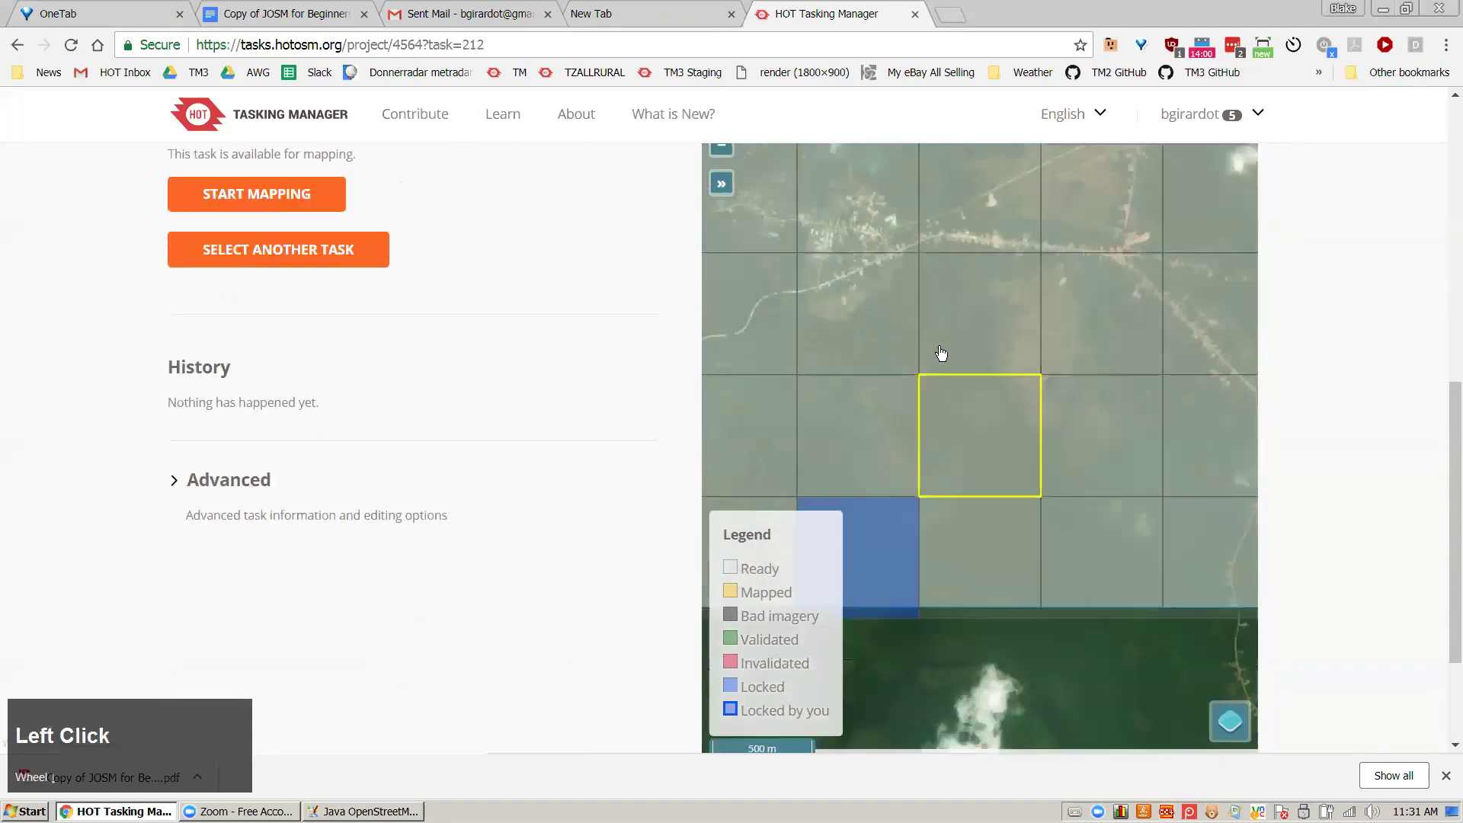
{"action": "left_click", "coordinate": [1120, 320]}
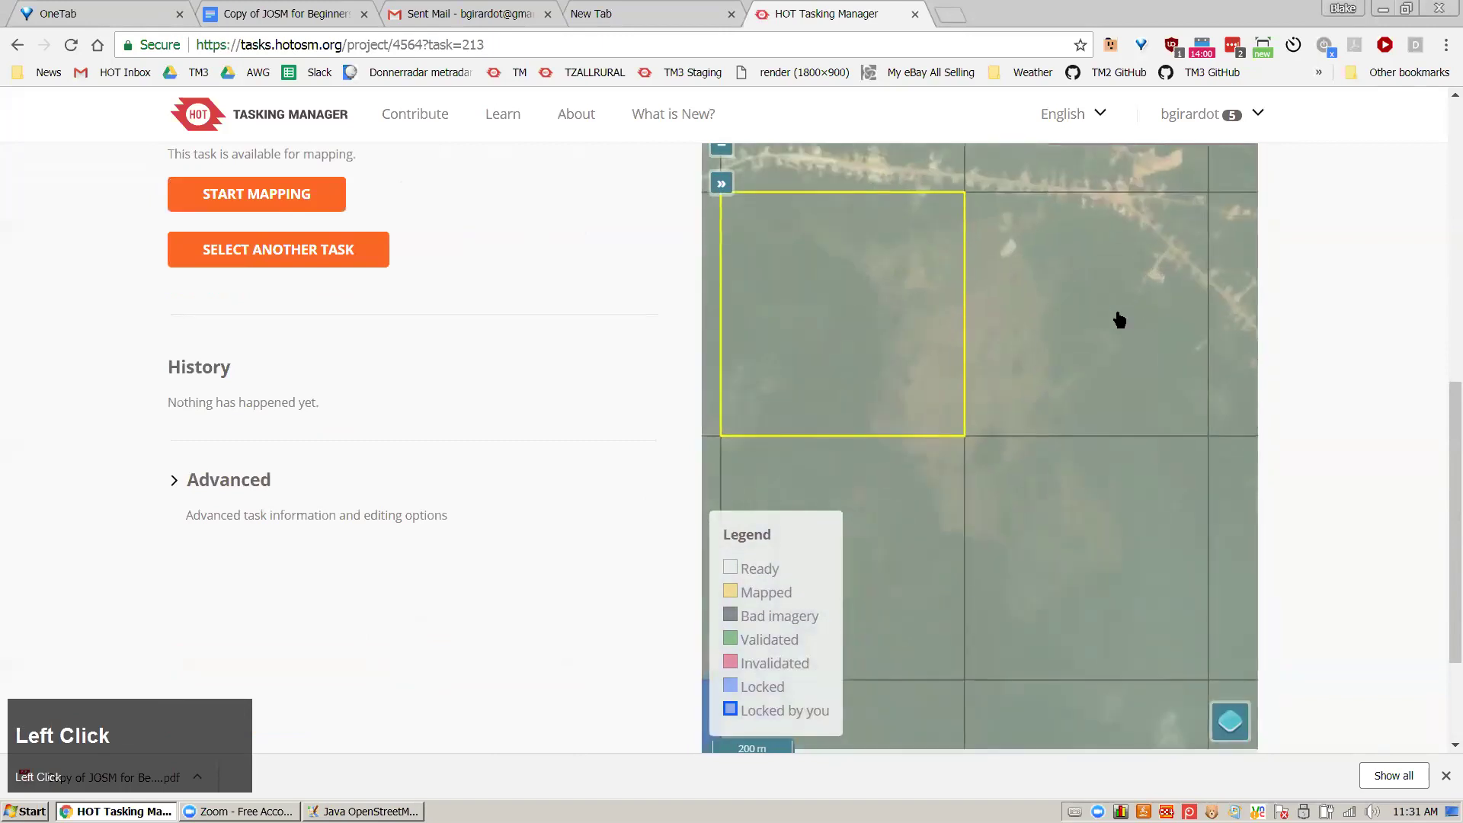
{"action": "left_click", "coordinate": [1081, 343]}
{"action": "scroll", "coordinate": [295, 287], "scroll_direction": "up", "scroll_amount": 1}
{"action": "left_click", "coordinate": [289, 287]}
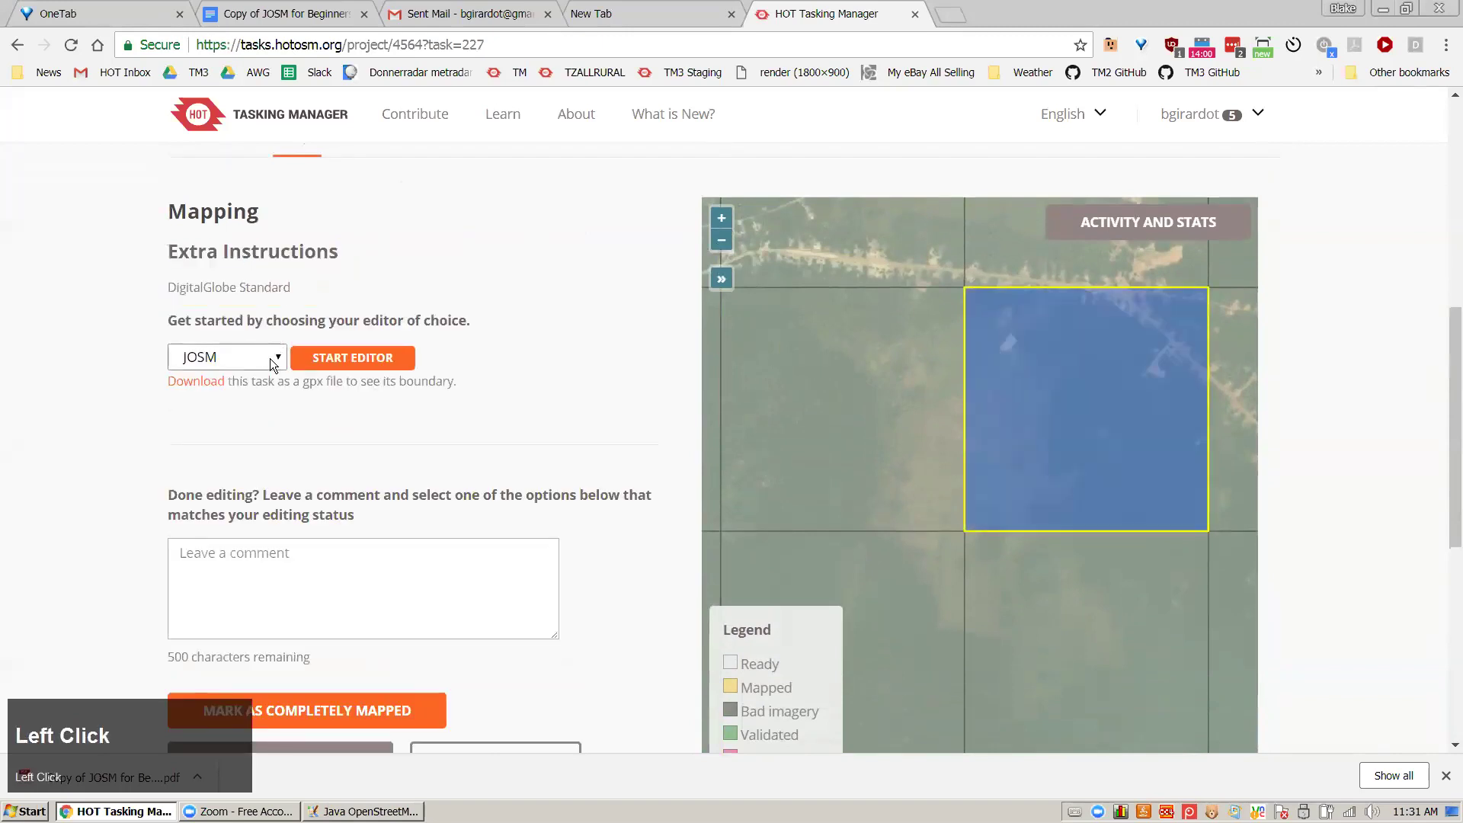
{"action": "left_click", "coordinate": [332, 360]}
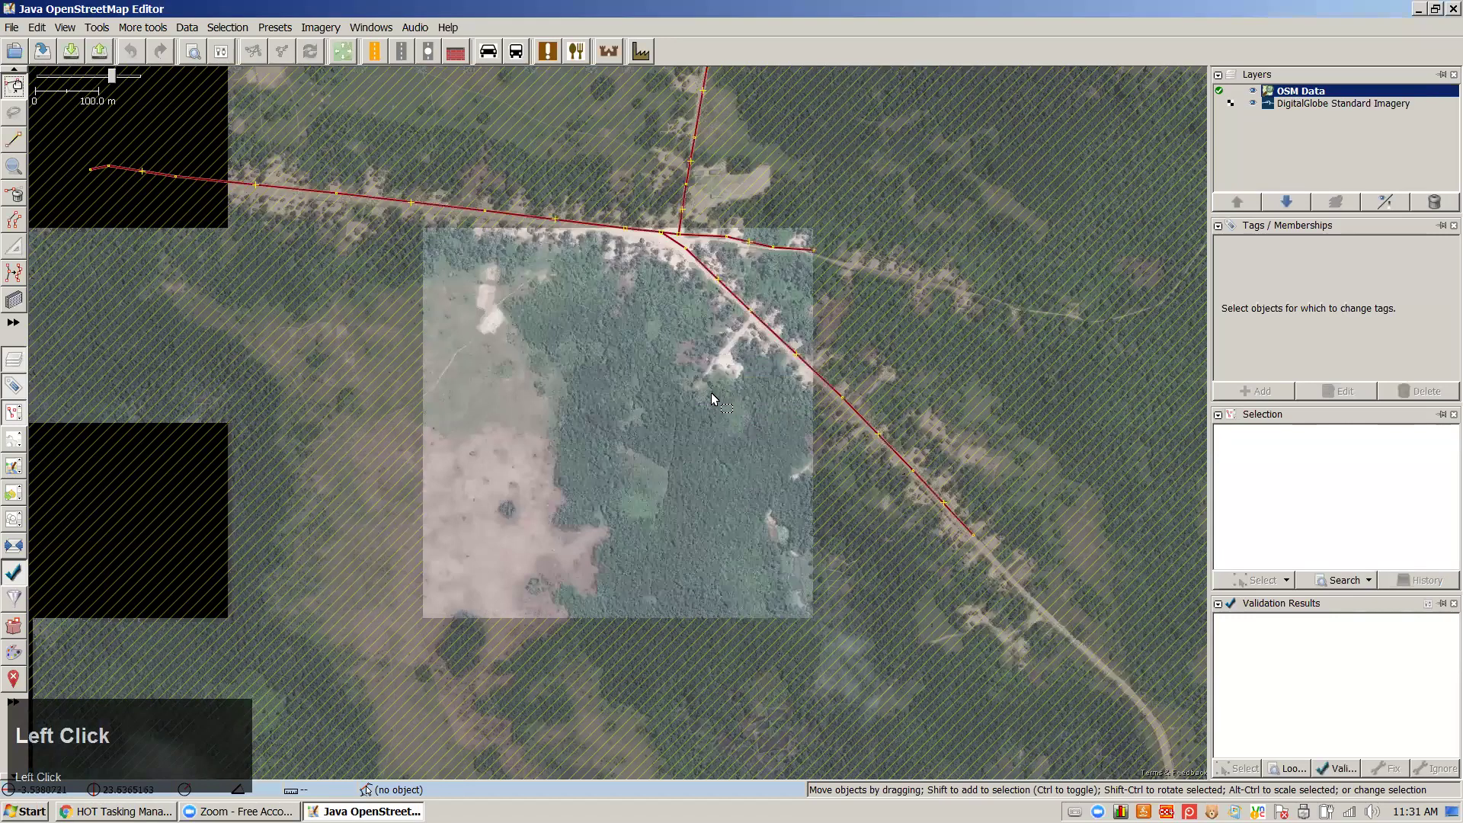
Draw a building just south of the main road west of the junction, and upload it to OpenStreetMap with source Bing
{"action": "right_click", "coordinate": [712, 394]}
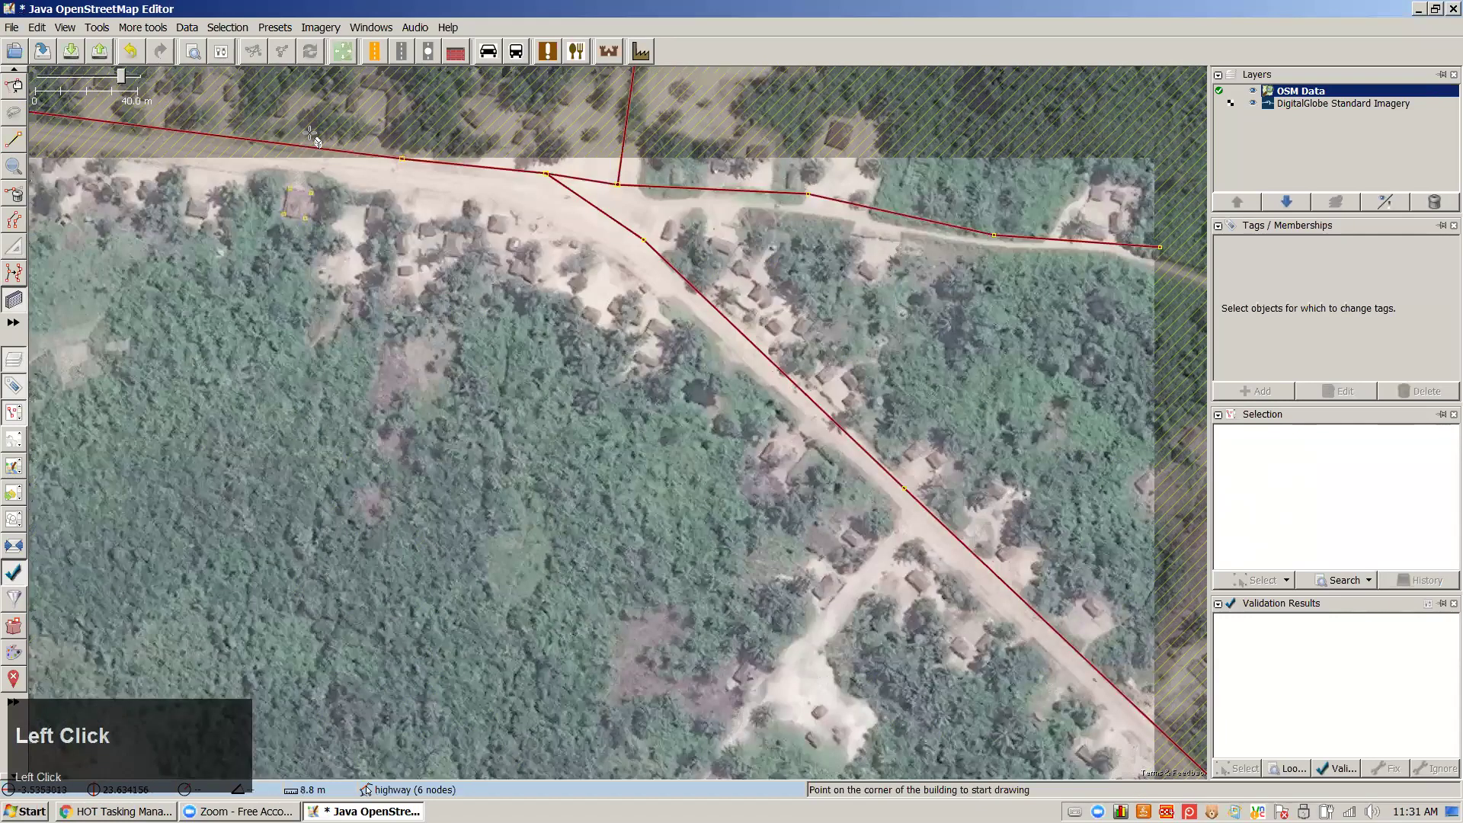
{"action": "left_click", "coordinate": [99, 51]}
{"action": "left_click", "coordinate": [729, 452]}
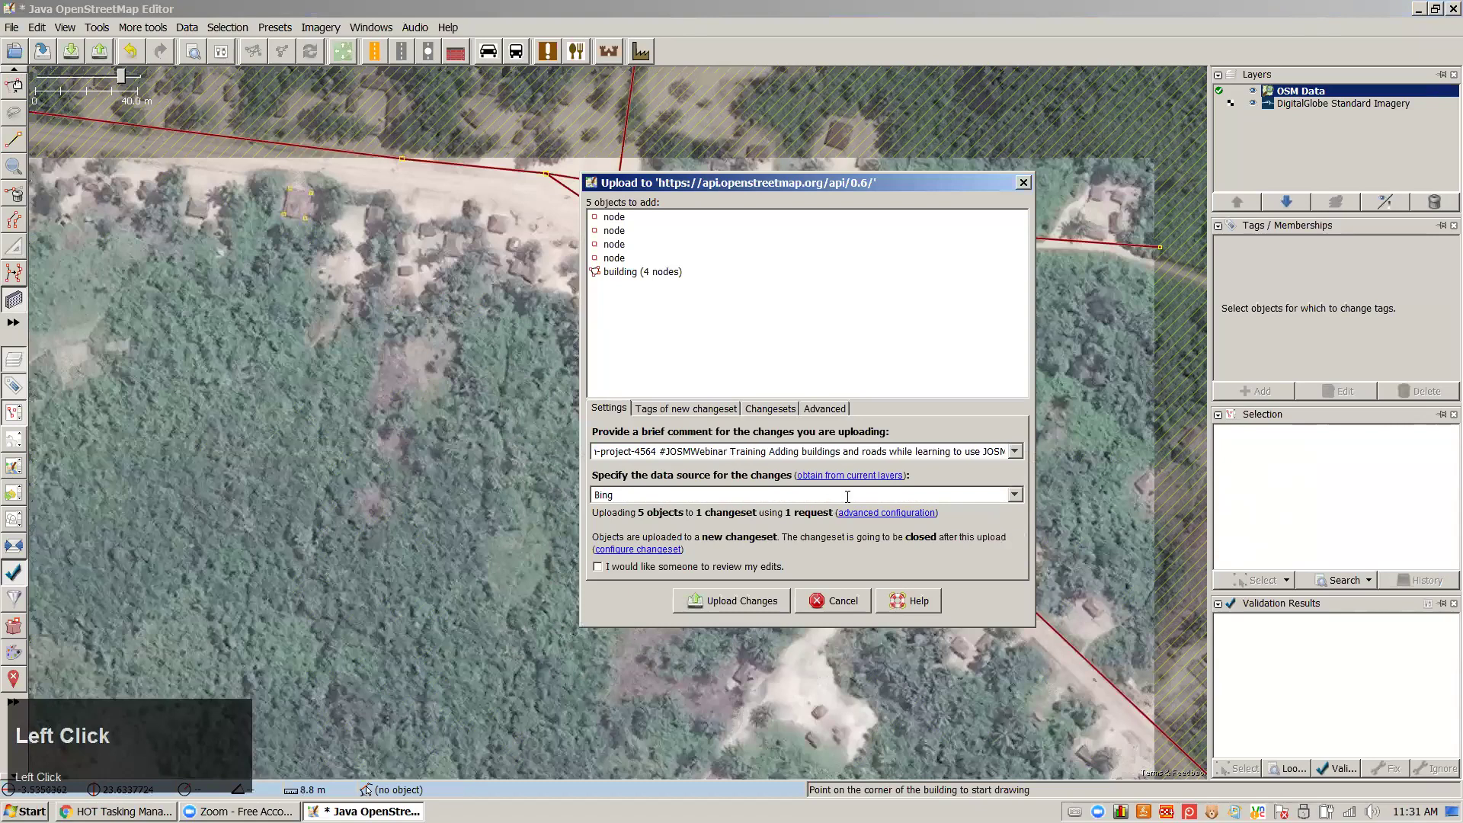
{"action": "left_click", "coordinate": [733, 602]}
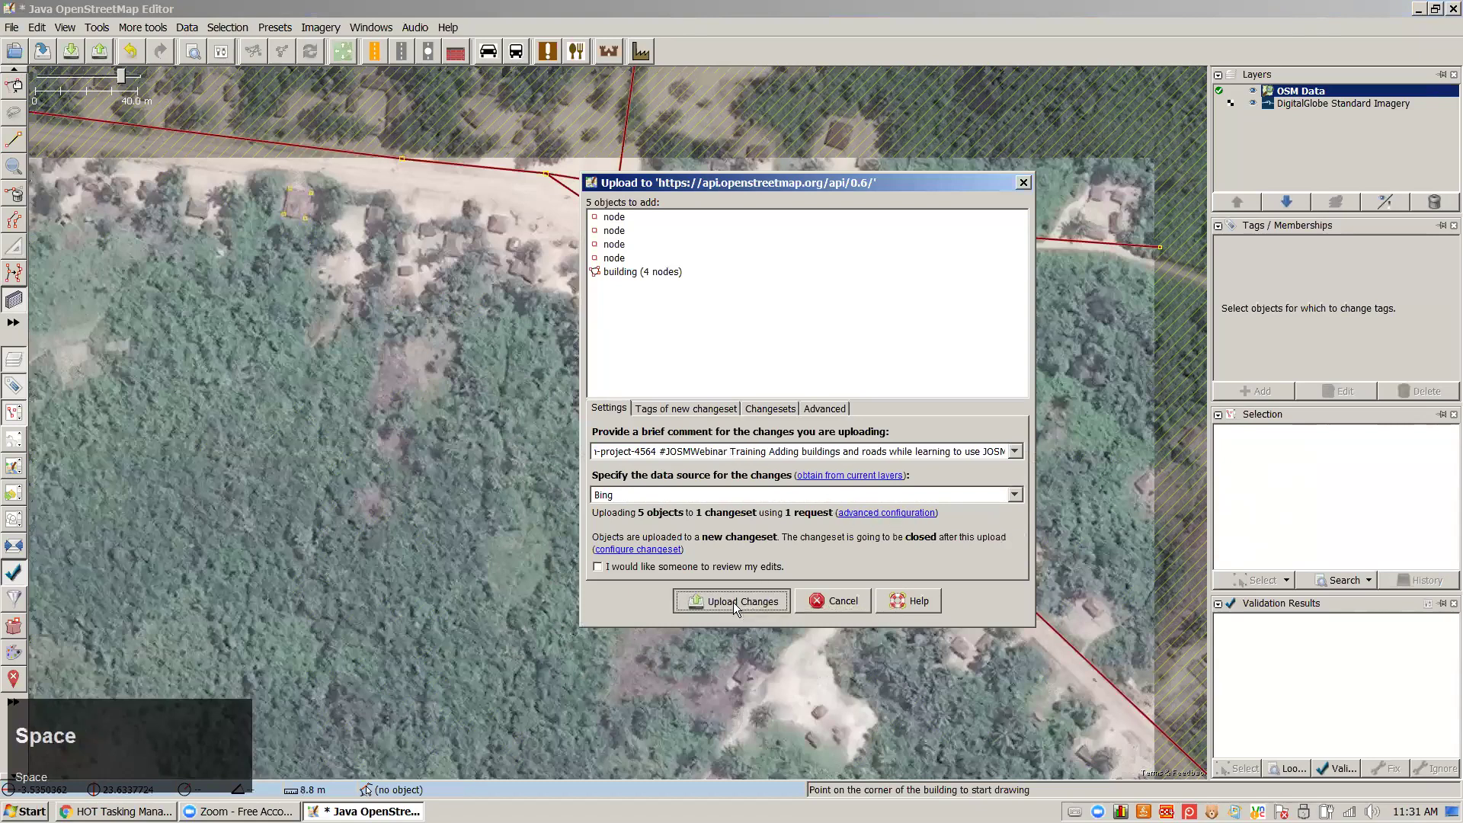
{"action": "left_click", "coordinate": [733, 602]}
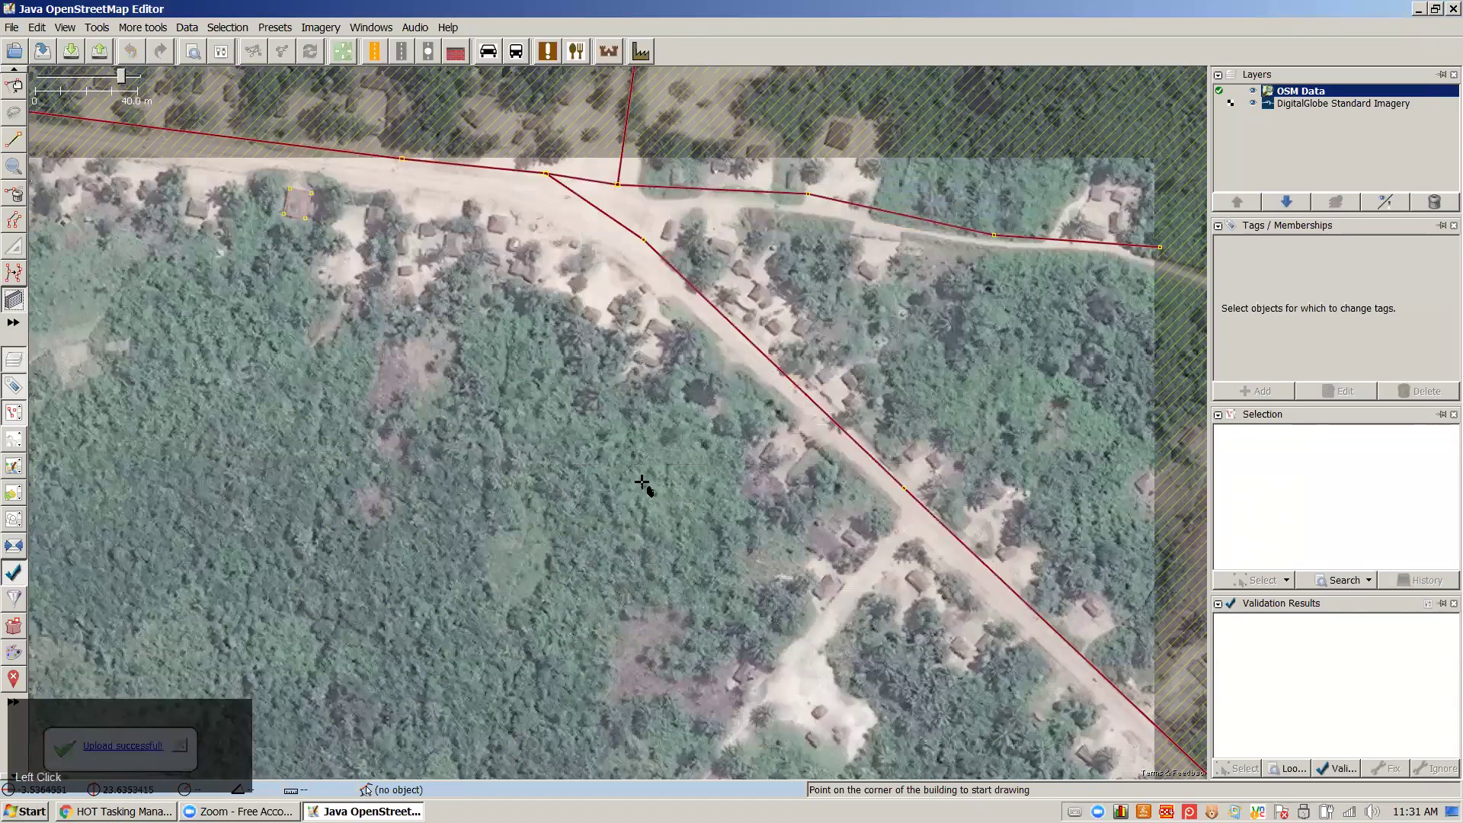
Remove the OSM Data layer and survey the DigitalGlobe imagery of the wider region to the east for settlements
{"action": "left_click", "coordinate": [1434, 201]}
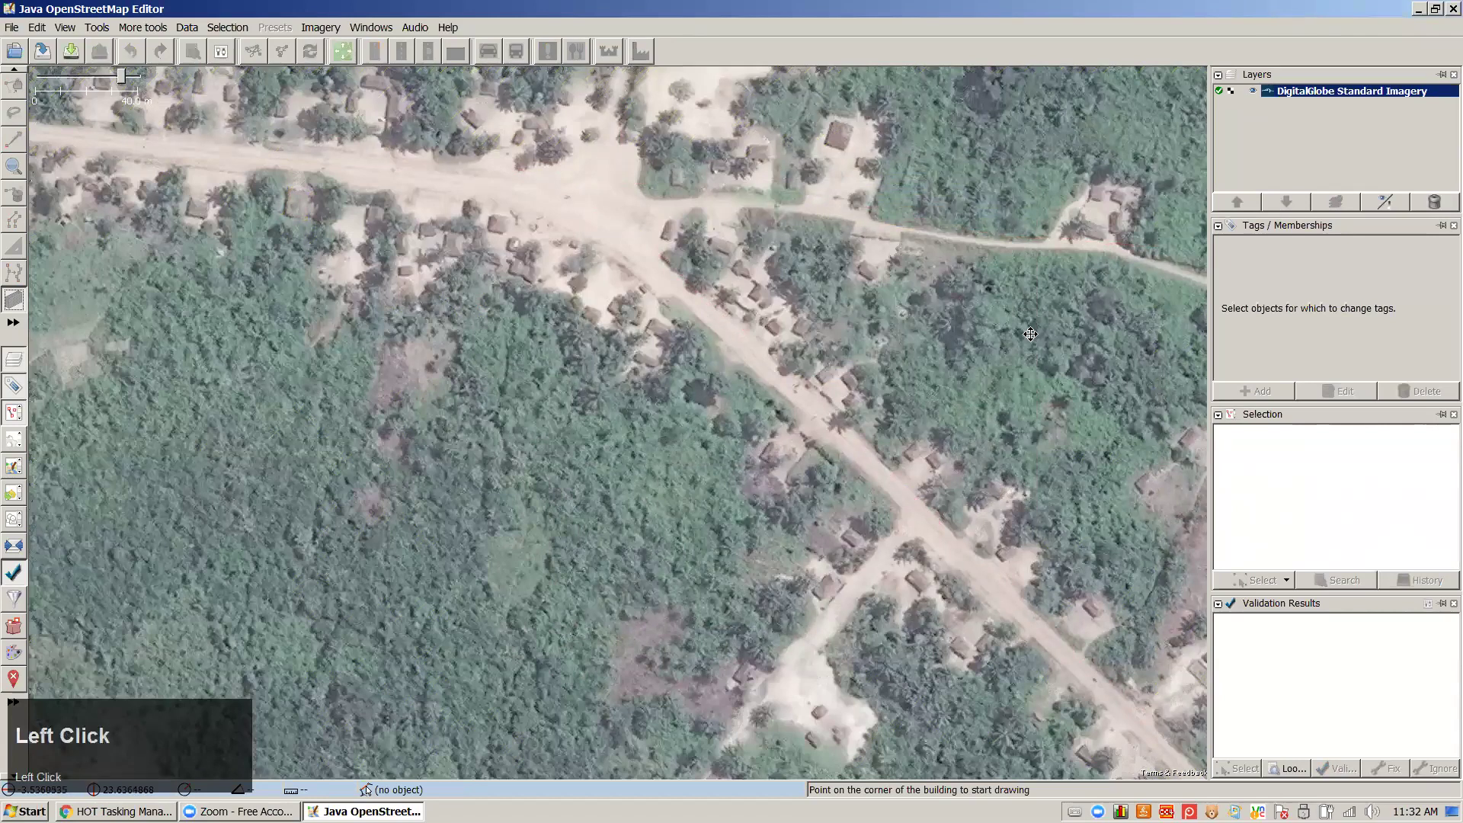
{"action": "scroll", "coordinate": [423, 330], "scroll_direction": "down", "scroll_amount": 3}
{"action": "right_click", "coordinate": [376, 300]}
{"action": "left_click_drag", "start_coordinate": [376, 300], "coordinate": [590, 433]}
{"action": "scroll", "coordinate": [635, 415], "scroll_direction": "down", "scroll_amount": 8}
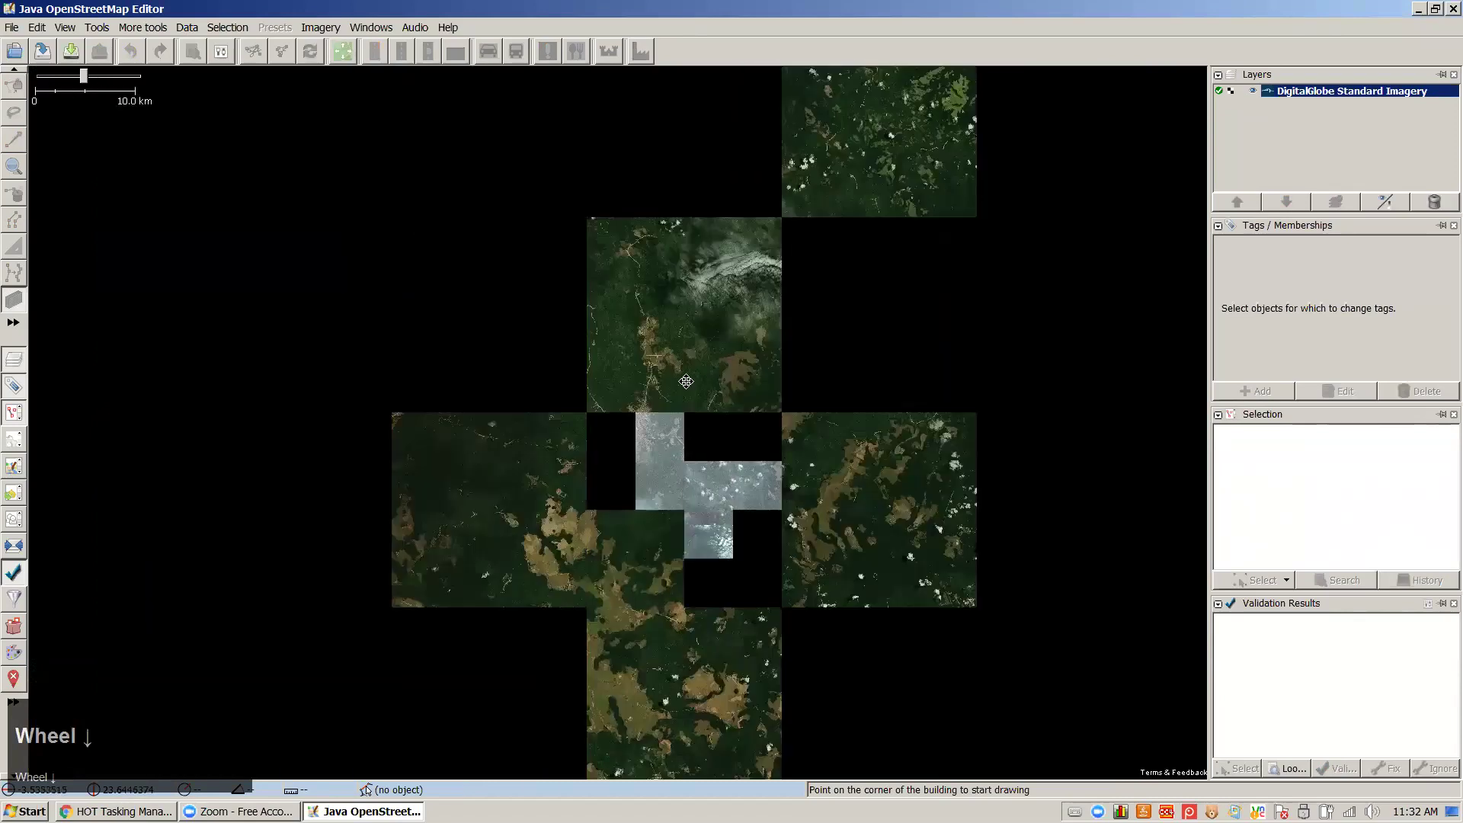
{"action": "right_click", "coordinate": [846, 355]}
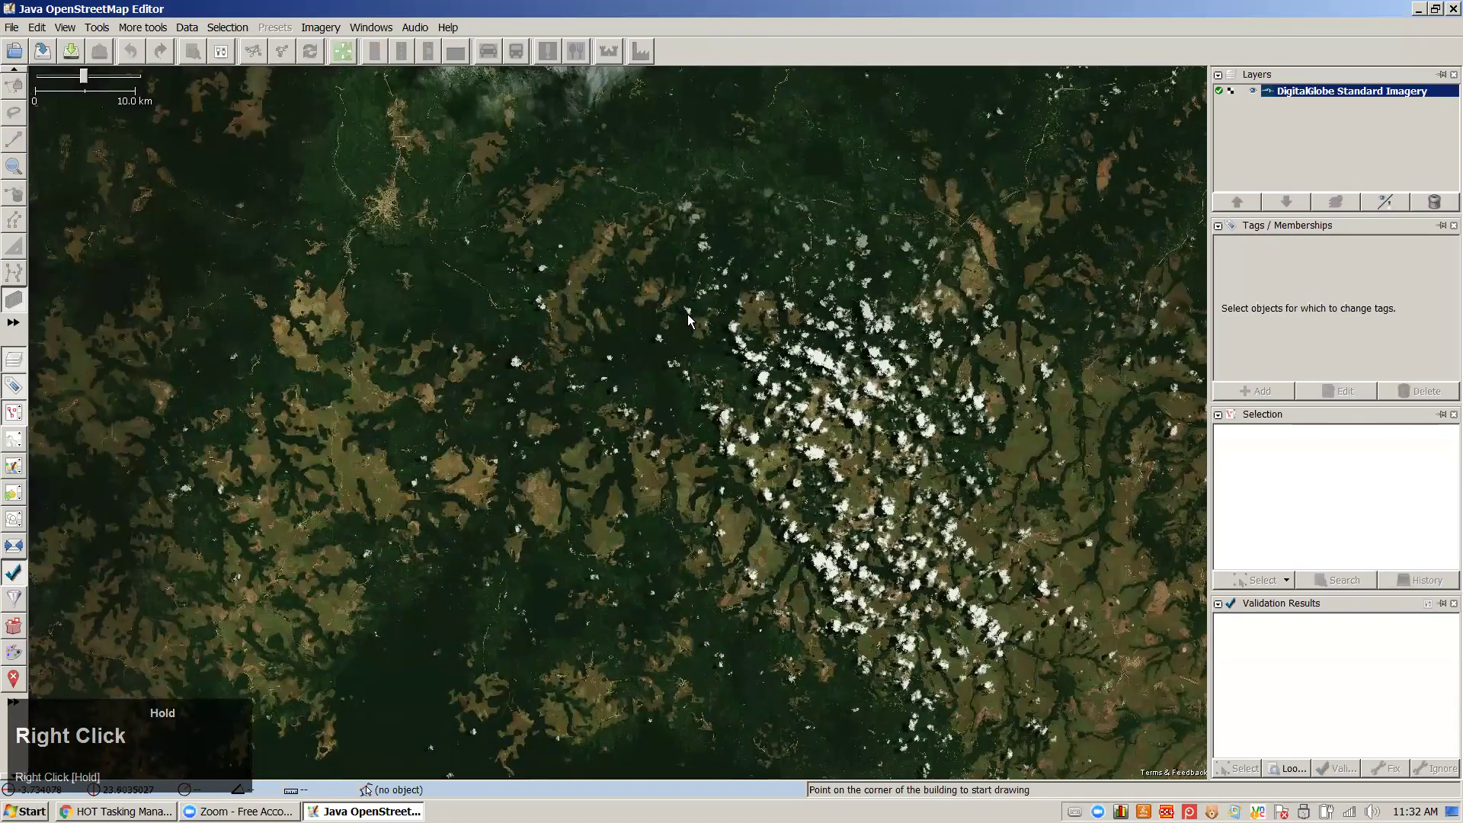
{"action": "left_click_drag", "start_coordinate": [848, 358], "coordinate": [832, 610]}
{"action": "scroll", "coordinate": [783, 560], "scroll_direction": "up", "scroll_amount": 5}
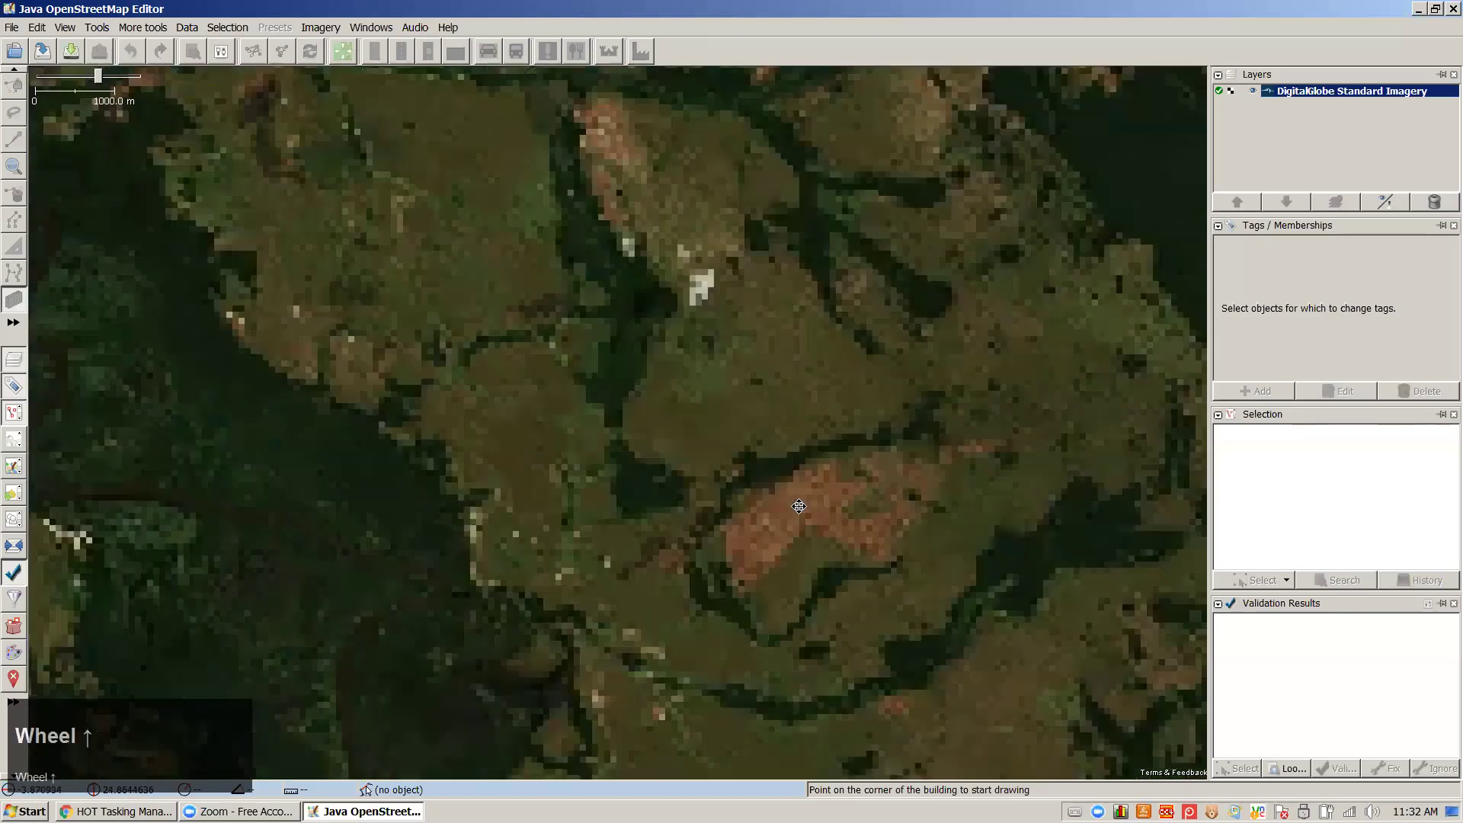
{"action": "left_click_drag", "start_coordinate": [826, 541], "coordinate": [870, 546]}
{"action": "scroll", "coordinate": [876, 533], "scroll_direction": "down", "scroll_amount": 3}
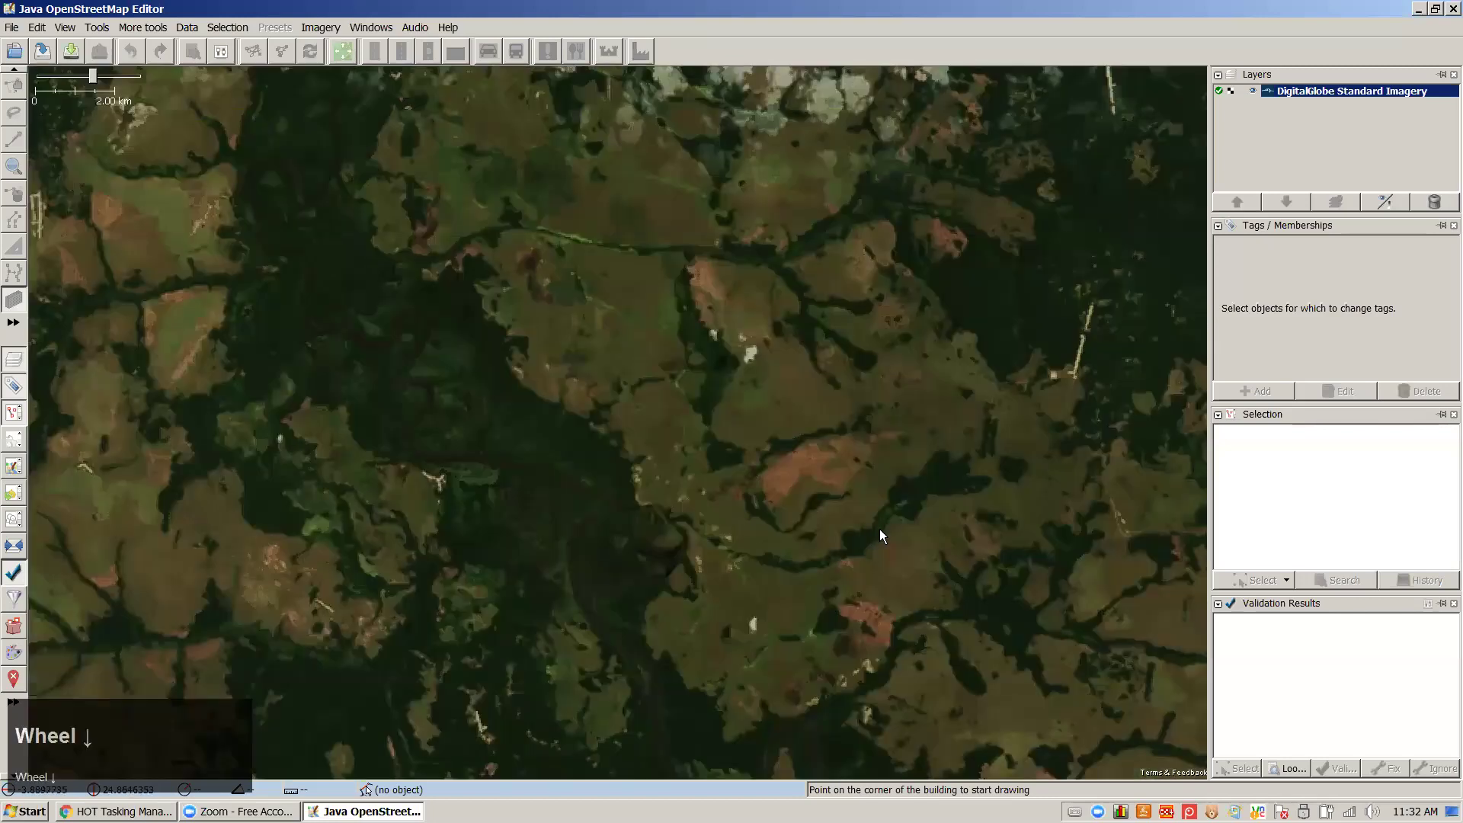
{"action": "scroll", "coordinate": [889, 524], "scroll_direction": "down", "scroll_amount": 3}
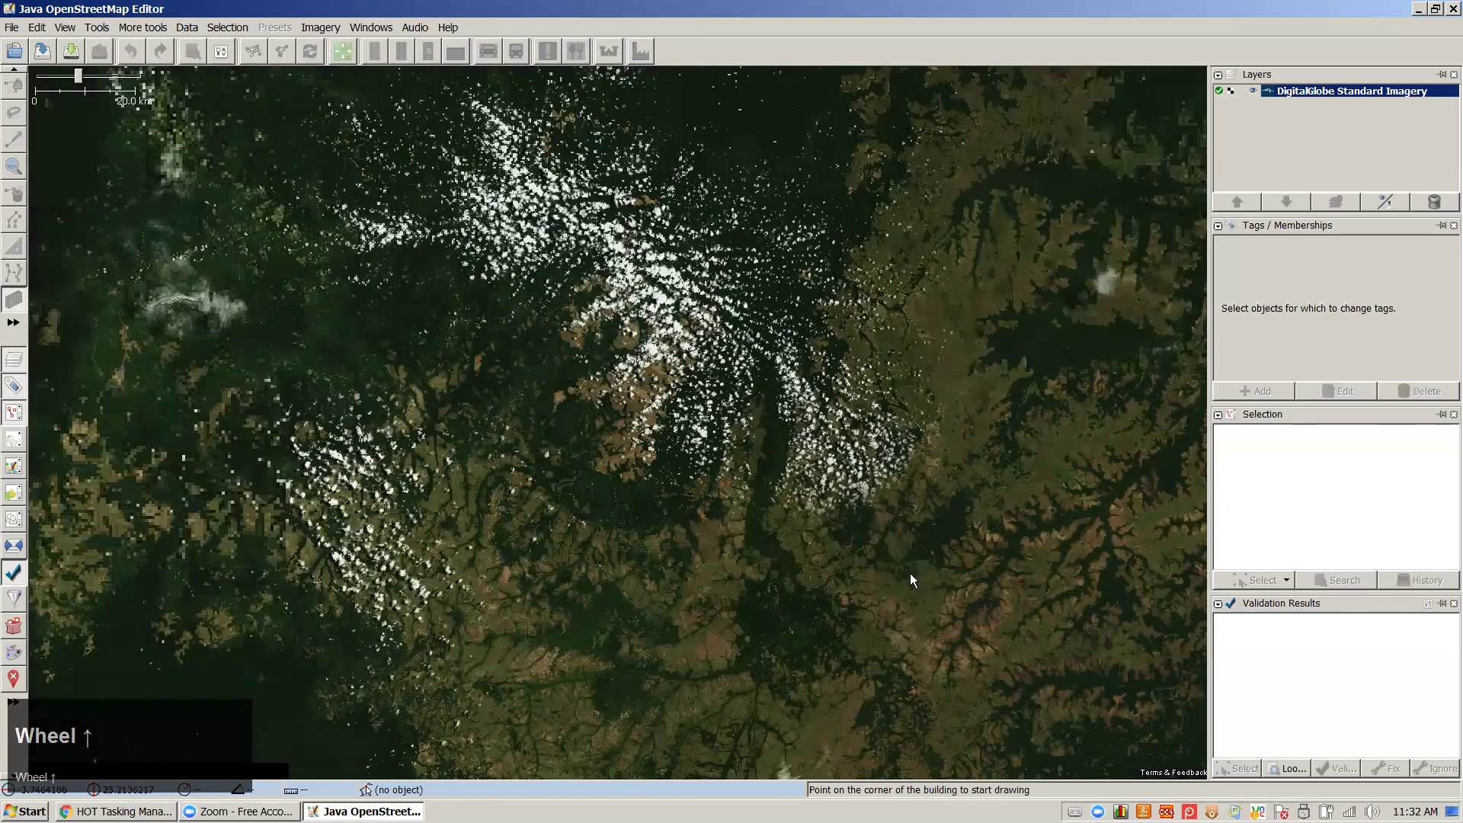
{"action": "right_click", "coordinate": [911, 578]}
{"action": "scroll", "coordinate": [822, 497], "scroll_direction": "up", "scroll_amount": 5}
{"action": "scroll", "coordinate": [810, 478], "scroll_direction": "up", "scroll_amount": 1}
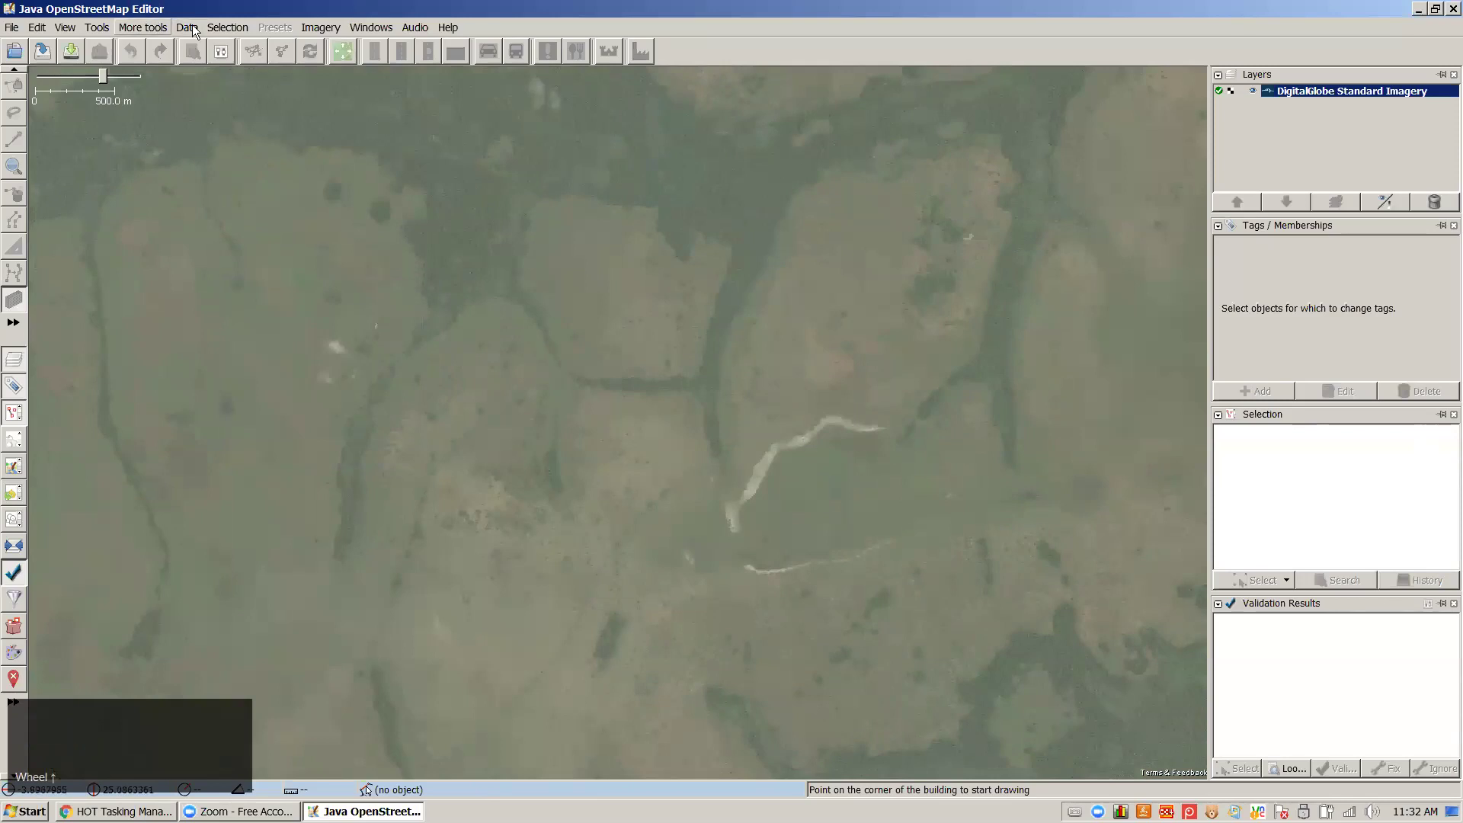
{"action": "scroll", "coordinate": [891, 473], "scroll_direction": "down", "scroll_amount": 2}
{"action": "scroll", "coordinate": [877, 473], "scroll_direction": "down", "scroll_amount": 4}
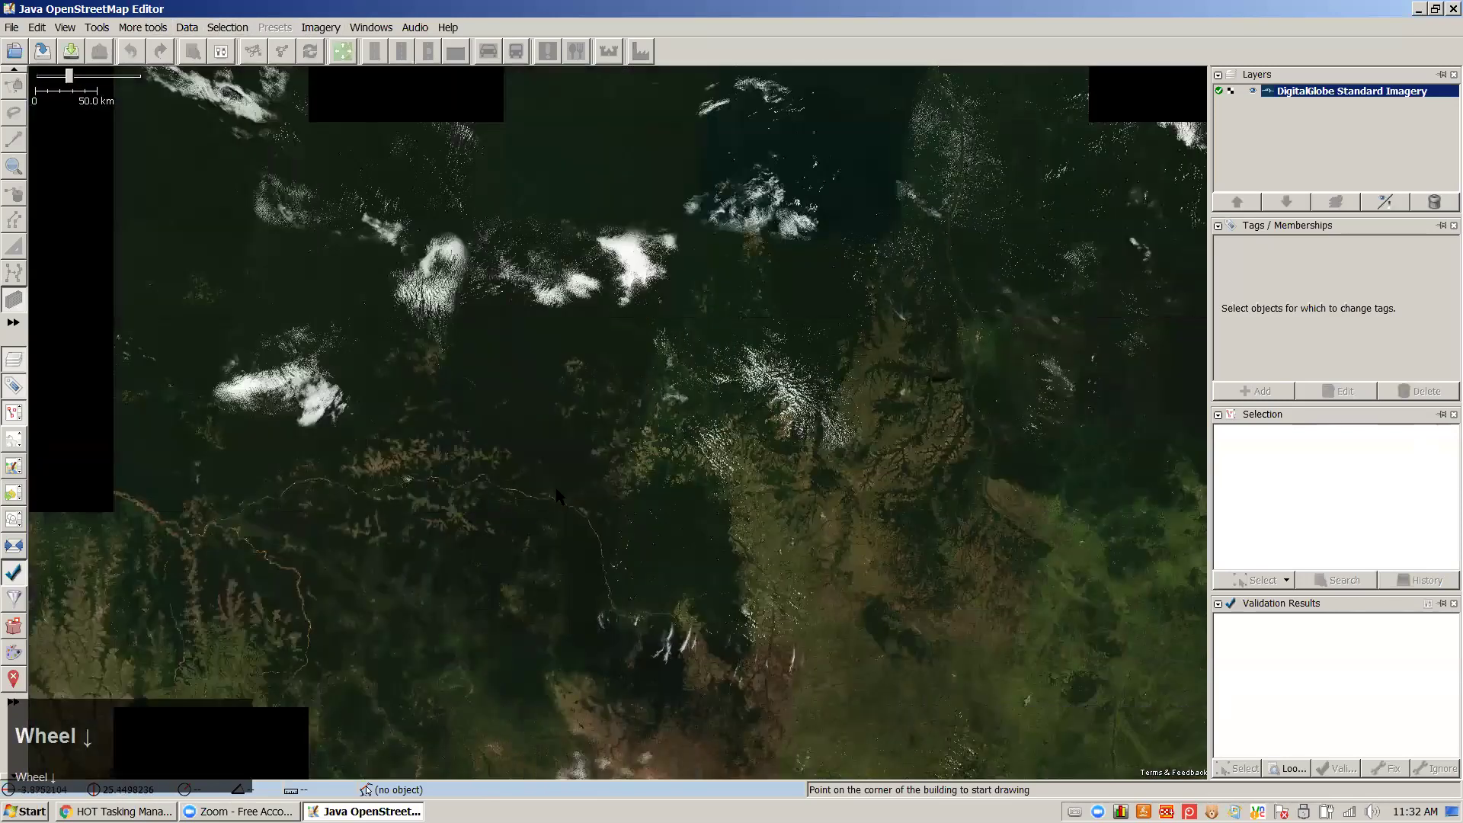
Examine the DigitalGlobe imagery along the large river farther west for villages, down to the settlement on its north bank
{"action": "right_click", "coordinate": [845, 289]}
{"action": "mouse_move", "coordinate": [833, 327]}
{"action": "left_mouse_down"}
{"action": "mouse_move", "coordinate": [815, 450]}
{"action": "mouse_move", "coordinate": [644, 236]}
{"action": "mouse_move", "coordinate": [807, 450]}
{"action": "mouse_move", "coordinate": [617, 341]}
{"action": "mouse_move", "coordinate": [561, 189]}
{"action": "mouse_move", "coordinate": [637, 205]}
{"action": "mouse_move", "coordinate": [596, 207]}
{"action": "left_mouse_up"}
{"action": "scroll", "coordinate": [662, 272], "scroll_direction": "up", "scroll_amount": 5}
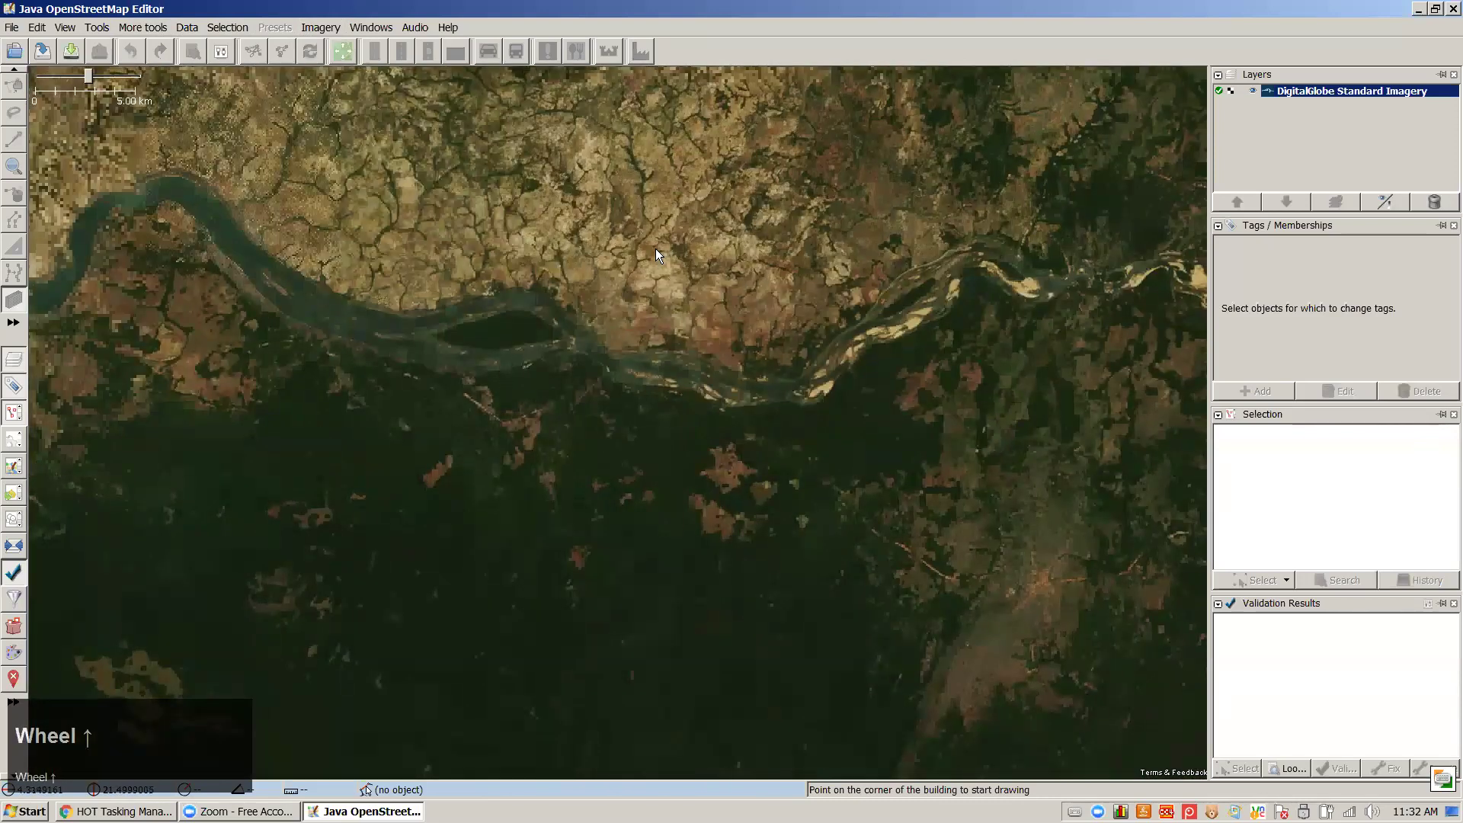
{"action": "scroll", "coordinate": [655, 256], "scroll_direction": "up", "scroll_amount": 3}
{"action": "left_click_drag", "start_coordinate": [387, 414], "coordinate": [517, 415]}
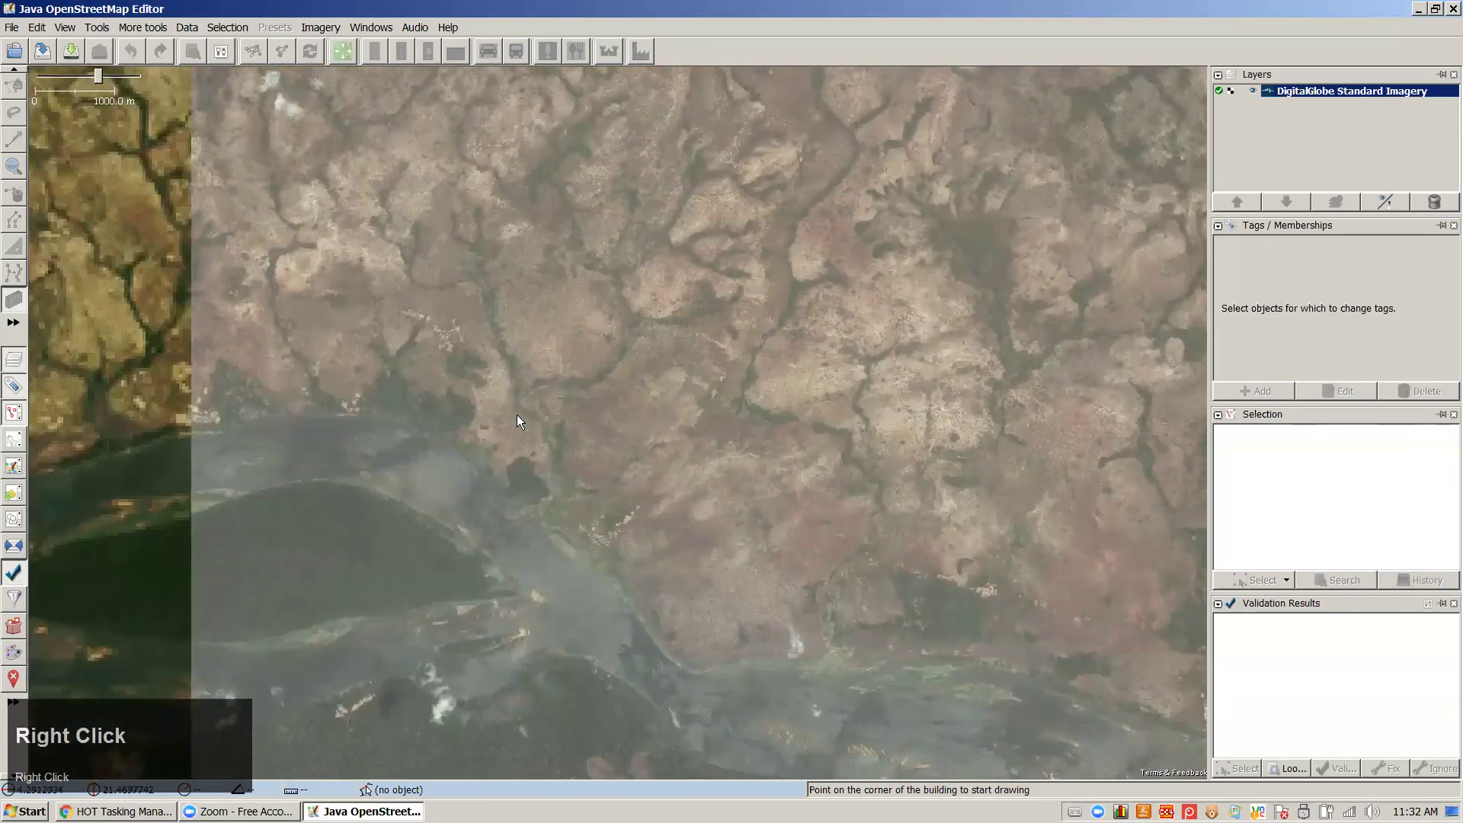
{"action": "scroll", "coordinate": [516, 411], "scroll_direction": "up", "scroll_amount": 4}
{"action": "scroll", "coordinate": [516, 411], "scroll_direction": "down", "scroll_amount": 2}
{"action": "left_click_drag", "start_coordinate": [683, 357], "coordinate": [689, 356]}
{"action": "scroll", "coordinate": [712, 409], "scroll_direction": "down", "scroll_amount": 2}
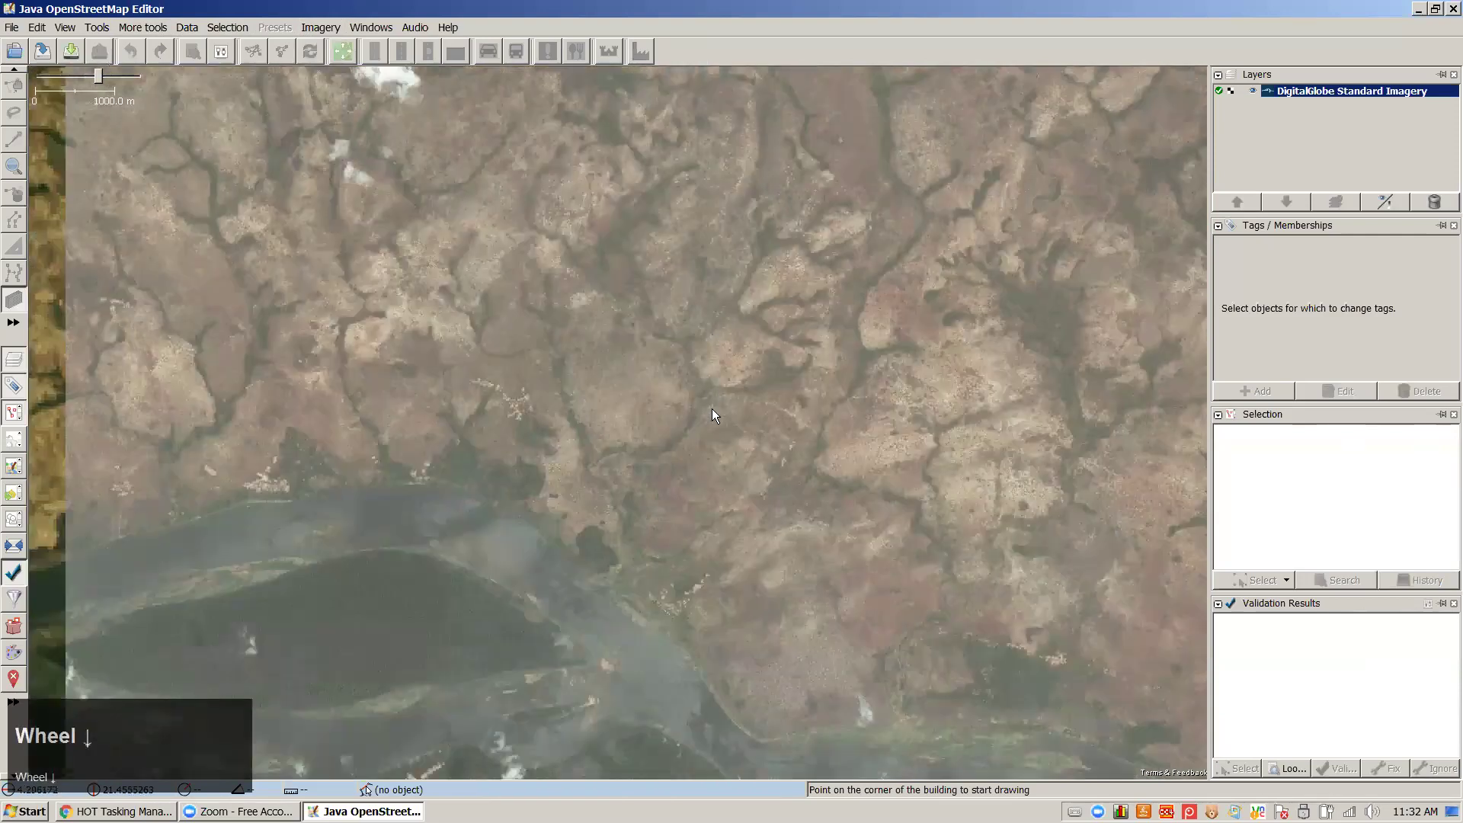
{"action": "left_click_drag", "start_coordinate": [718, 409], "coordinate": [212, 230]}
{"action": "scroll", "coordinate": [94, 105], "scroll_direction": "down", "scroll_amount": 3}
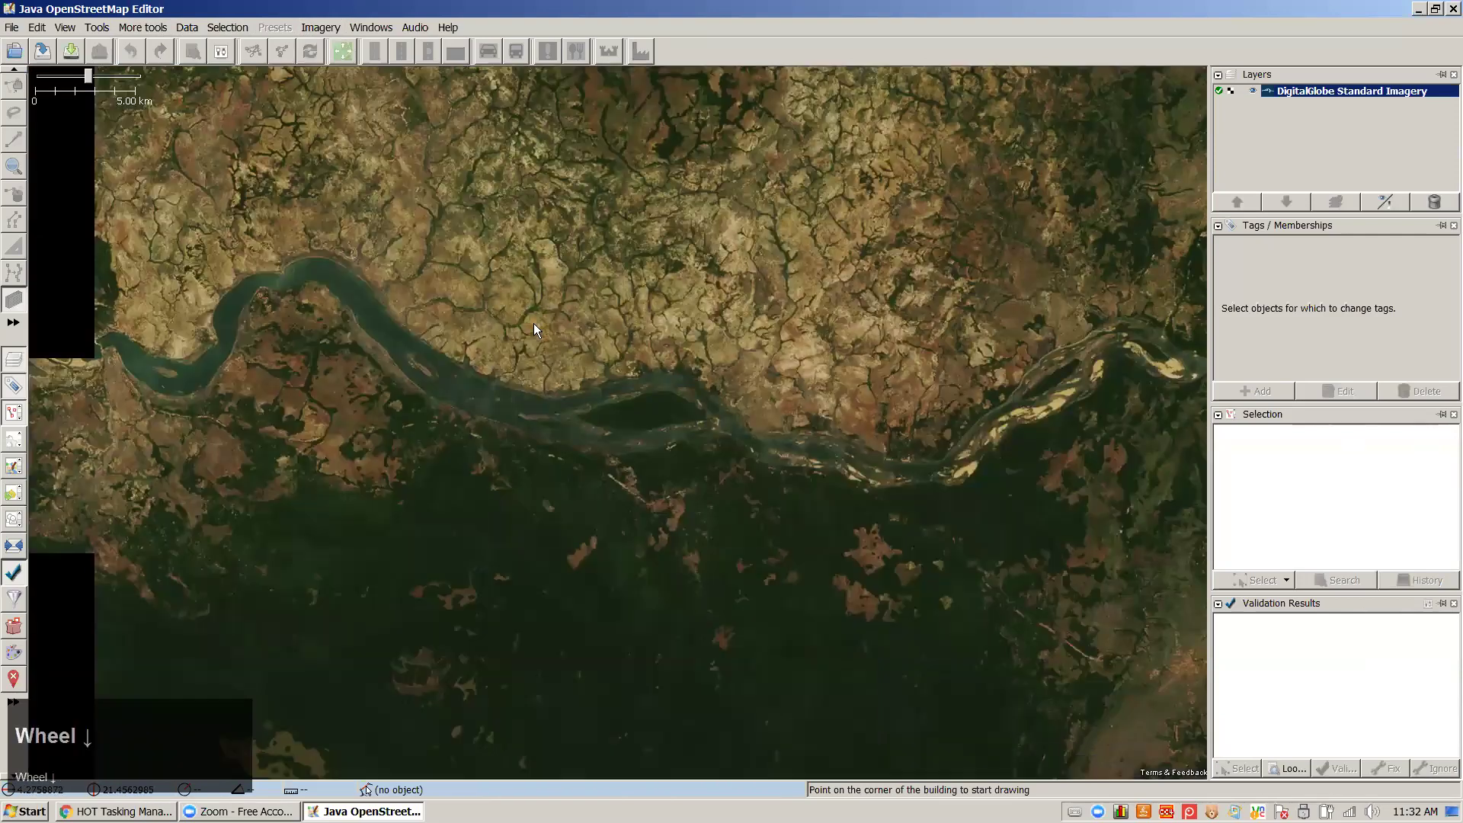
{"action": "scroll", "coordinate": [639, 369], "scroll_direction": "up", "scroll_amount": 2}
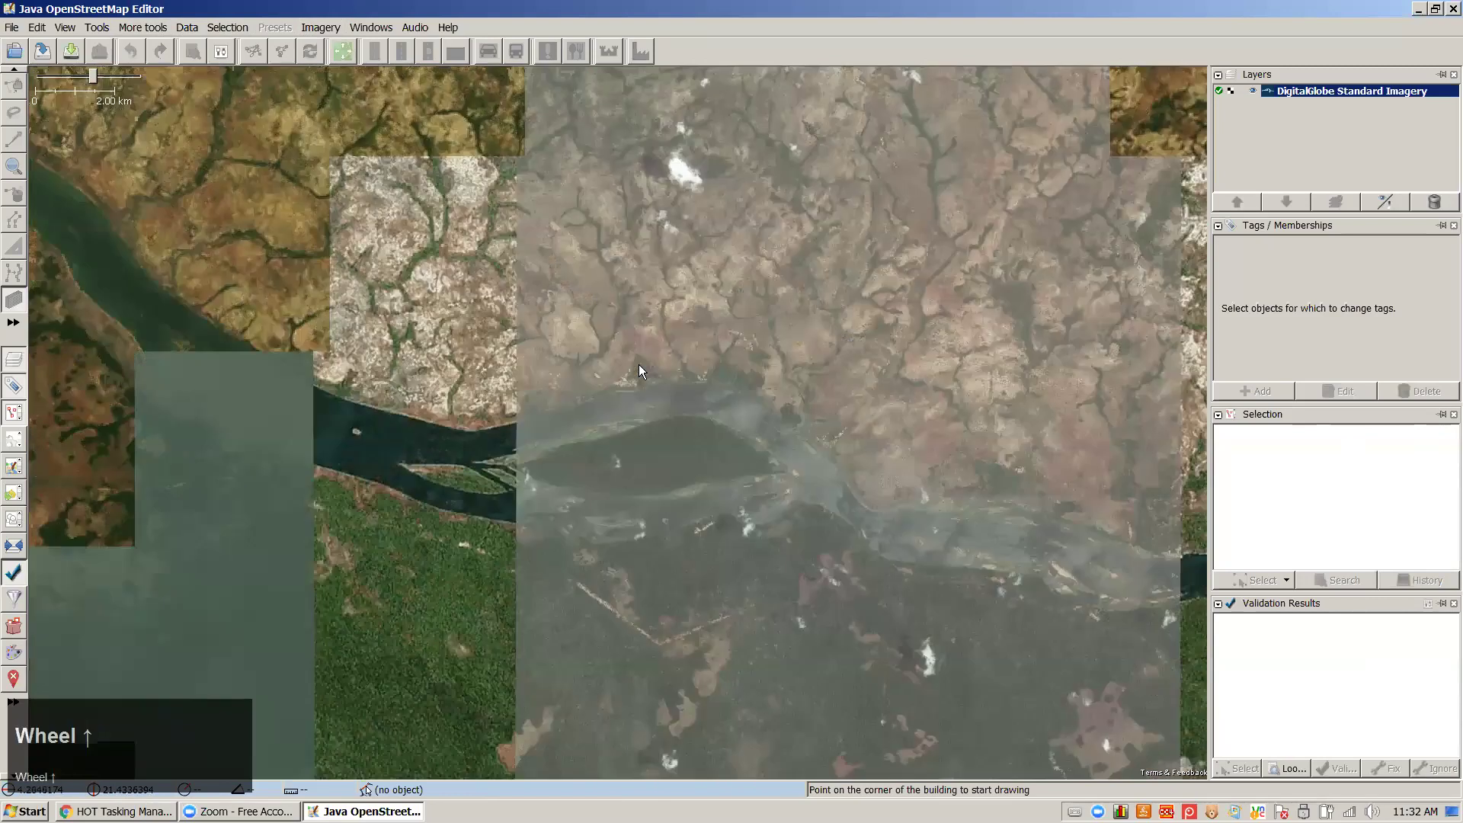
{"action": "scroll", "coordinate": [638, 365], "scroll_direction": "up", "scroll_amount": 2}
{"action": "scroll", "coordinate": [637, 381], "scroll_direction": "up", "scroll_amount": 3}
{"action": "left_click_drag", "start_coordinate": [650, 483], "coordinate": [759, 309]}
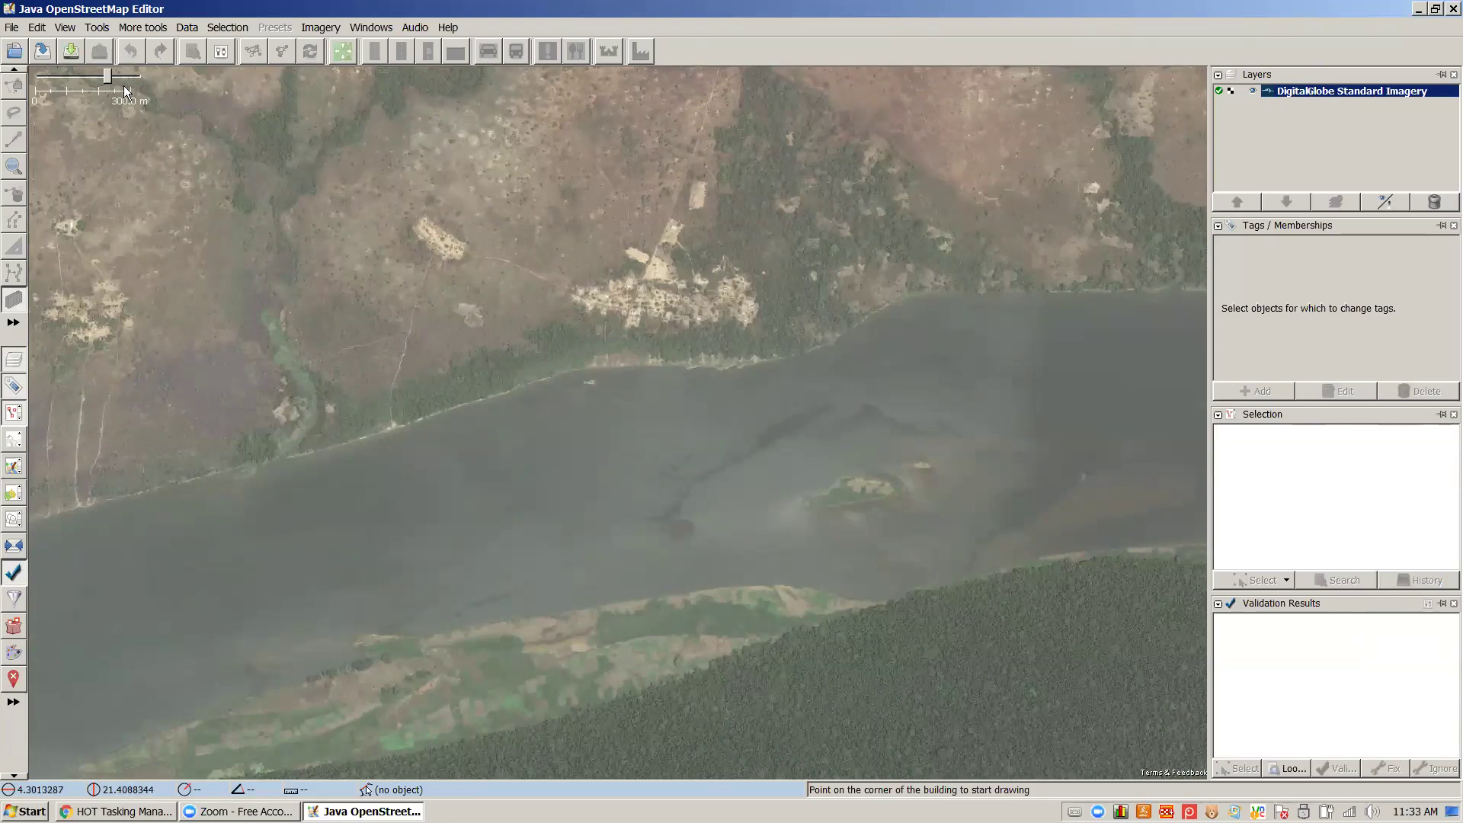
Download the OSM data for the area around the north-bank village and examine its mapped features
{"action": "left_click", "coordinate": [69, 53]}
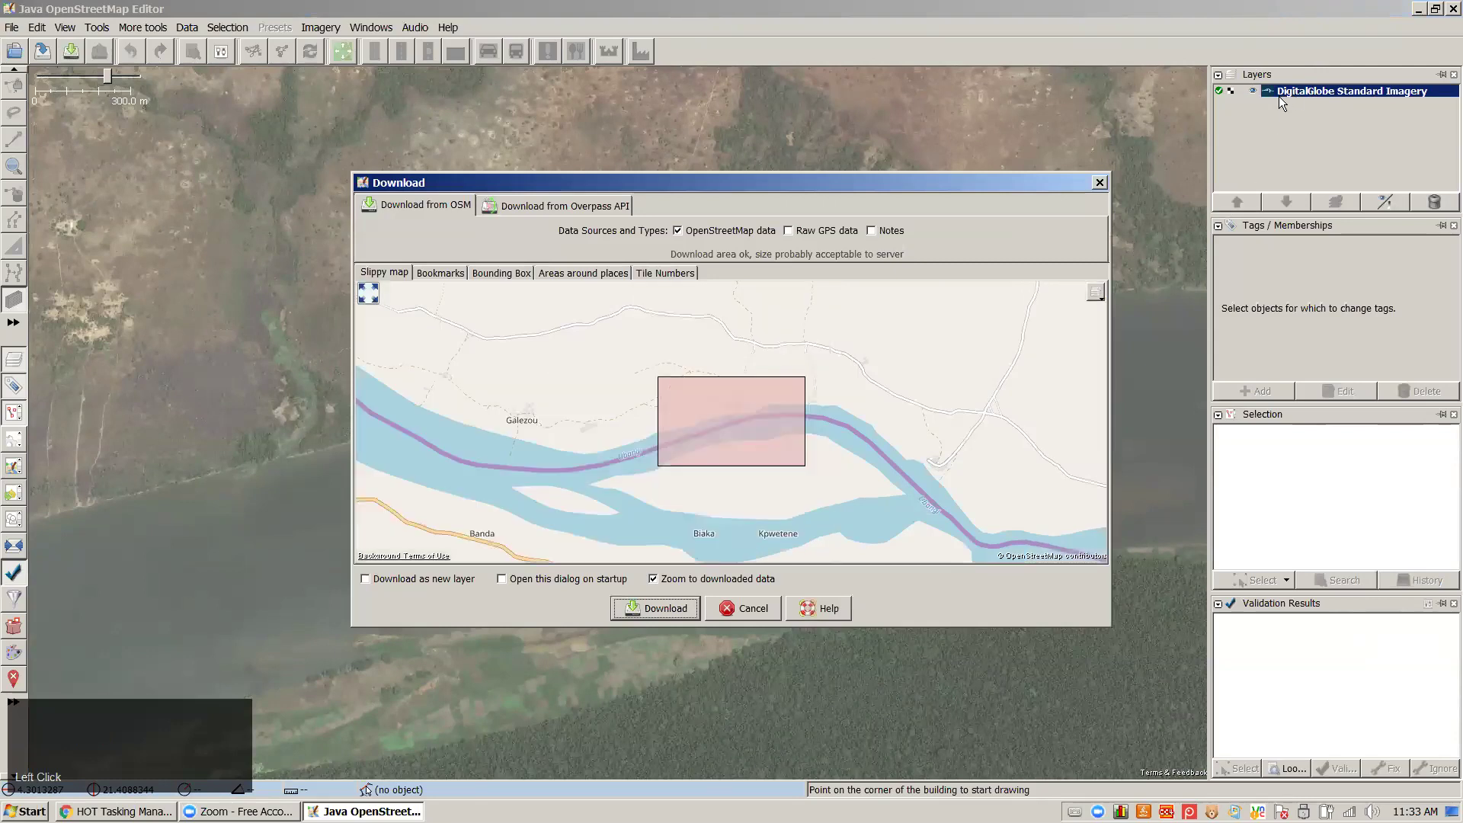
{"action": "left_click", "coordinate": [660, 607]}
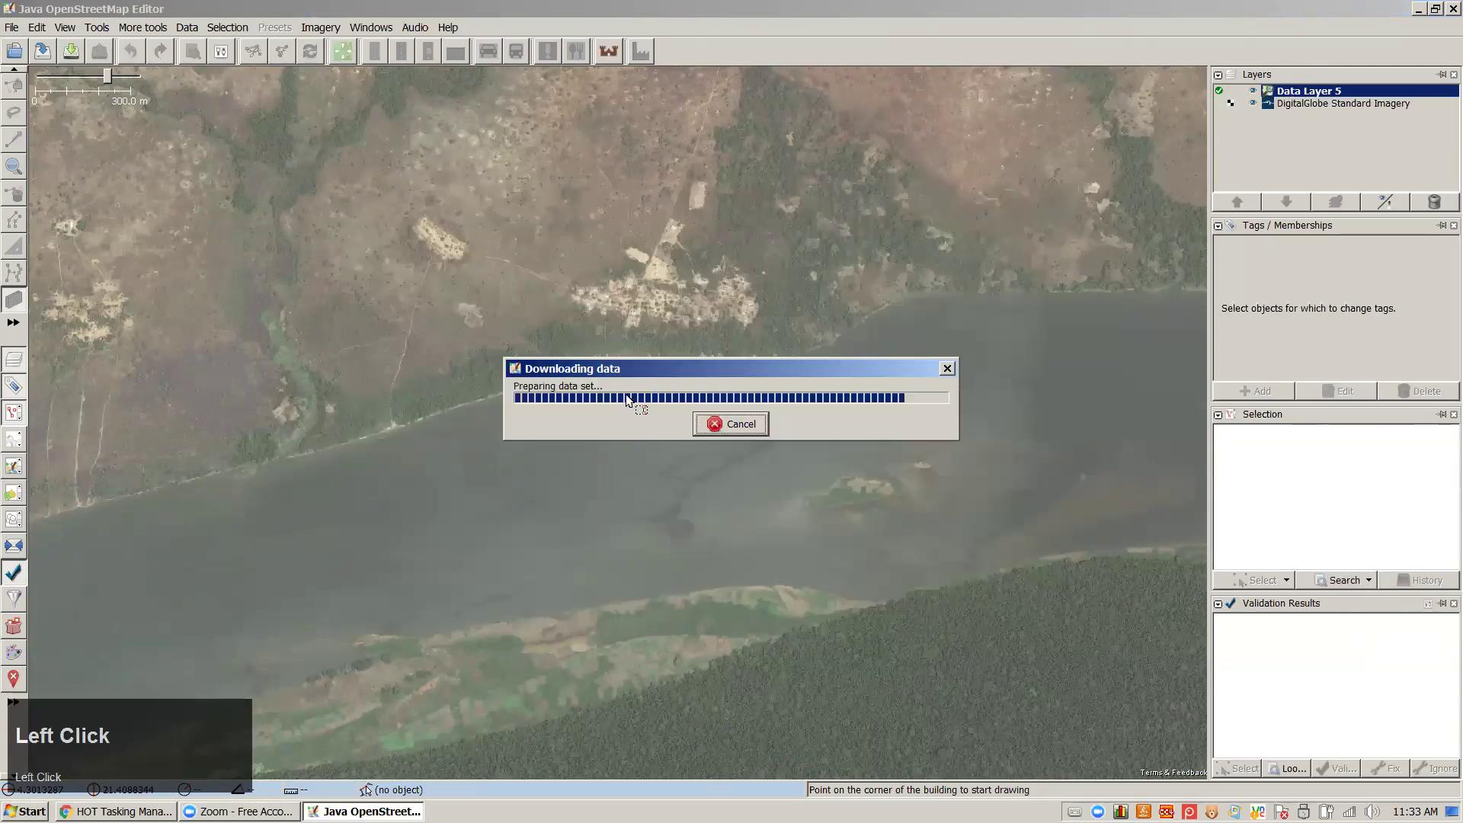
{"action": "scroll", "coordinate": [623, 386], "scroll_direction": "up", "scroll_amount": 2}
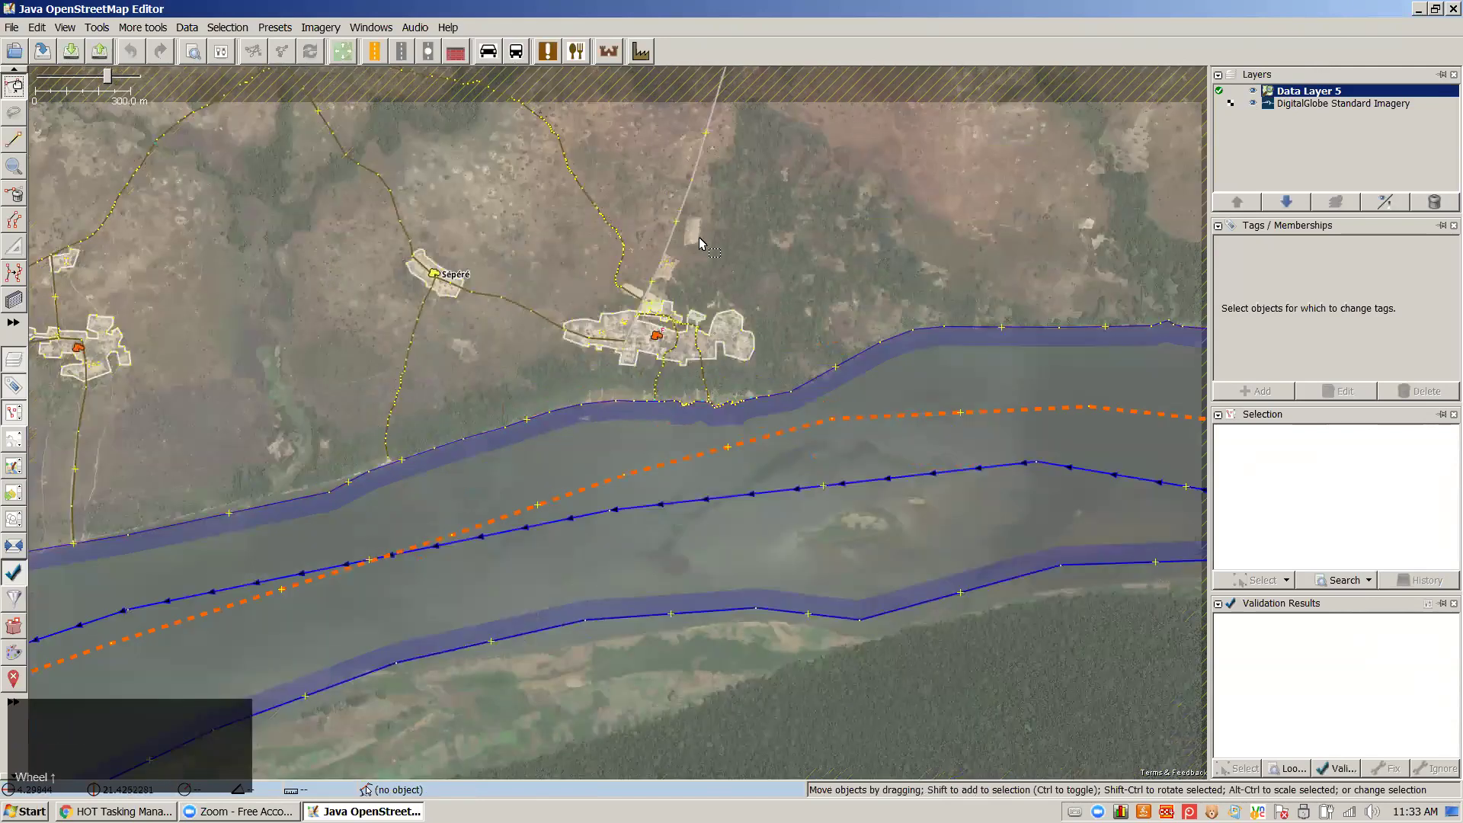
{"action": "scroll", "coordinate": [797, 277], "scroll_direction": "down", "scroll_amount": 1}
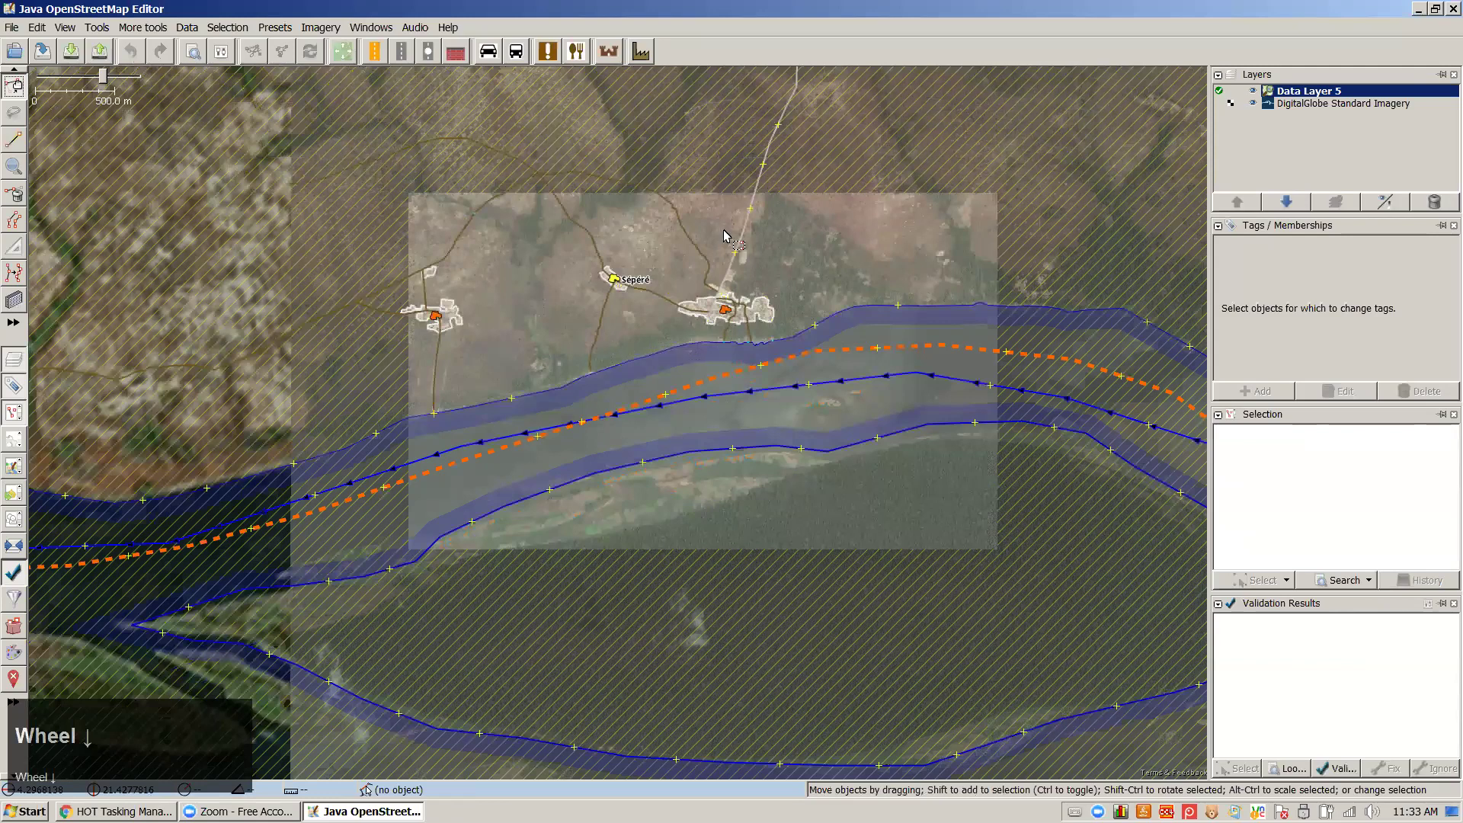
{"action": "scroll", "coordinate": [701, 305], "scroll_direction": "up", "scroll_amount": 7}
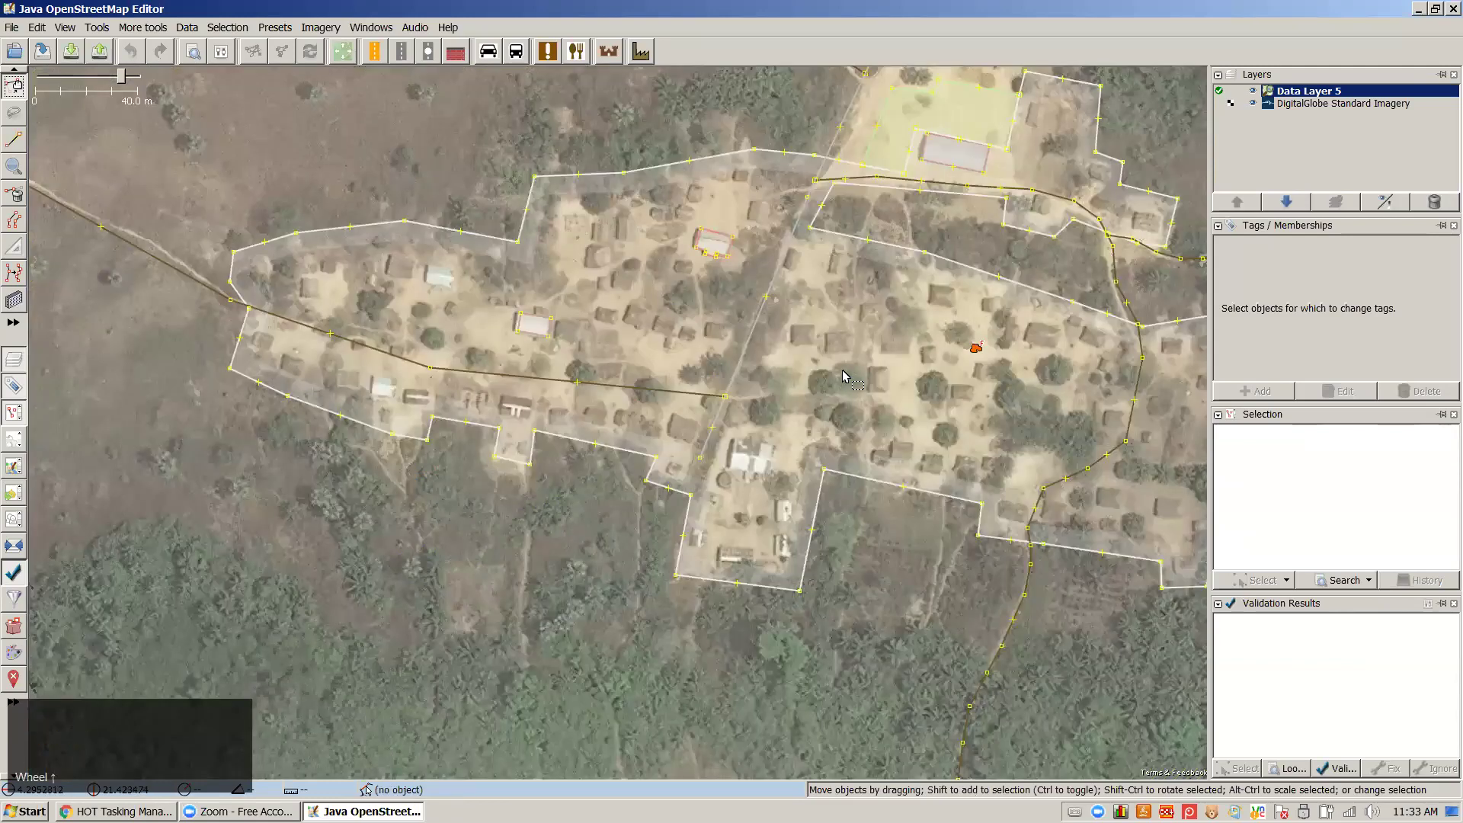
{"action": "scroll", "coordinate": [844, 374], "scroll_direction": "down", "scroll_amount": 3}
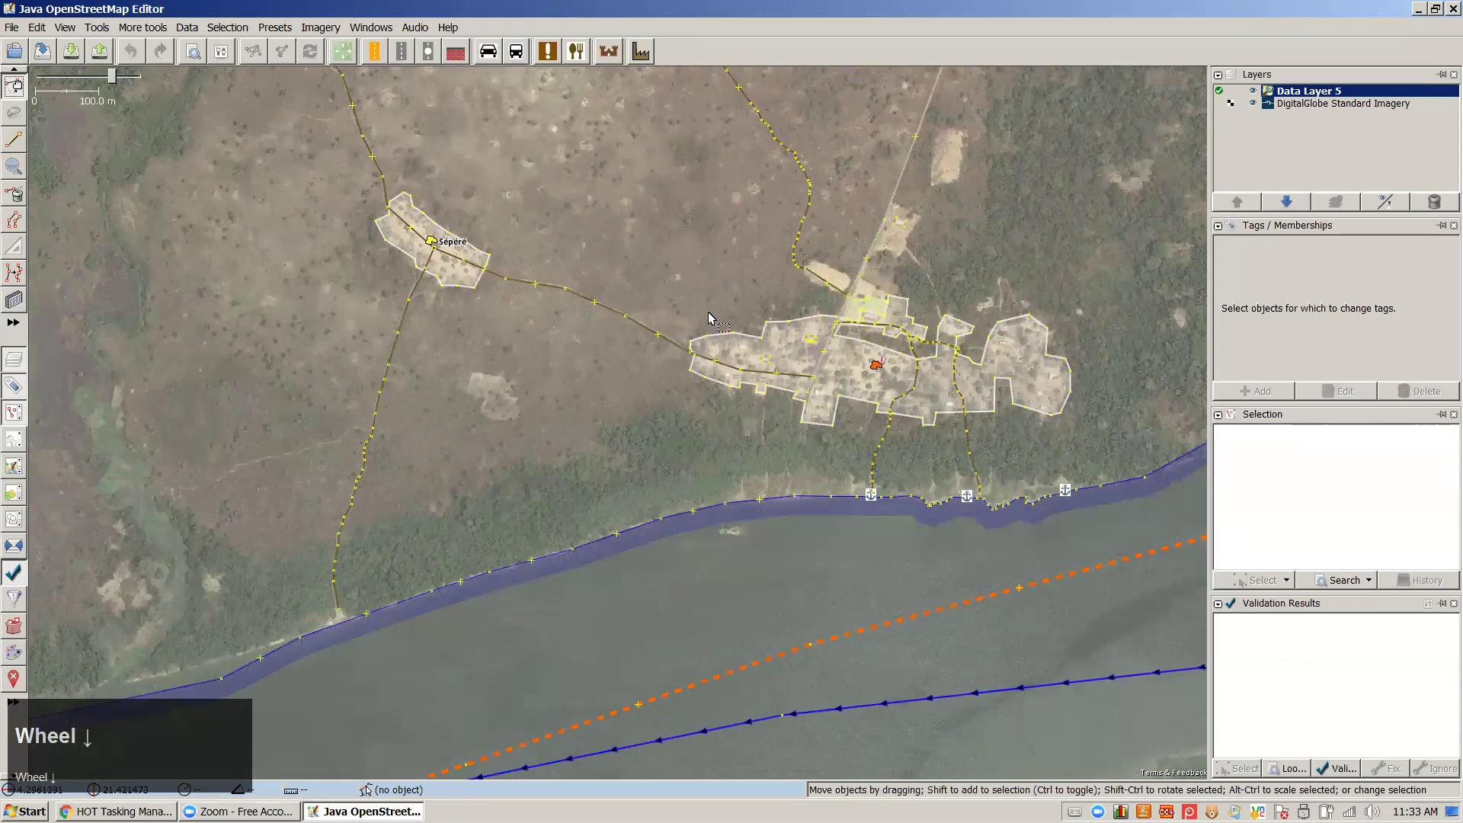
Draw a building about 5.4 m wide over the rectangular hut just west of the diagonal road through the village
{"action": "scroll", "coordinate": [214, 394], "scroll_direction": "up", "scroll_amount": 6}
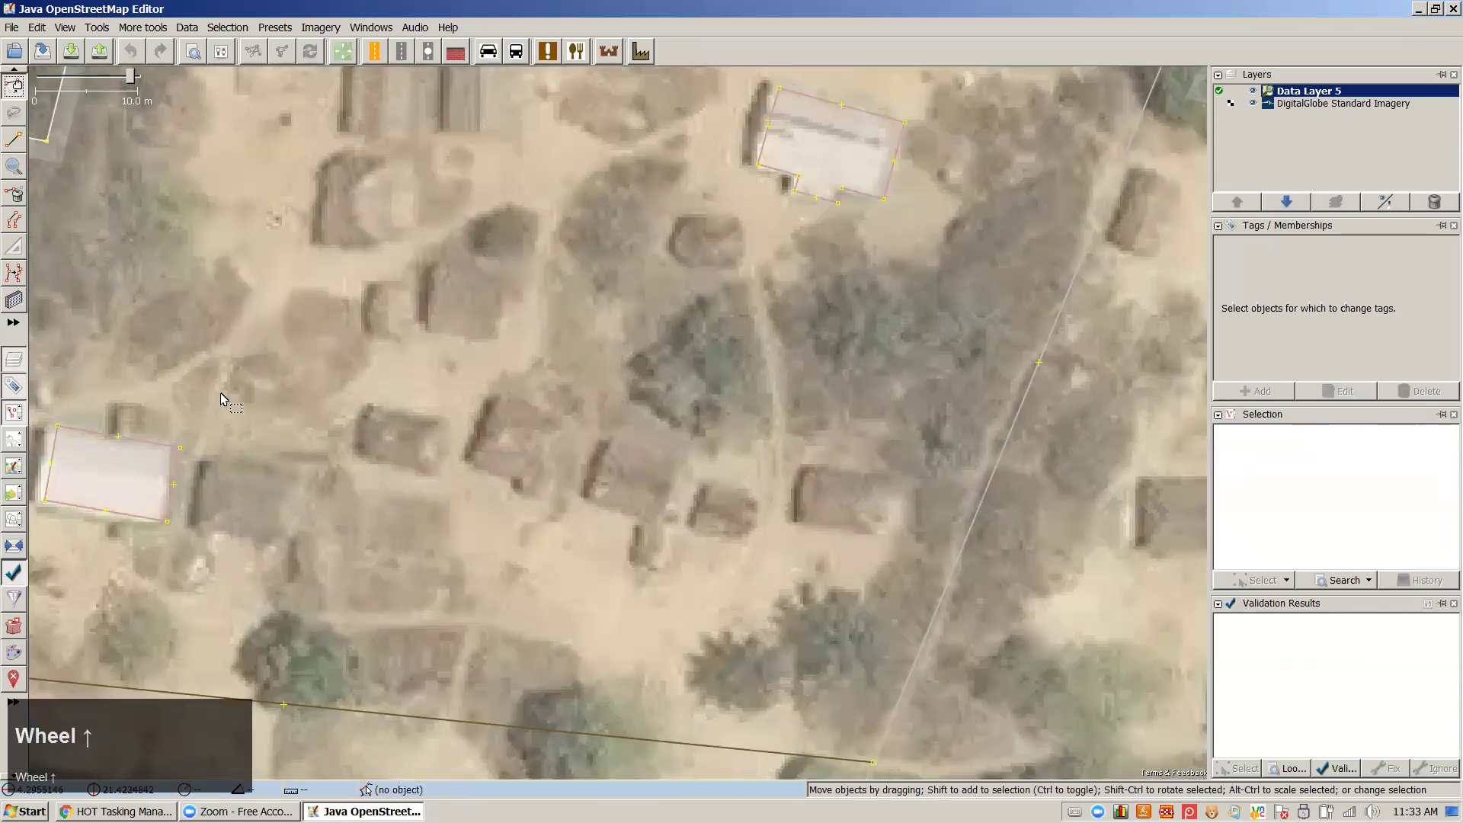
{"action": "key", "text": "b"}
{"action": "left_click", "coordinate": [799, 468]}
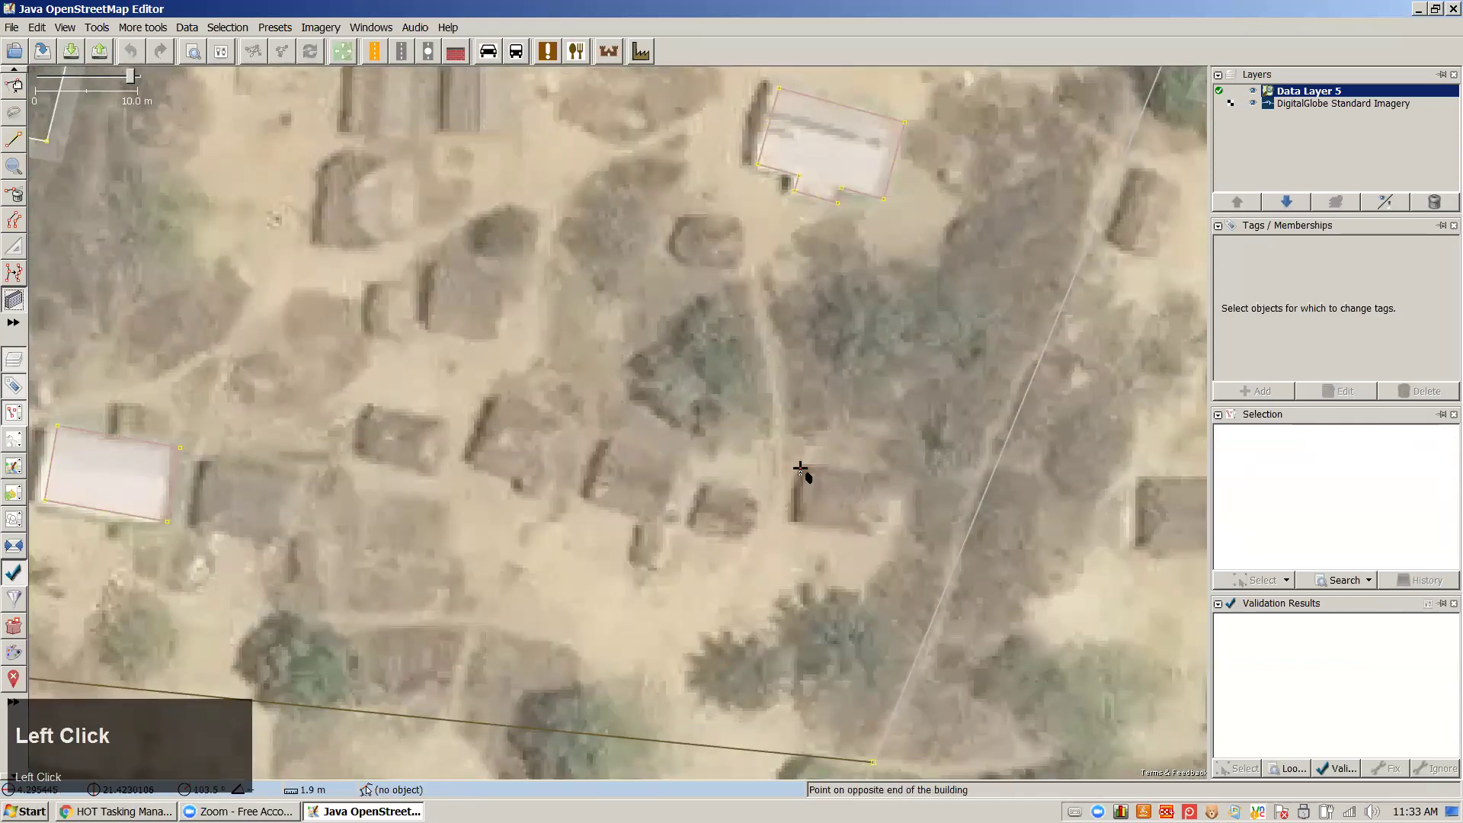
{"action": "left_click", "coordinate": [893, 480]}
{"action": "left_click", "coordinate": [884, 534]}
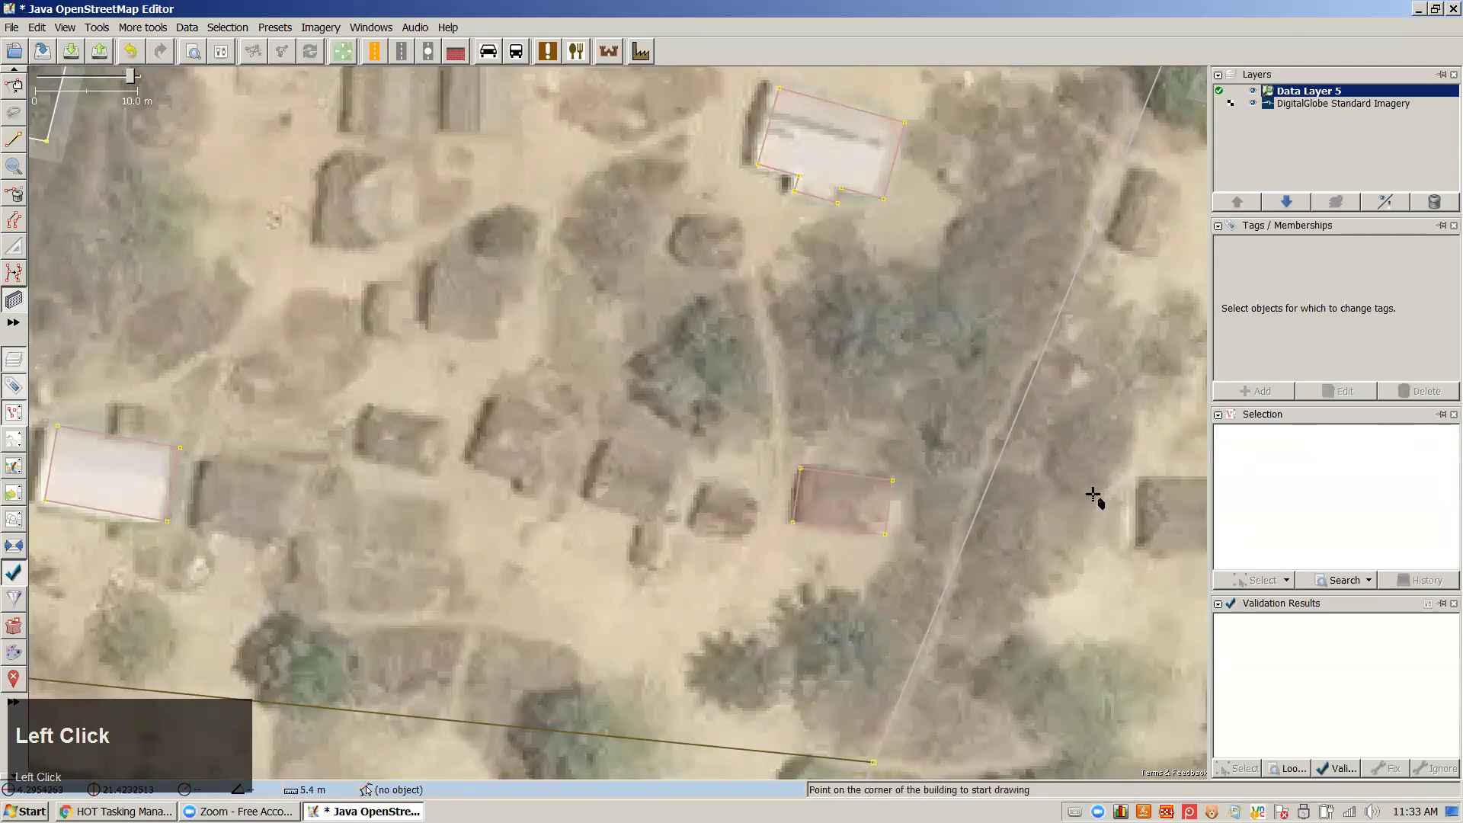
Upload the new building to OpenStreetMap, keeping #JOSMWebinar as one word in the changeset comment and Bing as the data source
{"action": "left_click", "coordinate": [98, 51]}
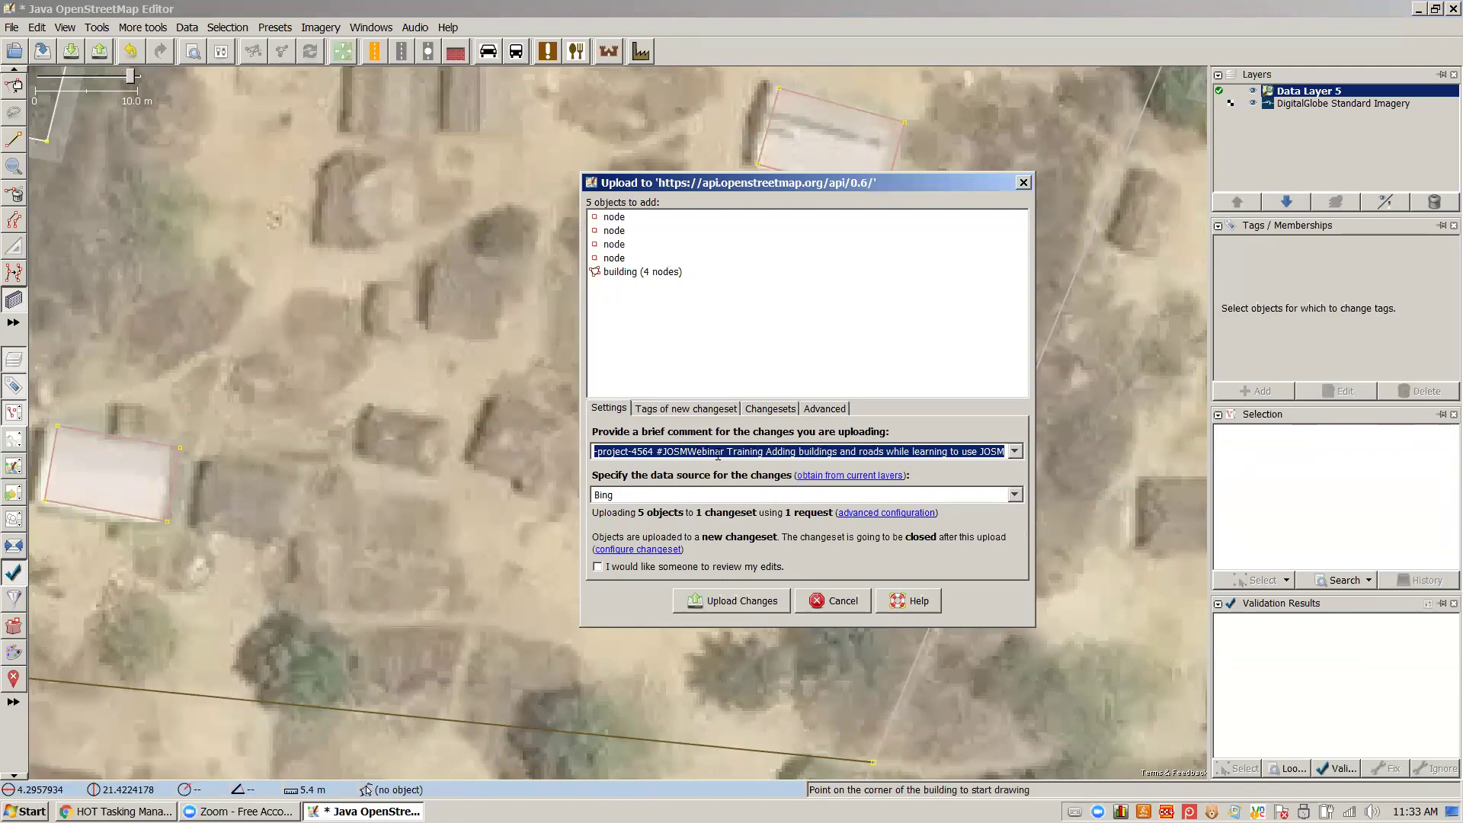
{"action": "left_click", "coordinate": [691, 452]}
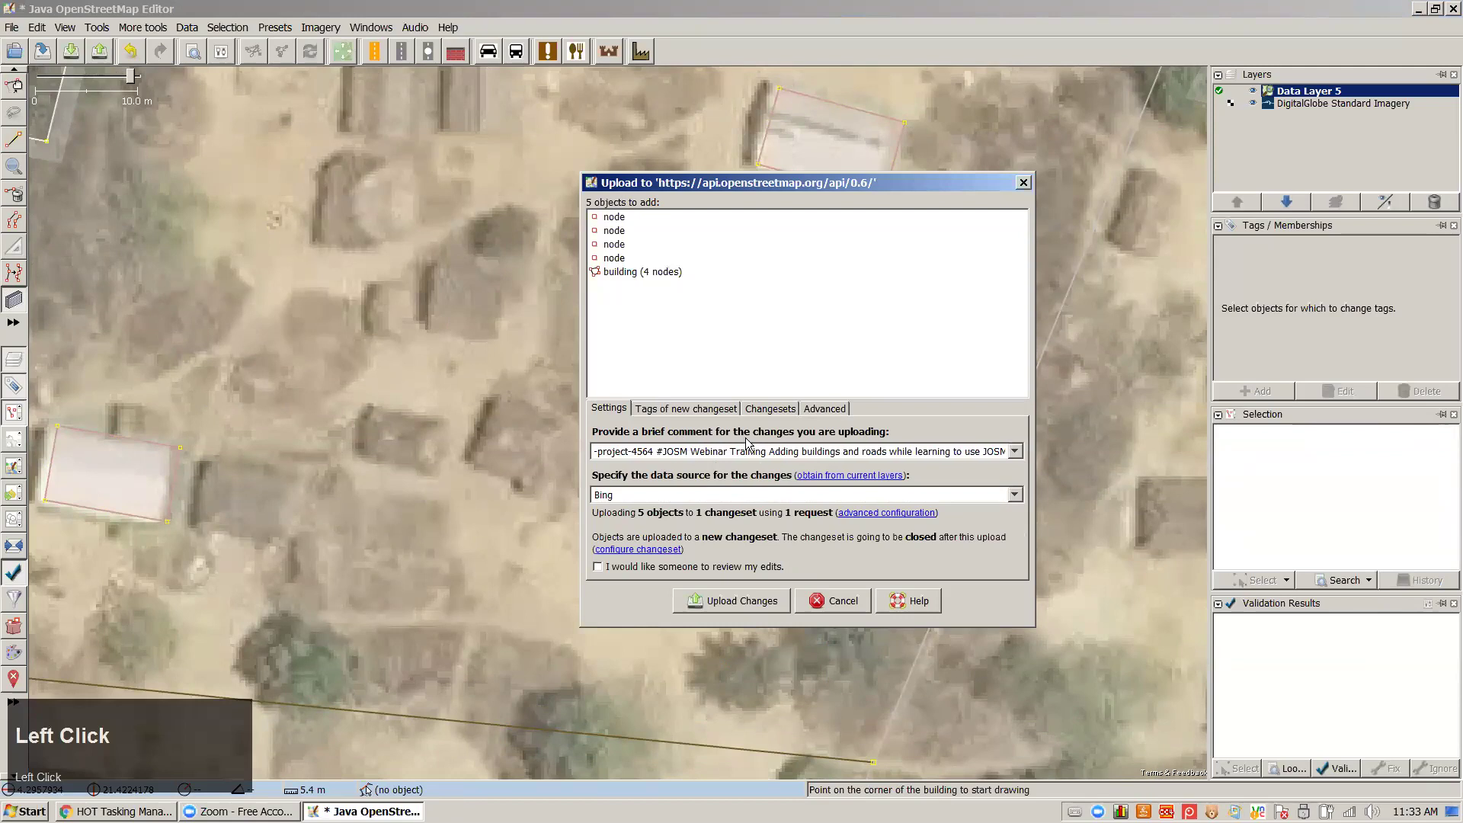
{"action": "key", "text": "BackSpace"}
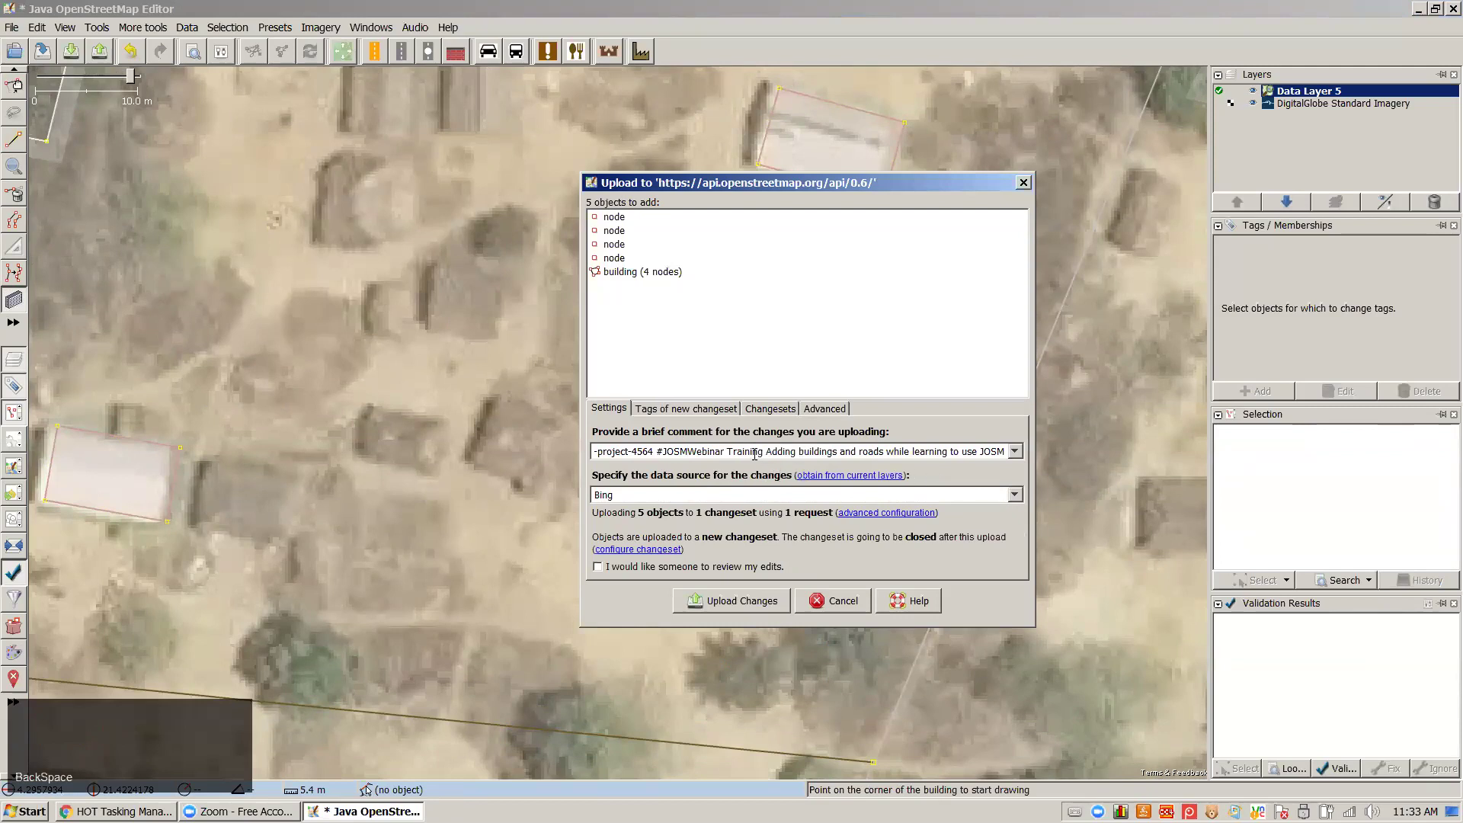
{"action": "left_click", "coordinate": [750, 605]}
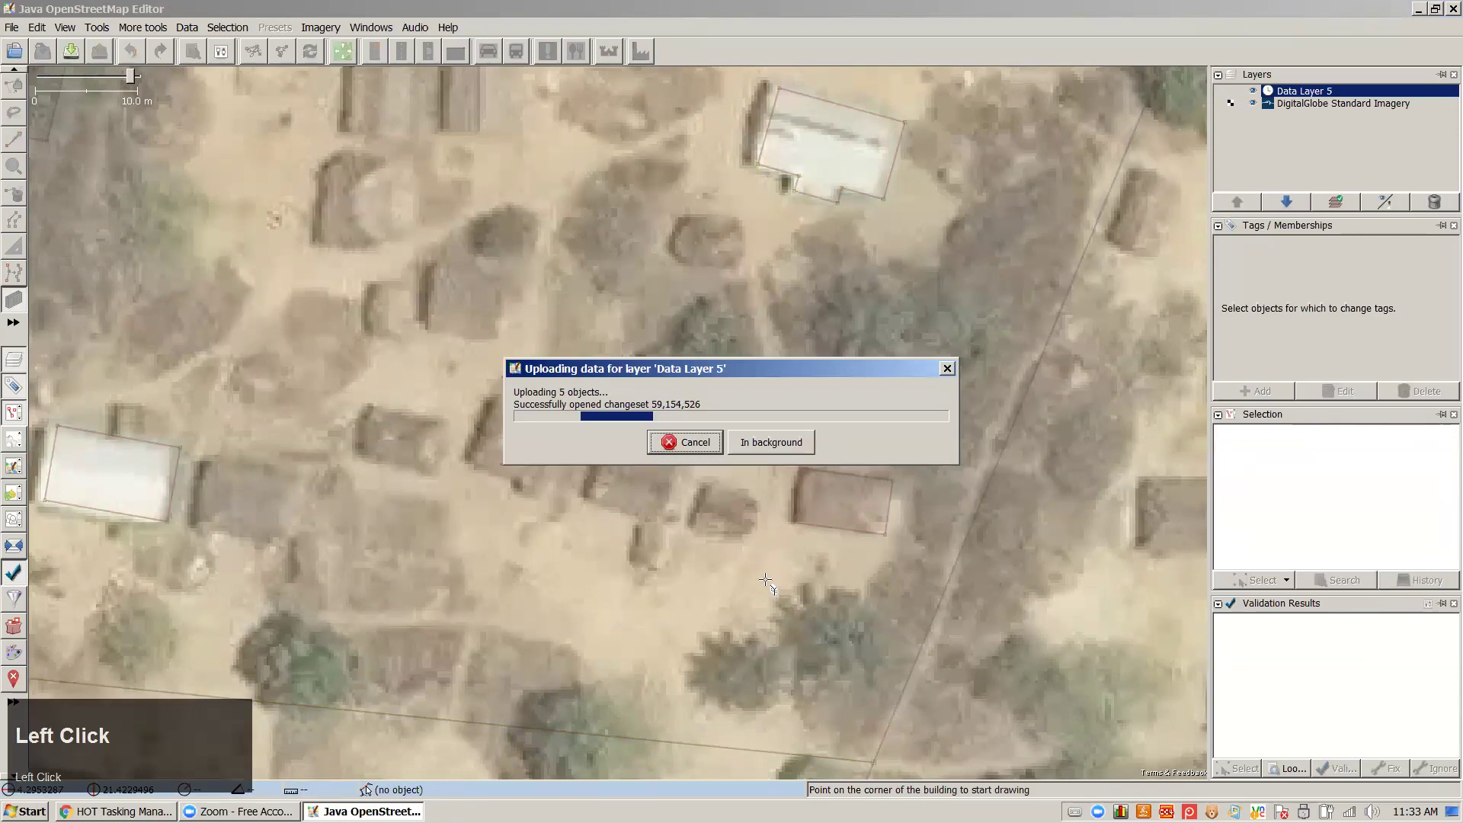
Download the OSM data for the undownloaded area directly north of the riverside village into the current data layer
{"action": "scroll", "coordinate": [907, 411], "scroll_direction": "down", "scroll_amount": 3}
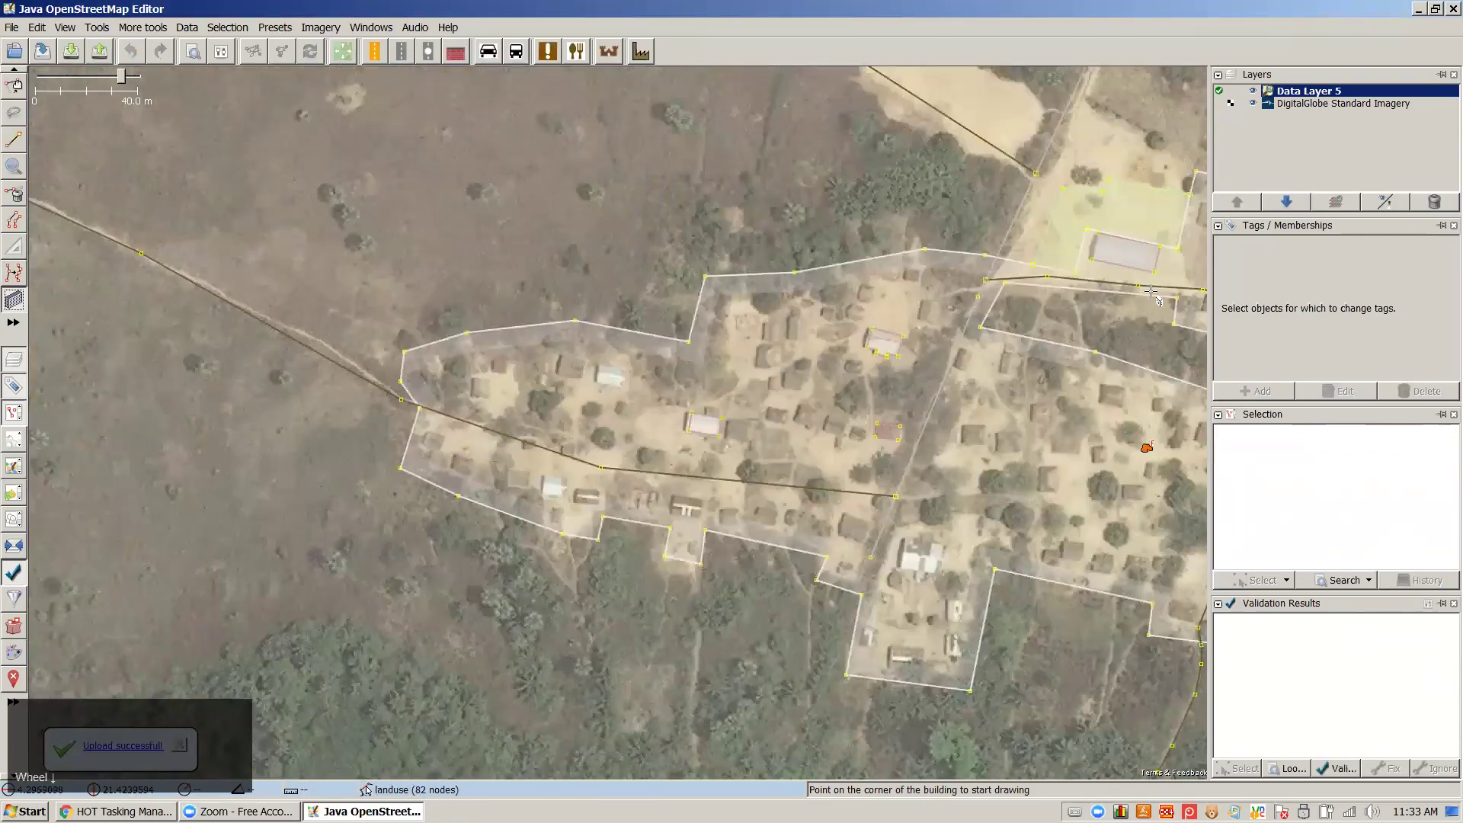
{"action": "scroll", "coordinate": [778, 319], "scroll_direction": "down", "scroll_amount": 3}
{"action": "right_click", "coordinate": [777, 319]}
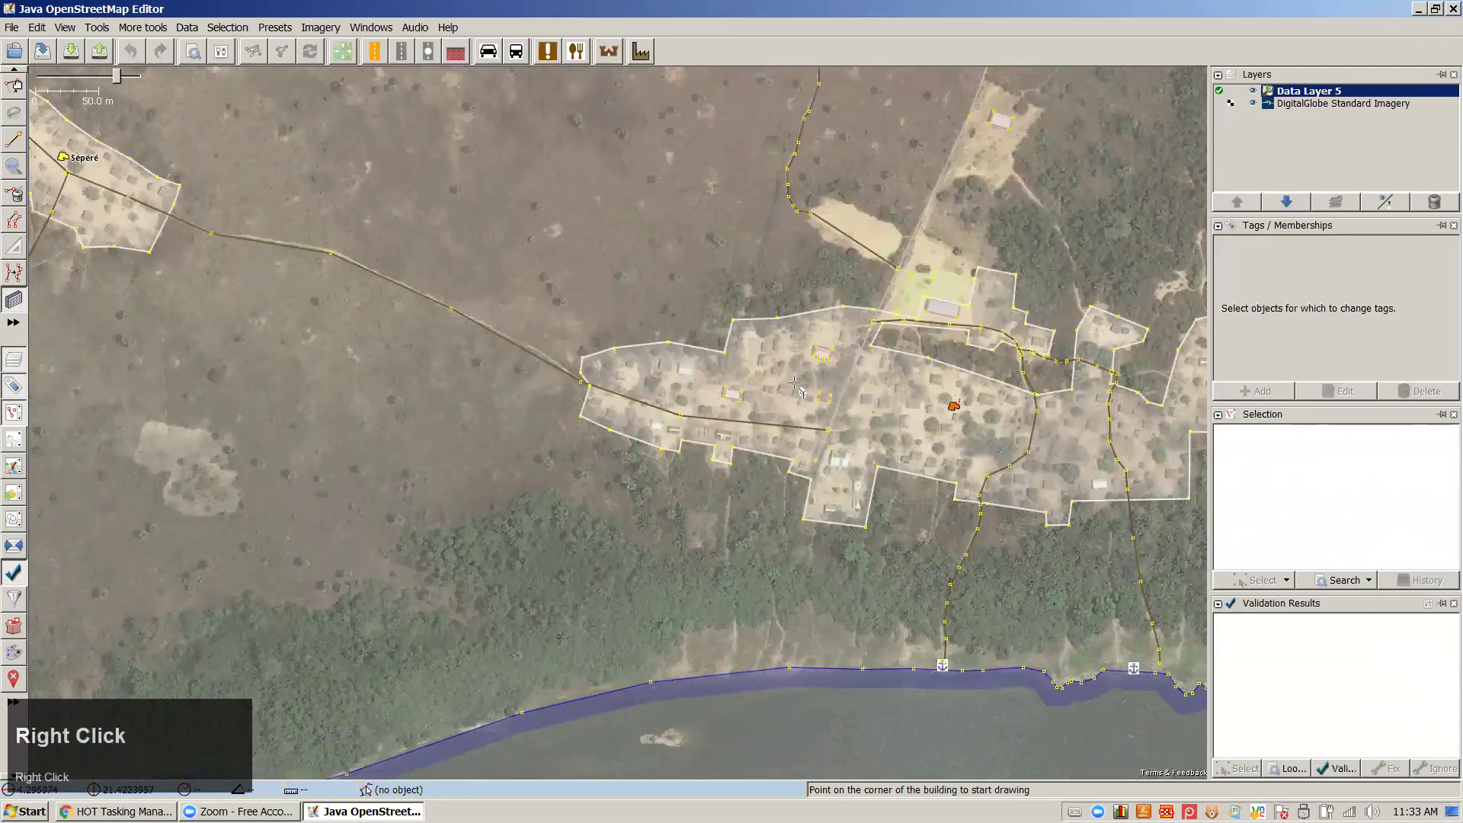
{"action": "scroll", "coordinate": [805, 393], "scroll_direction": "down", "scroll_amount": 3}
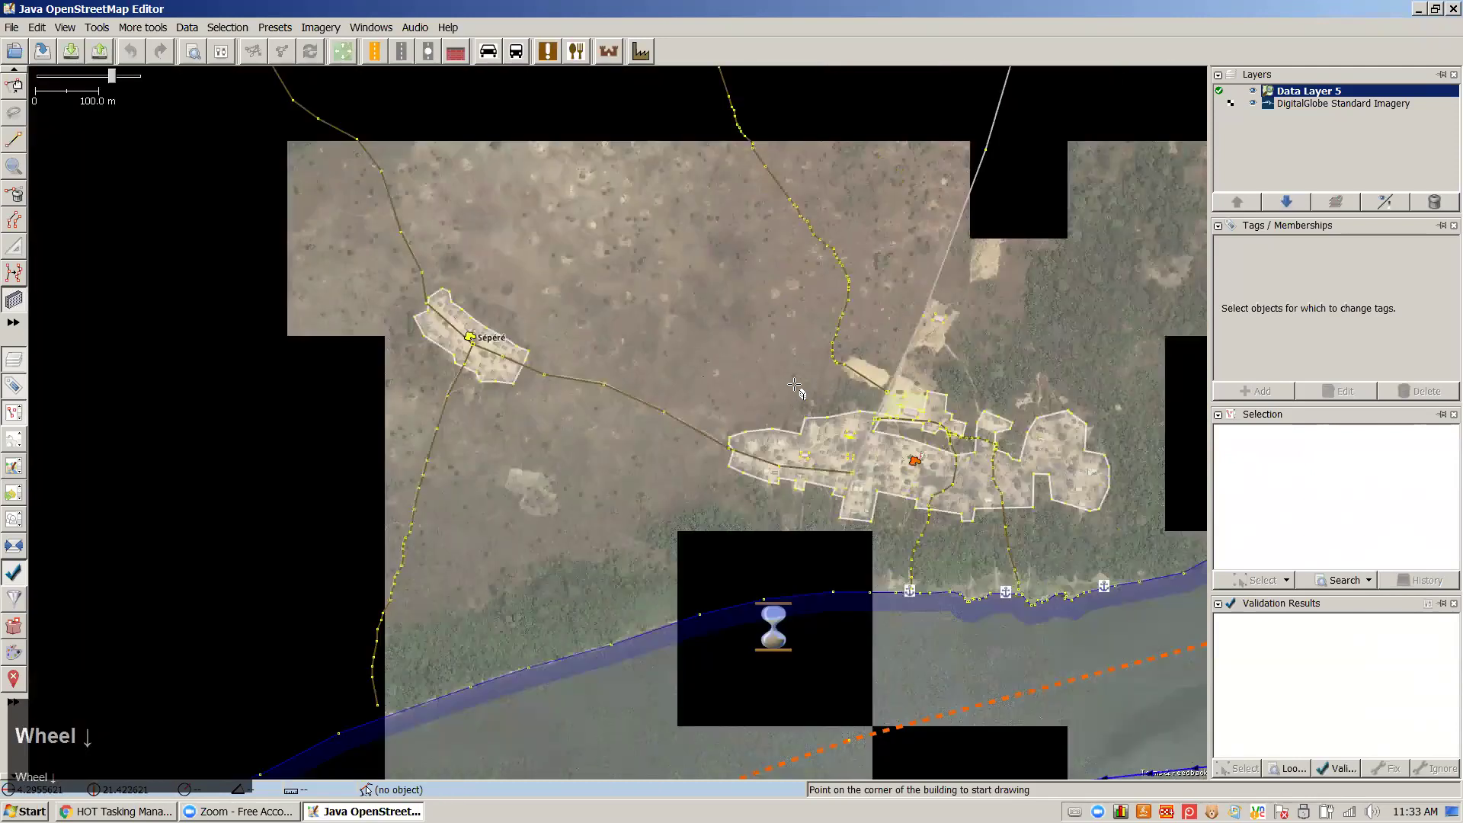
{"action": "scroll", "coordinate": [851, 440], "scroll_direction": "down", "scroll_amount": 10}
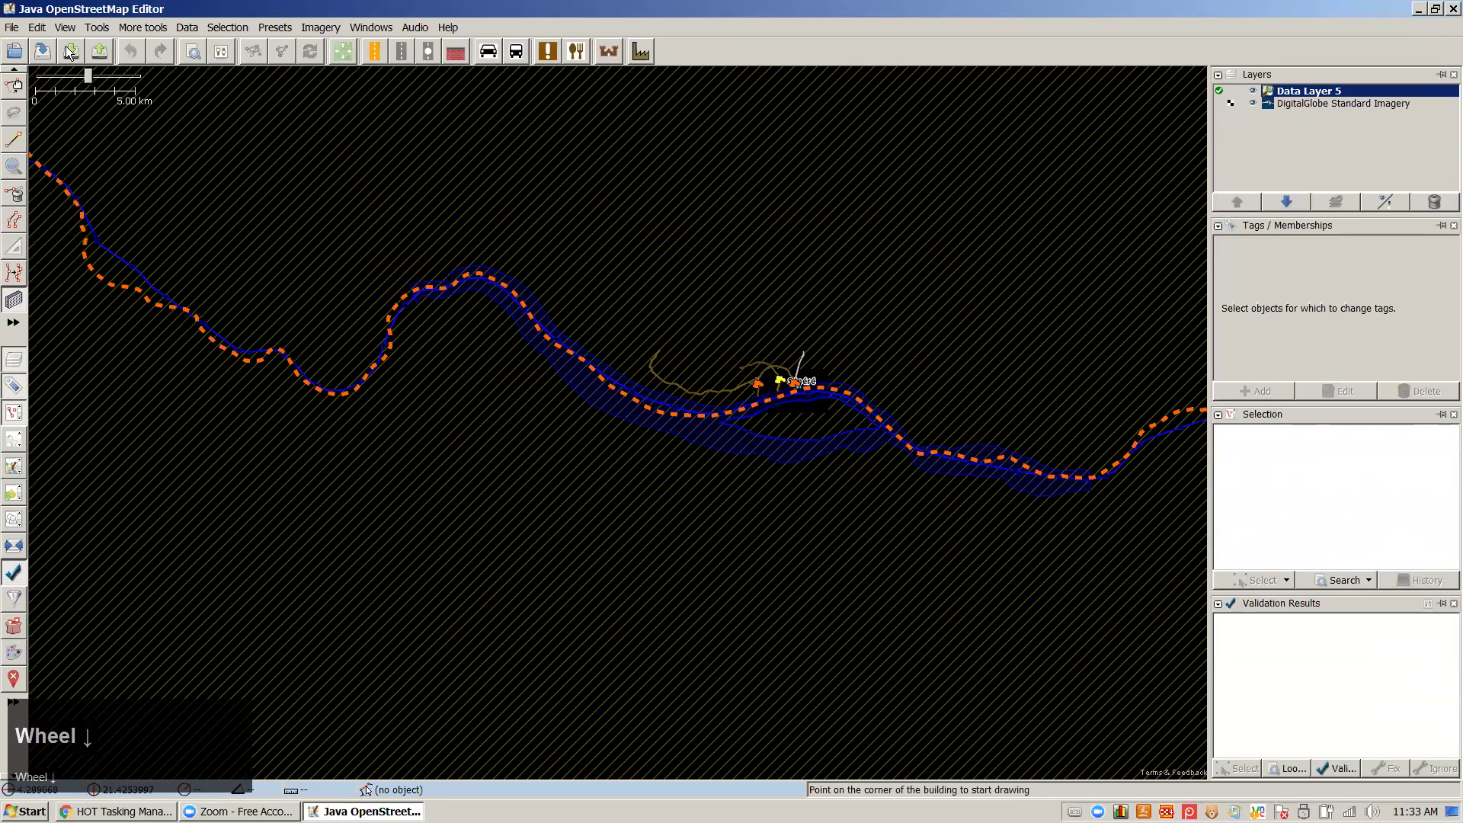
{"action": "scroll", "coordinate": [67, 54], "scroll_direction": "up", "scroll_amount": 6}
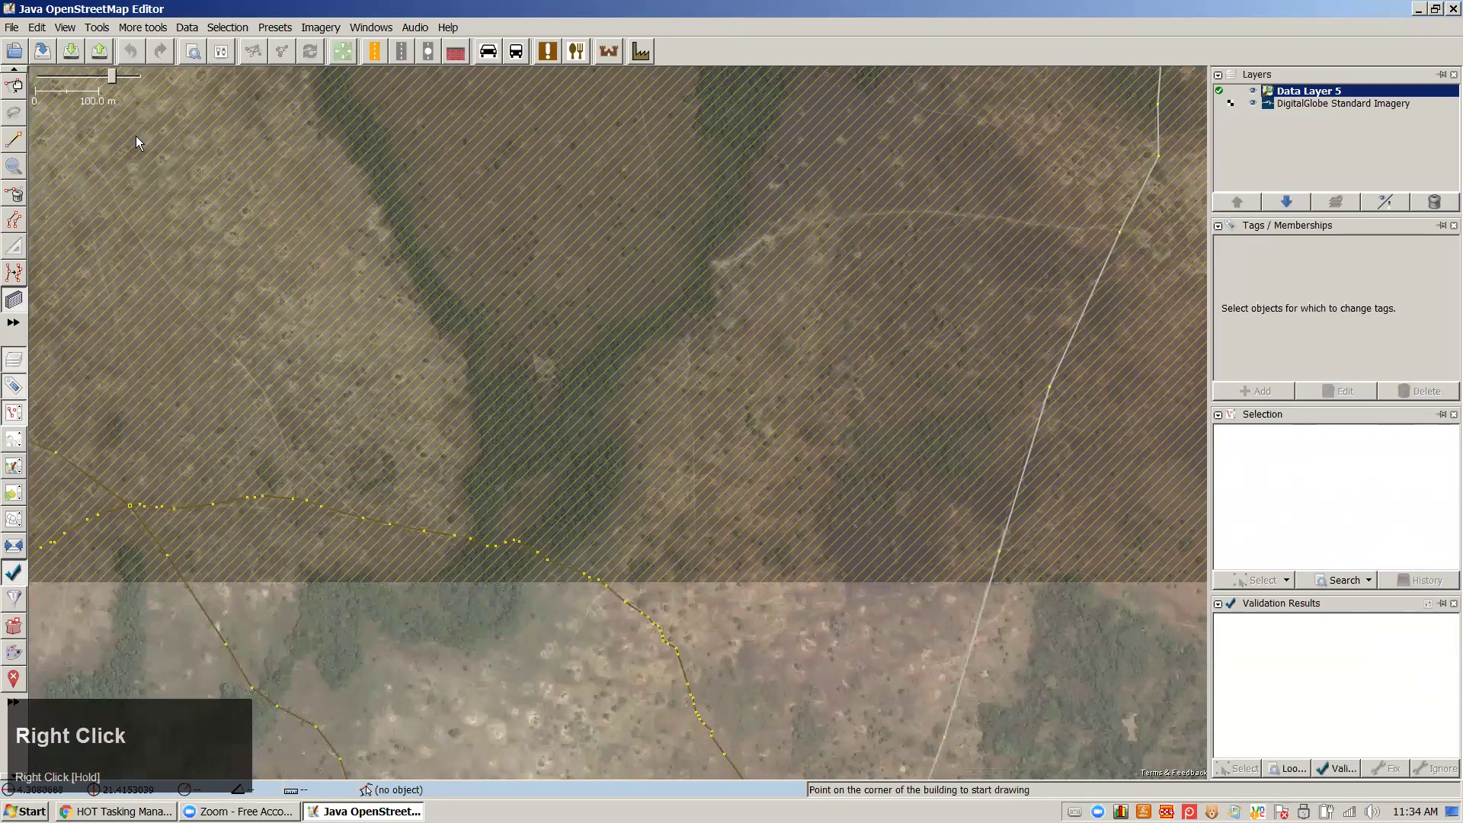
{"action": "key", "text": "ctrl+shift+Down"}
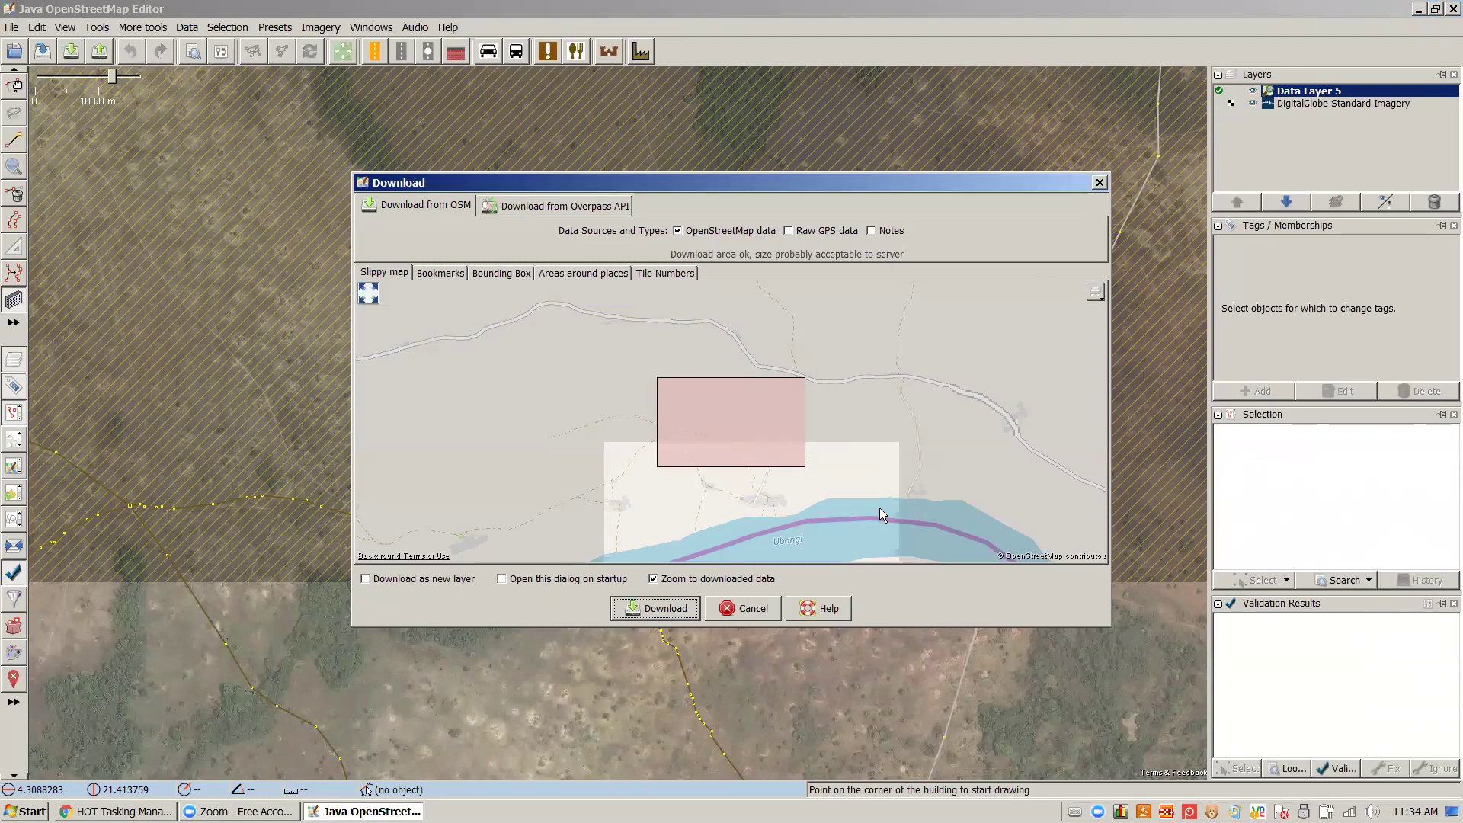
{"action": "left_click", "coordinate": [656, 607]}
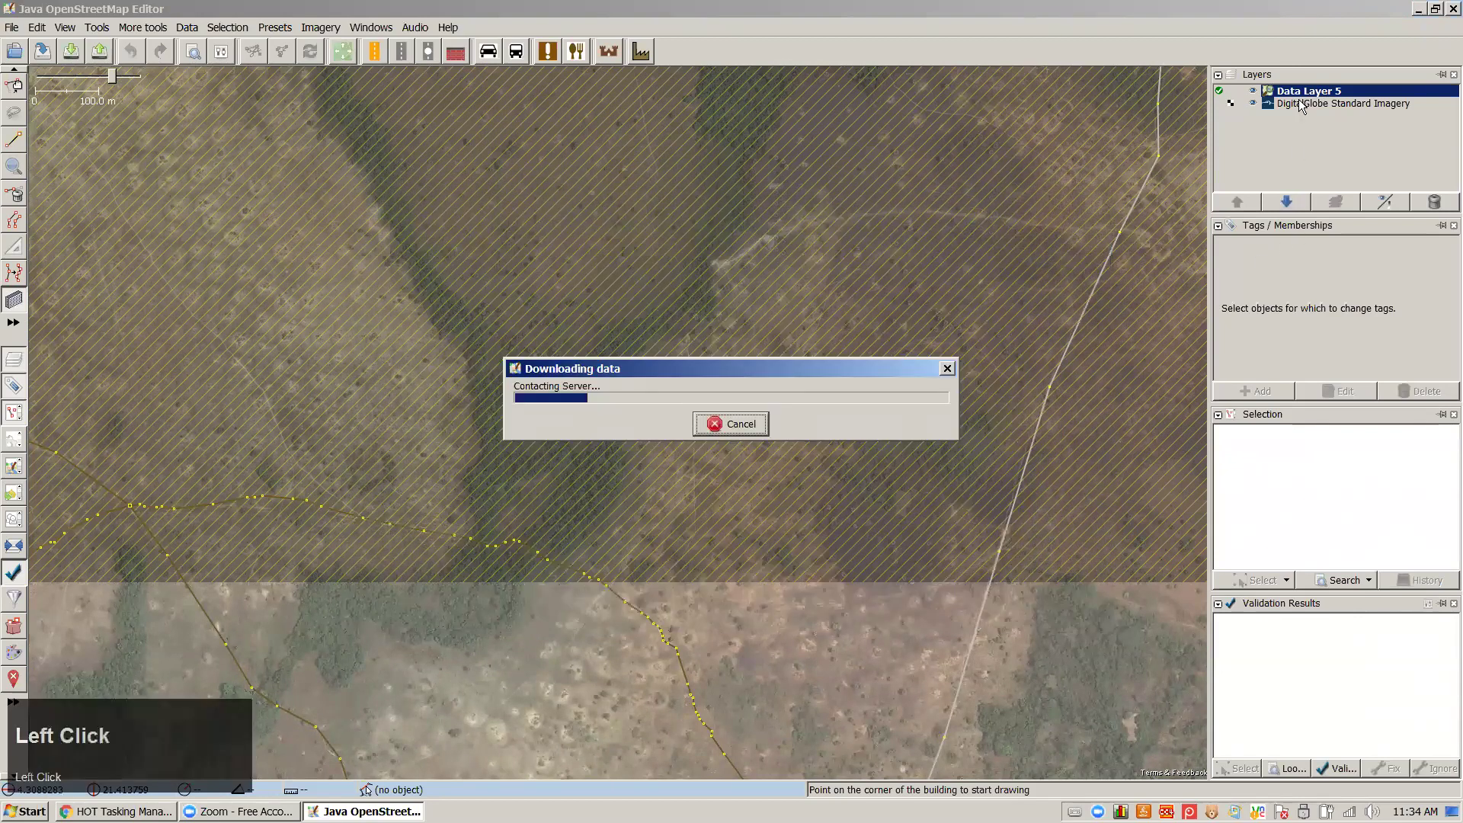
Extend the current data layer with the OSM data northeast of the village, covering the northern end of its road
{"action": "right_click", "coordinate": [877, 370]}
{"action": "left_click_drag", "start_coordinate": [769, 401], "coordinate": [730, 459]}
{"action": "left_click_drag", "start_coordinate": [850, 523], "coordinate": [819, 561]}
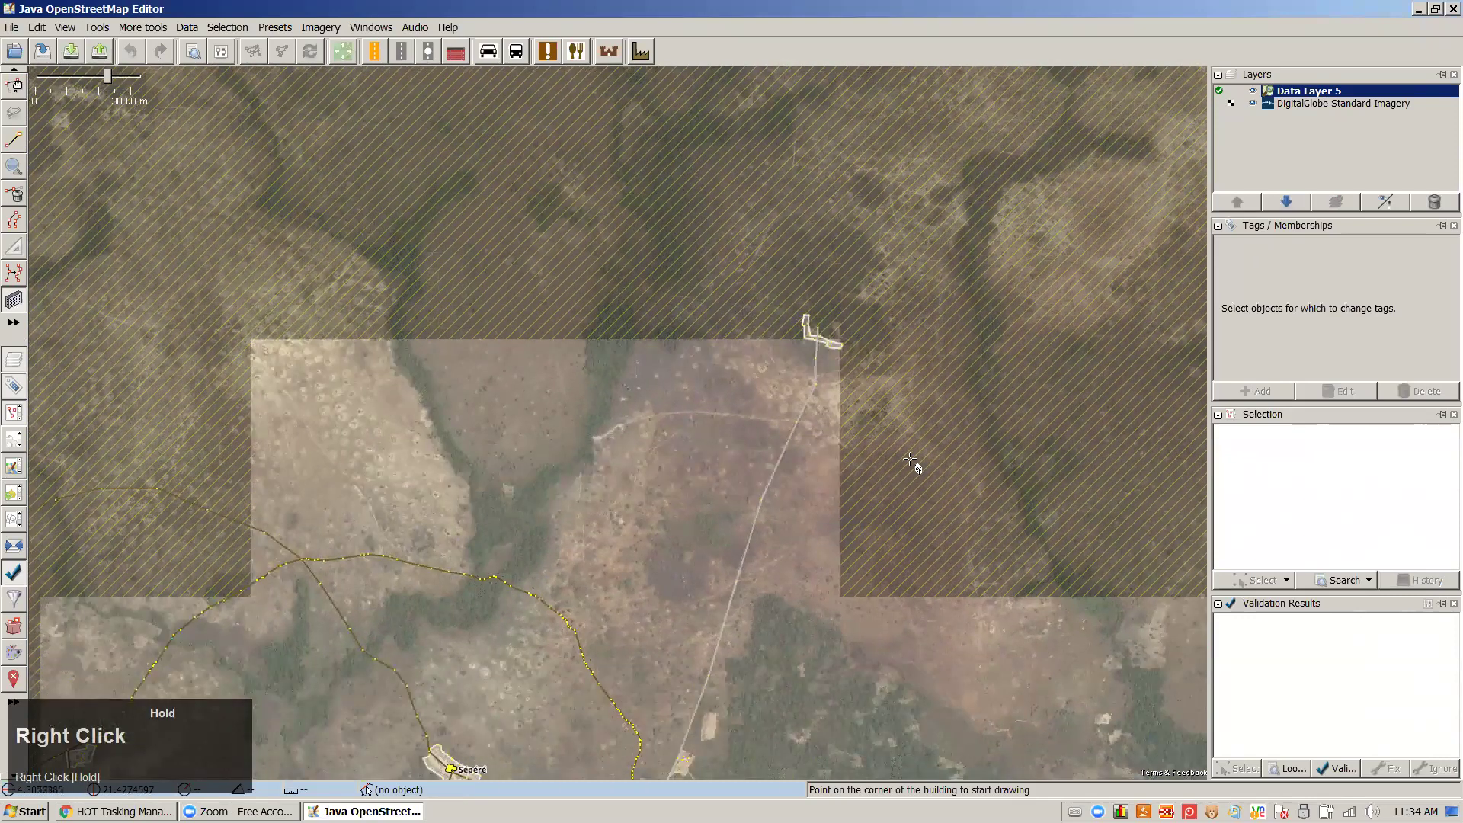
{"action": "scroll", "coordinate": [646, 224], "scroll_direction": "down", "scroll_amount": 2}
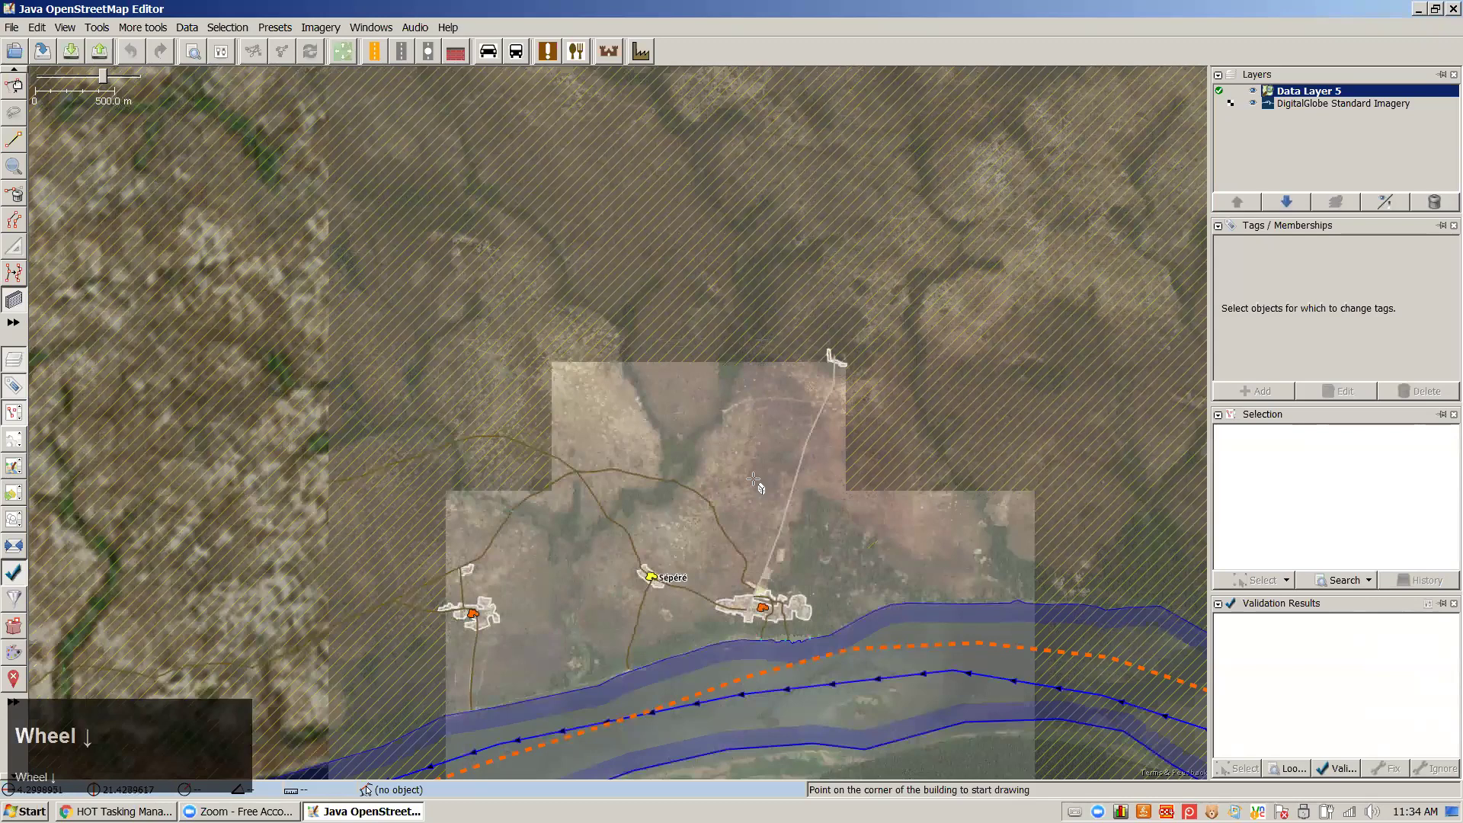
{"action": "scroll", "coordinate": [753, 480], "scroll_direction": "up", "scroll_amount": 2}
{"action": "left_click_drag", "start_coordinate": [554, 324], "coordinate": [377, 369]}
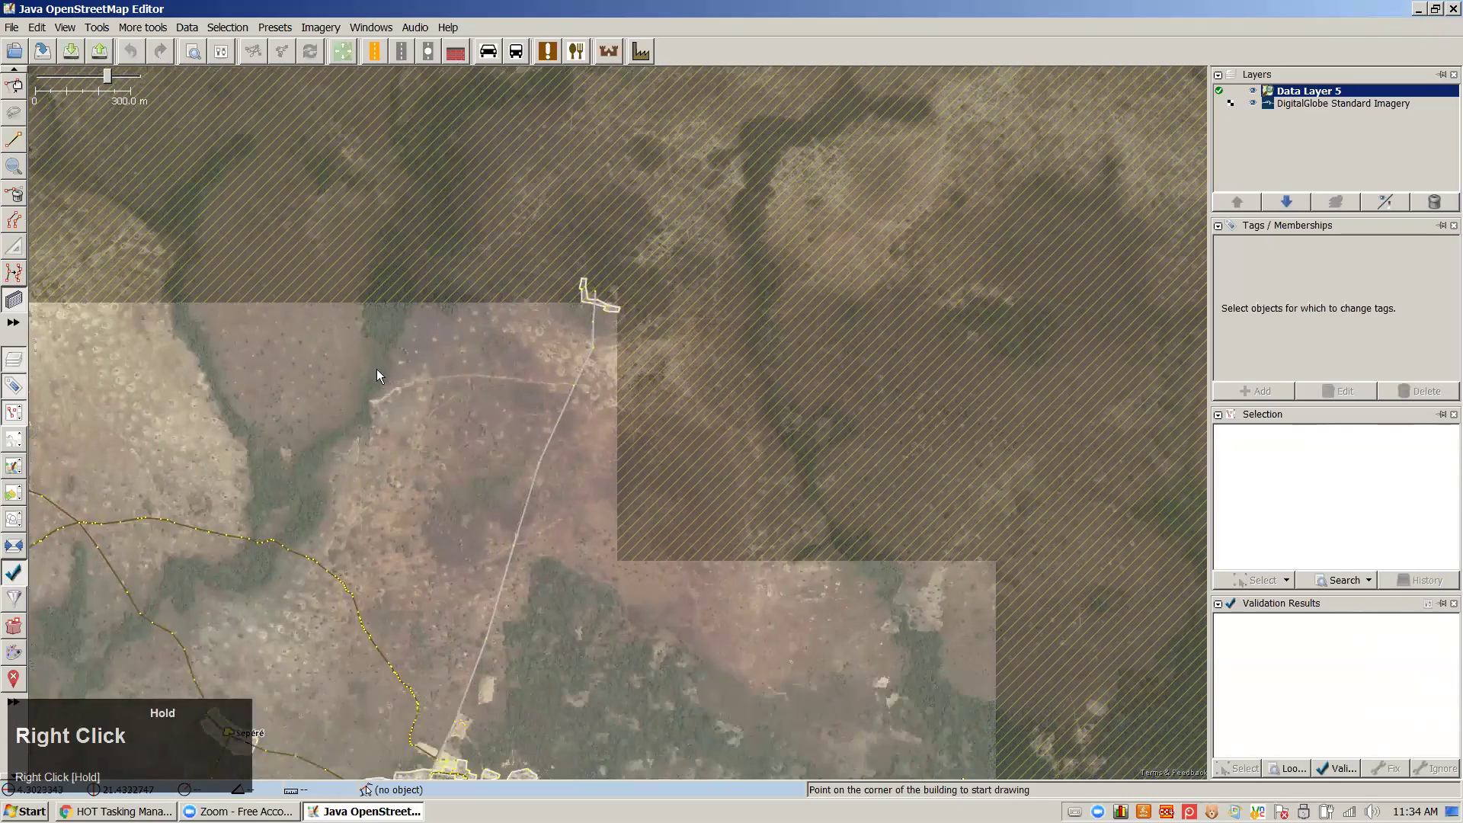
{"action": "left_click", "coordinate": [70, 51]}
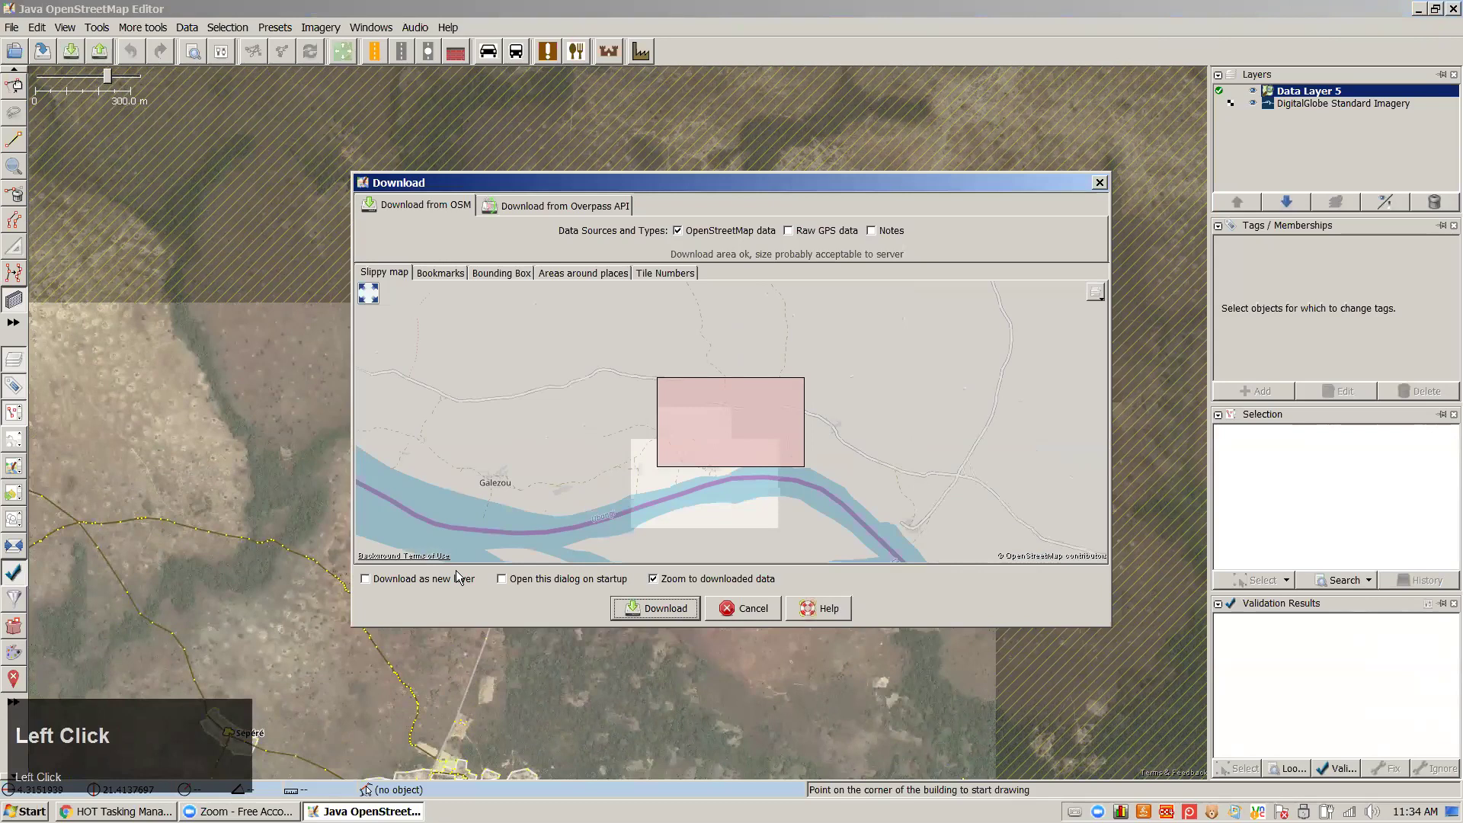
{"action": "left_click", "coordinate": [655, 609]}
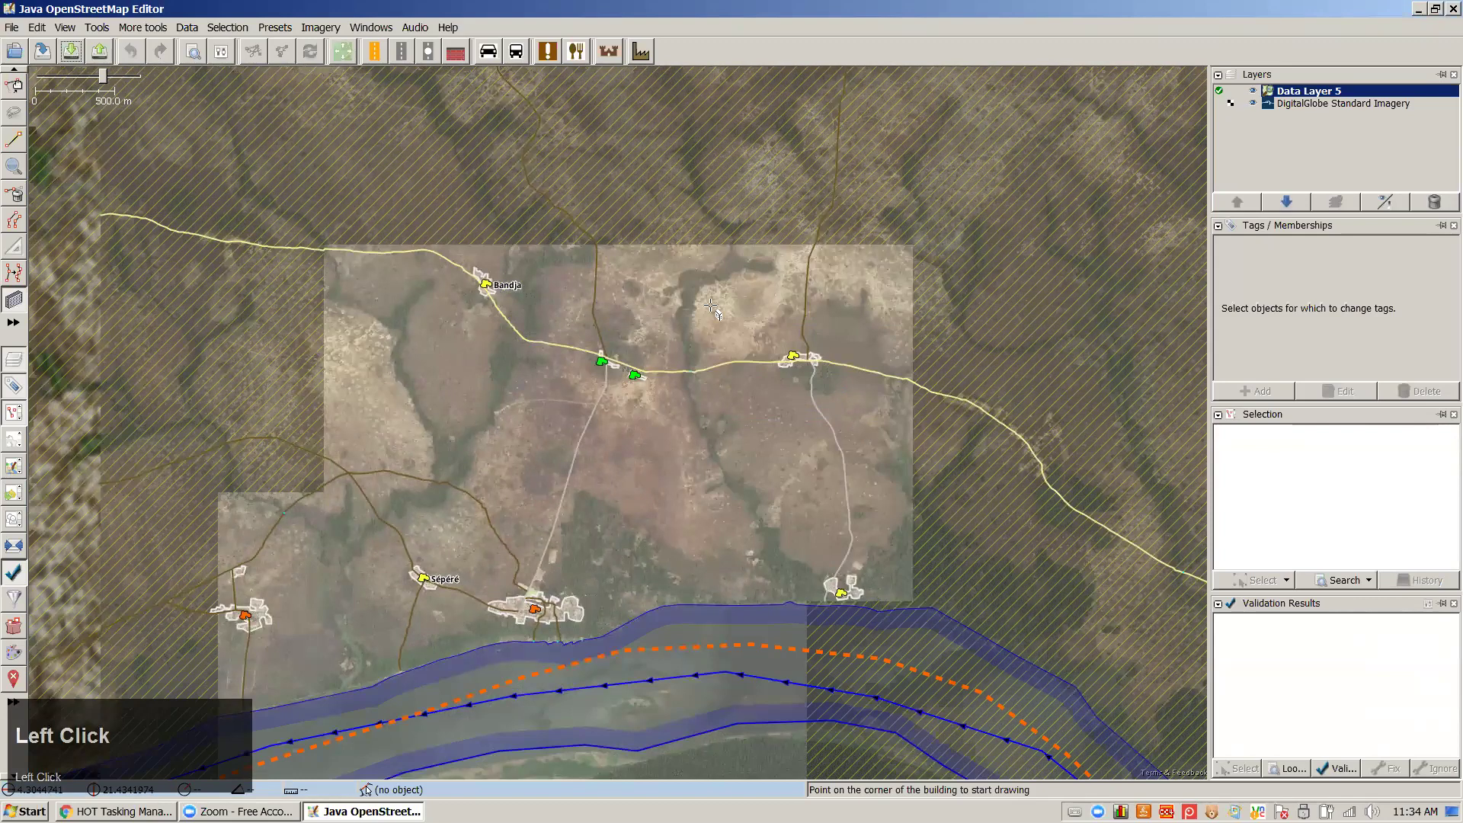
Download the OSM data for the area along the main road east of Bandja as a new layer
{"action": "scroll", "coordinate": [795, 371], "scroll_direction": "up", "scroll_amount": 2}
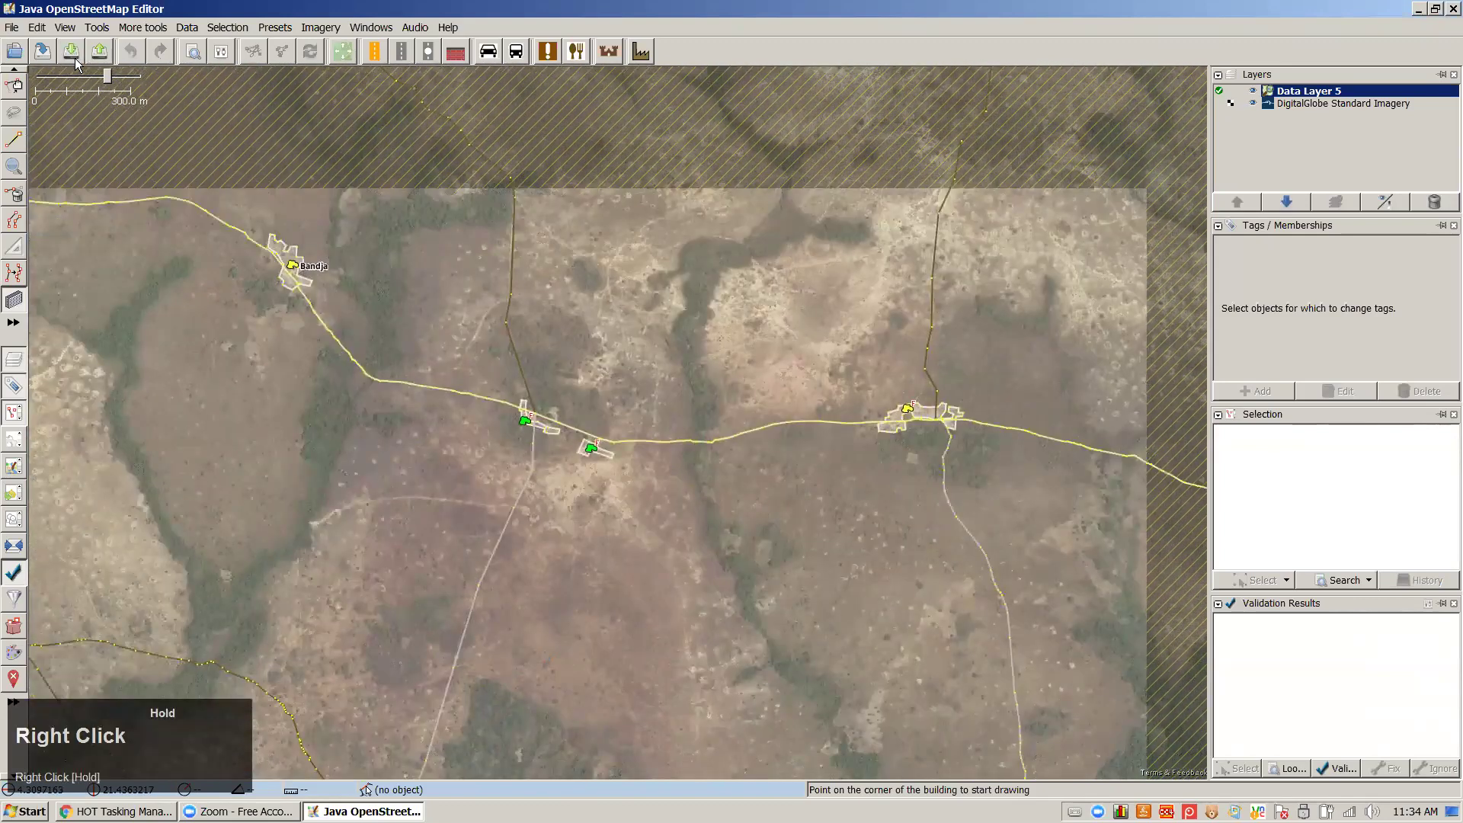
{"action": "left_click", "coordinate": [71, 51]}
{"action": "left_click", "coordinate": [395, 579]}
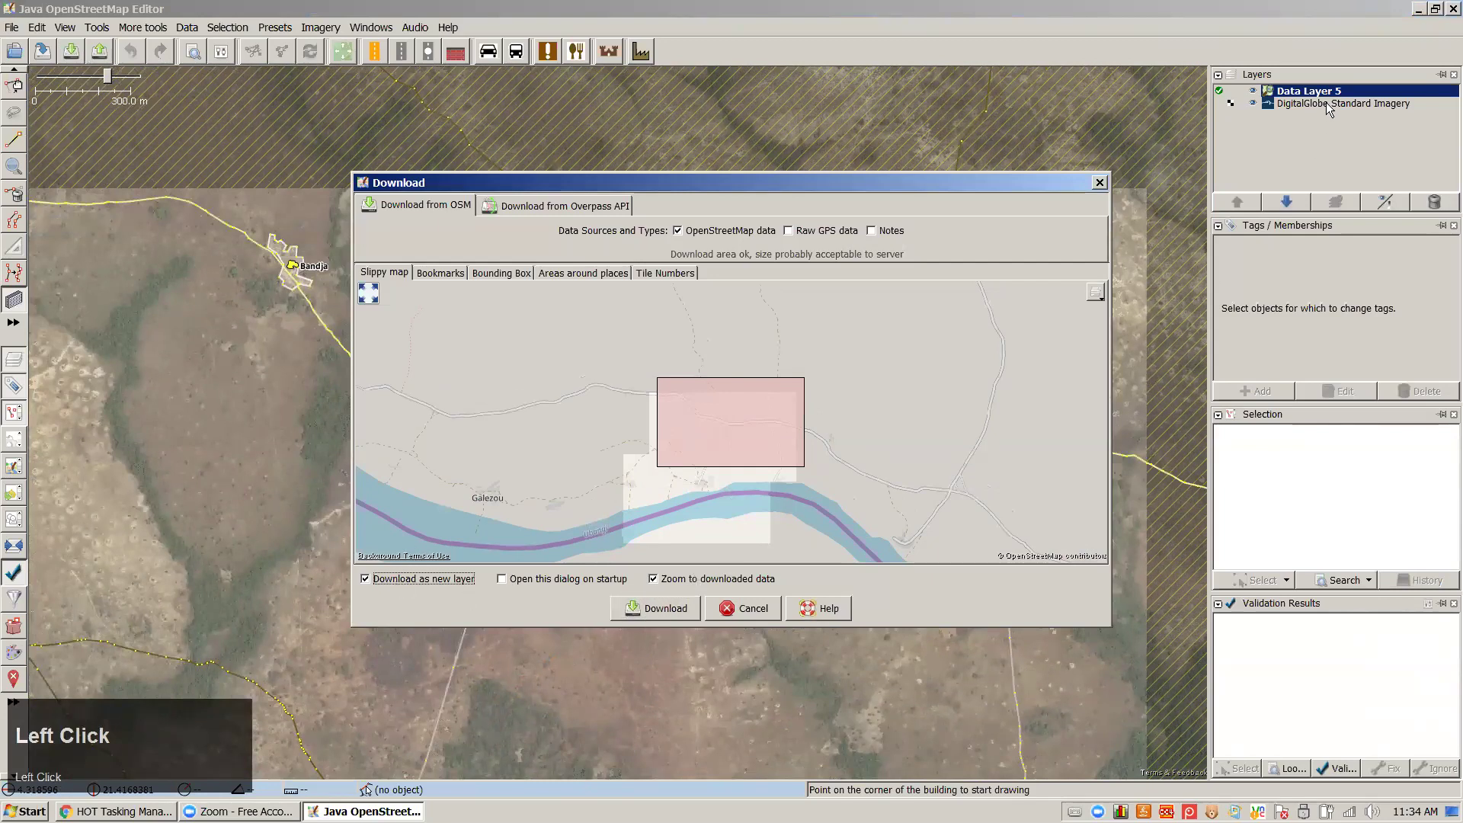
{"action": "key", "text": "Return"}
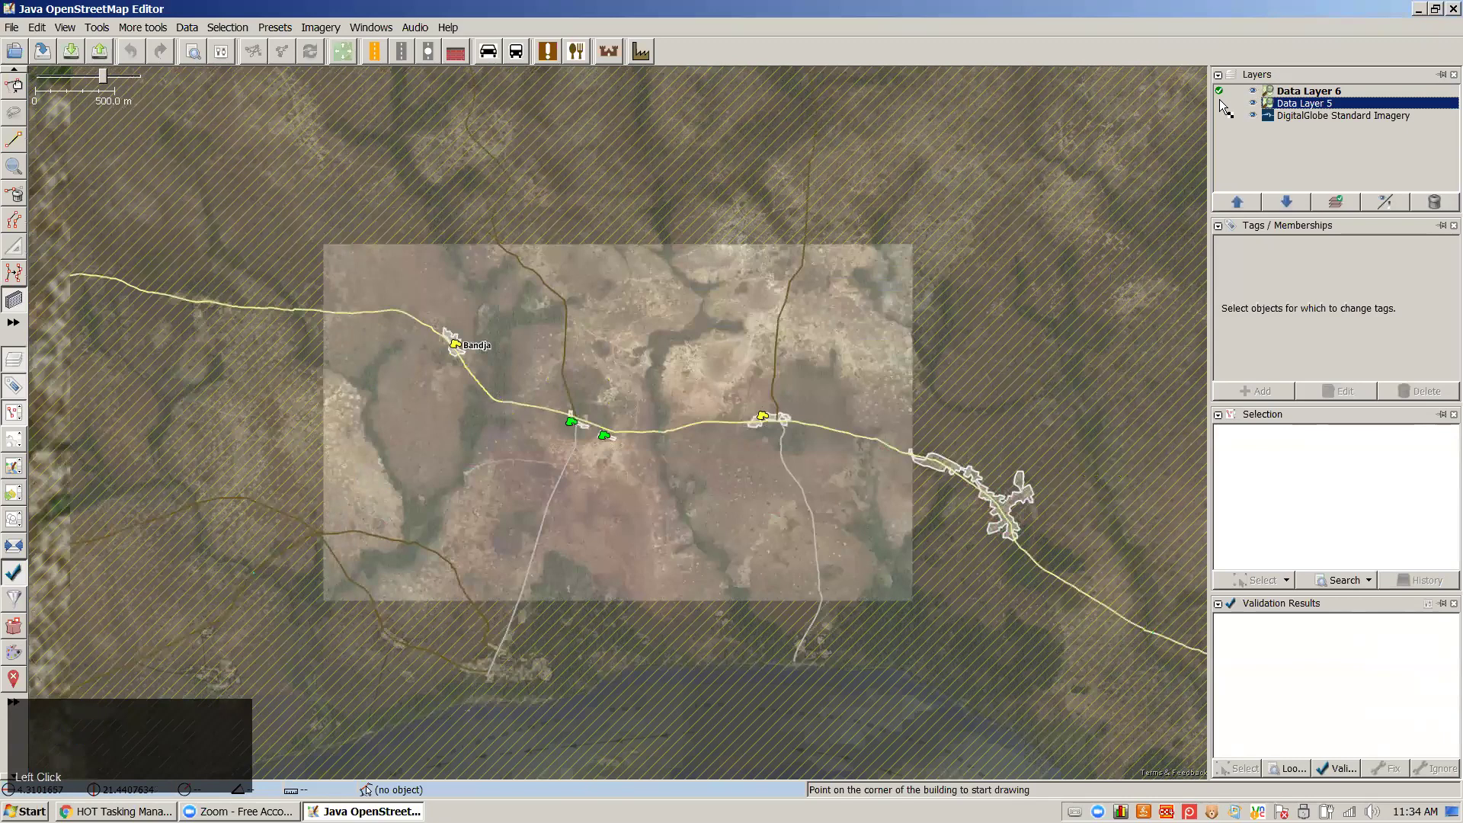
Alternate the active layer between Data Layer 6 and Data Layer 5 to compare their downloaded areas
{"action": "left_click", "coordinate": [1220, 92]}
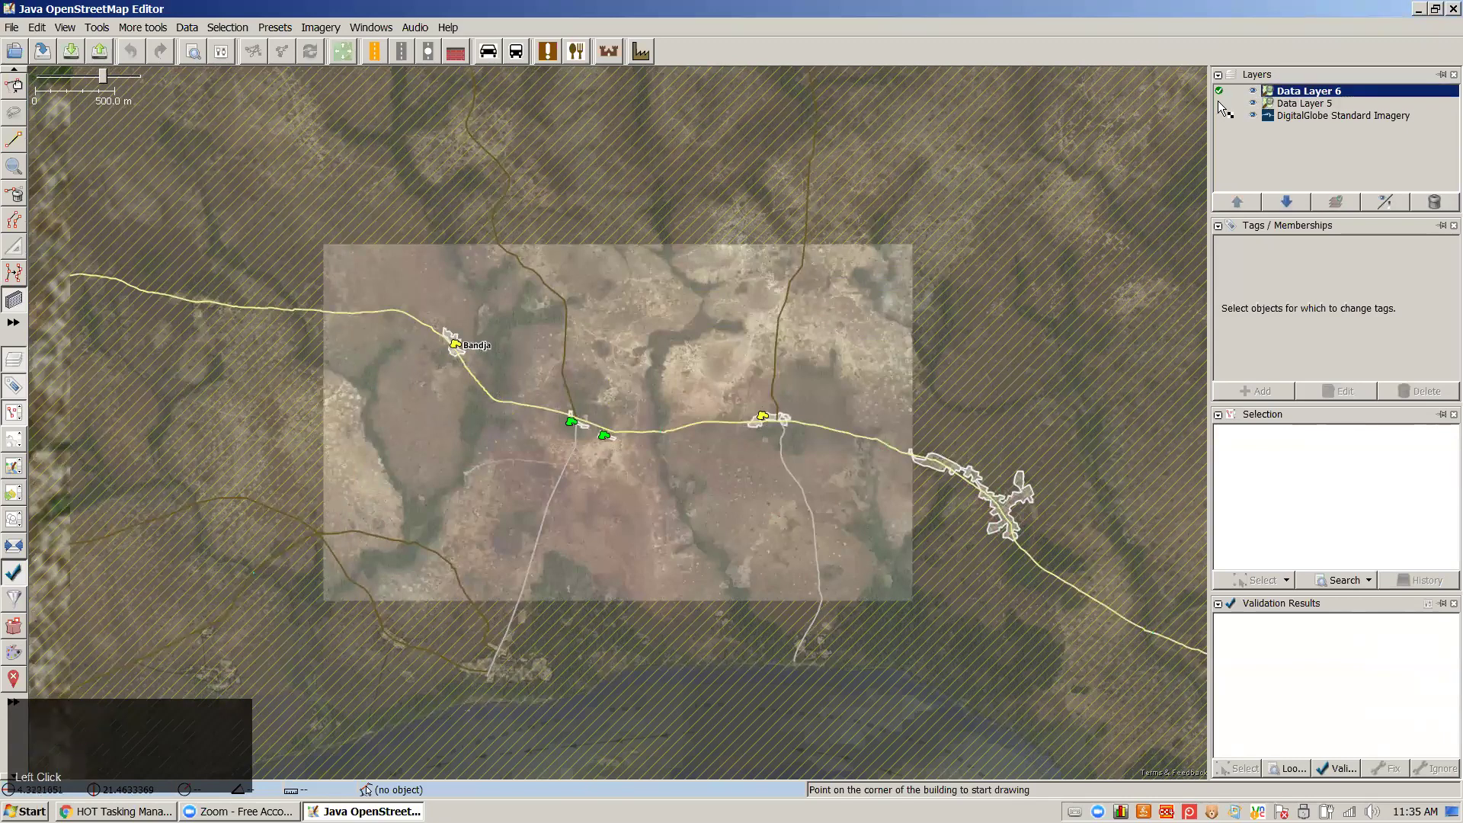
{"action": "left_click", "coordinate": [1221, 103]}
{"action": "left_click", "coordinate": [1220, 103]}
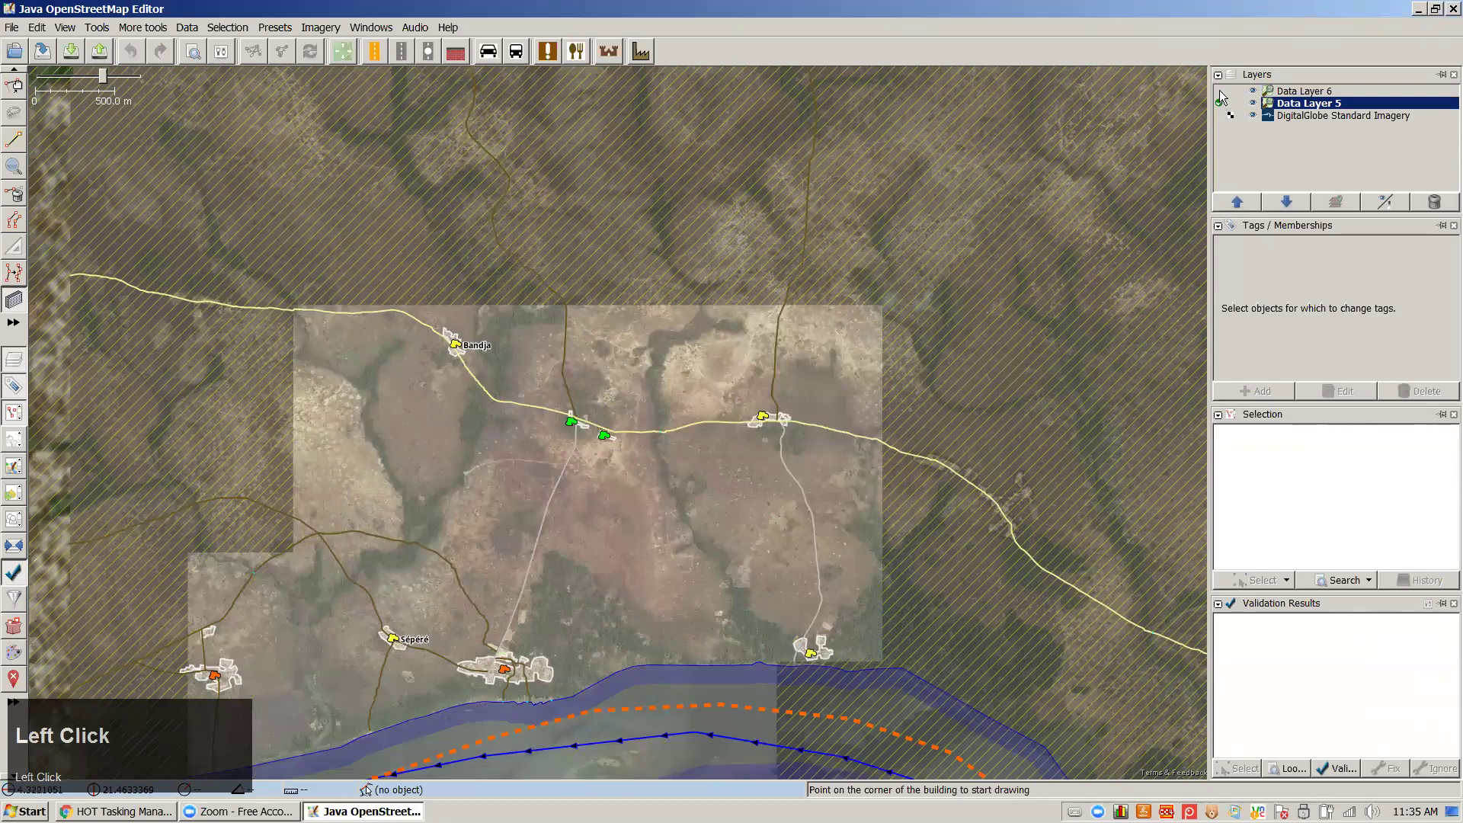
{"action": "left_click", "coordinate": [1220, 92]}
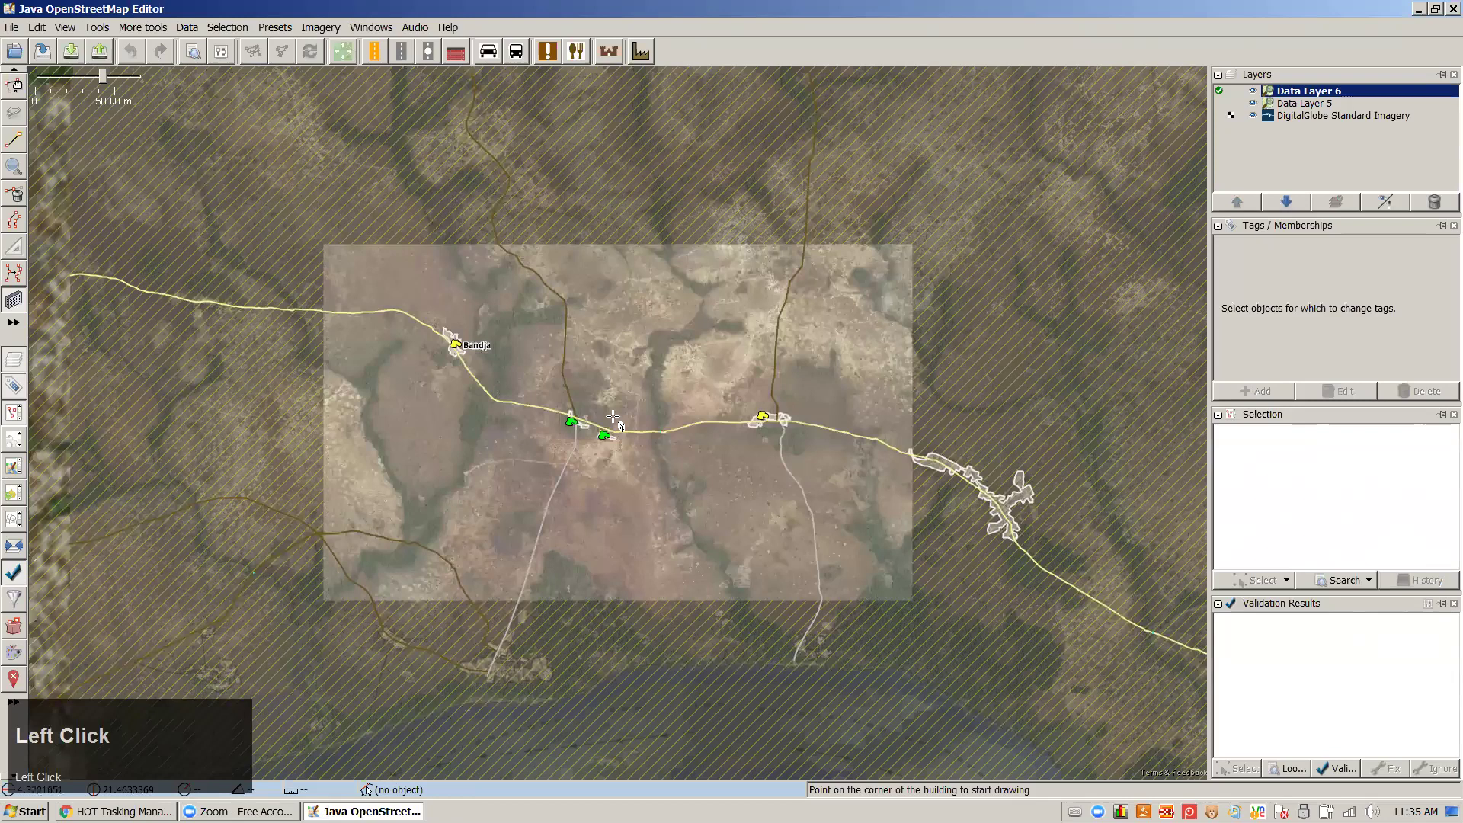
{"action": "key", "text": "alt+Page_Down"}
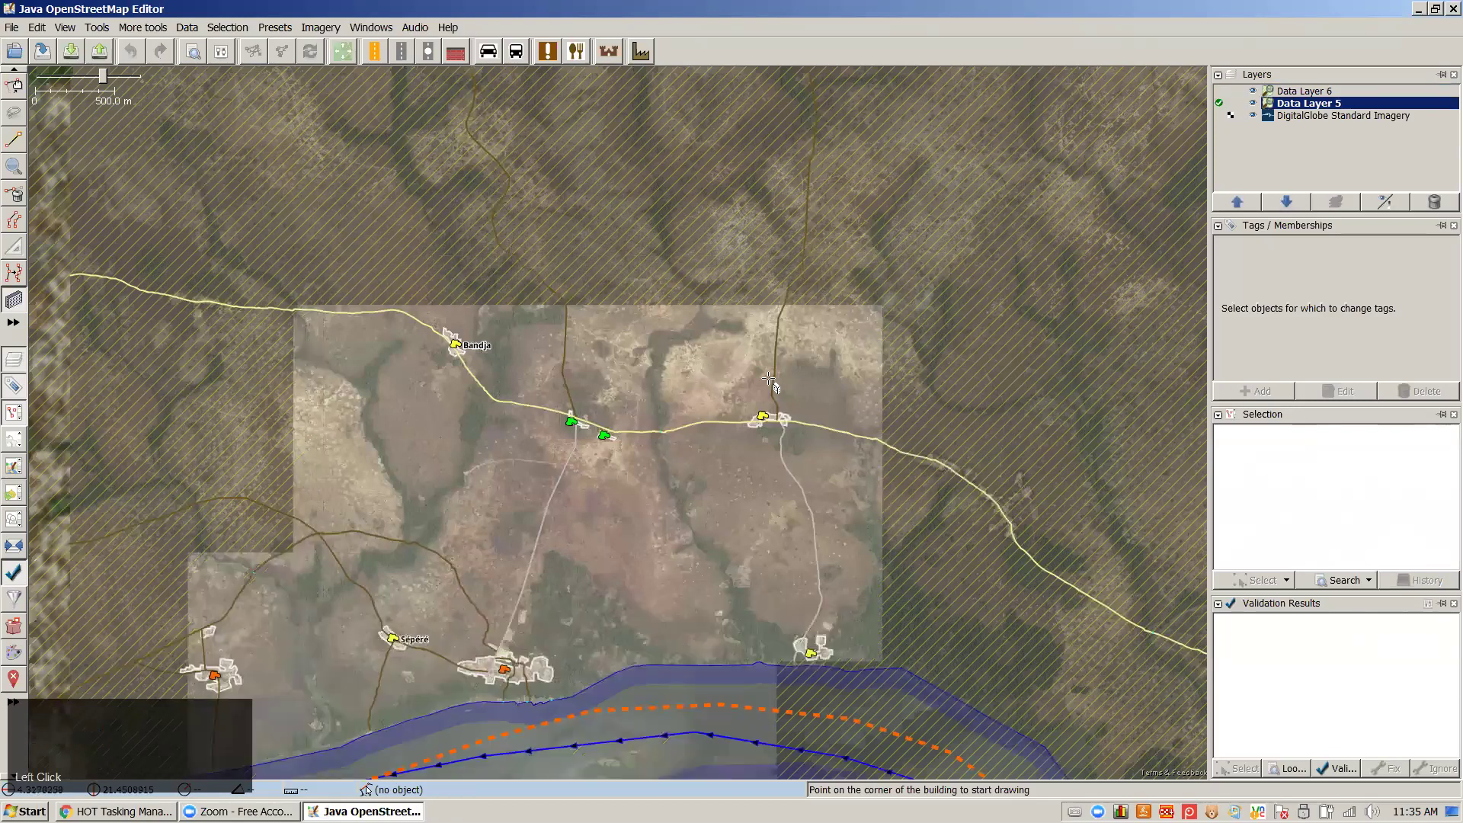
Remove Data Layer 6 and Data Layer 5, keeping only the DigitalGlobe Standard Imagery layer
{"action": "left_click", "coordinate": [1302, 92]}
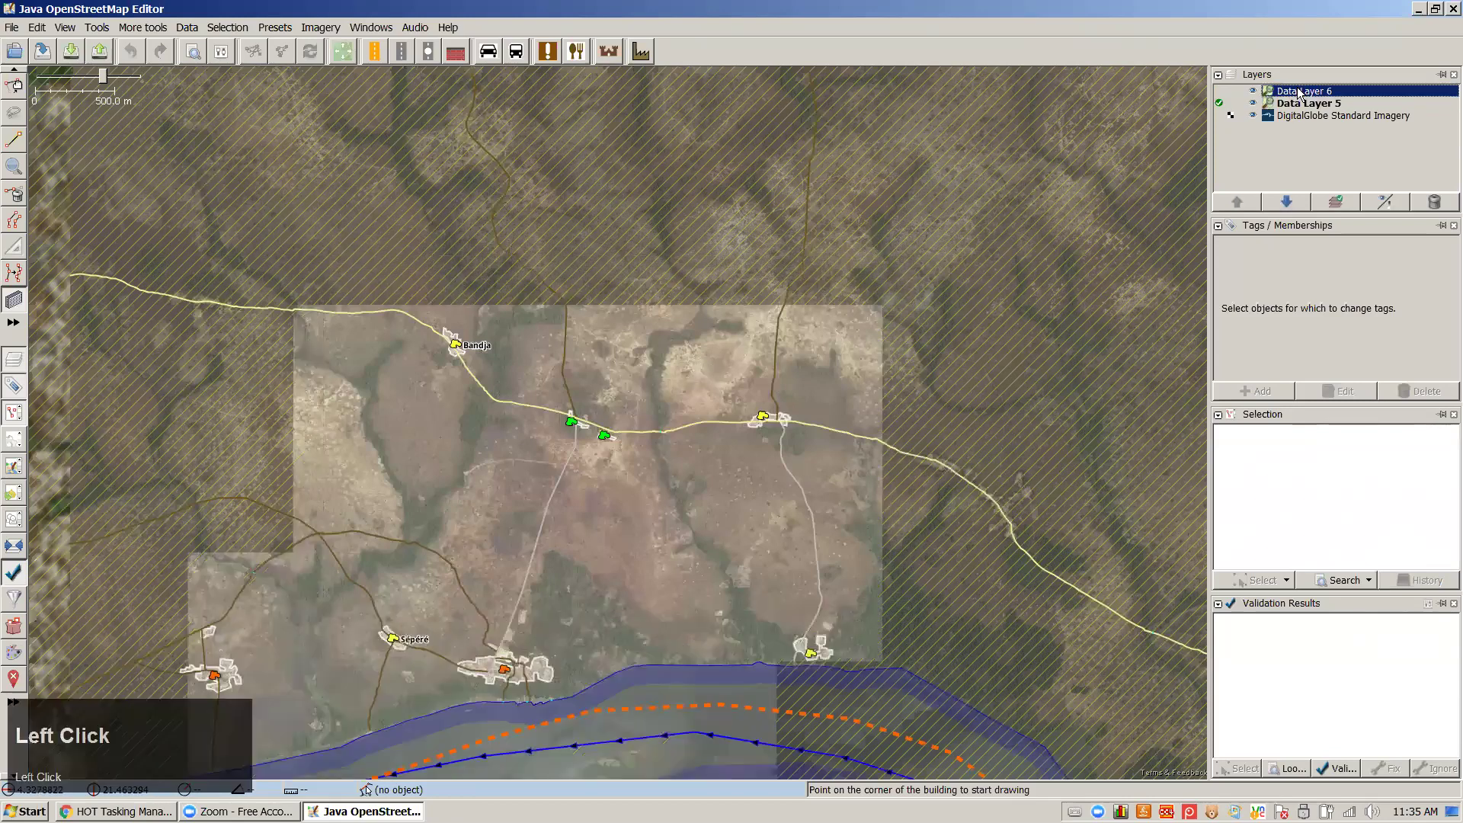
{"action": "left_click", "coordinate": [1435, 202]}
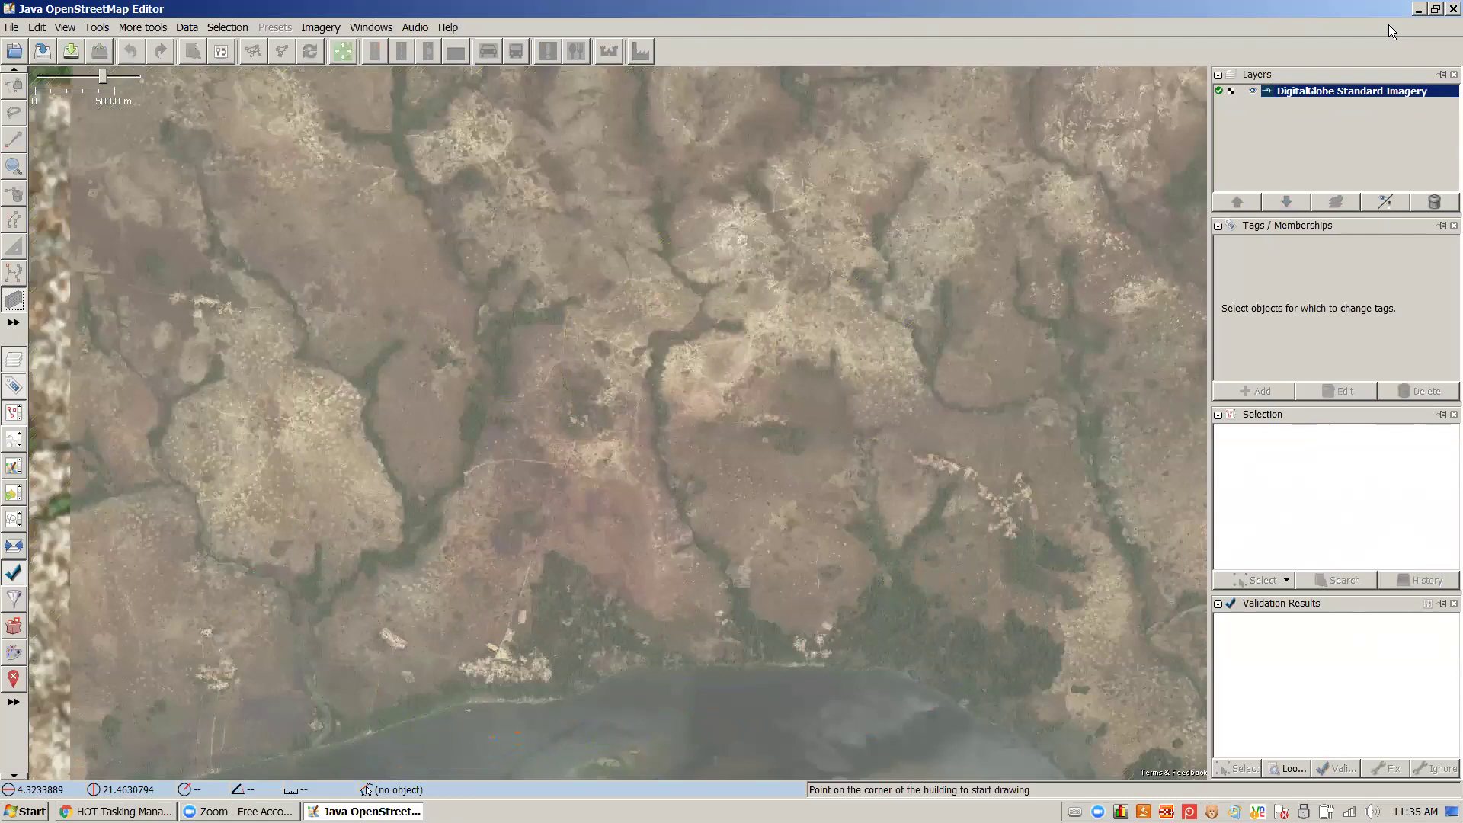
{"action": "left_click", "coordinate": [1404, 55]}
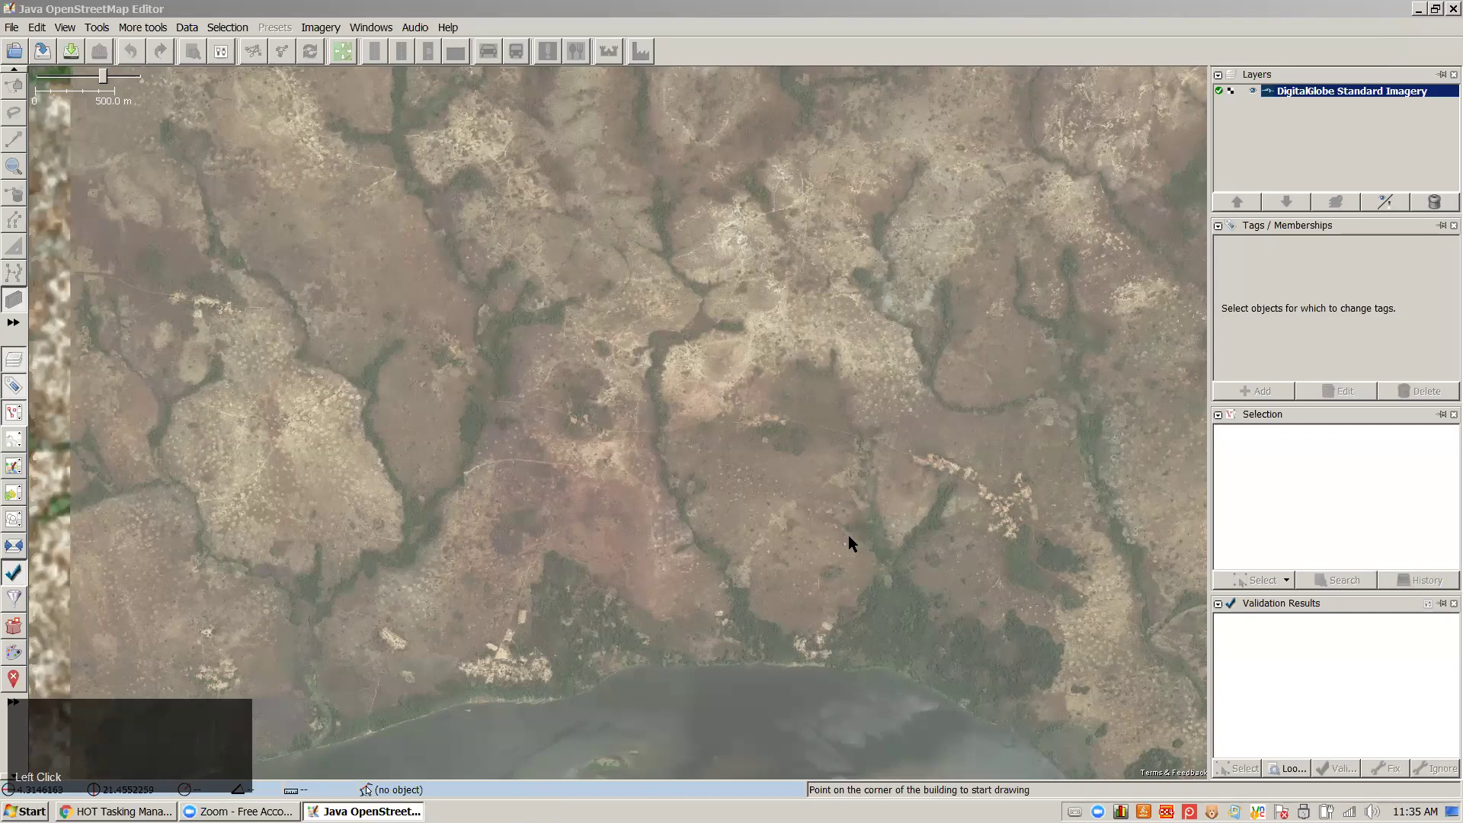
{"action": "scroll", "coordinate": [858, 522], "scroll_direction": "up", "scroll_amount": 1}
{"action": "scroll", "coordinate": [864, 477], "scroll_direction": "up", "scroll_amount": 1}
{"action": "left_click", "coordinate": [828, 597]}
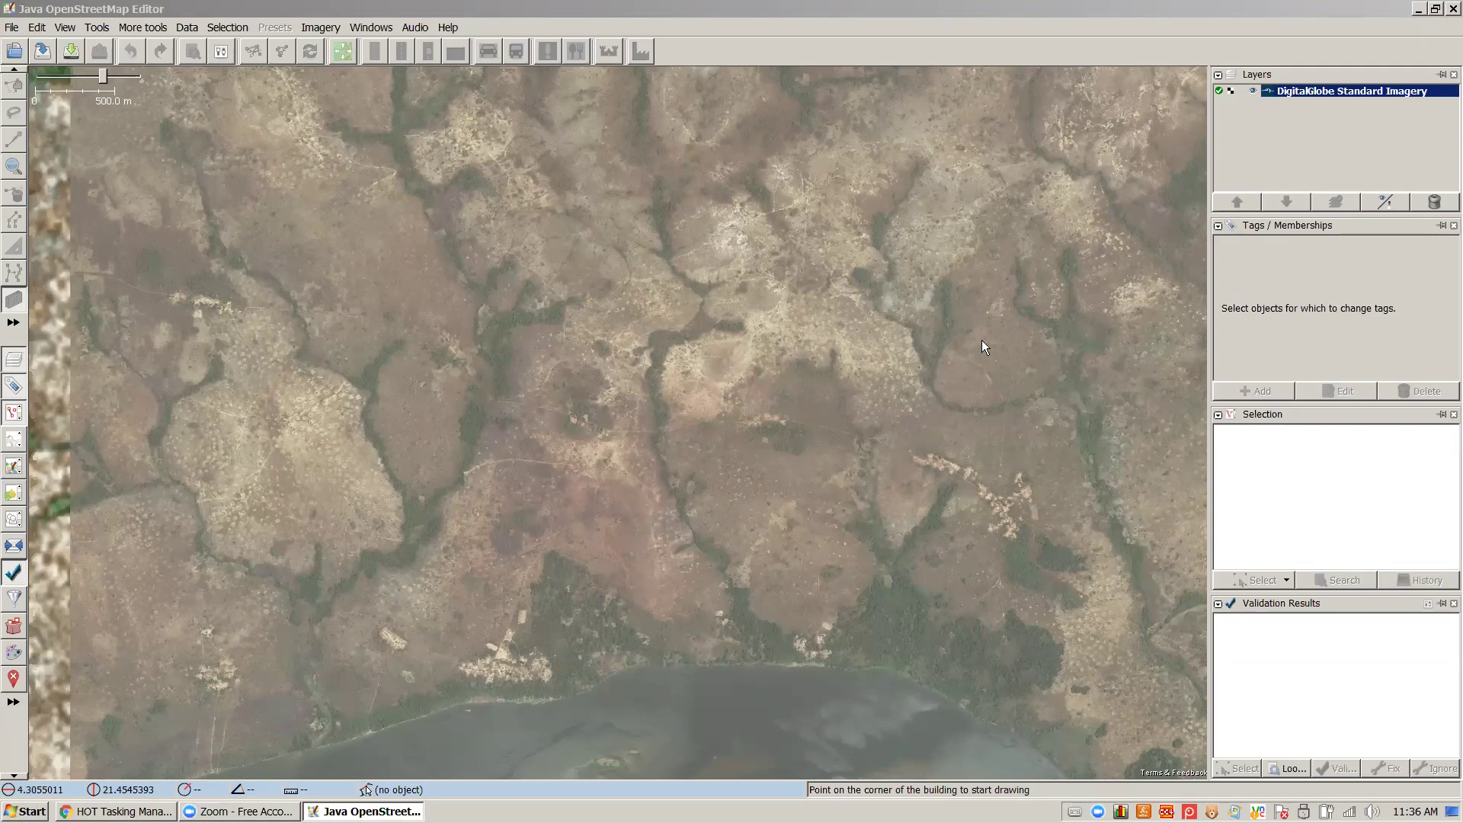
{"action": "left_click", "coordinate": [1035, 263]}
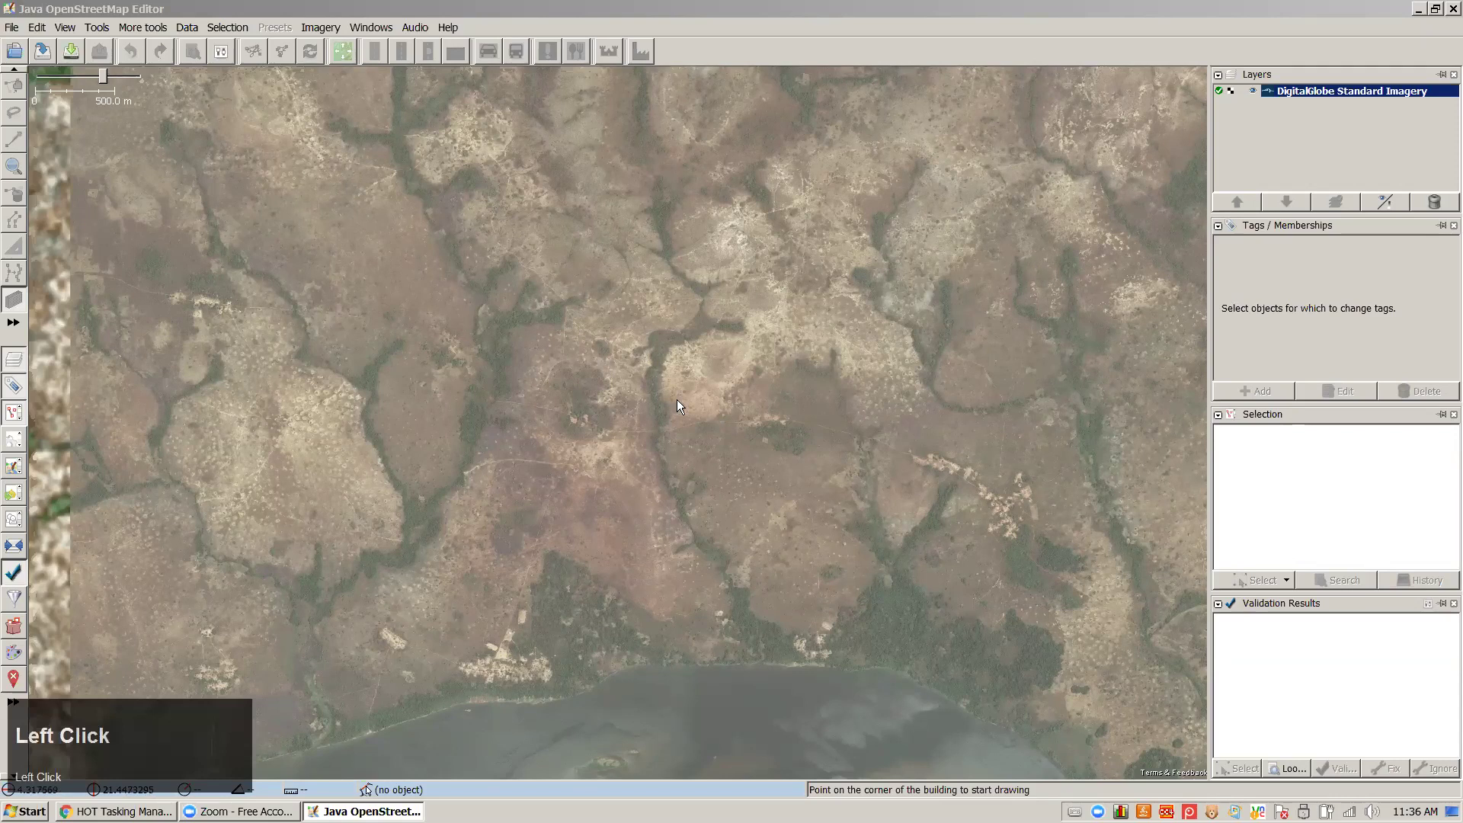
{"action": "scroll", "coordinate": [604, 424], "scroll_direction": "up", "scroll_amount": 1}
{"action": "left_click", "coordinate": [641, 430]}
Survey the DigitalGlobe imagery across central and East Africa, including the Lake Victoria shoreline and the east coast
{"action": "scroll", "coordinate": [648, 444], "scroll_direction": "down", "scroll_amount": 3}
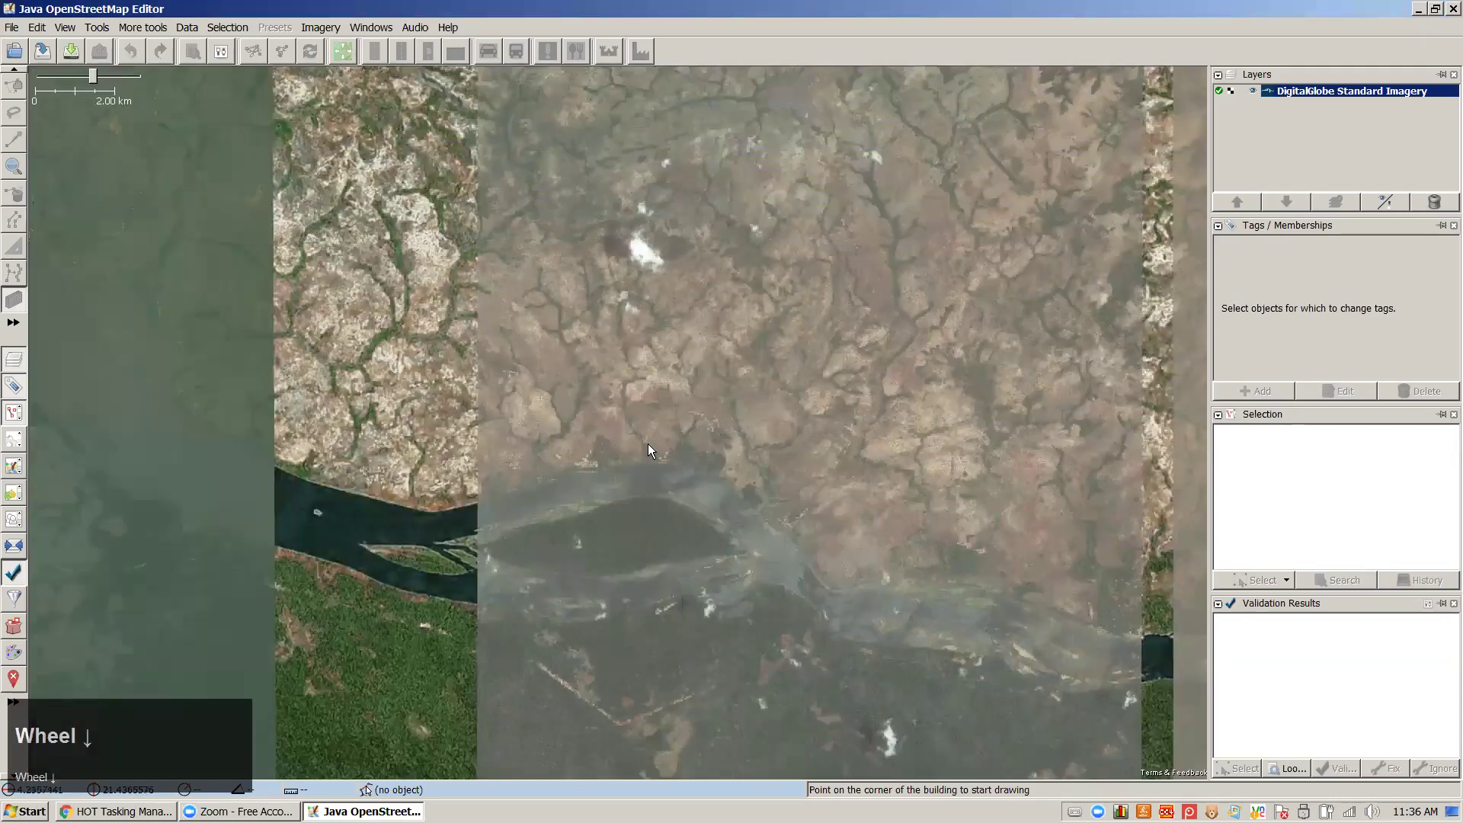
{"action": "scroll", "coordinate": [648, 444], "scroll_direction": "down", "scroll_amount": 5}
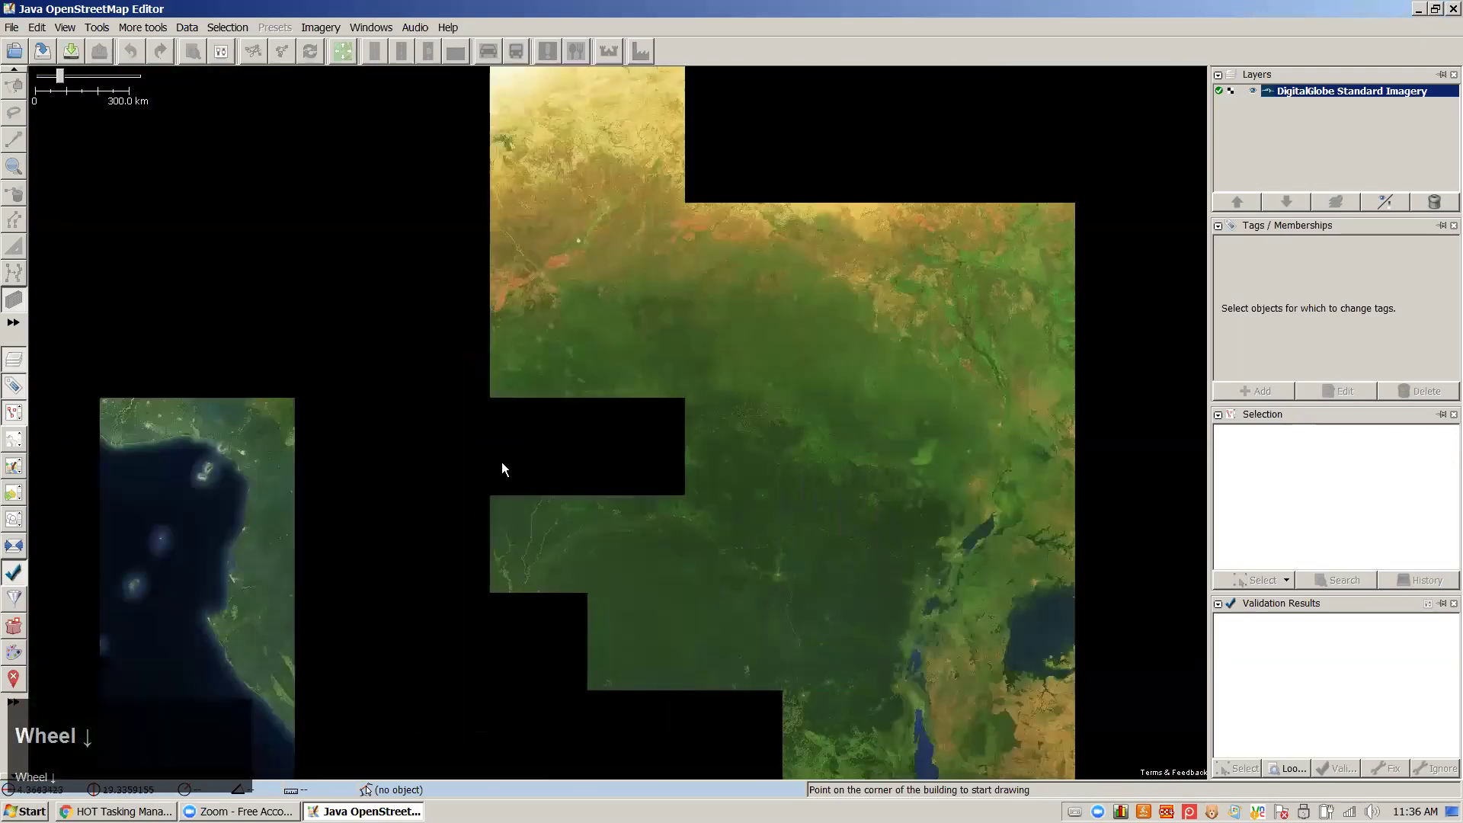
{"action": "left_click_drag", "start_coordinate": [820, 458], "coordinate": [523, 274]}
{"action": "left_click_drag", "start_coordinate": [979, 599], "coordinate": [953, 567]}
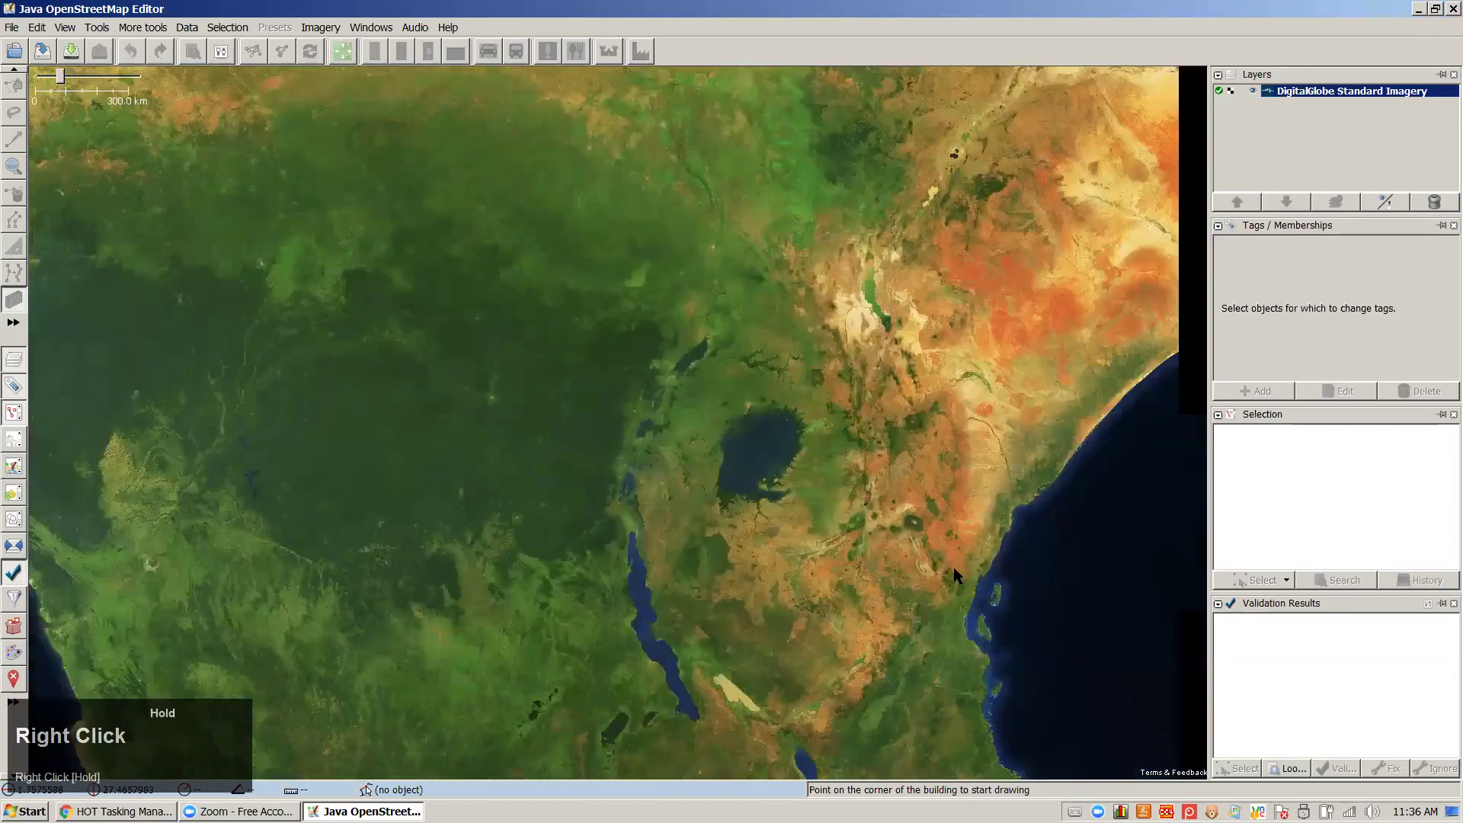
{"action": "scroll", "coordinate": [954, 567], "scroll_direction": "up", "scroll_amount": 4}
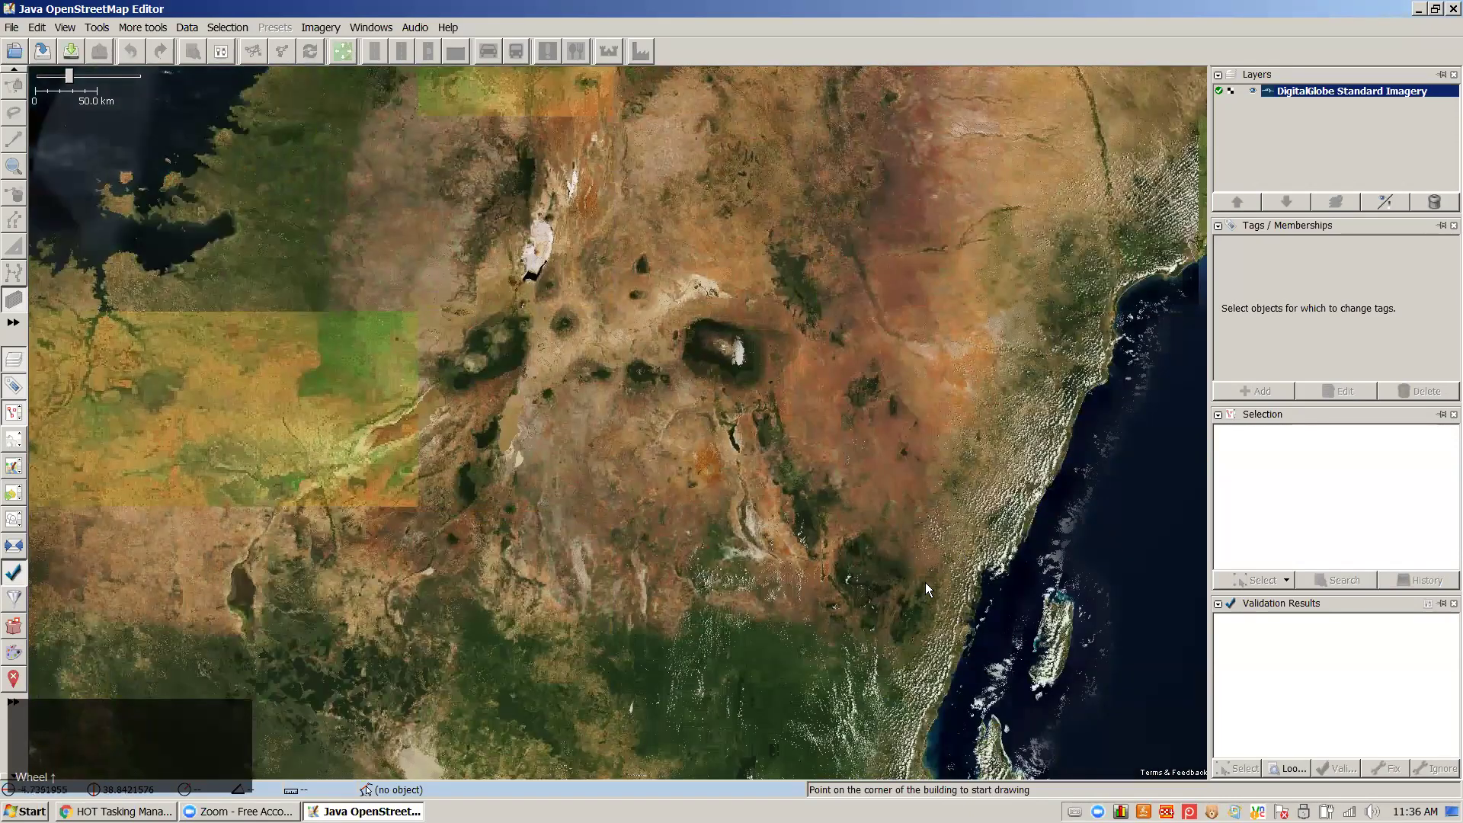
{"action": "scroll", "coordinate": [925, 582], "scroll_direction": "down", "scroll_amount": 4}
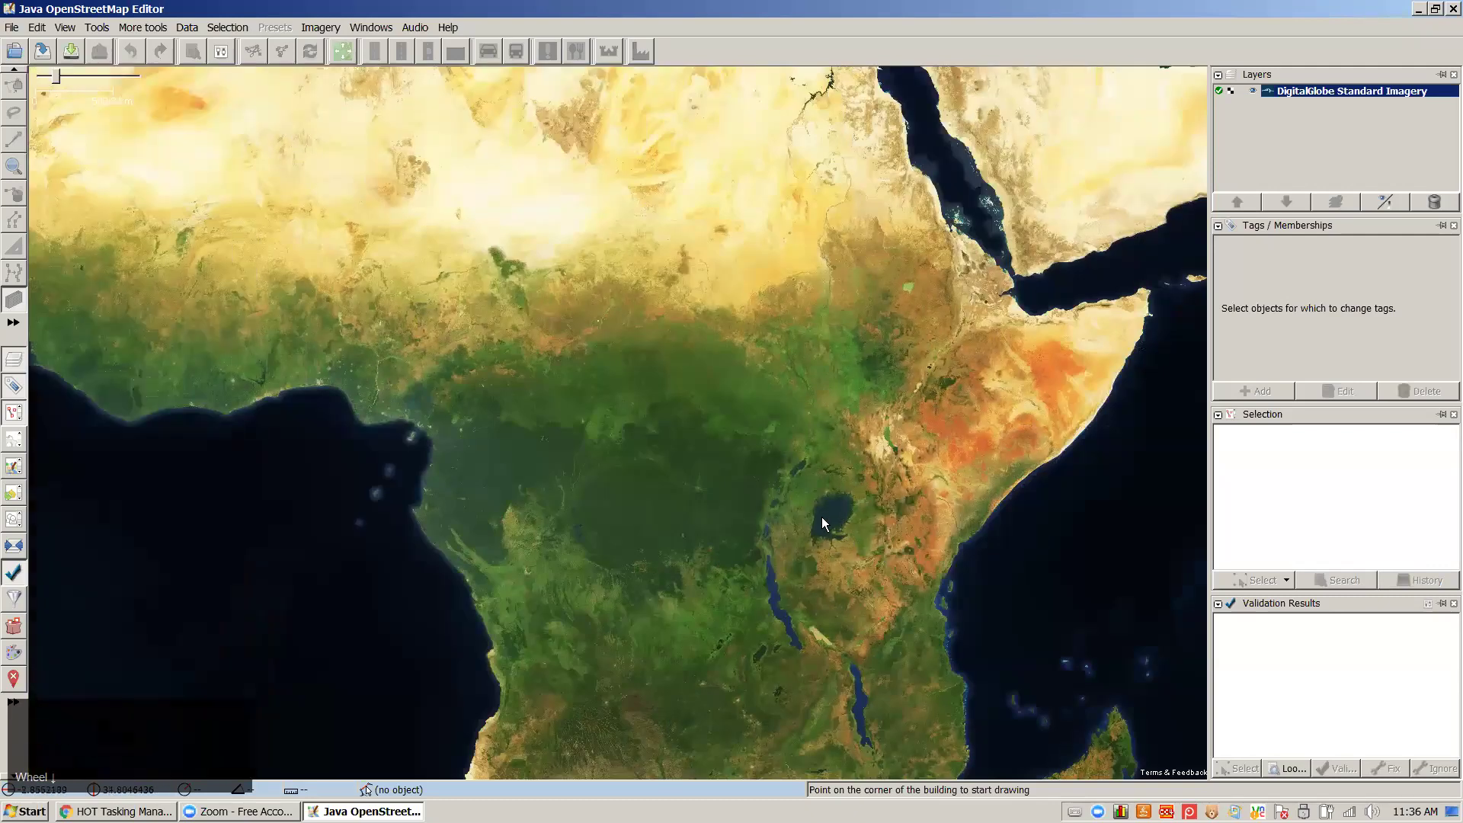
{"action": "scroll", "coordinate": [676, 567], "scroll_direction": "up", "scroll_amount": 8}
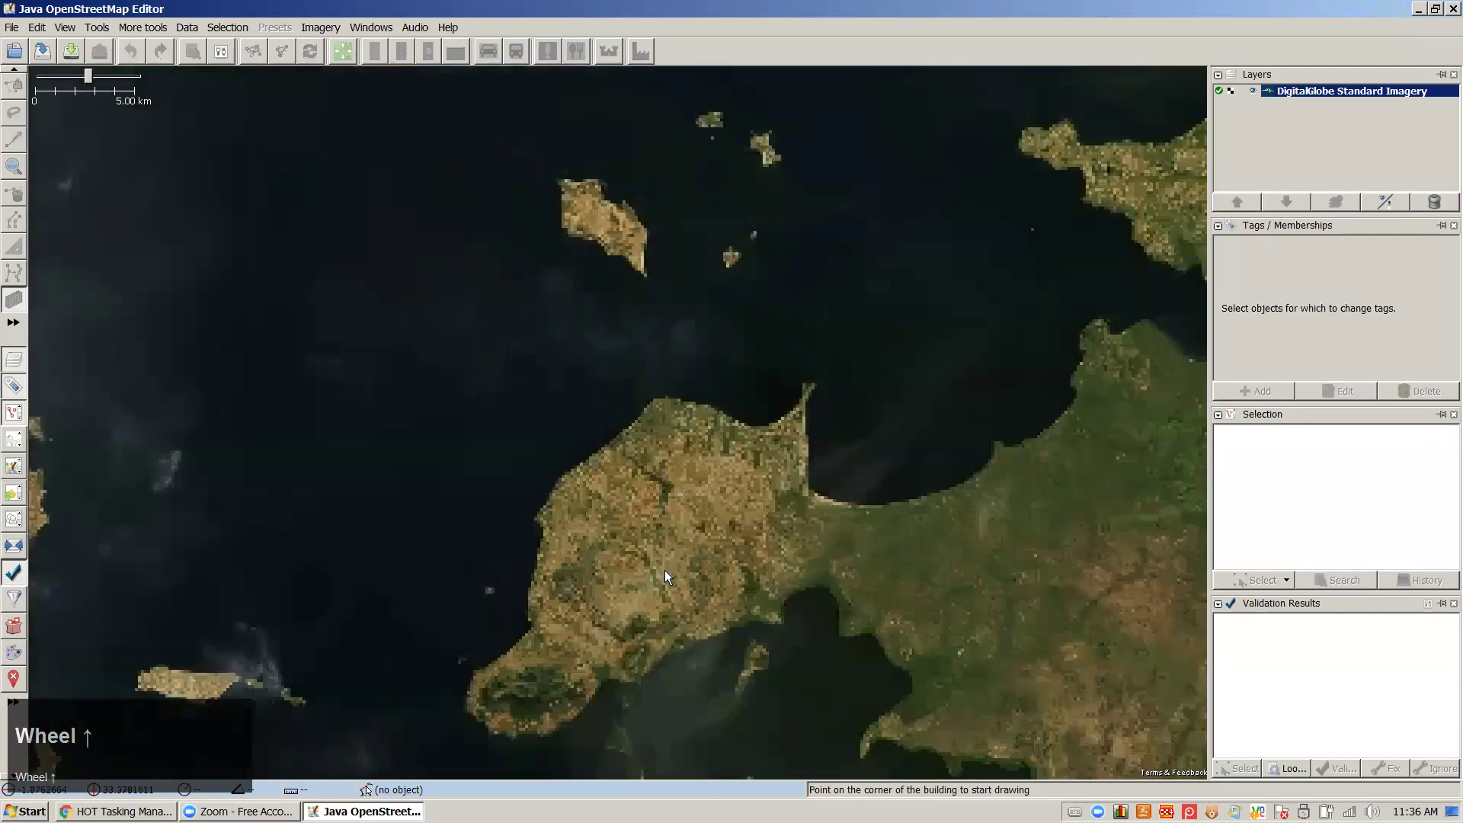
{"action": "scroll", "coordinate": [674, 570], "scroll_direction": "down", "scroll_amount": 4}
{"action": "scroll", "coordinate": [803, 544], "scroll_direction": "down", "scroll_amount": 6}
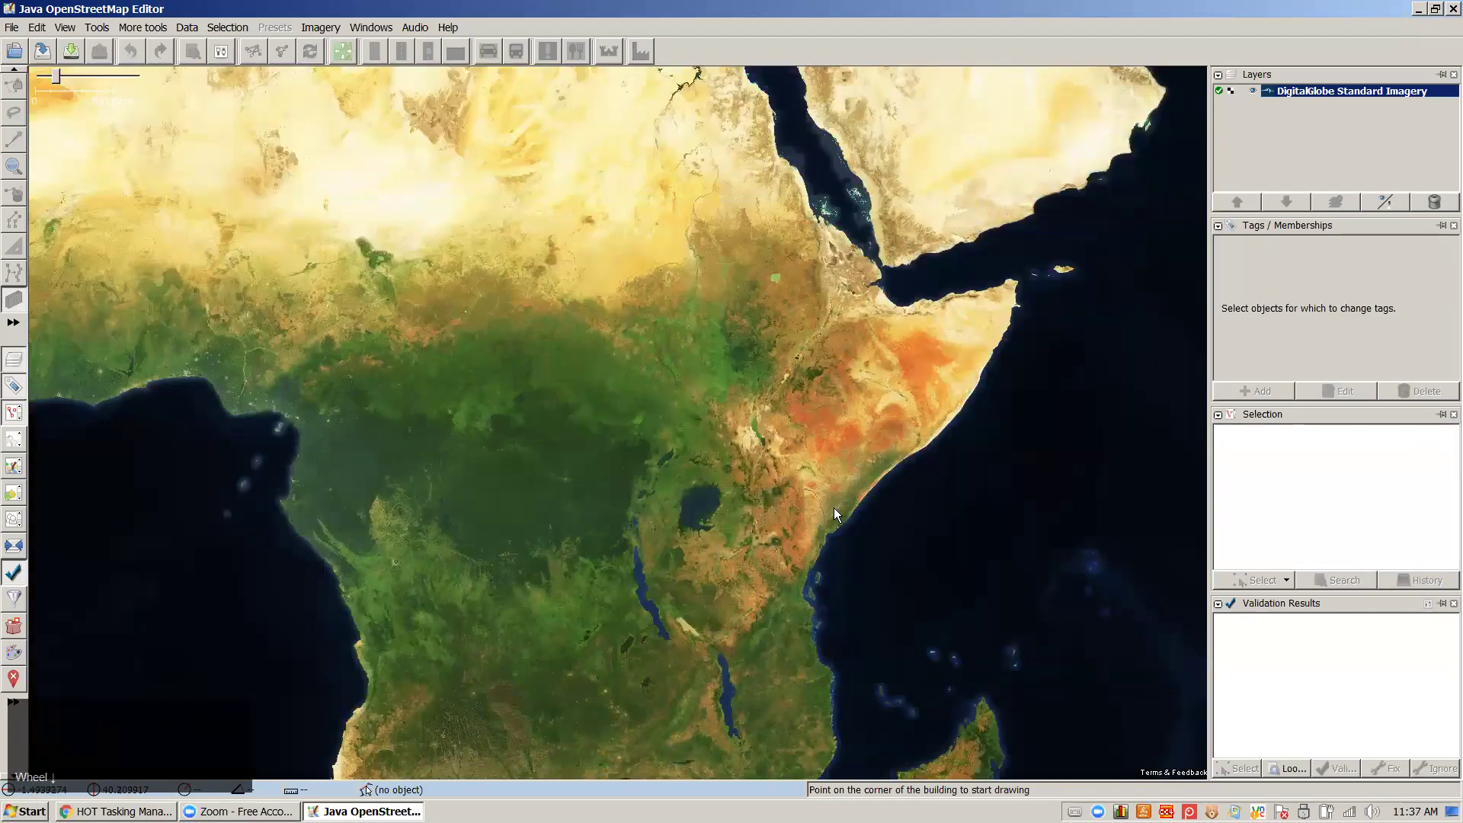
Examine the DigitalGlobe imagery over the Horn of Africa, the Great Lakes region and the East African coast at various scales
{"action": "scroll", "coordinate": [860, 289], "scroll_direction": "up", "scroll_amount": 2}
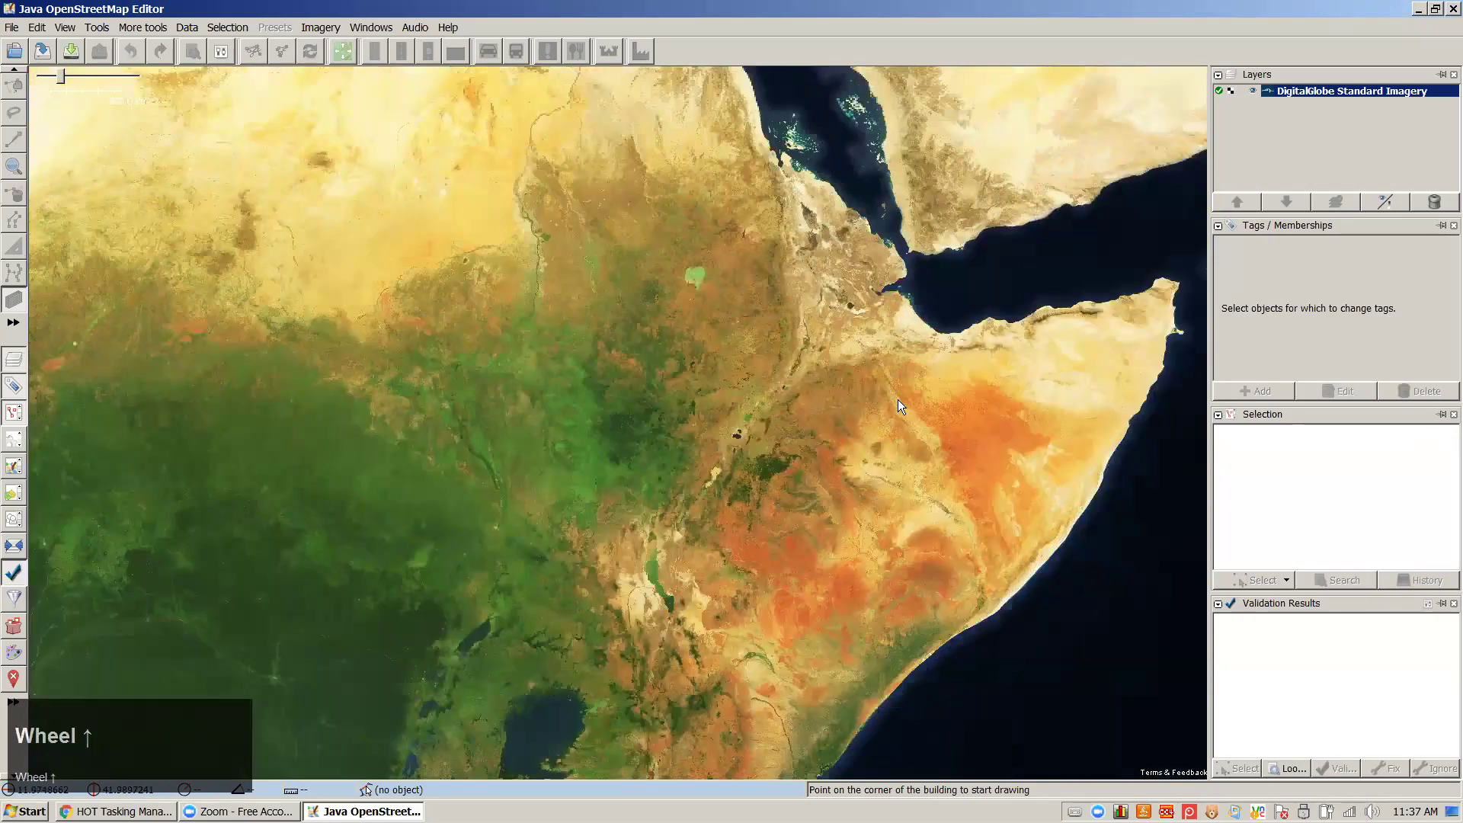
{"action": "scroll", "coordinate": [911, 413], "scroll_direction": "up", "scroll_amount": 2}
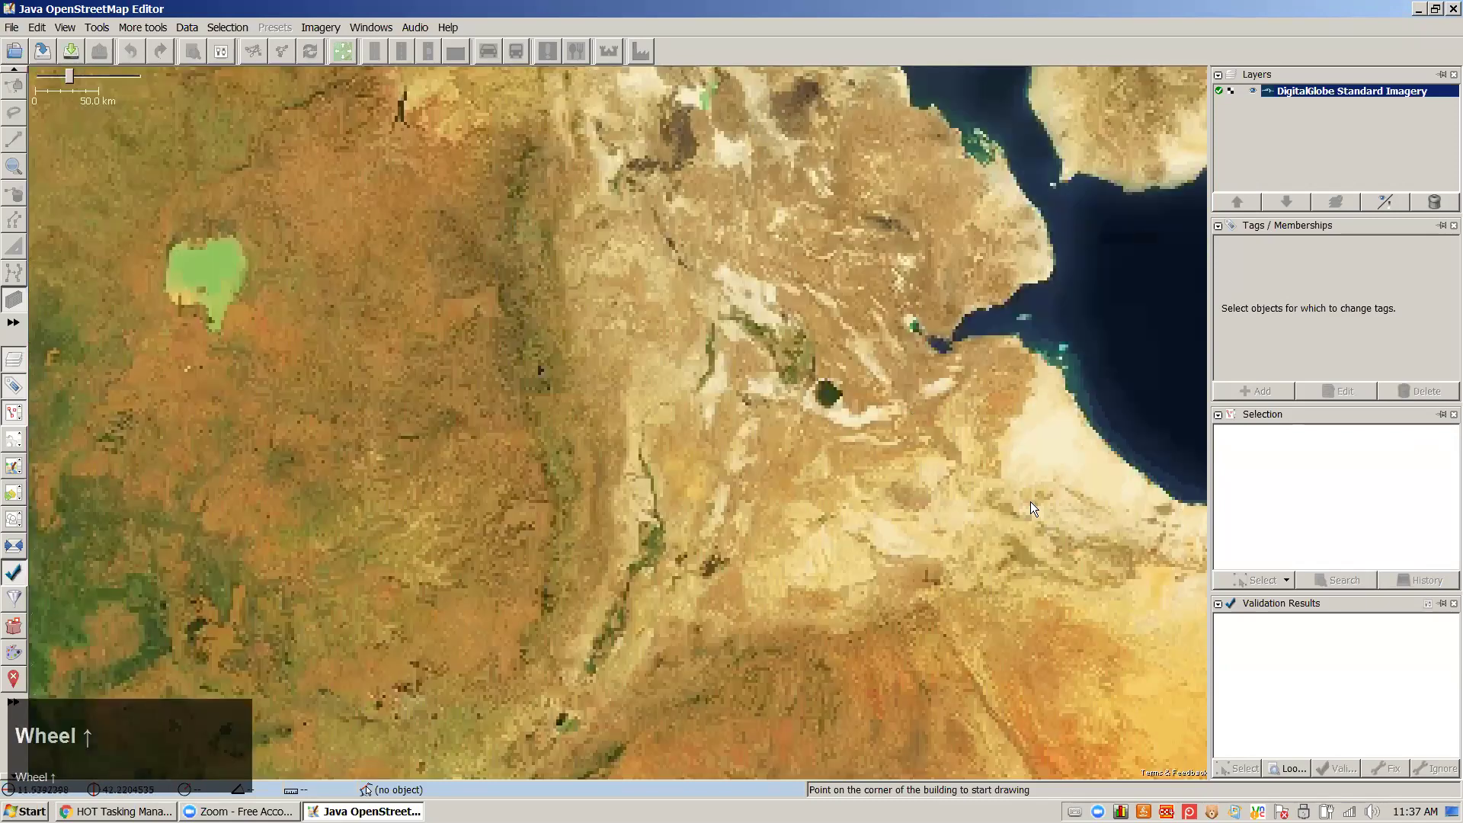
{"action": "scroll", "coordinate": [988, 525], "scroll_direction": "down", "scroll_amount": 2}
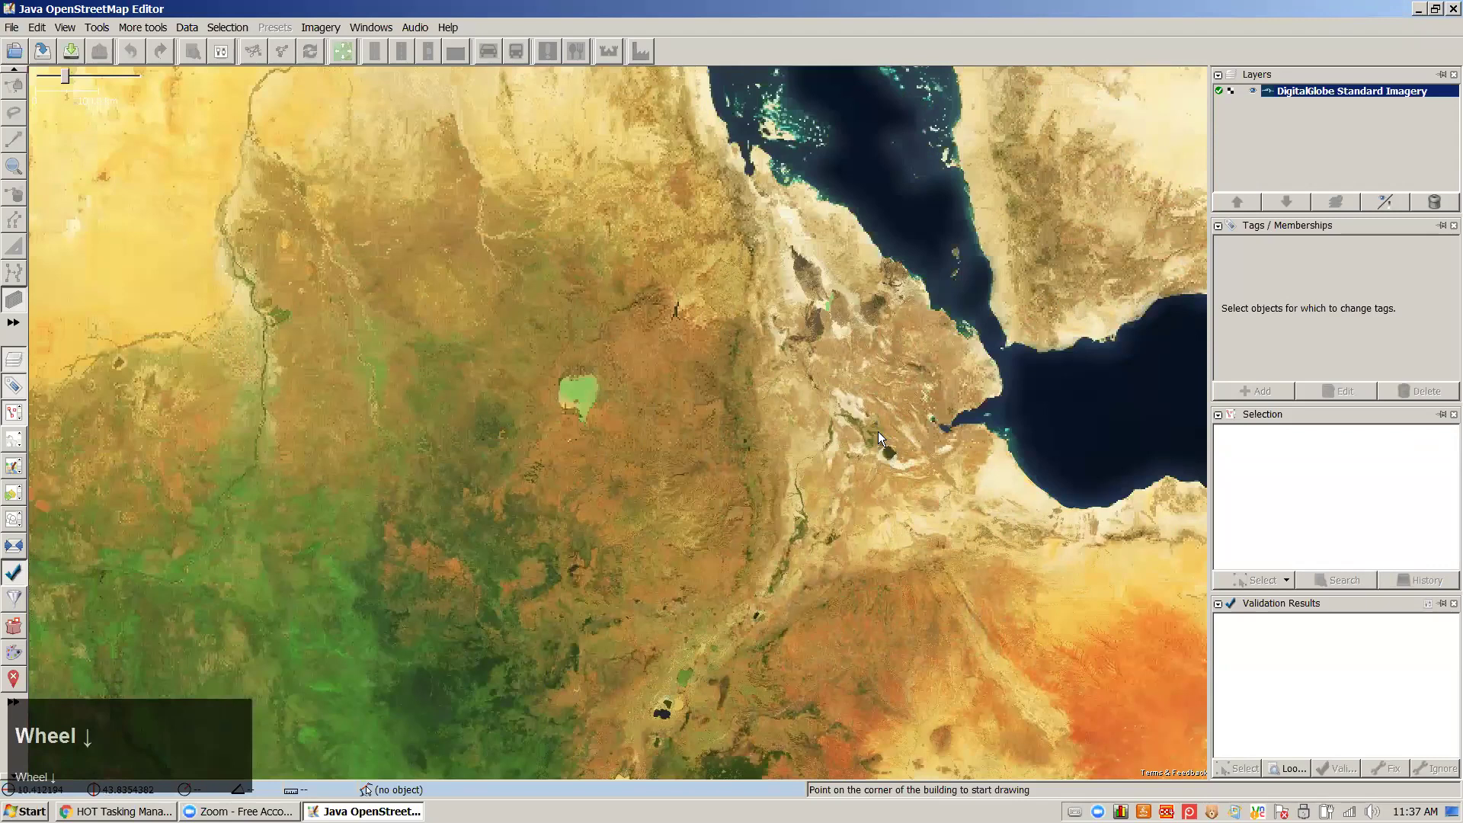
{"action": "scroll", "coordinate": [810, 616], "scroll_direction": "down", "scroll_amount": 1}
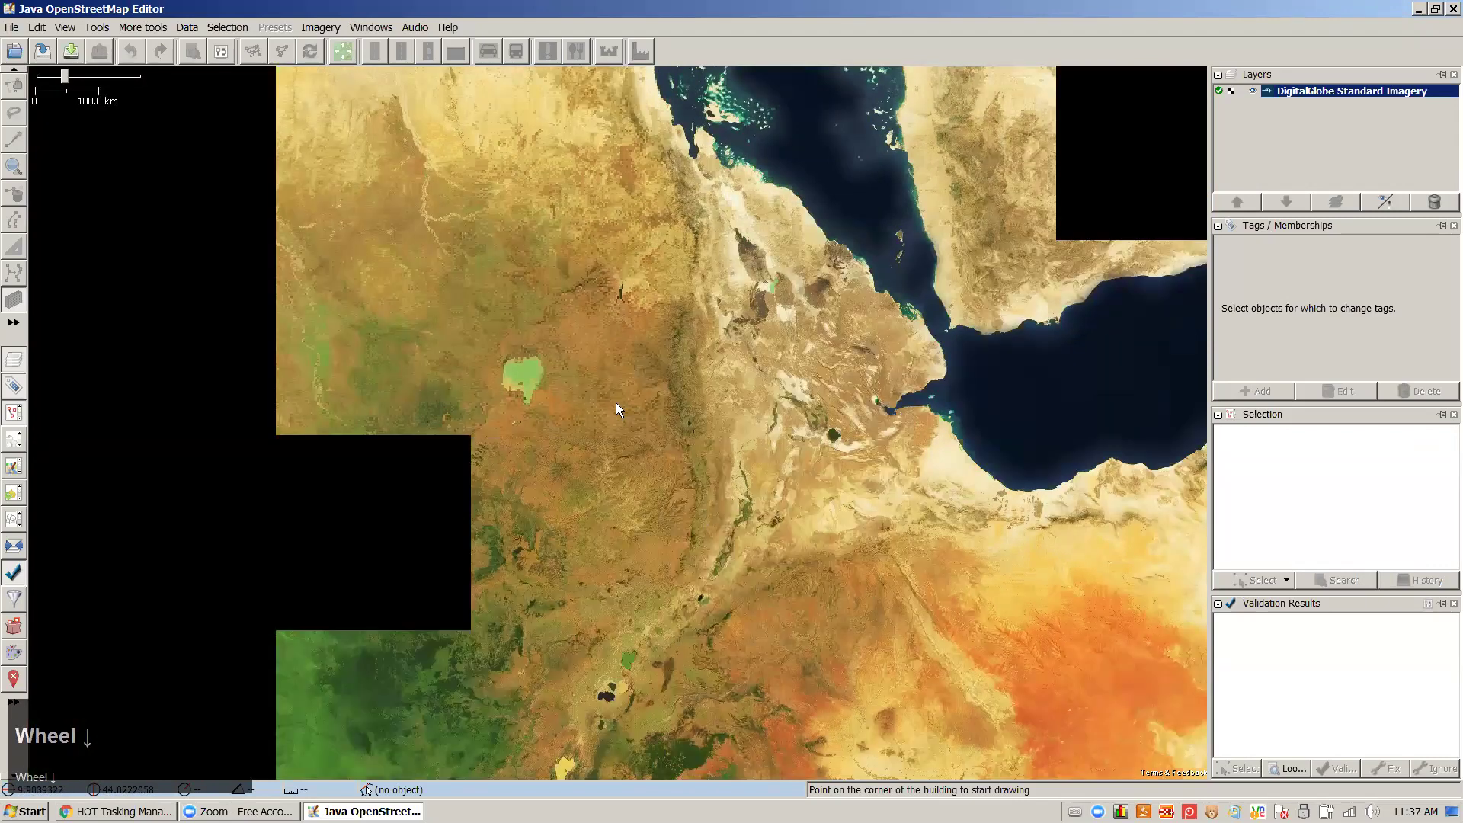
{"action": "scroll", "coordinate": [616, 410], "scroll_direction": "down", "scroll_amount": 3}
{"action": "right_click", "coordinate": [512, 320]}
{"action": "scroll", "coordinate": [842, 461], "scroll_direction": "up", "scroll_amount": 2}
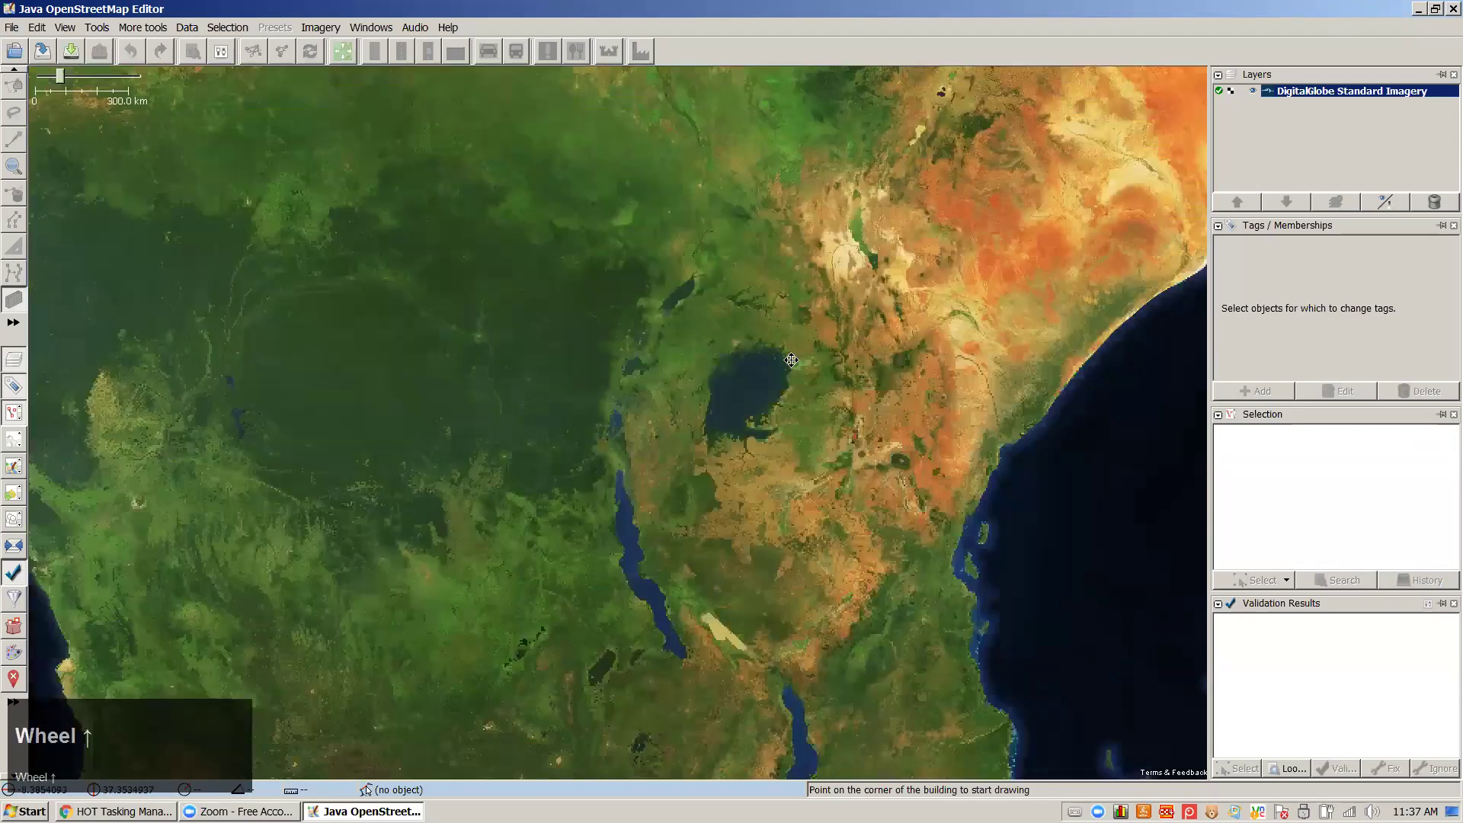
{"action": "scroll", "coordinate": [713, 516], "scroll_direction": "up", "scroll_amount": 3}
{"action": "right_click", "coordinate": [661, 533]}
{"action": "left_click_drag", "start_coordinate": [885, 259], "coordinate": [911, 296]}
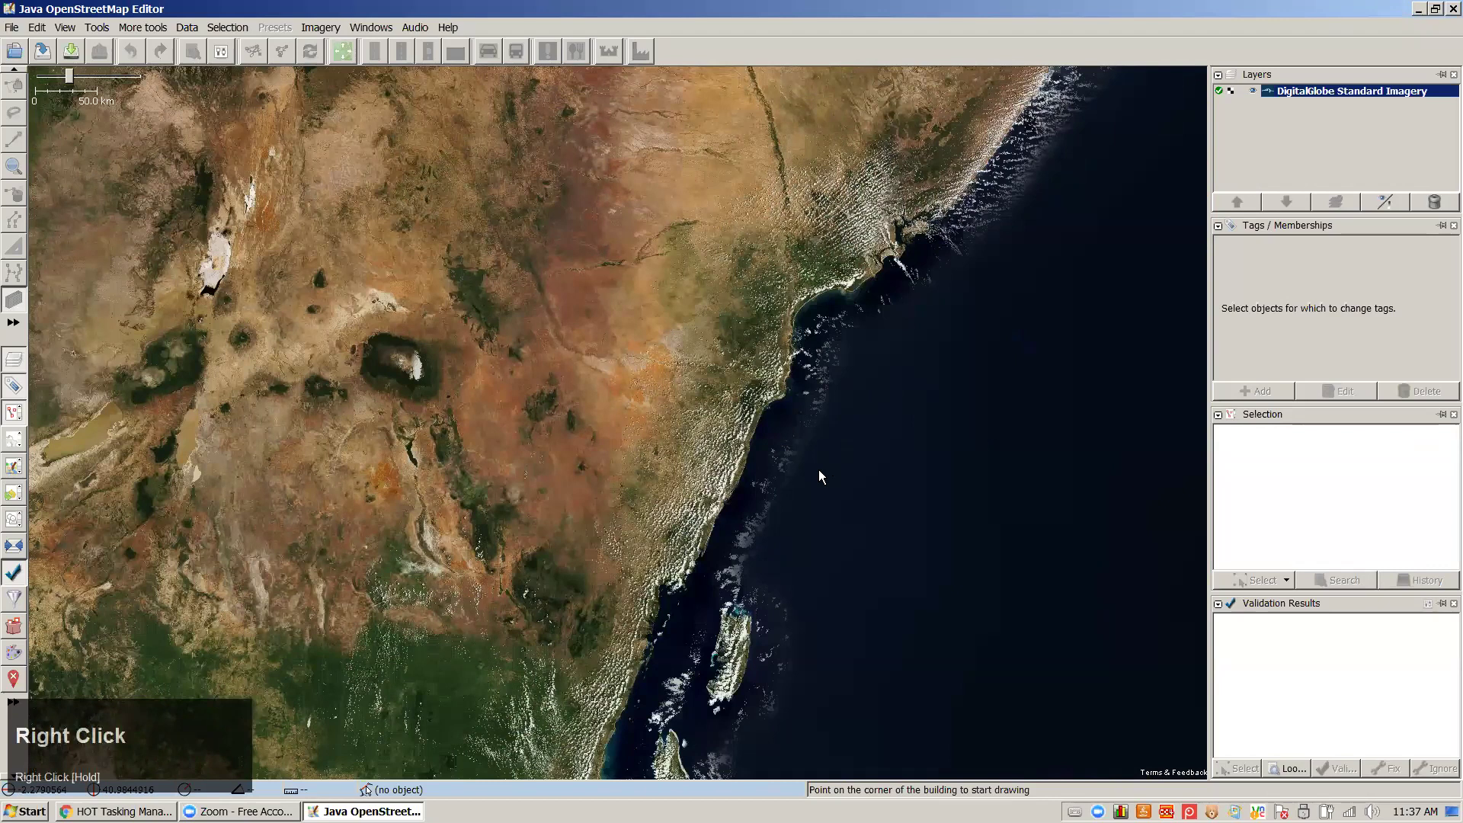
{"action": "scroll", "coordinate": [797, 530], "scroll_direction": "up", "scroll_amount": 10}
{"action": "scroll", "coordinate": [801, 518], "scroll_direction": "down", "scroll_amount": 8}
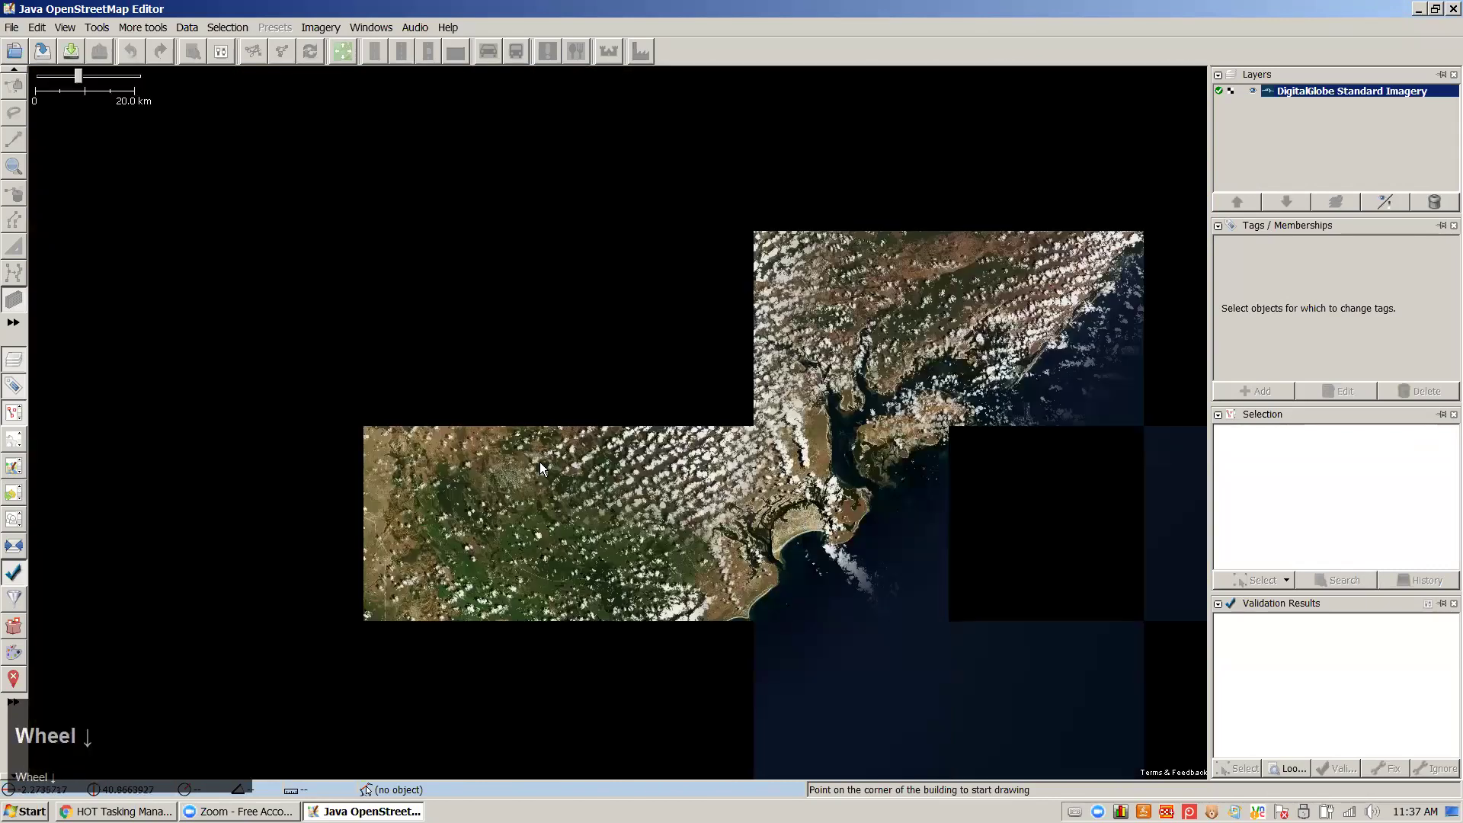
{"action": "scroll", "coordinate": [711, 512], "scroll_direction": "down", "scroll_amount": 10}
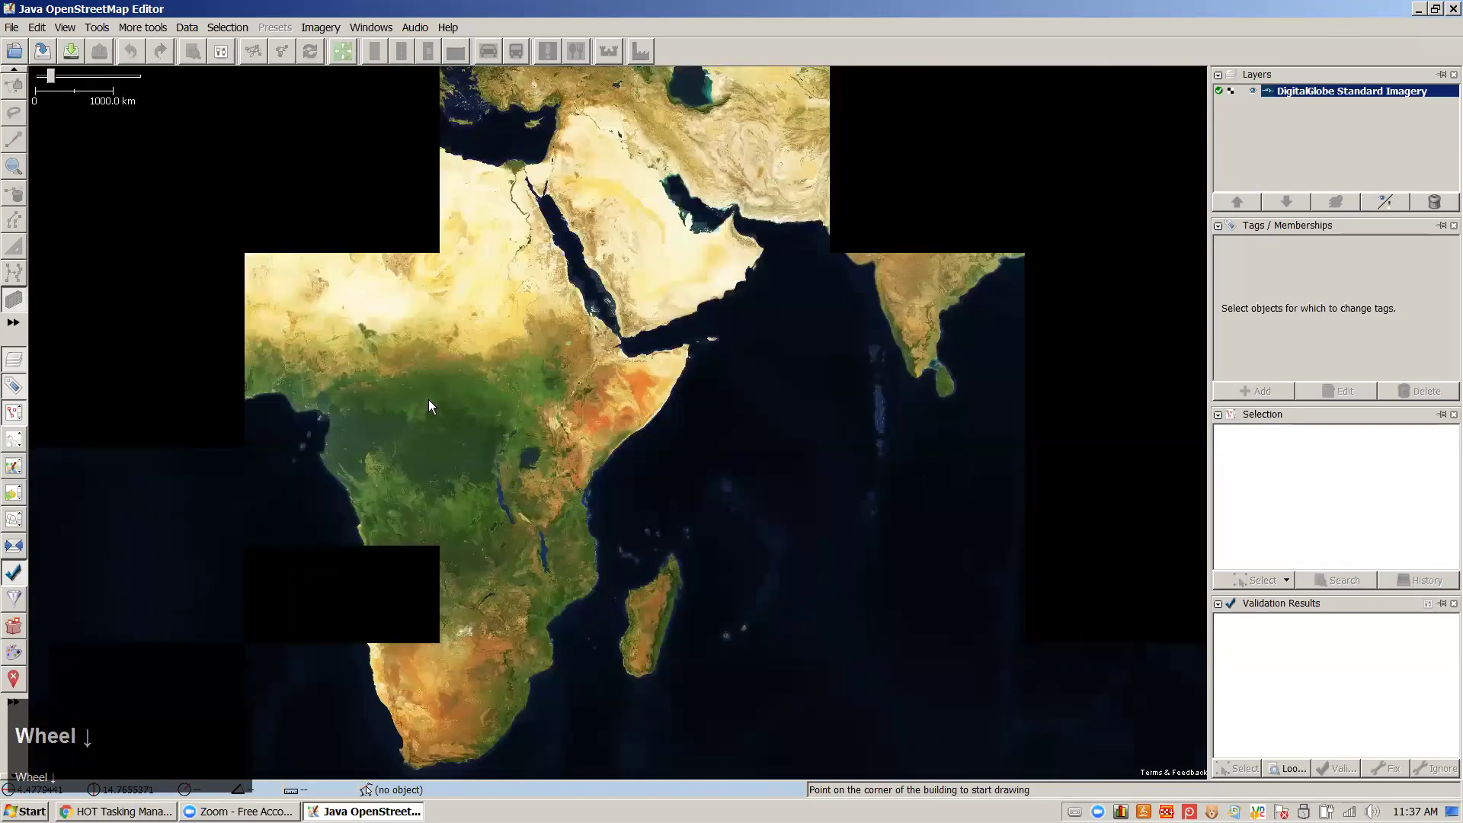
Download the OSM data for the residential street grid near Dearborn, west of Lake Erie in North America, as a new layer
{"action": "left_click_drag", "start_coordinate": [429, 399], "coordinate": [616, 533]}
{"action": "left_click_drag", "start_coordinate": [562, 383], "coordinate": [776, 431]}
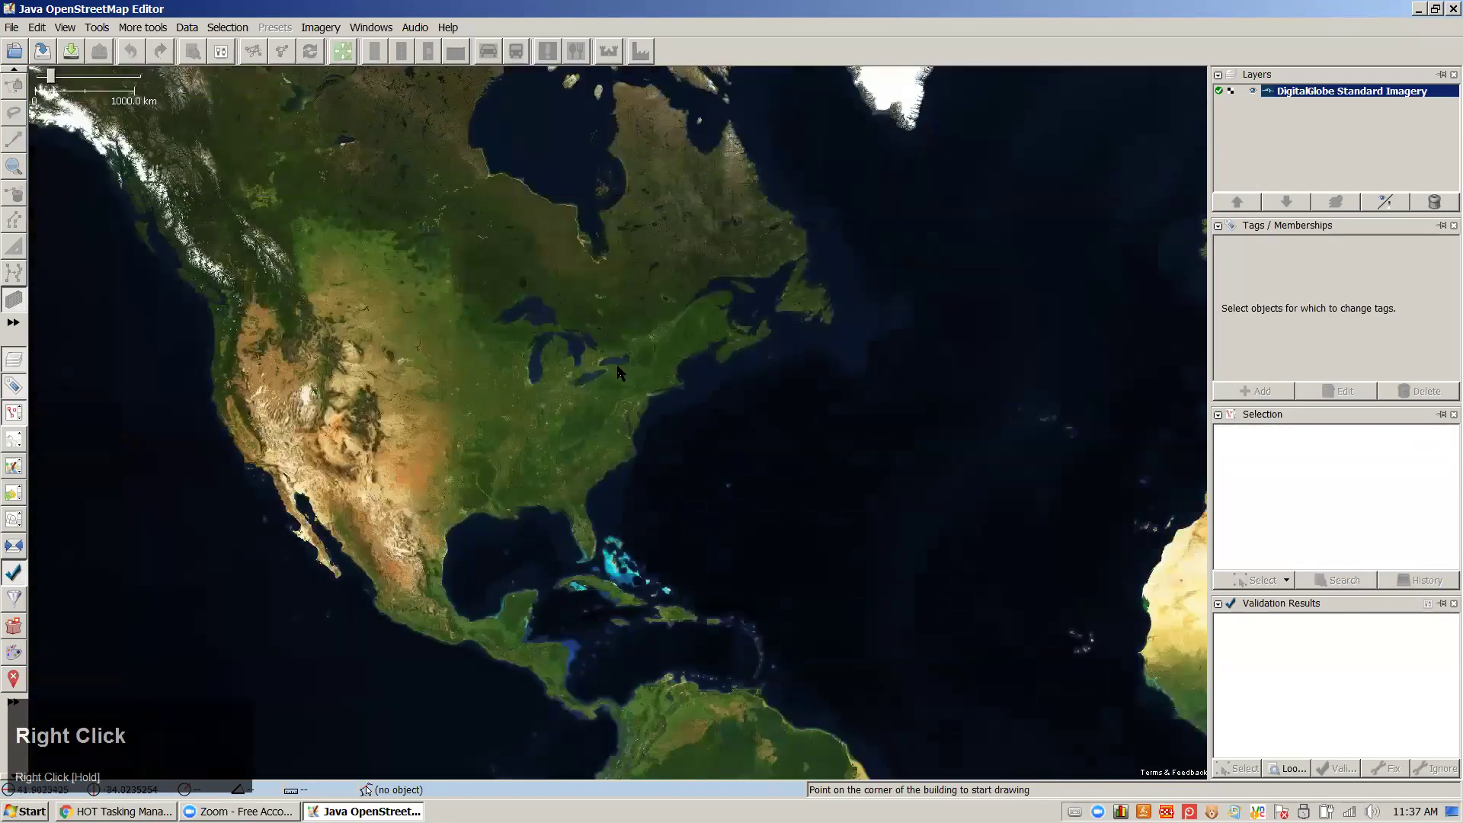
{"action": "scroll", "coordinate": [684, 326], "scroll_direction": "up", "scroll_amount": 6}
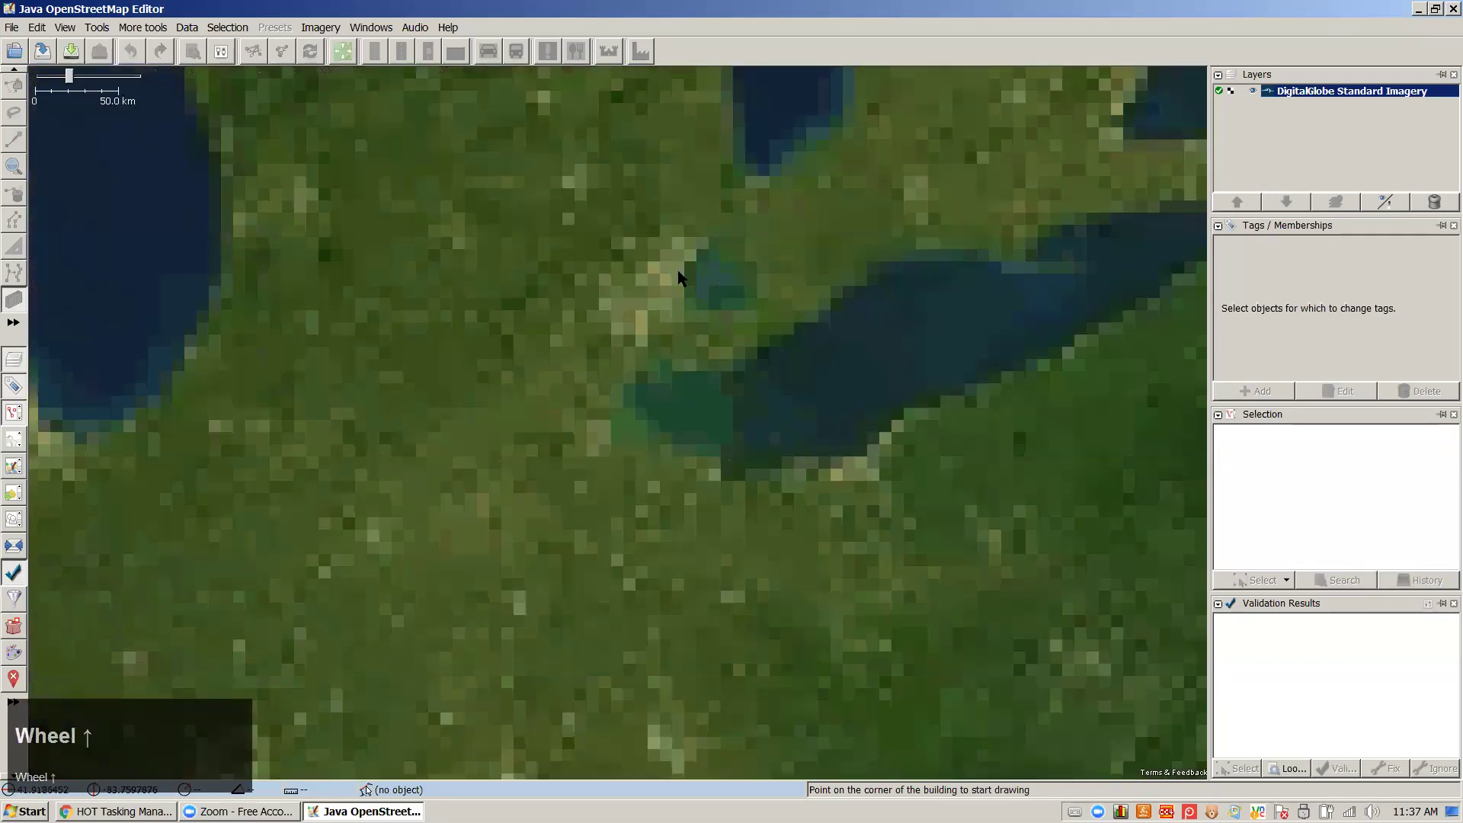
{"action": "scroll", "coordinate": [621, 353], "scroll_direction": "up", "scroll_amount": 2}
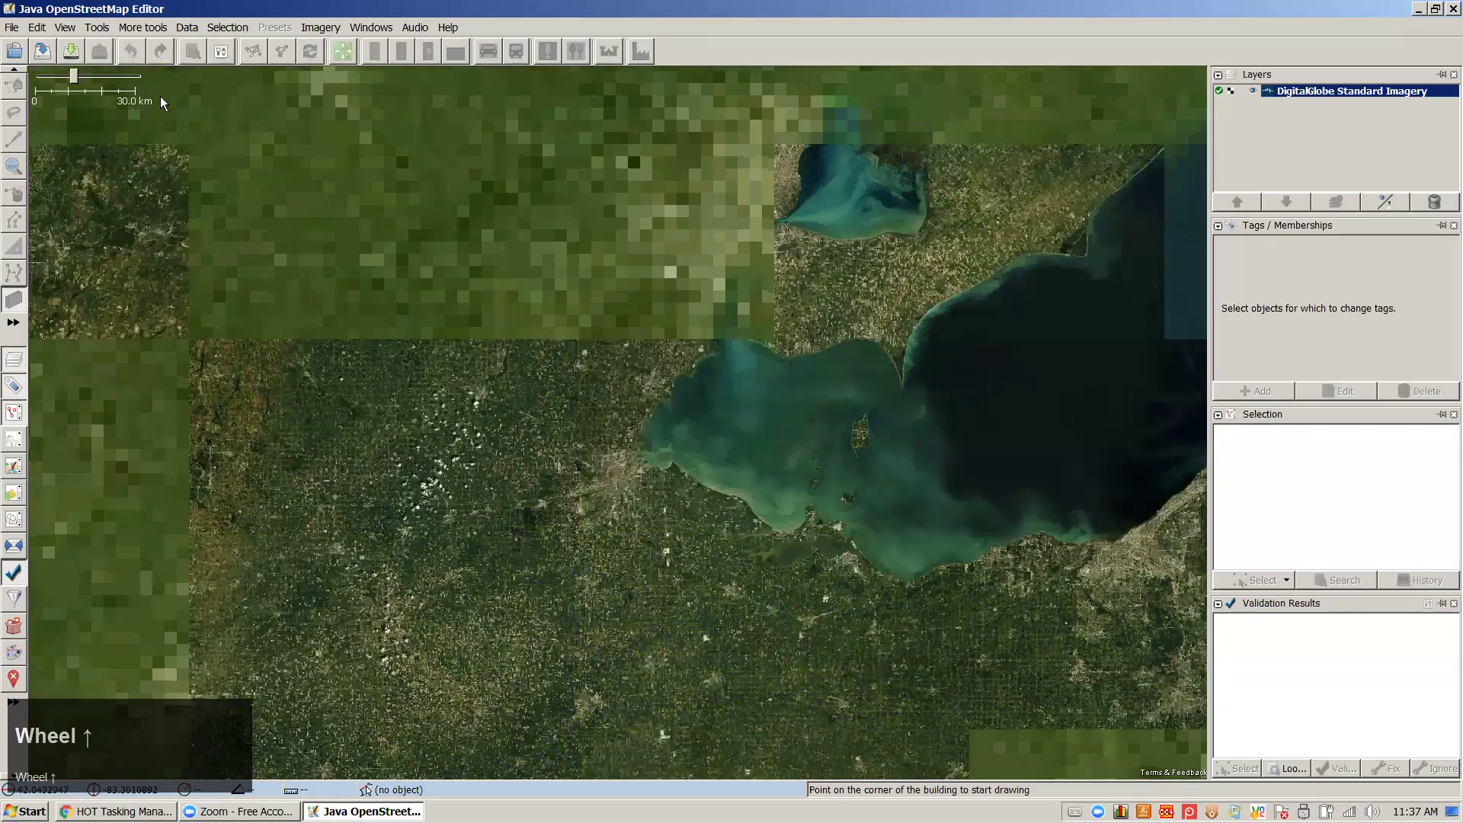
{"action": "scroll", "coordinate": [160, 96], "scroll_direction": "up", "scroll_amount": 5}
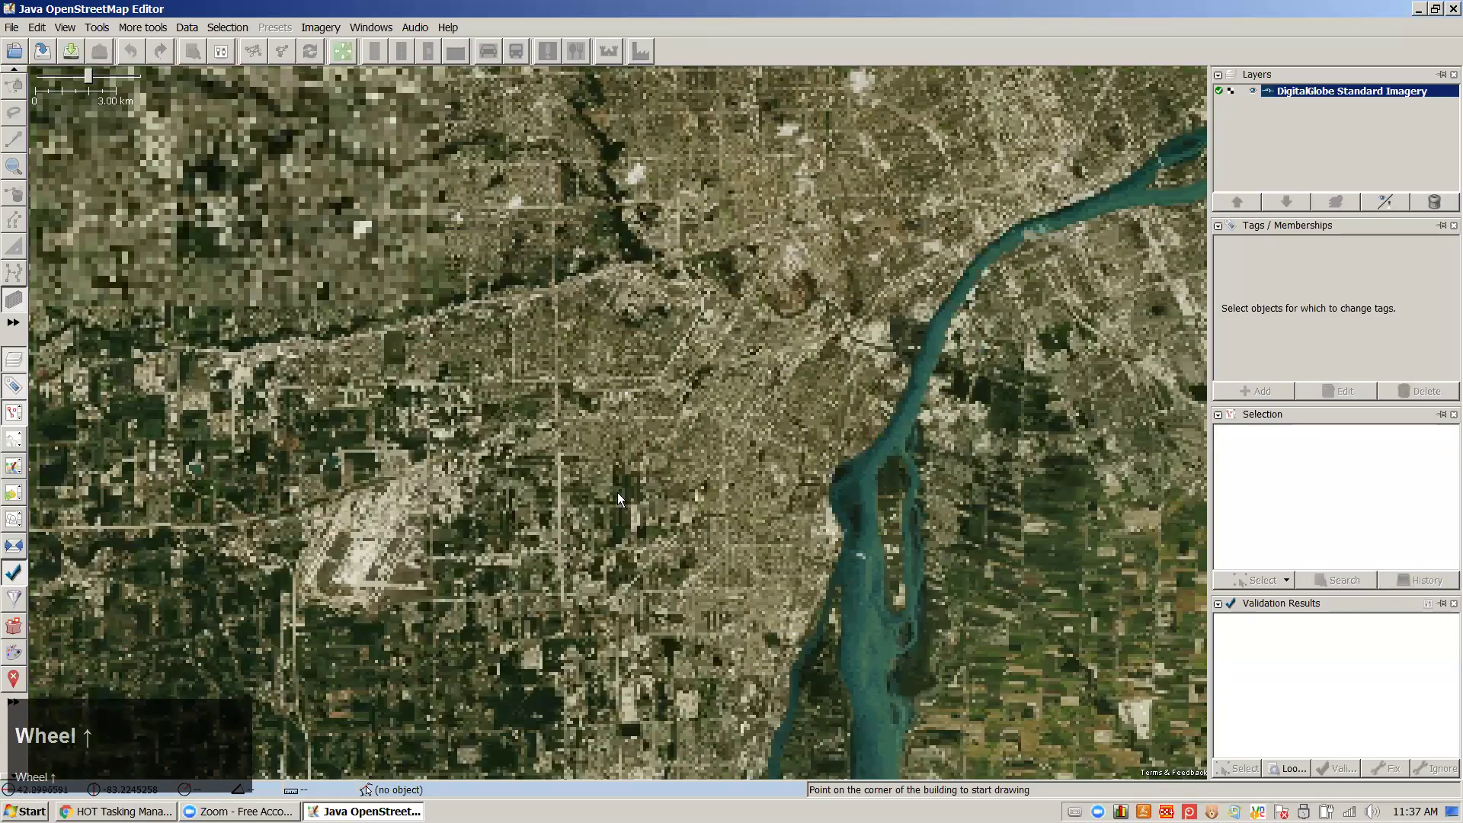
{"action": "scroll", "coordinate": [618, 493], "scroll_direction": "up", "scroll_amount": 6}
{"action": "key", "text": "ctrl+shift+Down"}
{"action": "left_click", "coordinate": [650, 609]}
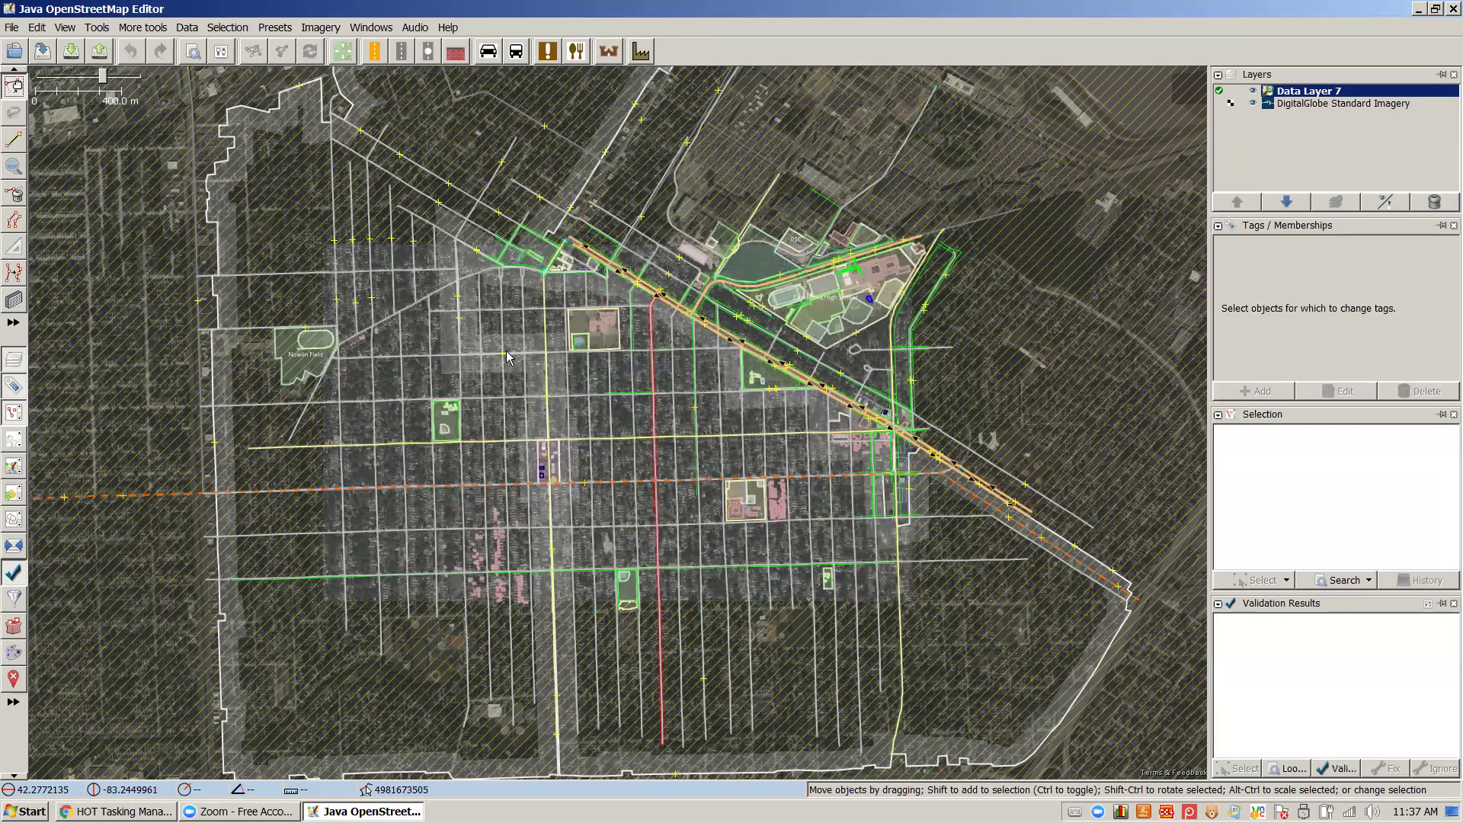
Review the Remote Control preferences, including HTTPS support and the permitted actions
{"action": "key", "text": "F12"}
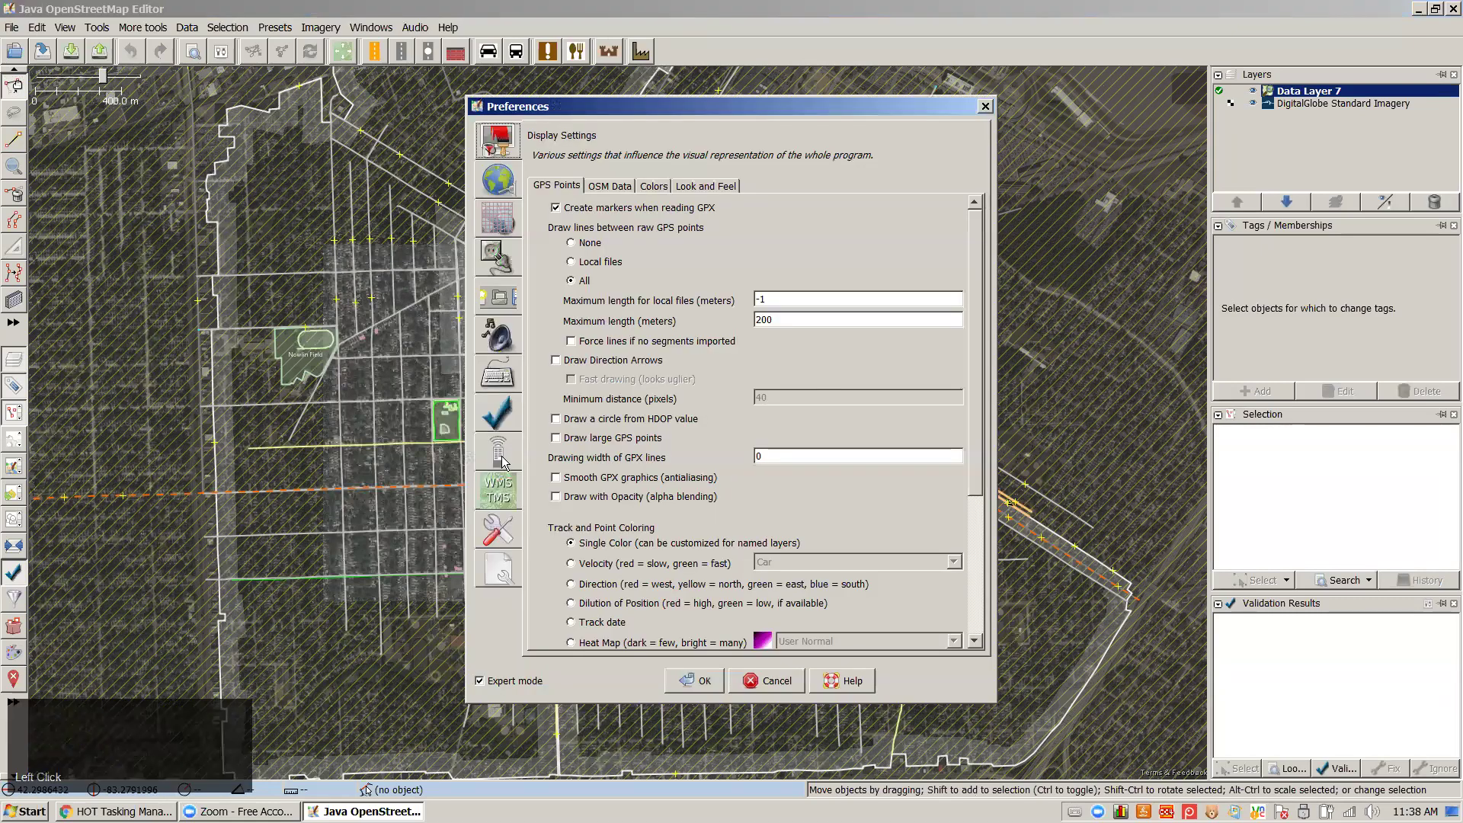
{"action": "left_click", "coordinate": [499, 454]}
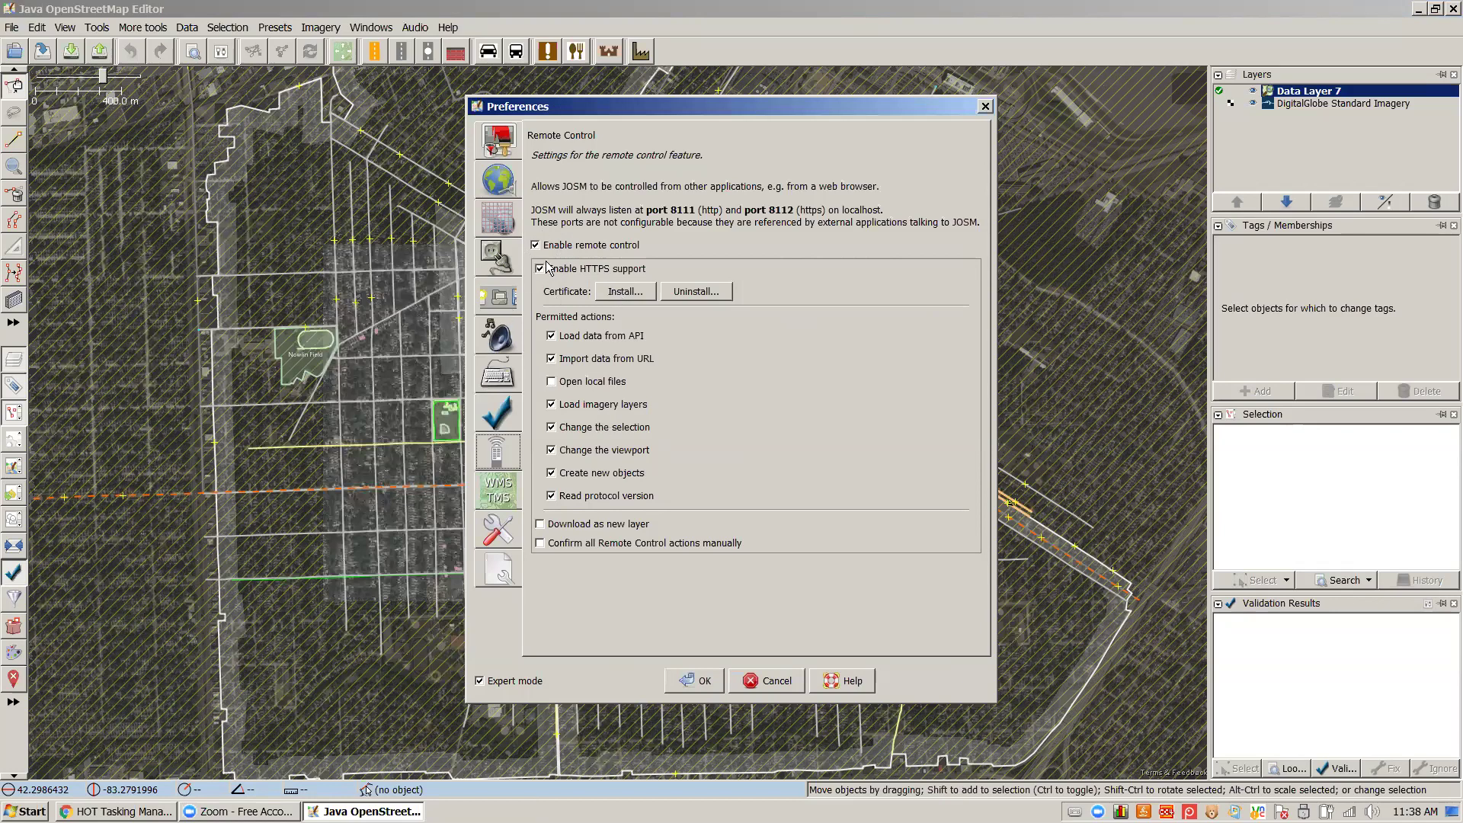
{"action": "left_click", "coordinate": [702, 683]}
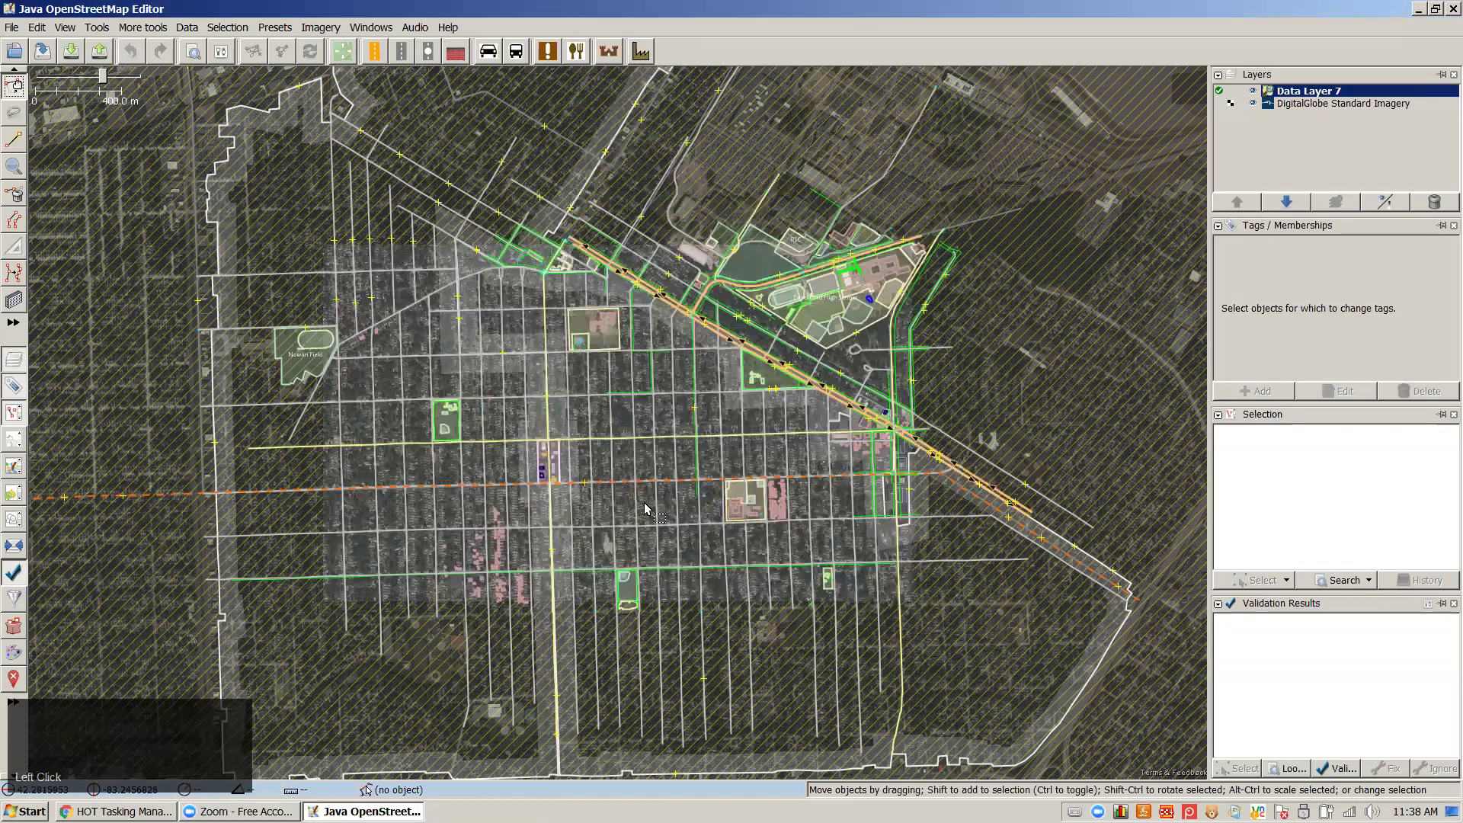
Inspect the mapped buildings in the residential blocks and remove Data Layer 7, keeping only the imagery layer
{"action": "scroll", "coordinate": [573, 545], "scroll_direction": "up", "scroll_amount": 2}
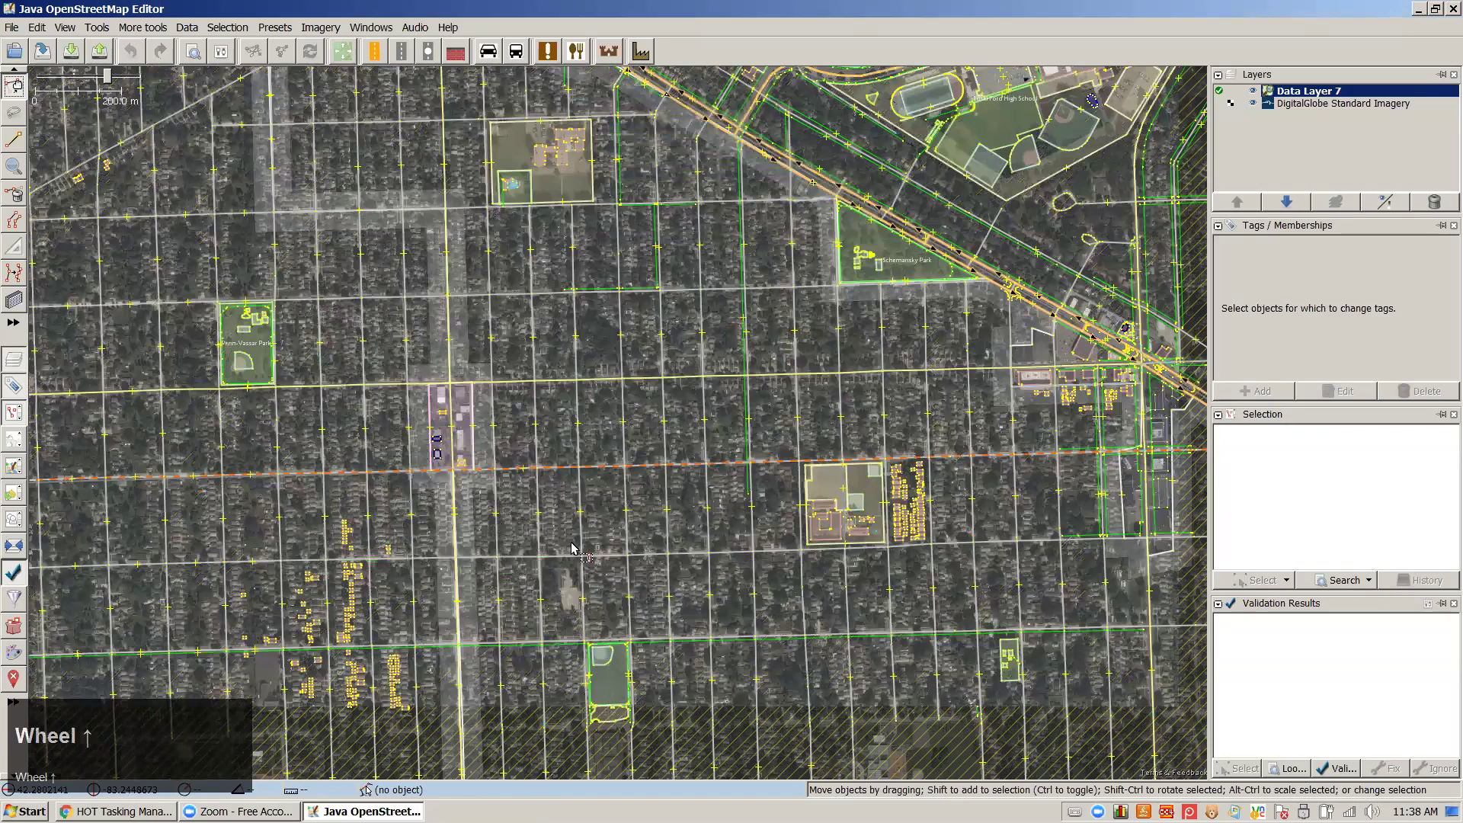
{"action": "scroll", "coordinate": [652, 543], "scroll_direction": "up", "scroll_amount": 1}
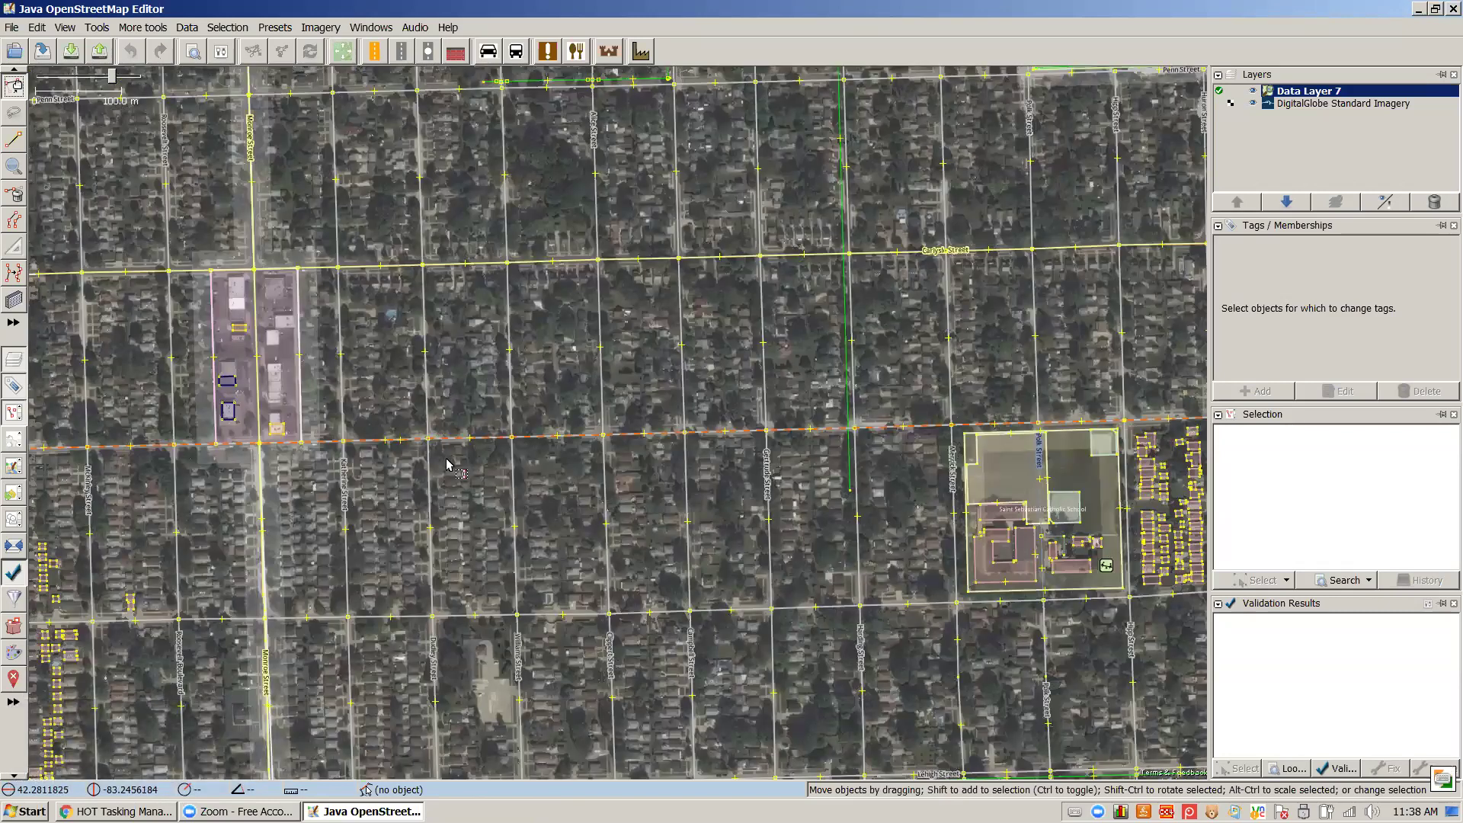
{"action": "left_click_drag", "start_coordinate": [532, 513], "coordinate": [631, 412]}
{"action": "scroll", "coordinate": [630, 445], "scroll_direction": "up", "scroll_amount": 2}
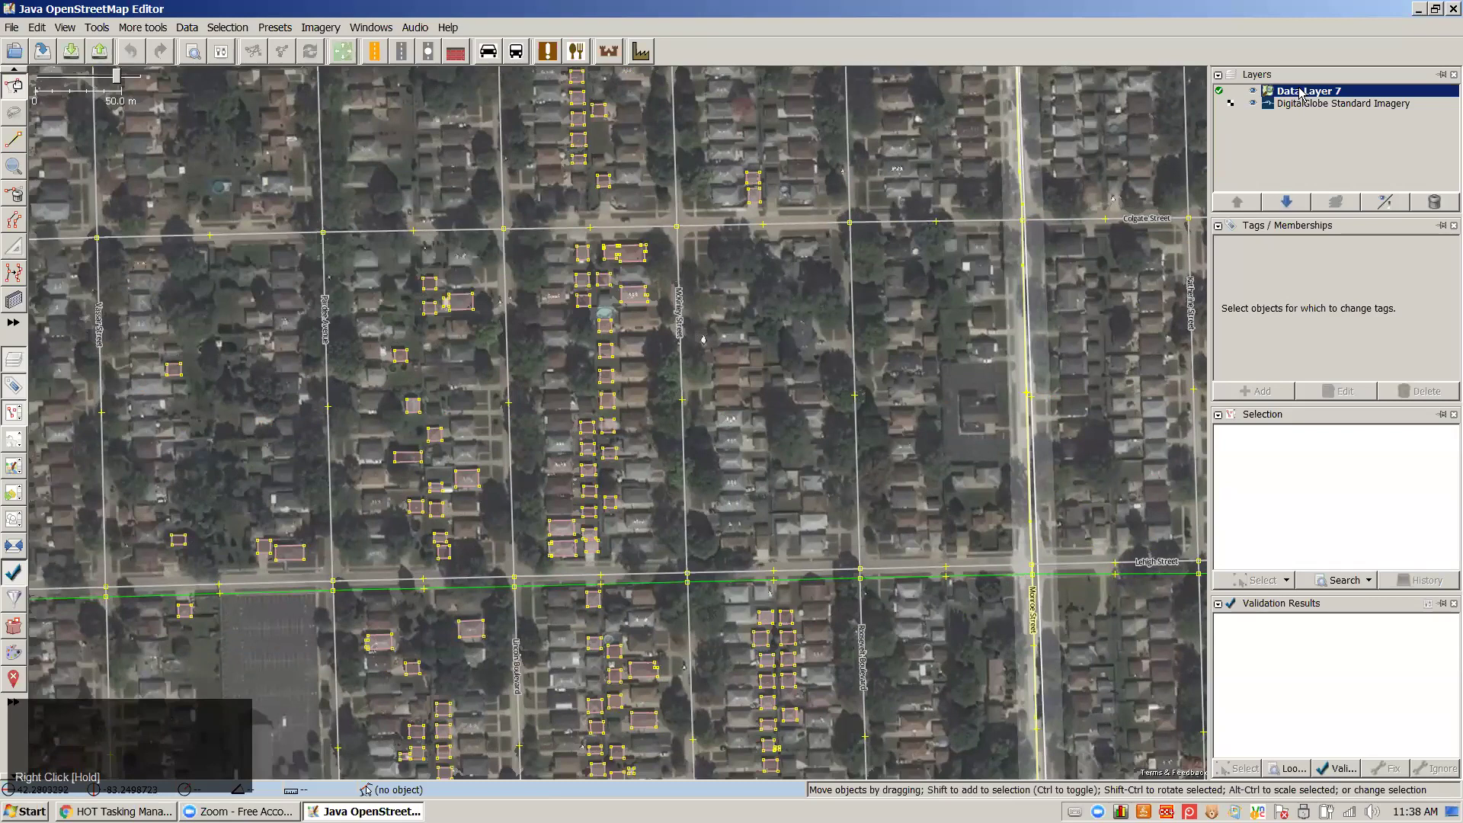
{"action": "left_click", "coordinate": [1434, 202]}
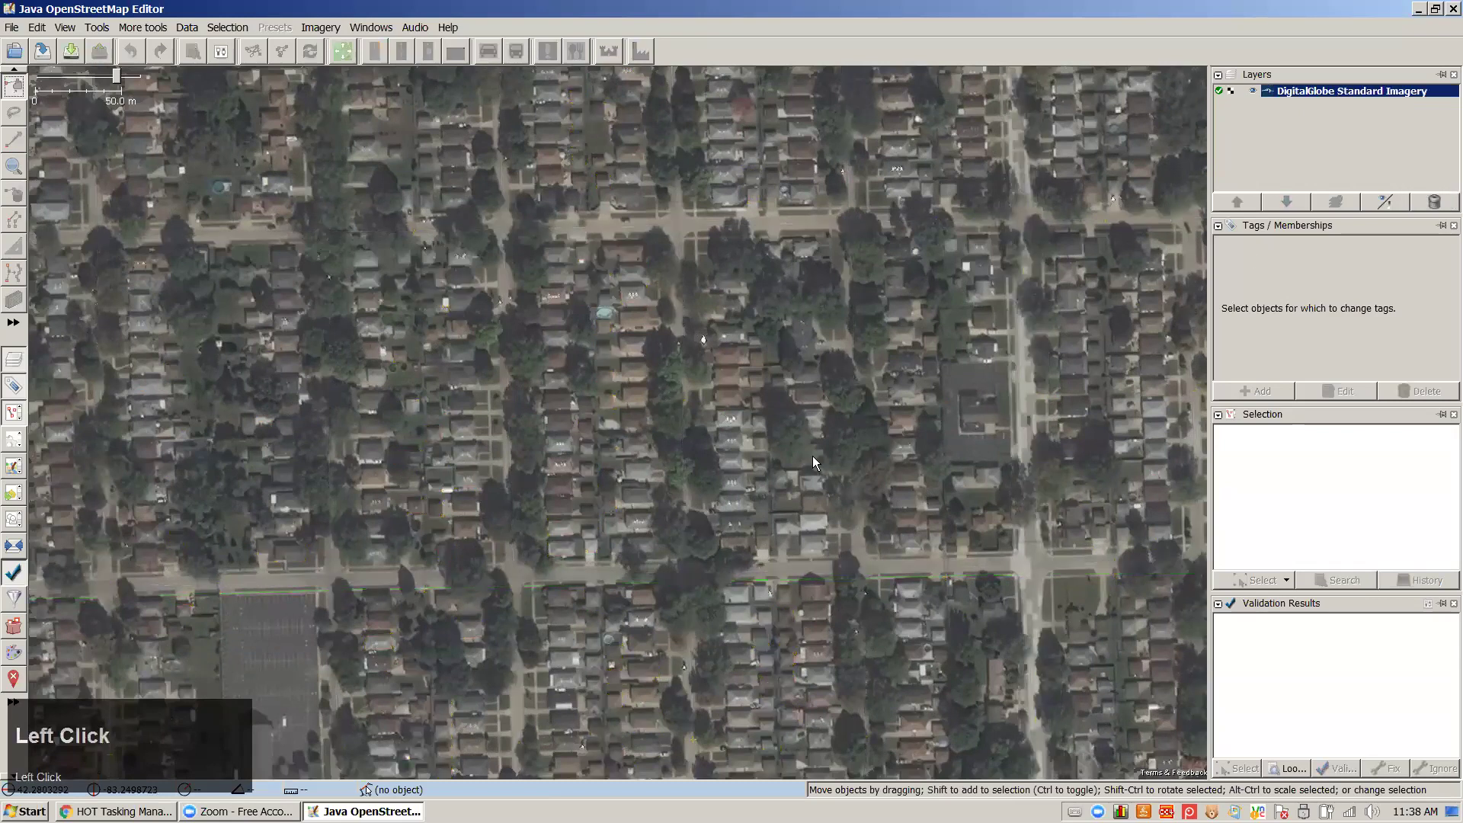
Download the OSM data for the residential area around US 24 southeast of Inkster as a new layer
{"action": "scroll", "coordinate": [790, 442], "scroll_direction": "down", "scroll_amount": 1}
{"action": "scroll", "coordinate": [792, 442], "scroll_direction": "down", "scroll_amount": 1}
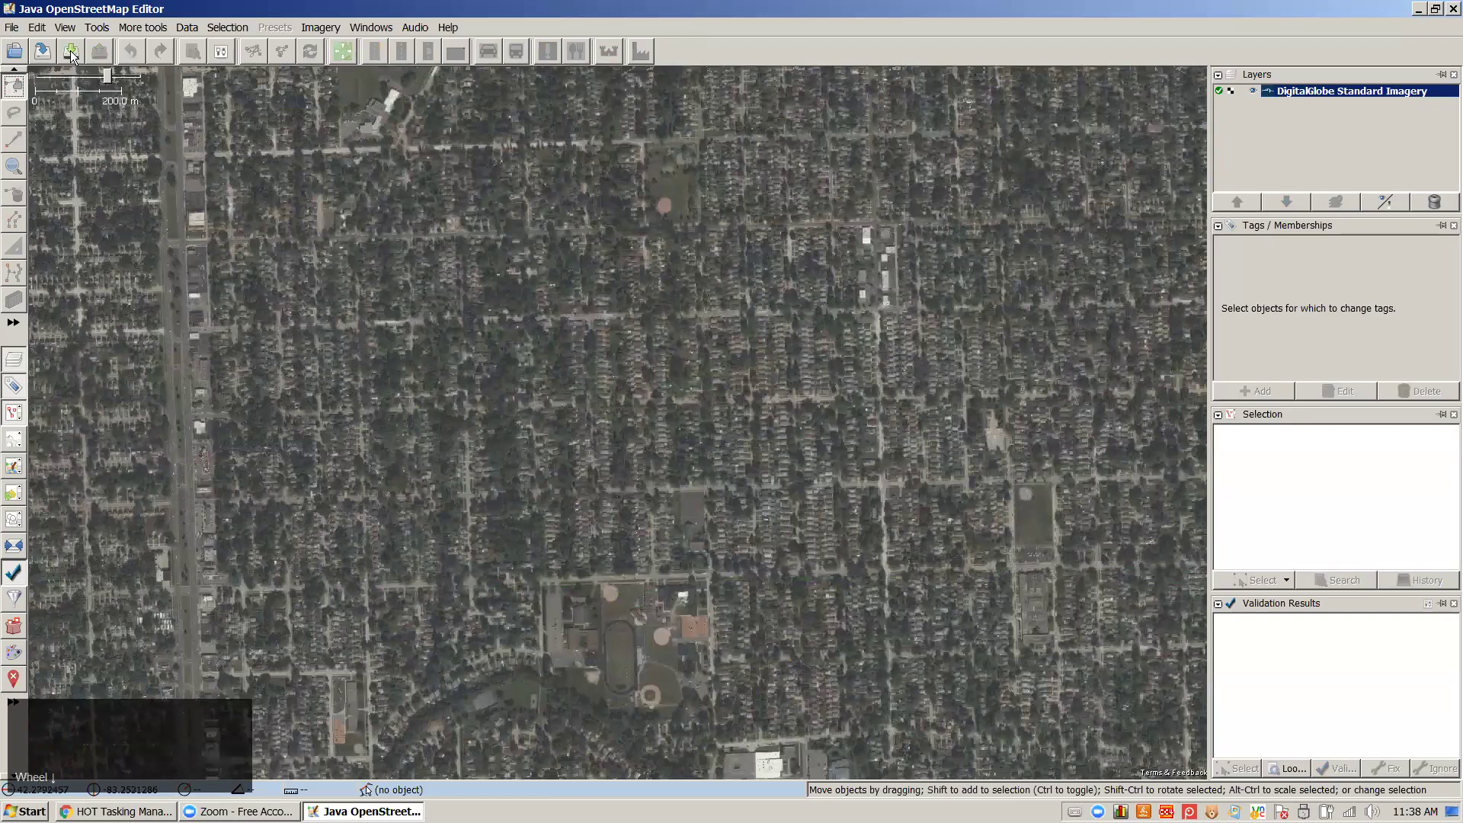
{"action": "left_click", "coordinate": [71, 52]}
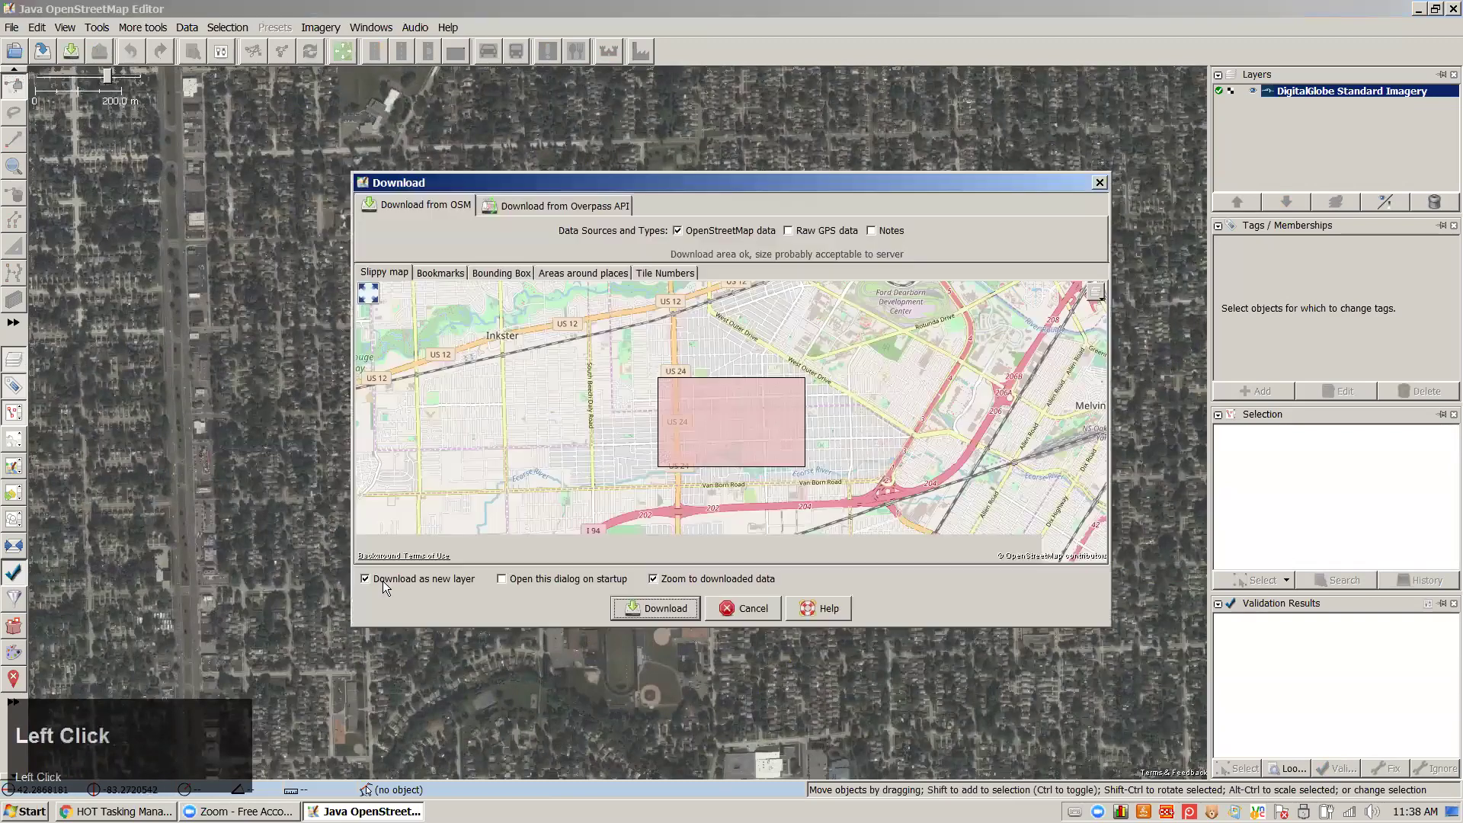
{"action": "left_click", "coordinate": [656, 608]}
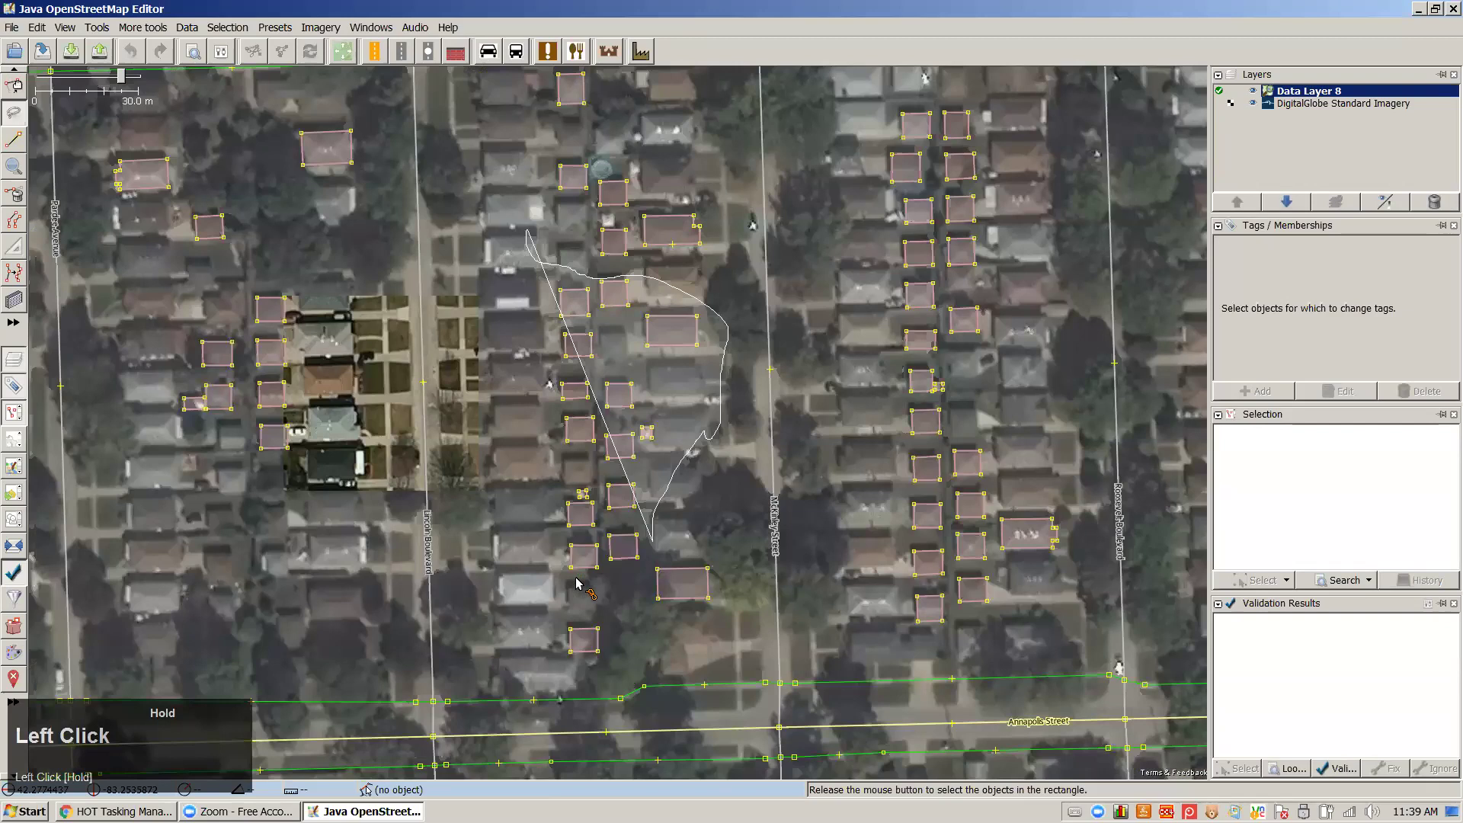
Select the central block's buildings north of Annapolis Street with a lasso, reselect them with a rectangle, and clear the selection
{"action": "left_click_drag", "start_coordinate": [656, 427], "coordinate": [647, 434]}
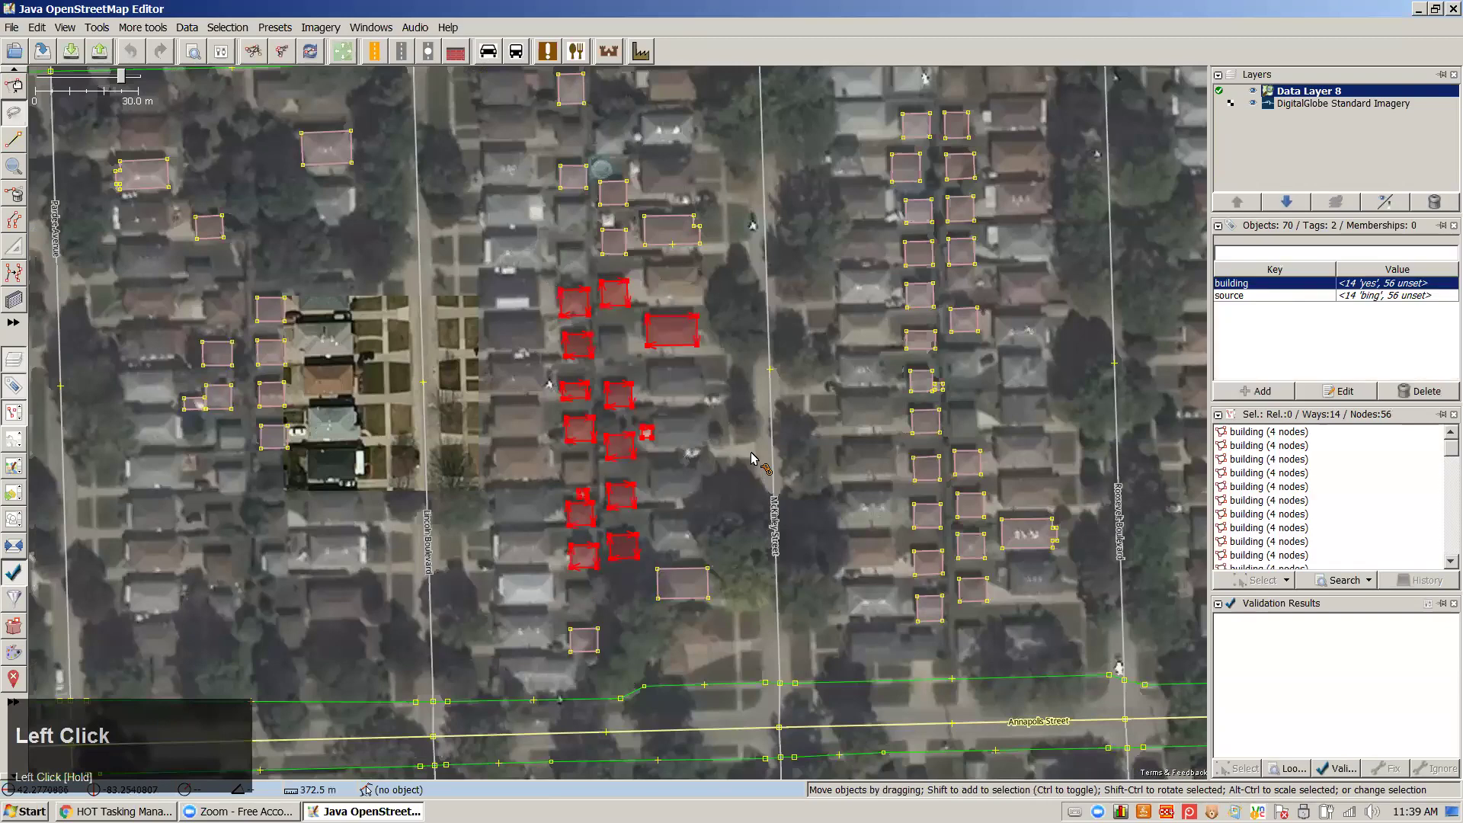
{"action": "key", "text": "s"}
{"action": "mouse_move", "coordinate": [488, 149]}
{"action": "left_mouse_down"}
{"action": "mouse_move", "coordinate": [697, 393]}
{"action": "mouse_move", "coordinate": [736, 622]}
{"action": "mouse_move", "coordinate": [768, 679]}
{"action": "left_mouse_up"}
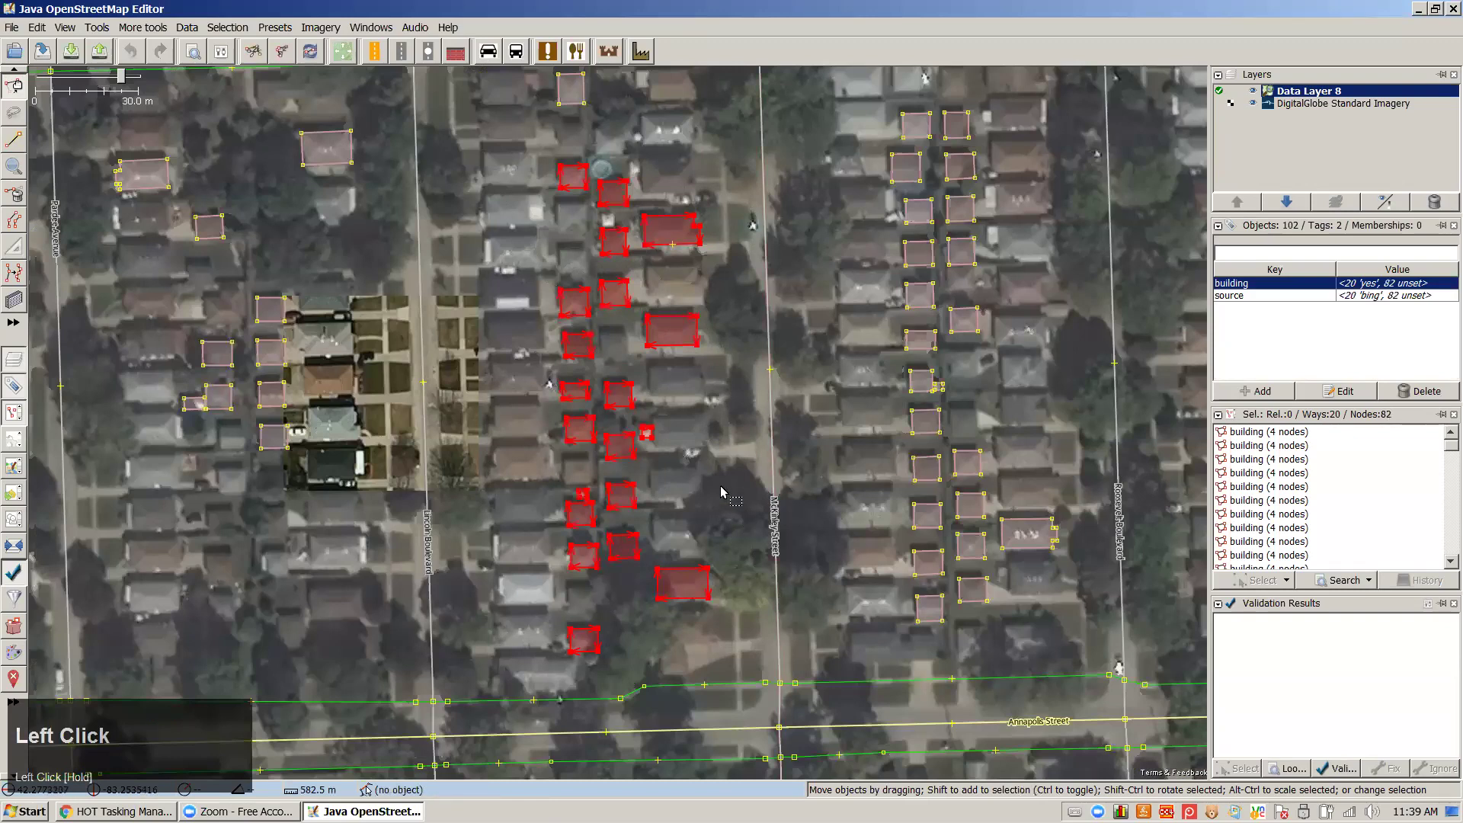
{"action": "left_click", "coordinate": [839, 556]}
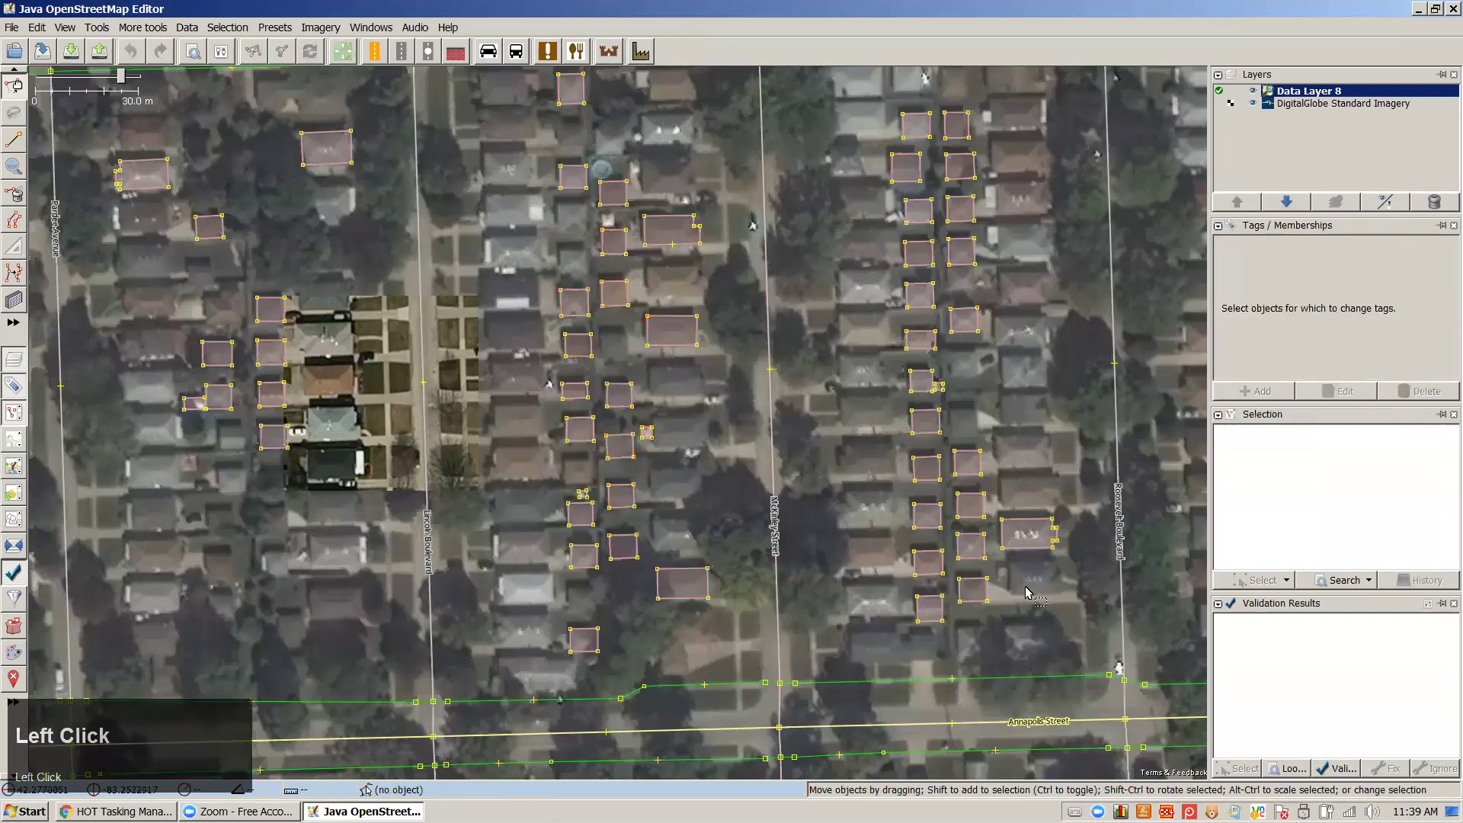
Close the Validation Results panel and select the middle group of buildings in the central block with a rectangle
{"action": "left_click", "coordinate": [1448, 602]}
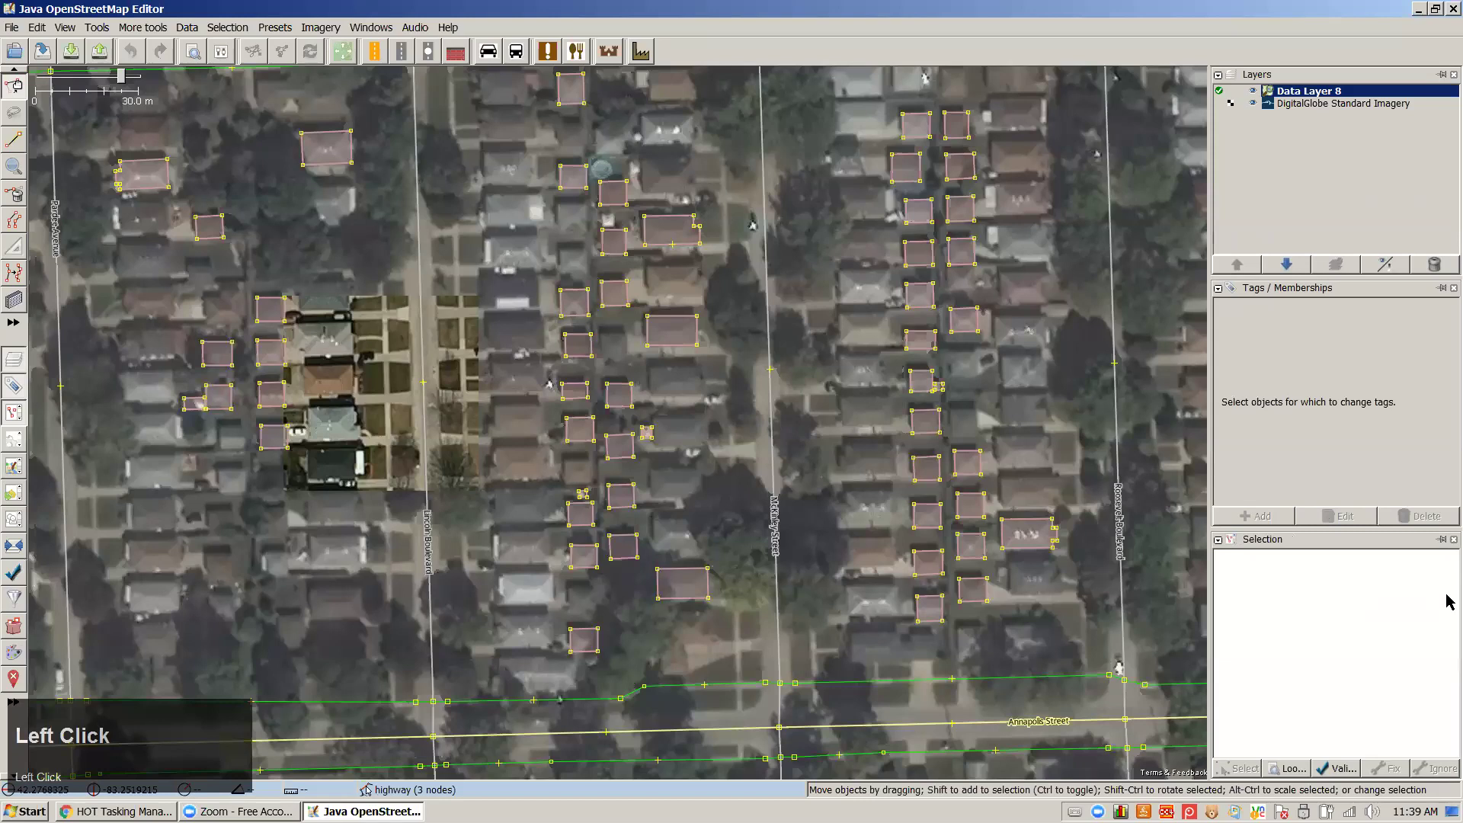
{"action": "left_click", "coordinate": [650, 333]}
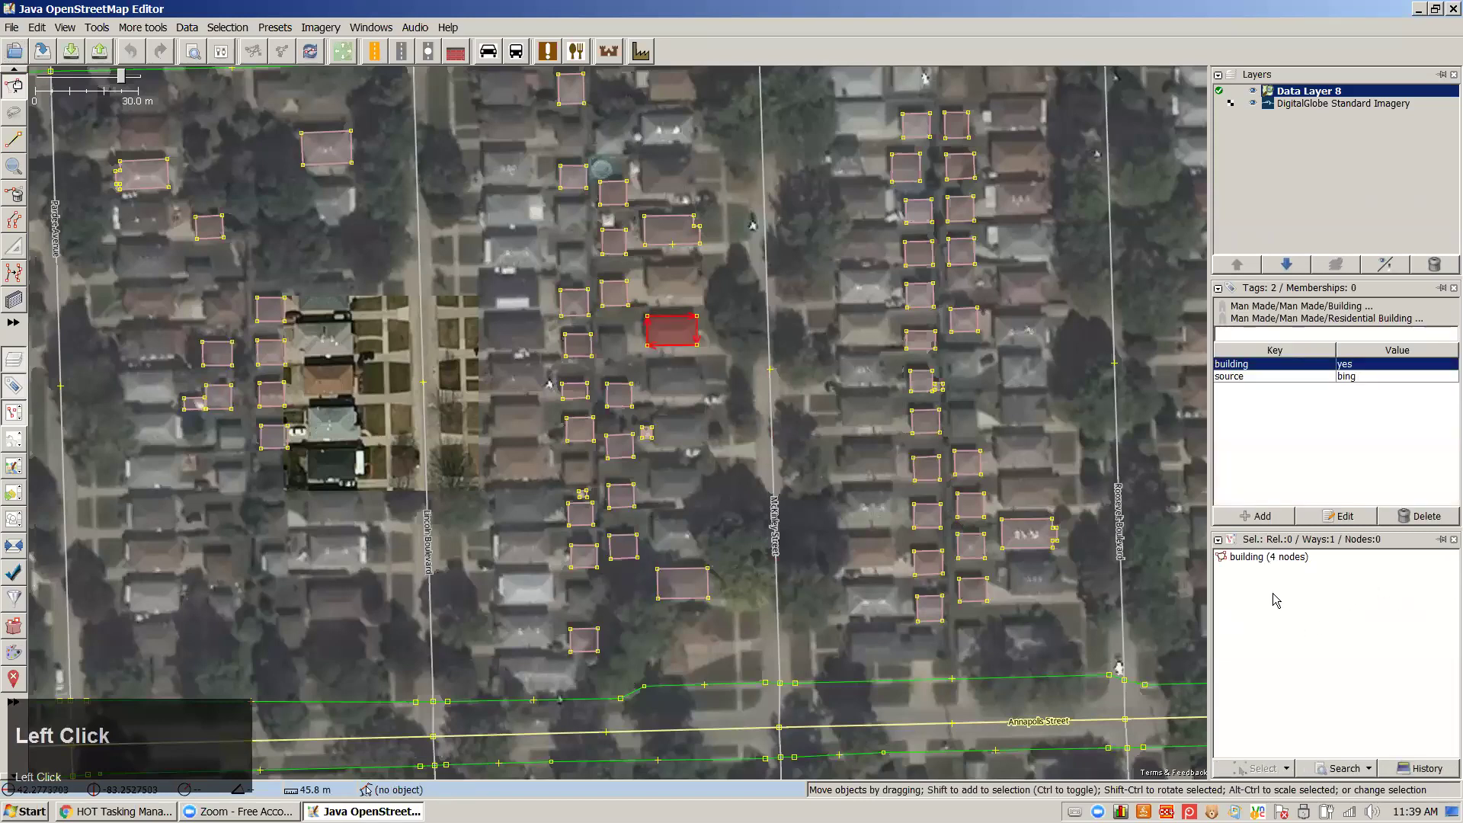
{"action": "left_click_drag", "start_coordinate": [557, 242], "coordinate": [713, 443]}
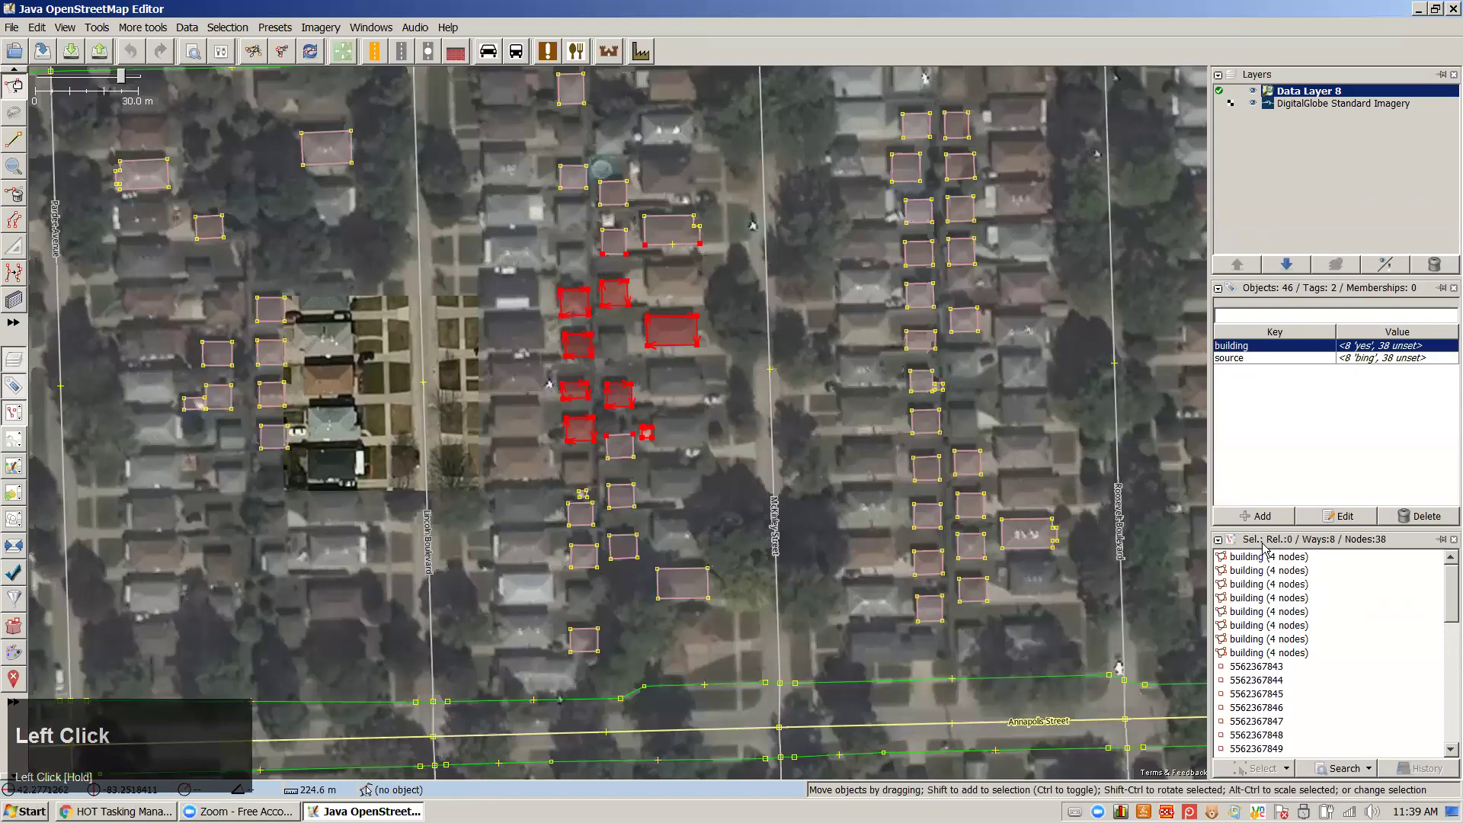
Select all buildings in Data Layer 8 by searching for building=*, replacing the current selection
{"action": "left_click", "coordinate": [1341, 769]}
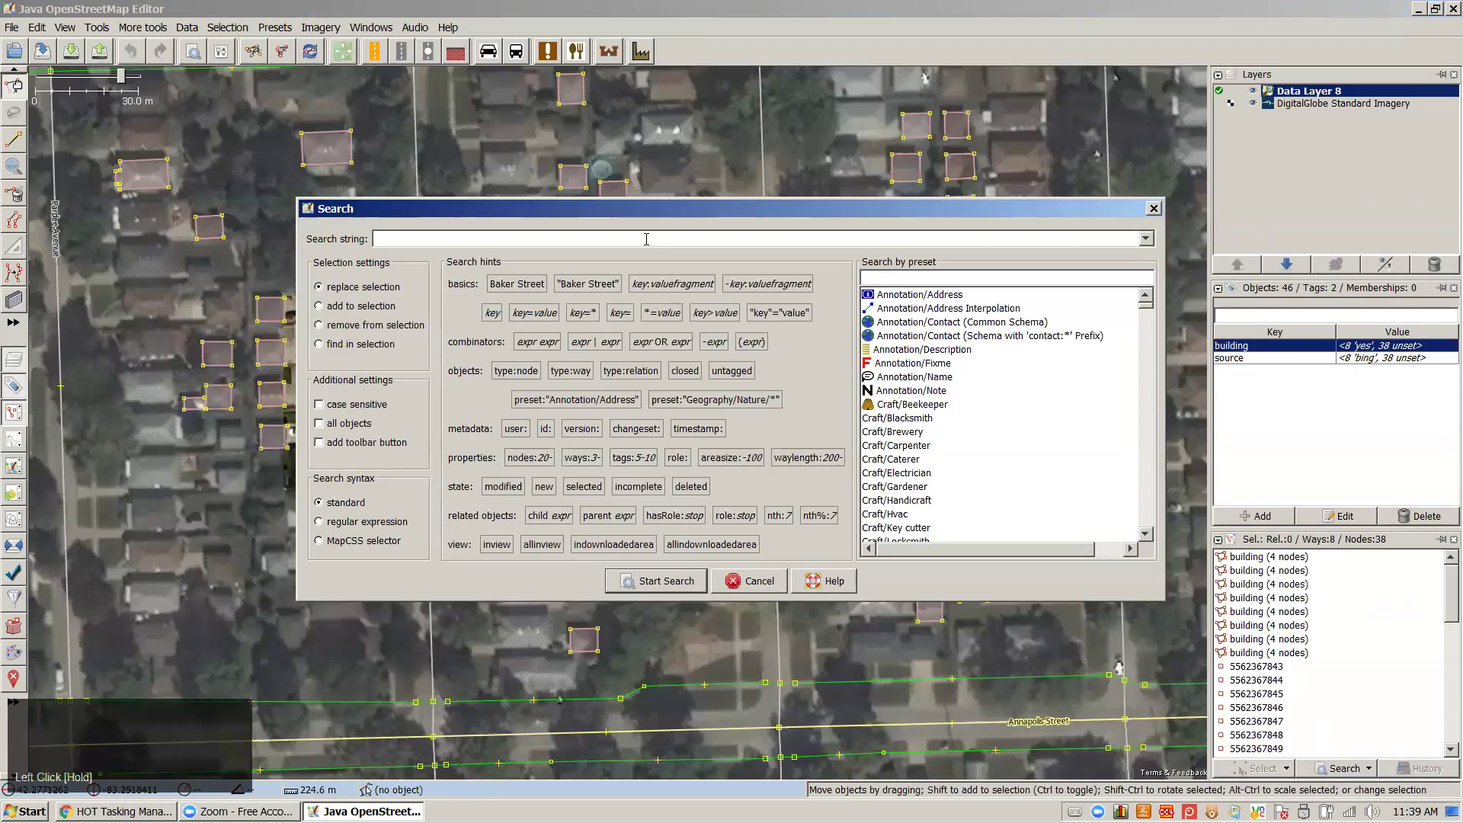
{"action": "left_click", "coordinate": [594, 208]}
{"action": "left_click_drag", "start_coordinate": [676, 211], "coordinate": [680, 209]}
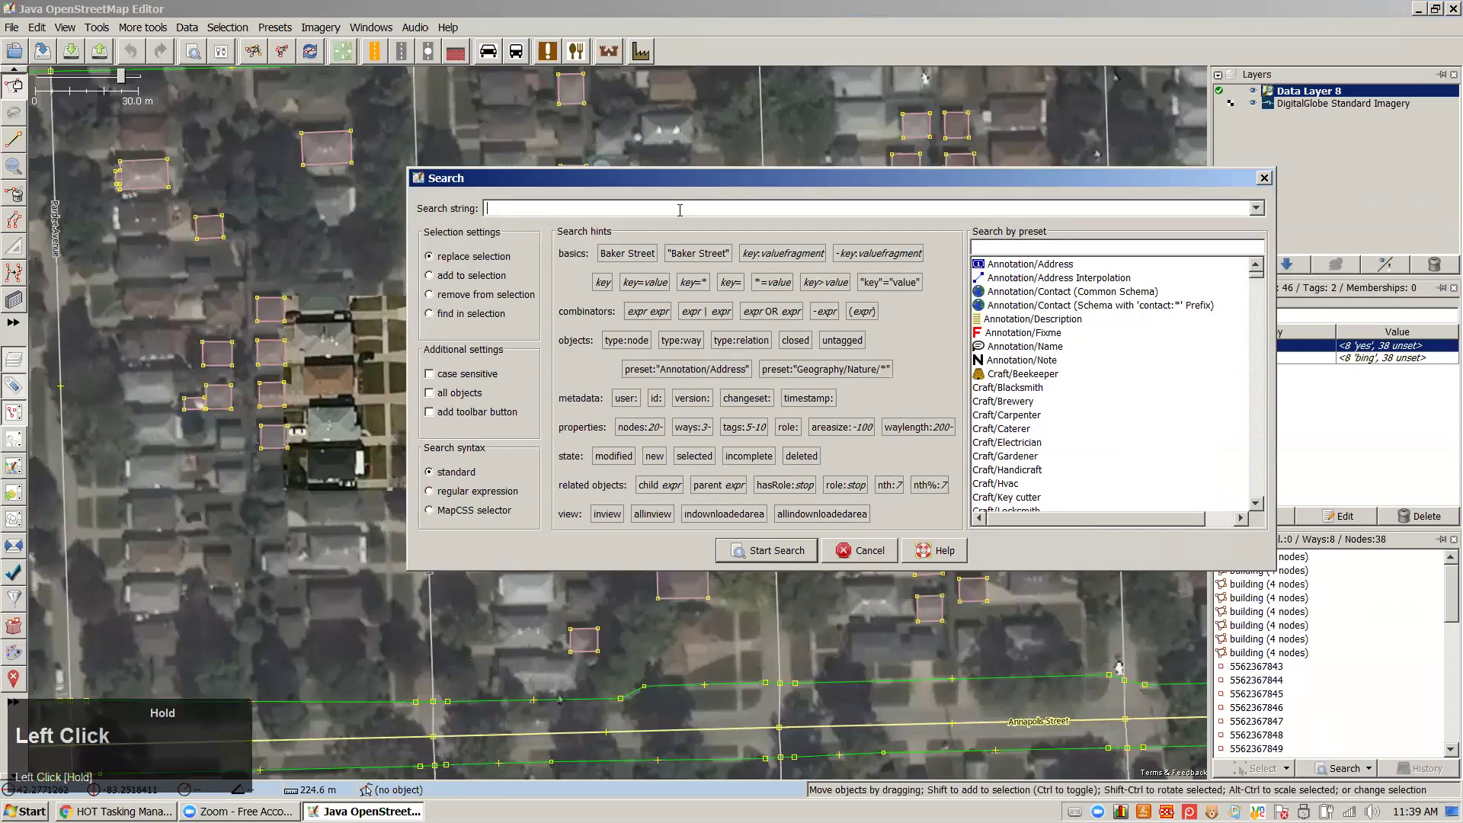
{"action": "type", "text": "buildin"}
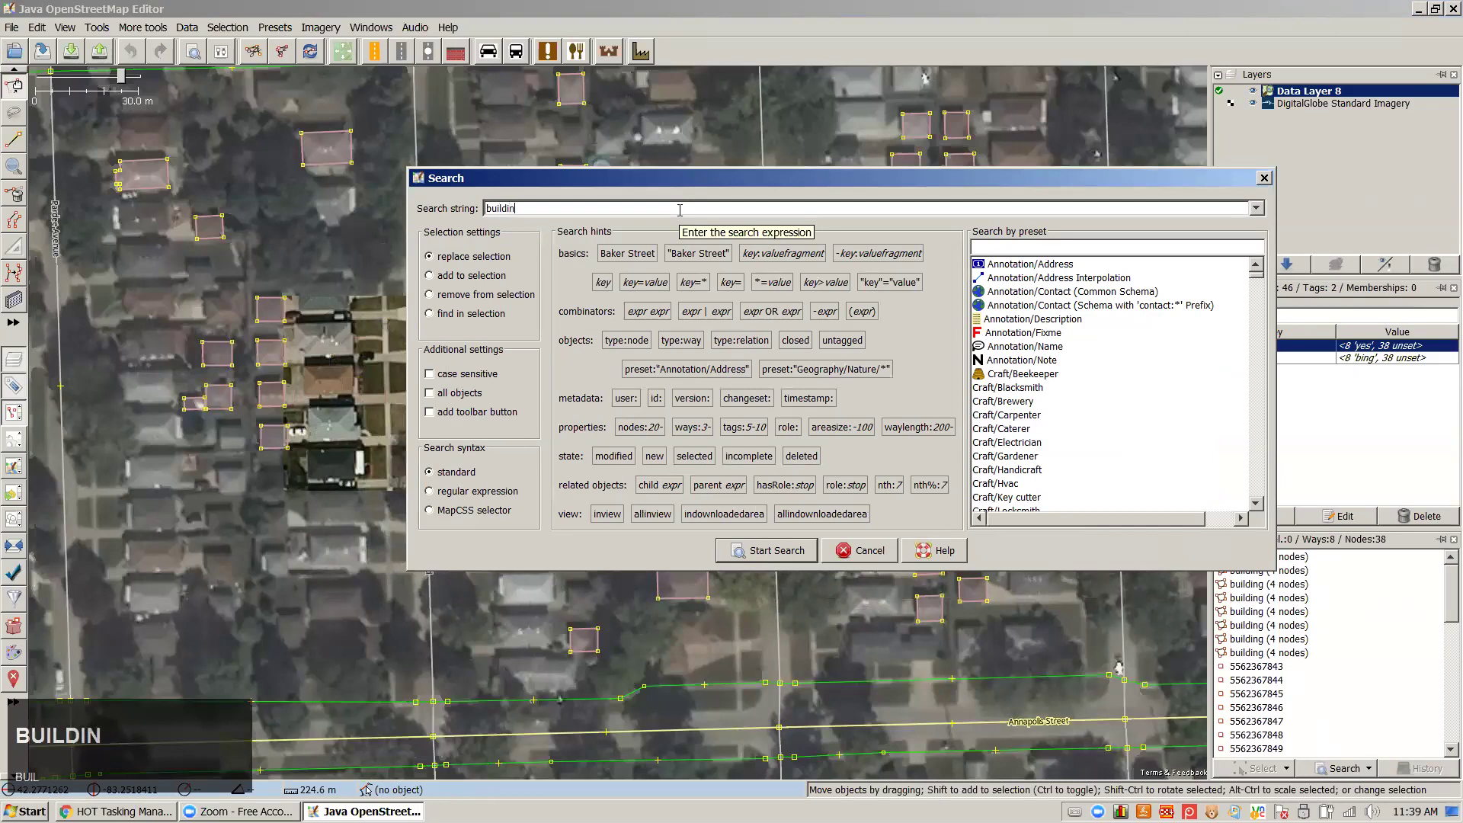
{"action": "type", "text": "g="}
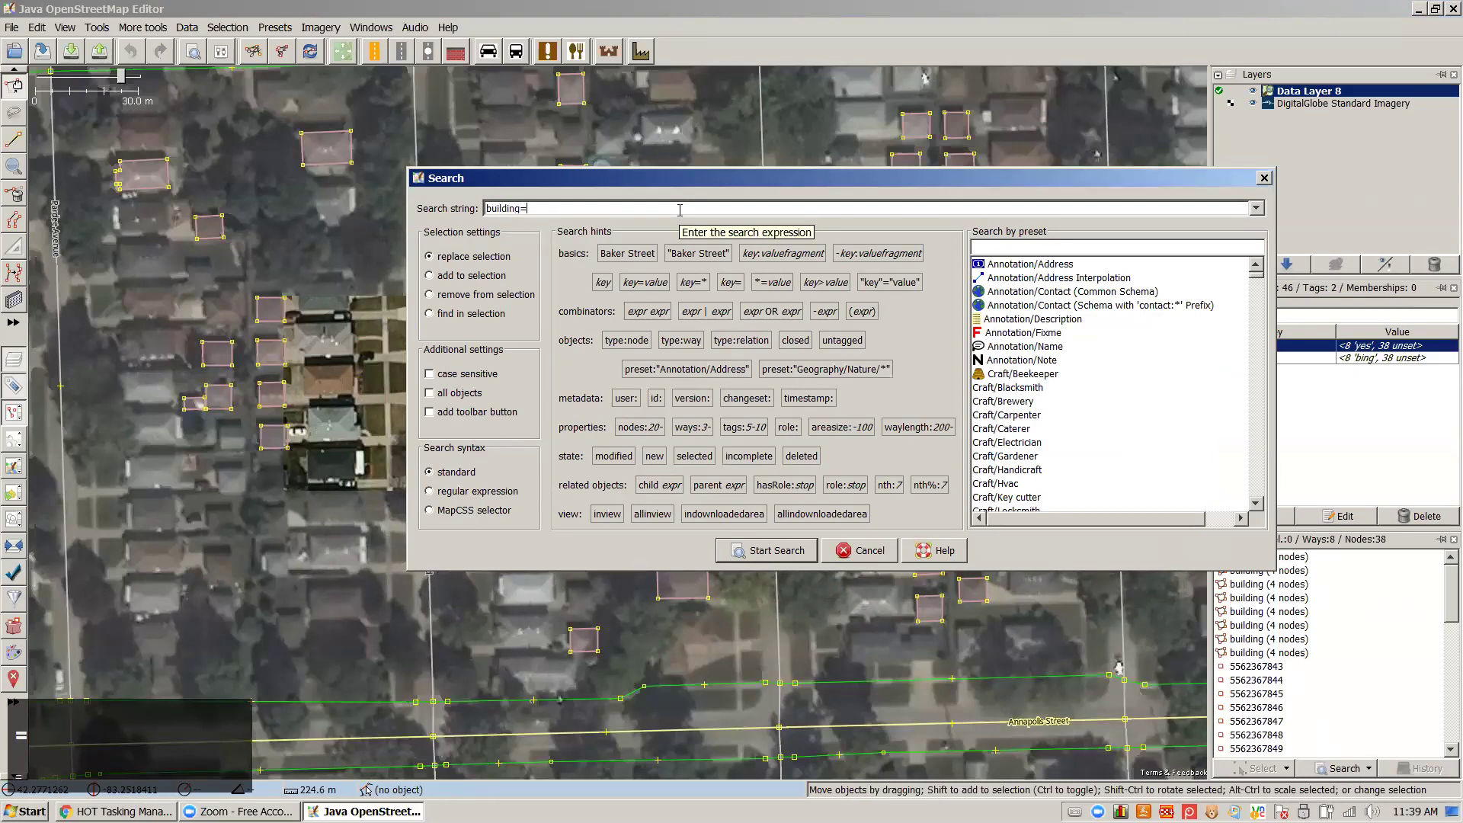
{"action": "type", "text": "*"}
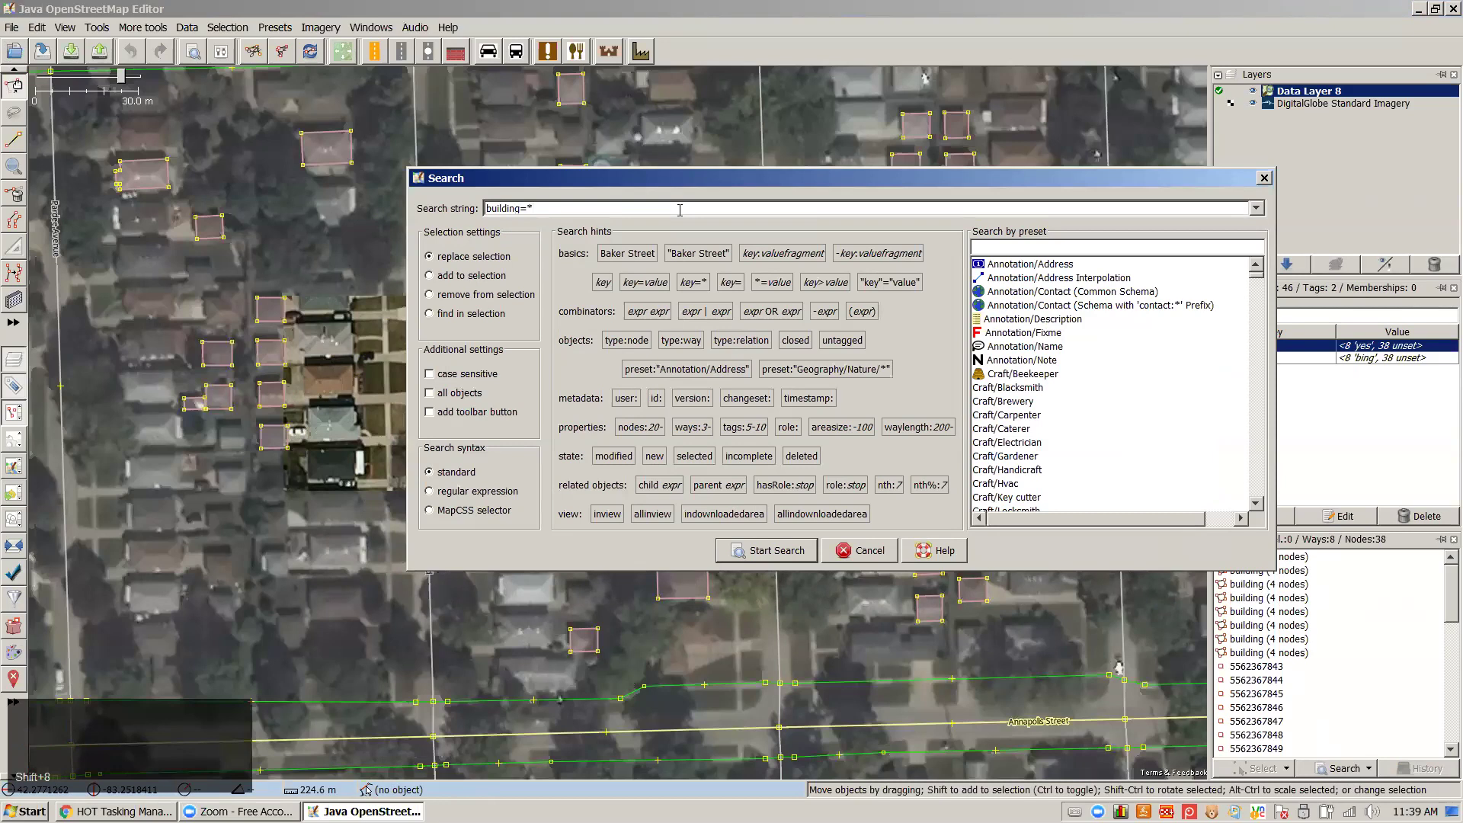
{"action": "left_click", "coordinate": [766, 552]}
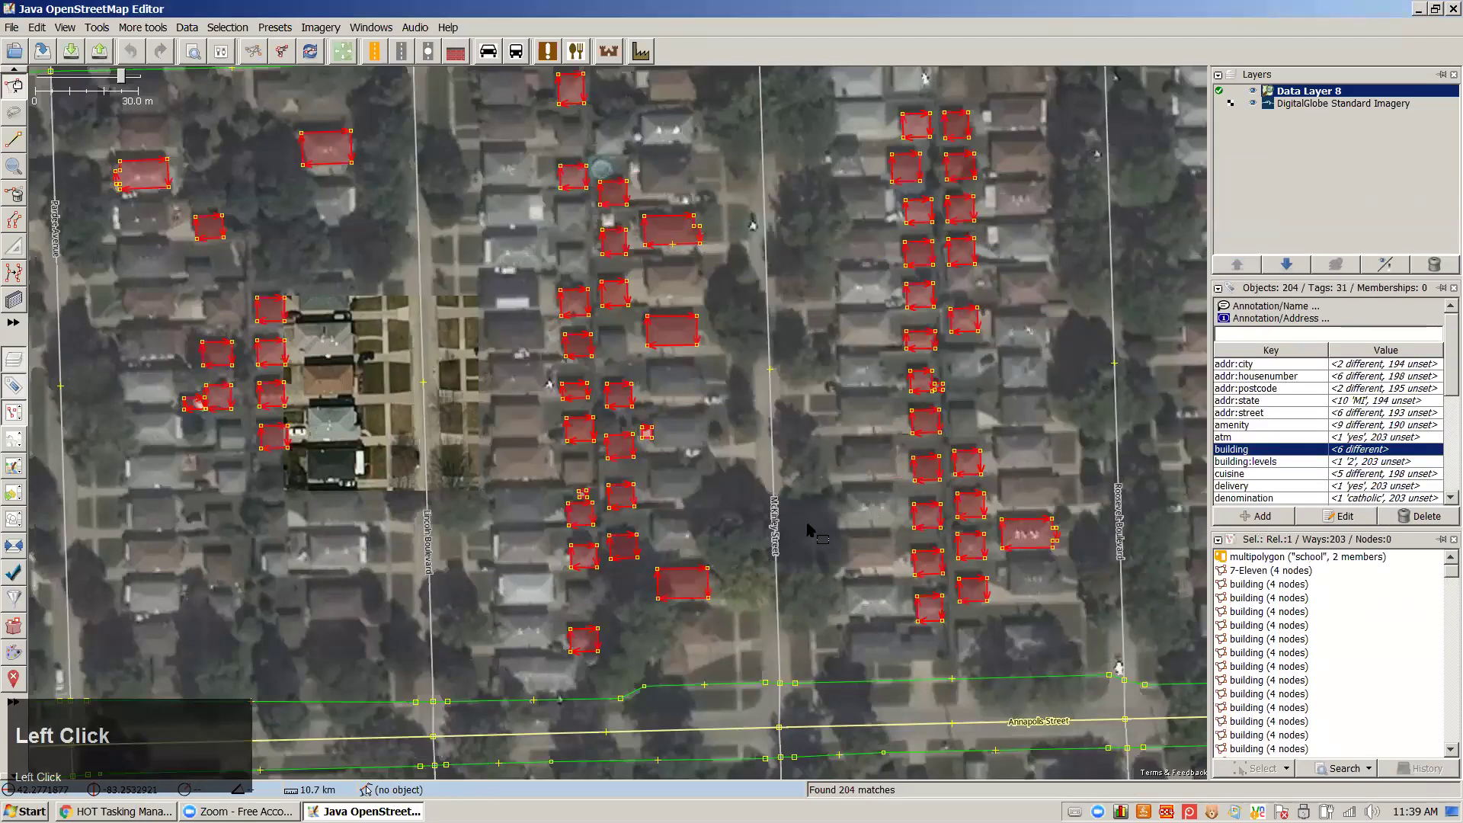
Widen the side panels and examine the amenity values assigned among the selected buildings, leaving the tags unmodified
{"action": "scroll", "coordinate": [810, 534], "scroll_direction": "down", "scroll_amount": 2}
{"action": "scroll", "coordinate": [253, 460], "scroll_direction": "down", "scroll_amount": 2}
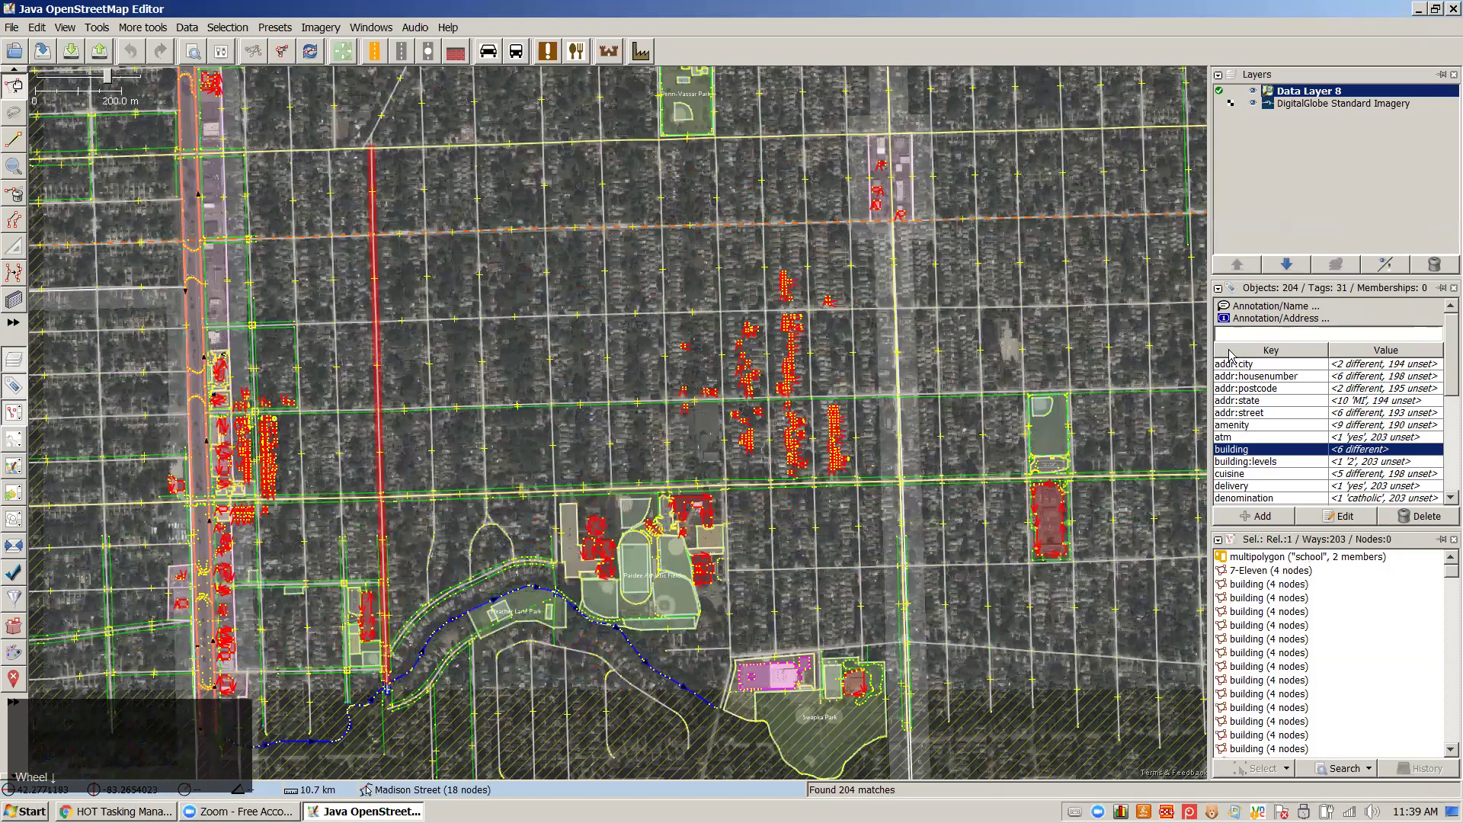
{"action": "left_click_drag", "start_coordinate": [1211, 364], "coordinate": [1110, 366]}
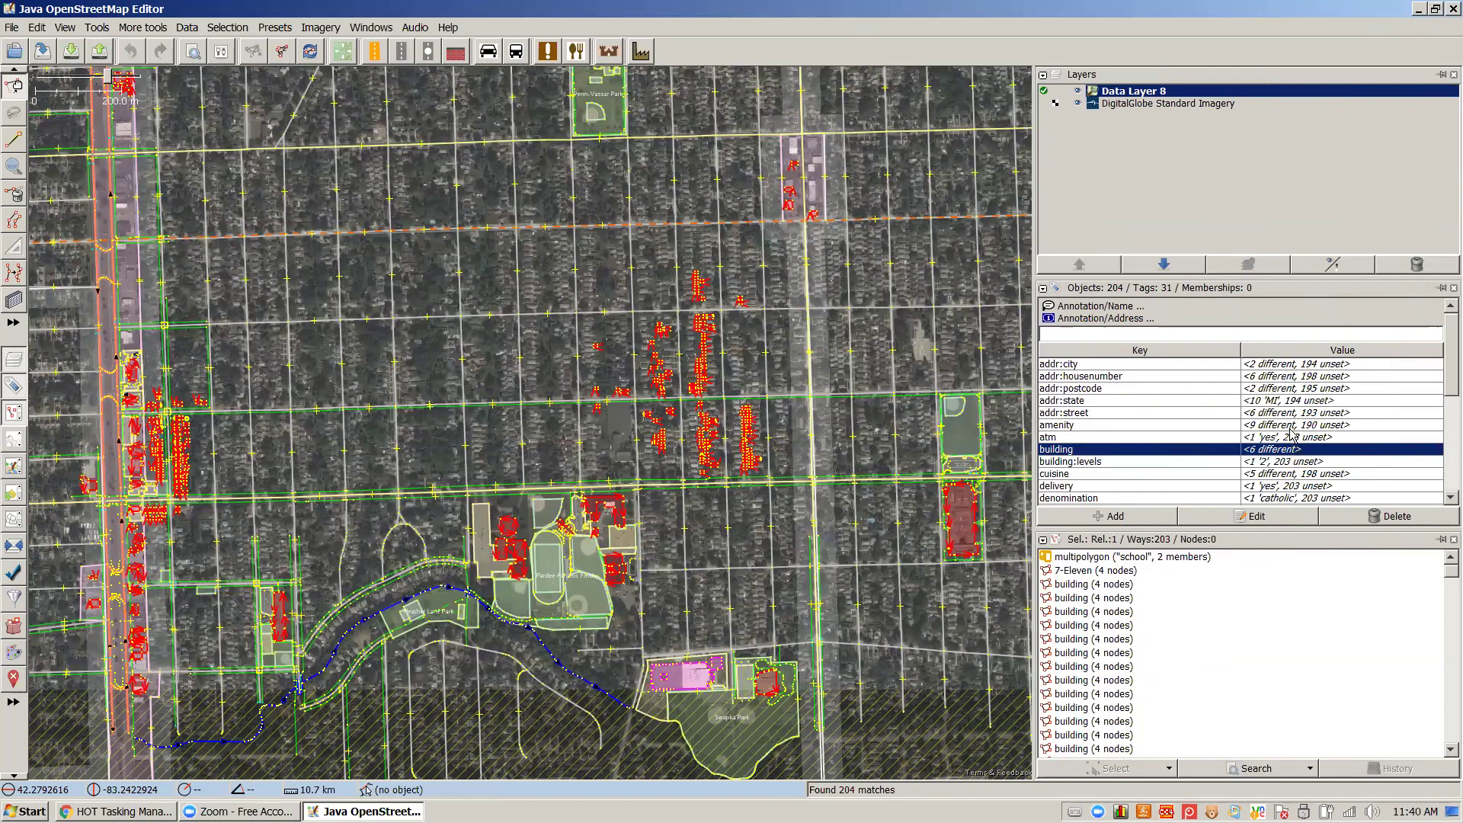
{"action": "double_click", "coordinate": [1263, 430]}
{"action": "left_click", "coordinate": [827, 425]}
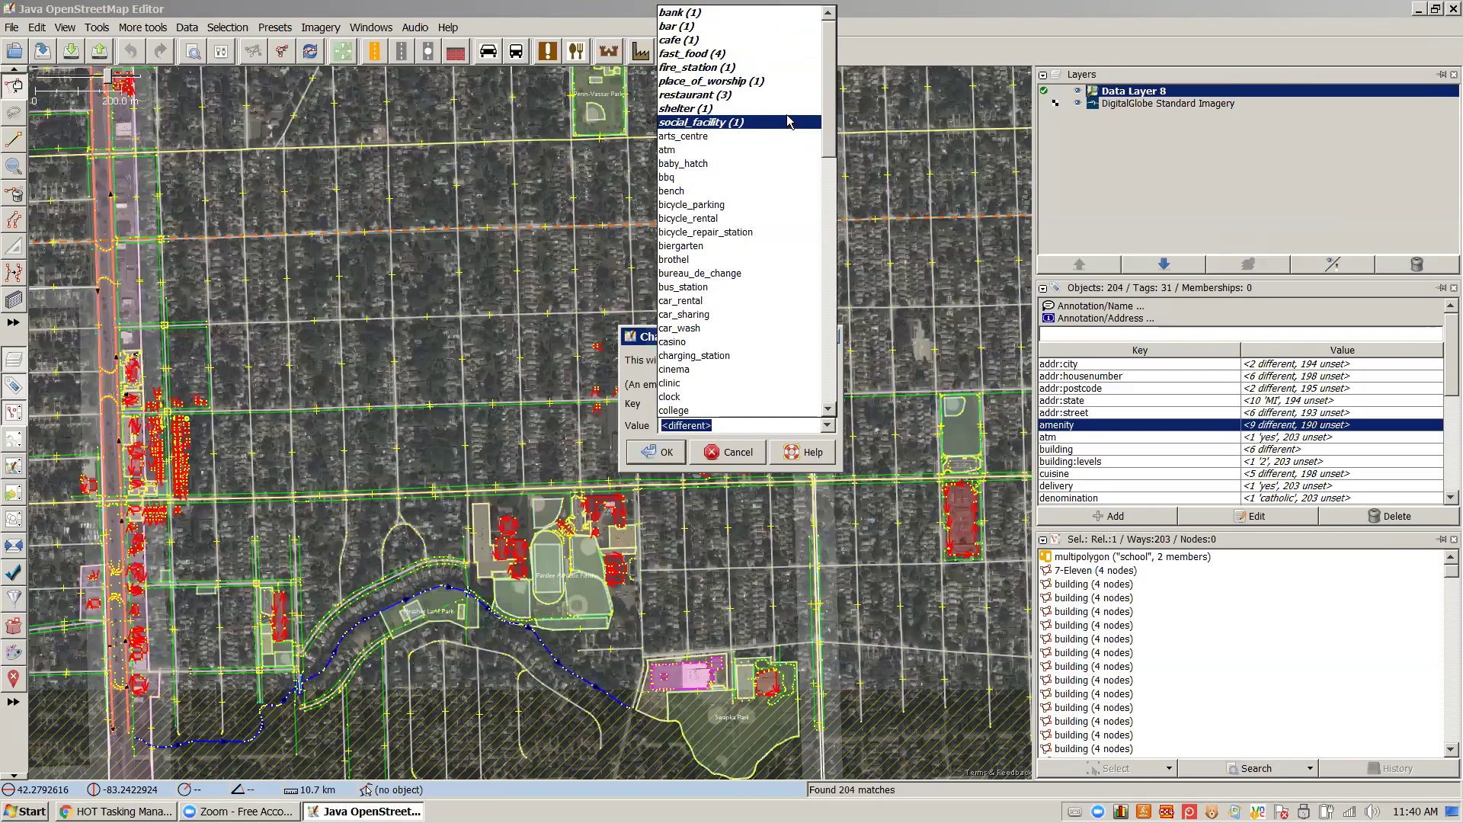
{"action": "key", "text": "Escape"}
{"action": "left_click", "coordinate": [728, 452]}
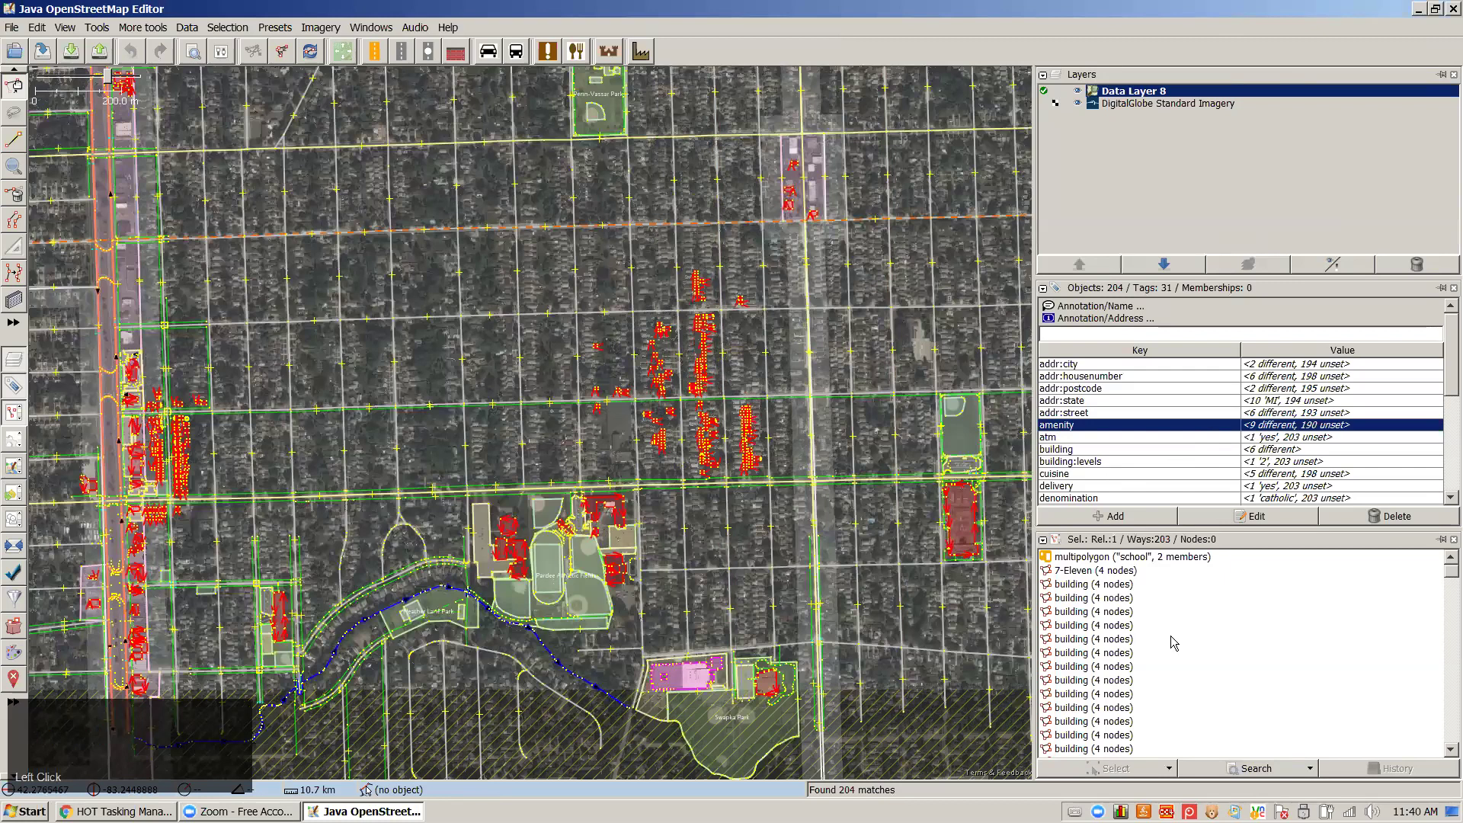
Select only the houses in Data Layer 8 by searching for building=house, replacing the current selection
{"action": "left_click", "coordinate": [1255, 769]}
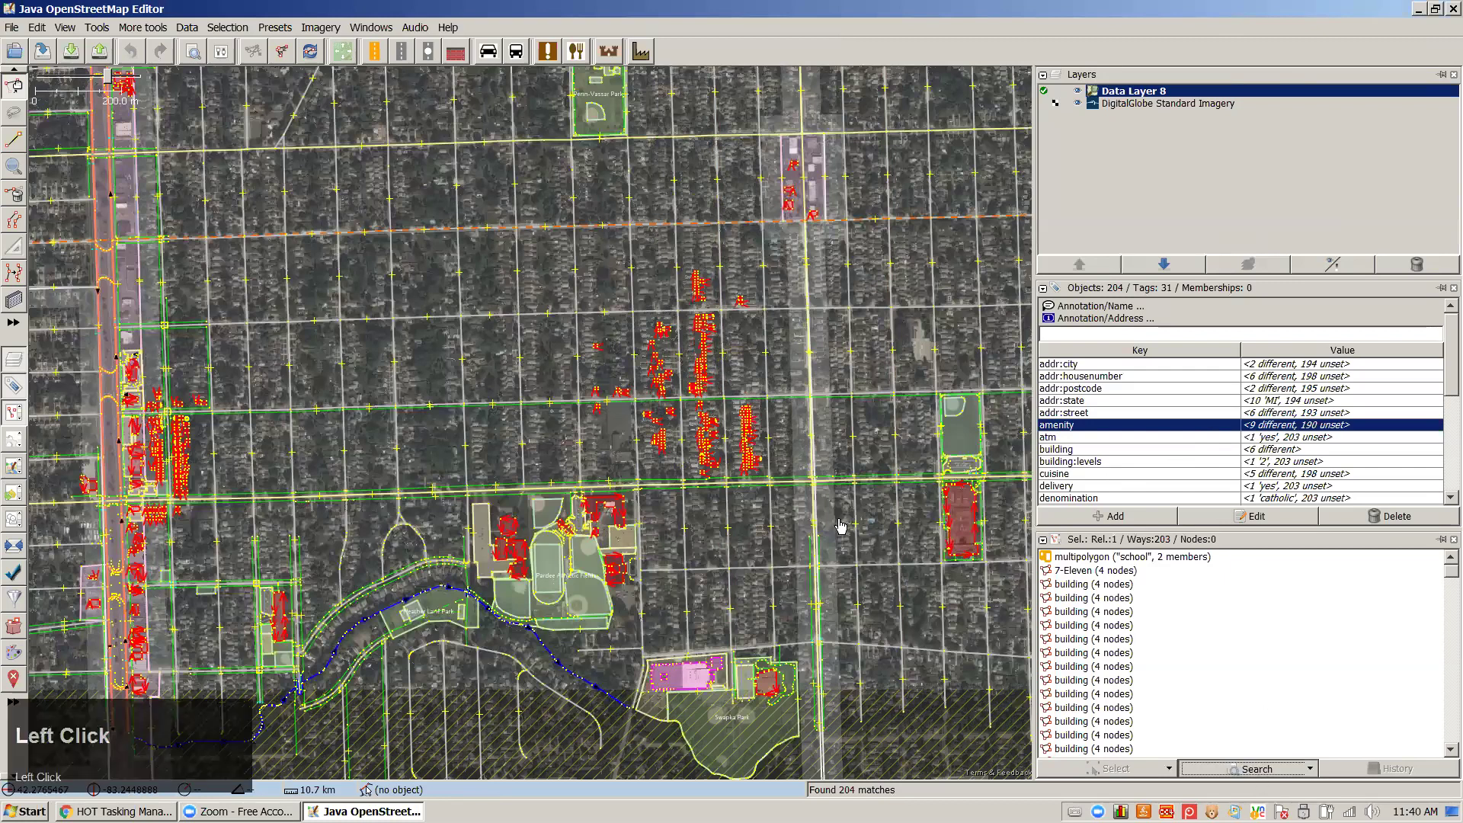
{"action": "left_click", "coordinate": [506, 237]}
{"action": "key", "text": "BackSpace"}
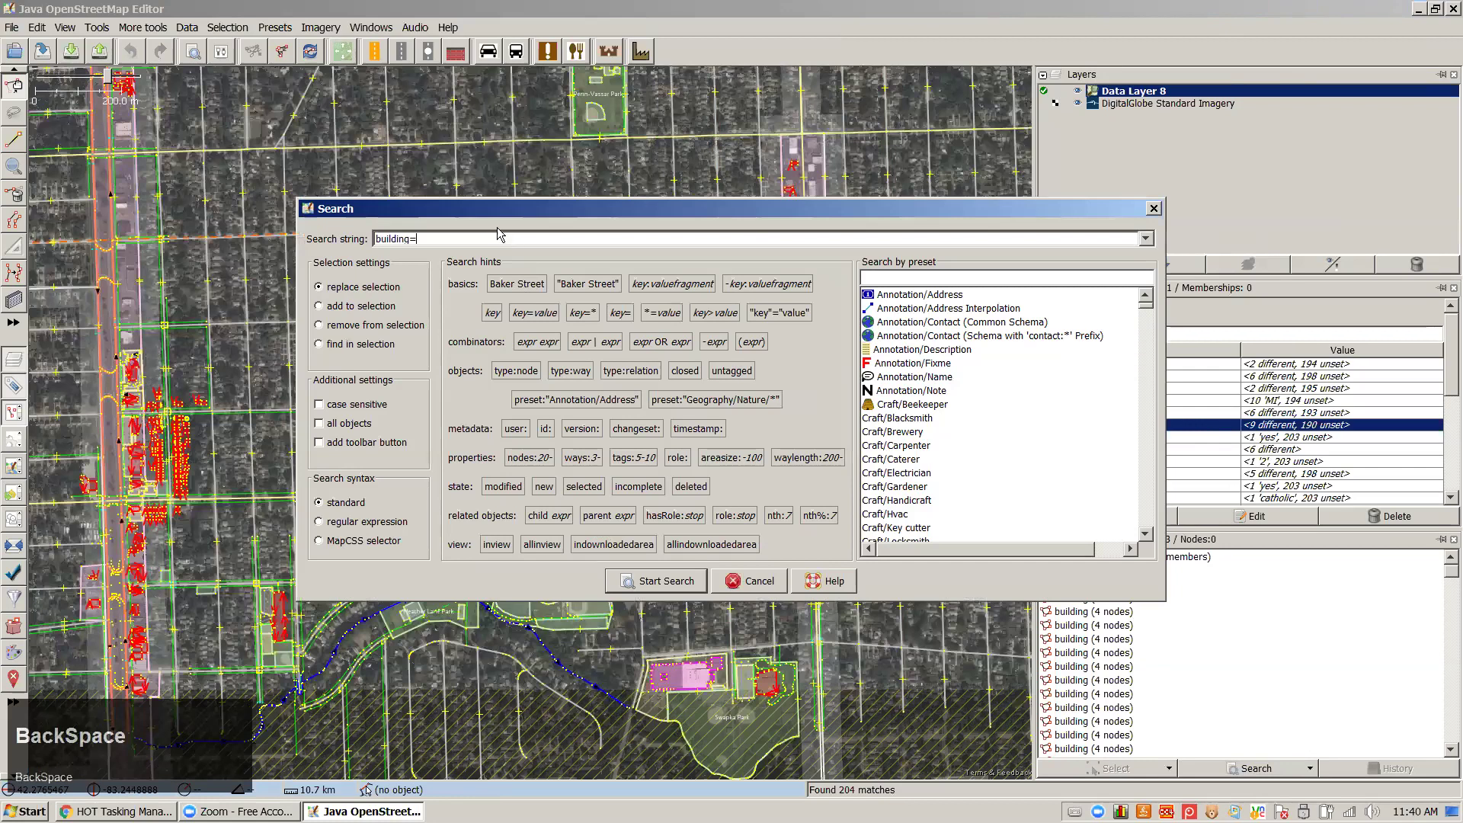
{"action": "type", "text": "house"}
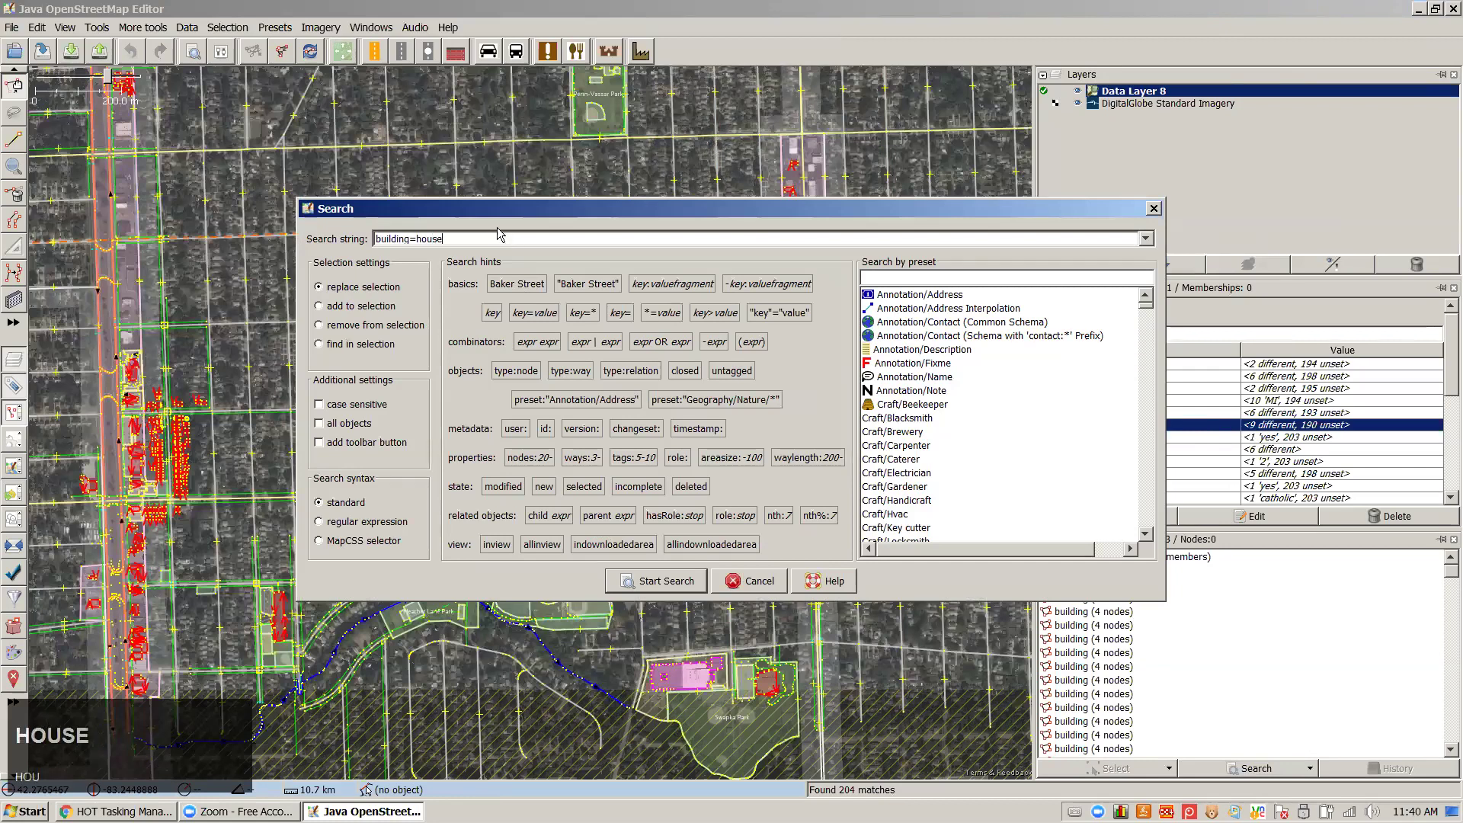
{"action": "key", "text": "Return"}
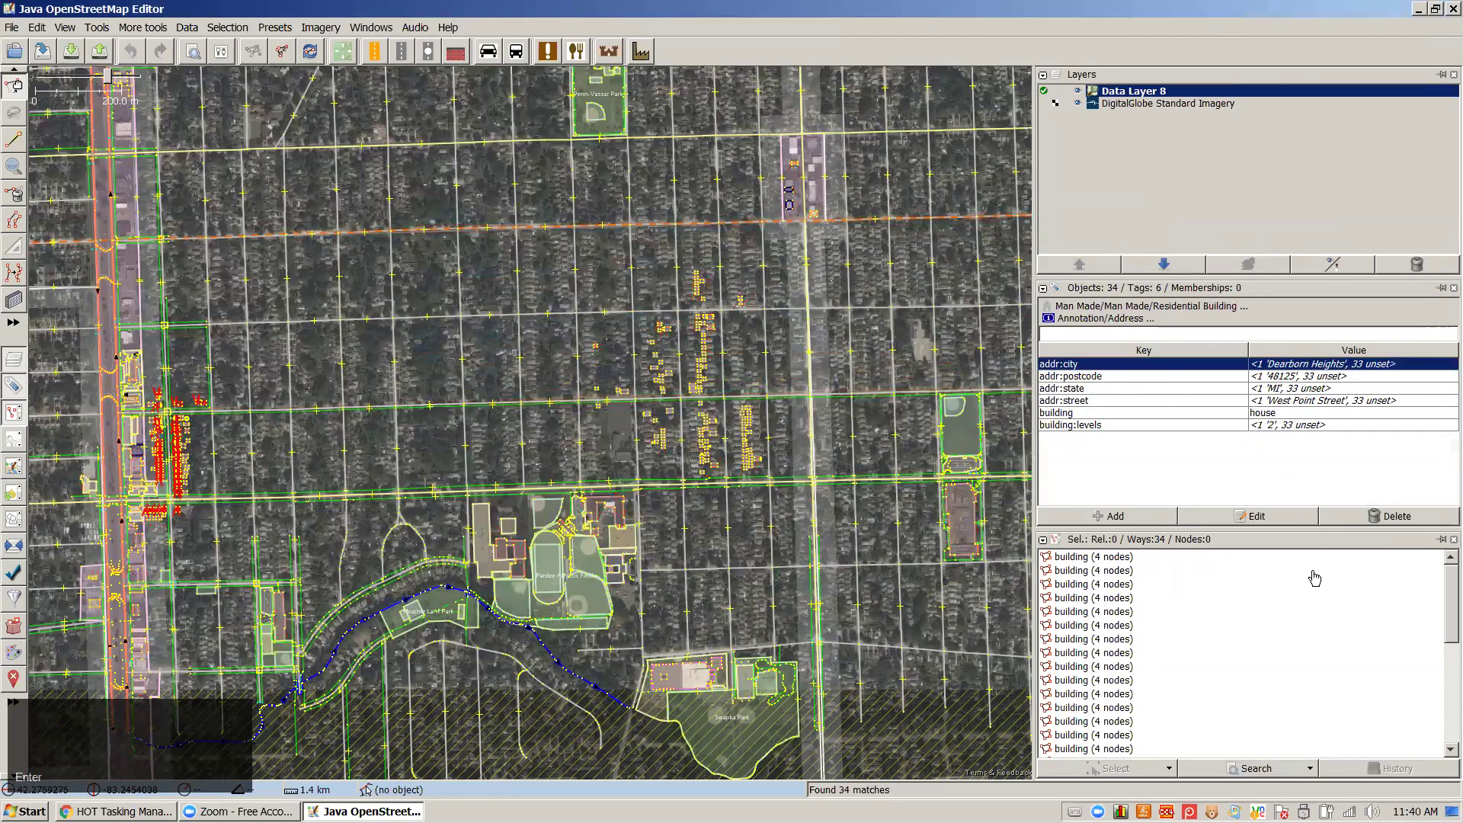
Select all residential streets by searching for highway=residential, replacing the current selection
{"action": "key", "text": "ctrl+f"}
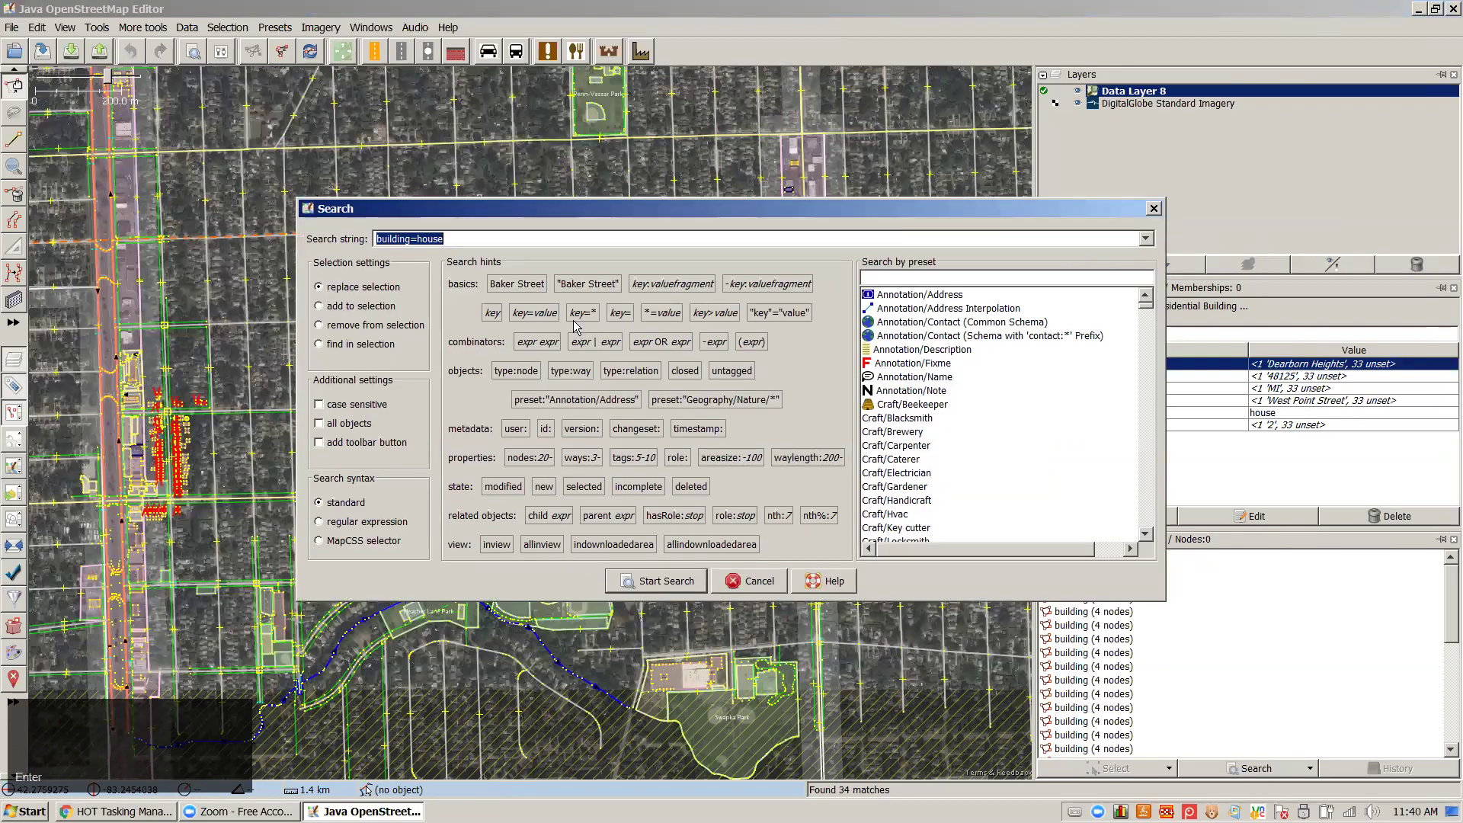
{"action": "type", "text": "highway"}
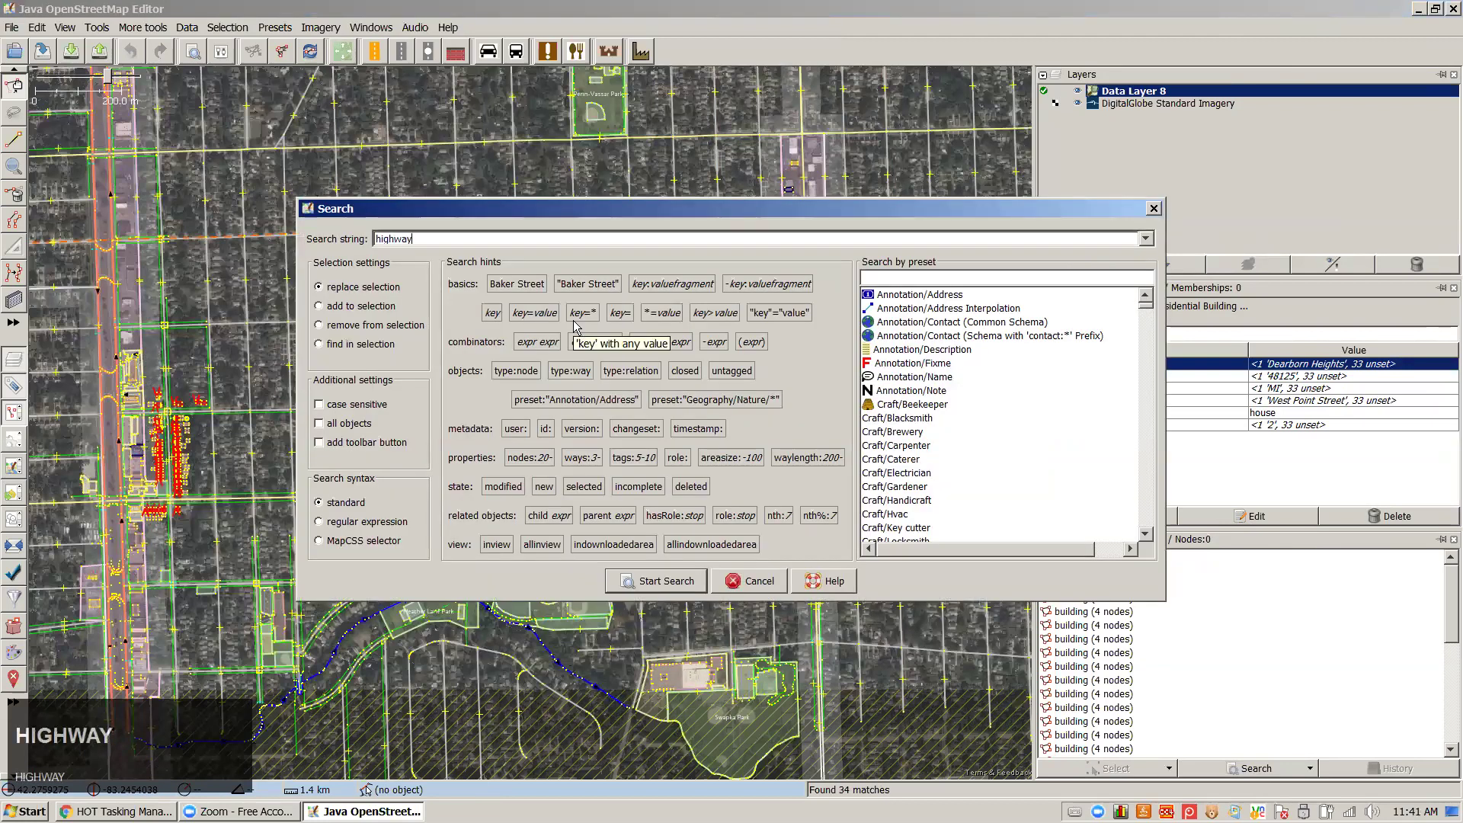
{"action": "type", "text": "=rede"}
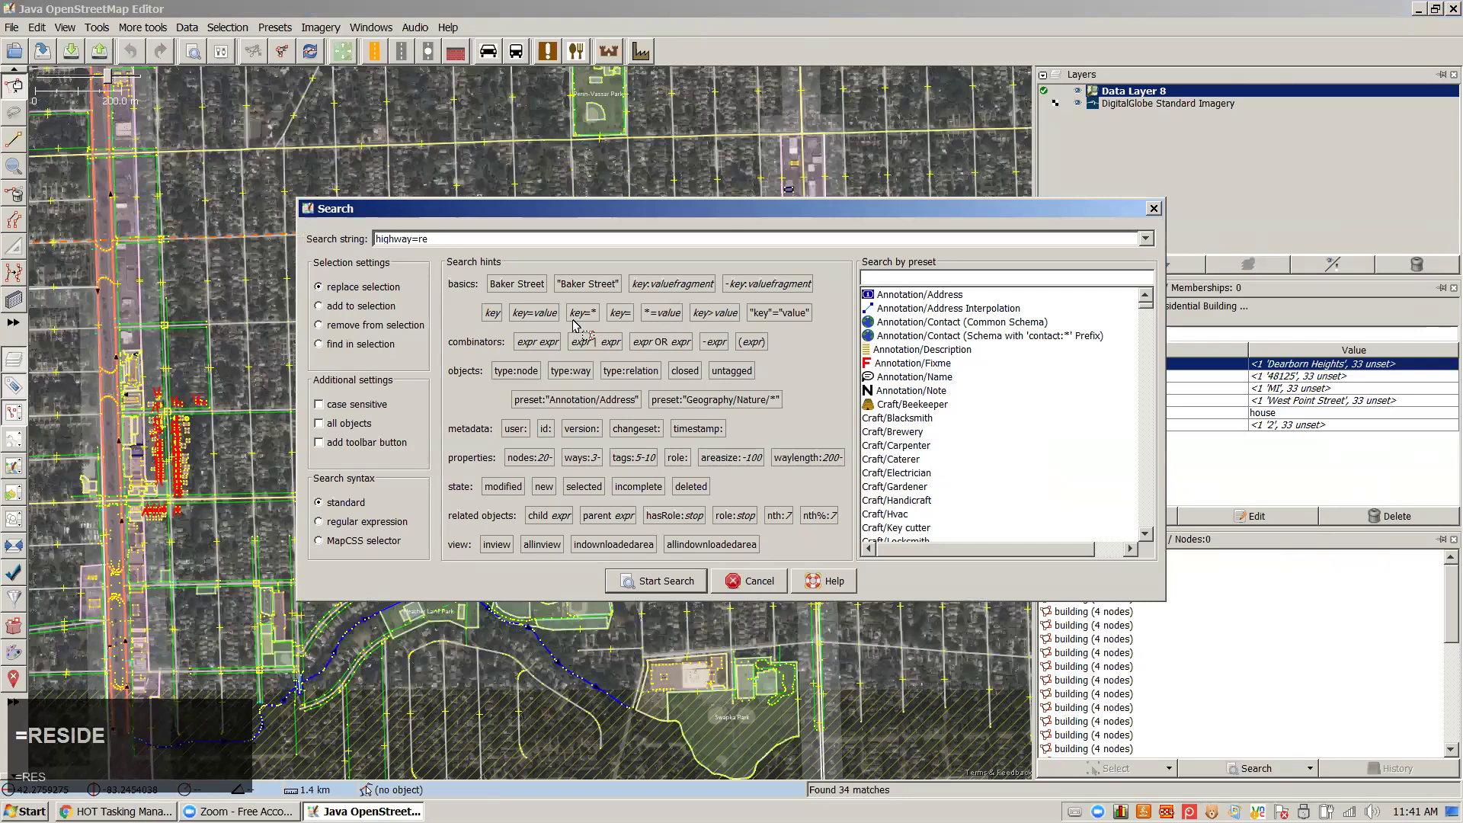
{"action": "type", "text": "ntial"}
{"action": "key", "text": "Return"}
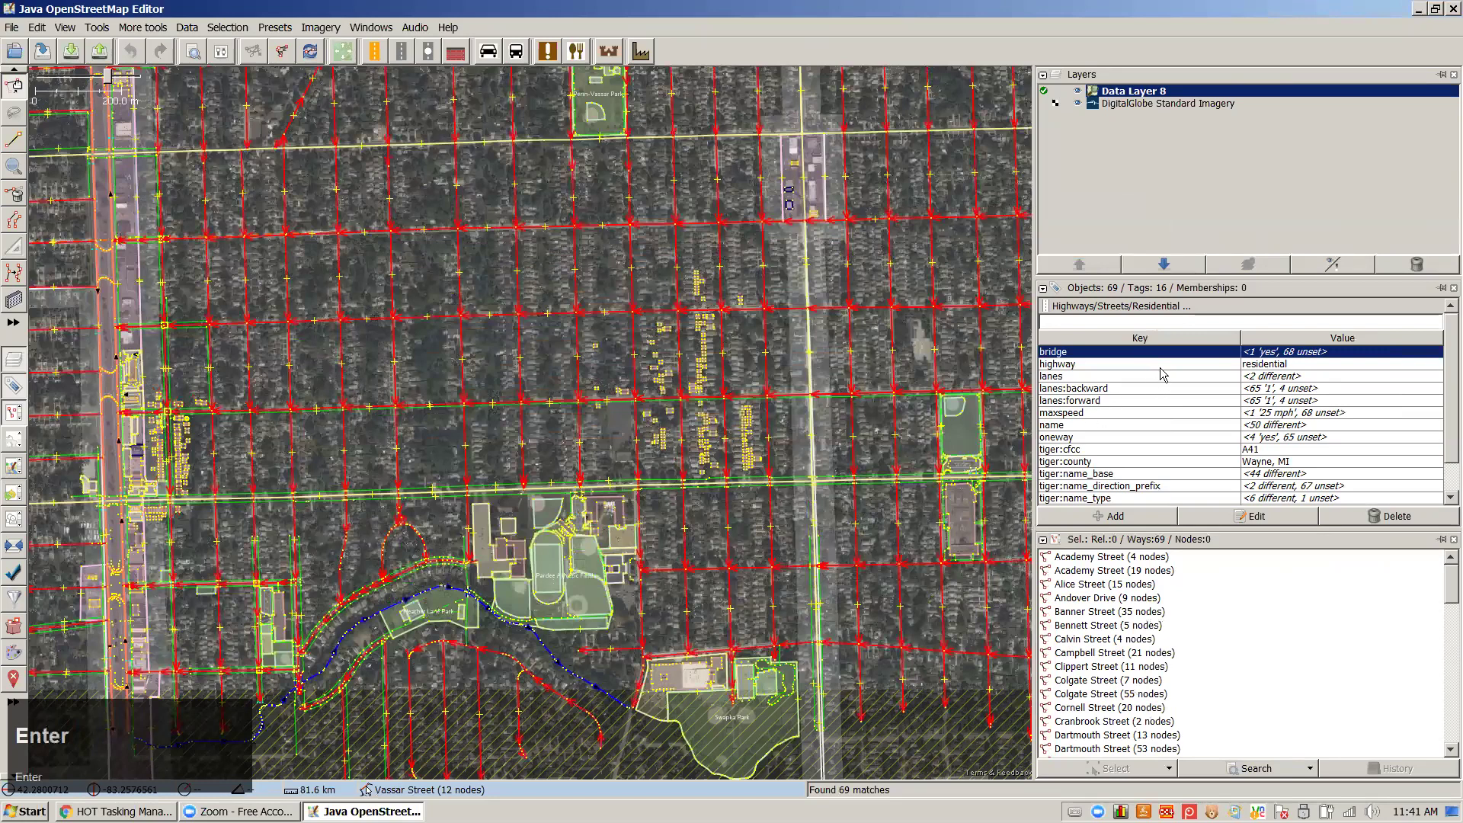
Change the highway tag of all selected residential streets to footway
{"action": "scroll", "coordinate": [1162, 374], "scroll_direction": "down", "scroll_amount": 3}
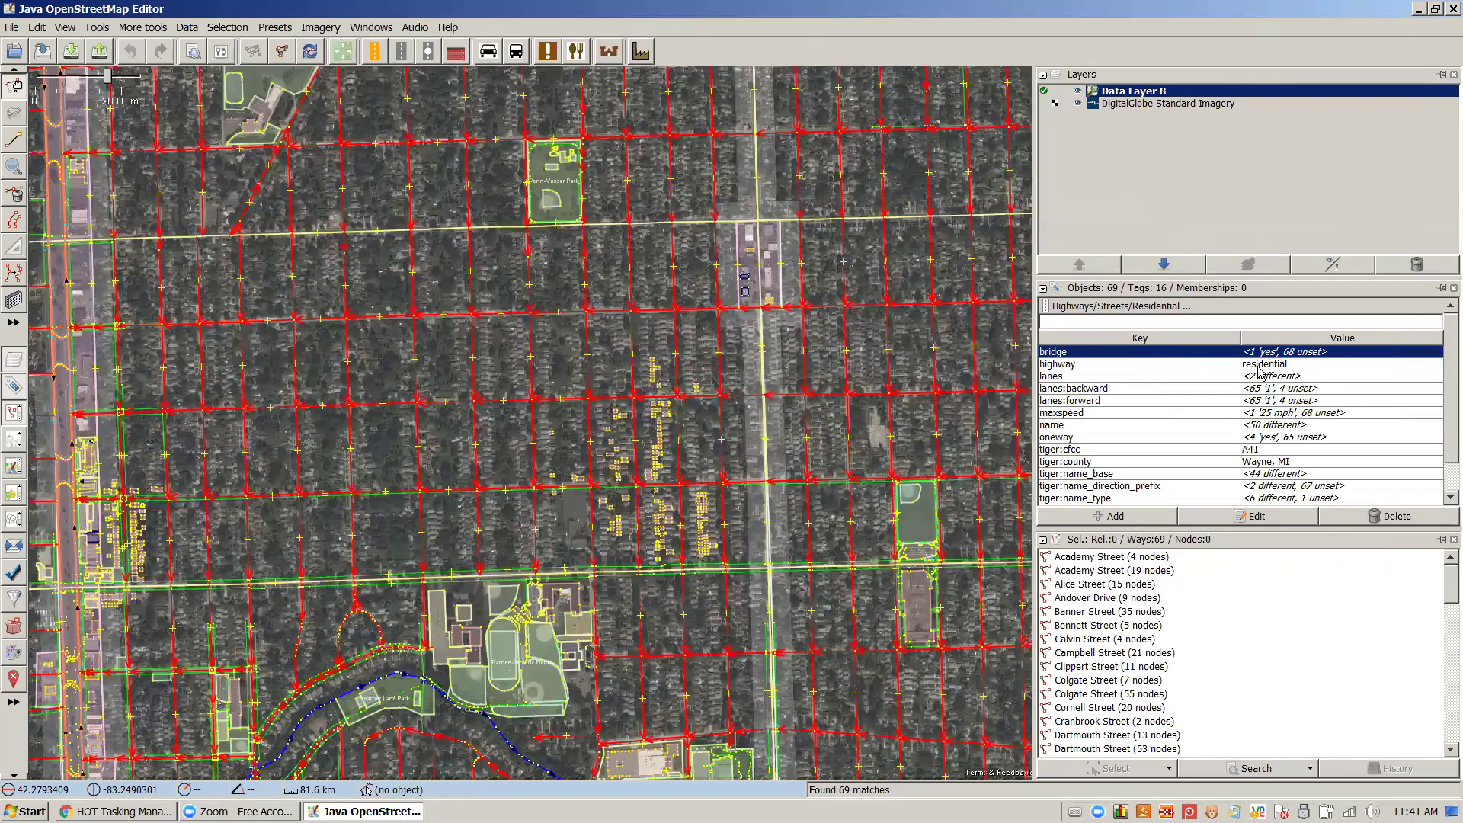
{"action": "double_click", "coordinate": [1261, 364]}
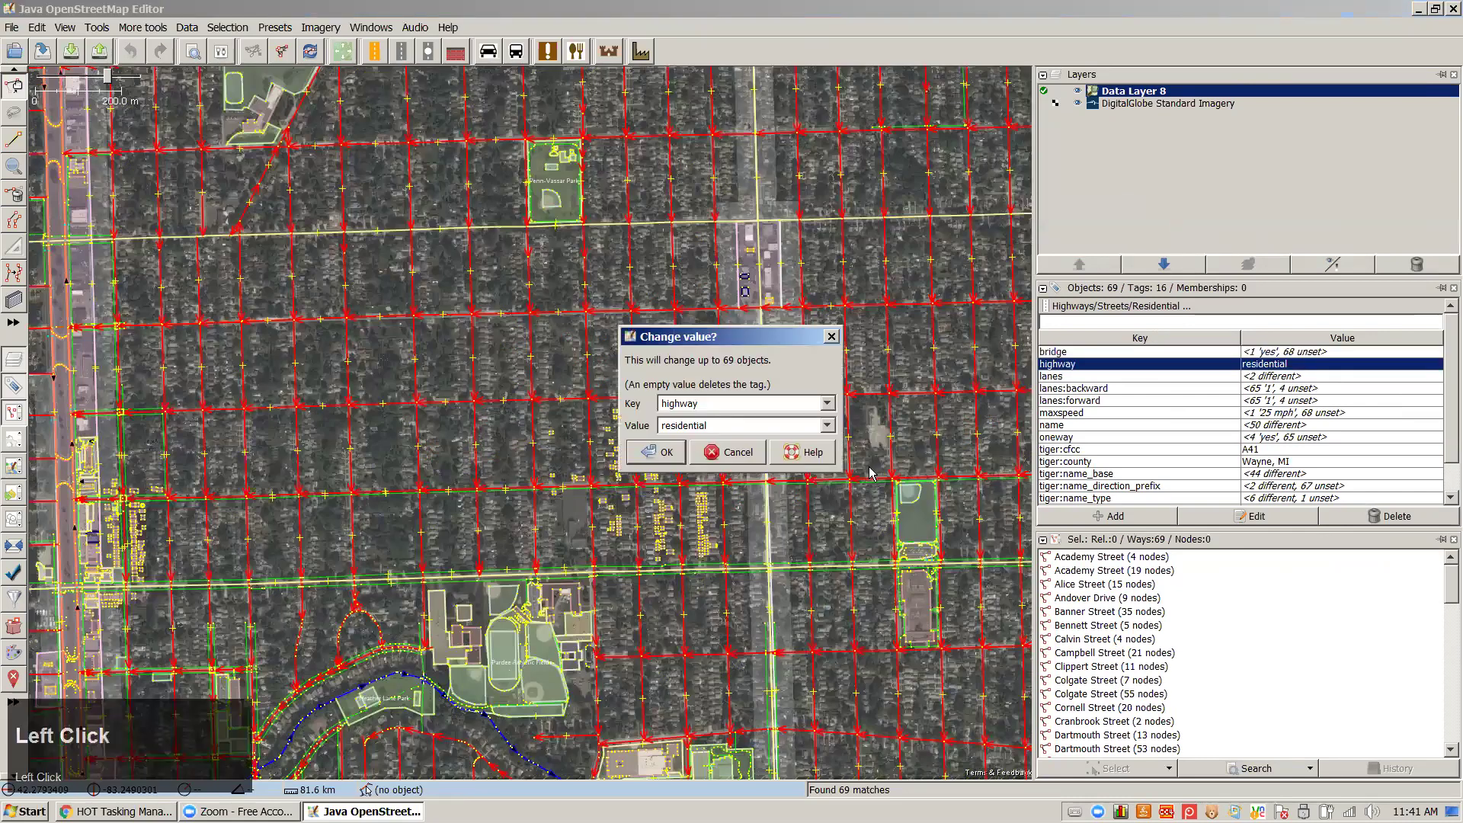
{"action": "type", "text": "footway"}
{"action": "key", "text": "Return"}
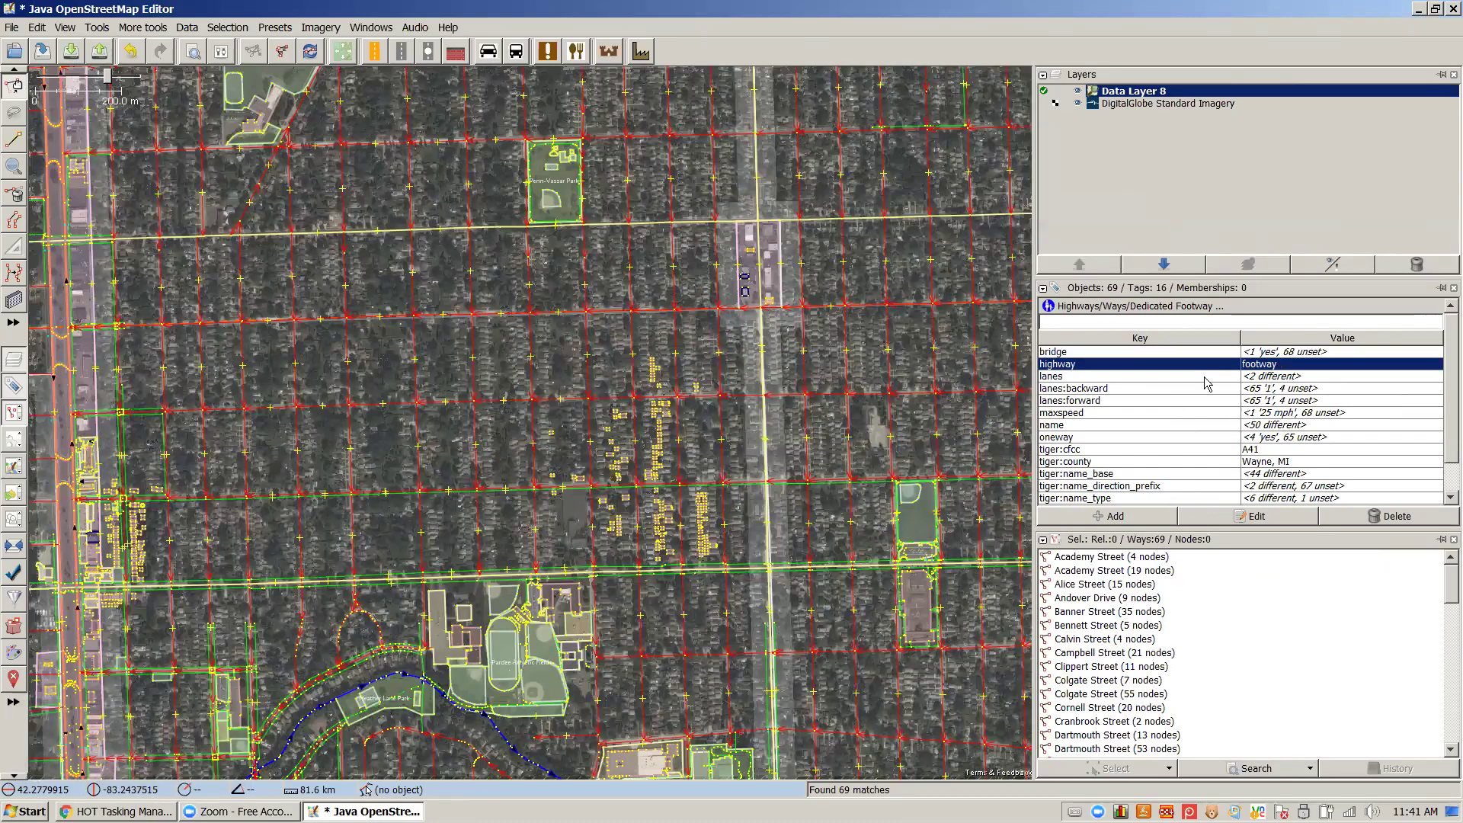
Look over the retagged streets across the downloaded area and delete Data Layer 8
{"action": "scroll", "coordinate": [854, 516], "scroll_direction": "down", "scroll_amount": 1}
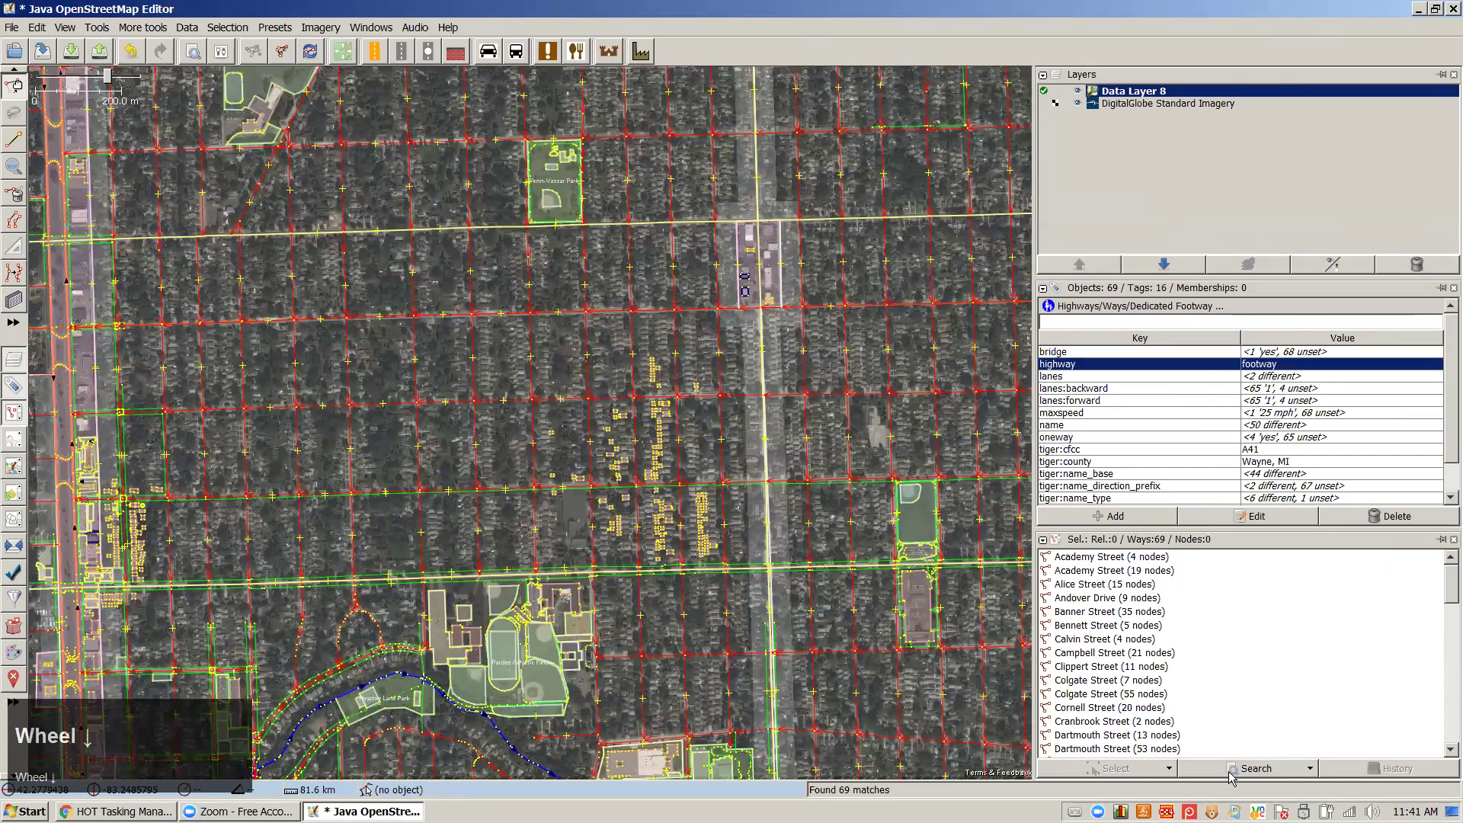
{"action": "scroll", "coordinate": [846, 511], "scroll_direction": "down", "scroll_amount": 1}
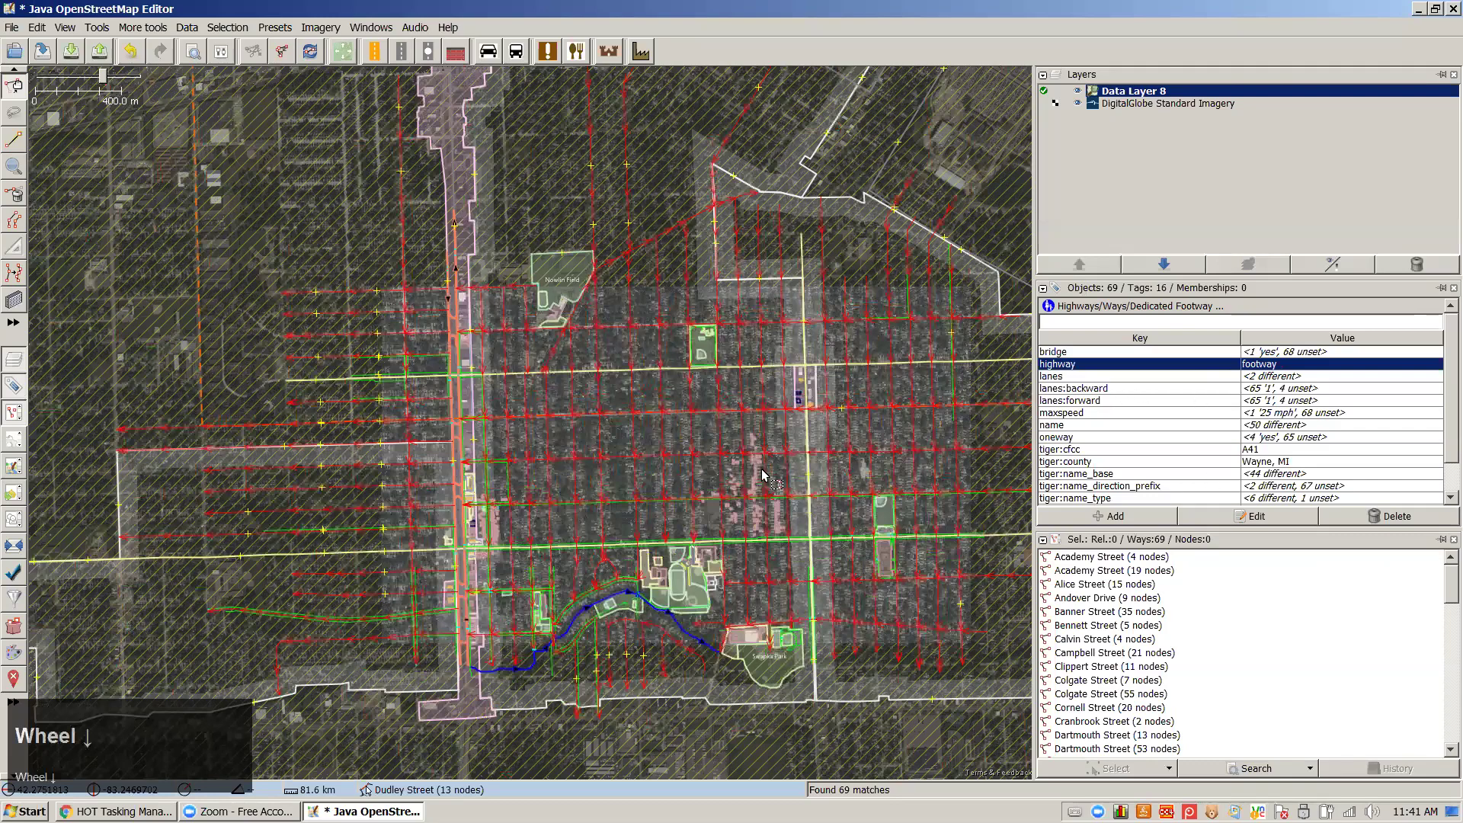
{"action": "scroll", "coordinate": [766, 475], "scroll_direction": "down", "scroll_amount": 3}
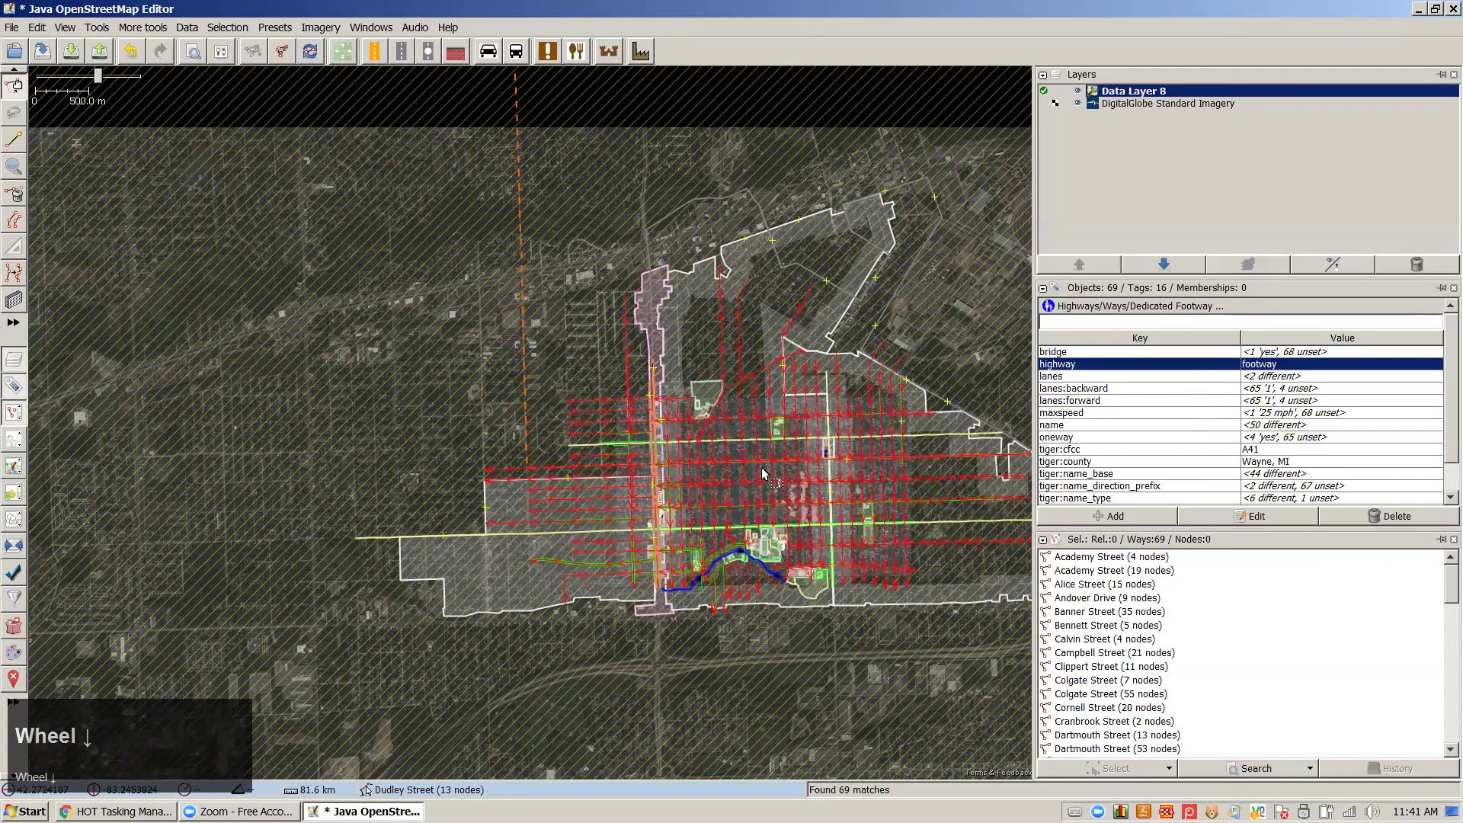
{"action": "scroll", "coordinate": [764, 472], "scroll_direction": "up", "scroll_amount": 3}
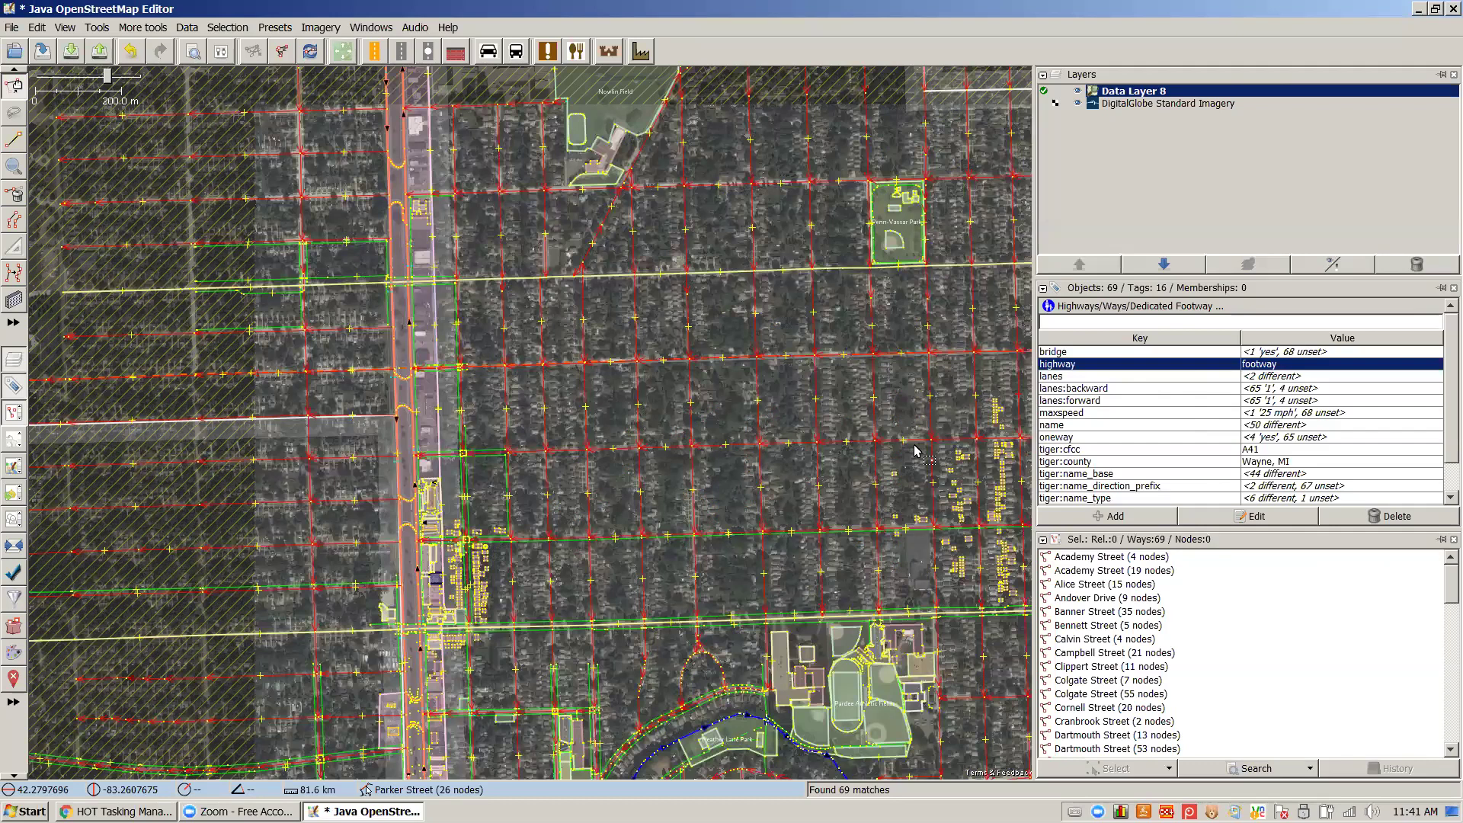
{"action": "key", "text": "ctrl+Right"}
{"action": "key", "text": "ctrl+Down"}
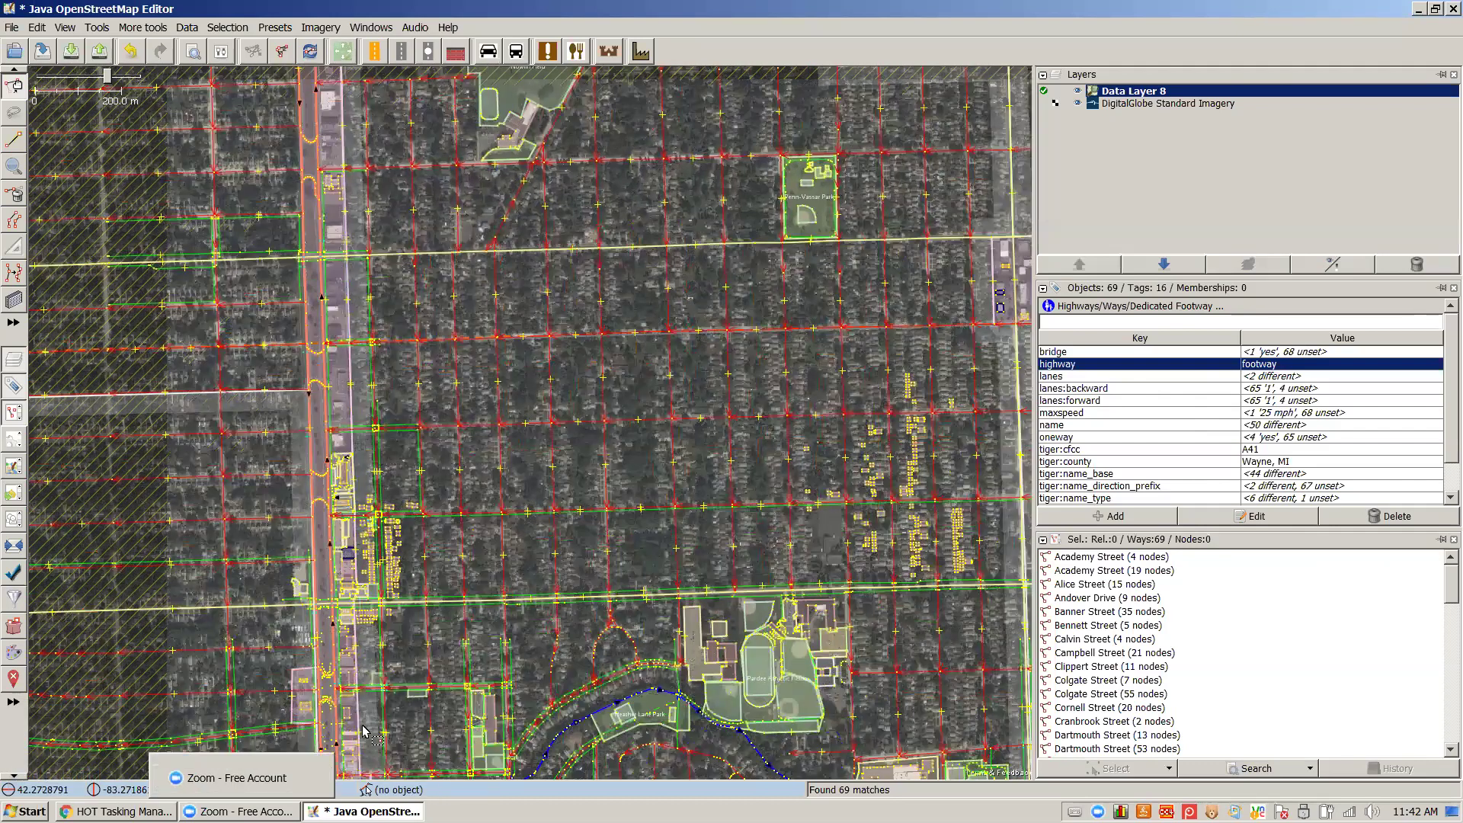
{"action": "left_click", "coordinate": [1407, 266]}
{"action": "left_click", "coordinate": [643, 506]}
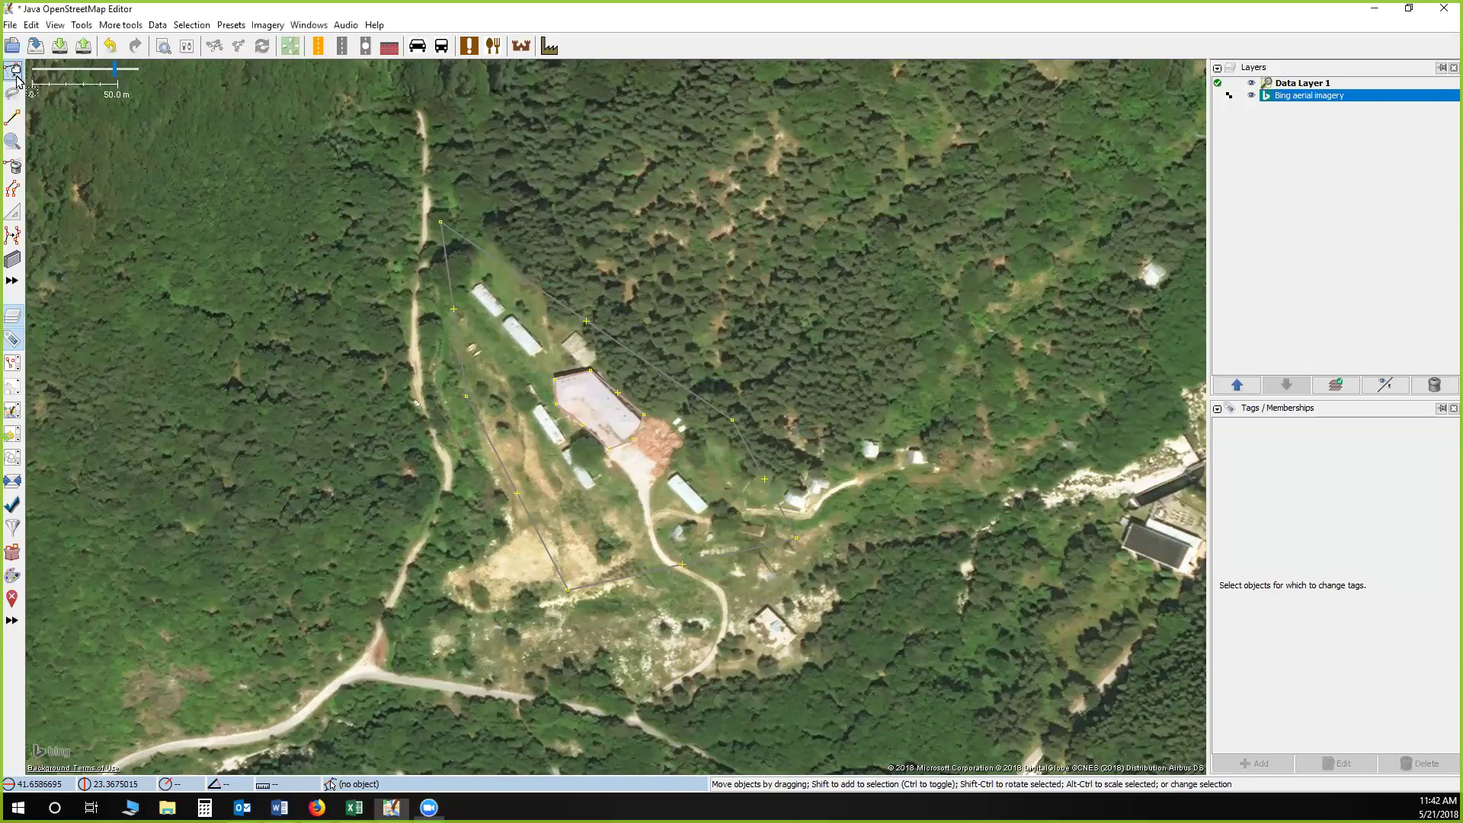
Select the nodes around the large central building with a rectangle and clear the selection
{"action": "left_click_drag", "start_coordinate": [138, 233], "coordinate": [287, 377]}
{"action": "left_click_drag", "start_coordinate": [555, 263], "coordinate": [679, 436]}
{"action": "left_click_drag", "start_coordinate": [853, 584], "coordinate": [854, 583]}
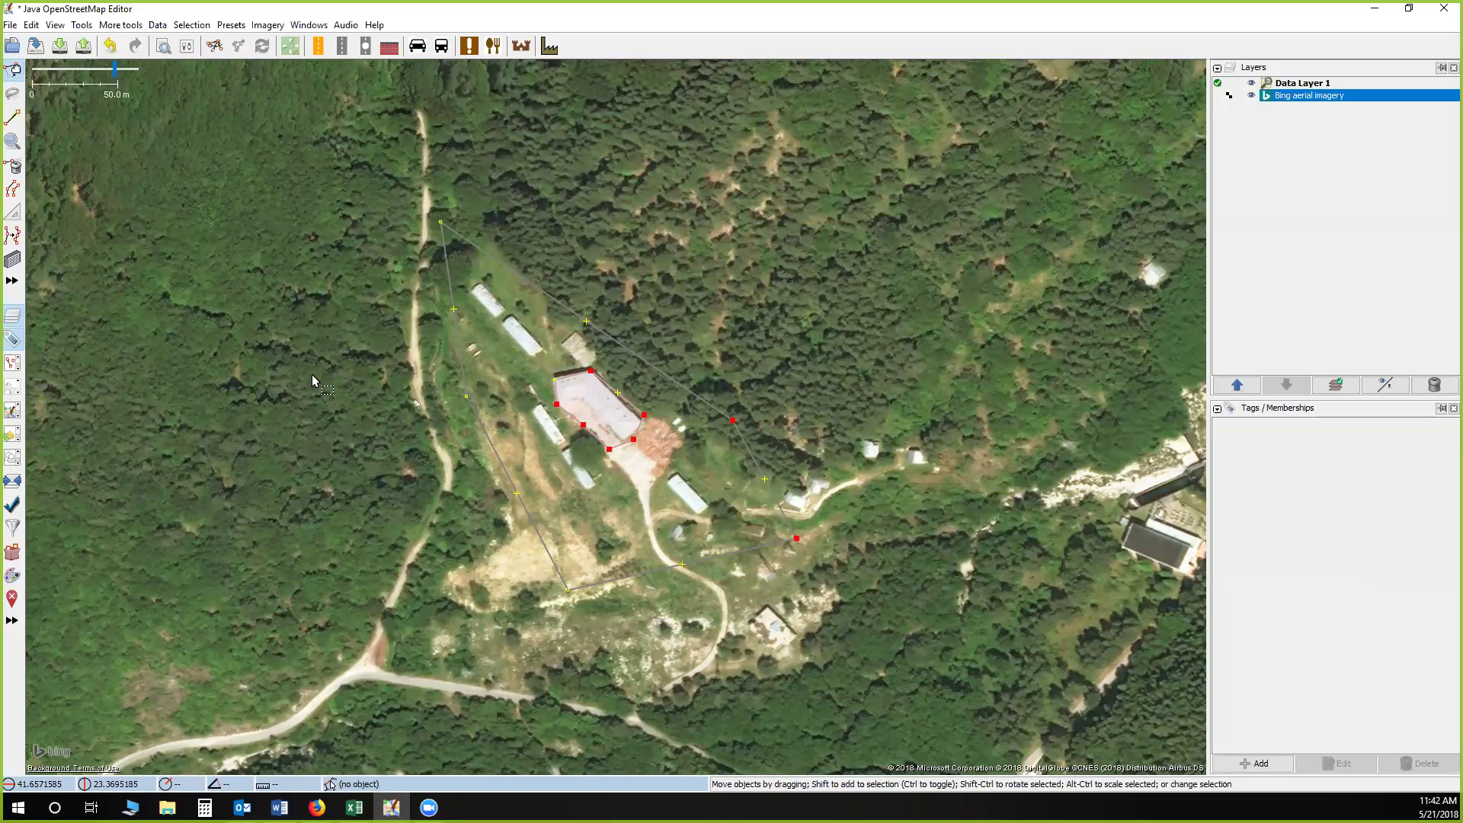
{"action": "left_click", "coordinate": [341, 378]}
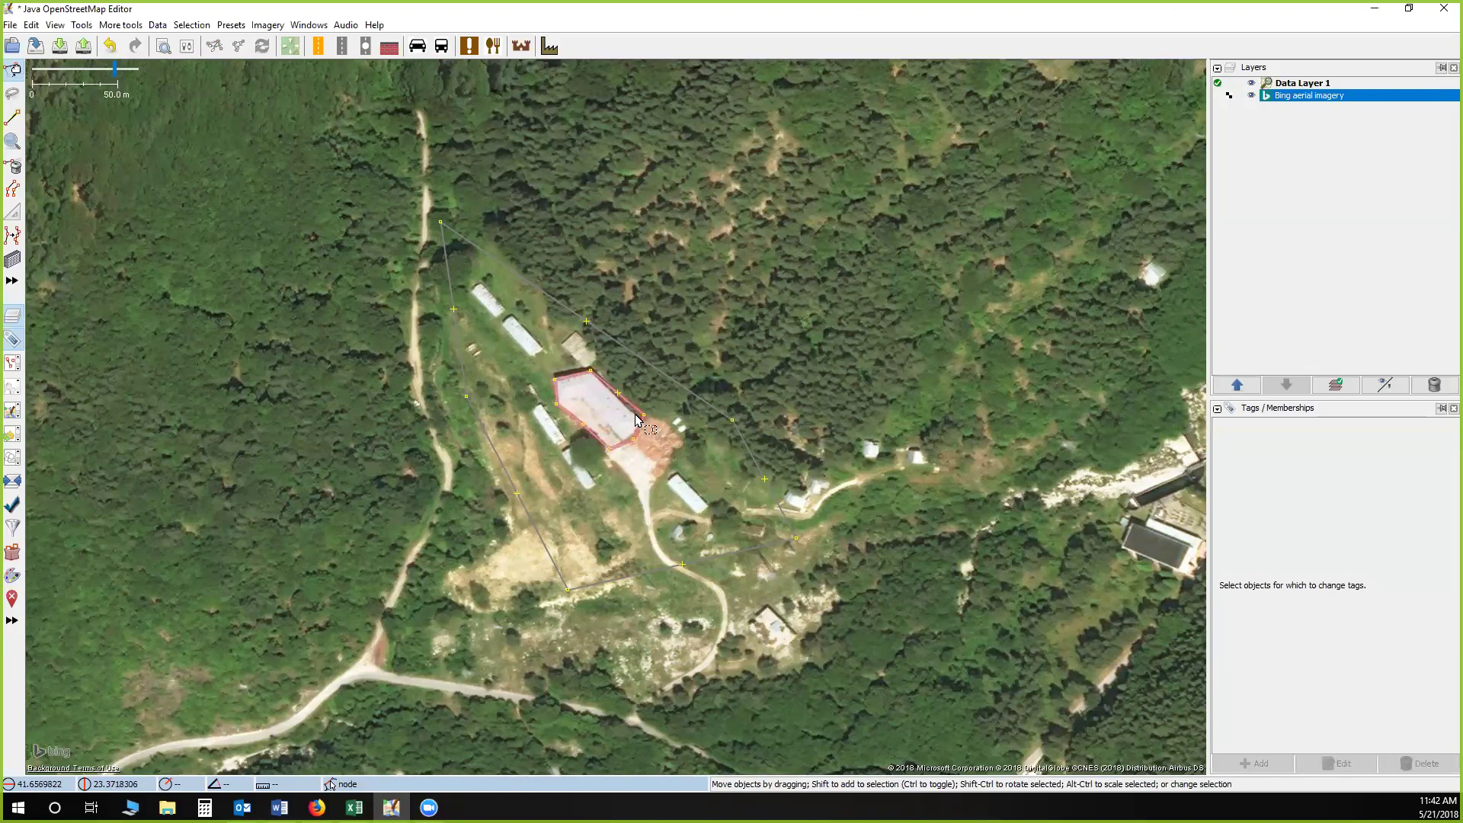
Hide the Layers panel and draw a two-node line from the forest to the site boundary's northeast side
{"action": "left_click", "coordinate": [13, 316]}
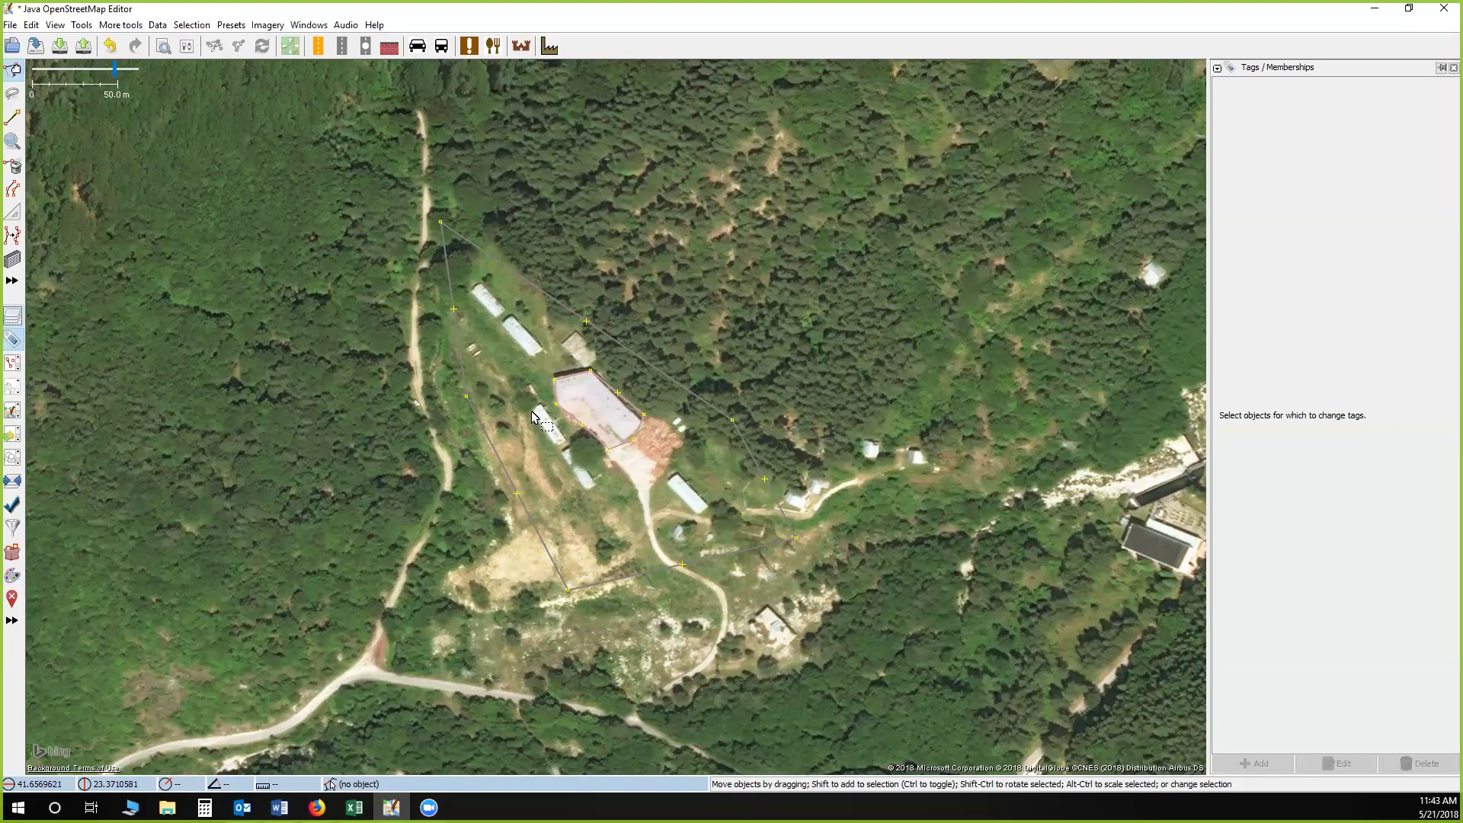
{"action": "key", "text": "a"}
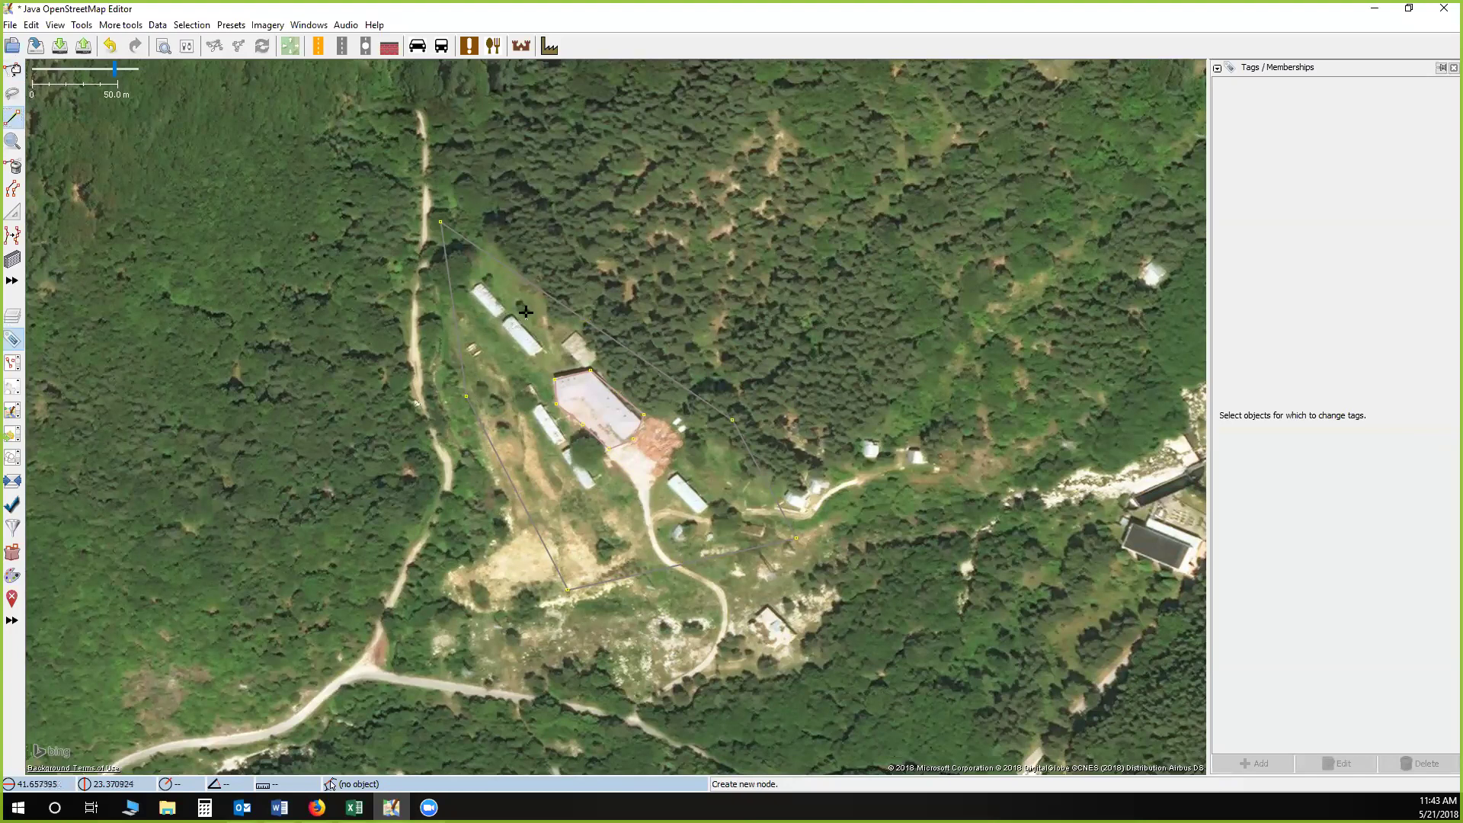
{"action": "left_click", "coordinate": [665, 312]}
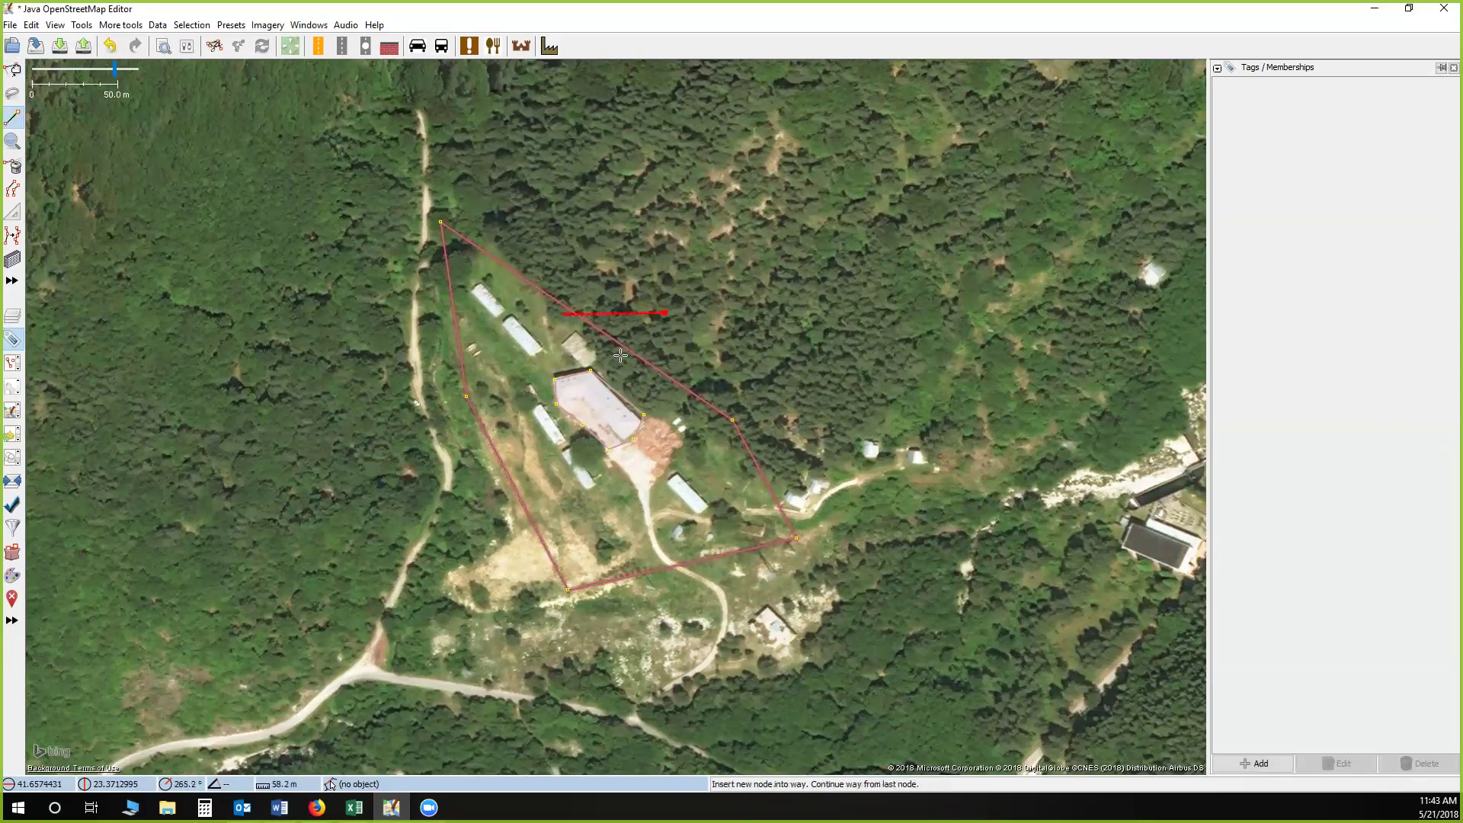
{"action": "left_click", "coordinate": [619, 356]}
{"action": "key", "text": "Escape"}
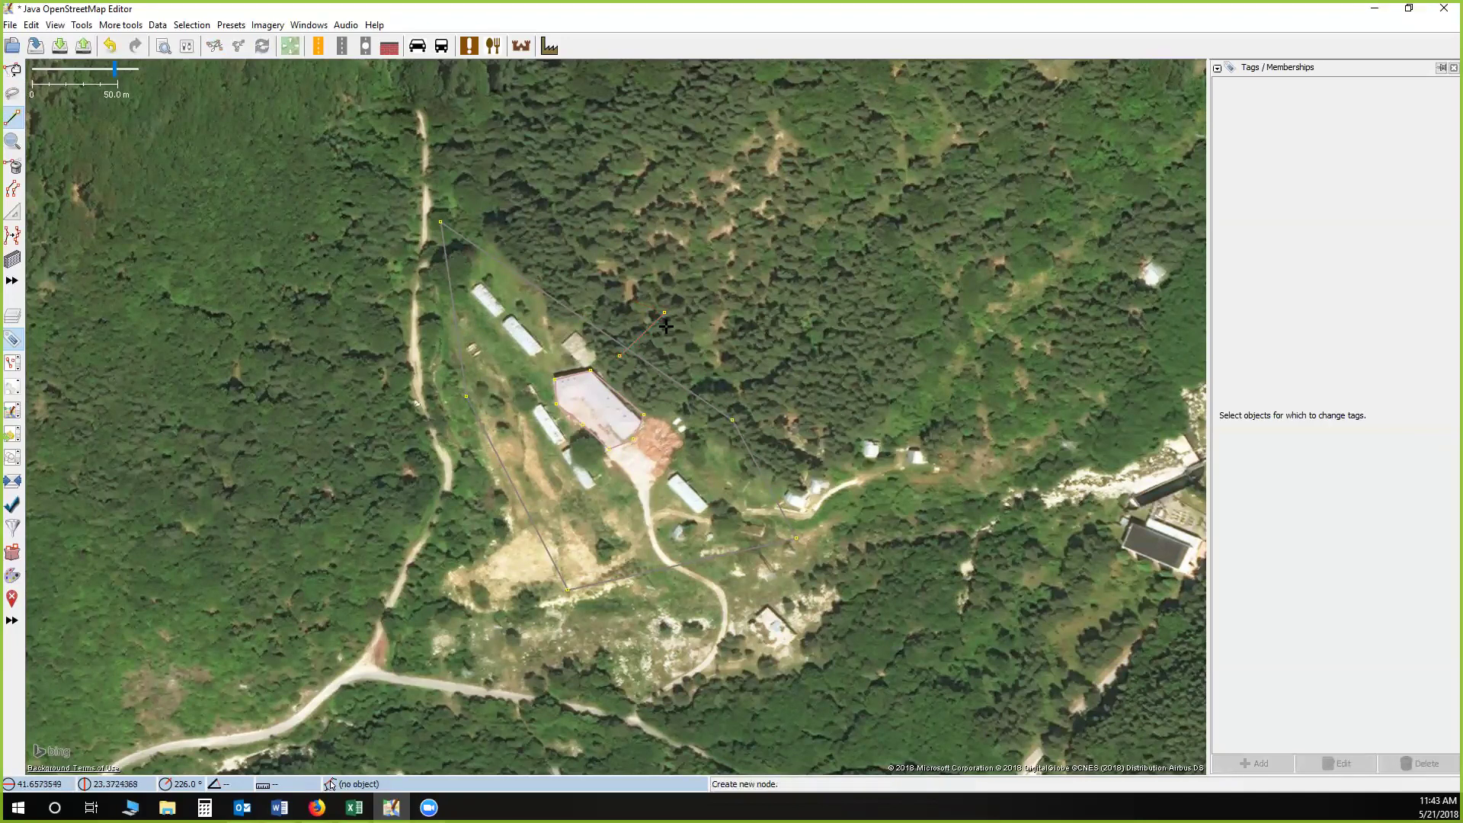
Place three separate, unconnected nodes in the forest northeast of the large building
{"action": "left_click", "coordinate": [697, 359]}
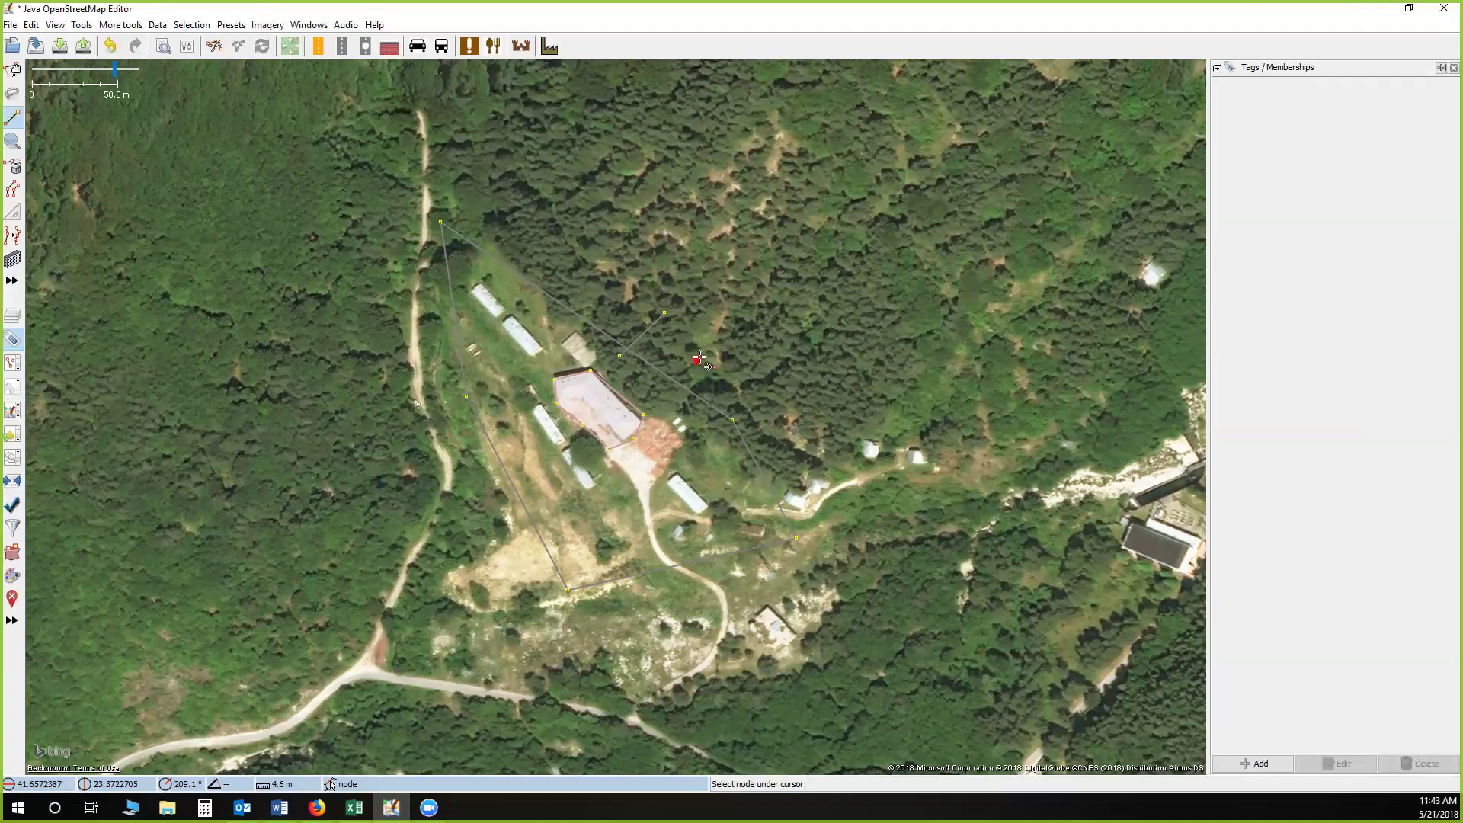
{"action": "left_click", "coordinate": [695, 322]}
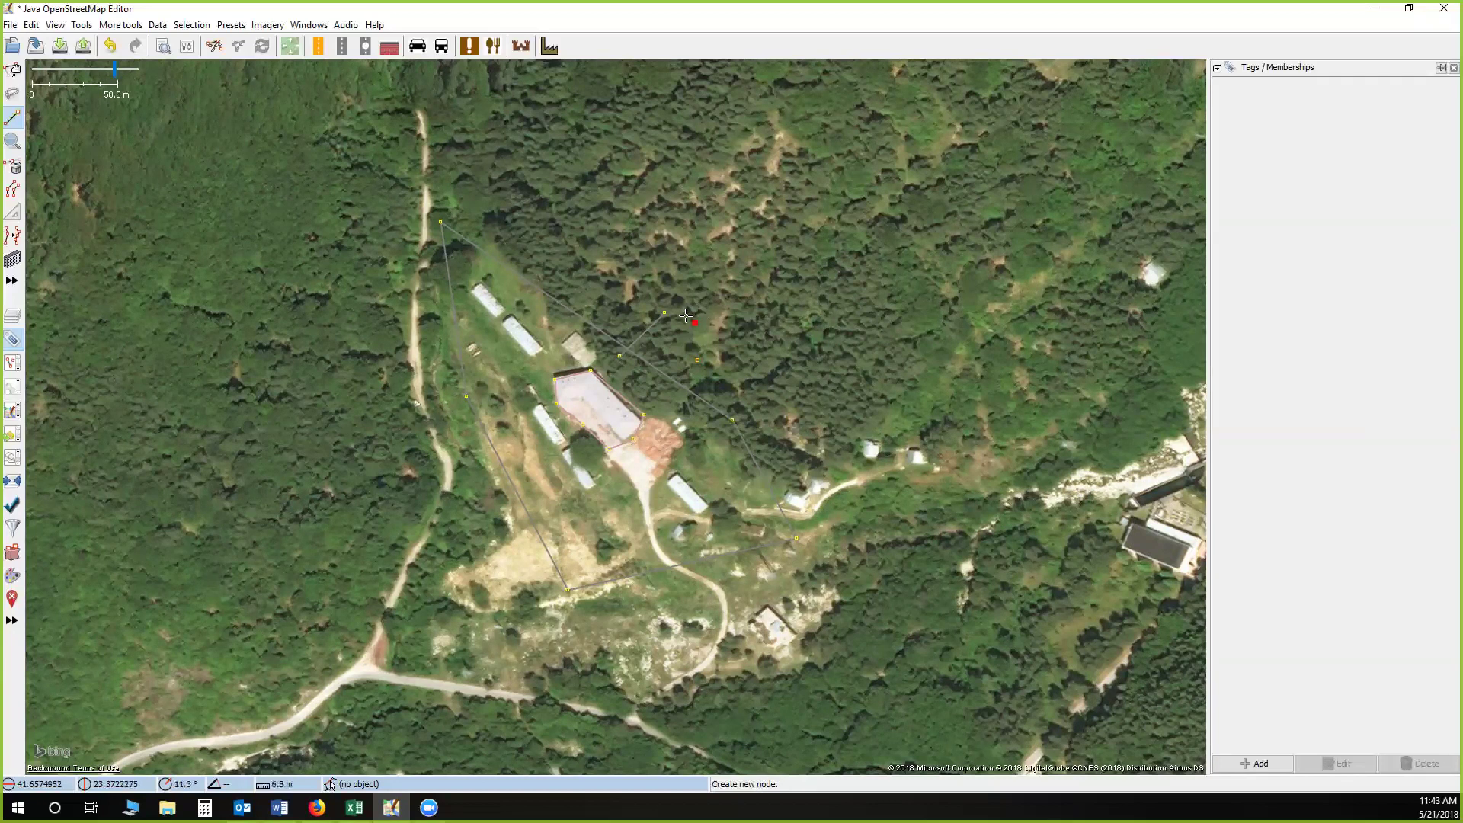
{"action": "left_click", "coordinate": [730, 329]}
Draw an open six-node line about 276 m long, arching through the forest northeast of the site boundary
{"action": "left_click", "coordinate": [904, 415]}
{"action": "left_click", "coordinate": [822, 286]}
{"action": "left_click", "coordinate": [722, 245]}
{"action": "left_click", "coordinate": [619, 241]}
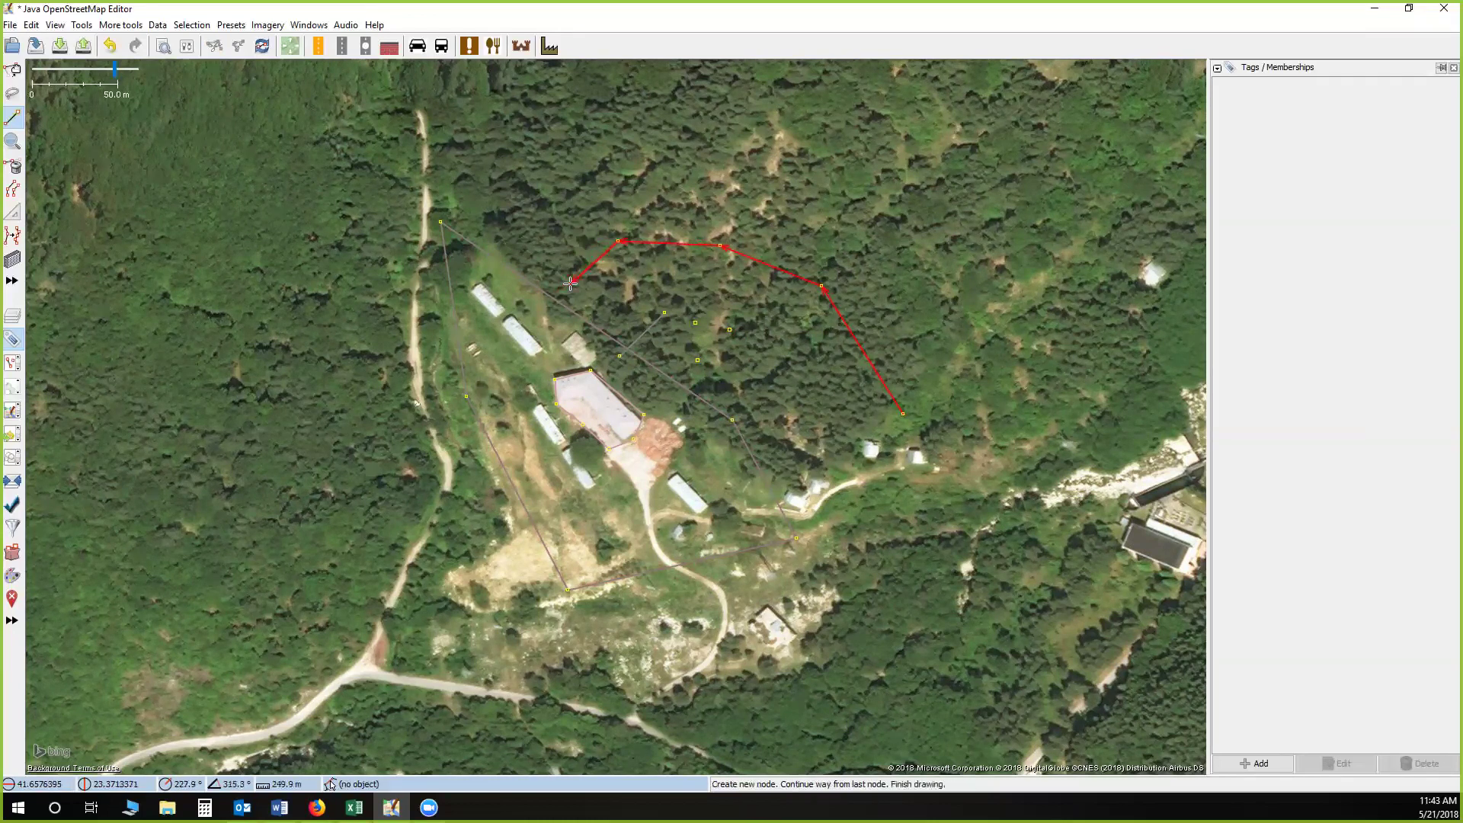
{"action": "left_click", "coordinate": [570, 283]}
{"action": "double_click", "coordinate": [609, 260]}
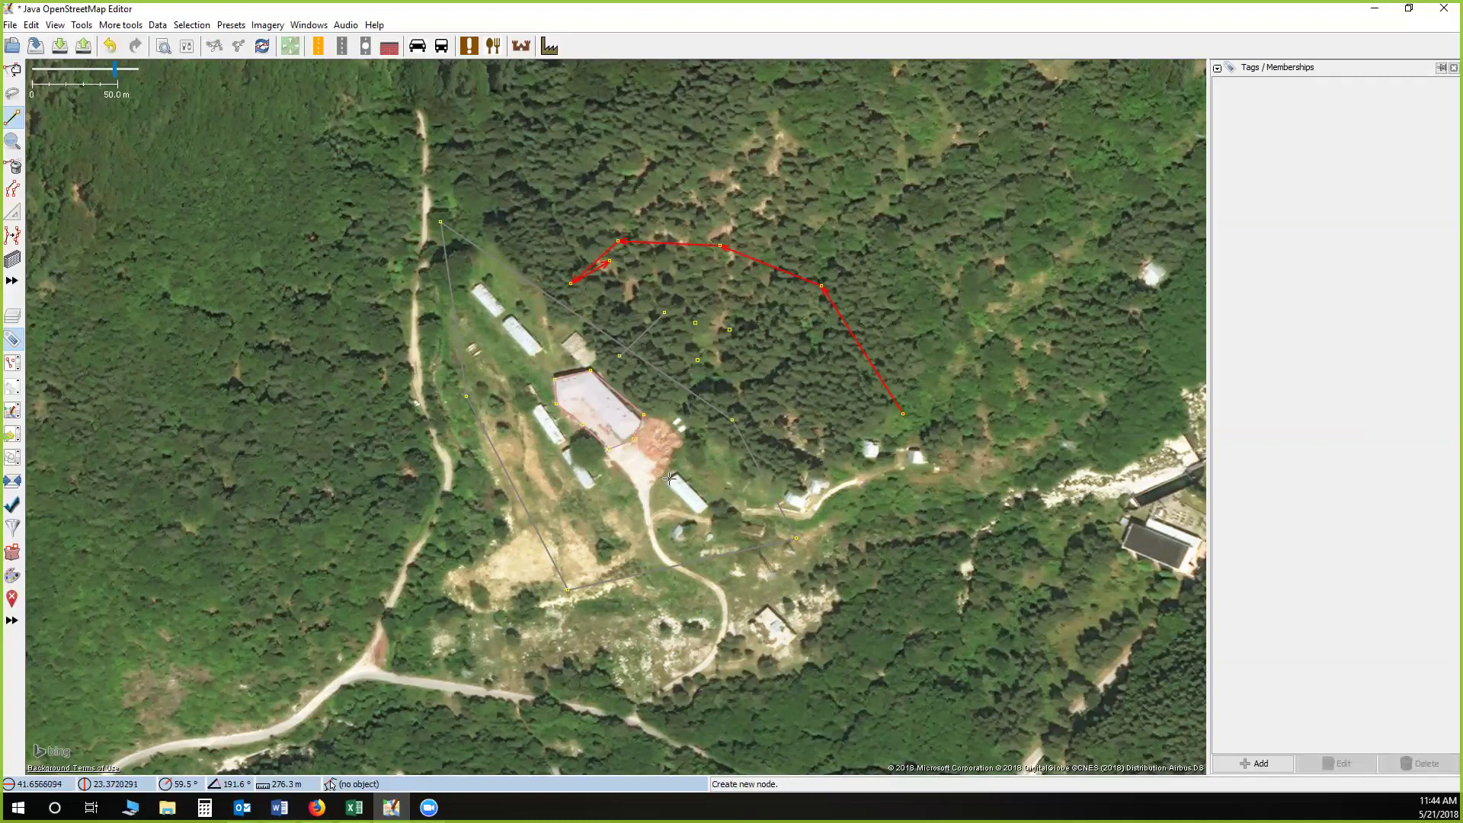
Trace the narrow building southeast of the large one as a closed four-corner outline
{"action": "left_click", "coordinate": [701, 517]}
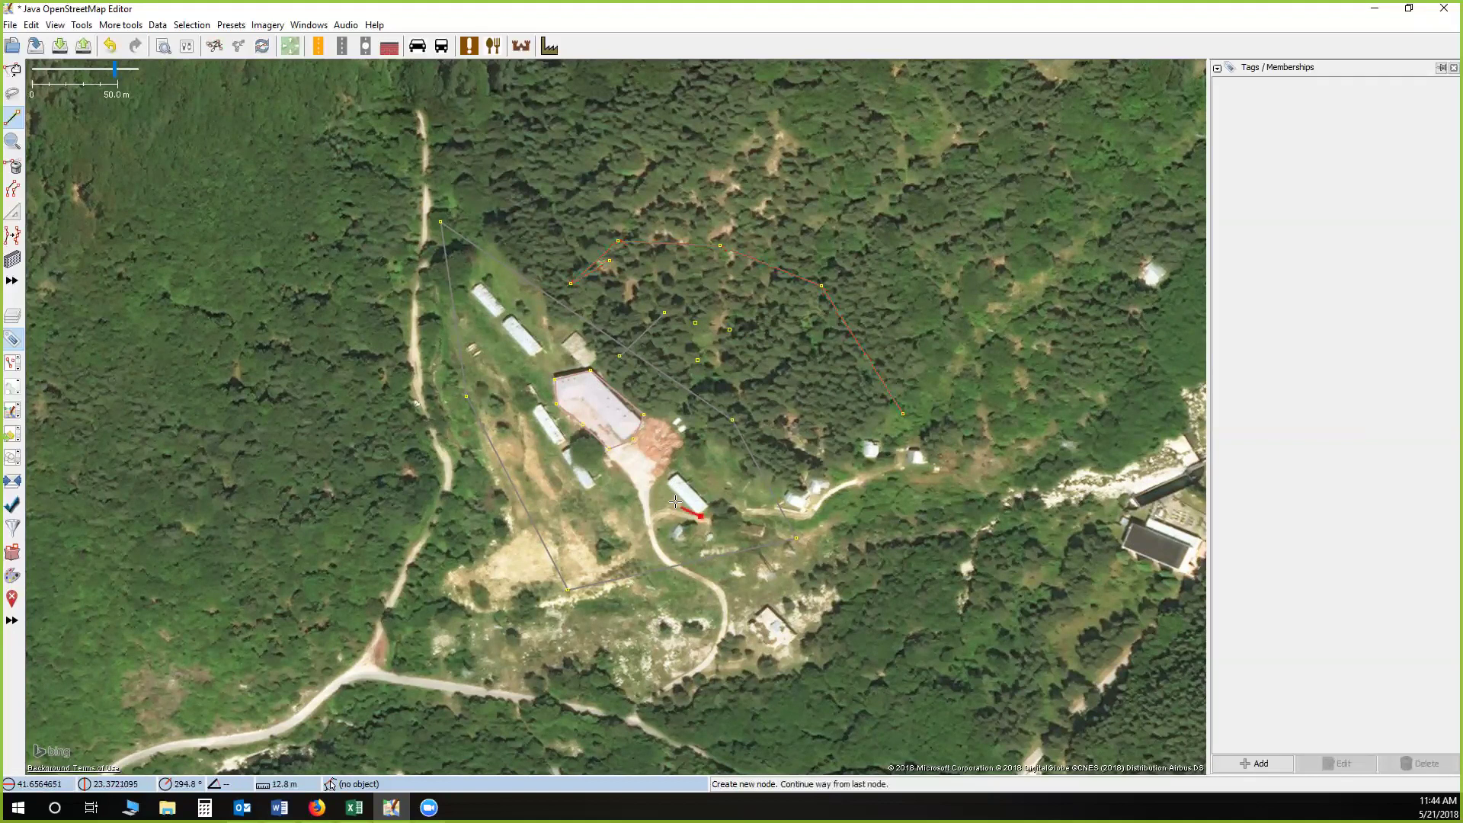
{"action": "left_click", "coordinate": [666, 480]}
{"action": "left_click", "coordinate": [680, 467]}
{"action": "left_click", "coordinate": [707, 503]}
{"action": "left_click", "coordinate": [701, 517]}
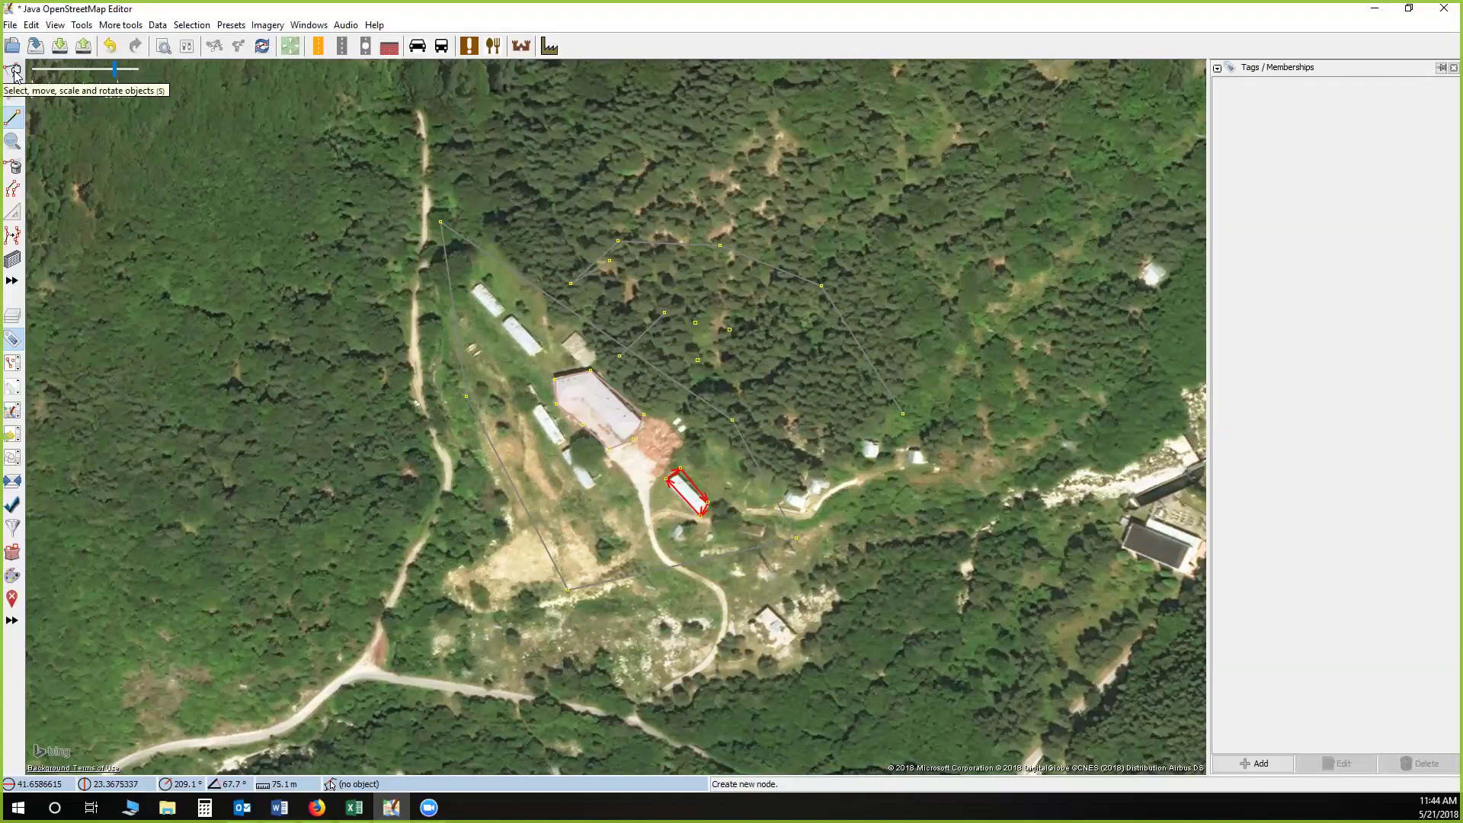
Select the closed four-corner outline of the narrow building southeast of the large one
{"action": "left_click", "coordinate": [15, 73]}
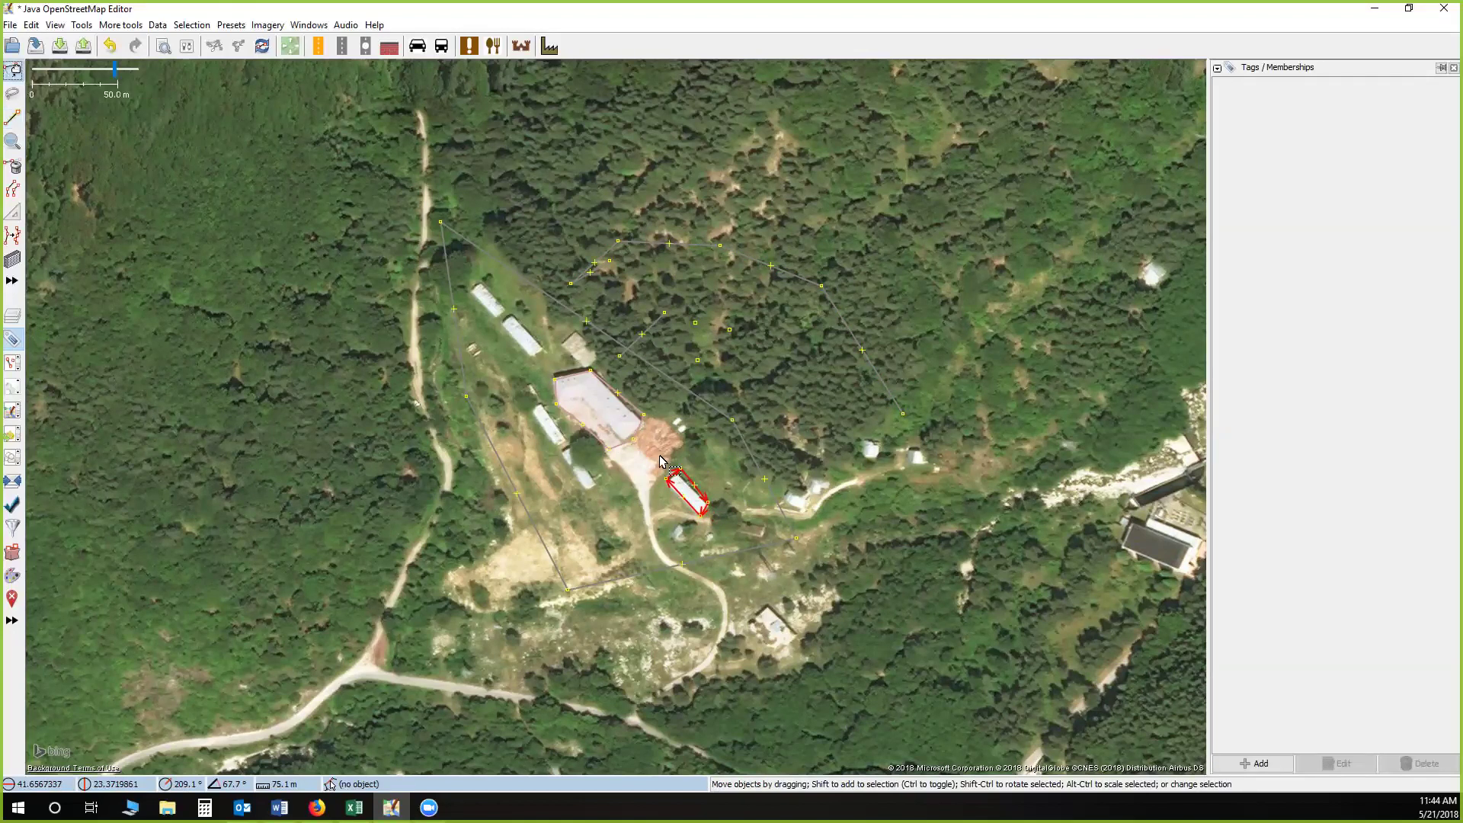
{"action": "left_click_drag", "start_coordinate": [649, 461], "coordinate": [701, 485]}
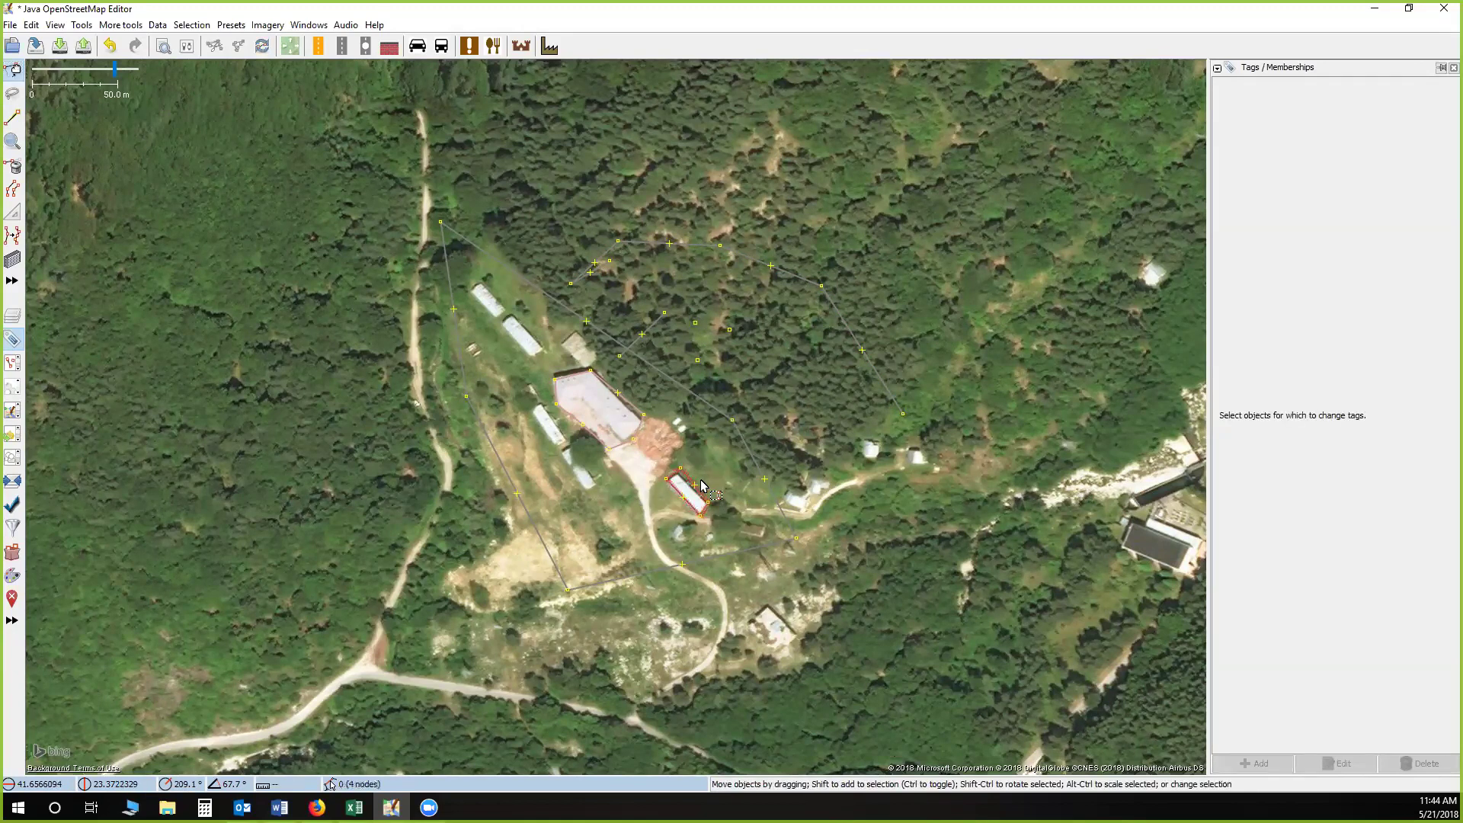
{"action": "left_click", "coordinate": [695, 510]}
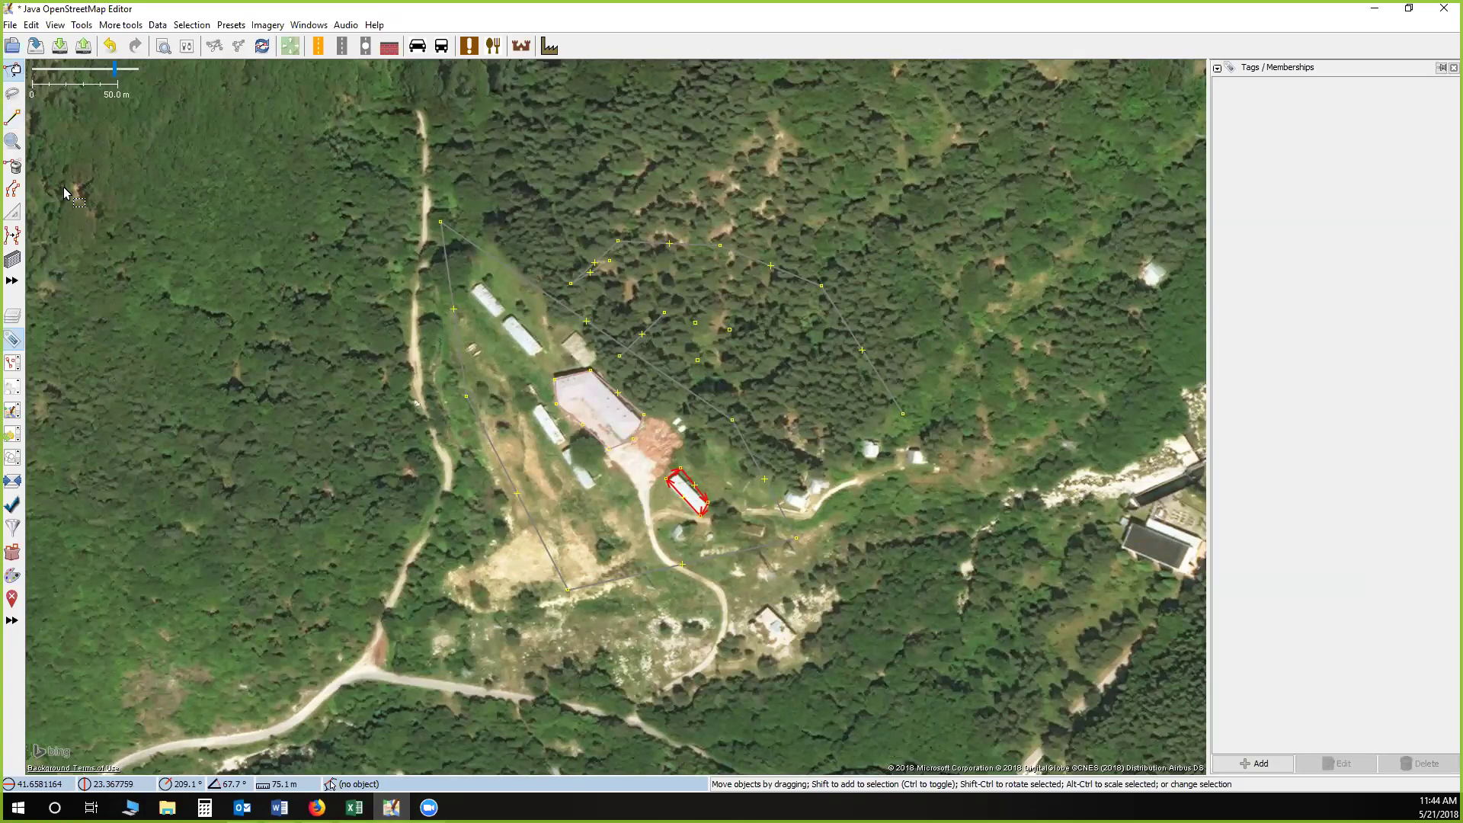
Show the Layers panel and the Selection list alongside the tags
{"action": "left_click", "coordinate": [12, 282]}
{"action": "left_click", "coordinate": [12, 281]}
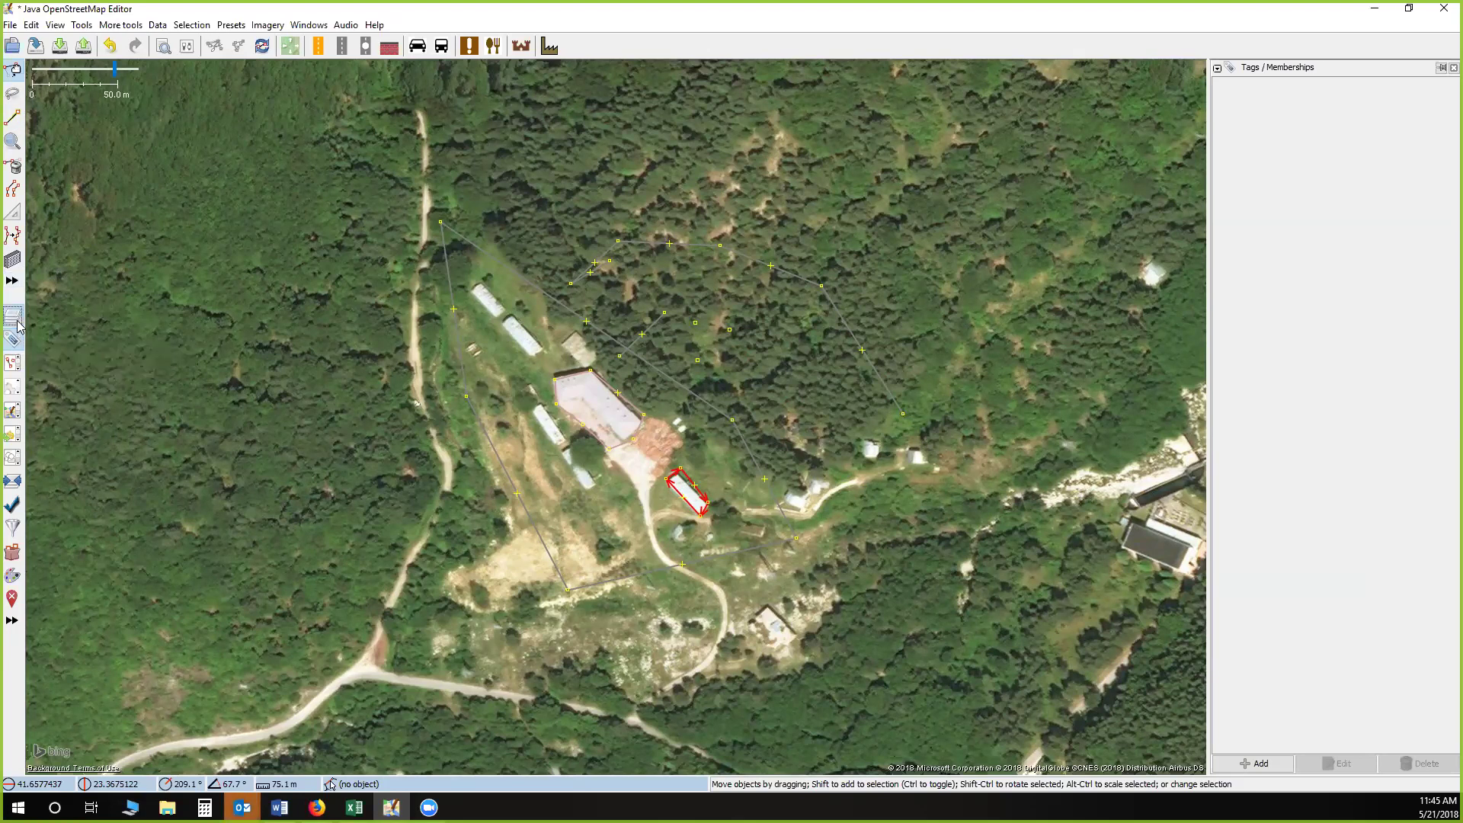
{"action": "left_click", "coordinate": [17, 320]}
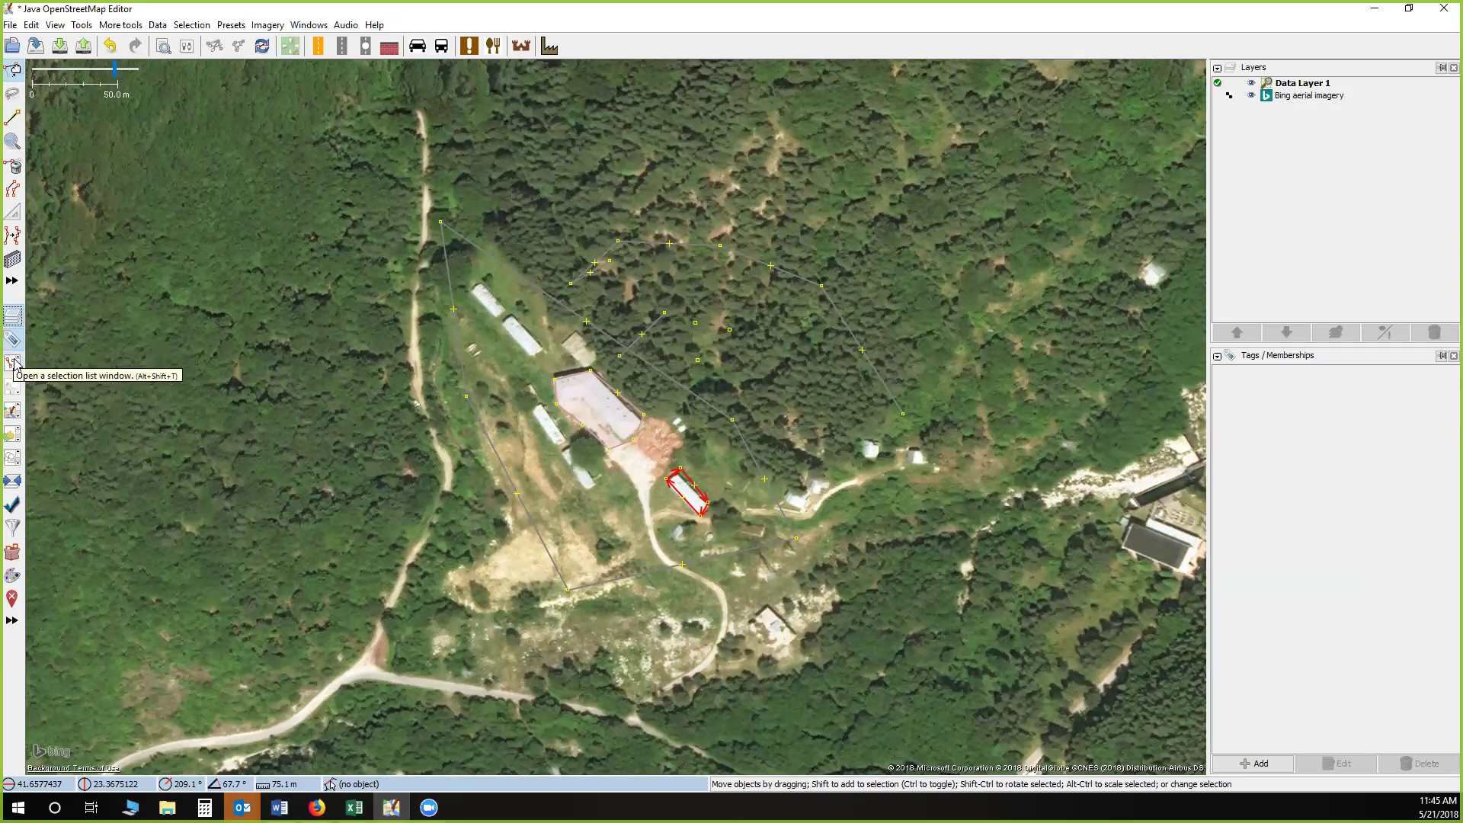
{"action": "left_click", "coordinate": [14, 363]}
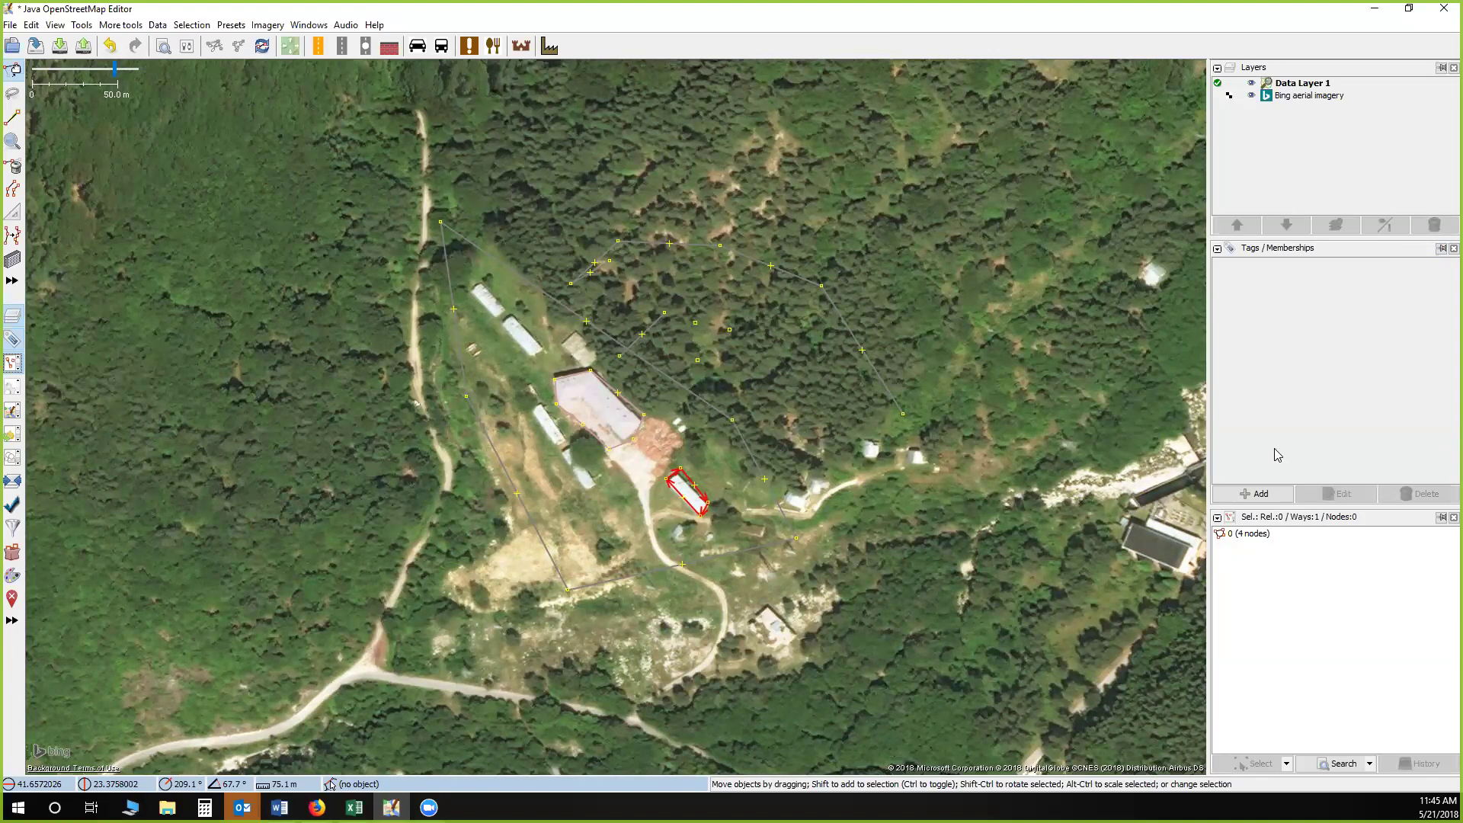
Tag the selected outline as building=yes and square its corners
{"action": "left_click", "coordinate": [1288, 495]}
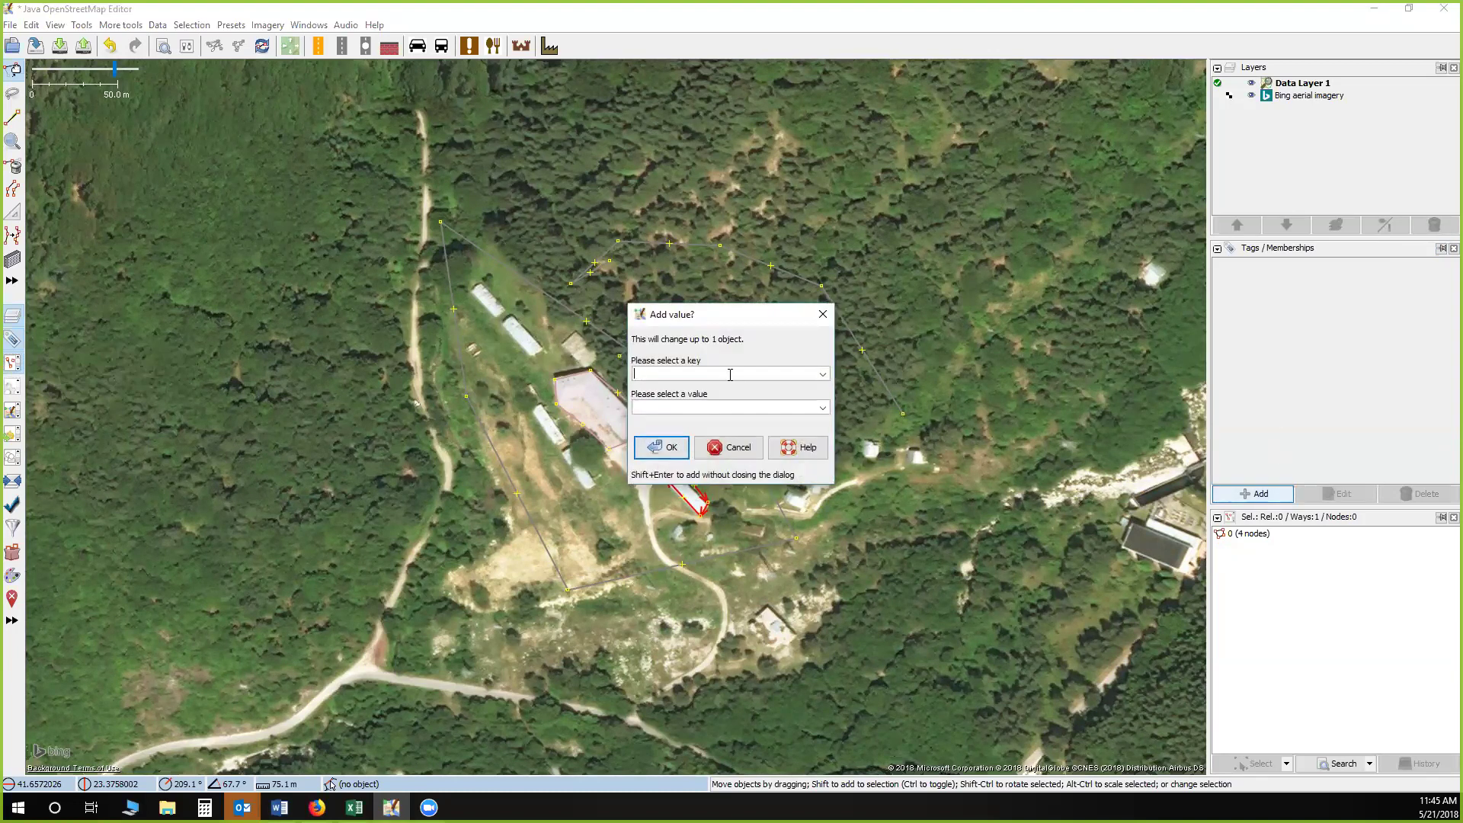
{"action": "type", "text": "building"}
{"action": "left_click", "coordinate": [726, 374]}
{"action": "key", "text": "Tab"}
{"action": "type", "text": "yes"}
{"action": "left_click", "coordinate": [646, 449]}
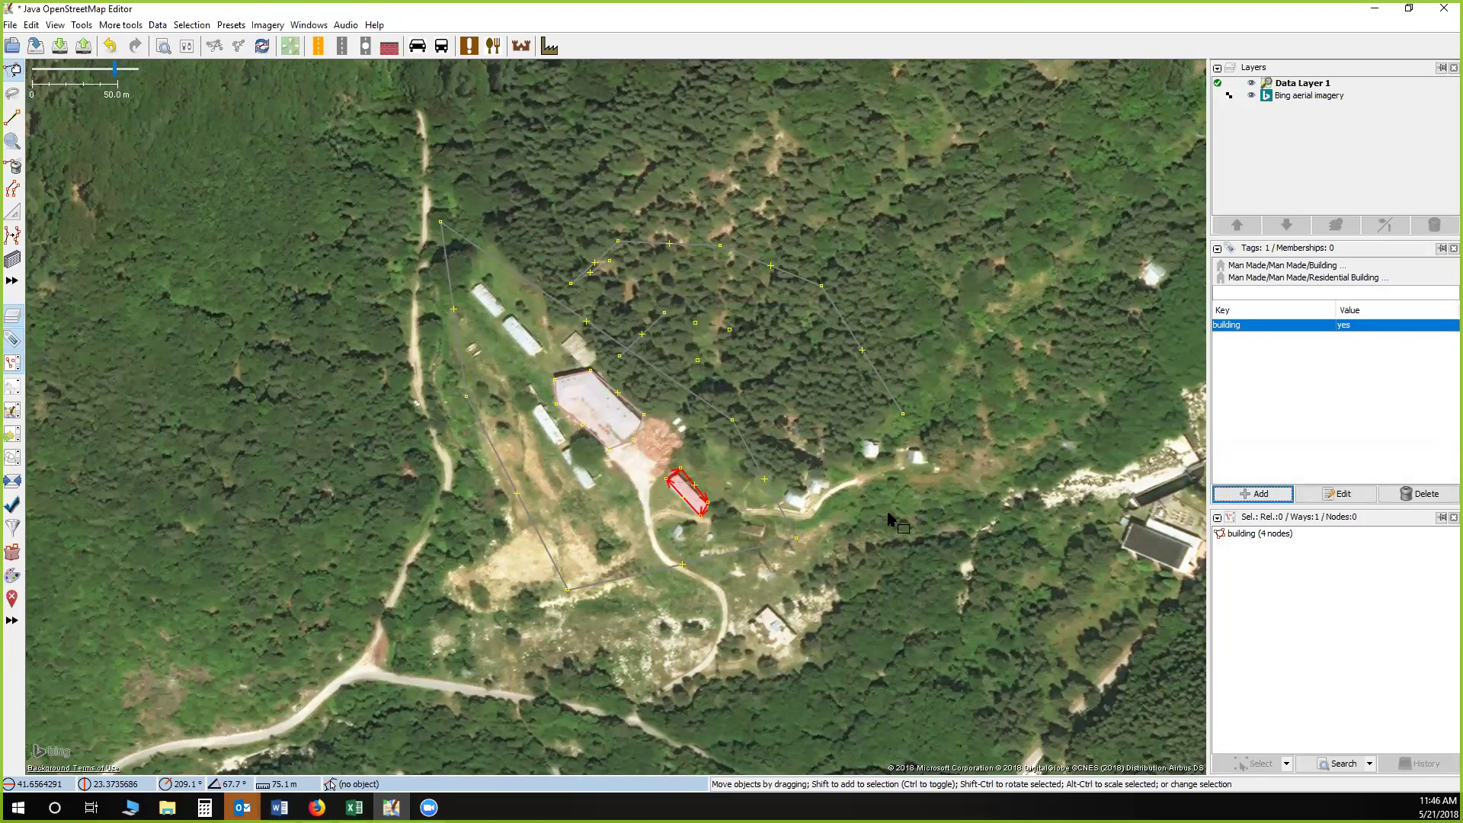
{"action": "key", "text": "q"}
Draw a rectangular building with the building tool over the narrow roof just northwest of the large building
{"action": "left_click", "coordinate": [14, 262]}
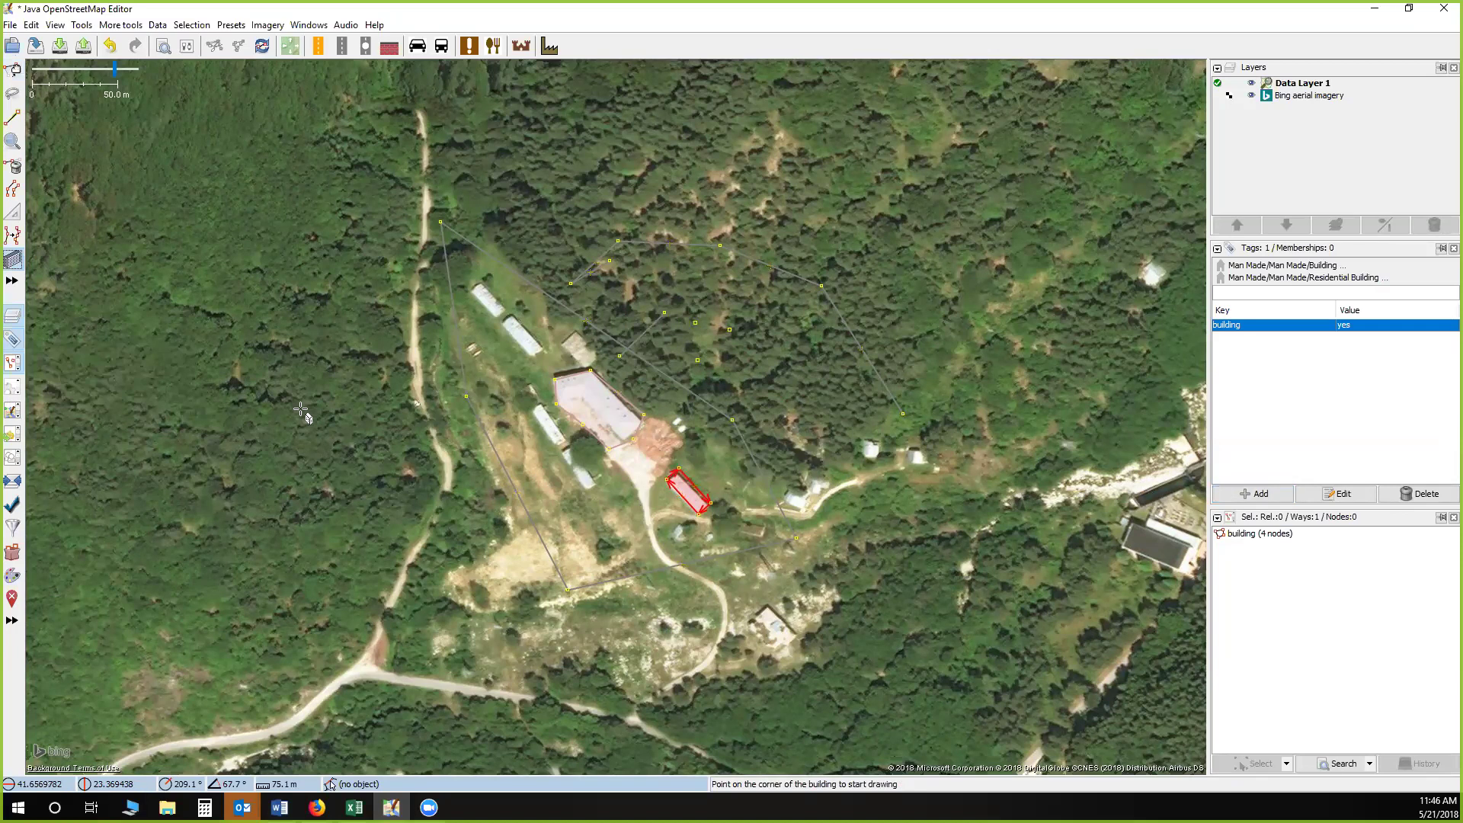
{"action": "left_click", "coordinate": [534, 412]}
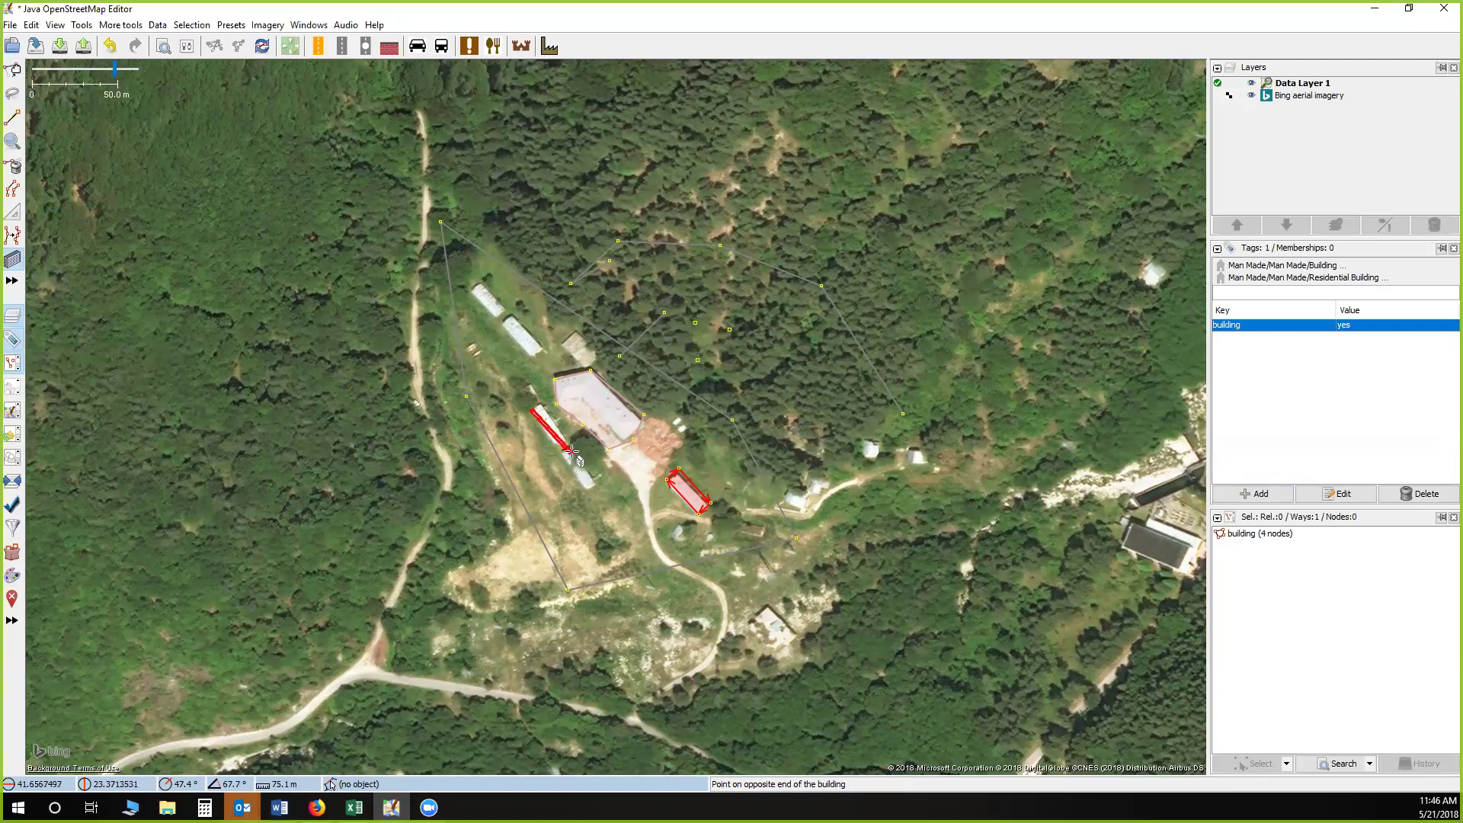
{"action": "key", "text": "Escape"}
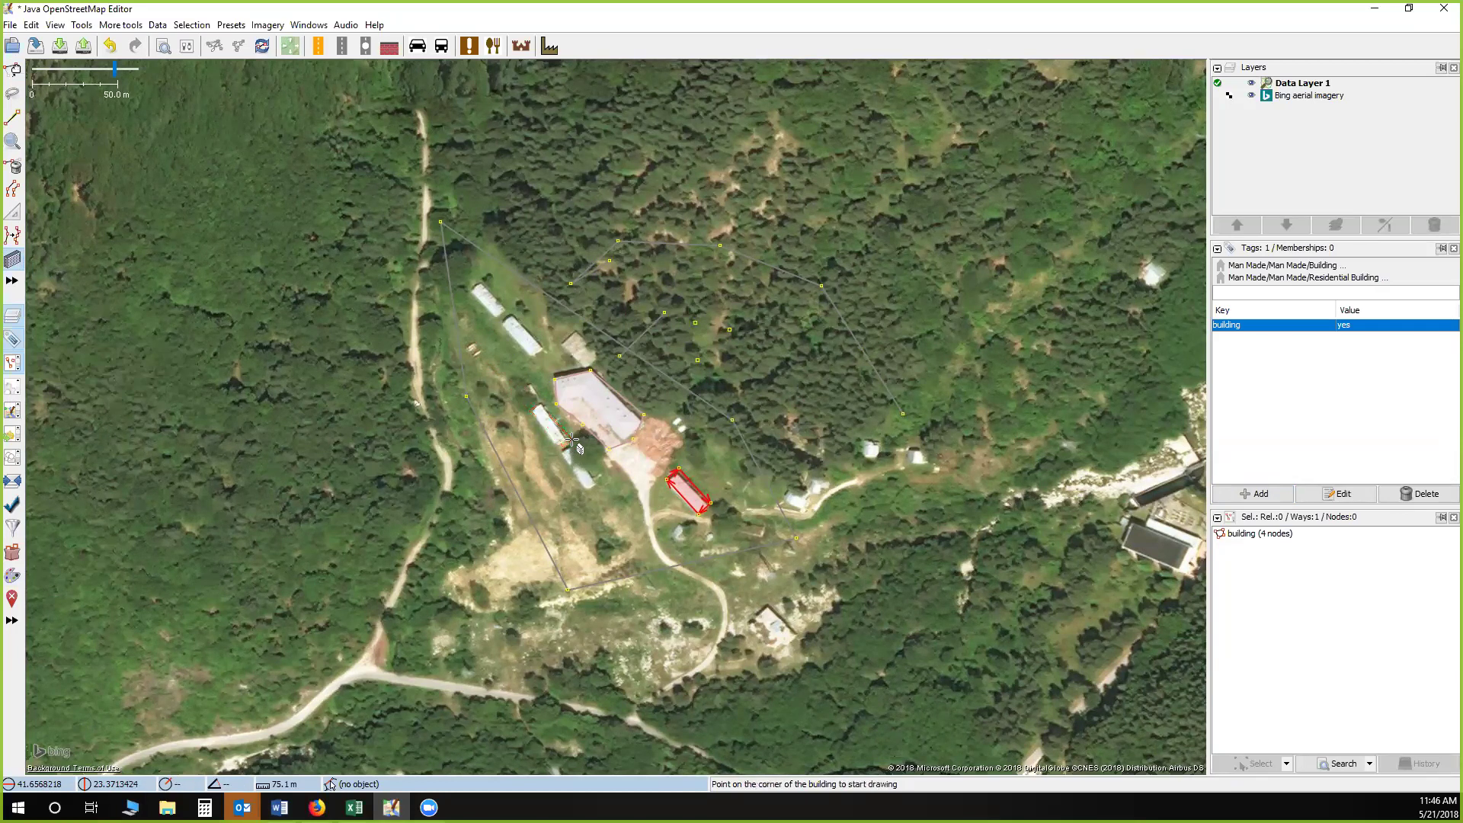
{"action": "left_click", "coordinate": [507, 320]}
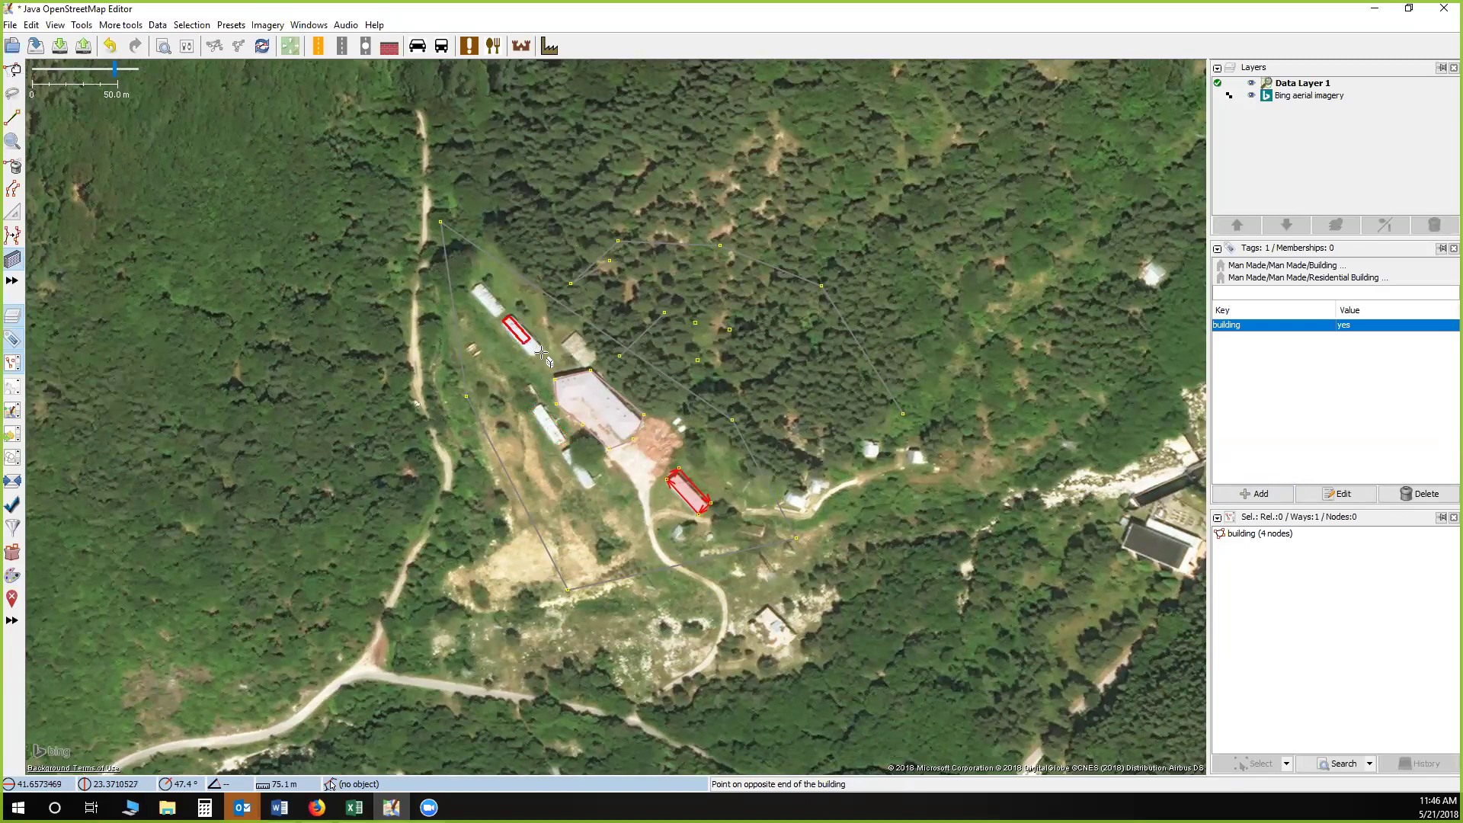
{"action": "left_click", "coordinate": [543, 349]}
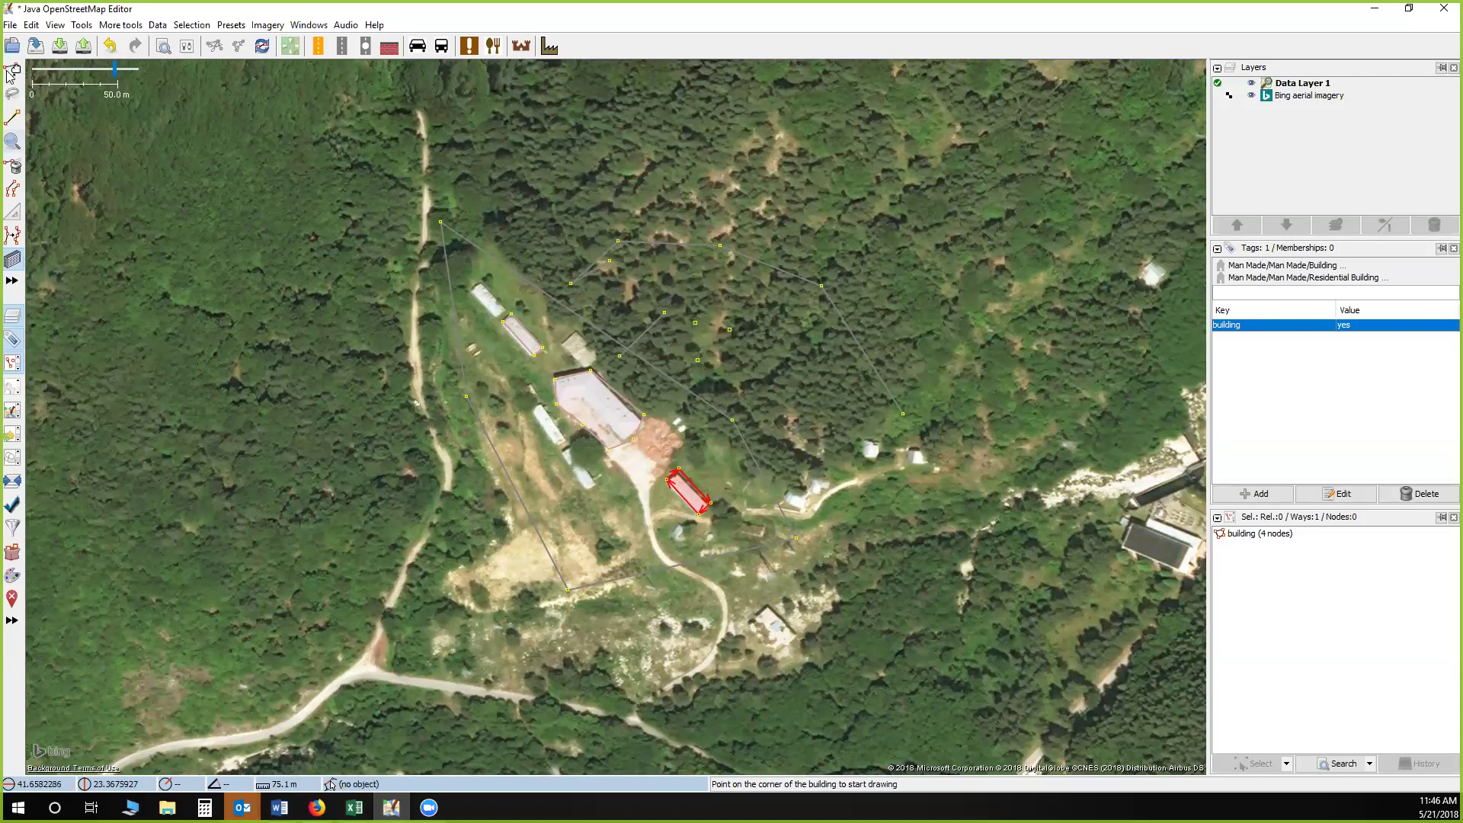
Delete the southernmost of the three unconnected nodes in the forest
{"action": "key", "text": "s"}
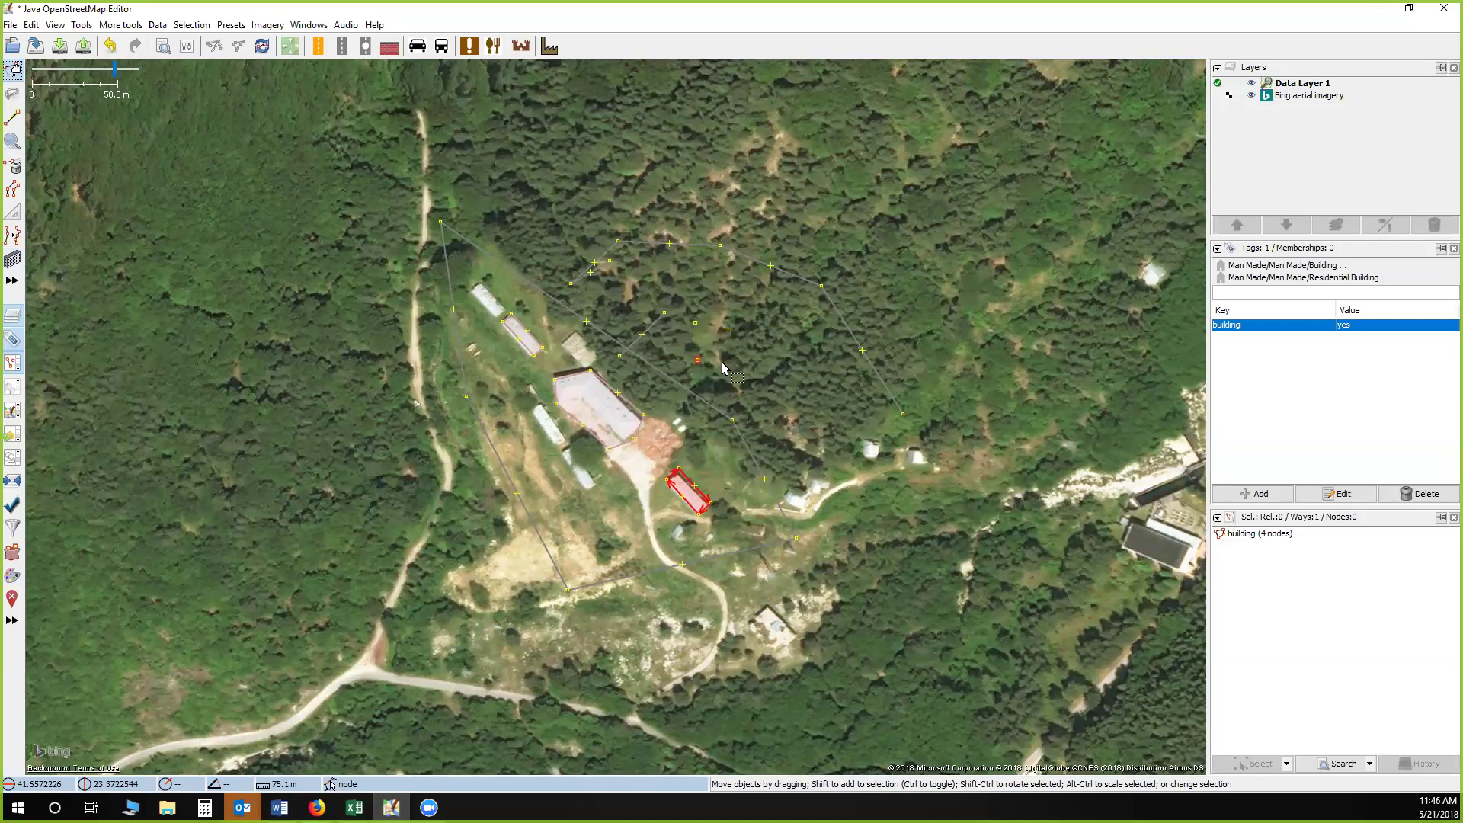
{"action": "left_click", "coordinate": [698, 362]}
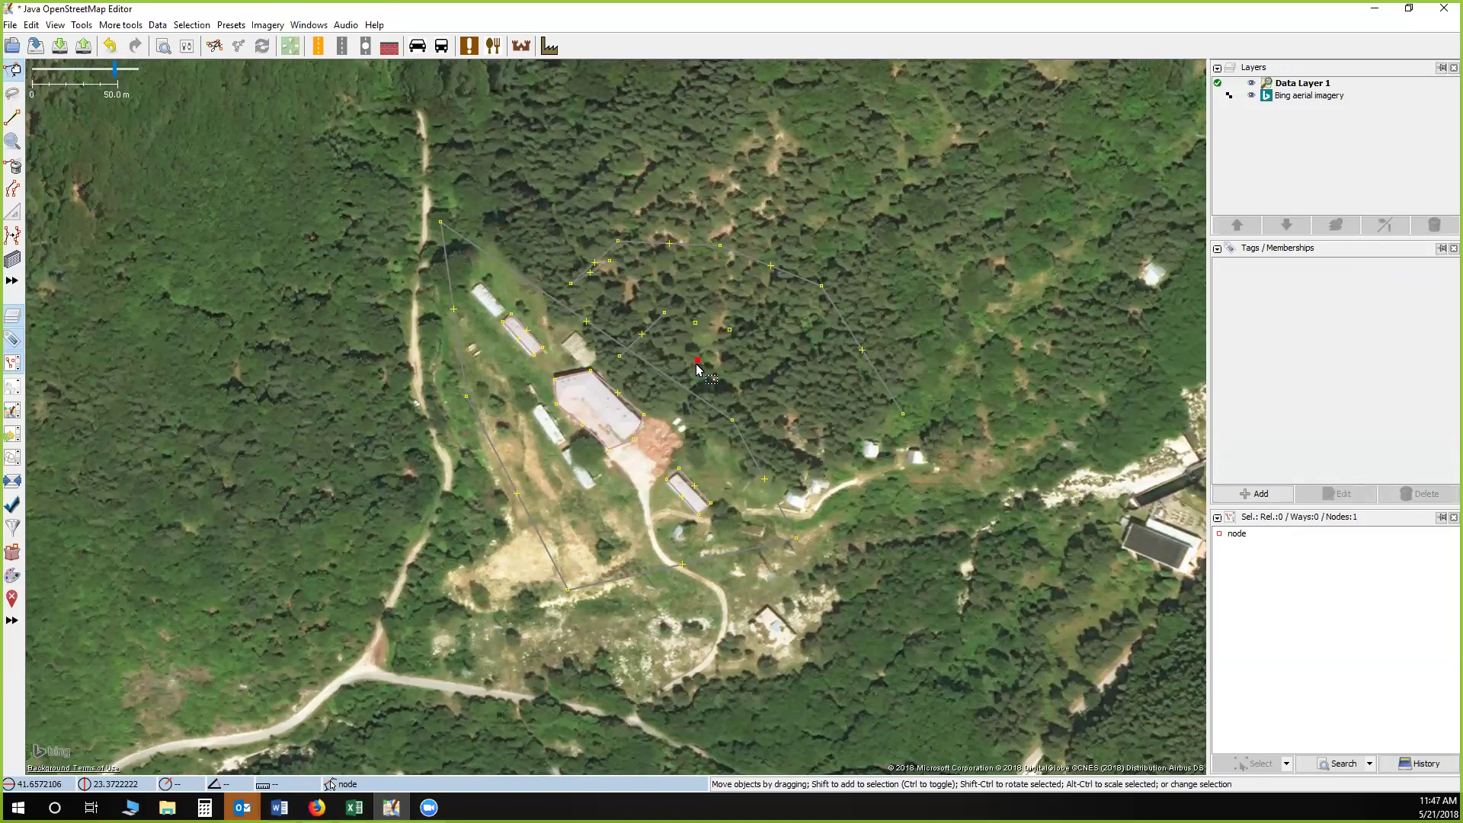
{"action": "key", "text": "Delete"}
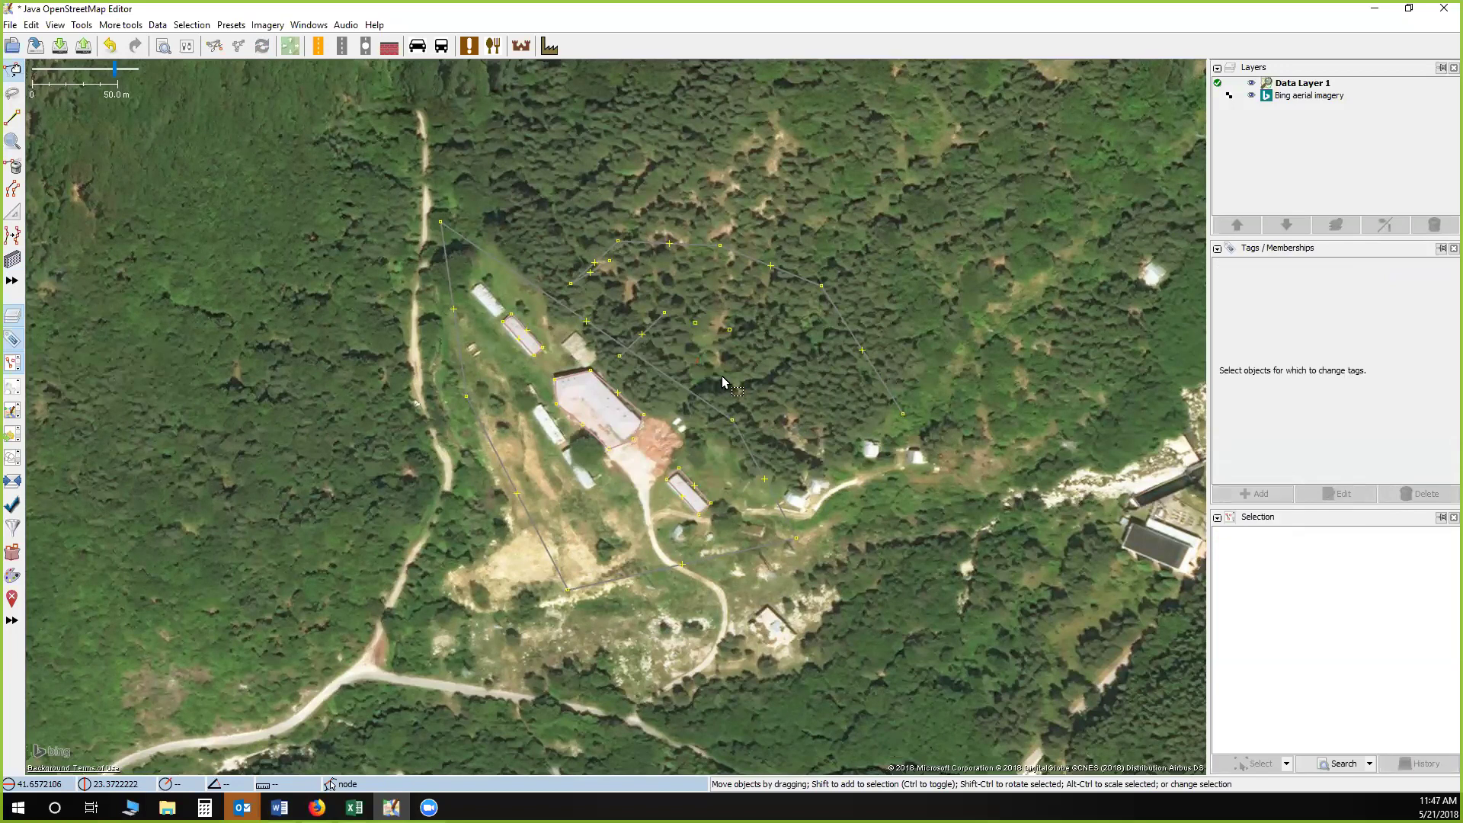
Select the eastern unconnected node in the forest and tag it as natural=tree
{"action": "key", "text": "ctrl+z"}
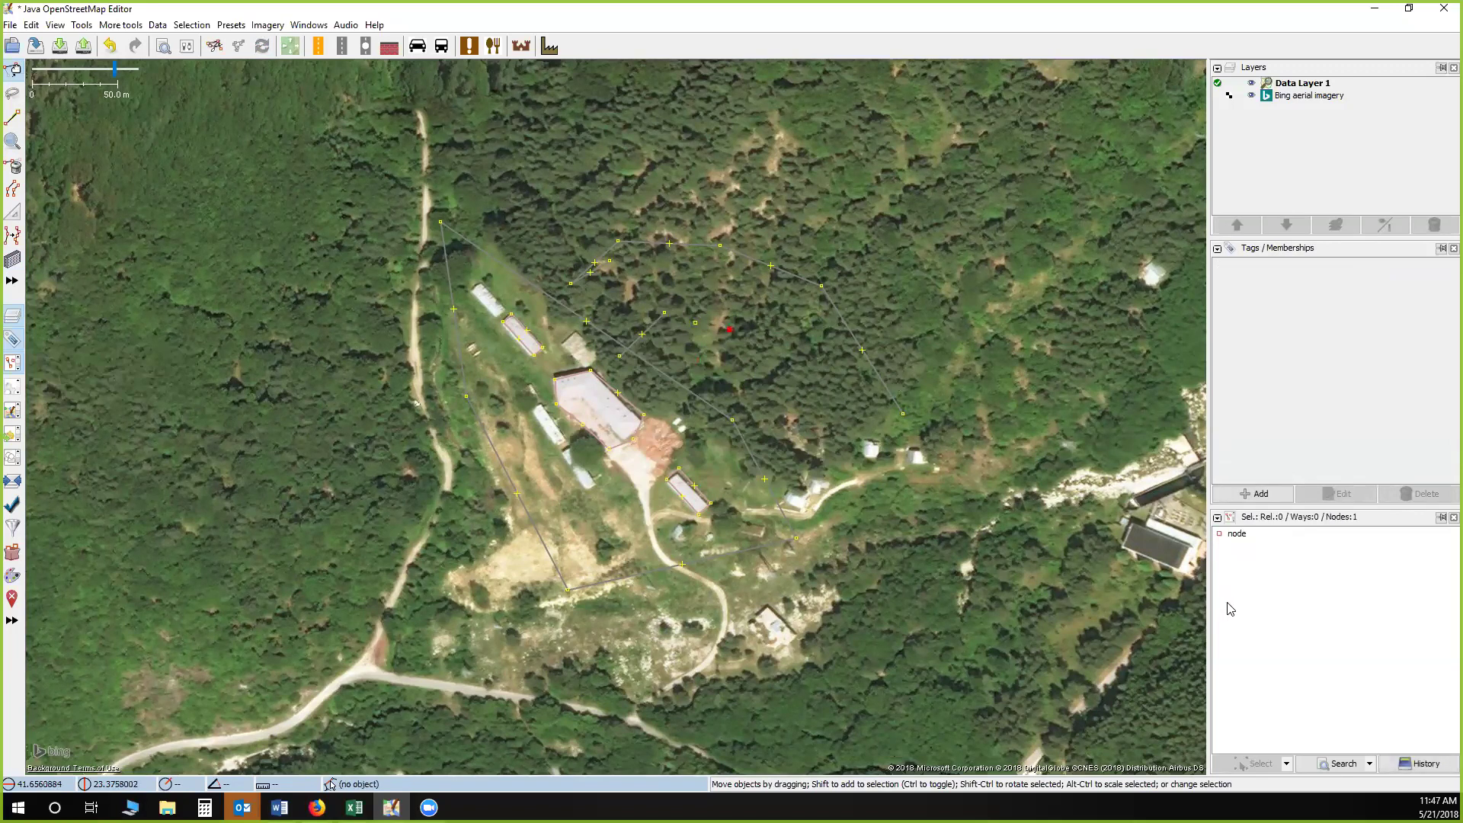
{"action": "left_click", "coordinate": [1253, 494]}
{"action": "key", "text": "BackSpace"}
{"action": "type", "text": "t"}
{"action": "key", "text": "BackSpace"}
{"action": "type", "text": "ns"}
{"action": "key", "text": "BackSpace"}
{"action": "type", "text": "at"}
{"action": "key", "text": "BackSpace"}
{"action": "key", "text": "BackSpace"}
{"action": "key", "text": "BackSpace"}
{"action": "type", "text": "natural"}
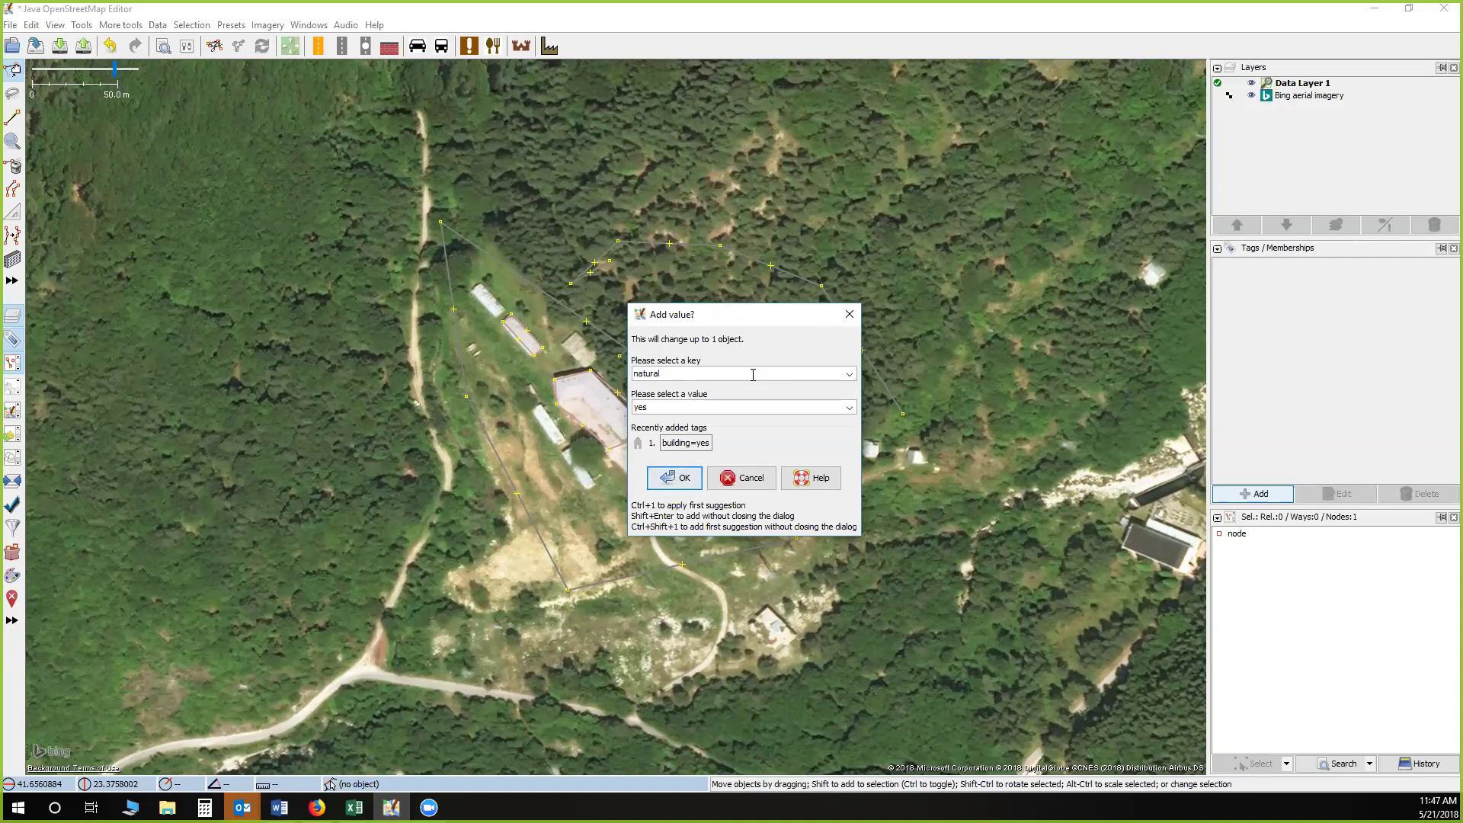
{"action": "key", "text": "Tab"}
{"action": "type", "text": "t"}
{"action": "left_click", "coordinate": [696, 480]}
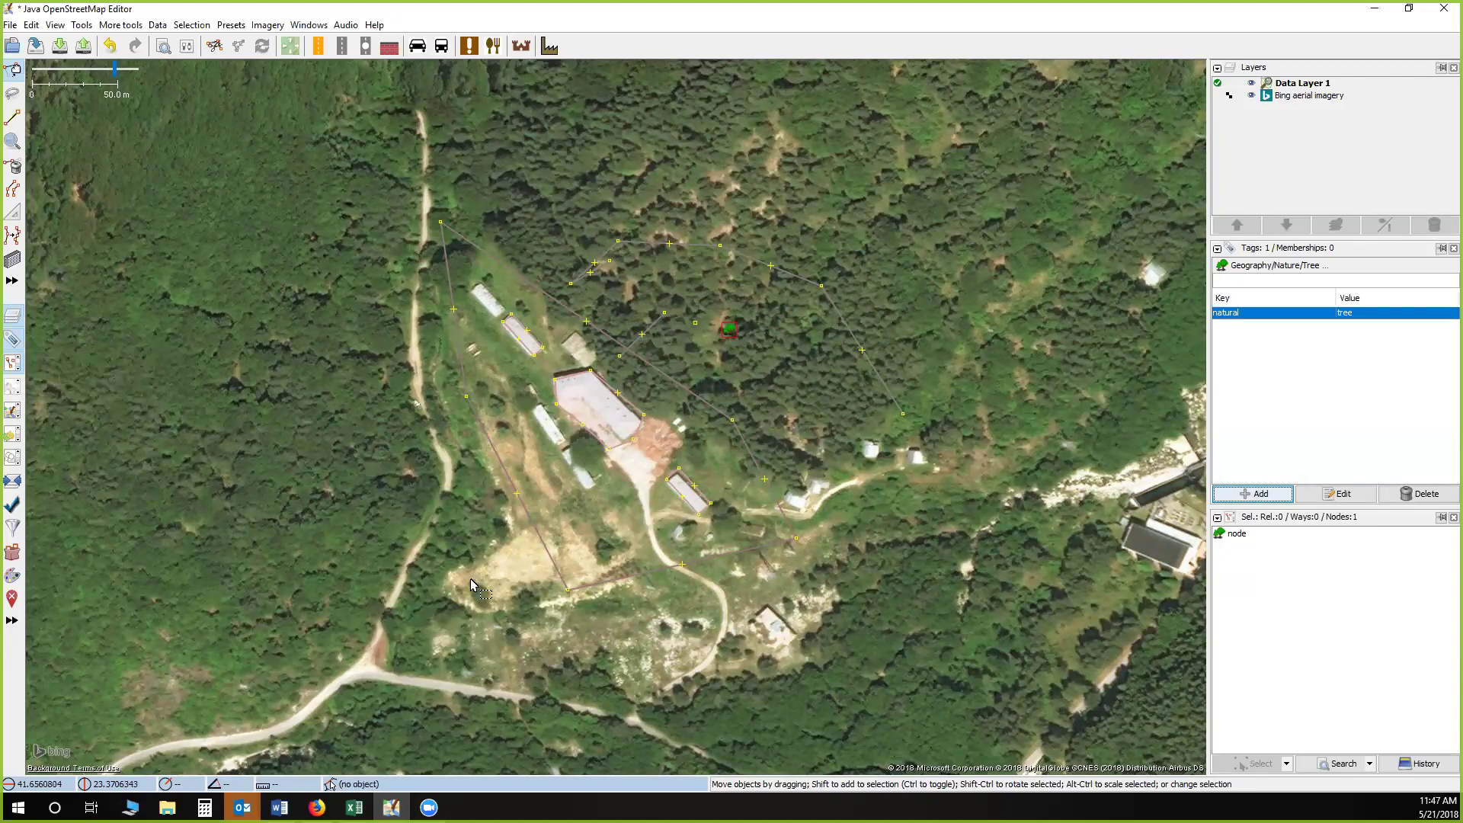
Select the six-node line arching through the forest and tag it as highway=residential
{"action": "left_click", "coordinate": [834, 307]}
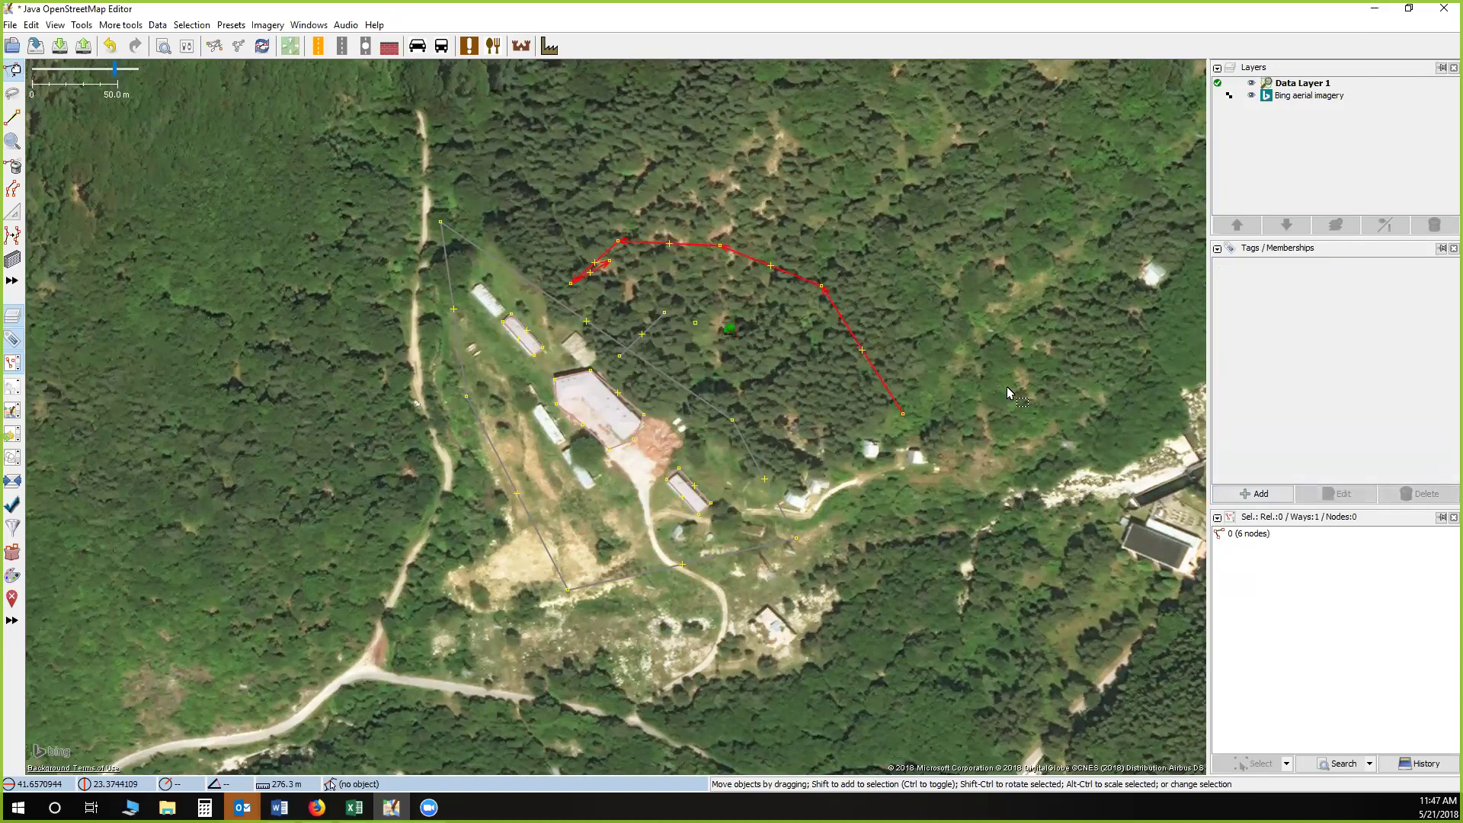
{"action": "left_click", "coordinate": [1253, 493]}
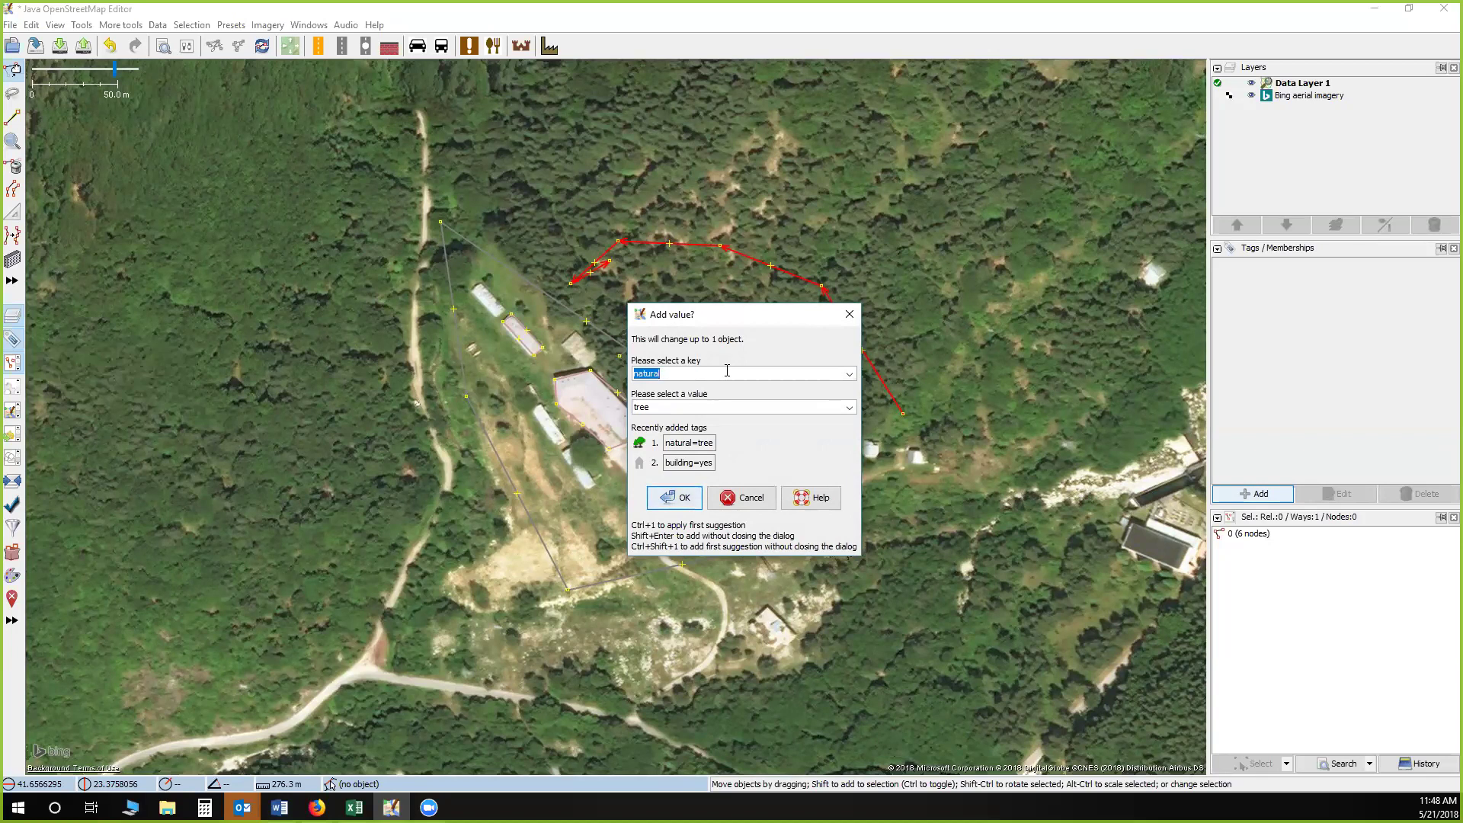
{"action": "type", "text": "highway"}
{"action": "key", "text": "Tab"}
{"action": "type", "text": "res"}
{"action": "left_click", "coordinate": [678, 501]}
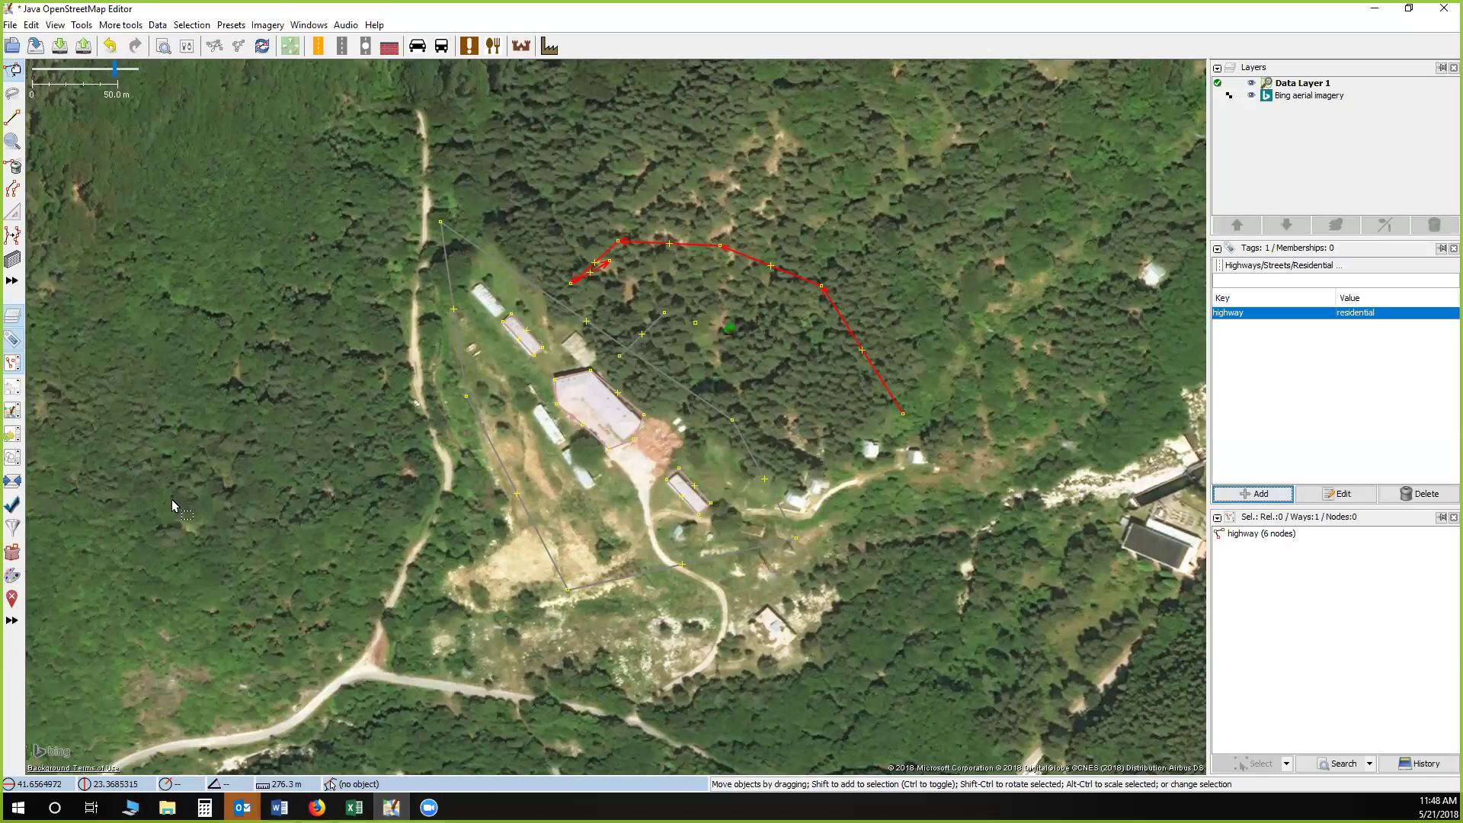
{"action": "key", "text": "alt+a"}
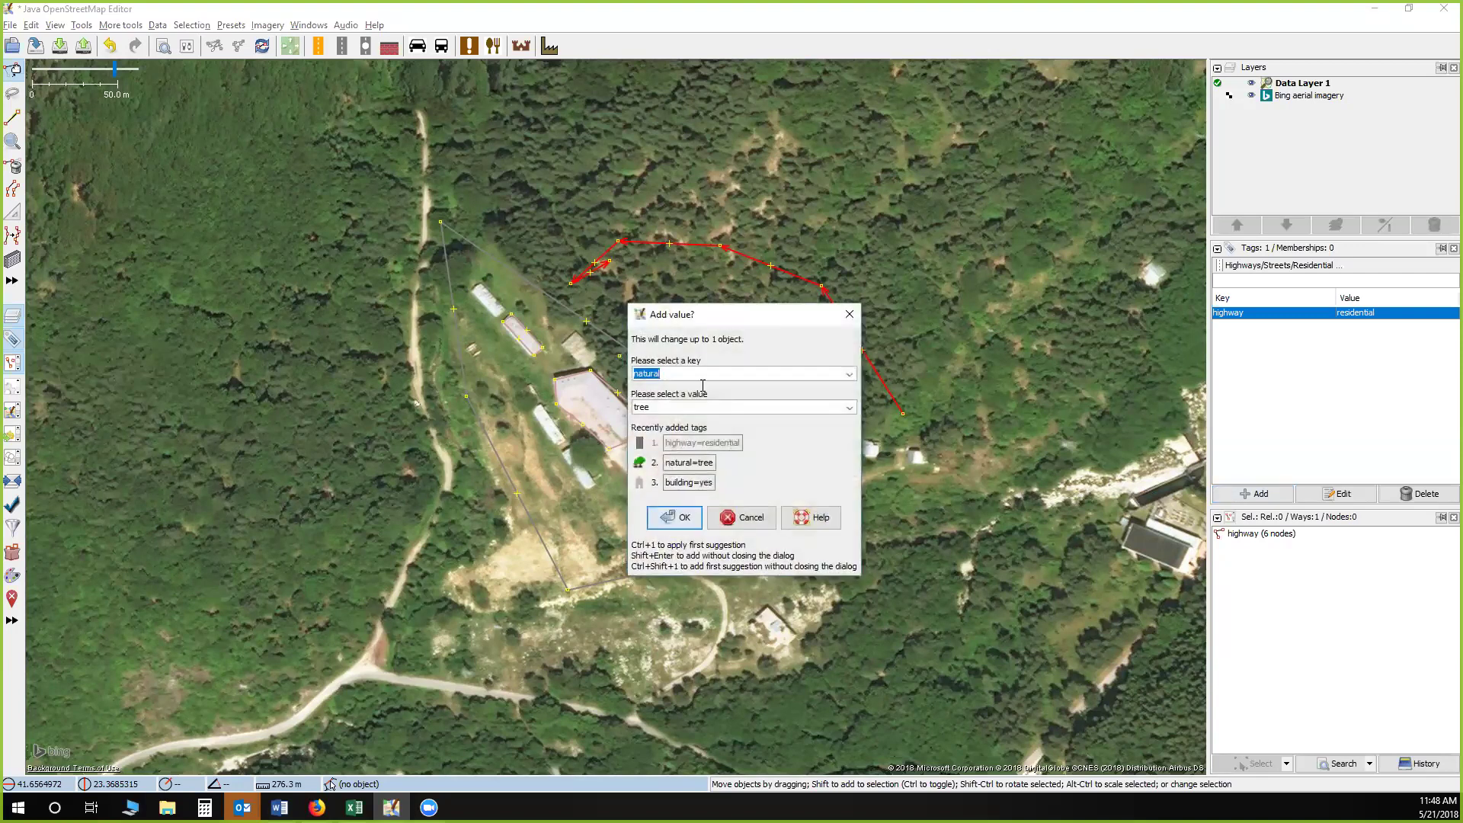
{"action": "left_click", "coordinate": [852, 320]}
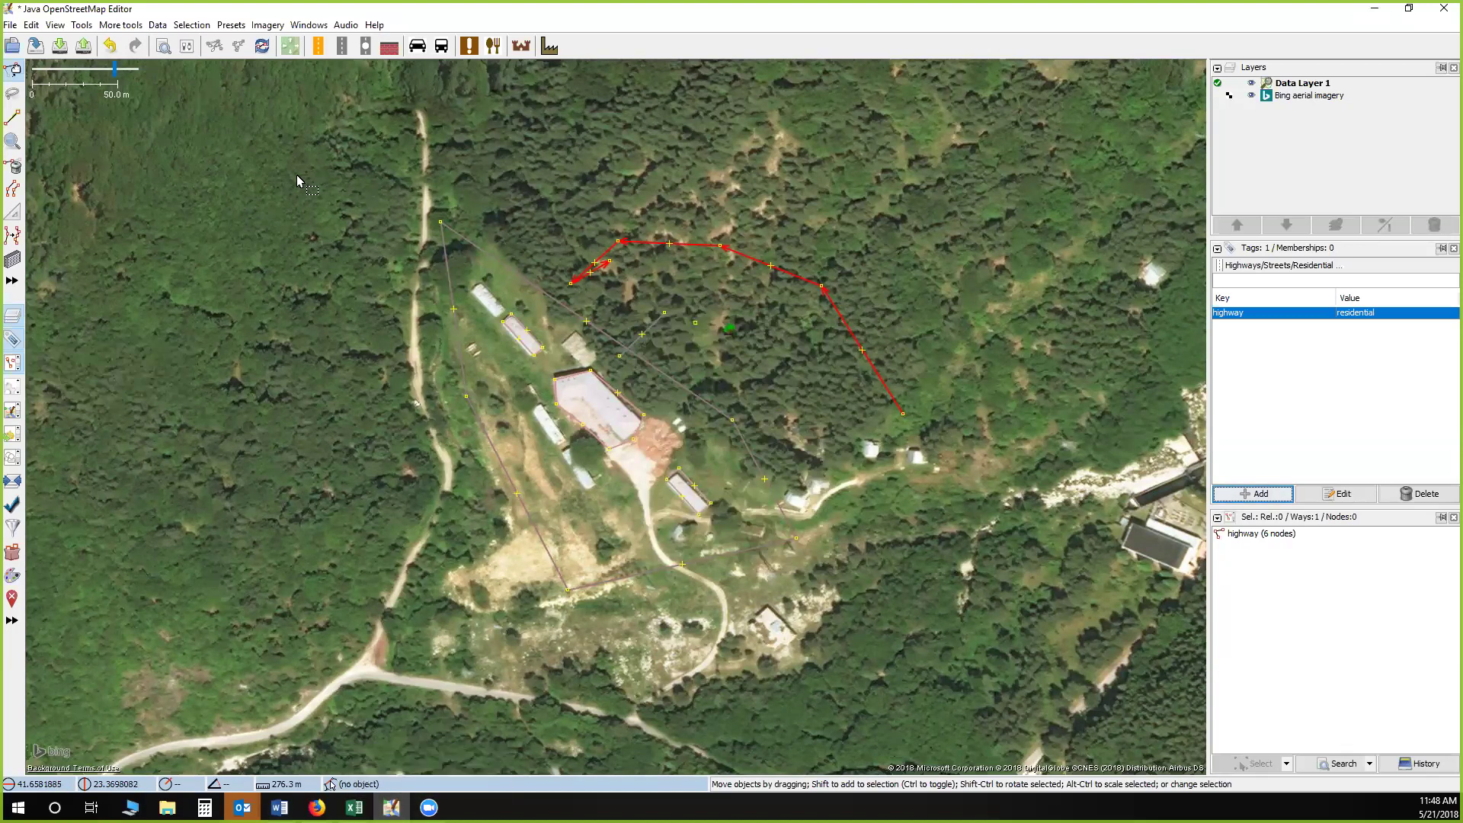
Browse the Highways presets and search all presets for "resi" without applying one
{"action": "left_click", "coordinate": [234, 28]}
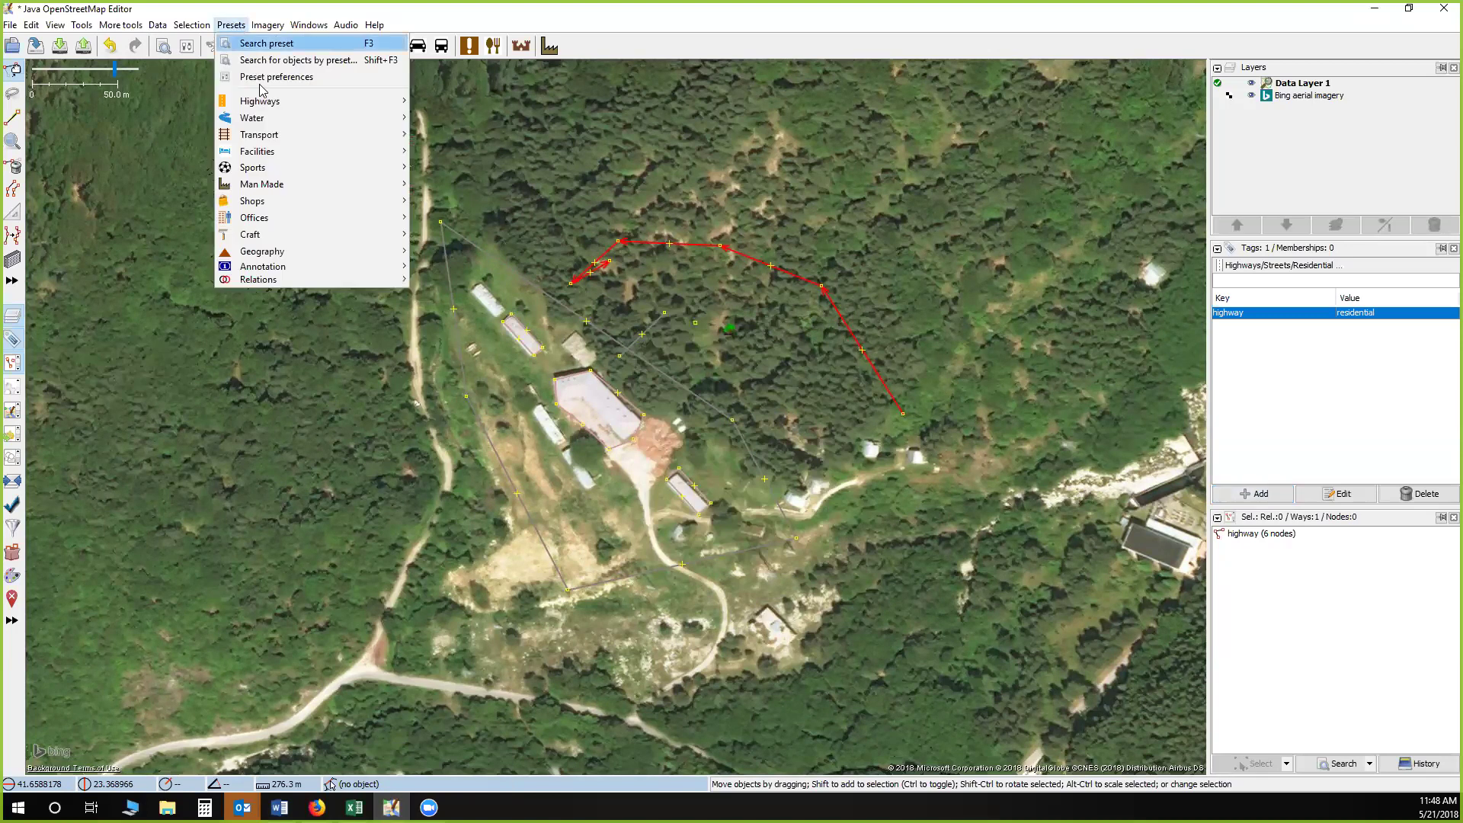
{"action": "mouse_move", "coordinate": [274, 112]}
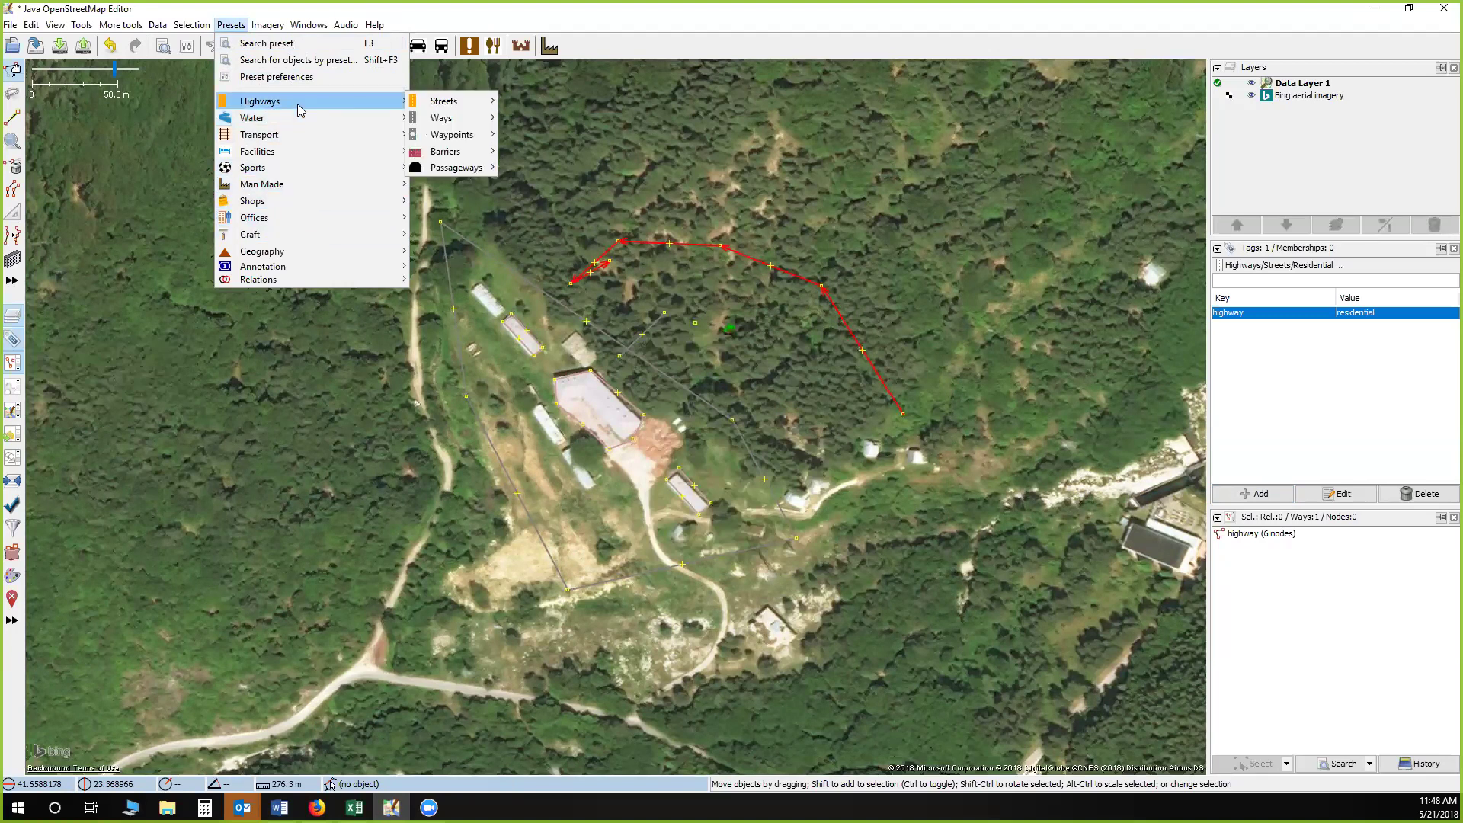
{"action": "mouse_move", "coordinate": [471, 112]}
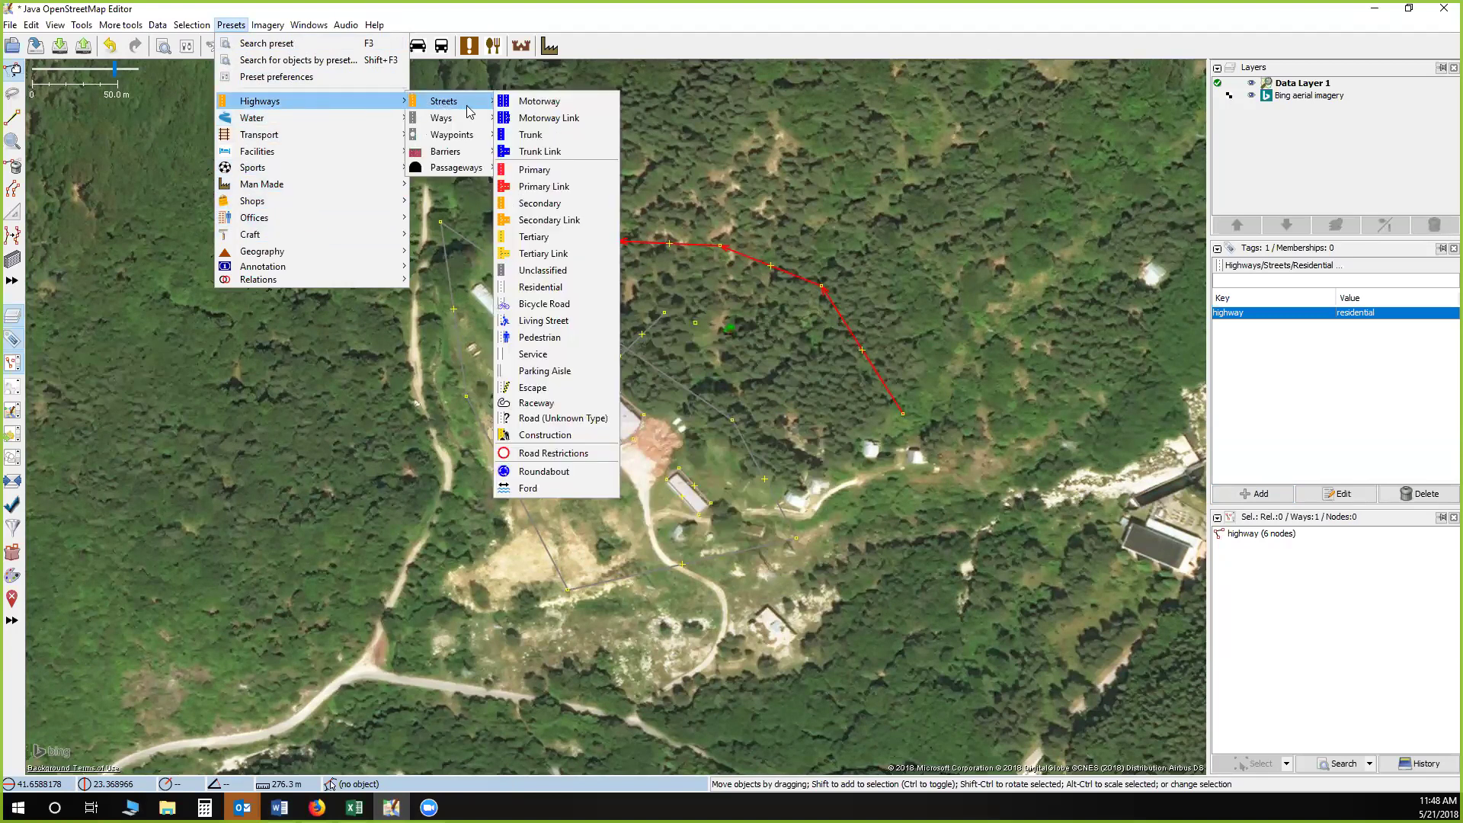
{"action": "mouse_move", "coordinate": [457, 158]}
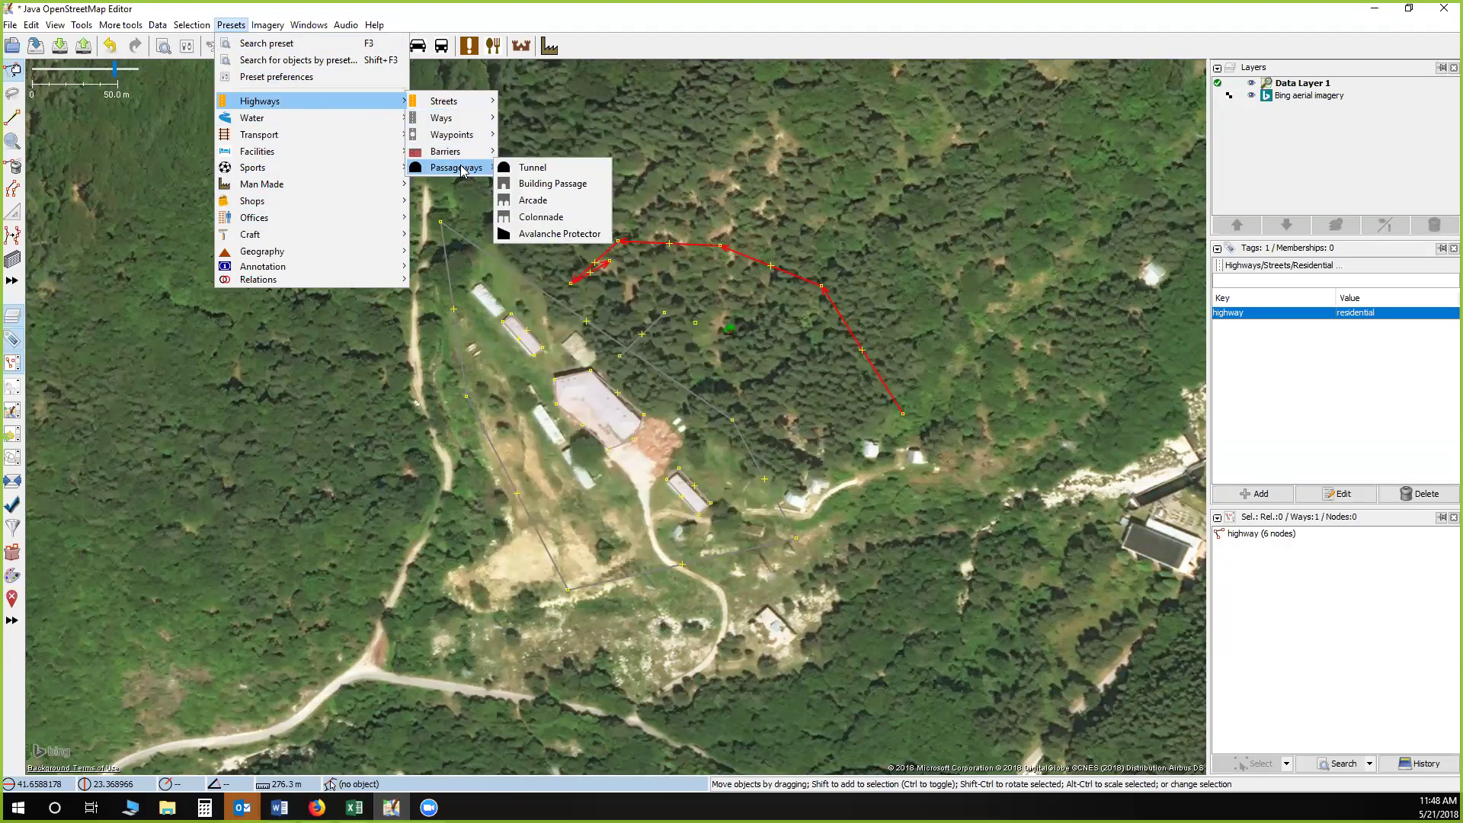
{"action": "mouse_move", "coordinate": [415, 134]}
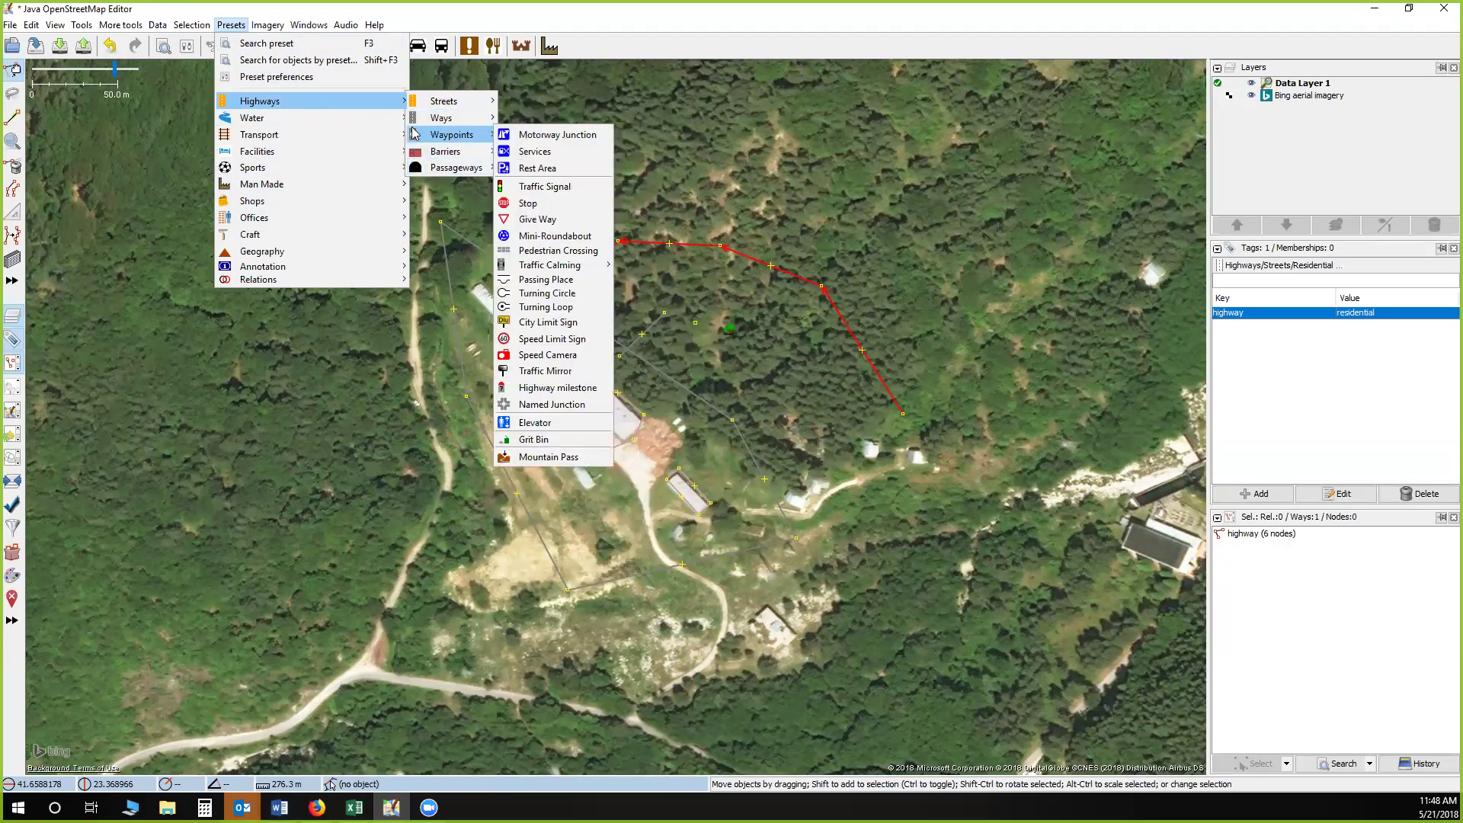
{"action": "left_click", "coordinate": [336, 47]}
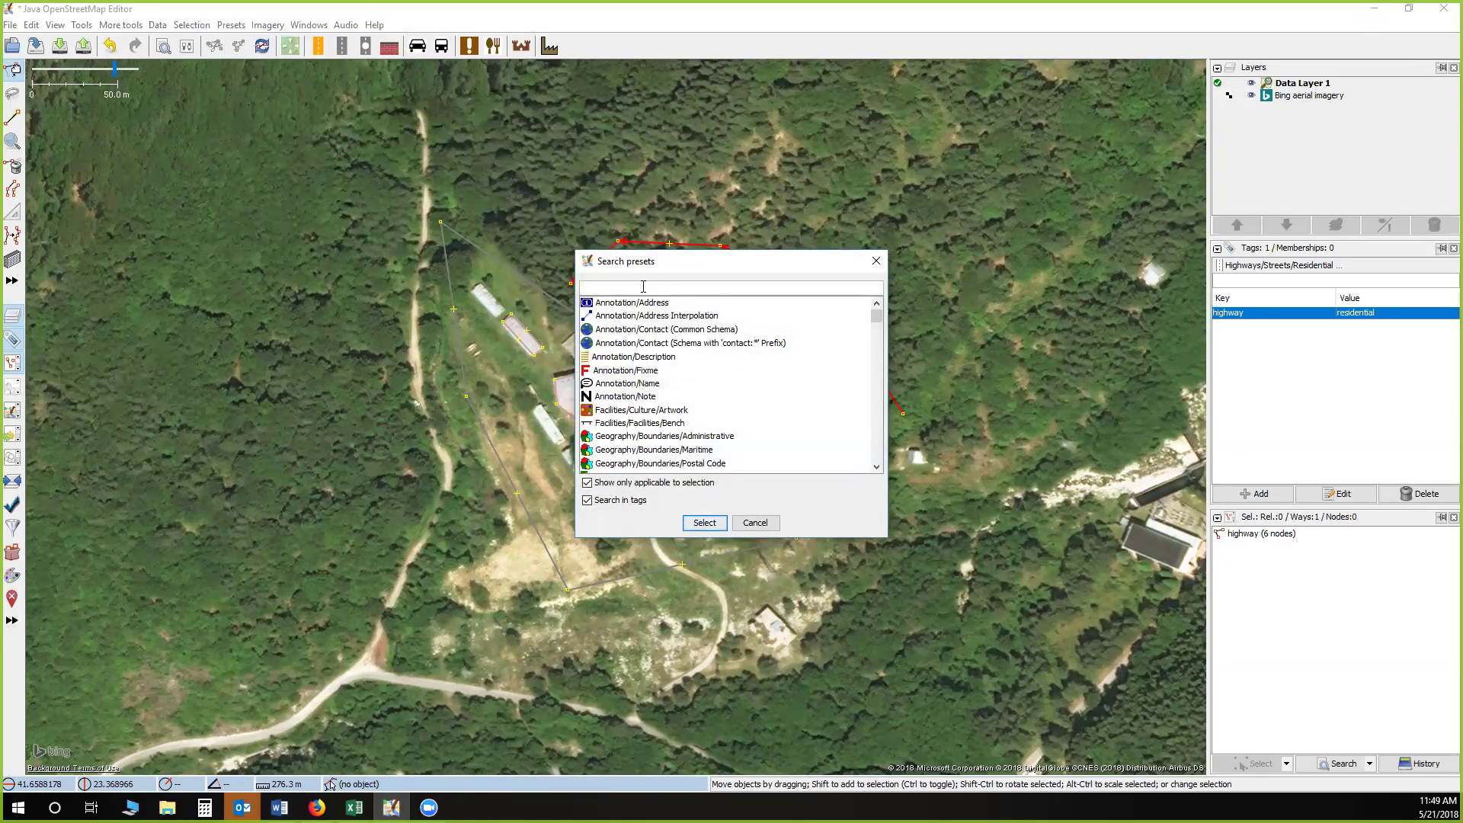
{"action": "type", "text": "resi"}
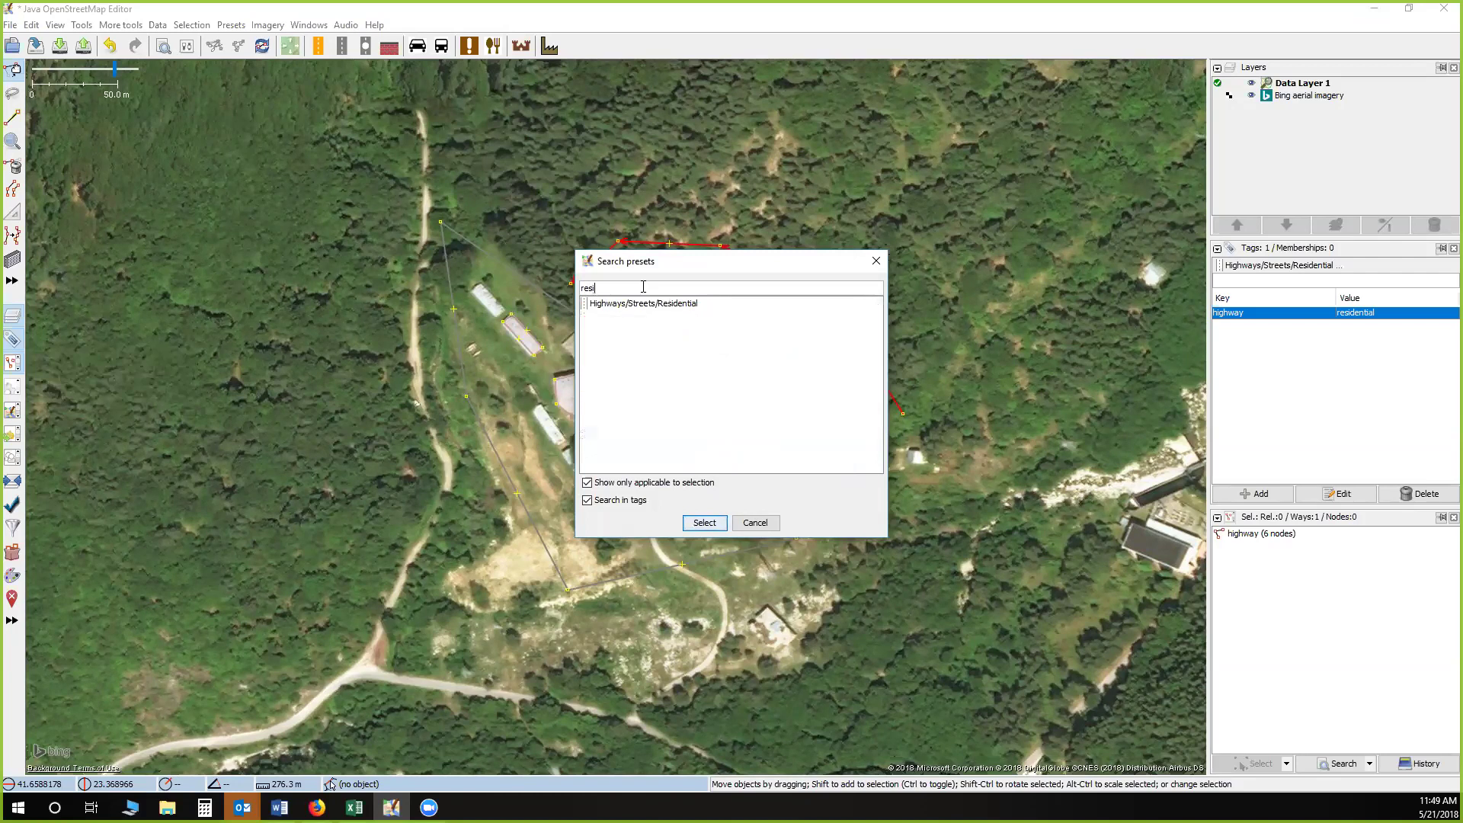
{"action": "left_click", "coordinate": [695, 304]}
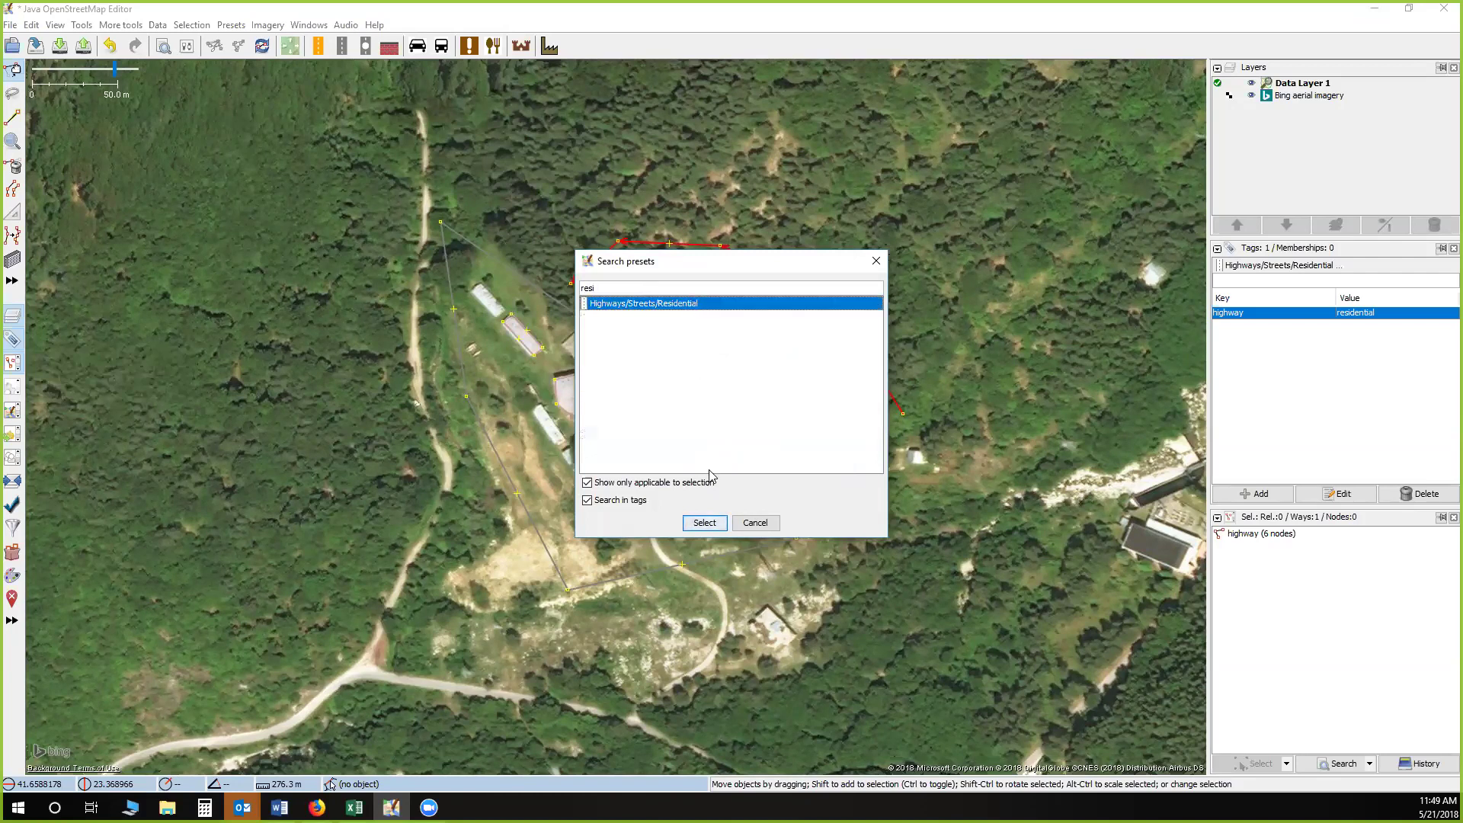
{"action": "left_click", "coordinate": [759, 523]}
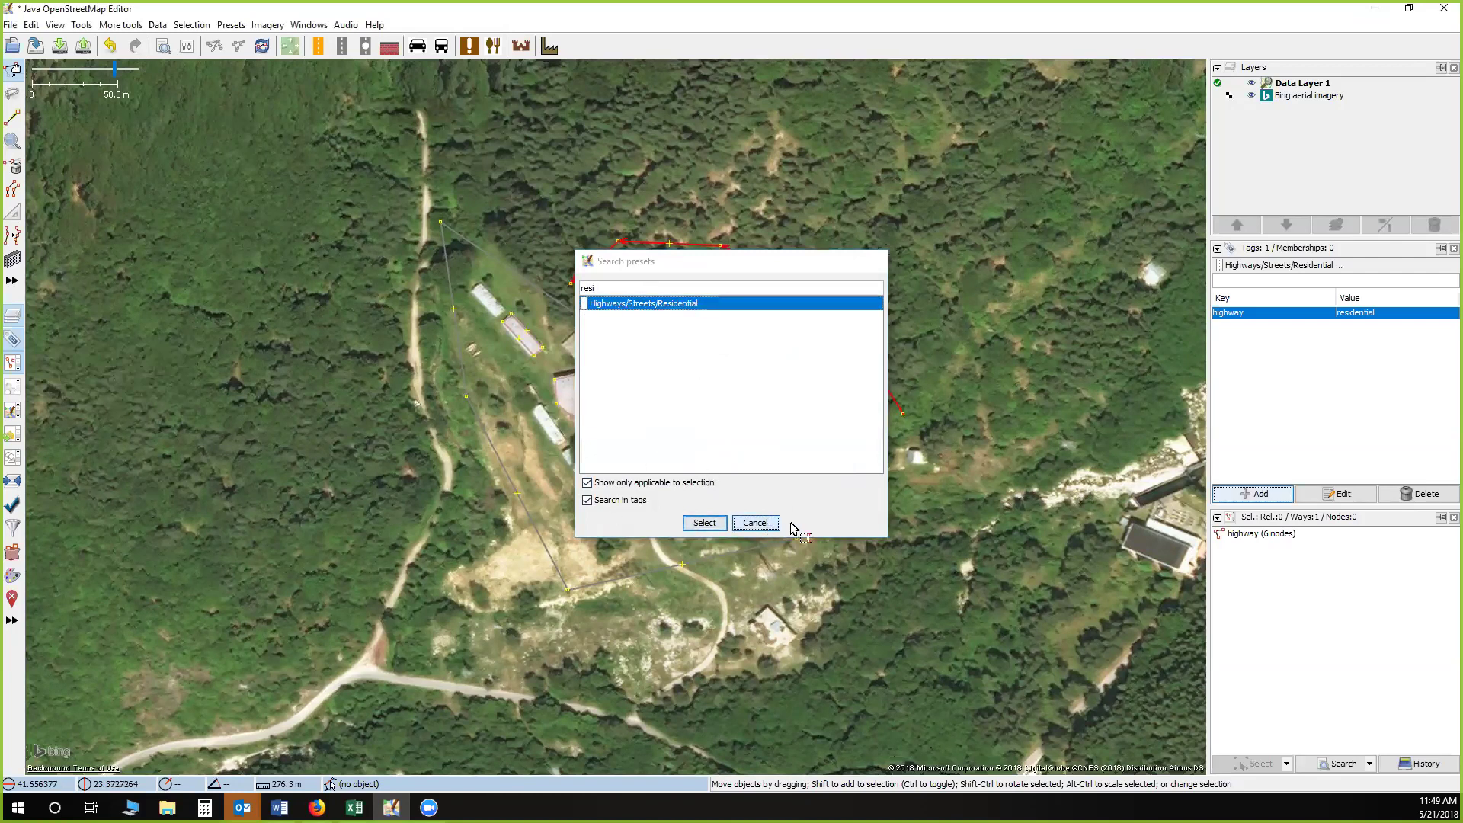
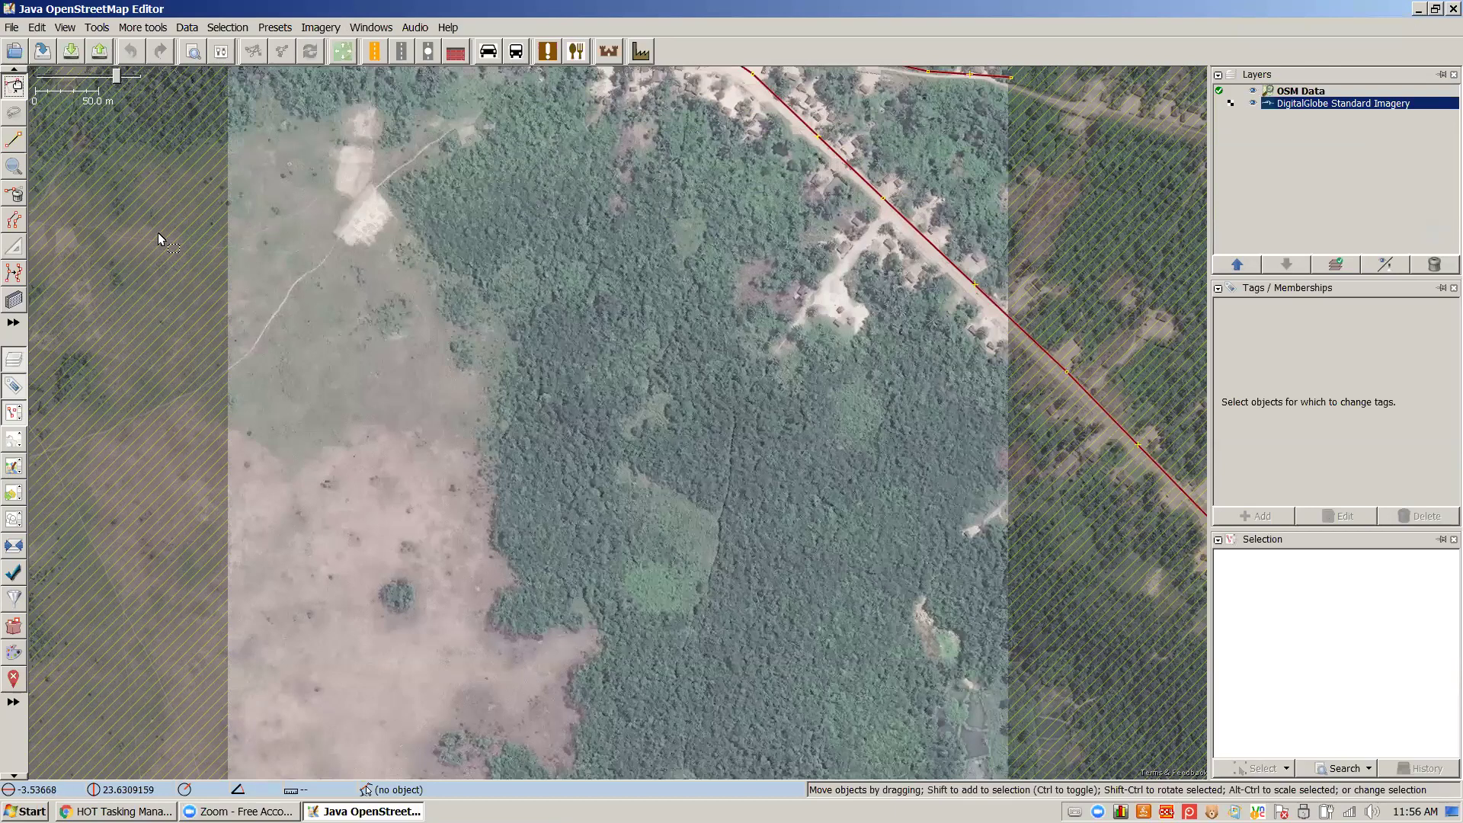
{"action": "left_click_drag", "start_coordinate": [297, 326], "coordinate": [621, 351]}
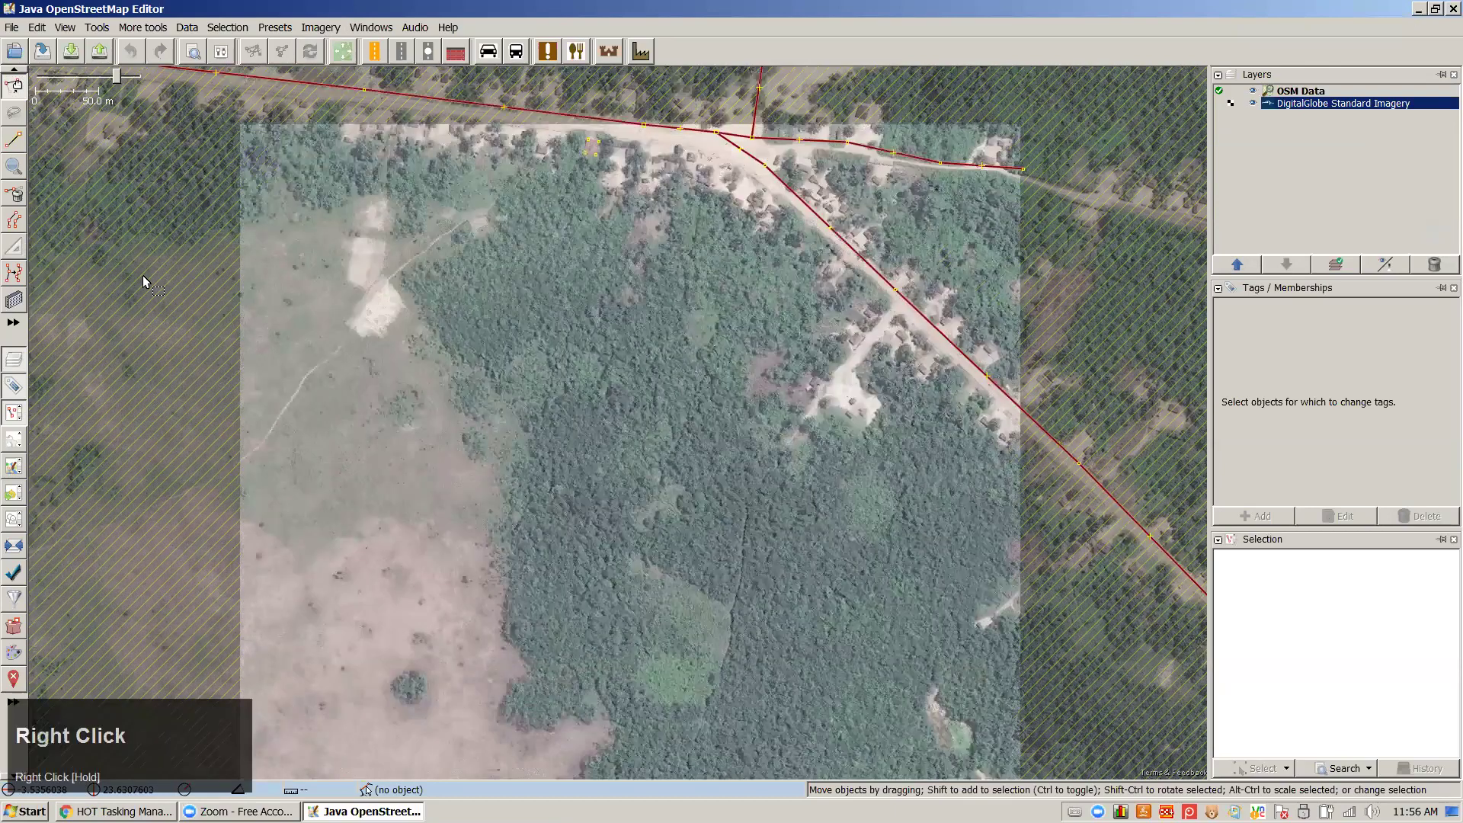
Hide the DigitalGlobe Standard Imagery layer and show it again
{"action": "right_click", "coordinate": [761, 427]}
{"action": "left_click_drag", "start_coordinate": [761, 426], "coordinate": [846, 326]}
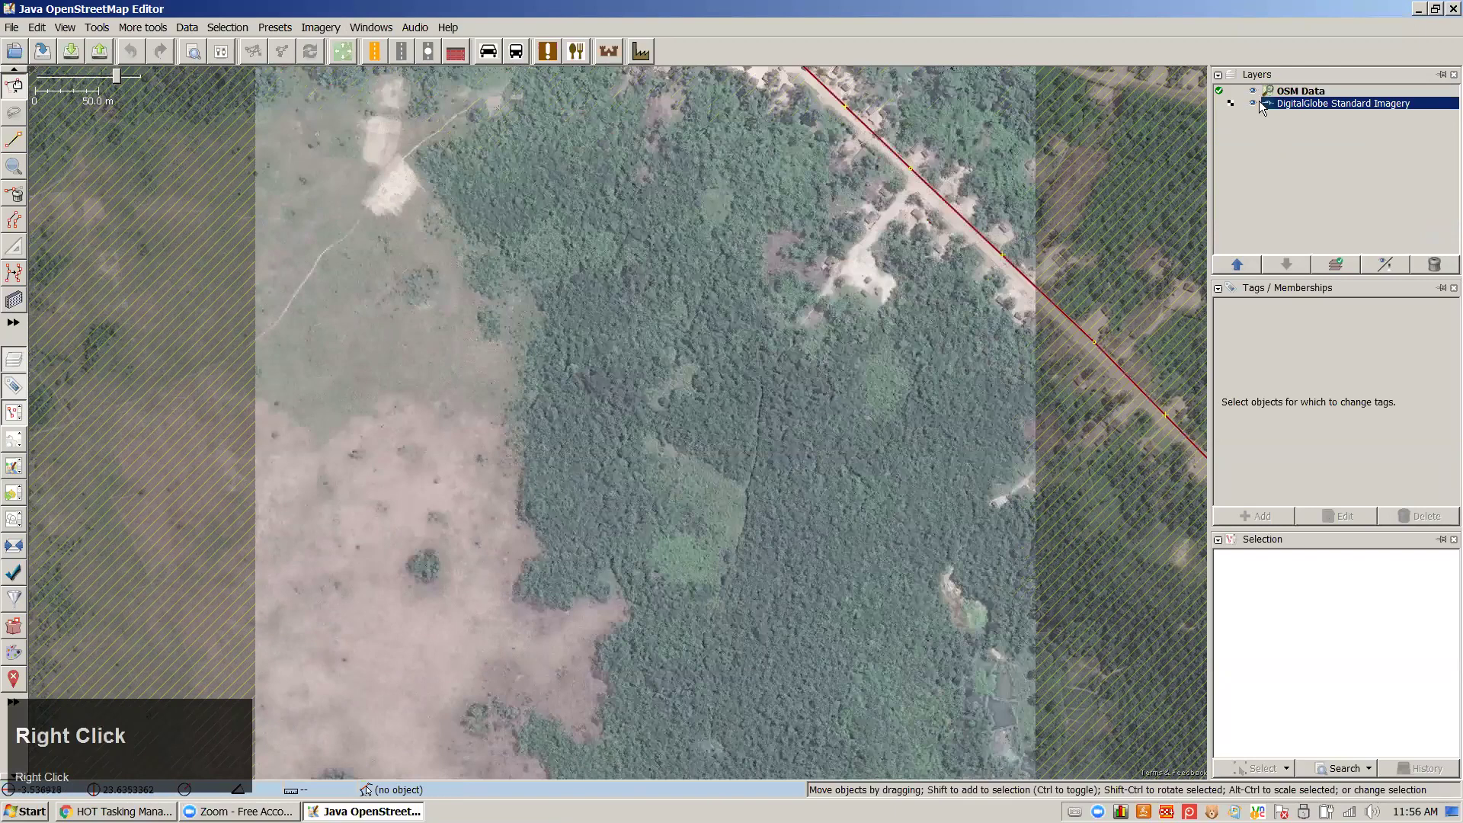
{"action": "left_click", "coordinate": [1253, 103]}
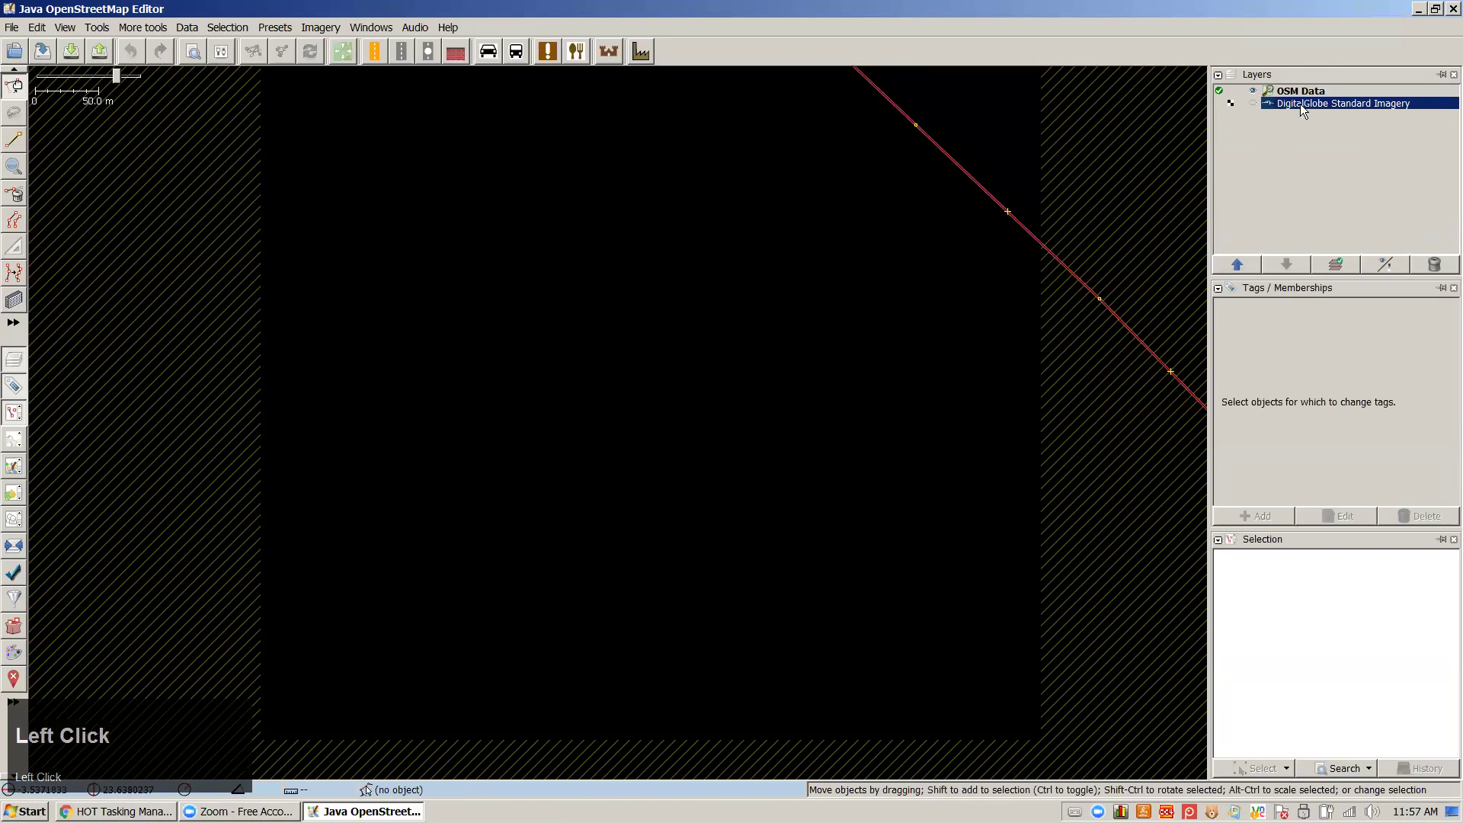
{"action": "left_click", "coordinate": [1253, 105]}
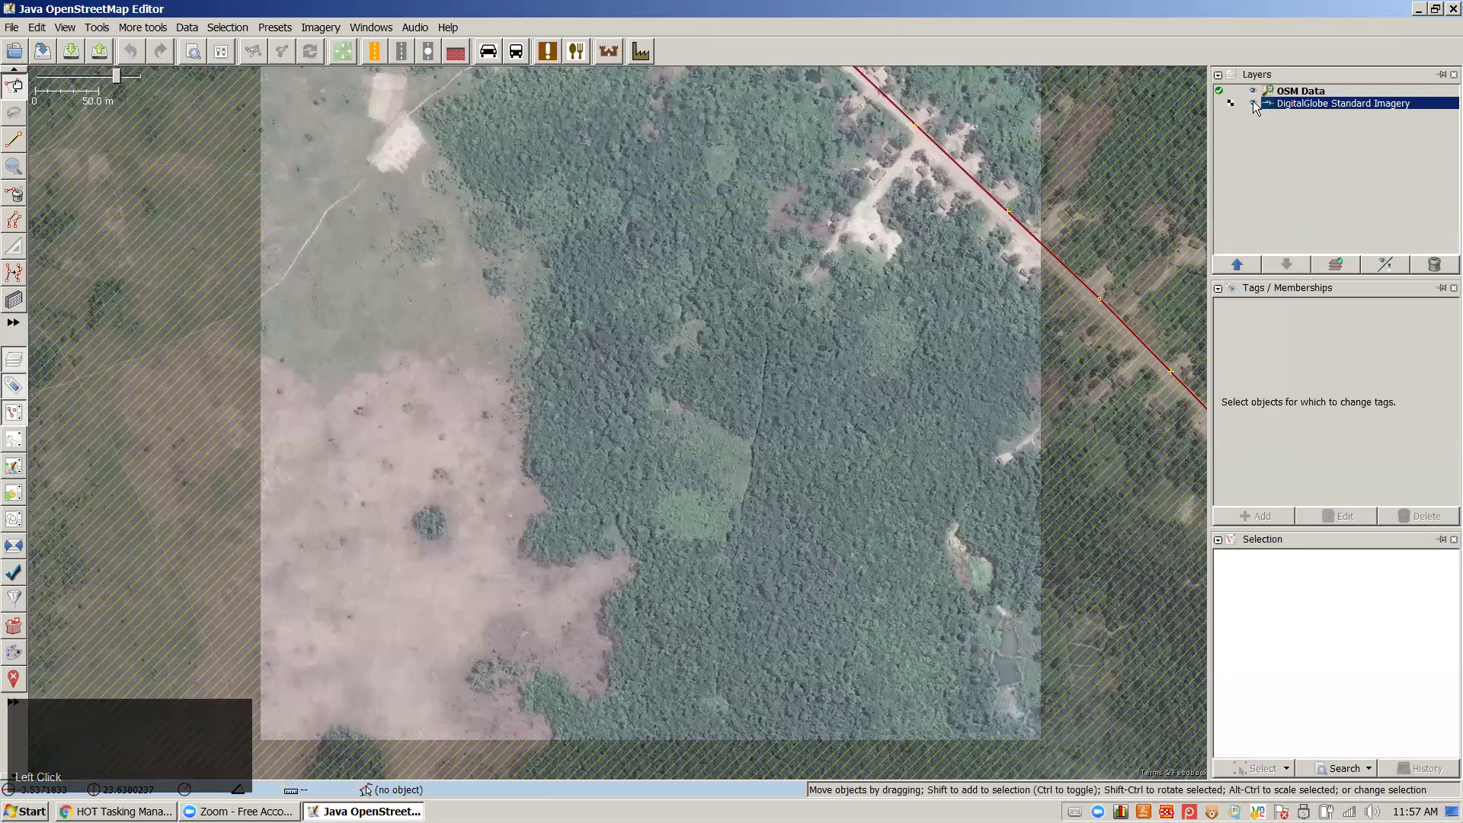
{"action": "left_click", "coordinate": [1418, 11]}
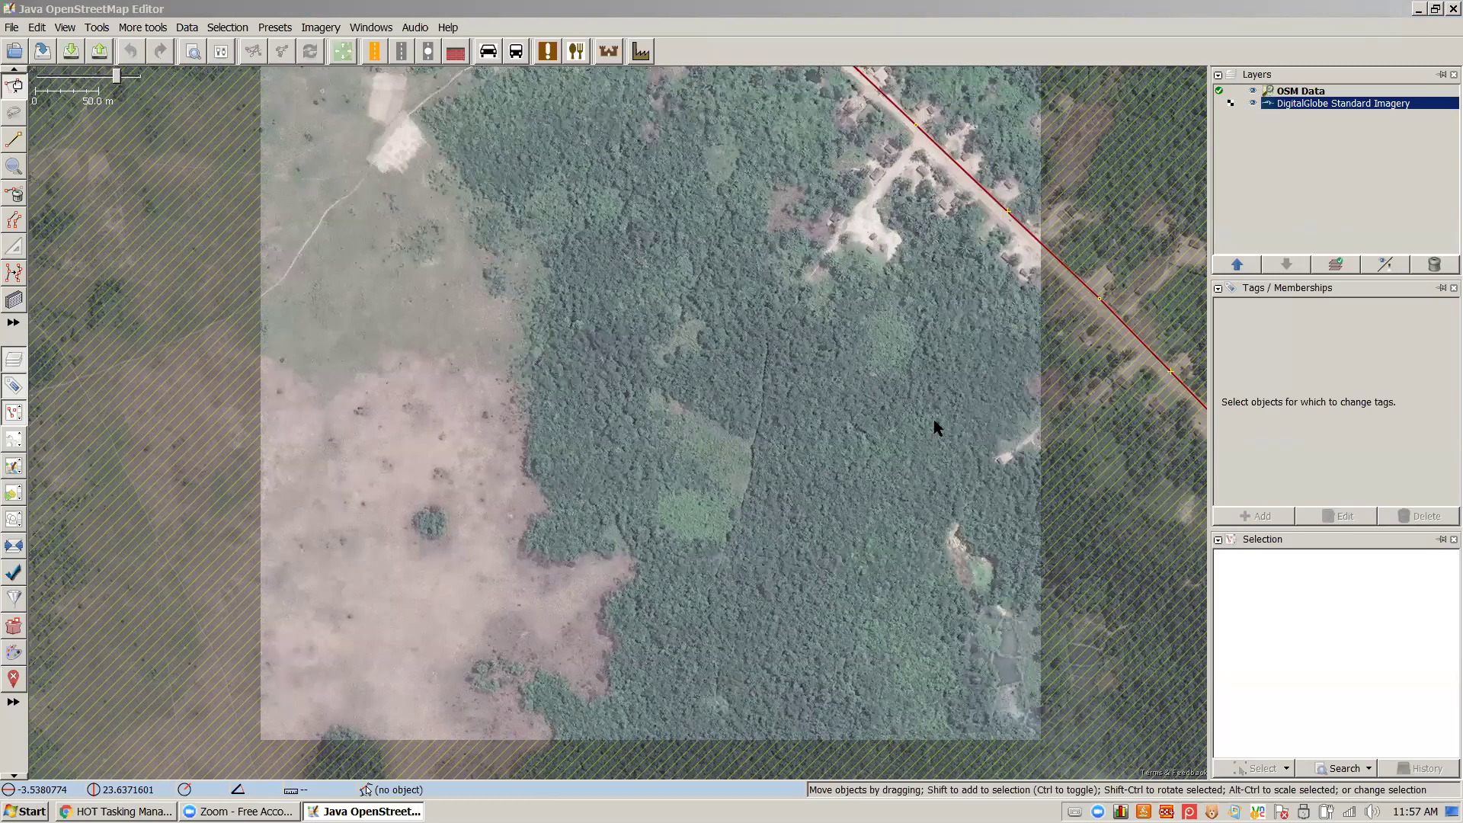
{"action": "left_click", "coordinate": [940, 270]}
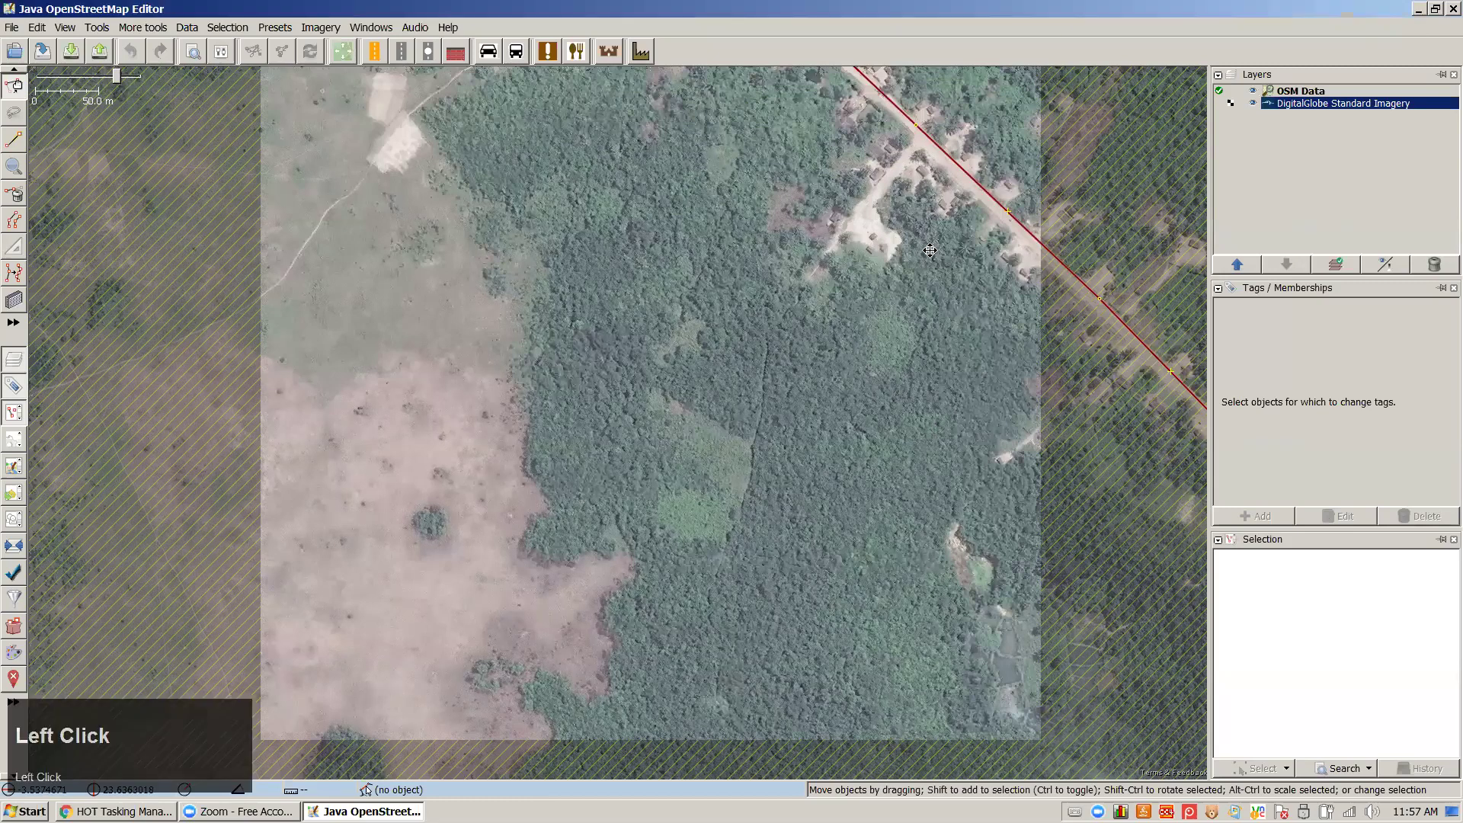
Add the Bing aerial imagery layer over the village along the road junction
{"action": "right_click", "coordinate": [684, 326]}
{"action": "left_click_drag", "start_coordinate": [665, 285], "coordinate": [624, 366]}
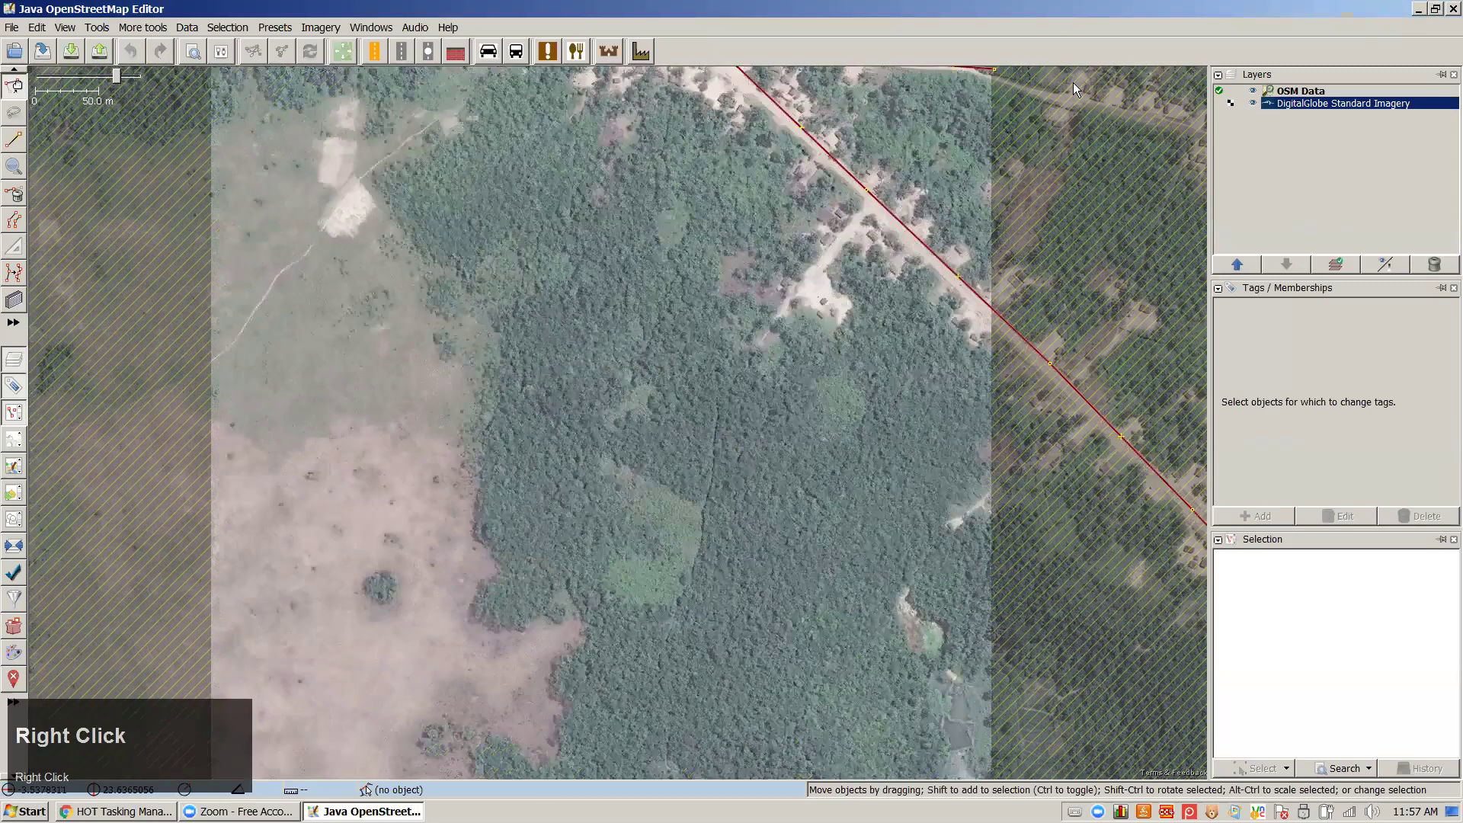
{"action": "scroll", "coordinate": [374, 226], "scroll_direction": "up", "scroll_amount": 2}
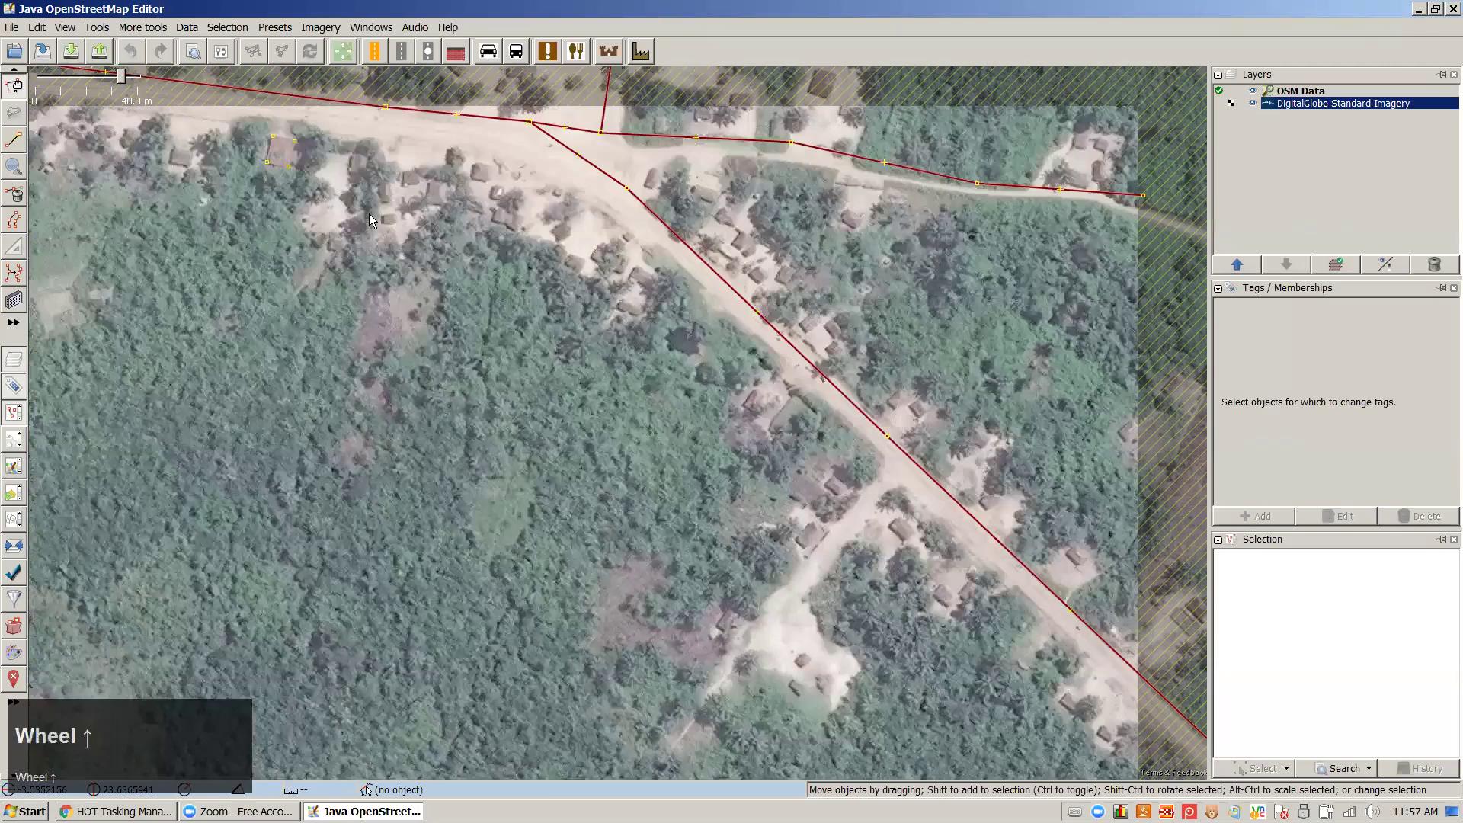
{"action": "left_click", "coordinate": [321, 27]}
{"action": "left_click", "coordinate": [361, 87]}
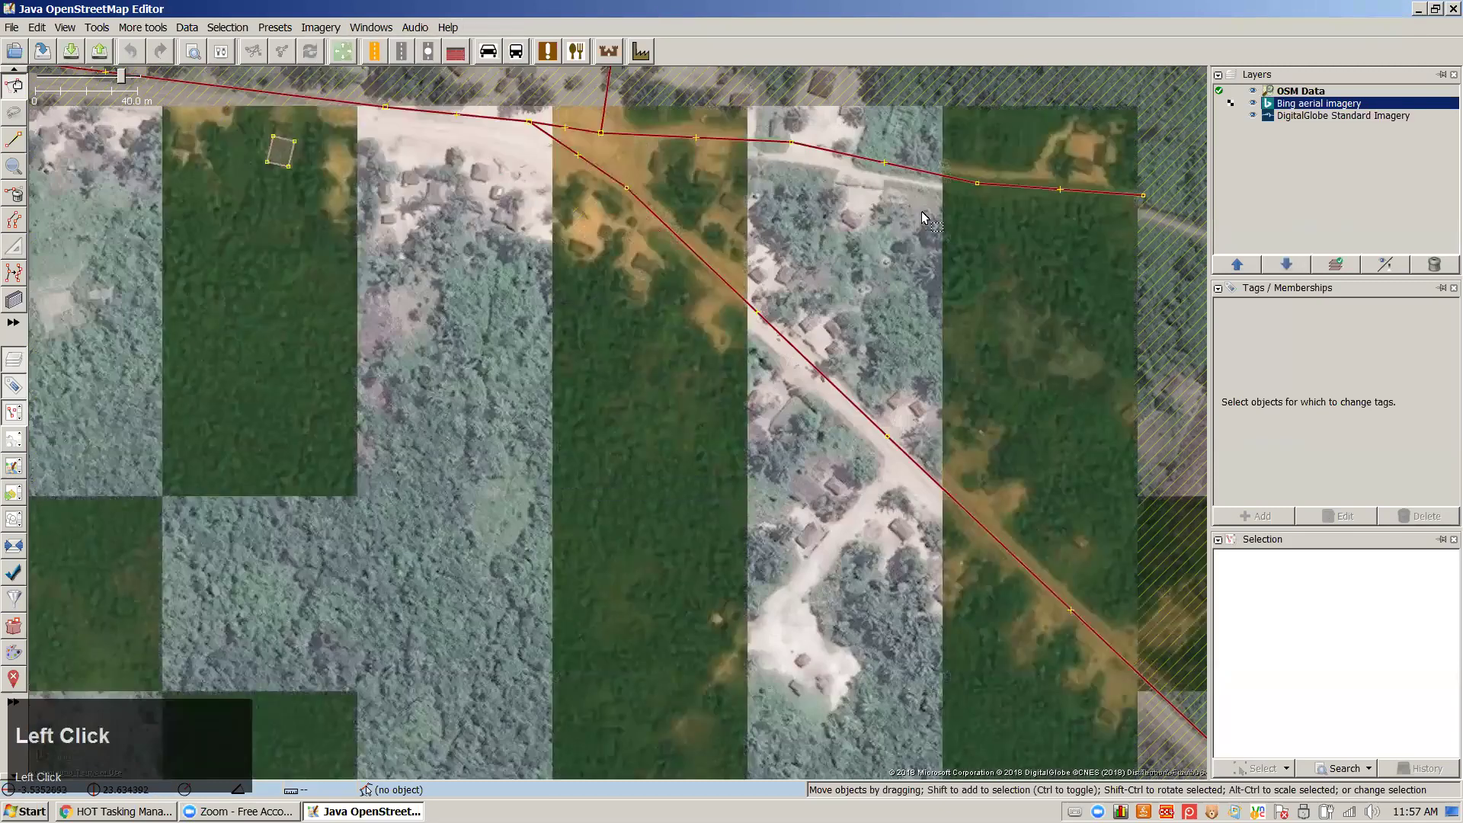
Compare Bing aerial imagery with the DigitalGlobe imagery by toggling the Bing layer's visibility, leaving it hidden
{"action": "left_click", "coordinate": [1252, 104]}
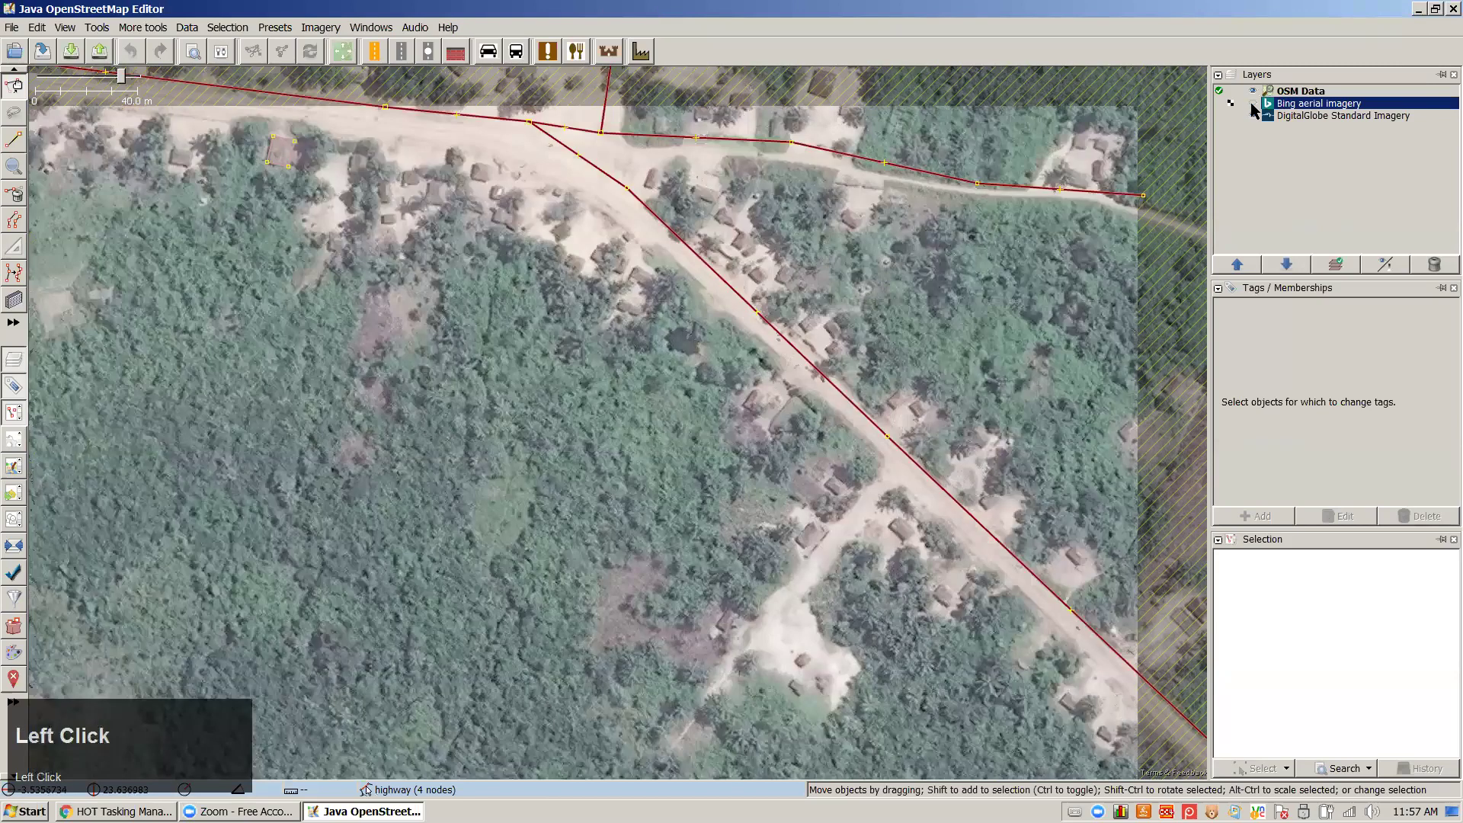
{"action": "left_click", "coordinate": [1252, 104]}
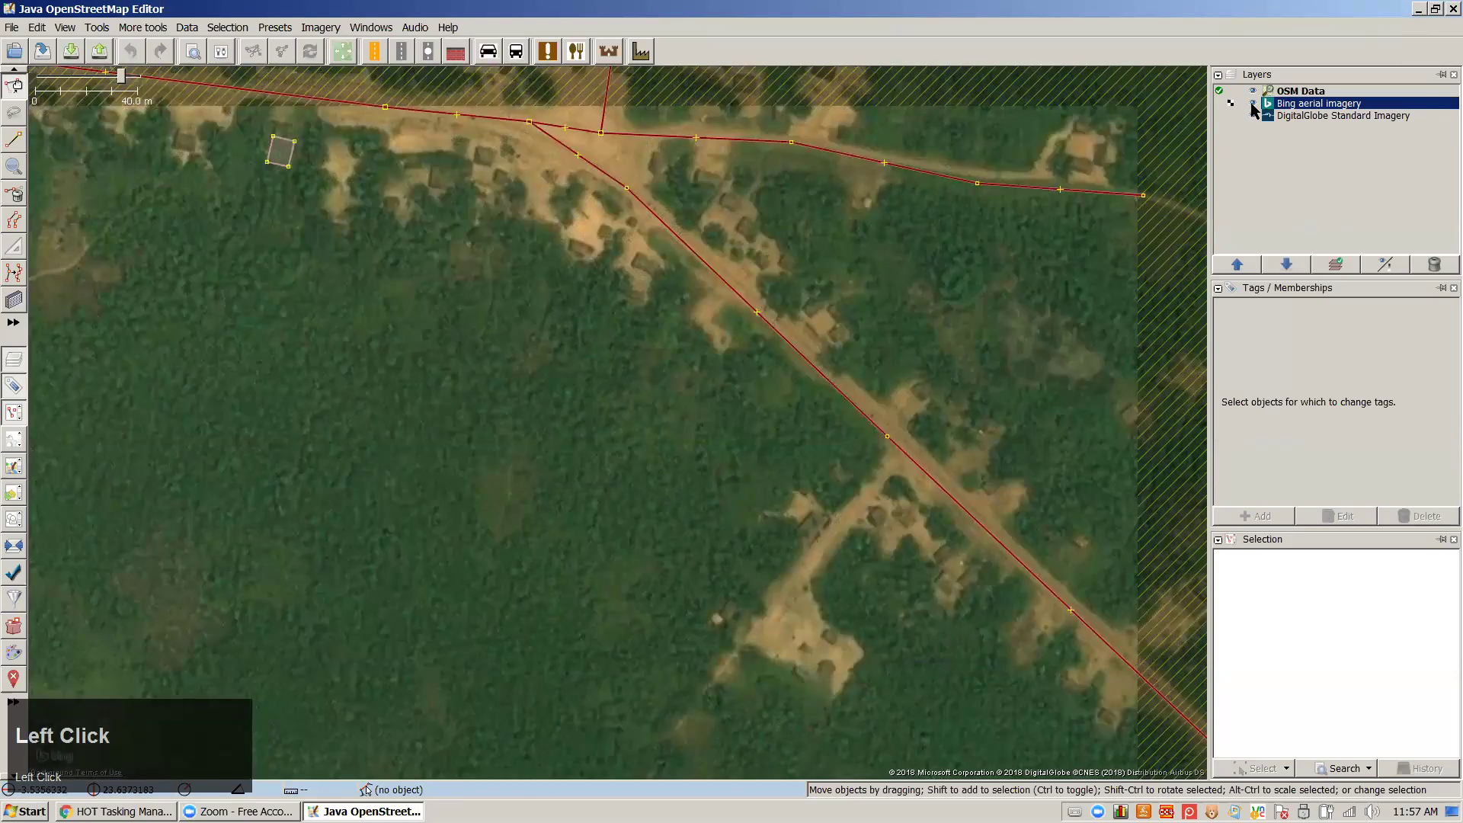
{"action": "left_click", "coordinate": [1252, 104]}
{"action": "left_click", "coordinate": [1252, 104]}
{"action": "left_click", "coordinate": [1252, 105]}
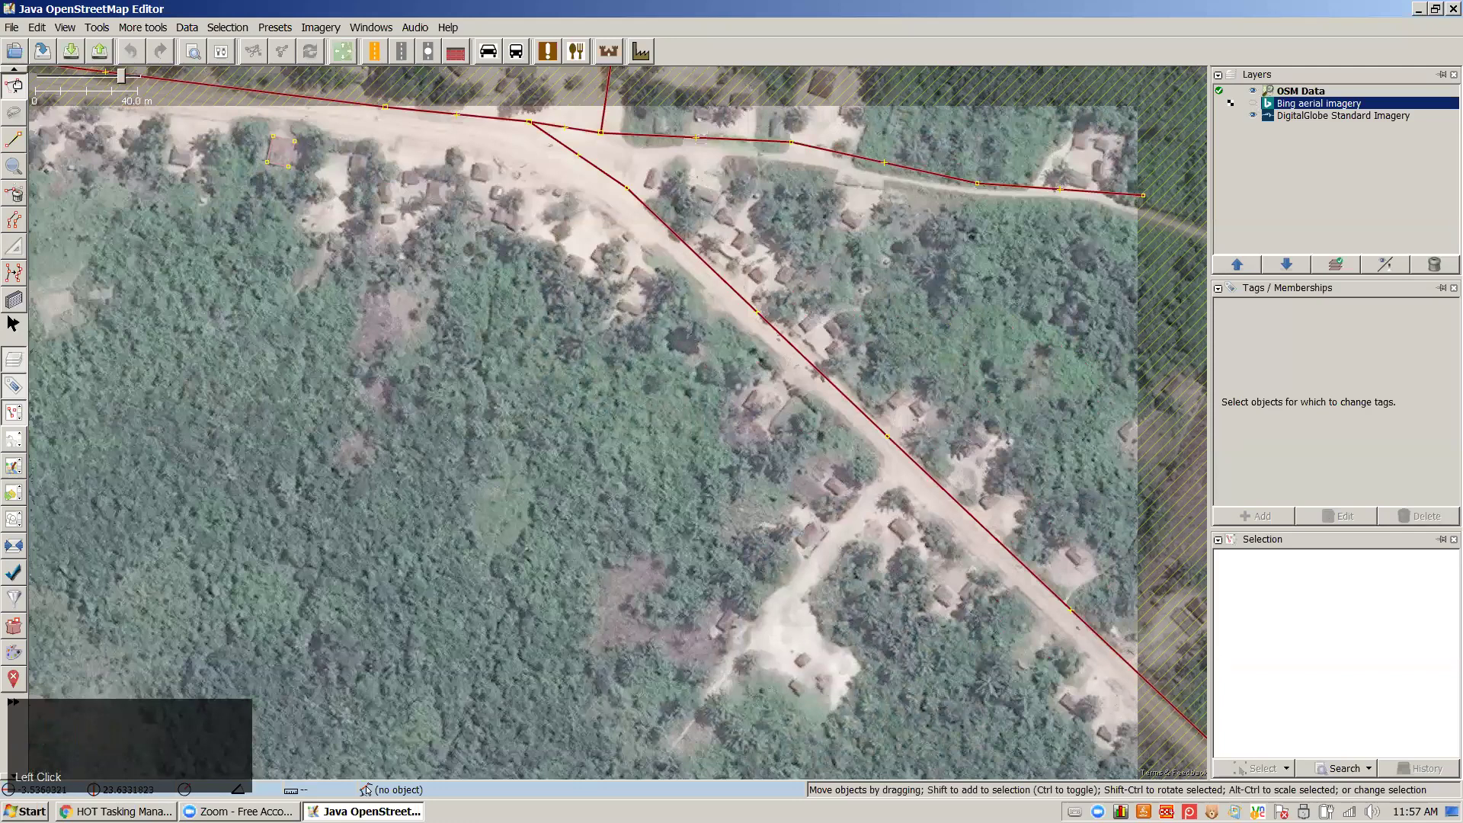
Outline the small building beside the side road junction with the building tool, about 4.1 m wide
{"action": "left_click", "coordinate": [852, 510]}
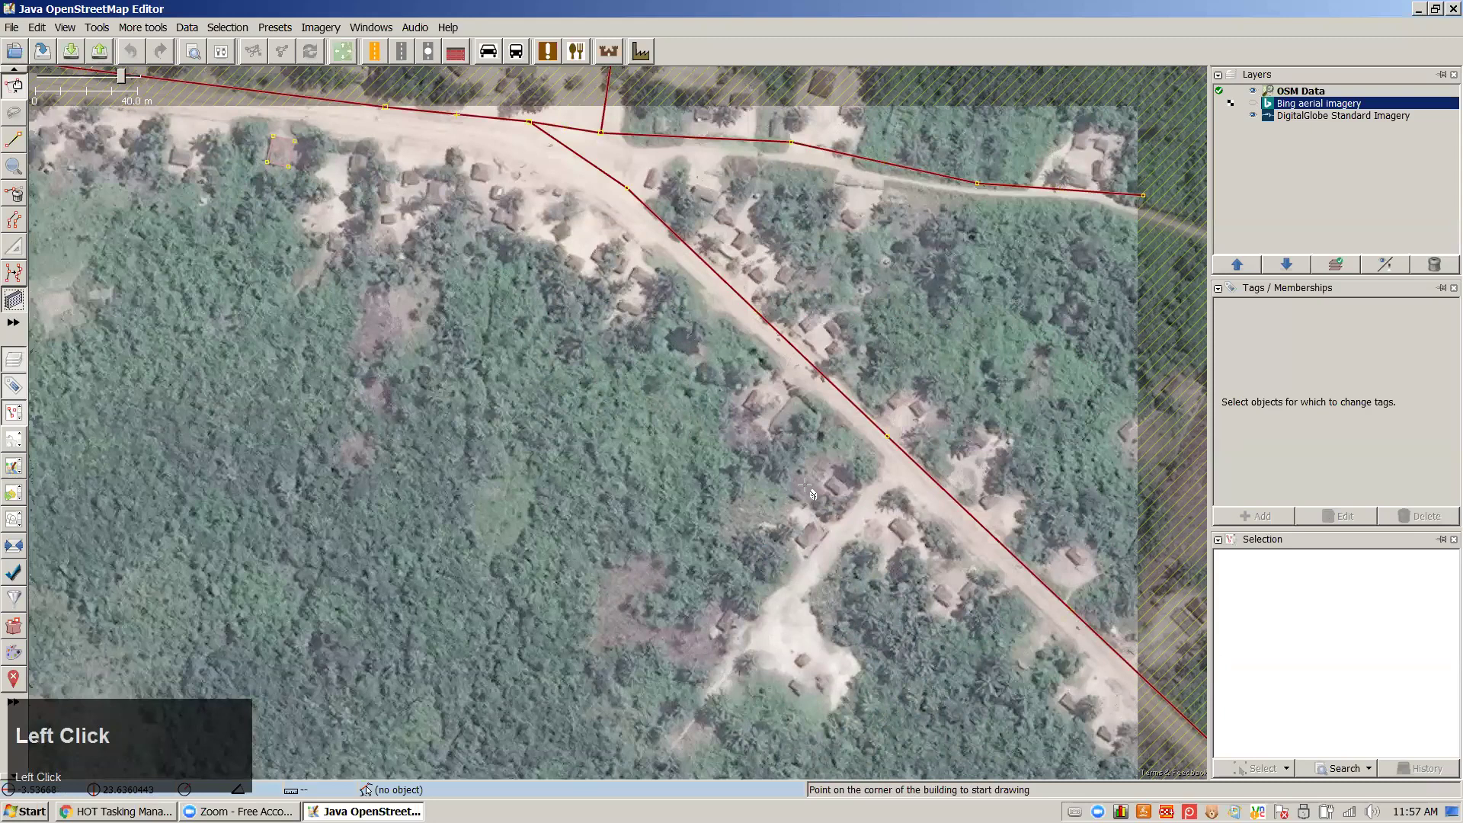
{"action": "scroll", "coordinate": [846, 492], "scroll_direction": "up", "scroll_amount": 4}
{"action": "left_click", "coordinate": [859, 492]}
{"action": "left_click", "coordinate": [806, 453]}
{"action": "left_click", "coordinate": [804, 507]}
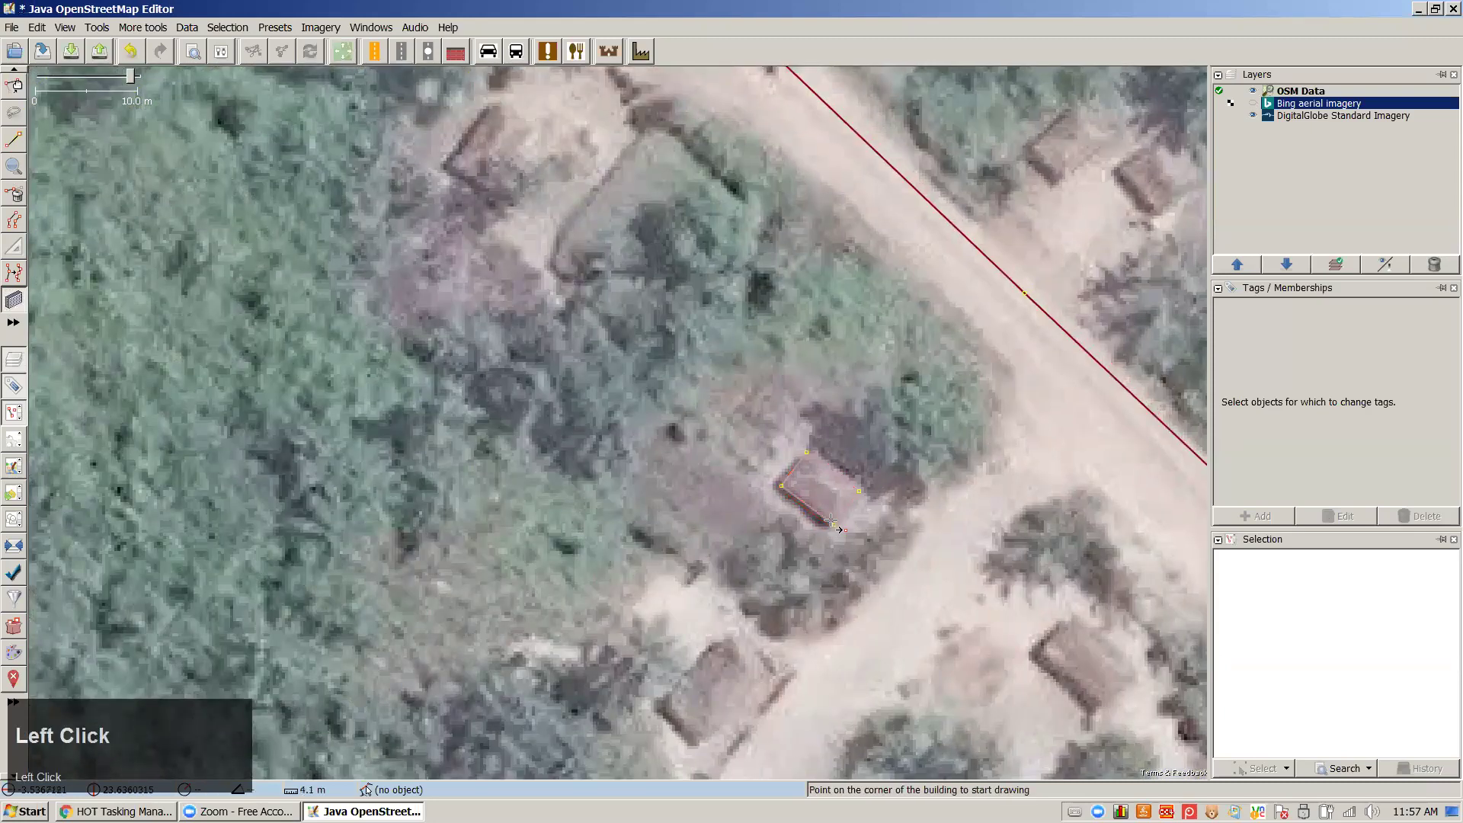
Show the Bing aerial imagery and outline the larger building along the side road, about 8.1 m wide
{"action": "left_click", "coordinate": [1253, 104]}
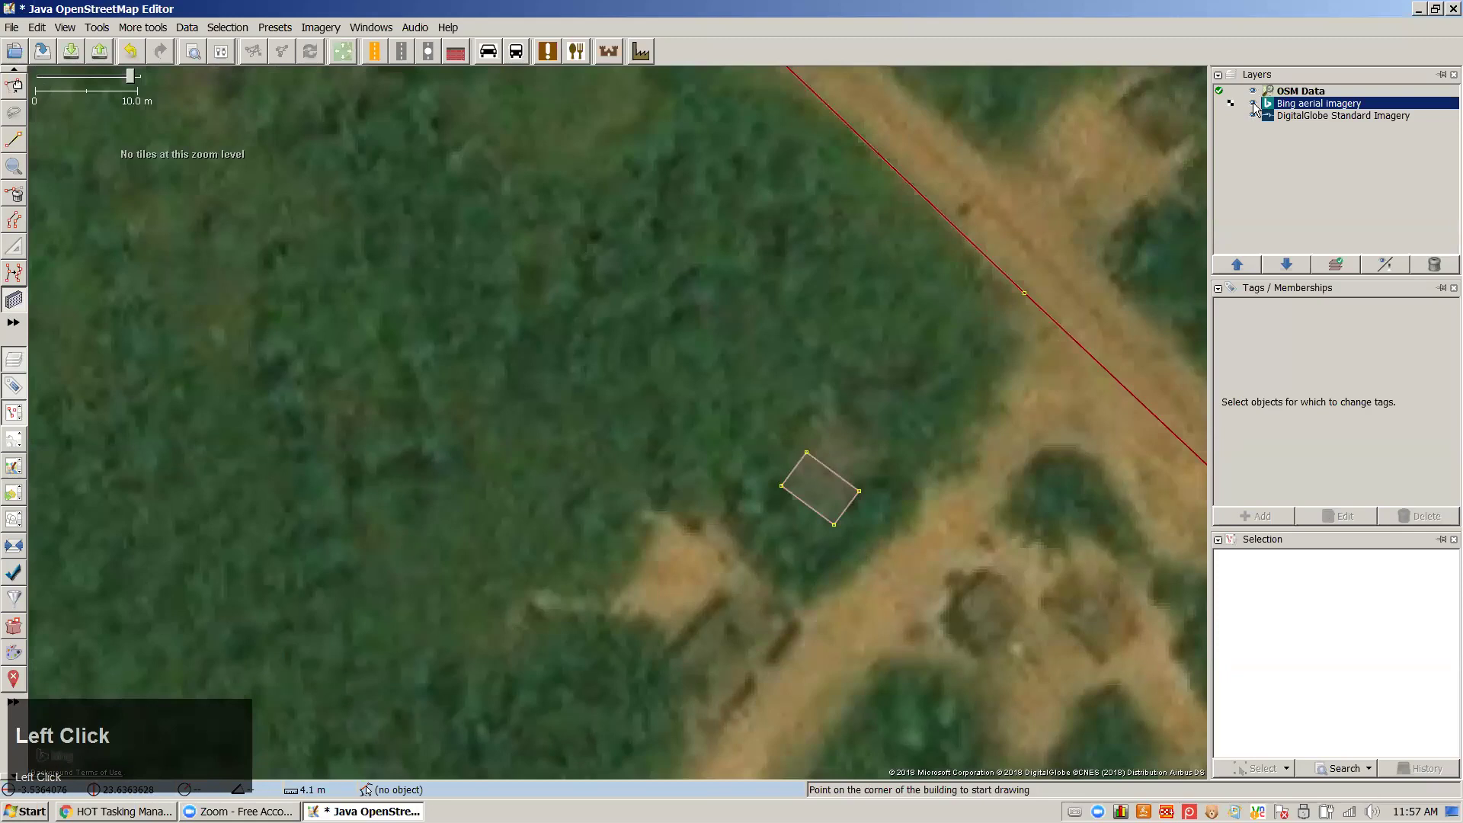
{"action": "left_click", "coordinate": [737, 581]}
{"action": "left_click", "coordinate": [653, 686]}
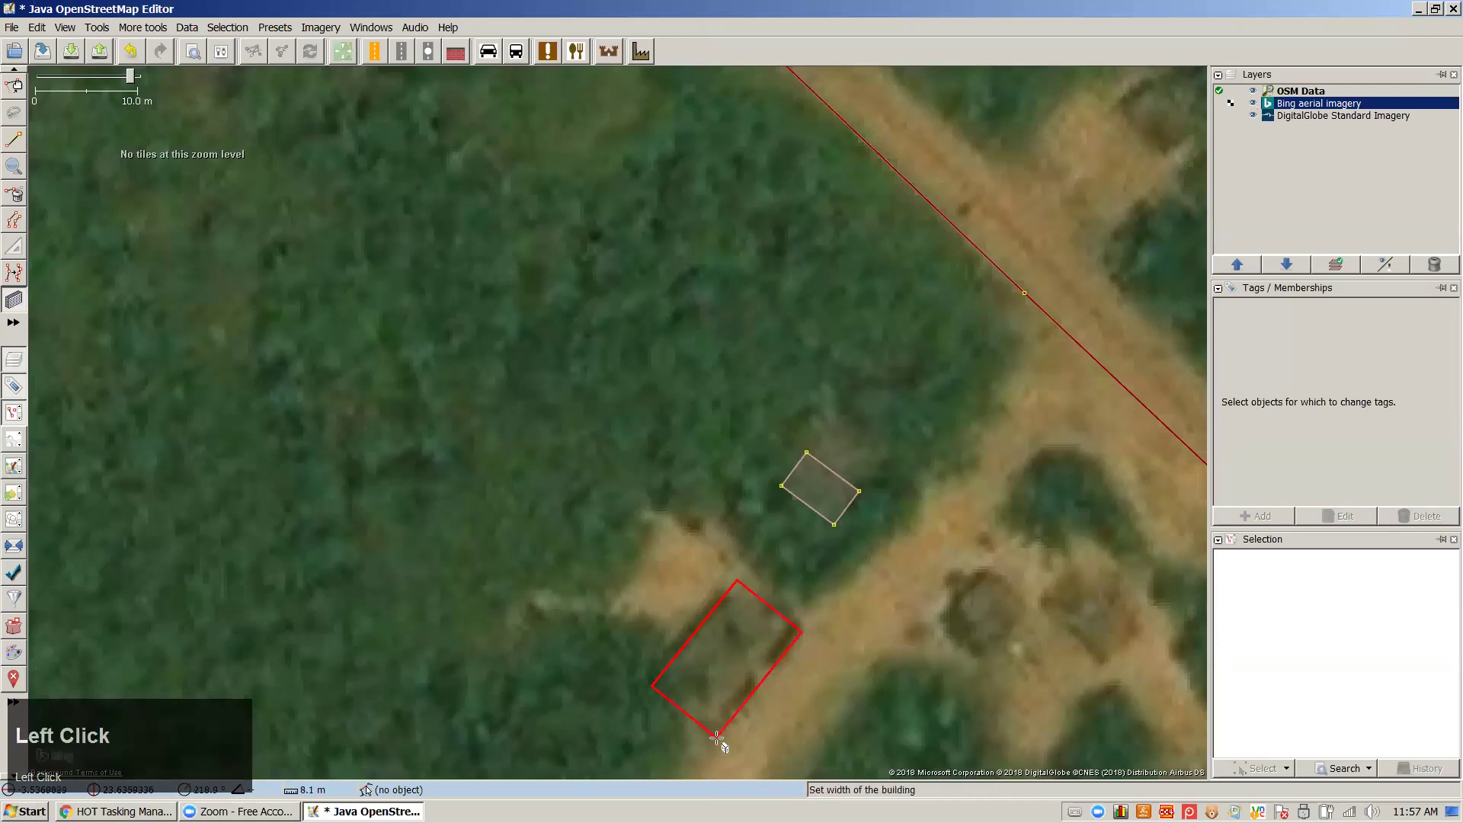
{"action": "left_click", "coordinate": [762, 682]}
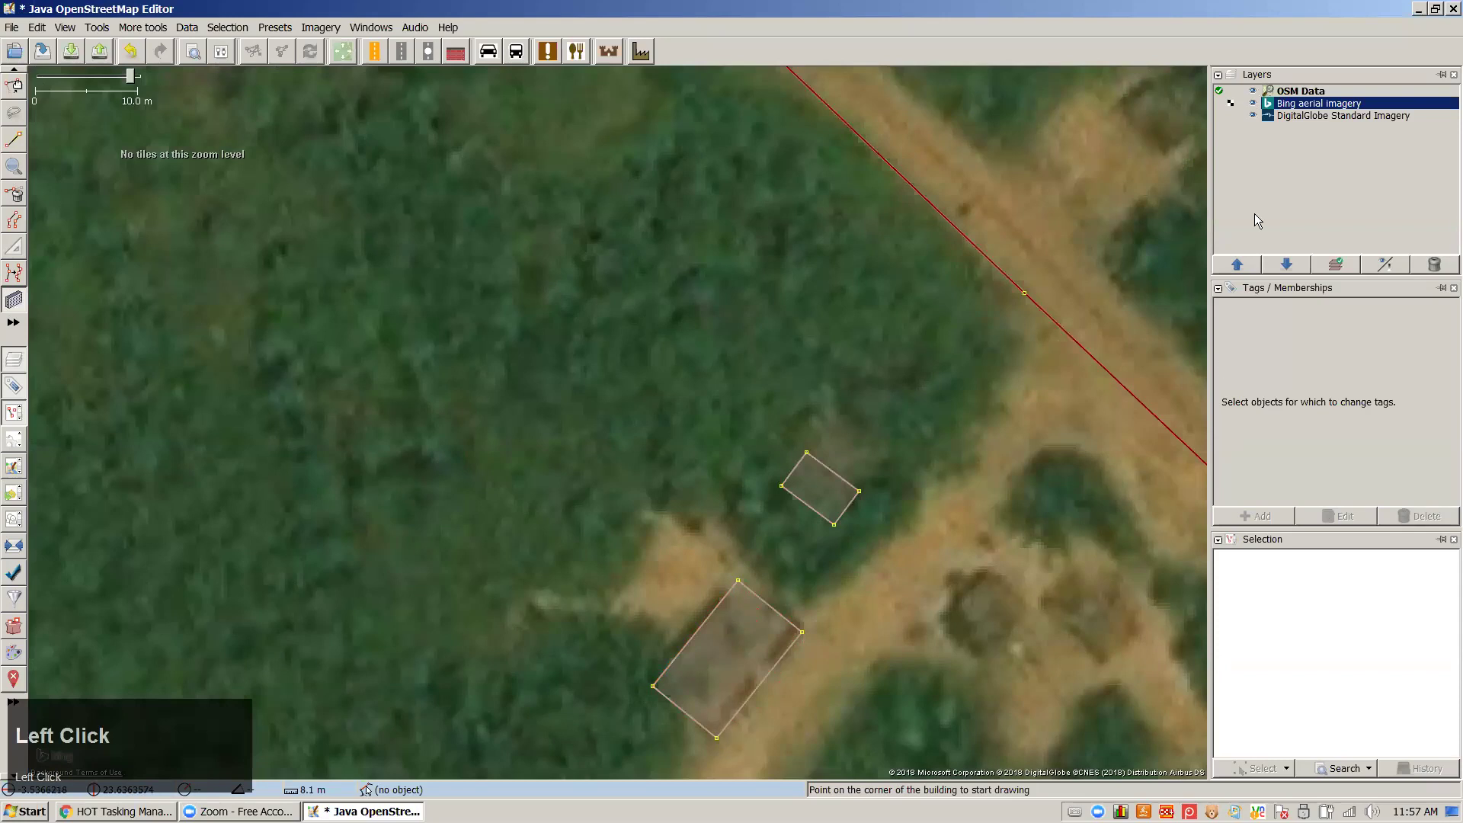
Check both building outlines against the two imagery layers by toggling the Bing layer, leaving it hidden
{"action": "left_click", "coordinate": [1253, 108]}
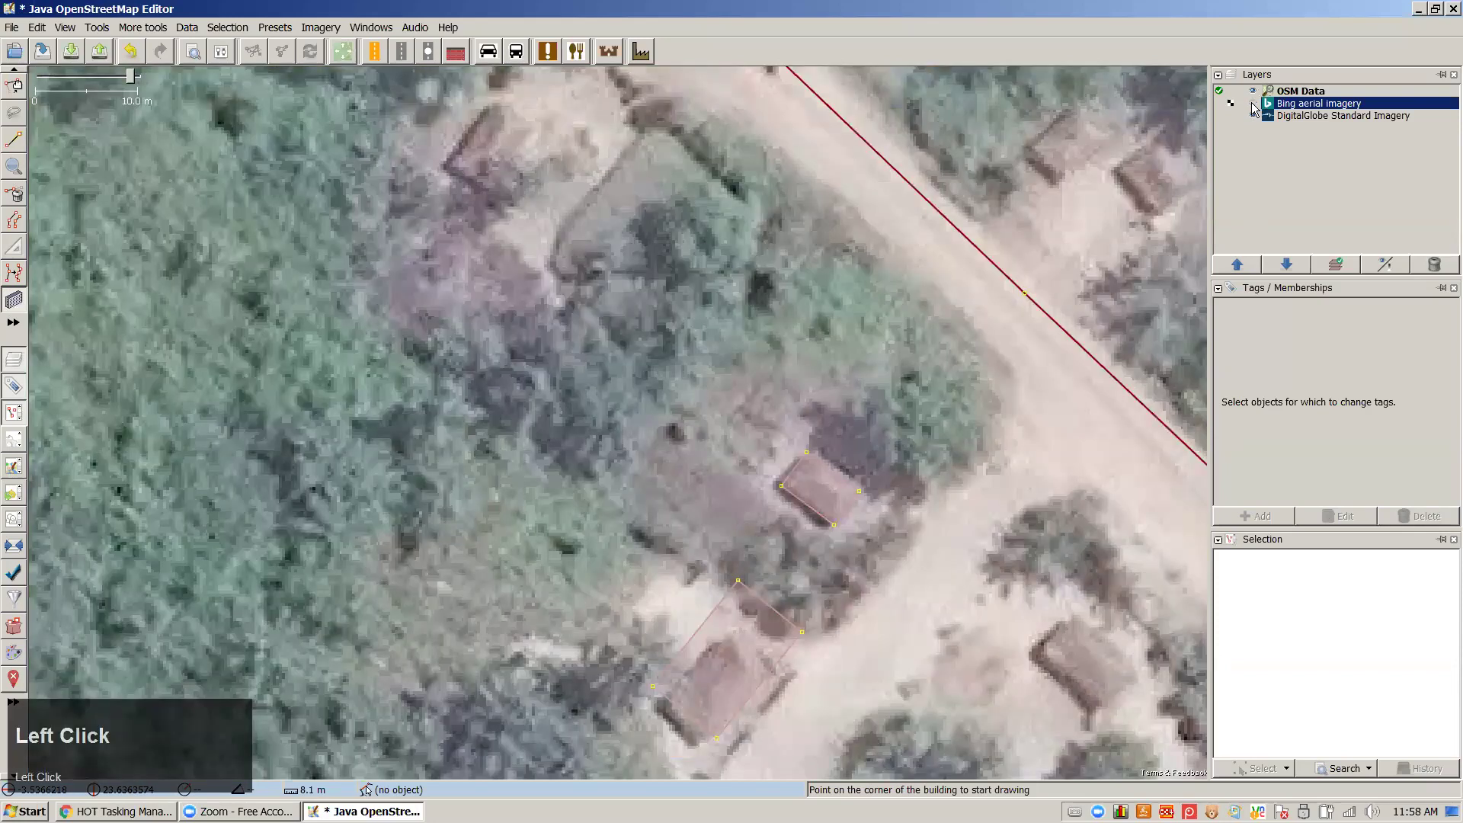
{"action": "left_click", "coordinate": [1253, 108]}
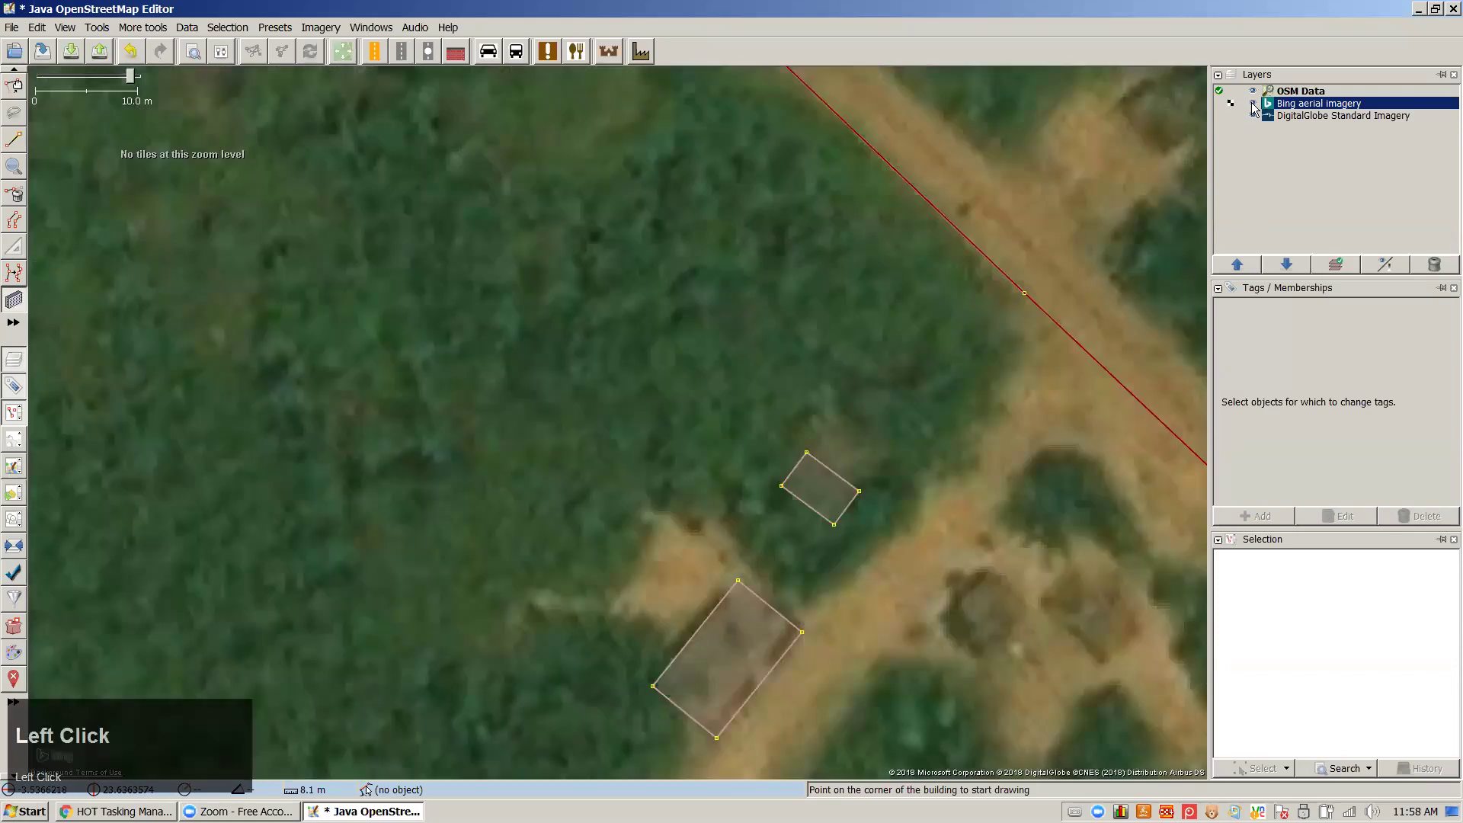
{"action": "left_click", "coordinate": [1254, 108]}
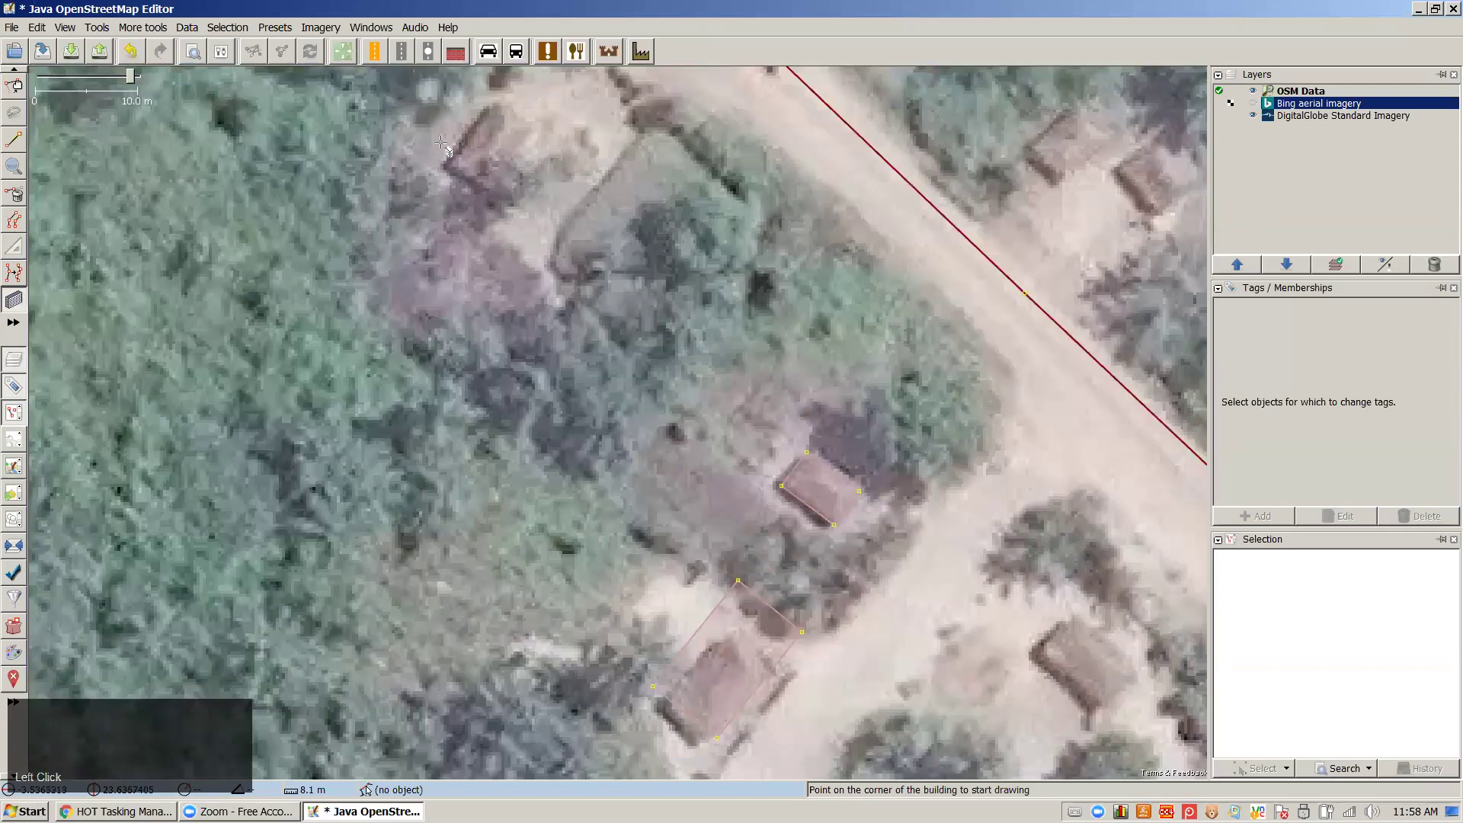
Outline the northwestern building on the DigitalGlobe imagery, about 7.3 m wide, and check it against the Bing aerial imagery
{"action": "left_click", "coordinate": [445, 164]}
{"action": "left_click", "coordinate": [491, 101]}
{"action": "left_click", "coordinate": [533, 179]}
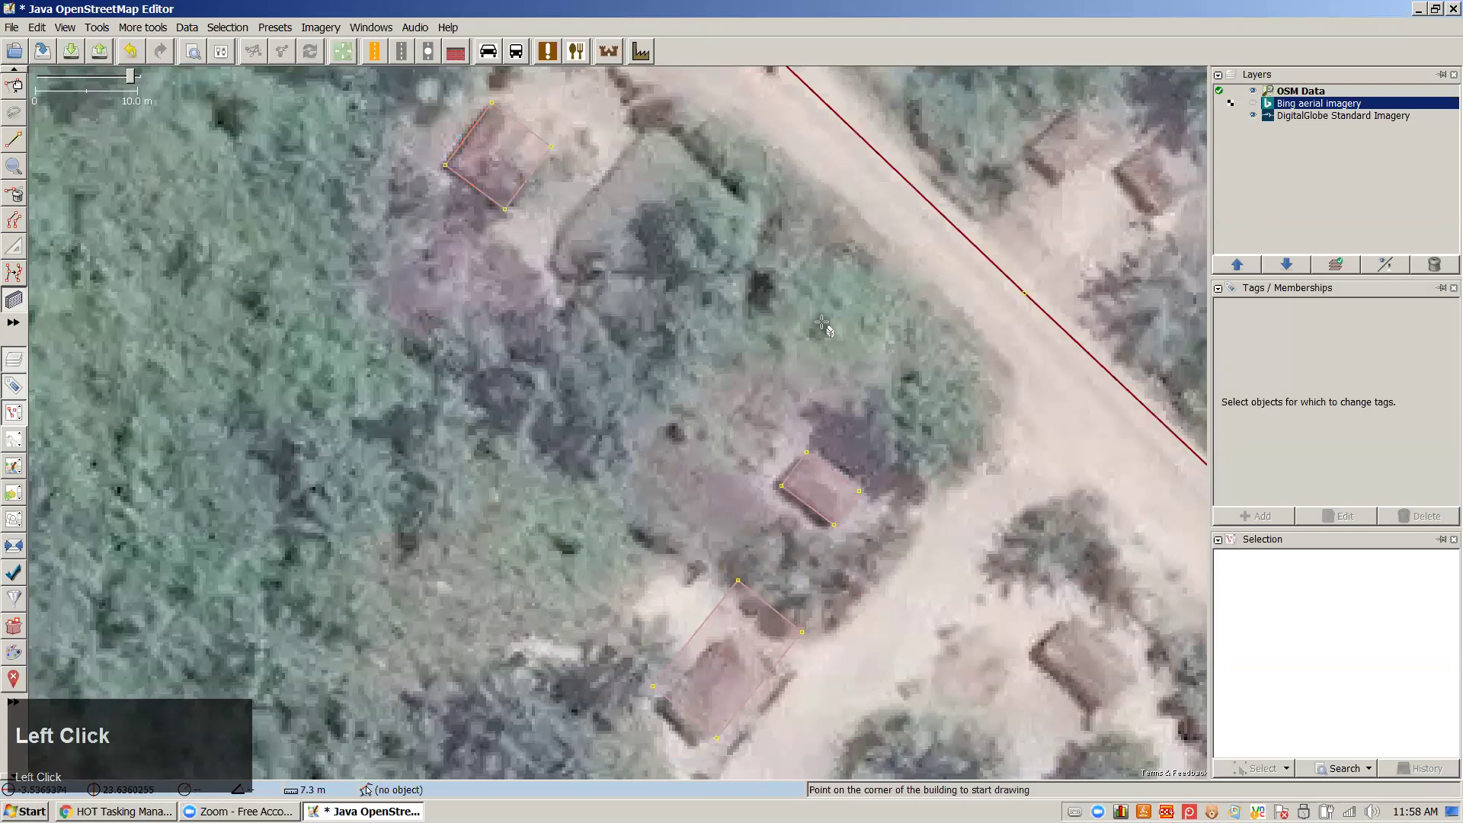
{"action": "left_click", "coordinate": [1252, 103]}
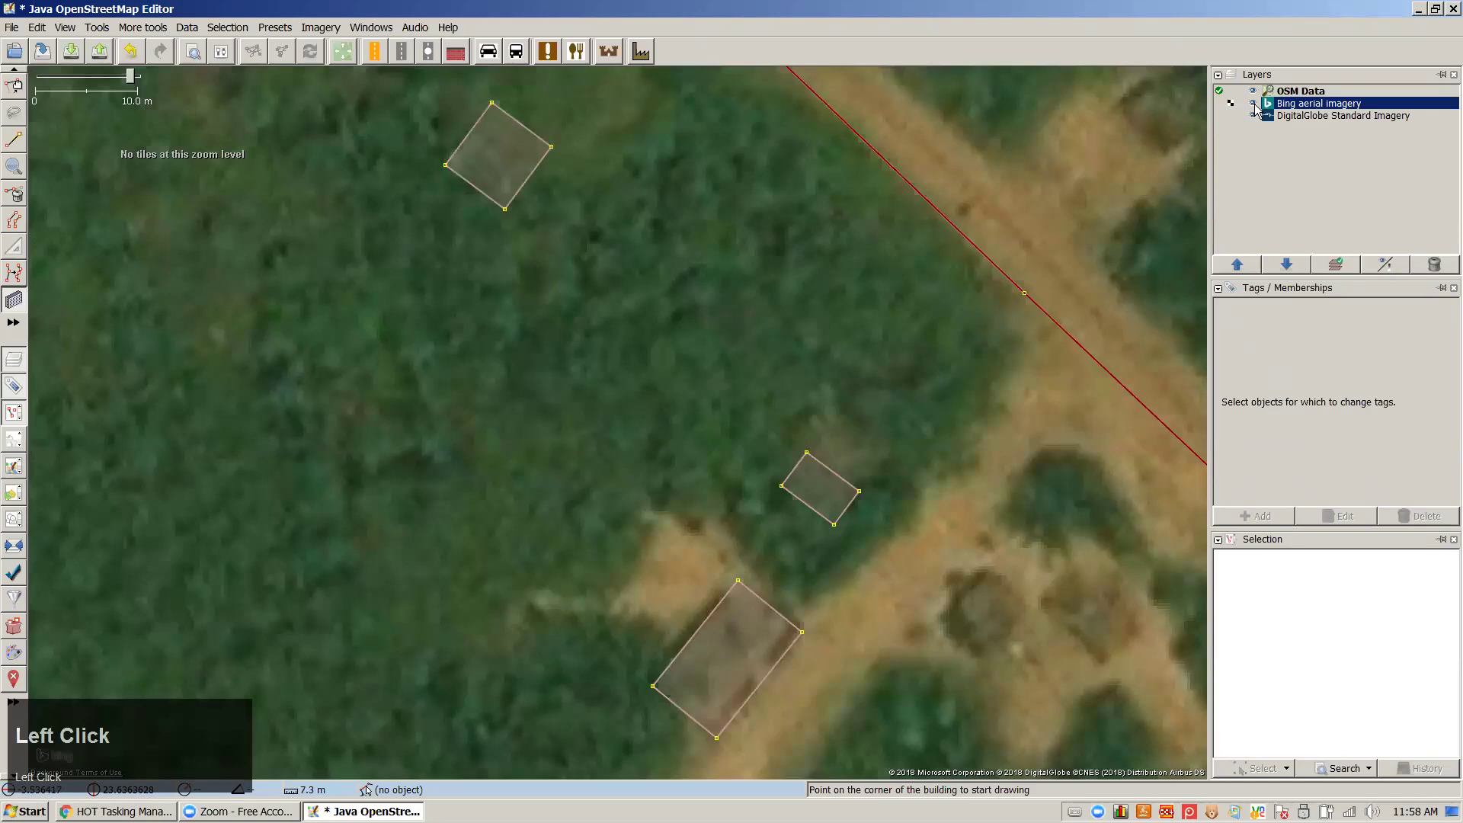
{"action": "left_click", "coordinate": [1252, 104]}
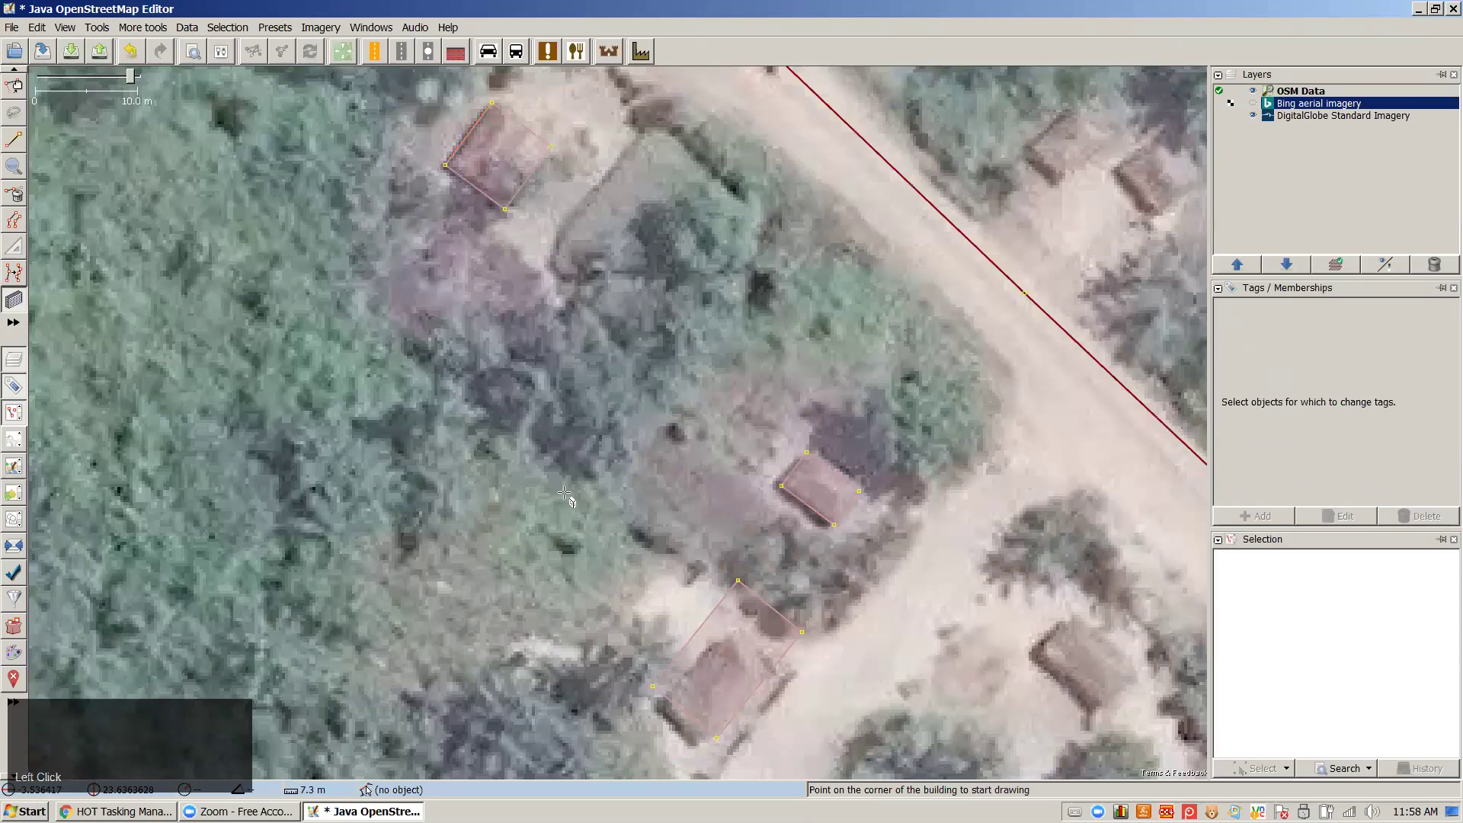
Switch to the Chrome browser and open slack.hotosm.org in a new tab
{"action": "left_click", "coordinate": [116, 811]}
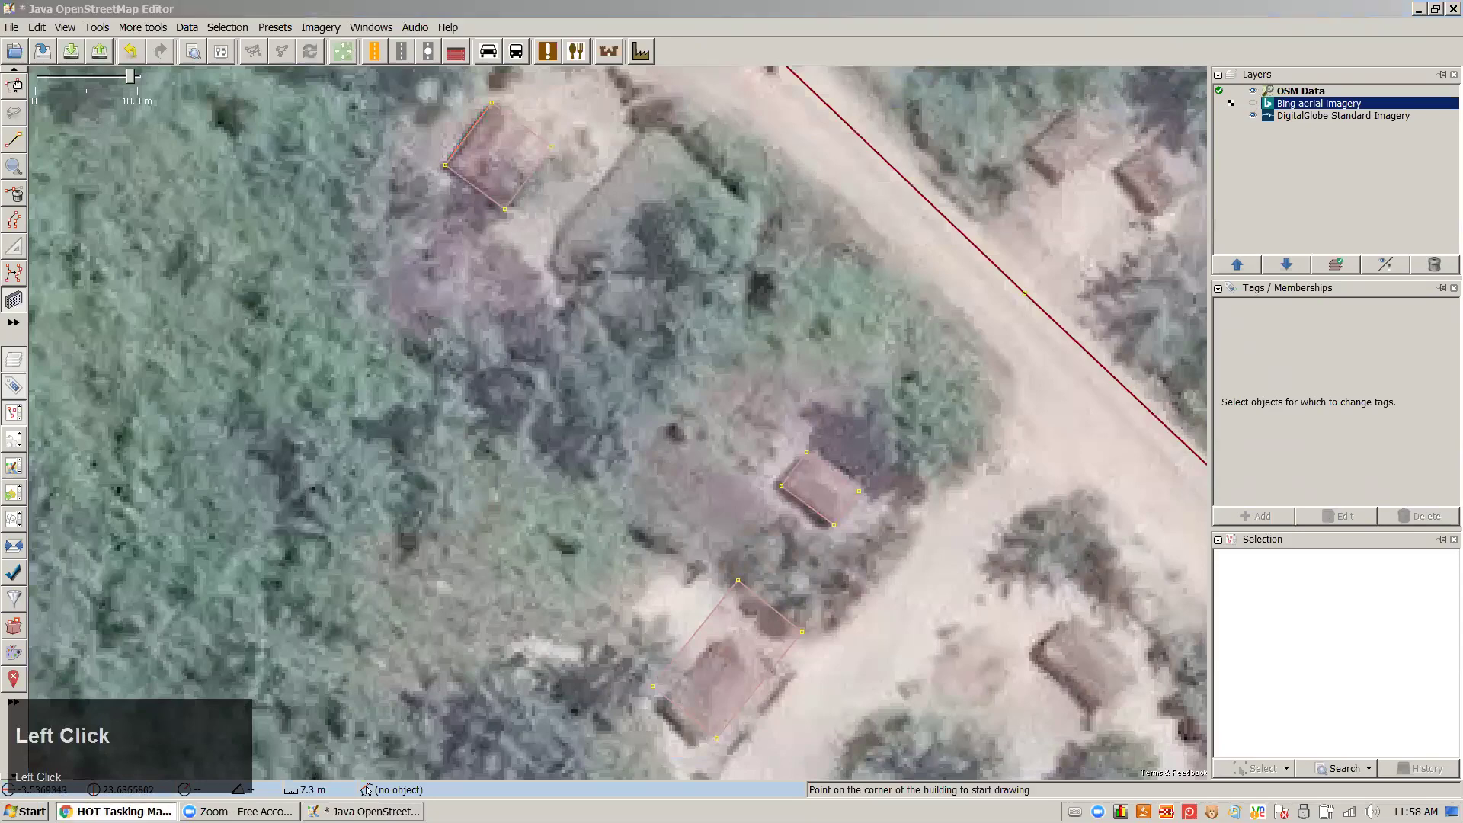
{"action": "left_click", "coordinate": [25, 811]}
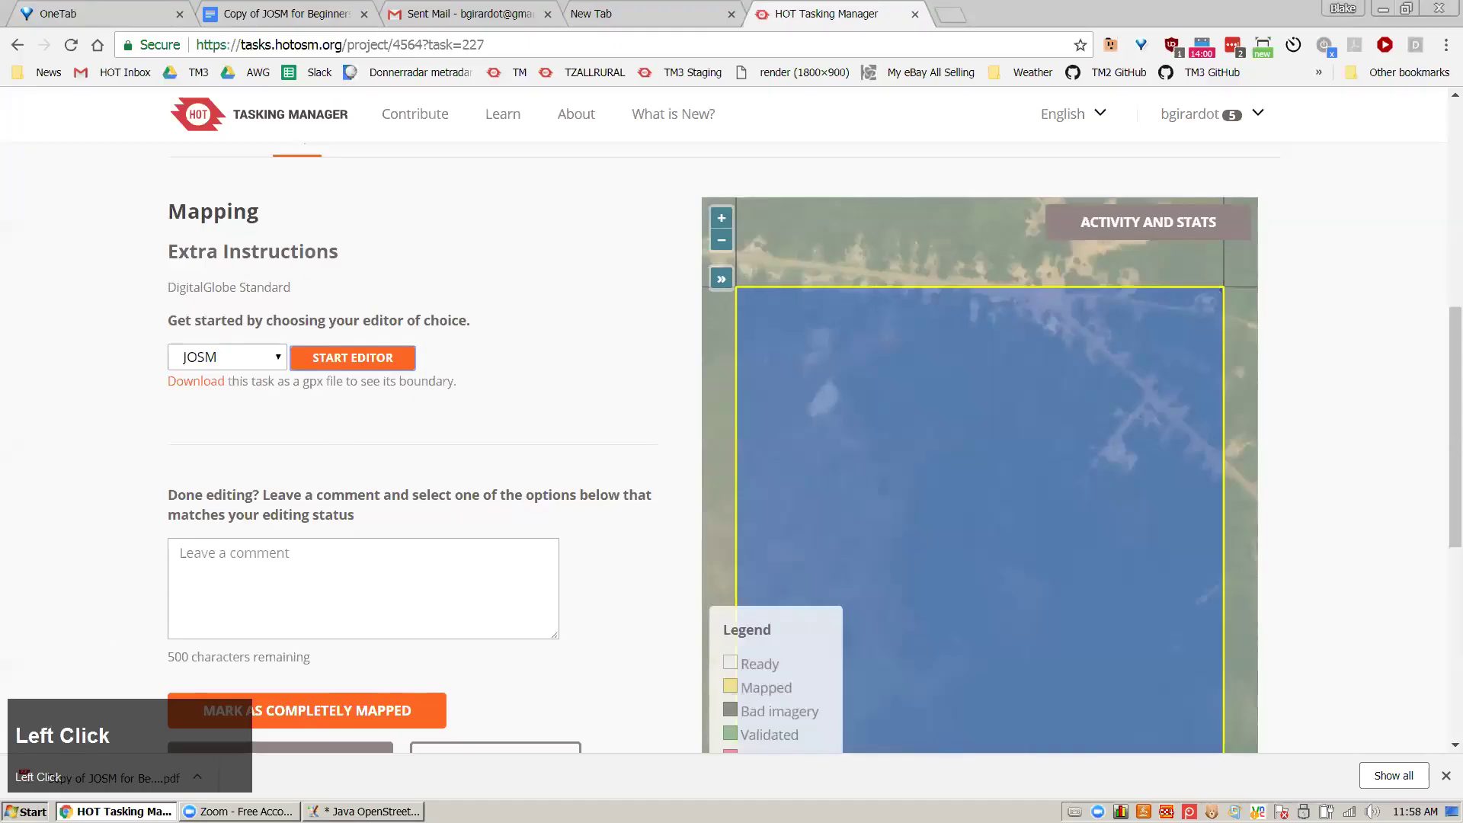
{"action": "left_click", "coordinate": [113, 257]}
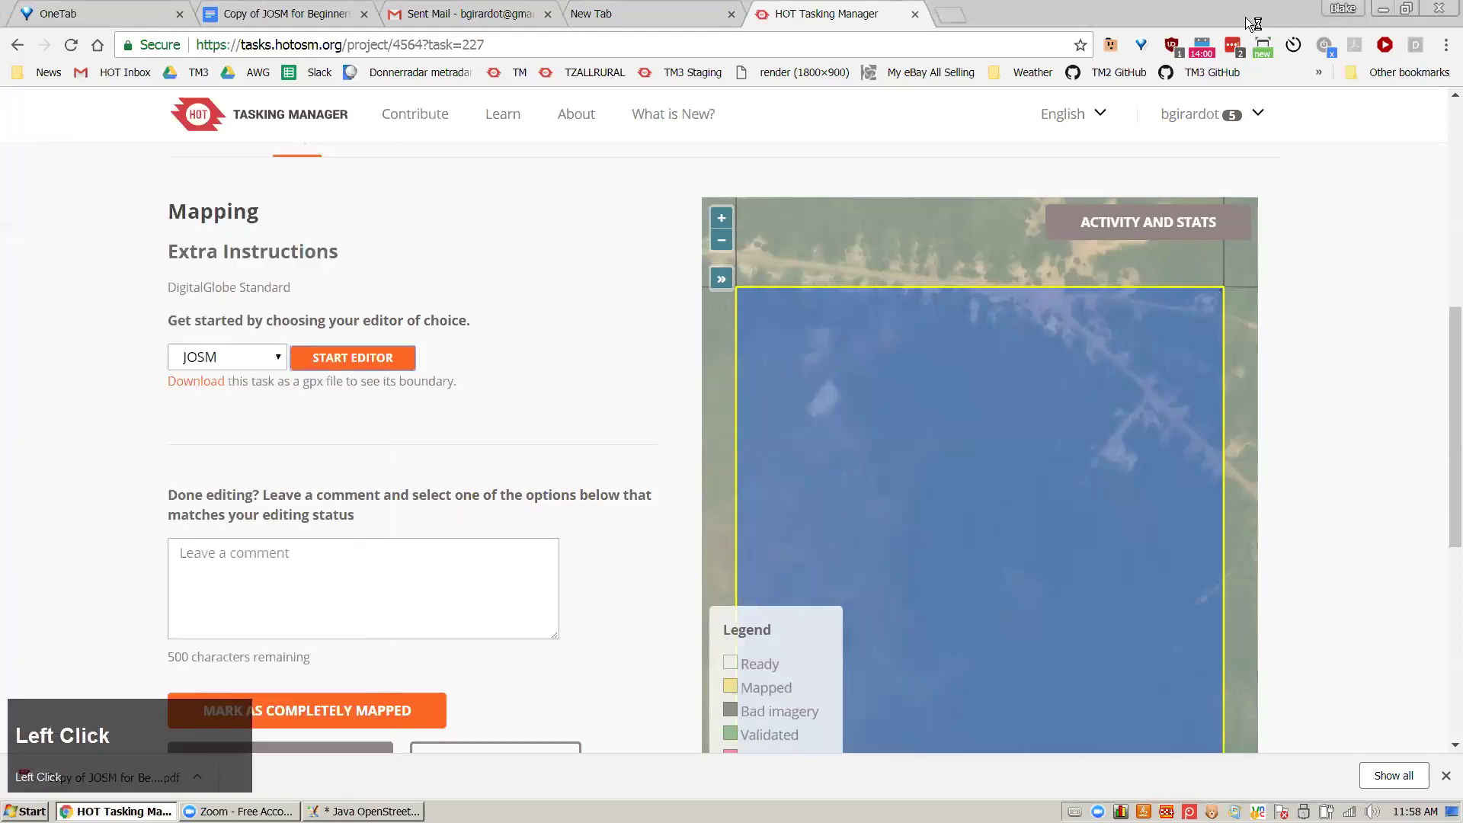
{"action": "left_click", "coordinate": [950, 14]}
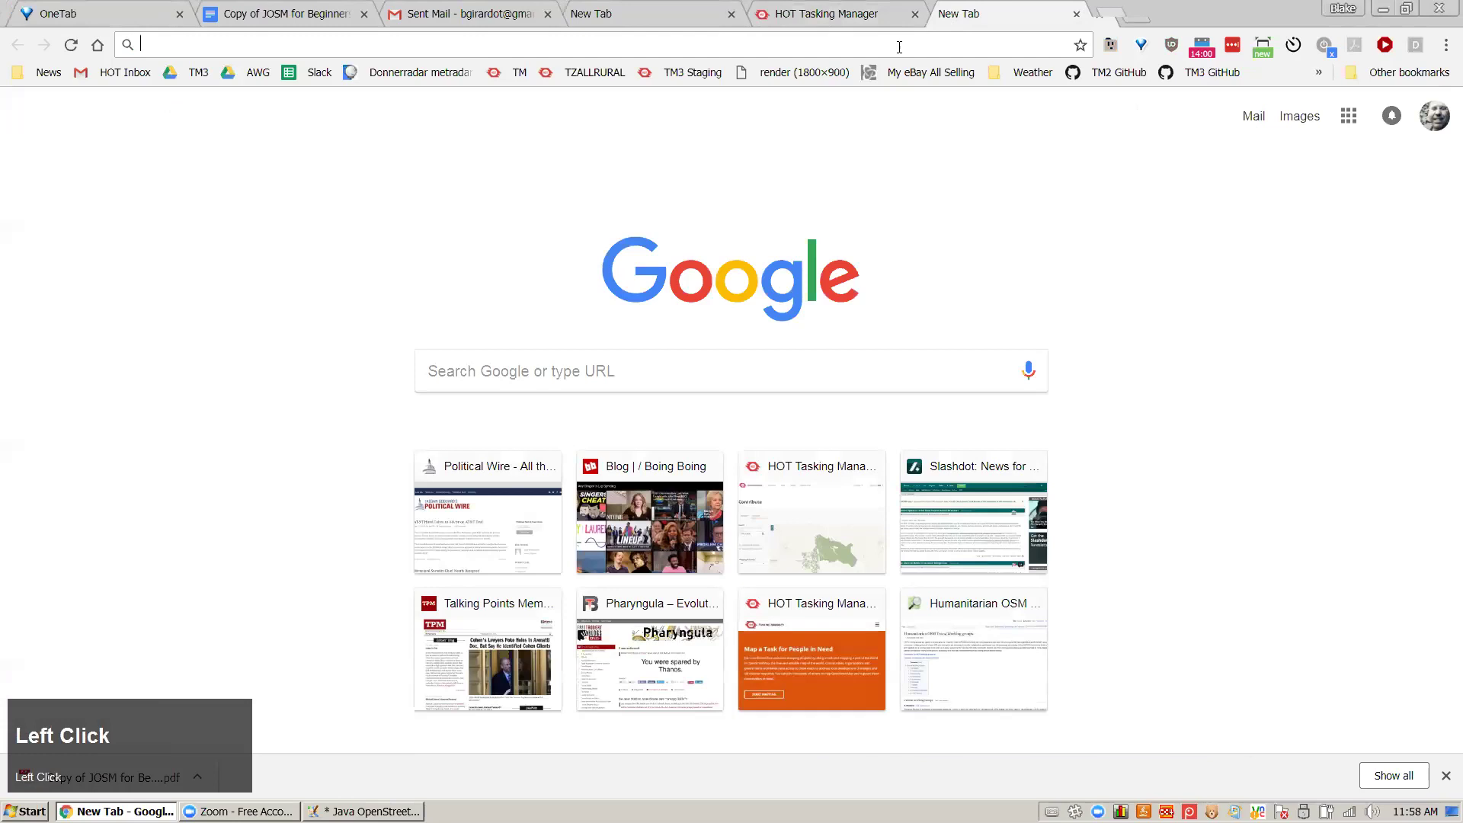
{"action": "type", "text": "slack.h"}
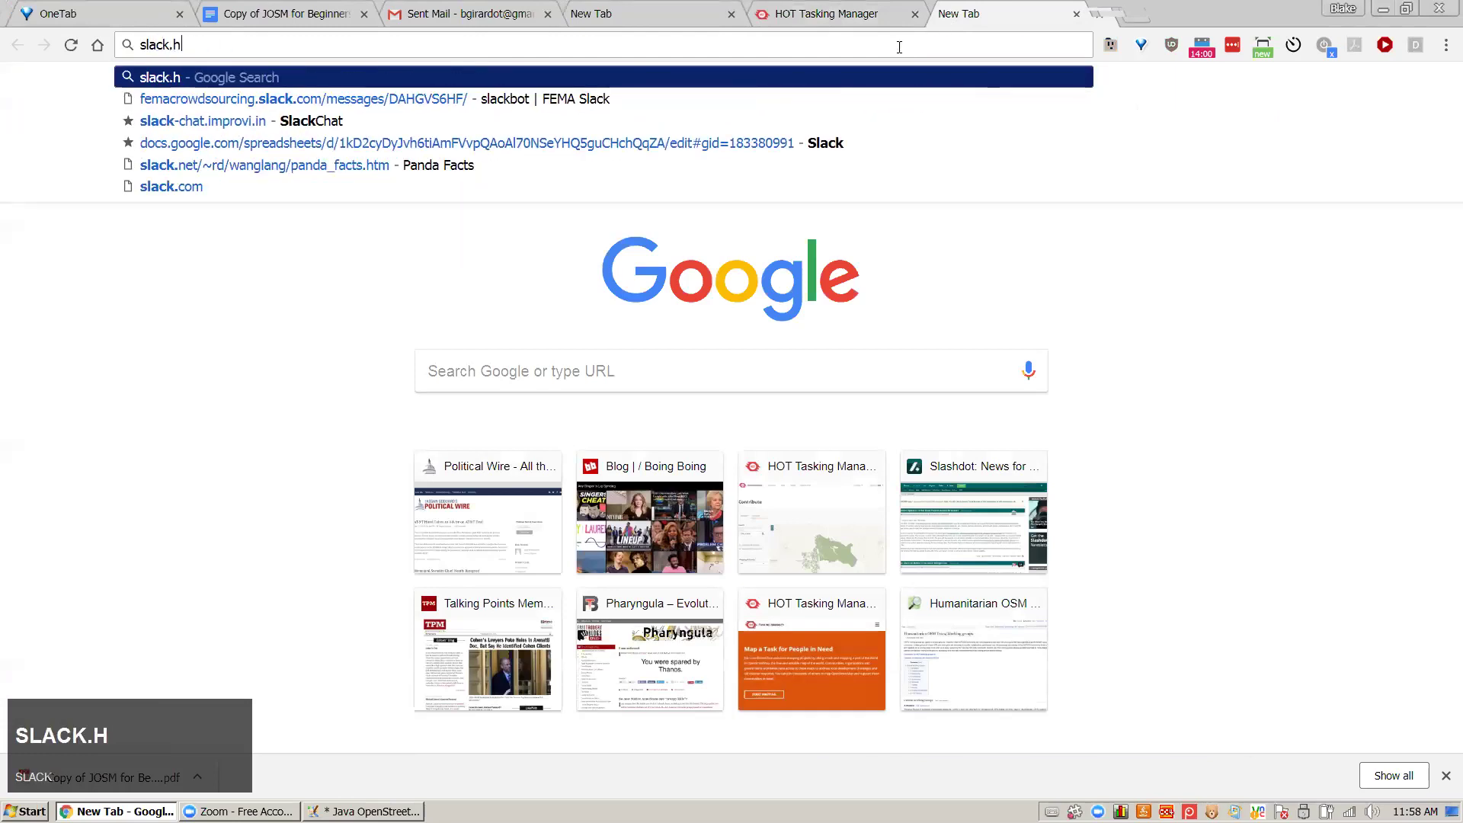
{"action": "type", "text": "otosm.or"}
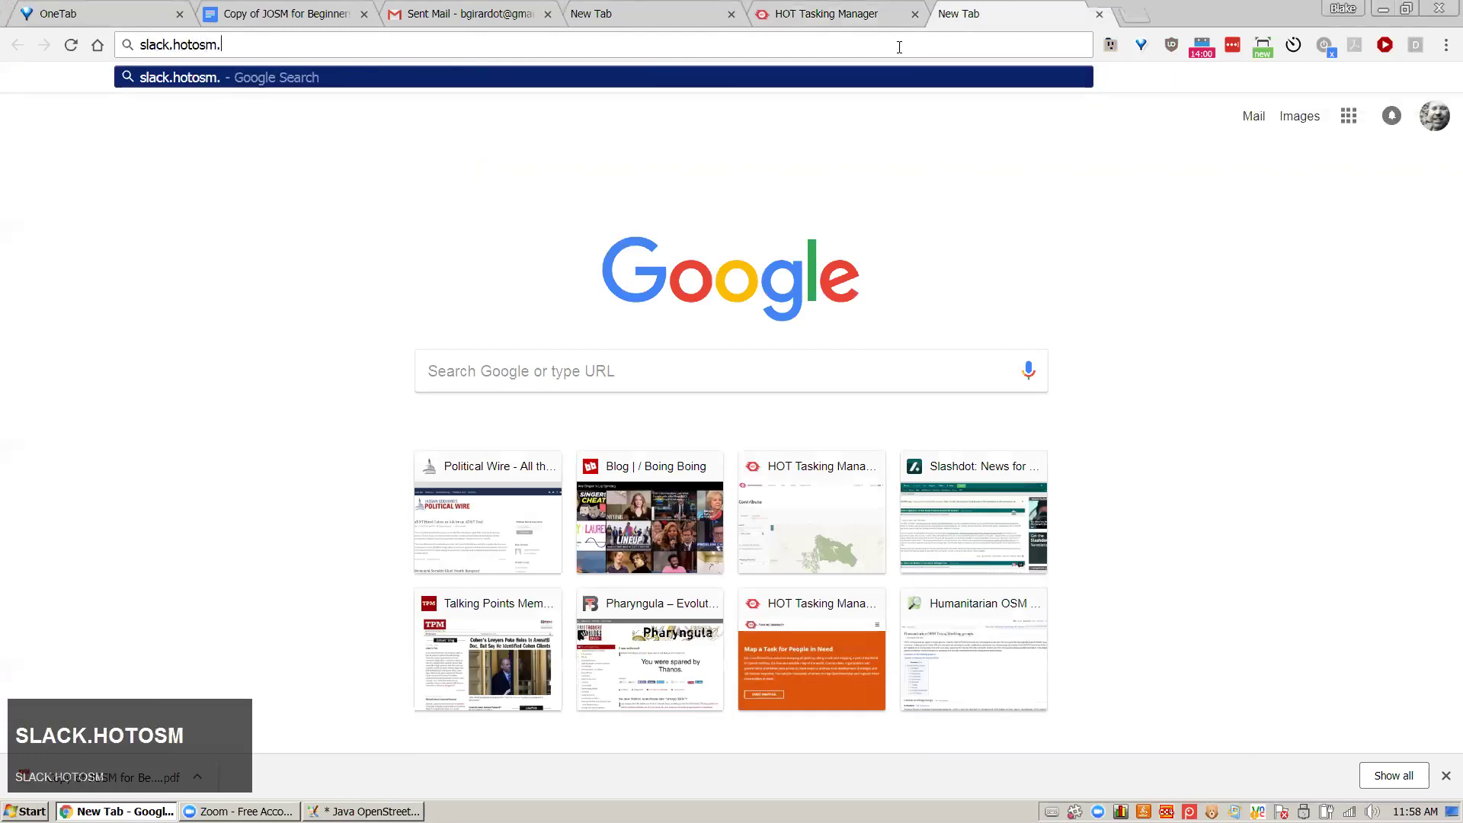
{"action": "type", "text": "g"}
{"action": "key", "text": "Return"}
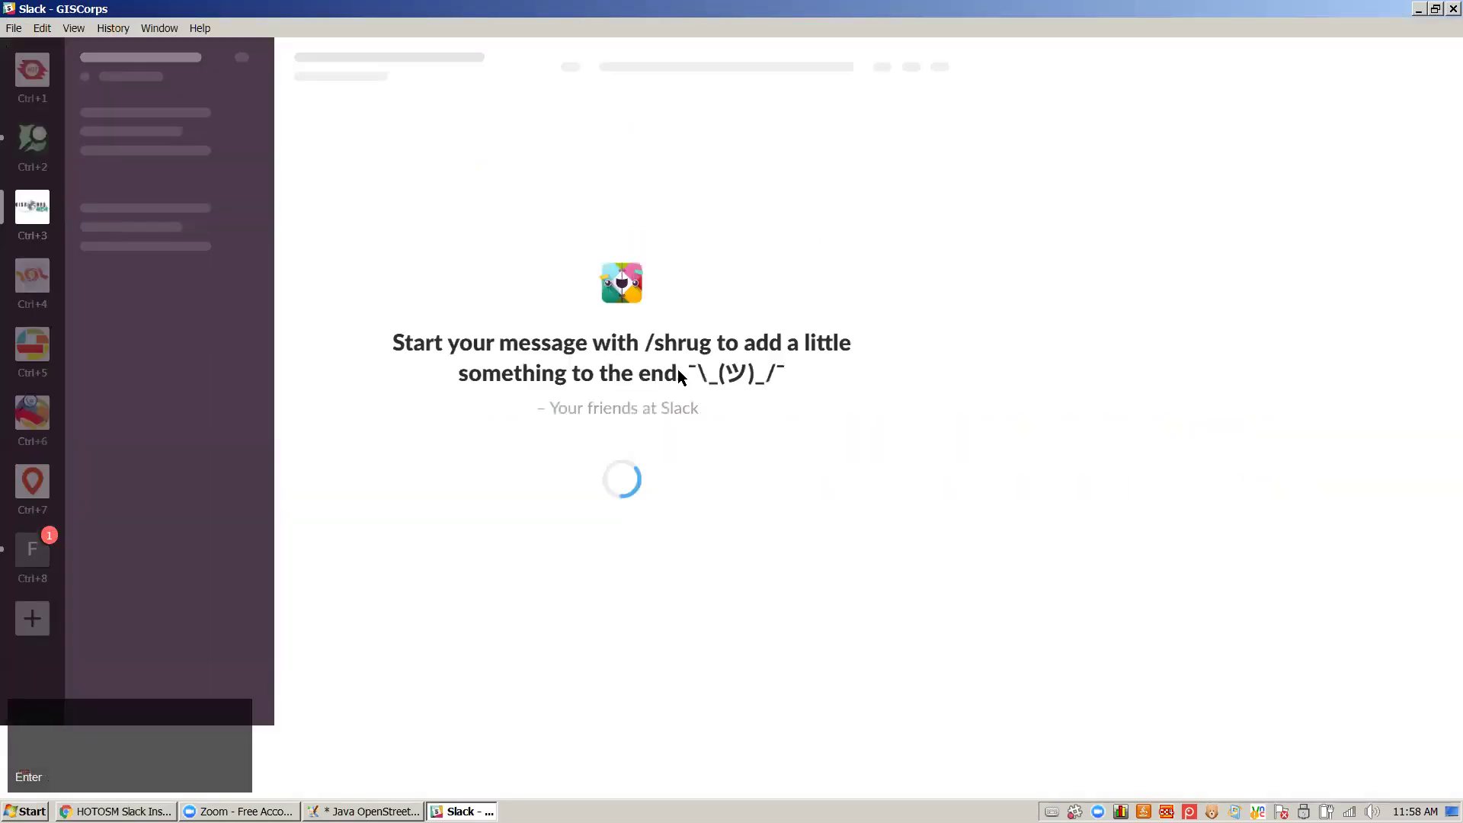
Return to the browser and open the Slack invite form from the HOTOSM Slack instructions page
{"action": "left_click", "coordinate": [119, 811]}
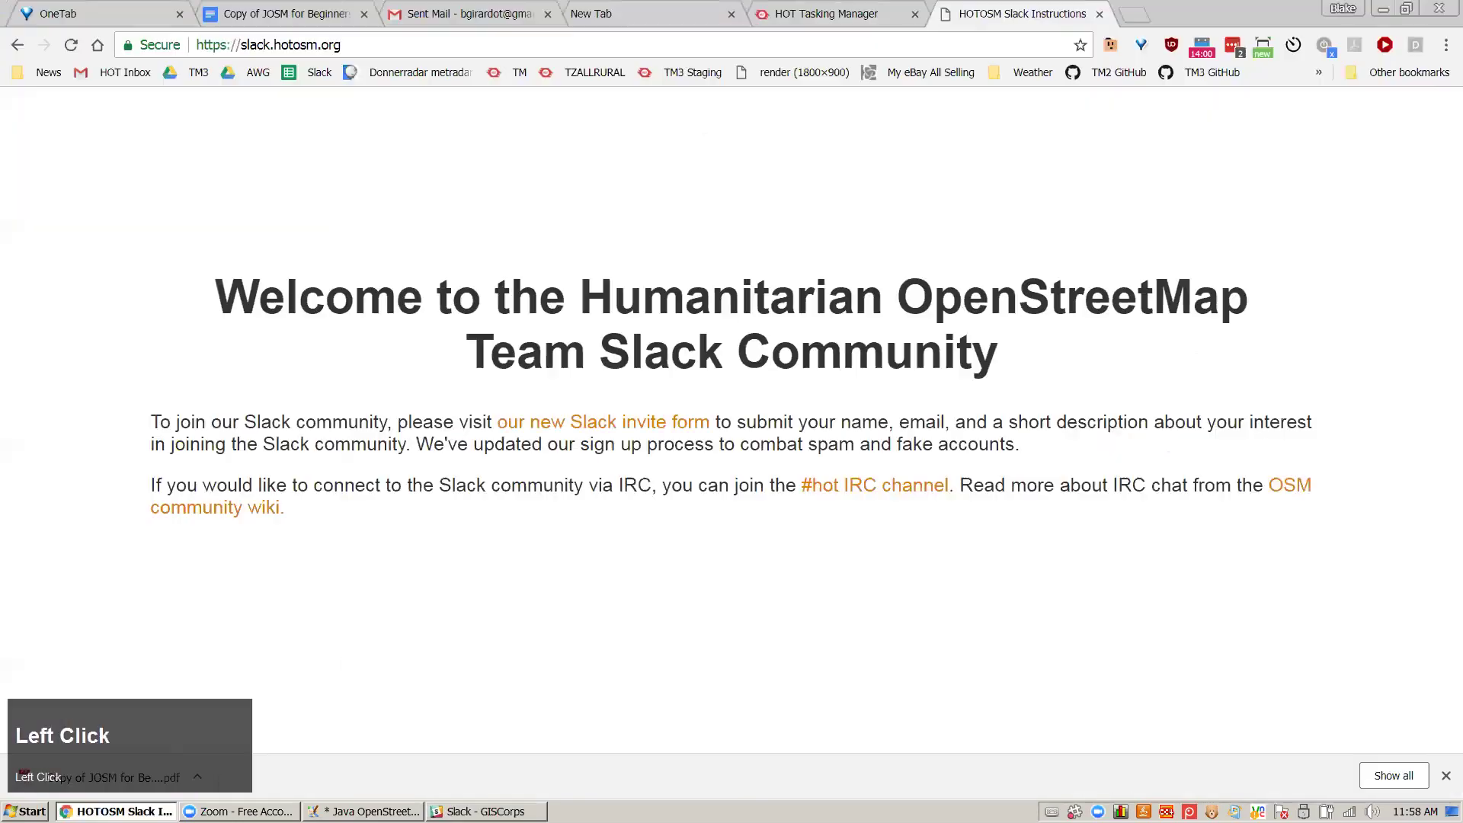
{"action": "left_click", "coordinate": [593, 429]}
{"action": "scroll", "coordinate": [602, 564], "scroll_direction": "down", "scroll_amount": 3}
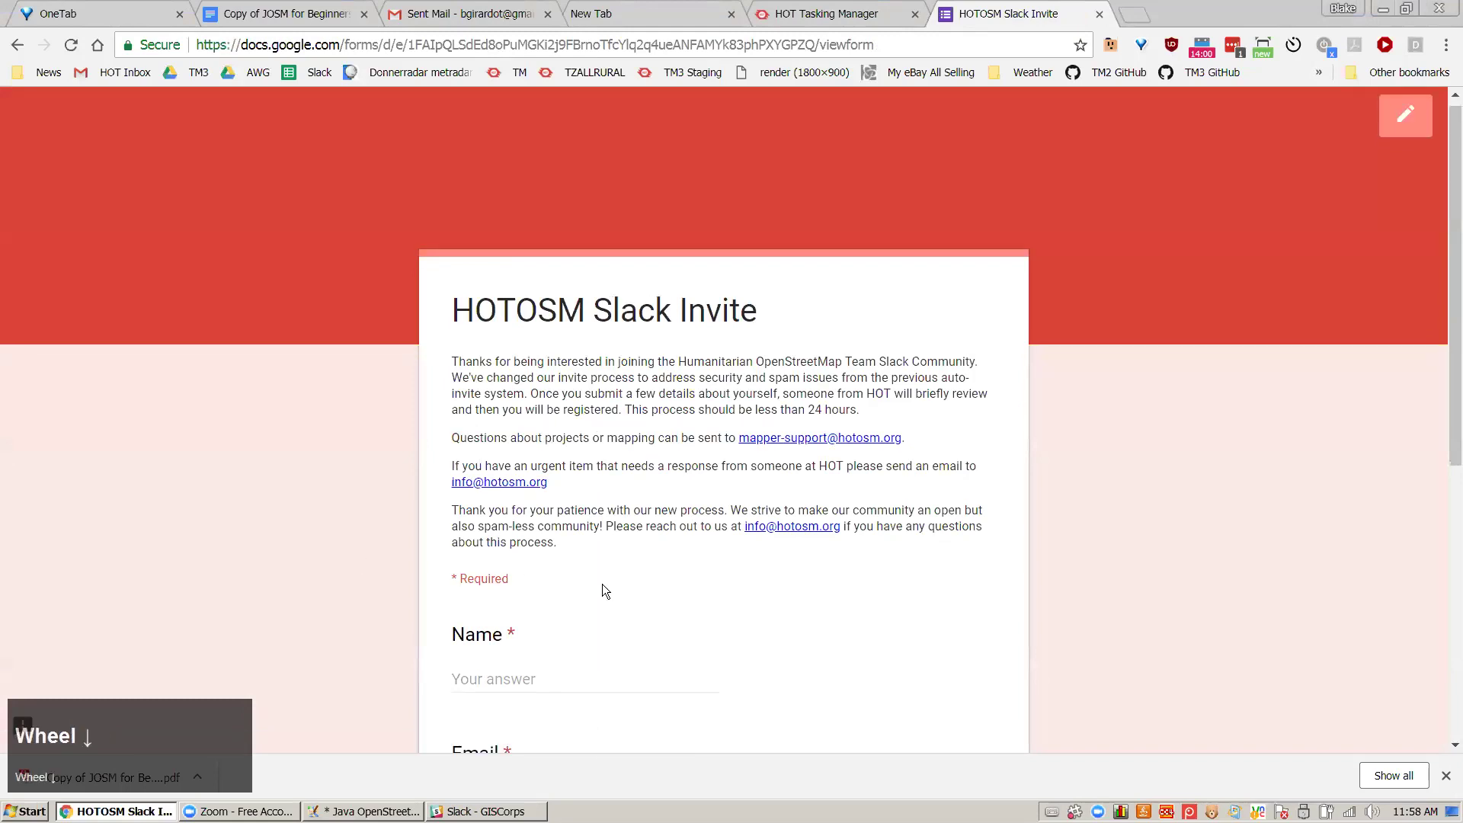
Enter "from the webinar" as the short description of why to join the HOT Slack community
{"action": "left_click", "coordinate": [584, 511]}
{"action": "scroll", "coordinate": [587, 656], "scroll_direction": "down", "scroll_amount": 1}
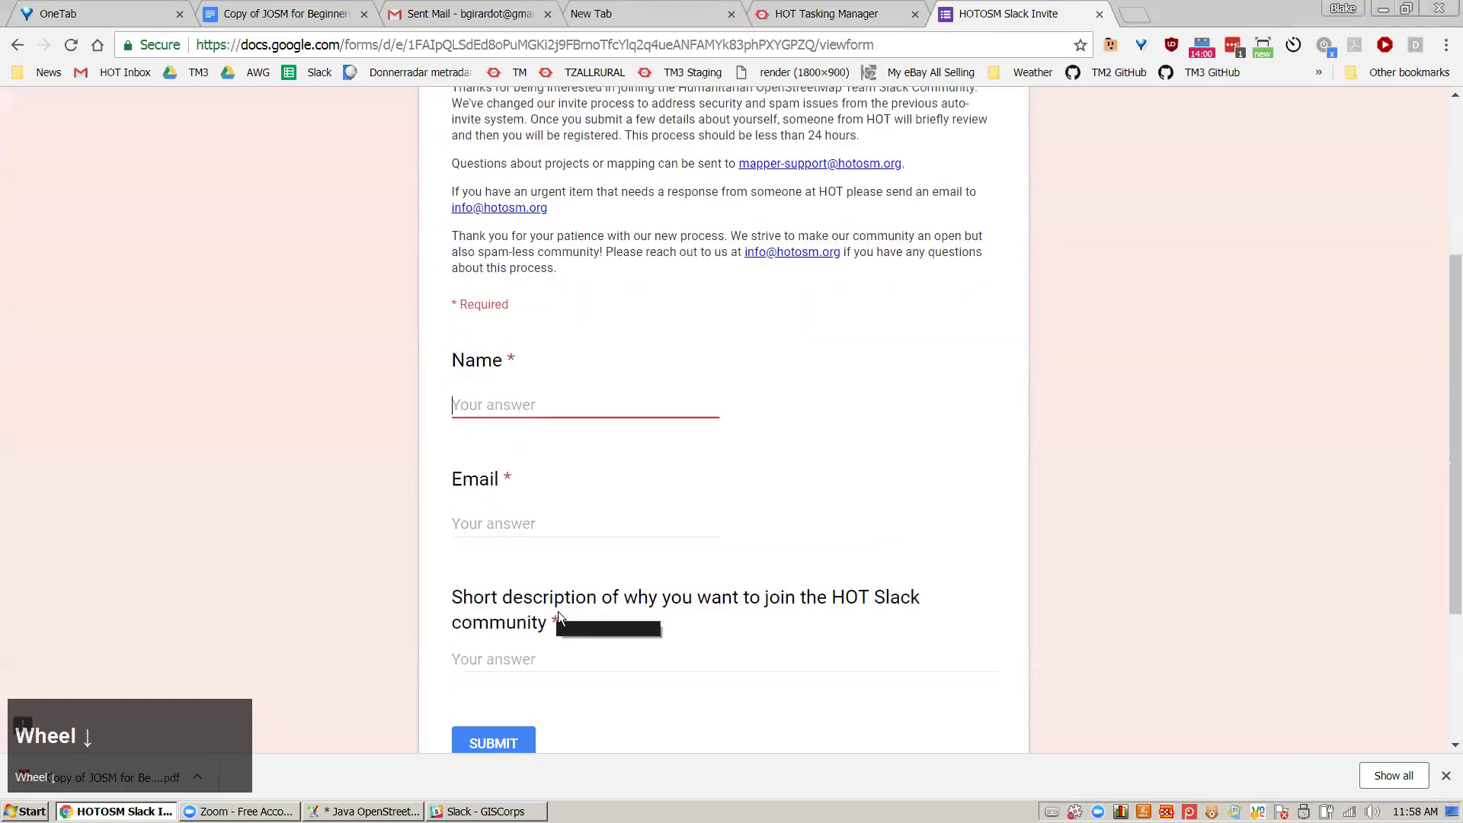
{"action": "scroll", "coordinate": [587, 664], "scroll_direction": "down", "scroll_amount": 2}
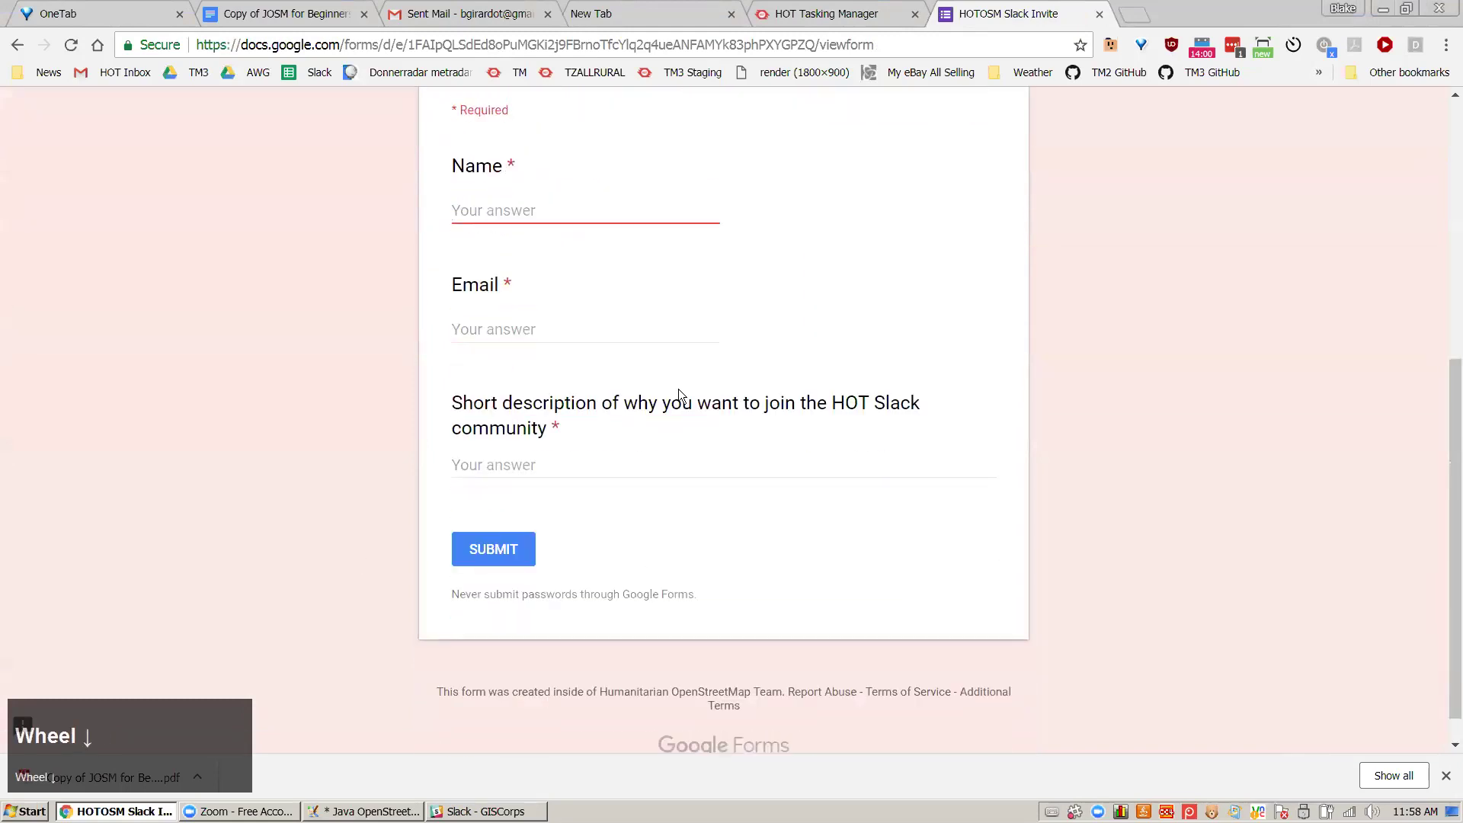
{"action": "left_click", "coordinate": [652, 463]}
{"action": "type", "text": "from the webinar"}
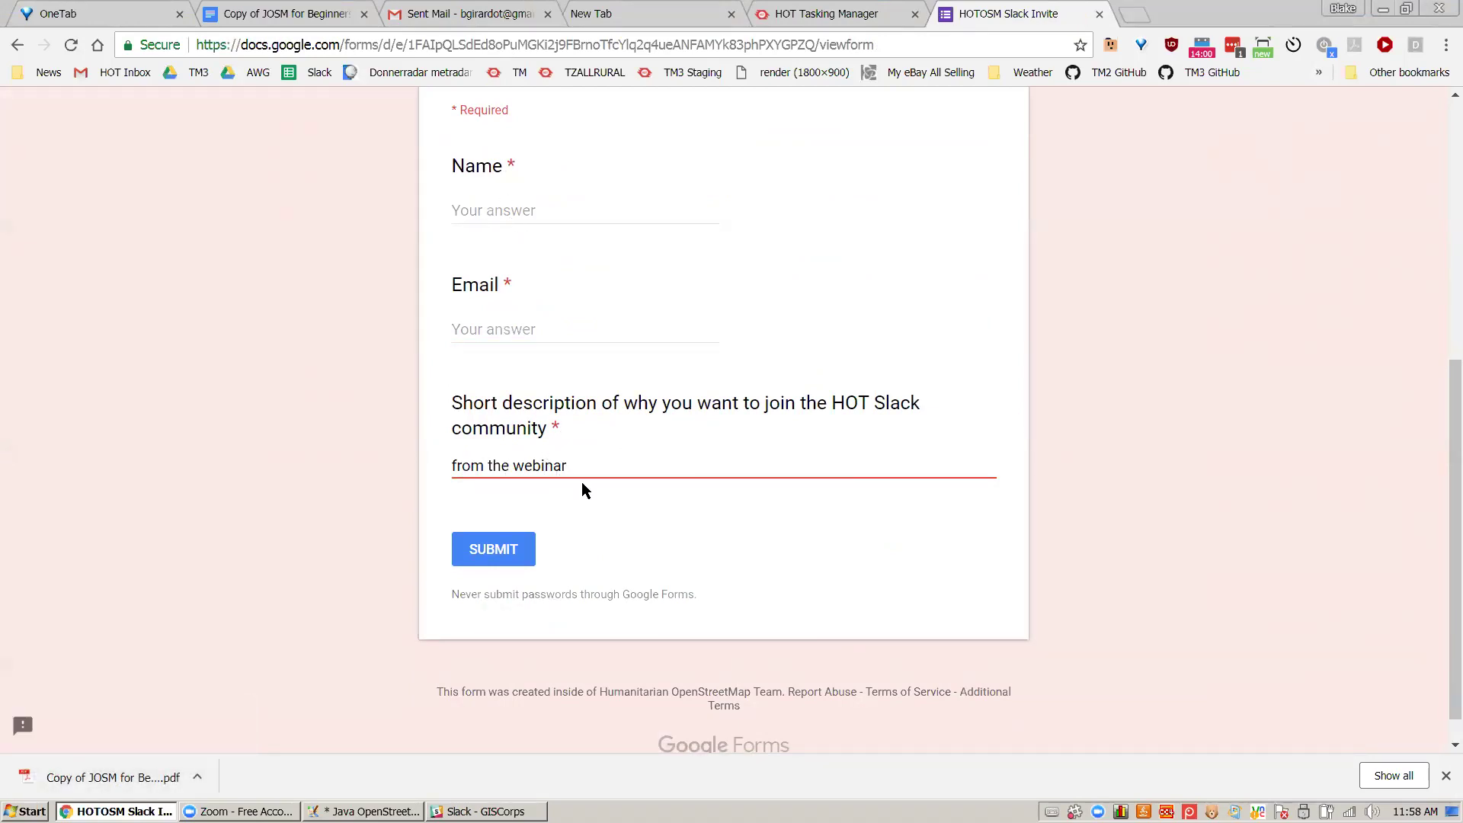
Switch to the Slack app, go to the HOTOSM workspace and open the #mapper-support channel
{"action": "left_click", "coordinate": [486, 811]}
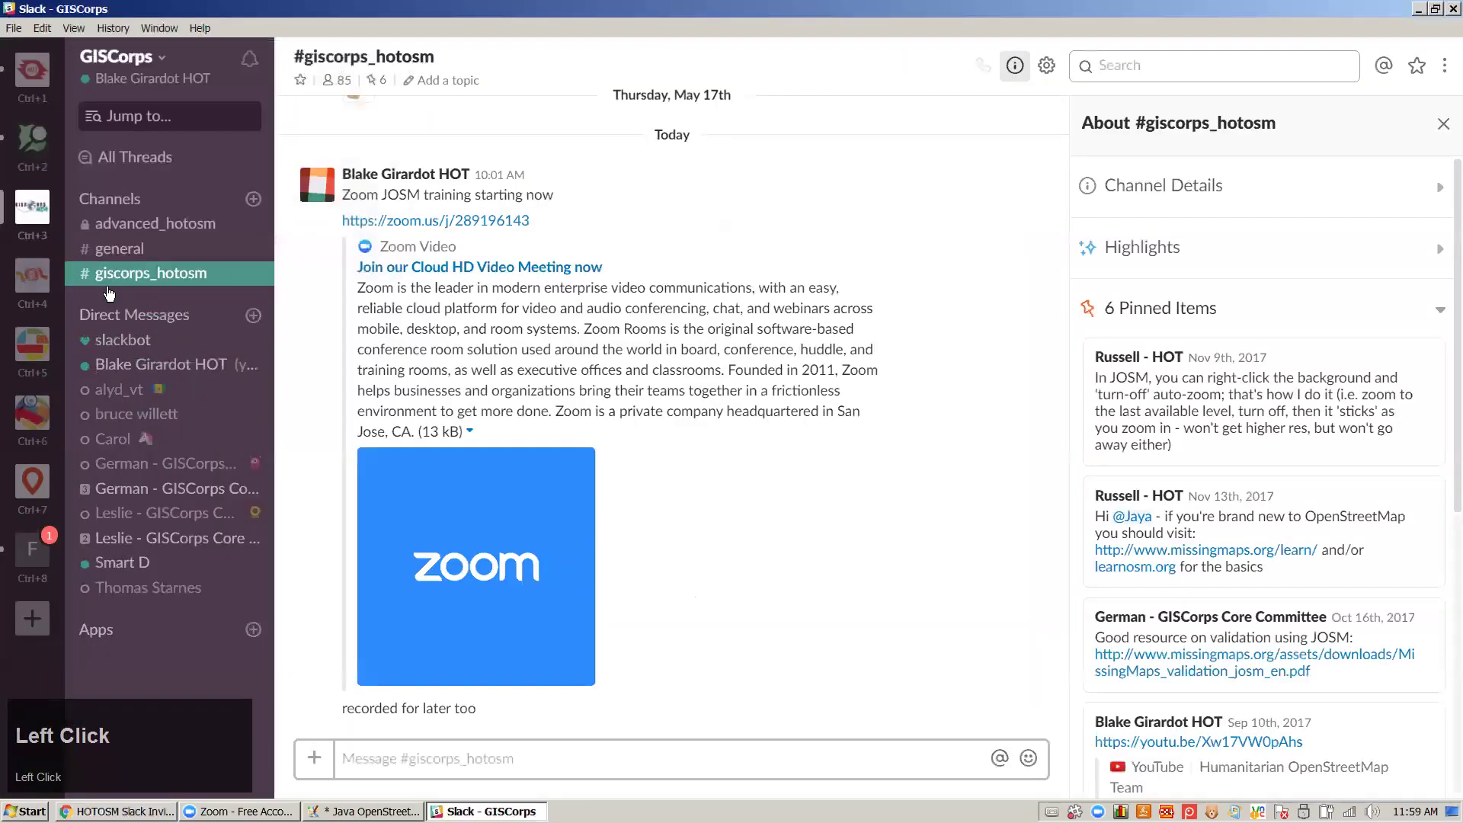
{"action": "left_click", "coordinate": [39, 76]}
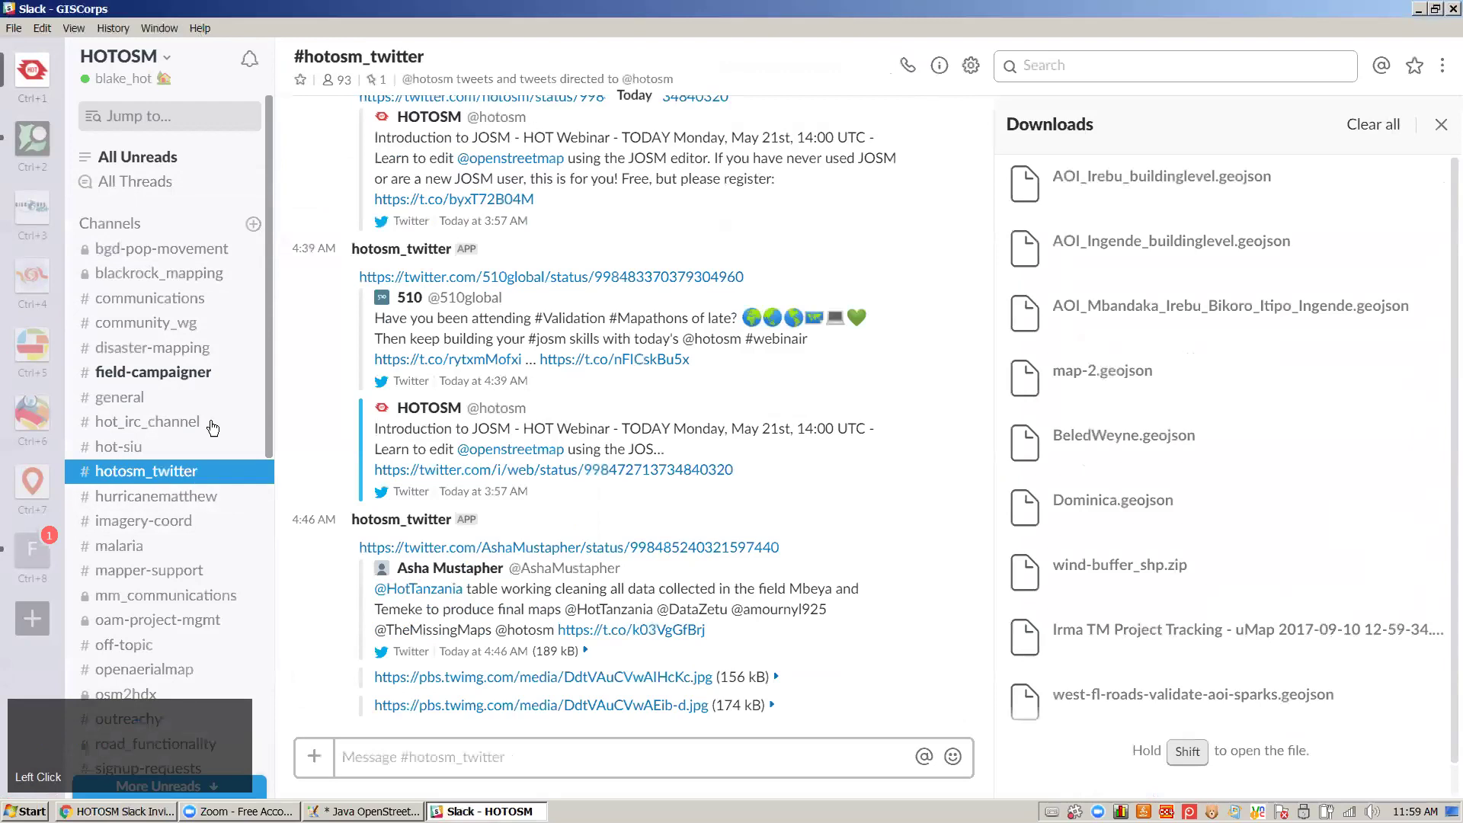
{"action": "left_click_drag", "start_coordinate": [269, 218], "coordinate": [269, 323]}
{"action": "left_click", "coordinate": [158, 369]}
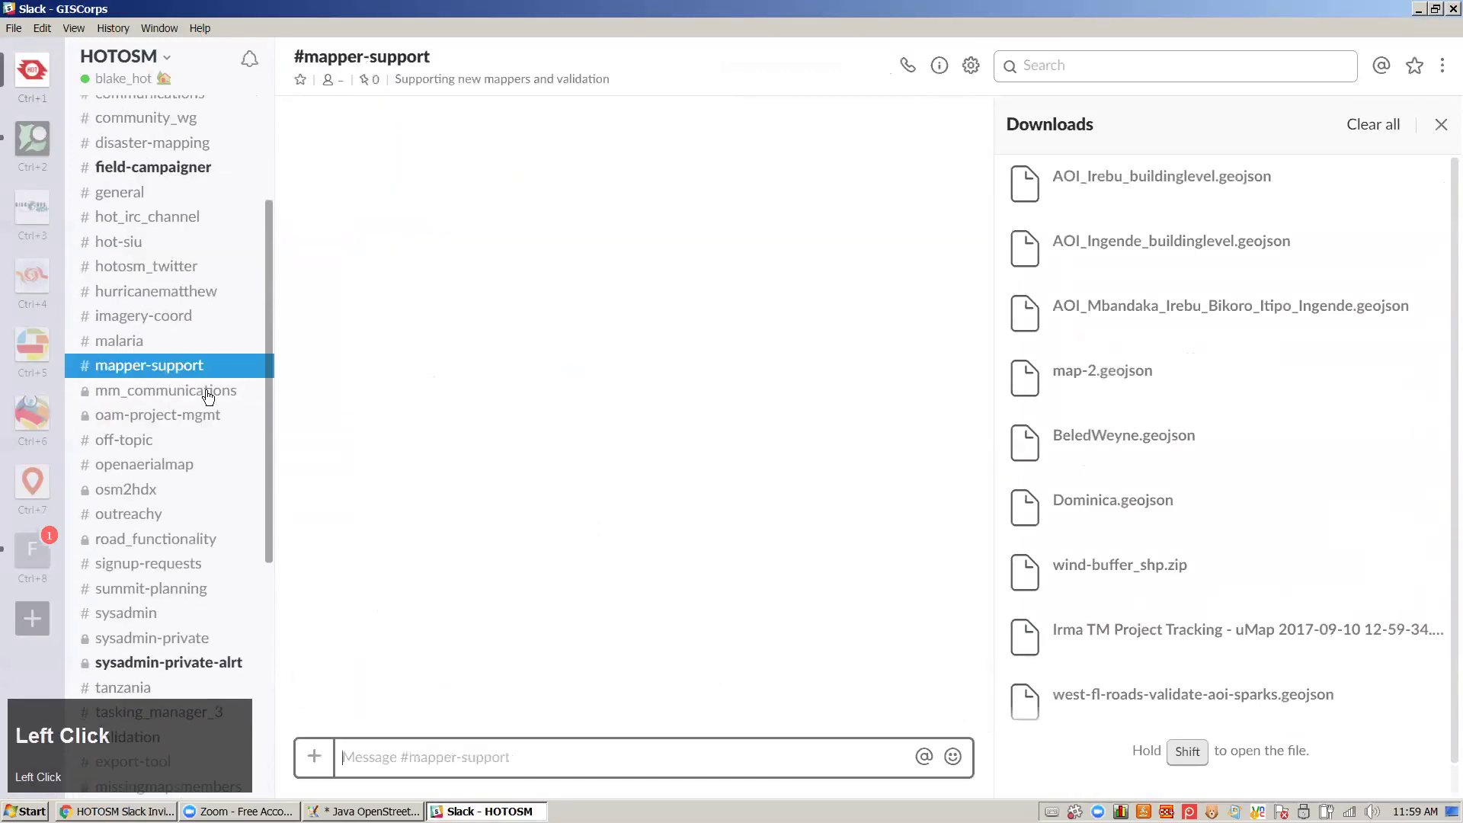
Open the #general channel, close the Downloads pane and look through the channel's member list
{"action": "left_click", "coordinate": [126, 196]}
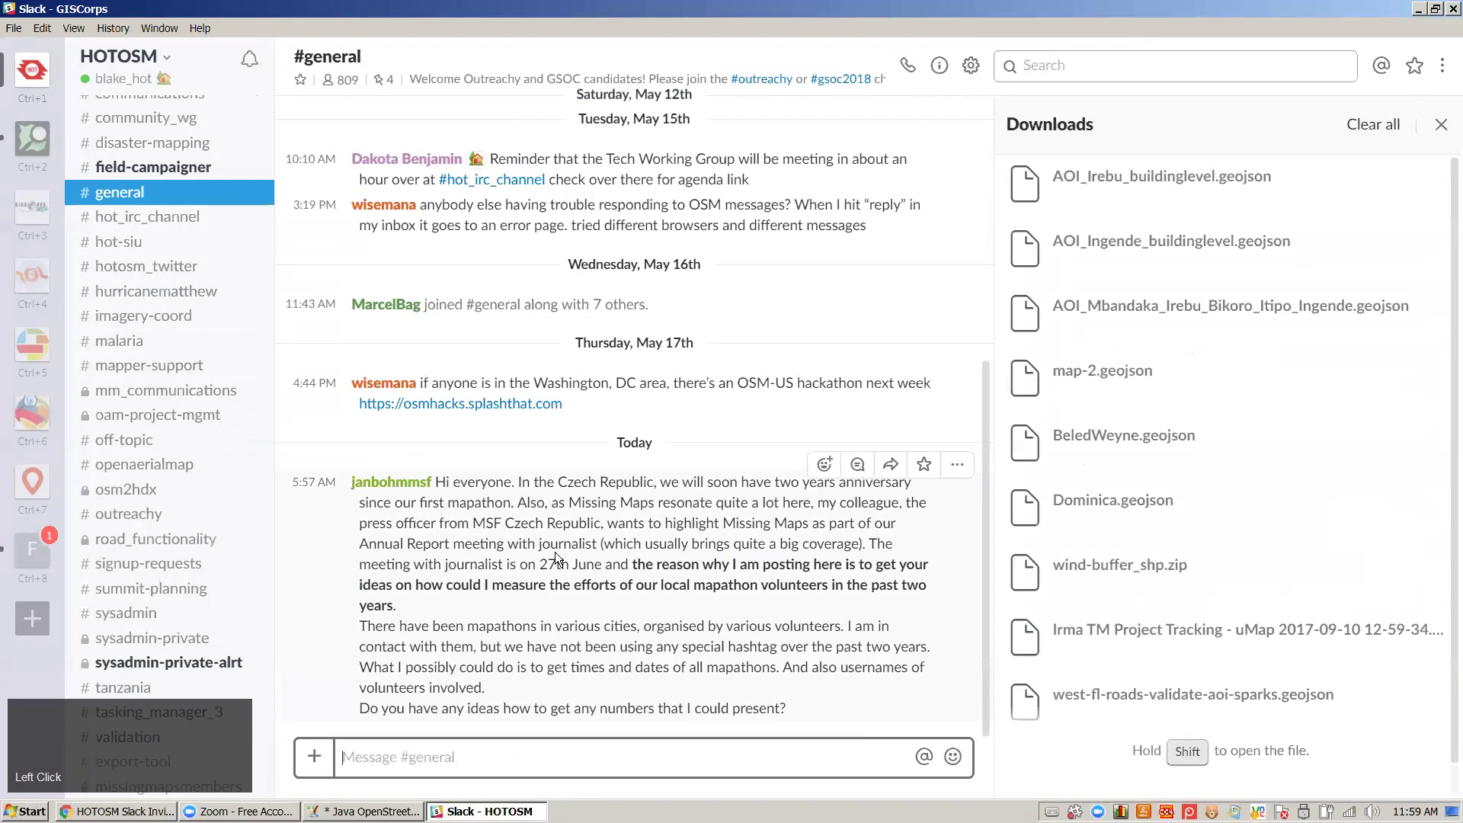
{"action": "left_click", "coordinate": [1443, 125]}
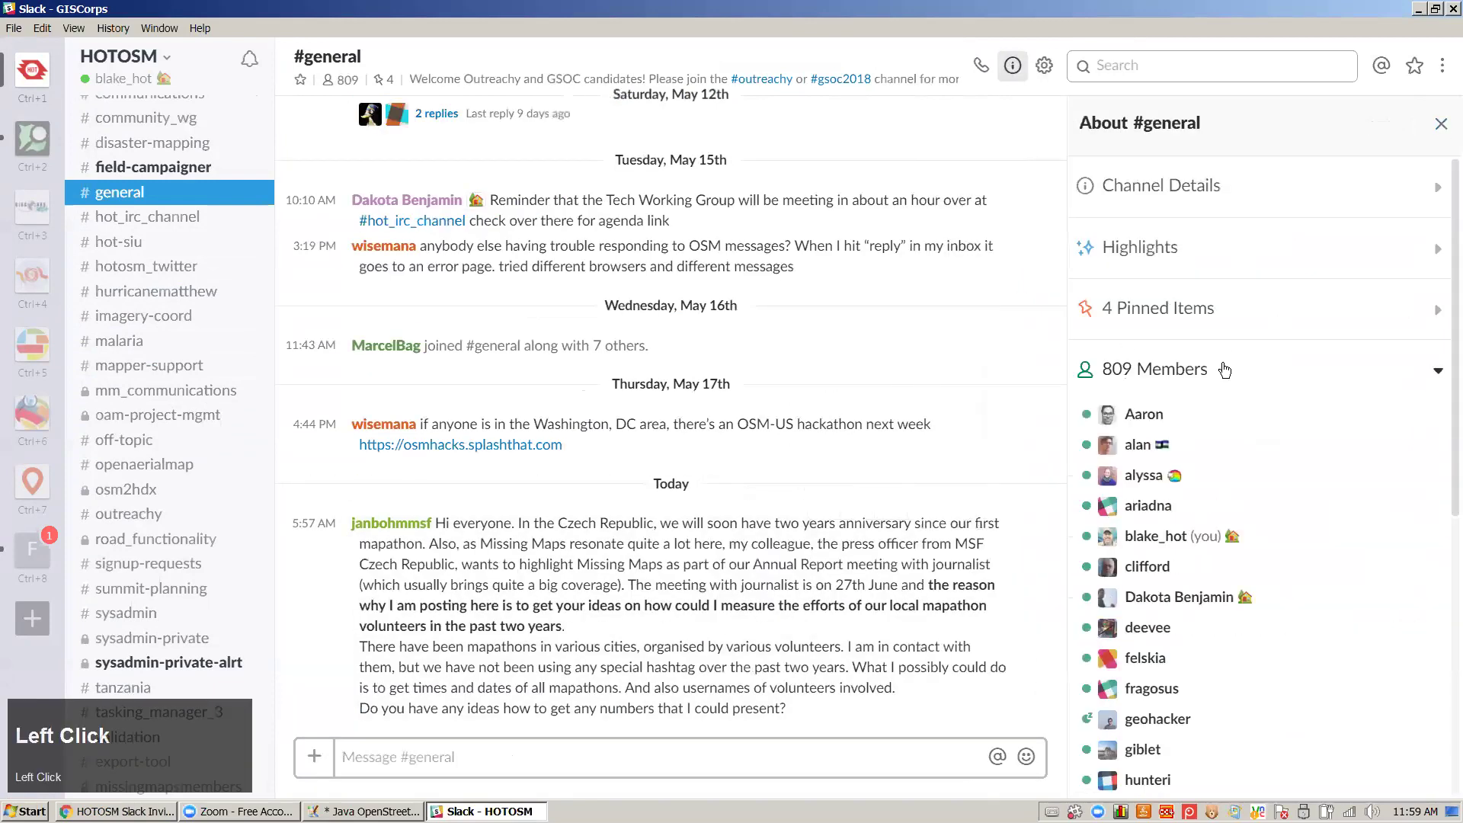
{"action": "scroll", "coordinate": [1269, 526], "scroll_direction": "down", "scroll_amount": 3}
{"action": "scroll", "coordinate": [1280, 559], "scroll_direction": "down", "scroll_amount": 3}
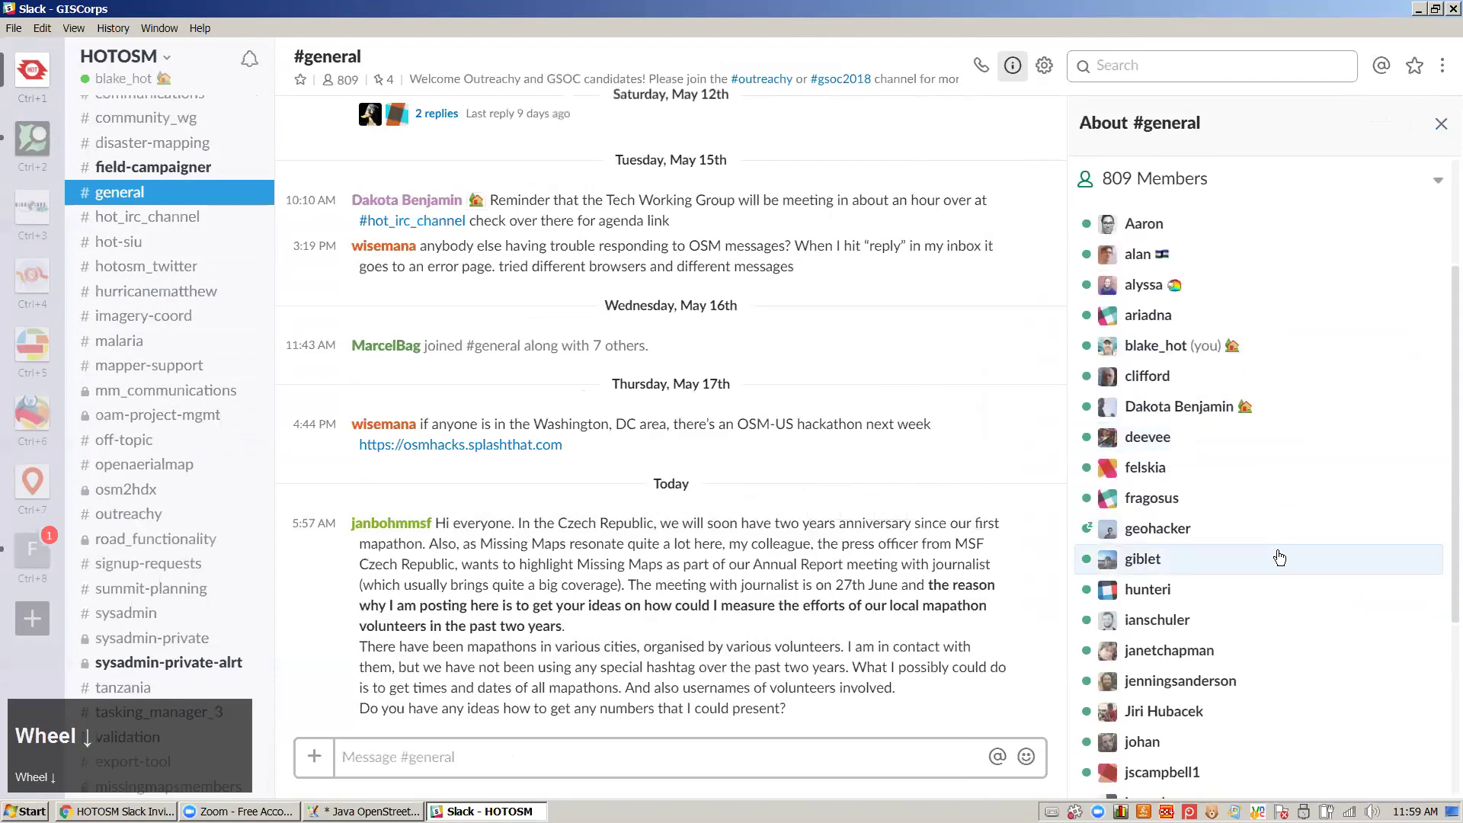
{"action": "scroll", "coordinate": [1278, 564], "scroll_direction": "down", "scroll_amount": 3}
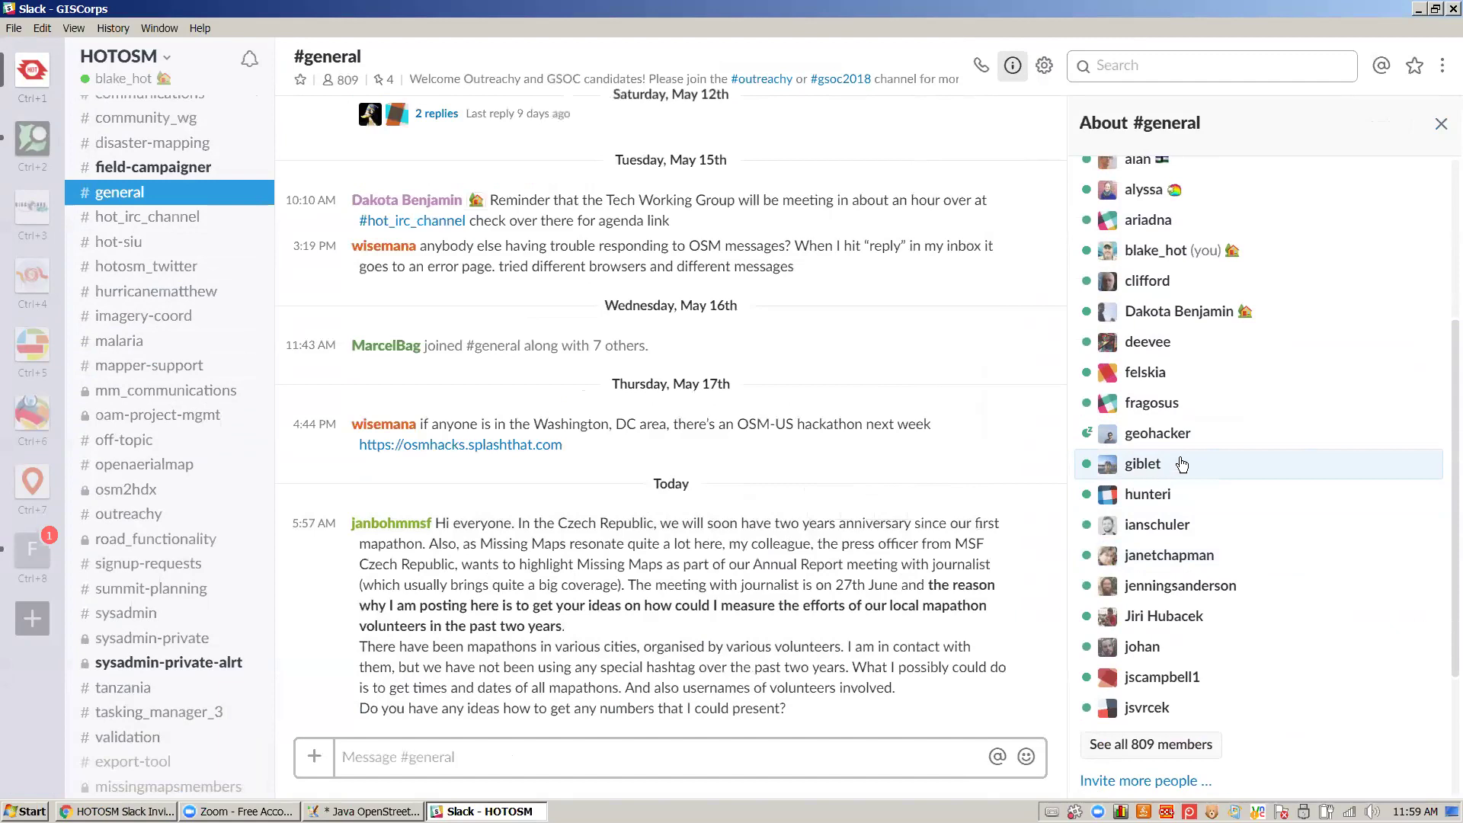
{"action": "scroll", "coordinate": [1156, 472], "scroll_direction": "up", "scroll_amount": 3}
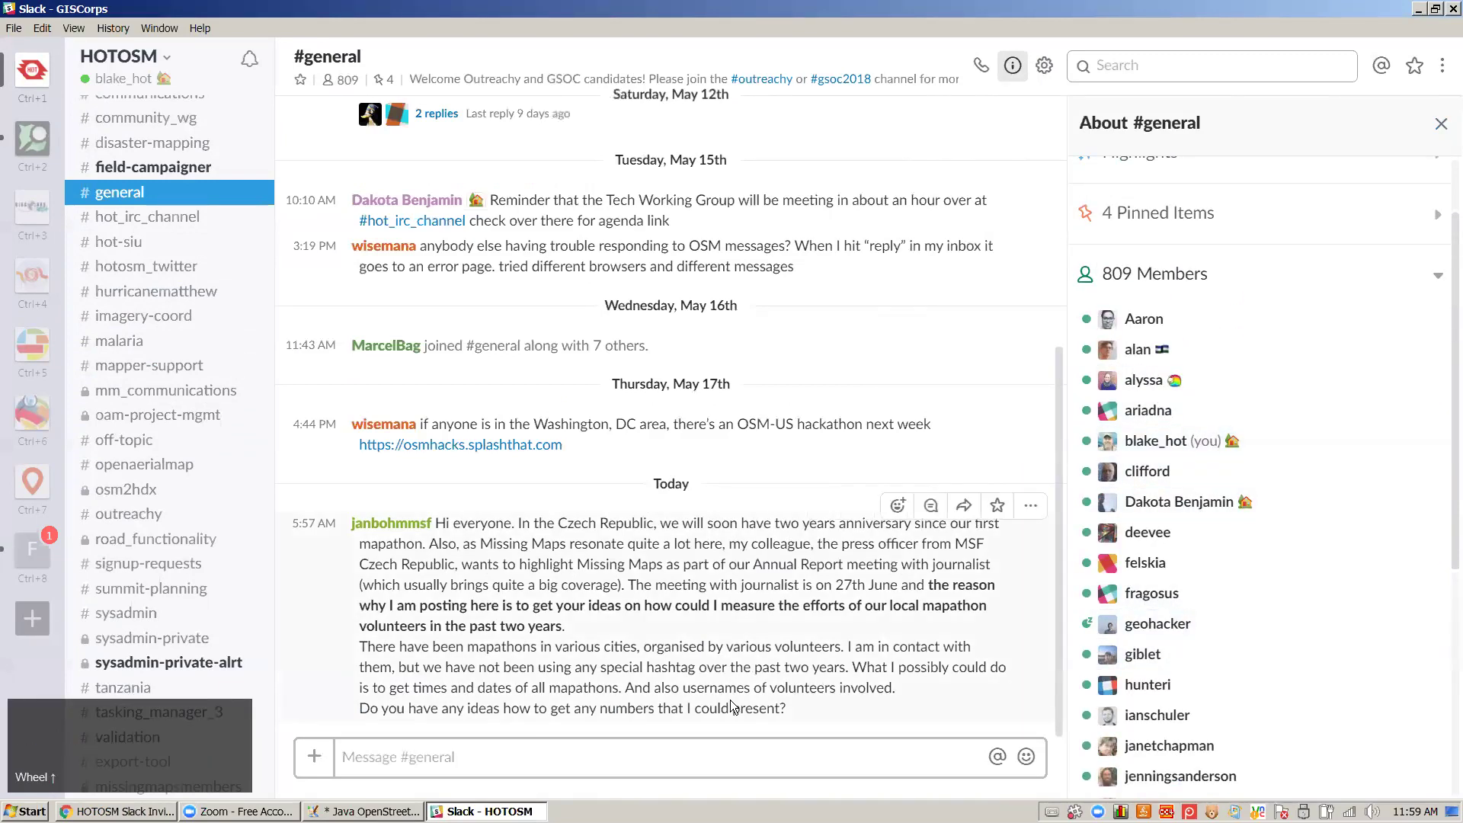
Return to the Chrome browser and load slack.hotosm.org in the tab showing the Slack invite form
{"action": "left_click", "coordinate": [118, 811]}
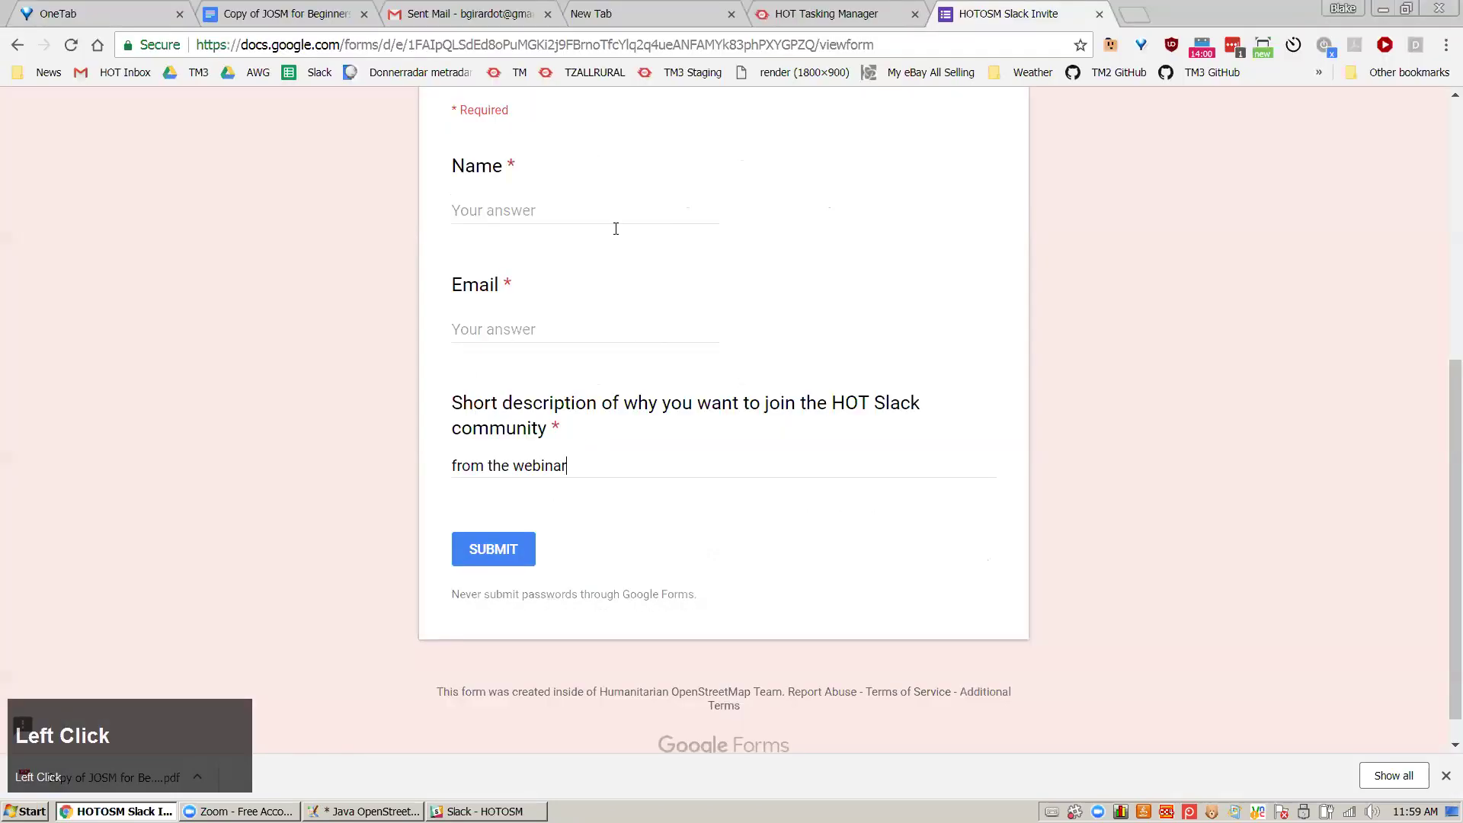
{"action": "key", "text": "ctrl+l"}
{"action": "type", "text": "hoto"}
{"action": "key", "text": "BackSpace"}
{"action": "key", "text": "BackSpace"}
{"action": "key", "text": "BackSpace"}
{"action": "key", "text": "BackSpace"}
{"action": "key", "text": "BackSpace"}
{"action": "type", "text": "slack.hoto"}
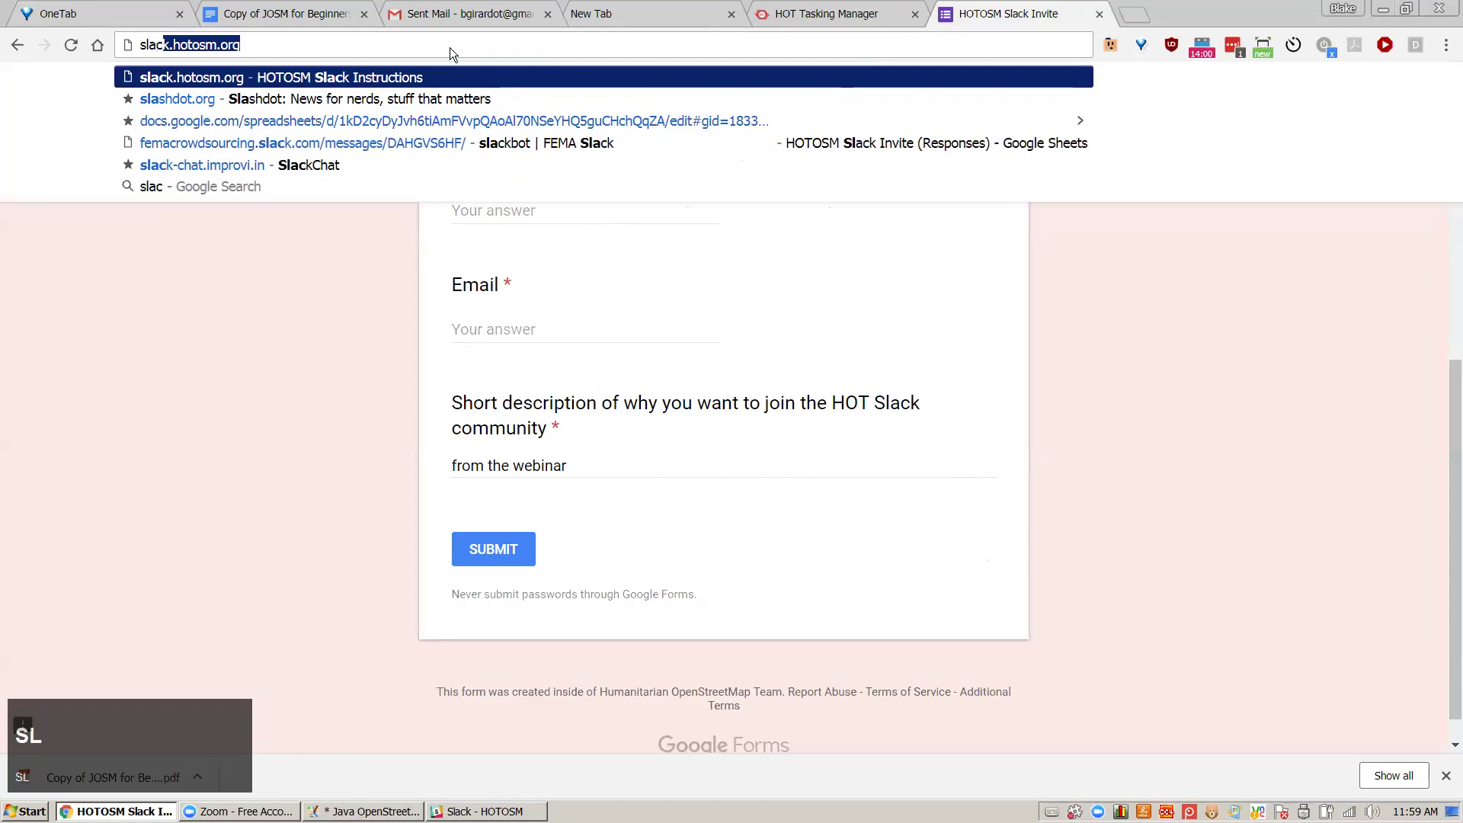
{"action": "type", "text": "s"}
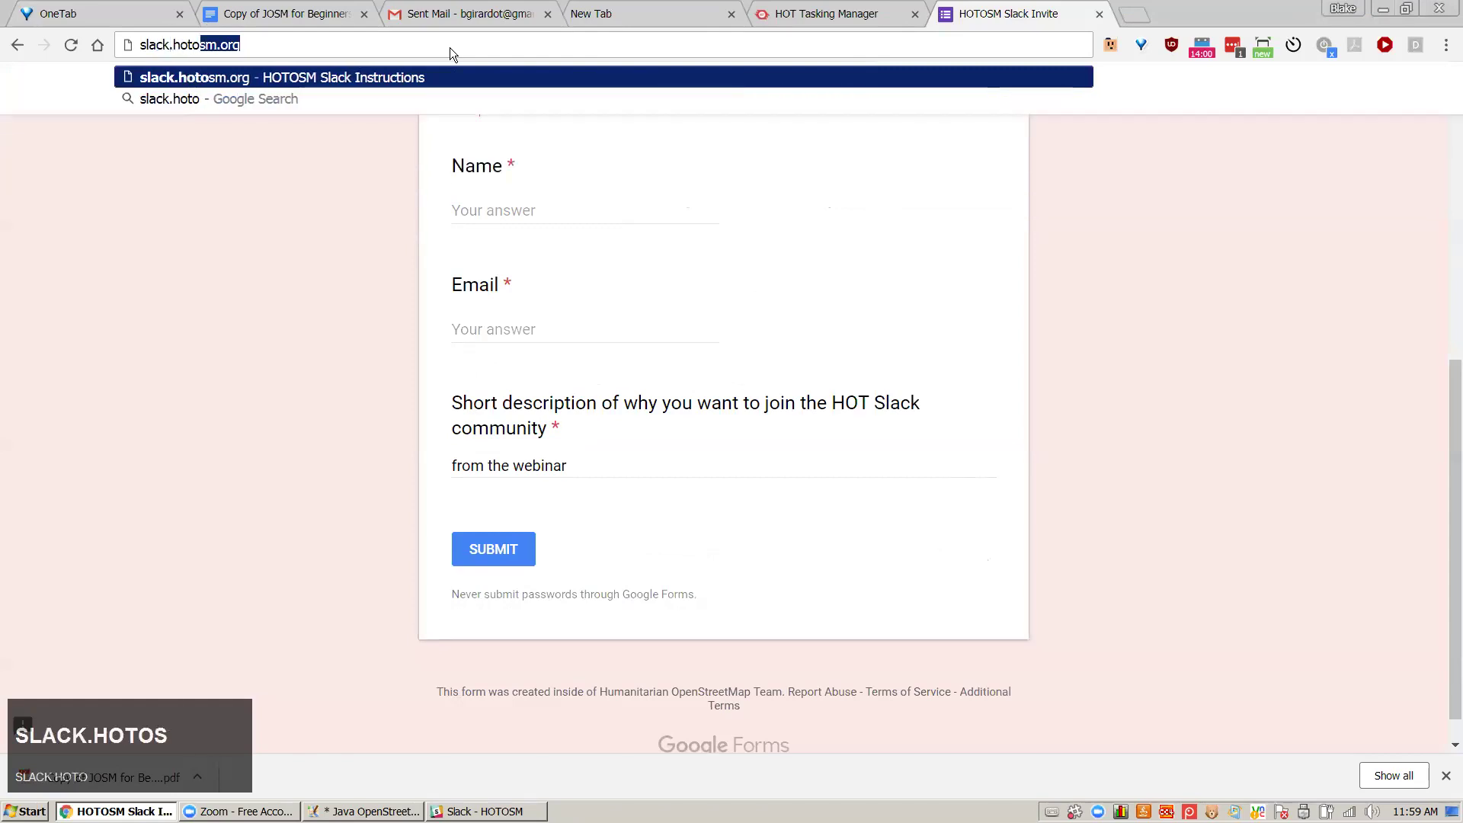
{"action": "key", "text": "Return"}
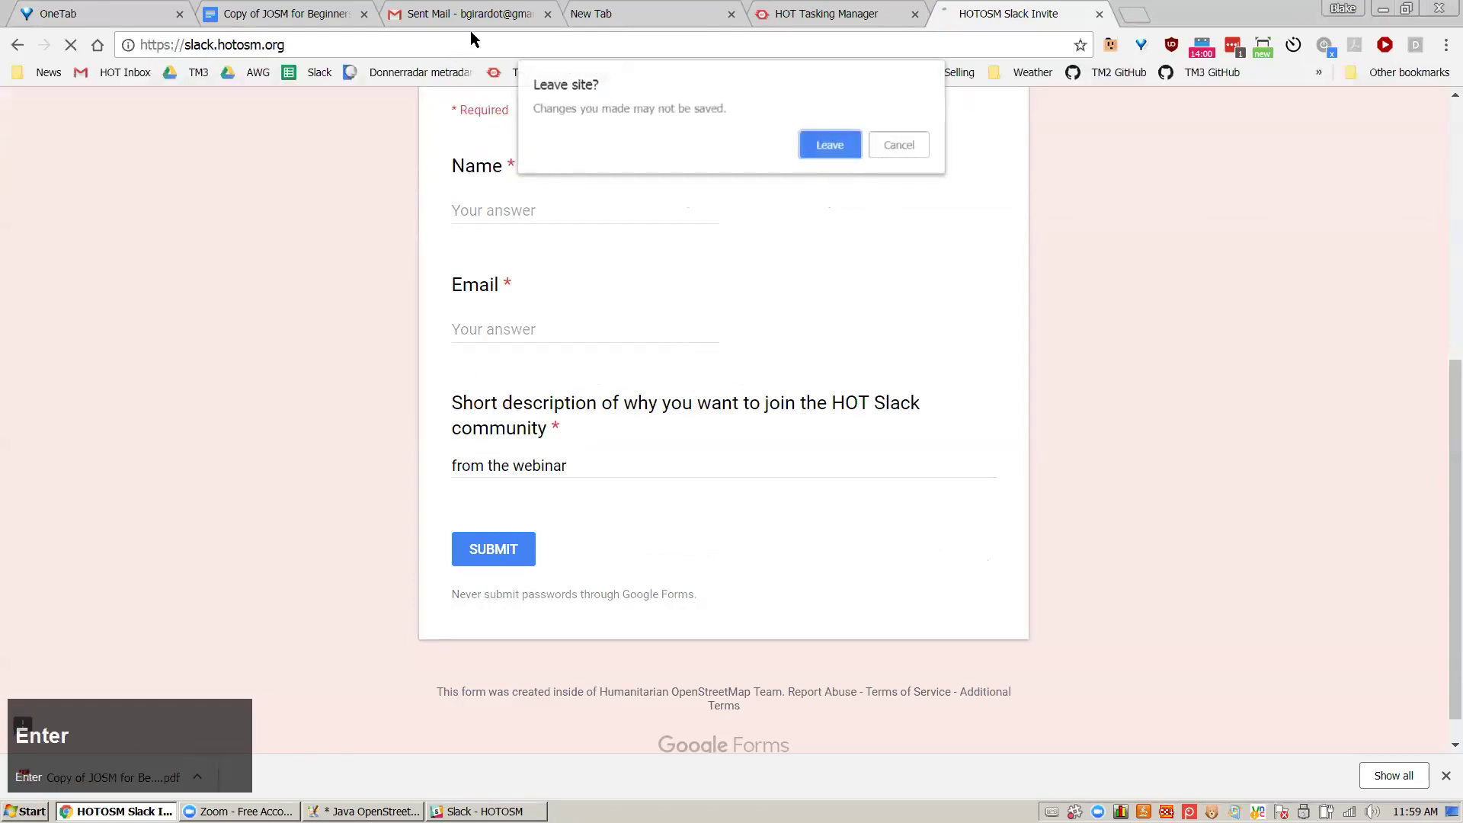